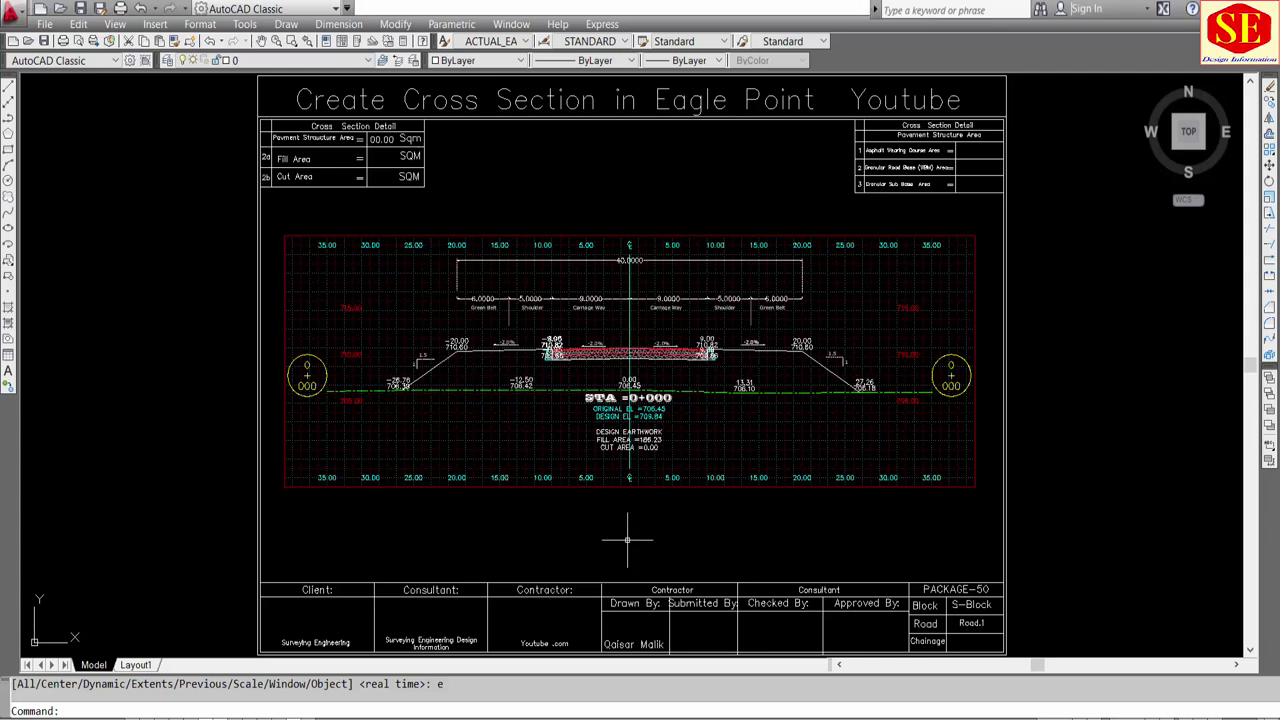
# Step: Select and deselect the drawing, then zoom in and out over the STA 1+200 section
pyautogui.click(352, 100)
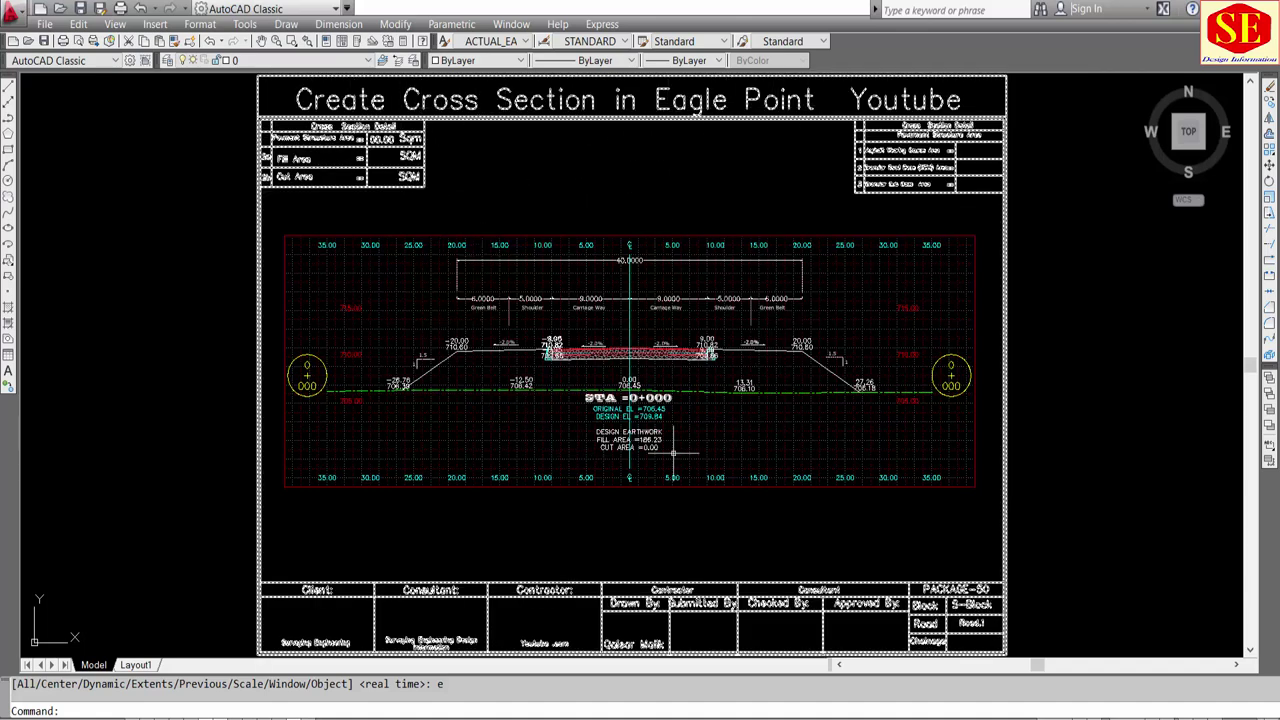
pyautogui.press('Escape')
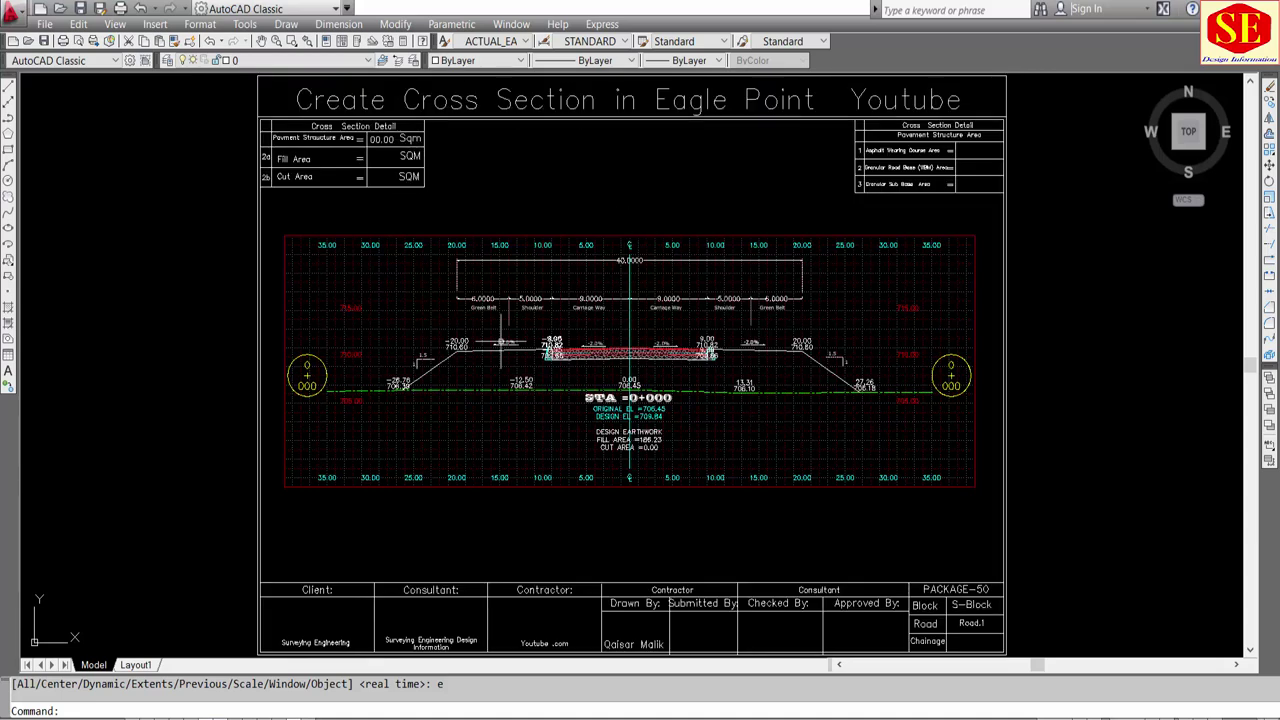
pyautogui.scroll(2, 627, 280)
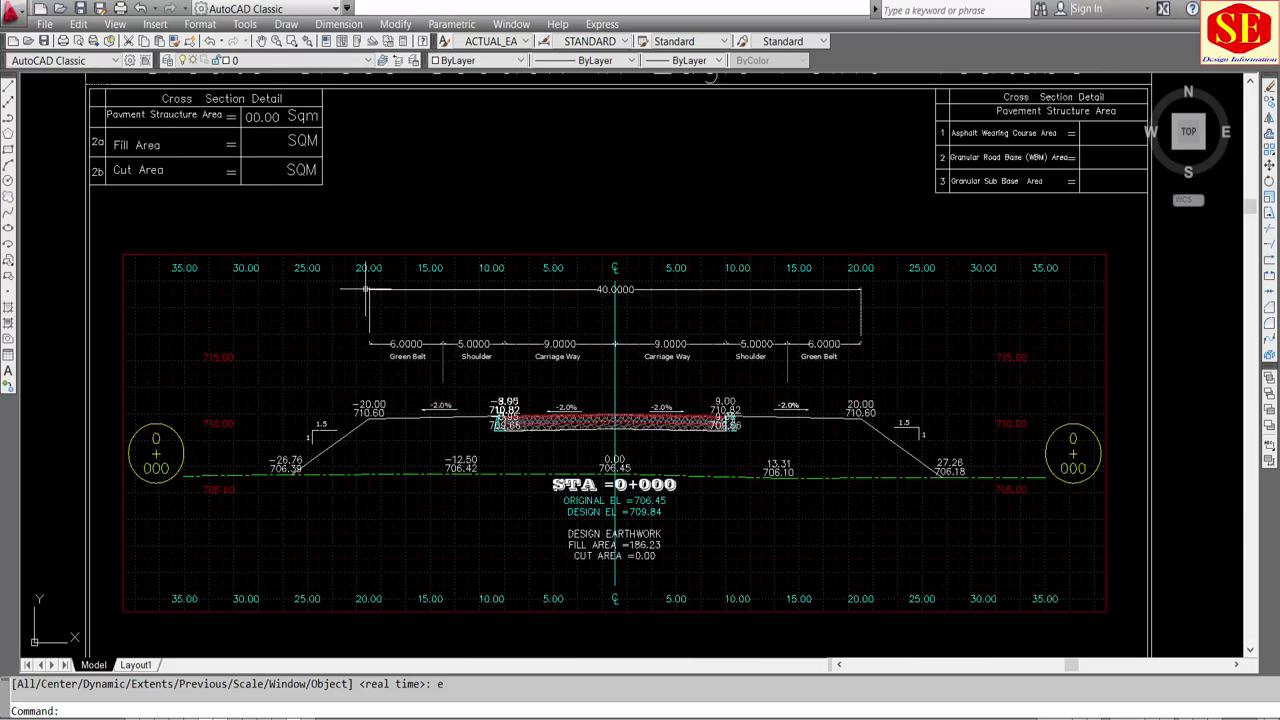
pyautogui.scroll(-1, 558, 335)
pyautogui.scroll(-1, 443, 229)
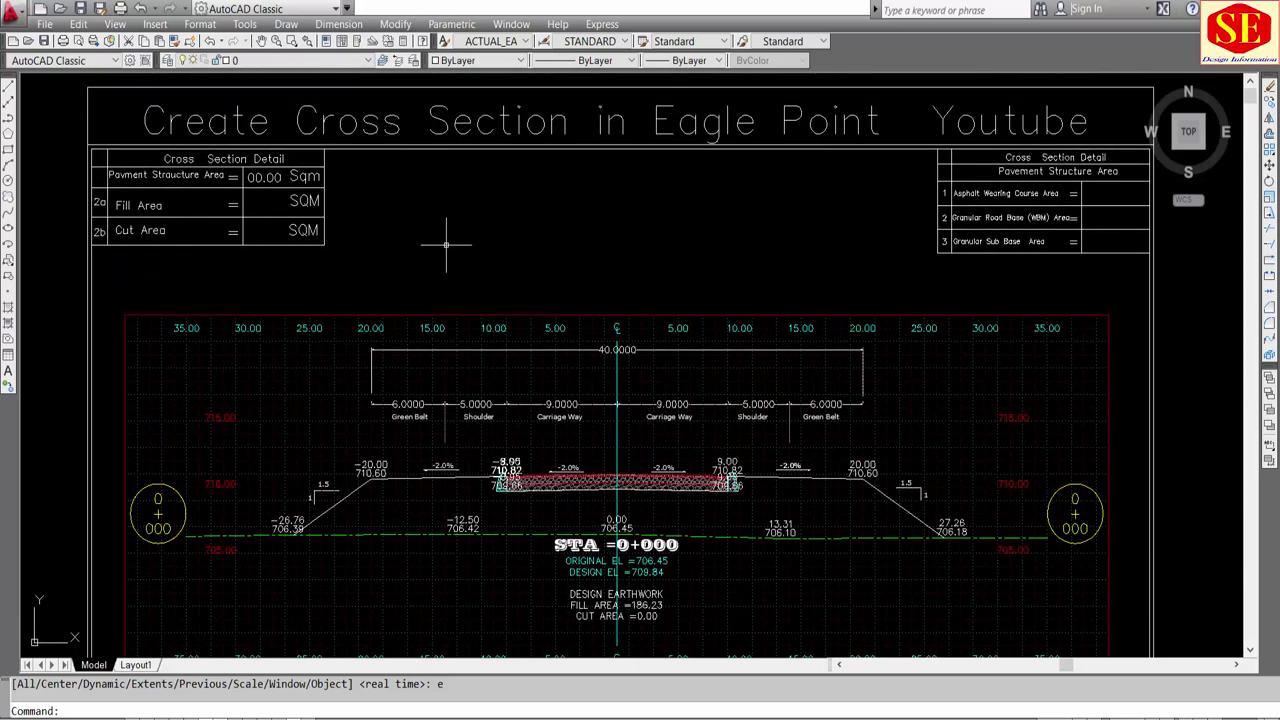
pyautogui.scroll(-2, 443, 229)
pyautogui.scroll(1, 500, 476)
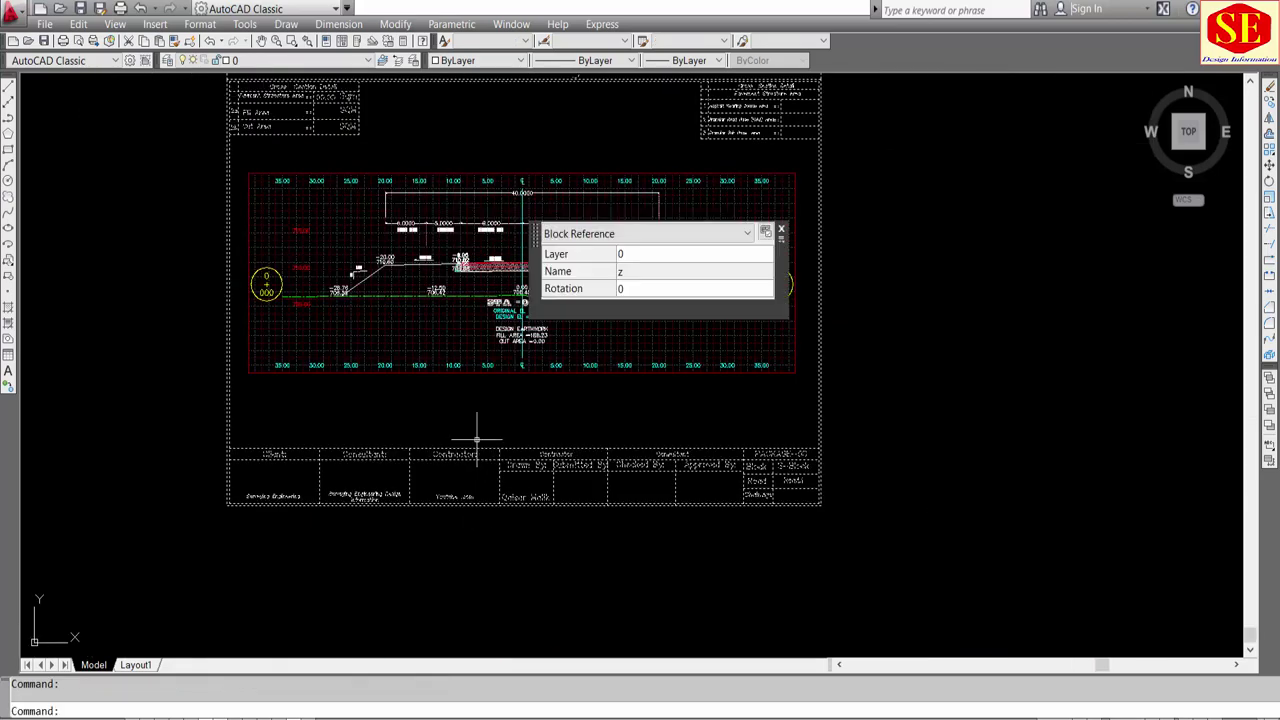
pyautogui.scroll(2, 498, 258)
pyautogui.scroll(1, 498, 258)
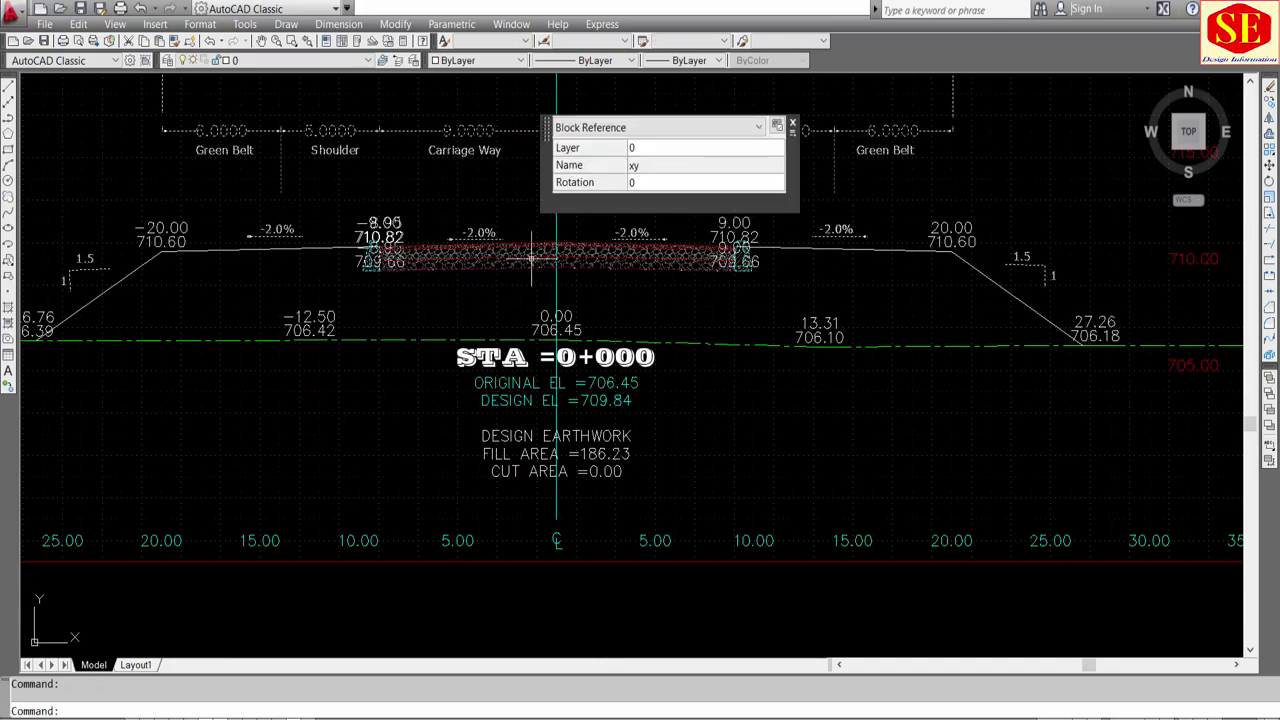
pyautogui.press('Escape')
pyautogui.scroll(-1, 853, 244)
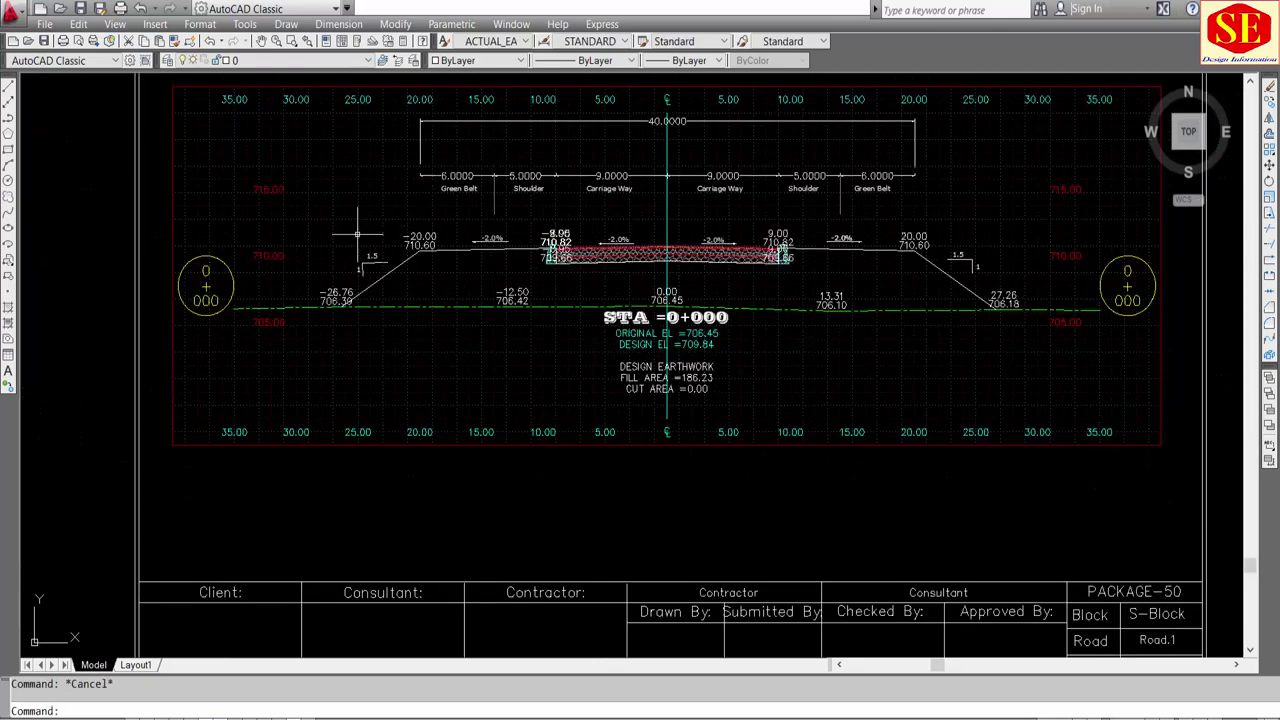
pyautogui.scroll(1, 700, 423)
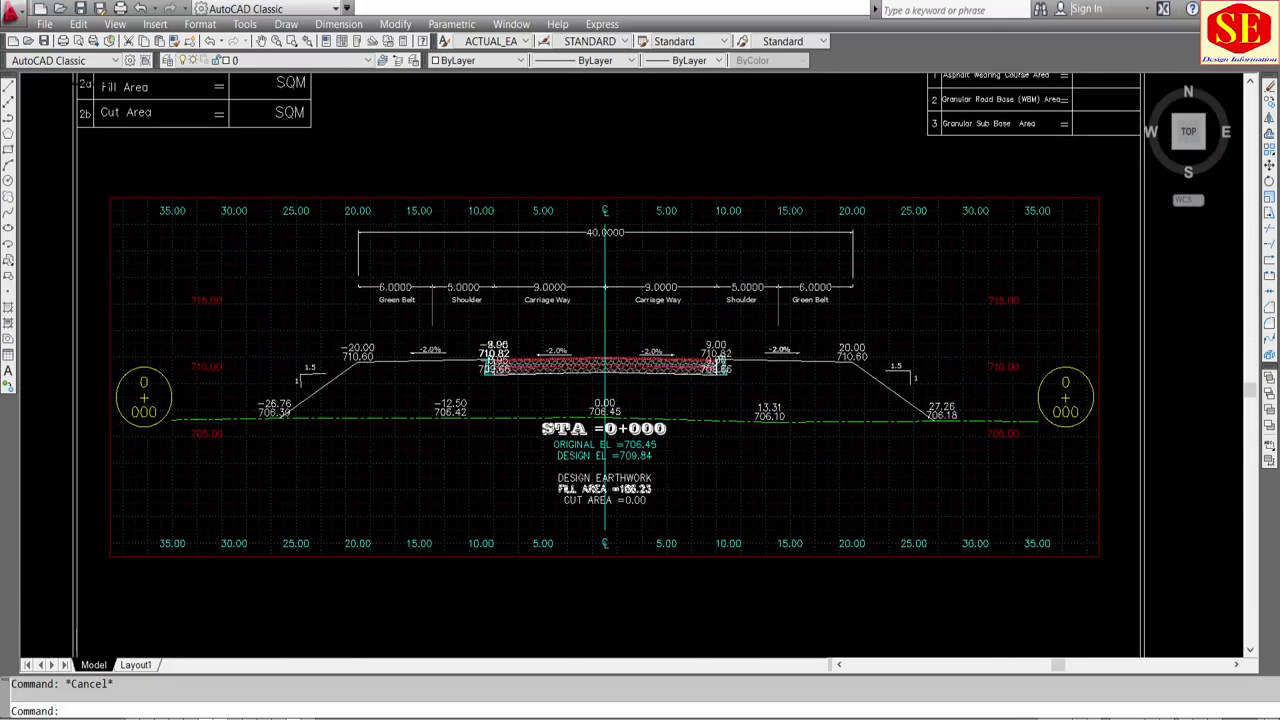
pyautogui.scroll(2, 698, 421)
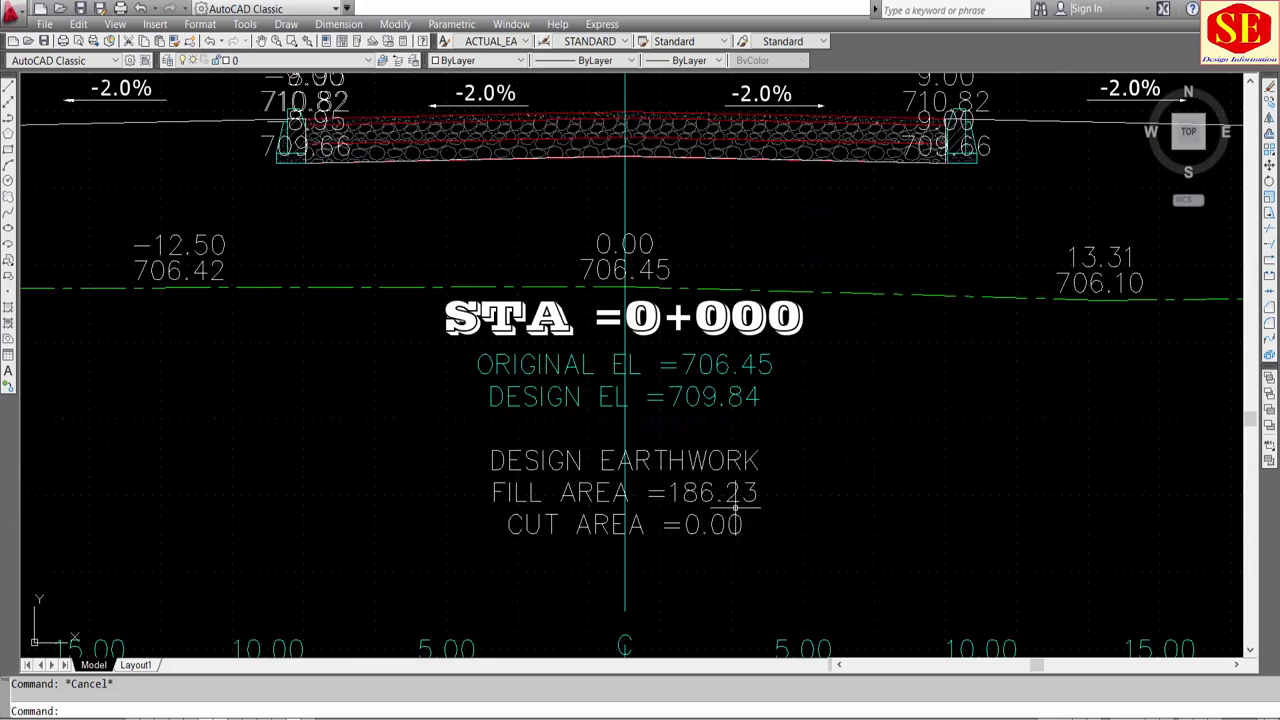
pyautogui.scroll(-2, 540, 340)
pyautogui.scroll(2, 540, 340)
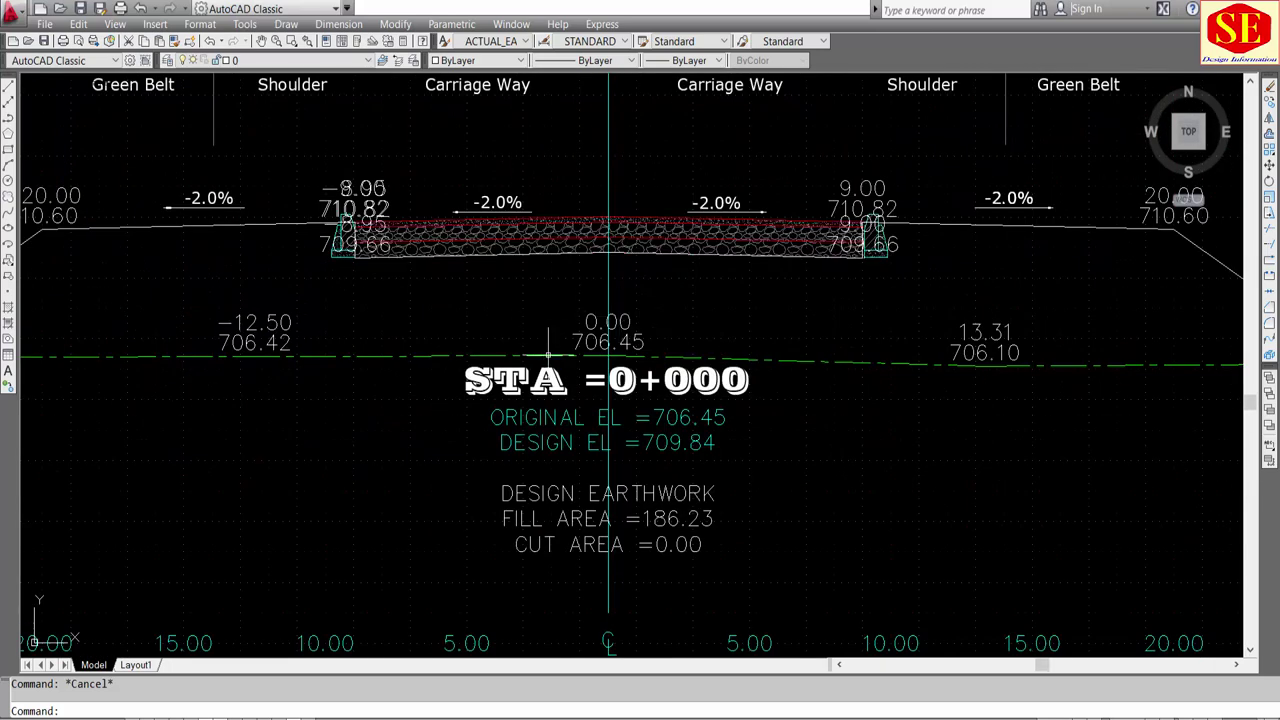
pyautogui.scroll(-1, 543, 334)
pyautogui.scroll(1, 524, 258)
pyautogui.scroll(-2, 655, 276)
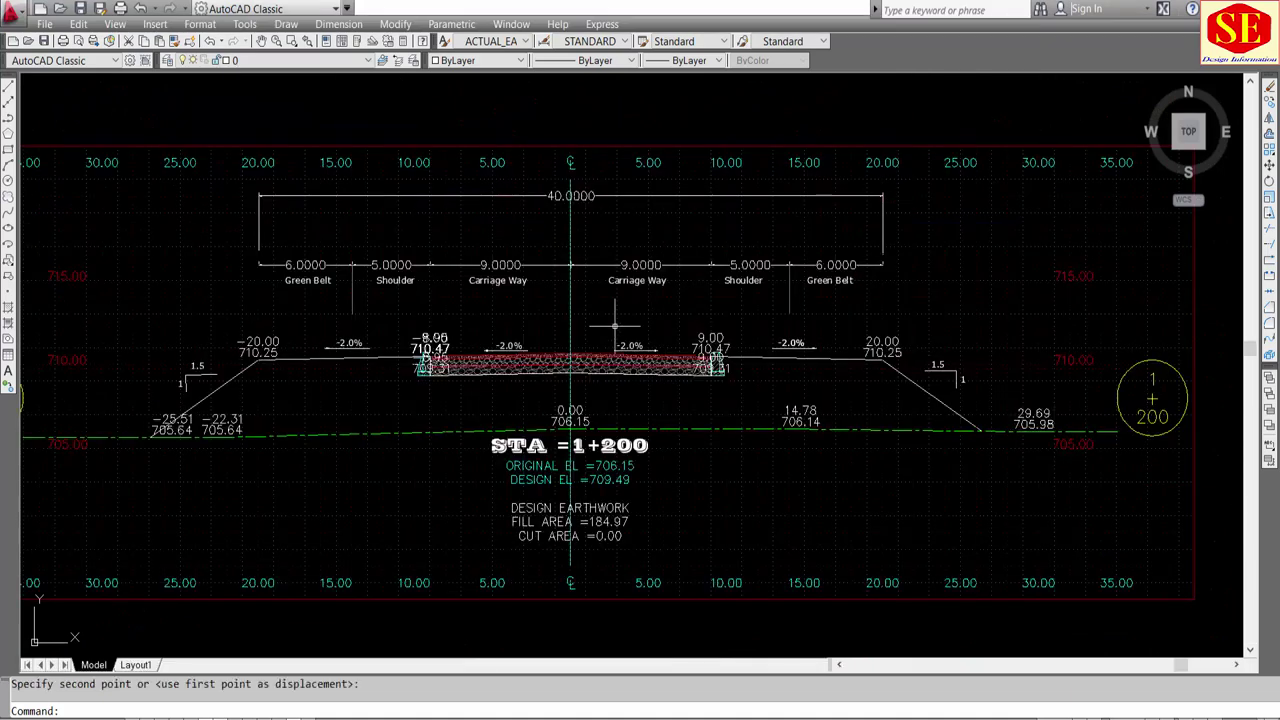
pyautogui.scroll(-2, 614, 327)
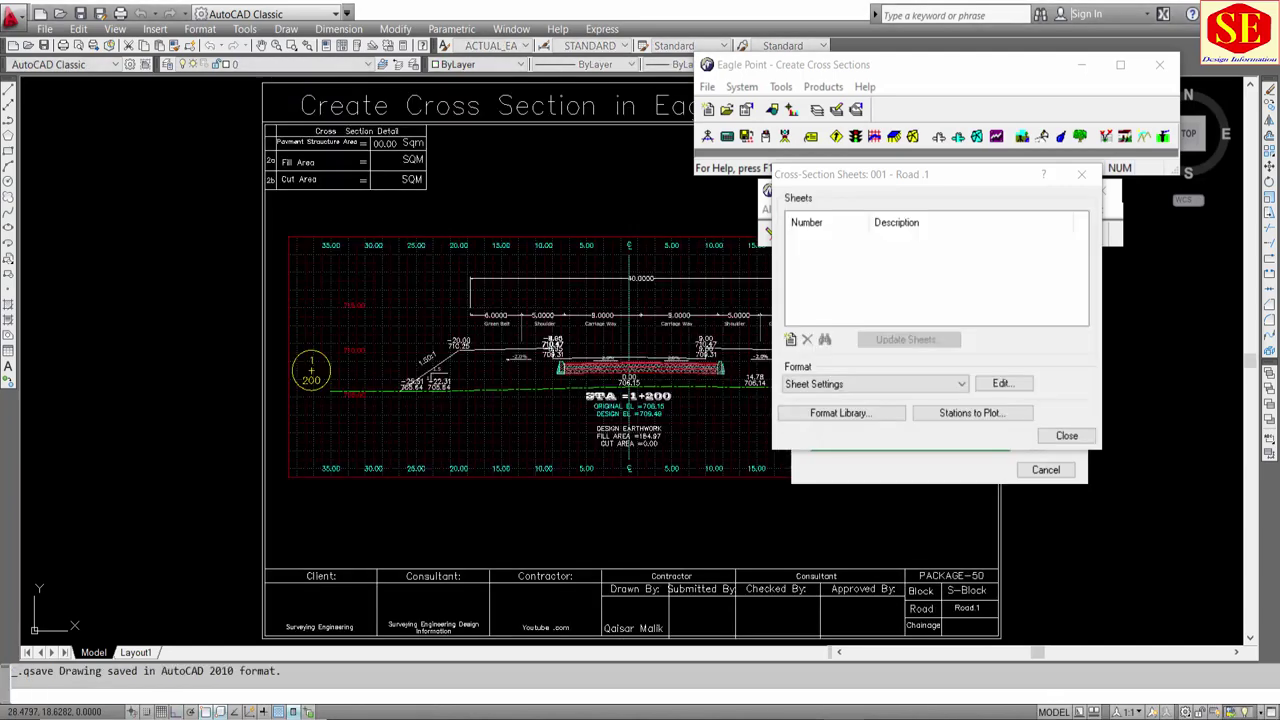
# Step: Move the Eagle Point and RoadCalc panels aside to uncover the drawing
pyautogui.scroll(7, 900, 285)
pyautogui.scroll(-1, 900, 285)
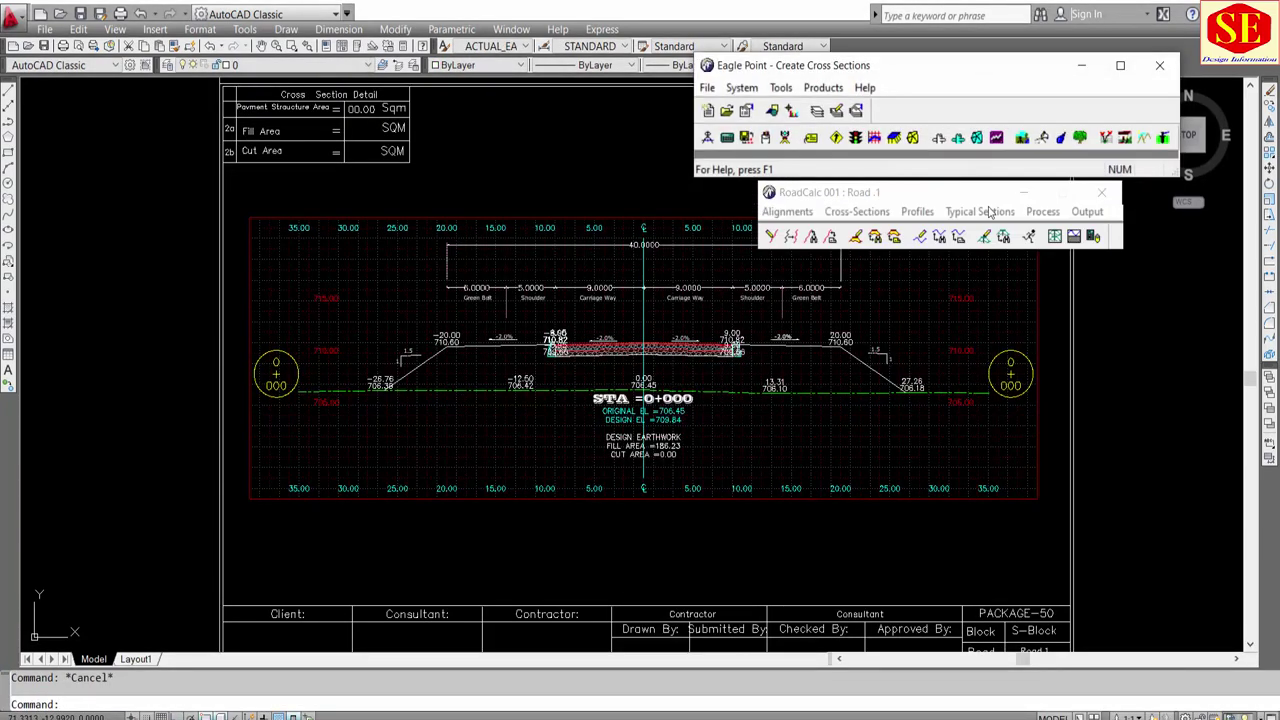
pyautogui.moveTo(893, 77); pyautogui.dragTo(716, 68)
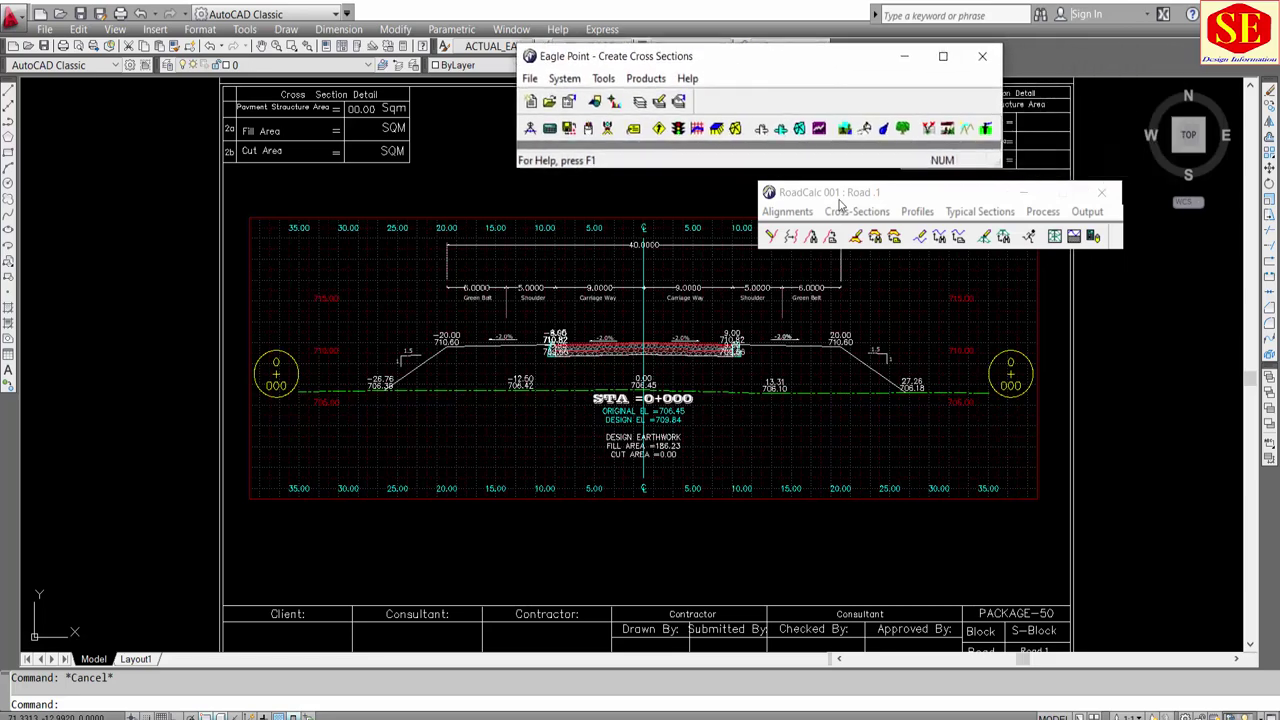
pyautogui.moveTo(835, 190); pyautogui.dragTo(745, 165)
# Step: Step through the cross-section sheets from 0+050 and display sheet 25 at station 1+200
pyautogui.click(998, 187)
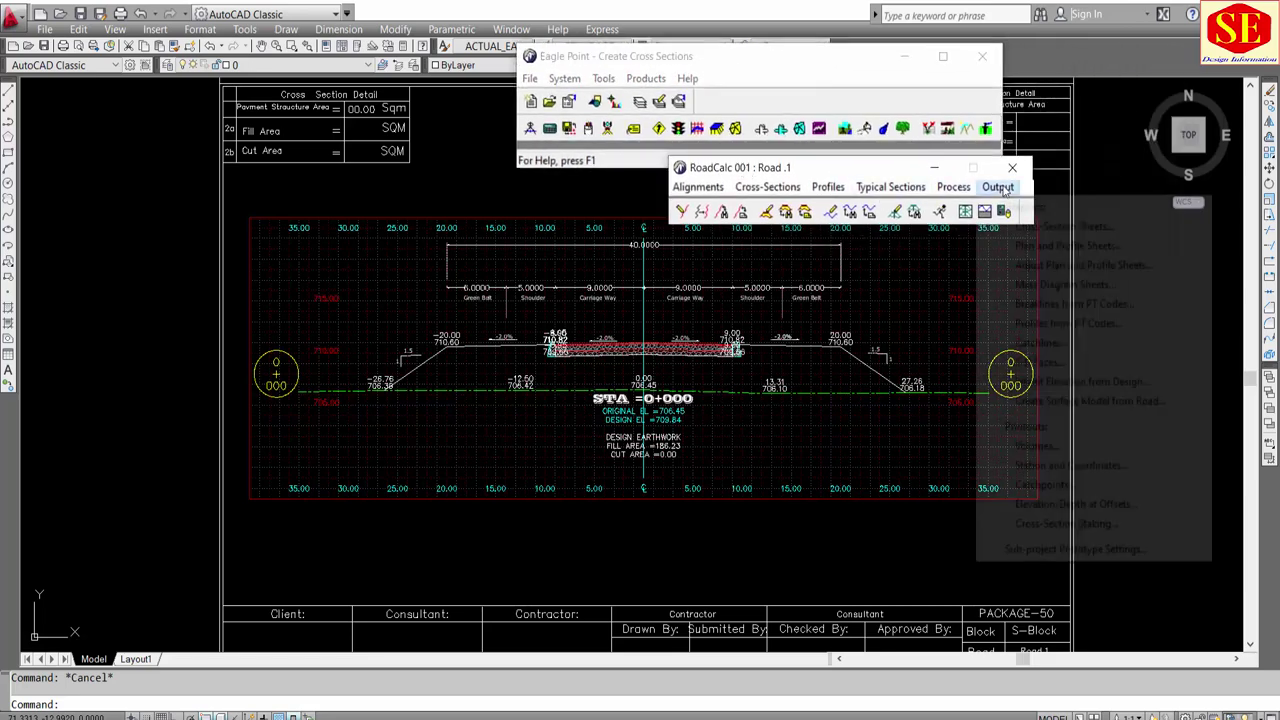
pyautogui.click(1000, 226)
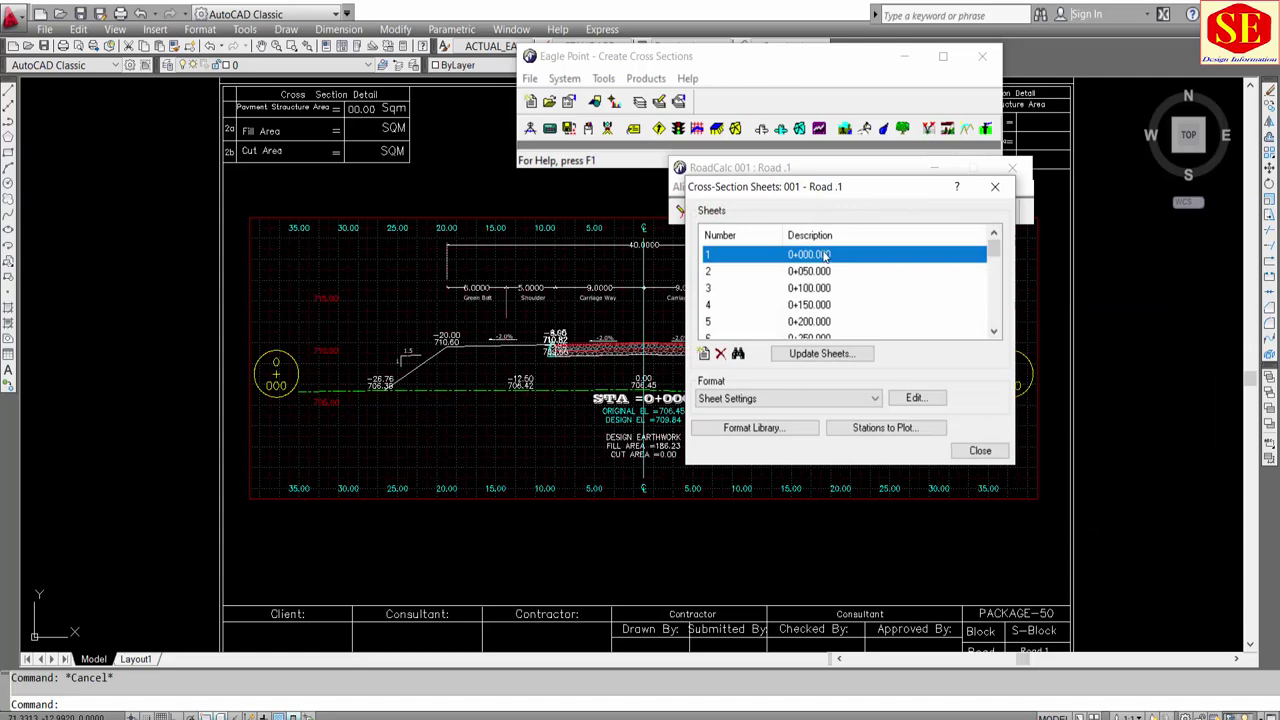
pyautogui.click(785, 272)
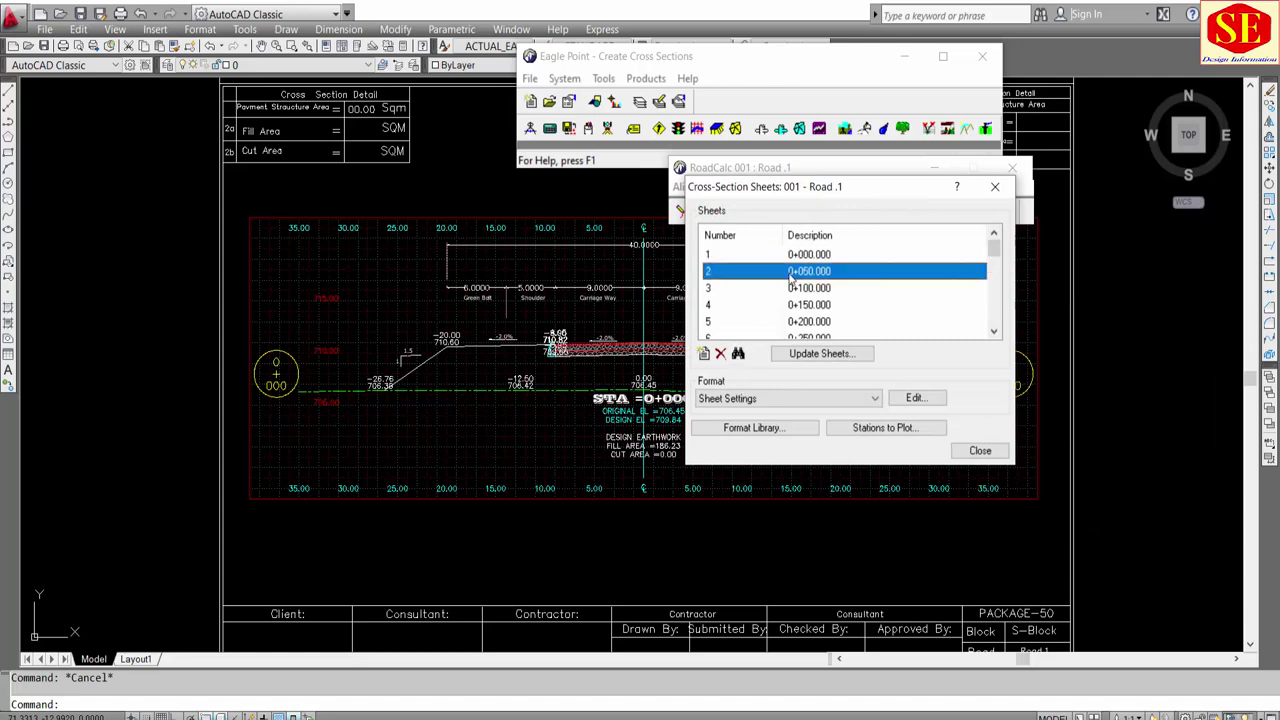
pyautogui.click(812, 290)
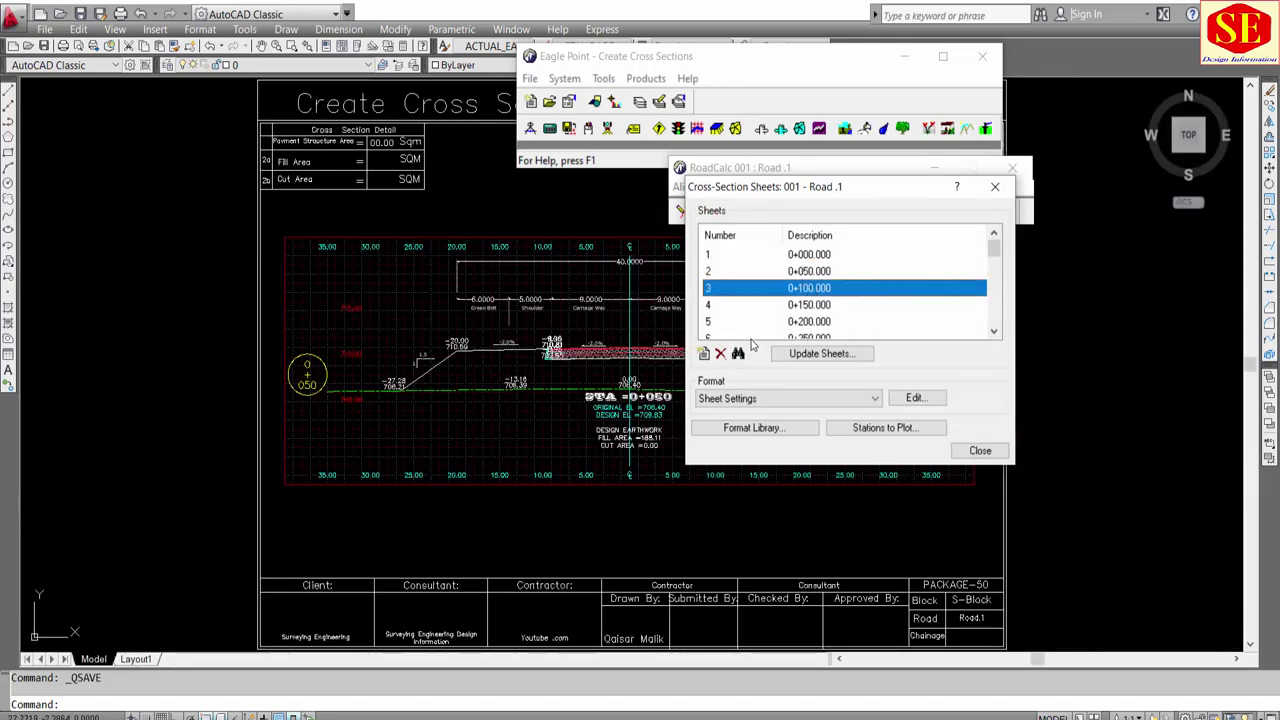
pyautogui.press('Down')
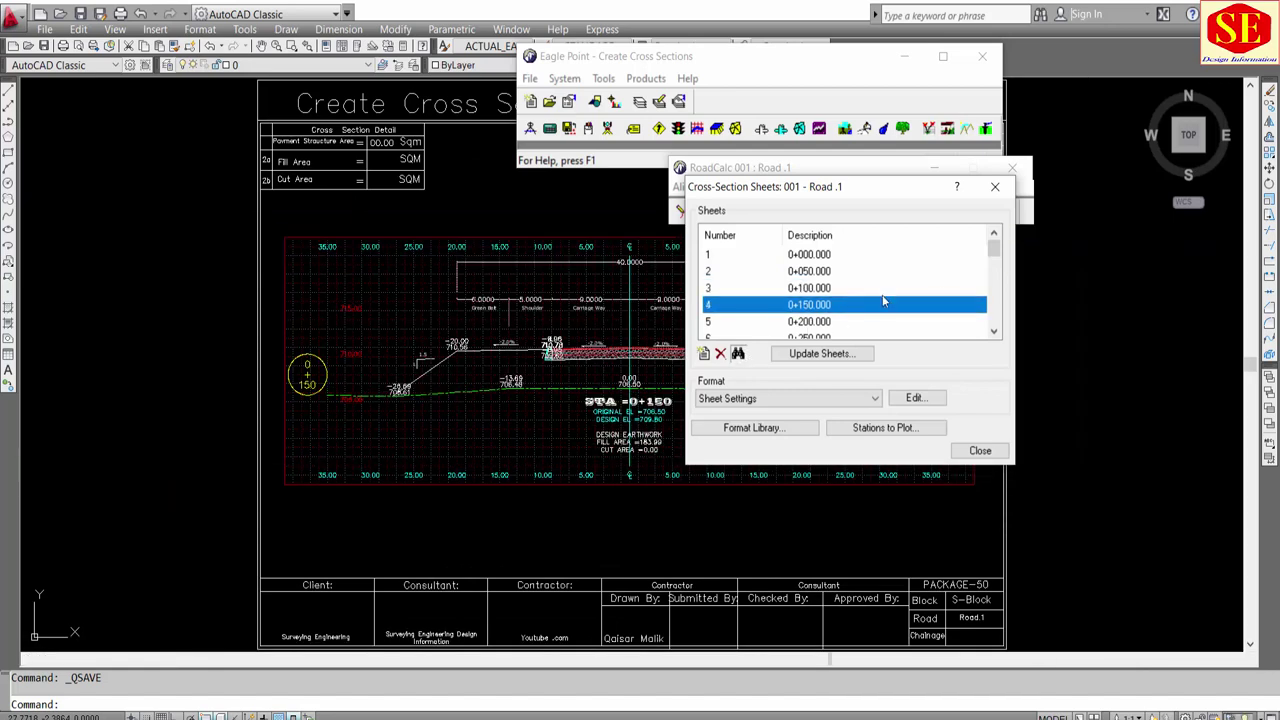
pyautogui.moveTo(996, 250); pyautogui.dragTo(993, 268)
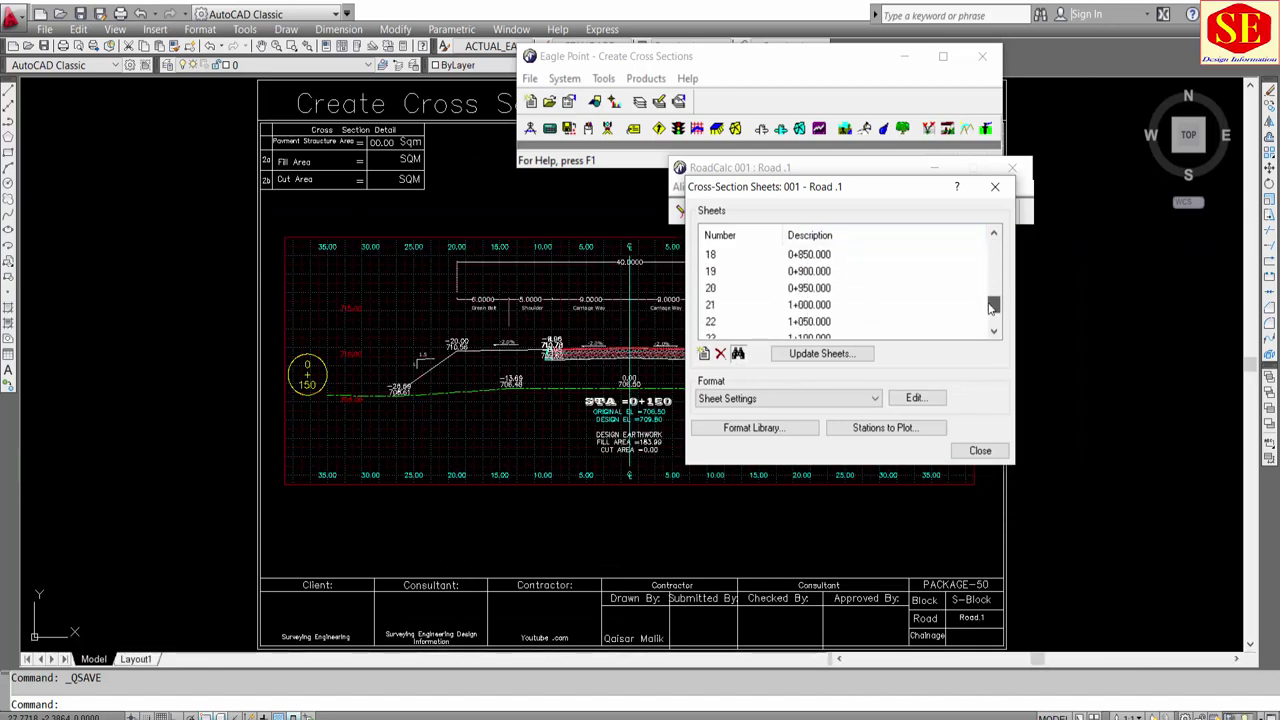
pyautogui.click(822, 322)
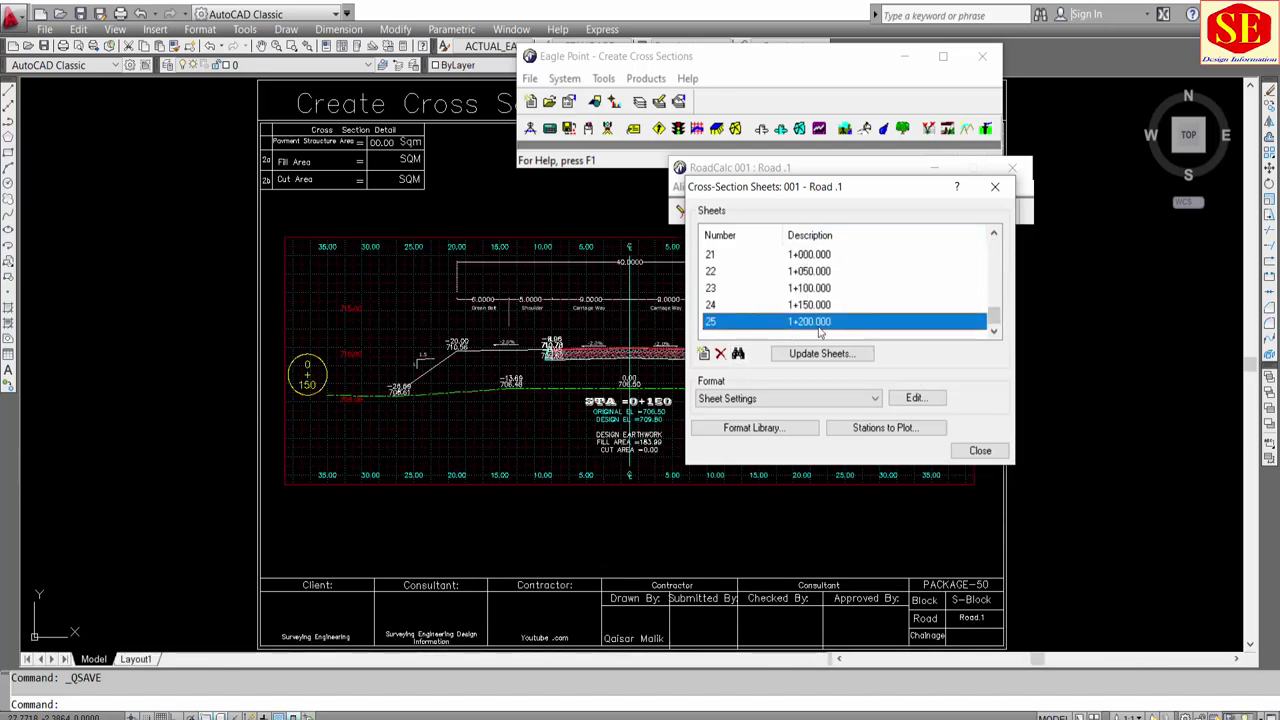
pyautogui.click(738, 356)
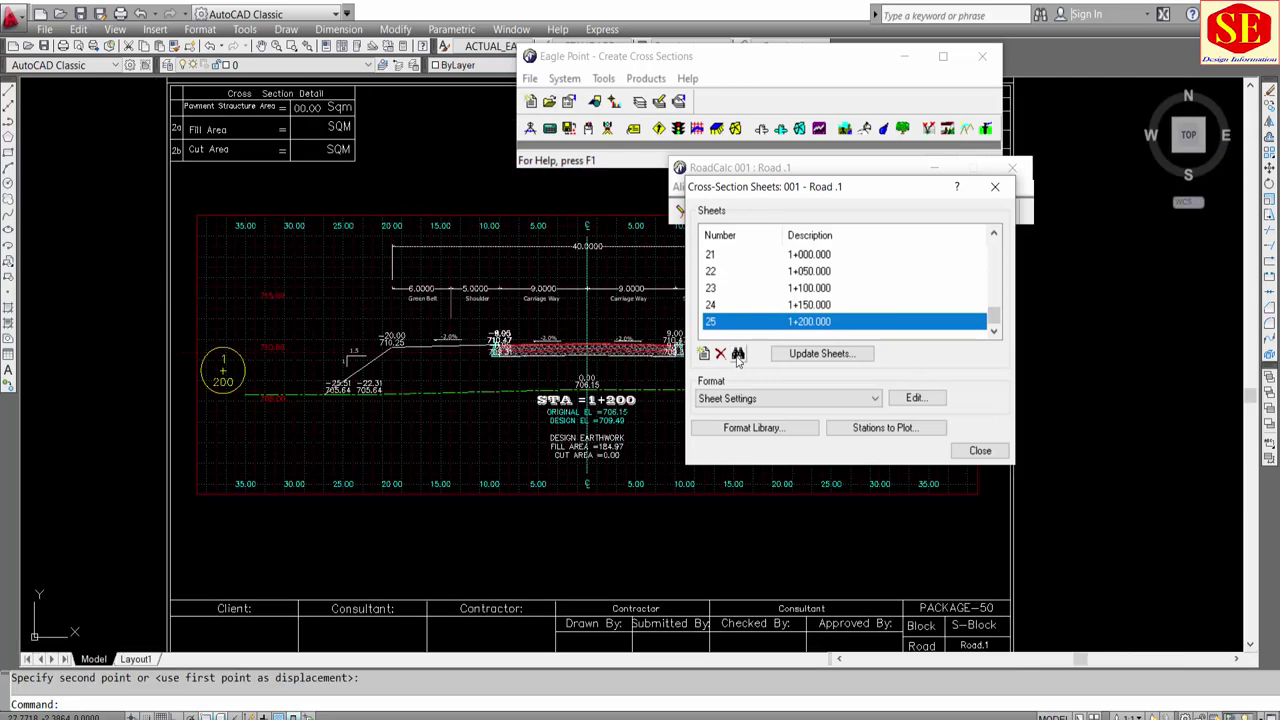
pyautogui.click(915, 398)
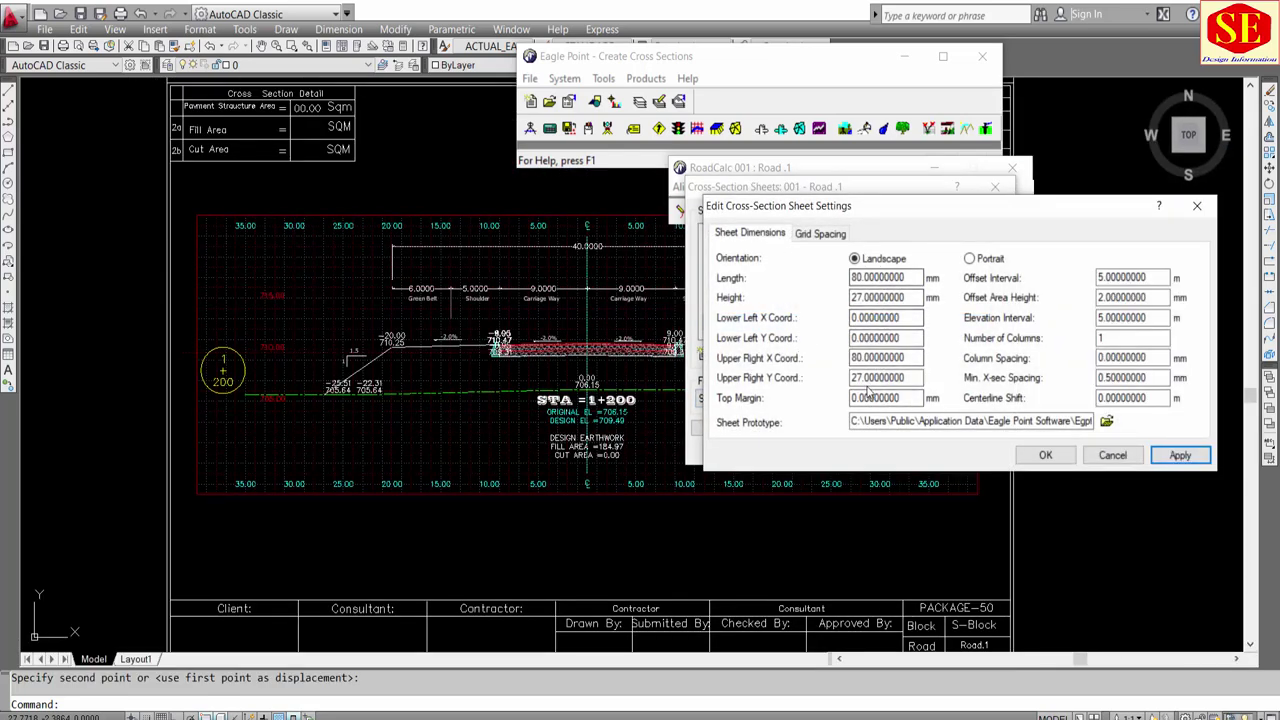
pyautogui.click(820, 233)
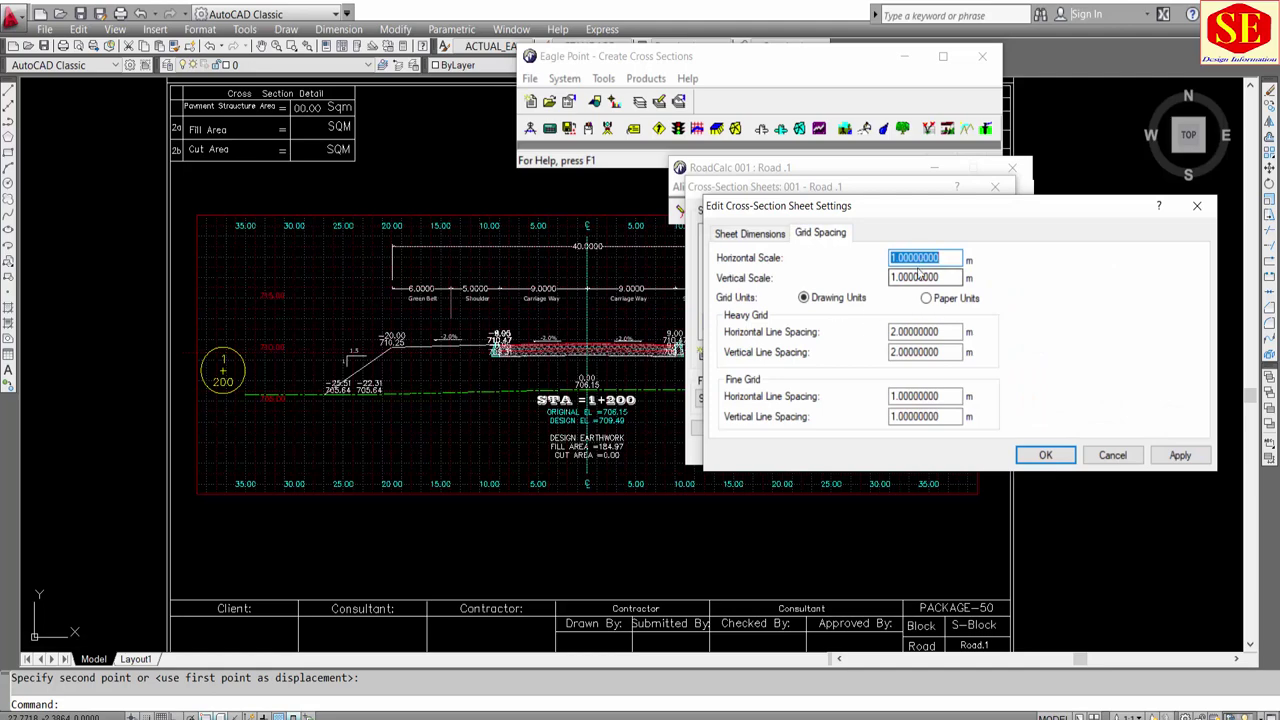
pyautogui.click(1045, 456)
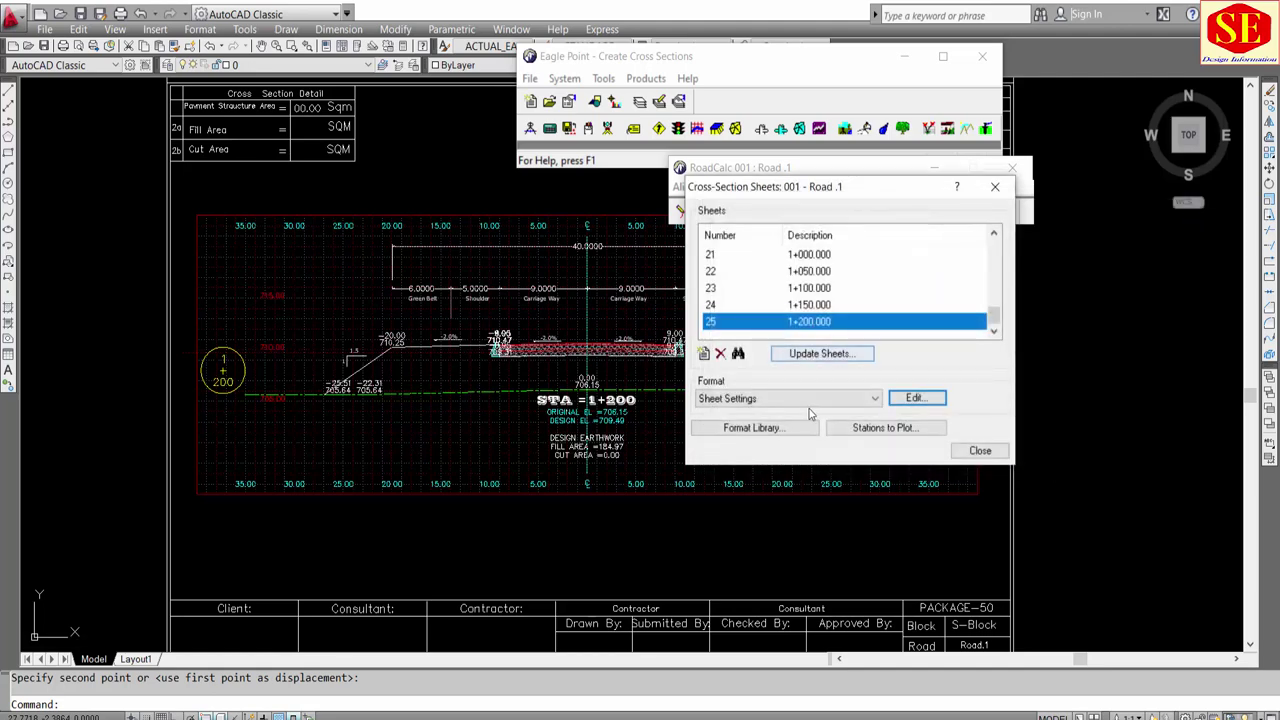
pyautogui.click(785, 398)
pyautogui.click(755, 426)
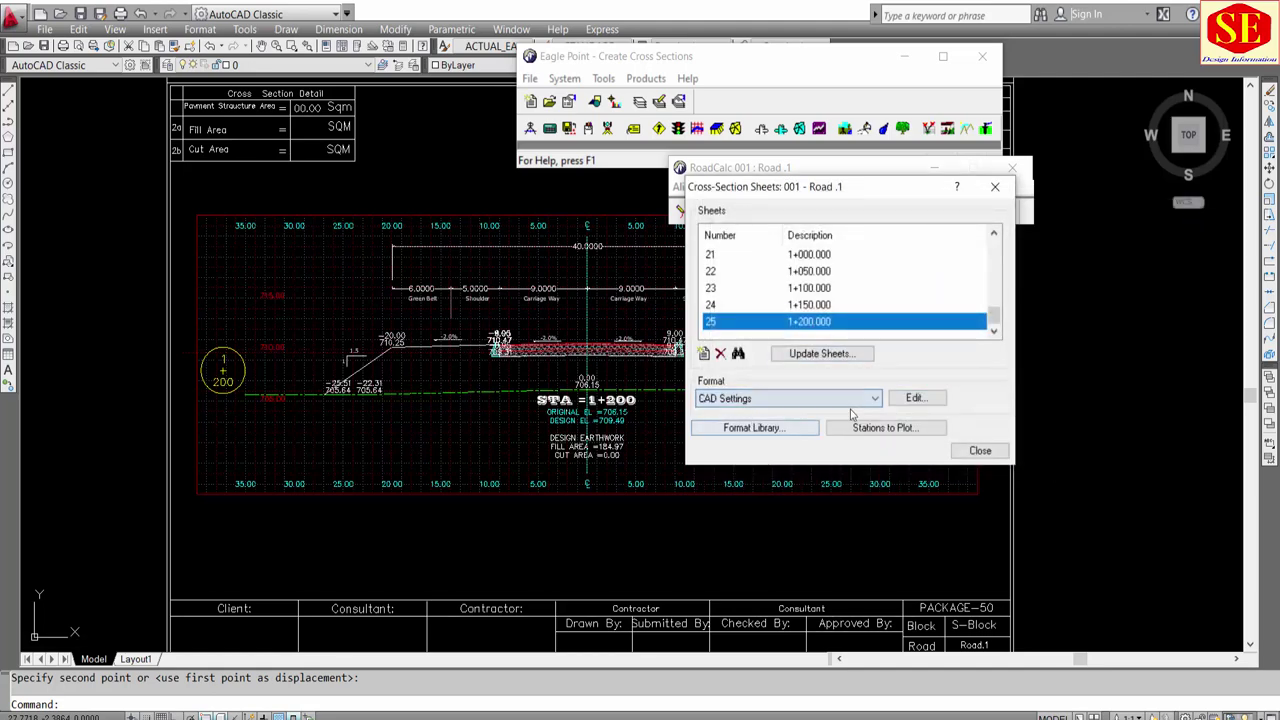
pyautogui.click(916, 398)
pyautogui.scroll(-5, 838, 282)
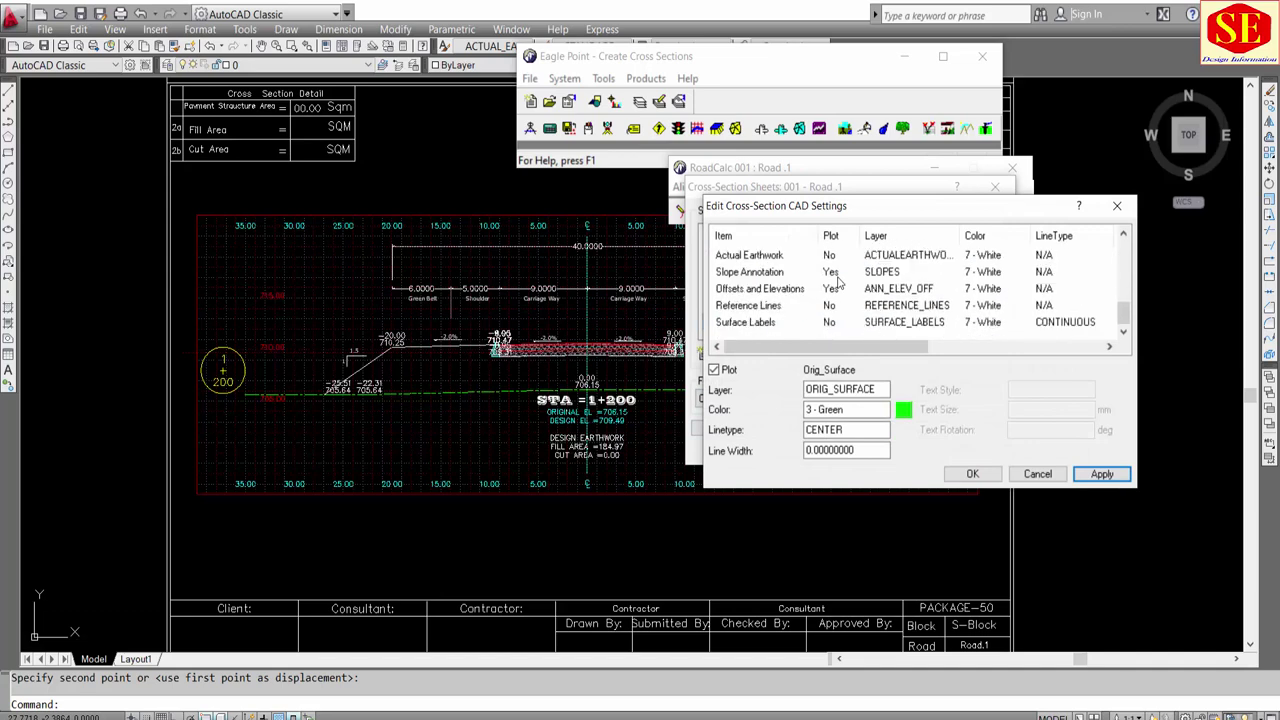
pyautogui.click(990, 476)
pyautogui.click(790, 398)
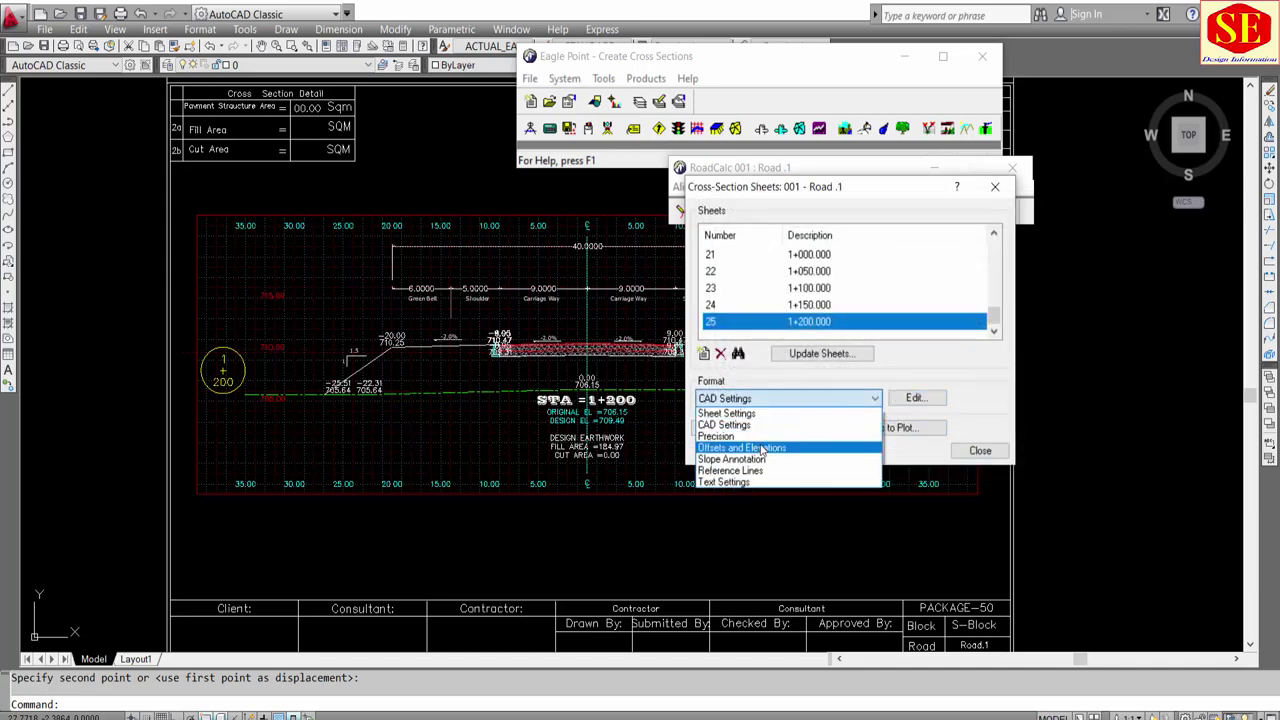
pyautogui.click(758, 448)
pyautogui.click(916, 398)
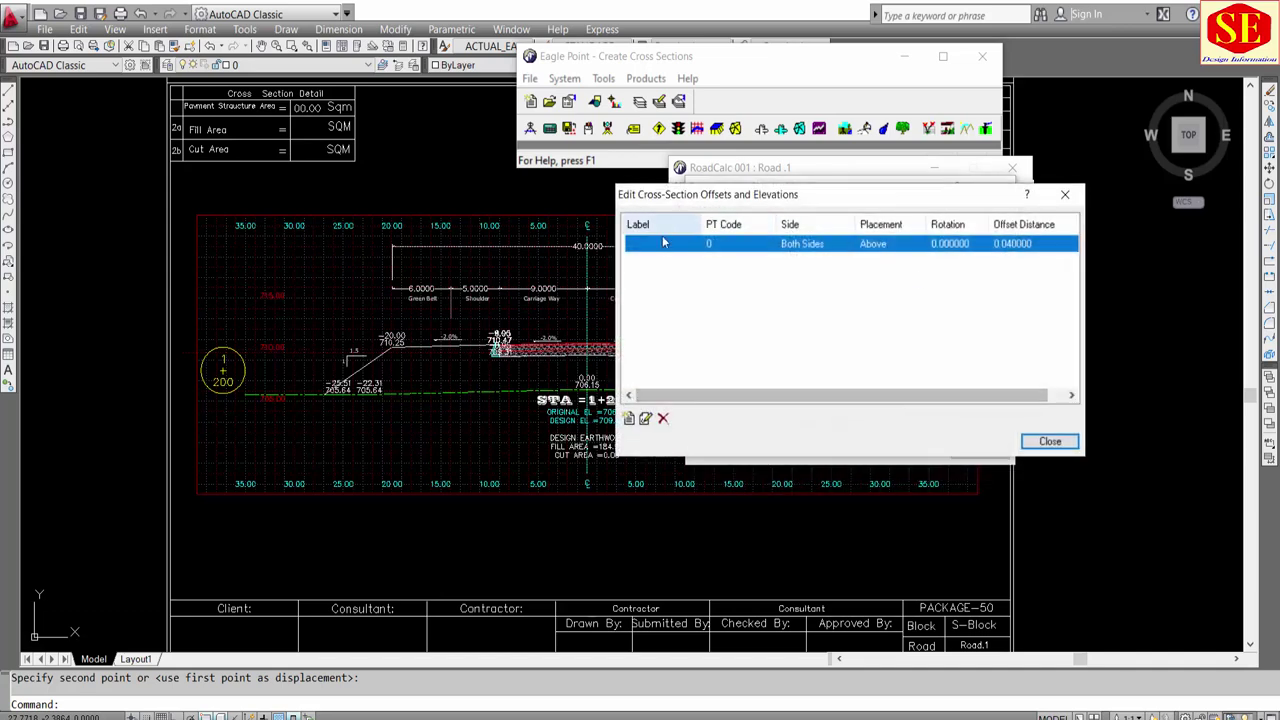
pyautogui.click(1035, 446)
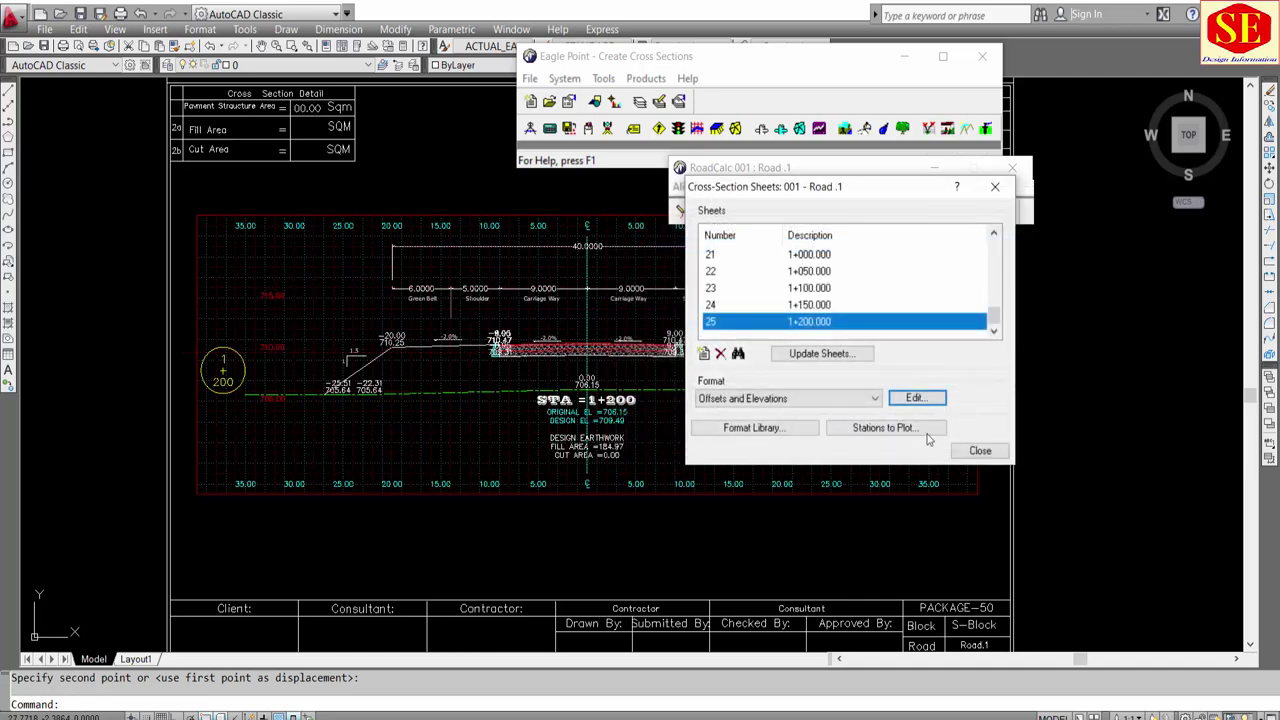
pyautogui.click(980, 450)
pyautogui.click(997, 187)
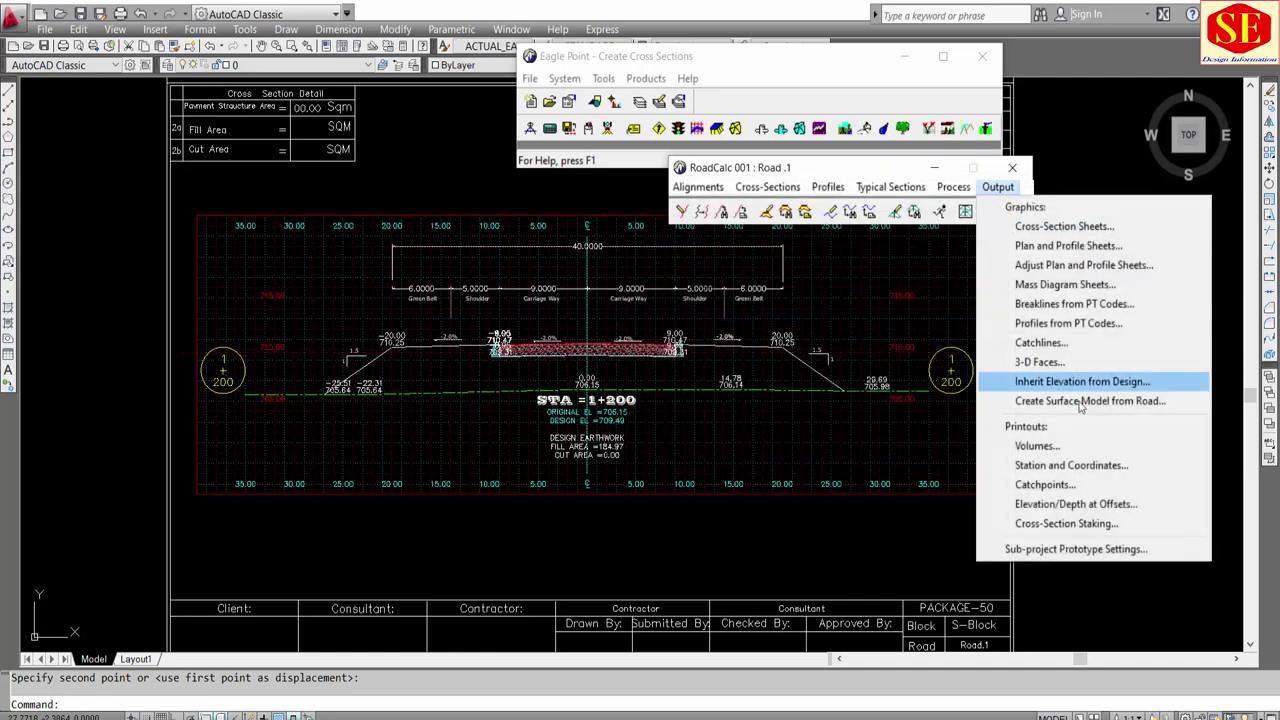
pyautogui.click(1072, 443)
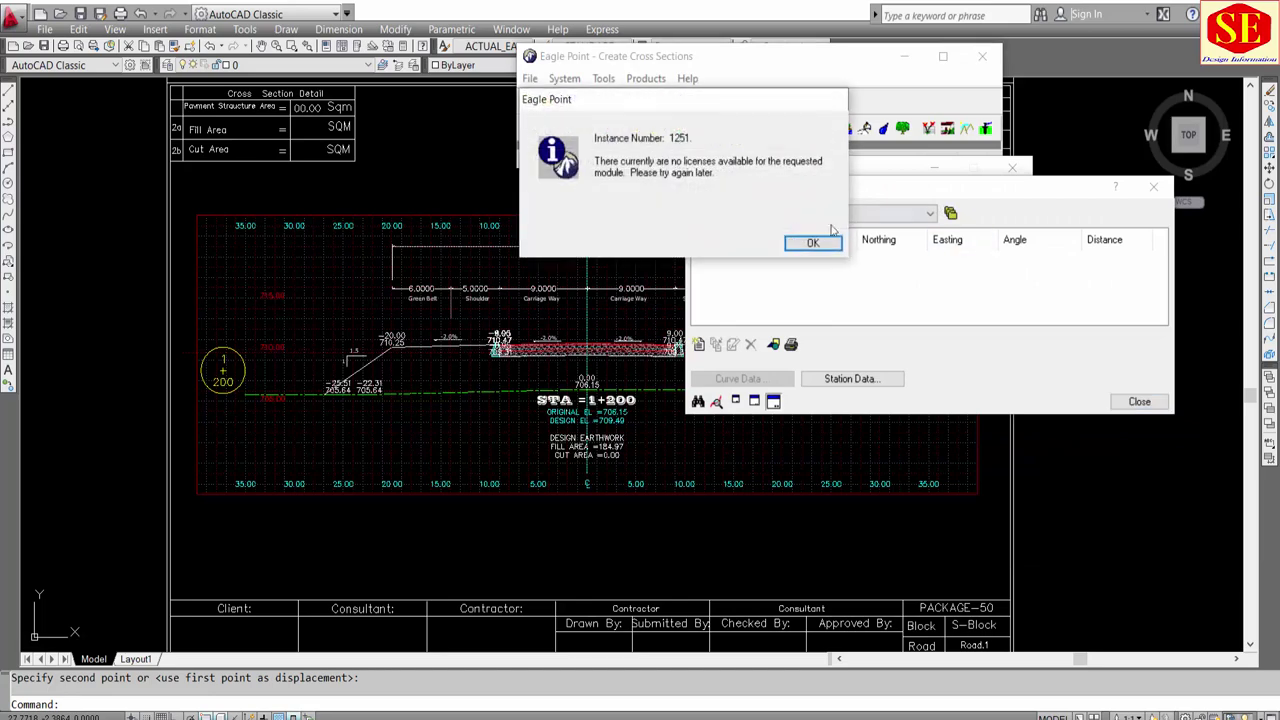
pyautogui.click(812, 243)
pyautogui.click(997, 187)
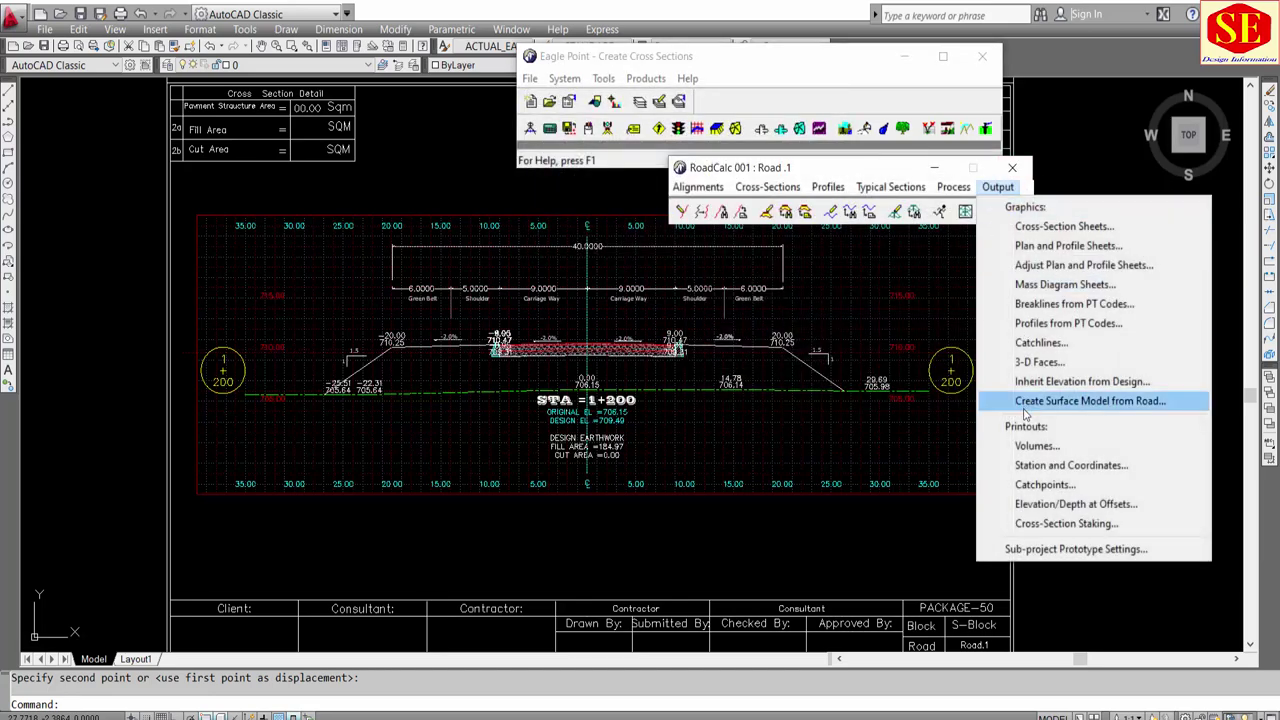
pyautogui.click(1032, 445)
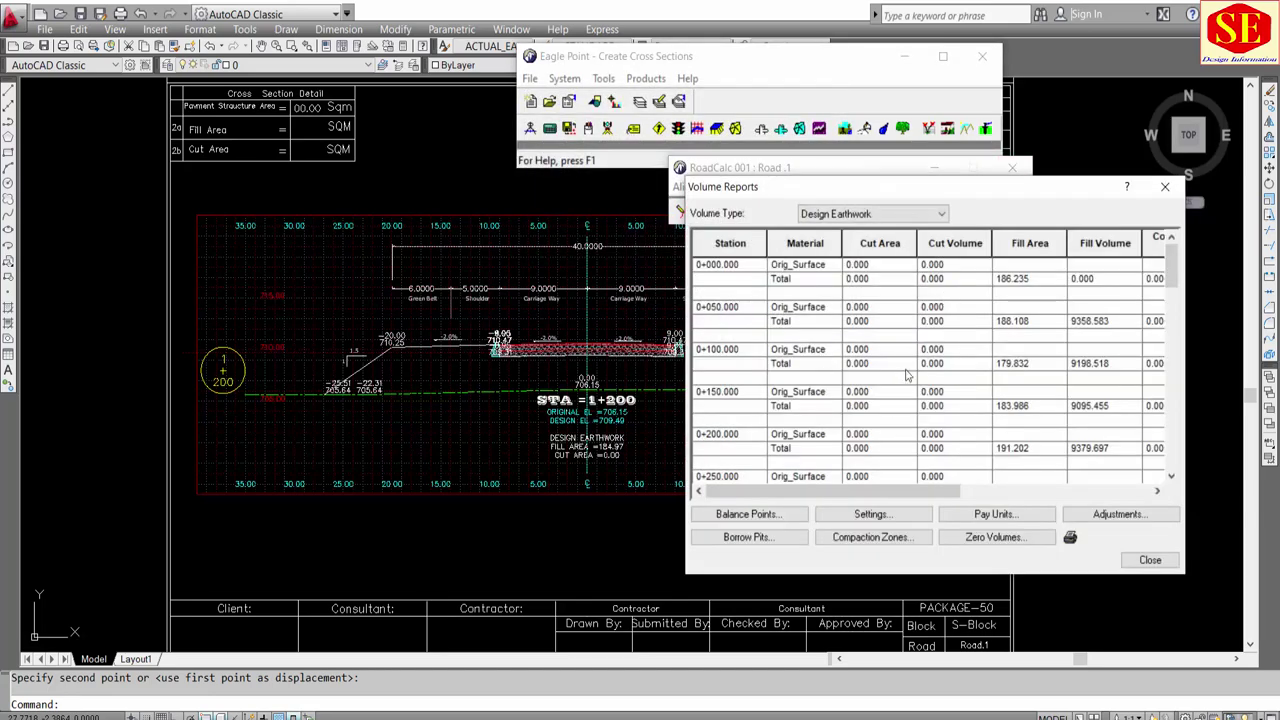
pyautogui.click(1149, 560)
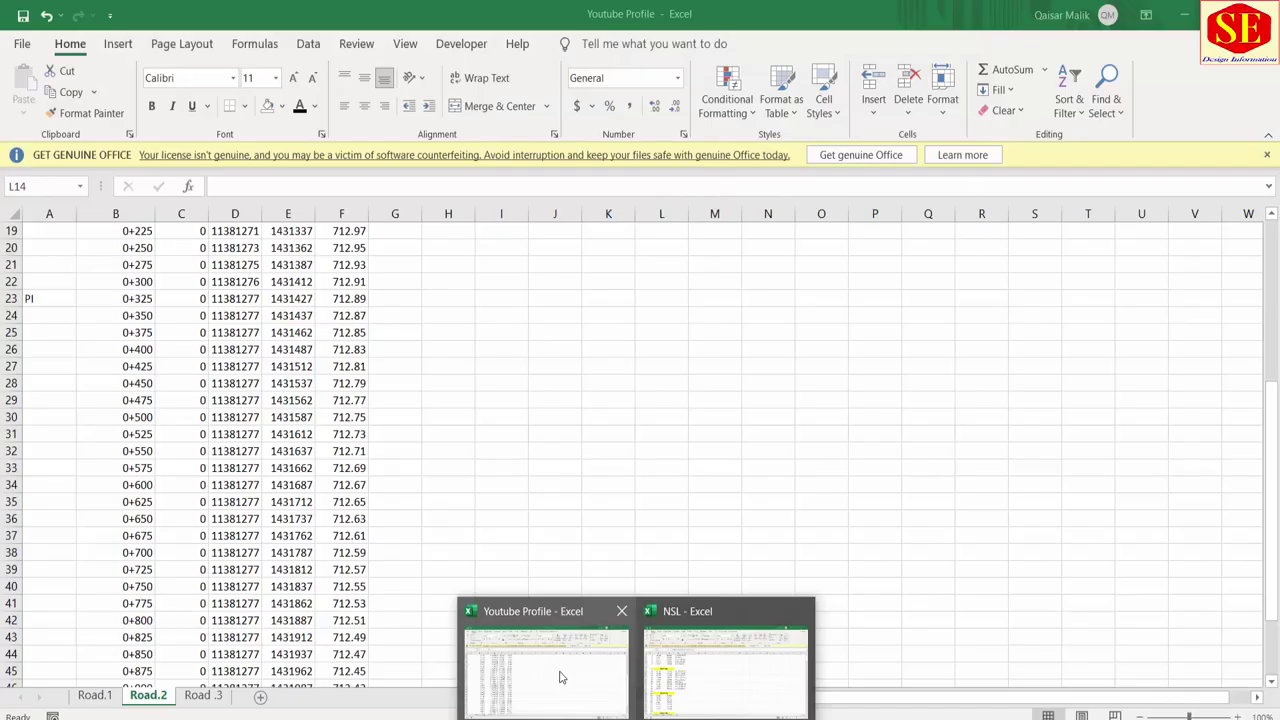
# Step: In the Youtube Profile workbook's Road.1 sheet, check the stations and E10 combining formulas
pyautogui.click(560, 672)
pyautogui.scroll(6, 259, 408)
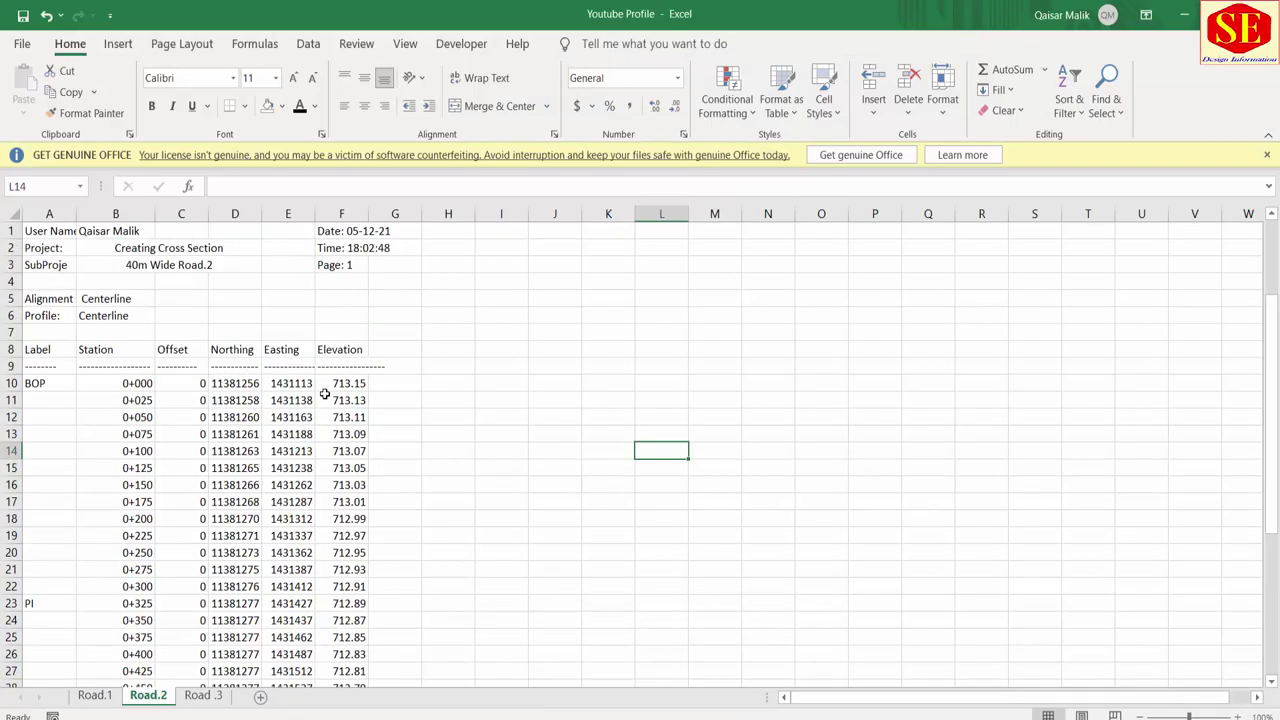
pyautogui.click(94, 695)
pyautogui.scroll(3, 214, 316)
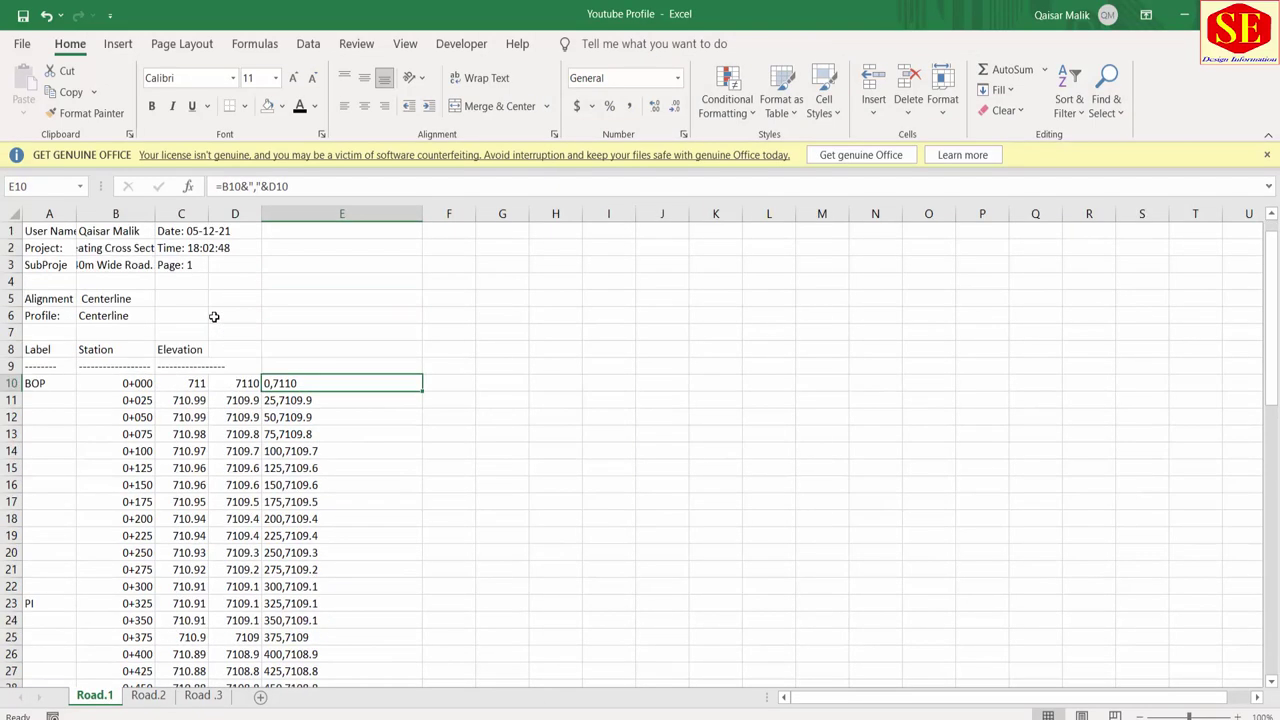
pyautogui.click(137, 383)
pyautogui.click(282, 378)
pyautogui.moveTo(146, 383); pyautogui.dragTo(133, 536)
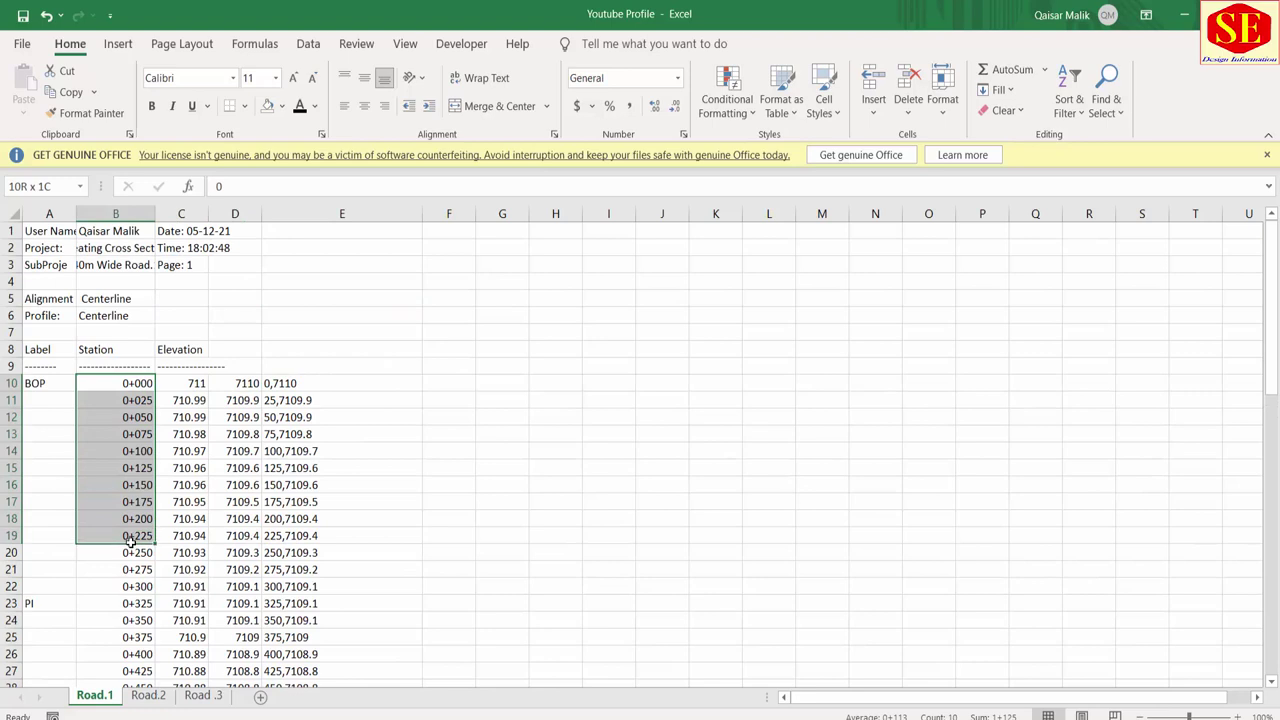
pyautogui.moveTo(320, 383); pyautogui.dragTo(305, 569)
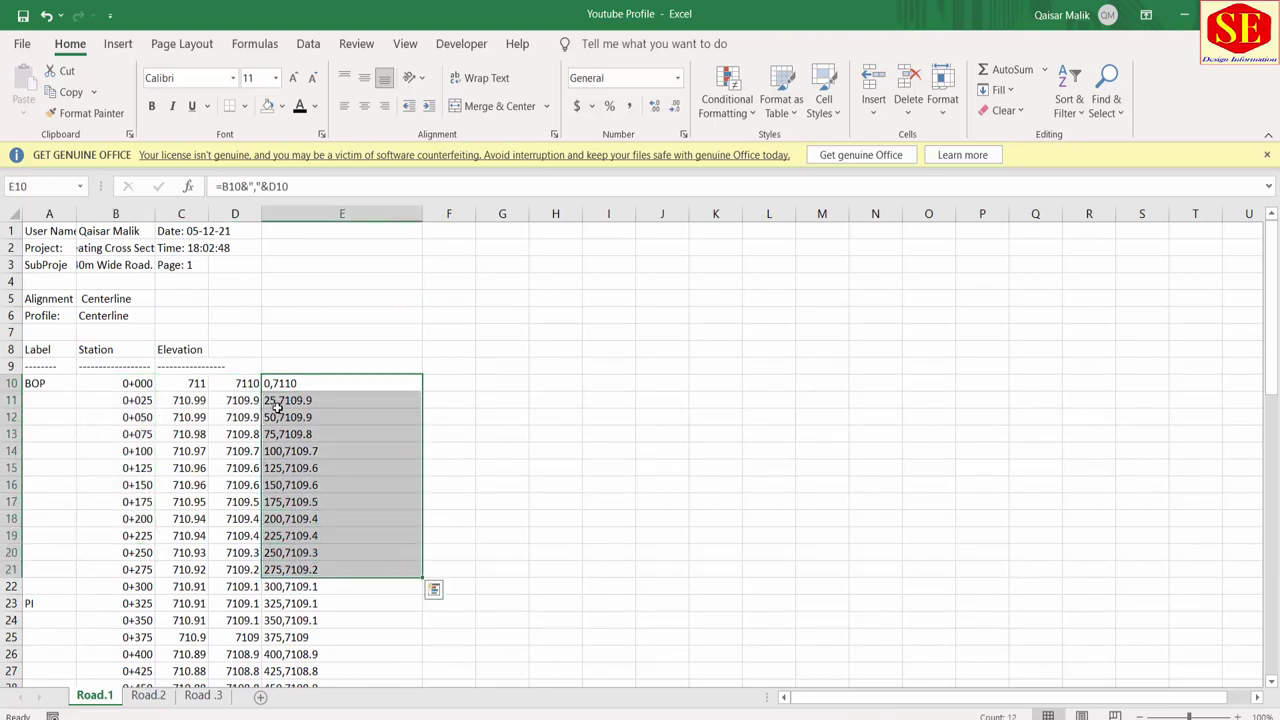
pyautogui.click(340, 400)
pyautogui.click(150, 385)
pyautogui.click(240, 383)
pyautogui.click(289, 383)
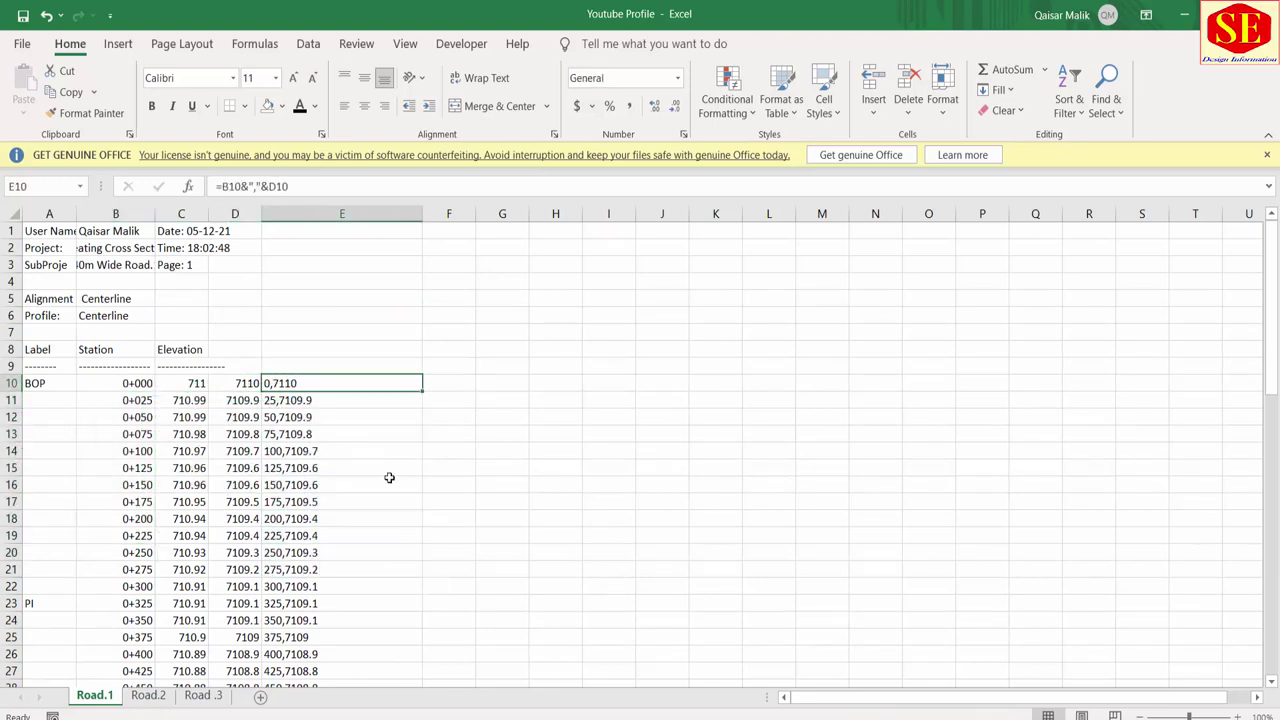
# Step: Review the NSL workbook's Road 01 distances and elevations, ending at 40.300 and 706.150
pyautogui.click(715, 670)
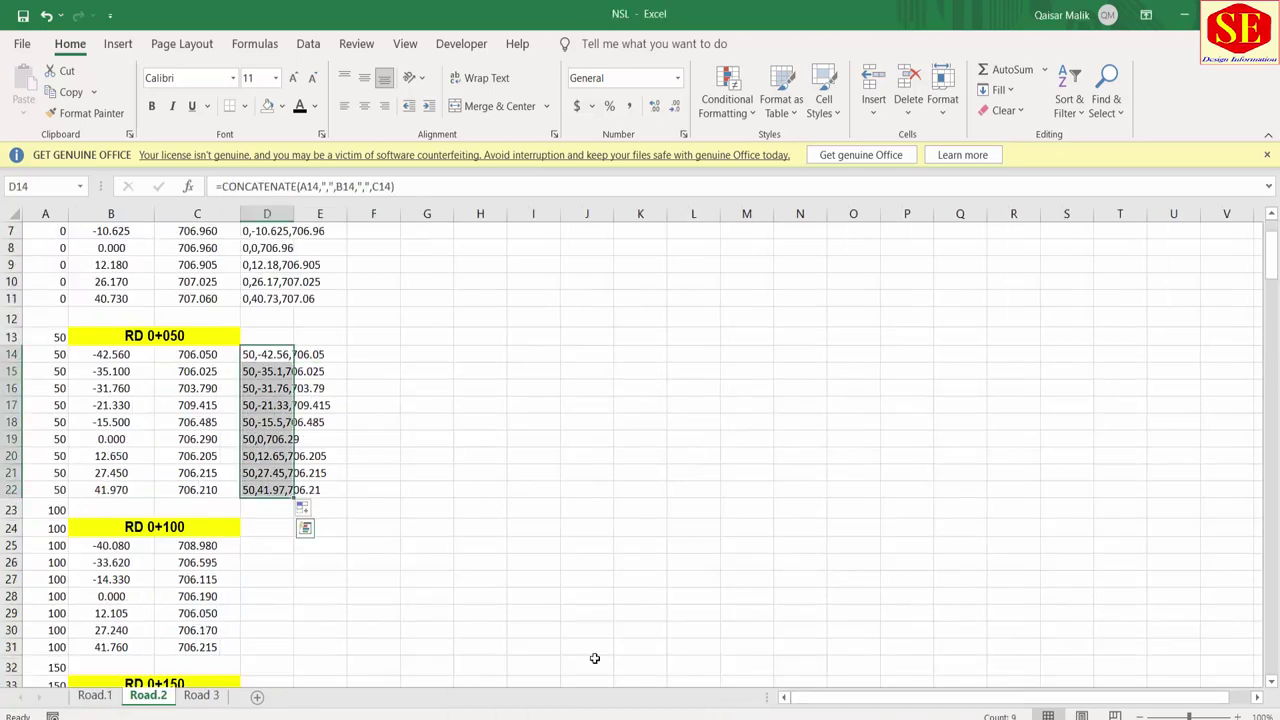
pyautogui.click(95, 695)
pyautogui.click(279, 258)
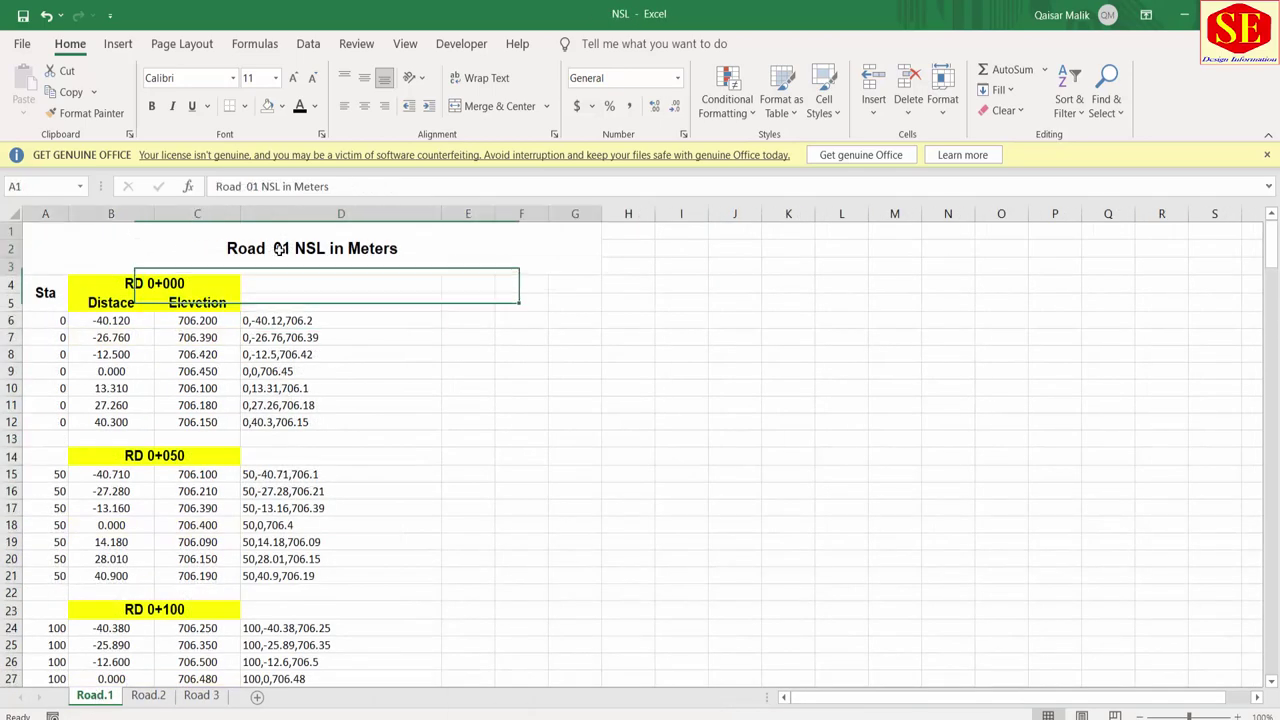
pyautogui.click(132, 316)
pyautogui.click(187, 337)
pyautogui.click(133, 356)
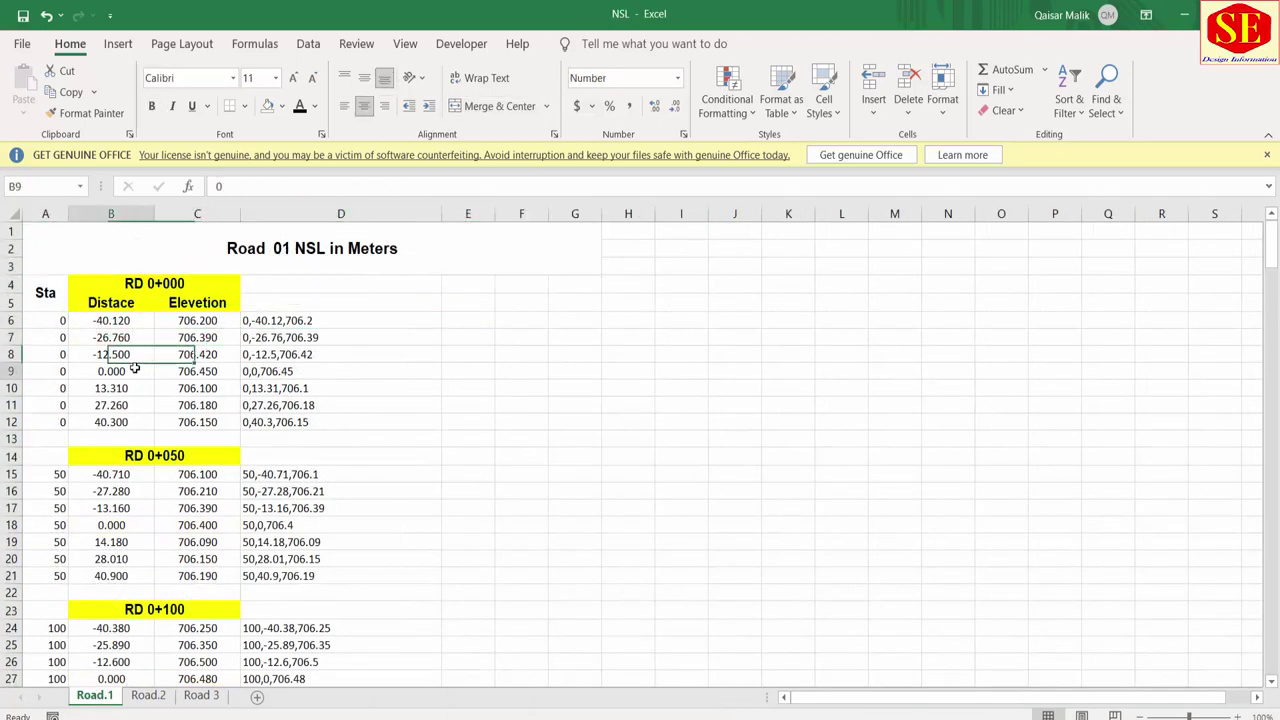
pyautogui.click(190, 369)
pyautogui.click(150, 424)
pyautogui.click(205, 421)
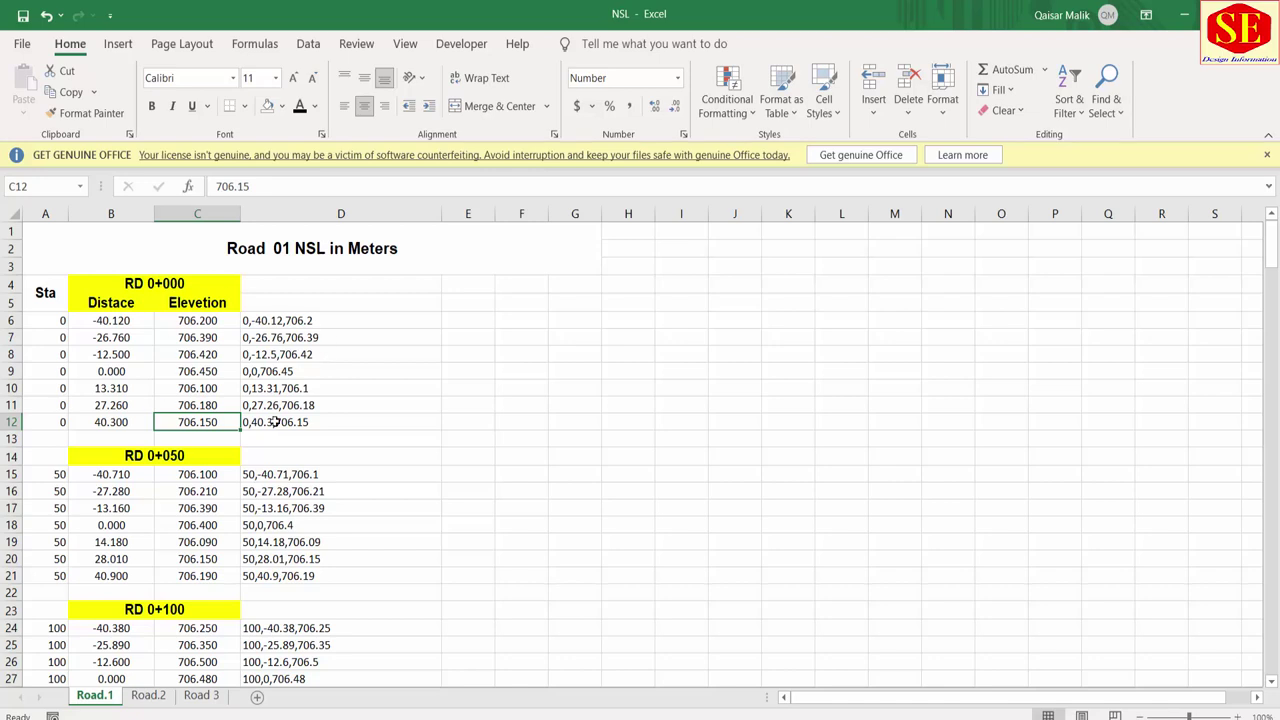
pyautogui.hotkey('alt', 'Tab')
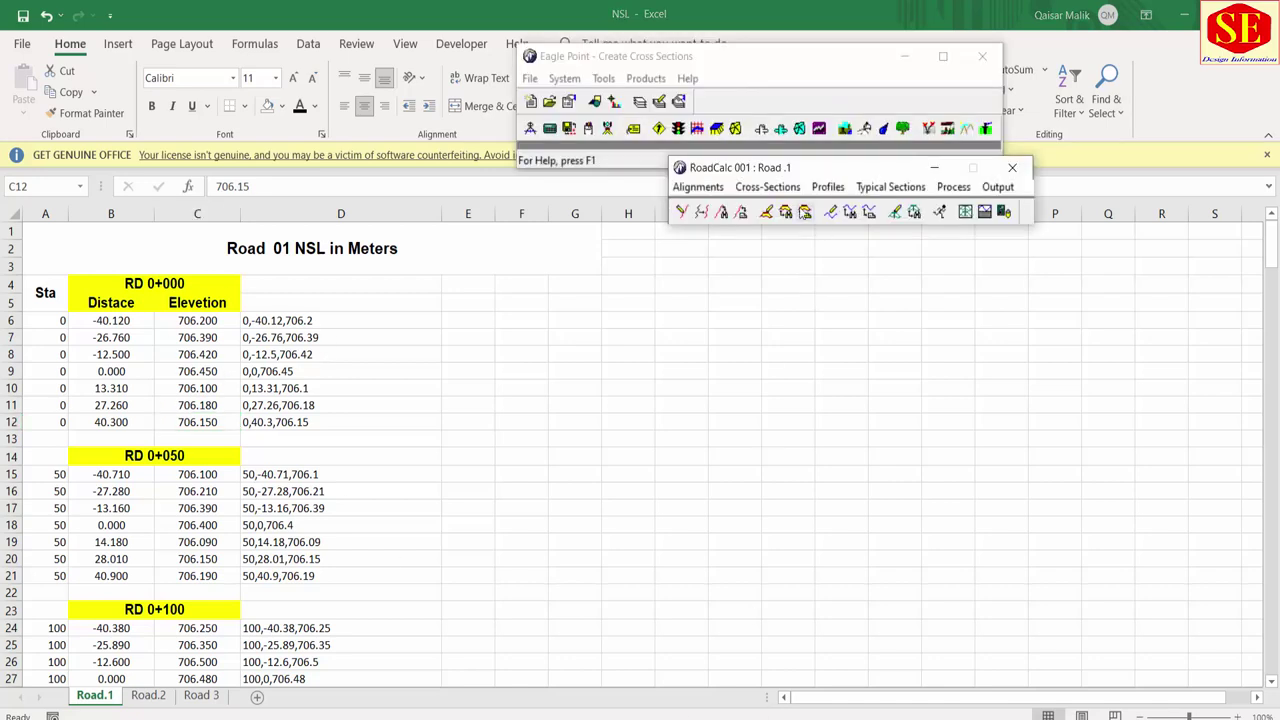
pyautogui.click(767, 187)
pyautogui.click(800, 363)
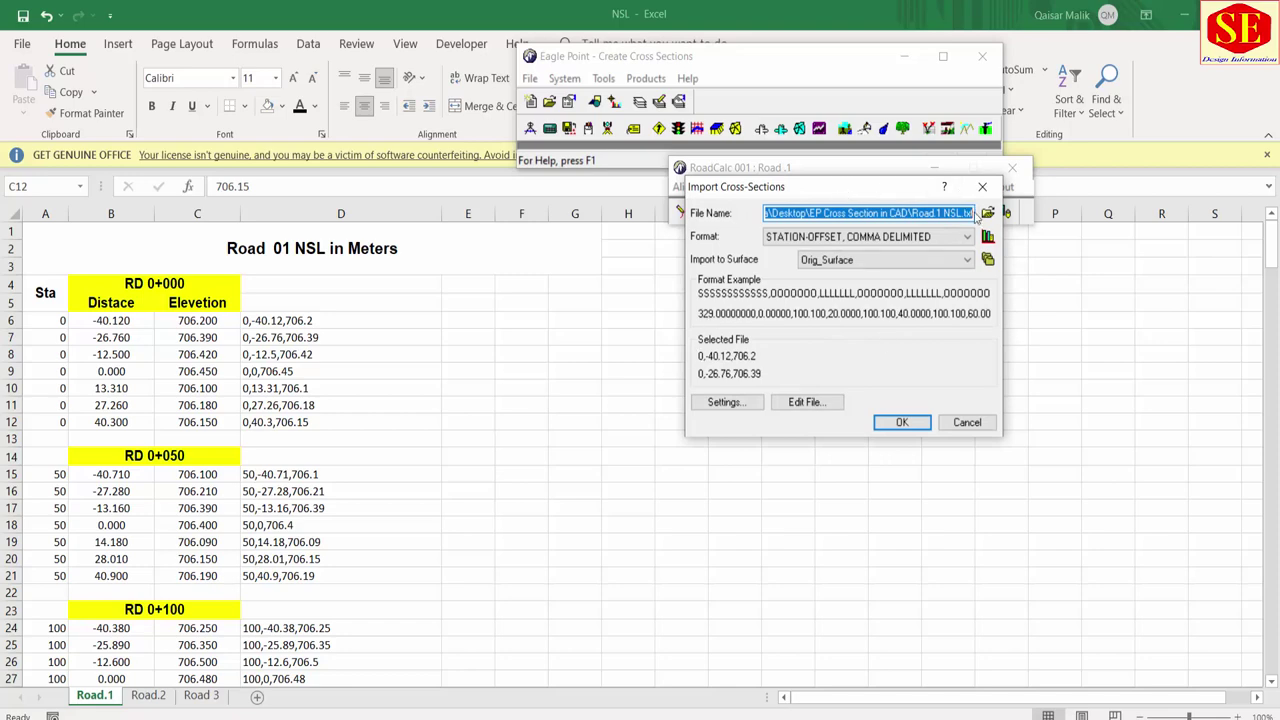
pyautogui.click(984, 214)
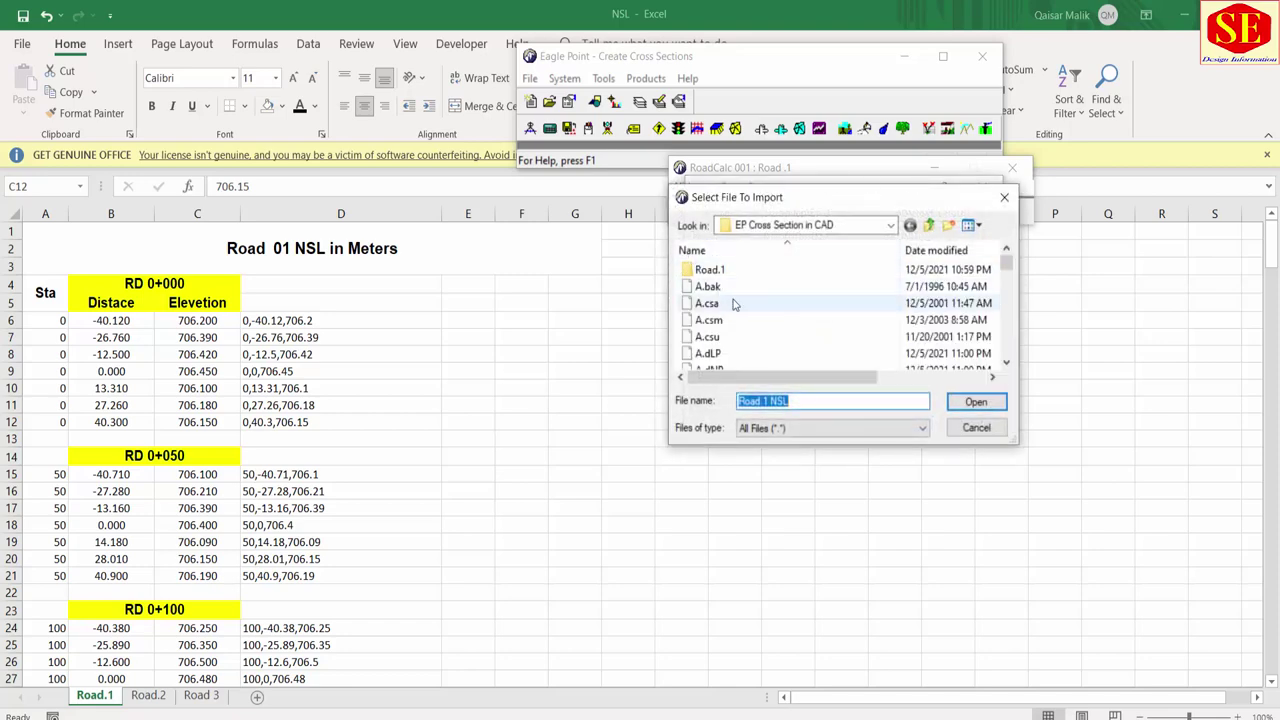
pyautogui.click(975, 401)
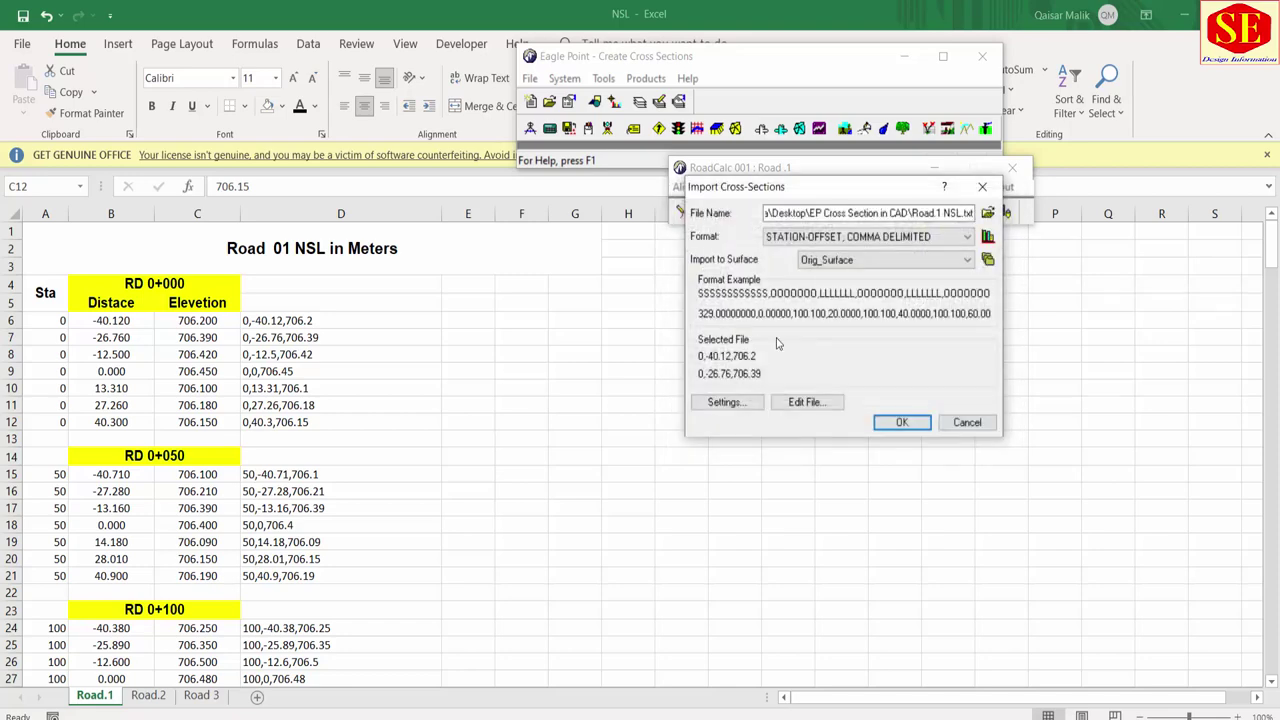
pyautogui.click(955, 424)
pyautogui.click(767, 187)
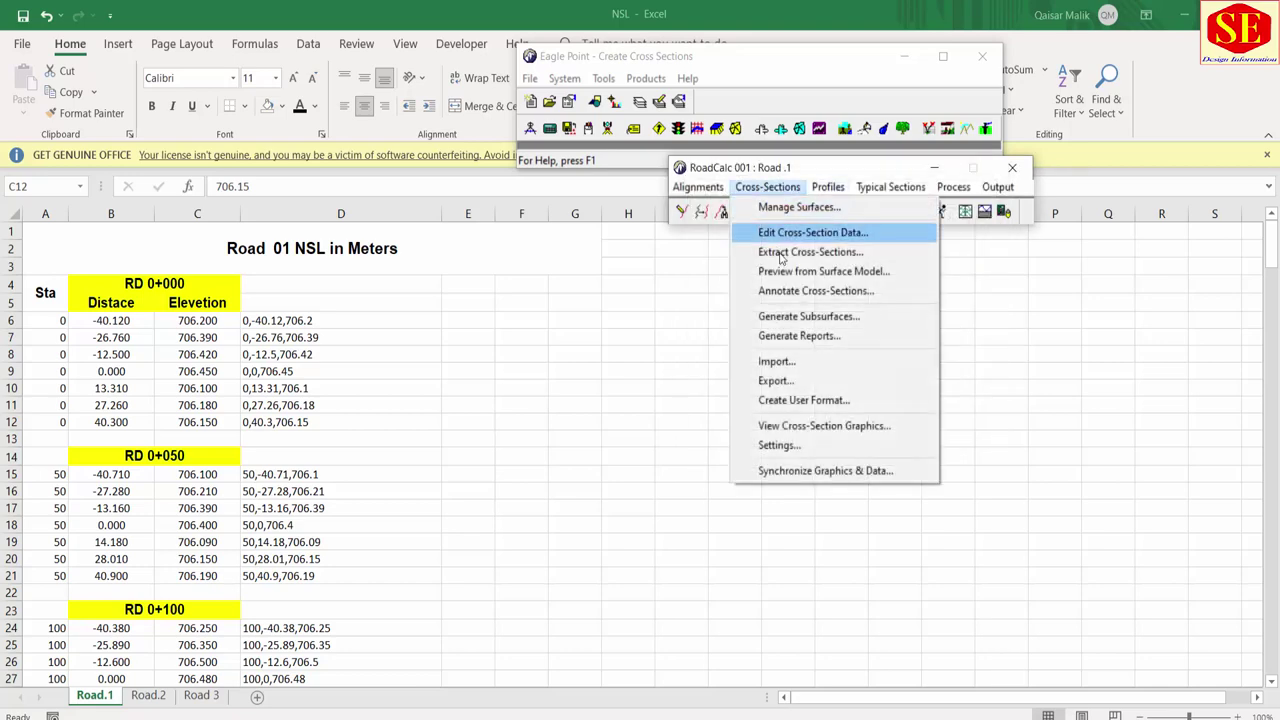
pyautogui.click(757, 231)
pyautogui.scroll(5, 757, 262)
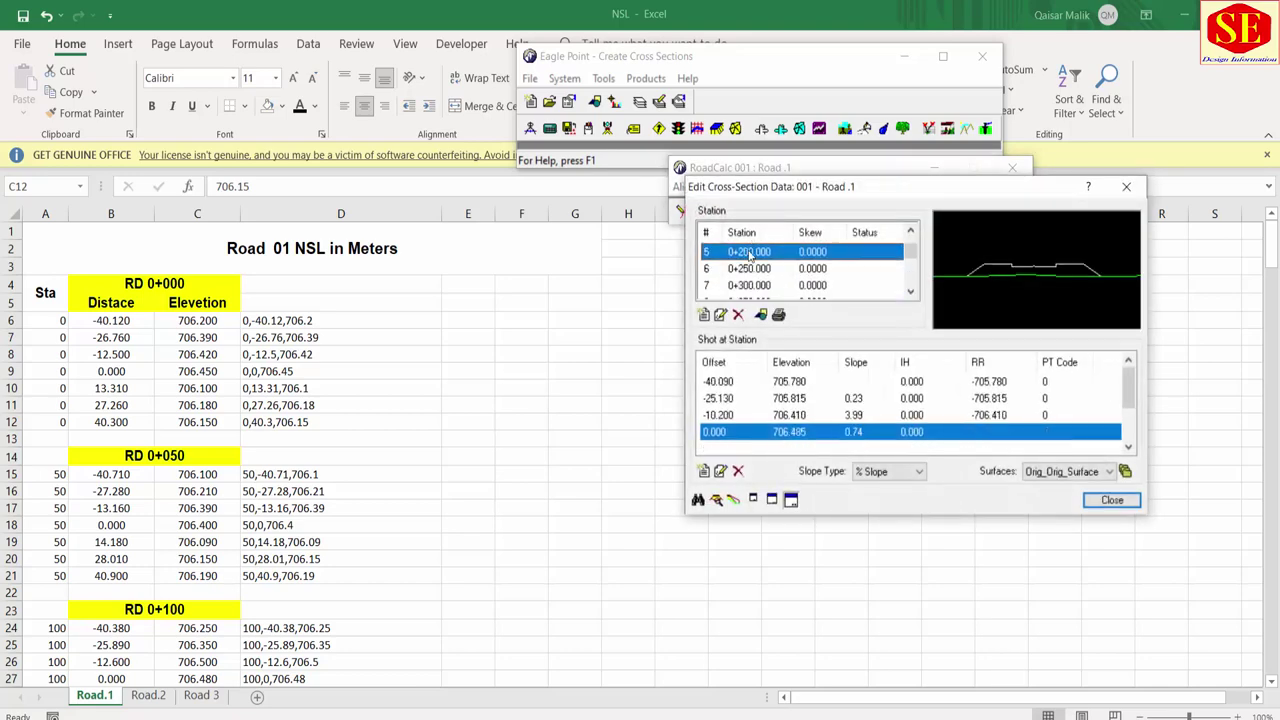
pyautogui.click(760, 266)
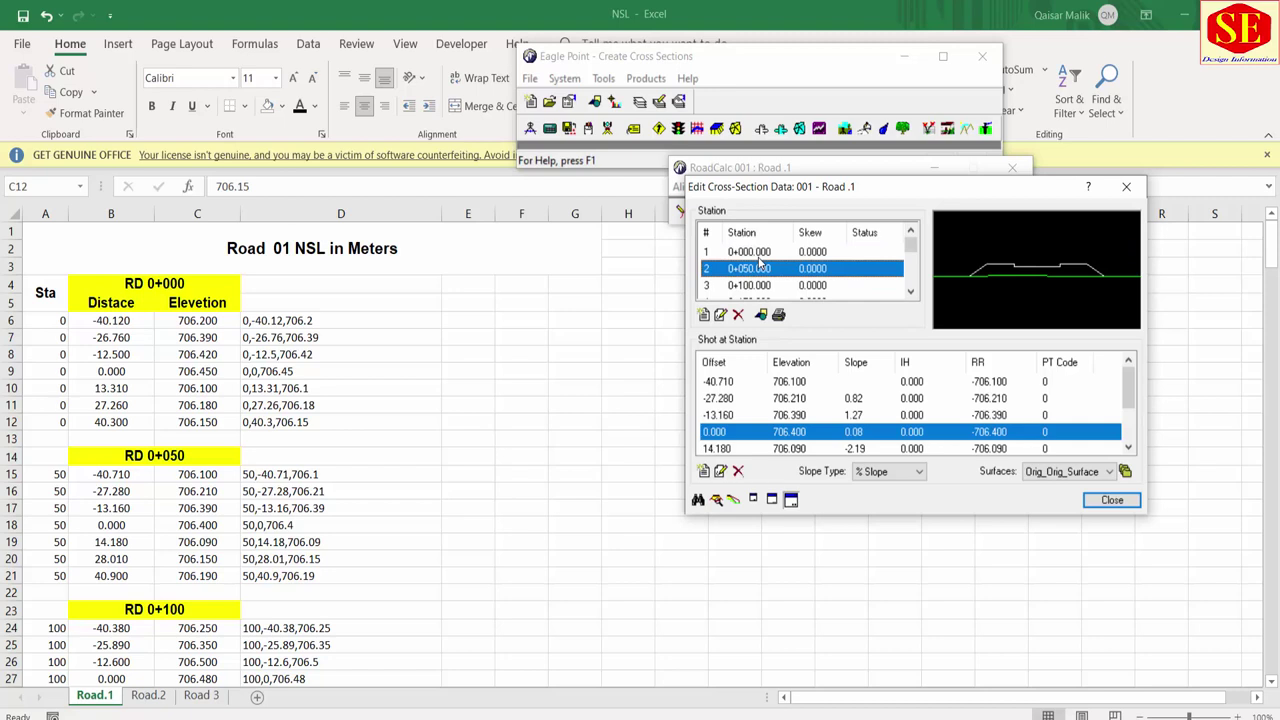
pyautogui.click(743, 393)
pyautogui.click(750, 426)
pyautogui.click(759, 287)
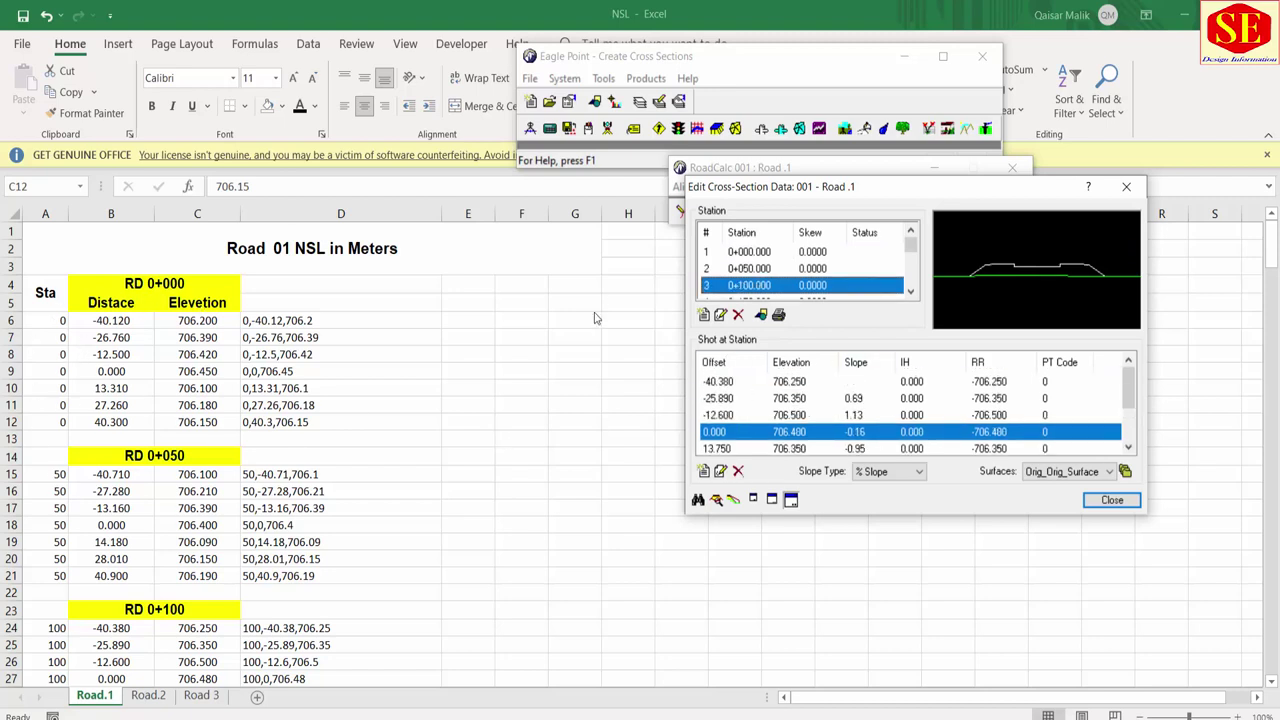
pyautogui.click(1130, 497)
# Step: Display the alignment graphics and draw the road profile as red and green lines
pyautogui.click(706, 187)
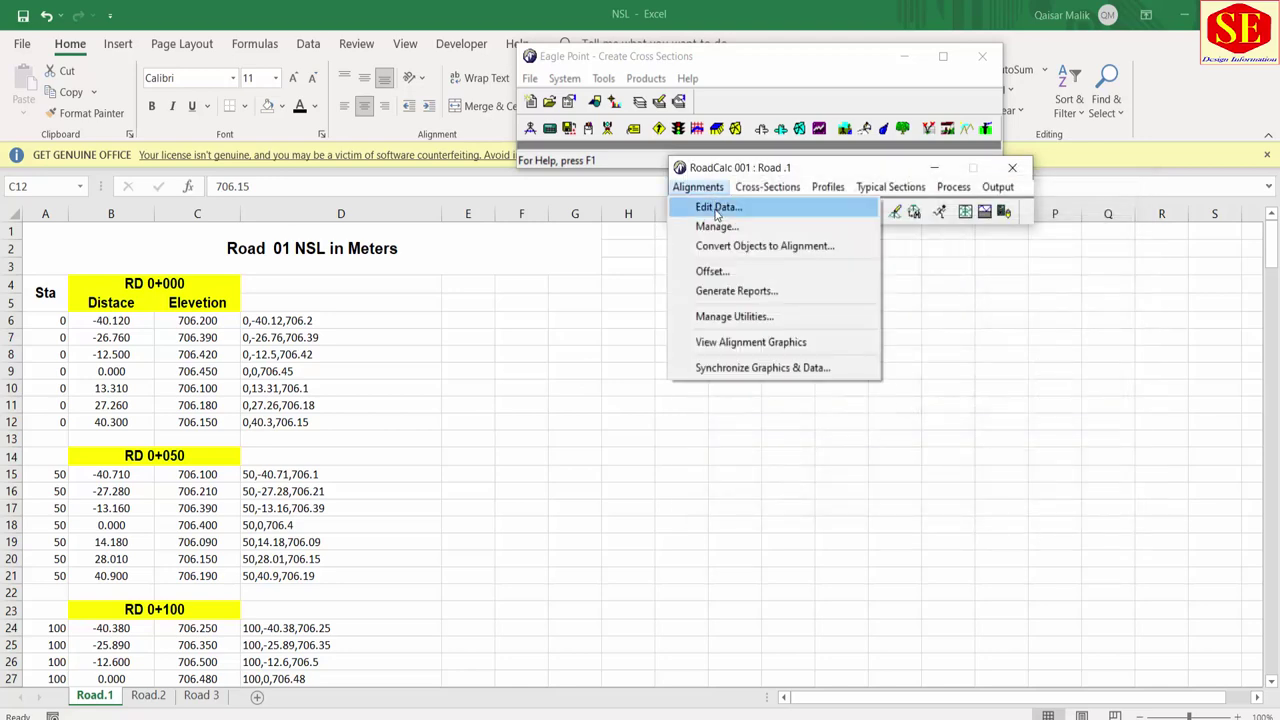
pyautogui.click(730, 339)
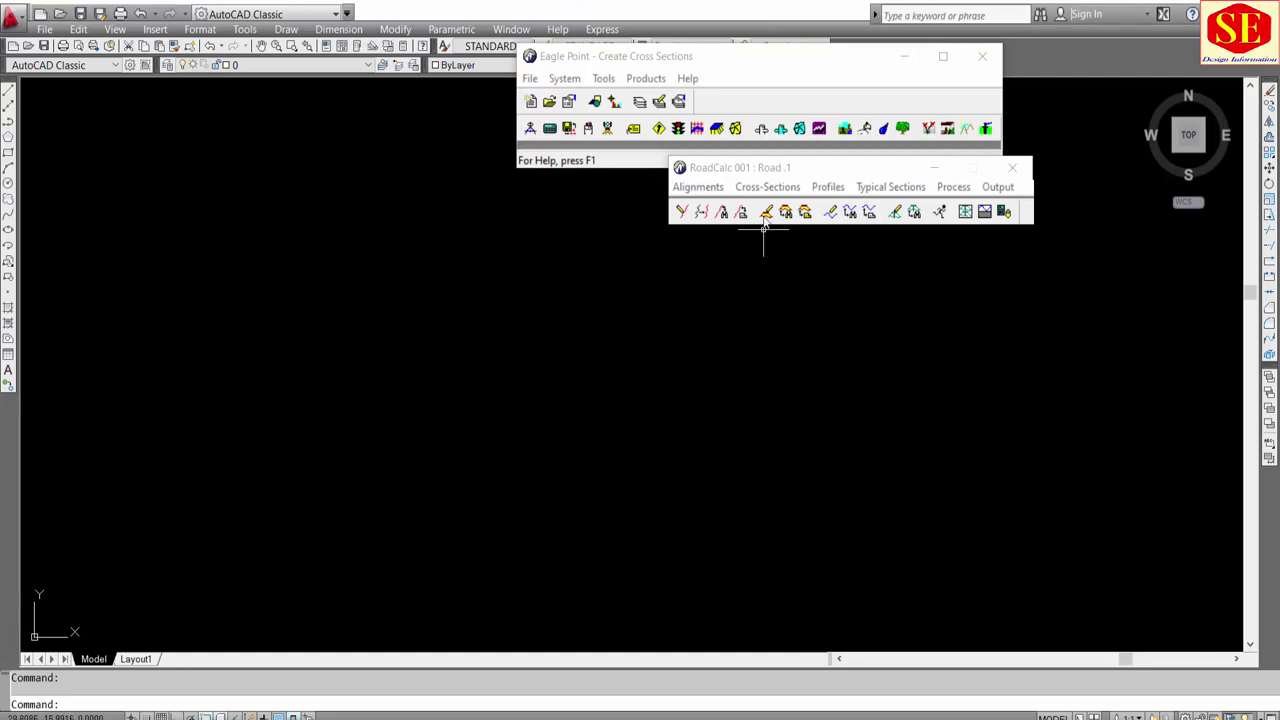
pyautogui.click(698, 187)
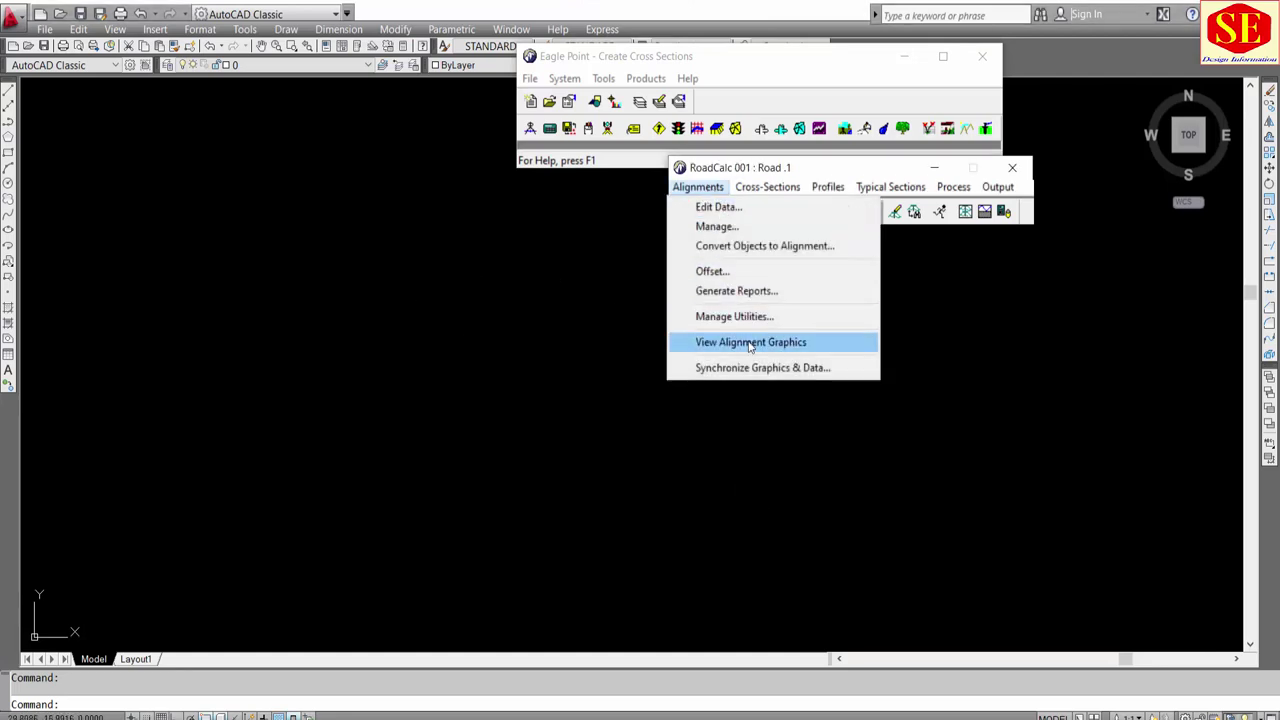
pyautogui.click(730, 340)
pyautogui.click(820, 187)
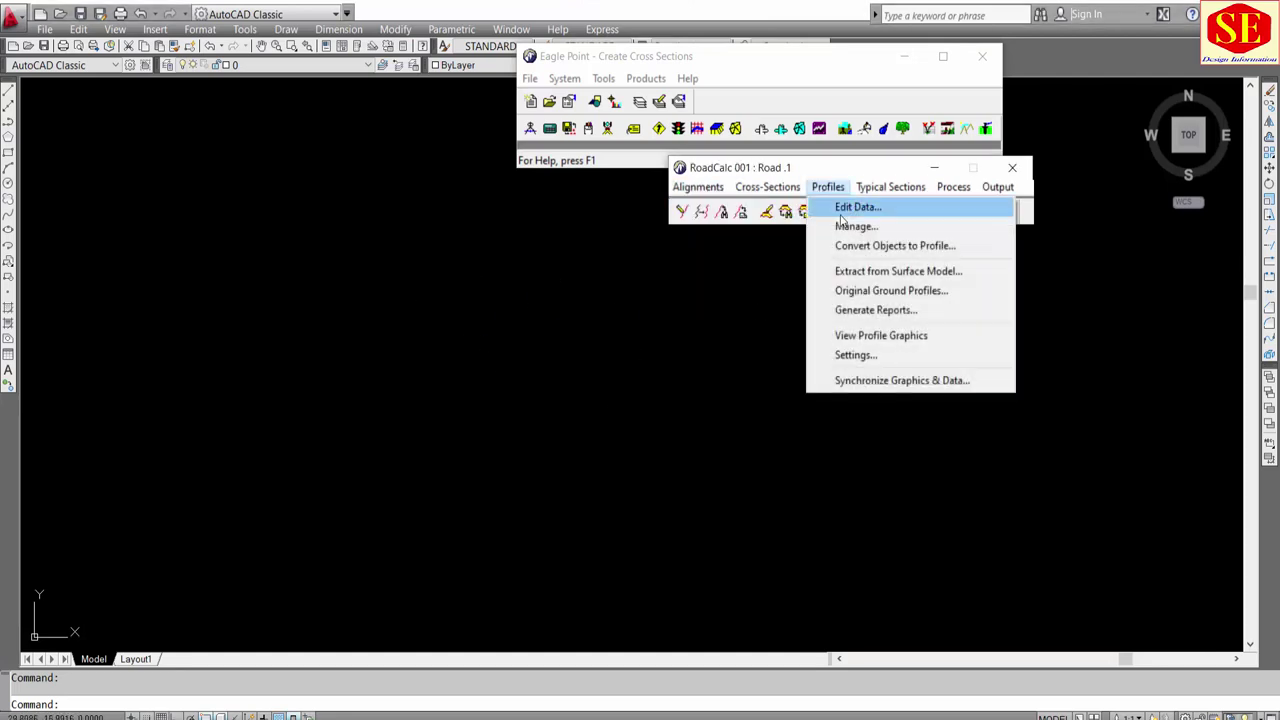
pyautogui.click(885, 337)
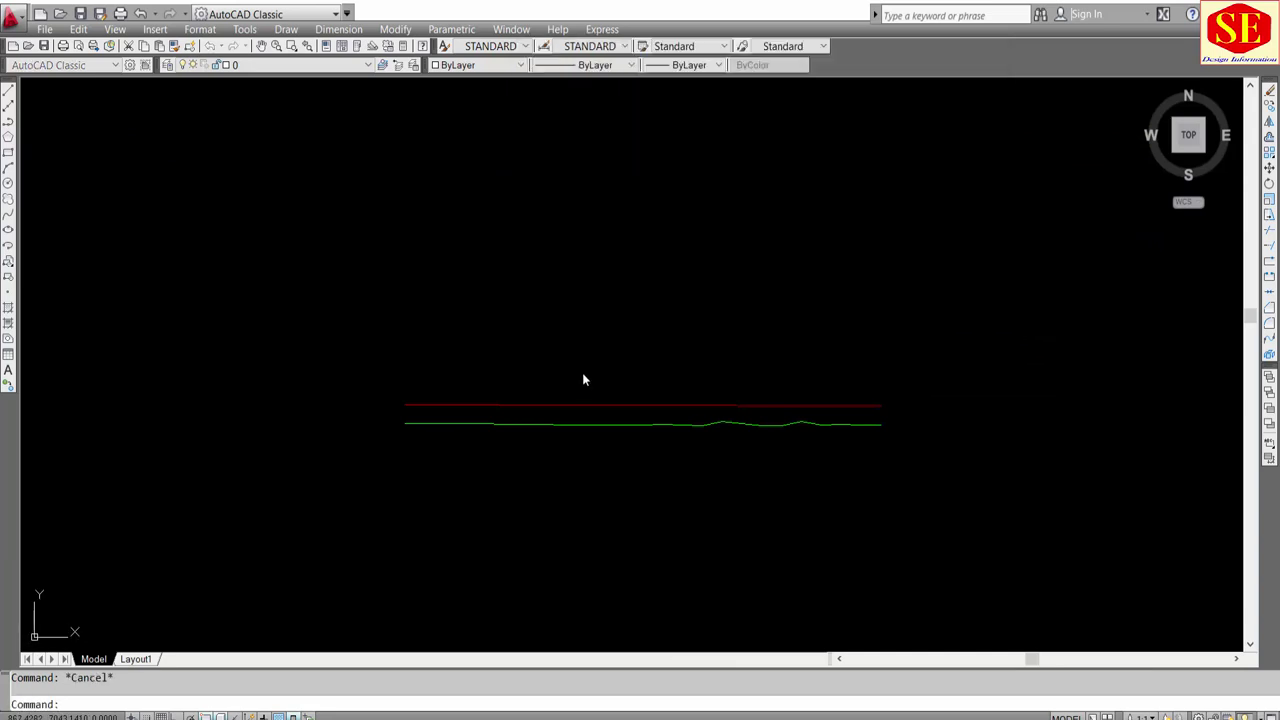
# Step: Check the Typical Sections manager and close it again
pyautogui.click(545, 665)
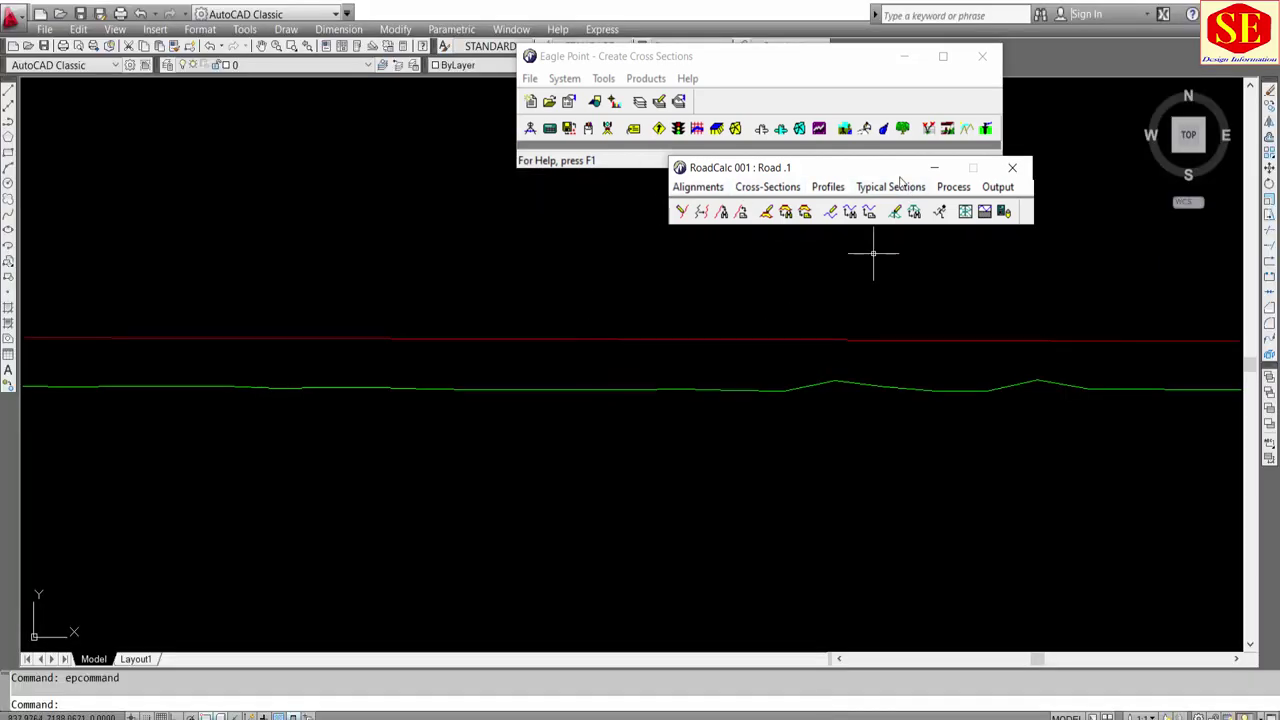
pyautogui.click(890, 187)
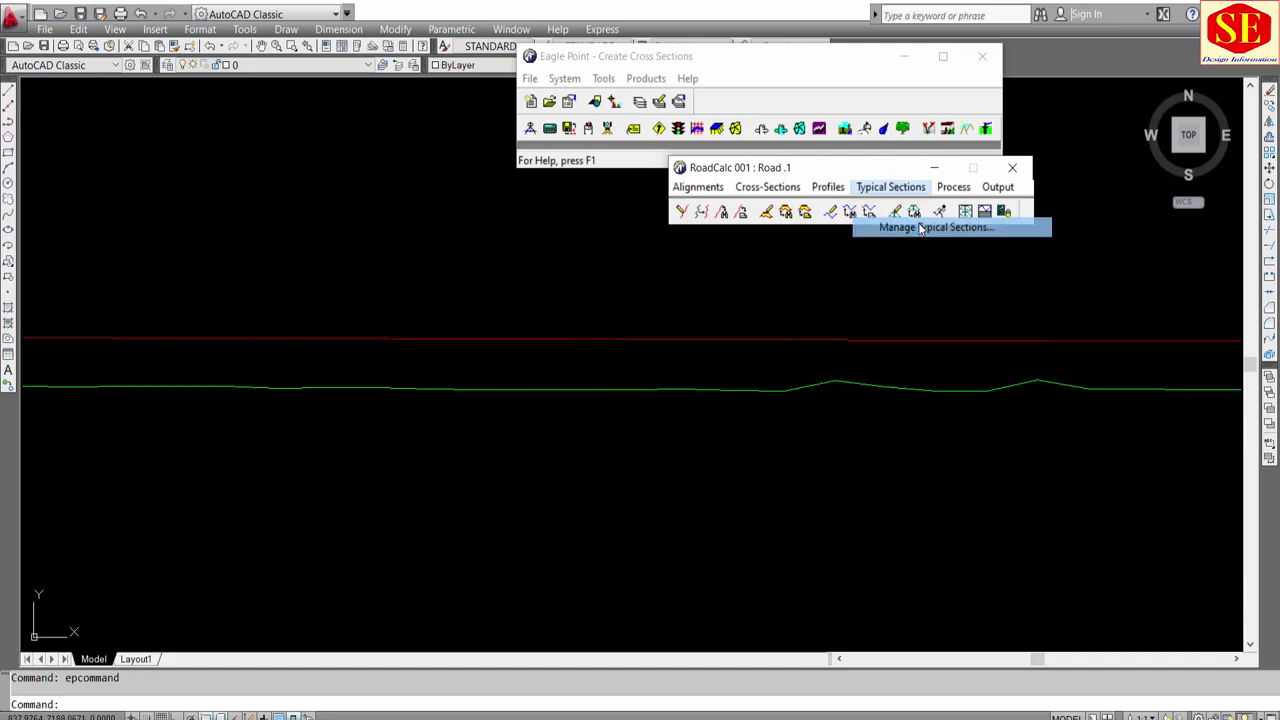
pyautogui.click(919, 226)
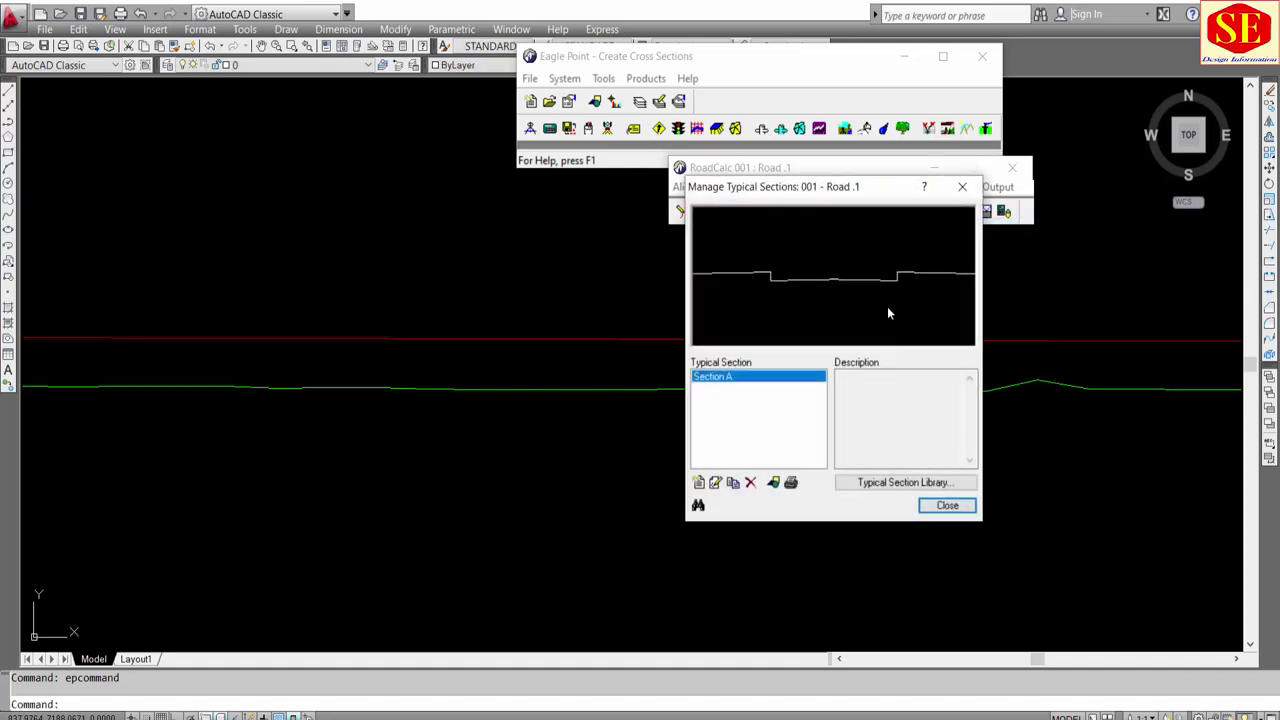
pyautogui.click(946, 505)
pyautogui.click(955, 188)
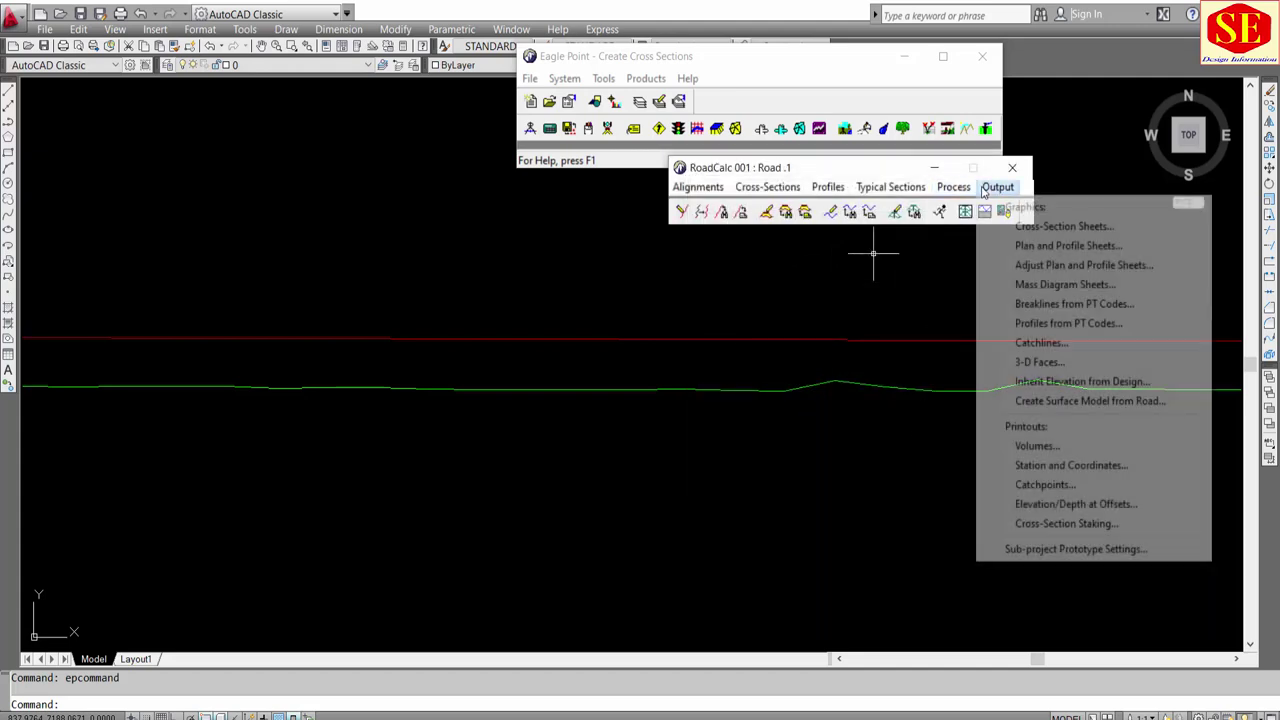
# Step: Display the cross-section sheet for station 0+000 and close the sheets list
pyautogui.click(1021, 228)
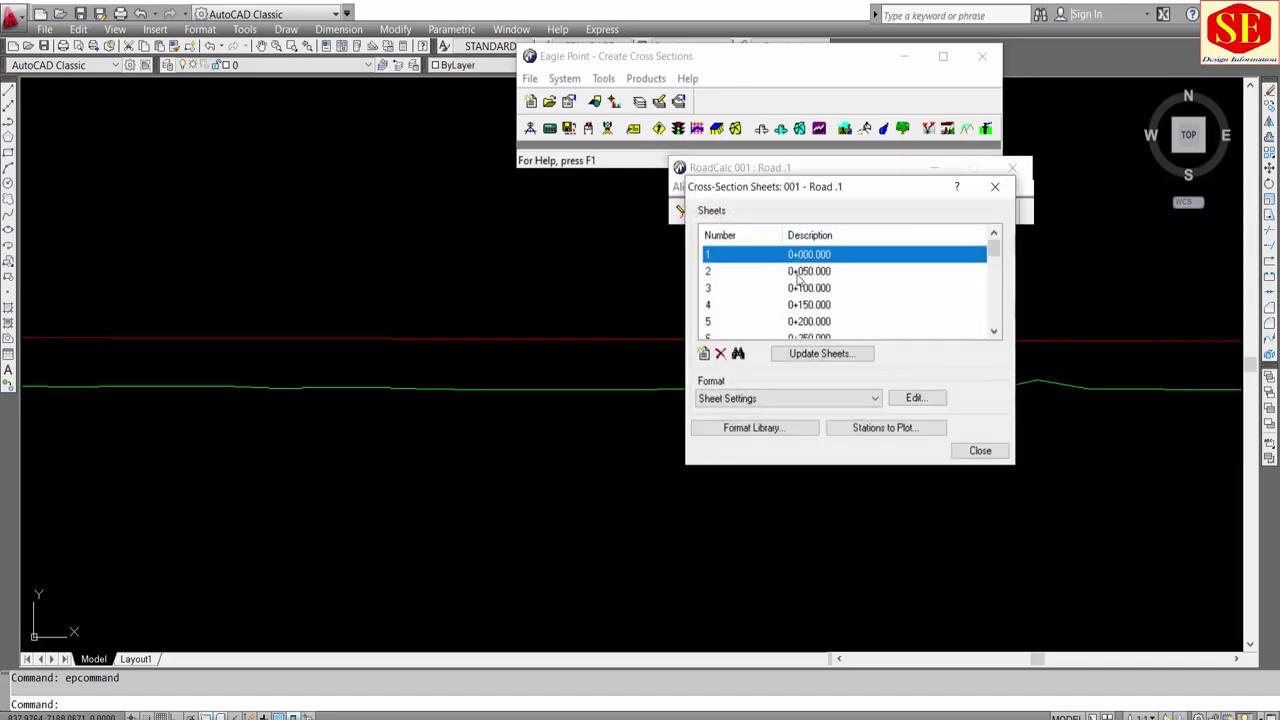
pyautogui.click(738, 354)
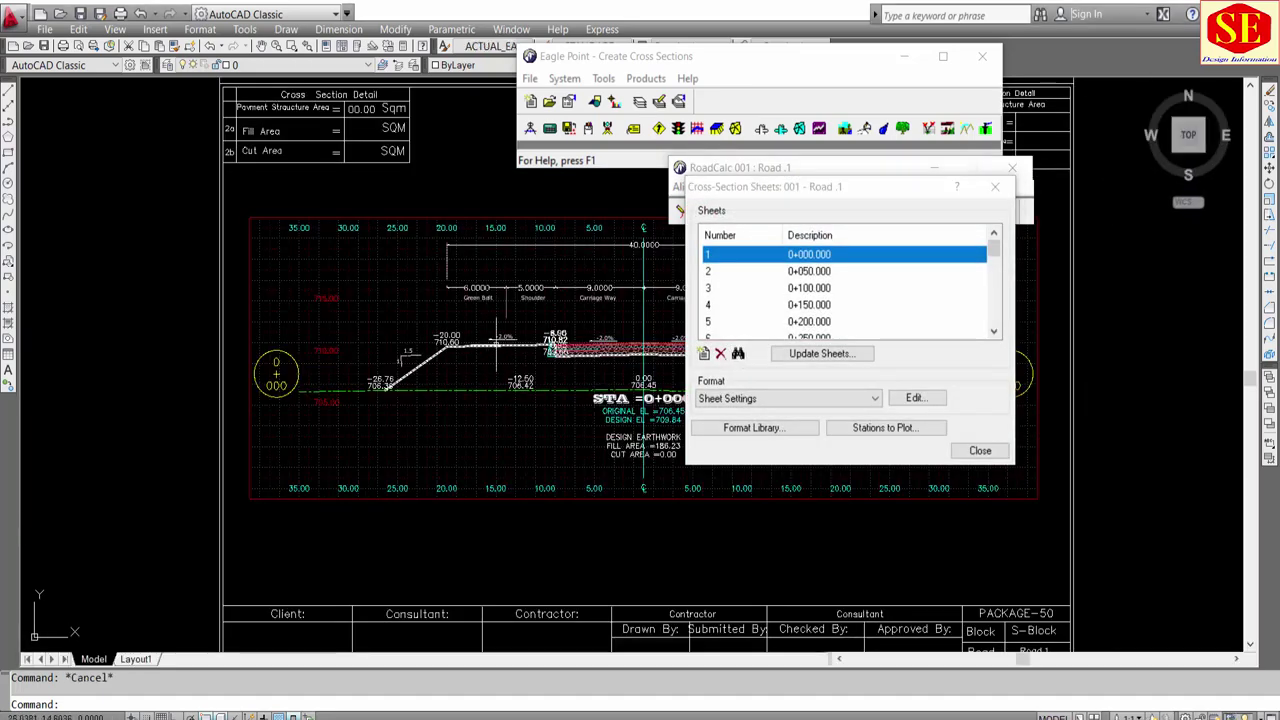
pyautogui.click(980, 451)
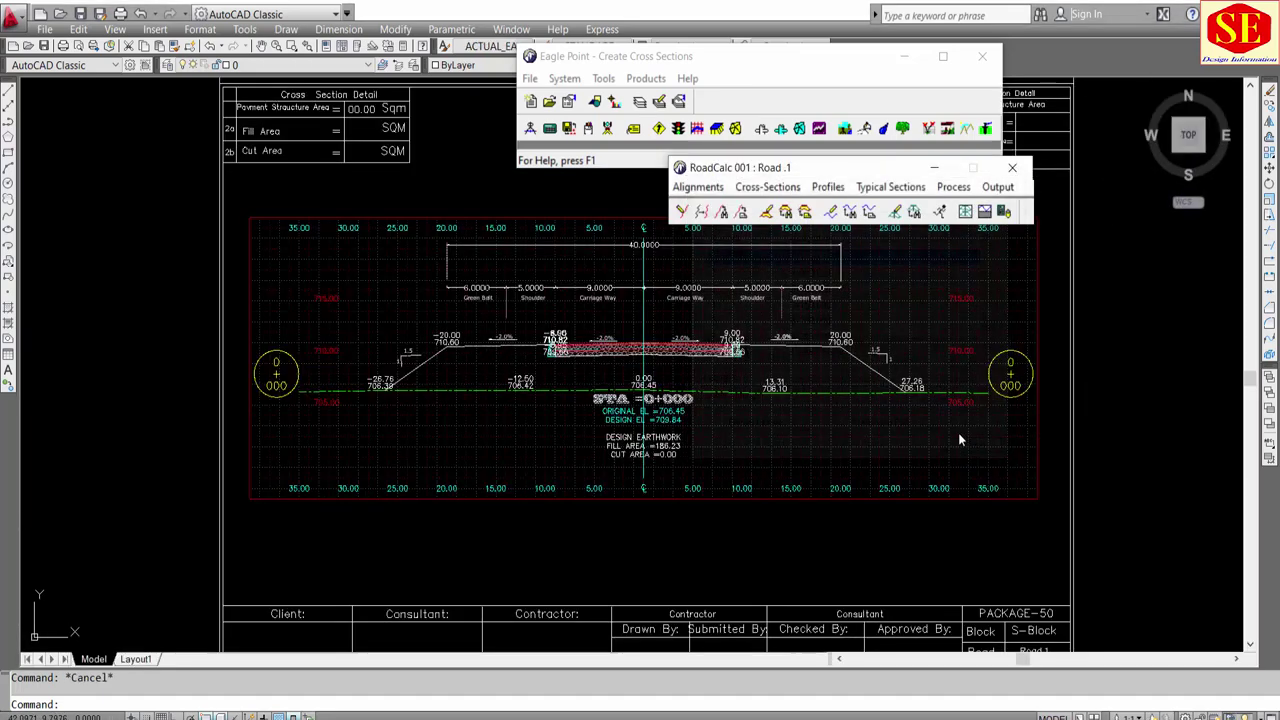
# Step: Inspect the 0+000 sheet and cross-section blocks in AutoCAD, then restore Eagle Point's windows
pyautogui.click(903, 56)
pyautogui.scroll(-1, 517, 183)
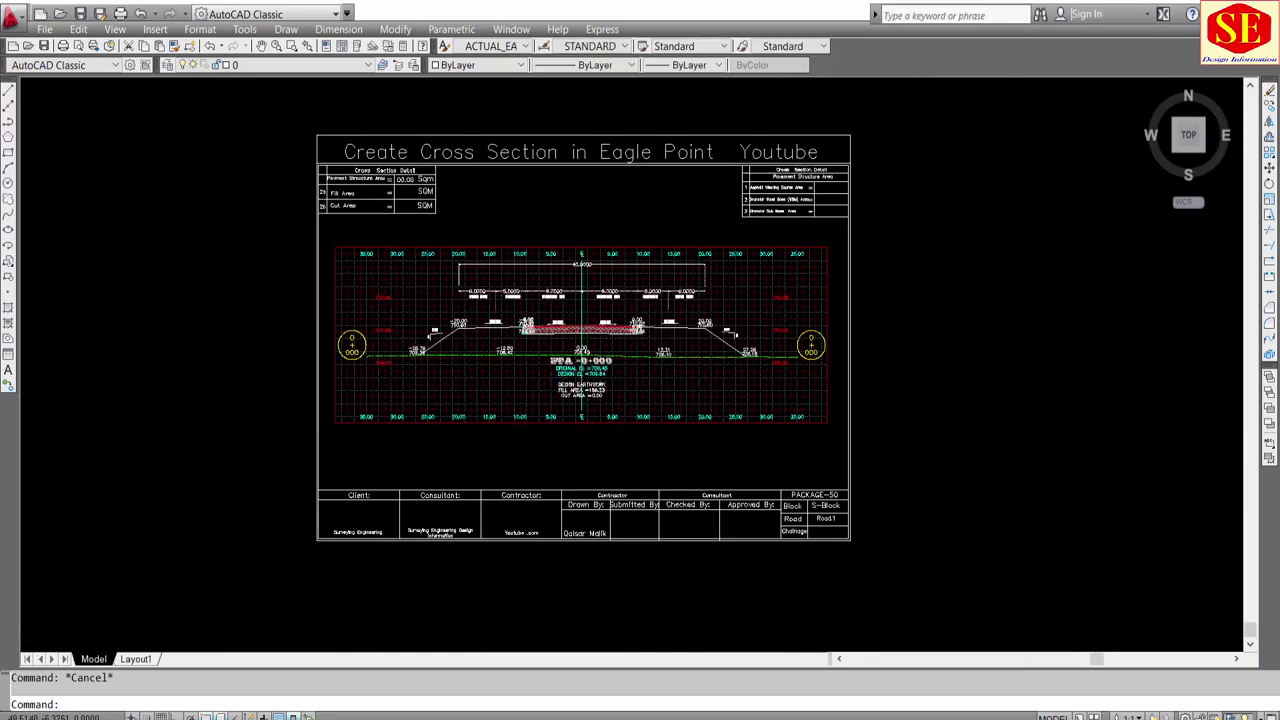
pyautogui.scroll(1, 600, 470)
pyautogui.click(572, 500)
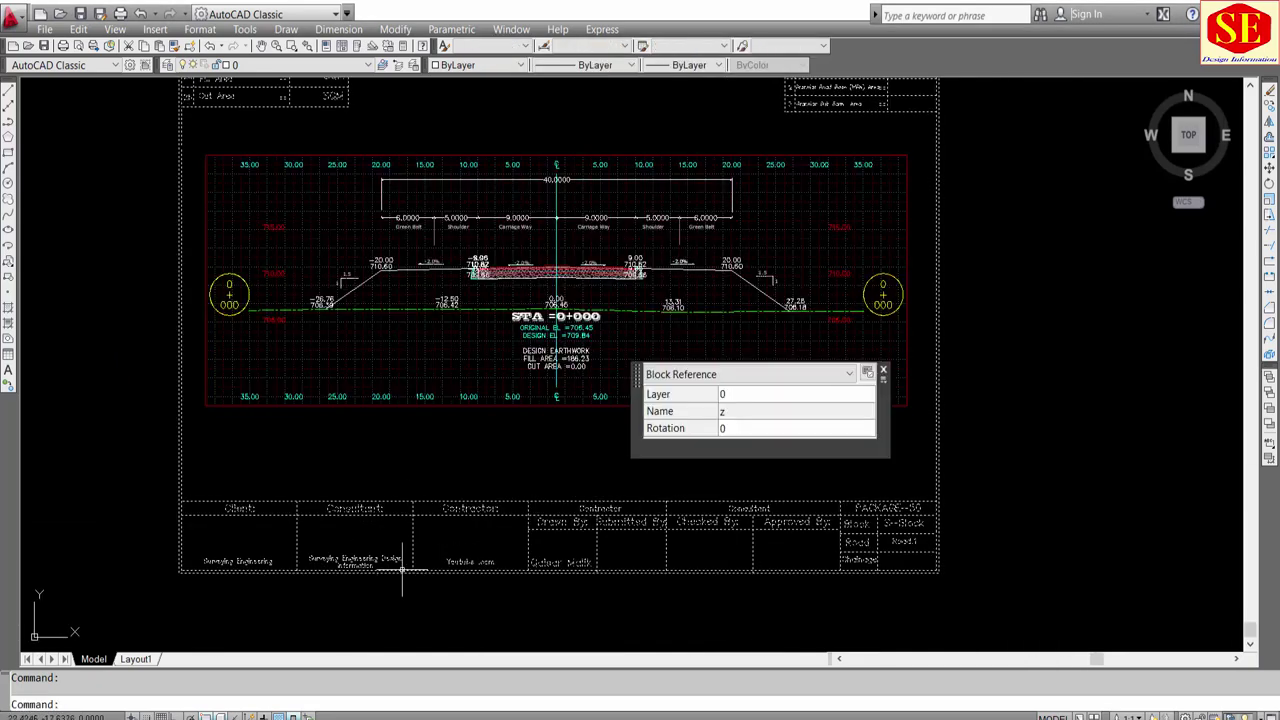
pyautogui.press('Escape')
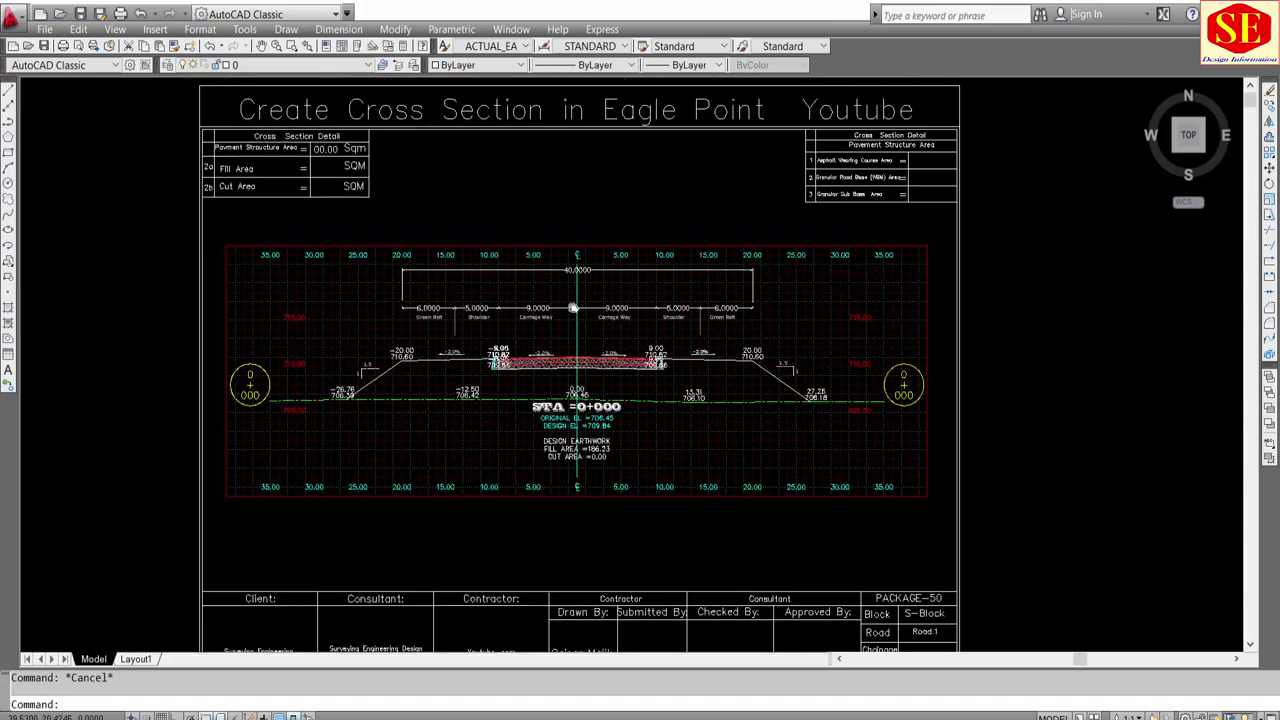
pyautogui.scroll(3, 551, 217)
pyautogui.click(607, 365)
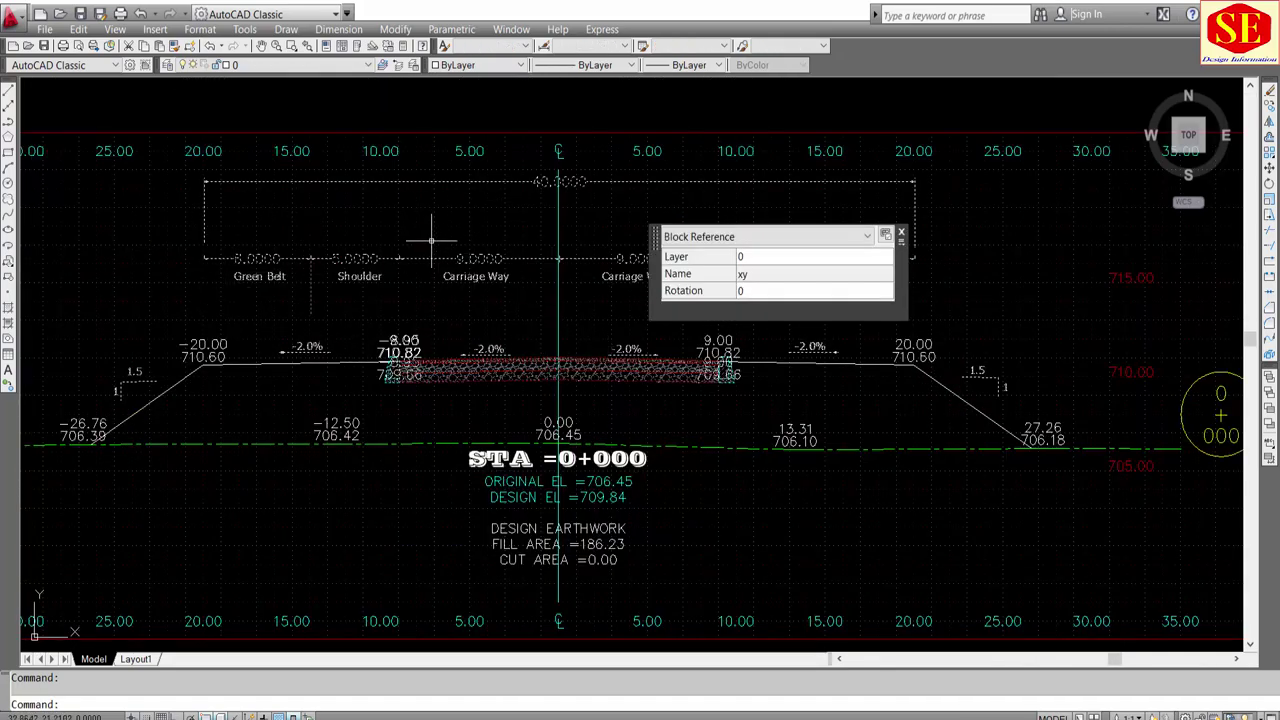
pyautogui.scroll(-2, 432, 240)
pyautogui.scroll(-3, 500, 300)
pyautogui.press('Escape')
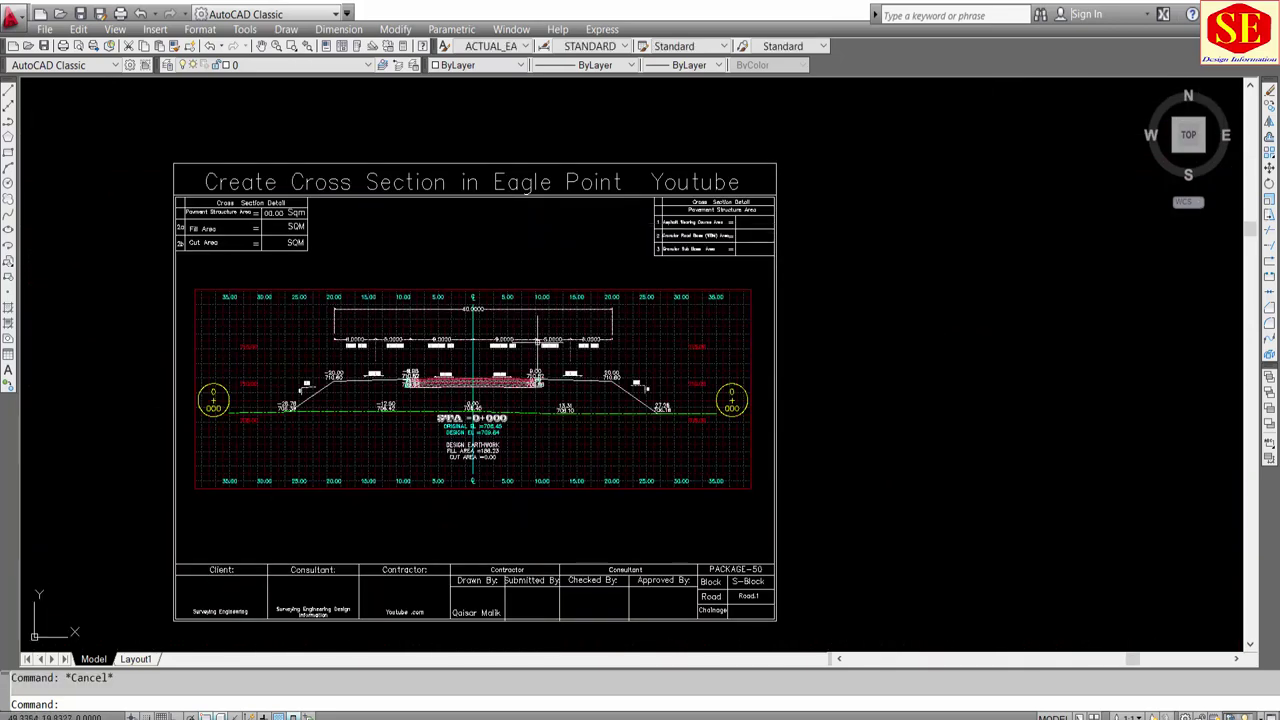
pyautogui.scroll(2, 470, 292)
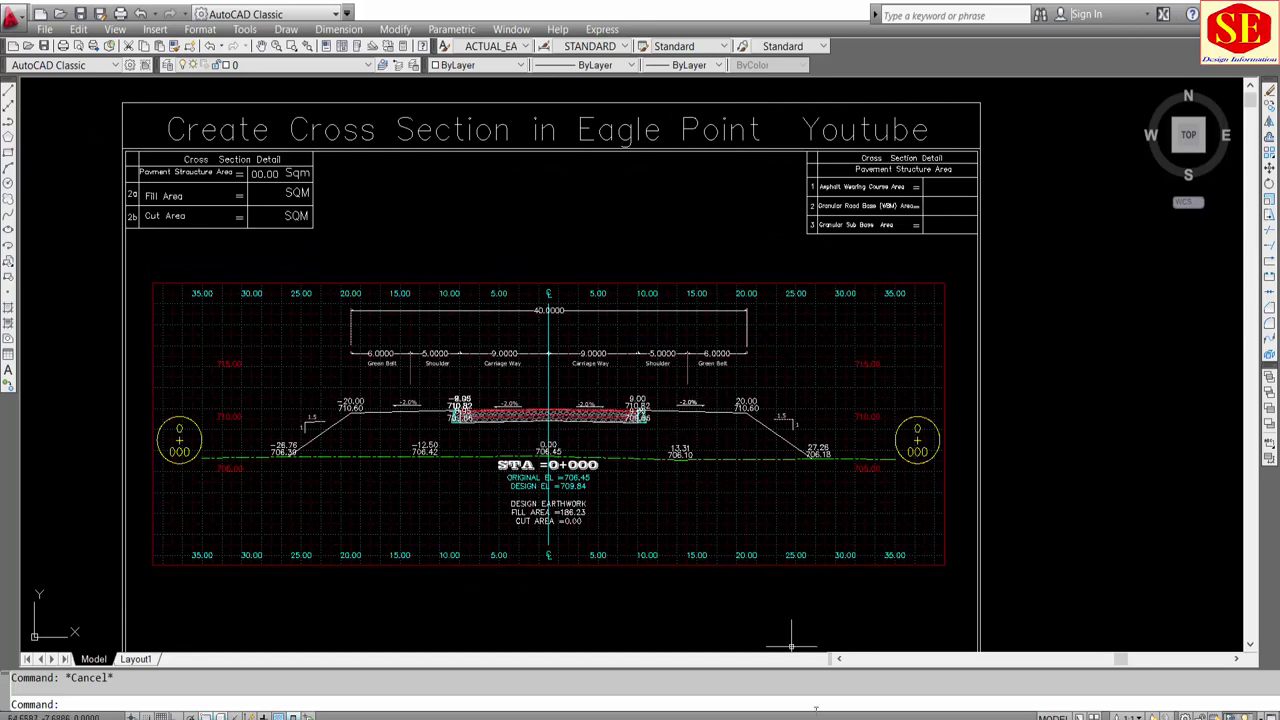
pyautogui.hotkey('alt', 'Tab')
# Step: Display the cross-section sheet for station 0+050 and close the sheets list
pyautogui.click(995, 187)
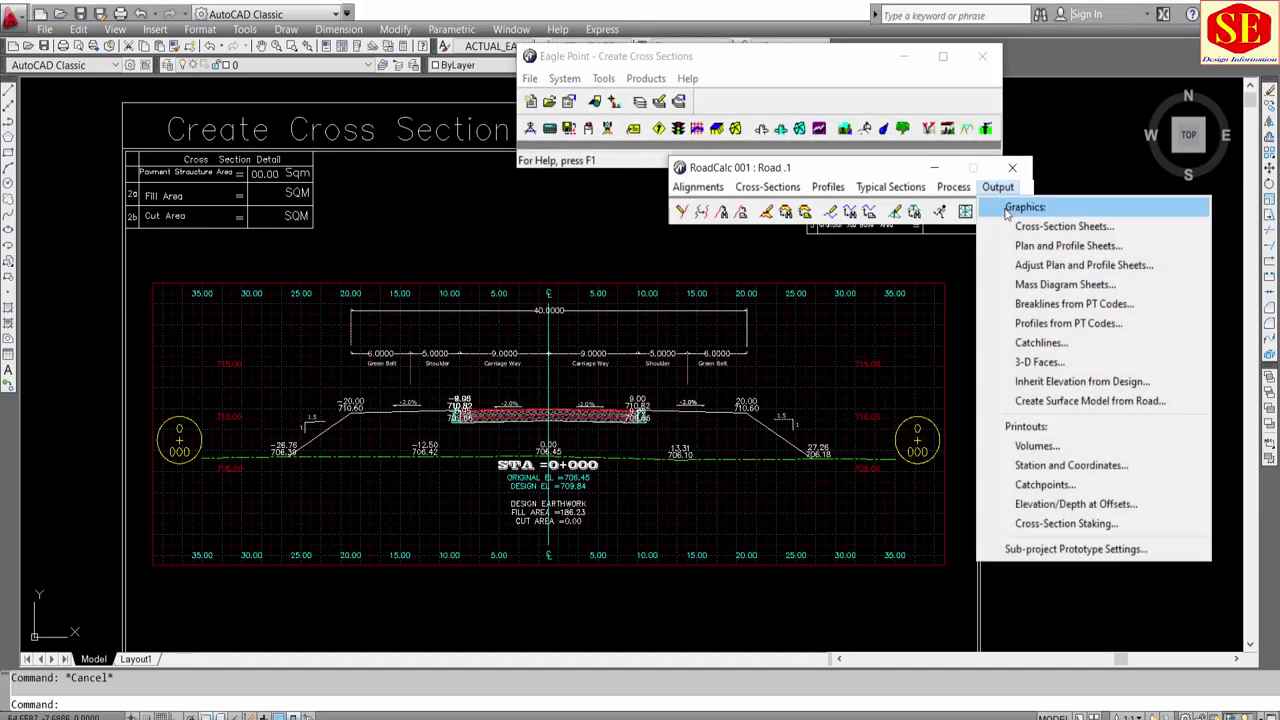
pyautogui.click(1045, 223)
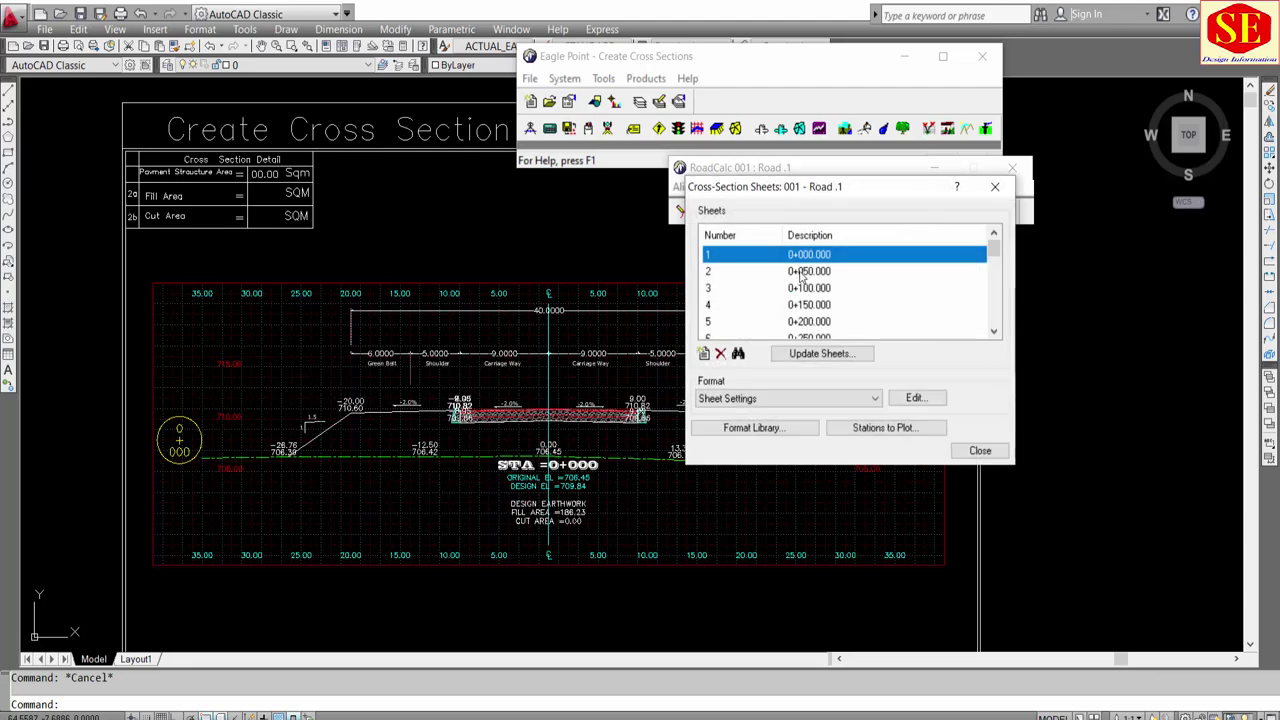
pyautogui.click(805, 272)
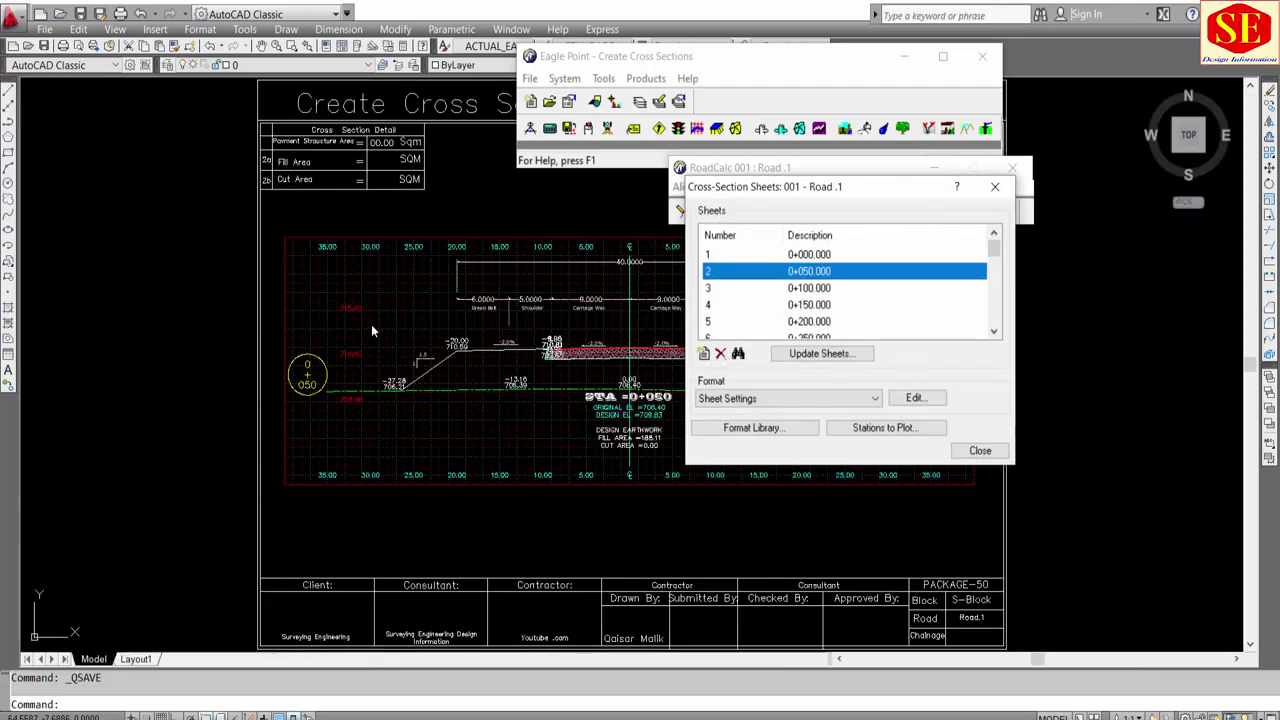
pyautogui.click(980, 450)
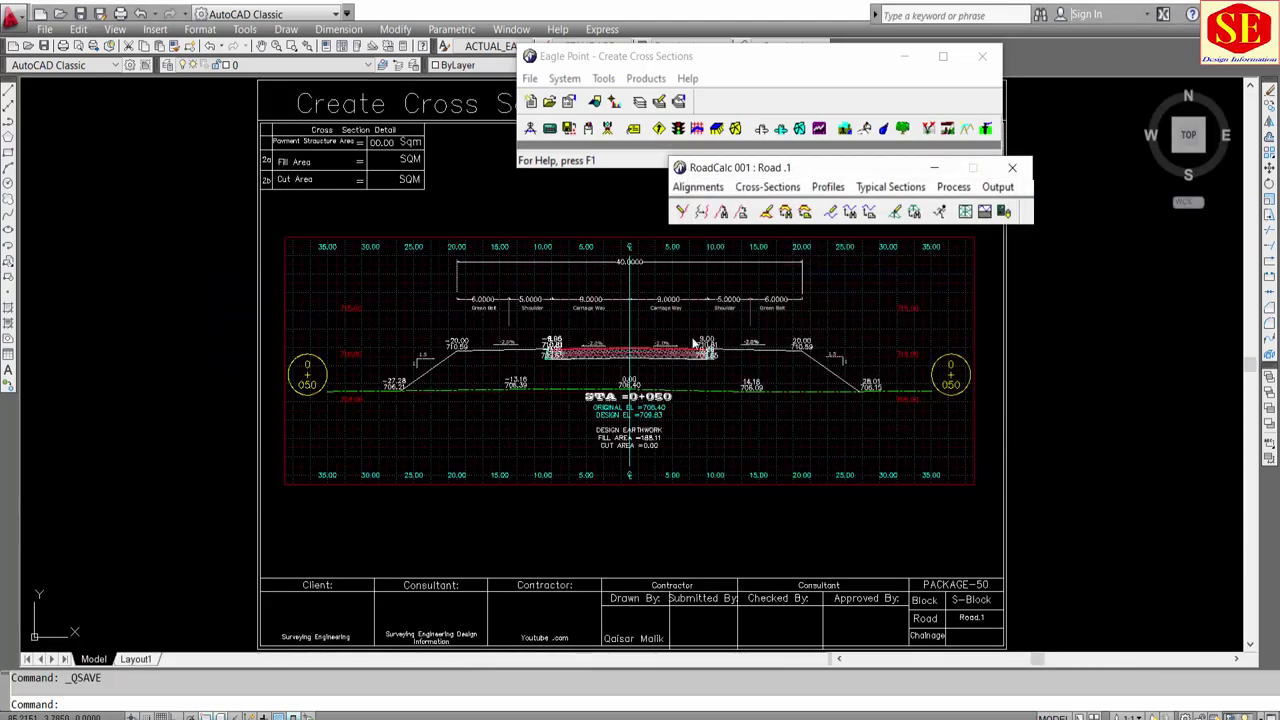
pyautogui.scroll(2, 560, 340)
pyautogui.scroll(-2, 456, 311)
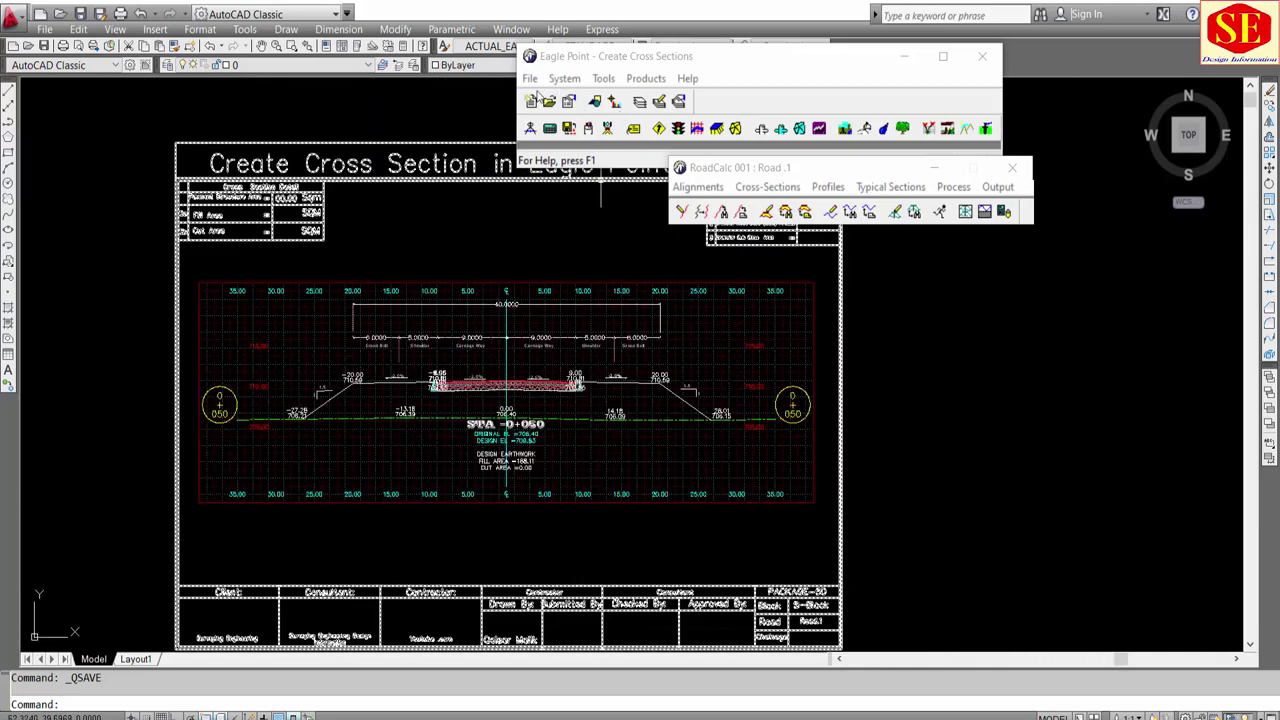
# Step: Shift the RoadCalc window further left
pyautogui.click(572, 60)
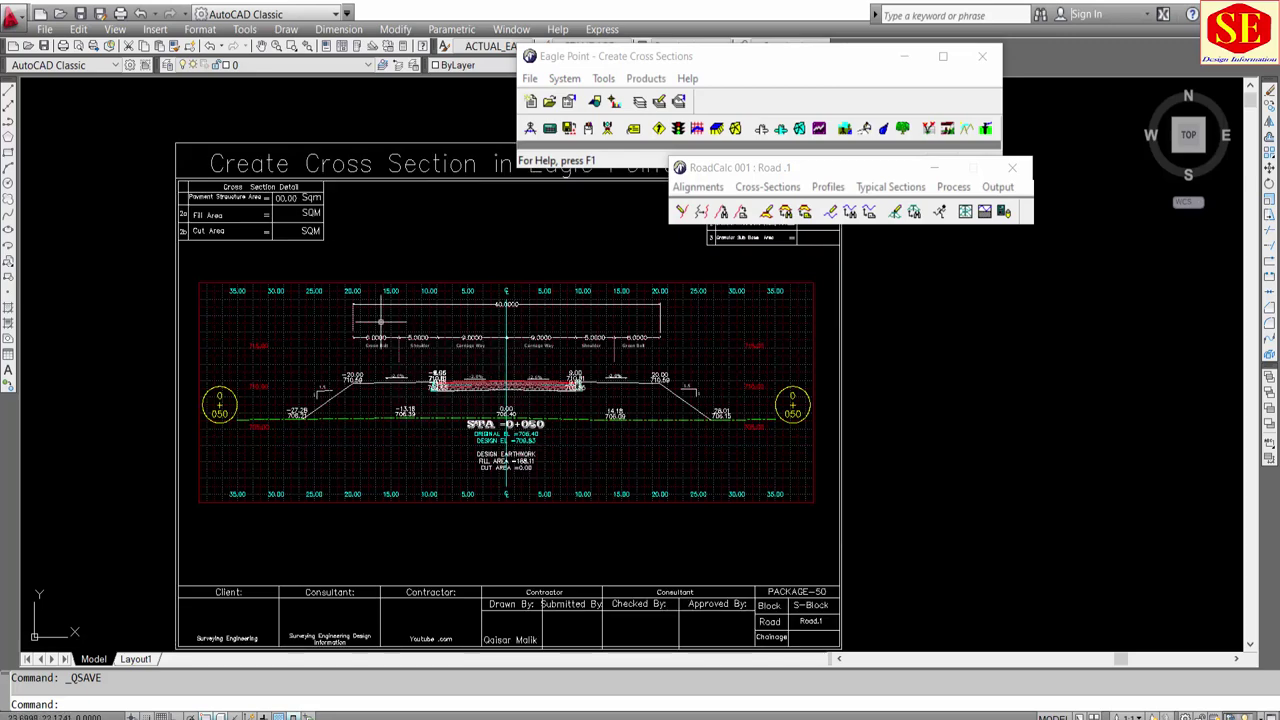
pyautogui.scroll(2, 684, 391)
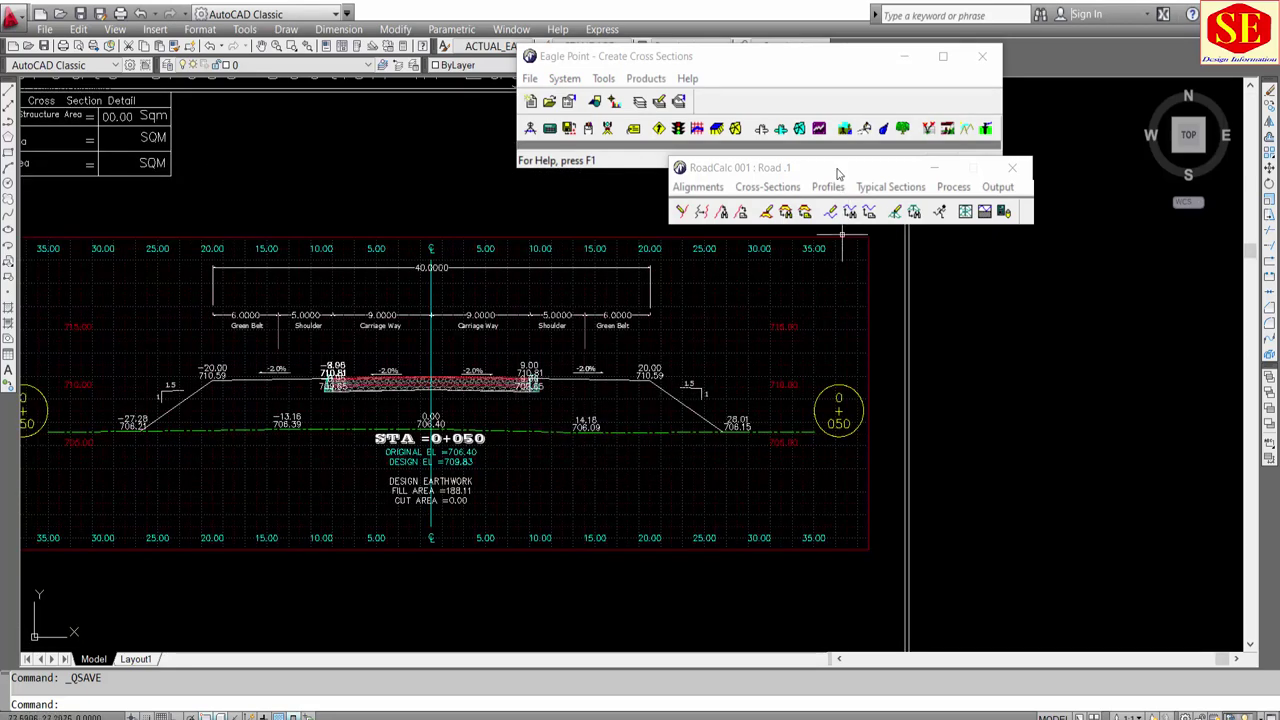
pyautogui.moveTo(838, 172); pyautogui.dragTo(684, 175)
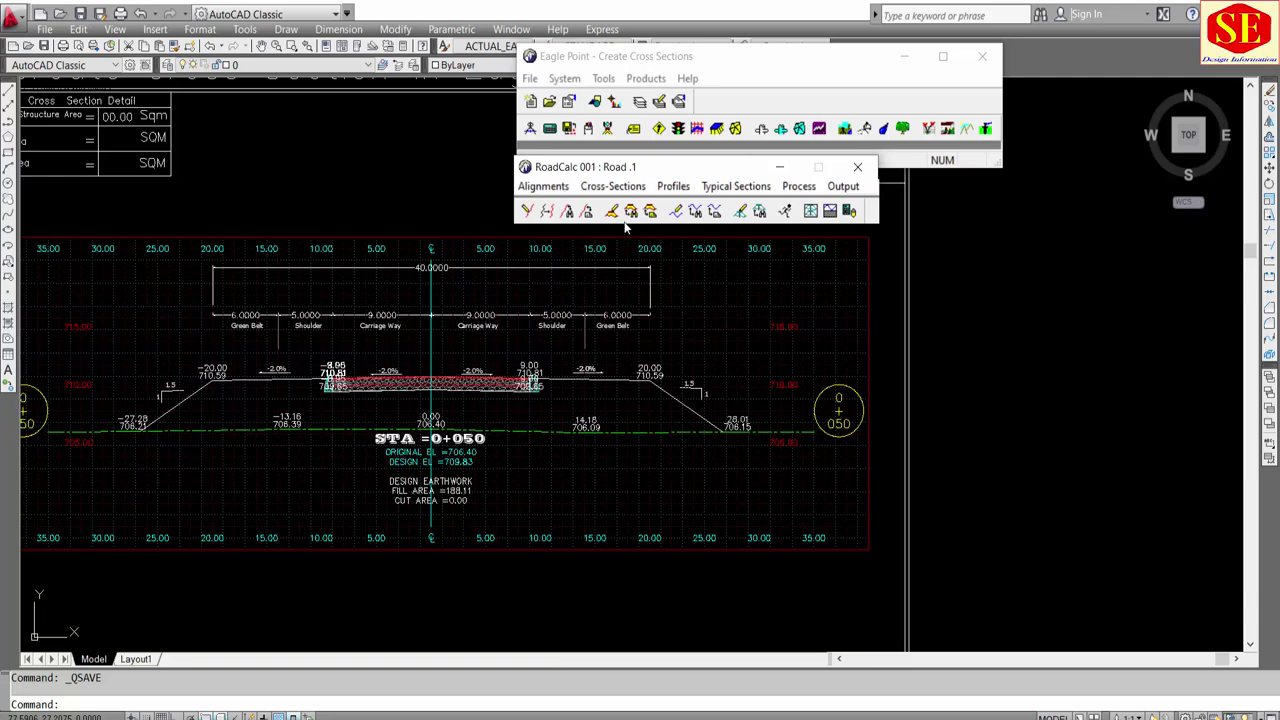
pyautogui.click(606, 56)
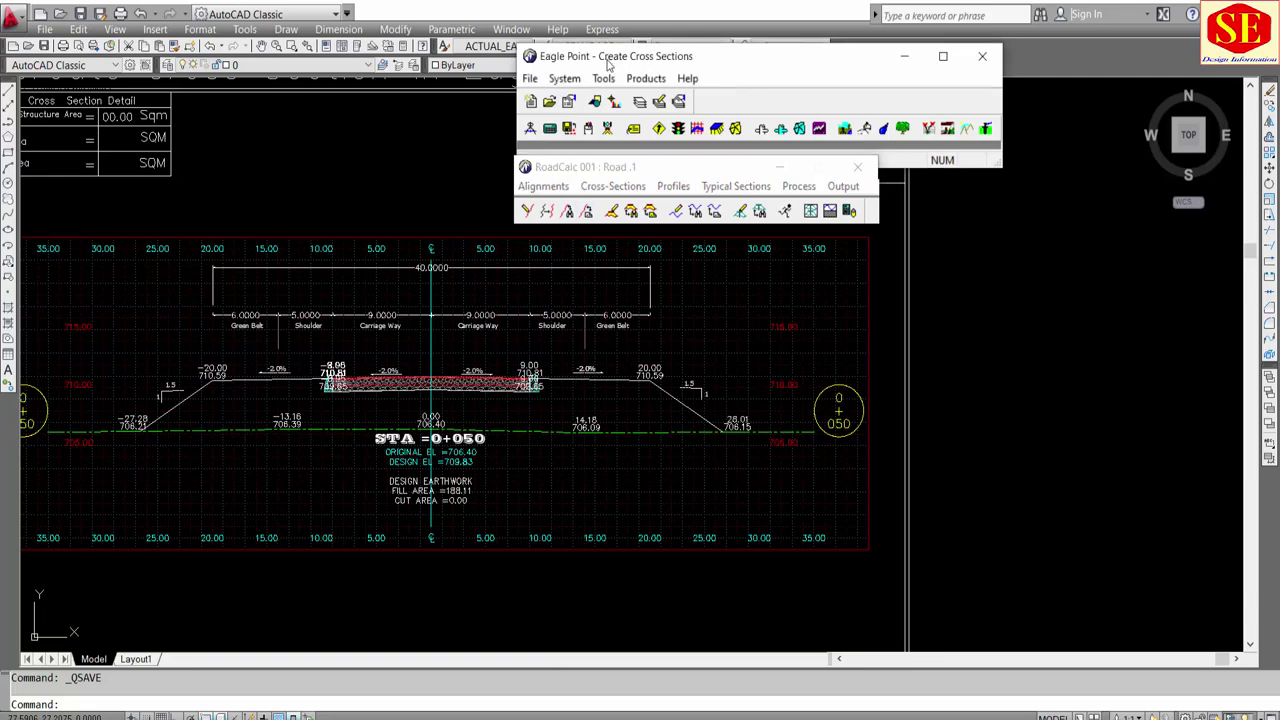
pyautogui.click(688, 79)
pyautogui.click(720, 163)
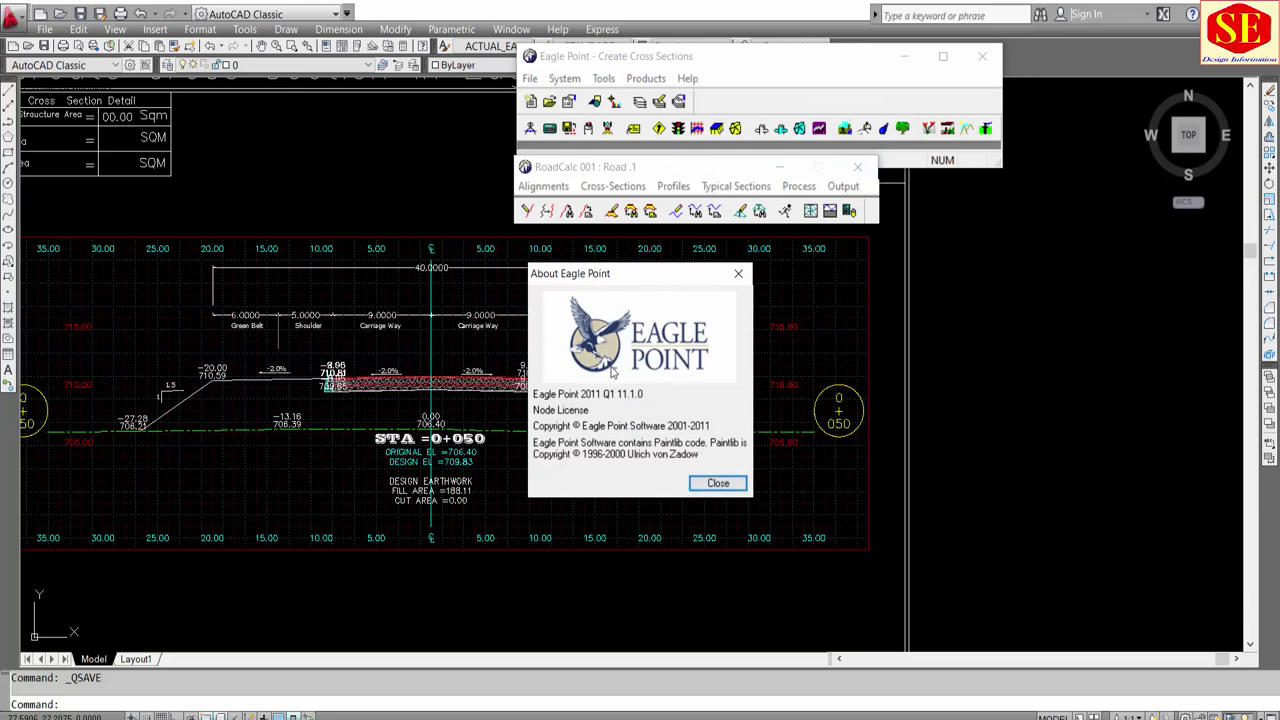
pyautogui.click(720, 486)
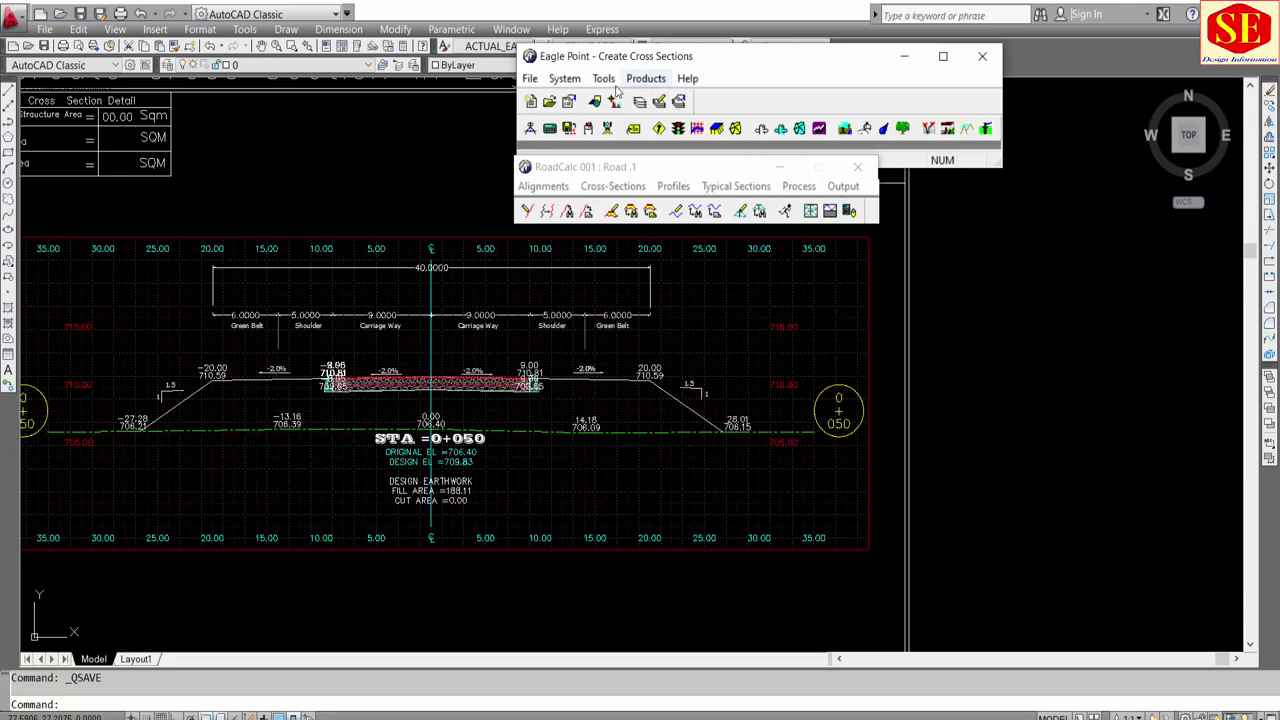
pyautogui.scroll(-2, 432, 310)
pyautogui.moveTo(400, 310); pyautogui.dragTo(486, 308, button='middle')
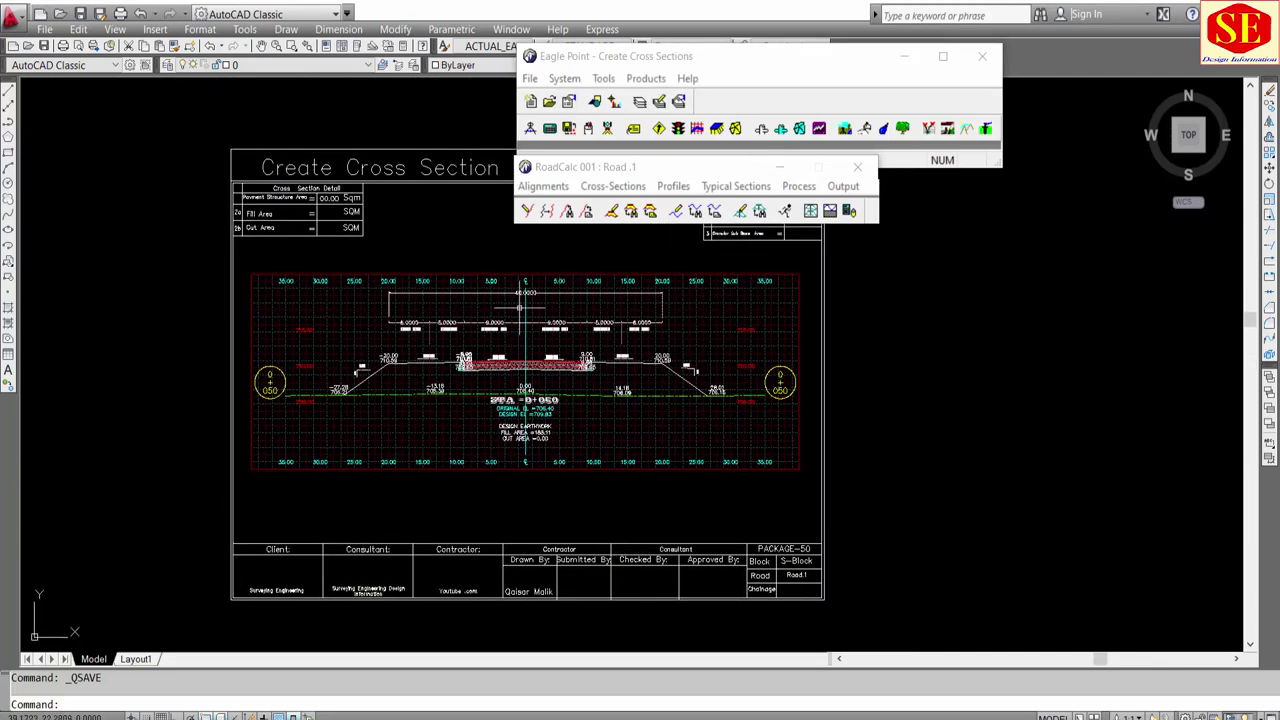
pyautogui.moveTo(564, 307); pyautogui.dragTo(582, 338, button='middle')
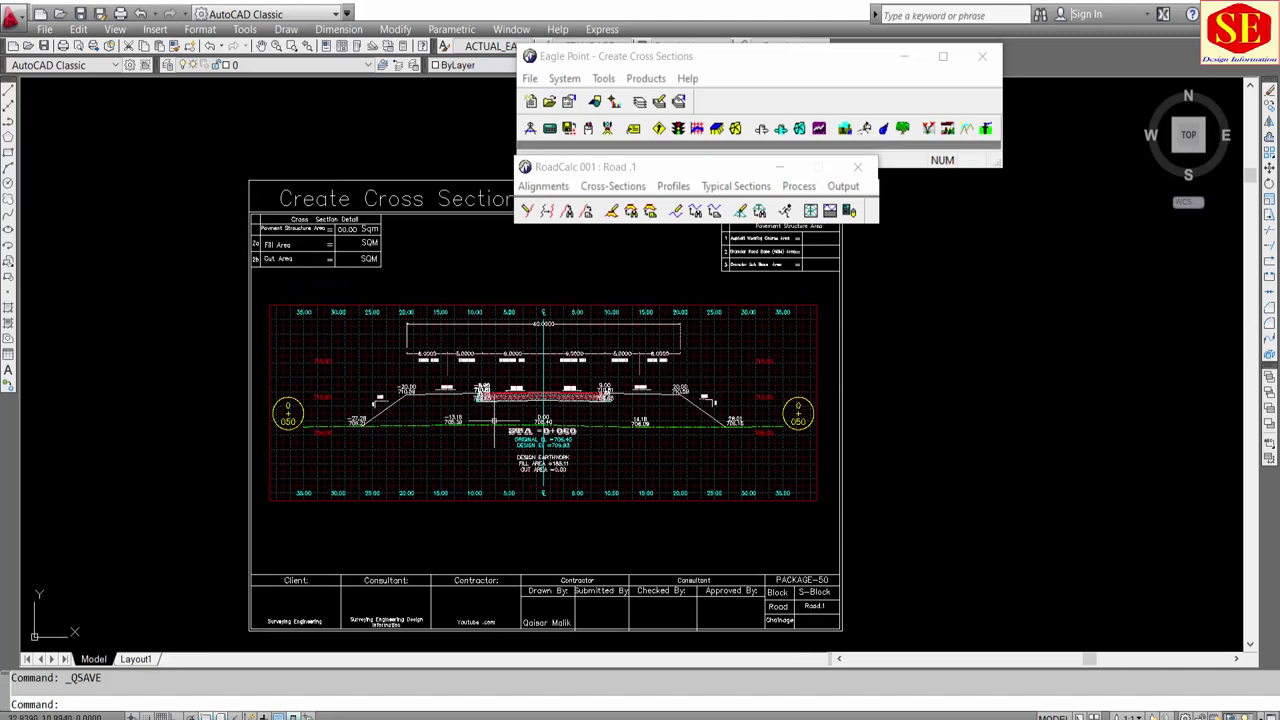
pyautogui.scroll(2, 530, 524)
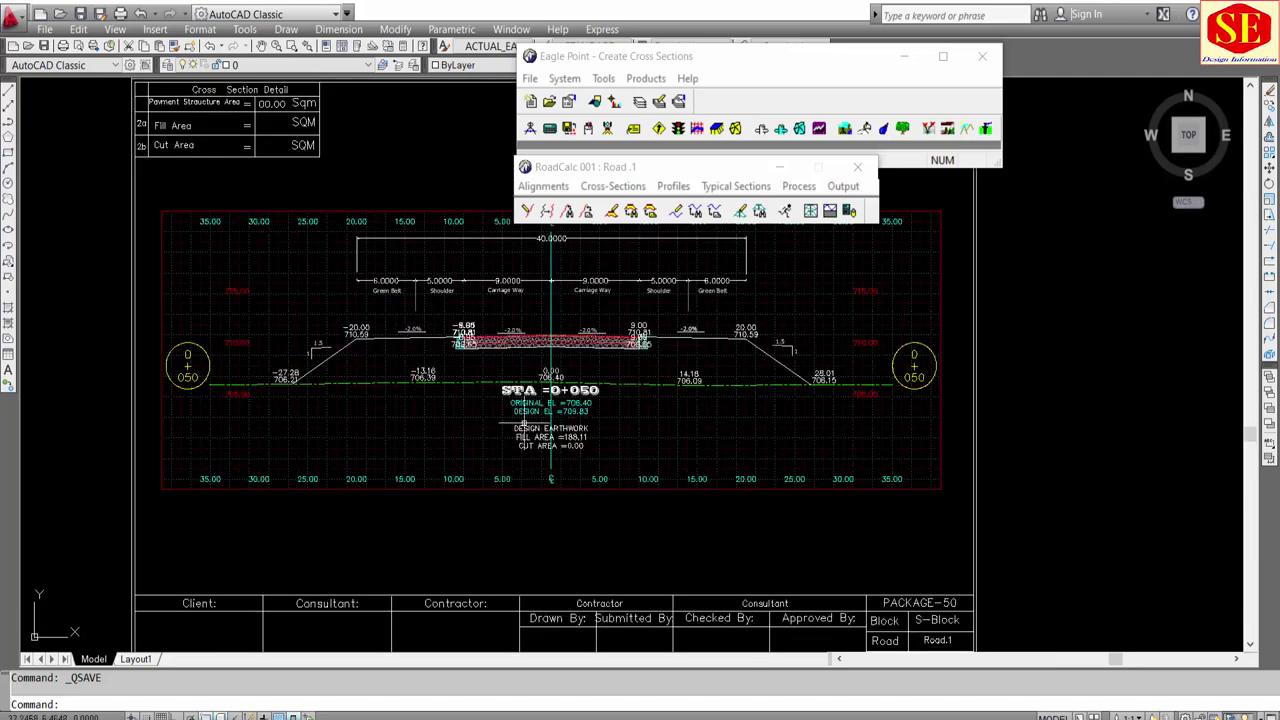
pyautogui.moveTo(402, 305); pyautogui.dragTo(431, 441, button='middle')
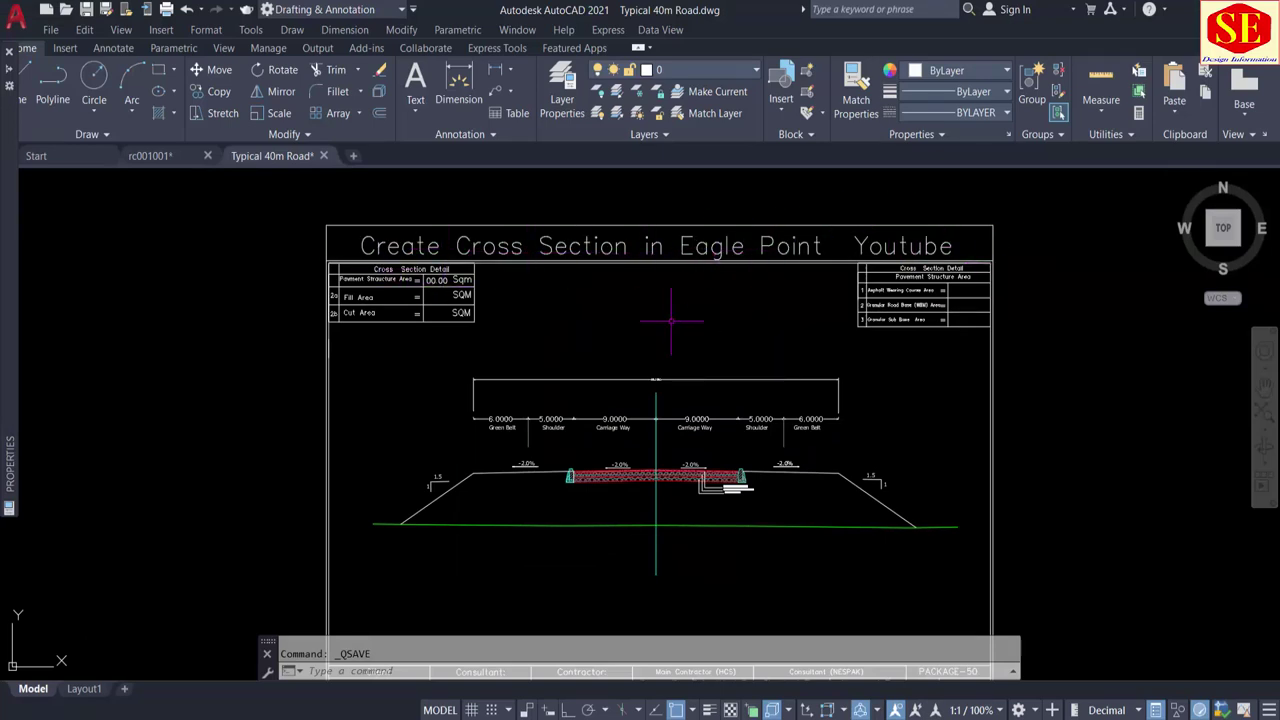
pyautogui.scroll(3, 636, 498)
pyautogui.scroll(-2, 379, 560)
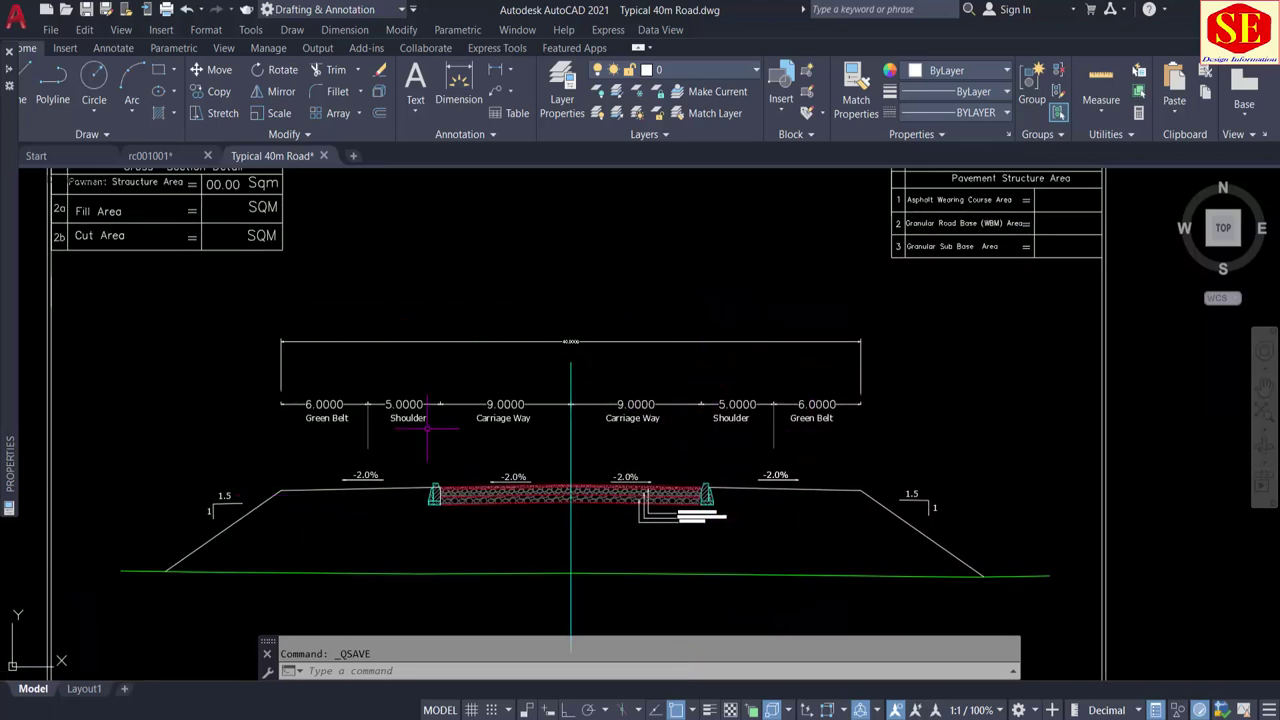
pyautogui.scroll(2, 427, 426)
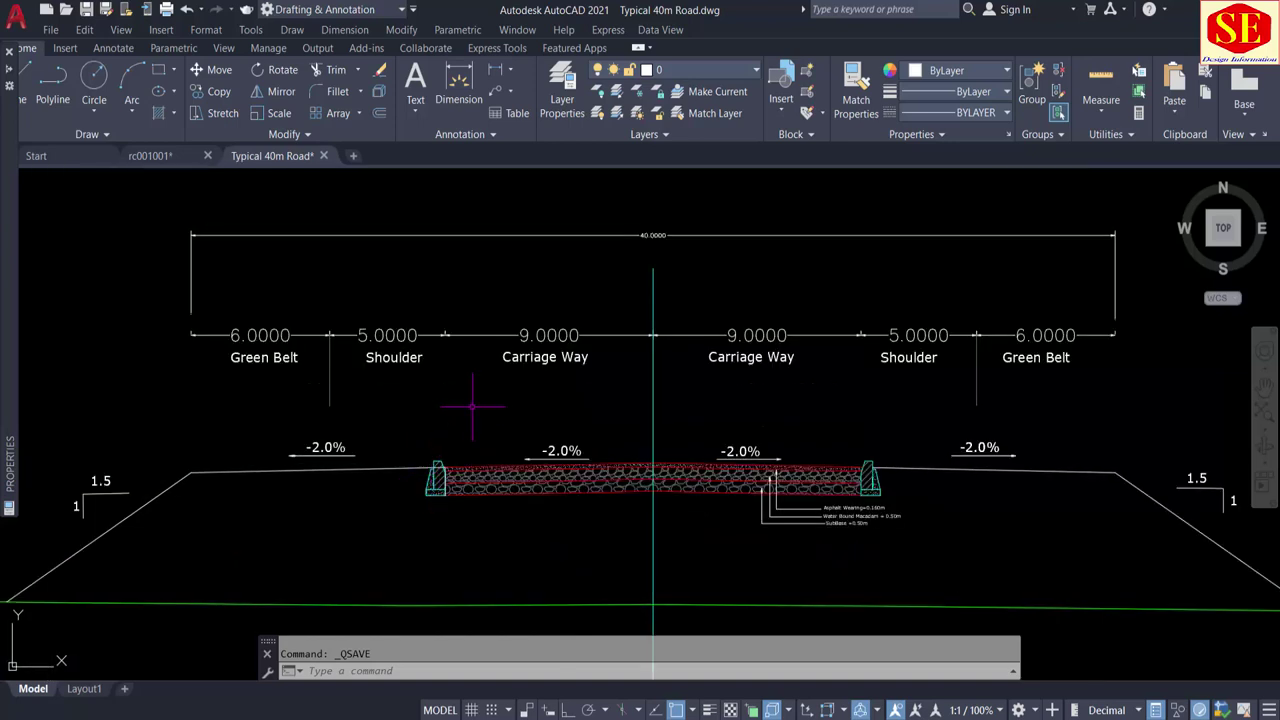
pyautogui.scroll(-2, 507, 360)
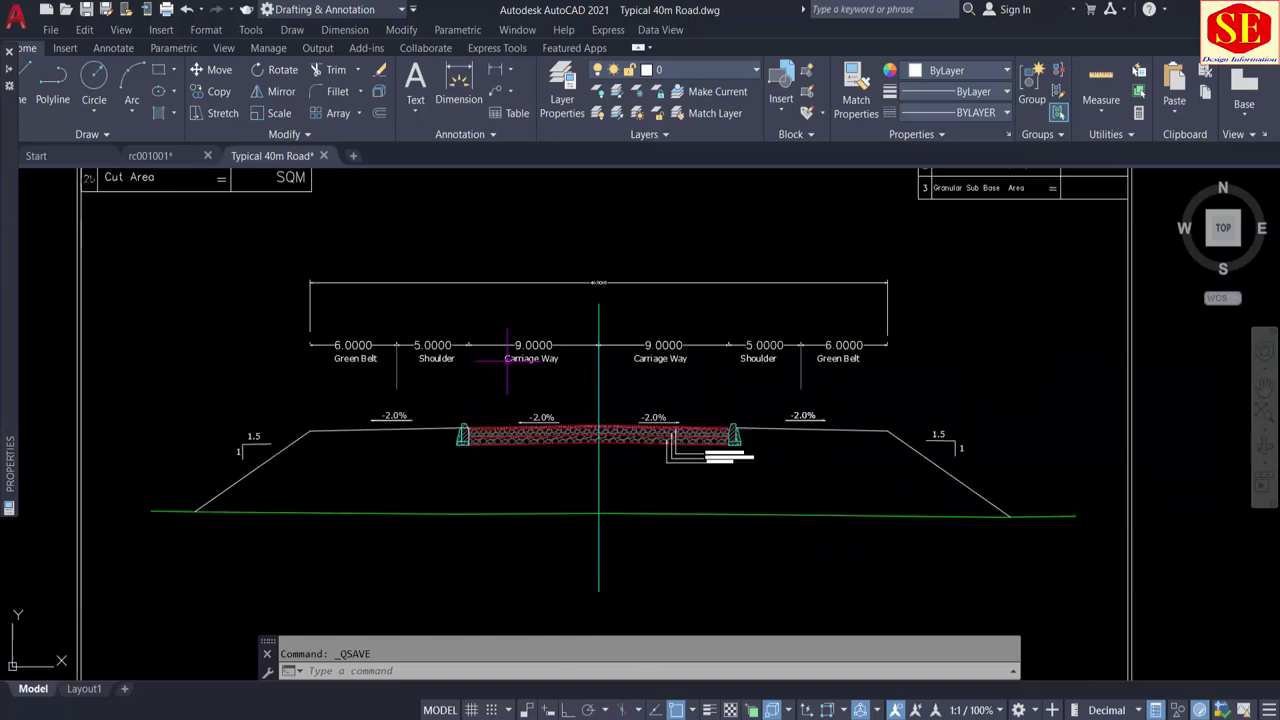
pyautogui.scroll(2, 484, 356)
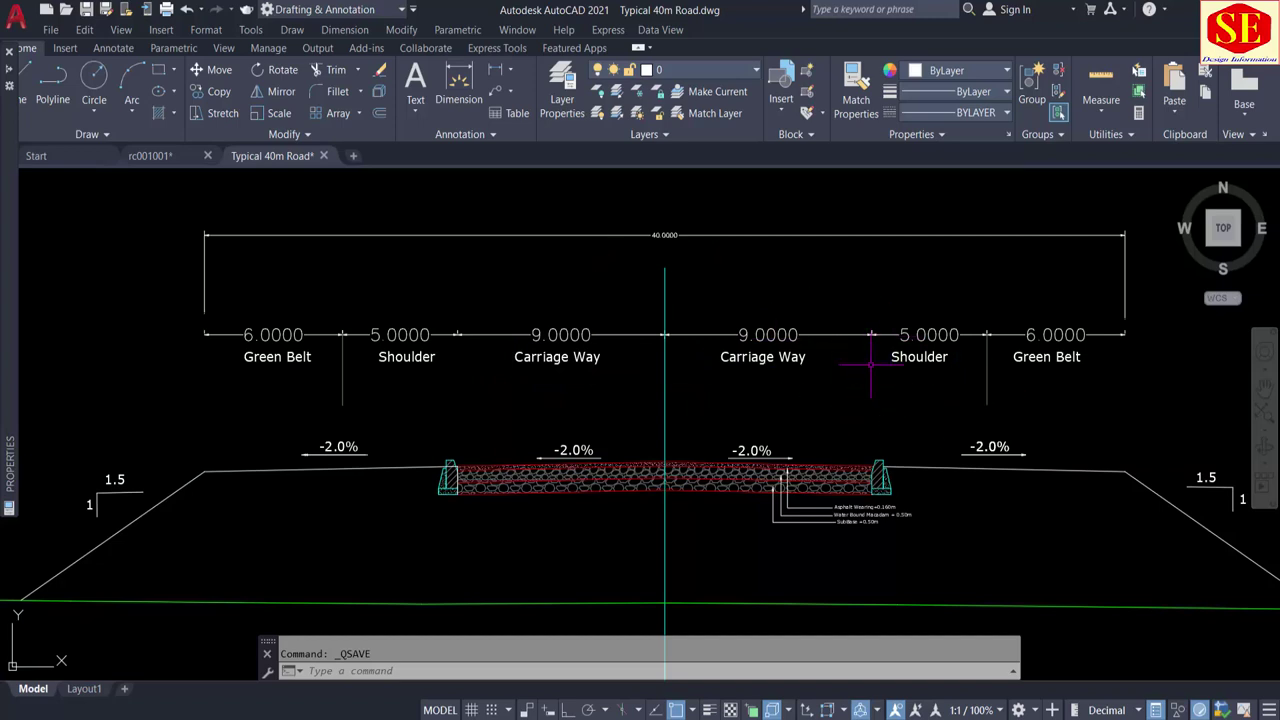
pyautogui.scroll(-2, 420, 336)
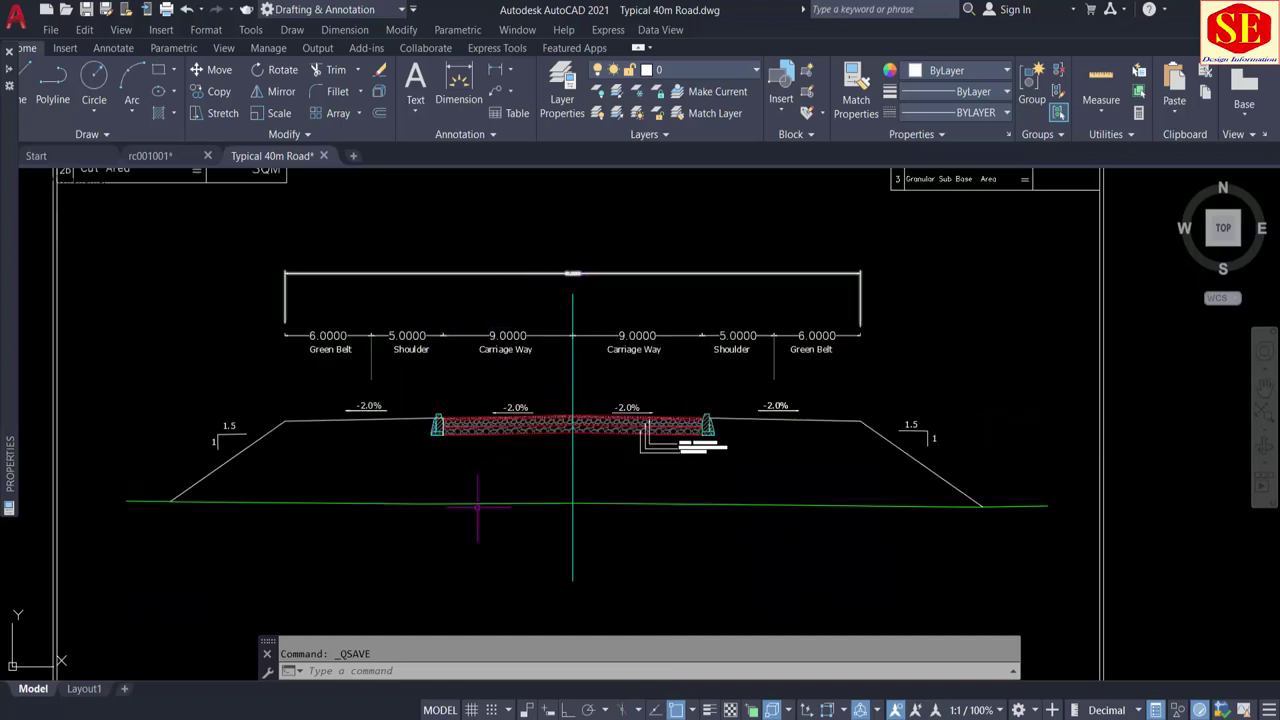
pyautogui.scroll(2, 749, 480)
pyautogui.scroll(5, 720, 432)
pyautogui.scroll(2, 382, 326)
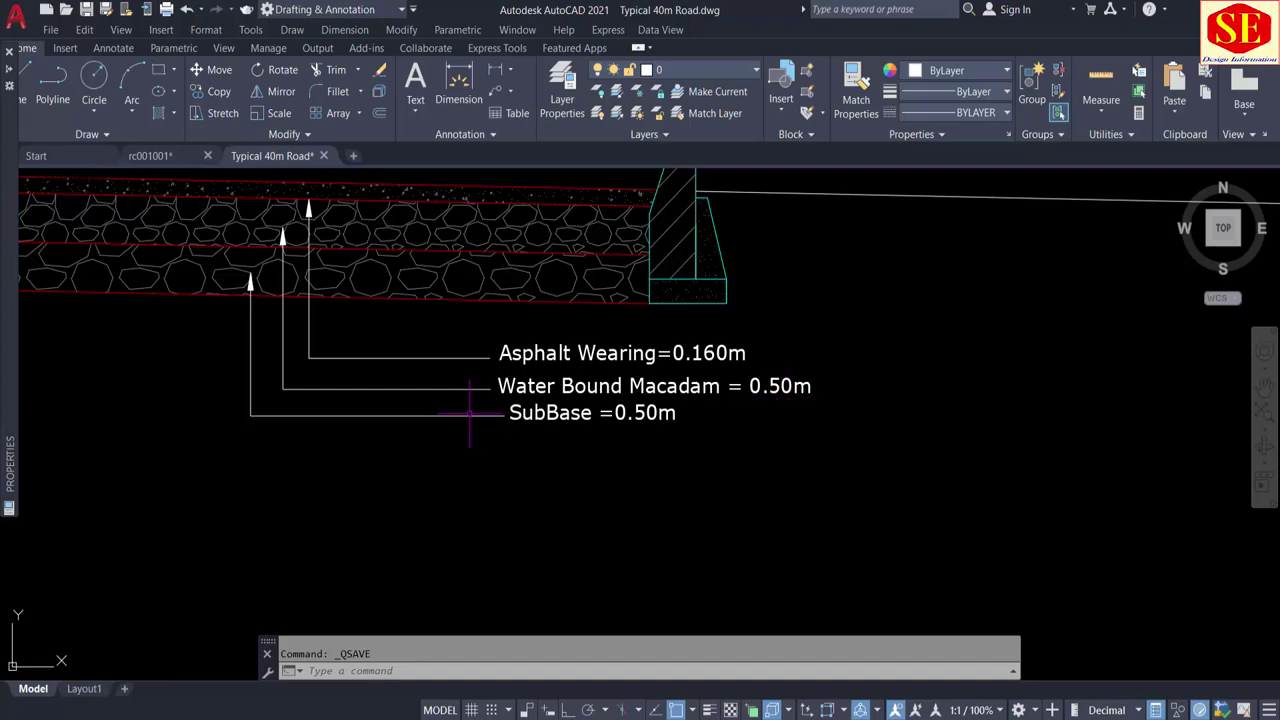
pyautogui.scroll(-5, 720, 420)
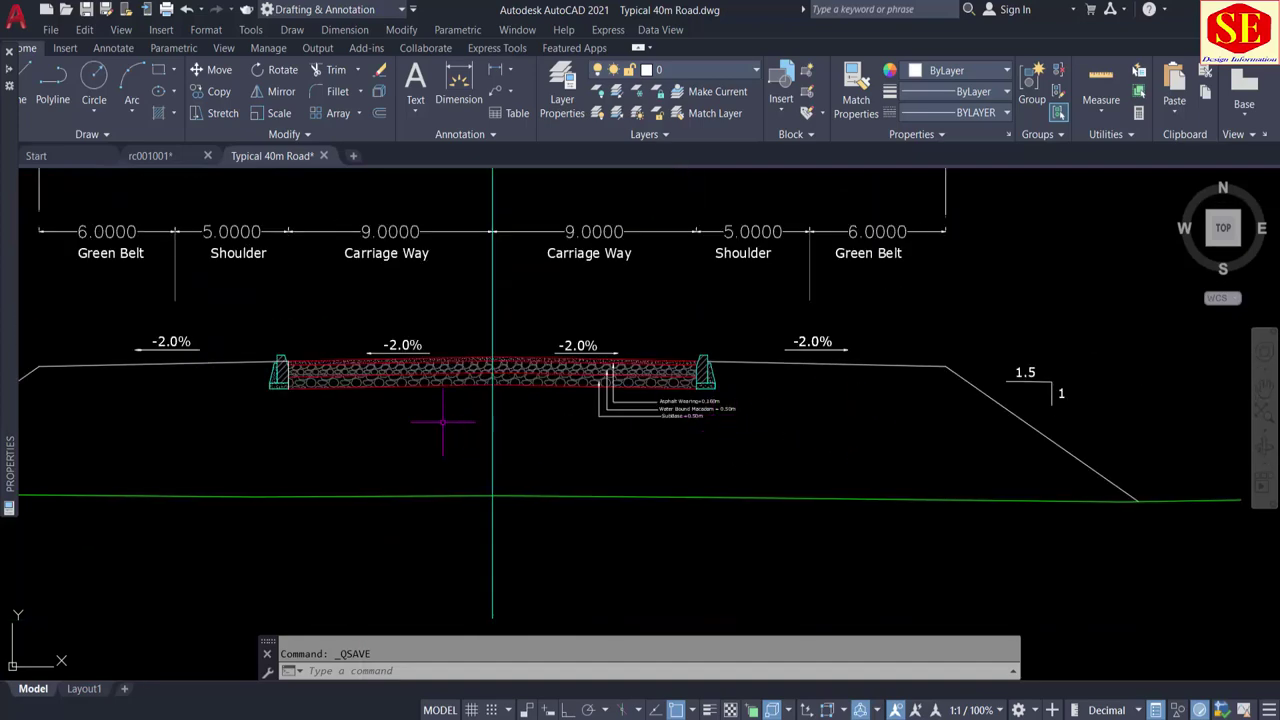
pyautogui.moveTo(307, 420); pyautogui.dragTo(493, 422, button='middle')
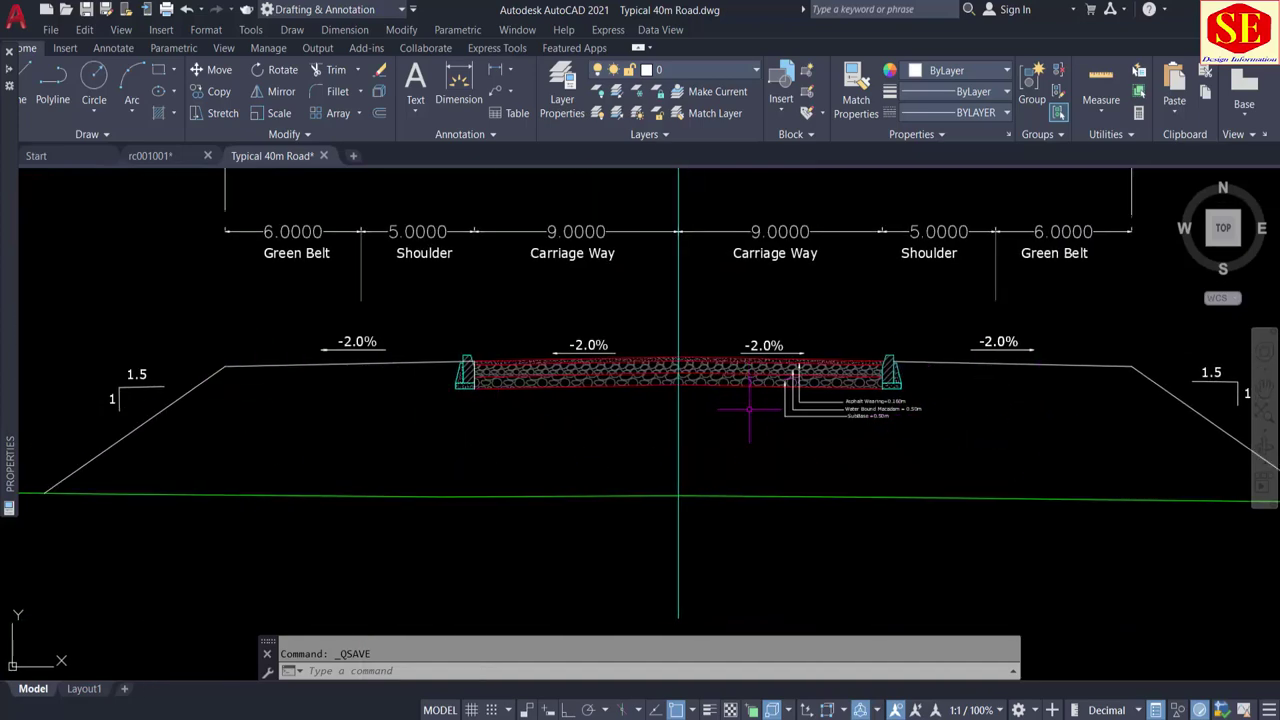
pyautogui.scroll(2, 360, 356)
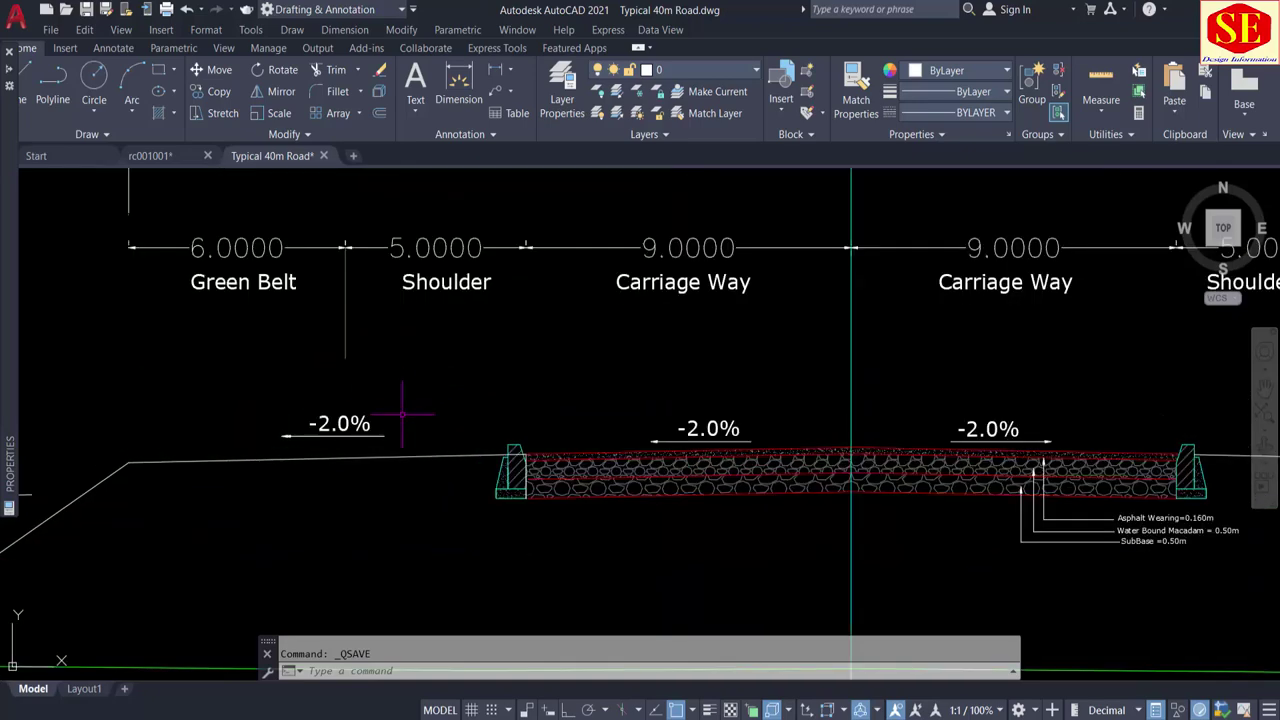
pyautogui.moveTo(745, 405); pyautogui.dragTo(480, 405, button='middle')
pyautogui.scroll(-2, 695, 409)
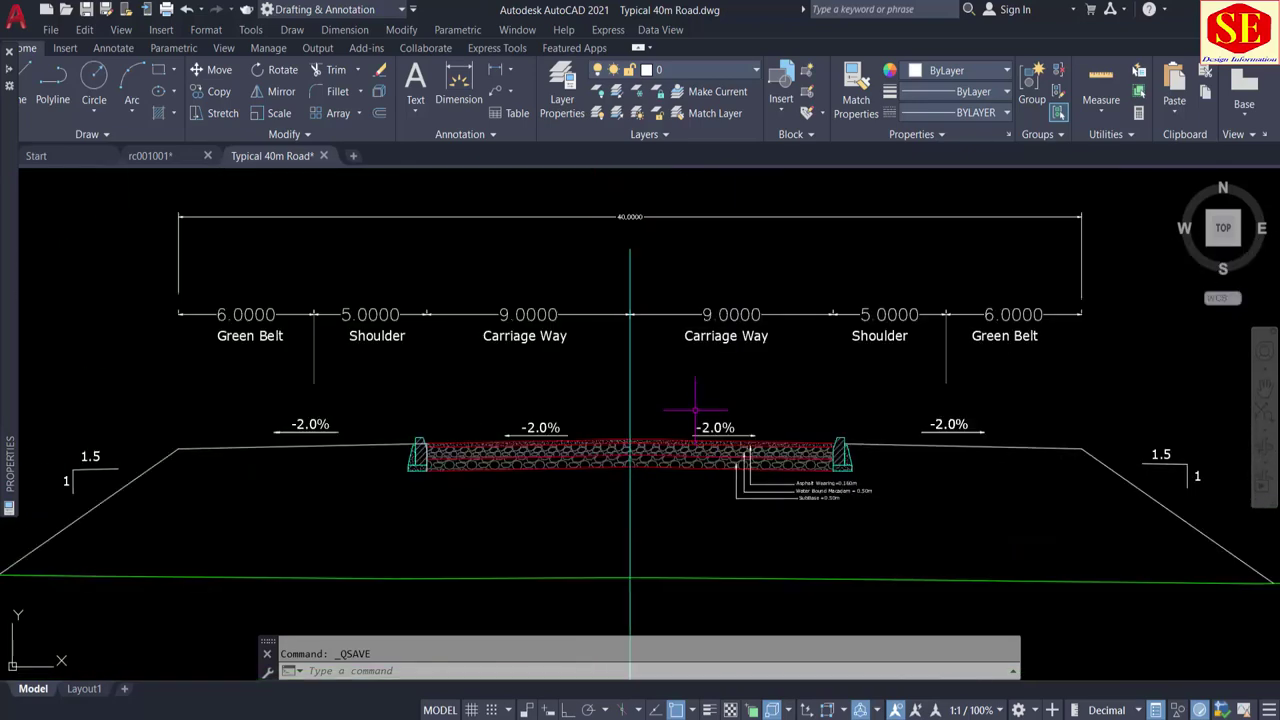
pyautogui.scroll(-2, 695, 409)
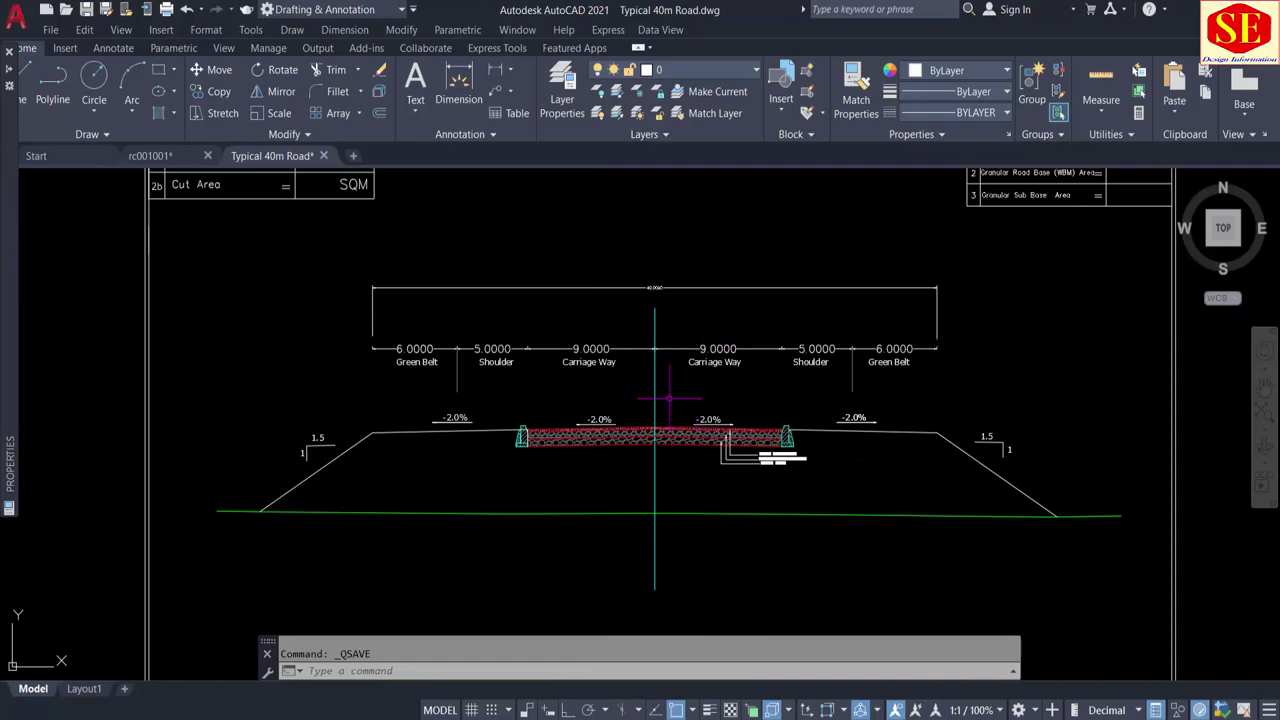
pyautogui.scroll(-2, 669, 397)
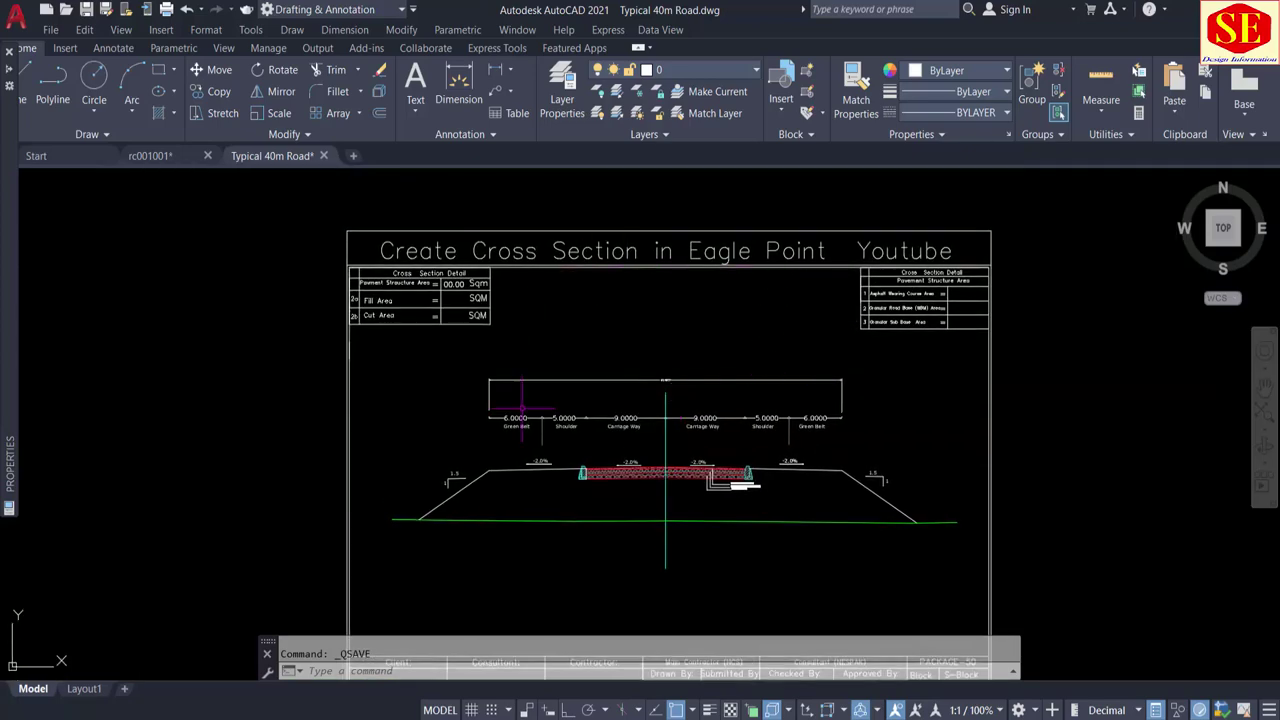
pyautogui.scroll(2, 660, 460)
pyautogui.scroll(2, 660, 460)
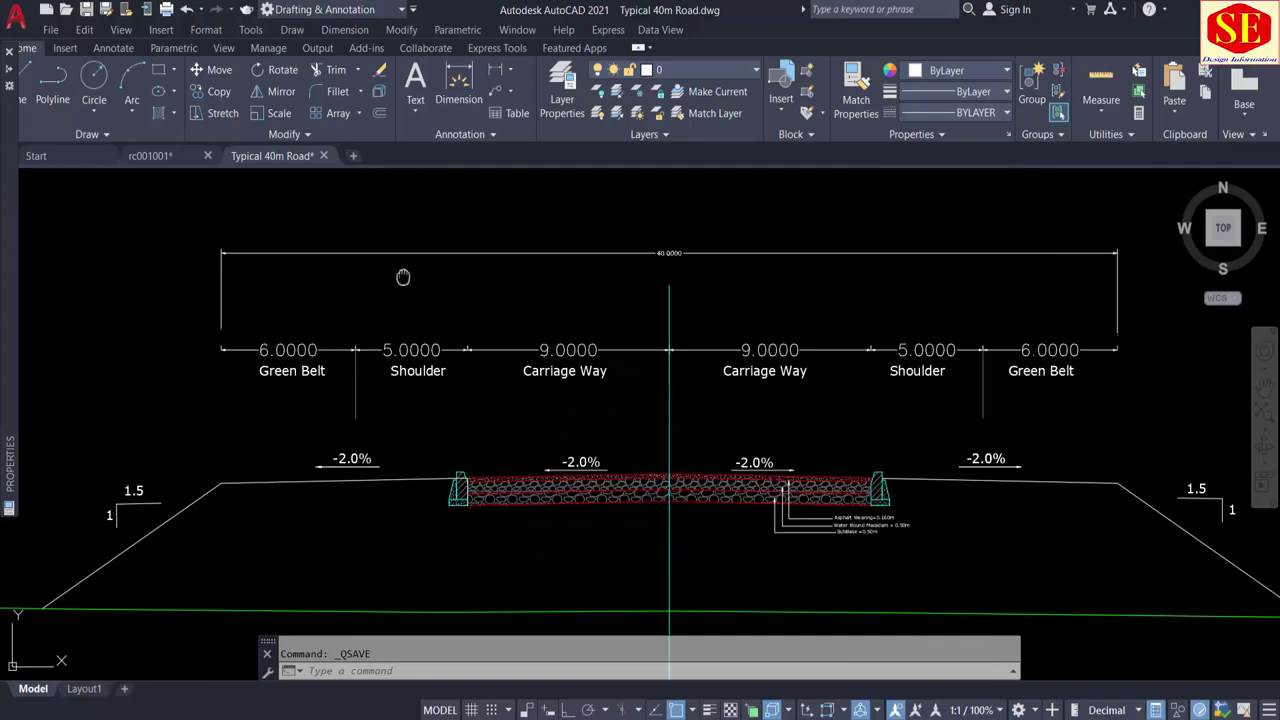
pyautogui.moveTo(403, 277); pyautogui.dragTo(608, 414, button='middle')
pyautogui.scroll(-3, 608, 414)
pyautogui.scroll(5, 366, 237)
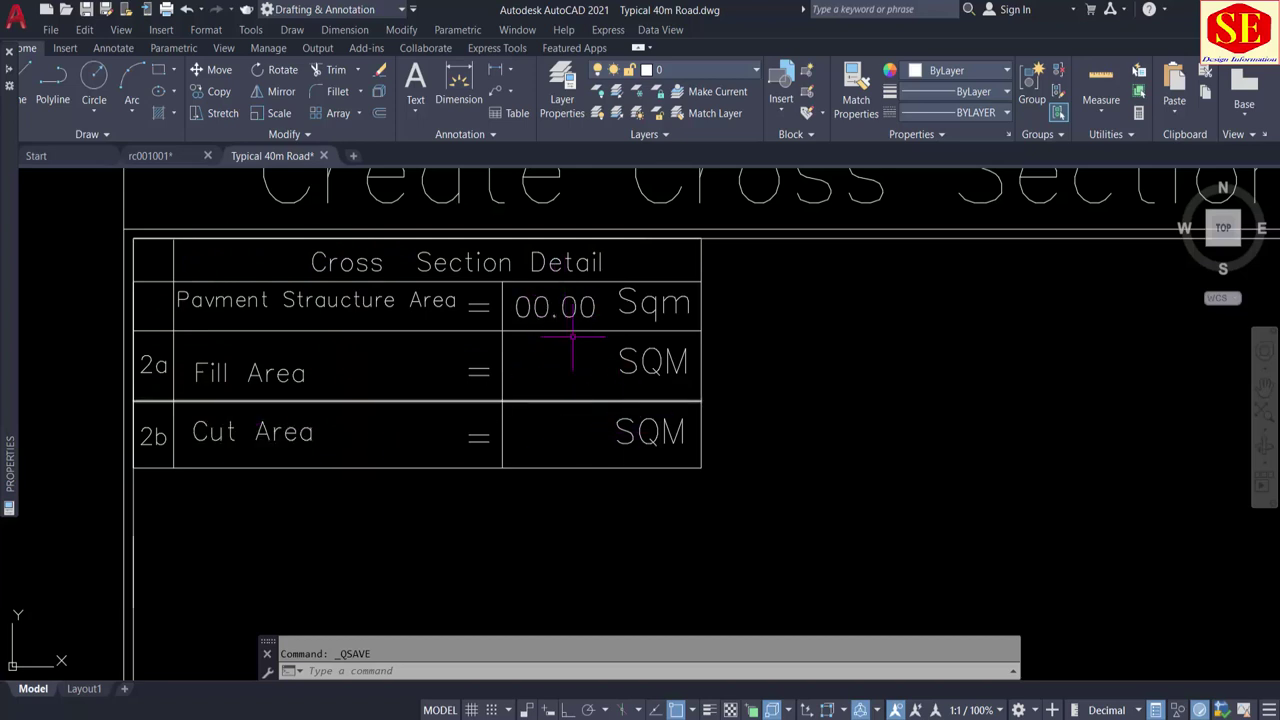
pyautogui.scroll(-1, 146, 355)
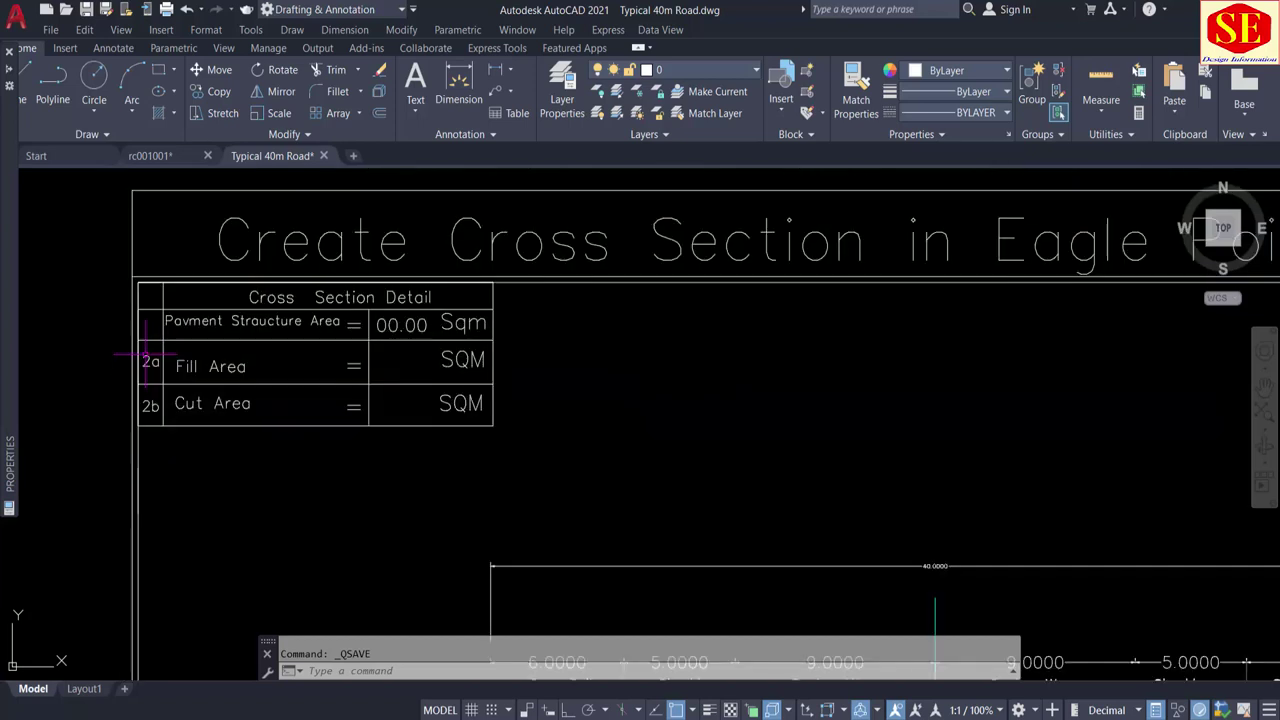
pyautogui.moveTo(594, 380); pyautogui.dragTo(294, 360, button='middle')
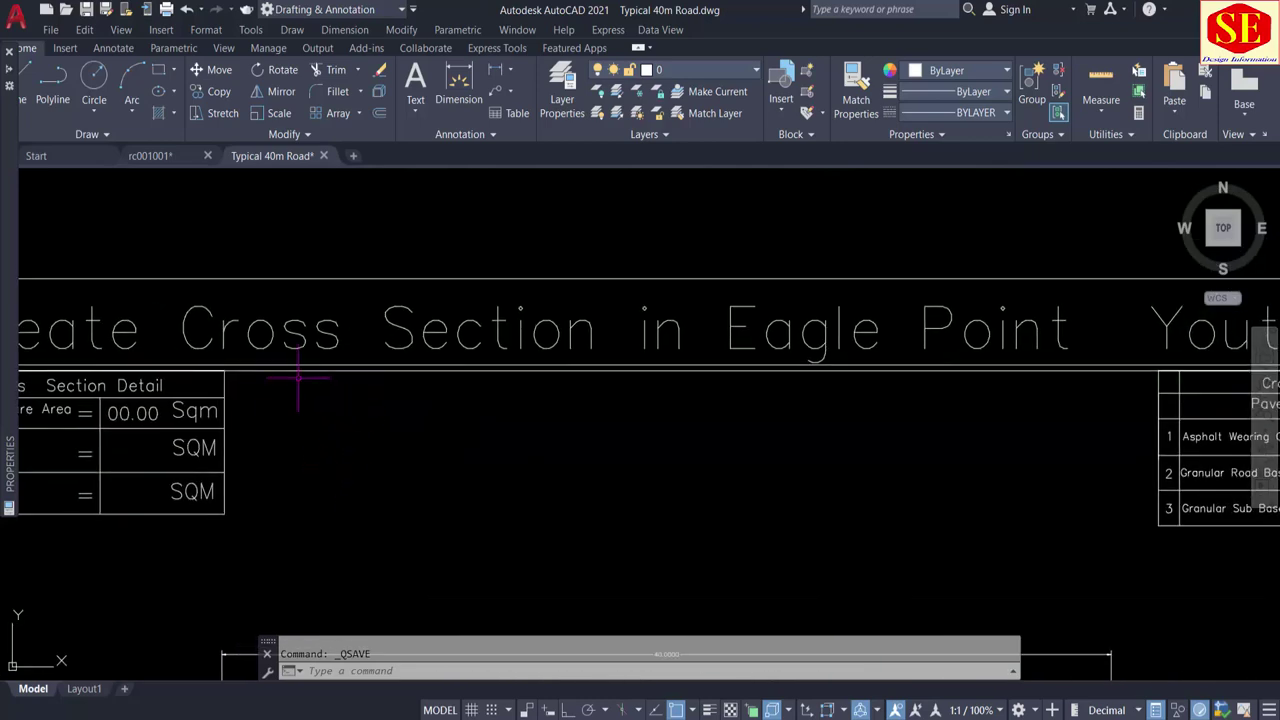
pyautogui.scroll(-1, 280, 345)
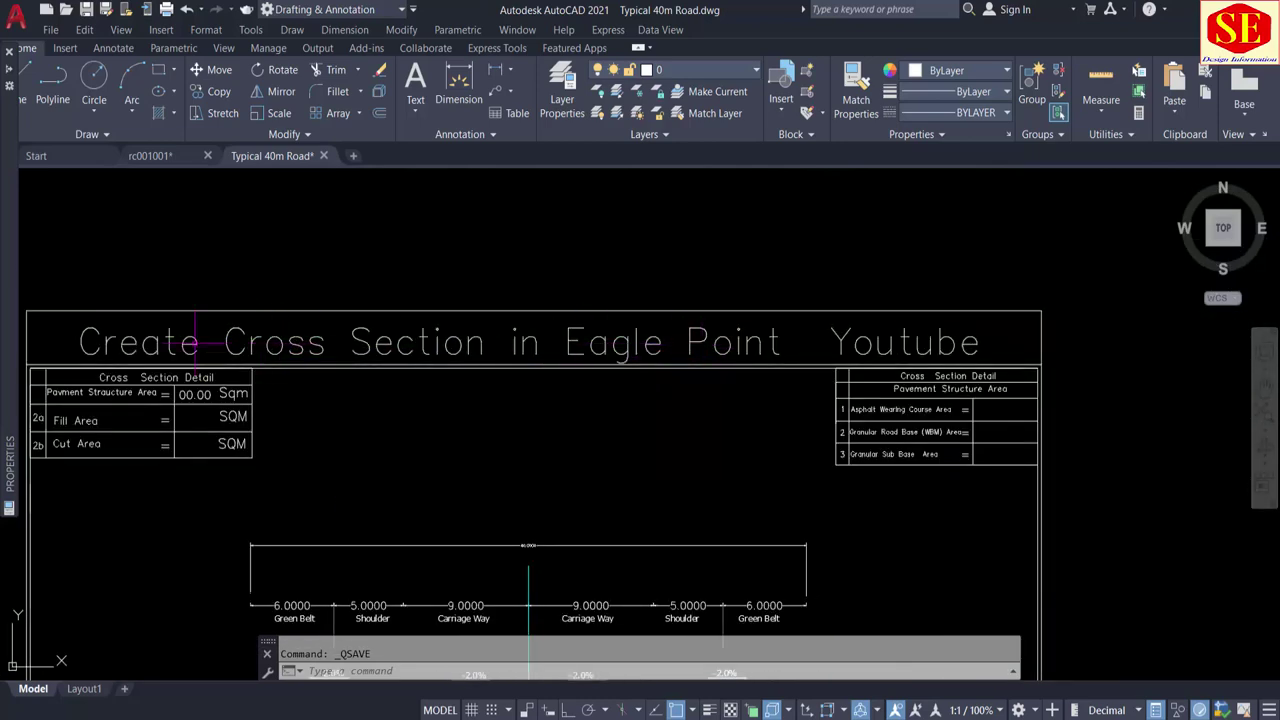
pyautogui.moveTo(818, 338); pyautogui.dragTo(437, 338, button='middle')
pyautogui.scroll(2, 540, 360)
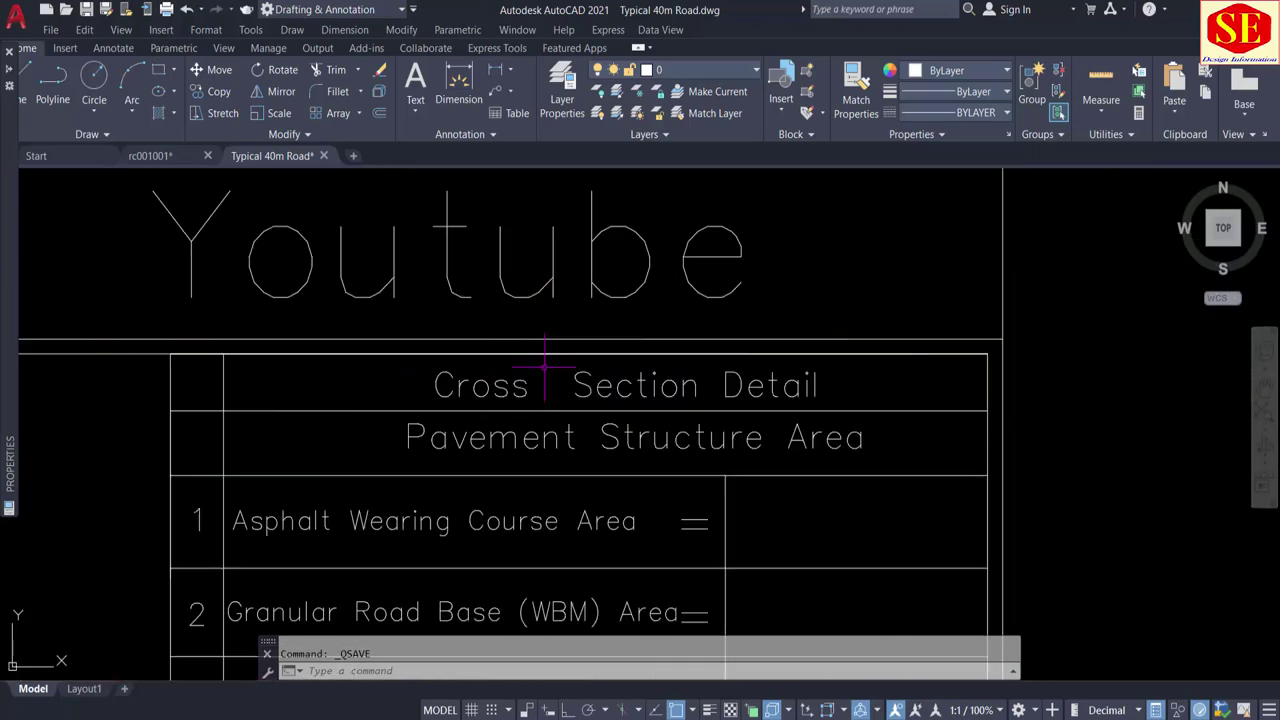
pyautogui.scroll(-1, 488, 390)
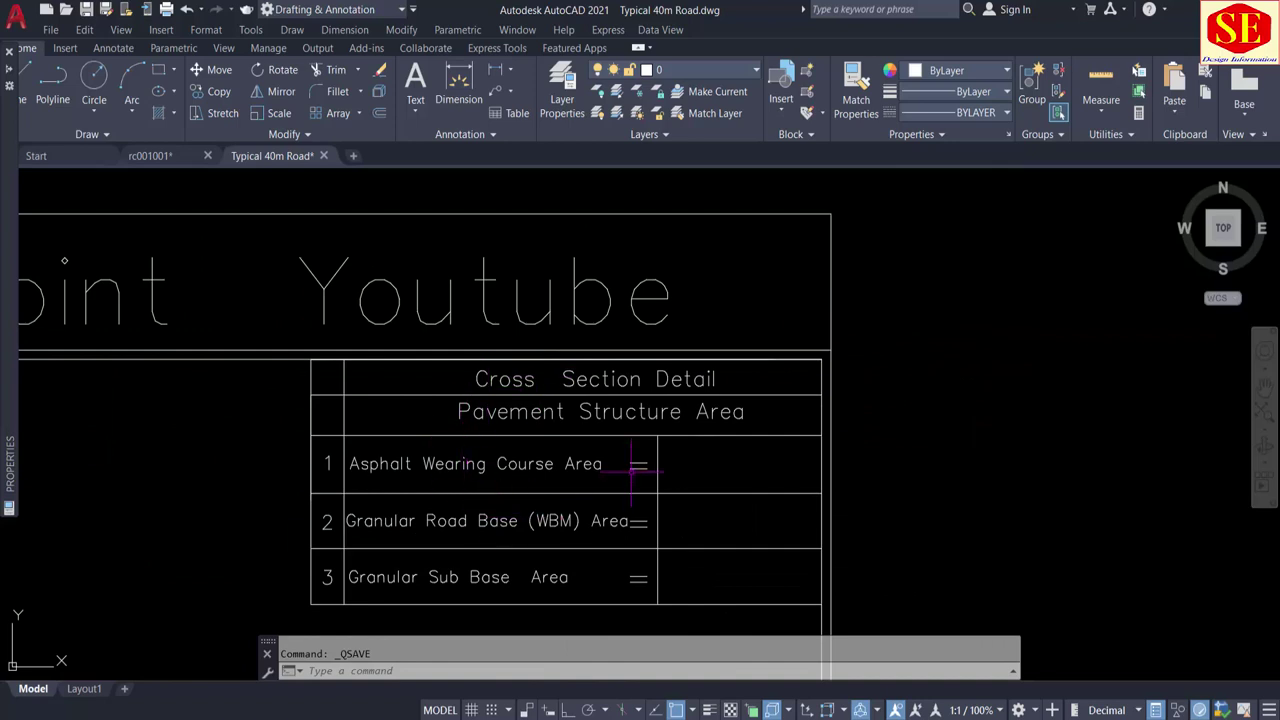
pyautogui.moveTo(632, 470); pyautogui.dragTo(632, 416, button='middle')
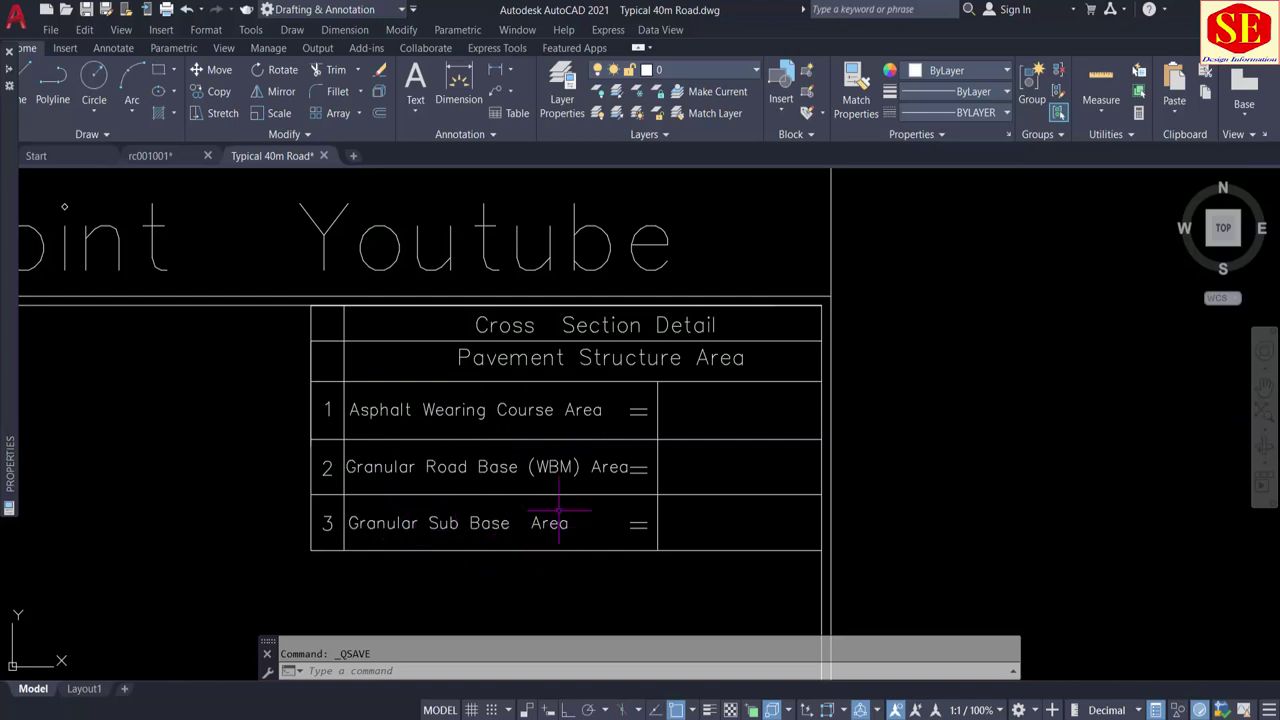
pyautogui.scroll(-2, 519, 436)
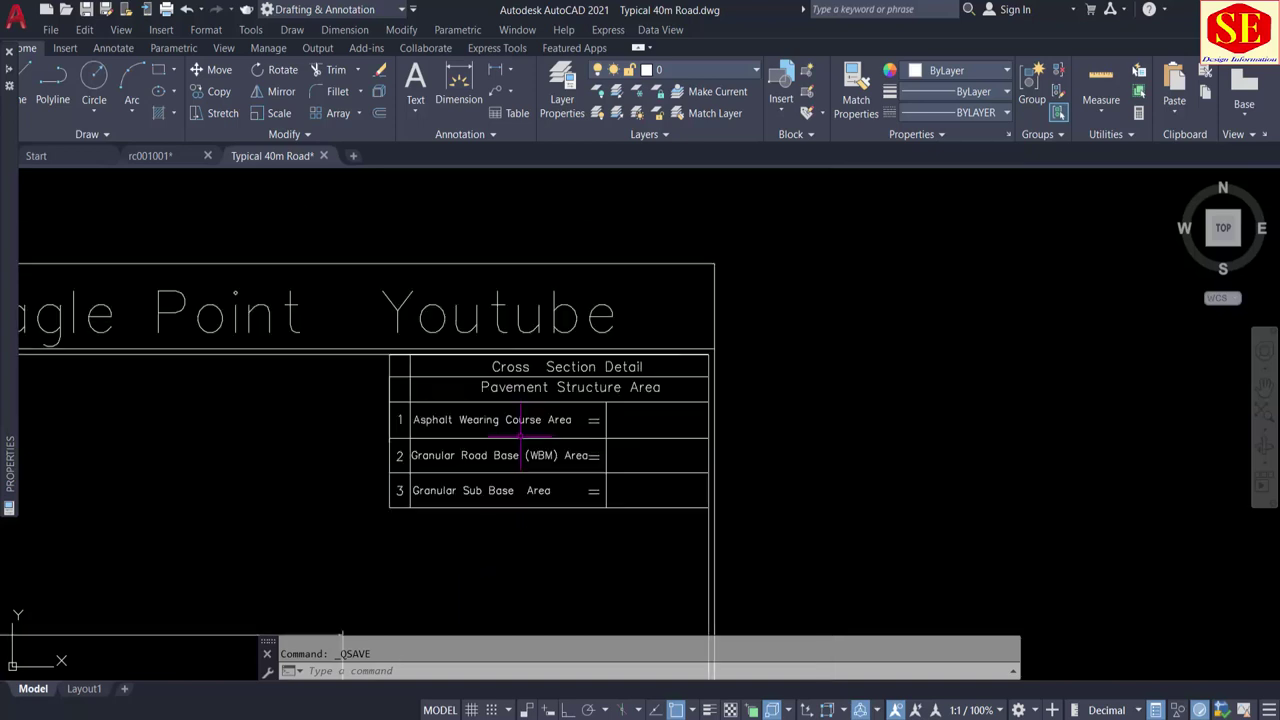
pyautogui.scroll(-3, 621, 408)
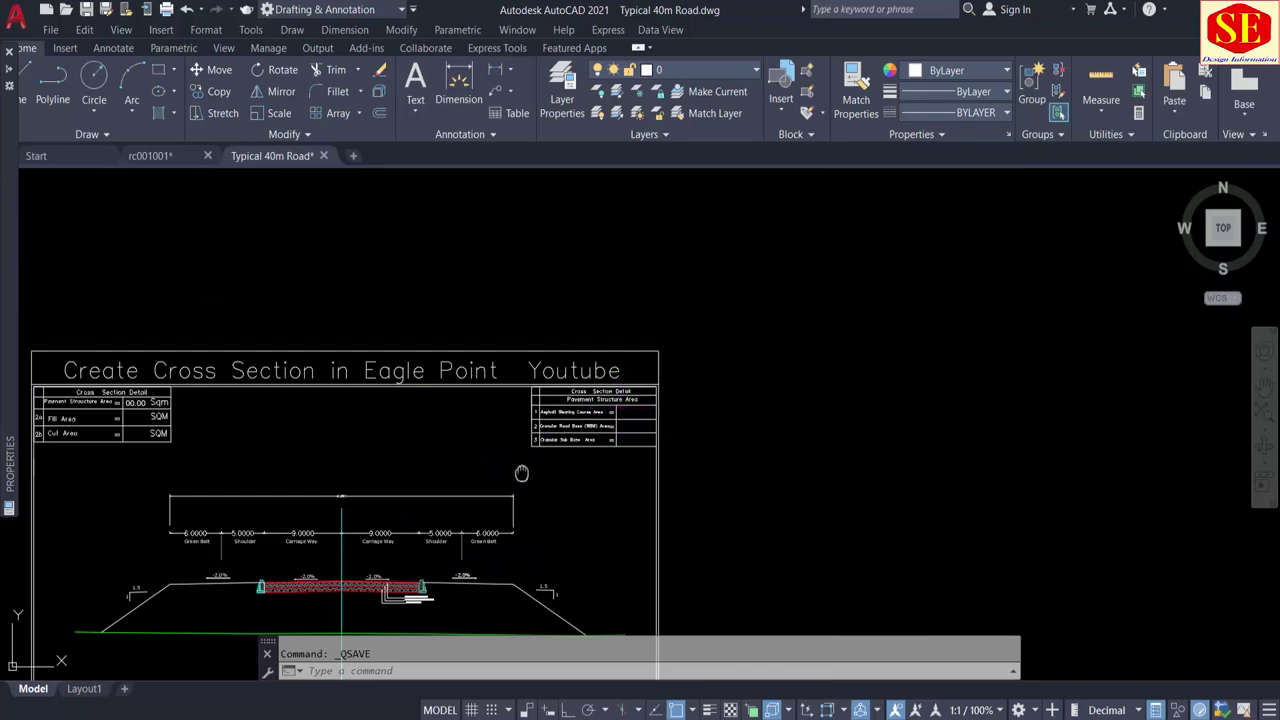
pyautogui.moveTo(521, 473); pyautogui.dragTo(580, 390, button='middle')
pyautogui.scroll(-2, 580, 390)
# Step: Use MOVE to shift the drafter's name lower in the title block's Drawn By cell
pyautogui.scroll(2, 360, 460)
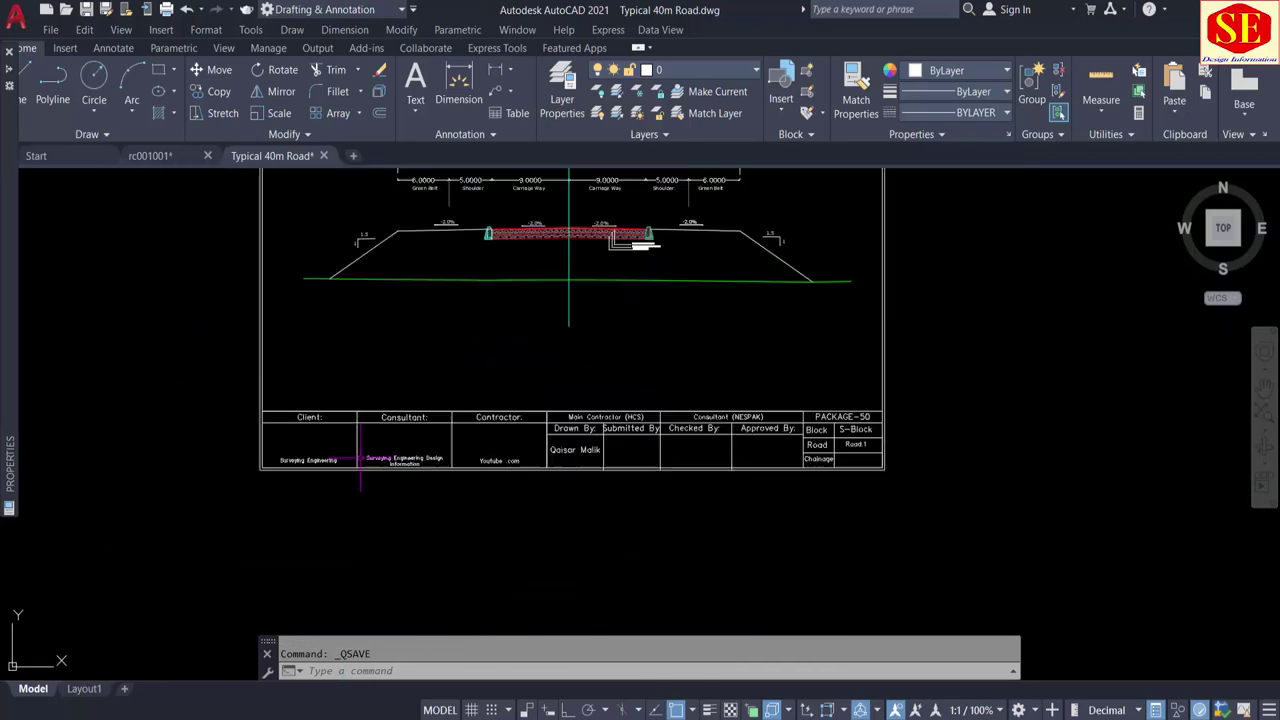
pyautogui.moveTo(360, 460)
pyautogui.mouseDown(button='middle')
pyautogui.moveTo(394, 503)
pyautogui.moveTo(357, 428)
pyautogui.mouseUp(button='middle')
pyautogui.scroll(2, 357, 543)
pyautogui.scroll(2, 357, 543)
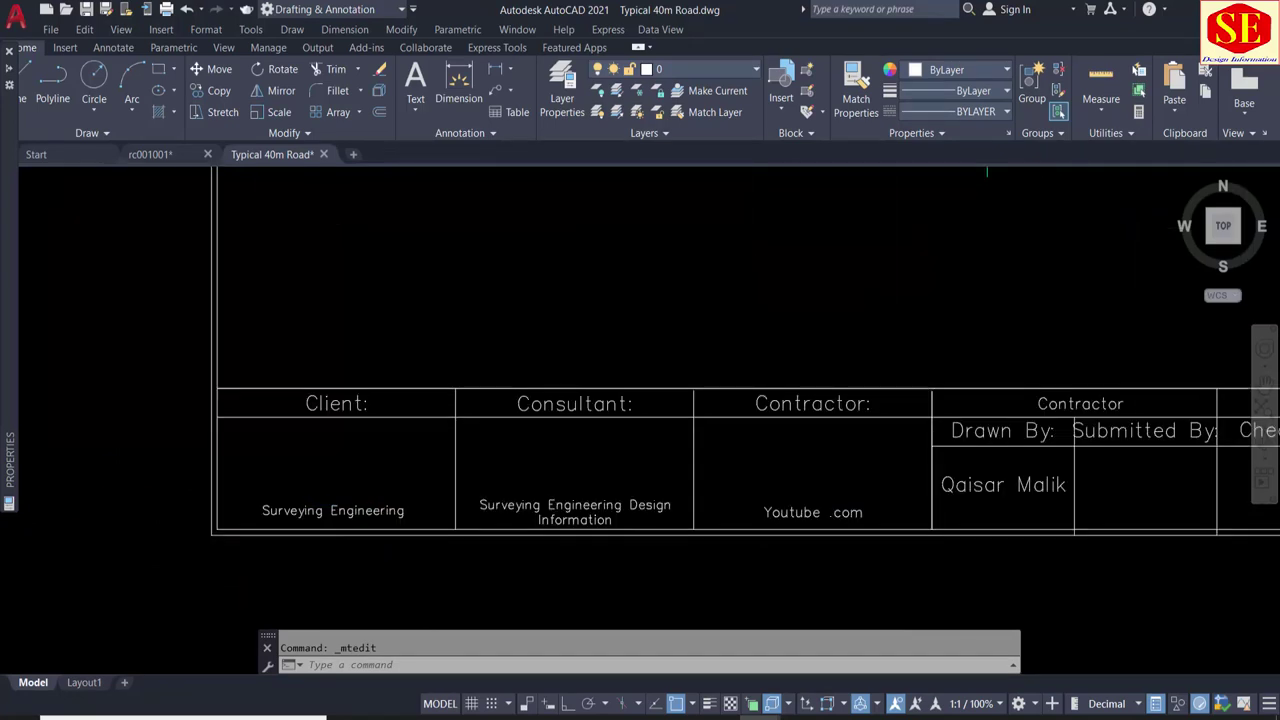
pyautogui.scroll(4, 342, 499)
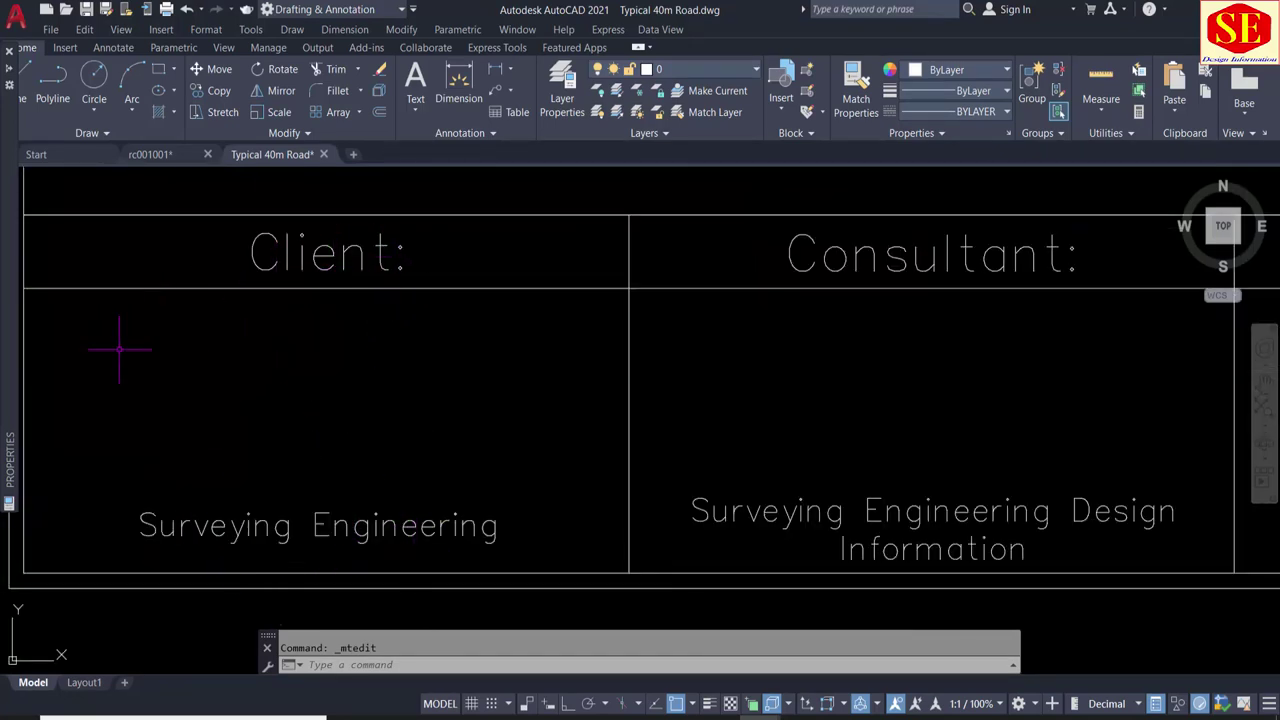
pyautogui.moveTo(963, 293); pyautogui.dragTo(500, 310, button='middle')
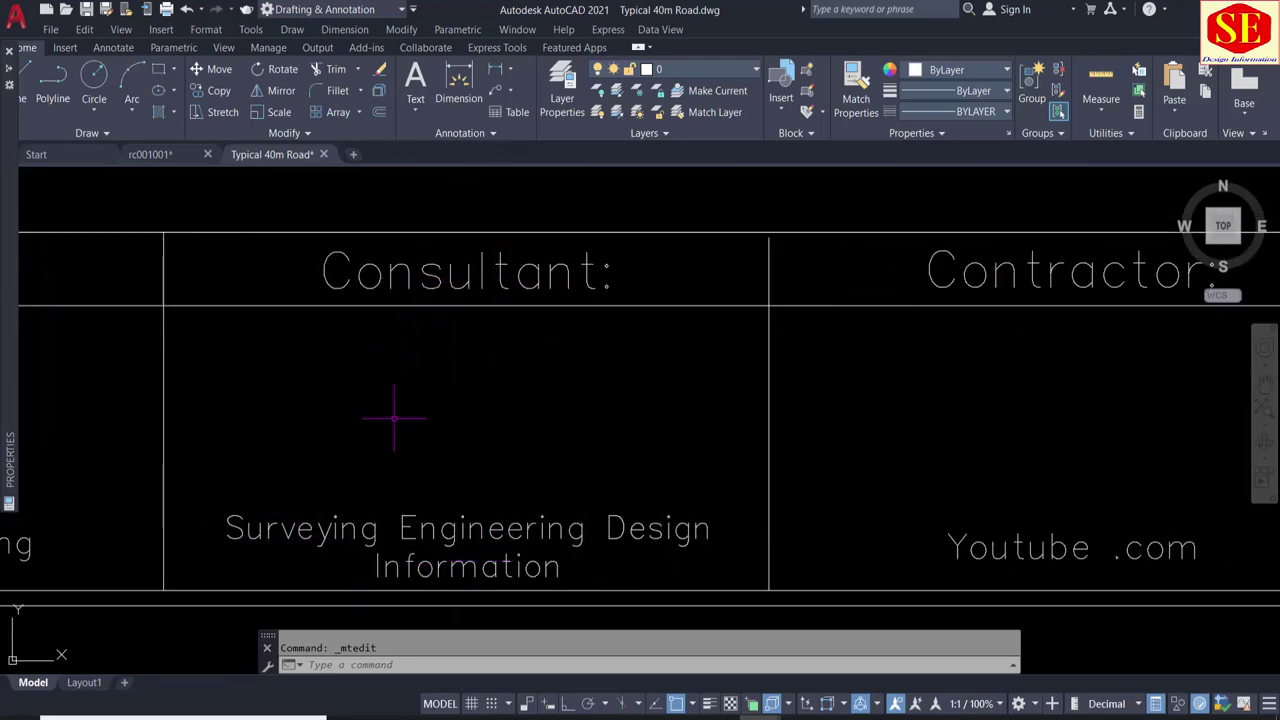
pyautogui.moveTo(530, 357); pyautogui.dragTo(265, 350, button='middle')
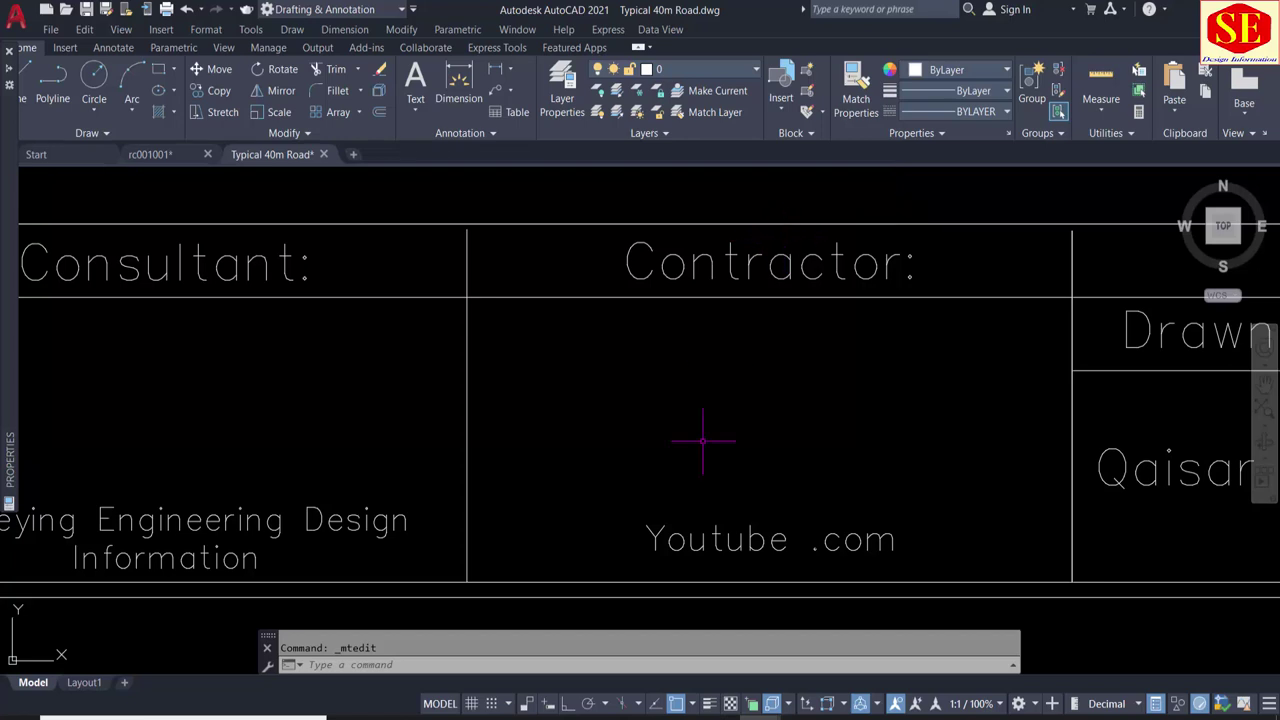
pyautogui.moveTo(690, 370); pyautogui.dragTo(463, 366, button='middle')
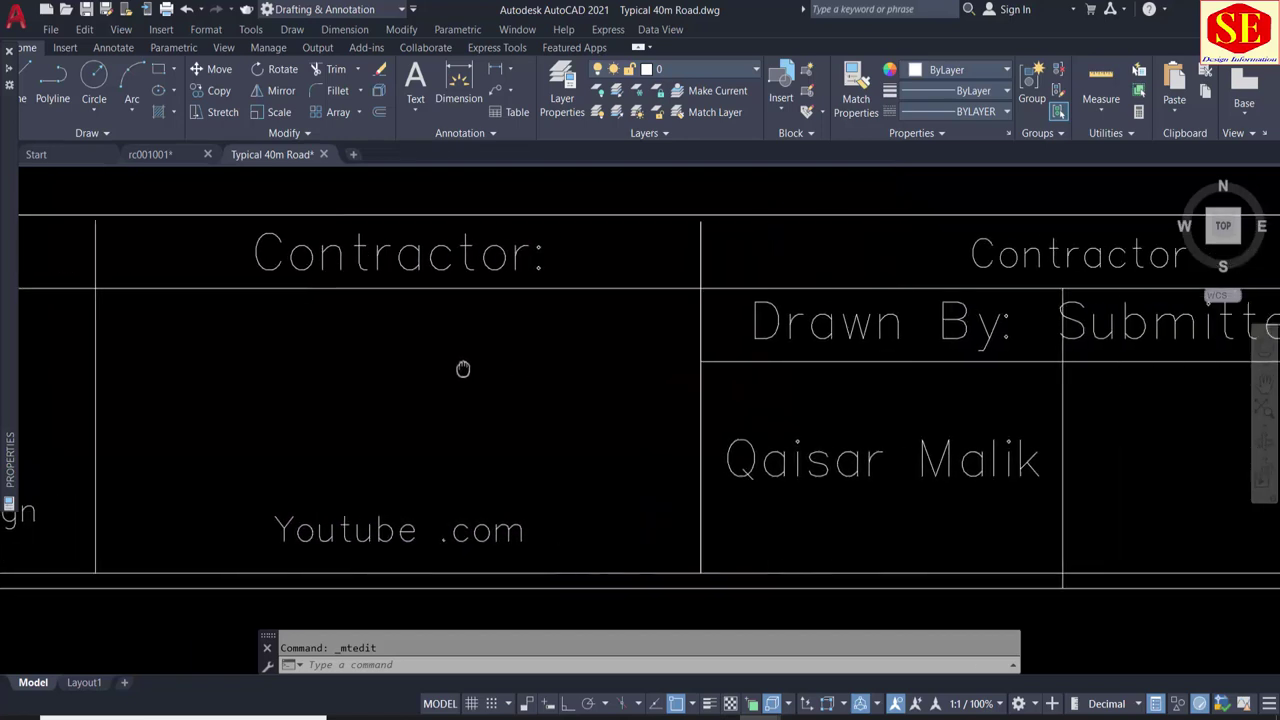
pyautogui.moveTo(894, 249); pyautogui.dragTo(505, 320, button='middle')
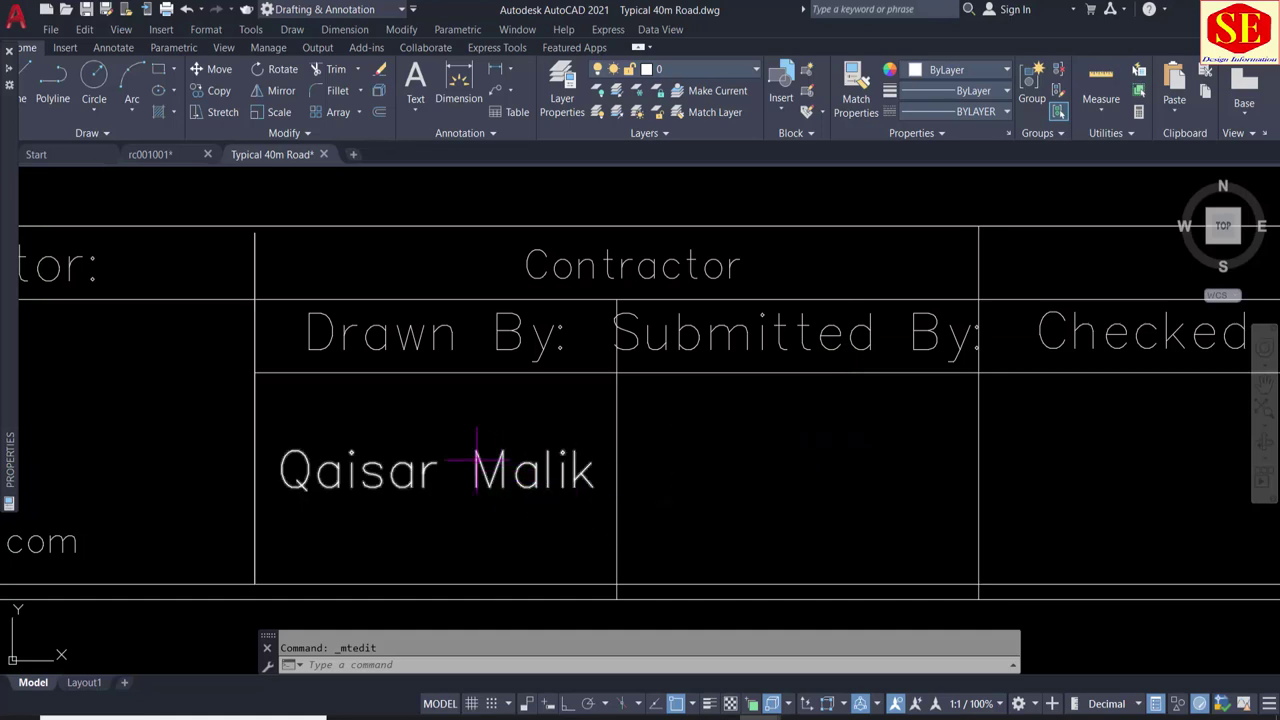
pyautogui.write('m')
pyautogui.press('Return')
pyautogui.click(400, 473)
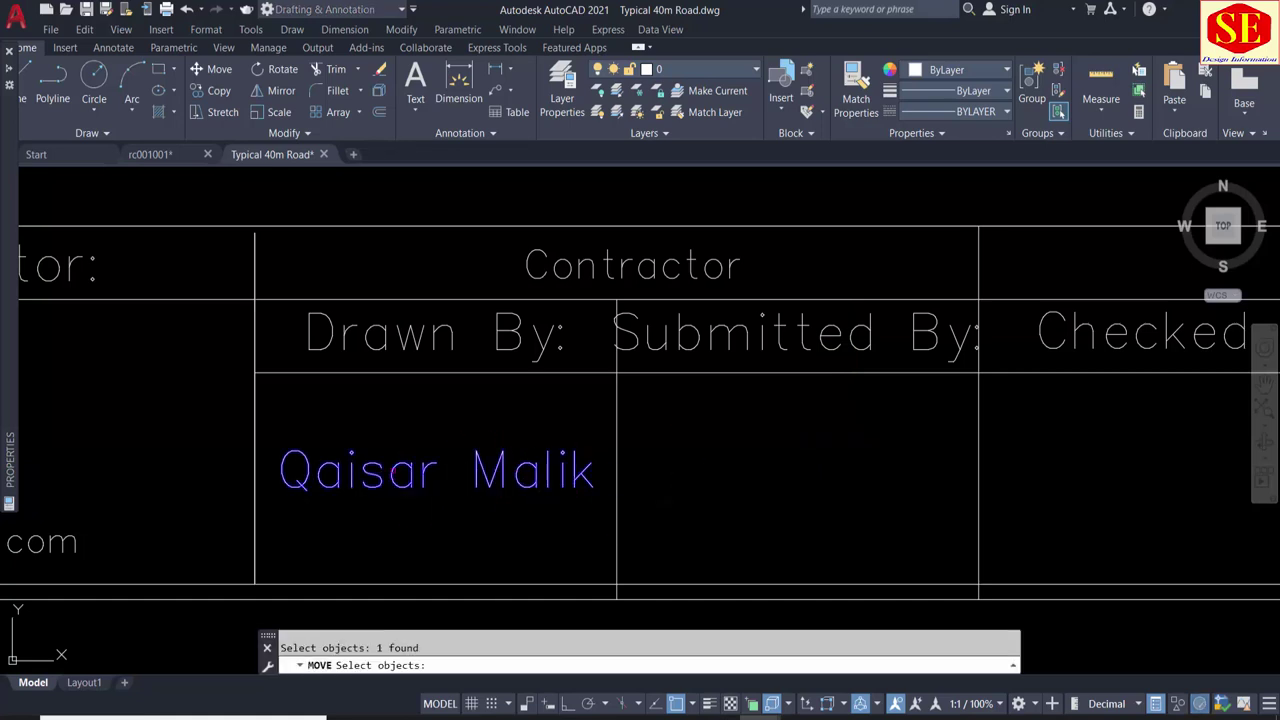
pyautogui.press('Return')
pyautogui.click(410, 446)
pyautogui.click(408, 502)
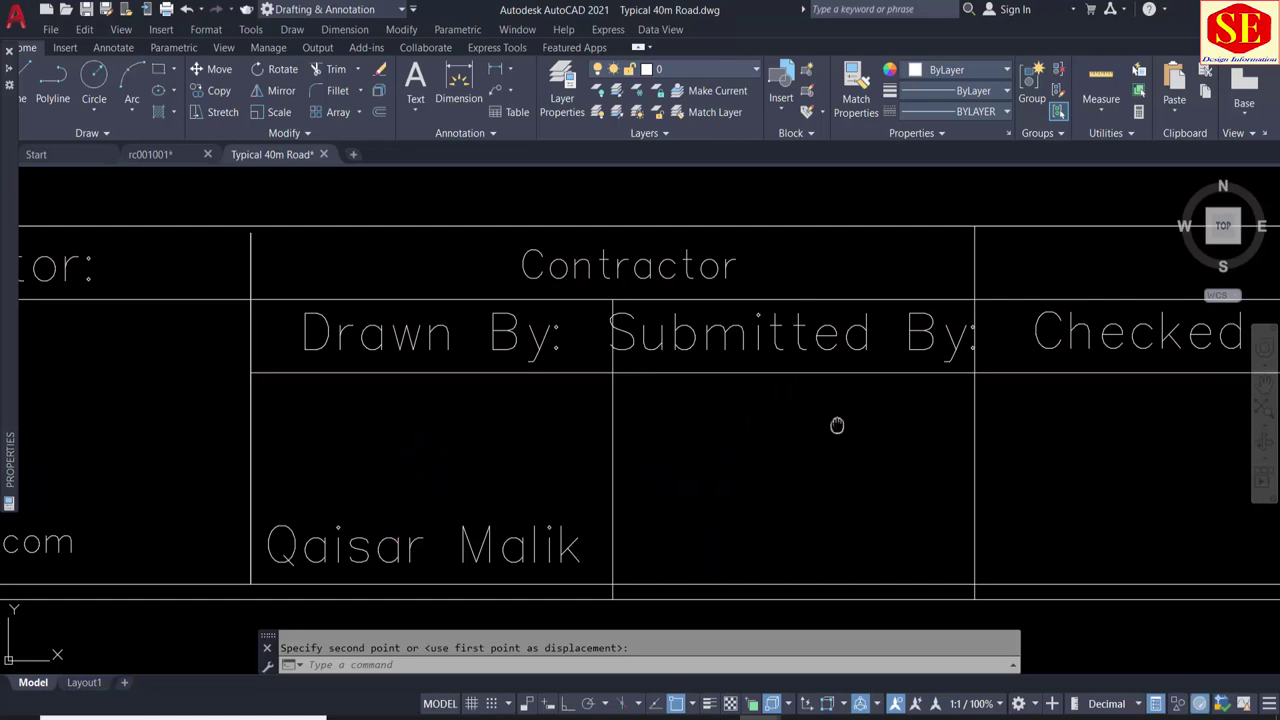
# Step: Review the Checked By, Approved By and PACKAGE-50 cells, then view the whole sheet
pyautogui.moveTo(837, 423); pyautogui.dragTo(306, 431, button='middle')
pyautogui.moveTo(983, 257); pyautogui.dragTo(737, 272, button='middle')
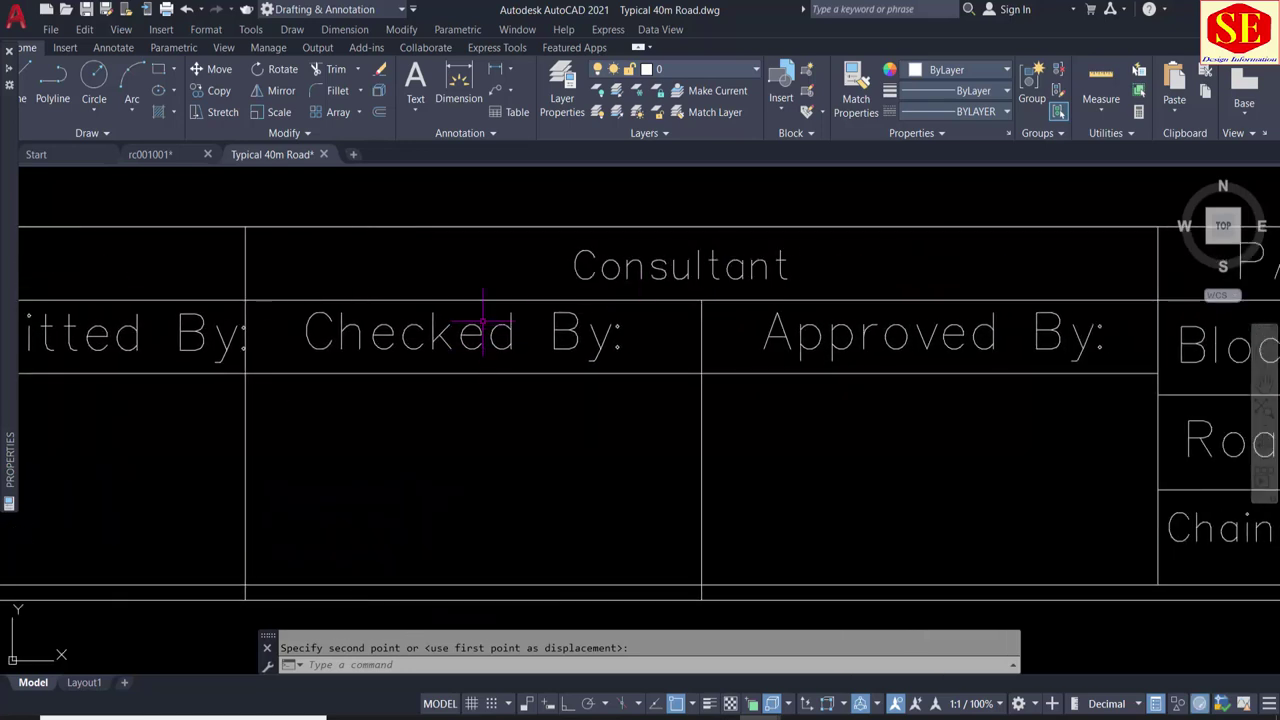
pyautogui.scroll(-2, 775, 426)
pyautogui.moveTo(834, 423); pyautogui.dragTo(420, 446, button='middle')
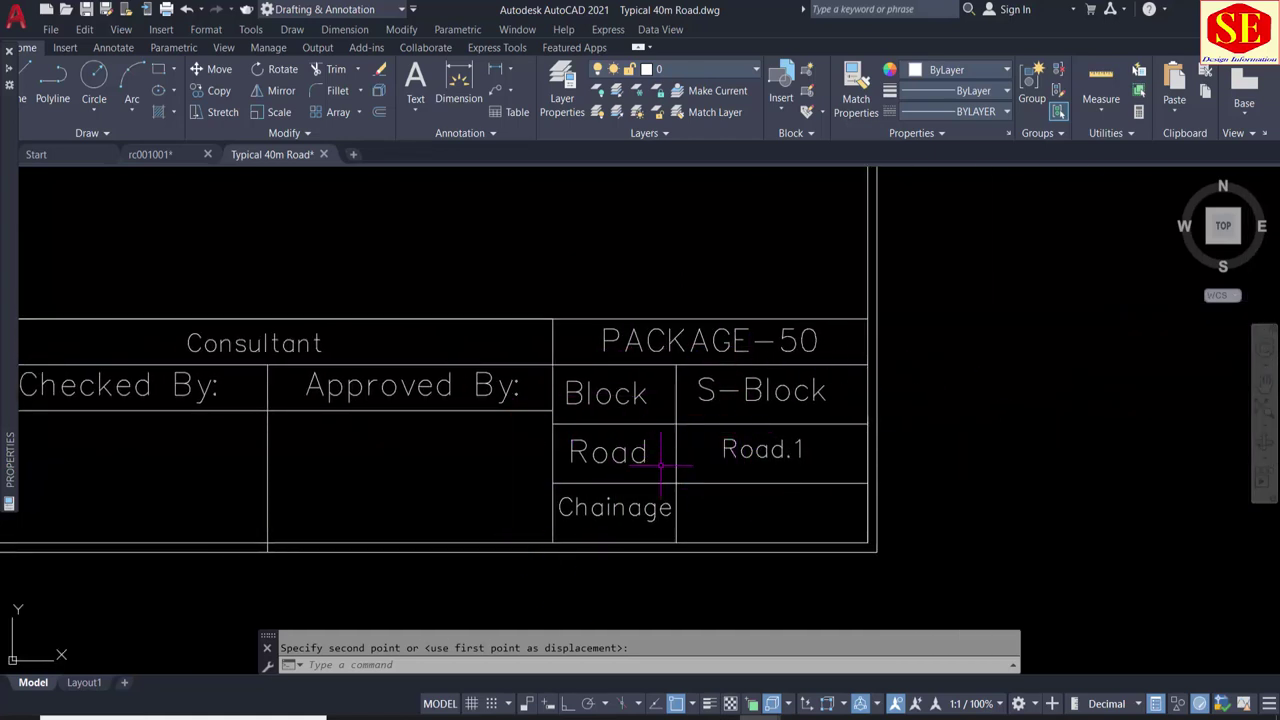
pyautogui.scroll(-1, 663, 471)
pyautogui.scroll(-1, 737, 484)
pyautogui.moveTo(367, 358)
pyautogui.mouseDown(button='middle')
pyautogui.moveTo(373, 405)
pyautogui.moveTo(582, 633)
pyautogui.mouseUp(button='middle')
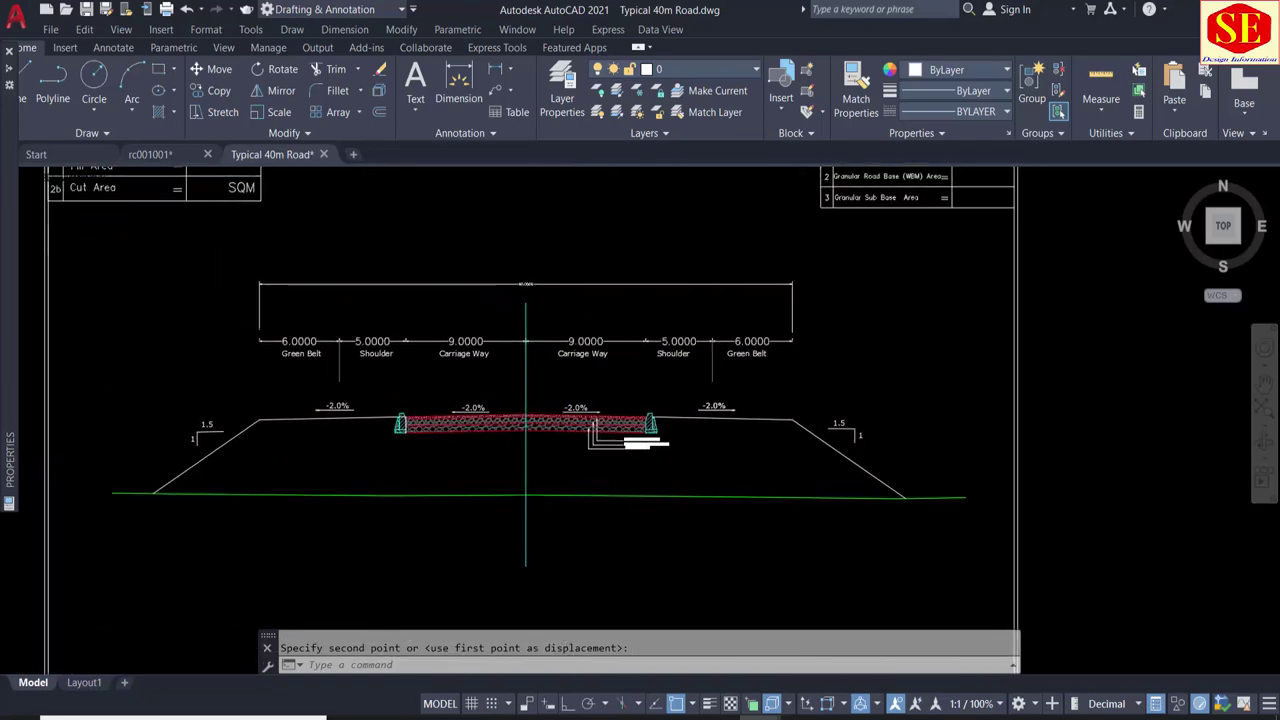
# Step: Erase the vertical centre line from the road cross-section
pyautogui.click(550, 541)
pyautogui.click(493, 556)
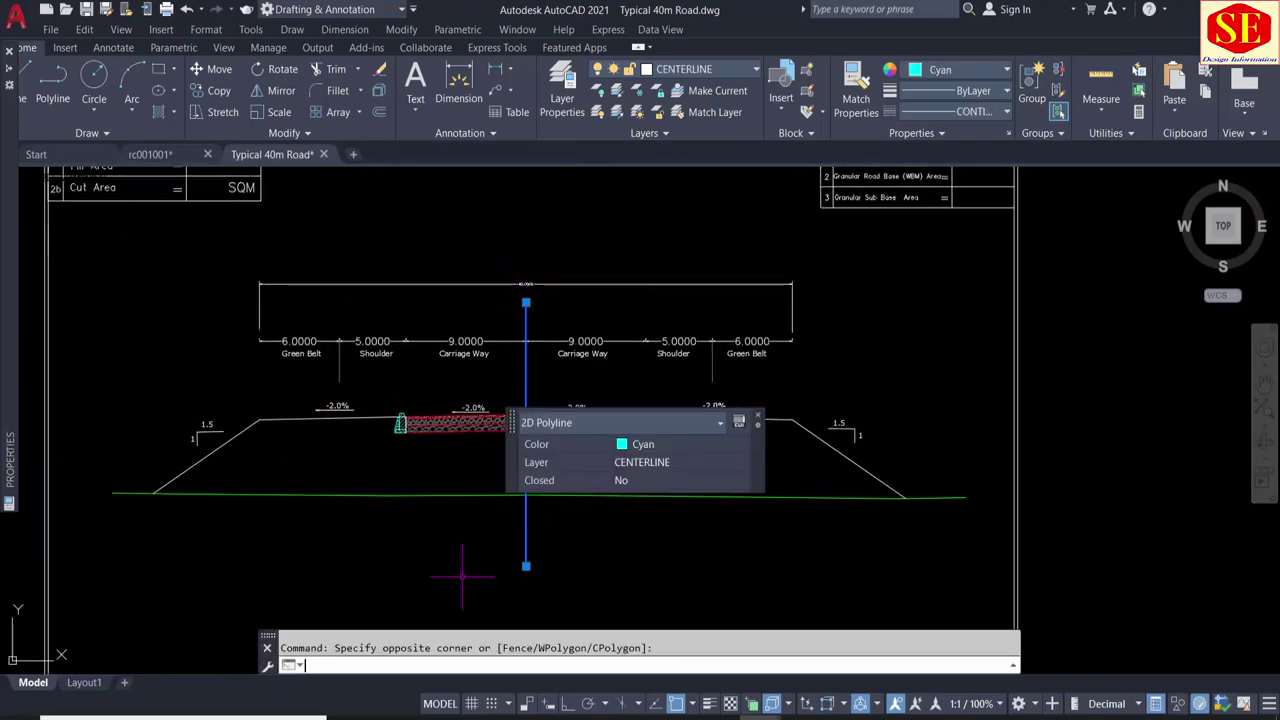
pyautogui.write('e')
pyautogui.press('Return')
# Step: Edit the 40.0000 overall dimension text so it is larger and legible
pyautogui.scroll(2, 609, 471)
pyautogui.moveTo(534, 451); pyautogui.dragTo(469, 564, button='middle')
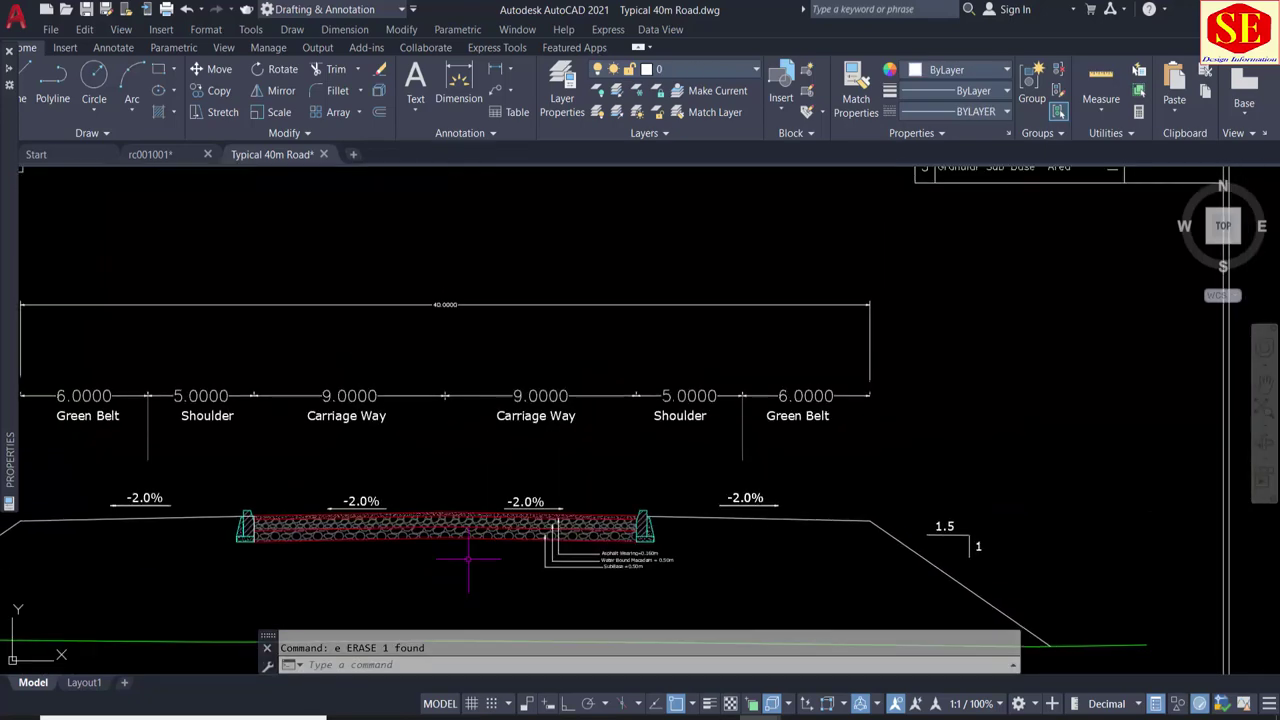
pyautogui.scroll(5, 436, 480)
pyautogui.scroll(-4, 436, 478)
pyautogui.moveTo(429, 297); pyautogui.dragTo(434, 400, button='middle')
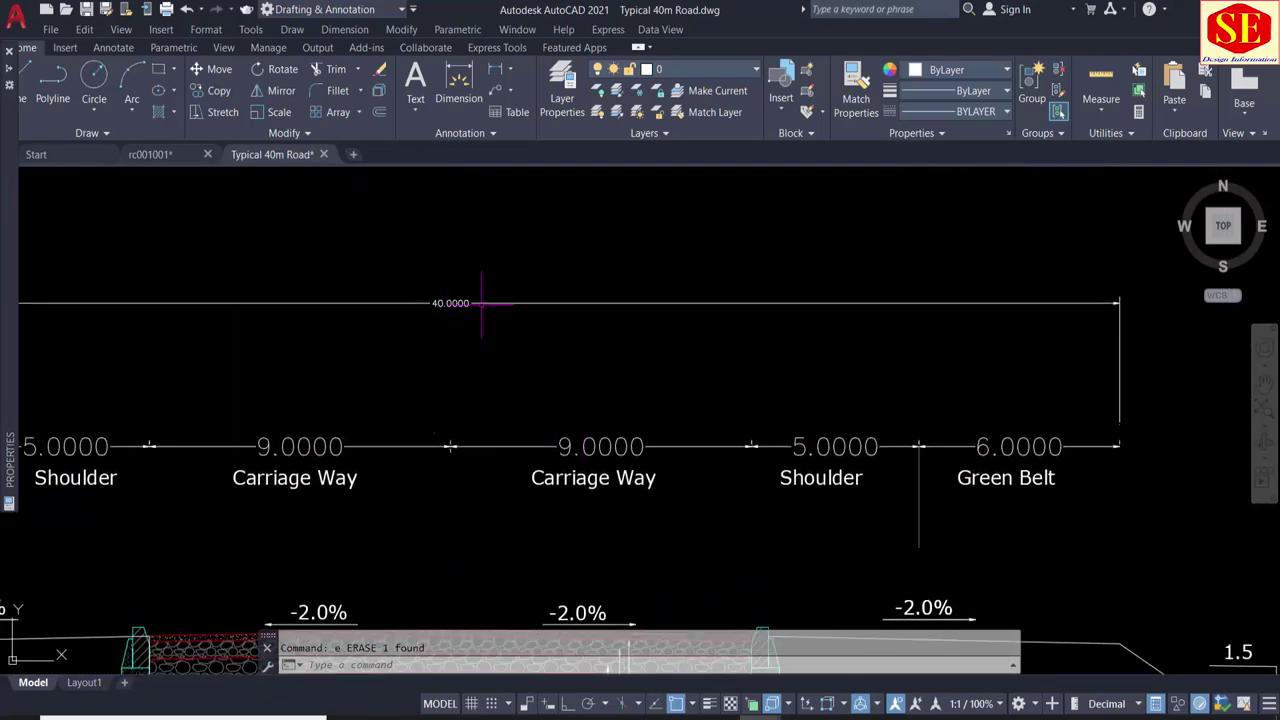
pyautogui.doubleClick(452, 303)
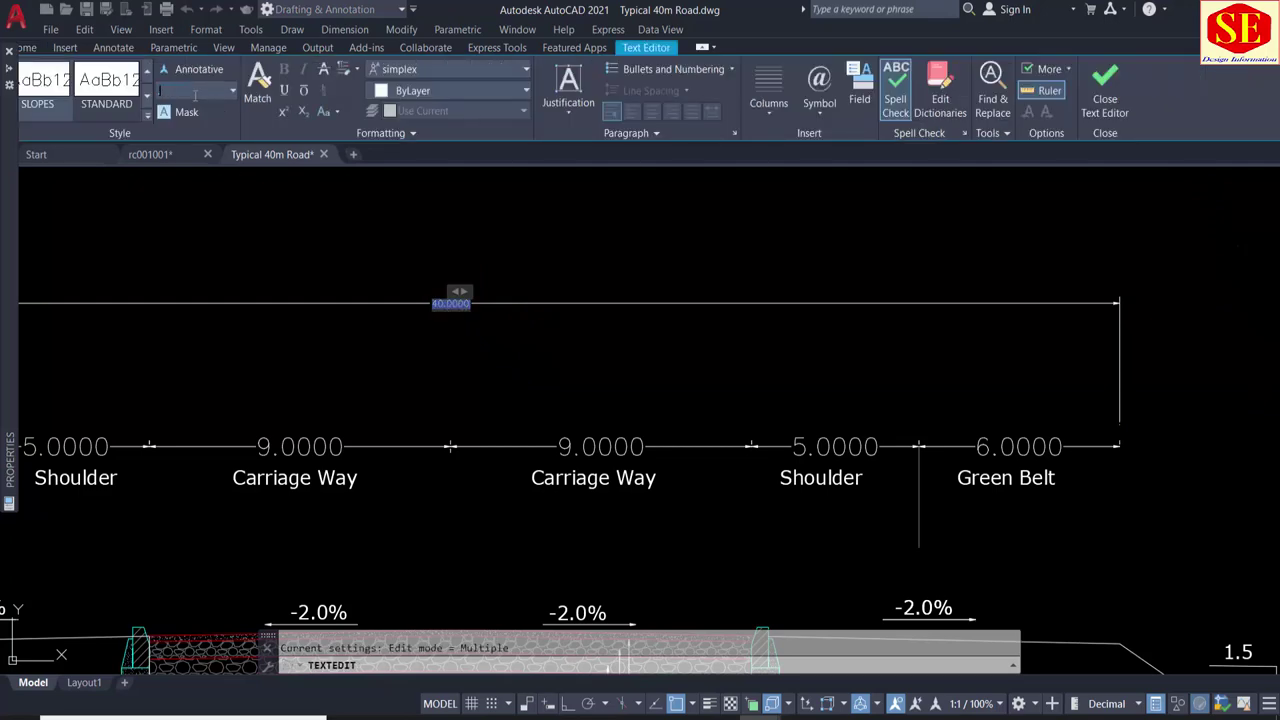
pyautogui.write('0.5000')
pyautogui.click(528, 347)
pyautogui.scroll(-4, 528, 347)
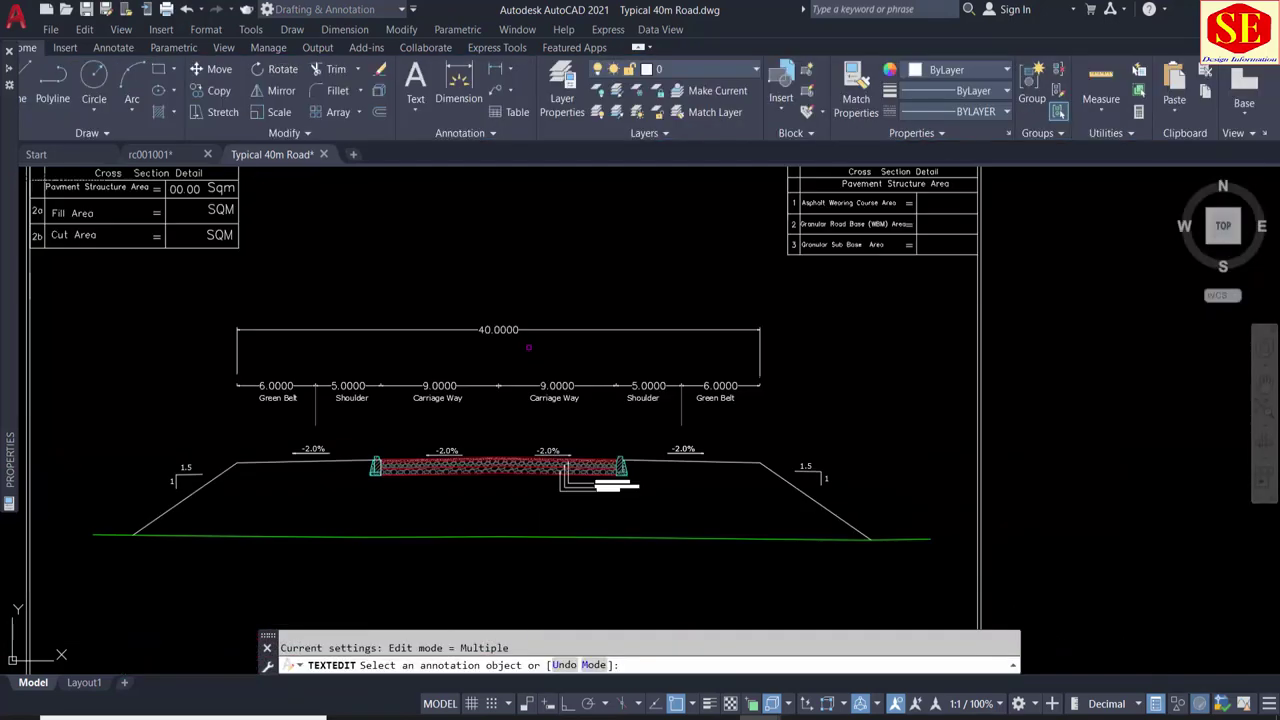
pyautogui.press('Escape')
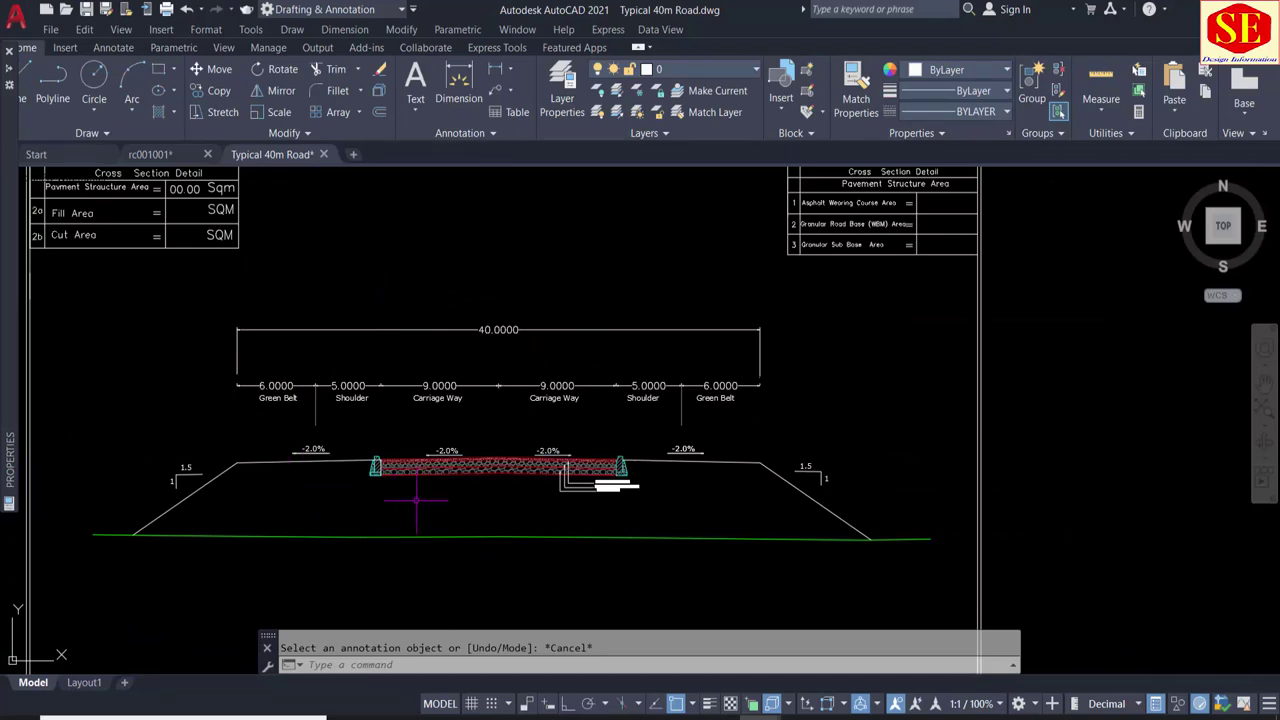
# Step: Erase the green original-ground line from the cross-section
pyautogui.scroll(-1, 416, 500)
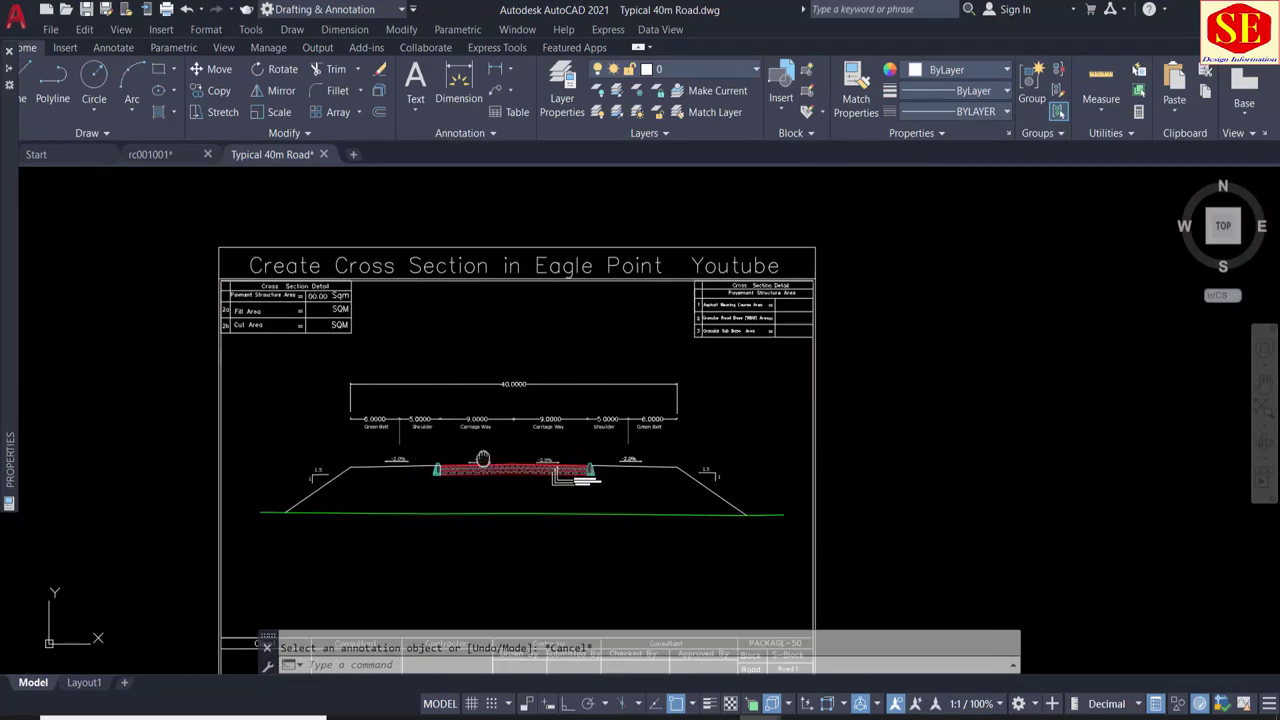
pyautogui.scroll(-1, 528, 443)
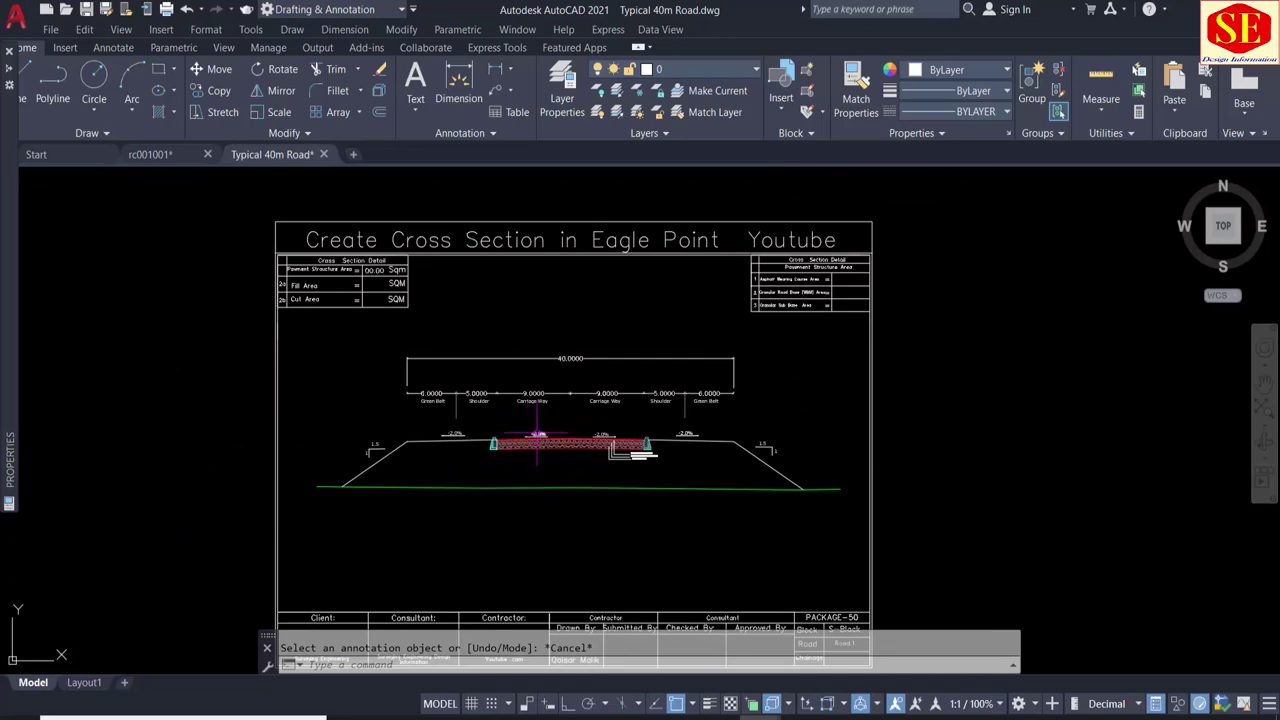
pyautogui.scroll(1, 563, 422)
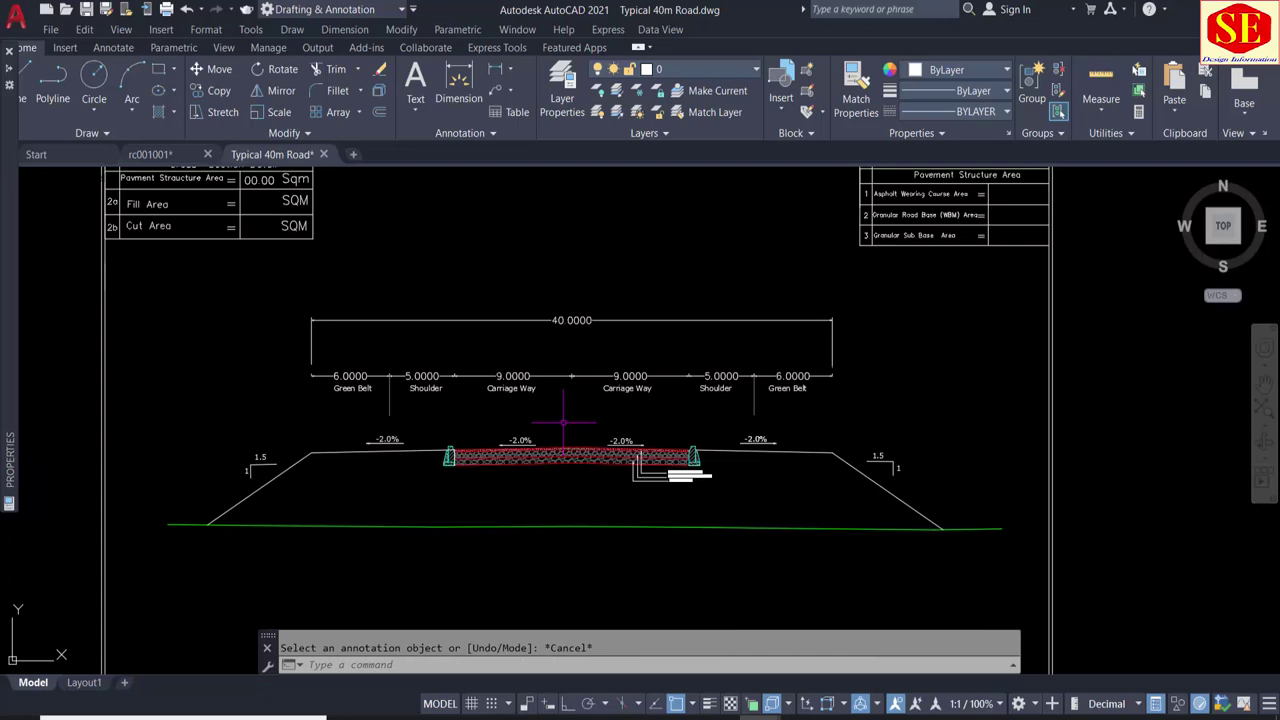
pyautogui.scroll(-1, 455, 430)
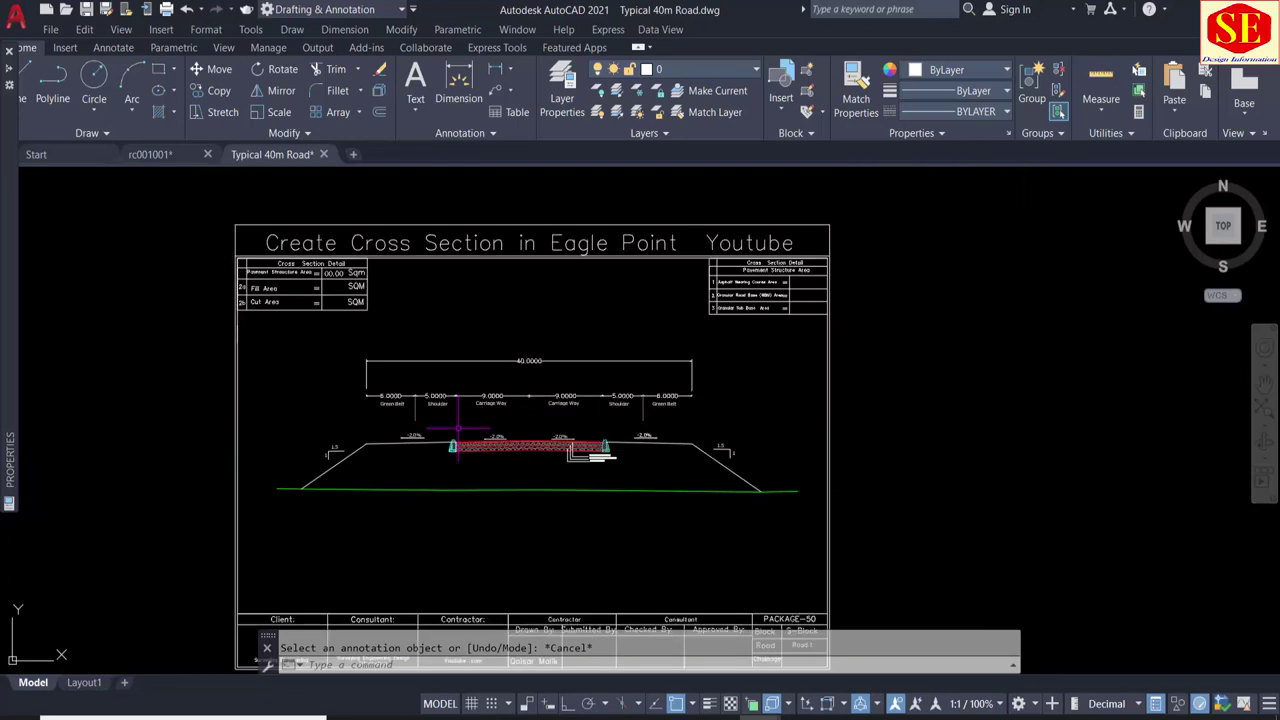
pyautogui.scroll(1, 512, 417)
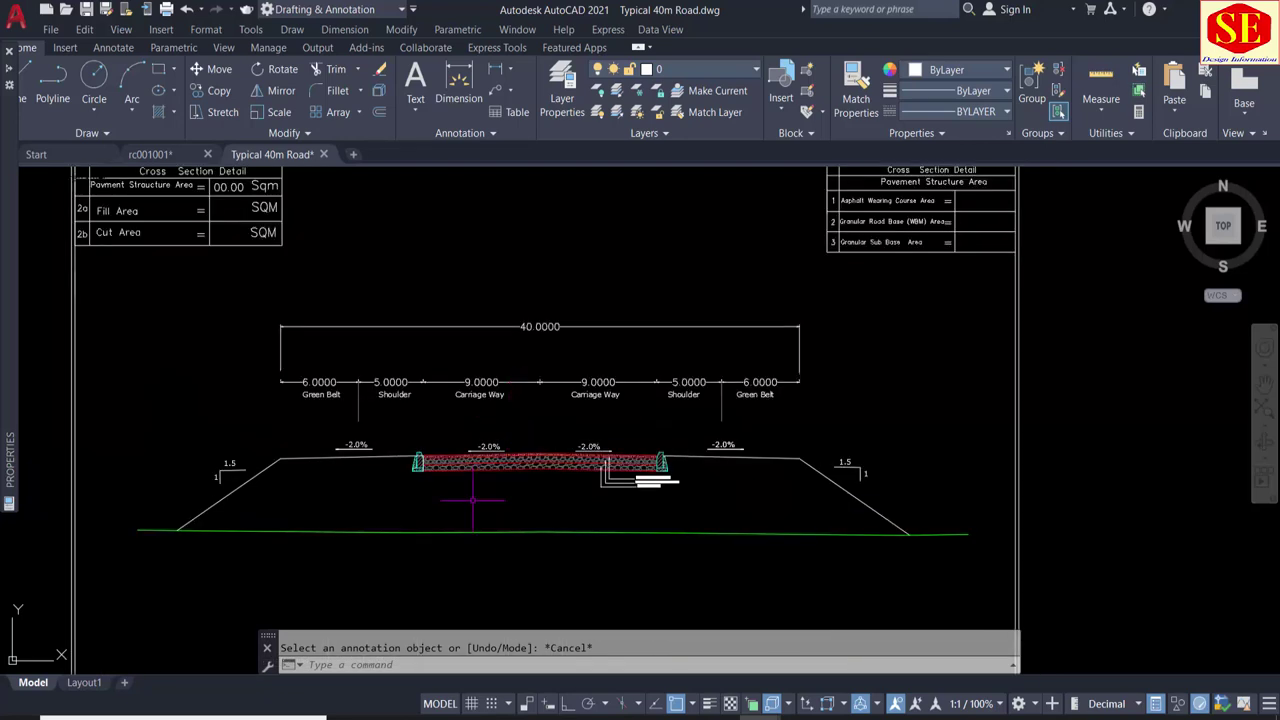
pyautogui.moveTo(481, 512); pyautogui.dragTo(405, 585)
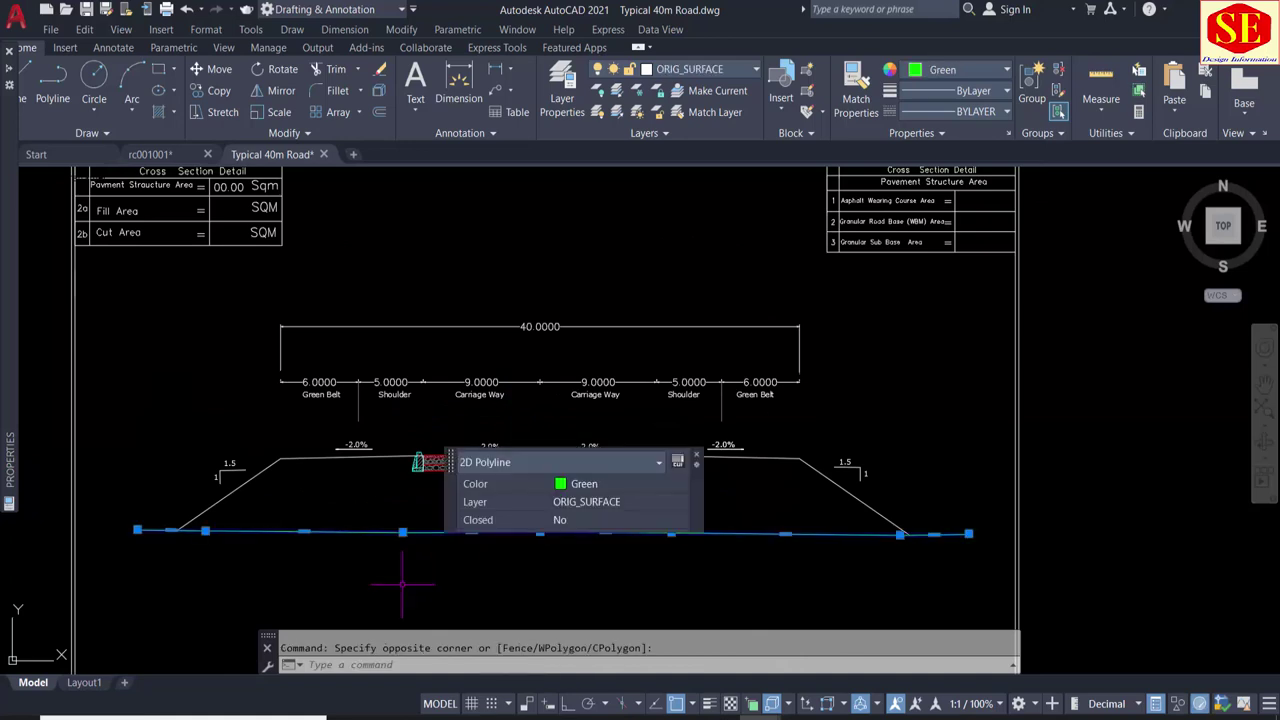
pyautogui.write('E')
pyautogui.press('Return')
# Step: Explode the left and right side-slope polylines into separate lines
pyautogui.click(235, 494)
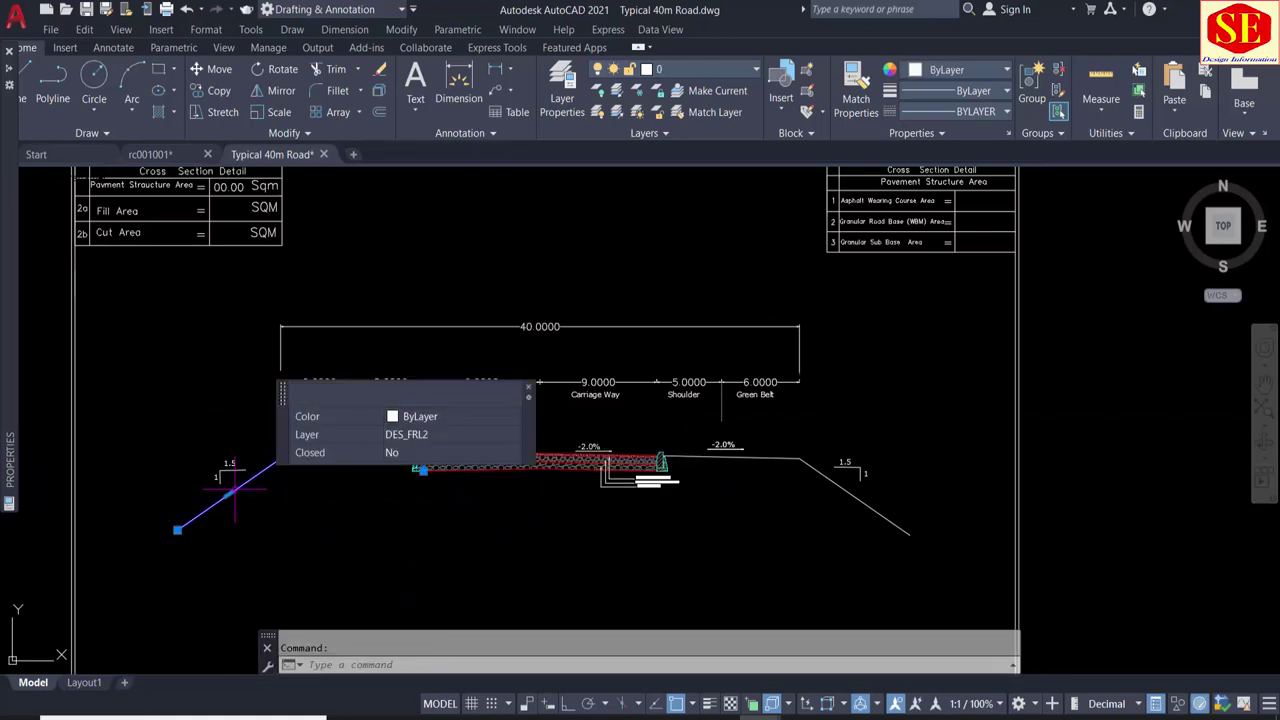
pyautogui.write('X')
pyautogui.press('Return')
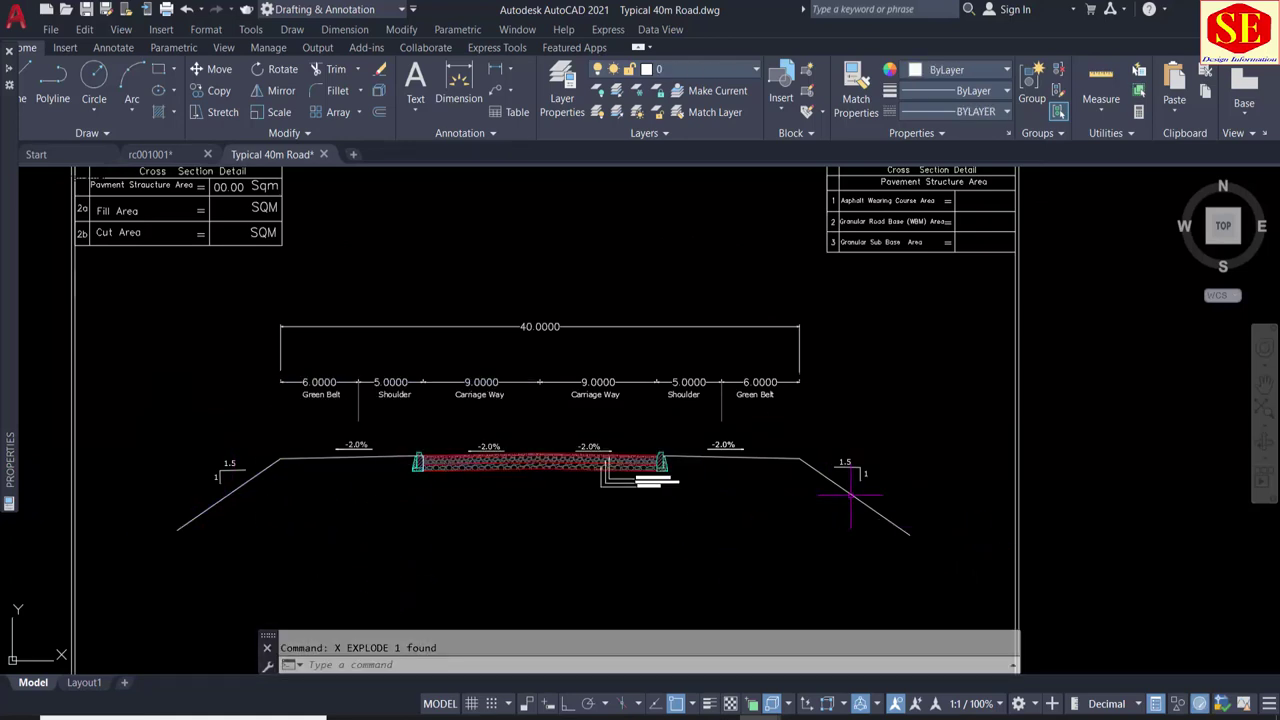
pyautogui.click(862, 500)
pyautogui.write('x')
pyautogui.press('Return')
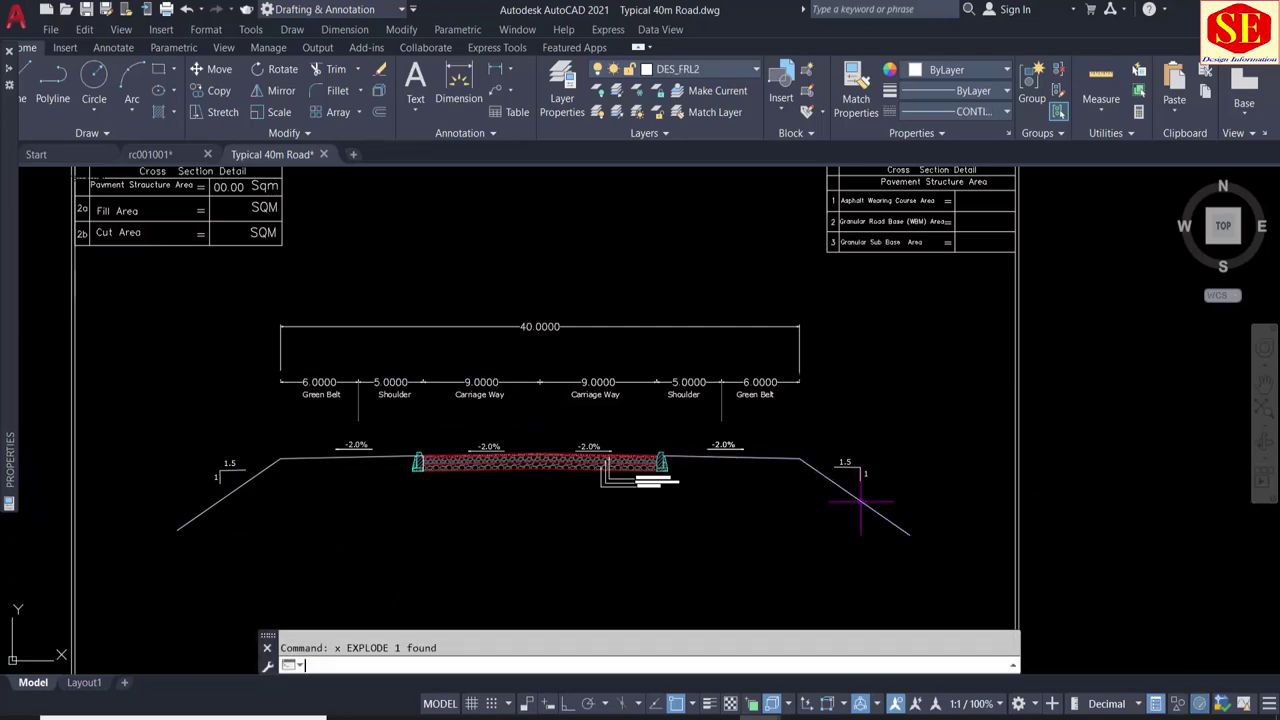
pyautogui.write('tr')
pyautogui.press('Return')
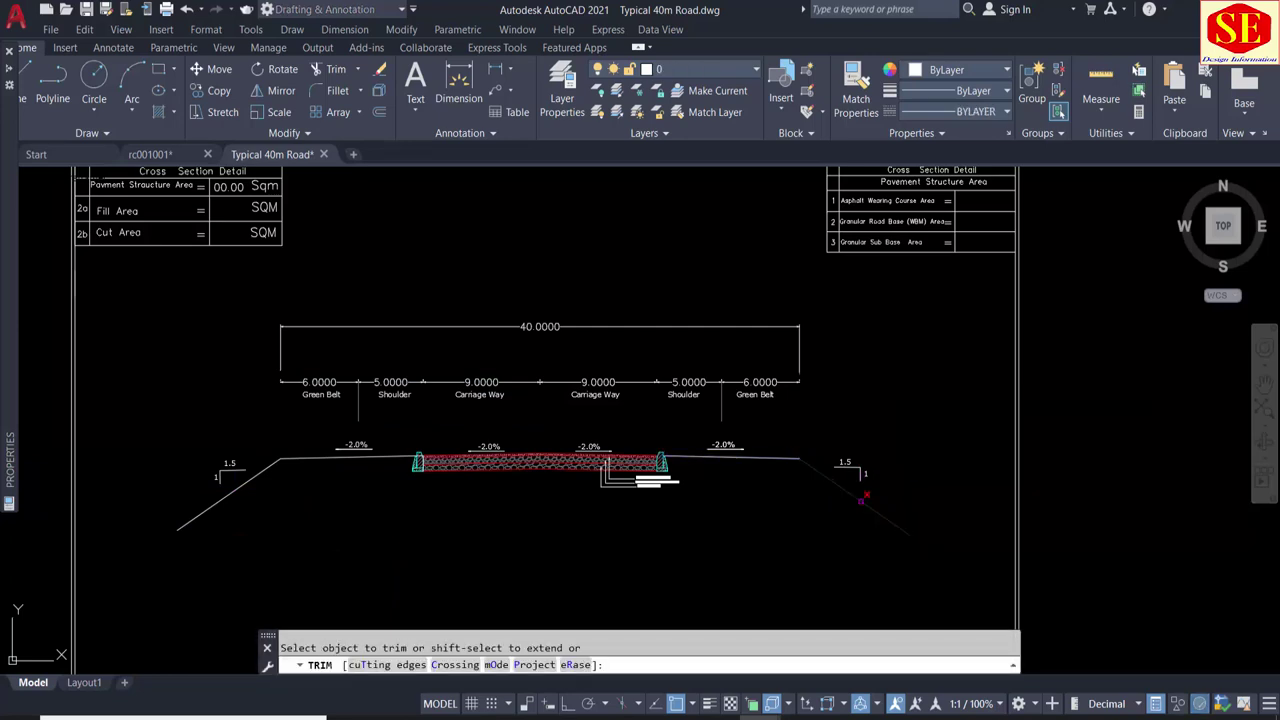
# Step: Trim away the right and left slope lines below the road edges
pyautogui.click(817, 467)
pyautogui.moveTo(195, 470); pyautogui.dragTo(230, 520)
pyautogui.press('Escape')
pyautogui.scroll(2, 215, 476)
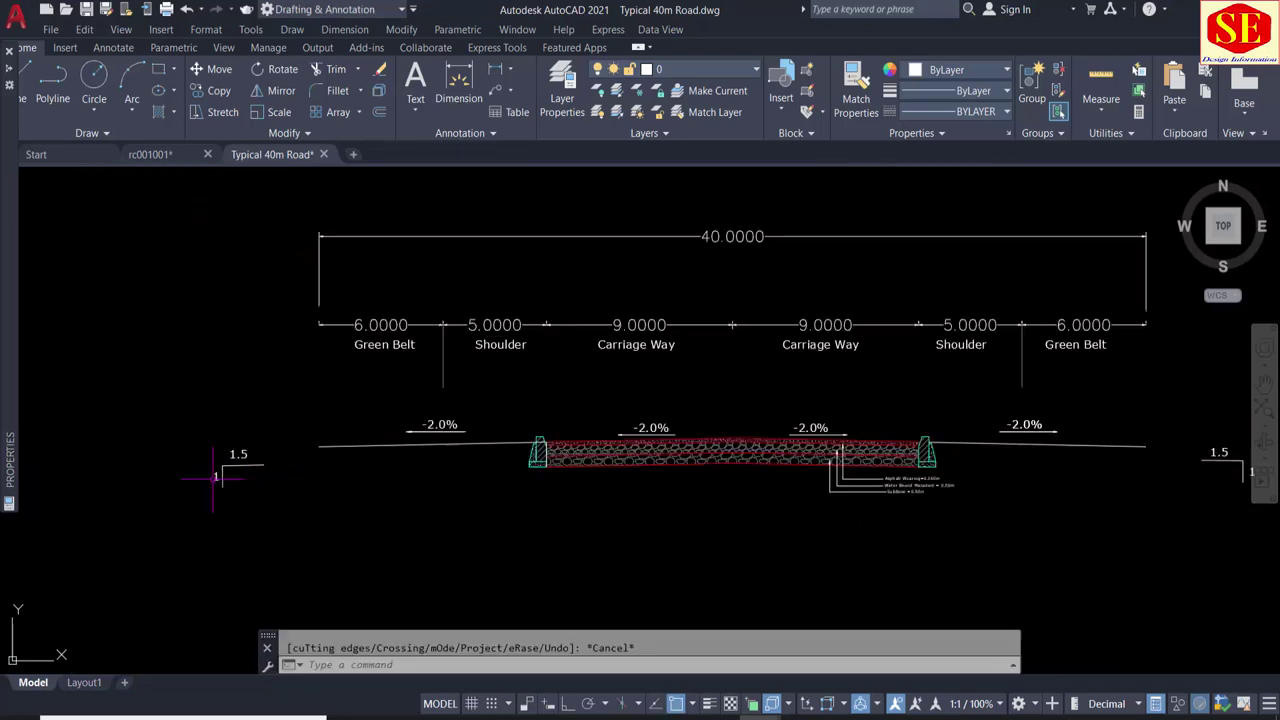
pyautogui.scroll(2, 220, 480)
pyautogui.scroll(-2, 245, 495)
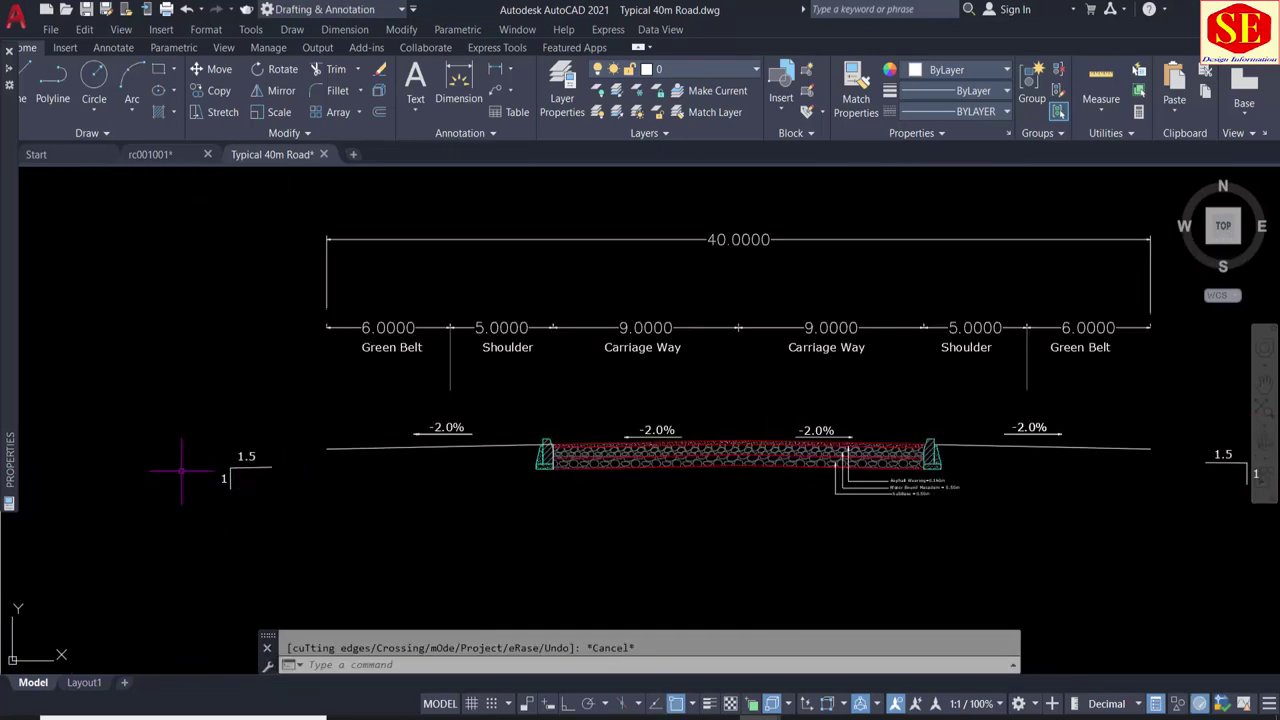
# Step: Check the cleaned-up 40 m section end to end and save the Typical 40m Road drawing
pyautogui.moveTo(398, 462); pyautogui.dragTo(326, 462, button='middle')
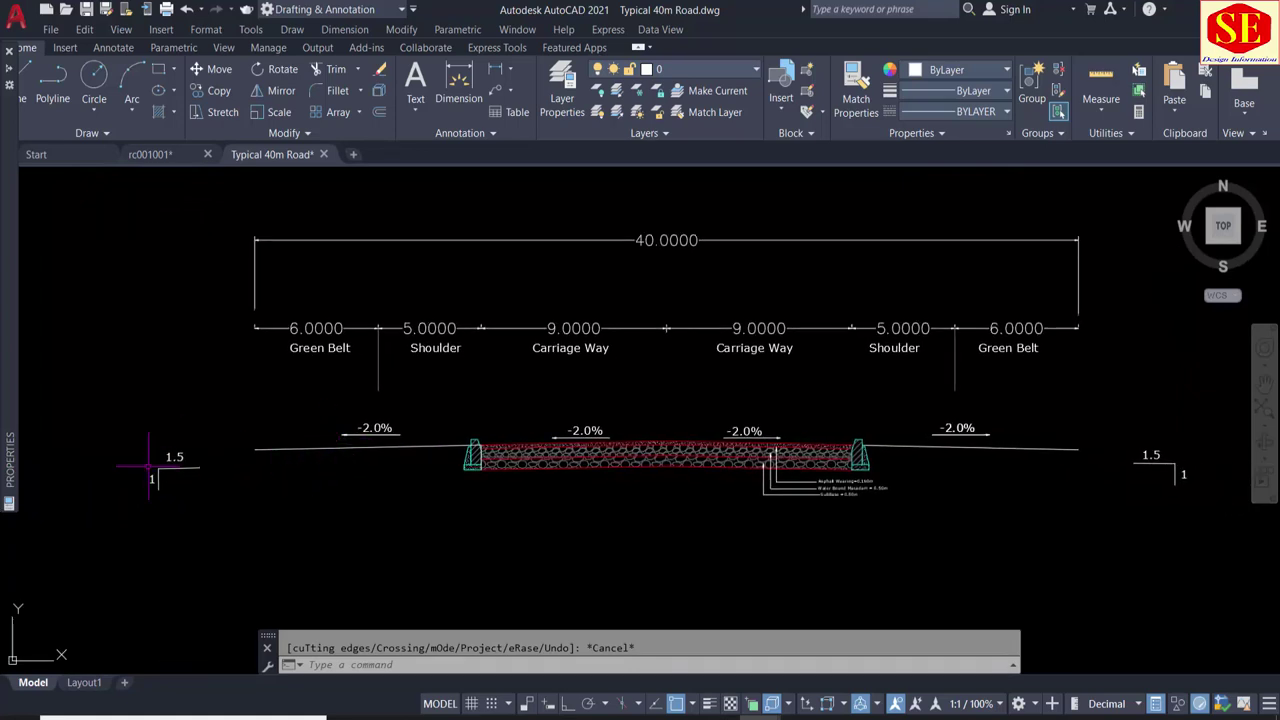
pyautogui.scroll(2, 150, 465)
pyautogui.scroll(-2, 171, 486)
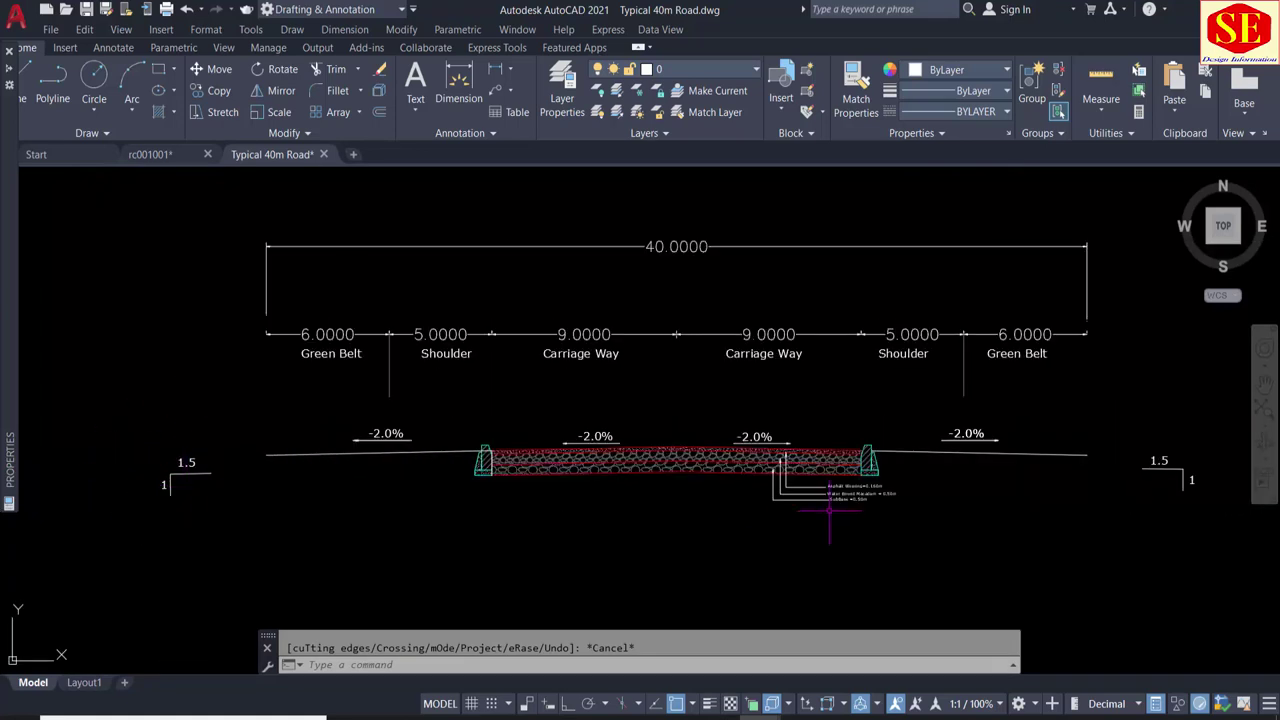
pyautogui.moveTo(829, 512); pyautogui.dragTo(424, 509, button='middle')
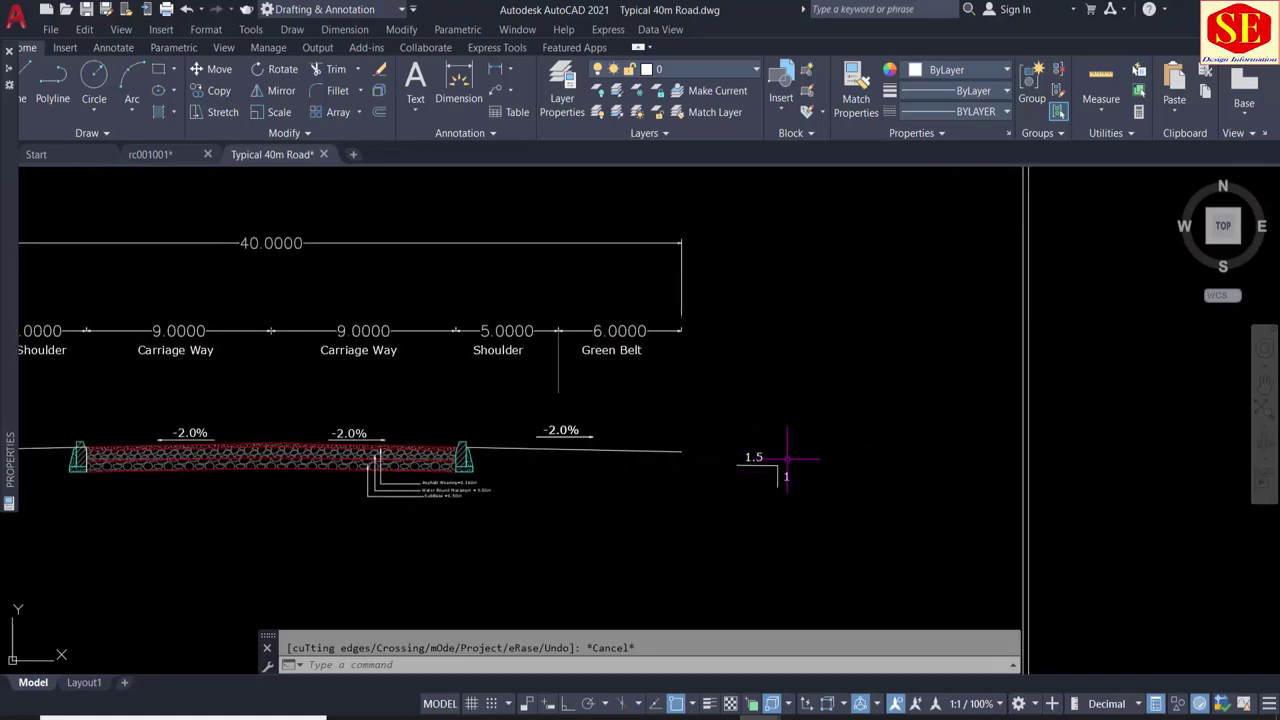
pyautogui.scroll(2, 780, 470)
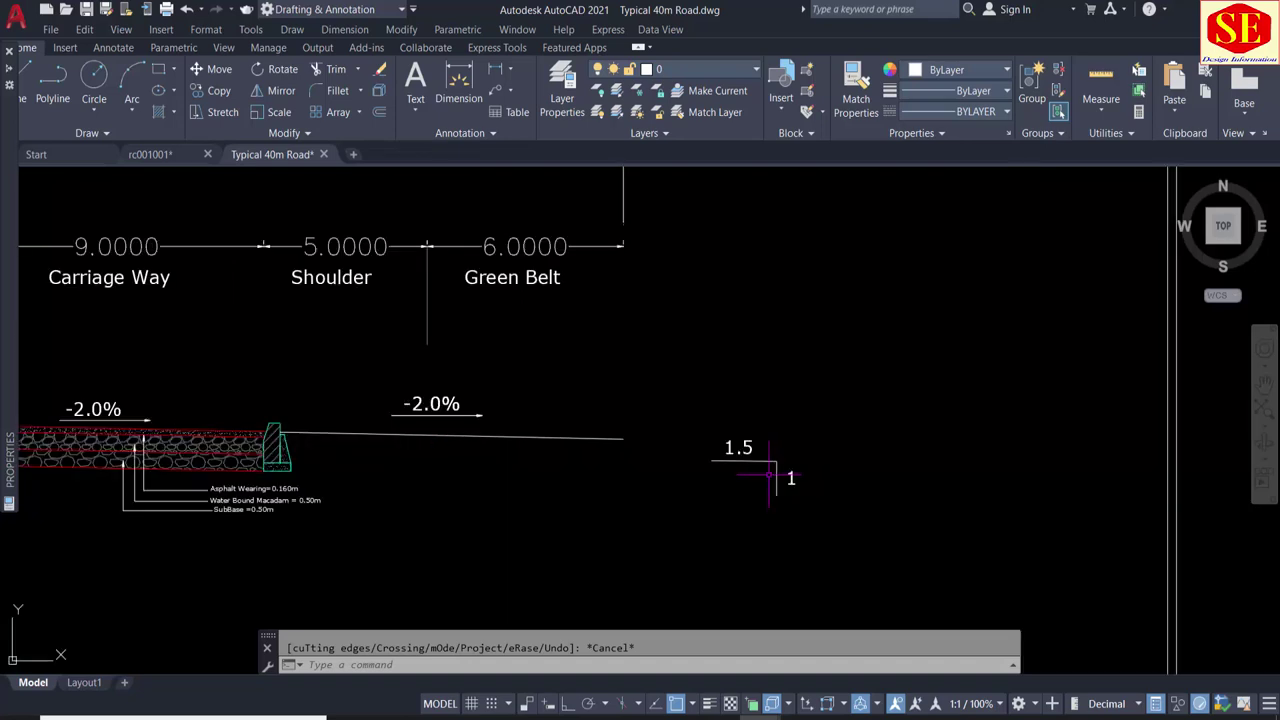
pyautogui.scroll(-1, 657, 480)
pyautogui.scroll(-1, 663, 471)
pyautogui.scroll(-2, 640, 465)
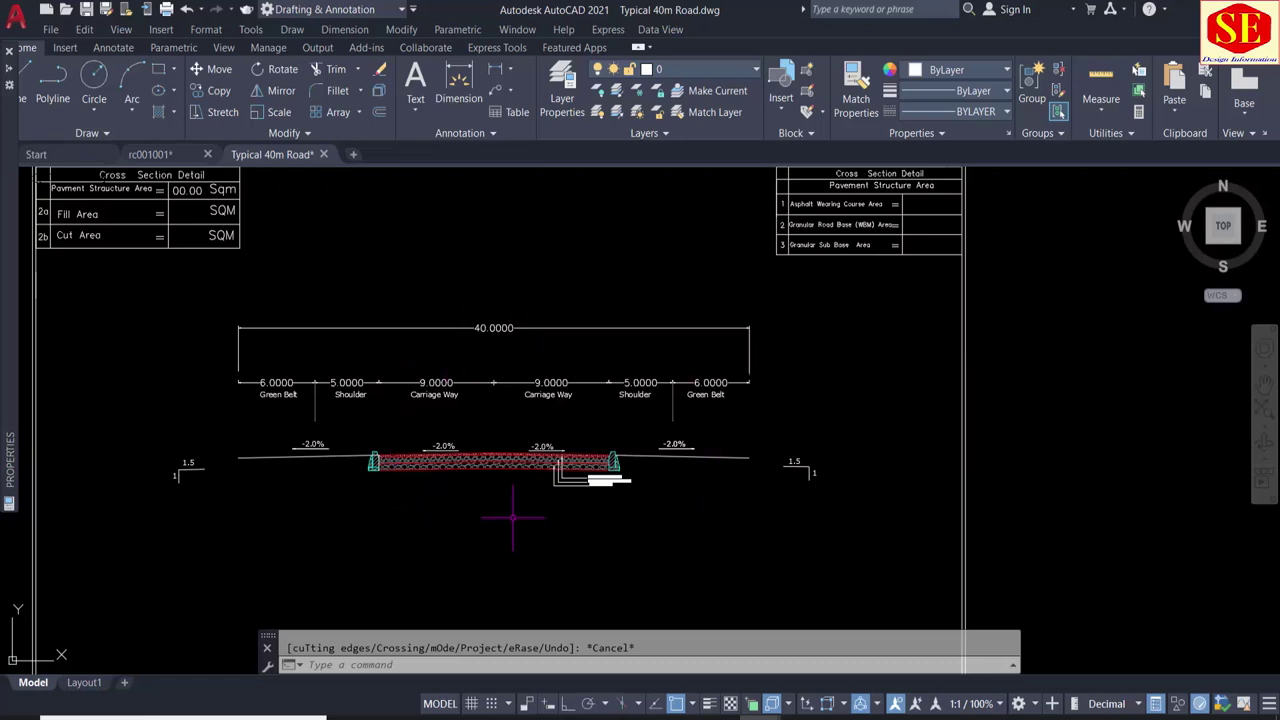
pyautogui.scroll(-1, 512, 517)
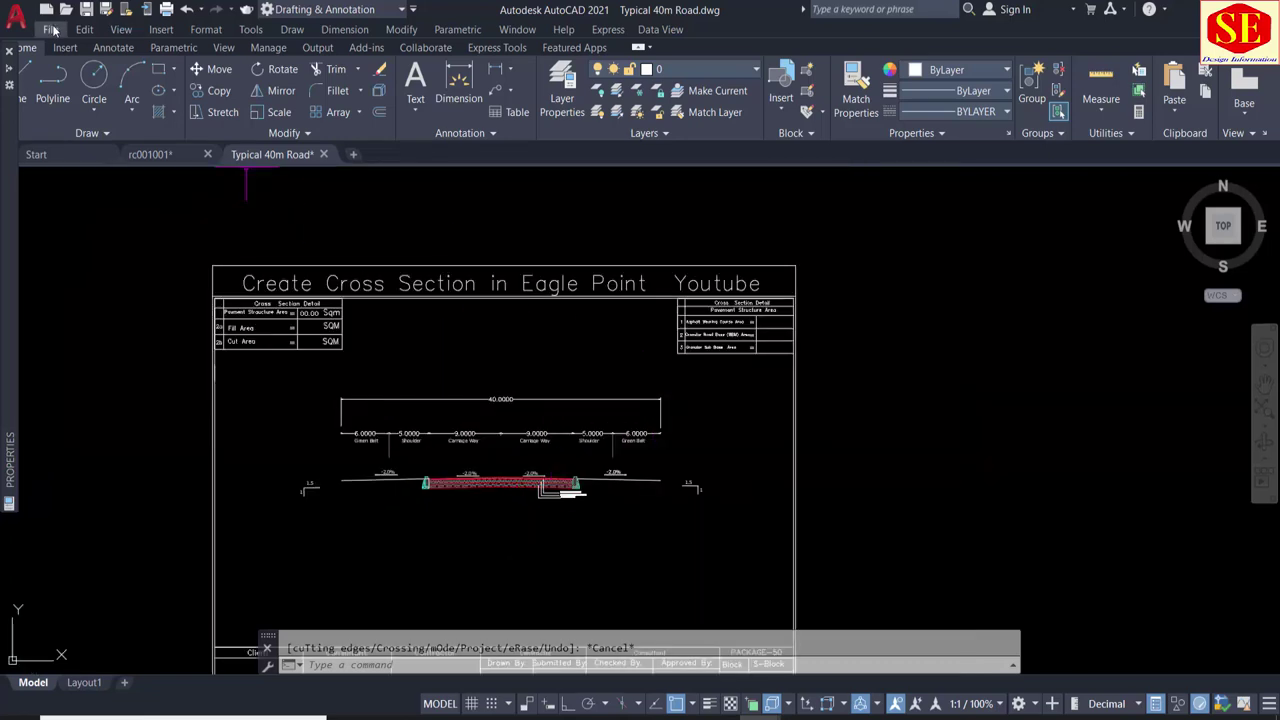
pyautogui.click(86, 9)
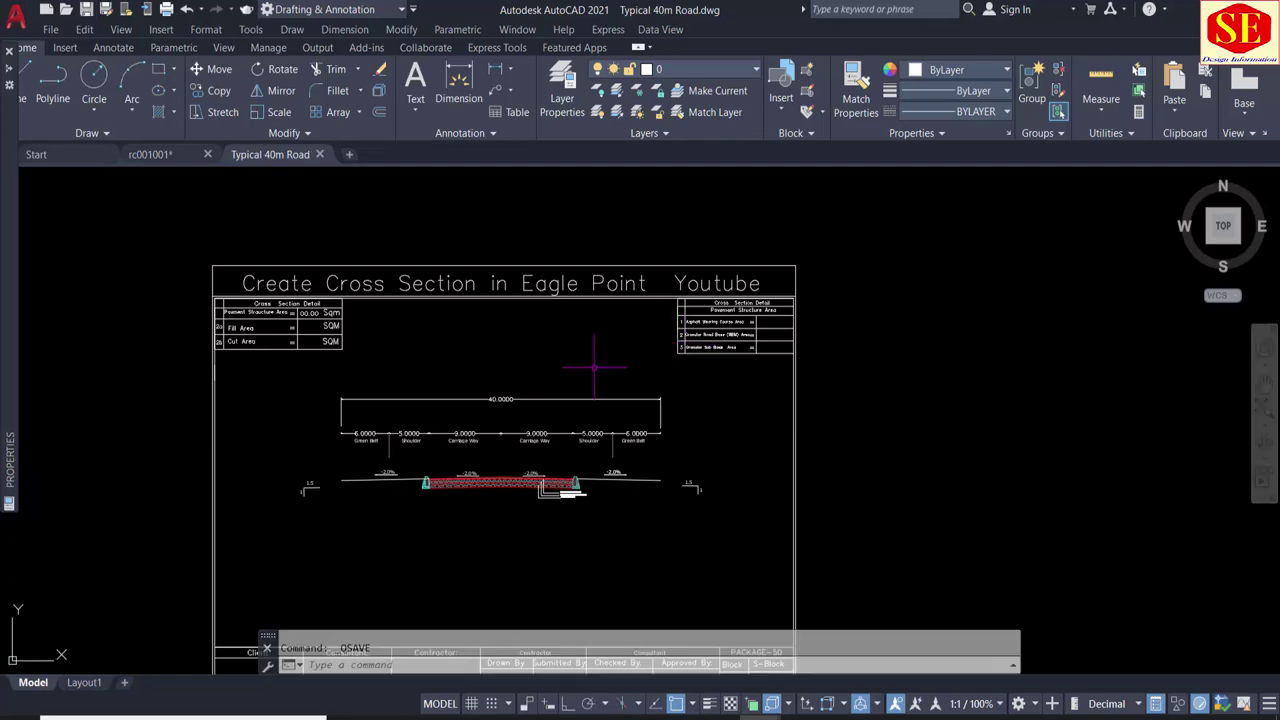
pyautogui.moveTo(594, 367); pyautogui.dragTo(604, 314, button='middle')
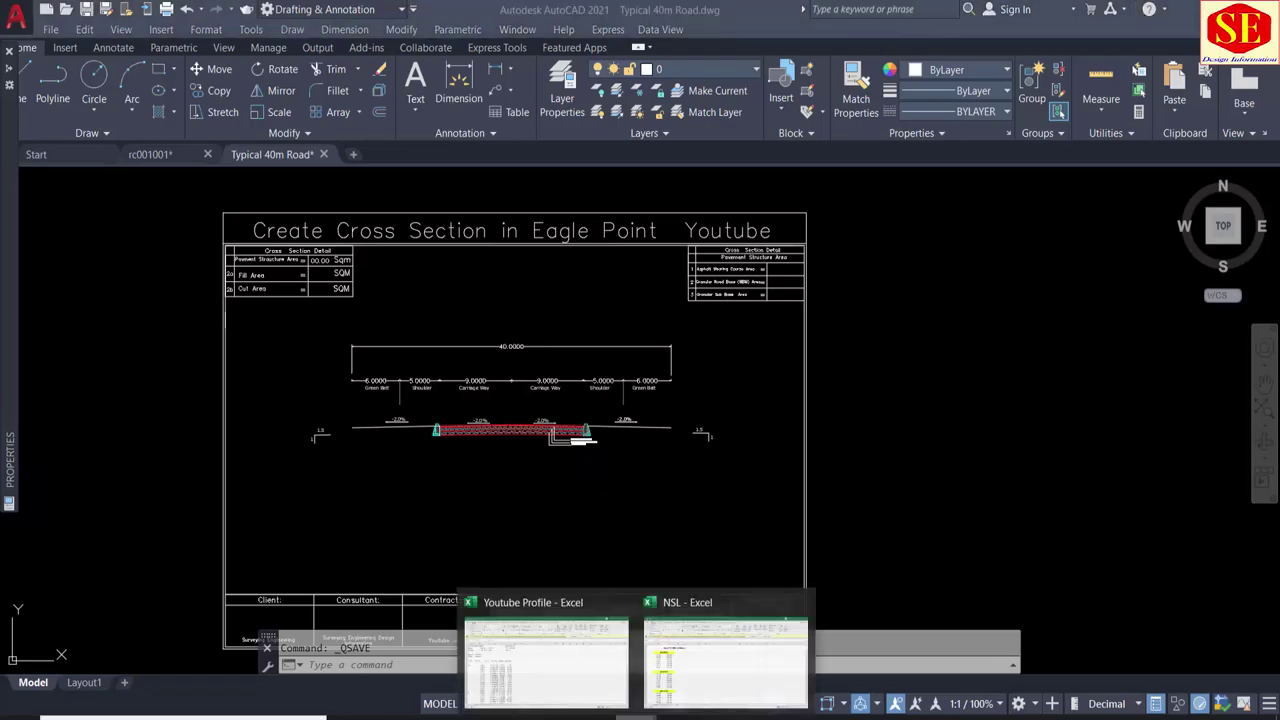
# Step: Bring up the Youtube Profile workbook and step through the Road.1 Elevation values
pyautogui.click(490, 650)
pyautogui.click(614, 474)
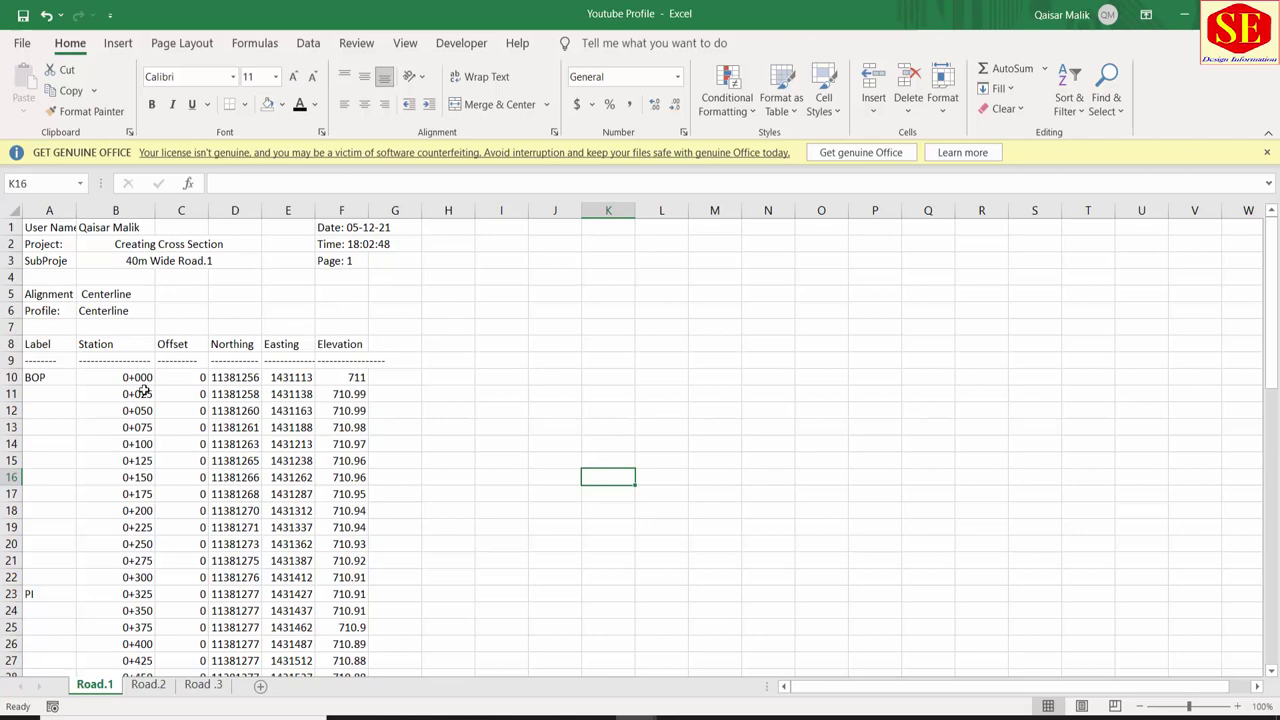
pyautogui.scroll(-3, 213, 367)
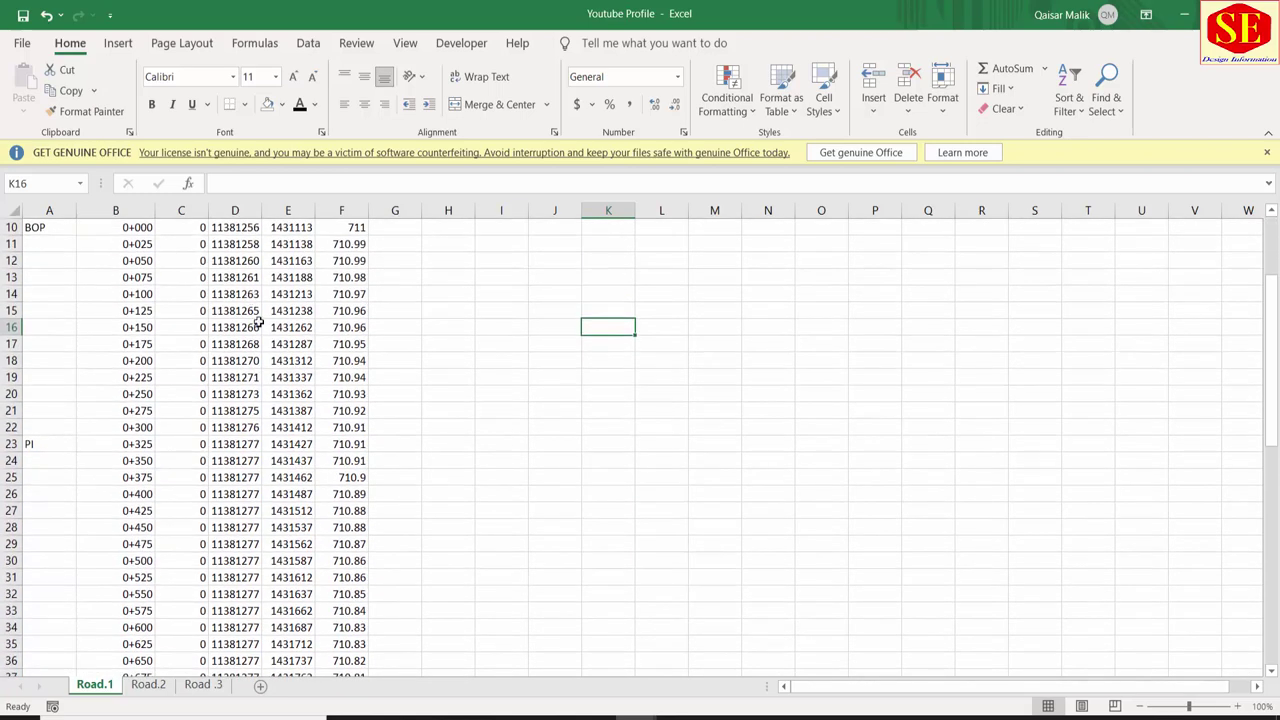
pyautogui.scroll(3, 325, 477)
pyautogui.click(357, 377)
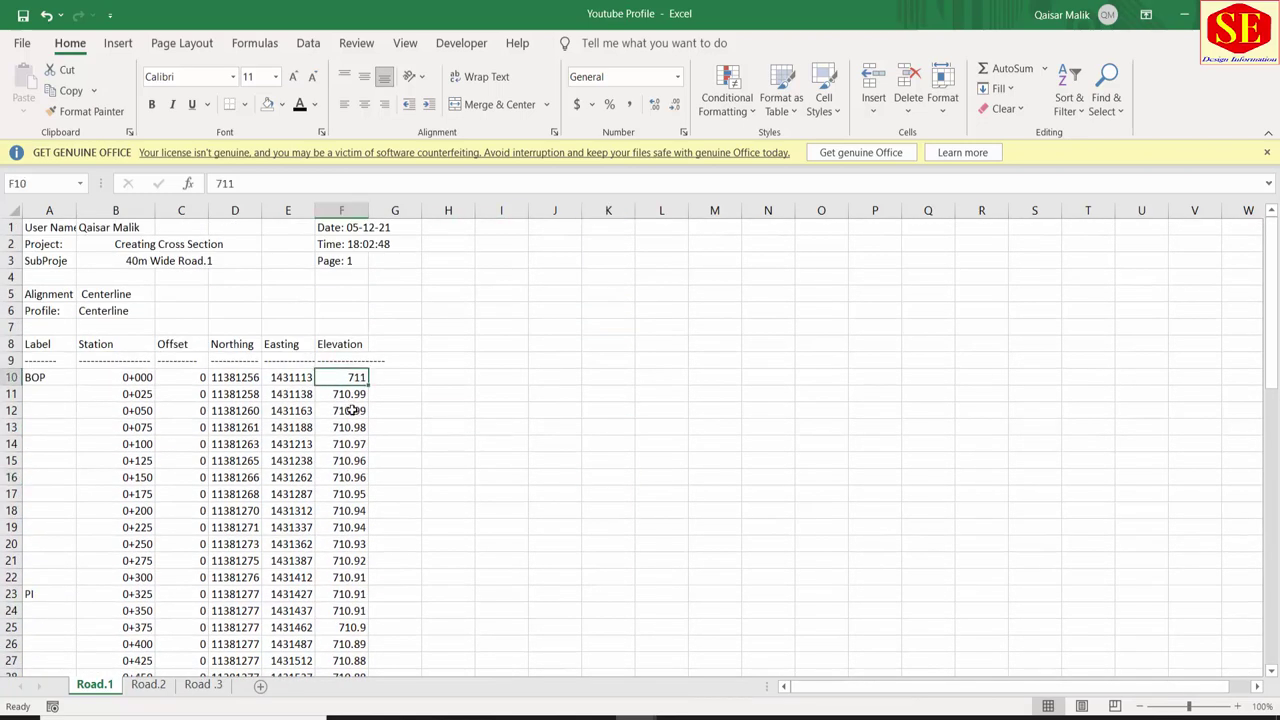
pyautogui.click(357, 444)
pyautogui.click(357, 494)
pyautogui.click(355, 527)
pyautogui.press('Down')
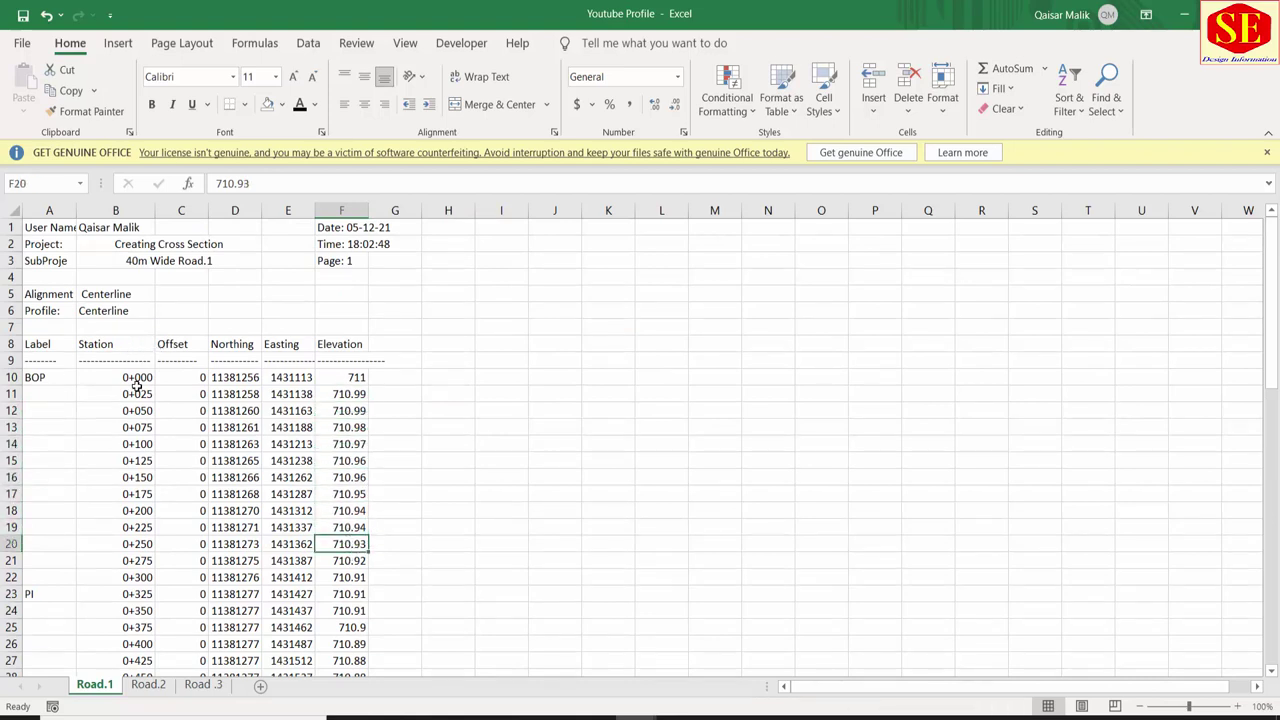
# Step: Select the Station values B10:B27, the Elevation values F10:F27, and the Centerline profile name
pyautogui.moveTo(137, 380); pyautogui.dragTo(118, 660)
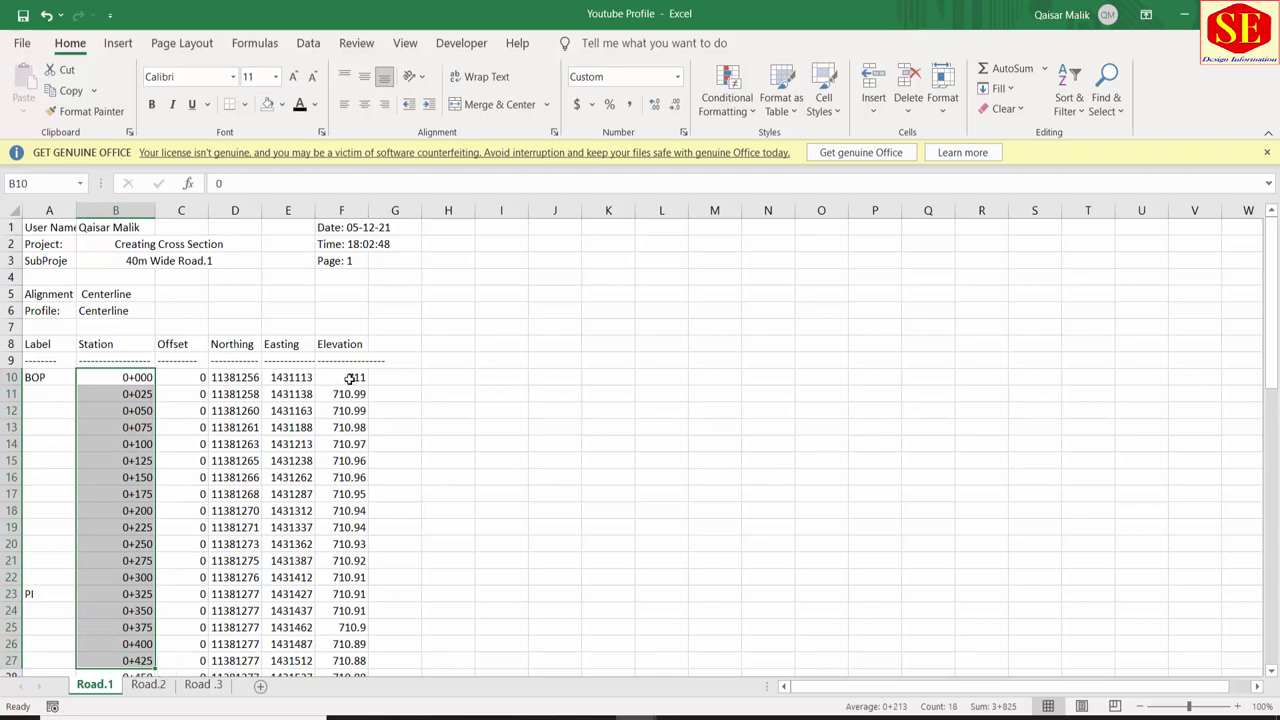
pyautogui.moveTo(352, 377); pyautogui.dragTo(352, 660)
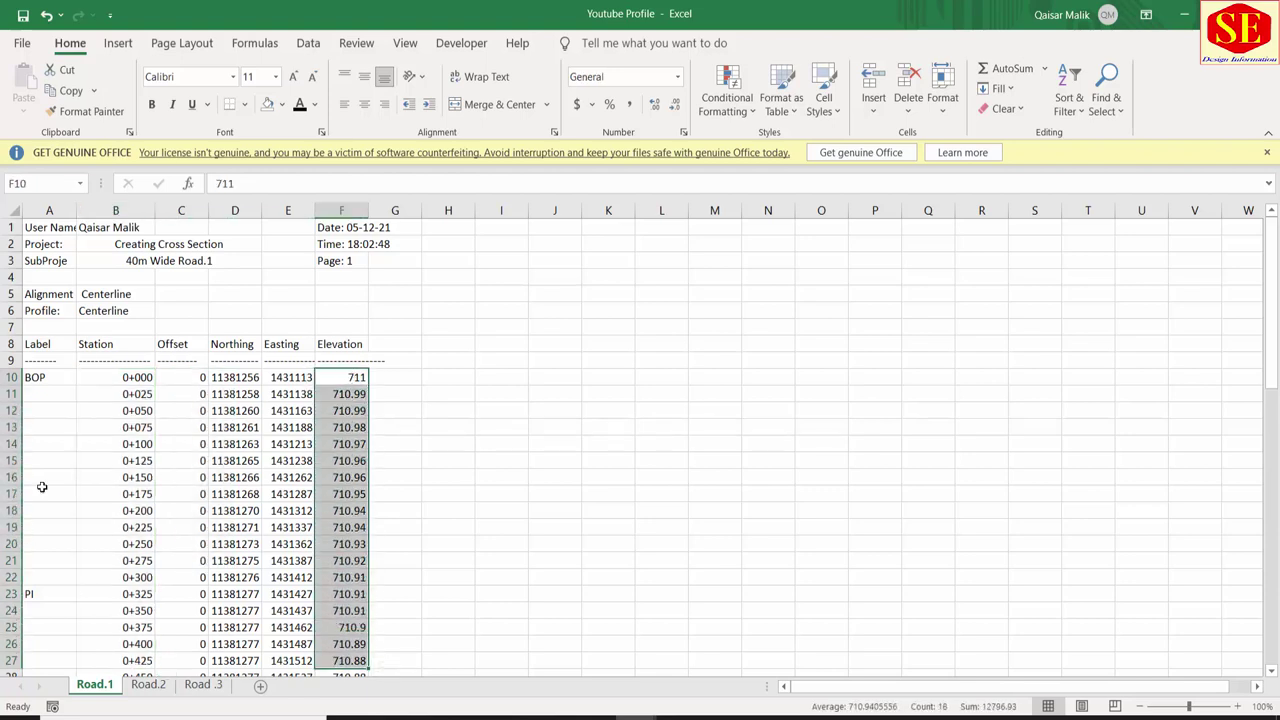
pyautogui.click(468, 471)
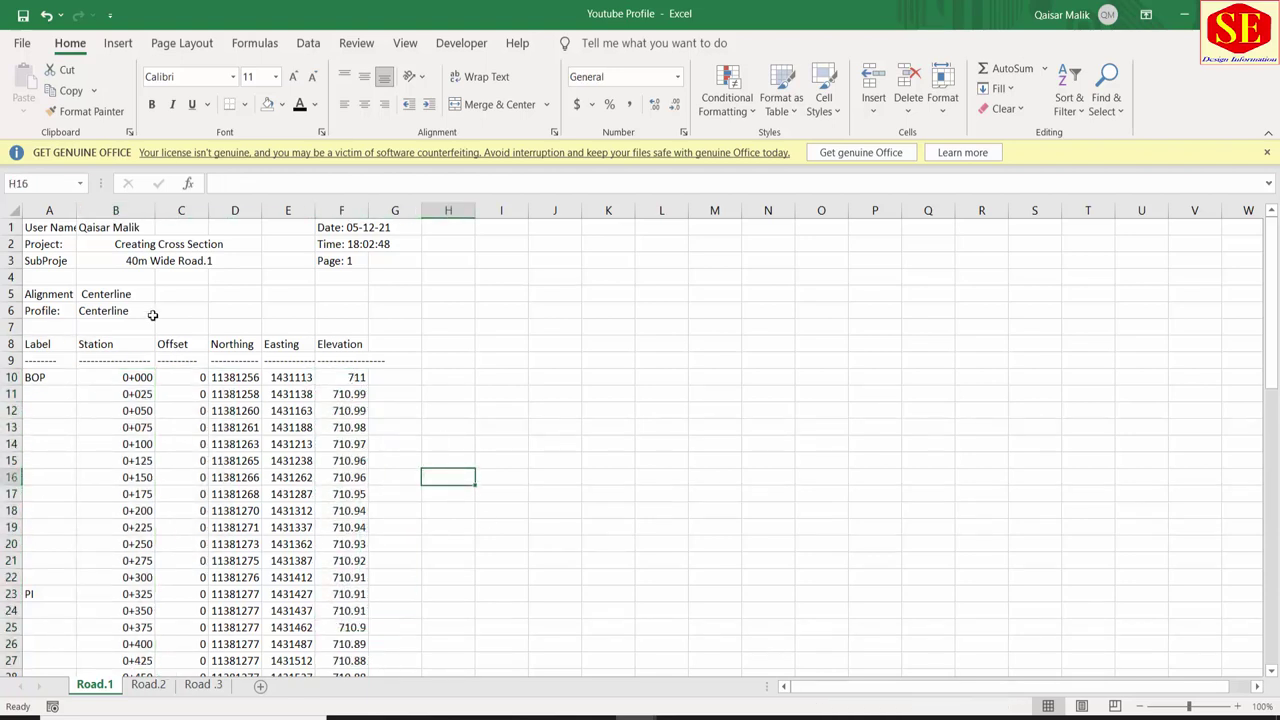
pyautogui.click(102, 313)
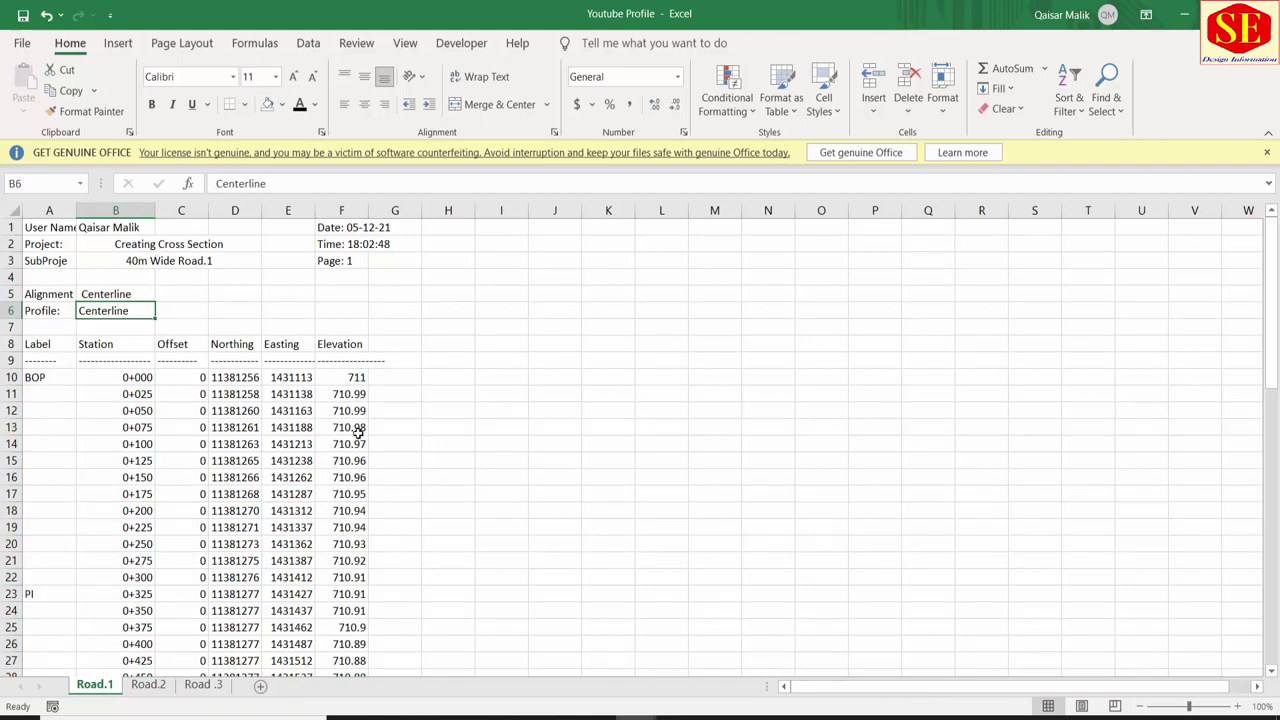
pyautogui.scroll(-1, 352, 480)
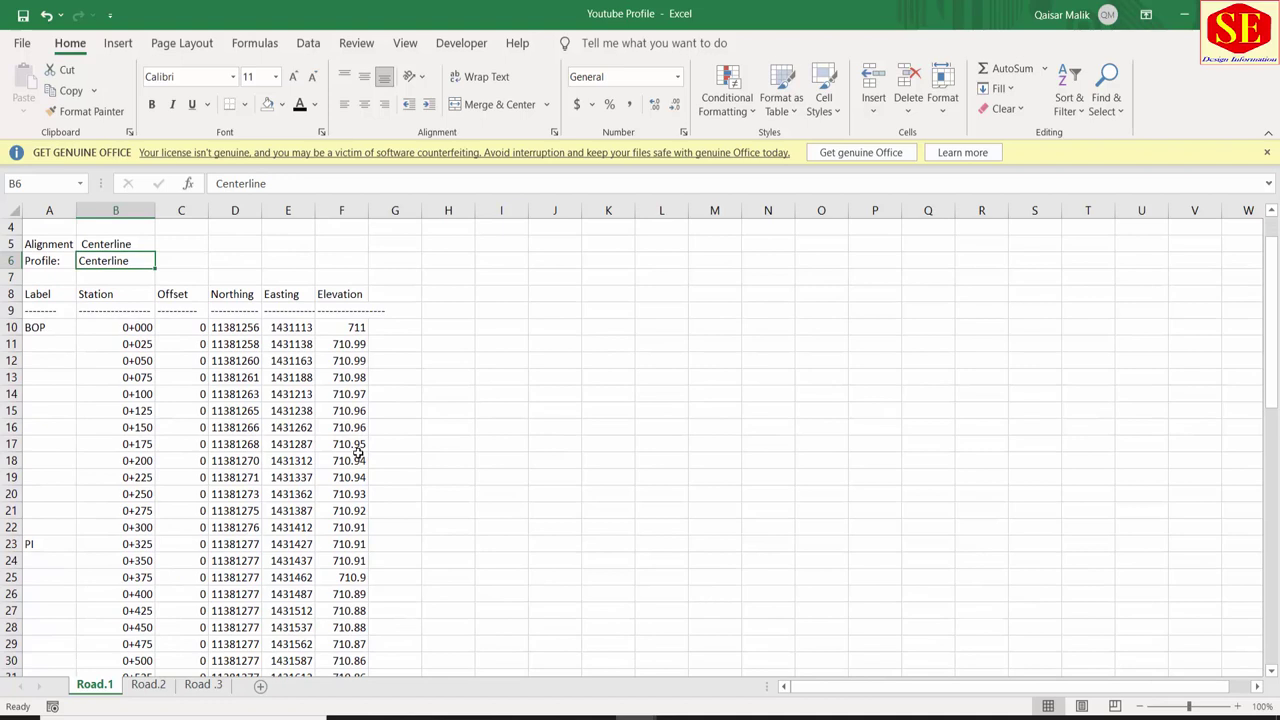
# Step: Look through the data on the Road.2 sheet
pyautogui.click(148, 685)
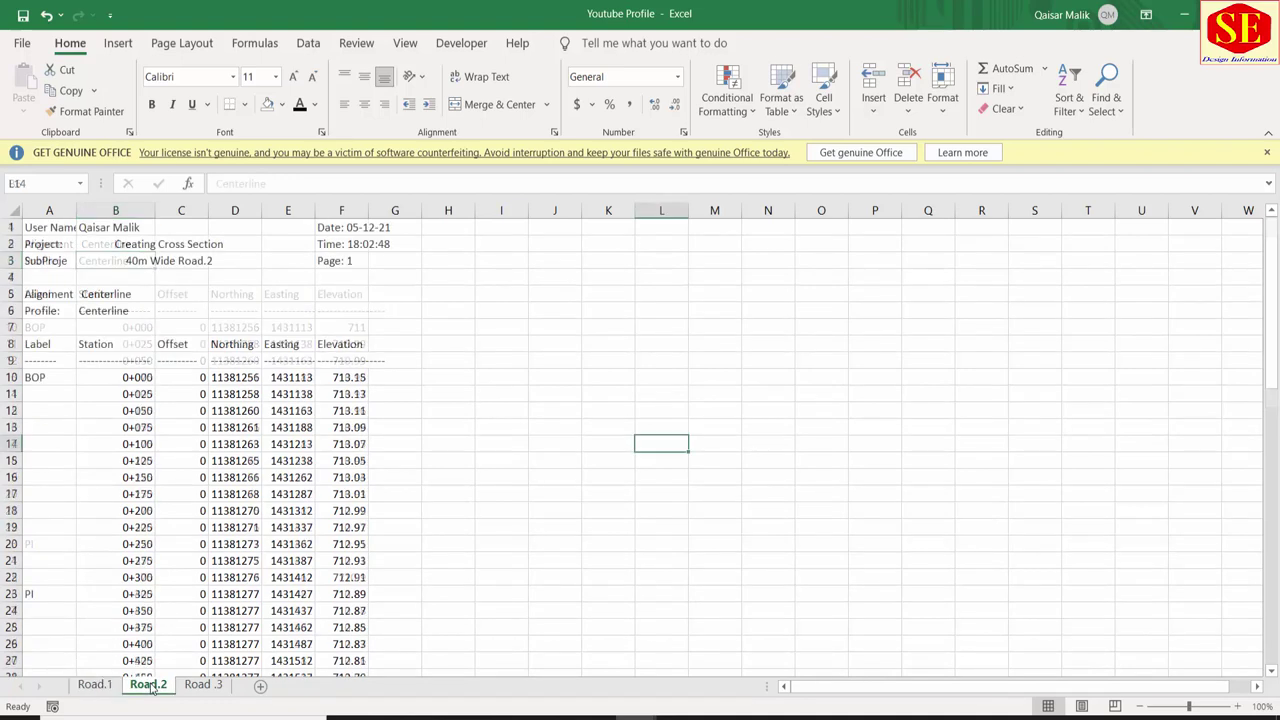
pyautogui.scroll(-4, 206, 472)
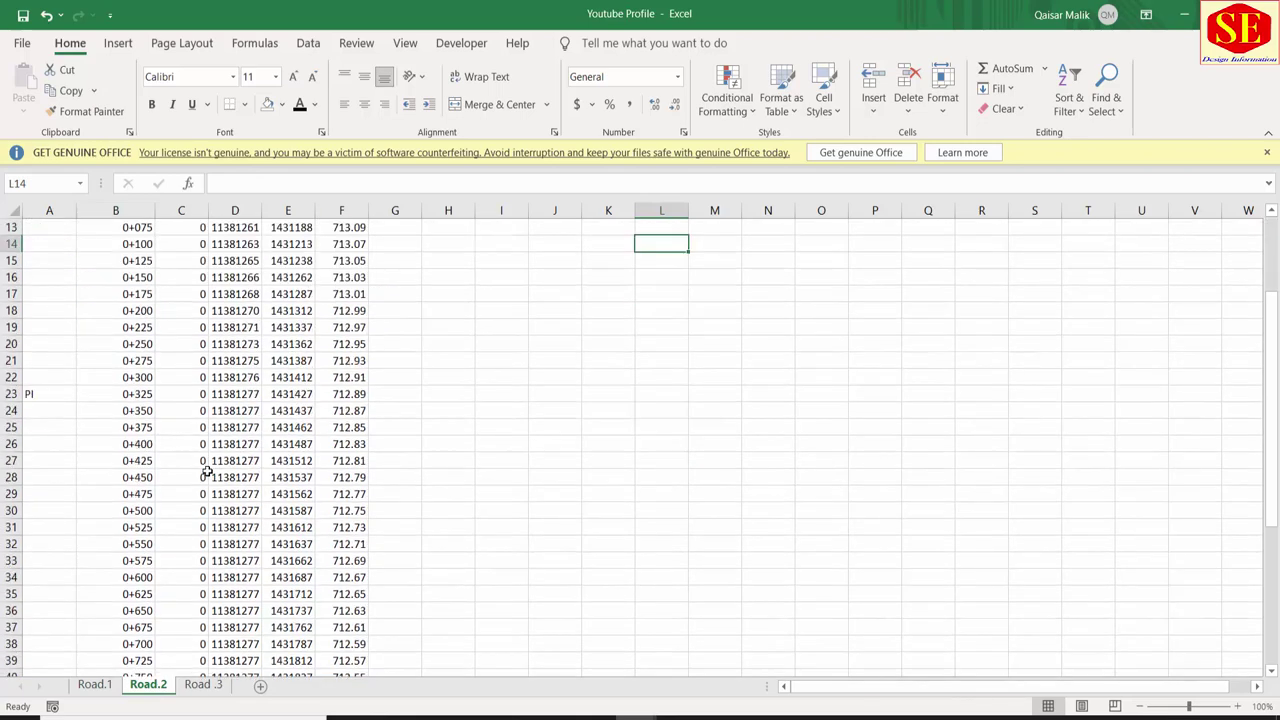
pyautogui.scroll(-6, 200, 470)
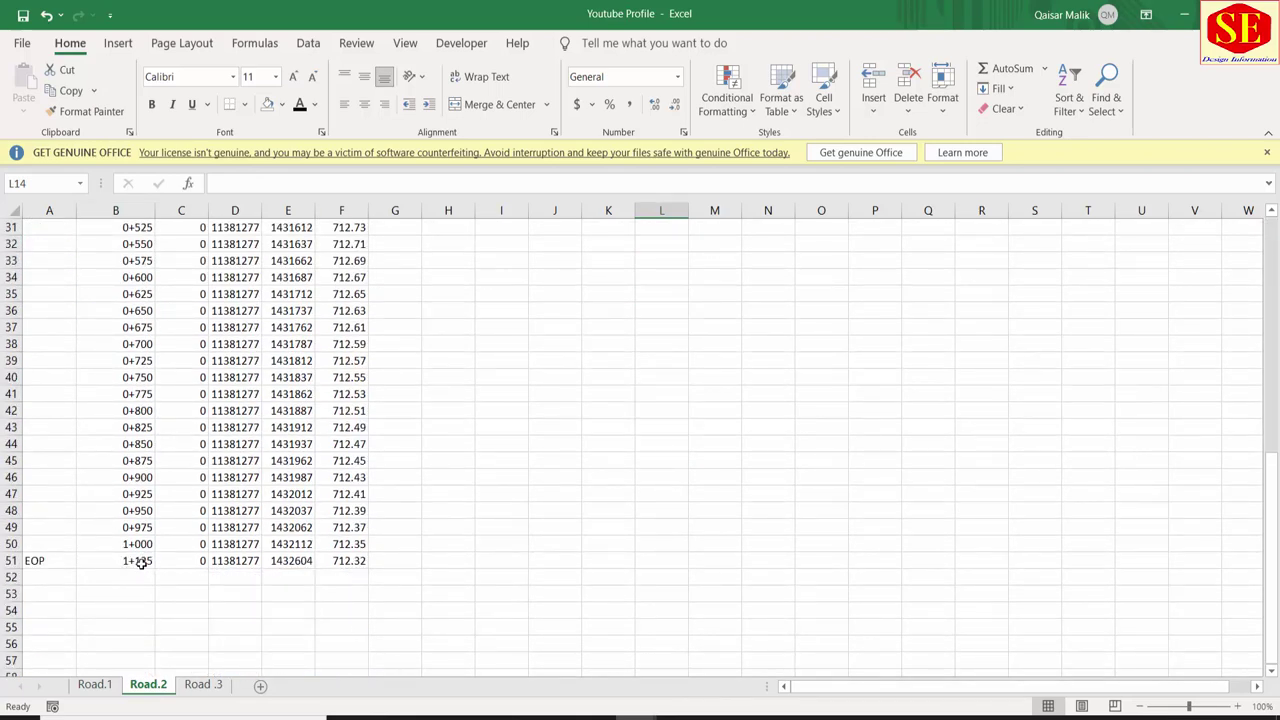
pyautogui.scroll(3, 139, 562)
pyautogui.scroll(3, 132, 480)
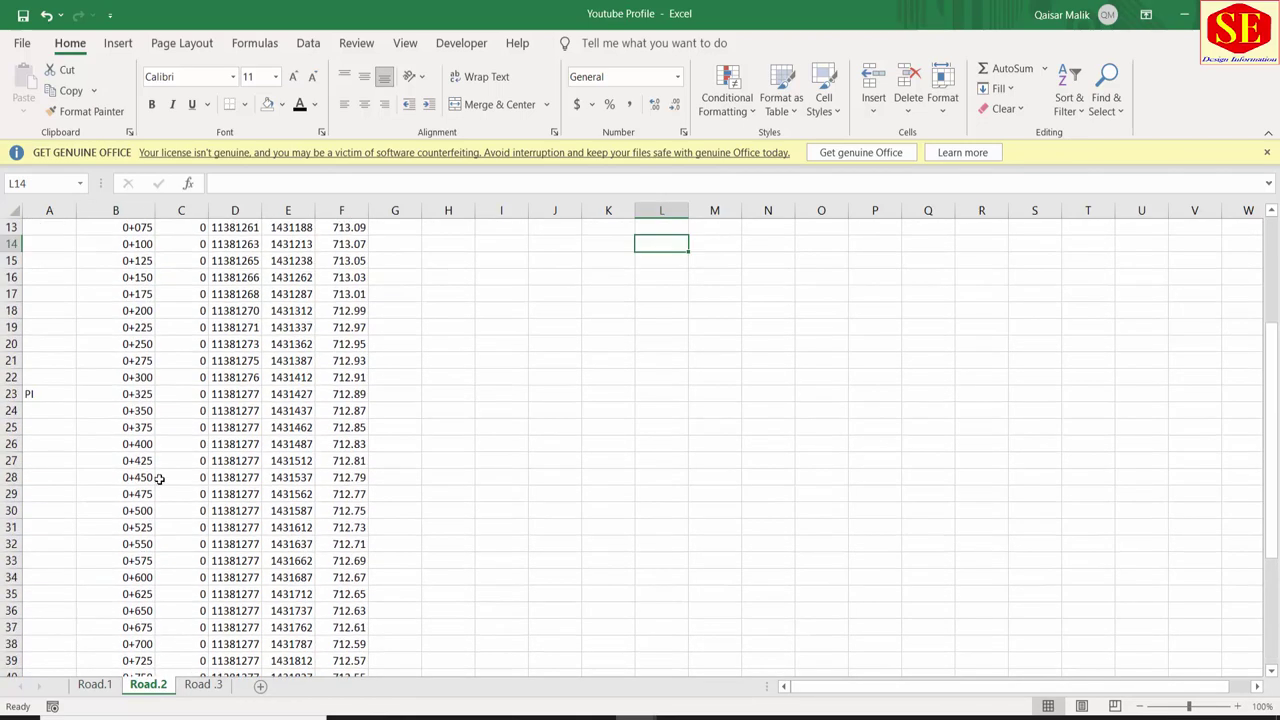
pyautogui.scroll(4, 150, 420)
pyautogui.scroll(-2, 318, 407)
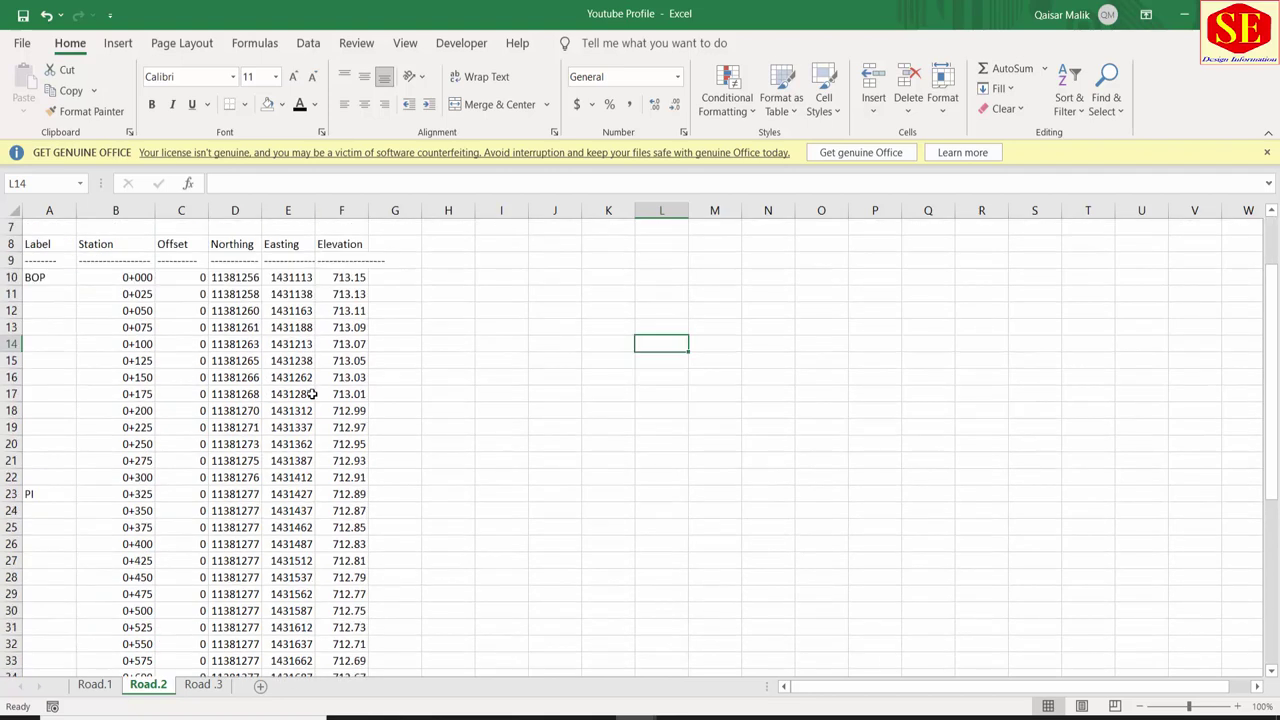
# Step: Return to the Road.1 sheet, scroll its data, then bring the NSL workbook to the front
pyautogui.click(92, 686)
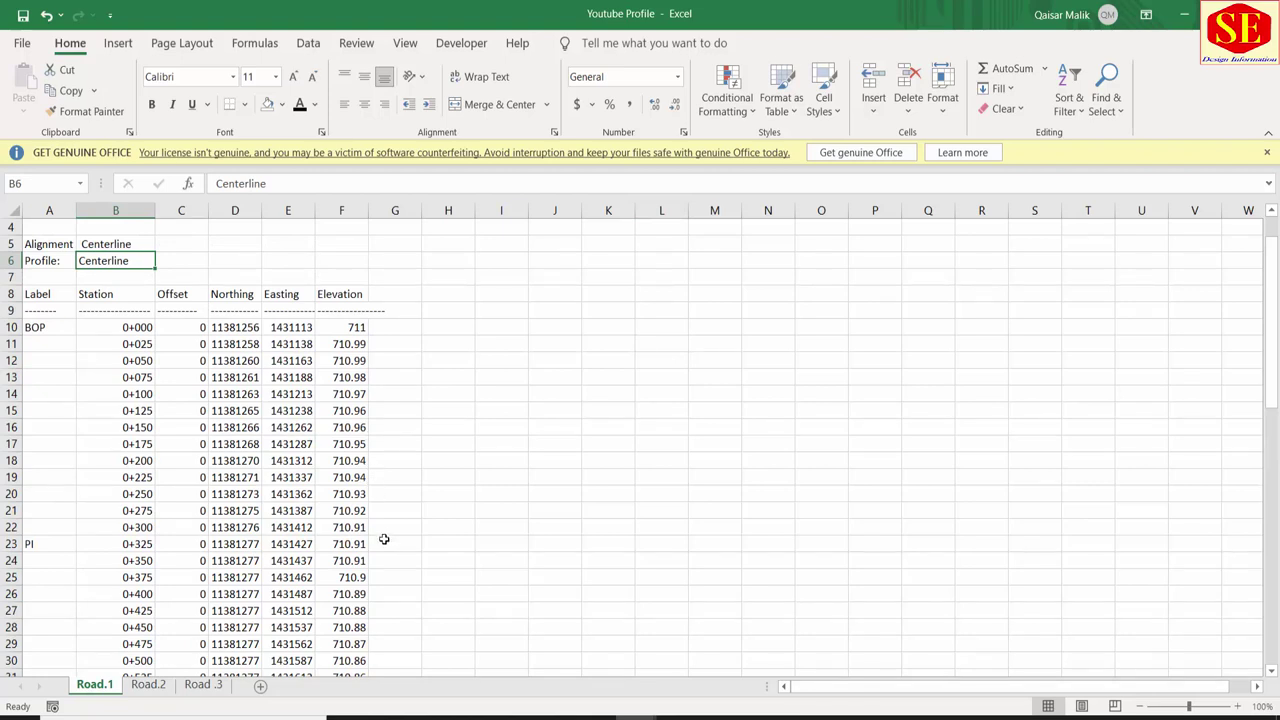
pyautogui.click(506, 343)
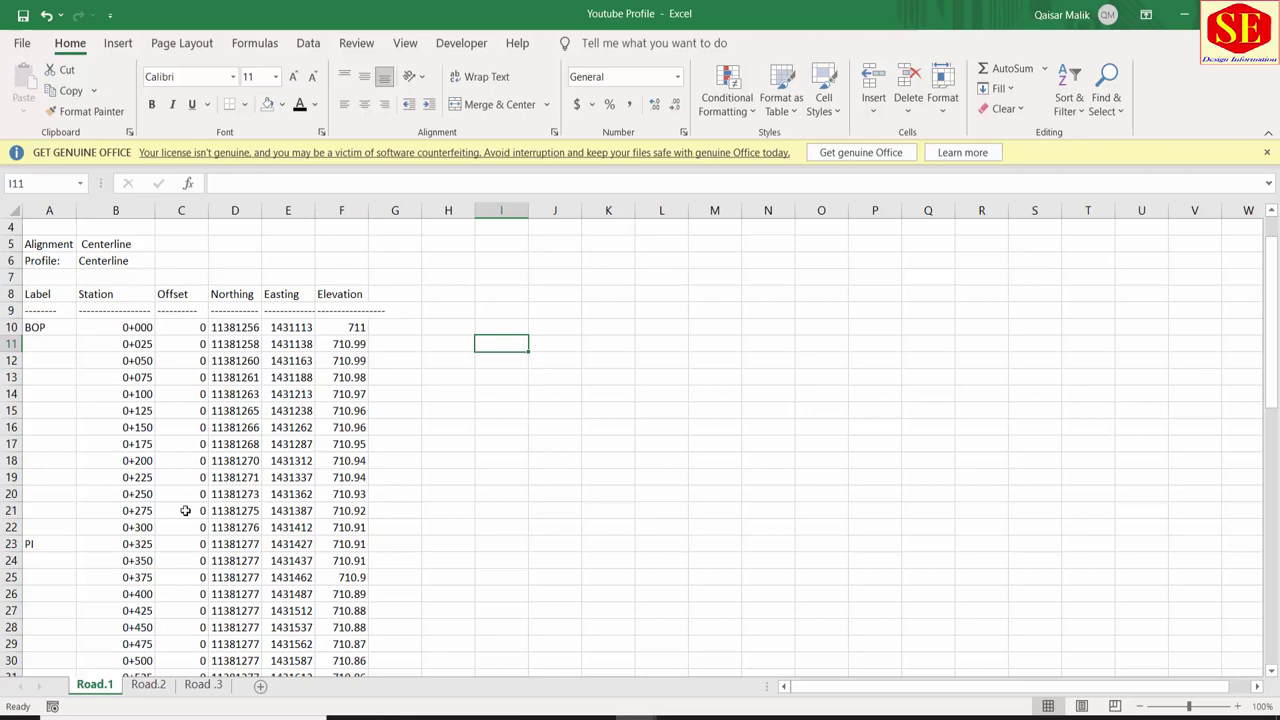
pyautogui.scroll(-1, 245, 394)
pyautogui.scroll(-1, 248, 375)
pyautogui.scroll(-1, 251, 354)
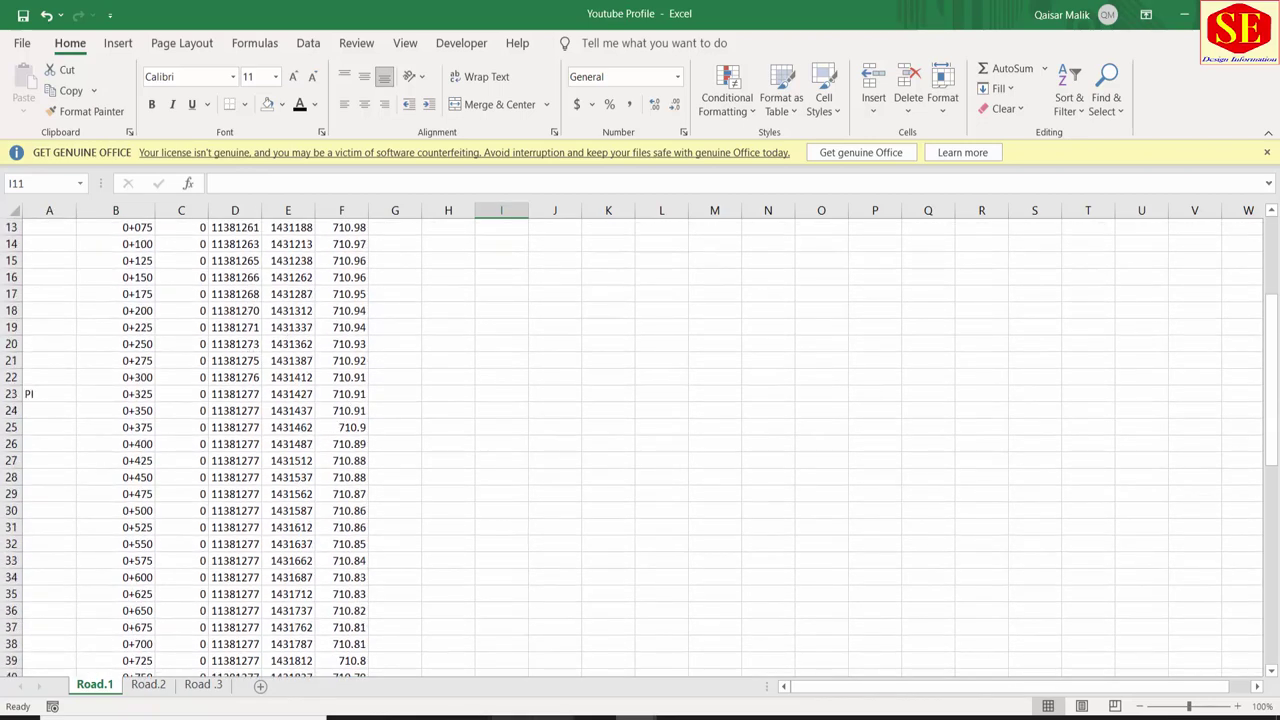
pyautogui.click(735, 686)
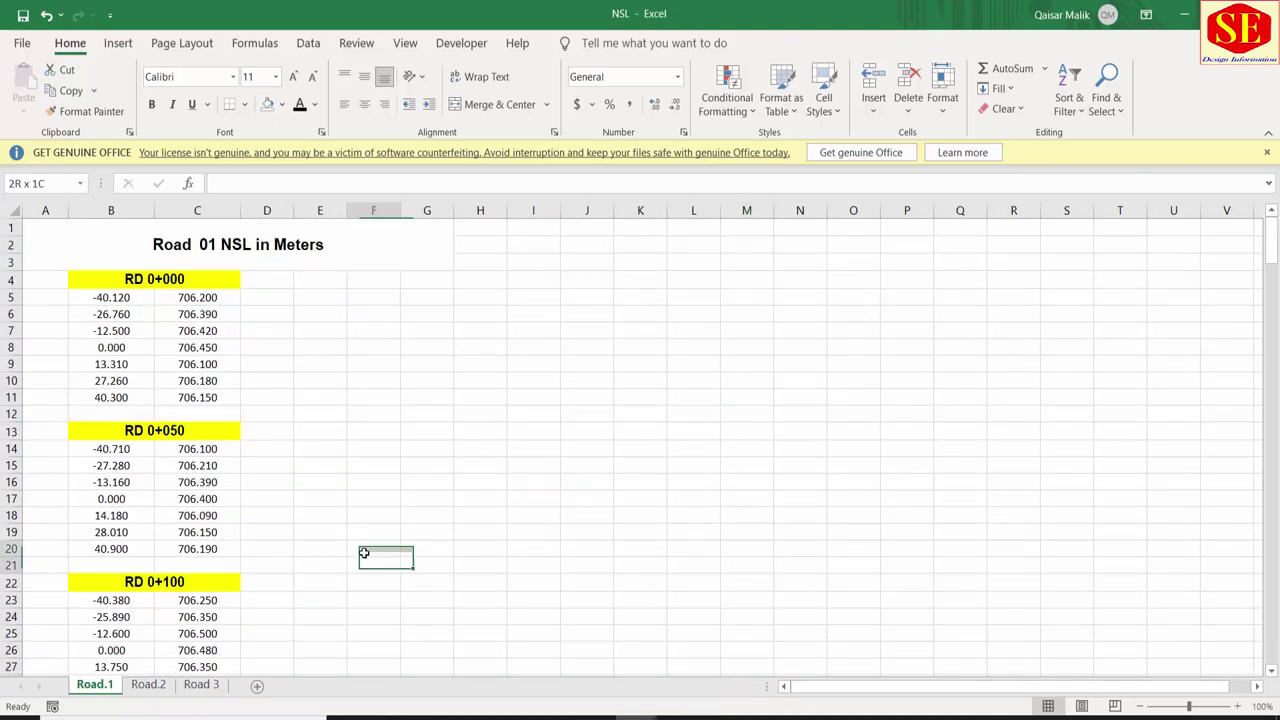
# Step: Review the Road 01 NSL station headings RD 0+000 through RD 0+200
pyautogui.click(295, 242)
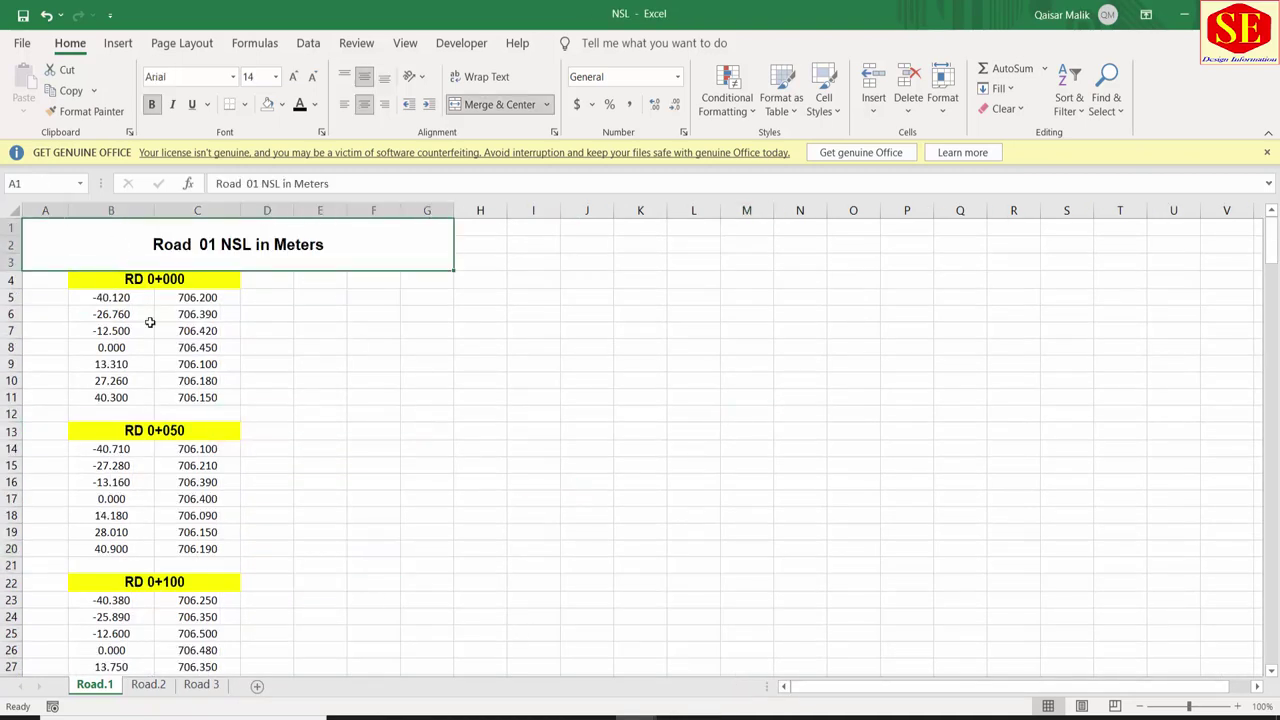
pyautogui.click(153, 284)
pyautogui.click(150, 430)
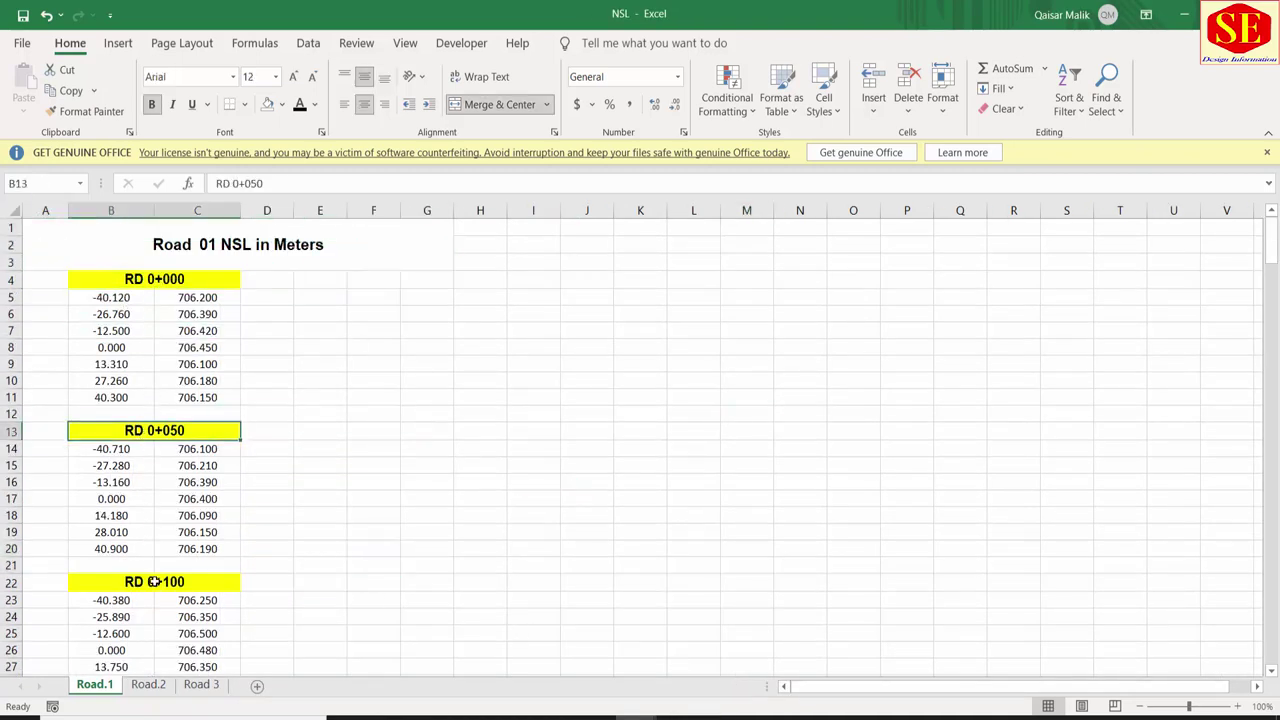
pyautogui.click(153, 581)
pyautogui.scroll(-3, 249, 466)
pyautogui.scroll(-1, 223, 447)
pyautogui.click(185, 528)
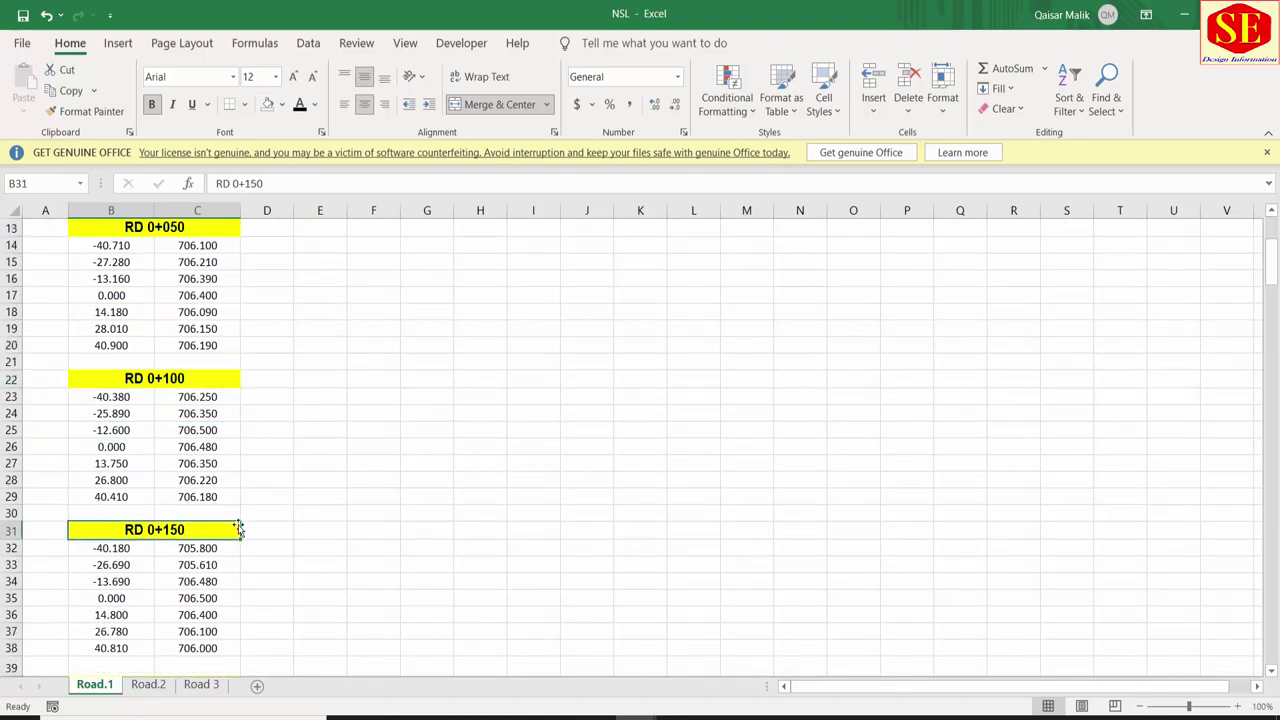
pyautogui.scroll(-4, 190, 530)
pyautogui.click(167, 480)
pyautogui.scroll(-3, 213, 463)
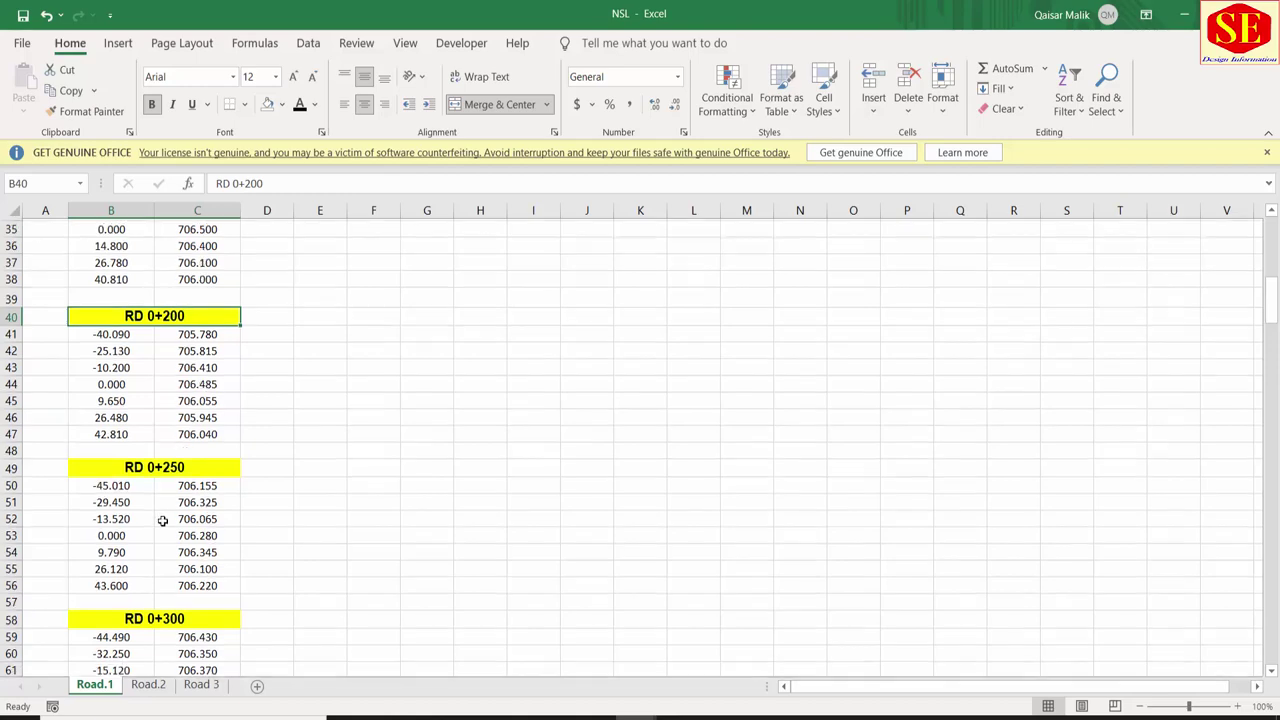
pyautogui.scroll(-4, 165, 385)
pyautogui.scroll(-9, 180, 508)
pyautogui.scroll(-1, 177, 506)
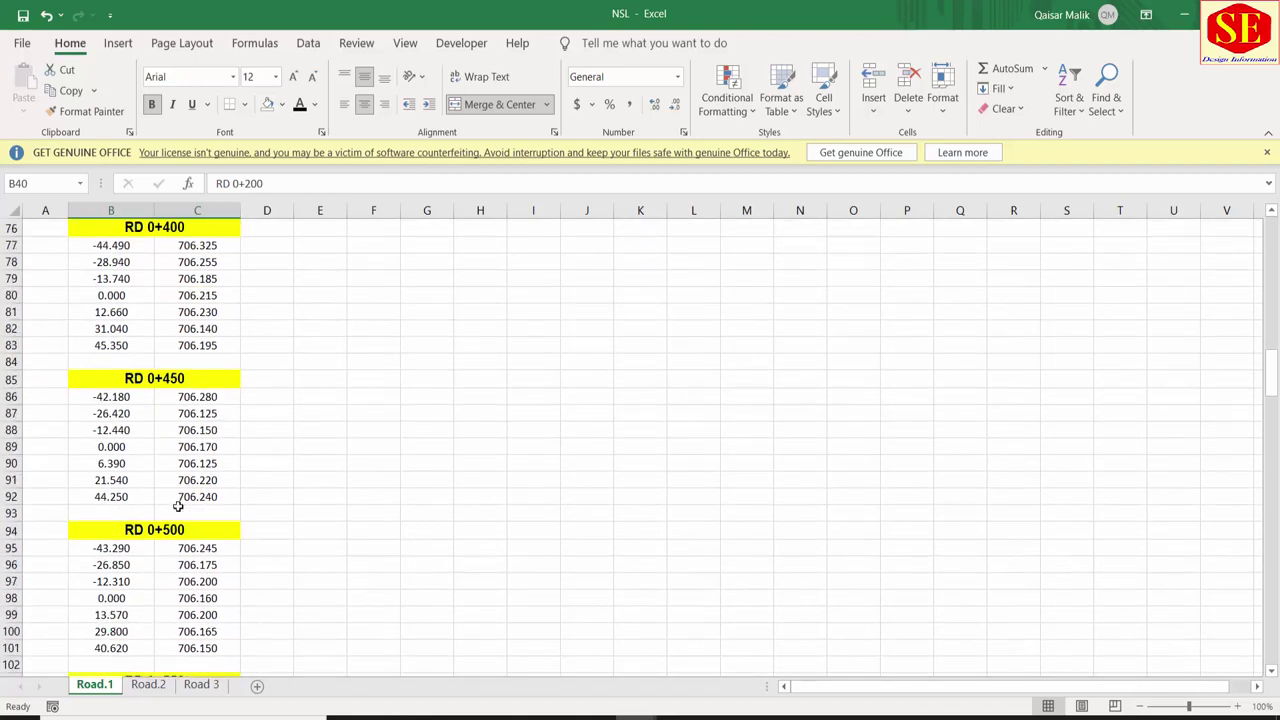
pyautogui.scroll(7, 178, 505)
pyautogui.scroll(9, 178, 505)
pyautogui.scroll(9, 178, 505)
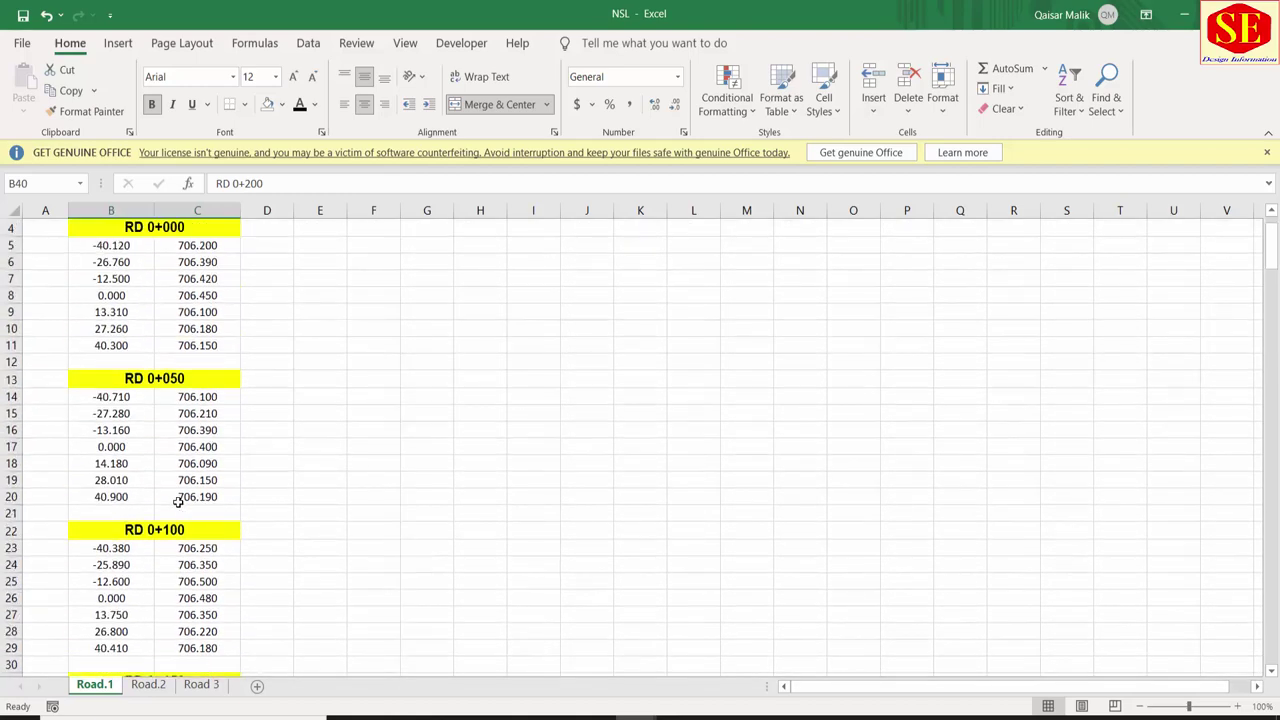
pyautogui.scroll(1, 178, 502)
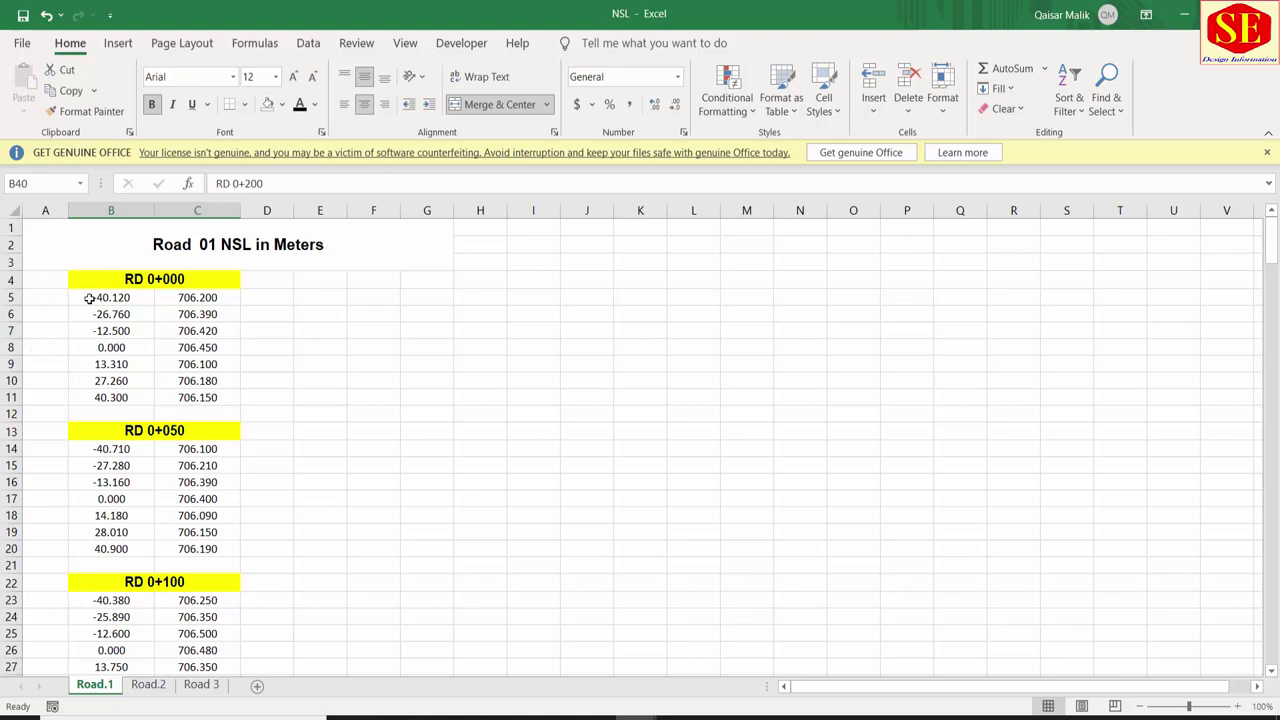
# Step: Check offsets -40.12, 0 and 40.3, then select the RD 0+000 block B5:C11
pyautogui.click(282, 389)
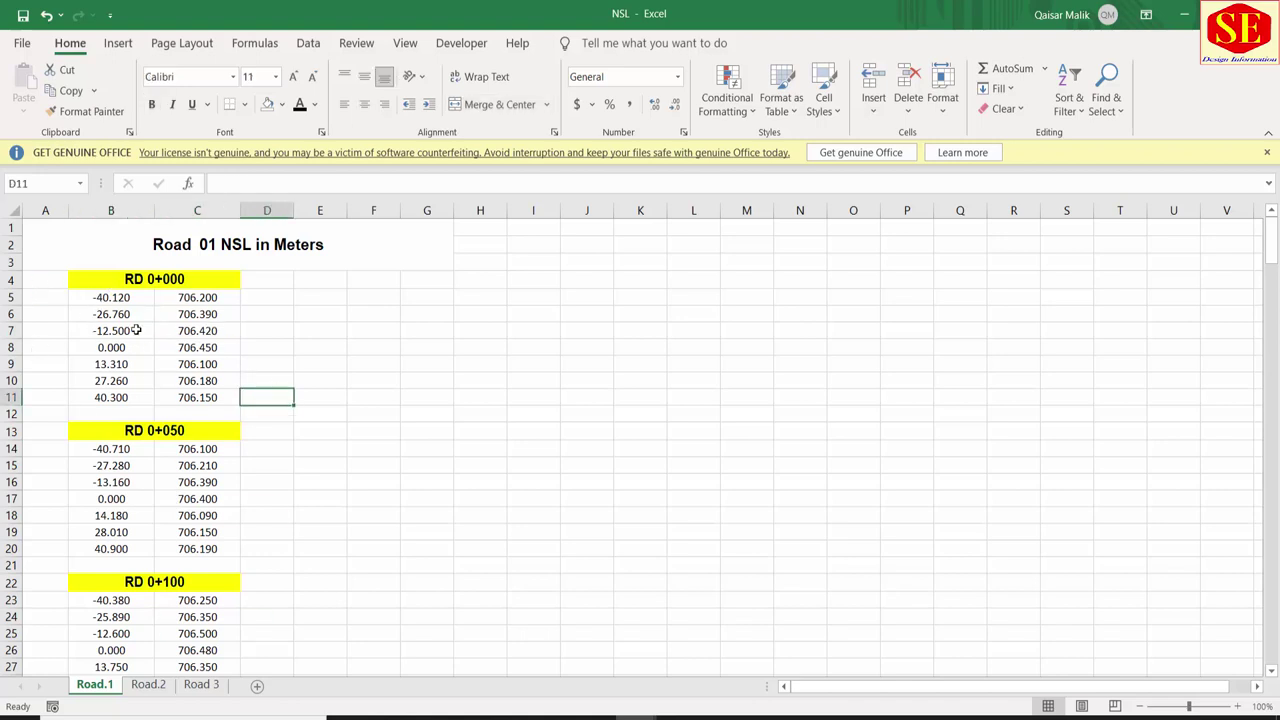
pyautogui.click(106, 297)
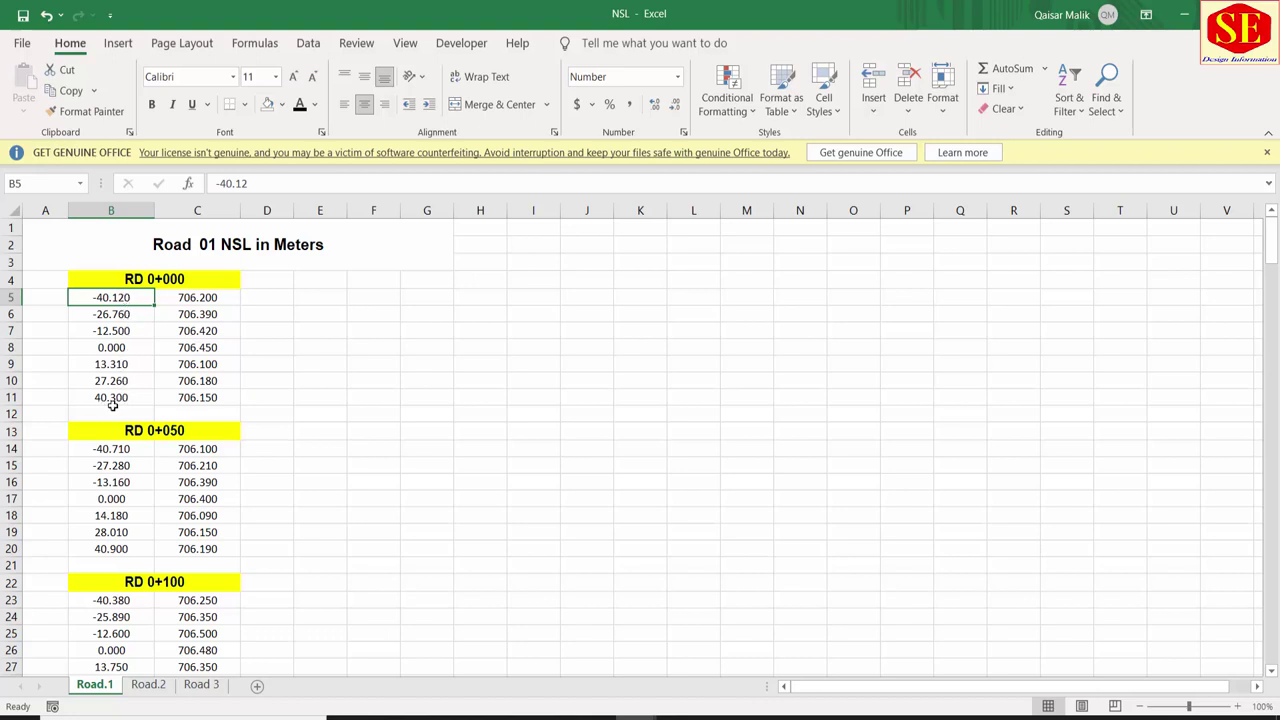
pyautogui.click(108, 397)
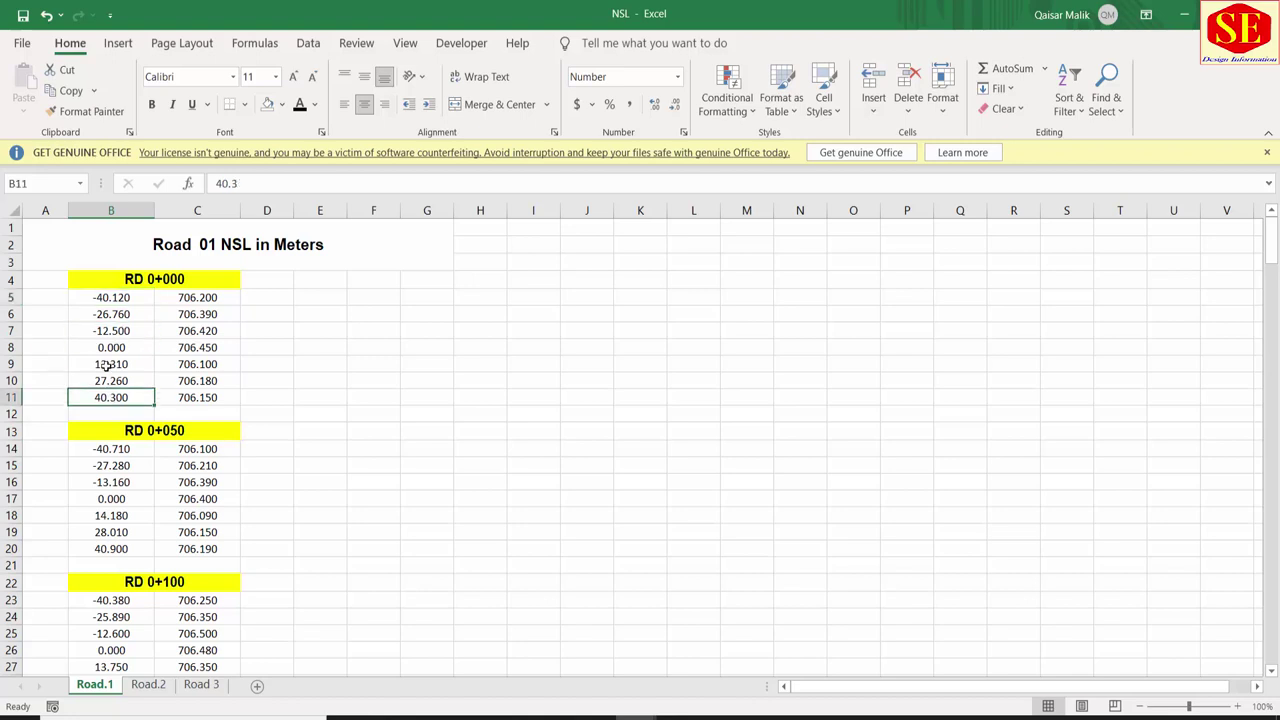
pyautogui.click(110, 298)
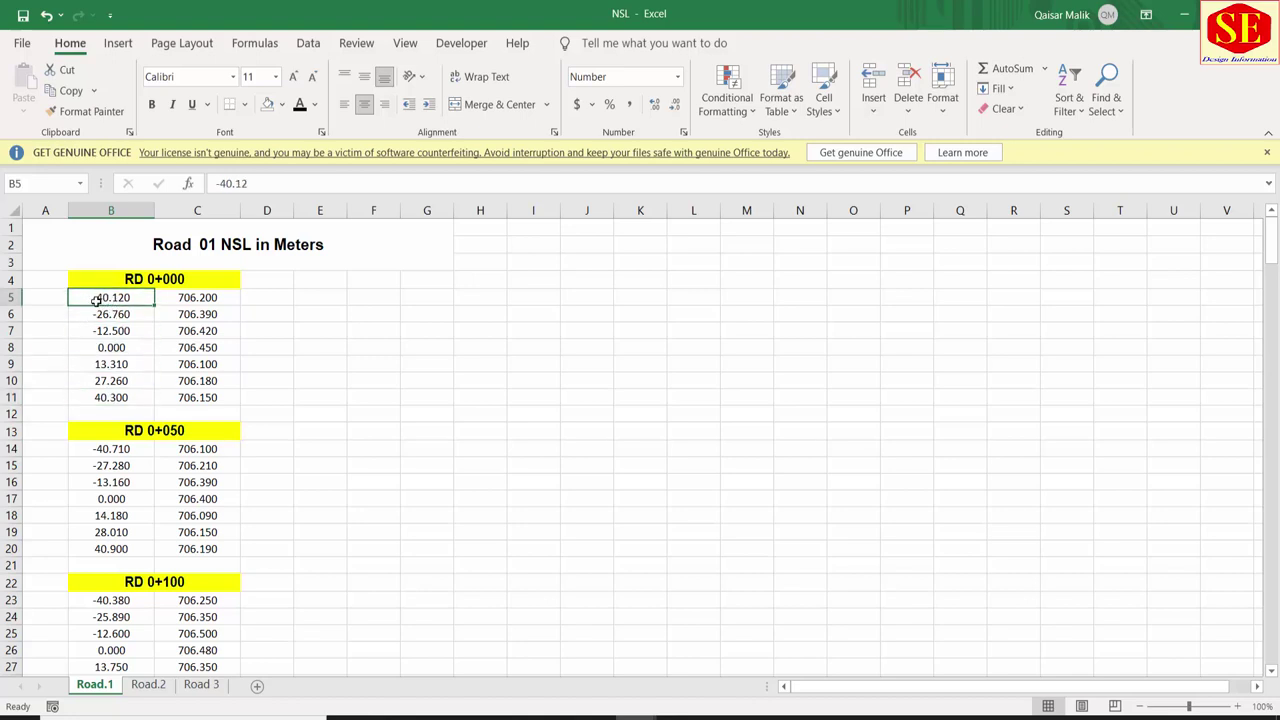
pyautogui.click(118, 347)
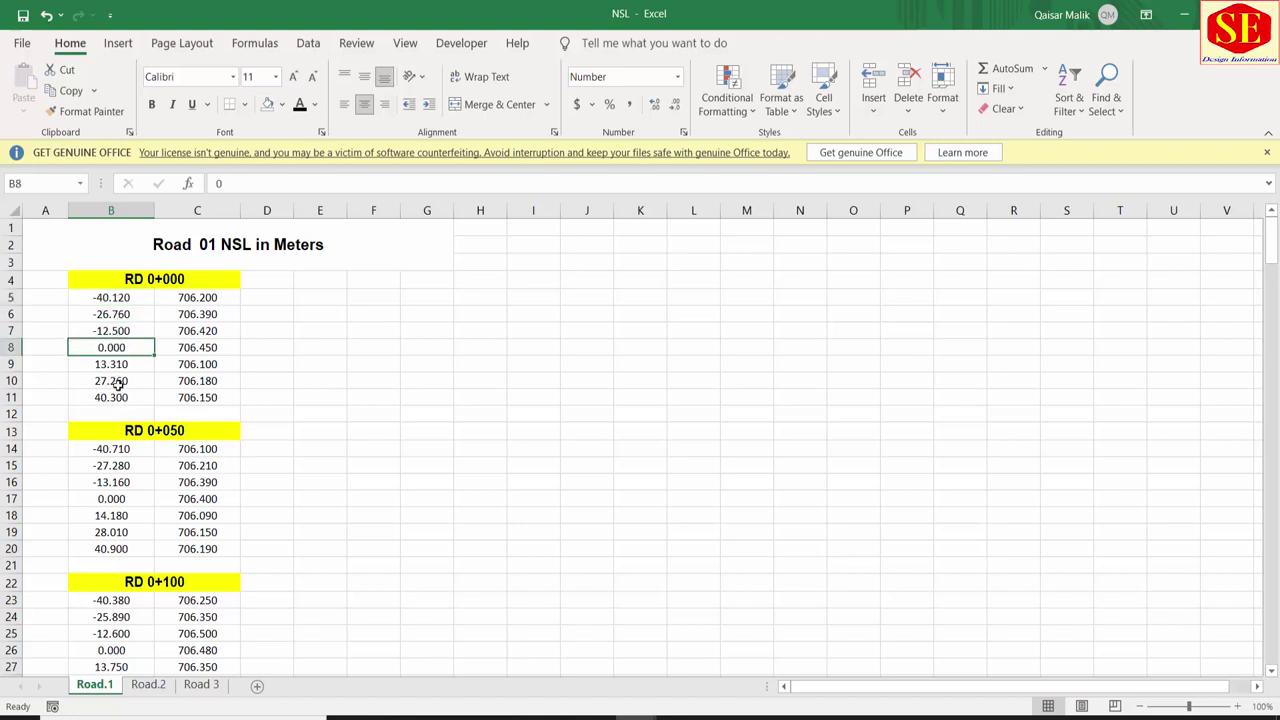
pyautogui.moveTo(117, 298); pyautogui.dragTo(204, 396)
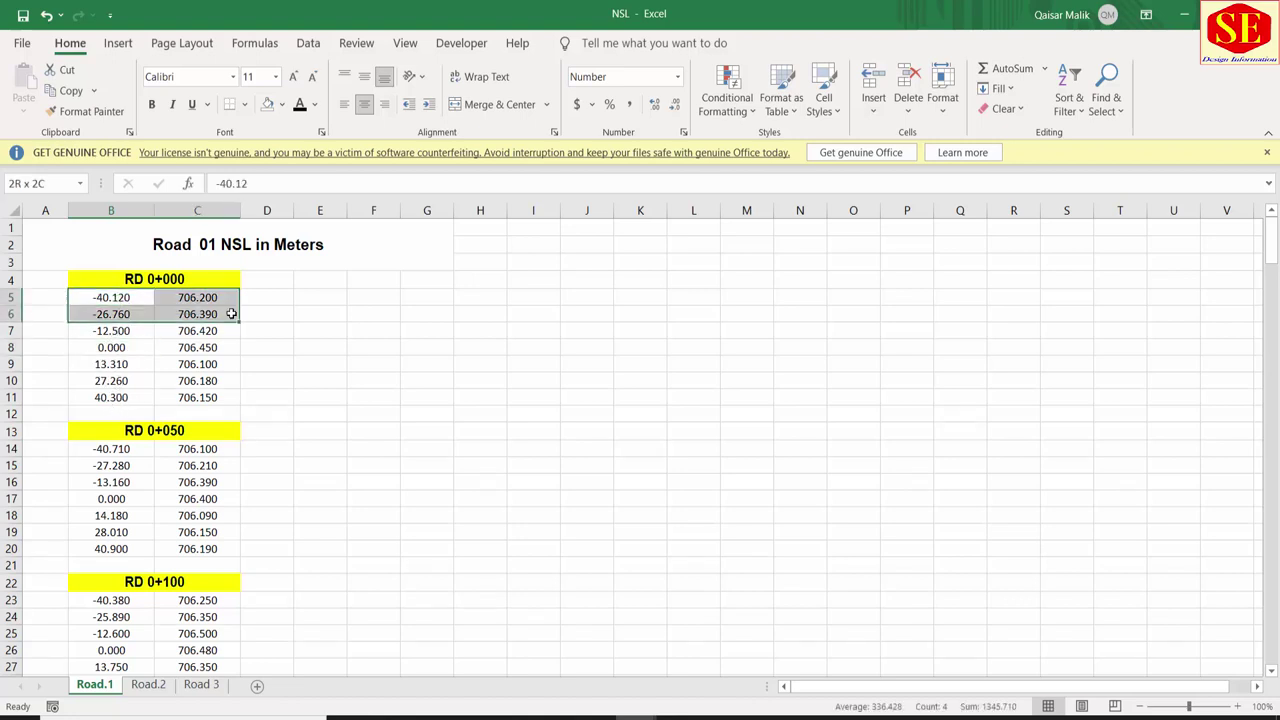
pyautogui.rightClick(200, 375)
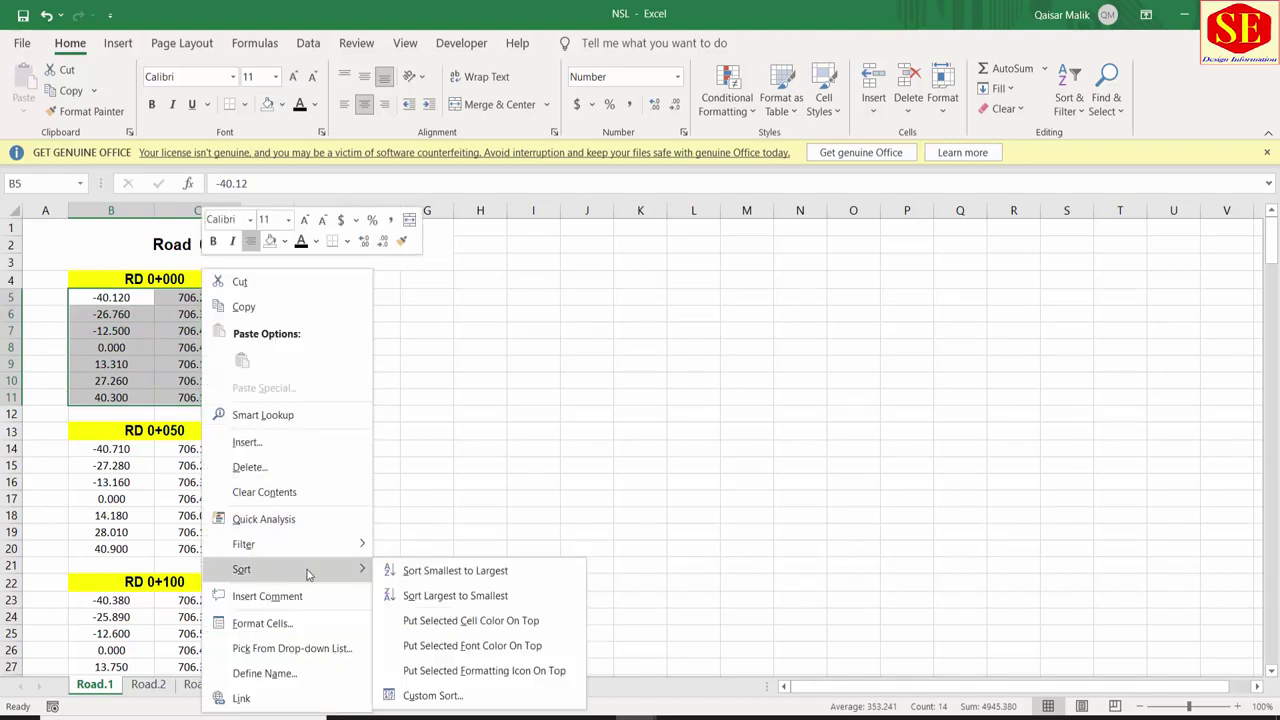
pyautogui.moveTo(242, 569)
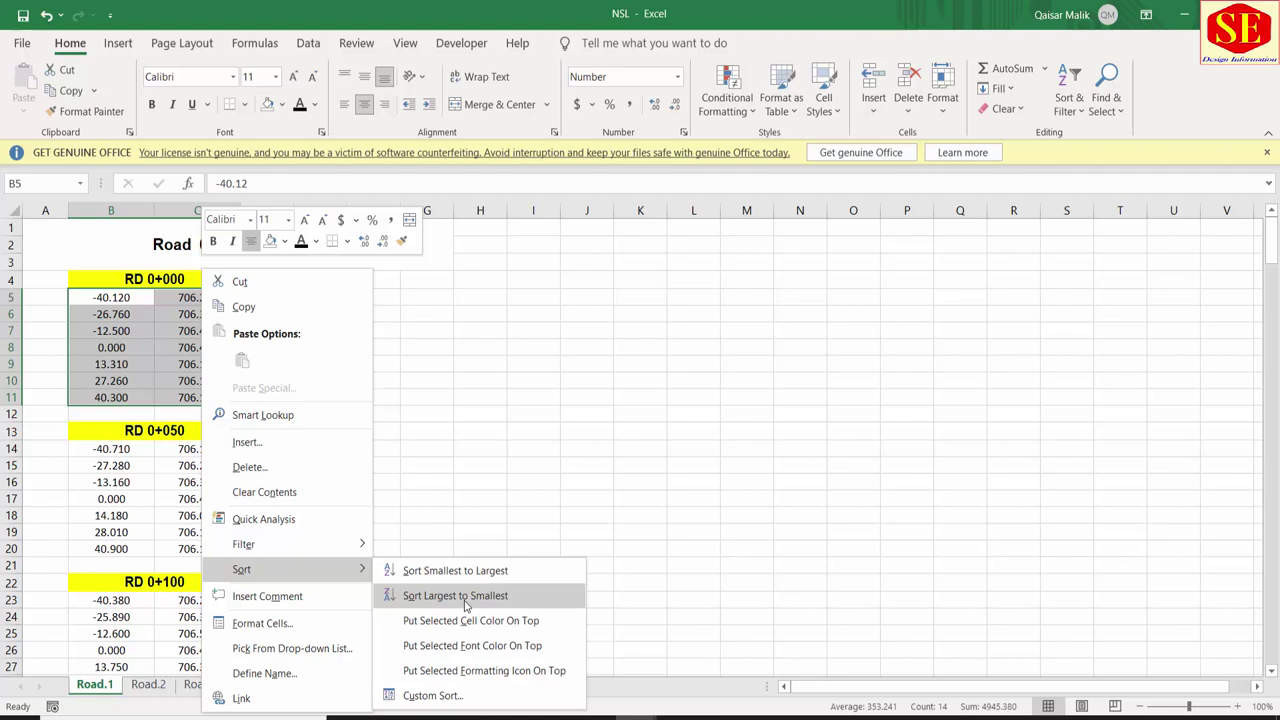
pyautogui.click(465, 596)
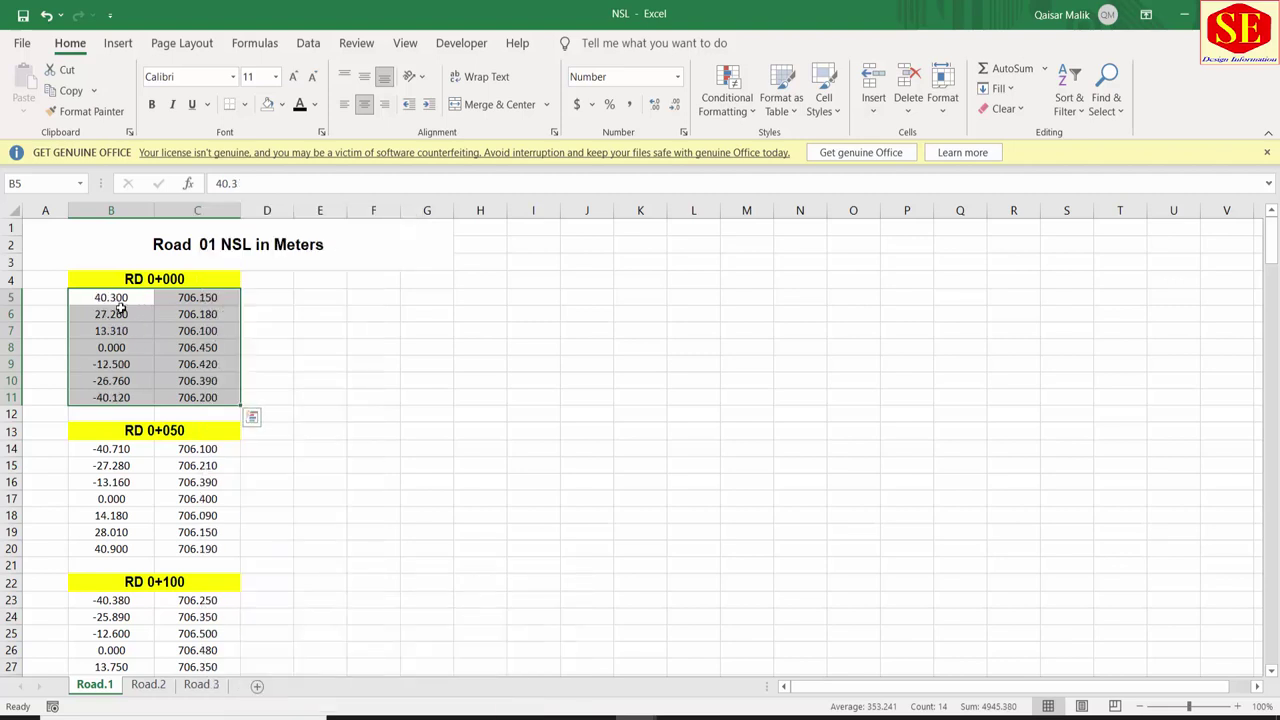
pyautogui.click(88, 404)
pyautogui.hotkey('ctrl', 'Up')
pyautogui.hotkey('ctrl', 'Down')
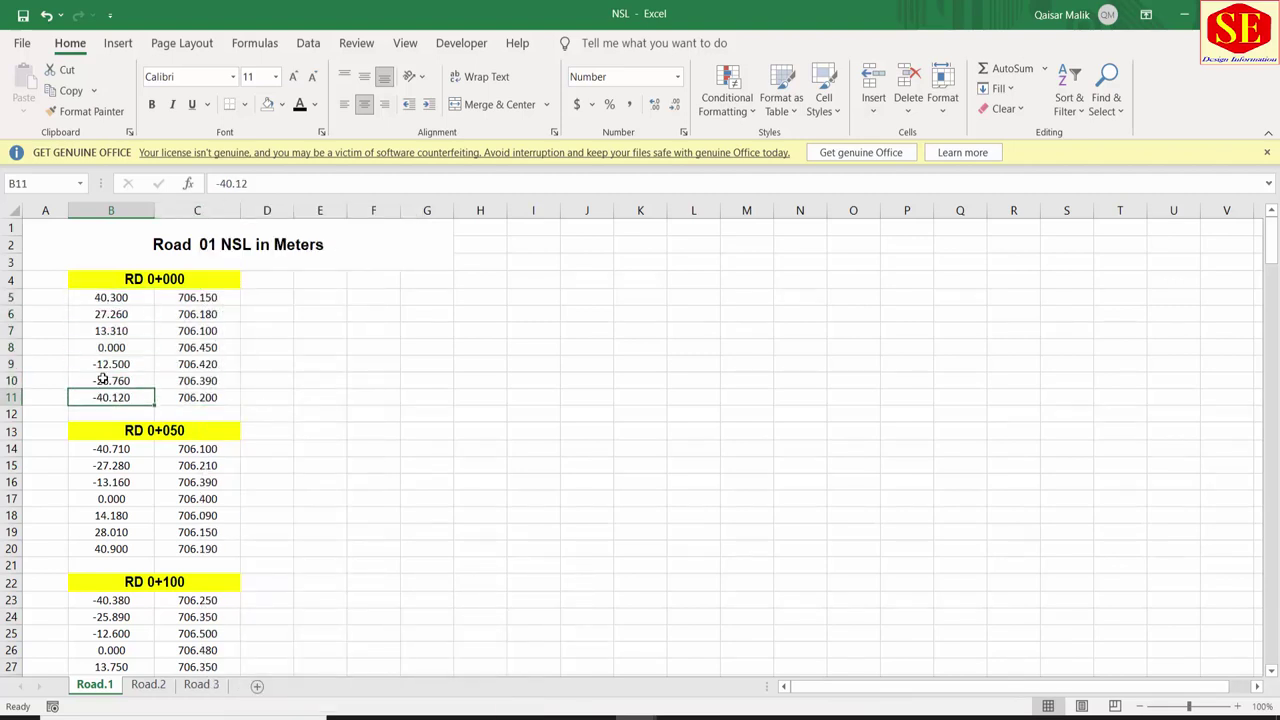
pyautogui.click(109, 311)
pyautogui.moveTo(111, 297); pyautogui.dragTo(205, 405)
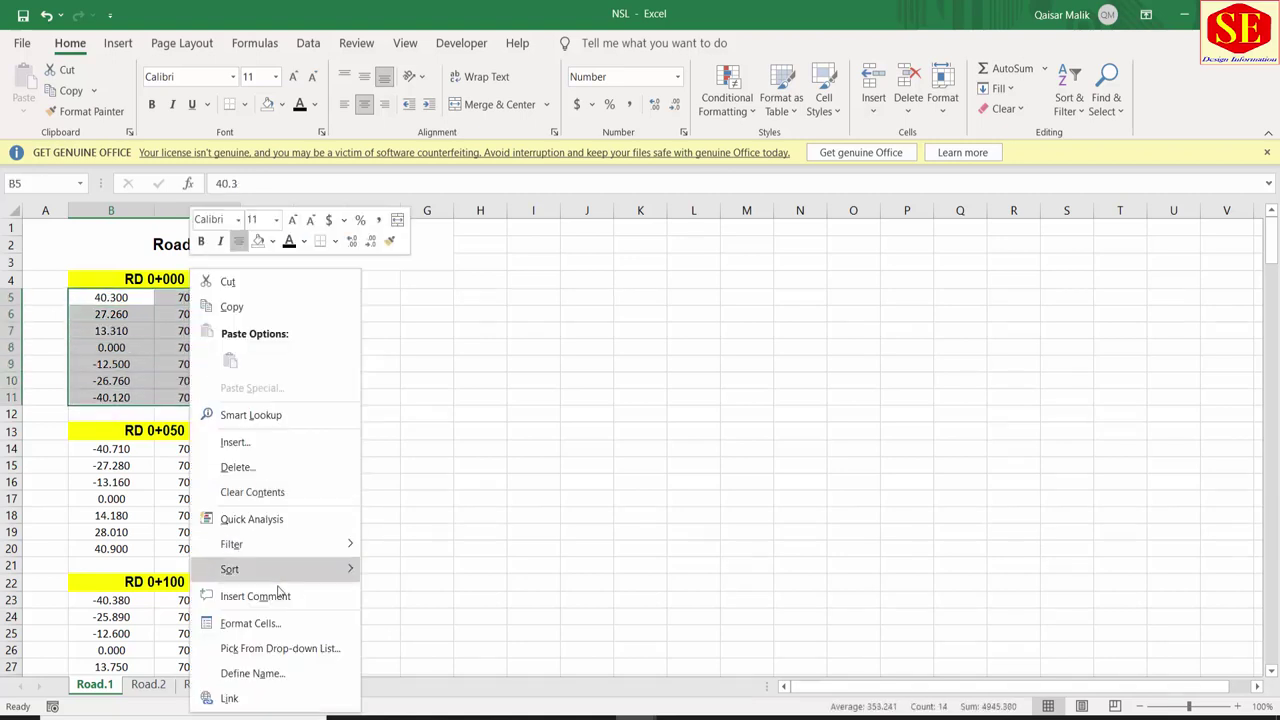
pyautogui.moveTo(229, 569)
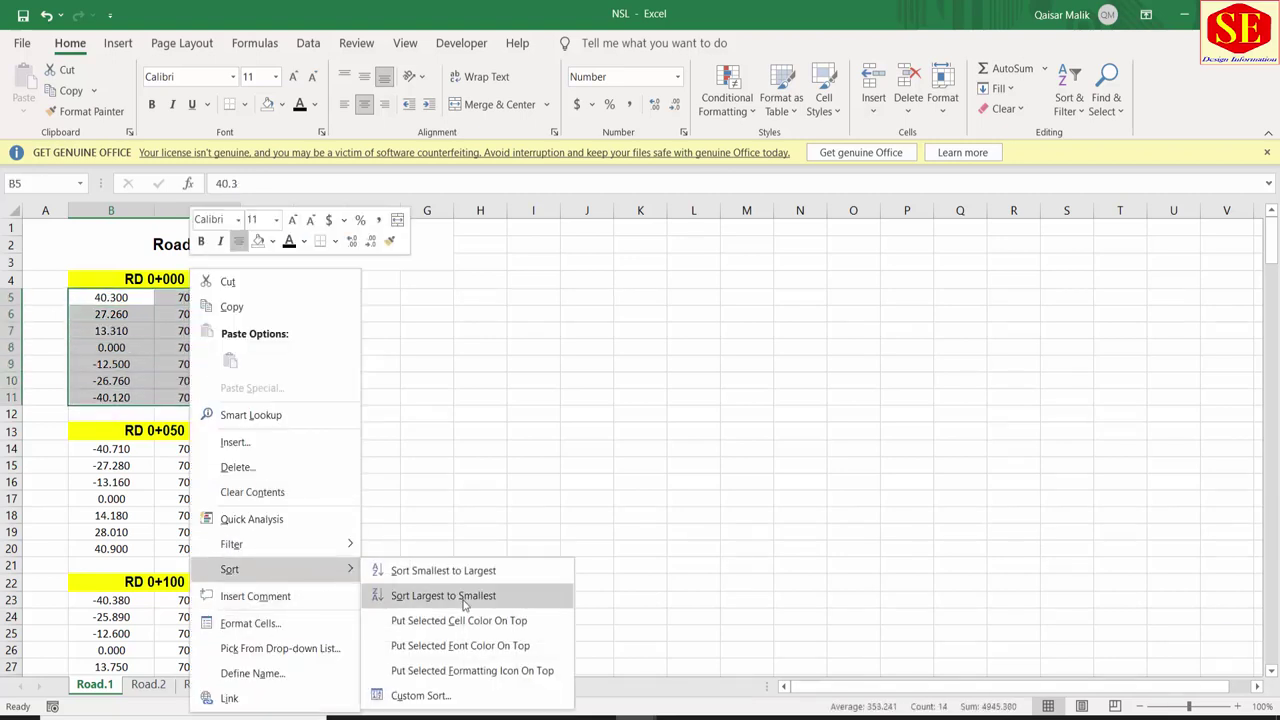
pyautogui.click(462, 598)
pyautogui.rightClick(106, 331)
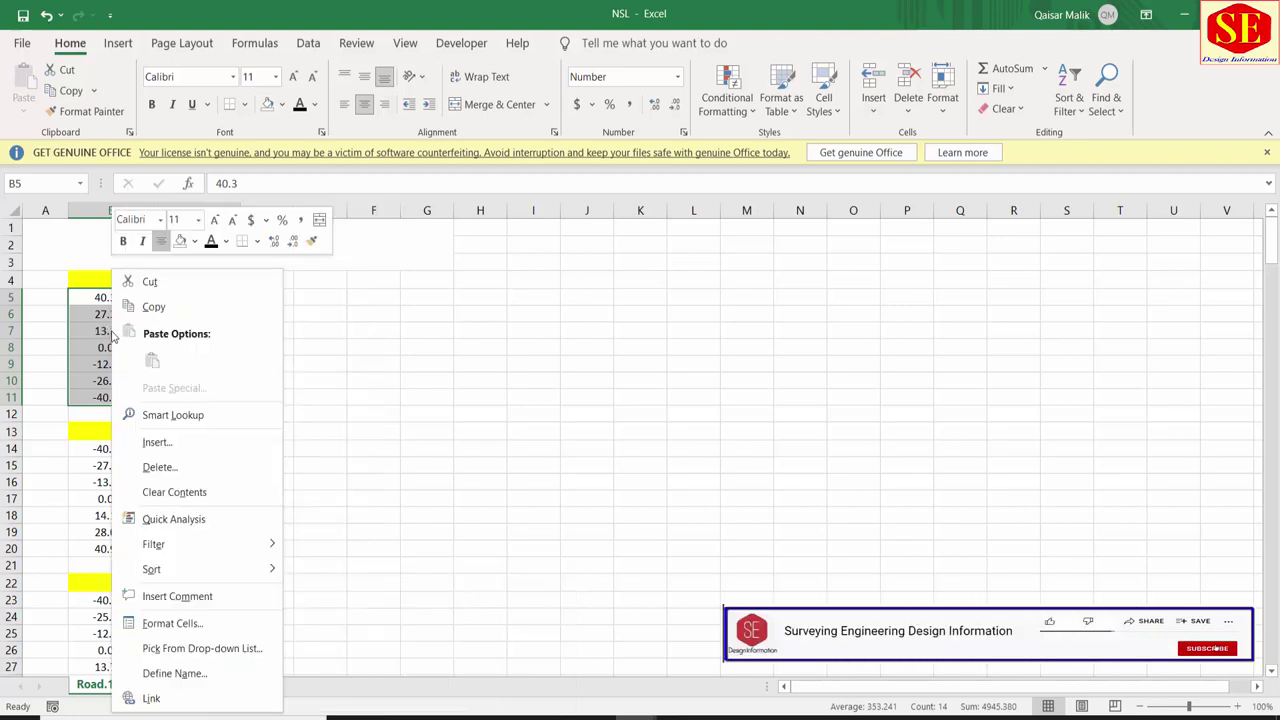
pyautogui.click(351, 572)
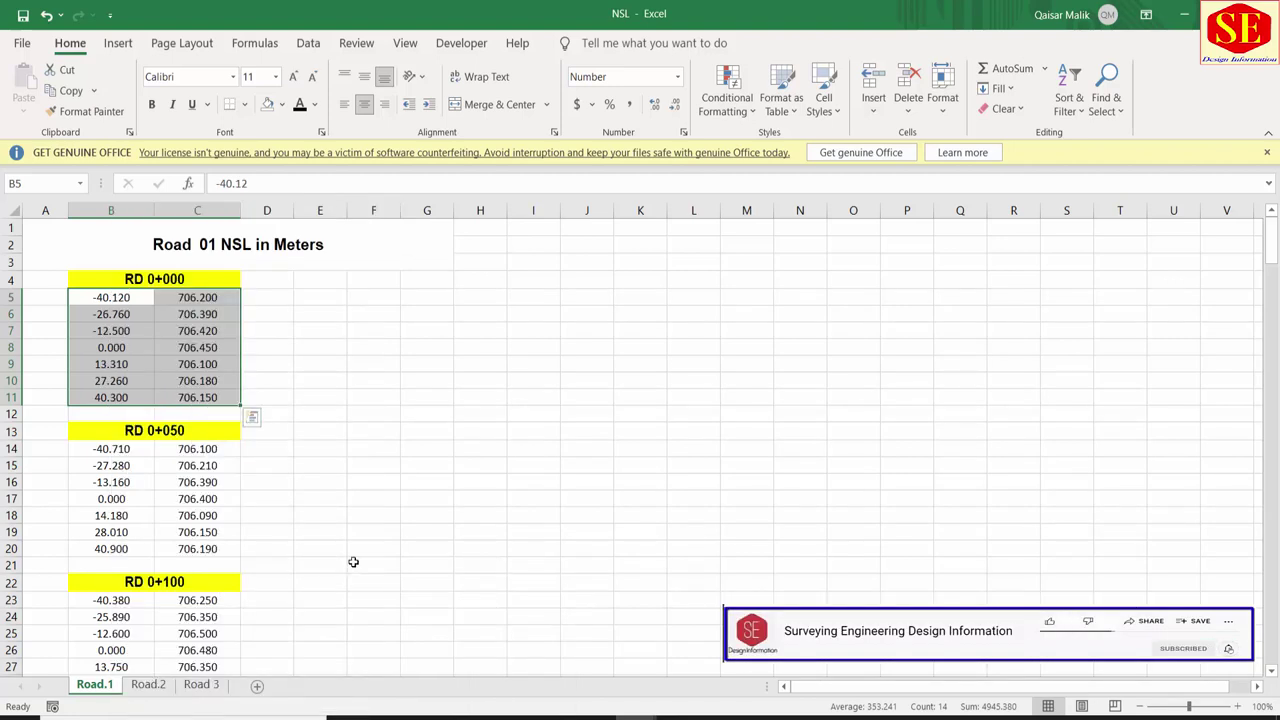
pyautogui.click(427, 466)
pyautogui.click(126, 297)
pyautogui.click(126, 297)
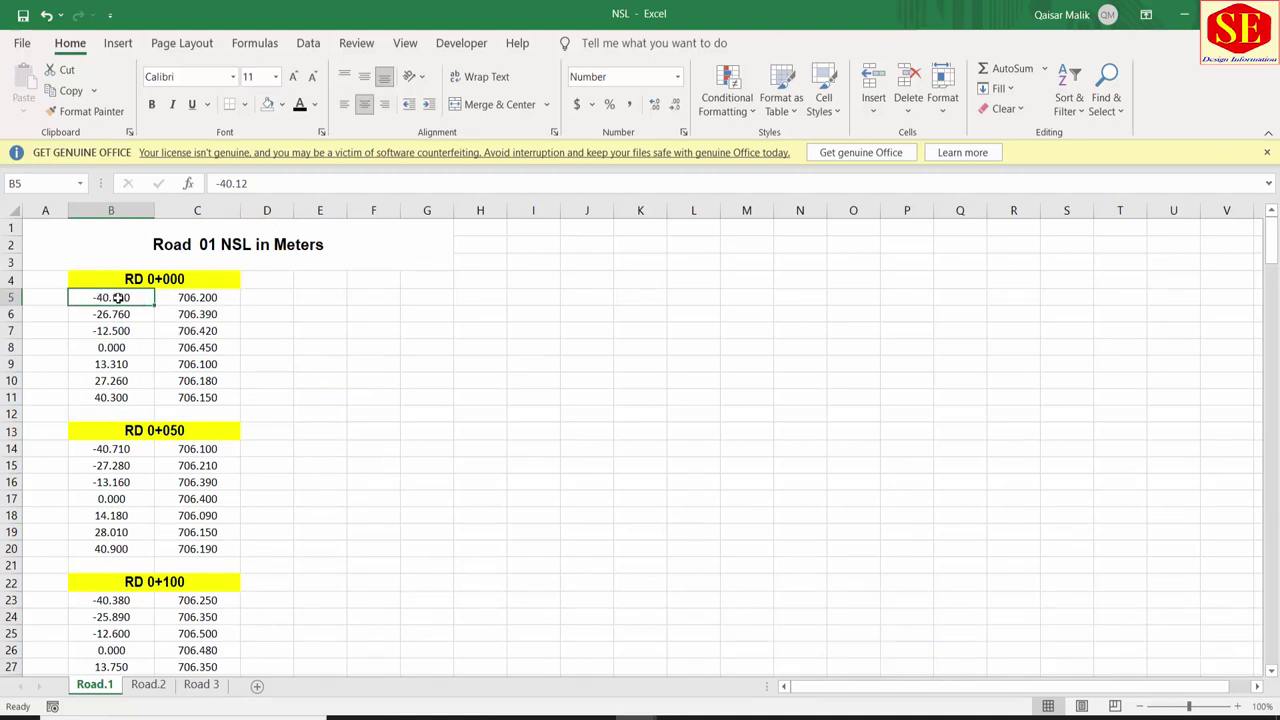
pyautogui.press('Down')
pyautogui.click(128, 350)
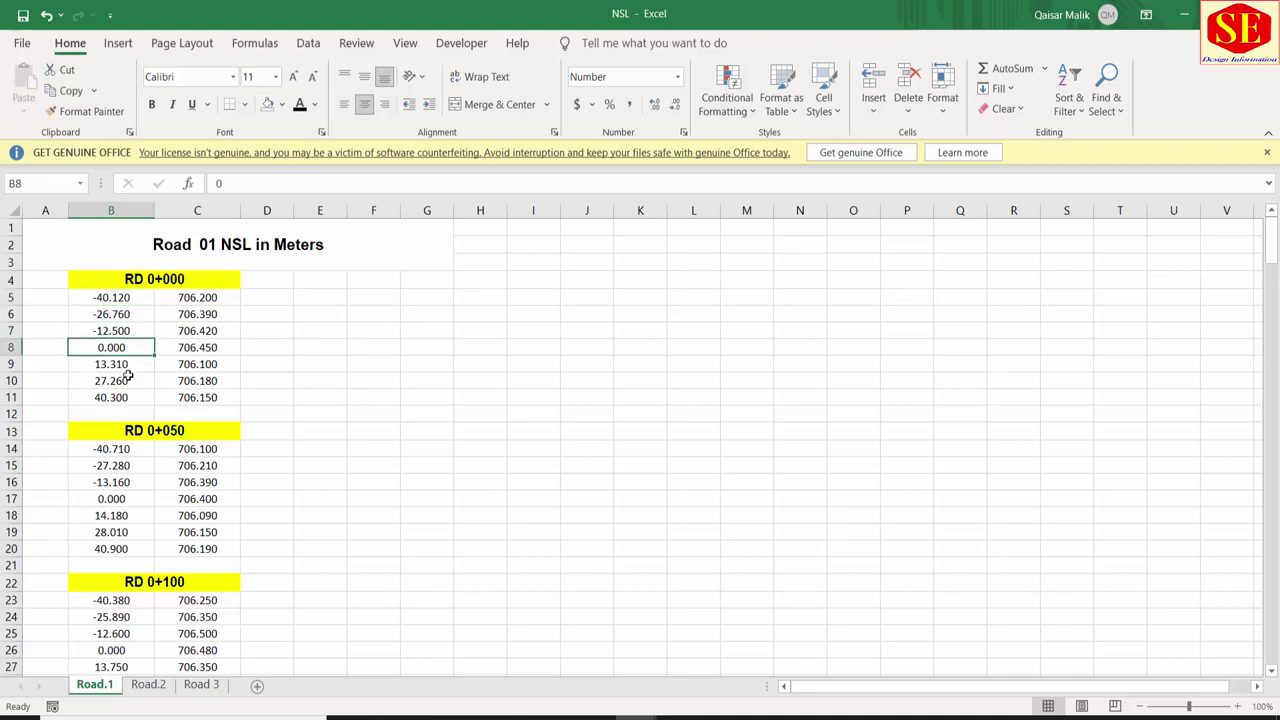
pyautogui.click(128, 403)
pyautogui.click(127, 300)
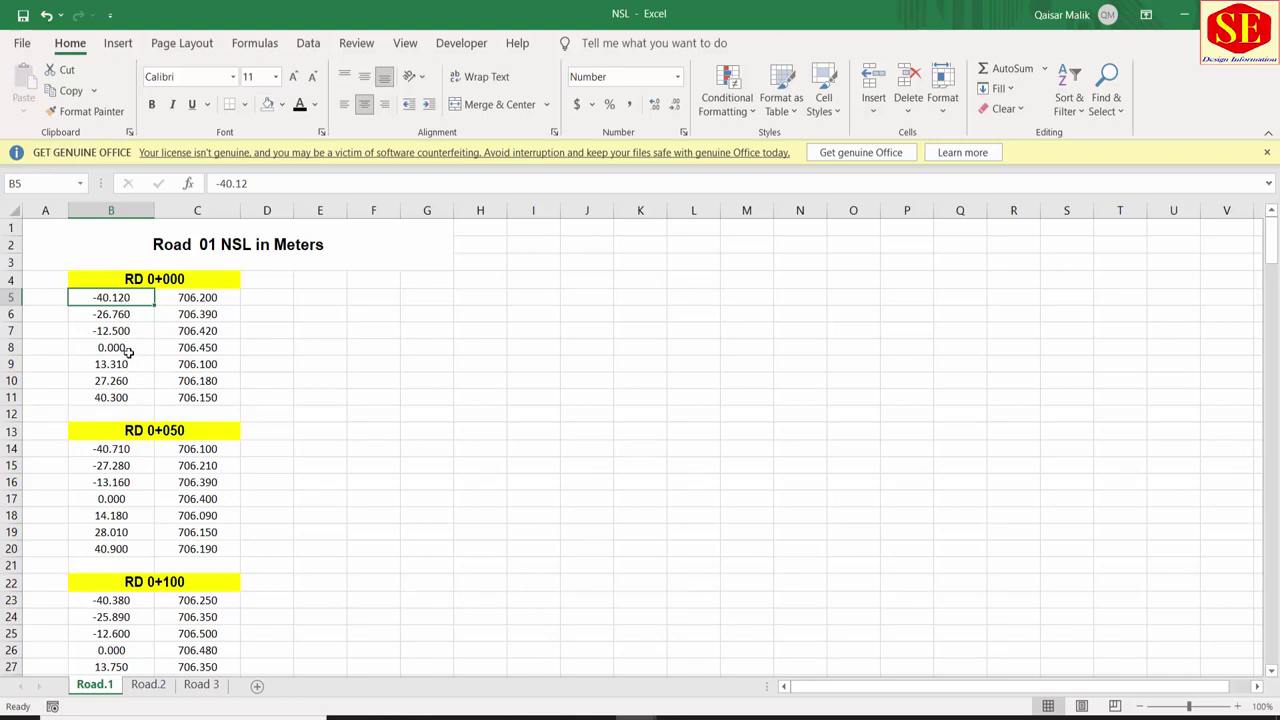
pyautogui.click(128, 350)
pyautogui.click(111, 400)
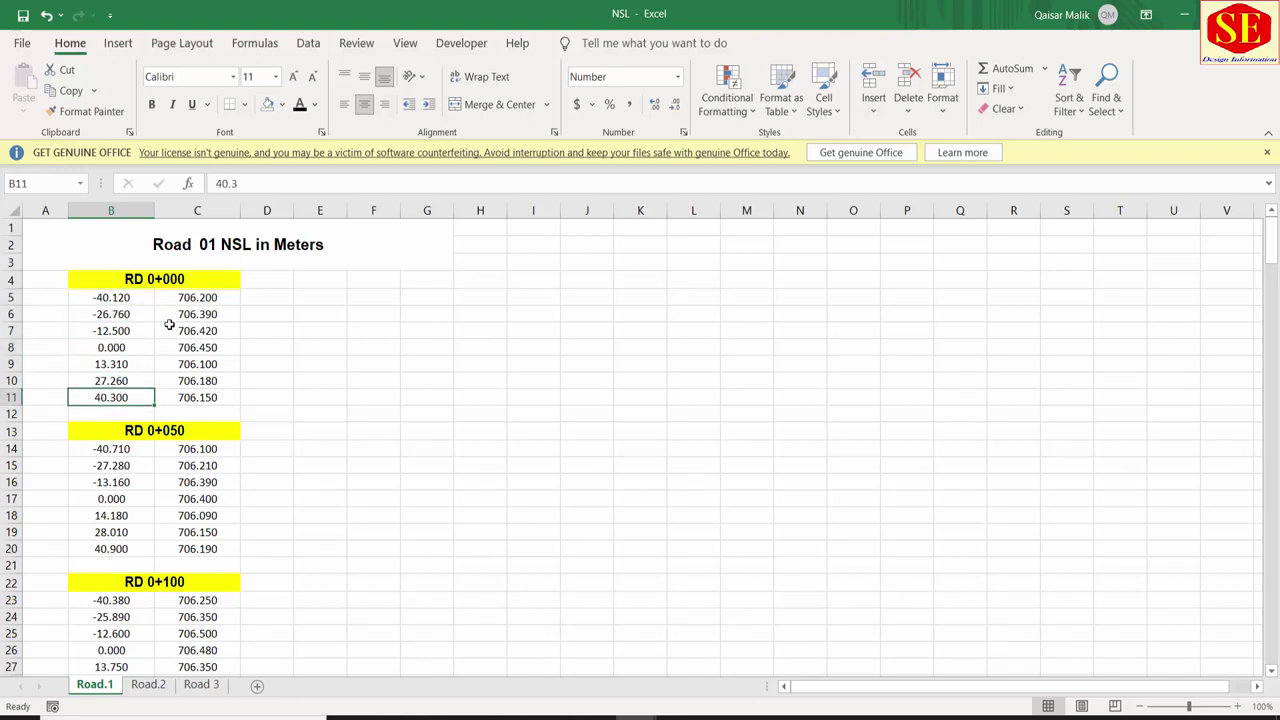
pyautogui.click(120, 297)
pyautogui.click(185, 298)
pyautogui.click(131, 305)
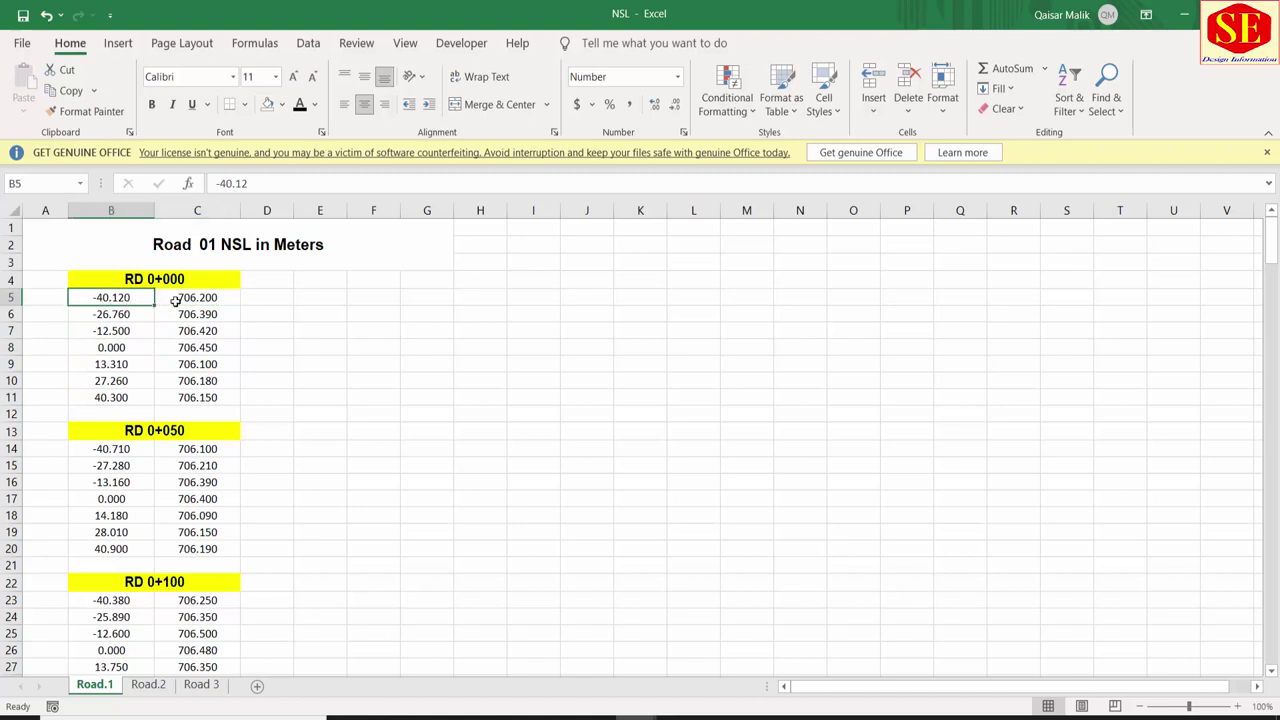
pyautogui.click(176, 300)
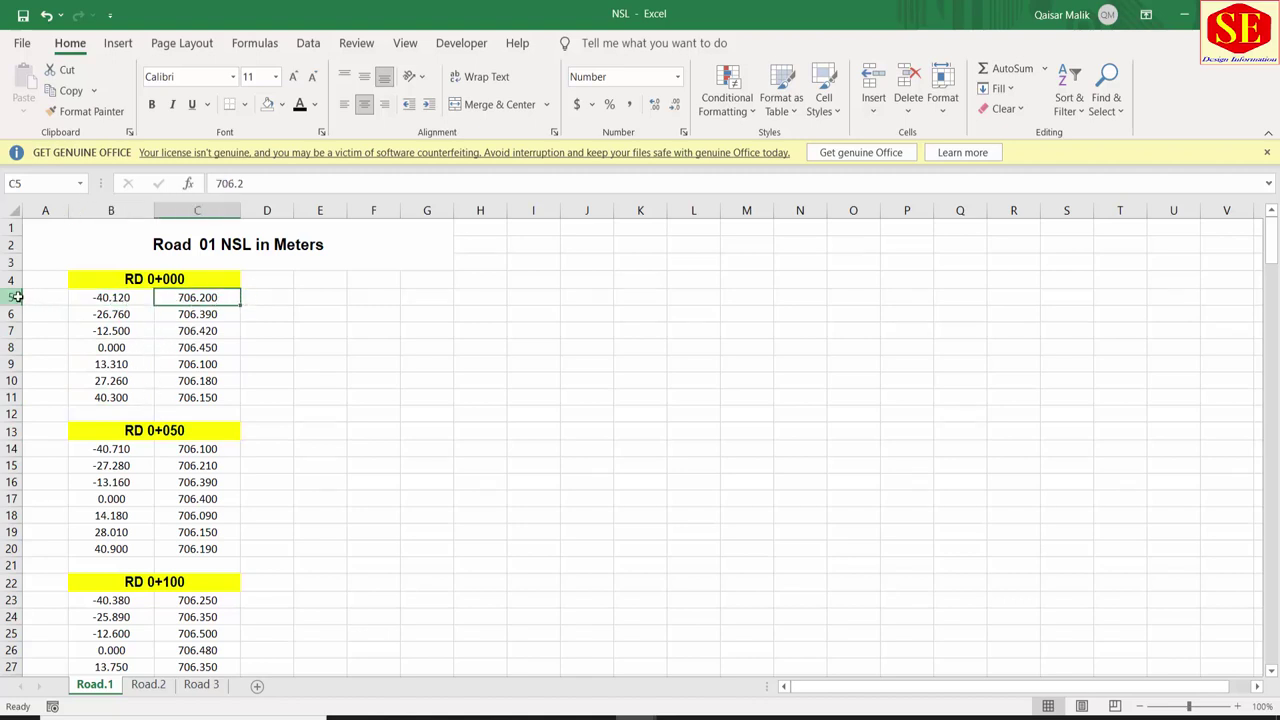
pyautogui.rightClick(17, 297)
# Step: Enter the heading 'Distace' above the RD 0+000 offsets
pyautogui.click(52, 443)
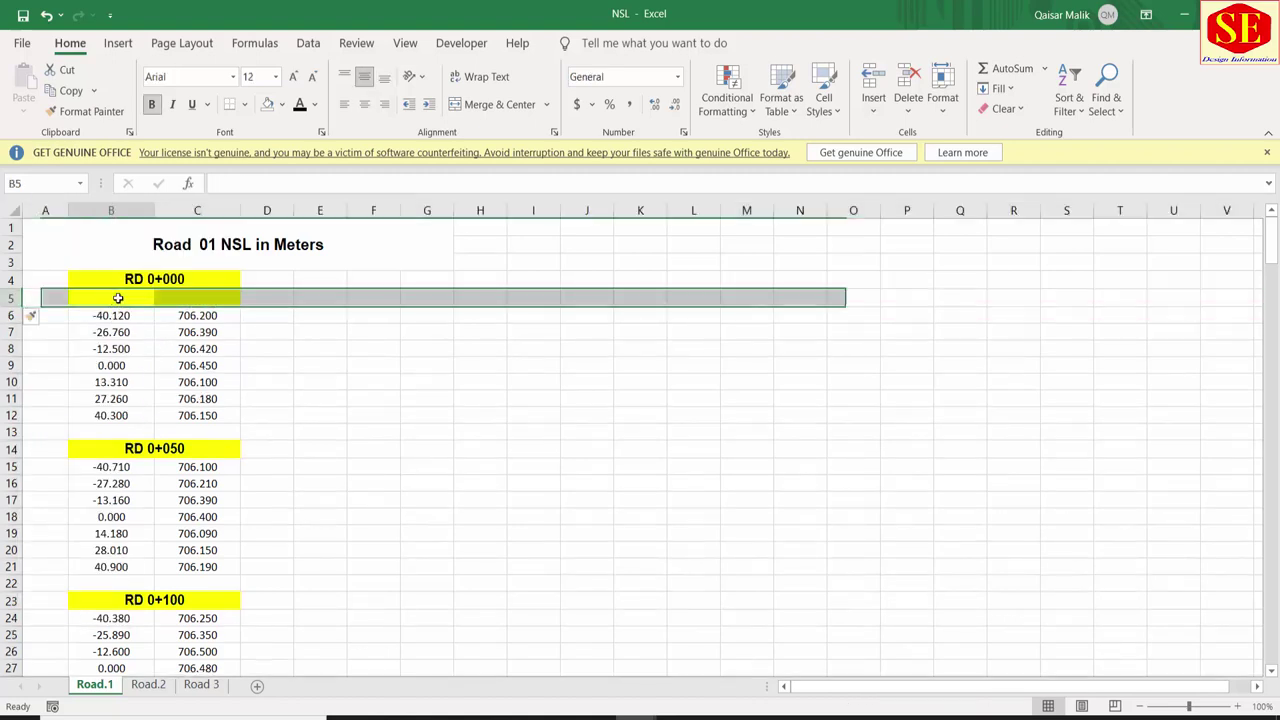
pyautogui.write('Dis')
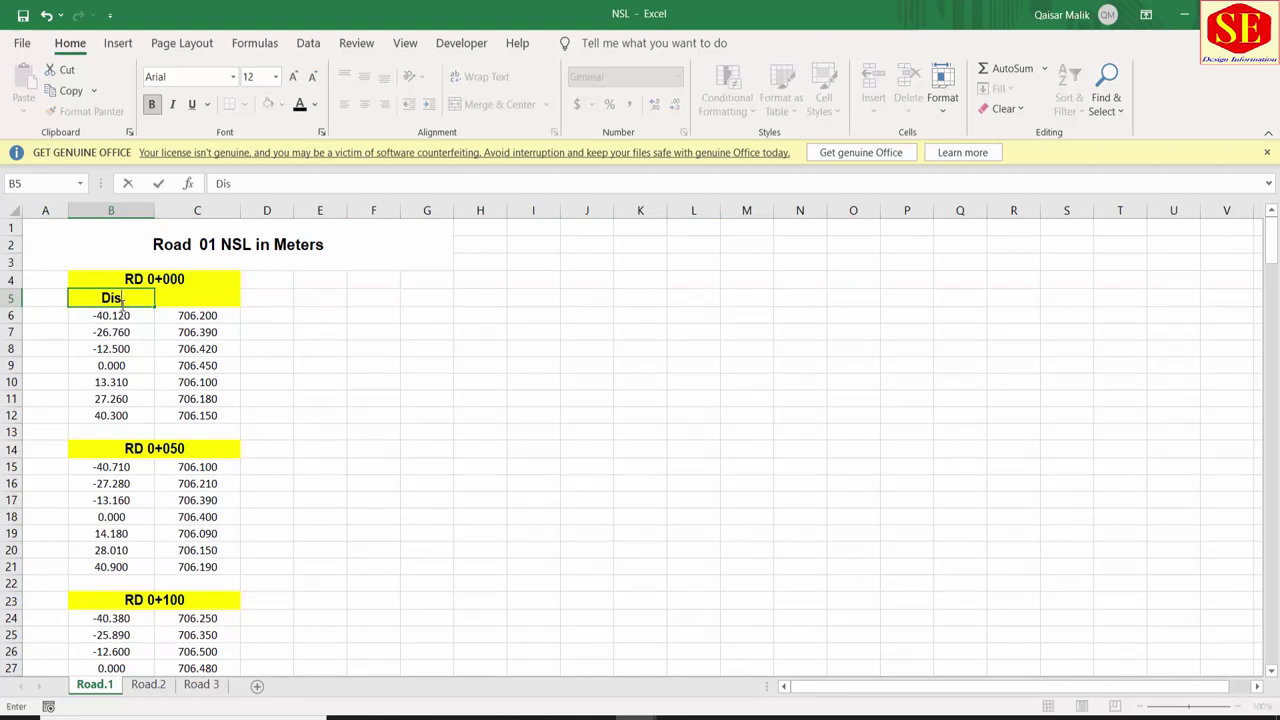
pyautogui.write('tnce')
pyautogui.press('BackSpace')
pyautogui.press('BackSpace')
pyautogui.press('BackSpace')
pyautogui.press('BackSpace')
pyautogui.press('BackSpace')
pyautogui.write('stac')
pyautogui.write('e')
# Step: Enter 'Elevetion' as the header in cell C5
pyautogui.click(195, 301)
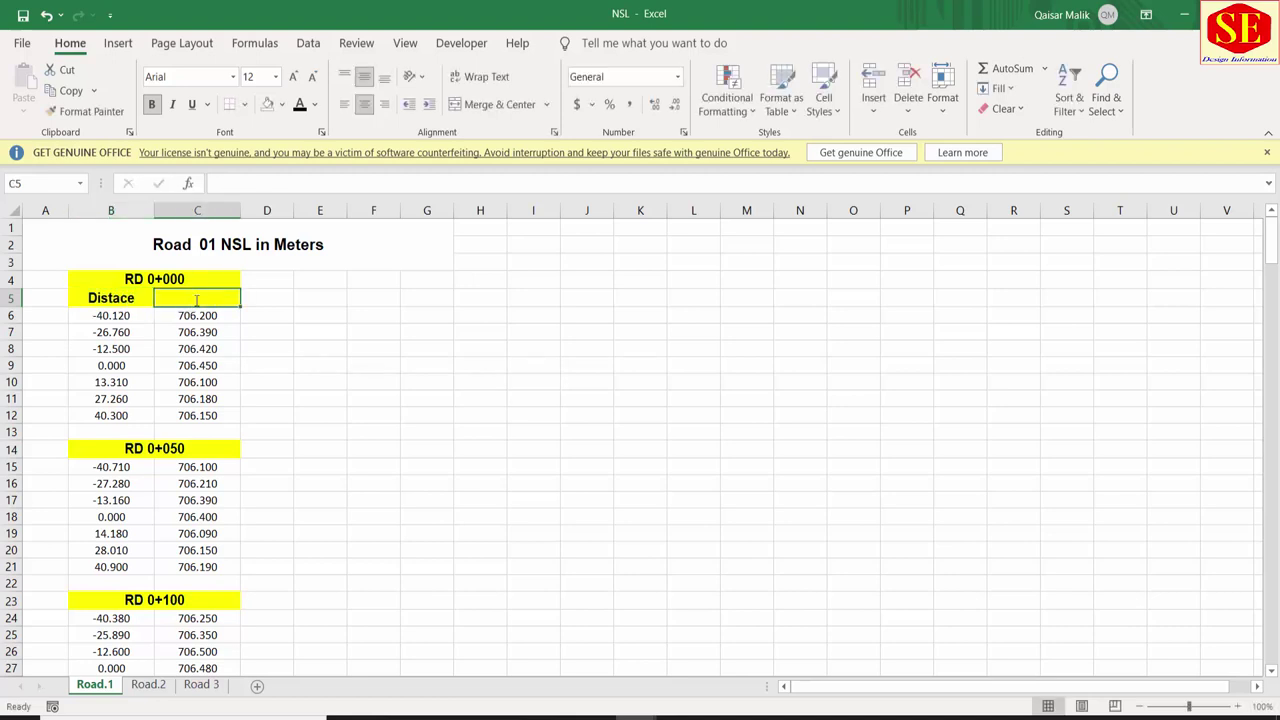
pyautogui.write('Eleve')
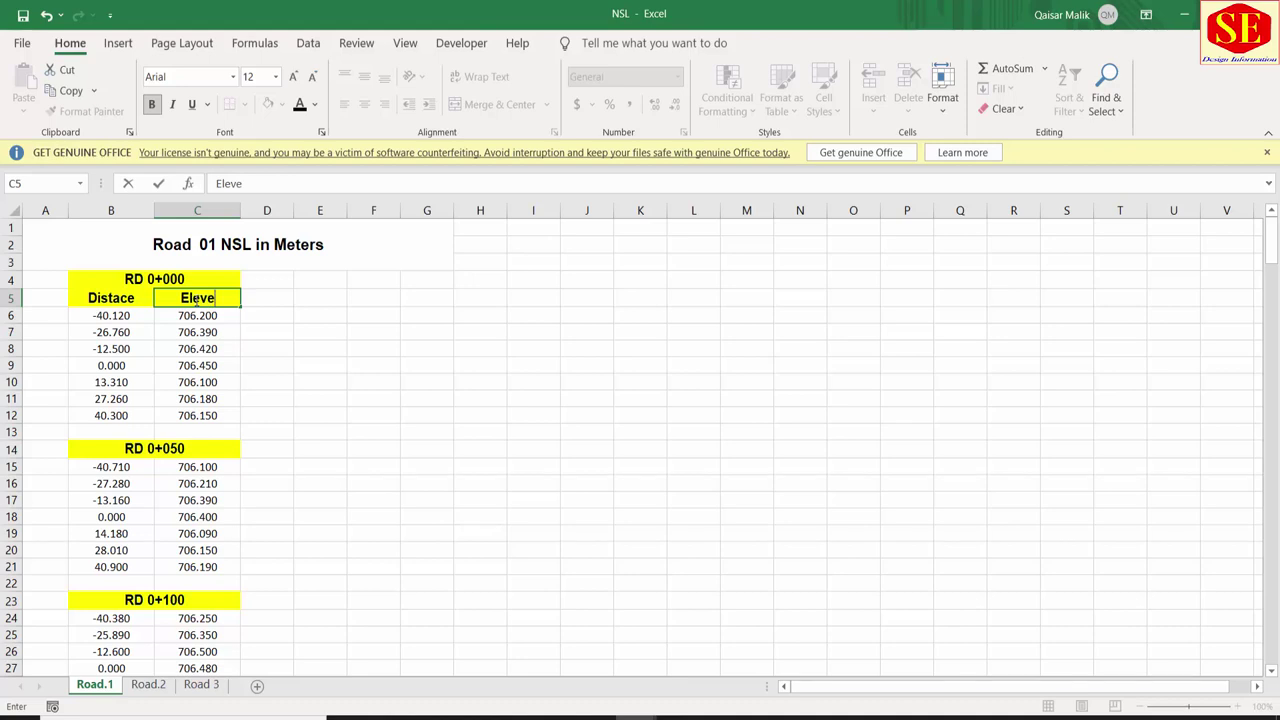
pyautogui.write('tio')
pyautogui.press('BackSpace')
pyautogui.press('BackSpace')
pyautogui.press('BackSpace')
pyautogui.write('ation')
pyautogui.press('Return')
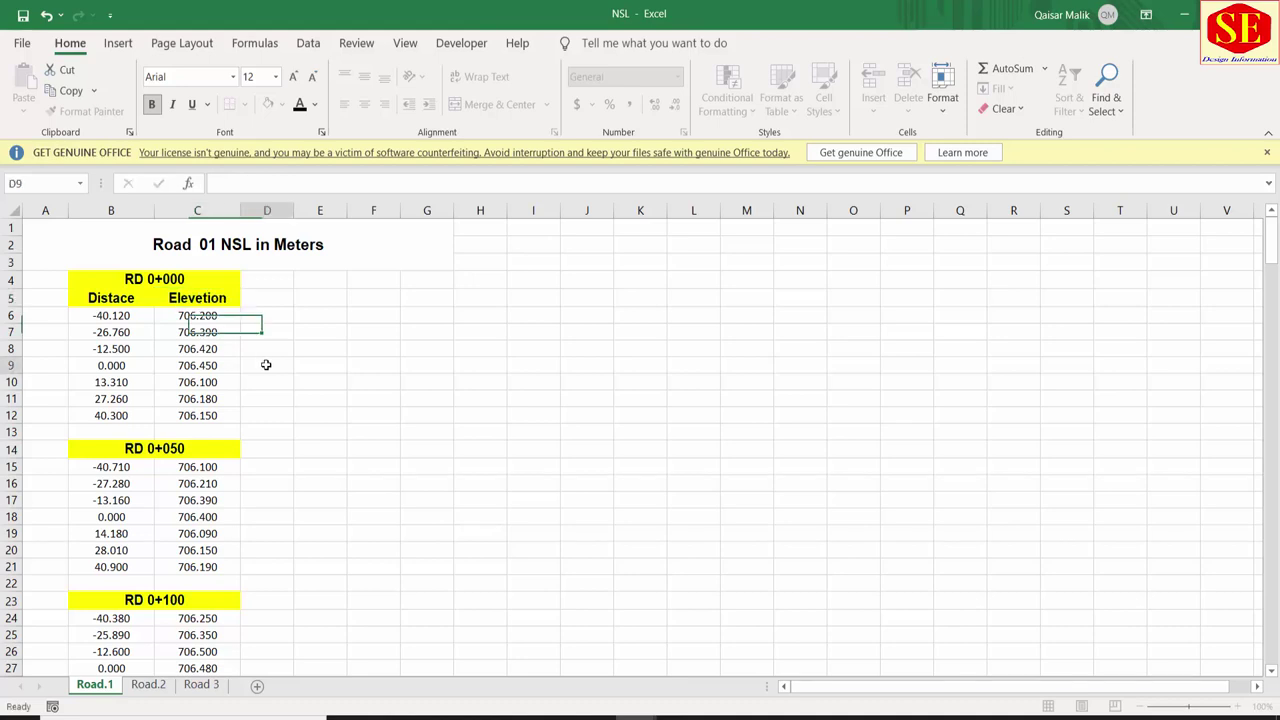
pyautogui.click(263, 363)
# Step: Scroll down the Road.1 tables and step through the RD 0+300 distance values
pyautogui.click(101, 329)
pyautogui.scroll(-1, 100, 325)
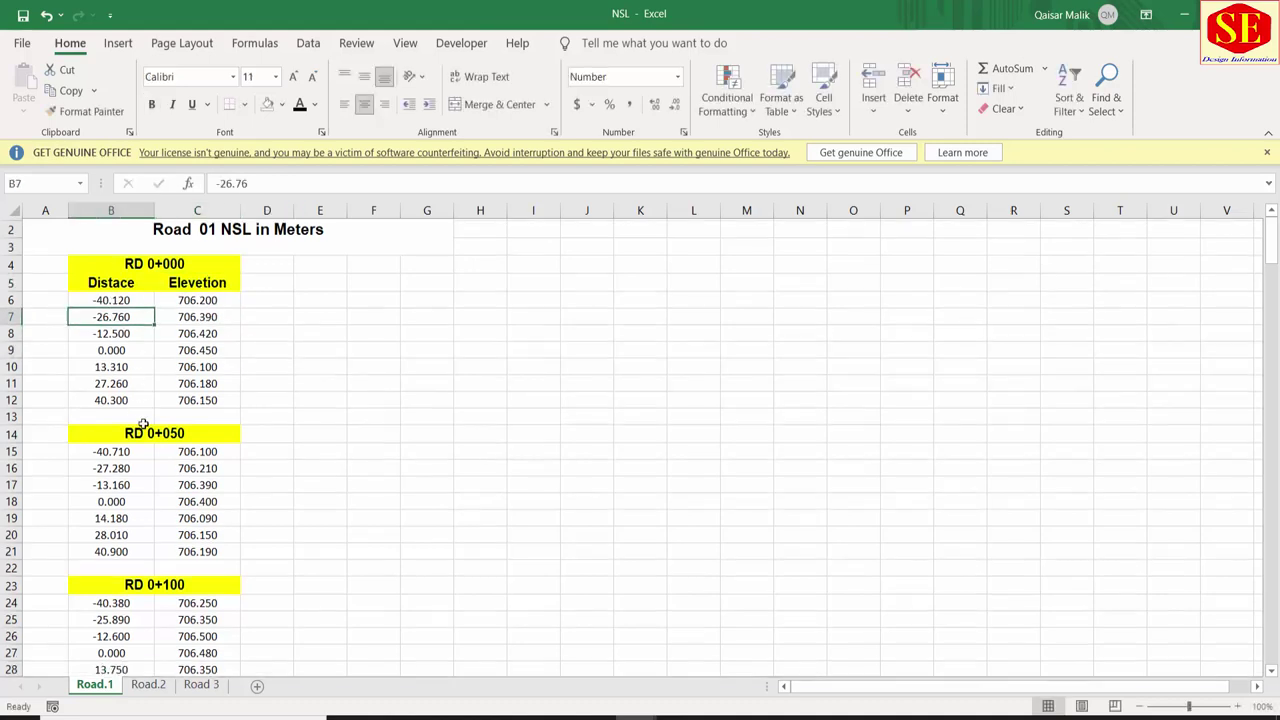
pyautogui.scroll(-1, 97, 335)
pyautogui.scroll(-3, 110, 400)
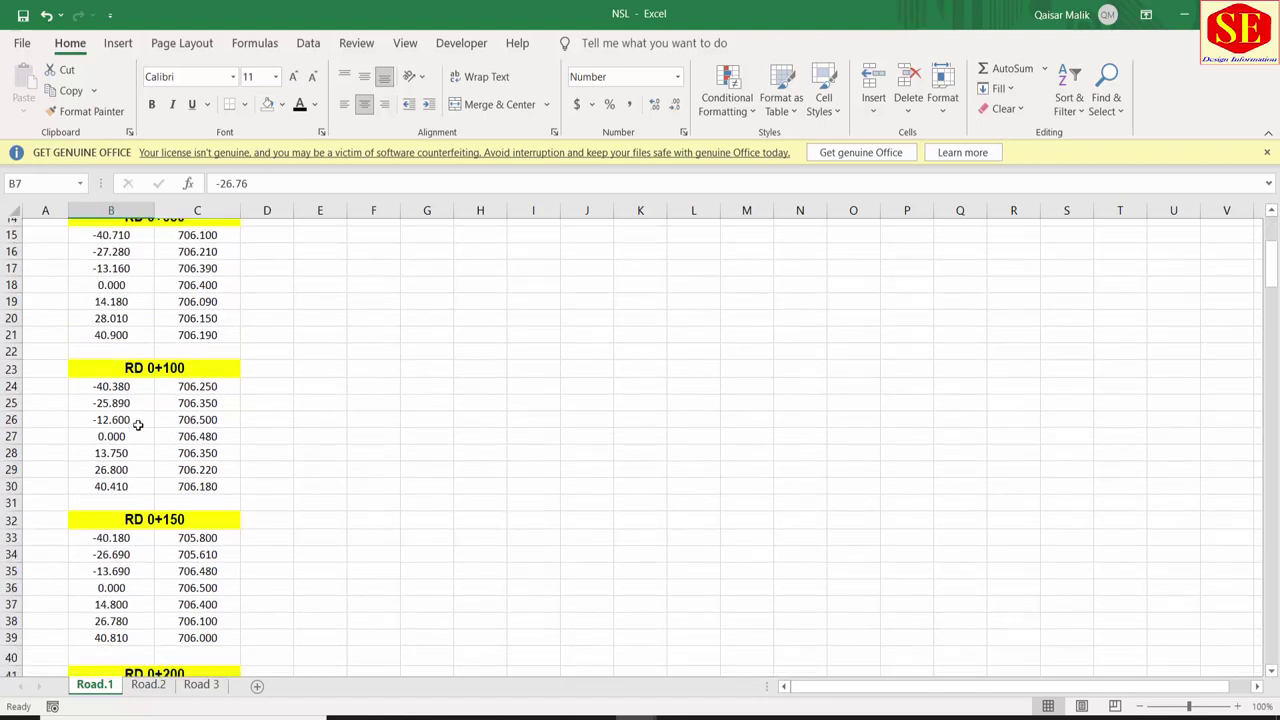
pyautogui.scroll(-4, 138, 426)
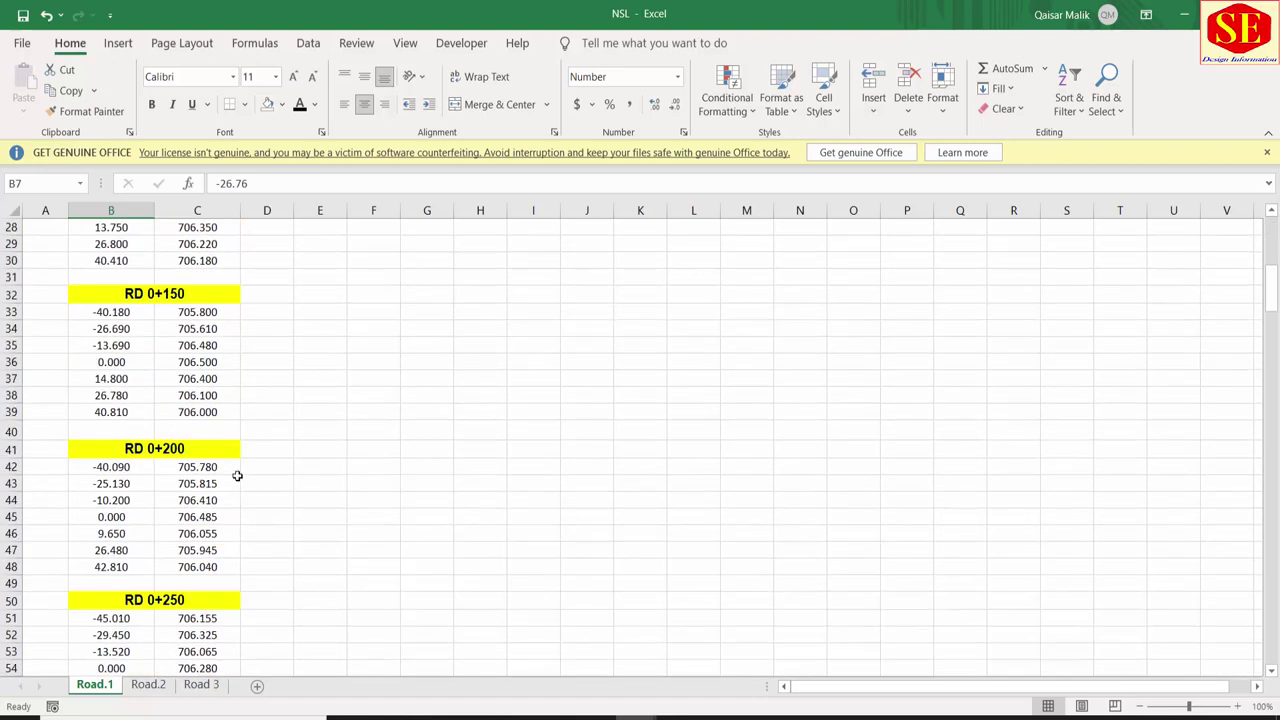
pyautogui.scroll(-4, 236, 473)
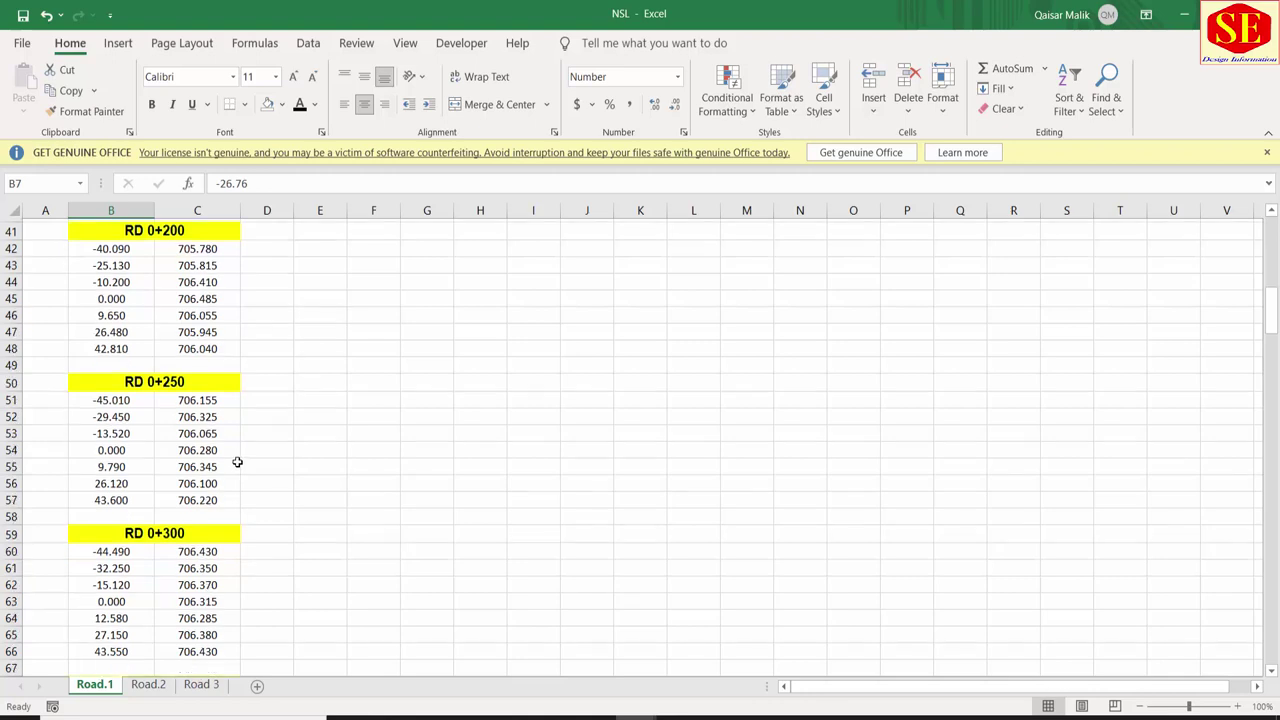
pyautogui.scroll(-2, 237, 462)
pyautogui.click(111, 463)
pyautogui.press('Down')
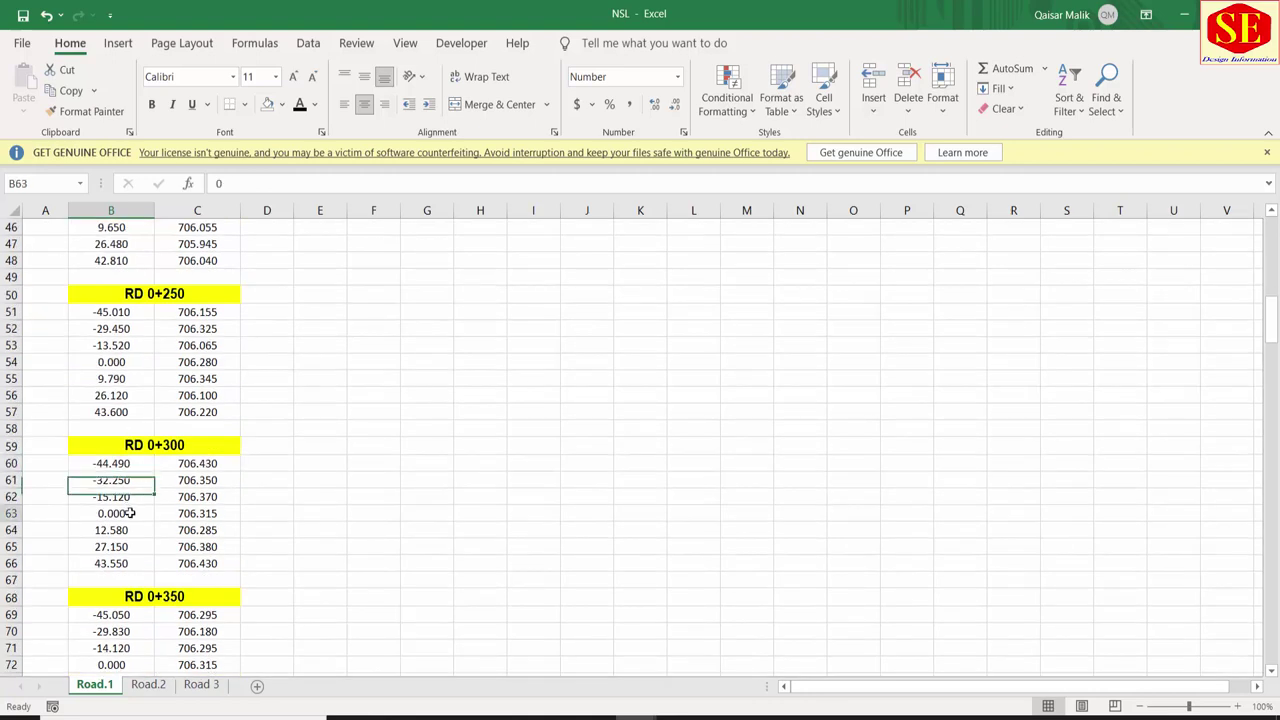
pyautogui.press('Down')
pyautogui.press('Down')
pyautogui.press('Down')
pyautogui.press('Down')
pyautogui.press('Down')
# Step: Scroll back through the Road.1 data and show the Road.2 sheet
pyautogui.scroll(-4, 222, 545)
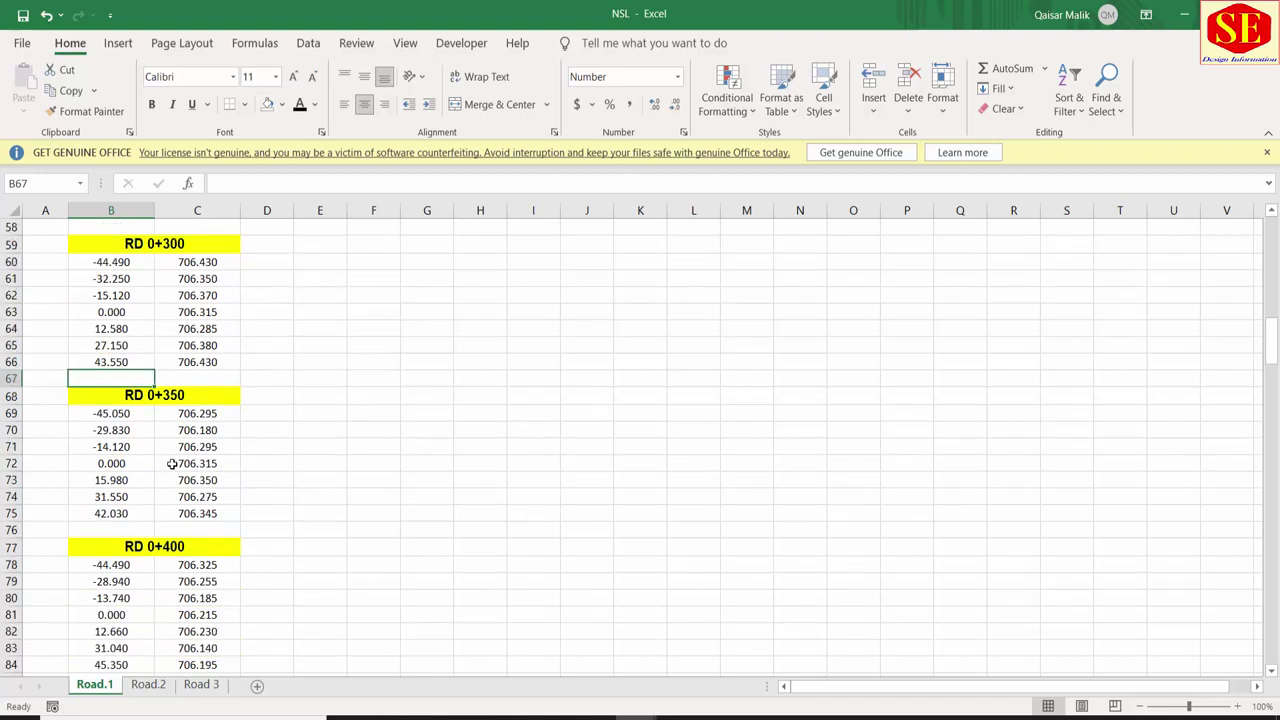
pyautogui.scroll(3, 178, 458)
pyautogui.scroll(7, 182, 455)
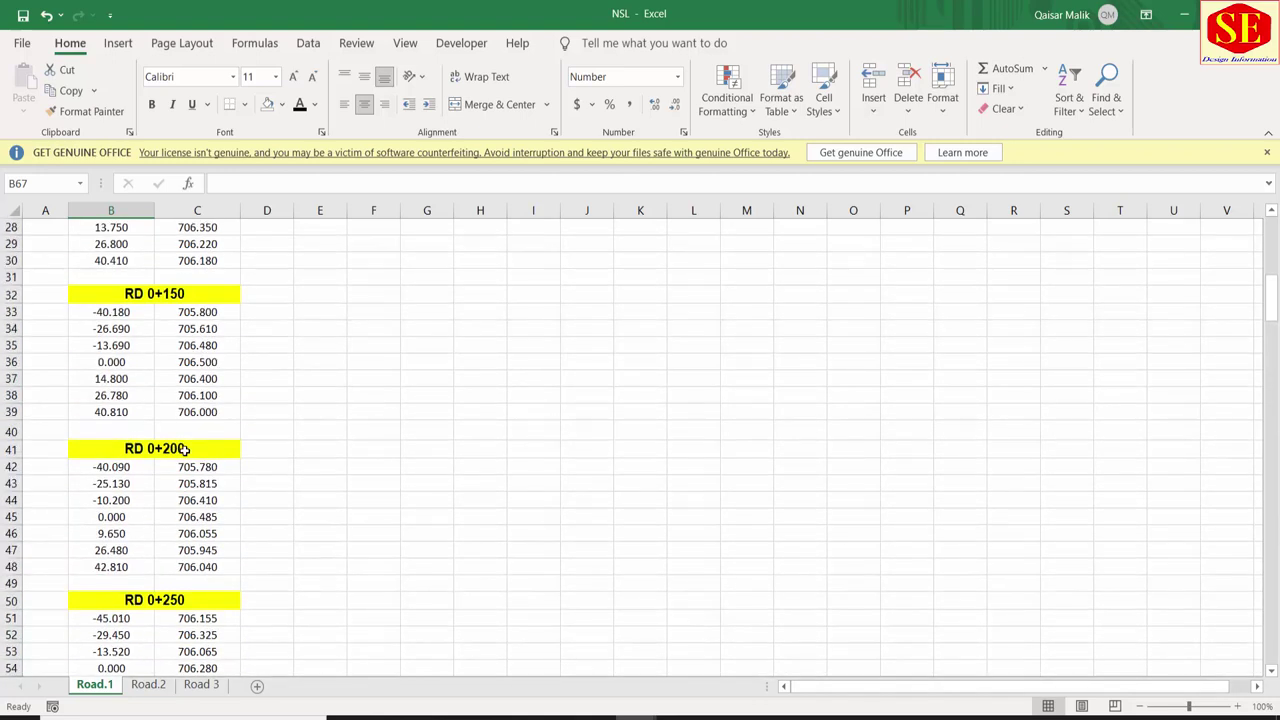
pyautogui.scroll(6, 186, 450)
pyautogui.scroll(1, 190, 447)
pyautogui.scroll(2, 190, 447)
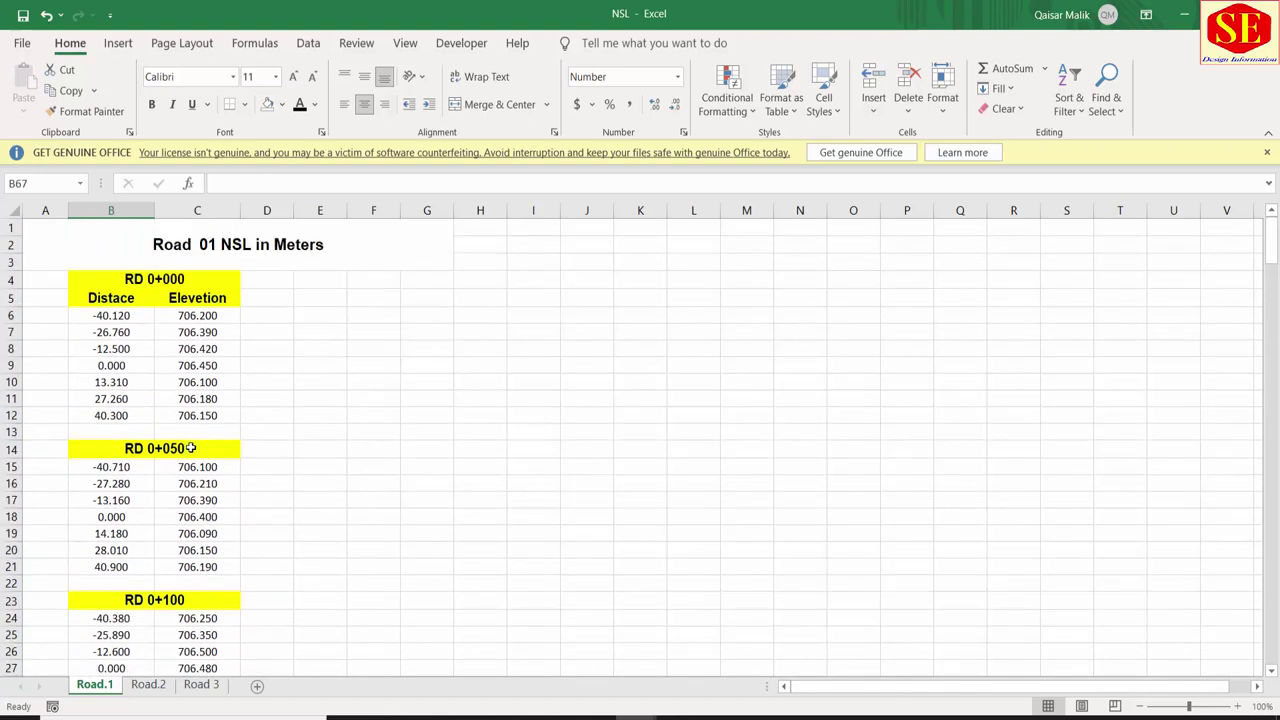
pyautogui.click(320, 484)
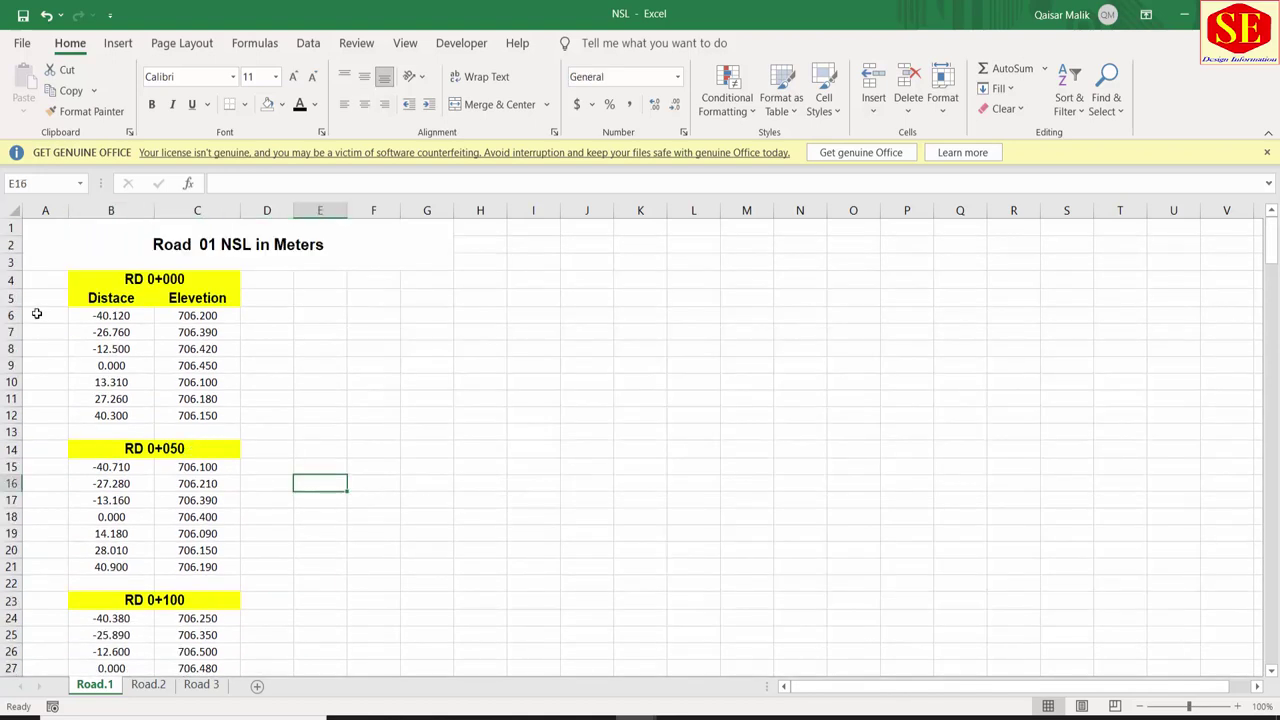
pyautogui.scroll(-2, 199, 387)
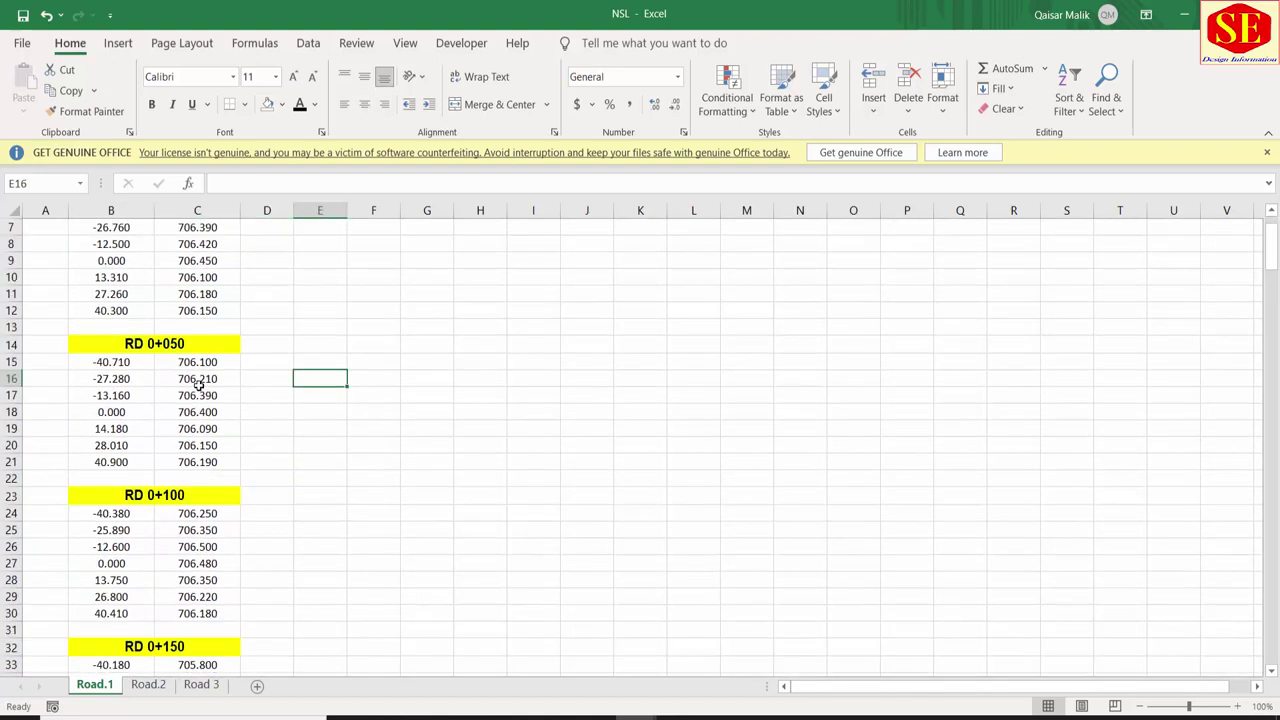
pyautogui.scroll(-4, 199, 385)
pyautogui.scroll(-6, 199, 385)
pyautogui.scroll(2, 199, 385)
pyautogui.scroll(2, 199, 382)
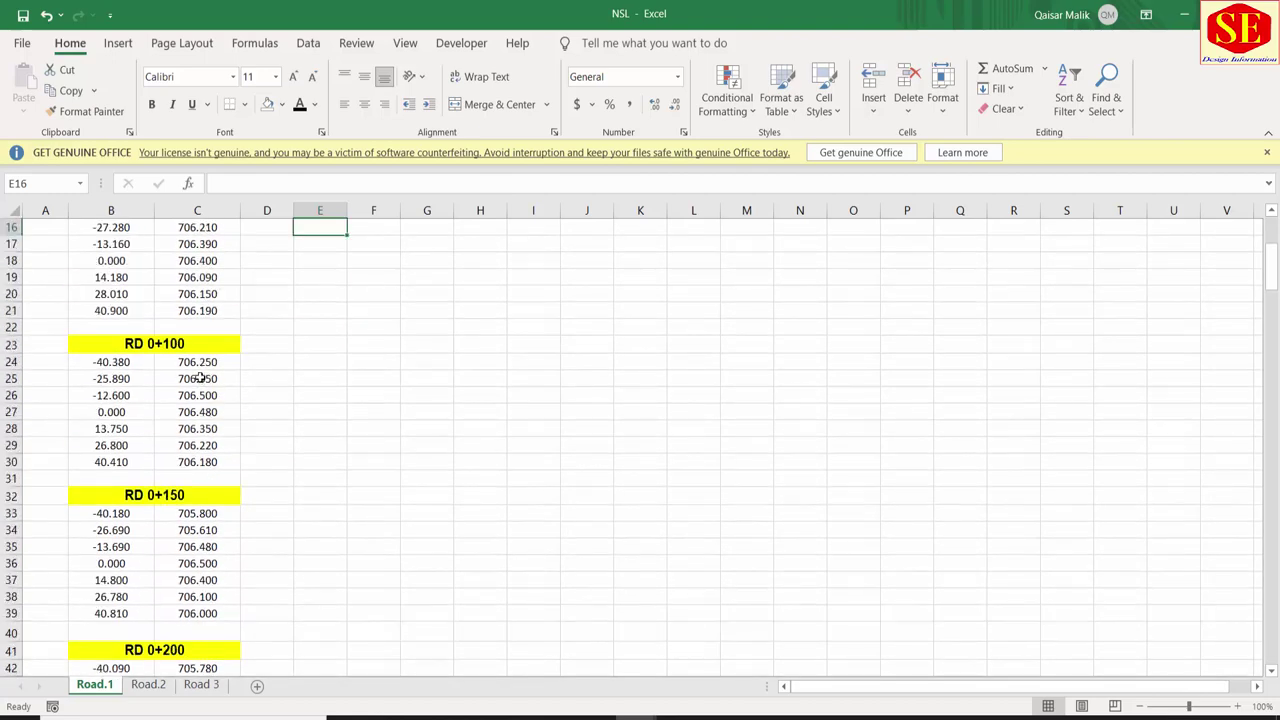
pyautogui.scroll(8, 199, 378)
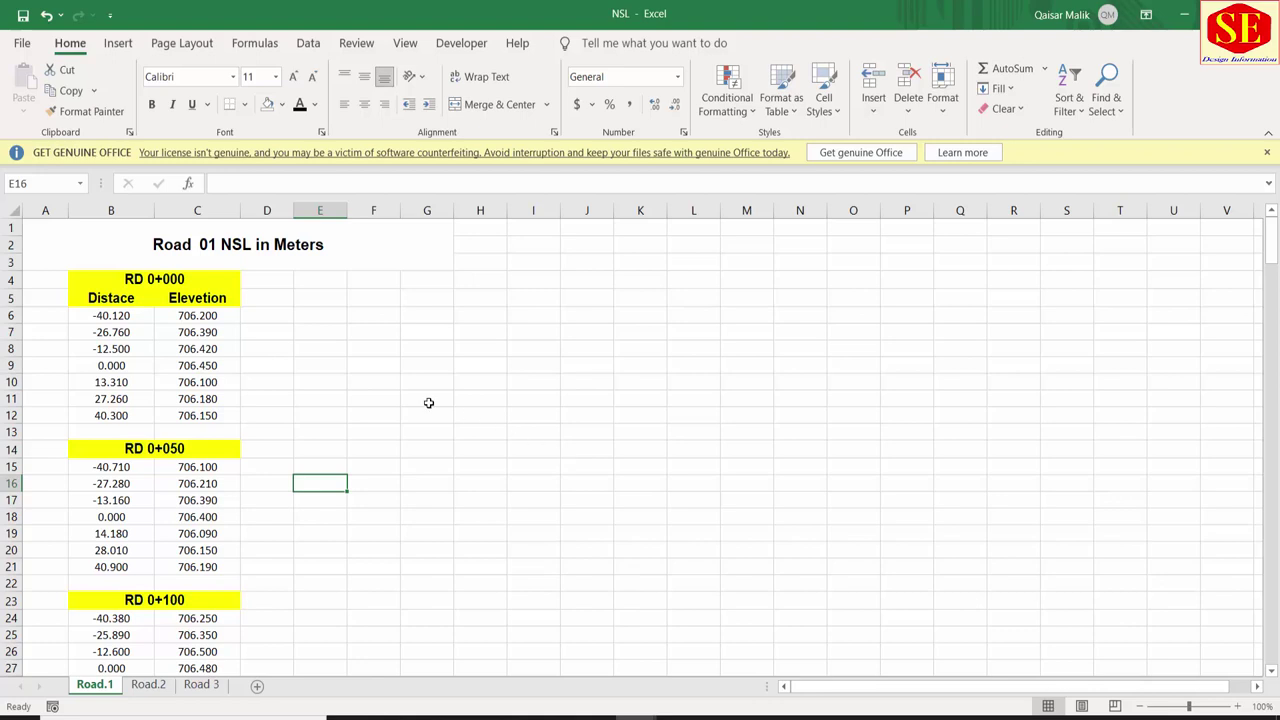
pyautogui.click(150, 686)
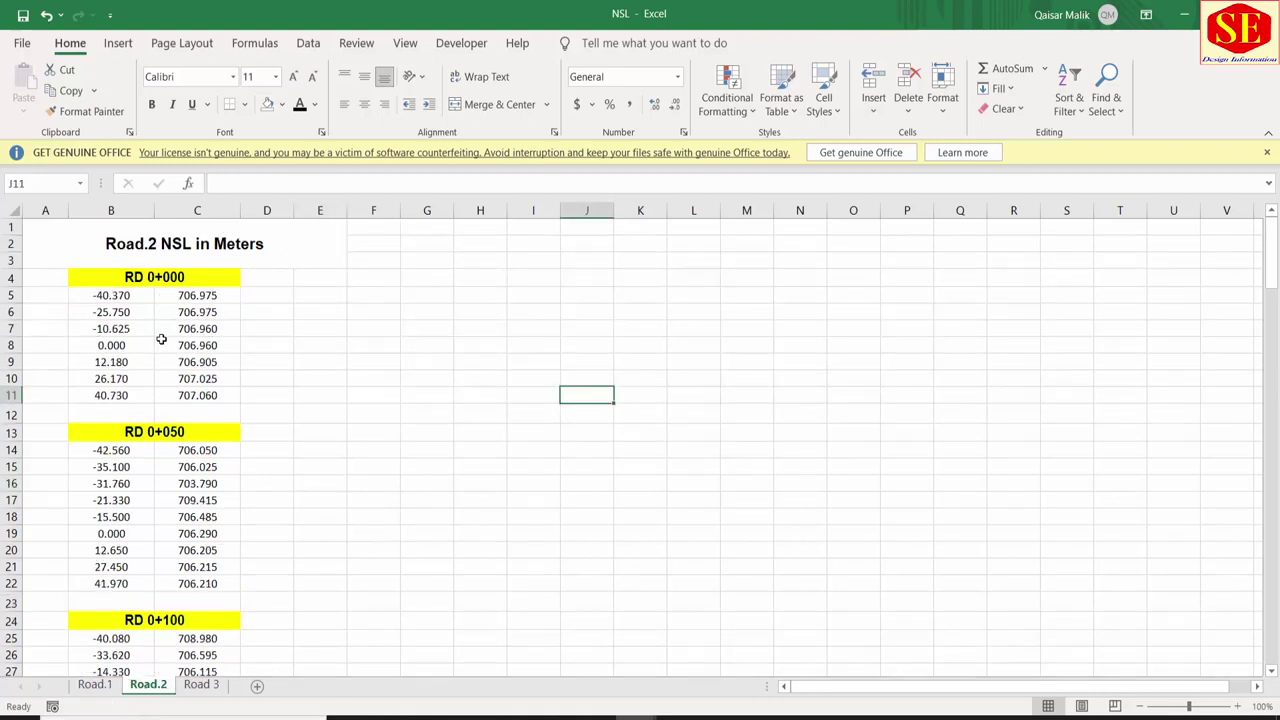
# Step: Return to the Road.1 sheet, then bring up the Youtube Profile workbook
pyautogui.scroll(-4, 154, 498)
pyautogui.click(94, 685)
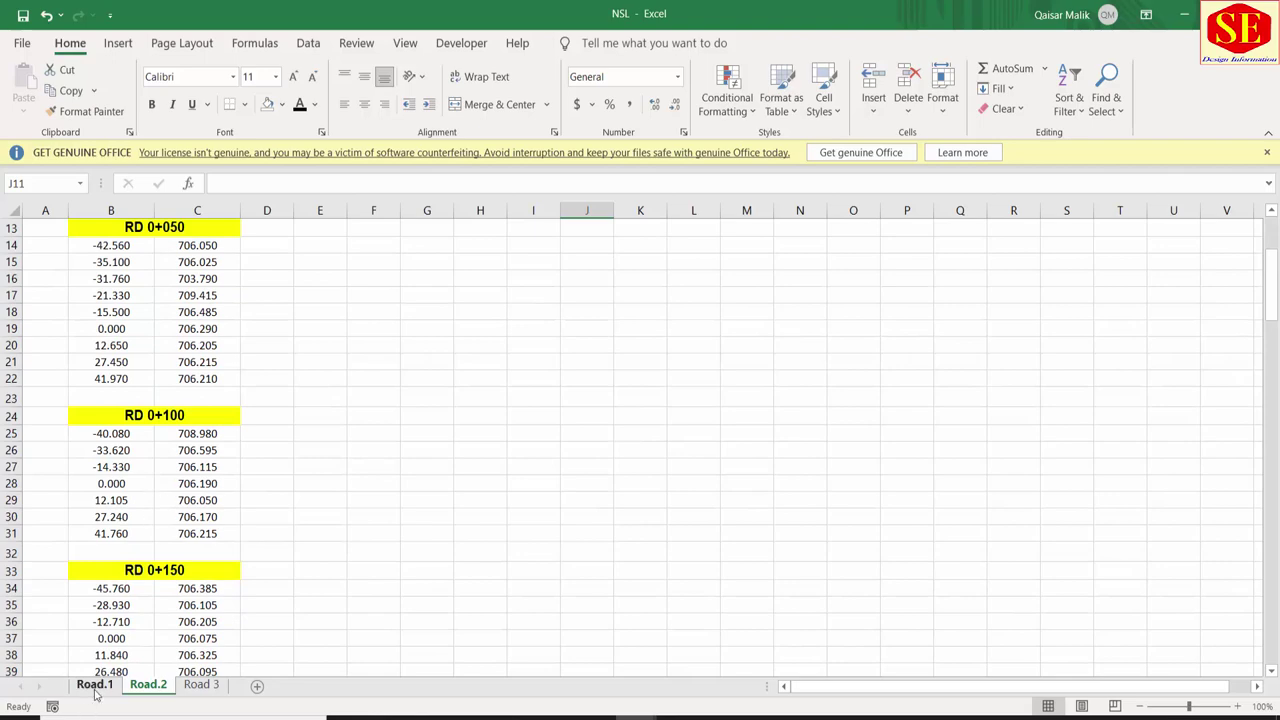
pyautogui.click(569, 681)
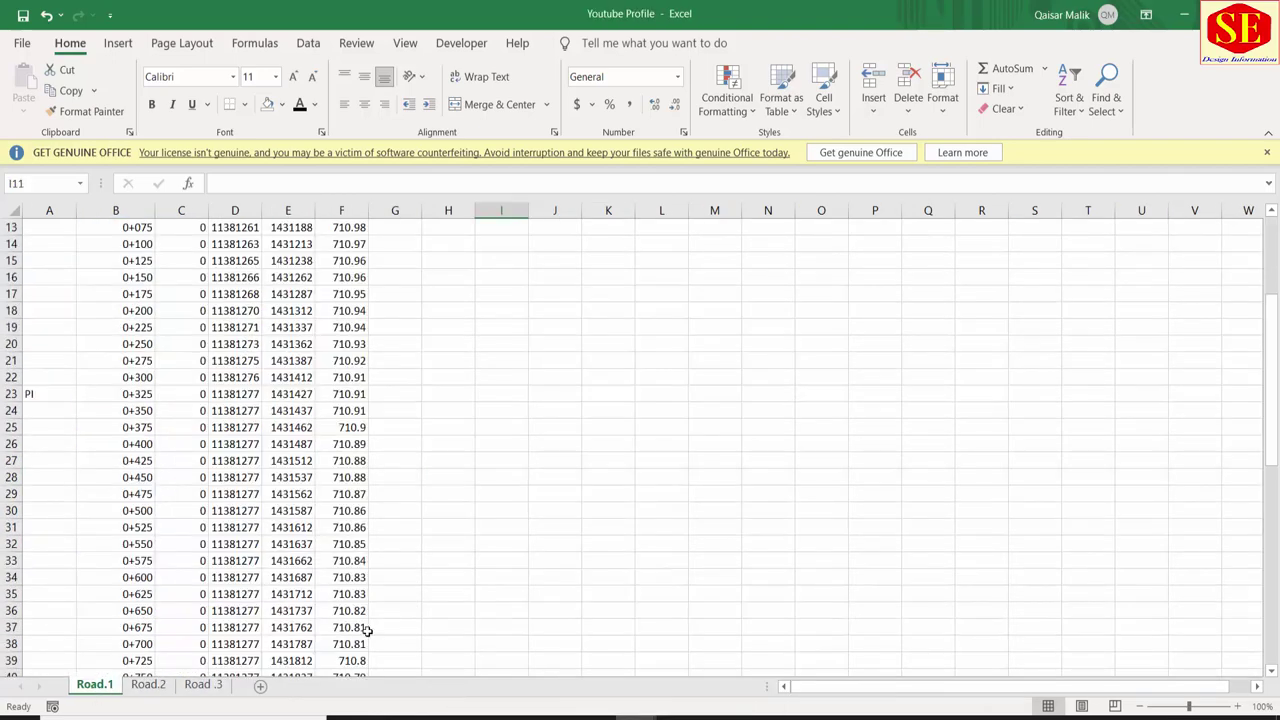
pyautogui.scroll(9, 300, 316)
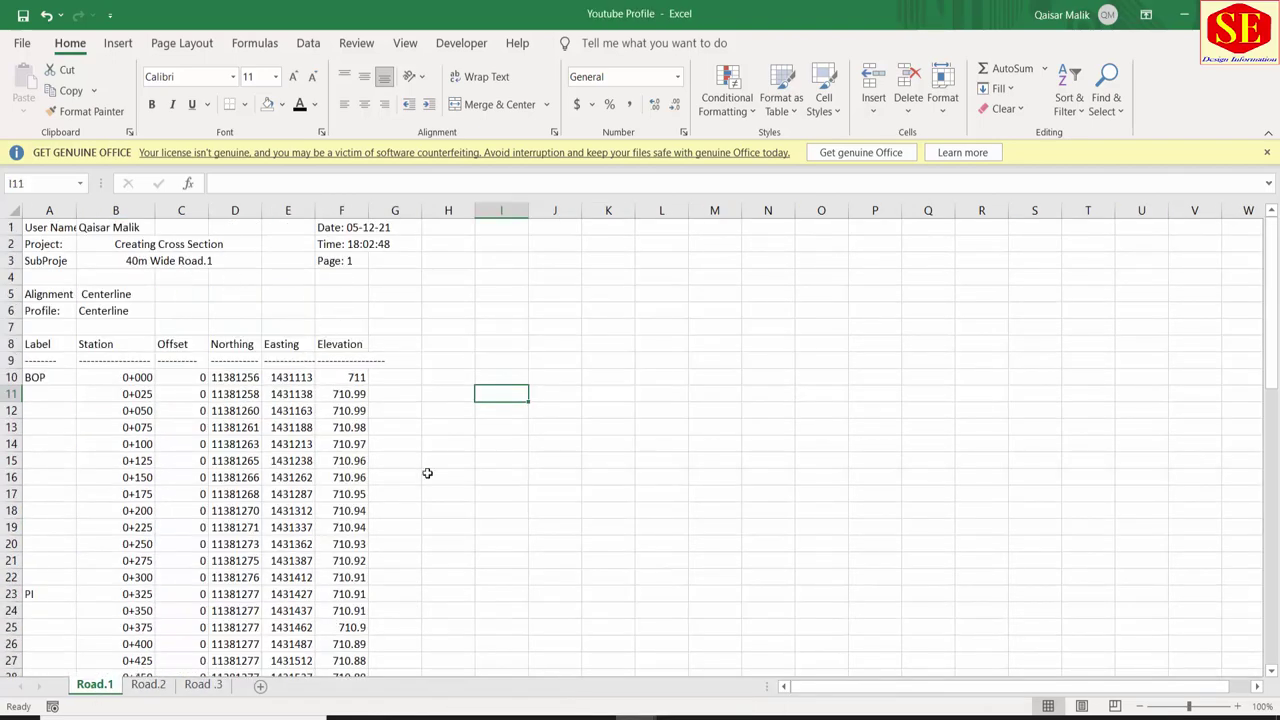
# Step: In the NSL workbook, check the first and last distance values, -40.12 and 40.3
pyautogui.click(705, 664)
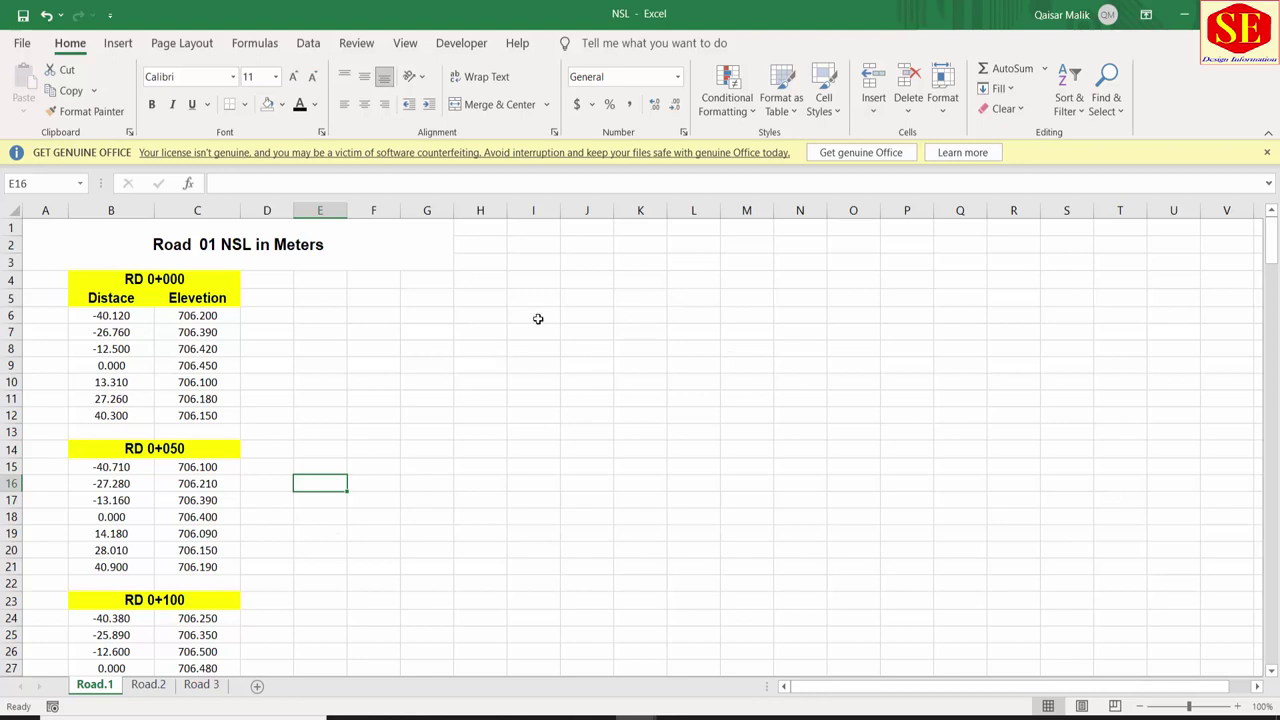
pyautogui.click(279, 368)
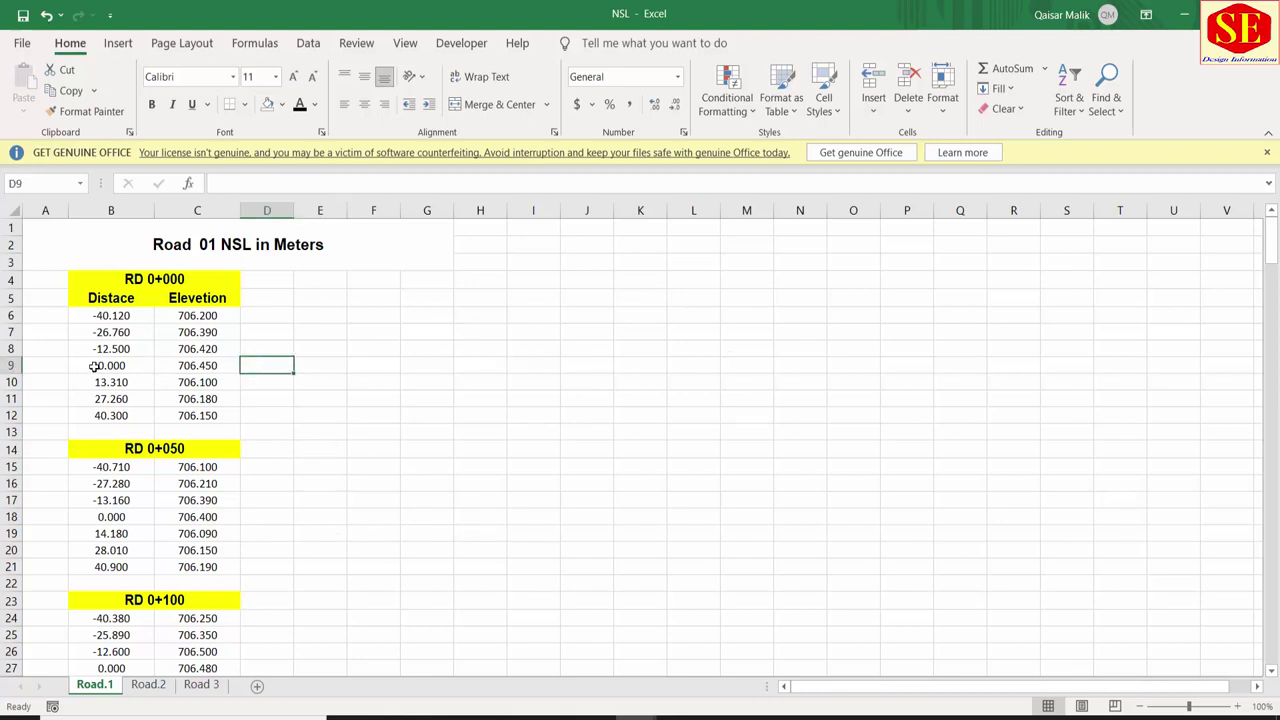
pyautogui.click(117, 316)
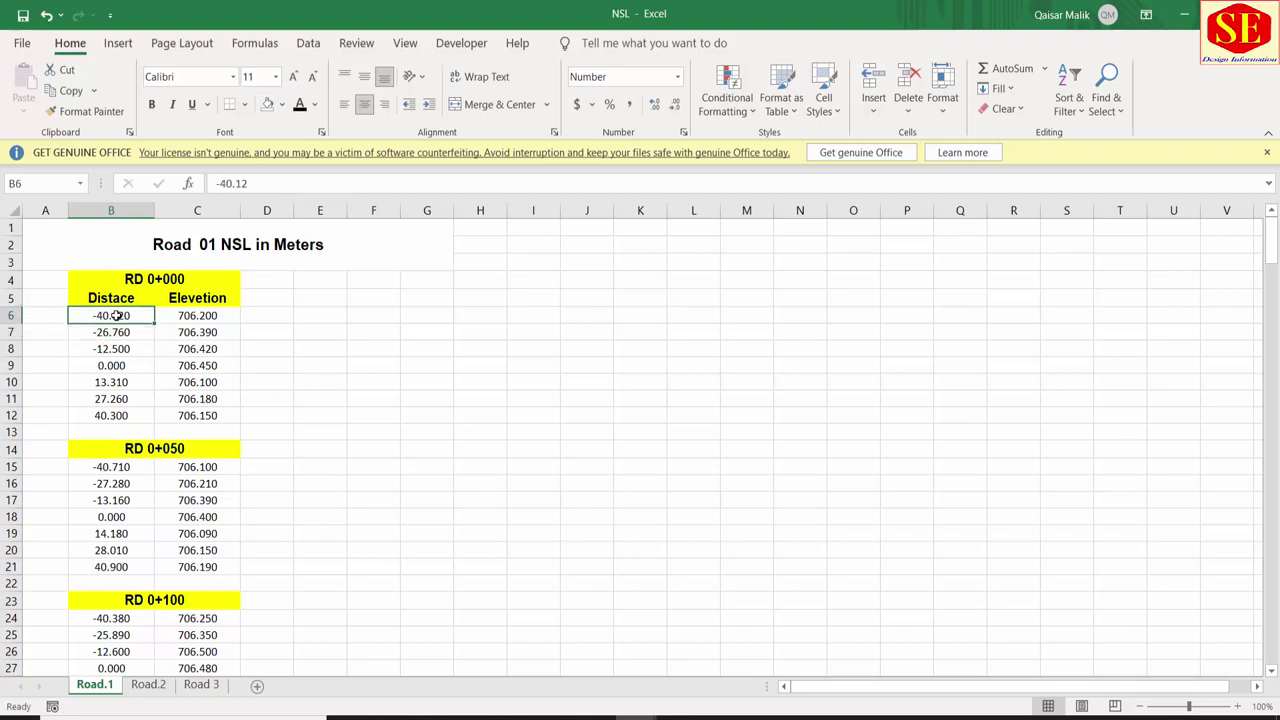
pyautogui.click(121, 416)
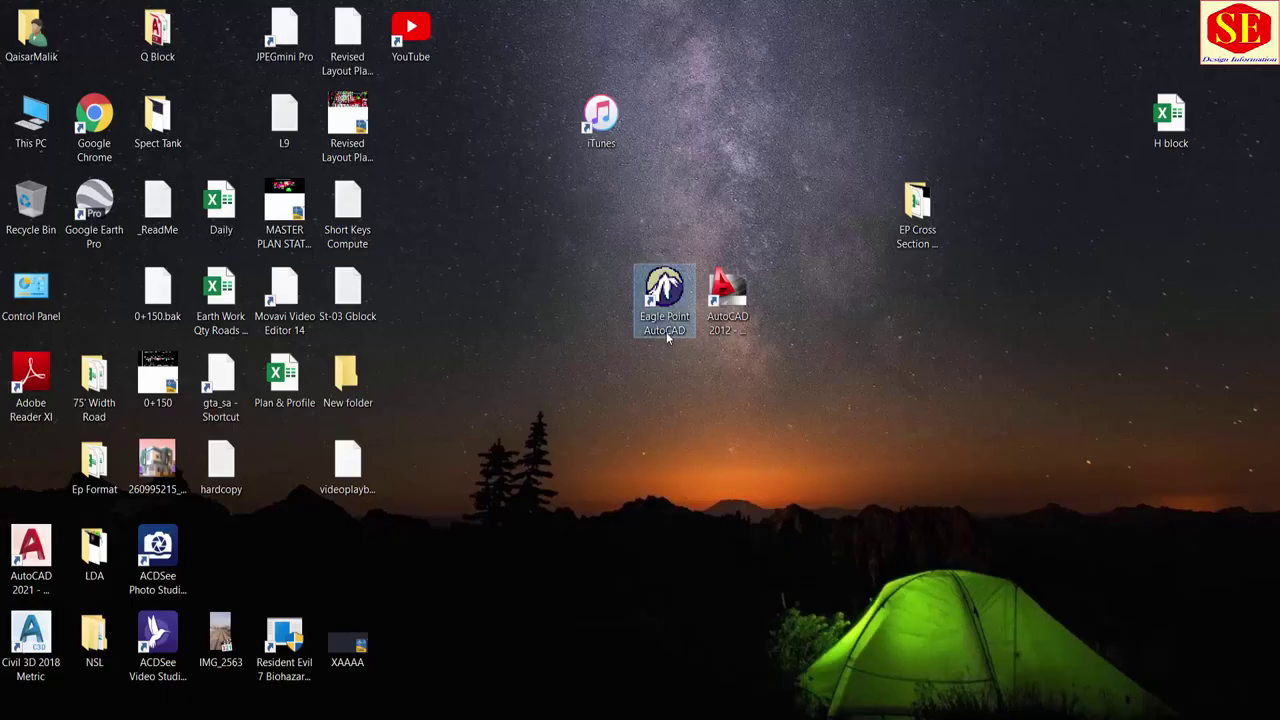
# Step: Launch Eagle Point from its desktop shortcut and dismiss the invalid record message
pyautogui.click(666, 325)
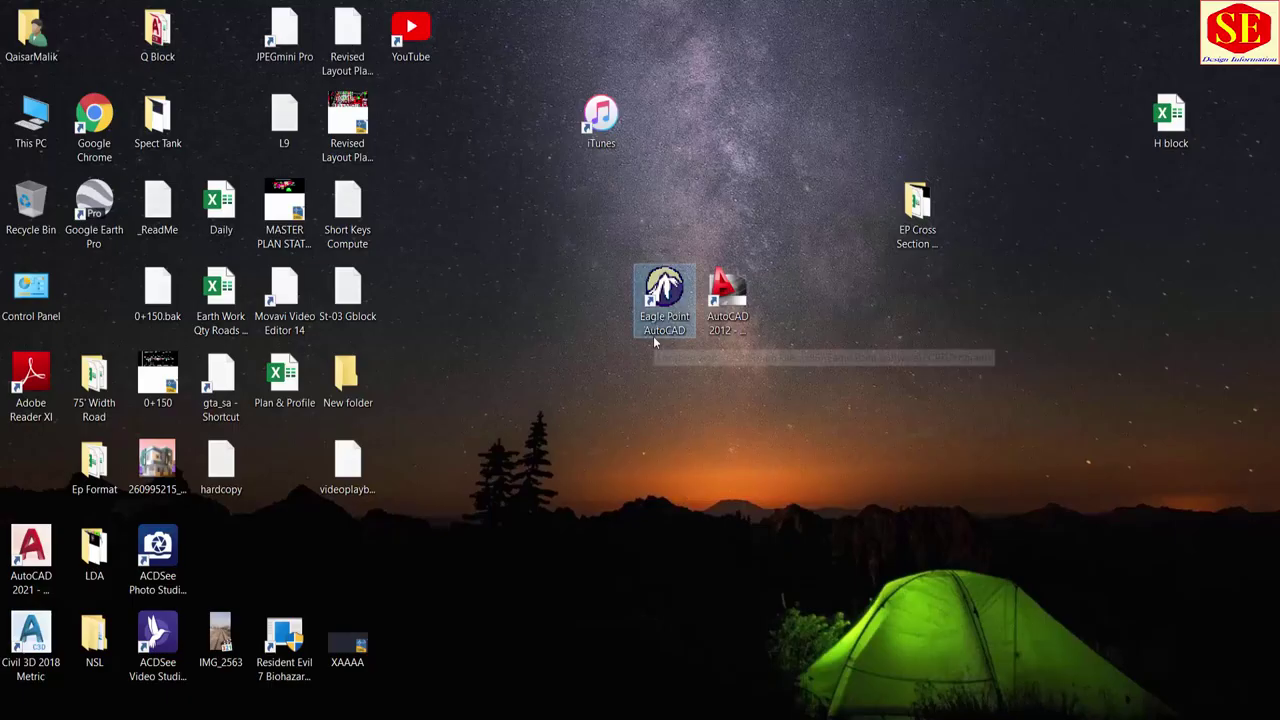
pyautogui.click(726, 311)
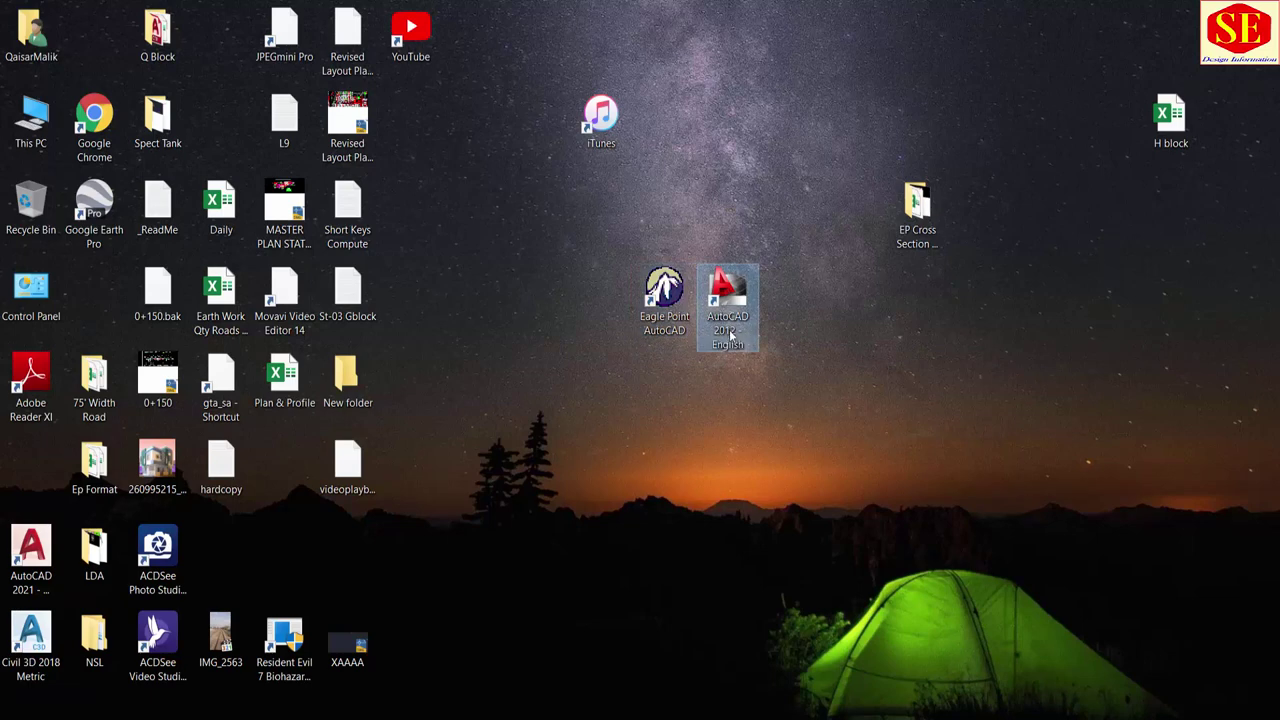
pyautogui.click(672, 318)
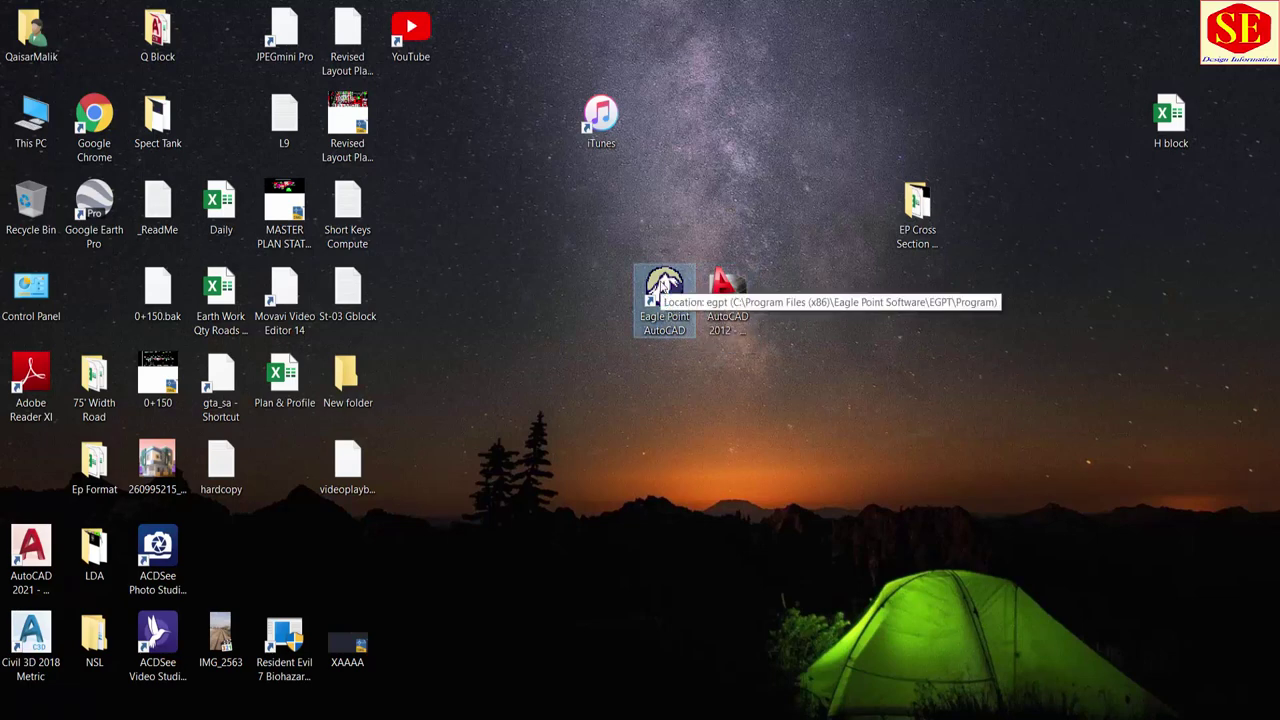
pyautogui.doubleClick(664, 282)
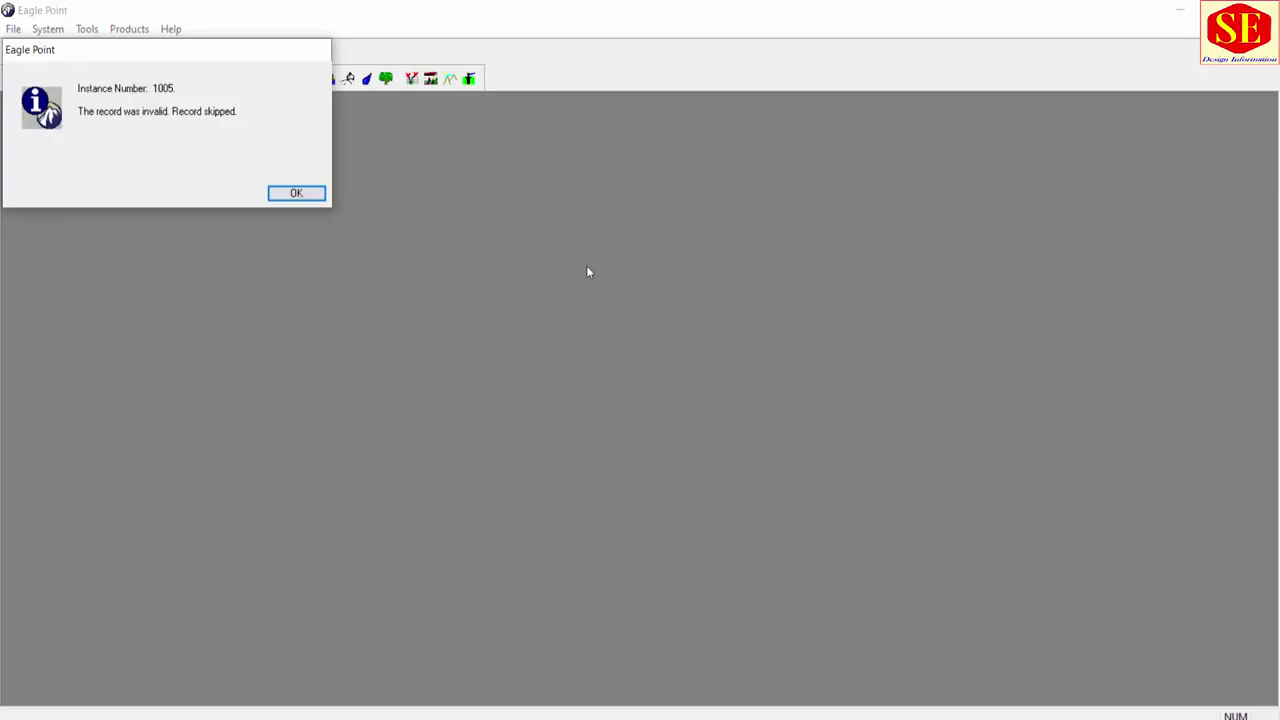
pyautogui.click(294, 196)
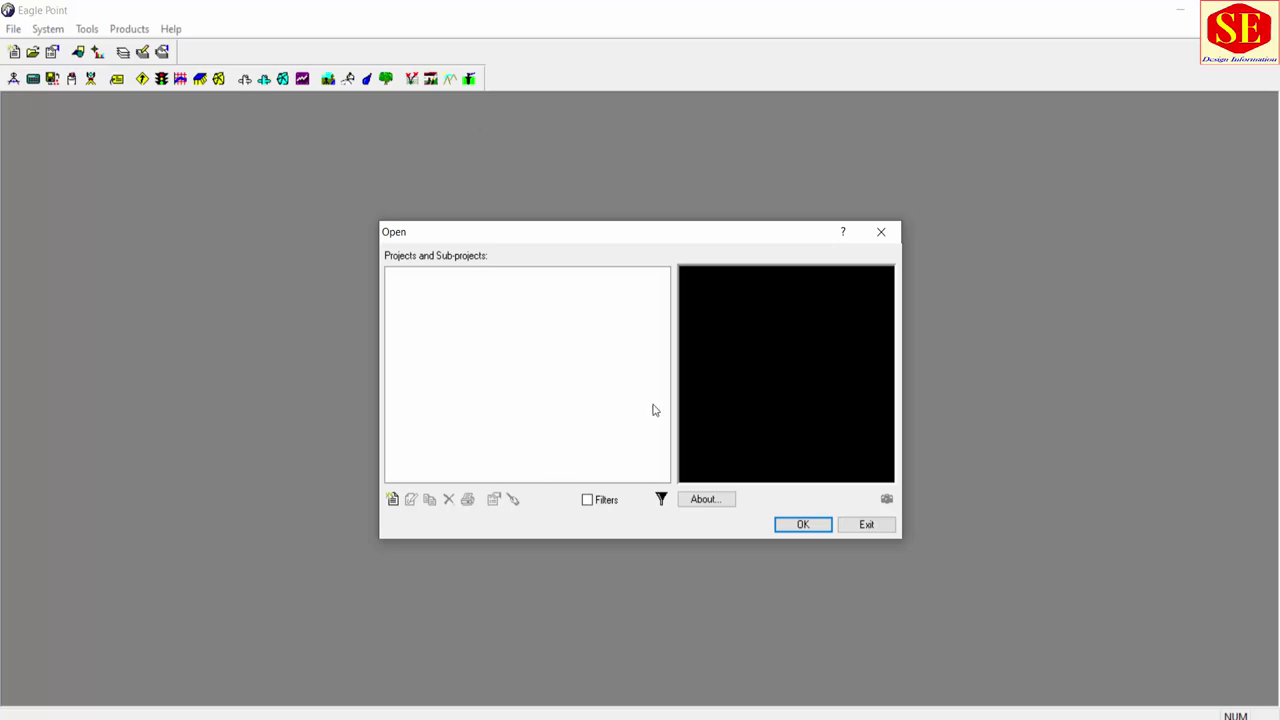
pyautogui.click(172, 30)
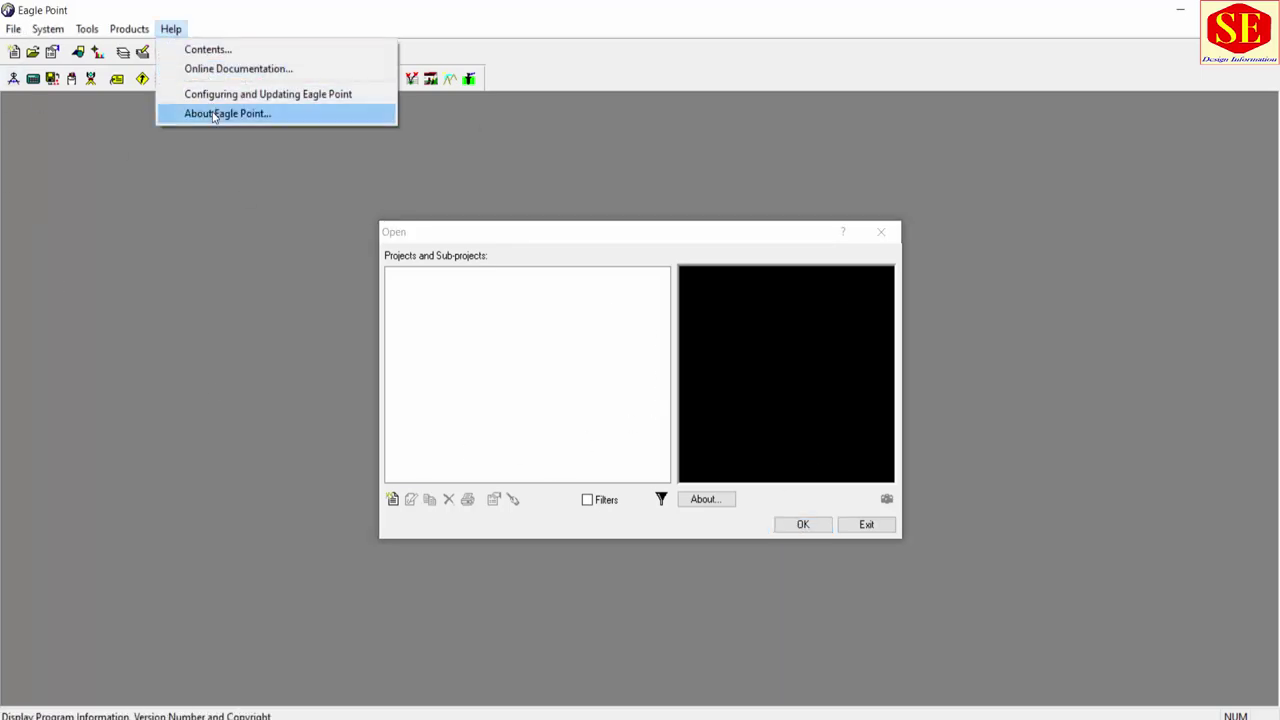
pyautogui.click(214, 113)
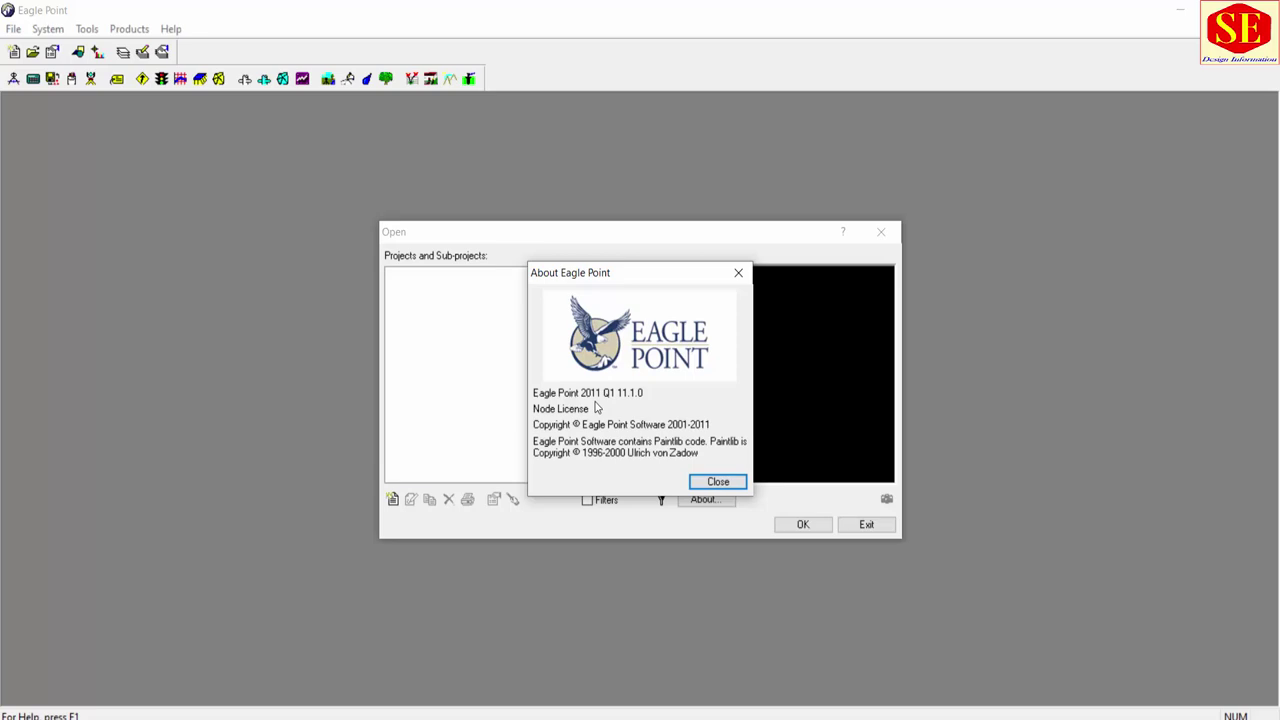
pyautogui.click(736, 483)
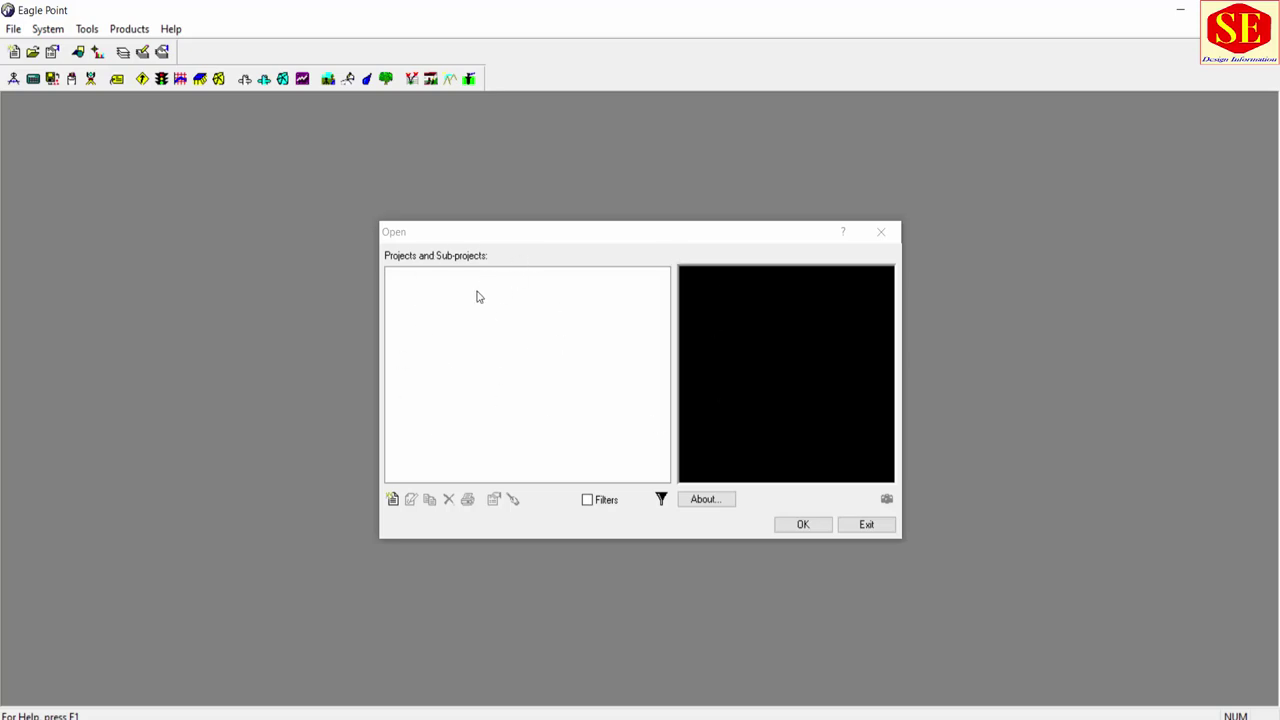
# Step: Start a new Eagle Point project described as 'Create Cross Sections' and browse for its drawing
pyautogui.click(392, 499)
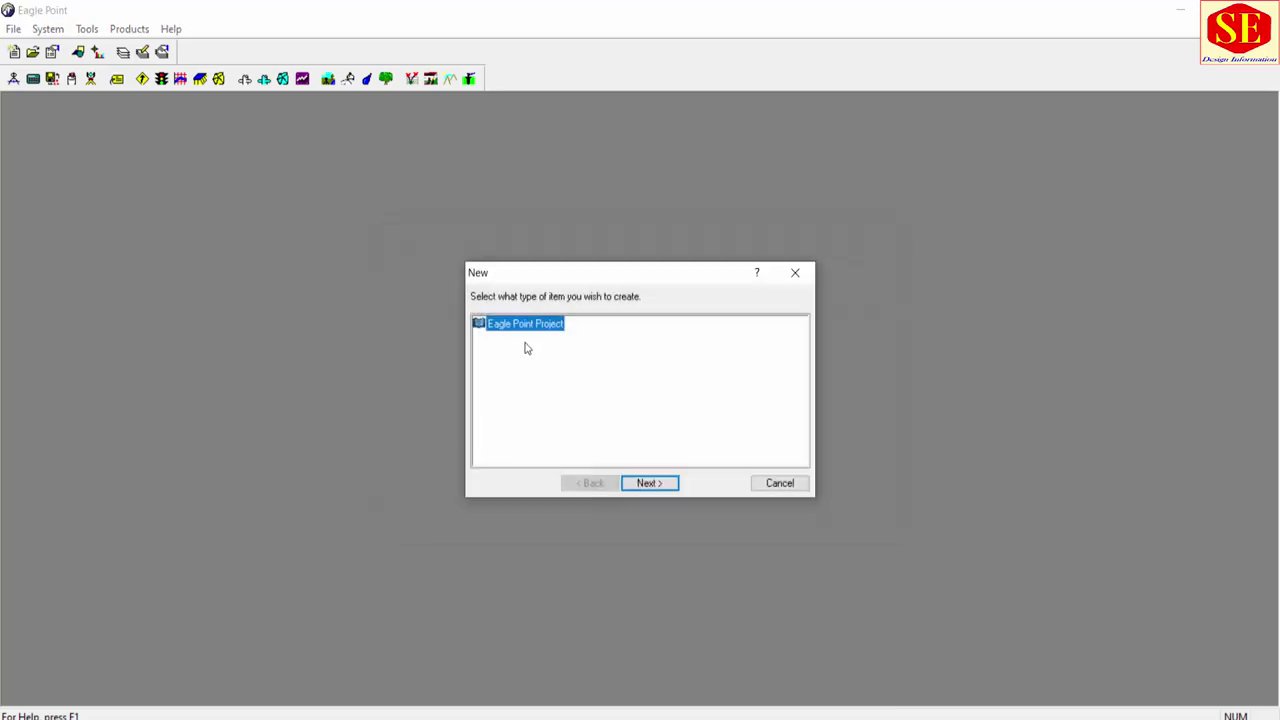
pyautogui.click(666, 484)
pyautogui.write('Create Cross Sections')
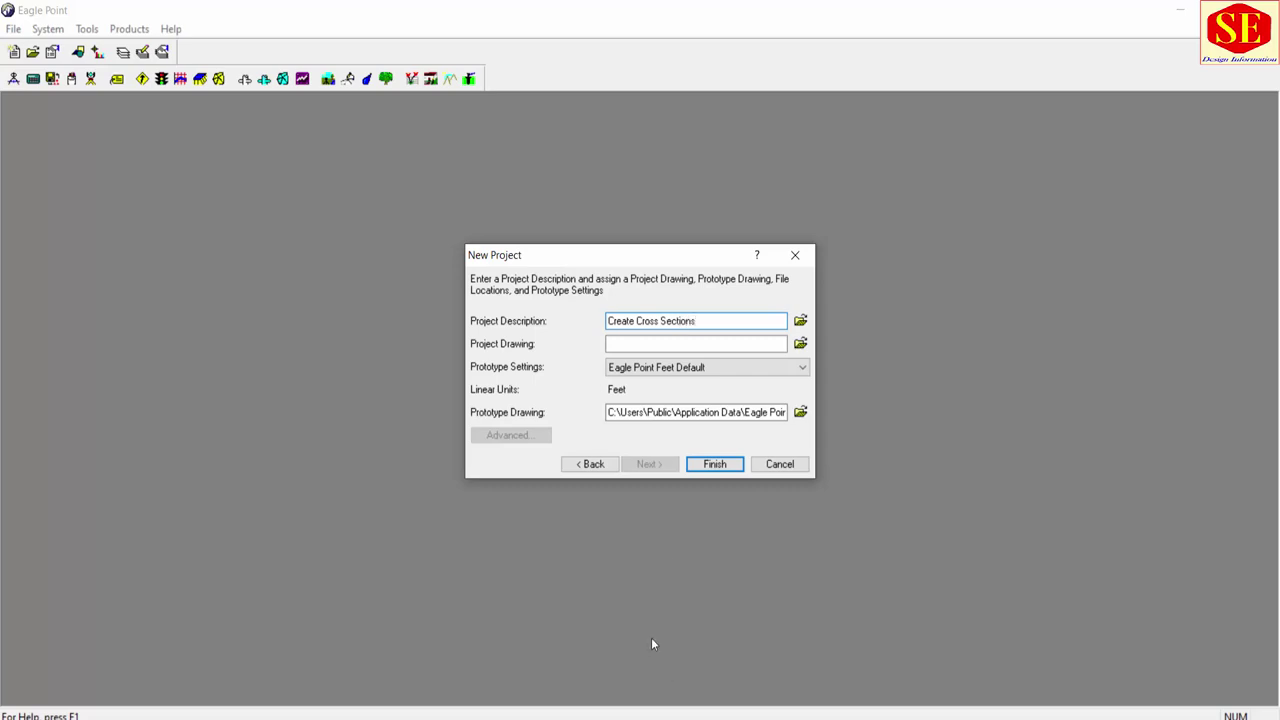
pyautogui.click(651, 343)
# Step: Set the project drawing to A in the Desktop's EP Cross Section in CAD folder
pyautogui.click(800, 343)
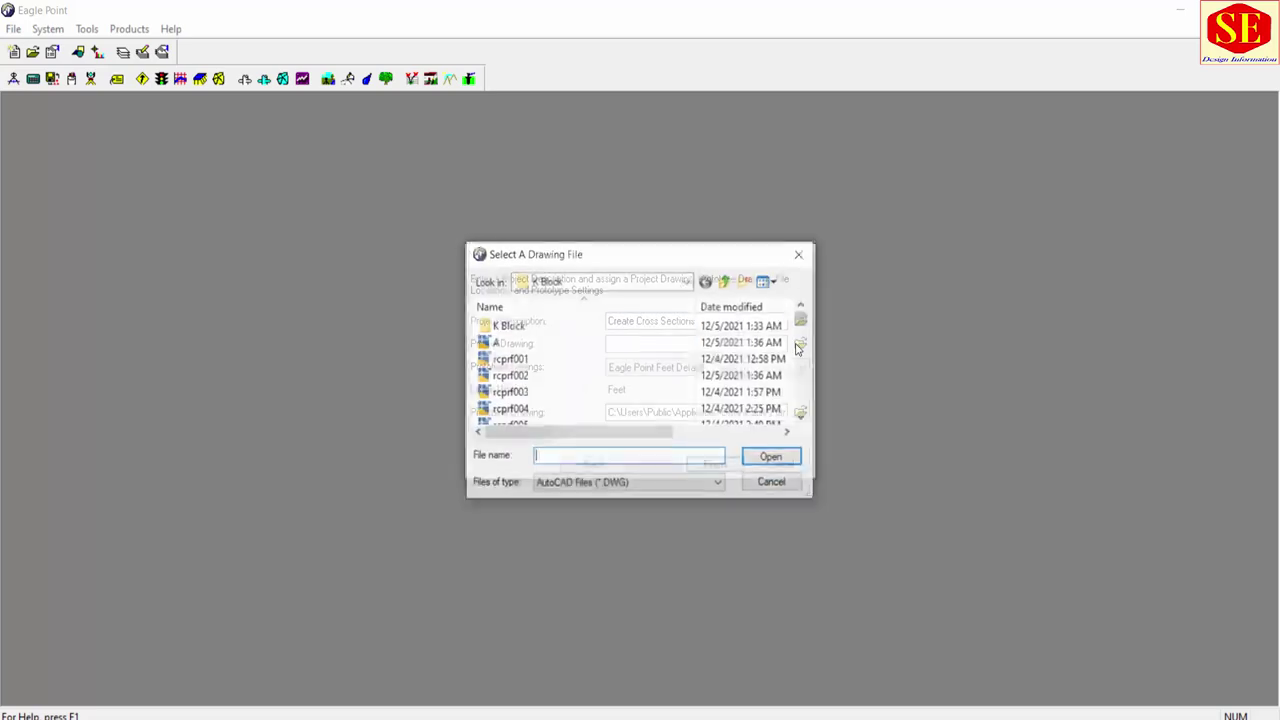
pyautogui.click(614, 283)
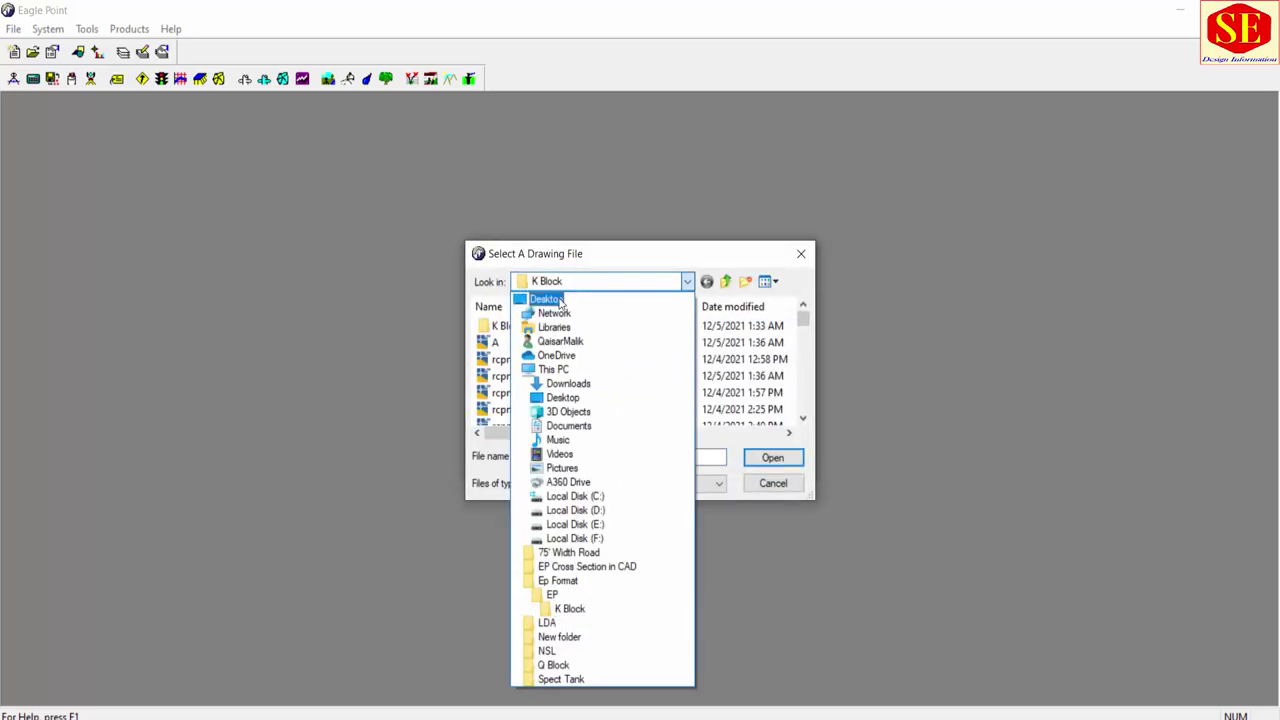
pyautogui.click(560, 300)
pyautogui.click(527, 373)
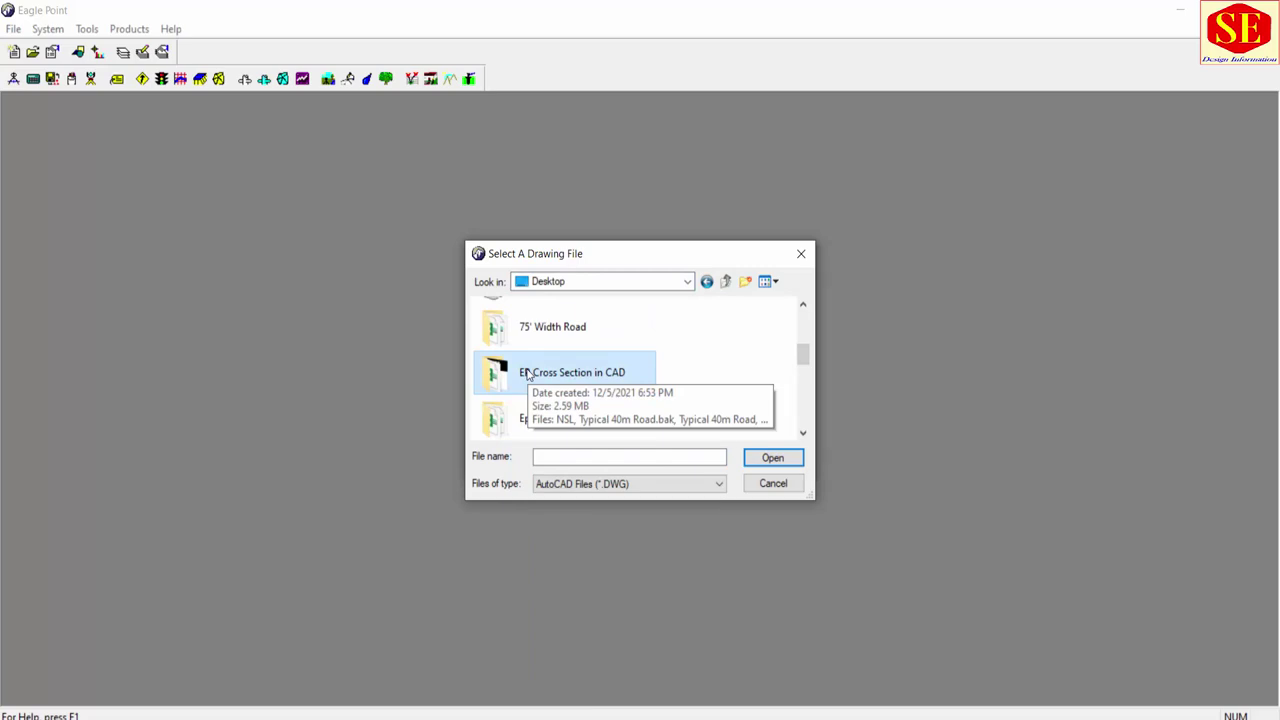
pyautogui.doubleClick(565, 371)
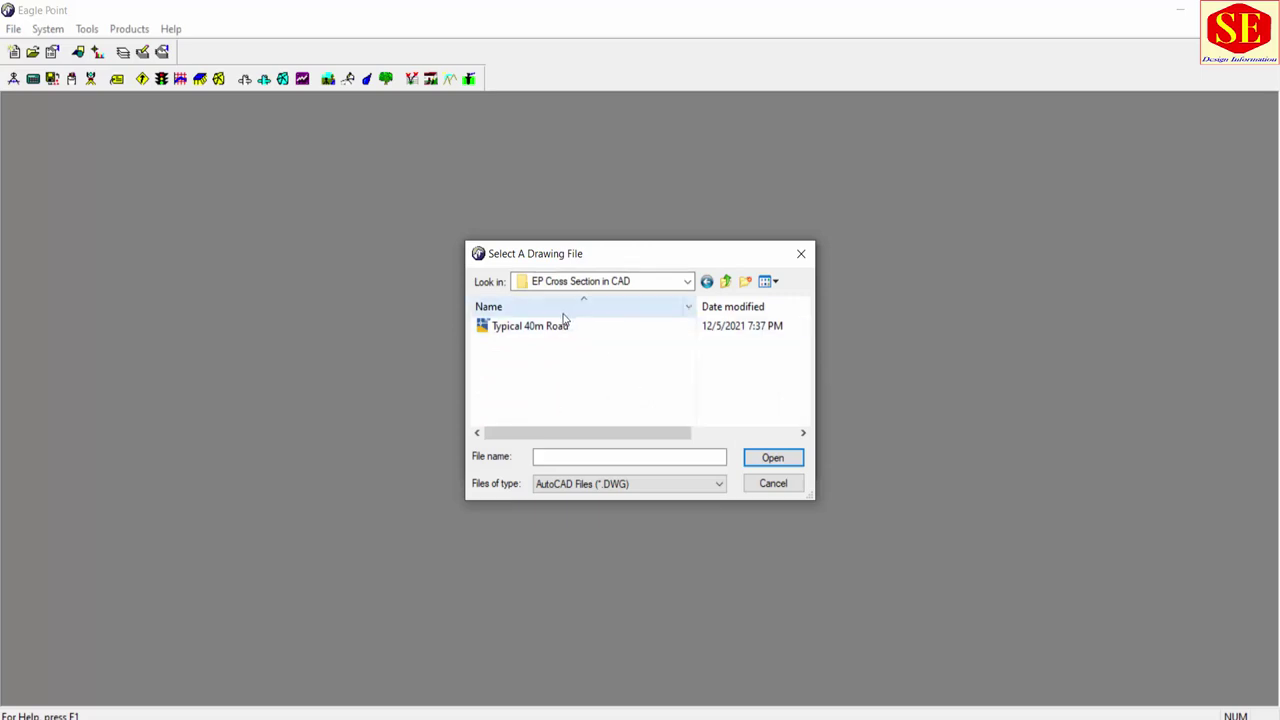
pyautogui.click(561, 458)
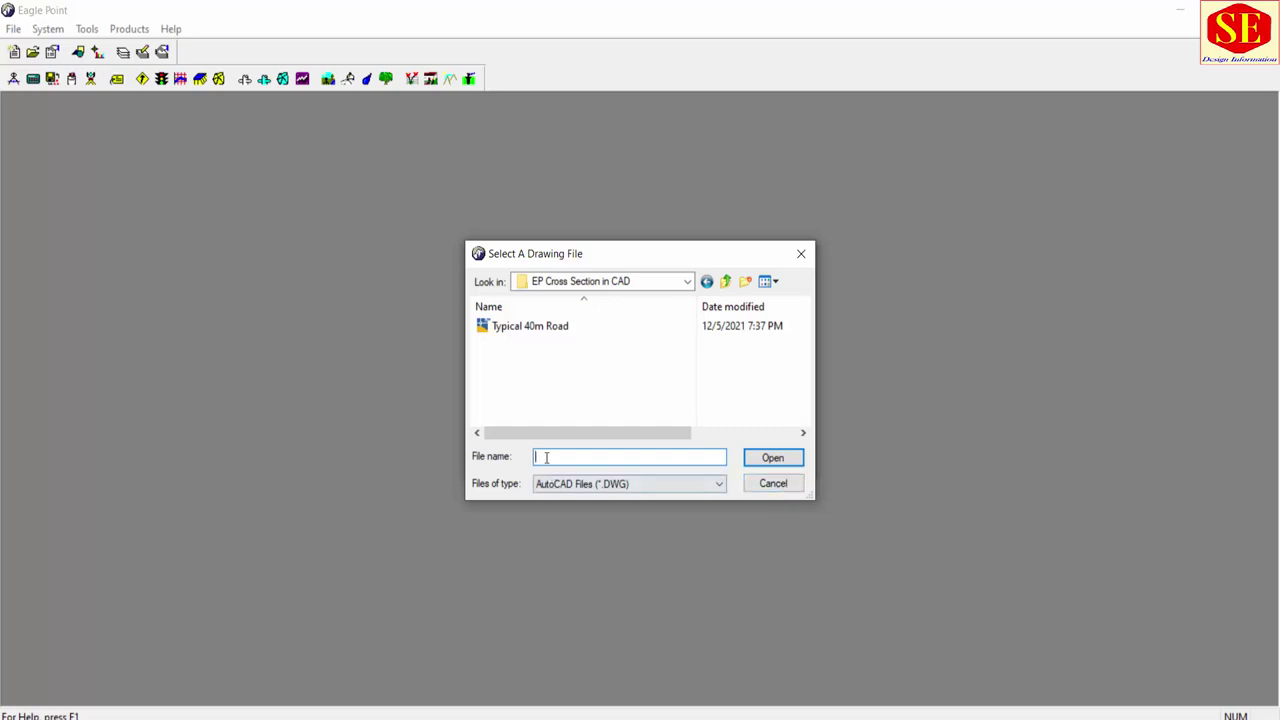
pyautogui.write('A.dwg')
pyautogui.click(758, 464)
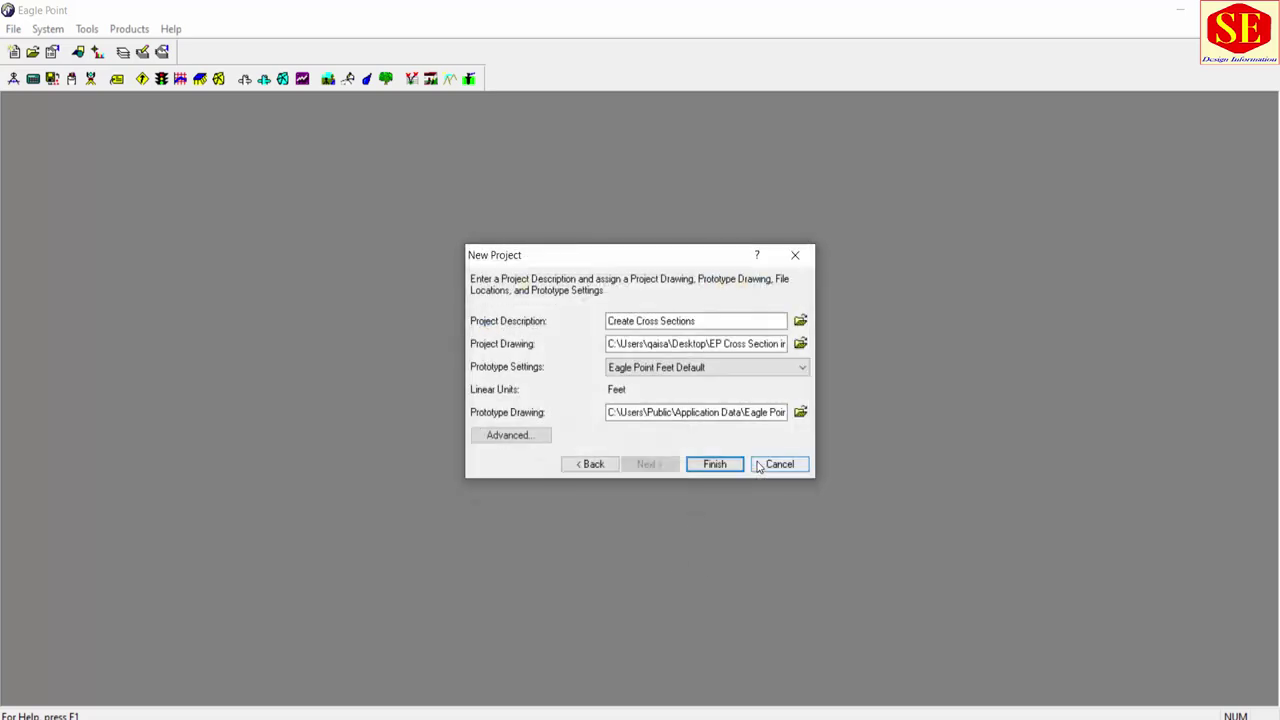
# Step: Use Eagle Point Meters Default prototype settings, finish the project, and select its A.dwg
pyautogui.click(665, 370)
pyautogui.click(688, 371)
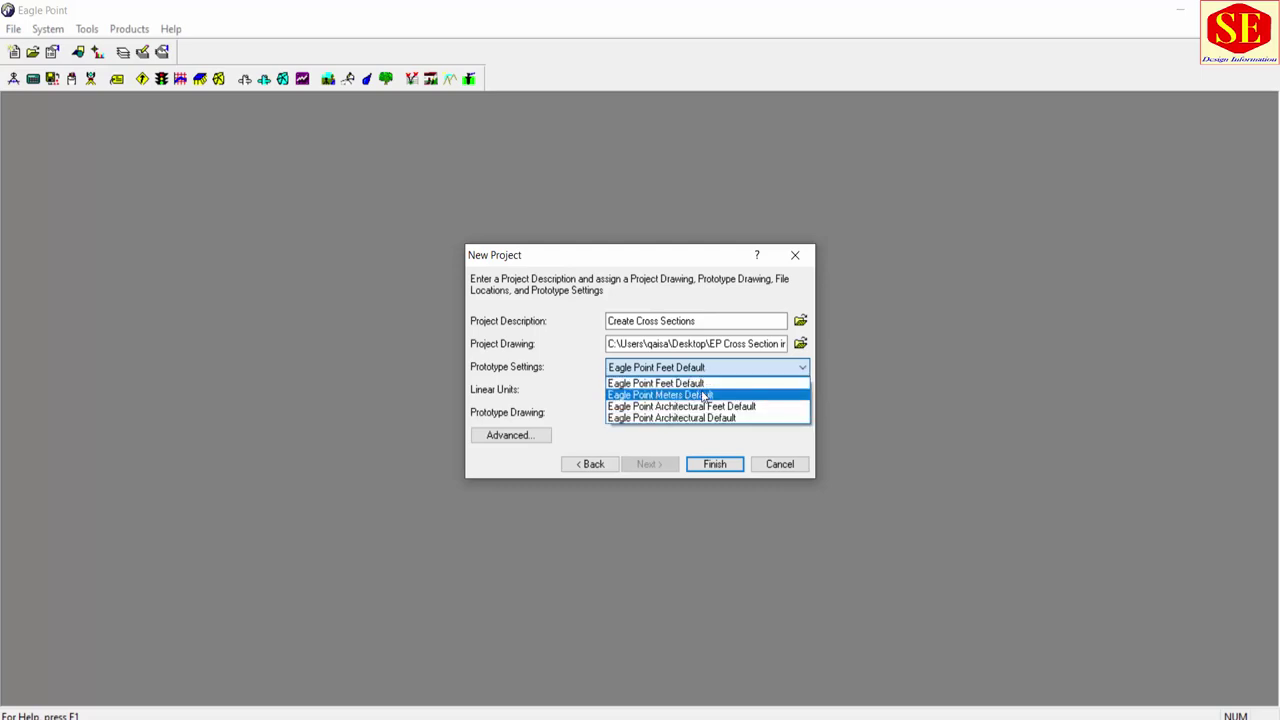
pyautogui.click(636, 396)
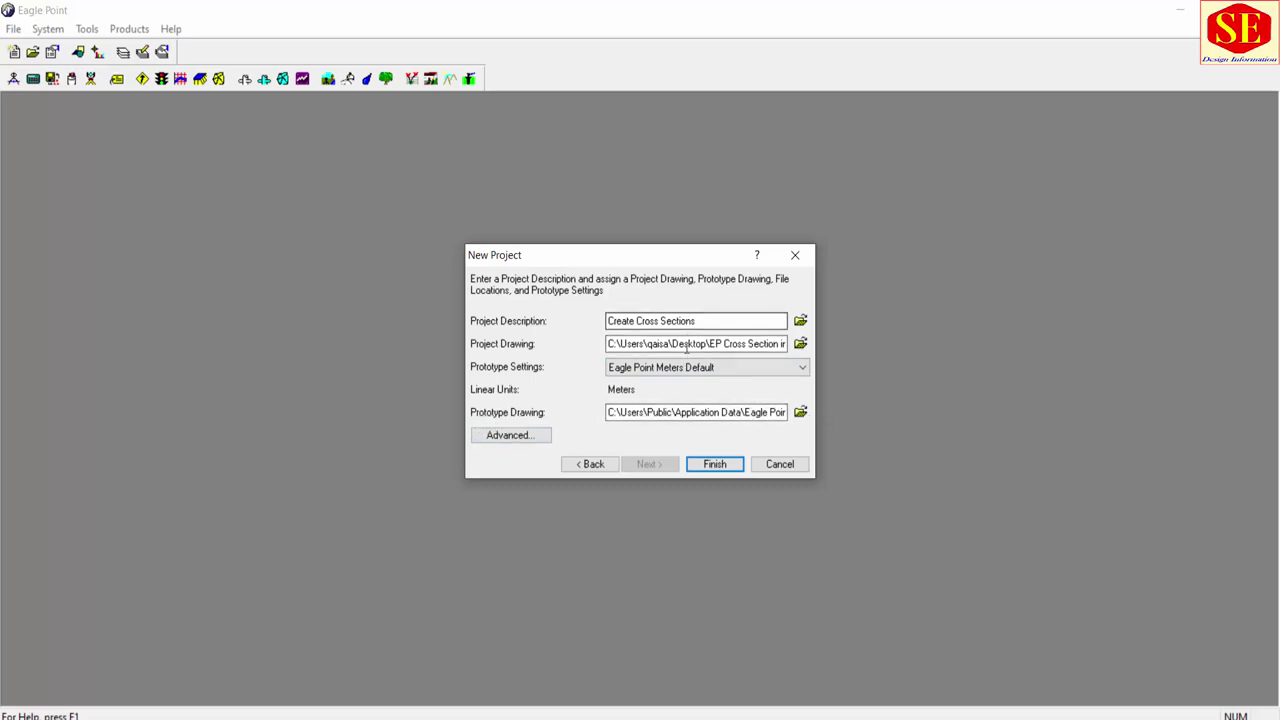
pyautogui.click(716, 466)
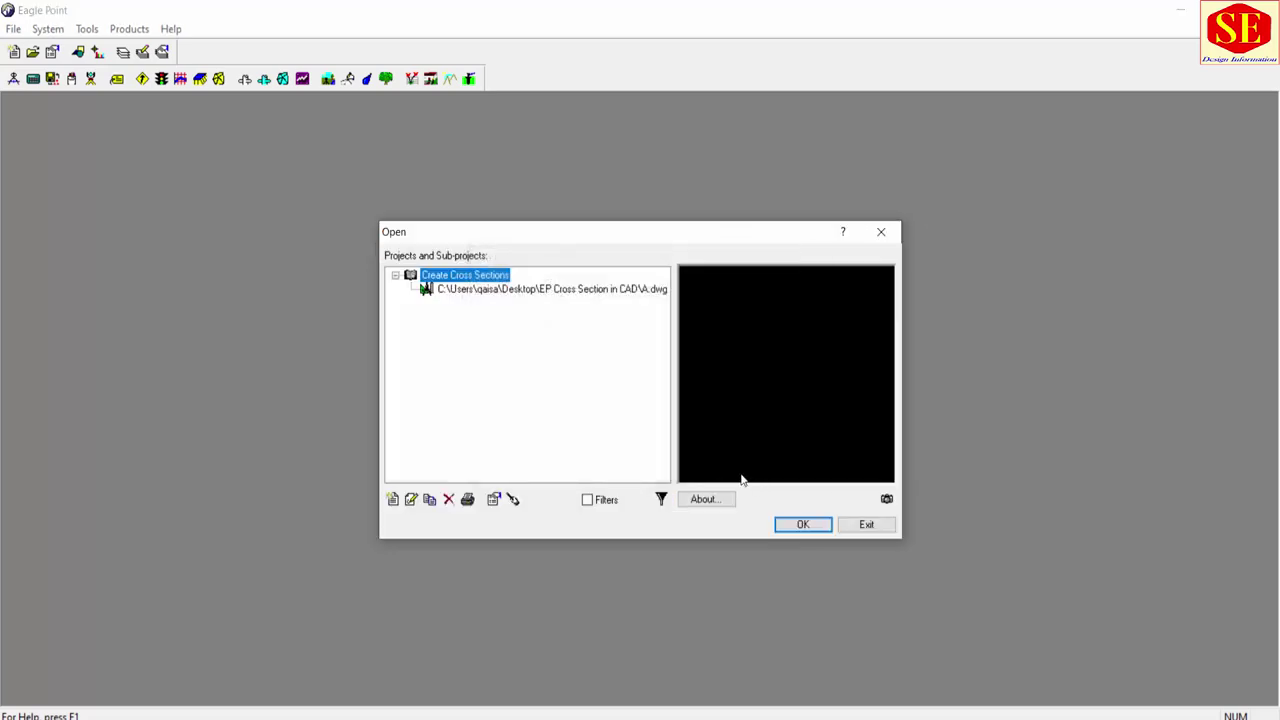
pyautogui.click(547, 290)
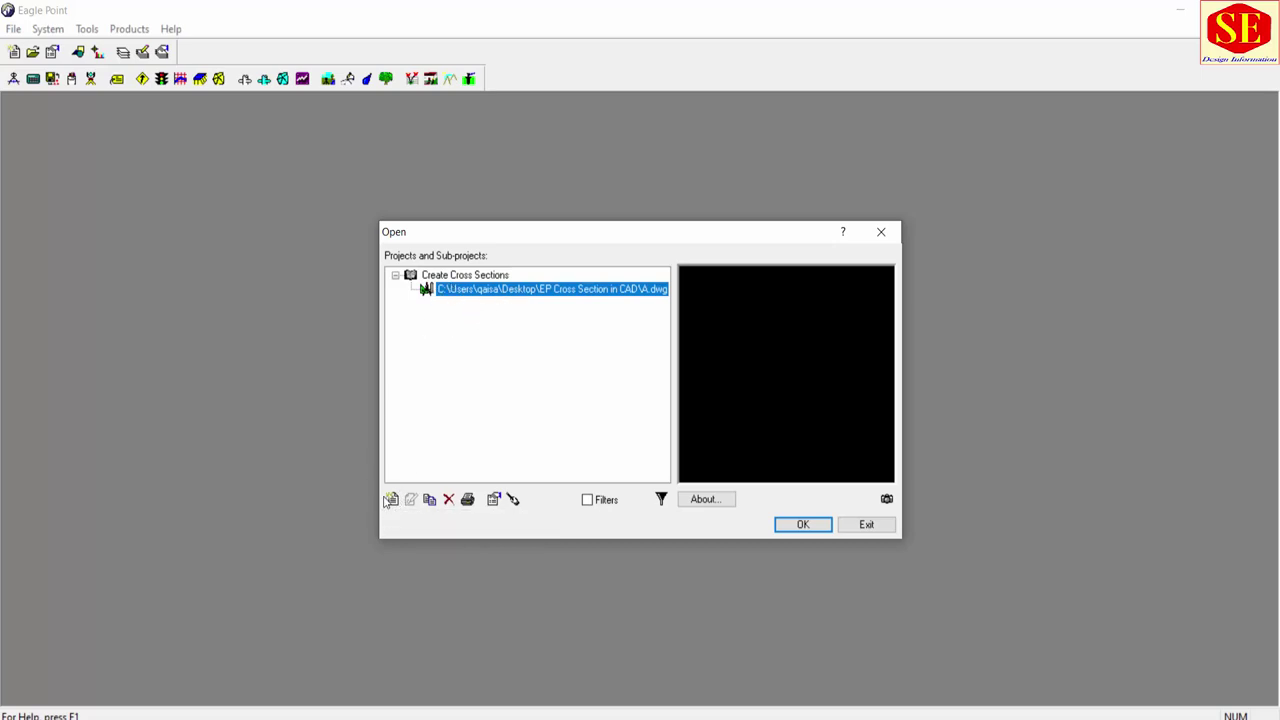
# Step: Add a RoadCalc sub-project described as 'Road .1' to the Create Cross Sections project
pyautogui.click(390, 499)
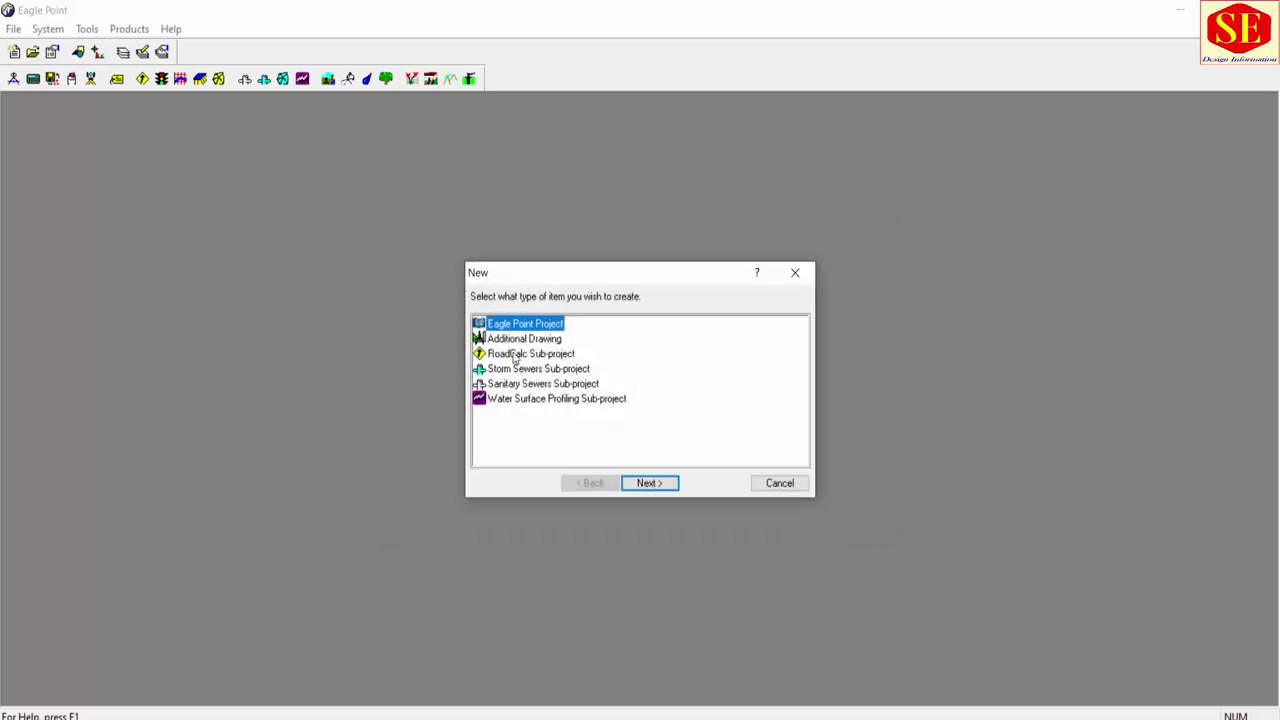
pyautogui.click(528, 341)
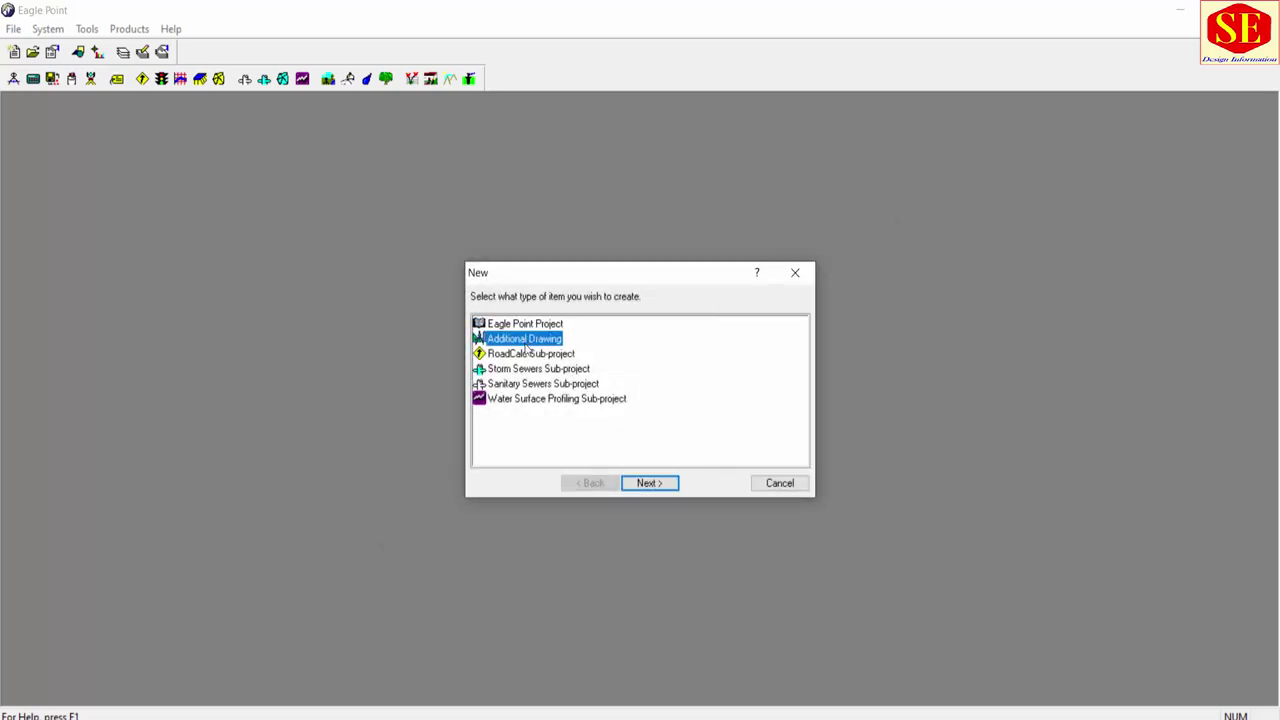
pyautogui.click(522, 355)
pyautogui.click(517, 370)
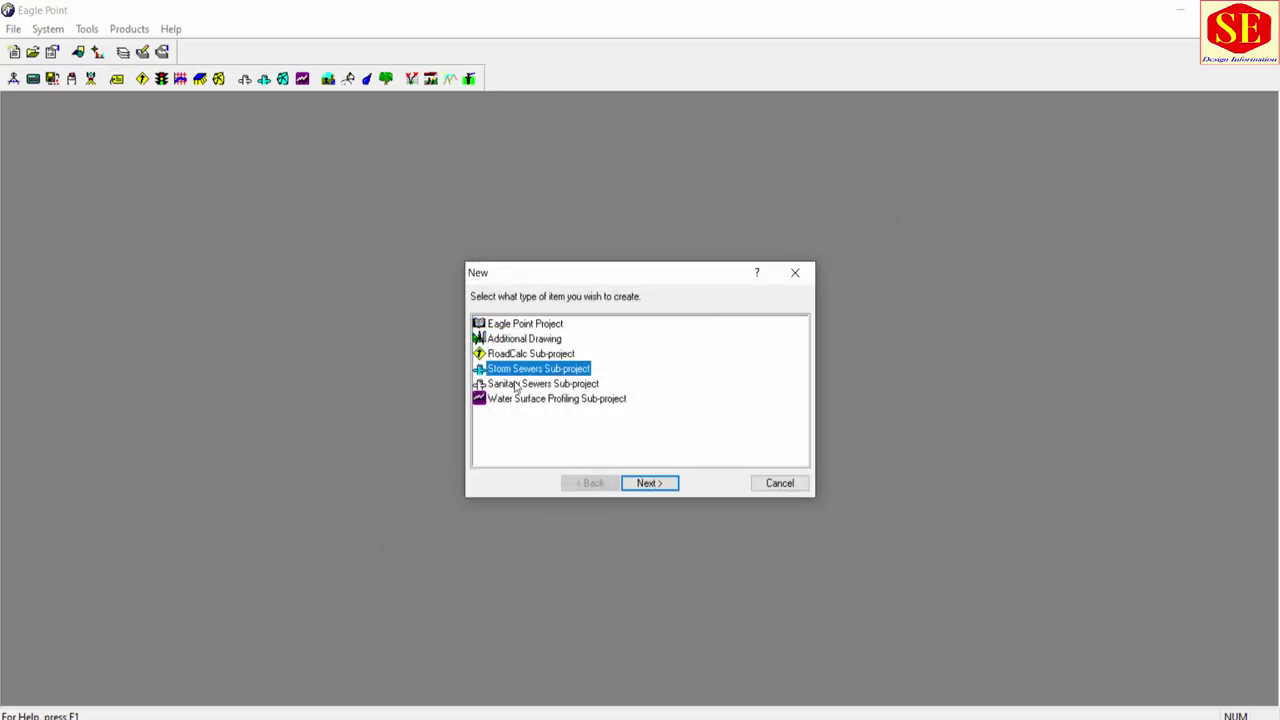
pyautogui.click(516, 386)
pyautogui.click(518, 400)
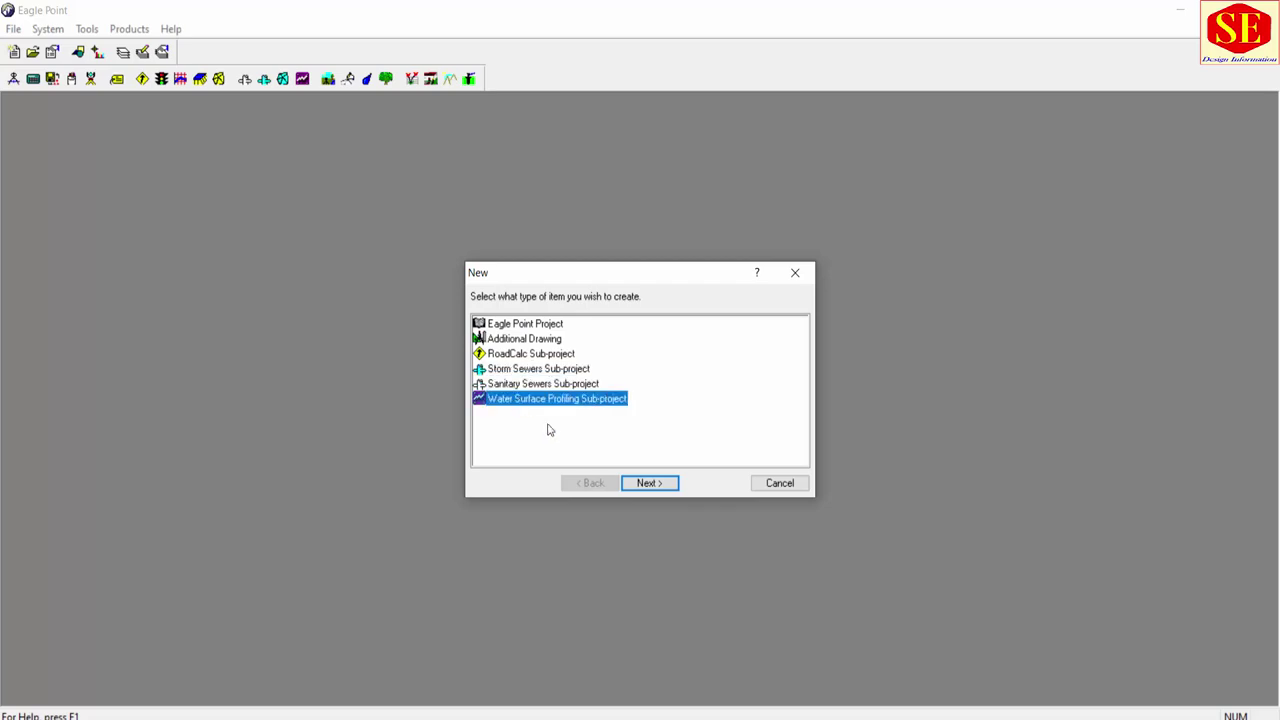
pyautogui.click(511, 356)
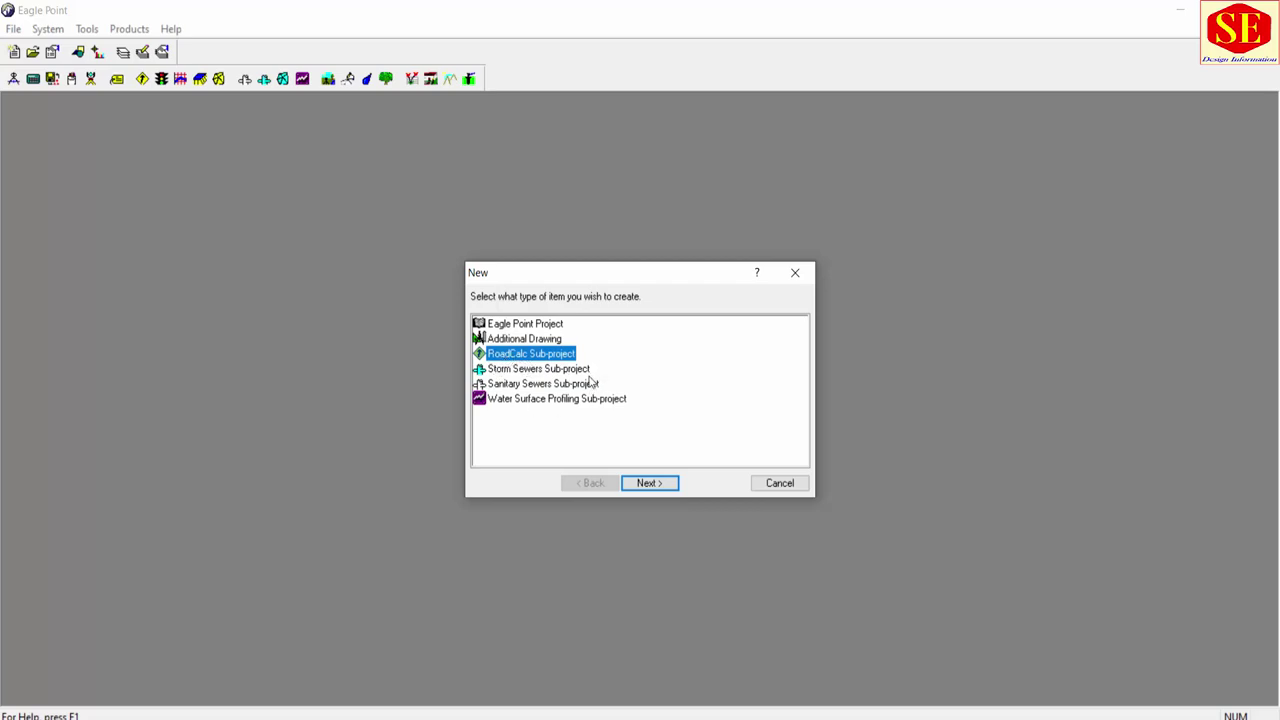
pyautogui.click(647, 482)
pyautogui.write('Road 1')
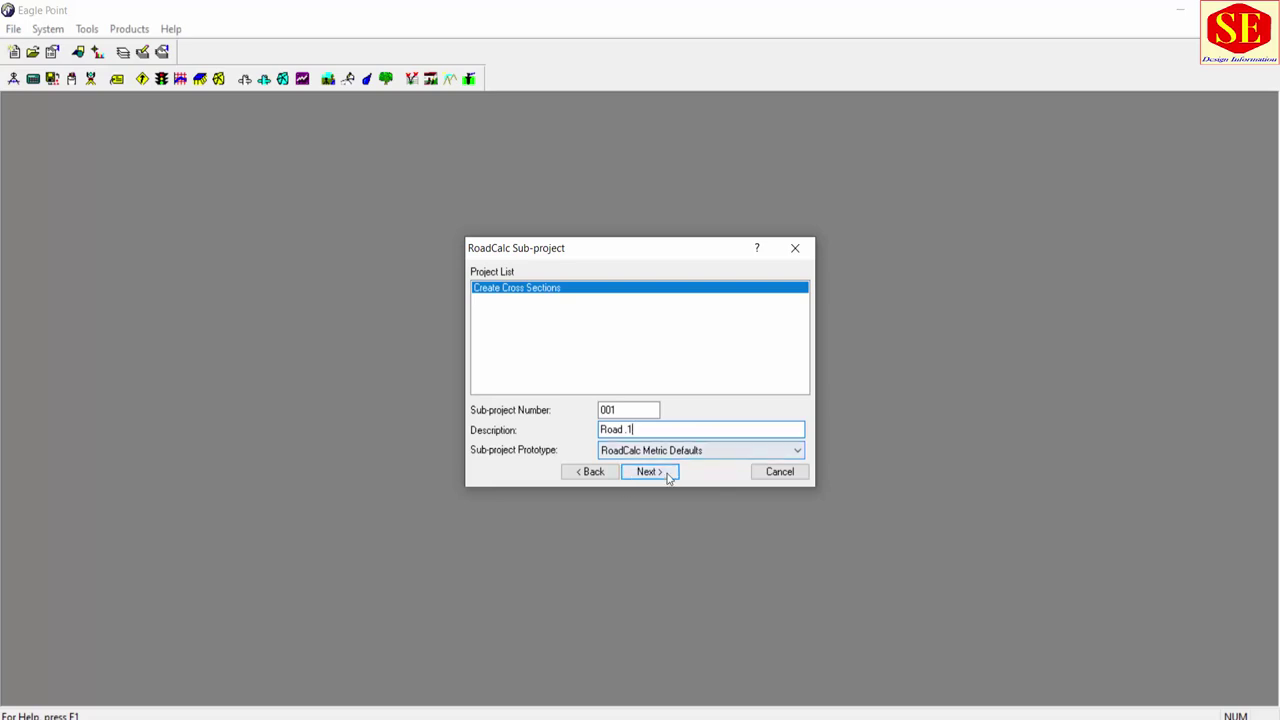
pyautogui.click(665, 474)
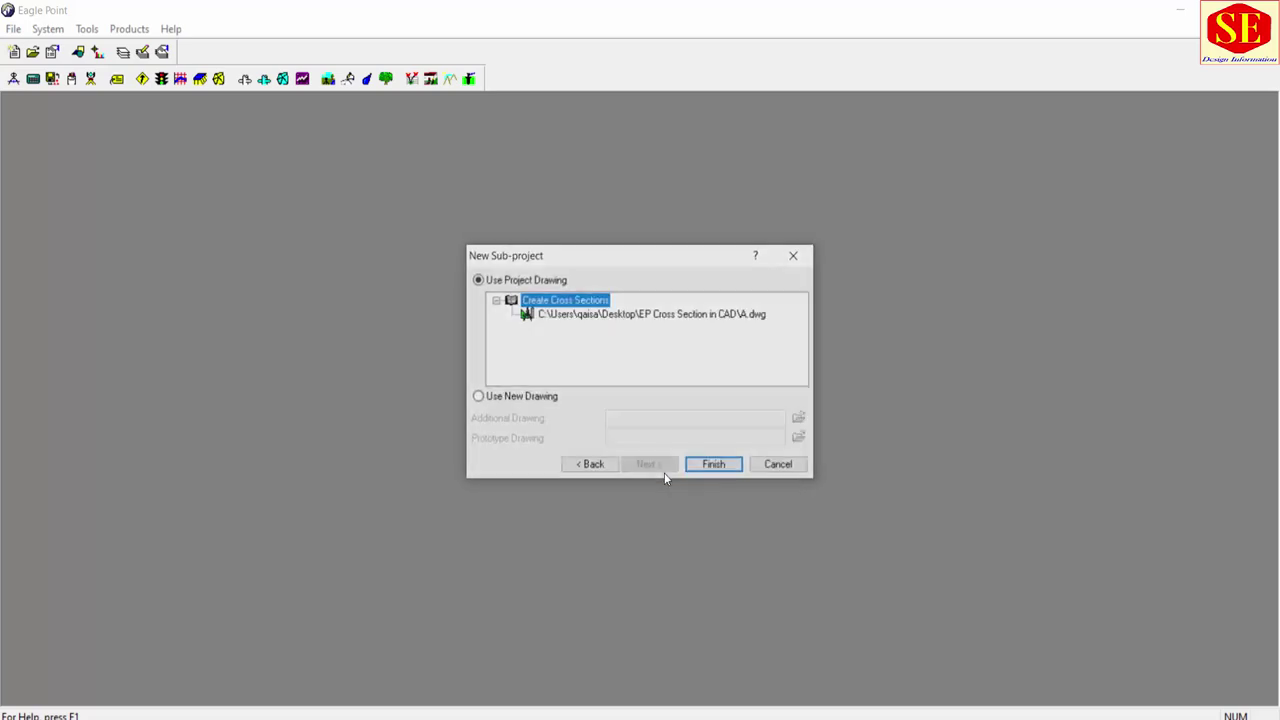
pyautogui.click(714, 466)
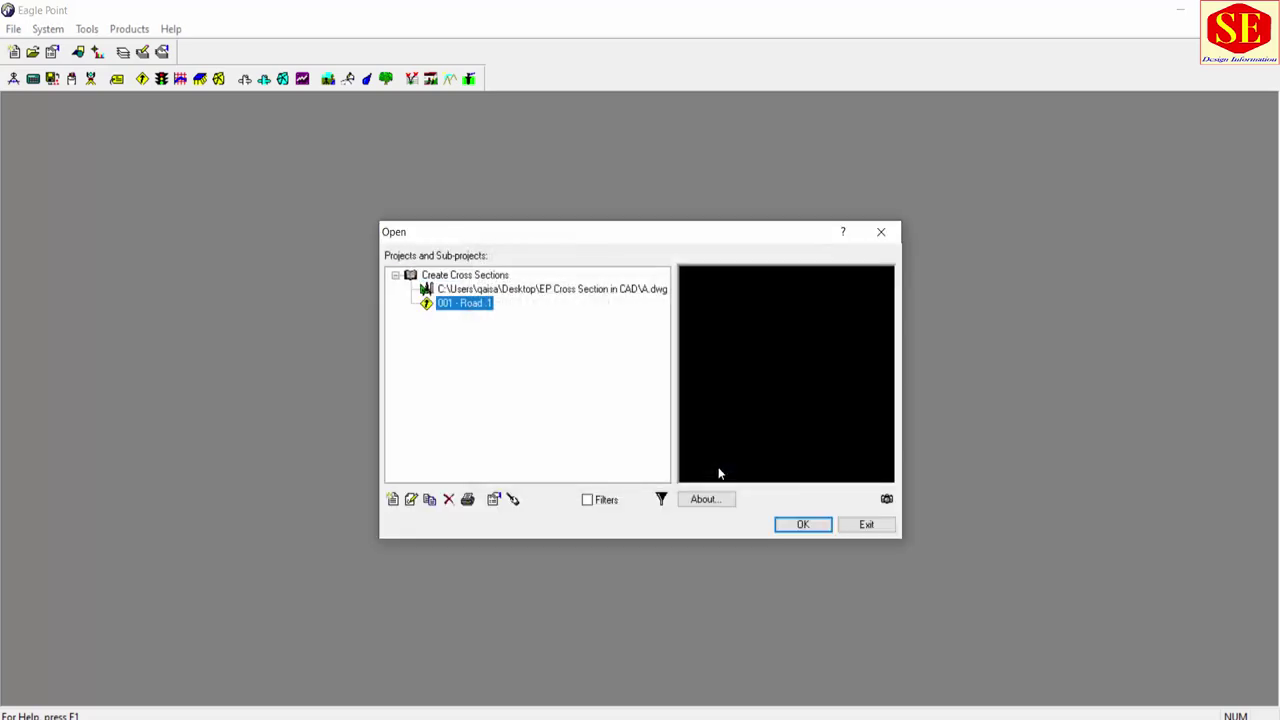
# Step: Open the 001 - Road .1 sub-project
pyautogui.click(550, 295)
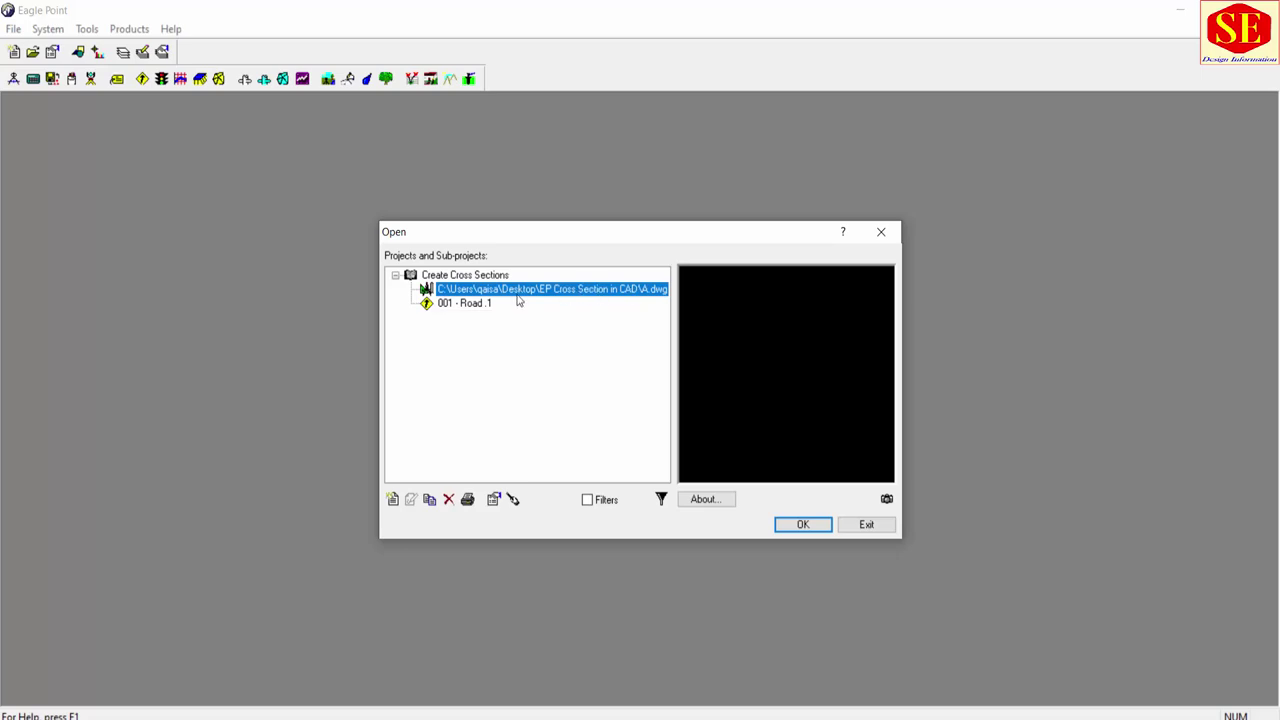
pyautogui.click(450, 304)
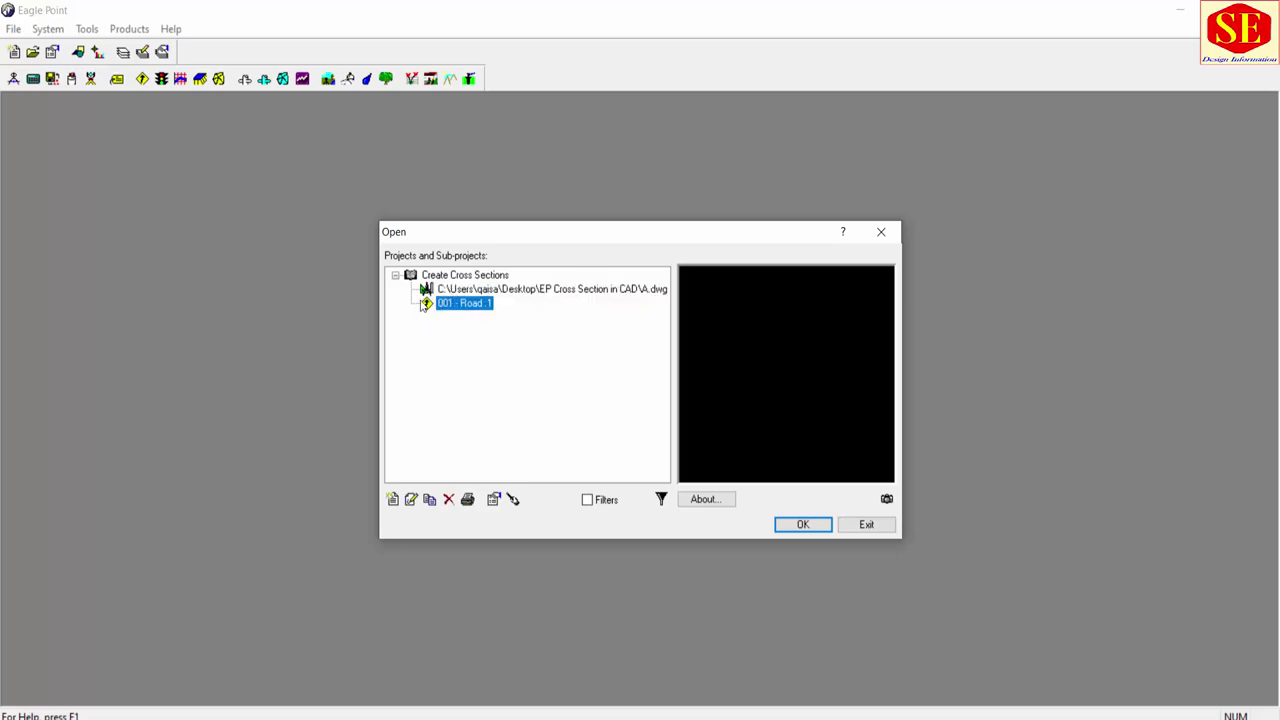
pyautogui.click(803, 524)
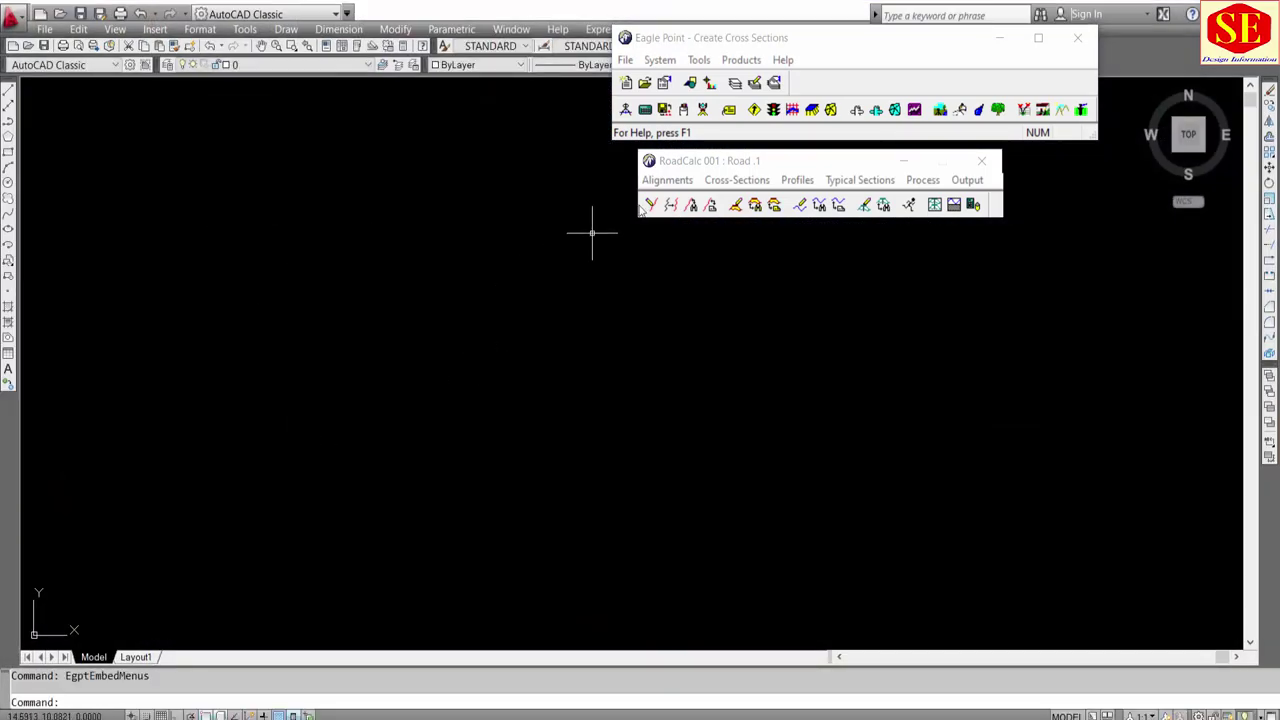
# Step: Move the RoadCalc 001 : Road .1 menu bar left and browse its alignment, cross-section and profile menus
pyautogui.moveTo(700, 160); pyautogui.dragTo(380, 149)
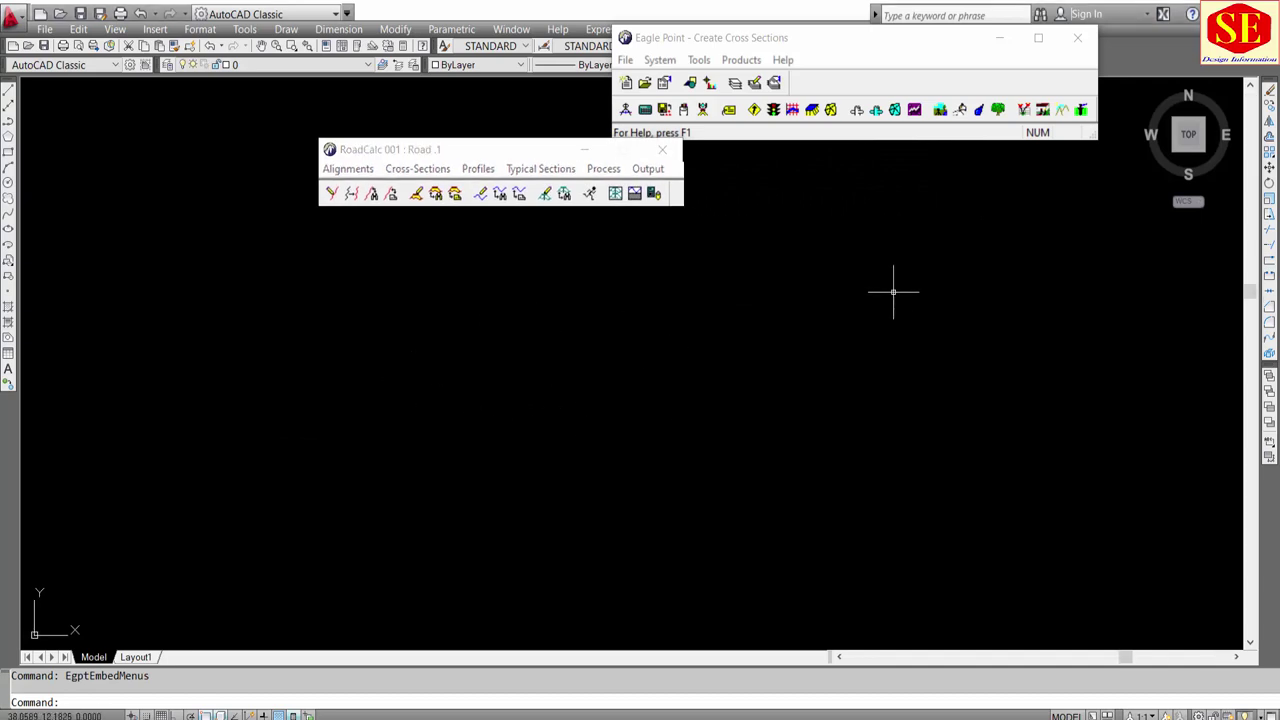
pyautogui.click(350, 169)
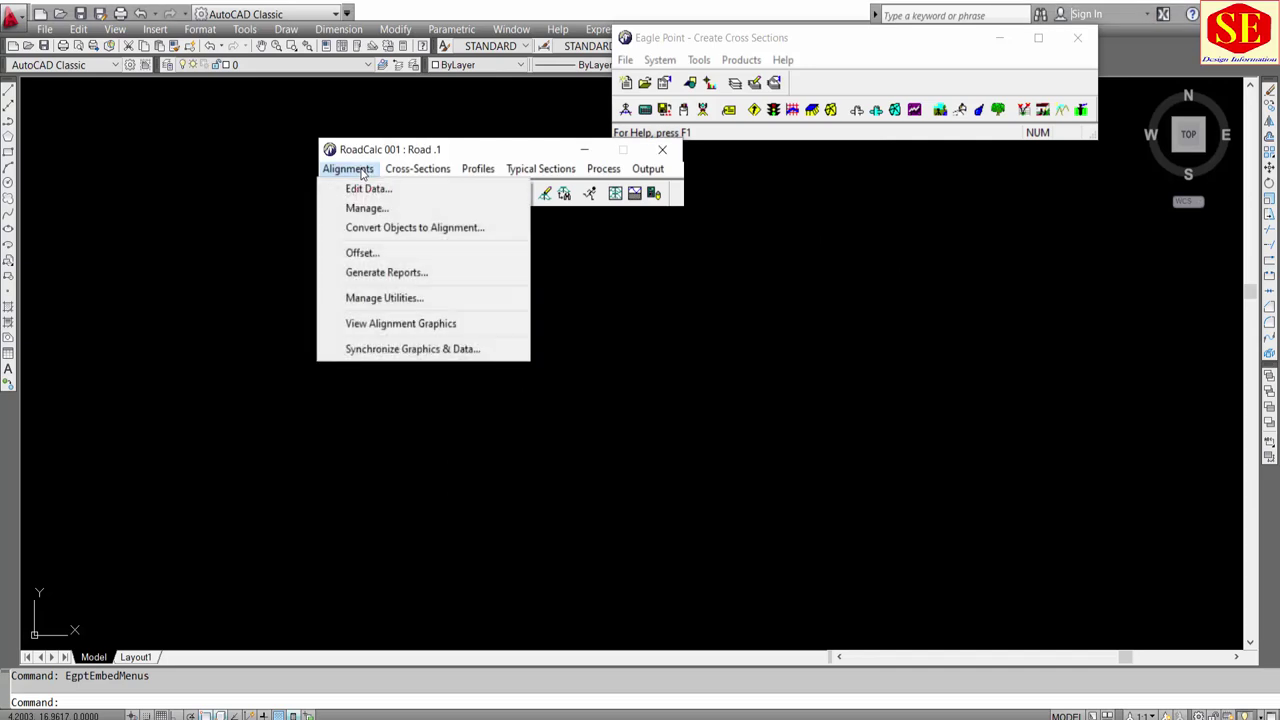
pyautogui.click(425, 170)
pyautogui.click(426, 170)
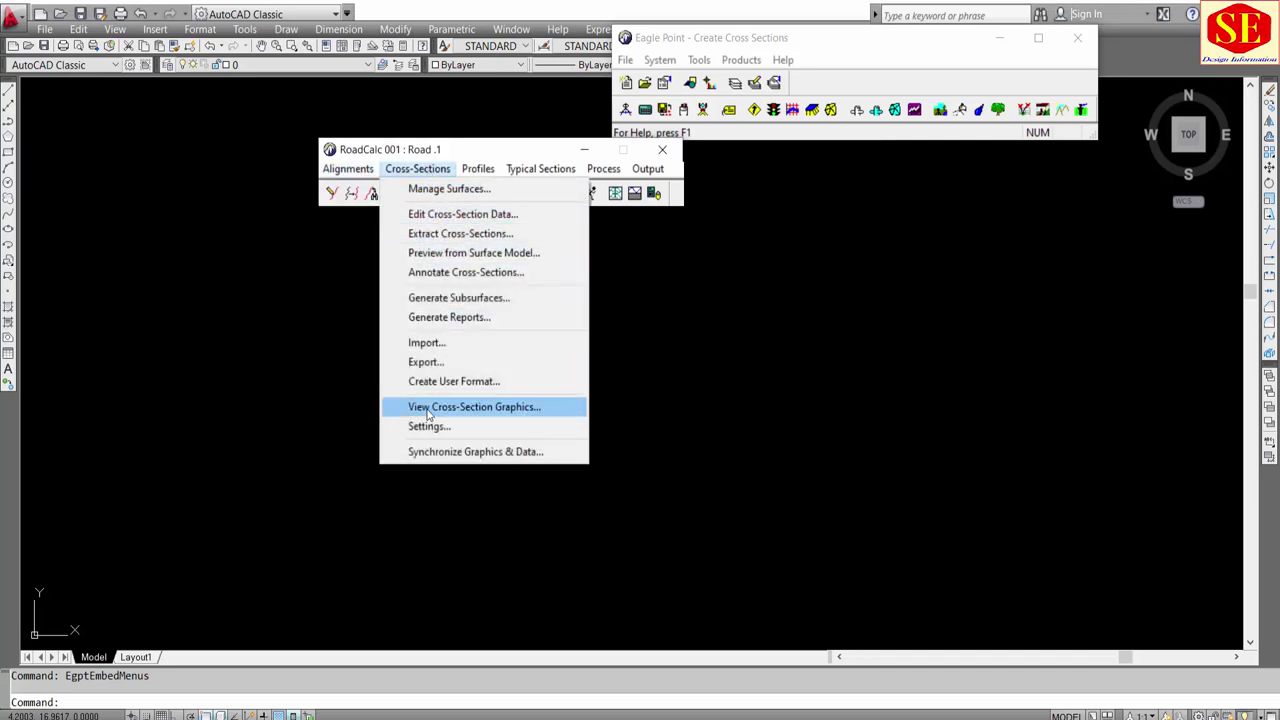
pyautogui.click(478, 170)
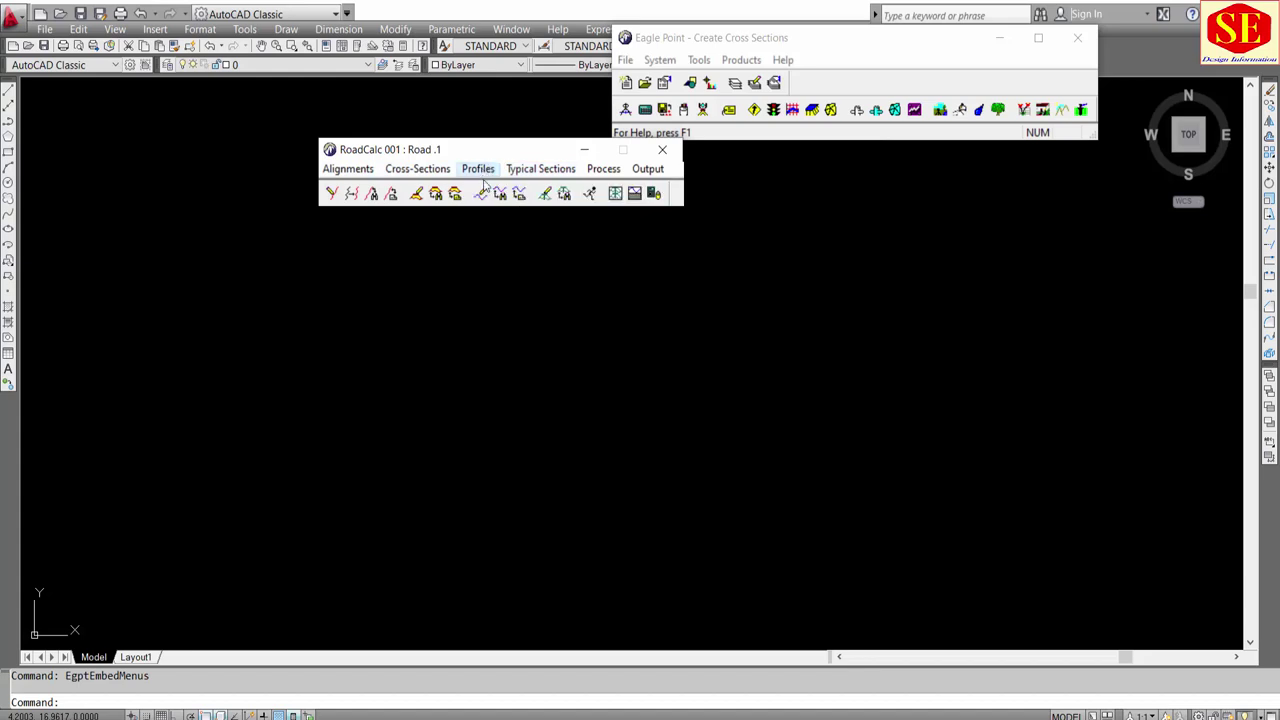
pyautogui.click(478, 170)
pyautogui.moveTo(603, 169)
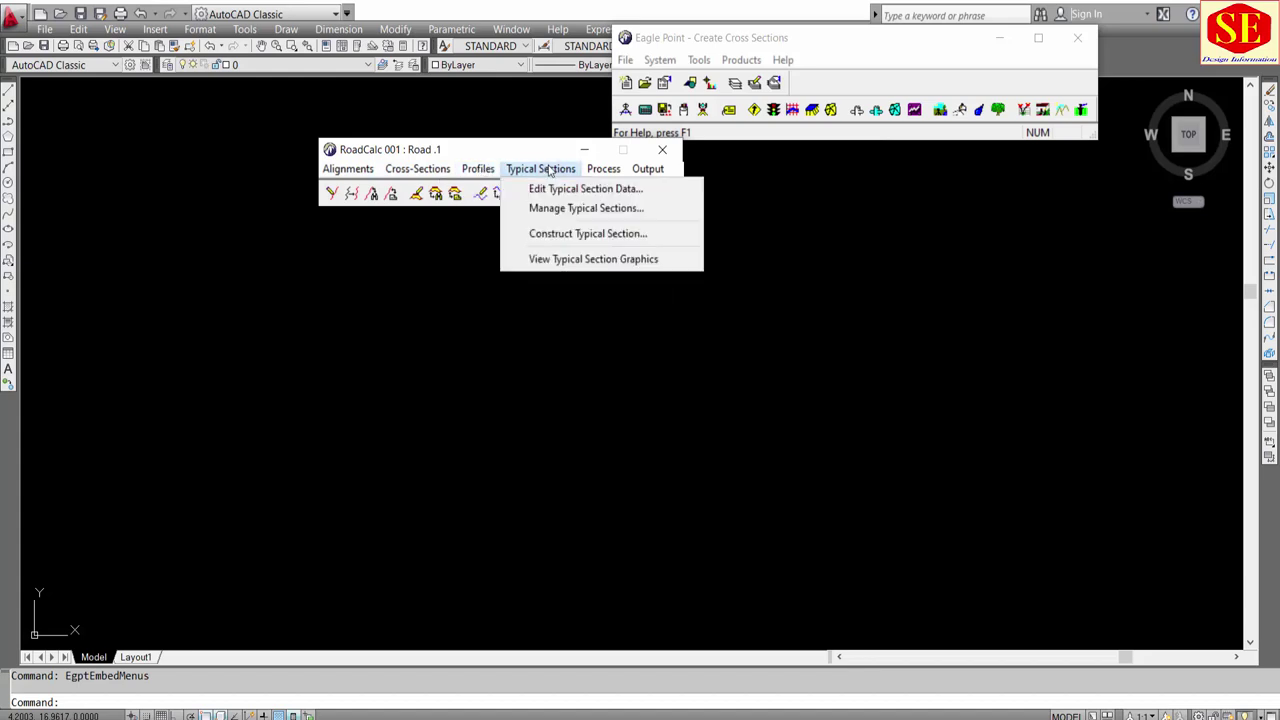
pyautogui.moveTo(647, 169)
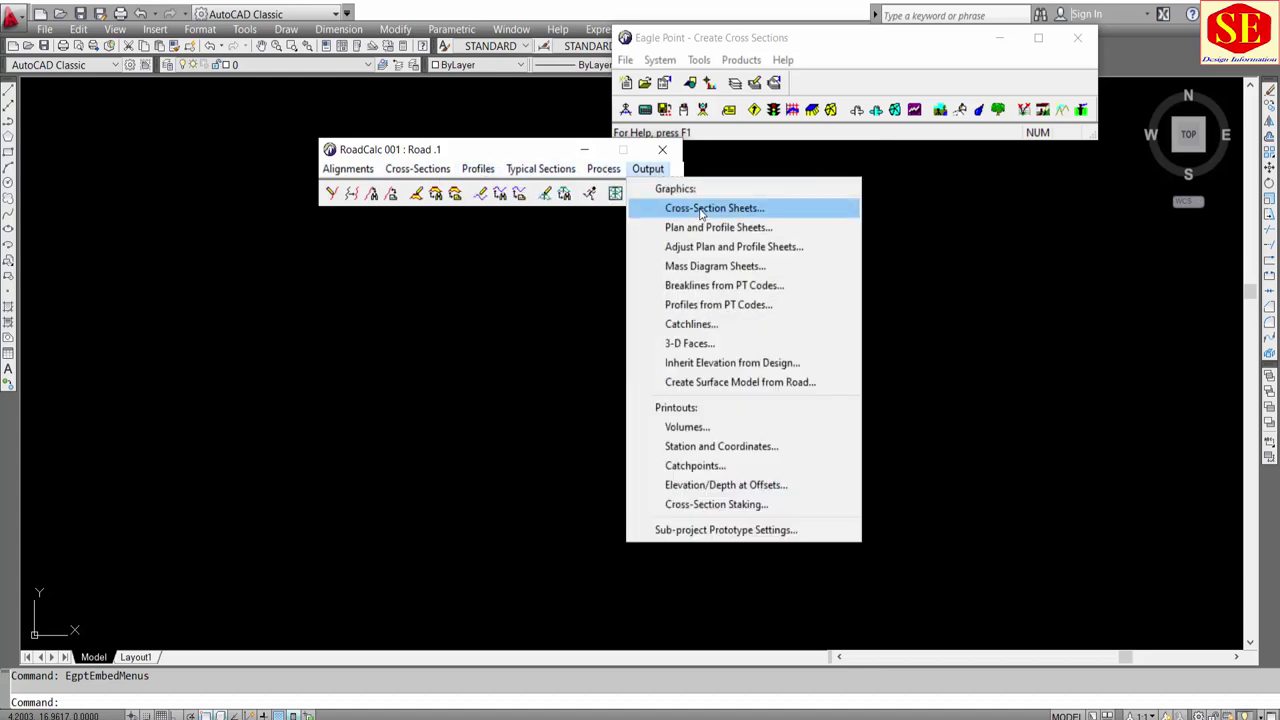
pyautogui.click(320, 314)
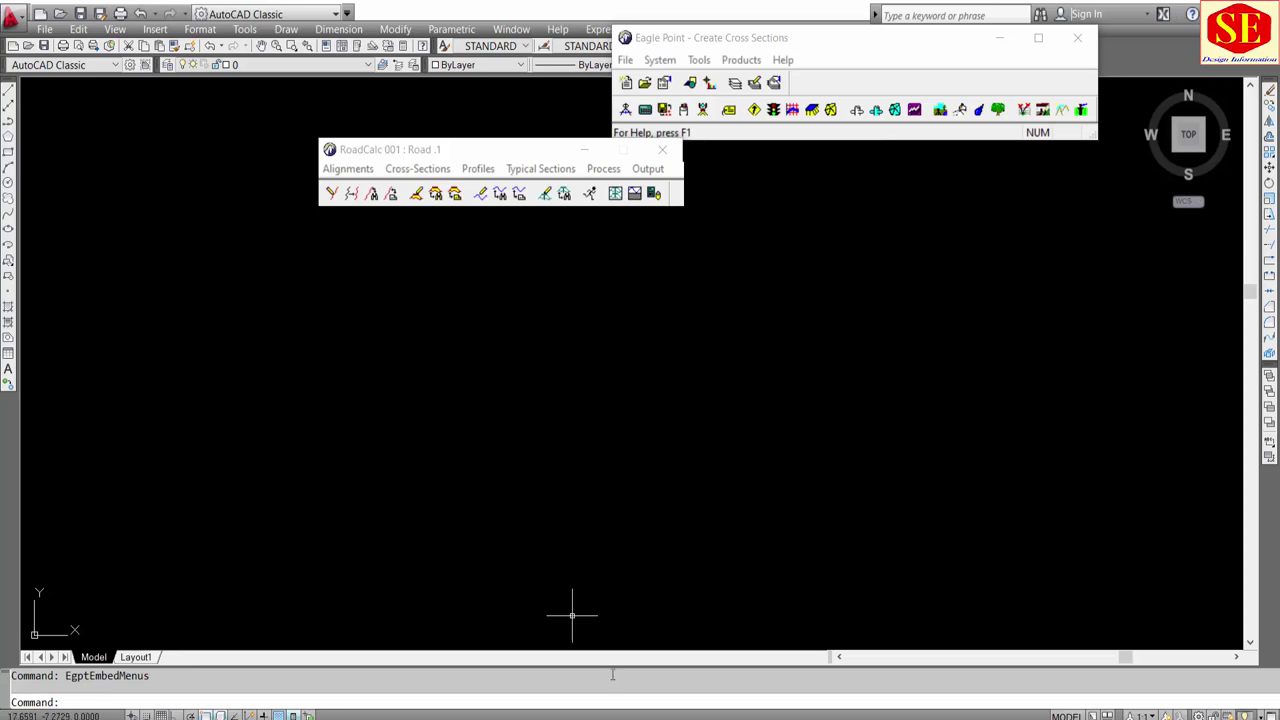
pyautogui.click(537, 690)
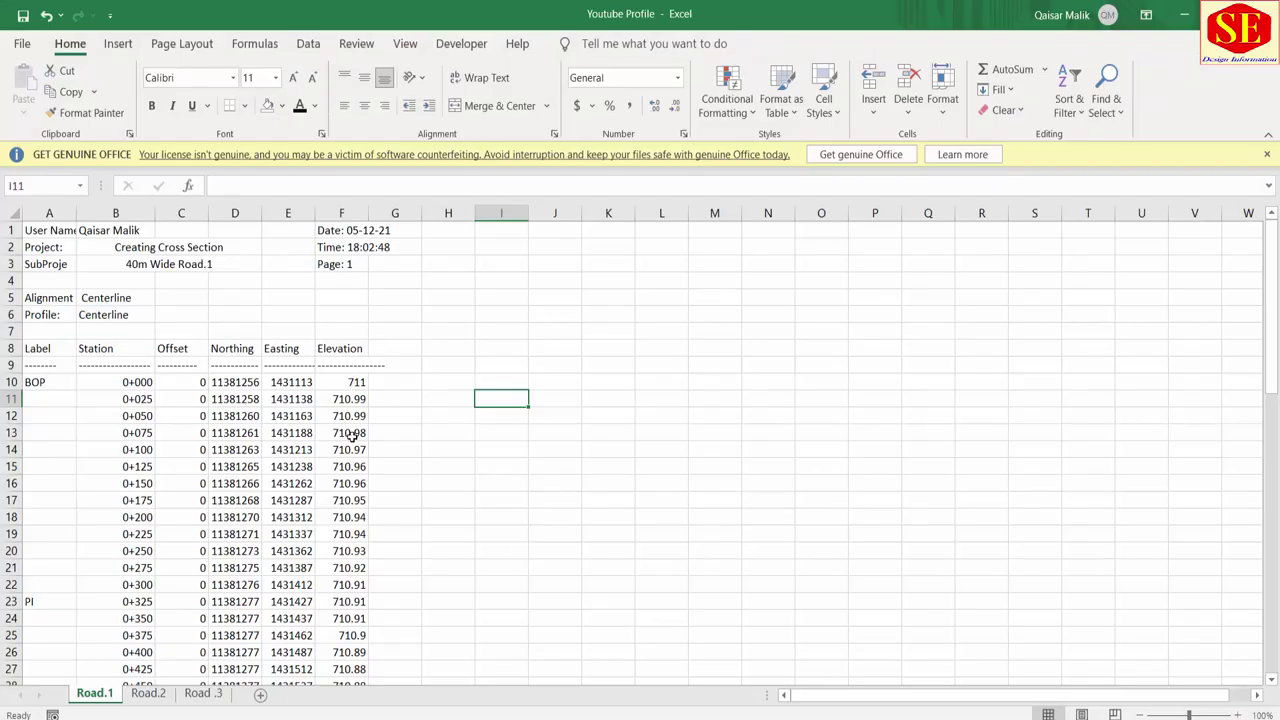
pyautogui.click(701, 689)
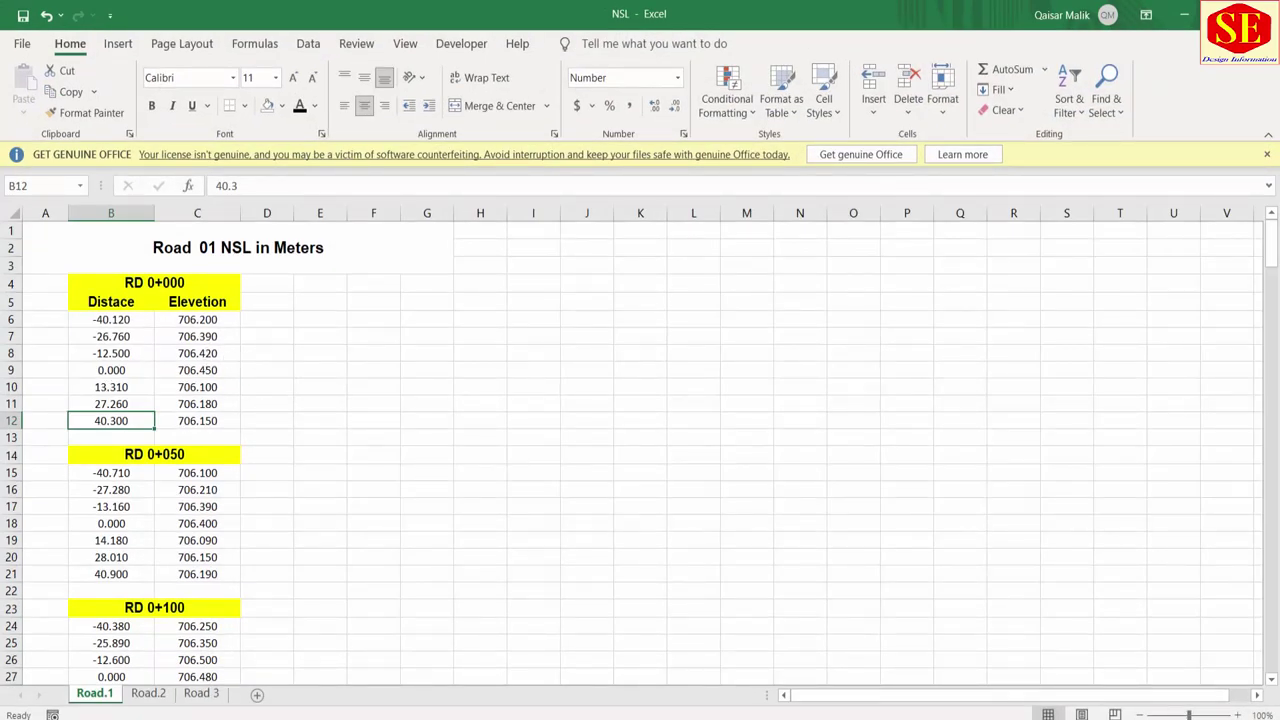
pyautogui.click(586, 678)
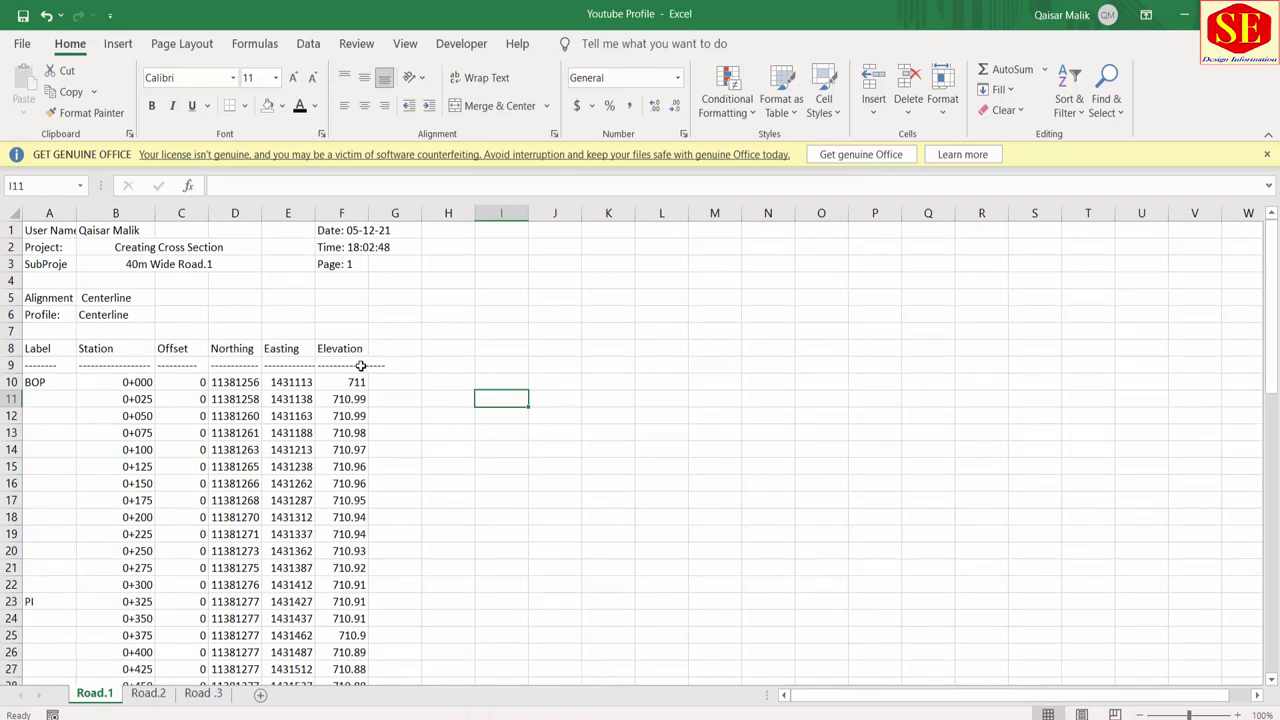
pyautogui.hotkey('alt', 'Tab')
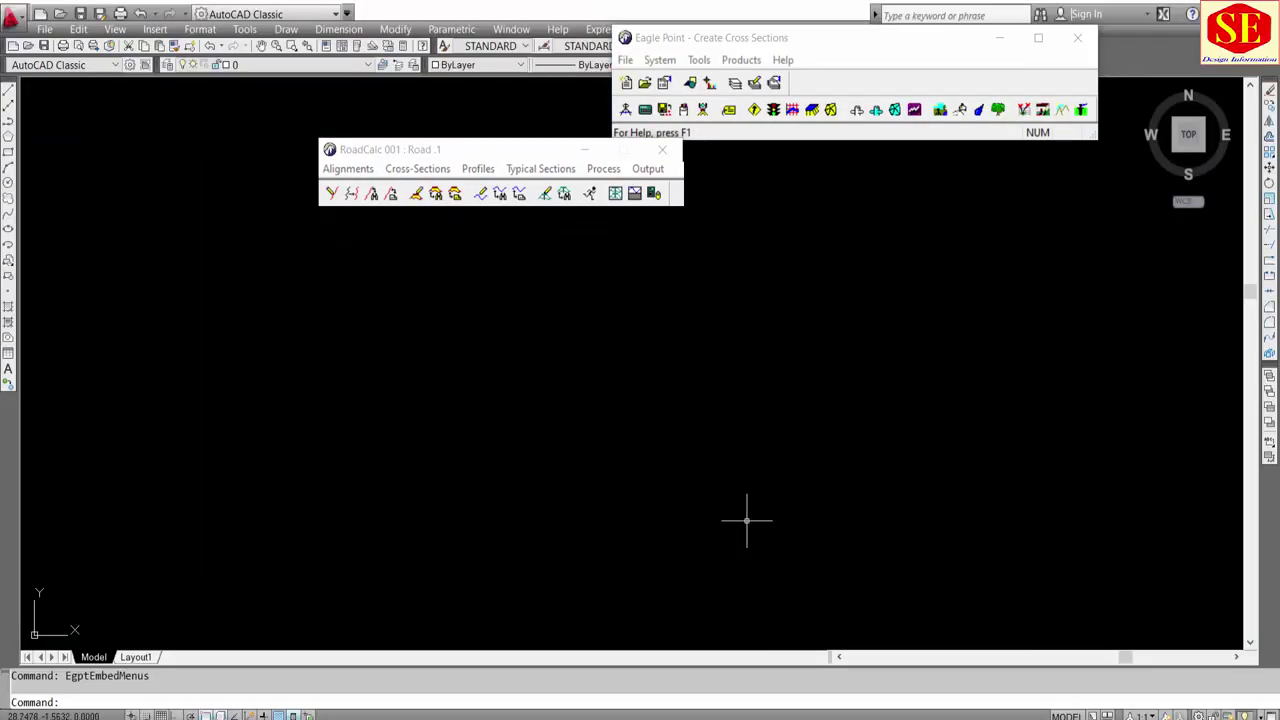
# Step: Open the Import Cross-Sections dialog from the RoadCalc Cross-Sections menu
pyautogui.click(432, 169)
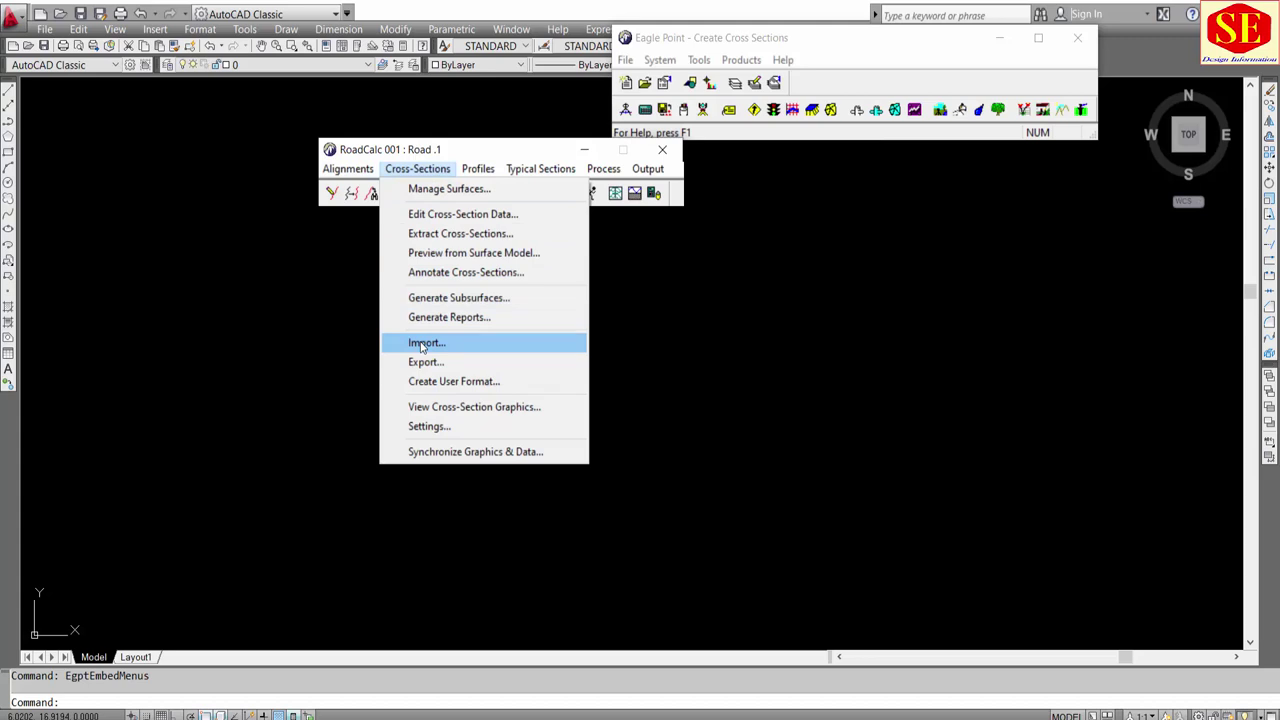
pyautogui.click(422, 172)
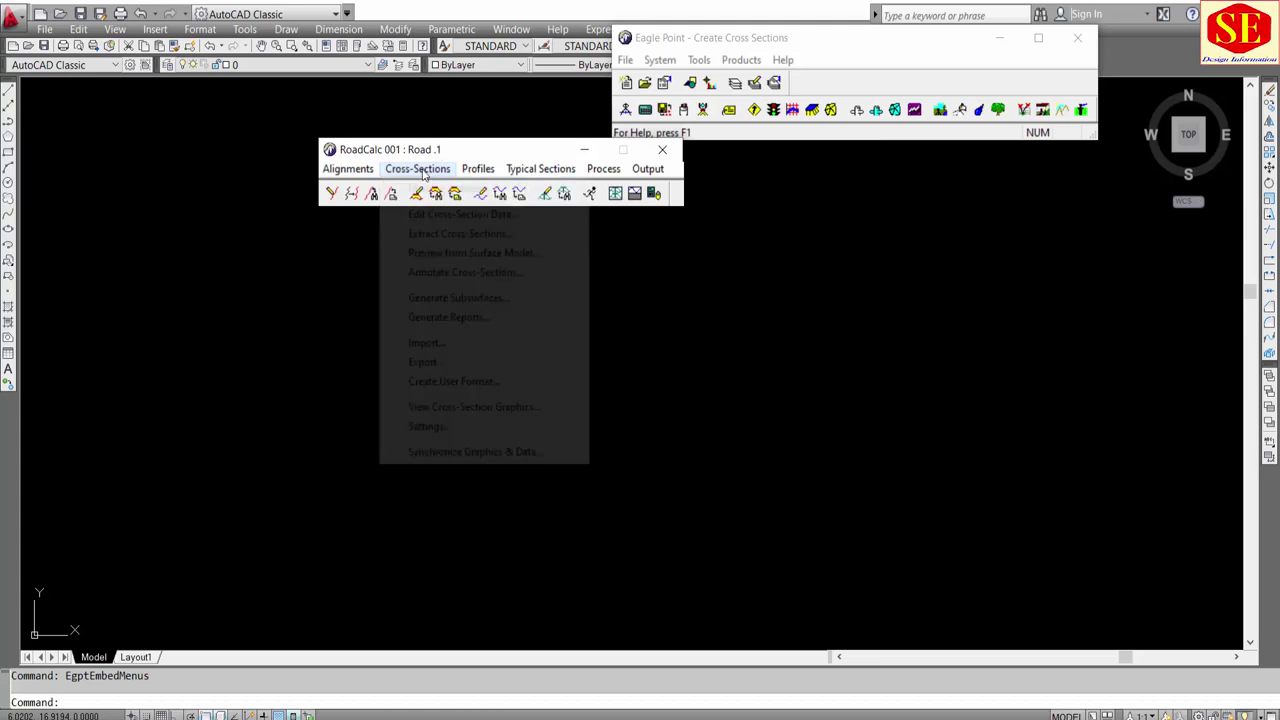
pyautogui.click(422, 172)
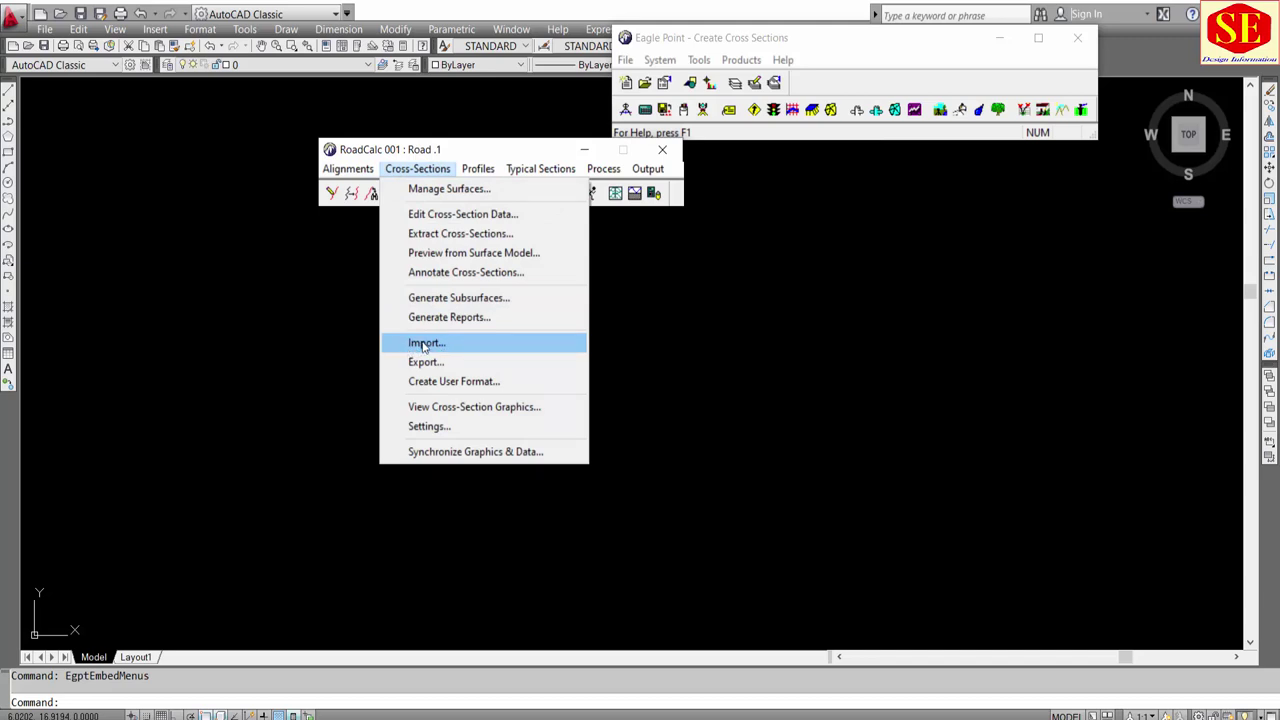
pyautogui.click(422, 344)
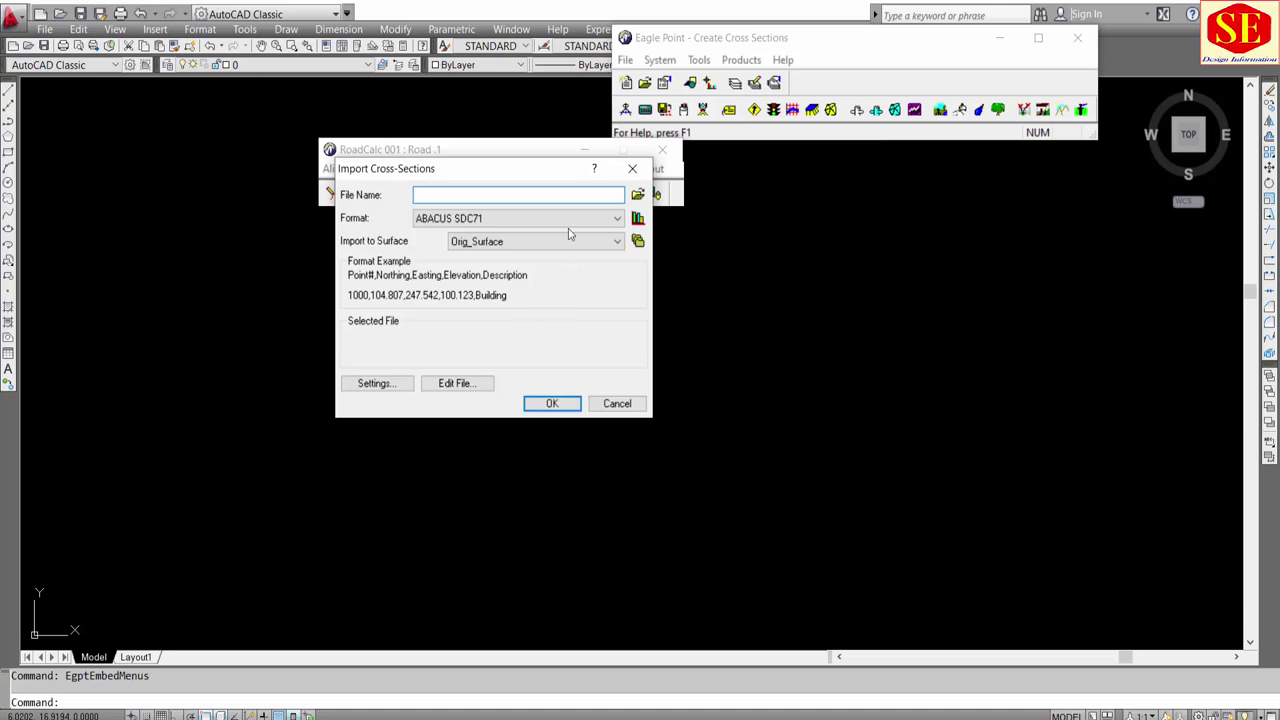
# Step: Set the import format to STATION-OFFSET, COMMA DELIMITED
pyautogui.click(448, 218)
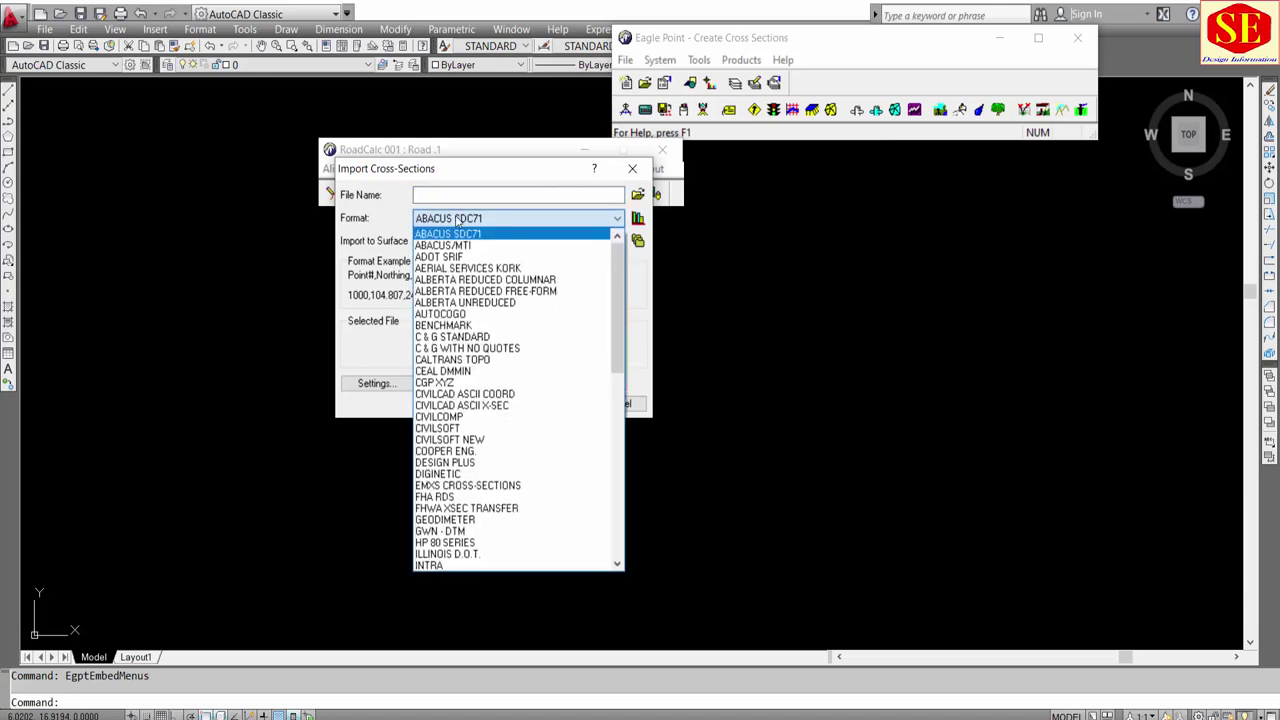
pyautogui.scroll(-1, 482, 345)
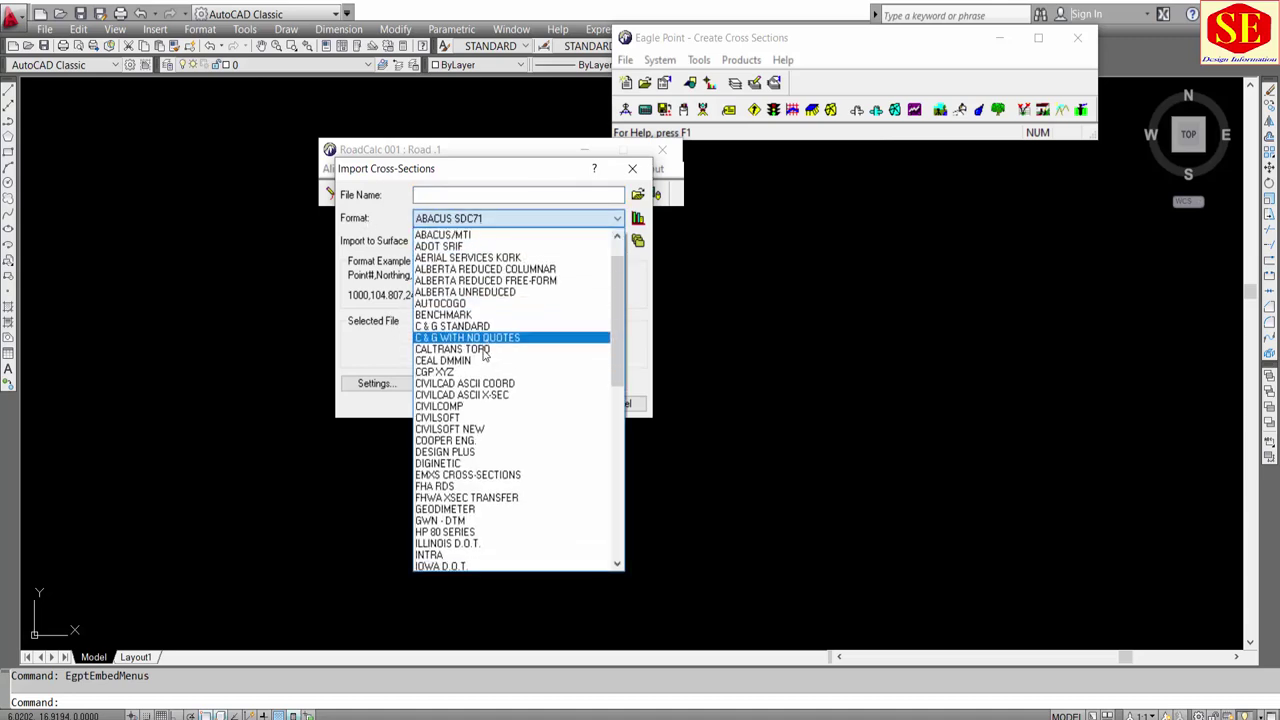
pyautogui.scroll(-4, 483, 352)
pyautogui.scroll(-4, 484, 354)
pyautogui.scroll(-5, 483, 354)
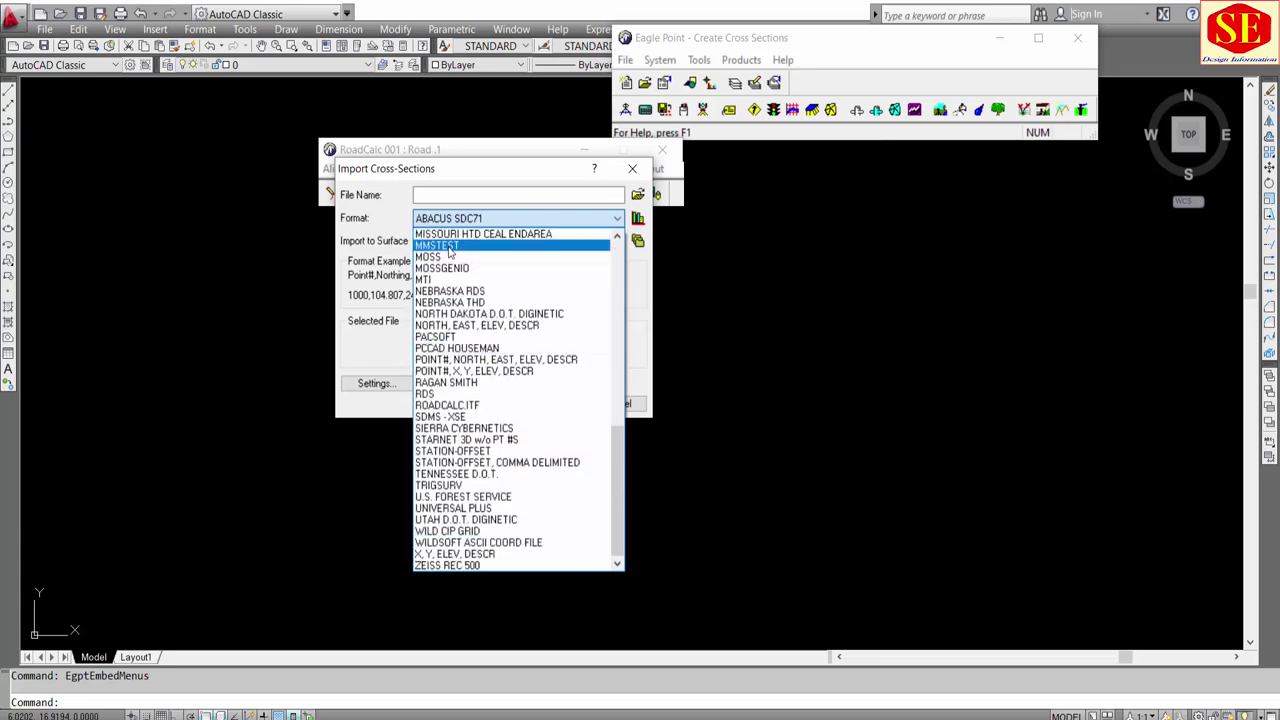
pyautogui.click(440, 246)
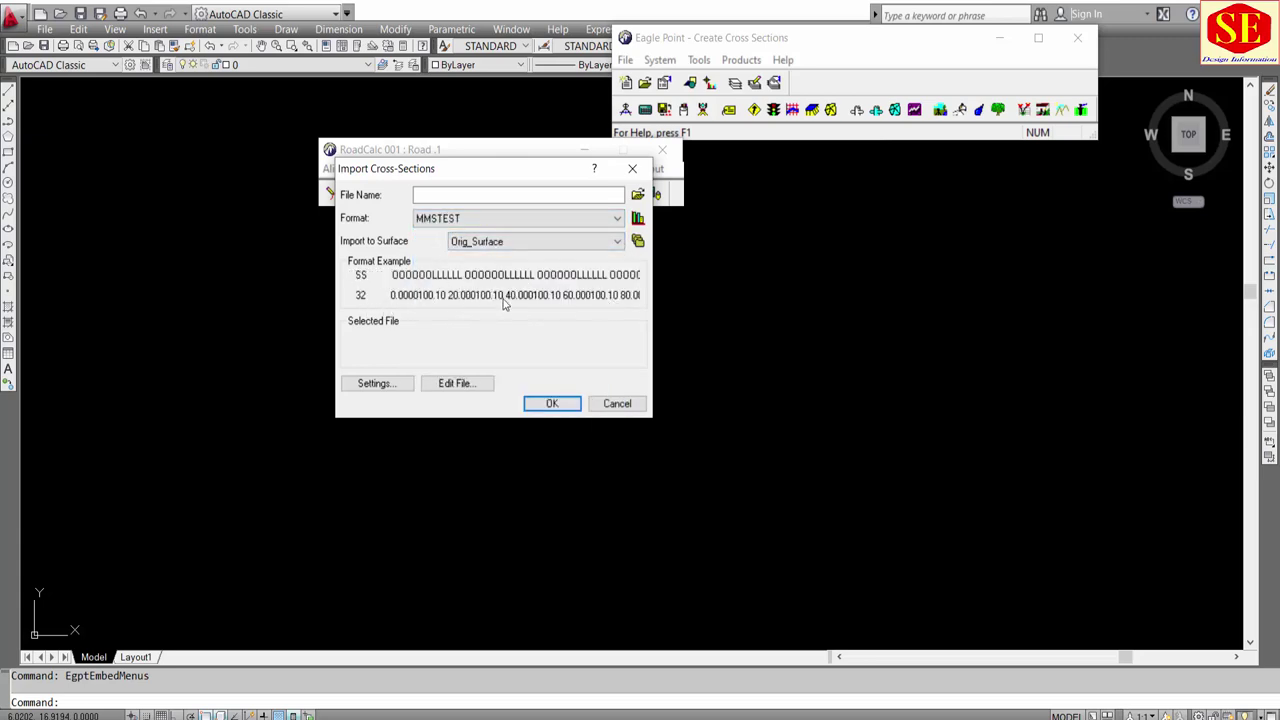
pyautogui.click(497, 228)
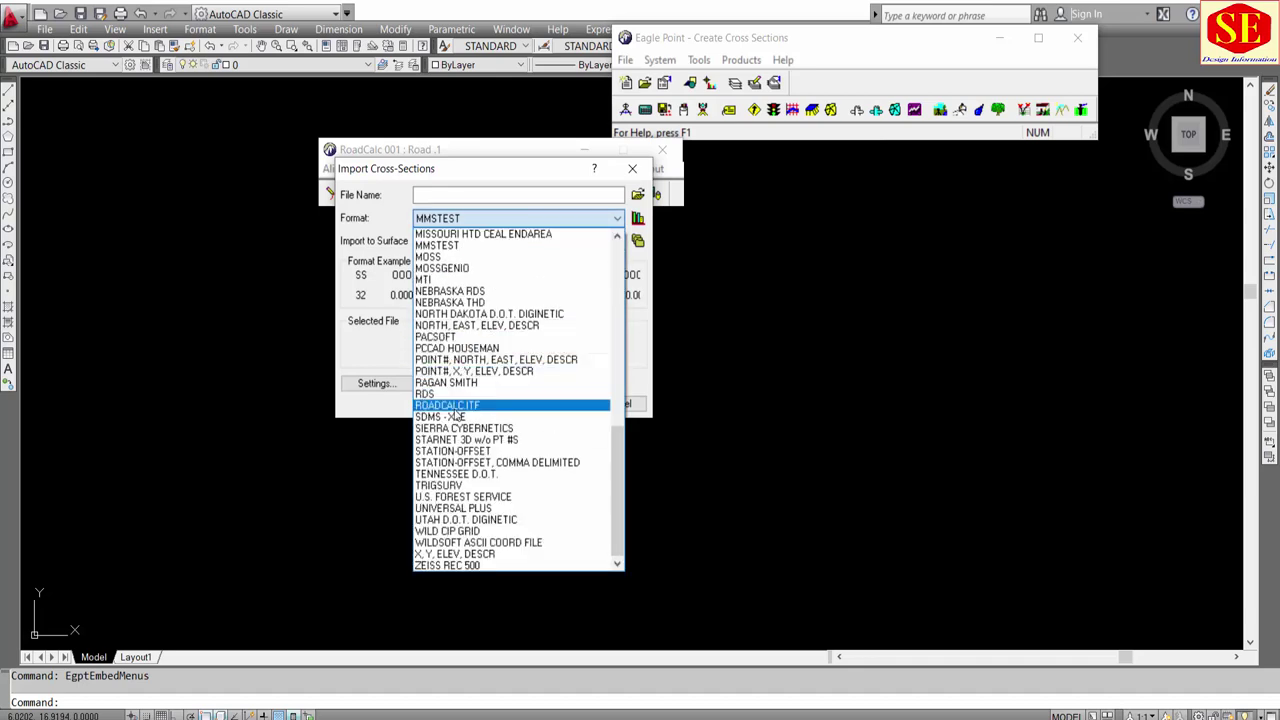
pyautogui.click(497, 405)
pyautogui.click(487, 220)
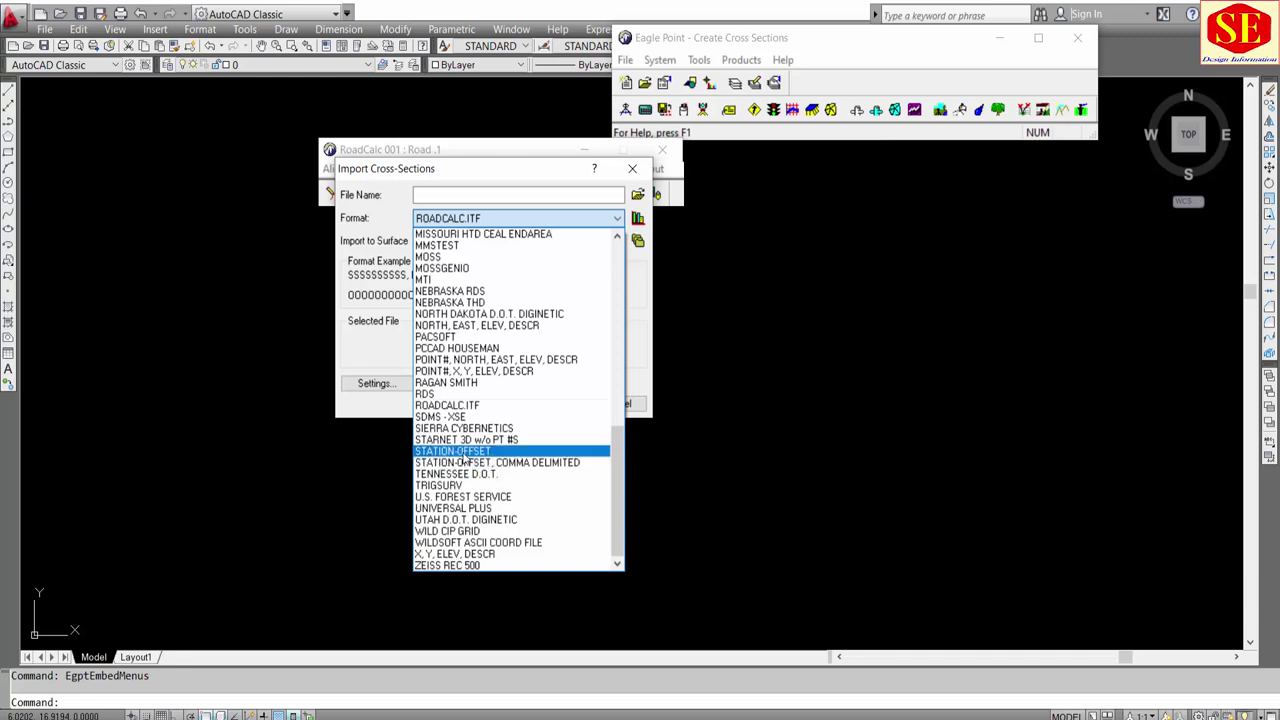
pyautogui.click(536, 463)
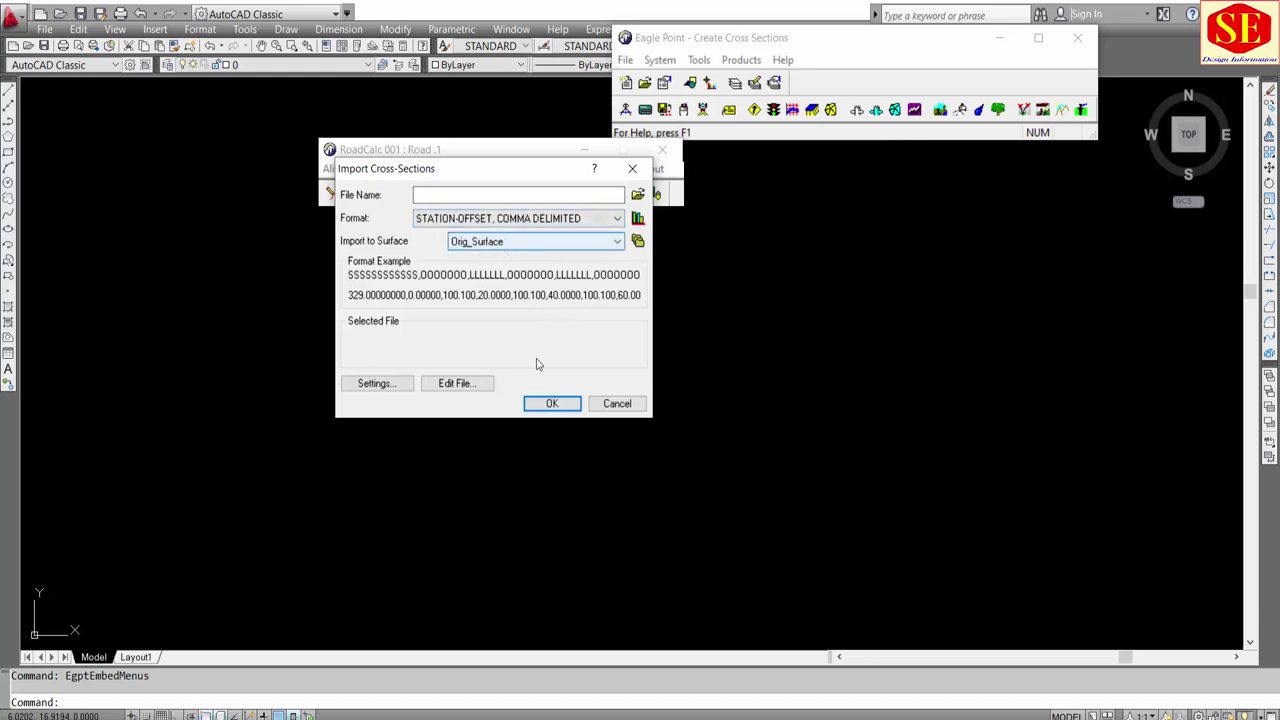
pyautogui.click(703, 668)
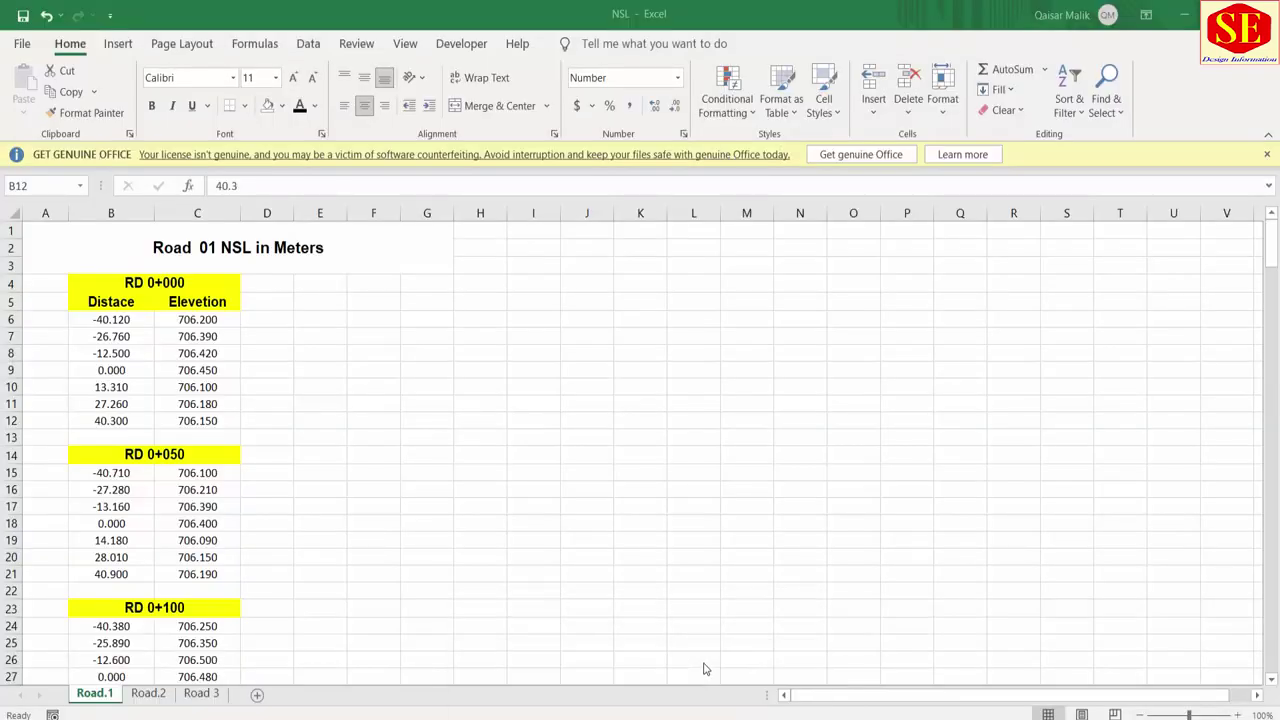
pyautogui.click(365, 402)
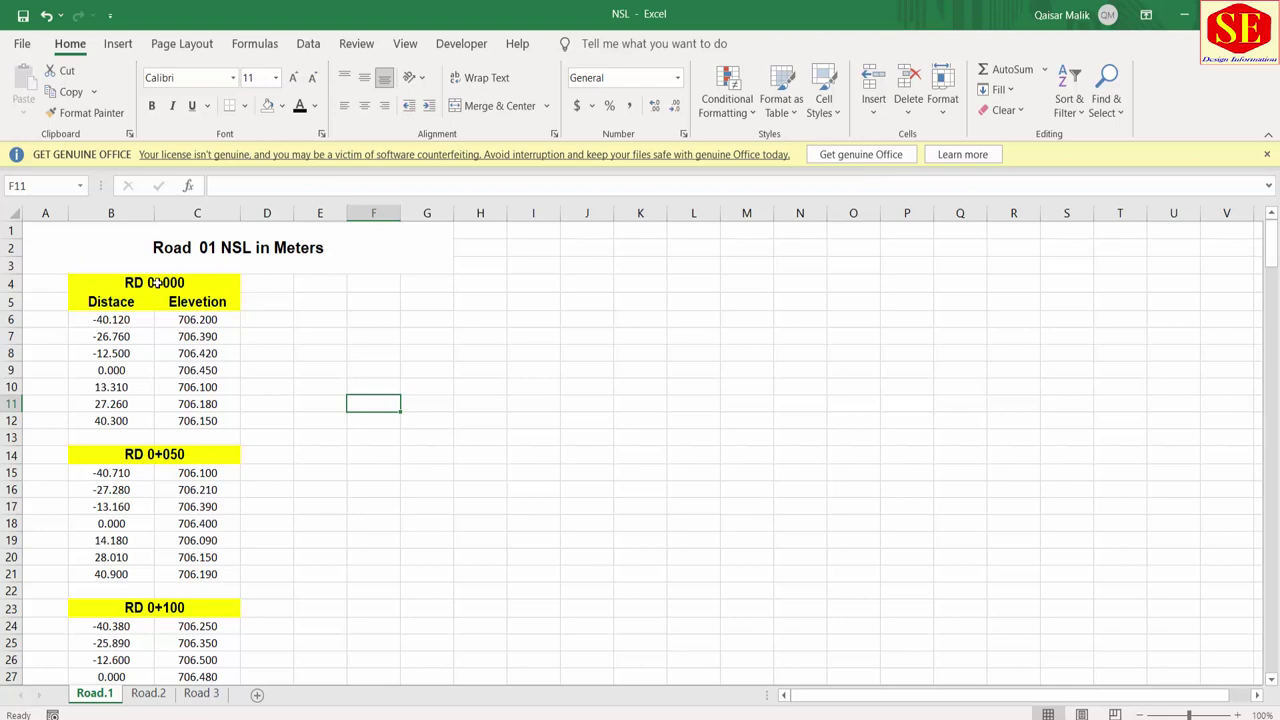
pyautogui.click(198, 285)
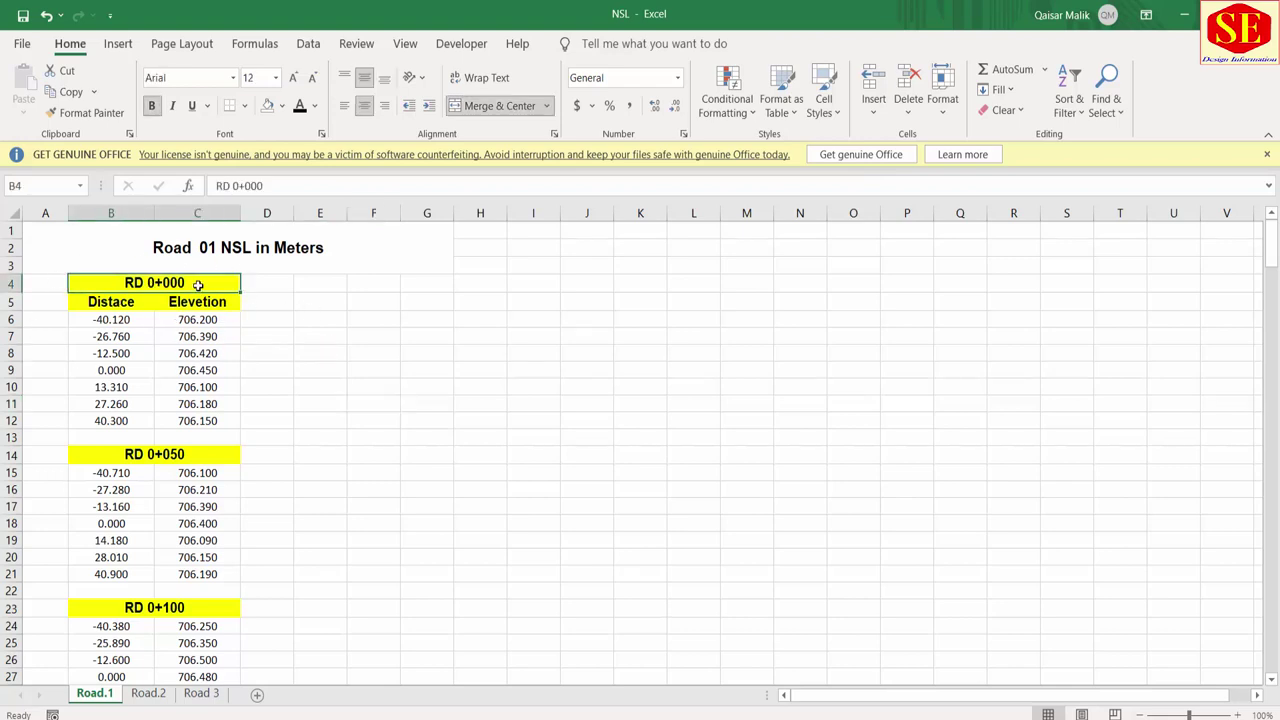
pyautogui.click(205, 304)
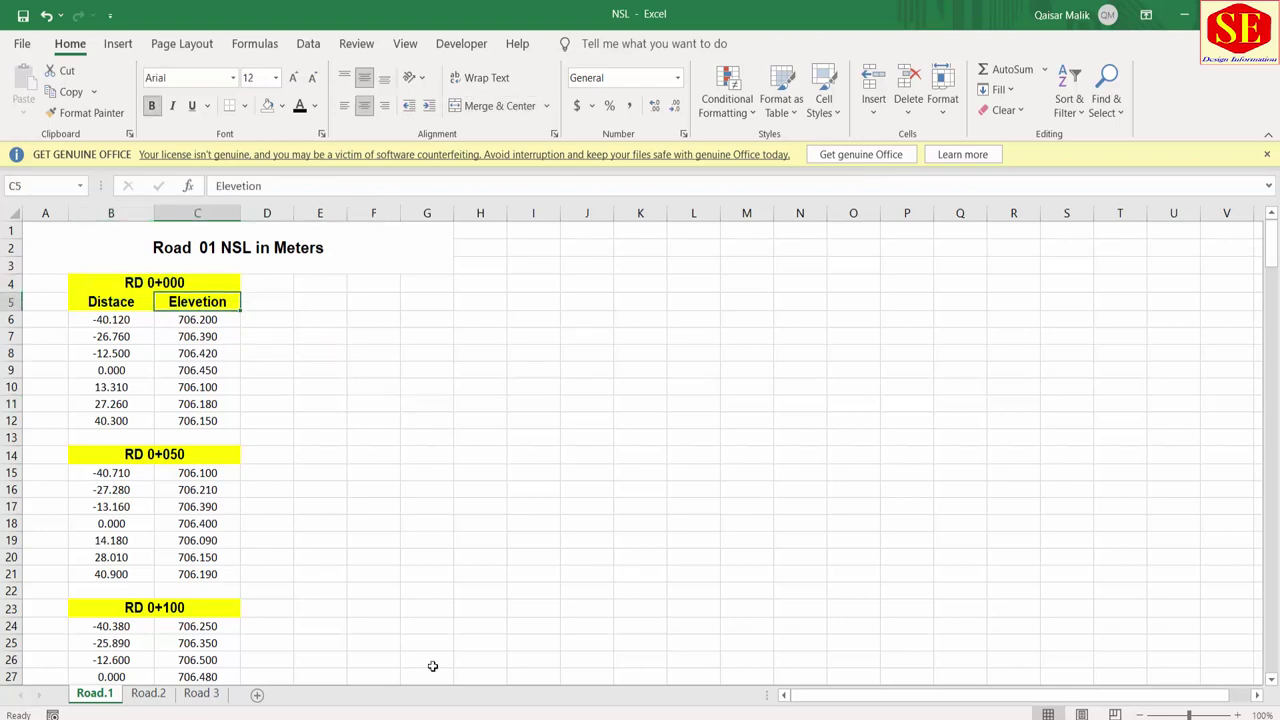
pyautogui.hotkey('alt', 'Tab')
pyautogui.click(172, 285)
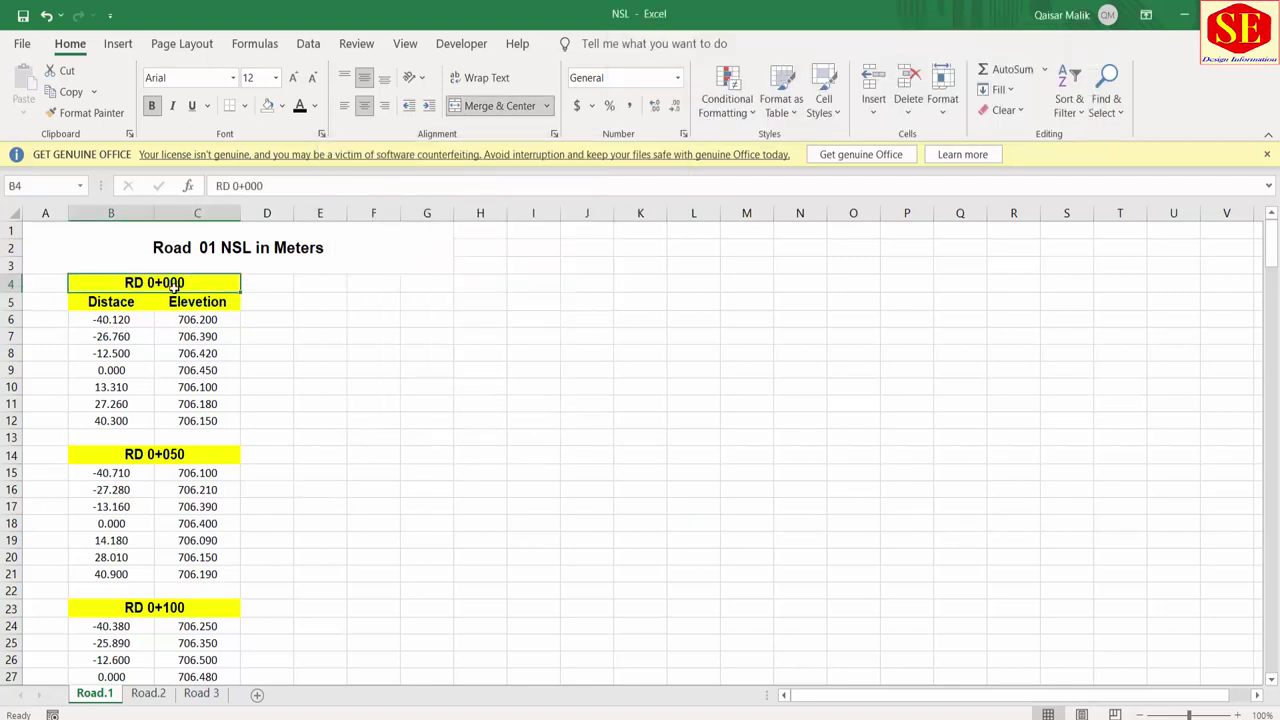
# Step: Enter station 0 in A6 and fill it down through A12
pyautogui.click(60, 323)
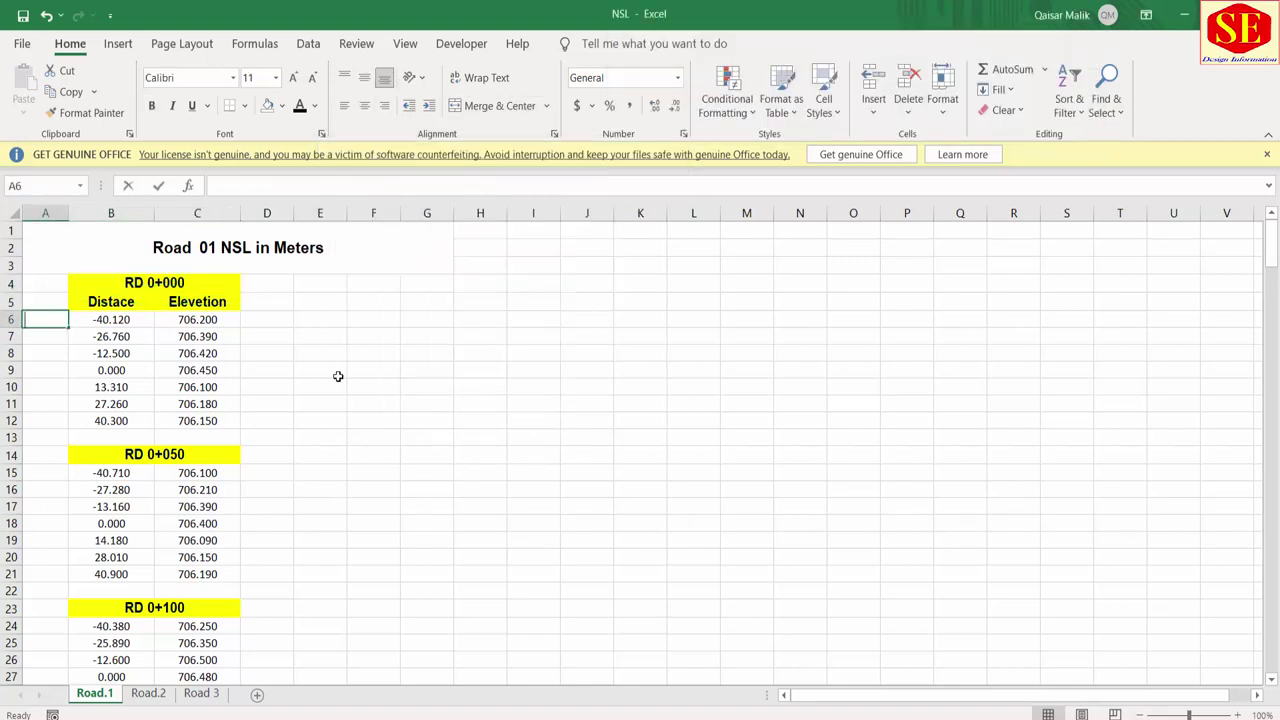
pyautogui.write('0')
pyautogui.press('Return')
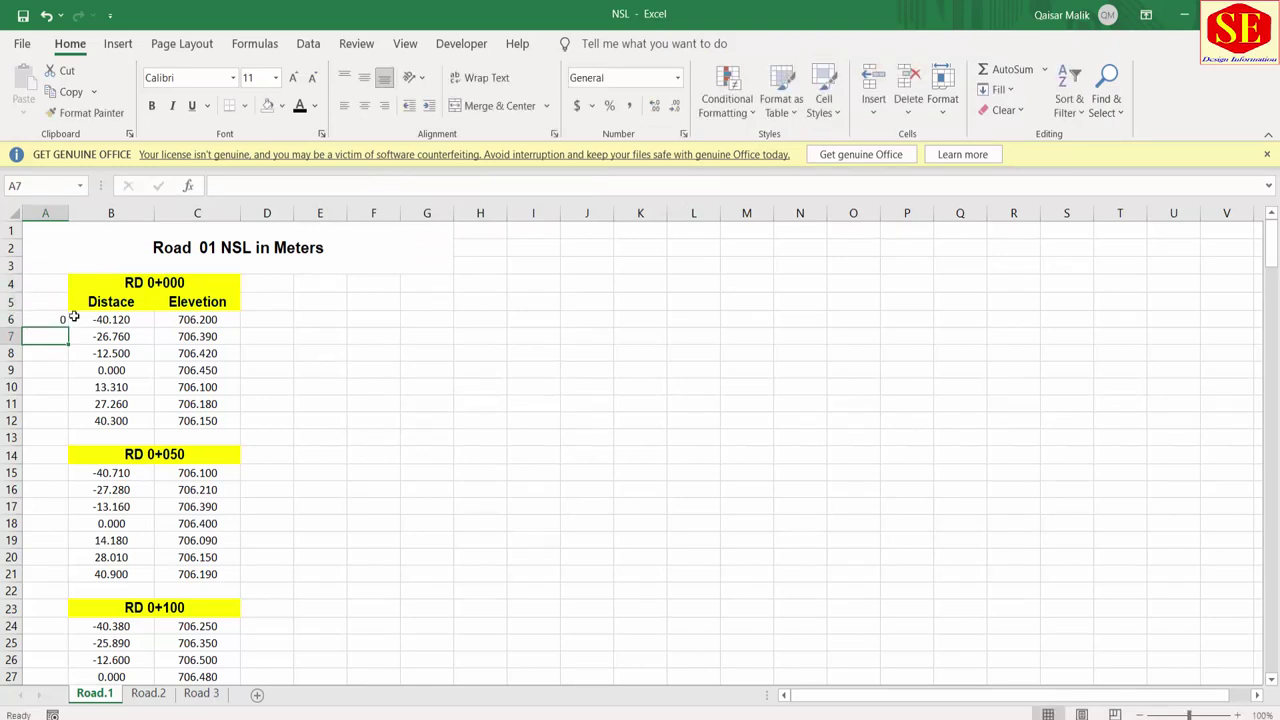
pyautogui.press('Up')
pyautogui.moveTo(68, 328); pyautogui.dragTo(70, 428)
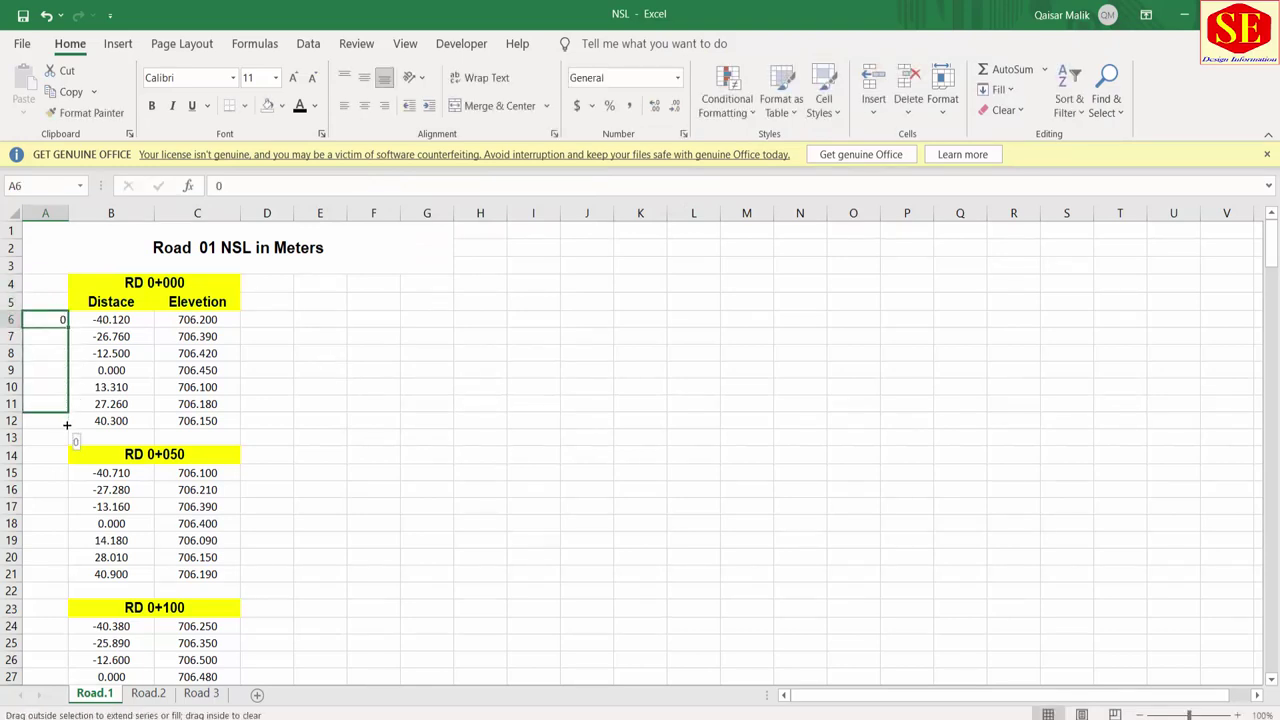
# Step: Enter station 50 in A15 and fill it down through A21
pyautogui.scroll(-3, 475, 453)
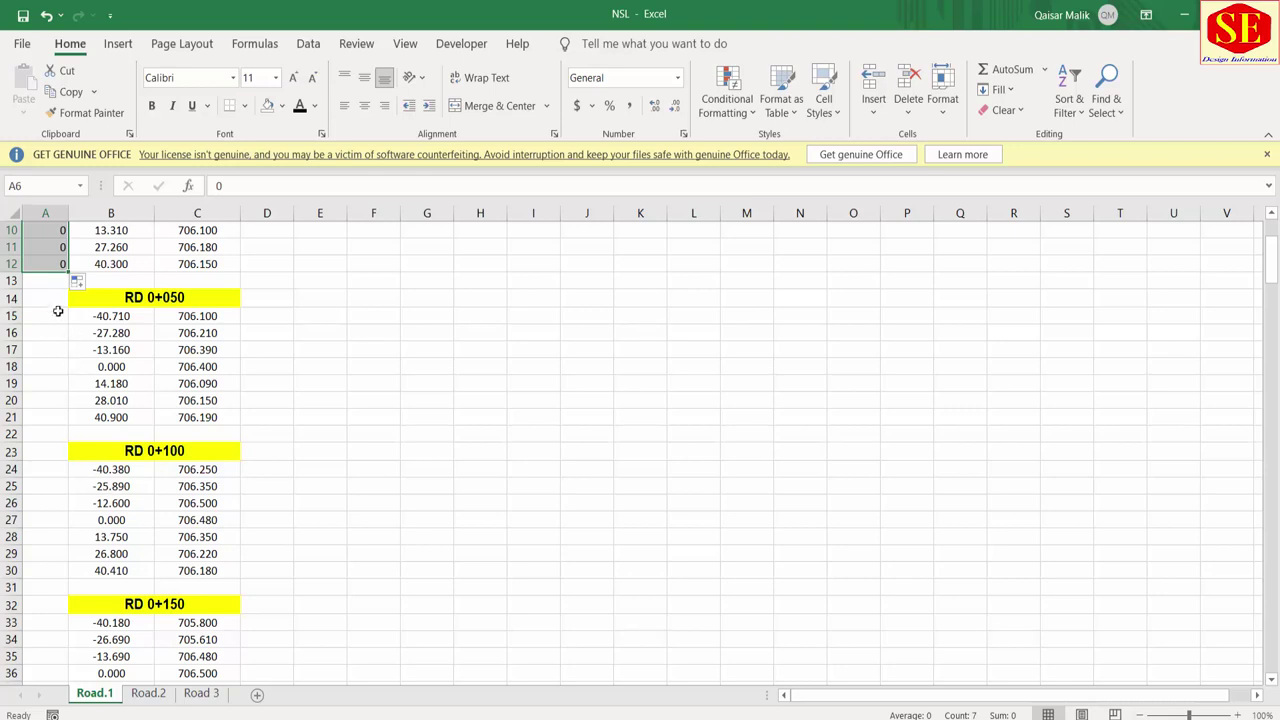
pyautogui.click(50, 321)
pyautogui.write('50')
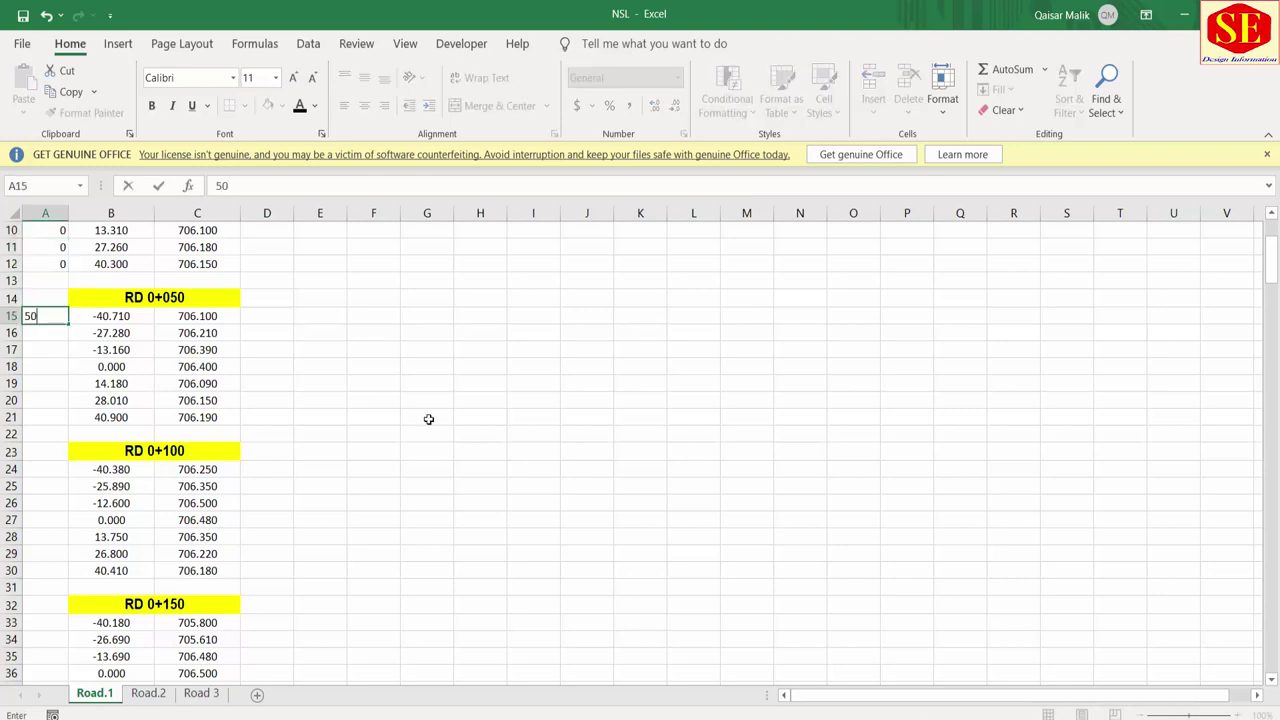
pyautogui.press('Return')
pyautogui.click(55, 318)
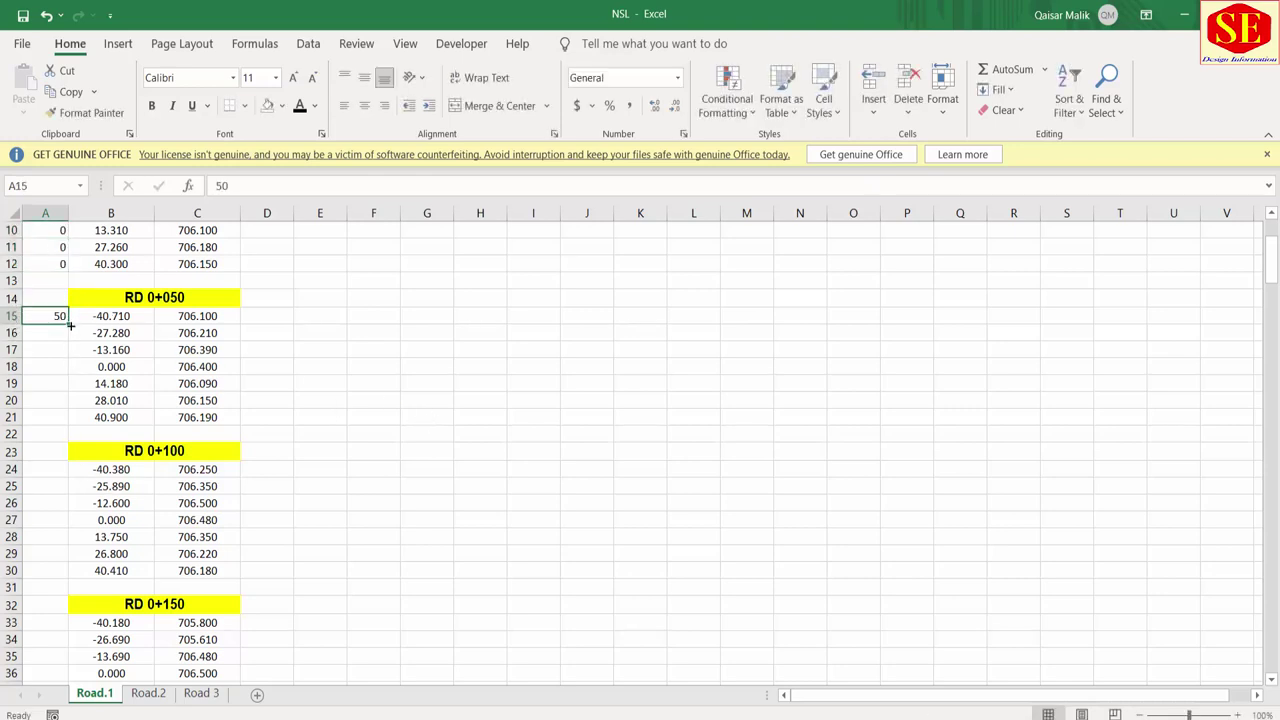
pyautogui.moveTo(68, 324)
pyautogui.mouseDown()
pyautogui.moveTo(74, 440)
pyautogui.moveTo(60, 424)
pyautogui.mouseUp()
# Step: Enter station 100 in A24 and fill it down through A30
pyautogui.scroll(-2, 254, 440)
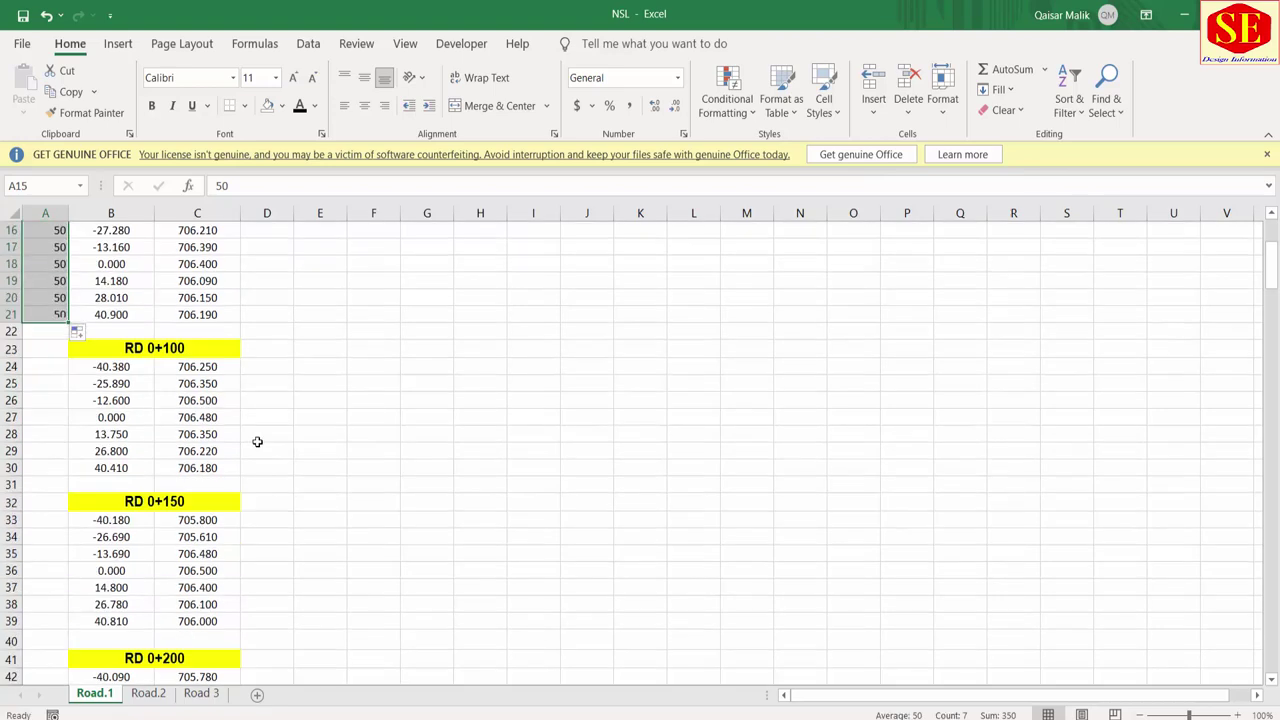
pyautogui.click(42, 361)
pyautogui.click(42, 361)
pyautogui.write('100')
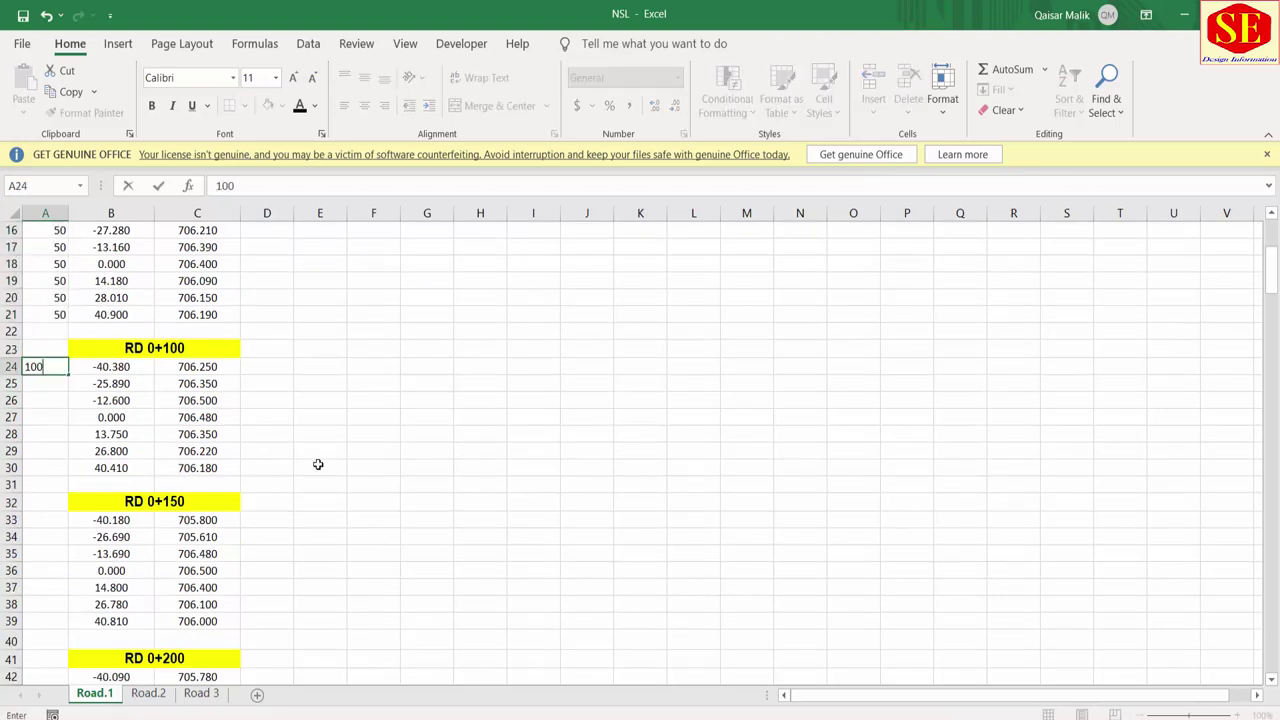
pyautogui.press('Return')
pyautogui.click(36, 368)
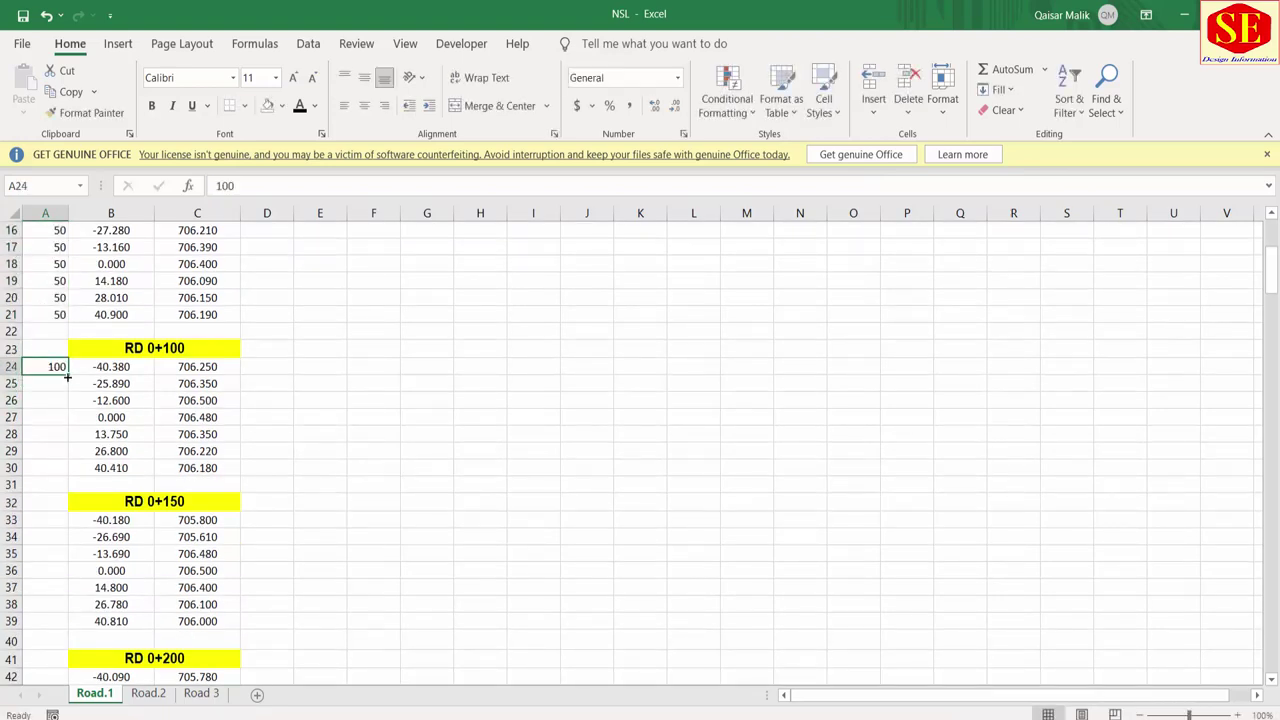
pyautogui.moveTo(71, 375); pyautogui.dragTo(71, 483)
# Step: Enter station 150 in A33 and fill it down column A to row 254
pyautogui.scroll(-2, 214, 455)
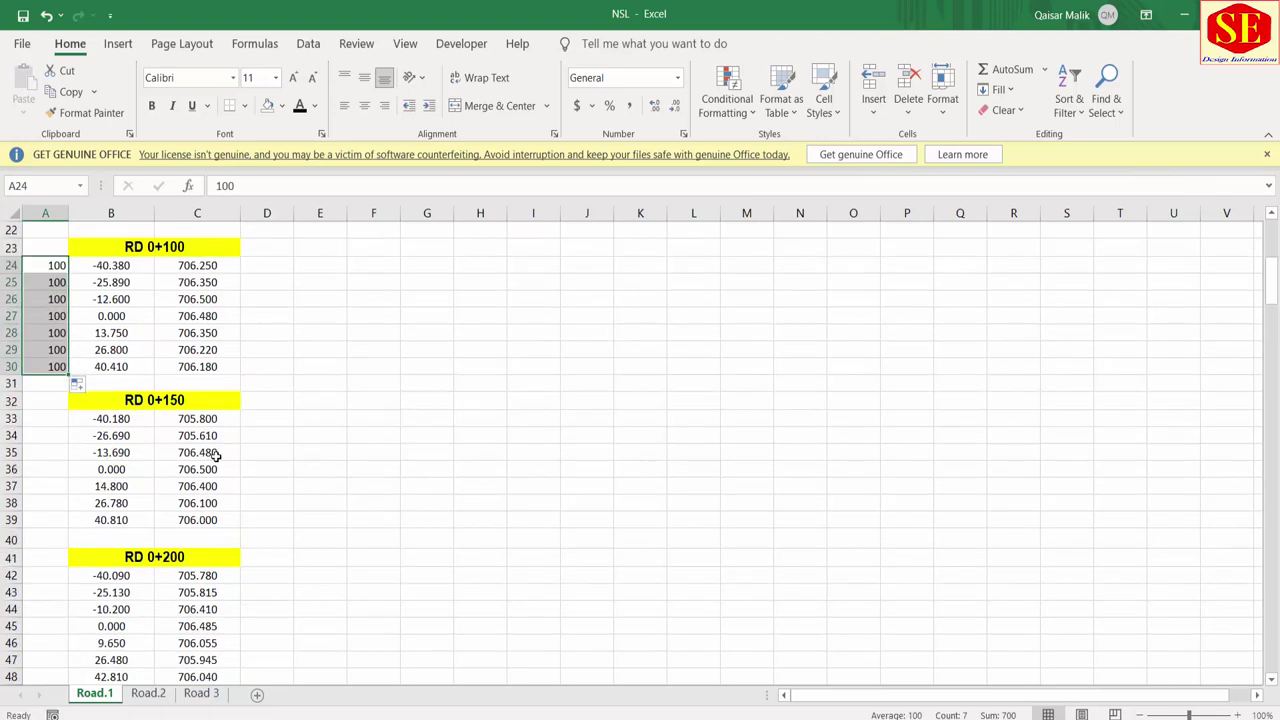
pyautogui.click(47, 418)
pyautogui.write('150')
pyautogui.press('Return')
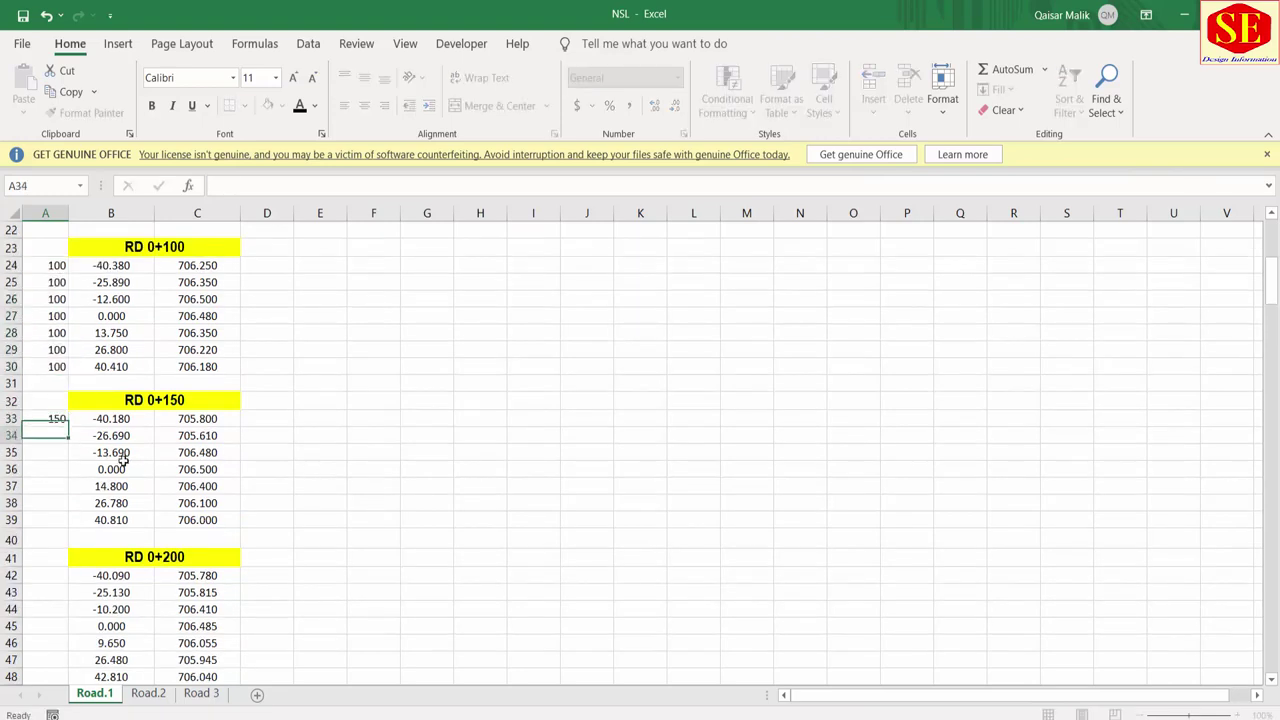
pyautogui.click(58, 418)
pyautogui.moveTo(69, 427); pyautogui.dragTo(70, 520)
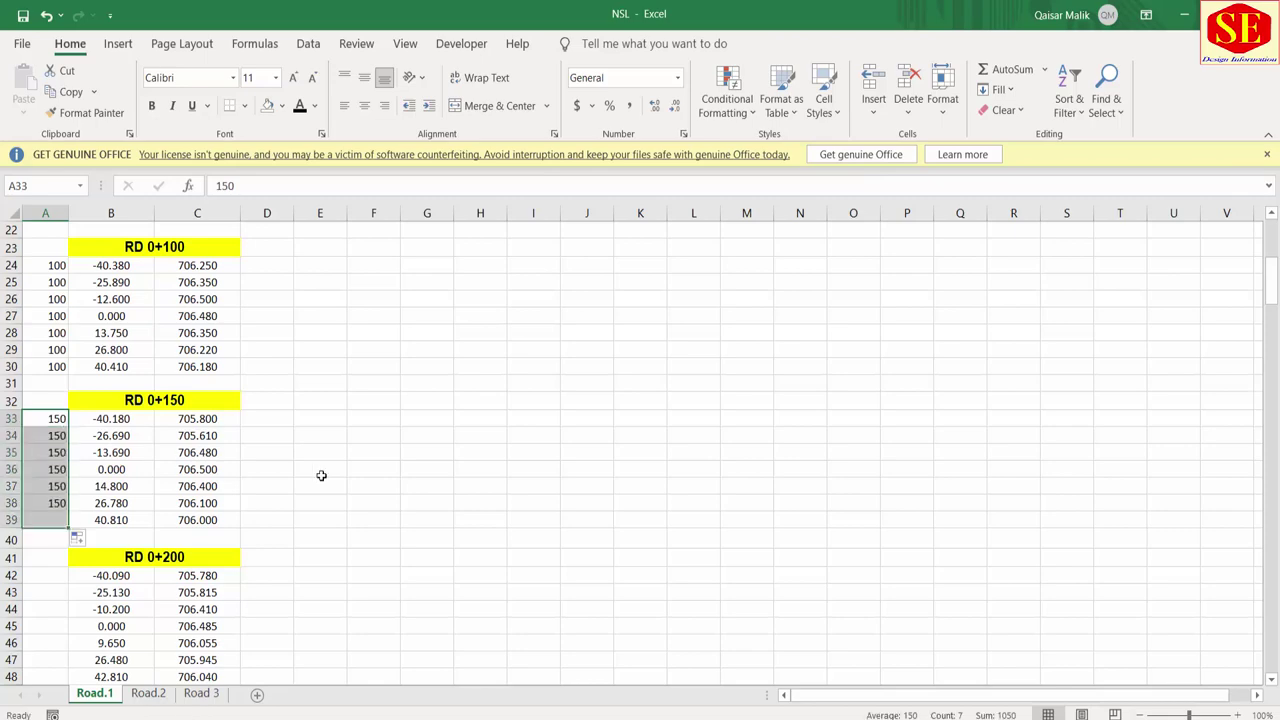
pyautogui.scroll(-3, 443, 477)
pyautogui.moveTo(69, 375)
pyautogui.mouseDown()
pyautogui.moveTo(70, 668)
pyautogui.moveTo(92, 659)
pyautogui.moveTo(78, 662)
pyautogui.mouseUp()
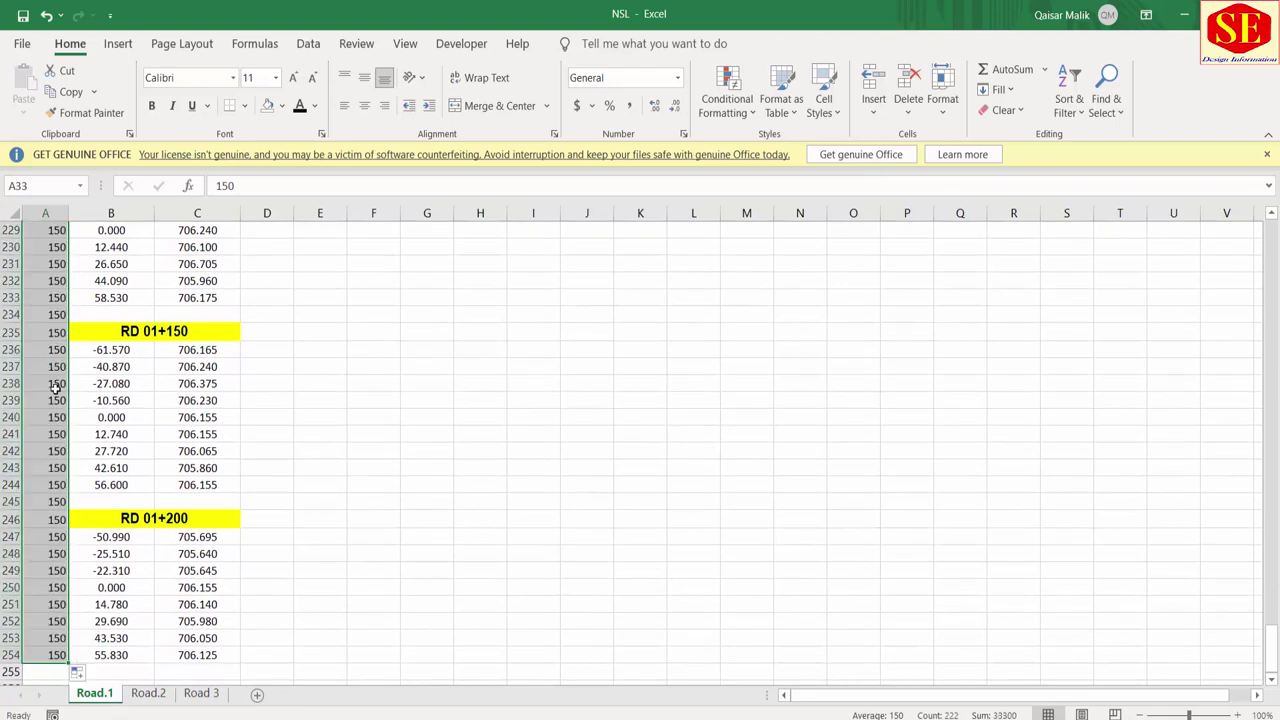
pyautogui.scroll(6, 62, 548)
pyautogui.scroll(10, 62, 548)
pyautogui.scroll(12, 63, 540)
pyautogui.scroll(12, 64, 537)
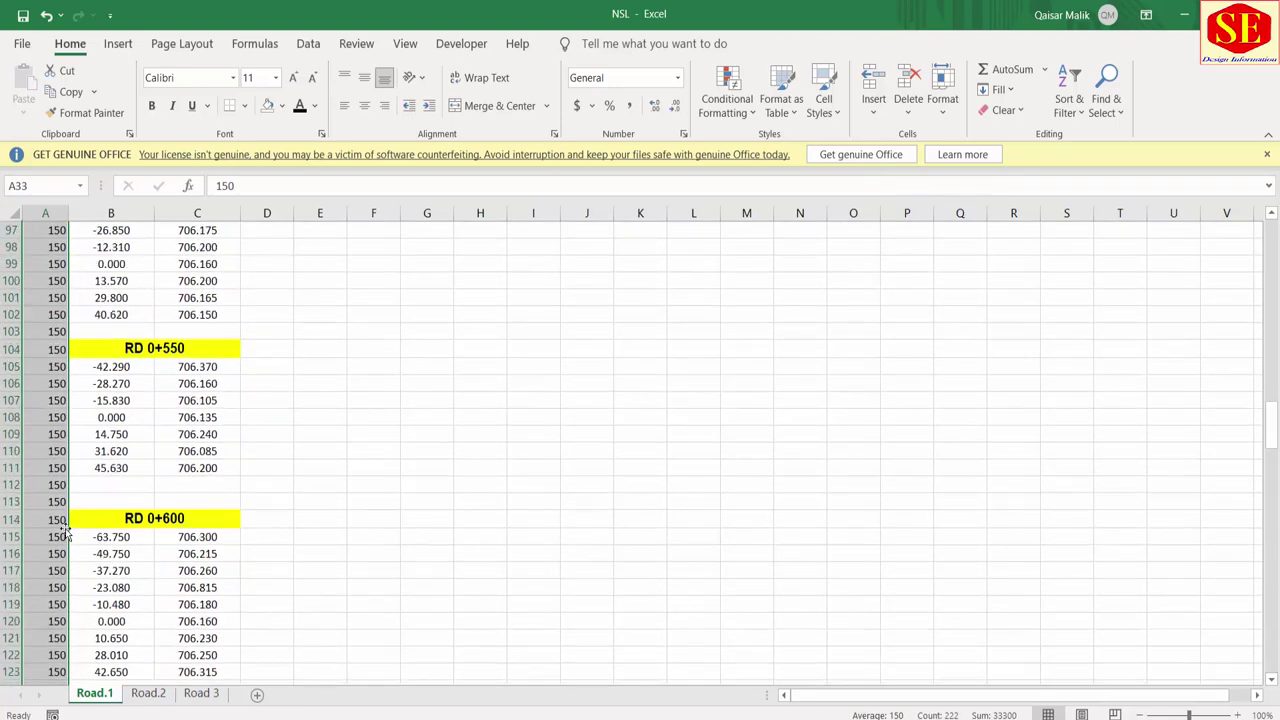
pyautogui.scroll(12, 65, 535)
pyautogui.scroll(9, 64, 535)
pyautogui.scroll(9, 65, 534)
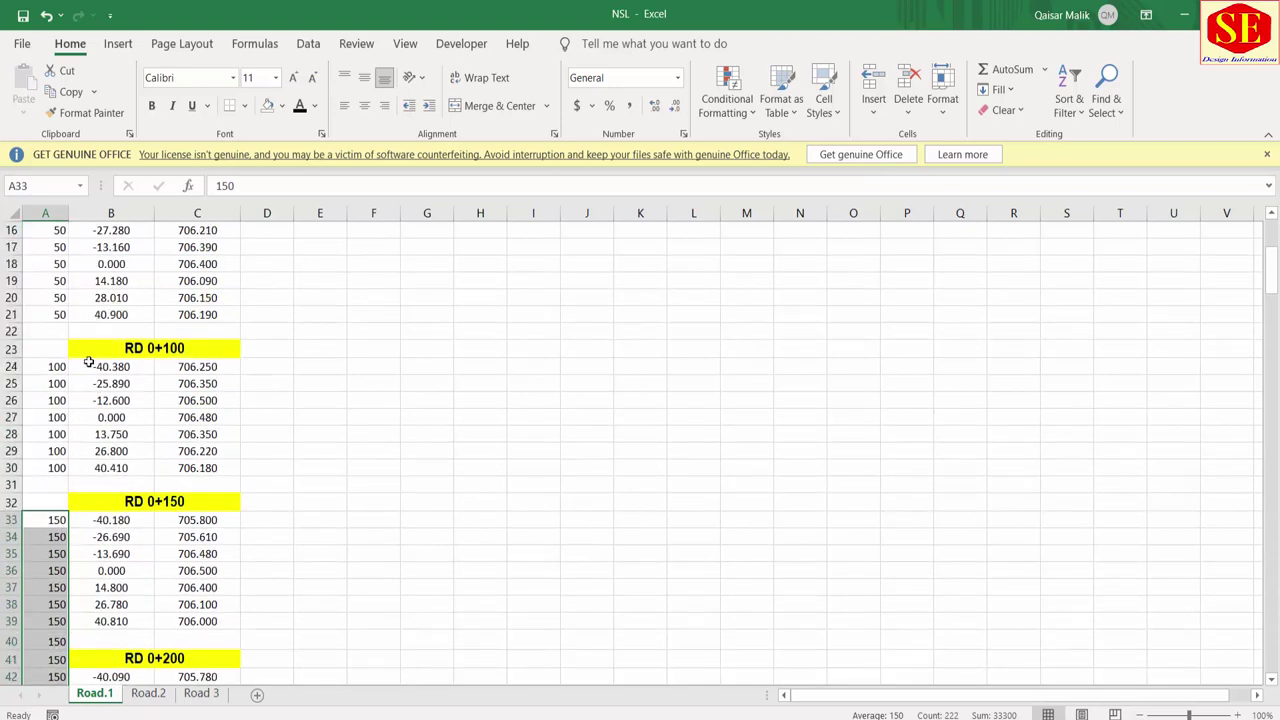
pyautogui.scroll(-4, 90, 362)
# Step: Enter station 200 beside RD 0+200 and fill it down the station column
pyautogui.click(52, 317)
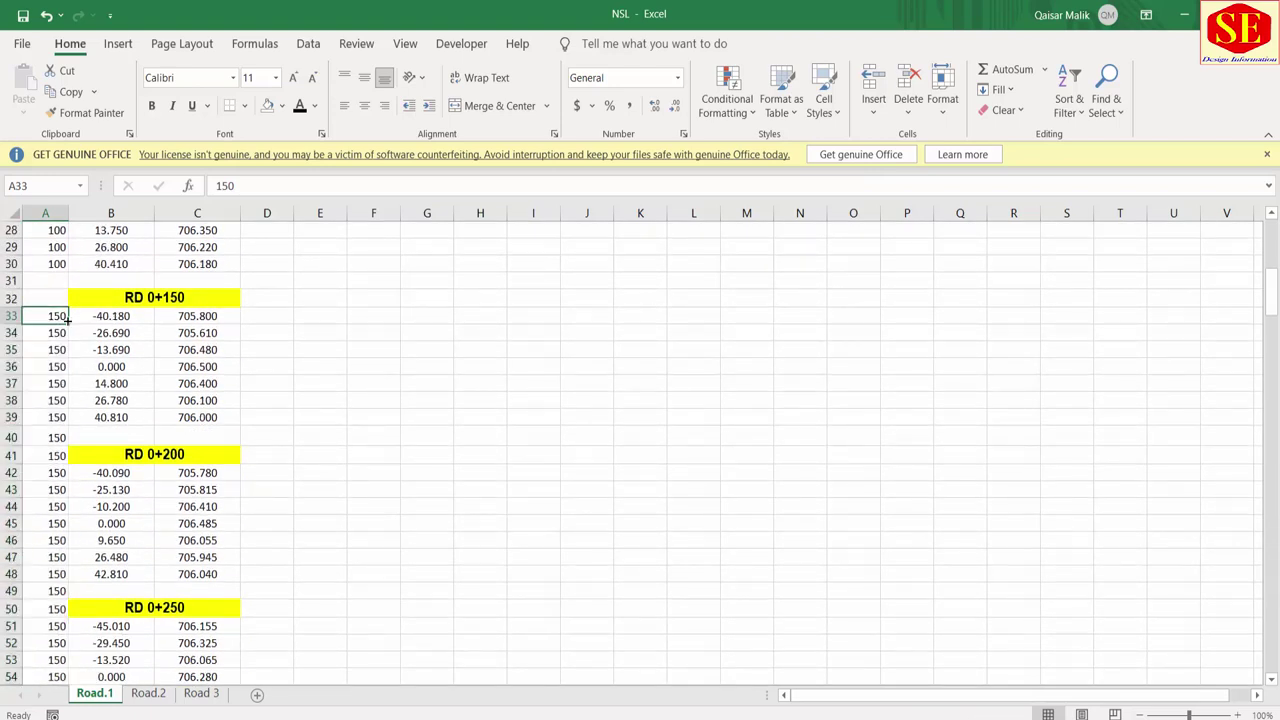
pyautogui.click(110, 455)
pyautogui.click(38, 458)
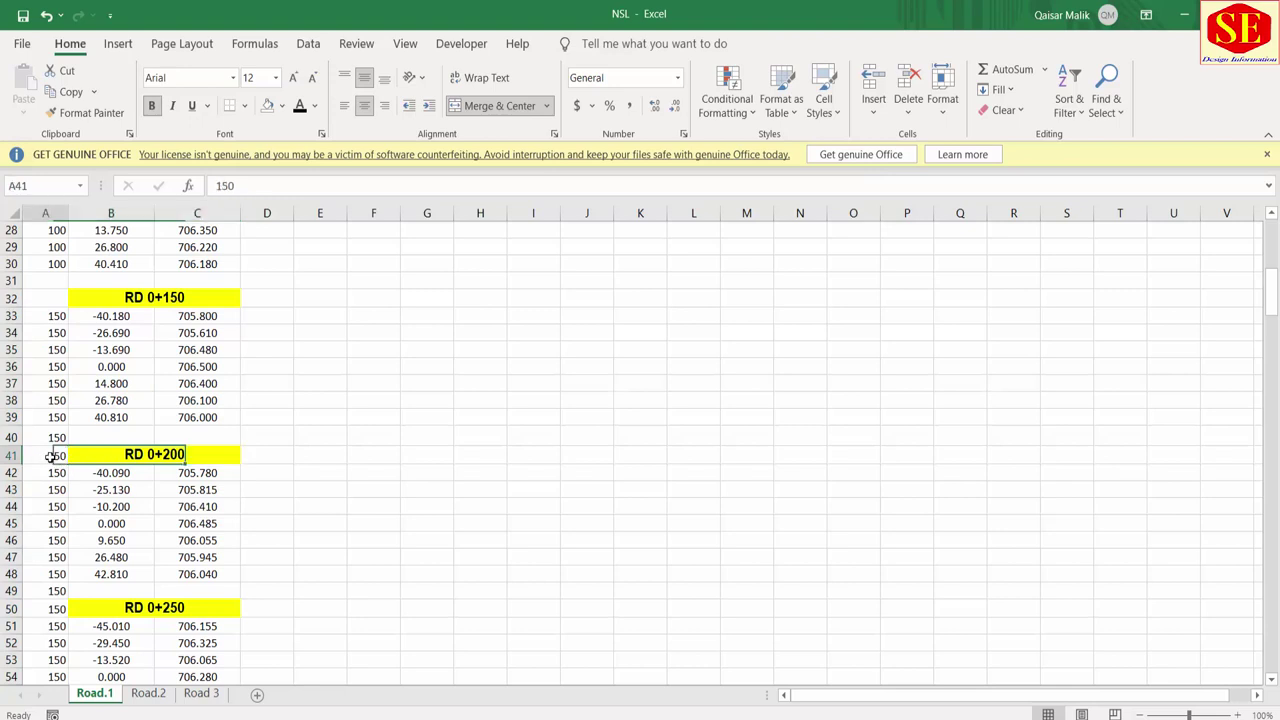
pyautogui.write('200')
pyautogui.press('Return')
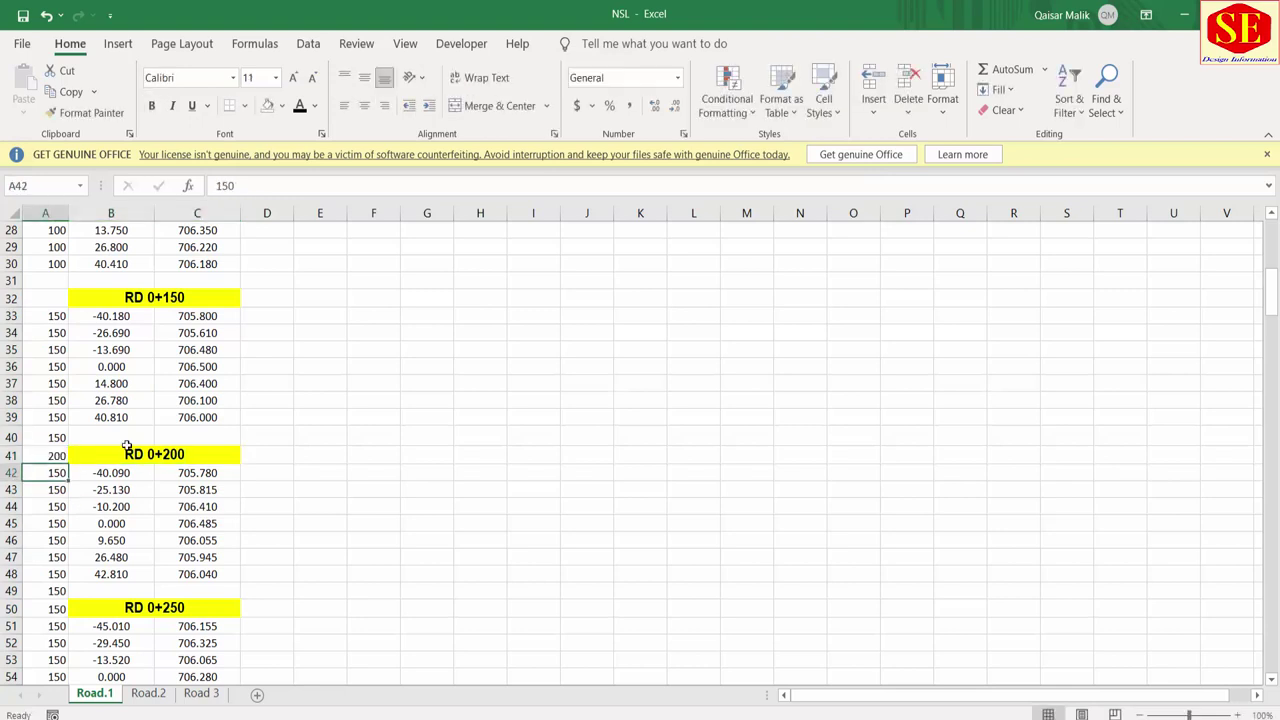
pyautogui.click(58, 458)
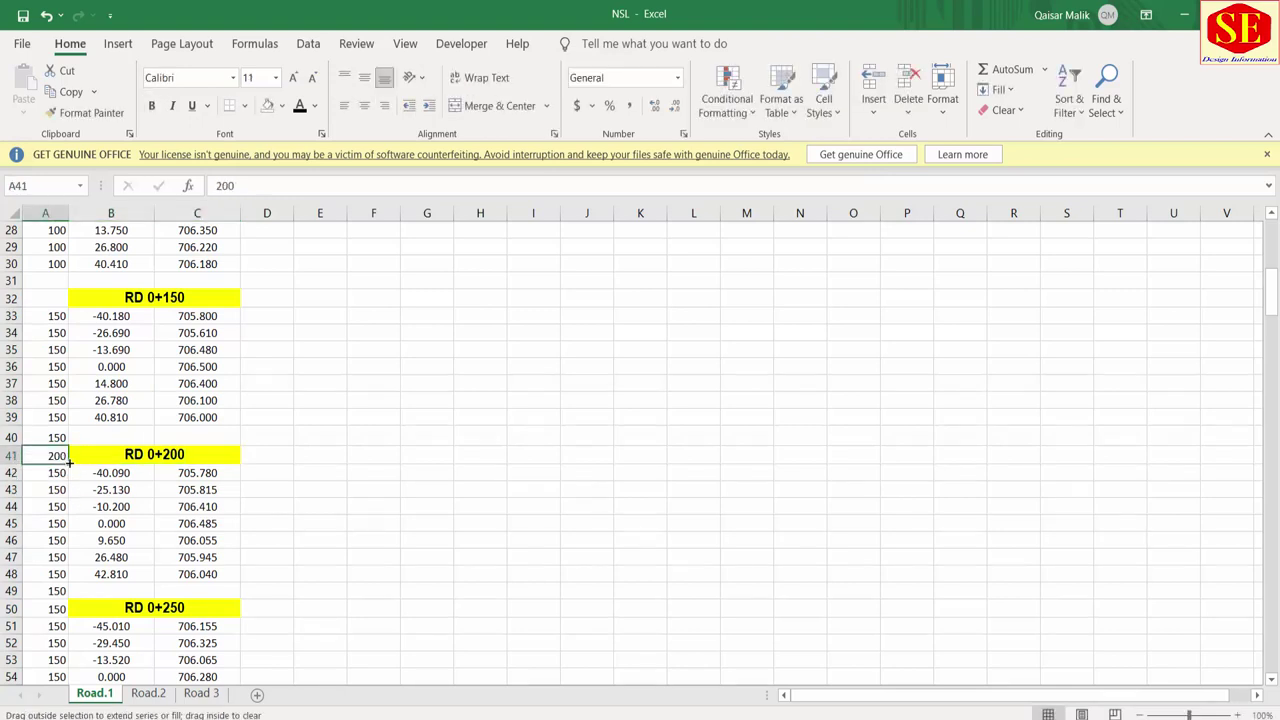
pyautogui.doubleClick(68, 463)
# Step: Enter 250 beside RD 0+250 and fill it down column A
pyautogui.scroll(1, 140, 510)
pyautogui.scroll(-2, 185, 470)
pyautogui.scroll(-2, 170, 408)
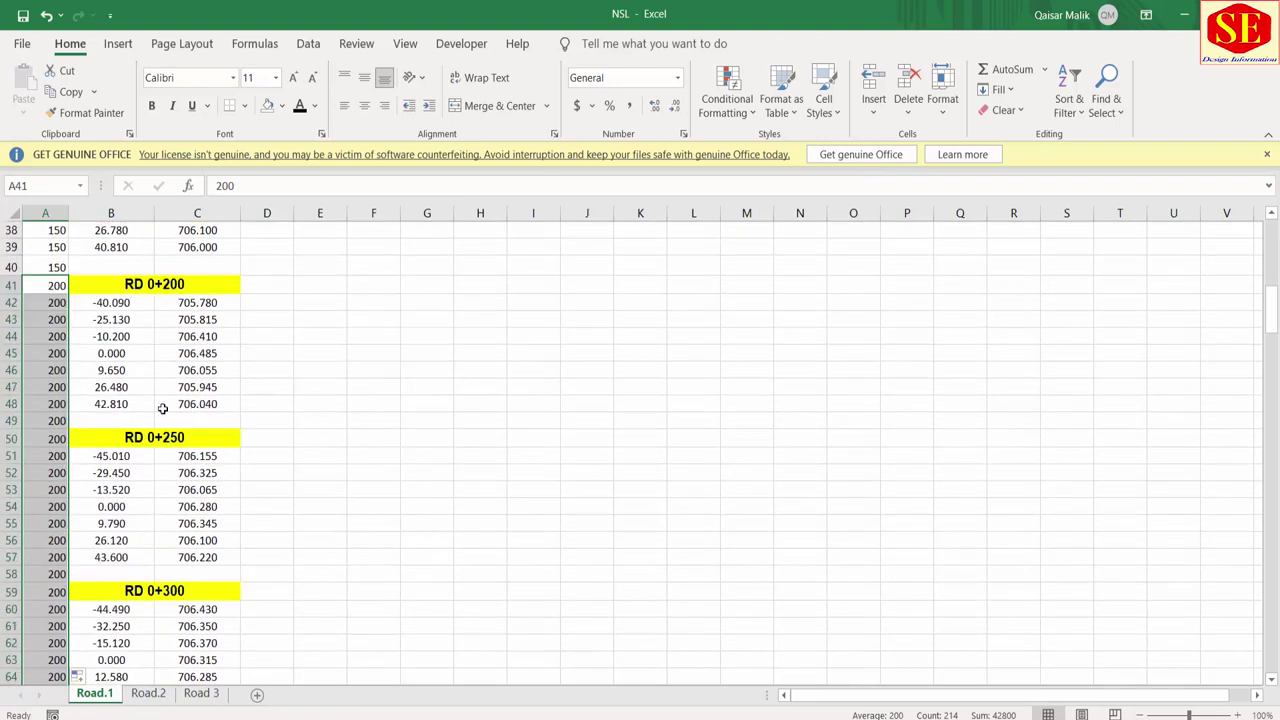
pyautogui.click(46, 438)
pyautogui.write('2')
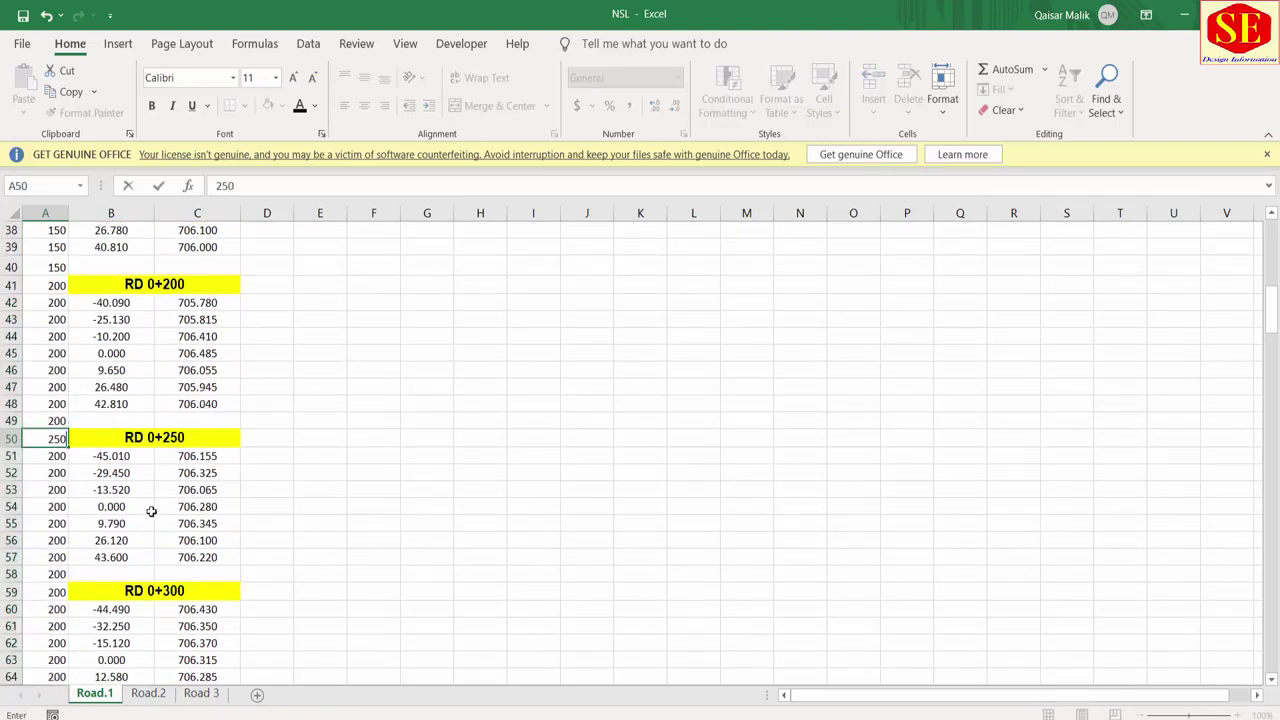
pyautogui.press('Return')
pyautogui.click(58, 441)
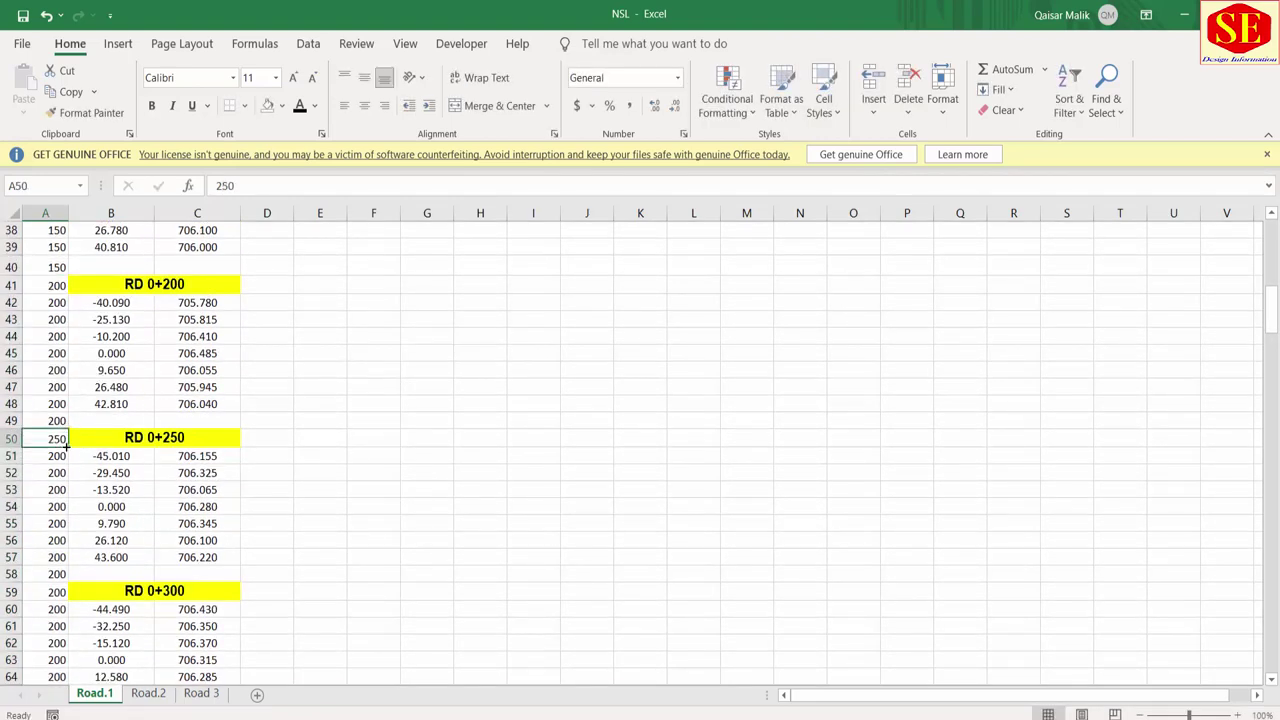
pyautogui.doubleClick(68, 446)
# Step: Enter 300 beside RD 0+300 and fill it down column A
pyautogui.scroll(-4, 60, 400)
pyautogui.scroll(-1, 55, 349)
pyautogui.click(61, 331)
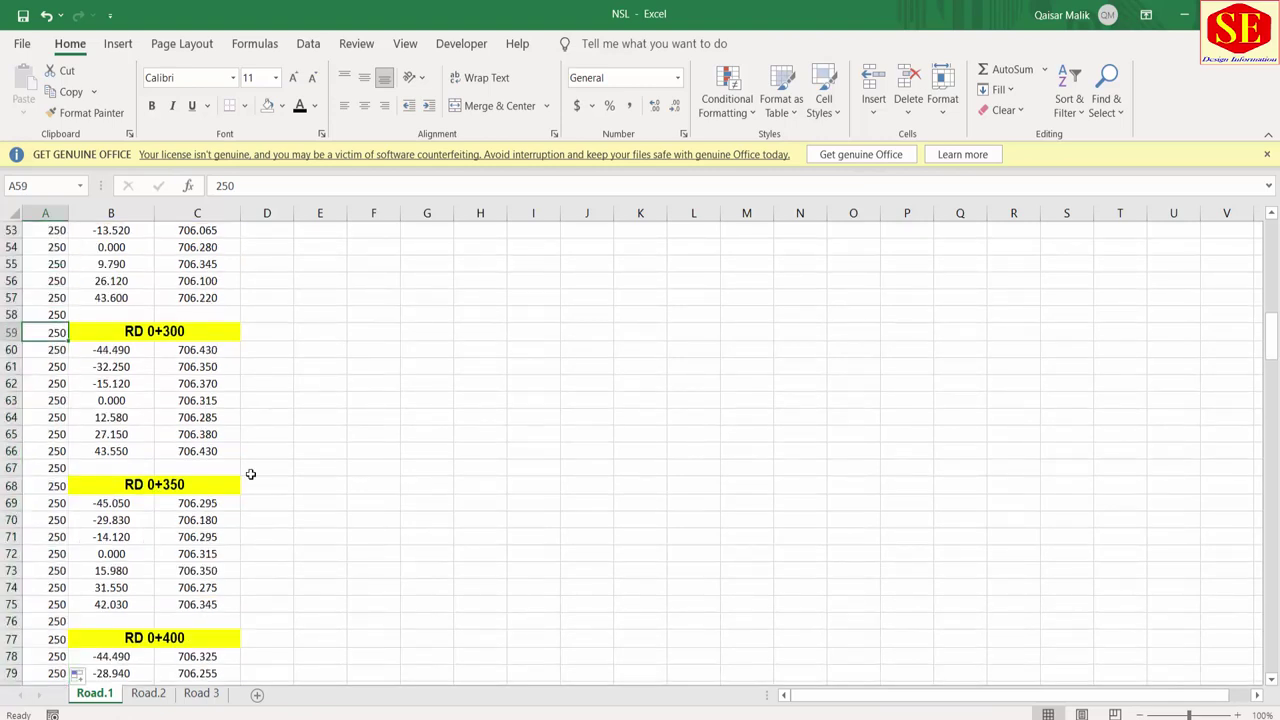
pyautogui.write('300')
pyautogui.press('Return')
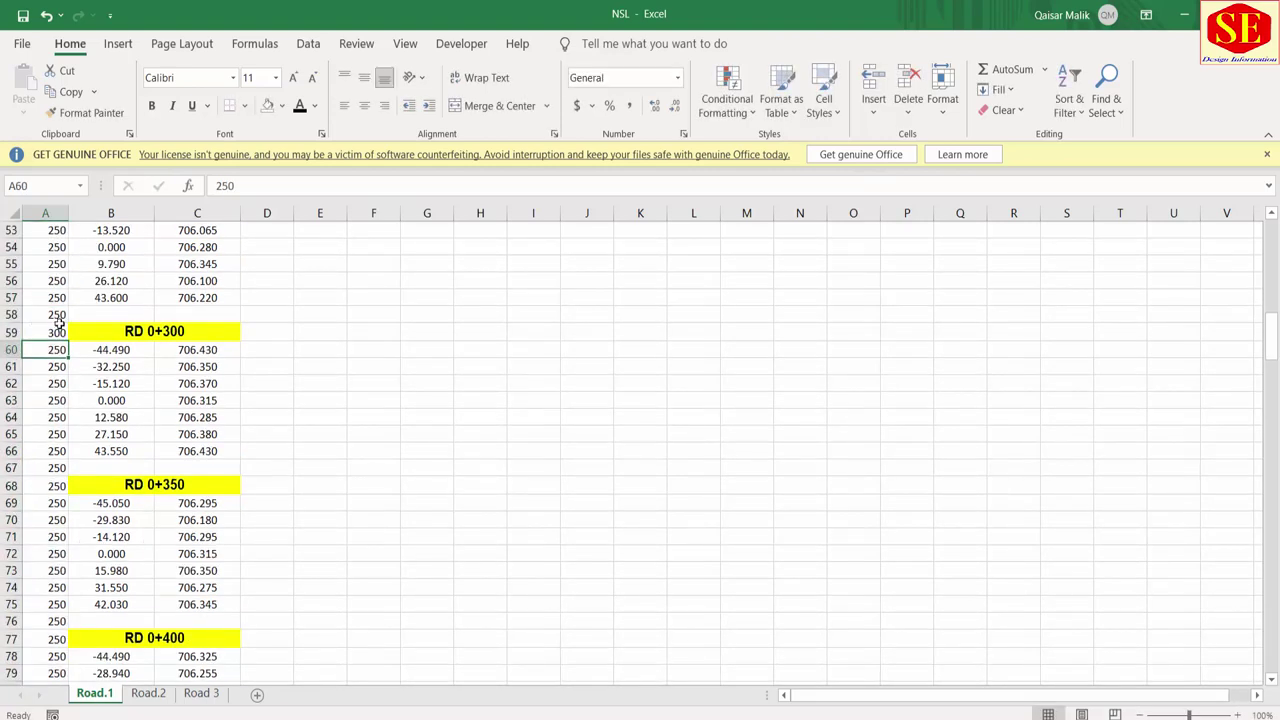
pyautogui.click(57, 331)
pyautogui.doubleClick(68, 340)
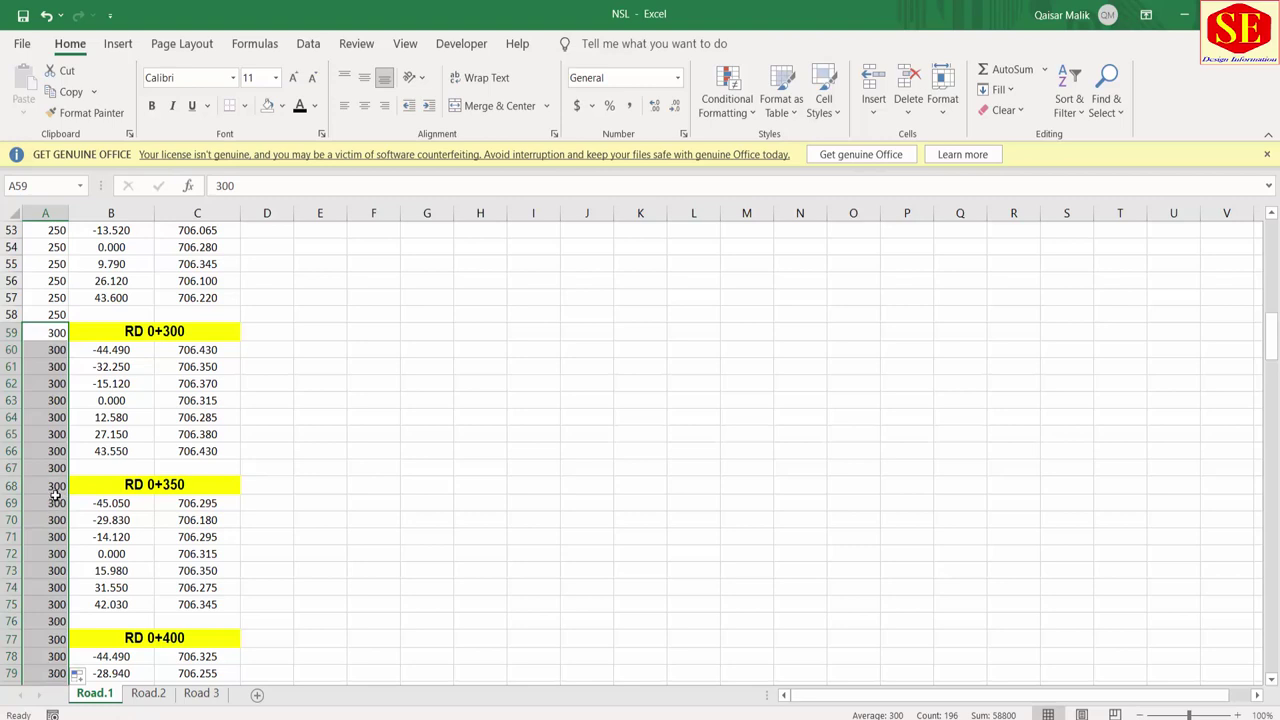
pyautogui.click(56, 496)
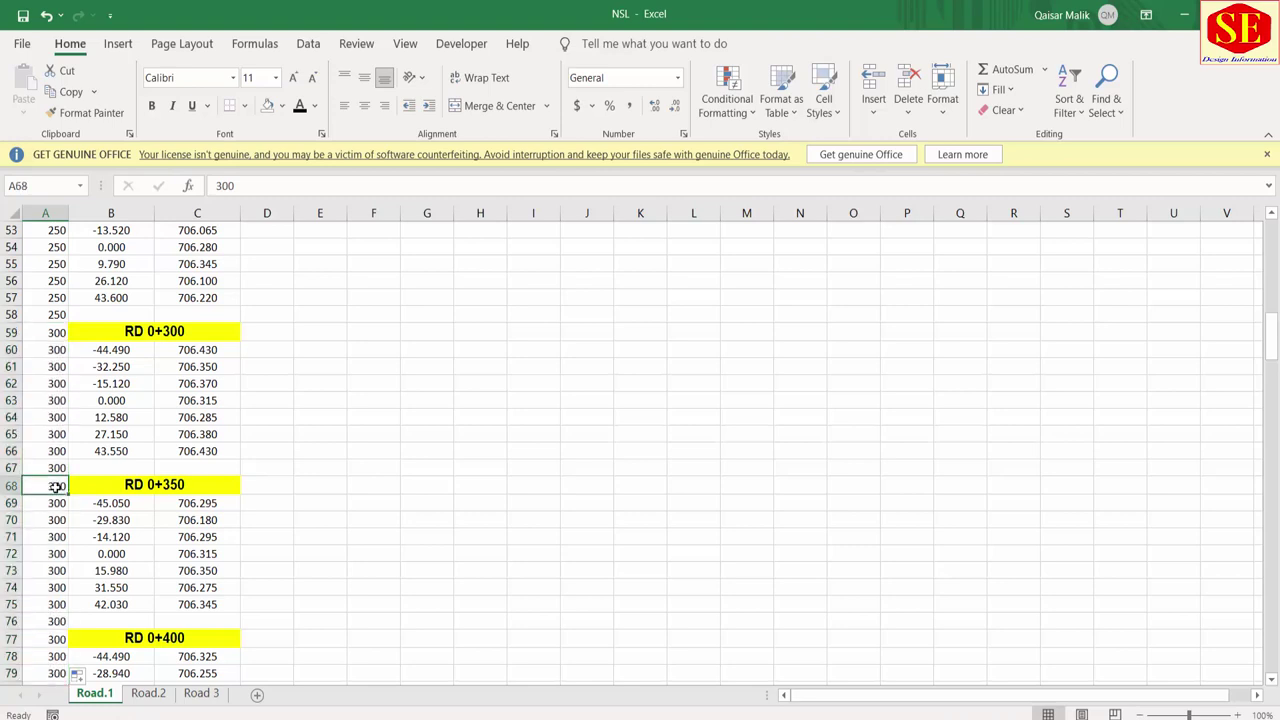
# Step: Fill 350 down beside RD 0+350, then enter 400 beside RD 0+400 and fill it down
pyautogui.scroll(-2, 55, 484)
pyautogui.click(50, 384)
pyautogui.doubleClick(69, 392)
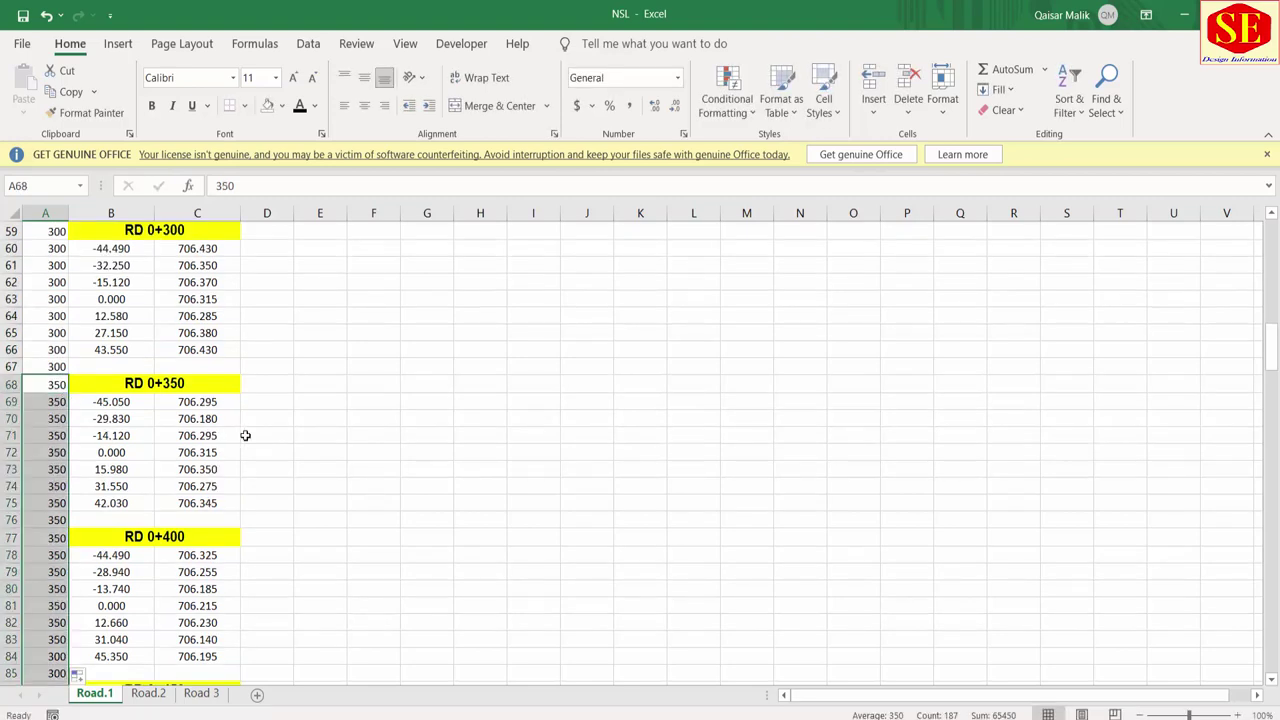
pyautogui.scroll(-3, 245, 435)
pyautogui.click(55, 378)
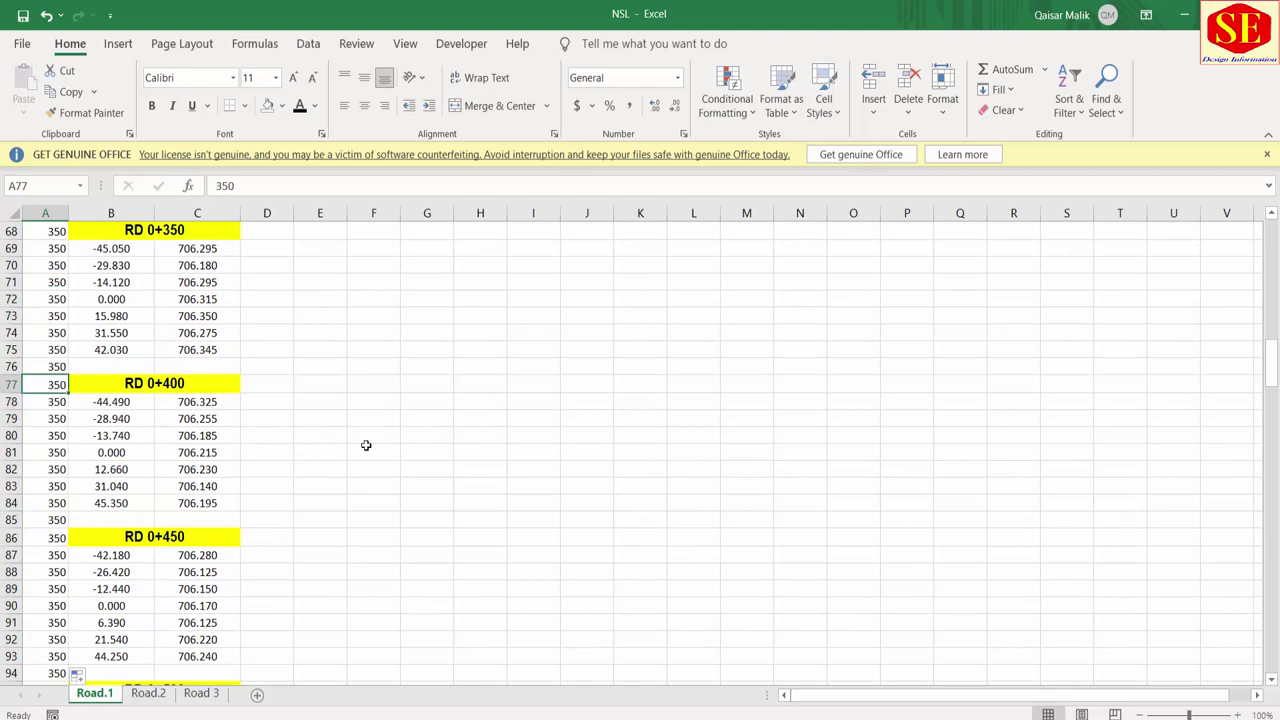
pyautogui.write('400')
pyautogui.press('Return')
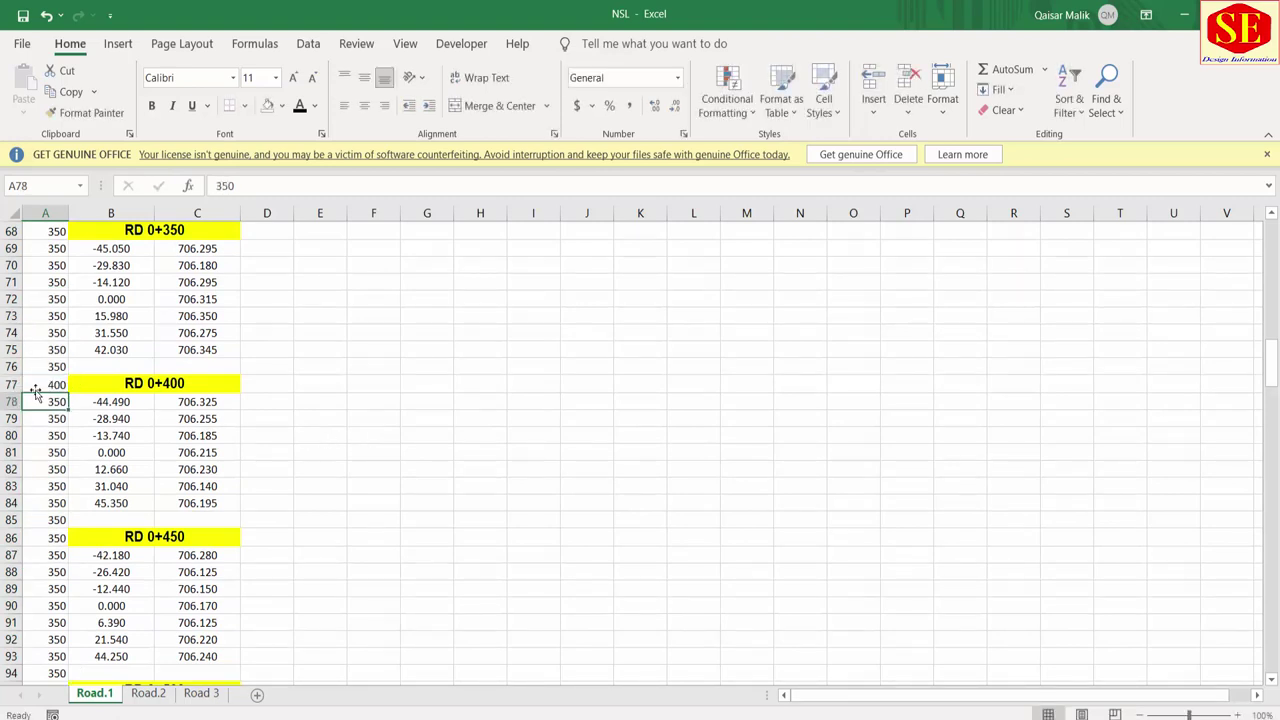
pyautogui.click(35, 388)
pyautogui.doubleClick(69, 393)
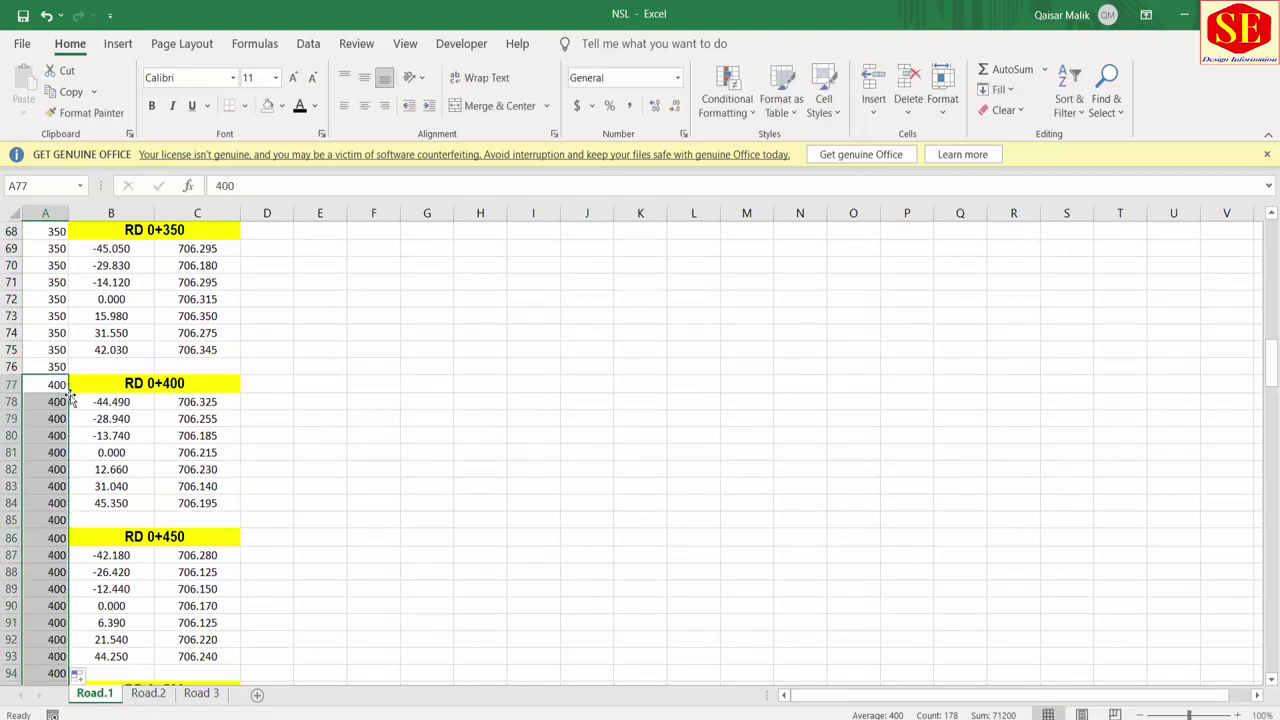
# Step: Enter 450 beside RD 0+450 and fill it down column A
pyautogui.scroll(-3, 139, 419)
pyautogui.click(55, 388)
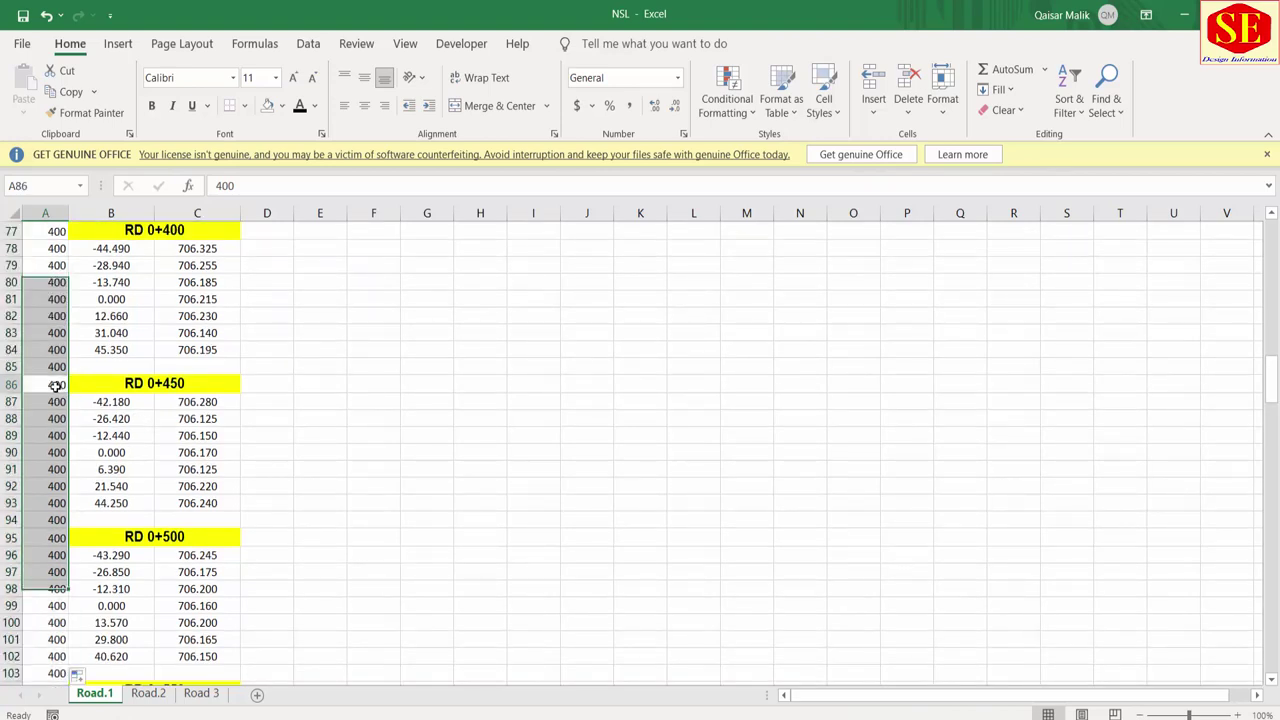
pyautogui.click(57, 401)
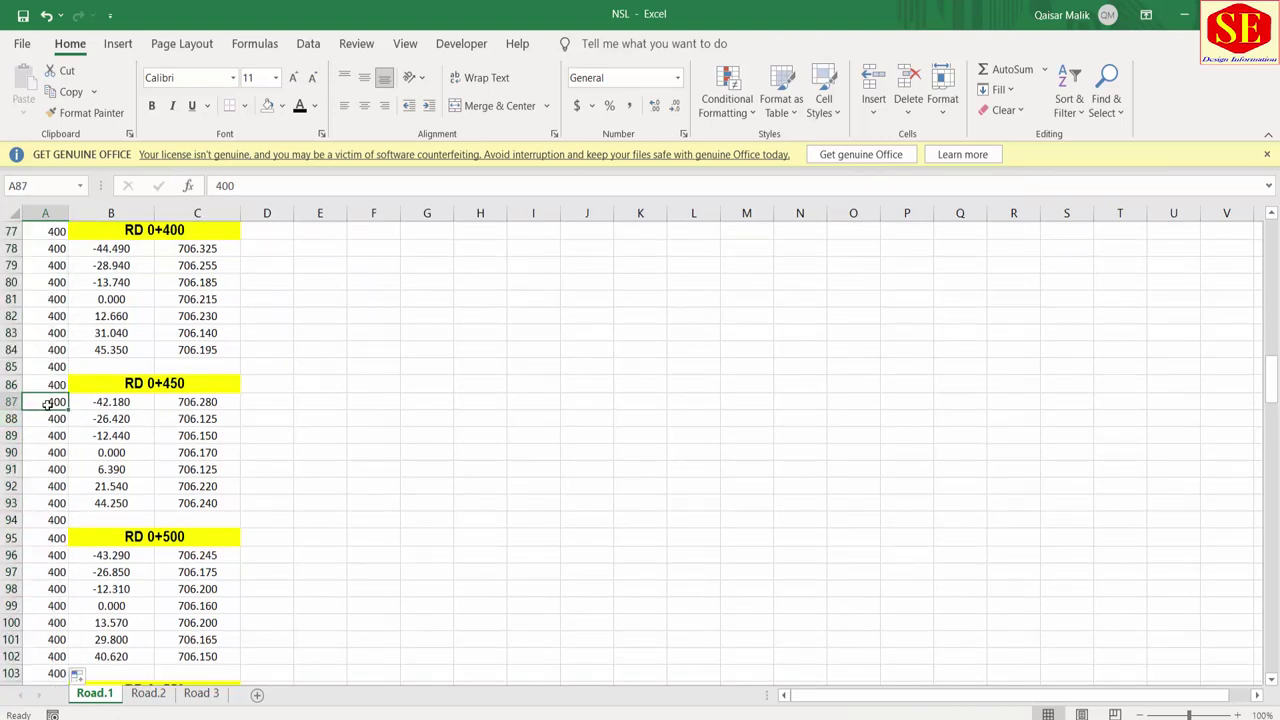
pyautogui.click(110, 401)
pyautogui.click(180, 401)
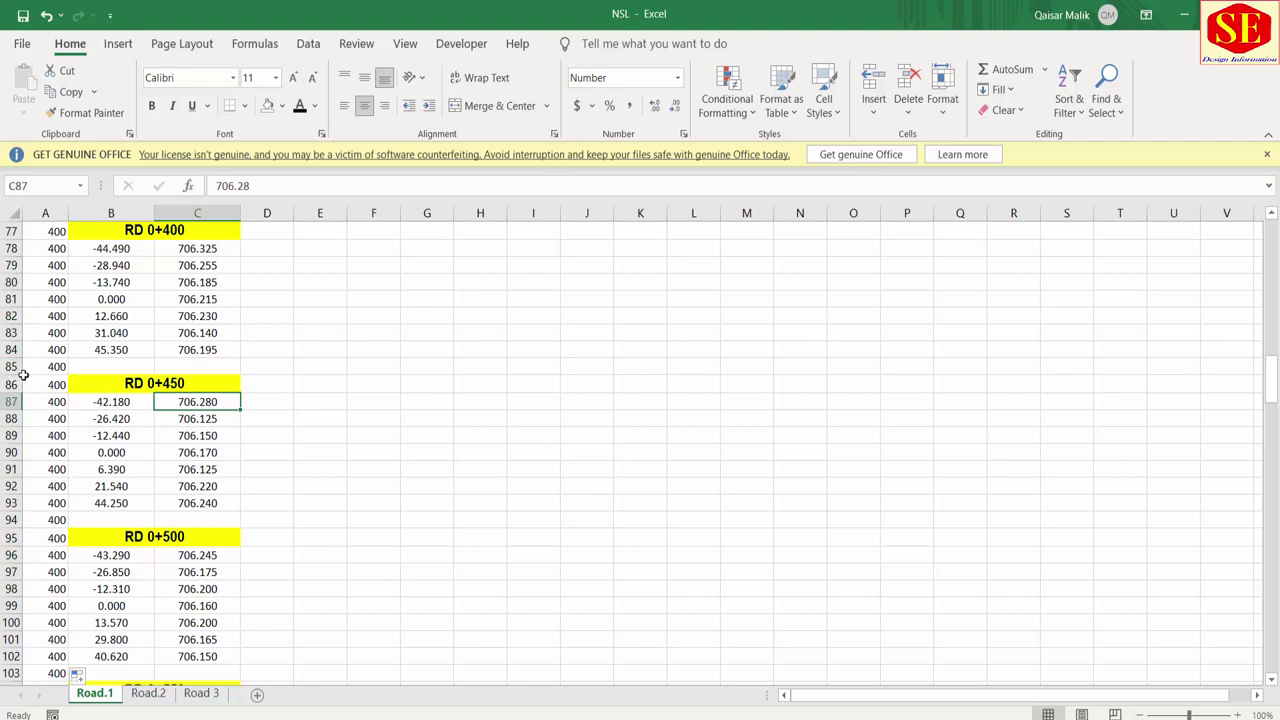
pyautogui.click(55, 384)
pyautogui.write('450')
pyautogui.press('Return')
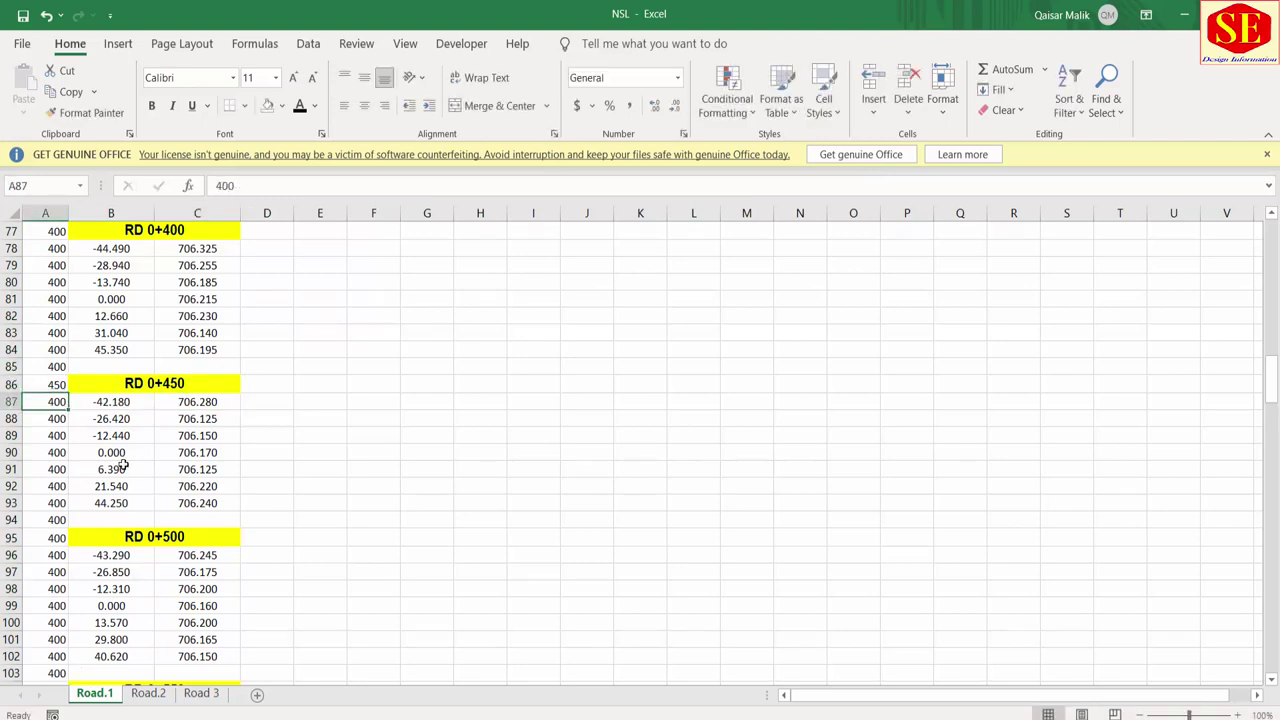
pyautogui.click(55, 384)
pyautogui.doubleClick(68, 392)
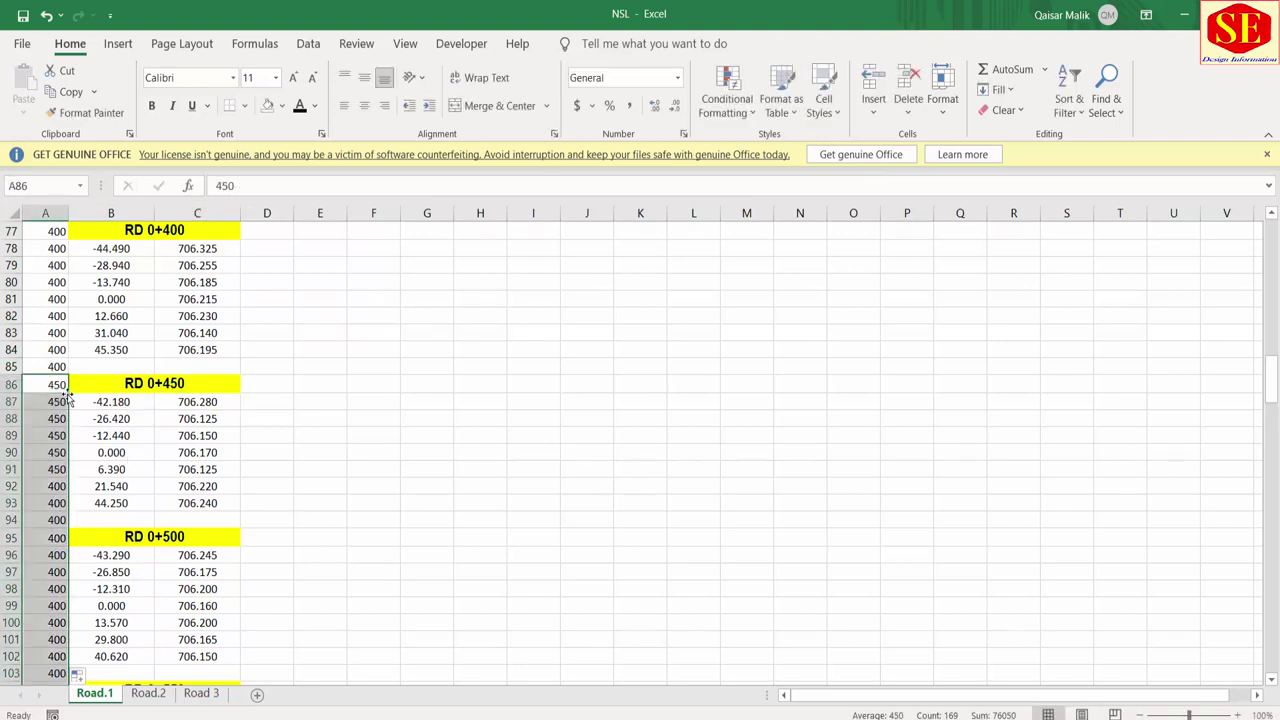
# Step: Enter 500 beside RD 0+500 and 550 in A104, filling each down column A
pyautogui.click(51, 540)
pyautogui.write('500')
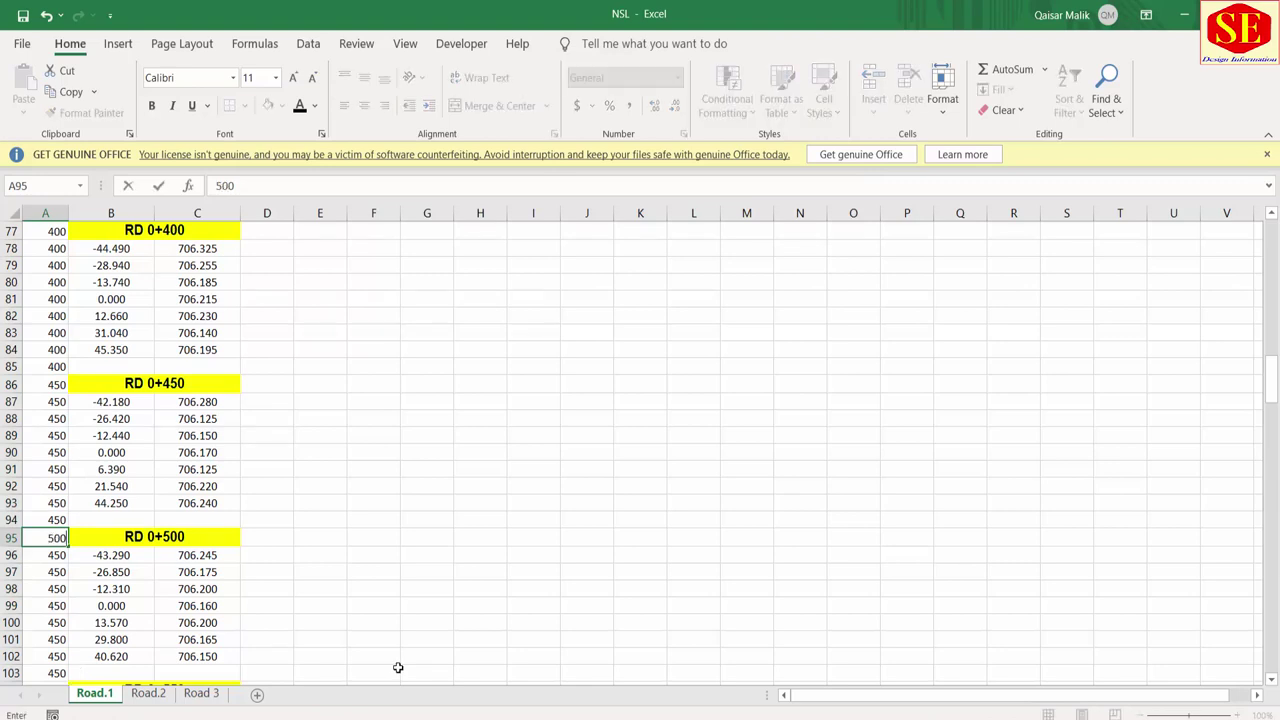
pyautogui.press('Return')
pyautogui.click(55, 538)
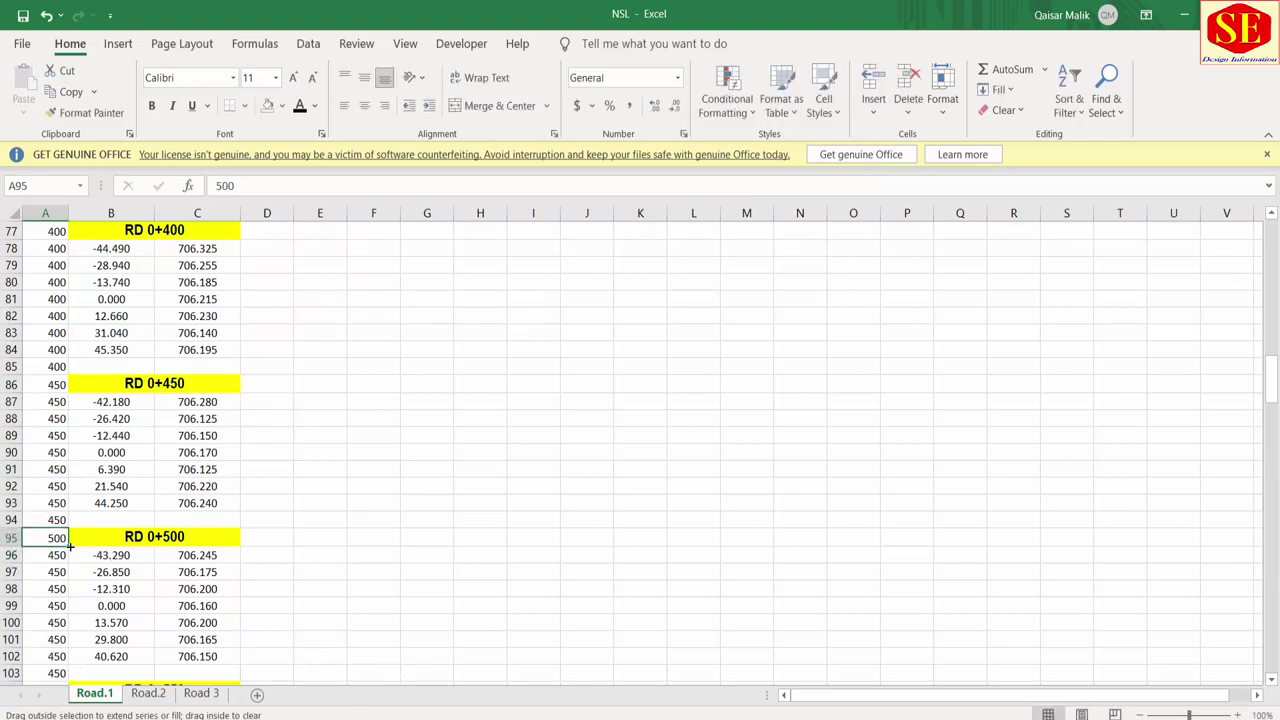
pyautogui.doubleClick(69, 546)
pyautogui.scroll(-6, 8, 420)
pyautogui.click(40, 385)
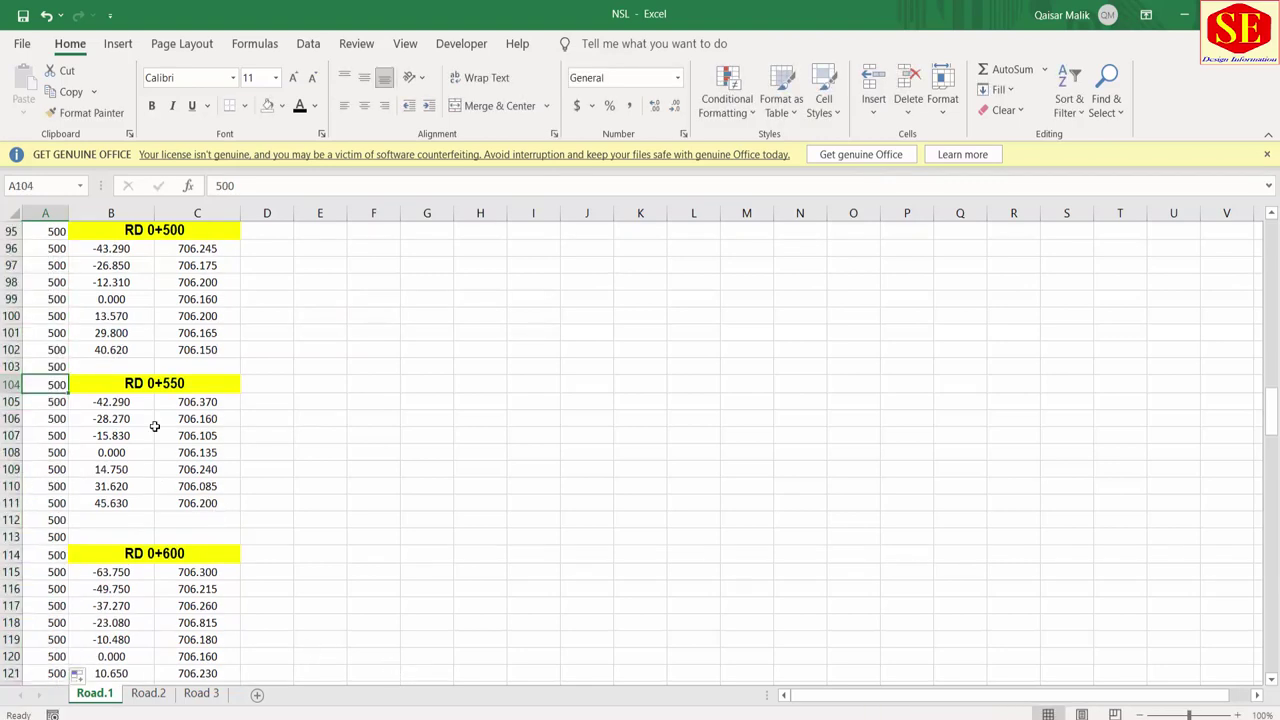
pyautogui.write('55')
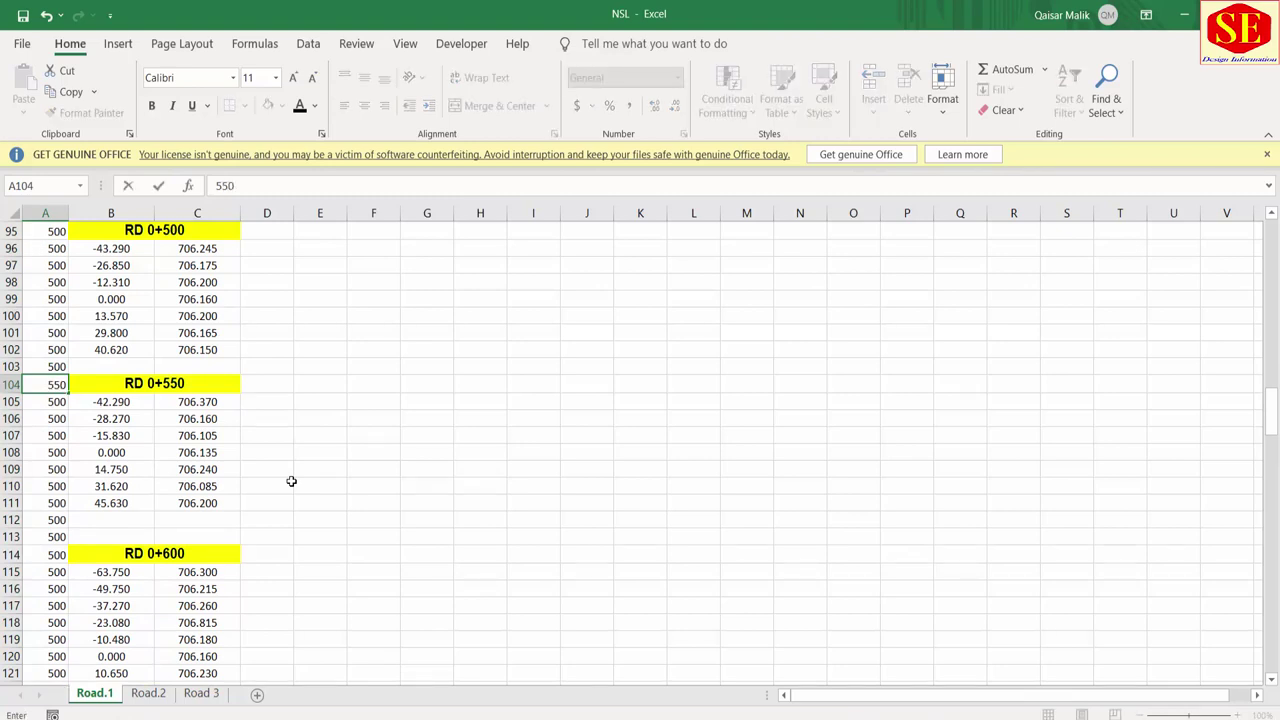
pyautogui.press('Return')
pyautogui.click(52, 384)
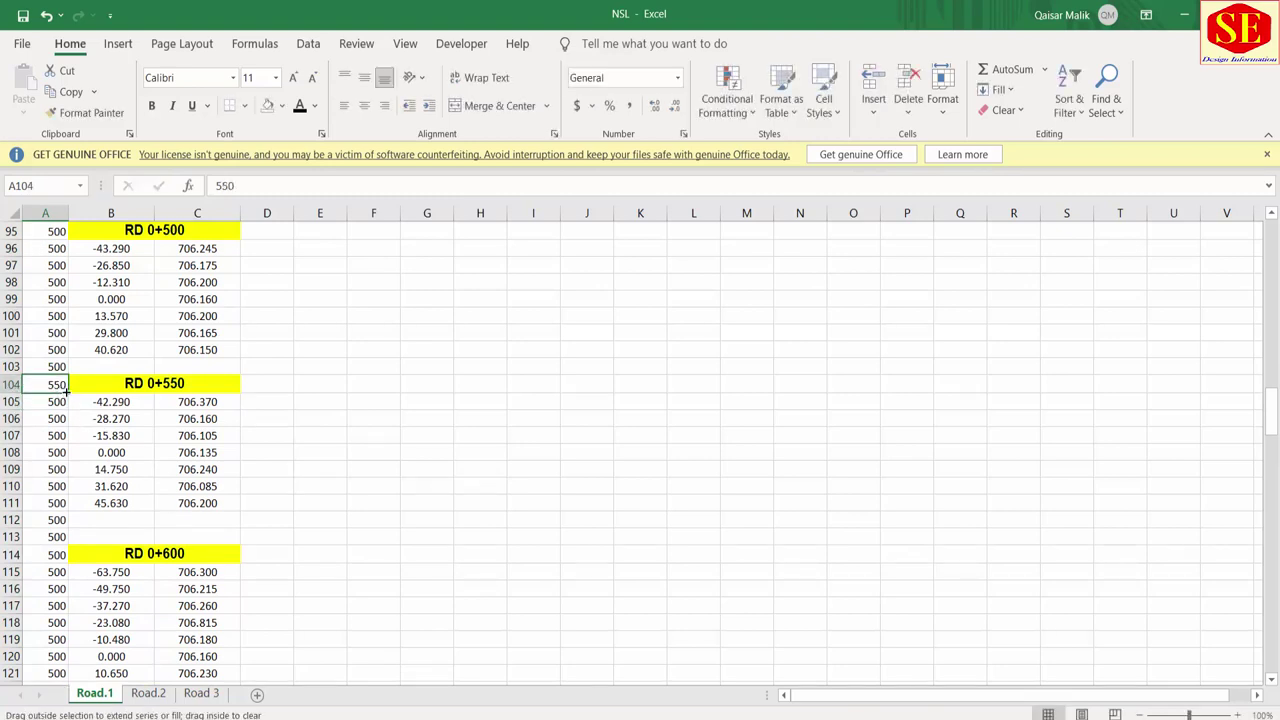
pyautogui.doubleClick(68, 393)
# Step: Enter 600 in A114 and 650 in A125, filling each down column A
pyautogui.click(55, 556)
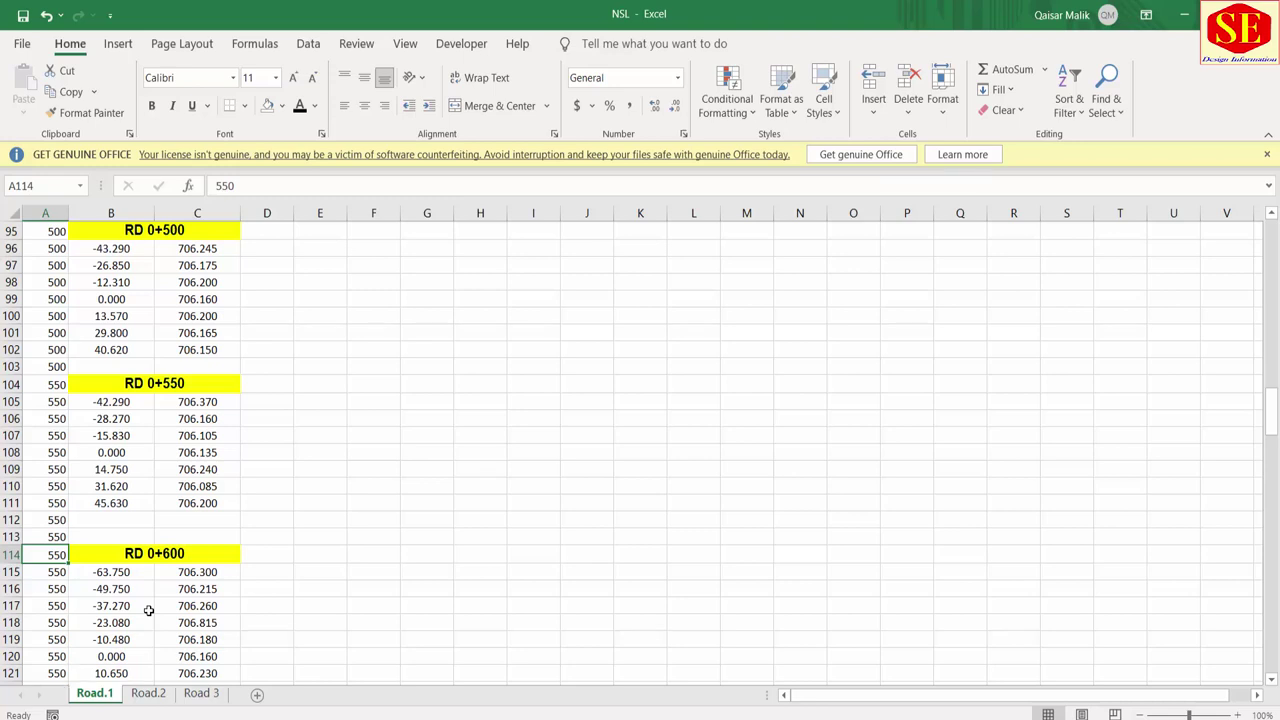
pyautogui.write('600')
pyautogui.press('Return')
pyautogui.scroll(-4, 147, 610)
pyautogui.click(55, 349)
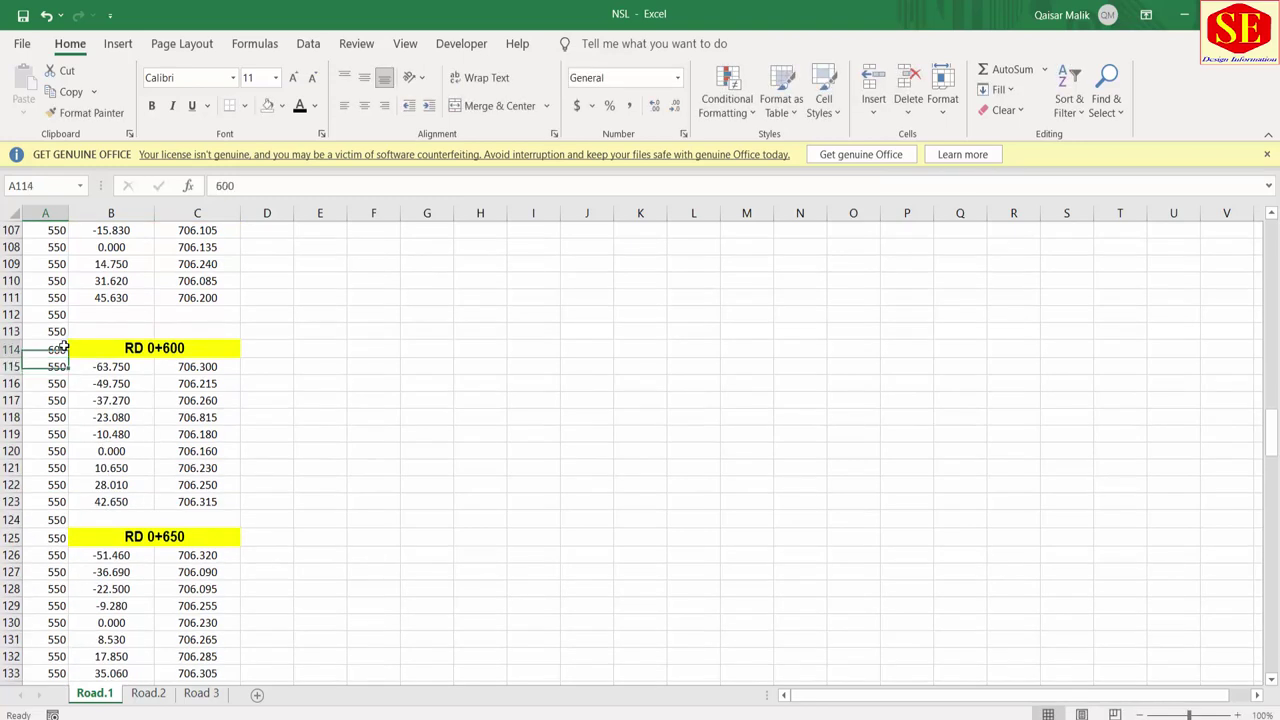
pyautogui.doubleClick(68, 356)
pyautogui.click(57, 537)
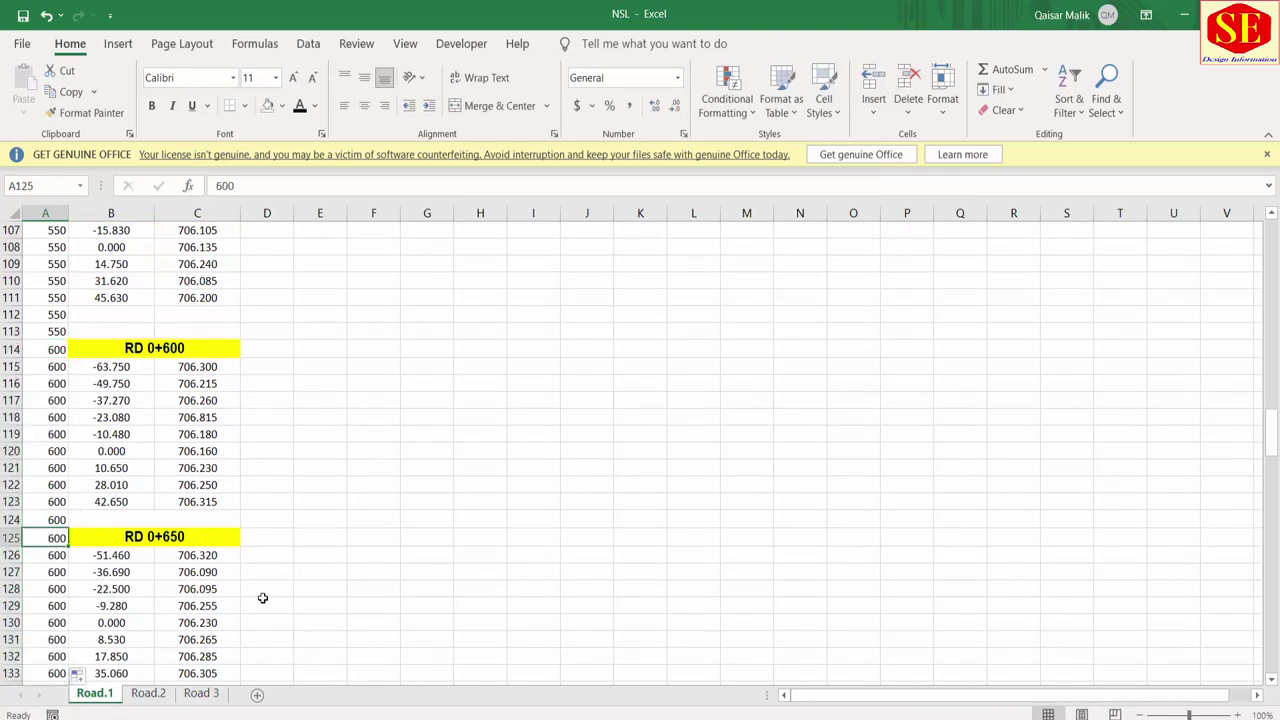
pyautogui.write('65')
pyautogui.press('Return')
pyautogui.scroll(-4, 300, 530)
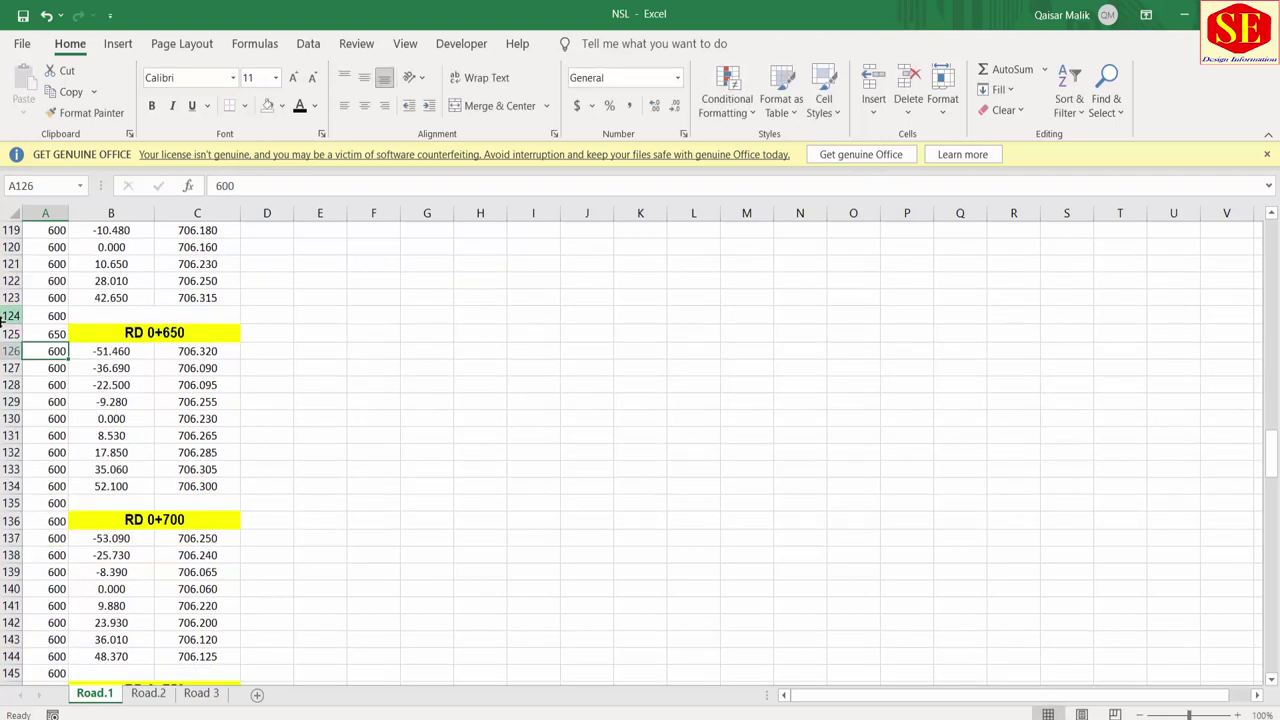
pyautogui.click(60, 334)
pyautogui.doubleClick(68, 340)
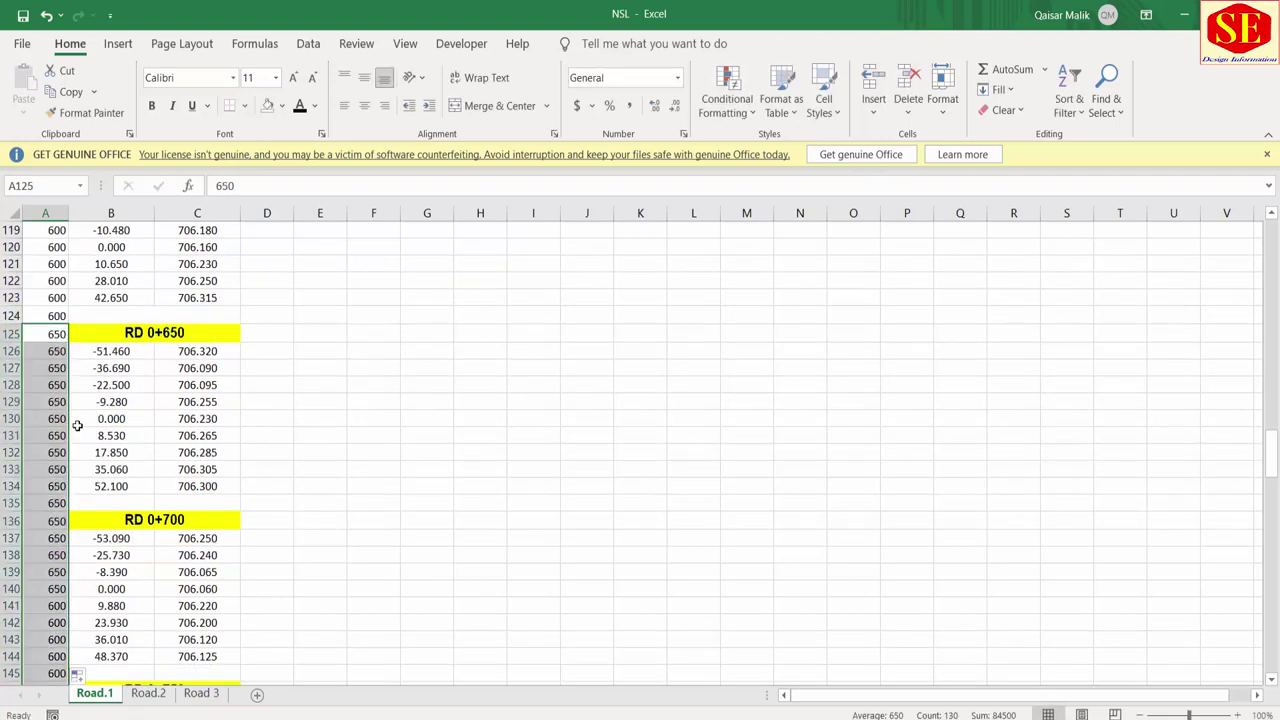
# Step: Enter 700 in A136 and 750 in A146, filling each down column A
pyautogui.click(57, 521)
pyautogui.write('700')
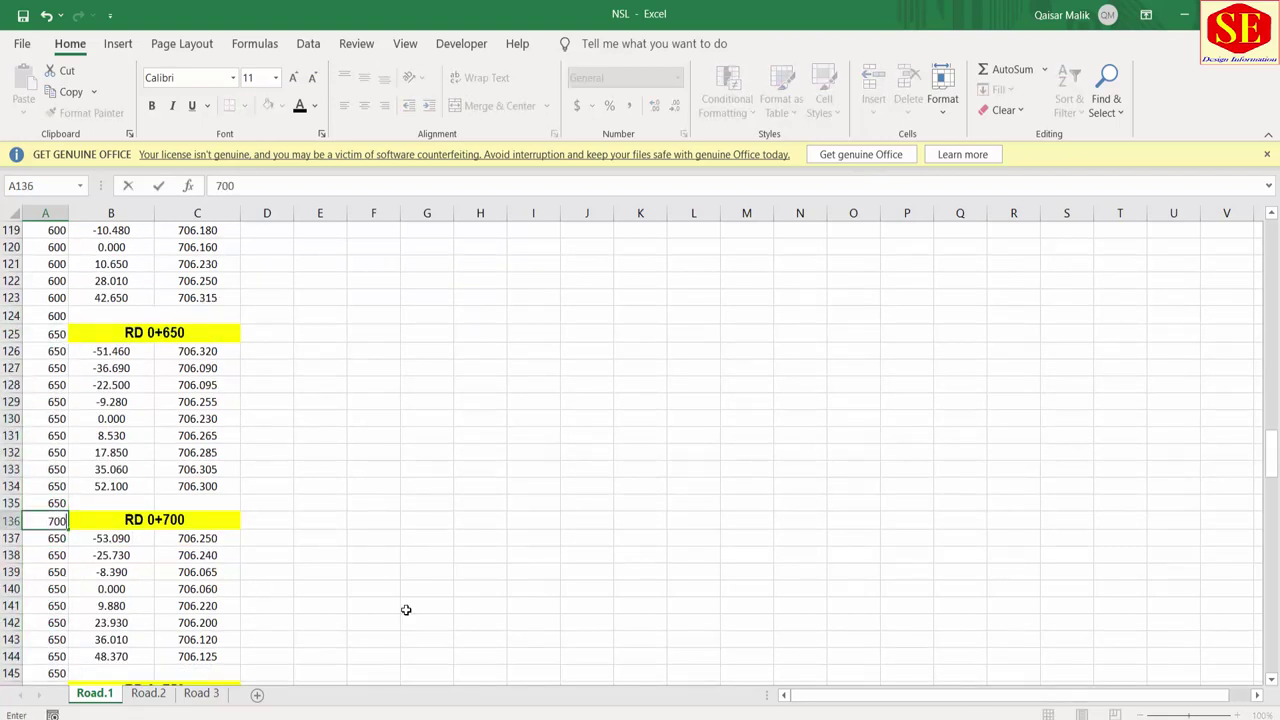
pyautogui.press('Return')
pyautogui.scroll(-3, 477, 506)
pyautogui.click(57, 366)
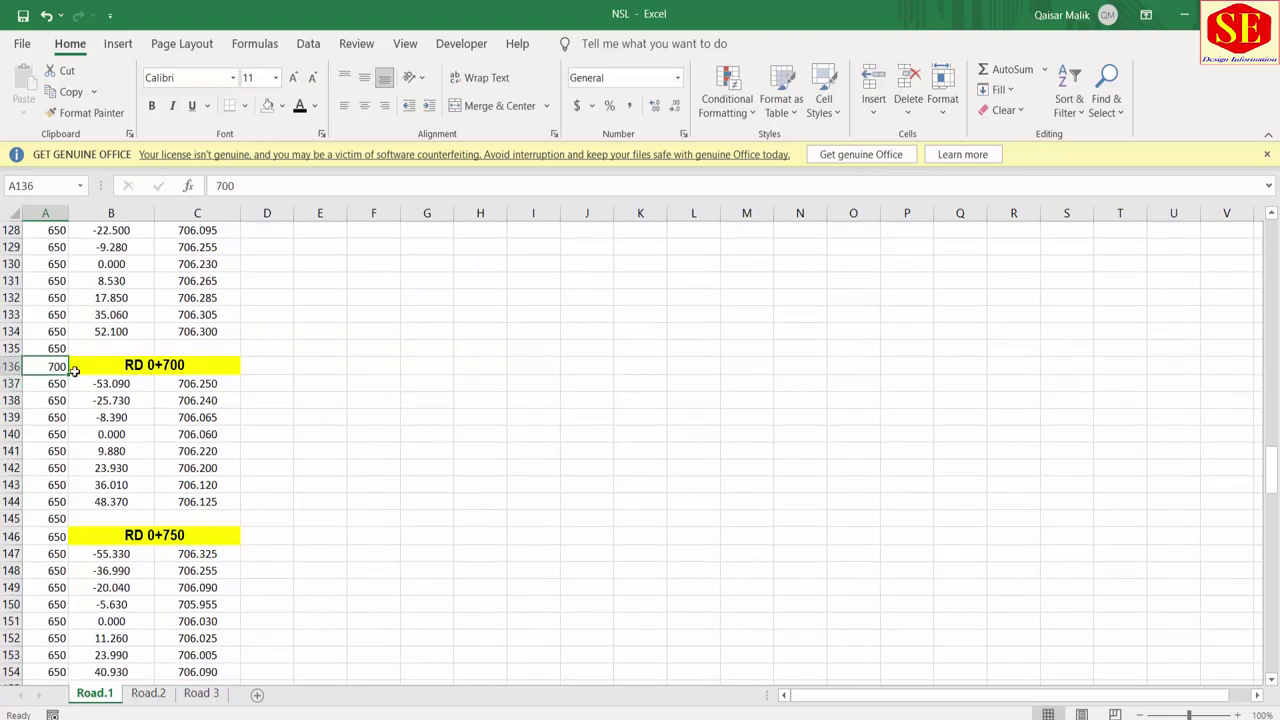
pyautogui.doubleClick(68, 374)
pyautogui.click(55, 536)
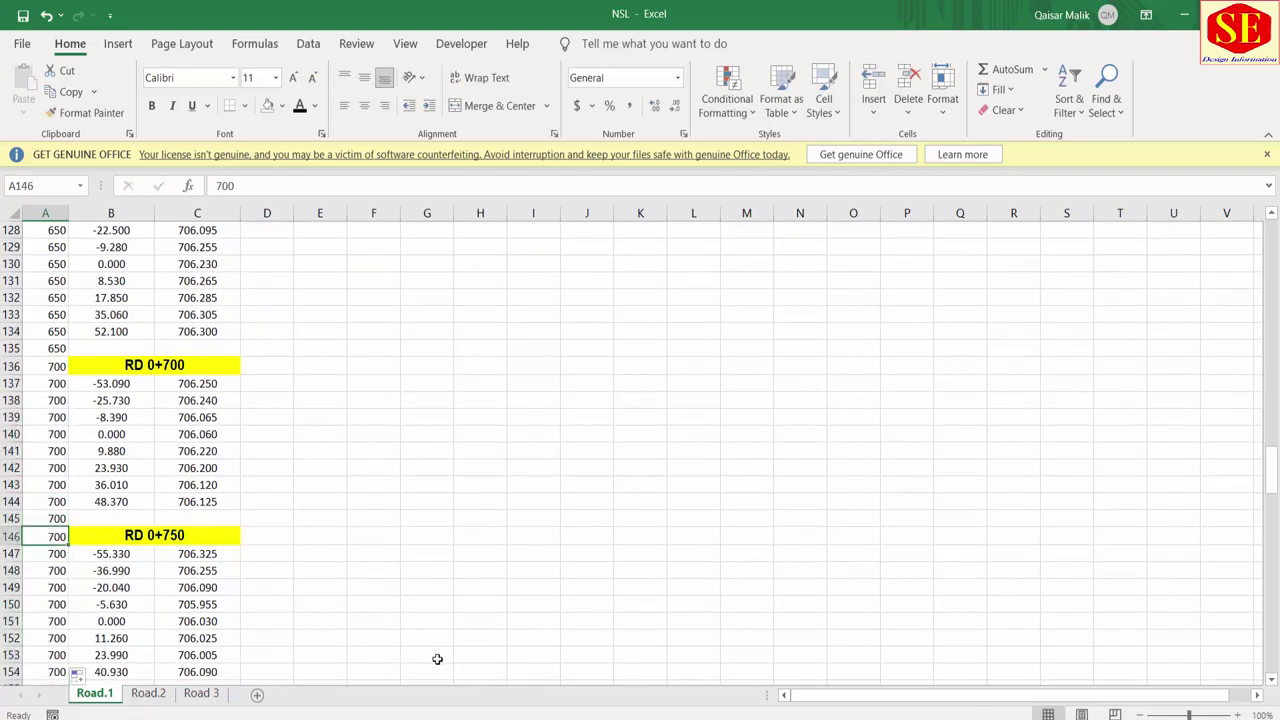
pyautogui.write('7')
pyautogui.press('Return')
pyautogui.scroll(-4, 437, 659)
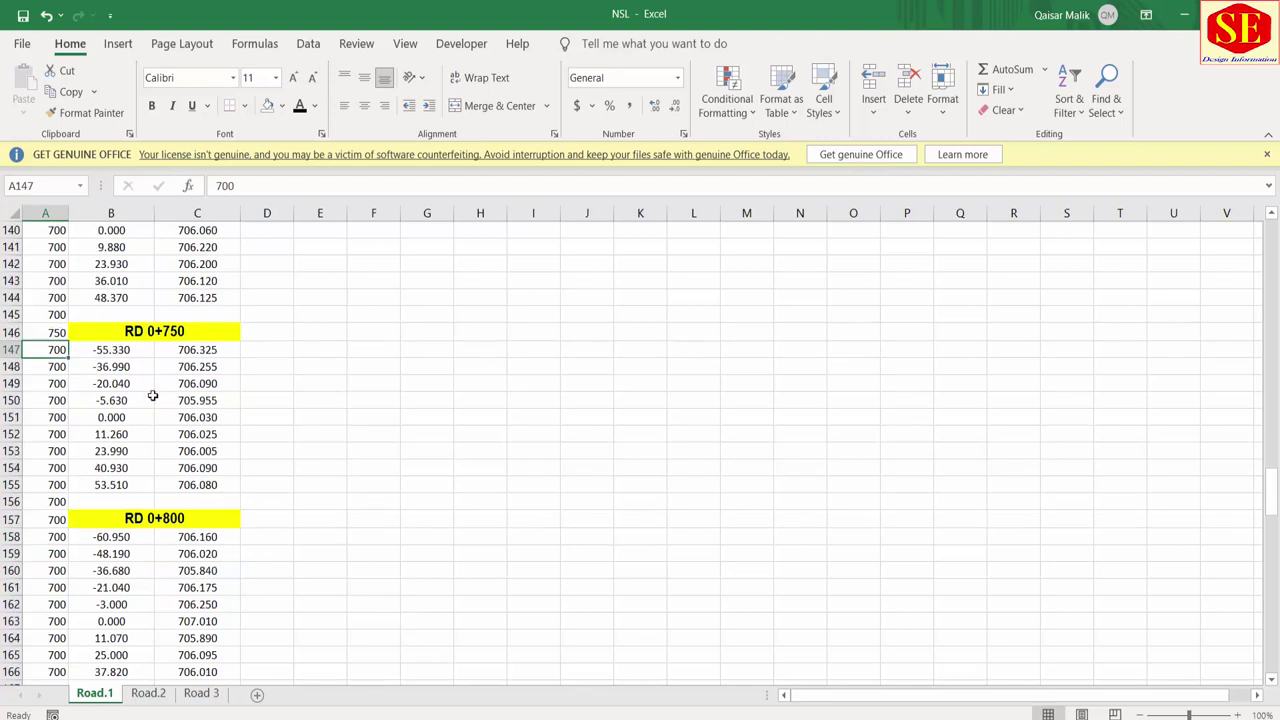
pyautogui.click(57, 332)
pyautogui.doubleClick(68, 340)
# Step: Enter 800 in A157 and 850 in A169, filling each down column A
pyautogui.scroll(-1, 282, 467)
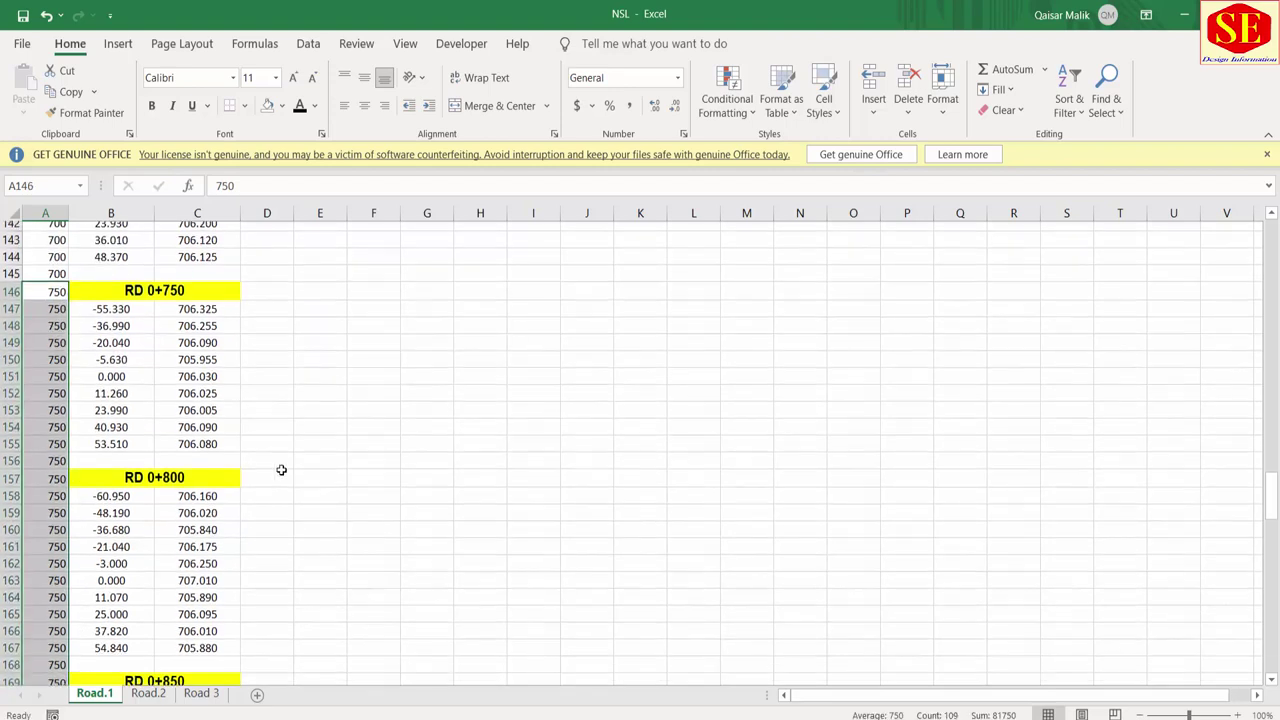
pyautogui.click(57, 469)
pyautogui.write('800')
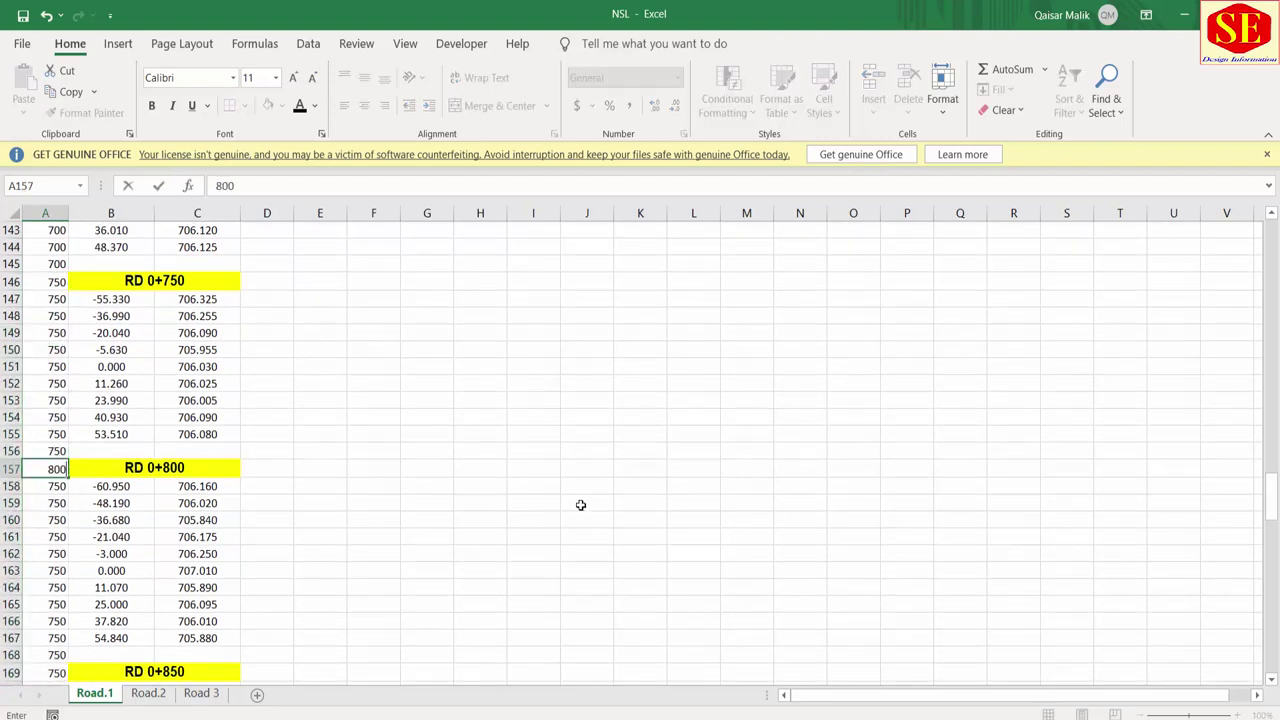
pyautogui.press('Return')
pyautogui.scroll(-4, 571, 503)
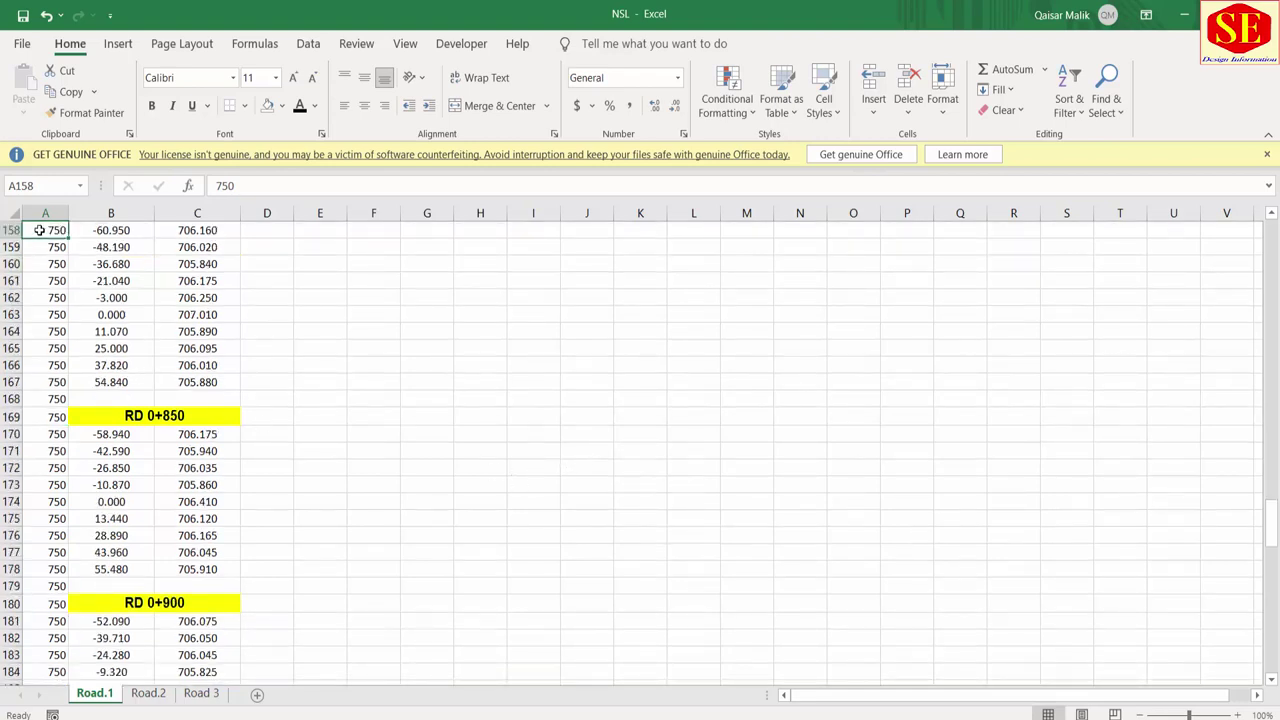
pyautogui.click(60, 263)
pyautogui.doubleClick(69, 271)
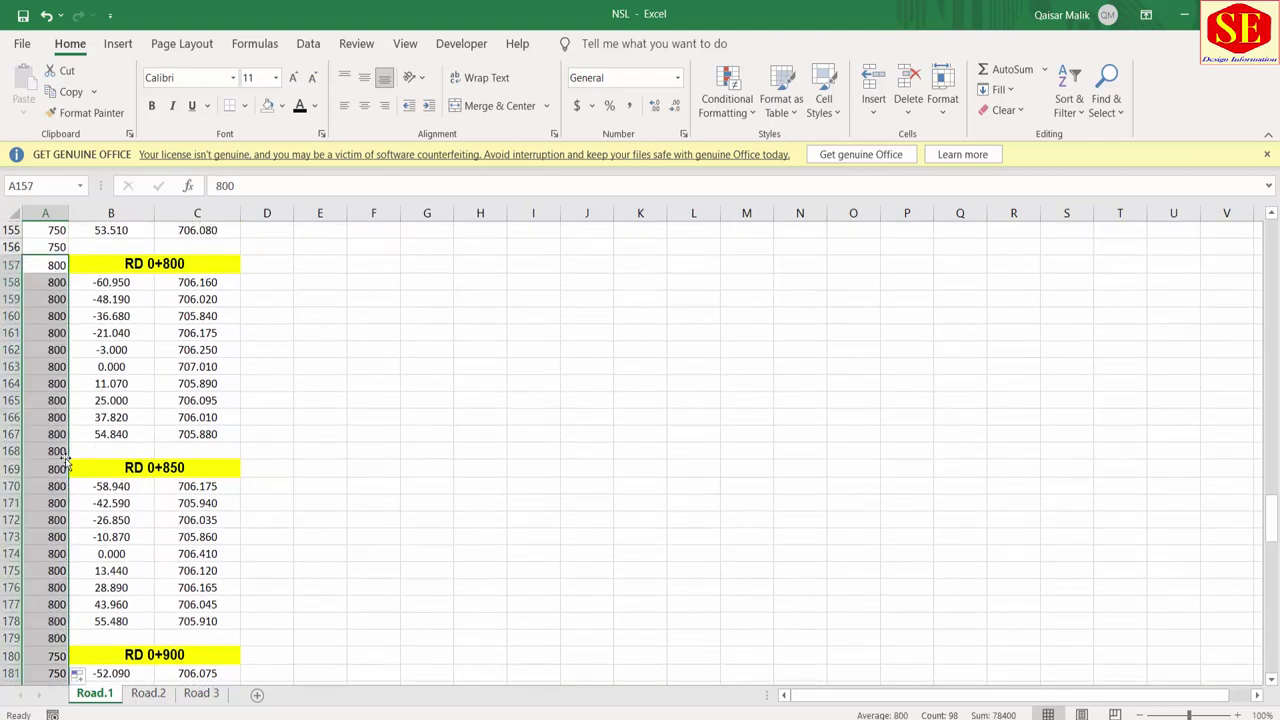
pyautogui.click(58, 467)
pyautogui.write('850')
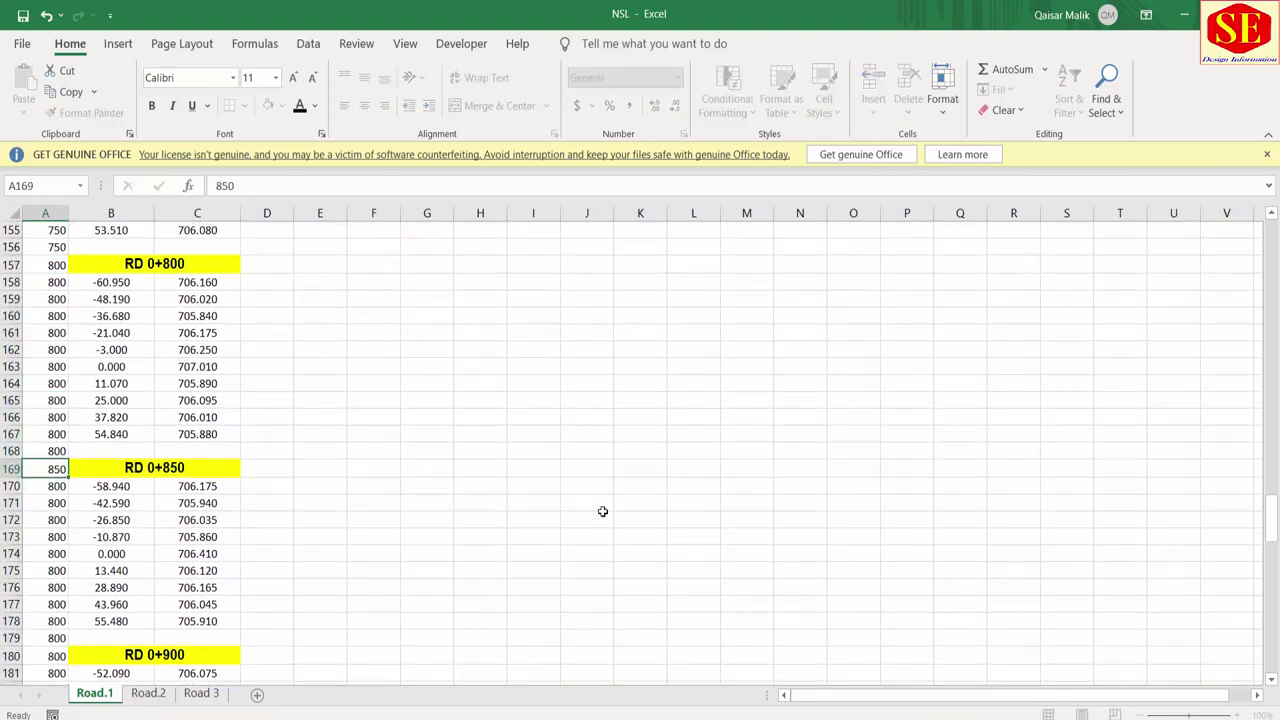
pyautogui.press('Return')
pyautogui.click(57, 467)
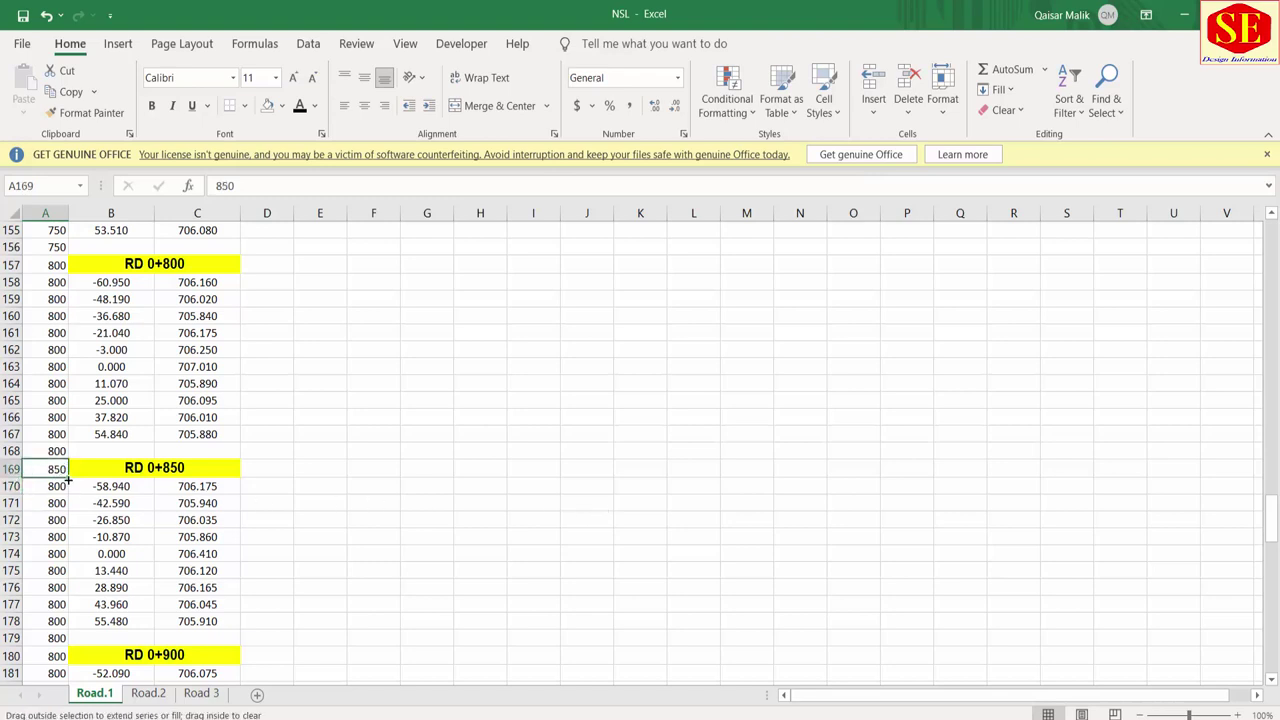
pyautogui.doubleClick(69, 475)
# Step: Enter 900 in A180 and 950 in A191, filling each down column A
pyautogui.scroll(-2, 120, 502)
pyautogui.click(60, 545)
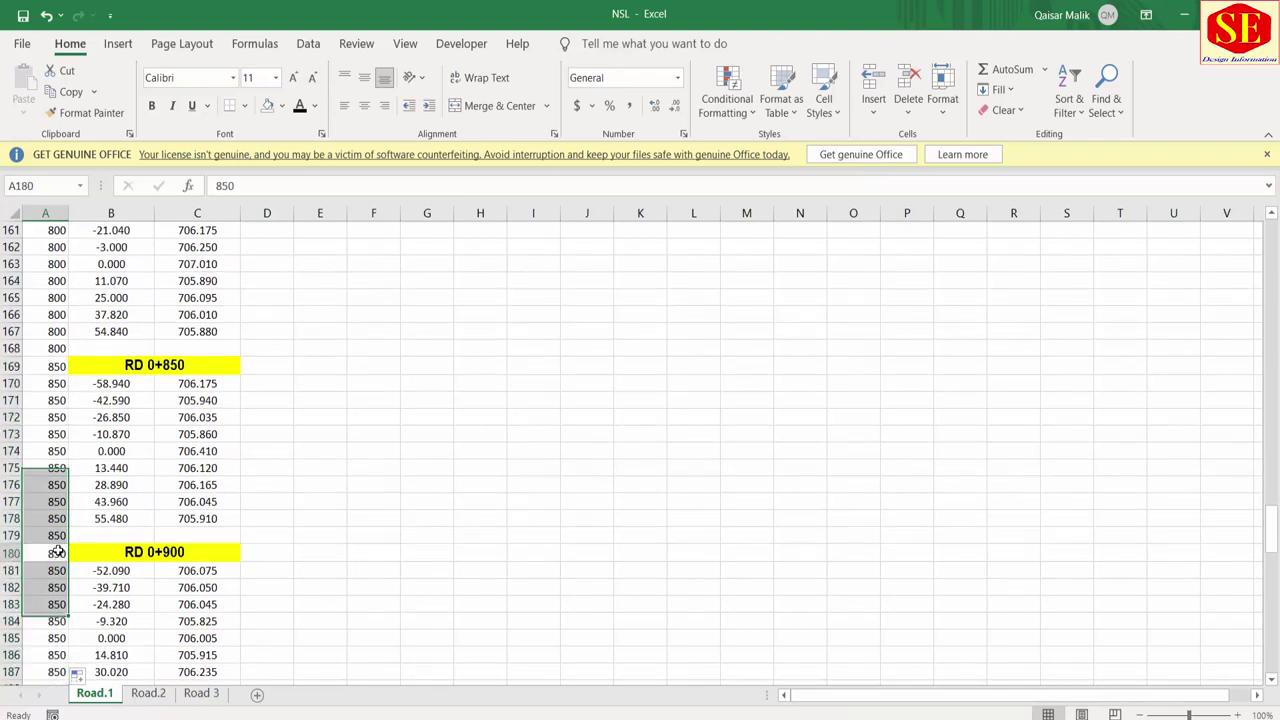
pyautogui.write('900')
pyautogui.press('Return')
pyautogui.scroll(-4, 483, 491)
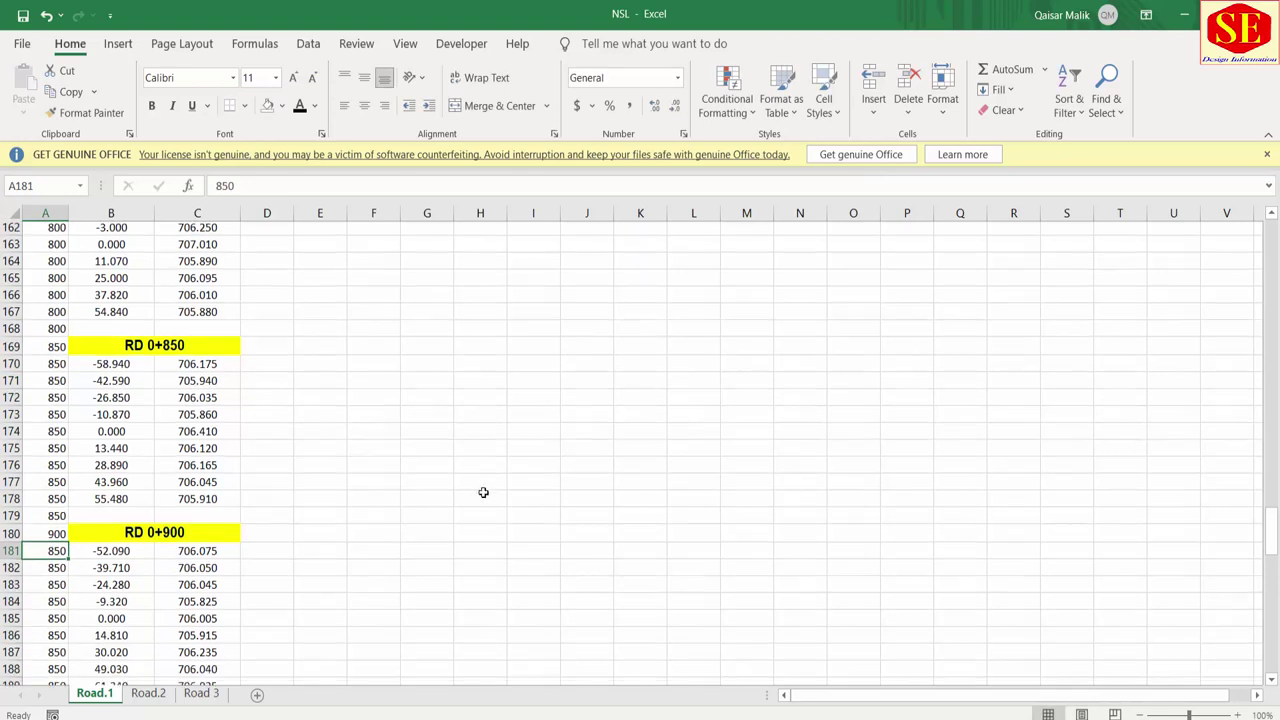
pyautogui.click(57, 350)
pyautogui.doubleClick(67, 356)
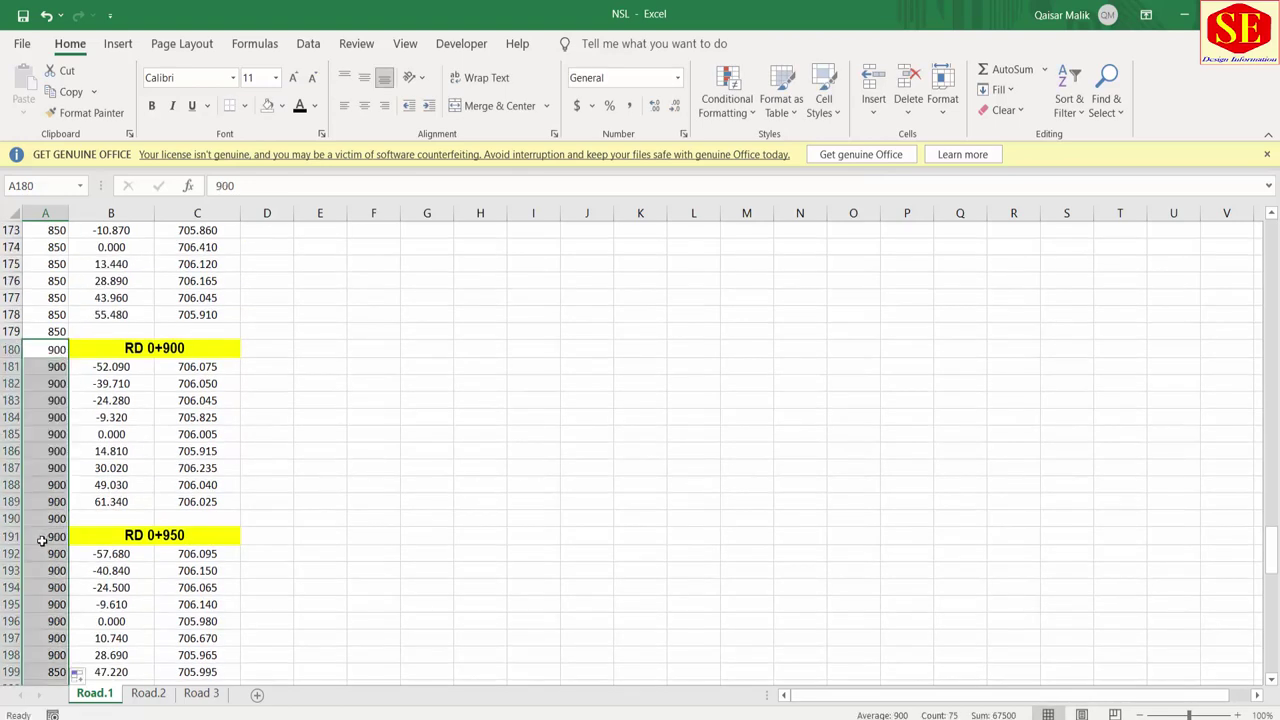
pyautogui.click(45, 537)
pyautogui.write('09')
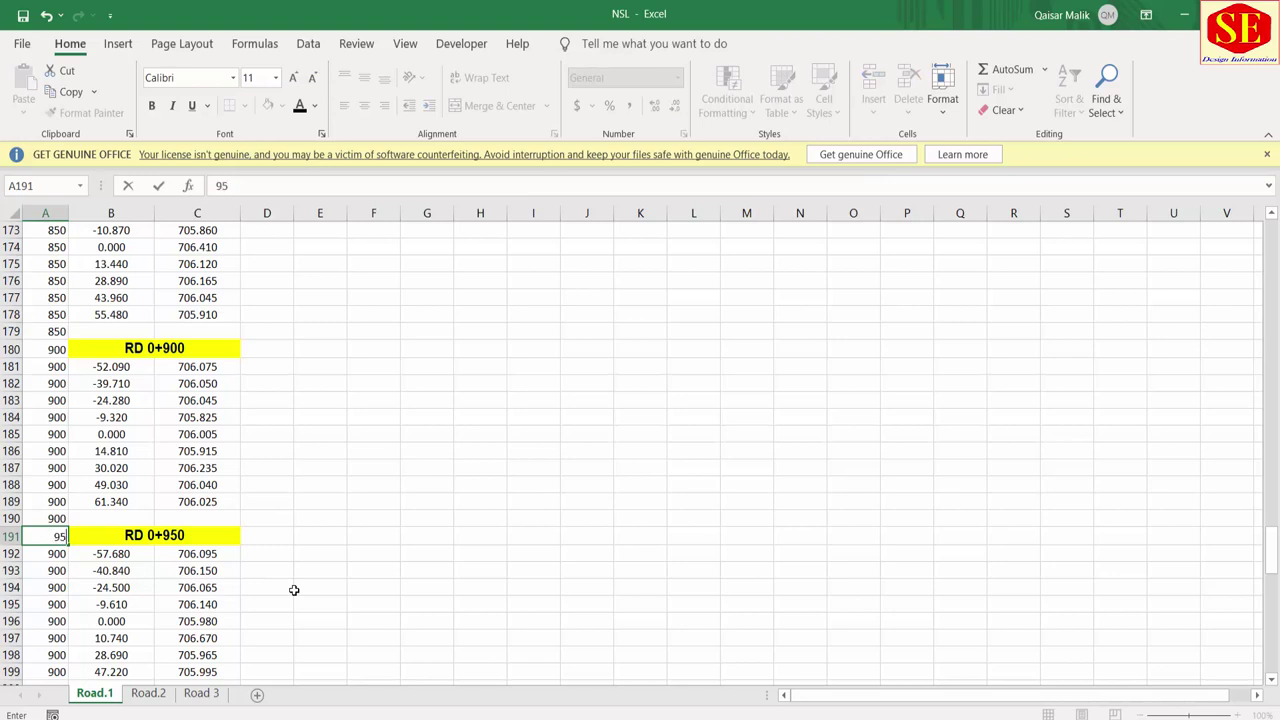
pyautogui.write('0')
pyautogui.press('Return')
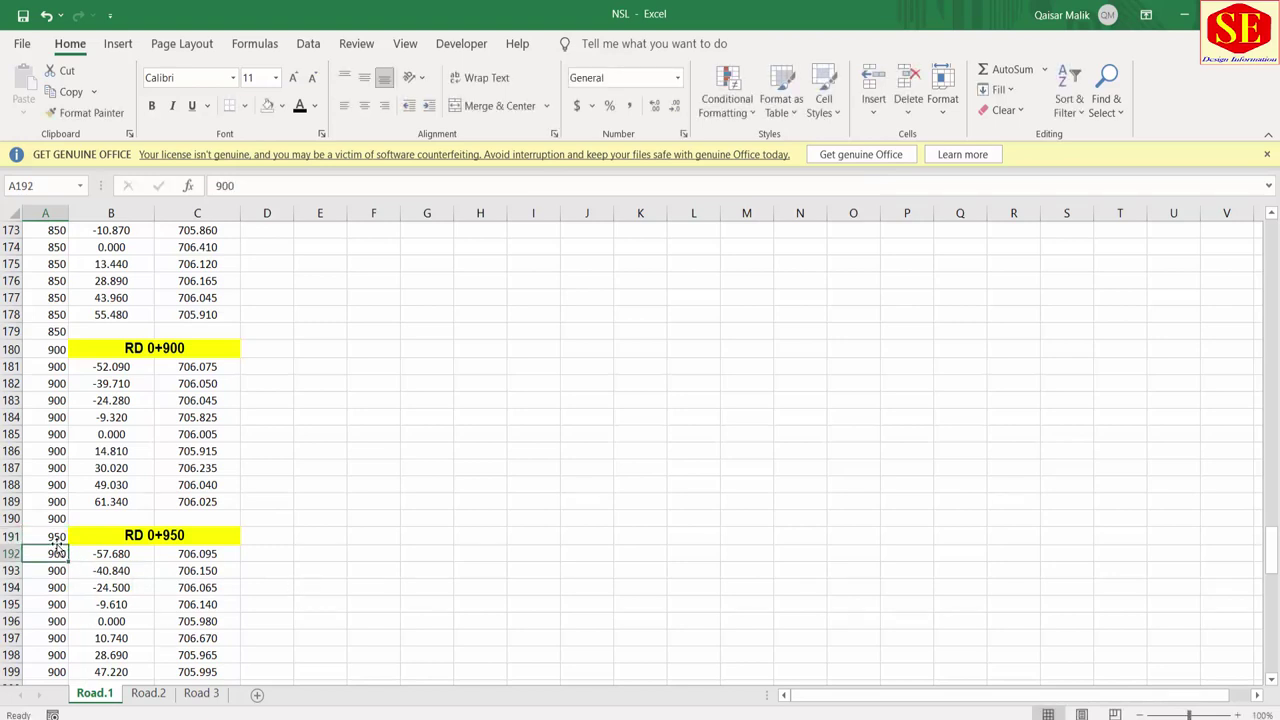
pyautogui.click(57, 537)
pyautogui.doubleClick(68, 544)
# Step: Enter 1000 in A202 and fill it down beside the RD 01+000 rows
pyautogui.scroll(-6, 166, 503)
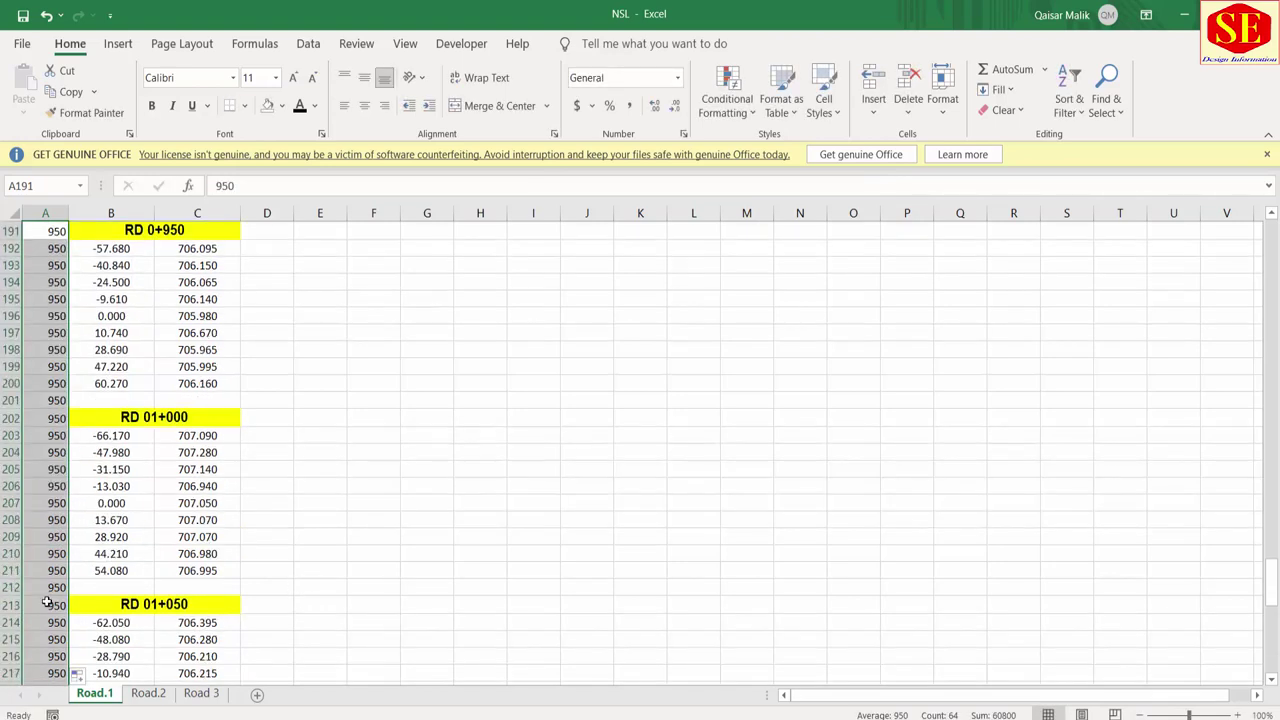
pyautogui.scroll(-3, 150, 450)
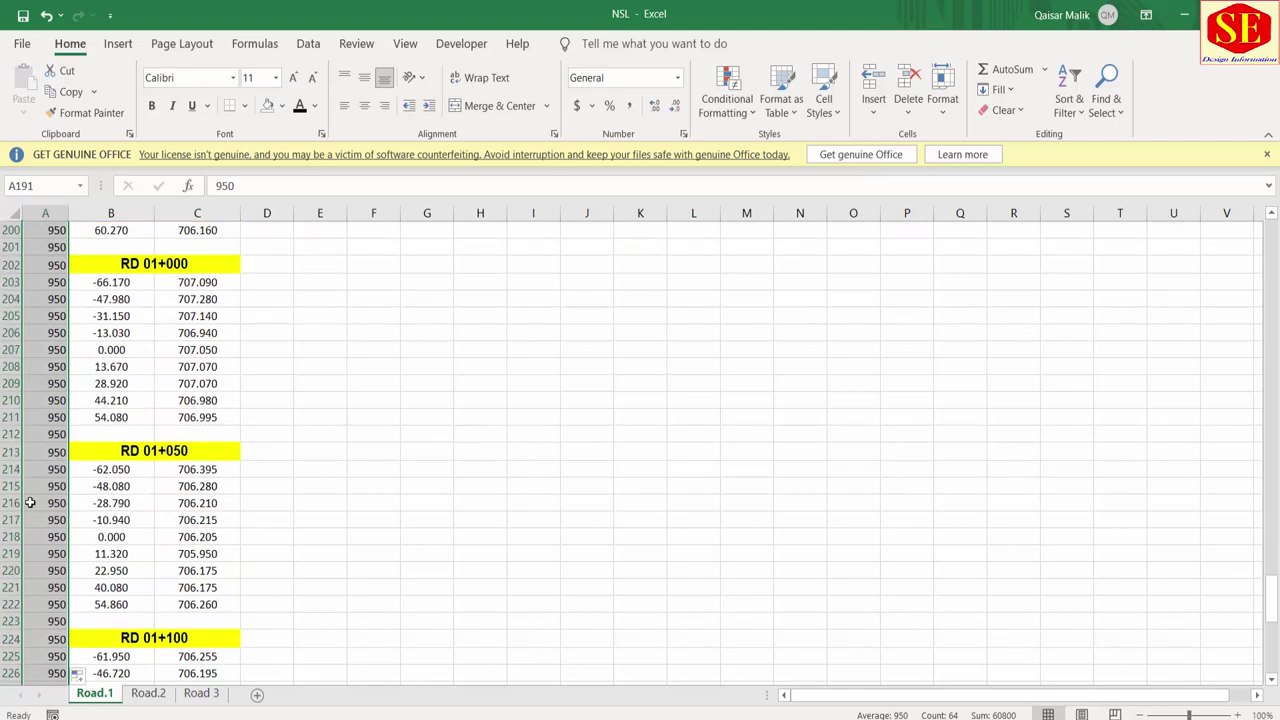
pyautogui.click(48, 268)
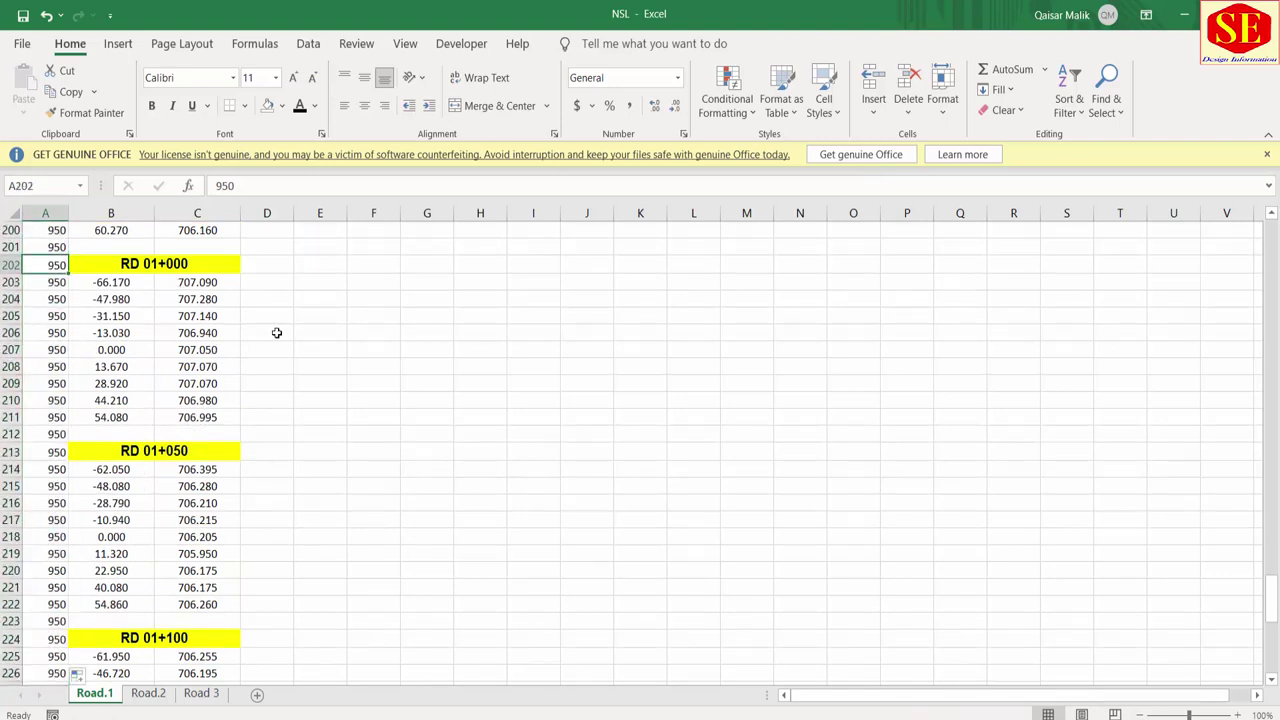
pyautogui.write('1000')
pyautogui.press('Return')
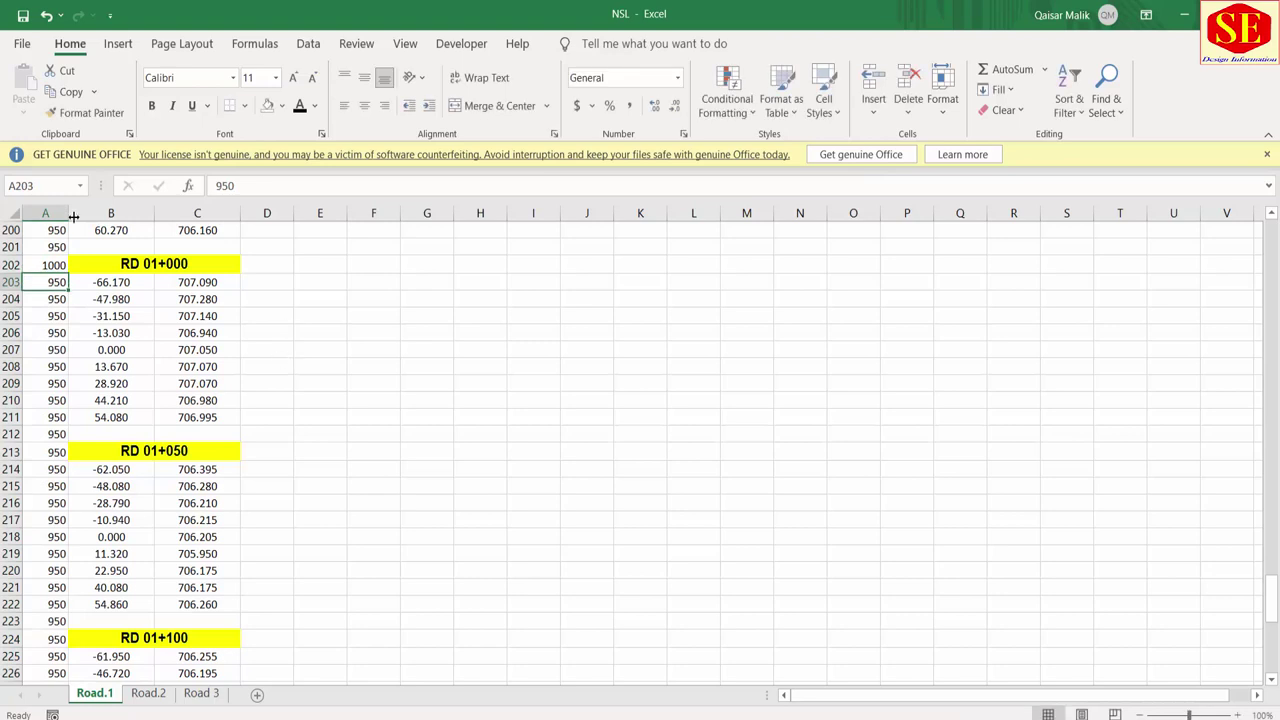
pyautogui.click(70, 266)
pyautogui.click(60, 266)
pyautogui.doubleClick(68, 273)
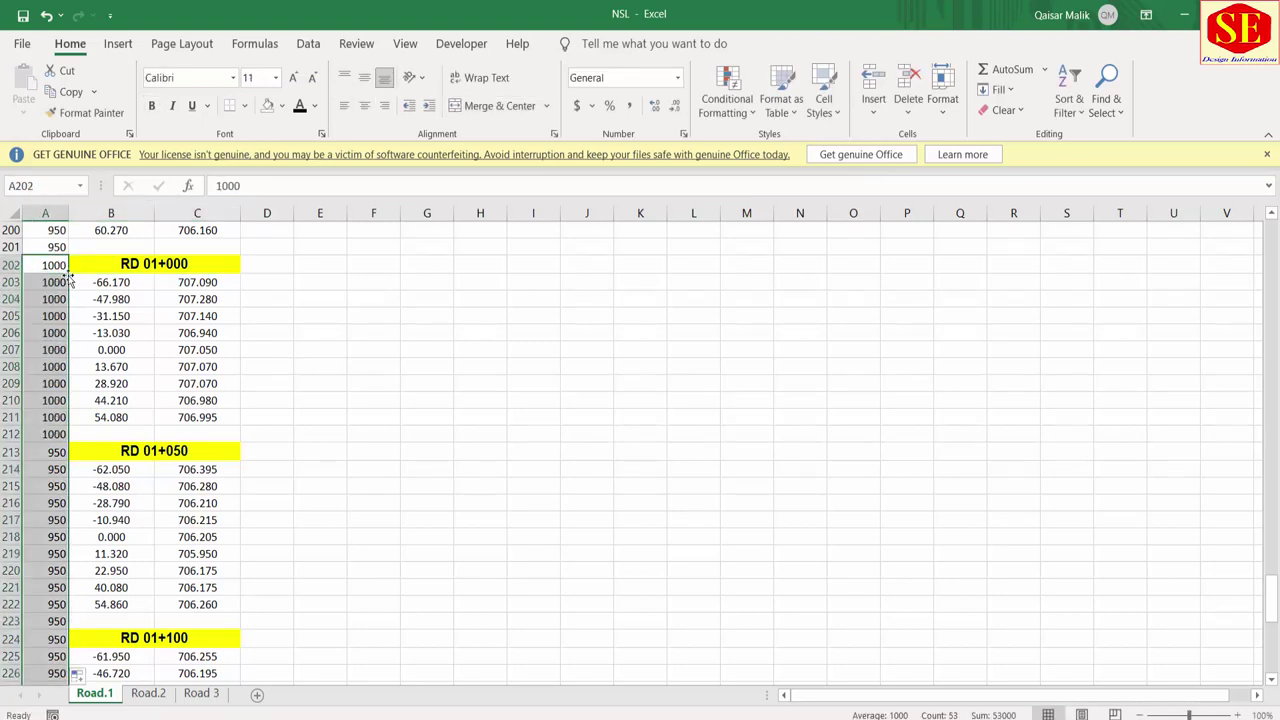
# Step: Enter 1050 in A213 and fill it down beside the RD 01+050 rows
pyautogui.click(59, 451)
pyautogui.write('105')
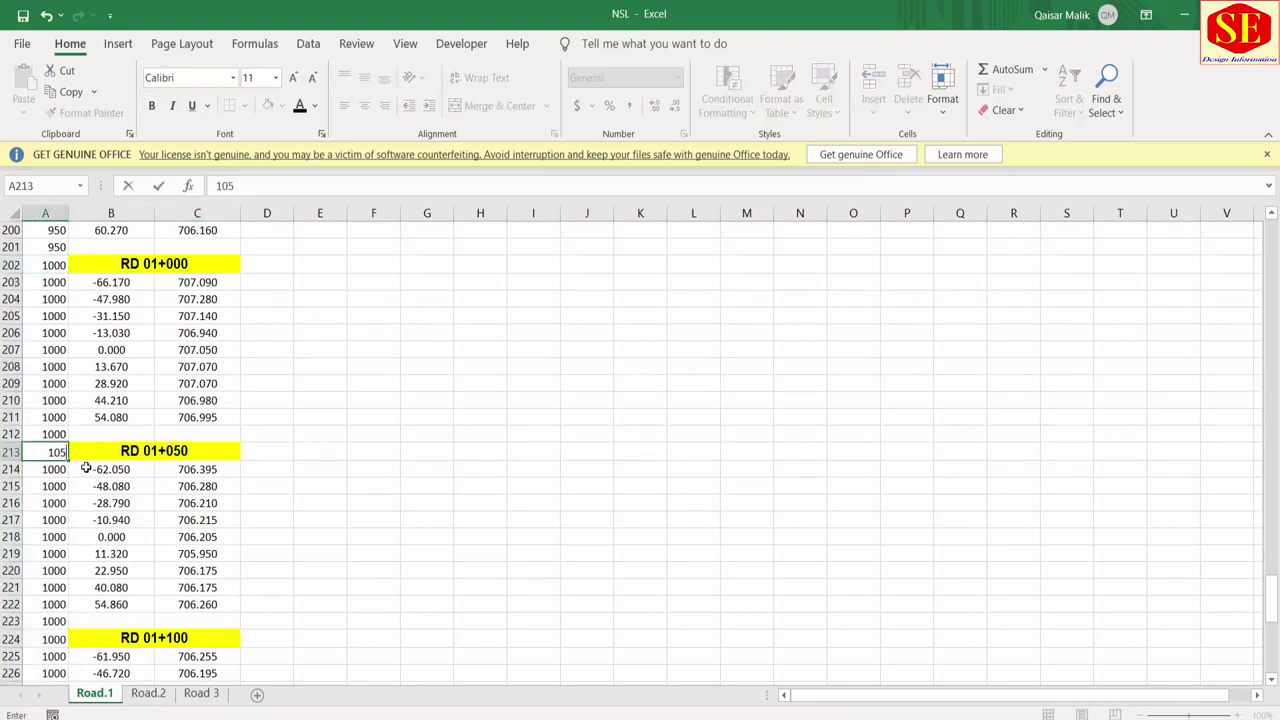
pyautogui.press('Return')
pyautogui.scroll(-2, 82, 455)
pyautogui.click(48, 350)
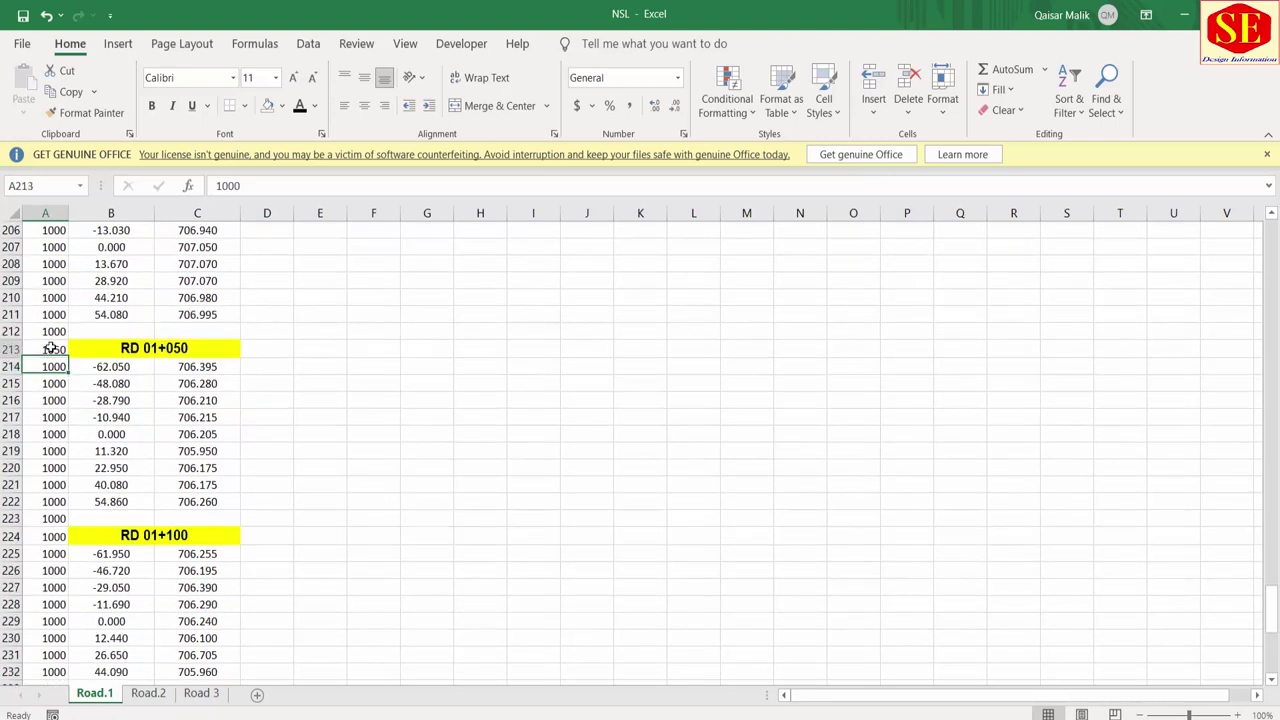
pyautogui.doubleClick(68, 357)
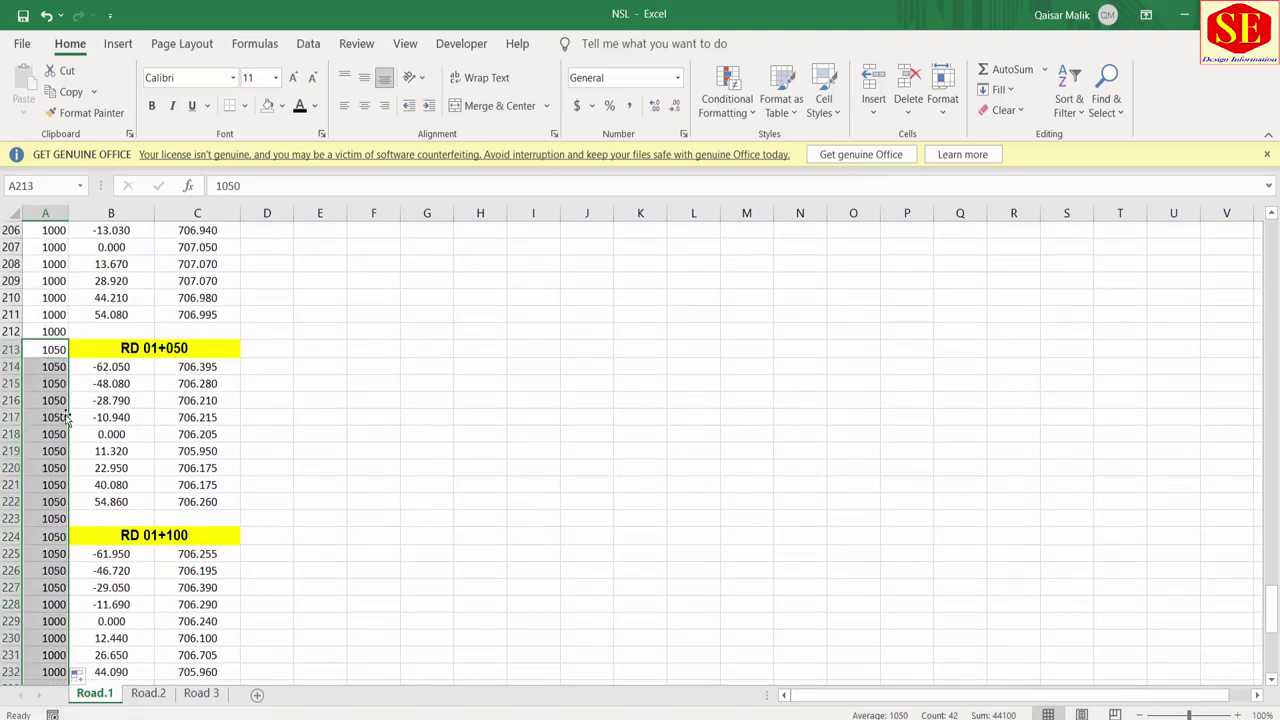
# Step: Enter 1100 in A224 and fill it down through the RD 01+100 rows
pyautogui.click(48, 536)
pyautogui.write('1050')
pyautogui.press('BackSpace')
pyautogui.press('BackSpace')
pyautogui.write('00')
pyautogui.press('Return')
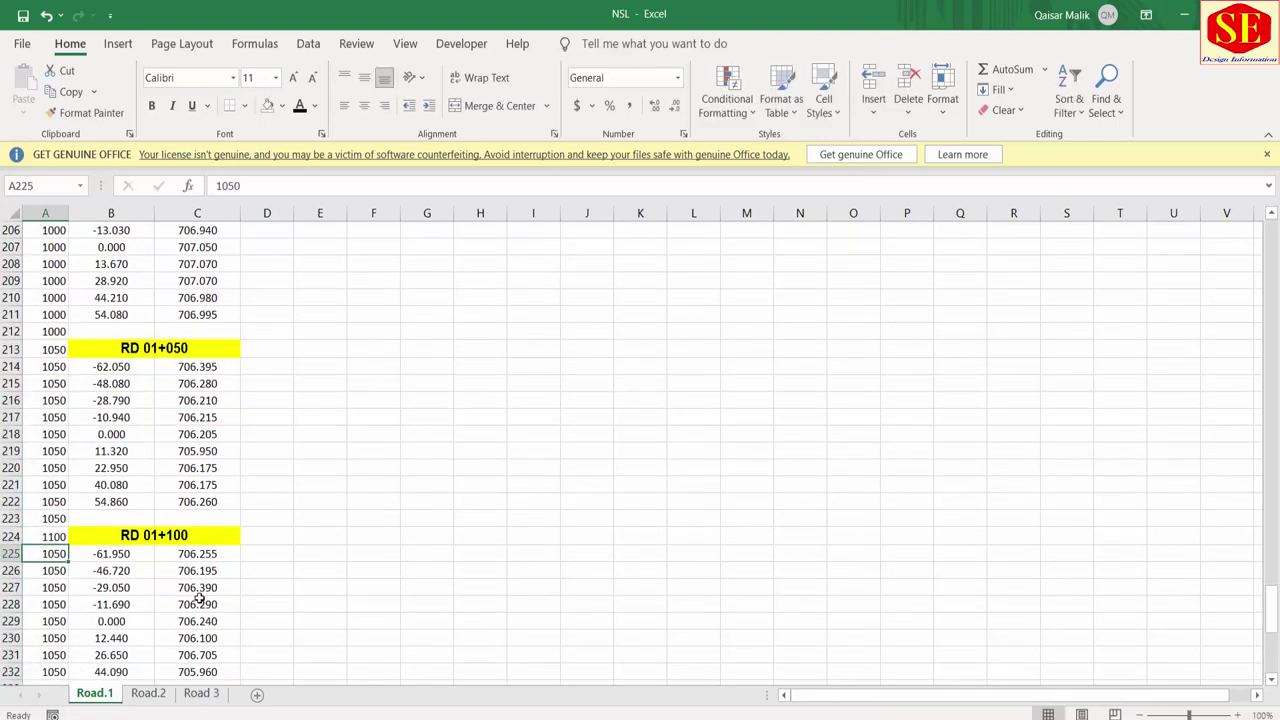
pyautogui.scroll(-5, 210, 570)
pyautogui.click(45, 281)
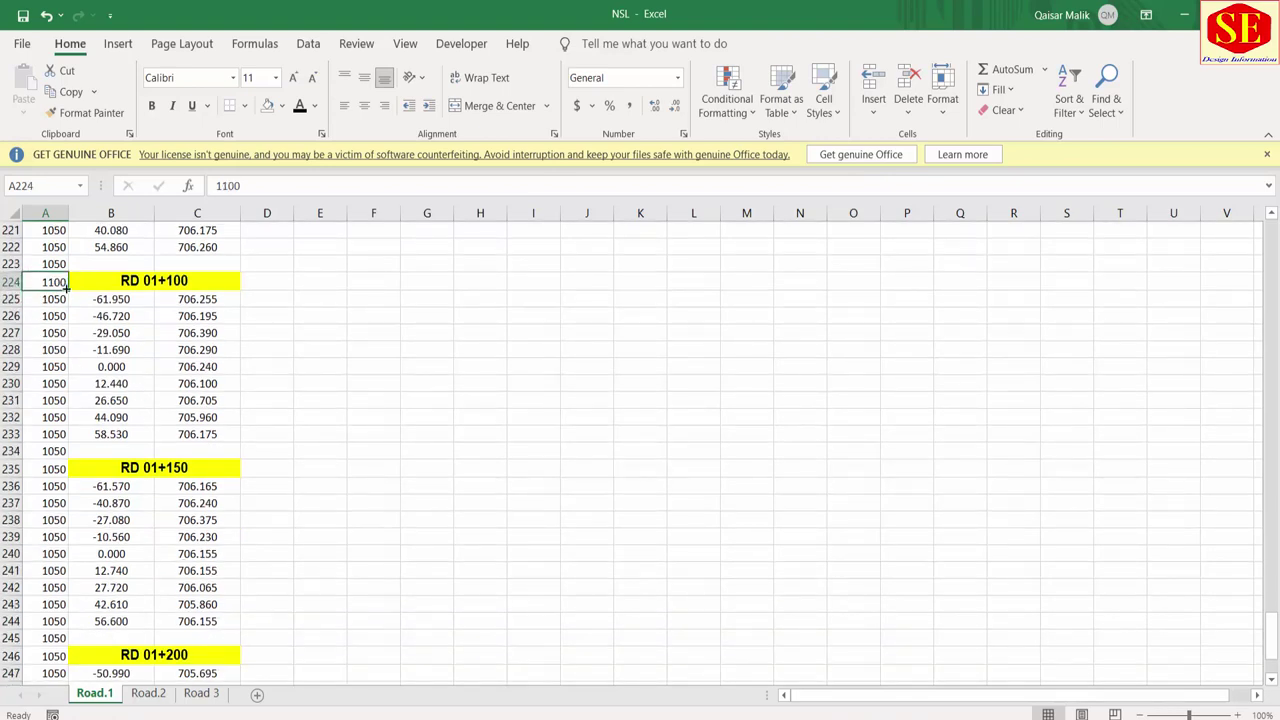
pyautogui.doubleClick(68, 290)
# Step: Enter 1150 in A235 and fill it down through the RD 01+150 rows
pyautogui.click(50, 468)
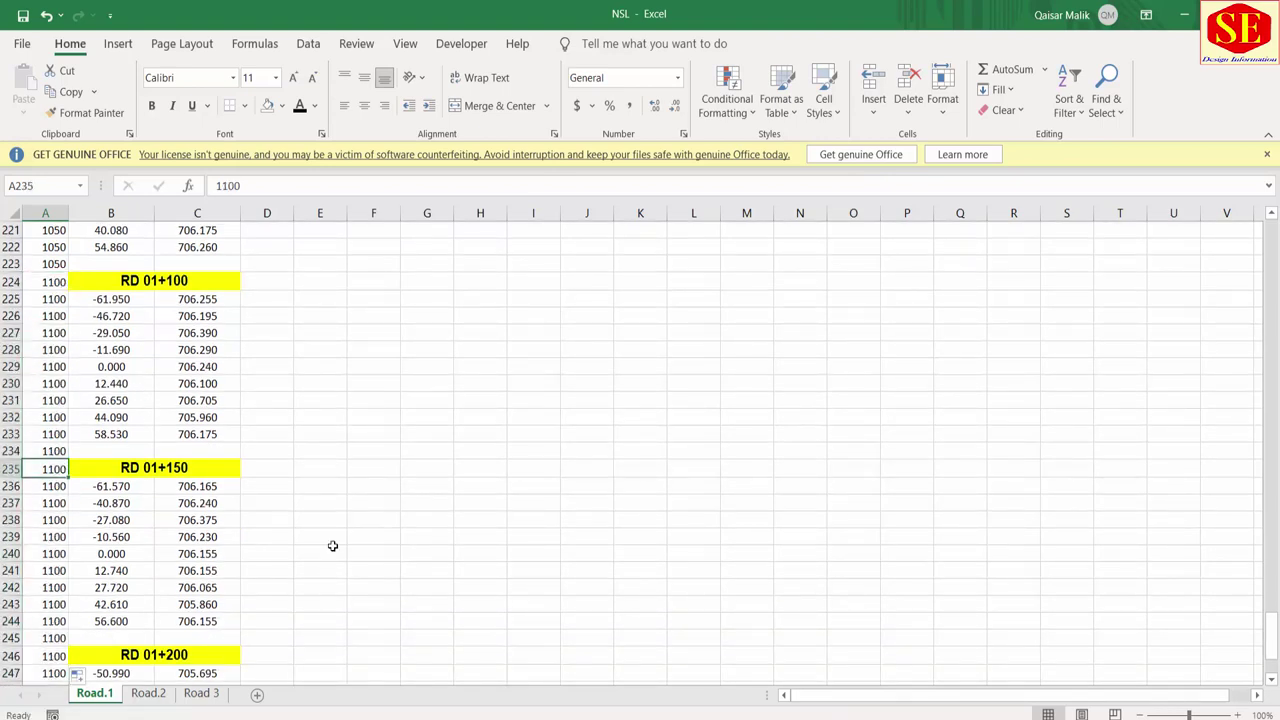
pyautogui.write('11')
pyautogui.press('Return')
pyautogui.scroll(-2, 333, 546)
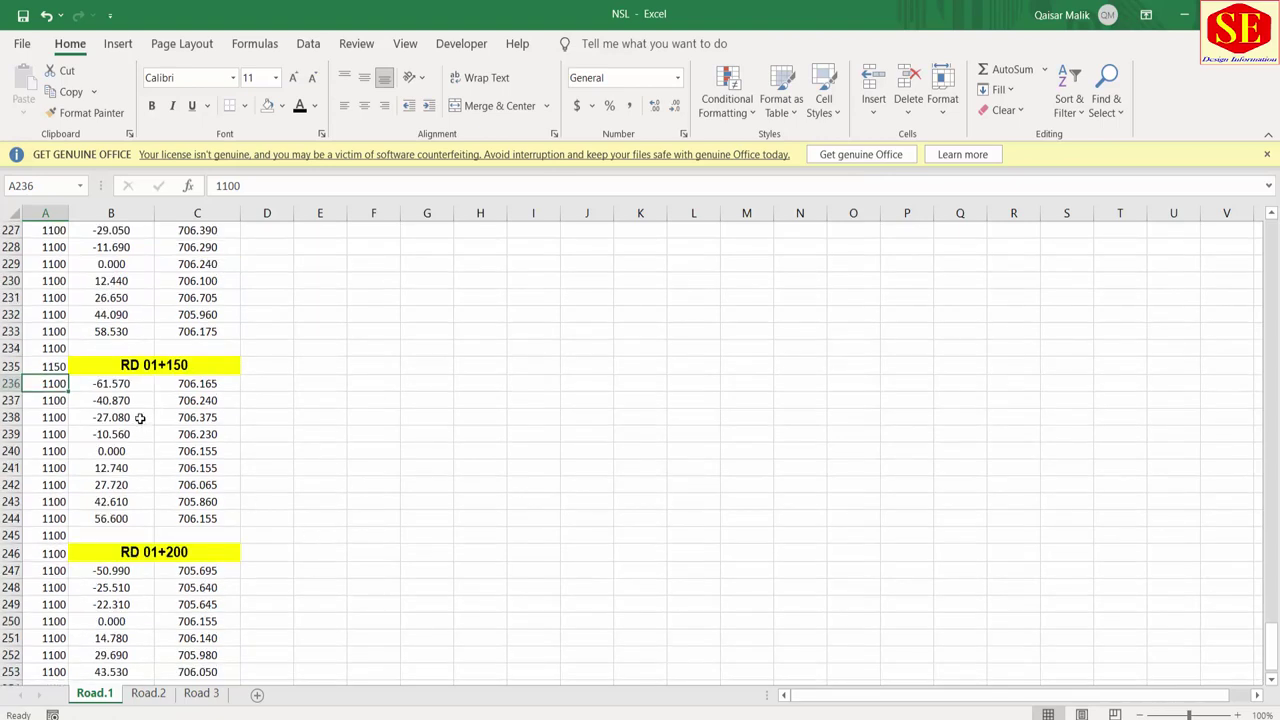
pyautogui.click(53, 367)
pyautogui.doubleClick(68, 374)
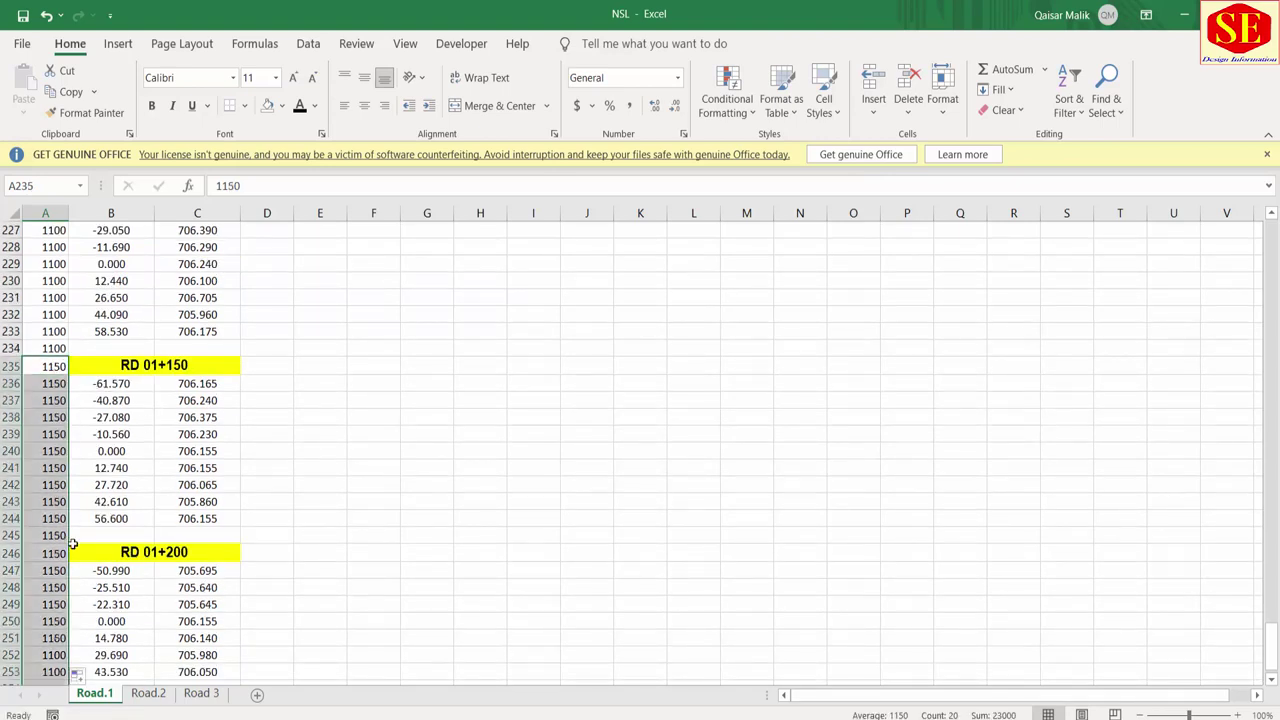
# Step: Enter 1200 in A246 beside the RD 01+200 heading
pyautogui.click(54, 553)
pyautogui.scroll(-3, 274, 558)
pyautogui.write('1200')
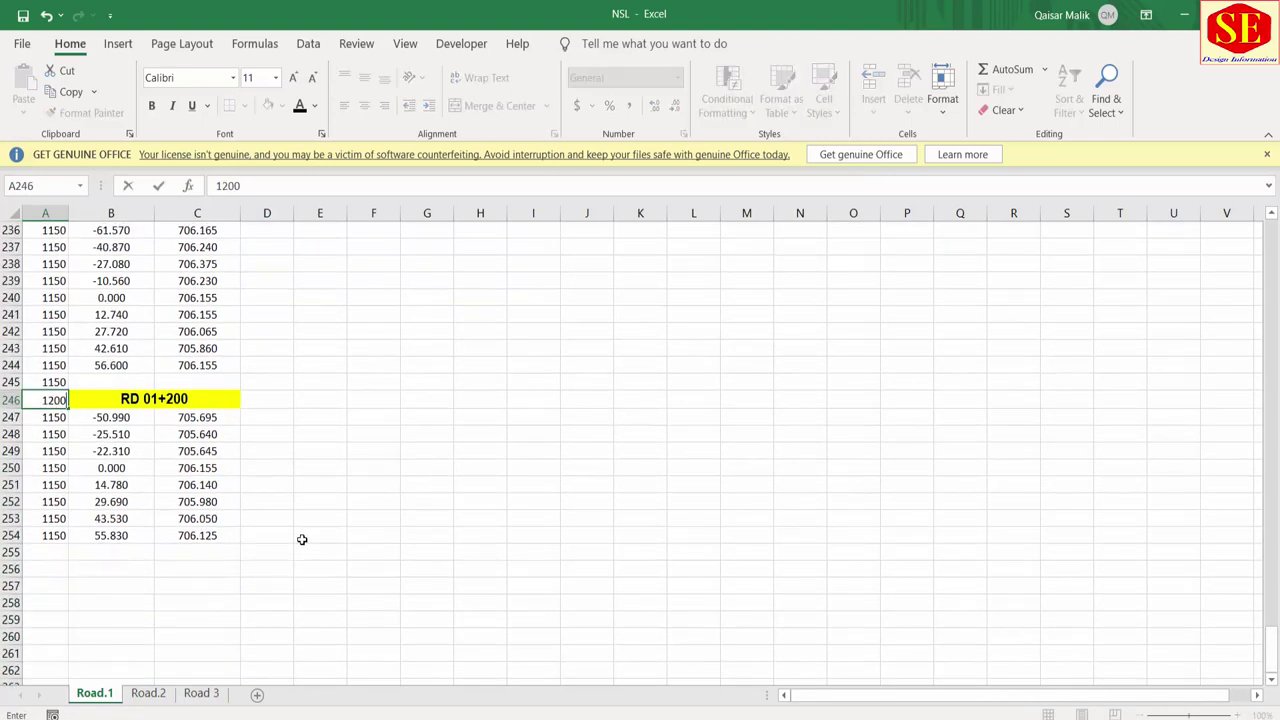
pyautogui.press('Return')
pyautogui.click(59, 401)
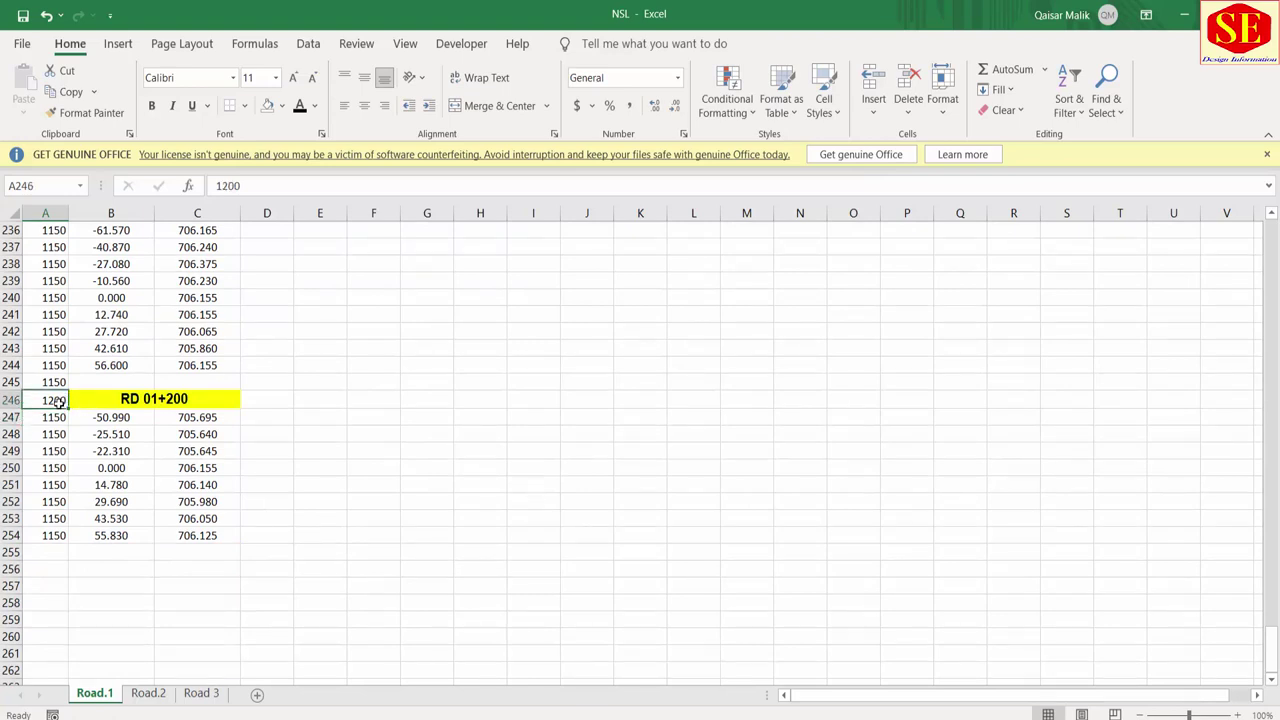
# Step: Fill station 1200 down through A254 for the remaining RD 01+200 rows
pyautogui.moveTo(70, 408); pyautogui.dragTo(70, 535)
pyautogui.scroll(4, 378, 500)
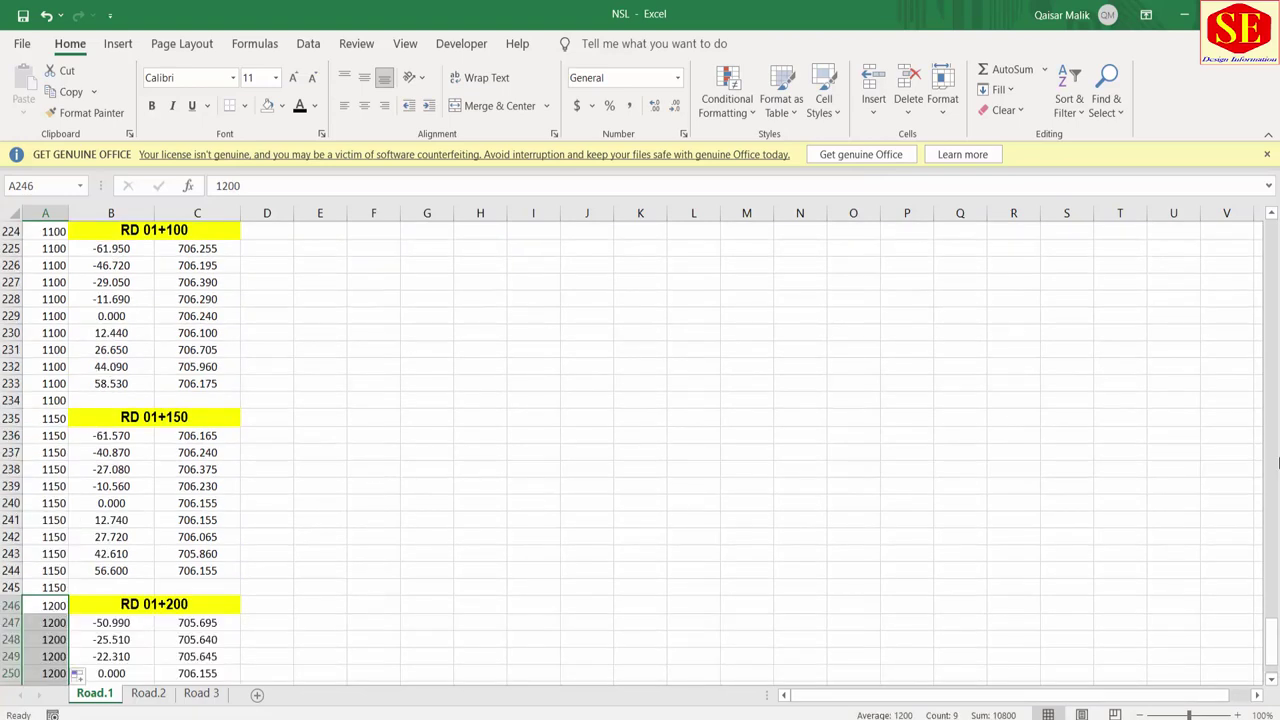
pyautogui.moveTo(1272, 628); pyautogui.dragTo(1271, 235)
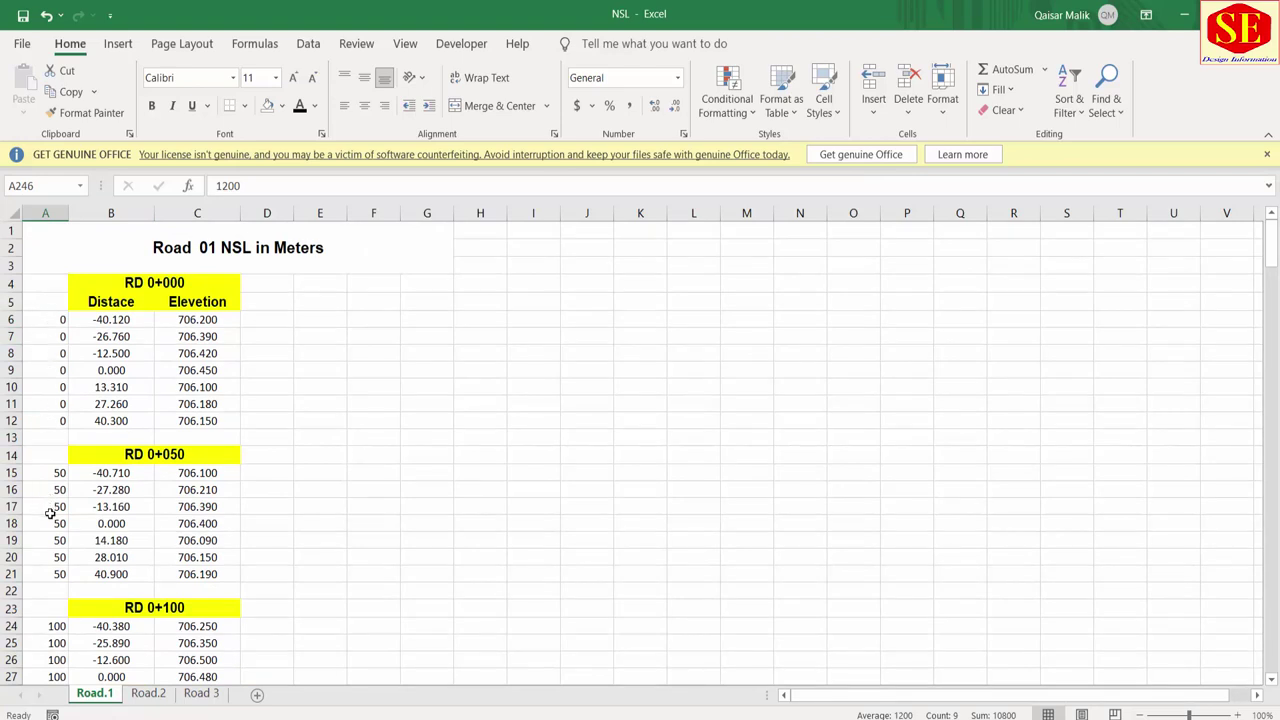
# Step: Merge A4:A5 into one centred 'Sta' heading above the station column
pyautogui.scroll(-2, 49, 513)
pyautogui.scroll(-2, 55, 465)
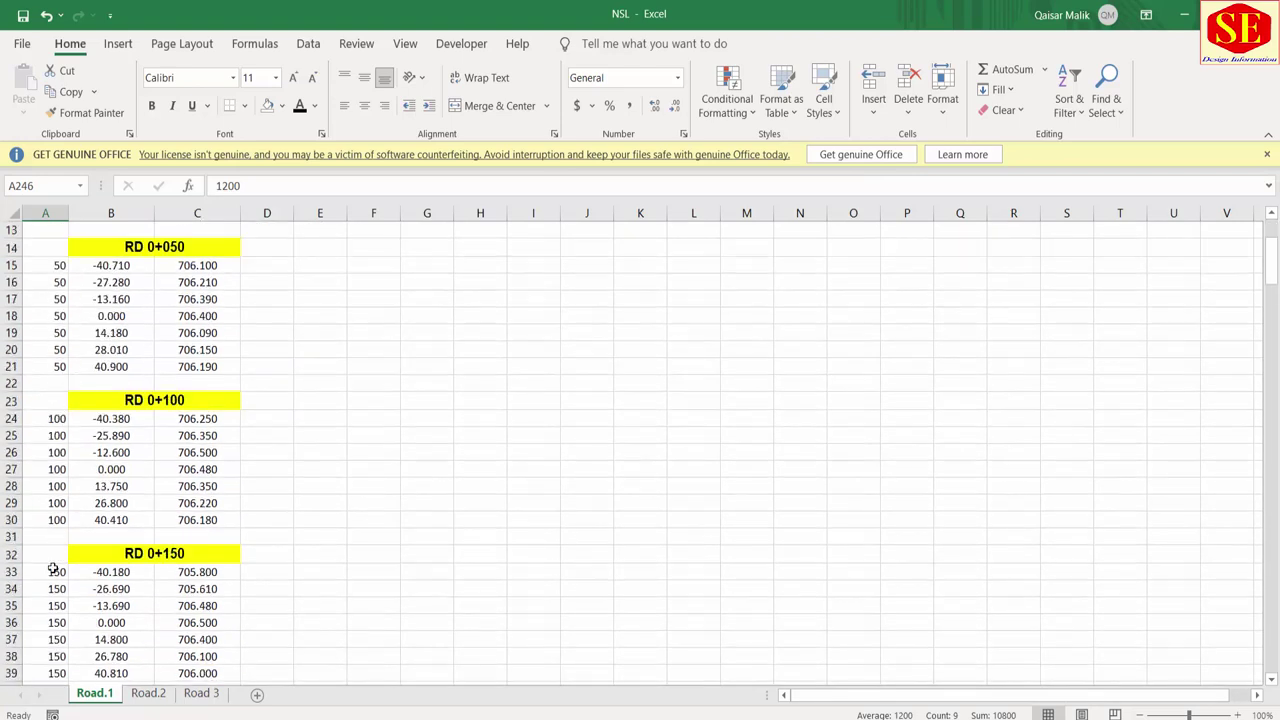
pyautogui.scroll(-3, 52, 560)
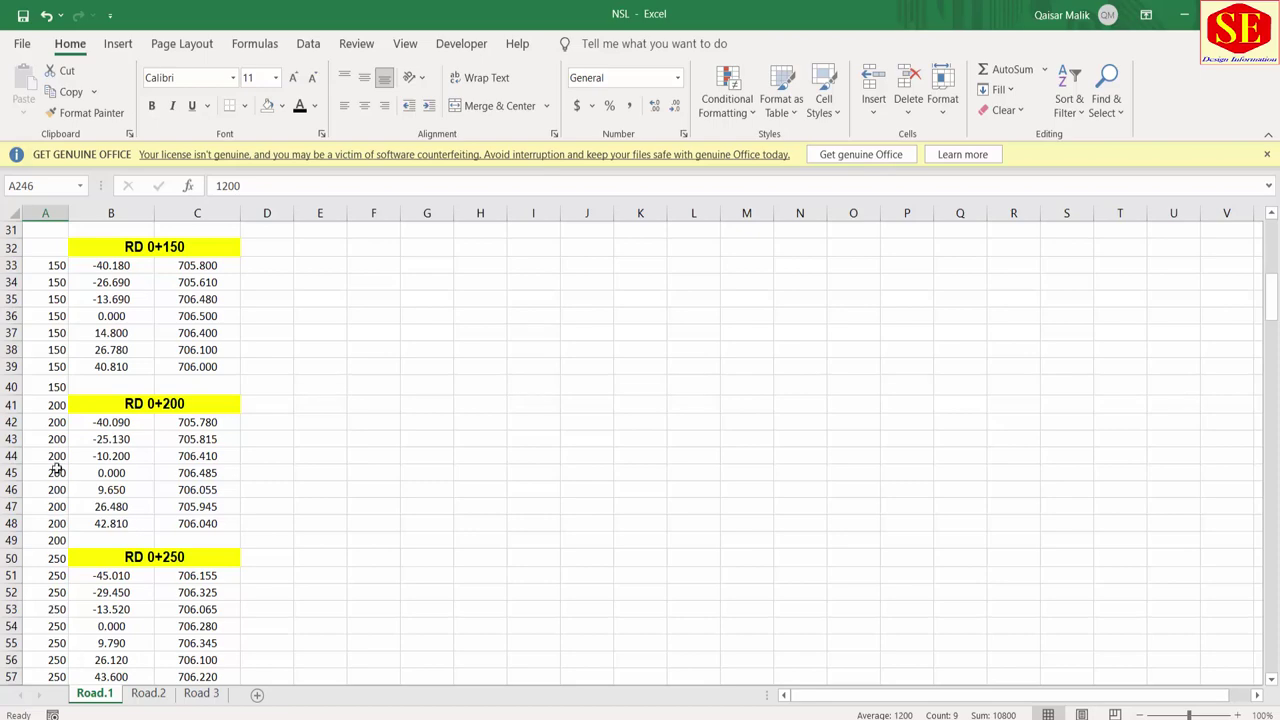
pyautogui.scroll(9, 65, 630)
pyautogui.scroll(1, 57, 626)
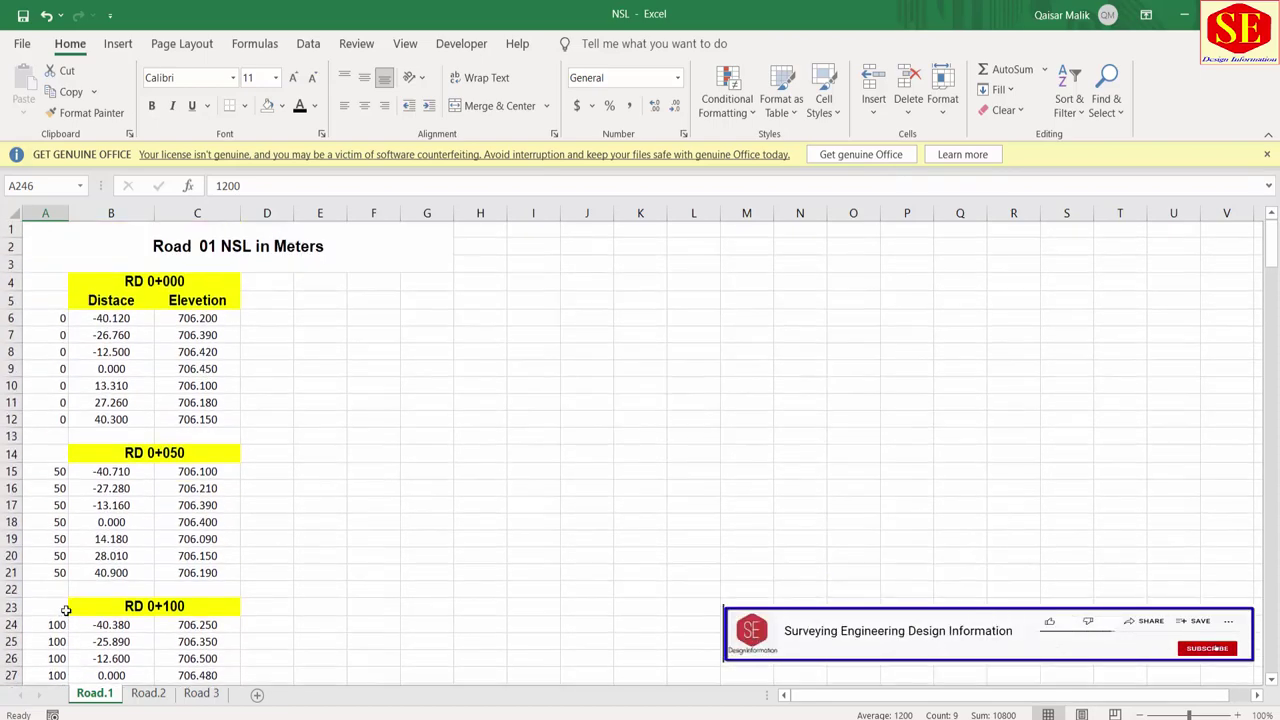
pyautogui.moveTo(52, 286); pyautogui.dragTo(49, 309)
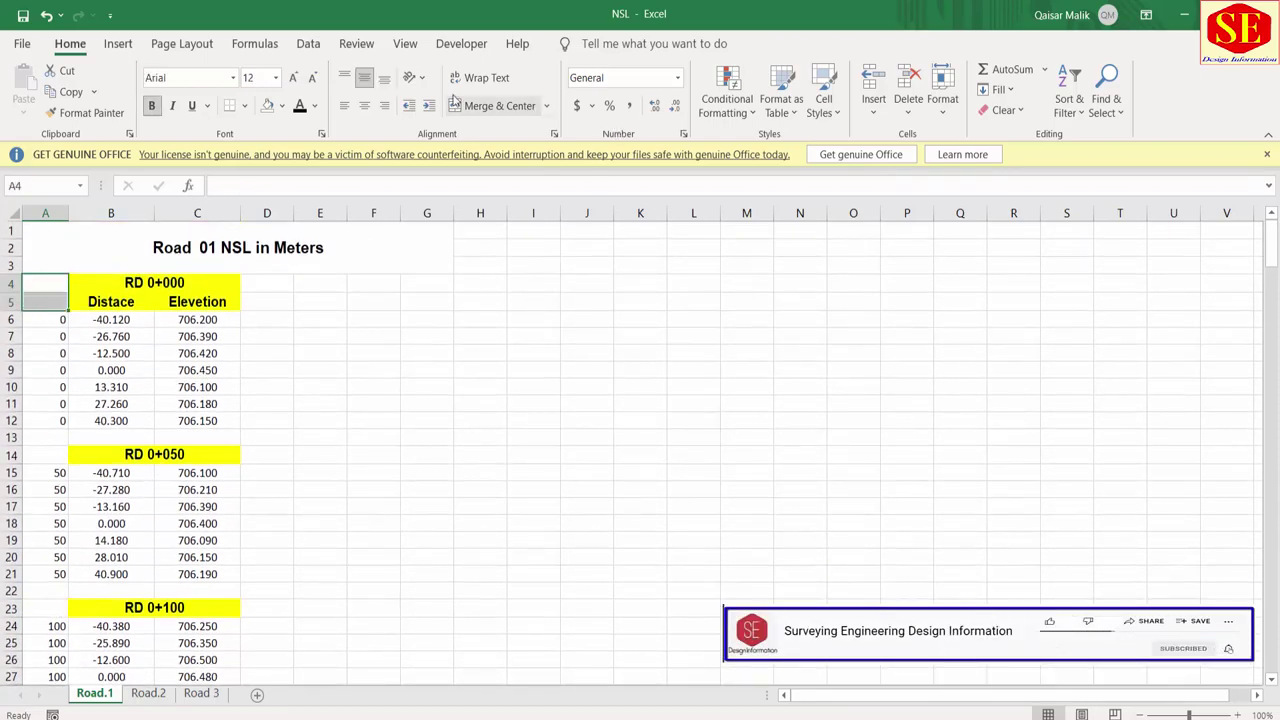
pyautogui.click(485, 106)
pyautogui.write('St')
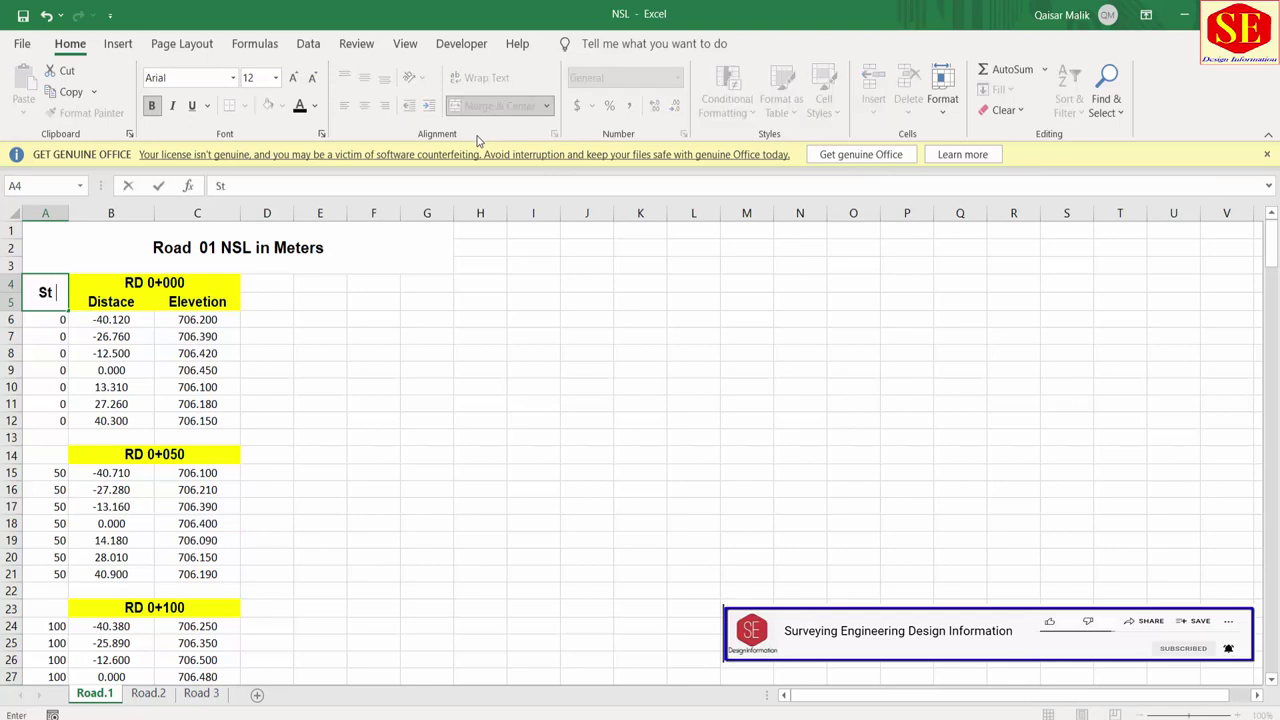
pyautogui.write('a')
pyautogui.click(480, 336)
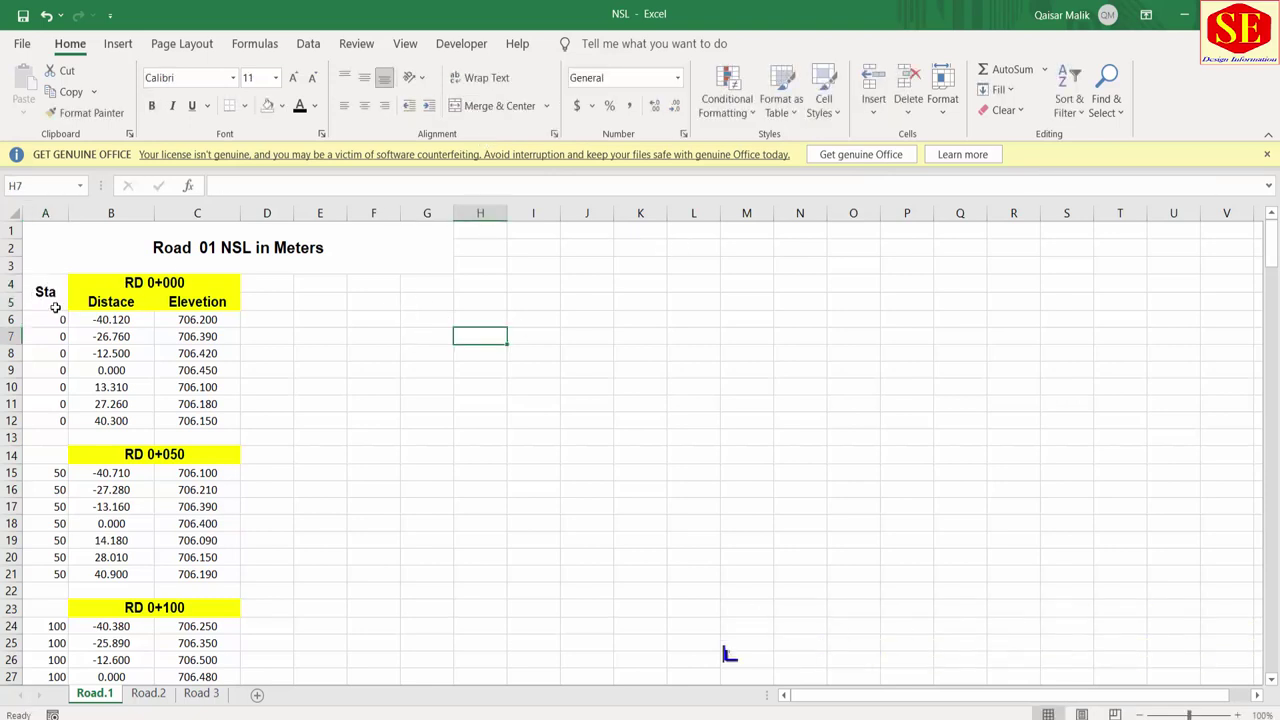
pyautogui.click(118, 302)
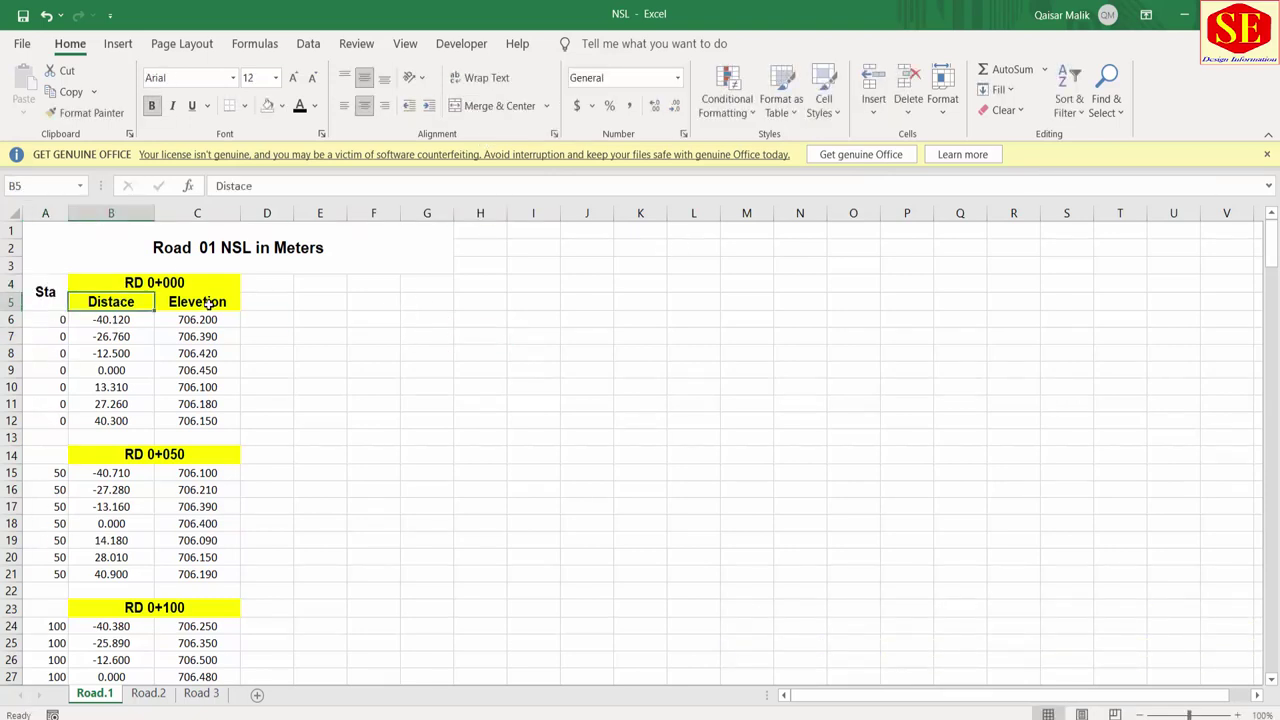
pyautogui.click(208, 302)
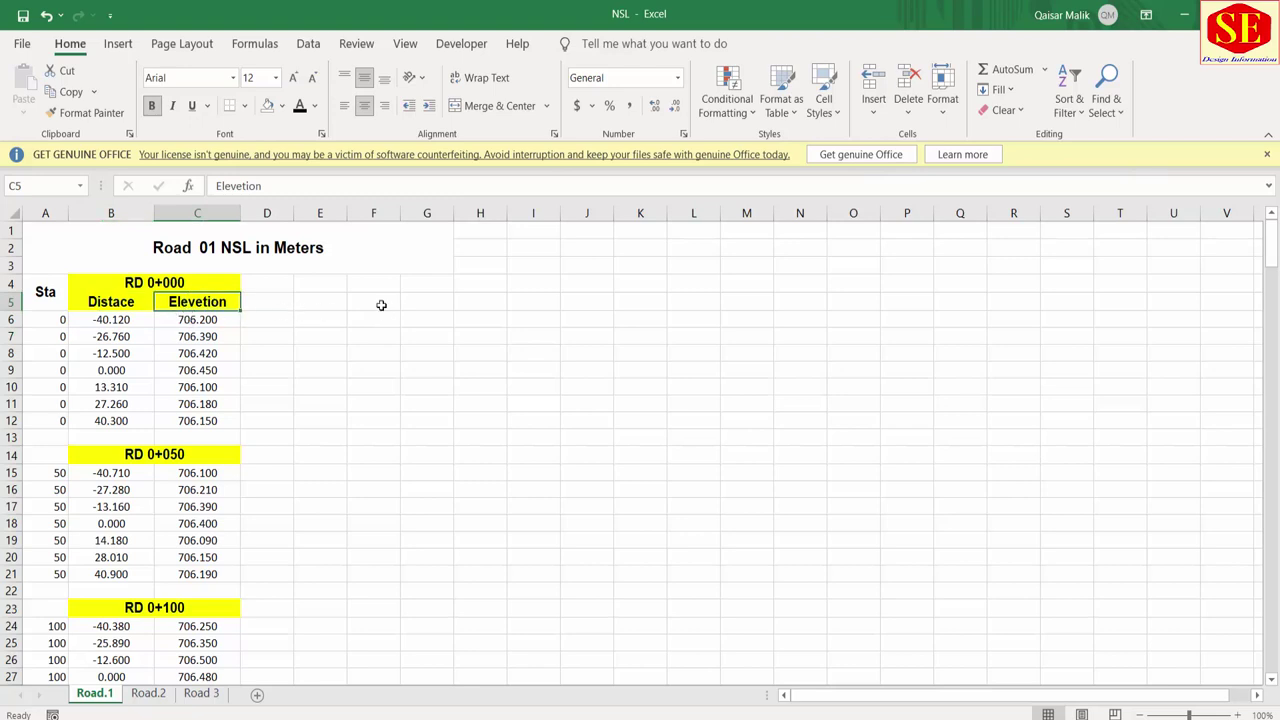
# Step: Widen column D considerably and select cell D6 beside the first RD 0+000 row
pyautogui.click(273, 303)
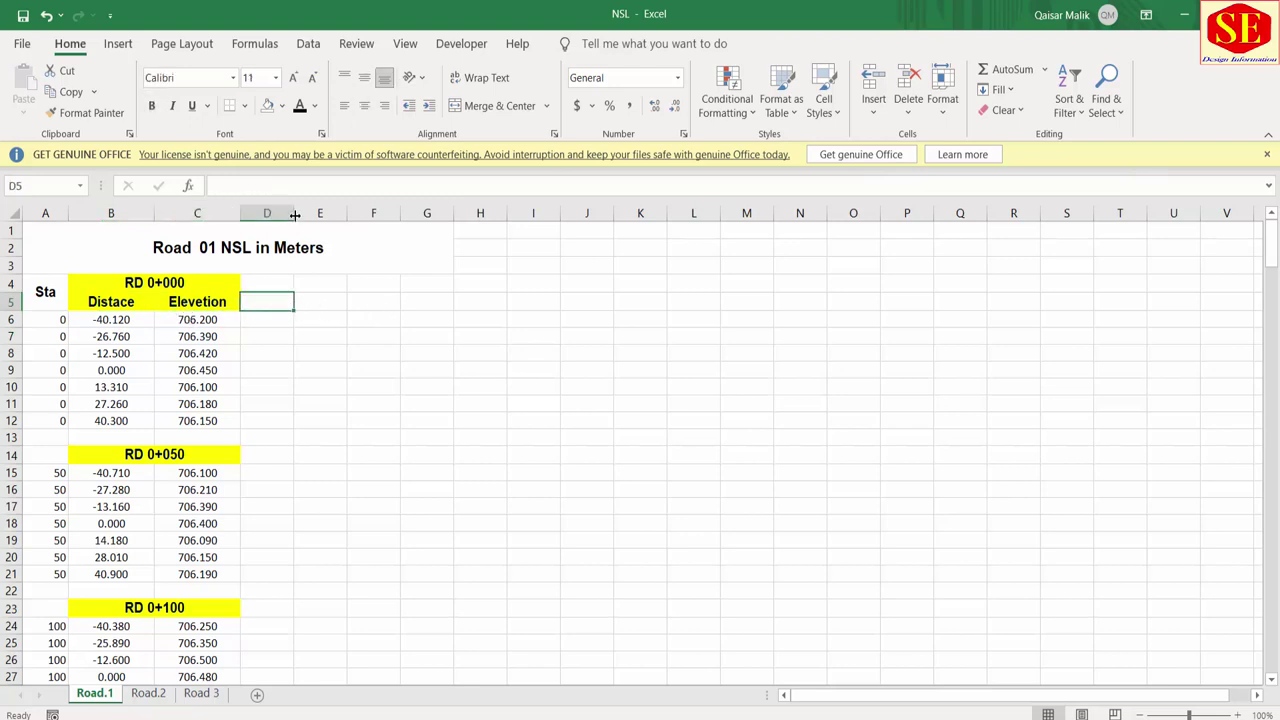
pyautogui.moveTo(294, 214); pyautogui.dragTo(441, 211)
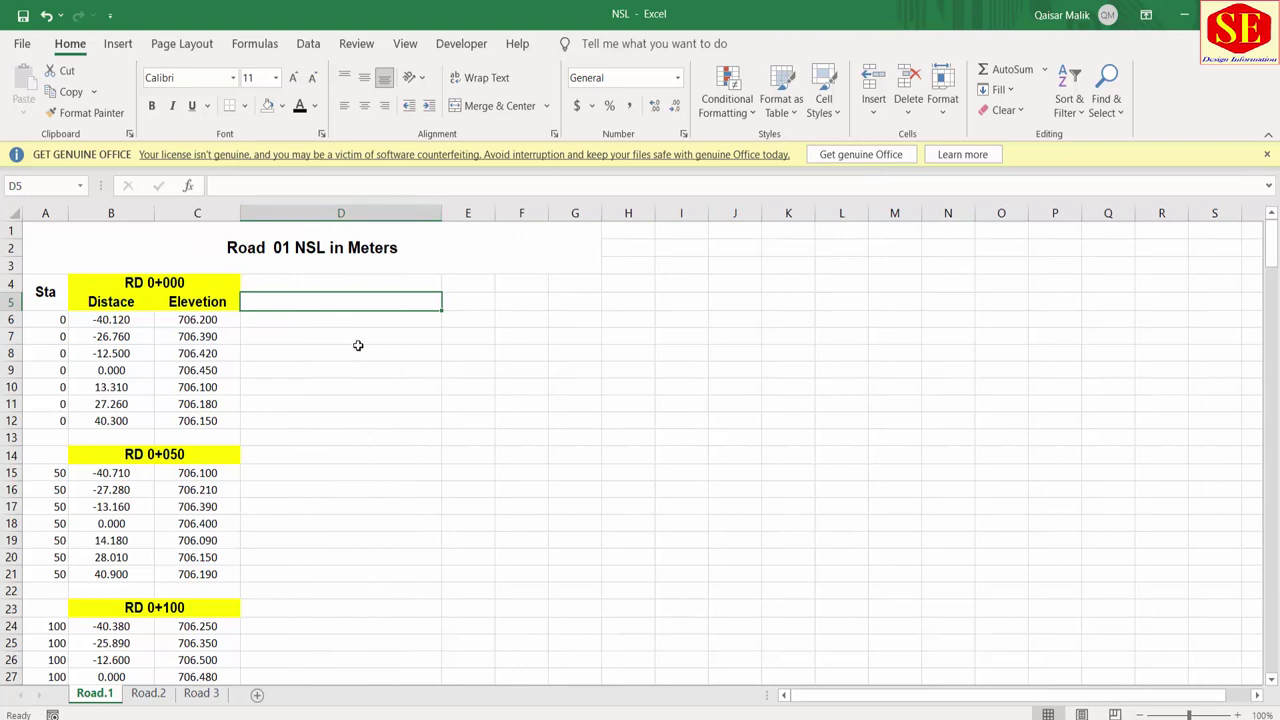
pyautogui.press('Down')
pyautogui.press('Down')
pyautogui.press('Down')
pyautogui.click(306, 299)
pyautogui.click(266, 334)
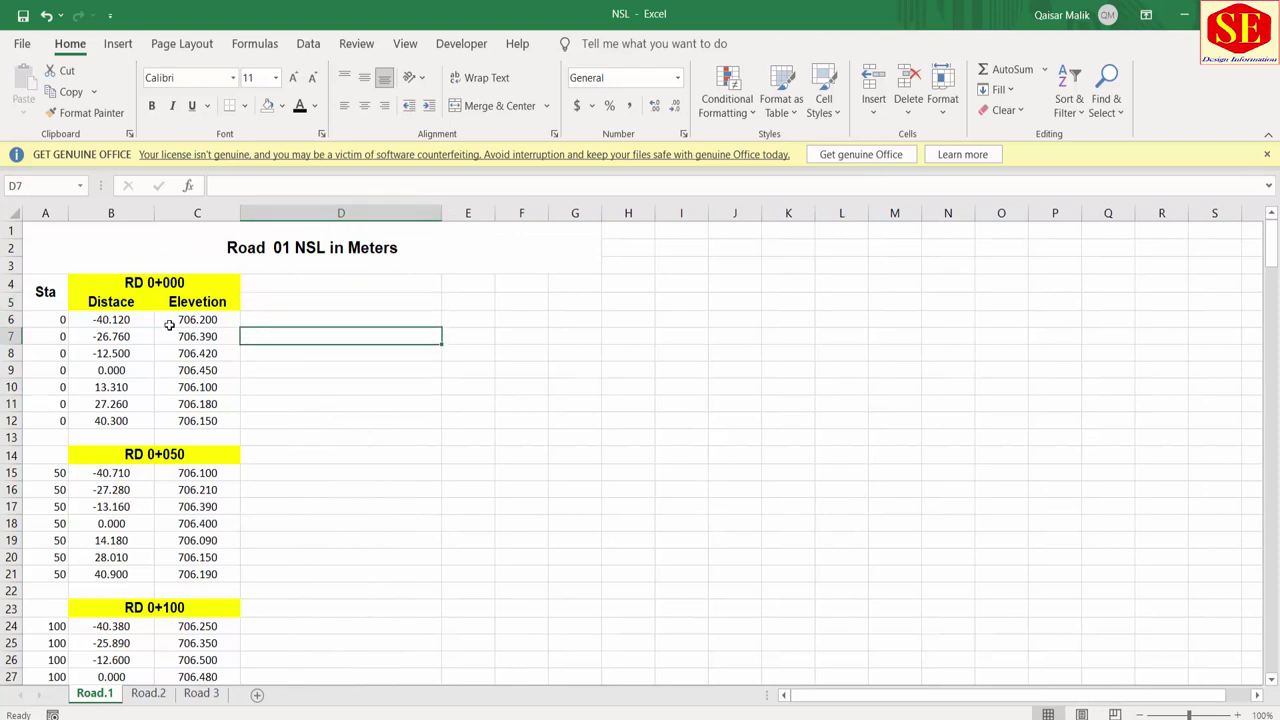
pyautogui.click(252, 306)
pyautogui.click(252, 318)
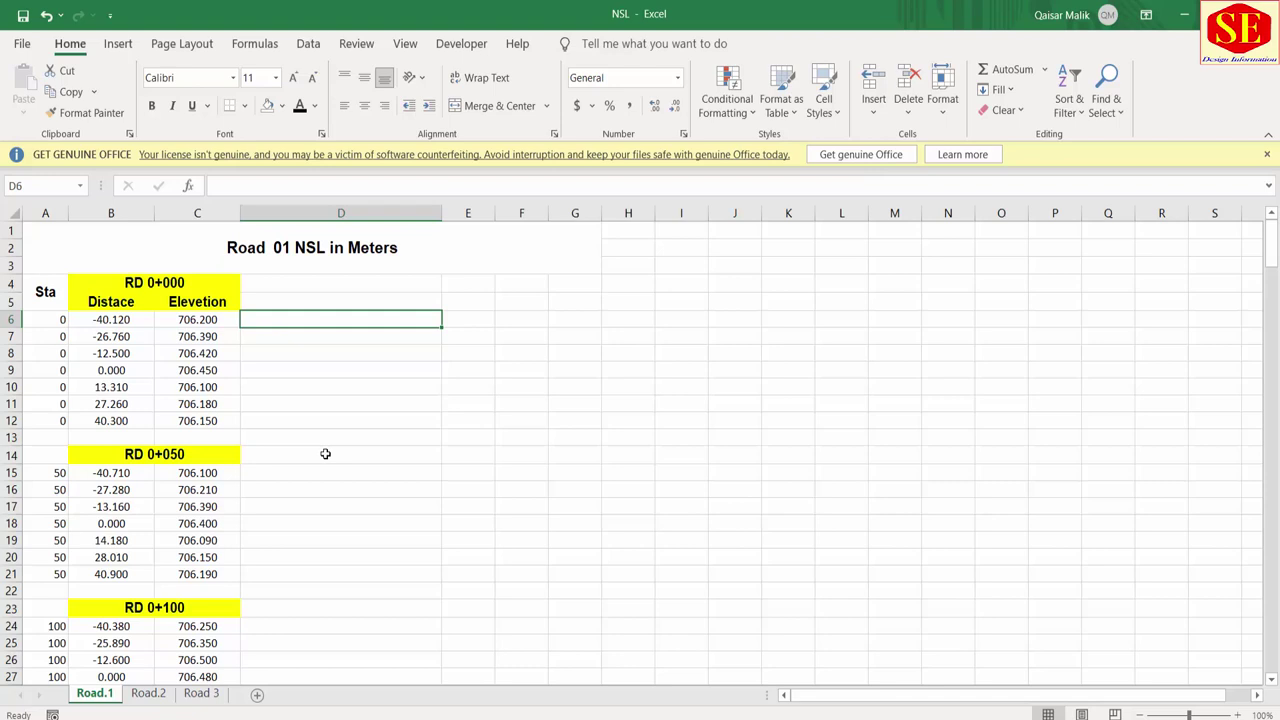
# Step: Start a CONCATENATE formula in D6 from the function browser
pyautogui.write('=')
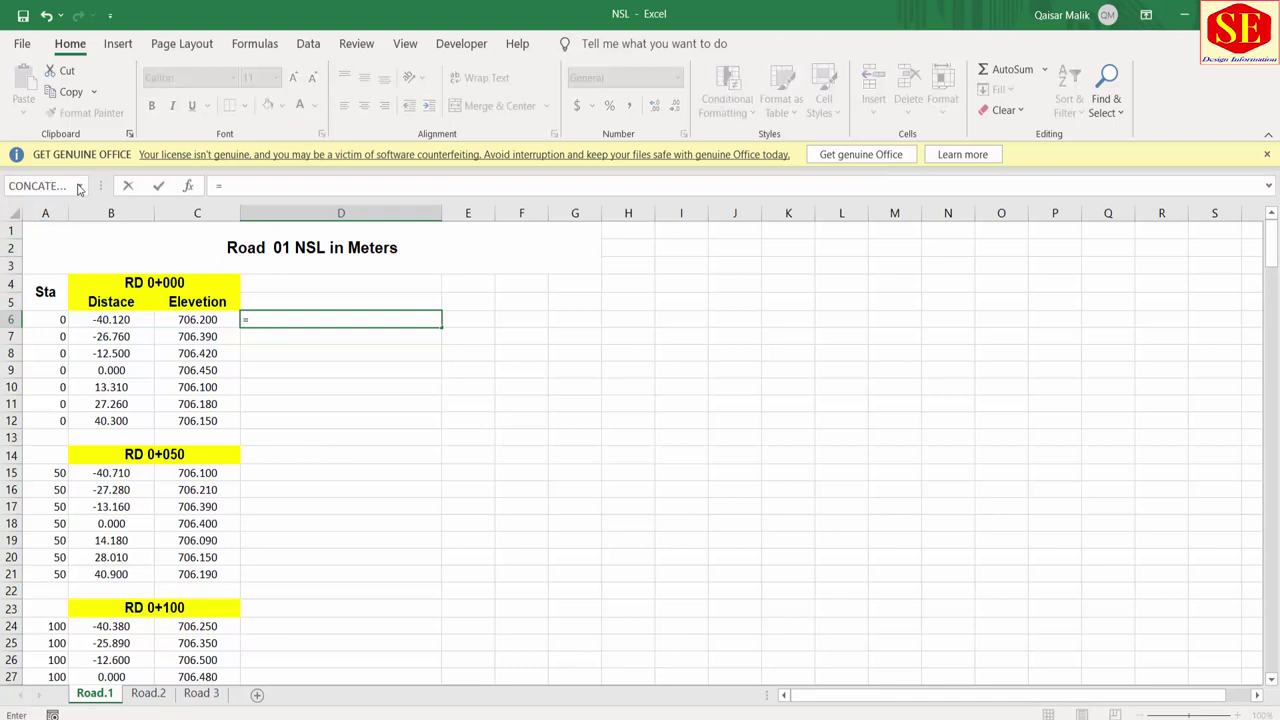
pyautogui.click(80, 186)
pyautogui.click(27, 389)
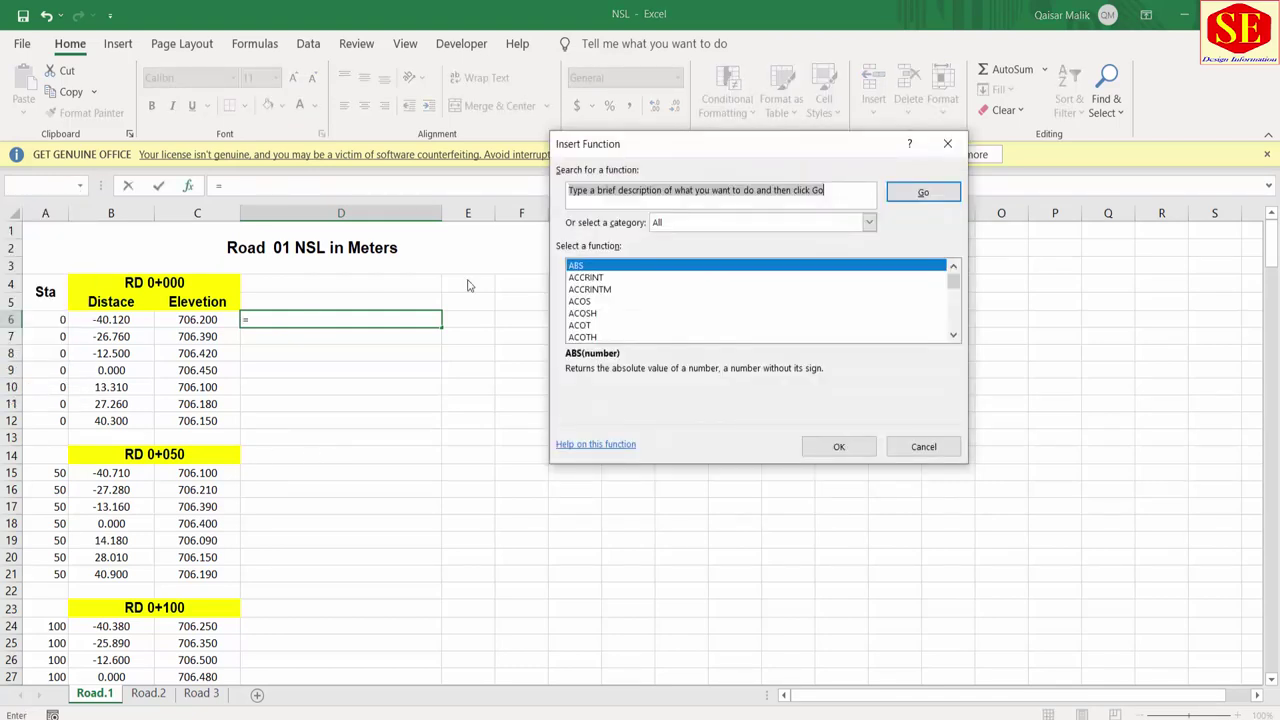
pyautogui.click(580, 301)
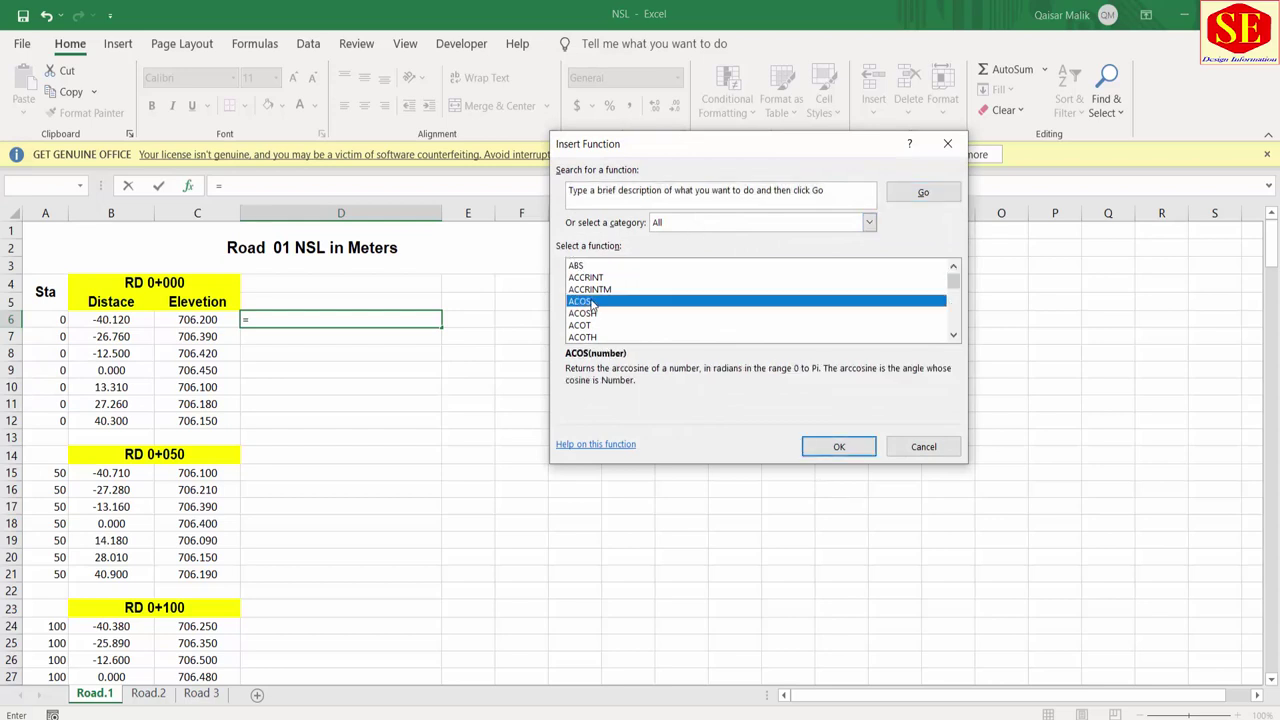
pyautogui.write('conca')
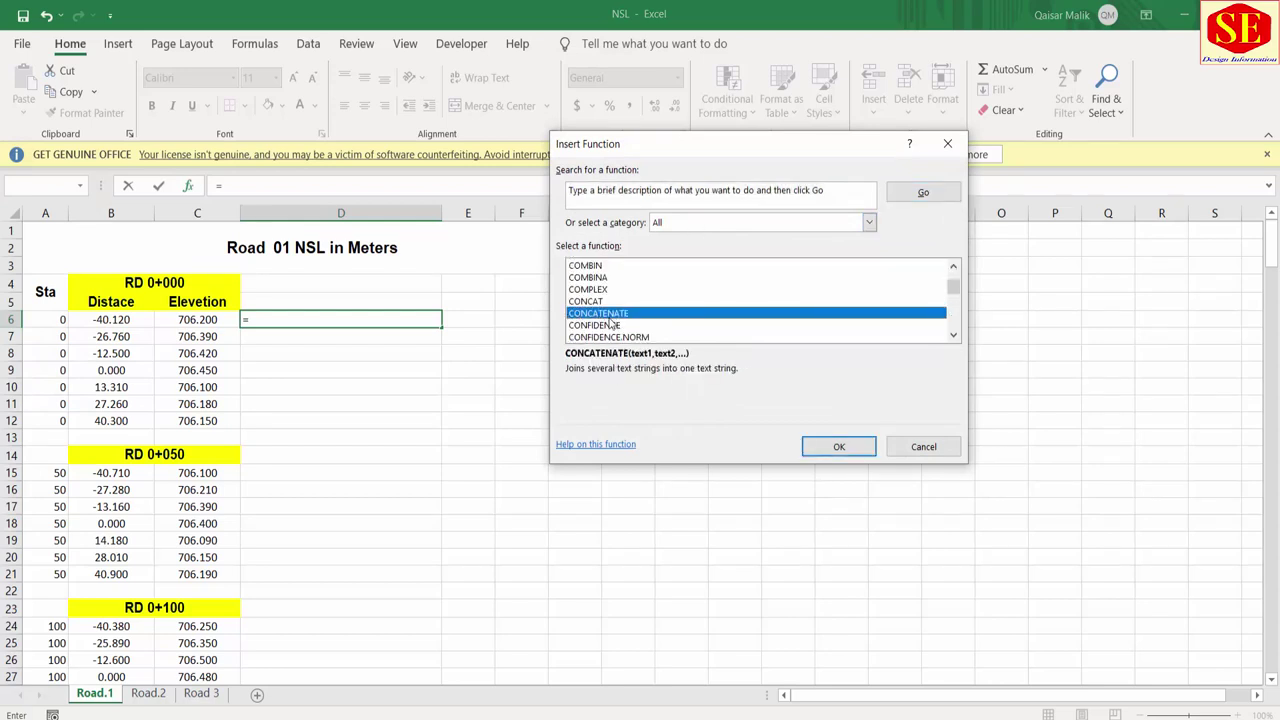
pyautogui.click(826, 447)
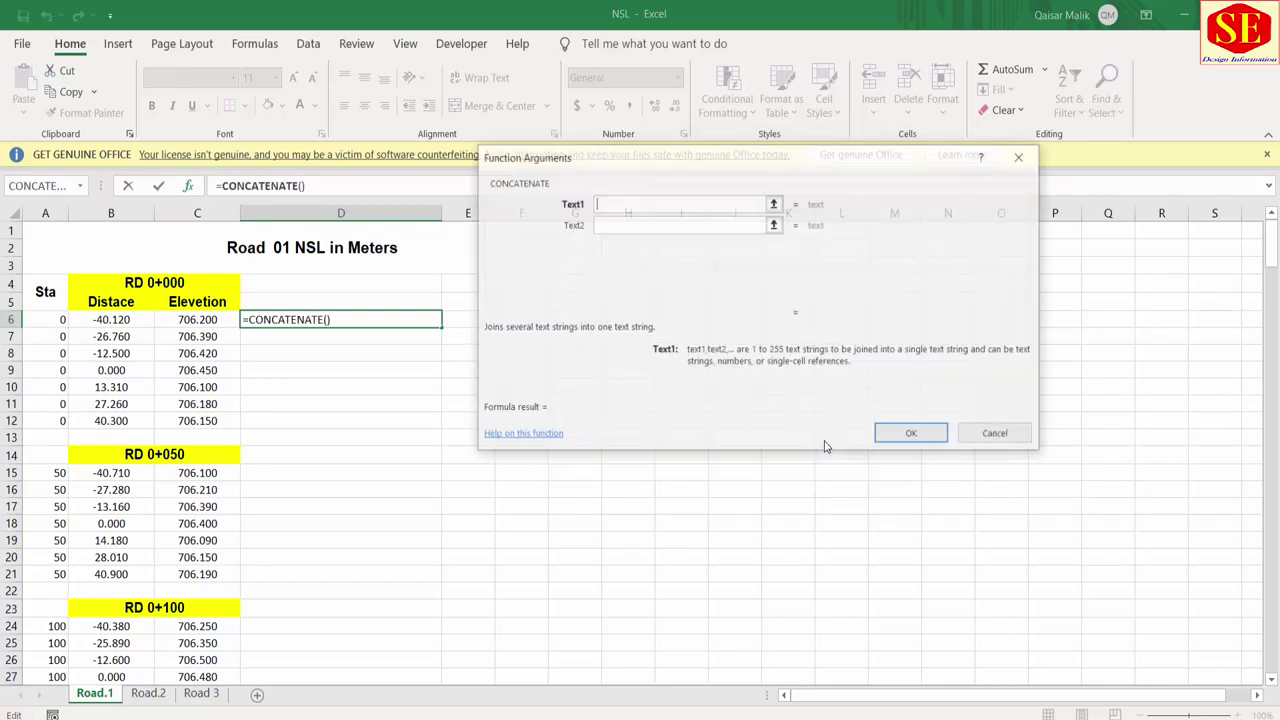
# Step: Join A6, ",", B6, ",", C6 in the formula and fill it down through D12
pyautogui.click(63, 325)
pyautogui.click(614, 223)
pyautogui.write(',')
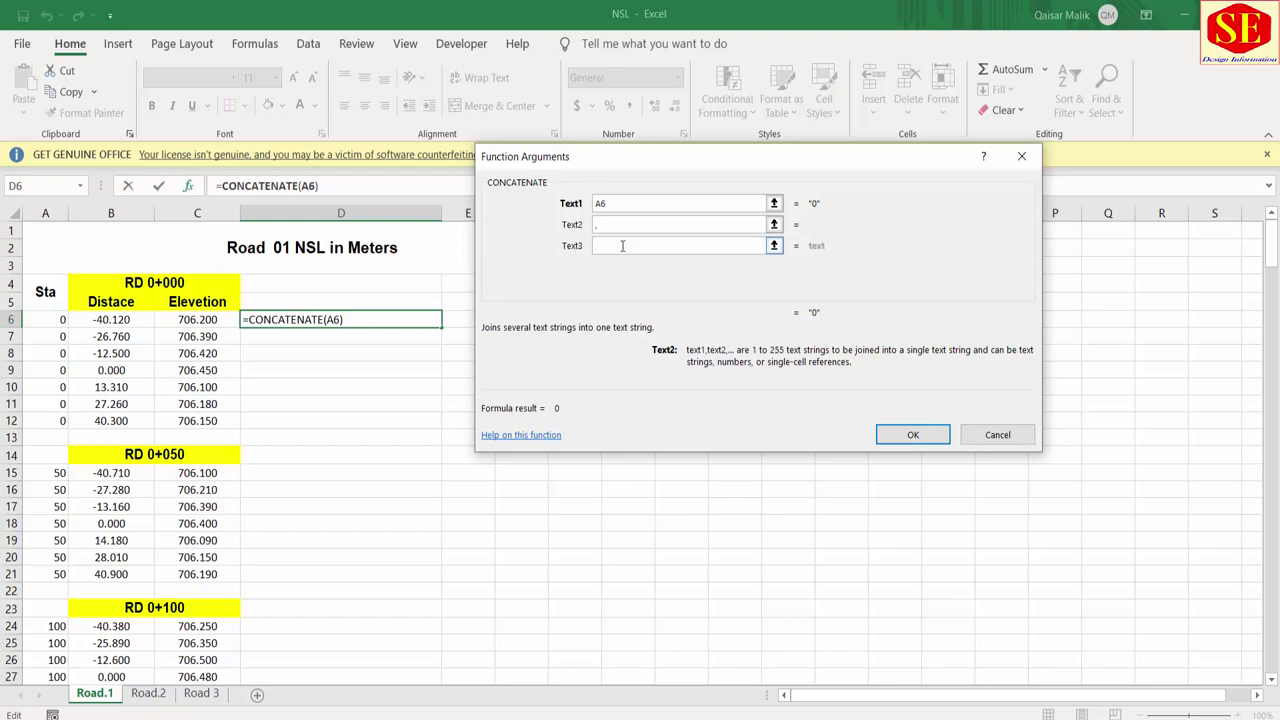
pyautogui.click(621, 246)
pyautogui.click(107, 322)
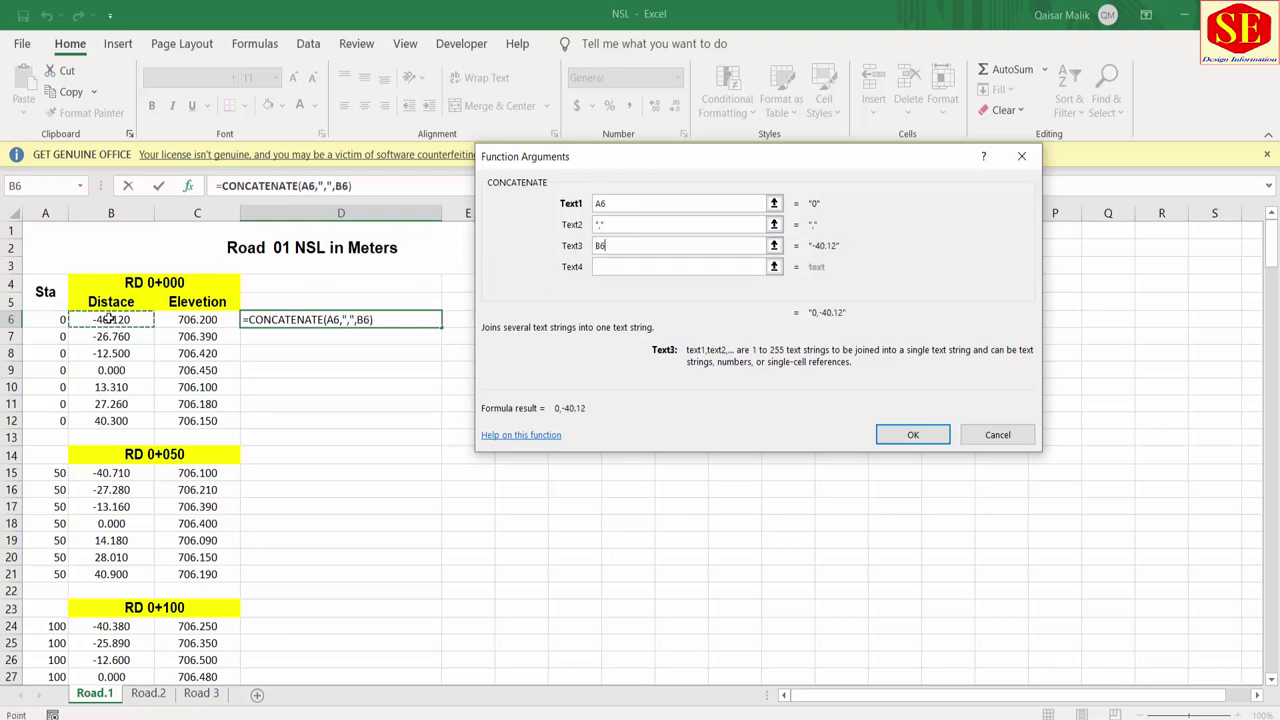
pyautogui.click(639, 270)
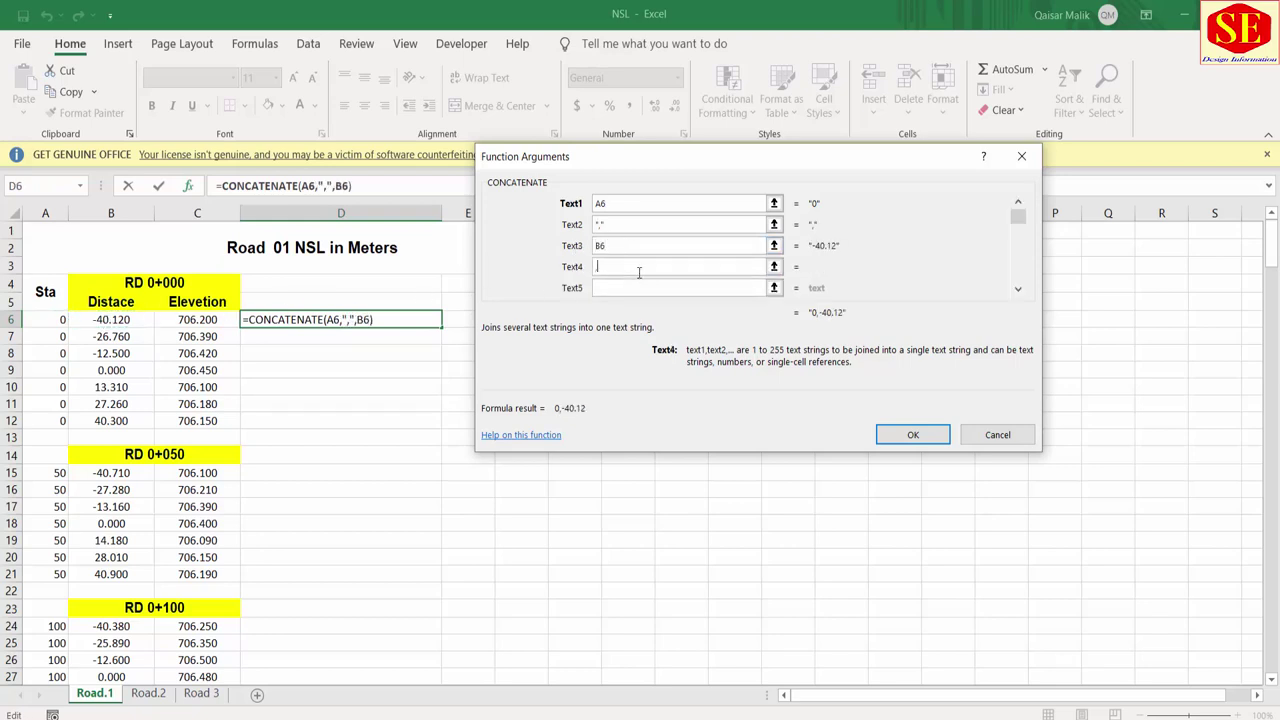
pyautogui.write(',')
pyautogui.click(614, 288)
pyautogui.click(200, 320)
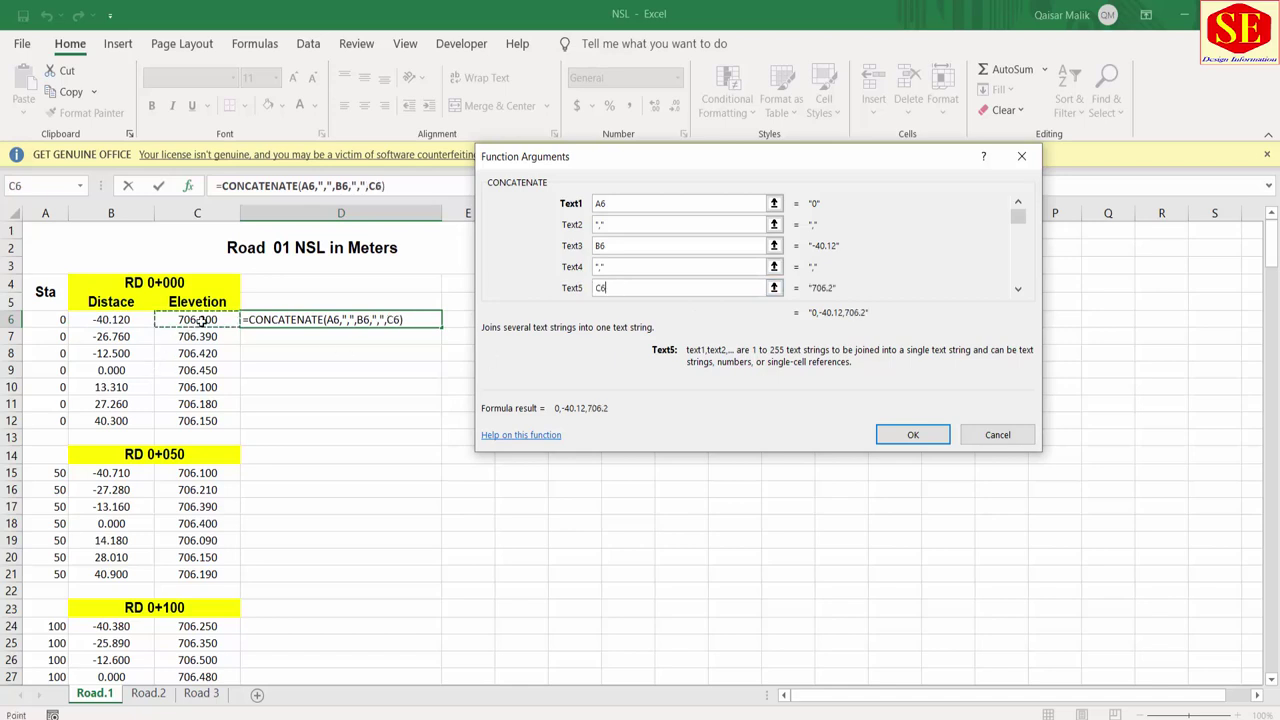
pyautogui.click(912, 434)
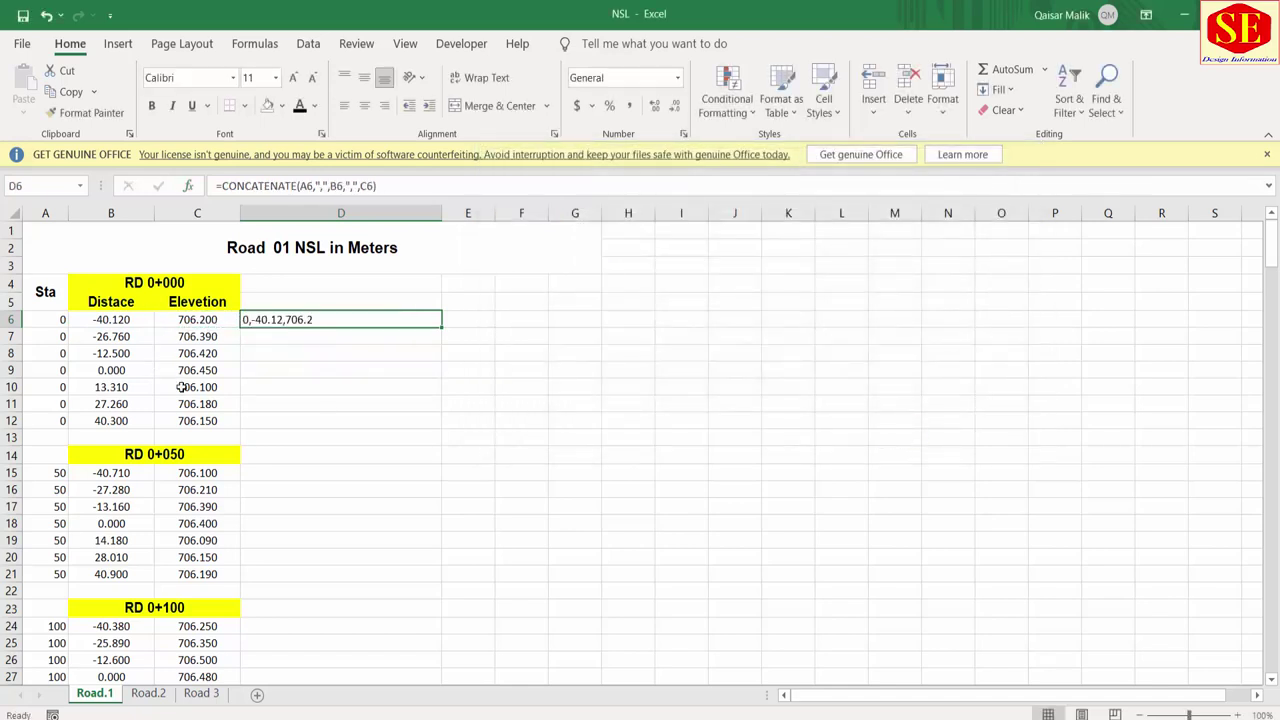
pyautogui.moveTo(441, 327); pyautogui.dragTo(425, 430)
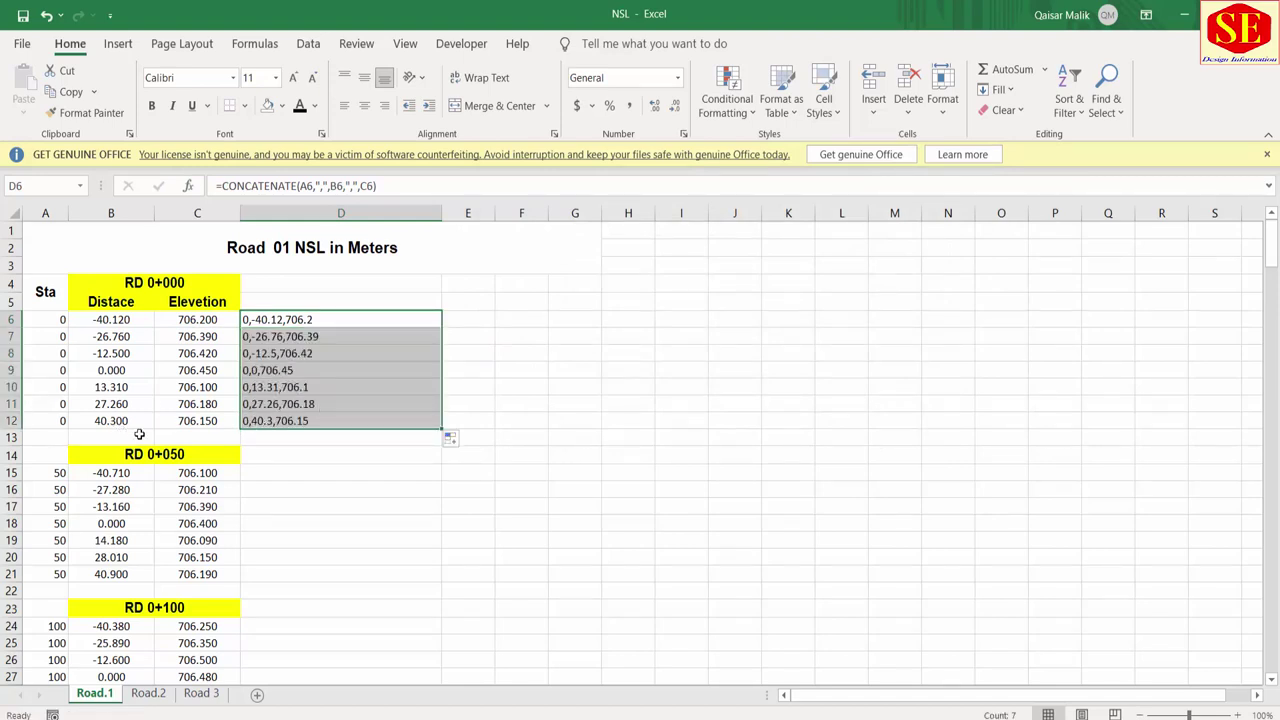
pyautogui.scroll(-1, 209, 373)
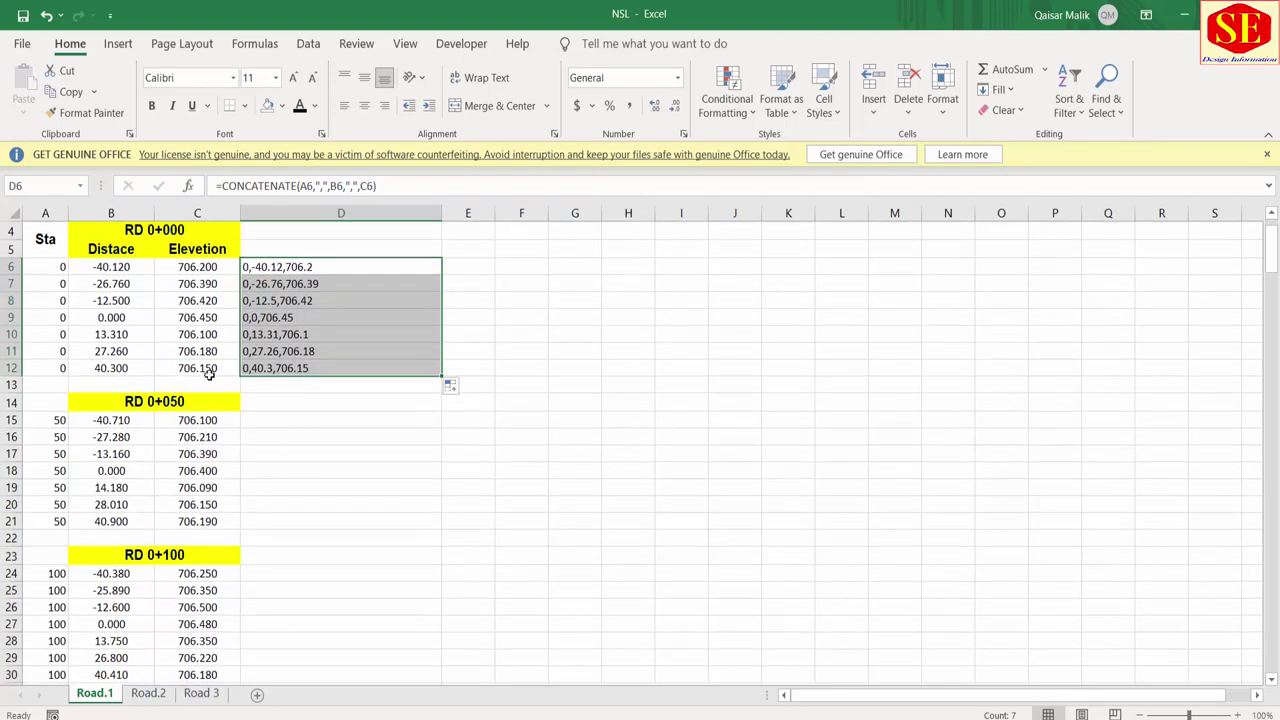
# Step: Enter =A15&","&B15&","&C15 in D15 and fill it down to D21 for RD 0+050
pyautogui.click(317, 302)
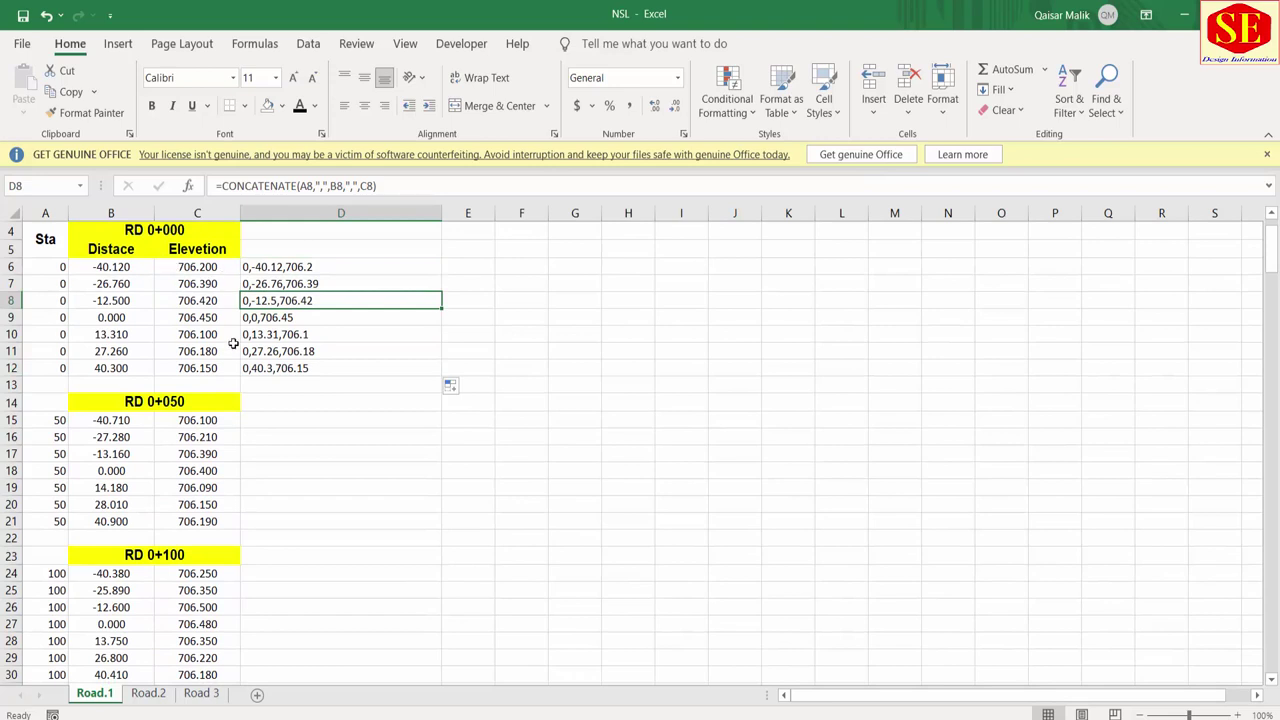
pyautogui.click(276, 421)
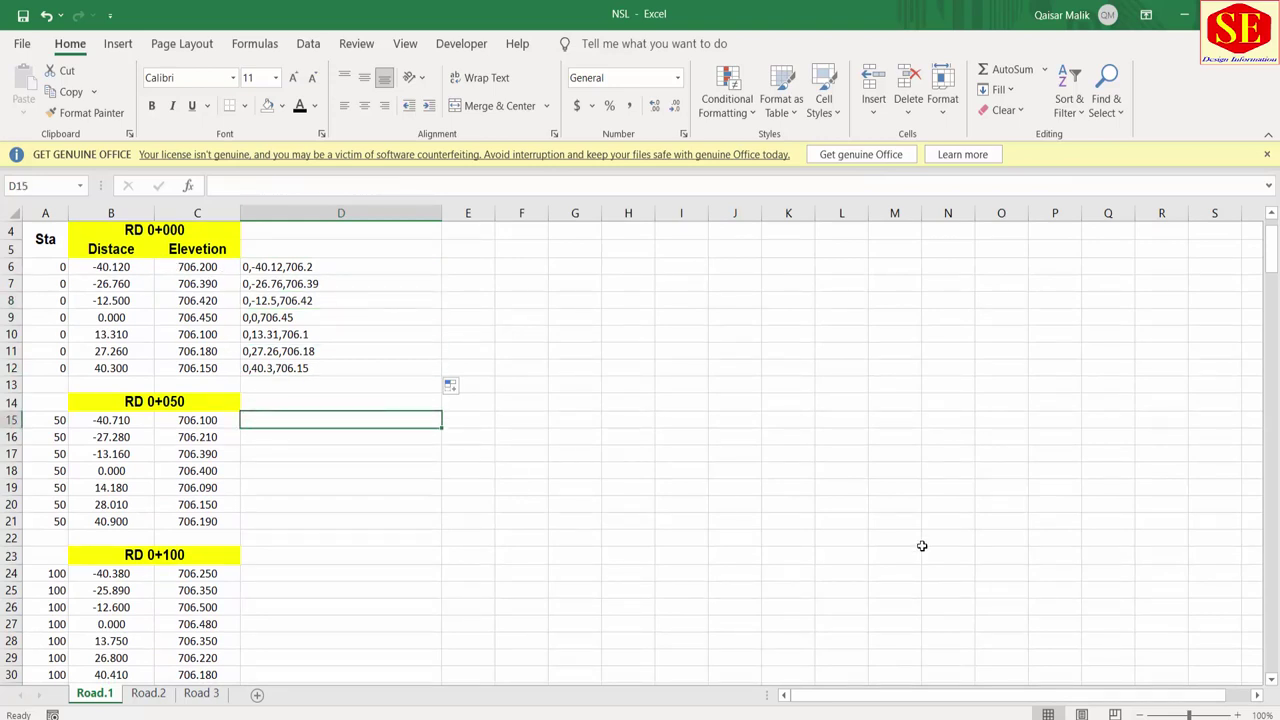
pyautogui.write('=')
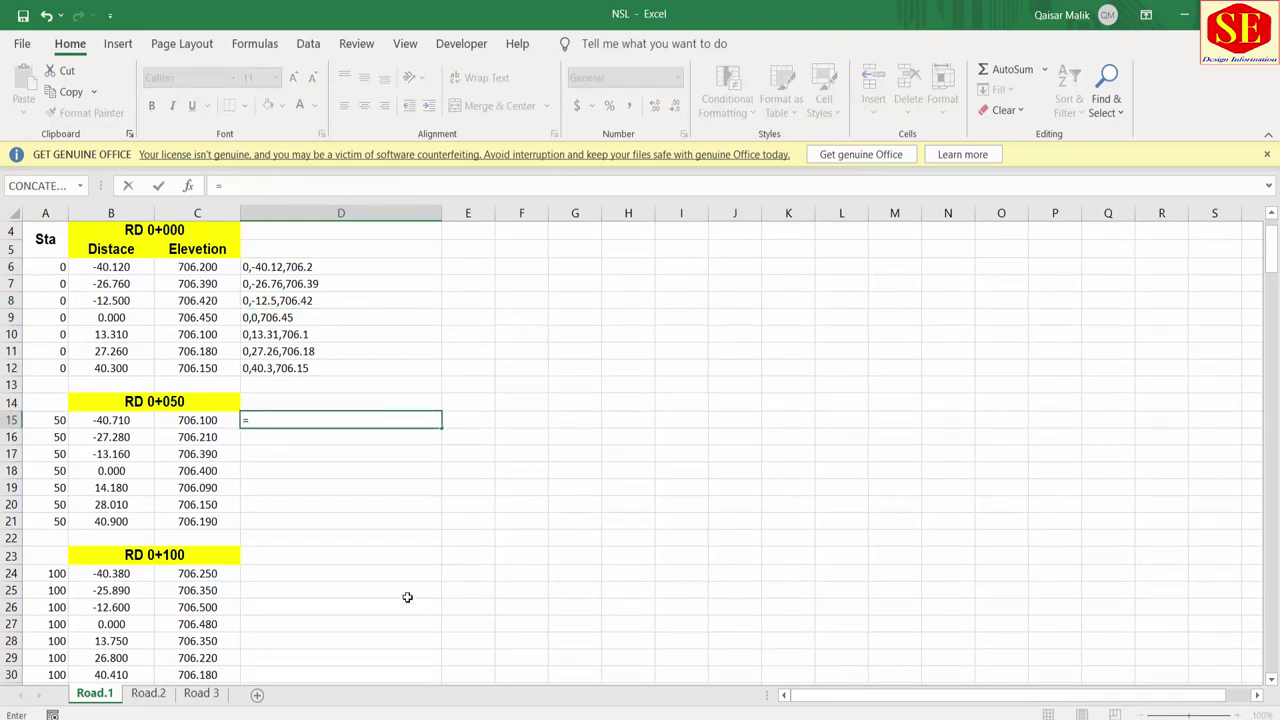
pyautogui.click(59, 421)
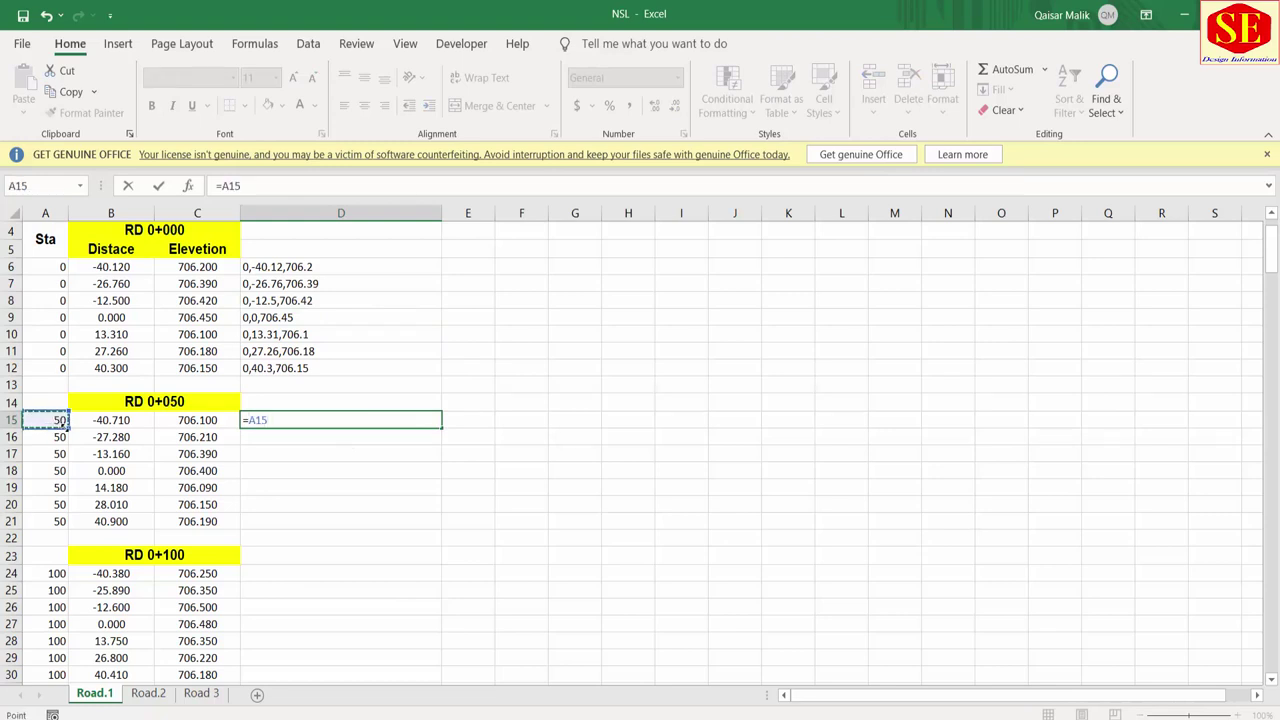
pyautogui.write('&","&')
pyautogui.click(115, 420)
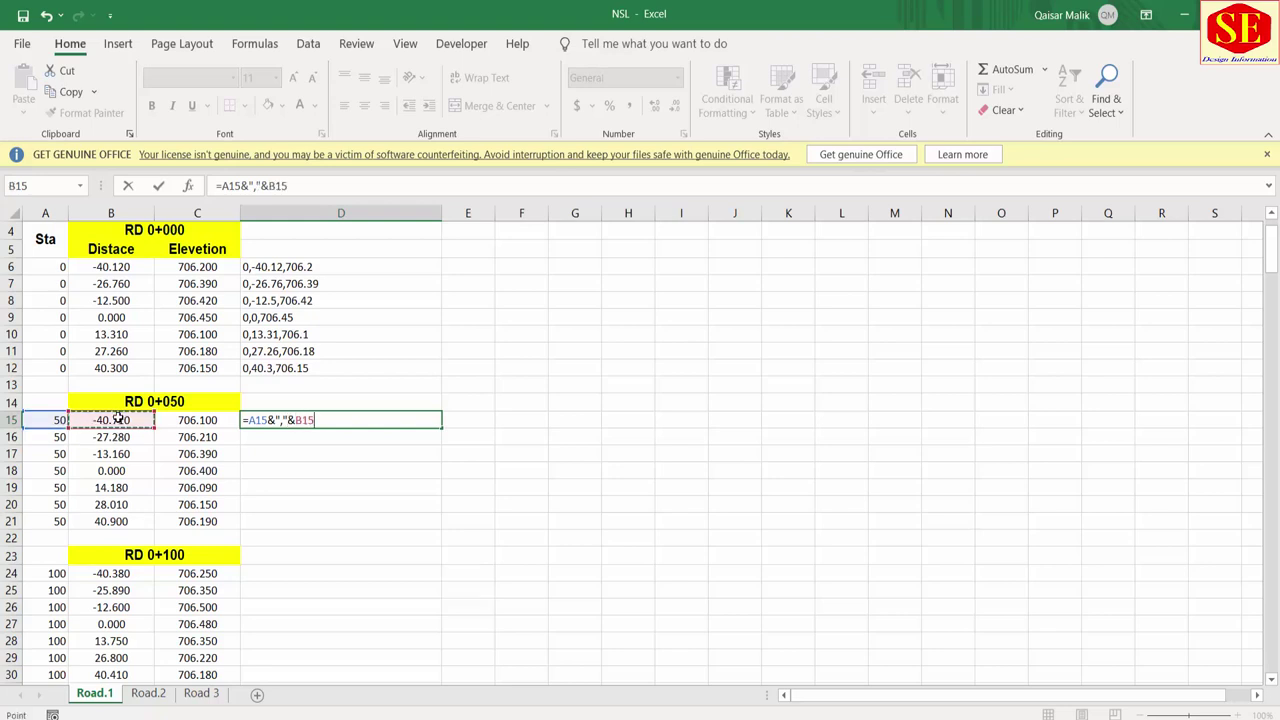
pyautogui.write('&","&')
pyautogui.click(184, 423)
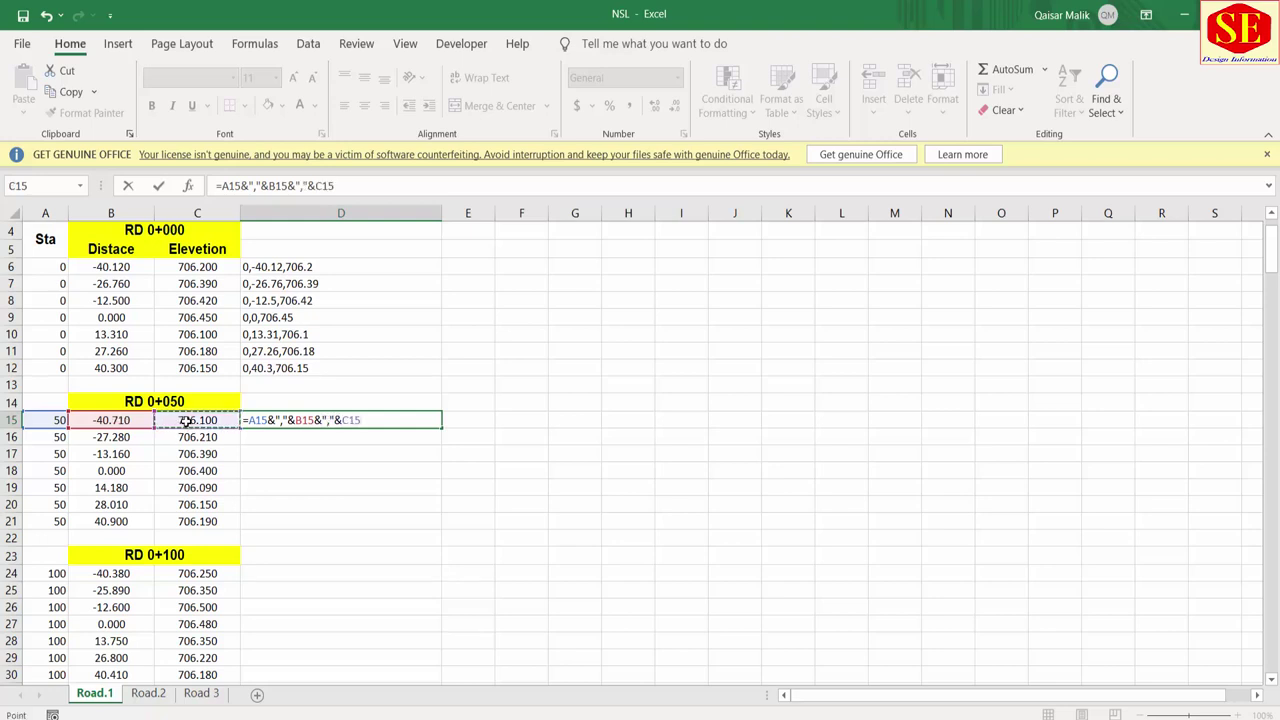
pyautogui.press('Return')
pyautogui.click(352, 418)
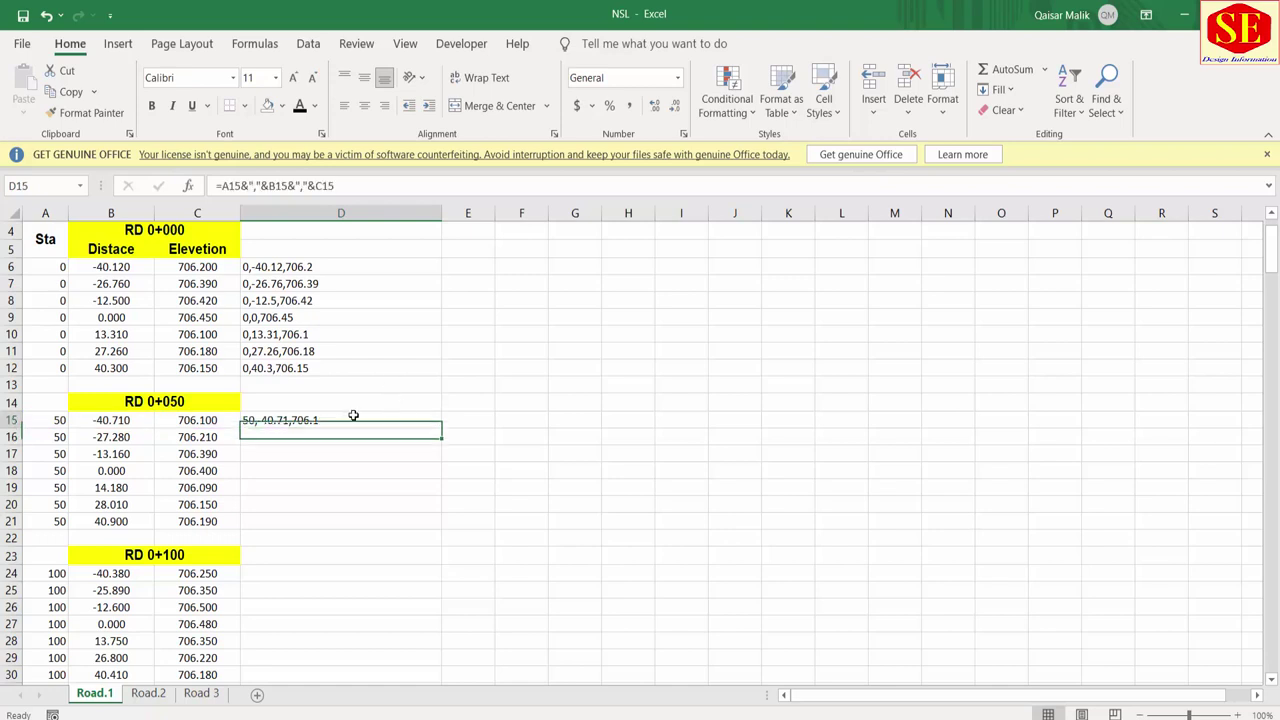
pyautogui.moveTo(441, 429); pyautogui.dragTo(434, 533)
pyautogui.click(259, 268)
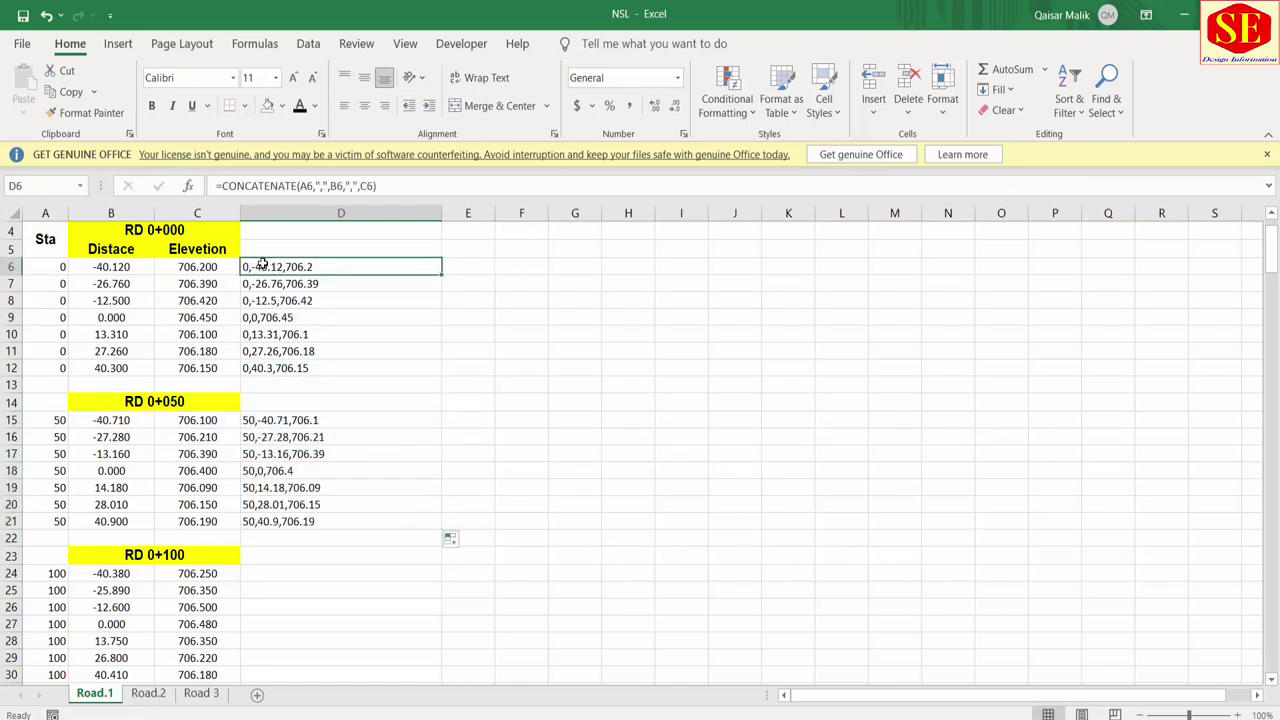
# Step: Copy the D15 joining formula and paste it into the first RD 0+100 row
pyautogui.click(281, 417)
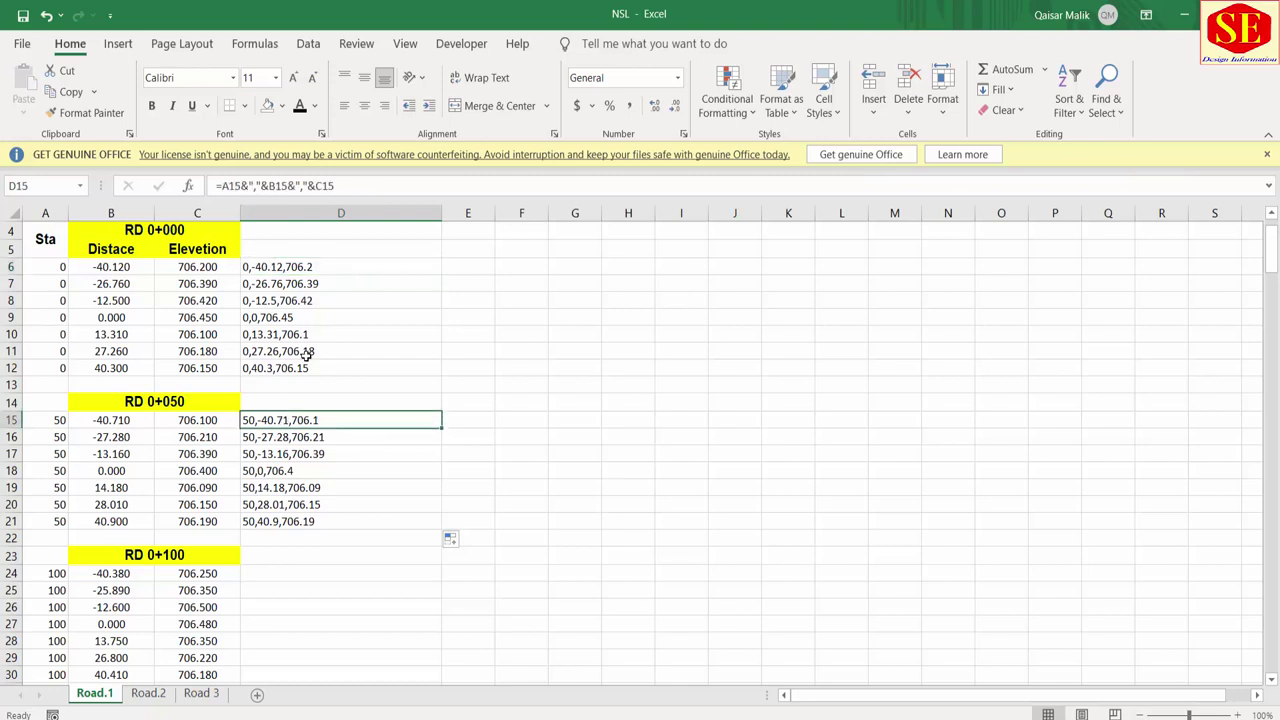
pyautogui.scroll(-1, 277, 420)
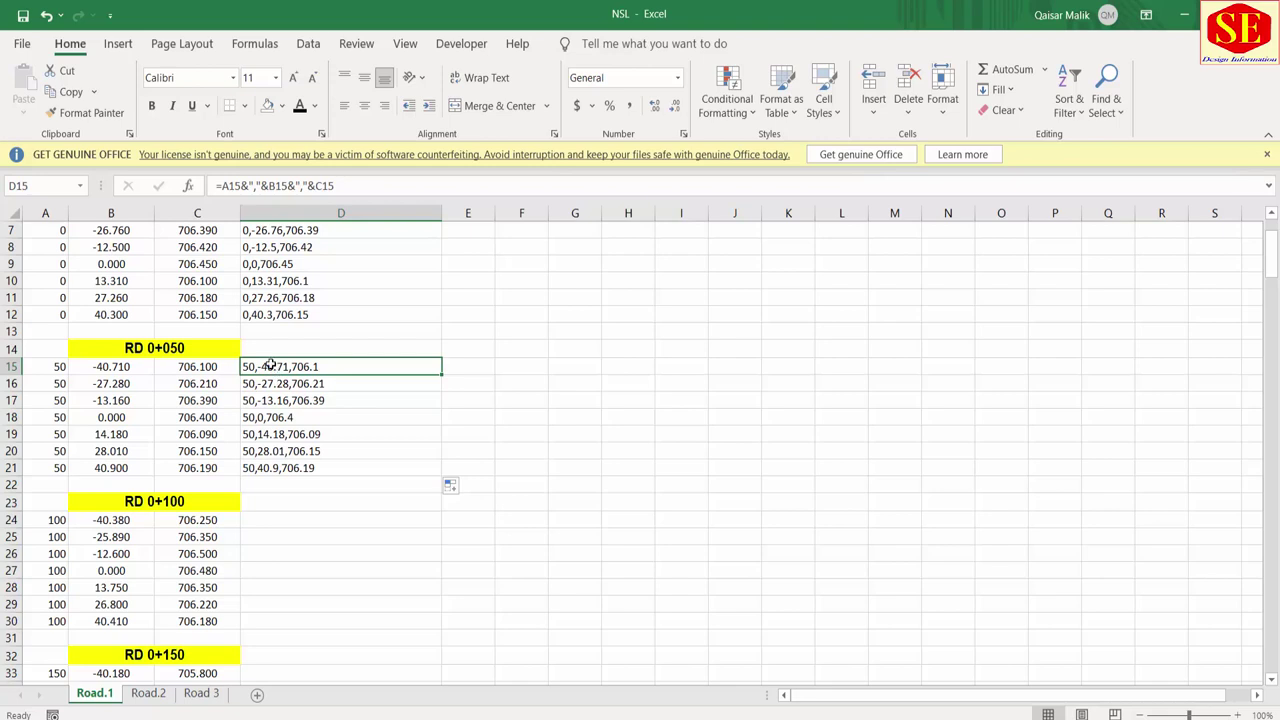
pyautogui.scroll(1, 311, 286)
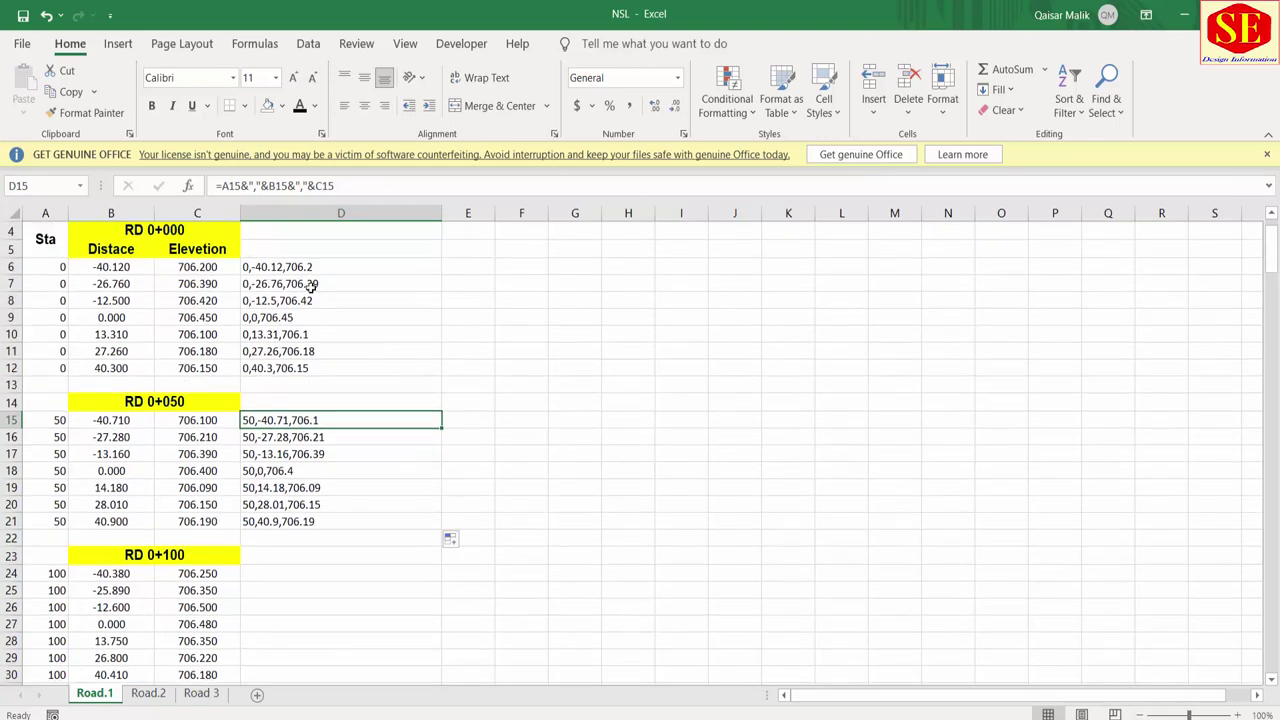
pyautogui.rightClick(311, 420)
pyautogui.click(378, 311)
pyautogui.scroll(-2, 268, 479)
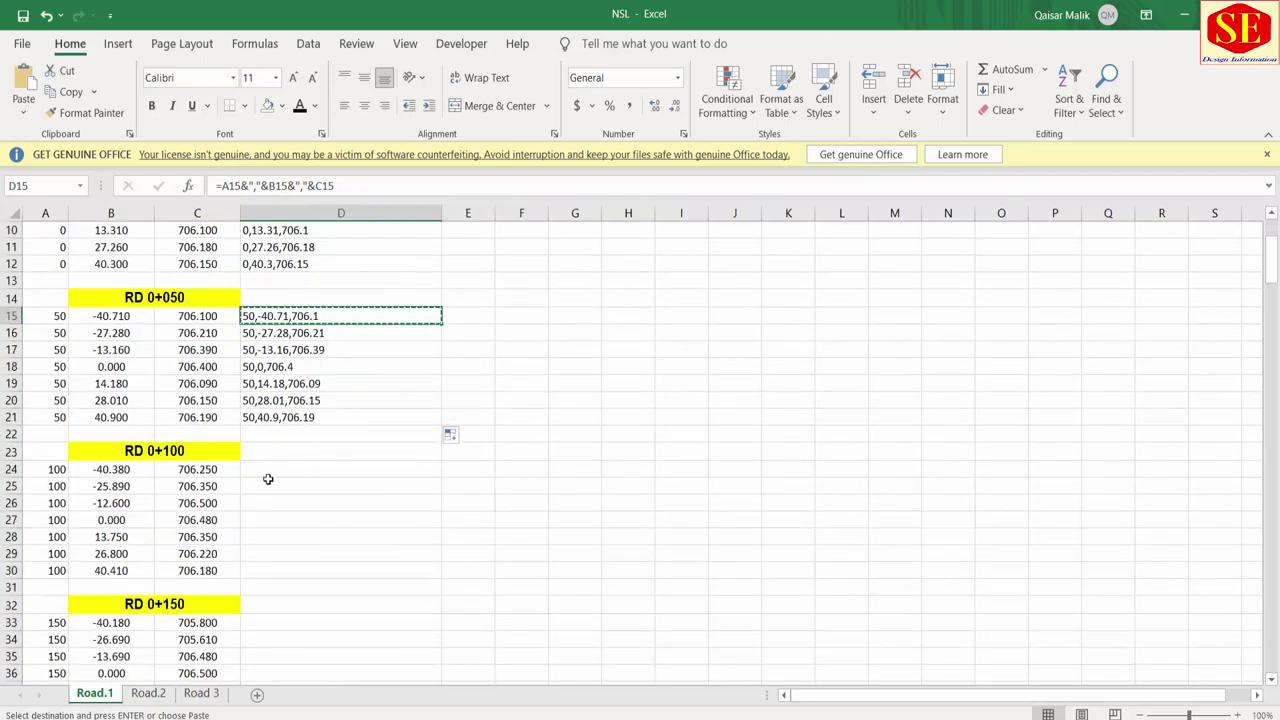
pyautogui.click(272, 470)
pyautogui.hotkey('ctrl', 'v')
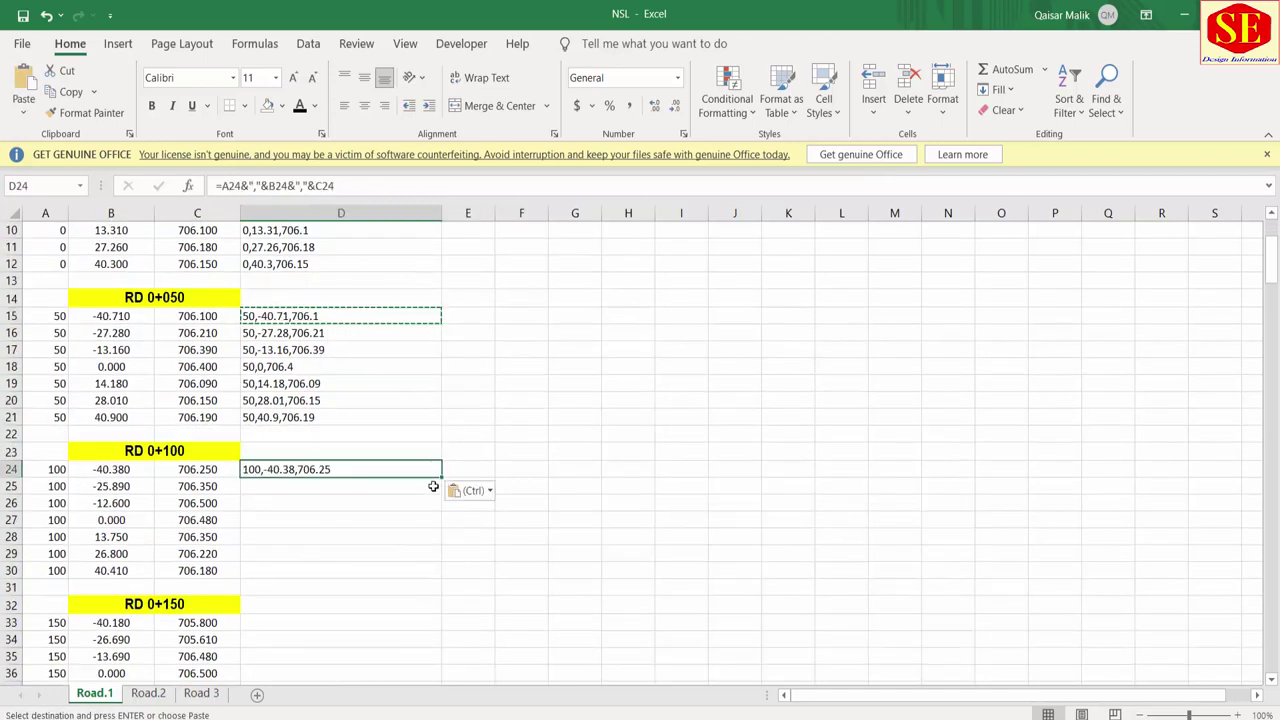
pyautogui.moveTo(441, 477); pyautogui.dragTo(434, 575)
# Step: Copy the D30 formula and paste it into the first rows of RD 0+150 through RD 0+350
pyautogui.scroll(-5, 434, 540)
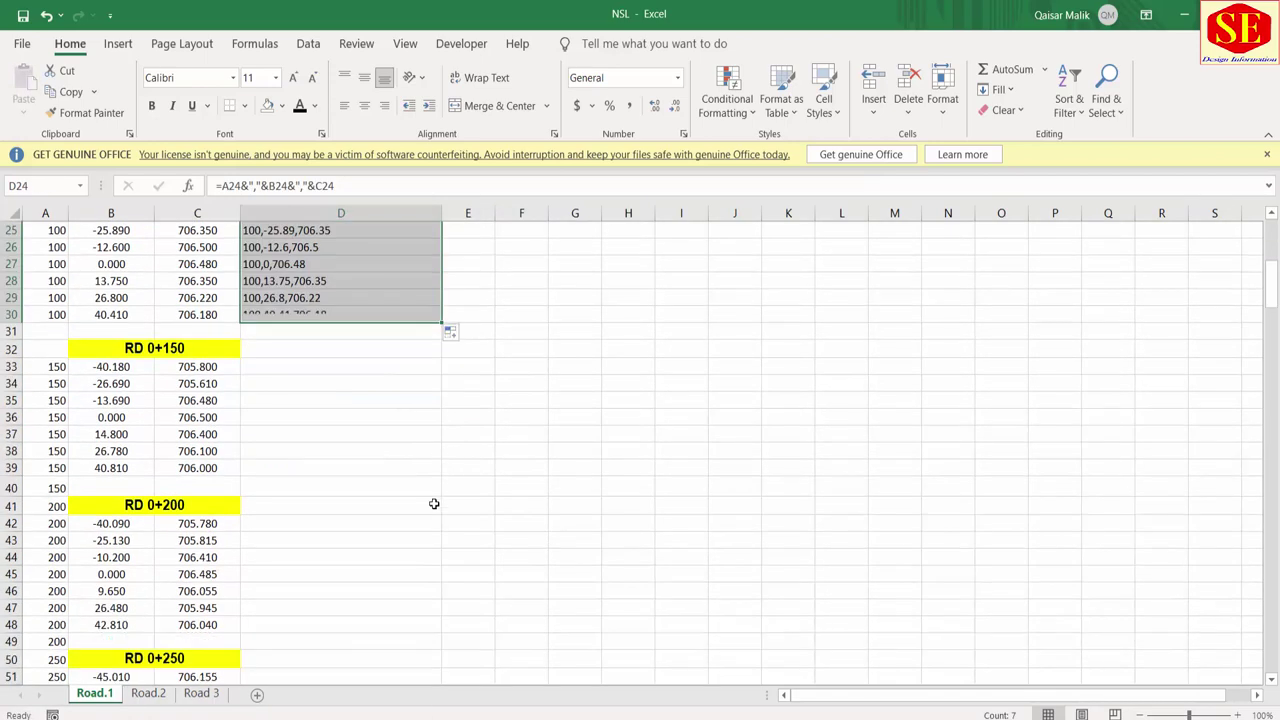
pyautogui.click(321, 367)
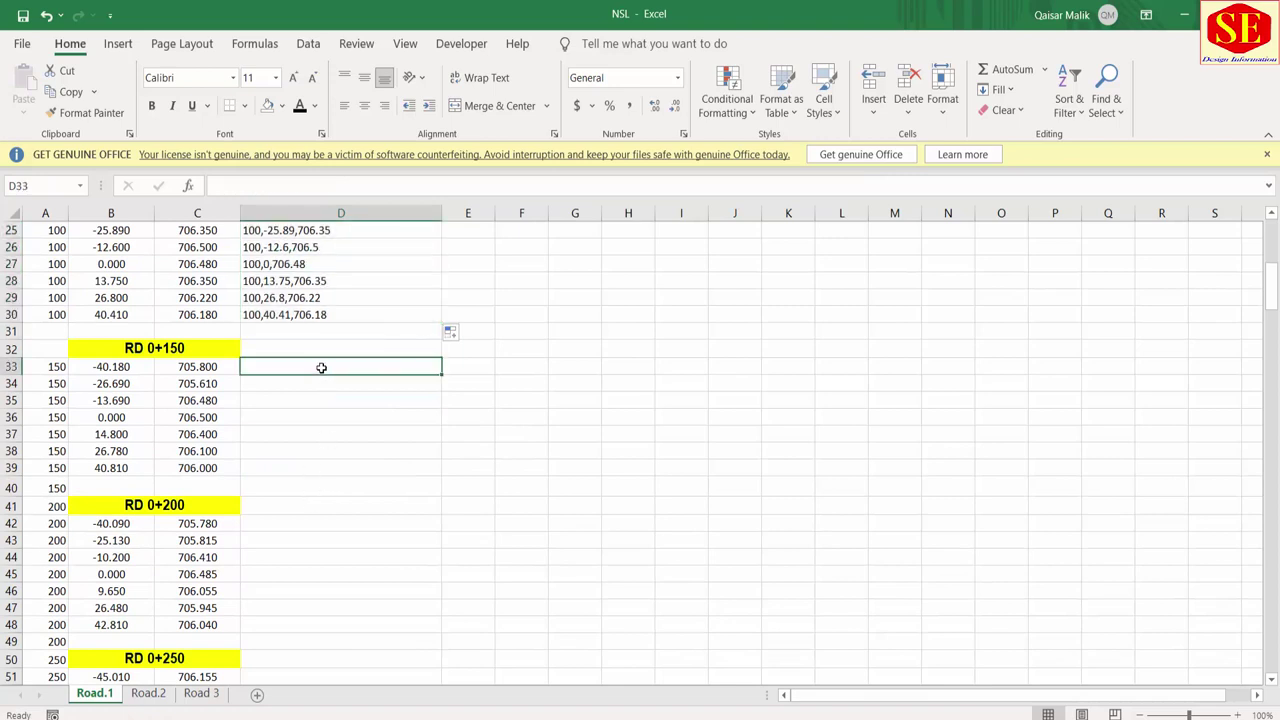
pyautogui.click(300, 315)
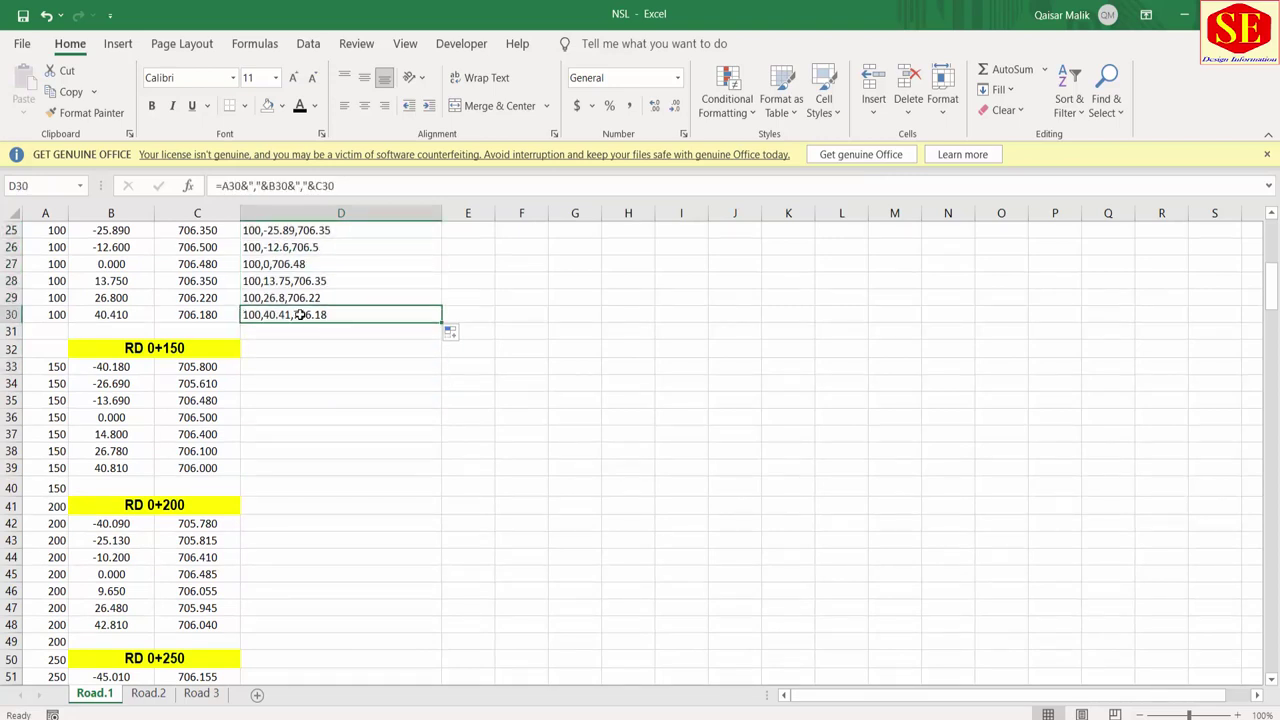
pyautogui.hotkey('ctrl', 'c')
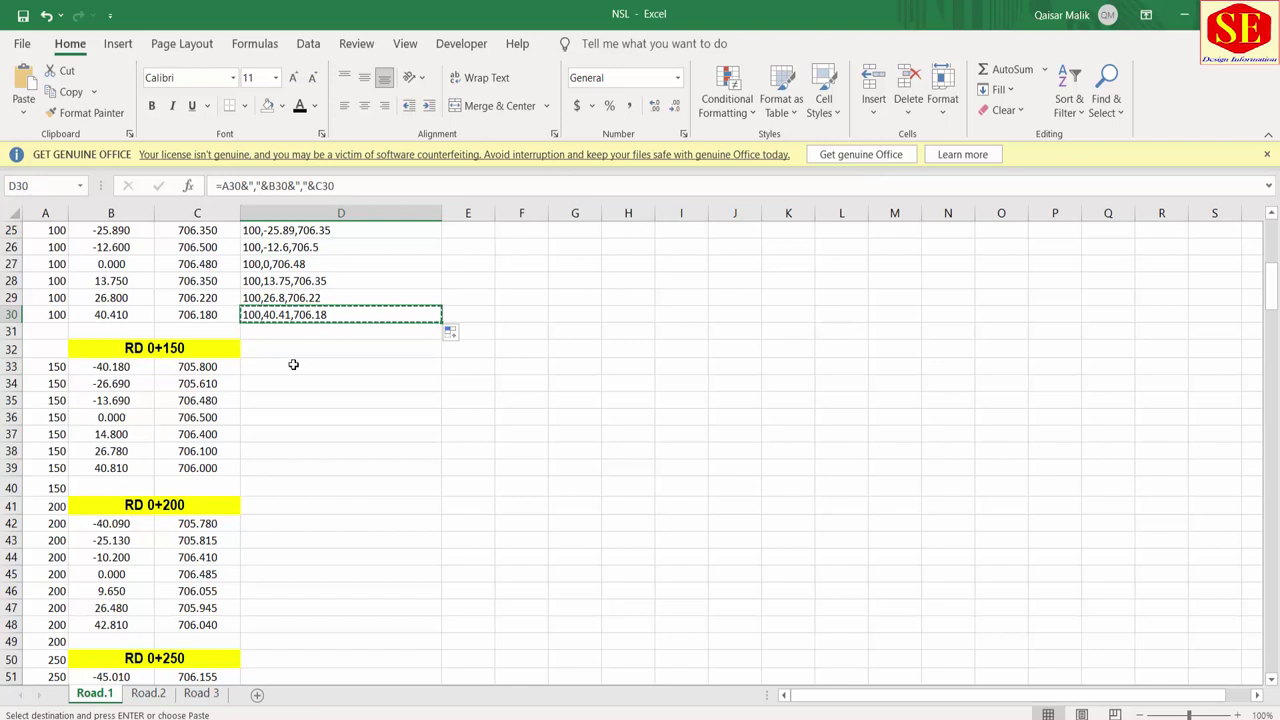
pyautogui.click(293, 363)
pyautogui.hotkey('ctrl', 'v')
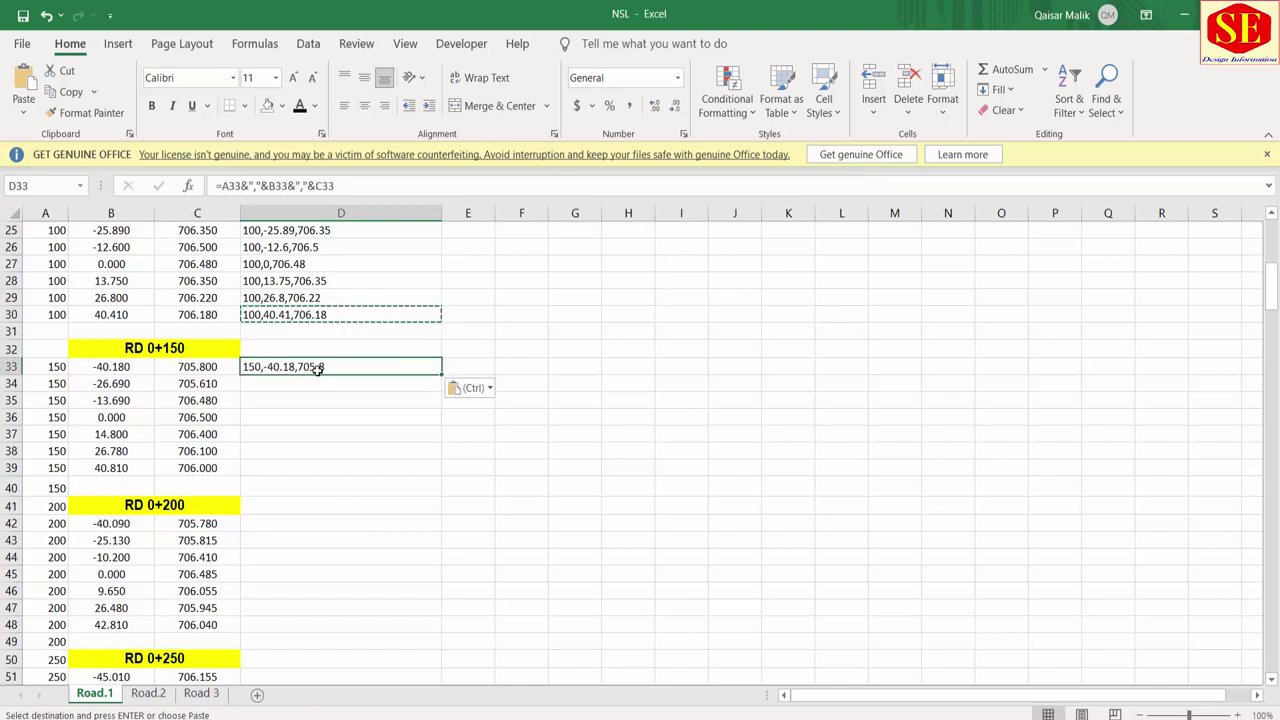
pyautogui.scroll(-2, 310, 380)
pyautogui.click(286, 424)
pyautogui.hotkey('ctrl', 'v')
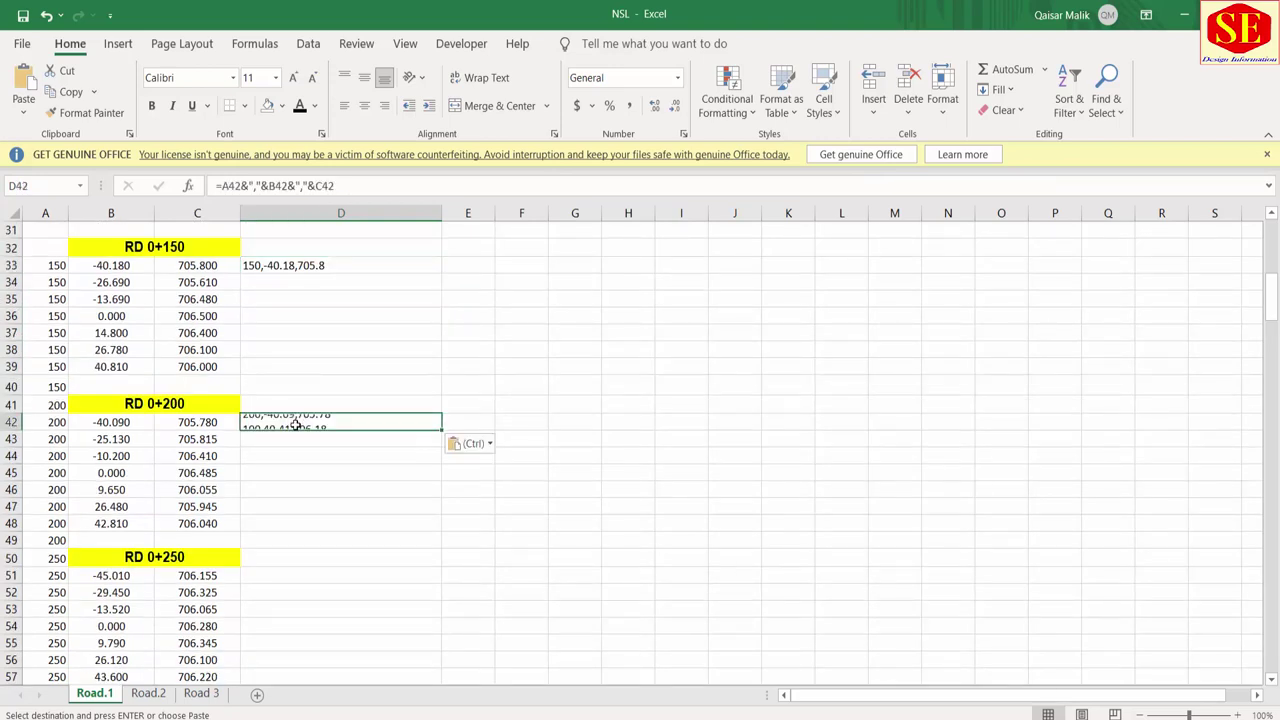
pyautogui.scroll(-3, 303, 428)
pyautogui.click(302, 416)
pyautogui.hotkey('ctrl', 'v')
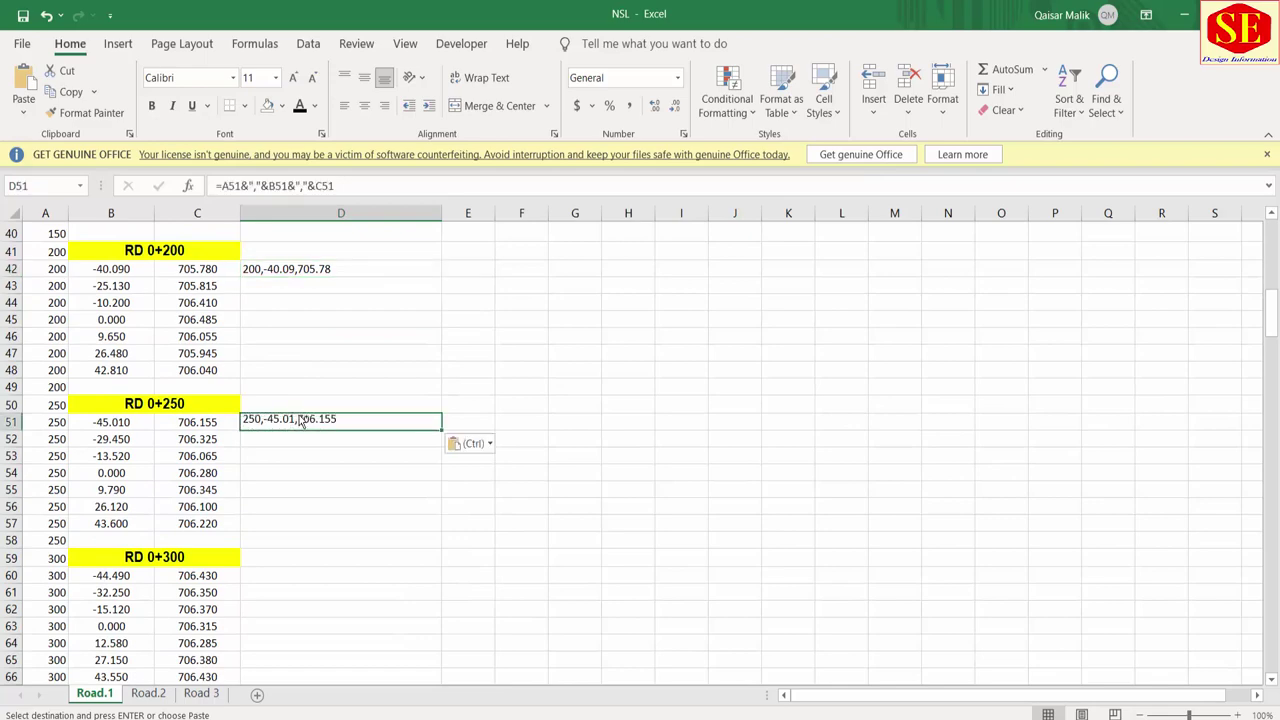
pyautogui.scroll(-2, 295, 440)
pyautogui.click(292, 463)
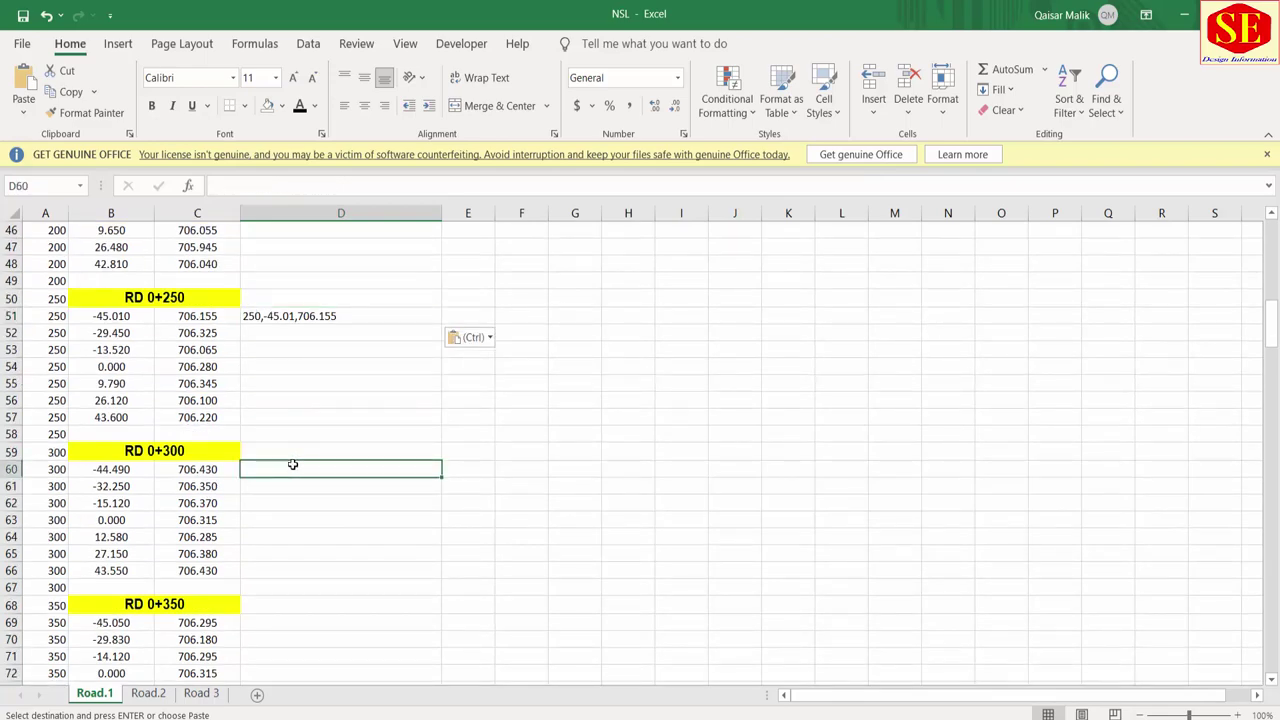
pyautogui.hotkey('ctrl', 'v')
pyautogui.scroll(-3, 292, 465)
pyautogui.click(292, 465)
pyautogui.hotkey('ctrl', 'v')
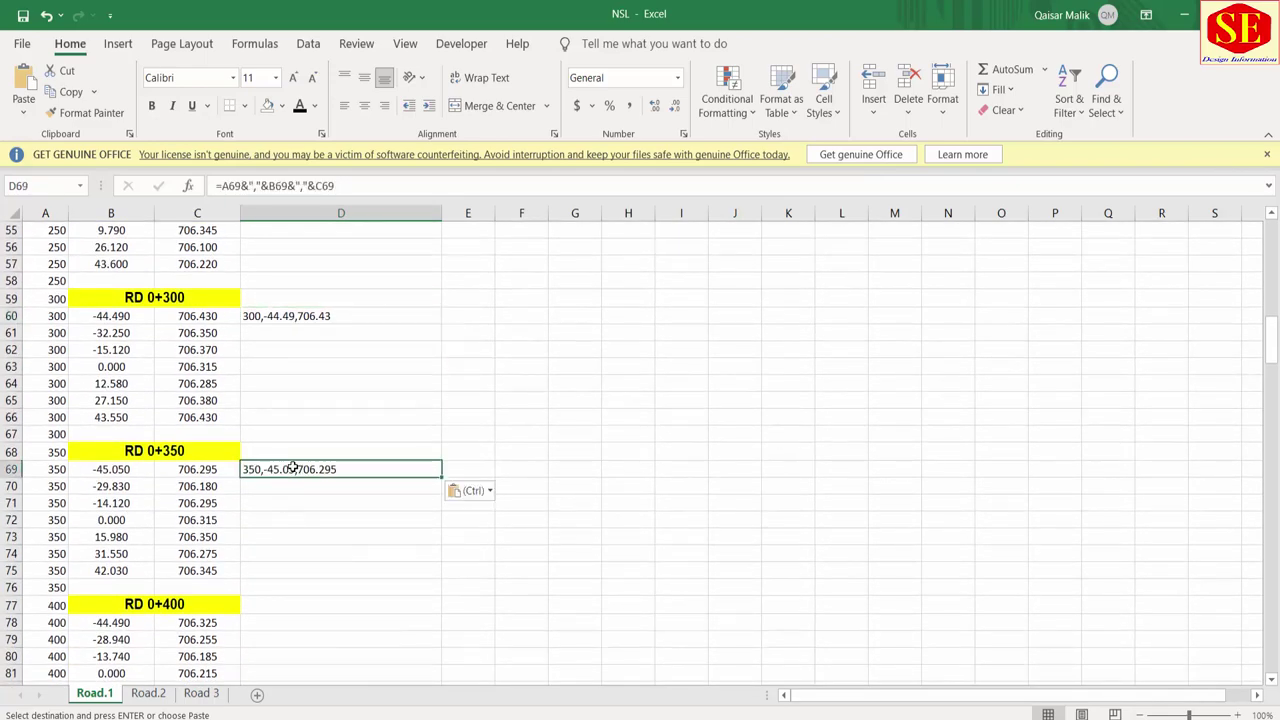
# Step: Paste the joining formula into the first rows of RD 0+400 through RD 0+600 (D115)
pyautogui.scroll(-3, 290, 485)
pyautogui.click(293, 466)
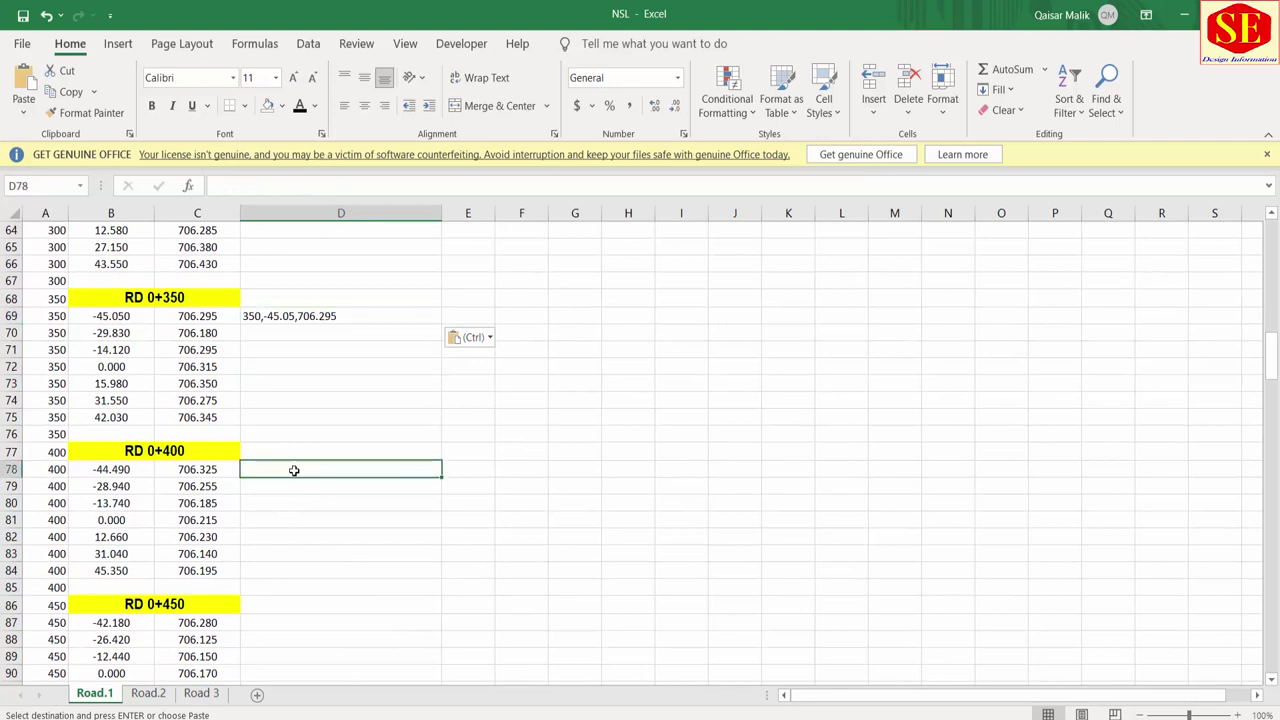
pyautogui.hotkey('ctrl', 'v')
pyautogui.scroll(-3, 292, 468)
pyautogui.click(292, 470)
pyautogui.rightClick(292, 470)
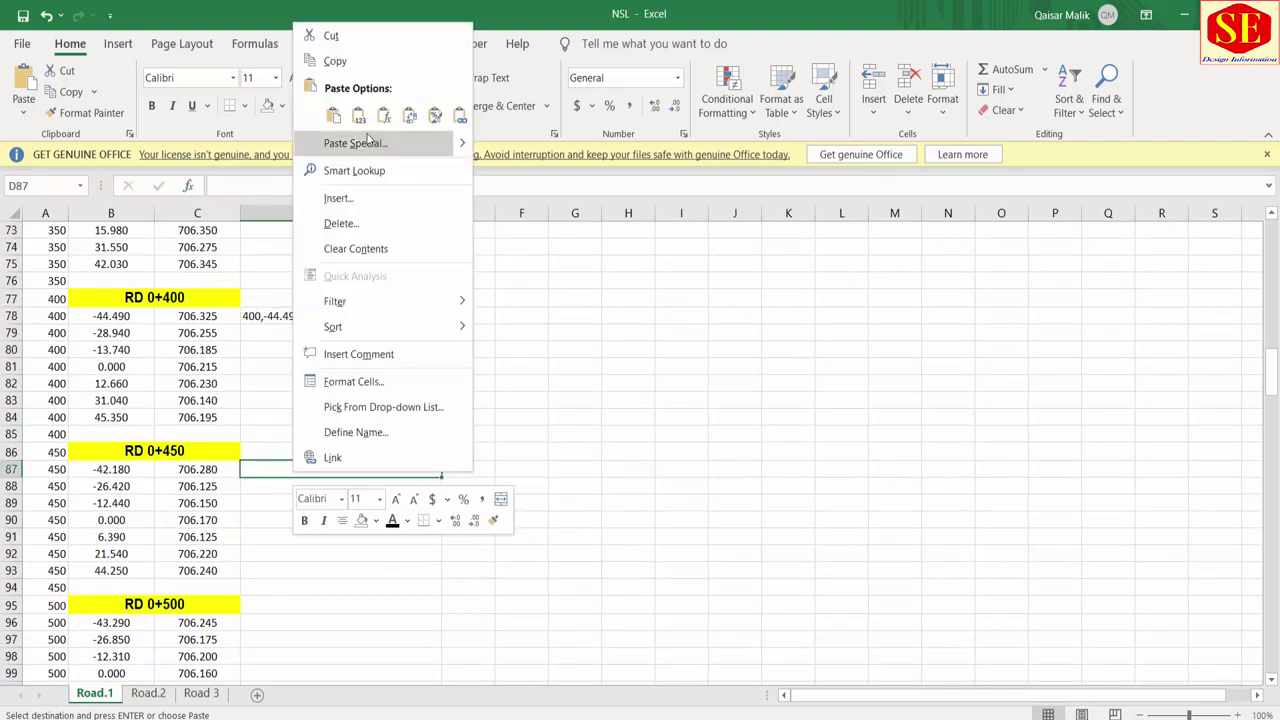
pyautogui.click(334, 114)
pyautogui.scroll(-4, 333, 454)
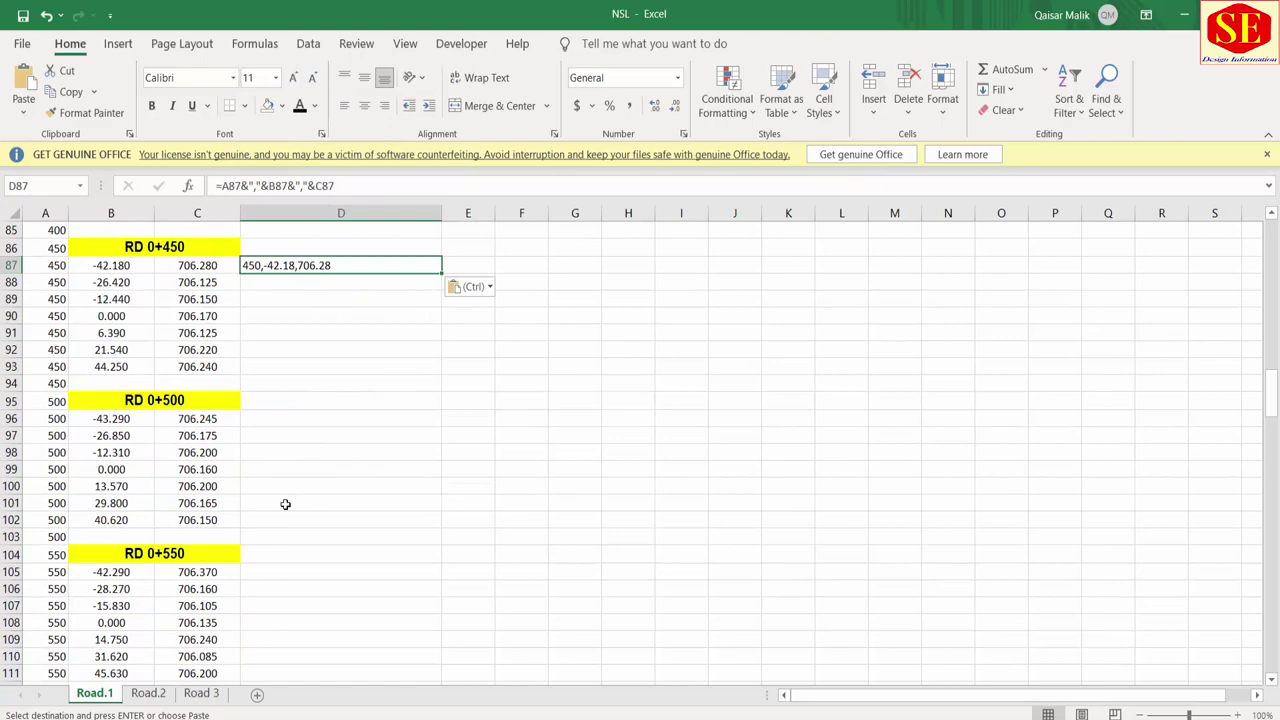
pyautogui.rightClick(298, 420)
pyautogui.click(334, 364)
pyautogui.scroll(-2, 340, 397)
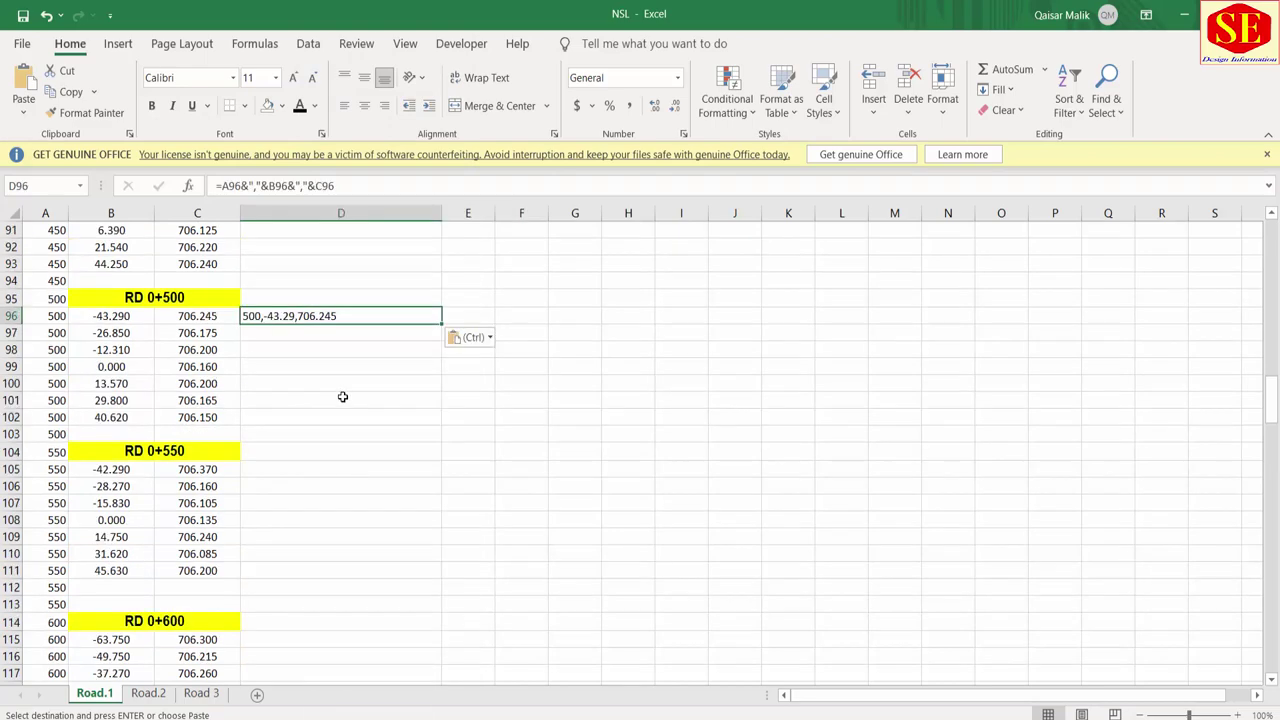
pyautogui.click(281, 474)
pyautogui.hotkey('ctrl', 'v')
pyautogui.scroll(-5, 349, 486)
pyautogui.scroll(1, 317, 351)
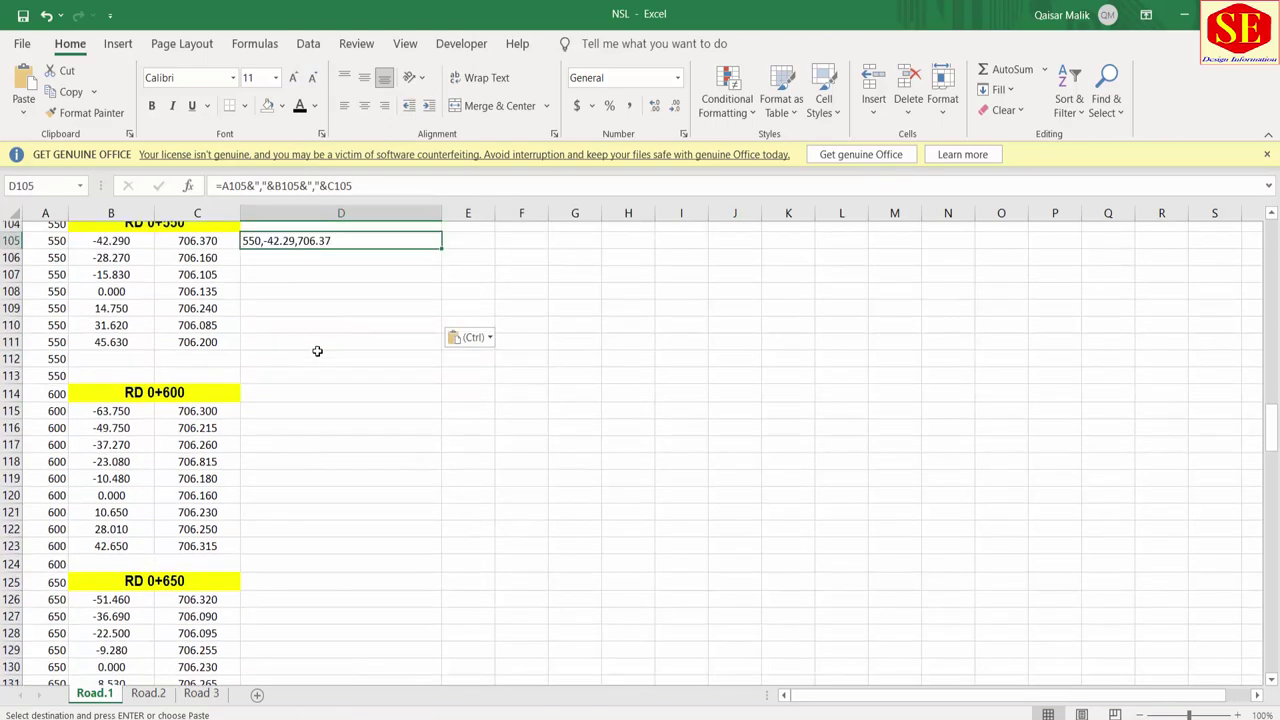
pyautogui.scroll(2, 312, 460)
pyautogui.click(300, 429)
pyautogui.click(300, 486)
pyautogui.hotkey('ctrl', 'v')
# Step: Paste the joining formula into the first rows of RD 0+650 through RD 0+900 (D126–D181)
pyautogui.scroll(-2, 321, 474)
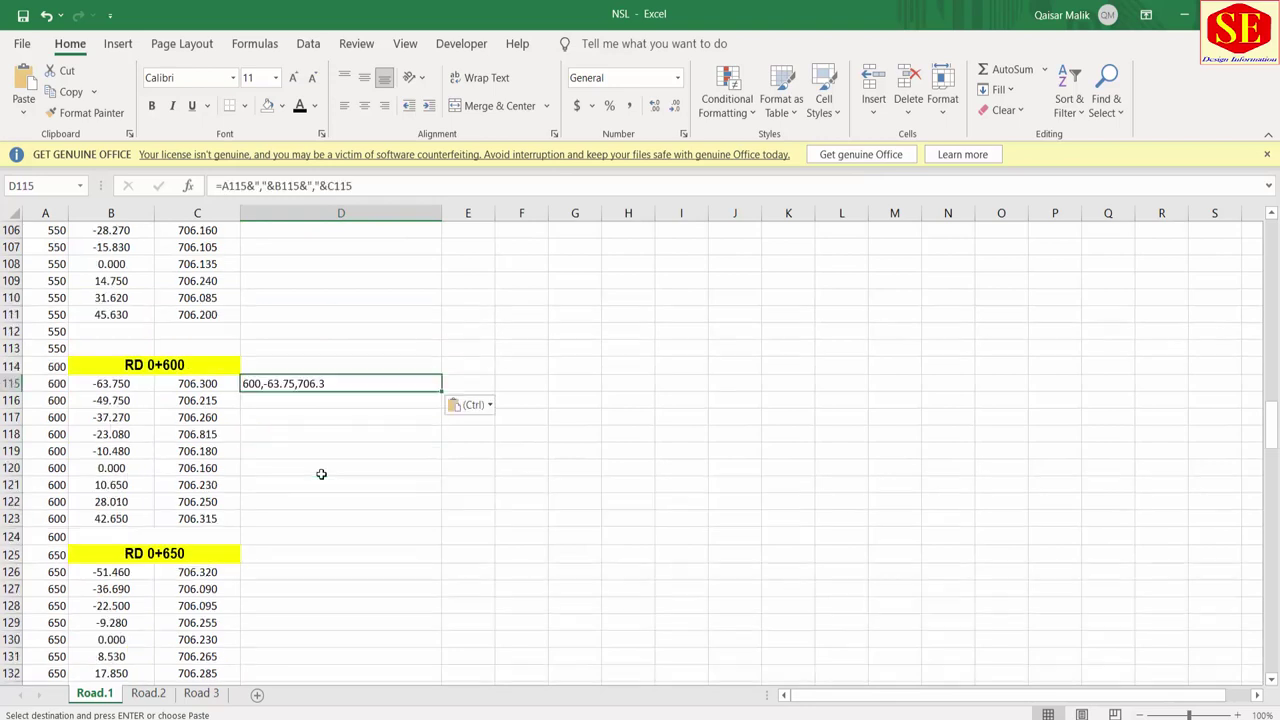
pyautogui.scroll(-2, 321, 474)
pyautogui.click(291, 471)
pyautogui.hotkey('ctrl', 'v')
pyautogui.scroll(-3, 290, 474)
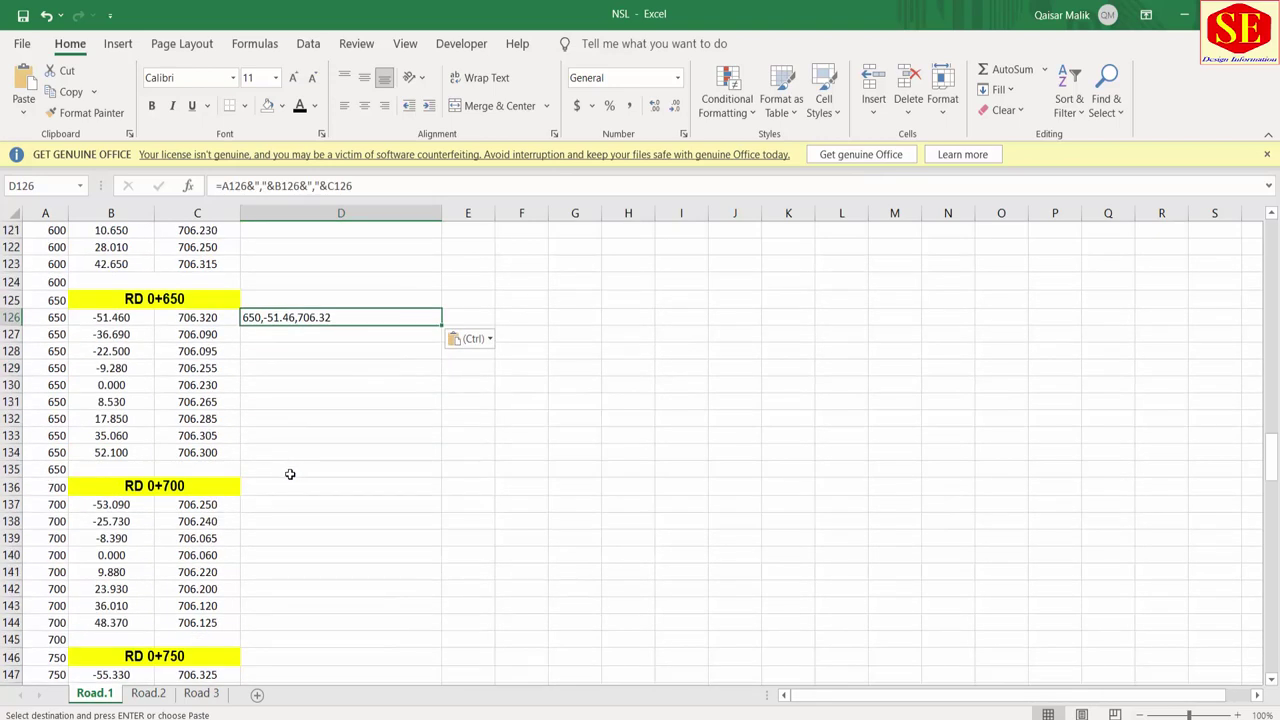
pyautogui.click(284, 504)
pyautogui.write('700,-53.09,706.25')
pyautogui.scroll(-5, 296, 500)
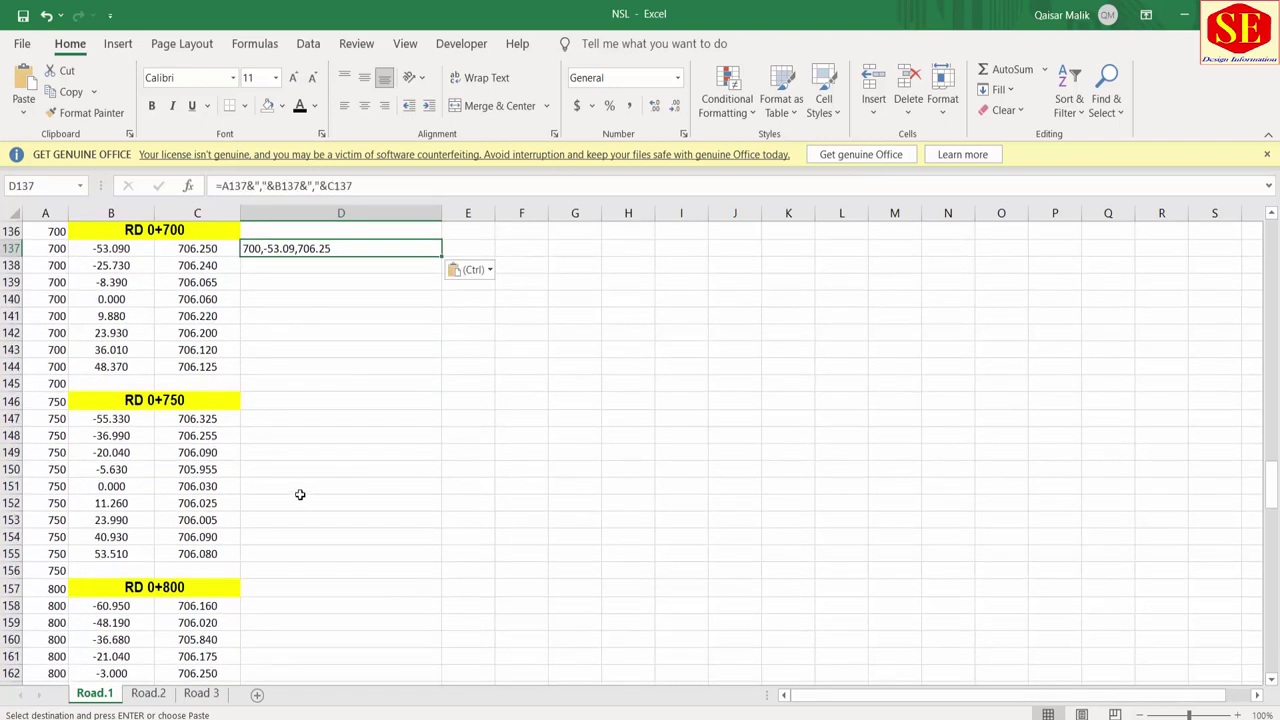
pyautogui.click(290, 337)
pyautogui.click(289, 417)
pyautogui.write('=A147&","&B147&","&C147')
pyautogui.scroll(-4, 314, 417)
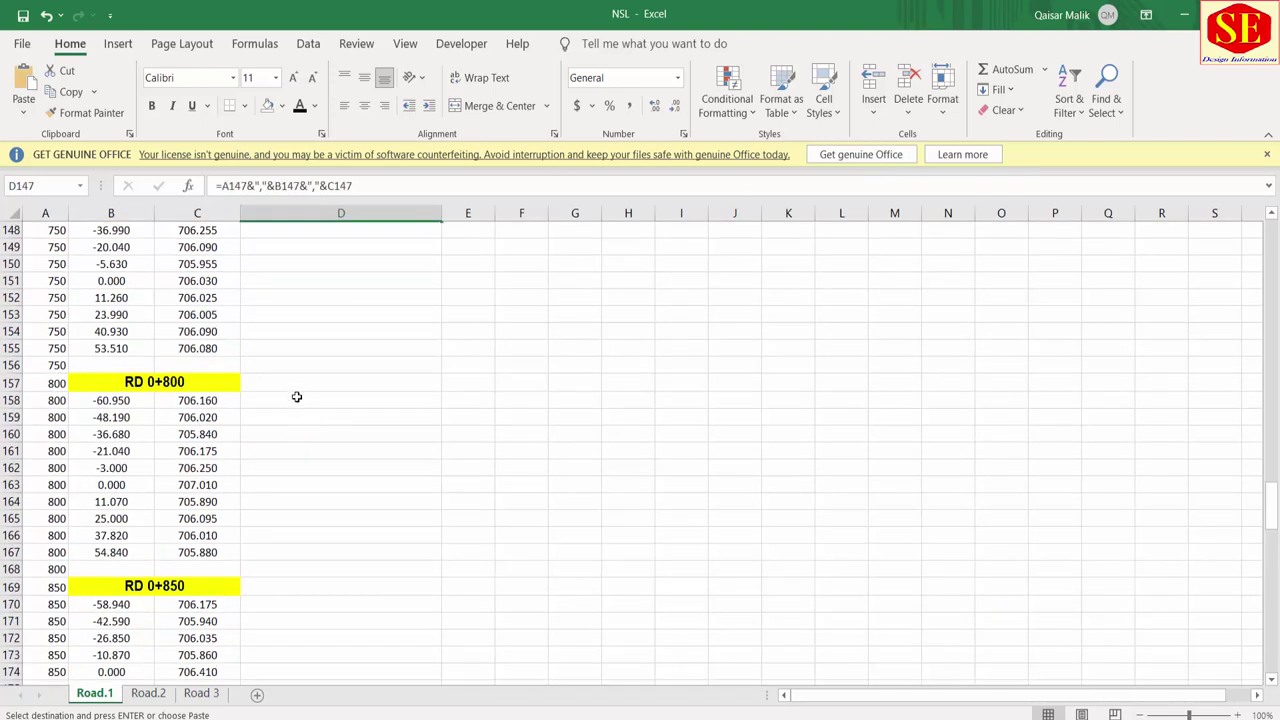
pyautogui.click(296, 397)
pyautogui.write('800,-60.95,706.16')
pyautogui.scroll(-3, 287, 422)
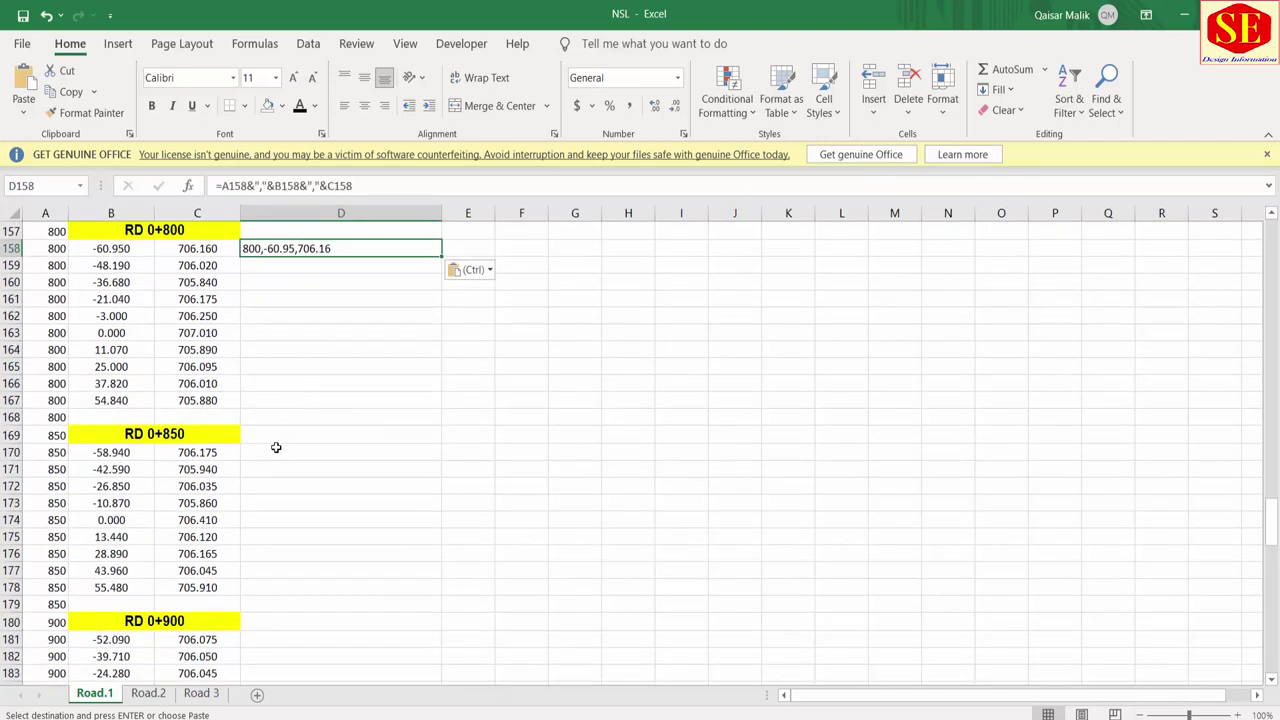
pyautogui.click(276, 447)
pyautogui.write('850,-58.94,706.175')
pyautogui.scroll(-4, 274, 454)
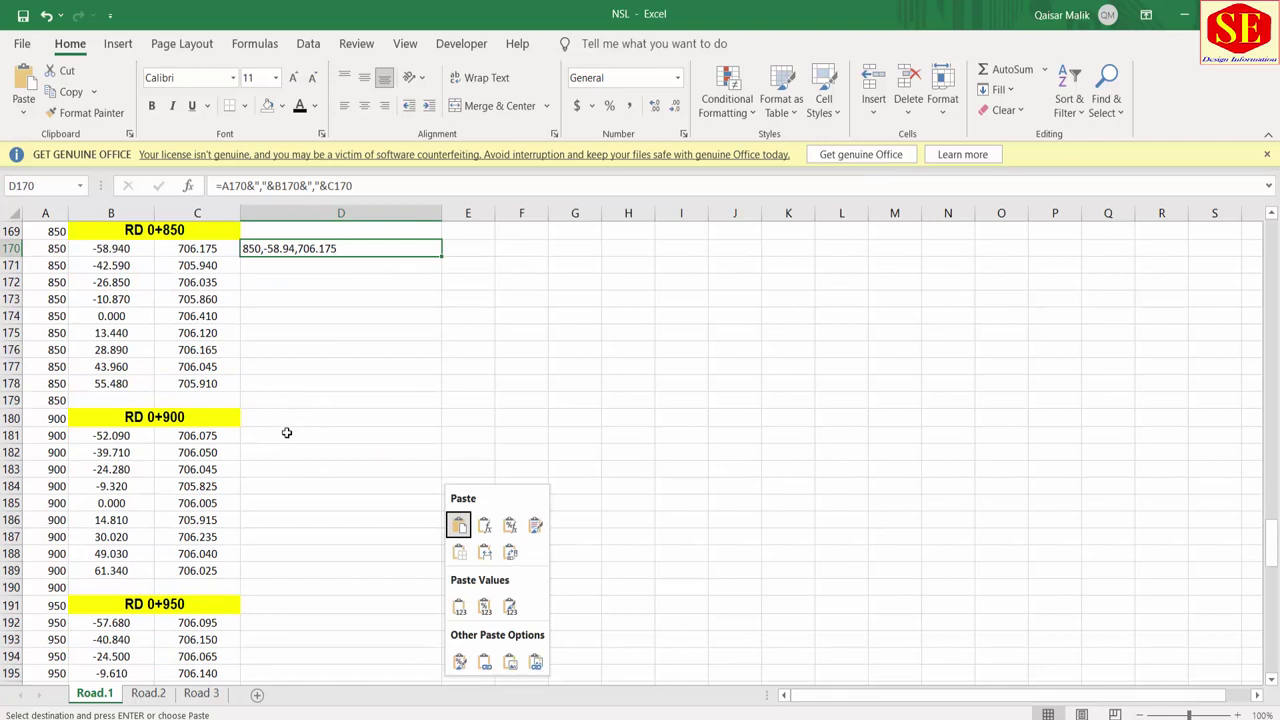
pyautogui.click(286, 432)
pyautogui.write('900,-52.09,706.075')
# Step: Paste the joining formula into the first rows of RD 0+950 through RD 01+200, ending at D247
pyautogui.scroll(-2, 340, 425)
pyautogui.scroll(-2, 300, 425)
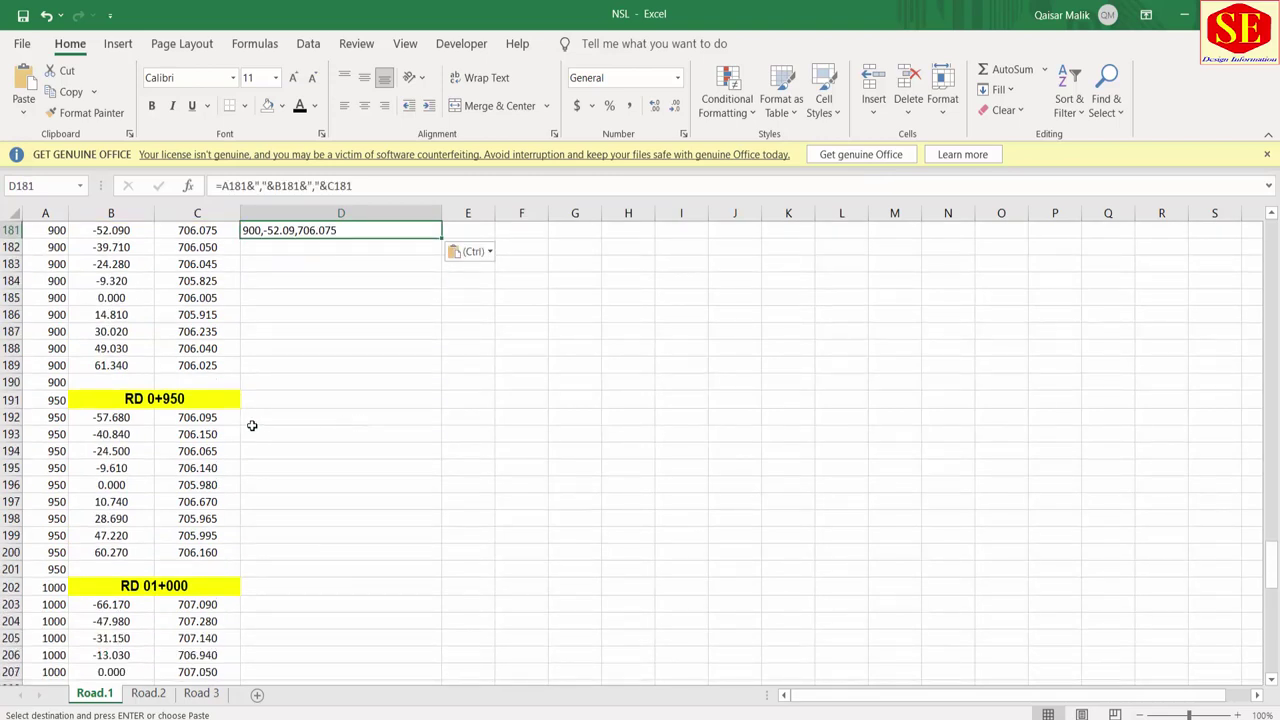
pyautogui.click(264, 424)
pyautogui.write('950,-57.68,706.095')
pyautogui.scroll(-1, 264, 421)
pyautogui.scroll(-2, 283, 458)
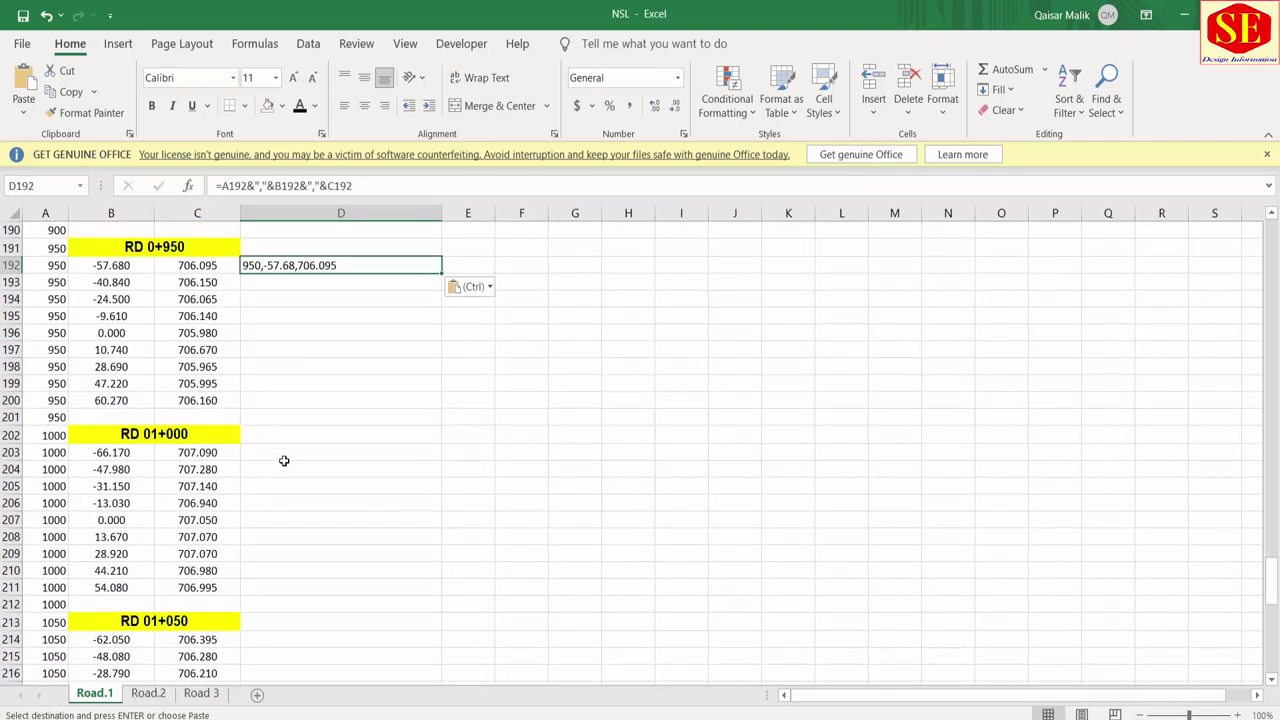
pyautogui.click(286, 450)
pyautogui.write('1000,-66.17,707.09')
pyautogui.scroll(-2, 286, 450)
pyautogui.scroll(-2, 284, 440)
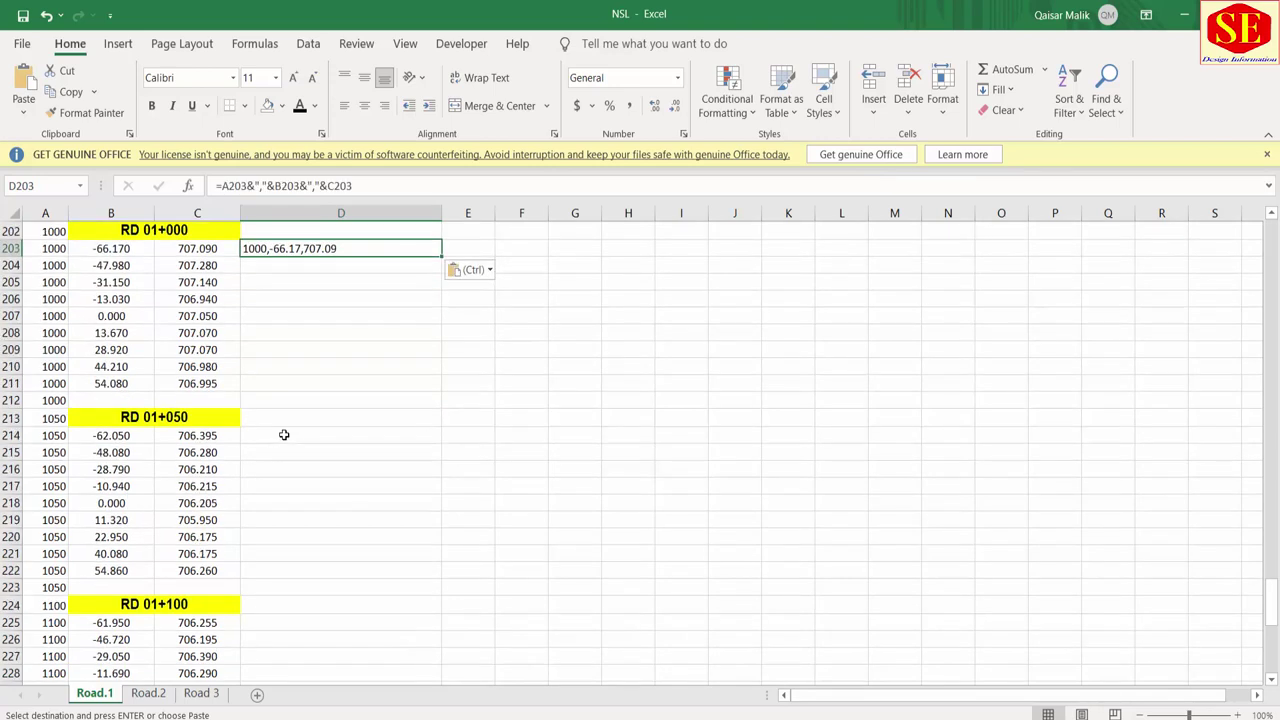
pyautogui.click(284, 437)
pyautogui.write('1050,-62.05,706.395')
pyautogui.scroll(-4, 284, 437)
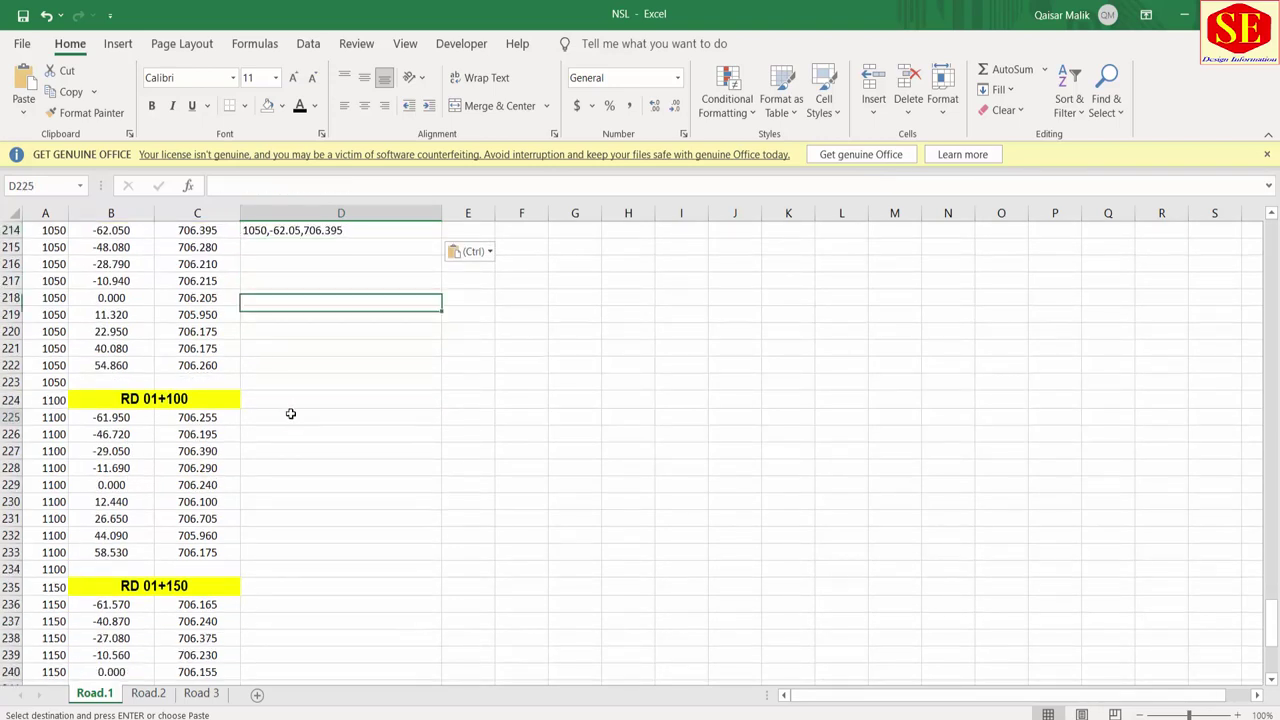
pyautogui.click(291, 413)
pyautogui.write('1100,-61.95,706.255')
pyautogui.scroll(-4, 290, 420)
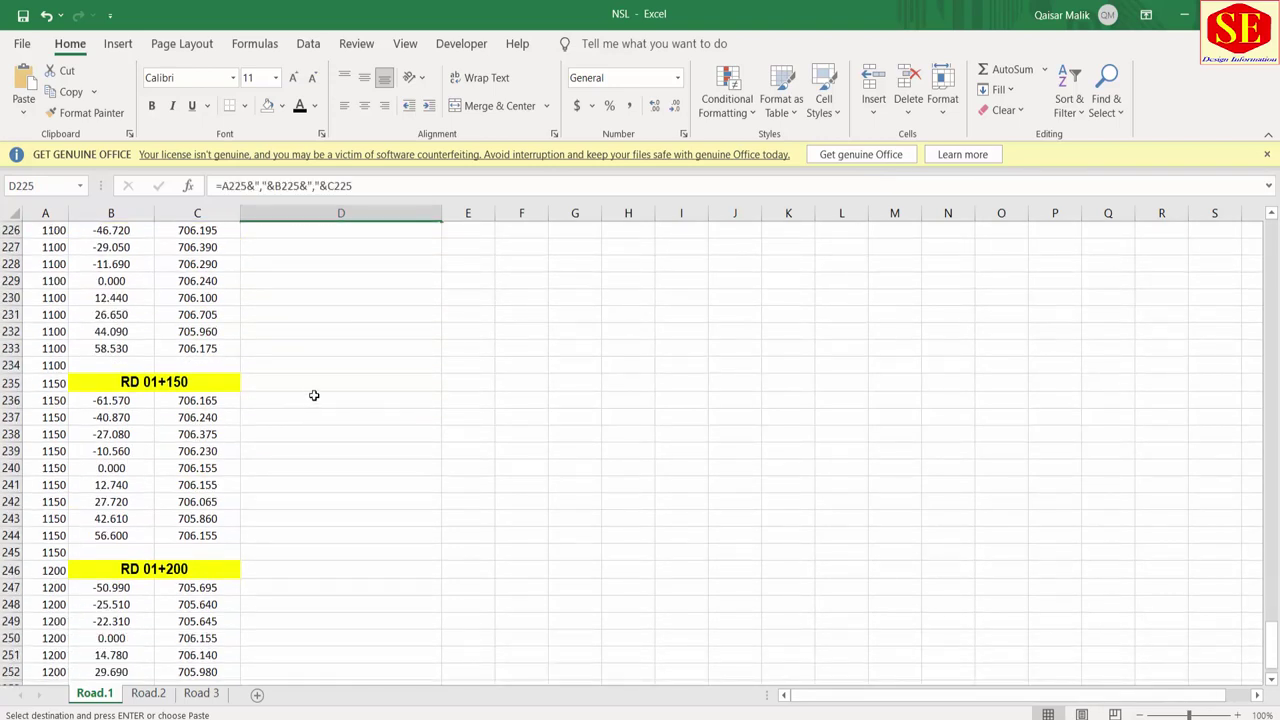
pyautogui.click(311, 401)
pyautogui.write('1150,-61.57,706.165')
pyautogui.scroll(-2, 280, 440)
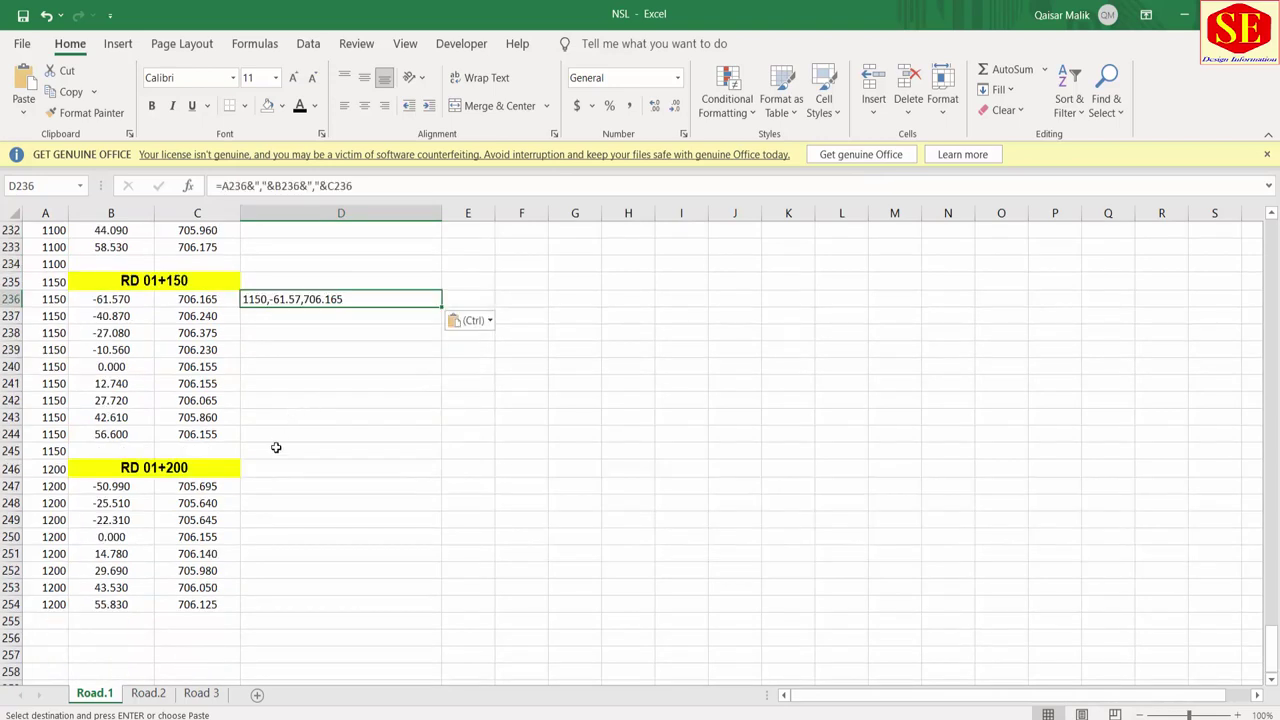
pyautogui.click(276, 449)
pyautogui.click(282, 486)
pyautogui.write('1200,-50.99,705.695')
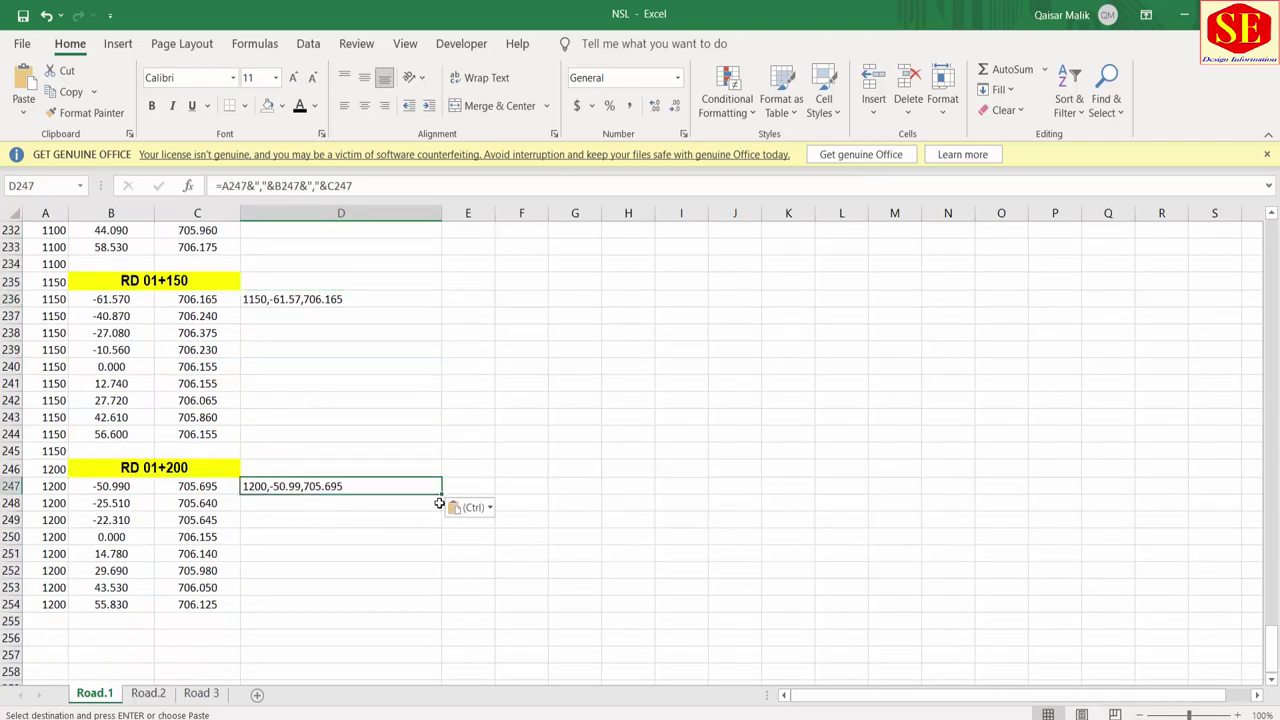
# Step: Fill the column D joined-text formulas down the blocks through row 254, back to RD 0+950 (D192)
pyautogui.moveTo(439, 503); pyautogui.dragTo(420, 612)
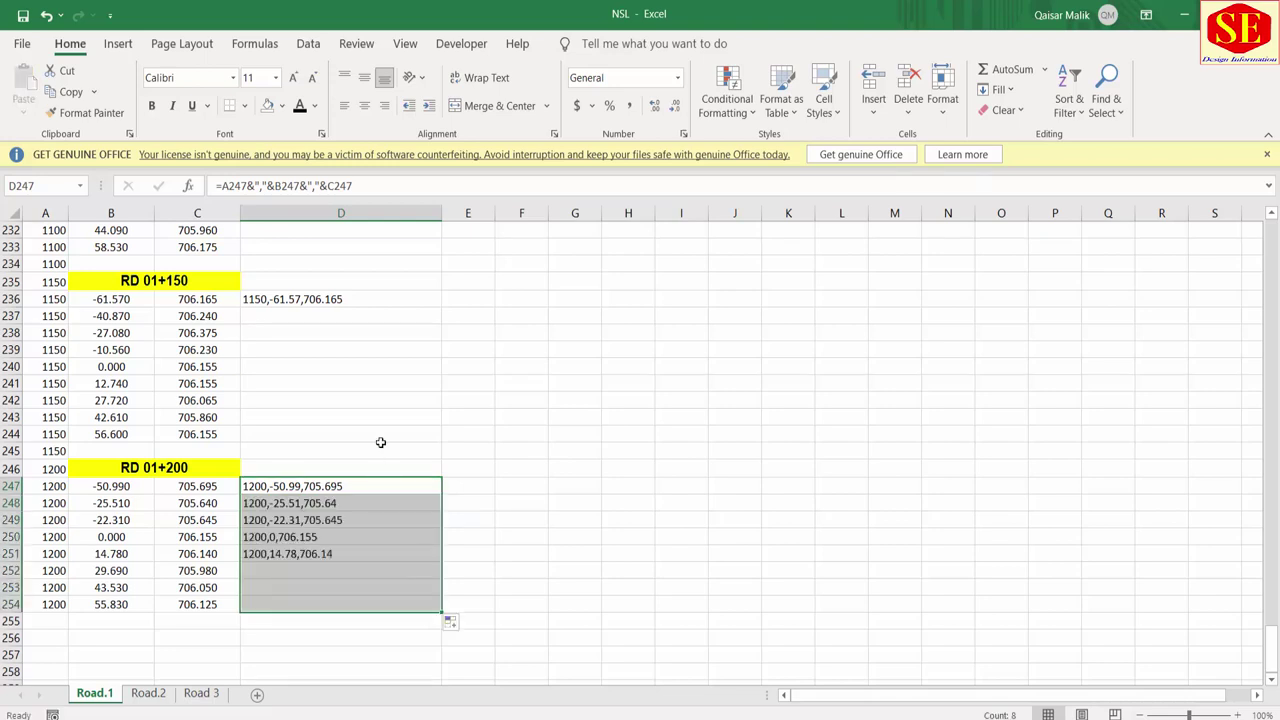
pyautogui.click(397, 300)
pyautogui.moveTo(441, 307); pyautogui.dragTo(422, 436)
pyautogui.scroll(4, 340, 411)
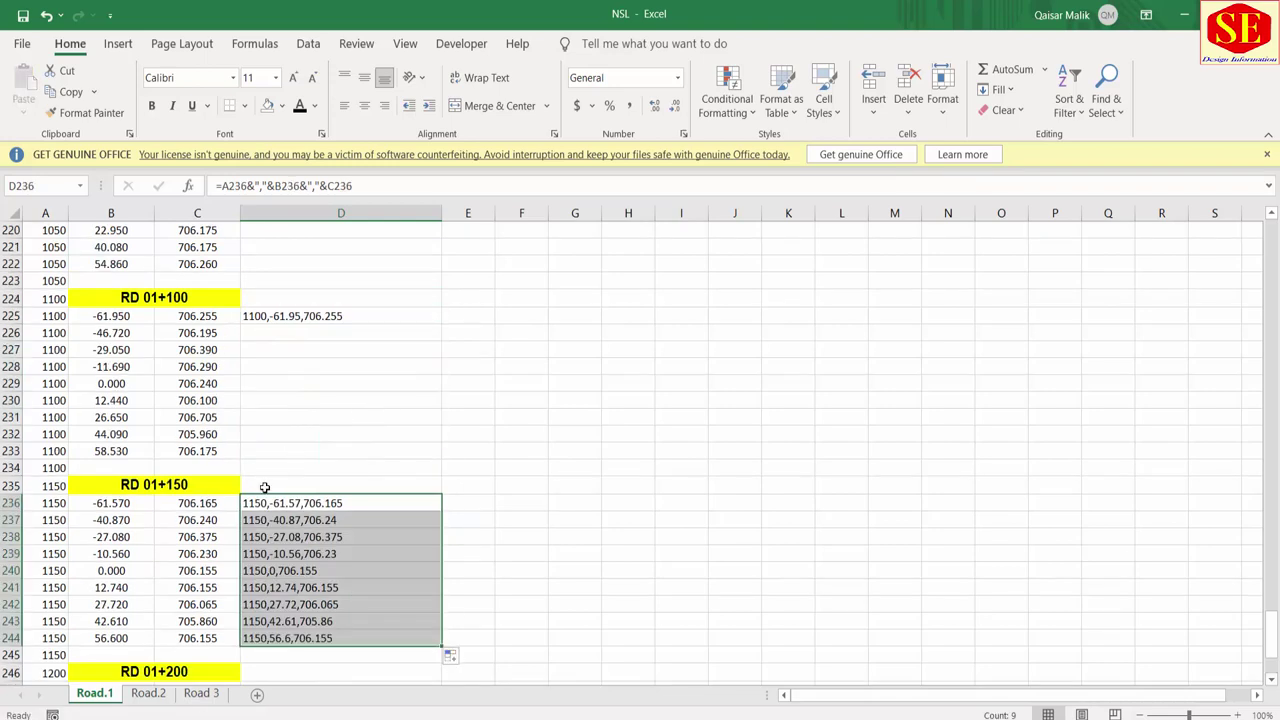
pyautogui.click(368, 316)
pyautogui.moveTo(441, 324); pyautogui.dragTo(415, 452)
pyautogui.scroll(4, 414, 449)
pyautogui.click(403, 333)
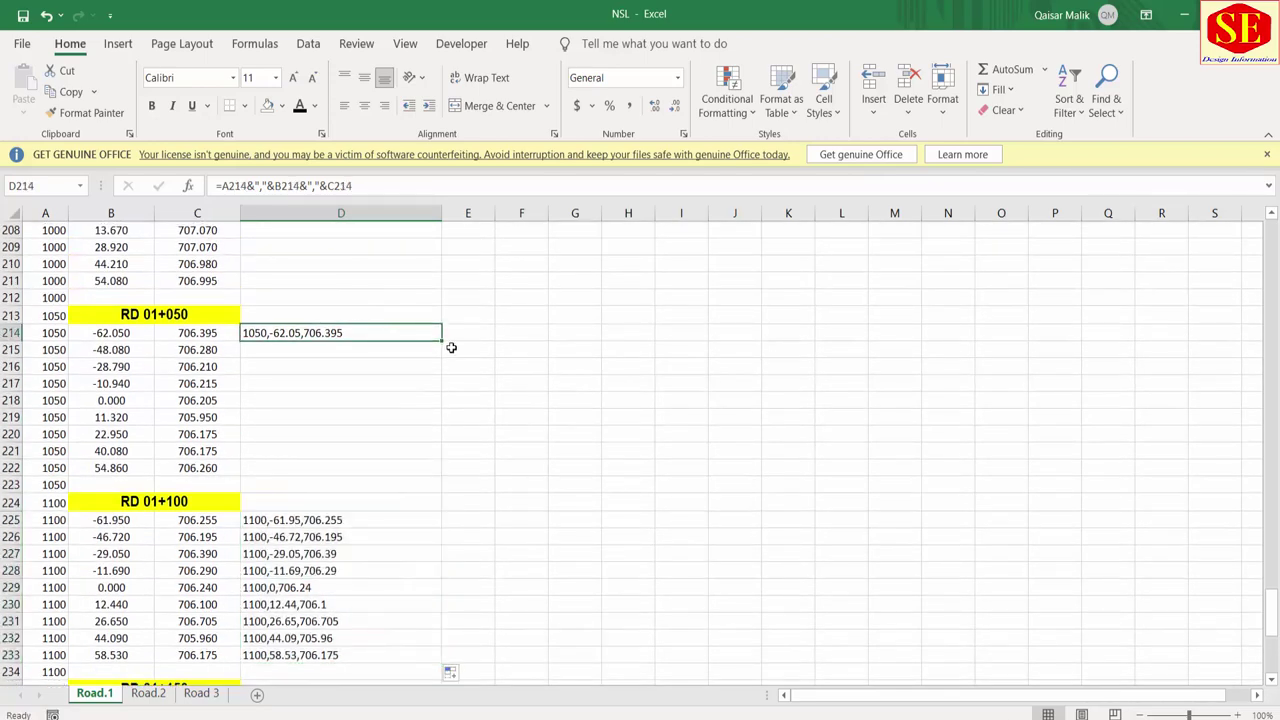
pyautogui.moveTo(441, 341); pyautogui.dragTo(432, 472)
pyautogui.scroll(3, 435, 466)
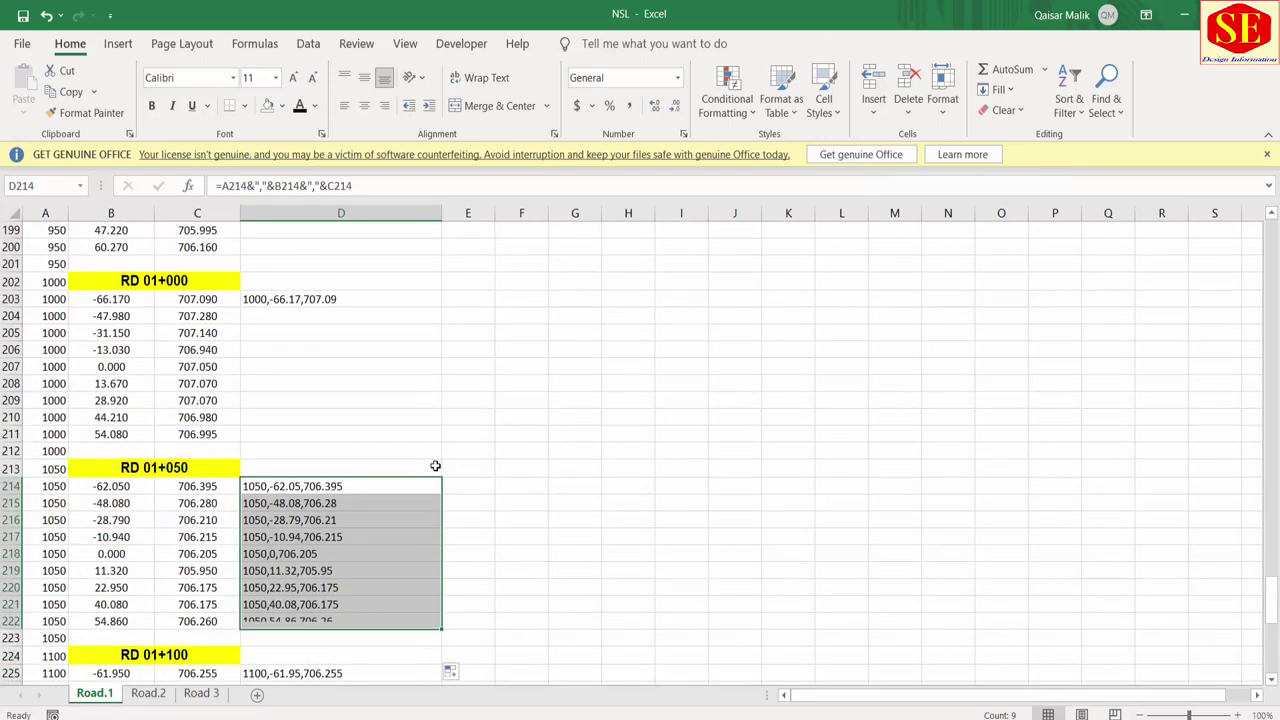
pyautogui.scroll(1, 435, 466)
pyautogui.click(377, 349)
pyautogui.moveTo(441, 358); pyautogui.dragTo(423, 486)
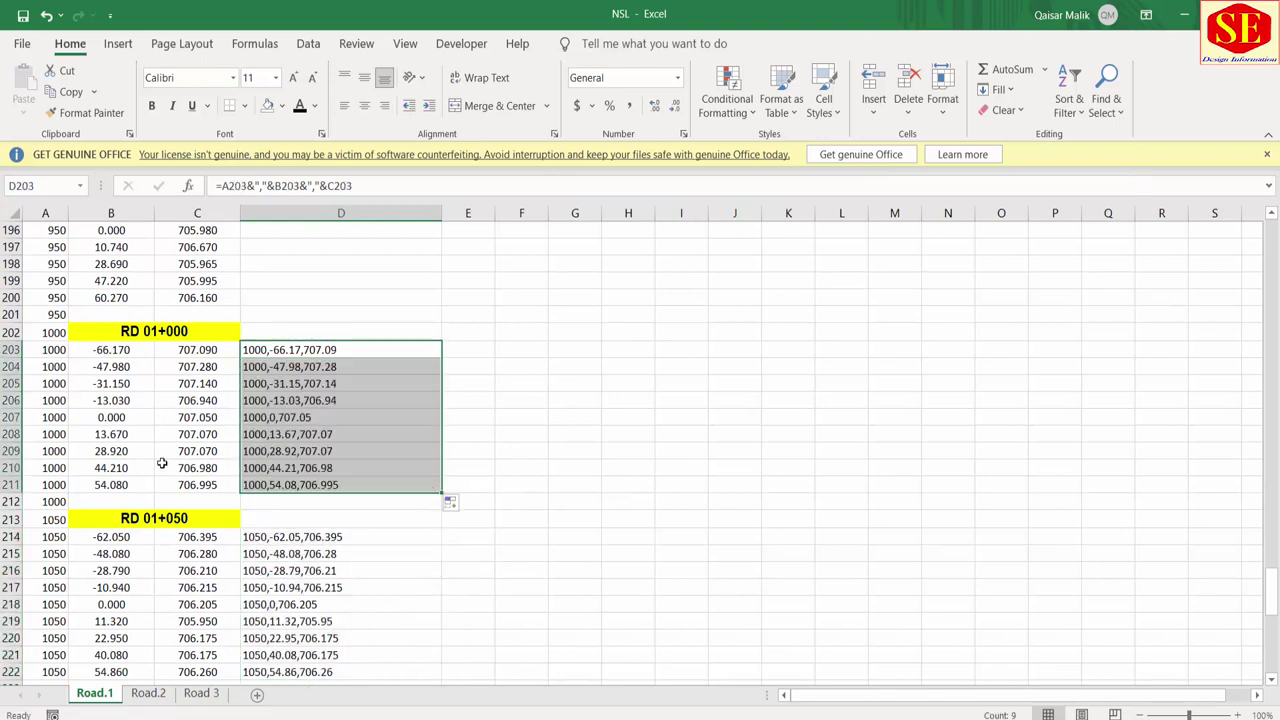
pyautogui.scroll(3, 218, 420)
pyautogui.click(431, 318)
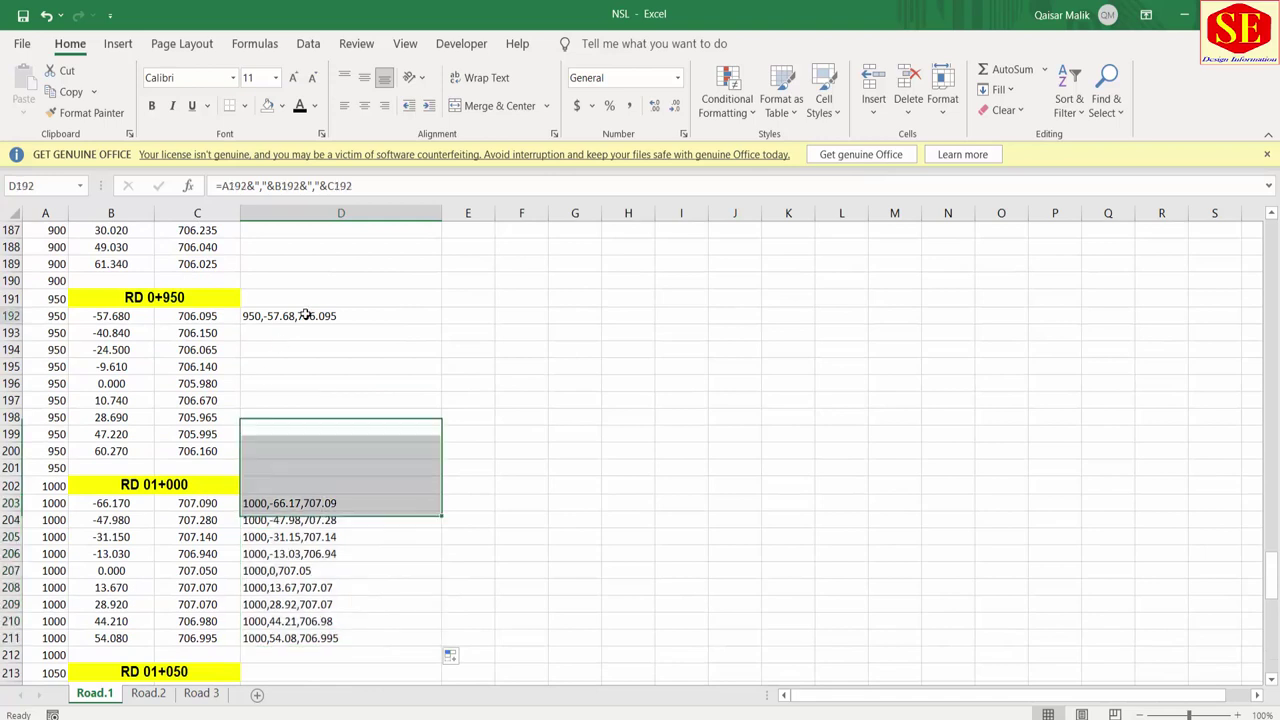
pyautogui.moveTo(443, 322); pyautogui.dragTo(438, 460)
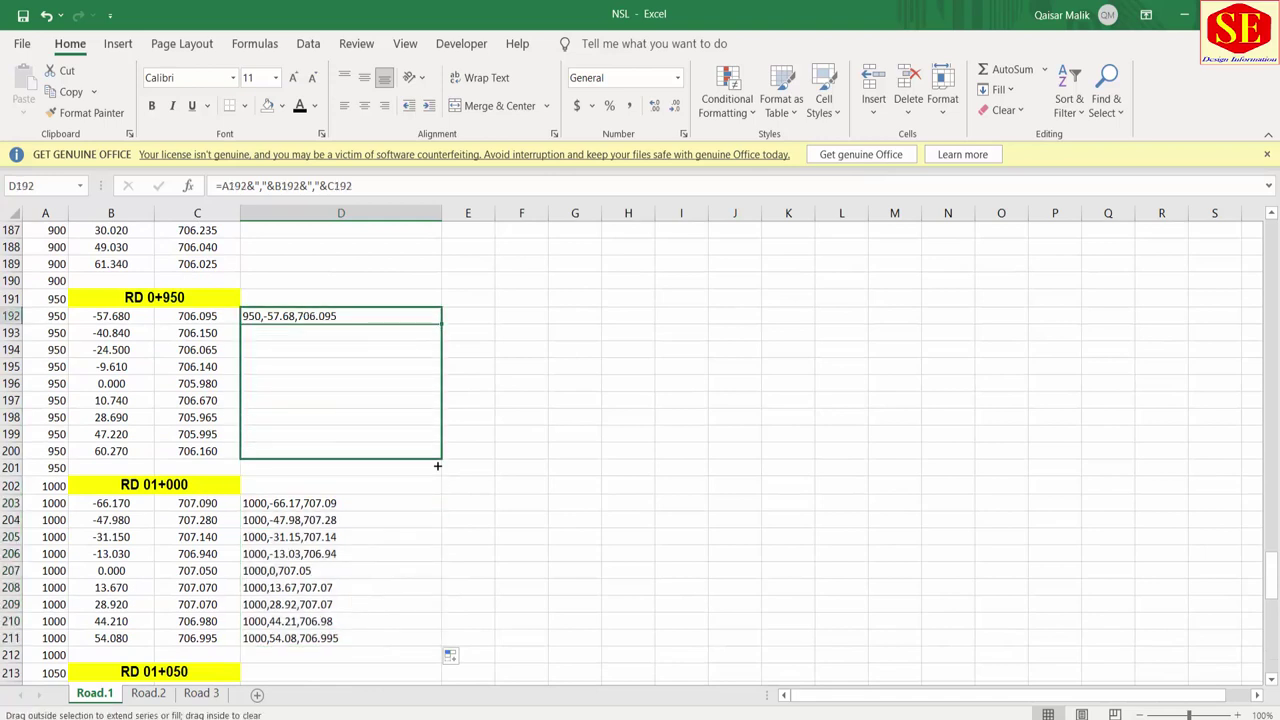
# Step: Fill the RD 0+900, 0+850 and 0+800 blocks and clear the stray 850,, entry in D179
pyautogui.scroll(3, 428, 434)
pyautogui.click(435, 286)
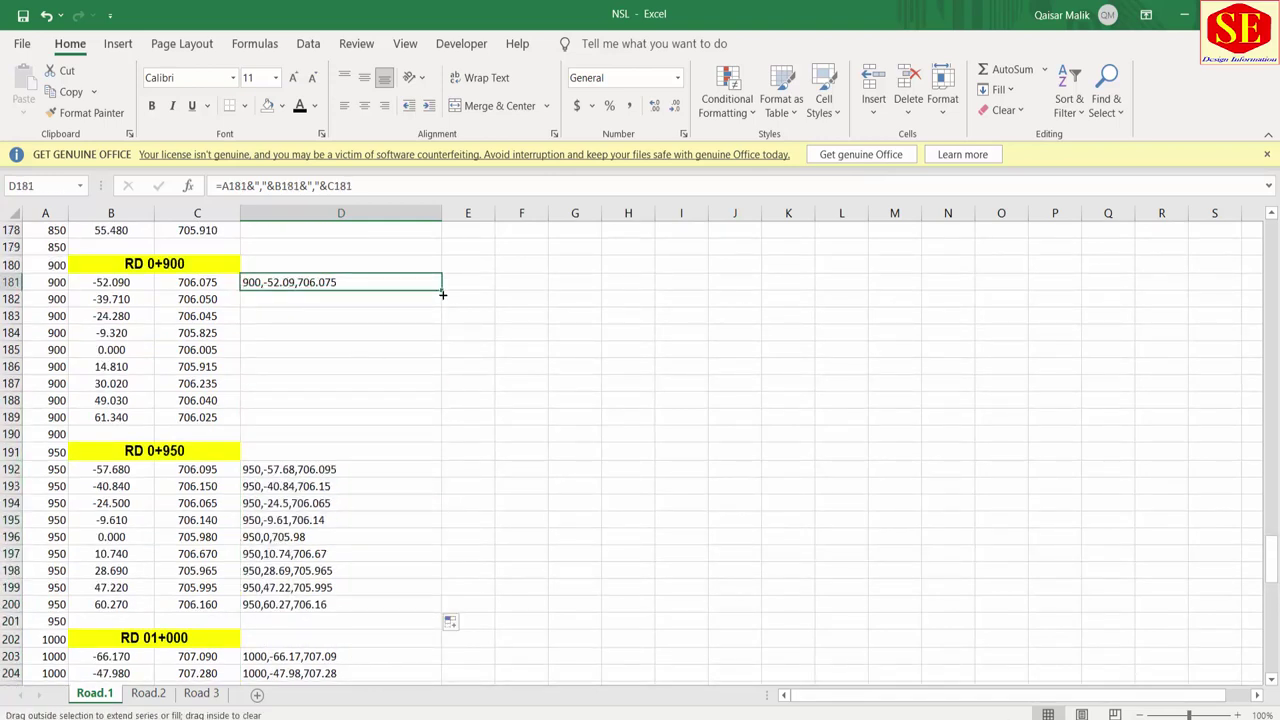
pyautogui.moveTo(441, 290); pyautogui.dragTo(436, 421)
pyautogui.scroll(4, 436, 421)
pyautogui.click(420, 300)
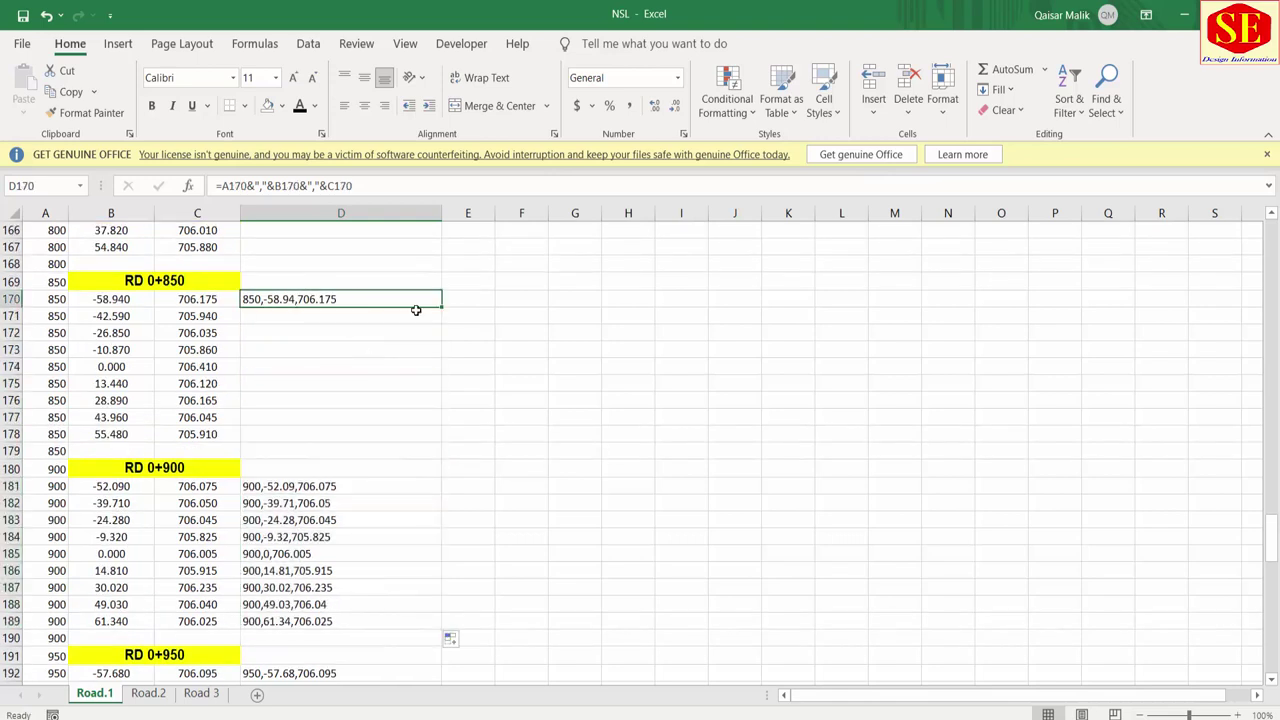
pyautogui.moveTo(441, 307); pyautogui.dragTo(437, 450)
pyautogui.click(341, 450)
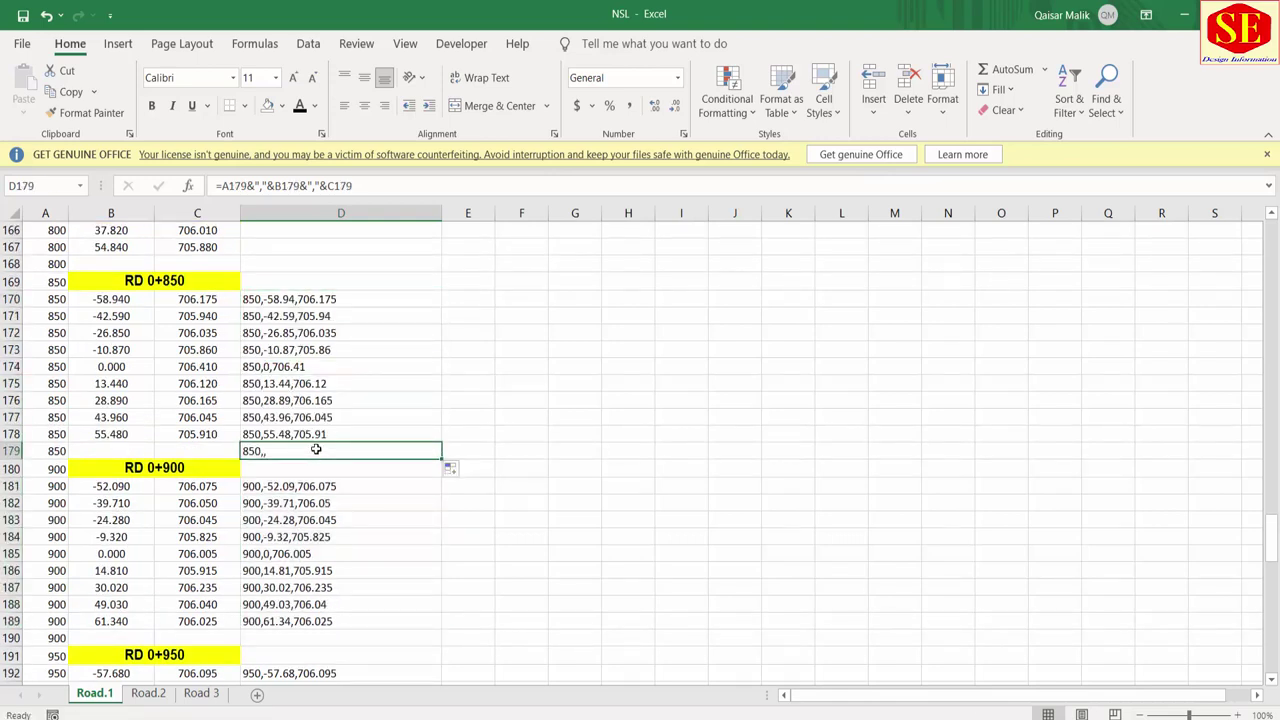
pyautogui.press('Delete')
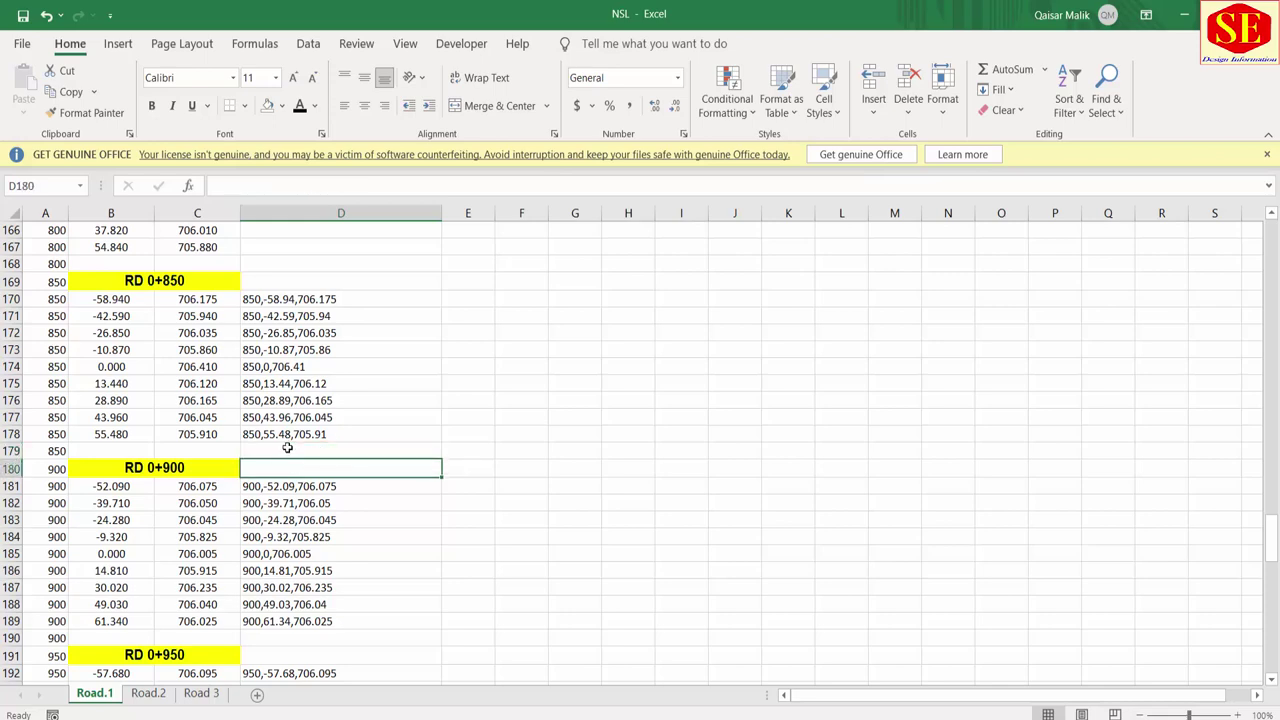
pyautogui.scroll(2, 300, 453)
pyautogui.scroll(1, 290, 420)
pyautogui.click(318, 249)
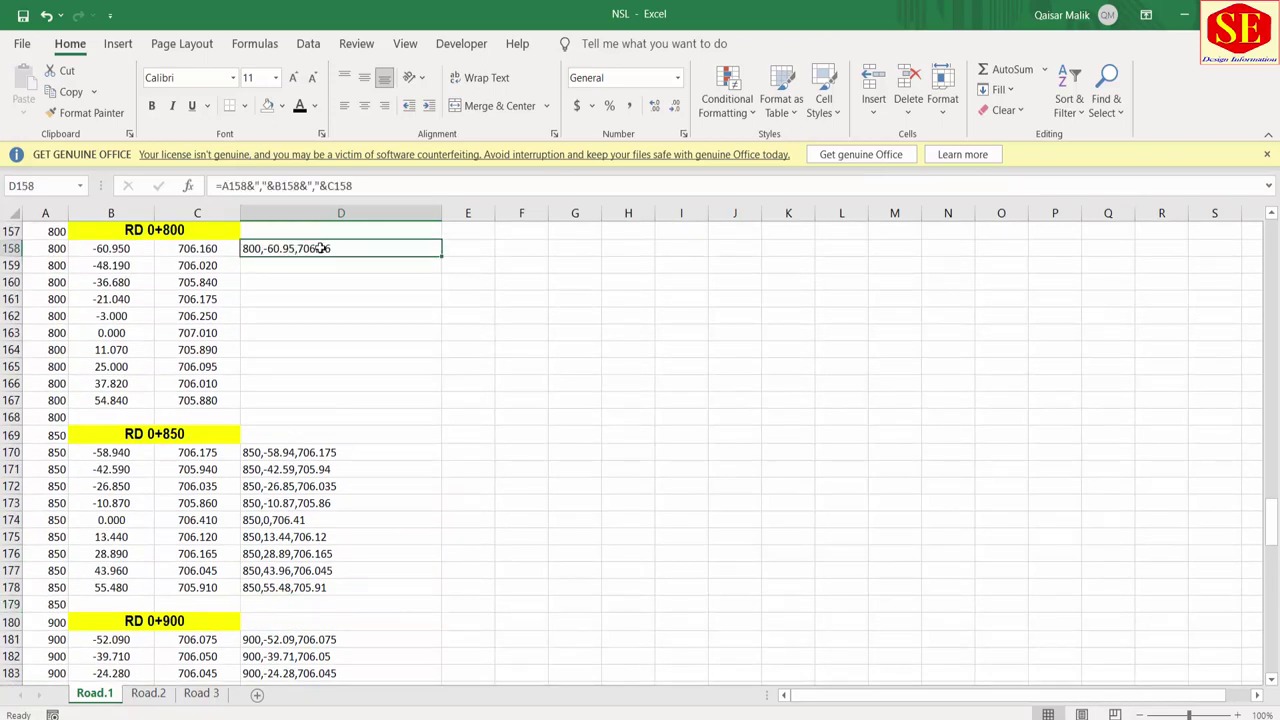
pyautogui.moveTo(436, 260); pyautogui.dragTo(433, 408)
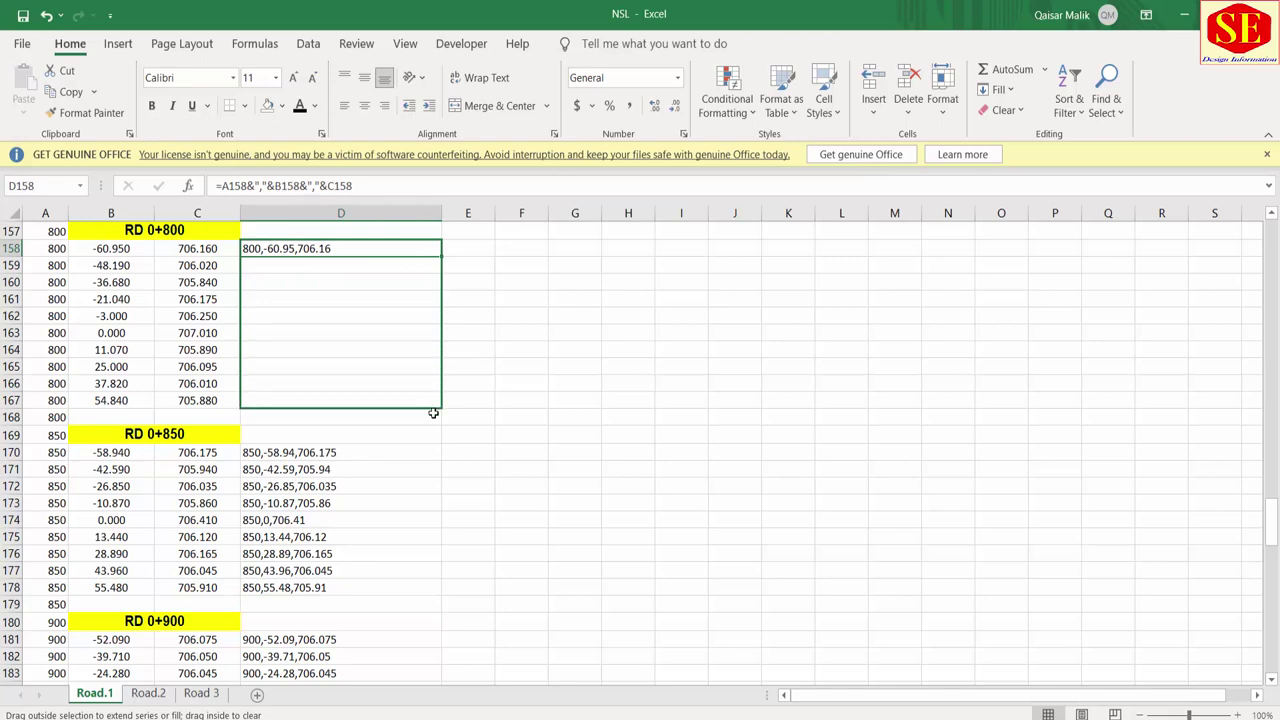
# Step: Fill the formulas down the RD 0+750, 0+700, 0+650, 0+600 and 0+550 blocks
pyautogui.scroll(2, 434, 405)
pyautogui.scroll(4, 433, 405)
pyautogui.click(390, 370)
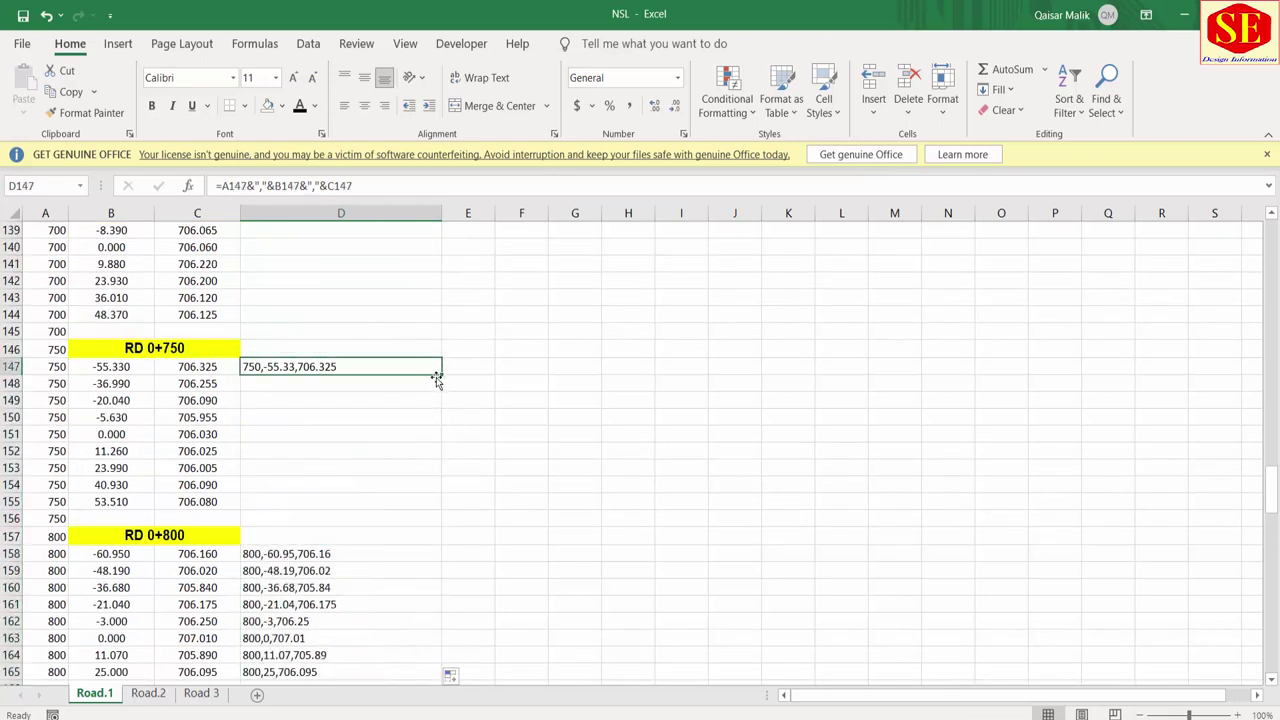
pyautogui.scroll(2, 443, 490)
pyautogui.moveTo(442, 377); pyautogui.dragTo(443, 627)
pyautogui.scroll(4, 358, 497)
pyautogui.click(360, 500)
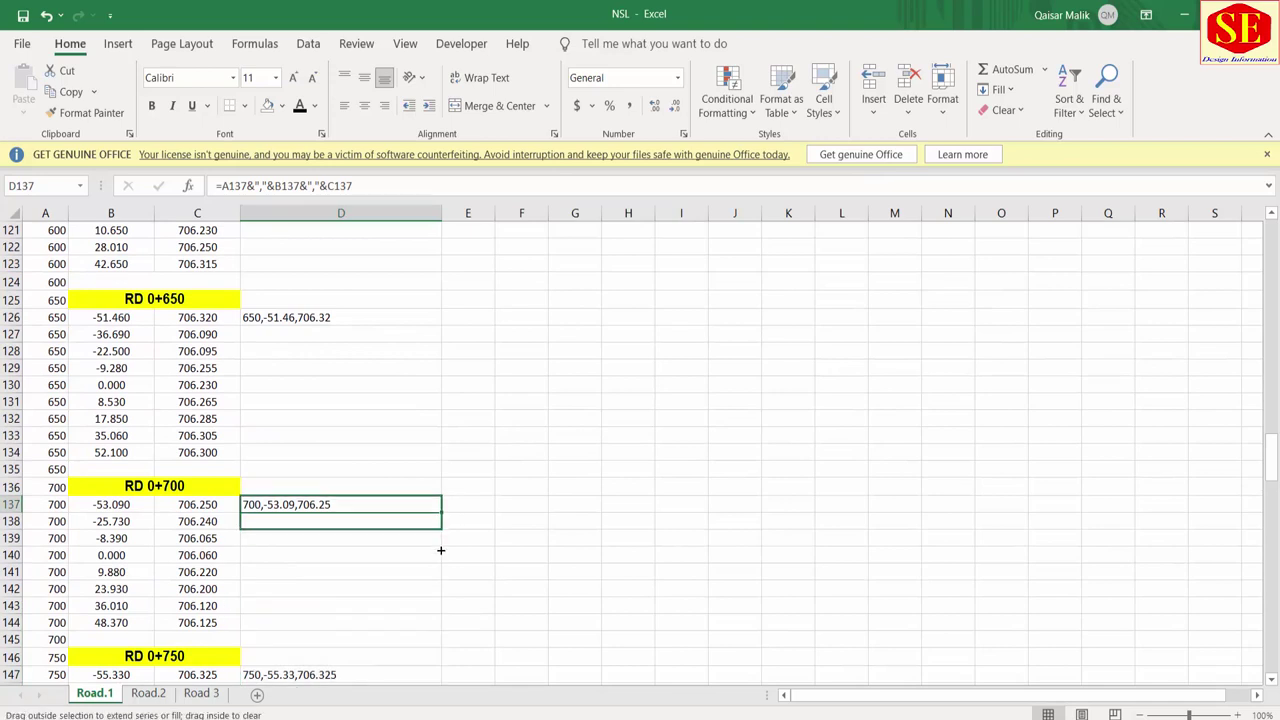
pyautogui.click(325, 319)
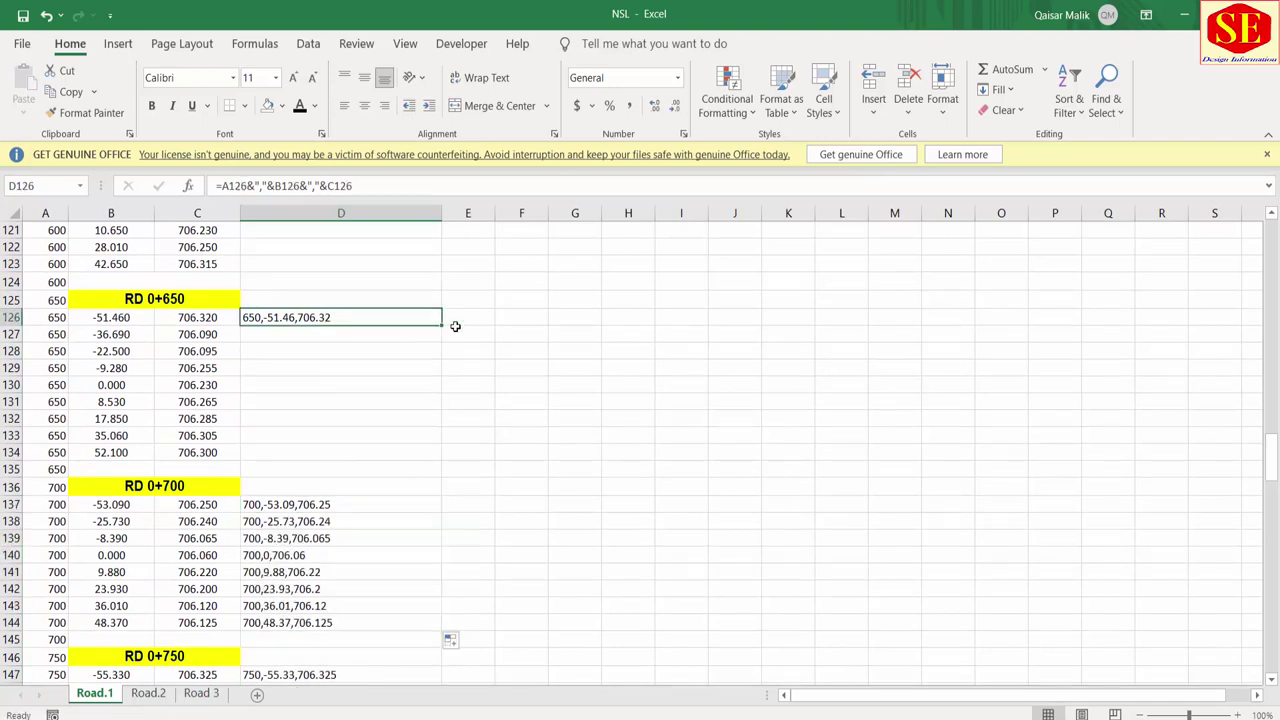
pyautogui.moveTo(441, 325); pyautogui.dragTo(437, 464)
pyautogui.scroll(4, 437, 463)
pyautogui.click(337, 332)
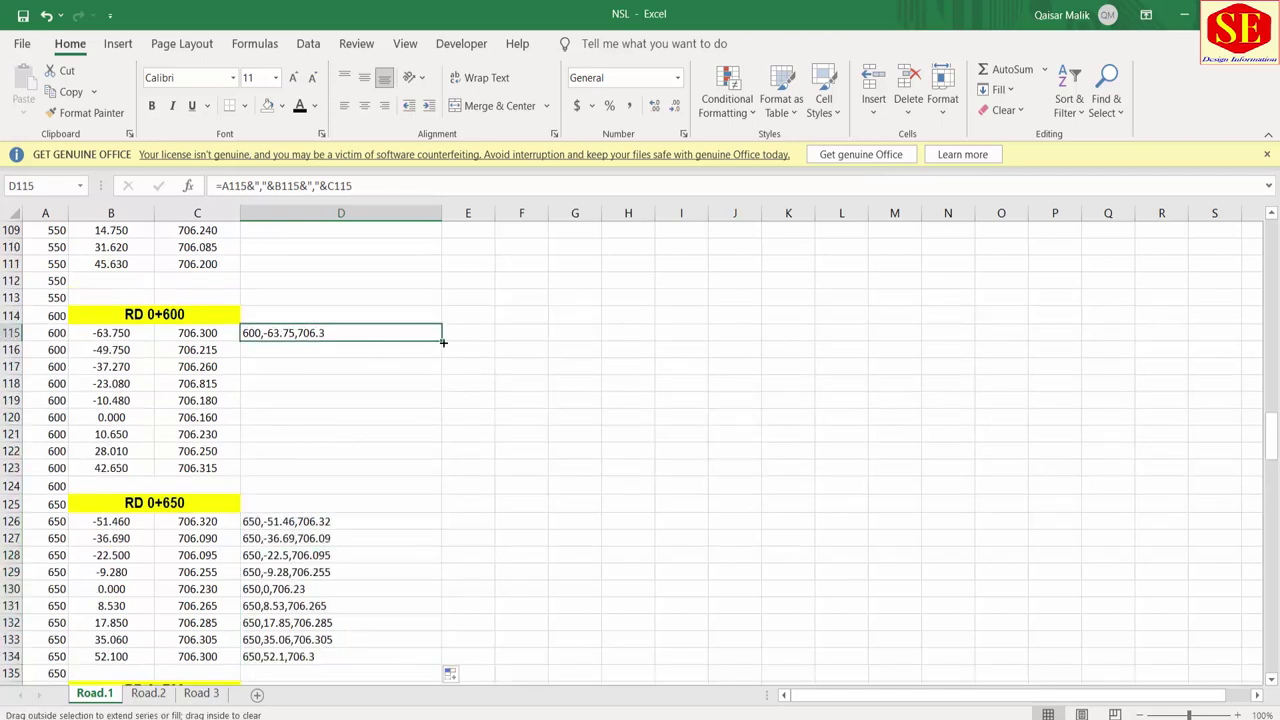
pyautogui.moveTo(432, 346); pyautogui.dragTo(443, 474)
pyautogui.scroll(3, 366, 372)
pyautogui.click(334, 303)
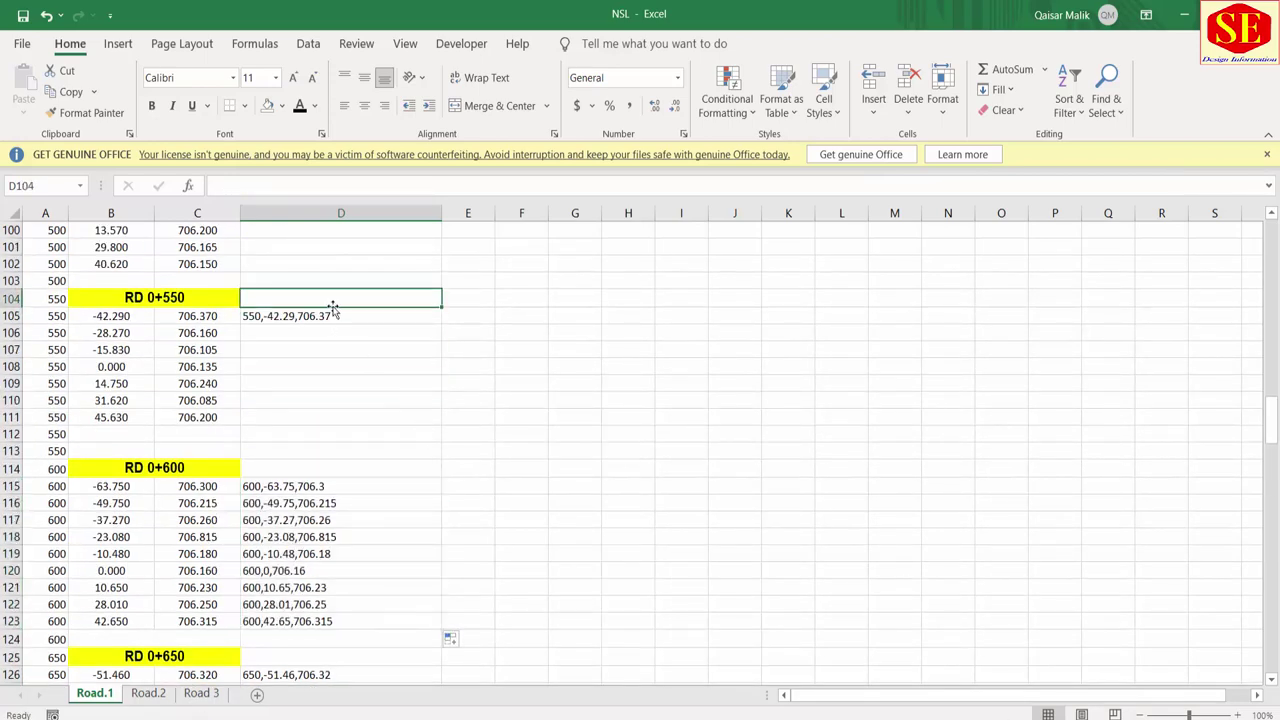
pyautogui.click(432, 322)
pyautogui.moveTo(441, 324); pyautogui.dragTo(439, 430)
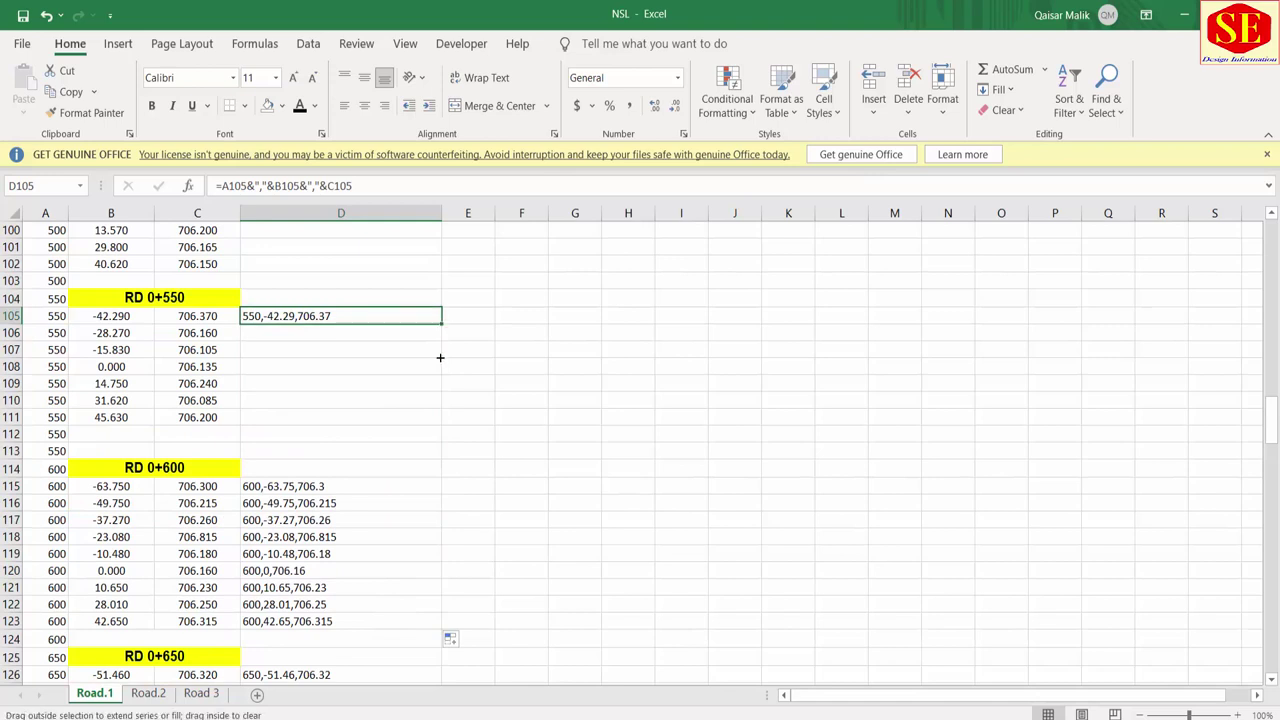
# Step: Fill the formulas down the RD 0+500, 0+450, 0+400, 0+350 and 0+300 blocks
pyautogui.scroll(4, 440, 420)
pyautogui.scroll(1, 330, 420)
pyautogui.click(330, 420)
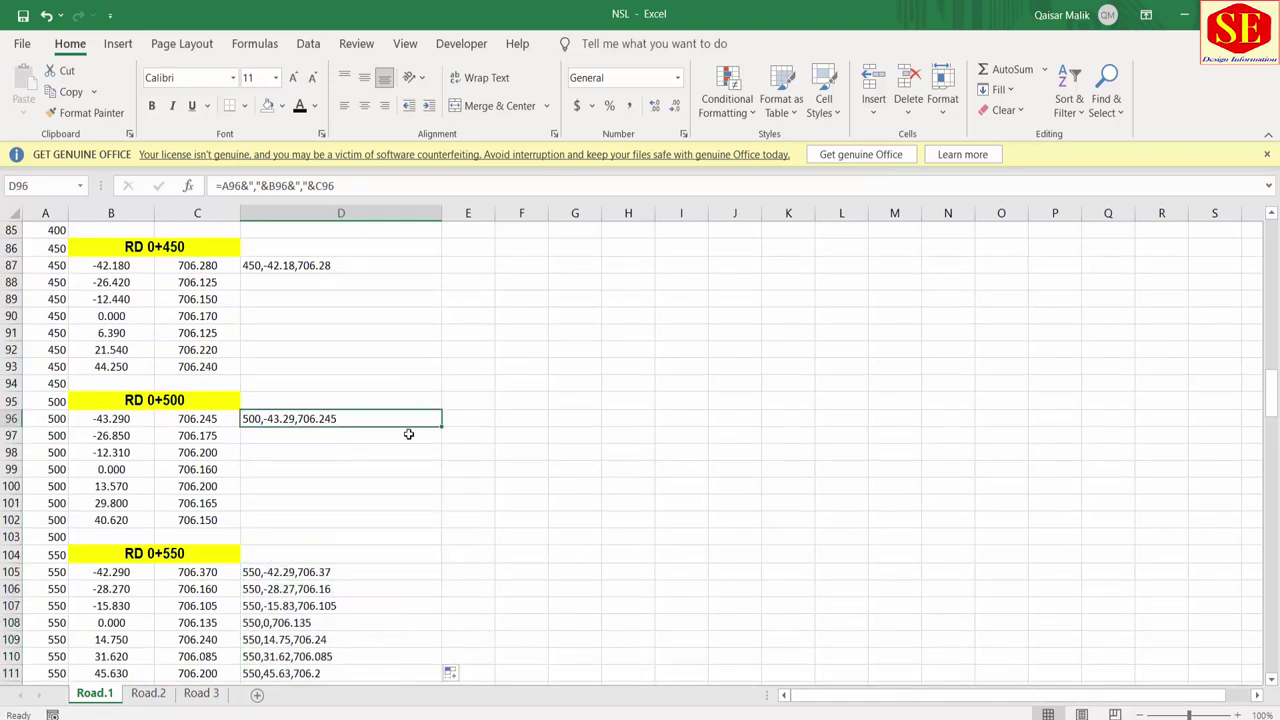
pyautogui.moveTo(441, 423); pyautogui.dragTo(441, 524)
pyautogui.scroll(2, 428, 466)
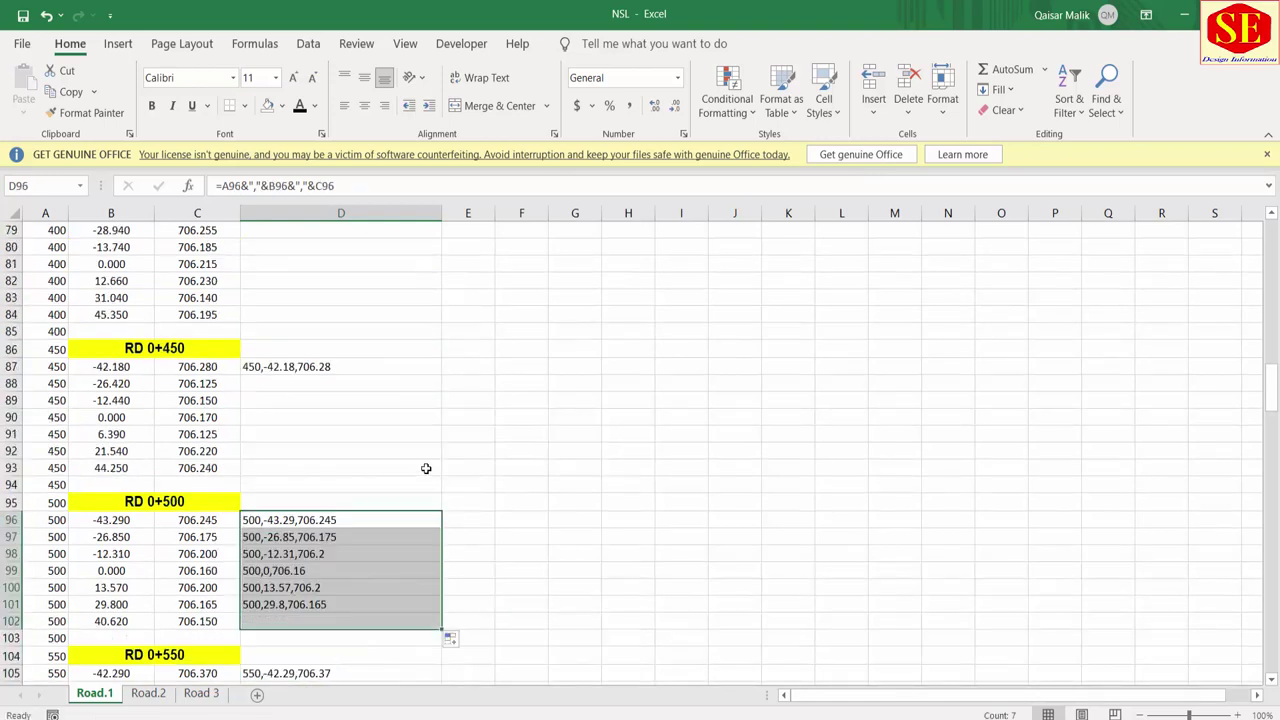
pyautogui.click(350, 372)
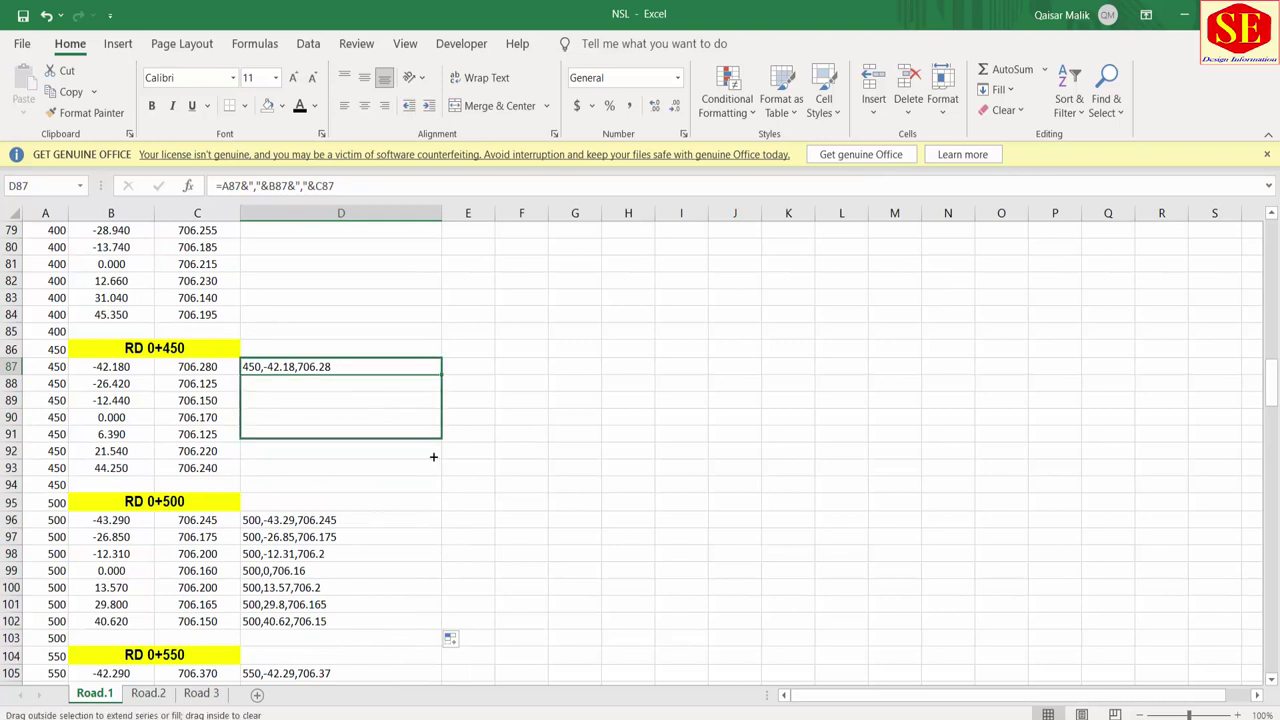
pyautogui.moveTo(441, 376); pyautogui.dragTo(441, 472)
pyautogui.scroll(4, 425, 457)
pyautogui.click(339, 424)
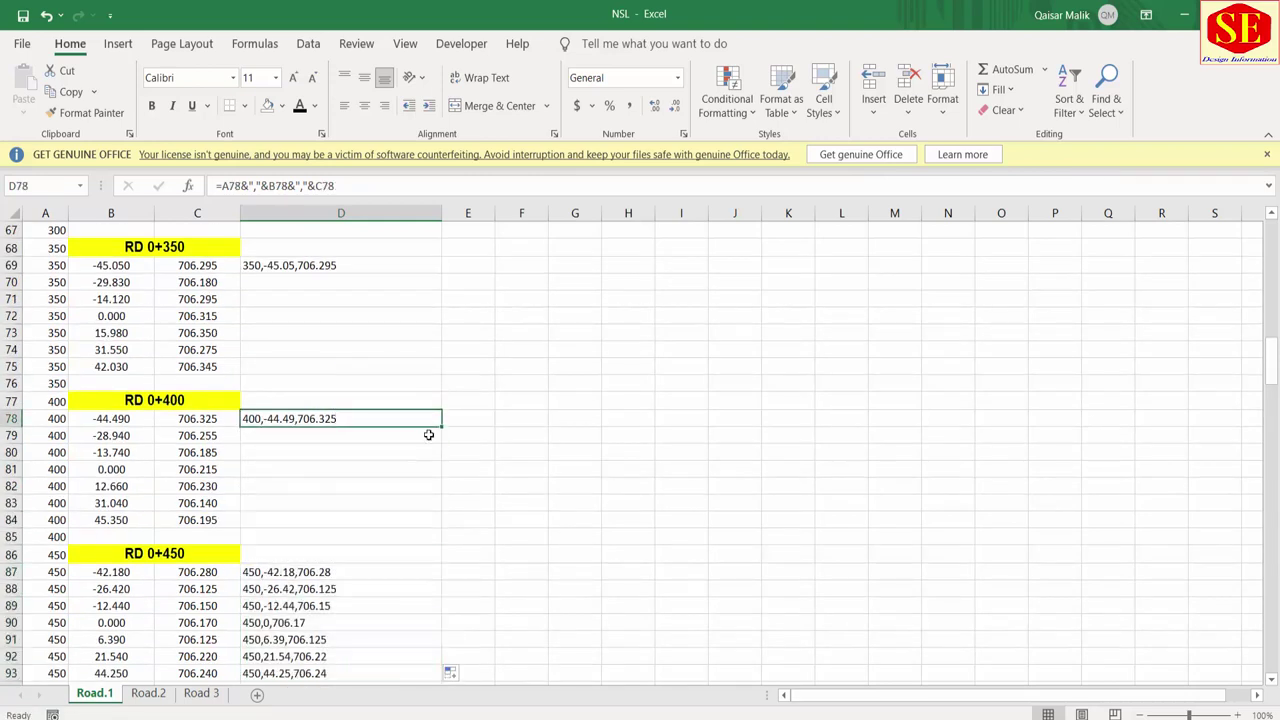
pyautogui.moveTo(443, 428); pyautogui.dragTo(437, 529)
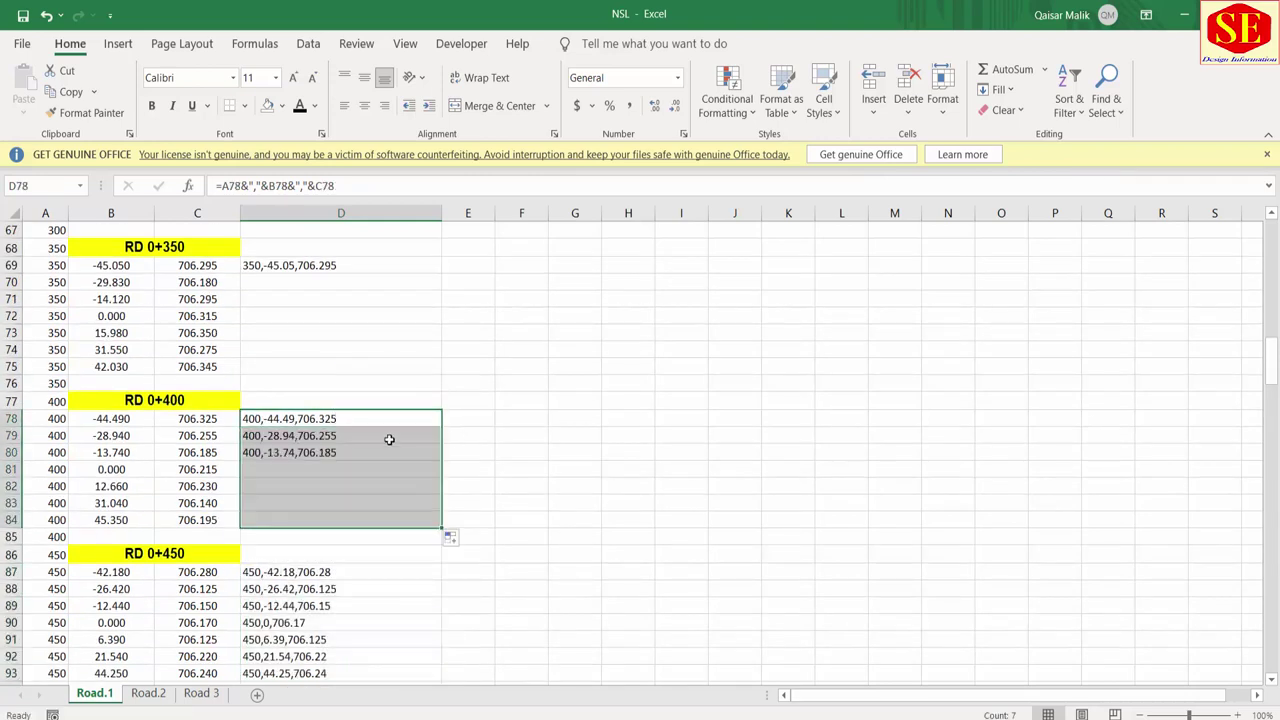
pyautogui.click(343, 266)
pyautogui.moveTo(439, 273); pyautogui.dragTo(431, 374)
pyautogui.scroll(3, 434, 366)
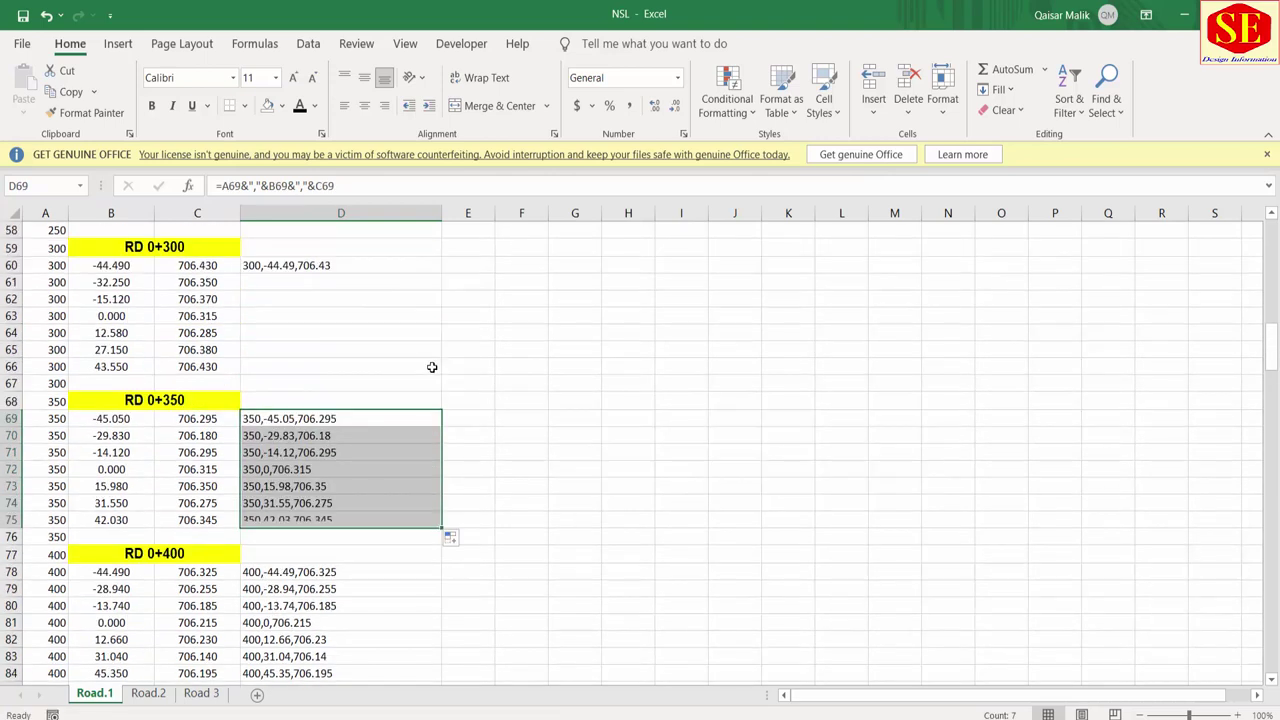
pyautogui.click(322, 266)
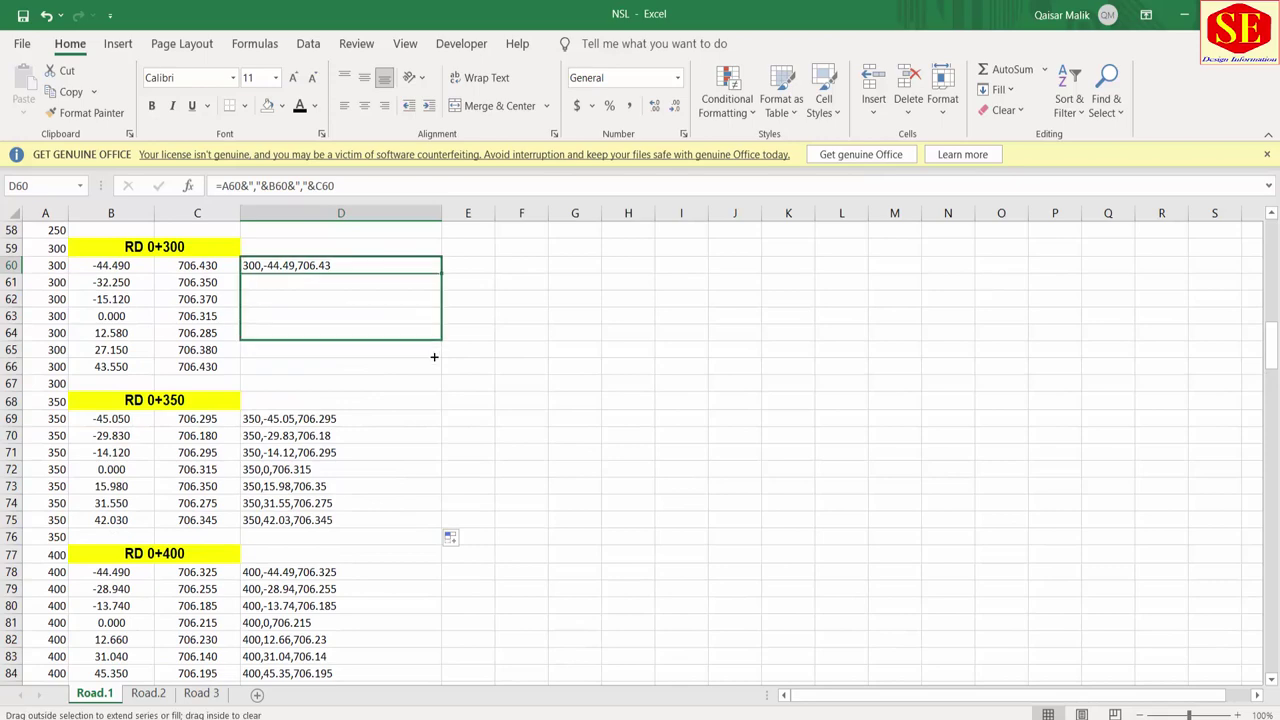
pyautogui.moveTo(440, 272); pyautogui.dragTo(434, 374)
# Step: Fill the formulas down the RD 0+250, 0+200 and 0+150 blocks, completing column D
pyautogui.scroll(2, 434, 377)
pyautogui.scroll(3, 400, 360)
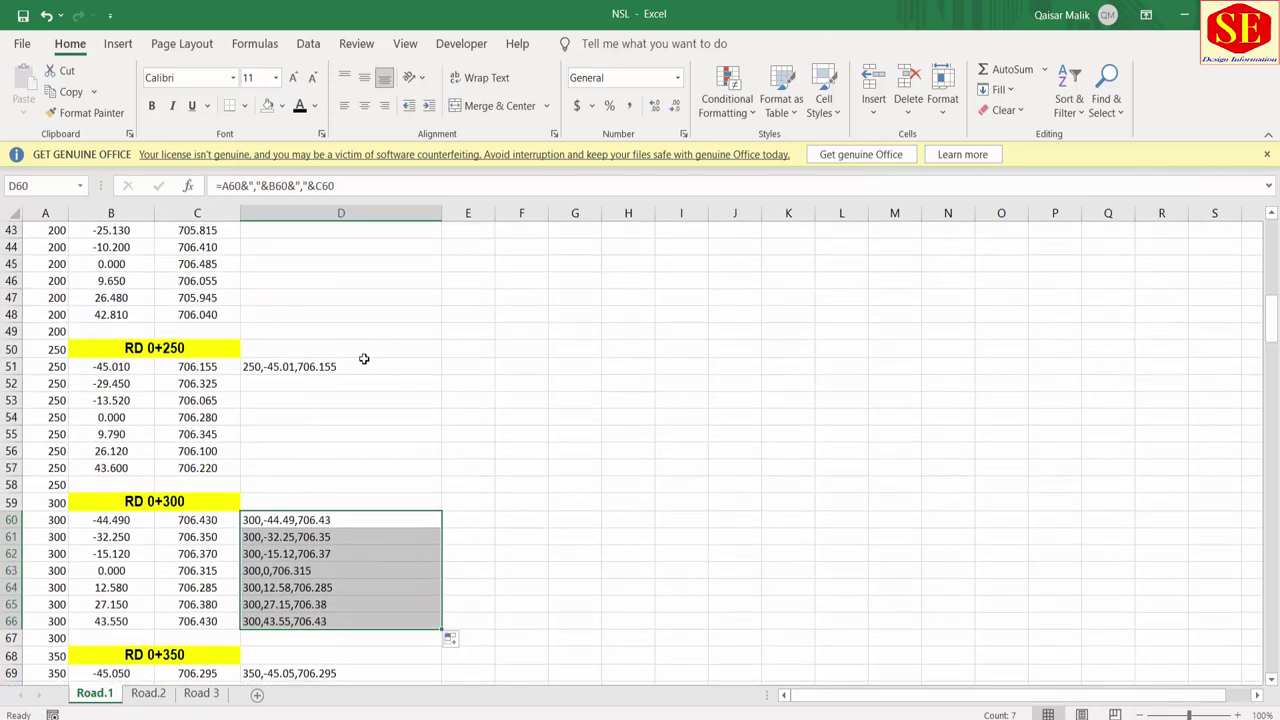
pyautogui.click(364, 360)
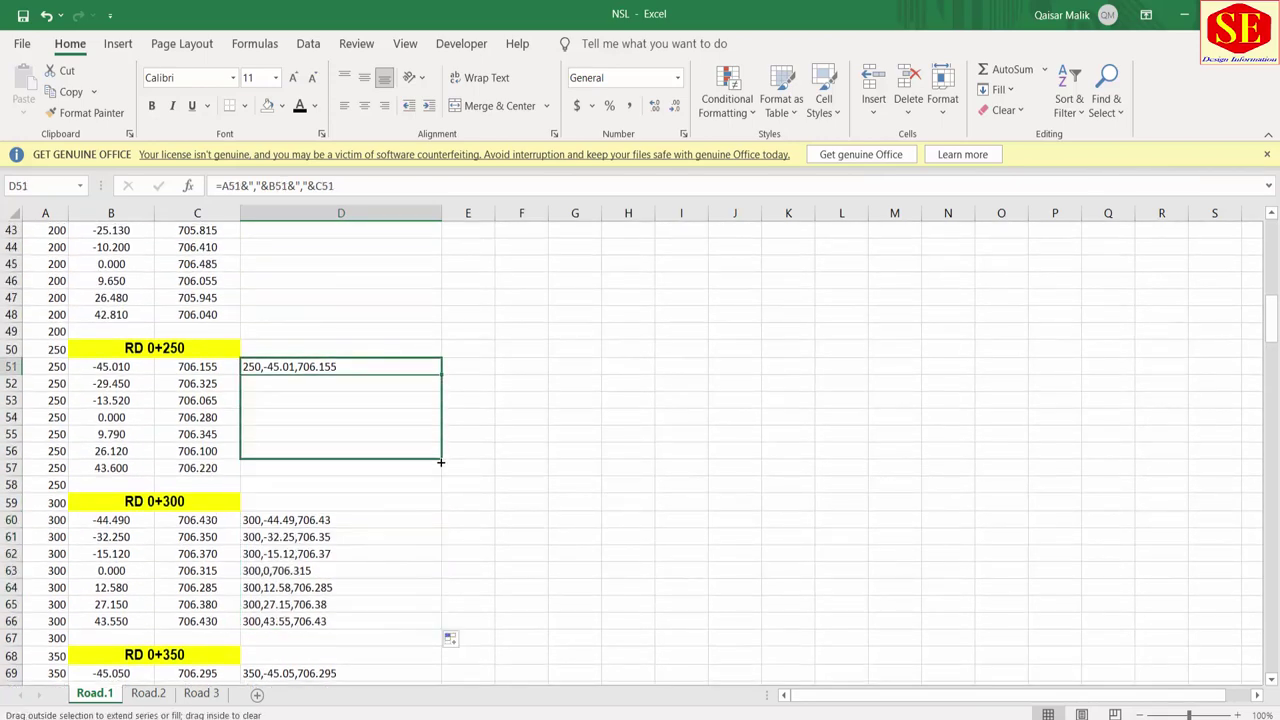
pyautogui.moveTo(443, 374); pyautogui.dragTo(443, 472)
pyautogui.scroll(2, 440, 445)
pyautogui.click(329, 321)
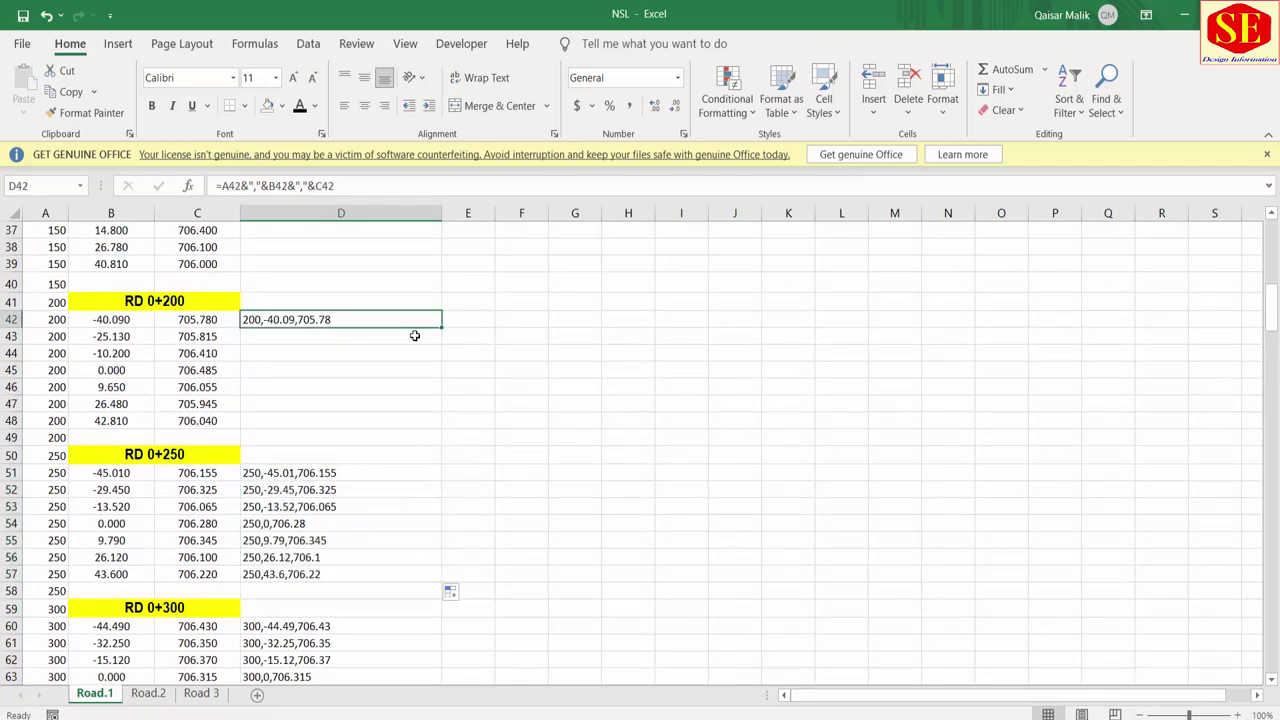
pyautogui.moveTo(441, 327); pyautogui.dragTo(439, 442)
pyautogui.scroll(3, 425, 405)
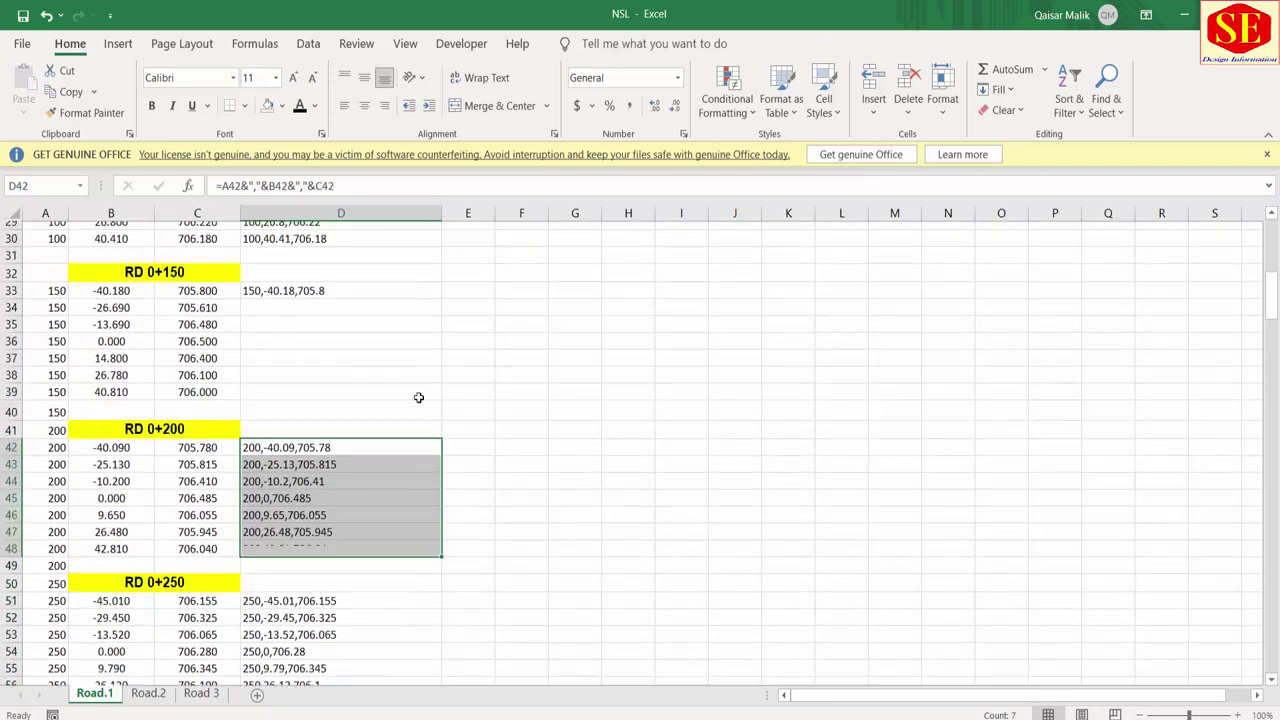
pyautogui.click(330, 316)
pyautogui.moveTo(441, 324); pyautogui.dragTo(436, 421)
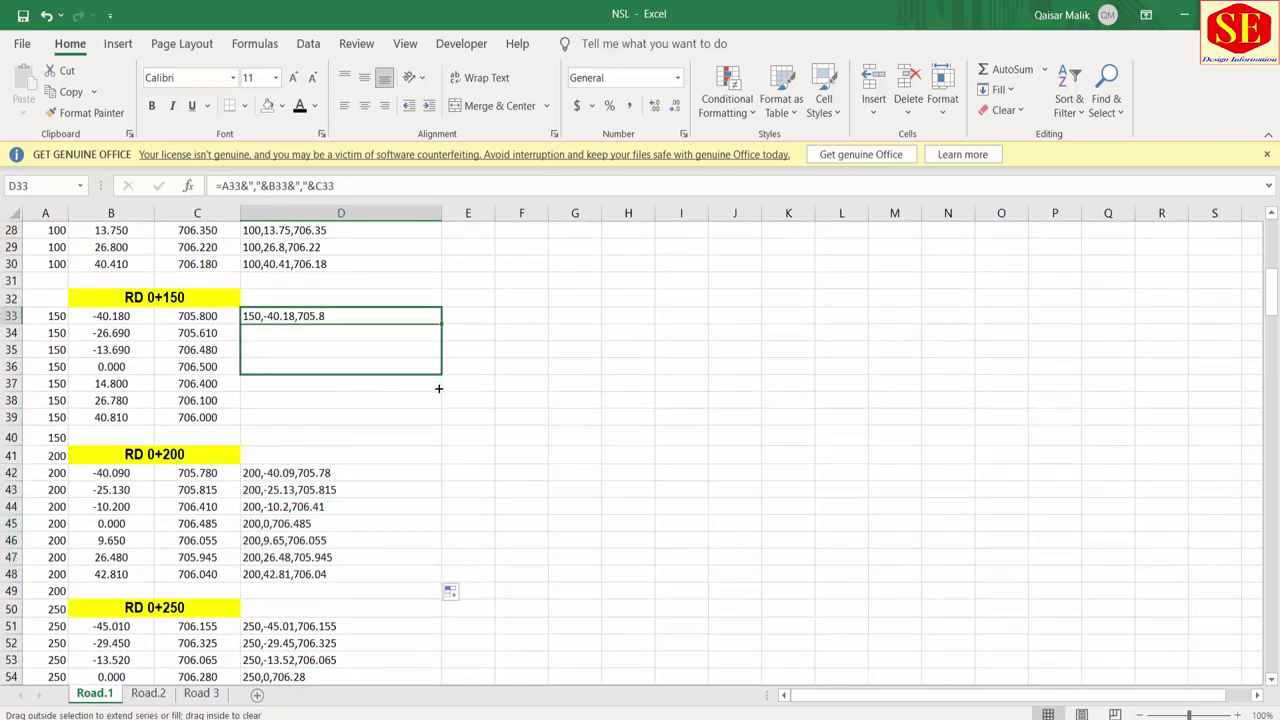
pyautogui.scroll(2, 434, 415)
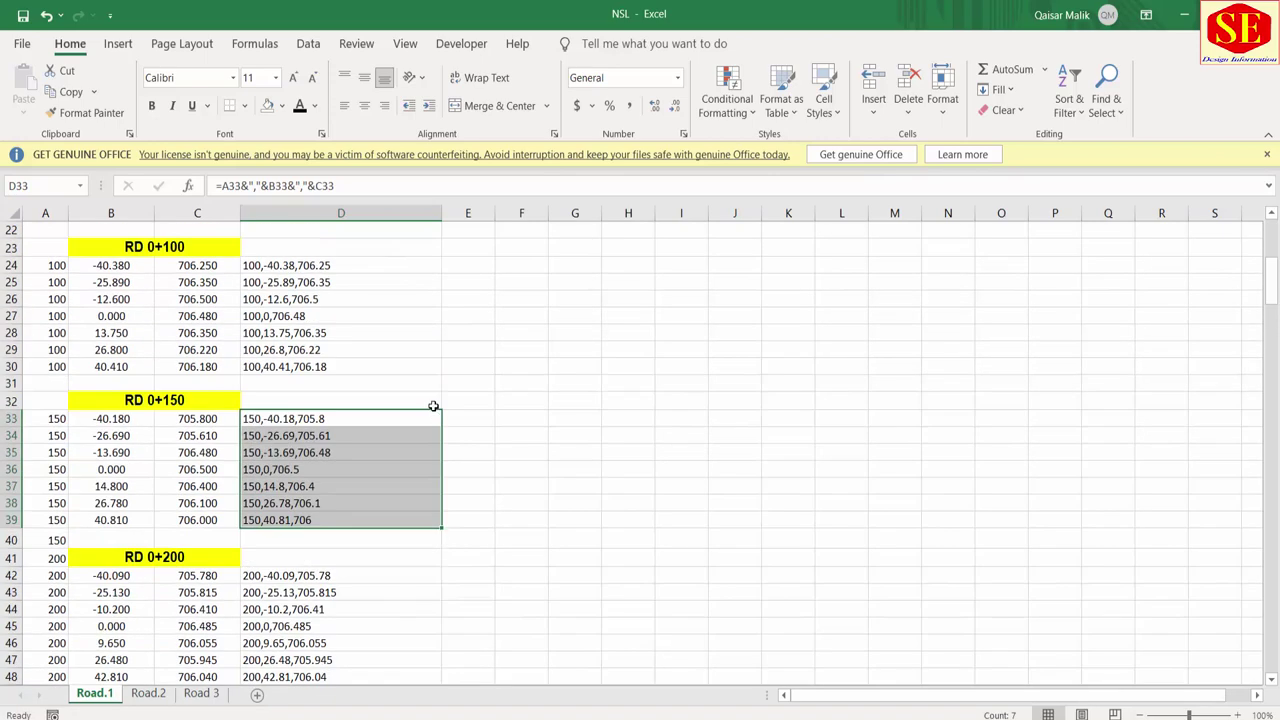
pyautogui.scroll(3, 433, 408)
pyautogui.scroll(4, 433, 405)
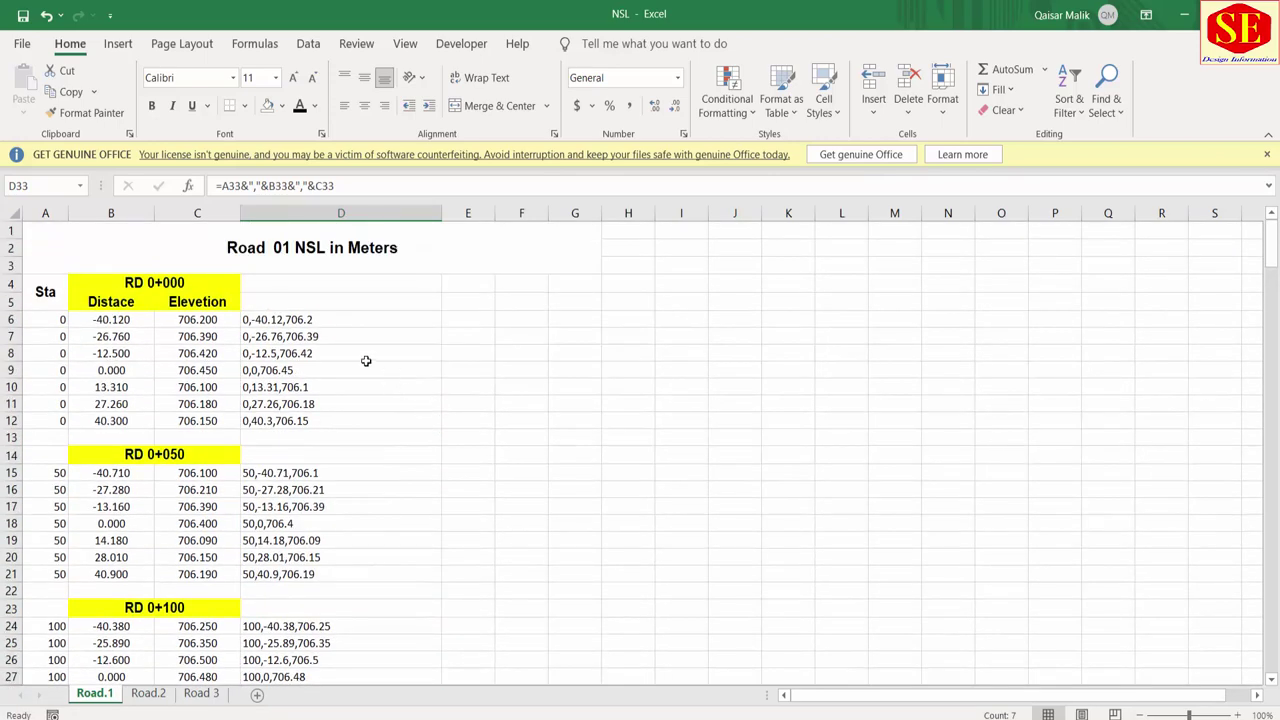
# Step: Clear the filled-range selection and cancel the accidental replace-cell-data prompt
pyautogui.scroll(-1, 335, 327)
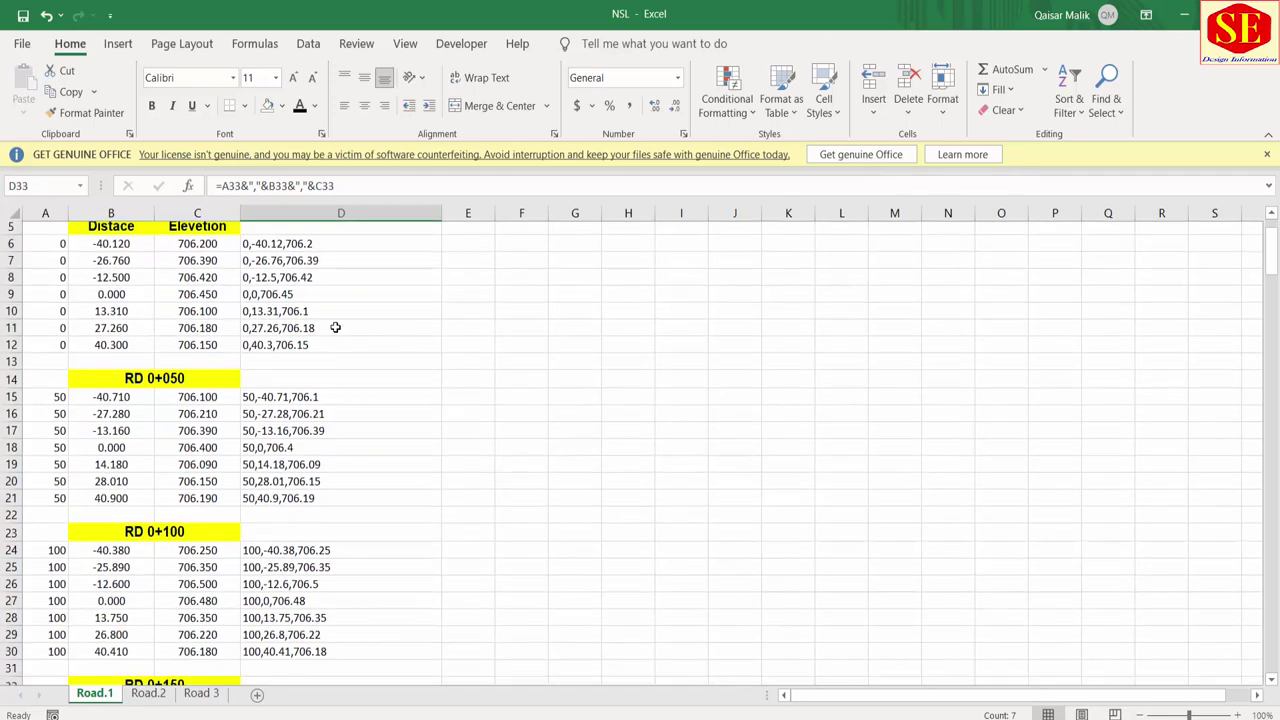
pyautogui.scroll(-1, 335, 327)
pyautogui.scroll(-1, 335, 327)
pyautogui.press('Up')
pyautogui.press('Up')
pyautogui.press('Up')
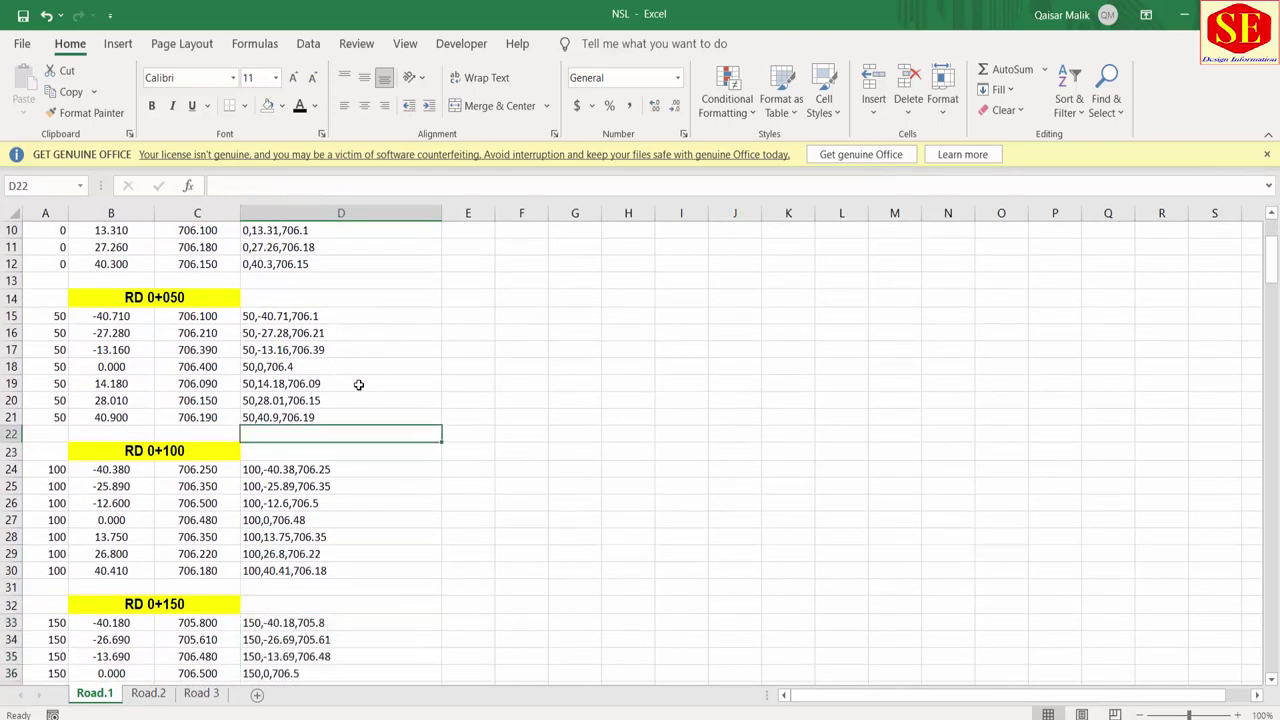
pyautogui.scroll(3, 277, 400)
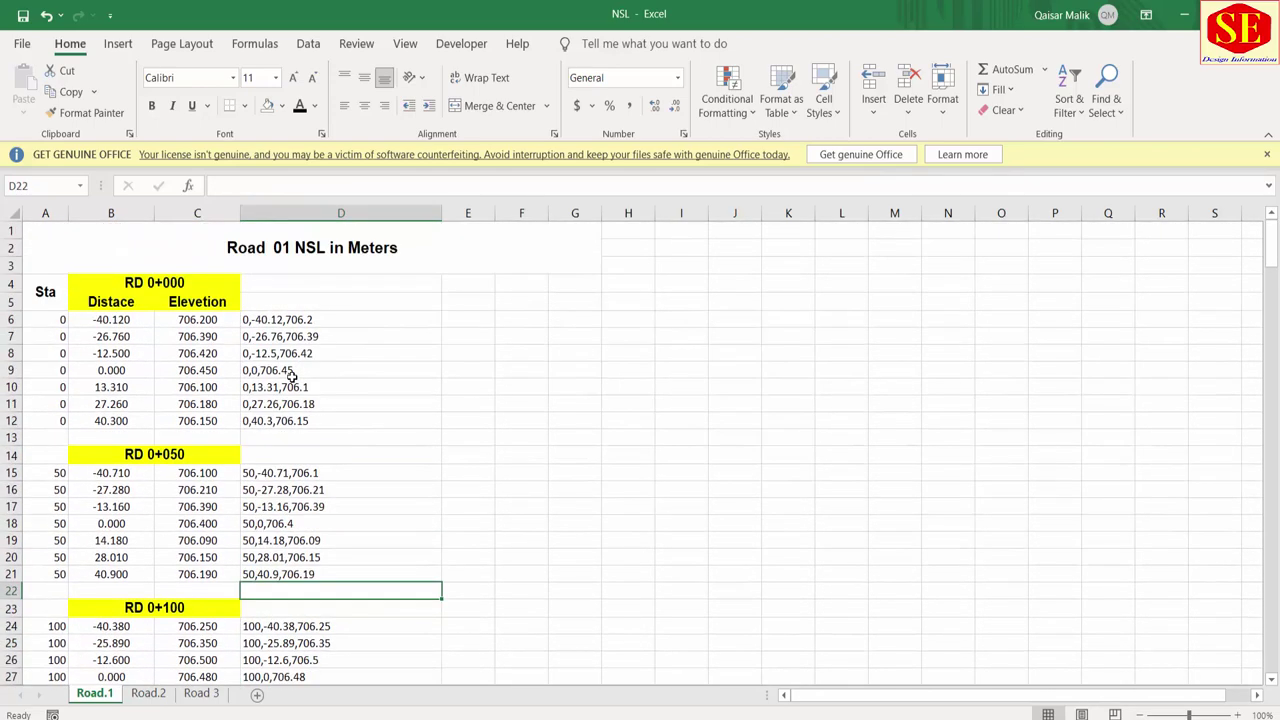
pyautogui.moveTo(289, 598)
pyautogui.mouseDown()
pyautogui.moveTo(290, 319)
pyautogui.moveTo(289, 567)
pyautogui.mouseUp()
pyautogui.click(671, 420)
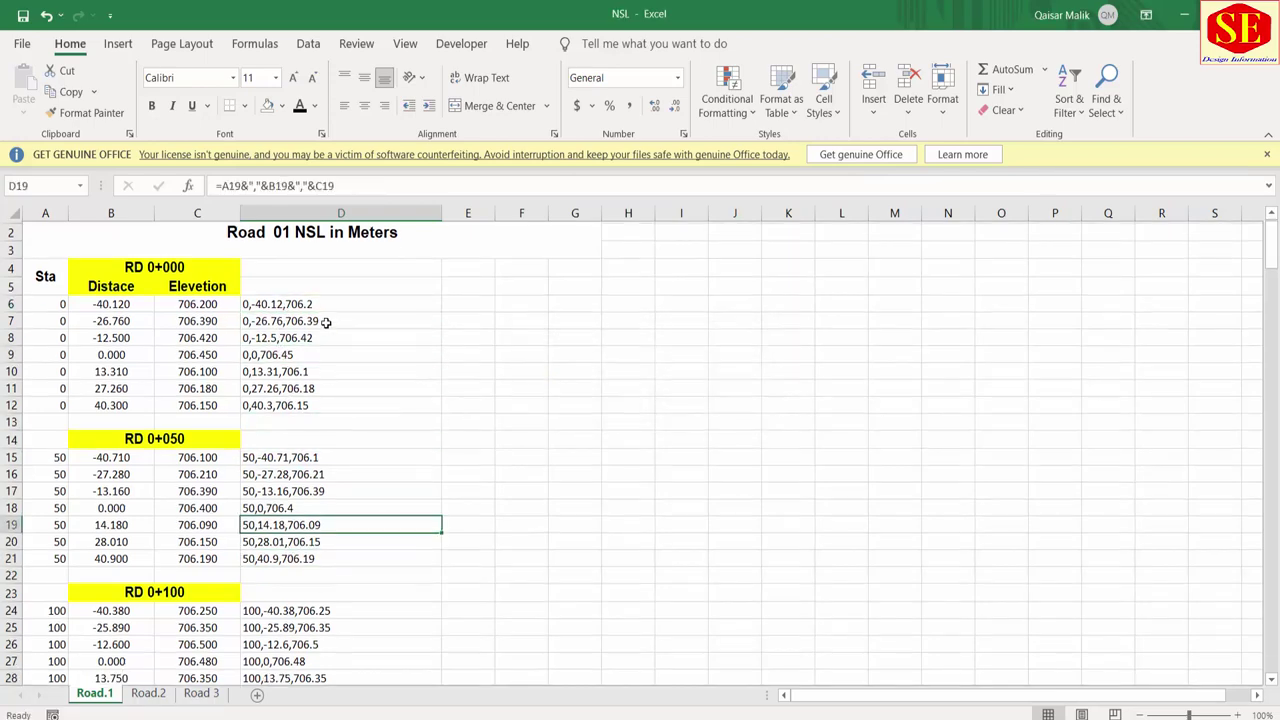
# Step: Copy the joined strings in D6:D254 and bring up the Windows Start menu
pyautogui.scroll(-1, 330, 300)
pyautogui.scroll(1, 300, 300)
pyautogui.scroll(1, 283, 320)
pyautogui.moveTo(346, 321)
pyautogui.mouseDown()
pyautogui.moveTo(344, 679)
pyautogui.moveTo(440, 670)
pyautogui.mouseUp()
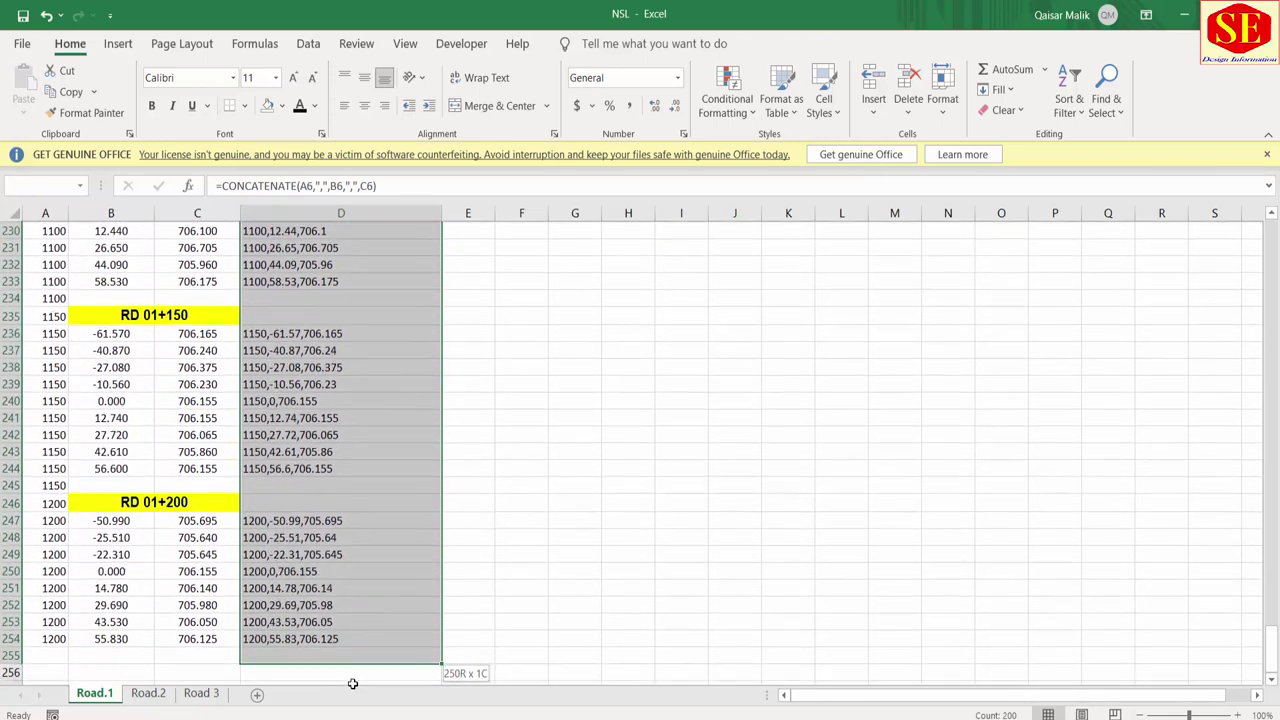
pyautogui.moveTo(440, 670); pyautogui.dragTo(350, 648)
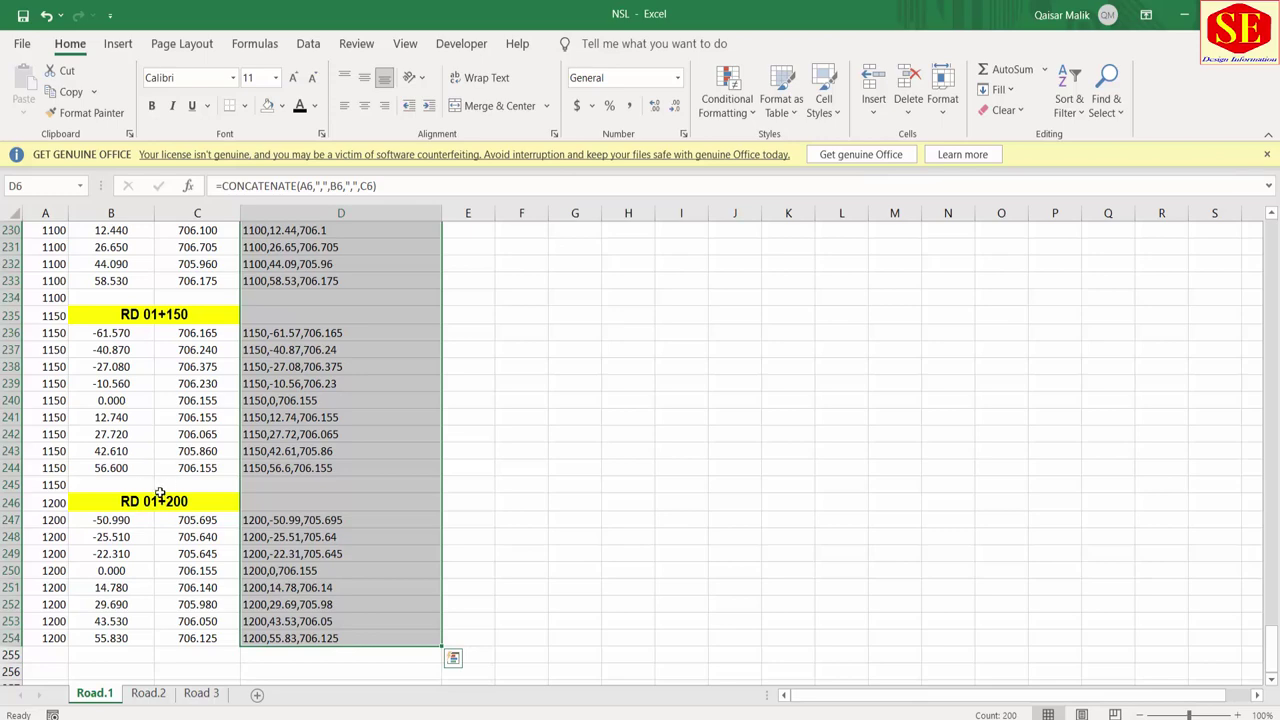
pyautogui.rightClick(344, 258)
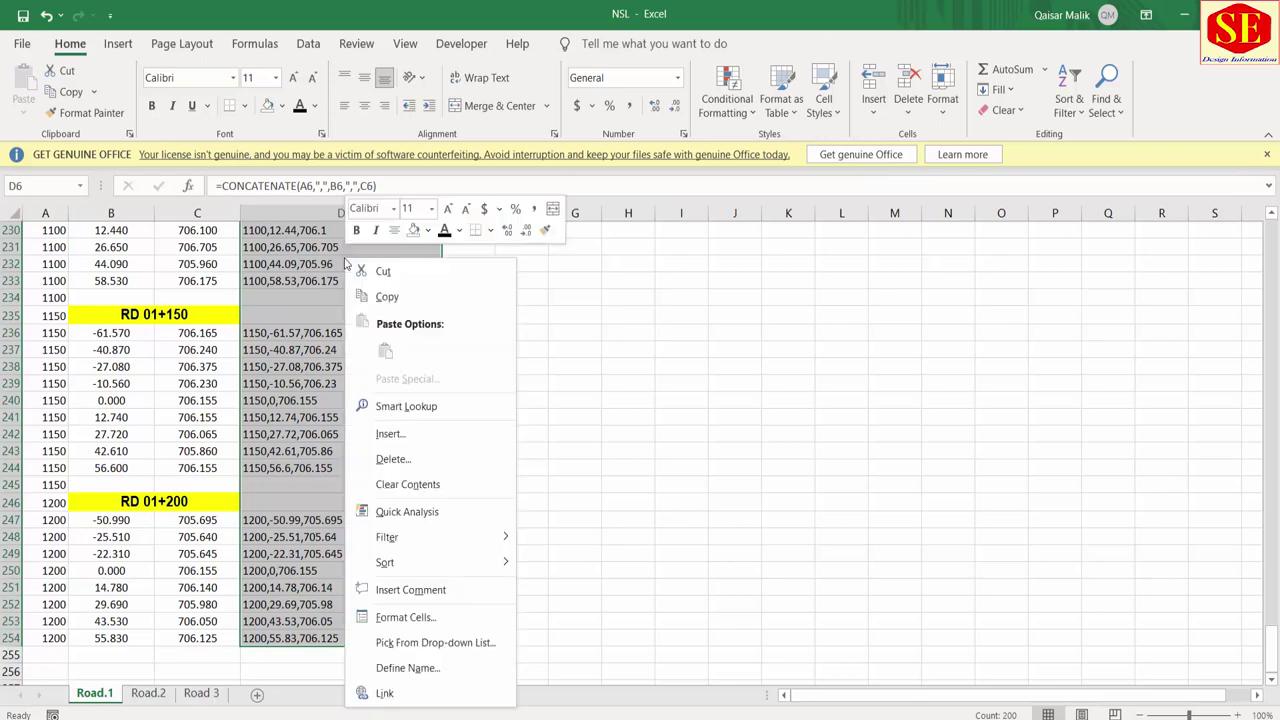
pyautogui.click(382, 298)
pyautogui.scroll(20, 320, 340)
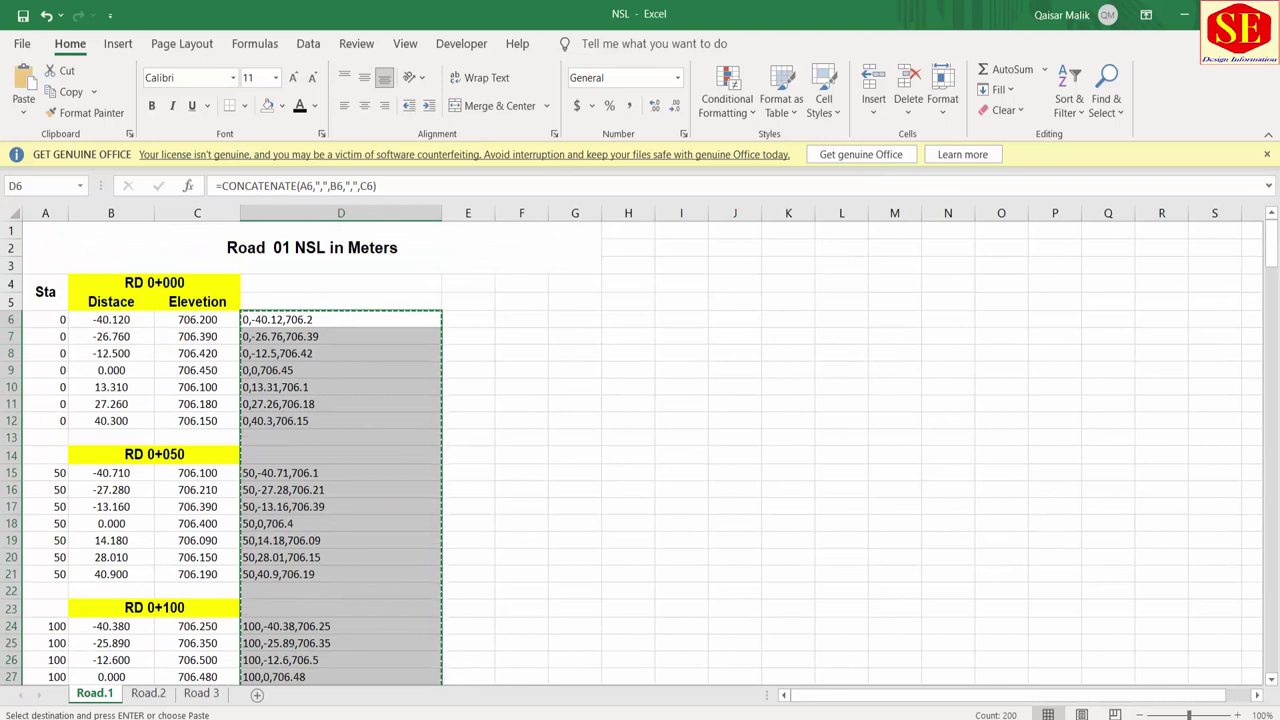
pyautogui.press('super')
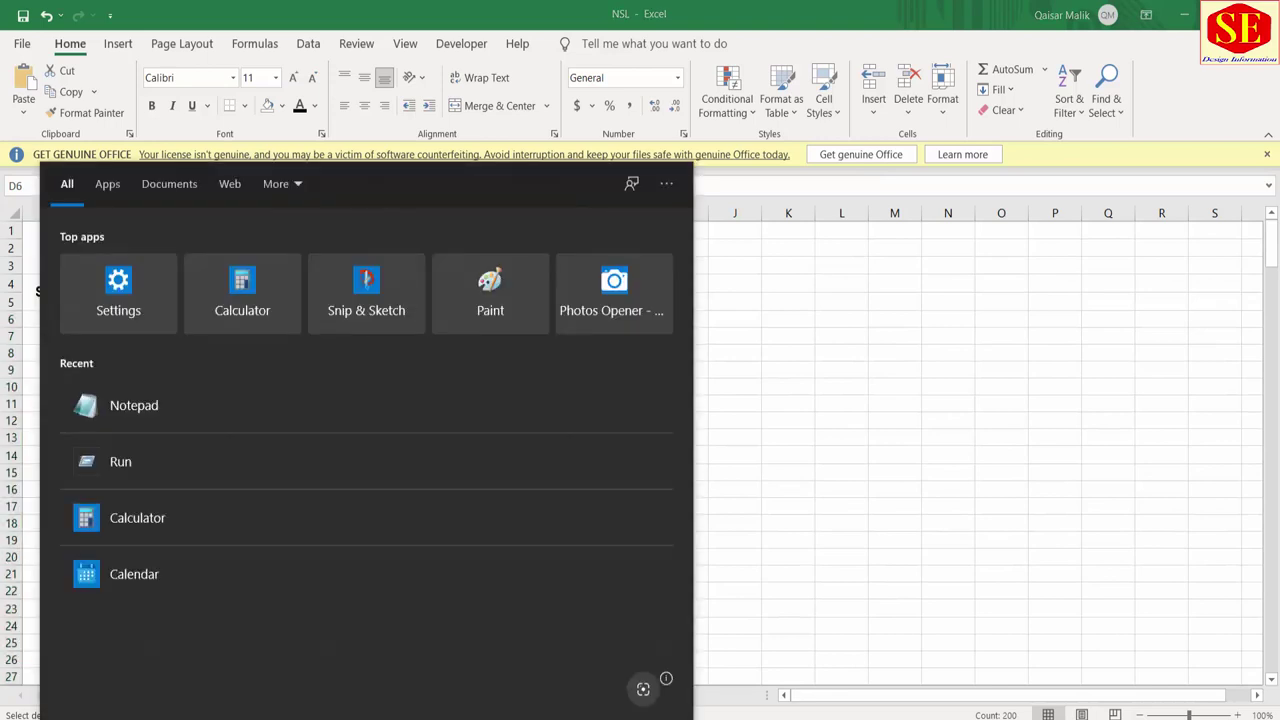
# Step: Start a new Notepad document and paste the copied comma-delimited strings into it
pyautogui.write('n')
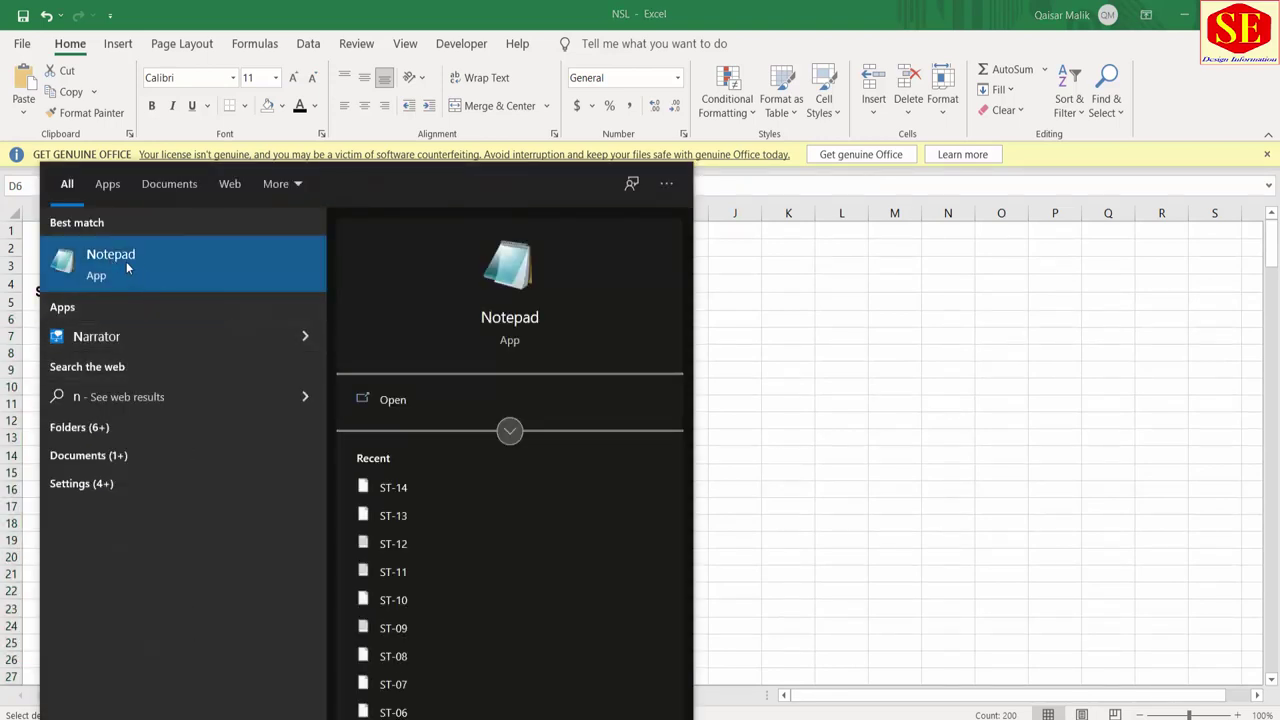
pyautogui.click(127, 267)
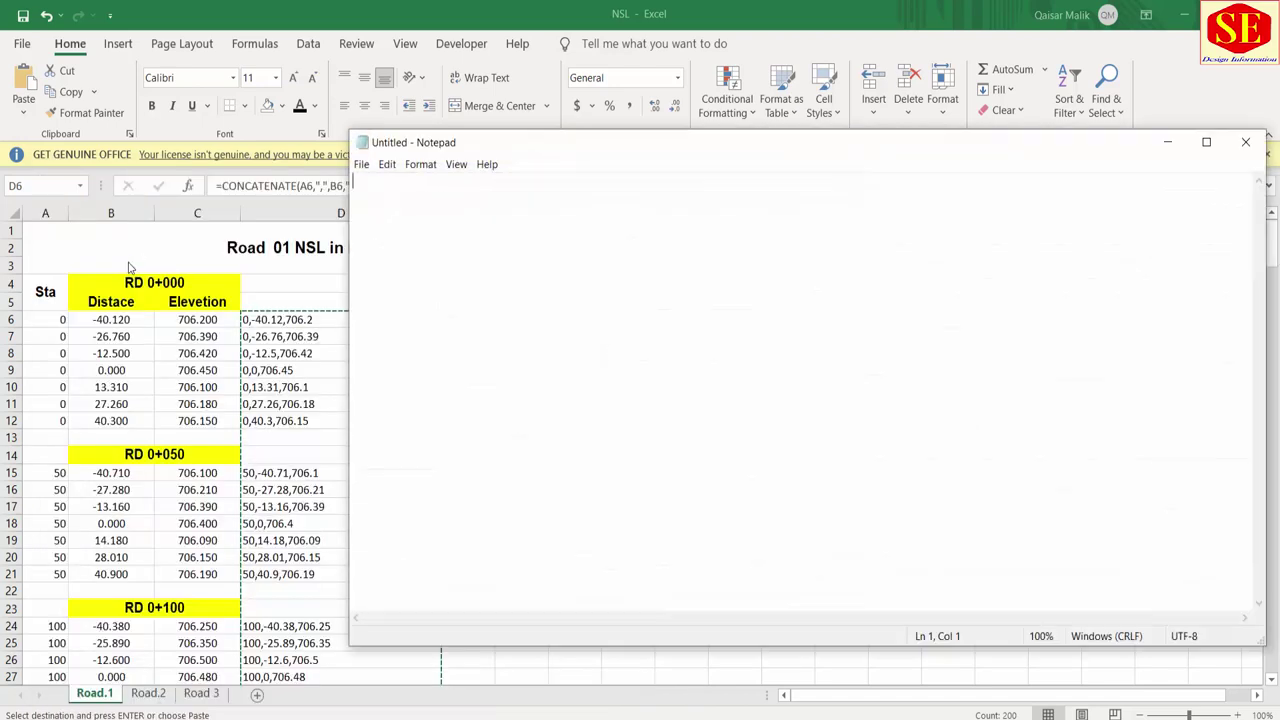
pyautogui.rightClick(440, 225)
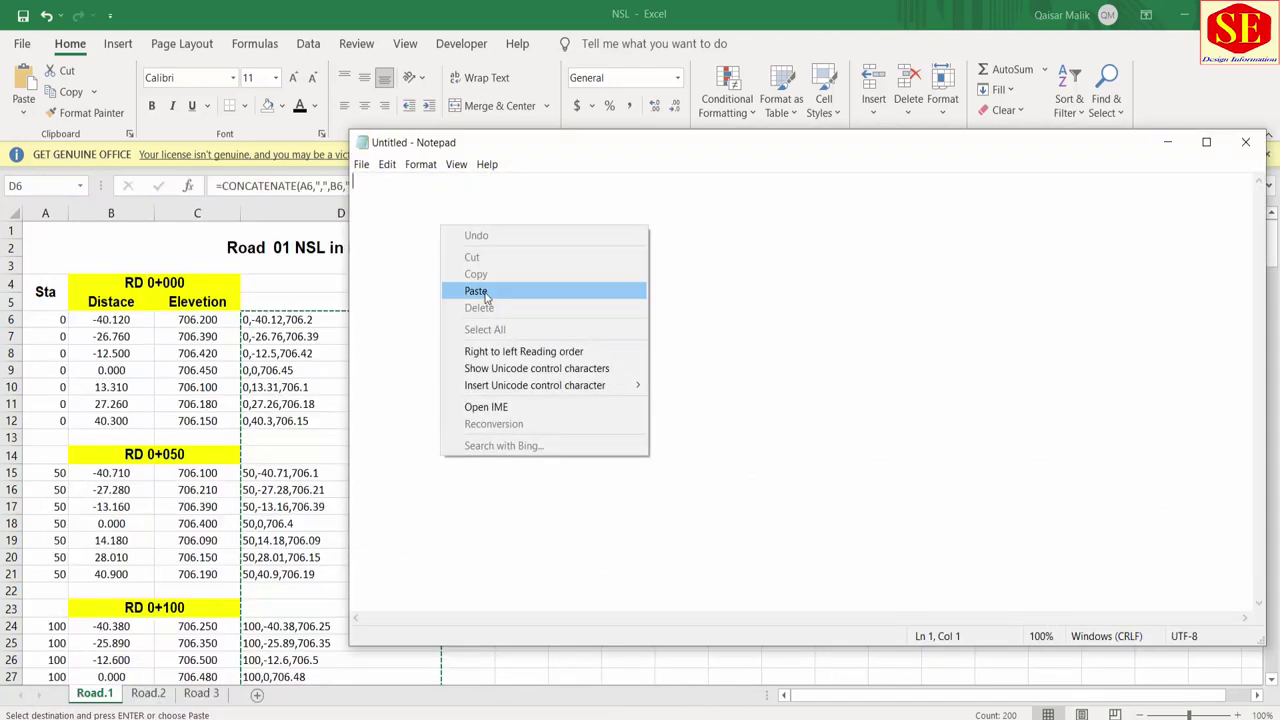
pyautogui.click(476, 291)
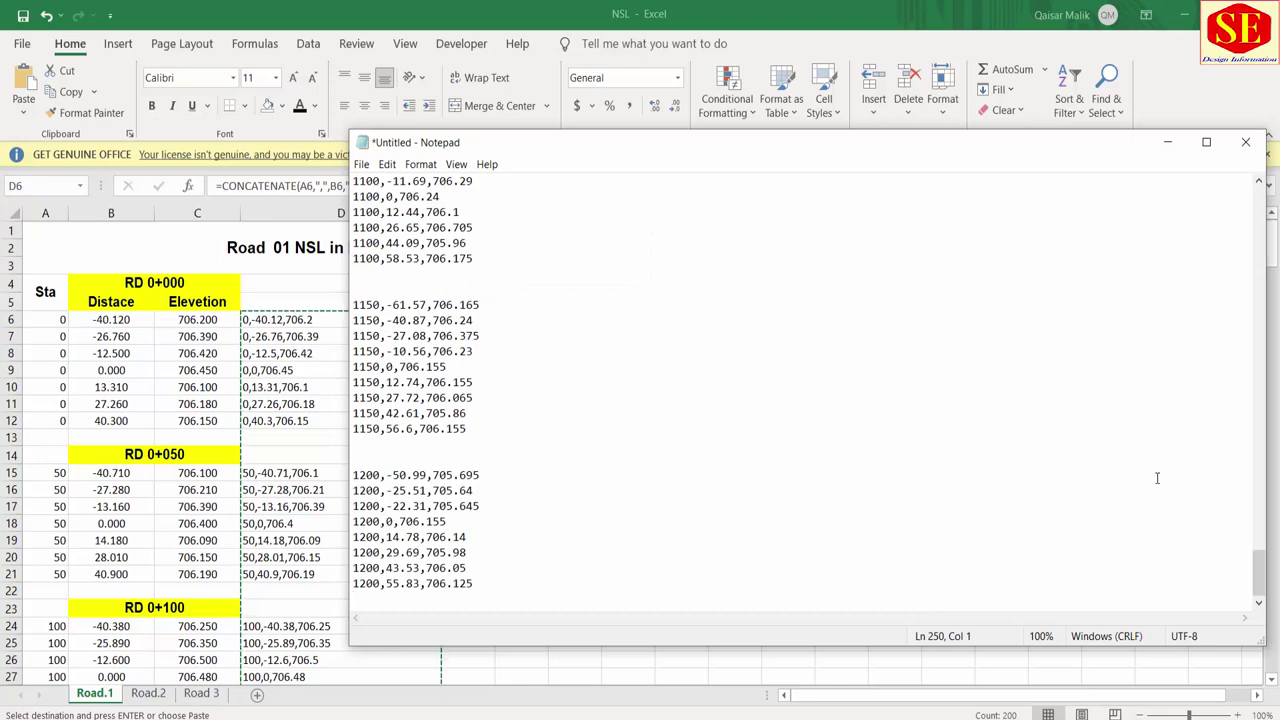
pyautogui.moveTo(1262, 570); pyautogui.dragTo(1262, 200)
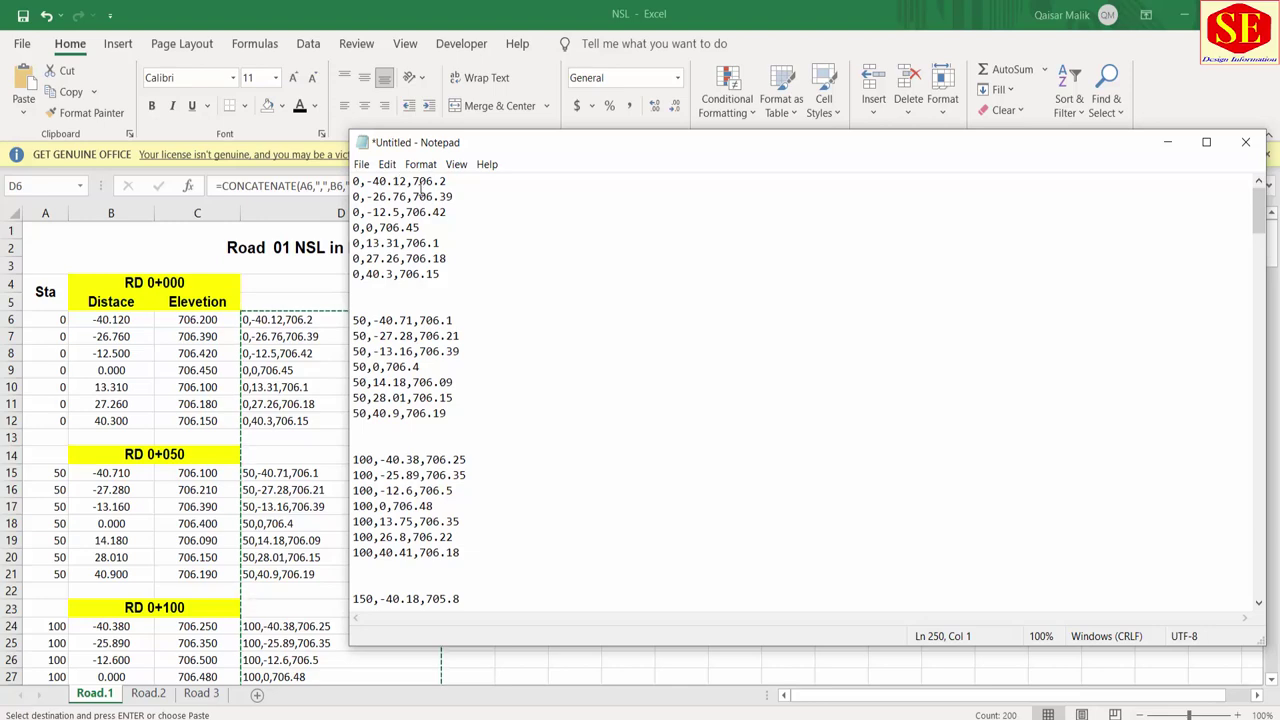
pyautogui.scroll(-5, 529, 268)
pyautogui.scroll(-8, 529, 263)
pyautogui.scroll(-12, 541, 248)
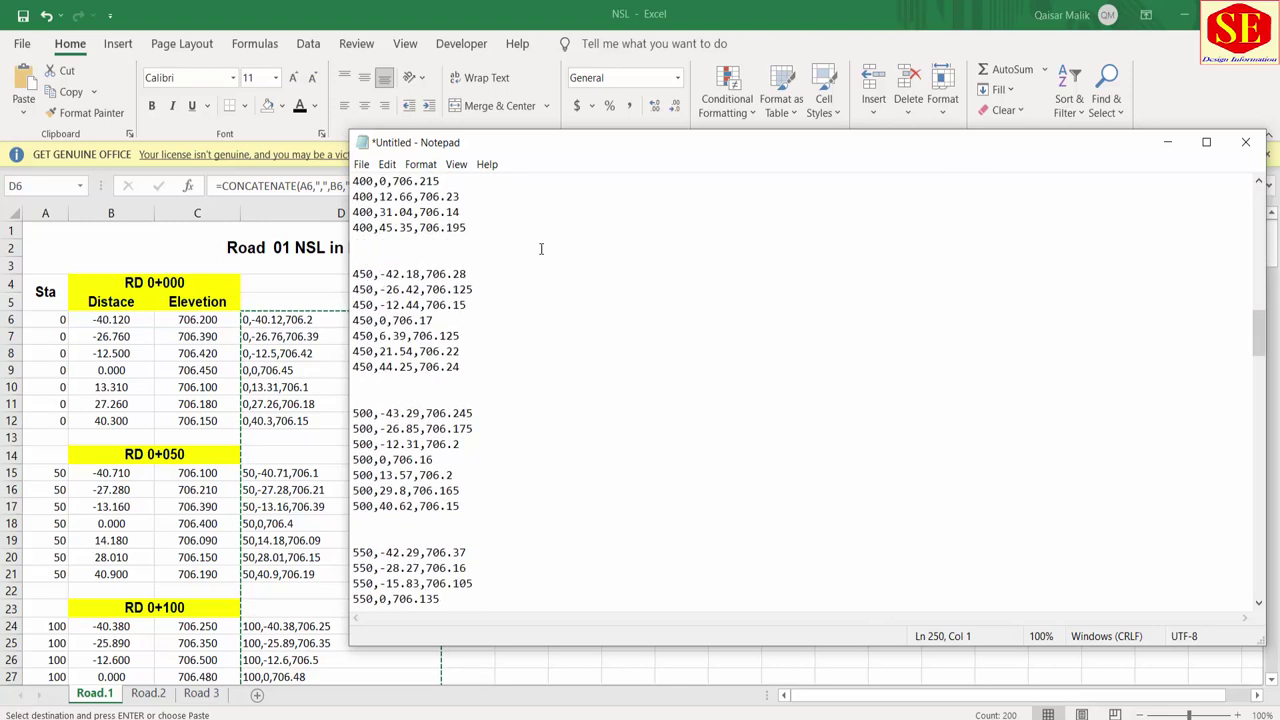
# Step: Save the text as Road.1 NSL in Desktop\EP Cross Section in CAD and close Notepad
pyautogui.click(368, 166)
pyautogui.click(393, 236)
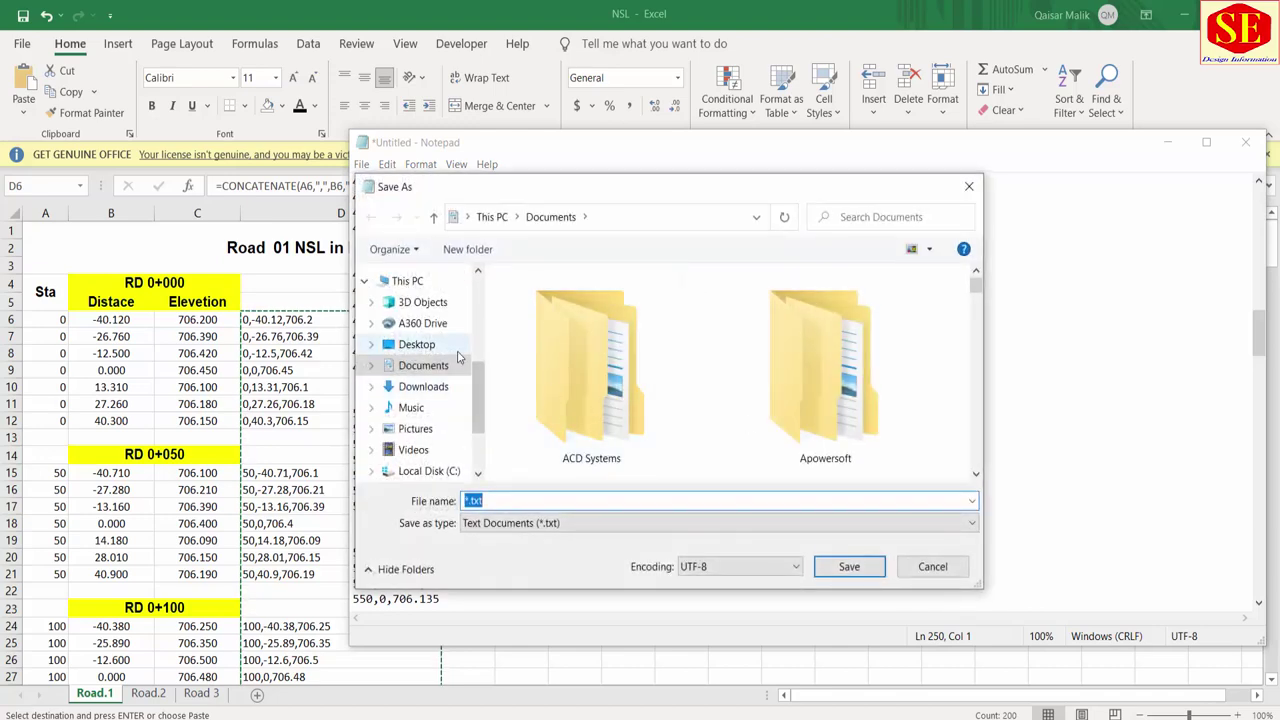
pyautogui.click(448, 345)
pyautogui.click(786, 397)
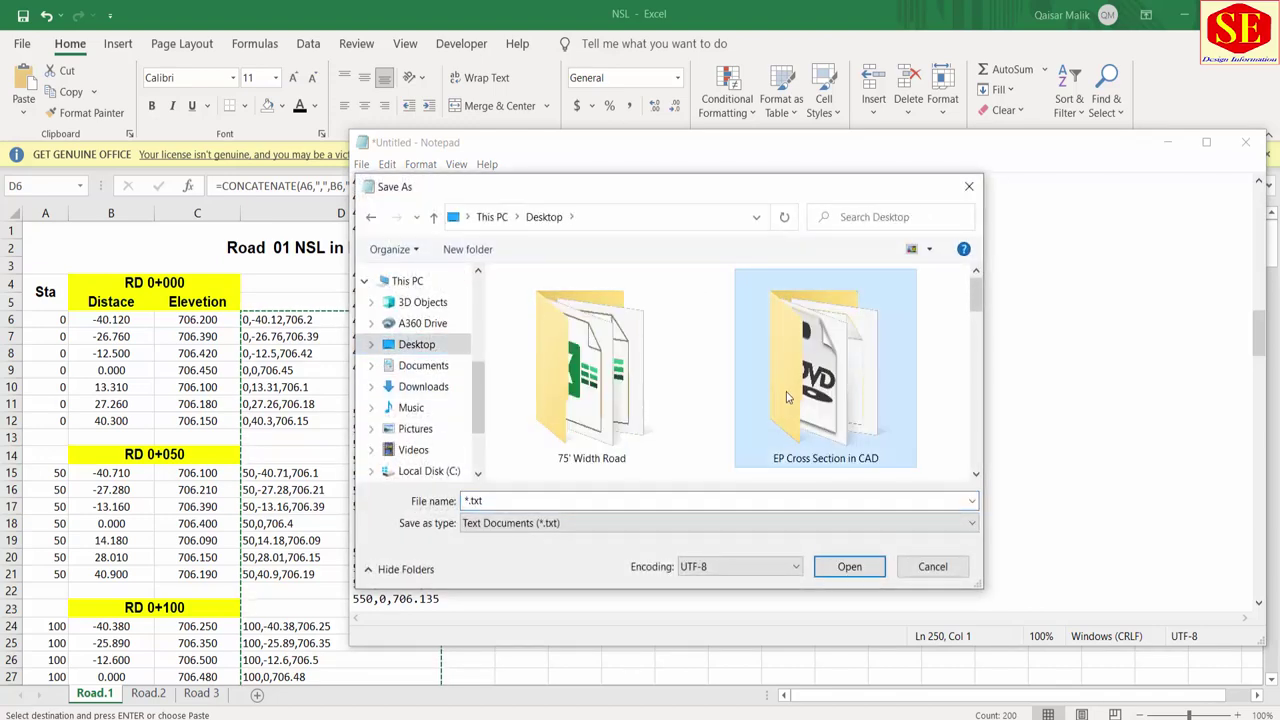
pyautogui.doubleClick(786, 397)
pyautogui.click(506, 502)
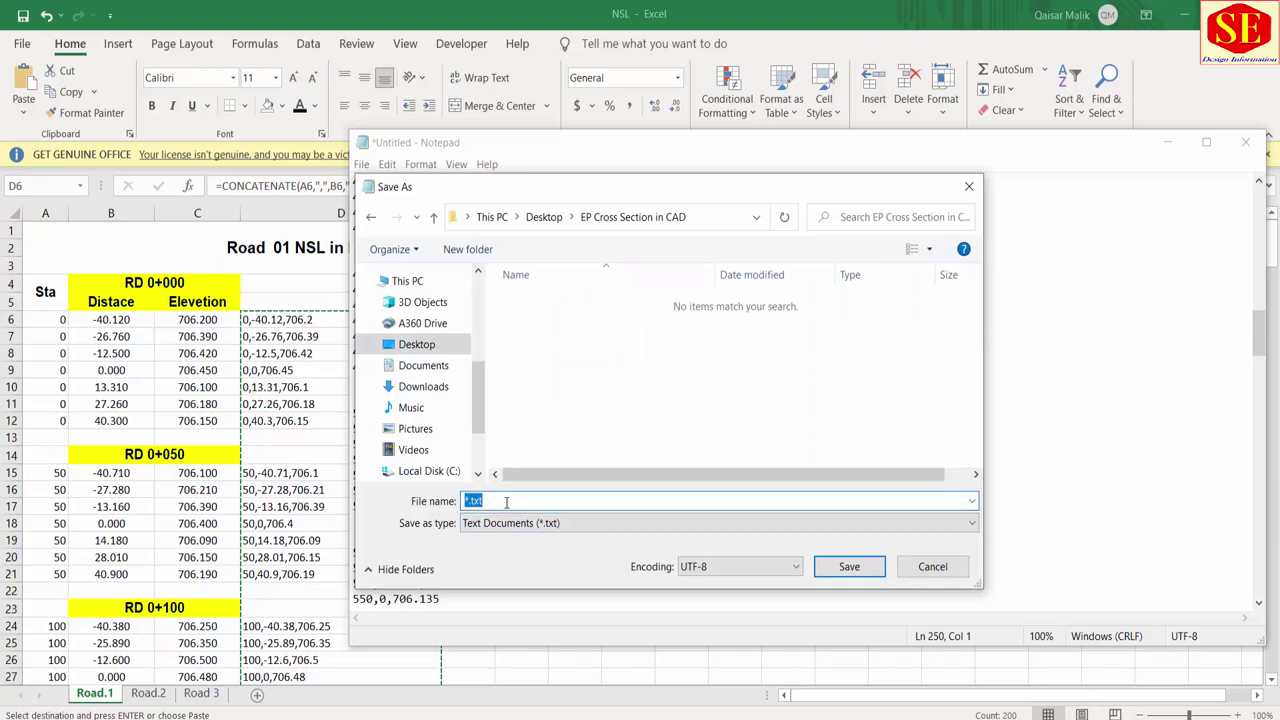
pyautogui.write('Road.1 NSL')
pyautogui.click(858, 577)
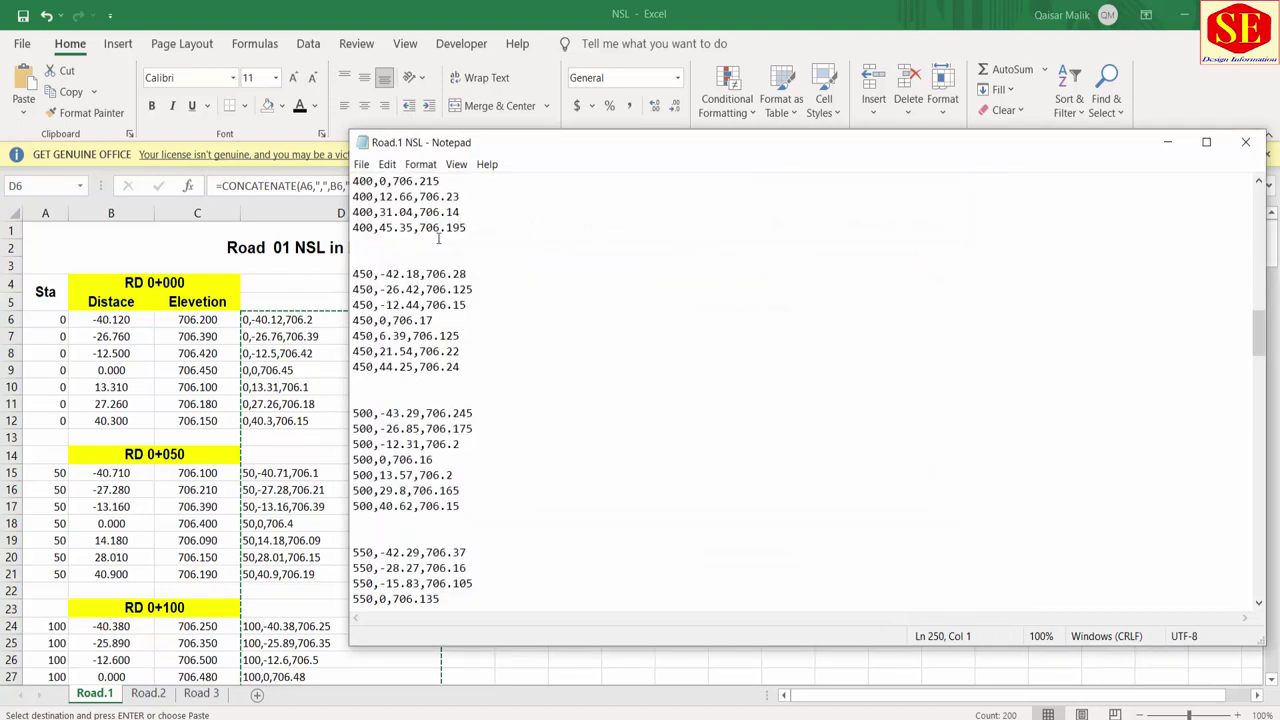
pyautogui.click(1245, 142)
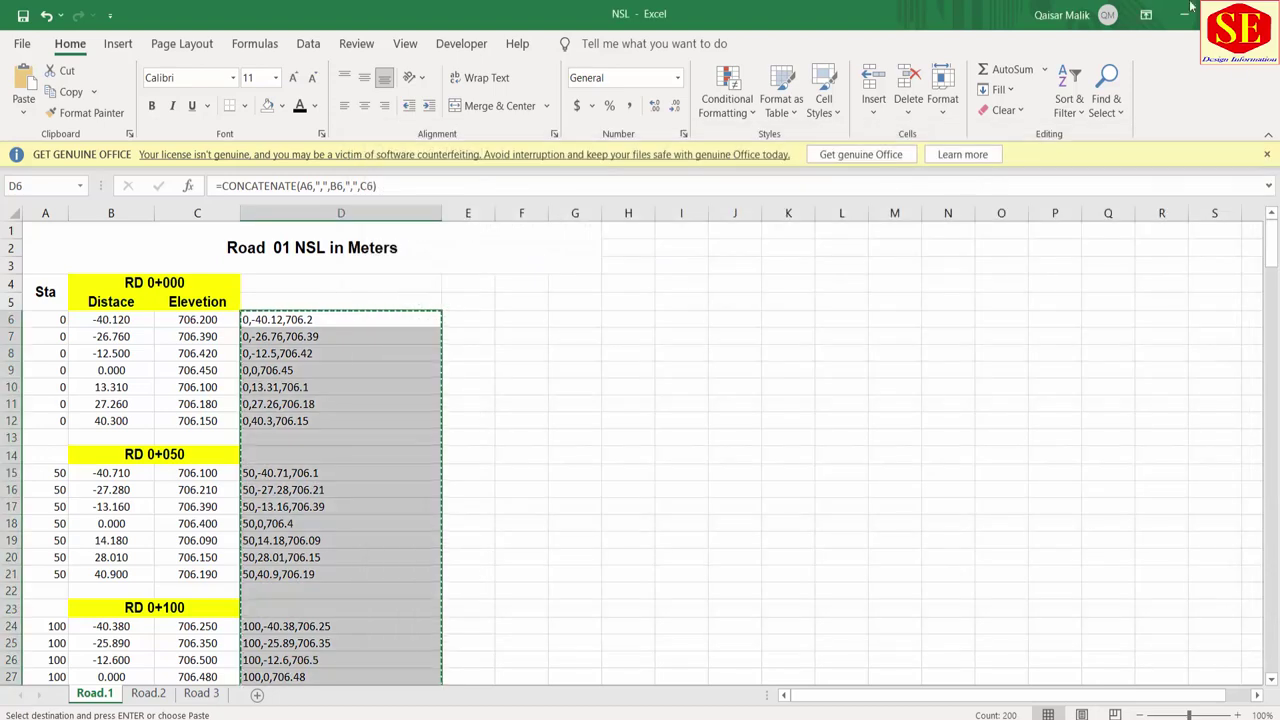
# Step: Minimize Excel, then cancel and close the earlier Import Cross-Sections dialog in Eagle Point
pyautogui.click(1181, 12)
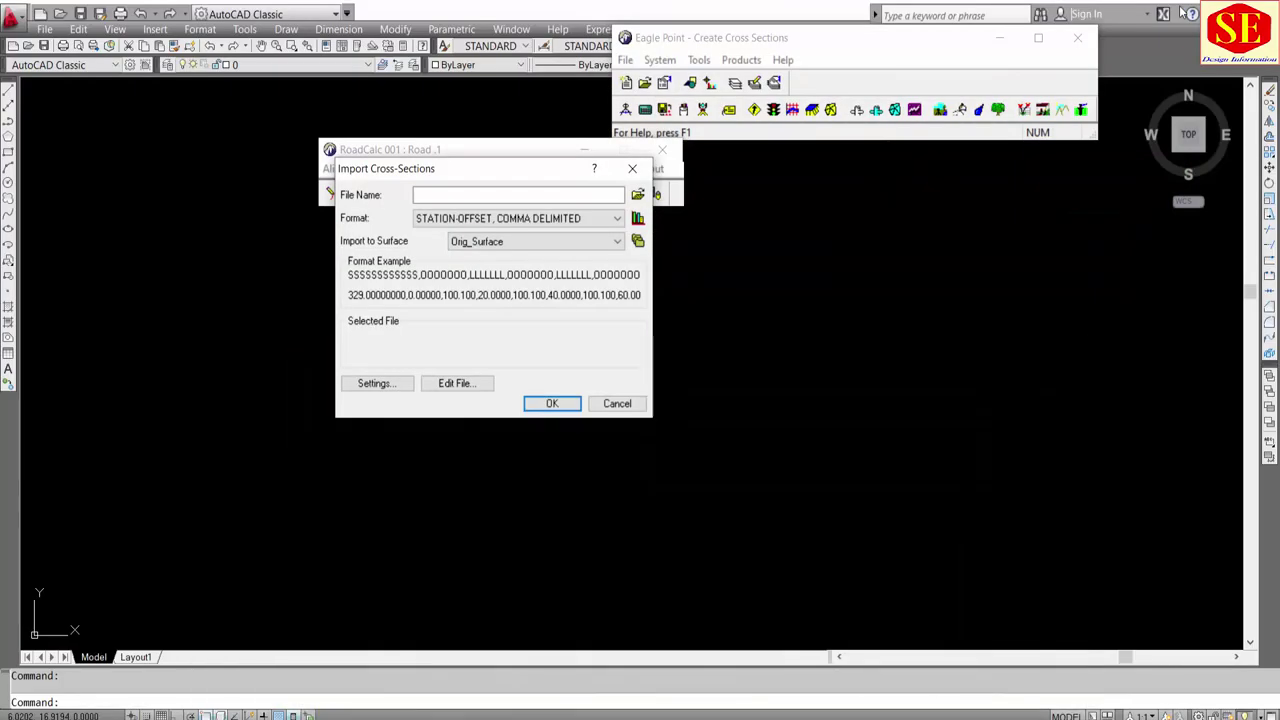
pyautogui.click(638, 195)
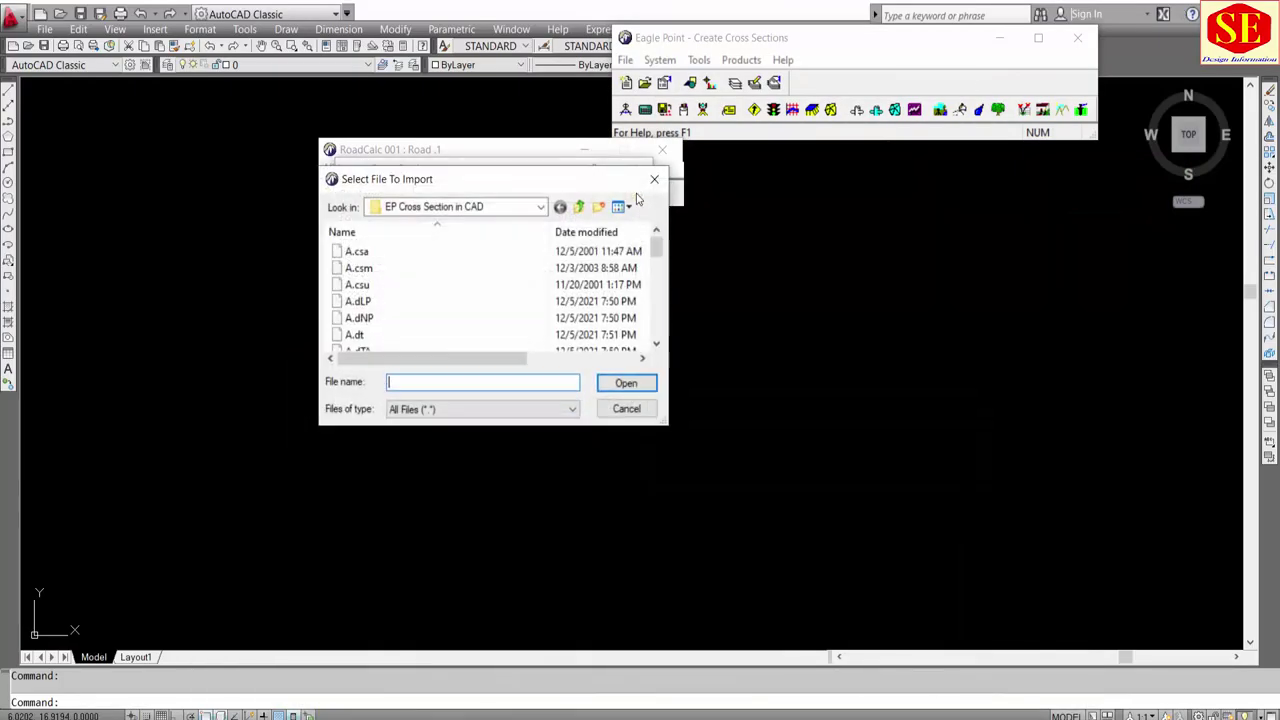
pyautogui.click(654, 179)
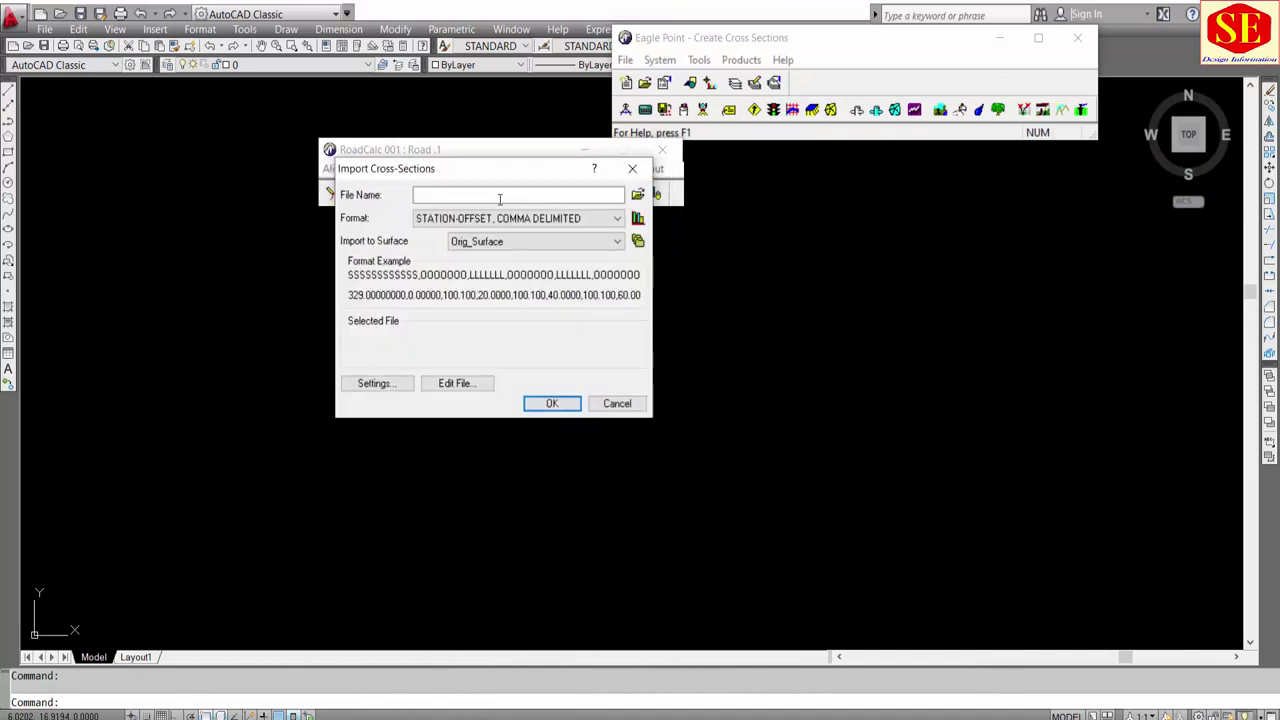
pyautogui.click(608, 405)
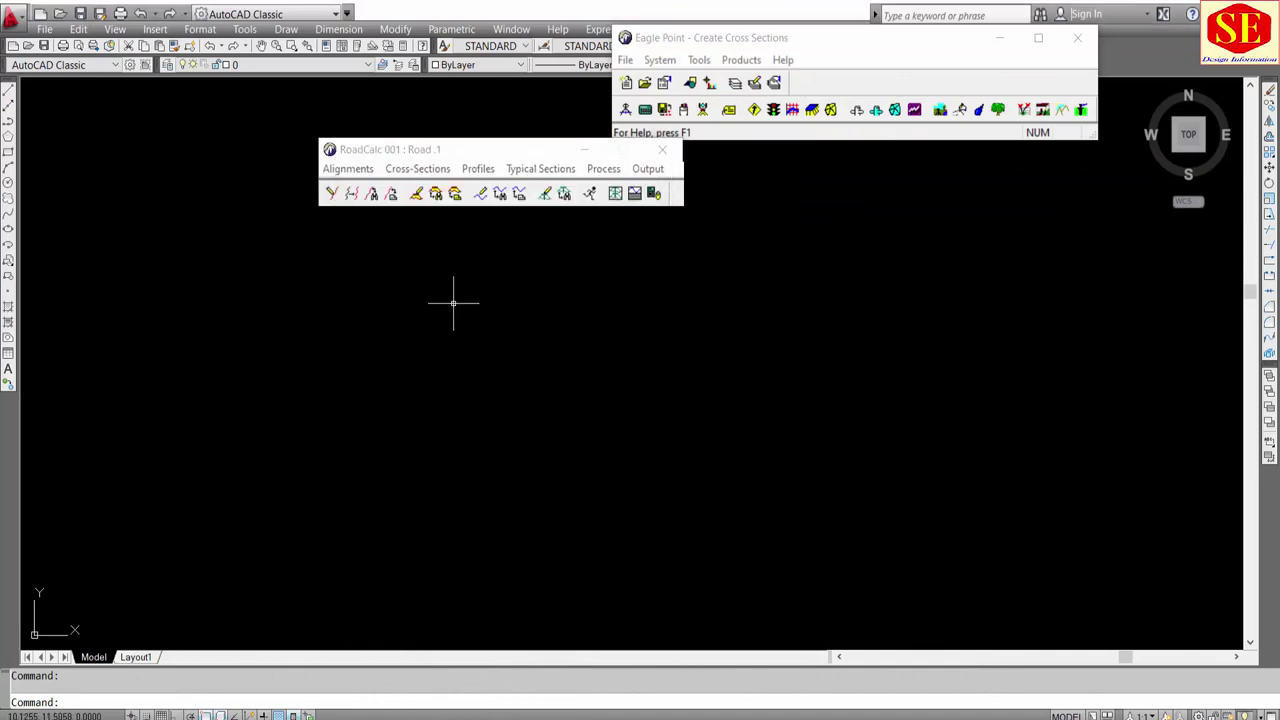
# Step: Reopen RoadCalc Cross-Sections > Import with STATION-OFFSET, COMMA DELIMITED as the format
pyautogui.click(343, 152)
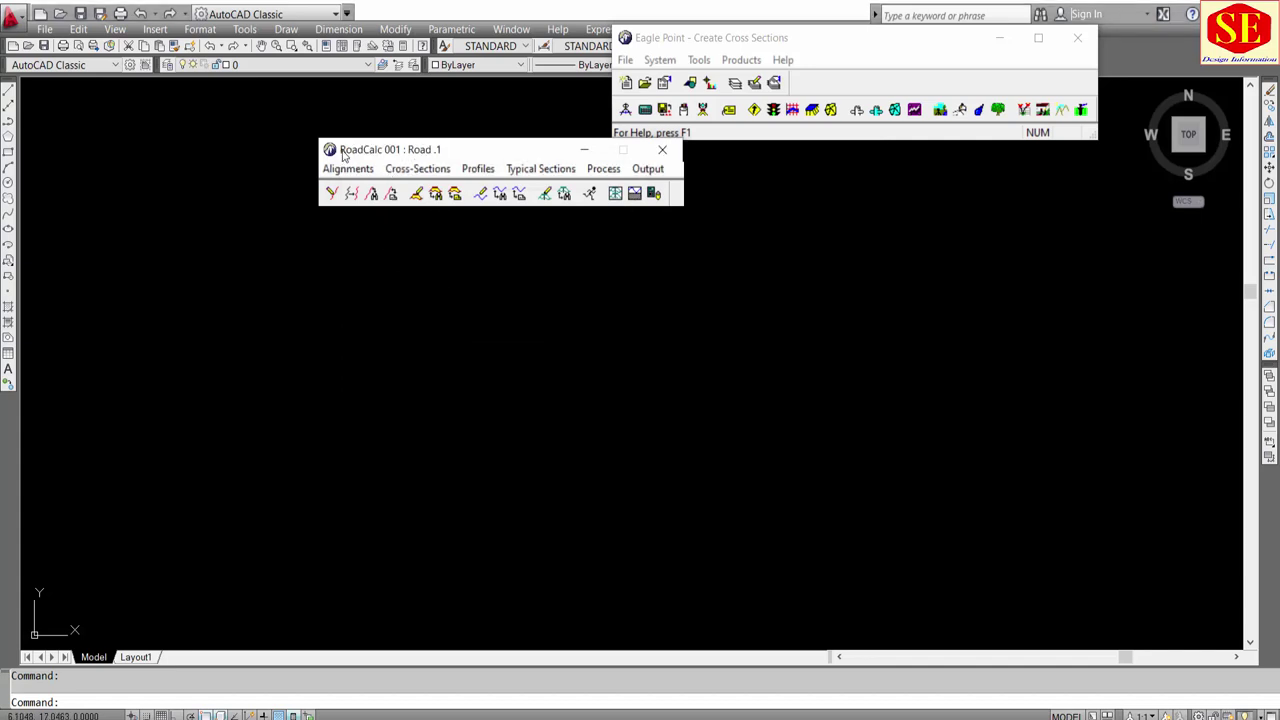
pyautogui.click(407, 169)
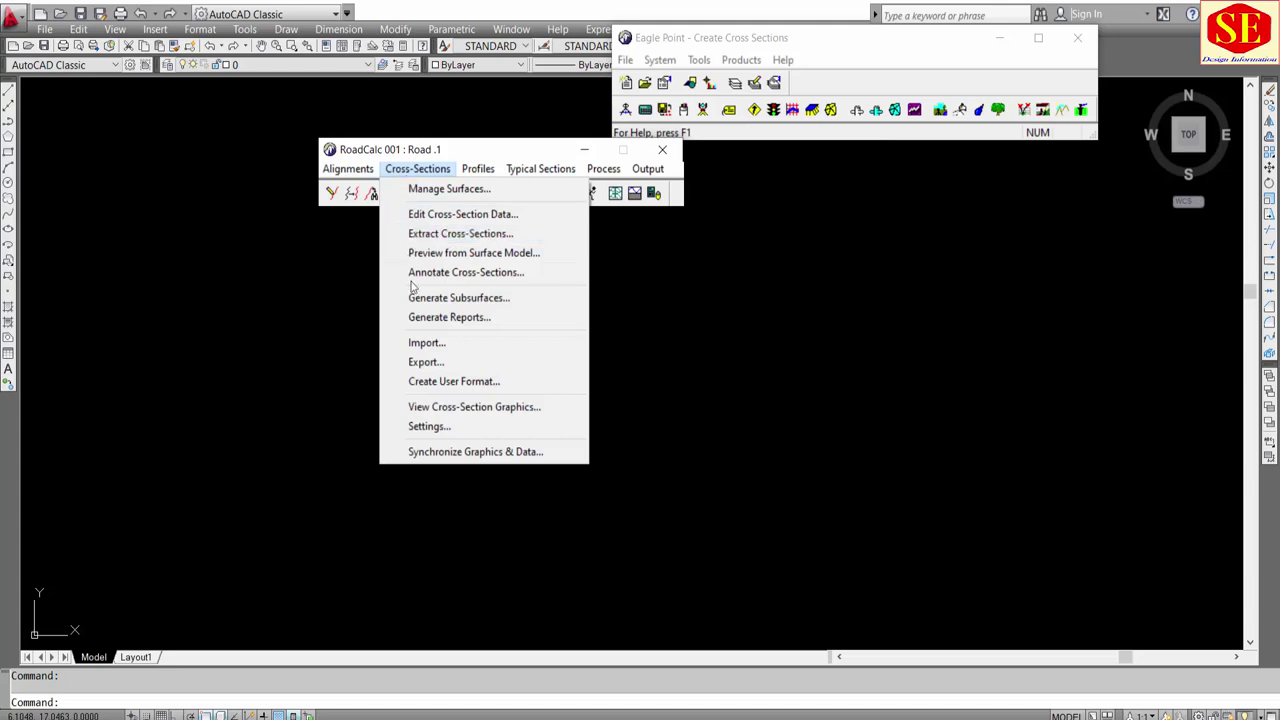
pyautogui.click(420, 345)
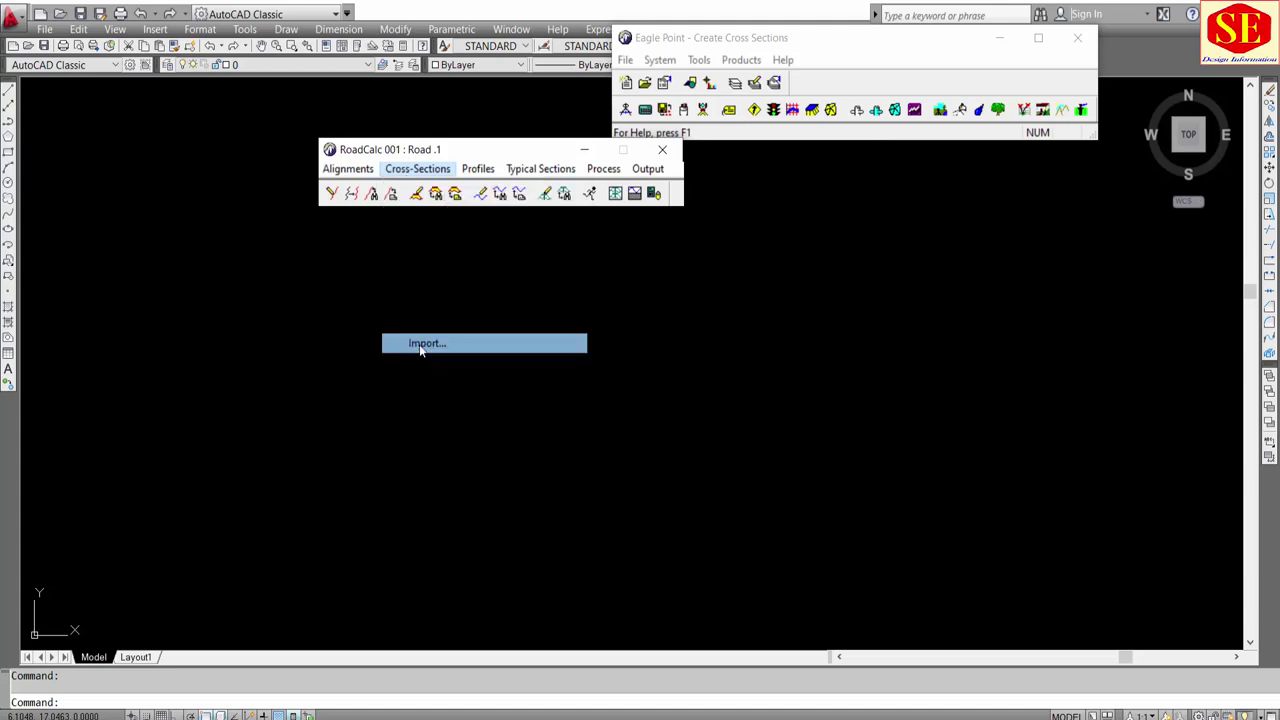
pyautogui.click(450, 220)
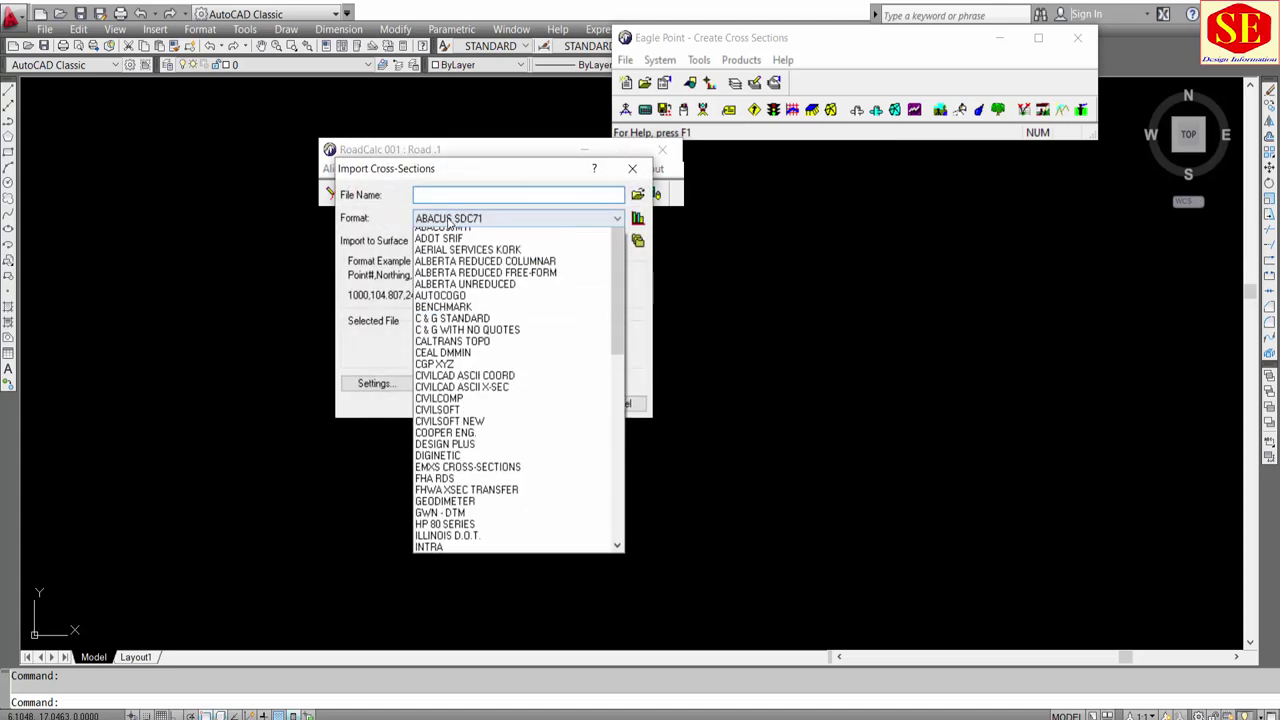
pyautogui.press('pagedown')
pyautogui.press('pagedown')
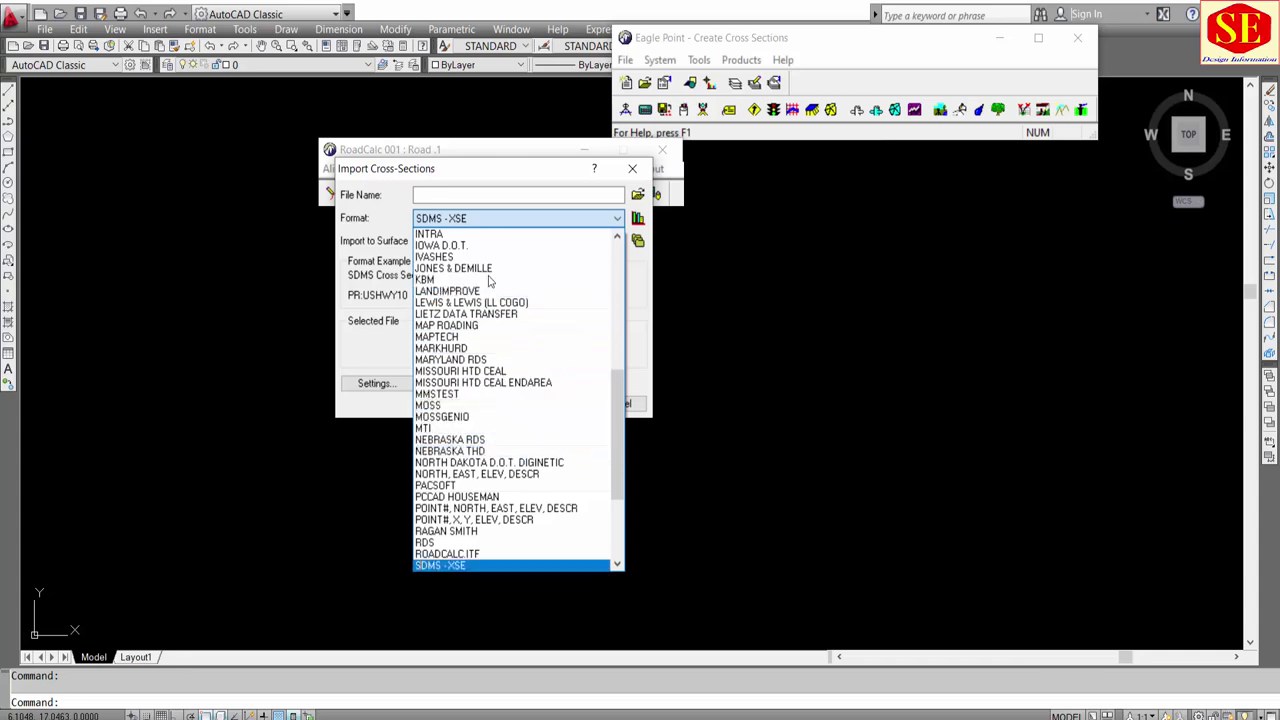
pyautogui.scroll(-3, 490, 404)
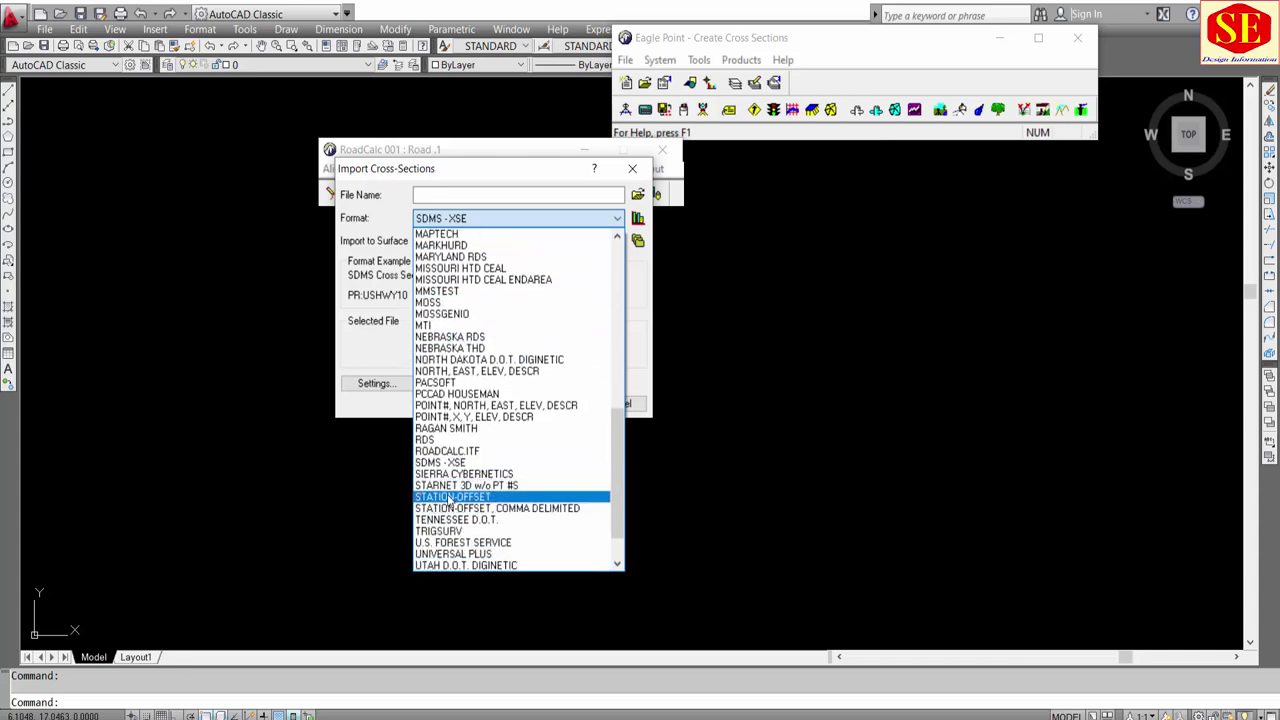
pyautogui.click(487, 509)
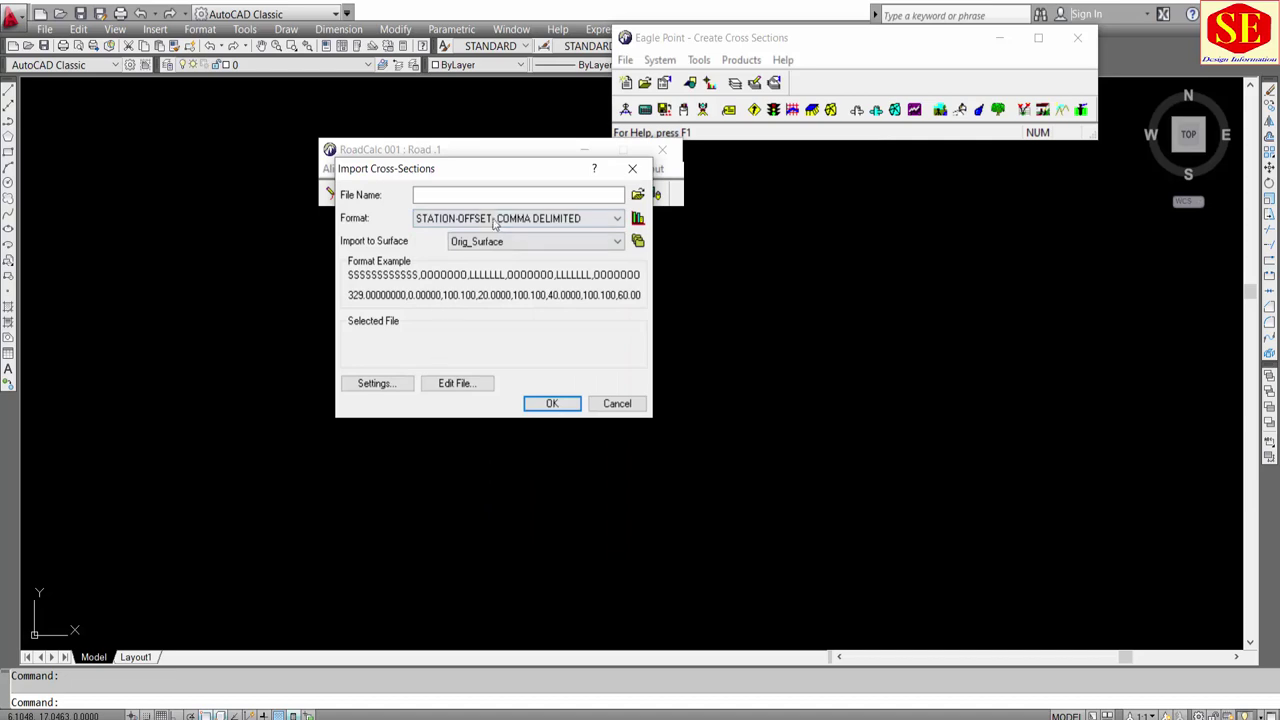
pyautogui.click(524, 224)
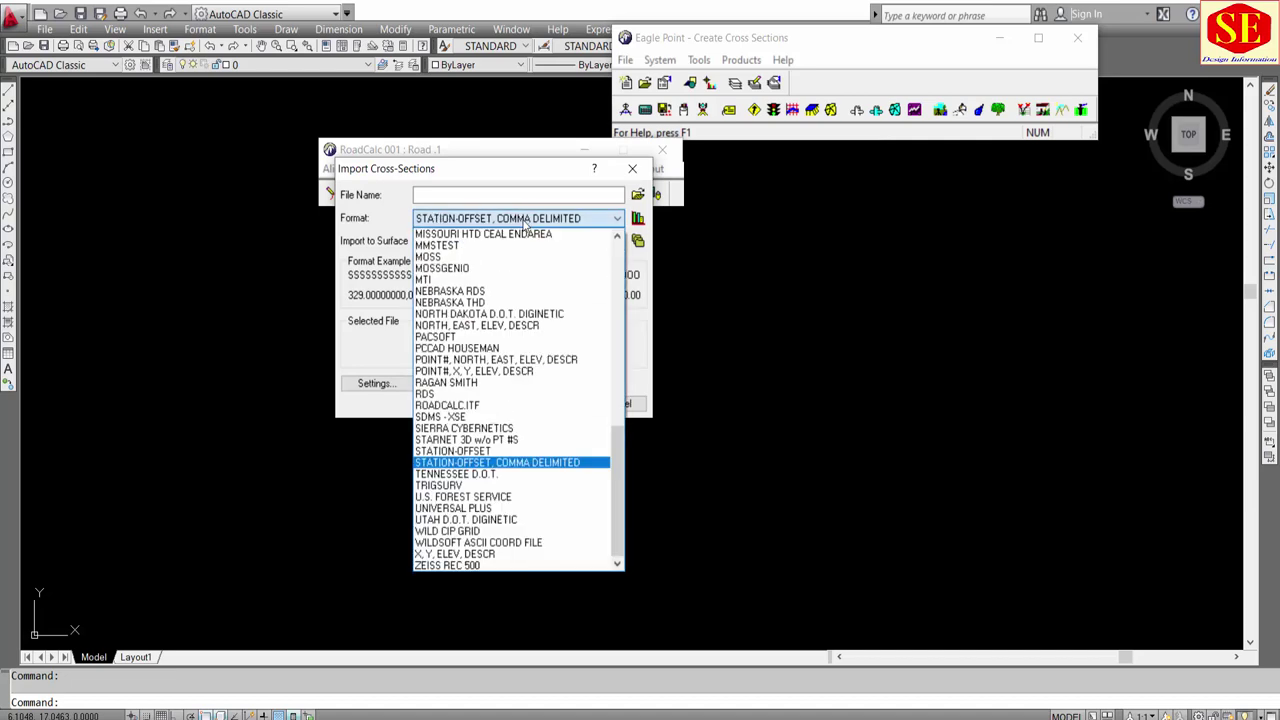
pyautogui.click(503, 465)
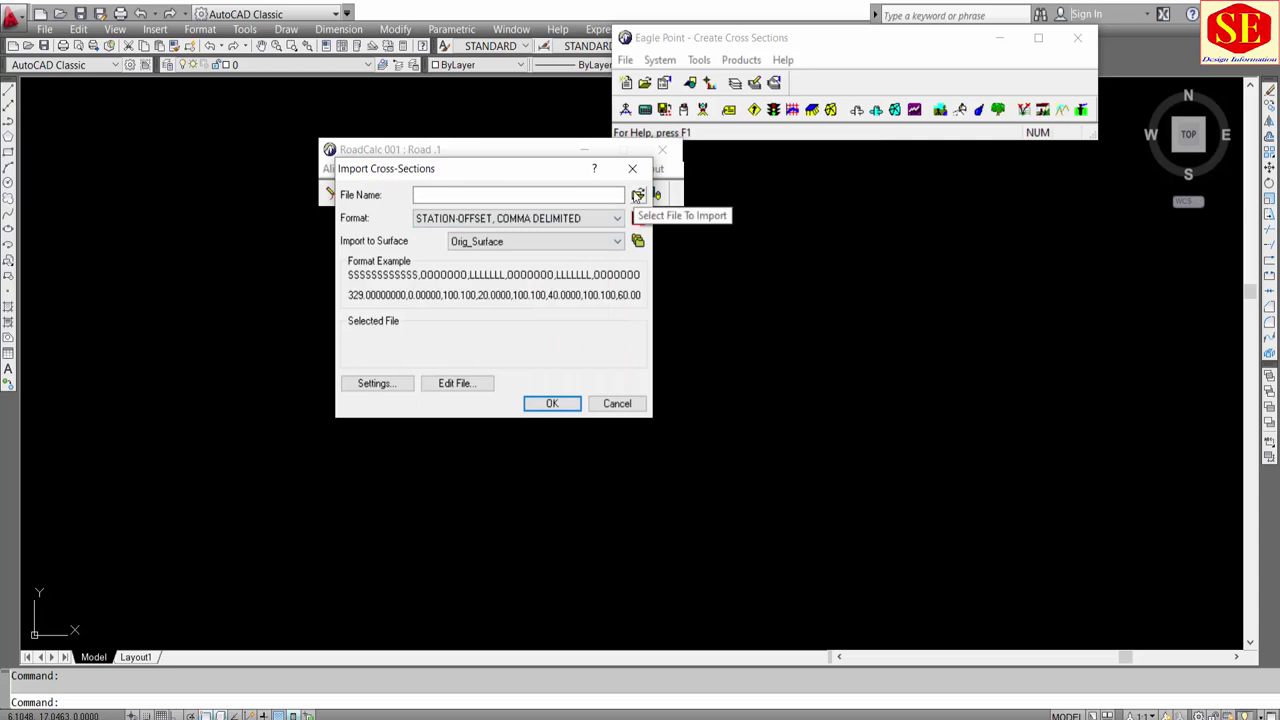
# Step: Browse to Desktop\EP Cross Section in CAD and select the Road.1 NSL file
pyautogui.click(637, 195)
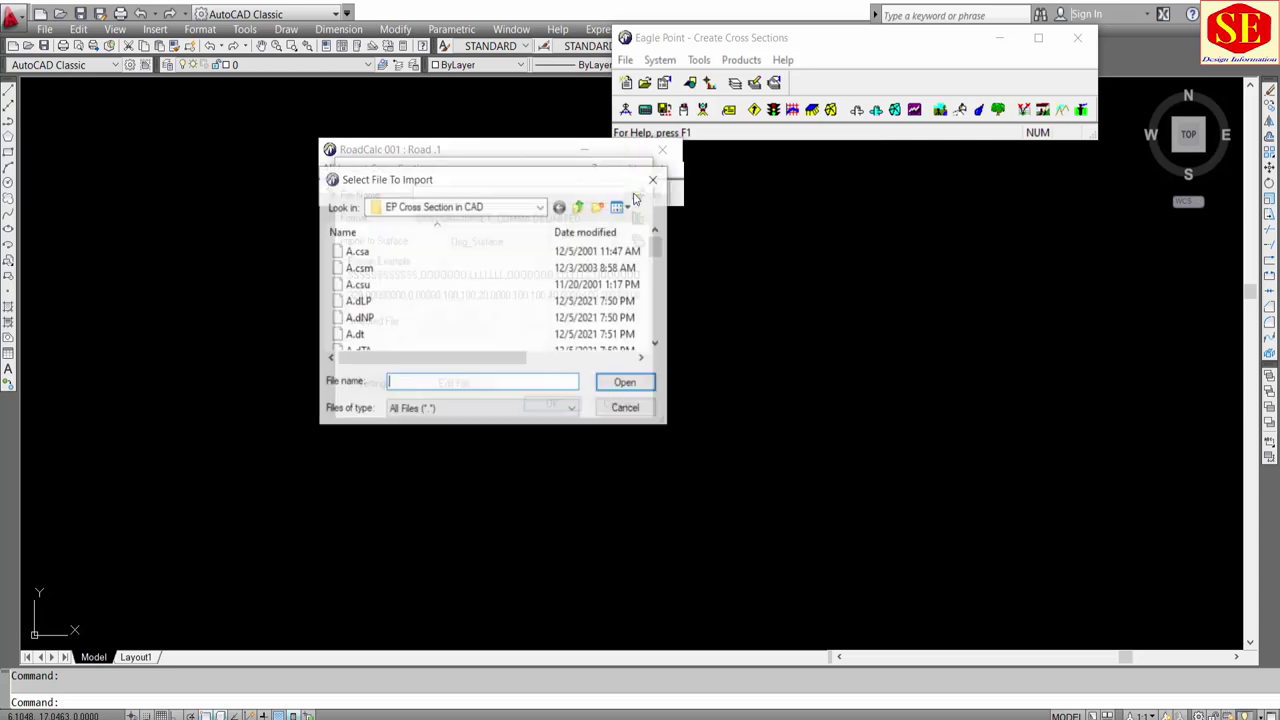
pyautogui.click(492, 215)
pyautogui.click(412, 221)
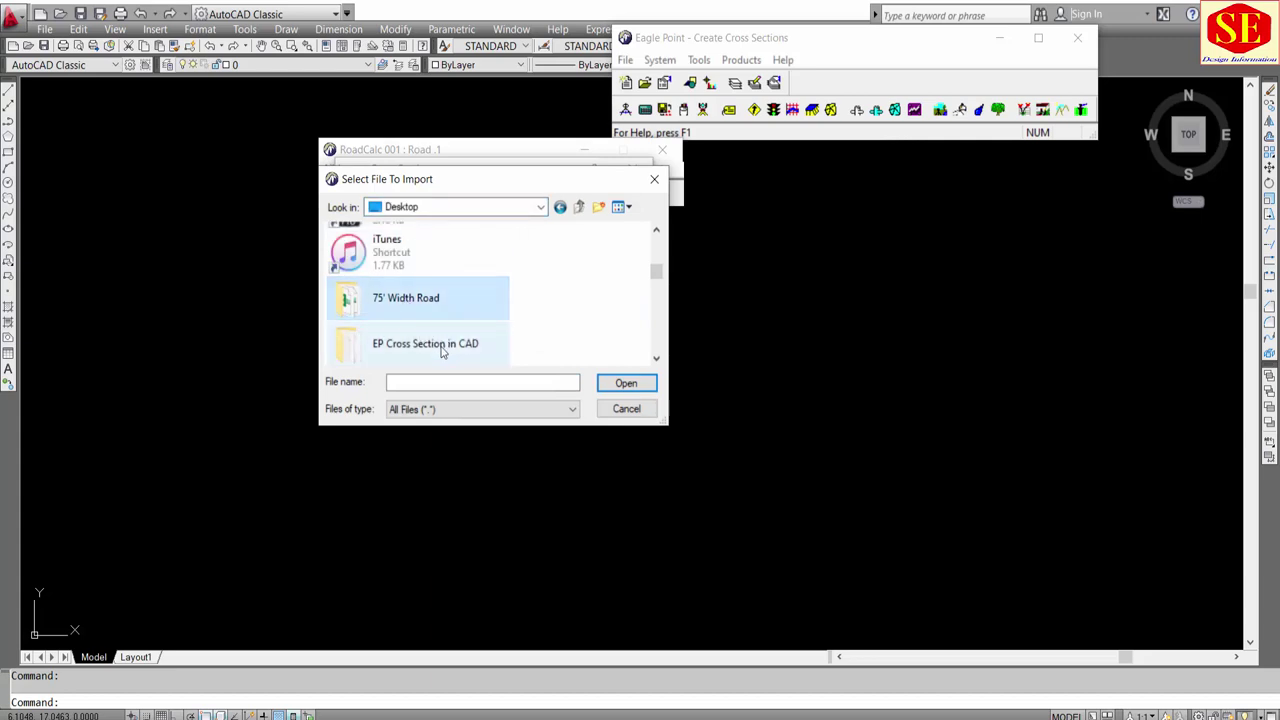
pyautogui.click(440, 352)
pyautogui.scroll(-1, 531, 338)
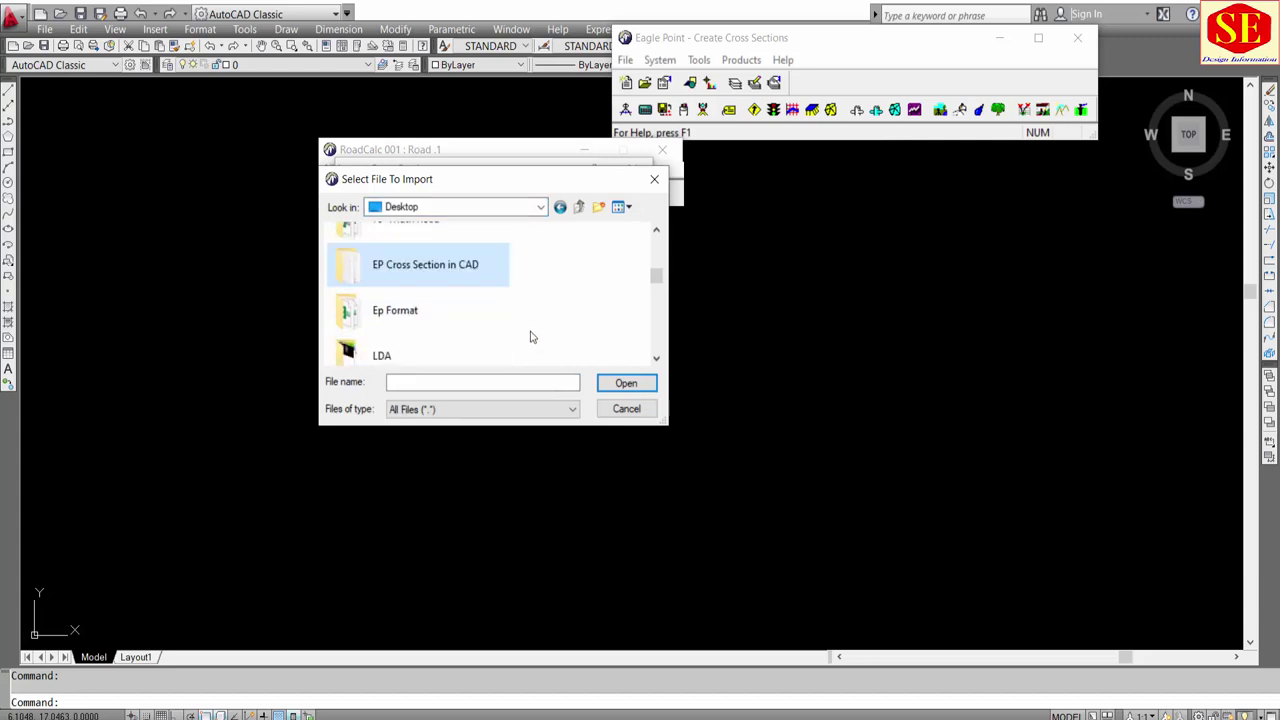
pyautogui.doubleClick(443, 276)
pyautogui.scroll(-3, 443, 279)
pyautogui.scroll(-3, 443, 279)
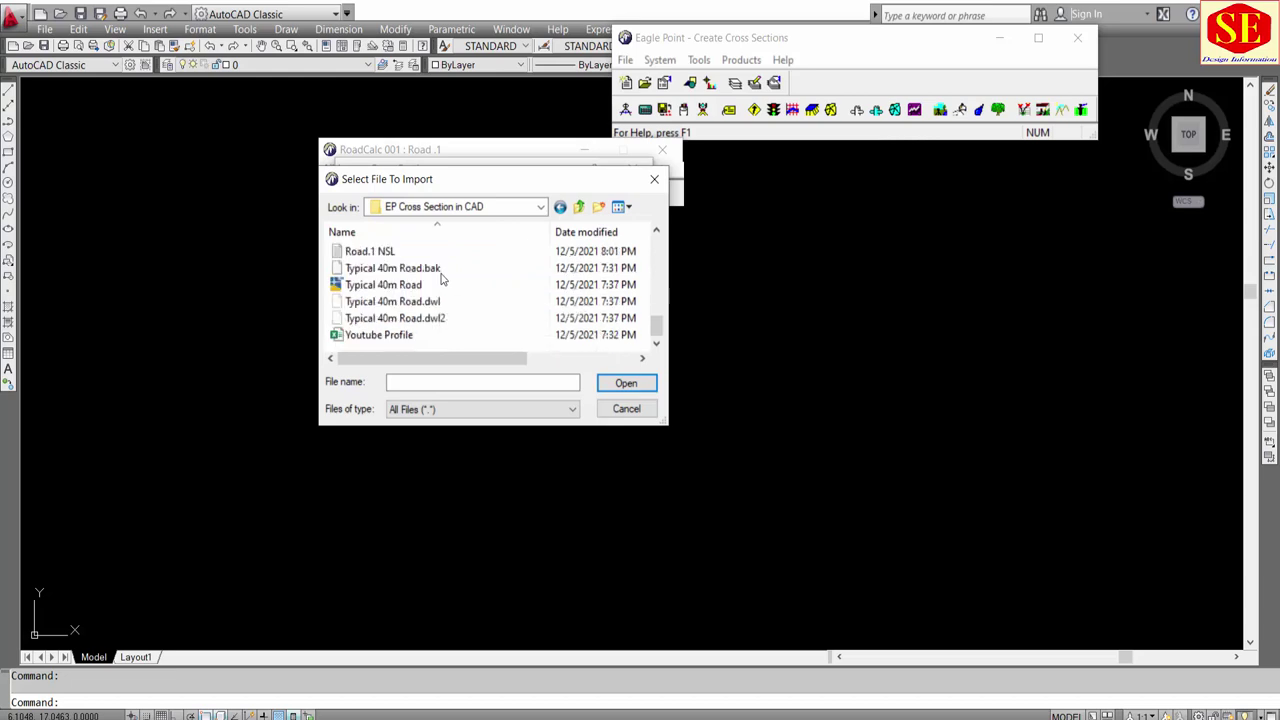
pyautogui.click(370, 253)
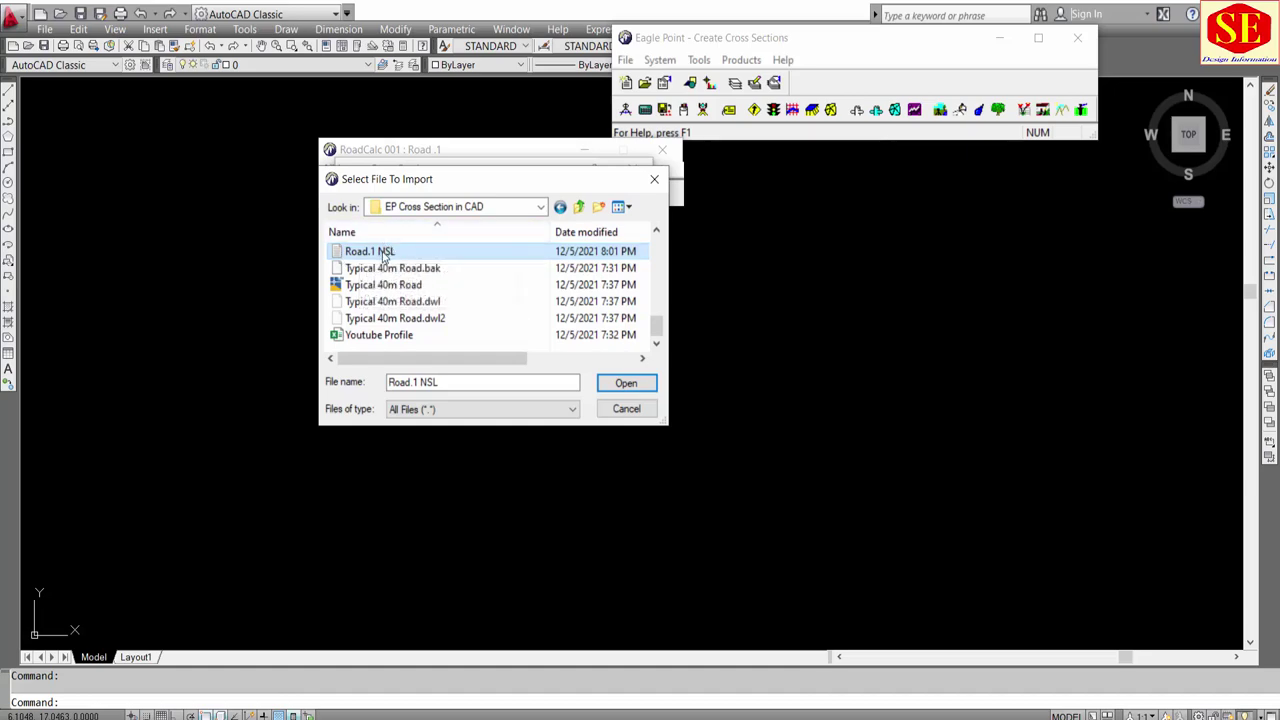
# Step: Check Road.1 NSL's contents in Notepad, confirm it as the import file, and close Notepad
pyautogui.rightClick(381, 251)
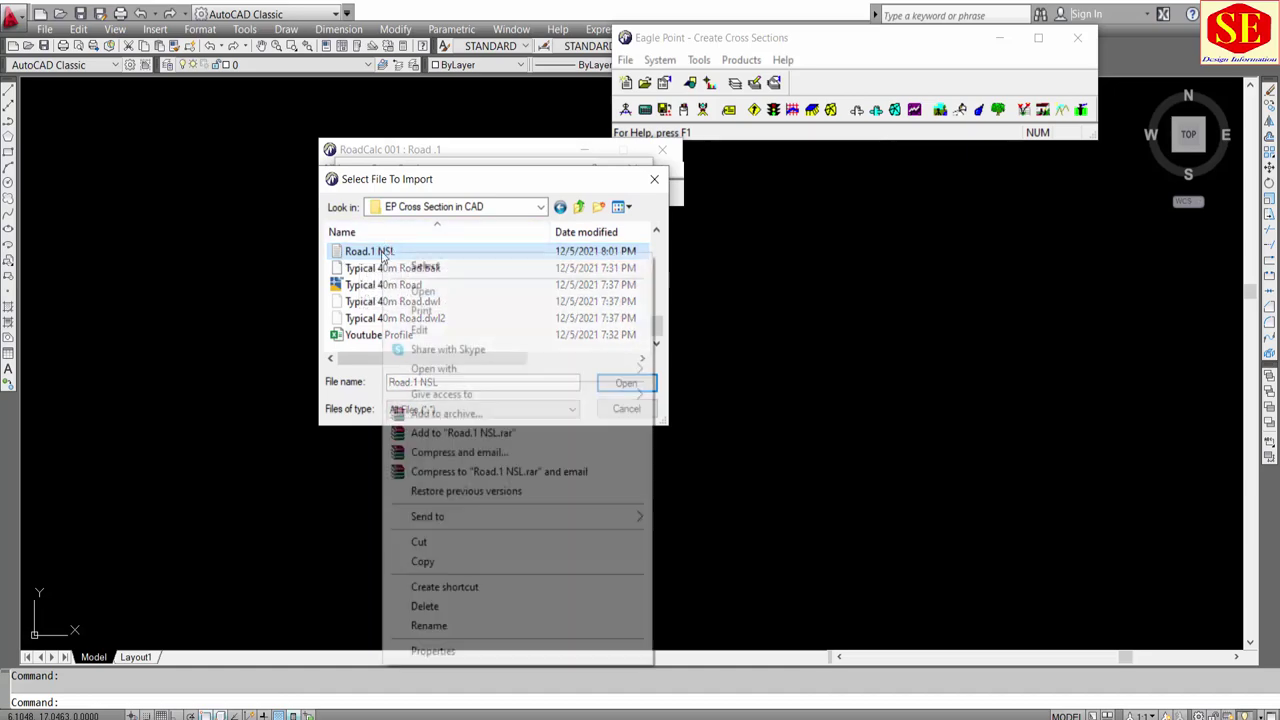
pyautogui.click(421, 290)
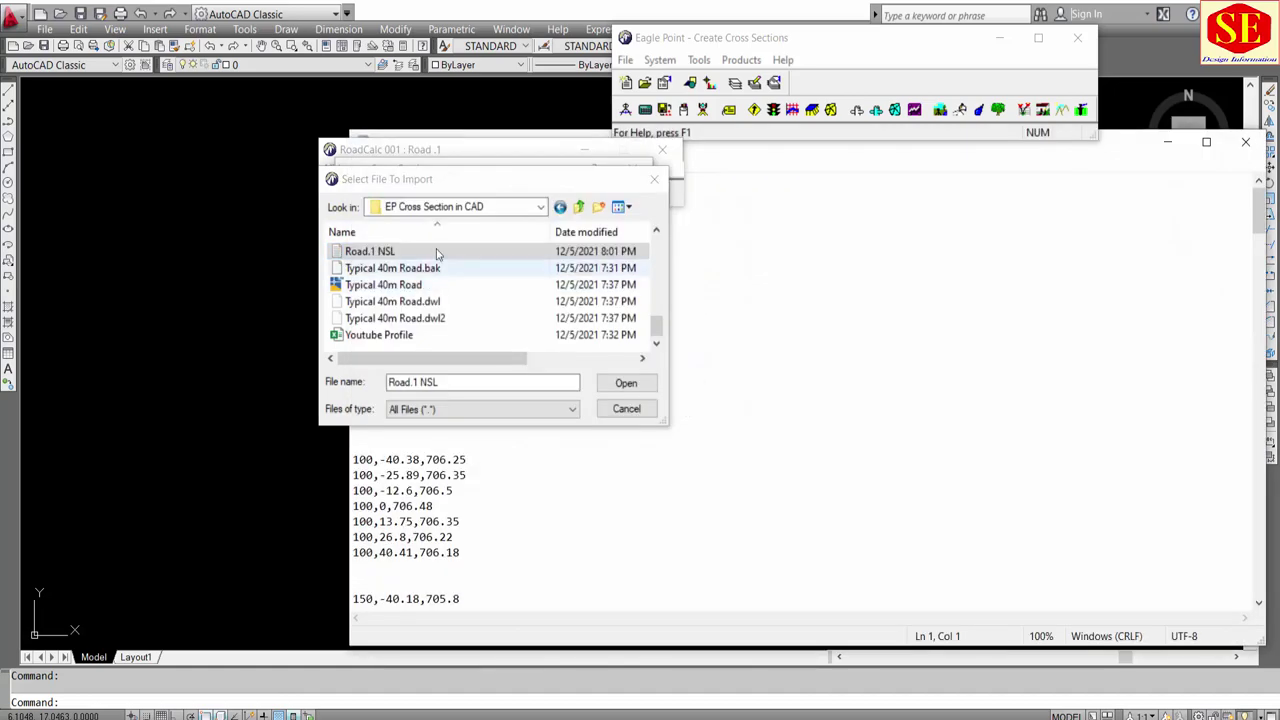
pyautogui.click(843, 340)
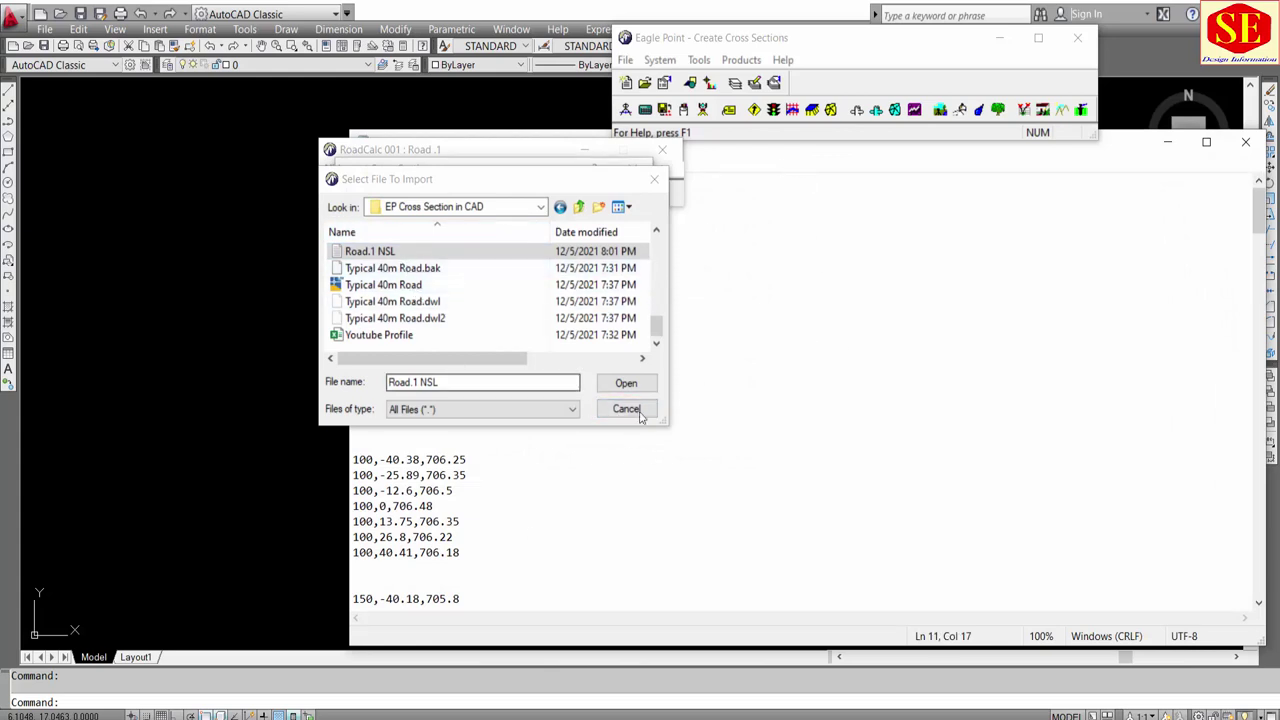
pyautogui.click(376, 252)
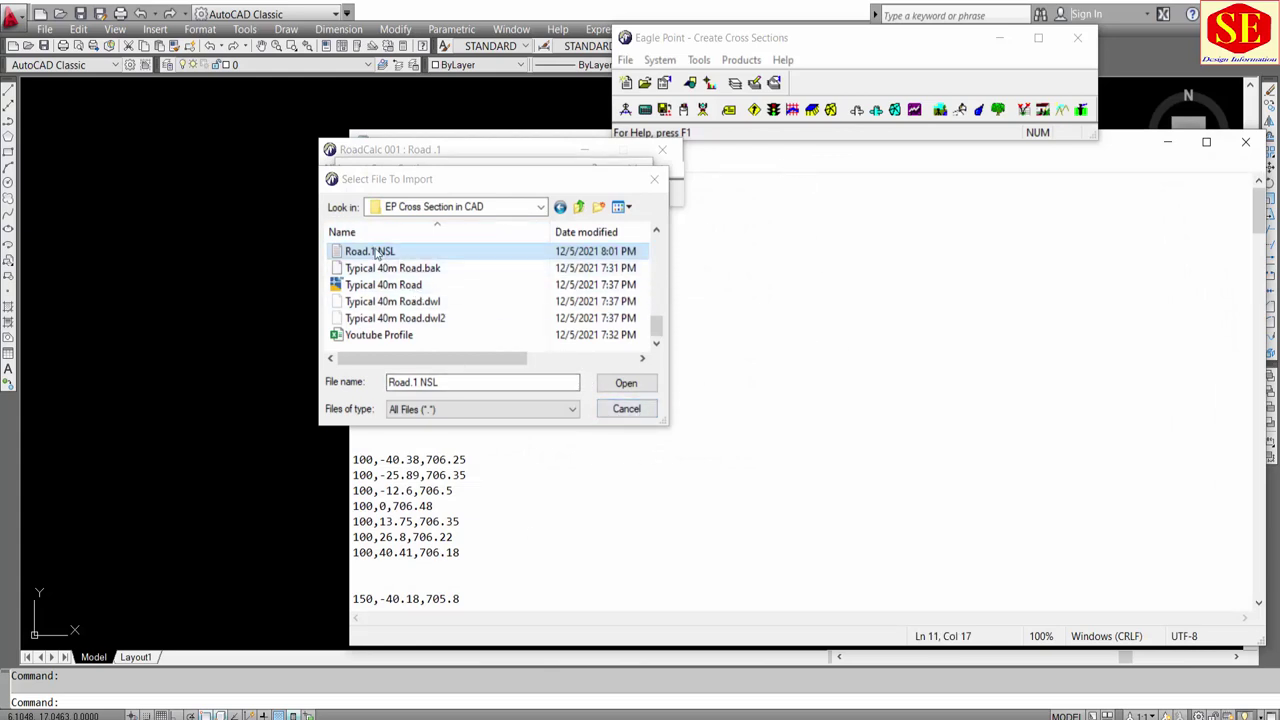
pyautogui.click(644, 389)
pyautogui.click(1245, 142)
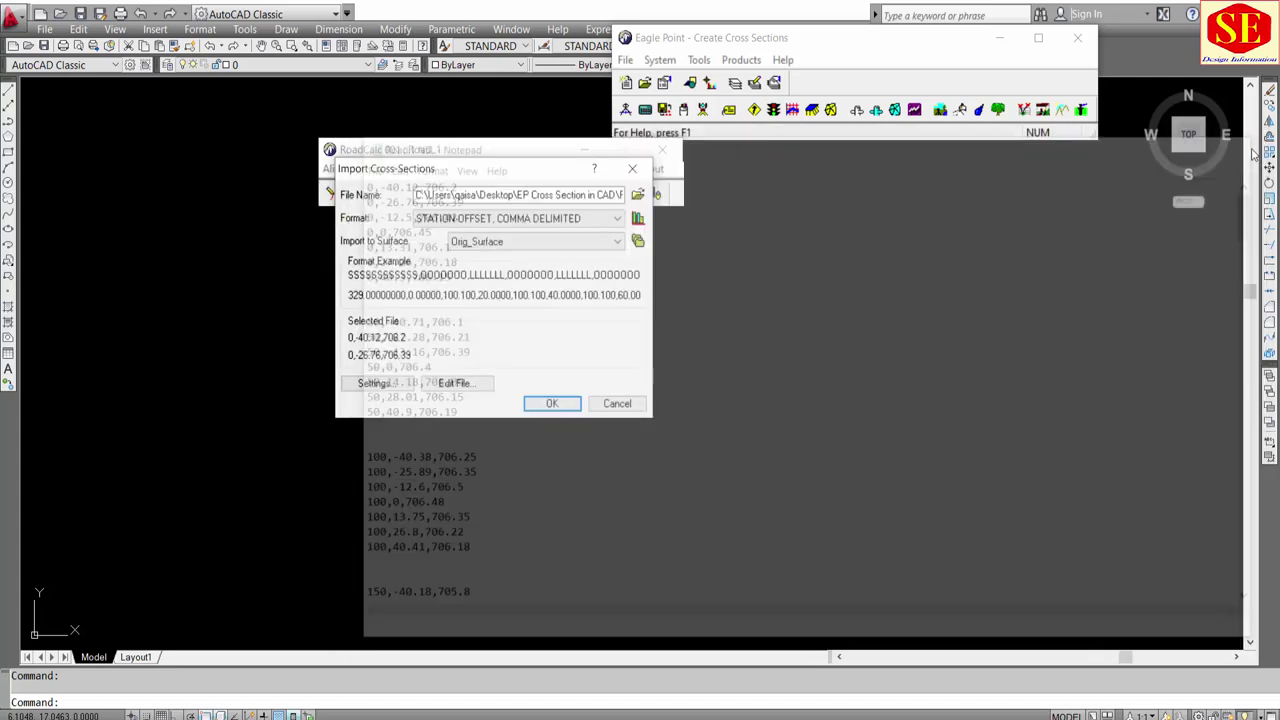
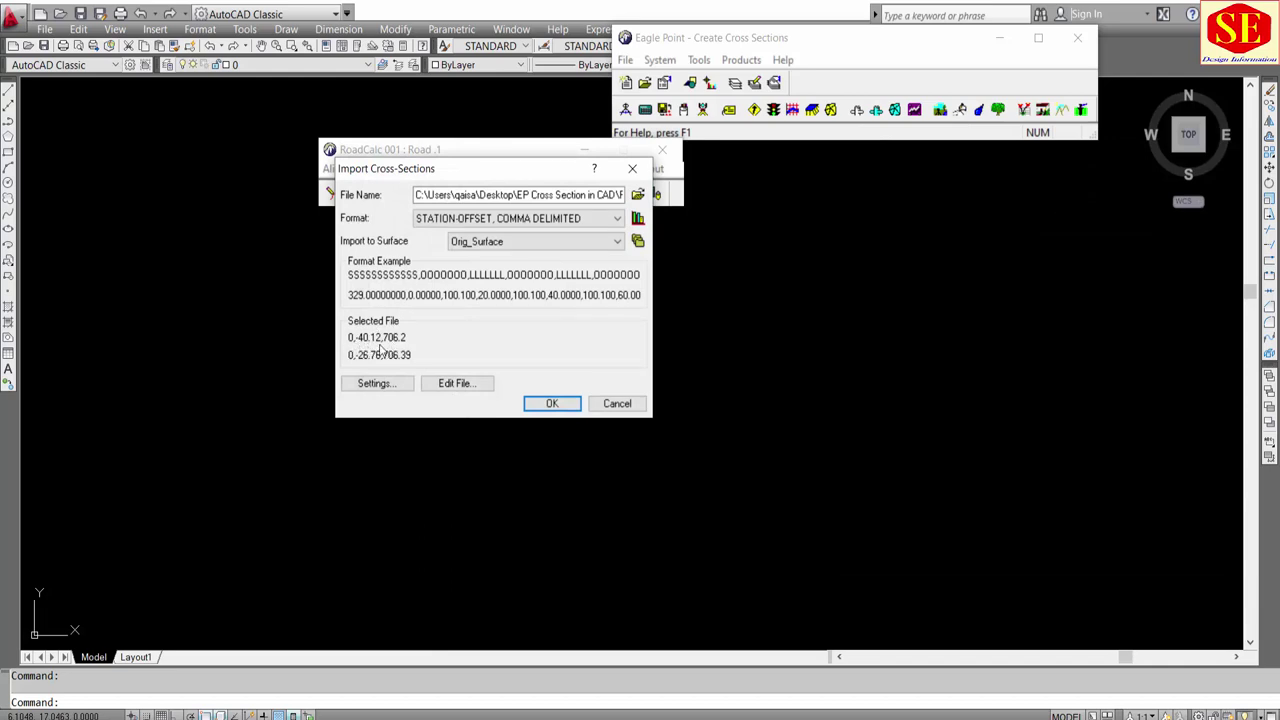
# Step: Import the cross-sections and browse stations 0+050.000 through 0+300.000 in Edit Cross-Section Data
pyautogui.click(548, 404)
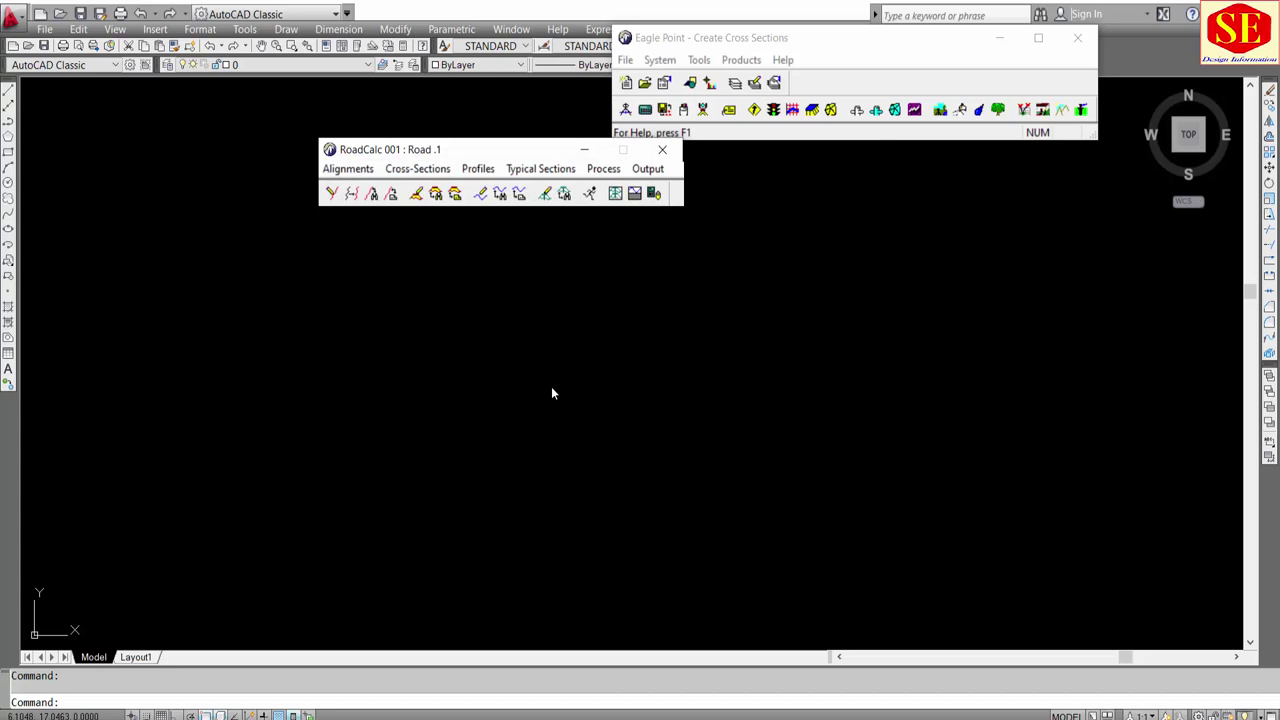
pyautogui.click(418, 168)
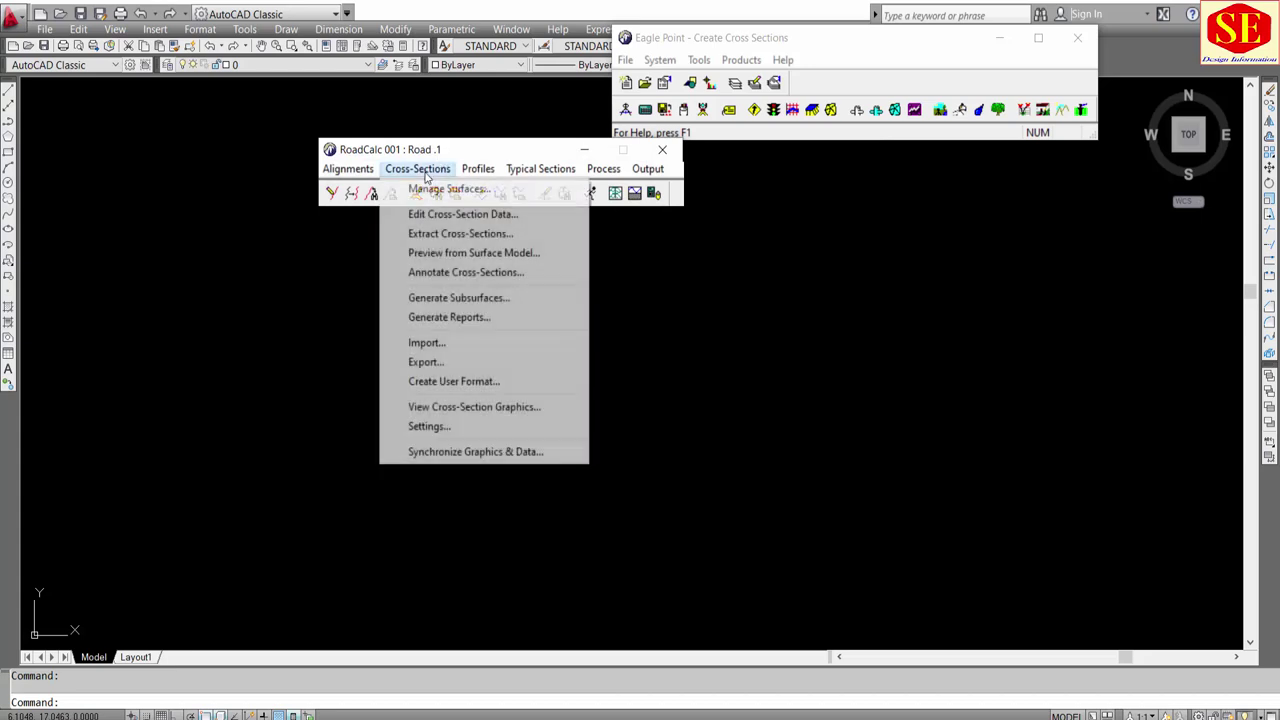
pyautogui.click(461, 216)
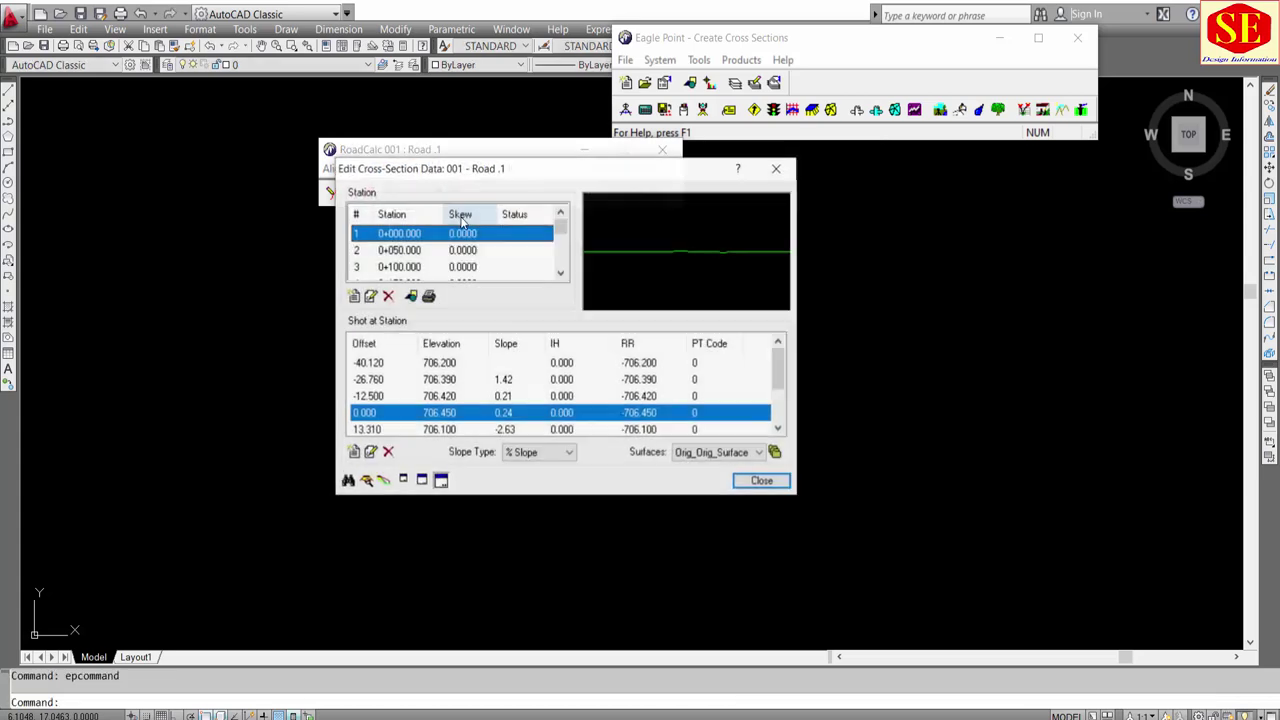
pyautogui.click(414, 251)
pyautogui.click(405, 233)
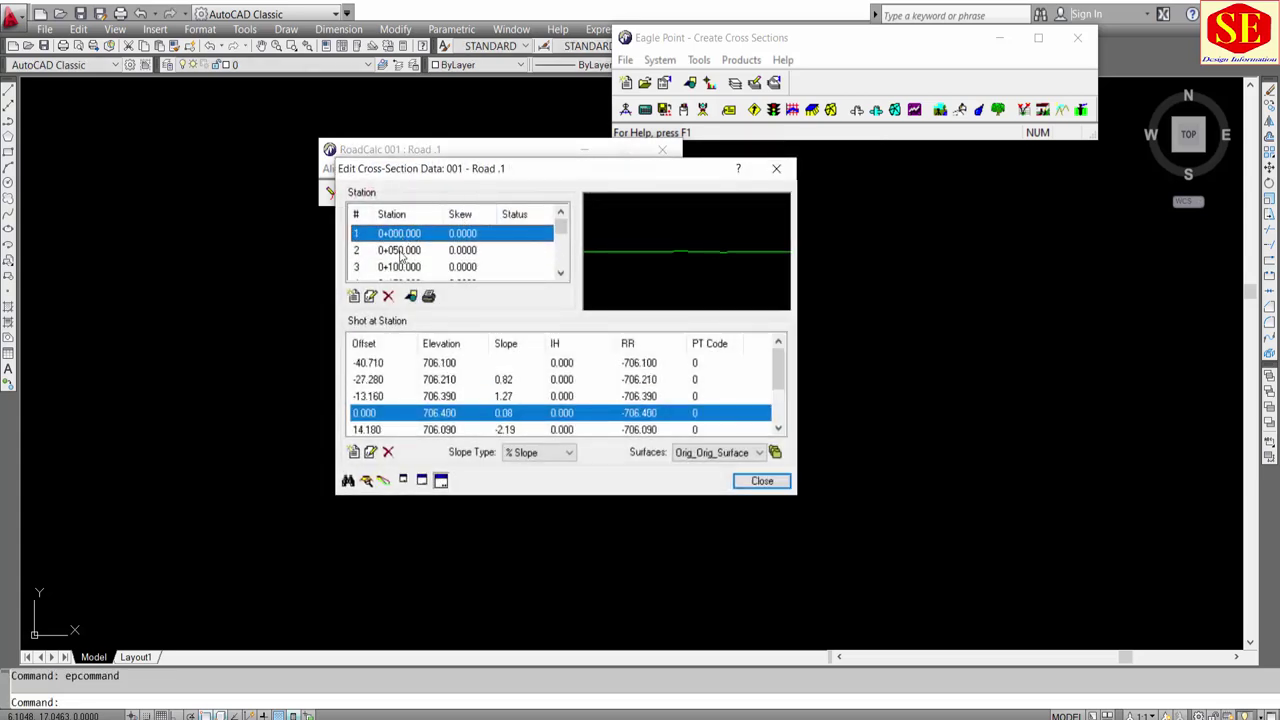
pyautogui.click(402, 250)
pyautogui.click(413, 266)
pyautogui.click(413, 266)
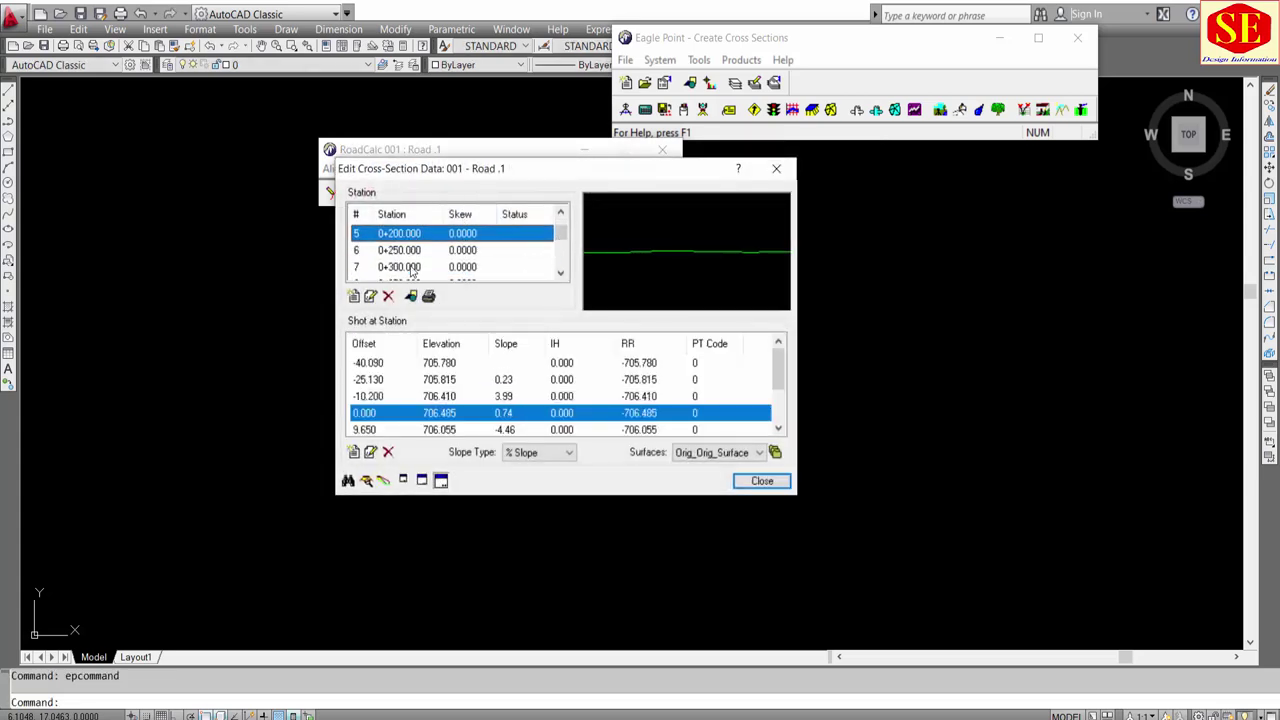
pyautogui.click(407, 254)
pyautogui.click(407, 266)
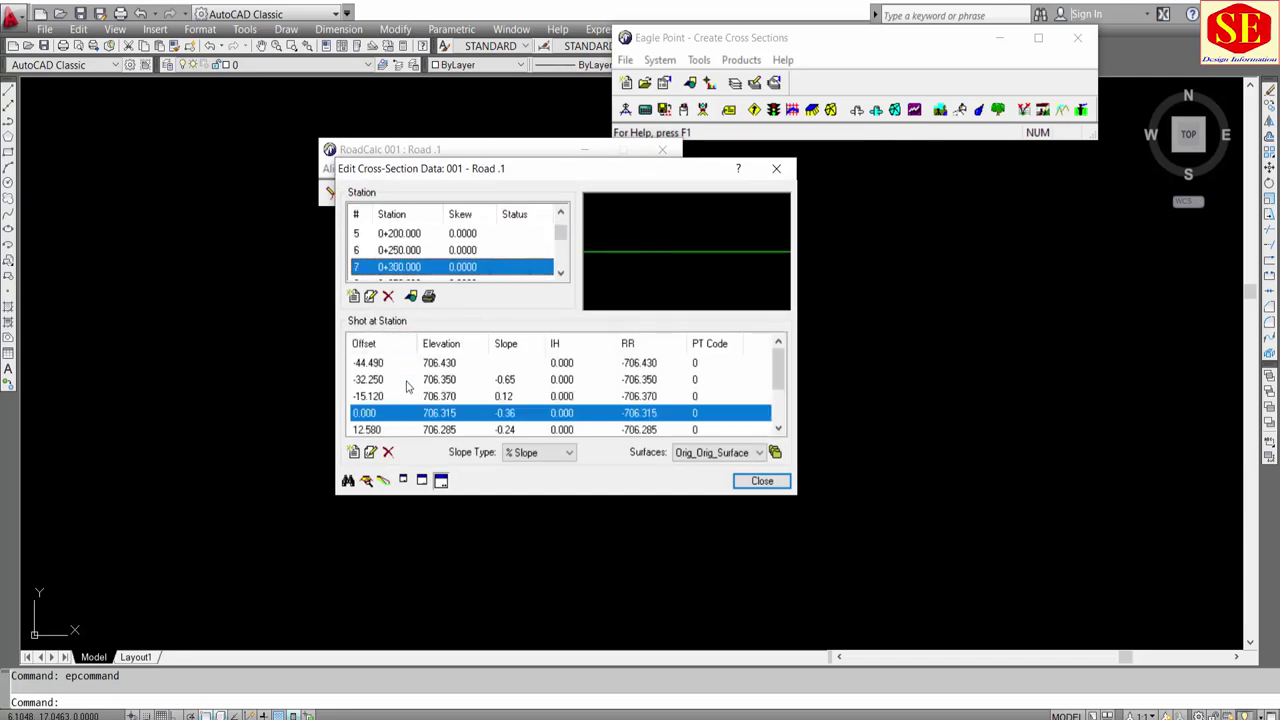
# Step: Inspect the -44.490, -32.250, -15.120 and 0.000 offset shots of station 0+300.000
pyautogui.click(368, 363)
pyautogui.click(370, 380)
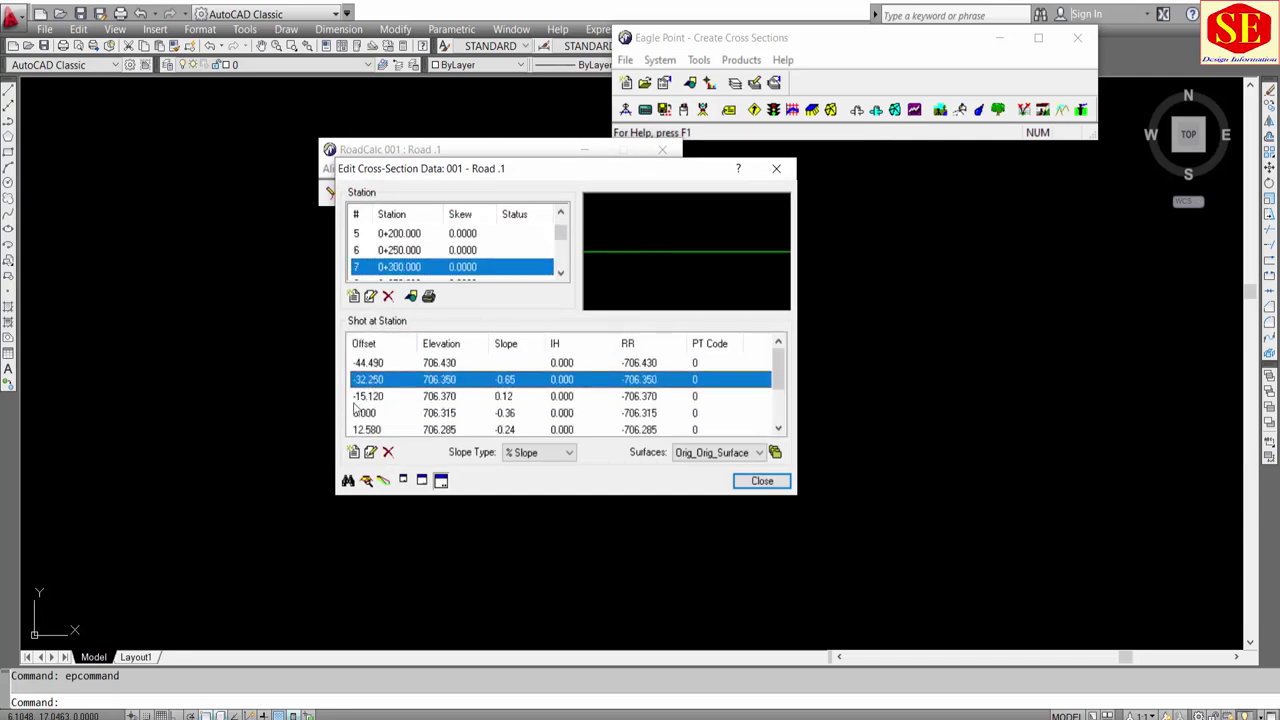
pyautogui.click(373, 396)
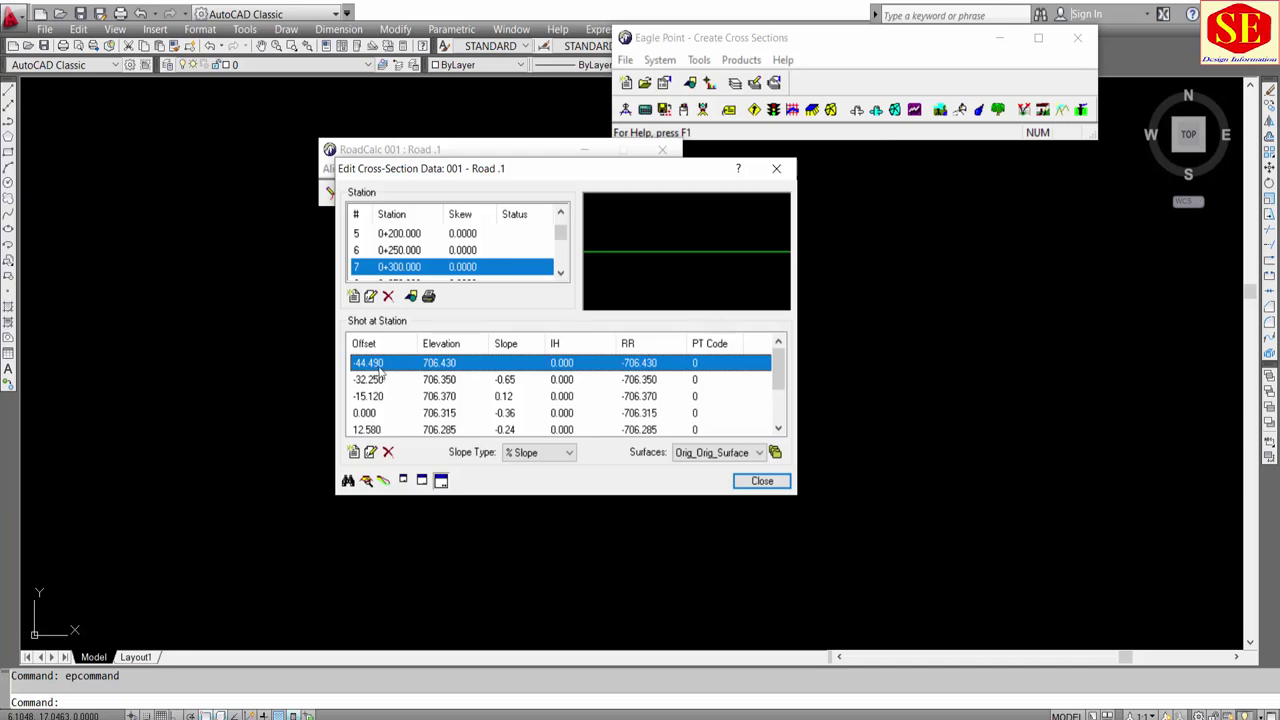
pyautogui.click(374, 382)
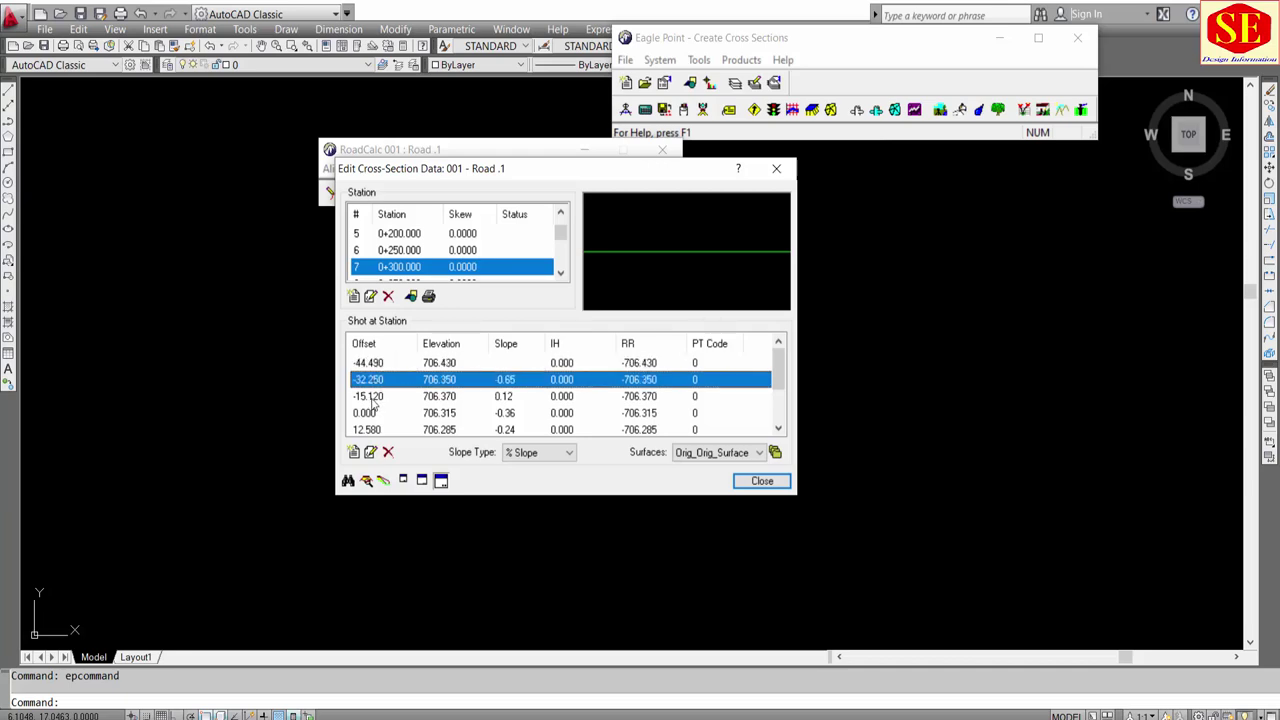
pyautogui.click(373, 365)
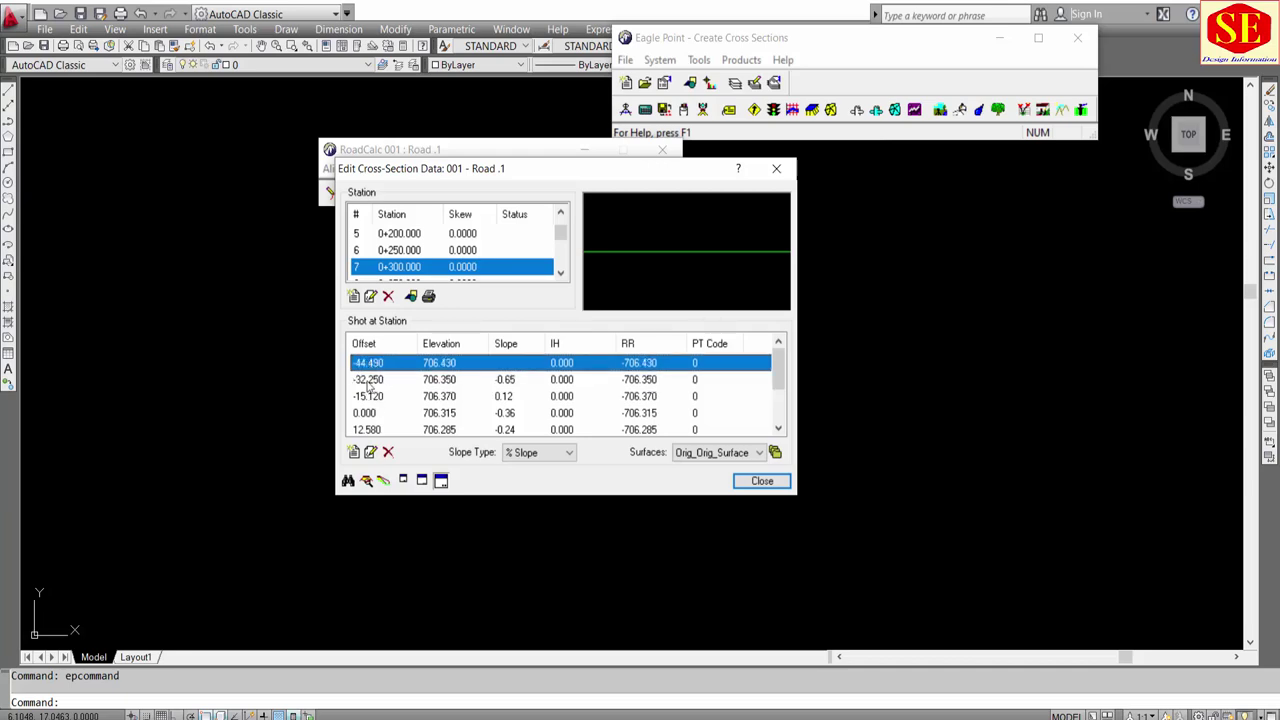
pyautogui.click(377, 381)
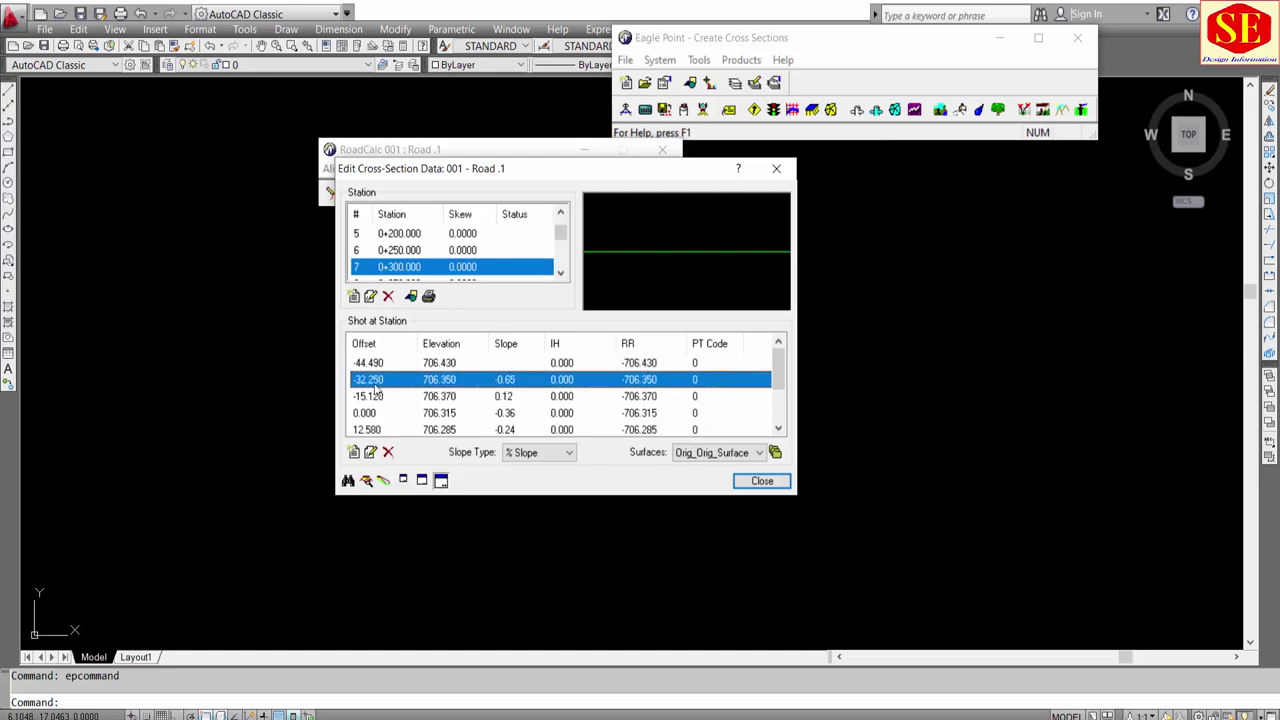
pyautogui.click(376, 398)
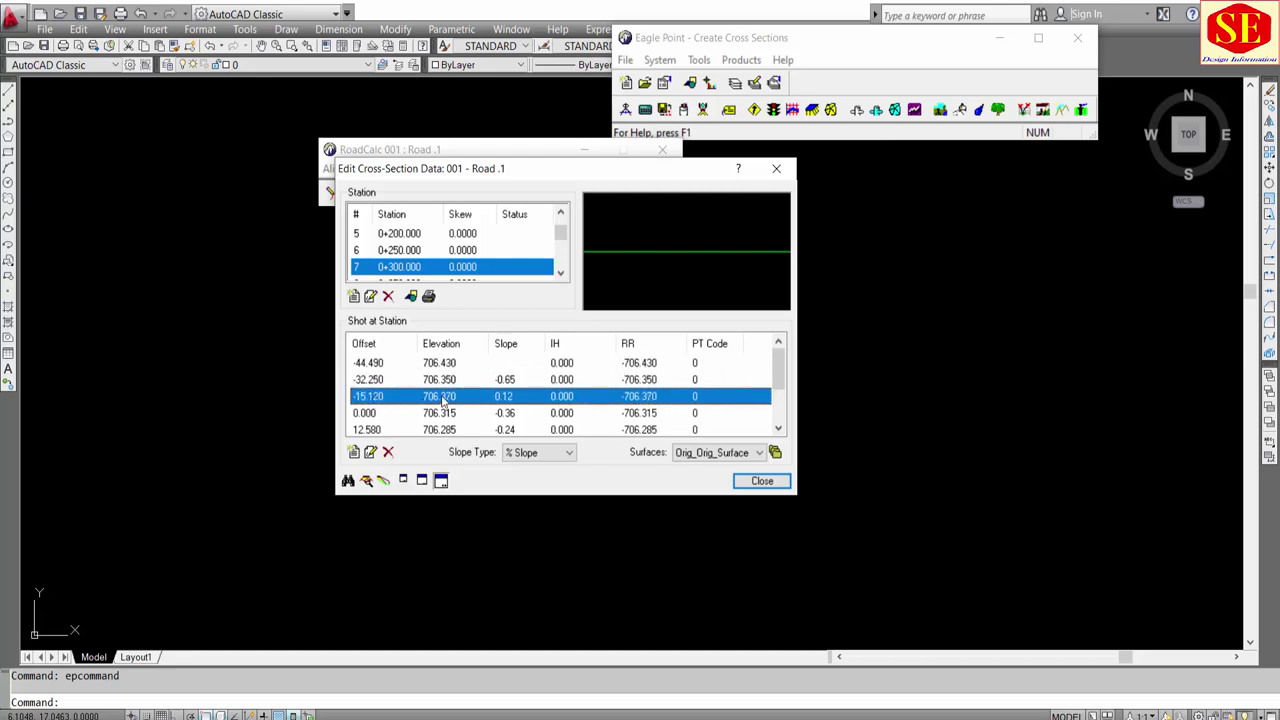
pyautogui.click(368, 414)
# Step: Go to station 1+200.000 and draw its ground line with View Graphics
pyautogui.scroll(-1, 459, 417)
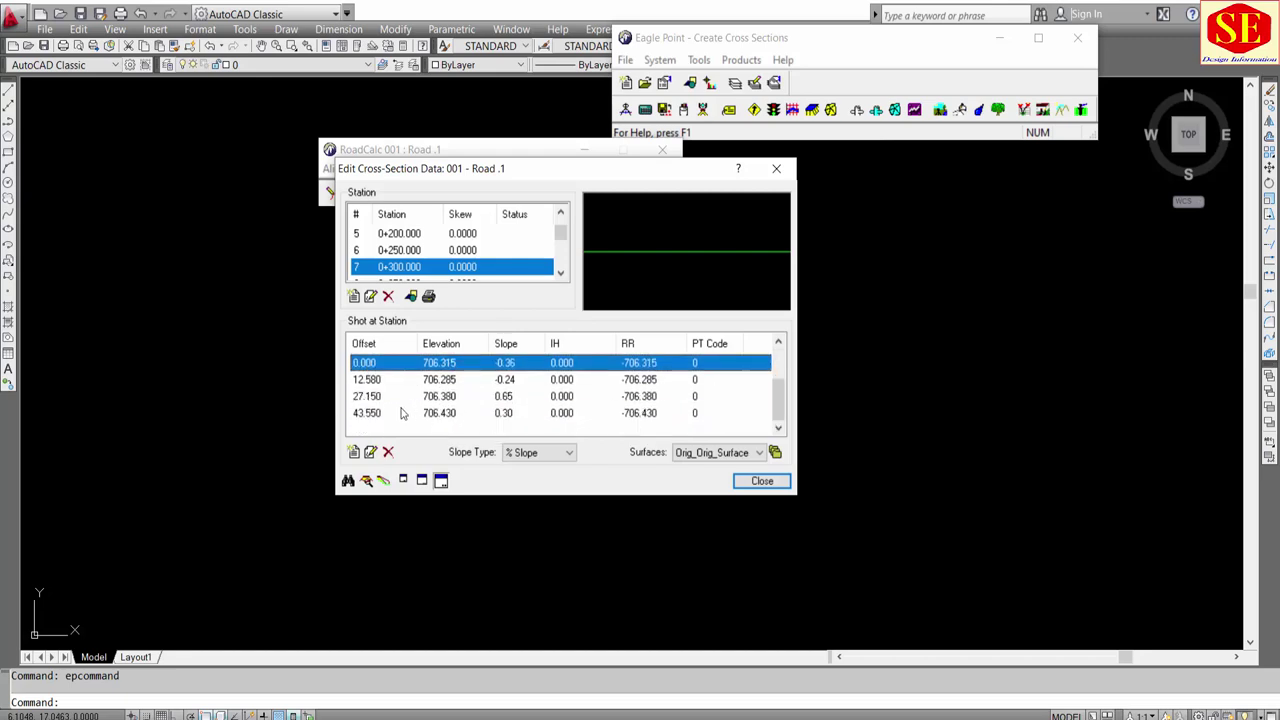
pyautogui.scroll(-1, 400, 250)
pyautogui.scroll(-2, 400, 250)
pyautogui.scroll(-3, 400, 250)
pyautogui.click(386, 268)
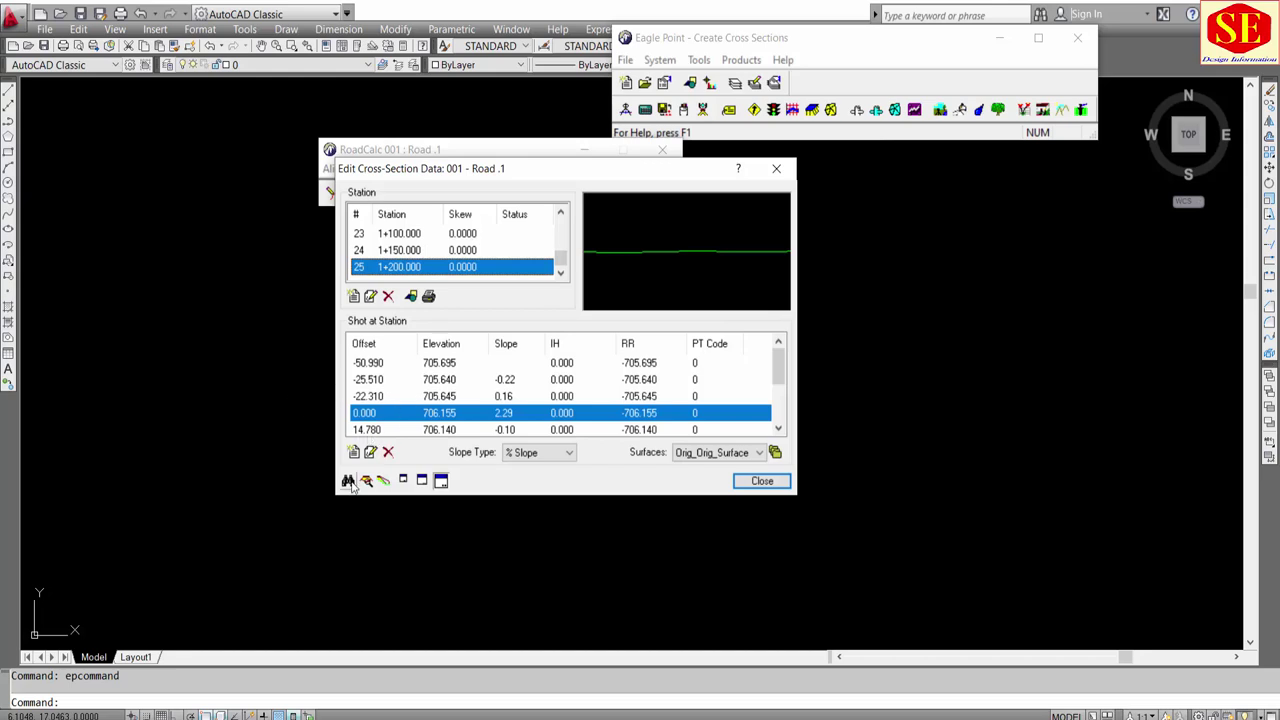
pyautogui.click(349, 481)
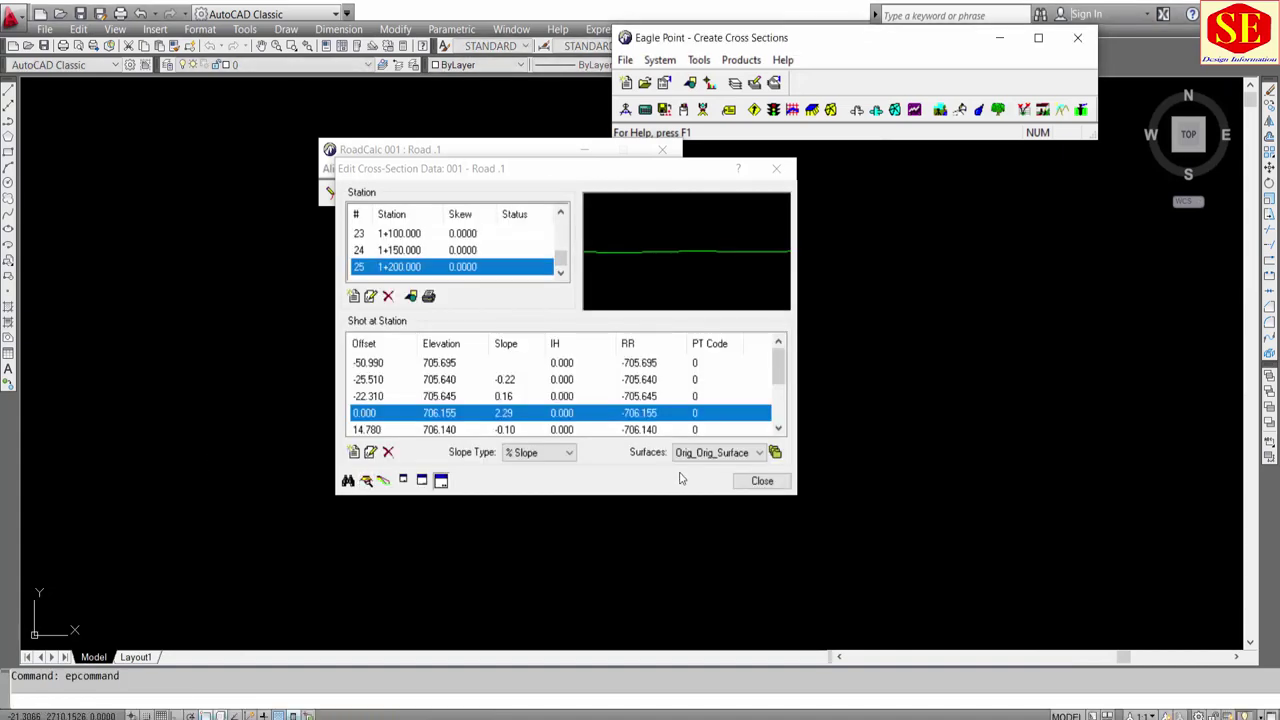
# Step: Close the data editor, window-select the 1+200.000 section line, then cancel the selection
pyautogui.click(762, 481)
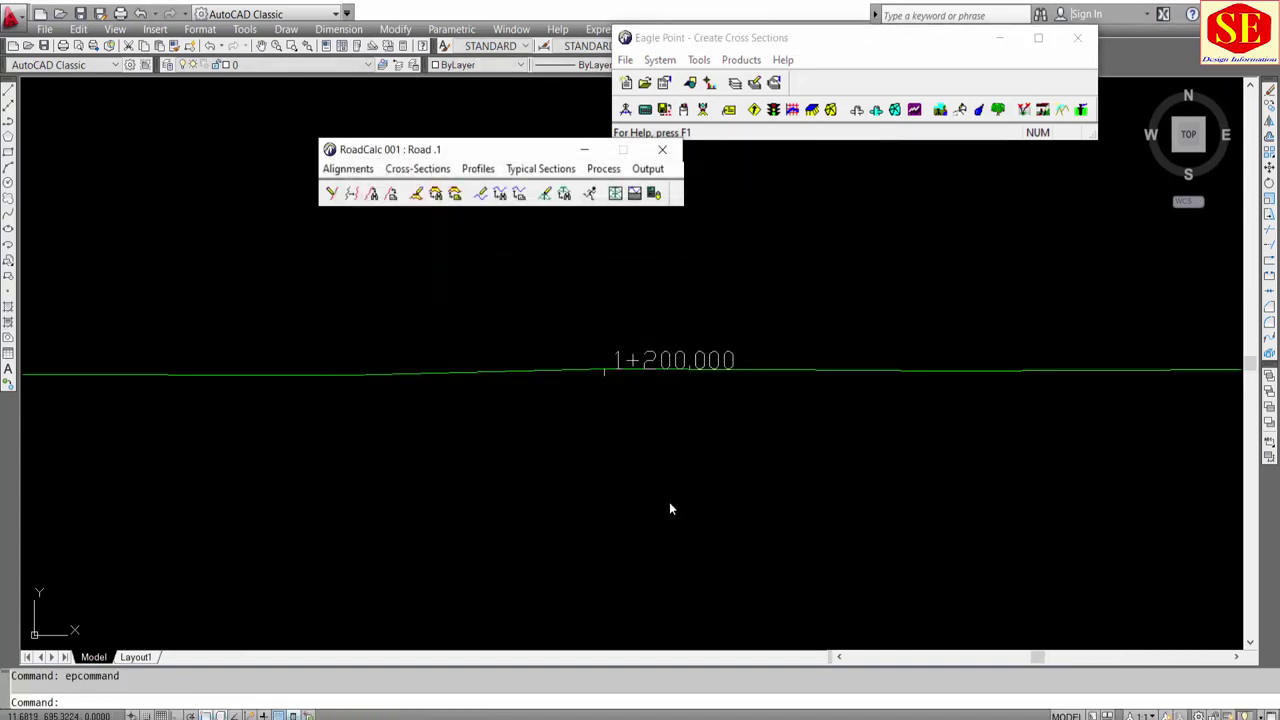
pyautogui.scroll(-5, 668, 355)
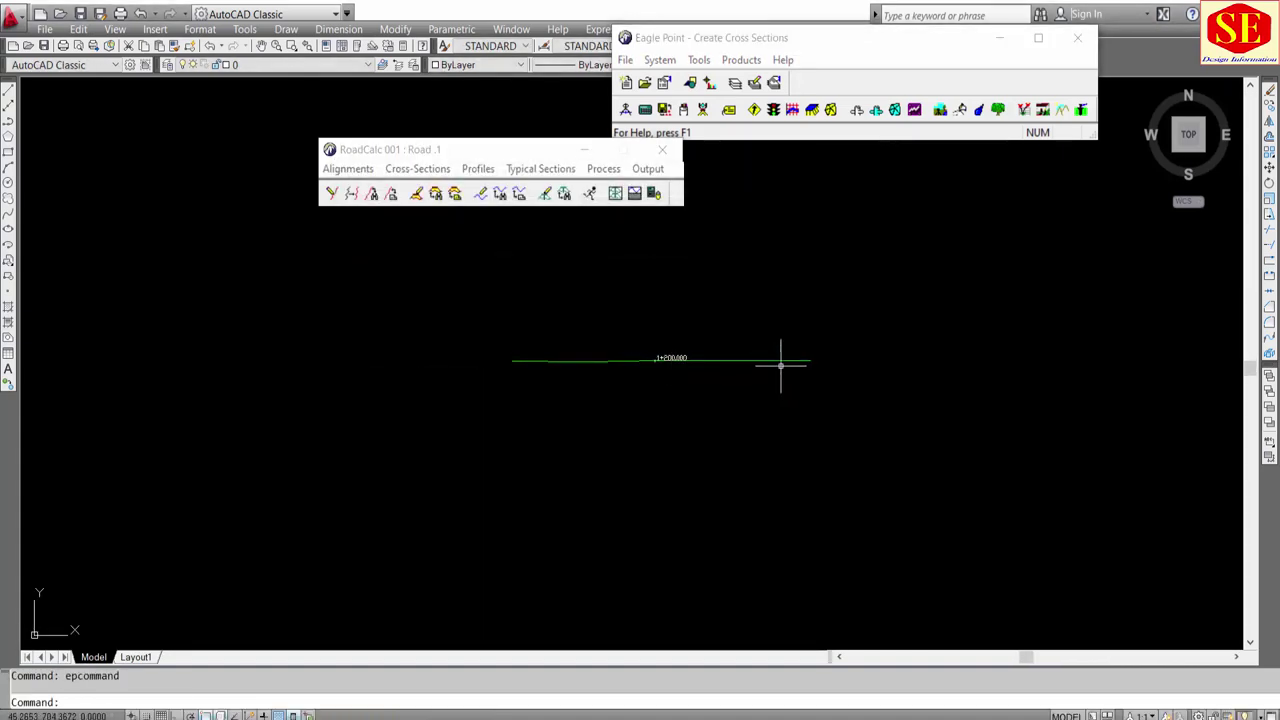
pyautogui.click(776, 360)
pyautogui.click(771, 358)
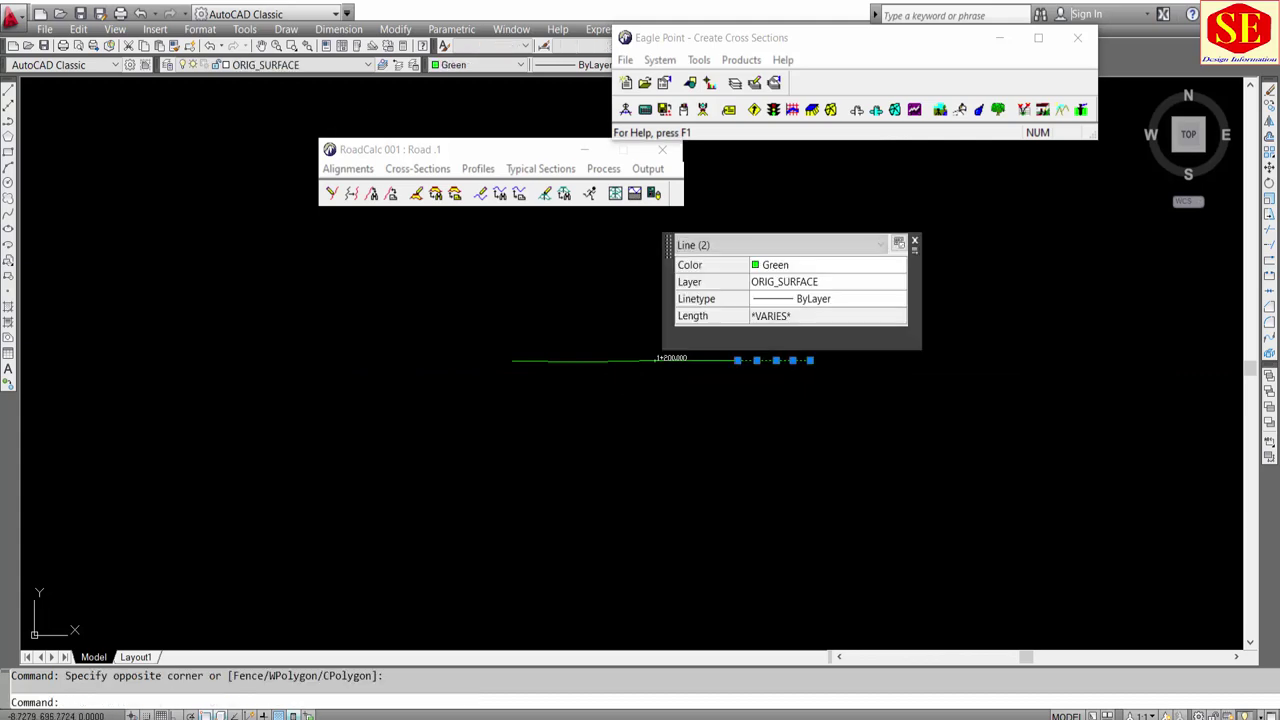
pyautogui.scroll(2, 680, 380)
pyautogui.press('Escape')
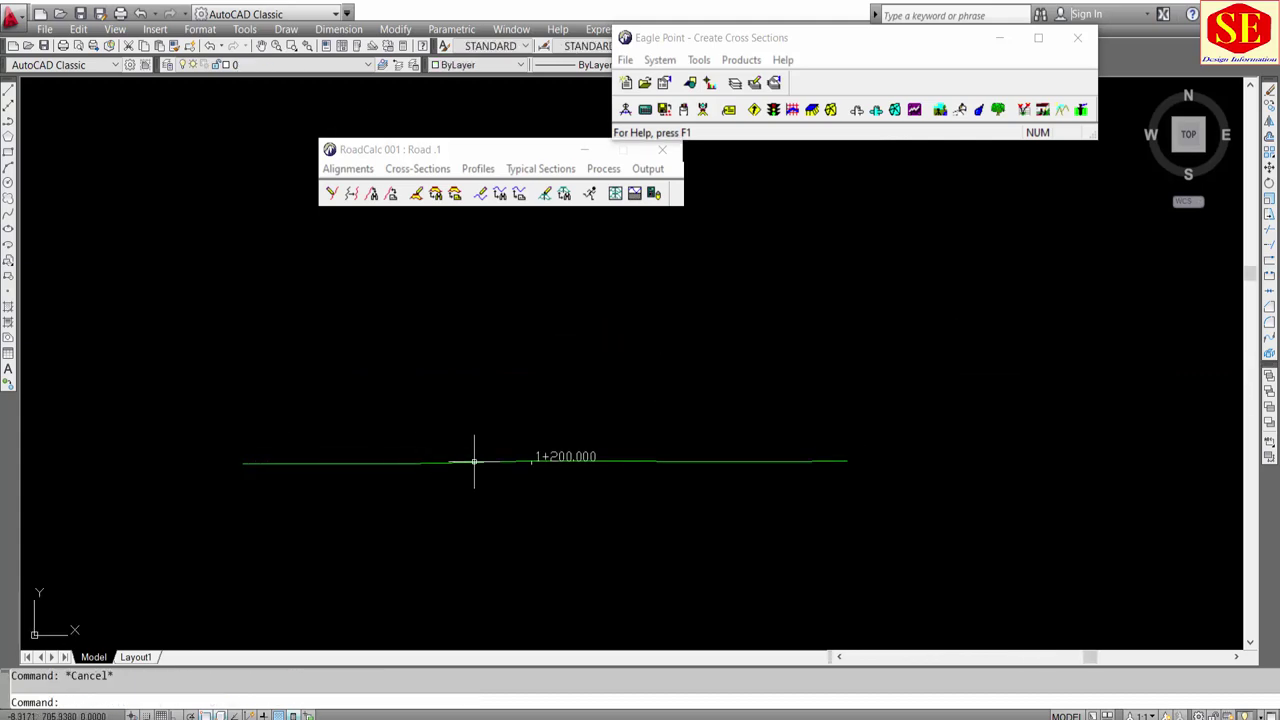
# Step: Reopen and close Edit Cross-Section Data, then bring up the Profiles command list
pyautogui.click(417, 168)
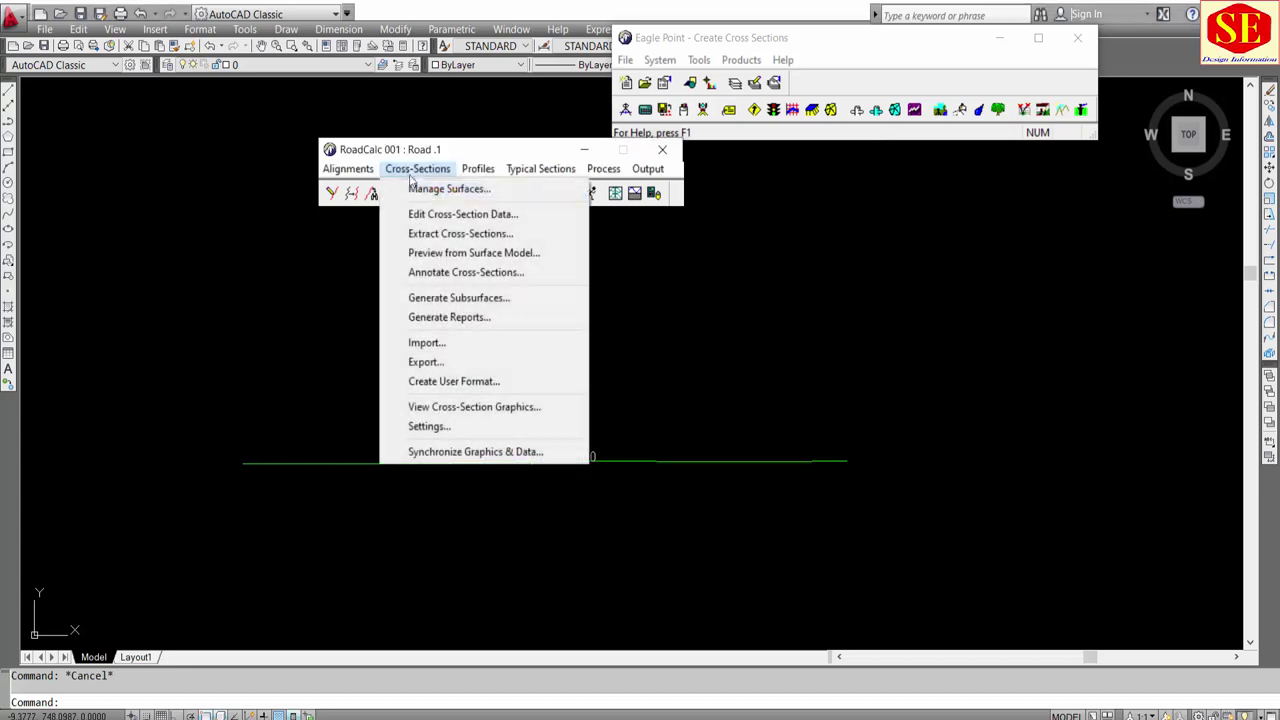
pyautogui.click(420, 210)
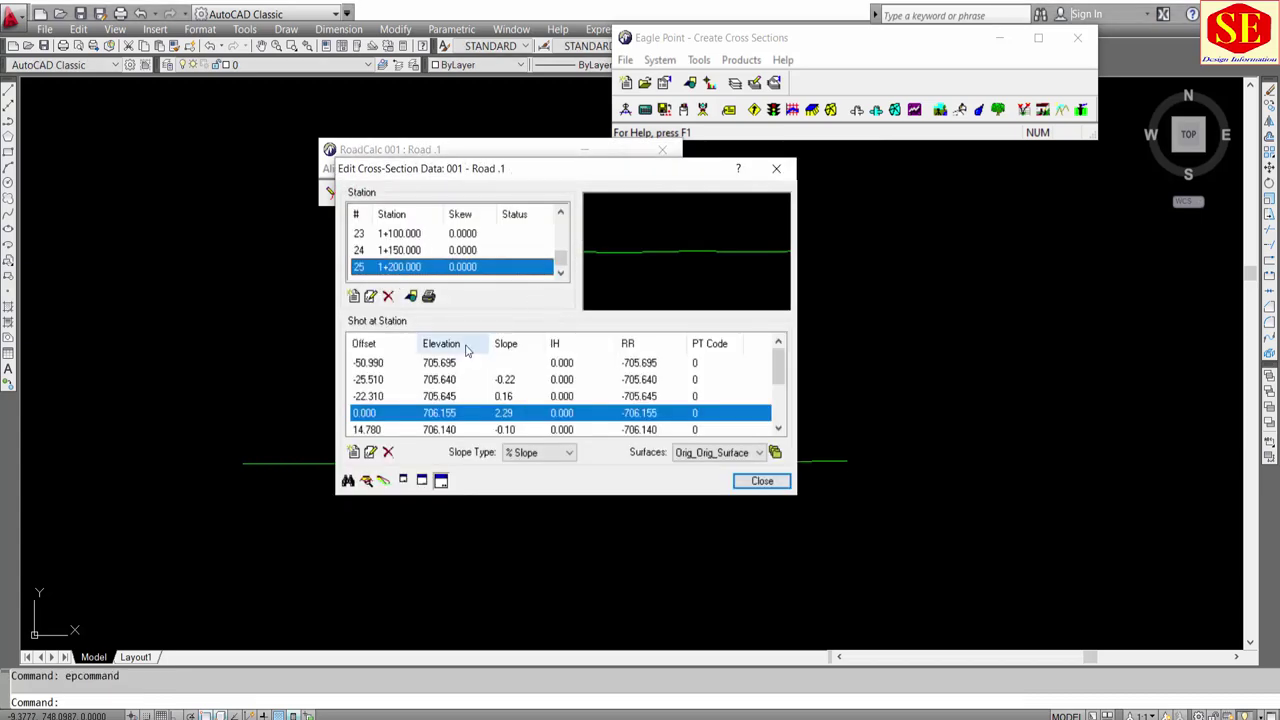
pyautogui.click(760, 483)
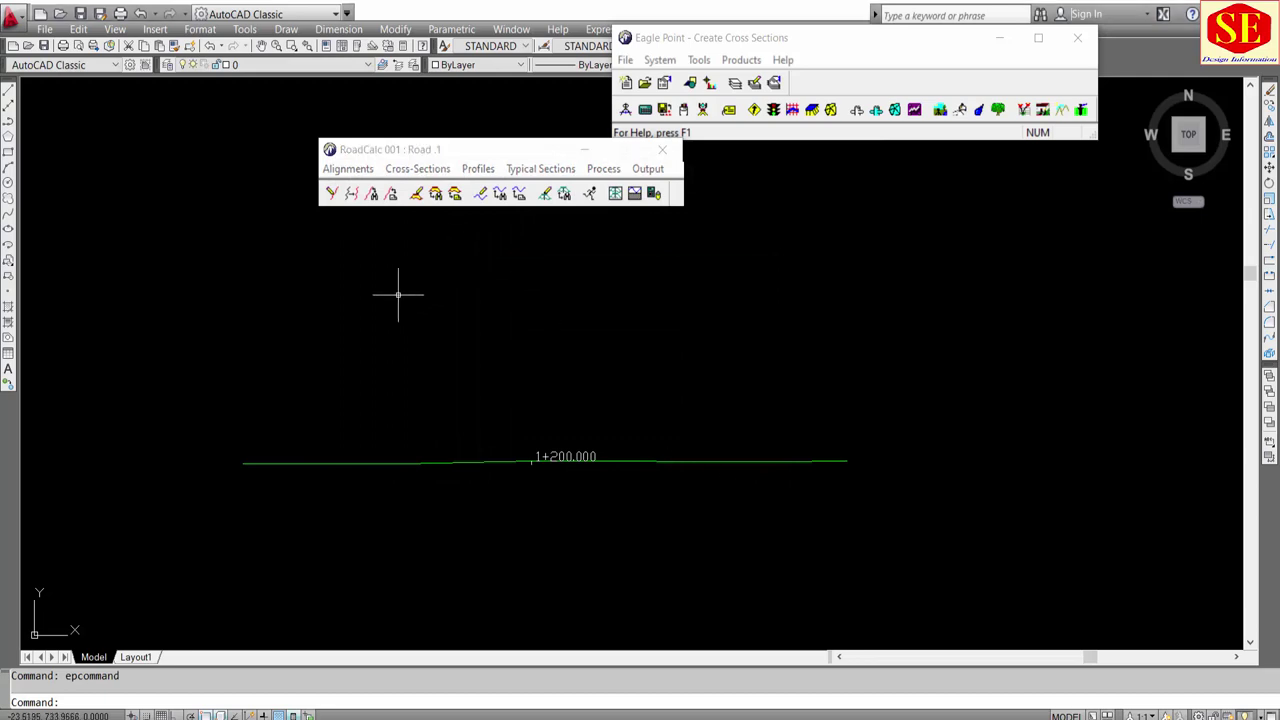
pyautogui.click(470, 170)
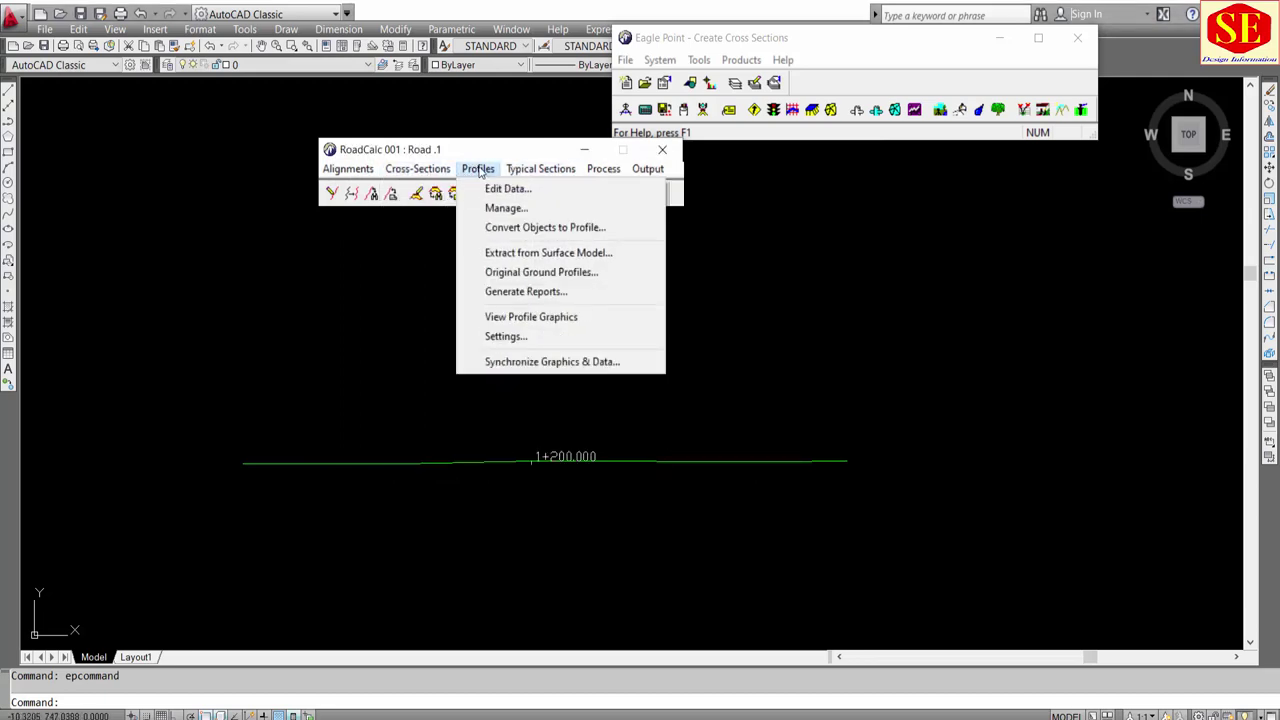
pyautogui.click(563, 320)
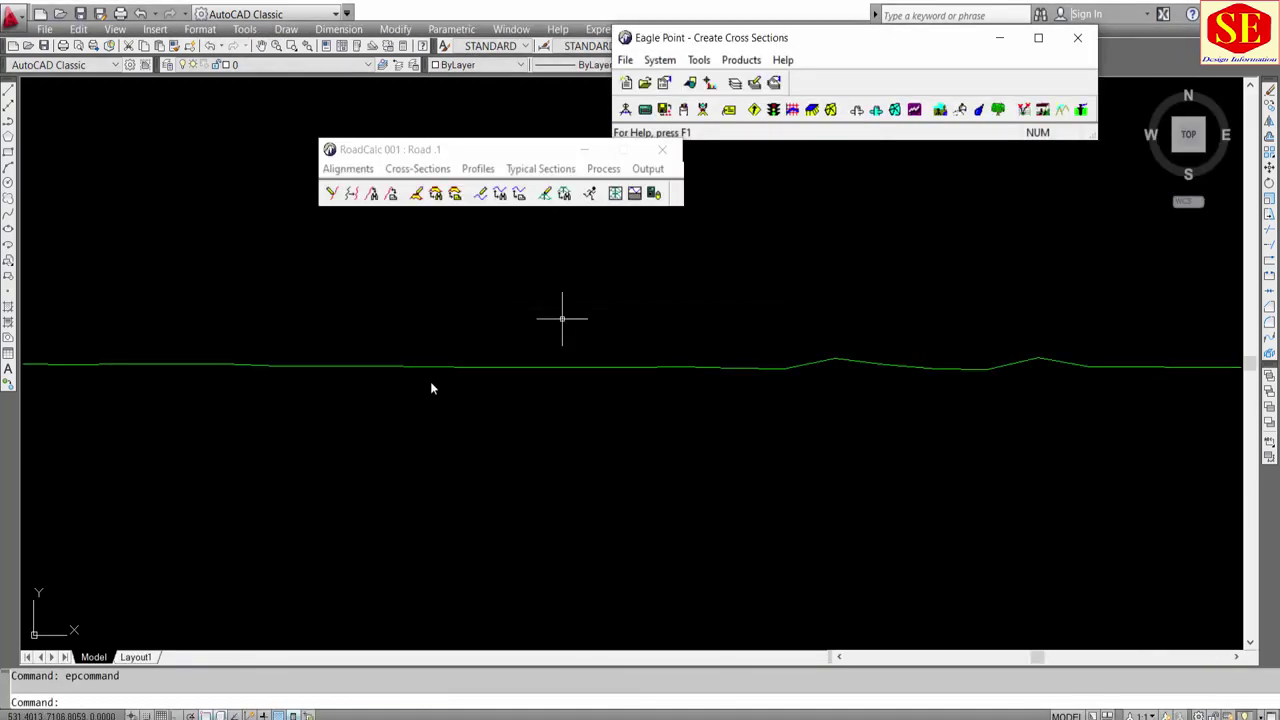
pyautogui.click(382, 366)
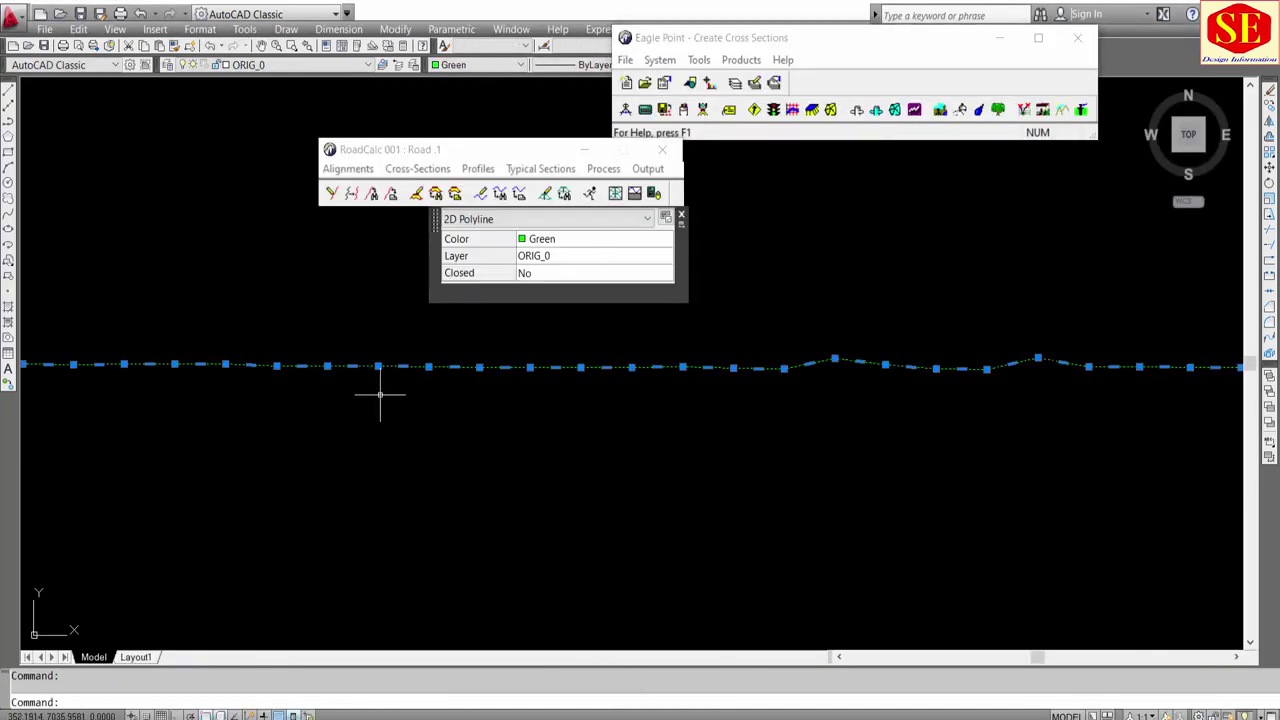
pyautogui.scroll(-3, 380, 415)
pyautogui.scroll(2, 230, 410)
pyautogui.scroll(2, 177, 420)
pyautogui.scroll(1, 189, 420)
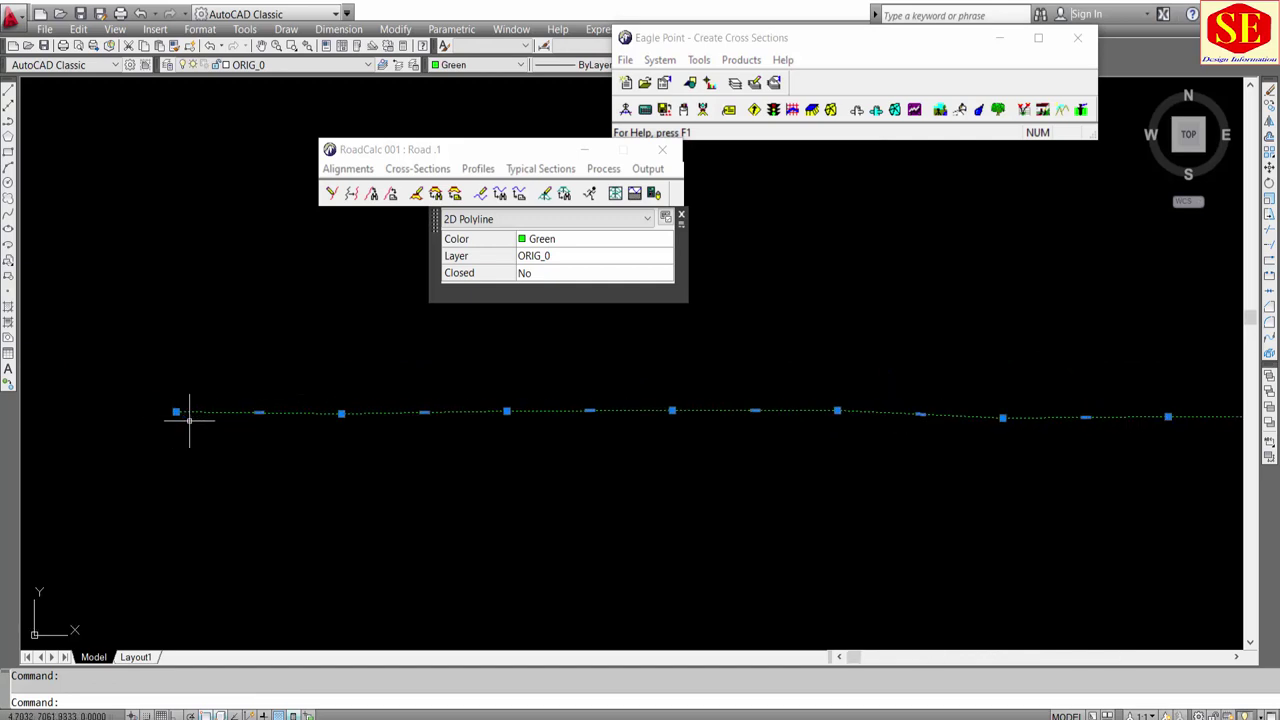
pyautogui.moveTo(821, 420); pyautogui.dragTo(360, 457, button='middle')
pyautogui.scroll(-2, 323, 458)
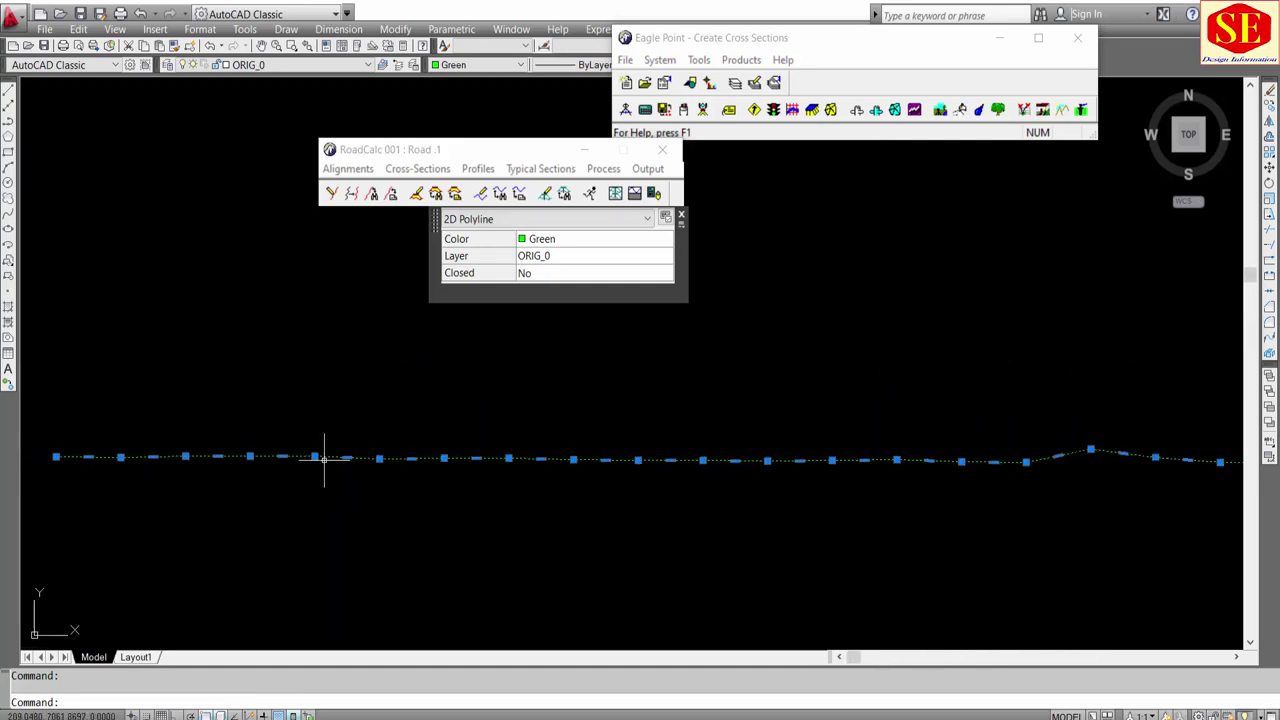
pyautogui.moveTo(827, 452); pyautogui.dragTo(580, 474, button='middle')
pyautogui.moveTo(983, 512); pyautogui.dragTo(654, 523, button='middle')
pyautogui.scroll(-2, 654, 525)
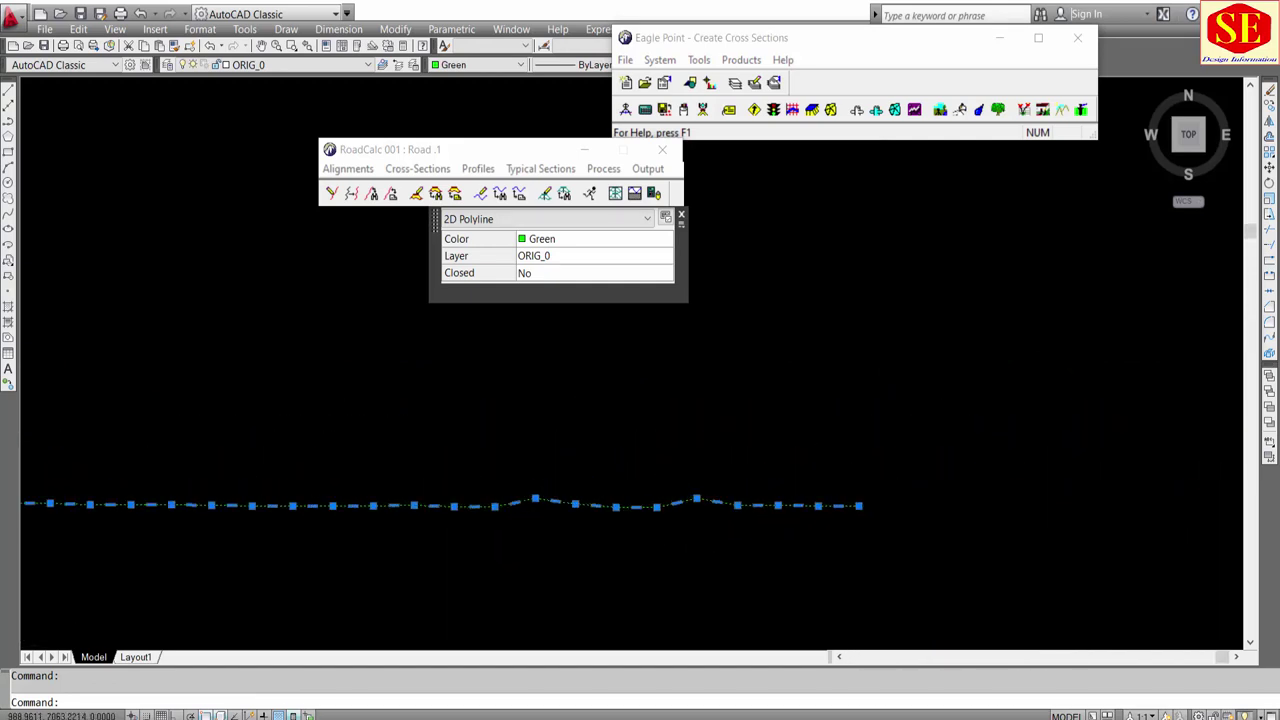
pyautogui.scroll(5, 754, 486)
pyautogui.press('Escape')
pyautogui.scroll(-2, 754, 480)
pyautogui.scroll(-2, 754, 480)
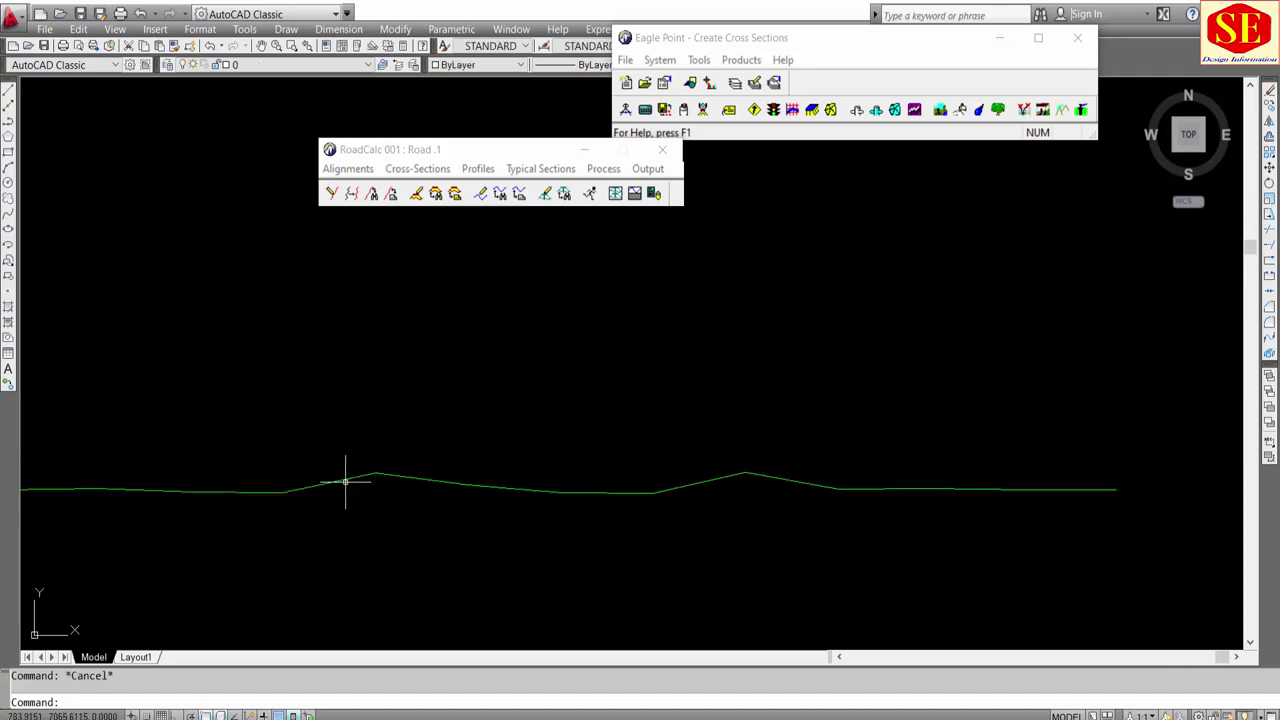
pyautogui.moveTo(345, 483); pyautogui.dragTo(551, 471, button='middle')
pyautogui.scroll(-2, 790, 488)
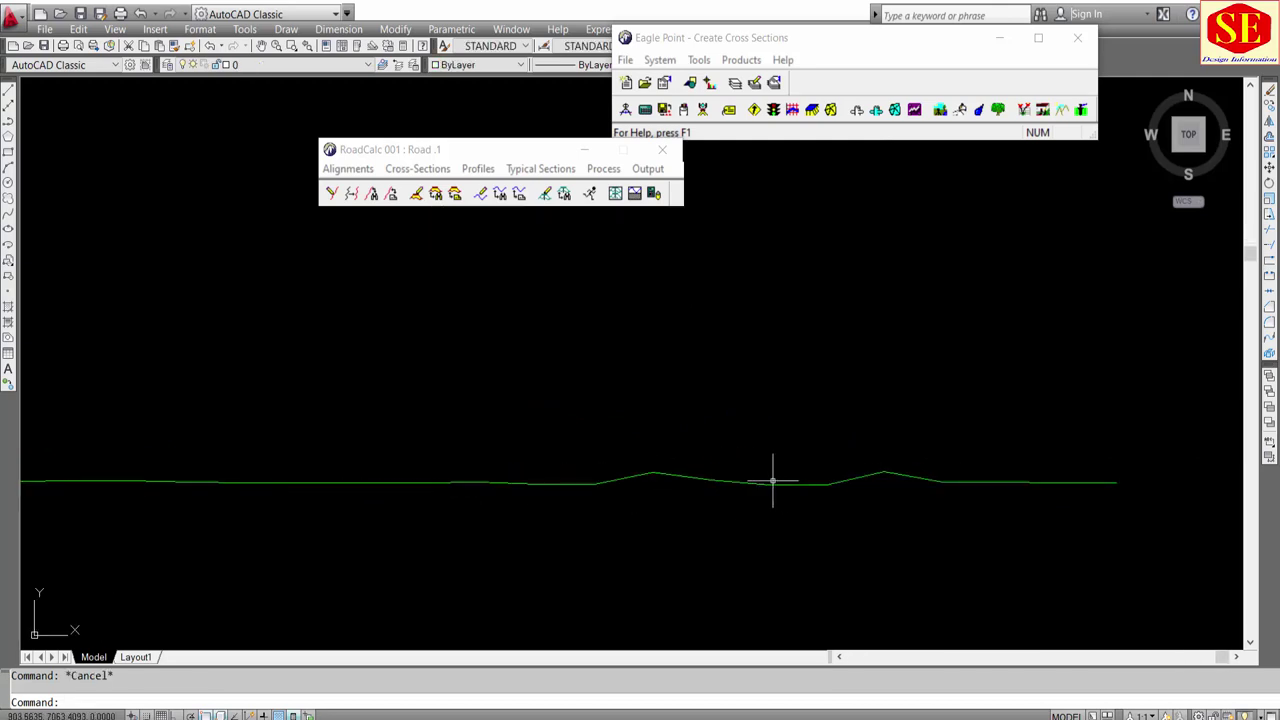
pyautogui.moveTo(772, 481); pyautogui.dragTo(536, 504, button='middle')
pyautogui.scroll(-2, 498, 508)
pyautogui.scroll(2, 422, 517)
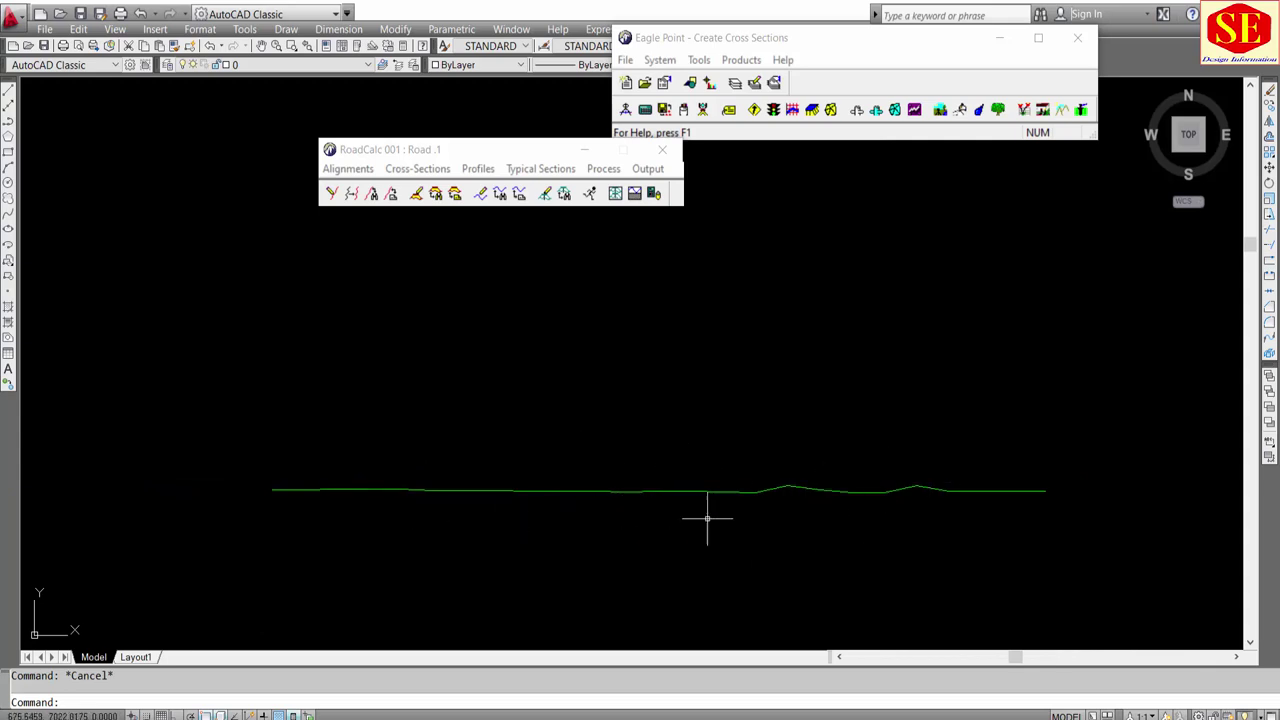
pyautogui.click(424, 168)
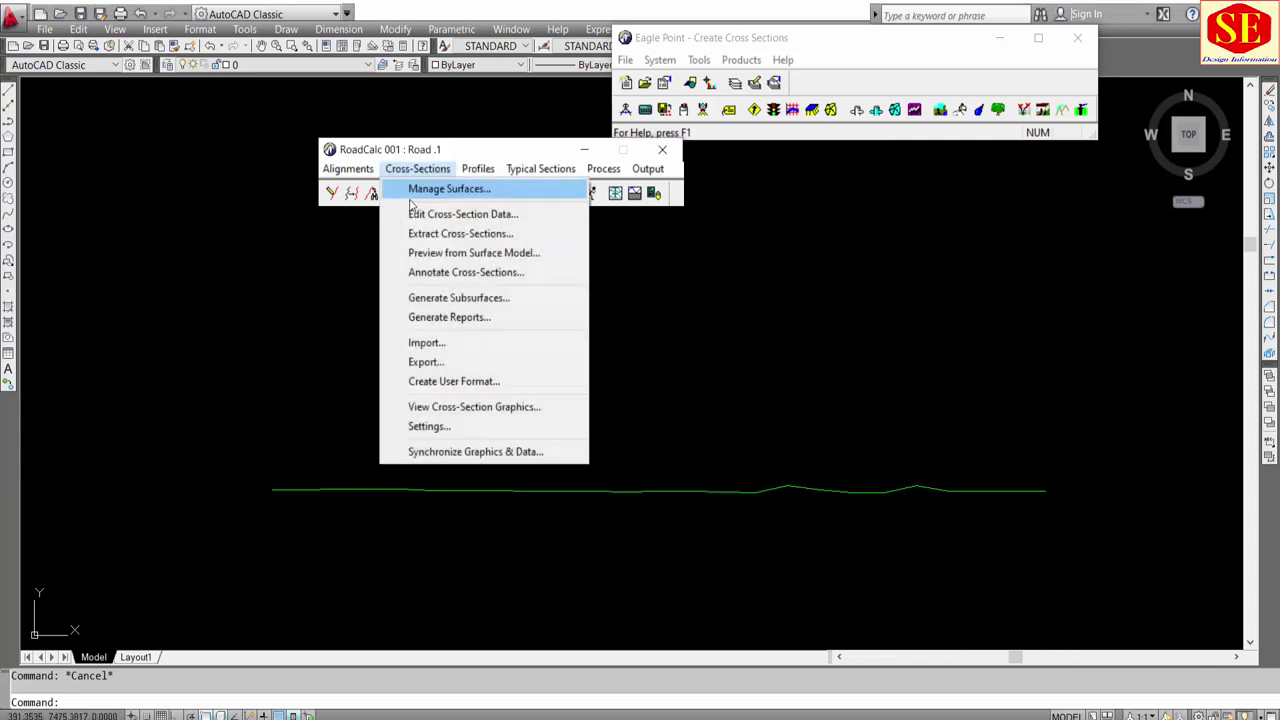
pyautogui.click(418, 214)
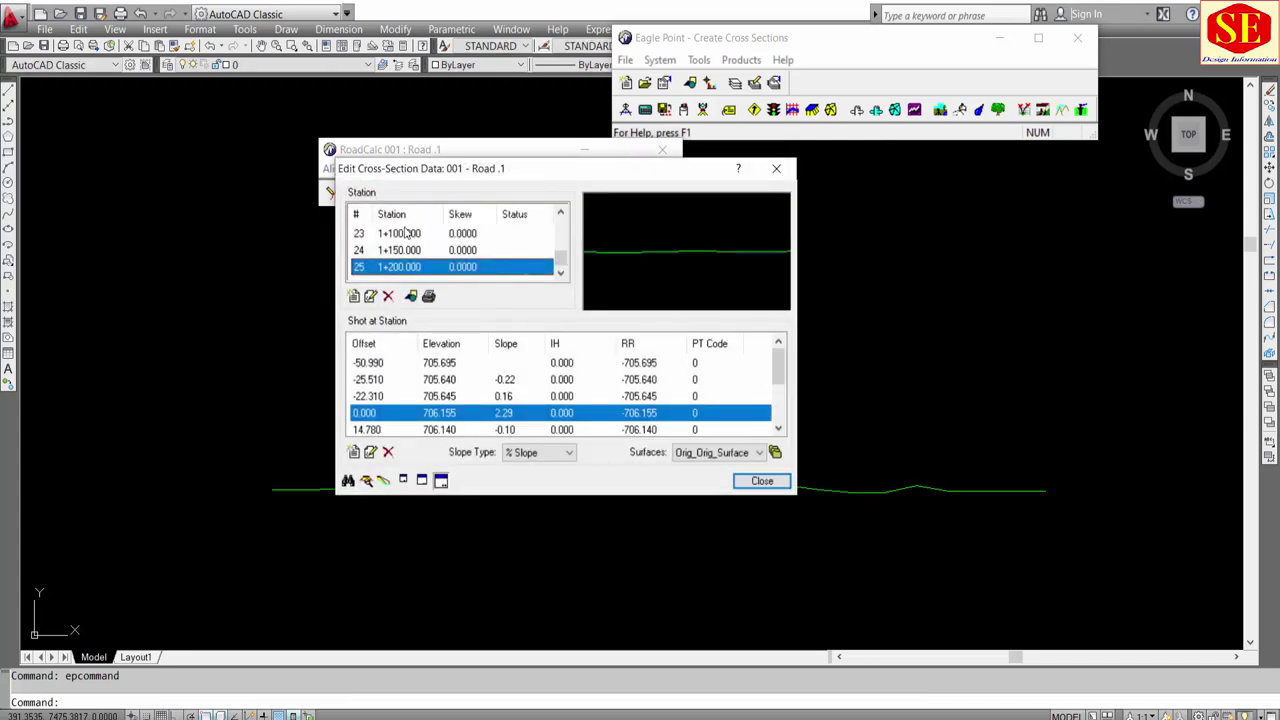
pyautogui.click(405, 232)
pyautogui.scroll(1, 423, 252)
pyautogui.click(409, 252)
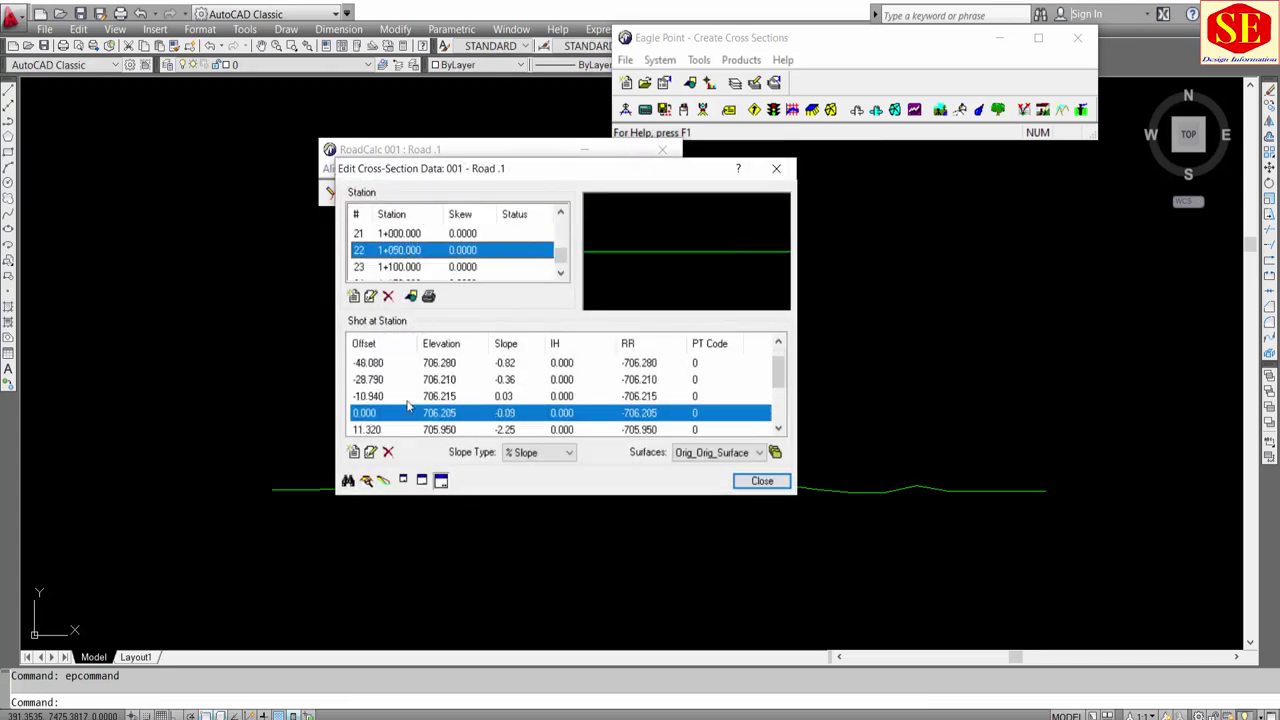
pyautogui.click(762, 481)
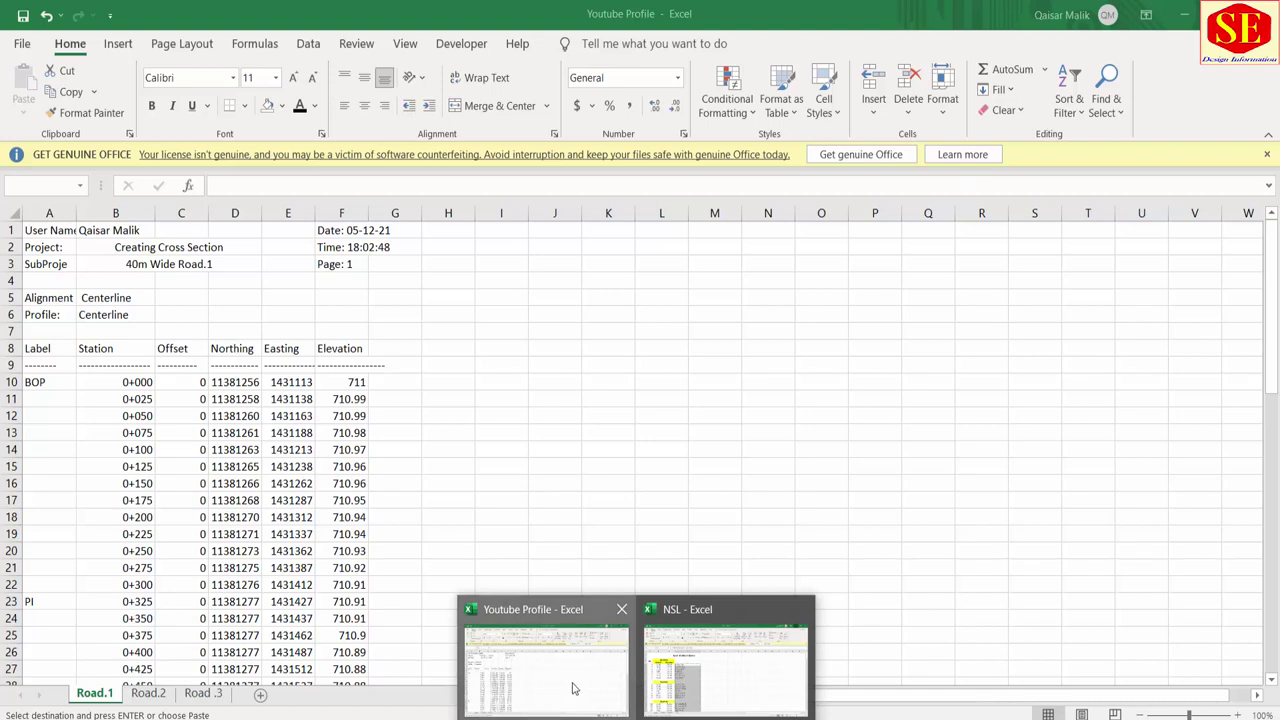
# Step: In the Youtube Profile workbook, review the project Creating Cross Section, subproject 40m Wide Road.1, alignment Centerline
pyautogui.click(574, 688)
pyautogui.click(384, 320)
pyautogui.click(42, 236)
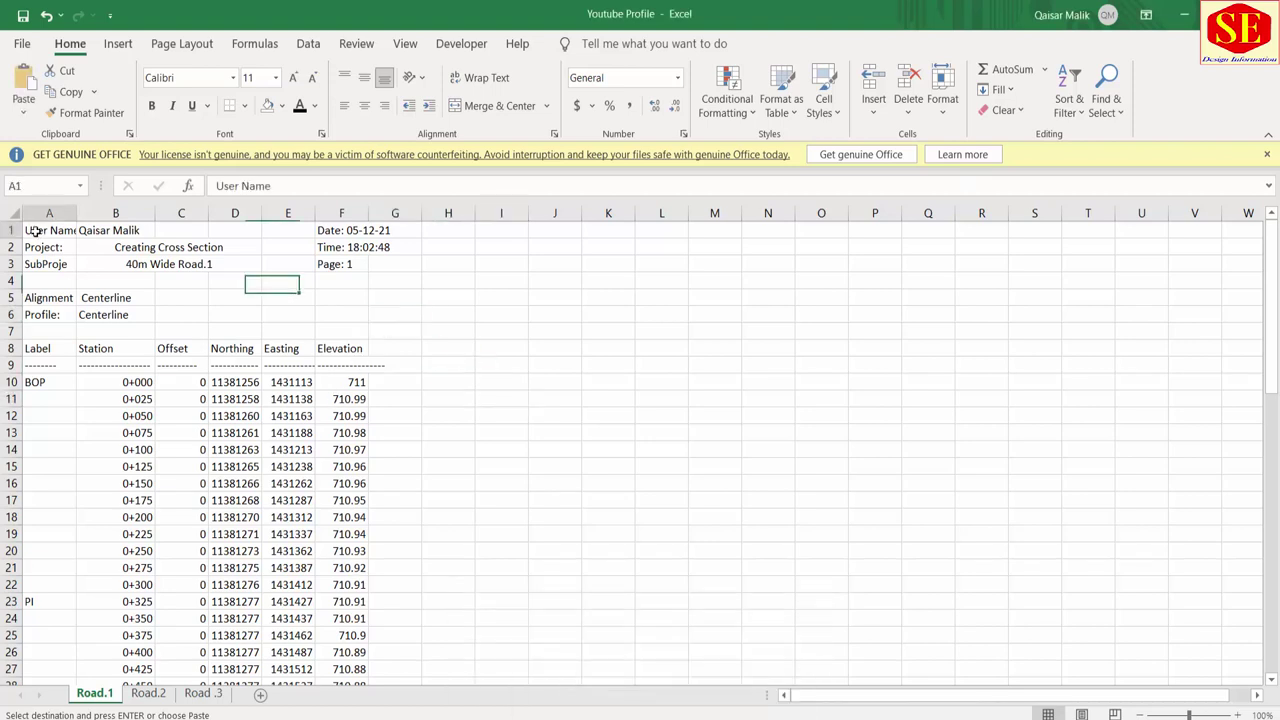
pyautogui.click(100, 232)
pyautogui.click(67, 245)
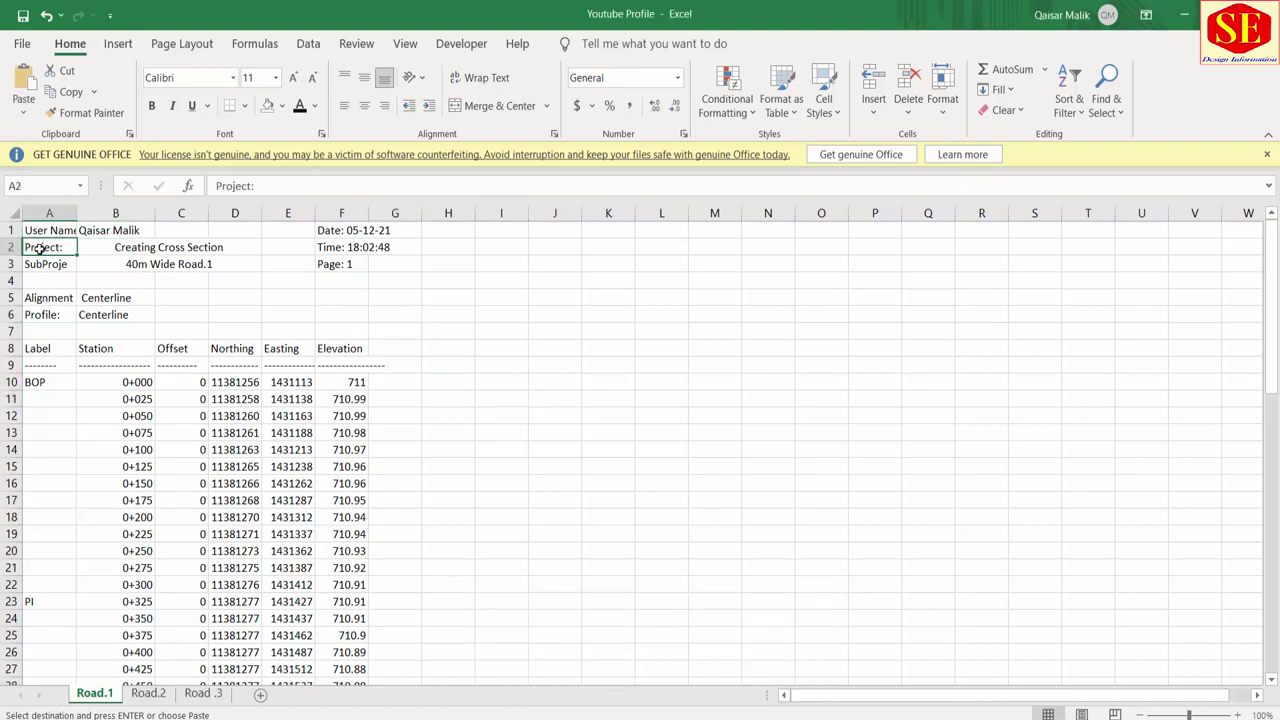
pyautogui.click(124, 248)
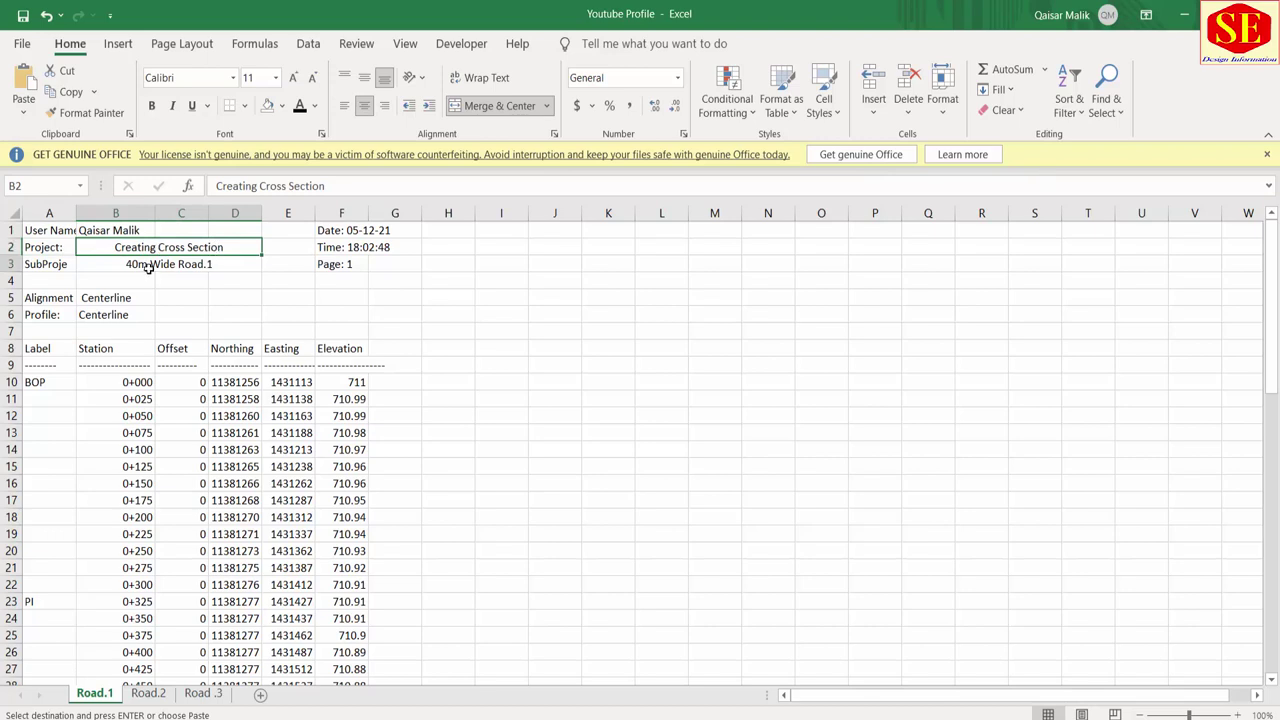
pyautogui.click(148, 268)
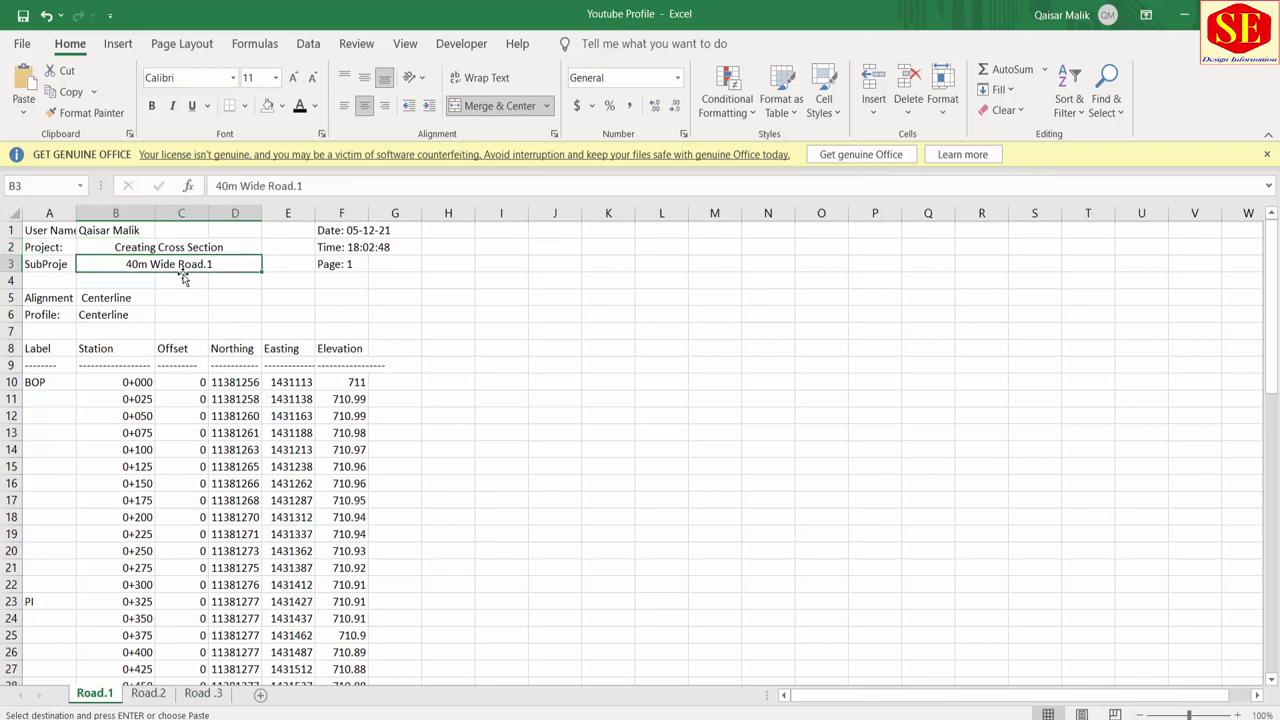
pyautogui.click(44, 301)
pyautogui.click(100, 299)
pyautogui.click(97, 317)
pyautogui.click(101, 300)
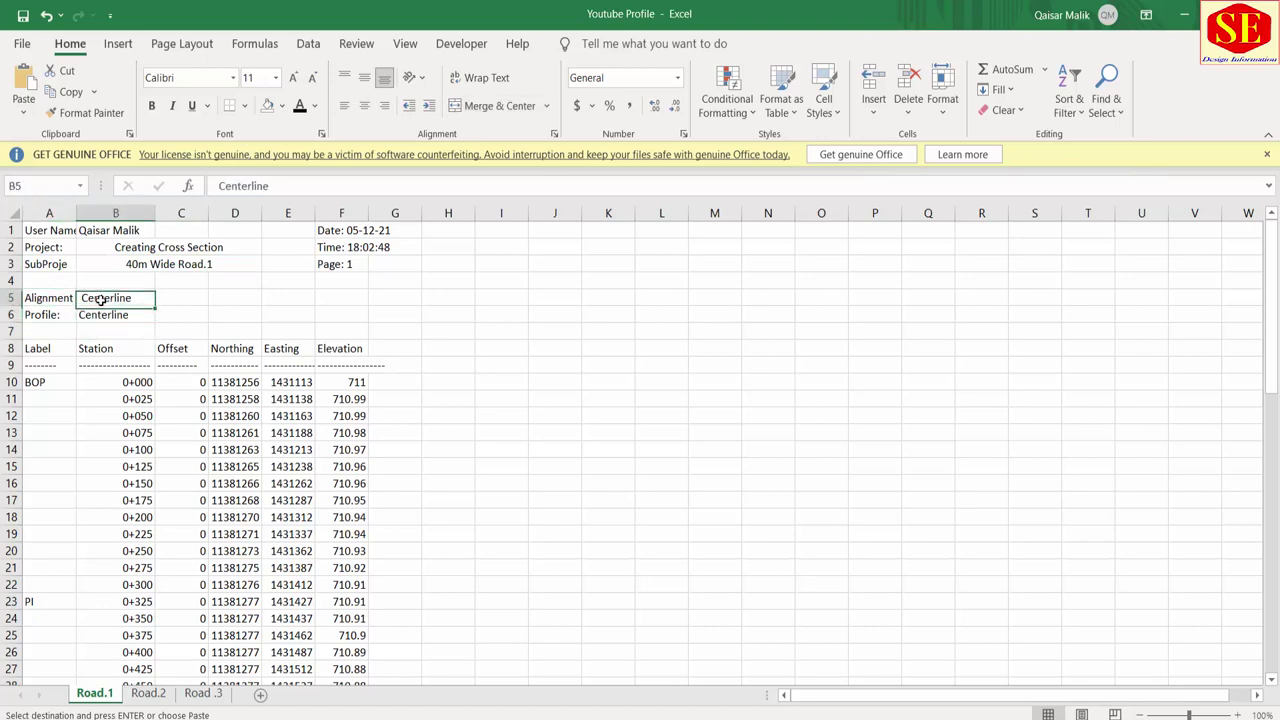
pyautogui.click(97, 317)
# Step: Check the starting elevation 711, the 0+025 and 0+050 values, and the first point's northing and easting
pyautogui.click(349, 382)
pyautogui.click(345, 416)
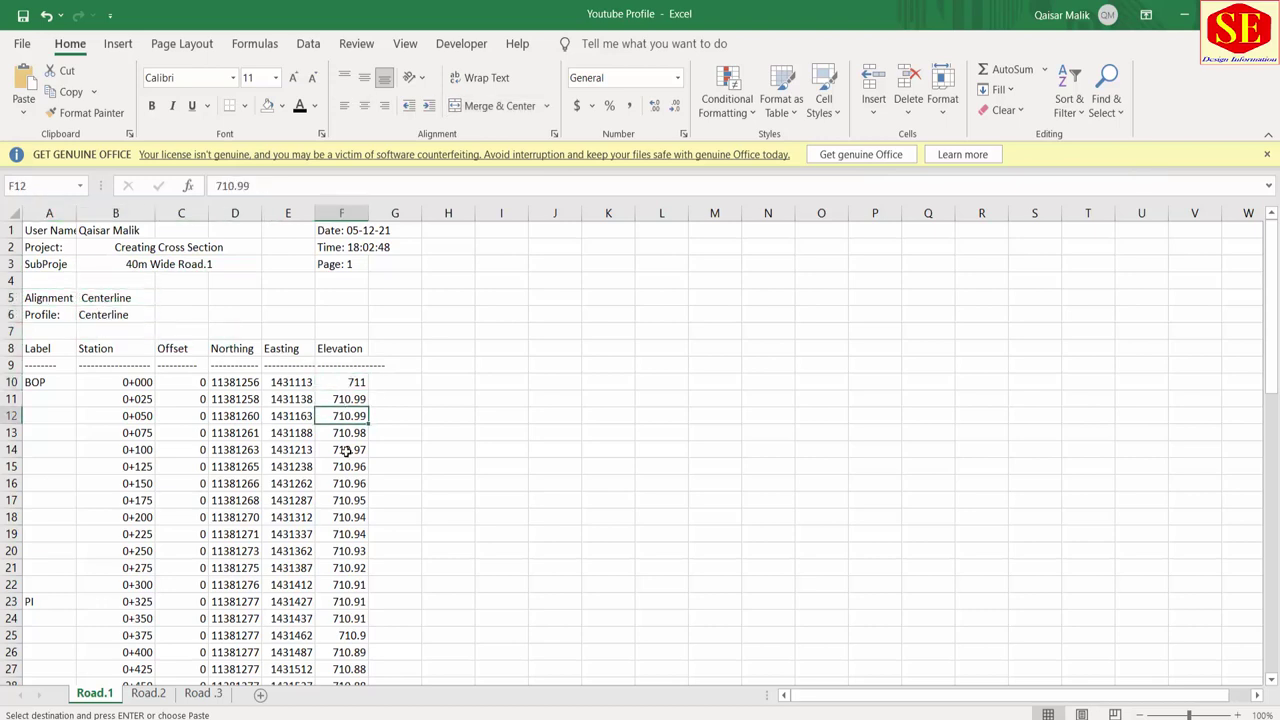
pyautogui.moveTo(345, 450); pyautogui.dragTo(380, 486)
pyautogui.click(349, 382)
pyautogui.click(352, 399)
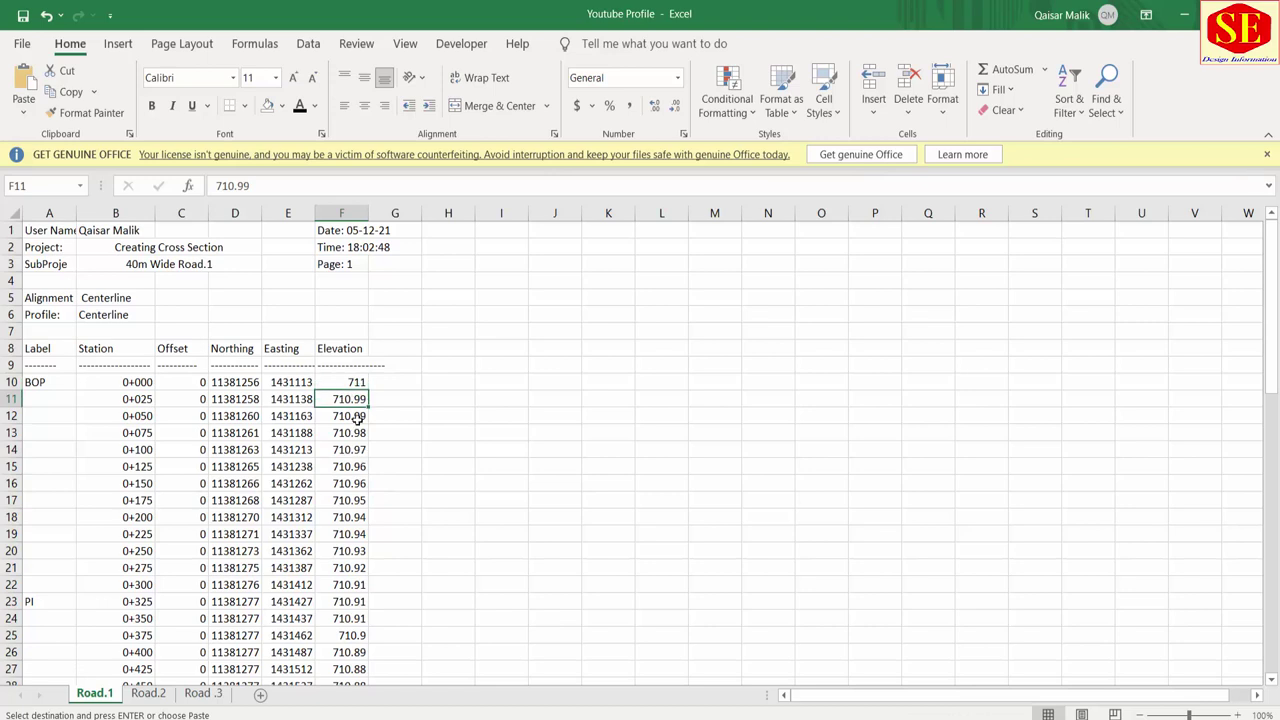
pyautogui.click(115, 383)
pyautogui.click(144, 411)
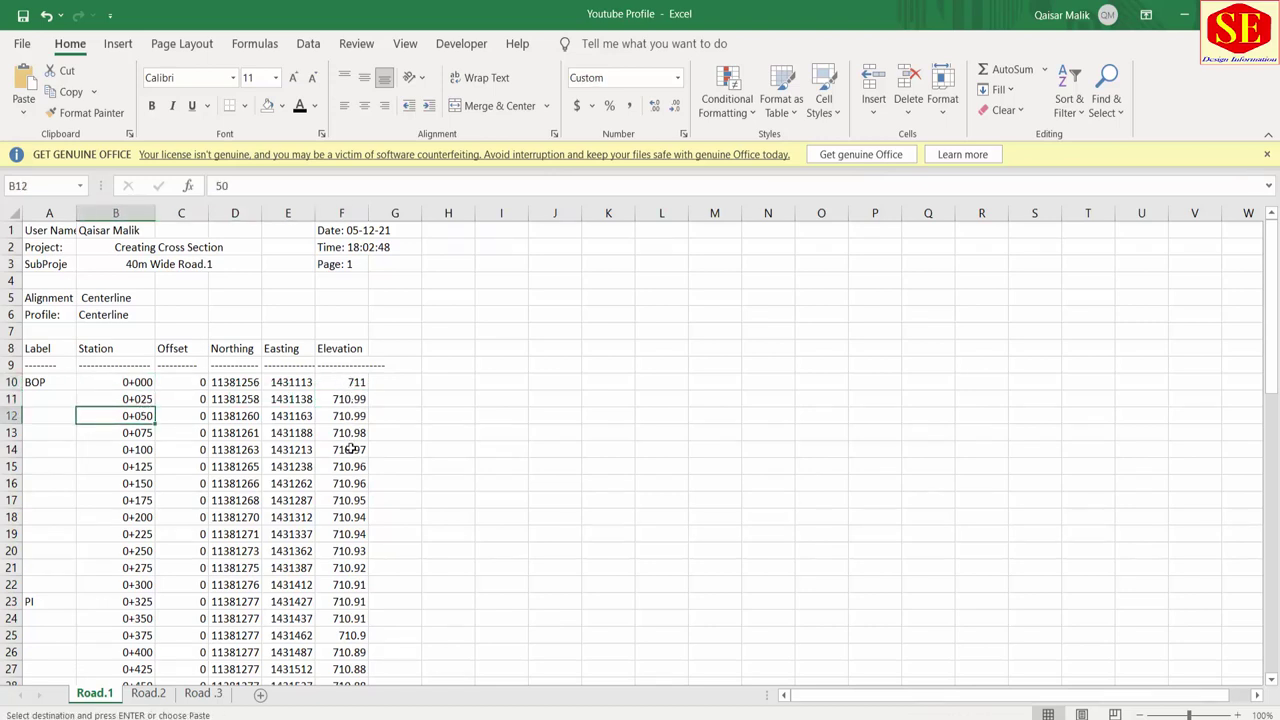
pyautogui.click(357, 380)
pyautogui.click(244, 380)
pyautogui.click(288, 385)
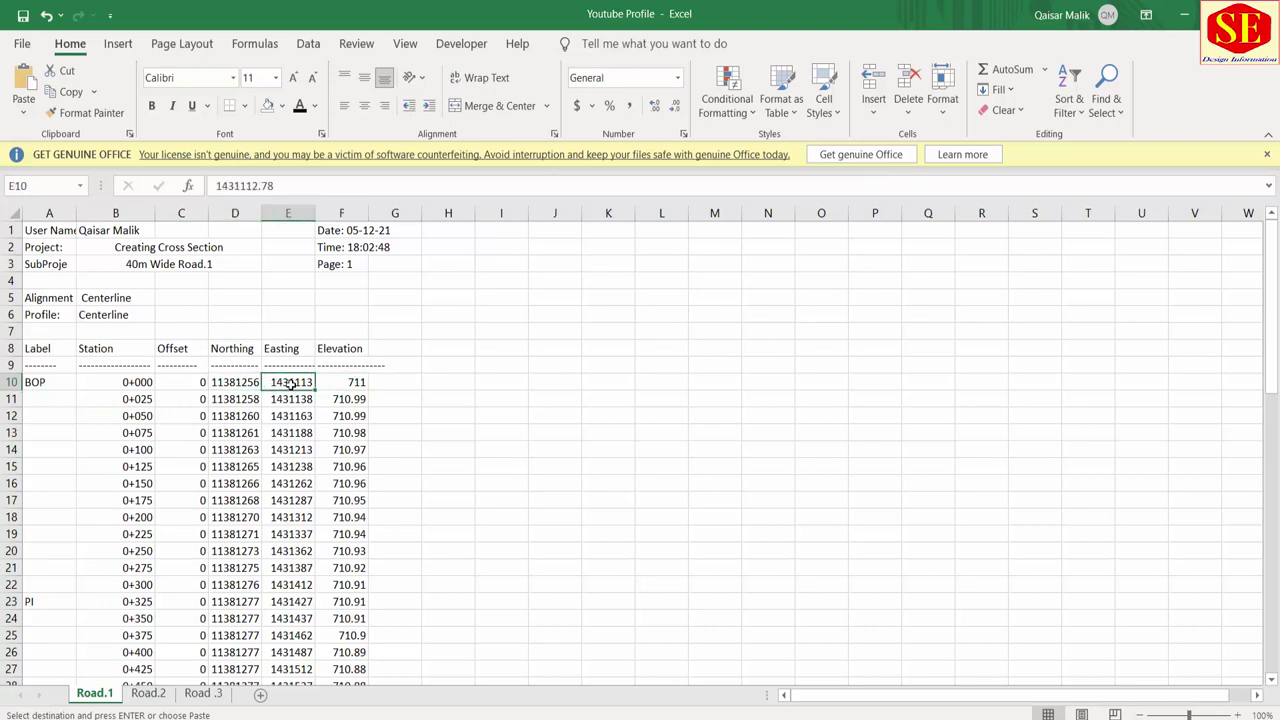
pyautogui.click(252, 383)
# Step: Highlight the Station and Elevation columns to compare them, then clear the marking
pyautogui.moveTo(130, 348); pyautogui.dragTo(130, 669)
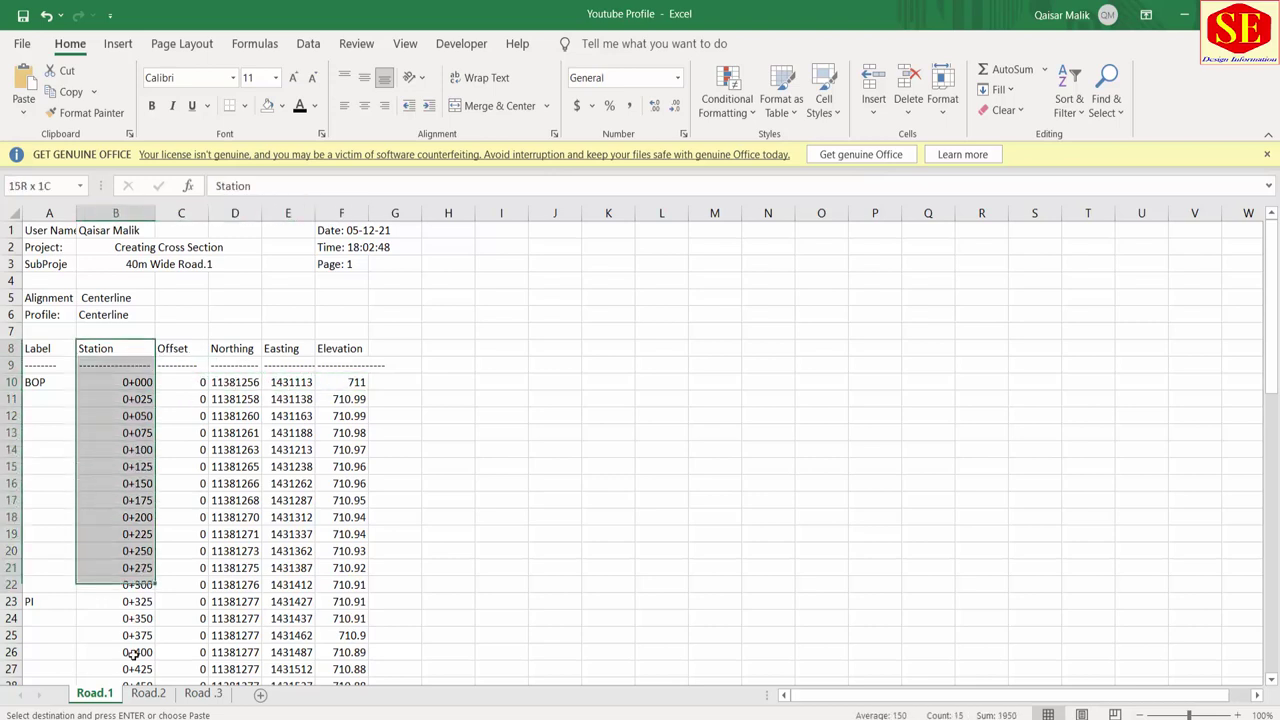
pyautogui.moveTo(340, 348); pyautogui.dragTo(372, 669)
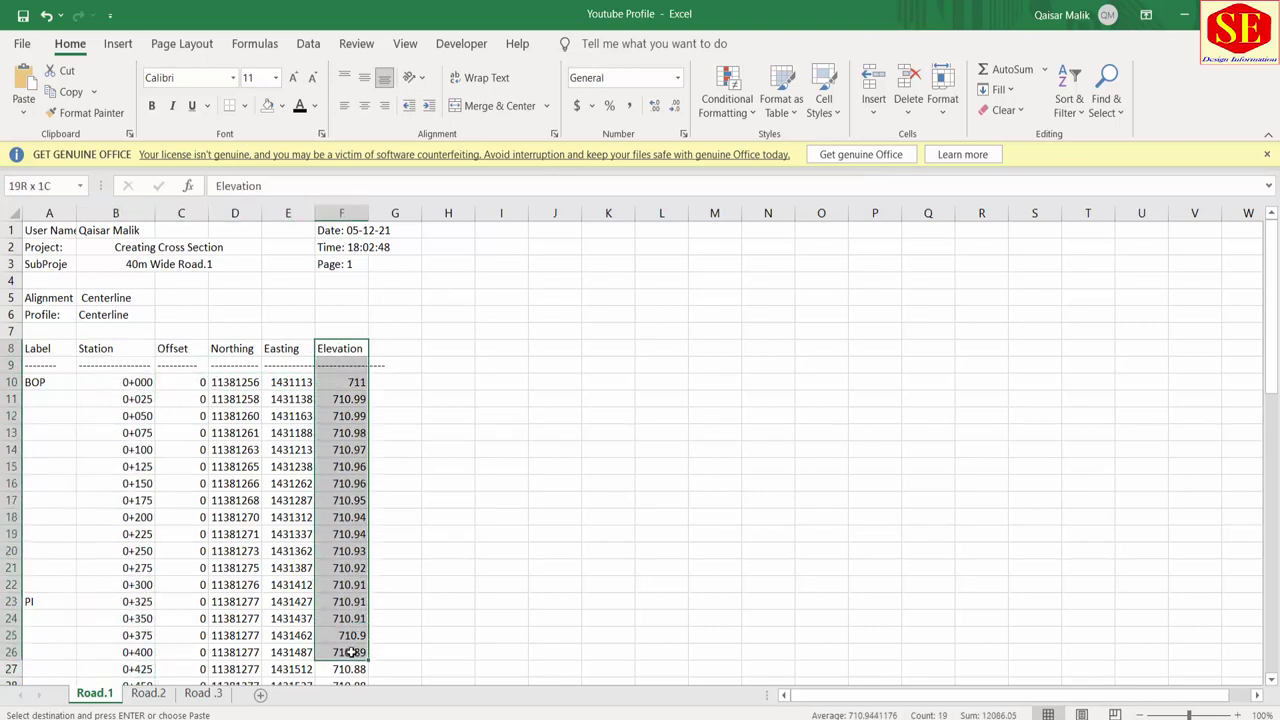
pyautogui.click(405, 380)
pyautogui.scroll(-1, 405, 379)
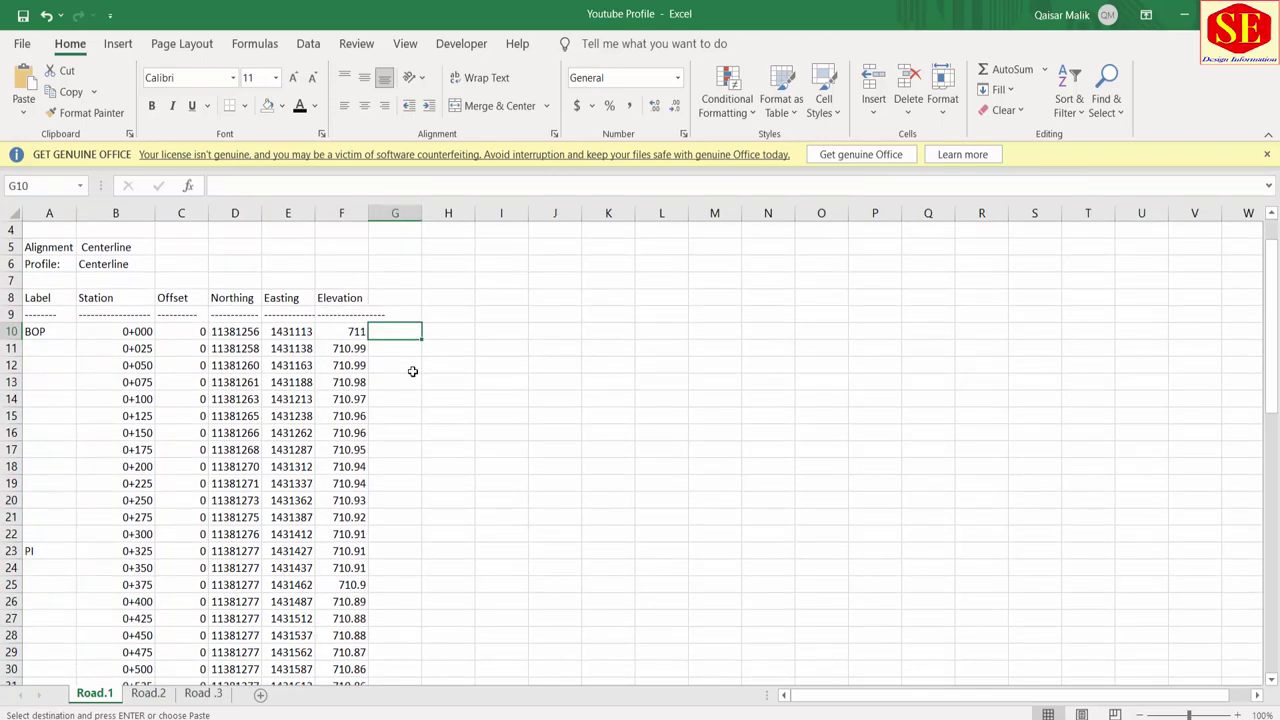
# Step: Enter trial stations 0, 25, 50, 75 and 100 down column I from I10
pyautogui.click(519, 337)
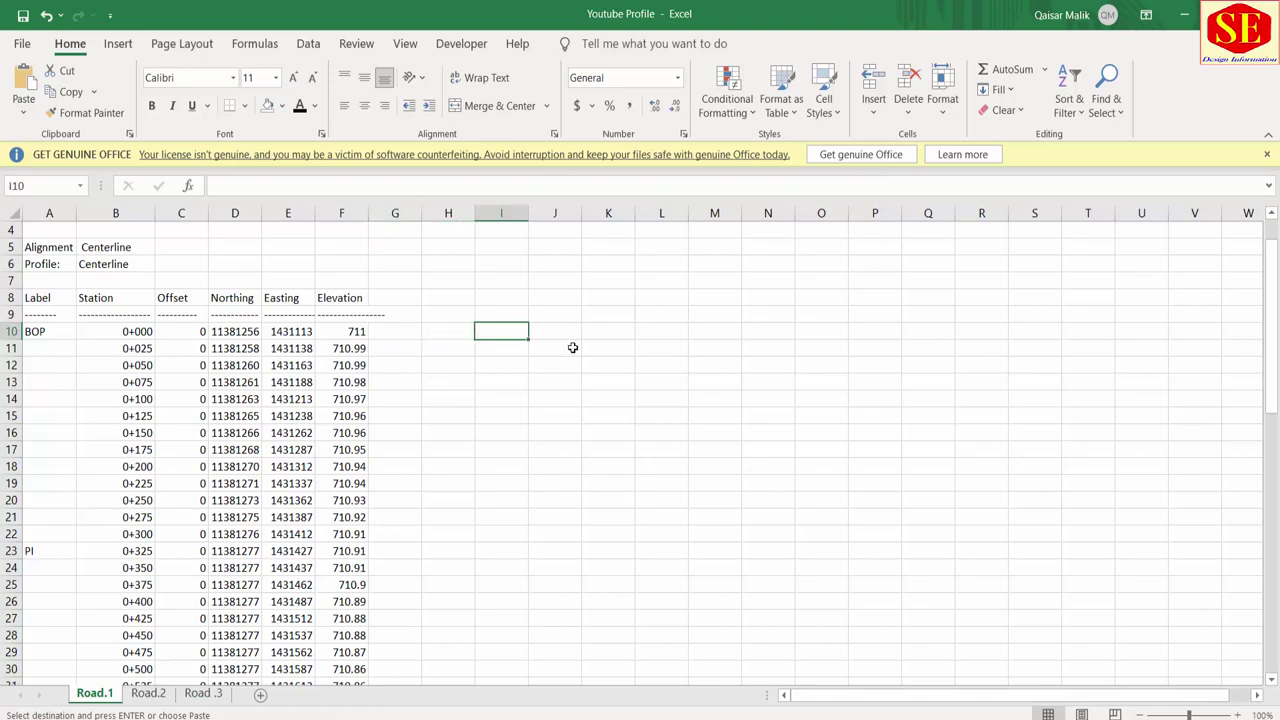
pyautogui.write('0')
pyautogui.press('Return')
pyautogui.write('25')
pyautogui.press('Return')
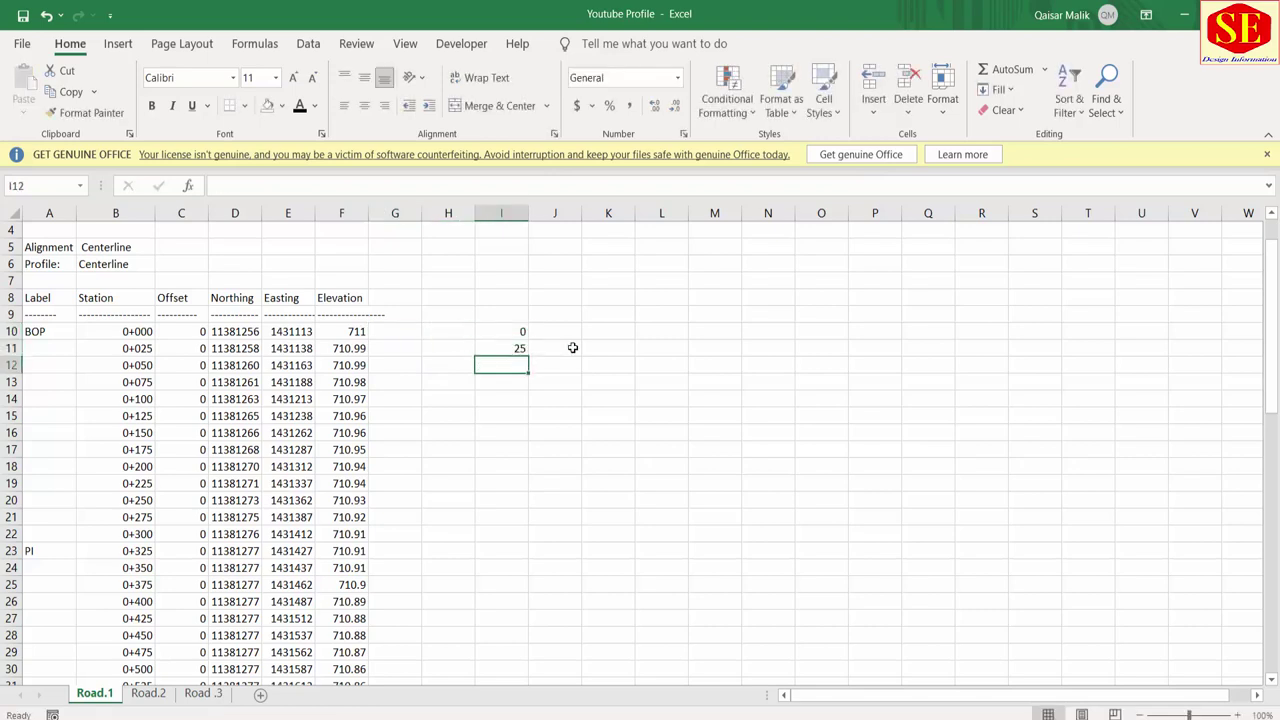
pyautogui.write('50')
pyautogui.press('Return')
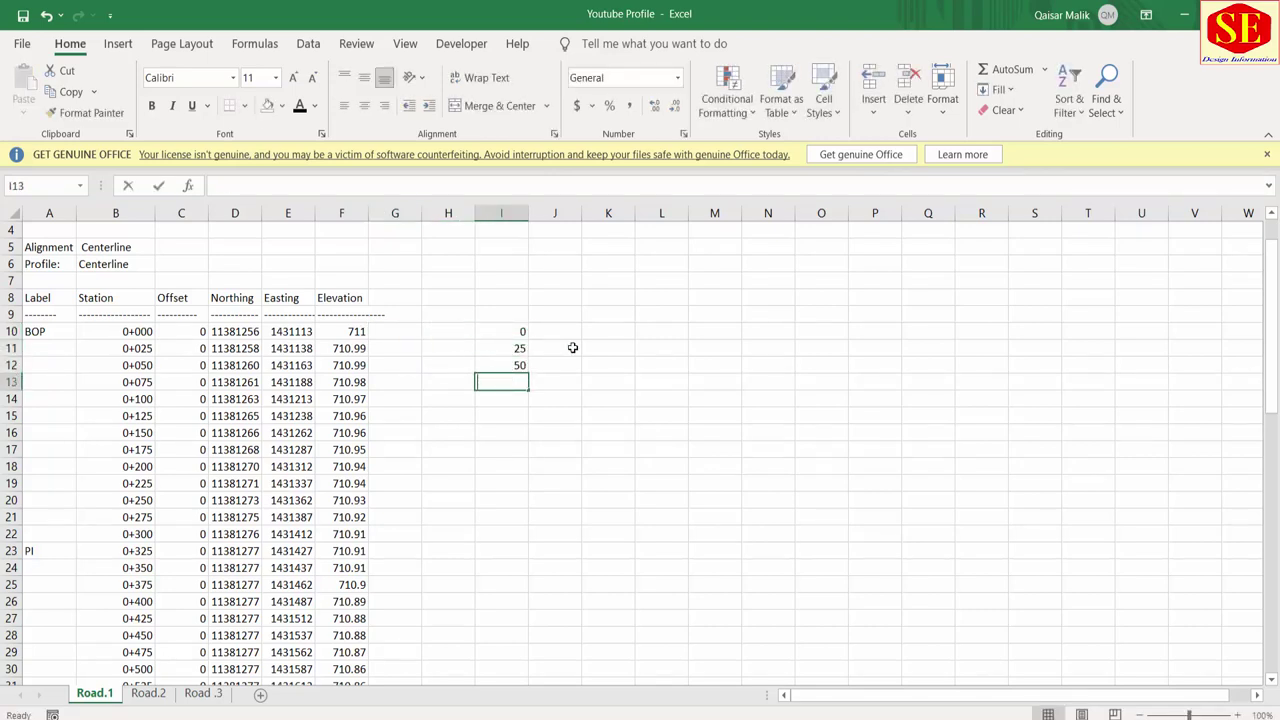
pyautogui.write('75')
pyautogui.press('Return')
pyautogui.write('100')
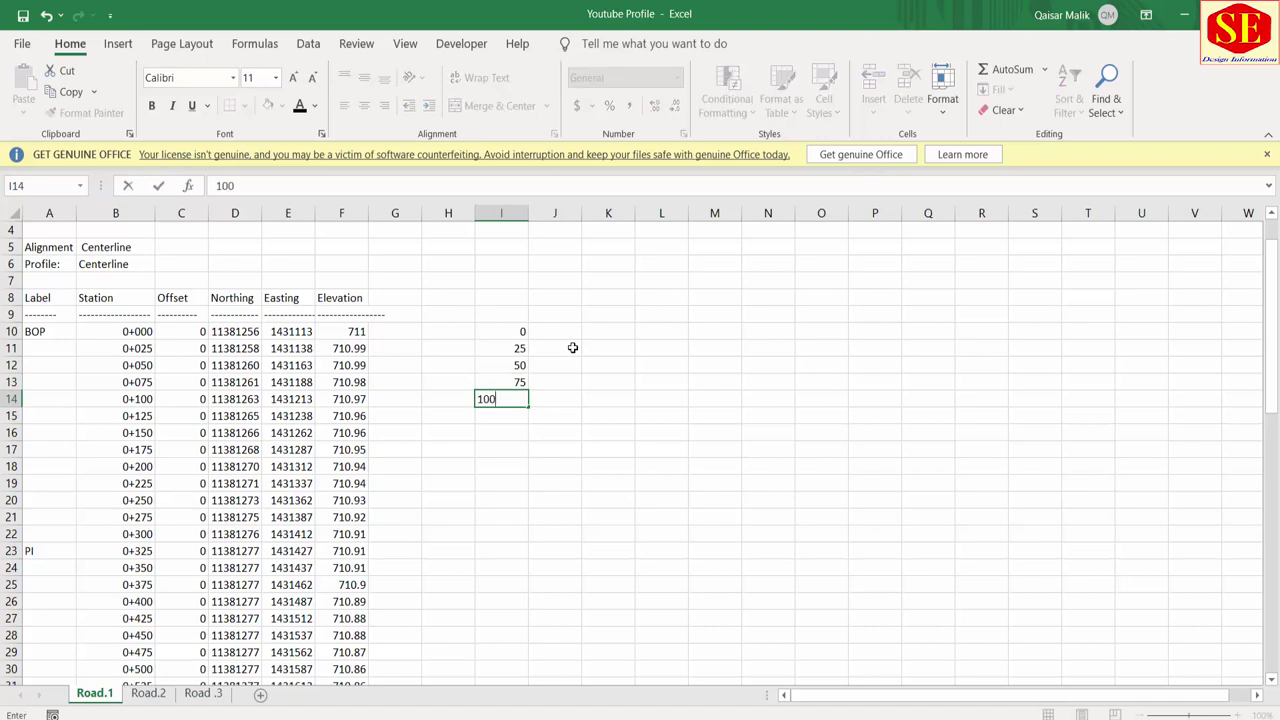
pyautogui.press('Return')
# Step: Enter elevations 711, 710.99, 710.99 and 710.98 in column J and select the trial block
pyautogui.click(560, 333)
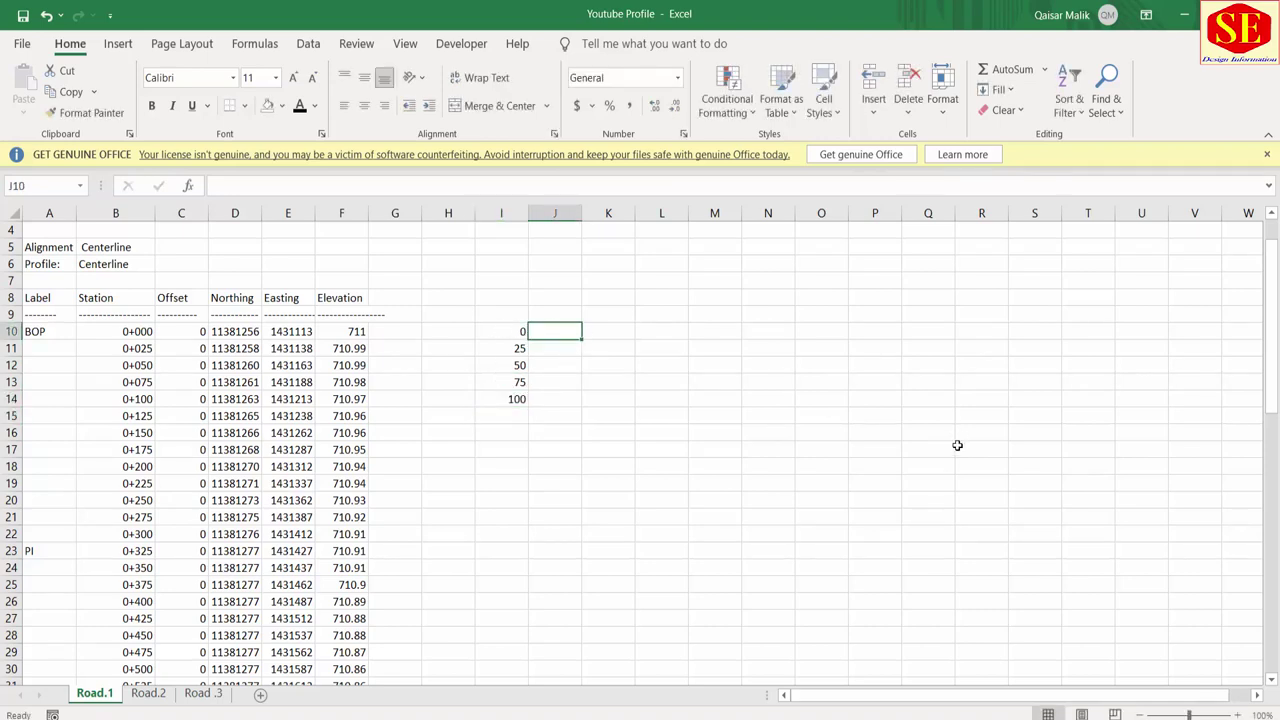
pyautogui.write('711')
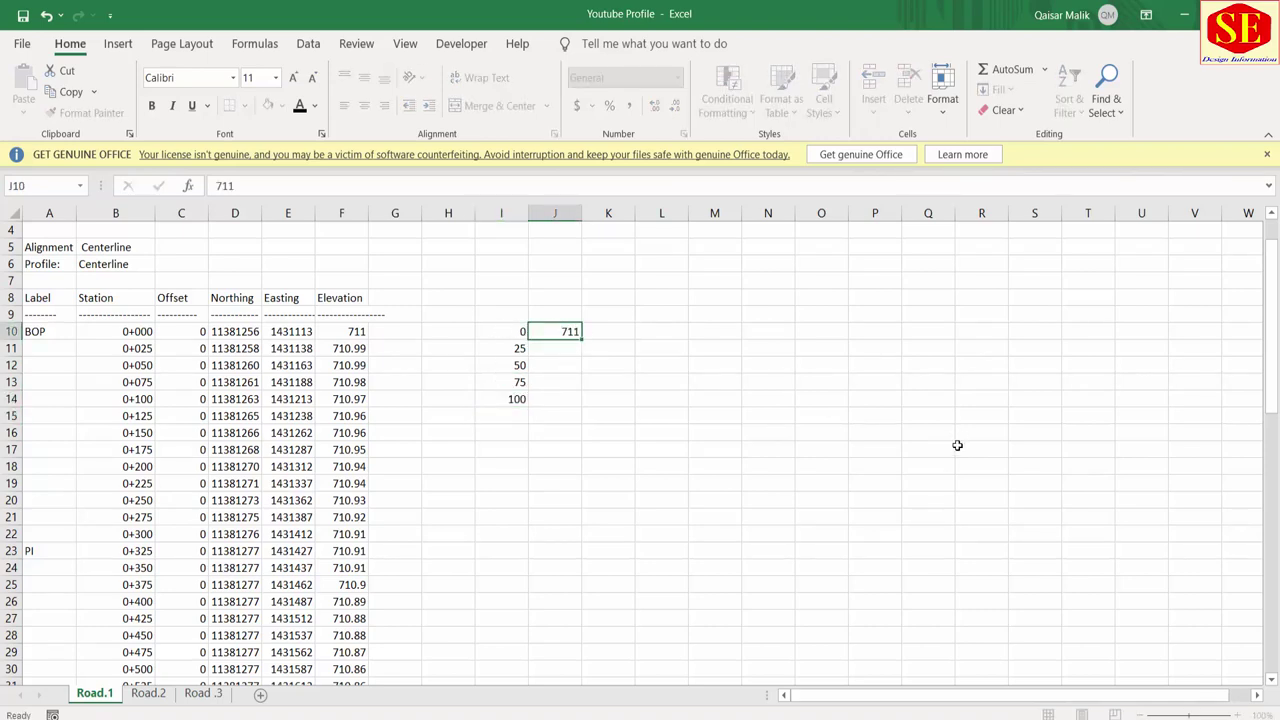
pyautogui.press('Return')
pyautogui.write('710.')
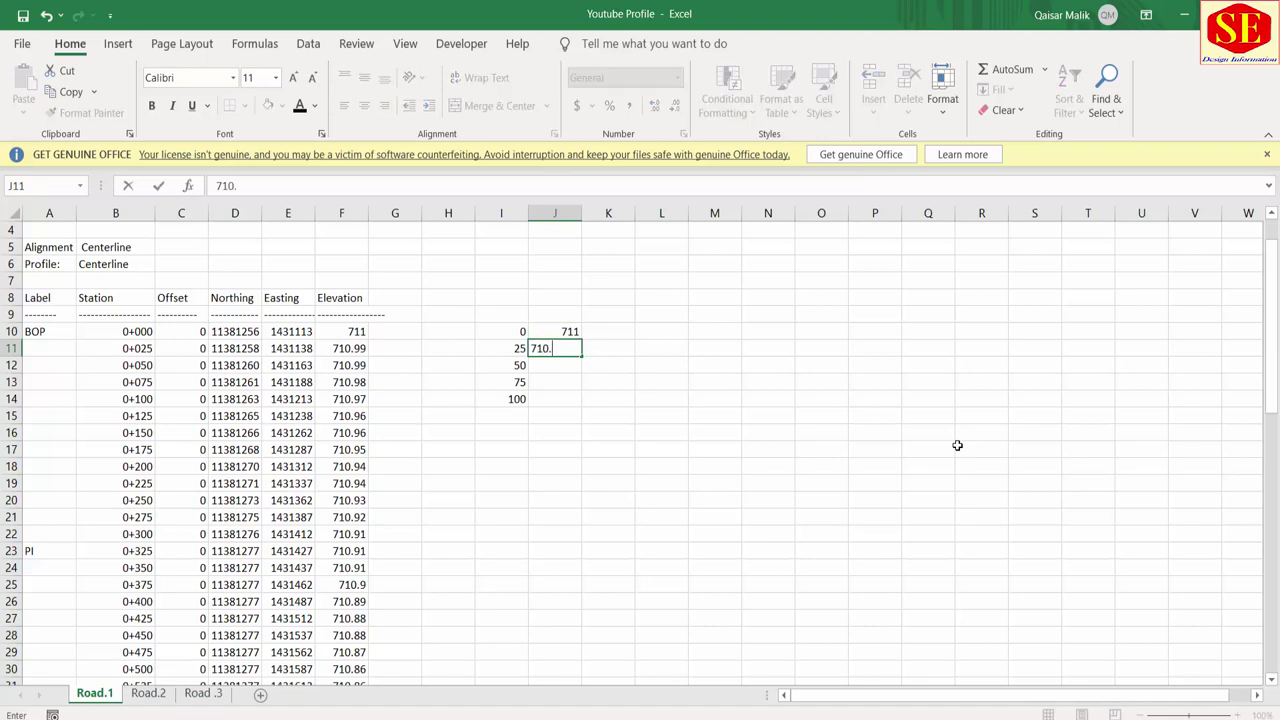
pyautogui.write('99')
pyautogui.press('Return')
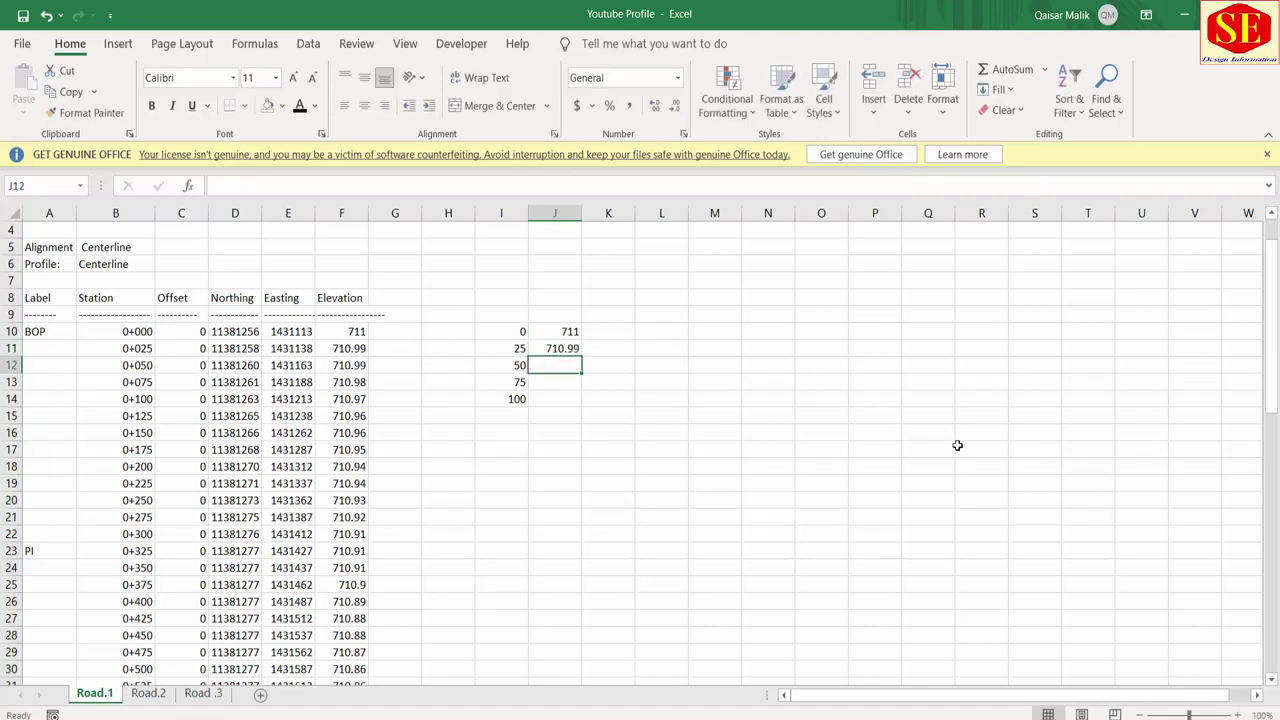
pyautogui.write('710.')
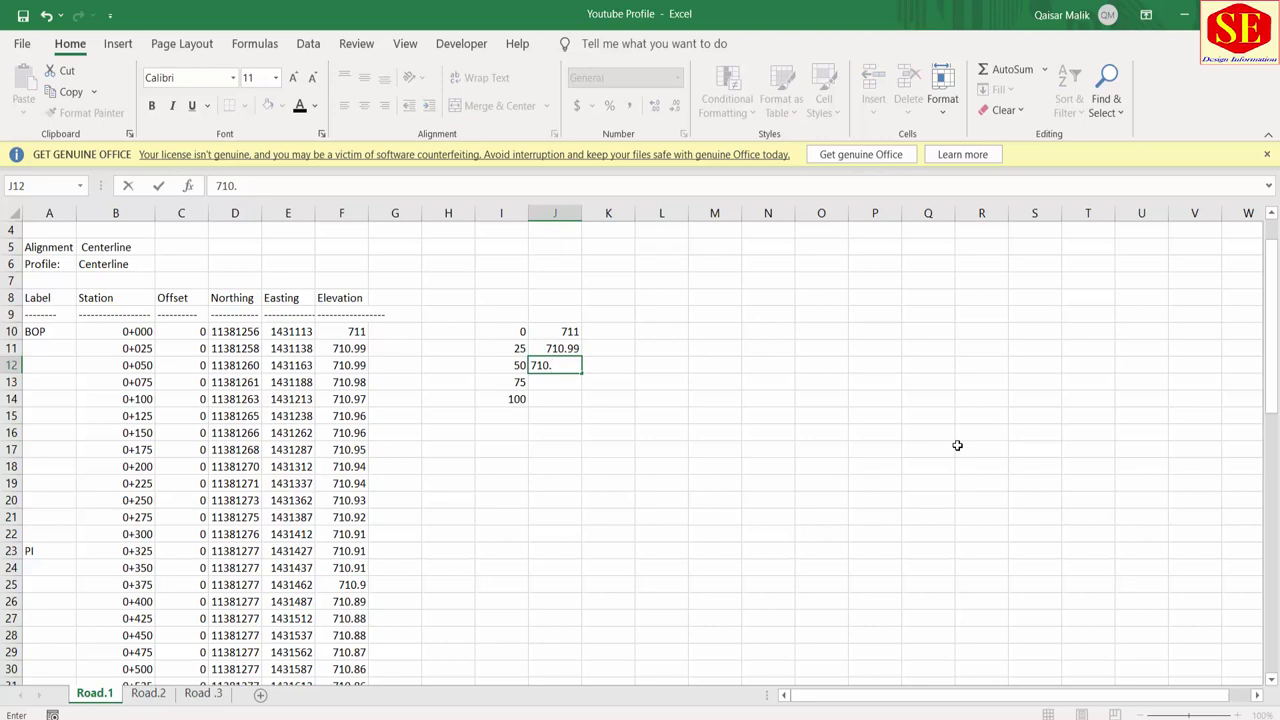
pyautogui.write('99')
pyautogui.press('Return')
pyautogui.write('710.')
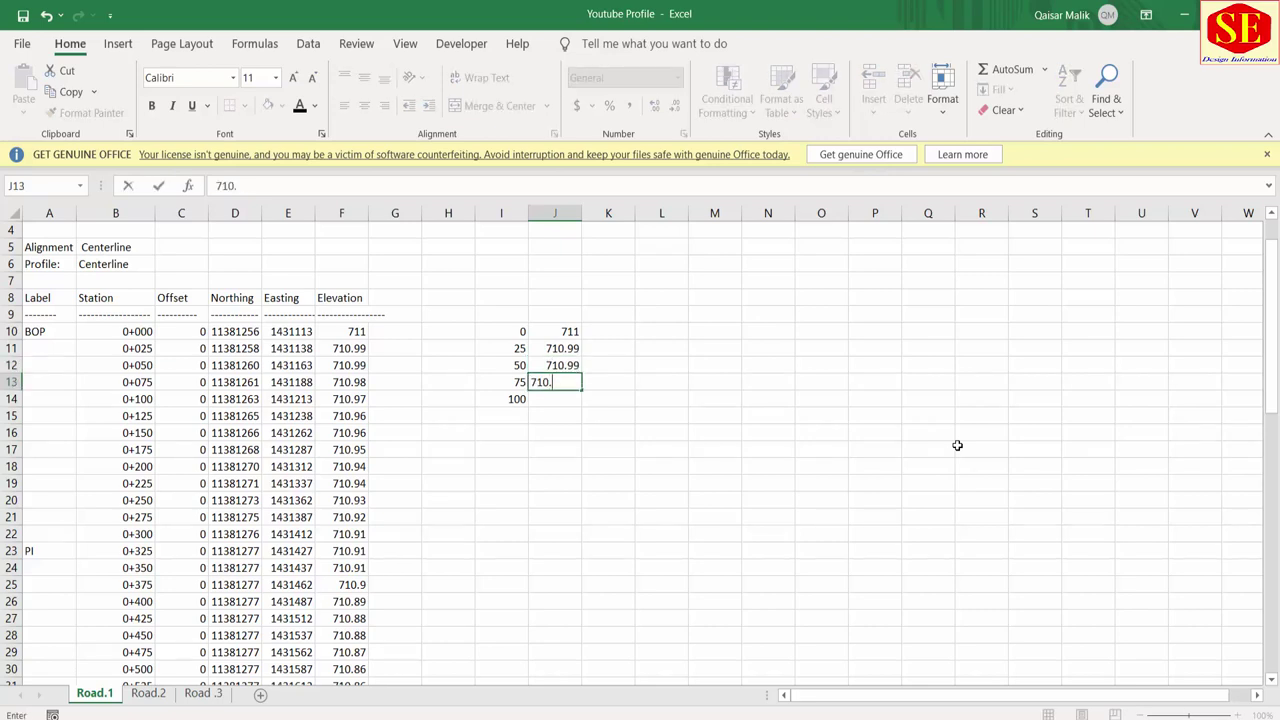
pyautogui.write('98')
pyautogui.press('Return')
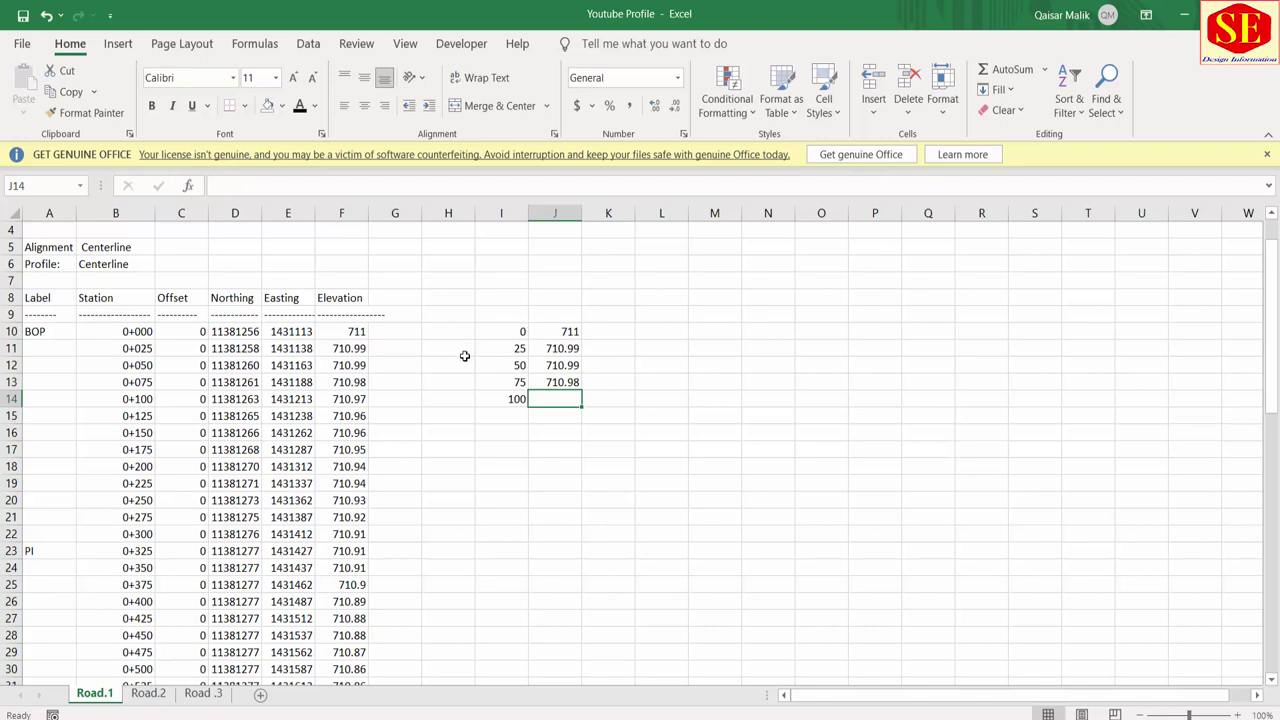
pyautogui.moveTo(504, 331); pyautogui.dragTo(576, 403)
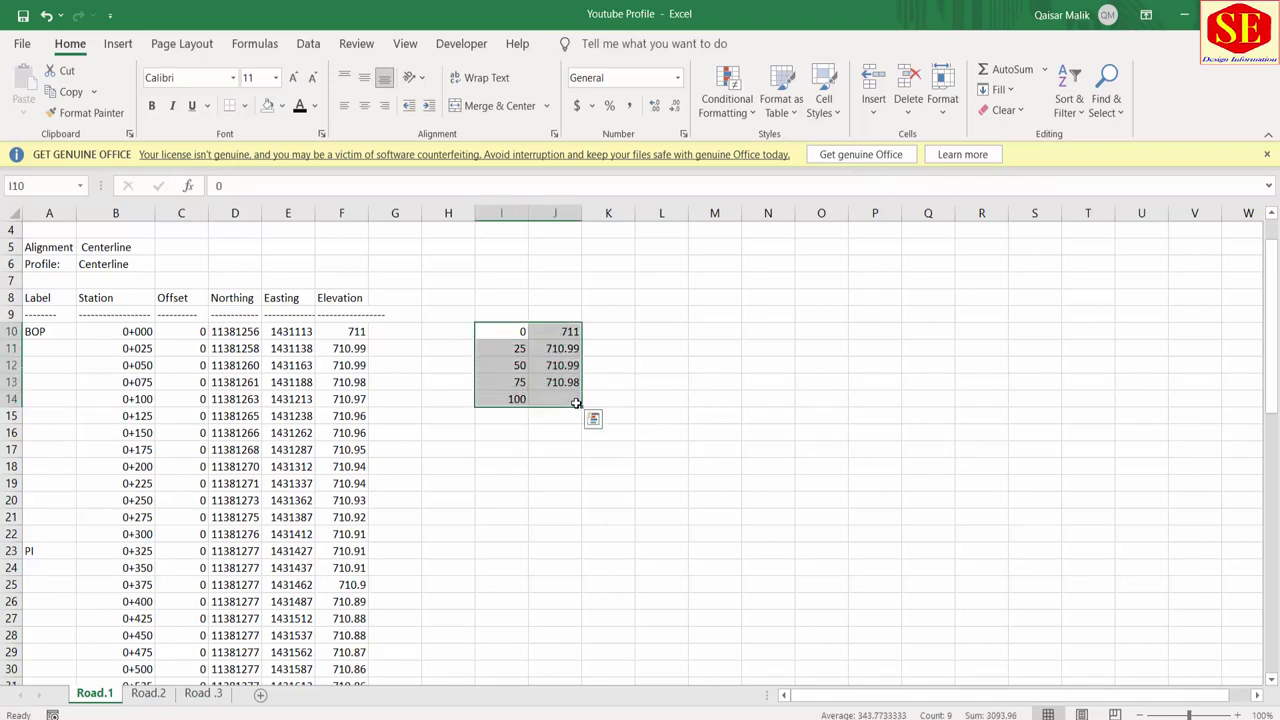
# Step: Clear the trial values and delete the Offset, Northing and Easting columns
pyautogui.press('Delete')
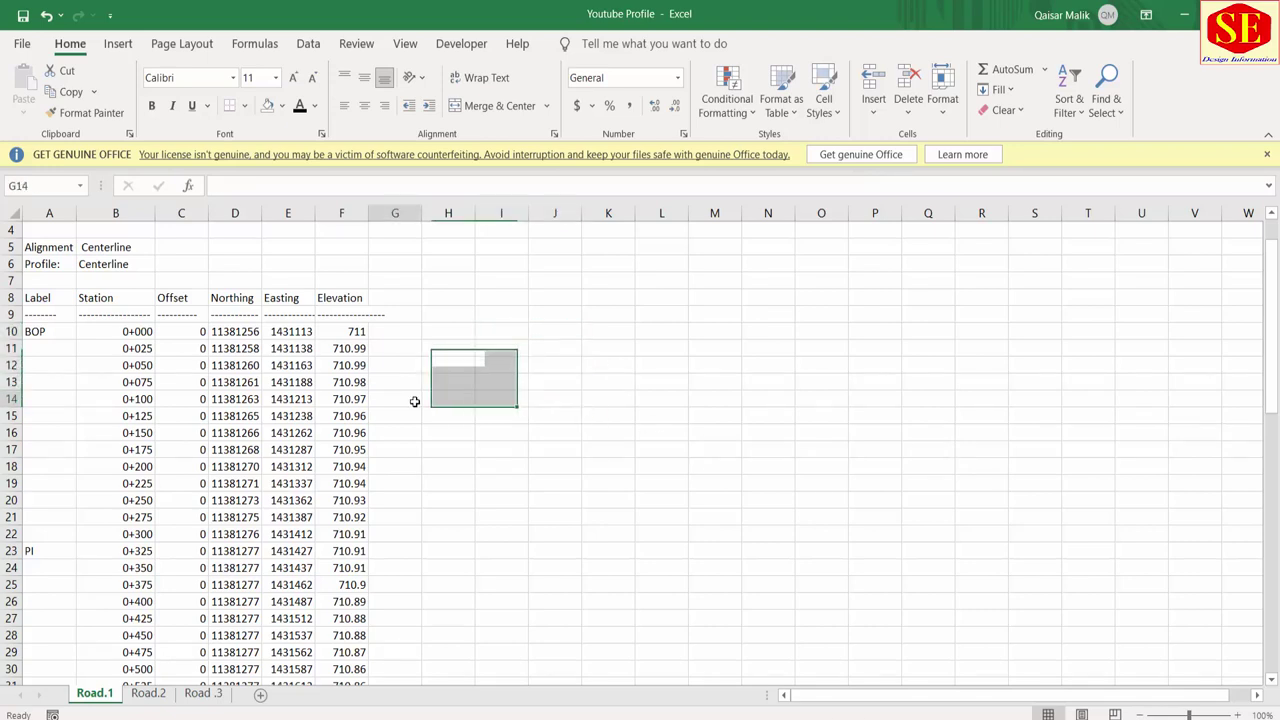
pyautogui.click(290, 331)
pyautogui.moveTo(286, 215); pyautogui.dragTo(184, 225)
pyautogui.rightClick(184, 219)
pyautogui.click(229, 388)
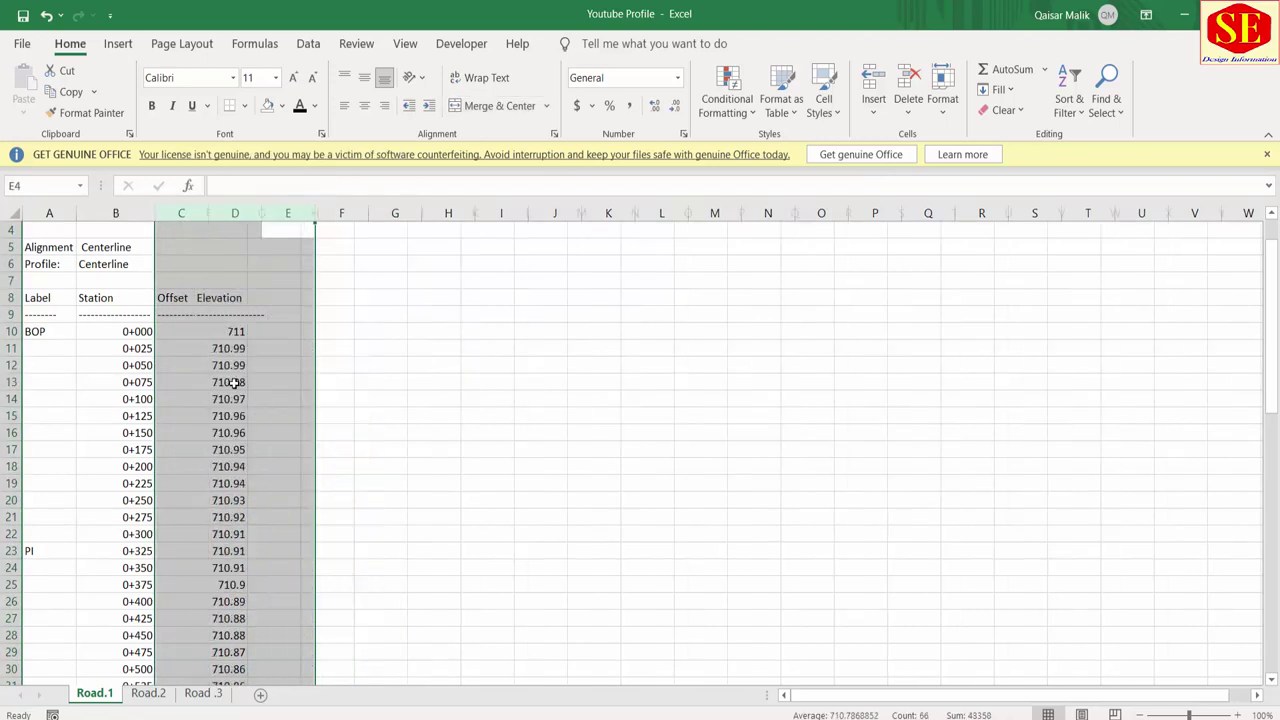
pyautogui.click(466, 380)
# Step: Review the Station and Elevation headings and the BOP, 0+025 and 0+075 elevation values
pyautogui.click(114, 297)
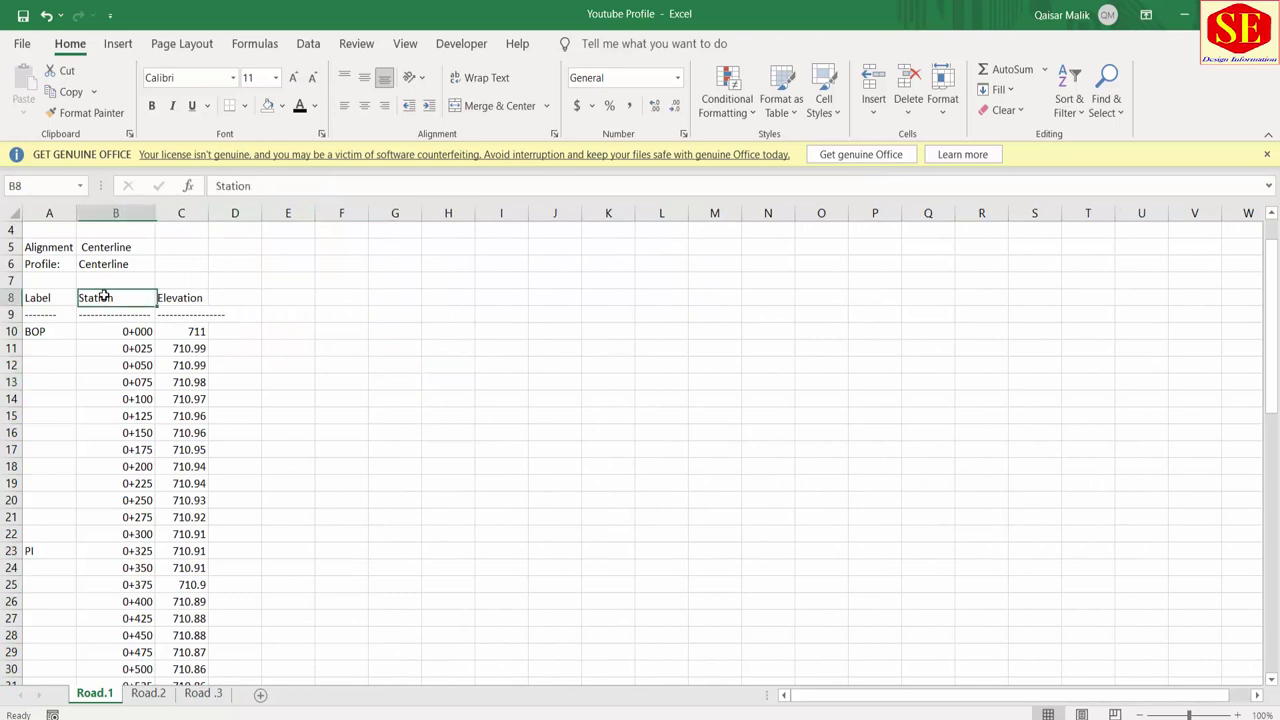
pyautogui.click(183, 297)
pyautogui.click(190, 342)
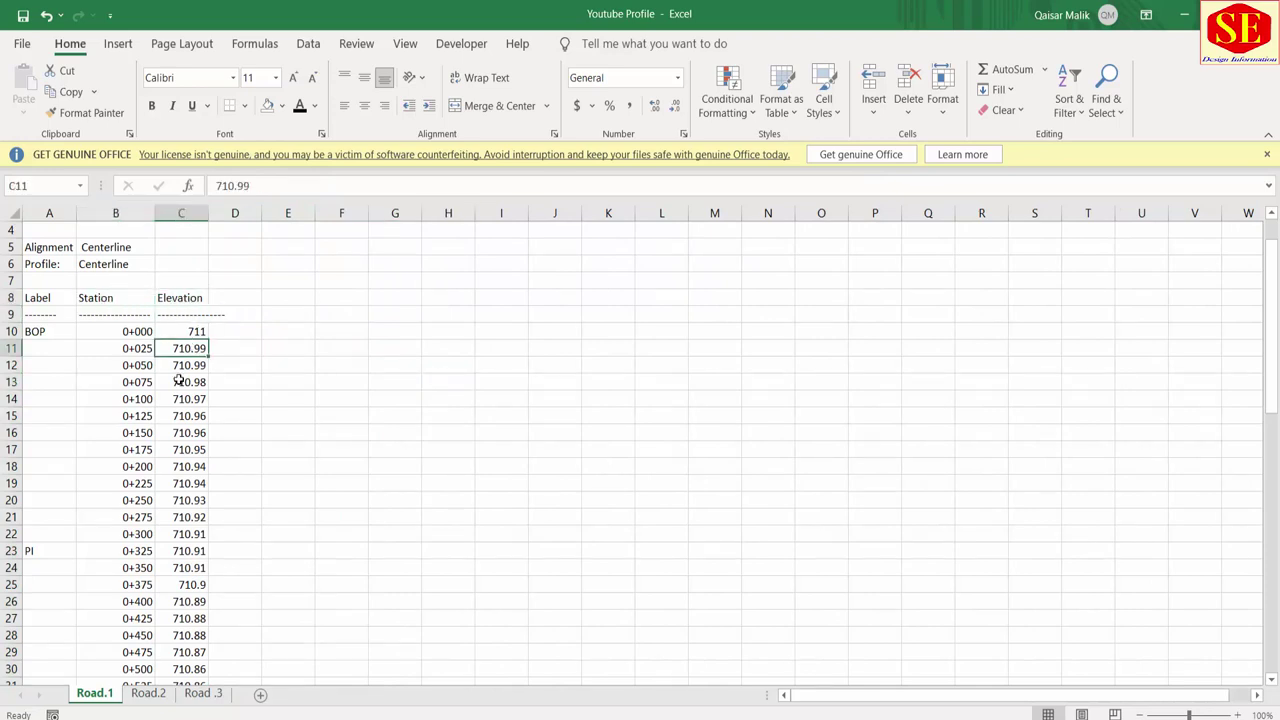
pyautogui.click(30, 331)
pyautogui.scroll(-14, 167, 331)
pyautogui.scroll(-4, 154, 426)
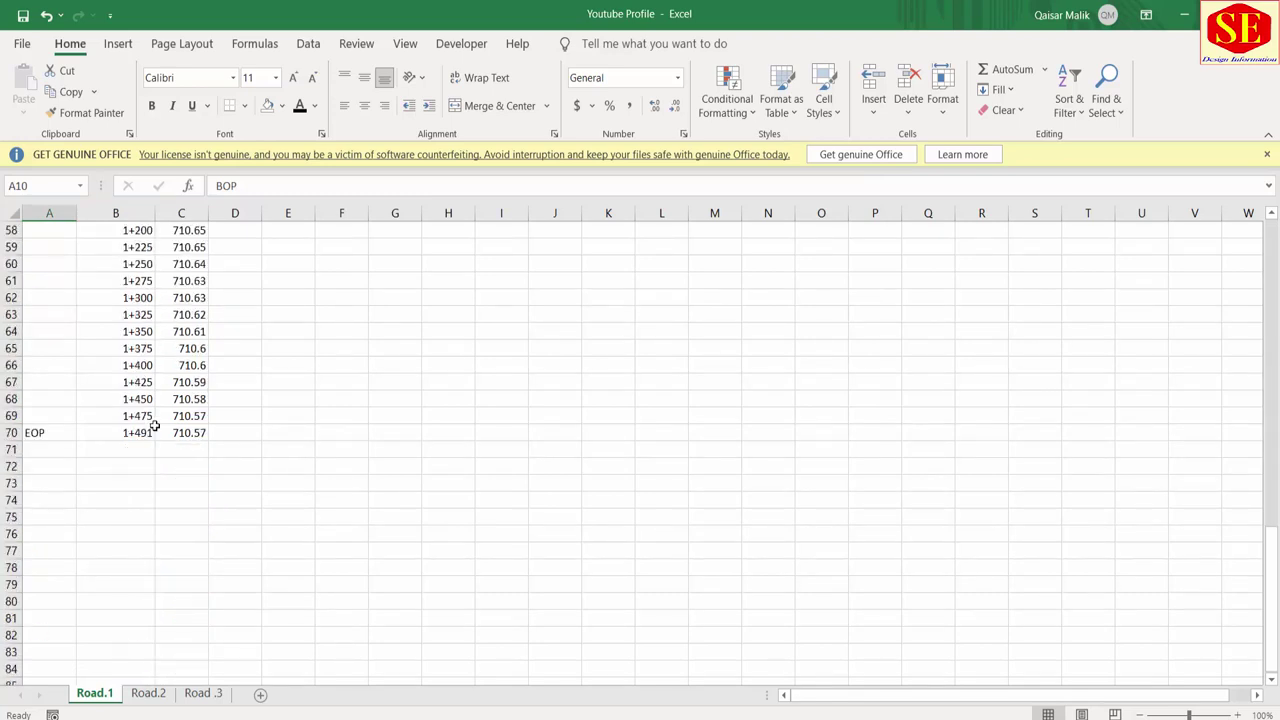
pyautogui.scroll(1, 154, 431)
pyautogui.scroll(7, 175, 432)
pyautogui.scroll(8, 195, 433)
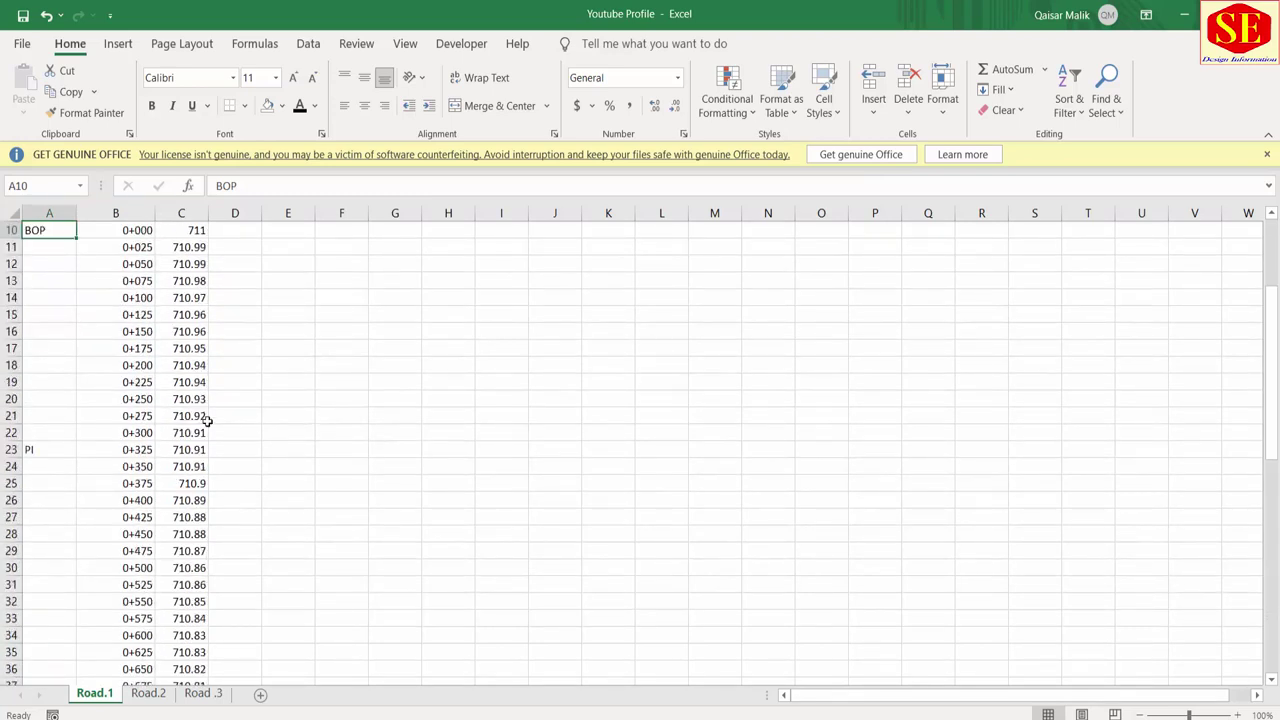
pyautogui.scroll(3, 206, 423)
pyautogui.click(189, 382)
pyautogui.click(193, 399)
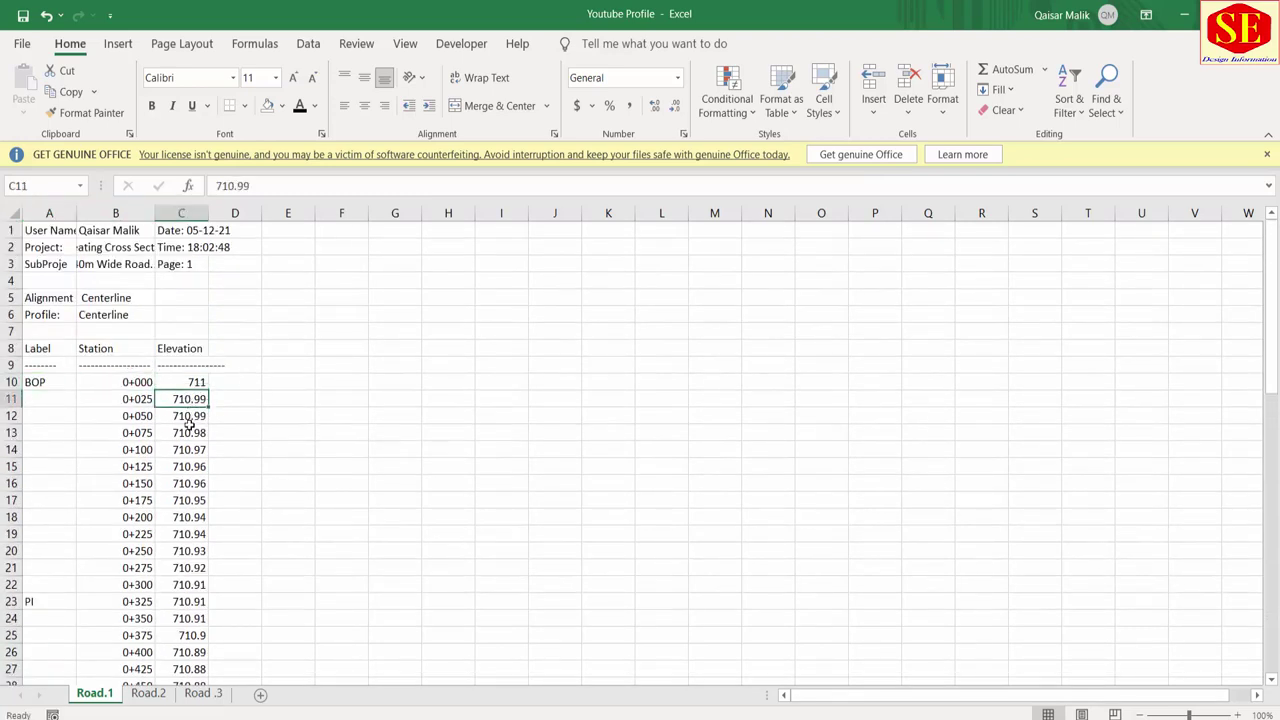
pyautogui.click(194, 433)
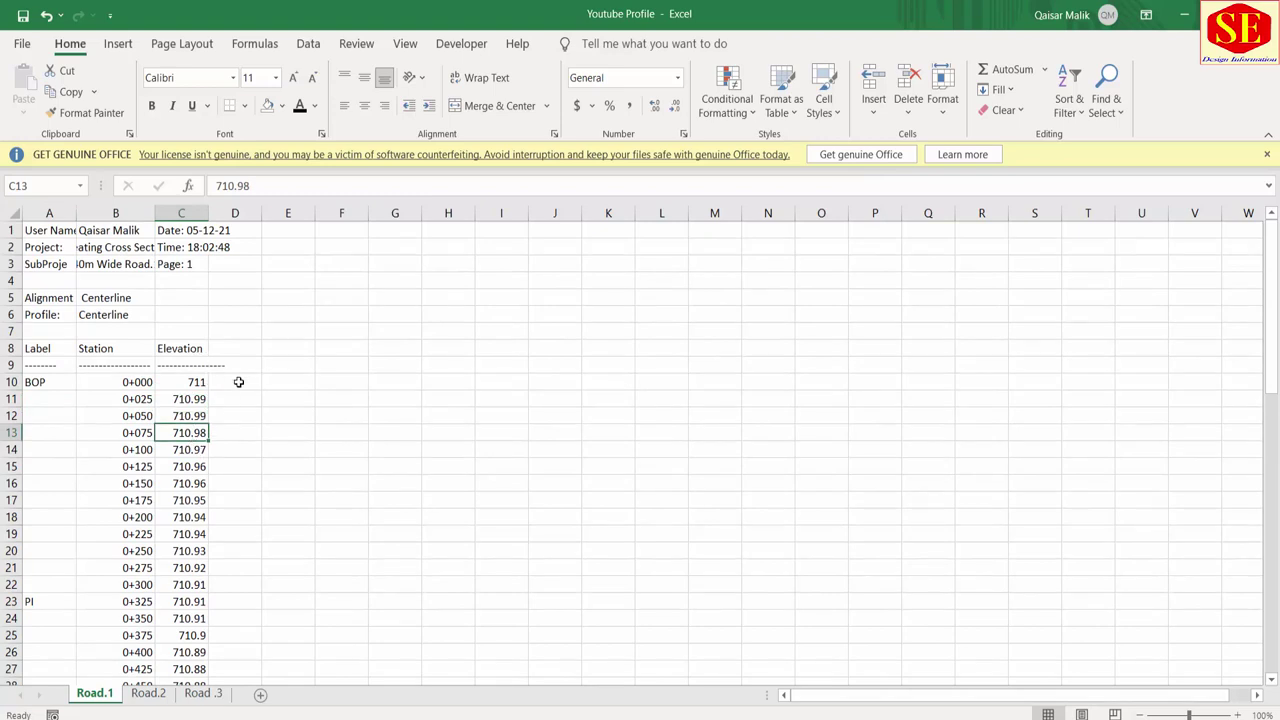
pyautogui.click(239, 382)
# Step: Enter the formula =C10*10 in D10 to scale the BOP elevation by 10
pyautogui.write('=')
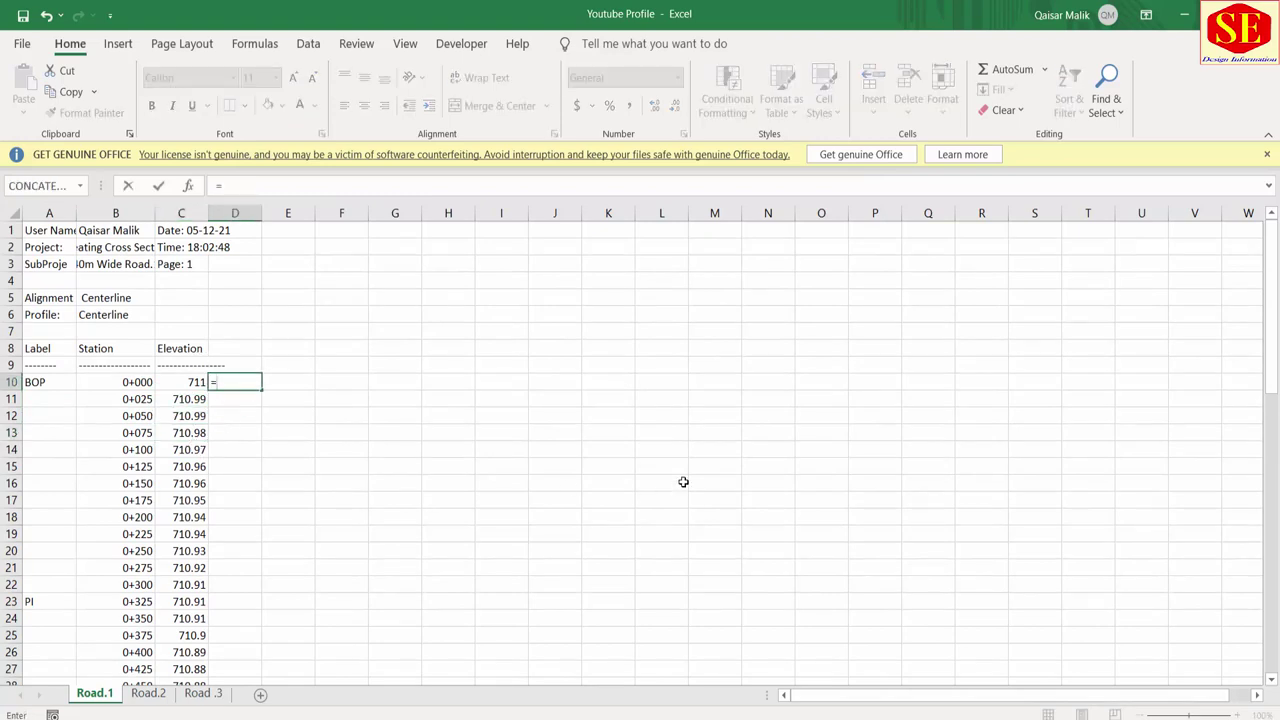
pyautogui.click(194, 382)
pyautogui.write('*')
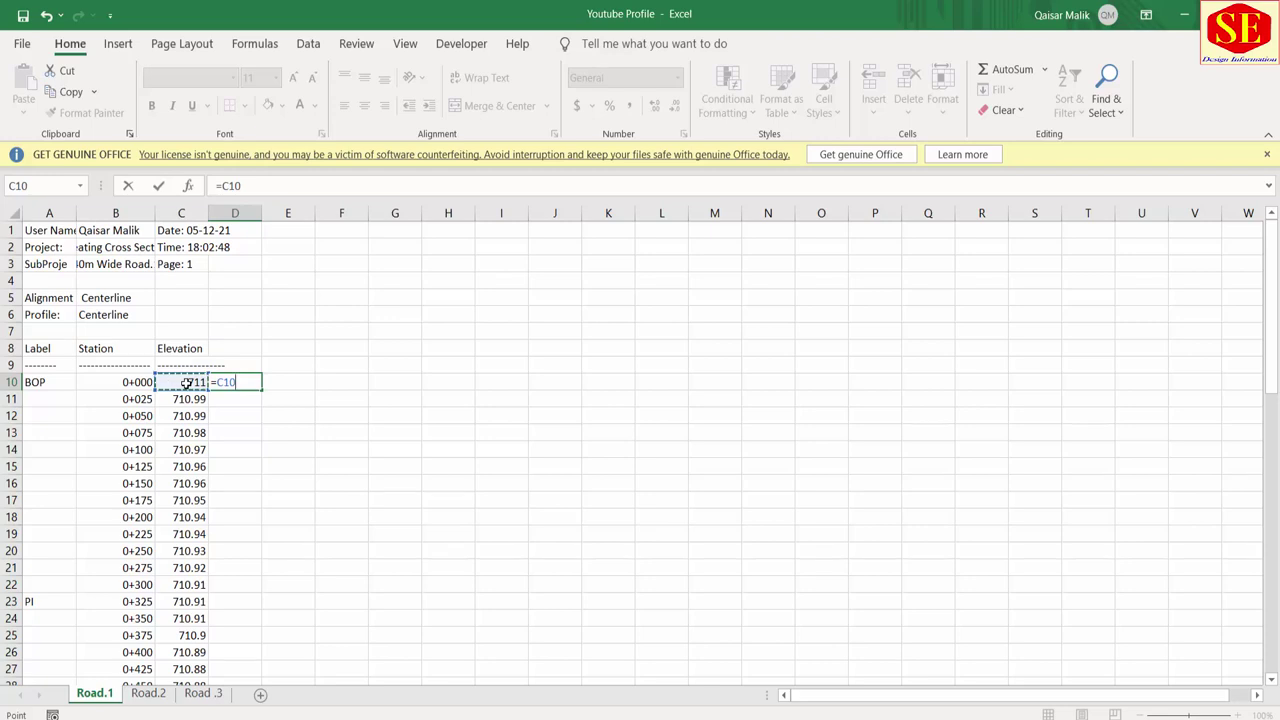
pyautogui.write('10')
pyautogui.press('Return')
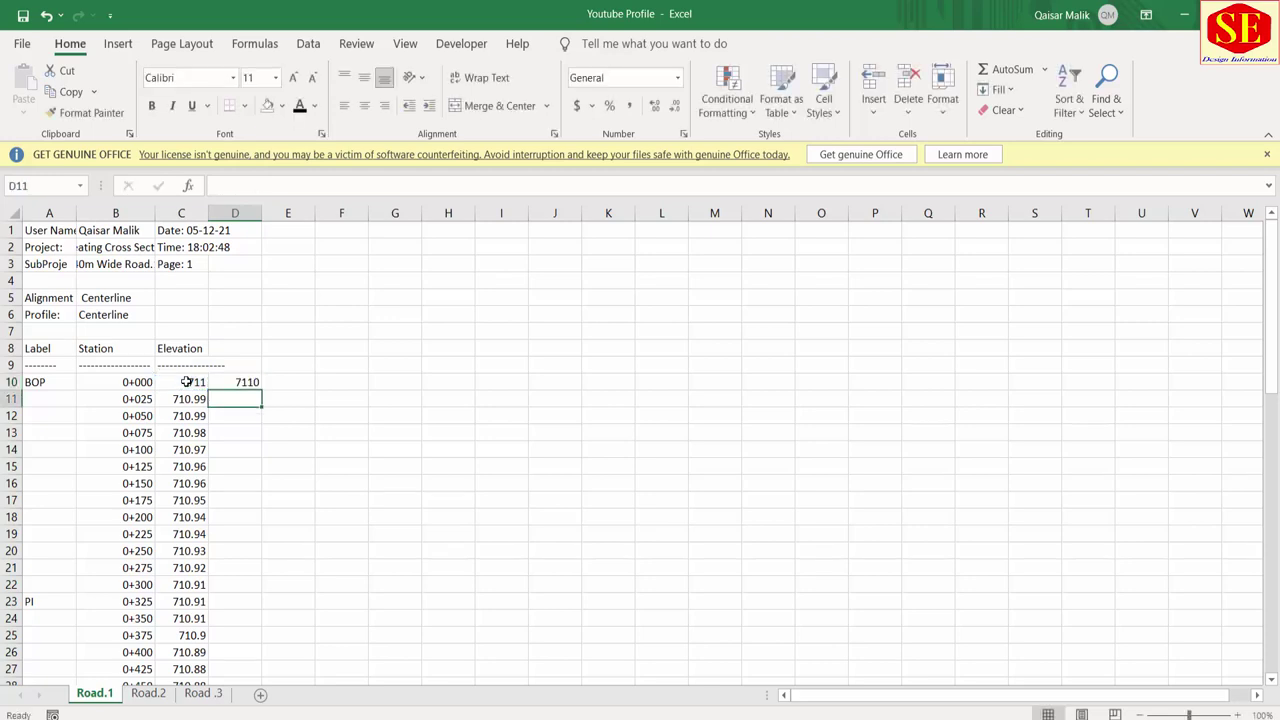
pyautogui.click(241, 382)
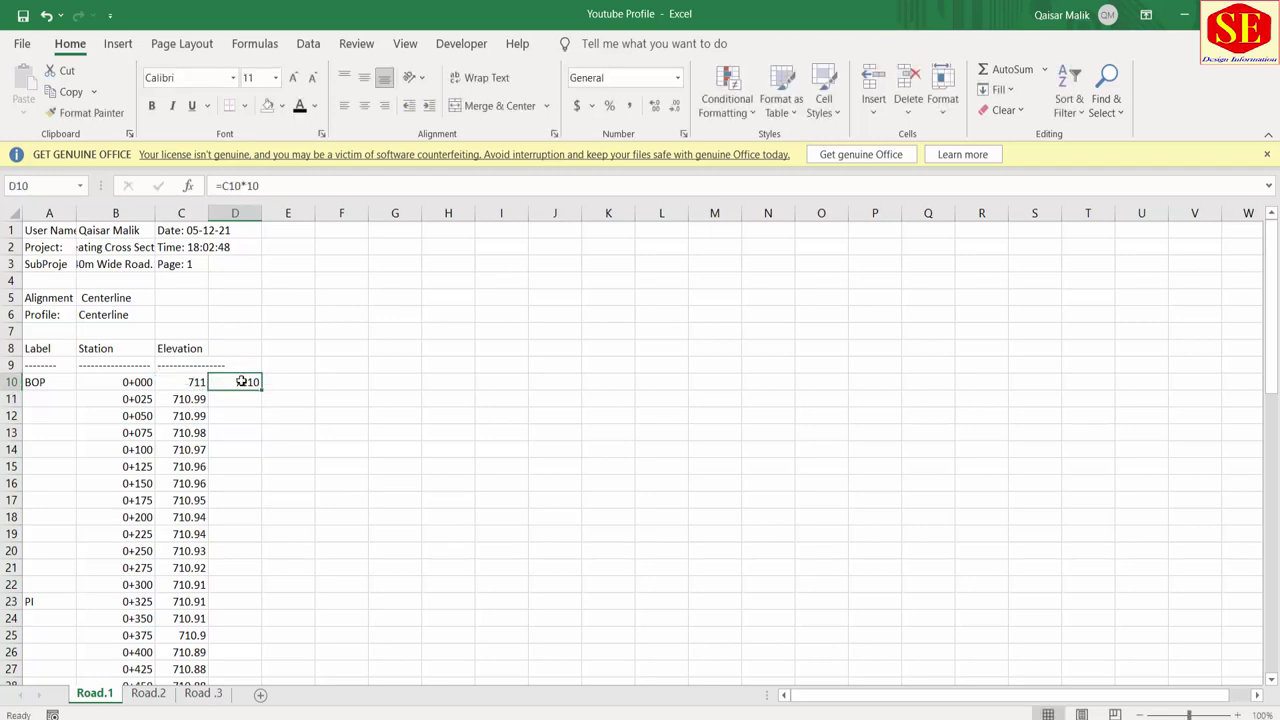
pyautogui.click(188, 382)
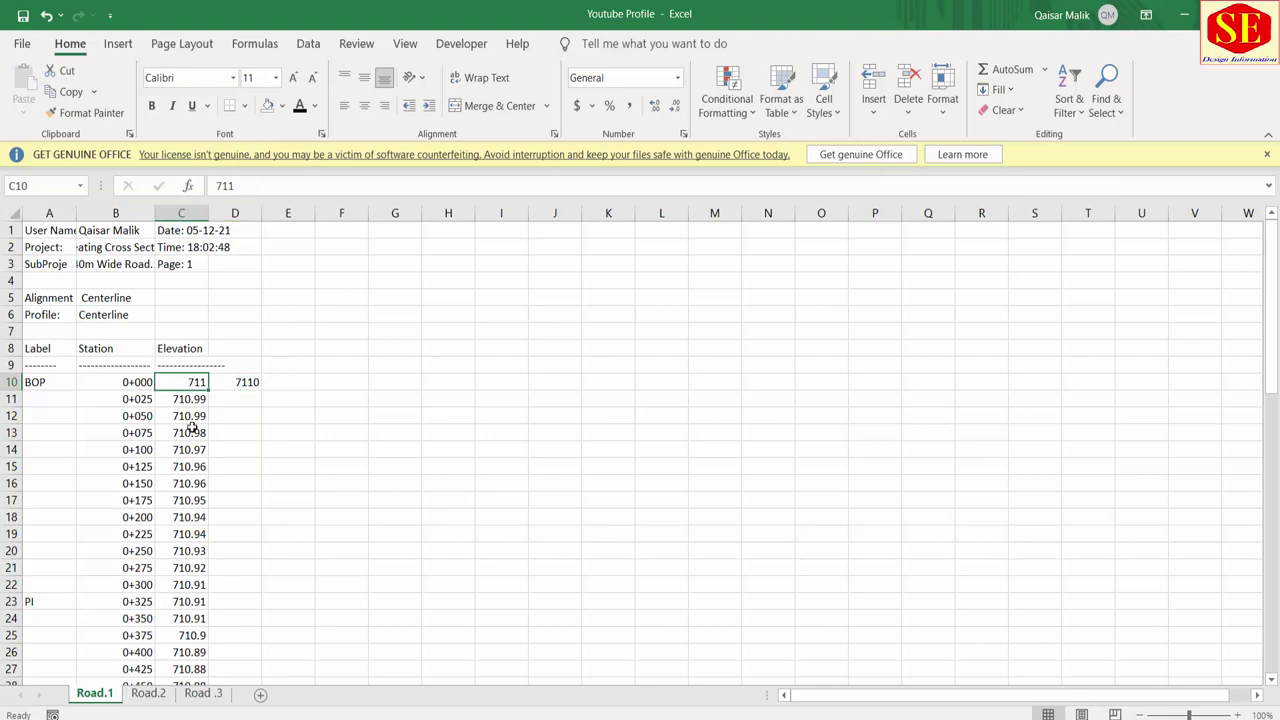
pyautogui.click(246, 381)
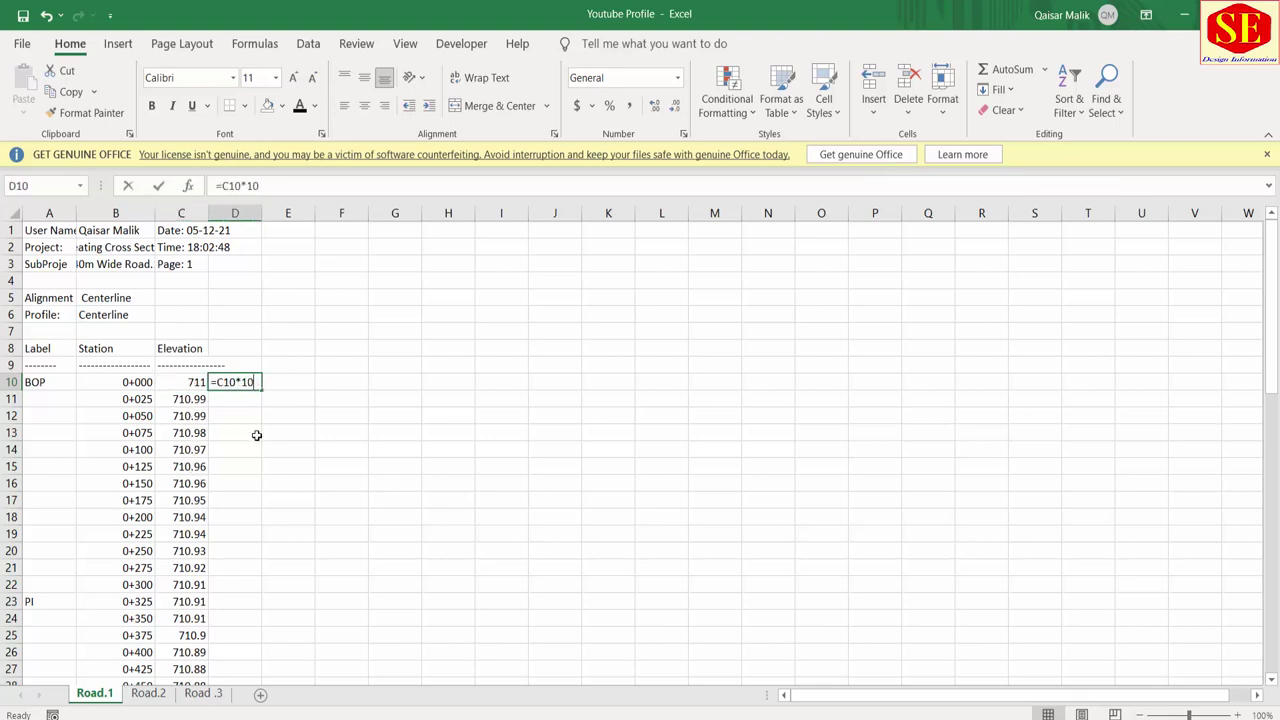
pyautogui.write('=')
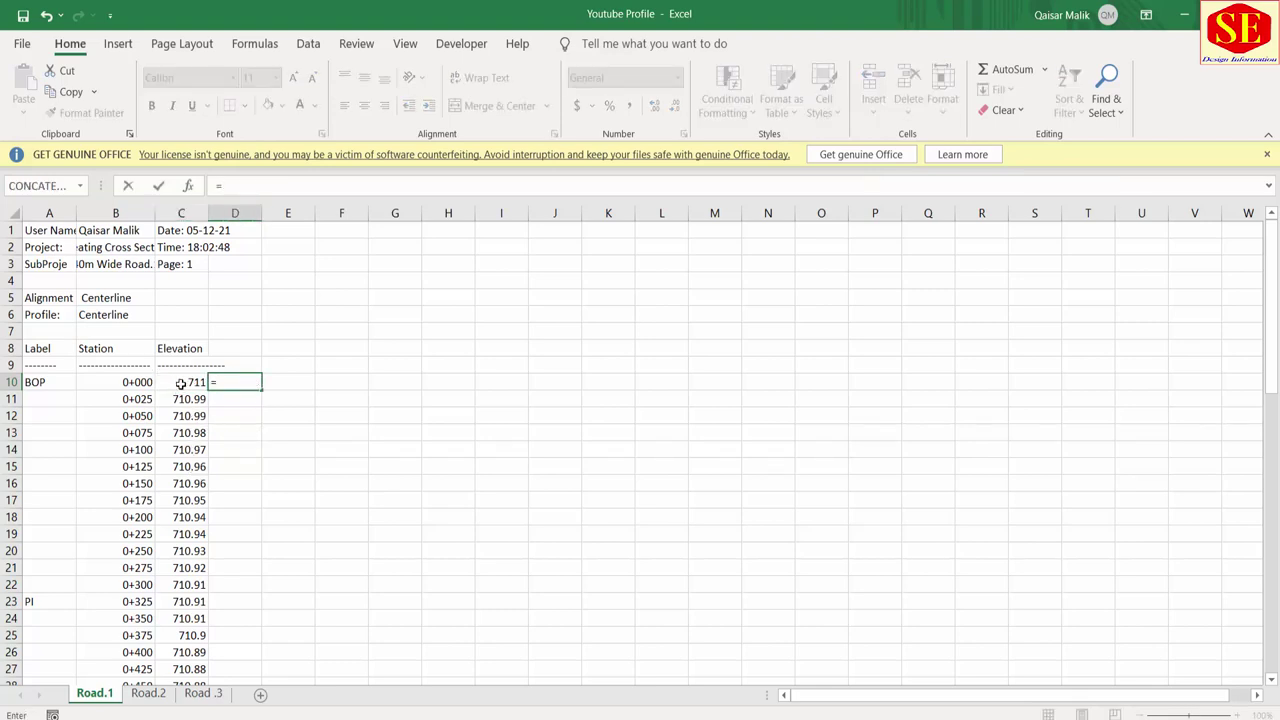
pyautogui.click(181, 383)
pyautogui.write('*')
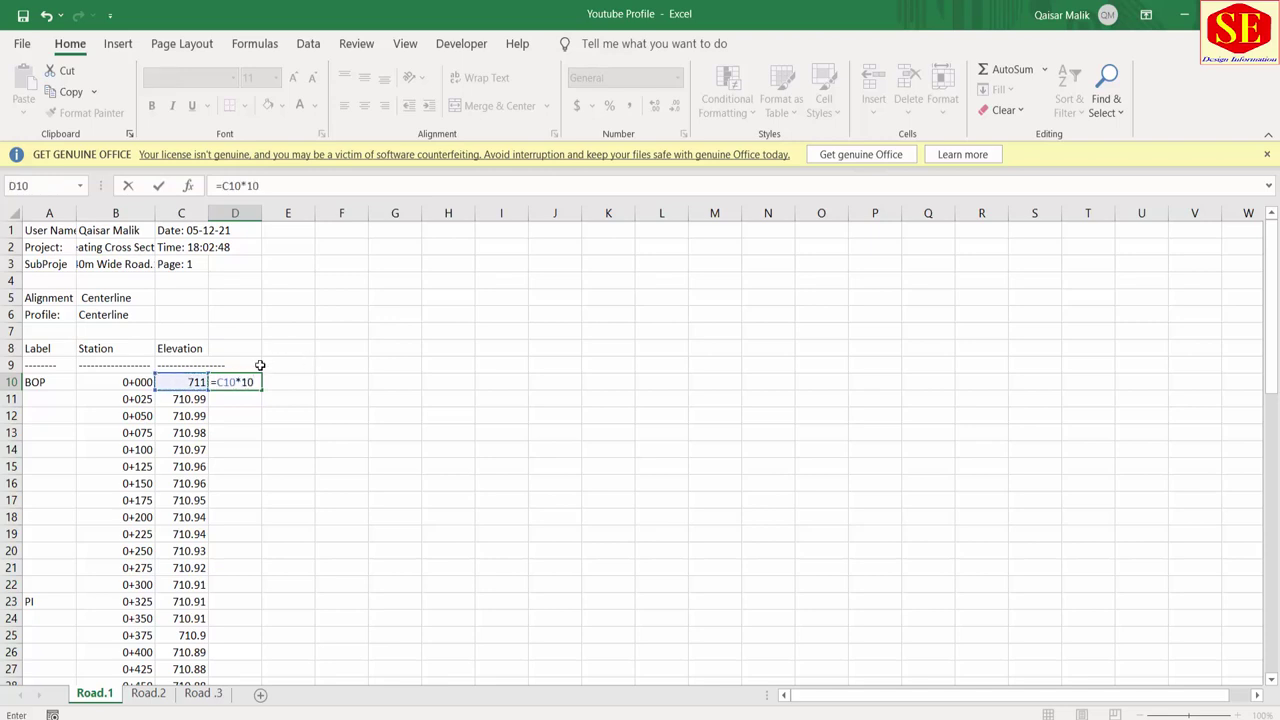
pyautogui.press('Return')
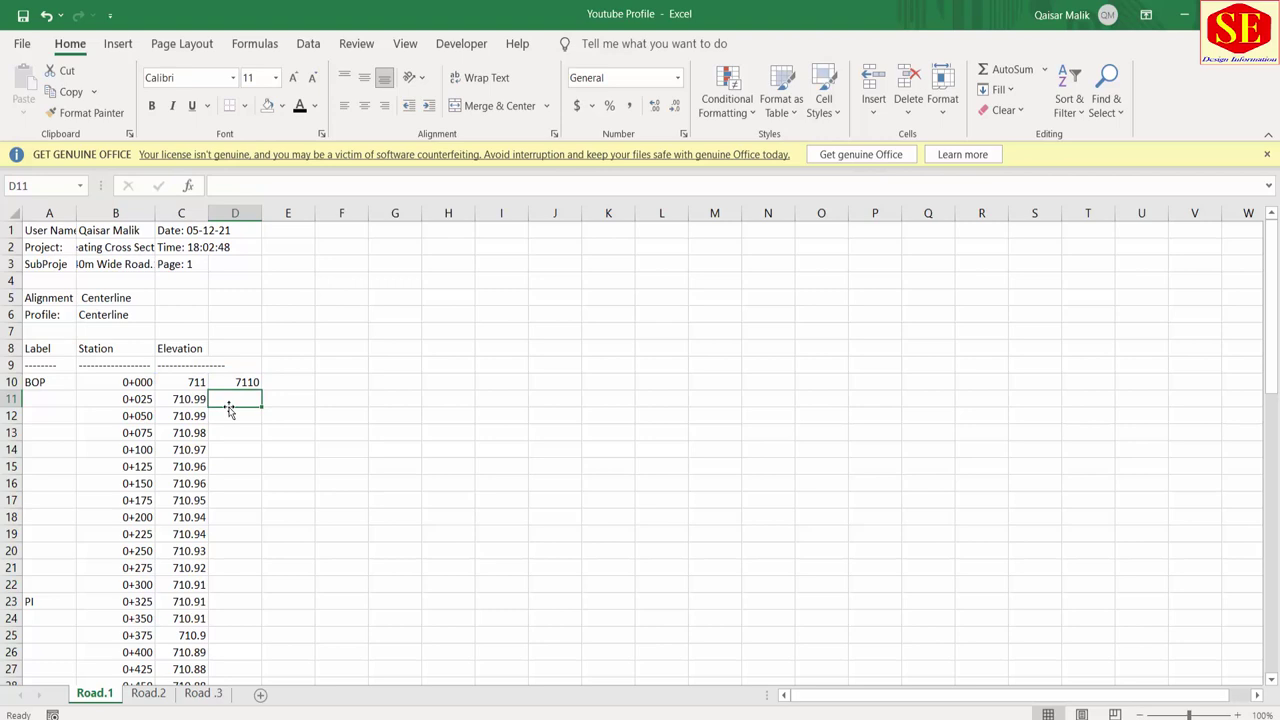
# Step: Enter =C11*10 in D11 and fill it down to the last station
pyautogui.click(241, 380)
pyautogui.click(250, 401)
pyautogui.write('=')
pyautogui.click(183, 397)
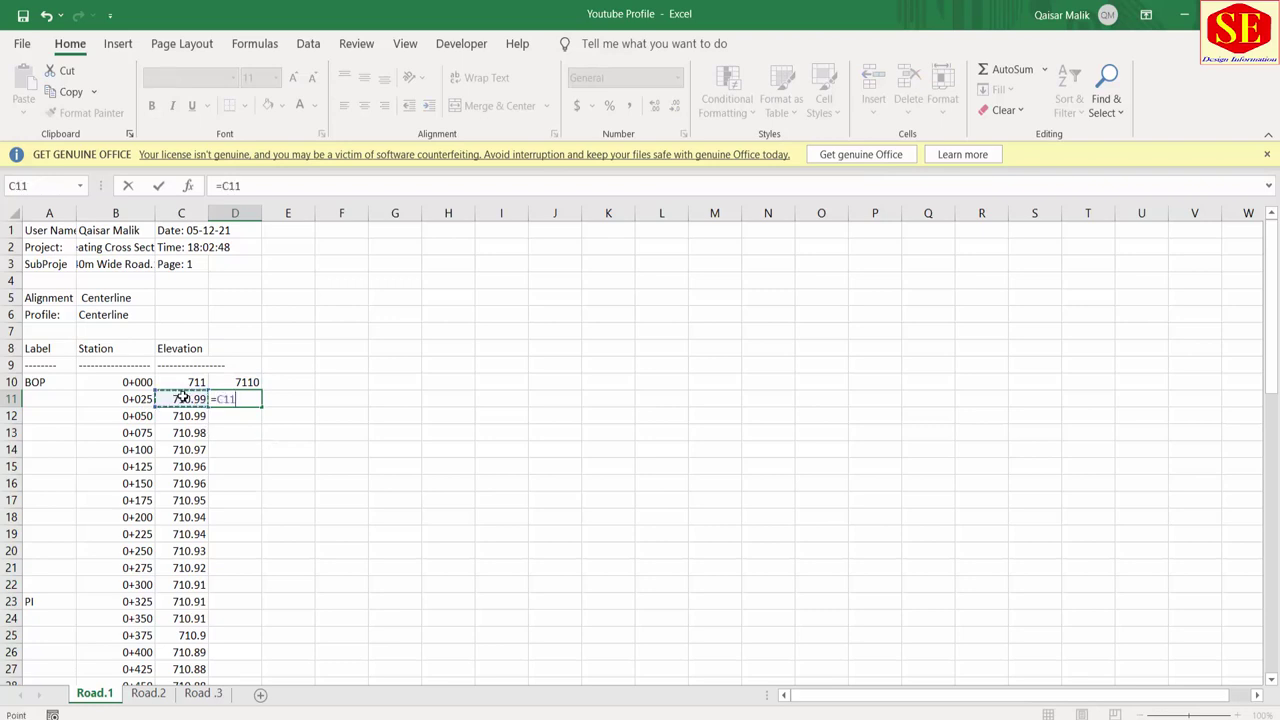
pyautogui.write('*')
pyautogui.press('Return')
pyautogui.click(234, 399)
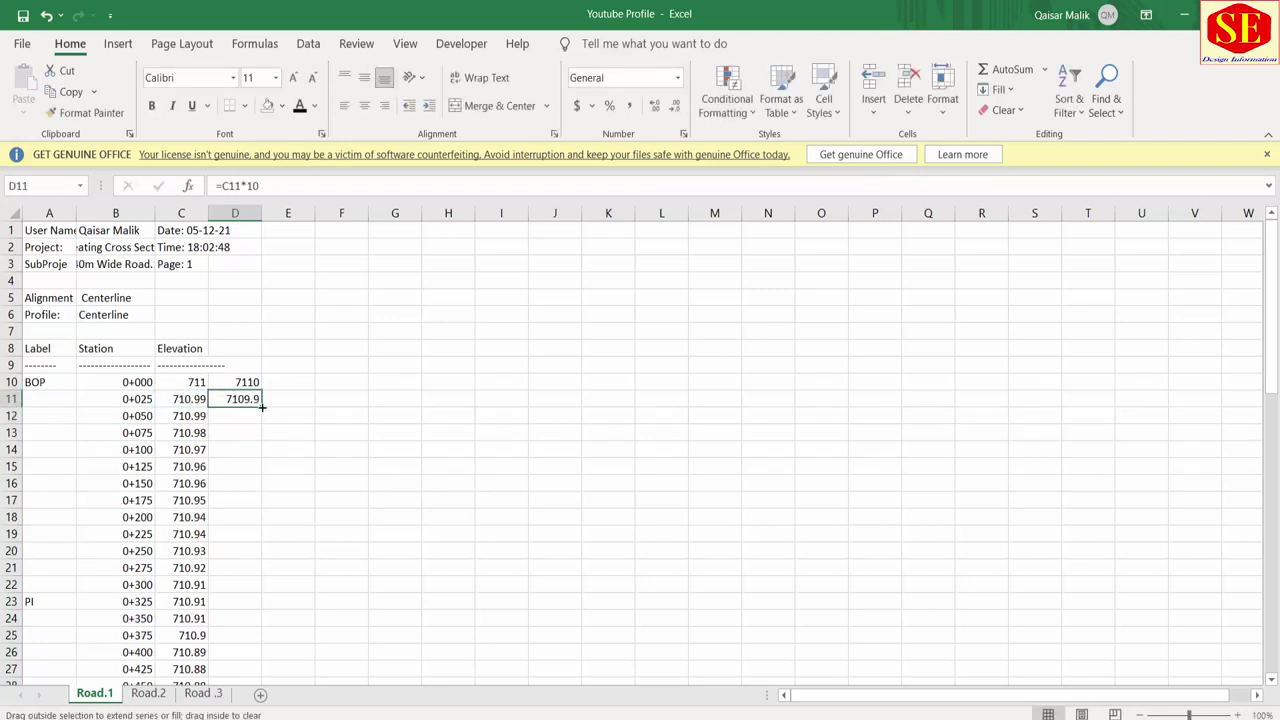
pyautogui.doubleClick(261, 407)
# Step: Verify the scaled elevations run from 7110 at BOP down to 7105.7 at EOP
pyautogui.scroll(-11, 516, 385)
pyautogui.scroll(-9, 516, 385)
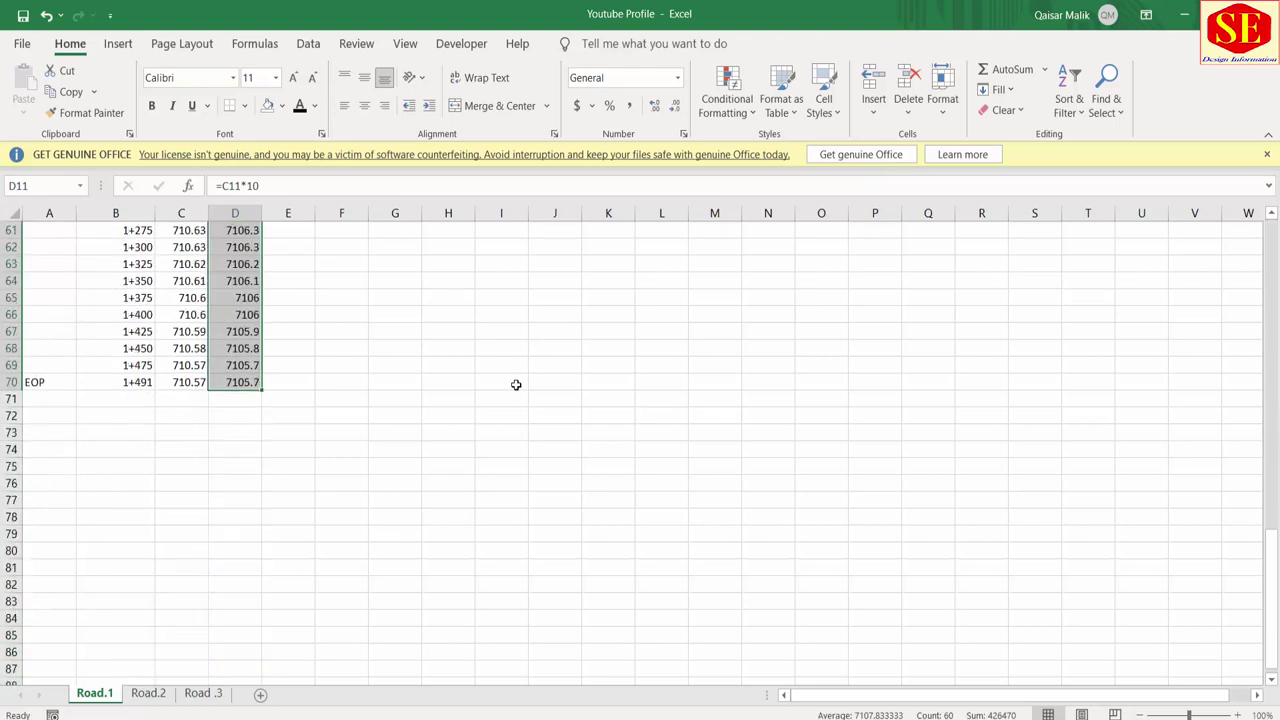
pyautogui.moveTo(250, 384); pyautogui.dragTo(246, 373)
pyautogui.click(240, 382)
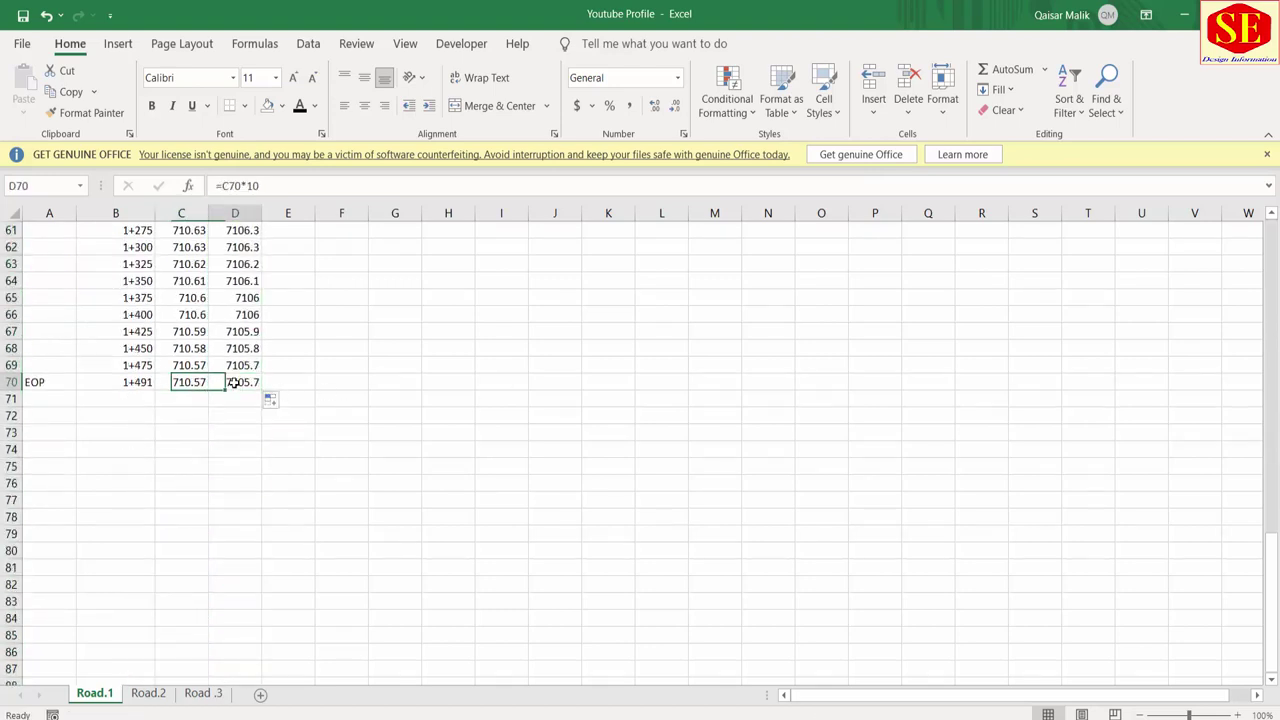
pyautogui.scroll(14, 376, 403)
pyautogui.scroll(6, 376, 403)
pyautogui.click(252, 383)
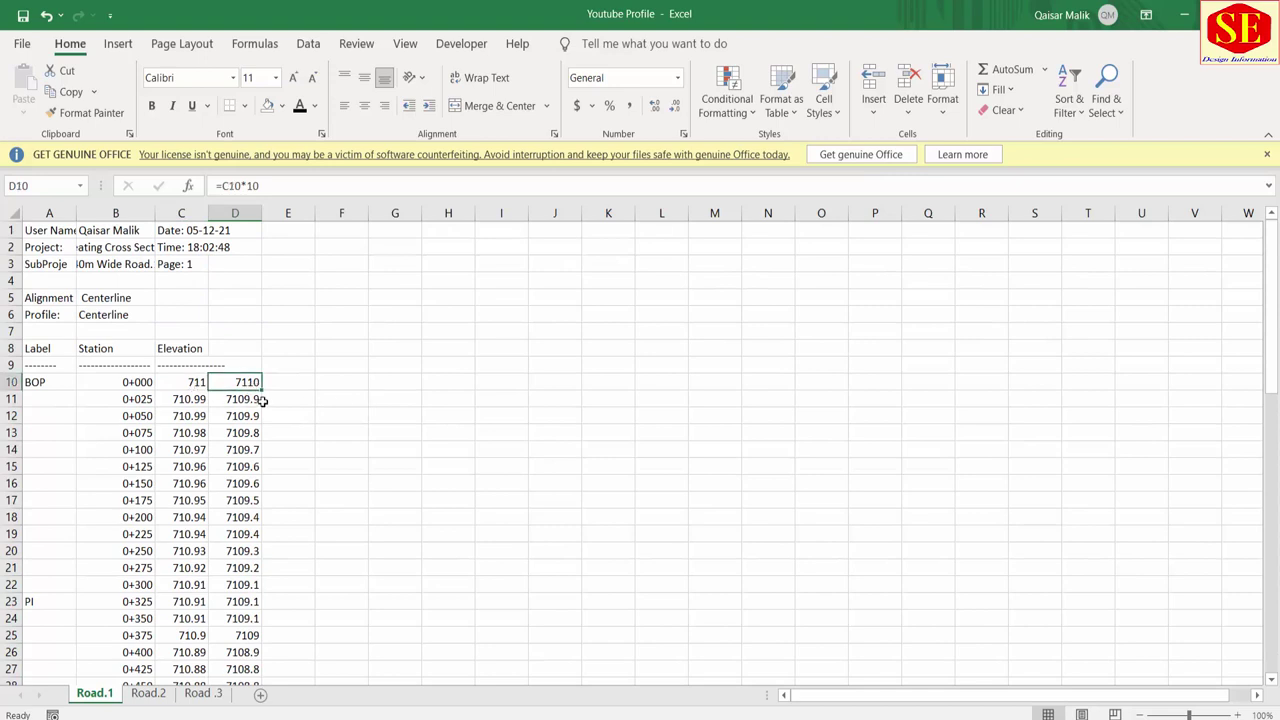
pyautogui.click(247, 399)
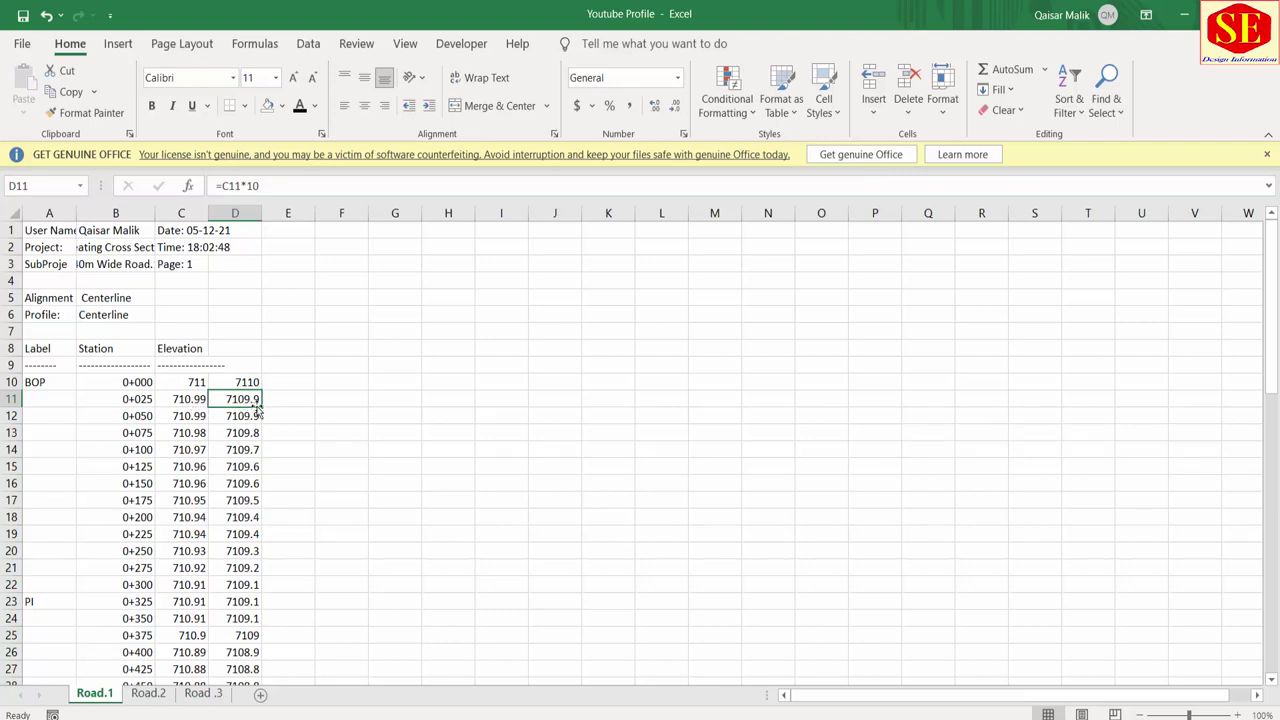
pyautogui.press('Down')
pyautogui.press('Up')
pyautogui.press('Down')
pyautogui.press('Up')
pyautogui.press('Up')
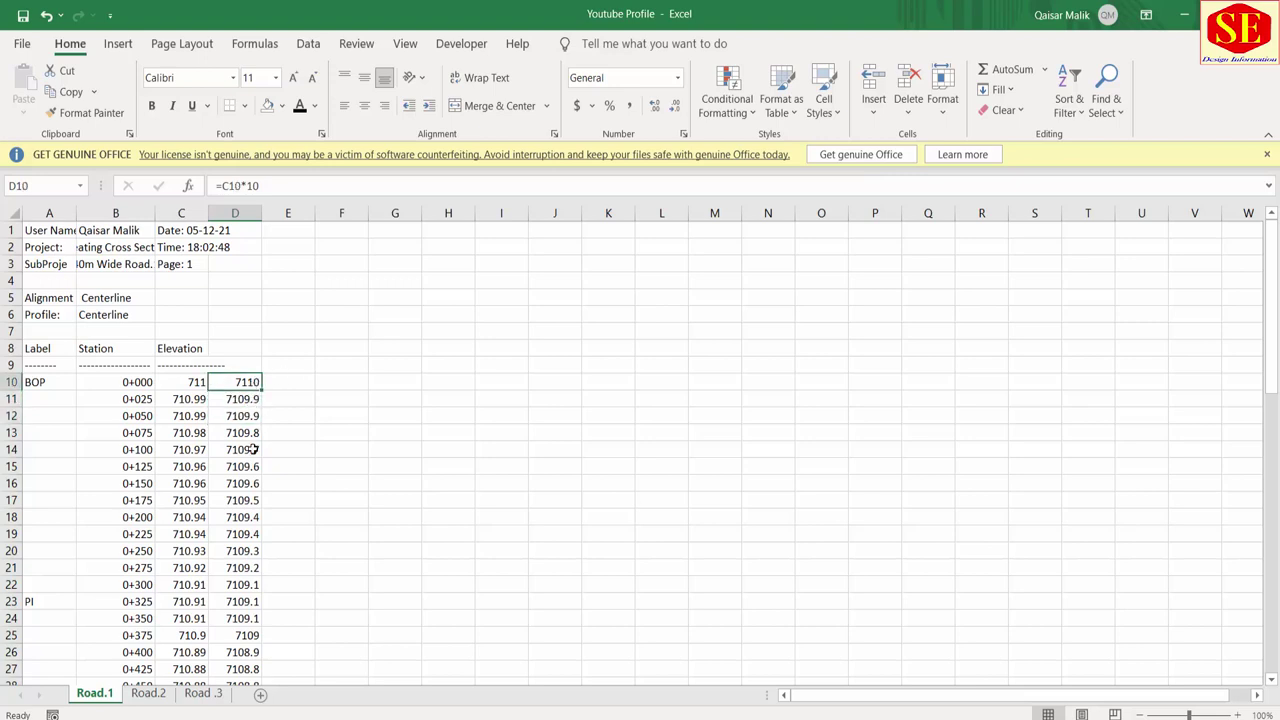
# Step: Enter a formula in E10 joining station B10 and elevation D10, then widen column E
pyautogui.click(285, 378)
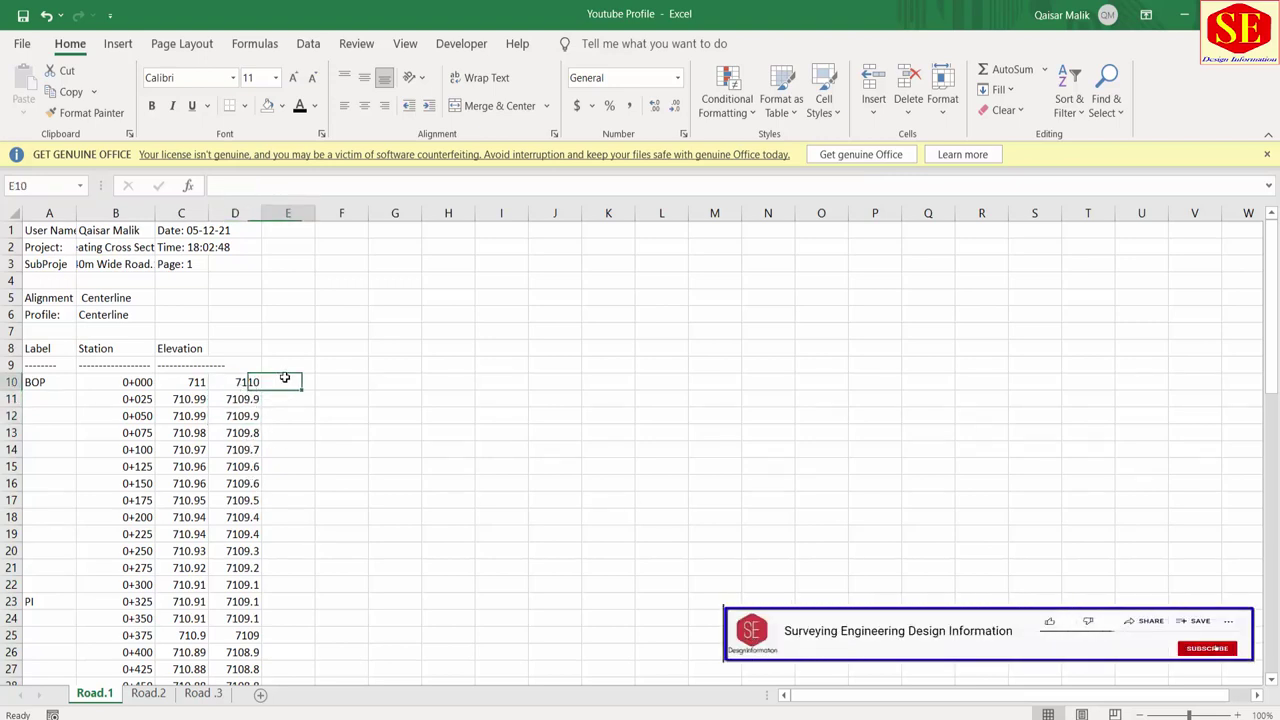
pyautogui.write('=')
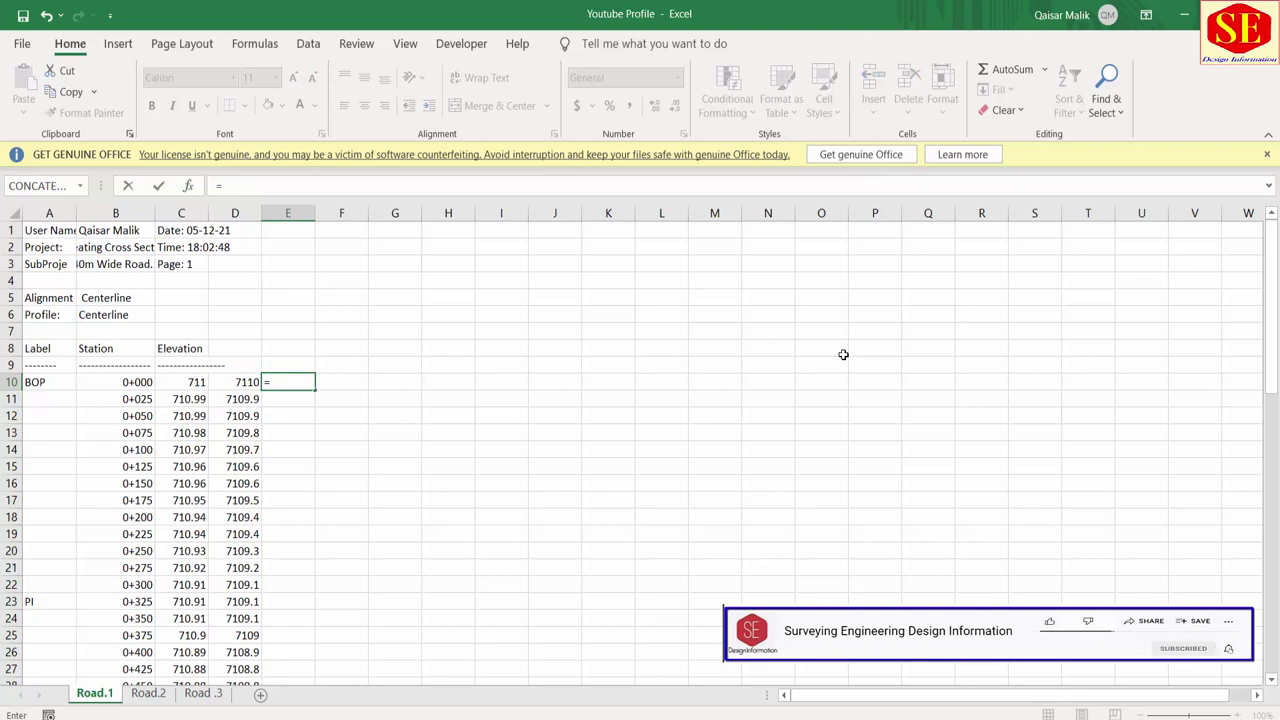
pyautogui.click(133, 381)
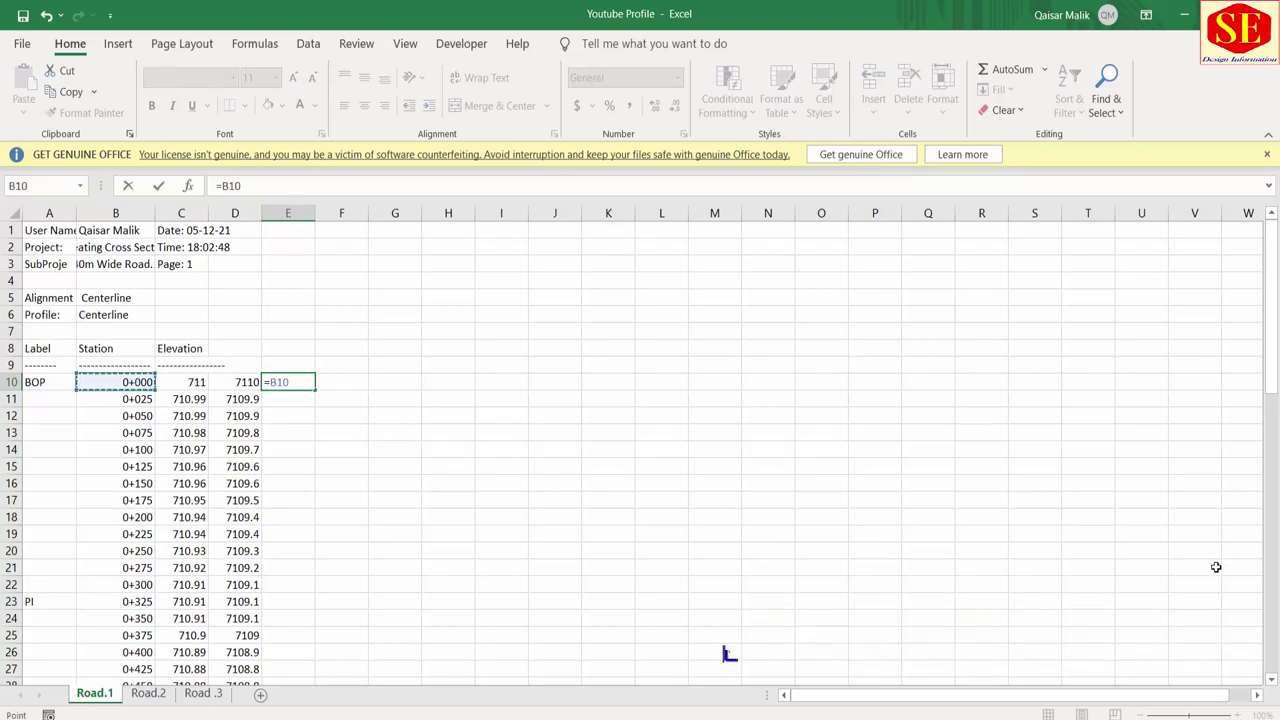
pyautogui.write('&","&')
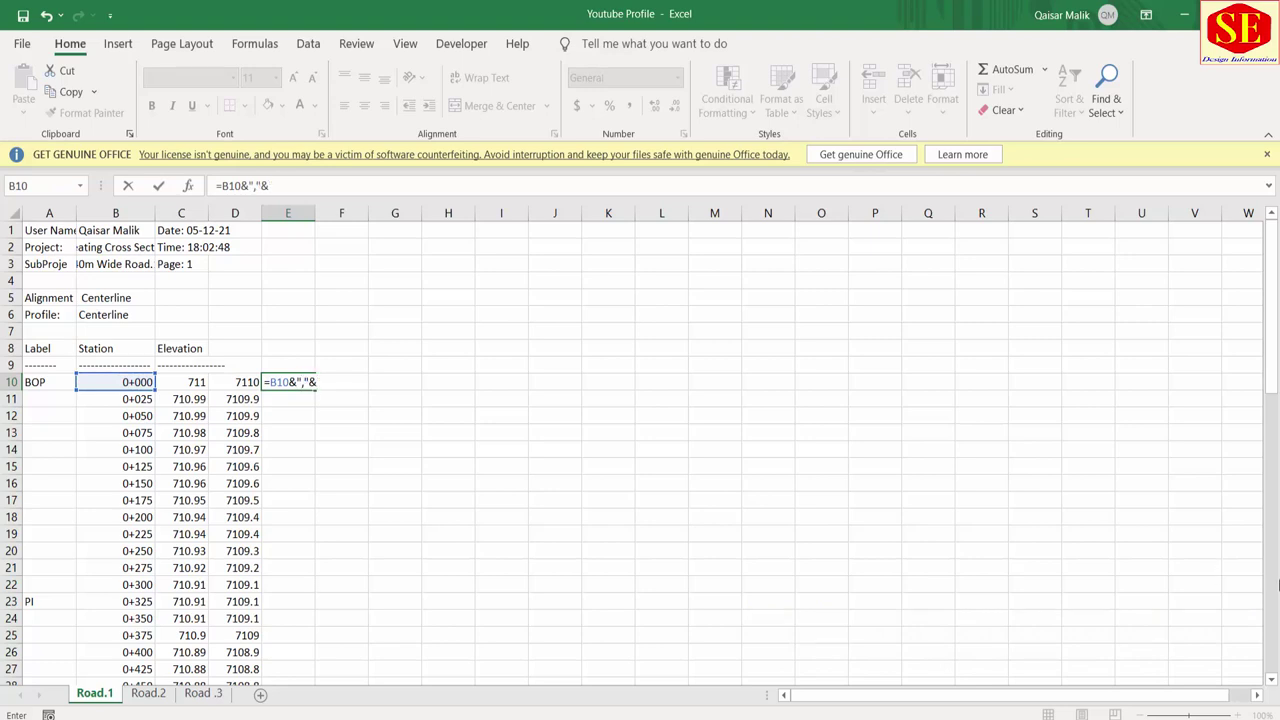
pyautogui.click(253, 382)
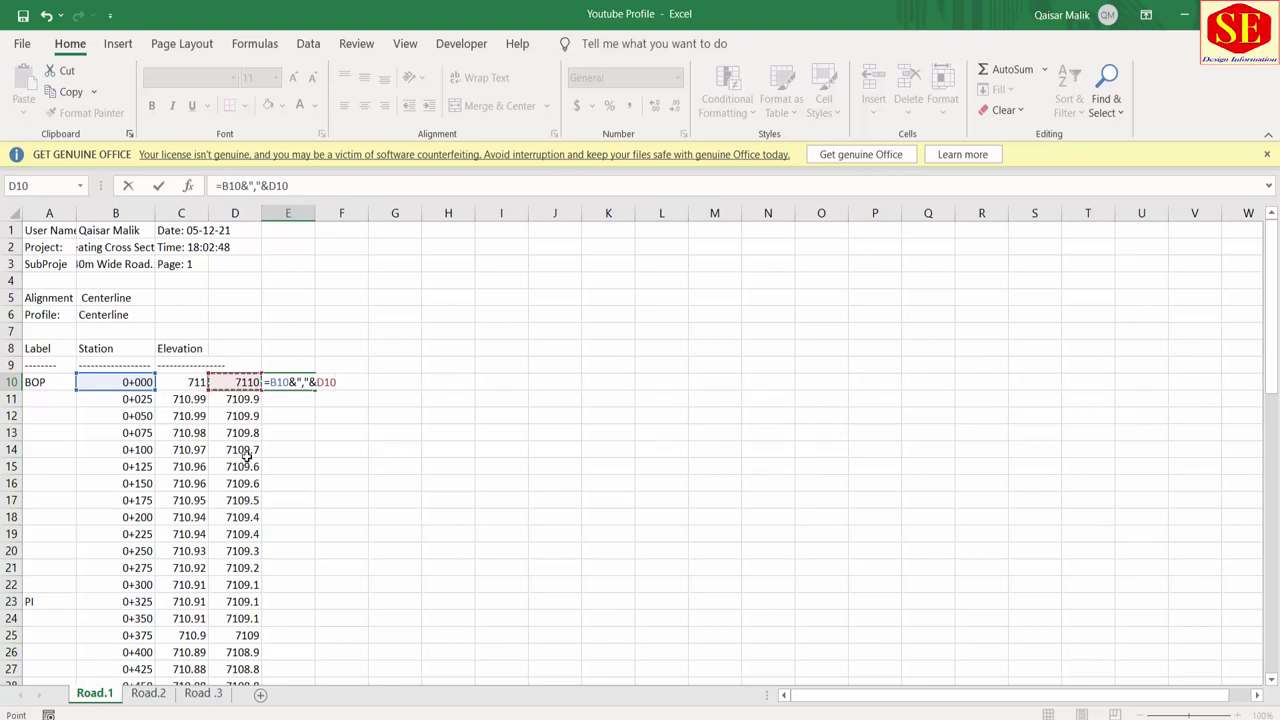
pyautogui.press('Return')
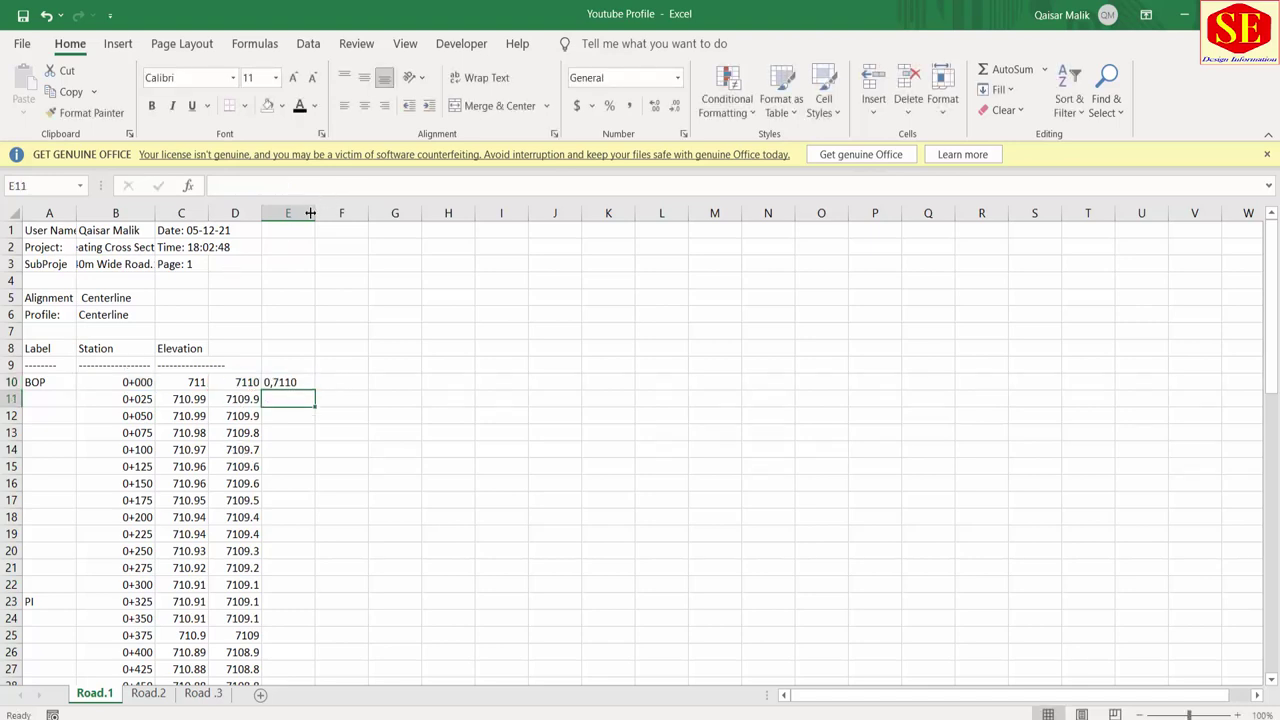
pyautogui.doubleClick(313, 213)
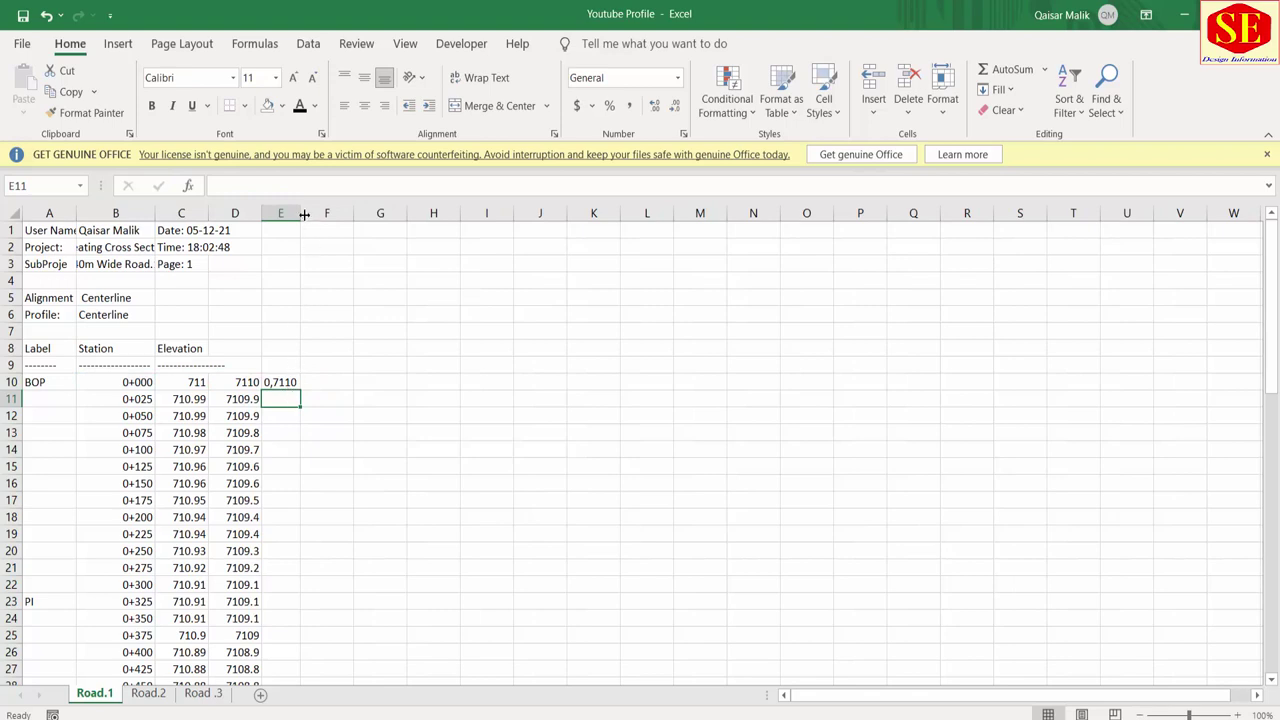
pyautogui.moveTo(304, 213); pyautogui.dragTo(422, 213)
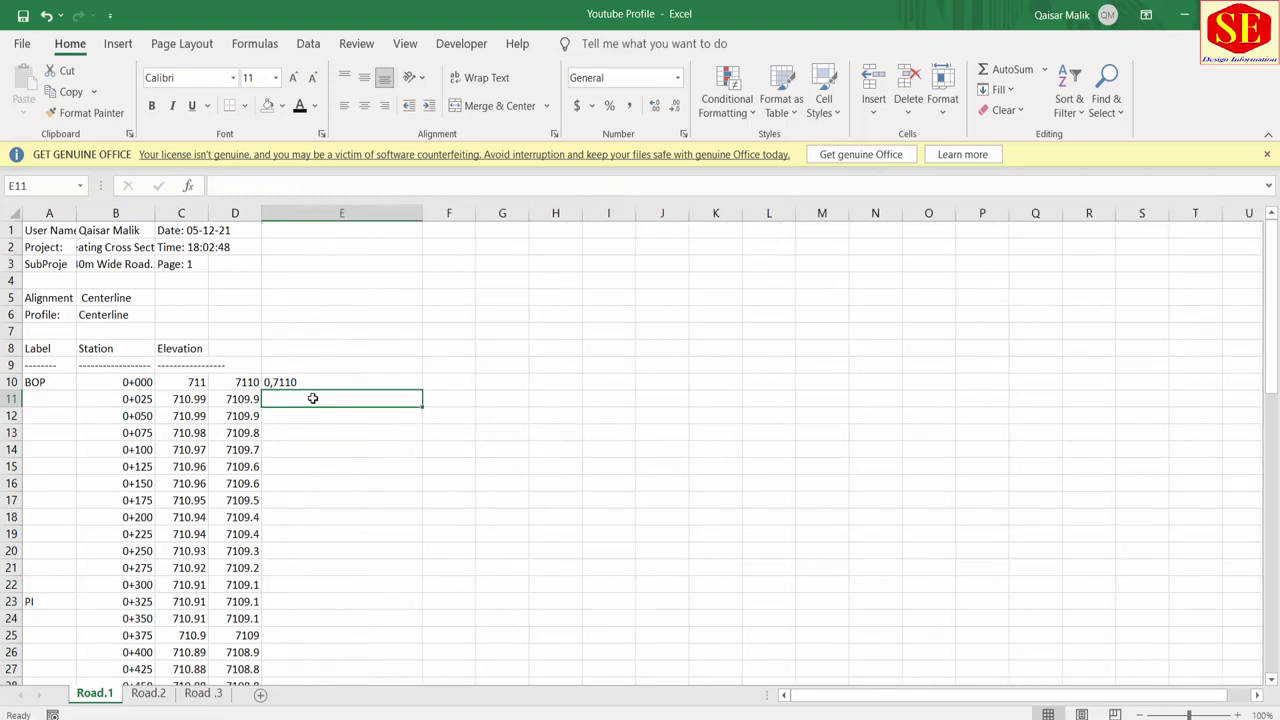
# Step: Enter the matching station-elevation formula joining B11 and D11 in E11
pyautogui.write('=')
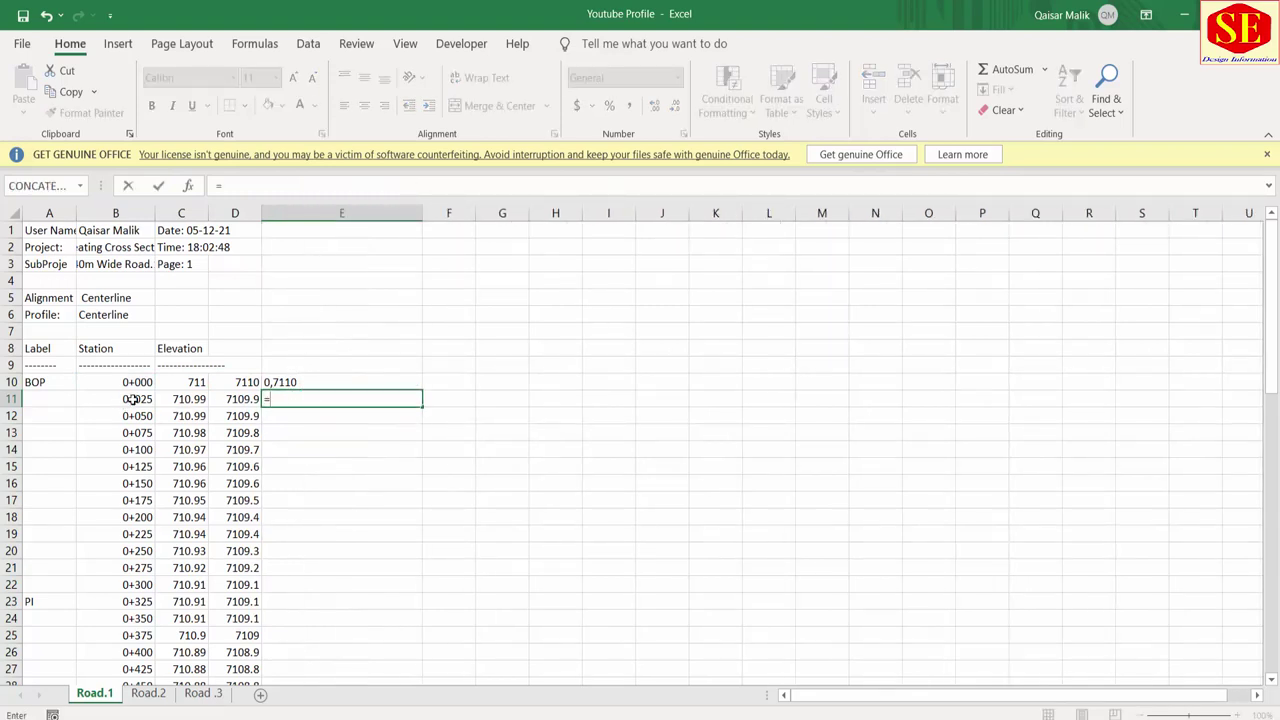
pyautogui.click(133, 399)
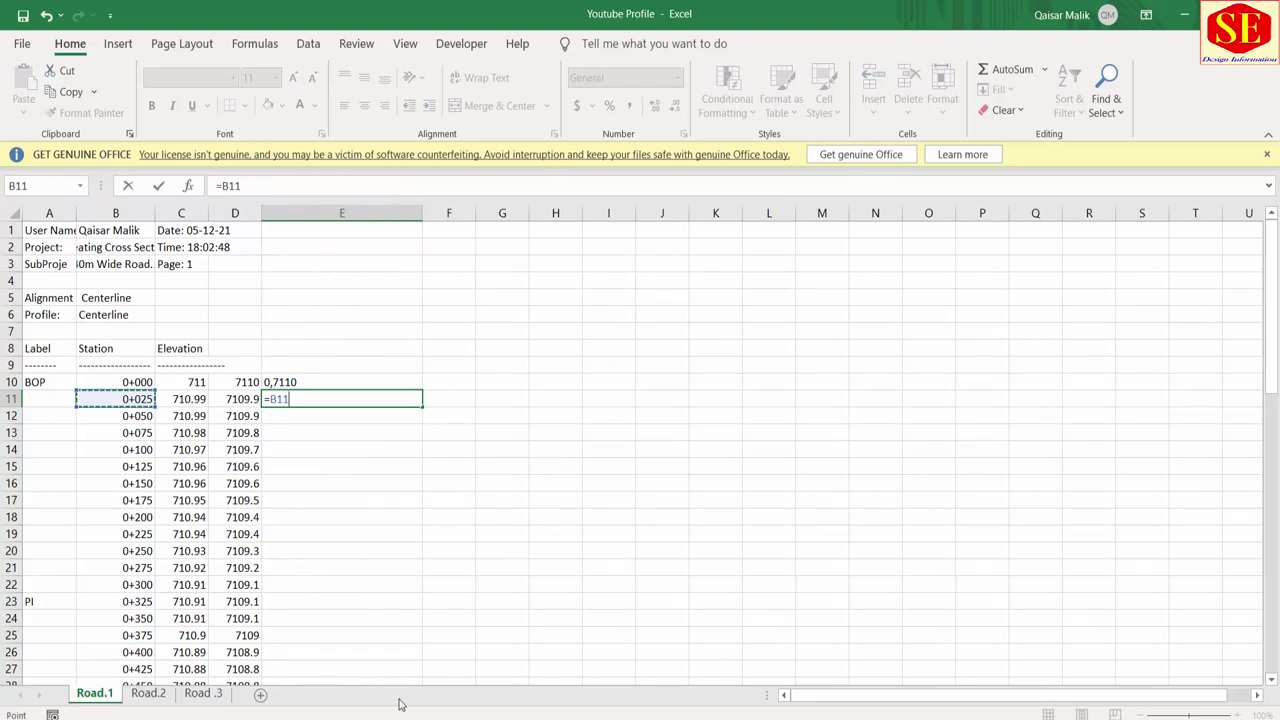
pyautogui.write('&","&')
pyautogui.click(239, 399)
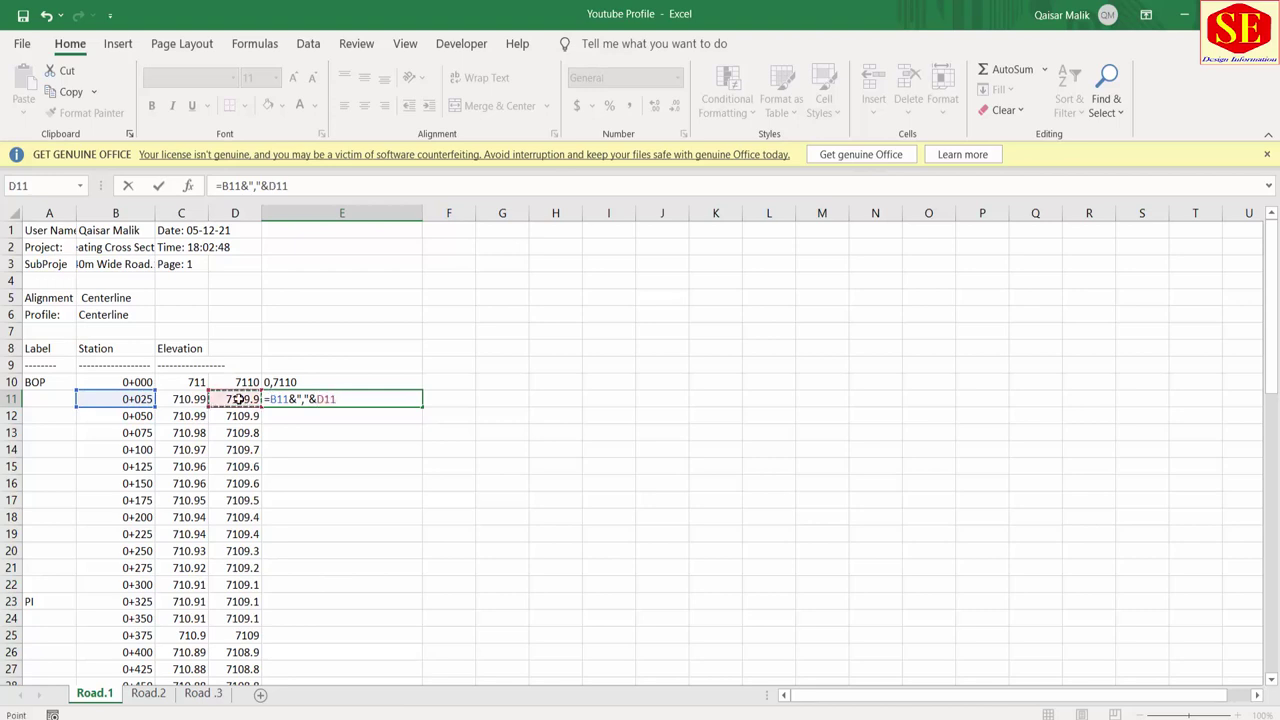
pyautogui.press('Return')
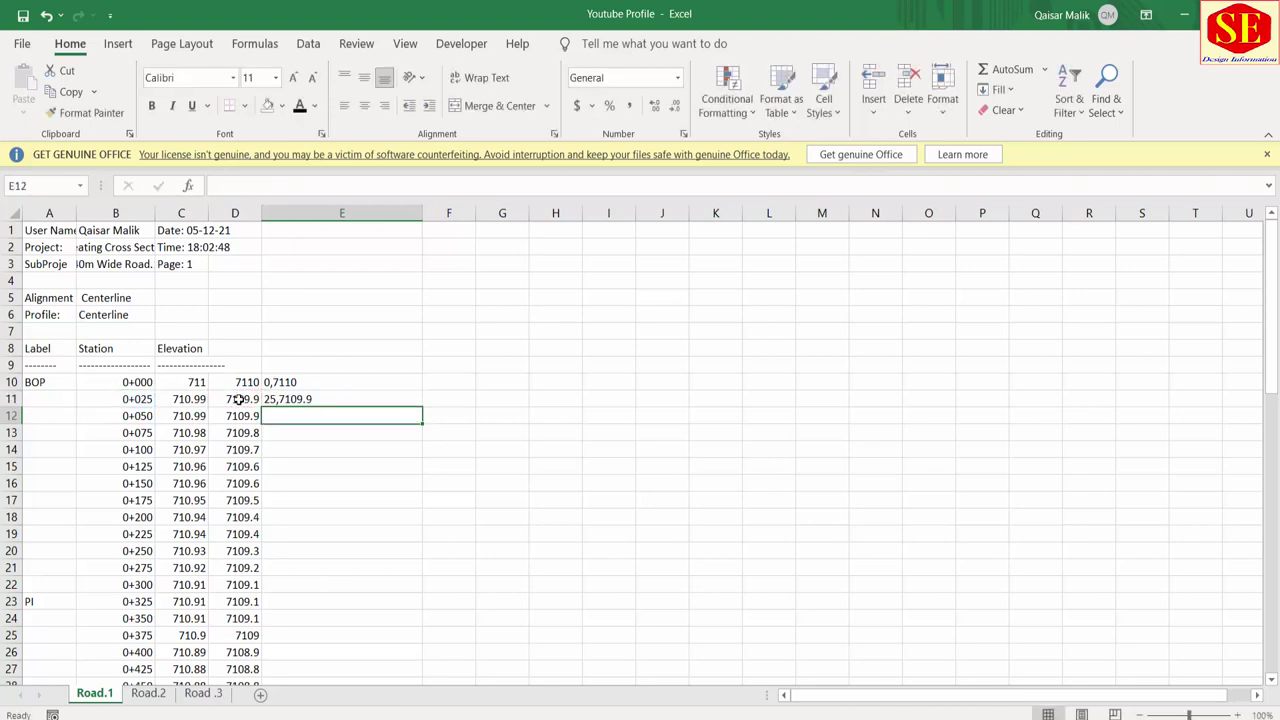
pyautogui.click(303, 399)
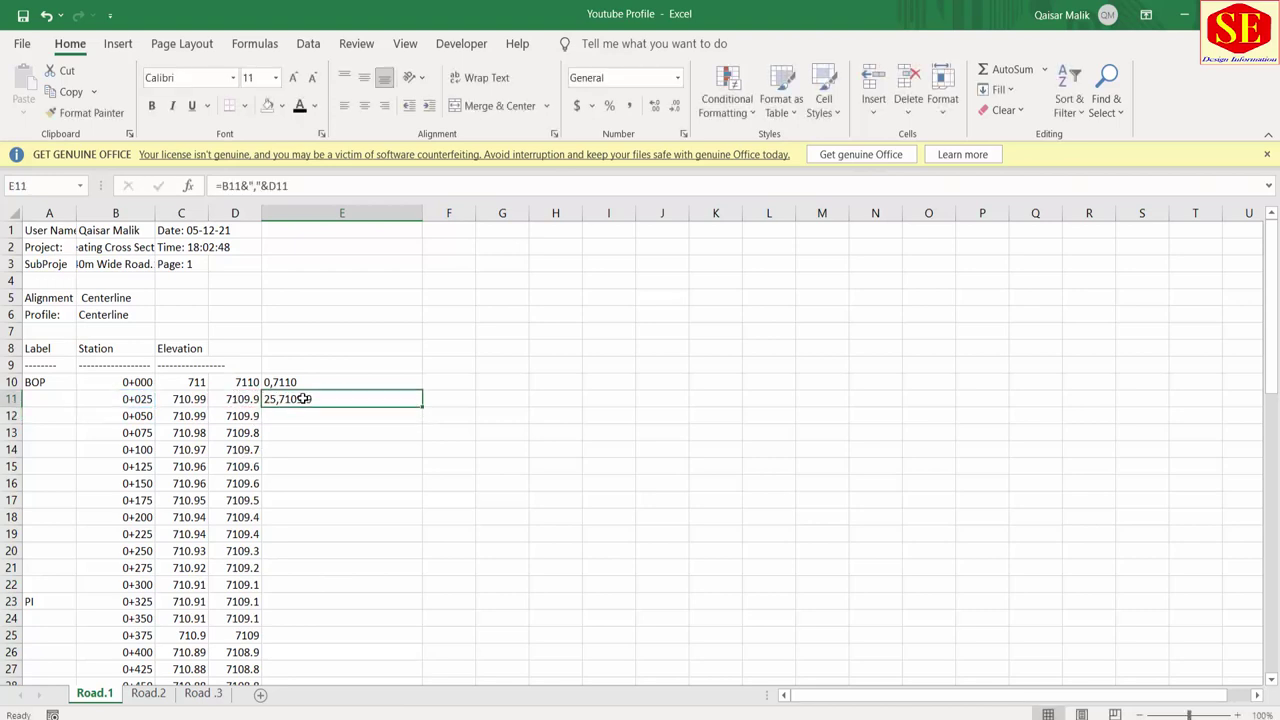
# Step: Fill the E10 formula down to row 70, giving pairs 0,7110 through 1491.44,7105.7
pyautogui.doubleClick(424, 408)
pyautogui.scroll(-7, 648, 462)
pyautogui.scroll(-6, 648, 462)
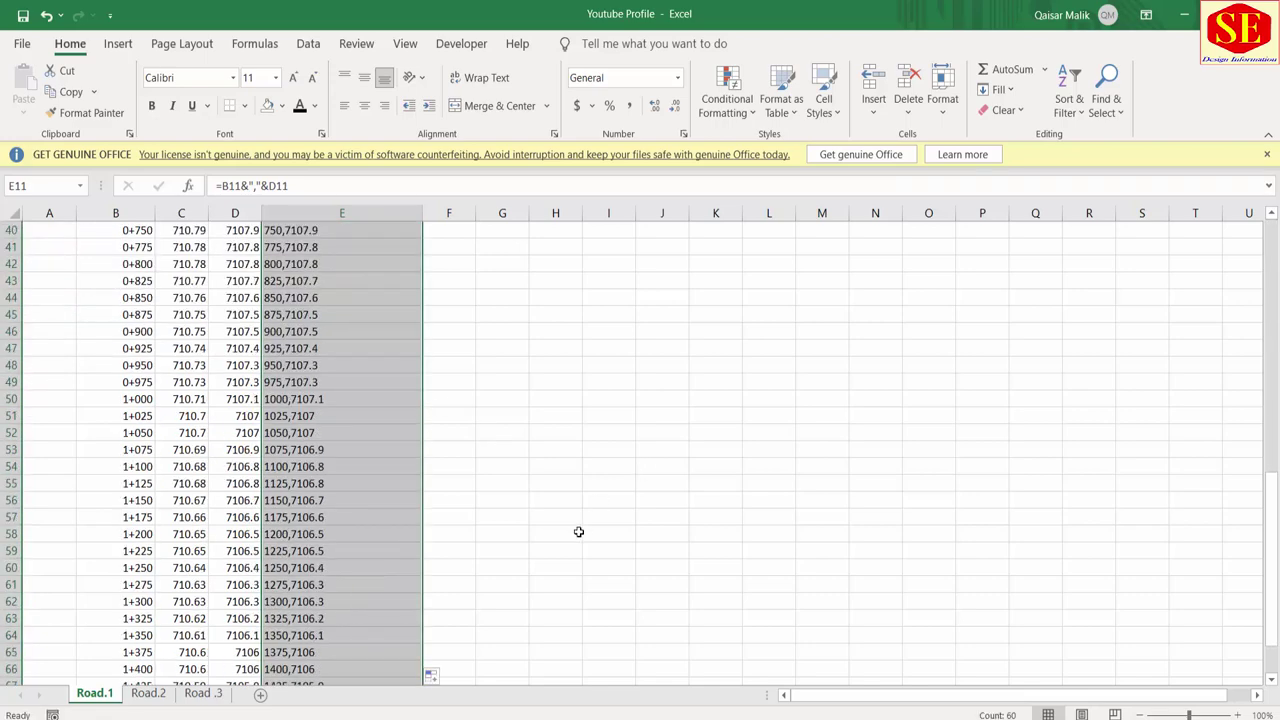
pyautogui.scroll(-4, 578, 532)
pyautogui.scroll(7, 358, 517)
pyautogui.scroll(7, 366, 537)
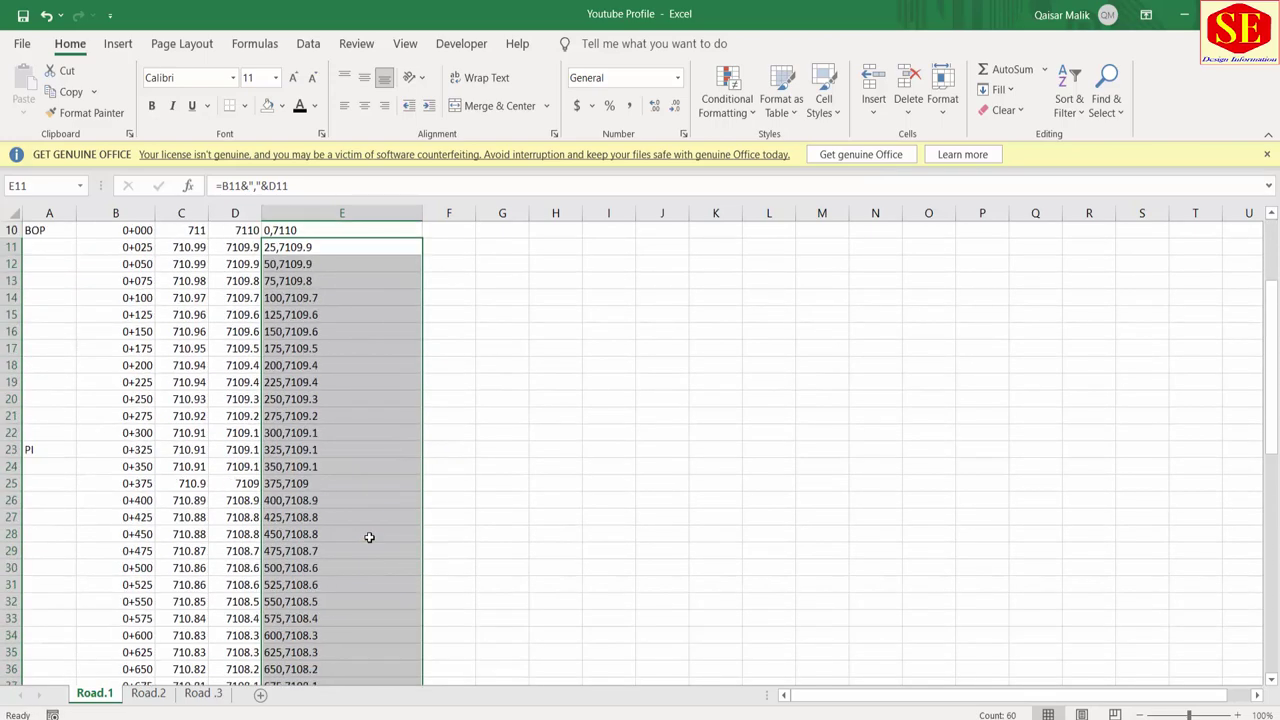
pyautogui.scroll(2, 516, 339)
pyautogui.click(383, 329)
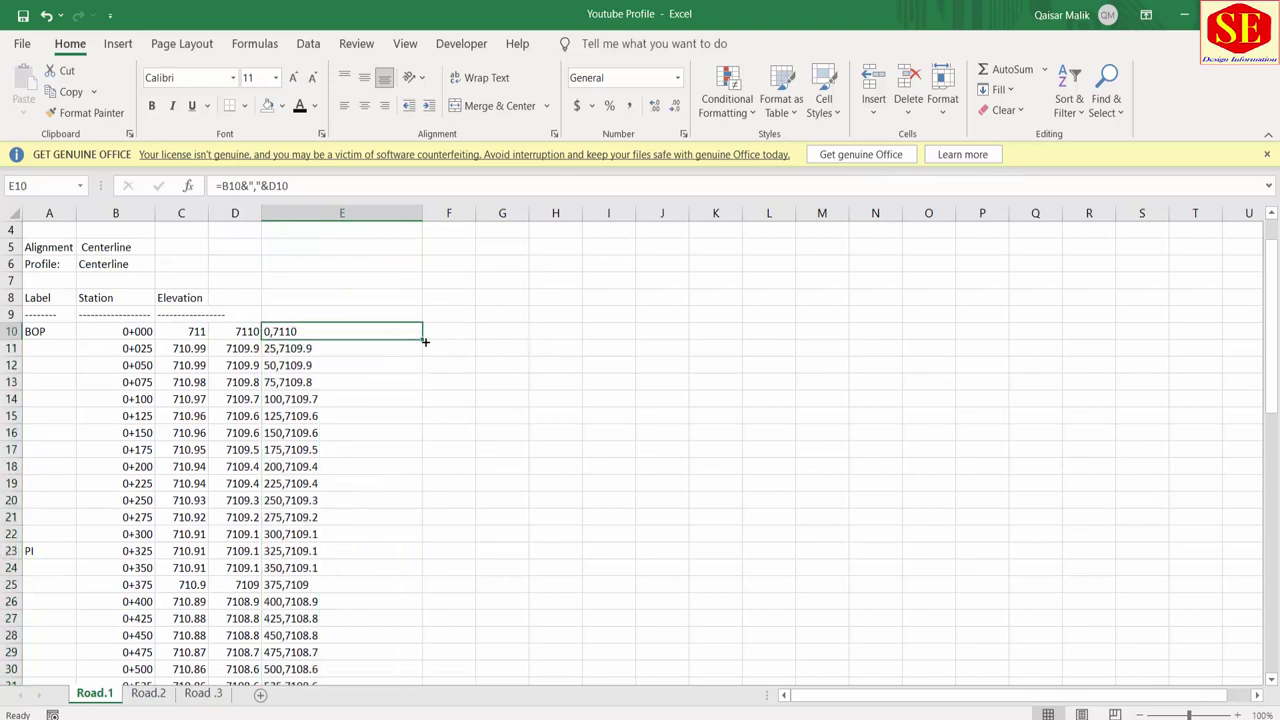
pyautogui.doubleClick(421, 341)
pyautogui.click(414, 335)
pyautogui.doubleClick(421, 339)
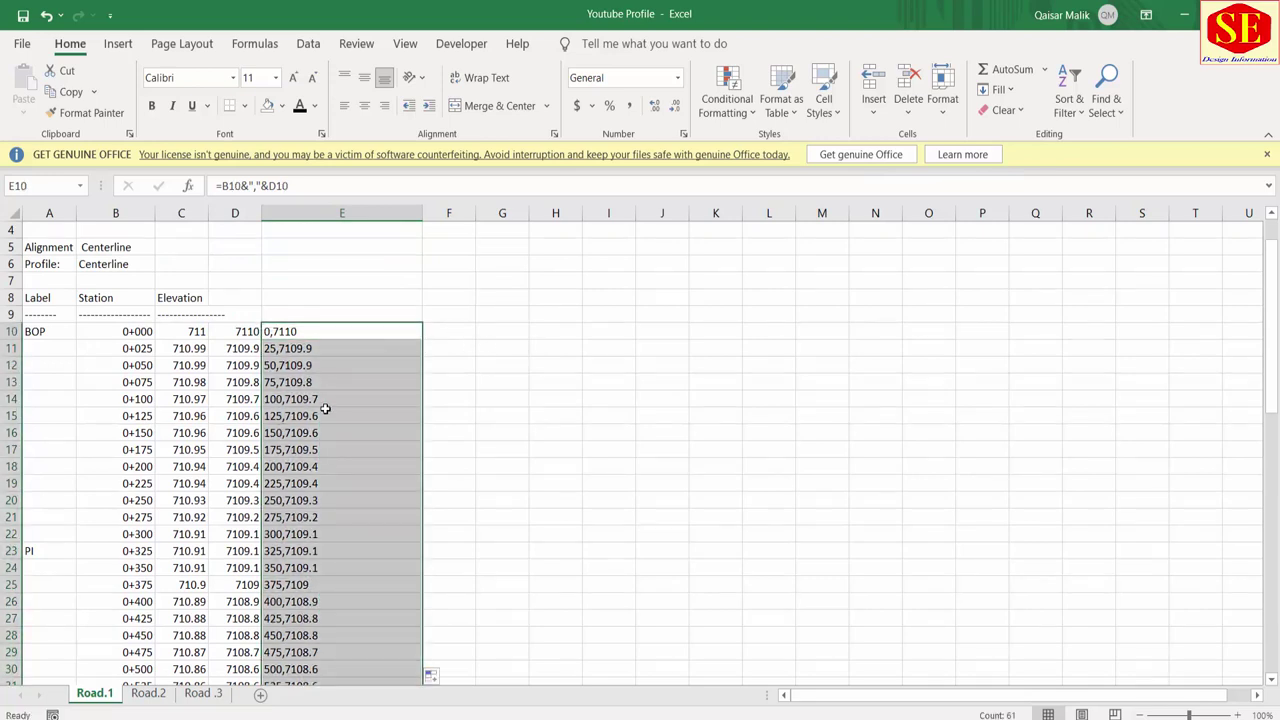
# Step: Copy the column E station-elevation pairs and switch back to AutoCAD
pyautogui.scroll(-7, 325, 409)
pyautogui.scroll(-5, 329, 451)
pyautogui.scroll(-7, 319, 507)
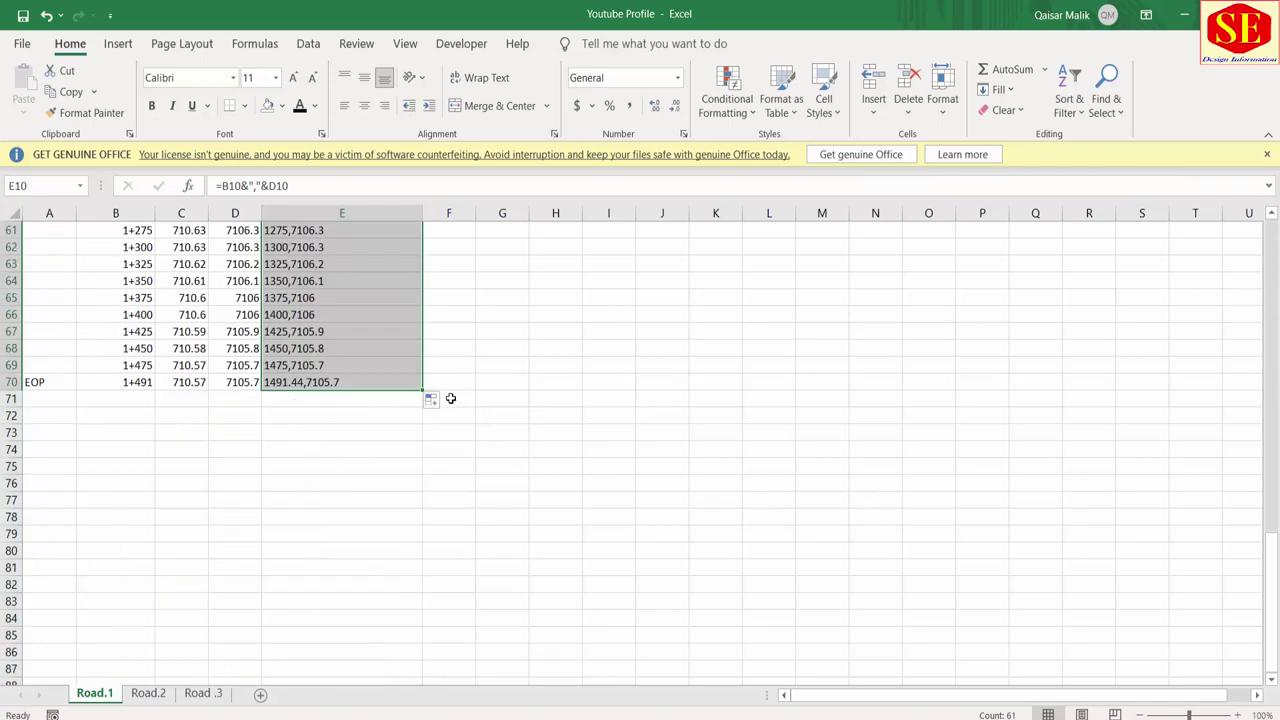
pyautogui.scroll(10, 450, 400)
pyautogui.scroll(7, 449, 411)
pyautogui.rightClick(327, 320)
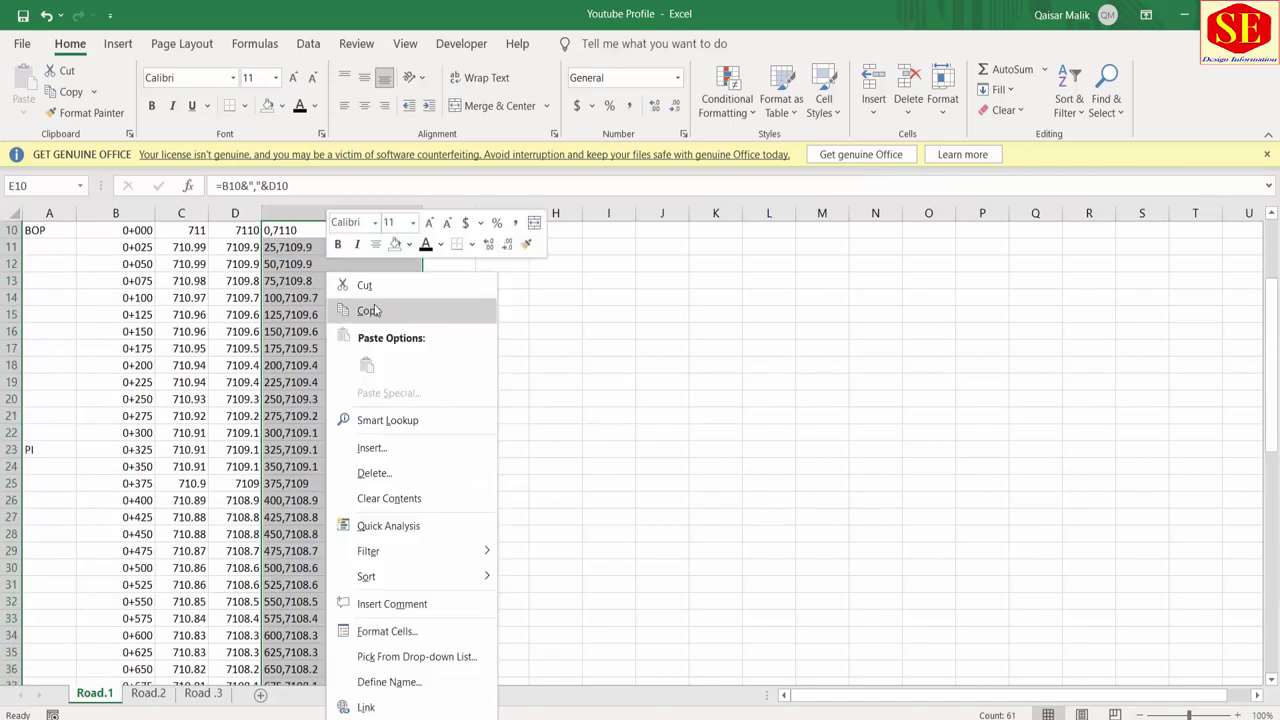
pyautogui.click(368, 311)
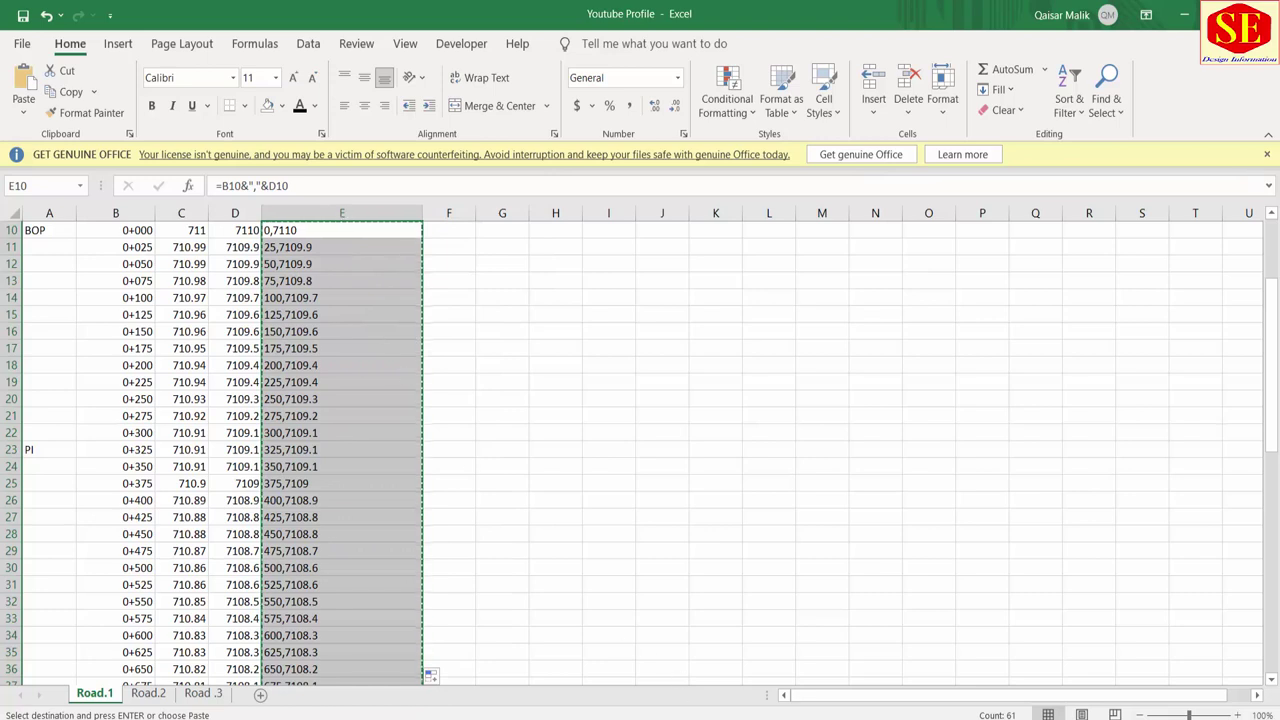
pyautogui.hotkey('alt', 'Tab')
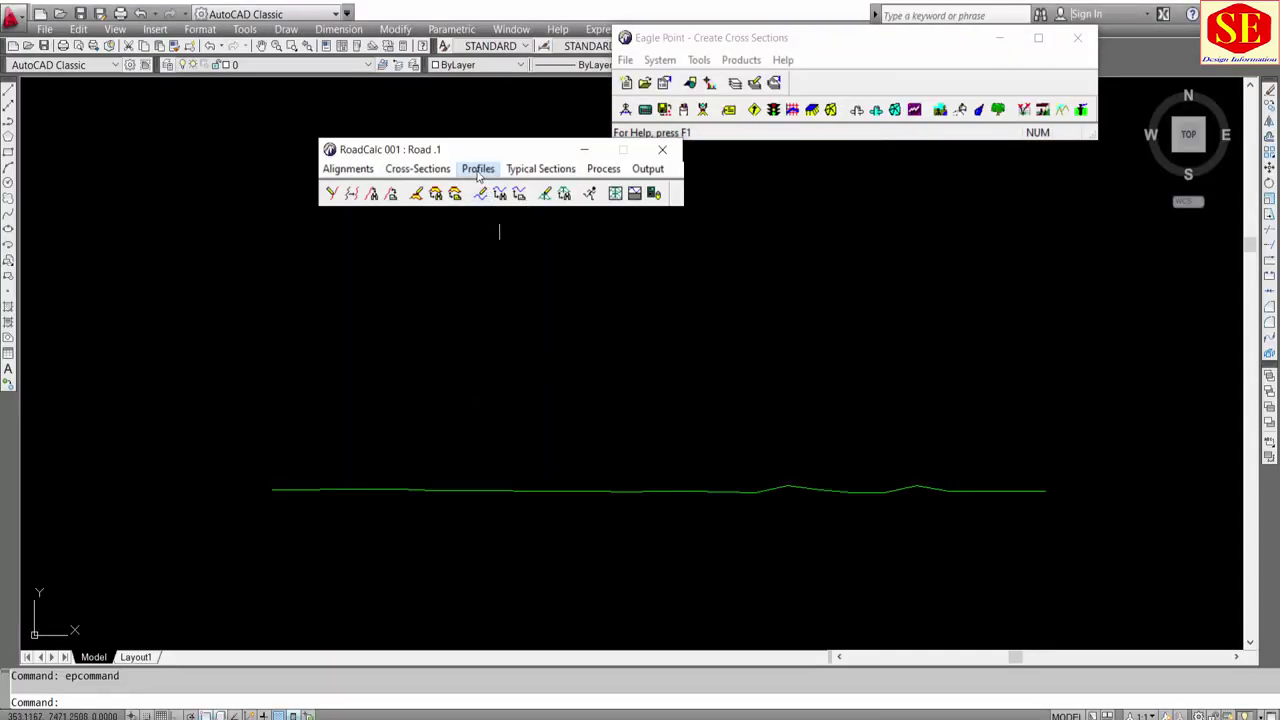
# Step: Show the profile graphics and draw a polyline from the pasted station-elevation pairs
pyautogui.click(478, 168)
pyautogui.click(525, 317)
pyautogui.write('PL')
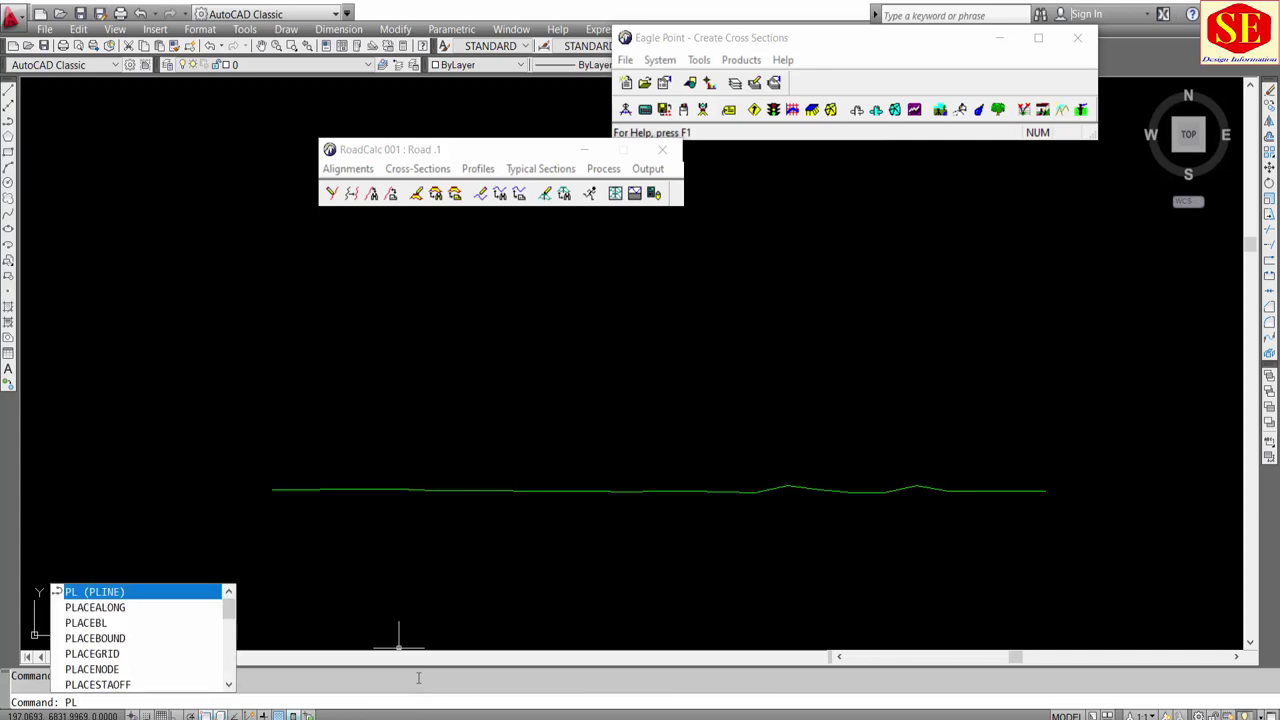
pyautogui.press('Return')
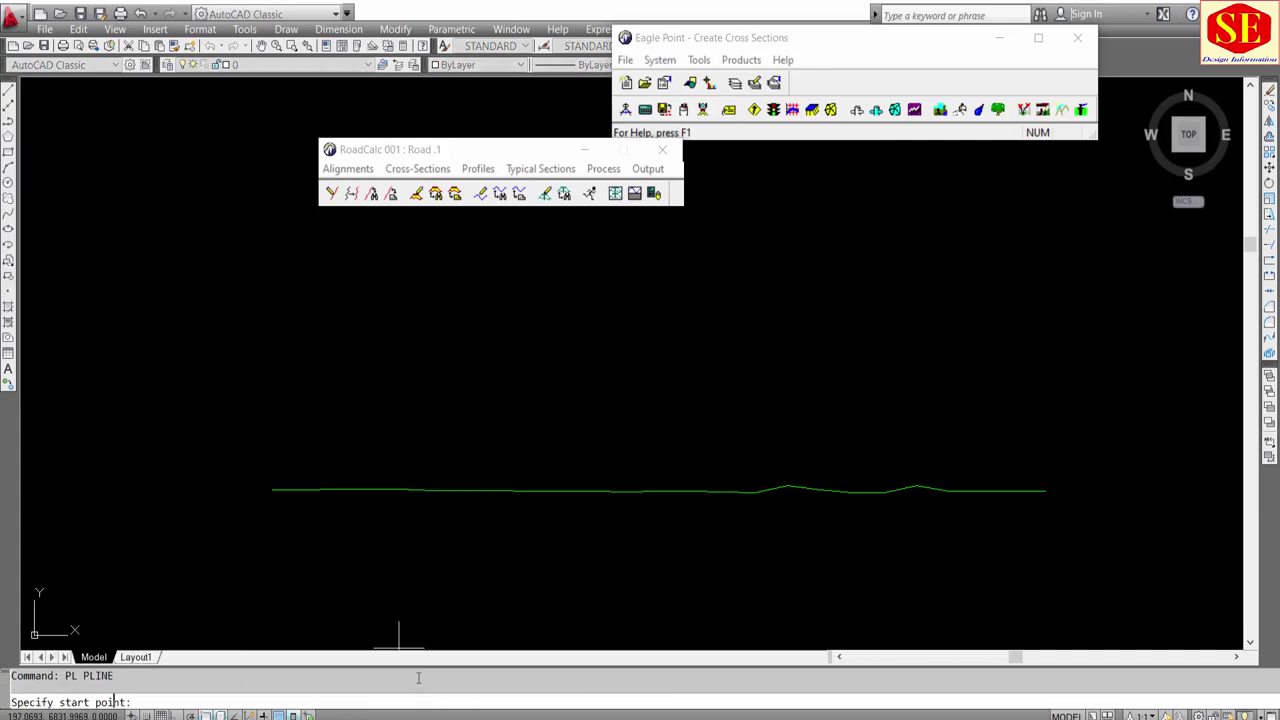
pyautogui.rightClick(176, 689)
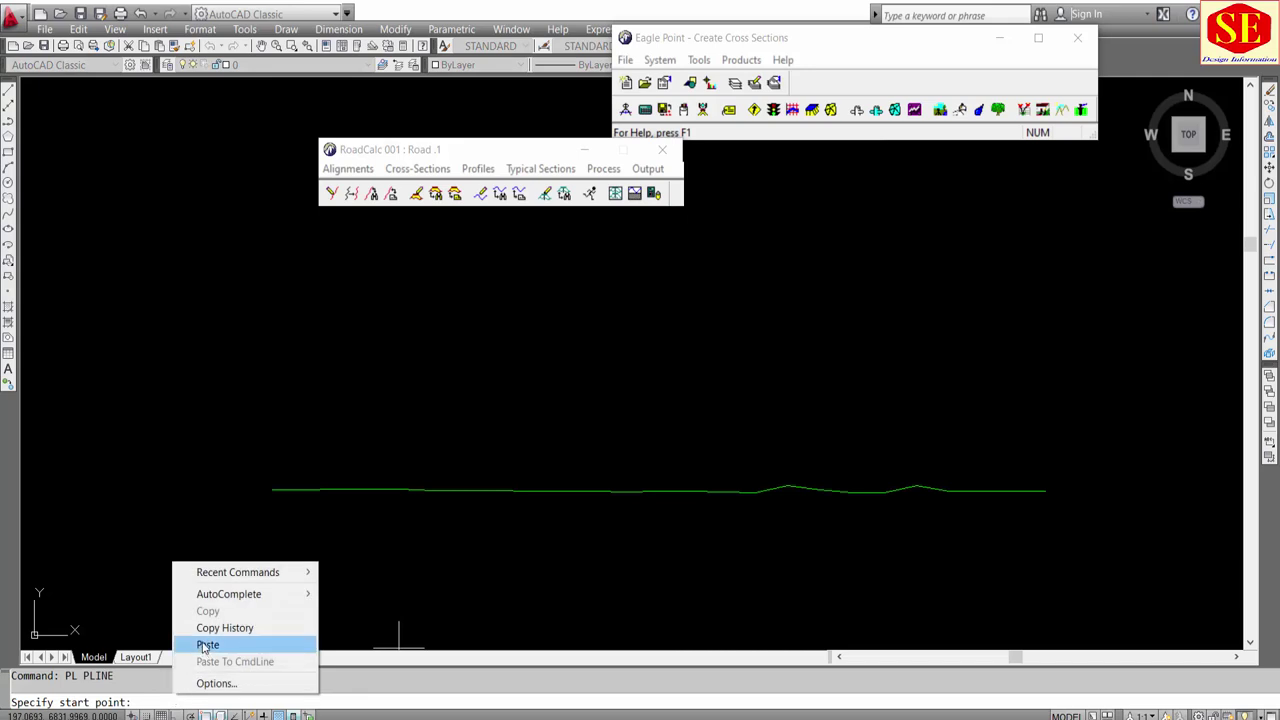
pyautogui.click(205, 645)
pyautogui.click(1235, 461)
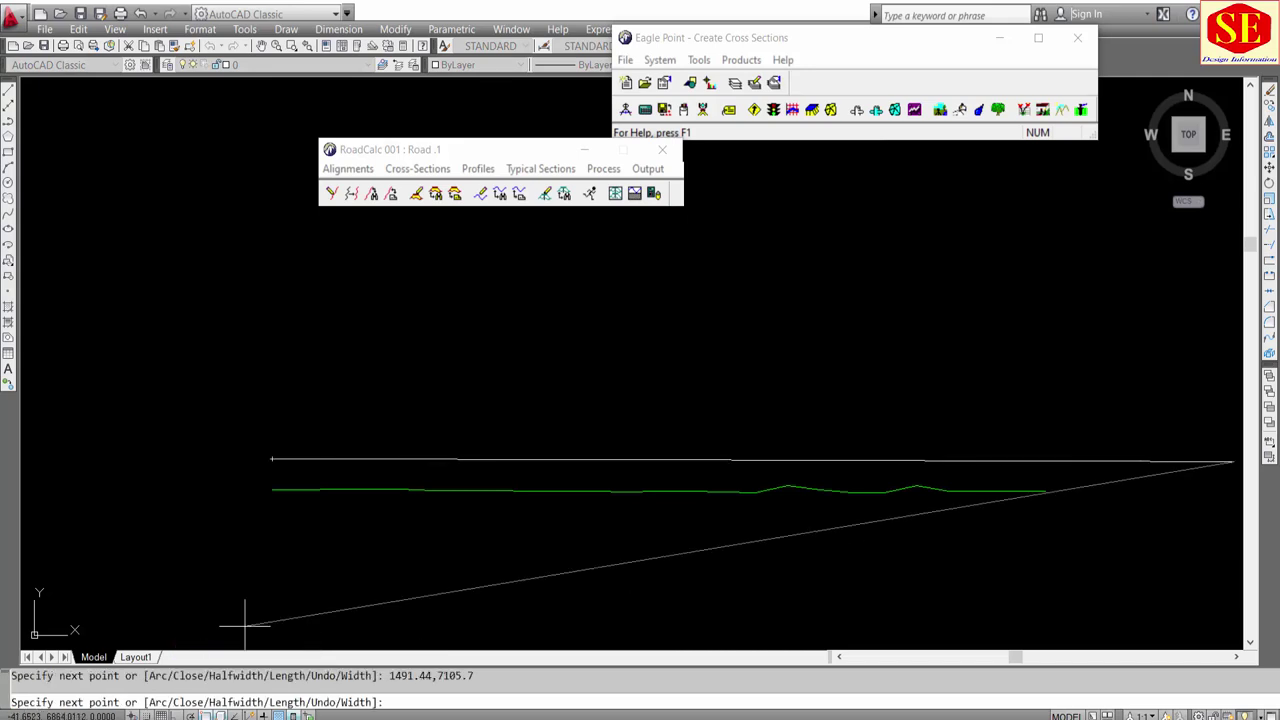
pyautogui.press('Escape')
# Step: Inspect the new white polyline and the green ground profile by selecting each
pyautogui.scroll(-4, 651, 380)
pyautogui.scroll(1, 849, 409)
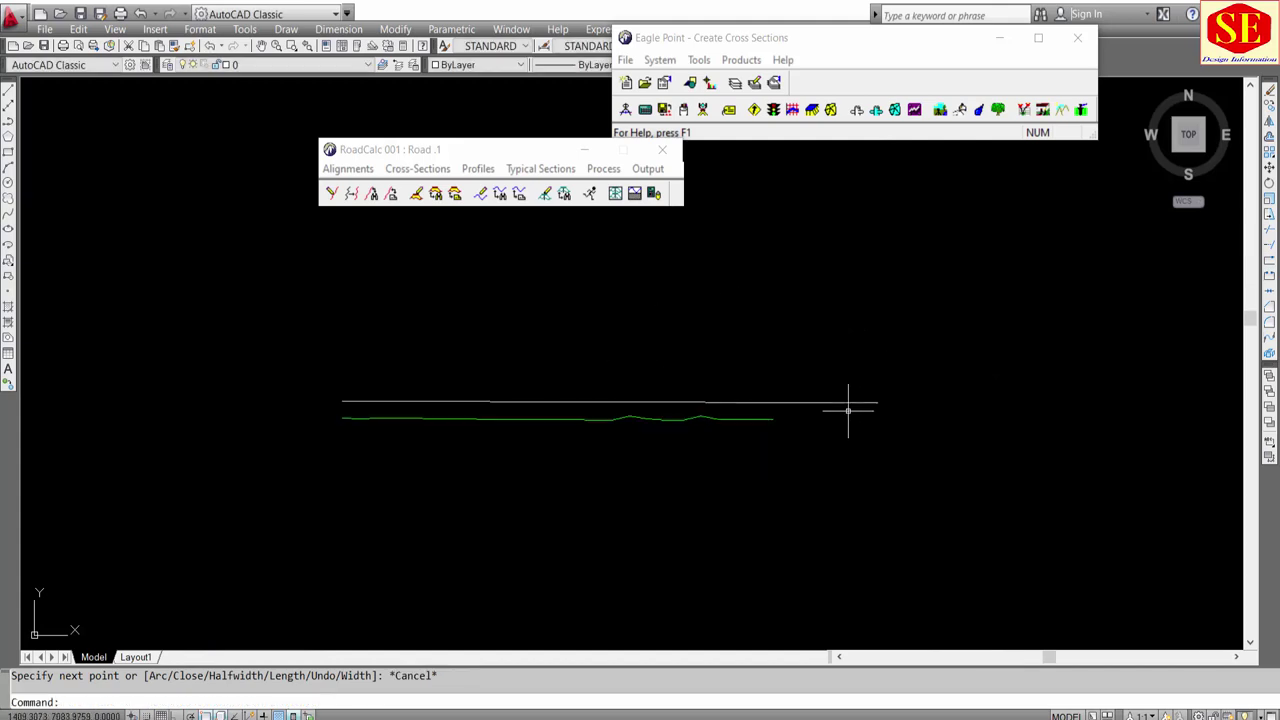
pyautogui.scroll(2, 800, 400)
pyautogui.click(823, 398)
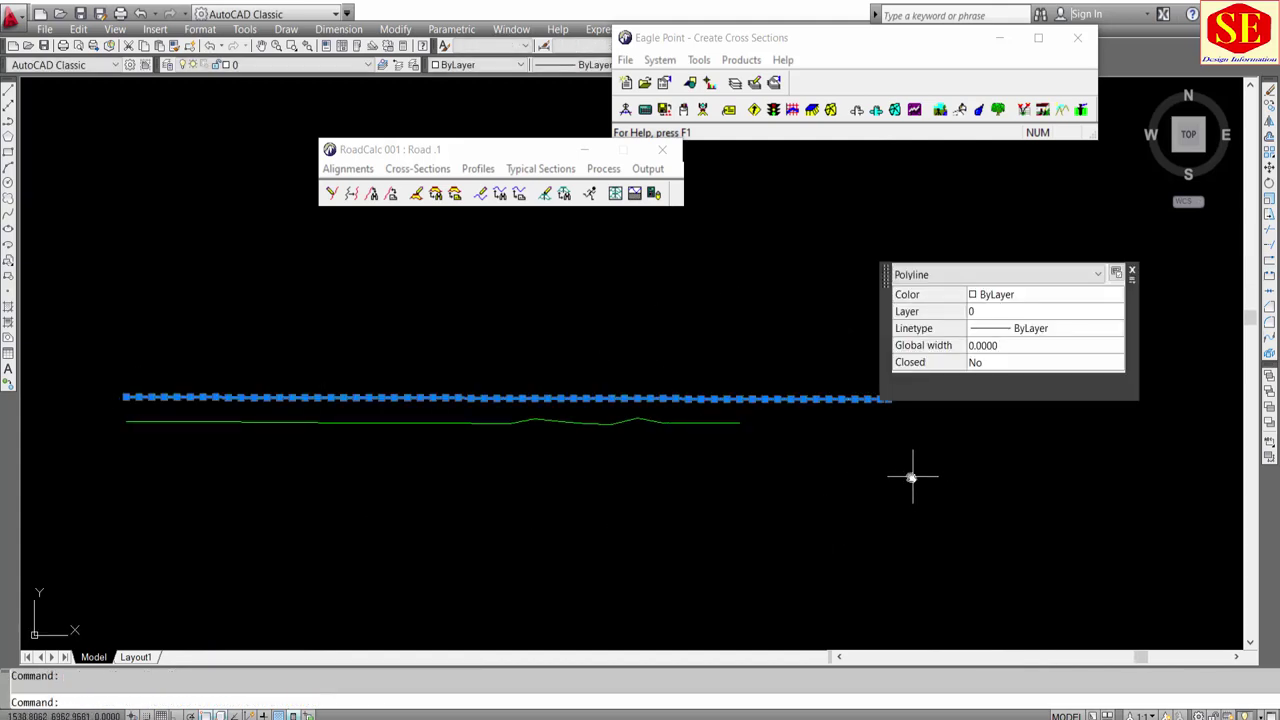
pyautogui.scroll(6, 860, 437)
pyautogui.press('Escape')
pyautogui.moveTo(257, 500); pyautogui.dragTo(694, 443, button='middle')
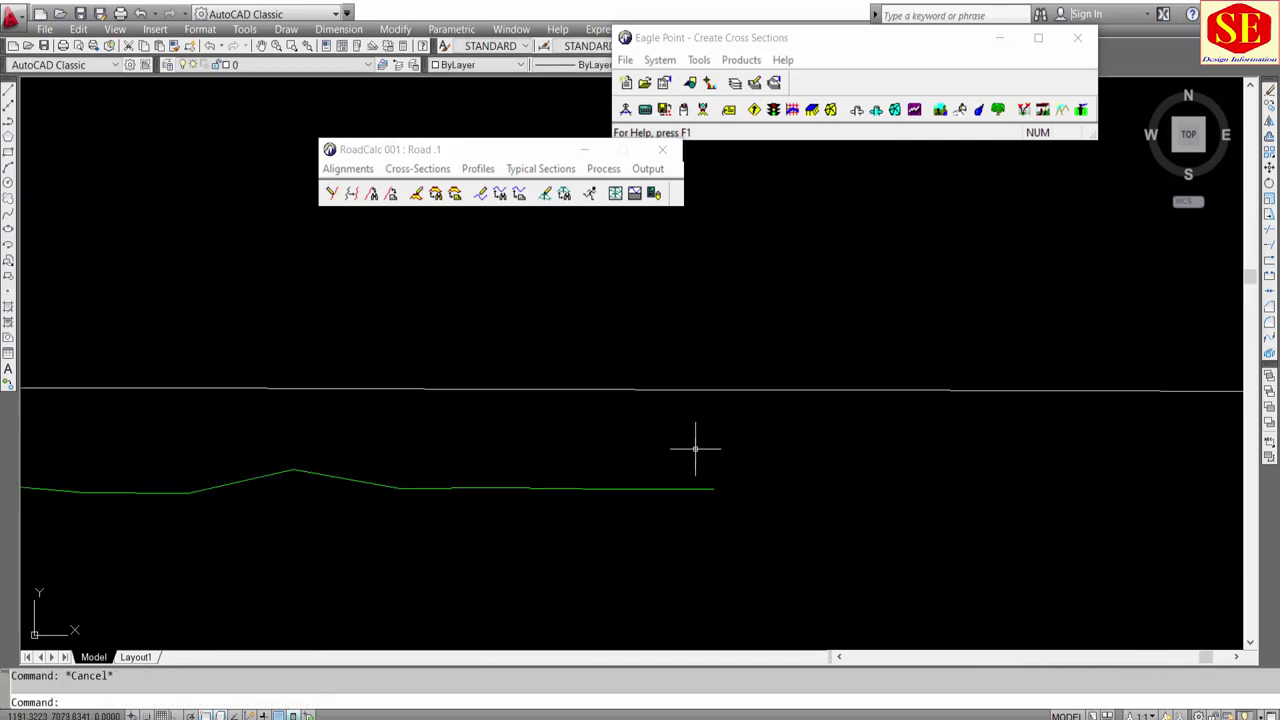
pyautogui.click(711, 490)
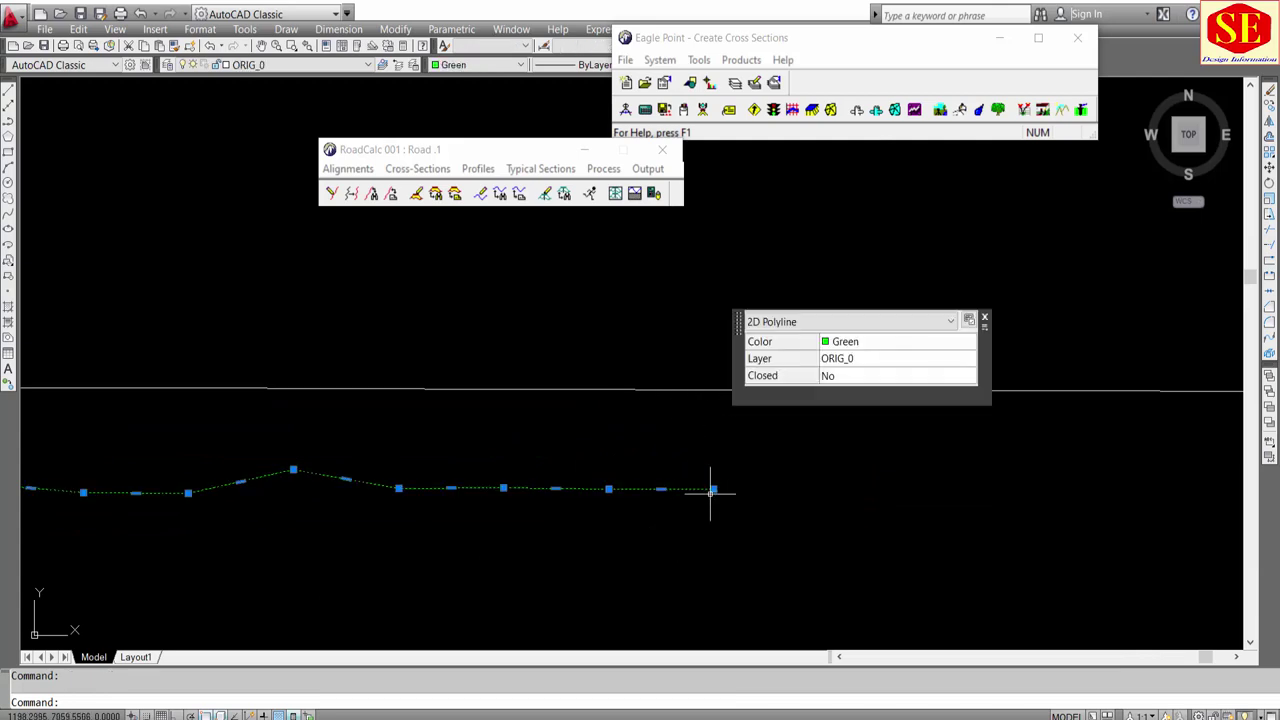
pyautogui.press('Escape')
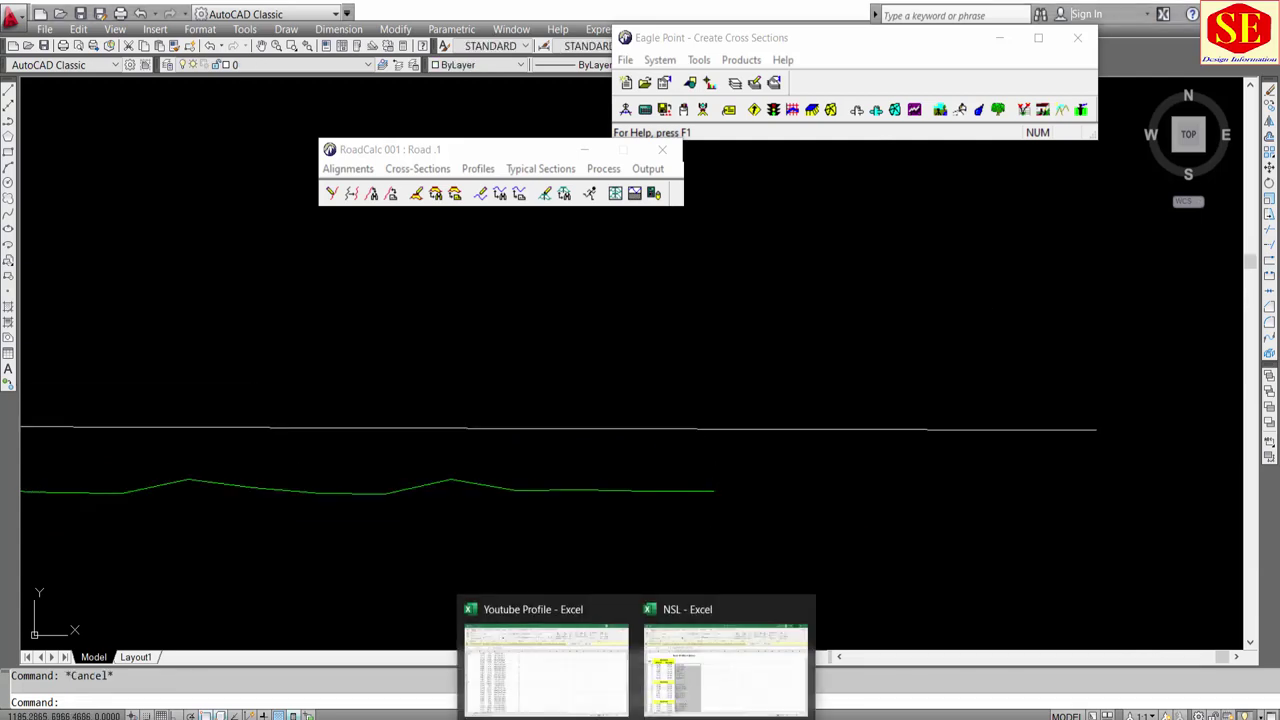
# Step: In the Youtube Profile workbook, check the last station in B70 and the 1+200 row
pyautogui.click(573, 675)
pyautogui.scroll(-8, 380, 543)
pyautogui.scroll(-5, 380, 546)
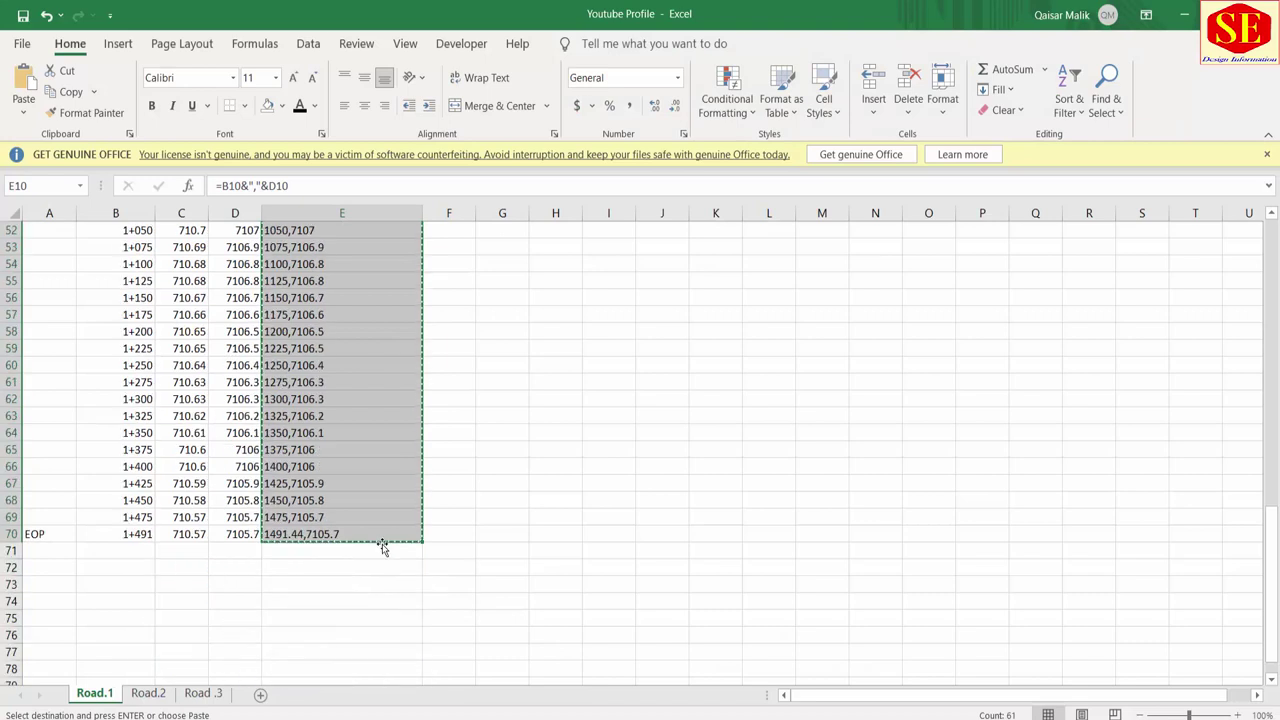
pyautogui.click(140, 535)
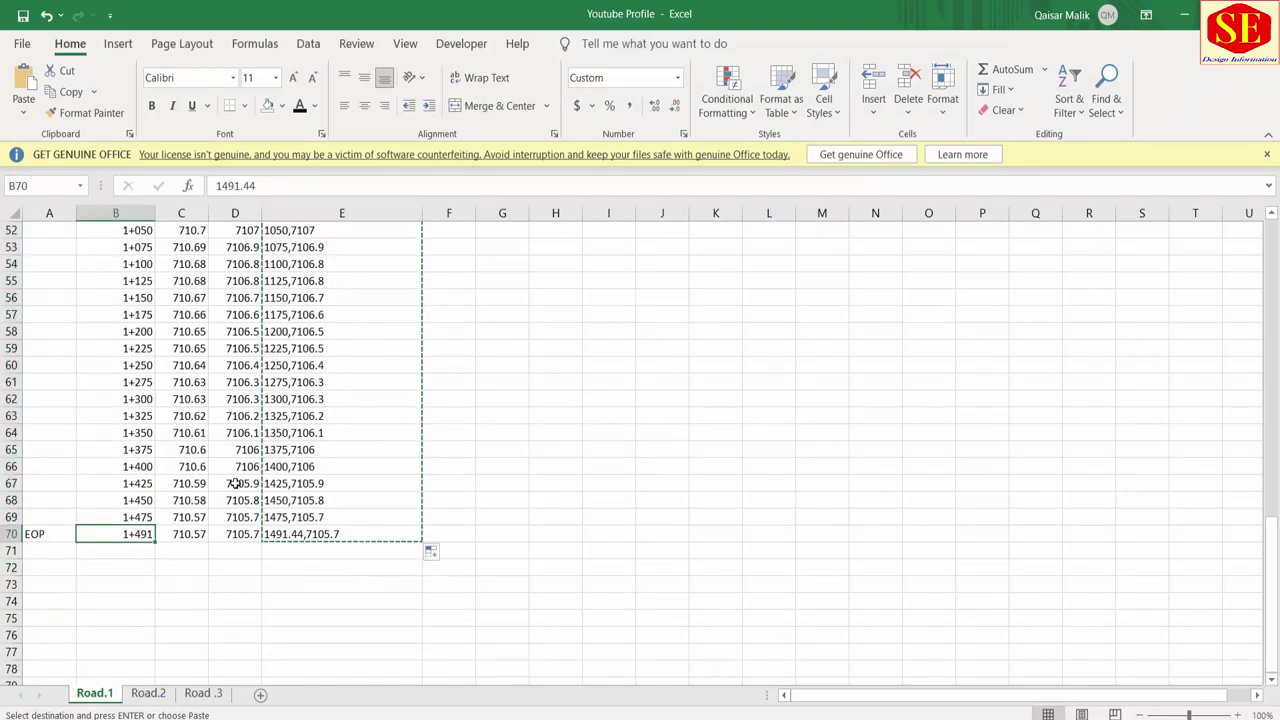
pyautogui.click(140, 331)
pyautogui.scroll(7, 510, 362)
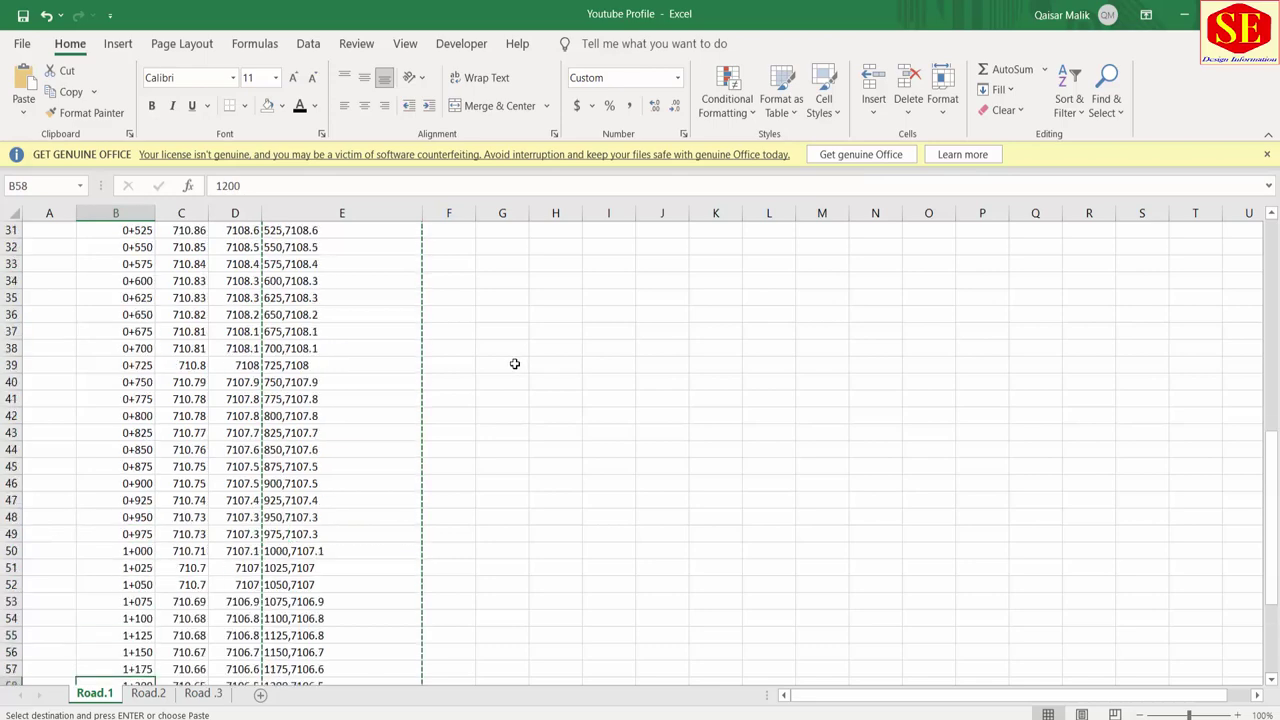
pyautogui.scroll(7, 503, 362)
pyautogui.scroll(3, 254, 304)
# Step: Copy the coordinate pairs in E10:E58 and return to the AutoCAD drawing
pyautogui.moveTo(297, 380)
pyautogui.mouseDown()
pyautogui.moveTo(288, 668)
pyautogui.moveTo(300, 515)
pyautogui.mouseUp()
pyautogui.rightClick(305, 495)
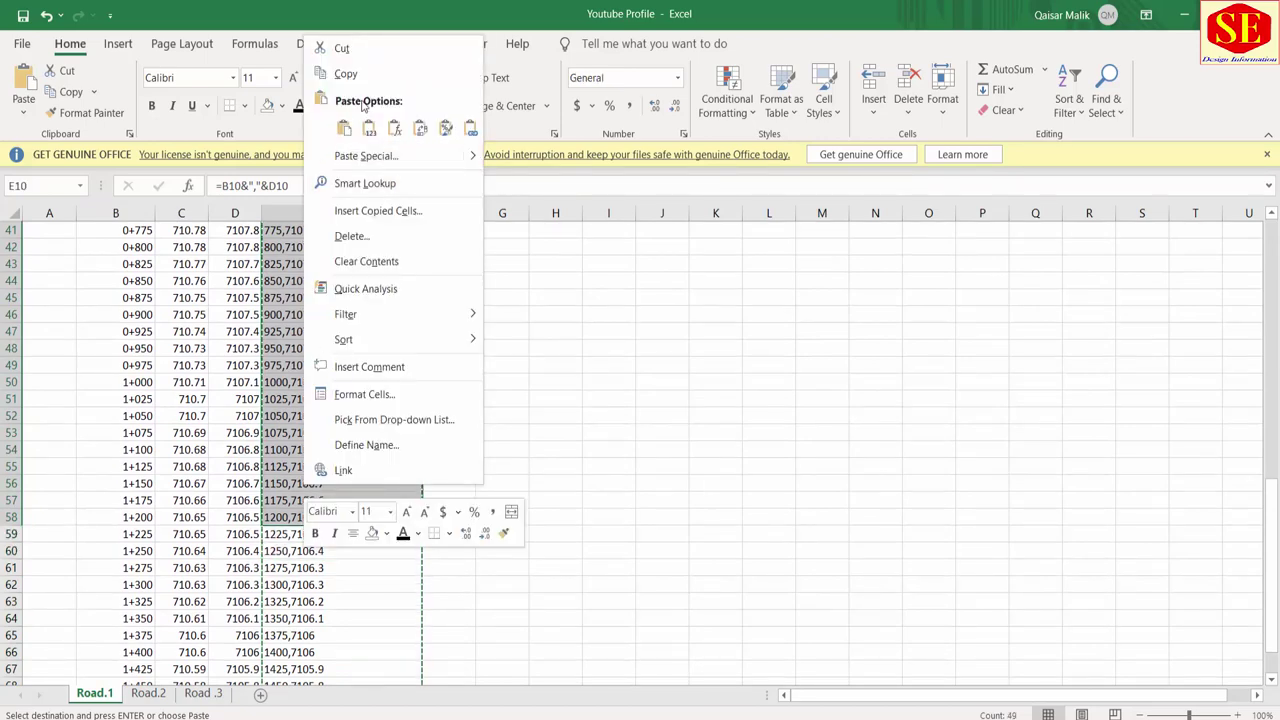
pyautogui.press('Escape')
pyautogui.scroll(13, 305, 490)
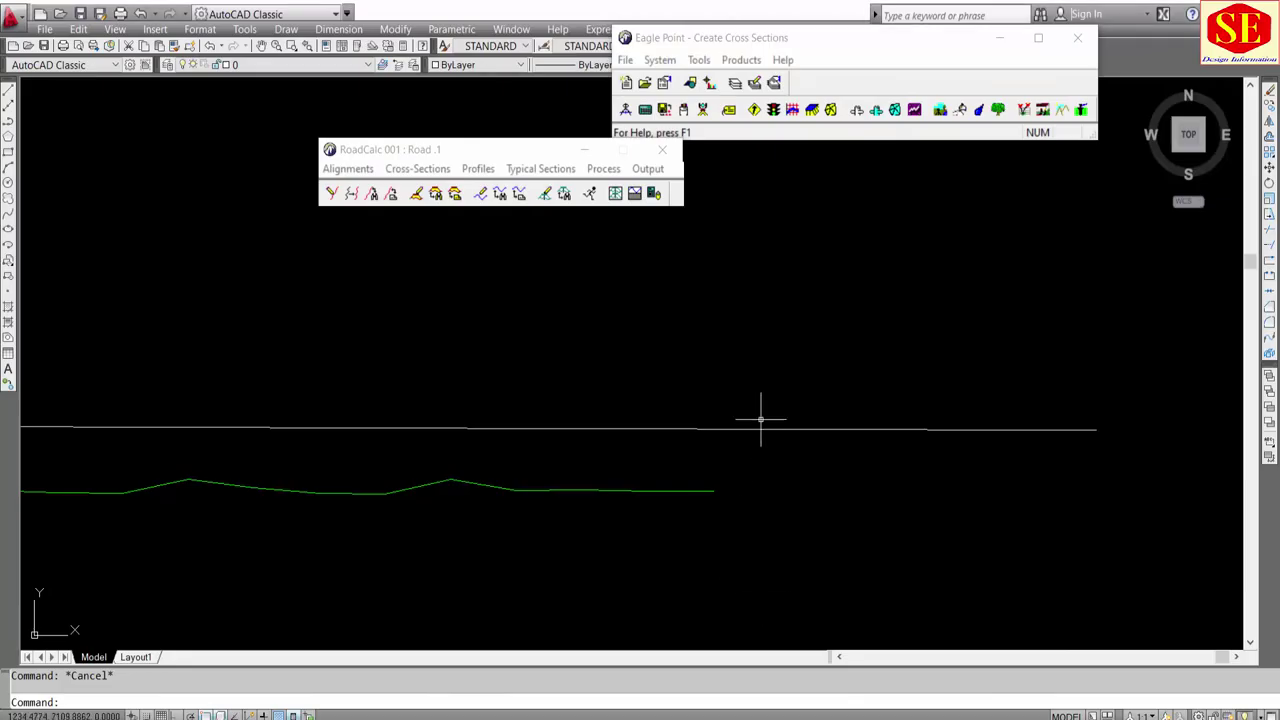
pyautogui.click(761, 424)
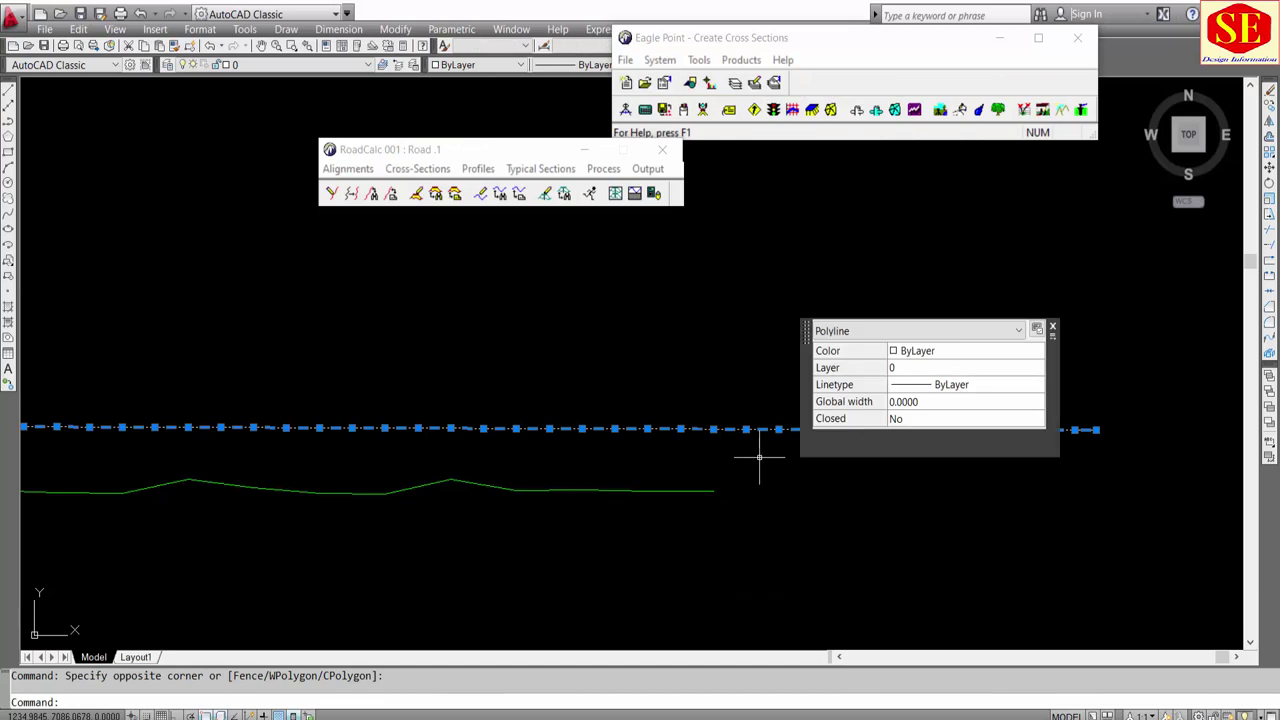
# Step: Erase the old centerline and draw a new polyline from the pasted coordinate pairs
pyautogui.write('e')
pyautogui.press('Return')
pyautogui.moveTo(341, 458); pyautogui.dragTo(456, 450, button='middle')
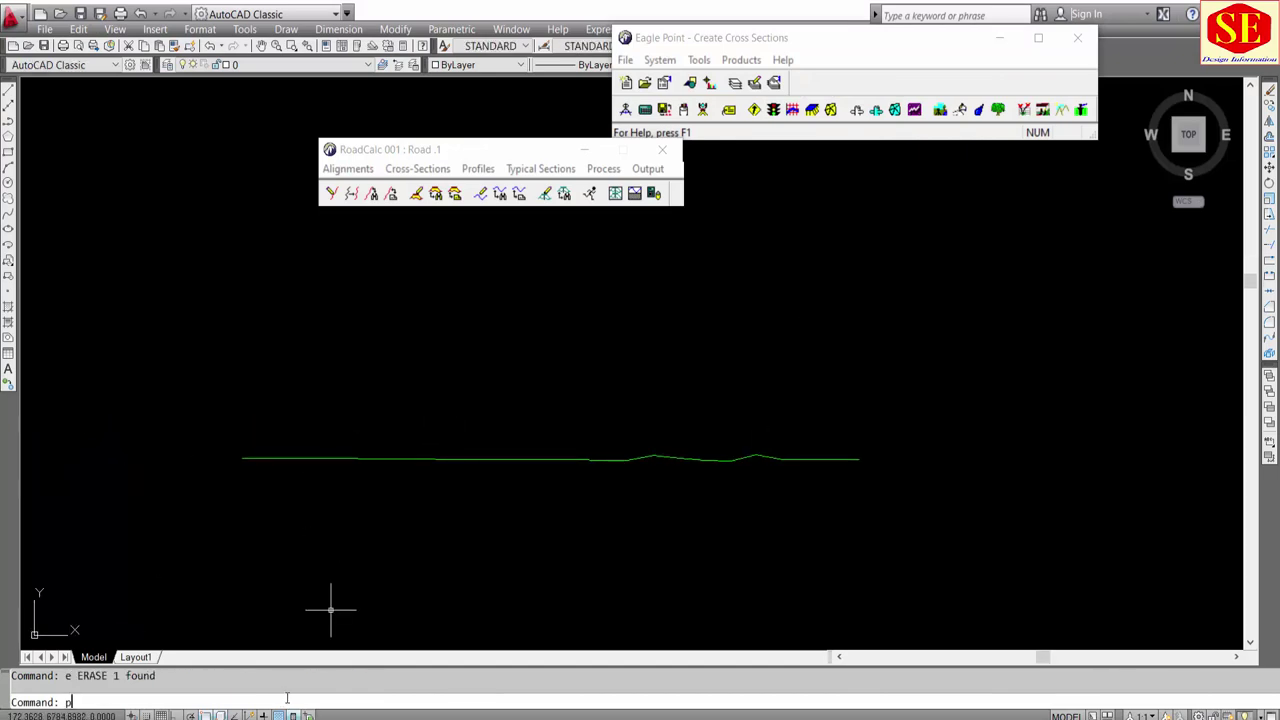
pyautogui.write('l')
pyautogui.press('Return')
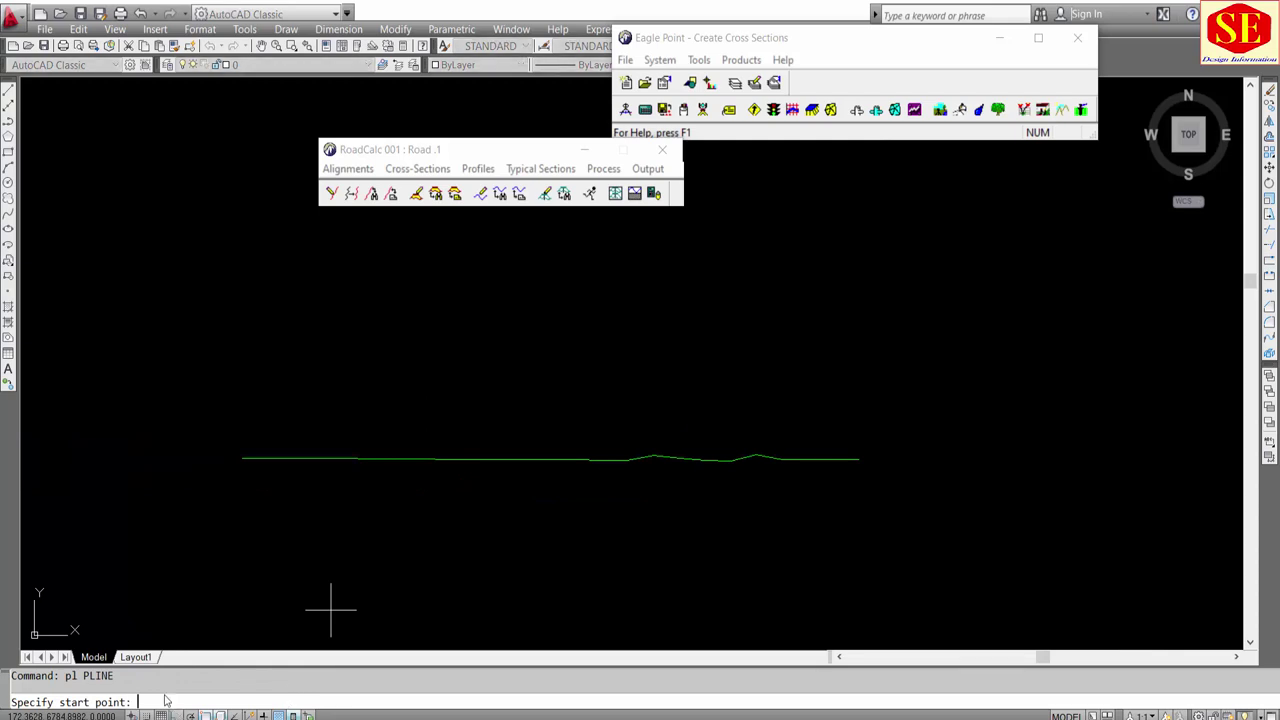
pyautogui.rightClick(165, 700)
pyautogui.click(196, 646)
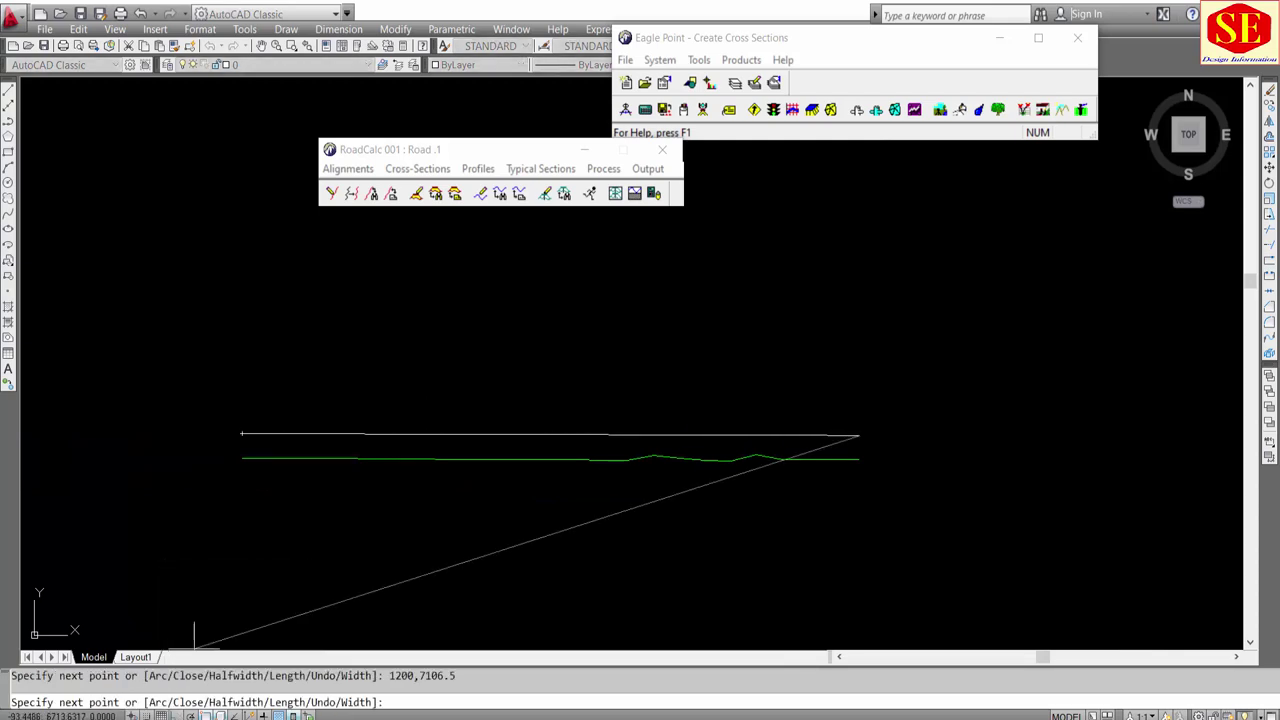
# Step: End the polyline and check the new white line ending at 1200,7106.5
pyautogui.scroll(2, 869, 420)
pyautogui.press('Escape')
pyautogui.scroll(-1, 869, 471)
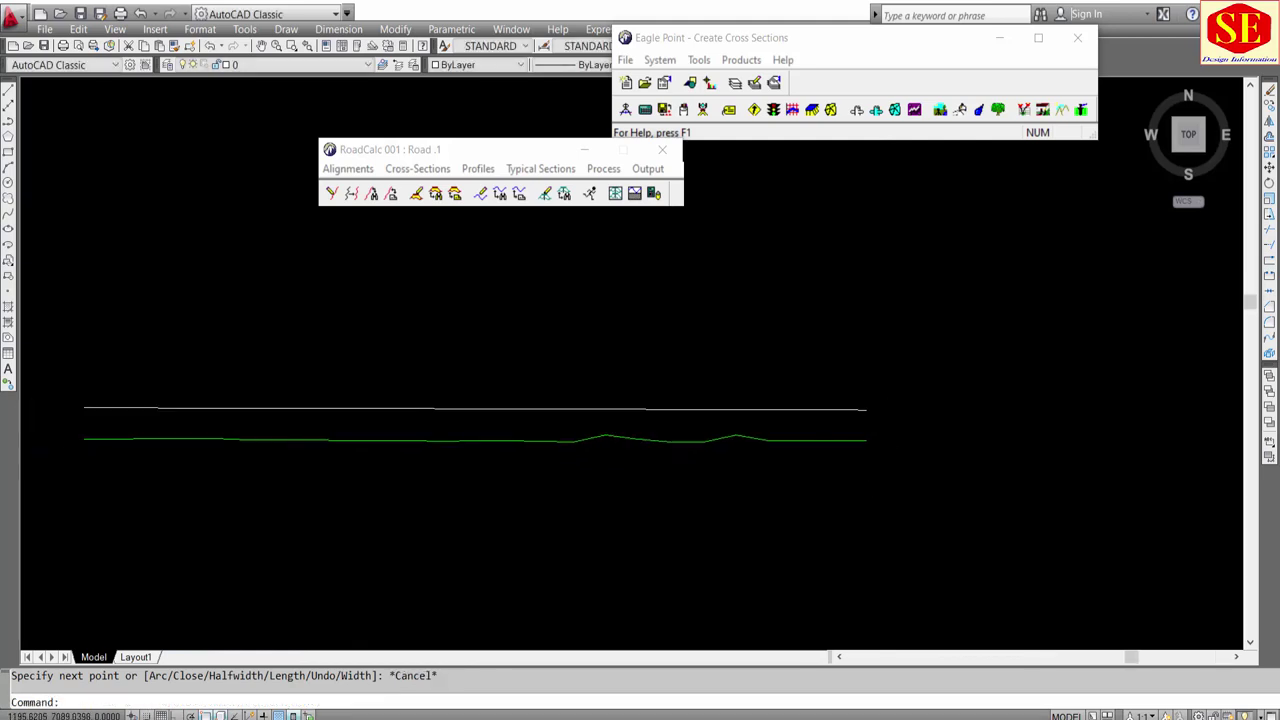
pyautogui.click(403, 409)
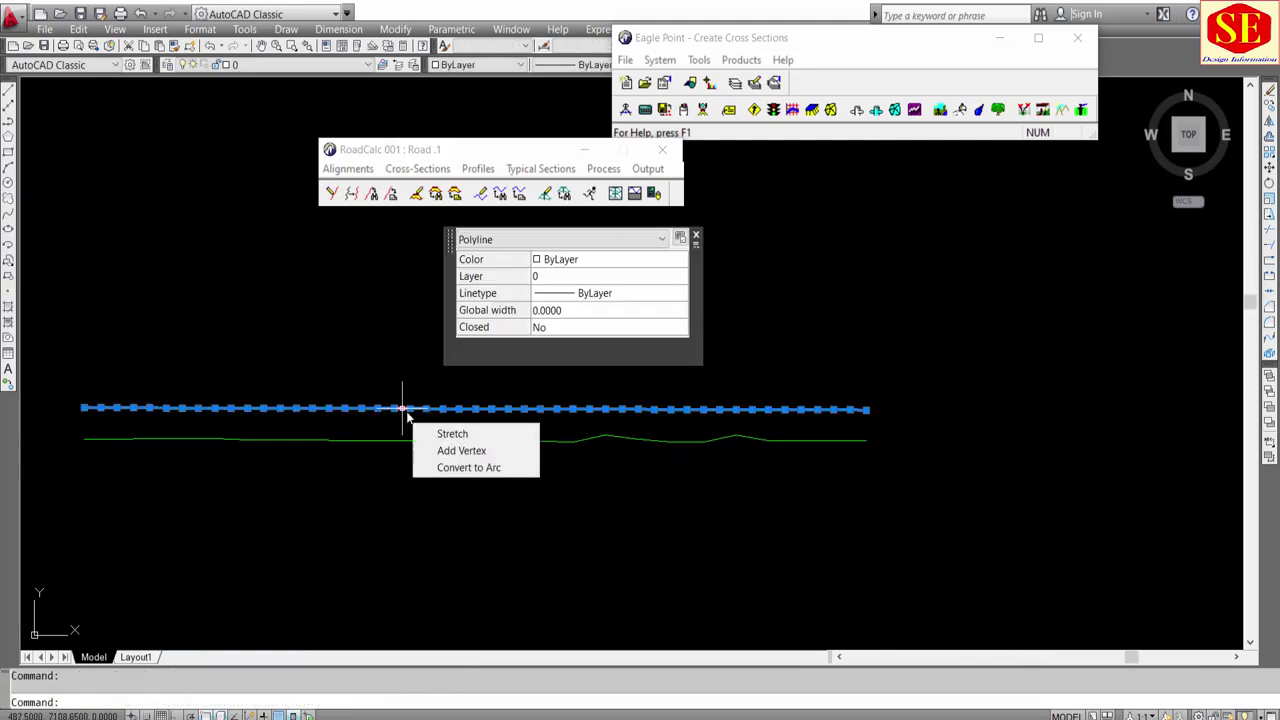
pyautogui.press('Escape')
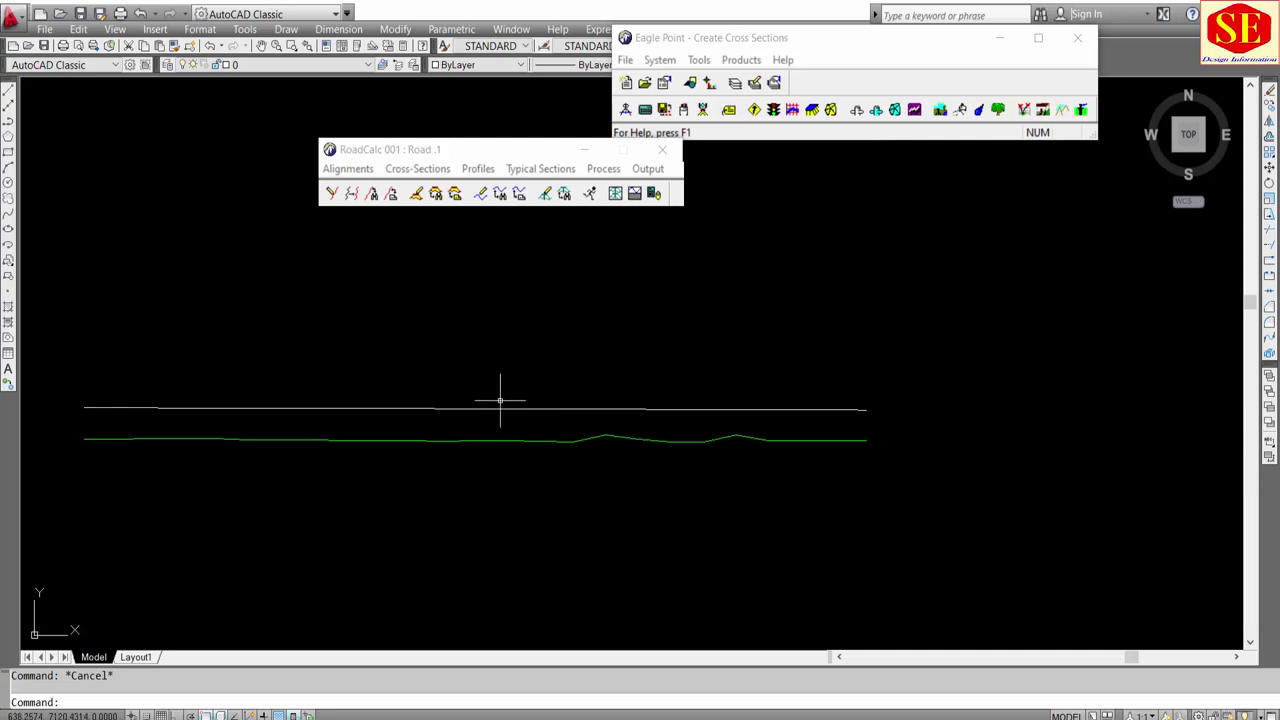
pyautogui.click(493, 150)
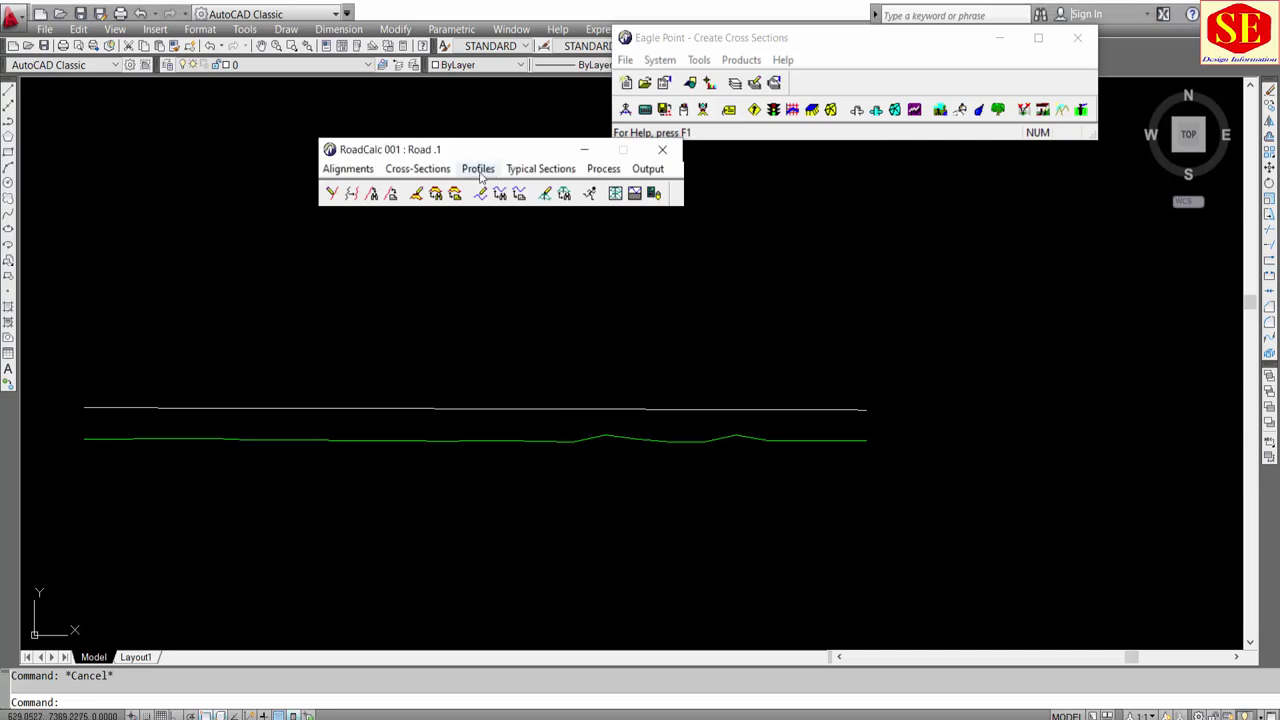
# Step: Convert the white polyline into the Centerline profile, now drawn in red
pyautogui.click(478, 169)
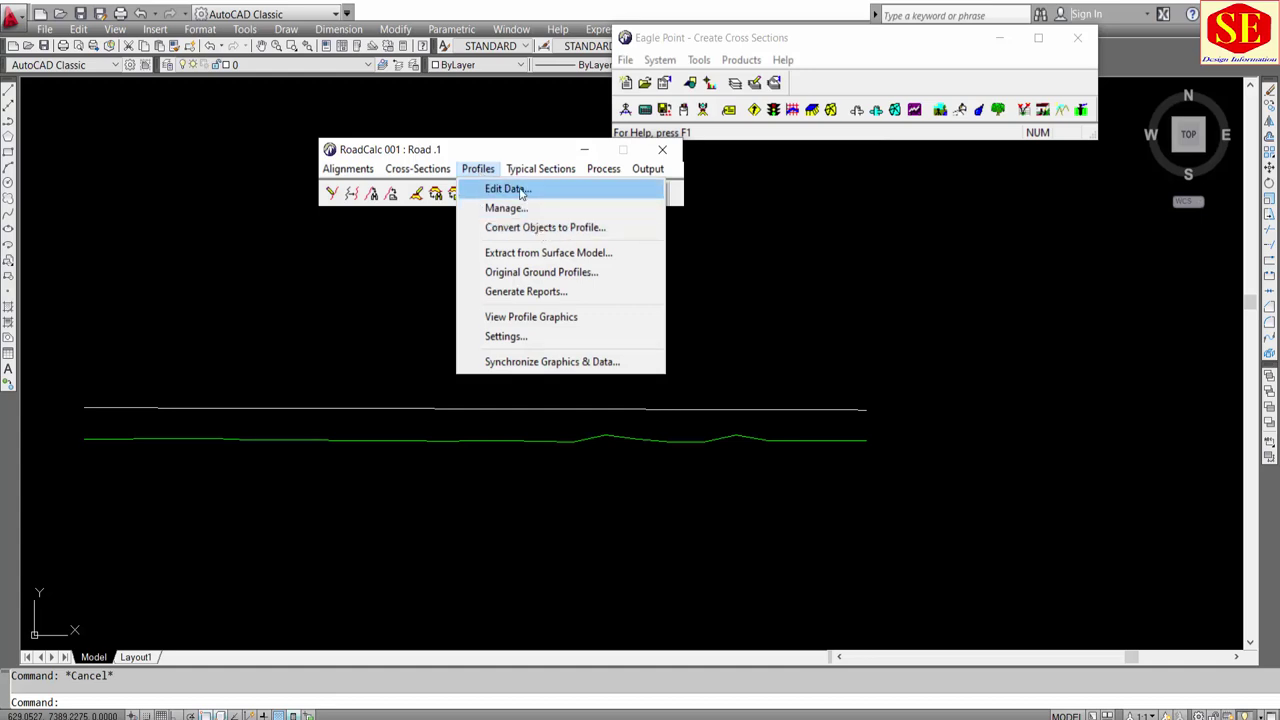
pyautogui.click(520, 190)
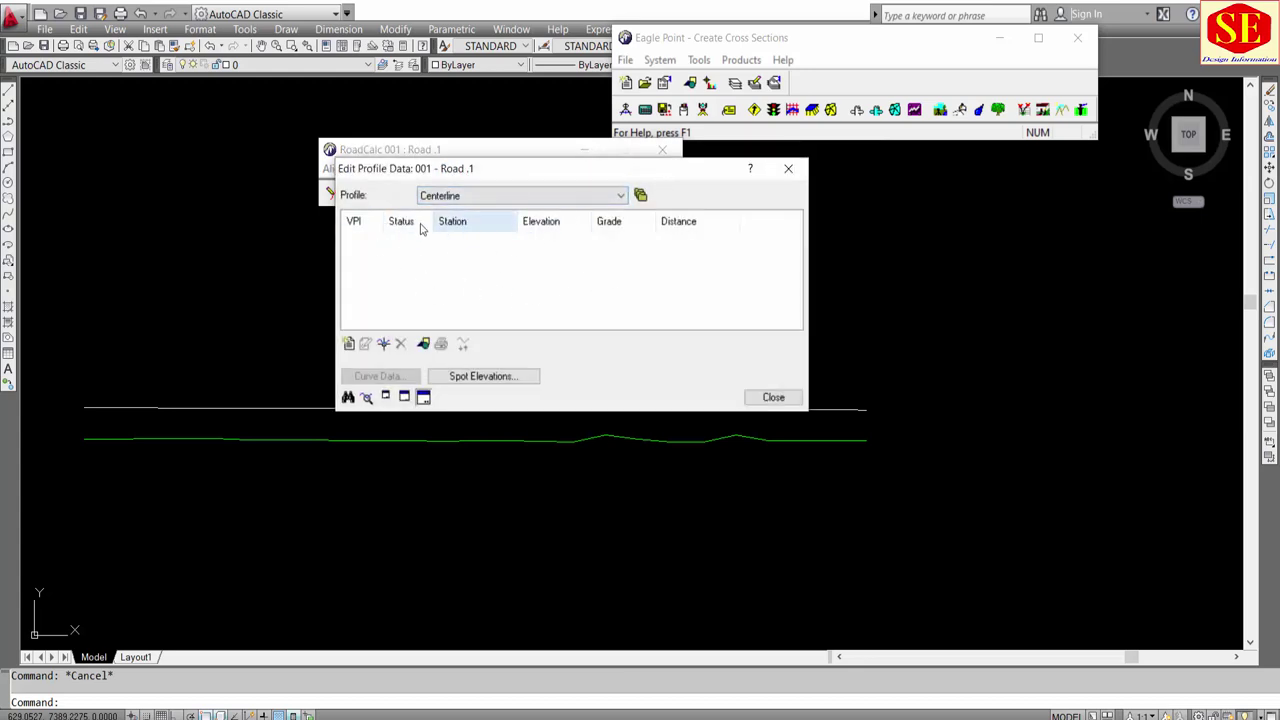
pyautogui.click(790, 400)
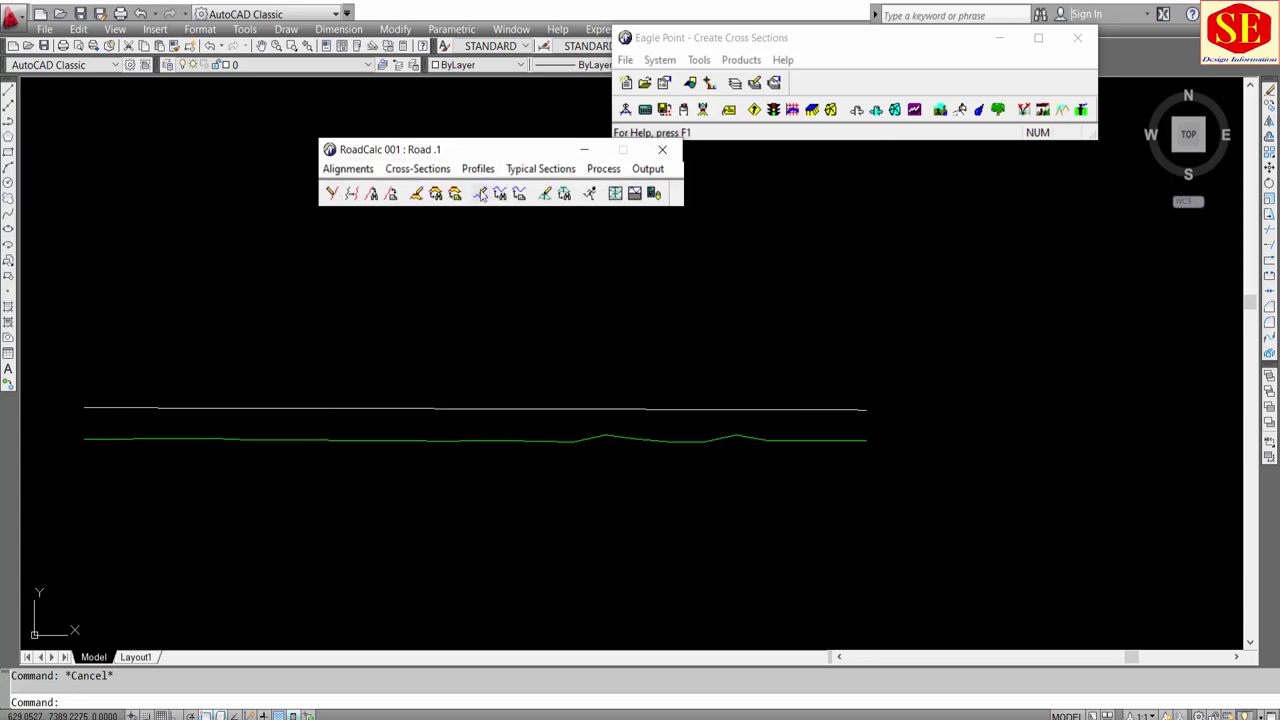
pyautogui.click(478, 168)
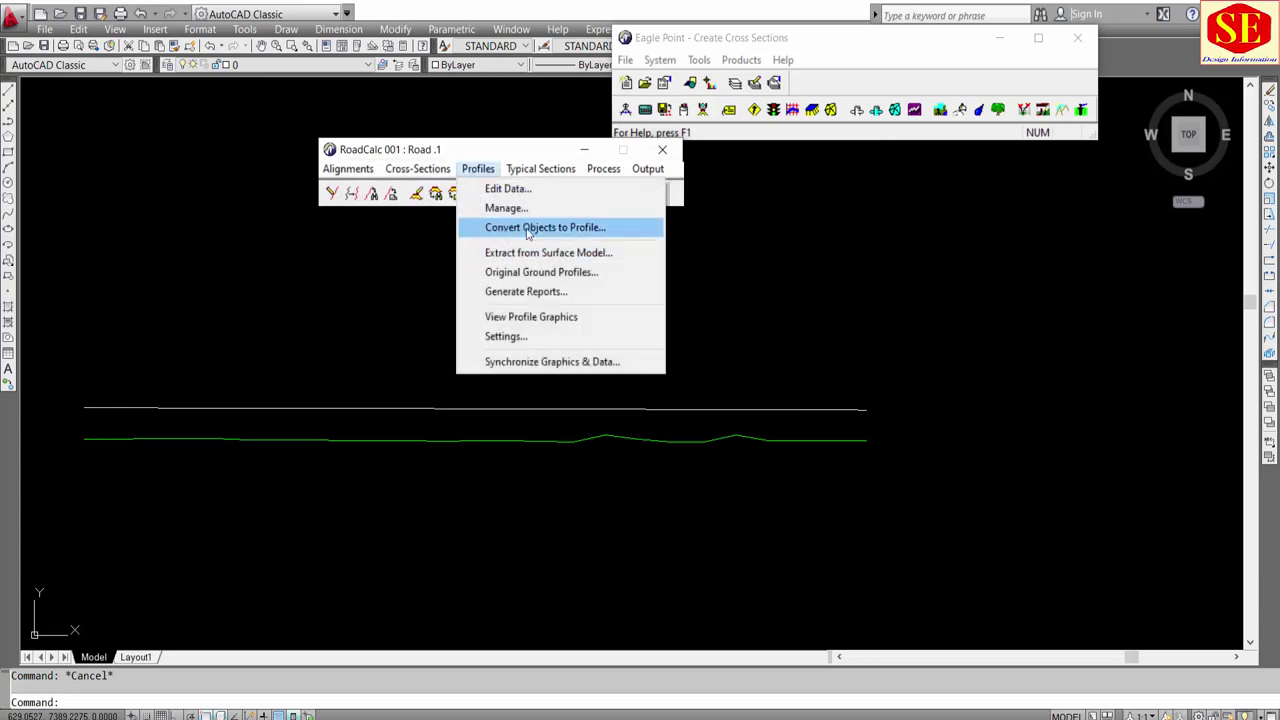
pyautogui.click(549, 229)
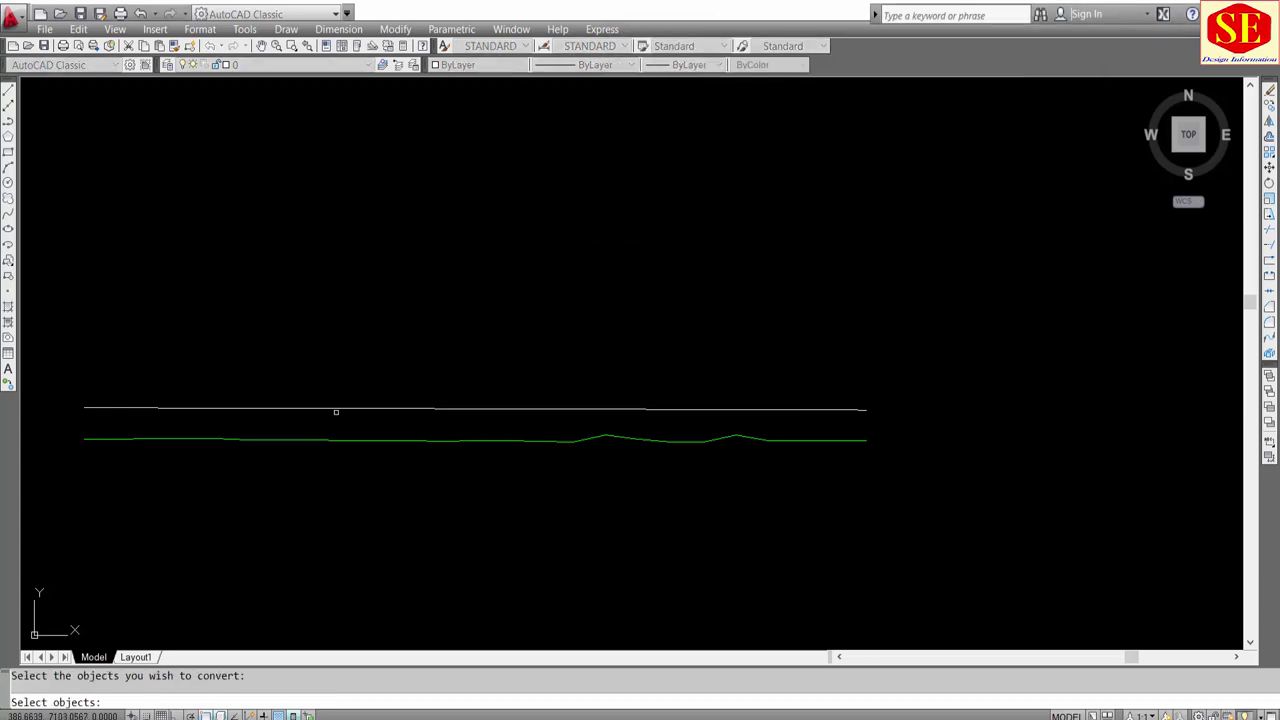
pyautogui.click(330, 408)
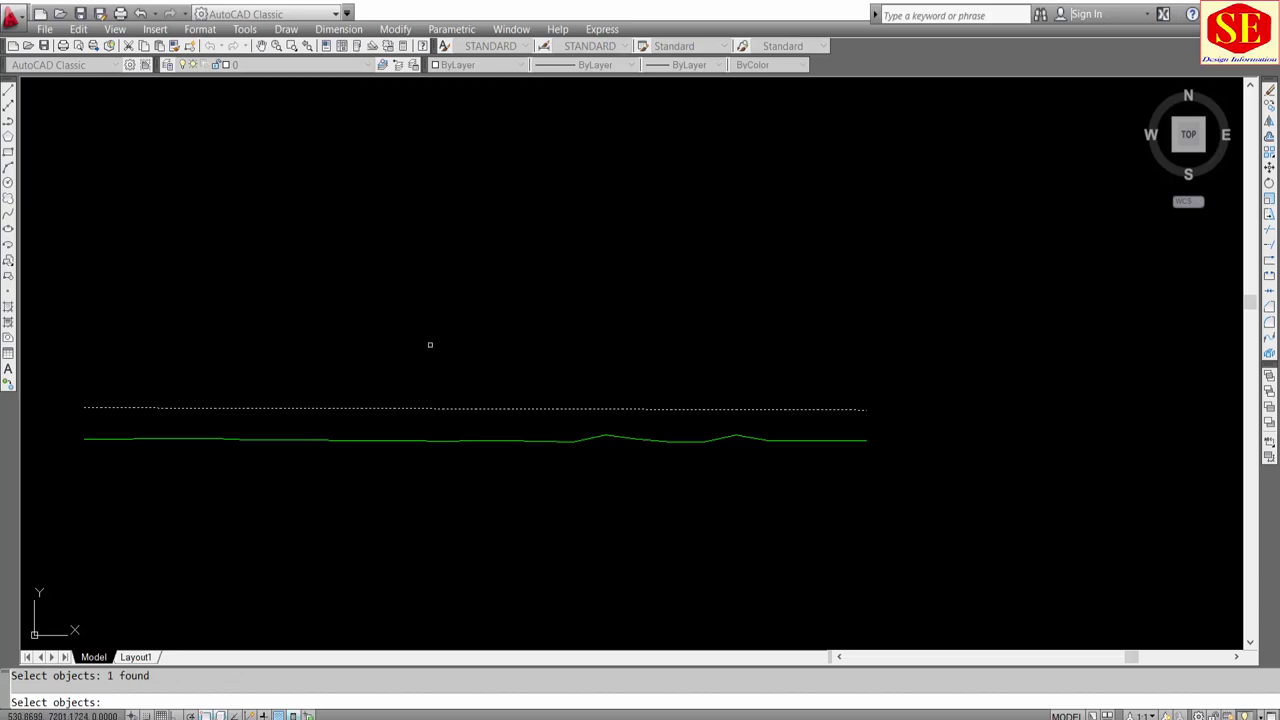
pyautogui.press('Return')
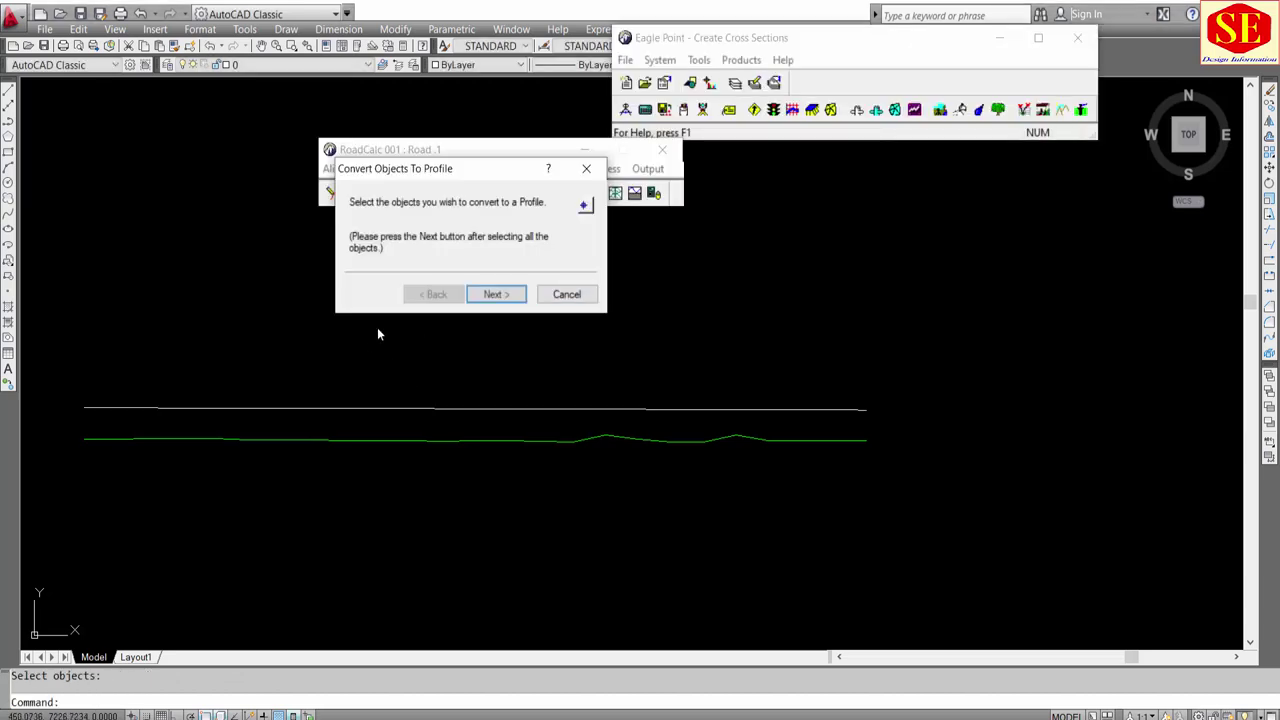
pyautogui.click(497, 295)
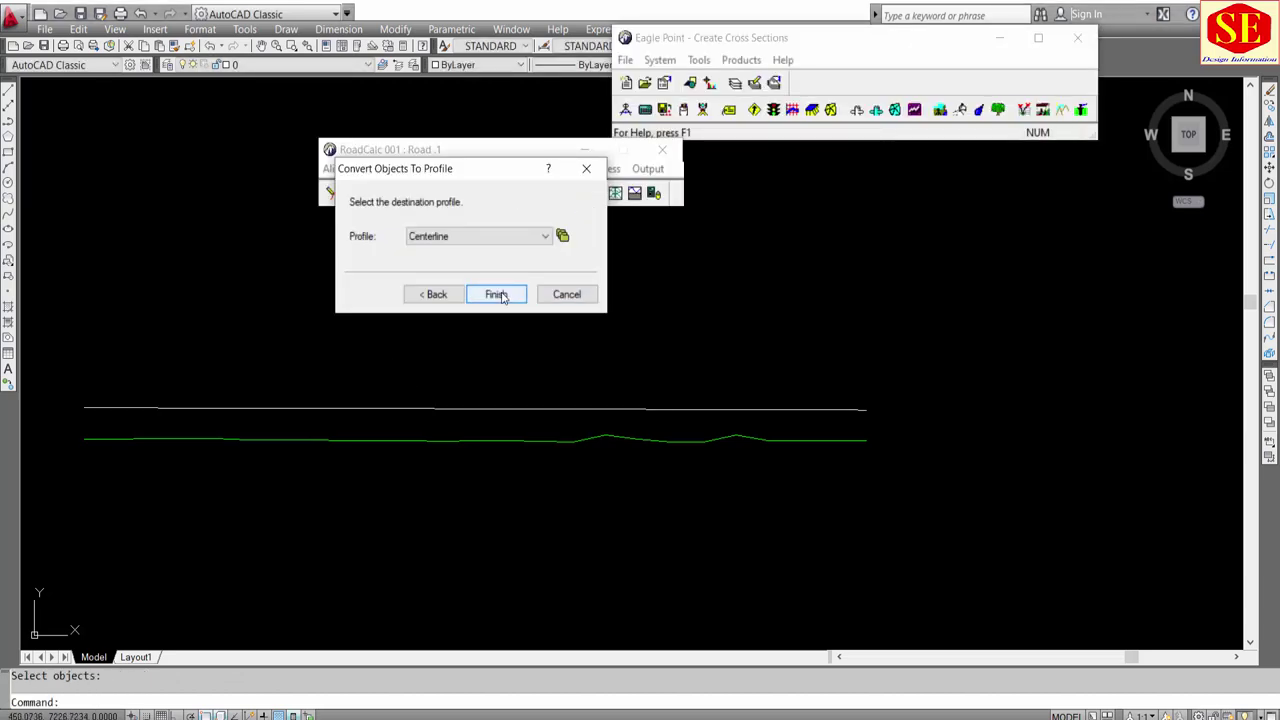
pyautogui.click(501, 295)
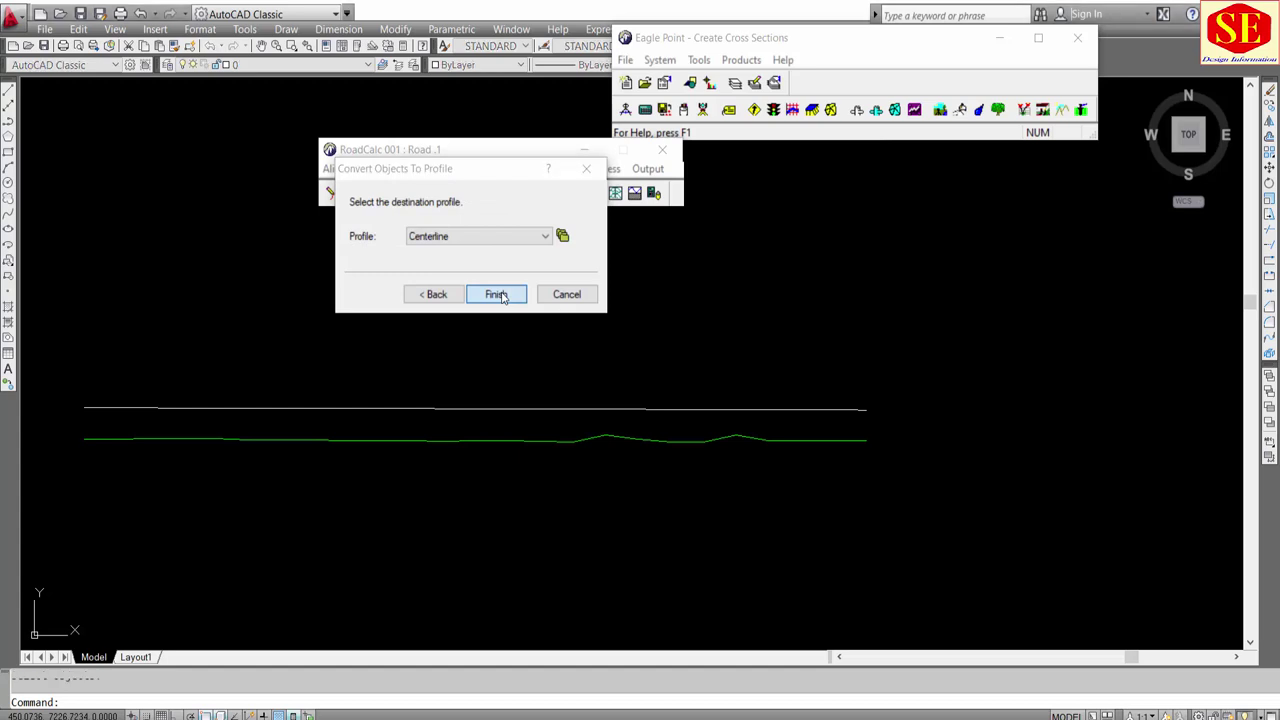
pyautogui.click(439, 410)
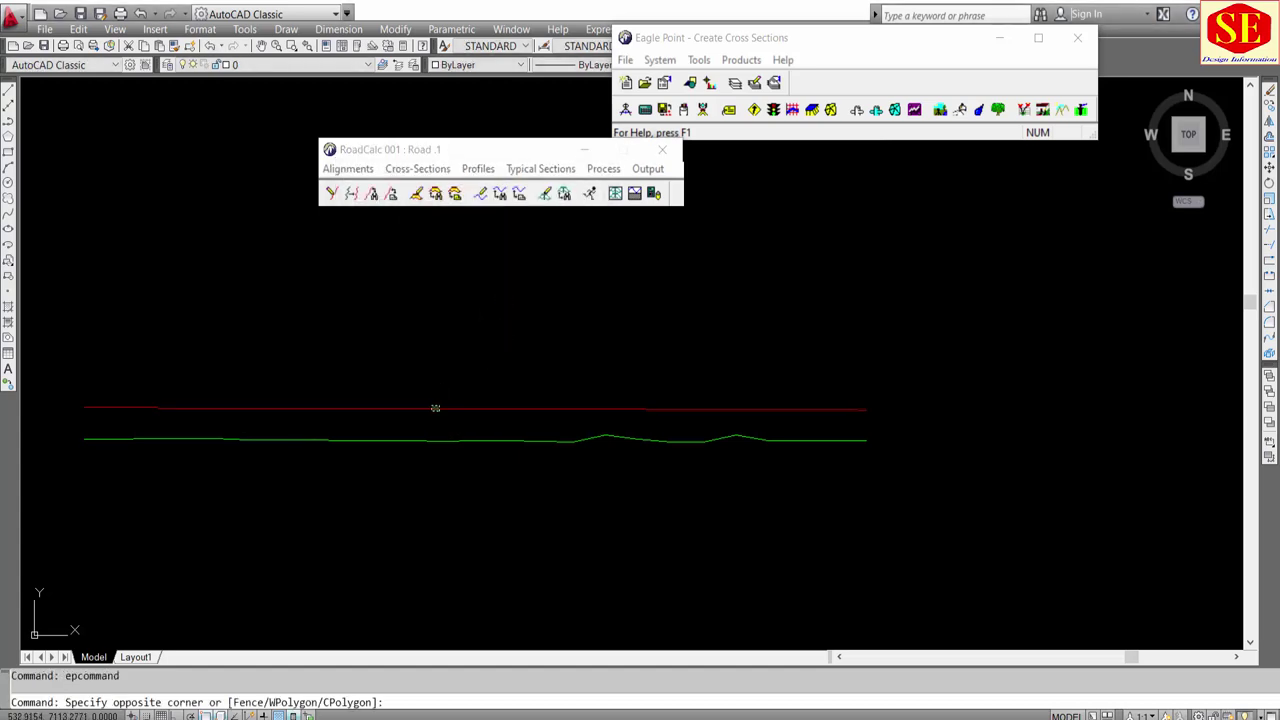
pyautogui.click(466, 314)
# Step: Review the Centerline VPIs, 0+000 at 711 to 1+200 at 710.65, in Edit Data
pyautogui.click(478, 169)
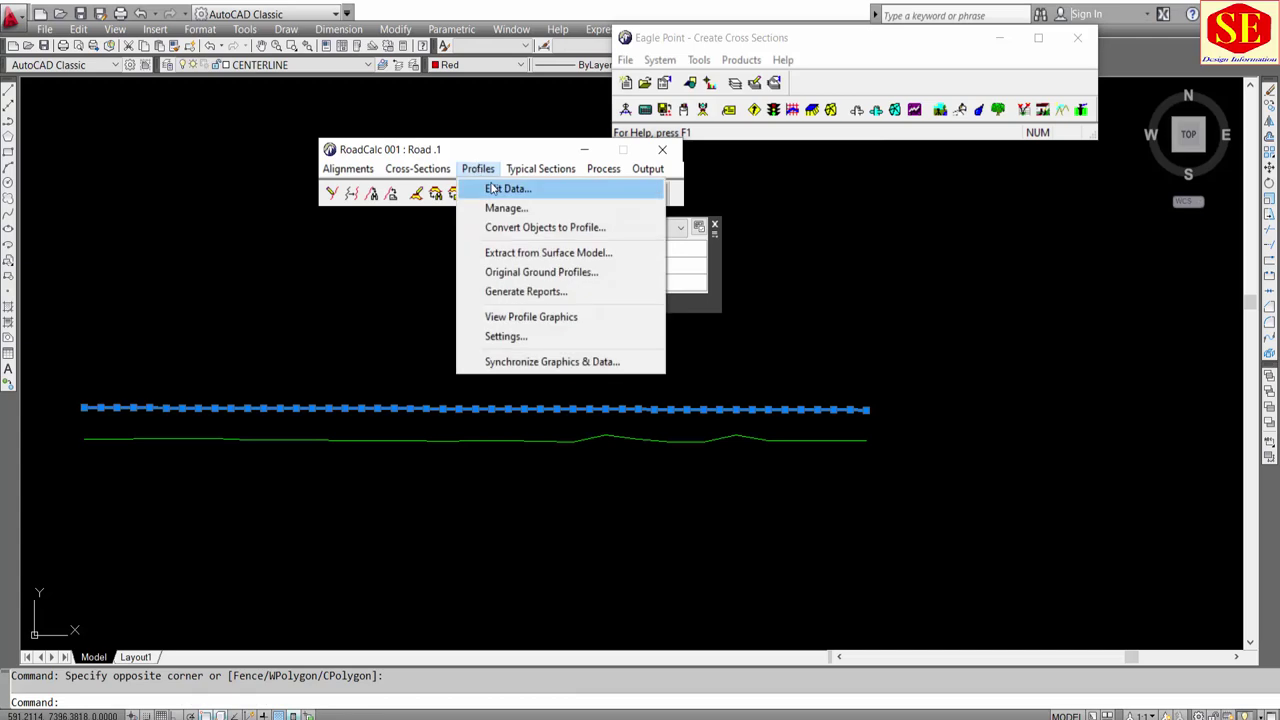
pyautogui.click(505, 187)
pyautogui.click(446, 258)
pyautogui.click(446, 273)
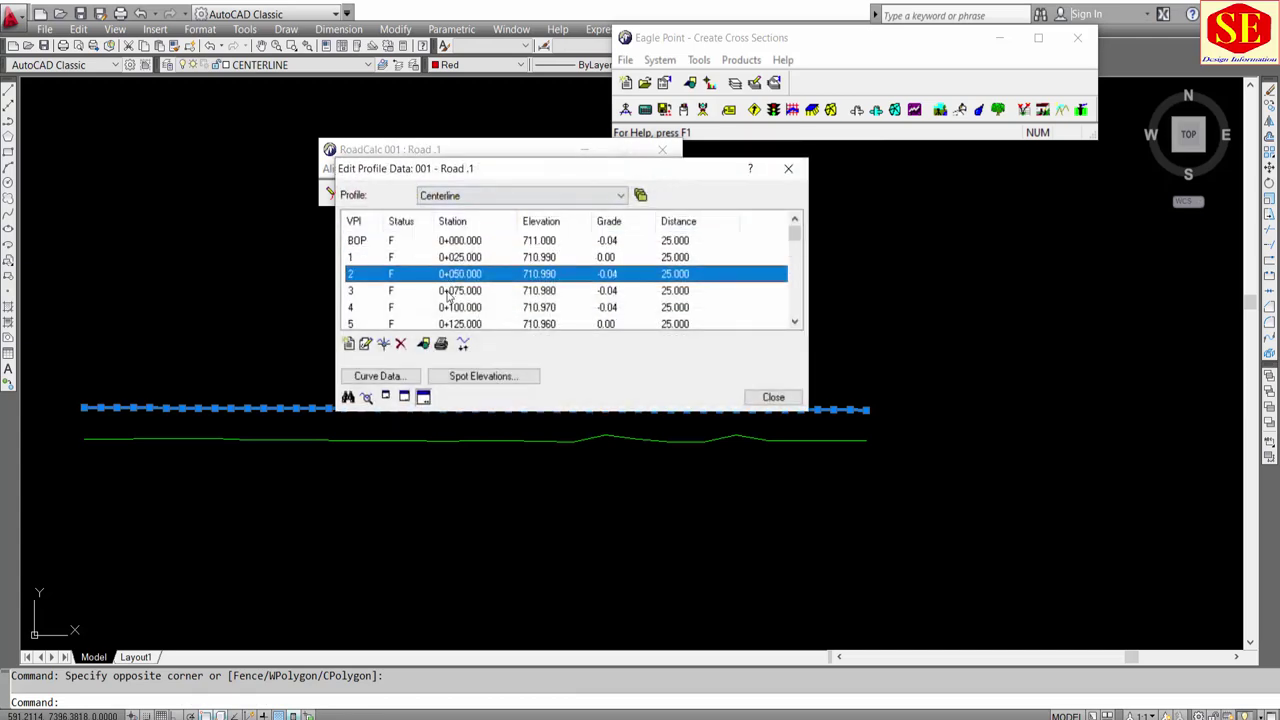
pyautogui.click(446, 290)
pyautogui.scroll(-4, 455, 300)
pyautogui.scroll(-2, 470, 283)
pyautogui.scroll(-8, 470, 283)
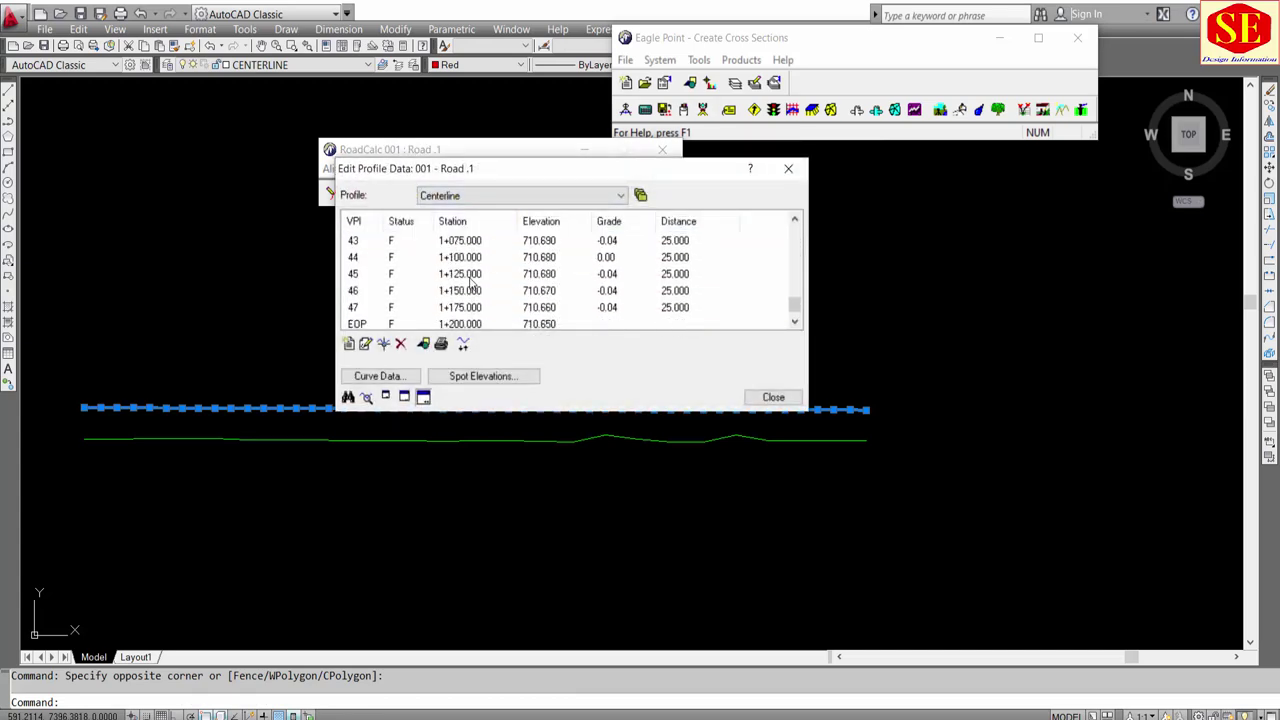
pyautogui.scroll(-1, 472, 281)
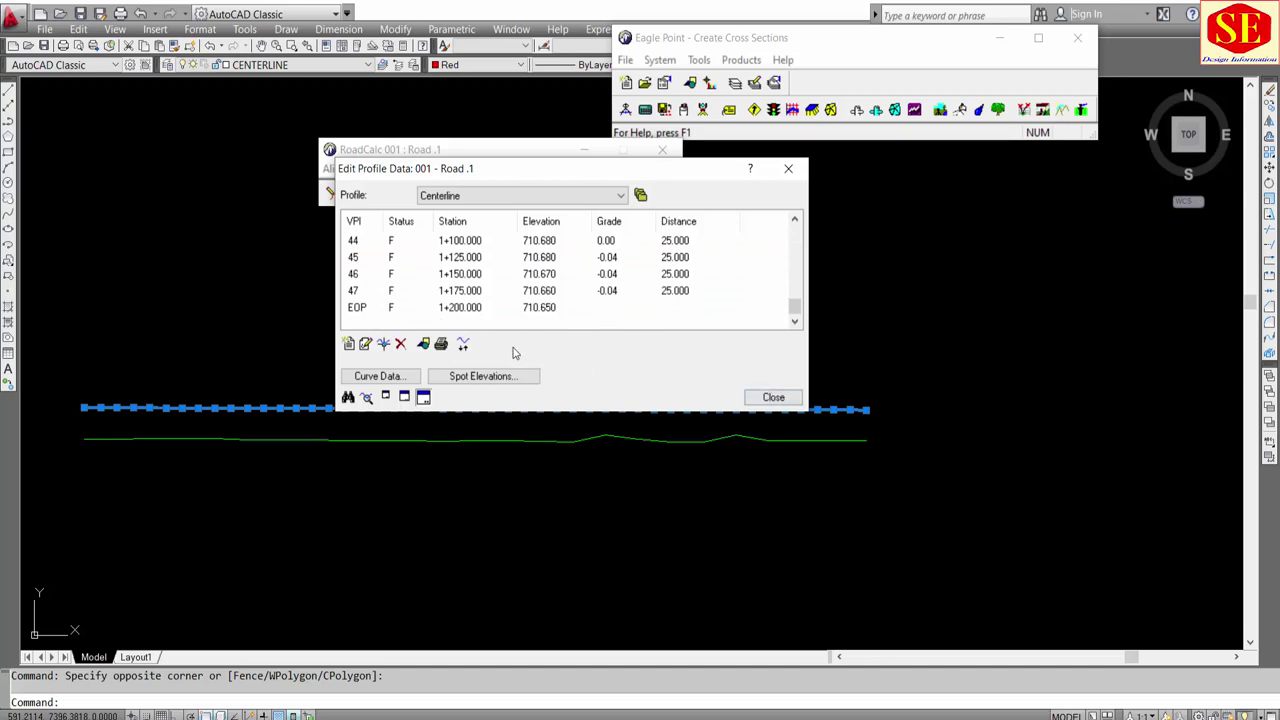
pyautogui.press('Escape')
pyautogui.press('Escape')
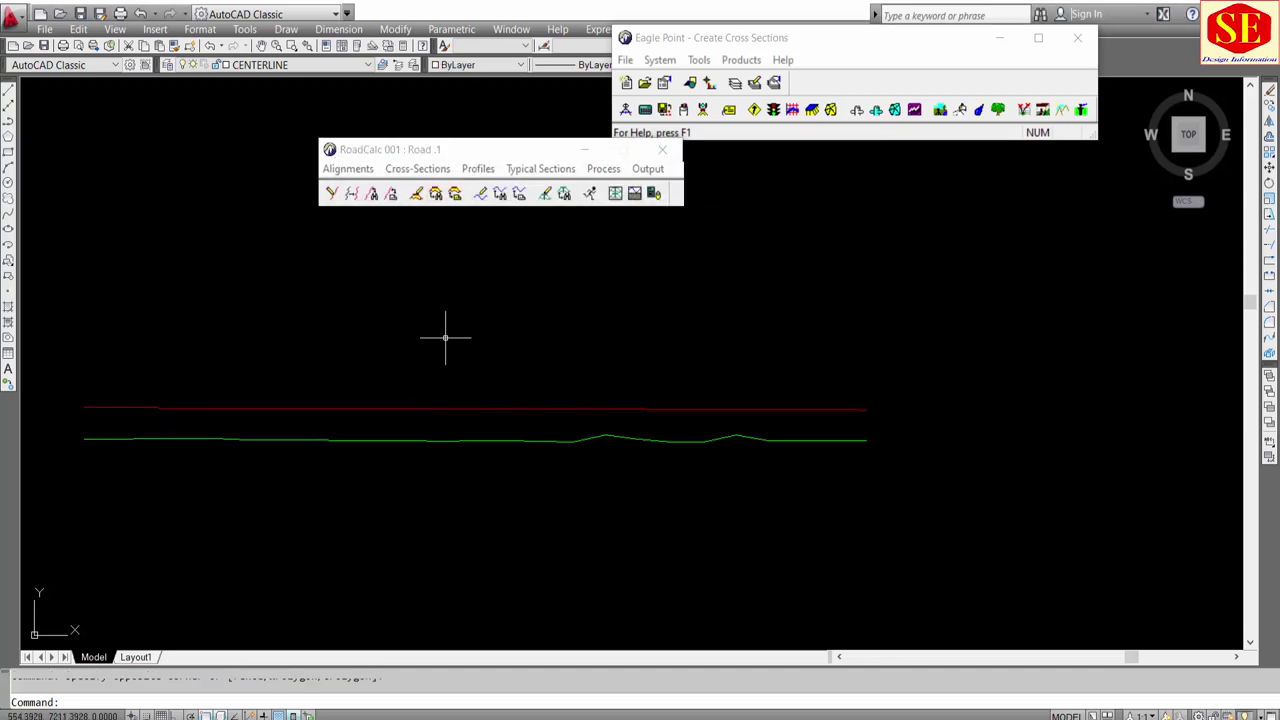
# Step: In Excel, clear the copy marquee and review the E10 formula and pairs
pyautogui.click(540, 665)
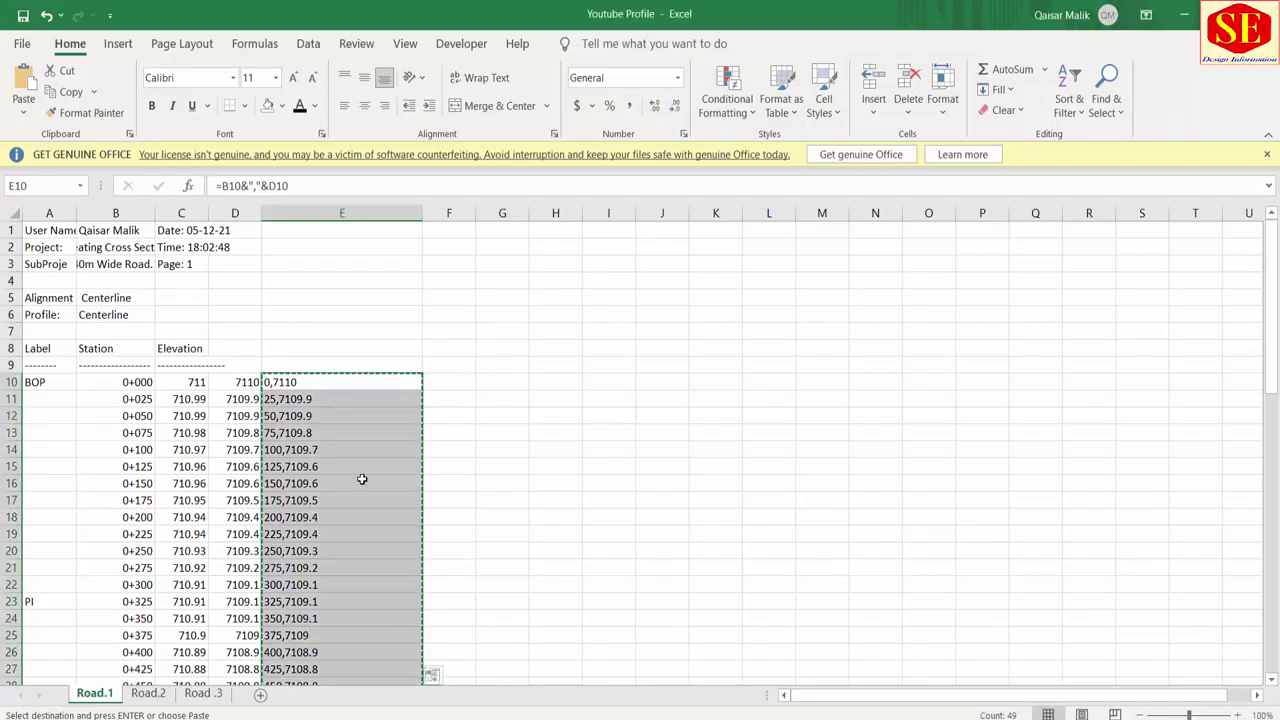
pyautogui.click(285, 381)
pyautogui.press('Return')
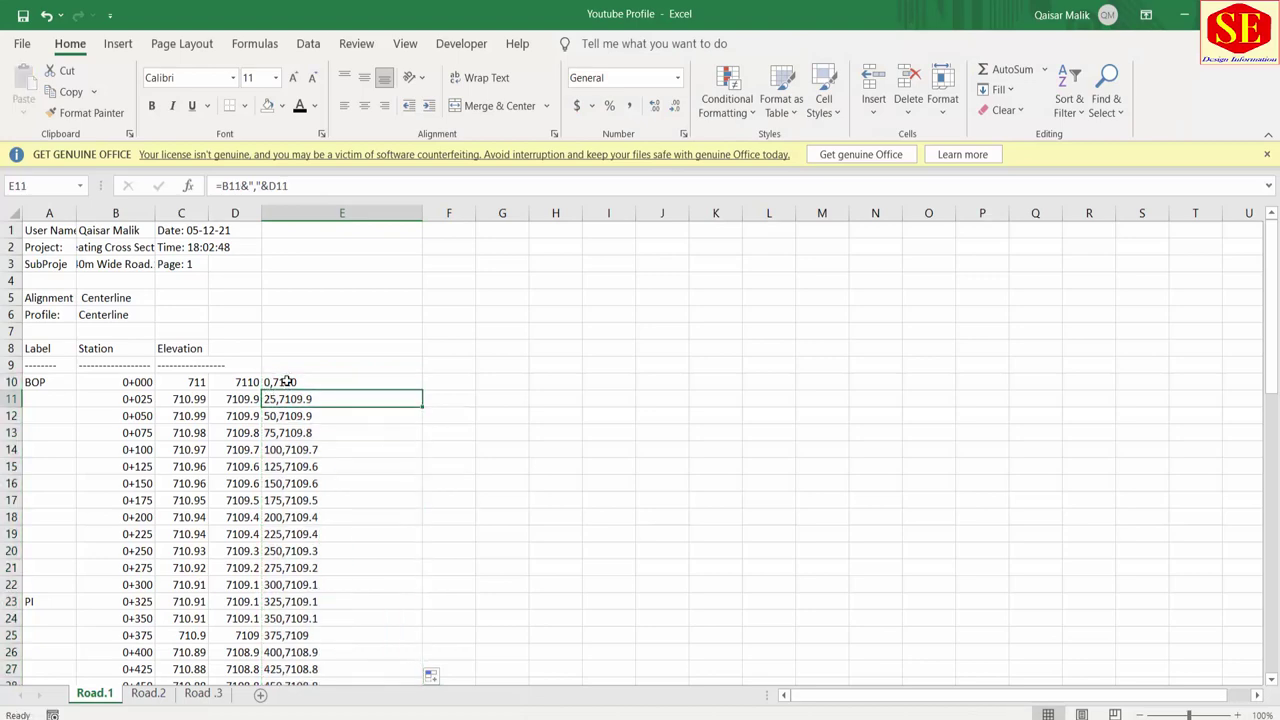
pyautogui.click(286, 381)
pyautogui.scroll(-5, 295, 430)
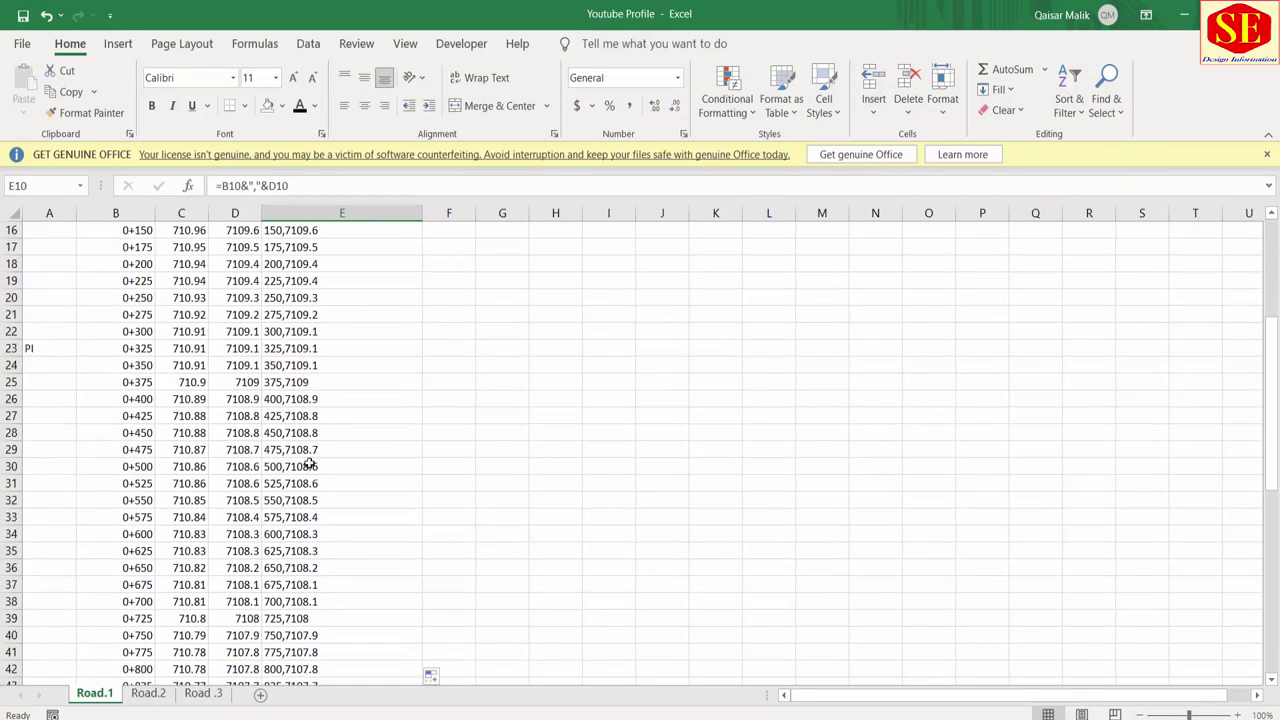
pyautogui.scroll(-7, 310, 465)
pyautogui.scroll(-5, 312, 490)
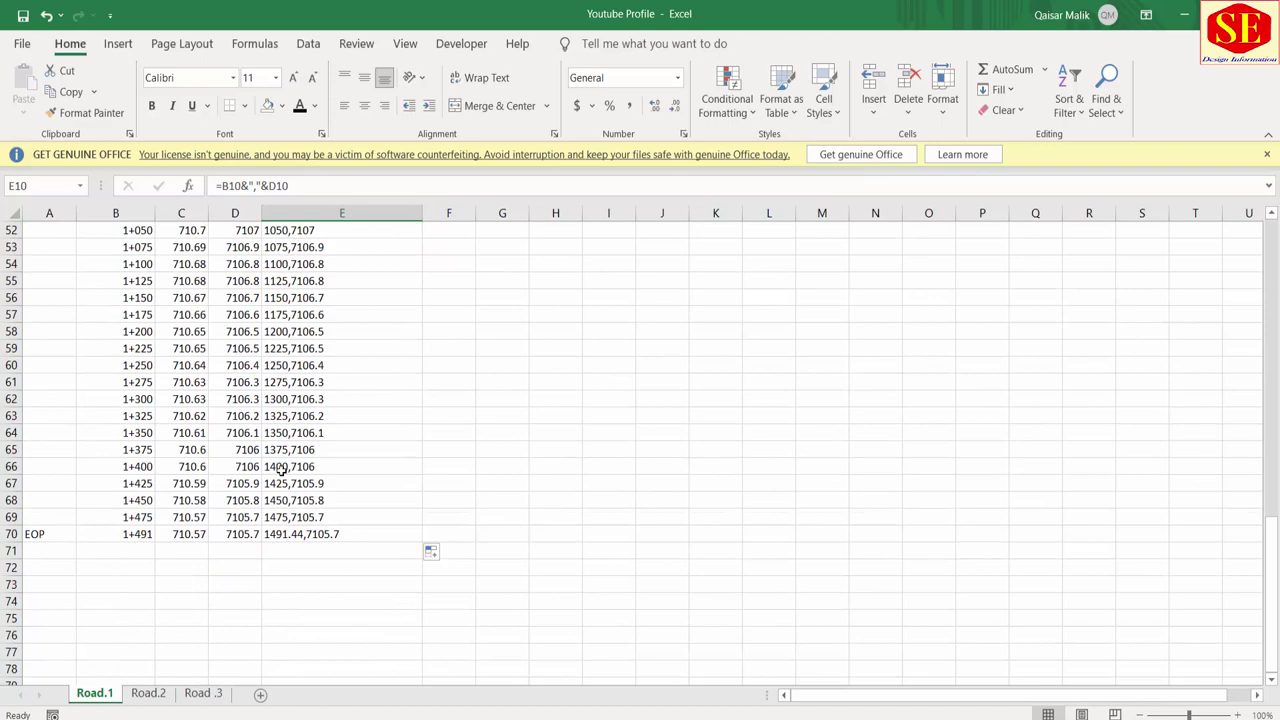
pyautogui.scroll(6, 281, 470)
pyautogui.scroll(2, 282, 468)
pyautogui.scroll(7, 283, 466)
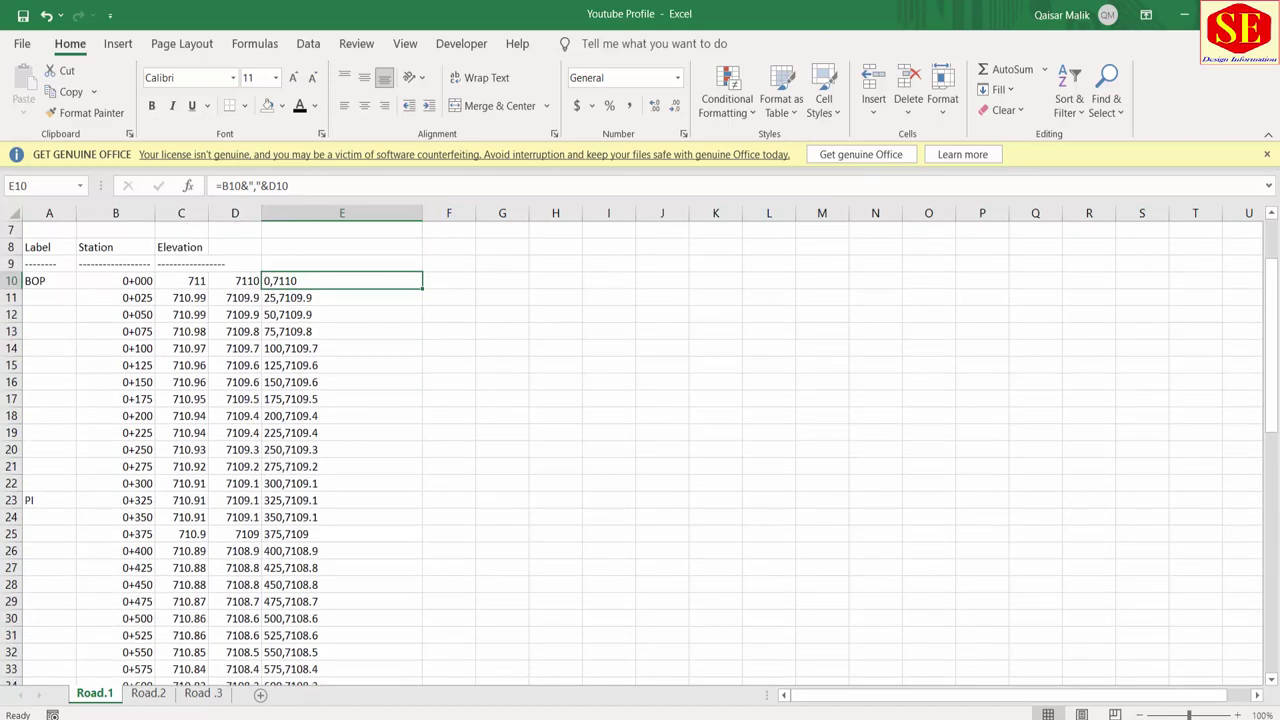
# Step: Back in AutoCAD, select the green ground line and red Centerline profile to compare them
pyautogui.hotkey('alt', 'Tab')
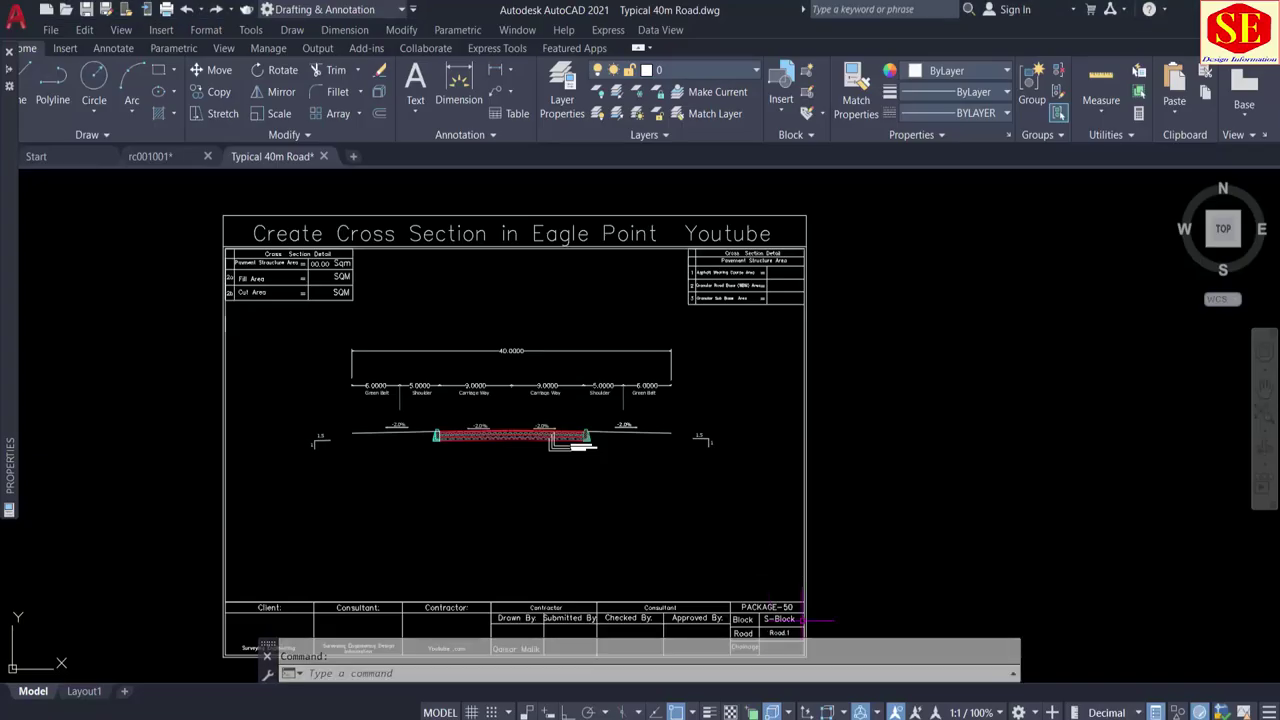
pyautogui.hotkey('alt', 'Tab')
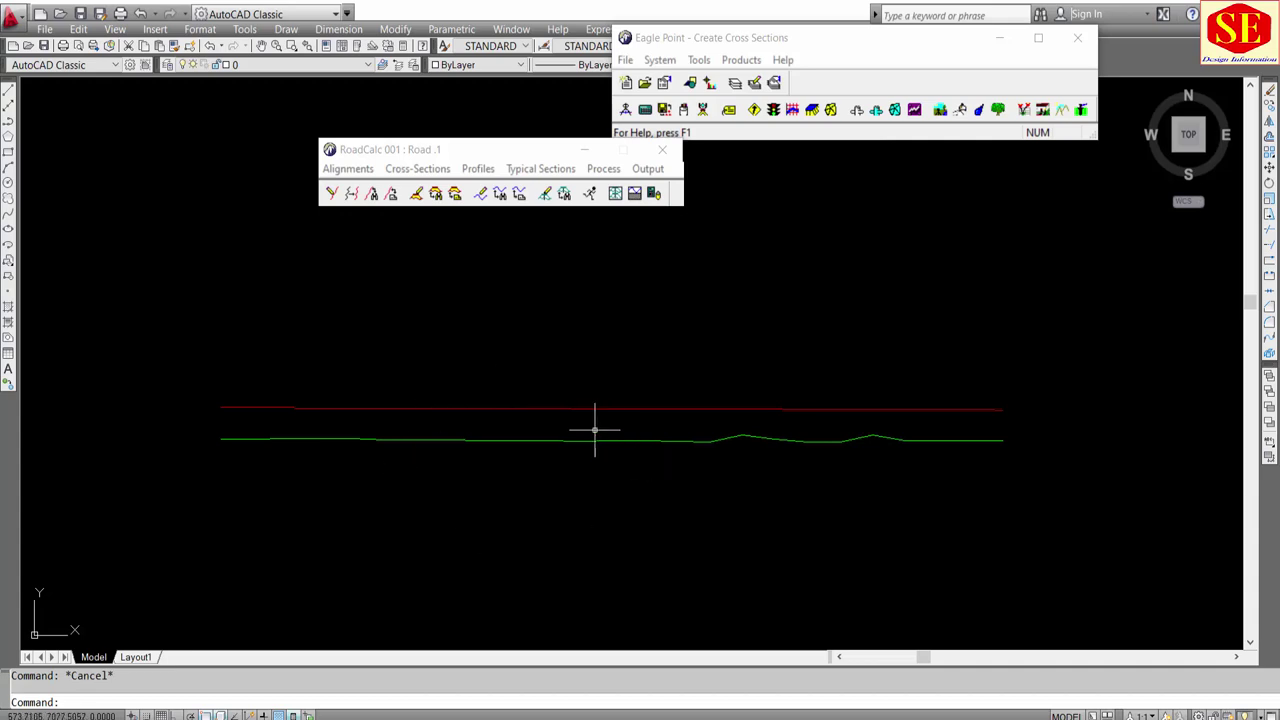
pyautogui.click(497, 448)
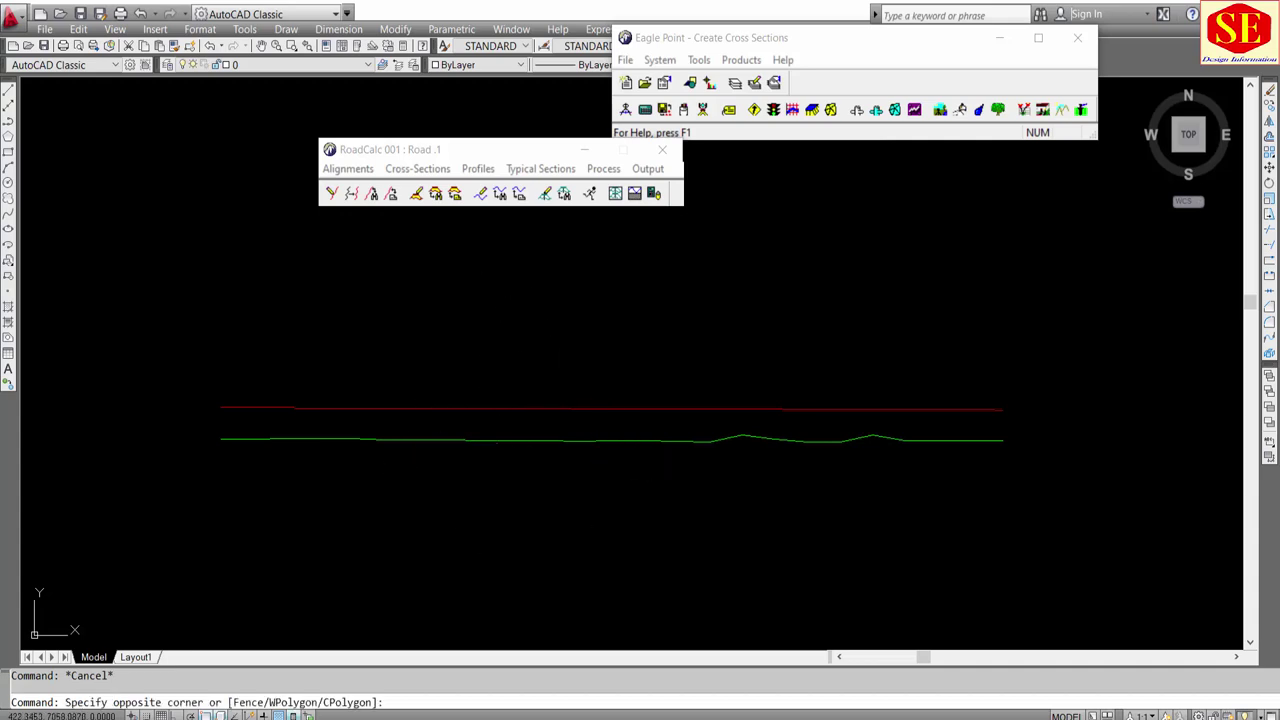
pyautogui.click(477, 437)
pyautogui.press('Escape')
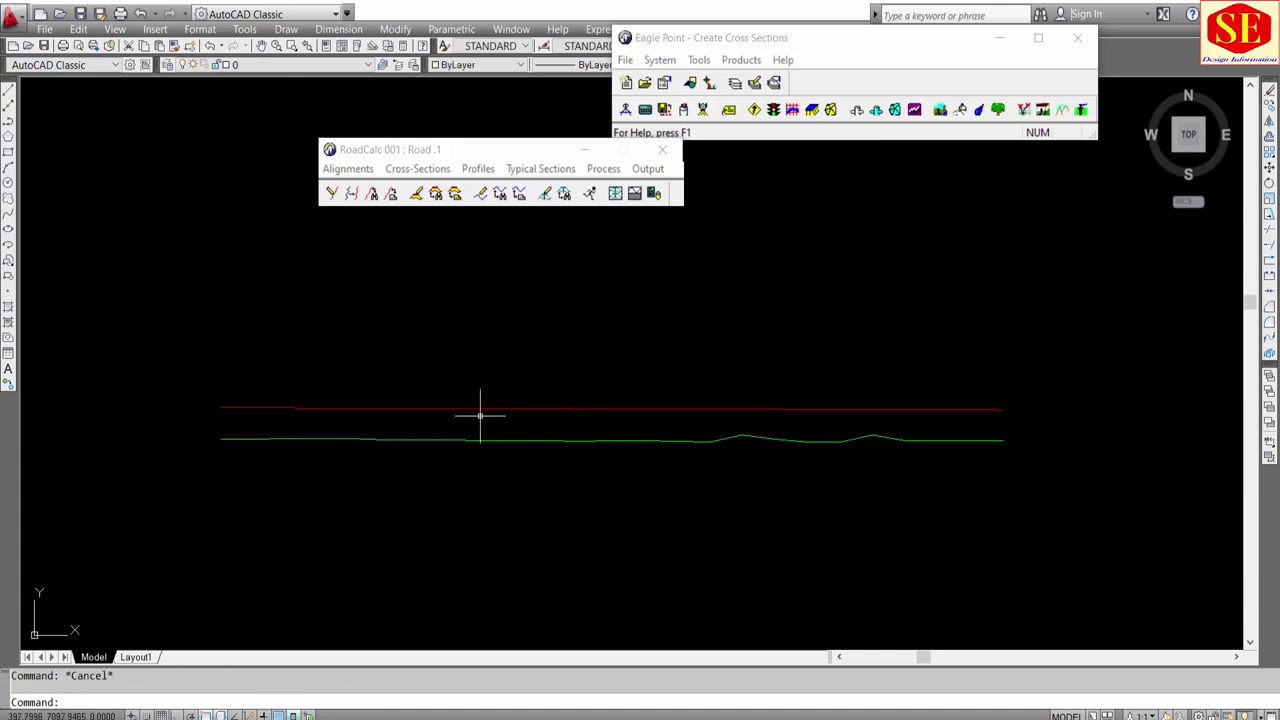
pyautogui.click(478, 408)
pyautogui.press('Escape')
# Step: In Manage Surfaces, view Orig_Surface, then start a Normal design surface named AWC
pyautogui.click(466, 171)
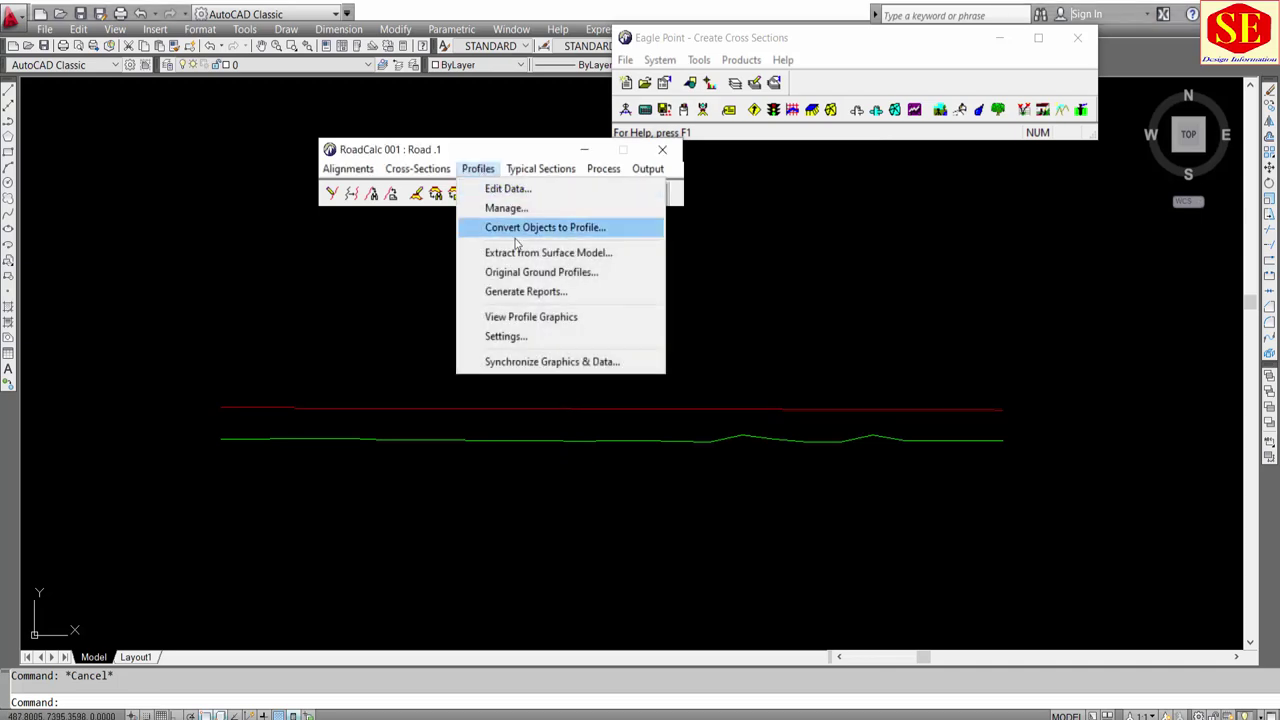
pyautogui.moveTo(417, 169)
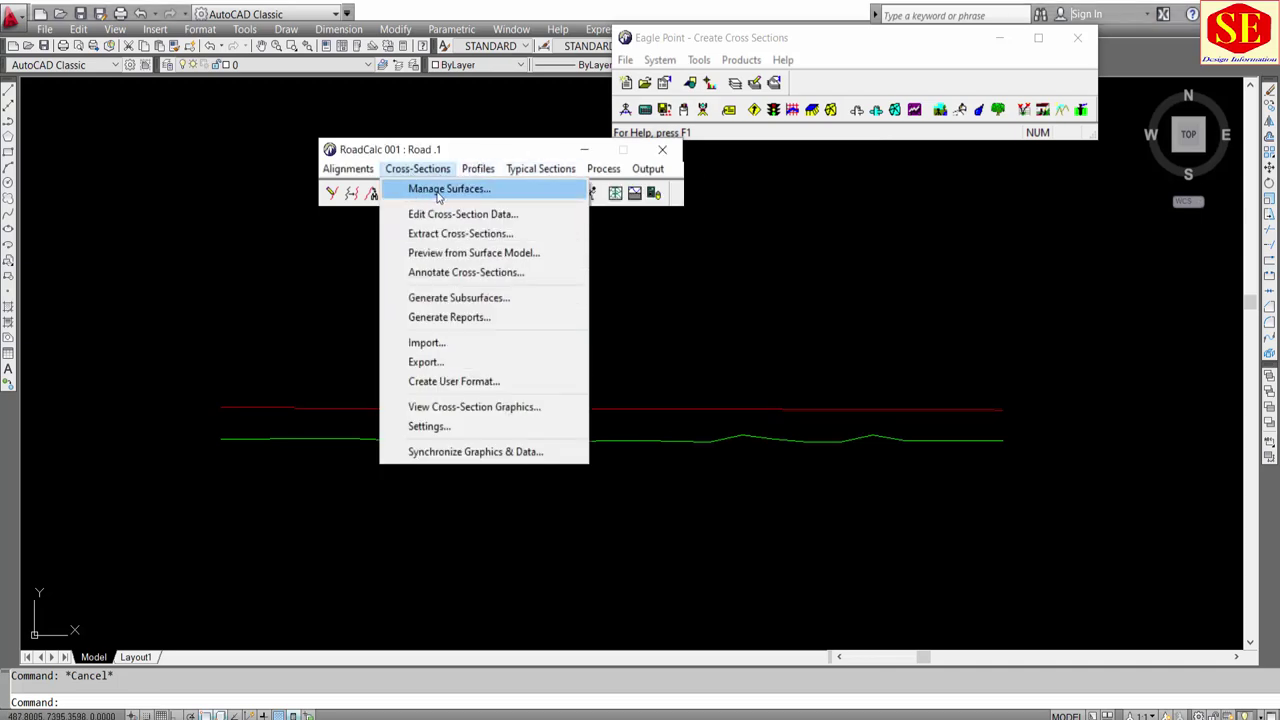
pyautogui.click(432, 192)
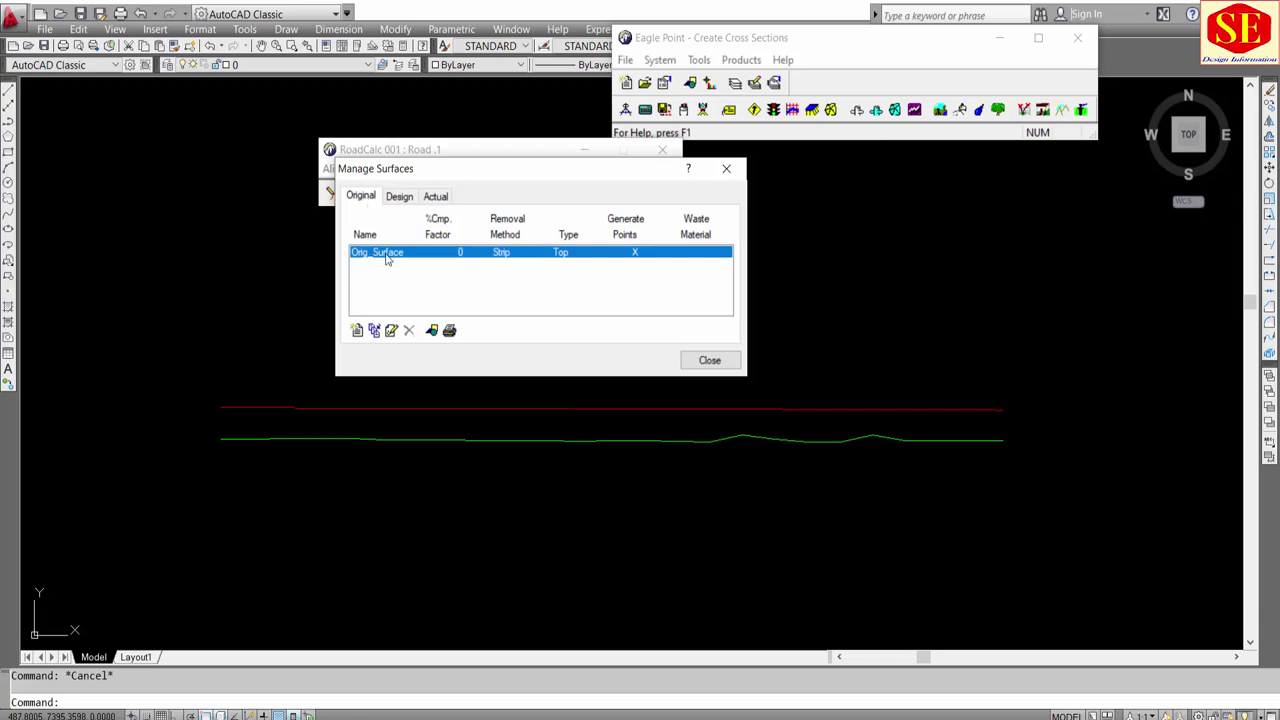
pyautogui.click(388, 332)
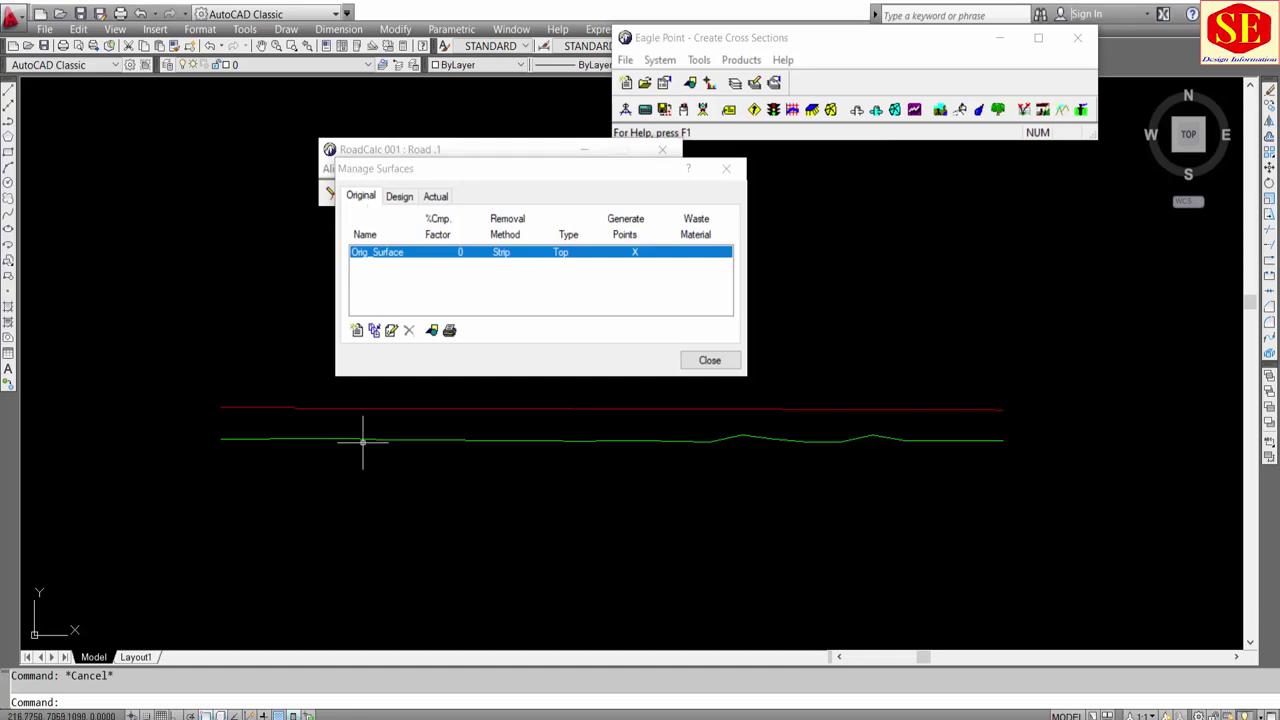
pyautogui.click(830, 442)
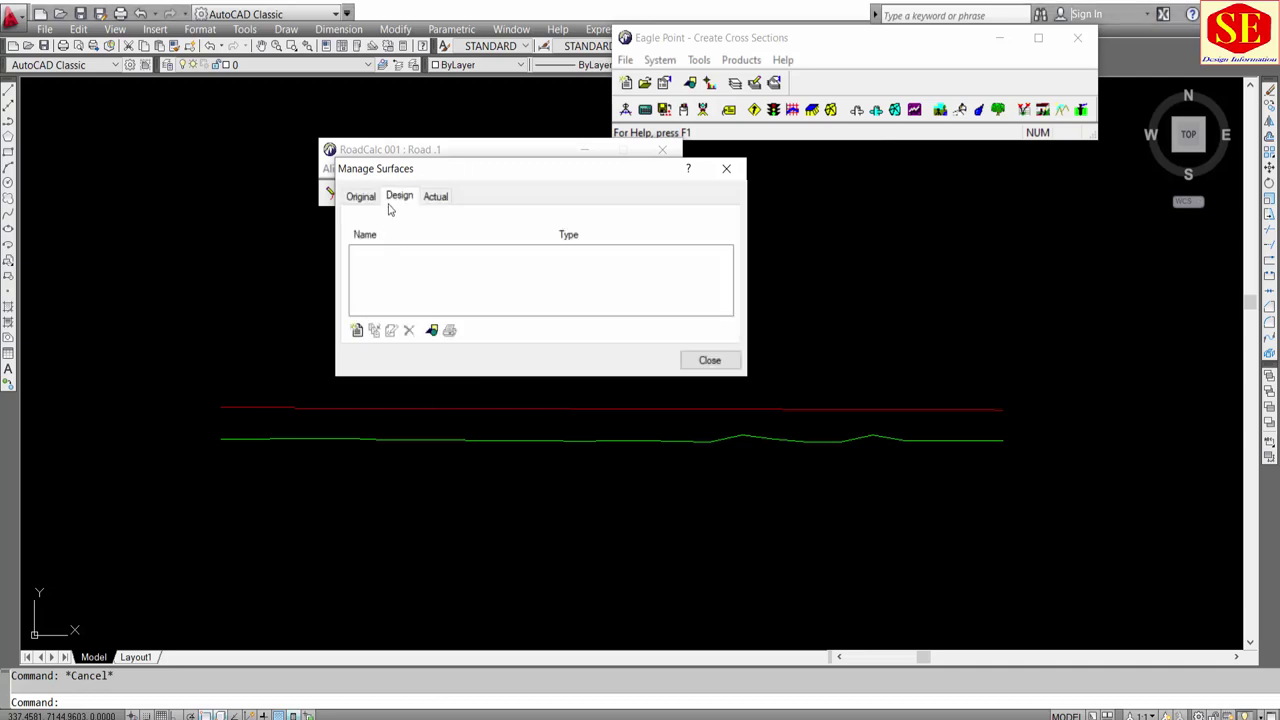
pyautogui.click(357, 330)
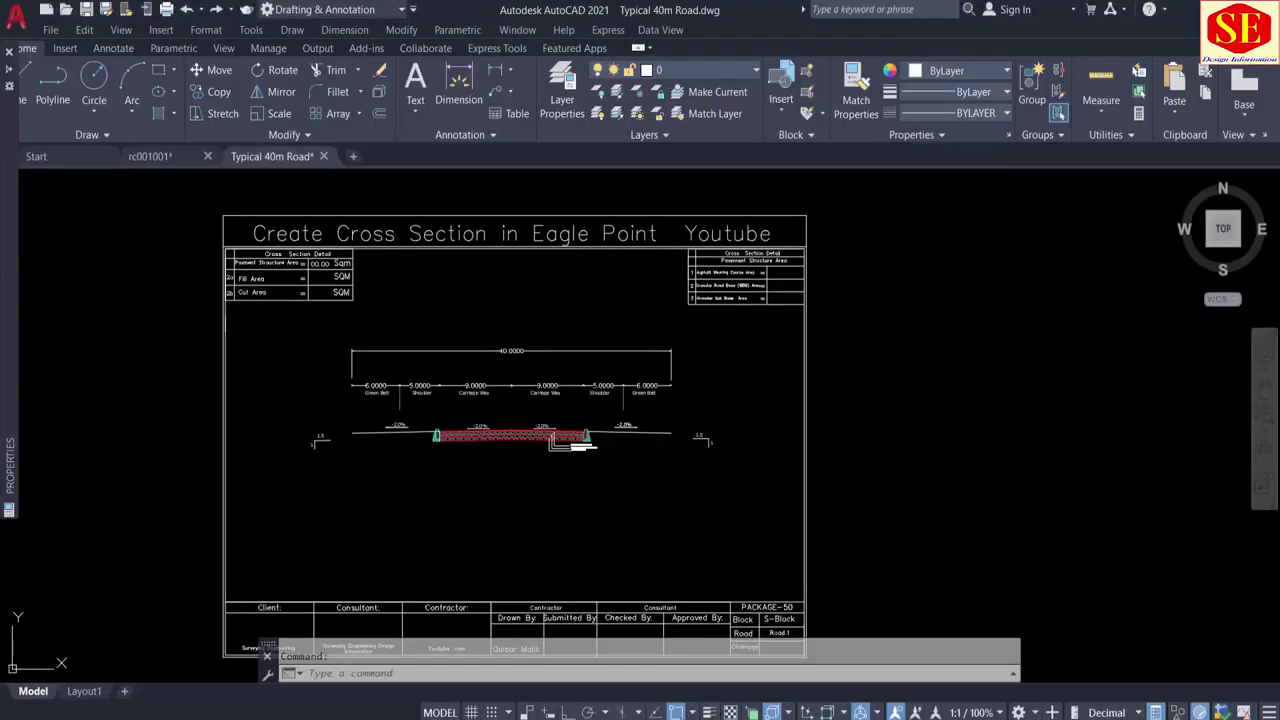
pyautogui.scroll(3, 615, 513)
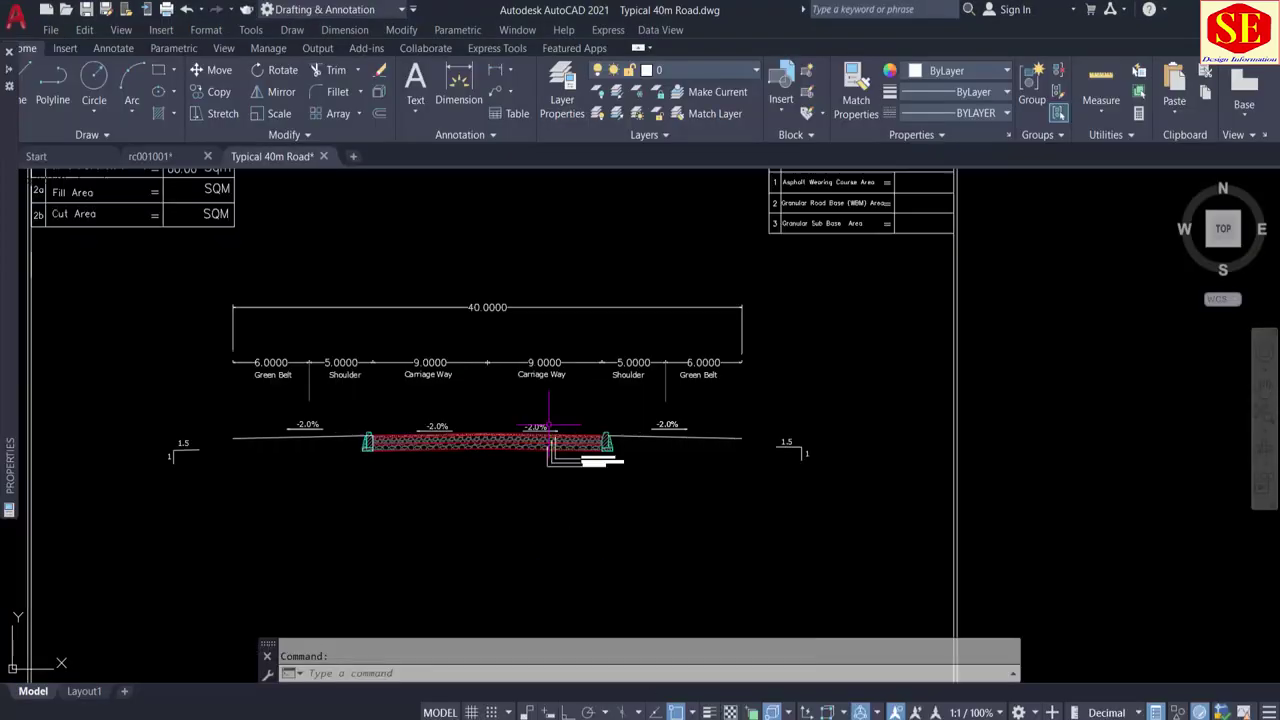
pyautogui.scroll(2, 615, 513)
pyautogui.scroll(2, 586, 491)
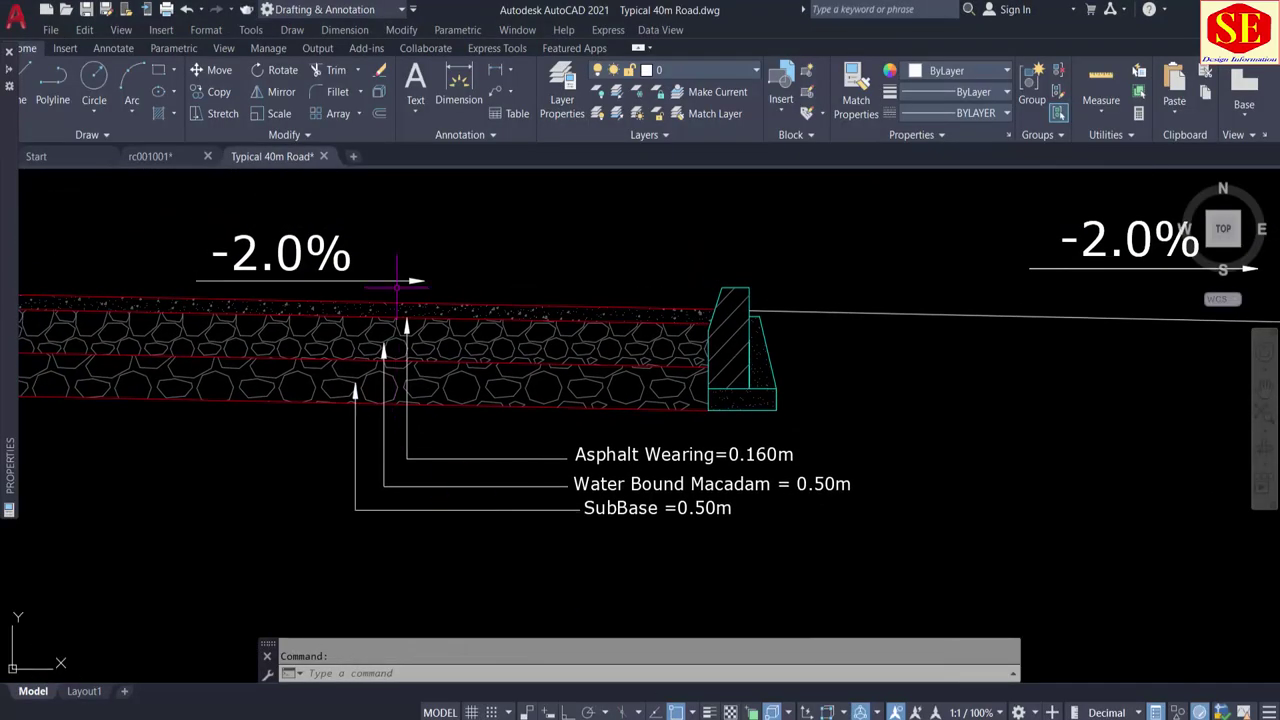
pyautogui.scroll(1, 407, 318)
pyautogui.moveTo(407, 318); pyautogui.dragTo(381, 246, button='middle')
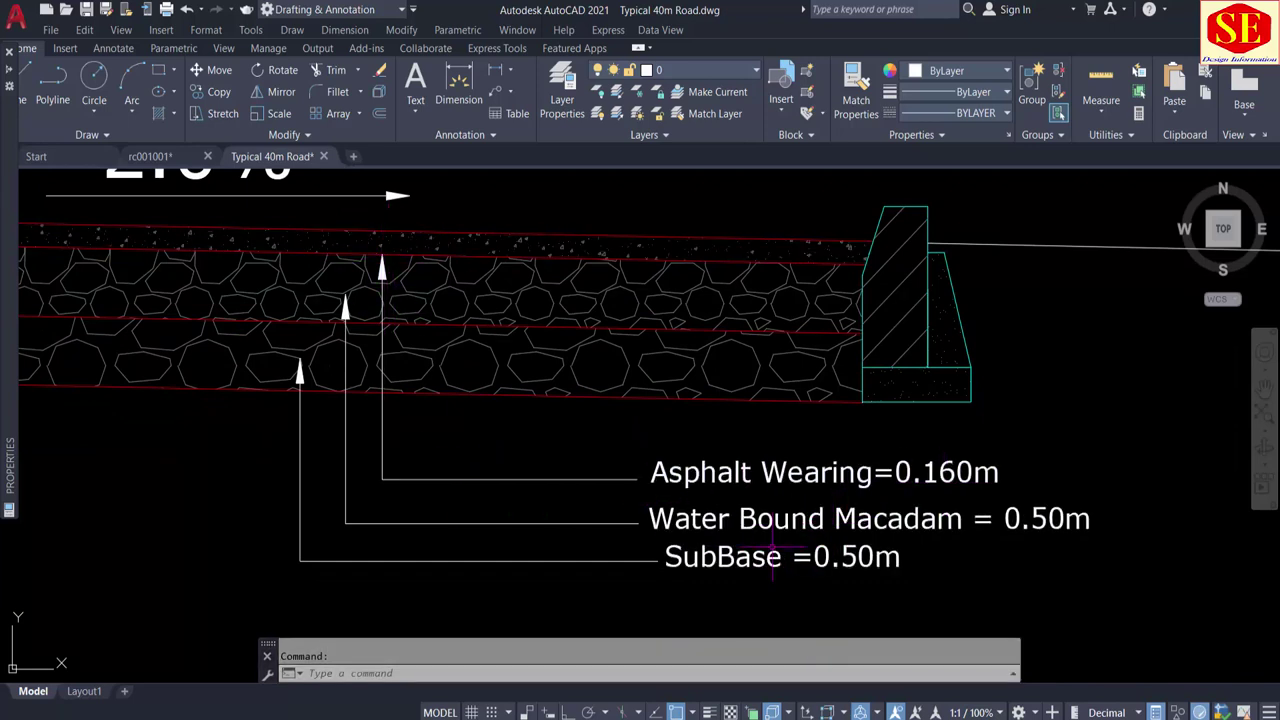
pyautogui.moveTo(726, 494); pyautogui.dragTo(722, 456, button='middle')
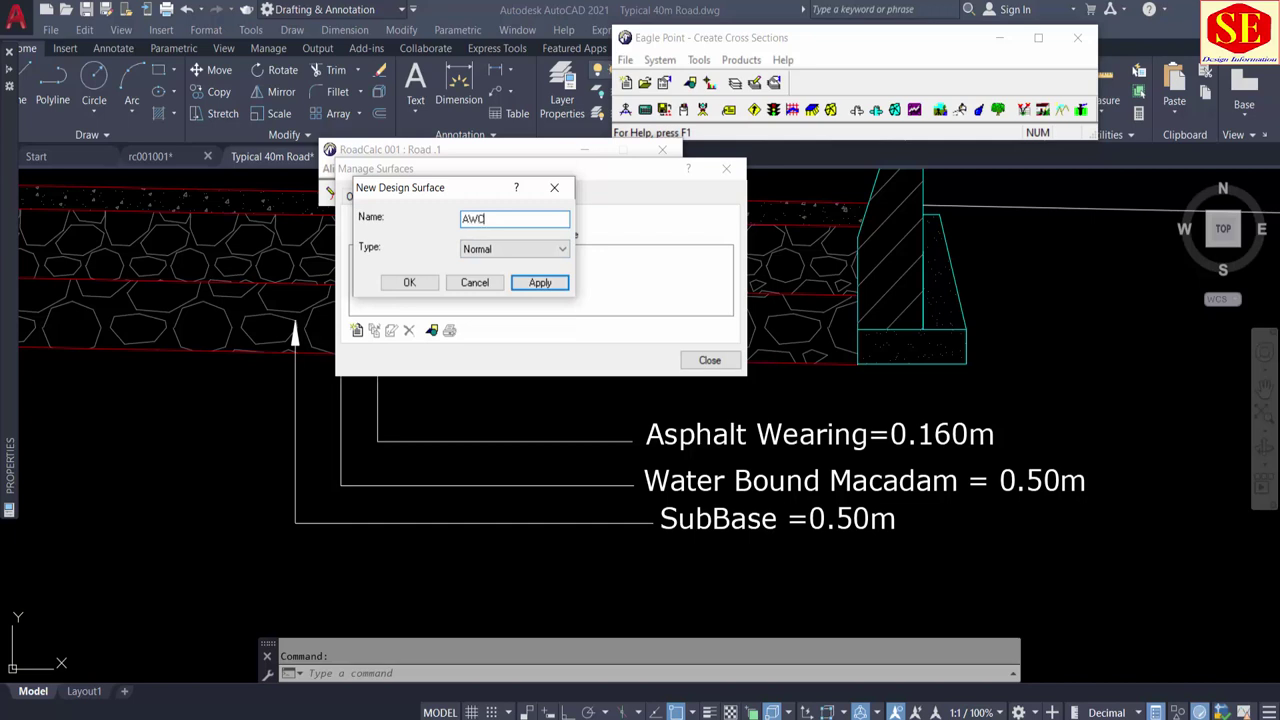
# Step: Apply AWC, then add WBM and Subbase as Normal design surfaces
pyautogui.click(543, 285)
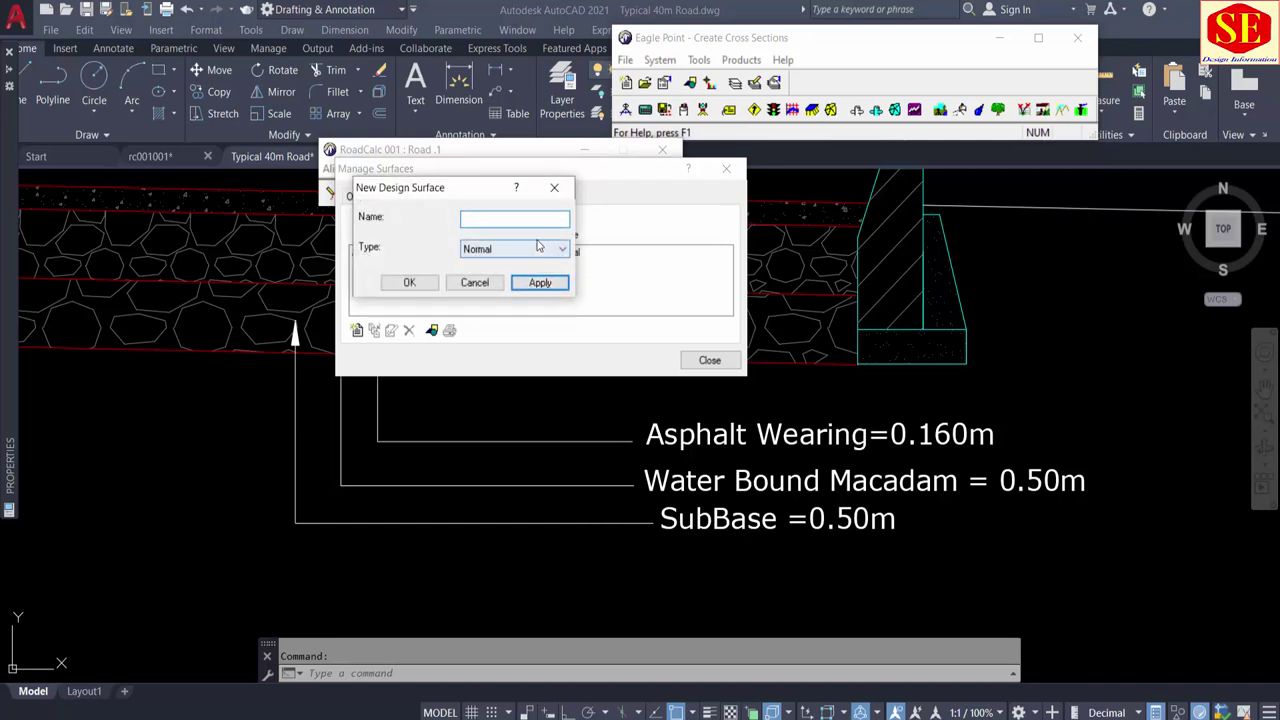
pyautogui.moveTo(464, 195); pyautogui.dragTo(451, 324)
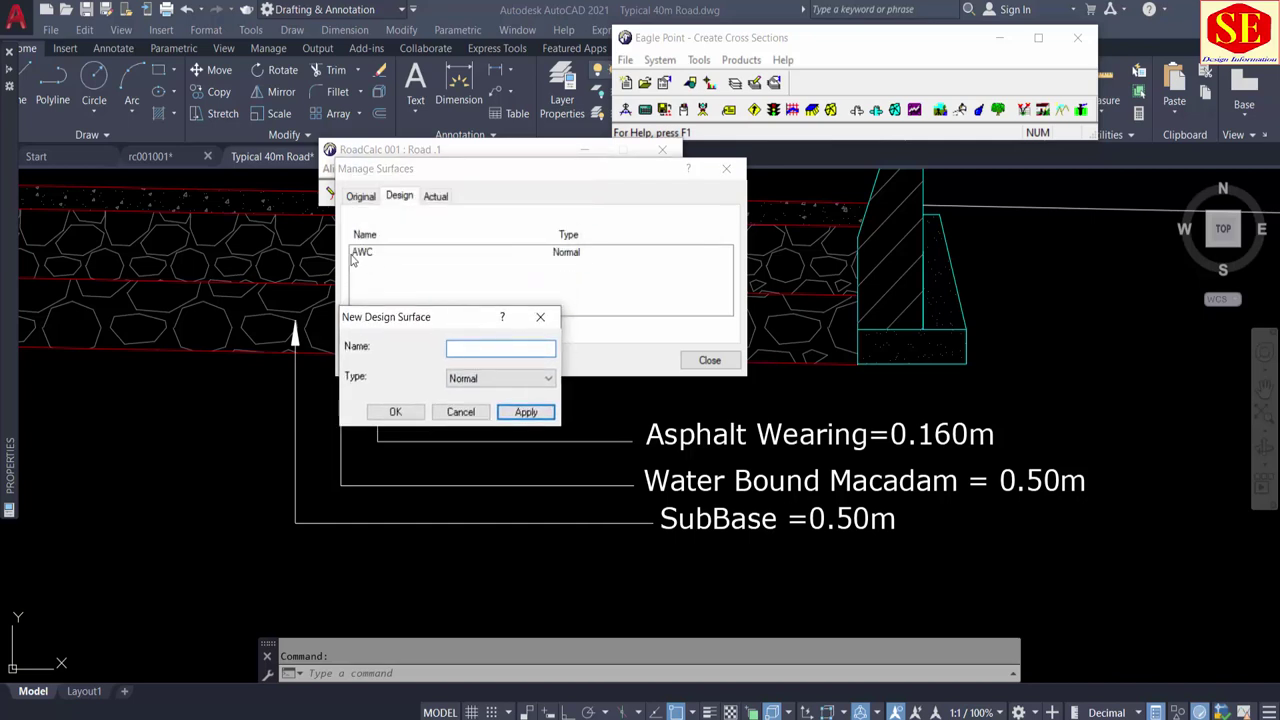
pyautogui.moveTo(458, 317); pyautogui.dragTo(500, 237)
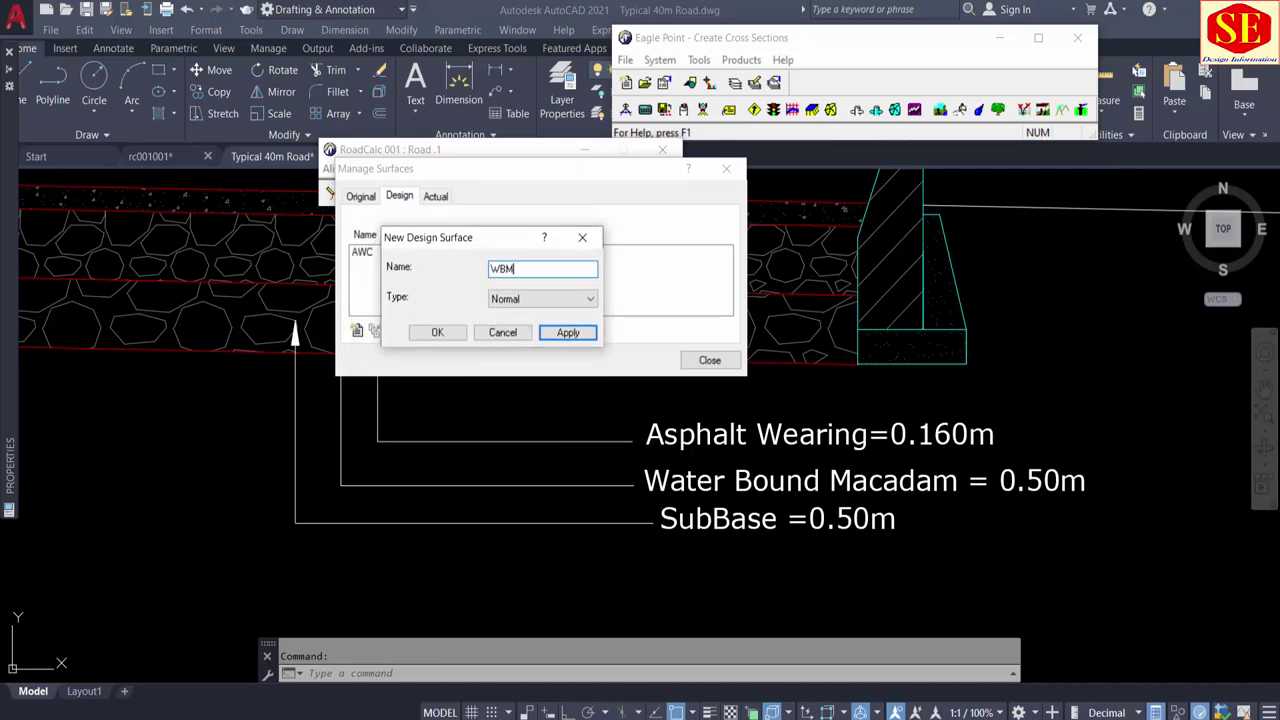
pyautogui.click(576, 338)
pyautogui.write('SubbD')
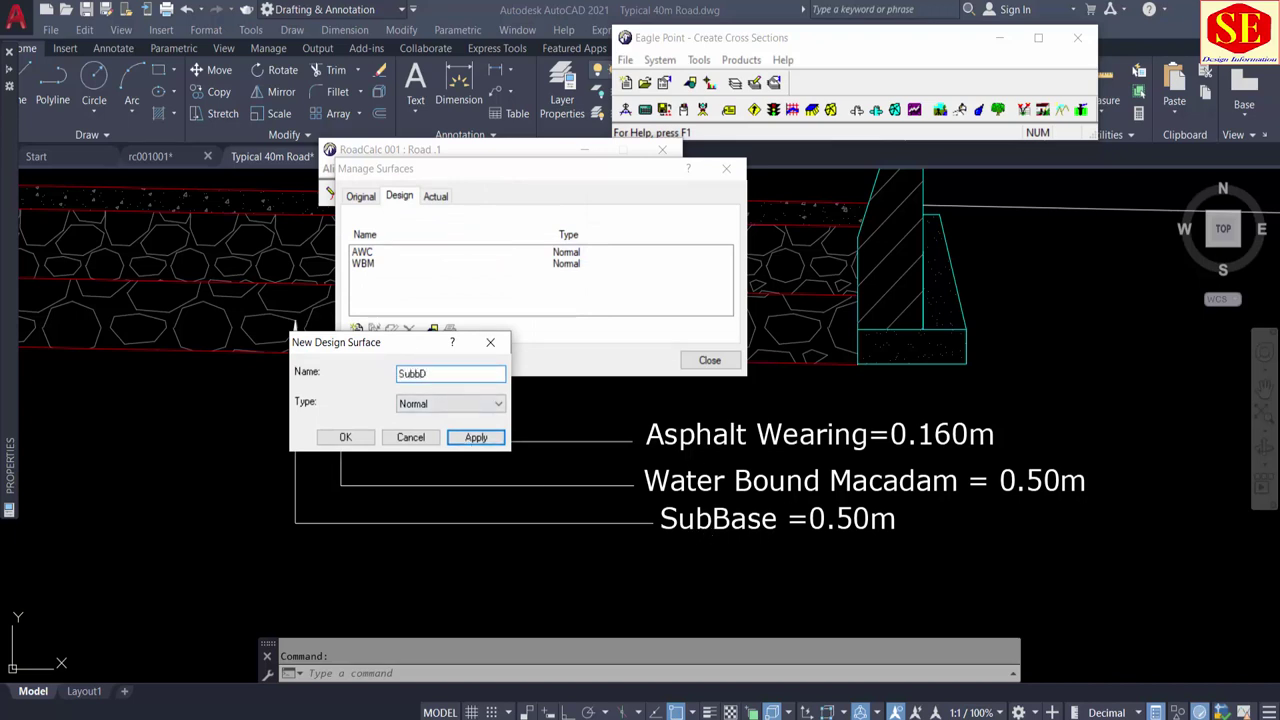
pyautogui.press('BackSpace')
pyautogui.write('ase')
pyautogui.click(345, 437)
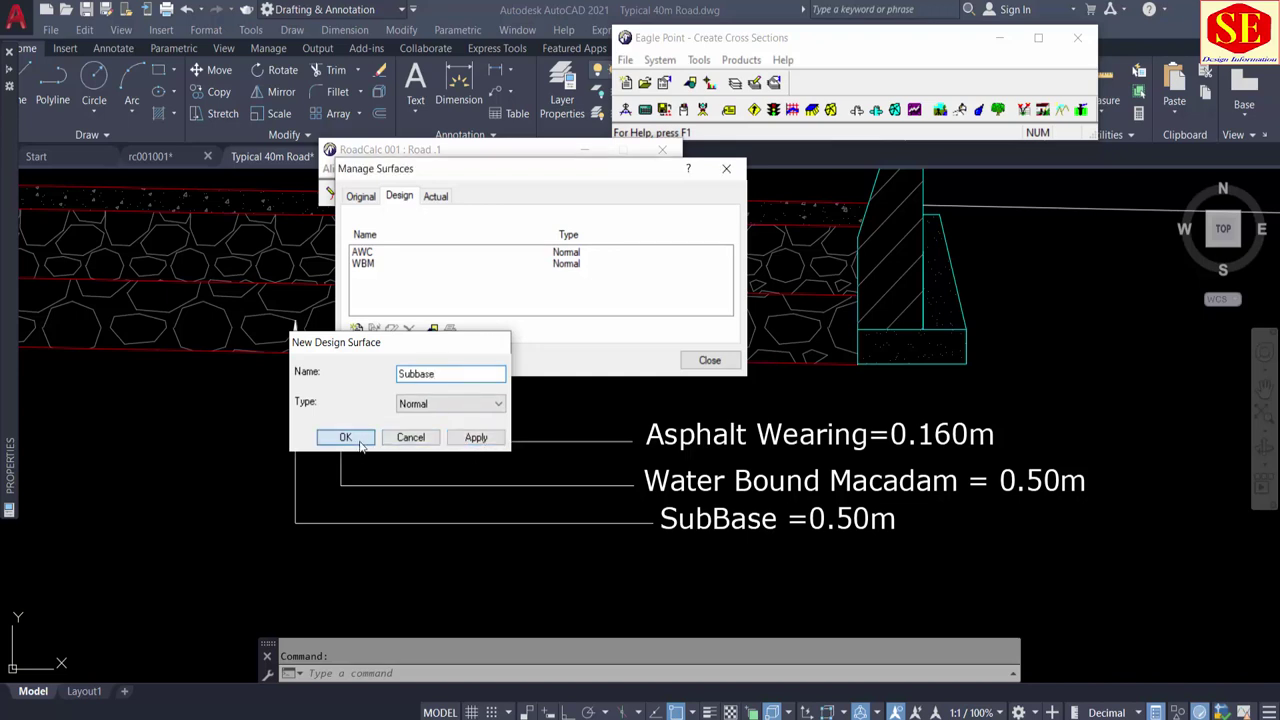
# Step: Check the AWC, WBM and Subbase entries and close Manage Surfaces
pyautogui.click(374, 253)
pyautogui.click(377, 264)
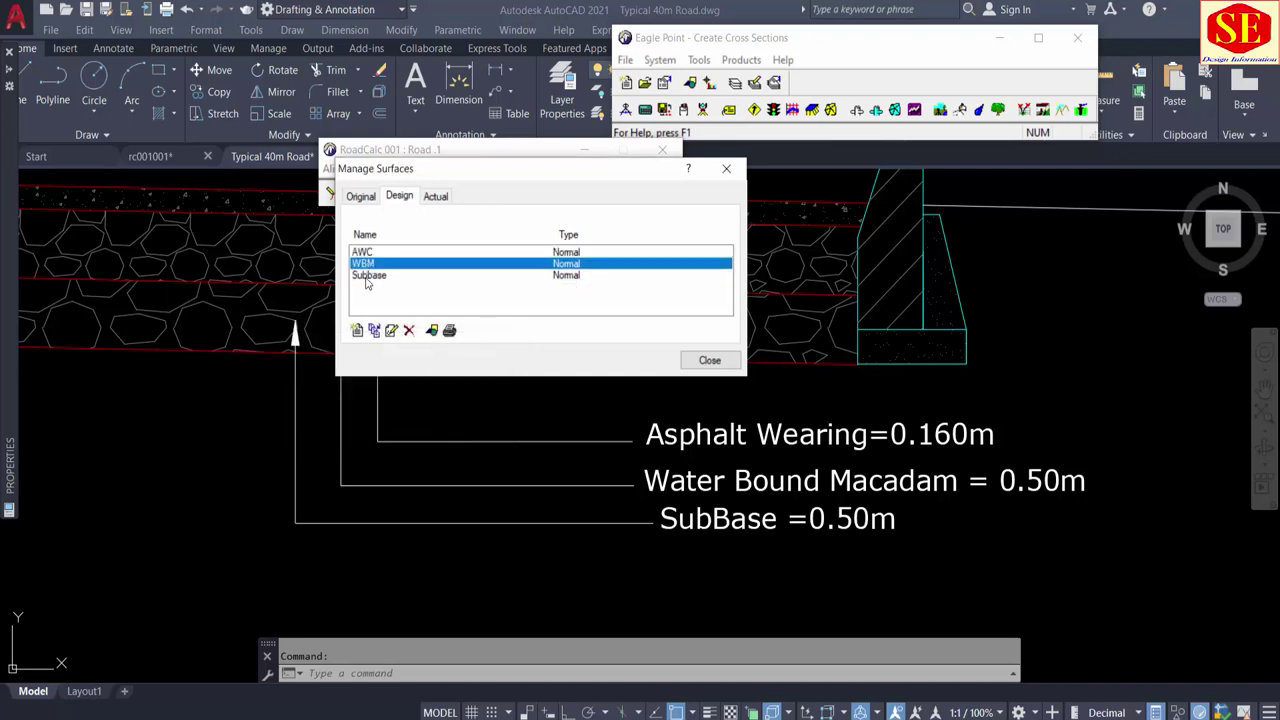
pyautogui.click(377, 275)
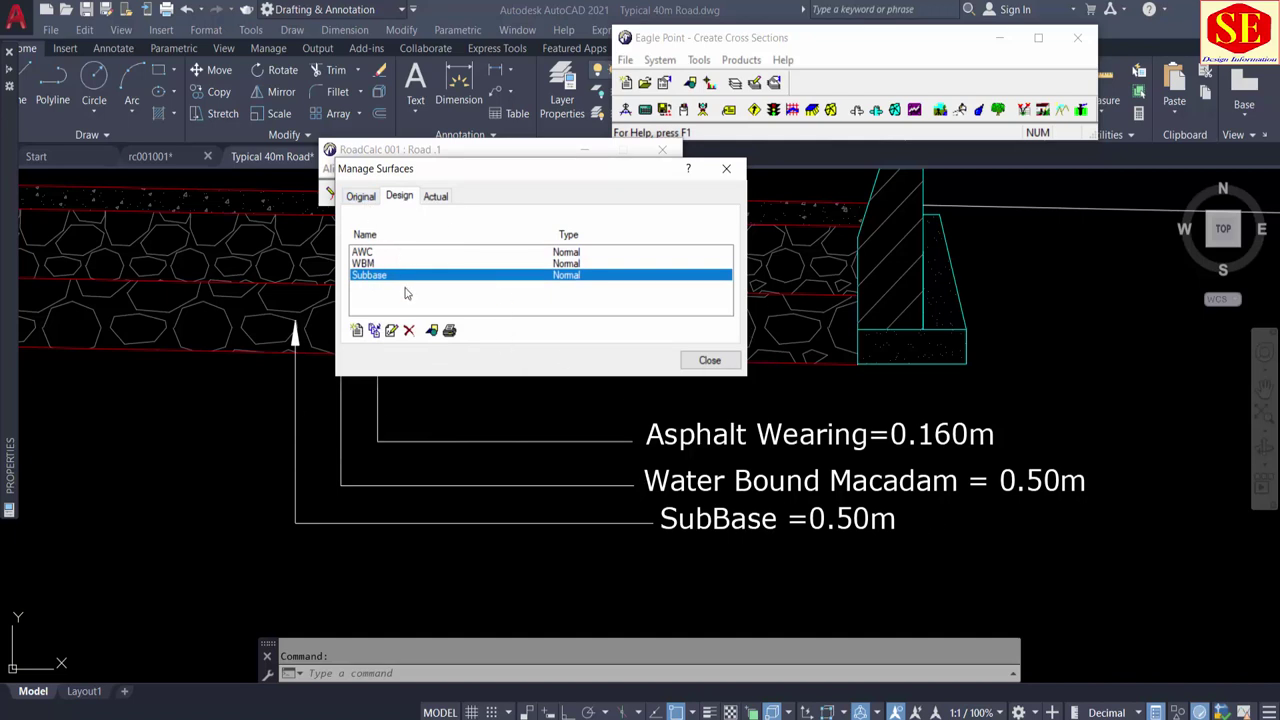
pyautogui.click(709, 360)
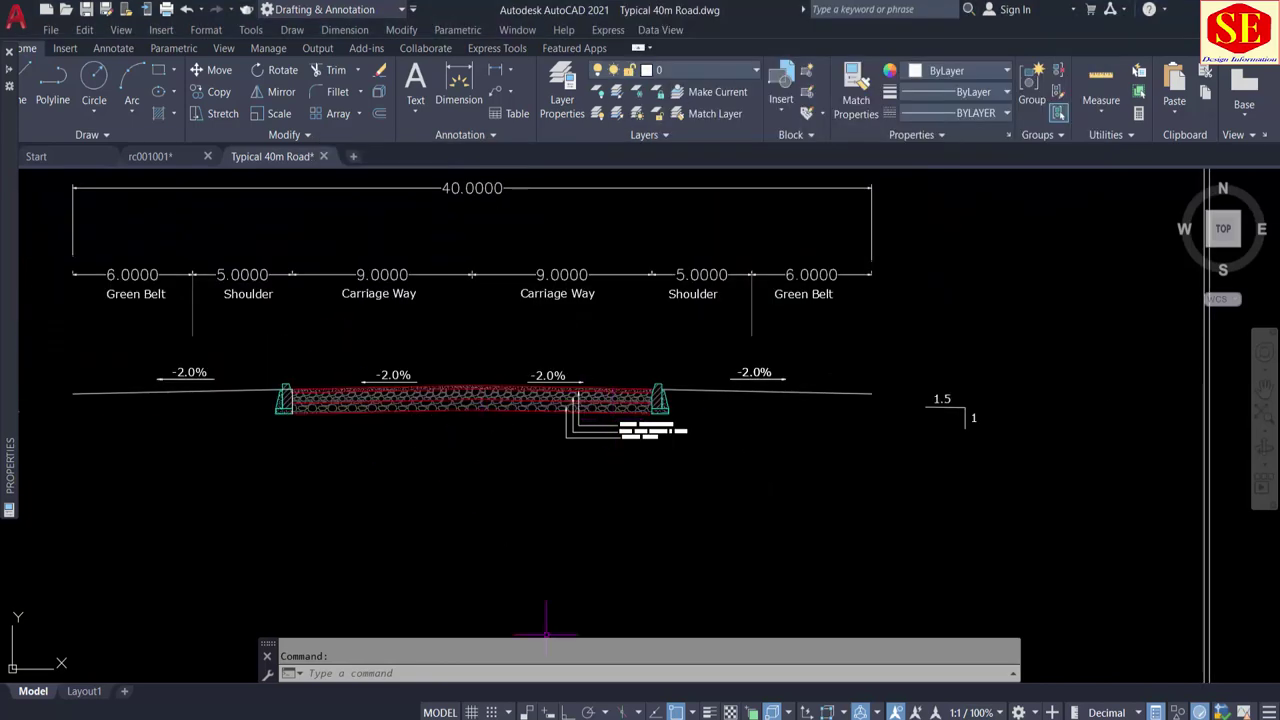
# Step: Create a new typical section named 'Section A' for Road .1 in the typical section manager
pyautogui.click(417, 168)
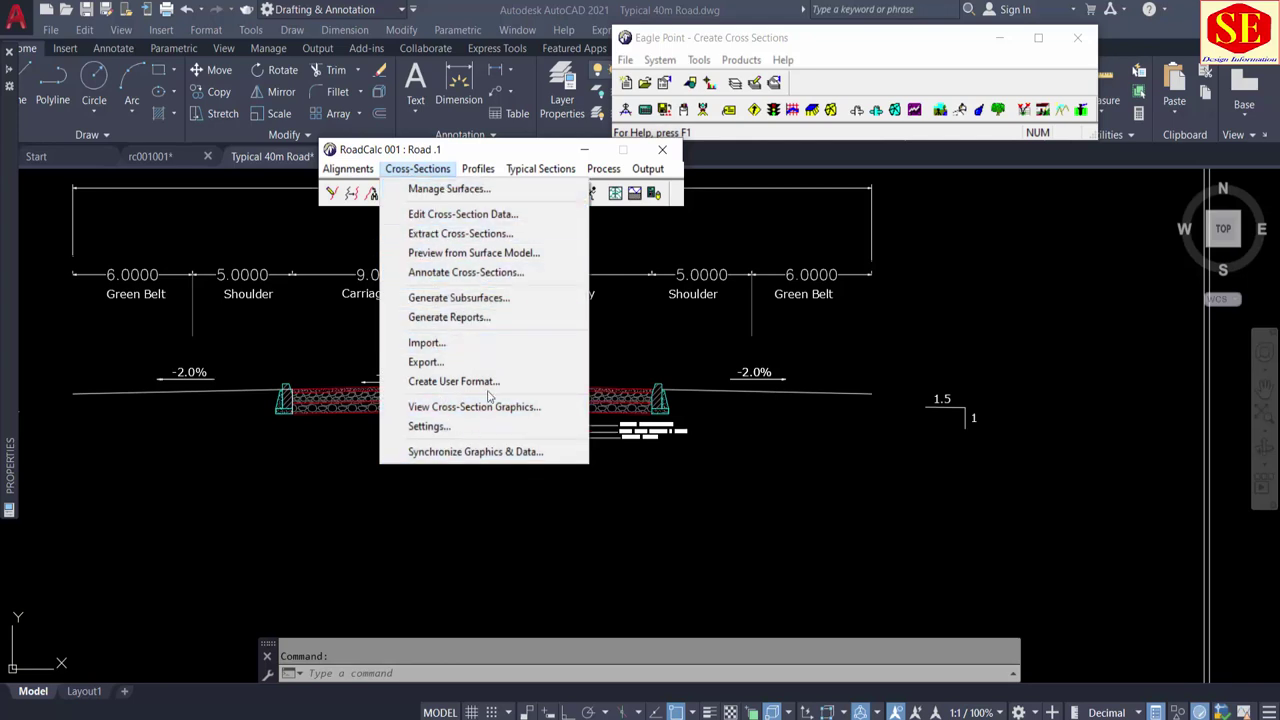
pyautogui.click(508, 150)
pyautogui.click(530, 169)
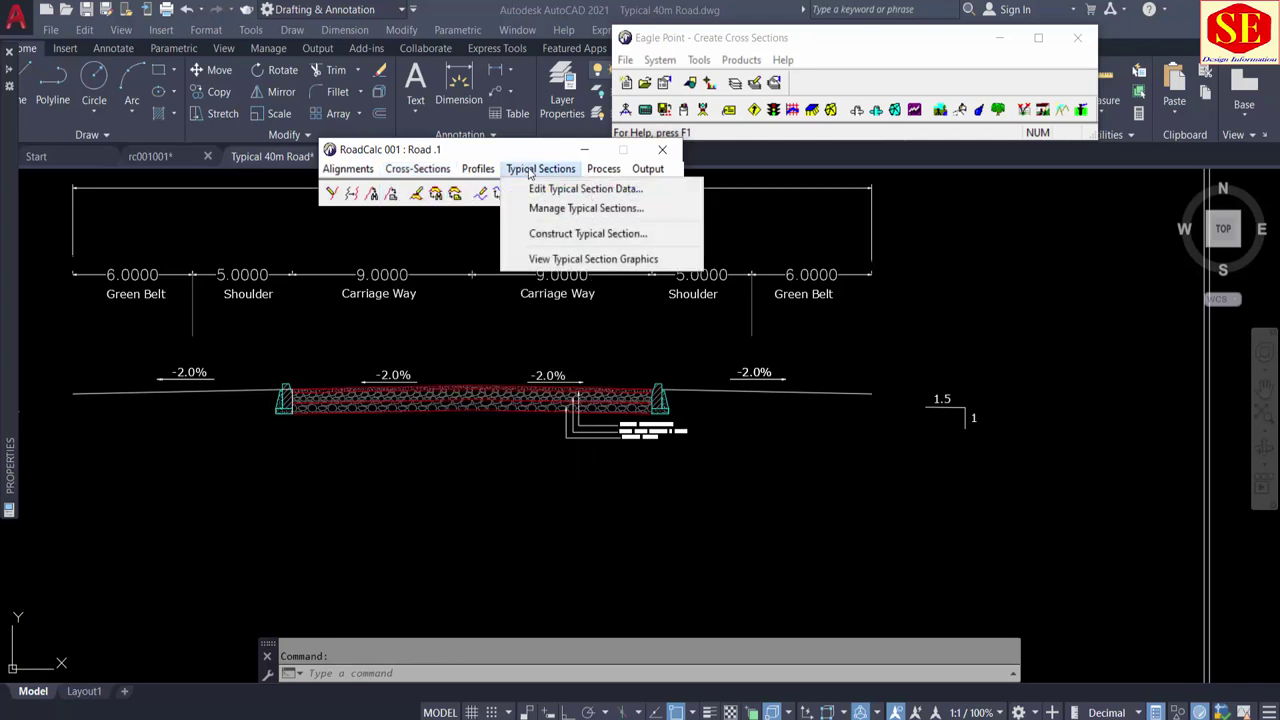
pyautogui.click(530, 169)
pyautogui.click(478, 169)
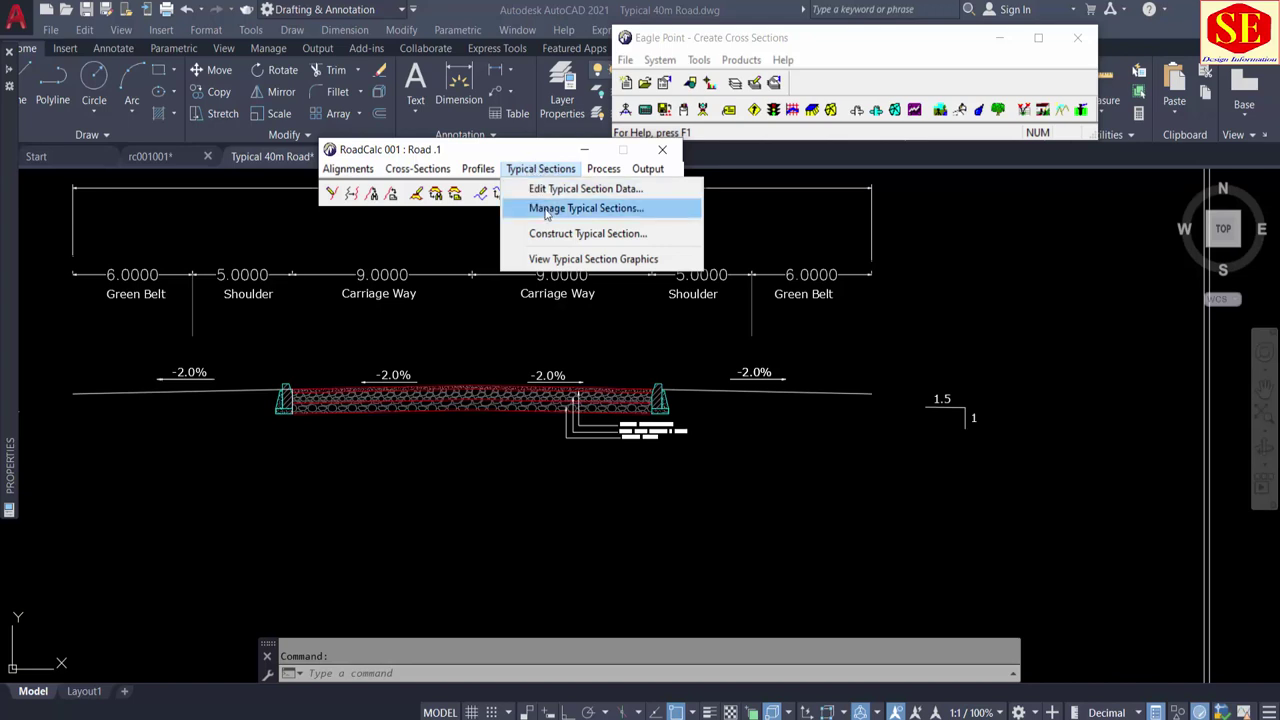
pyautogui.click(604, 212)
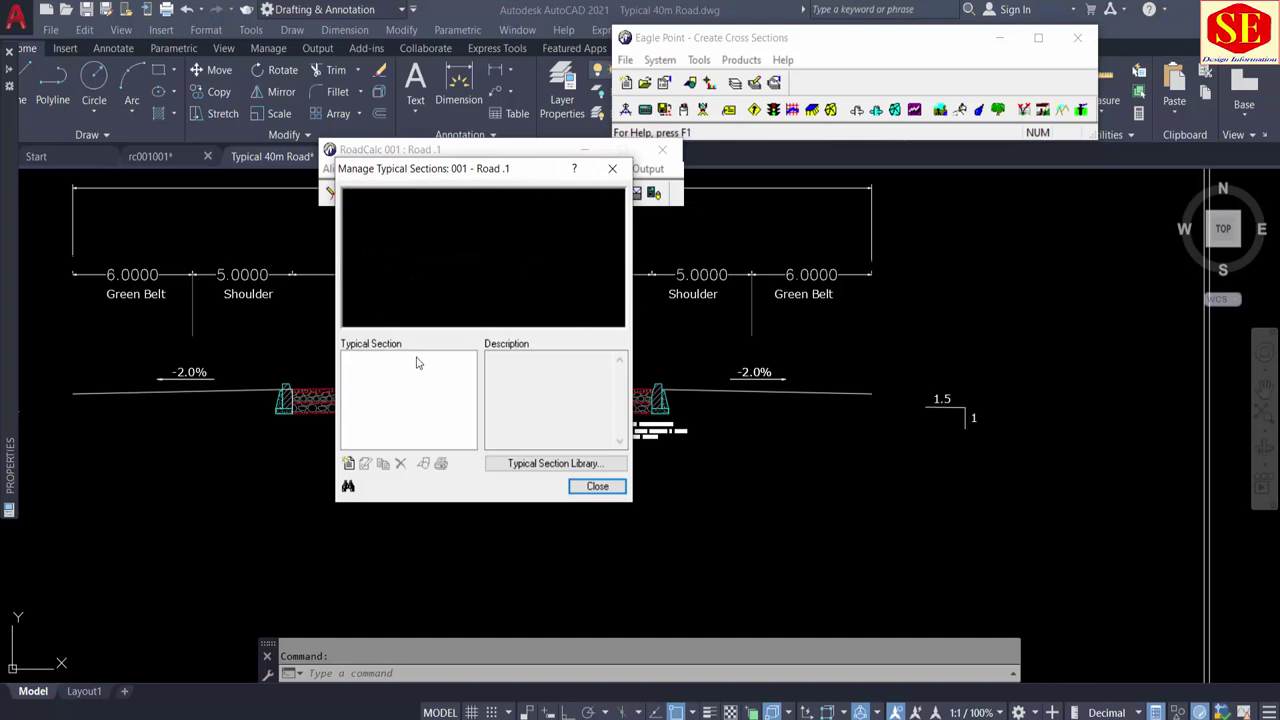
pyautogui.click(349, 465)
pyautogui.write('Section A')
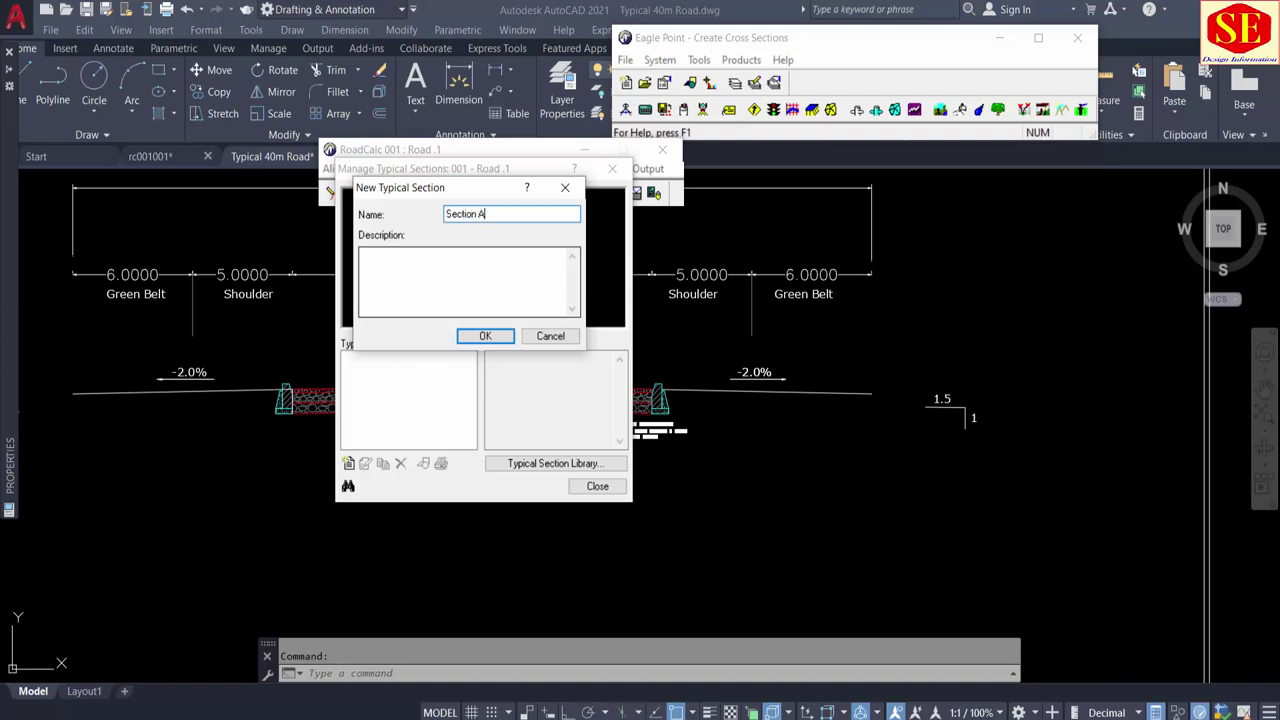
pyautogui.click(485, 336)
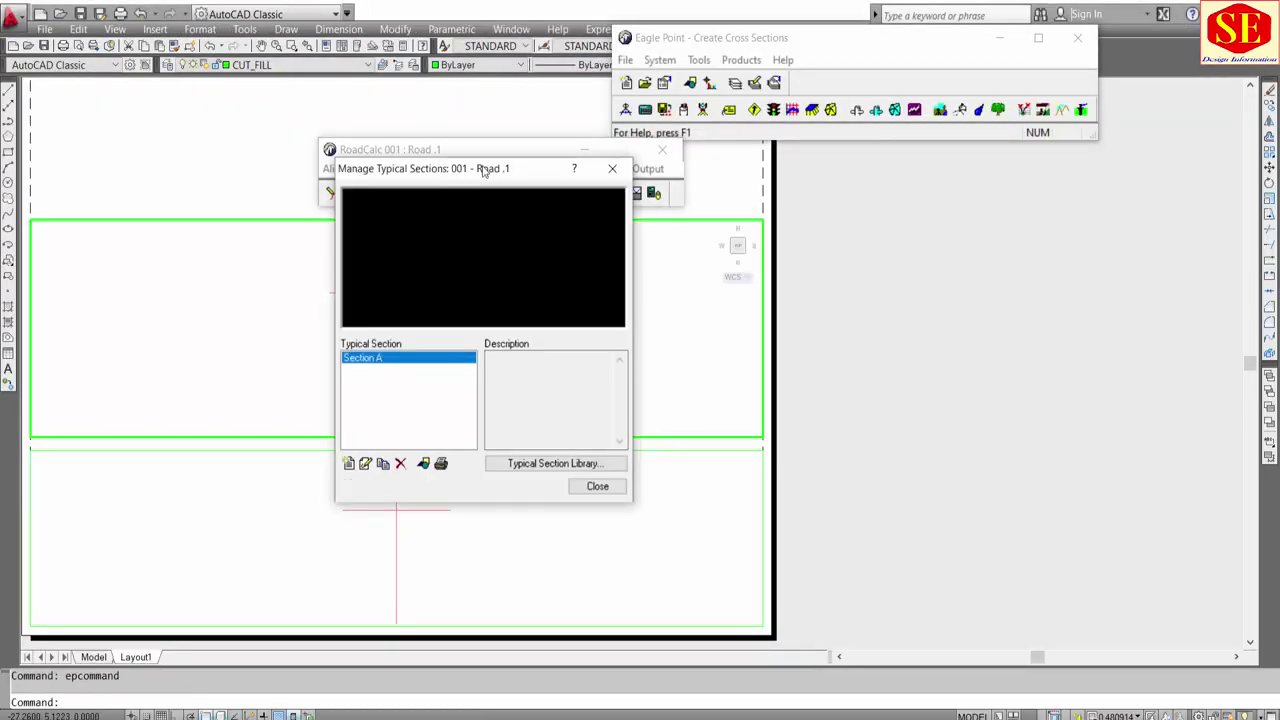
# Step: Move the typical section manager aside to check the 40.0000 overall width, then close it
pyautogui.moveTo(480, 168); pyautogui.dragTo(874, 224)
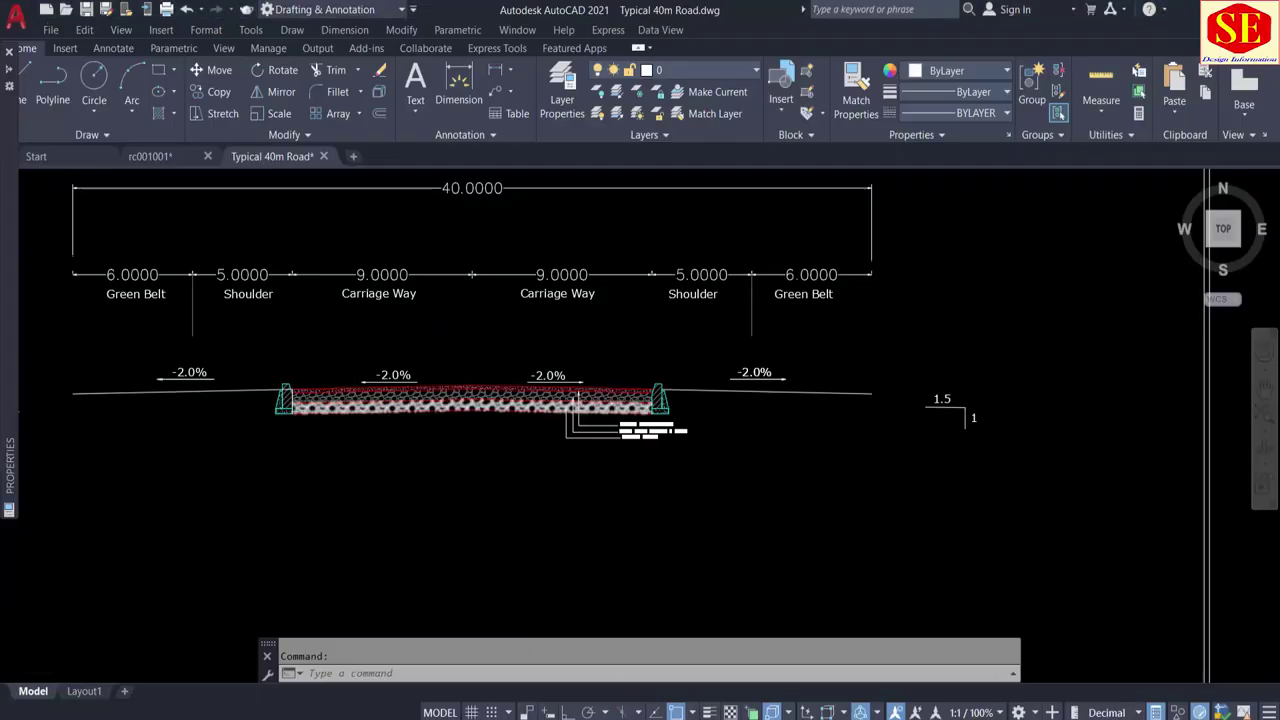
pyautogui.scroll(3, 320, 365)
pyautogui.scroll(-3, 320, 365)
pyautogui.moveTo(397, 245); pyautogui.dragTo(421, 323, button='middle')
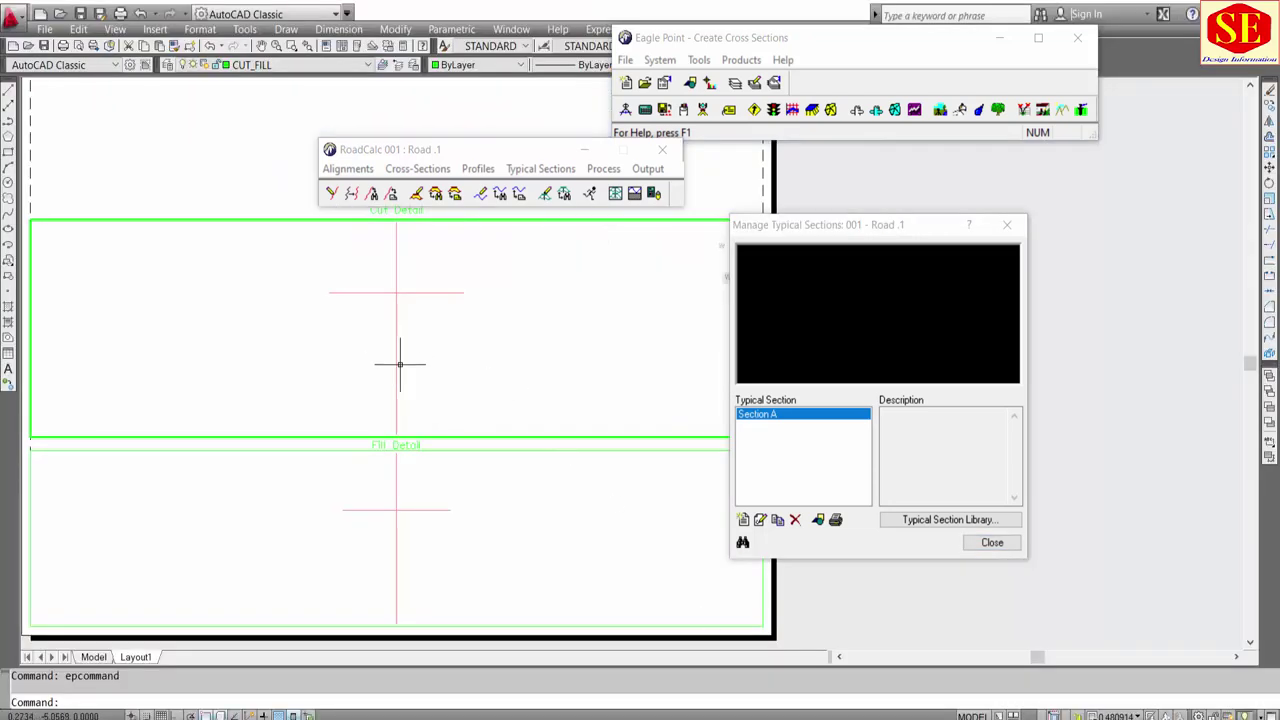
pyautogui.click(995, 544)
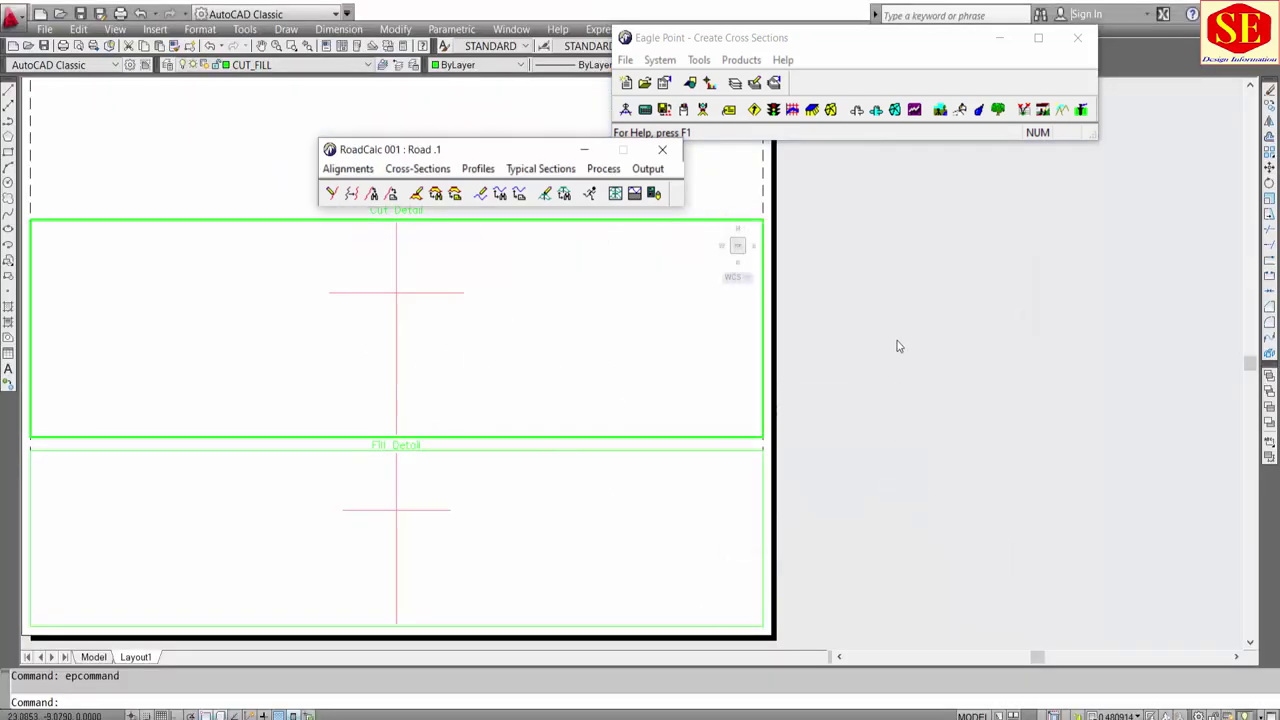
pyautogui.click(527, 170)
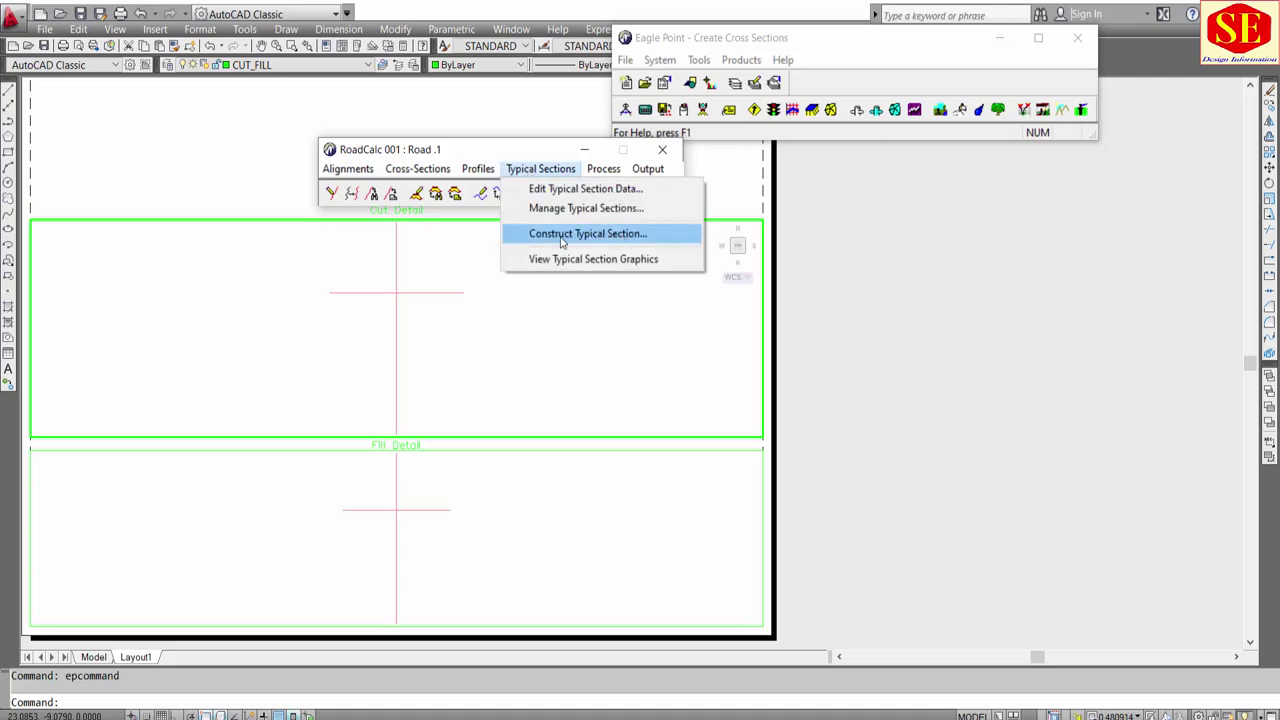
# Step: Begin constructing Section A by precision input from XS, drawing a first -2% segment
pyautogui.click(592, 236)
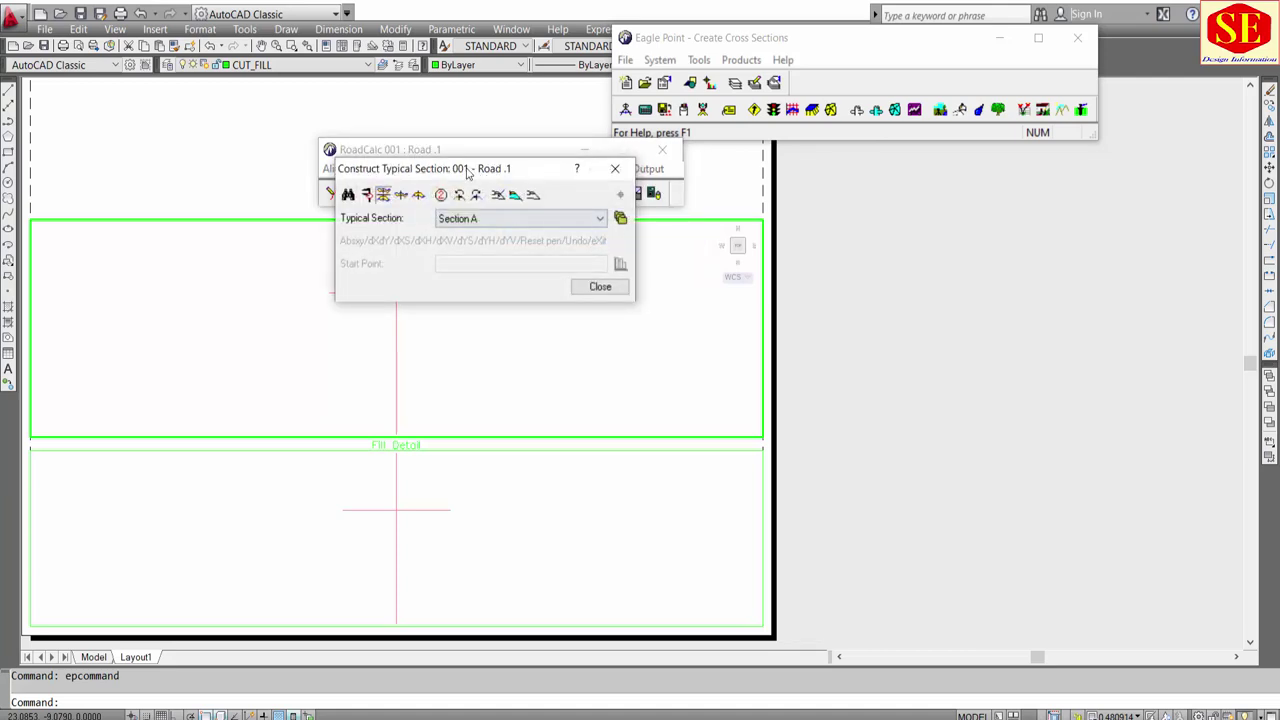
pyautogui.moveTo(470, 173); pyautogui.dragTo(548, 172)
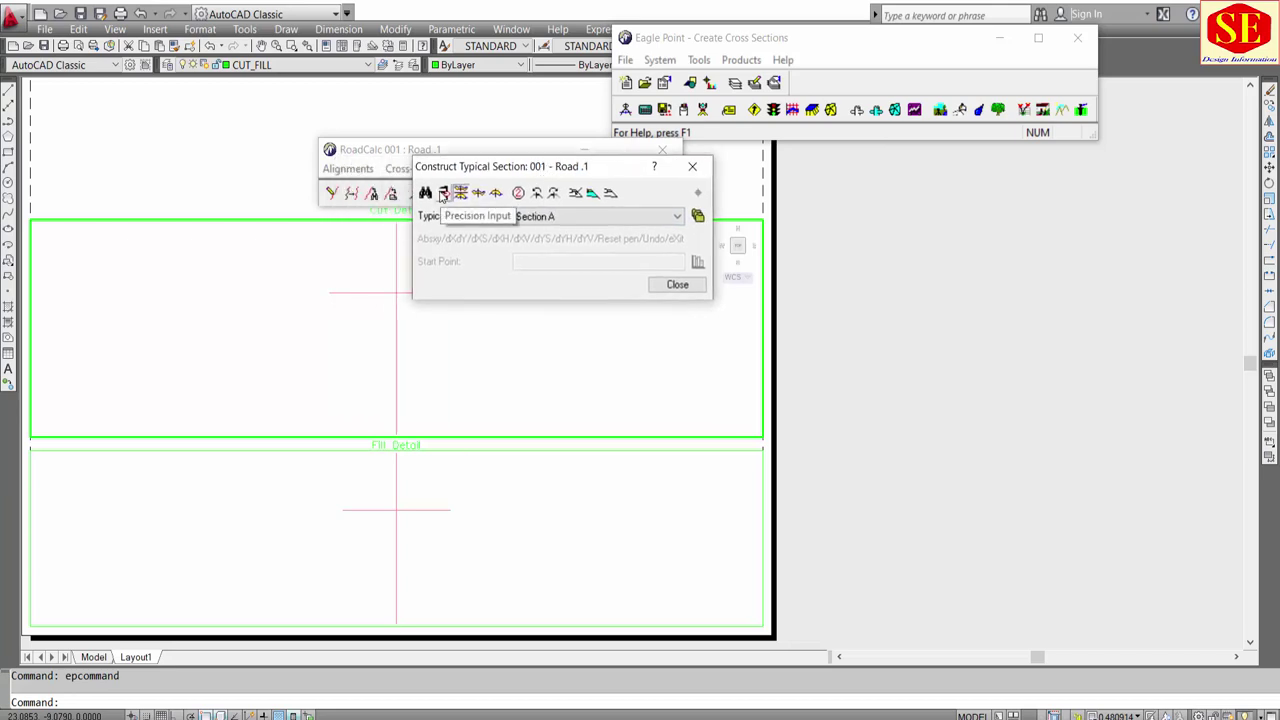
pyautogui.click(443, 195)
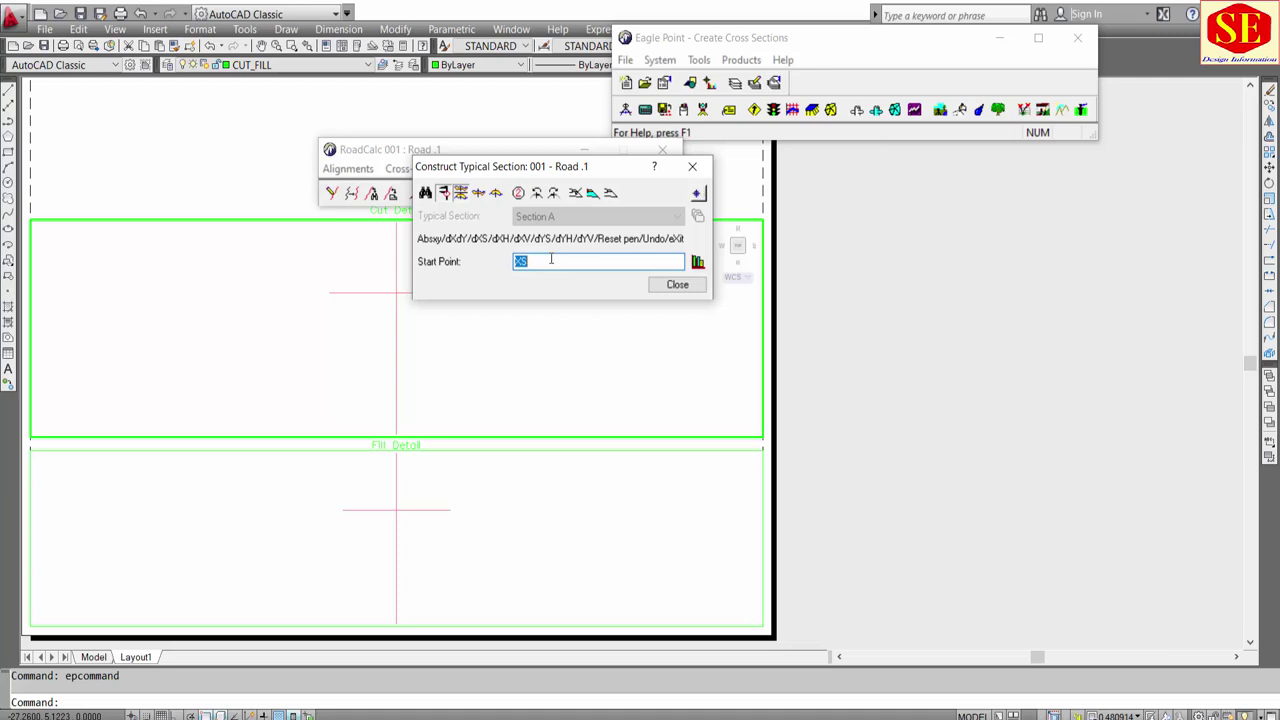
pyautogui.press('Return')
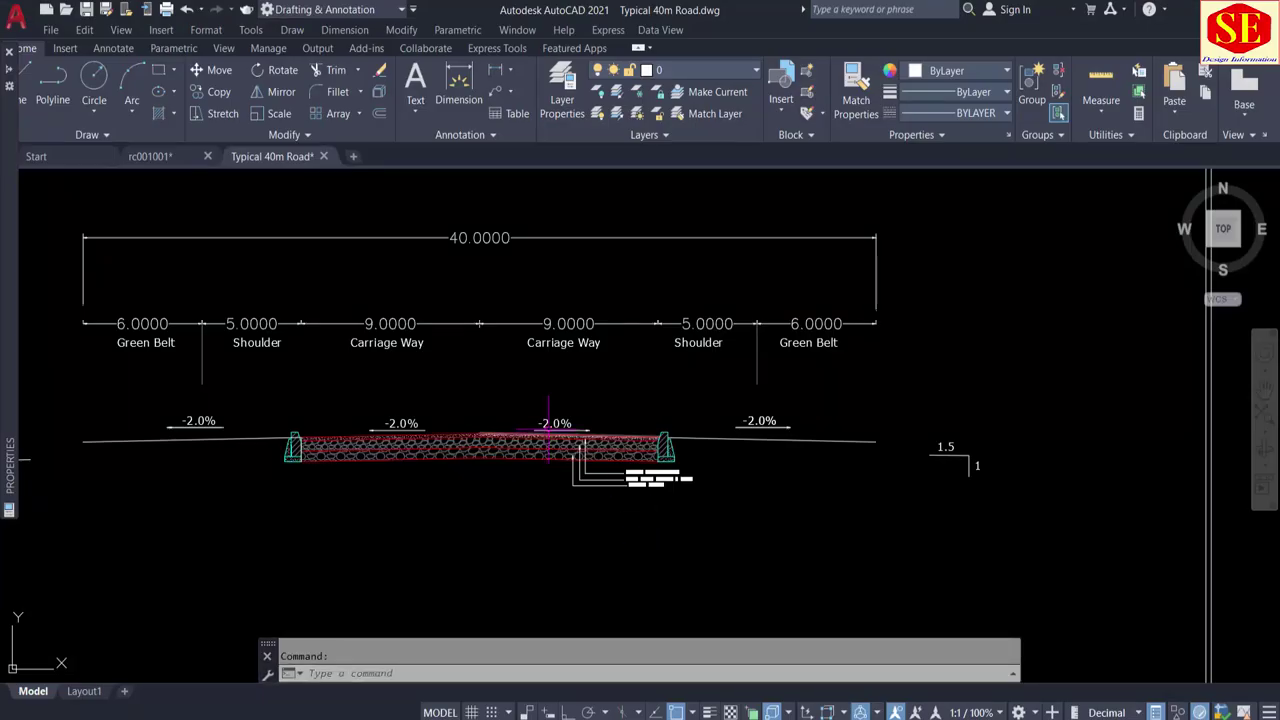
pyautogui.scroll(3, 540, 418)
pyautogui.scroll(1, 502, 408)
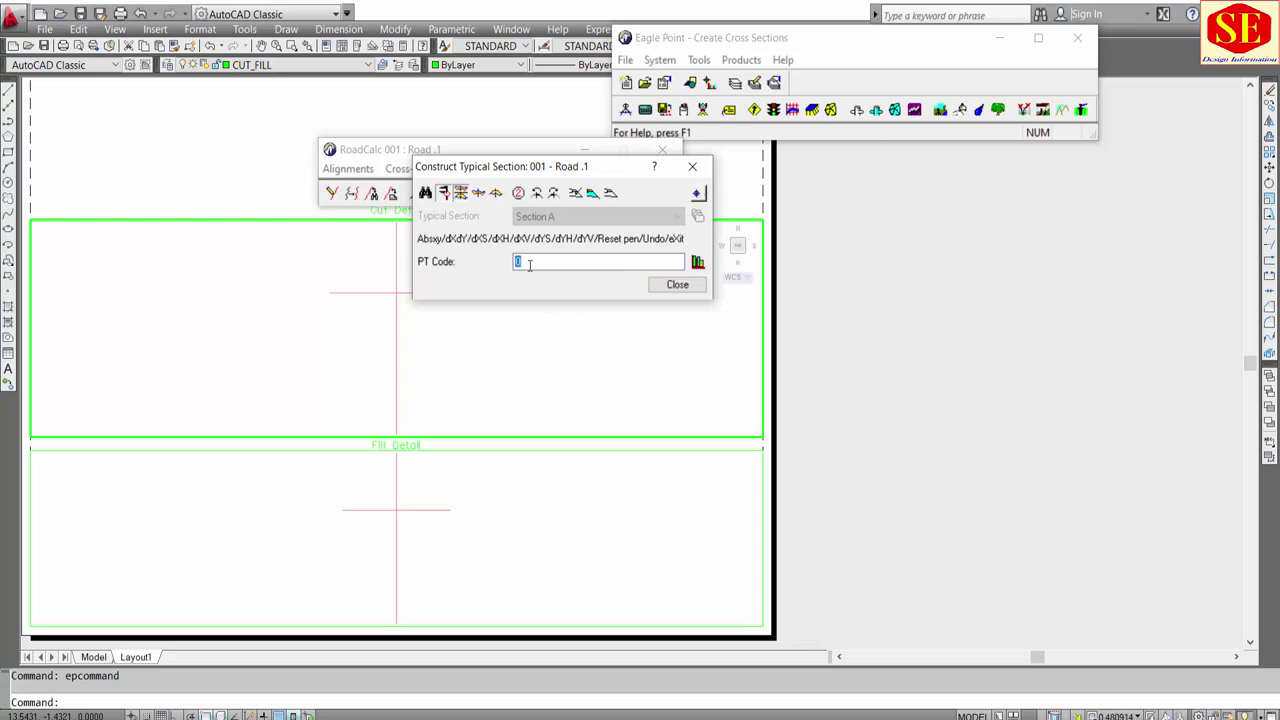
pyautogui.press('Return')
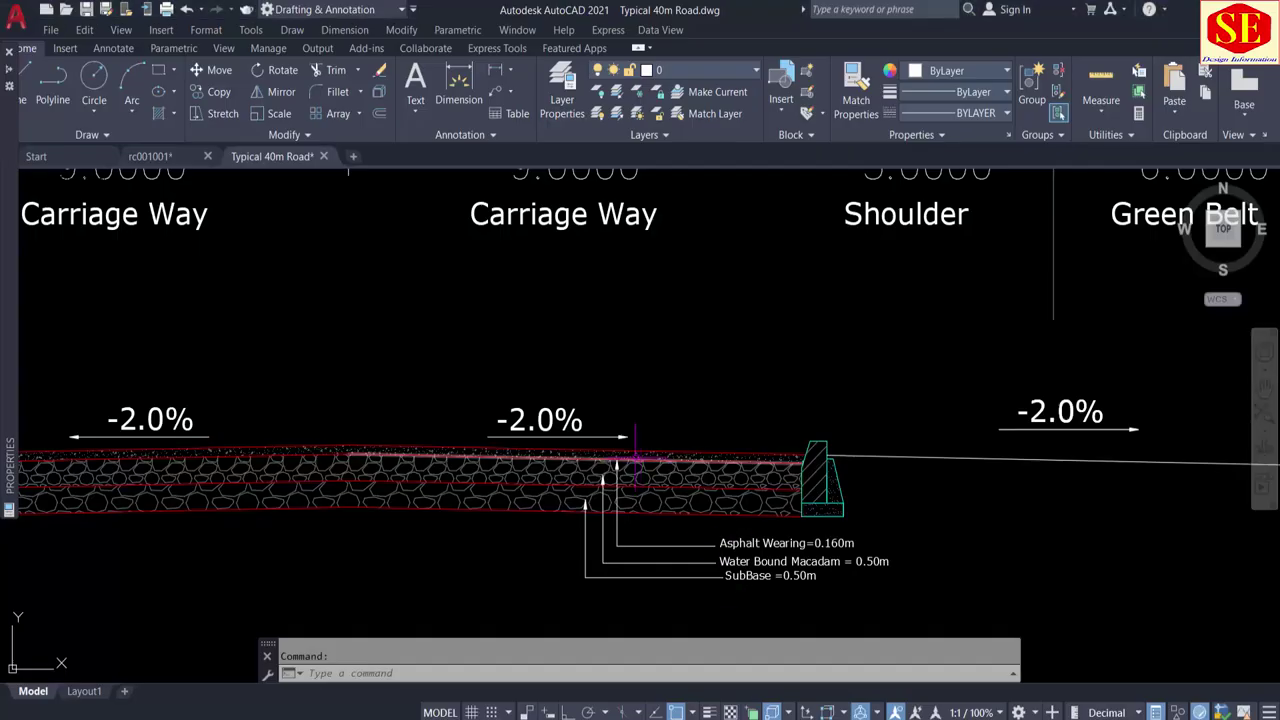
# Step: Continue the section with point code 0, extending the lines in the Cut Detail pane
pyautogui.scroll(-2, 432, 487)
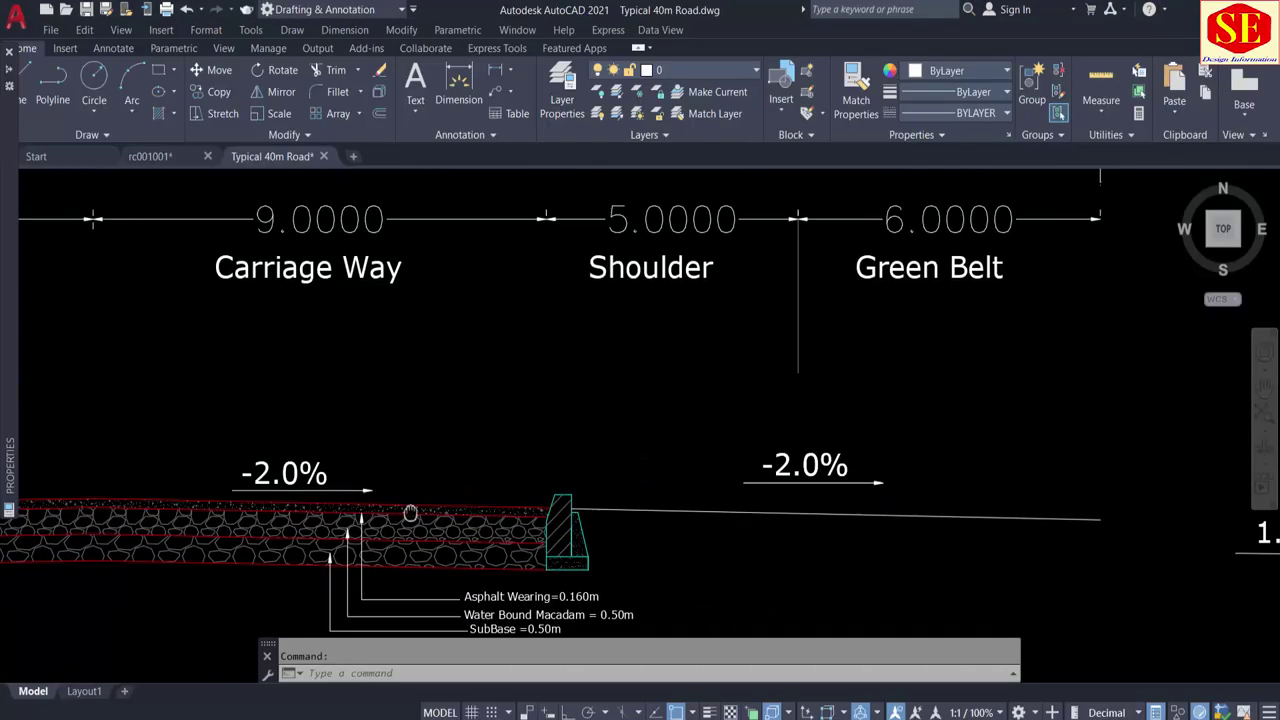
pyautogui.scroll(-2, 432, 487)
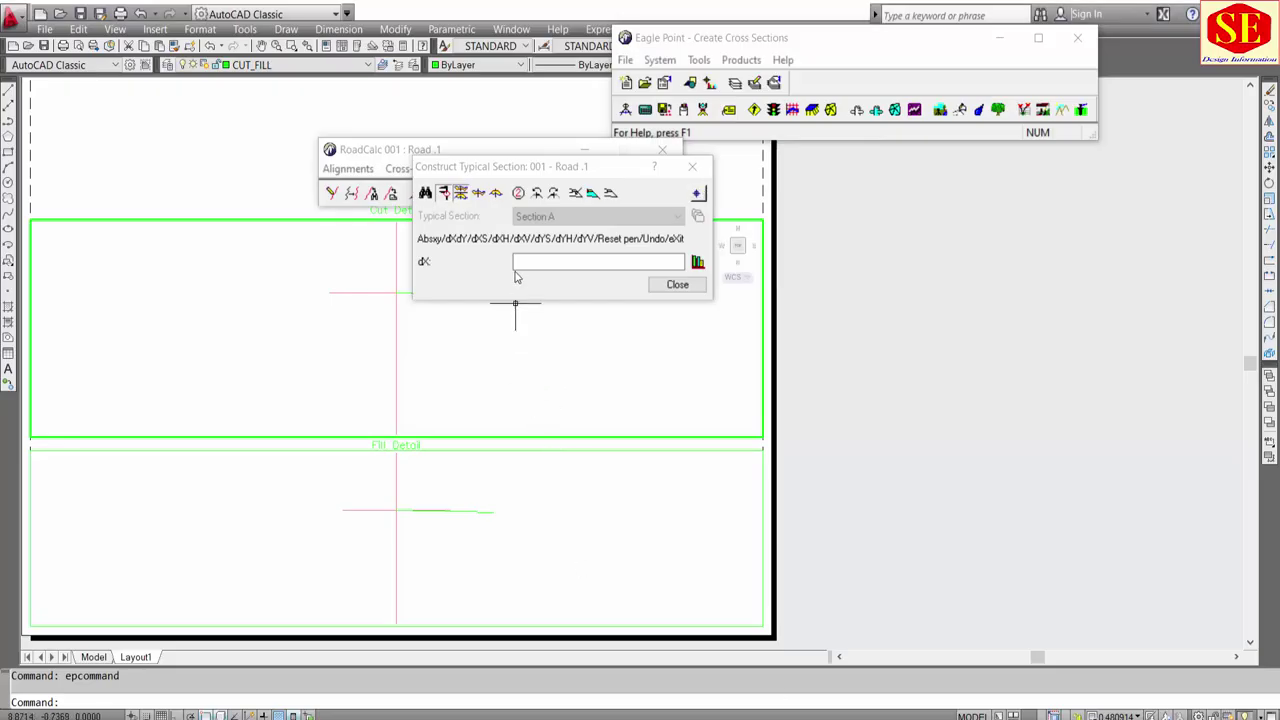
pyautogui.click(516, 264)
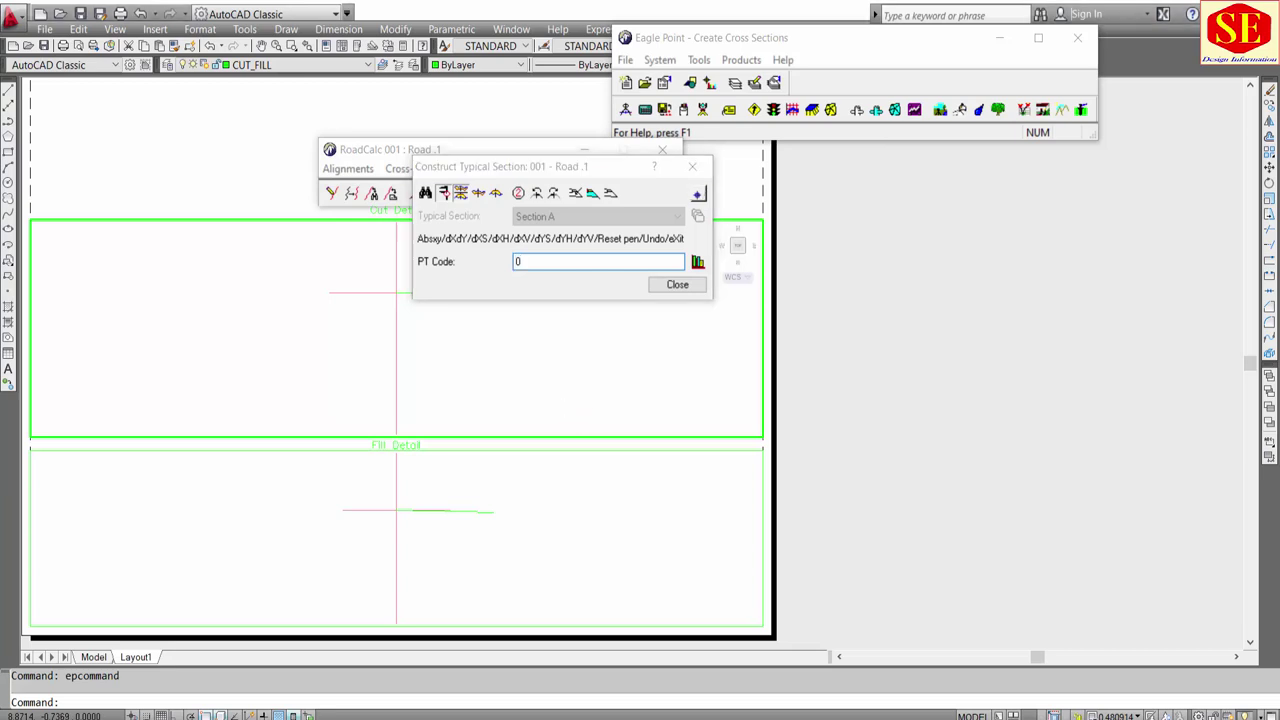
pyautogui.click(245, 368)
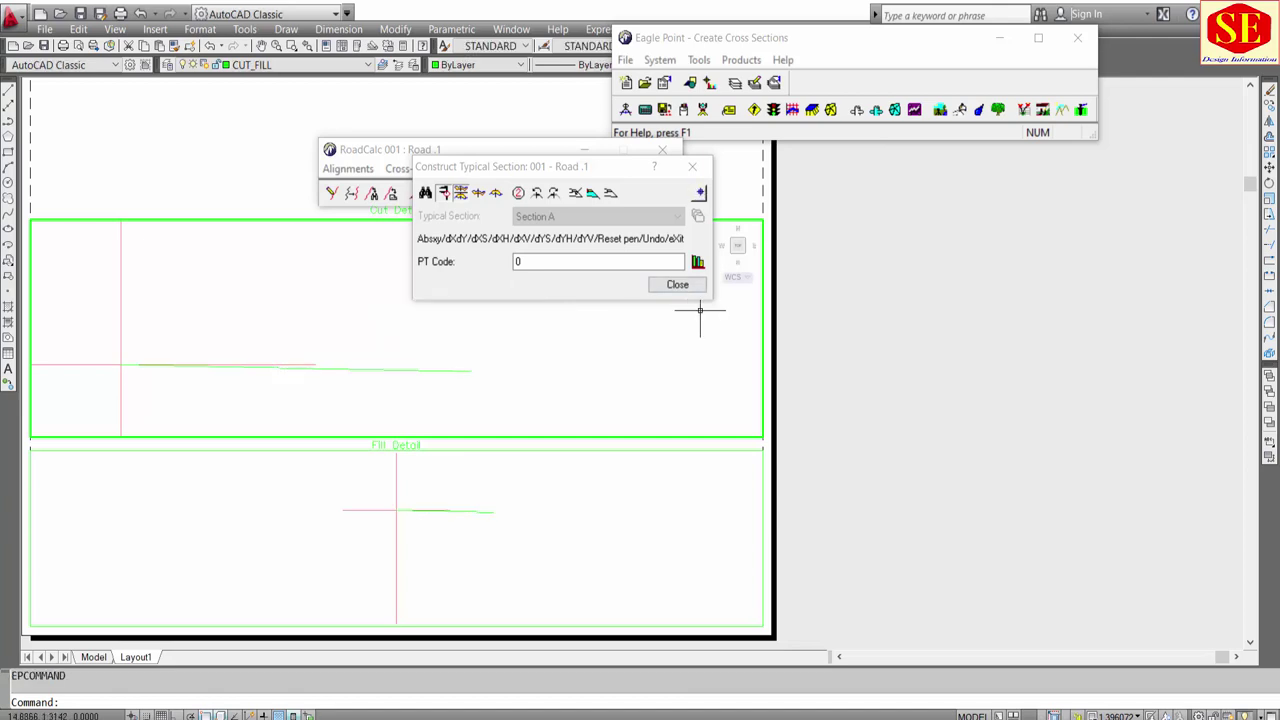
pyautogui.click(573, 262)
pyautogui.press('Return')
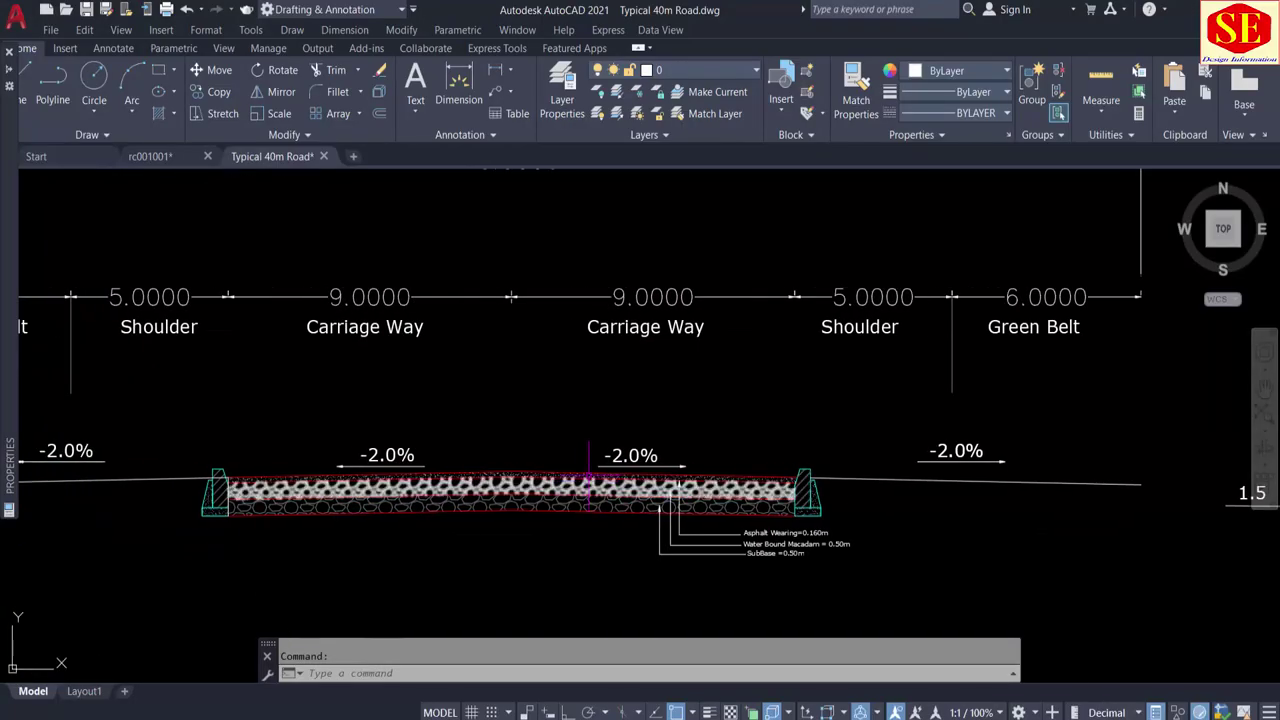
# Step: Check the red asphalt line's length and review the shoulder, green belt and curb
pyautogui.click(594, 476)
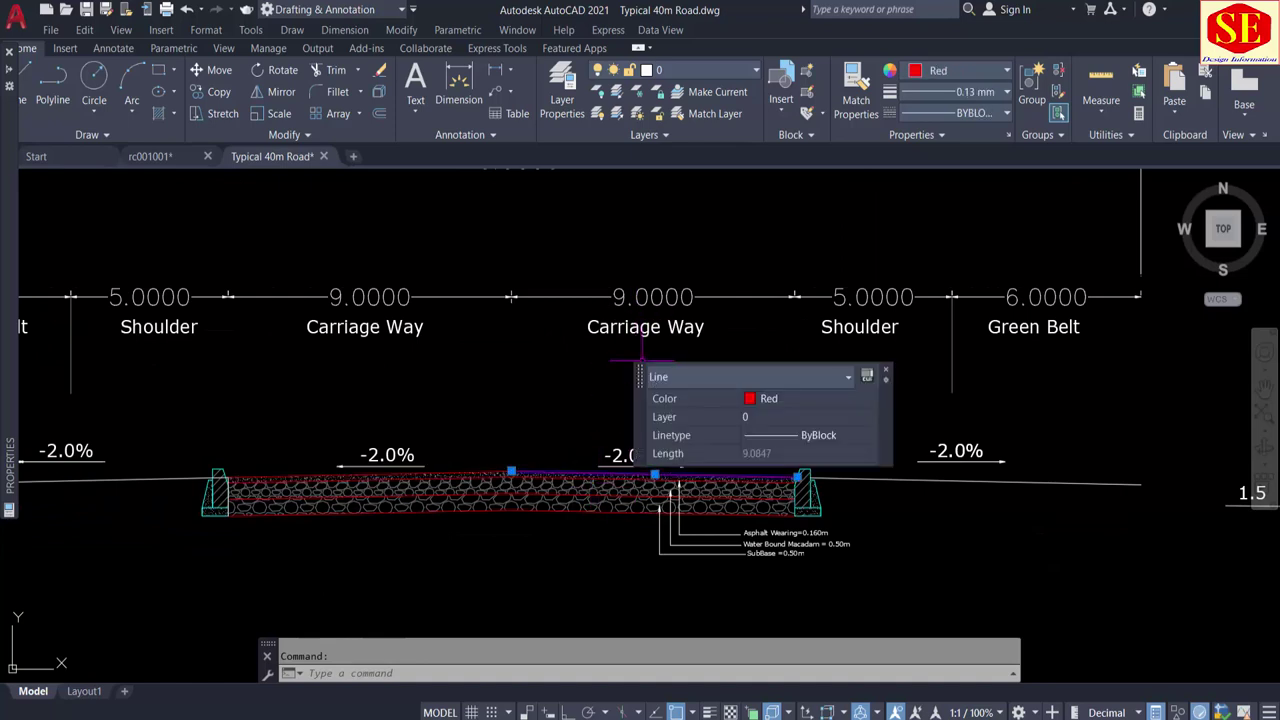
pyautogui.moveTo(934, 491); pyautogui.dragTo(531, 467, button='middle')
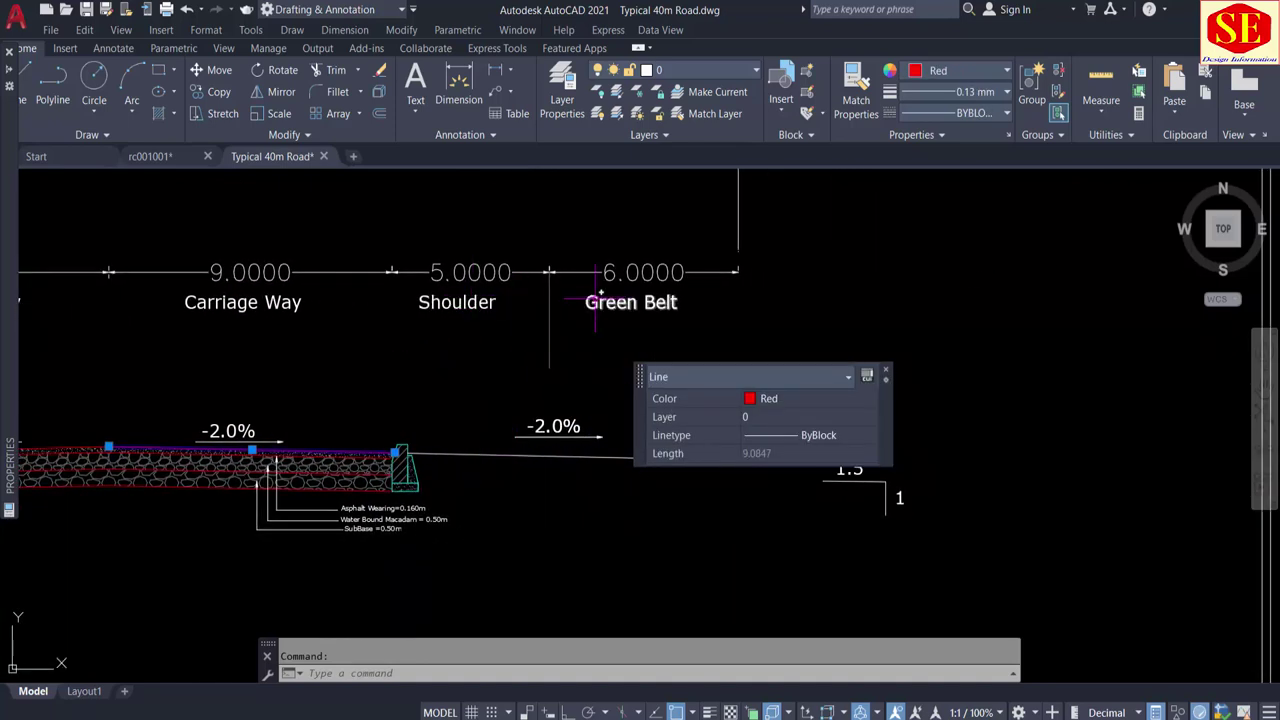
pyautogui.press('Escape')
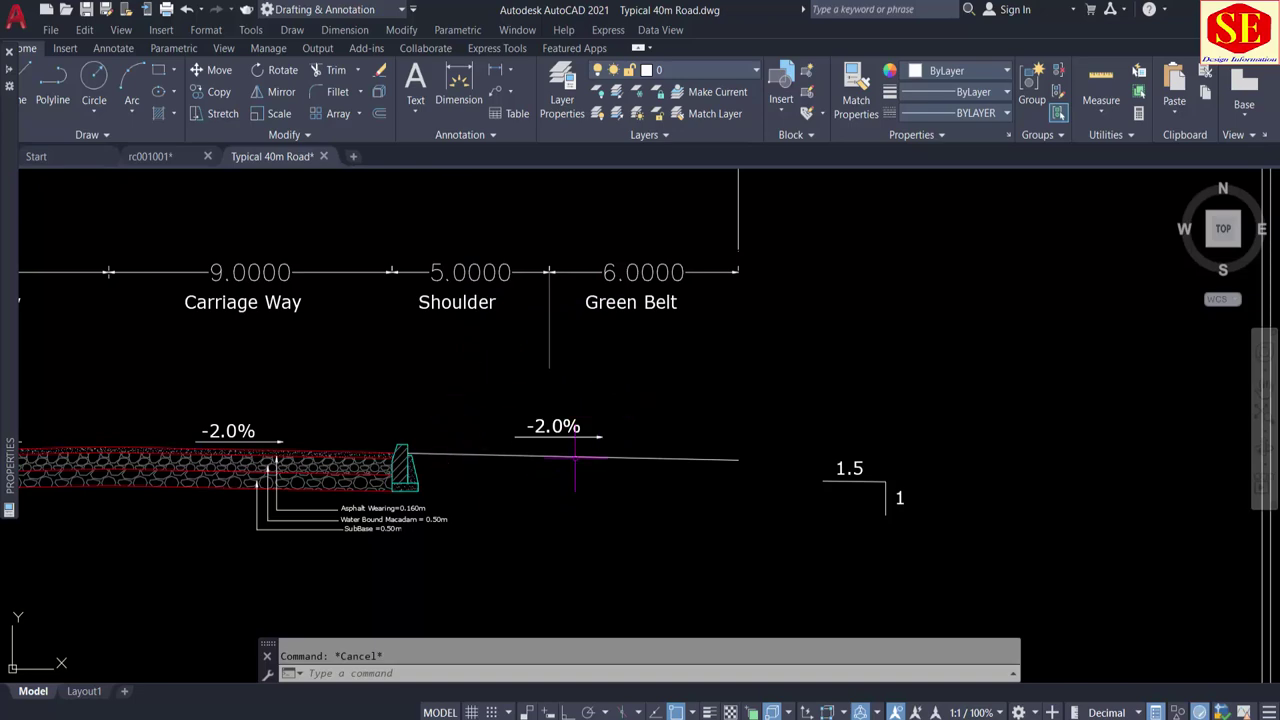
pyautogui.scroll(2, 380, 465)
pyautogui.scroll(2, 380, 460)
pyautogui.scroll(-4, 607, 351)
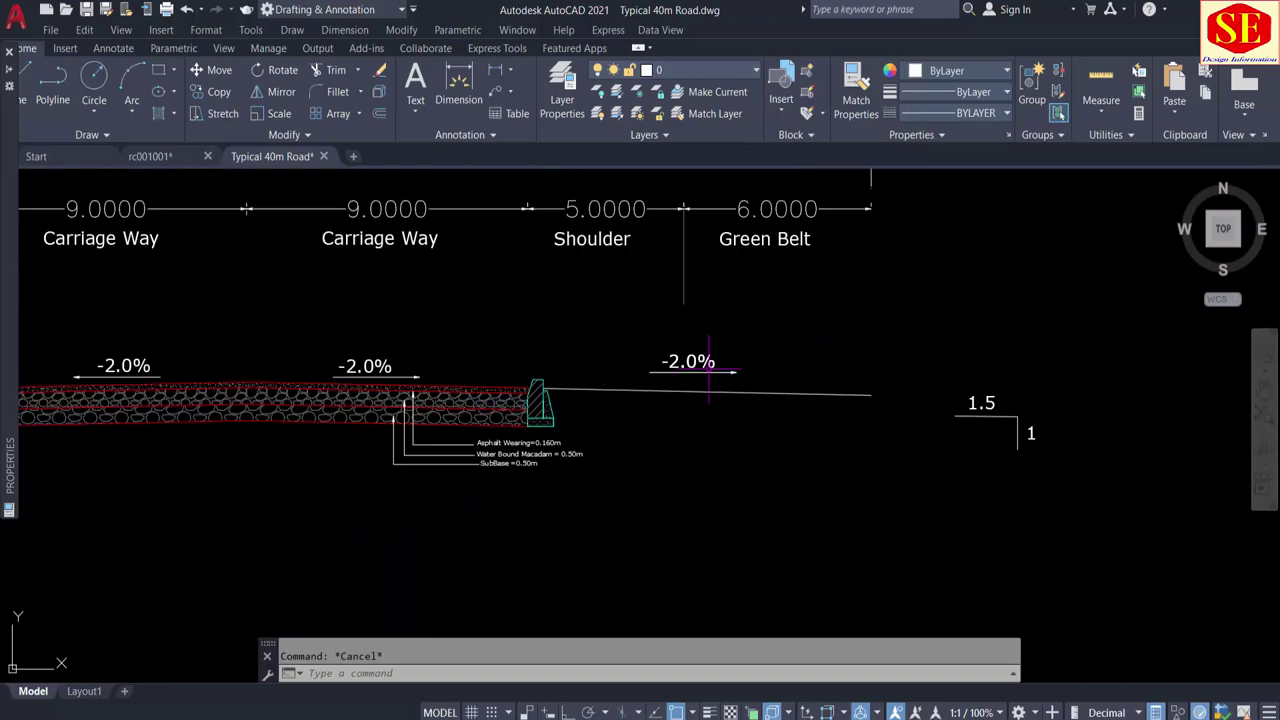
pyautogui.moveTo(568, 340); pyautogui.dragTo(740, 370, button='middle')
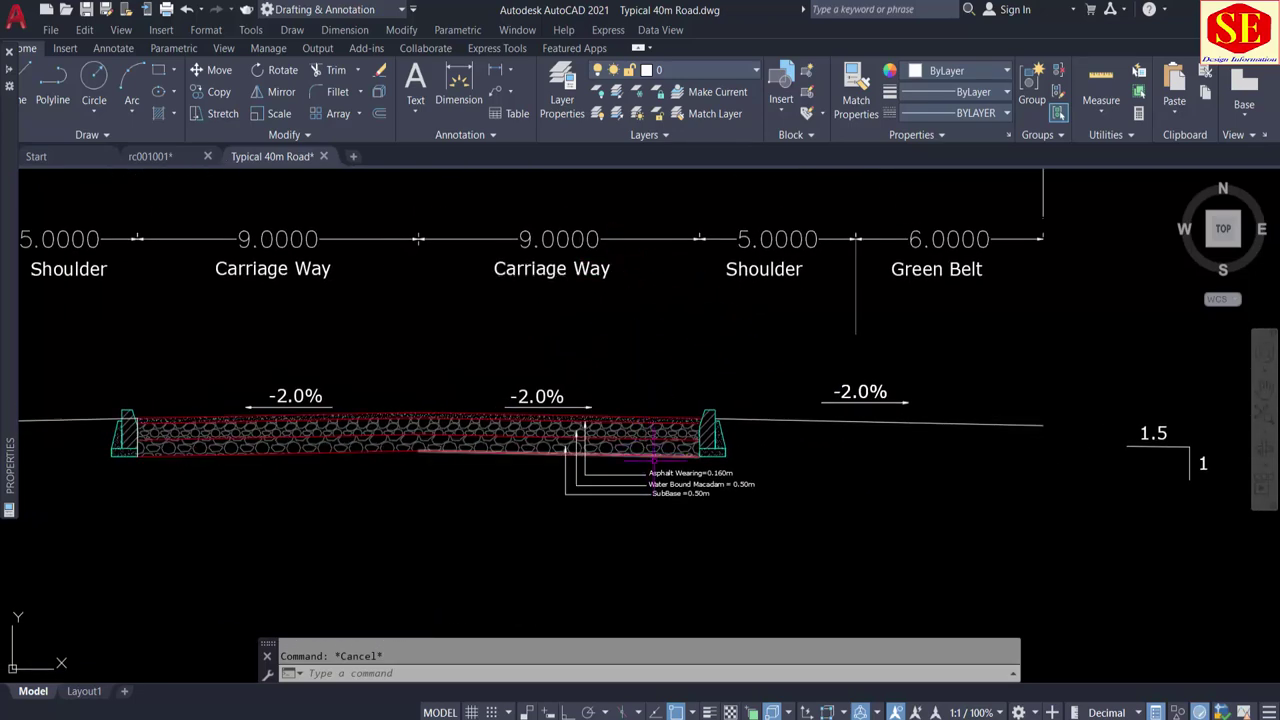
pyautogui.scroll(3, 674, 484)
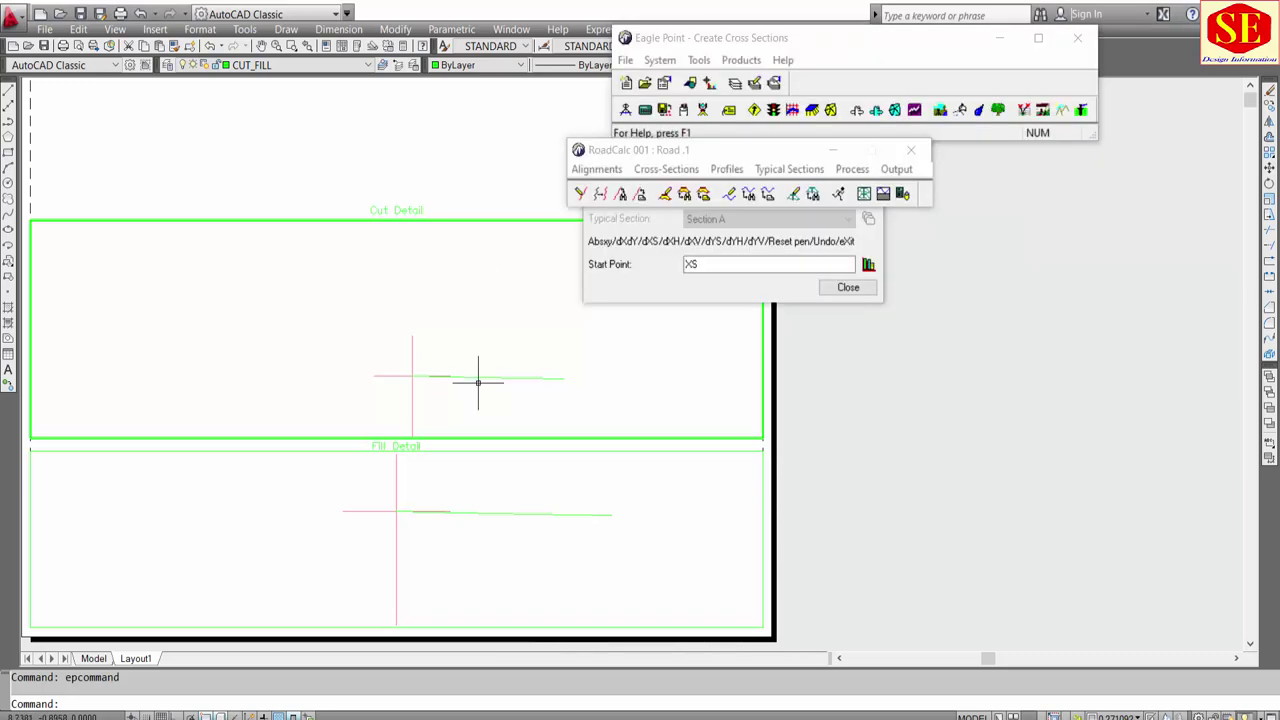
pyautogui.scroll(2, 478, 381)
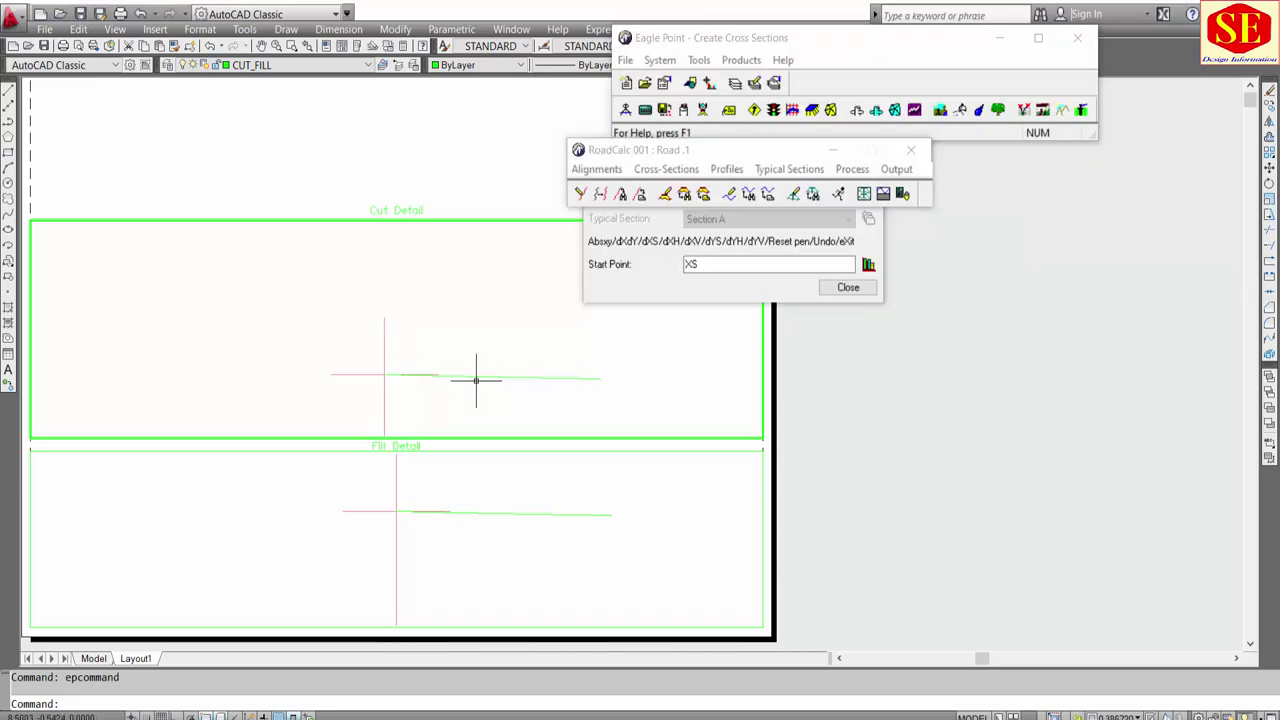
# Step: Erase both trial lines with E and recentre the Cut Detail pane on its axes
pyautogui.click(464, 378)
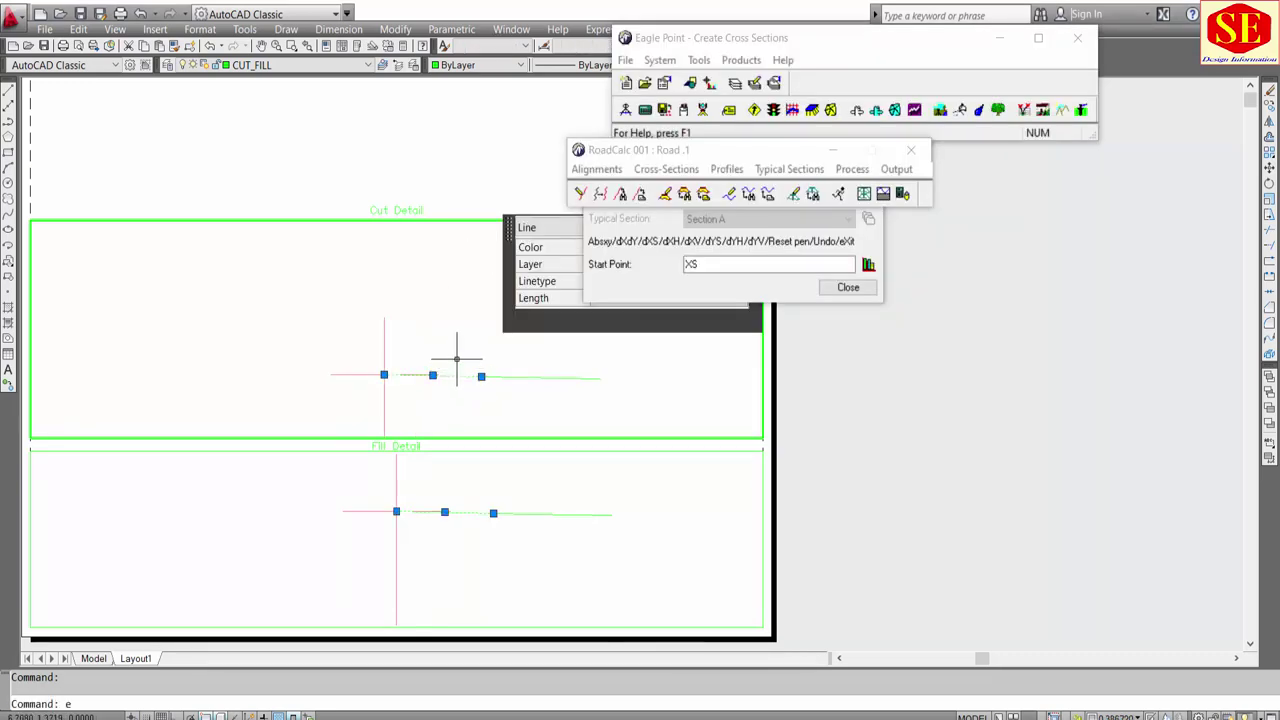
pyautogui.write('e')
pyautogui.press('Return')
pyautogui.click(493, 379)
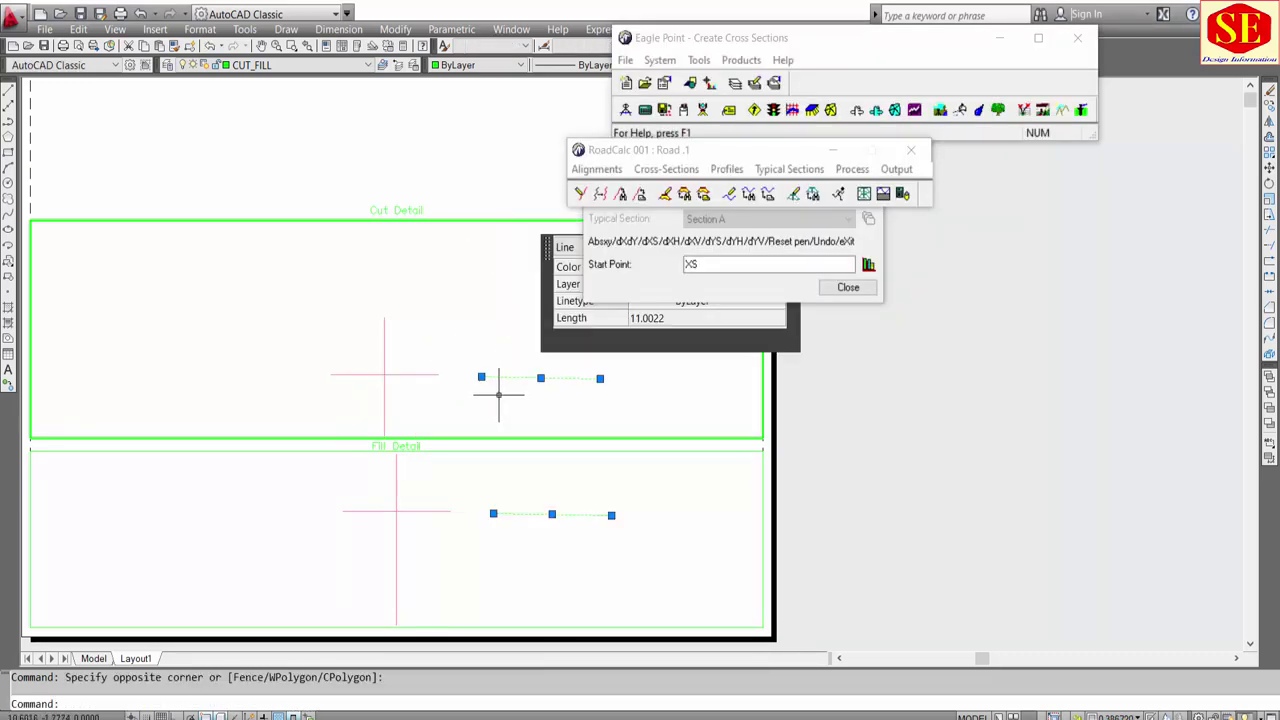
pyautogui.write('e')
pyautogui.press('Return')
pyautogui.scroll(2, 380, 370)
pyautogui.moveTo(386, 366); pyautogui.dragTo(391, 340, button='middle')
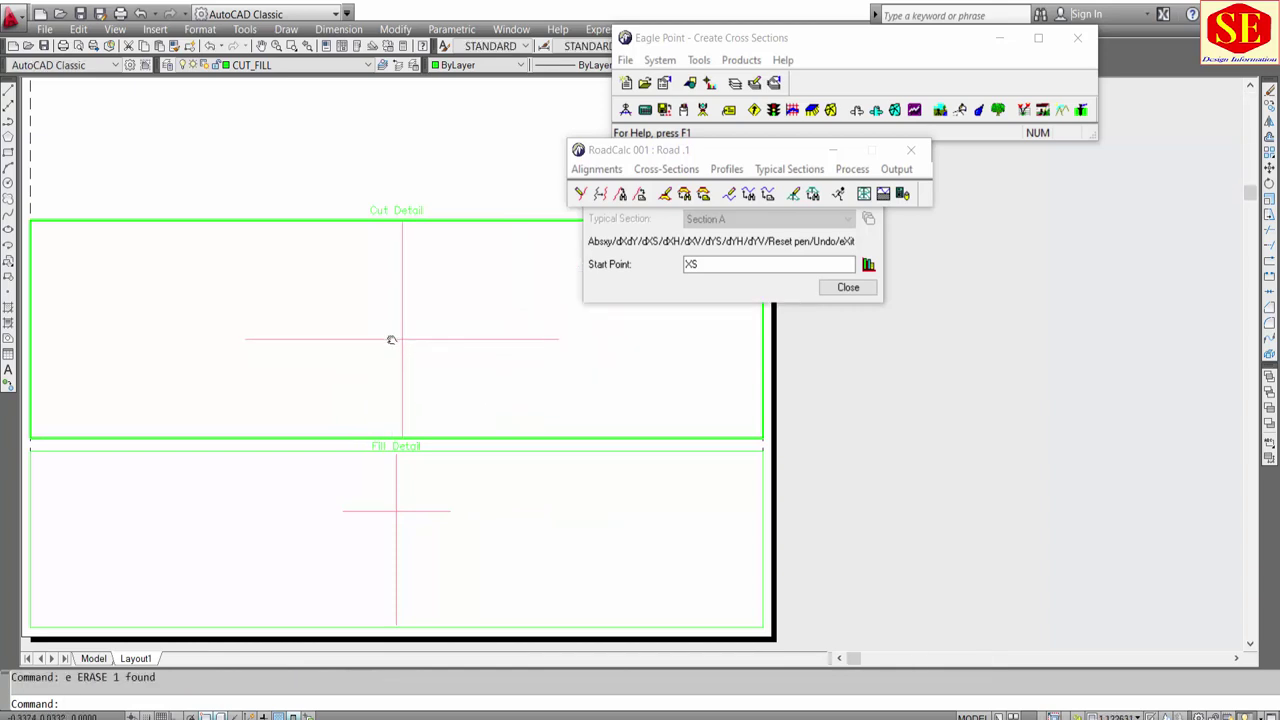
# Step: Add a Section A point at horizontal offset 9 with a -2% slope
pyautogui.click(641, 279)
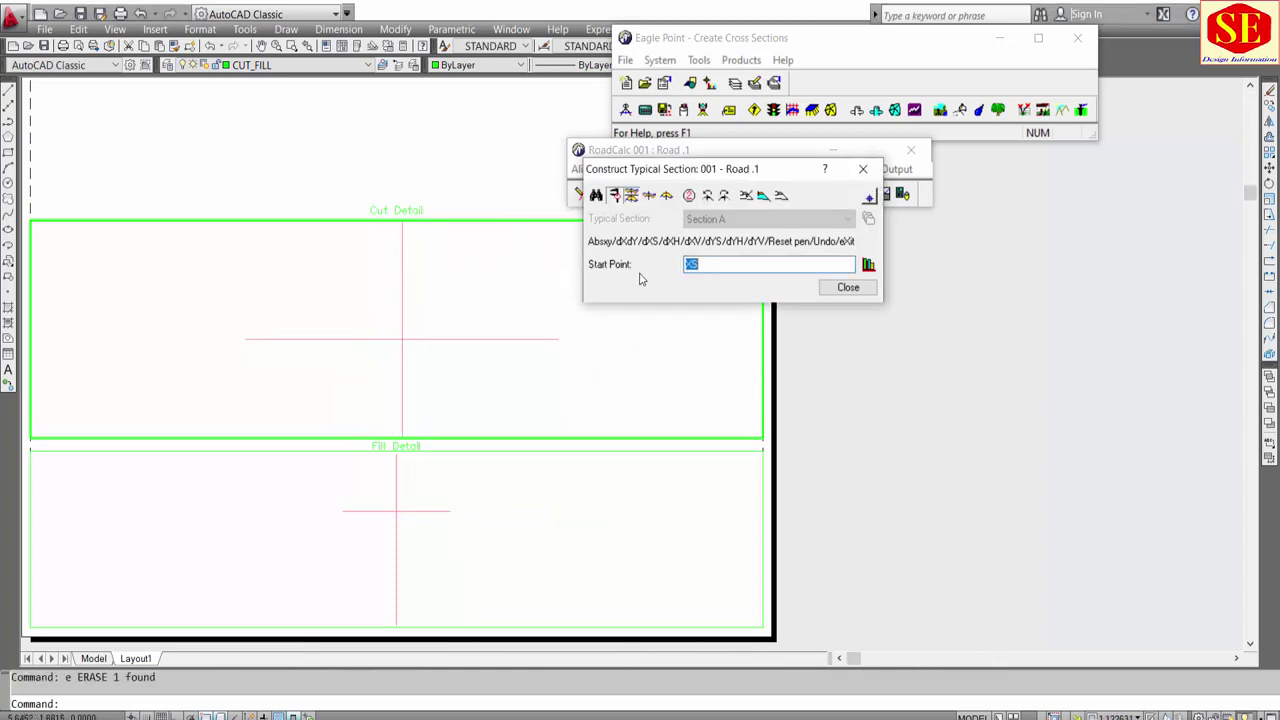
pyautogui.click(596, 196)
pyautogui.write('9')
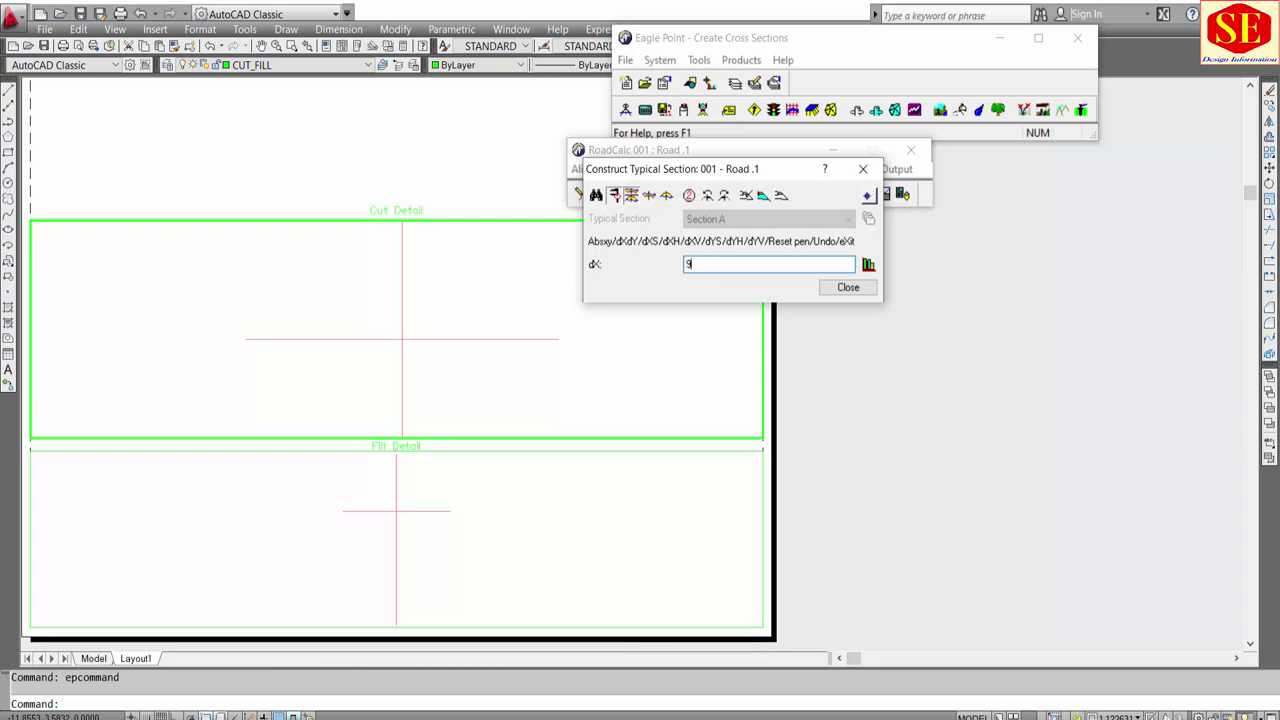
pyautogui.press('Return')
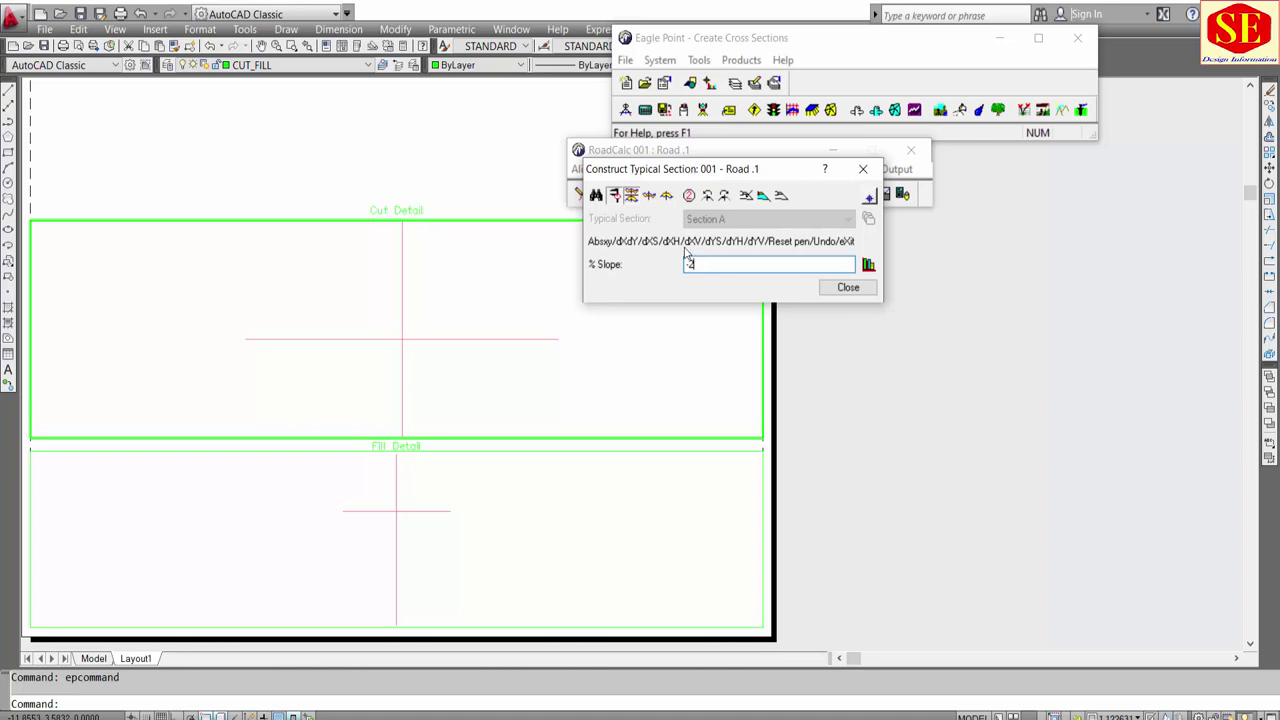
pyautogui.press('Return')
pyautogui.press('Return')
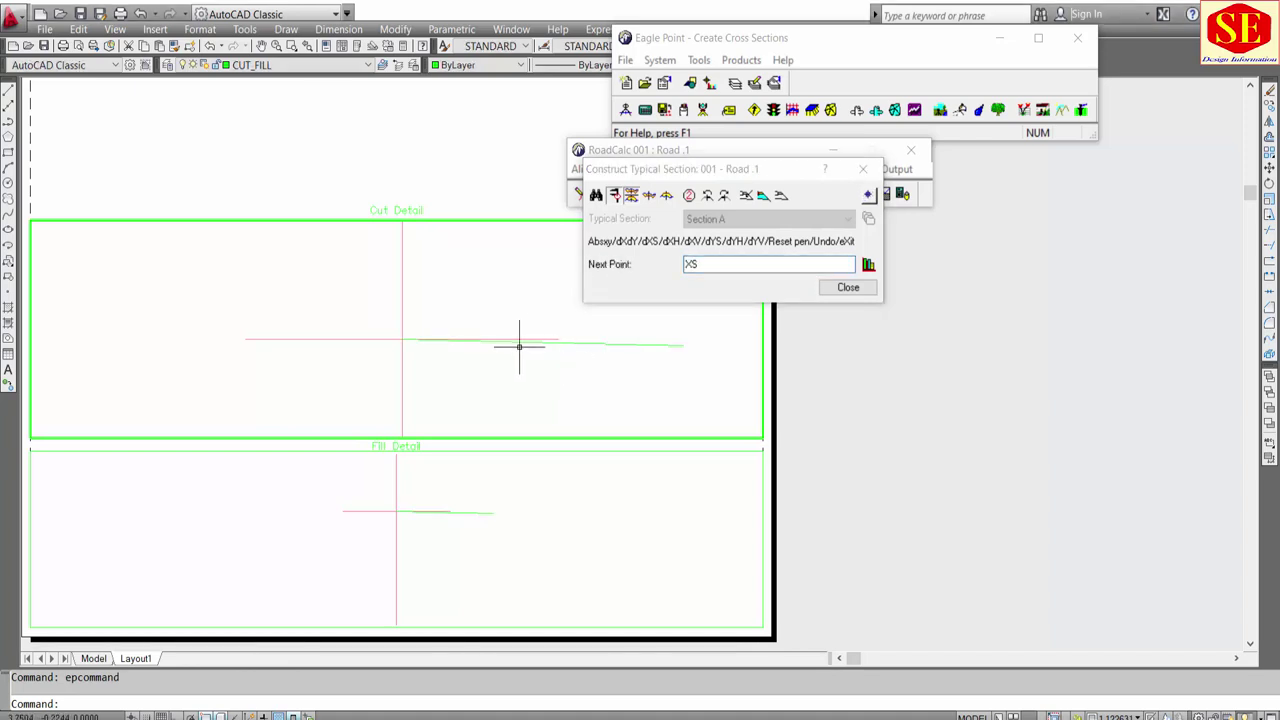
pyautogui.moveTo(620, 337); pyautogui.dragTo(369, 374, button='middle')
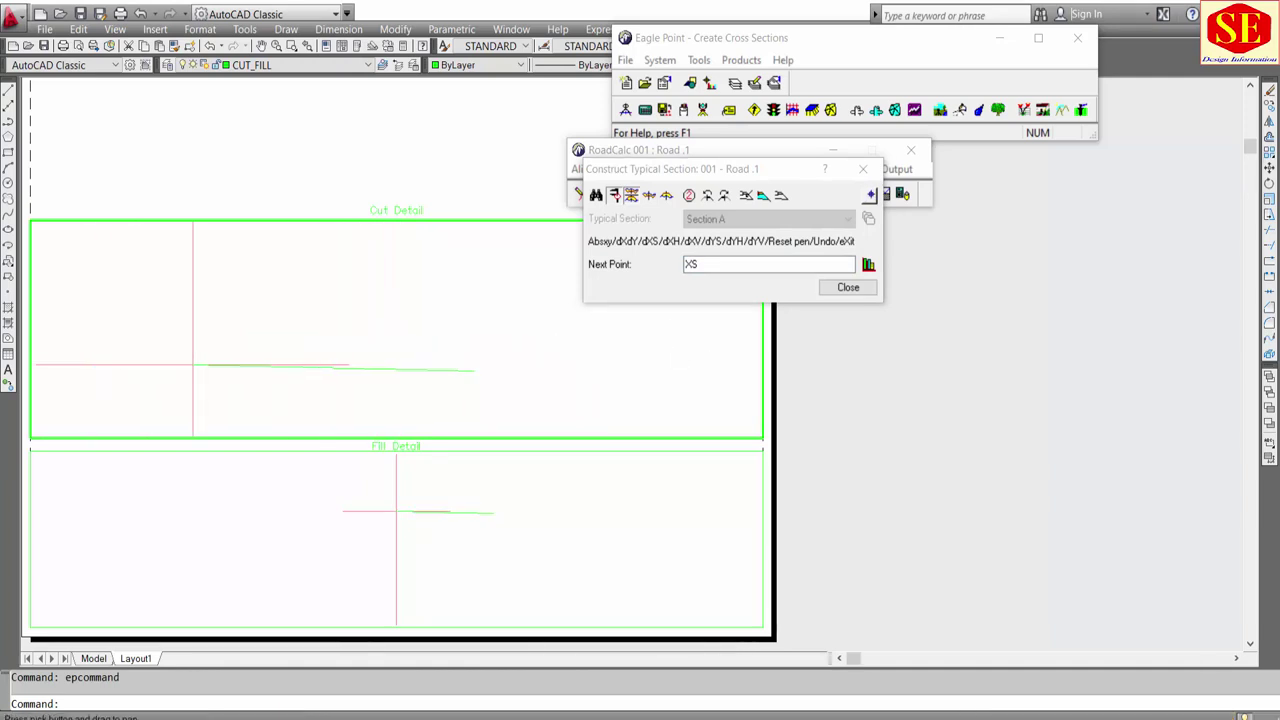
# Step: Enter point code XS, then inspect the profile lines and shift the Cut Detail view left
pyautogui.click(703, 264)
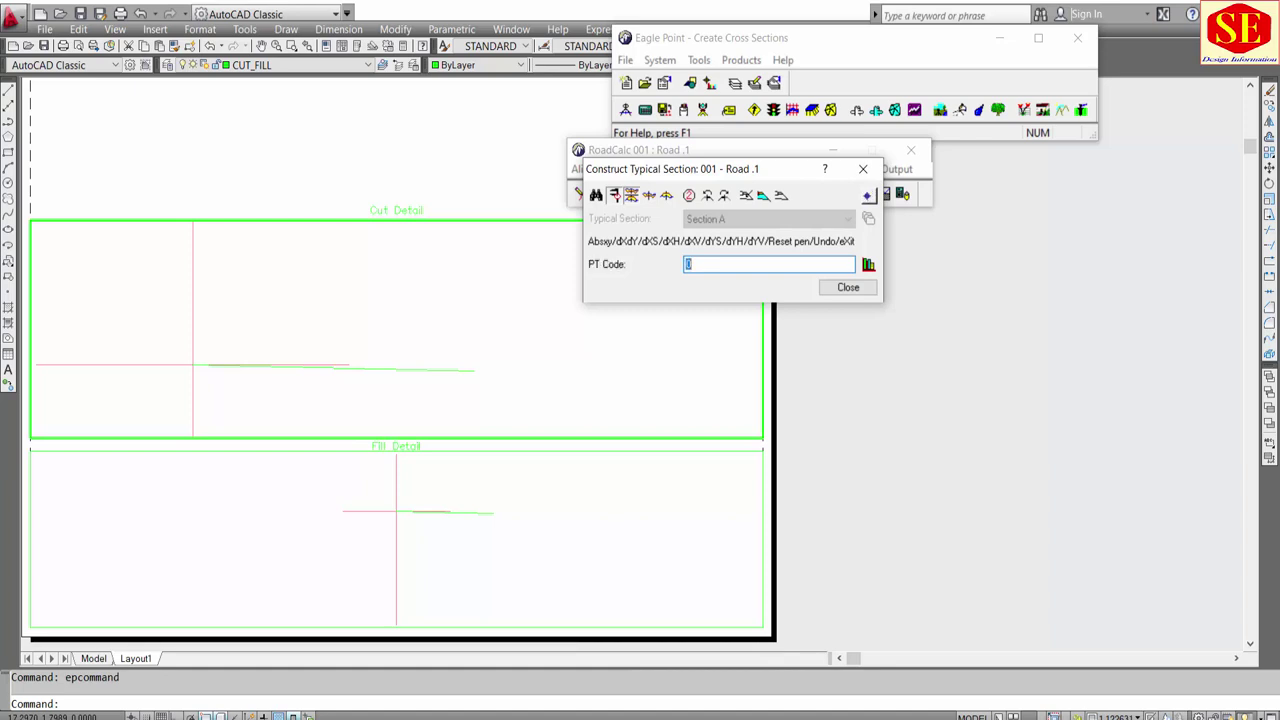
pyautogui.write('XS')
pyautogui.press('Return')
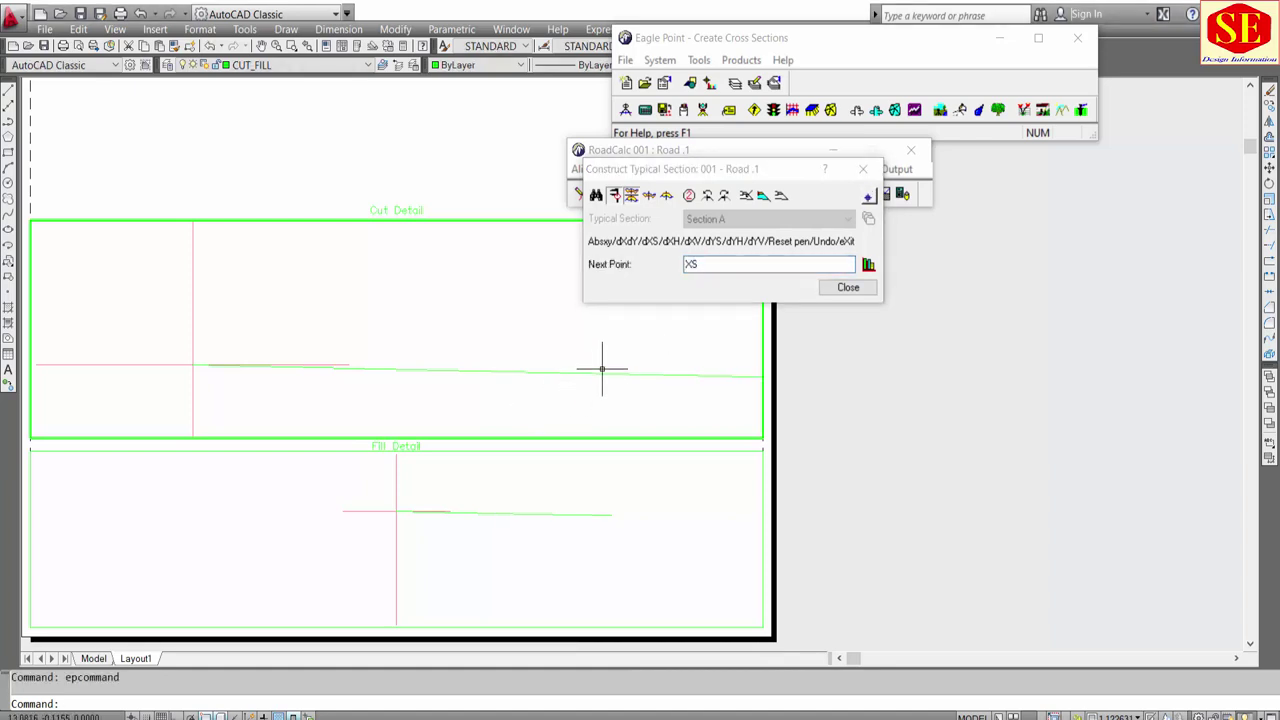
pyautogui.click(602, 368)
pyautogui.click(590, 367)
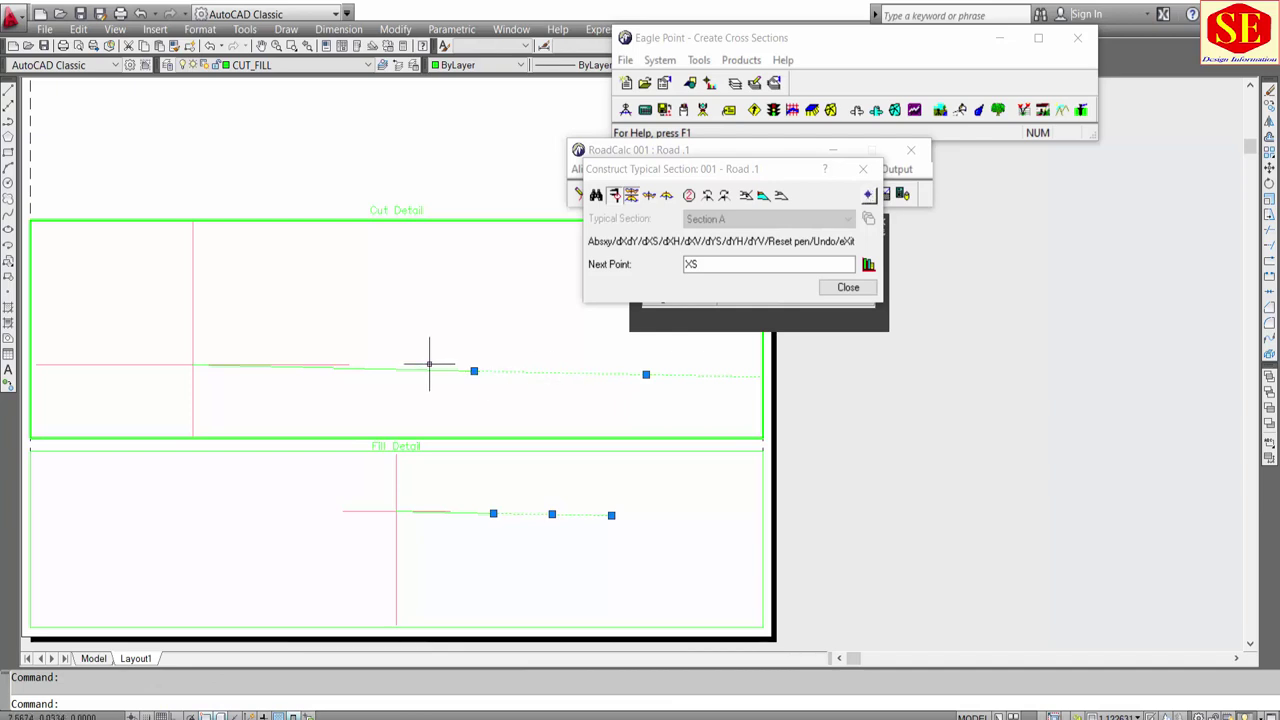
pyautogui.press('Escape')
pyautogui.scroll(-1, 356, 374)
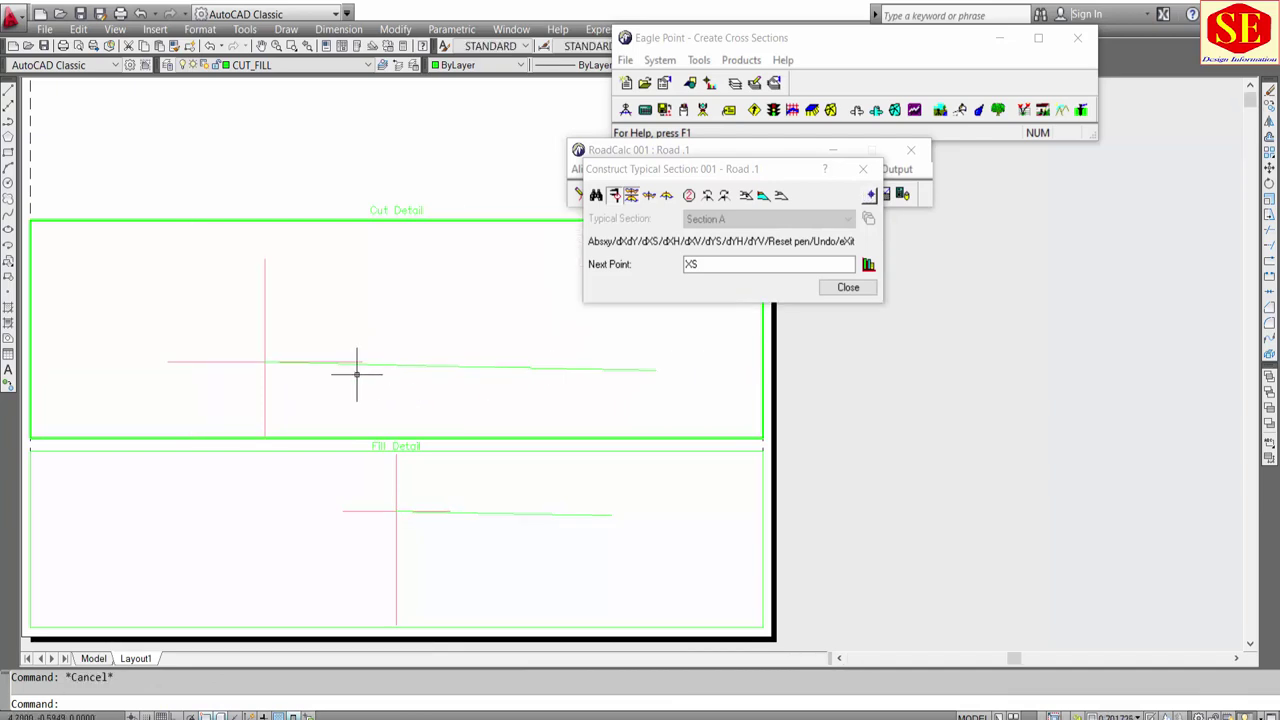
pyautogui.scroll(2, 356, 374)
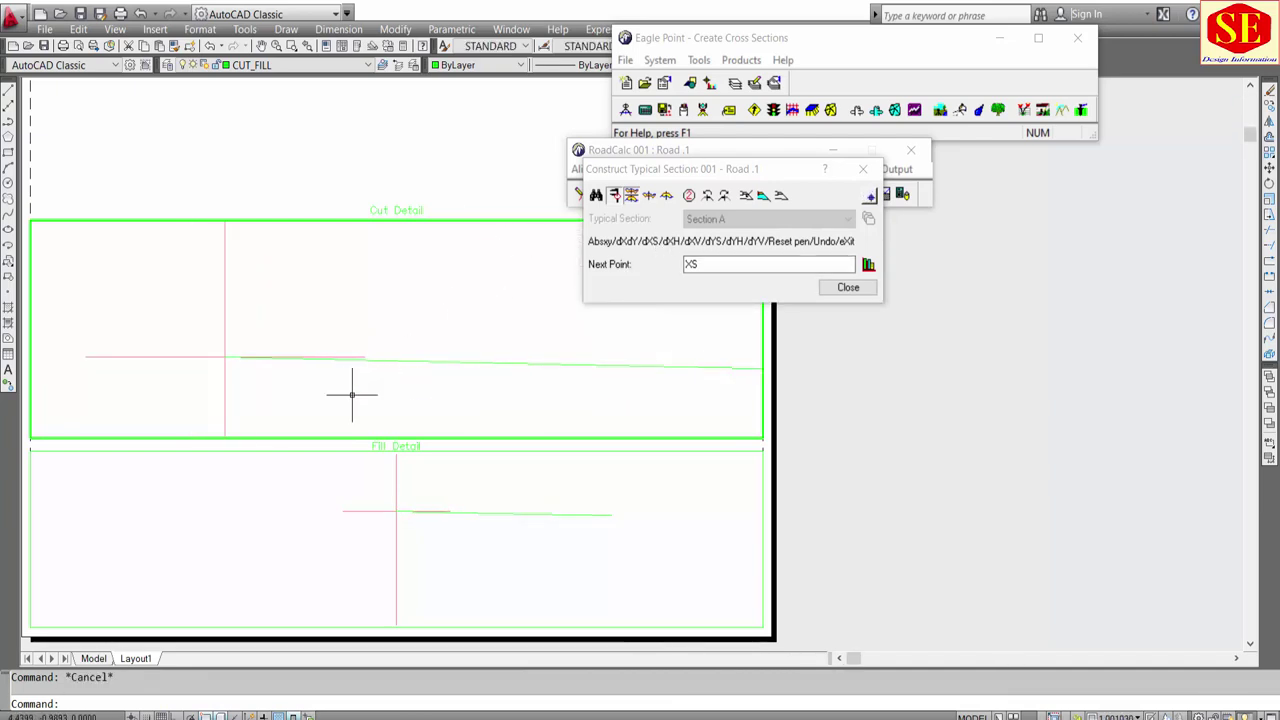
pyautogui.moveTo(697, 380); pyautogui.dragTo(549, 400, button='middle')
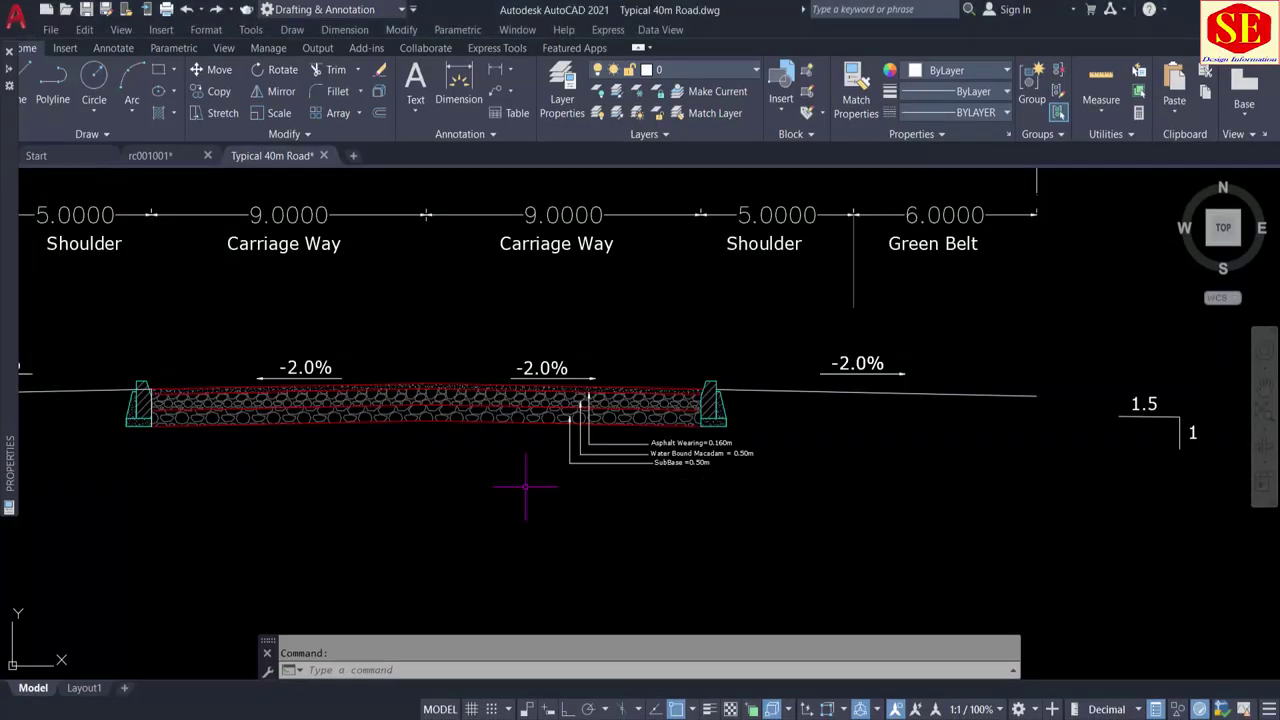
# Step: Zoom and pan the Typical 40m Road drawing to review the carriageway dimensions
pyautogui.scroll(6, 435, 437)
pyautogui.scroll(-2, 686, 386)
pyautogui.moveTo(823, 237); pyautogui.dragTo(786, 500, button='middle')
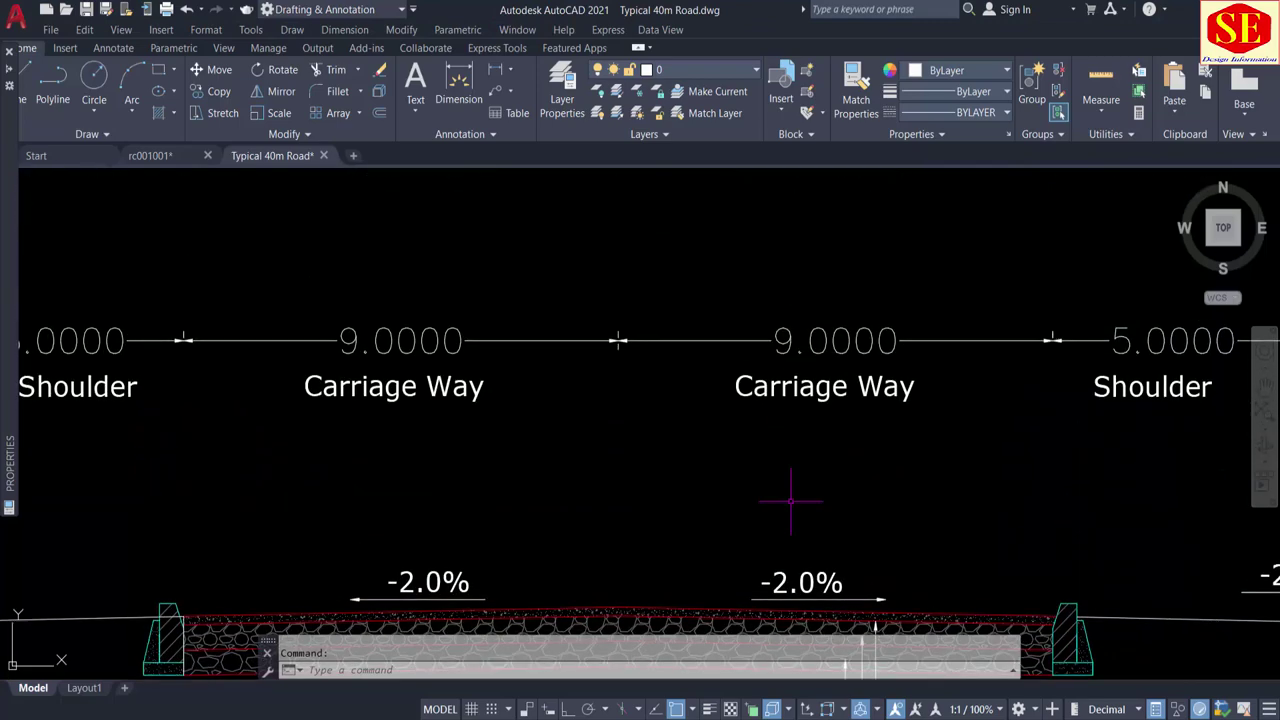
pyautogui.scroll(-6, 335, 375)
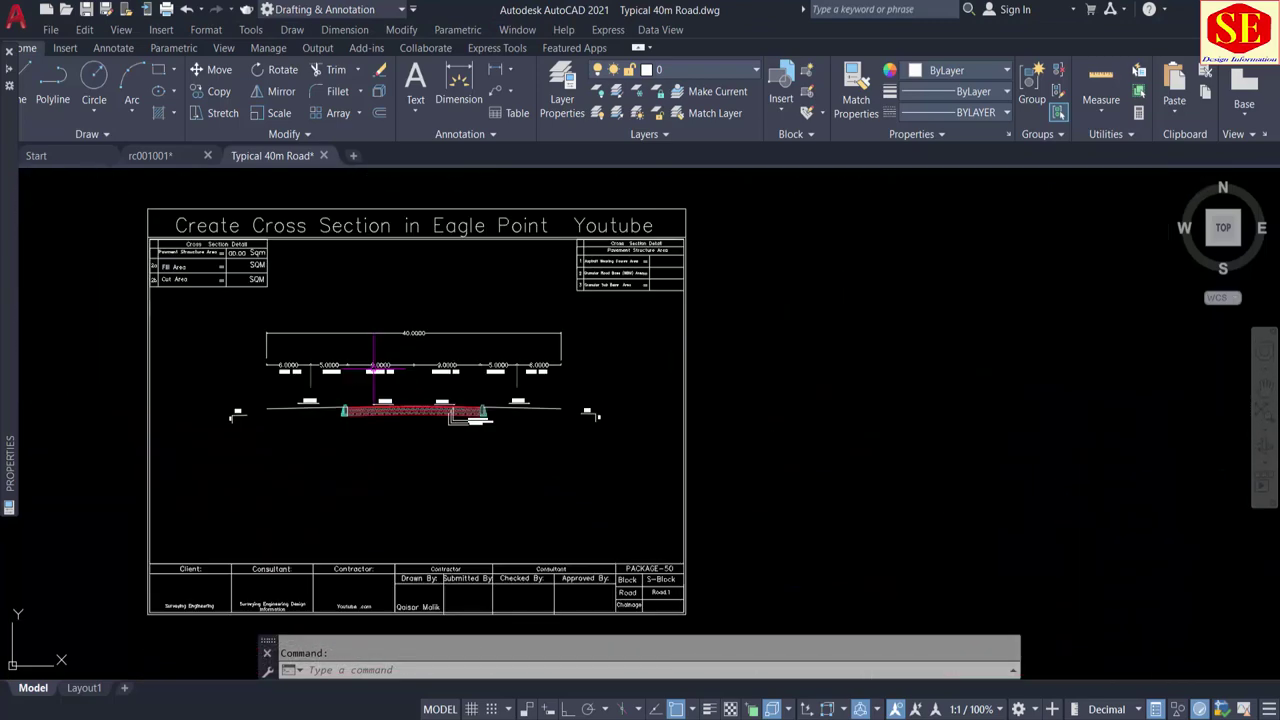
pyautogui.scroll(5, 322, 365)
pyautogui.scroll(-2, 249, 459)
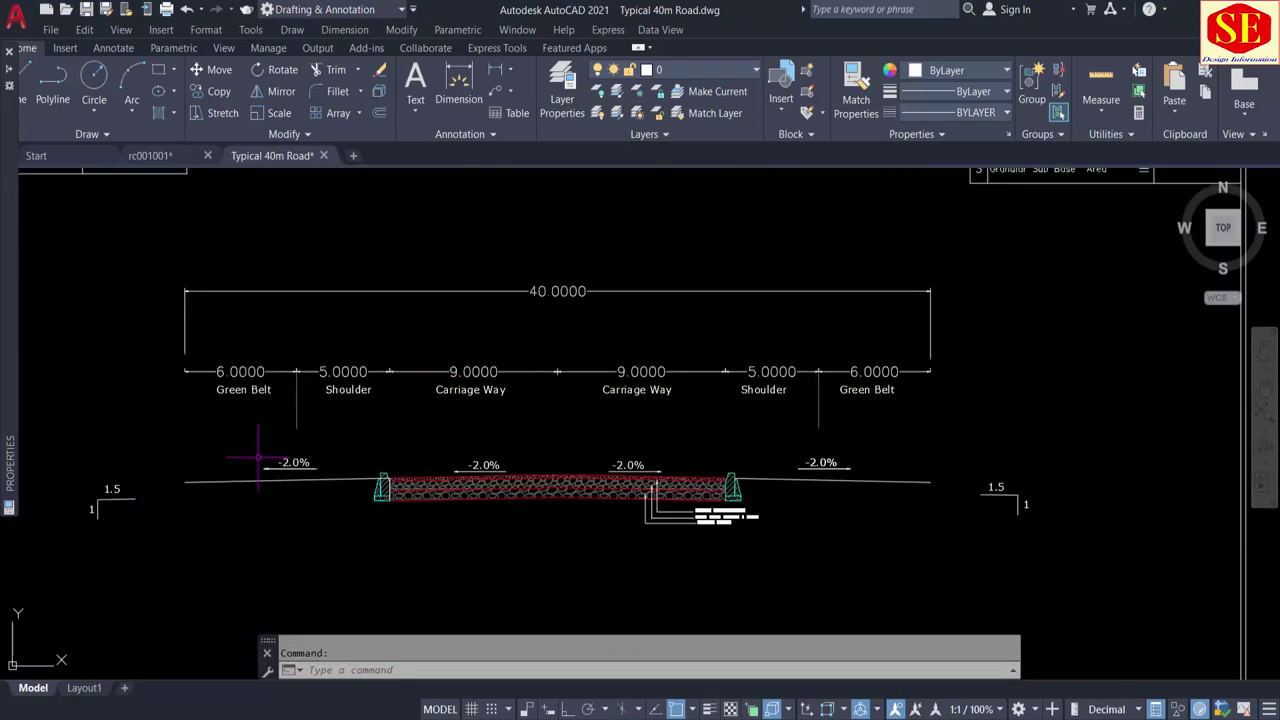
pyautogui.scroll(4, 452, 507)
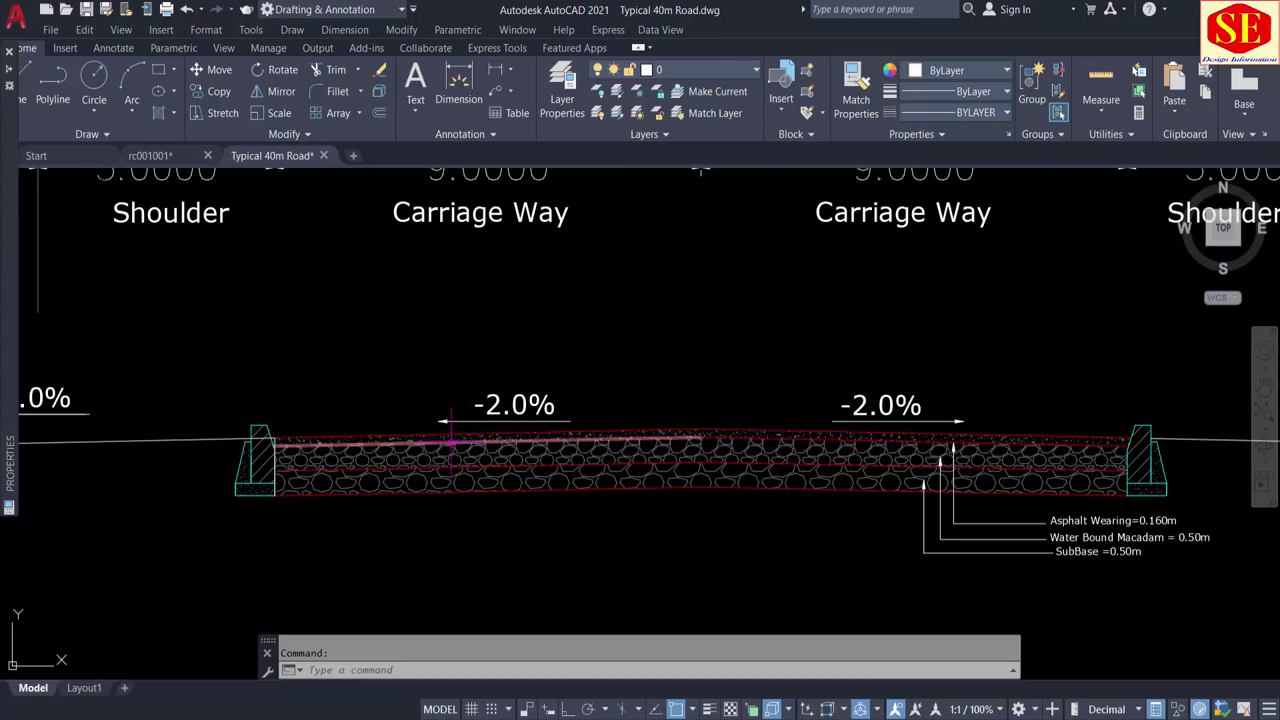
pyautogui.scroll(-4, 450, 440)
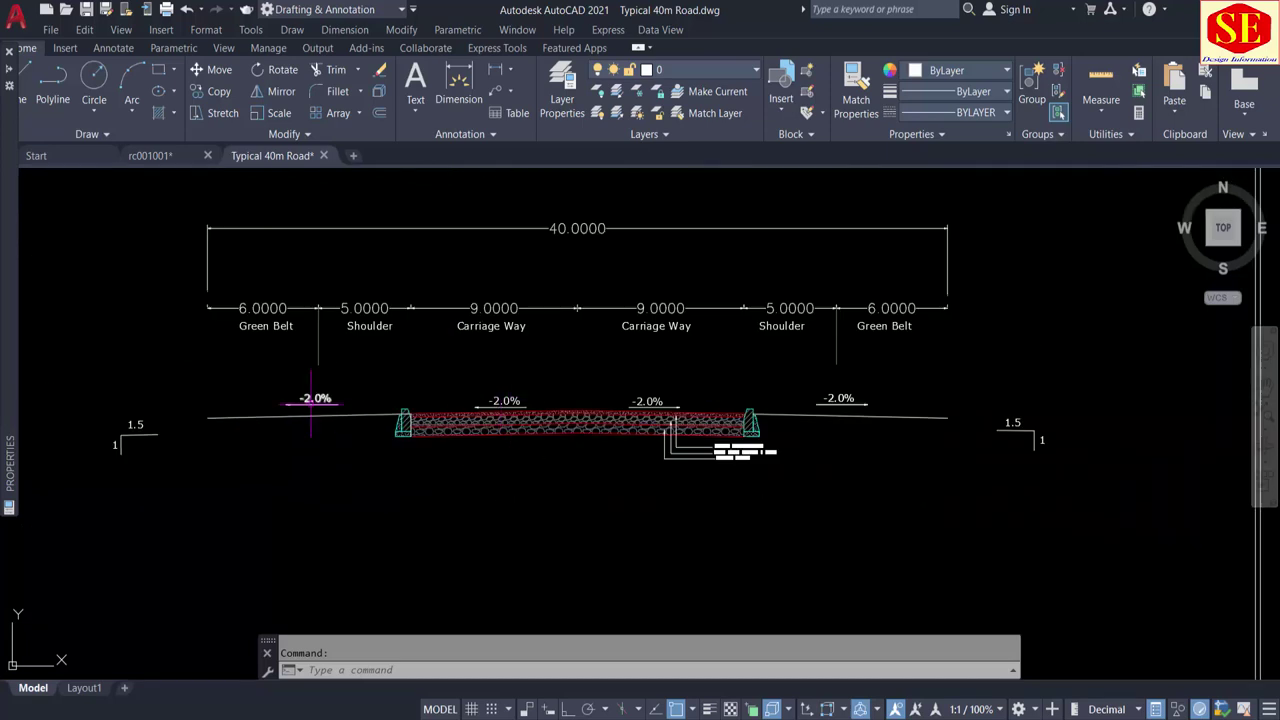
pyautogui.scroll(2, 301, 405)
pyautogui.moveTo(886, 387); pyautogui.dragTo(756, 367, button='middle')
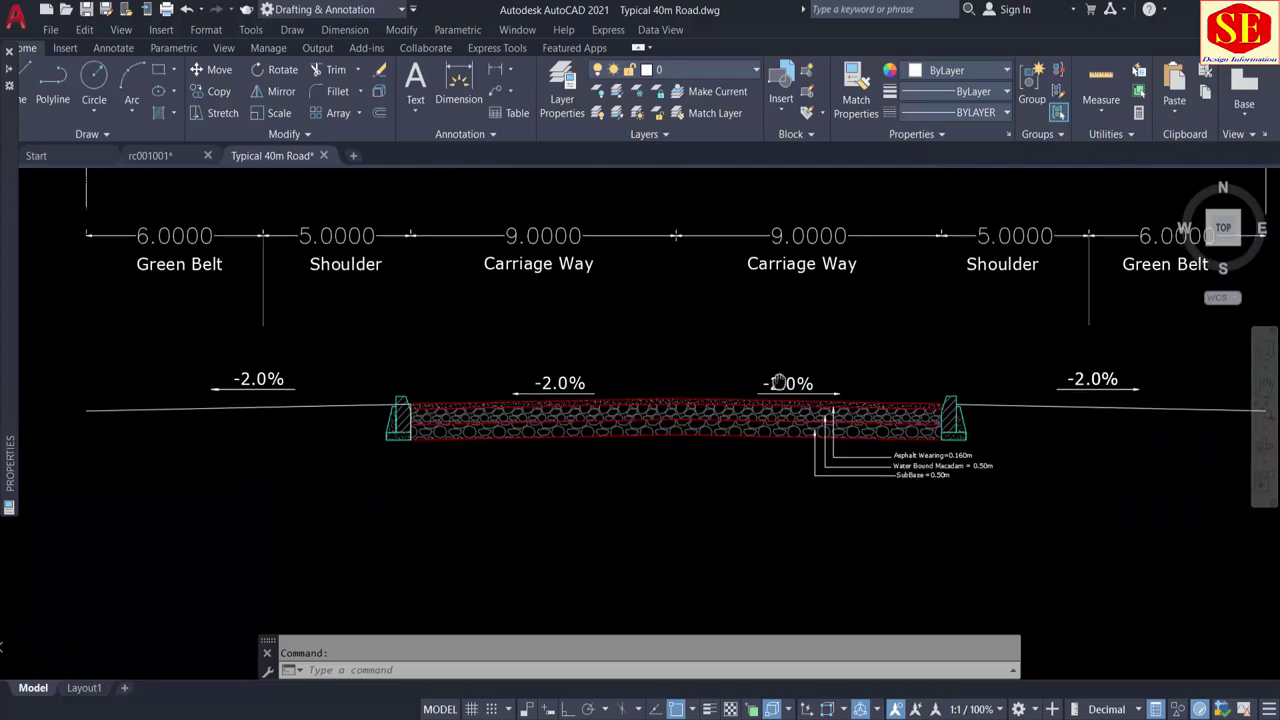
pyautogui.scroll(4, 862, 445)
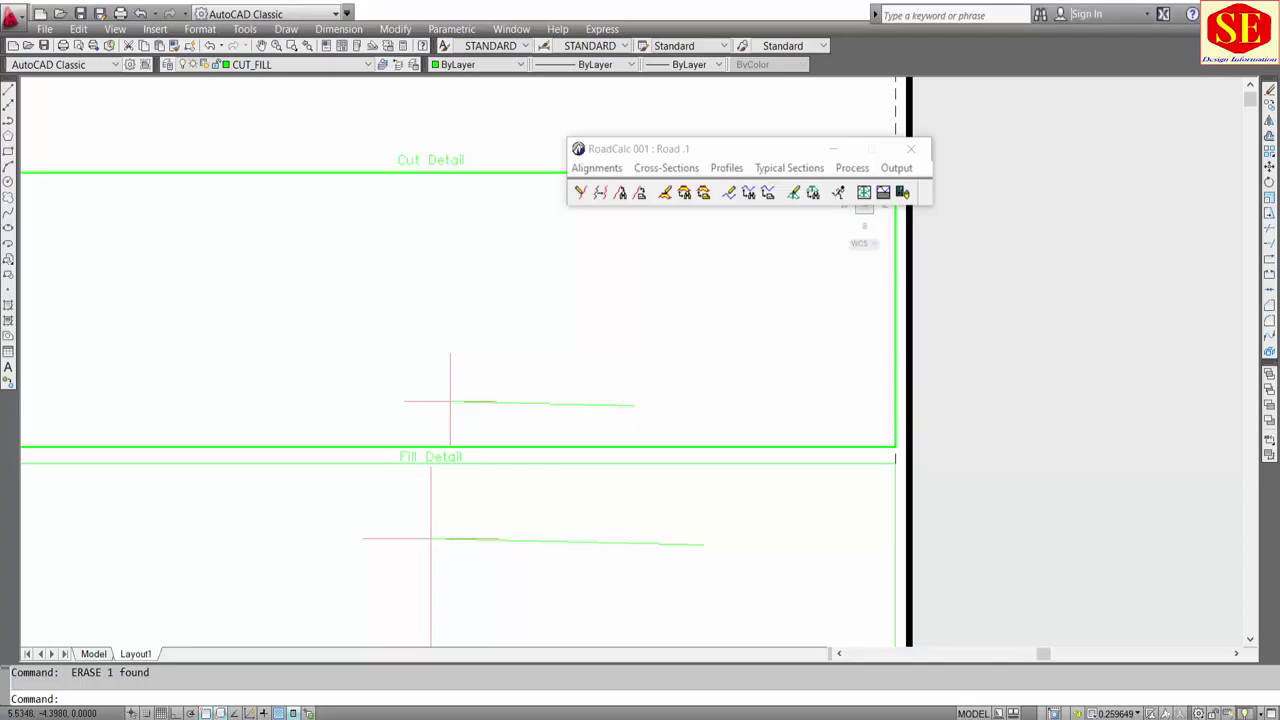
# Step: Mirror Section A's segment to the left of the centreline in the Fill and Cut Detail panes
pyautogui.moveTo(505, 328); pyautogui.dragTo(531, 256, button='middle')
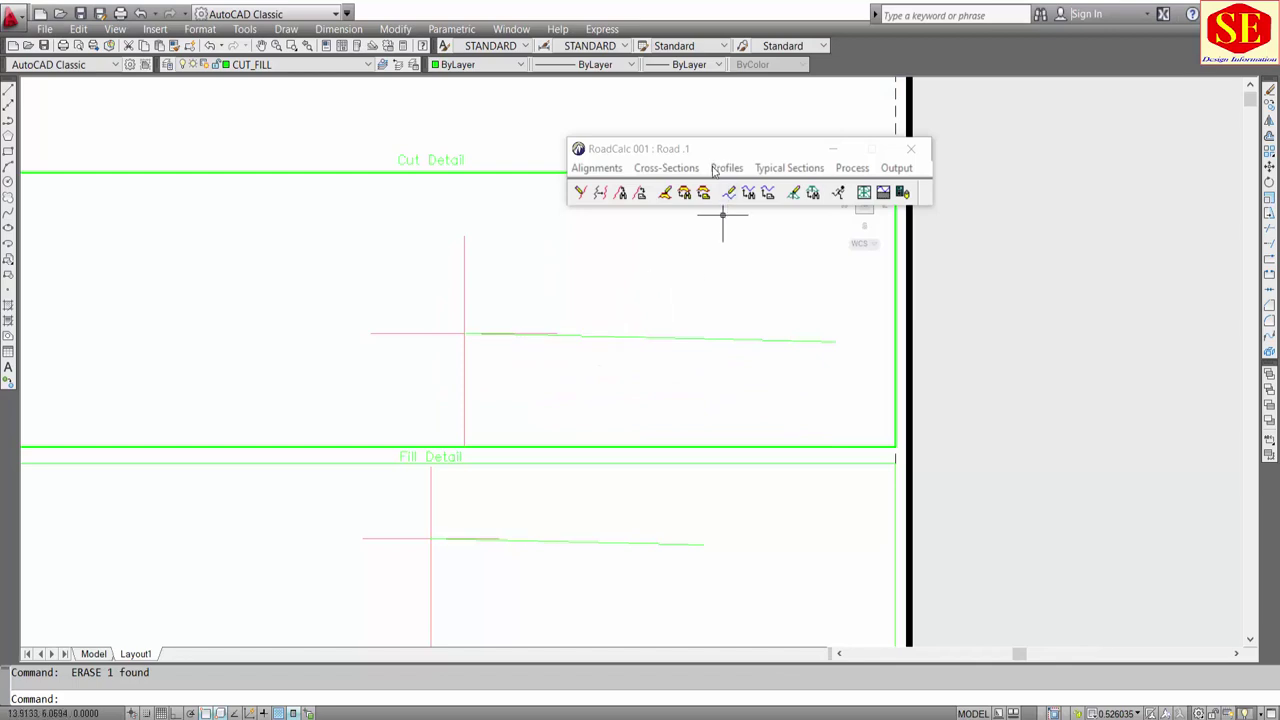
pyautogui.click(767, 193)
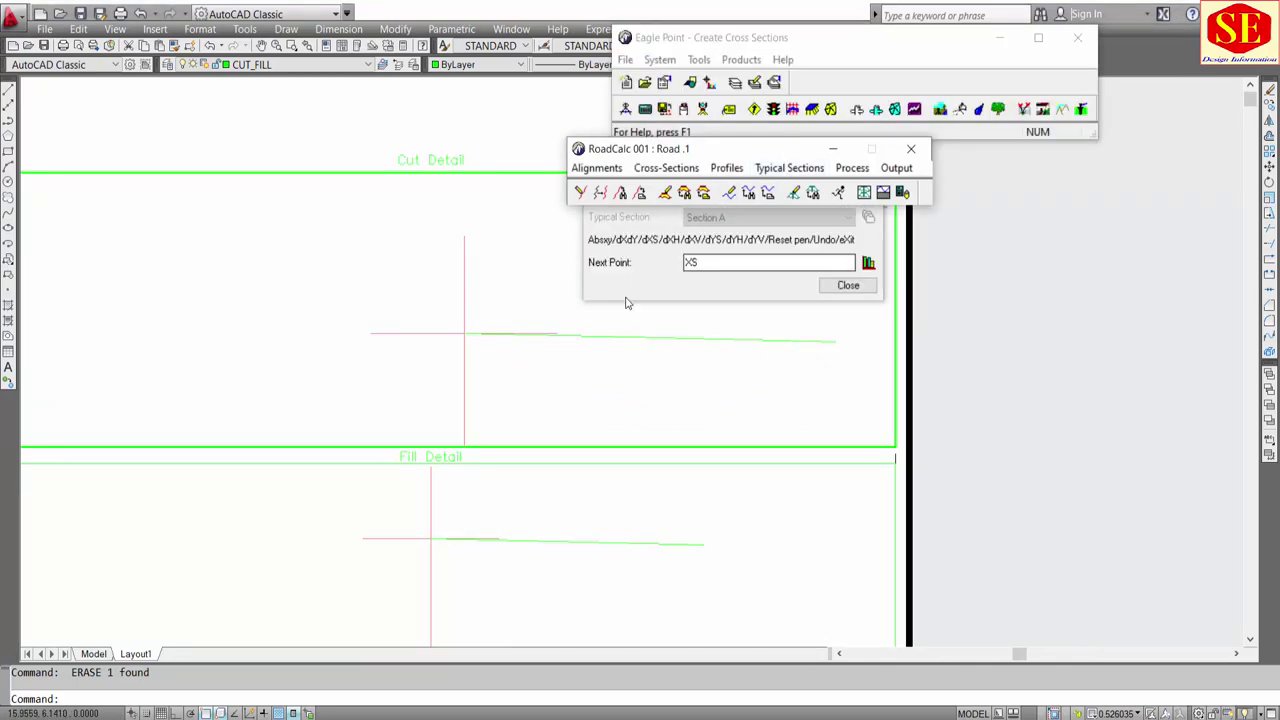
pyautogui.moveTo(680, 150); pyautogui.dragTo(734, 73)
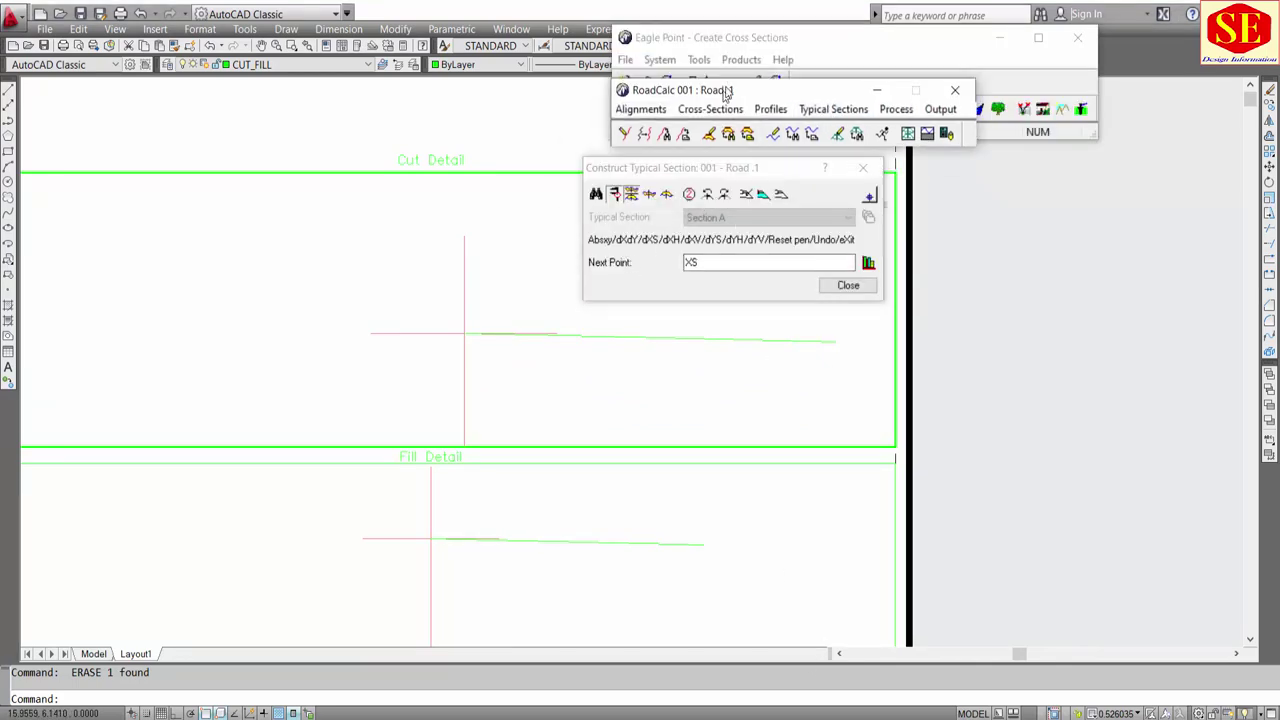
pyautogui.moveTo(699, 175); pyautogui.dragTo(712, 157)
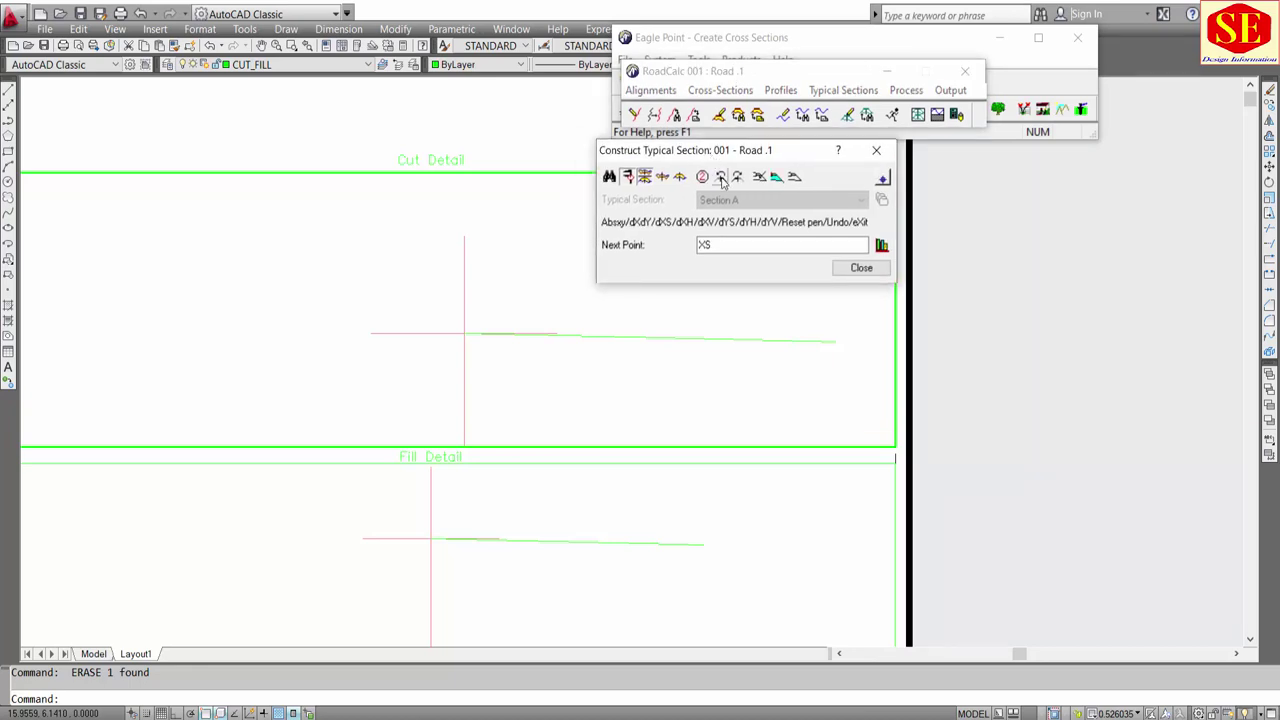
pyautogui.click(721, 178)
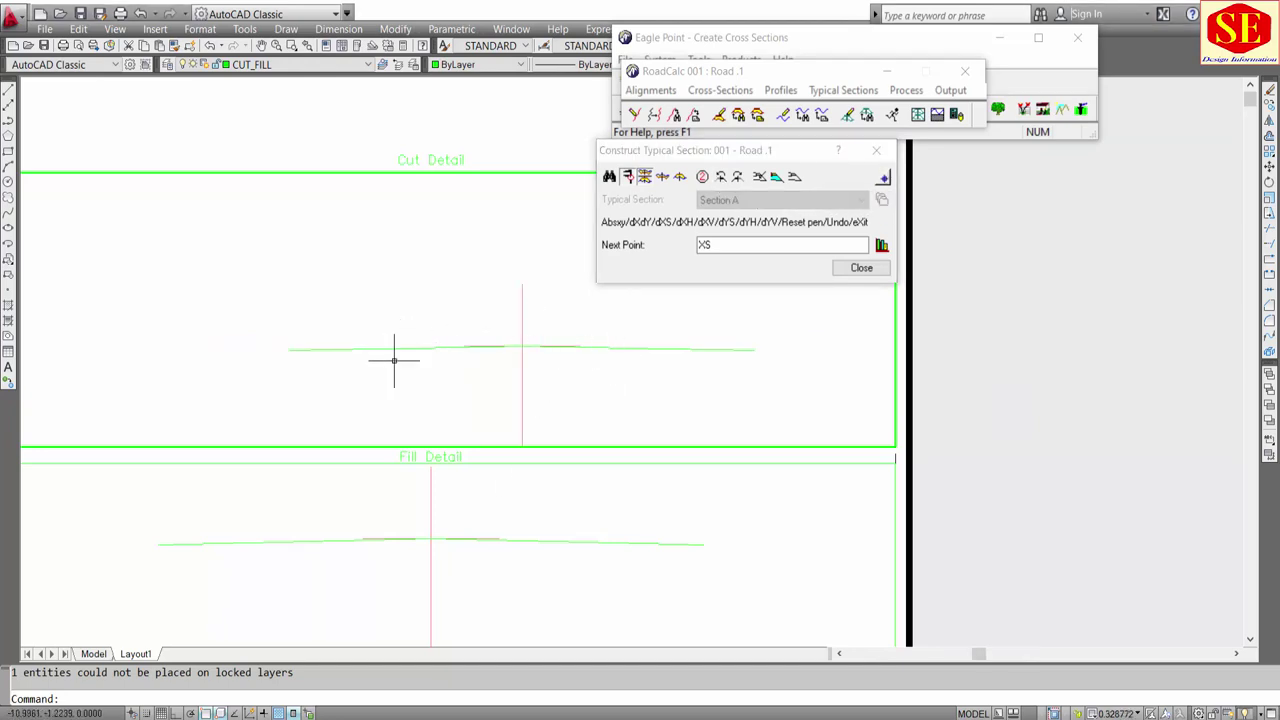
pyautogui.click(377, 522)
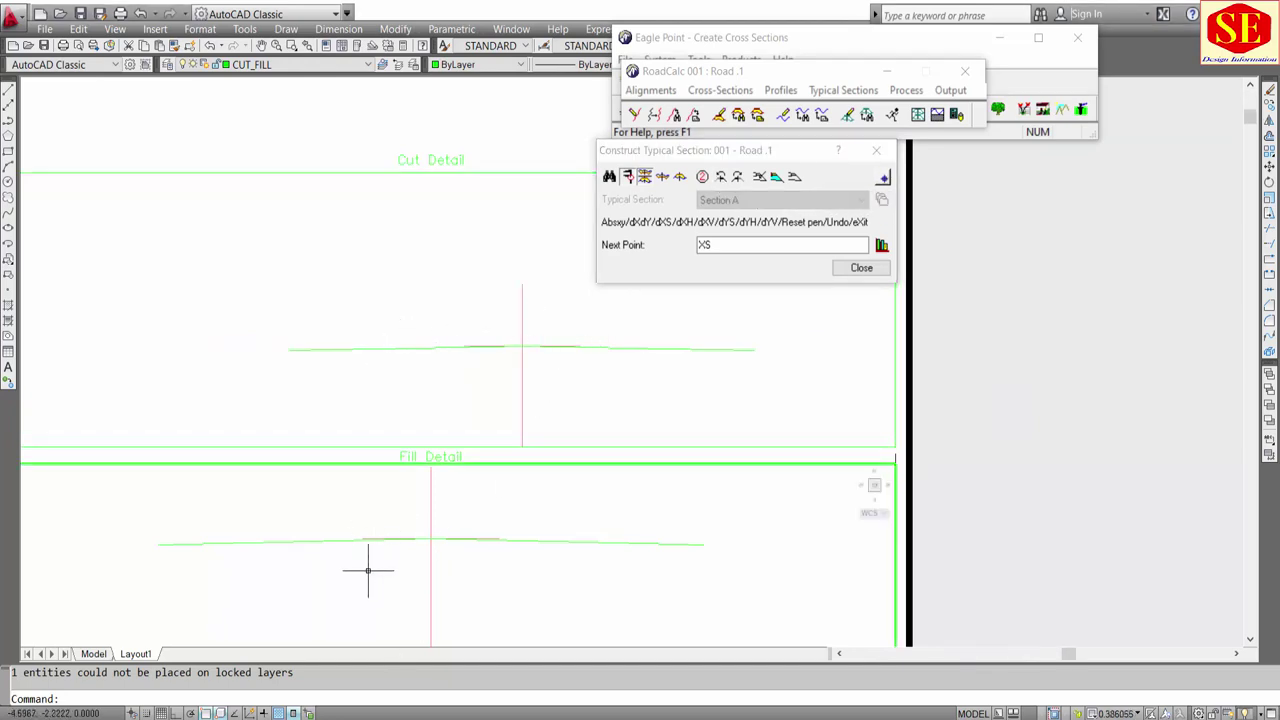
pyautogui.click(550, 368)
pyautogui.scroll(1, 508, 349)
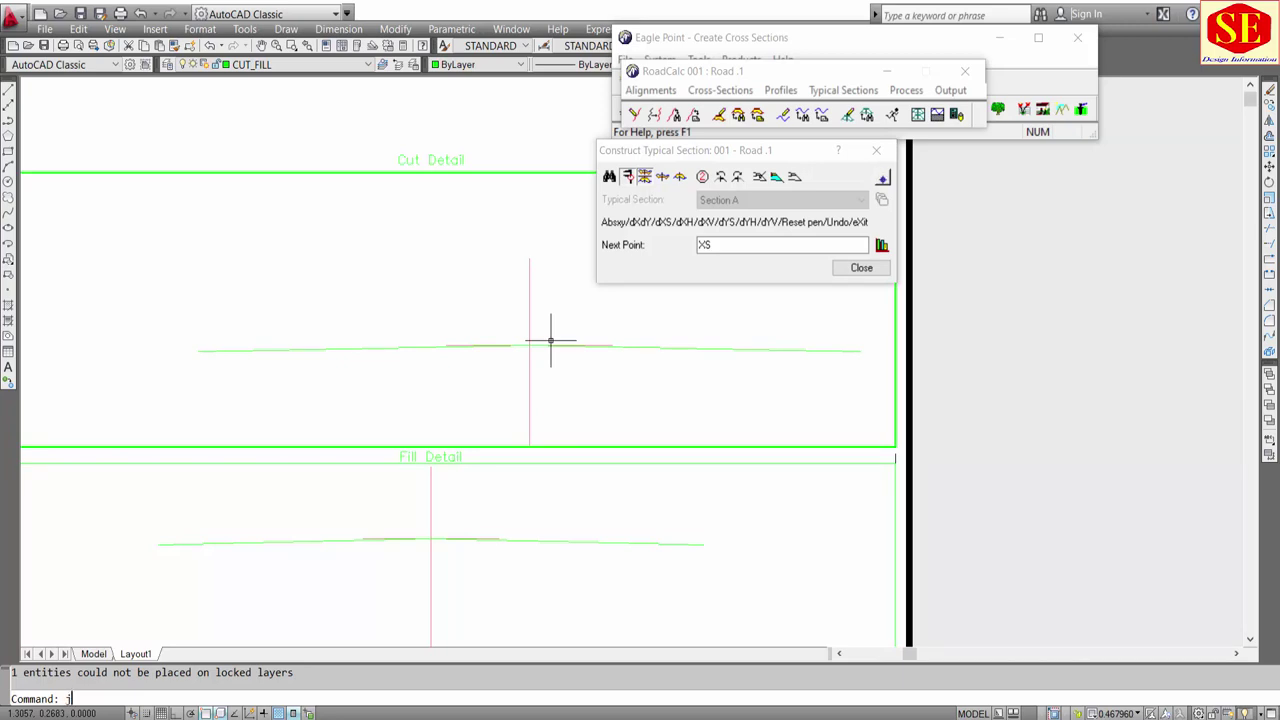
# Step: Join the two Cut Detail line pieces into a single polyline with JOIN
pyautogui.press('Return')
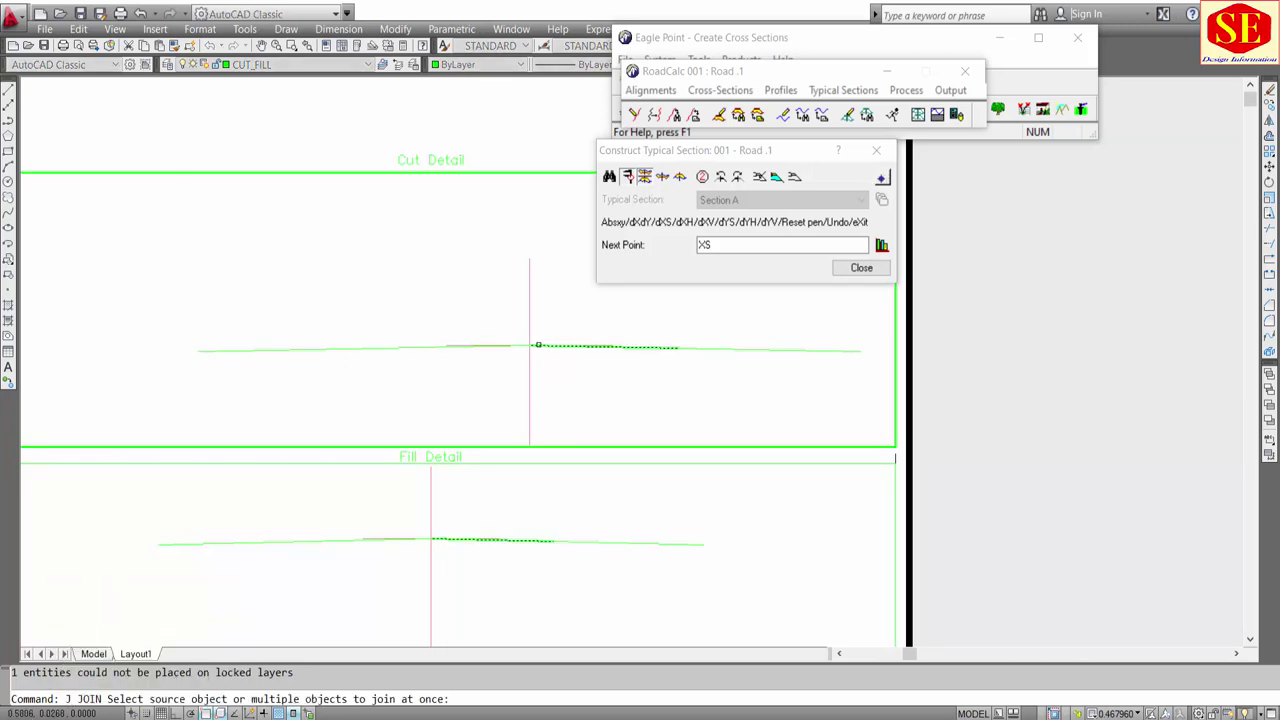
pyautogui.click(528, 346)
pyautogui.click(520, 346)
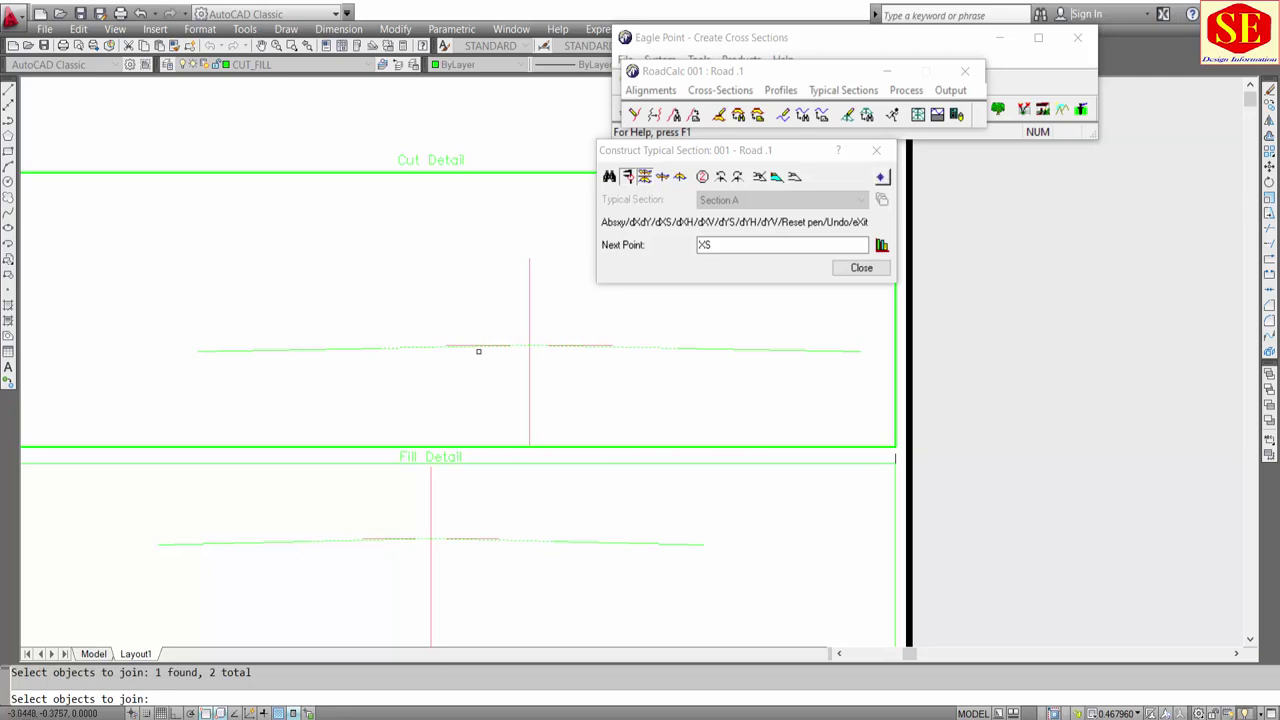
pyautogui.click(481, 352)
pyautogui.scroll(5, 481, 352)
pyautogui.press('Return')
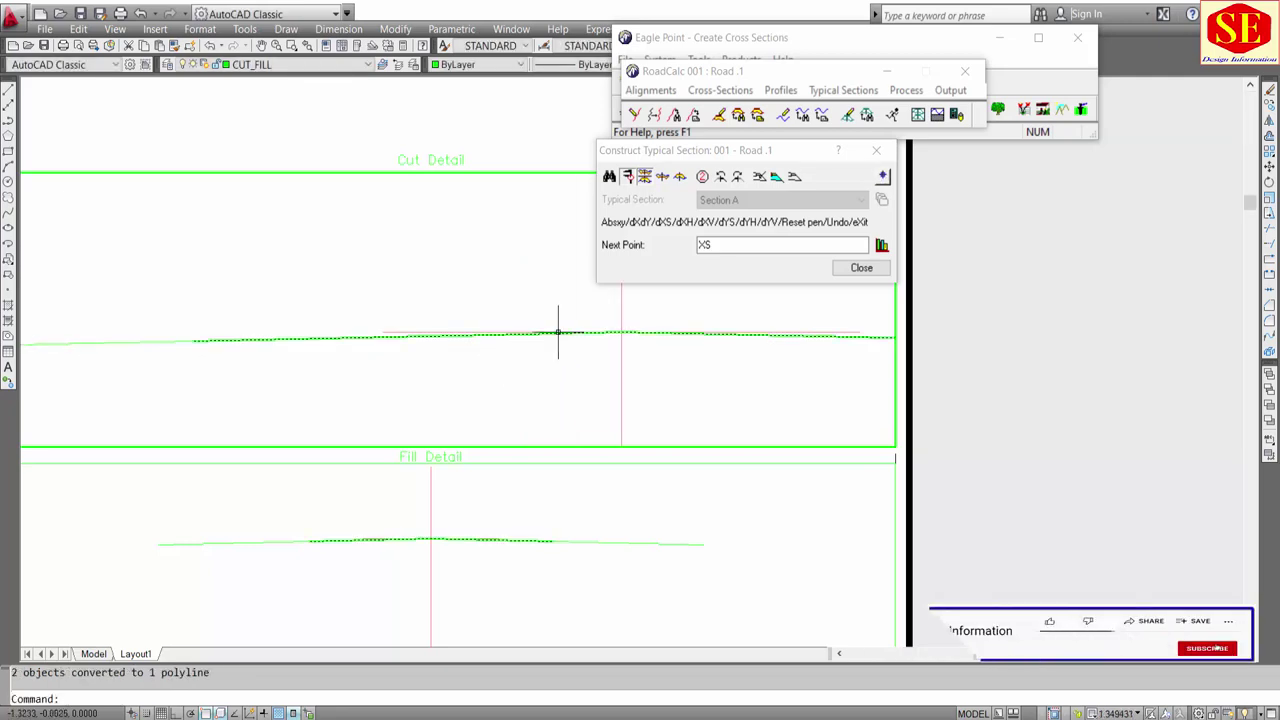
# Step: Select the new polyline and the left section lines to check their properties and length
pyautogui.click(516, 341)
pyautogui.scroll(-5, 409, 351)
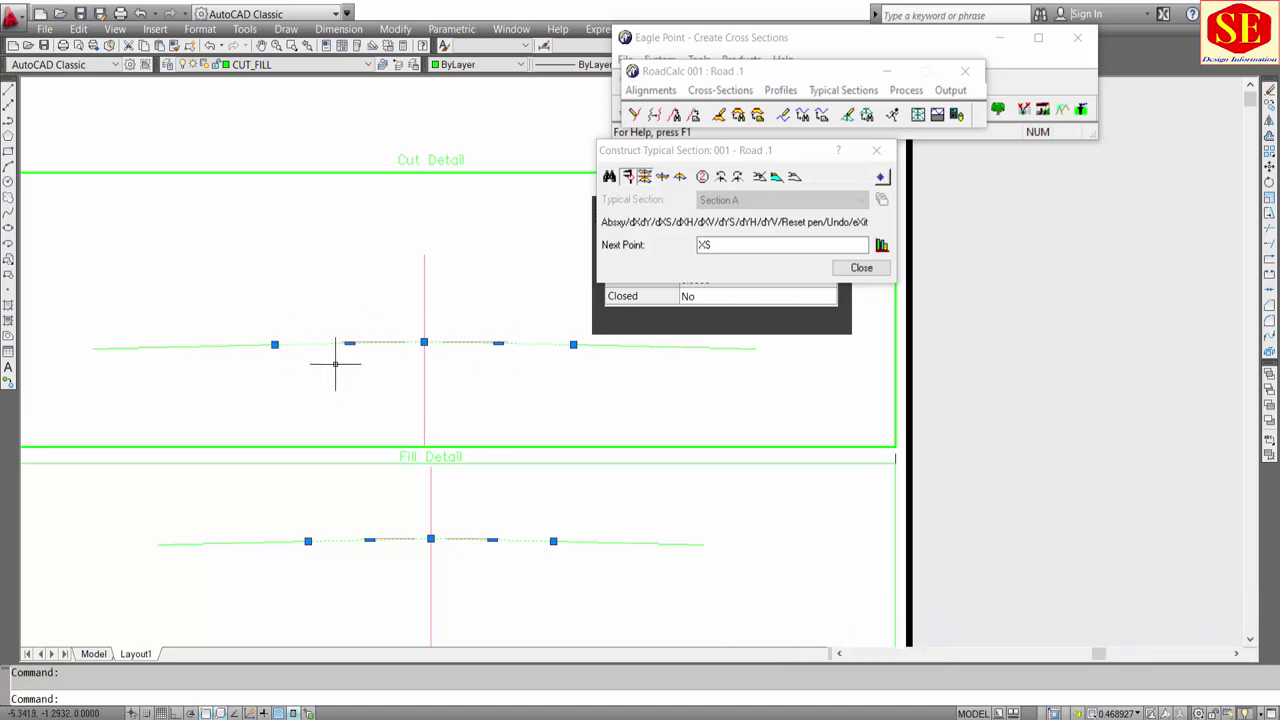
pyautogui.press('Escape')
pyautogui.click(640, 343)
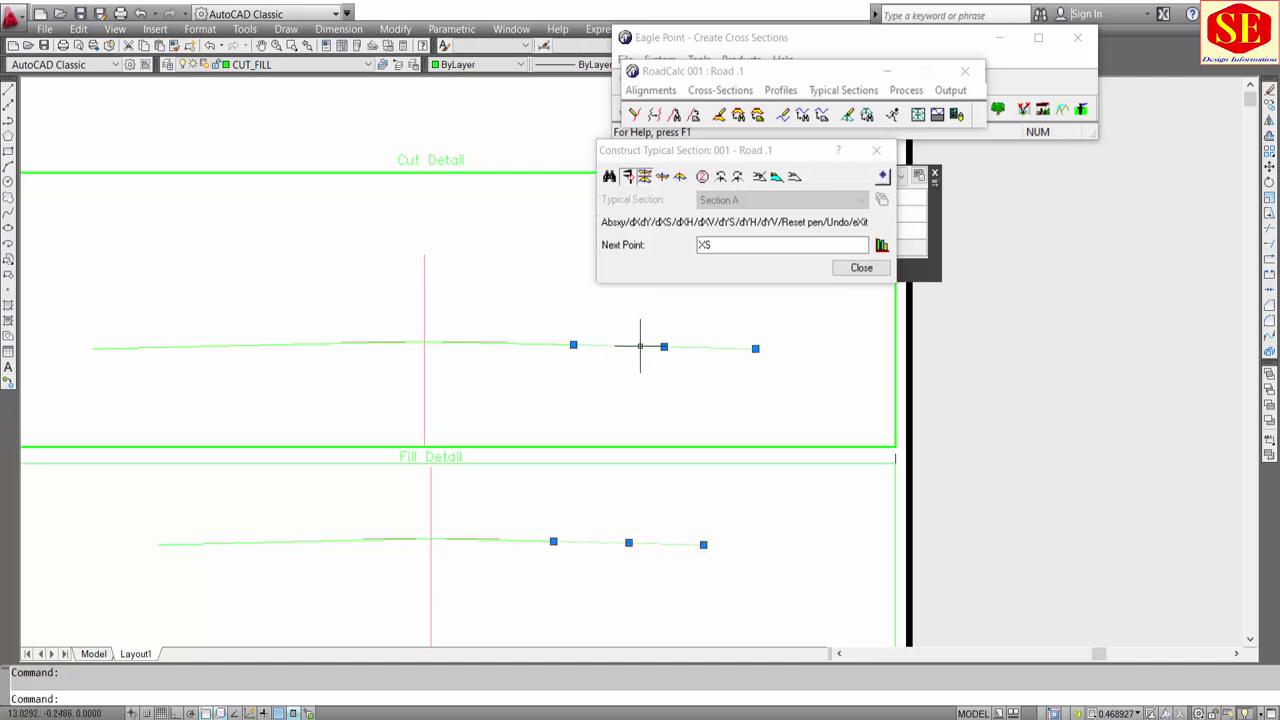
pyautogui.press('Escape')
pyautogui.click(133, 345)
pyautogui.click(271, 348)
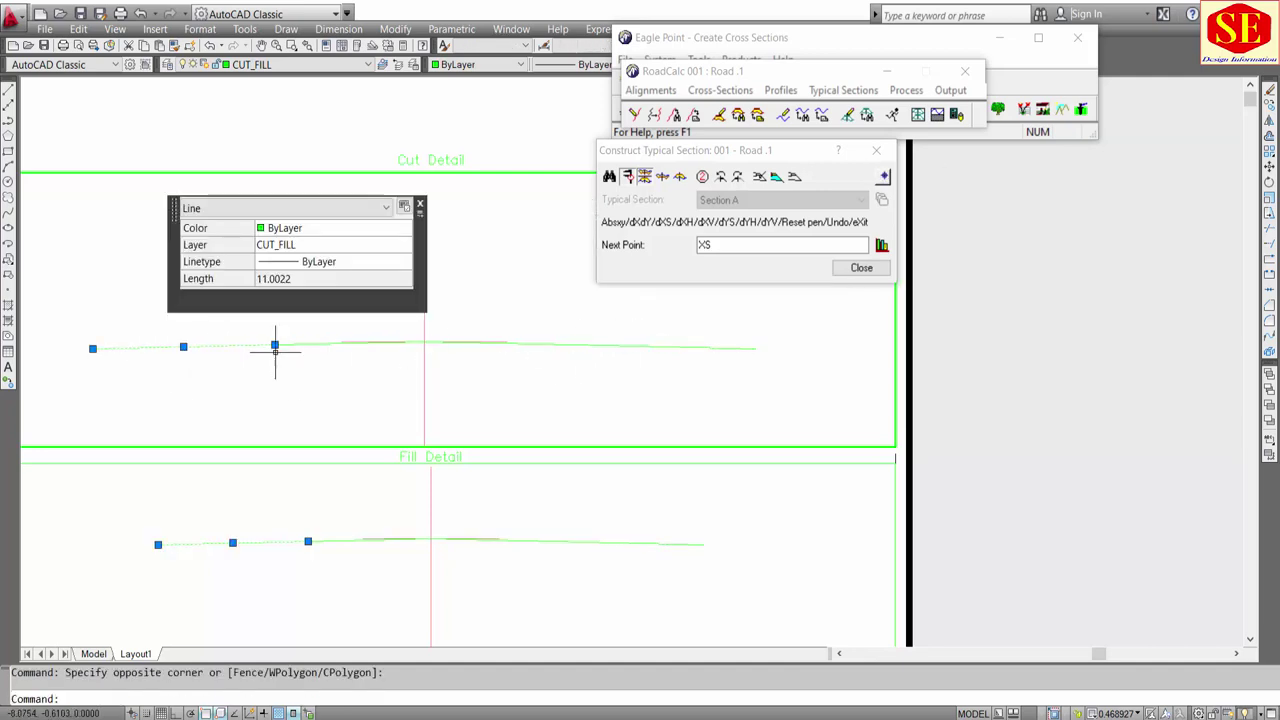
pyautogui.press('Escape')
pyautogui.click(400, 345)
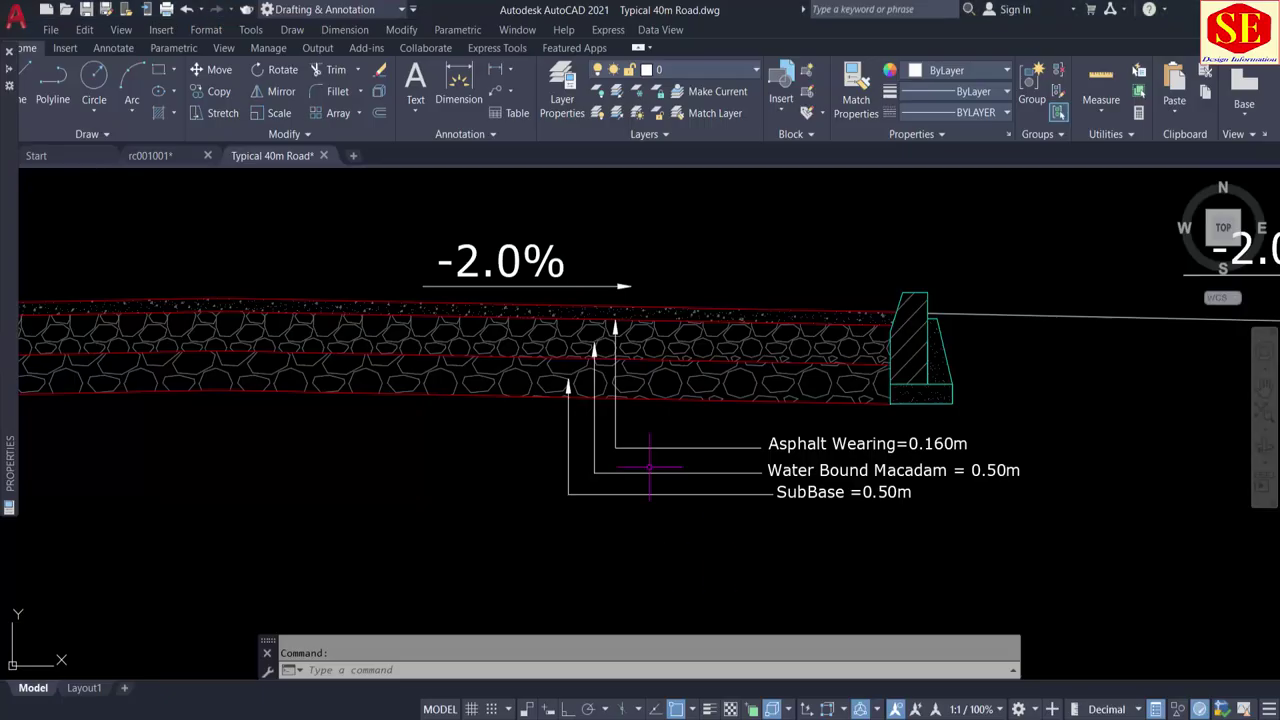
# Step: Pan and zoom the Typical 40m Road drawing to the curb and the asphalt, macadam and subbase labels
pyautogui.scroll(-3, 528, 383)
pyautogui.scroll(3, 528, 383)
pyautogui.moveTo(528, 383); pyautogui.dragTo(58, 322, button='middle')
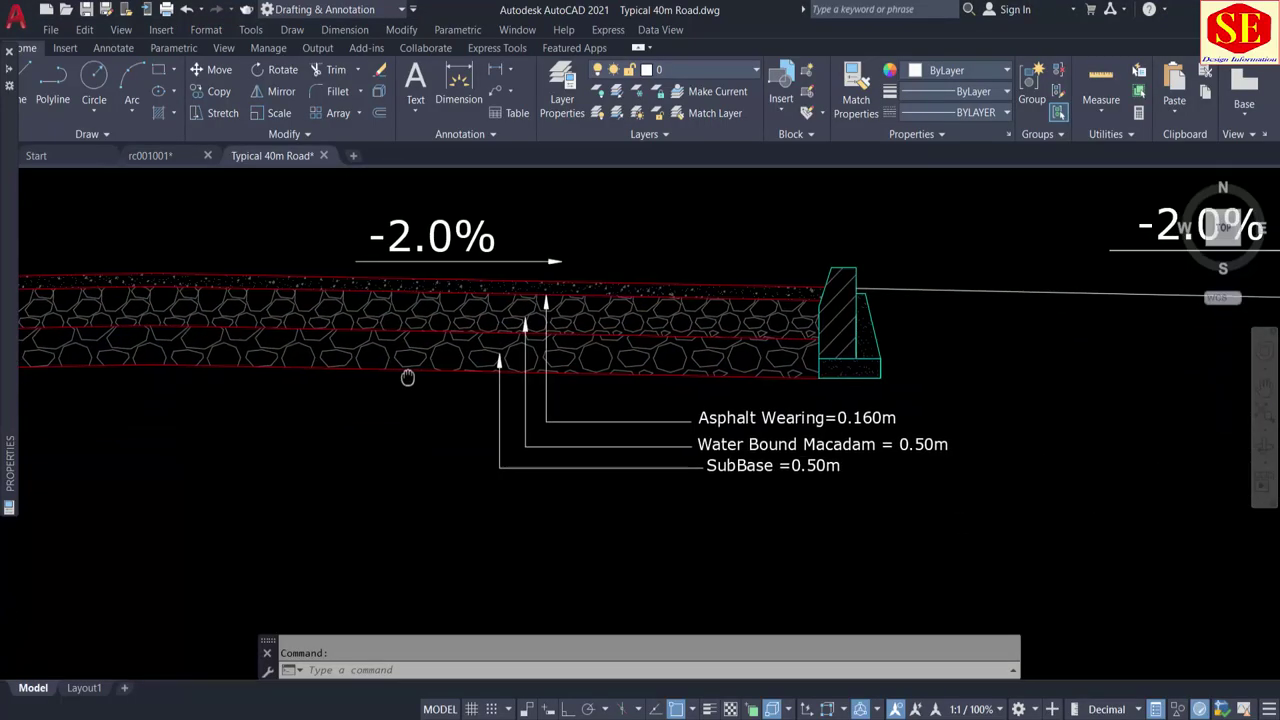
pyautogui.scroll(1, 800, 420)
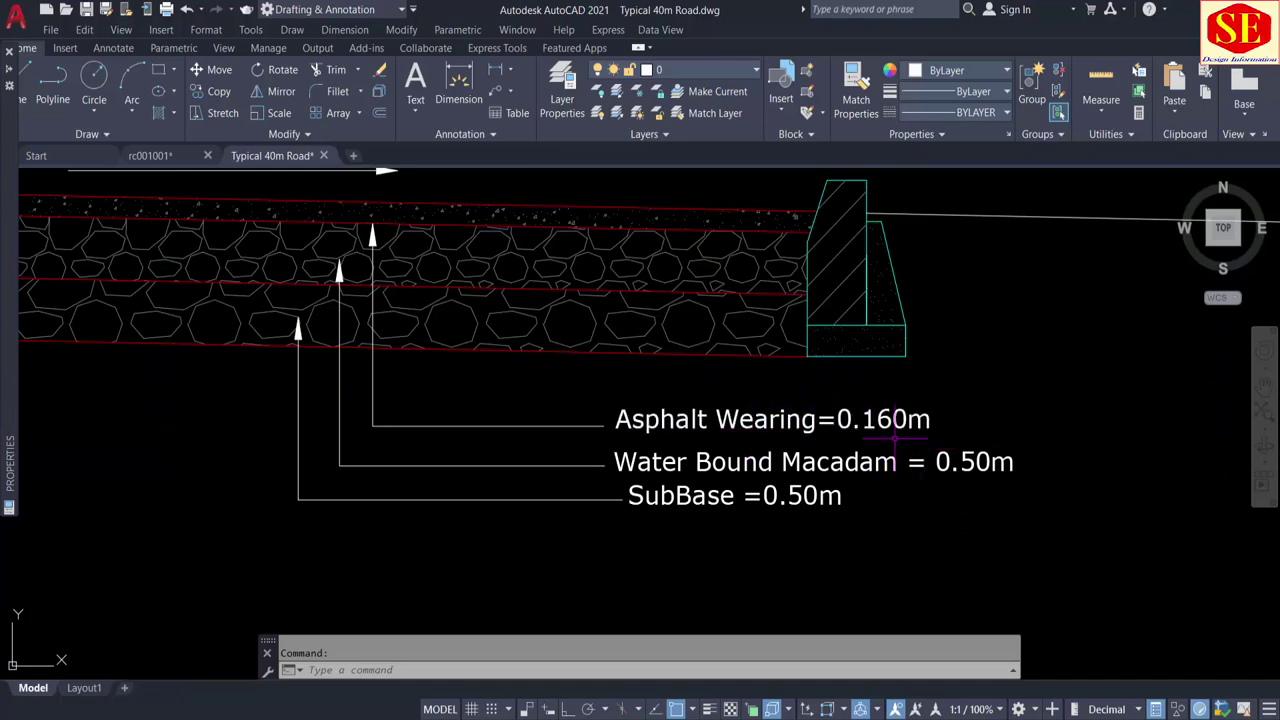
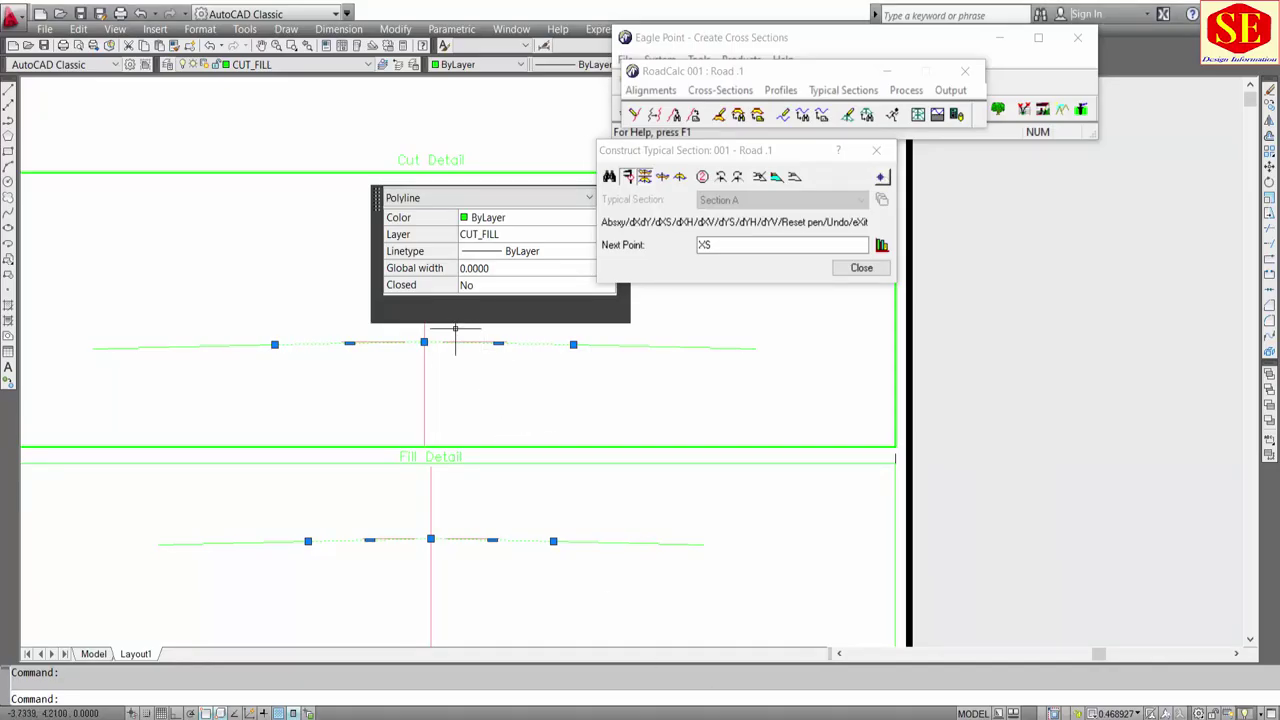
# Step: Offset the road surface line 0.16 downward to create the first pavement layer
pyautogui.press('Escape')
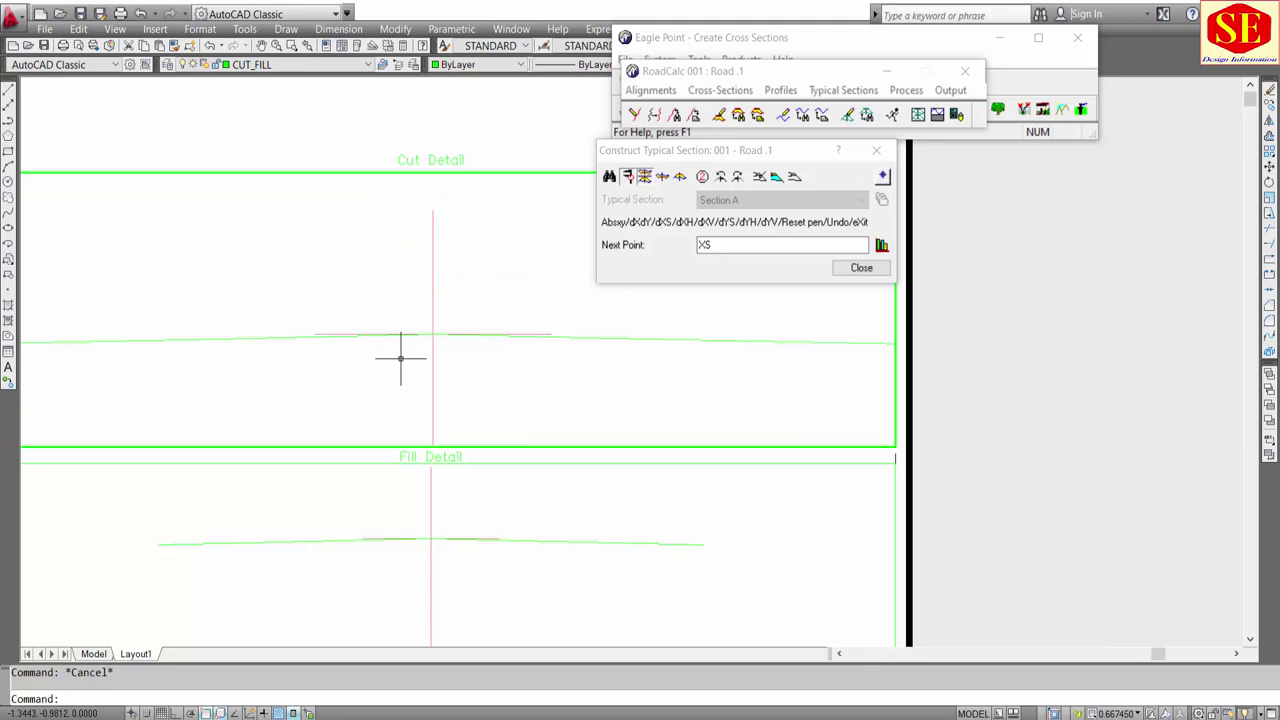
pyautogui.write('O')
pyautogui.press('Return')
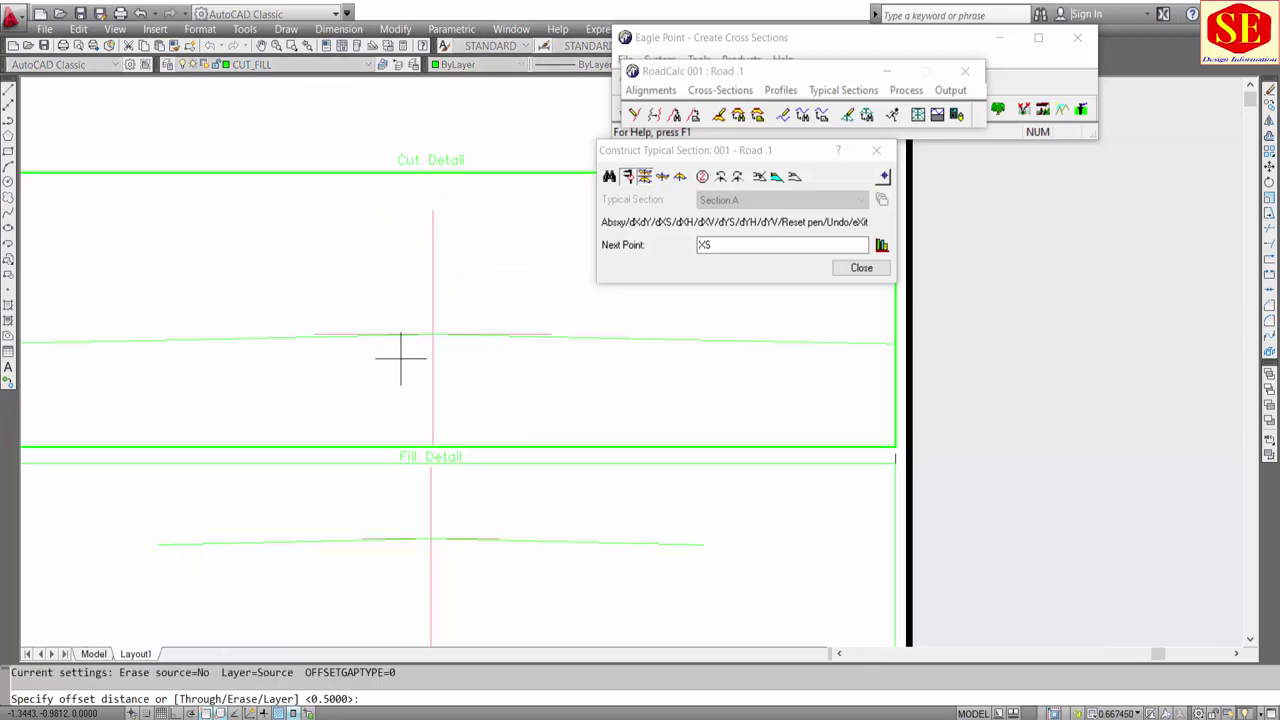
pyautogui.write('.16')
pyautogui.press('Return')
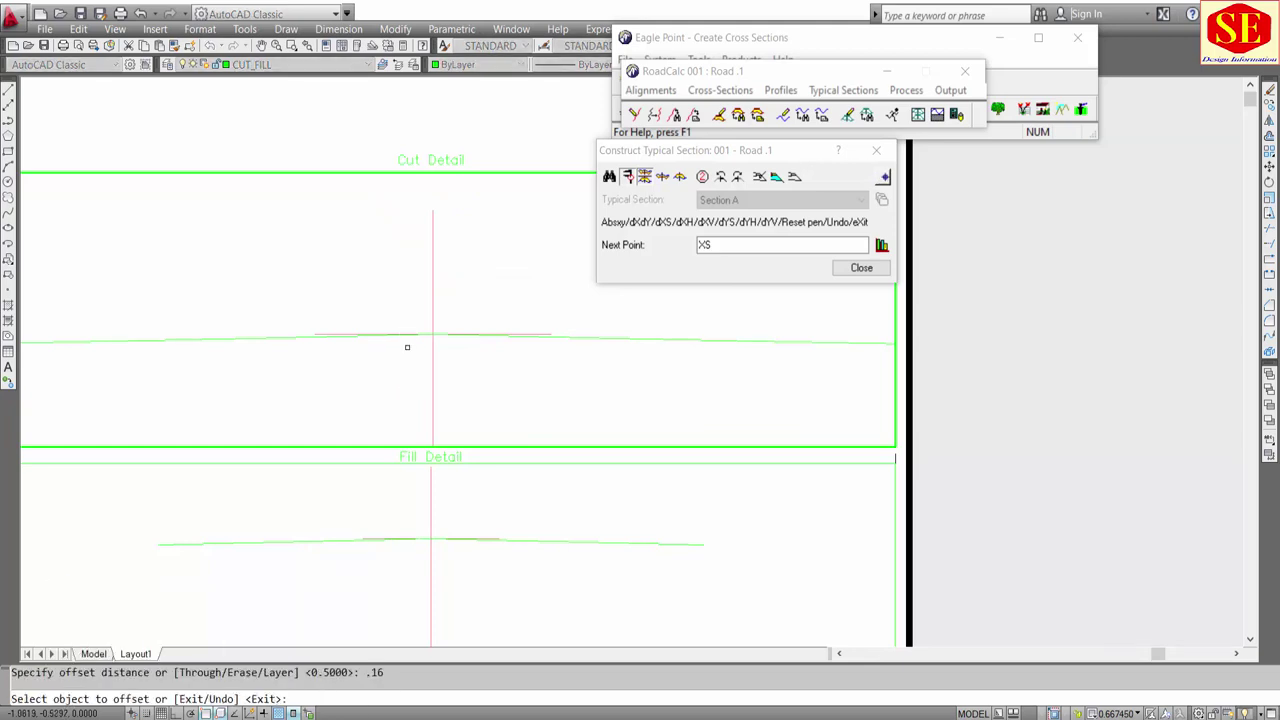
pyautogui.click(281, 334)
pyautogui.click(322, 355)
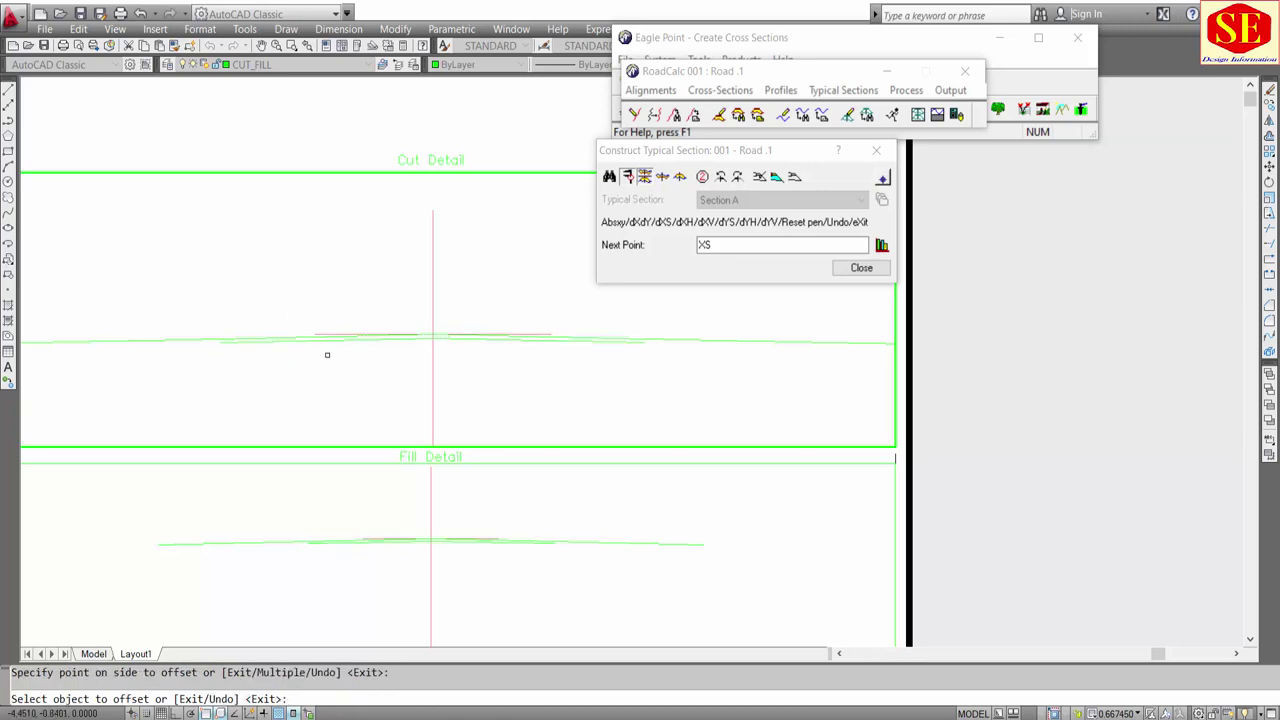
pyautogui.scroll(-1, 344, 354)
pyautogui.press('Return')
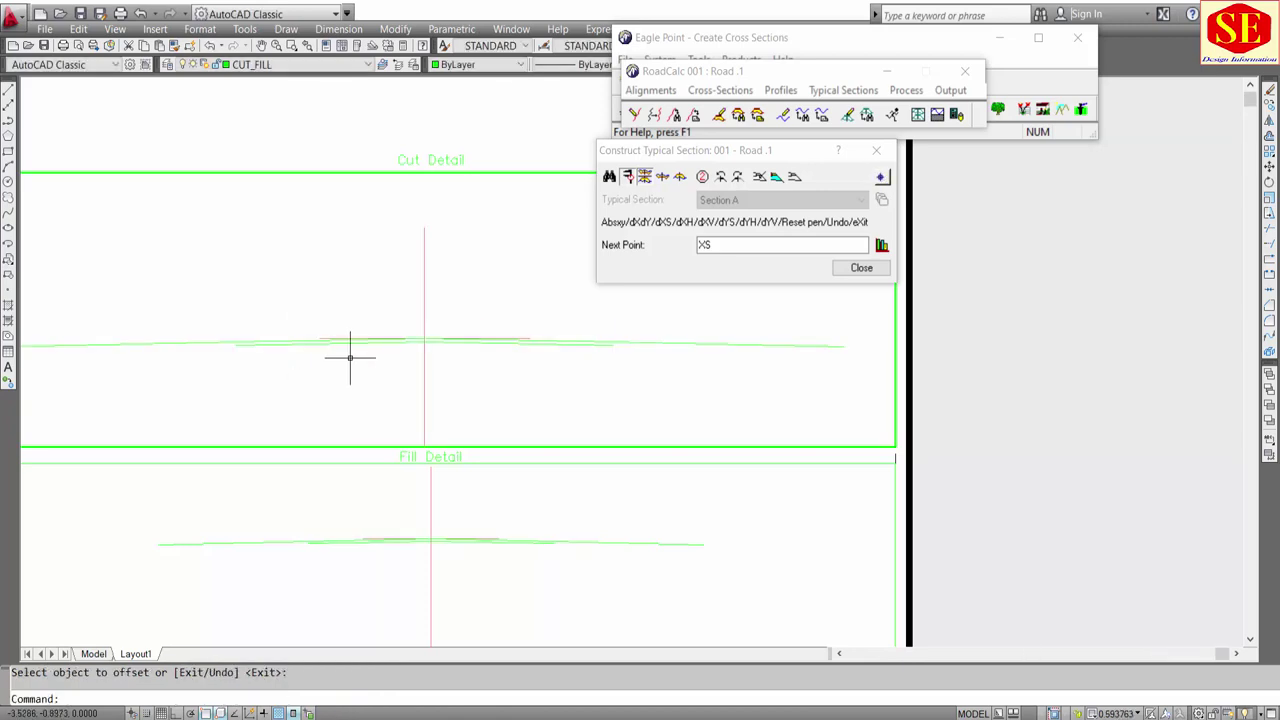
pyautogui.write('.5')
# Step: Add two more layer lines below it, each offset 0.5
pyautogui.press('Return')
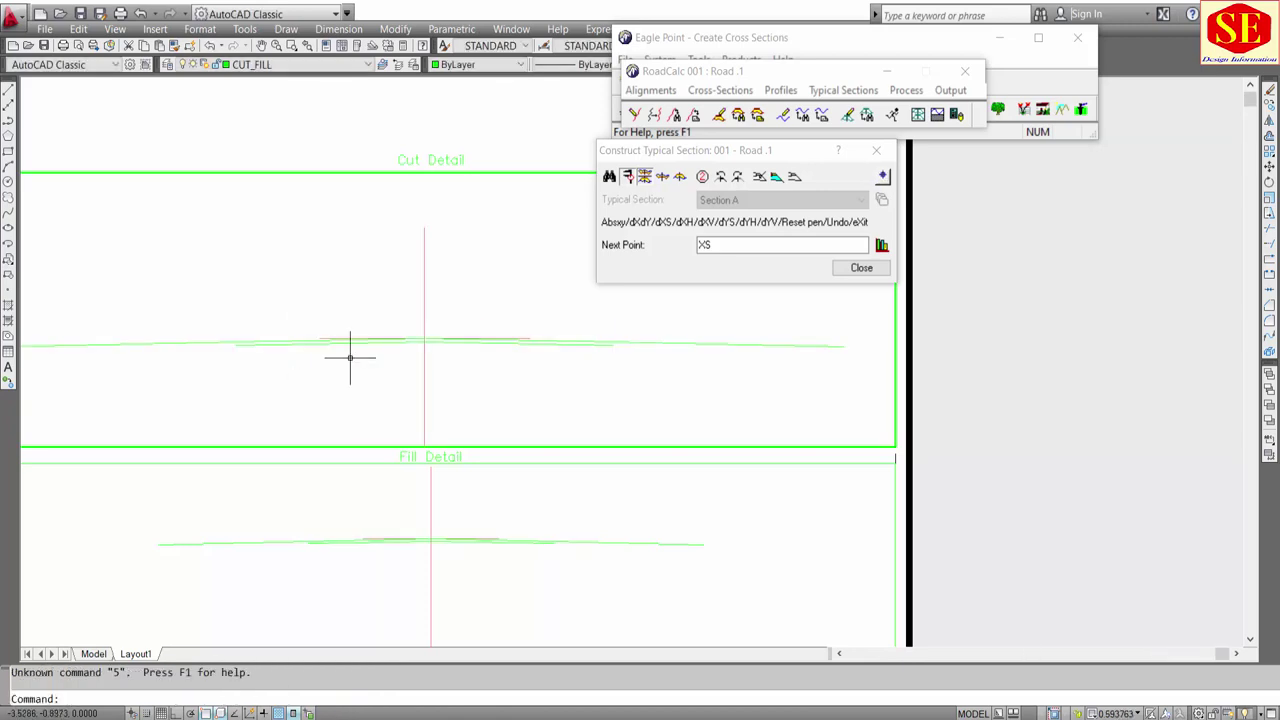
pyautogui.write('o')
pyautogui.press('Return')
pyautogui.write('.5')
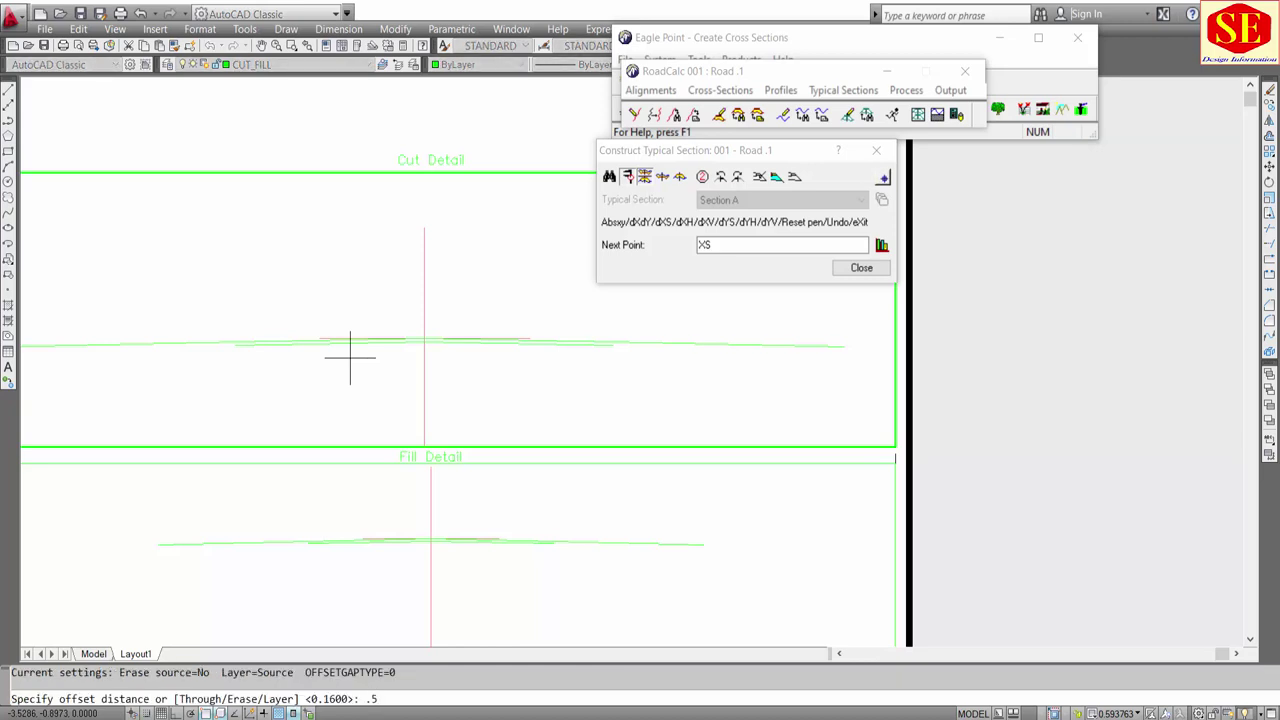
pyautogui.press('Return')
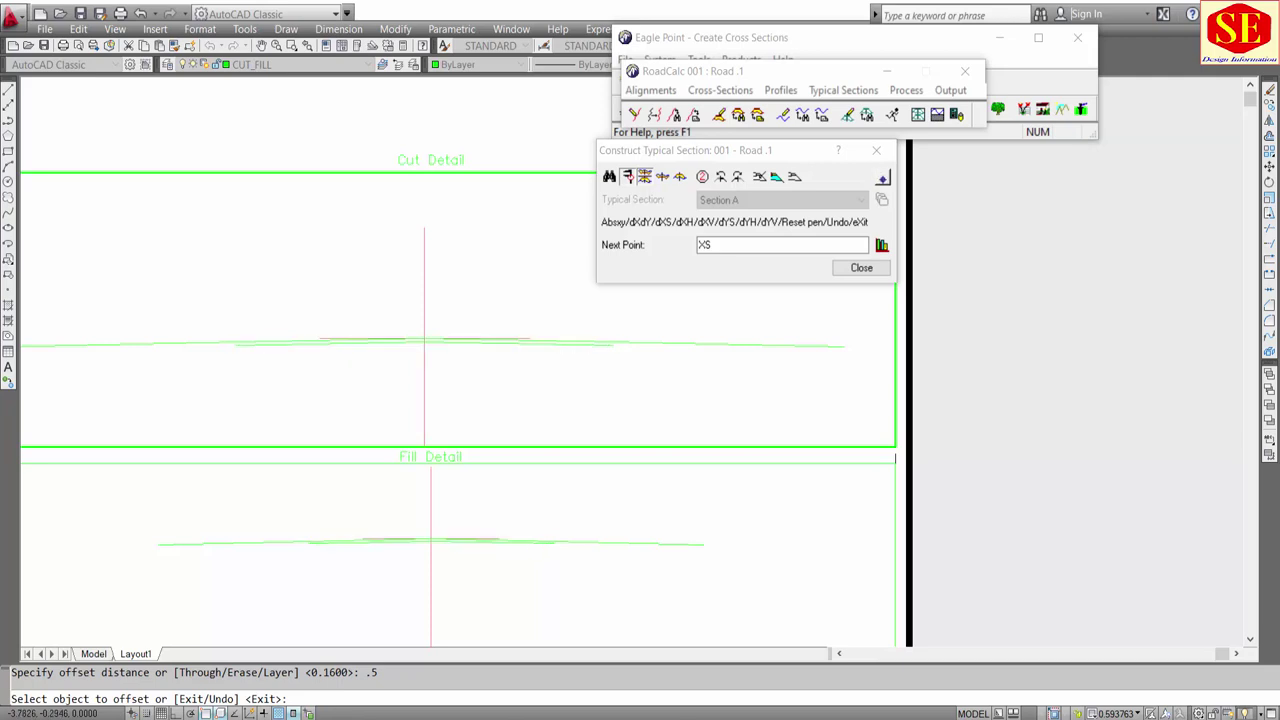
pyautogui.click(345, 344)
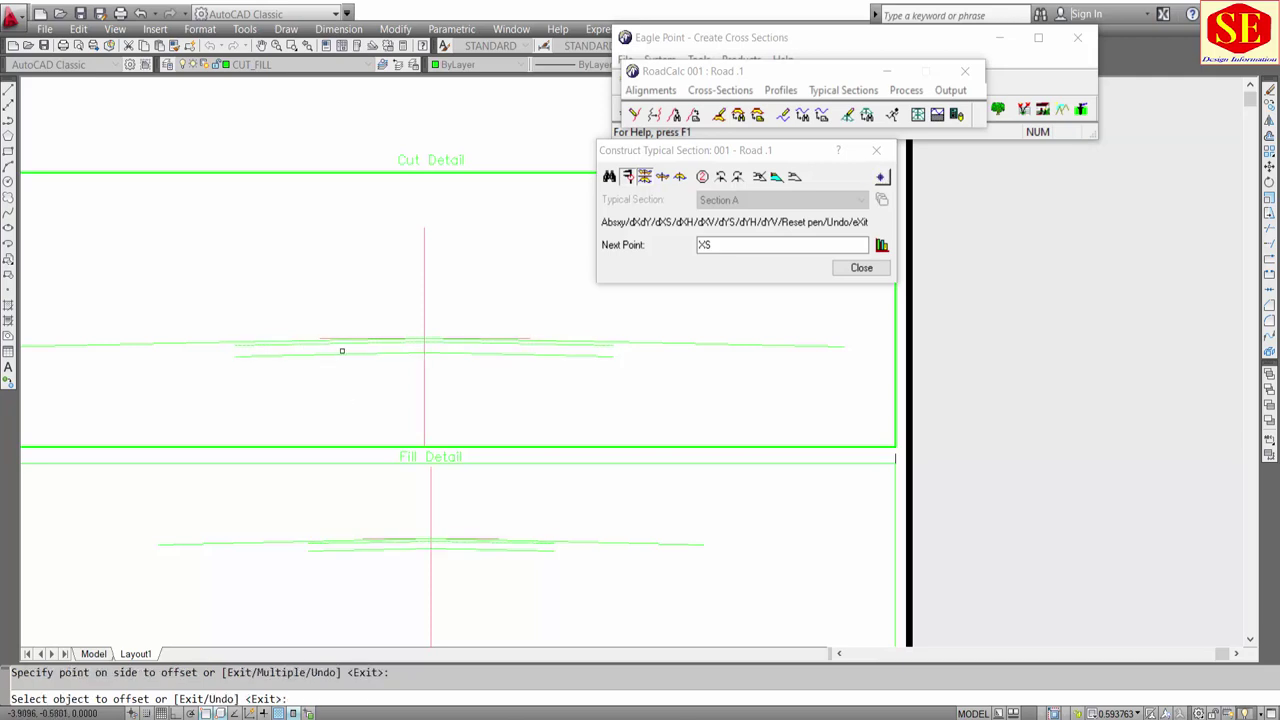
pyautogui.click(337, 355)
pyautogui.click(337, 381)
pyautogui.press('Escape')
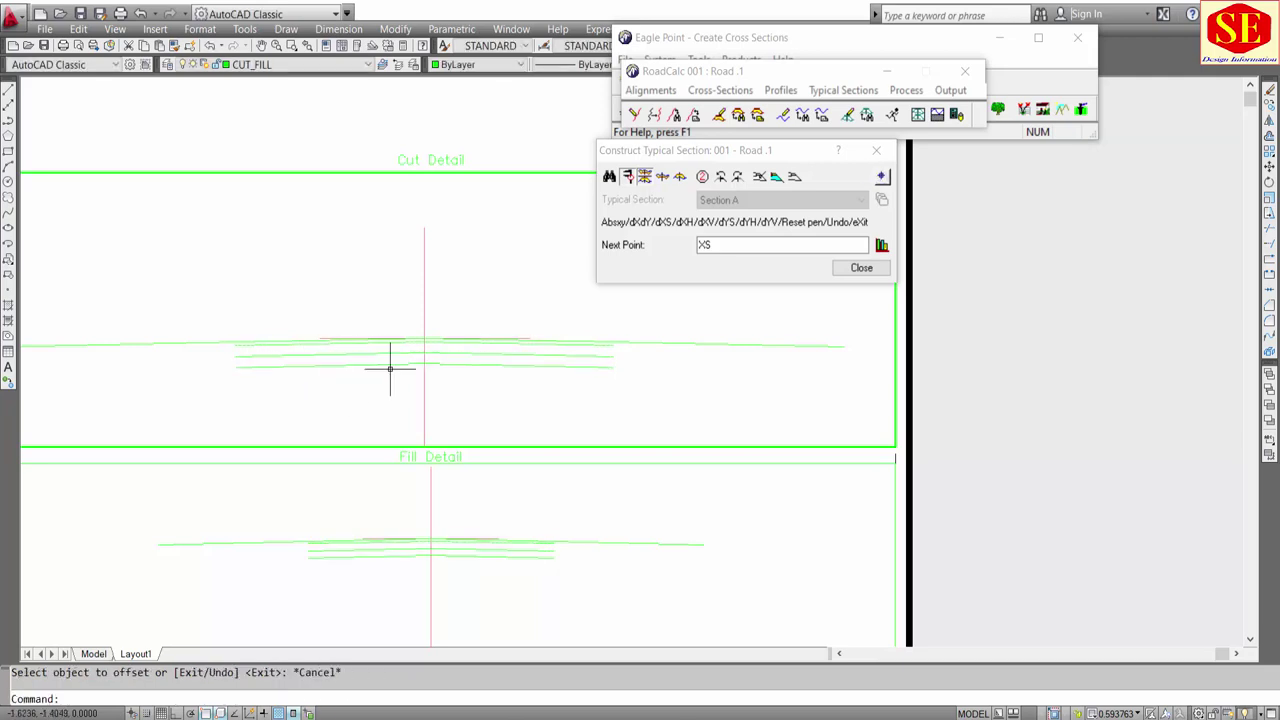
pyautogui.scroll(2, 560, 350)
pyautogui.scroll(1, 115, 350)
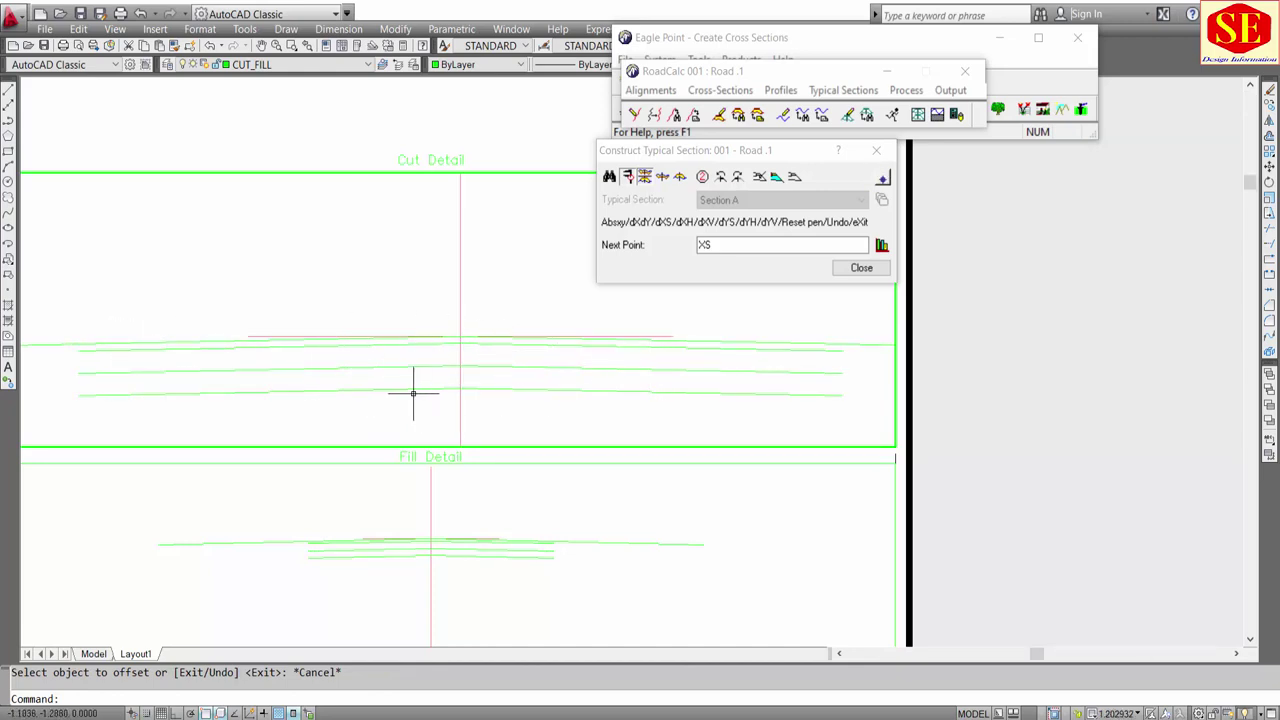
# Step: Draw vertical polyline edges at the left and right ends of the pavement layers
pyautogui.write('Pl')
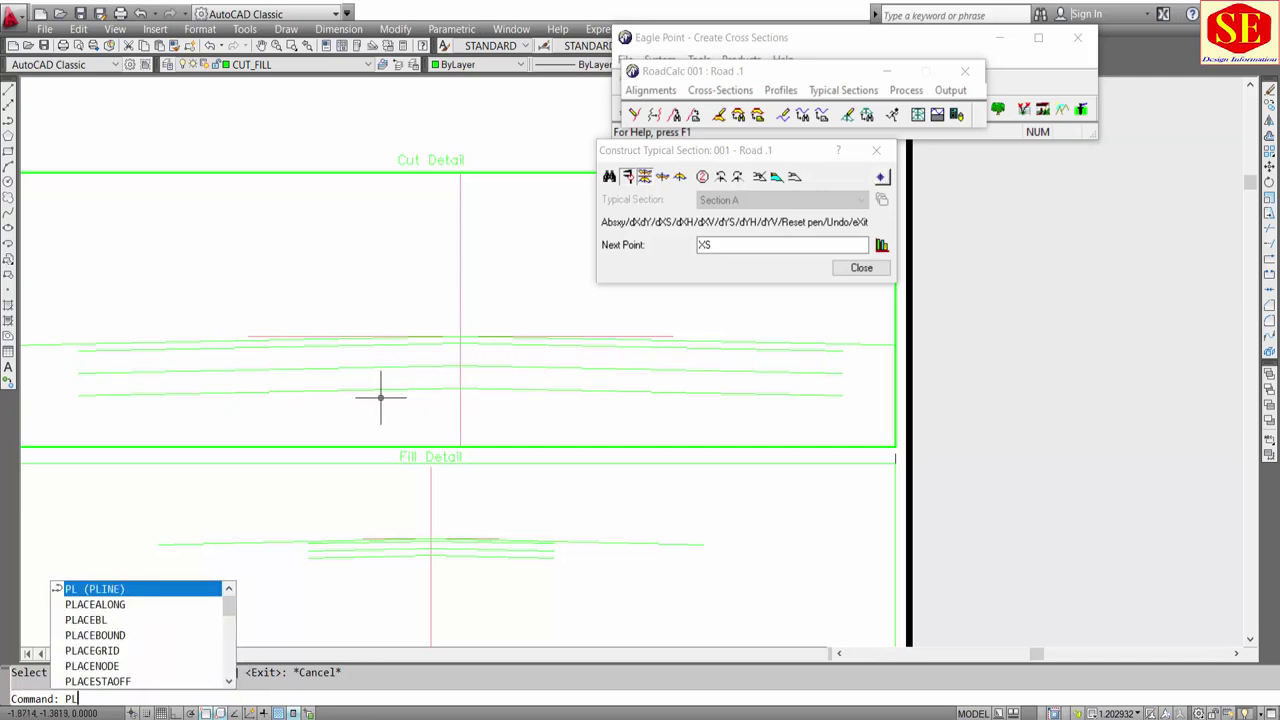
pyautogui.press('Return')
pyautogui.click(78, 395)
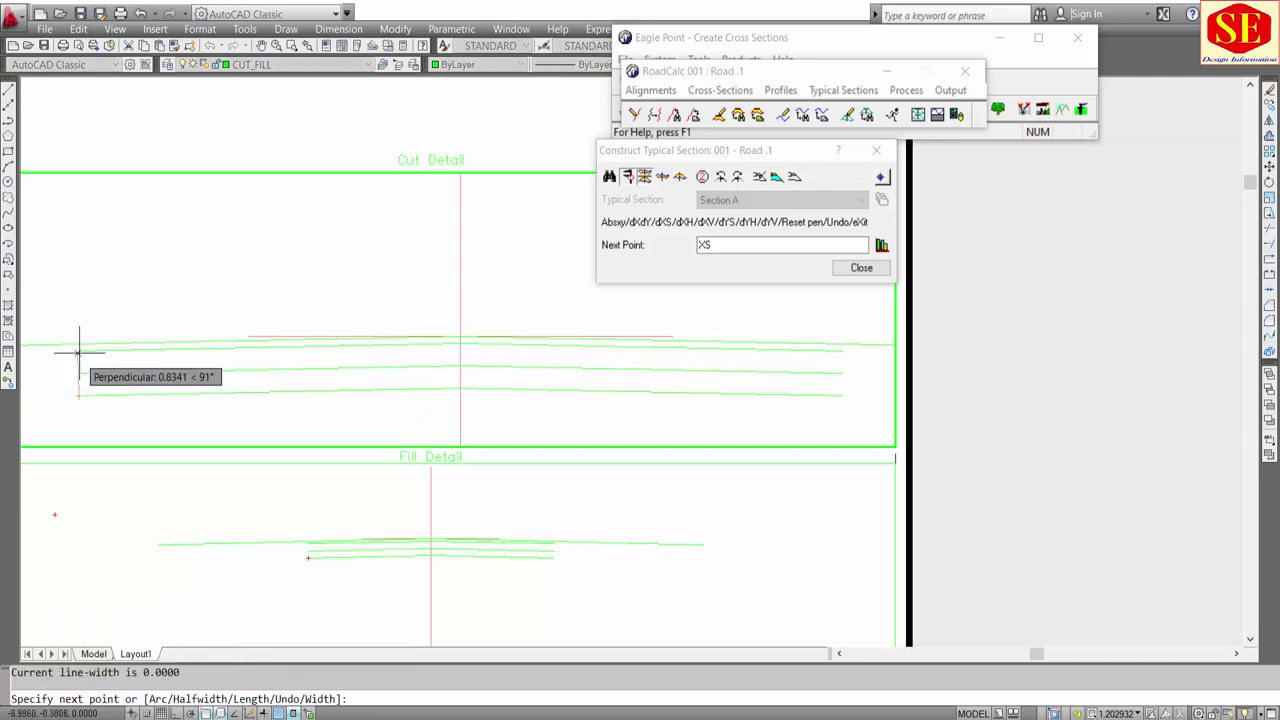
pyautogui.click(78, 345)
pyautogui.press('Escape')
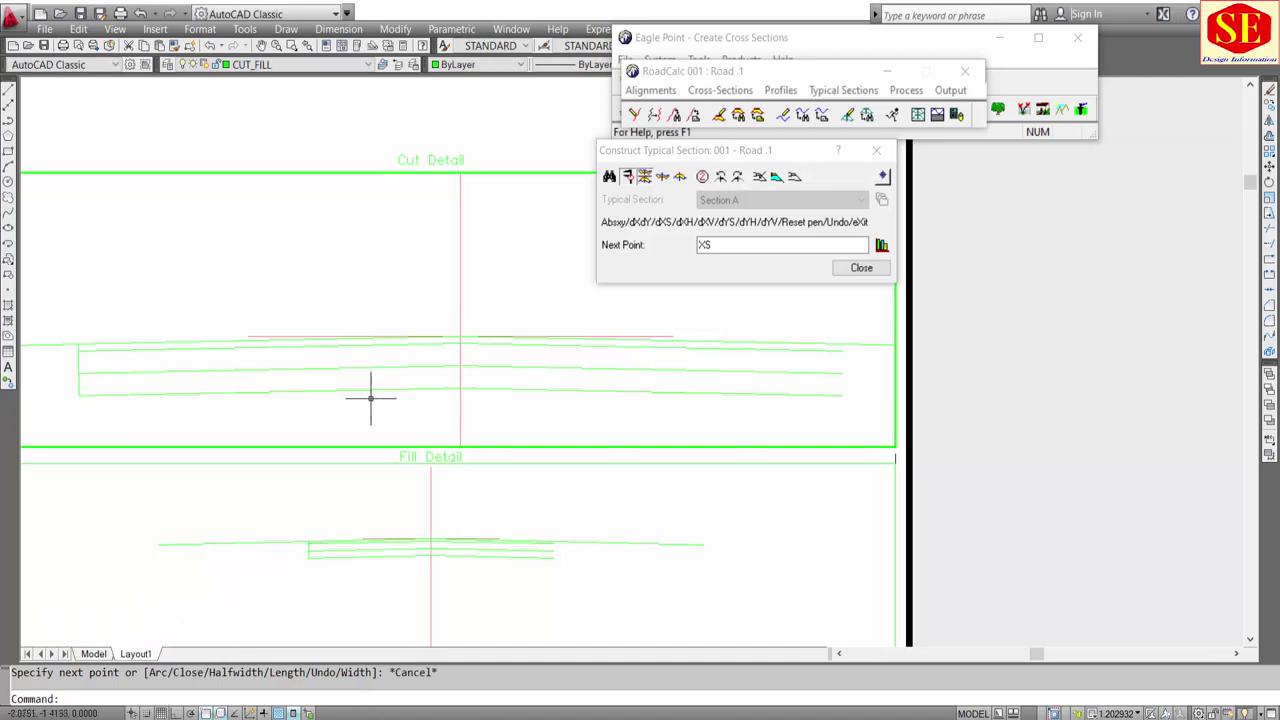
pyautogui.press('Return')
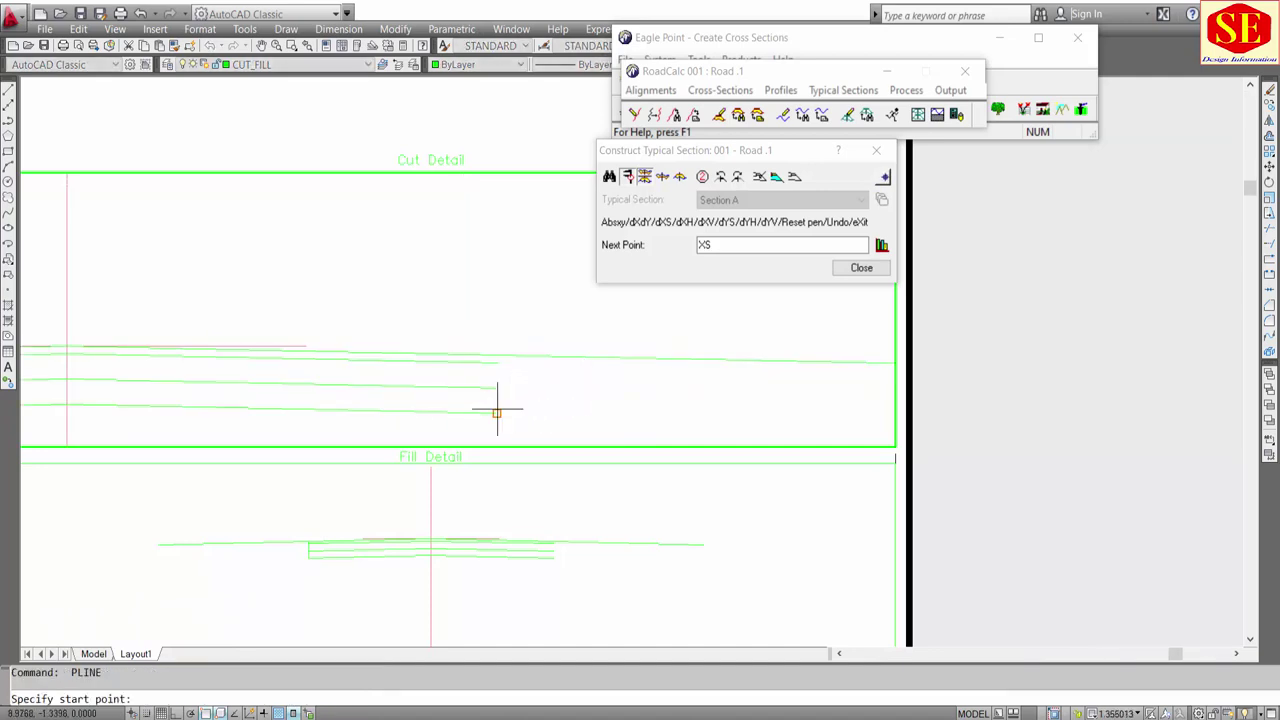
pyautogui.click(496, 412)
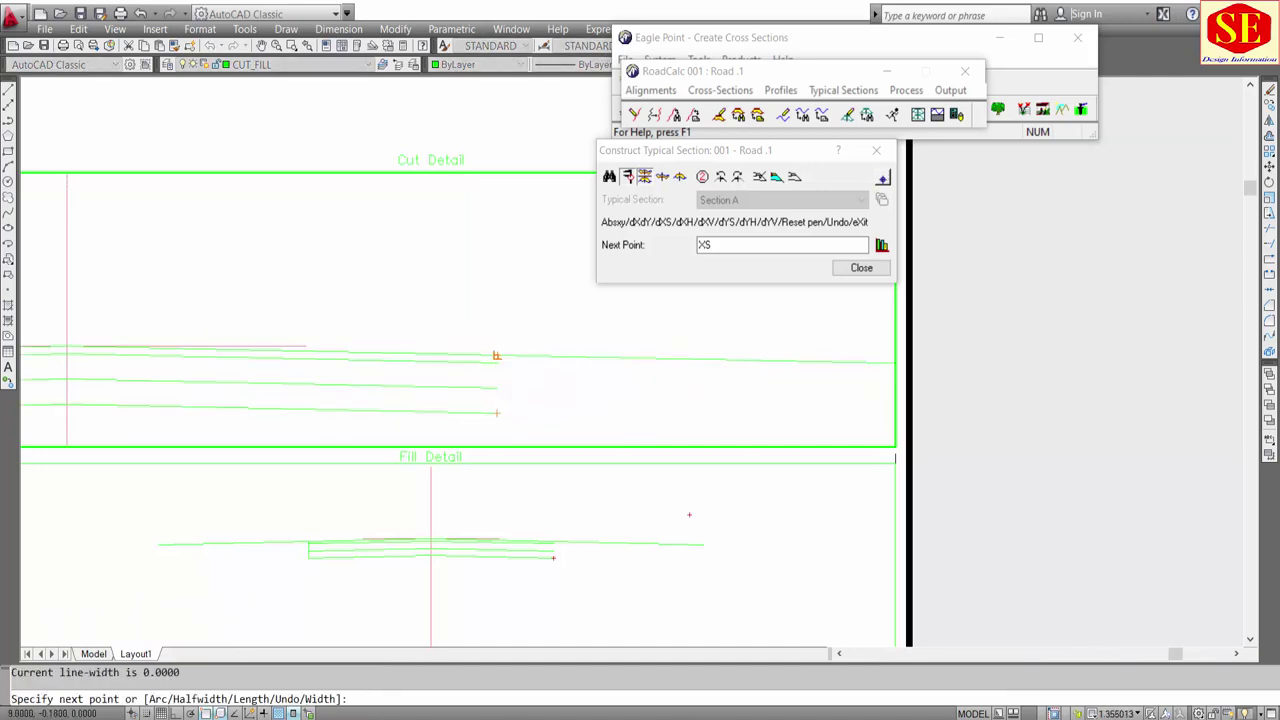
pyautogui.click(496, 355)
pyautogui.press('Escape')
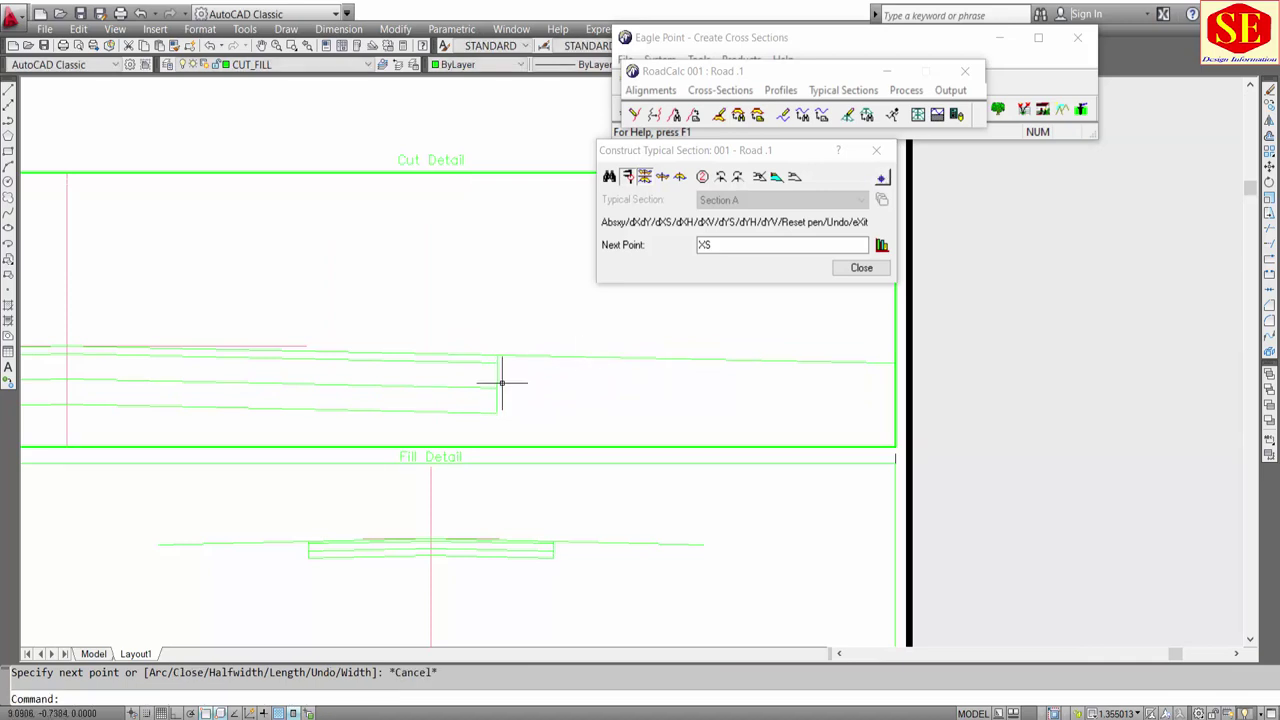
# Step: Erase the misplaced right edge and redraw it vertically from the surface line with Ortho on
pyautogui.click(496, 378)
pyautogui.write('e')
pyautogui.press('Return')
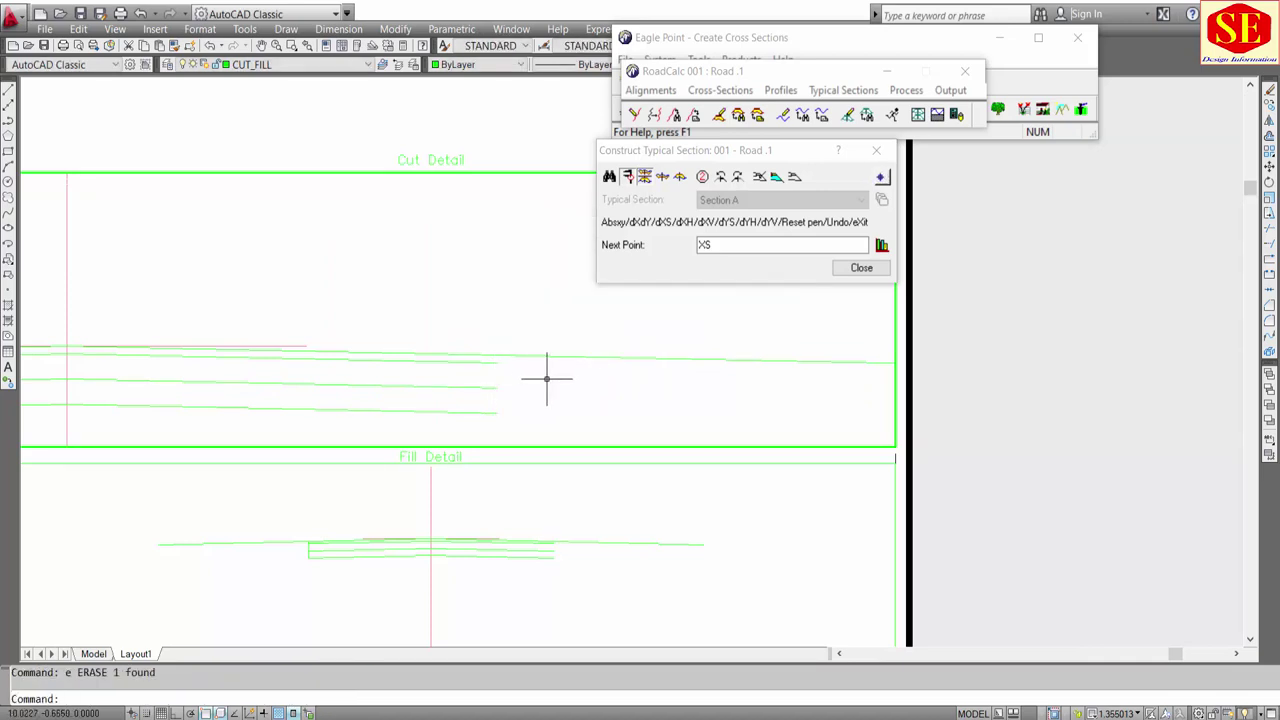
pyautogui.write('pl')
pyautogui.press('Return')
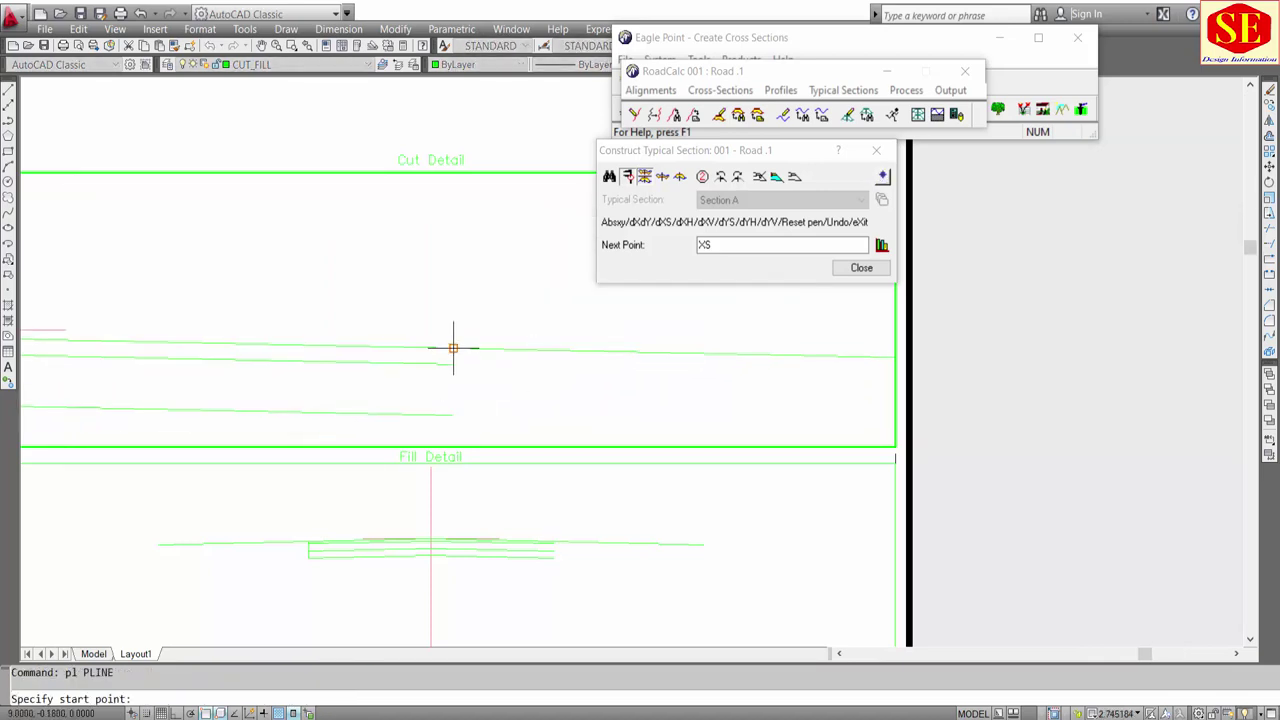
pyautogui.click(455, 350)
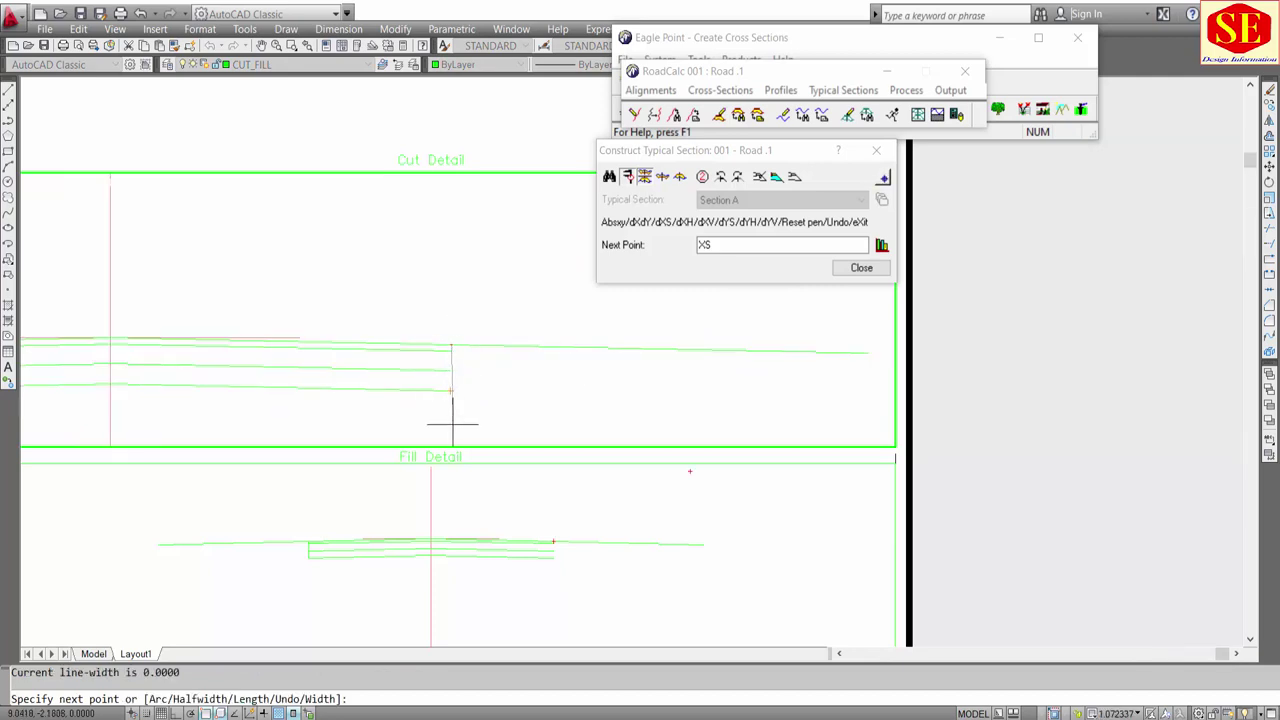
pyautogui.press('F8')
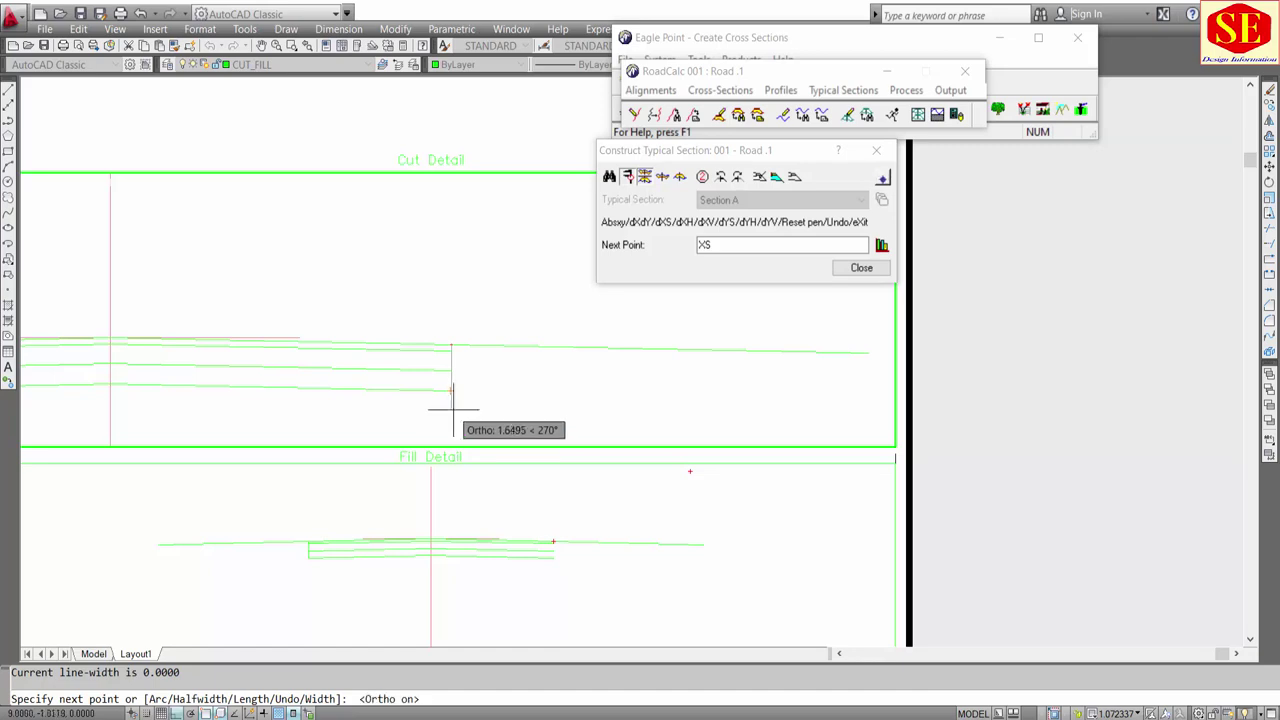
pyautogui.click(450, 411)
pyautogui.press('Escape')
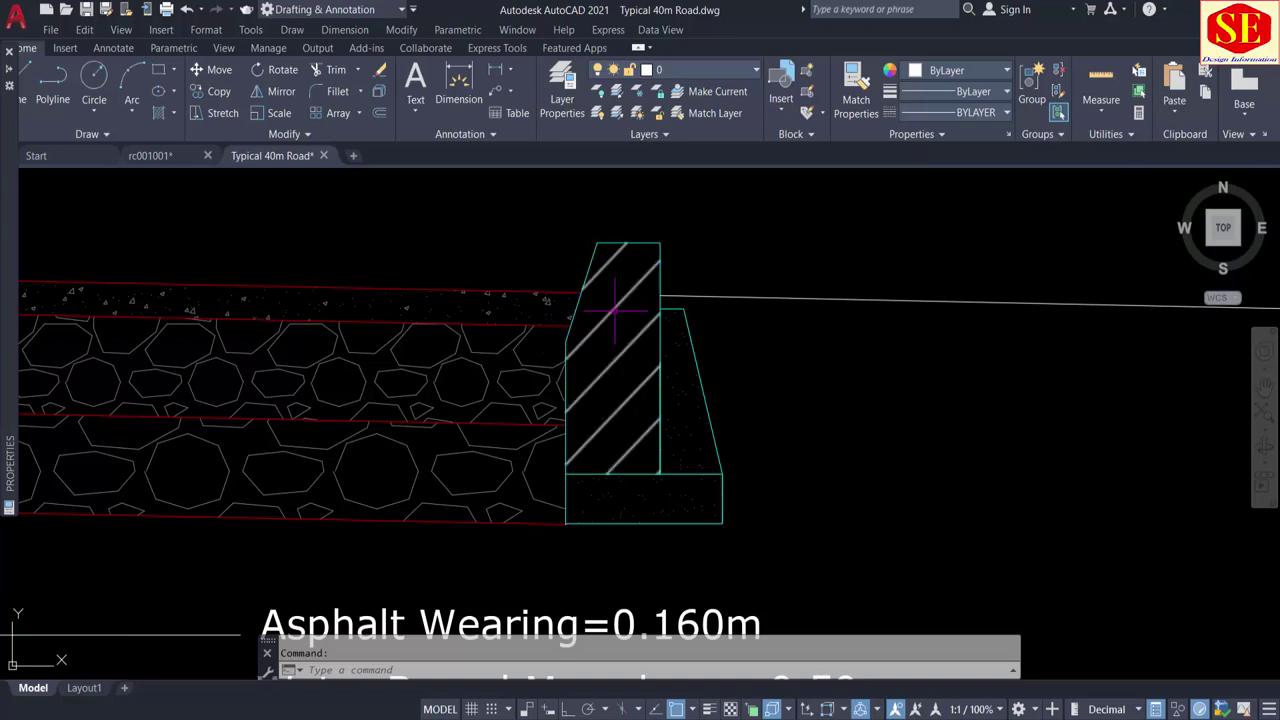
# Step: From the curb top corner, draw 1 unit right and 1 unit down with Ortho, then close the triangle
pyautogui.write('l')
pyautogui.press('Return')
pyautogui.click(581, 292)
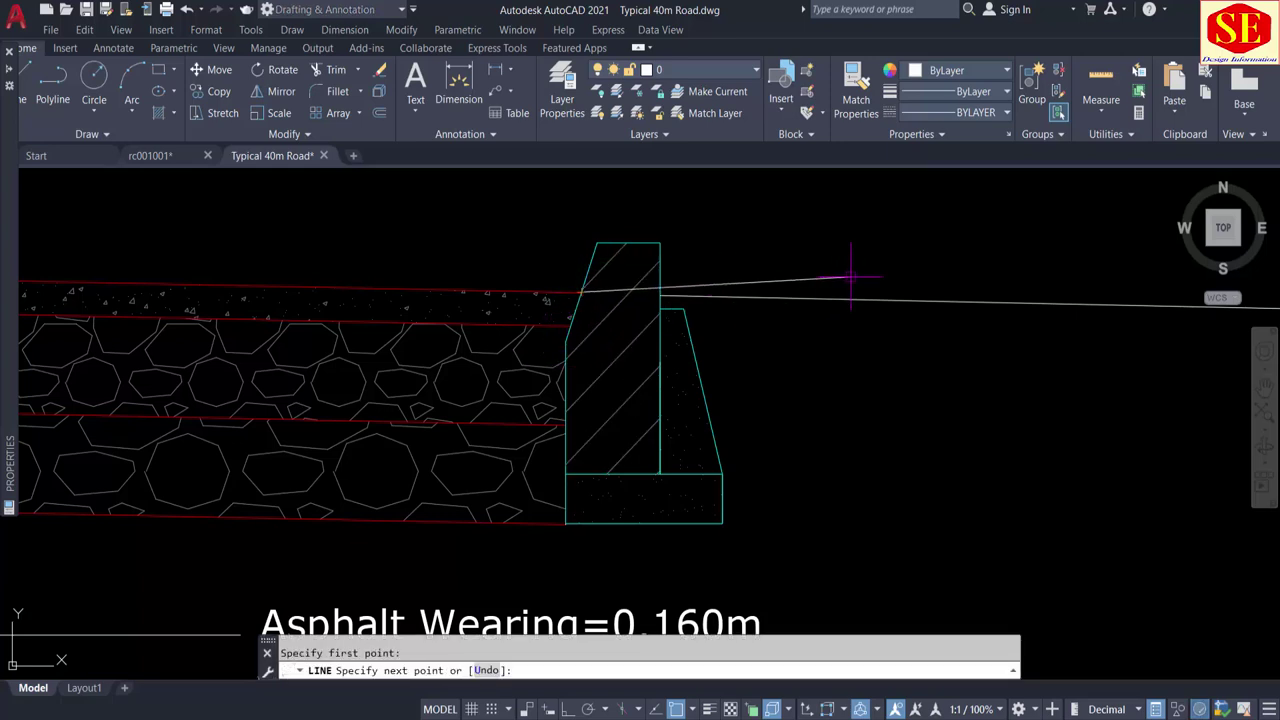
pyautogui.press('F8')
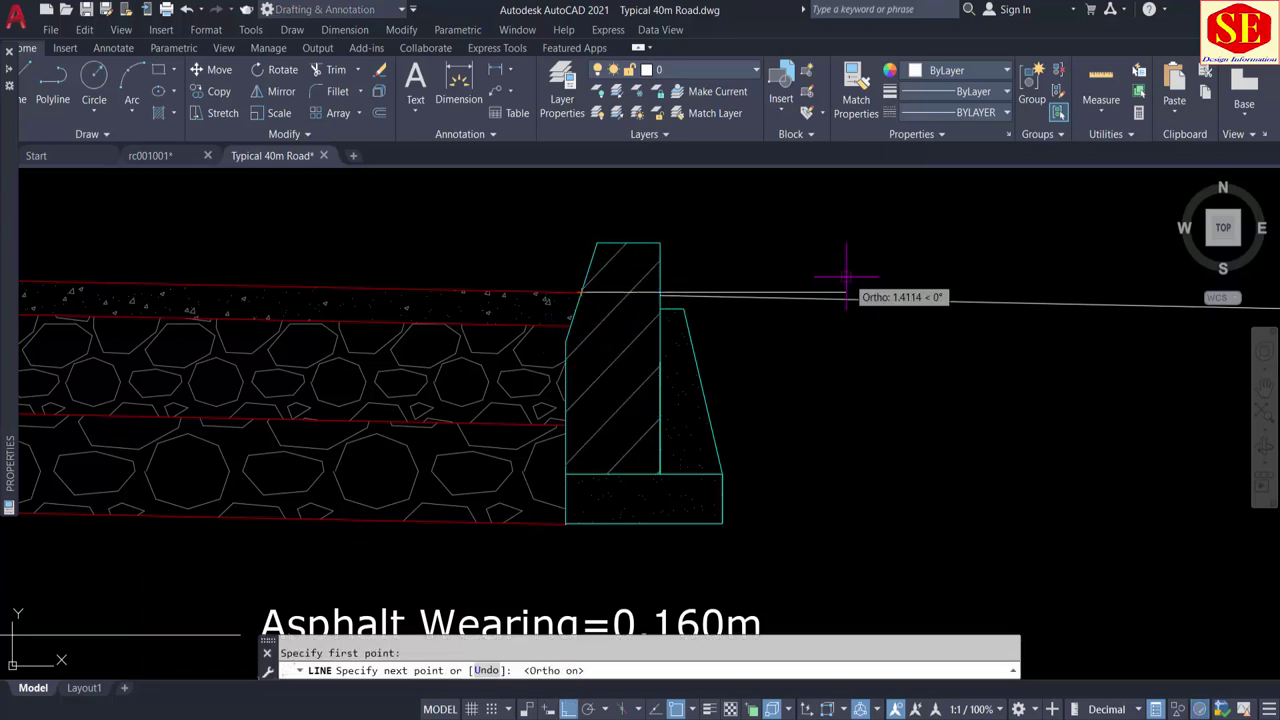
pyautogui.write('1')
pyautogui.press('Return')
pyautogui.scroll(-5, 875, 420)
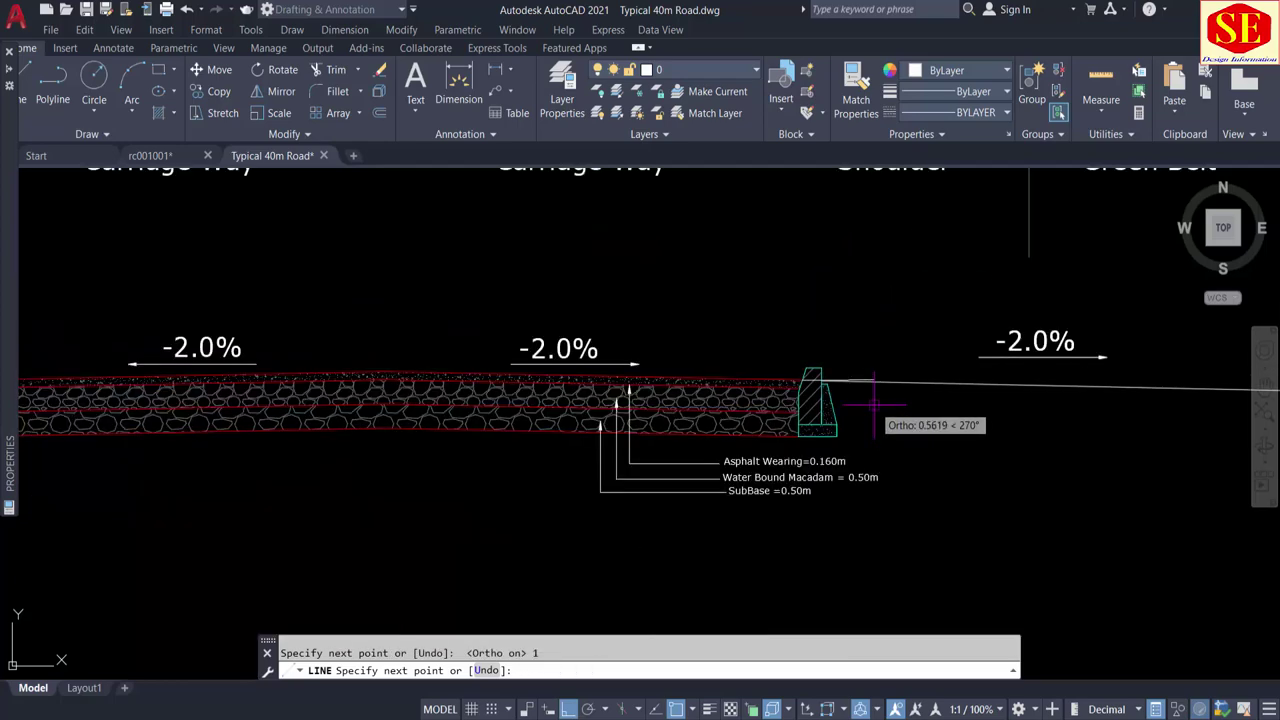
pyautogui.write('1')
pyautogui.press('Return')
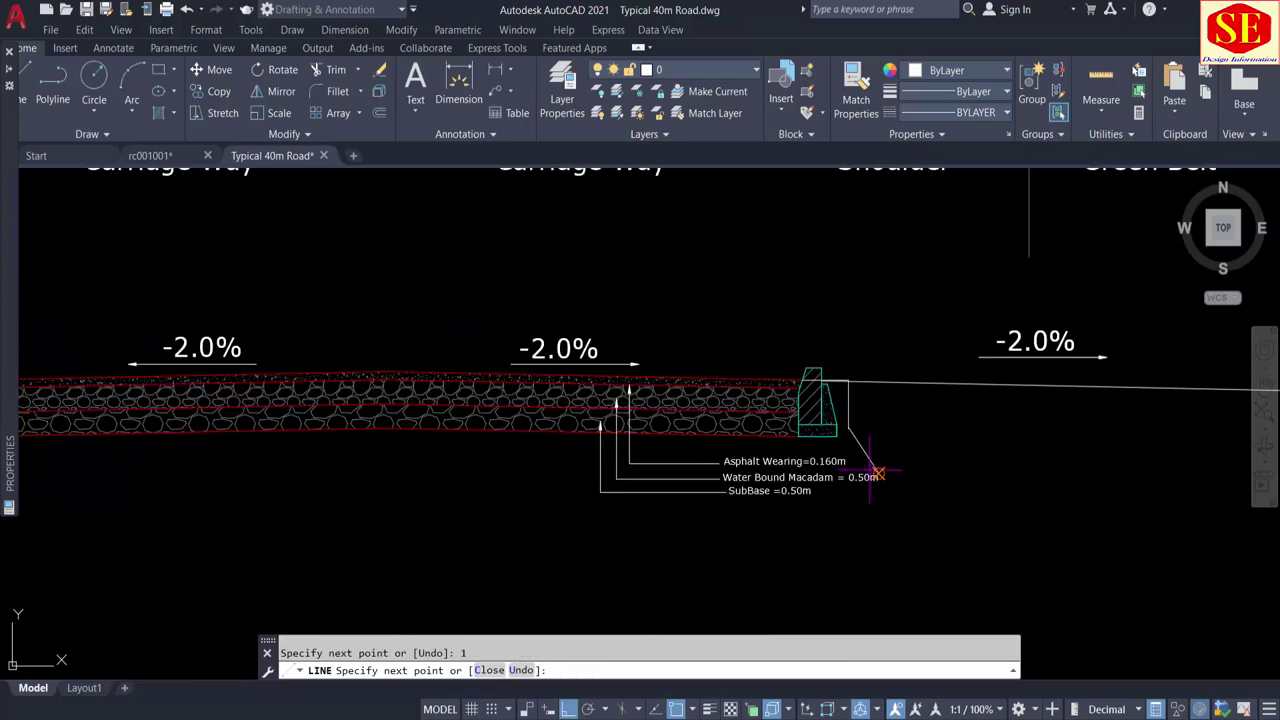
pyautogui.write('c')
pyautogui.press('Return')
pyautogui.scroll(4, 793, 452)
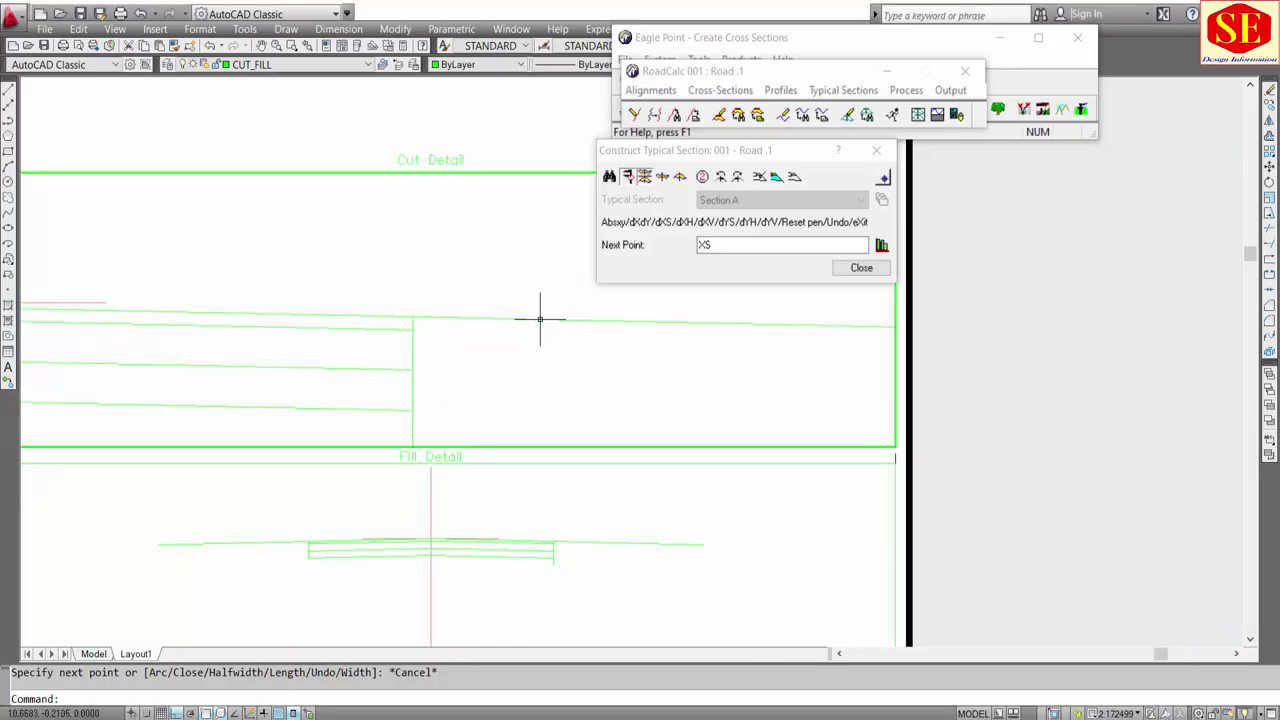
# Step: Draw a closed triangle with 1-unit horizontal and vertical sides at the top of the Cut Detail edge
pyautogui.press('Return')
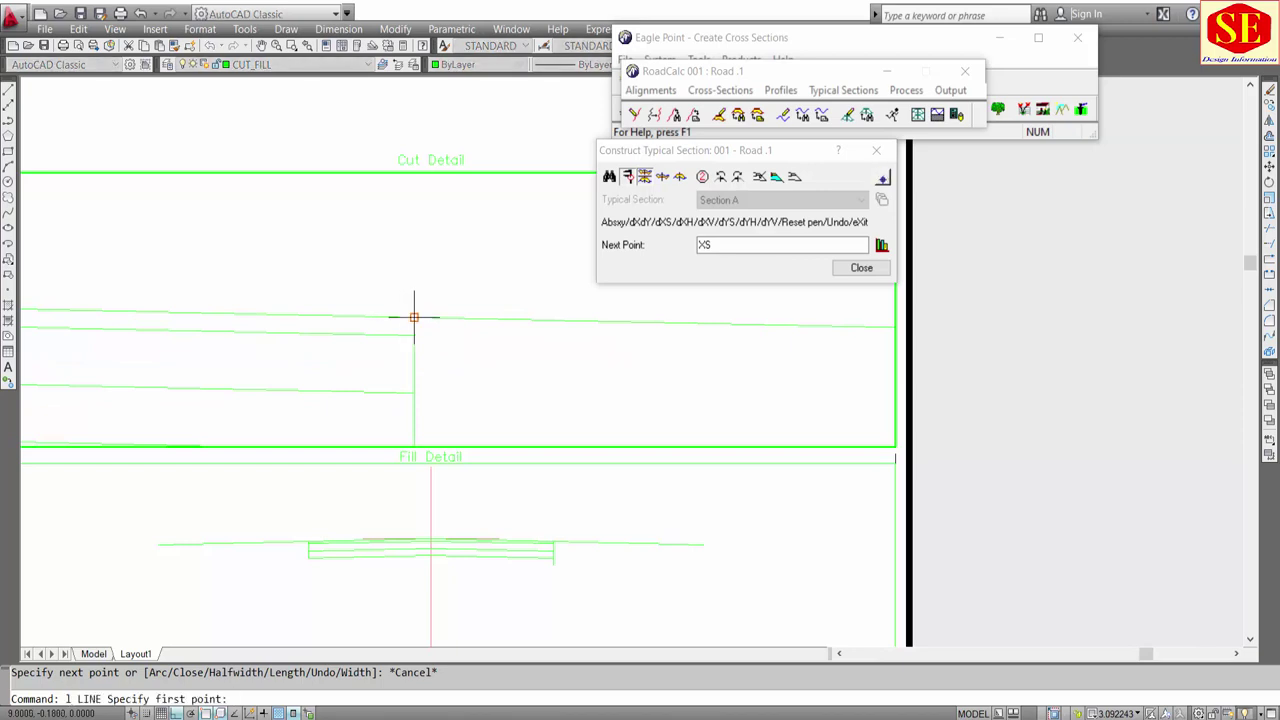
pyautogui.click(414, 318)
pyautogui.write('1')
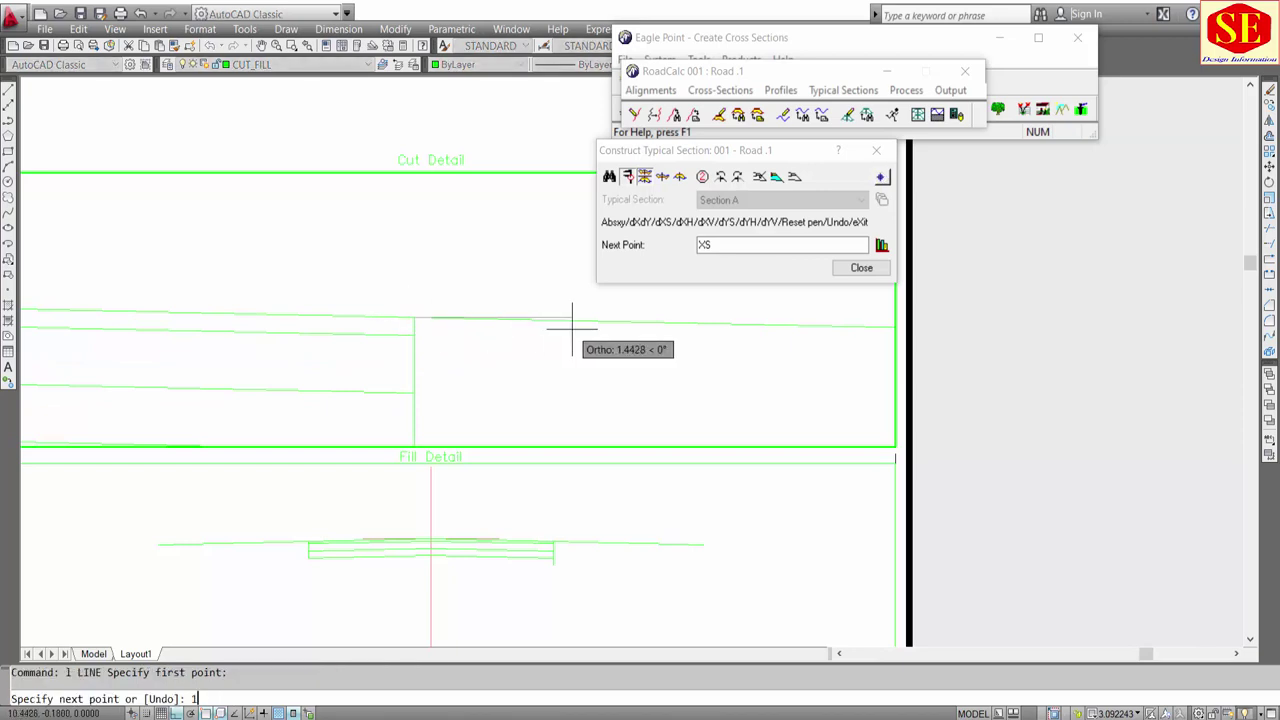
pyautogui.press('Return')
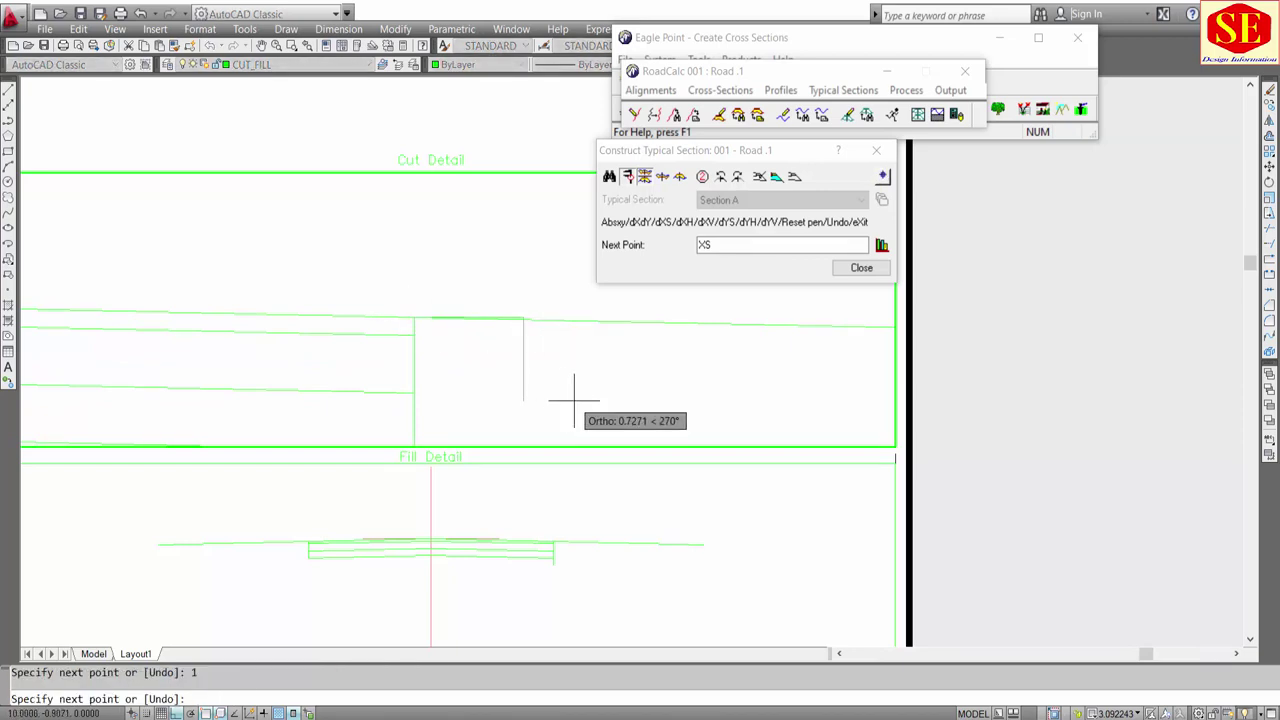
pyautogui.write('1')
pyautogui.press('Return')
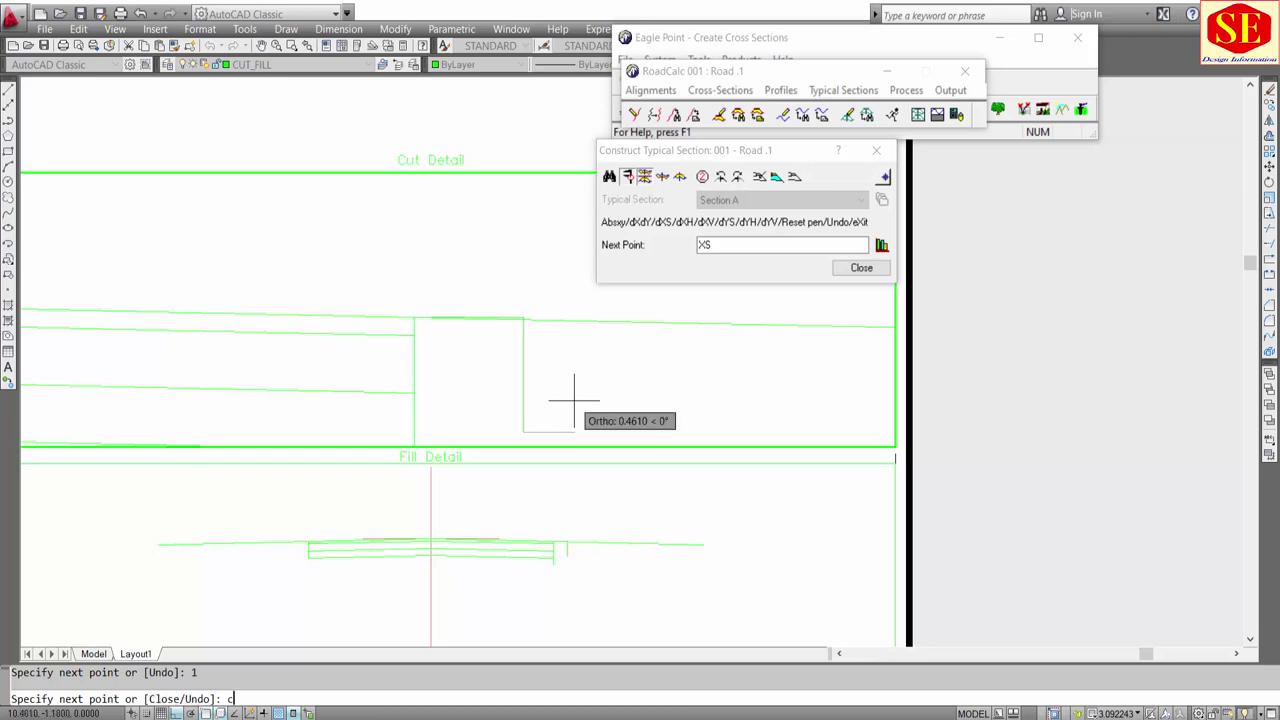
pyautogui.press('Return')
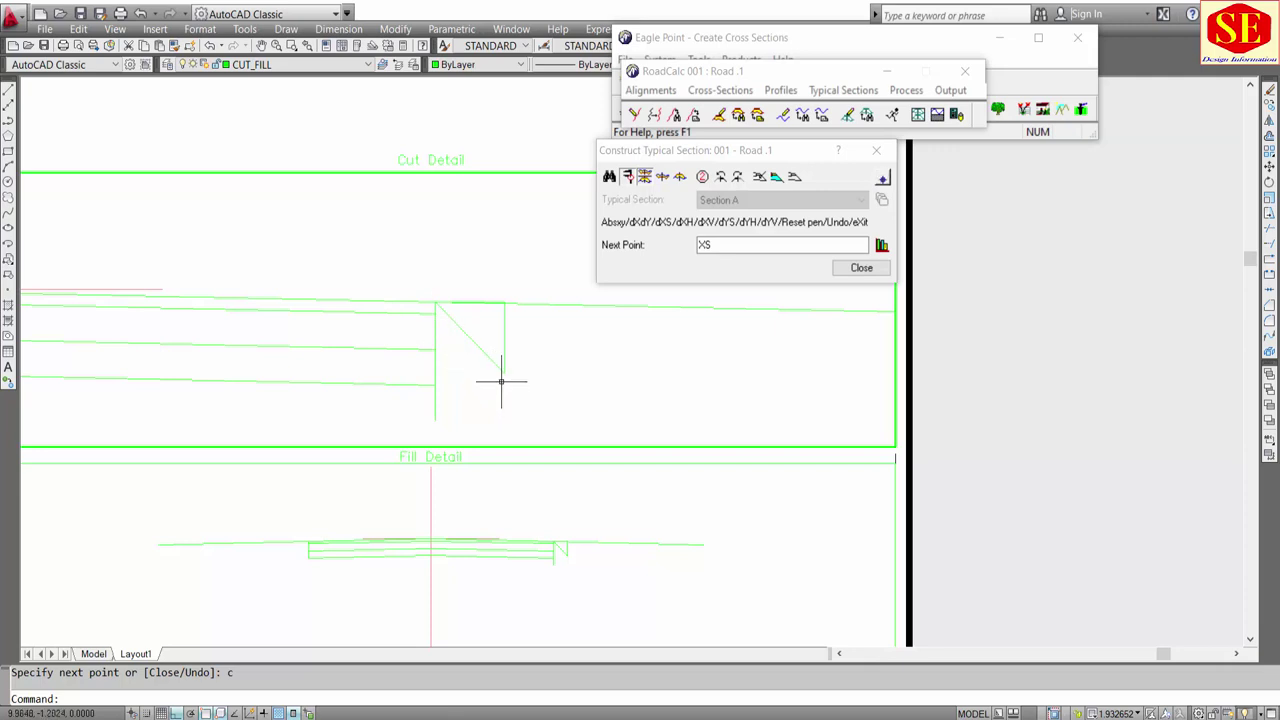
pyautogui.scroll(-1, 500, 370)
pyautogui.scroll(-1, 470, 340)
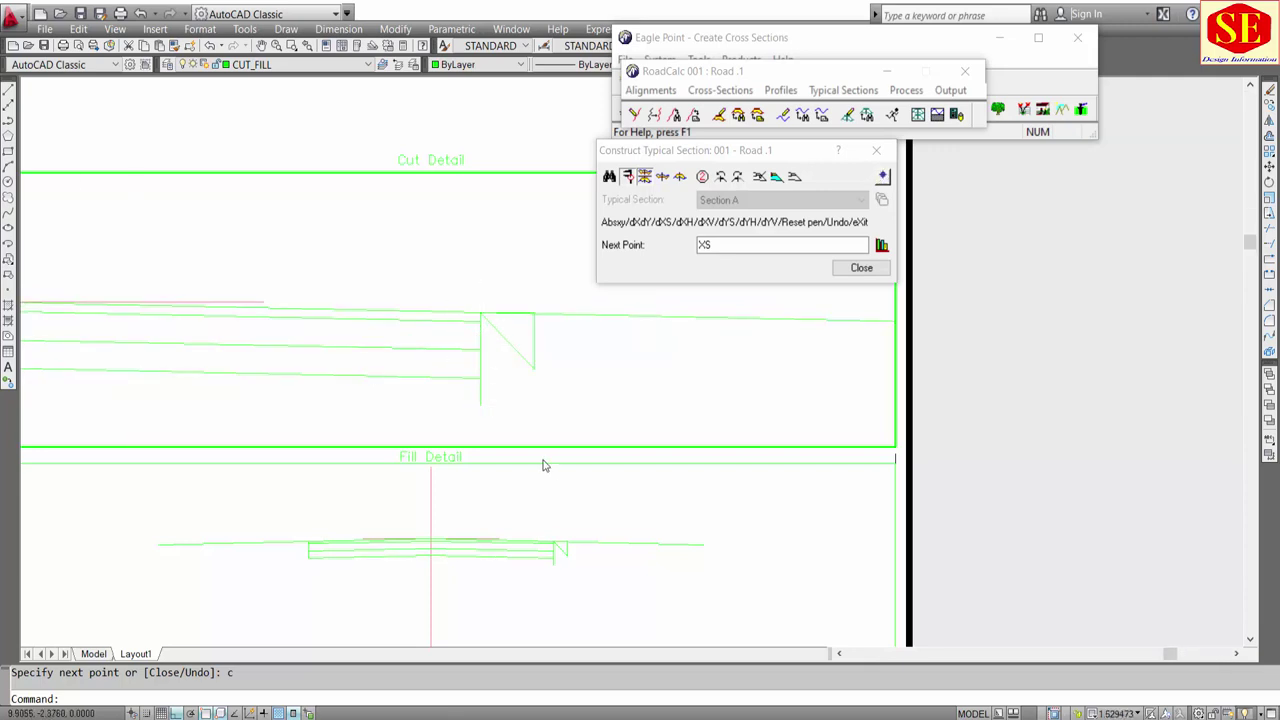
pyautogui.write('l')
# Step: Draw a horizontal line across the lower Cut Detail section
pyautogui.press('Return')
pyautogui.click(458, 416)
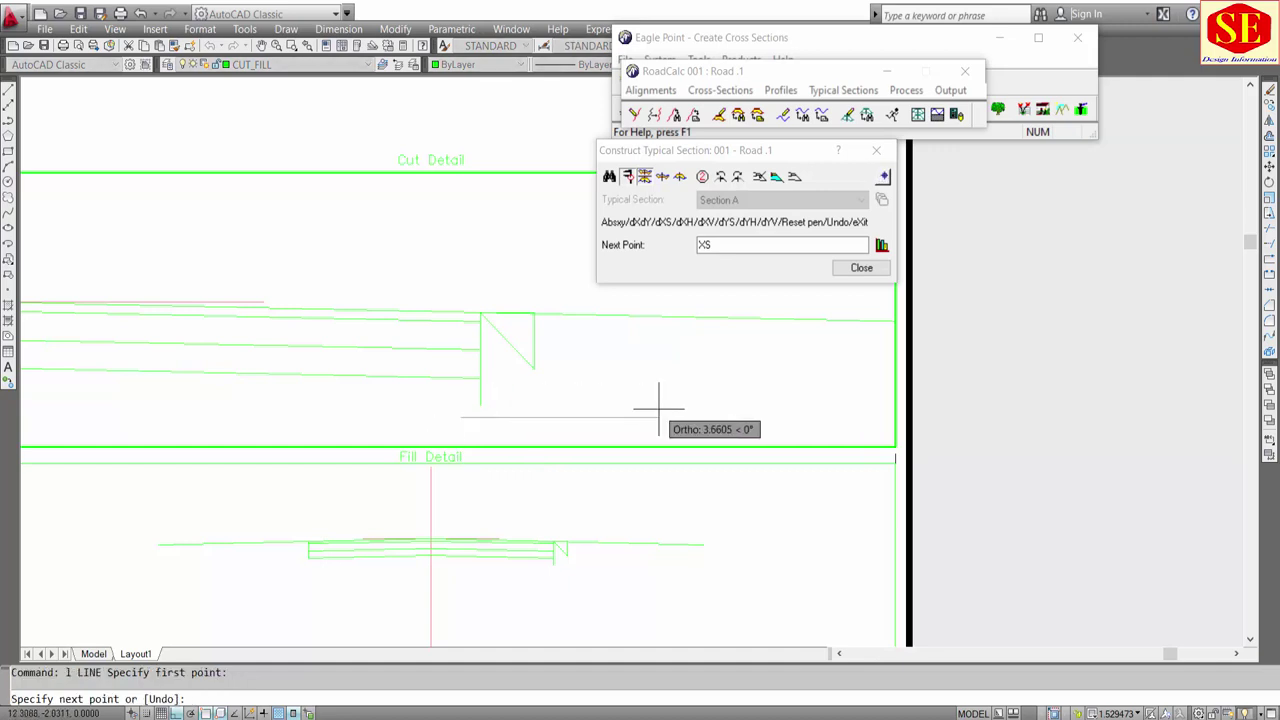
pyautogui.click(658, 407)
pyautogui.press('Escape')
# Step: Try extending the upper section line to a boundary, then cancel
pyautogui.write('ex')
pyautogui.press('Return')
pyautogui.press('Return')
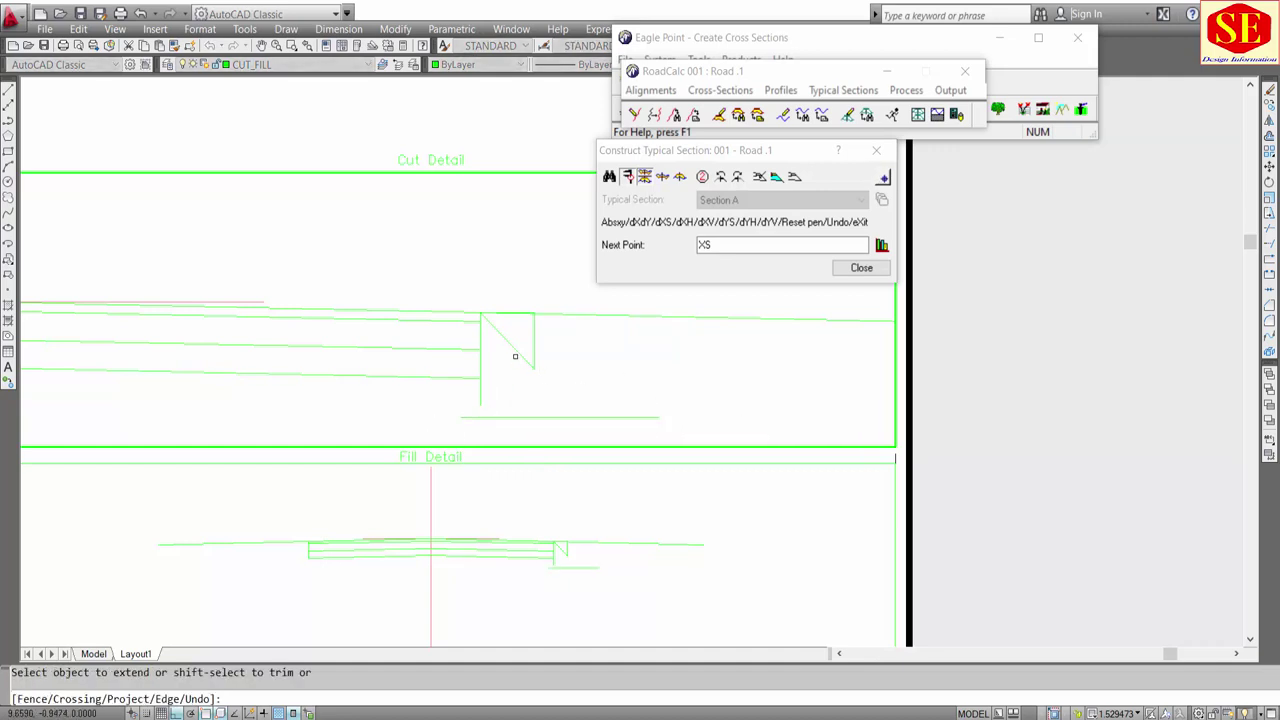
pyautogui.press('Escape')
pyautogui.press('Return')
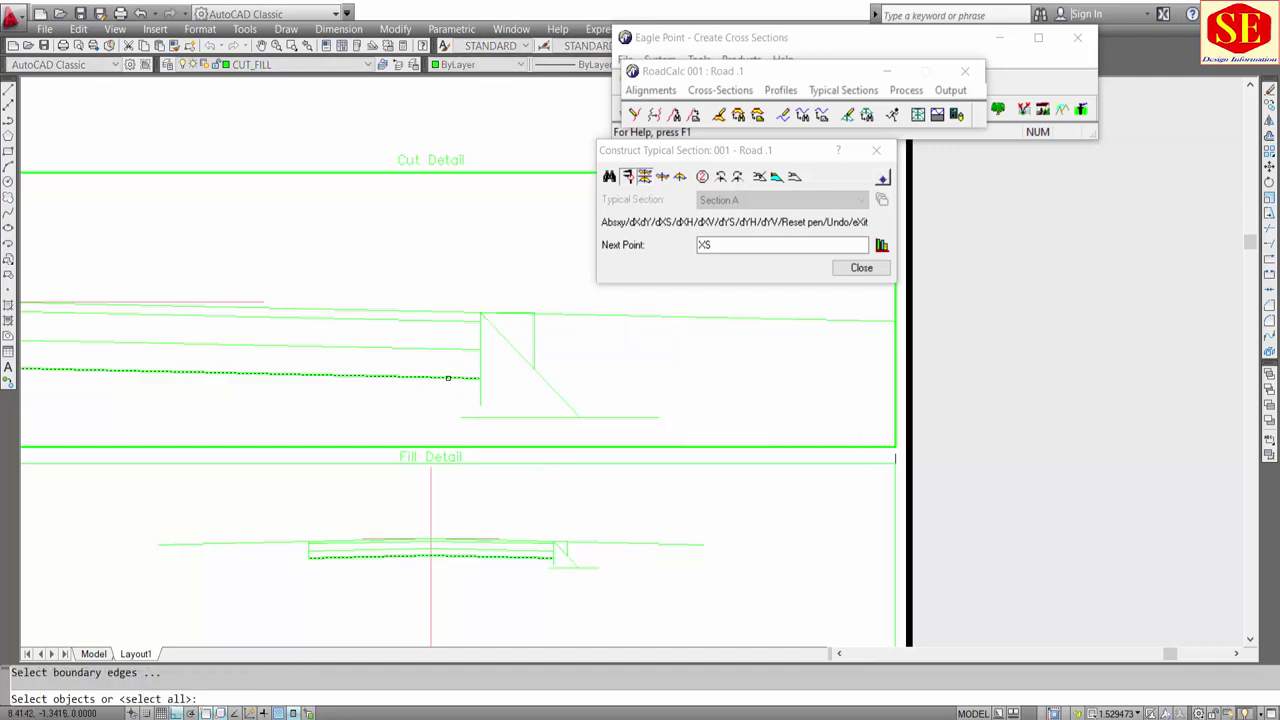
pyautogui.press('Return')
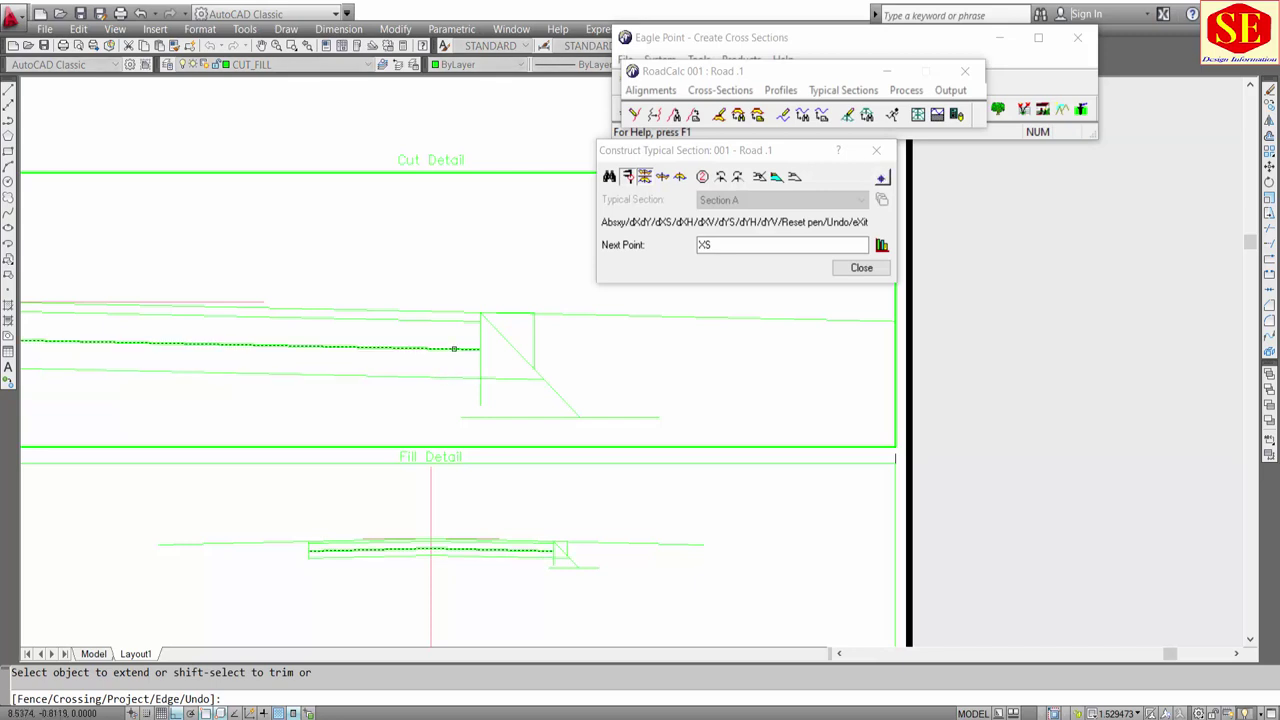
pyautogui.click(463, 320)
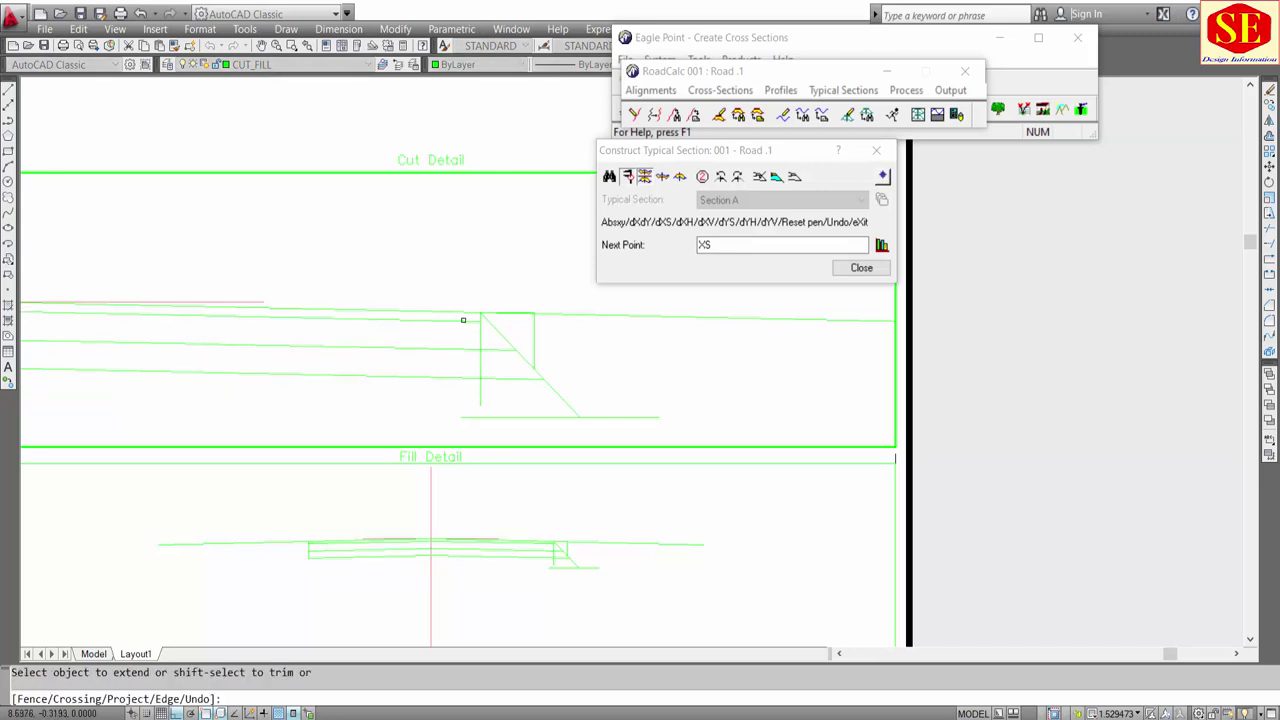
pyautogui.press('Escape')
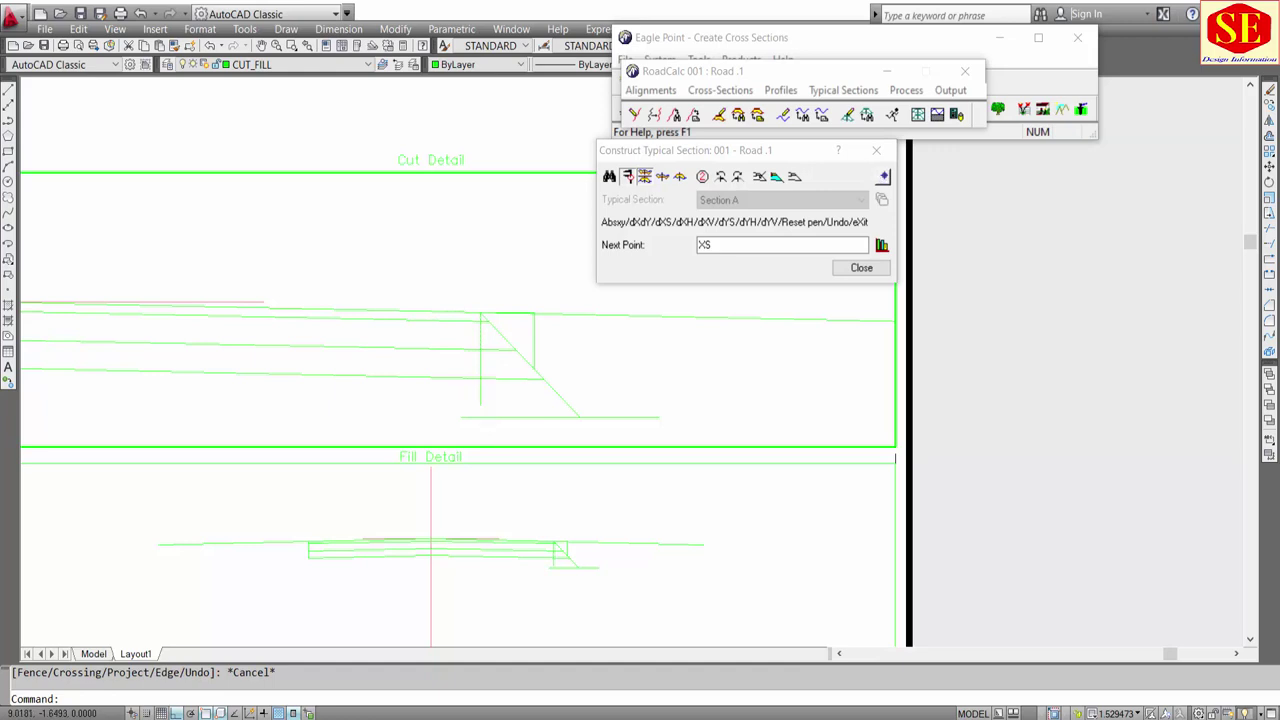
# Step: Erase a vertical line in Cut Detail, then undo to restore it
pyautogui.click(478, 394)
pyautogui.write('e')
pyautogui.press('Return')
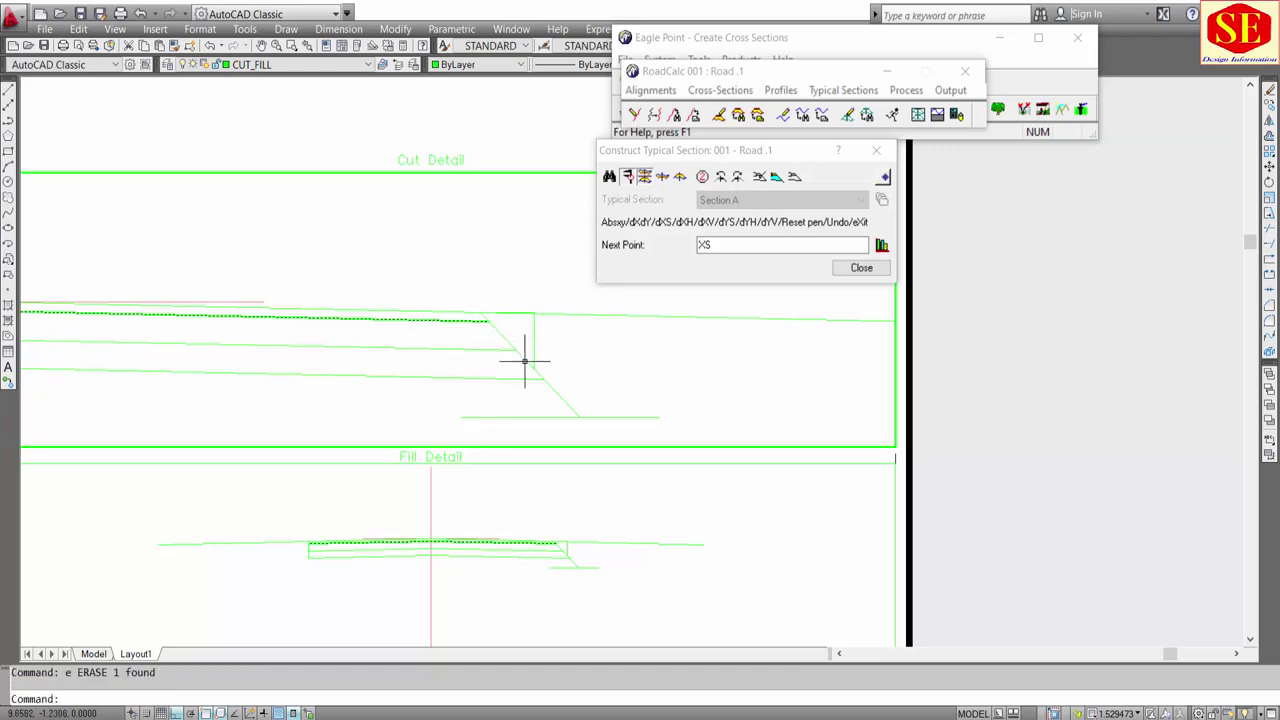
pyautogui.scroll(2, 497, 333)
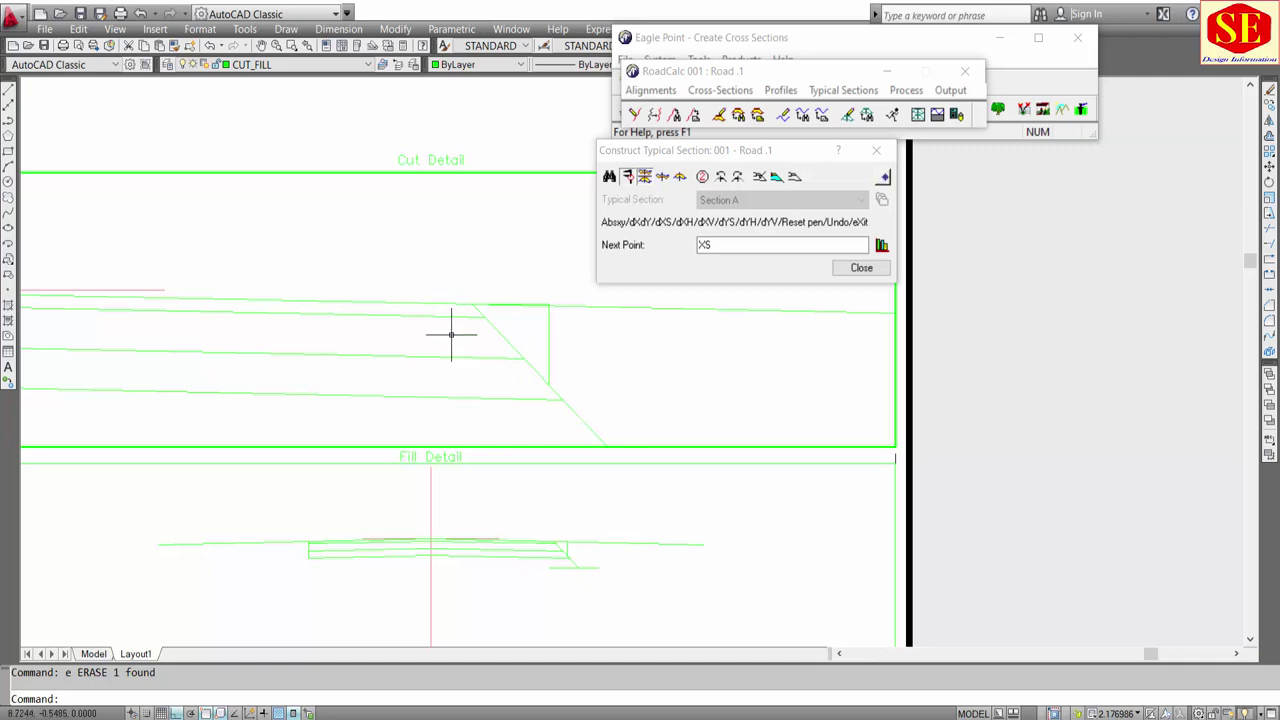
pyautogui.write('u')
pyautogui.press('Return')
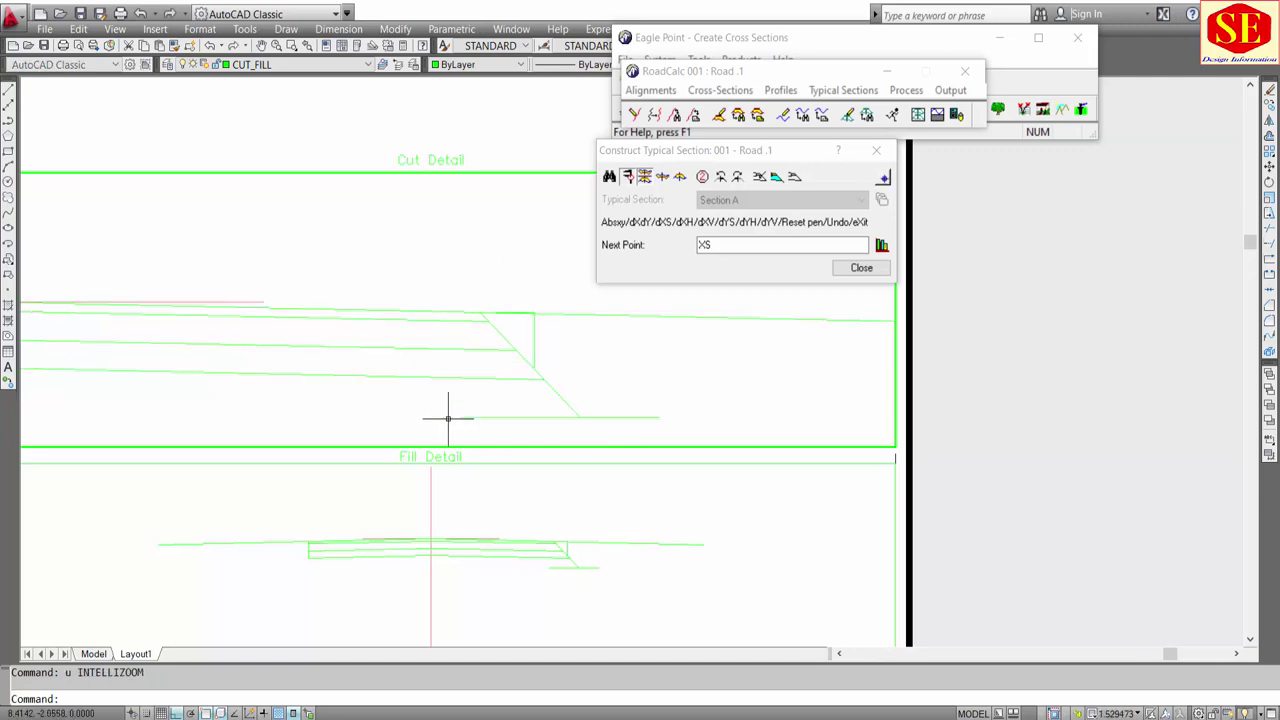
pyautogui.press('Return')
pyautogui.scroll(3, 462, 350)
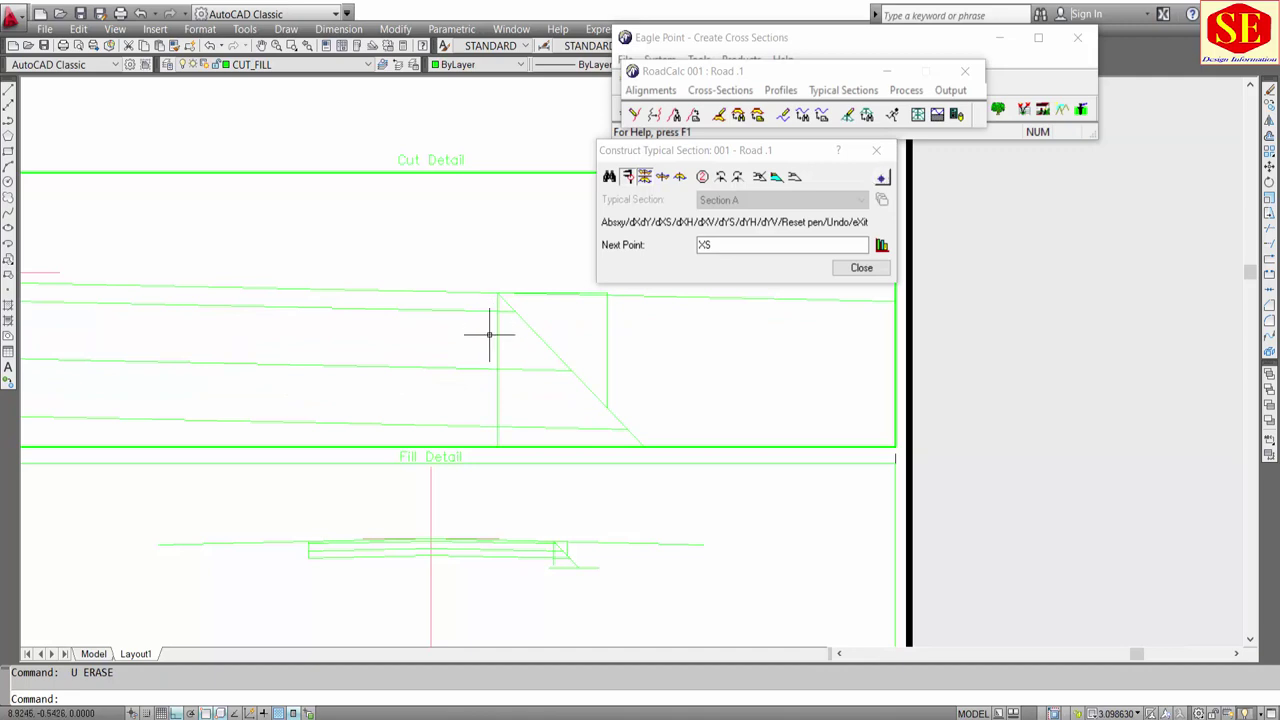
pyautogui.write('tr')
# Step: Try trimming lines with a selection window, then cancel
pyautogui.press('Return')
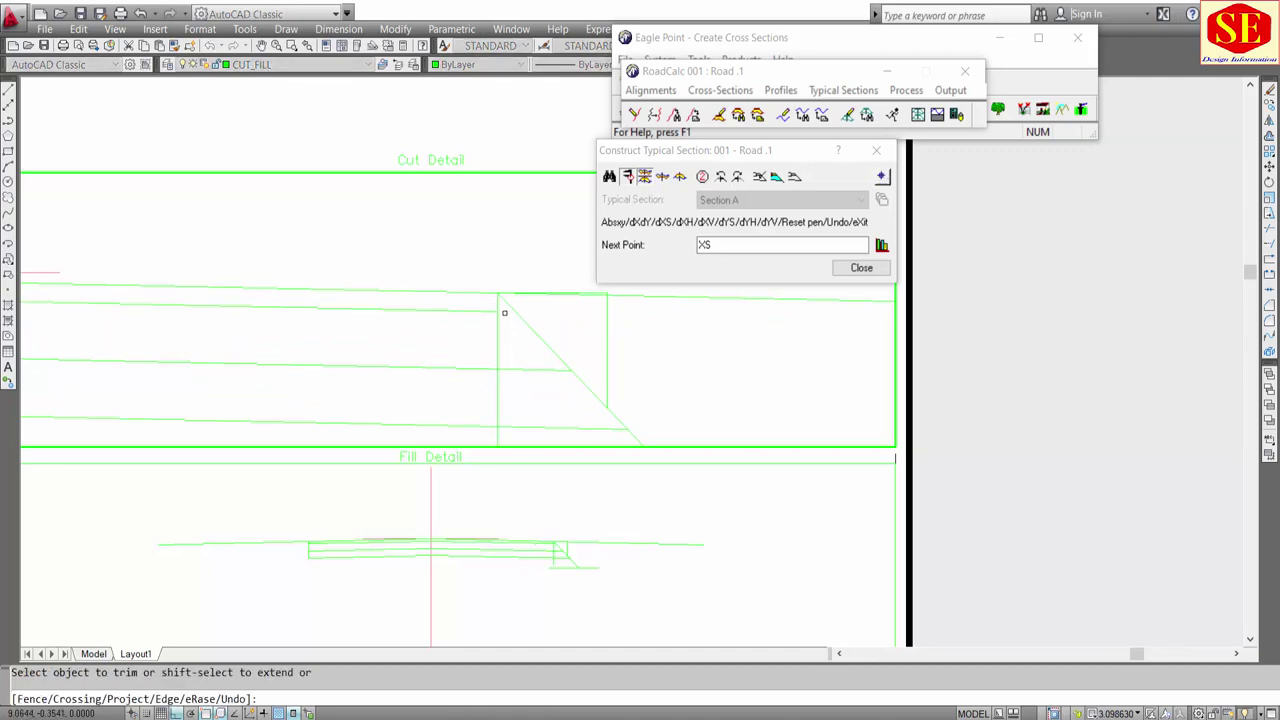
pyautogui.click(502, 370)
pyautogui.click(510, 361)
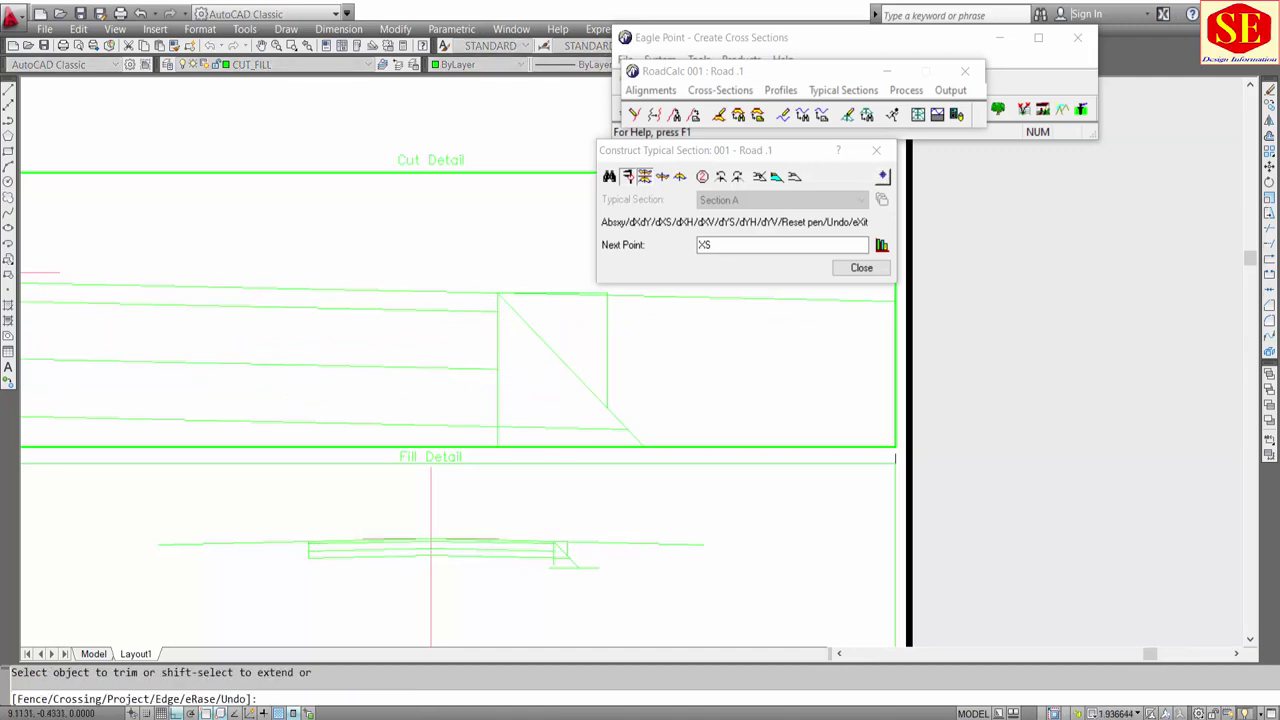
pyautogui.scroll(-3, 512, 358)
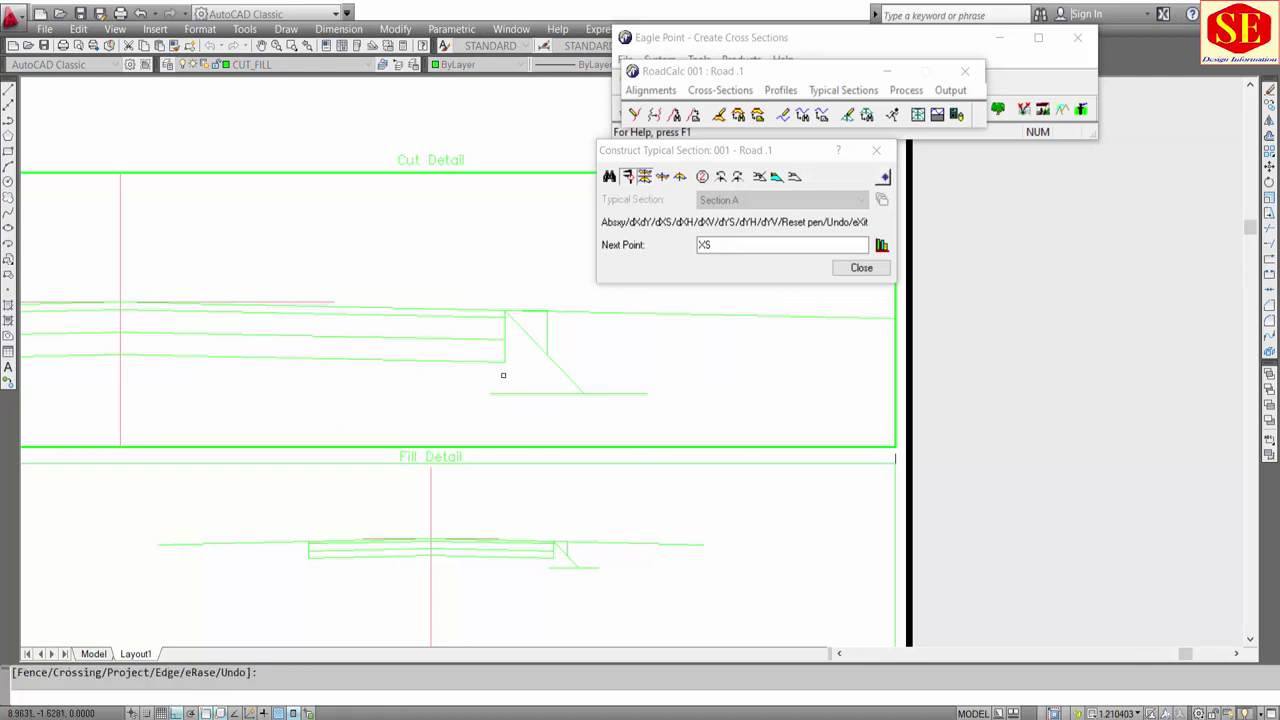
pyautogui.press('Escape')
# Step: Delete the diagonal, the short vertical and the short horizontal lines of the triangle
pyautogui.click(535, 342)
pyautogui.write('e')
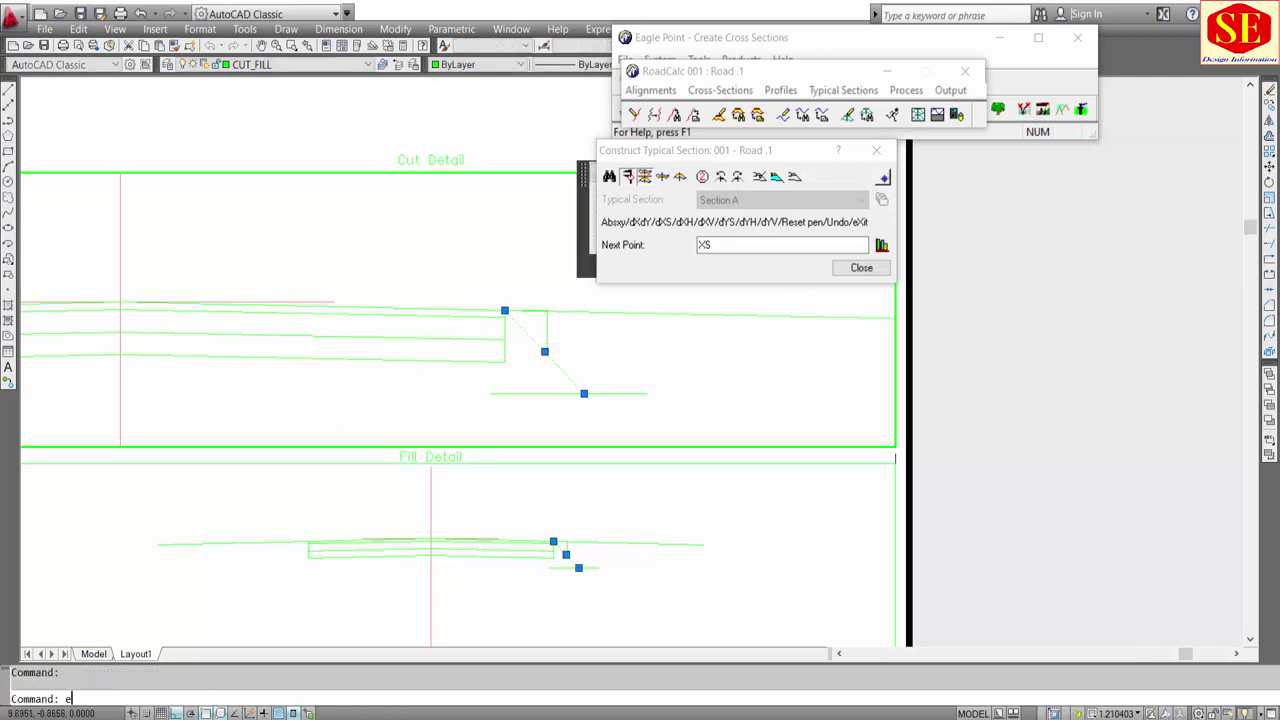
pyautogui.press('Delete')
pyautogui.click(543, 334)
pyautogui.click(552, 340)
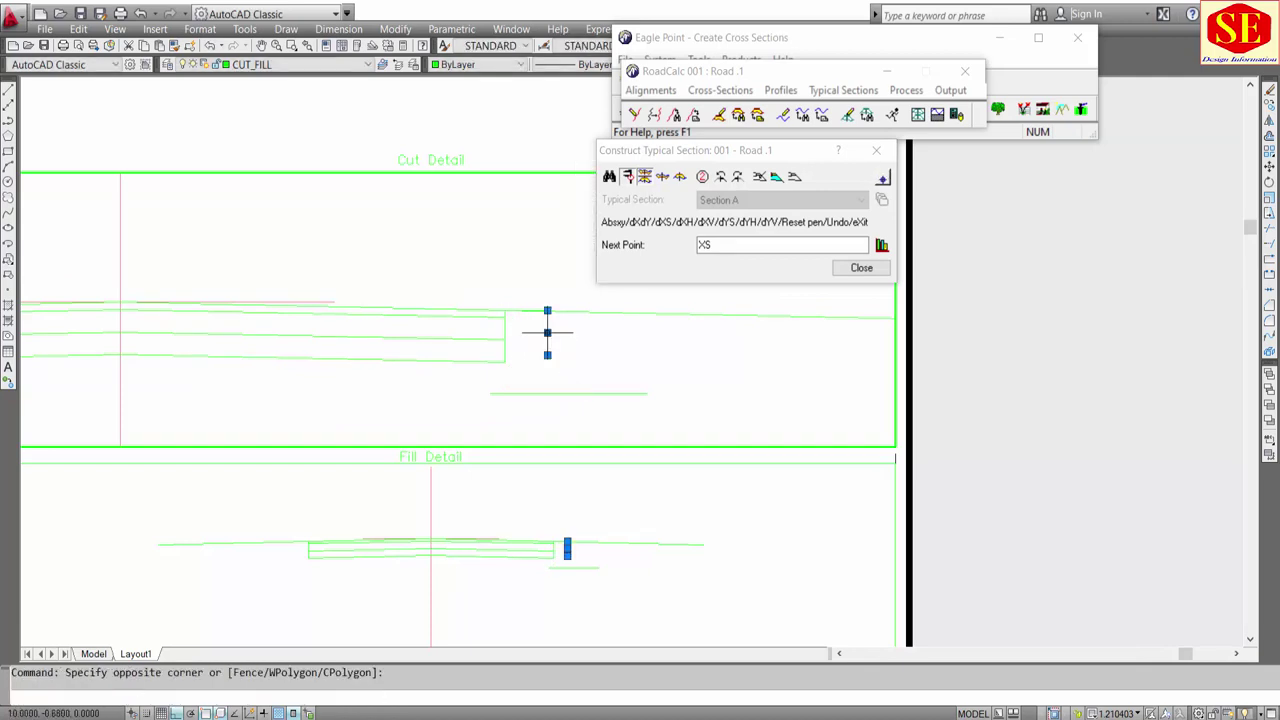
pyautogui.press('Delete')
pyautogui.click(523, 309)
pyautogui.press('Delete')
pyautogui.scroll(2, 483, 337)
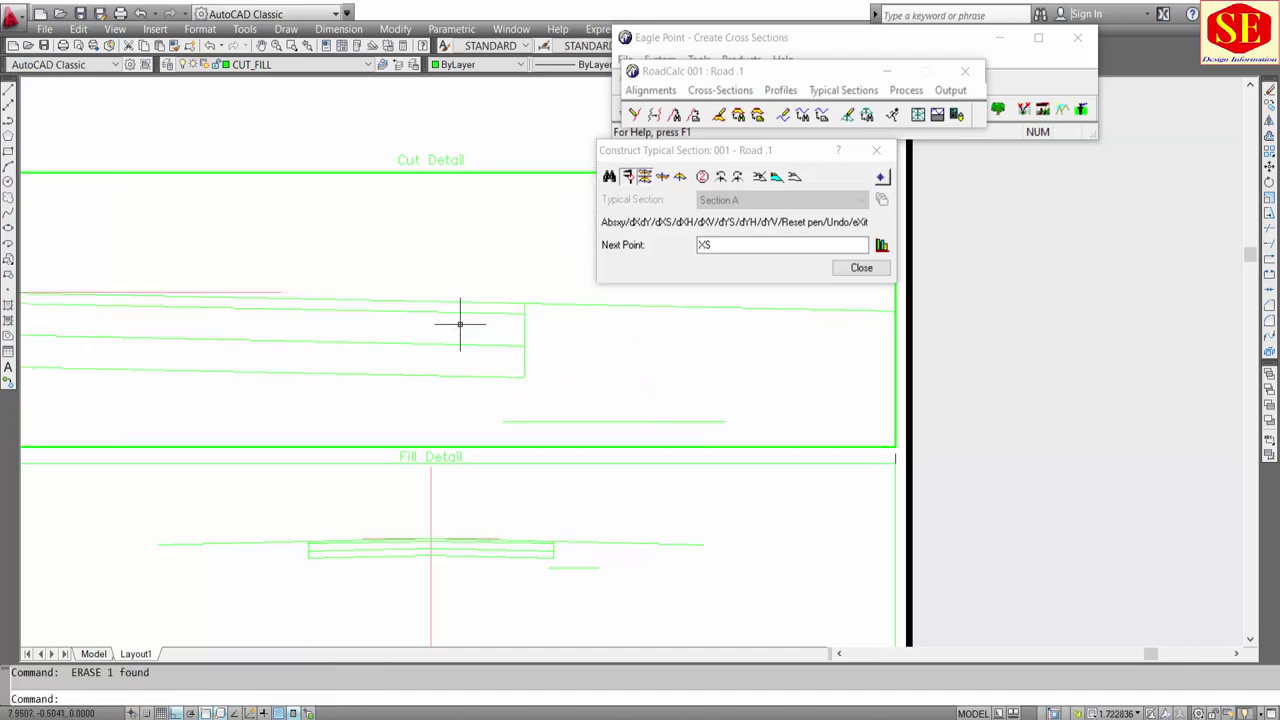
pyautogui.scroll(-1, 506, 279)
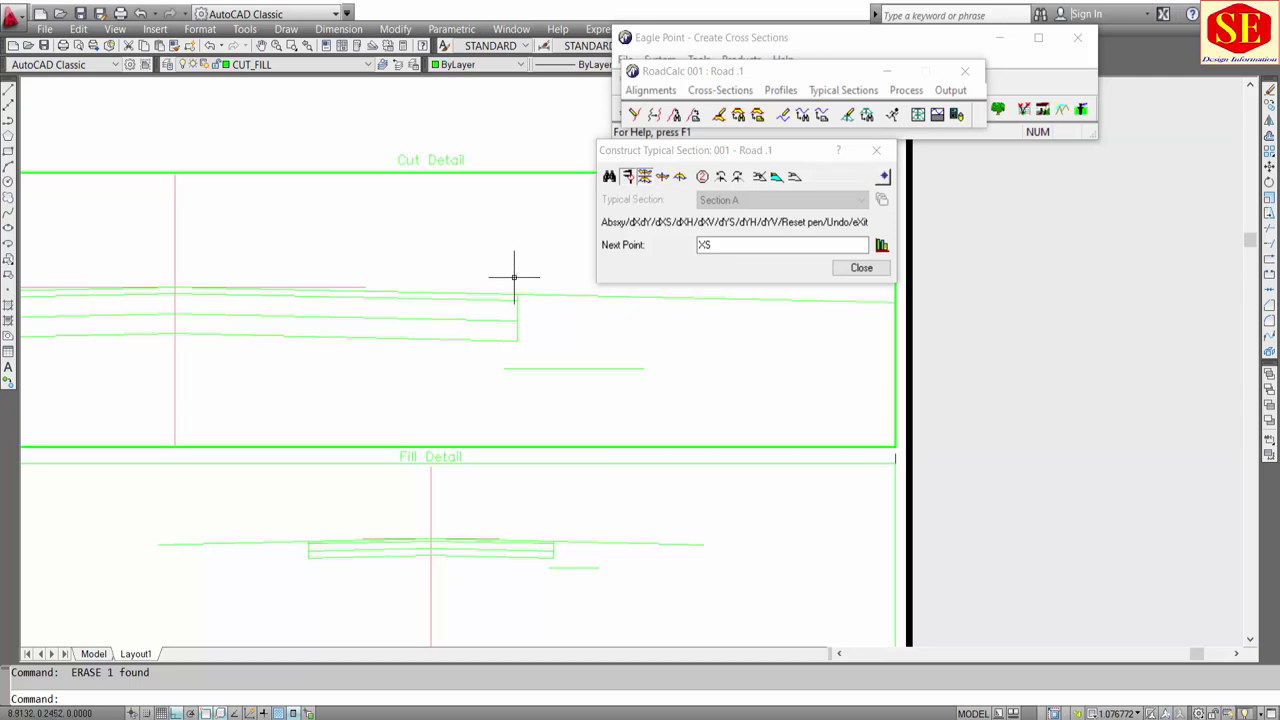
# Step: Window-select and erase the remaining short horizontal line, then select the bottom section line
pyautogui.click(600, 345)
pyautogui.click(560, 390)
pyautogui.write('e')
pyautogui.press('Return')
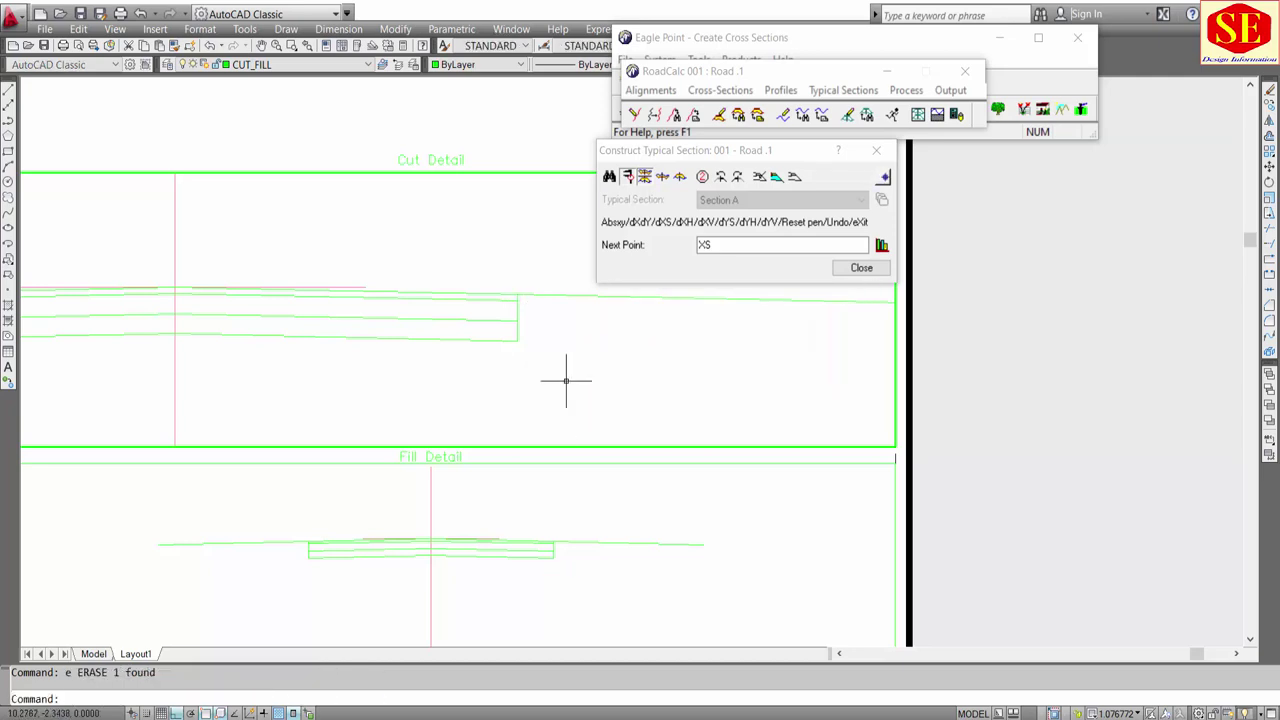
pyautogui.scroll(1, 494, 294)
pyautogui.scroll(-1, 517, 297)
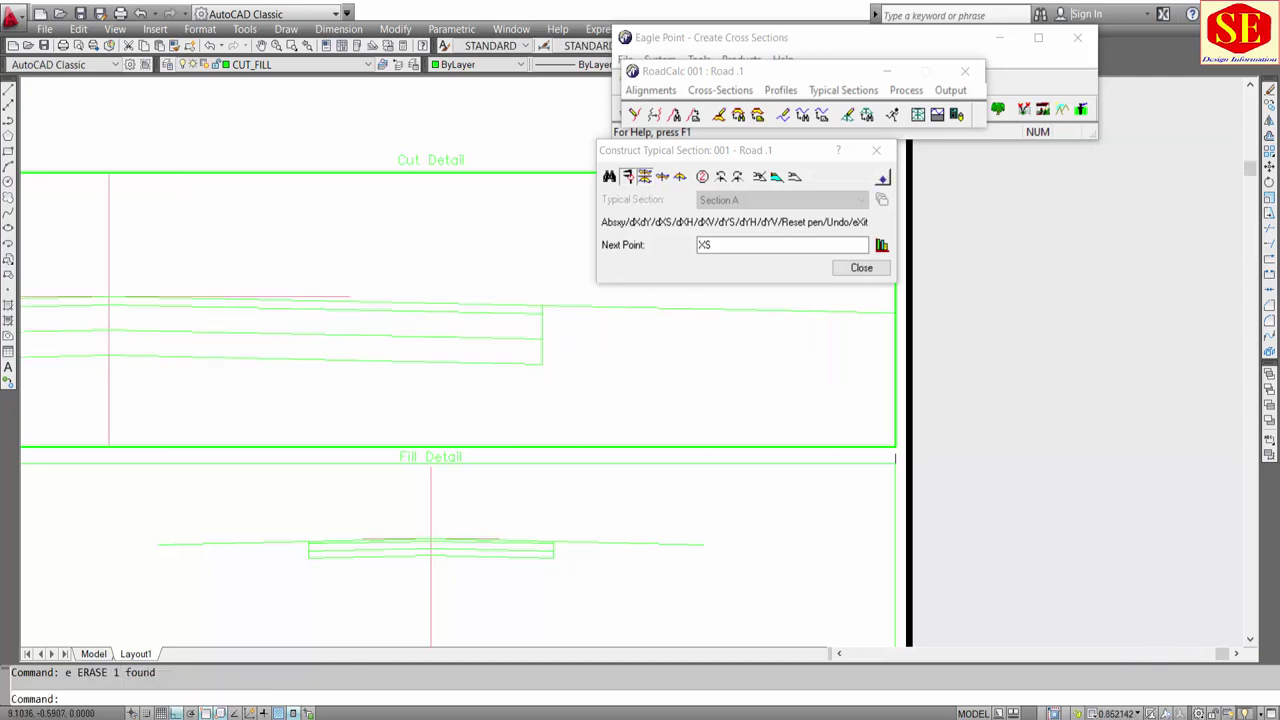
pyautogui.scroll(1, 560, 322)
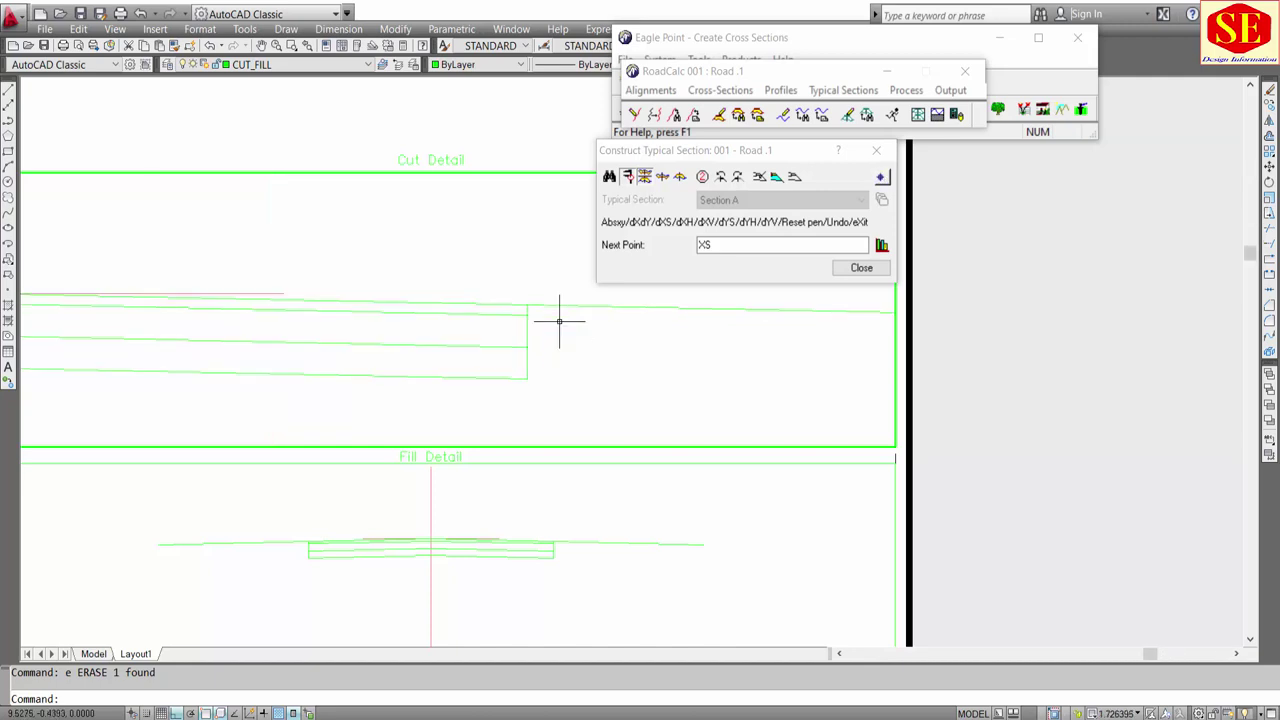
pyautogui.click(524, 368)
pyautogui.scroll(-2, 531, 366)
pyautogui.scroll(2, 261, 360)
pyautogui.scroll(1, 261, 360)
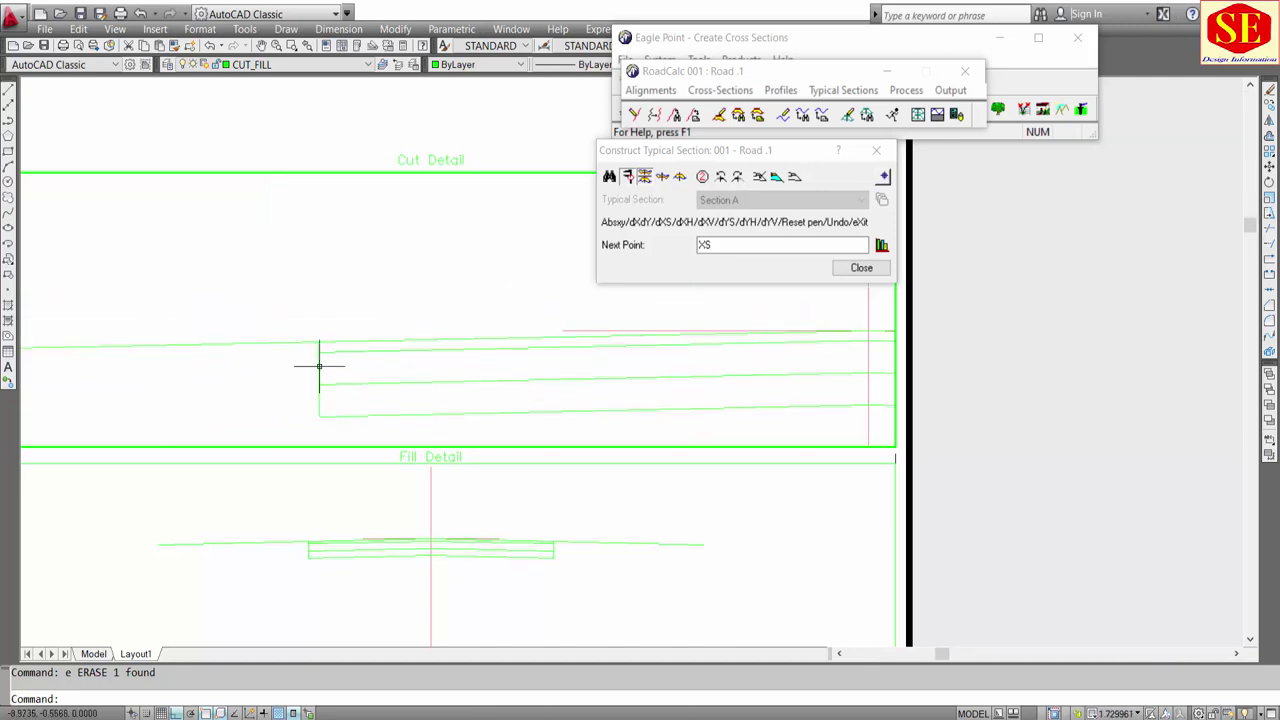
pyautogui.scroll(1, 317, 363)
pyautogui.click(319, 356)
pyautogui.click(270, 376)
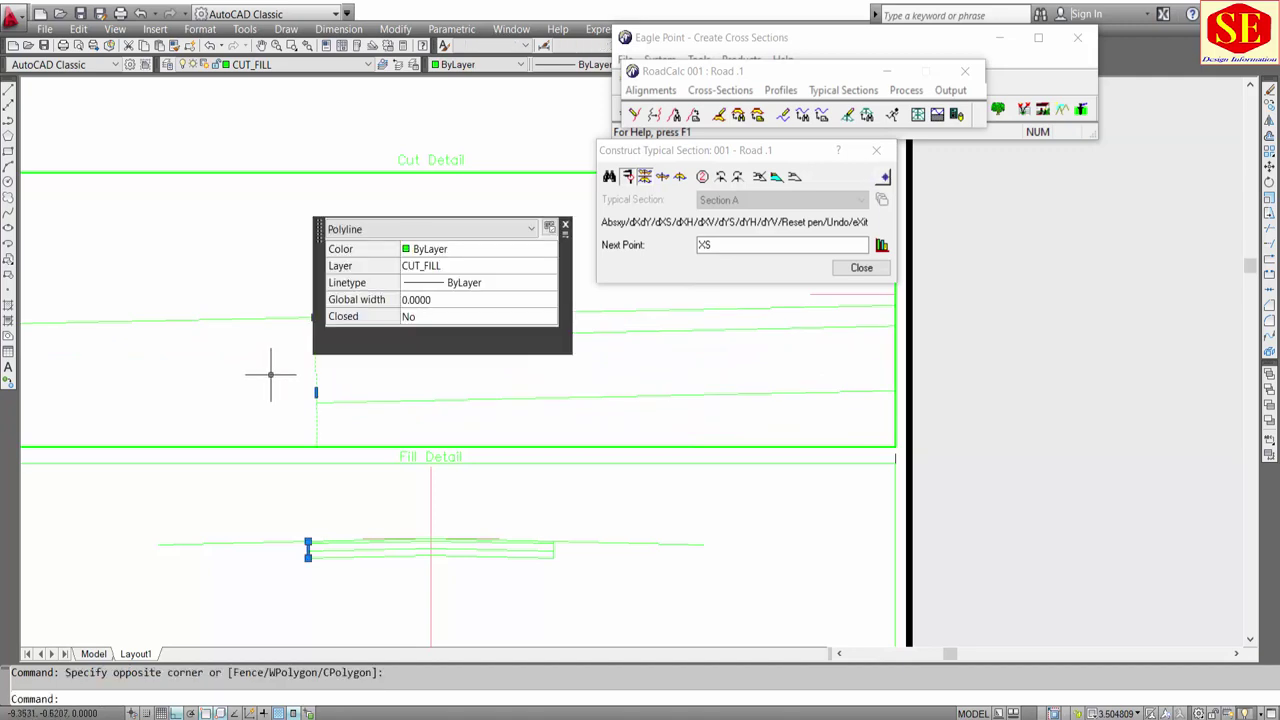
pyautogui.write('e')
pyautogui.press('Return')
pyautogui.press('Return')
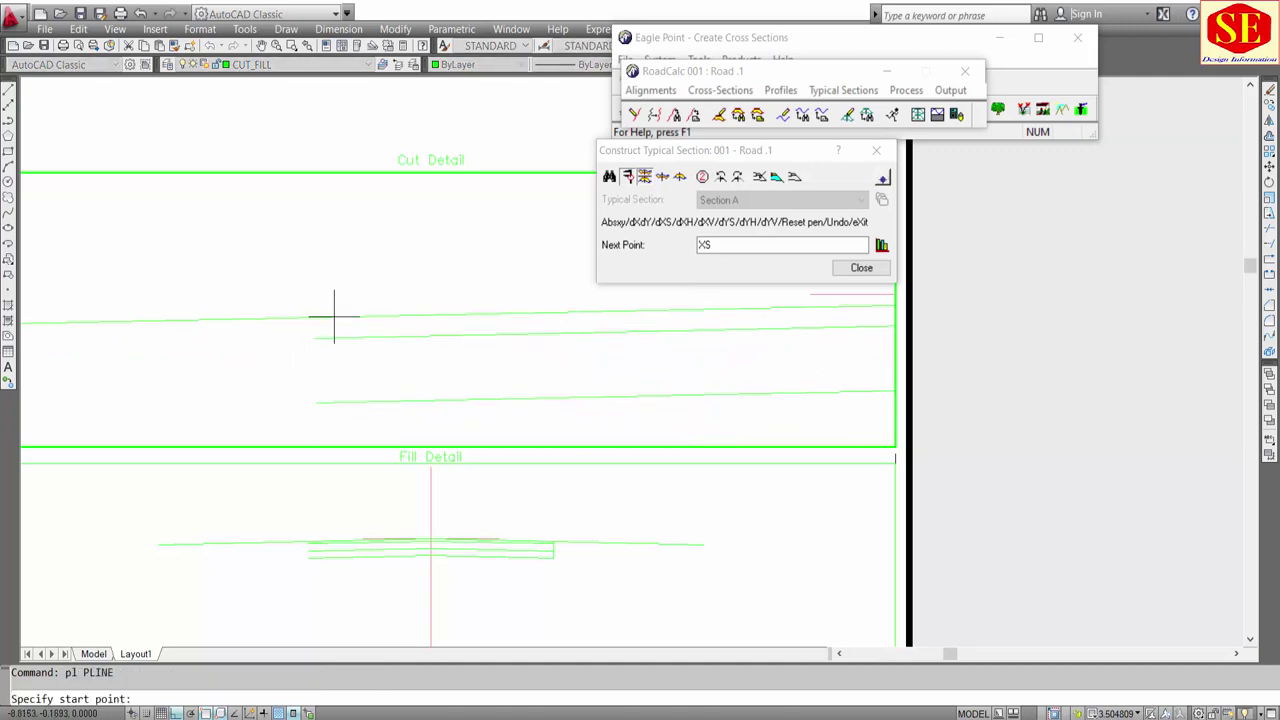
pyautogui.click(320, 318)
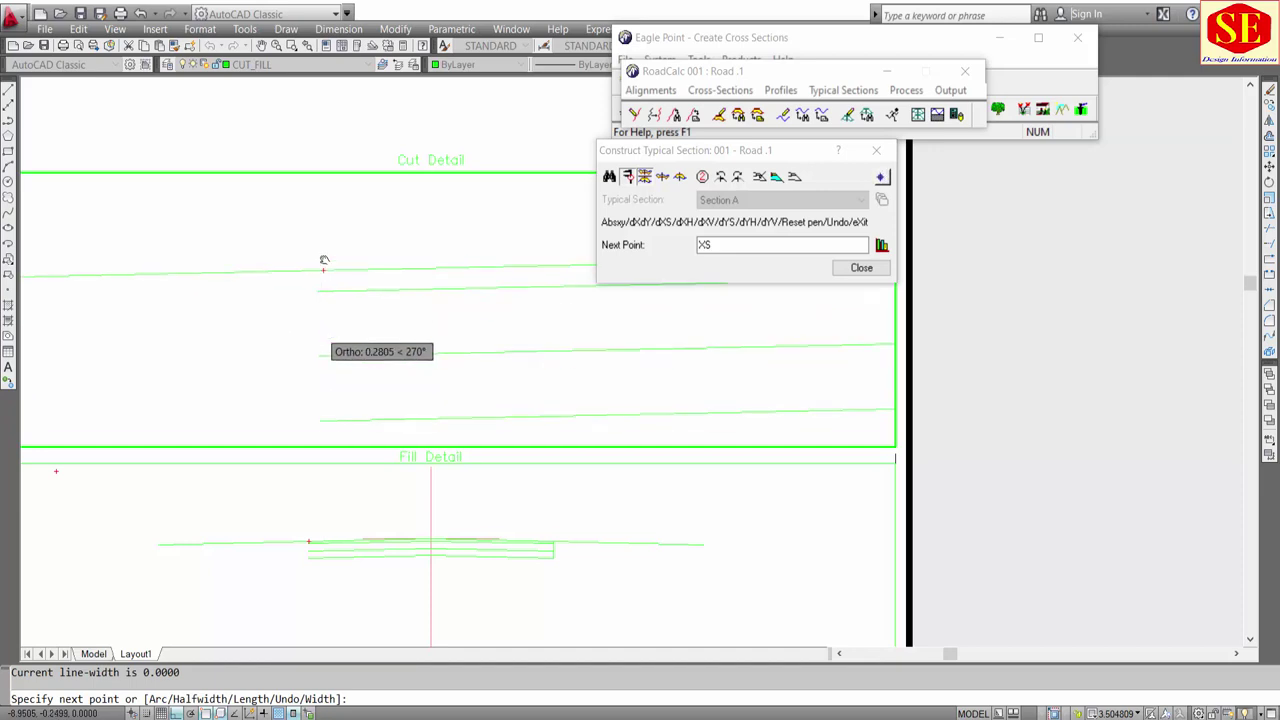
pyautogui.press('Escape')
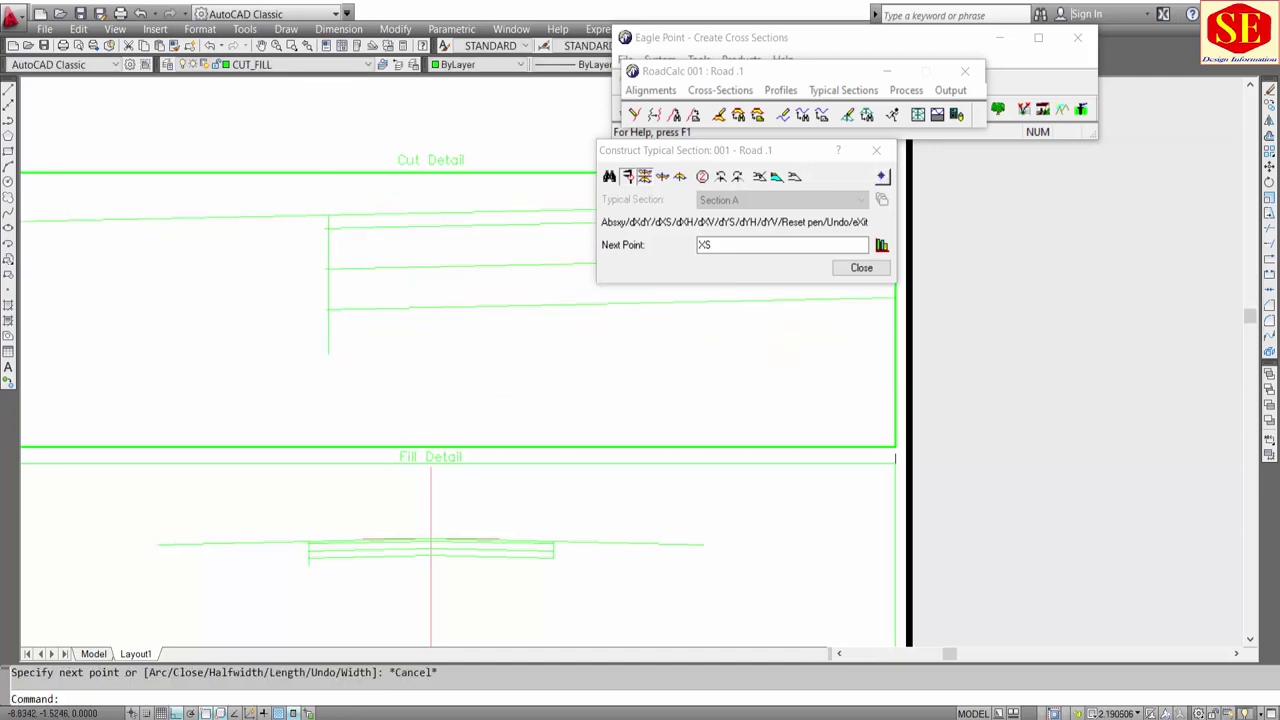
pyautogui.write('tr')
pyautogui.press('Return')
pyautogui.press('Return')
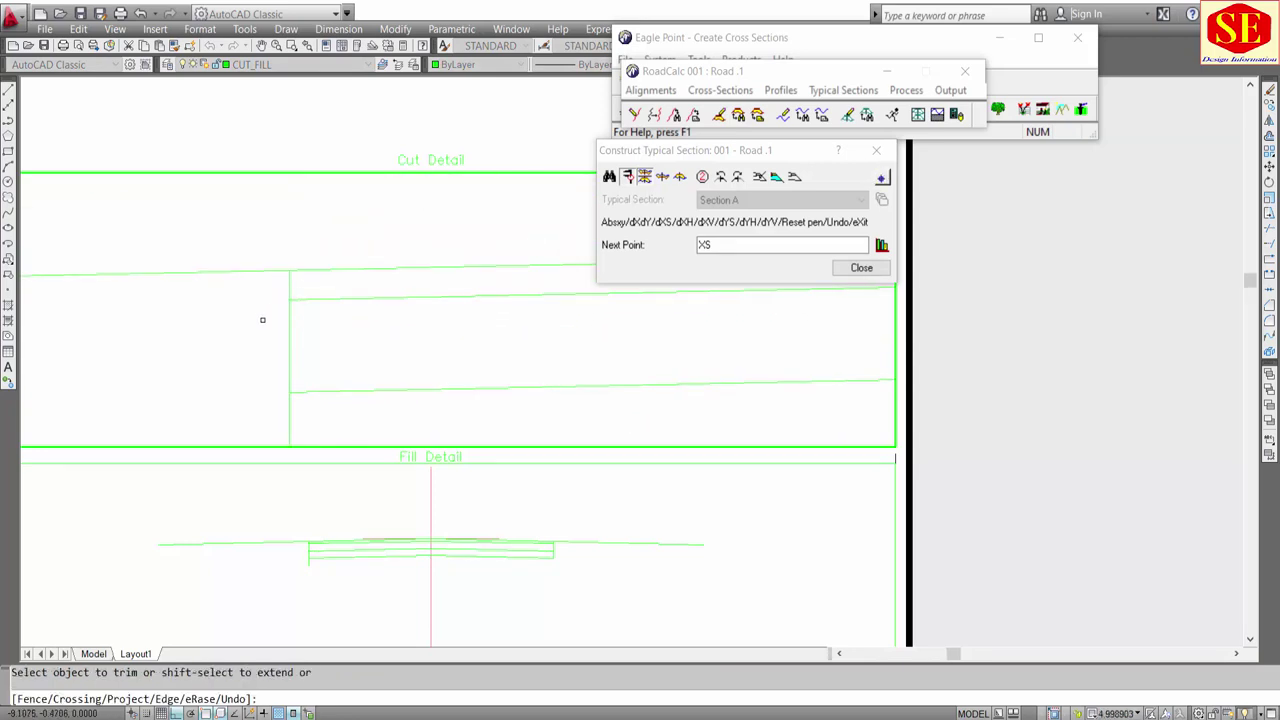
pyautogui.press('Escape')
pyautogui.moveTo(300, 323); pyautogui.dragTo(263, 340)
pyautogui.write('e')
pyautogui.press('Return')
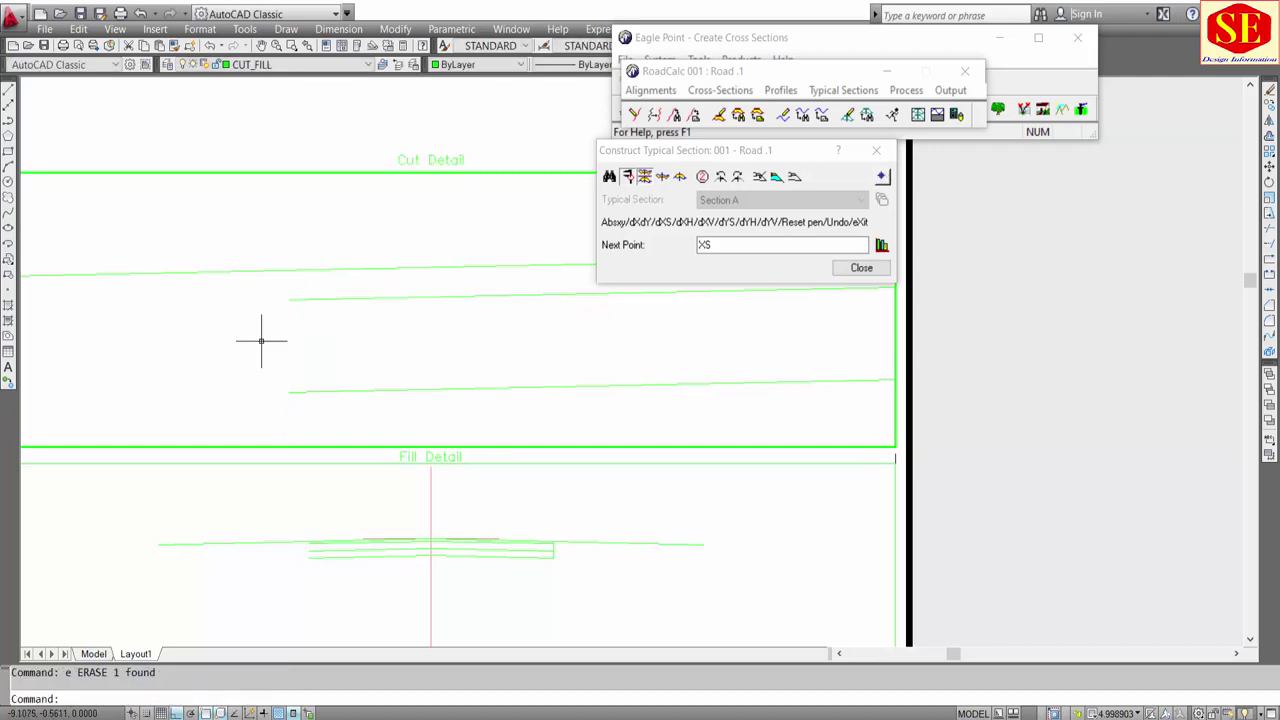
pyautogui.write('u')
pyautogui.press('Return')
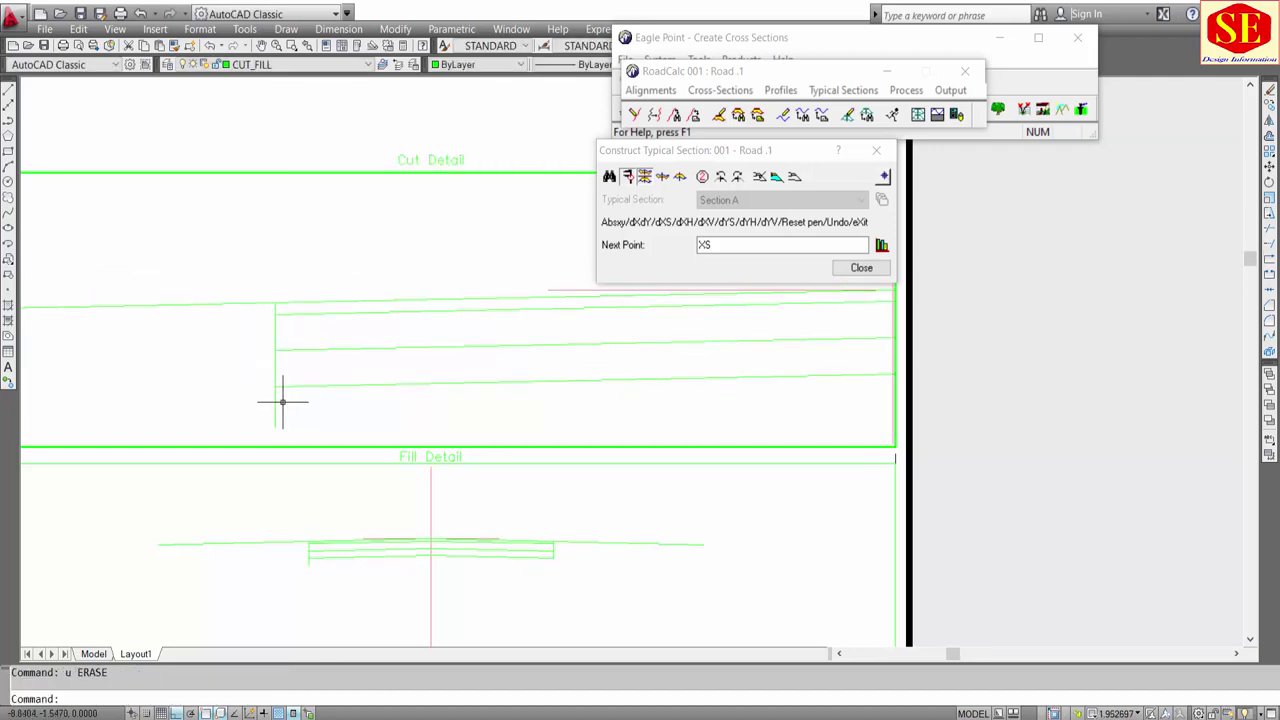
pyautogui.press('Return')
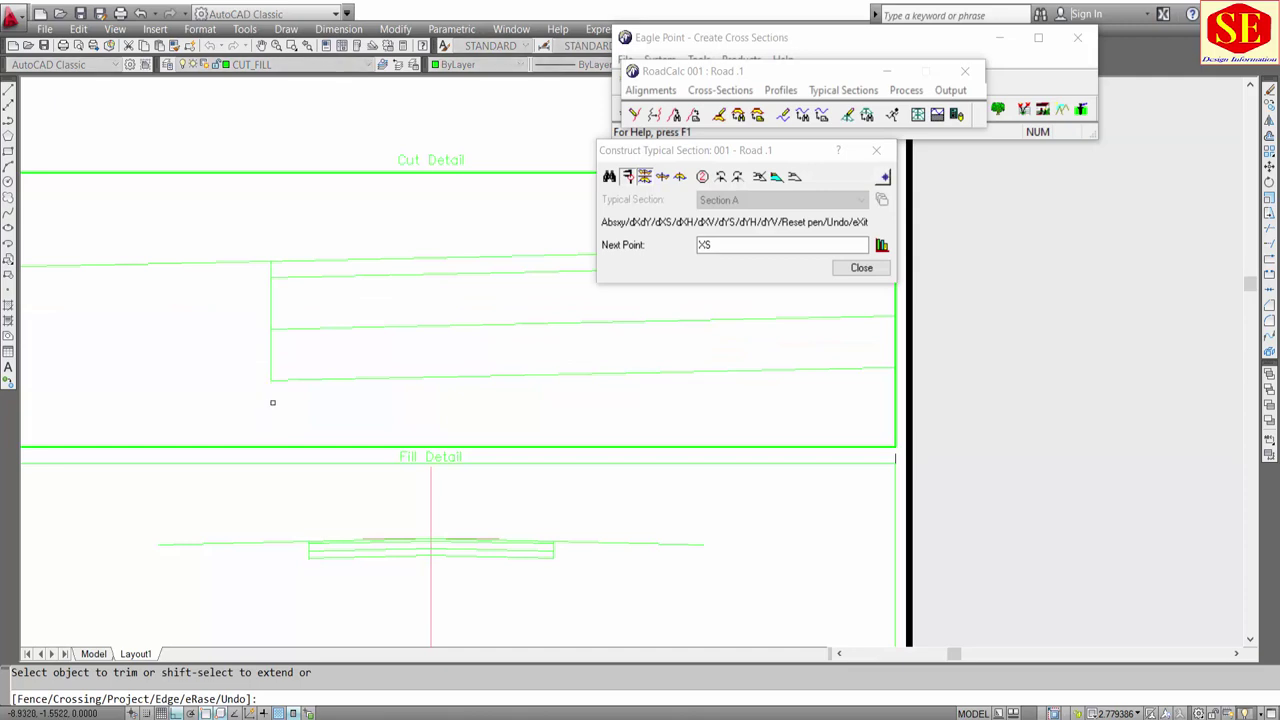
pyautogui.press('Escape')
pyautogui.scroll(-2, 520, 363)
pyautogui.scroll(1, 523, 366)
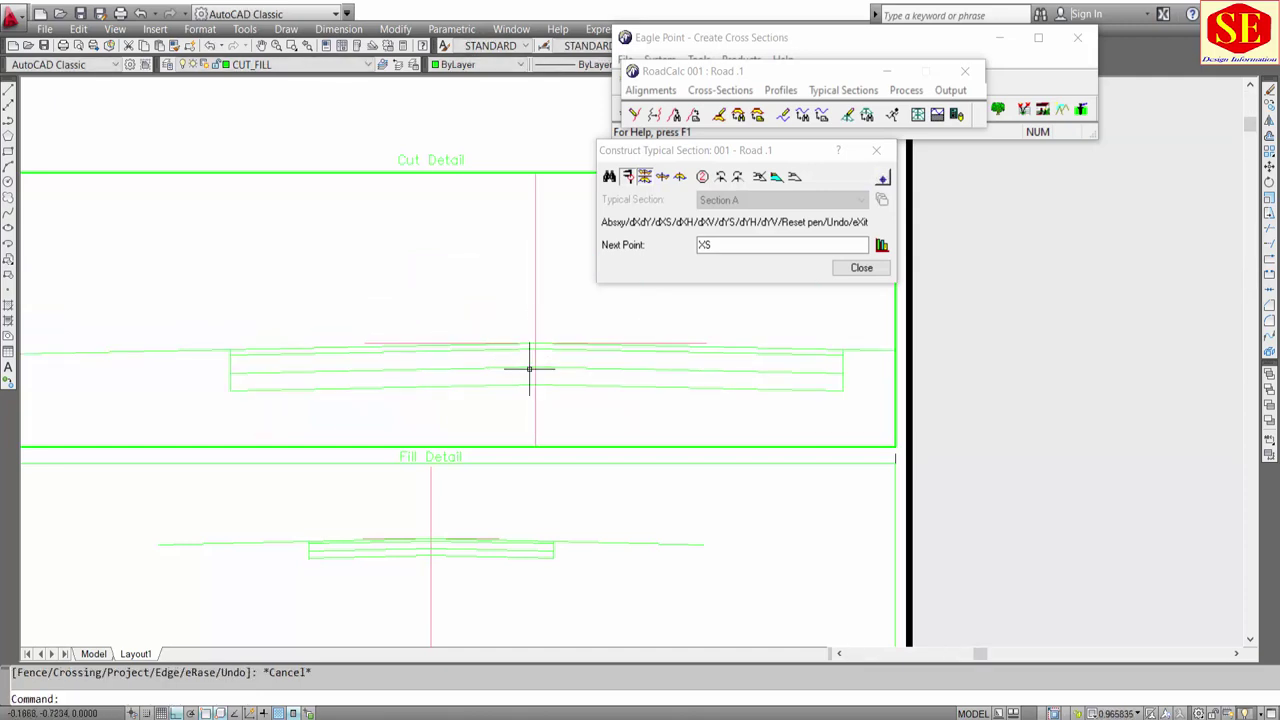
pyautogui.scroll(2, 531, 367)
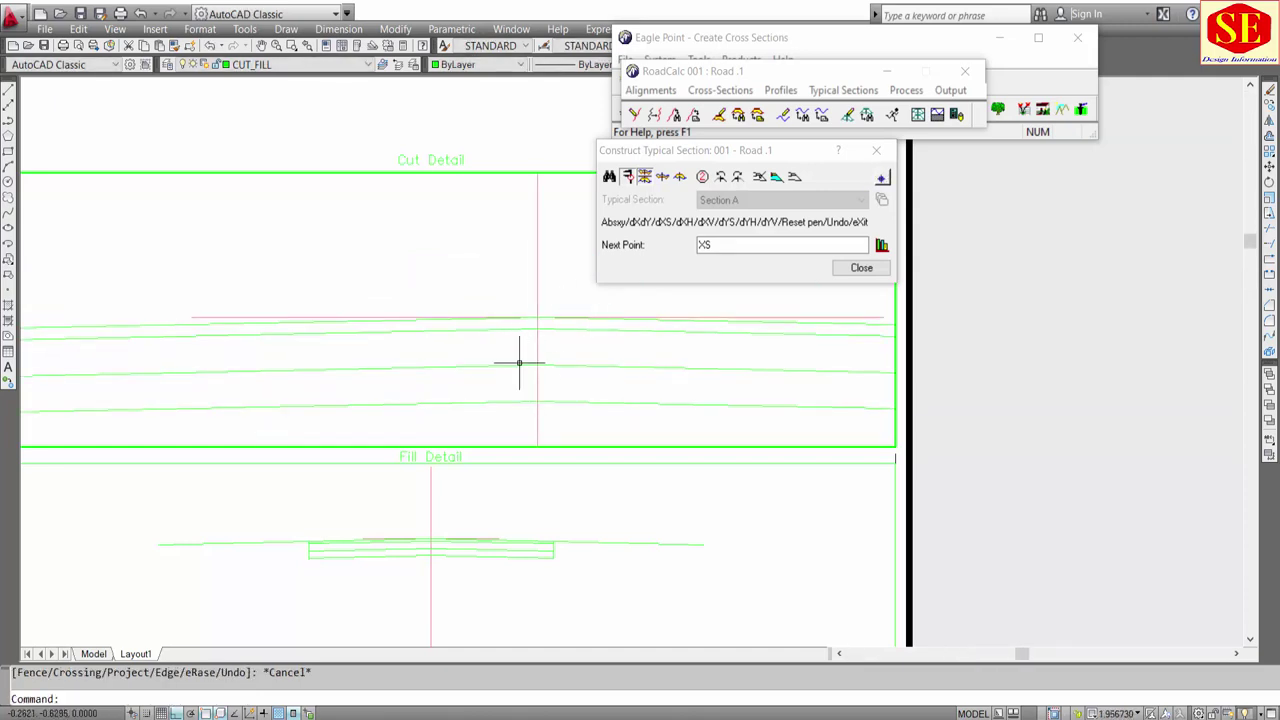
pyautogui.scroll(1, 530, 370)
pyautogui.scroll(2, 518, 360)
pyautogui.click(518, 355)
pyautogui.click(497, 368)
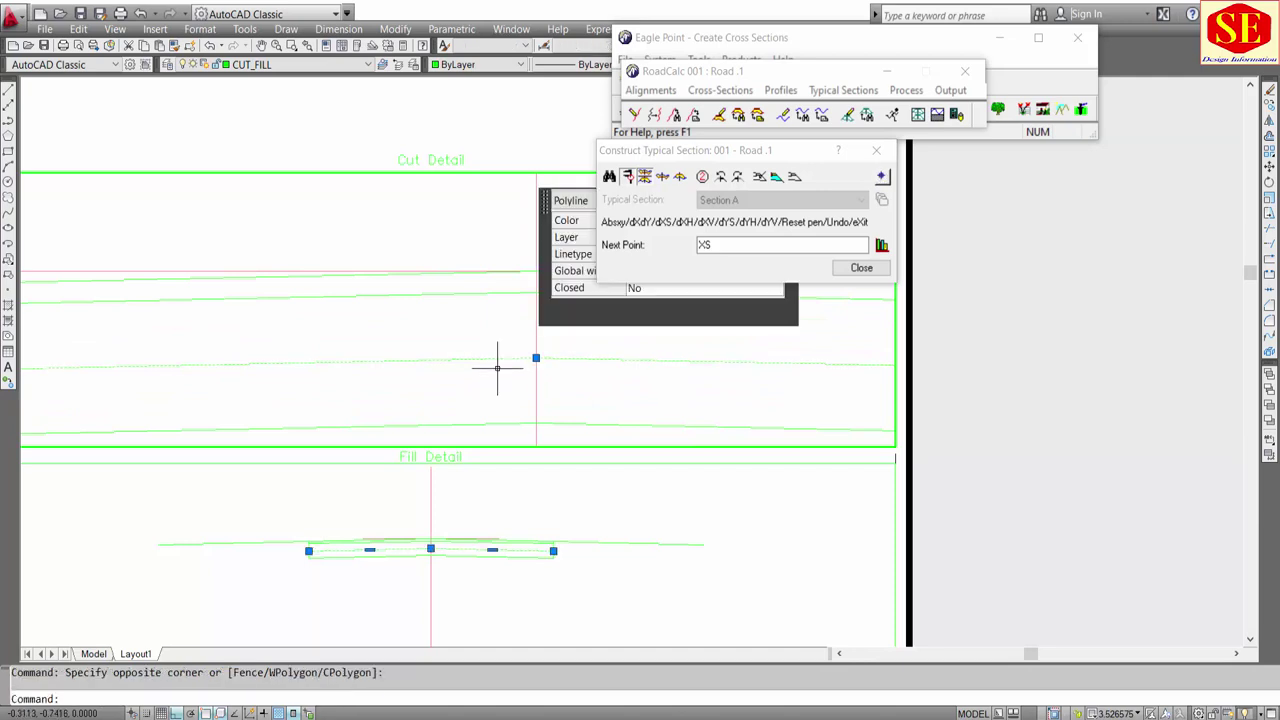
pyautogui.press('Escape')
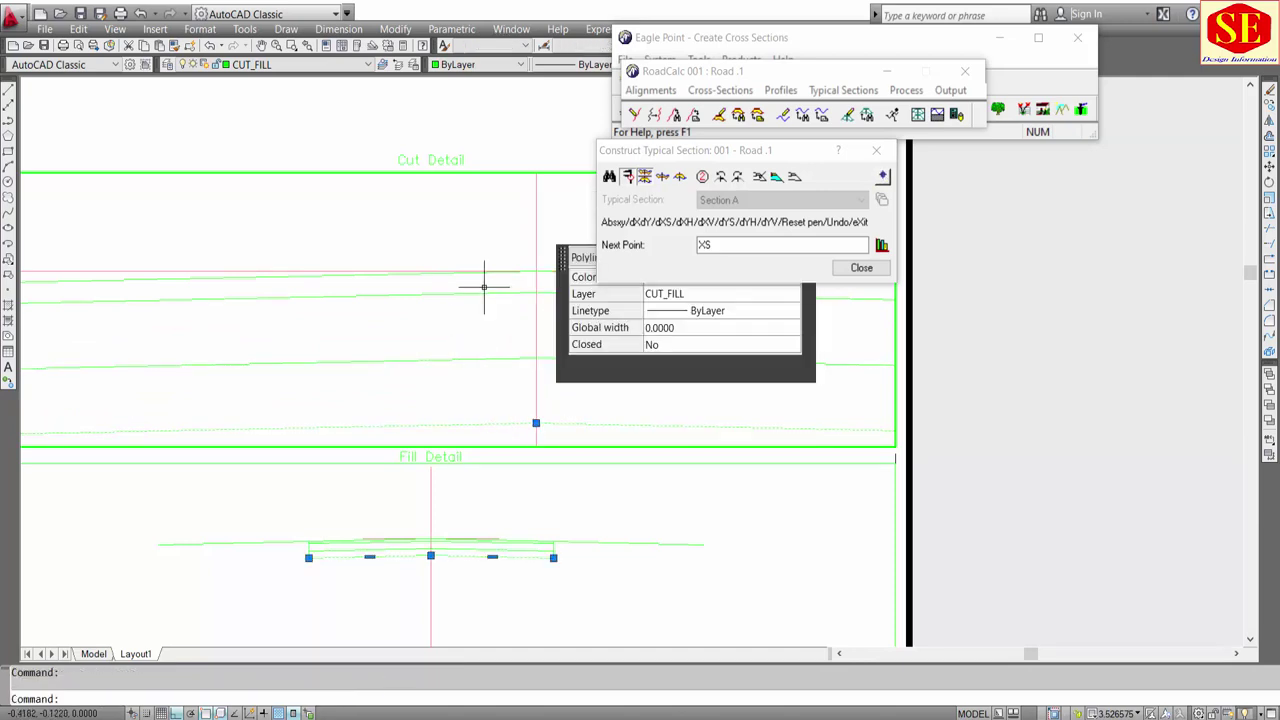
pyautogui.click(470, 290)
pyautogui.scroll(-2, 440, 290)
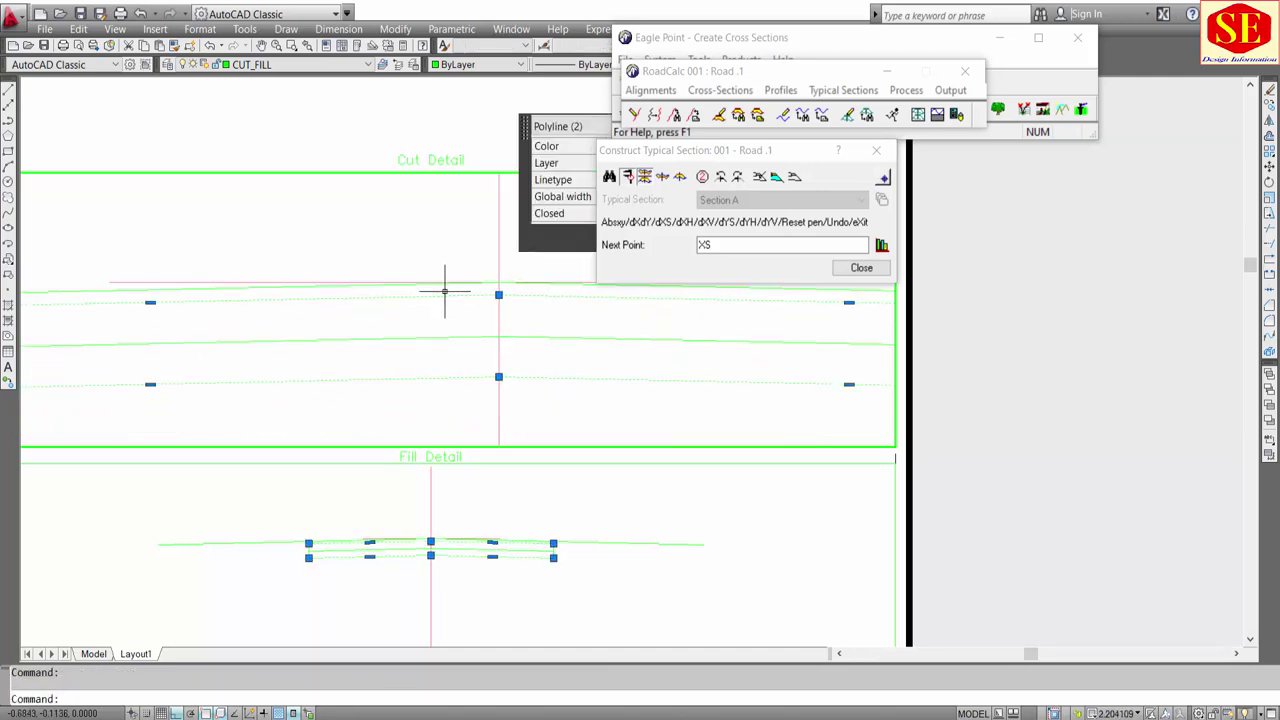
pyautogui.scroll(-2, 469, 320)
pyautogui.press('Escape')
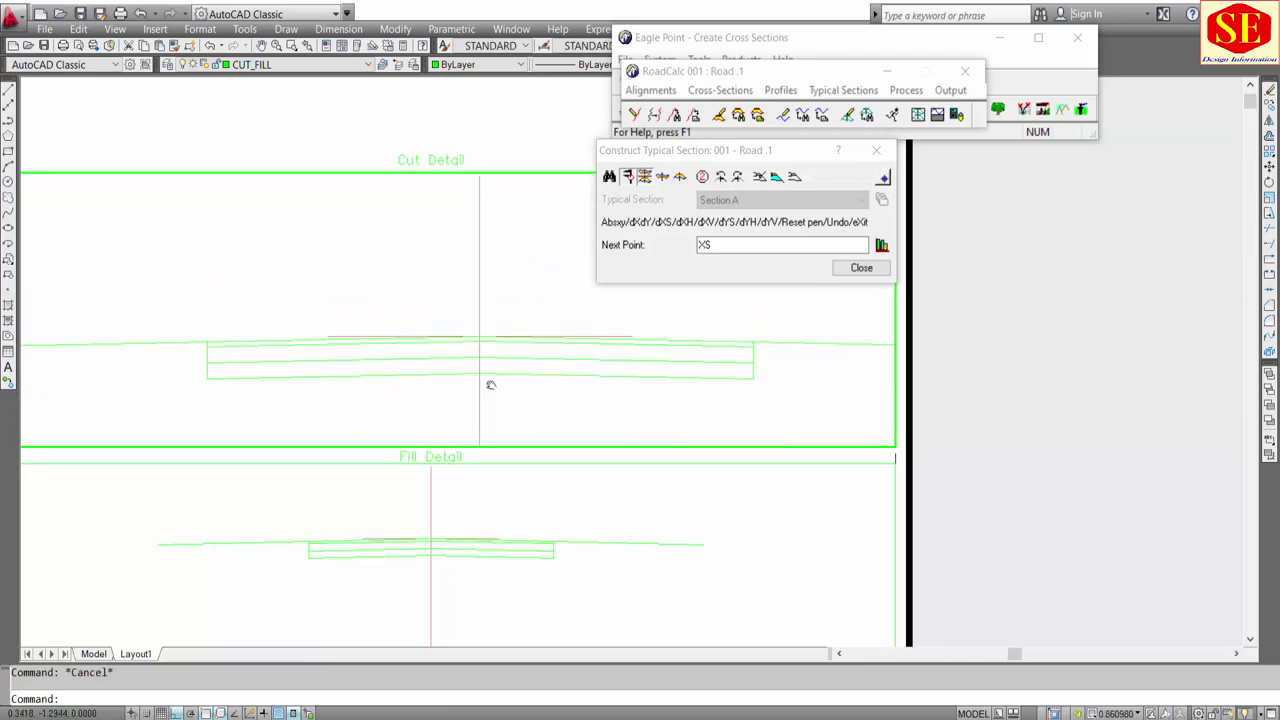
pyautogui.scroll(-2, 484, 375)
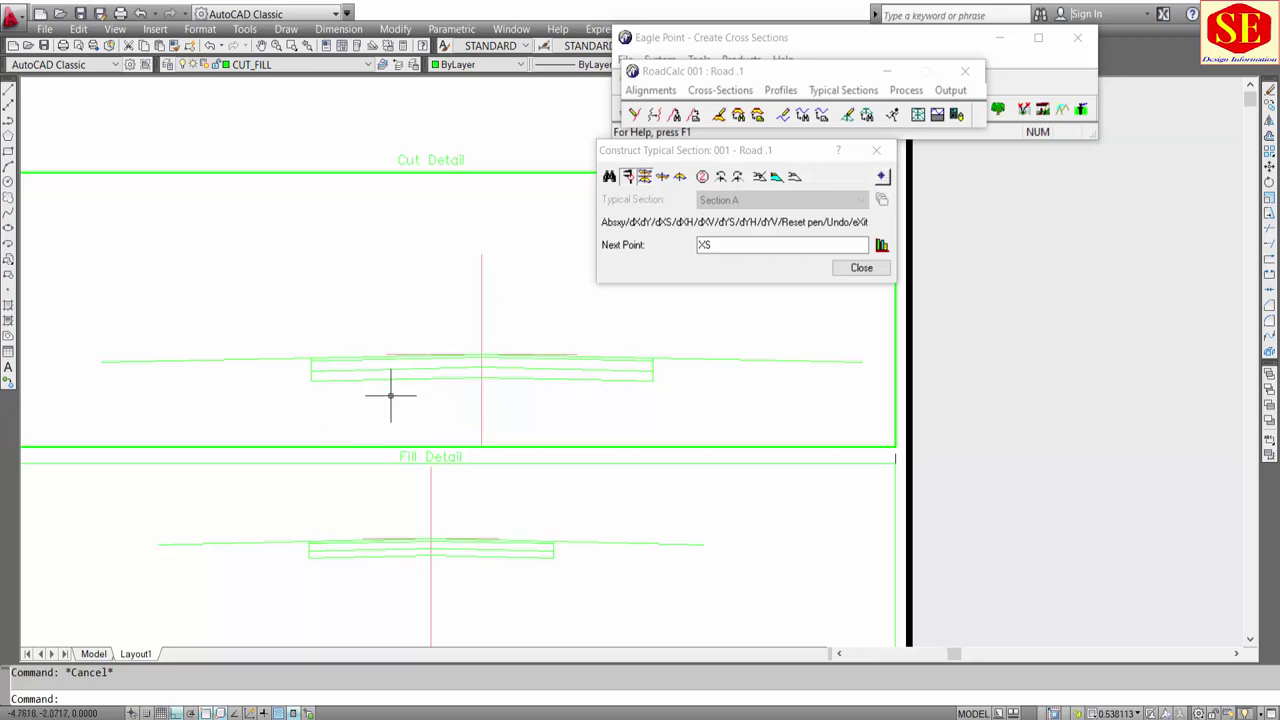
# Step: Open Define Typical Section, select WBM and Subbase, then cancel
pyautogui.click(760, 178)
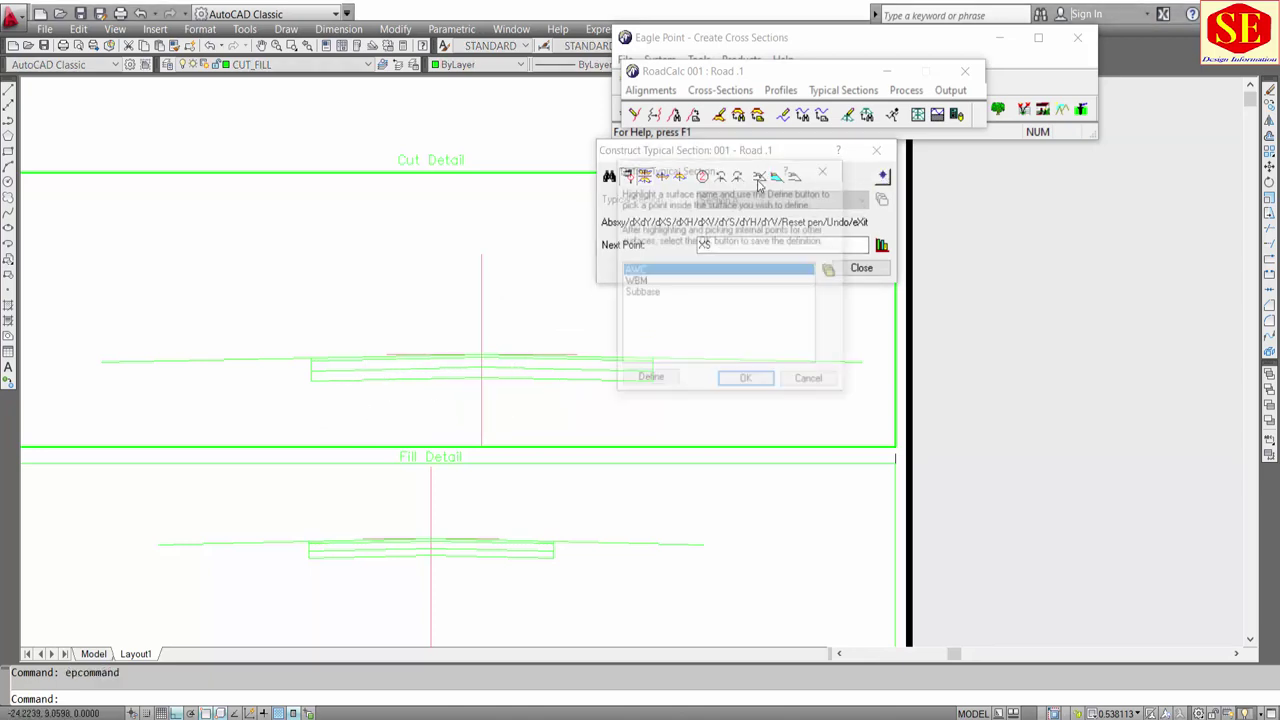
pyautogui.click(640, 283)
pyautogui.click(645, 295)
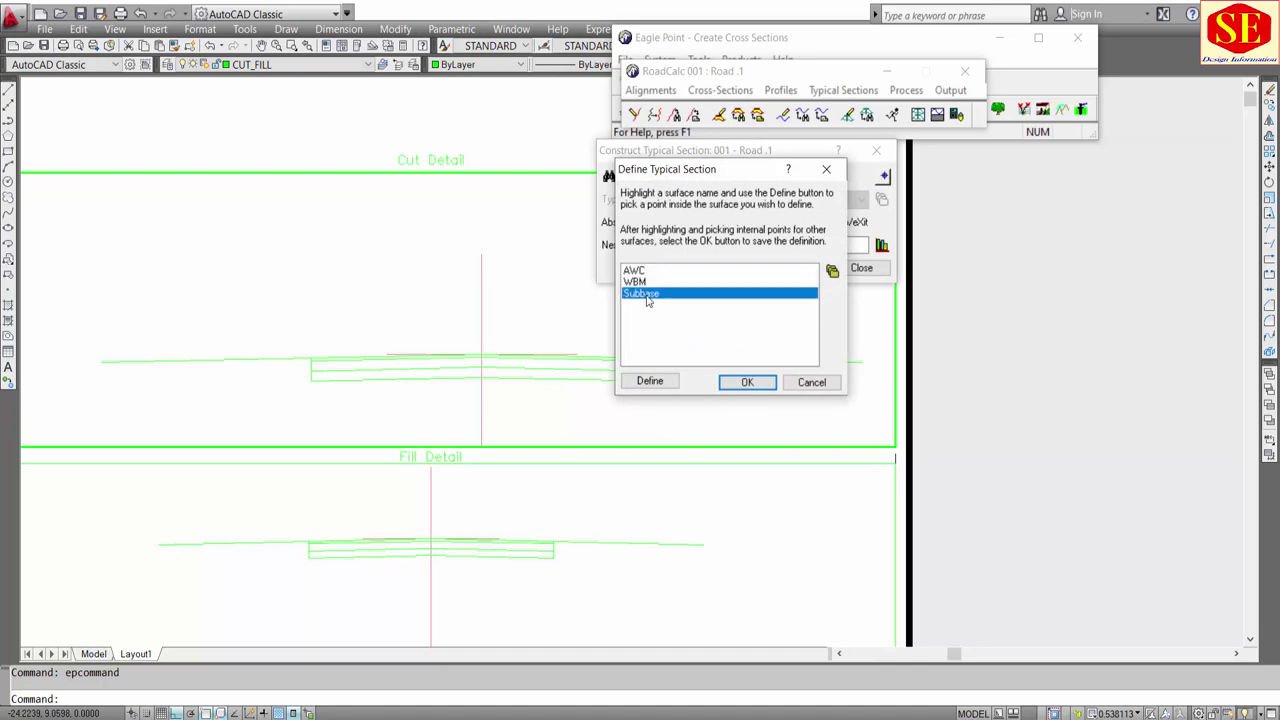
pyautogui.click(829, 381)
pyautogui.click(853, 270)
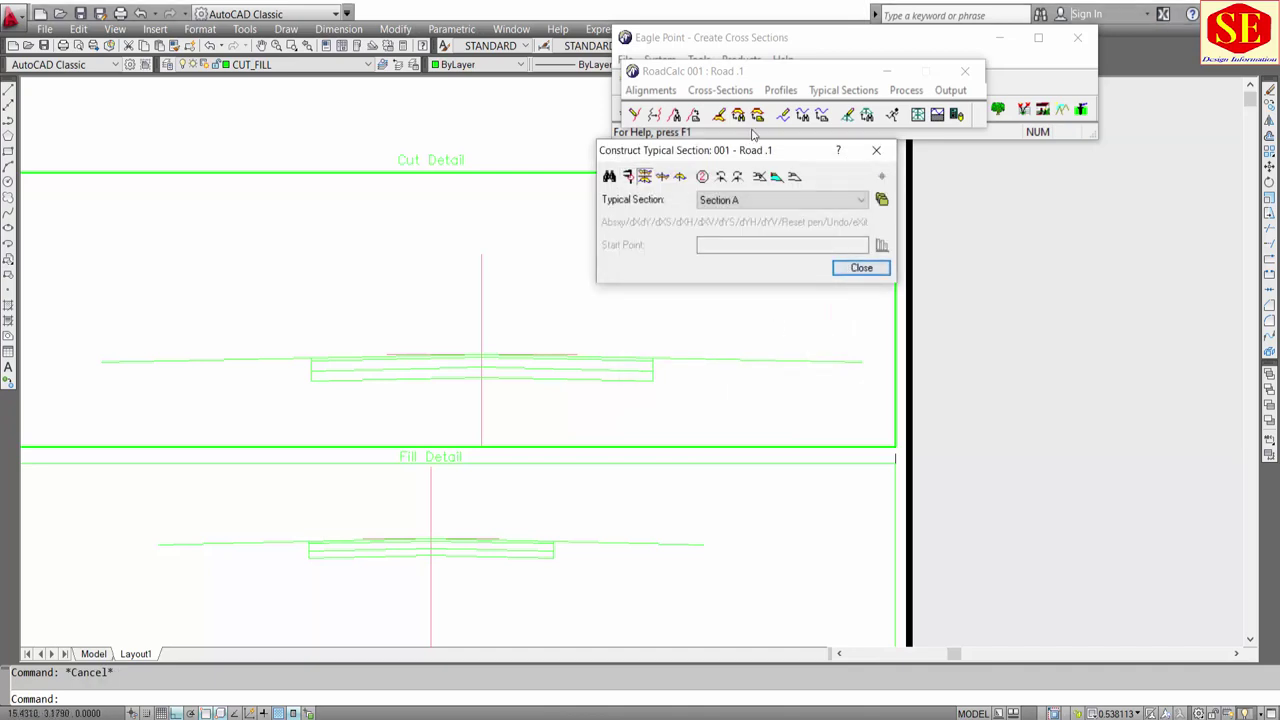
# Step: Review the AWC, WBM and Subbase surfaces on the Manage Surfaces Design tab, then reopen Define Typical Section
pyautogui.click(720, 90)
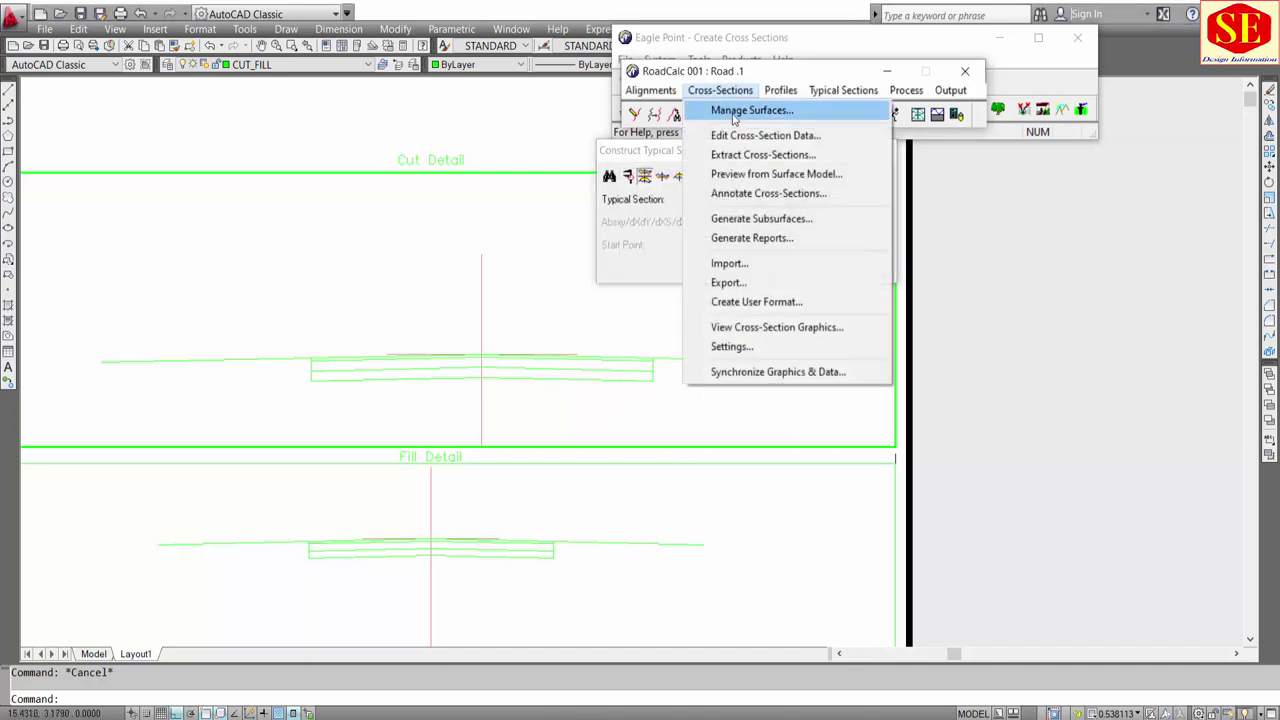
pyautogui.click(735, 114)
pyautogui.click(700, 118)
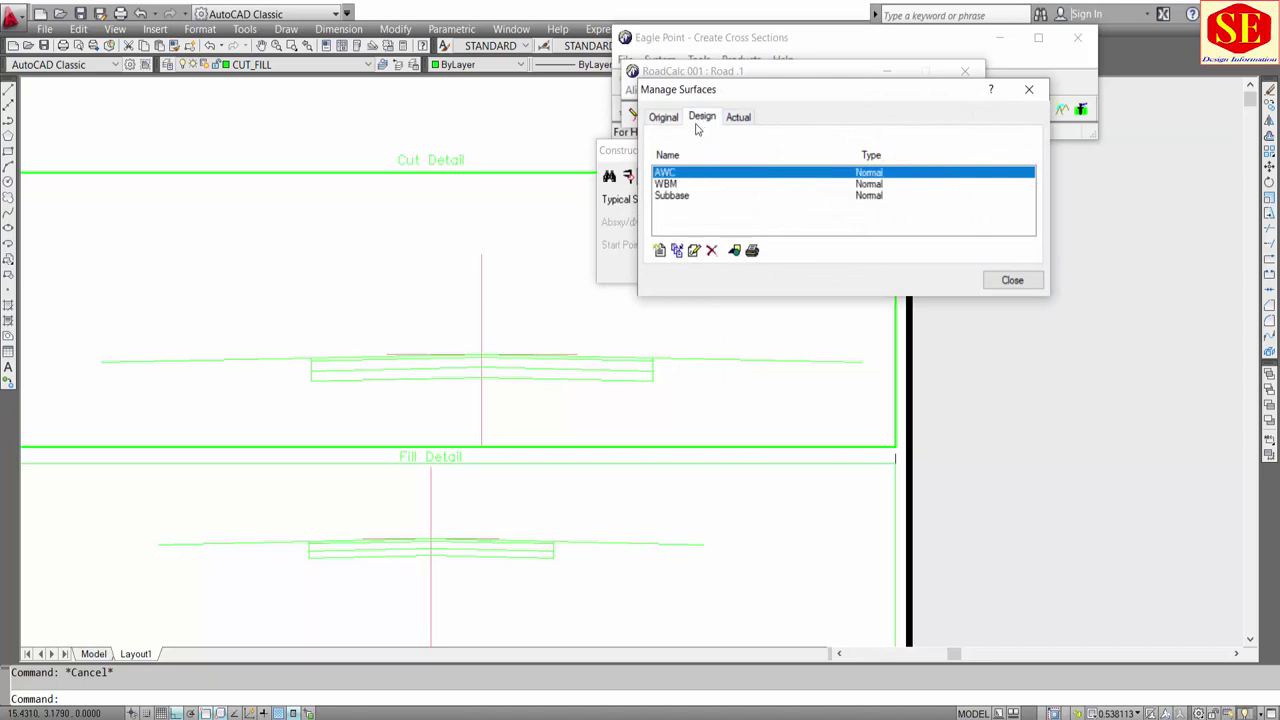
pyautogui.click(668, 184)
pyautogui.click(672, 196)
pyautogui.click(675, 173)
pyautogui.click(678, 184)
pyautogui.click(679, 196)
pyautogui.click(675, 174)
pyautogui.click(671, 185)
pyautogui.click(673, 197)
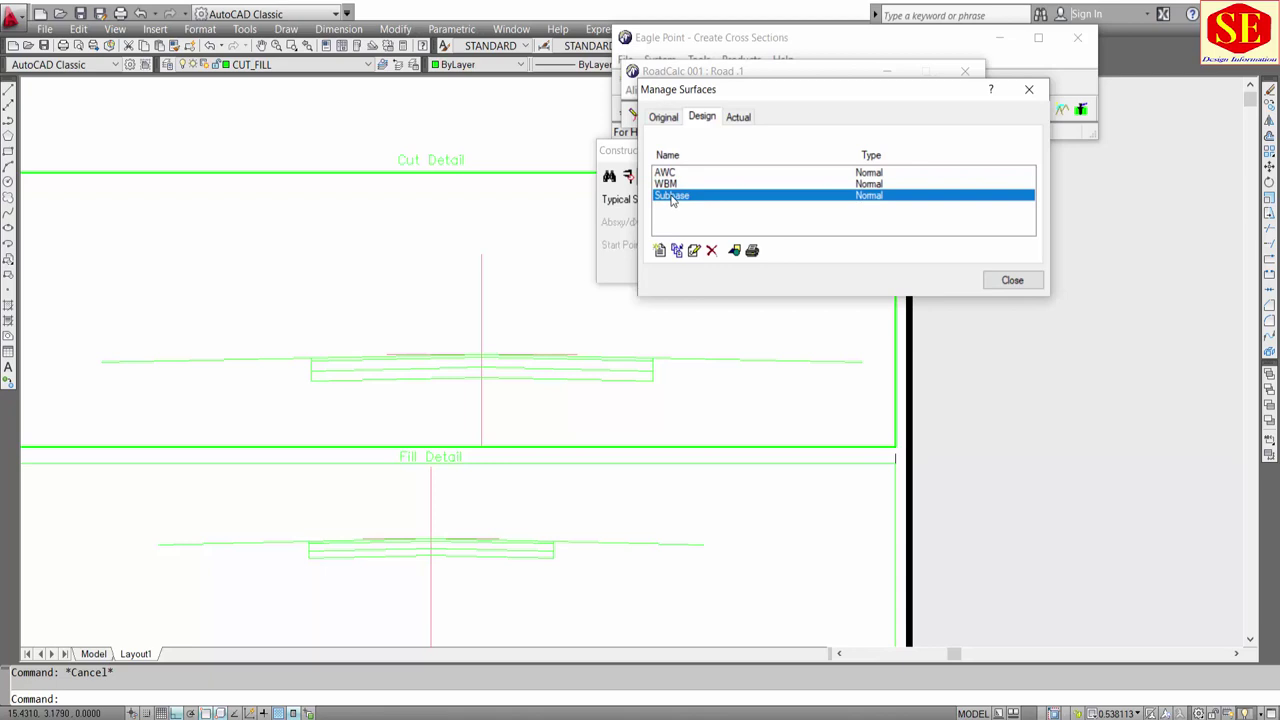
pyautogui.click(1015, 282)
pyautogui.click(745, 183)
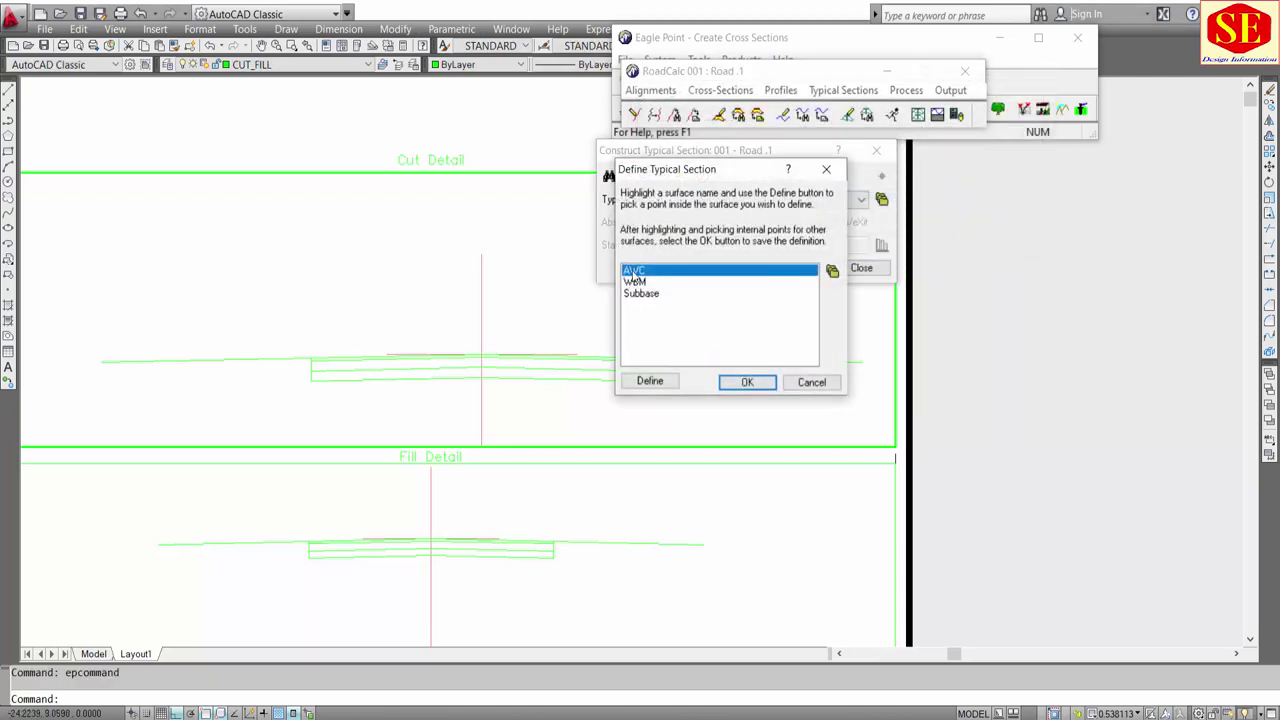
pyautogui.moveTo(485, 400); pyautogui.dragTo(470, 392, button='middle')
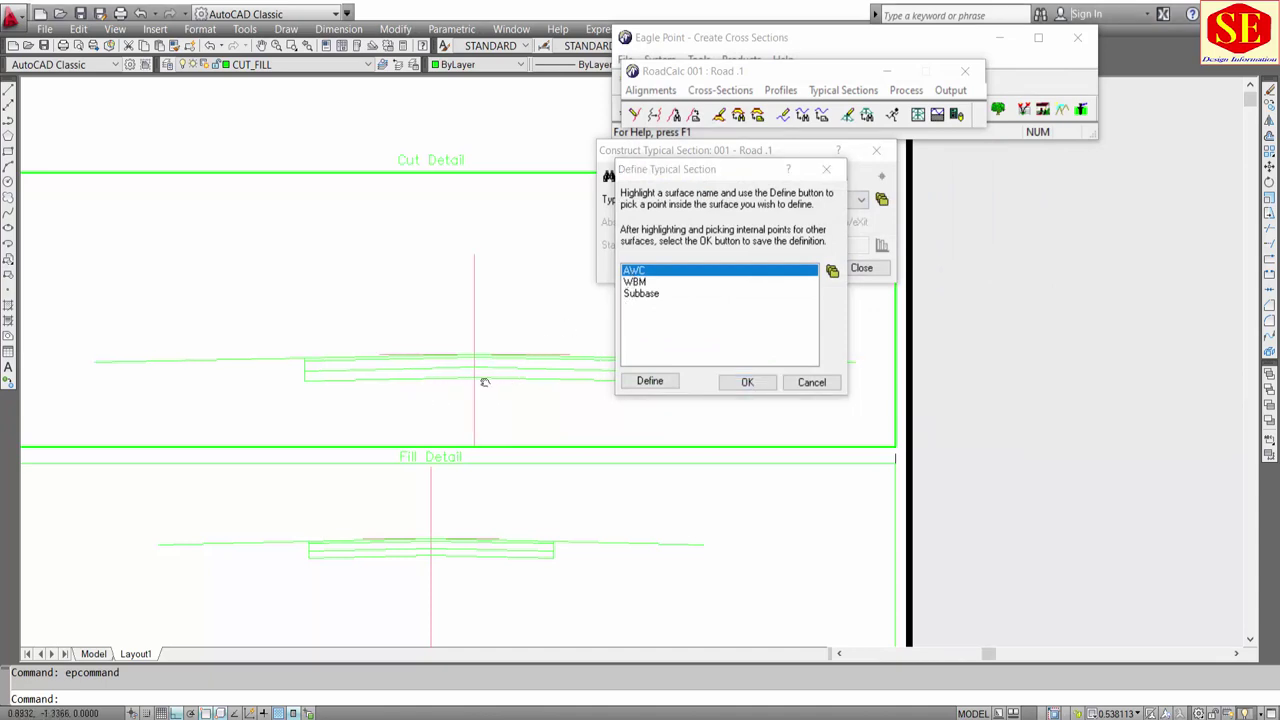
pyautogui.scroll(2, 430, 378)
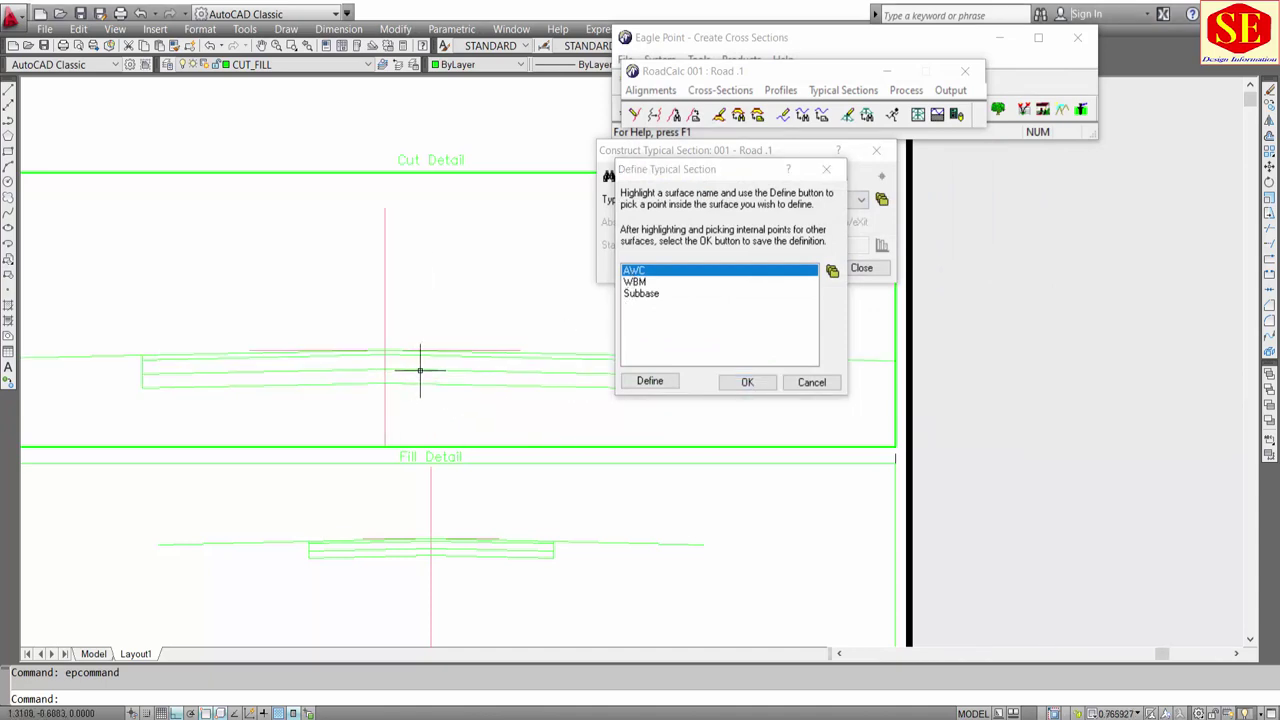
pyautogui.moveTo(135, 350); pyautogui.dragTo(110, 300, button='middle')
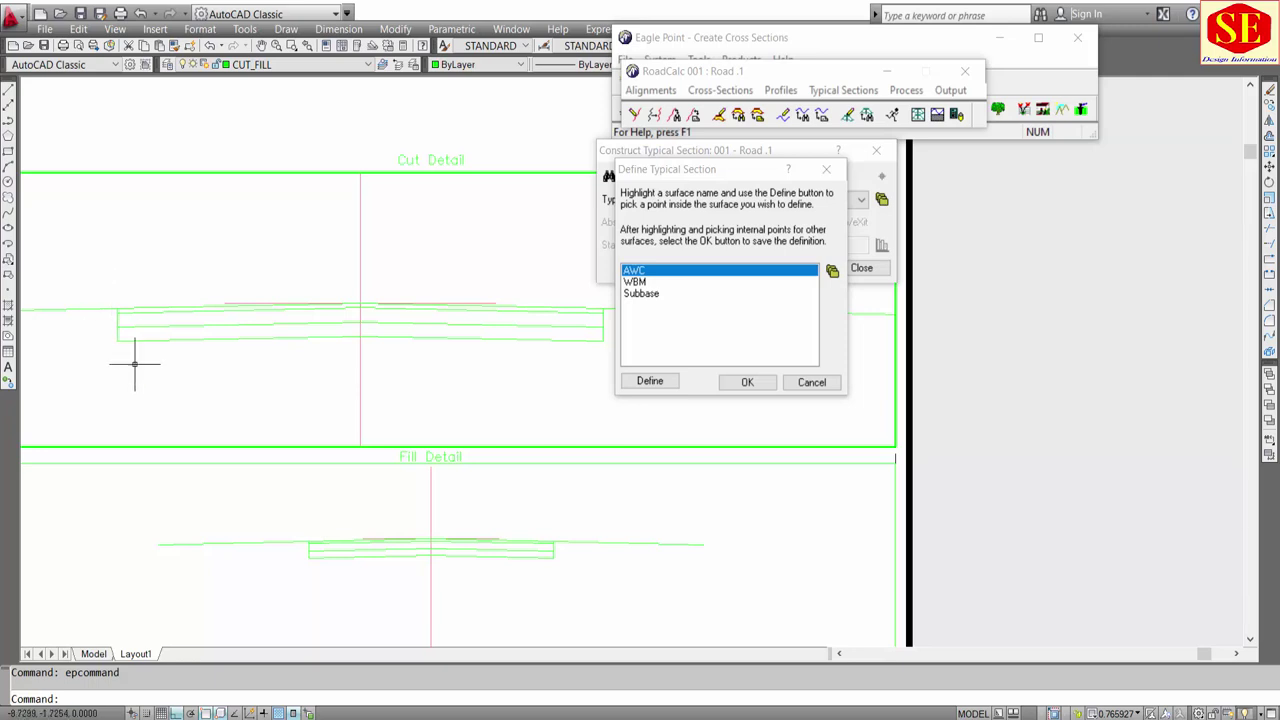
pyautogui.moveTo(362, 379); pyautogui.dragTo(302, 374, button='middle')
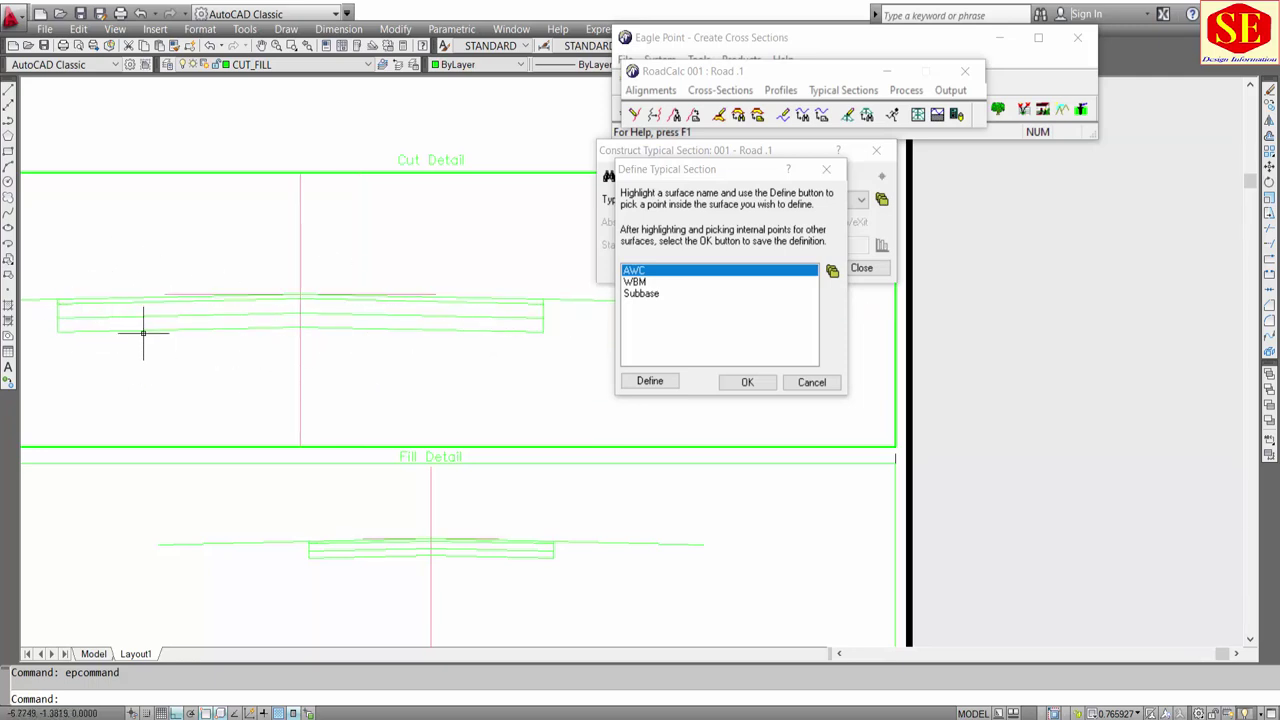
pyautogui.moveTo(206, 323); pyautogui.dragTo(225, 343, button='middle')
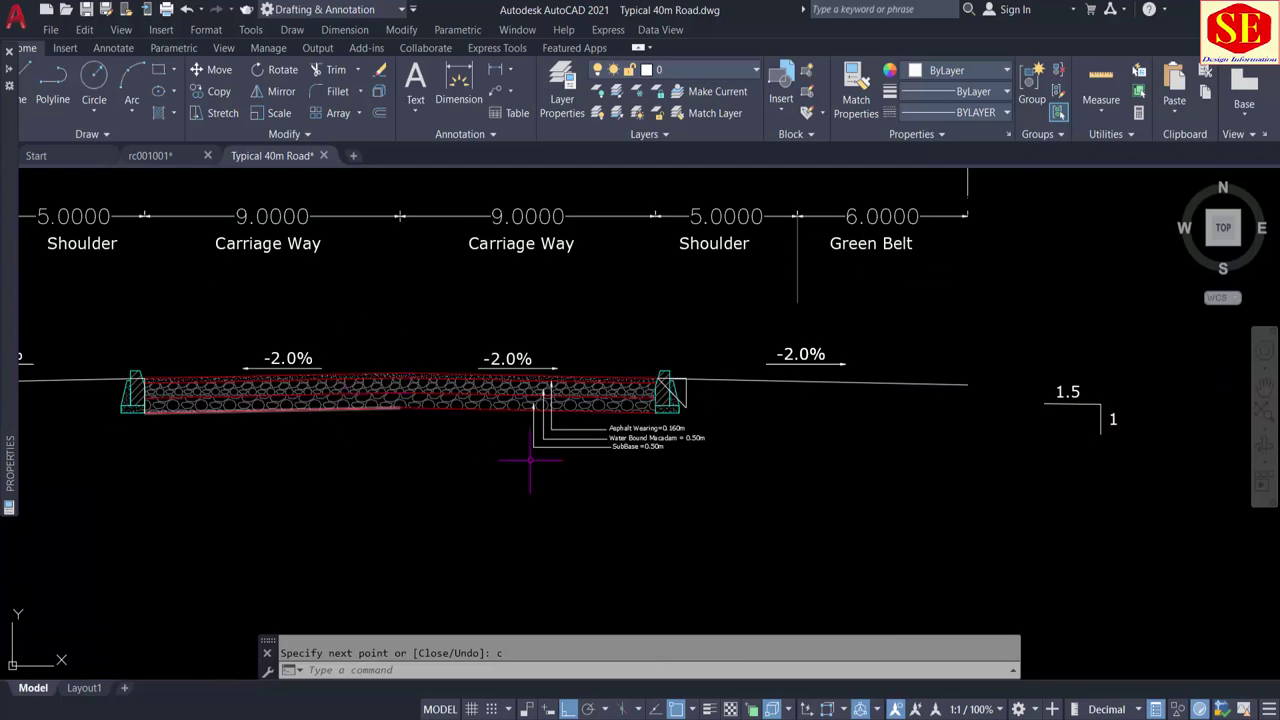
pyautogui.scroll(-3, 586, 357)
pyautogui.scroll(-5, 560, 371)
pyautogui.scroll(4, 566, 418)
pyautogui.scroll(3, 566, 418)
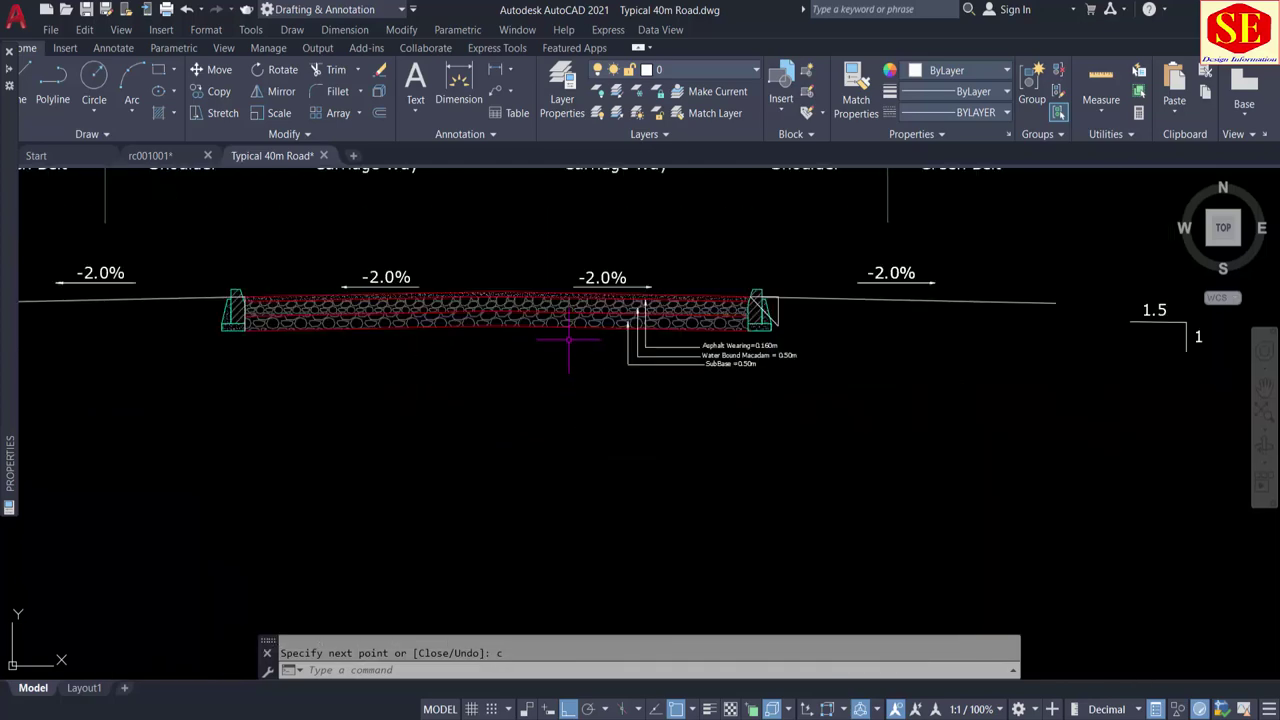
pyautogui.scroll(2, 560, 320)
pyautogui.scroll(-2, 540, 296)
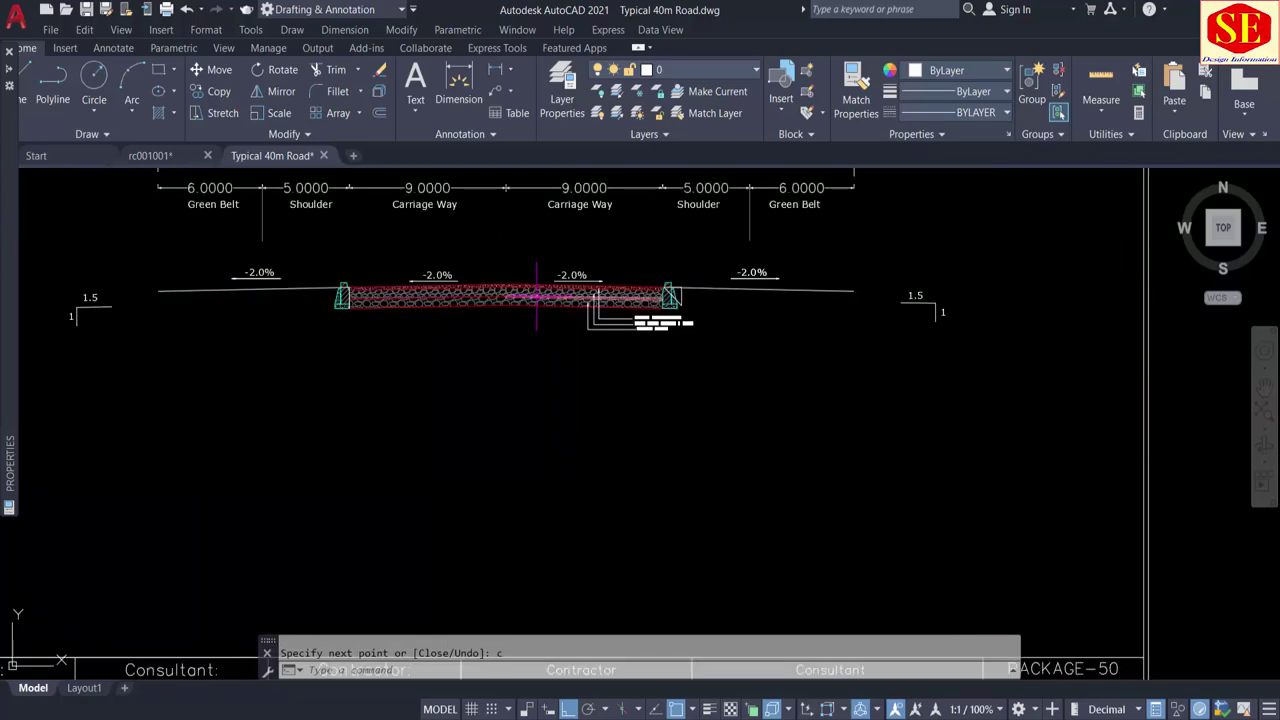
pyautogui.scroll(6, 492, 310)
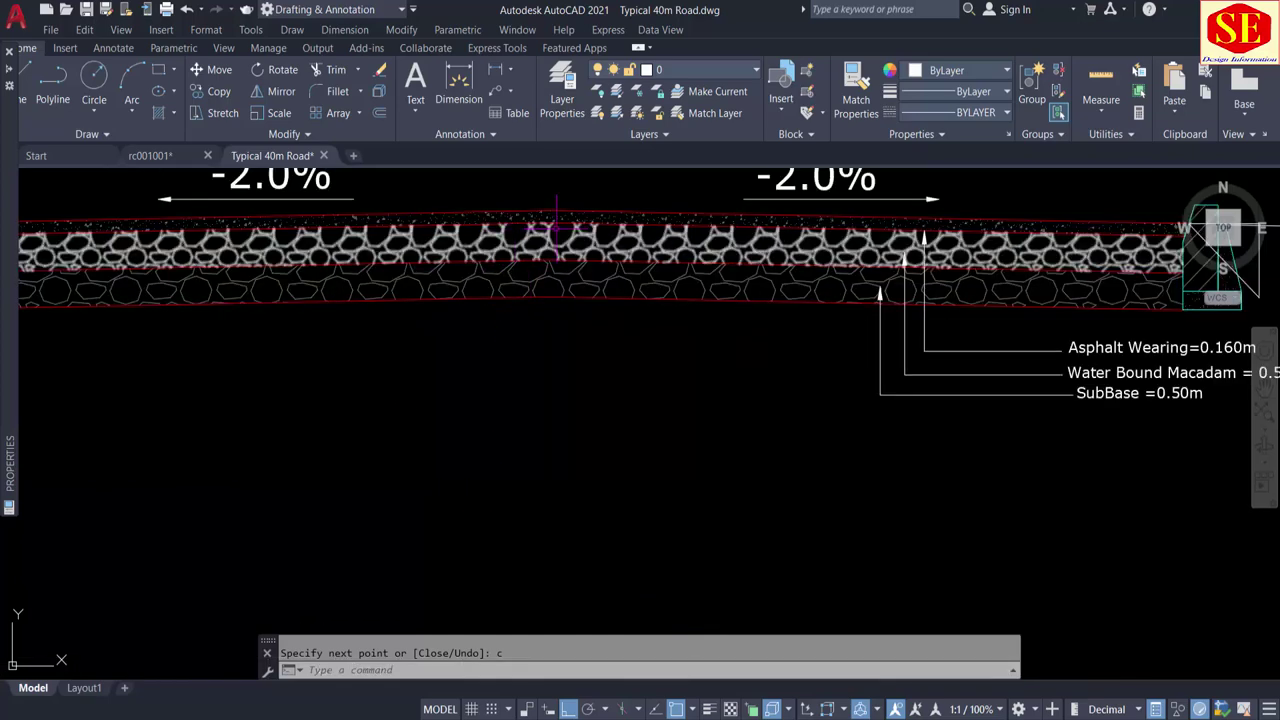
pyautogui.scroll(-3, 531, 321)
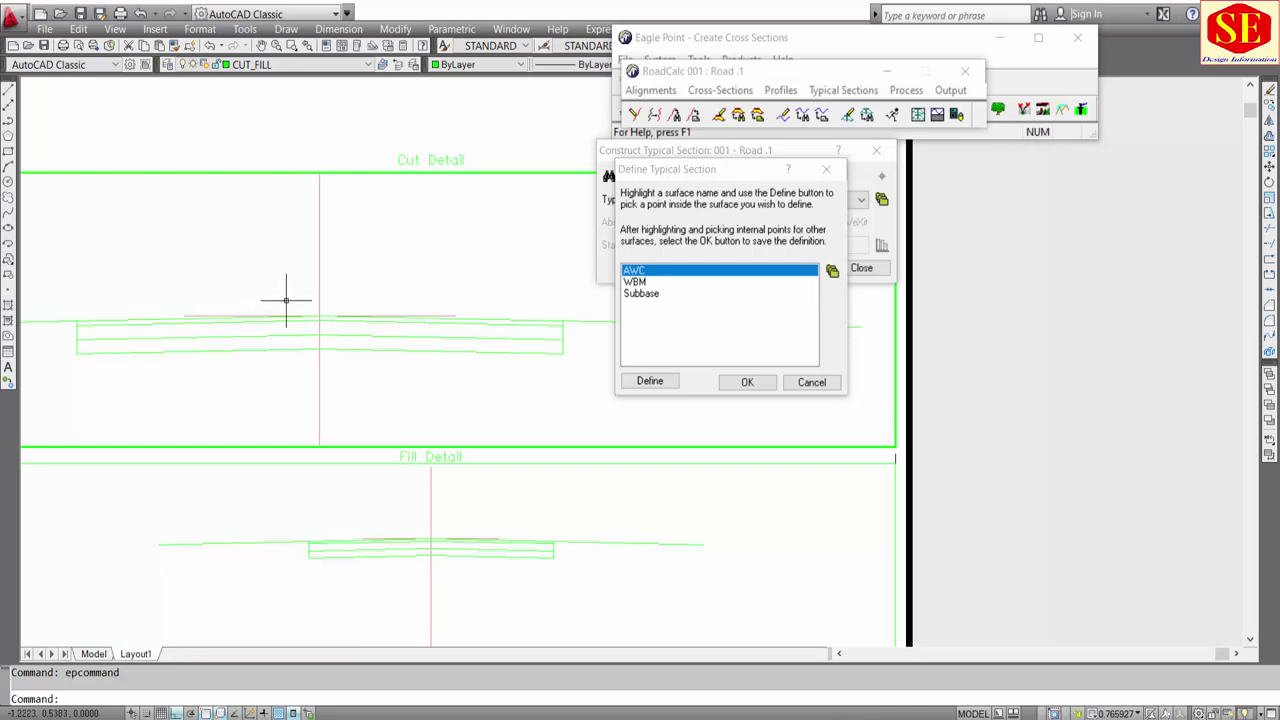
# Step: Define the AWC and WBM surfaces by picking points inside their Cut Detail layers
pyautogui.moveTo(312, 342); pyautogui.dragTo(353, 352, button='middle')
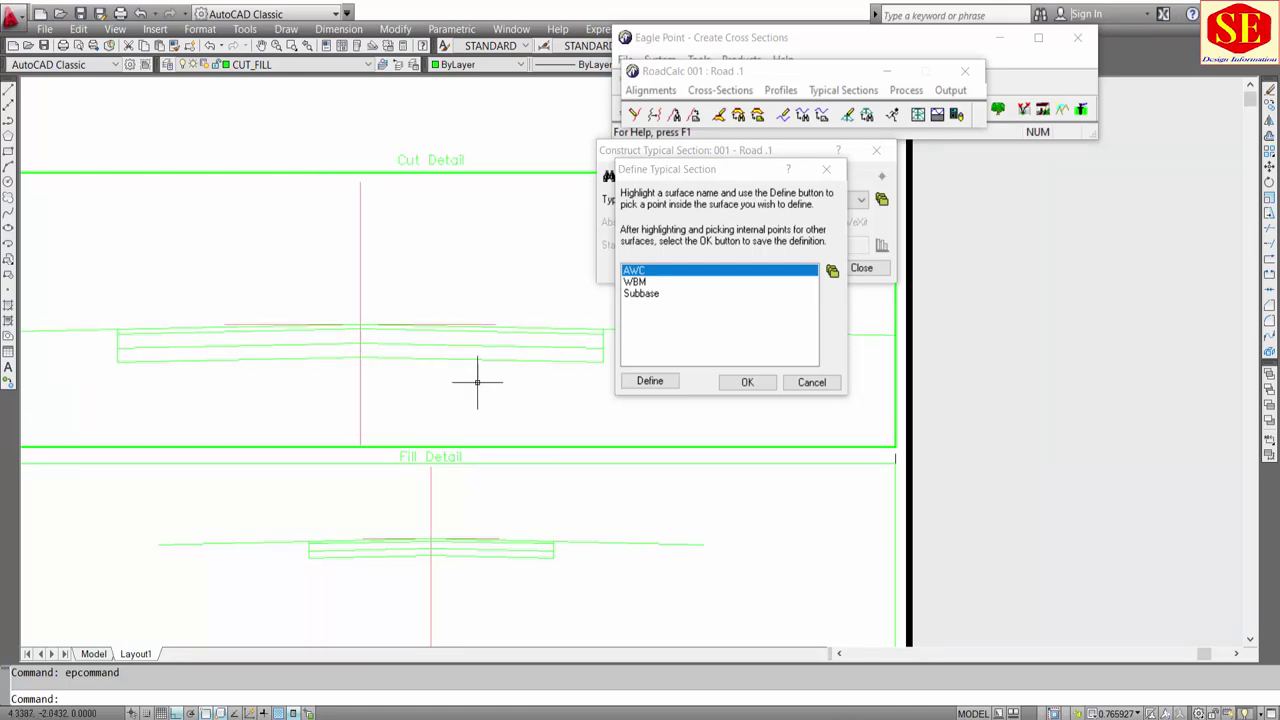
pyautogui.click(640, 272)
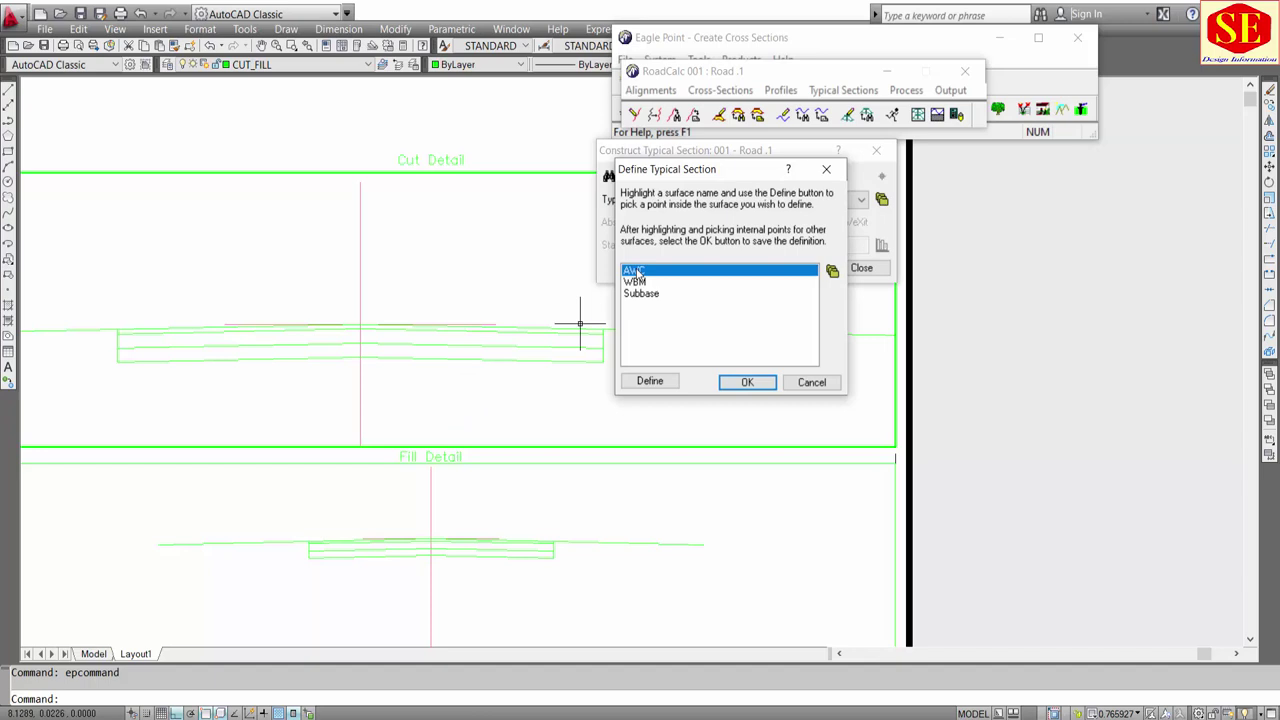
pyautogui.click(649, 381)
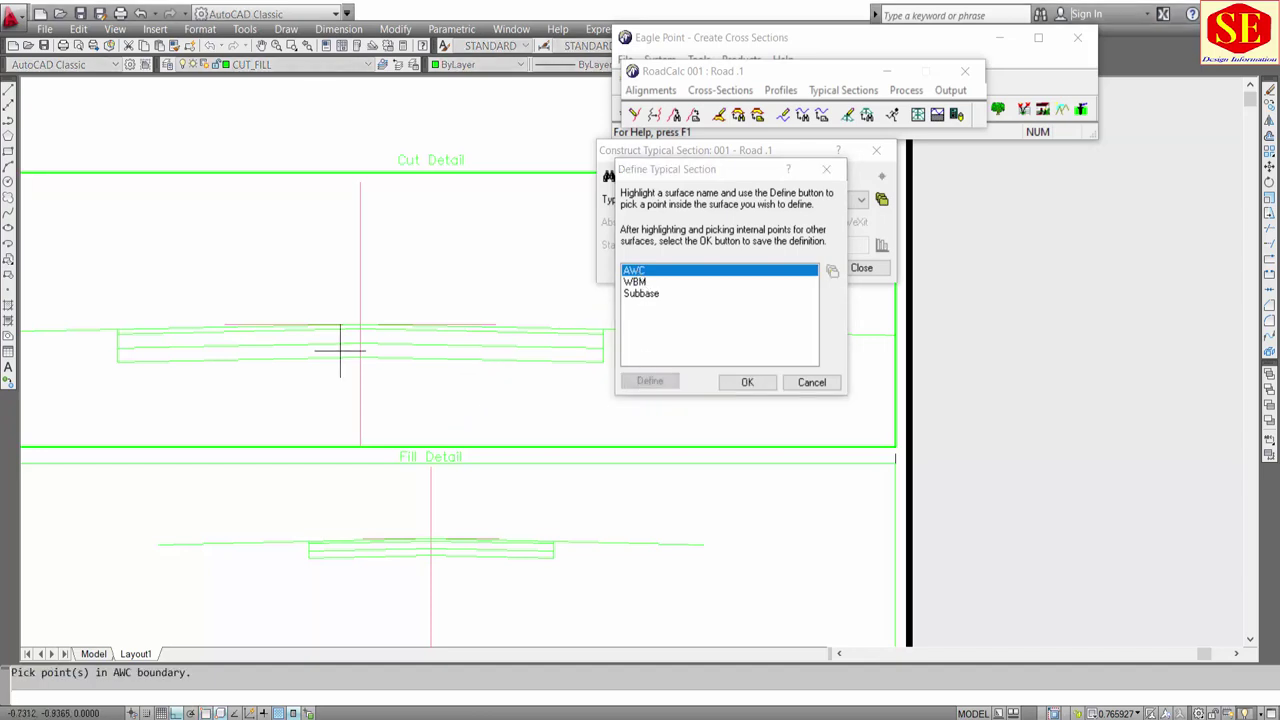
pyautogui.click(288, 327)
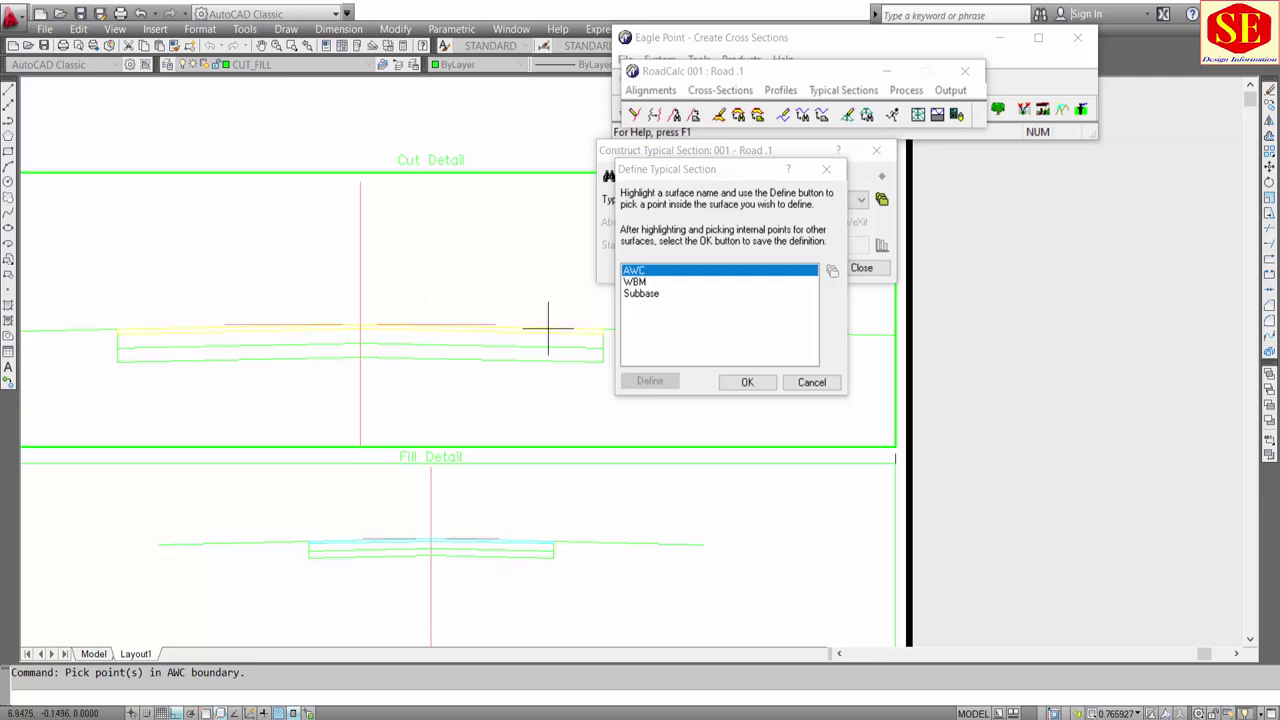
pyautogui.click(636, 284)
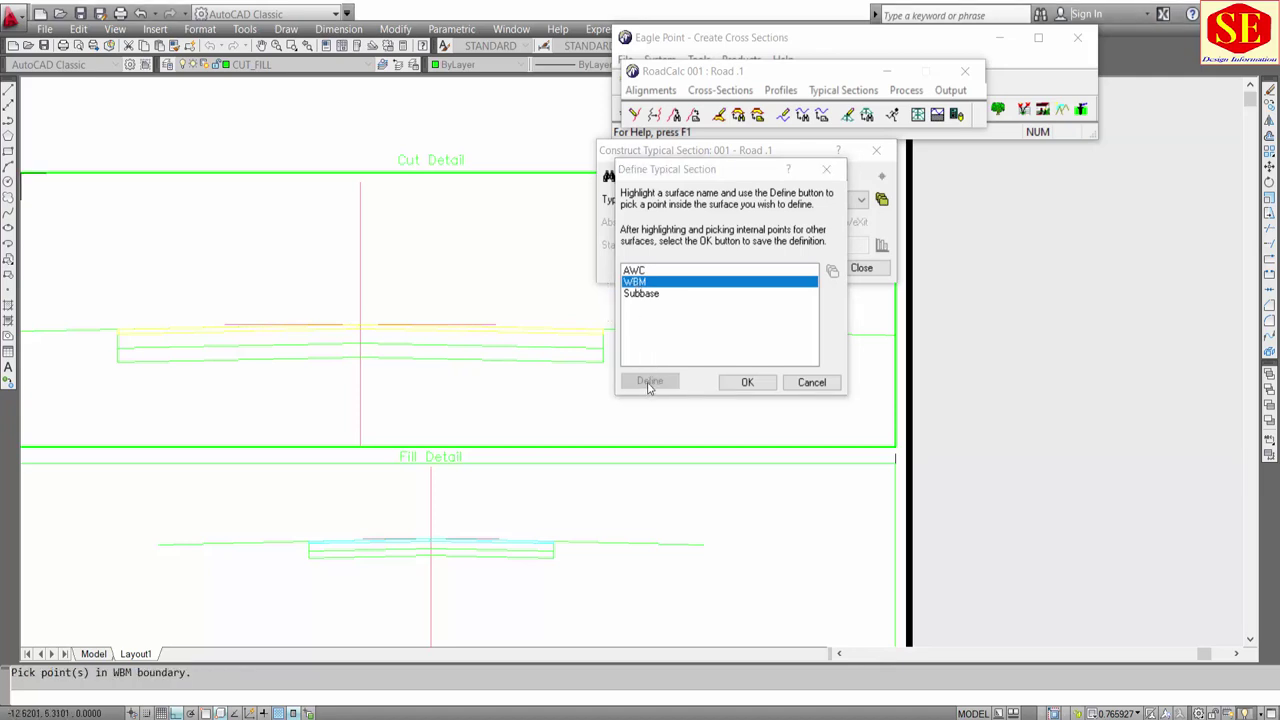
pyautogui.click(480, 337)
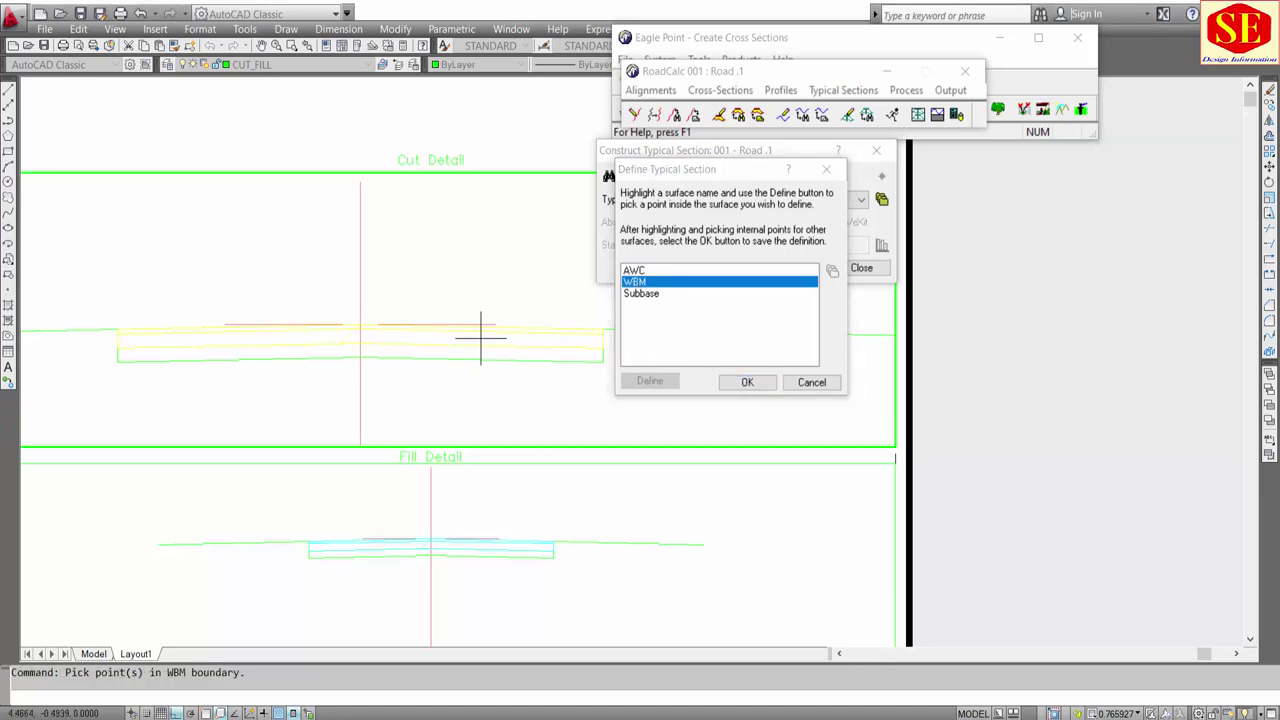
# Step: Choose Subbase and pick a point inside the Subbase layer
pyautogui.click(631, 296)
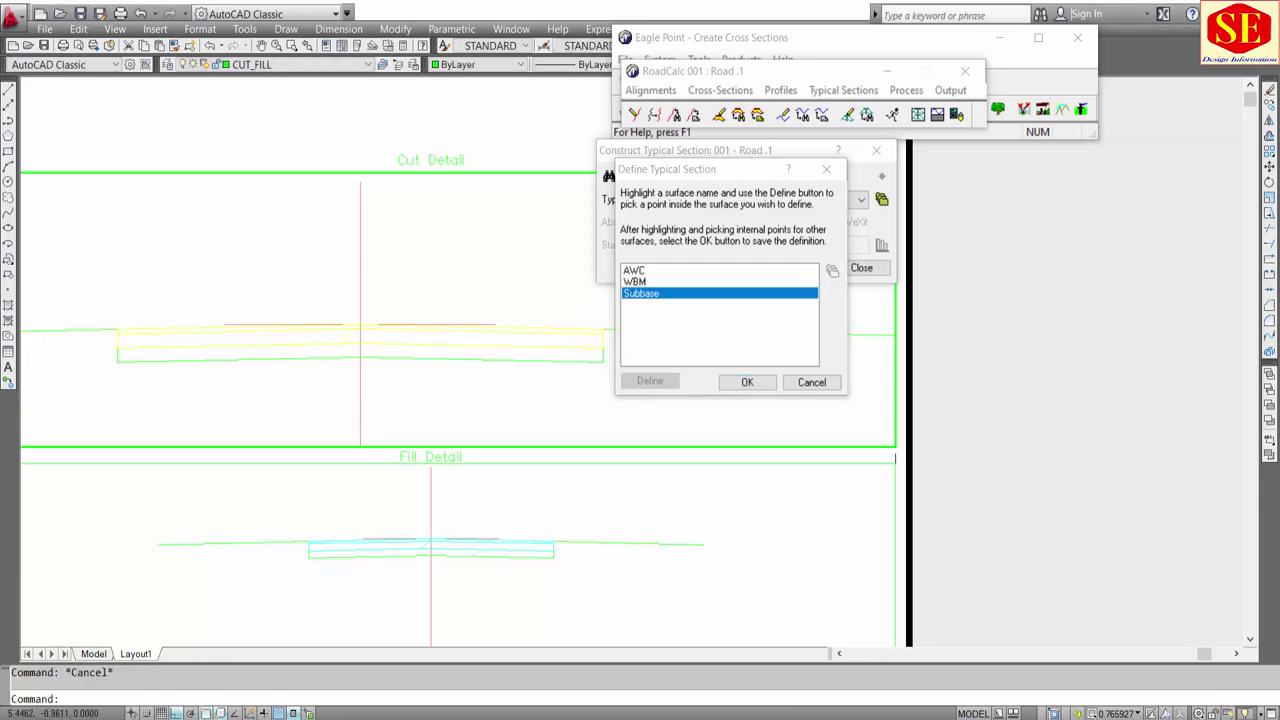
pyautogui.click(480, 350)
pyautogui.scroll(-2, 394, 327)
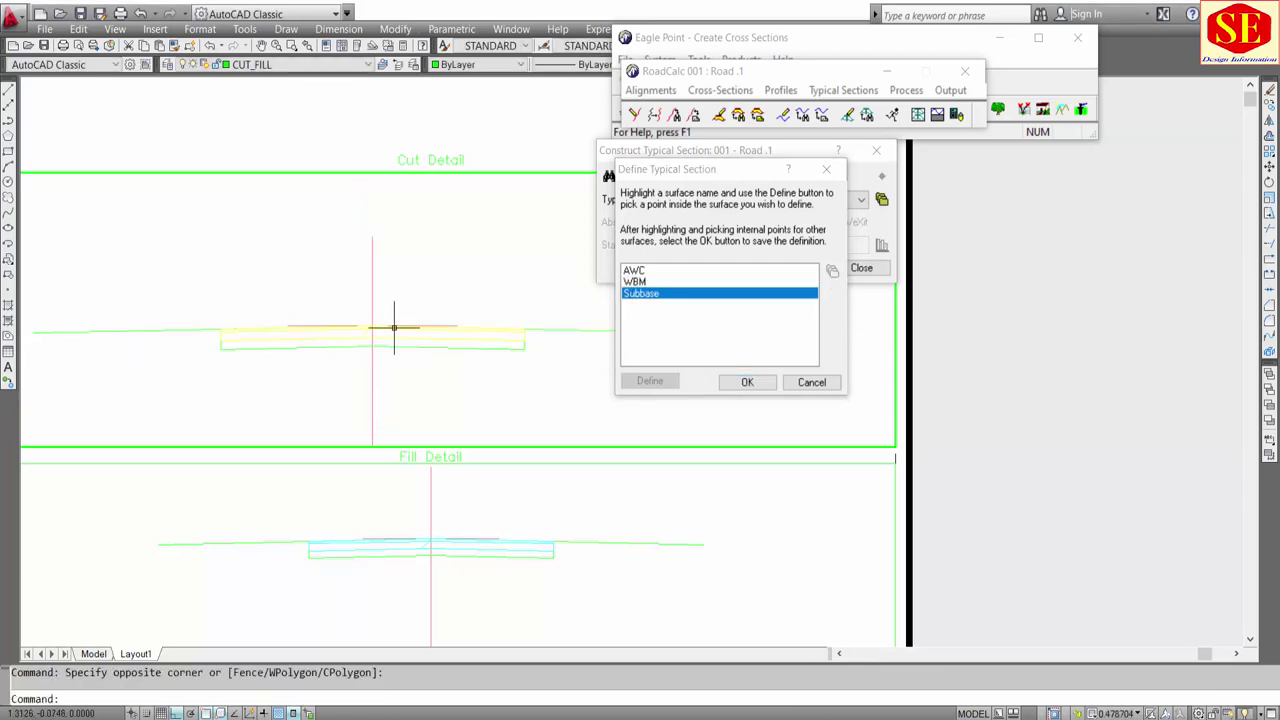
pyautogui.scroll(1, 275, 310)
pyautogui.click(275, 347)
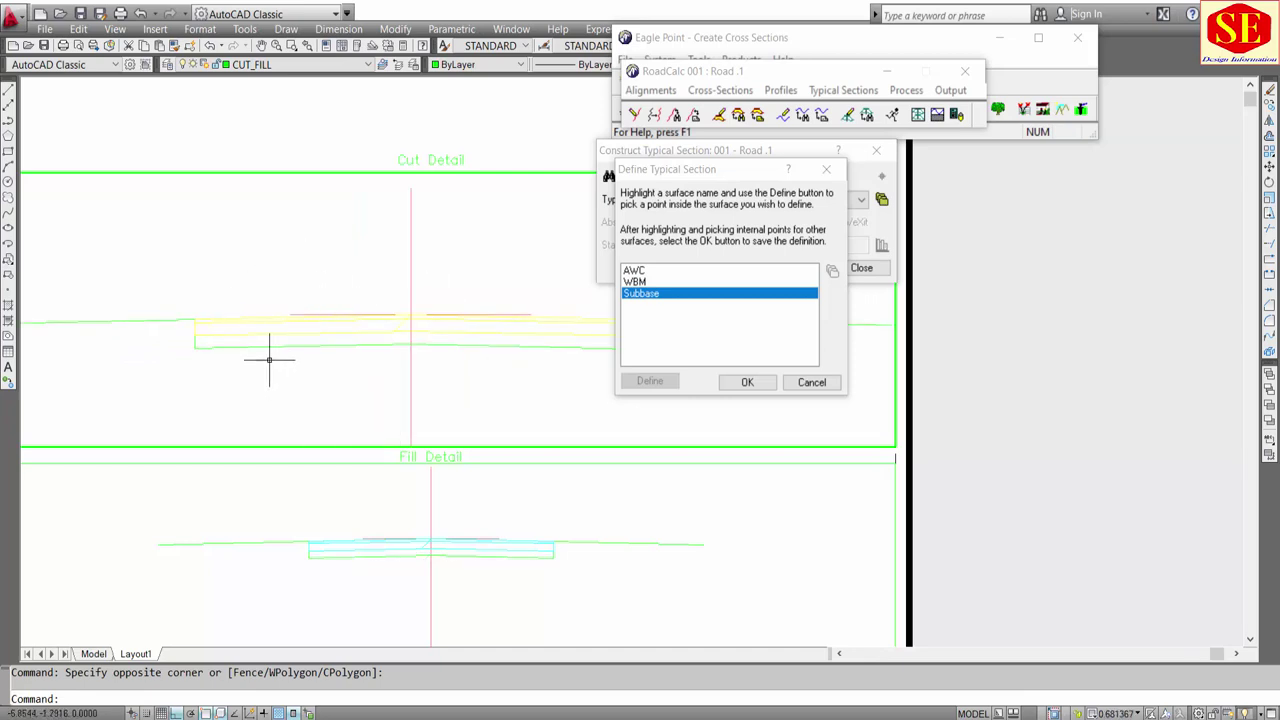
pyautogui.scroll(-3, 414, 338)
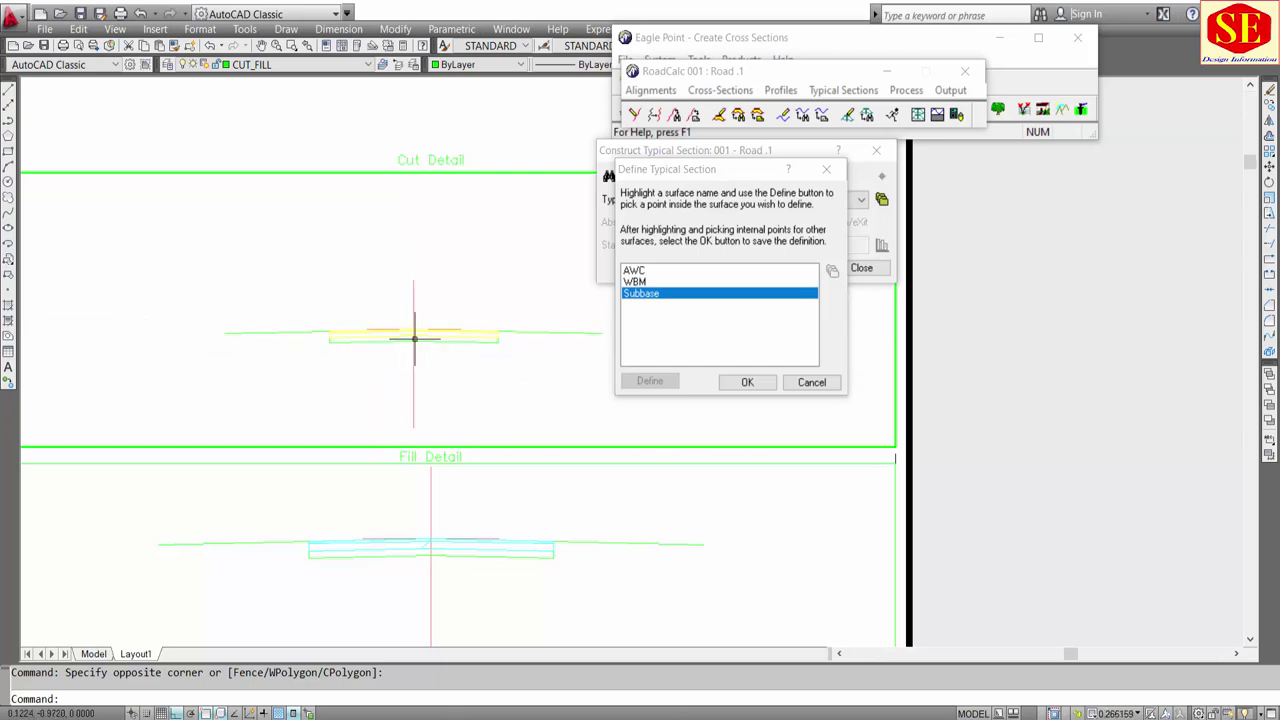
pyautogui.scroll(3, 414, 338)
pyautogui.scroll(1, 370, 318)
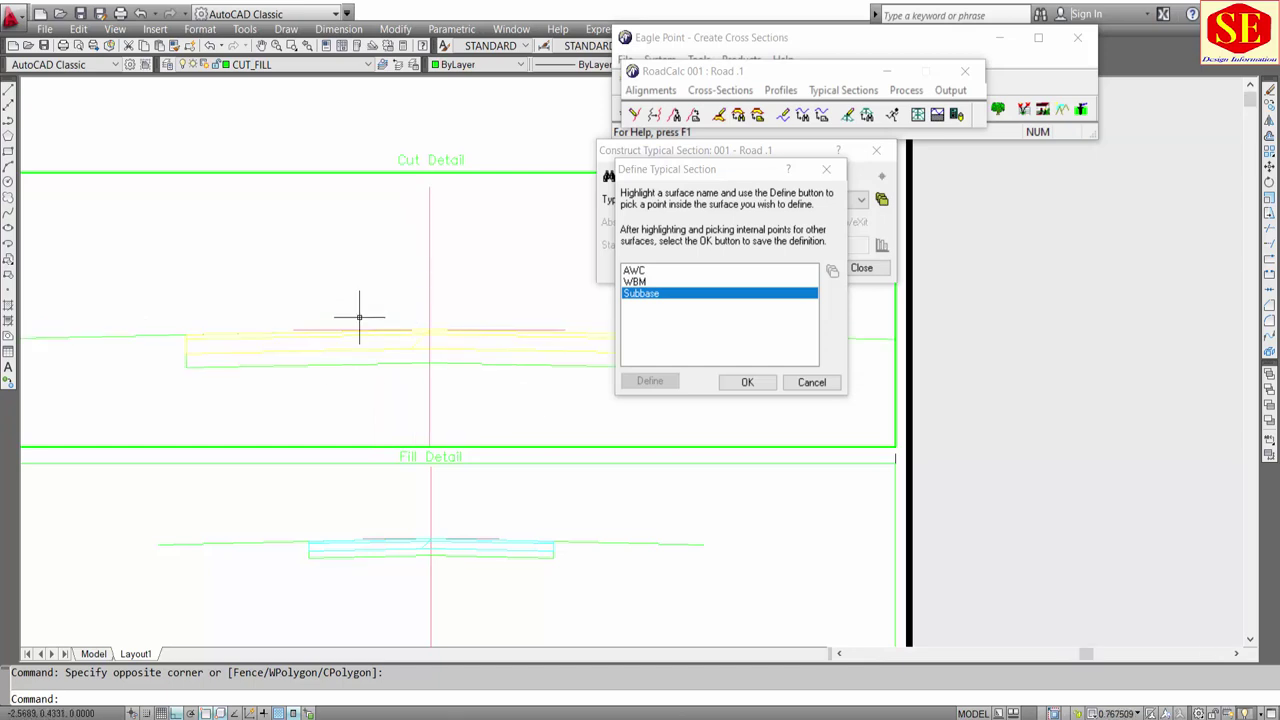
pyautogui.scroll(-1, 286, 316)
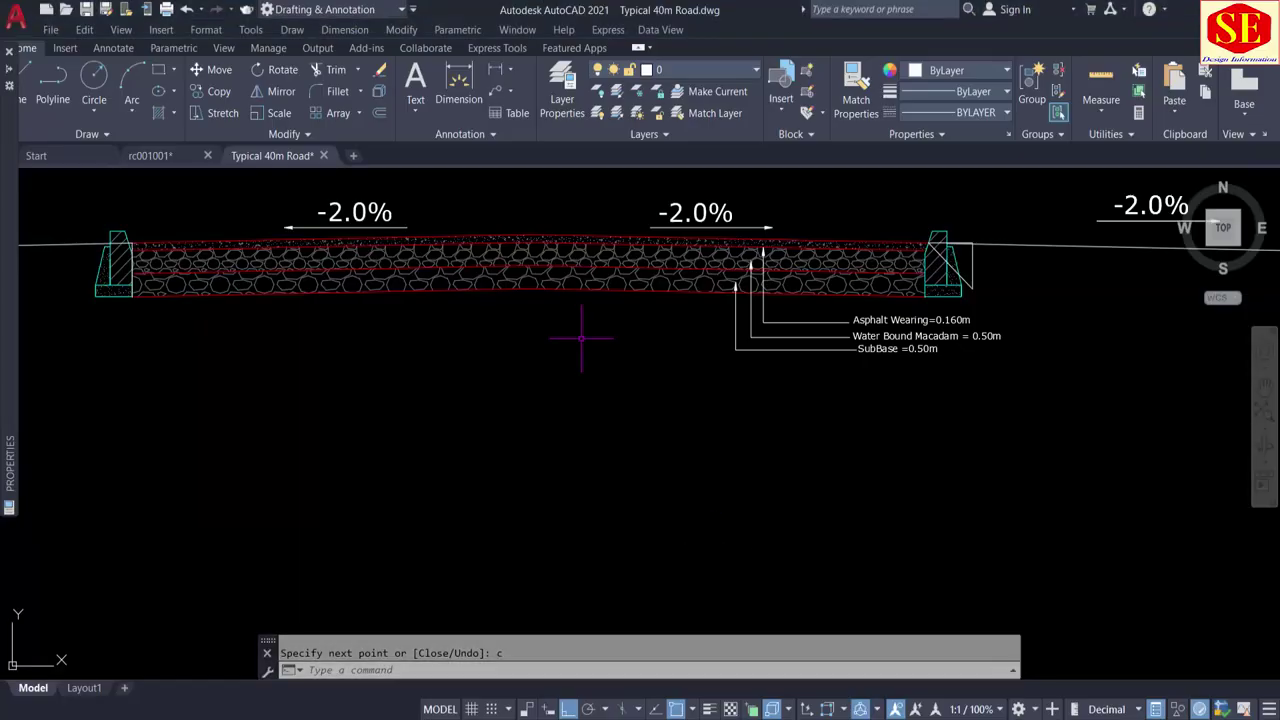
pyautogui.scroll(-2, 586, 337)
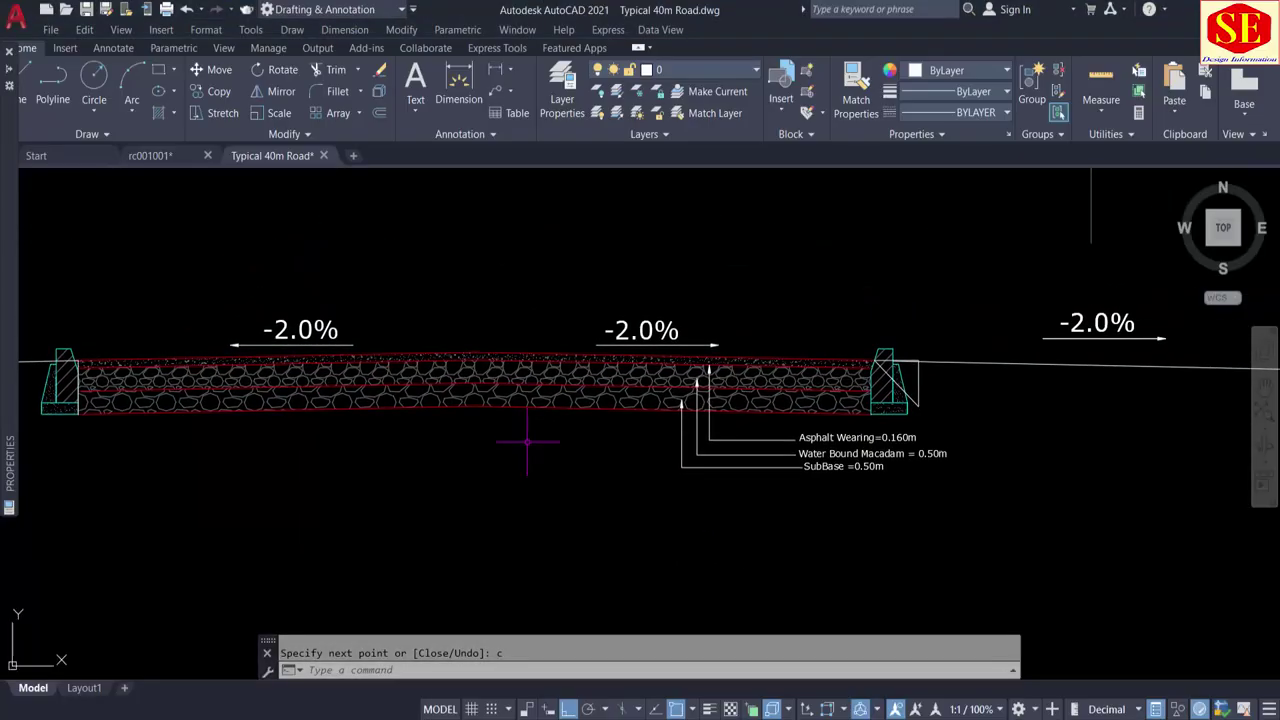
pyautogui.scroll(-2, 523, 437)
pyautogui.scroll(4, 529, 435)
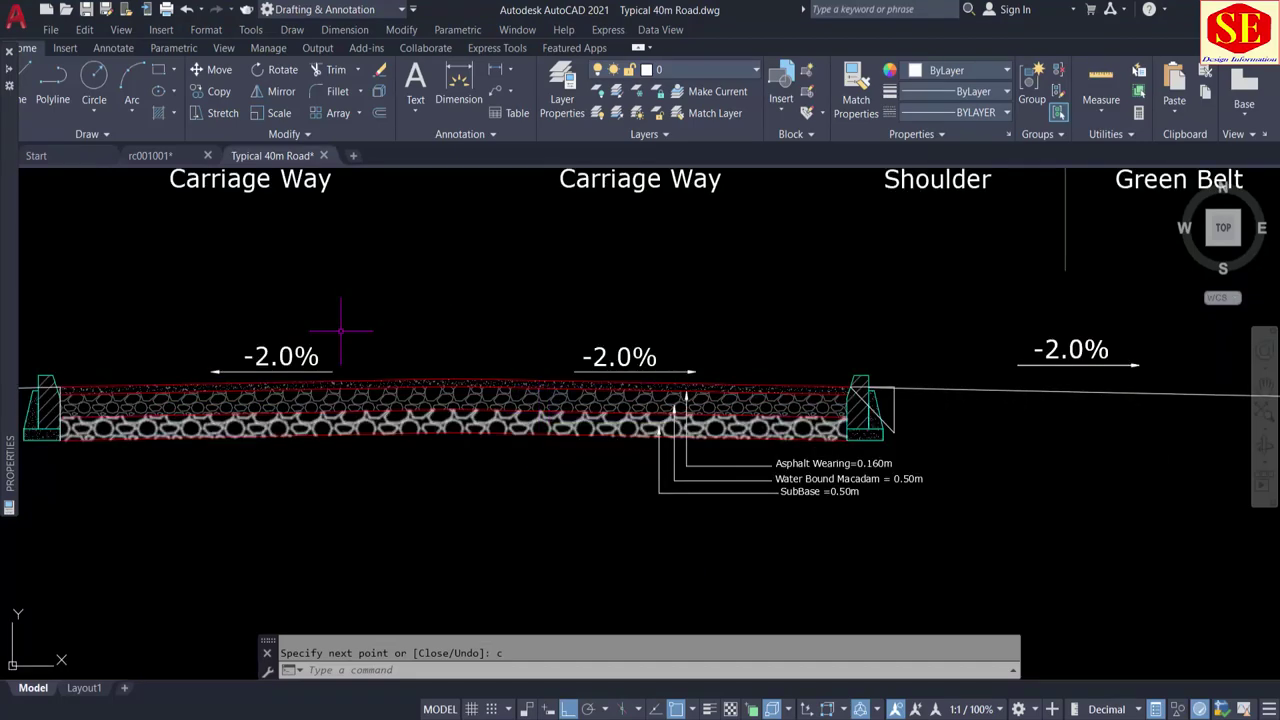
pyautogui.scroll(2, 441, 395)
pyautogui.scroll(-2, 430, 380)
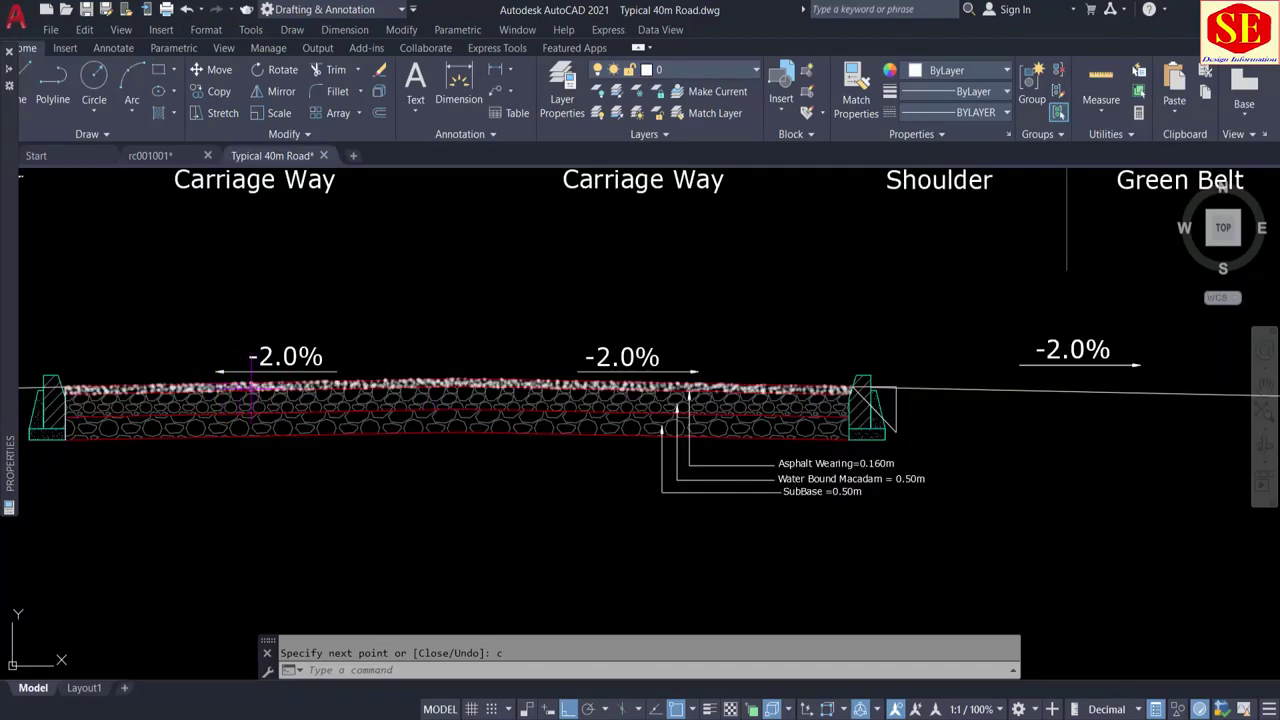
pyautogui.scroll(-3, 430, 380)
pyautogui.scroll(-4, 570, 316)
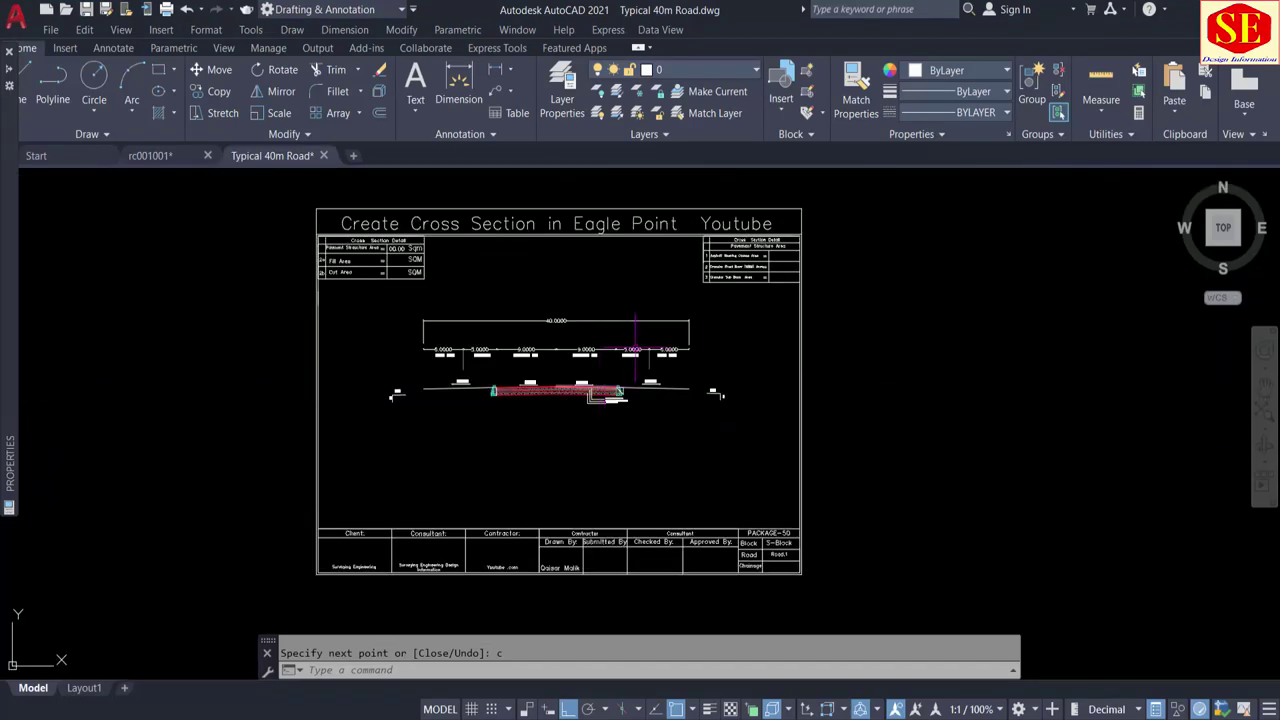
pyautogui.scroll(3, 755, 235)
pyautogui.scroll(-5, 808, 294)
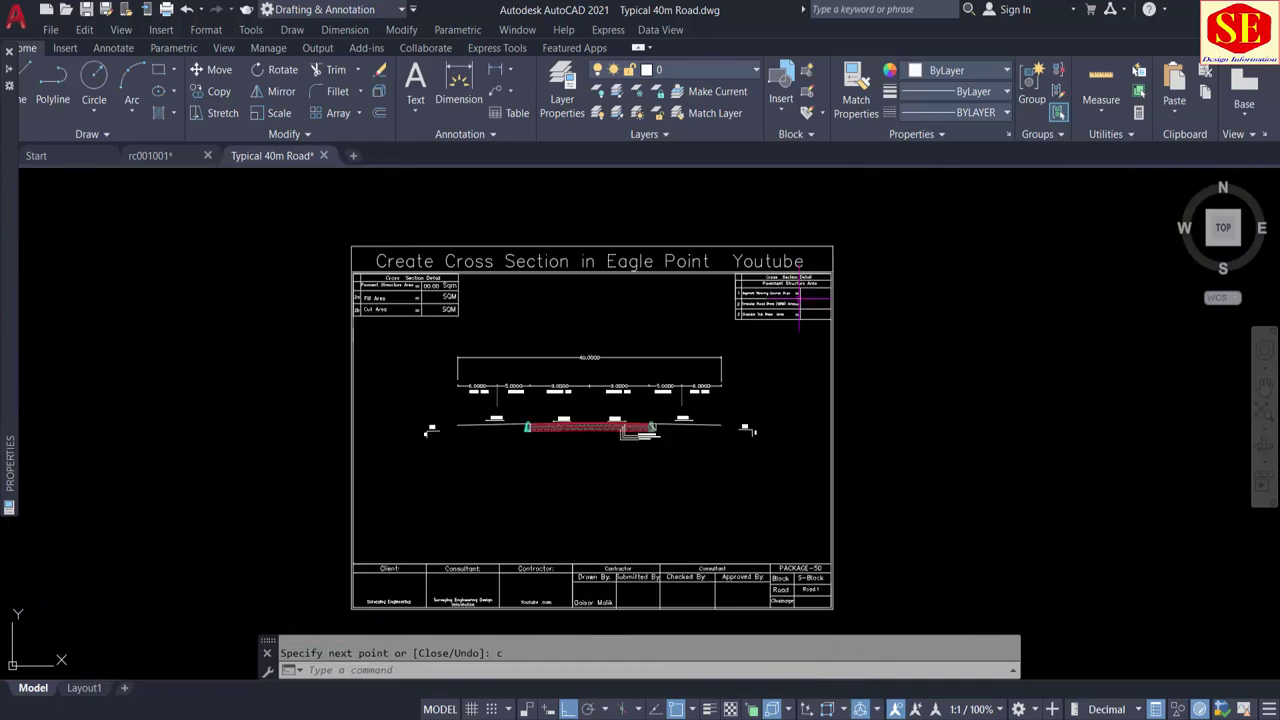
pyautogui.scroll(3, 591, 445)
pyautogui.scroll(4, 591, 445)
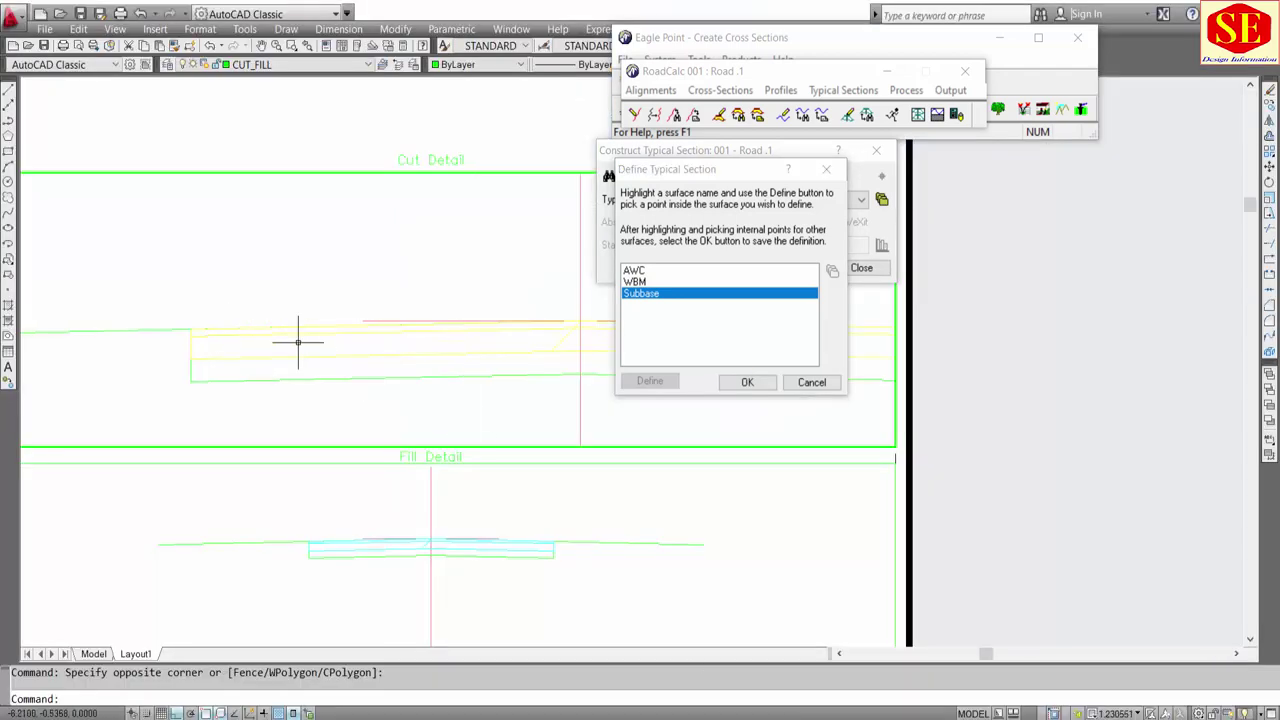
# Step: Cancel the typical-section surface definition and clear the section outline selections
pyautogui.click(811, 383)
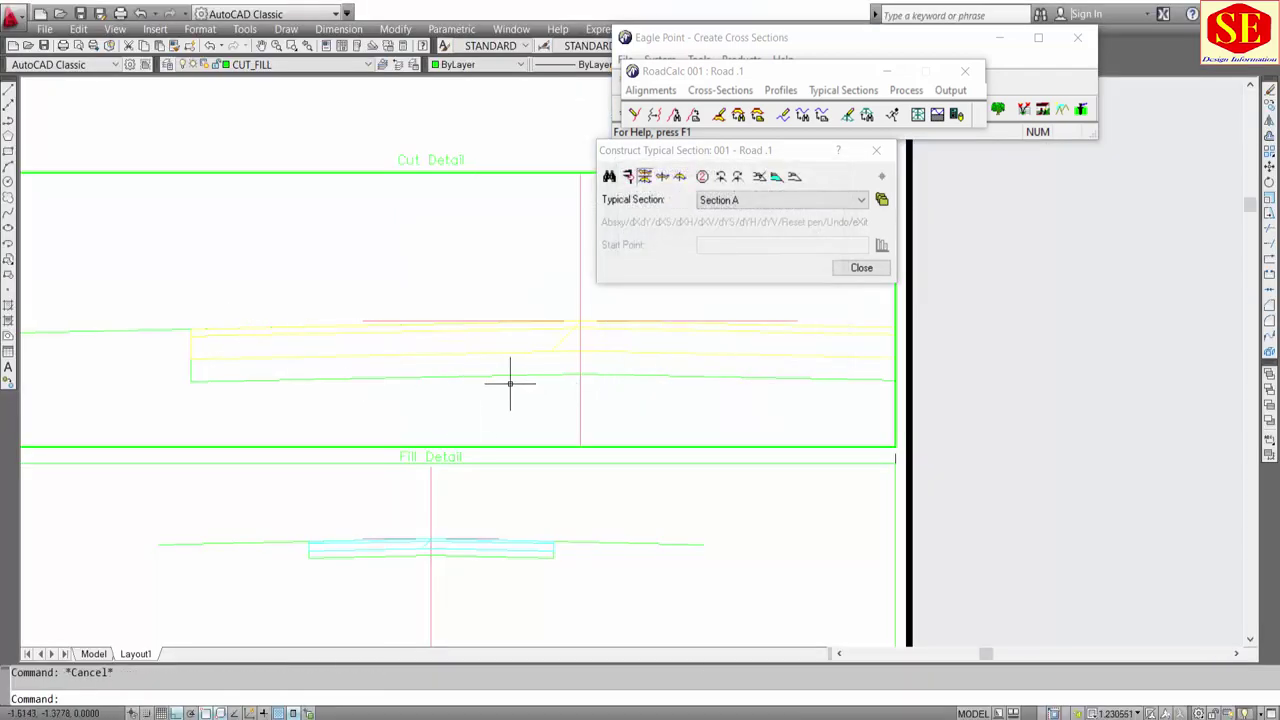
pyautogui.click(475, 340)
pyautogui.write('e')
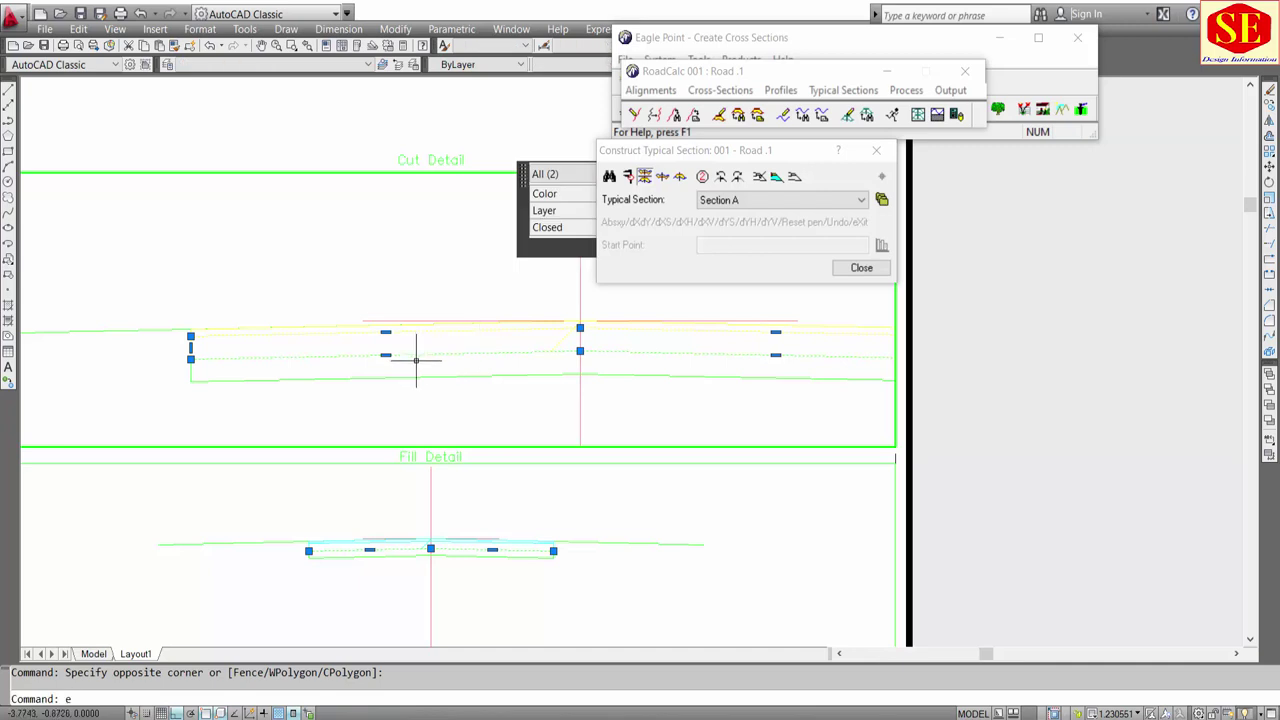
pyautogui.press('Escape')
pyautogui.click(363, 330)
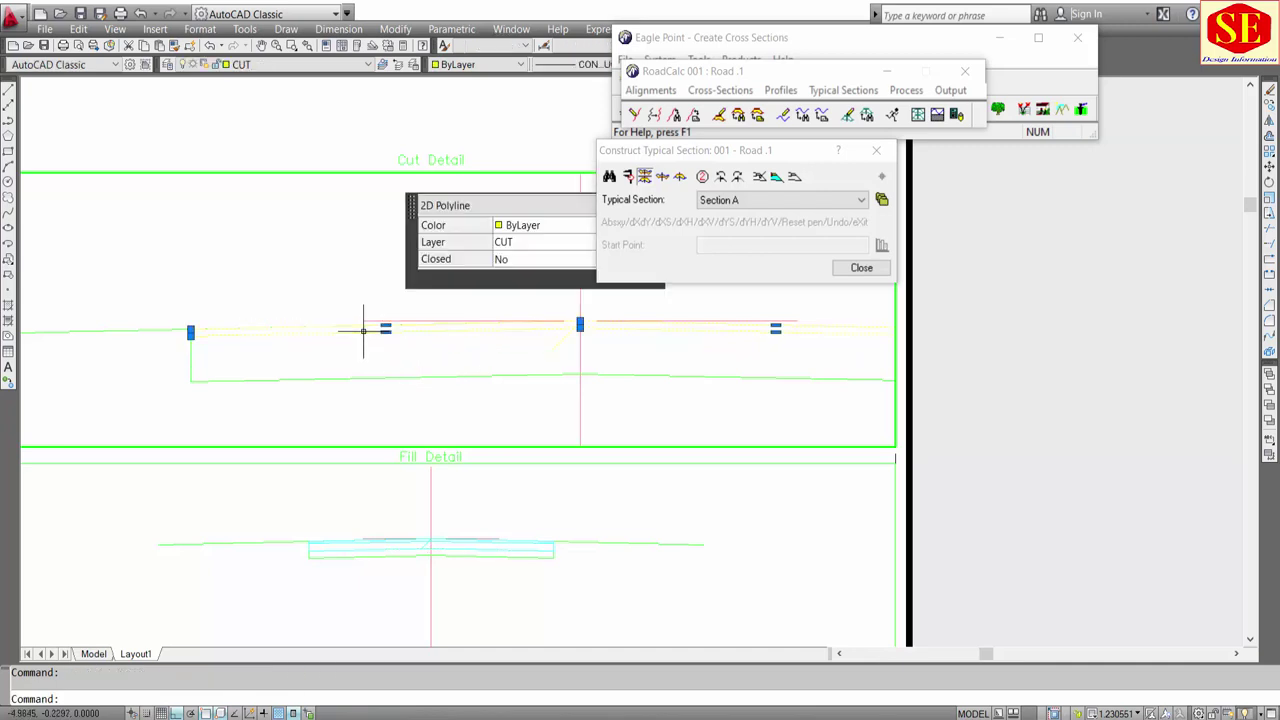
pyautogui.press('Escape')
# Step: Erase the extra CUT_FILL polyline from the Cut Detail section with E
pyautogui.click(331, 331)
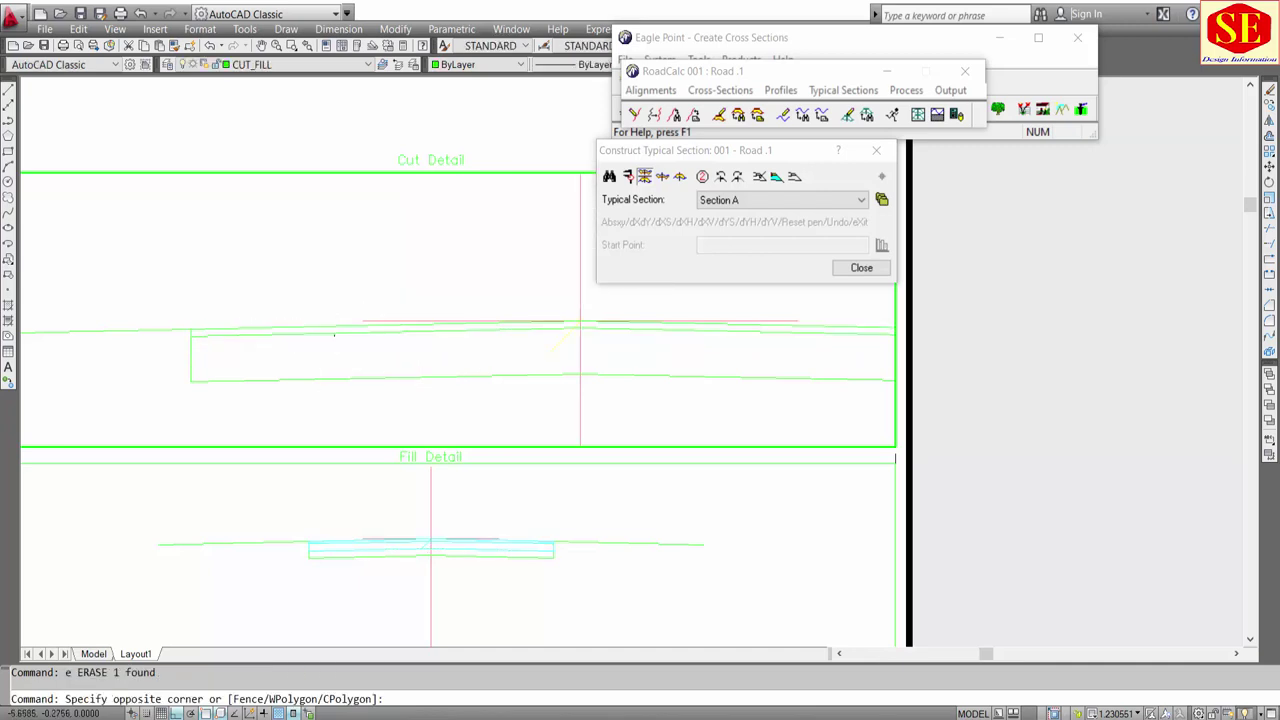
pyautogui.click(323, 333)
pyautogui.write('e')
pyautogui.press('Return')
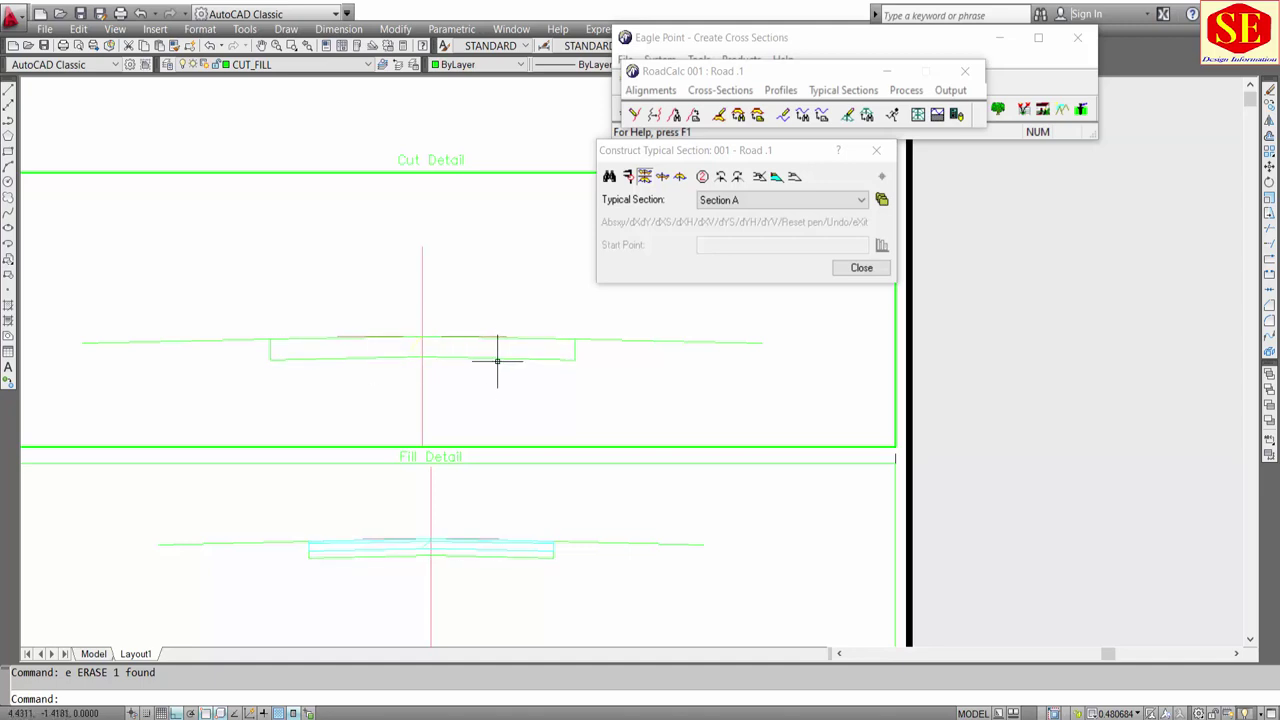
# Step: Reframe the Cut Detail section and inspect the remaining road-section polyline
pyautogui.scroll(-1, 498, 370)
pyautogui.scroll(-1, 489, 337)
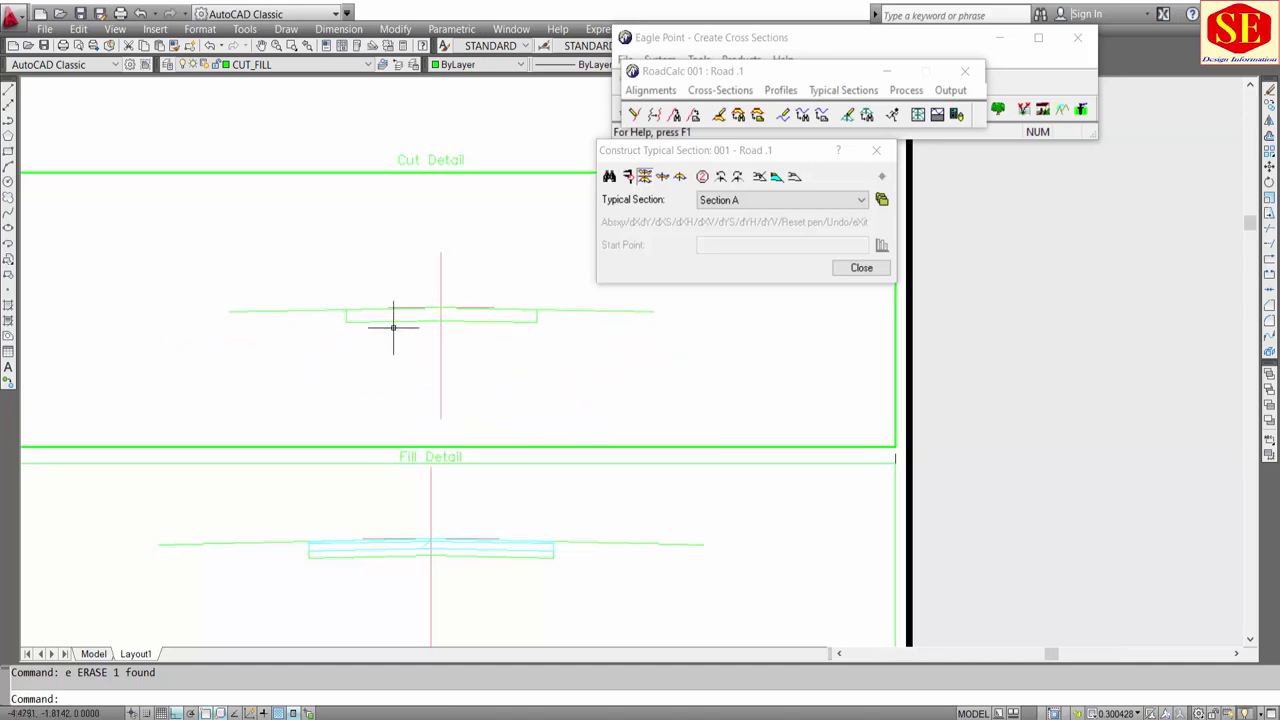
pyautogui.scroll(1, 356, 308)
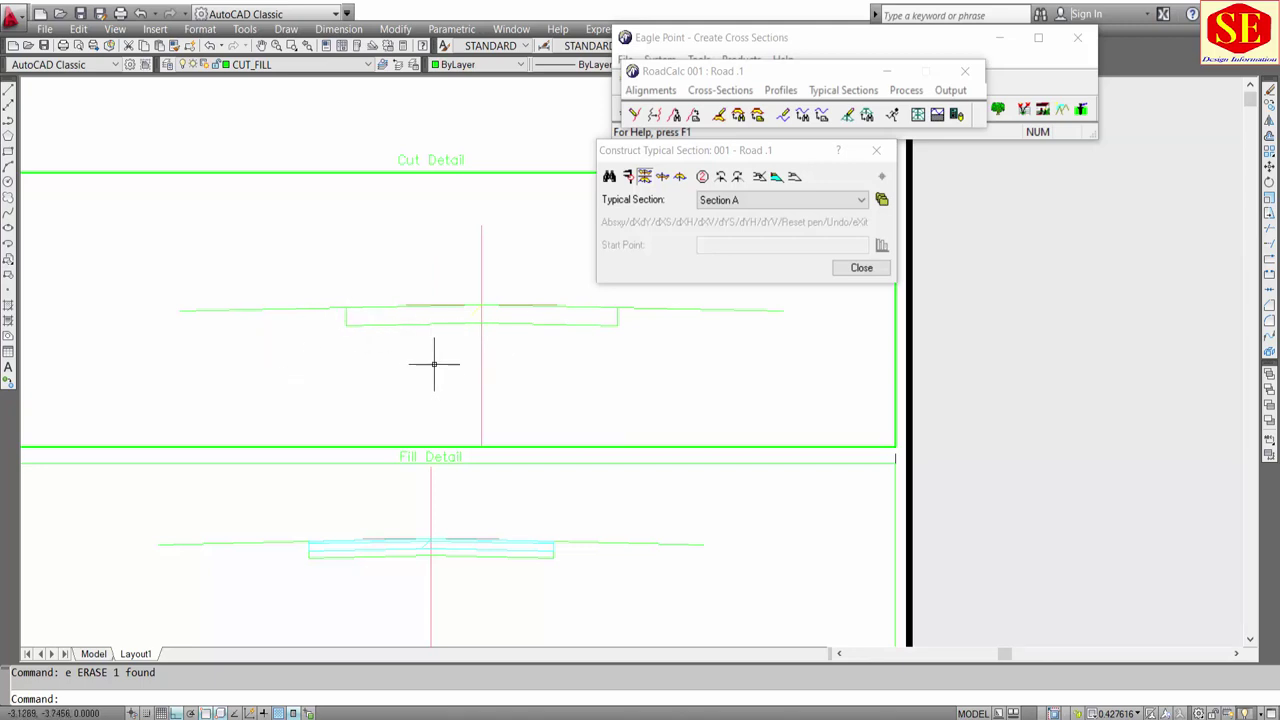
pyautogui.scroll(1, 441, 313)
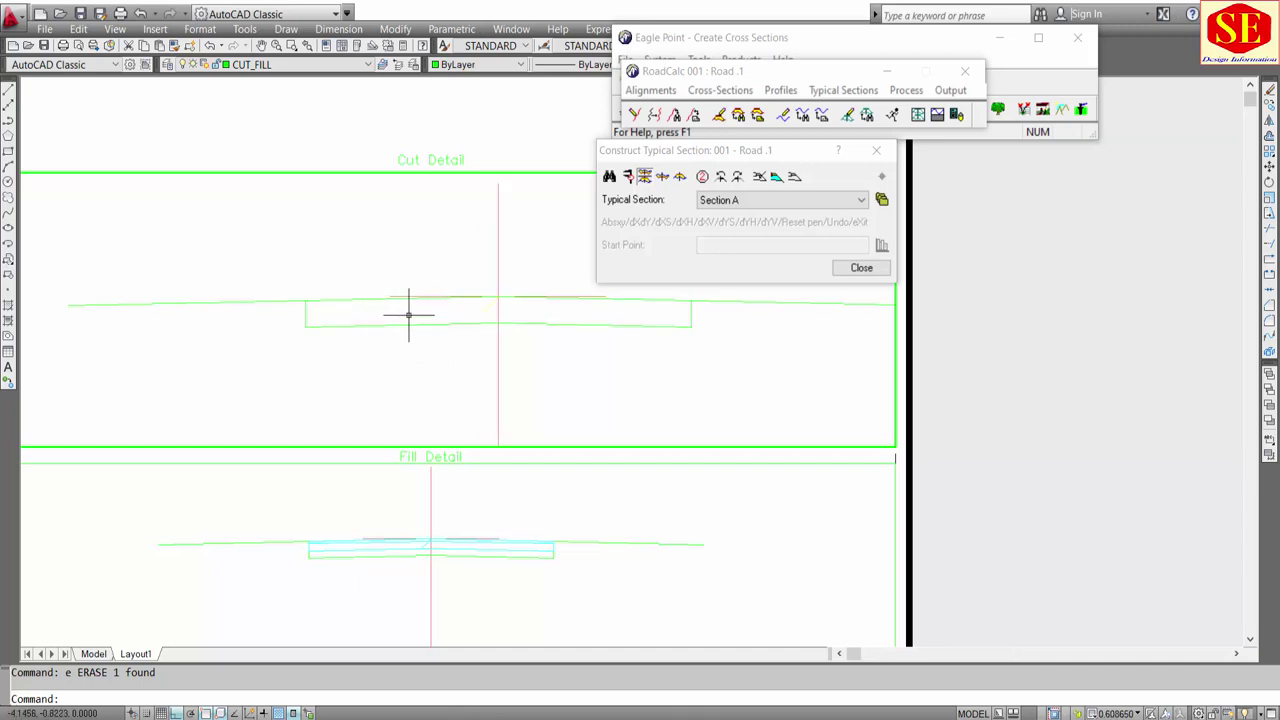
pyautogui.moveTo(531, 317); pyautogui.dragTo(478, 340, button='middle')
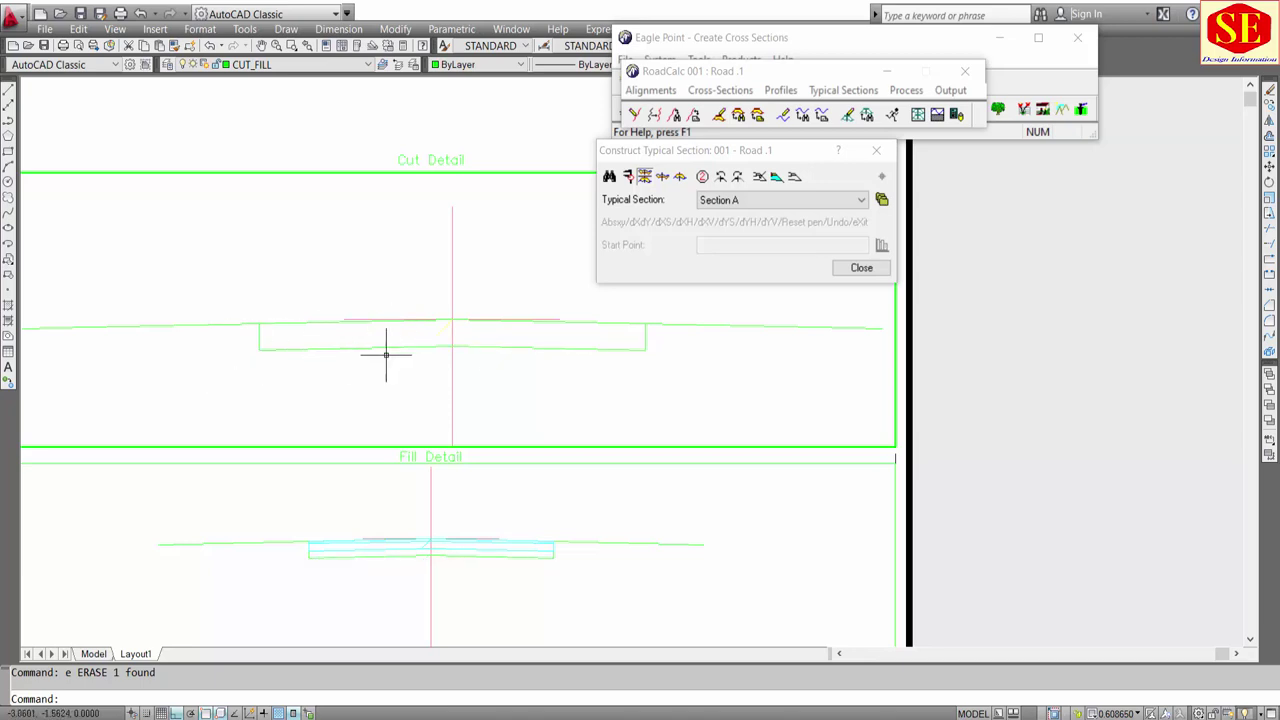
pyautogui.click(298, 322)
pyautogui.press('Escape')
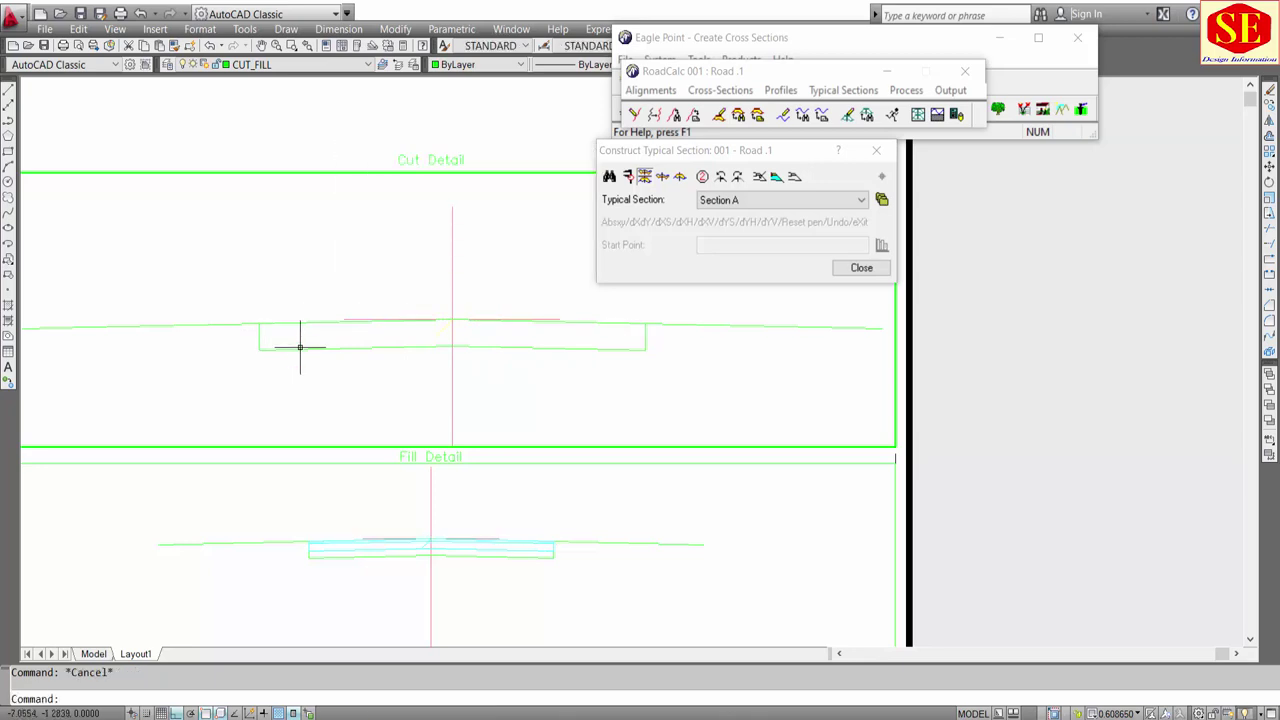
pyautogui.click(299, 347)
pyautogui.press('Escape')
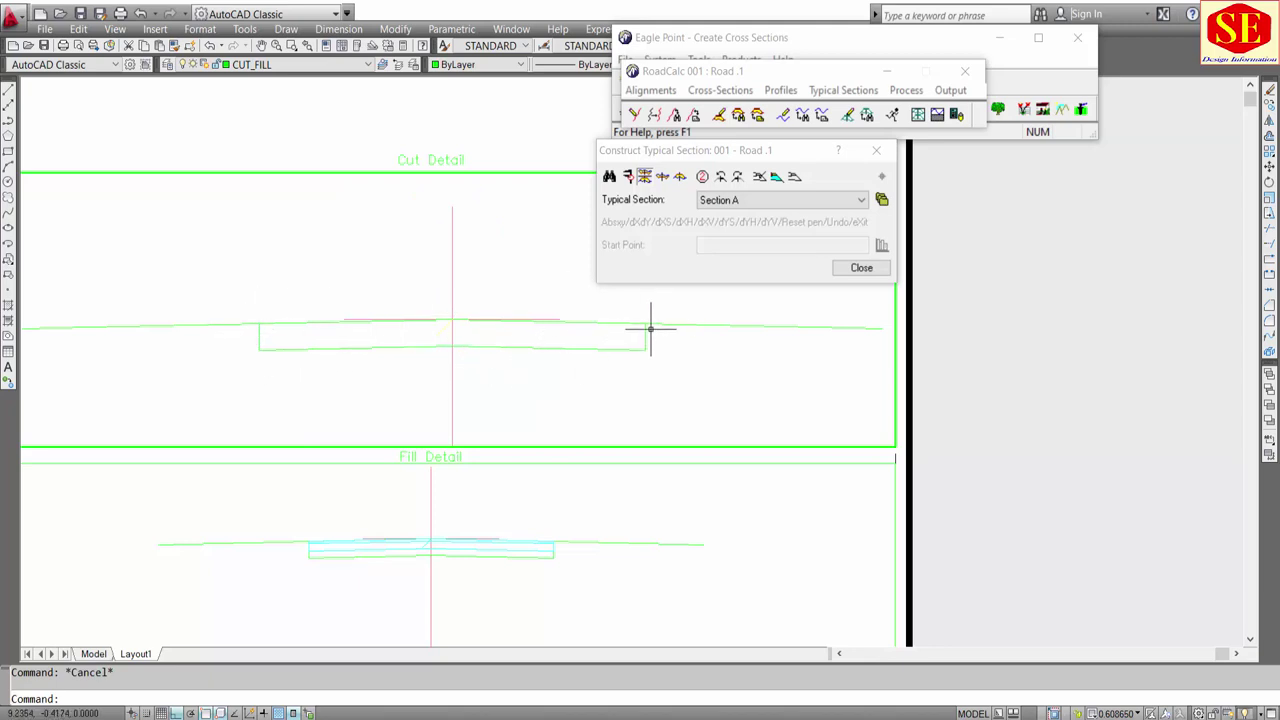
# Step: Delete the AWC and WBM design surfaces in Manage Surfaces
pyautogui.click(759, 176)
pyautogui.click(638, 293)
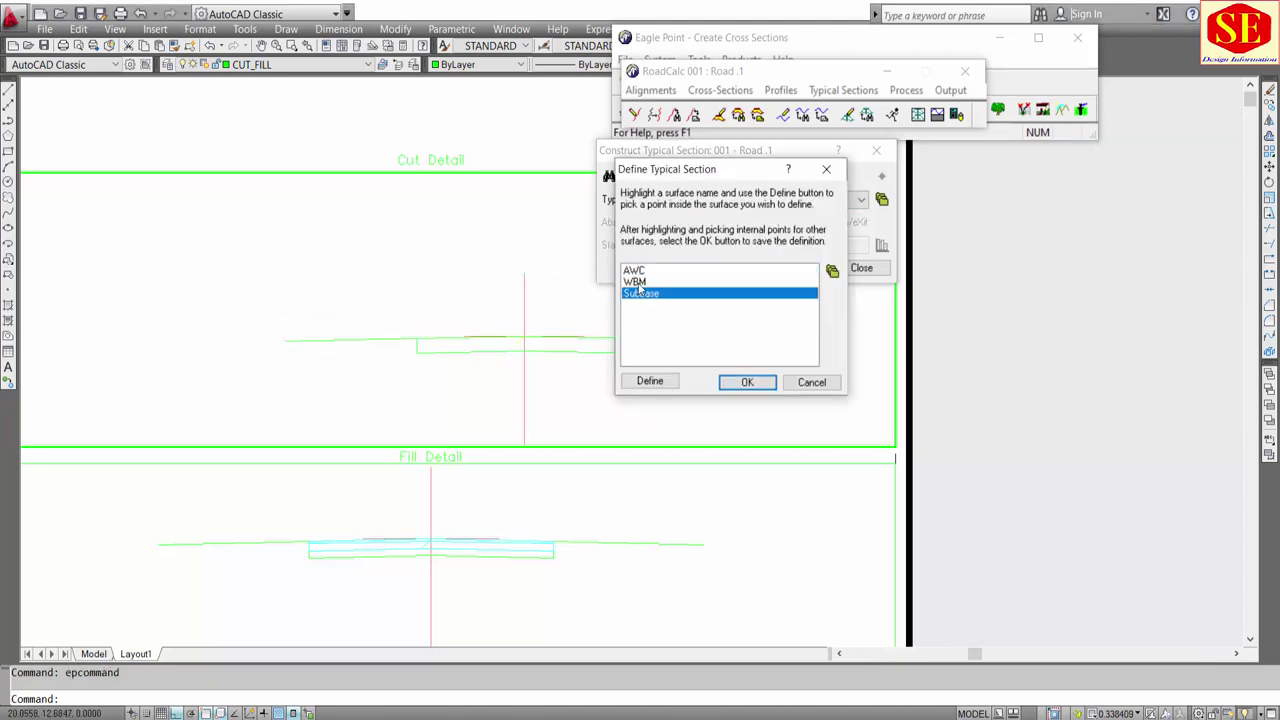
pyautogui.click(636, 272)
pyautogui.click(832, 272)
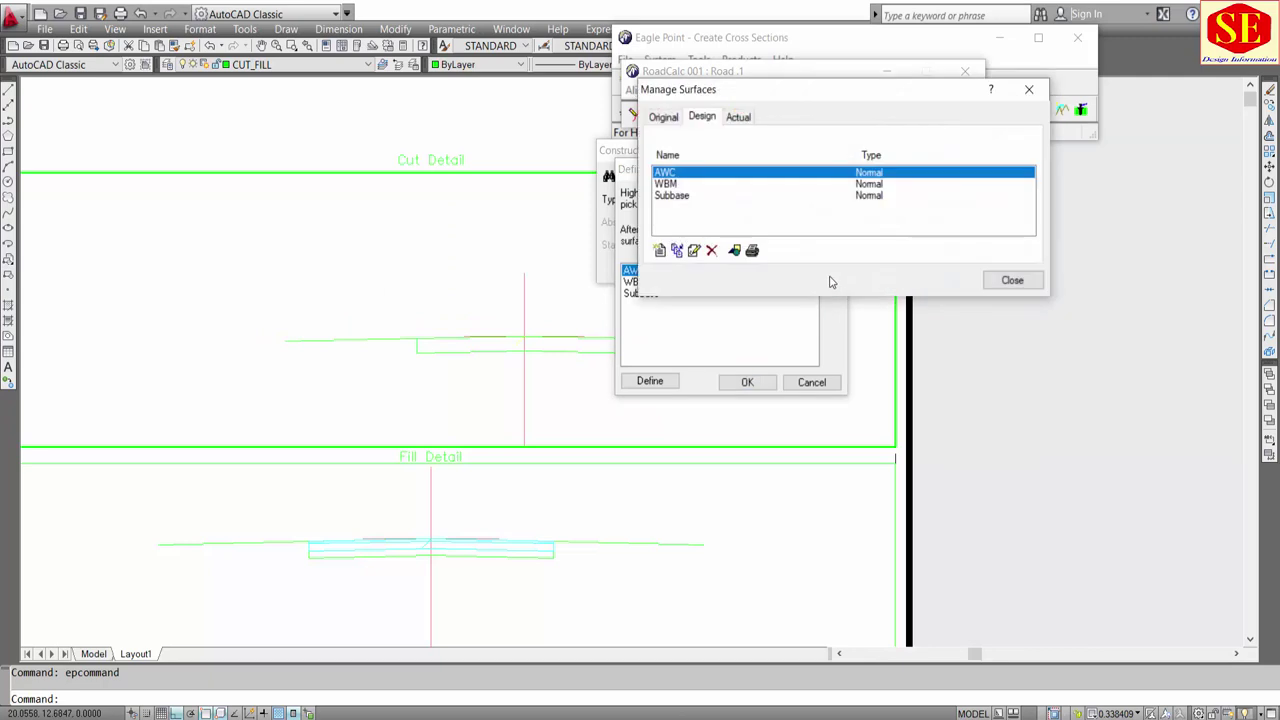
pyautogui.click(711, 251)
pyautogui.click(828, 259)
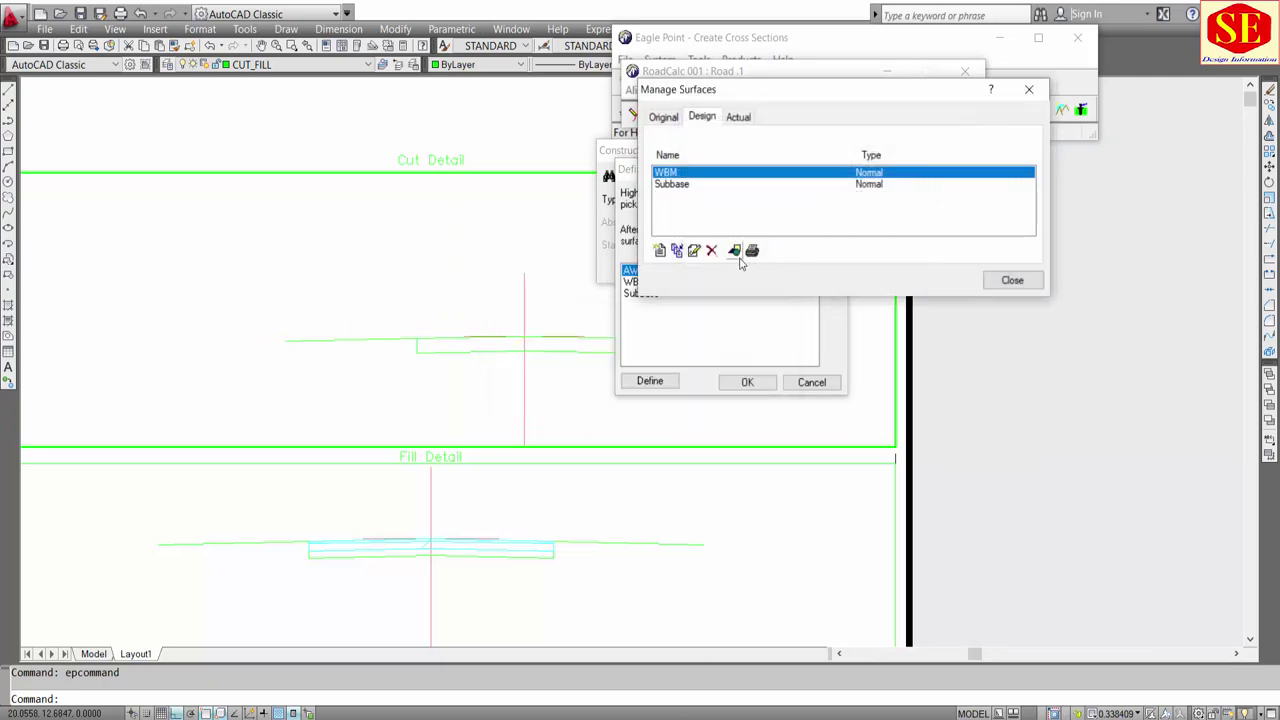
pyautogui.click(711, 251)
pyautogui.click(828, 259)
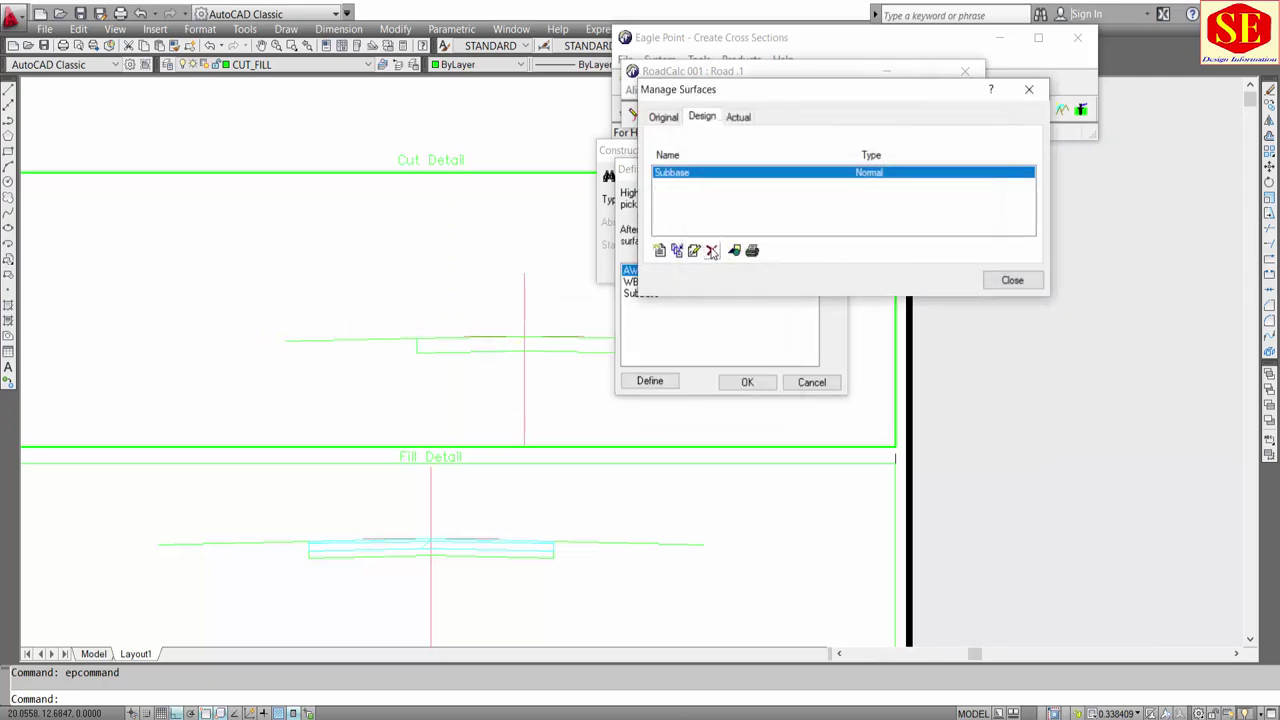
pyautogui.click(712, 251)
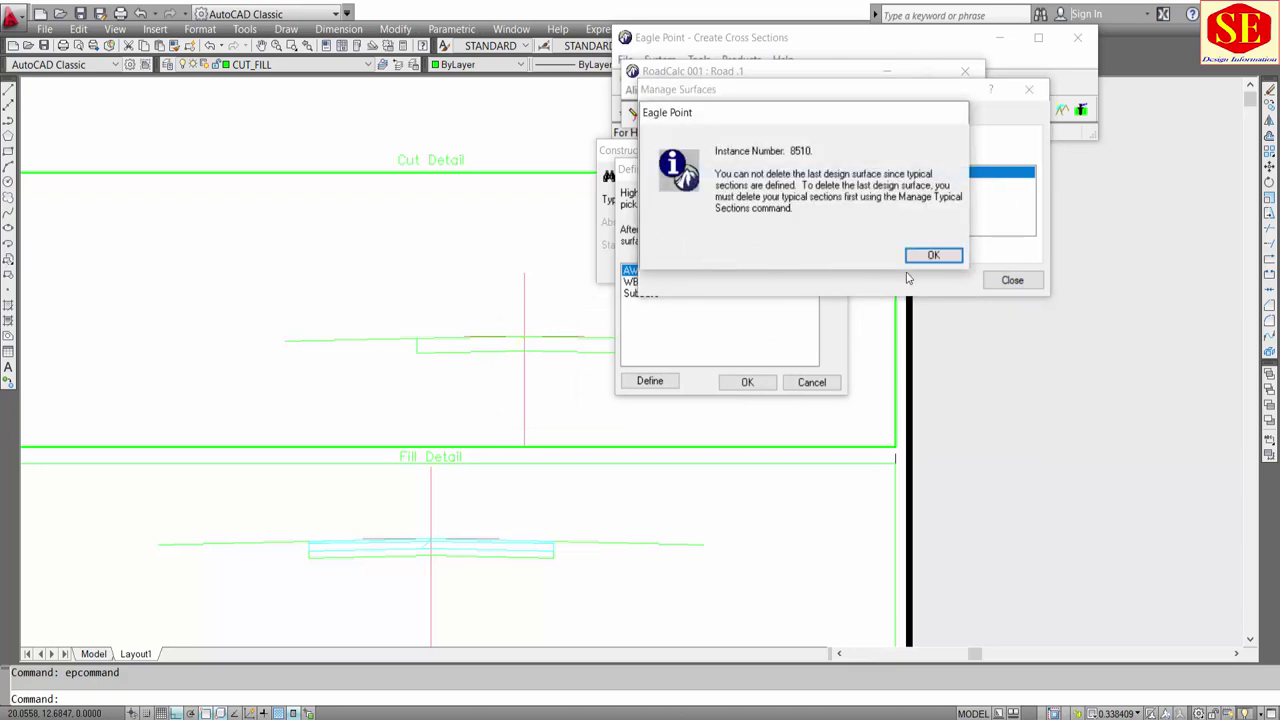
pyautogui.click(928, 262)
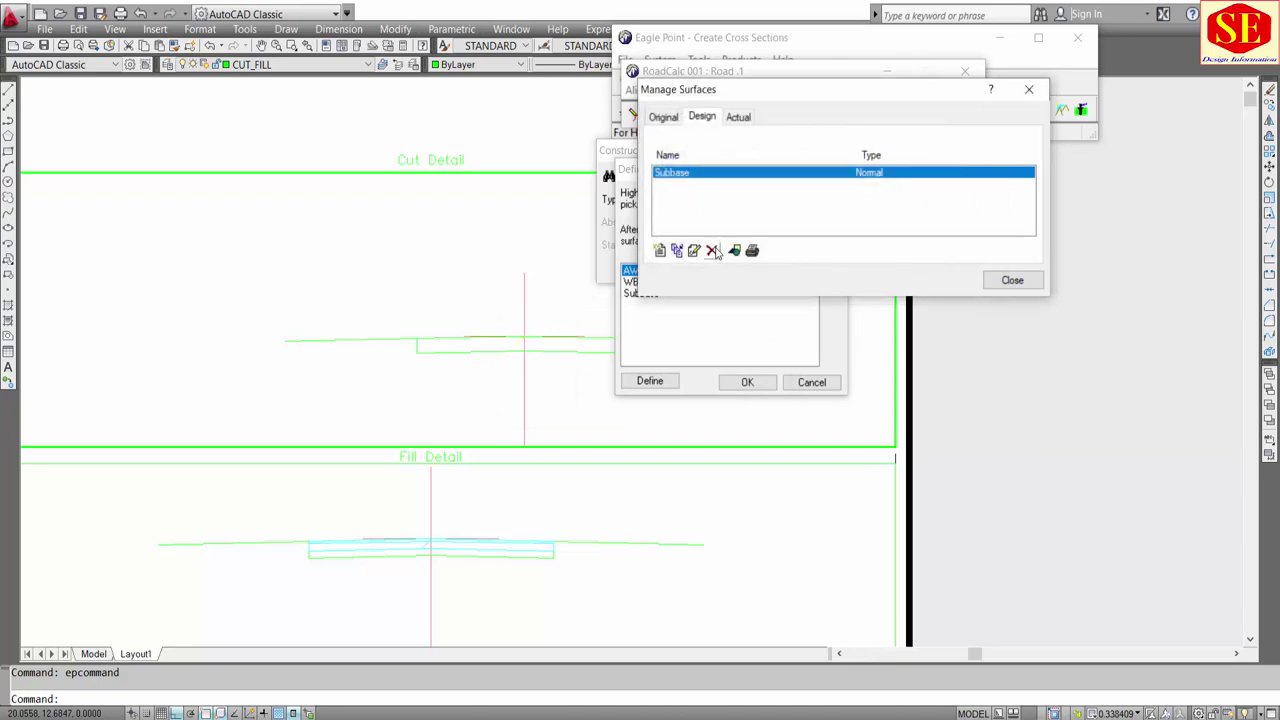
# Step: Add a new Normal design surface named Pavement, then delete Subbase and close
pyautogui.click(661, 251)
pyautogui.write('Pavement')
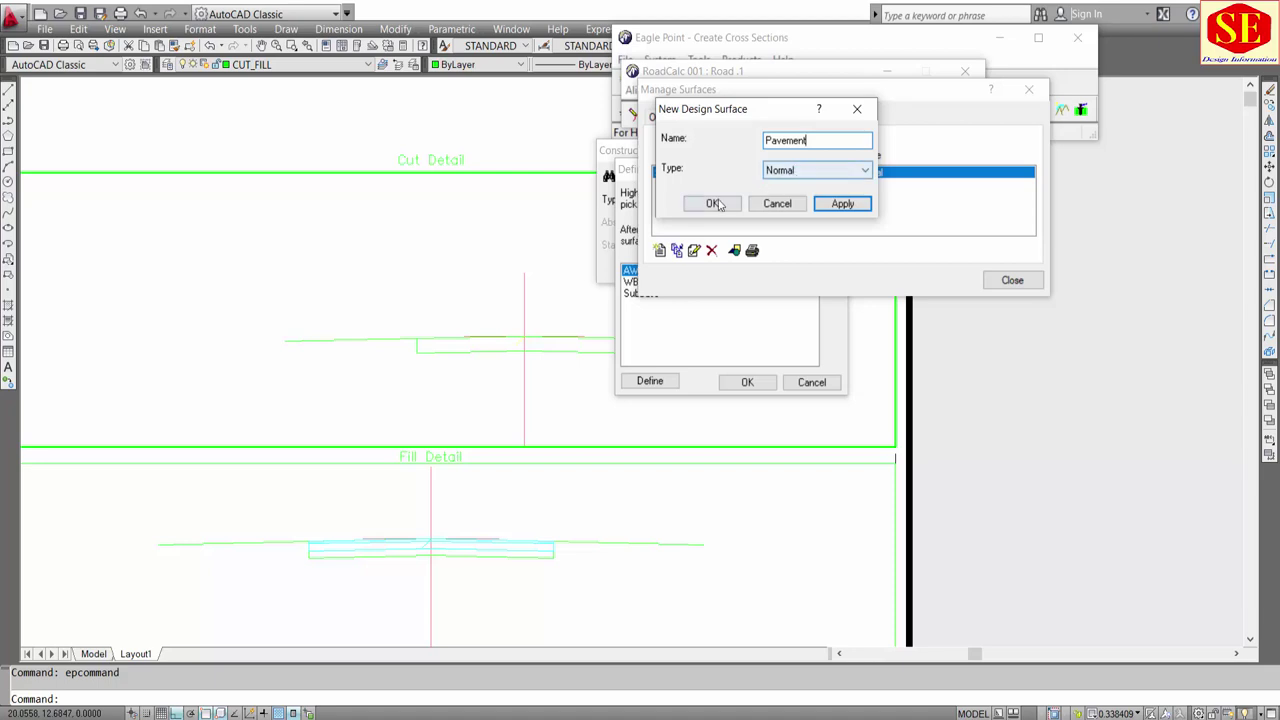
pyautogui.click(716, 203)
pyautogui.click(913, 258)
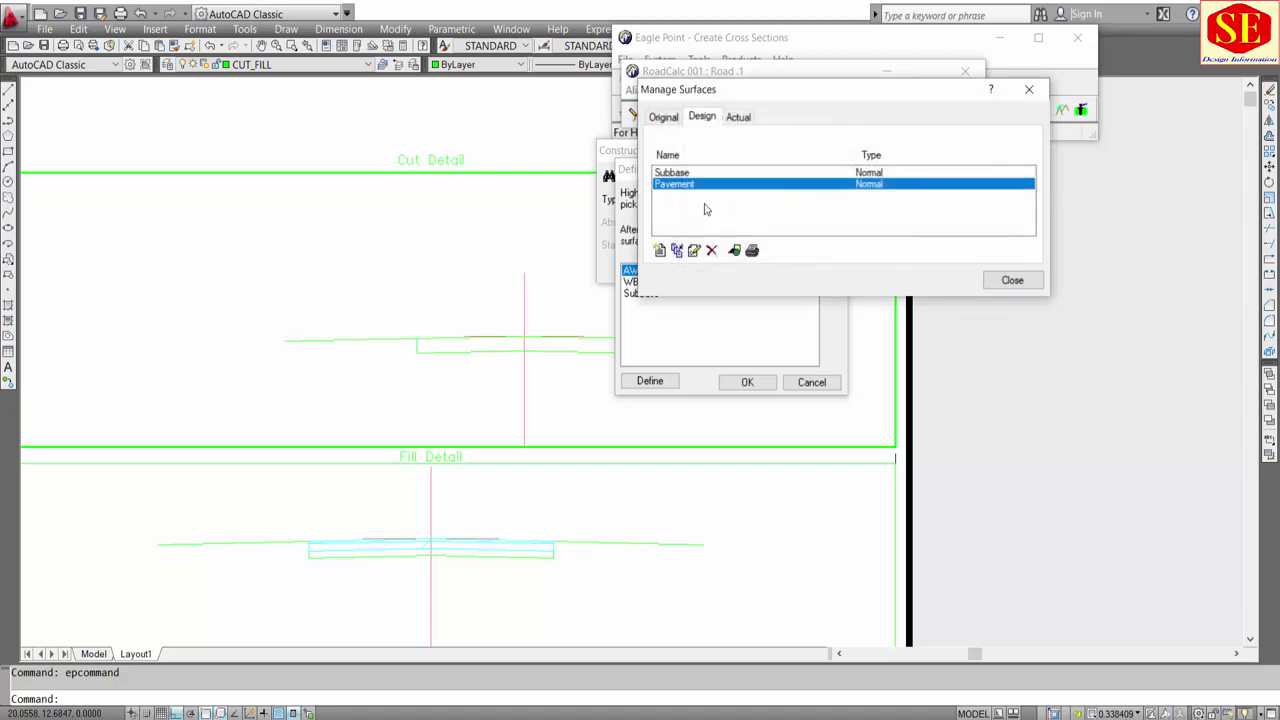
pyautogui.click(680, 175)
pyautogui.click(686, 186)
pyautogui.click(688, 175)
pyautogui.click(711, 250)
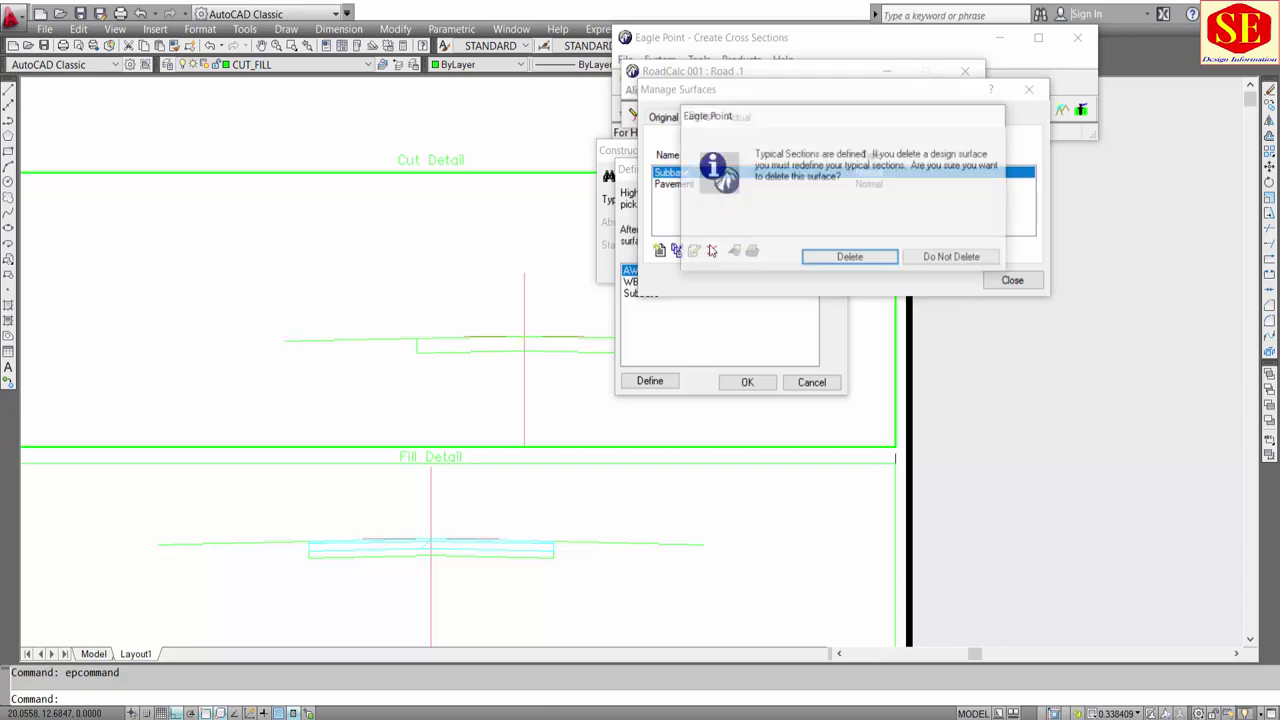
pyautogui.press('Return')
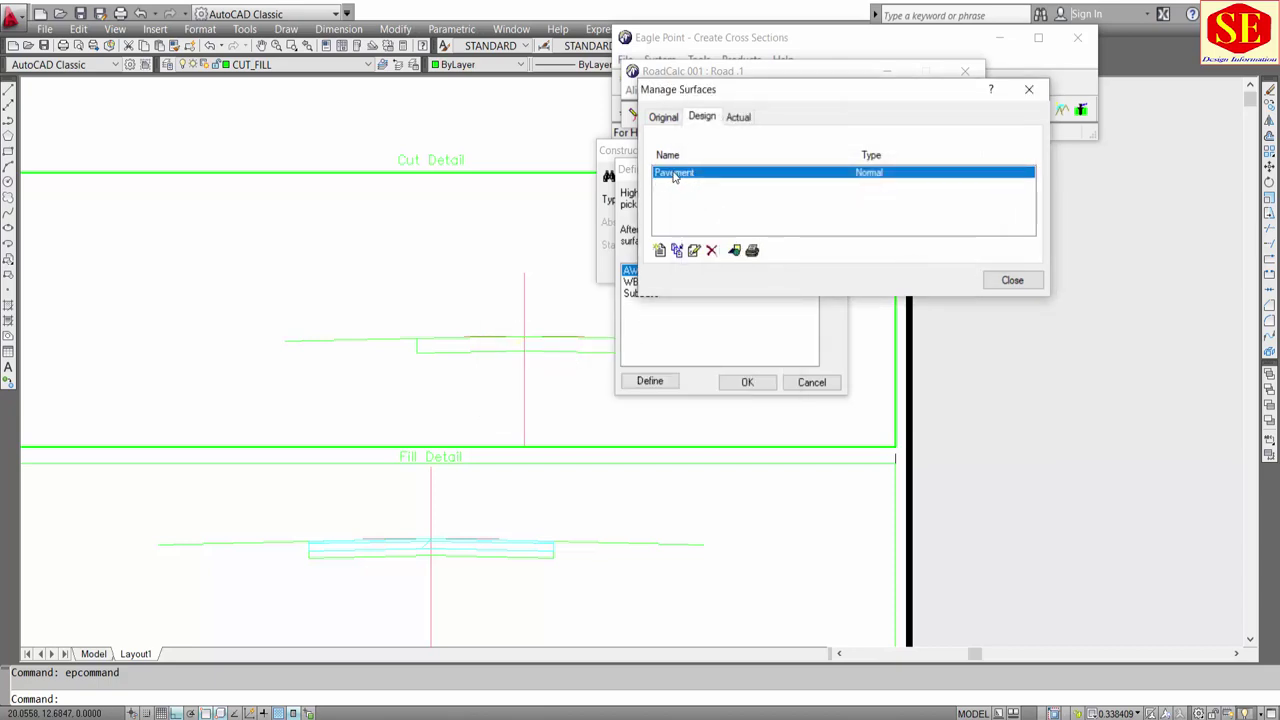
pyautogui.click(1010, 281)
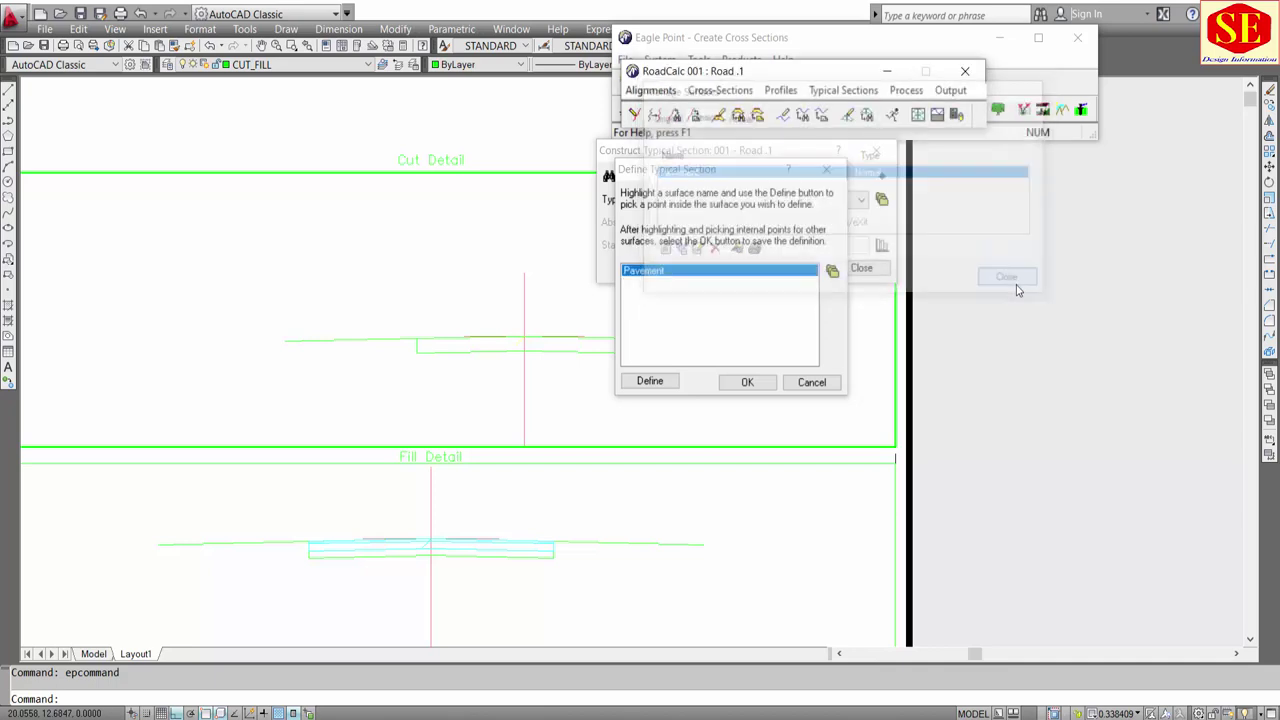
# Step: Define the Pavement surface by picking a point inside the Cut Detail pavement area
pyautogui.doubleClick(643, 272)
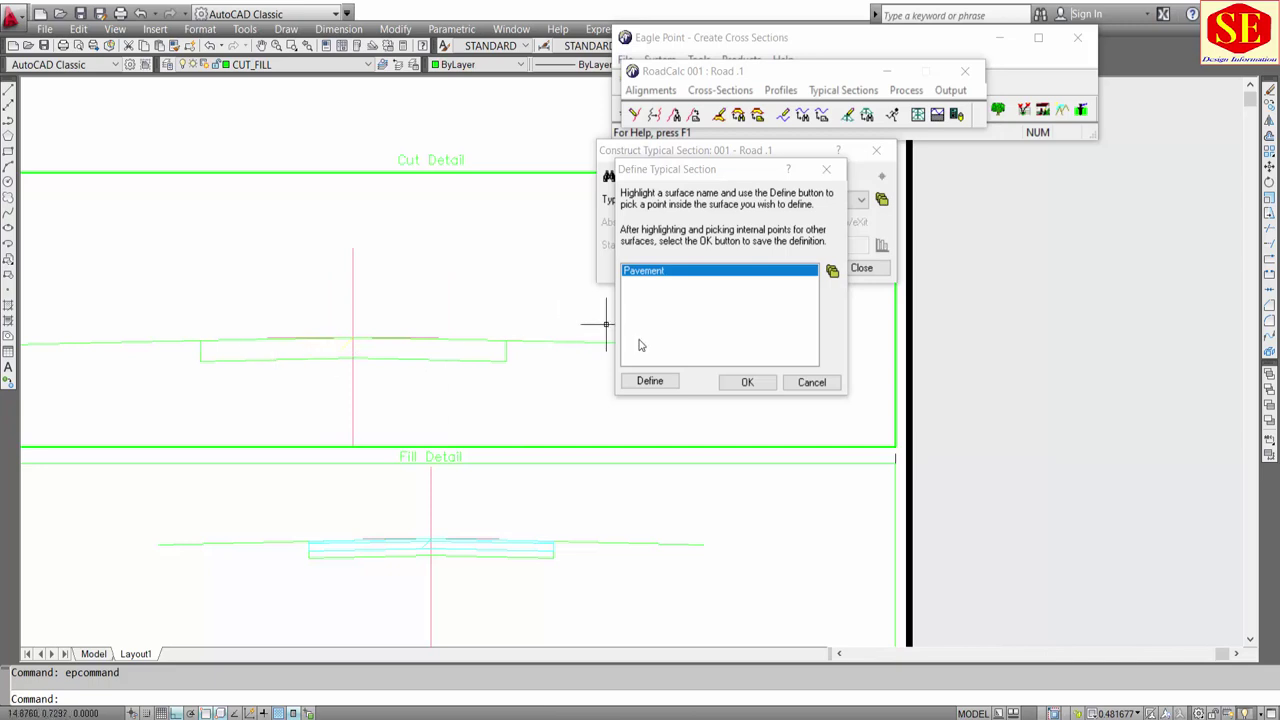
pyautogui.click(650, 381)
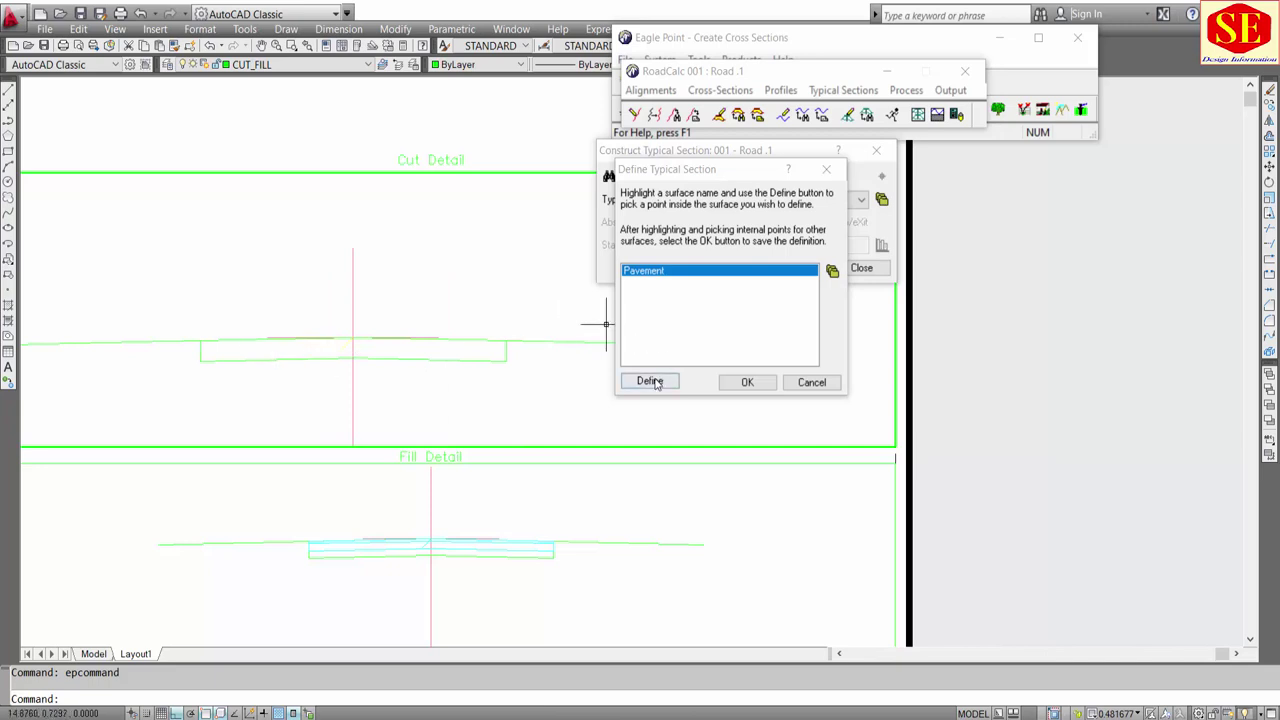
pyautogui.click(352, 350)
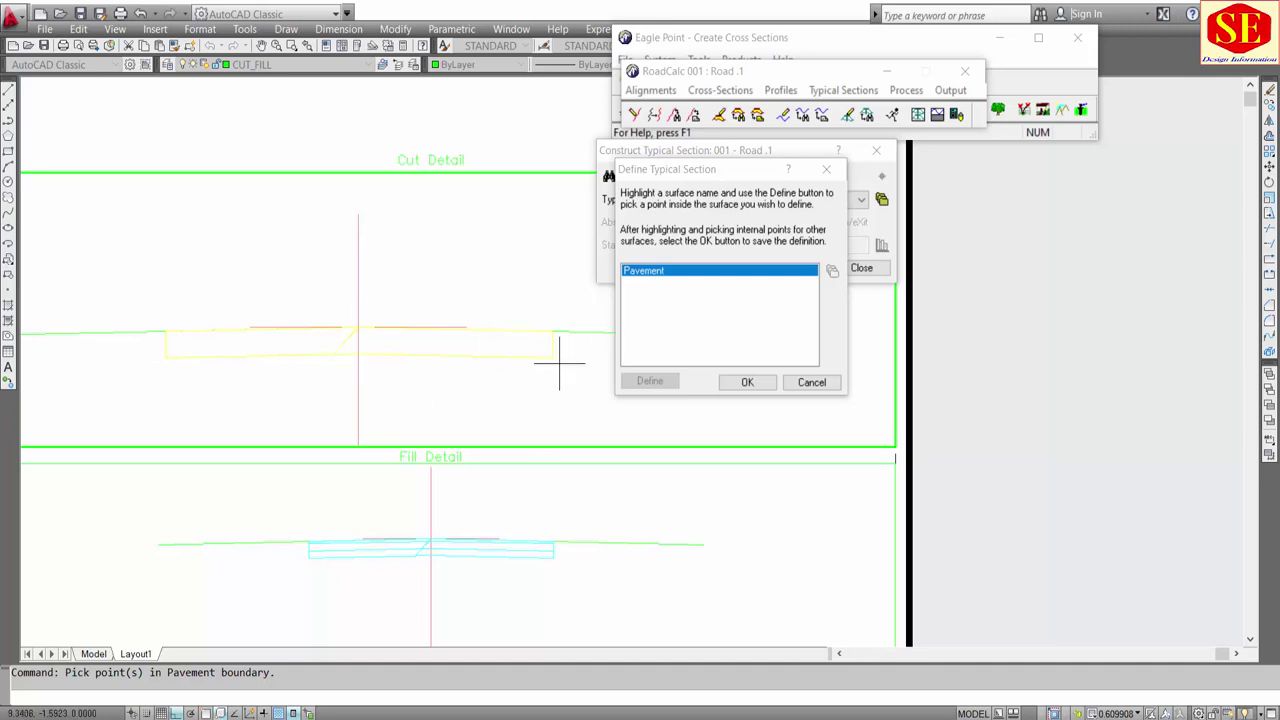
pyautogui.click(740, 386)
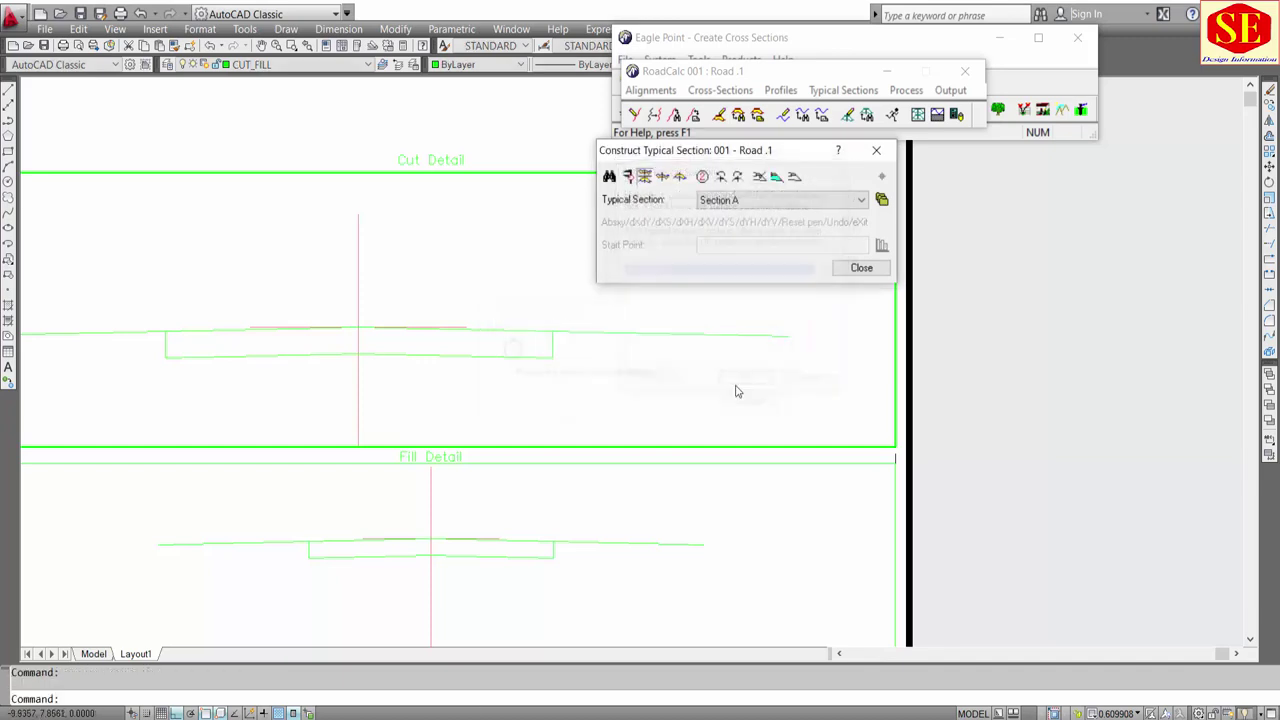
# Step: Pick the pavement top line in the Cut and Fill details as a construction line
pyautogui.scroll(-4, 591, 338)
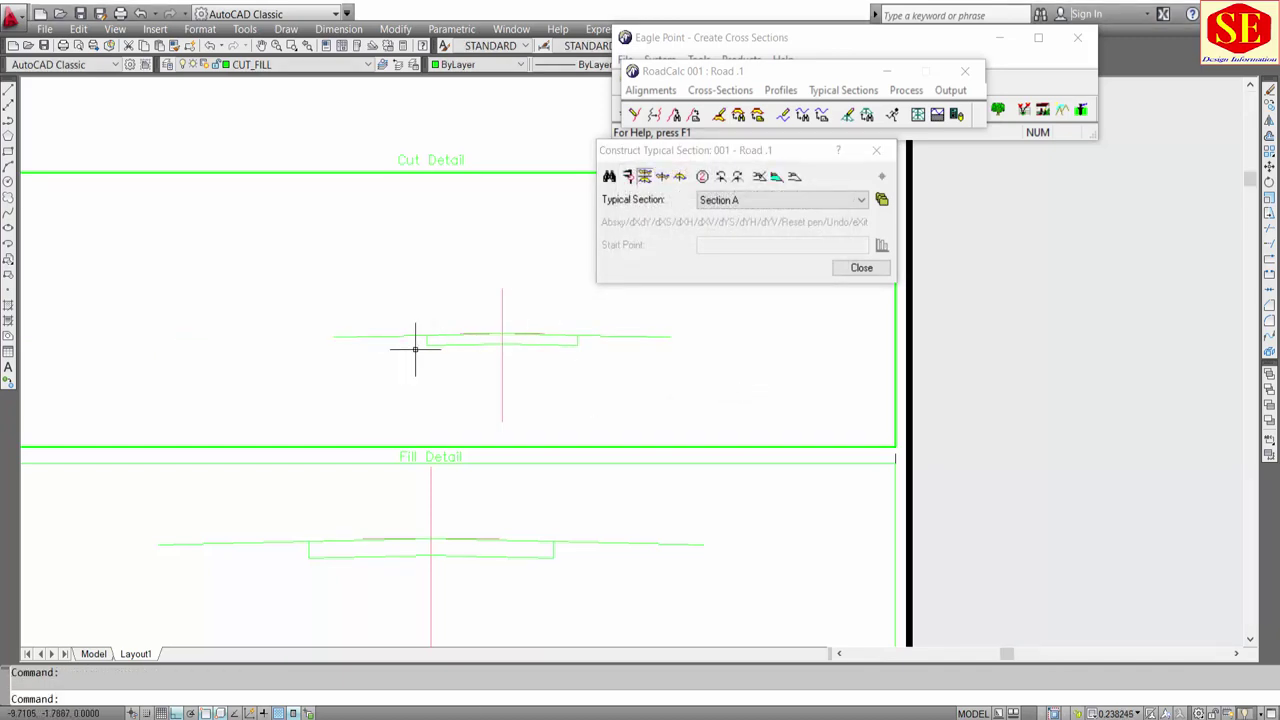
pyautogui.click(777, 178)
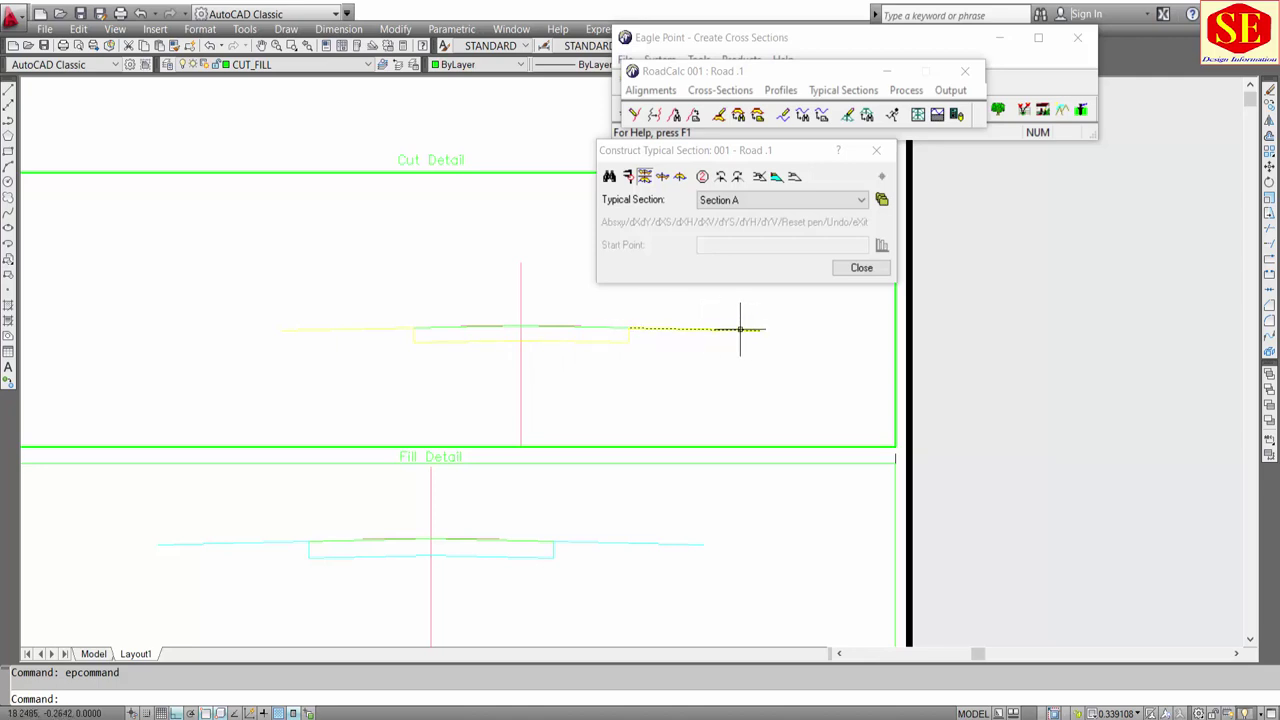
pyautogui.click(504, 328)
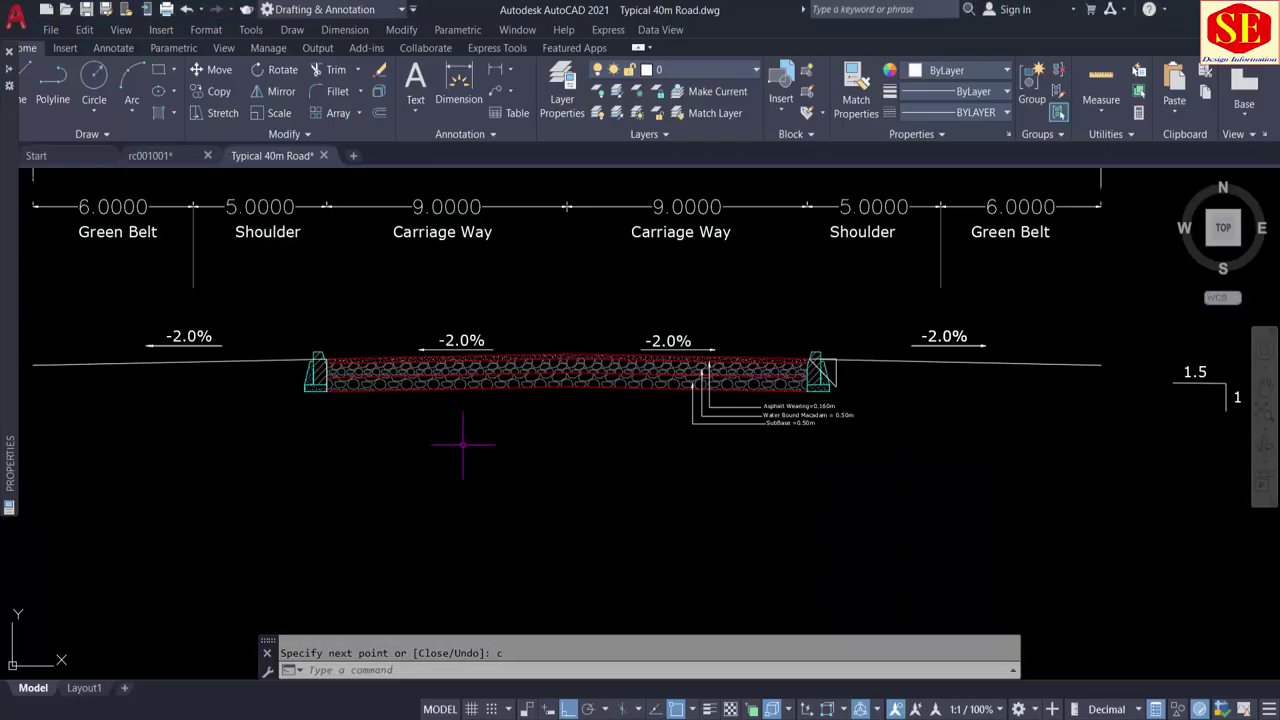
# Step: Zoom out to see the full Typical 40m Road cross-section sheet
pyautogui.scroll(5, 500, 430)
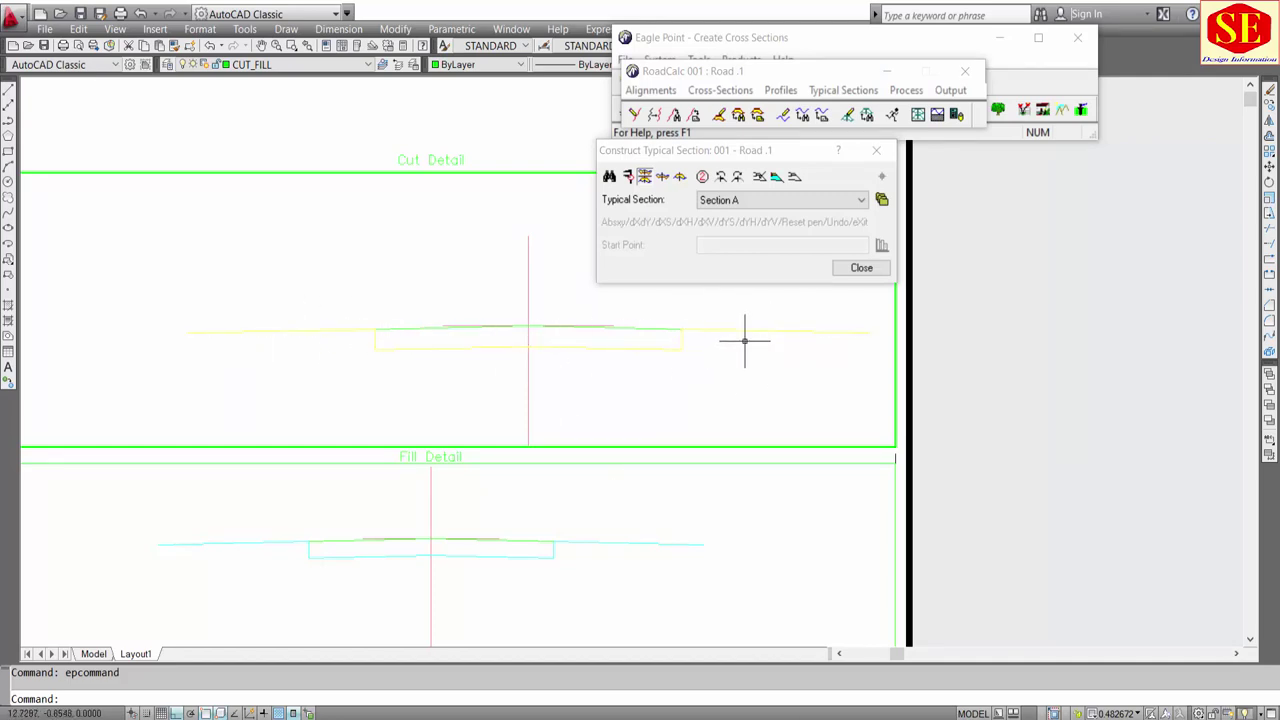
# Step: Close Construct Typical Section, then view and close the Manage Typical Sections list
pyautogui.click(860, 268)
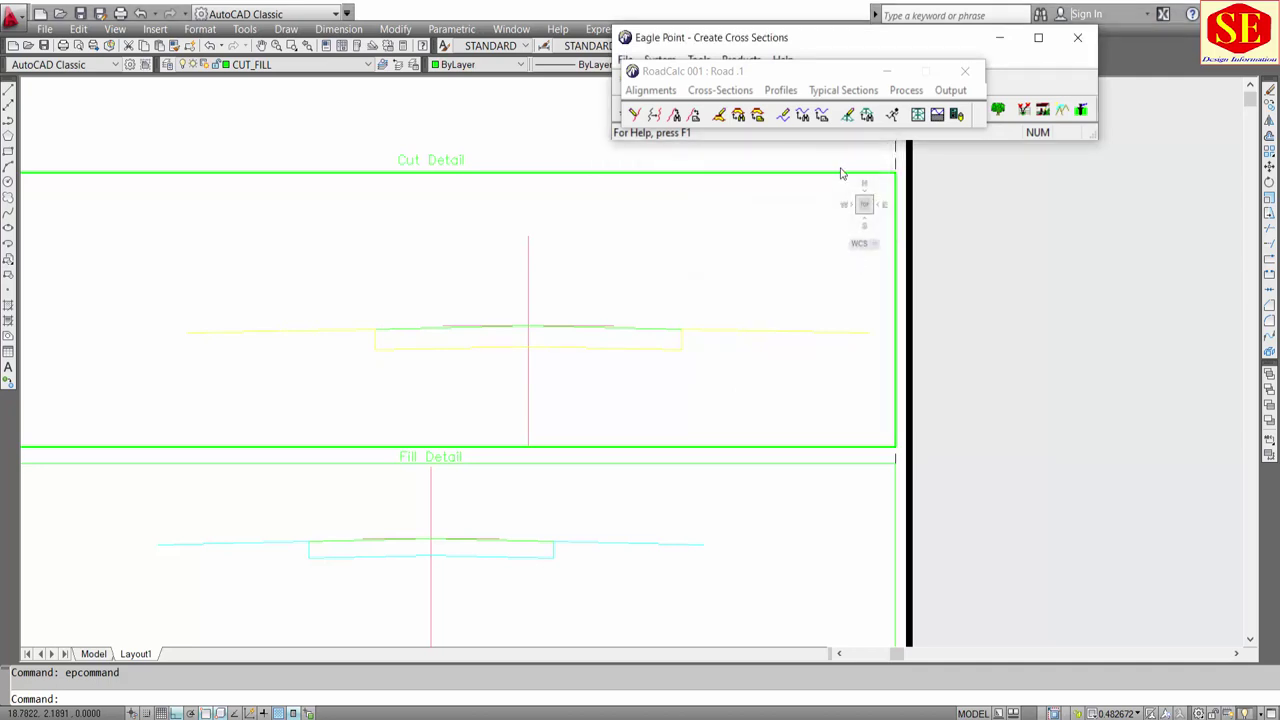
pyautogui.click(843, 90)
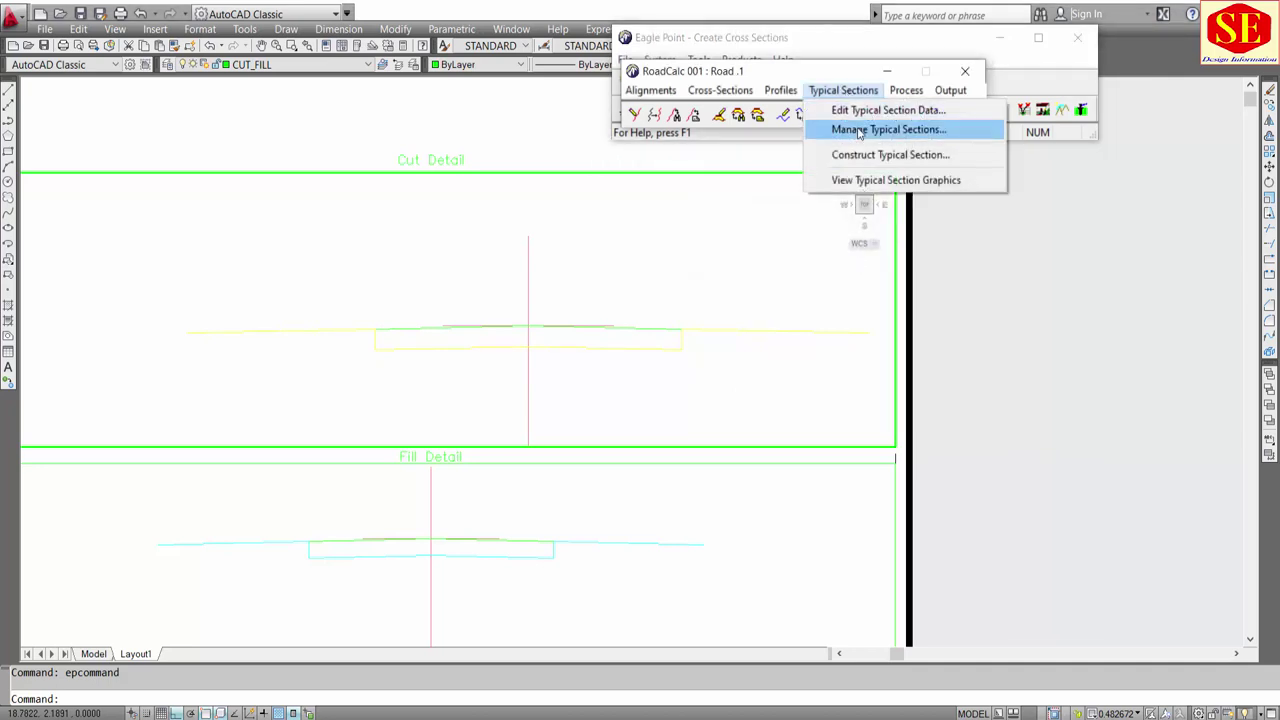
pyautogui.click(856, 129)
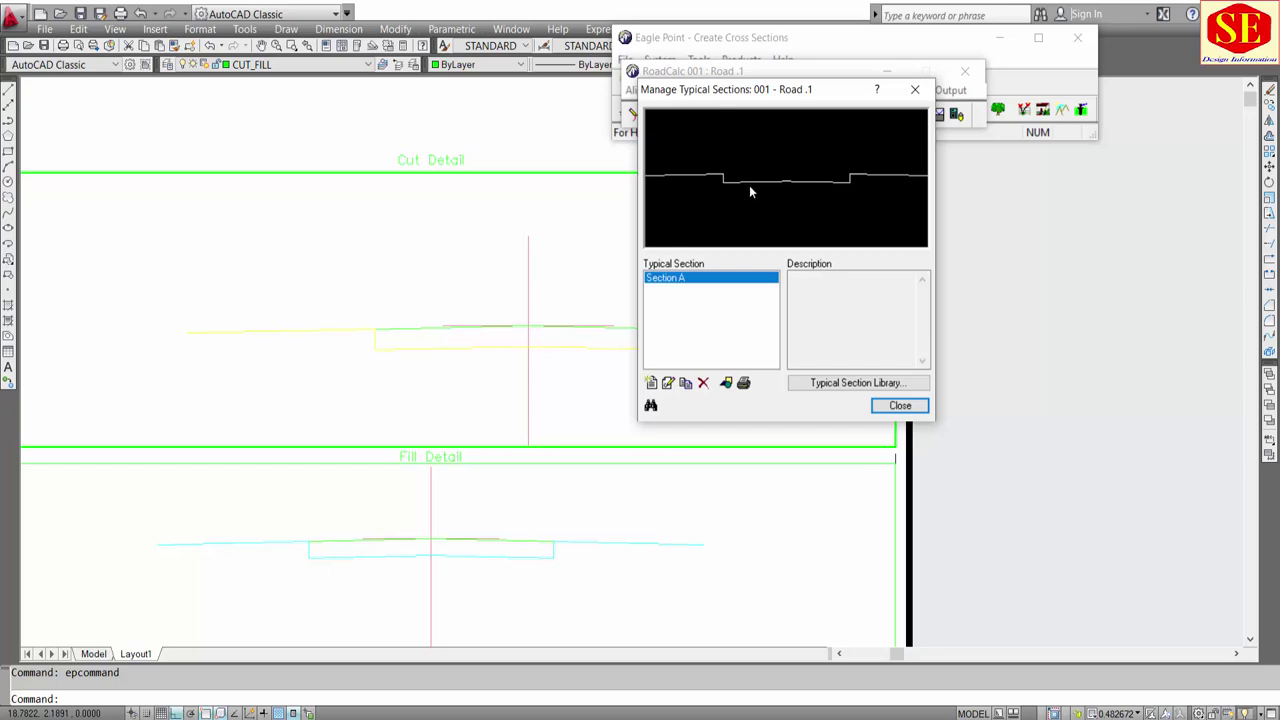
pyautogui.click(883, 405)
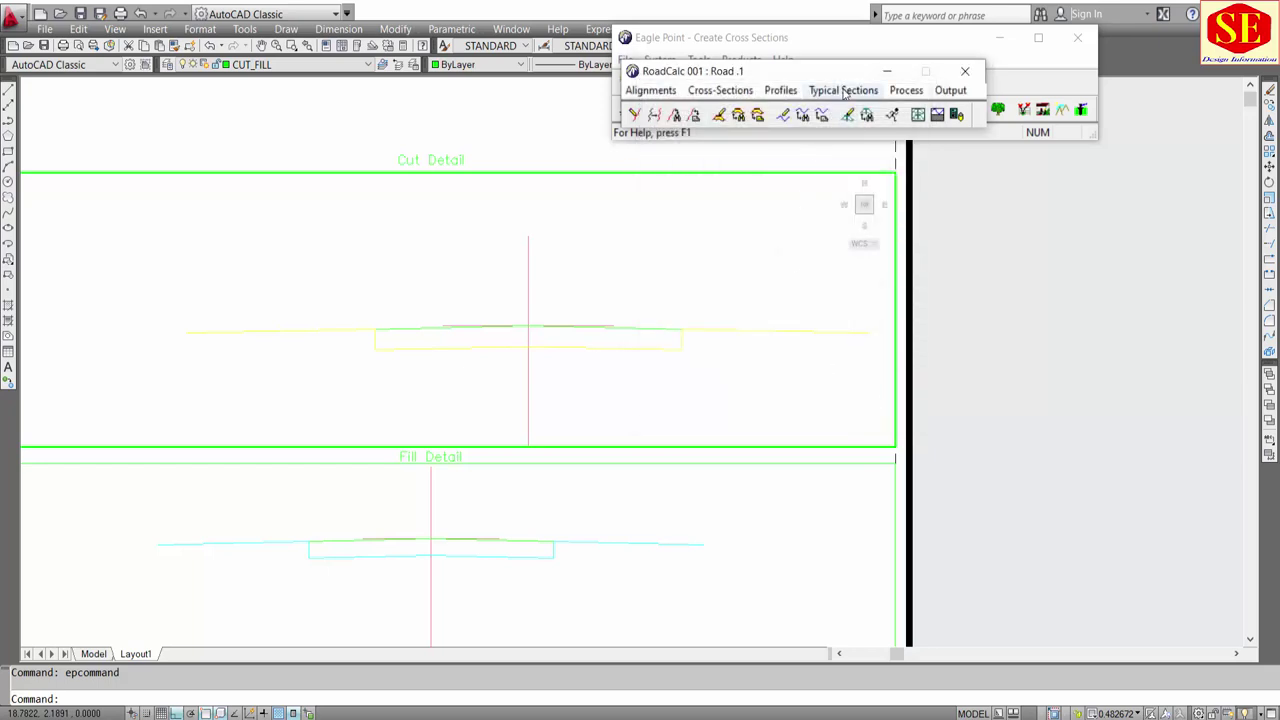
# Step: Browse the Typical Sections, Cross-Sections and Profiles menus
pyautogui.click(845, 92)
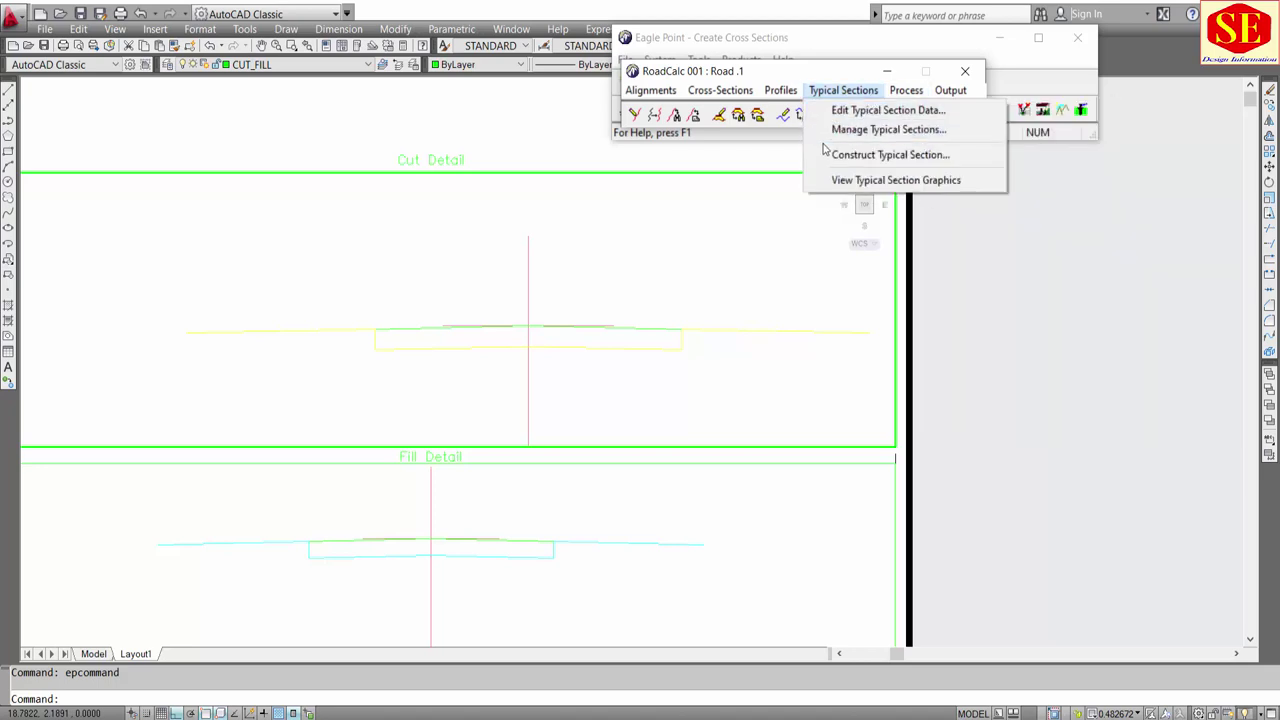
pyautogui.moveTo(720, 90)
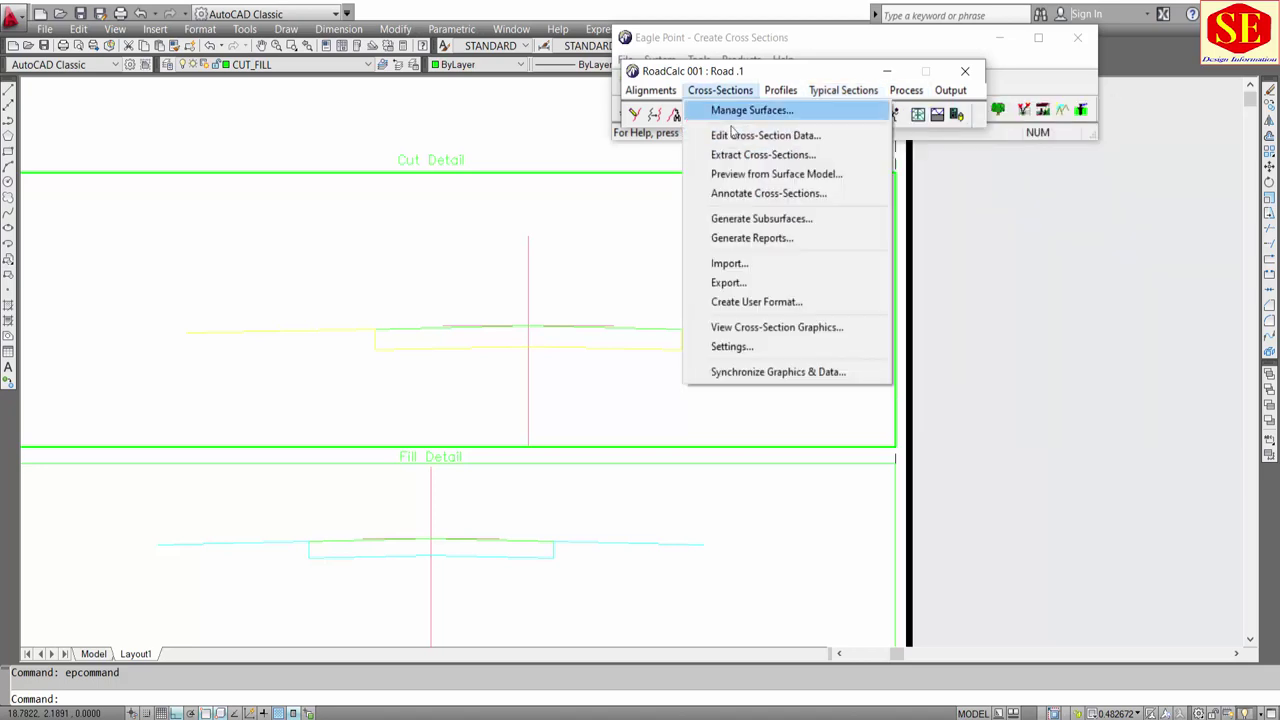
pyautogui.click(781, 90)
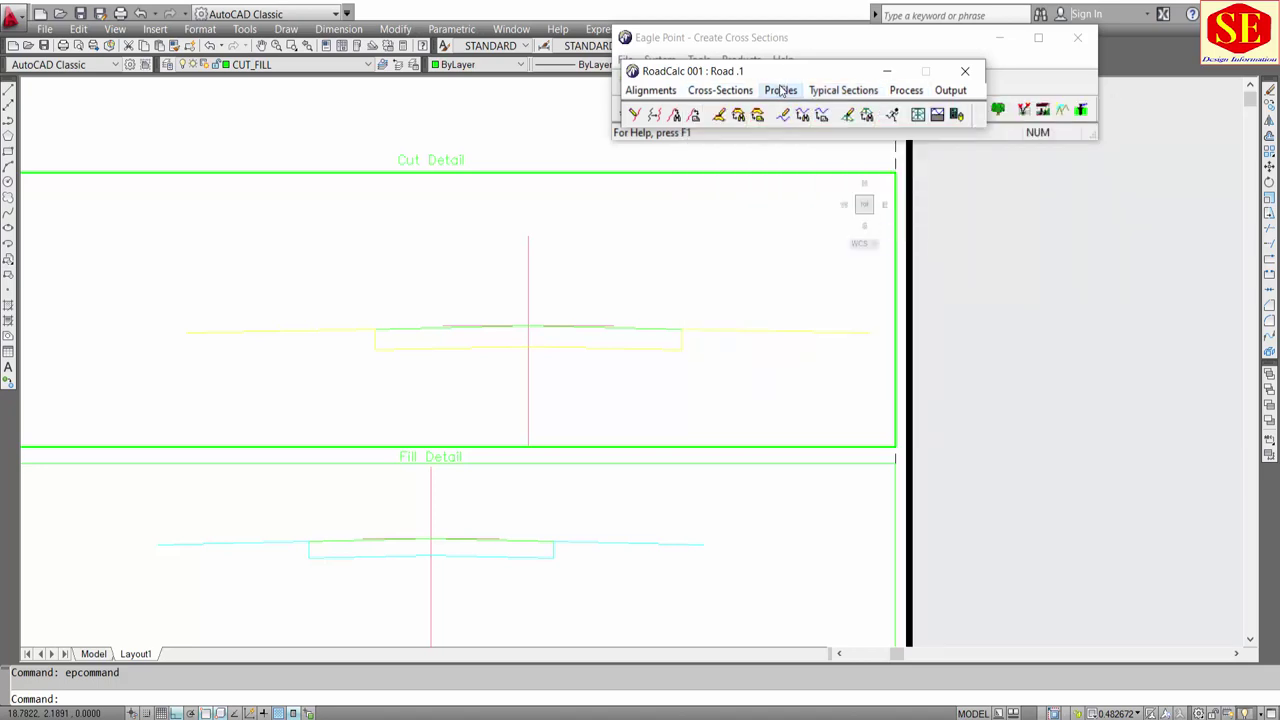
pyautogui.click(781, 90)
# Step: Display the profile graphics and check row 10 elevations in the Youtube Profile spreadsheet
pyautogui.click(814, 233)
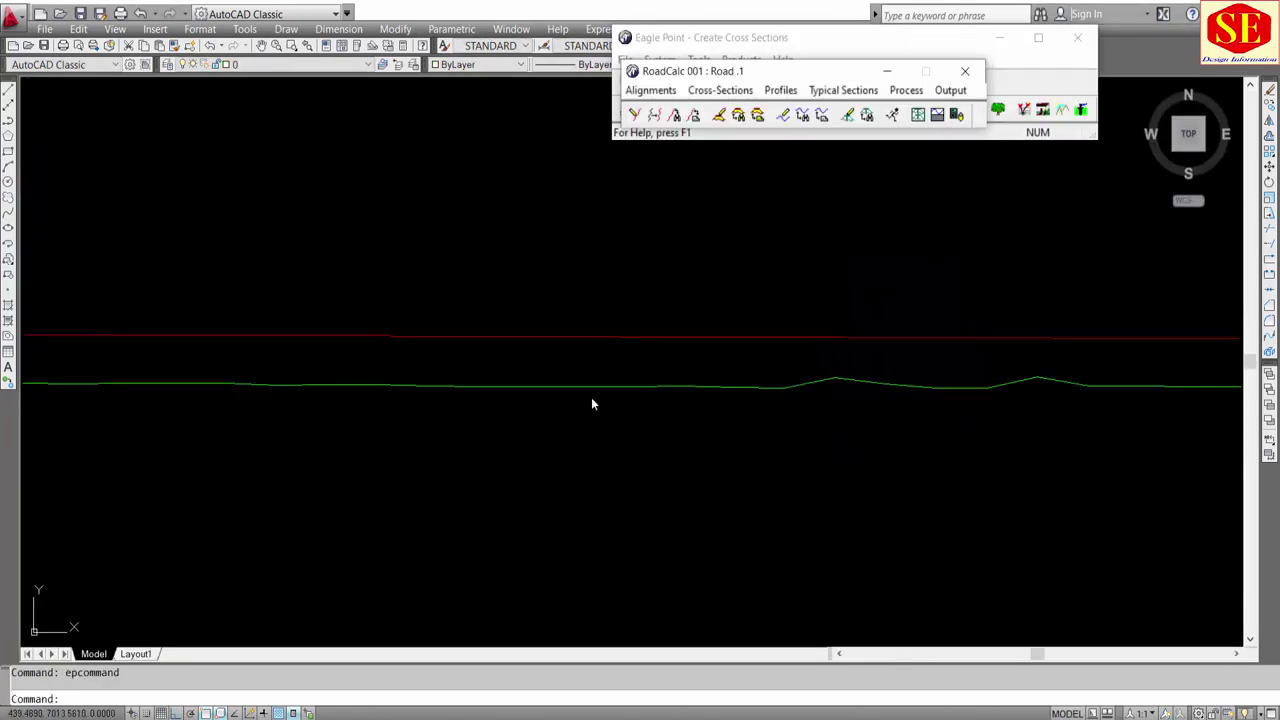
pyautogui.click(660, 336)
pyautogui.click(642, 325)
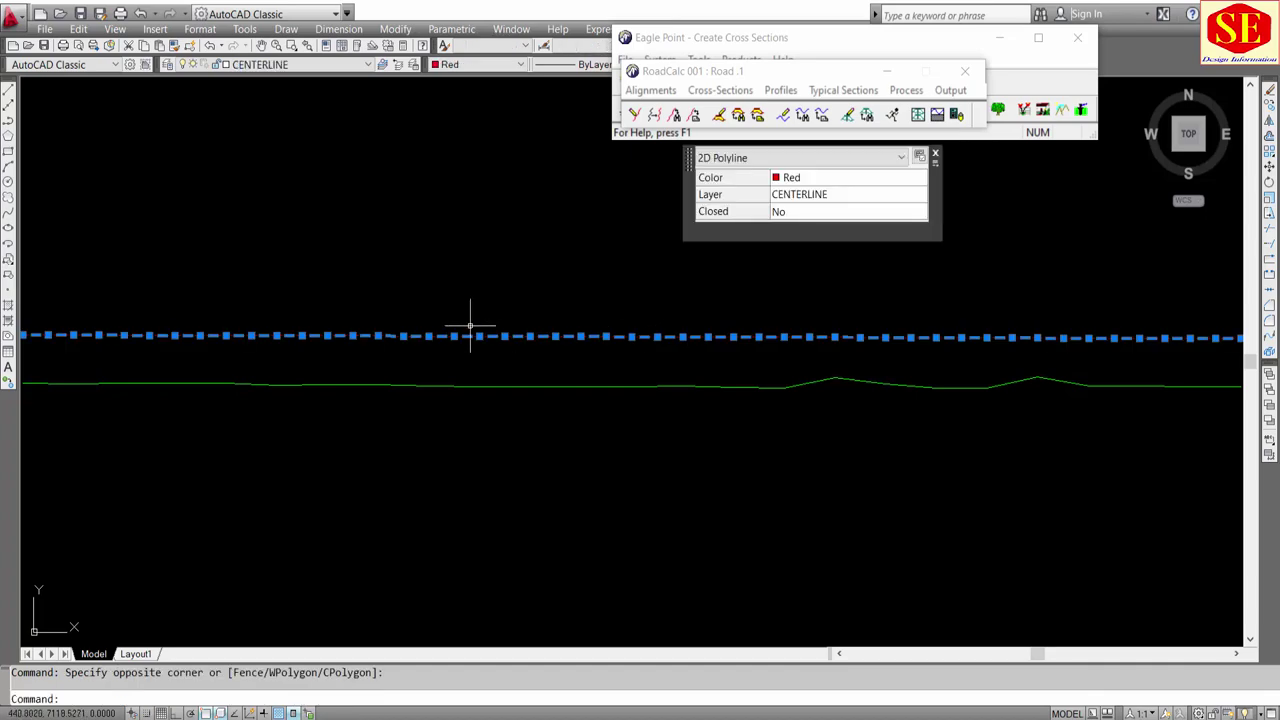
pyautogui.scroll(-3, 470, 325)
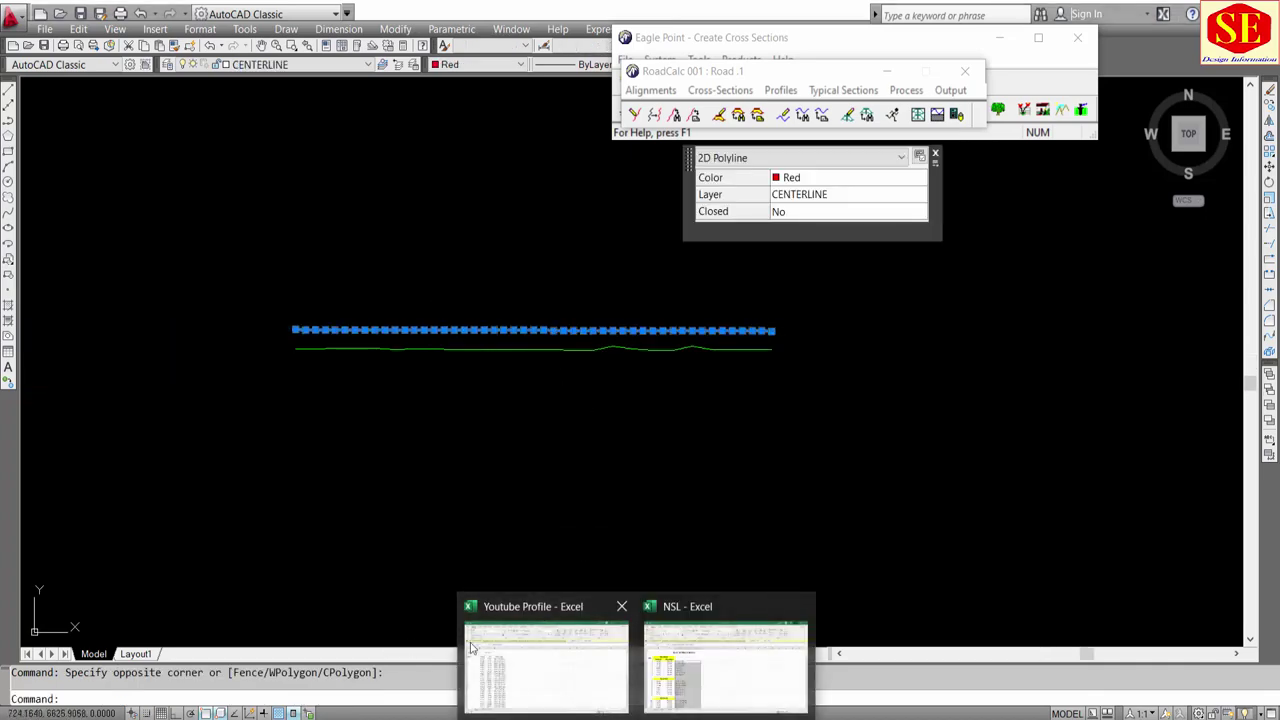
pyautogui.click(472, 648)
pyautogui.click(250, 281)
pyautogui.click(201, 277)
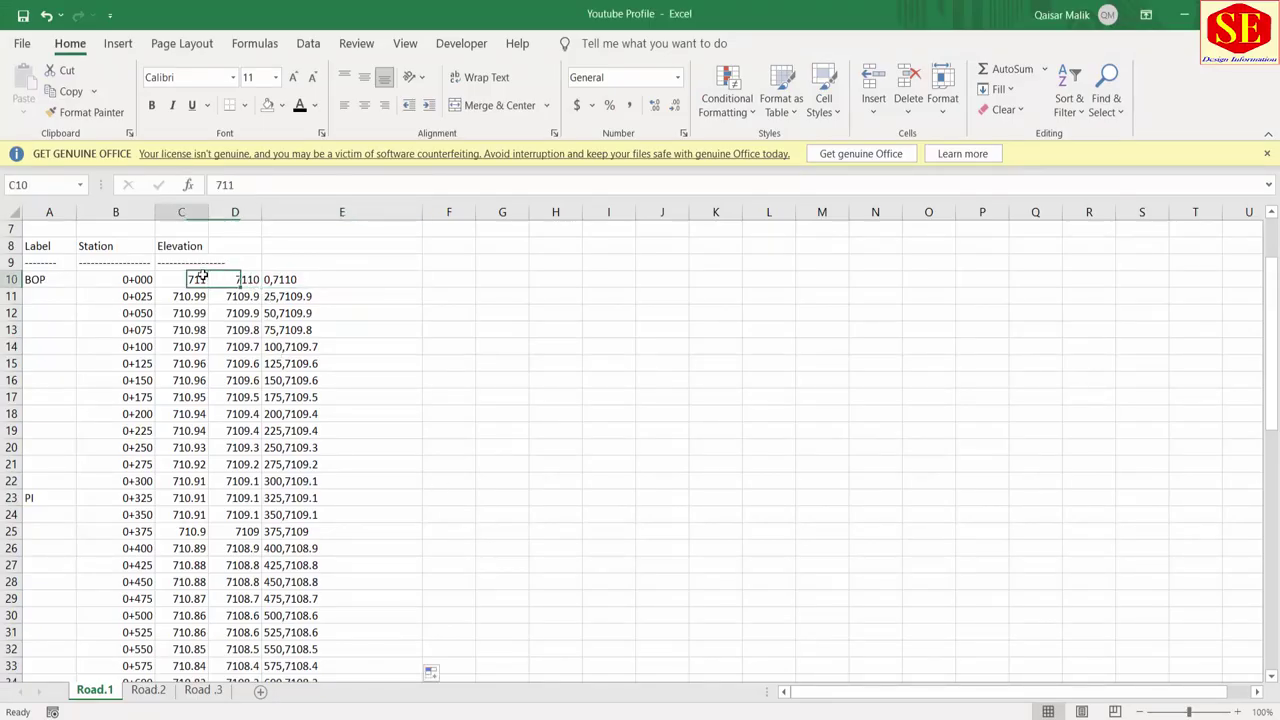
pyautogui.hotkey('alt', 'Tab')
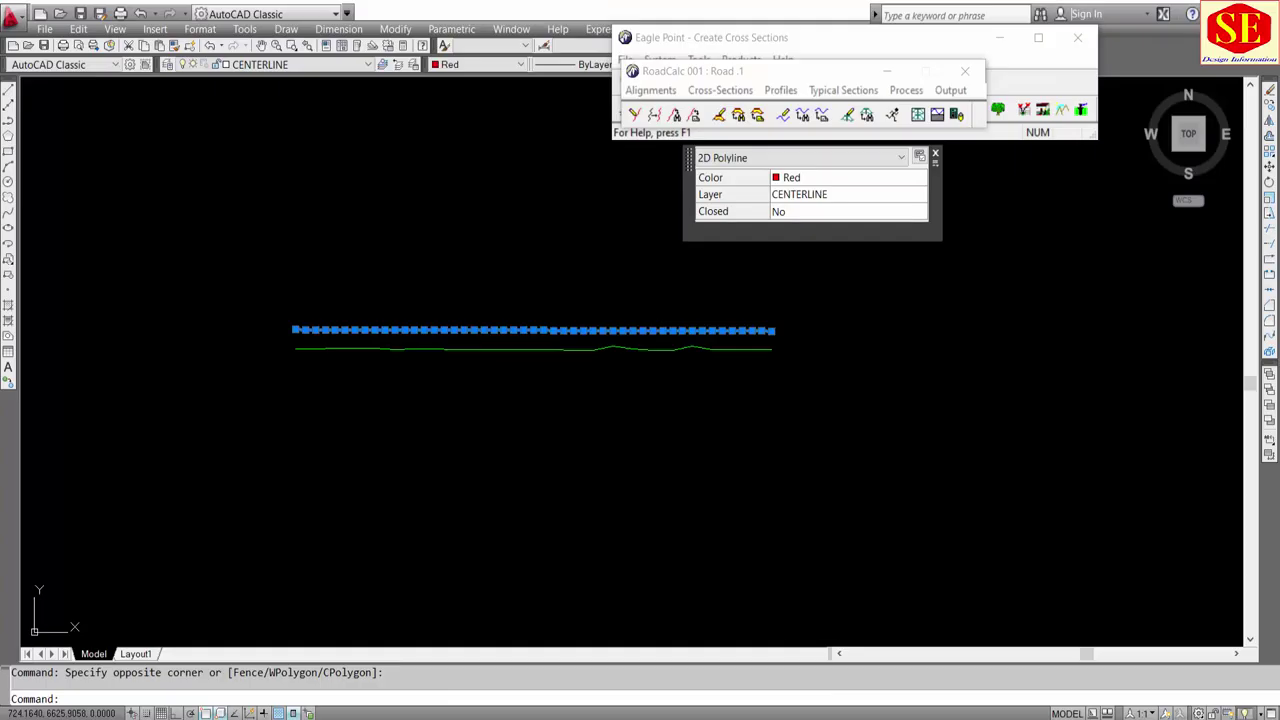
# Step: Open and close the Manage Typical Sections dialog
pyautogui.click(830, 90)
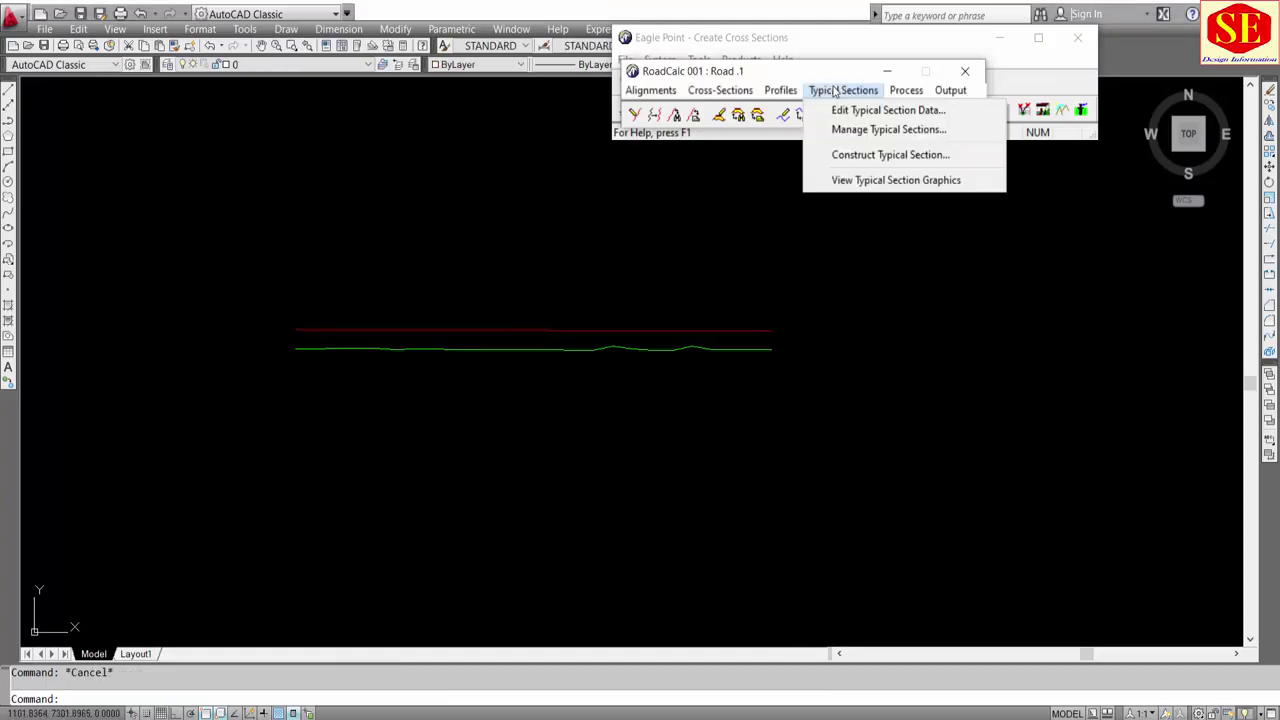
pyautogui.click(870, 130)
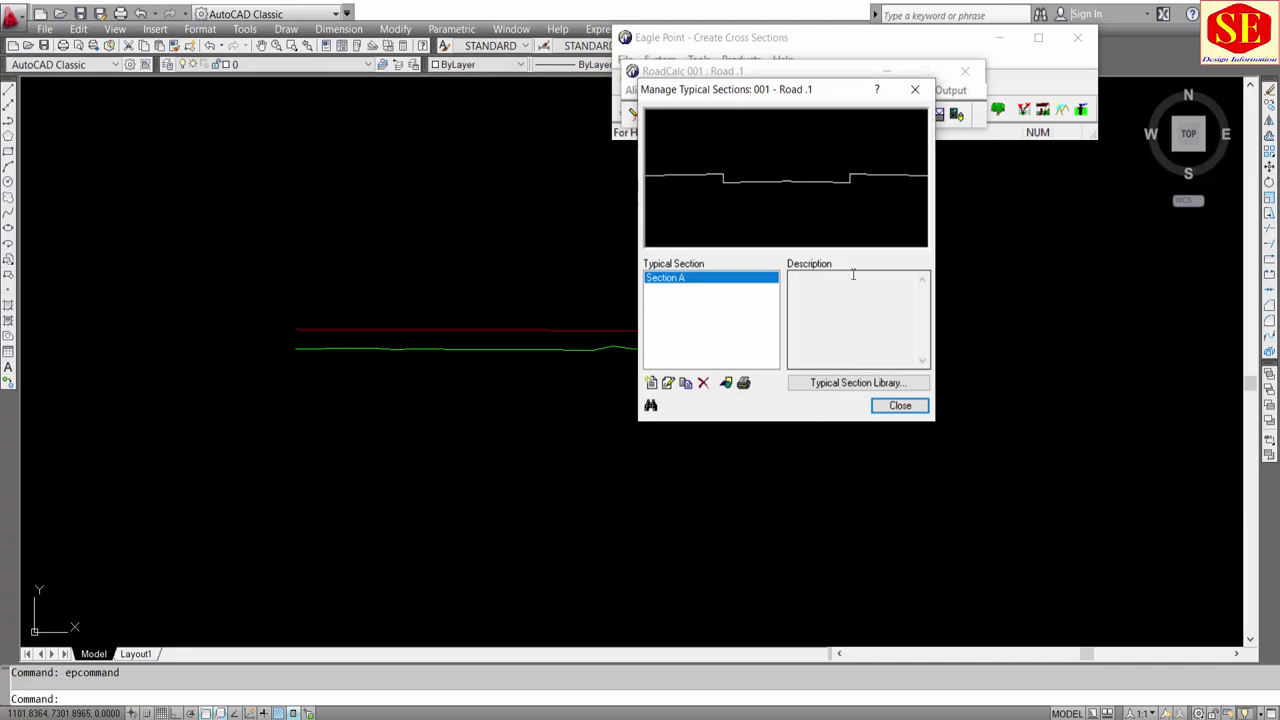
pyautogui.click(899, 410)
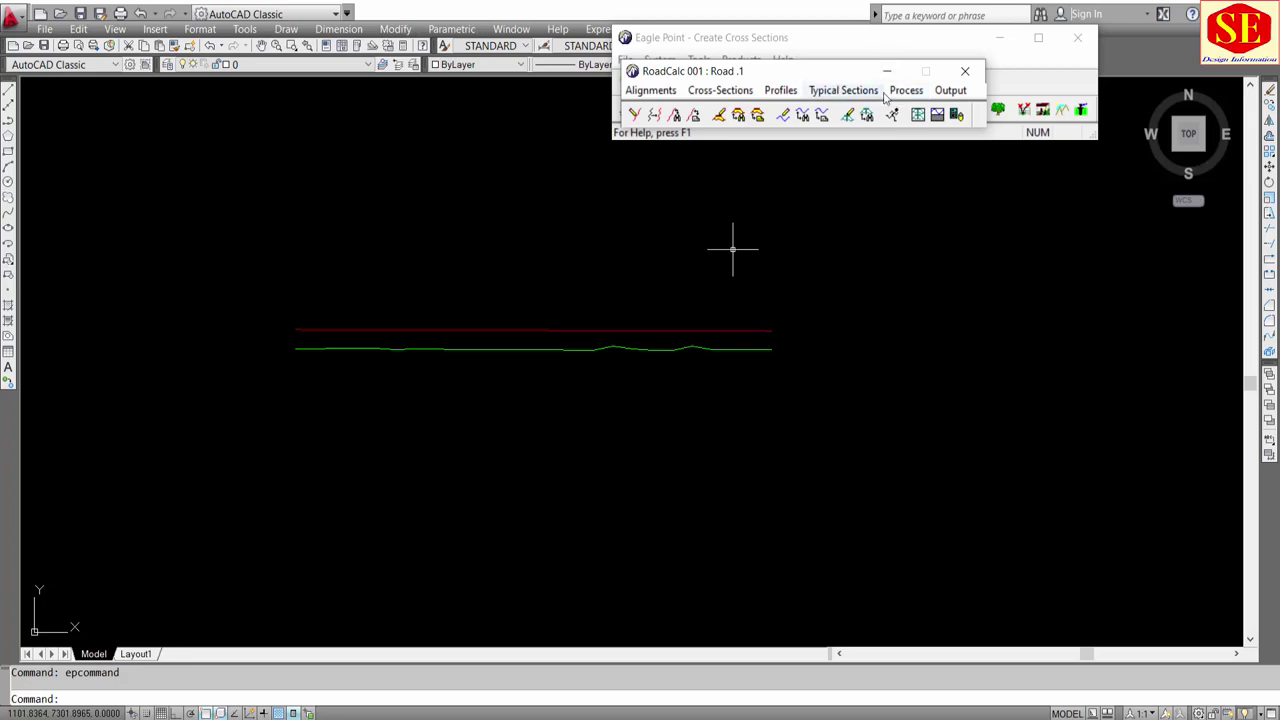
# Step: Open the Slopes Library from Process and expand the Single folder
pyautogui.click(907, 92)
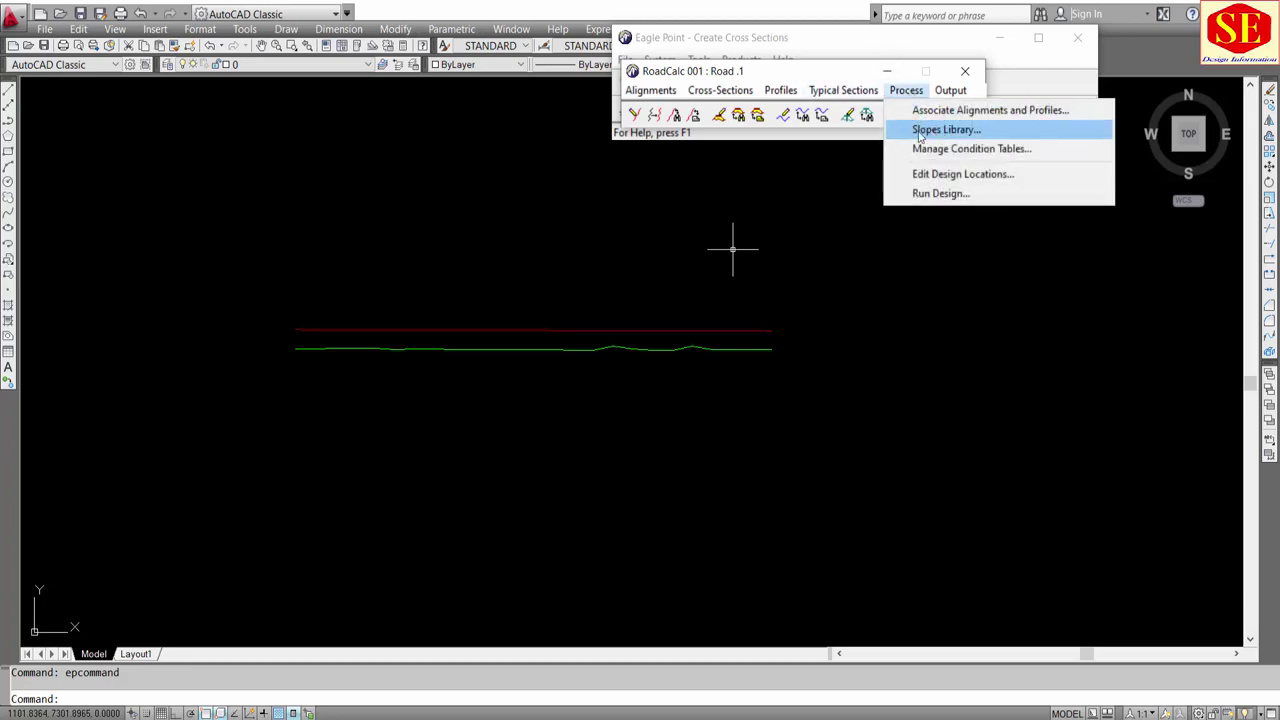
pyautogui.click(929, 131)
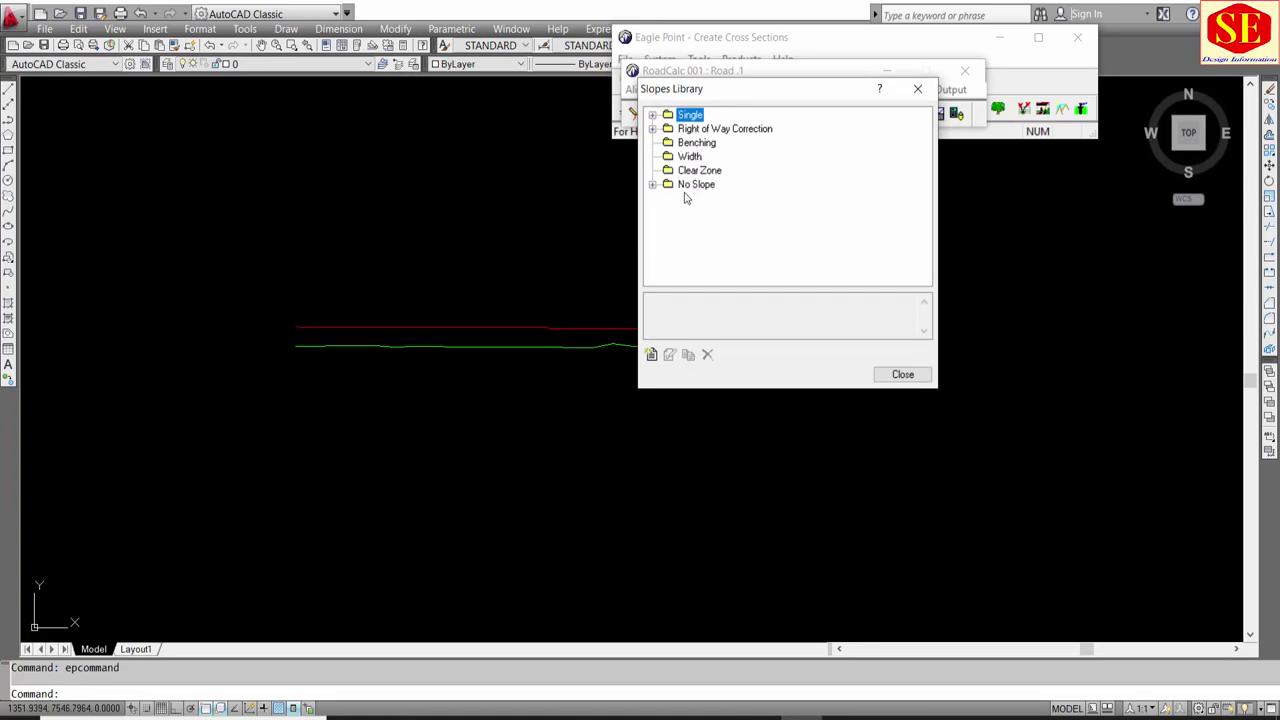
pyautogui.click(652, 115)
# Step: Review the Single slopes from 0.5:1 to 5:1 H/V and the Vertical entry
pyautogui.click(703, 130)
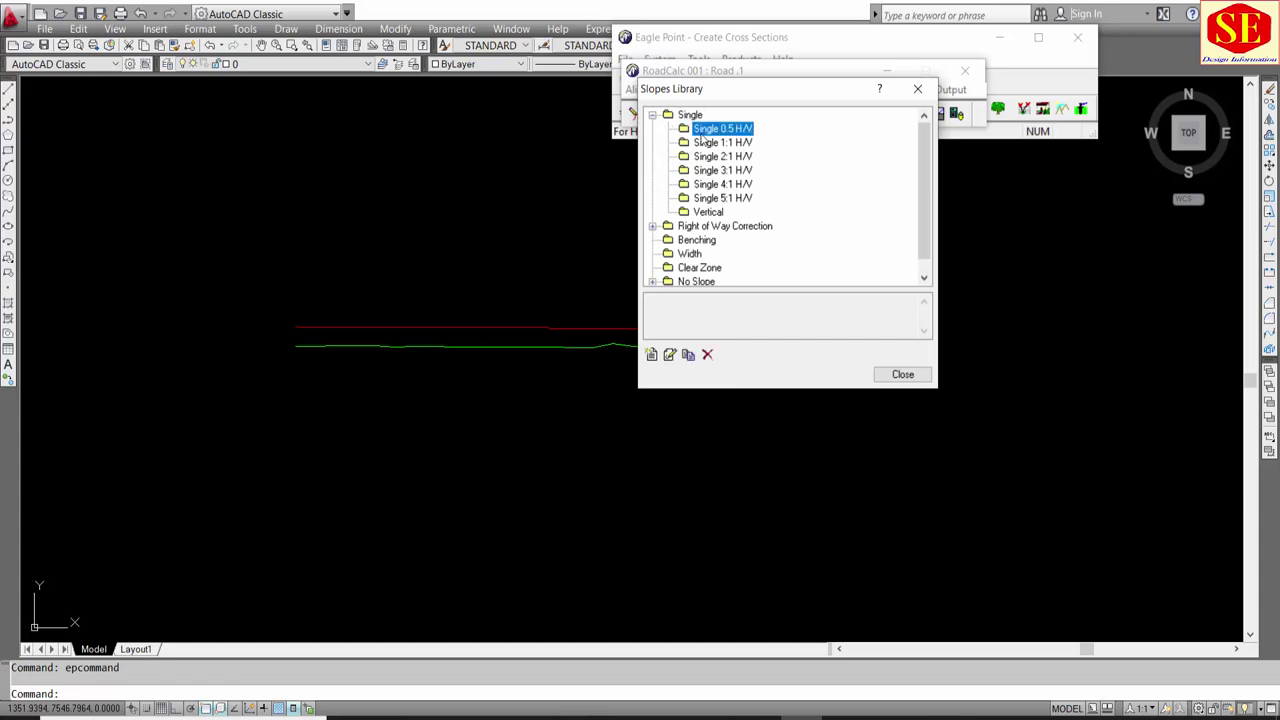
pyautogui.click(705, 143)
pyautogui.click(706, 157)
pyautogui.click(710, 171)
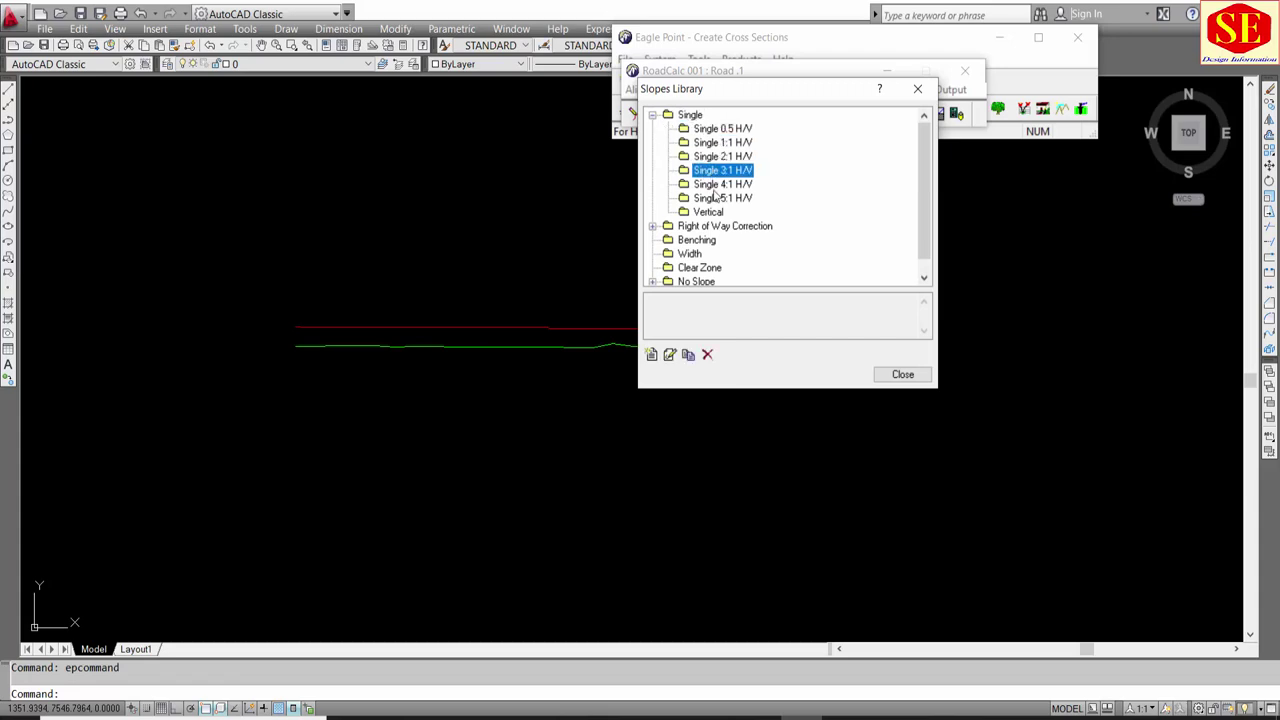
pyautogui.click(713, 186)
pyautogui.click(716, 199)
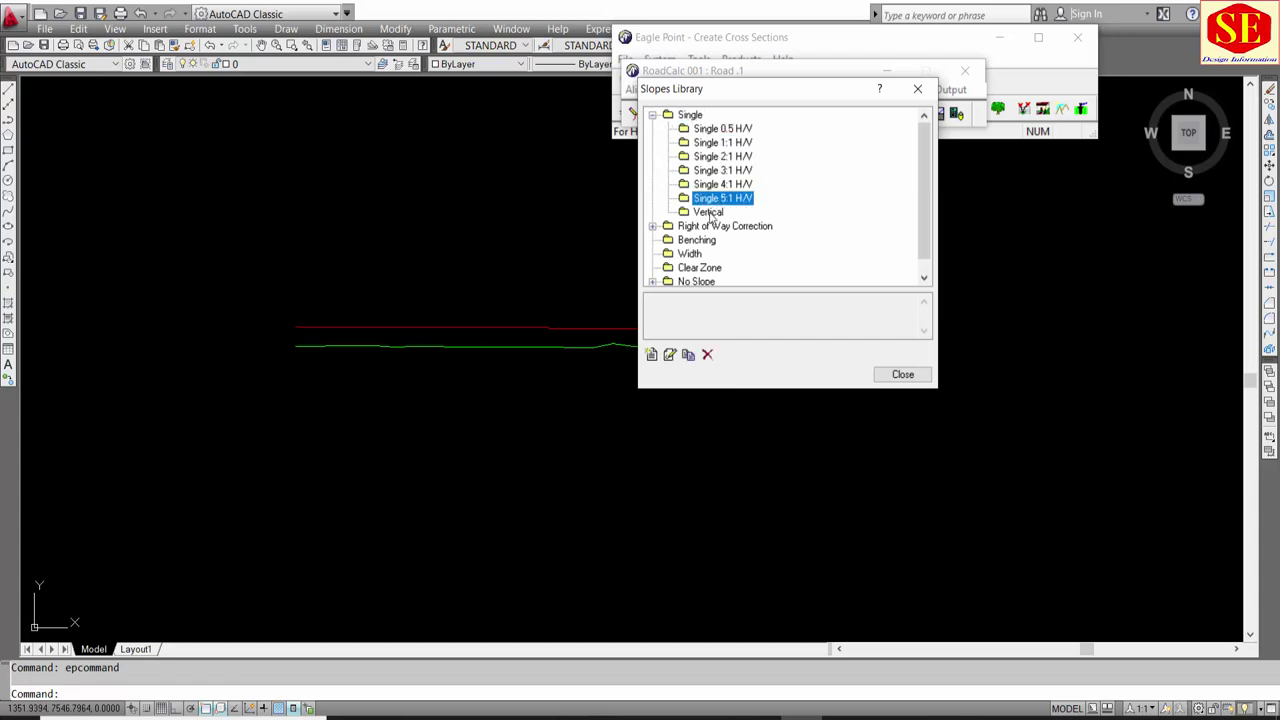
pyautogui.click(711, 214)
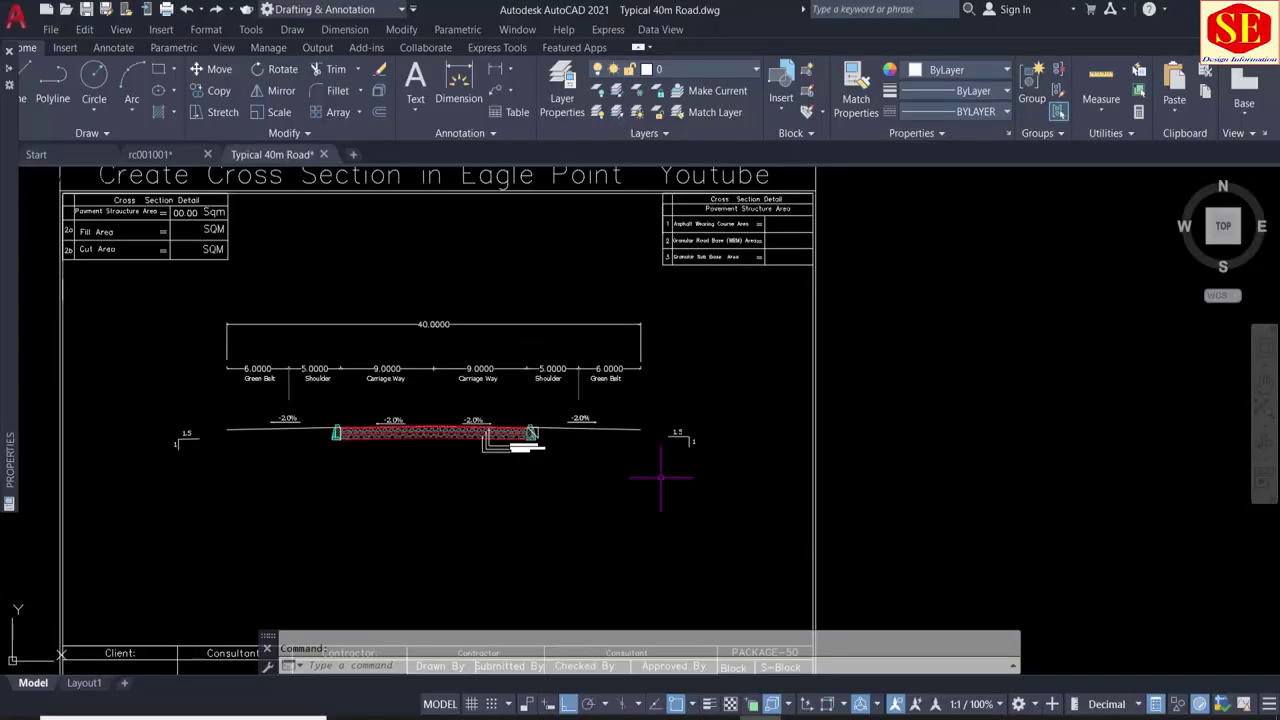
pyautogui.scroll(6, 666, 432)
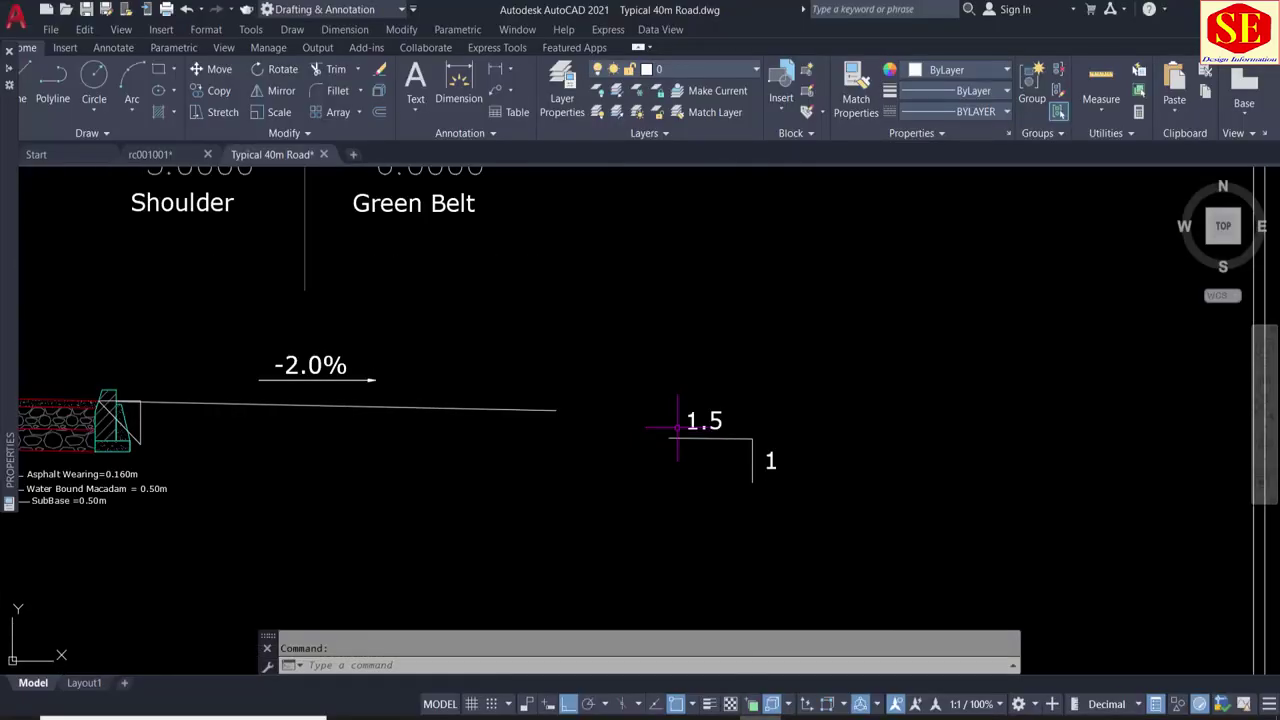
pyautogui.scroll(-6, 726, 429)
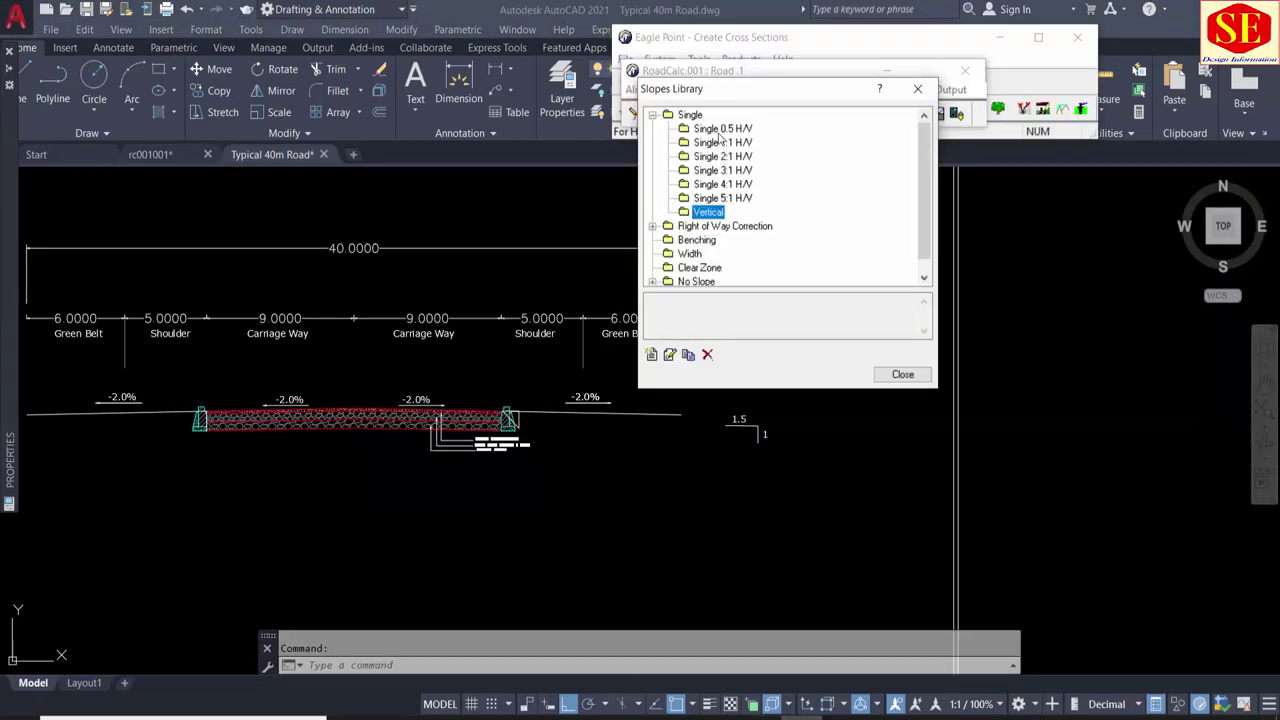
pyautogui.click(714, 142)
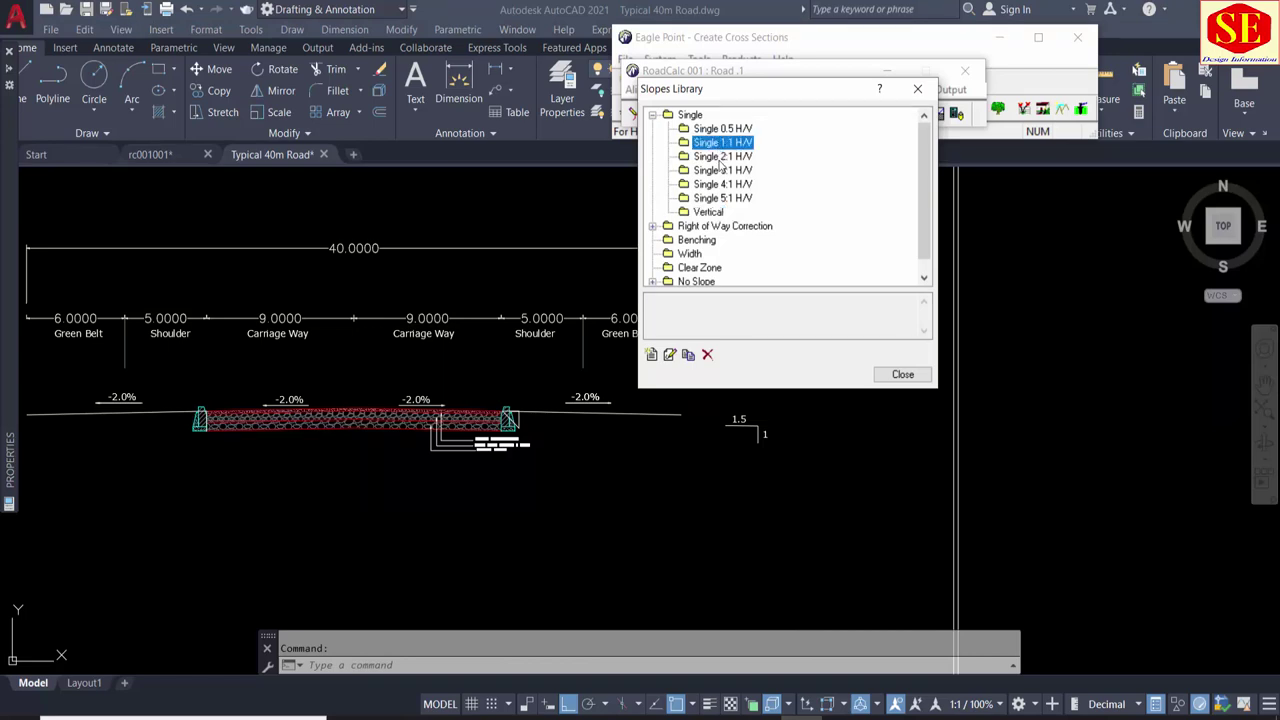
pyautogui.click(718, 157)
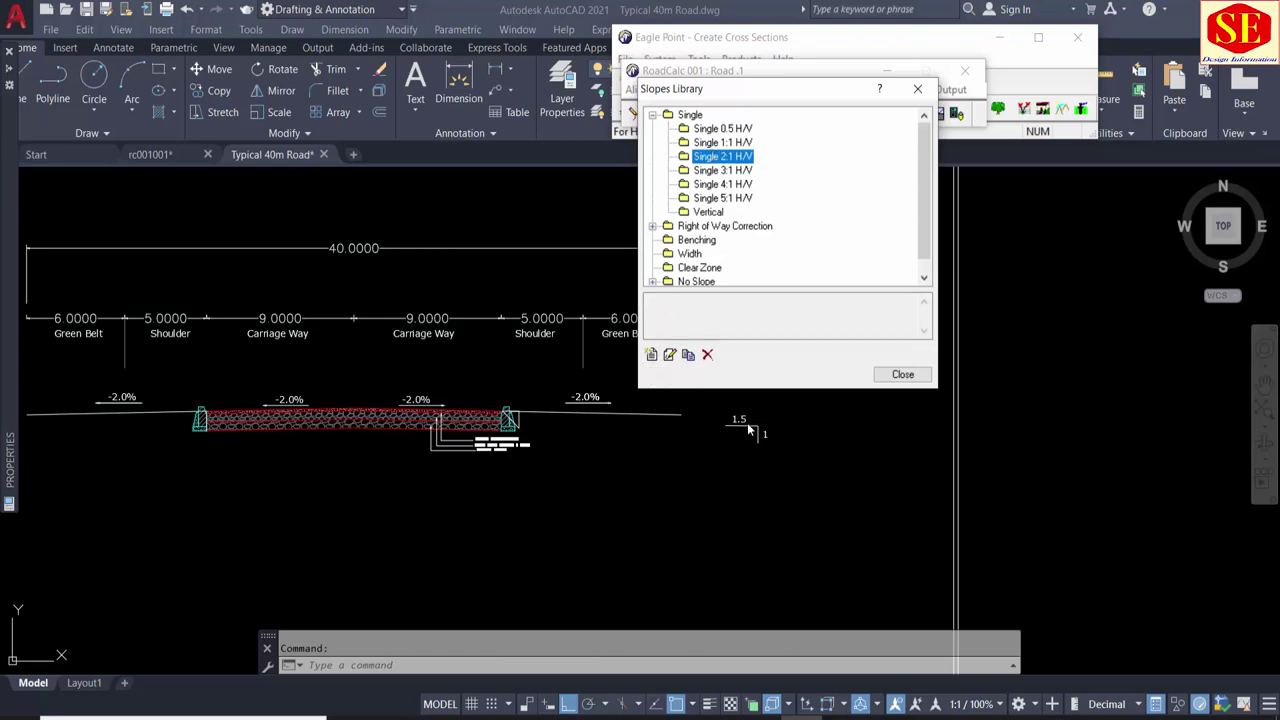
# Step: Create a single slope named 'Signgle 1.5 H/V' with slope value 1.5 in H/V units
pyautogui.click(651, 354)
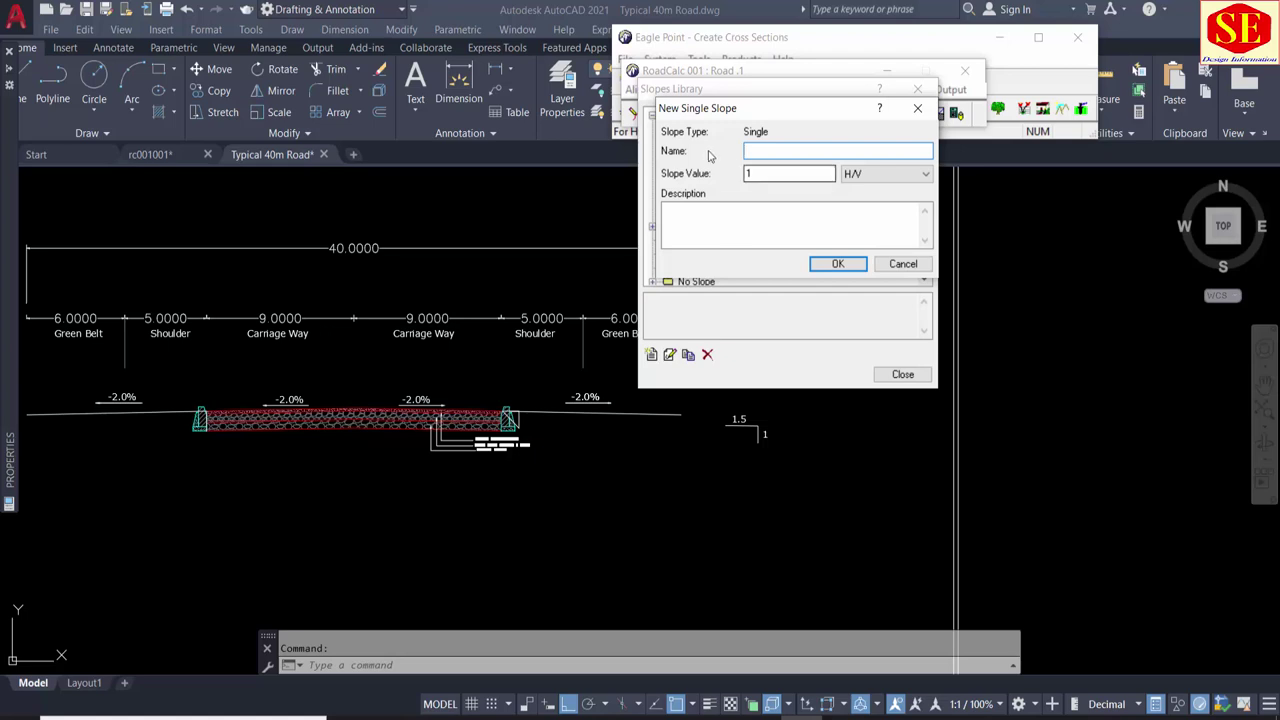
pyautogui.moveTo(772, 124); pyautogui.dragTo(743, 148)
pyautogui.write('Signgle 1.5 H/V')
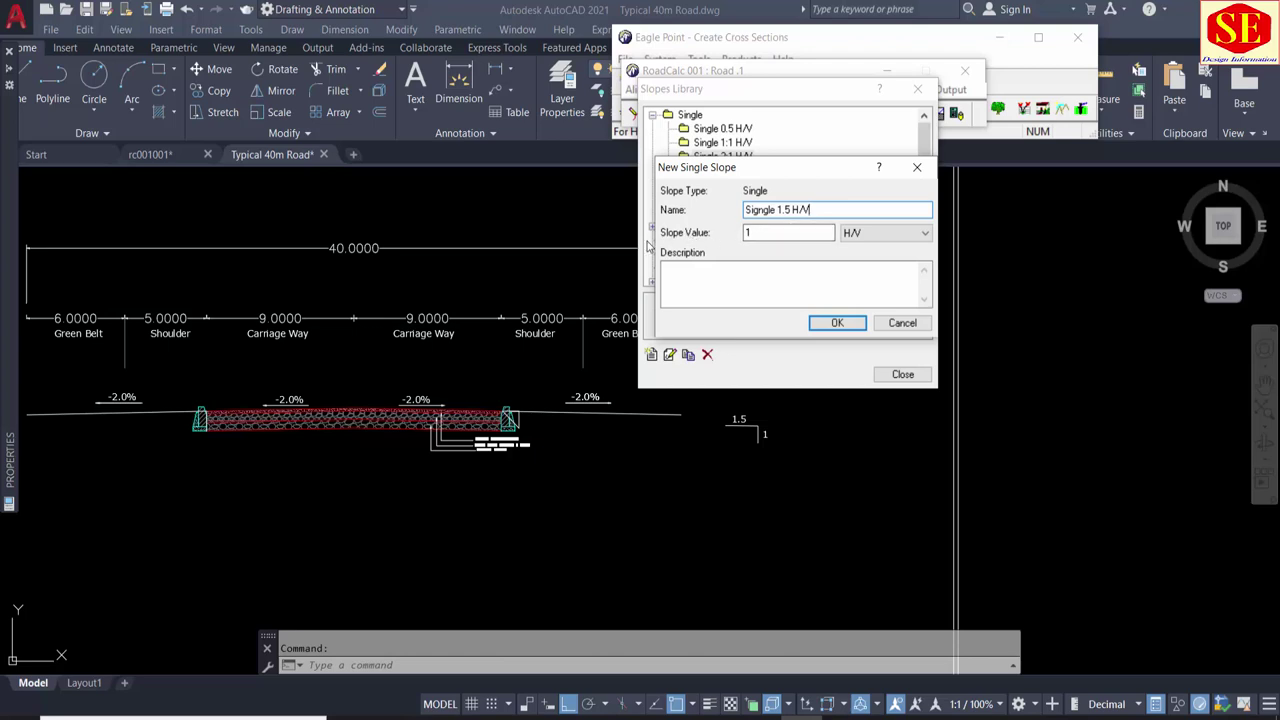
pyautogui.click(752, 232)
pyautogui.write('.5')
pyautogui.click(856, 233)
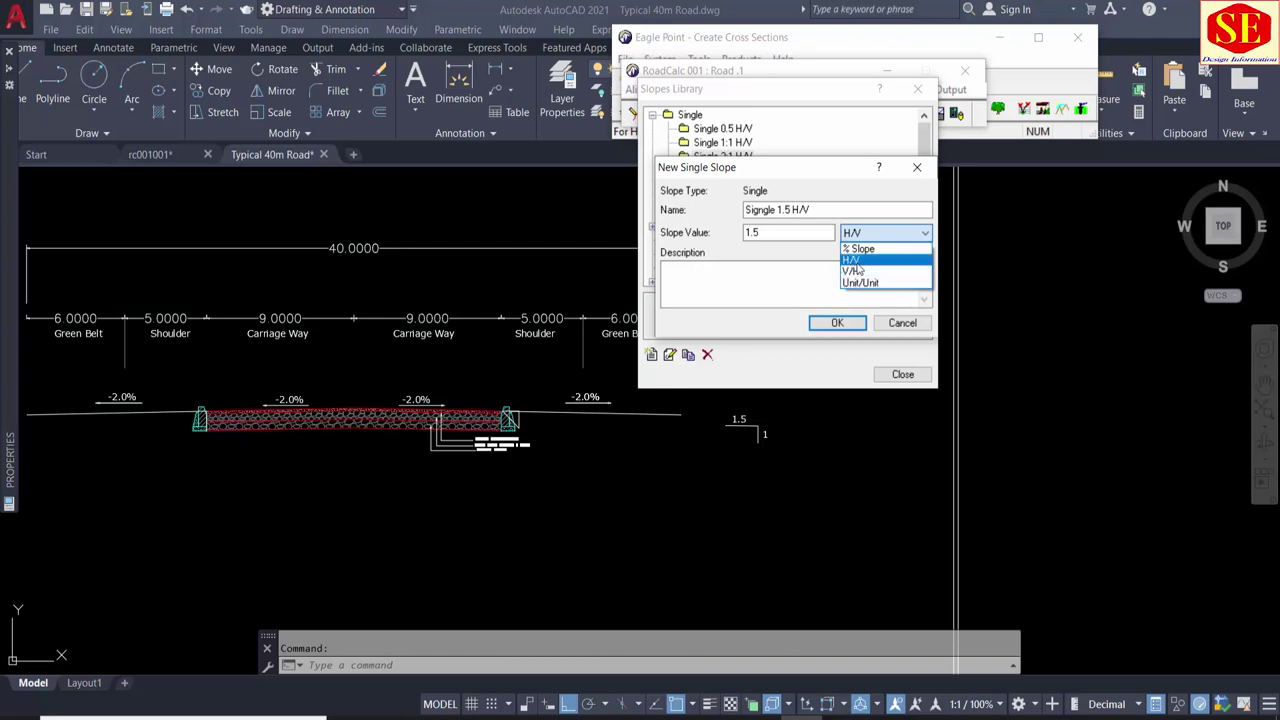
pyautogui.click(855, 262)
pyautogui.click(763, 232)
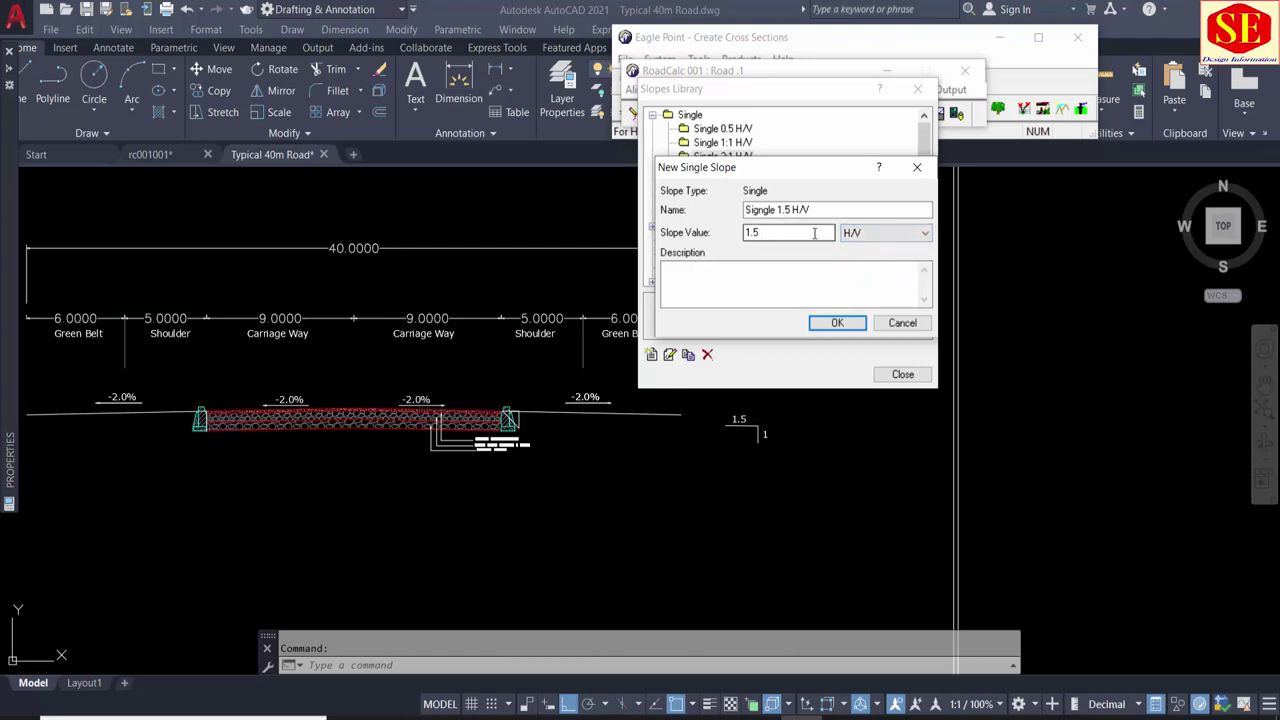
pyautogui.click(833, 321)
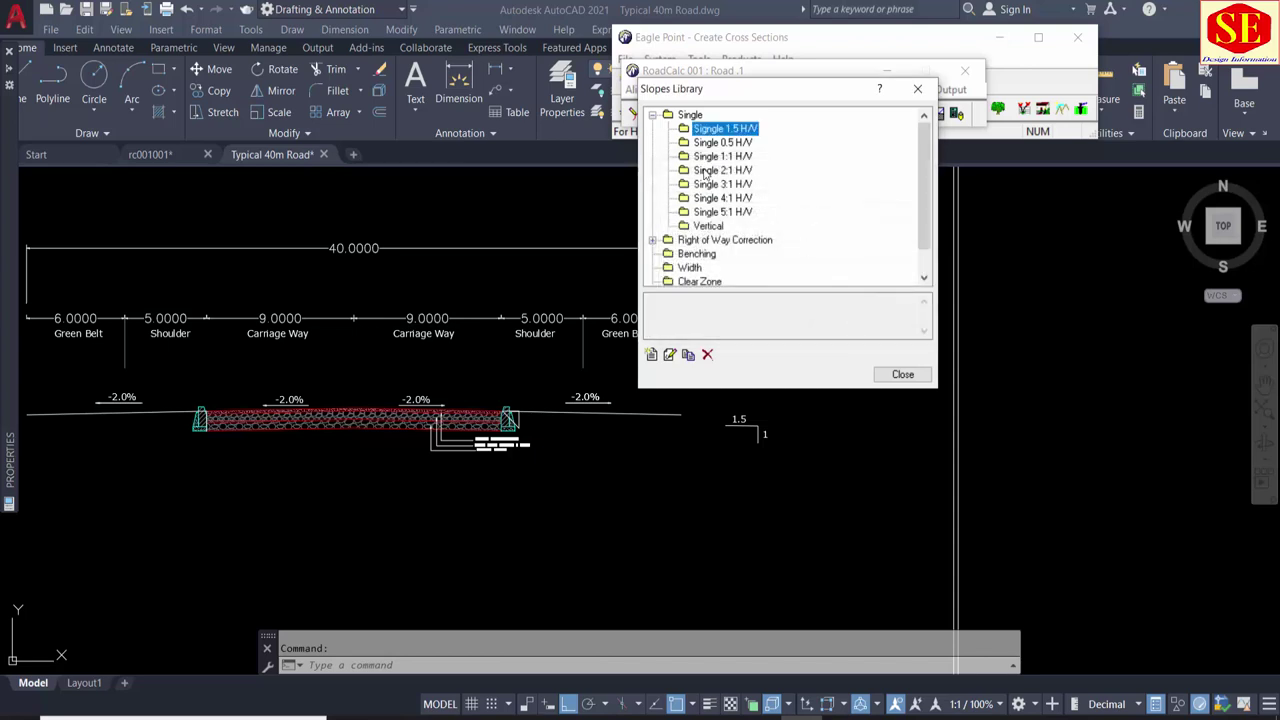
# Step: Check the new Signgle 1.5 H/V and Single 0.5 H/V slopes, then close the Slopes Library
pyautogui.click(742, 130)
pyautogui.scroll(-5, 703, 377)
pyautogui.scroll(4, 709, 388)
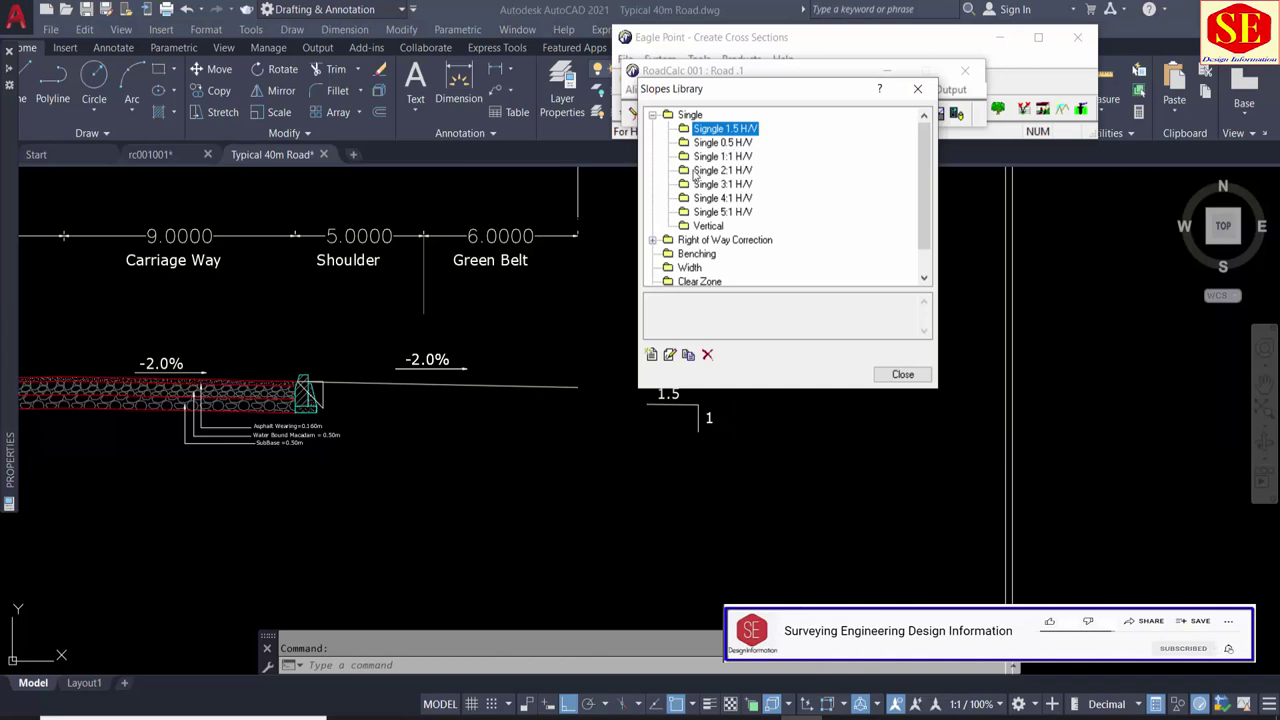
pyautogui.click(727, 146)
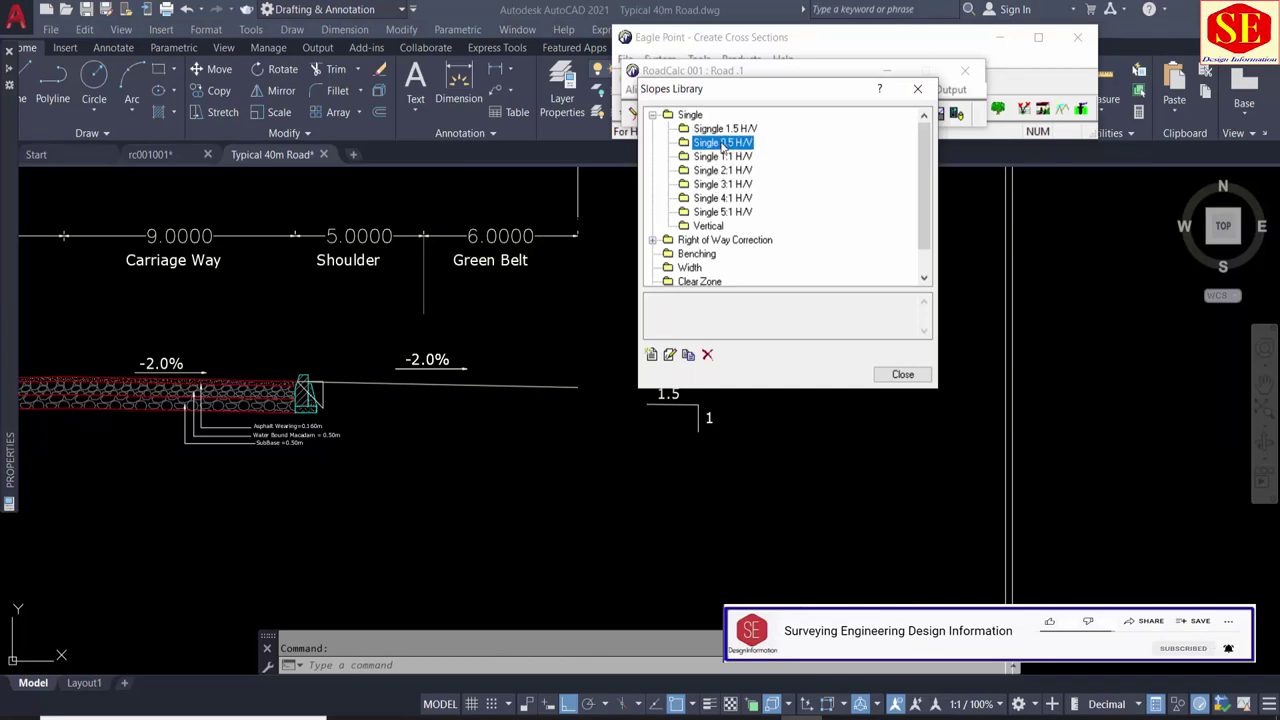
pyautogui.click(685, 118)
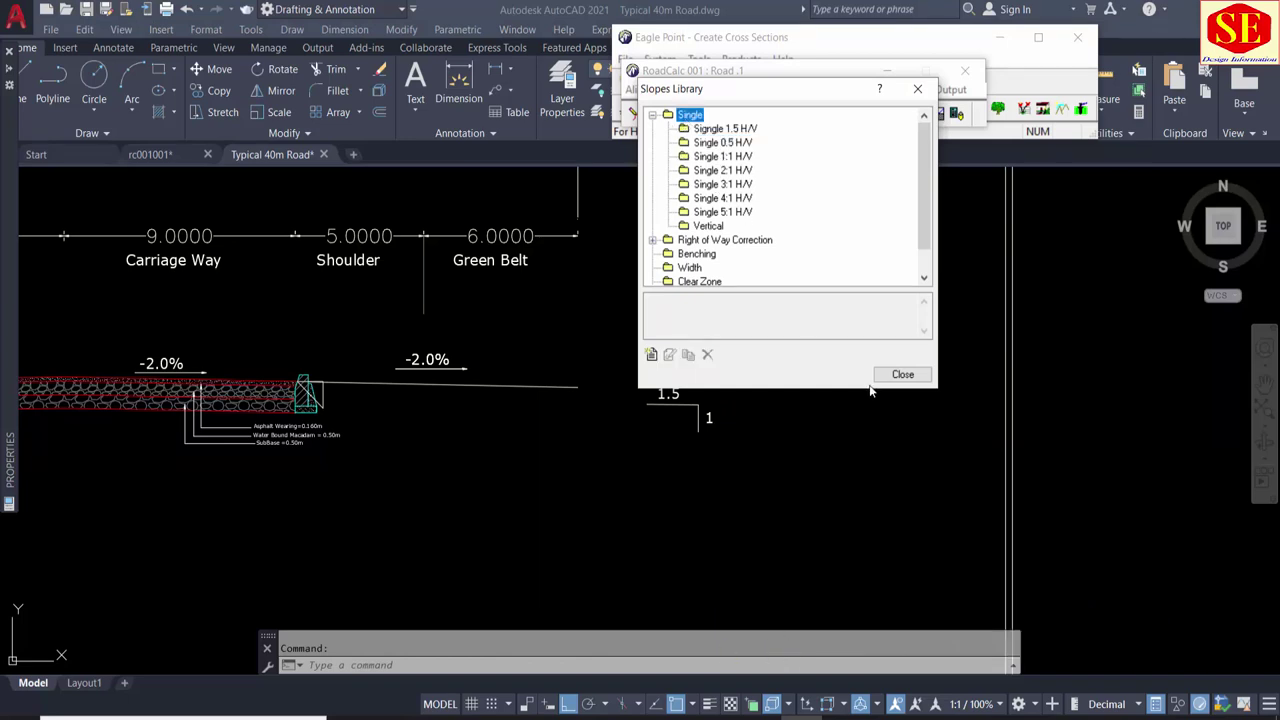
pyautogui.click(900, 374)
# Step: Reopen the Slopes Library and step through the Single slopes up to 5:1 H/V
pyautogui.click(852, 90)
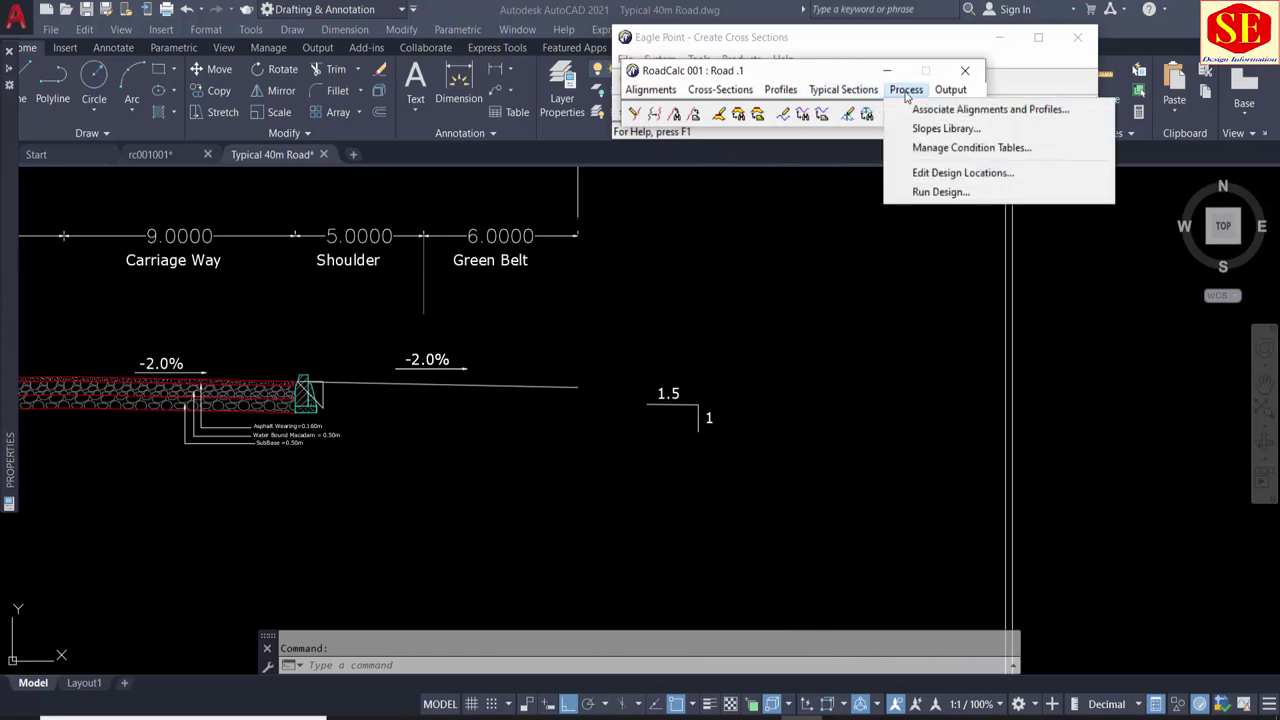
pyautogui.click(946, 130)
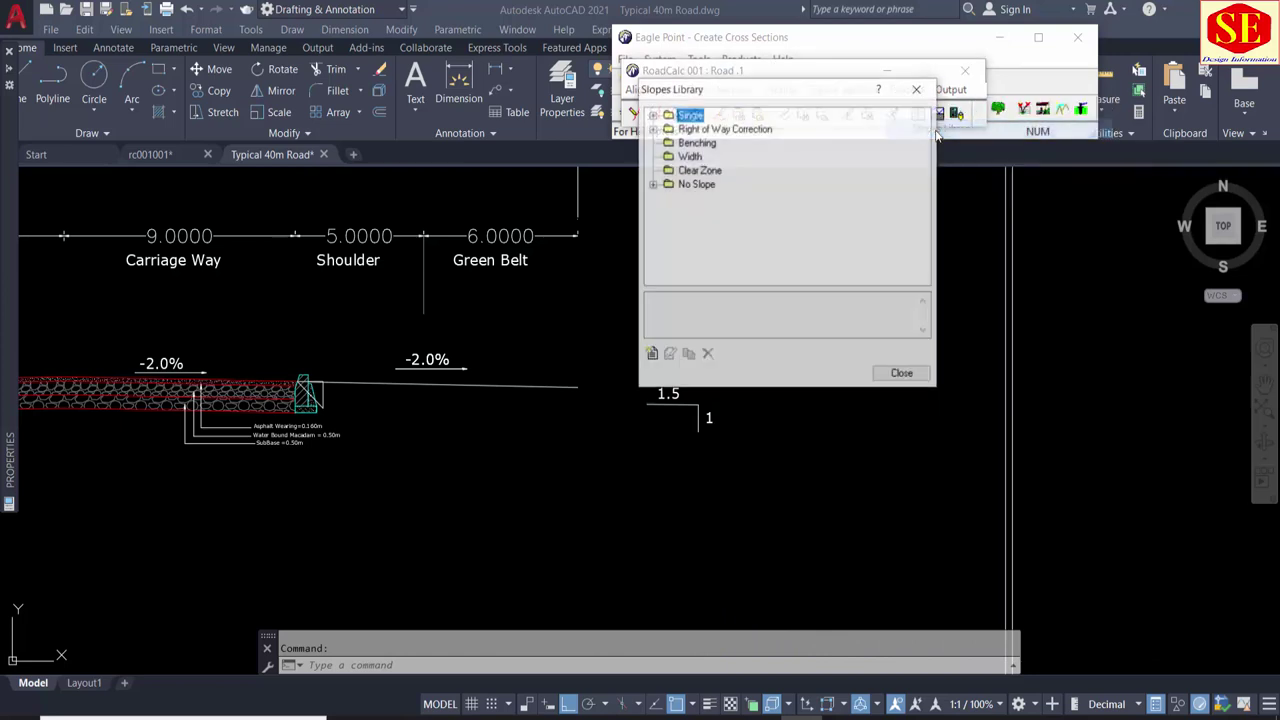
pyautogui.click(655, 116)
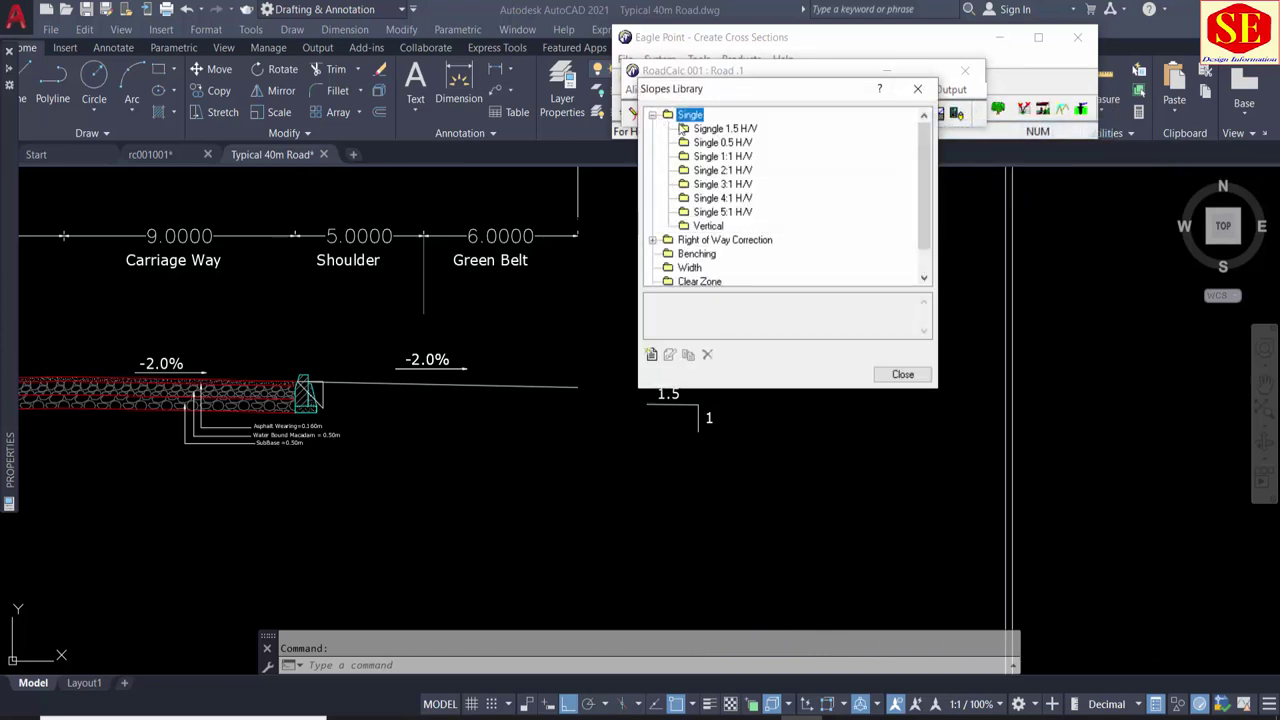
pyautogui.click(714, 130)
pyautogui.click(716, 142)
pyautogui.click(716, 156)
pyautogui.click(716, 170)
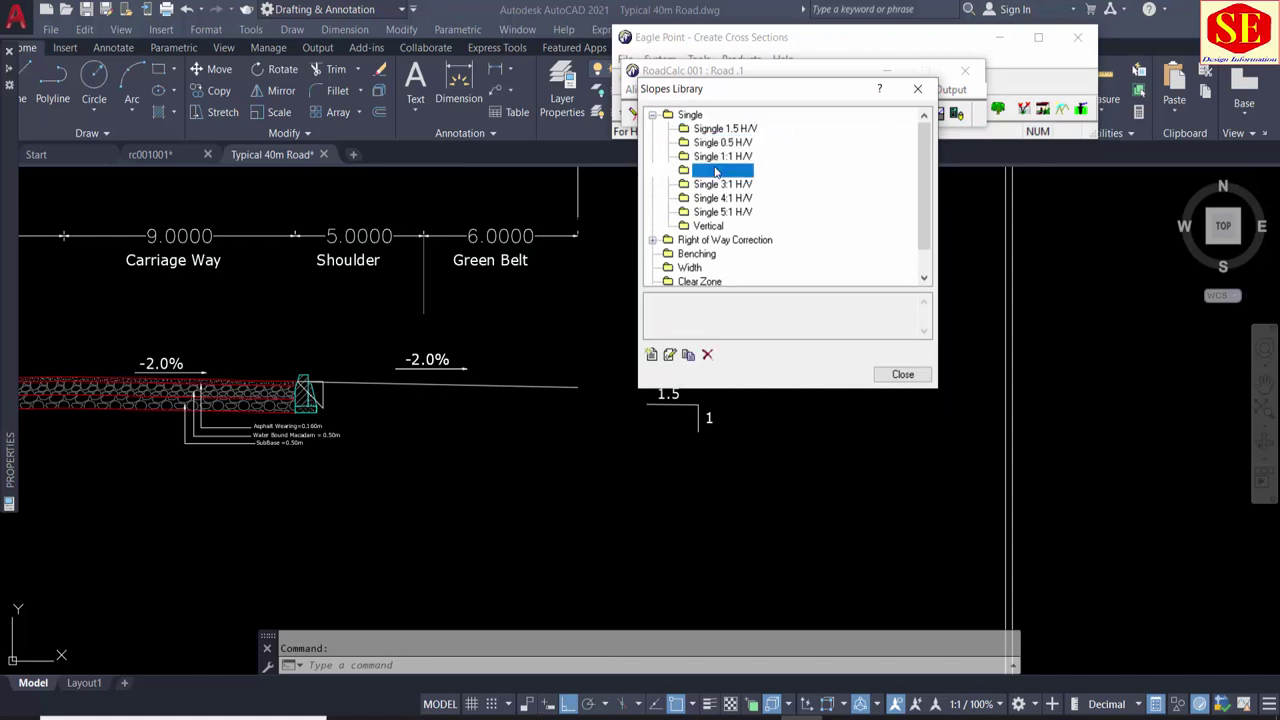
pyautogui.click(716, 184)
pyautogui.click(718, 198)
pyautogui.click(719, 211)
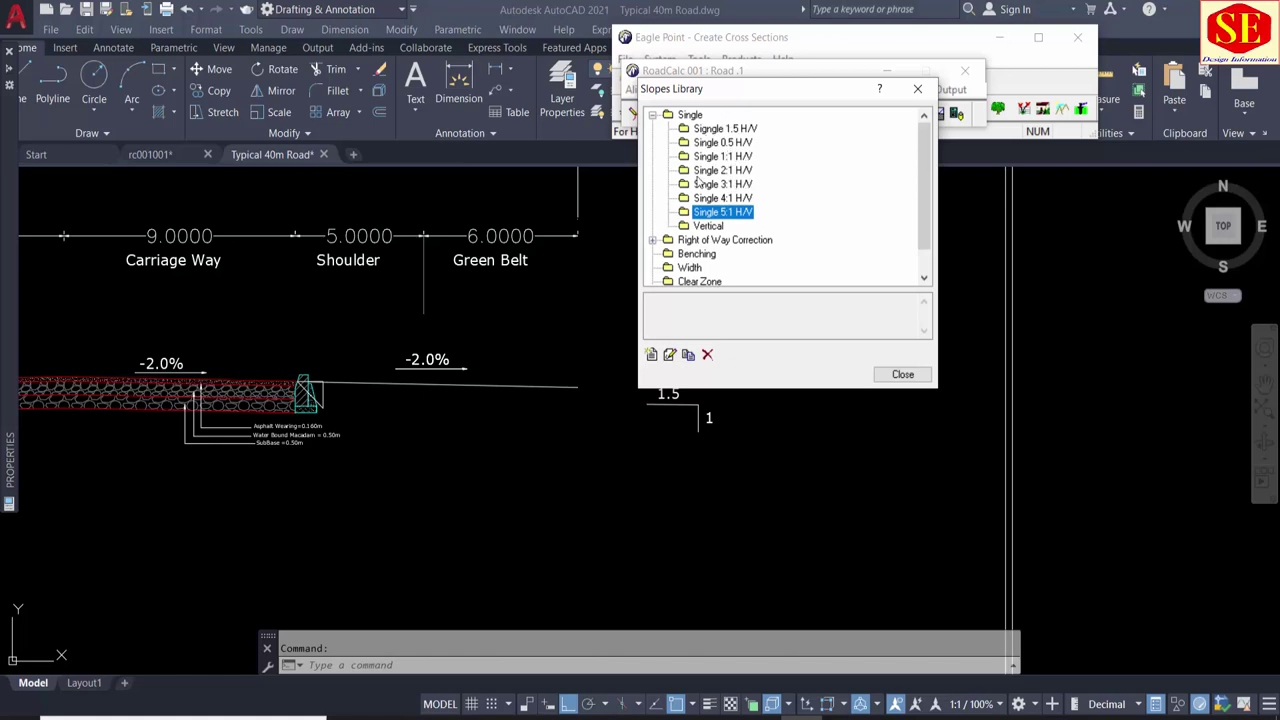
# Step: Cancel a second new single slope without adding it and close the Slopes Library
pyautogui.click(737, 131)
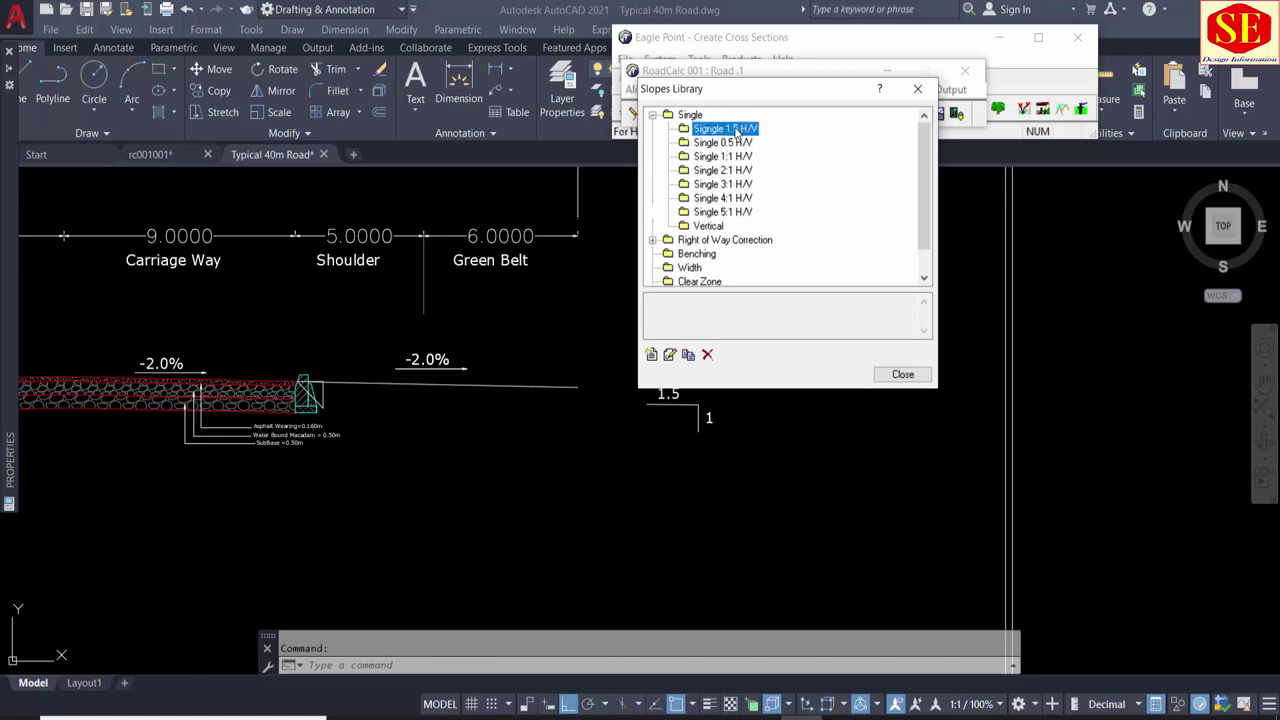
pyautogui.click(651, 354)
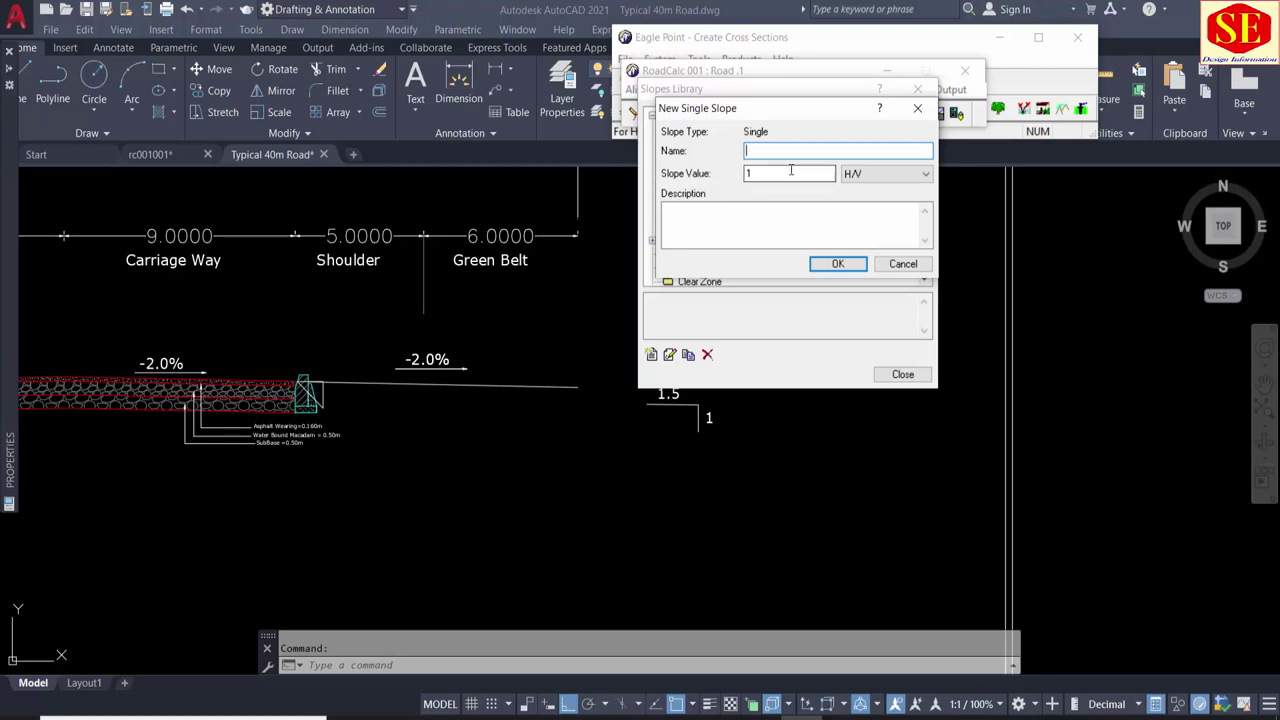
pyautogui.click(903, 263)
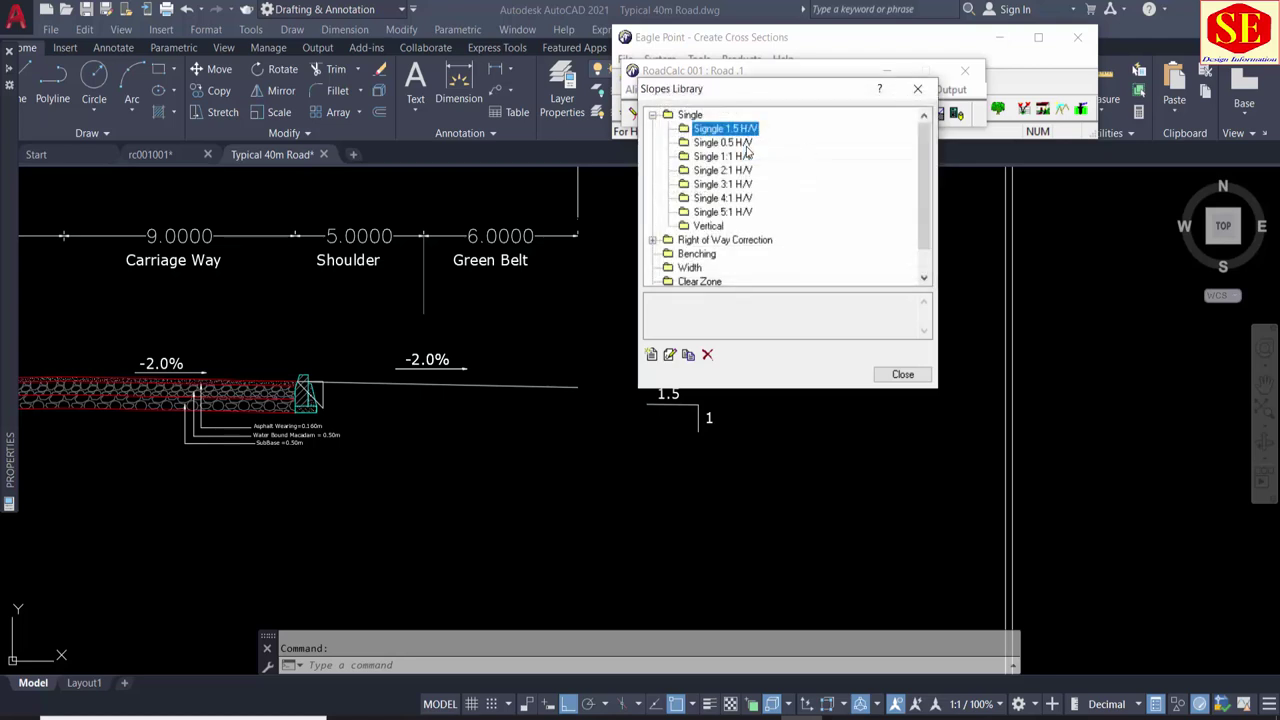
pyautogui.click(903, 374)
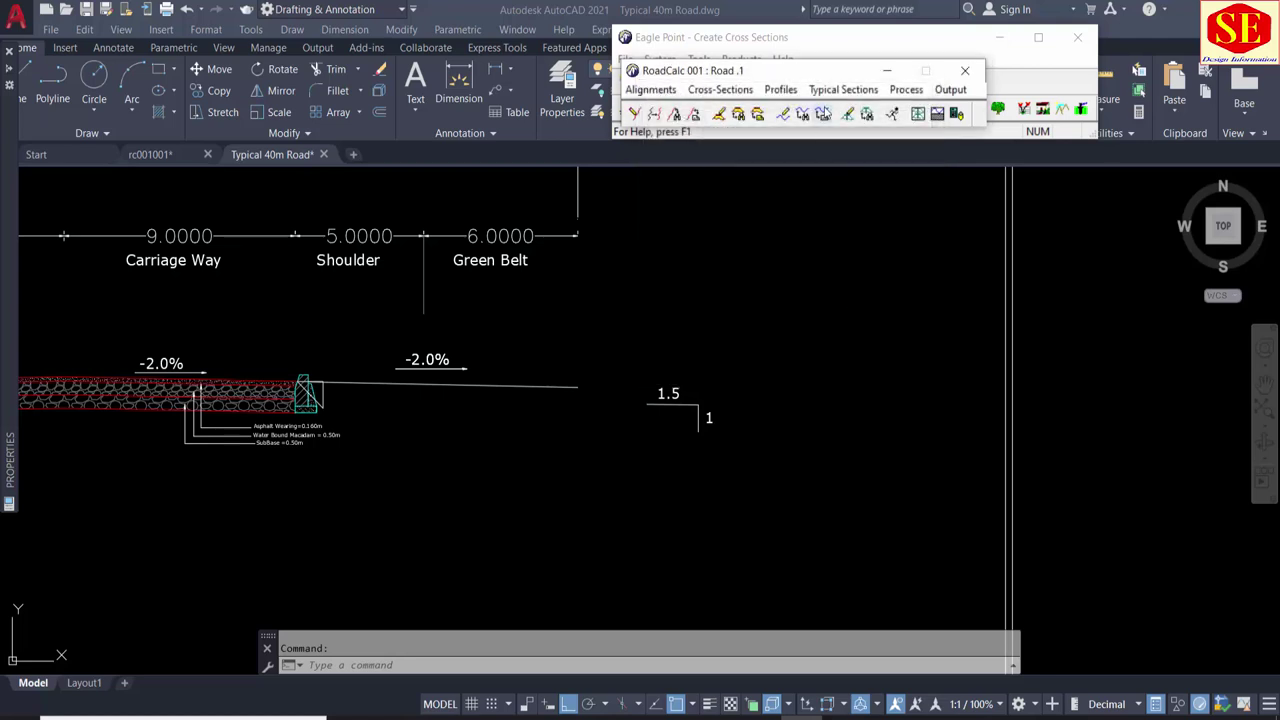
# Step: Open Process > Manage Condition Tables and drag the empty dialog to a clearer spot
pyautogui.click(918, 95)
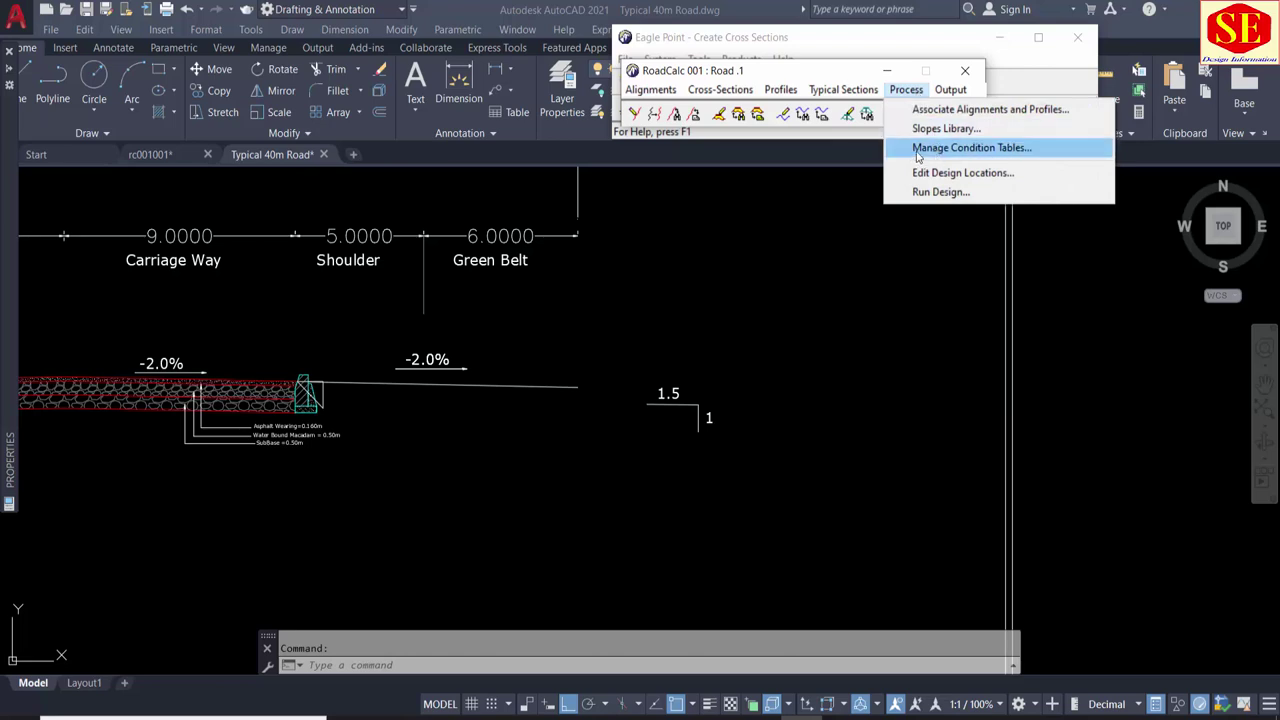
pyautogui.click(1008, 149)
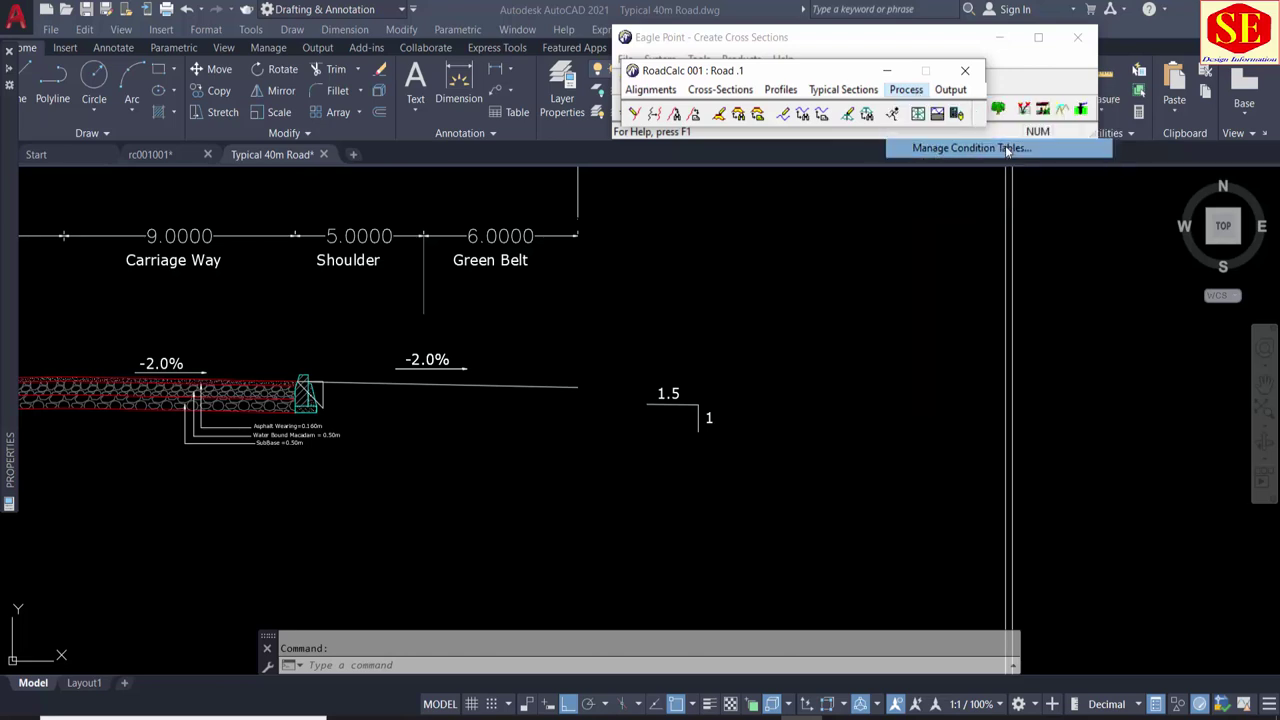
pyautogui.moveTo(844, 92); pyautogui.dragTo(576, 137)
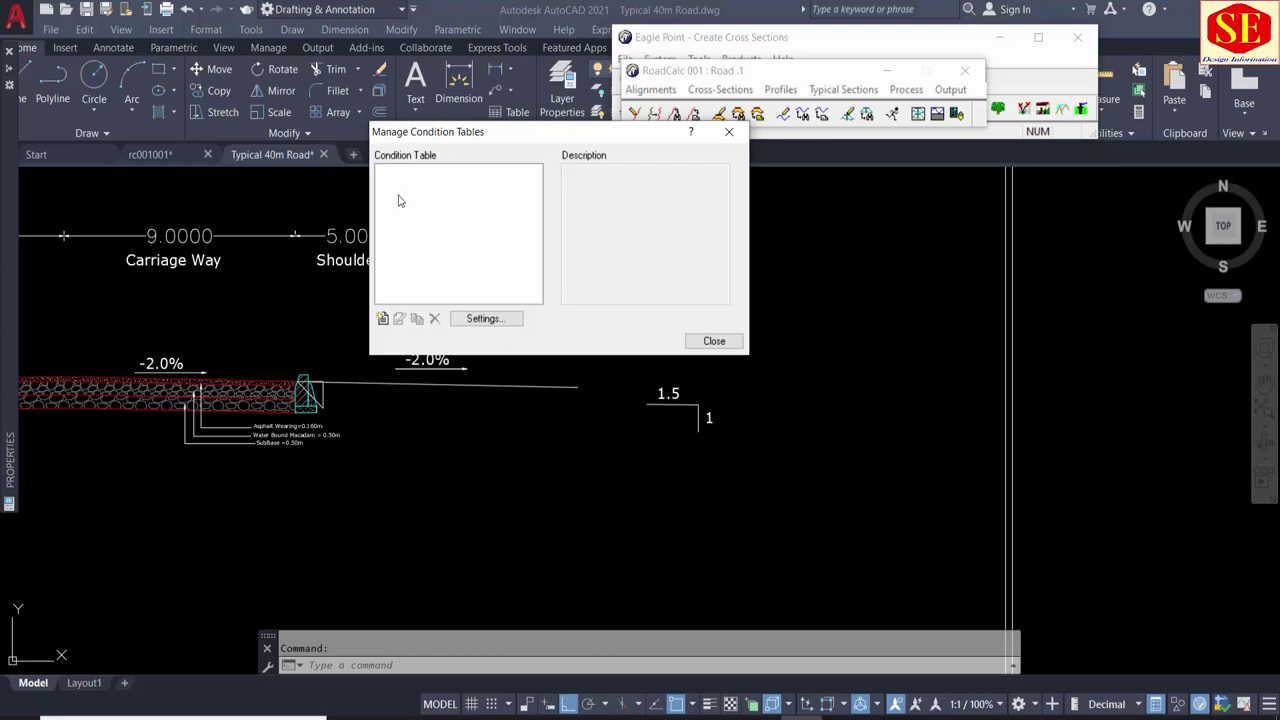
# Step: Start a new condition table named A and inspect its Cut and Fill material conditions
pyautogui.click(382, 318)
pyautogui.write('A')
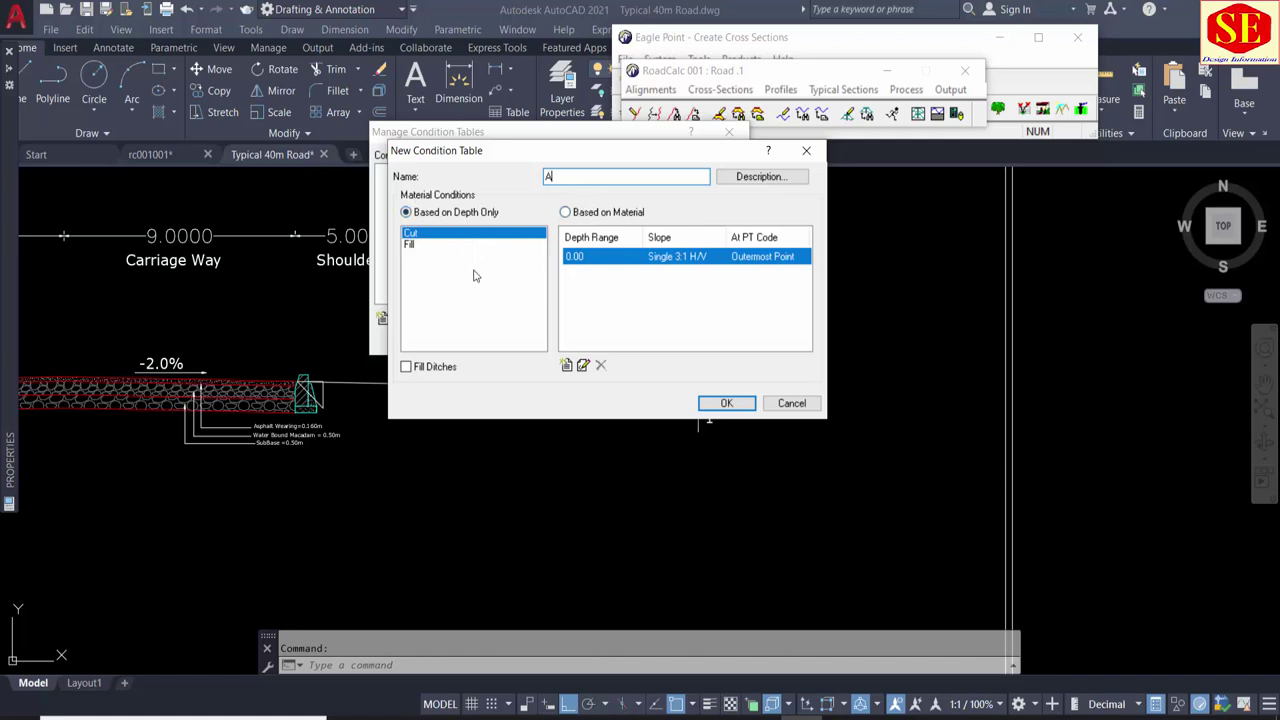
pyautogui.click(410, 245)
# Step: Change table A's Cut slope to Single 1:1 H/V, keeping Outermost Point as the point code
pyautogui.click(418, 232)
pyautogui.doubleClick(697, 257)
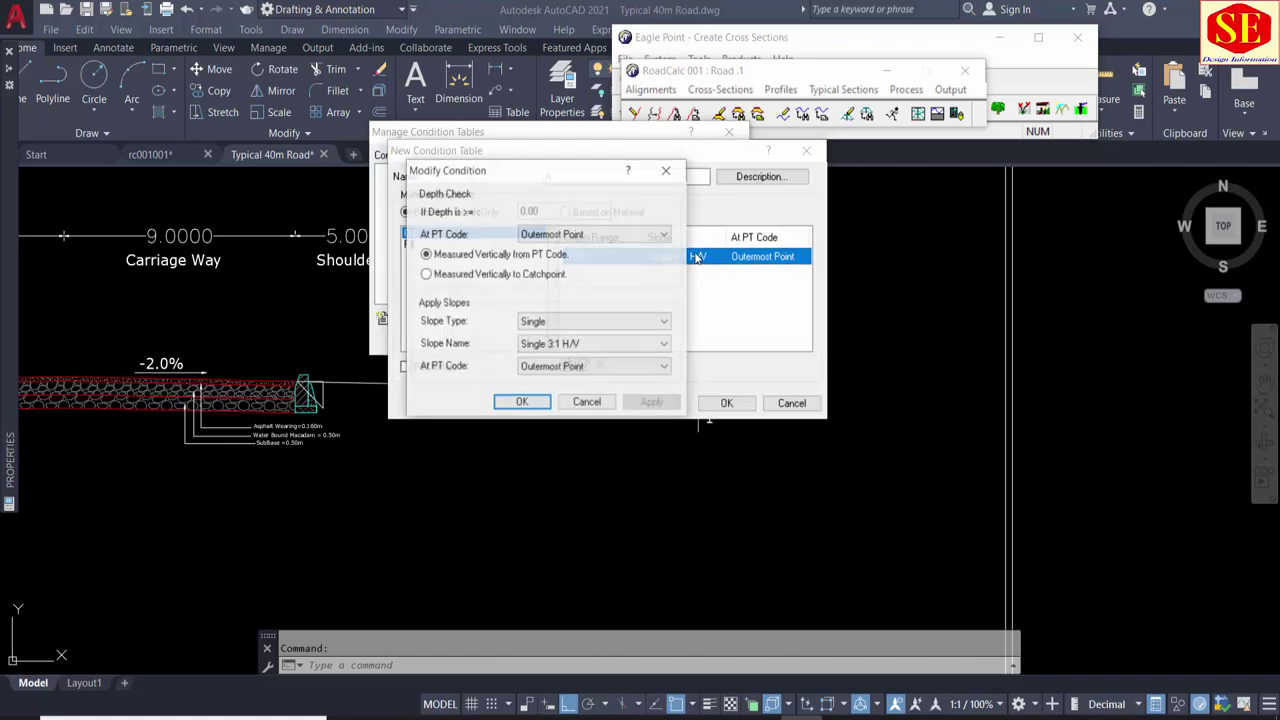
pyautogui.click(580, 345)
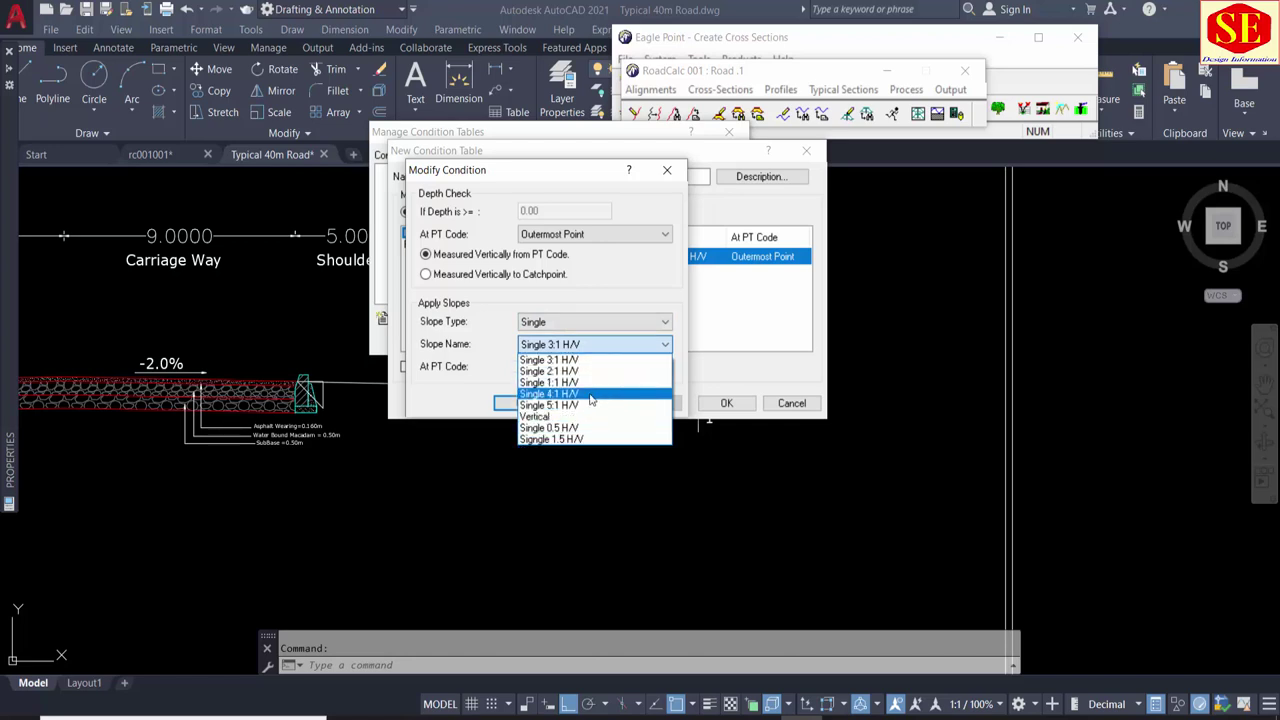
pyautogui.click(555, 383)
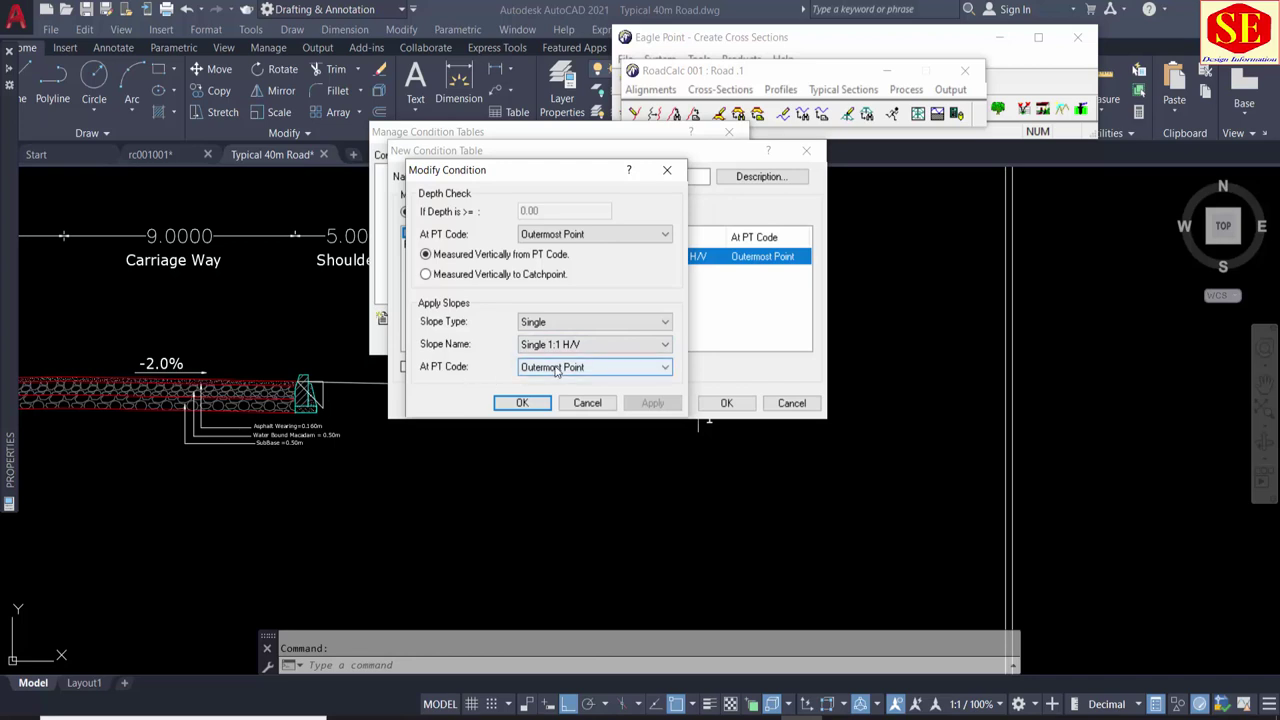
pyautogui.click(557, 370)
pyautogui.click(557, 384)
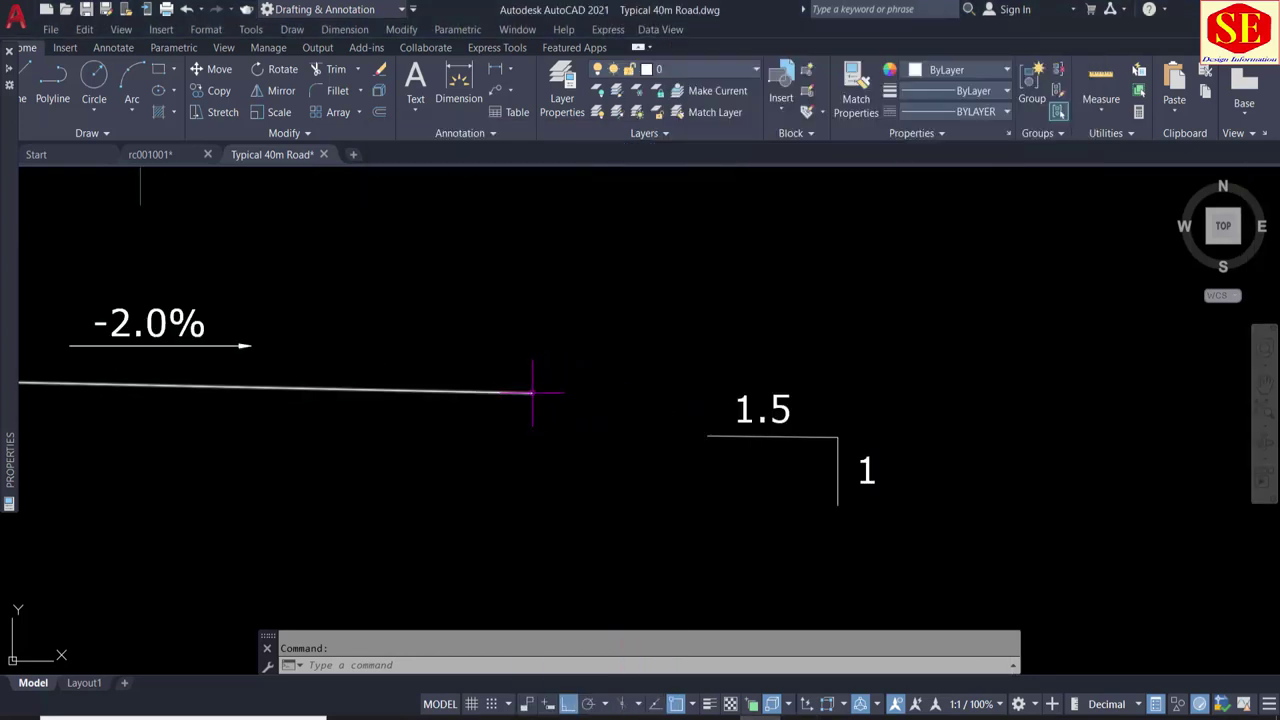
pyautogui.scroll(-5, 535, 391)
pyautogui.scroll(4, 360, 405)
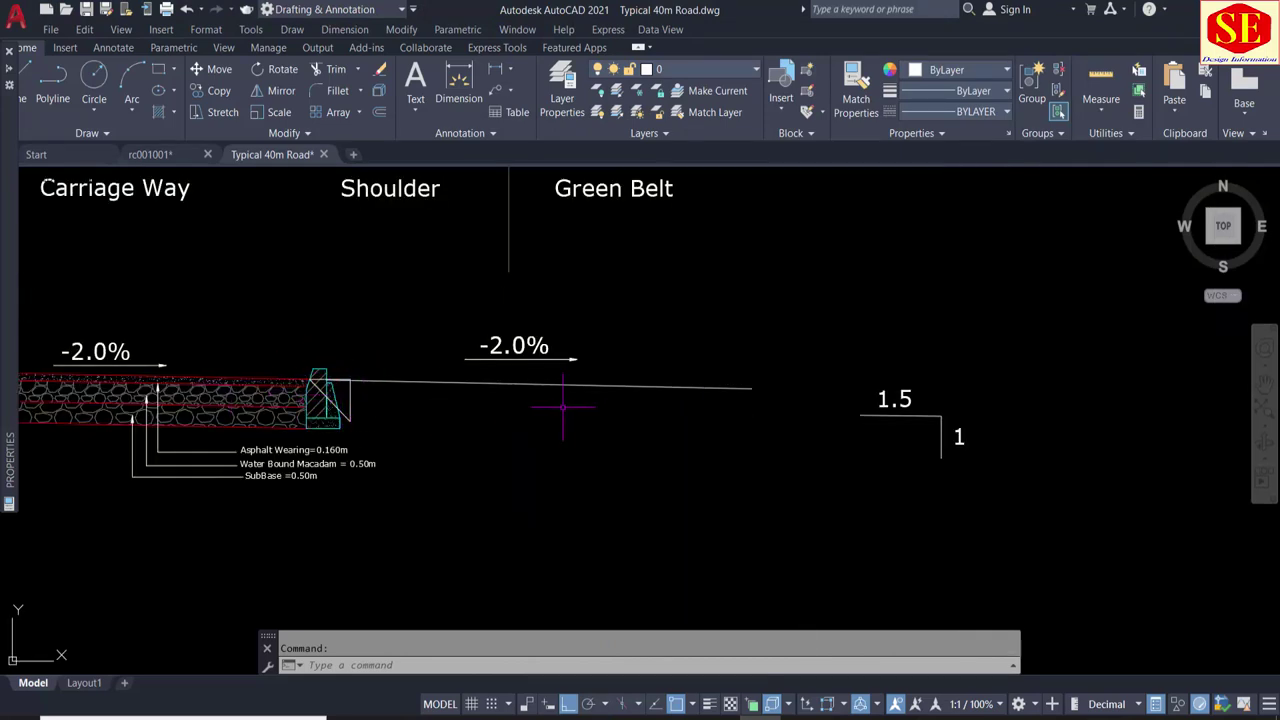
pyautogui.scroll(-5, 710, 393)
pyautogui.scroll(5, 740, 400)
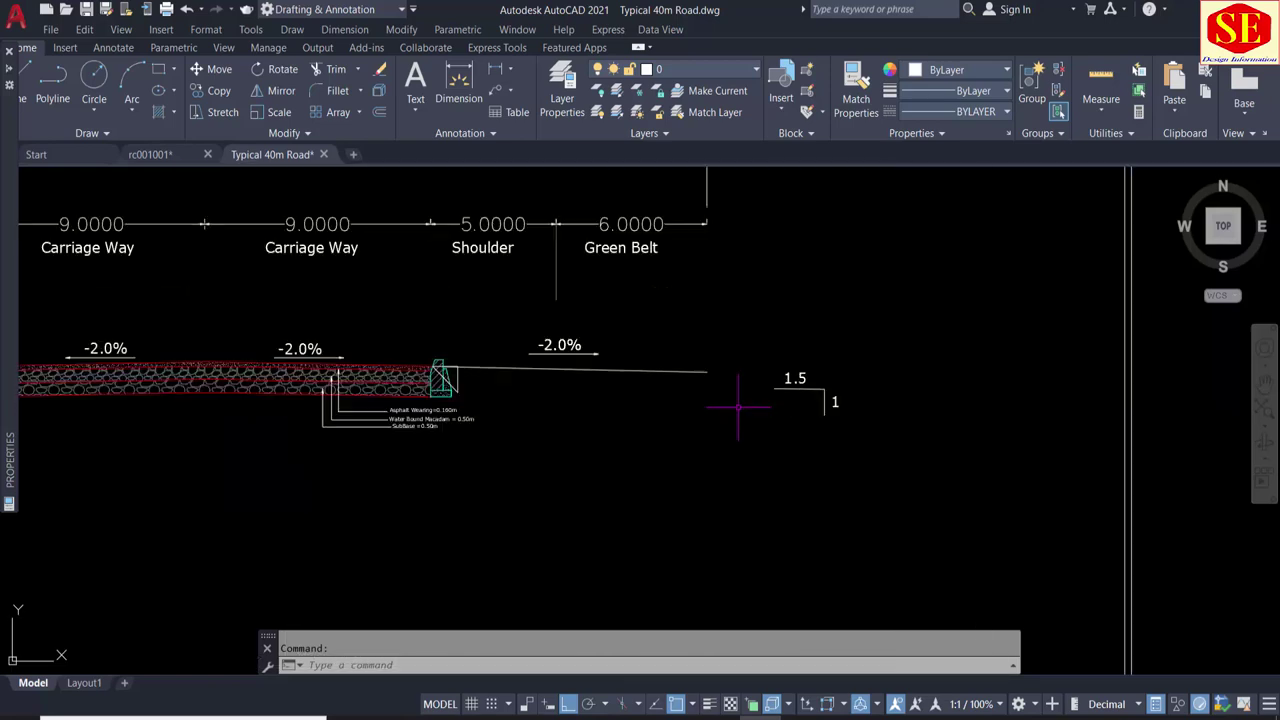
pyautogui.scroll(2, 700, 380)
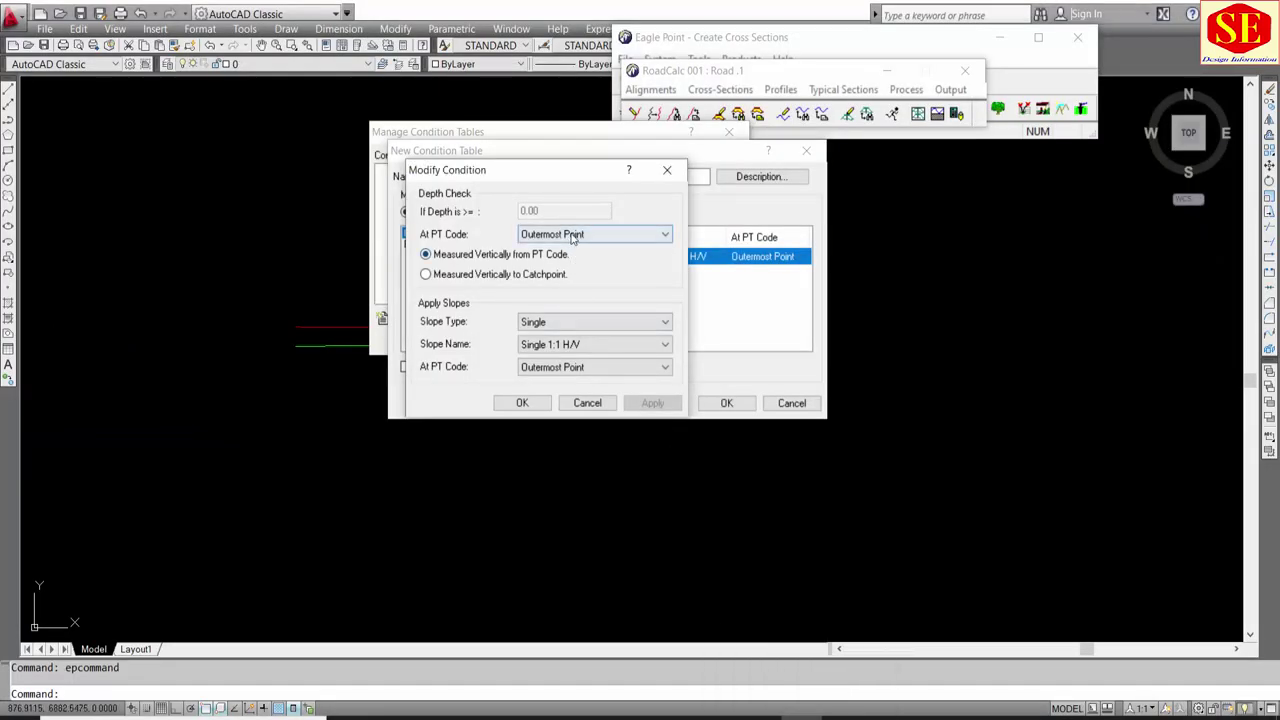
# Step: Confirm the Cut slope change and set table A's Fill slope to 1.5 H/V
pyautogui.click(522, 402)
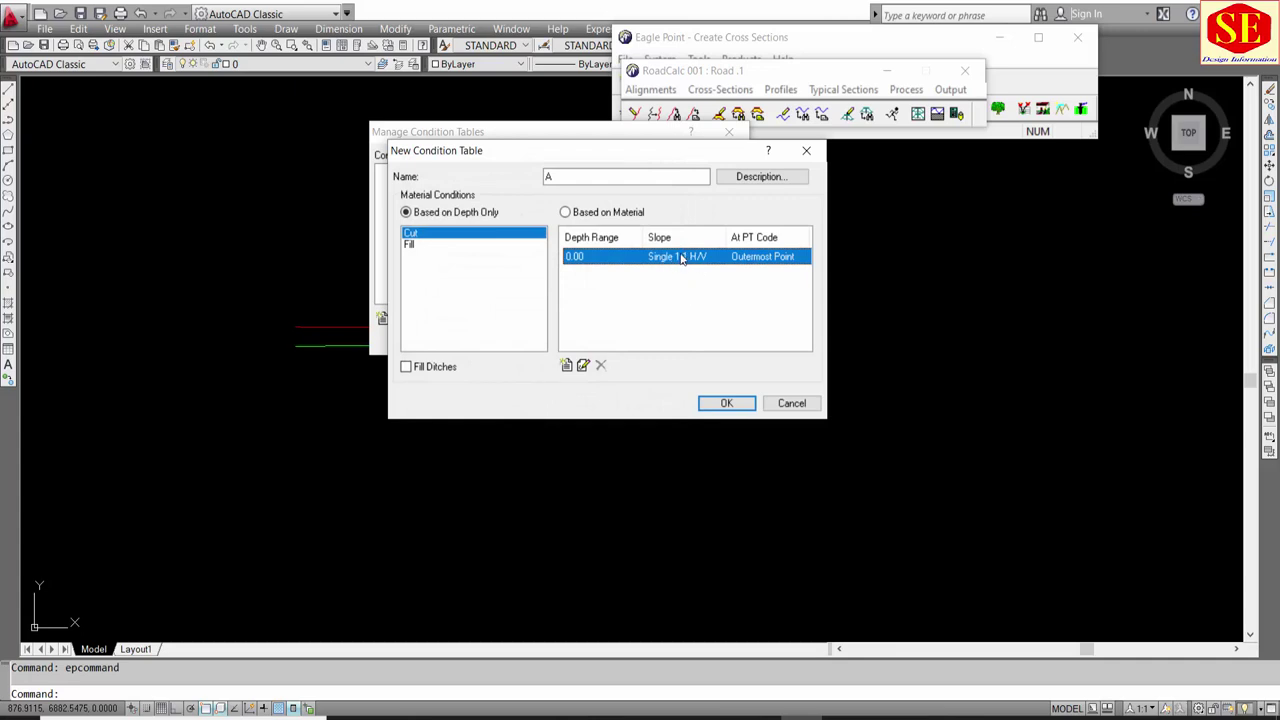
pyautogui.click(413, 248)
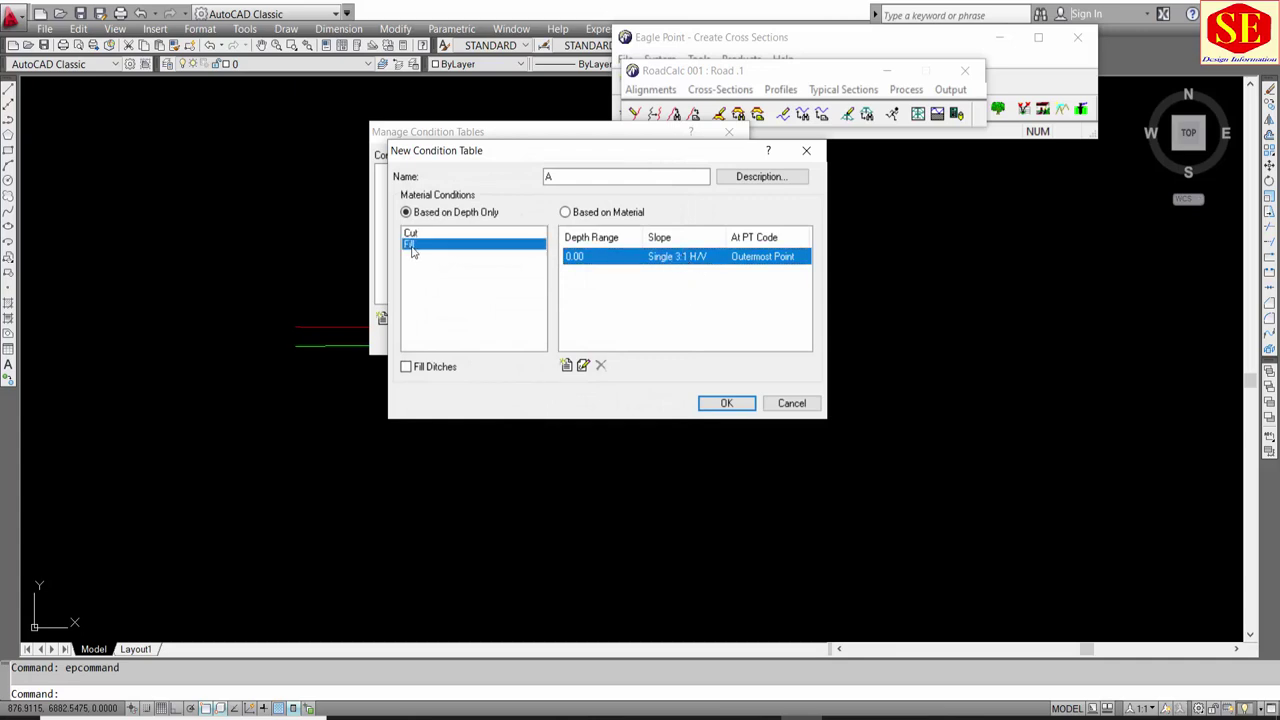
pyautogui.doubleClick(697, 259)
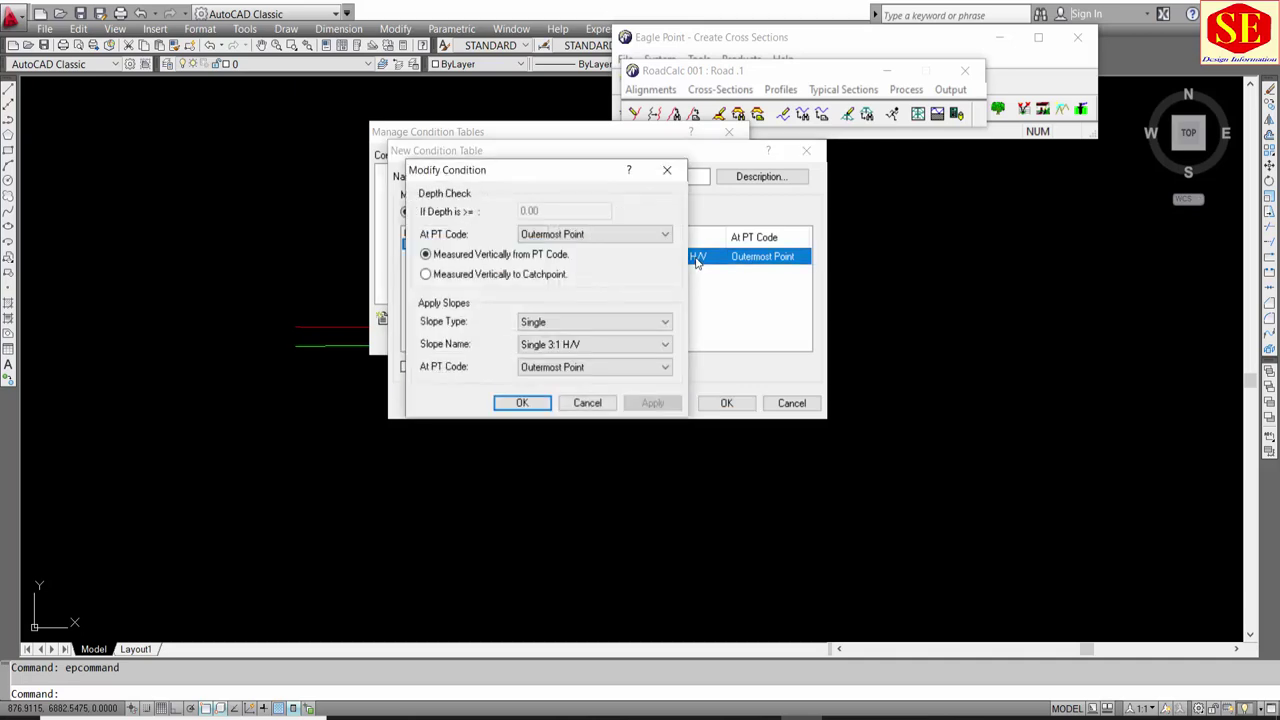
pyautogui.click(598, 344)
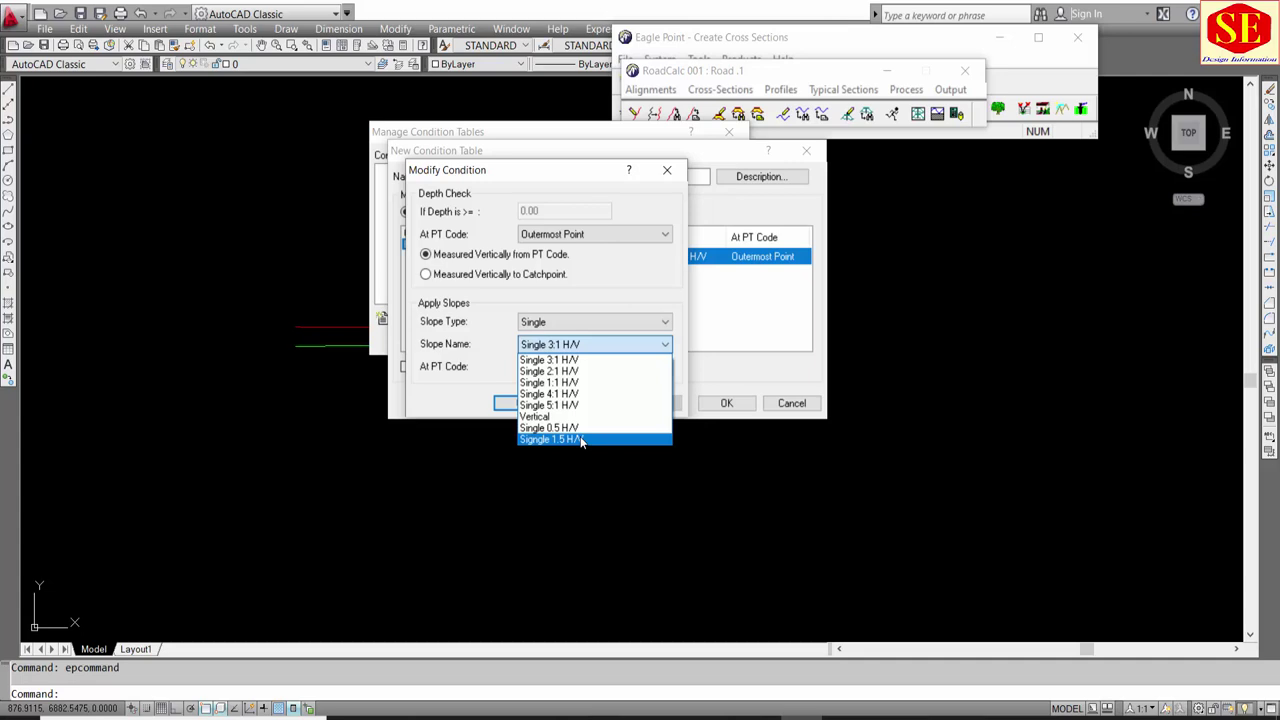
pyautogui.click(580, 438)
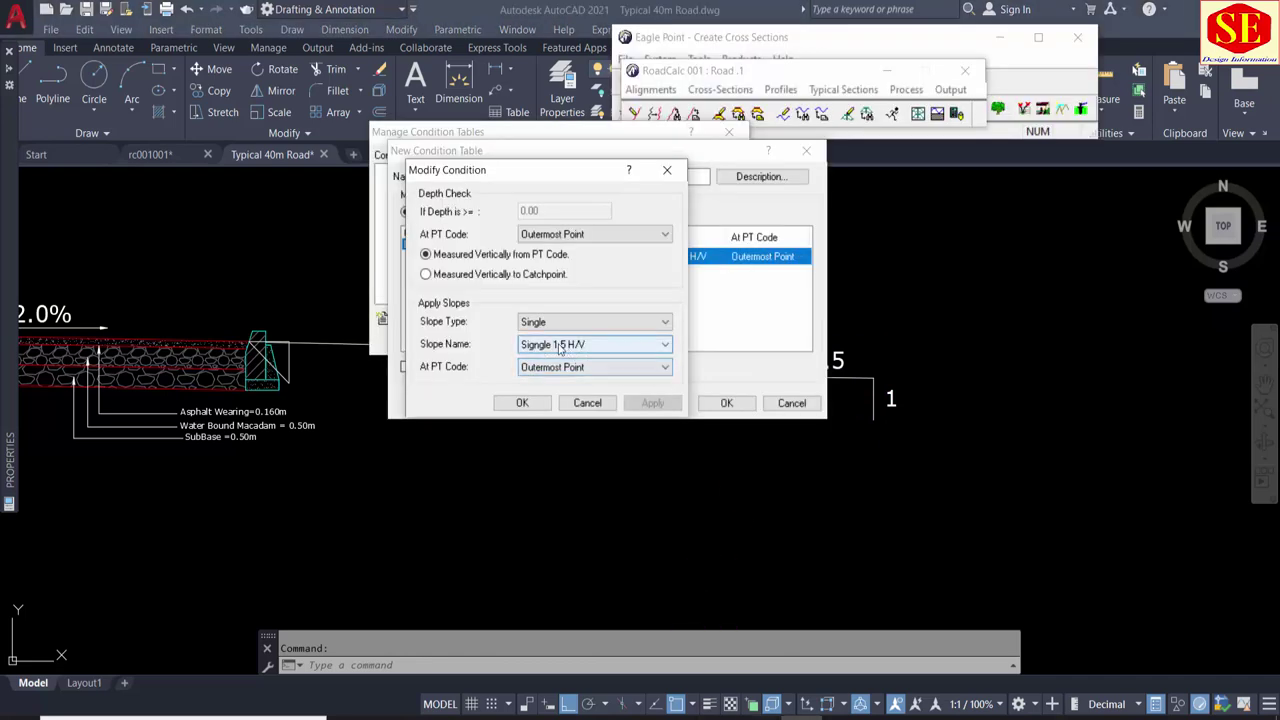
# Step: Reselect 1.5 H/V for the Fill slope, confirm it, and save condition table A
pyautogui.click(590, 344)
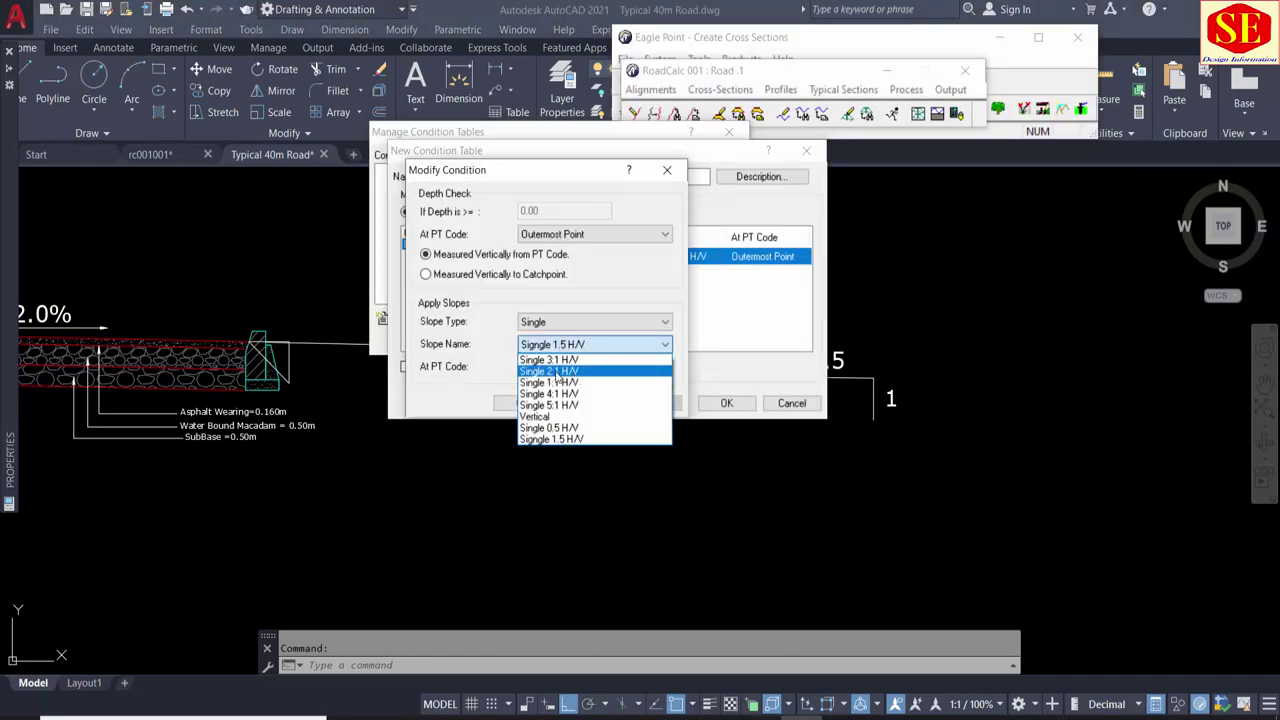
pyautogui.click(541, 440)
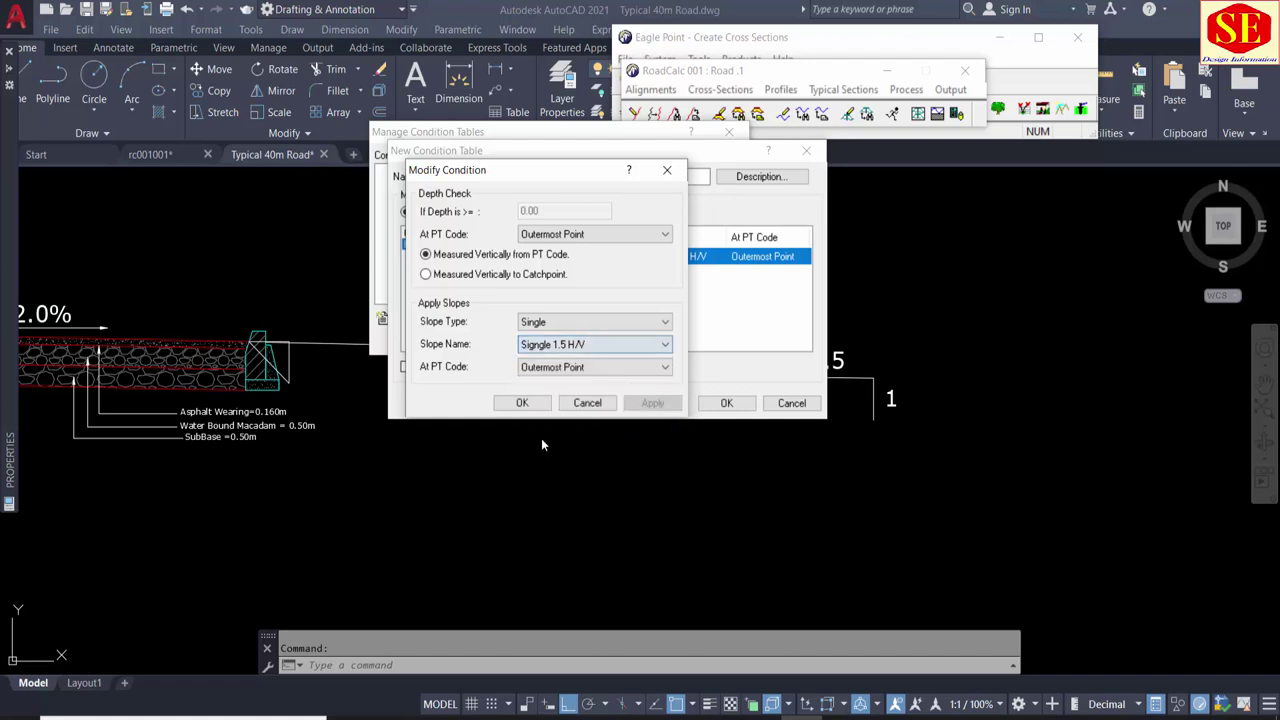
pyautogui.click(566, 370)
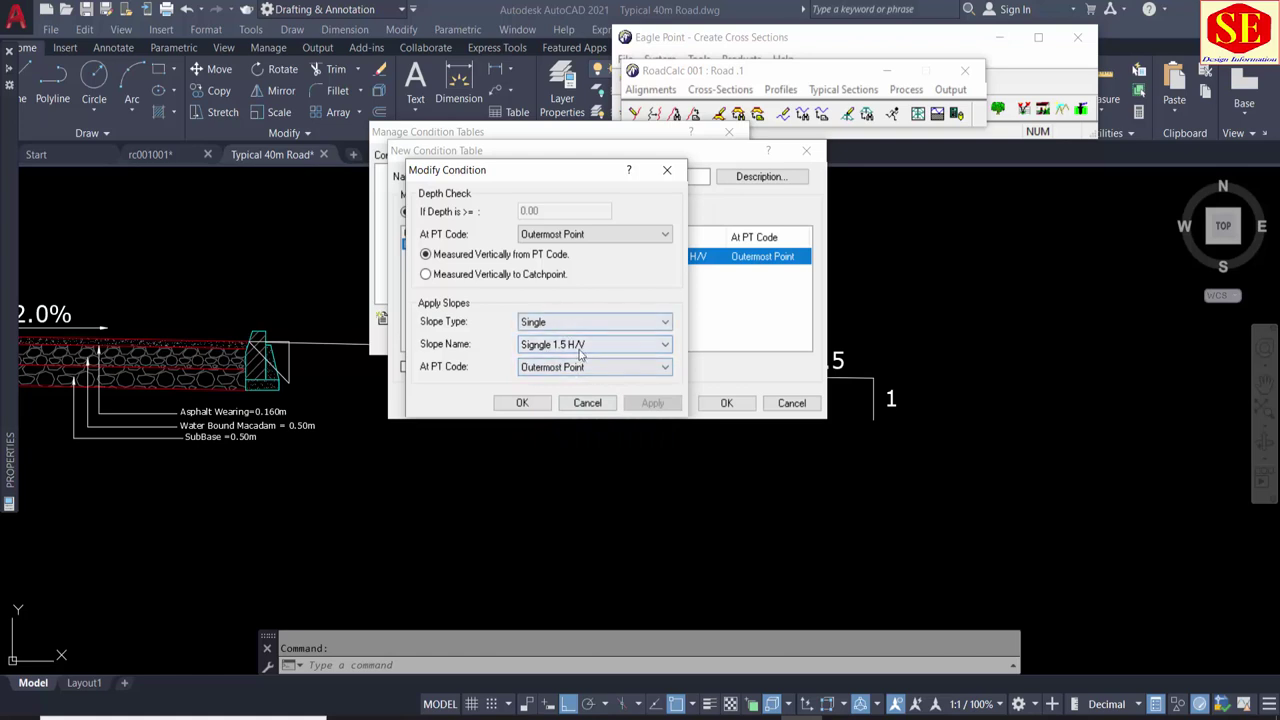
pyautogui.click(522, 402)
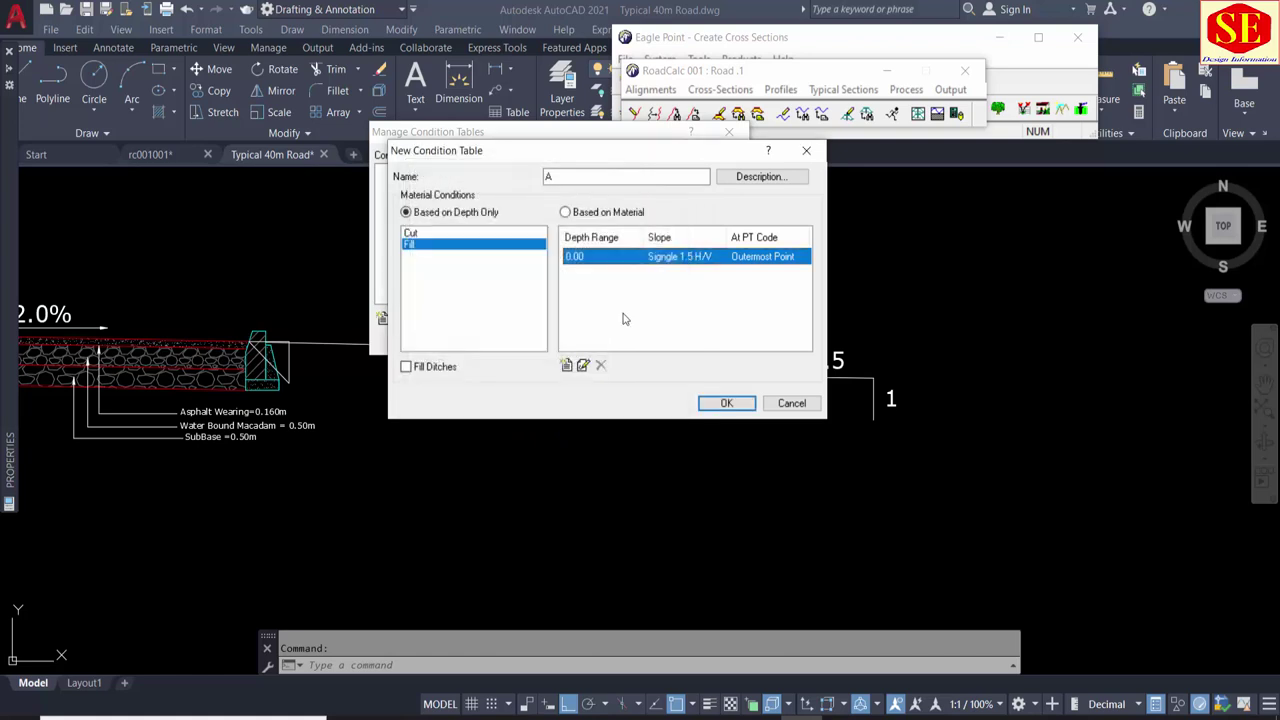
pyautogui.click(730, 403)
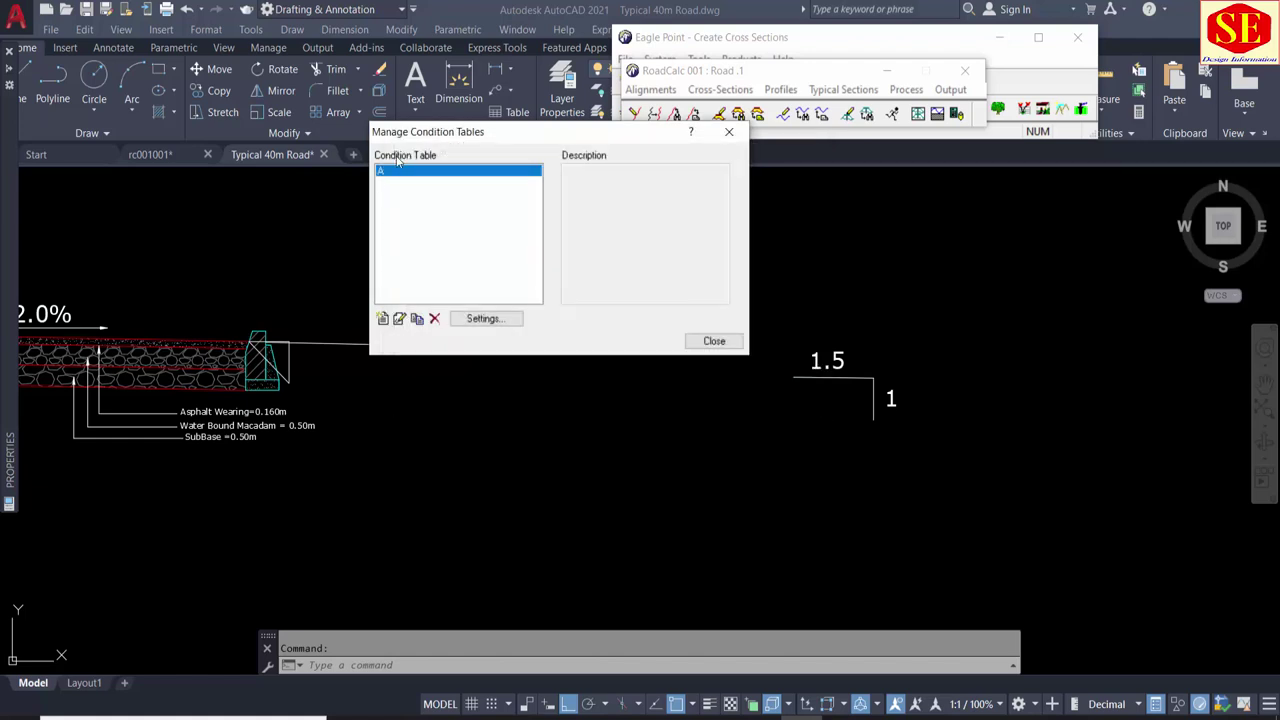
# Step: In table A's condition settings, set default cut slope Single 1:1 H/V and fill slope 1.5 H/V
pyautogui.click(485, 320)
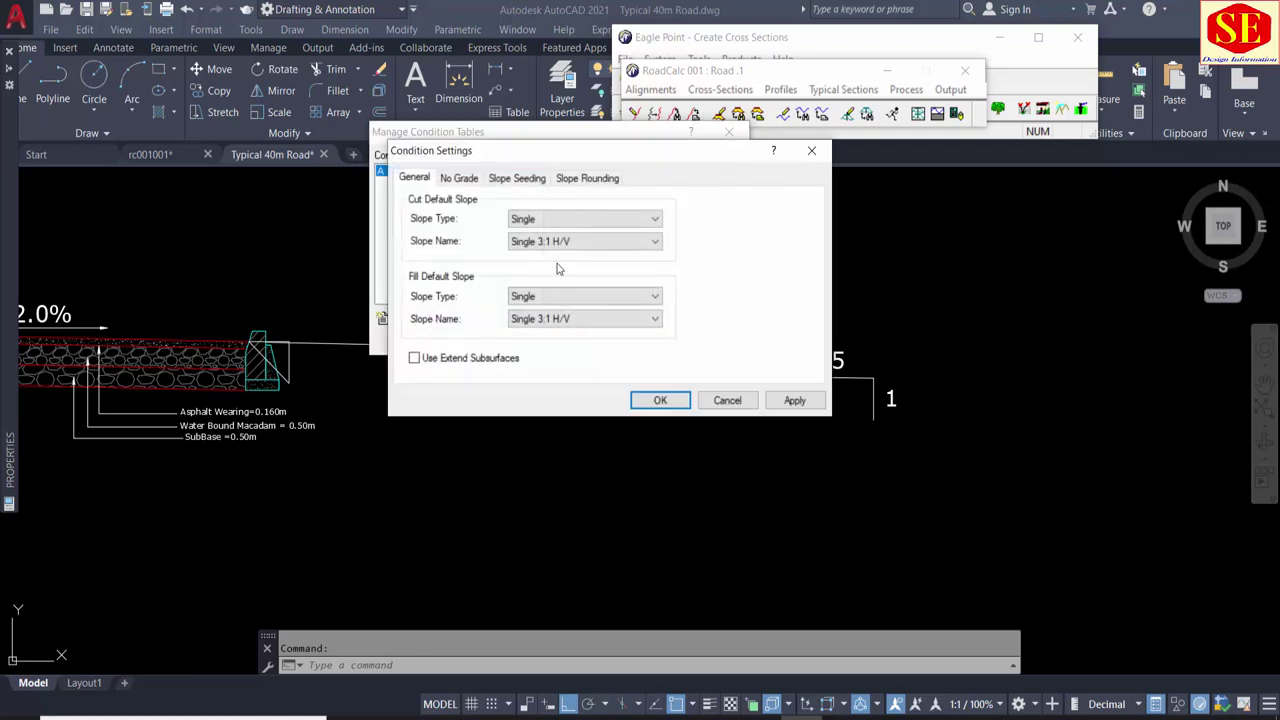
pyautogui.click(565, 242)
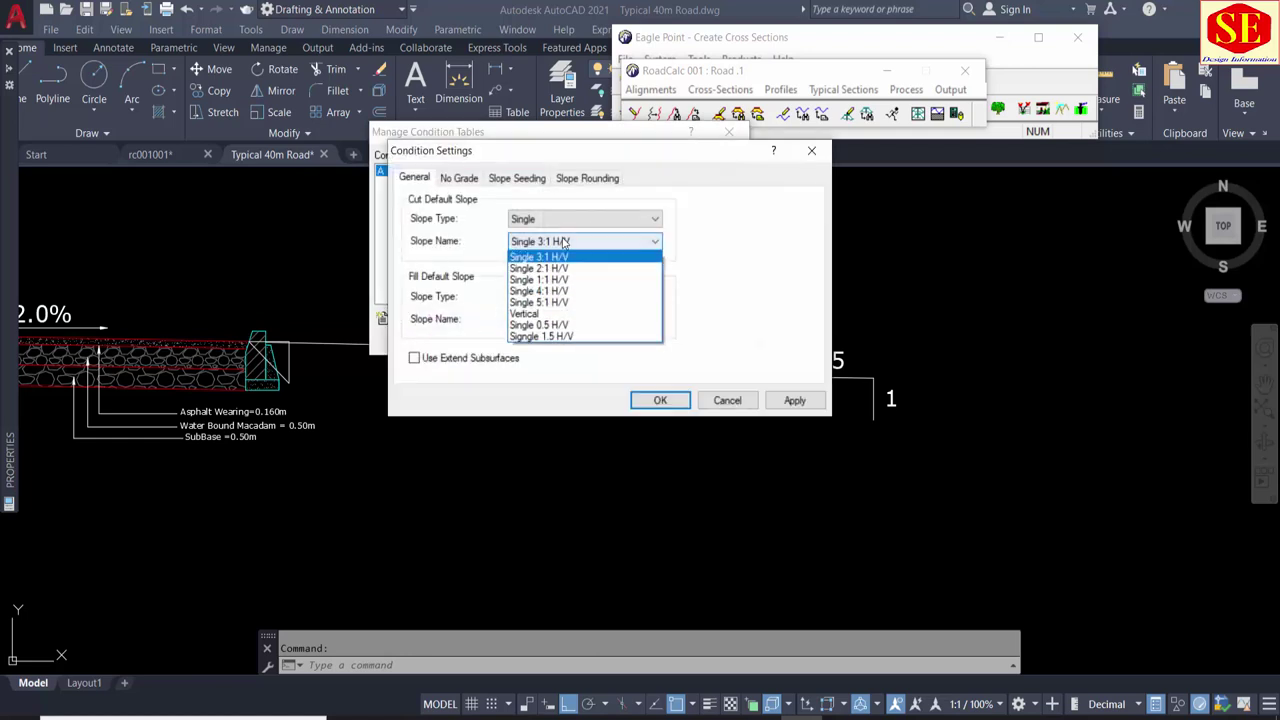
pyautogui.click(557, 280)
pyautogui.click(565, 326)
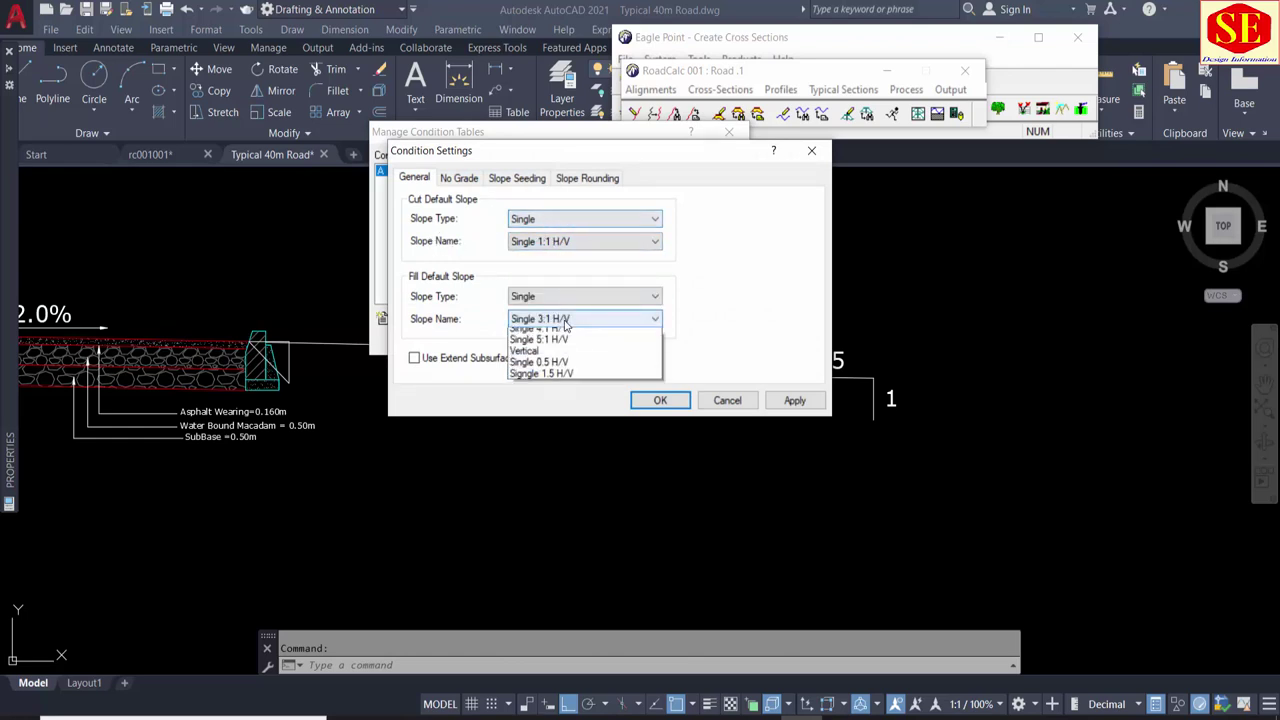
pyautogui.click(551, 421)
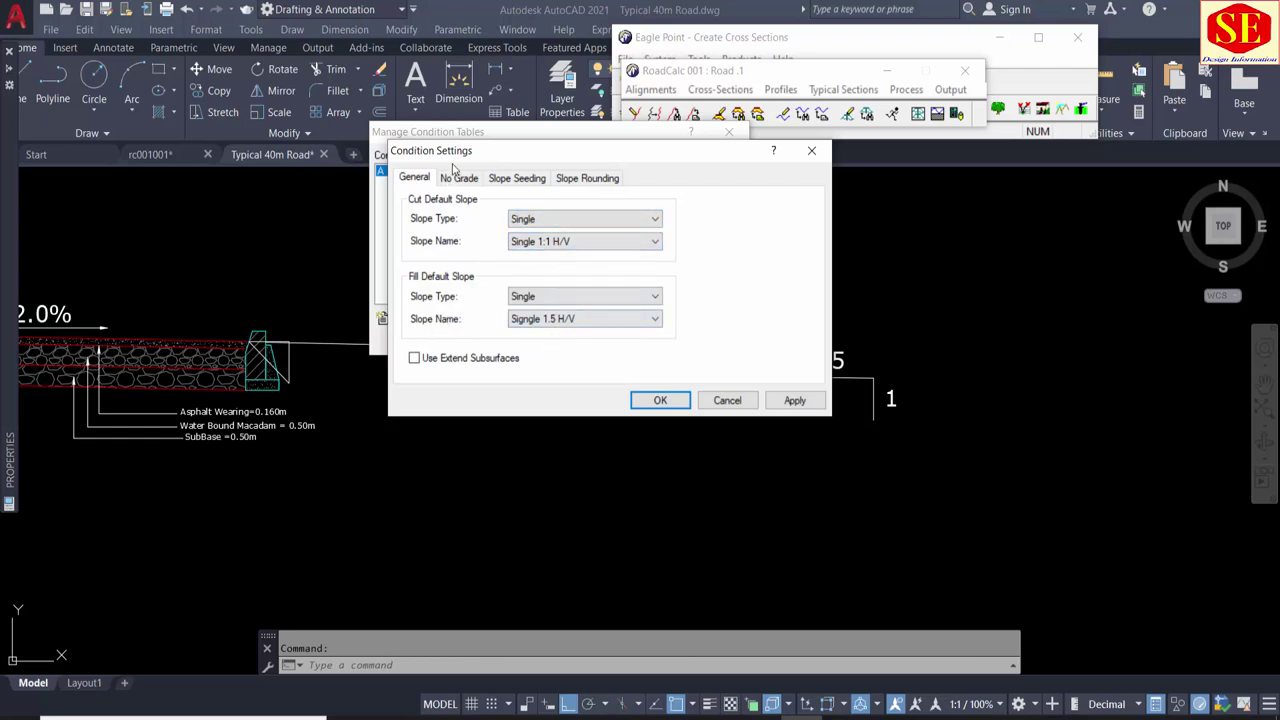
# Step: Turn slope rounding off, apply the condition settings, and close Manage Condition Tables
pyautogui.click(457, 178)
pyautogui.click(518, 178)
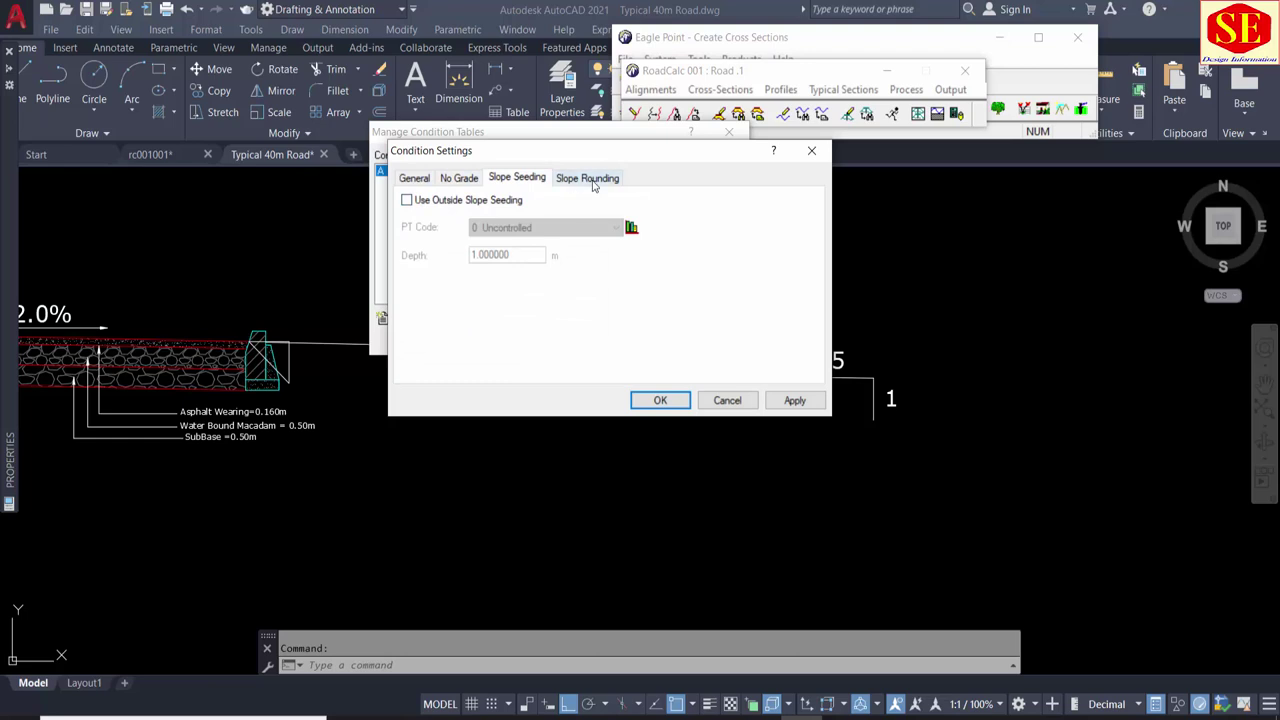
pyautogui.click(593, 182)
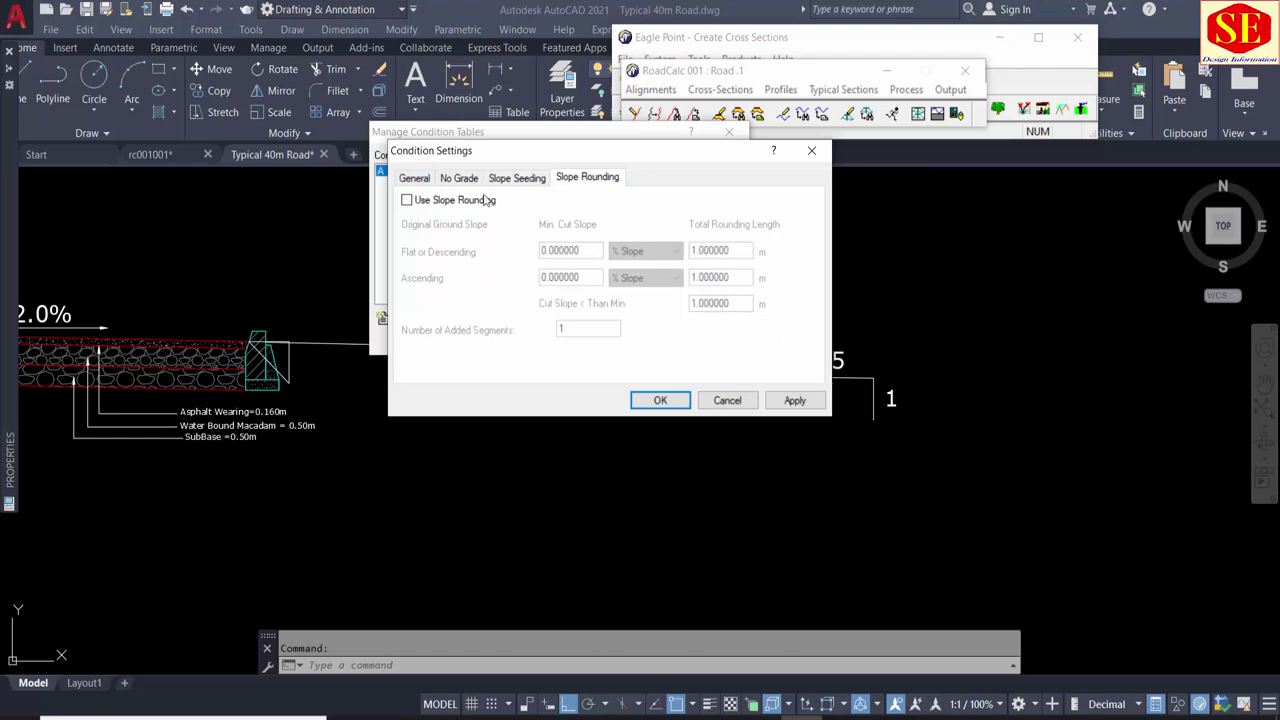
pyautogui.click(440, 200)
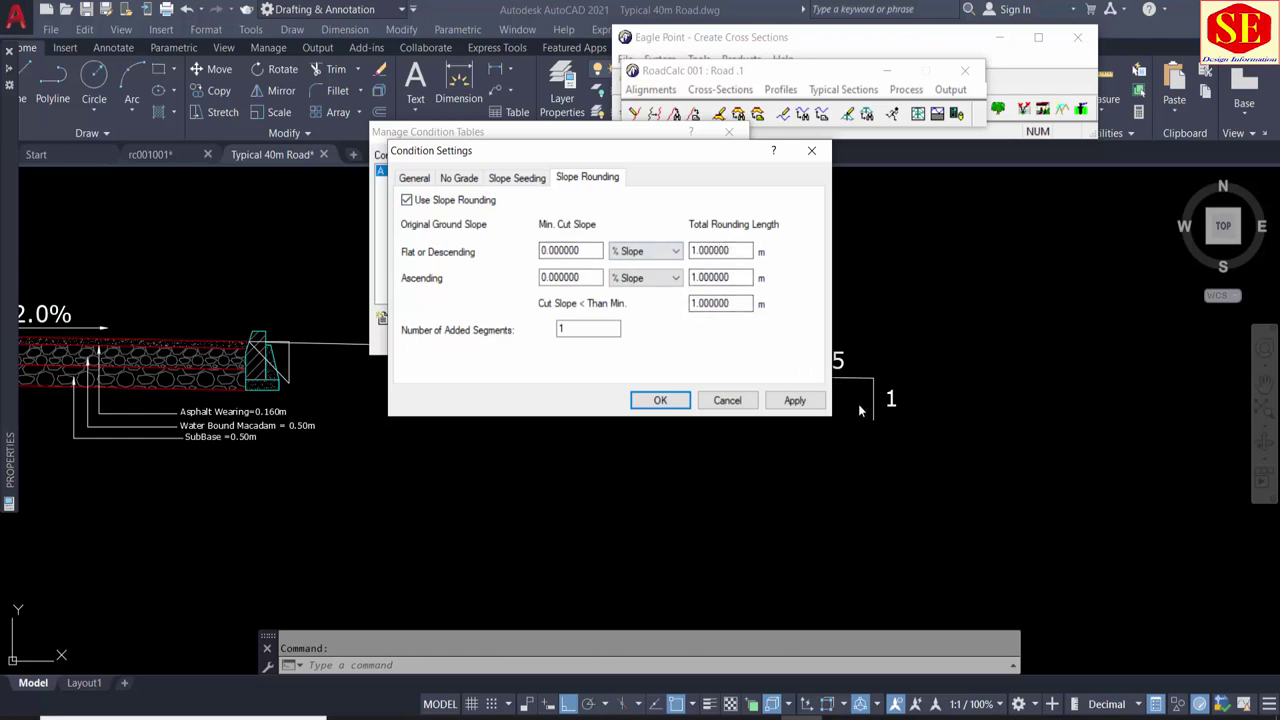
pyautogui.click(414, 178)
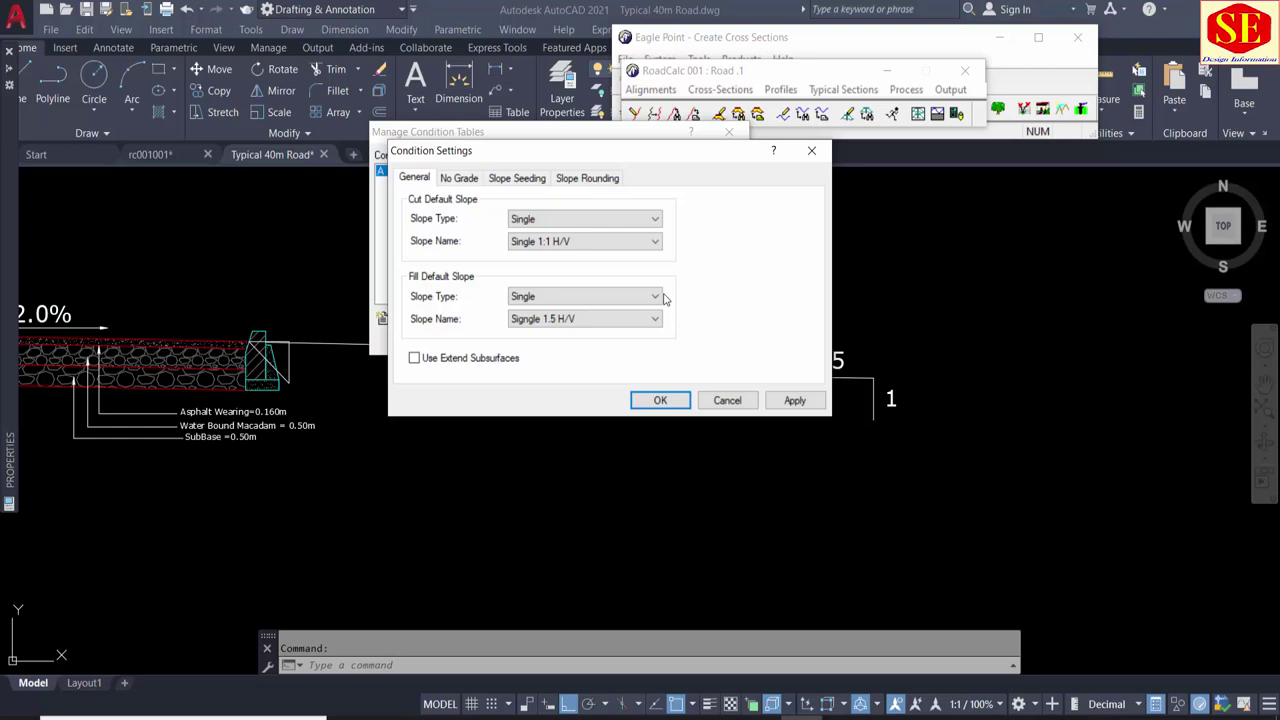
pyautogui.click(599, 177)
pyautogui.click(407, 201)
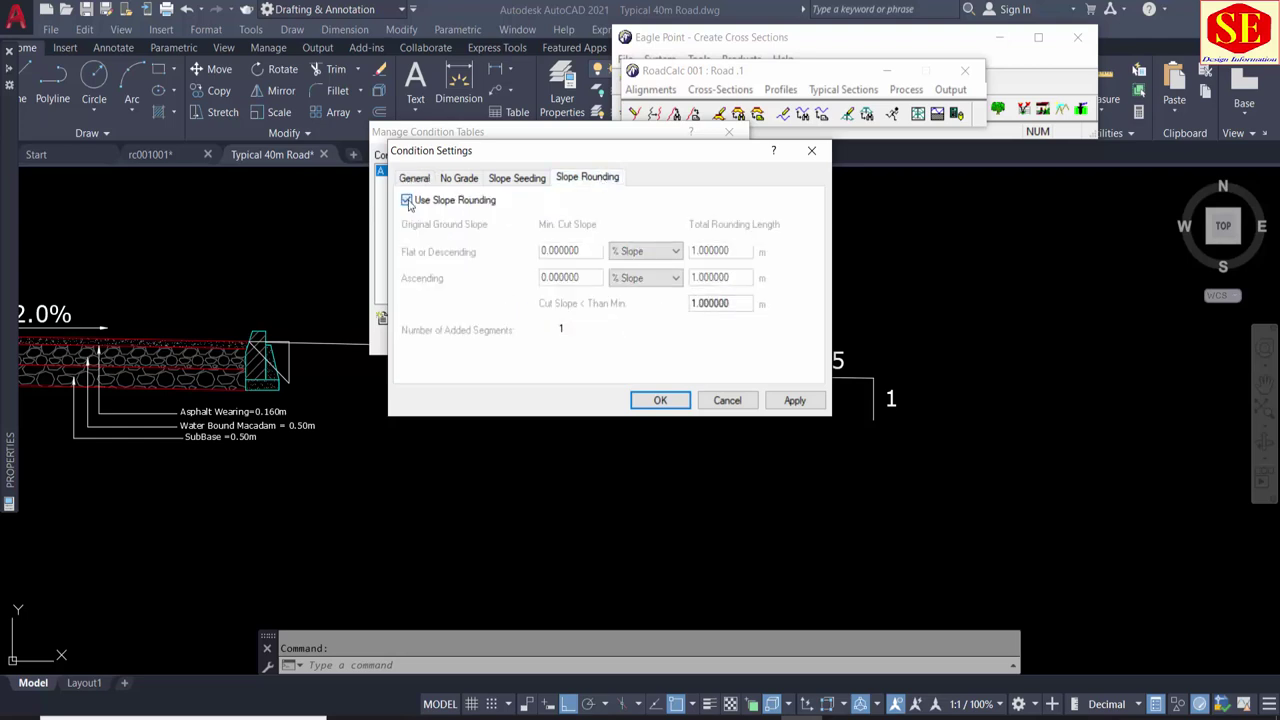
pyautogui.click(795, 400)
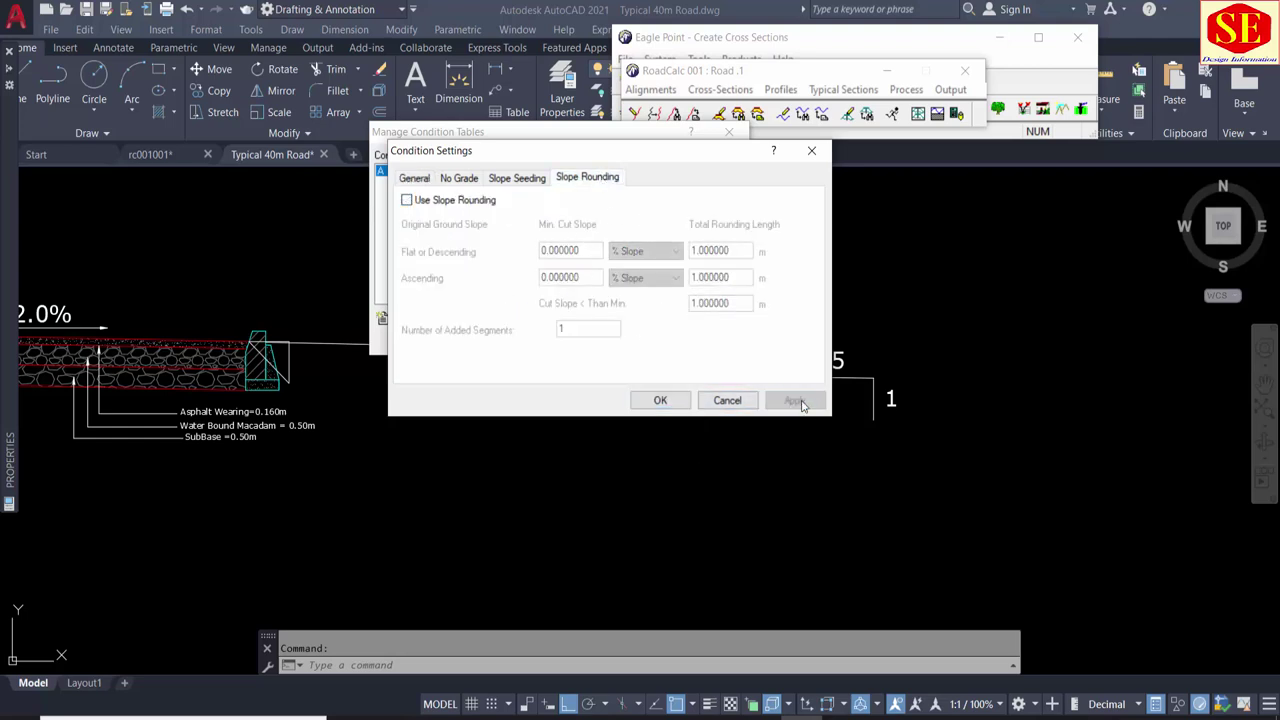
pyautogui.click(660, 400)
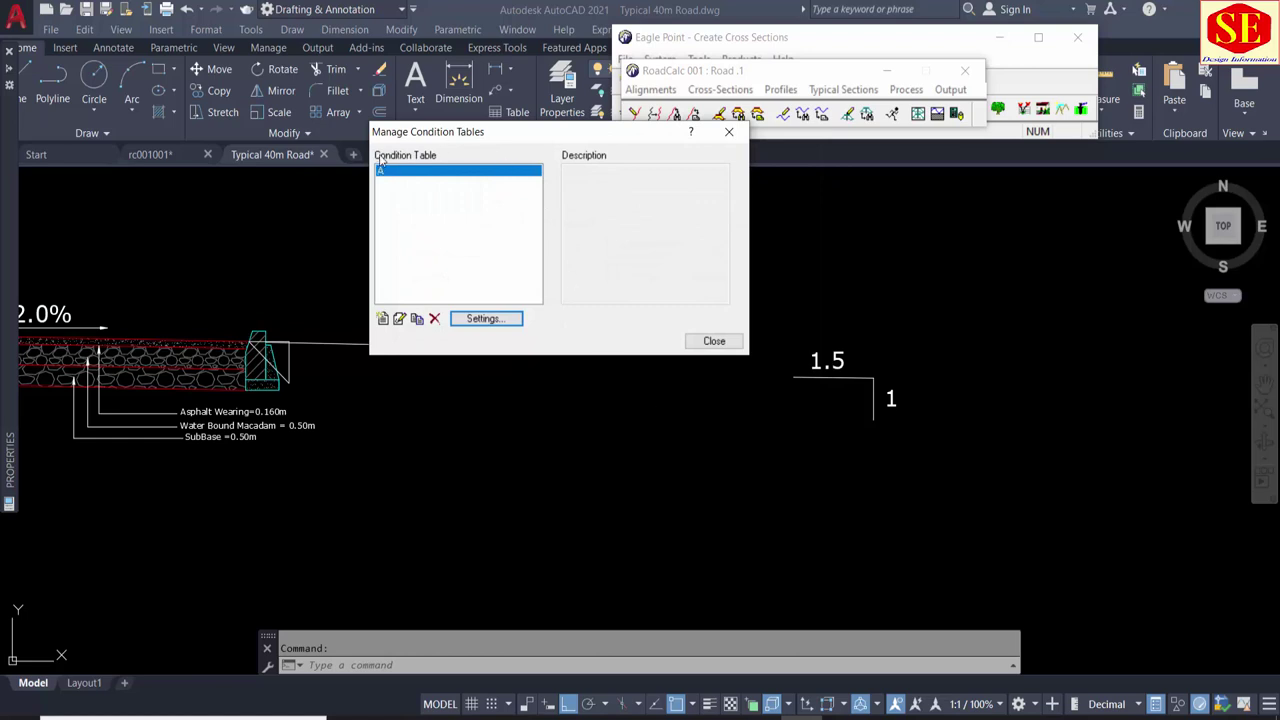
pyautogui.click(714, 341)
# Step: In Edit Design Locations, add a typical section location at station 0 using Section A
pyautogui.click(905, 90)
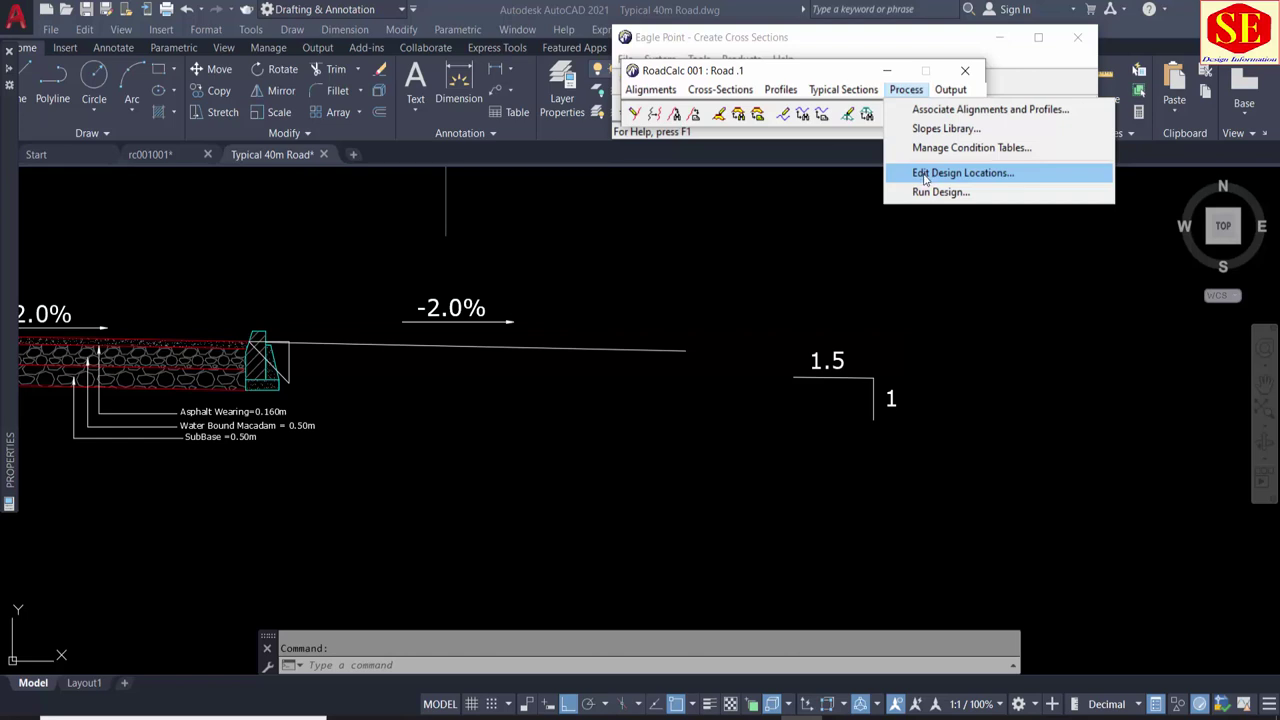
pyautogui.click(925, 175)
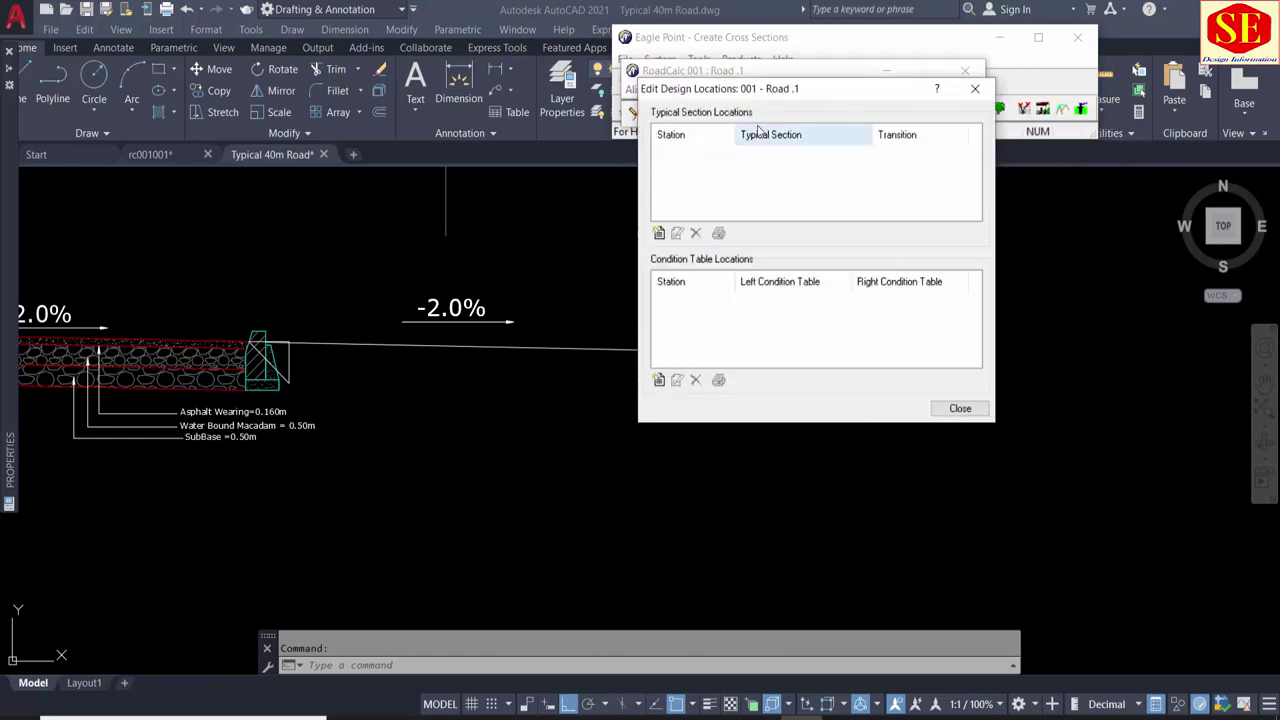
pyautogui.click(658, 233)
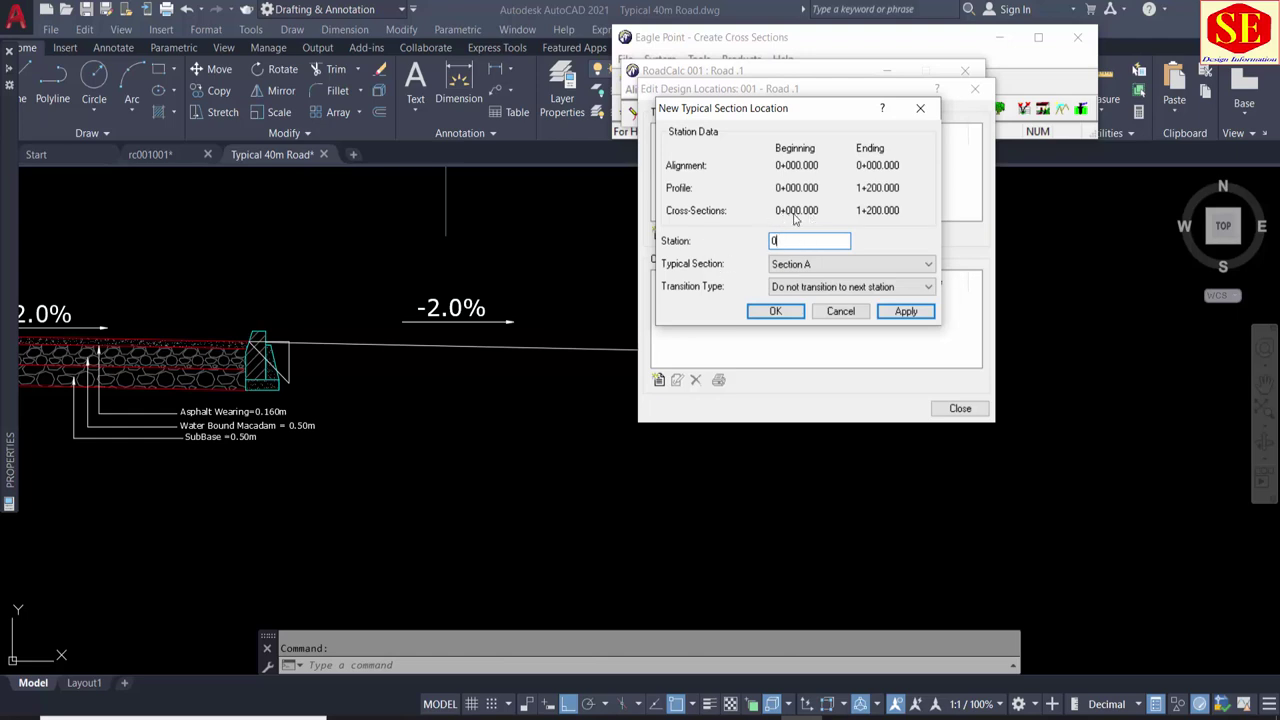
pyautogui.click(775, 311)
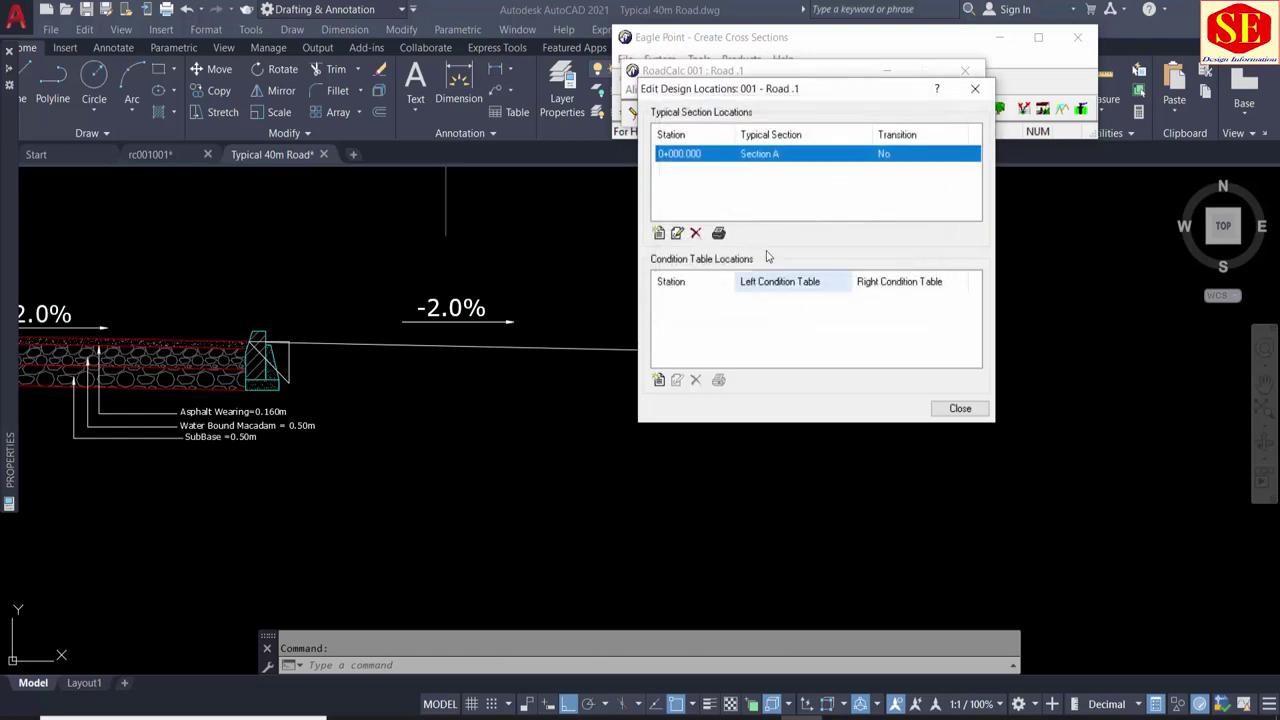
pyautogui.doubleClick(663, 155)
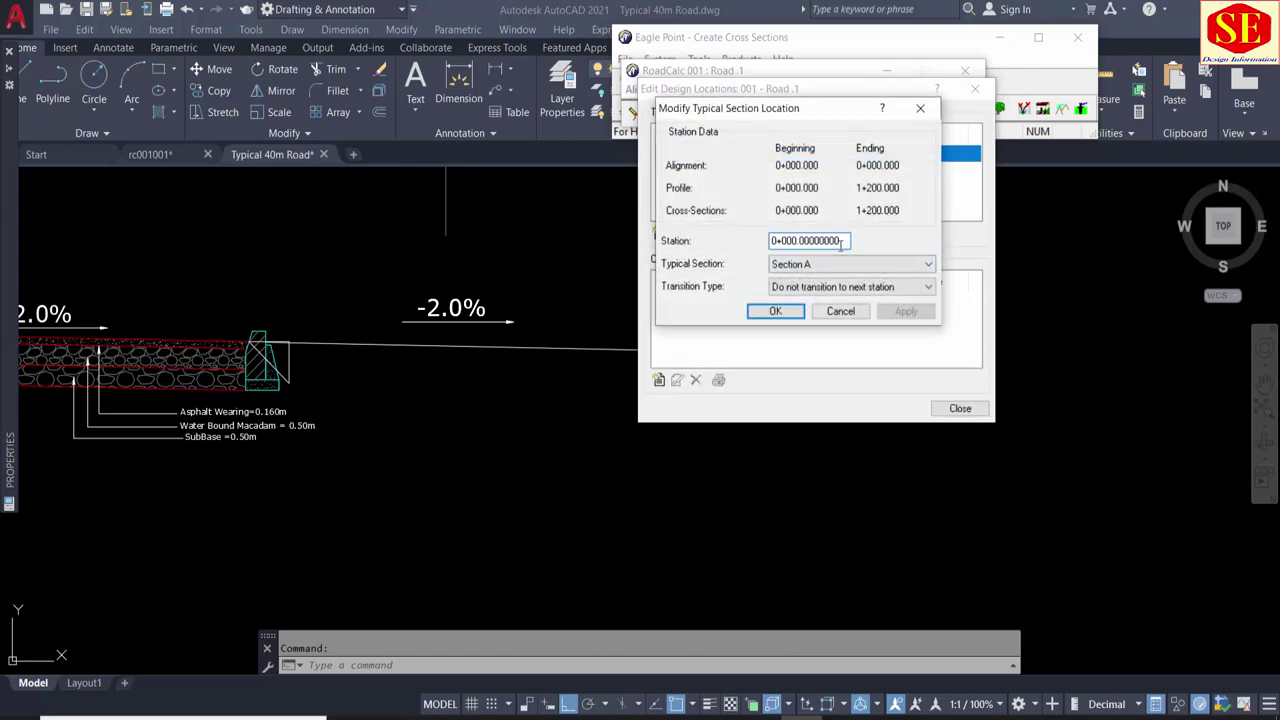
pyautogui.write('600')
pyautogui.click(772, 314)
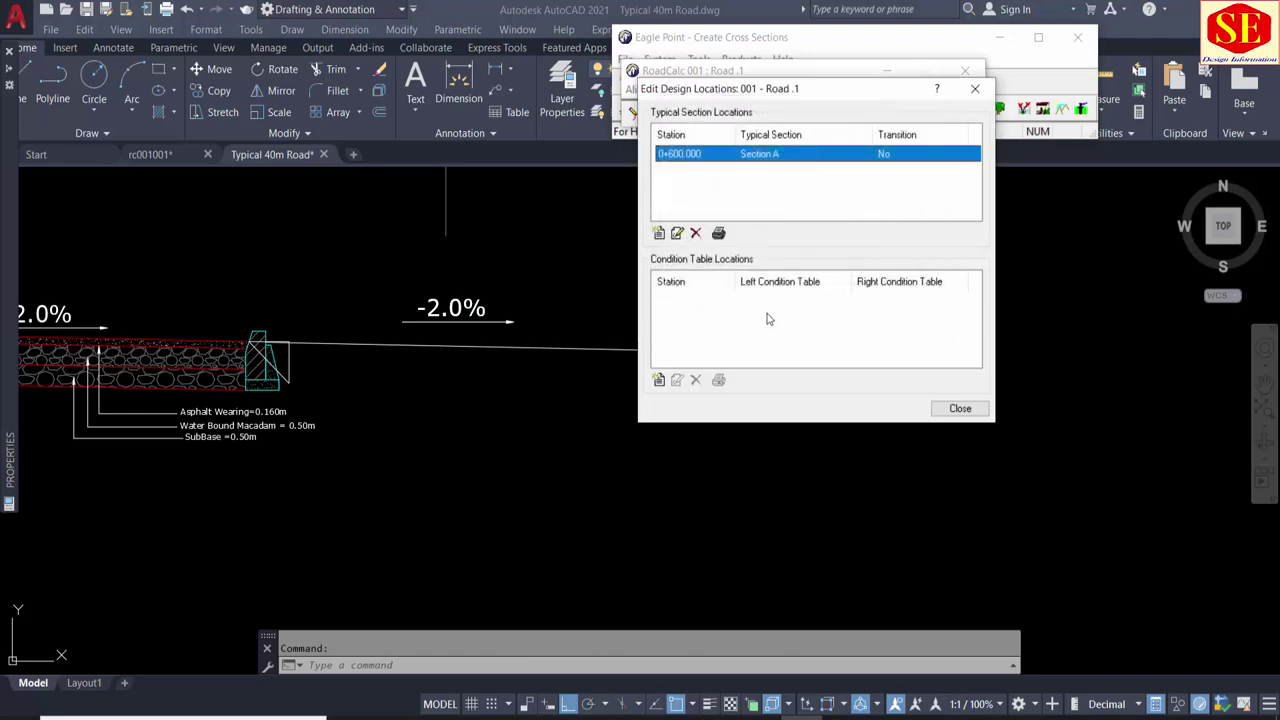
pyautogui.doubleClick(690, 154)
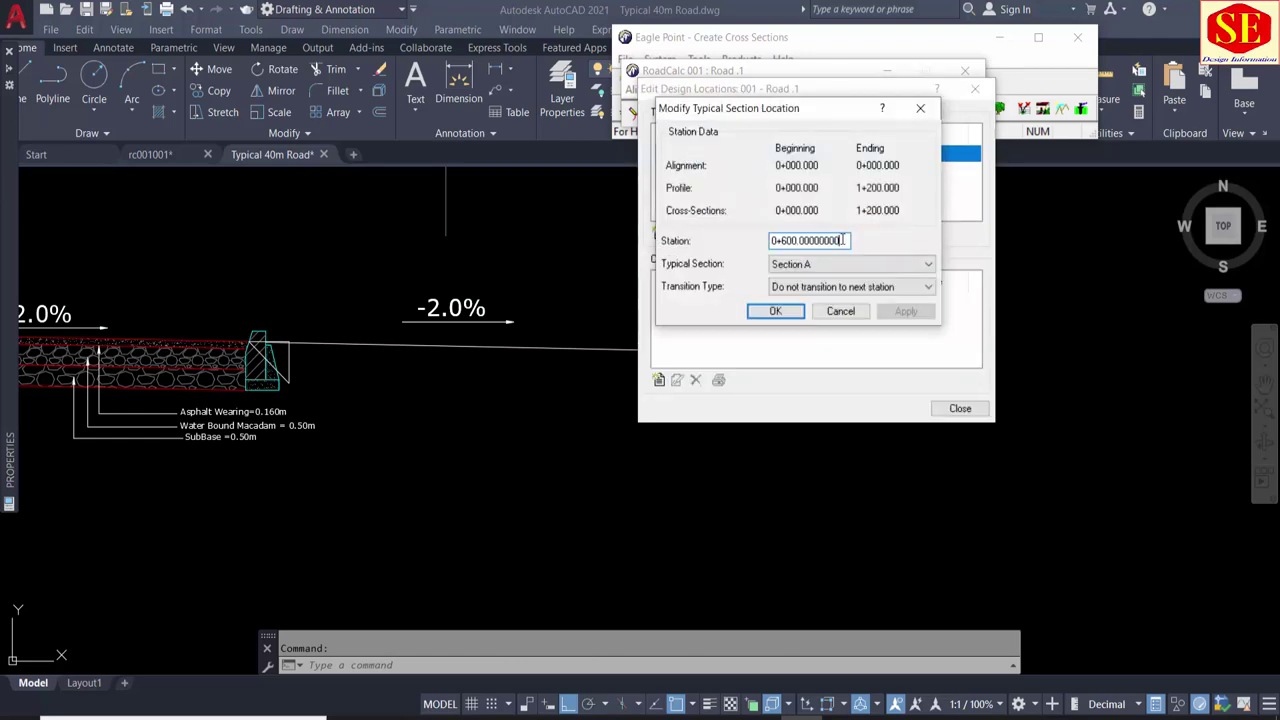
pyautogui.write('0')
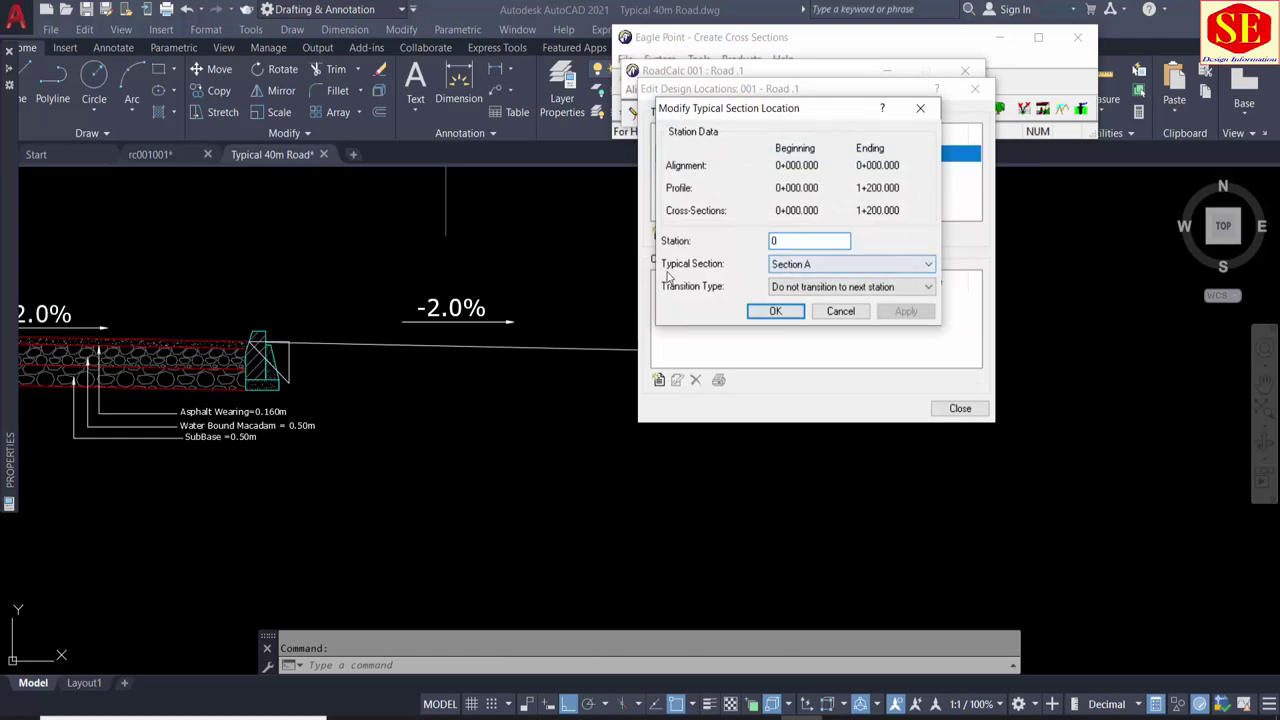
pyautogui.click(798, 265)
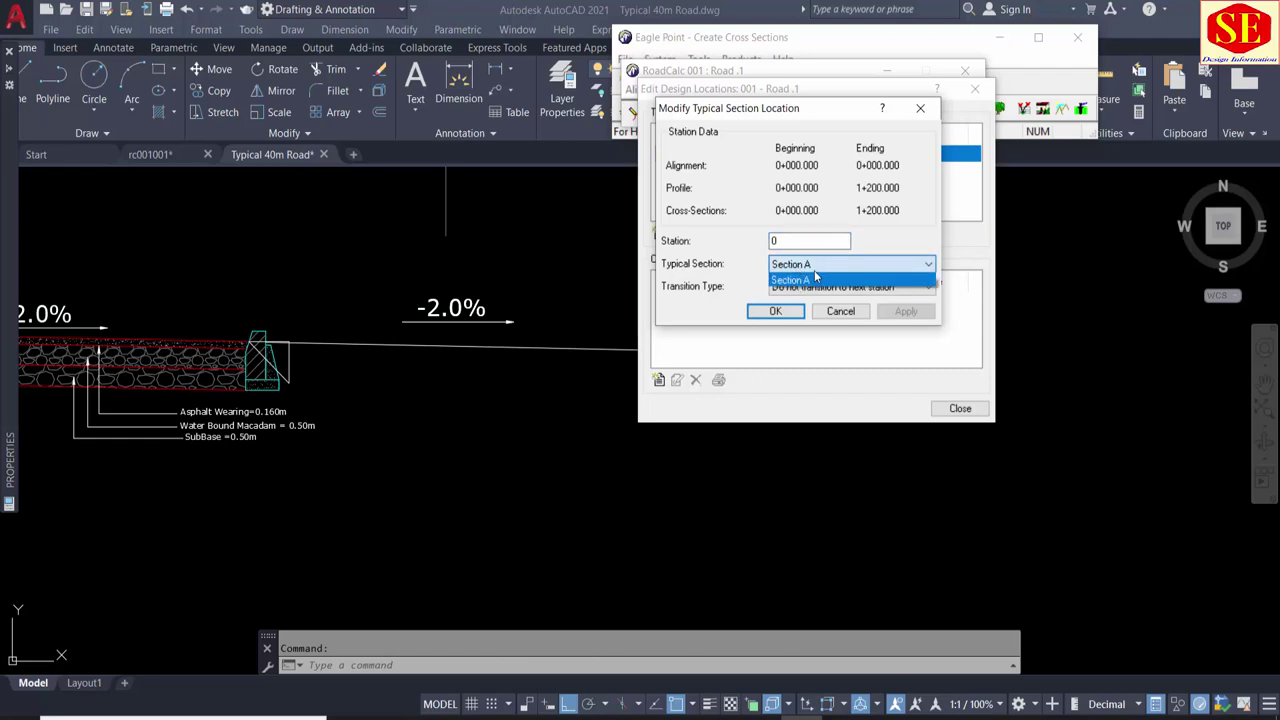
pyautogui.click(805, 283)
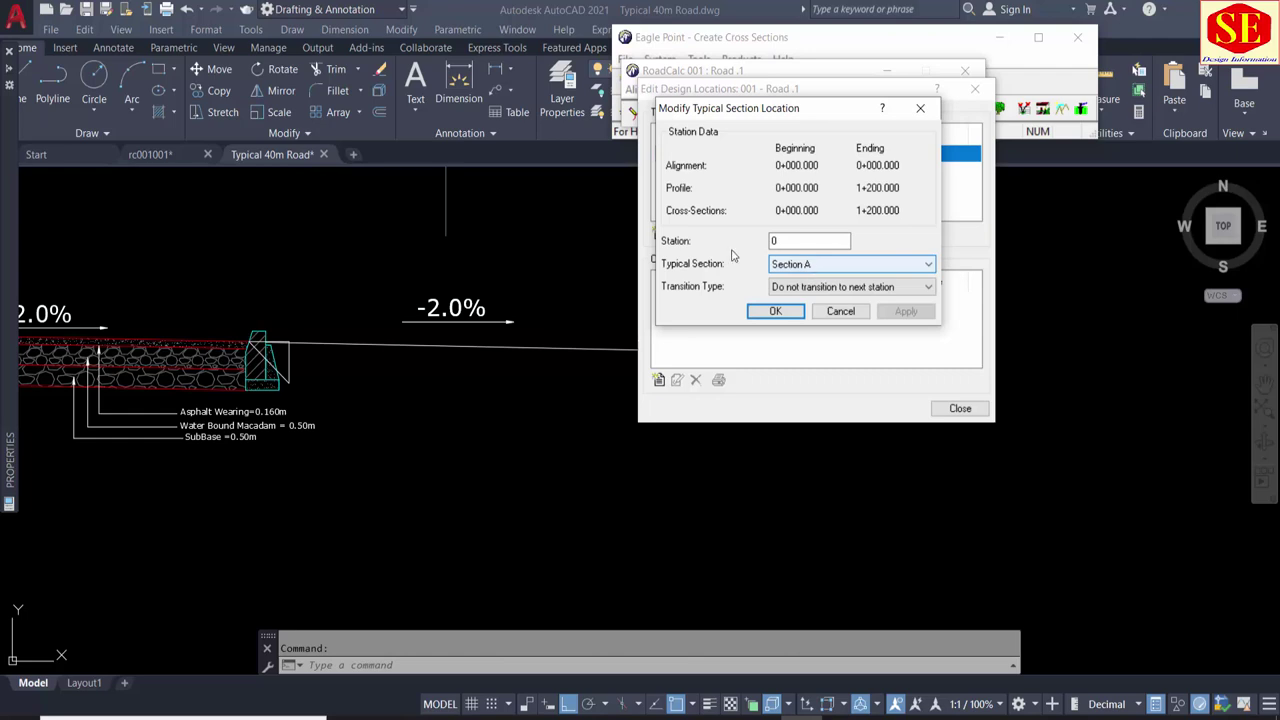
pyautogui.click(826, 268)
pyautogui.click(826, 279)
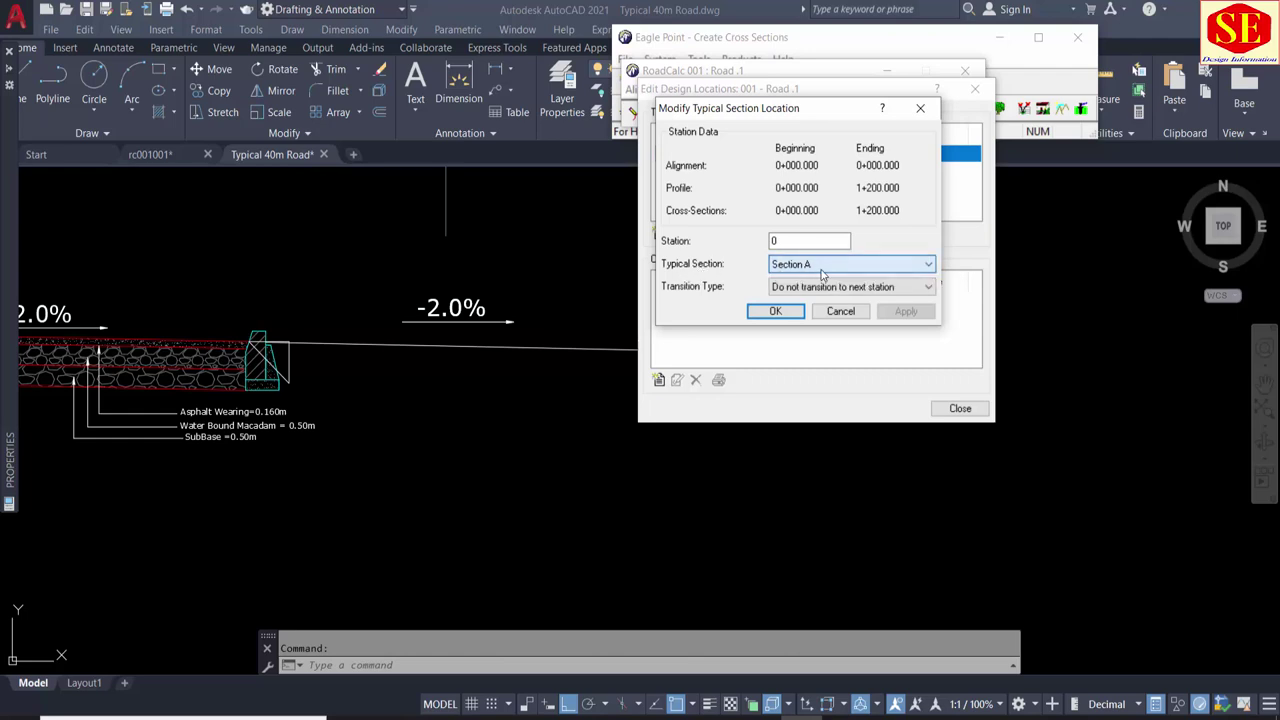
pyautogui.click(782, 241)
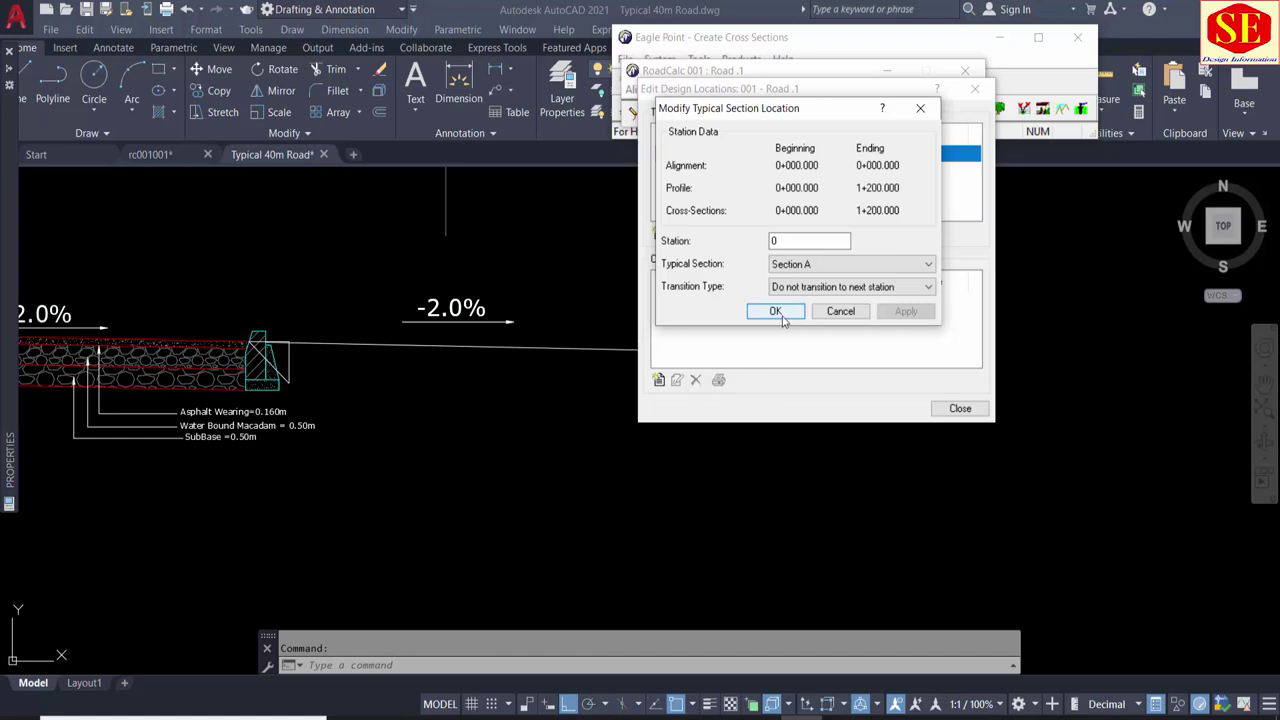
pyautogui.click(776, 312)
pyautogui.doubleClick(685, 155)
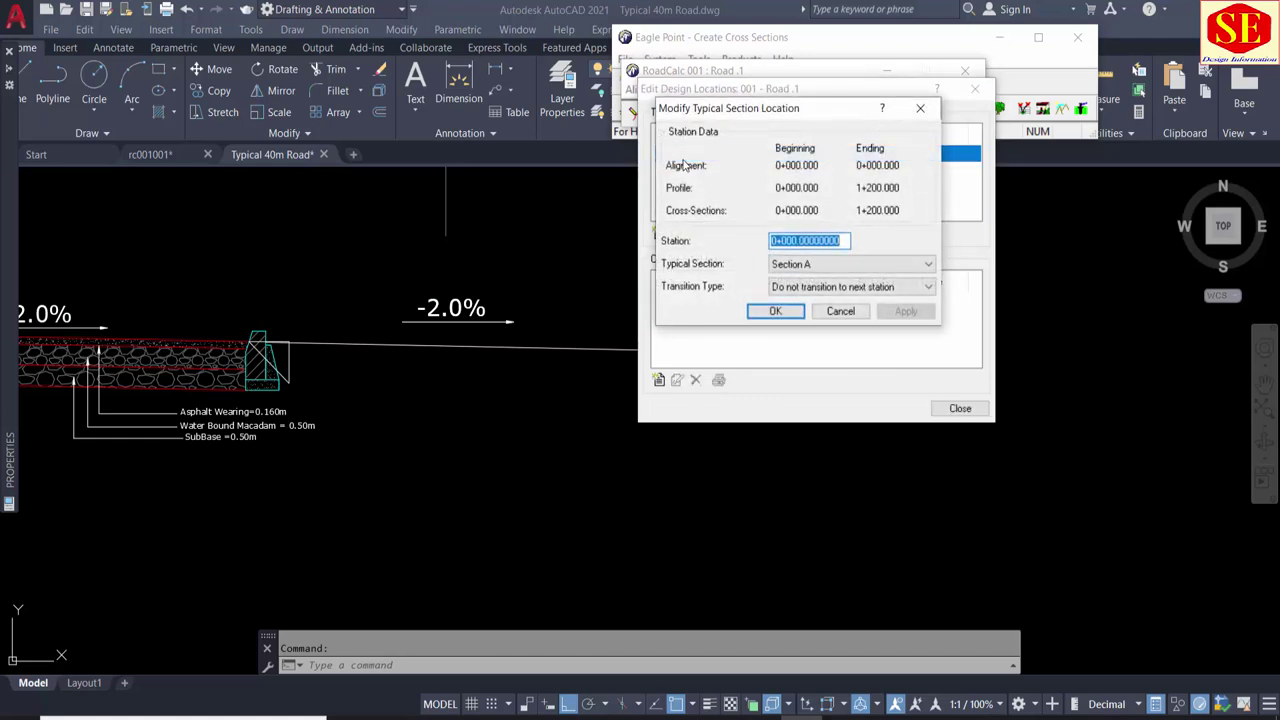
pyautogui.click(836, 240)
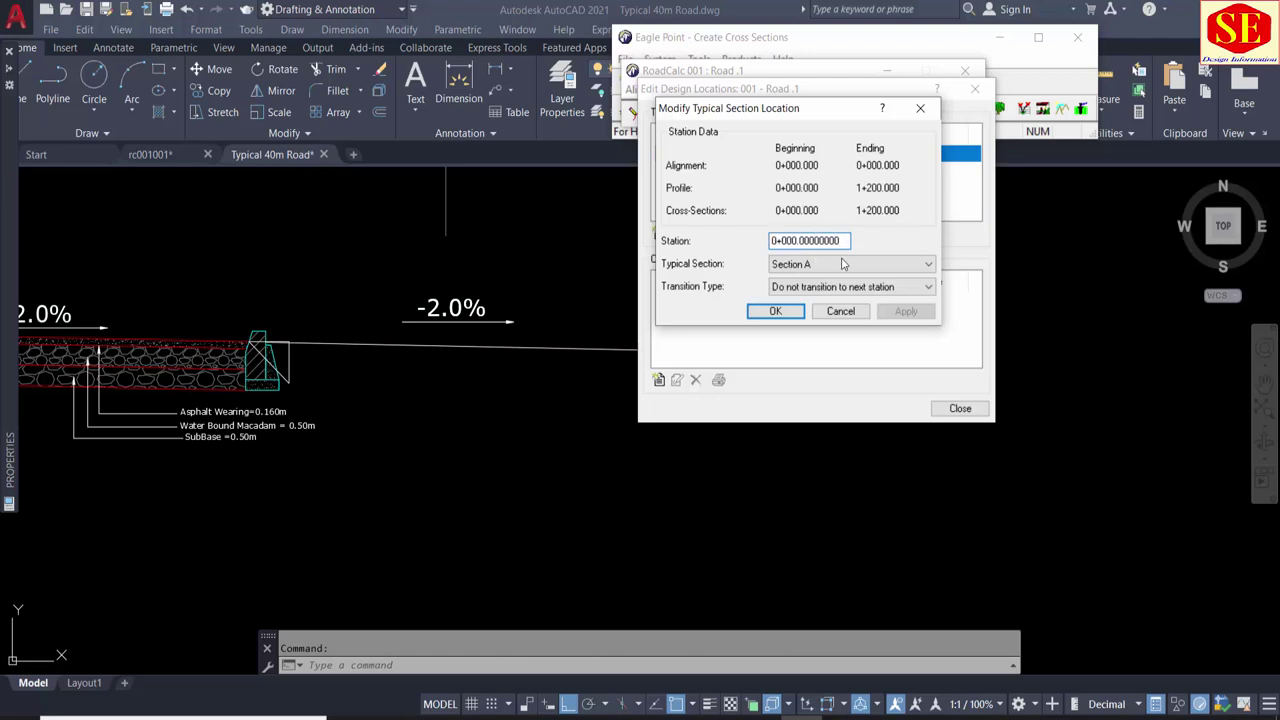
pyautogui.hotkey('shift', 'Tab')
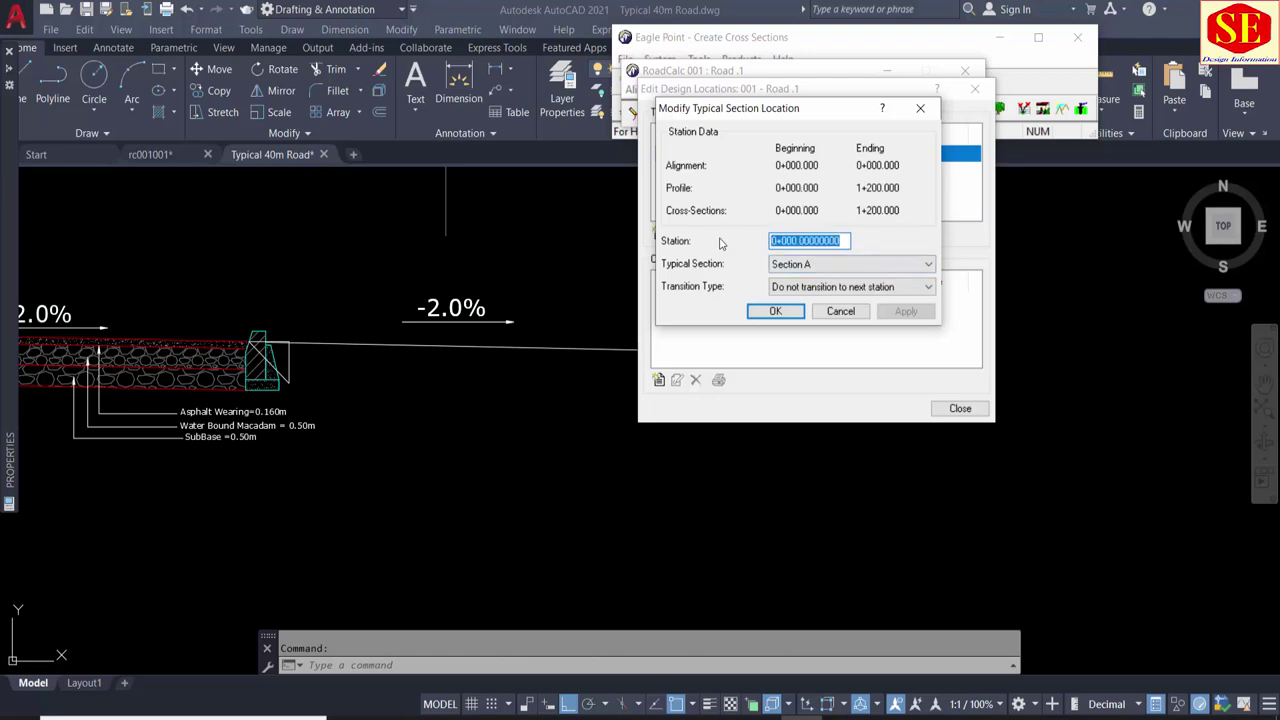
pyautogui.write('6')
pyautogui.press('Tab')
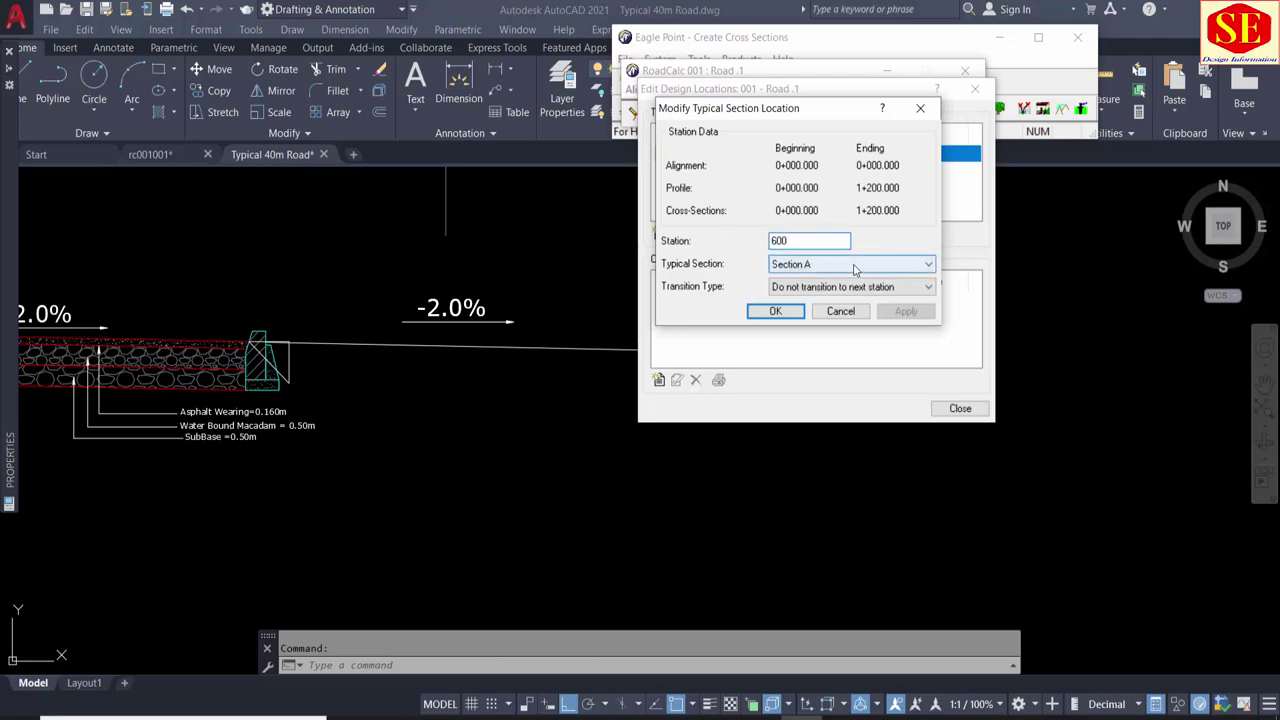
pyautogui.hotkey('alt', 'Down')
pyautogui.click(781, 242)
pyautogui.click(800, 264)
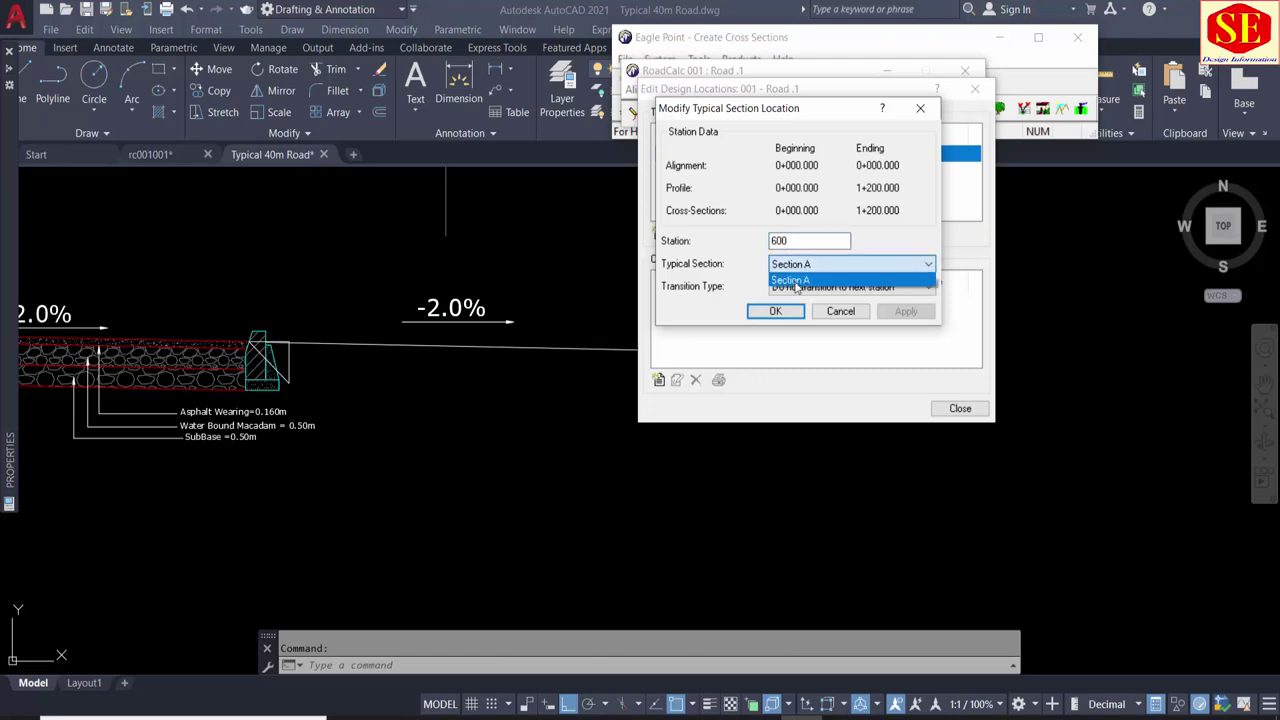
pyautogui.click(796, 282)
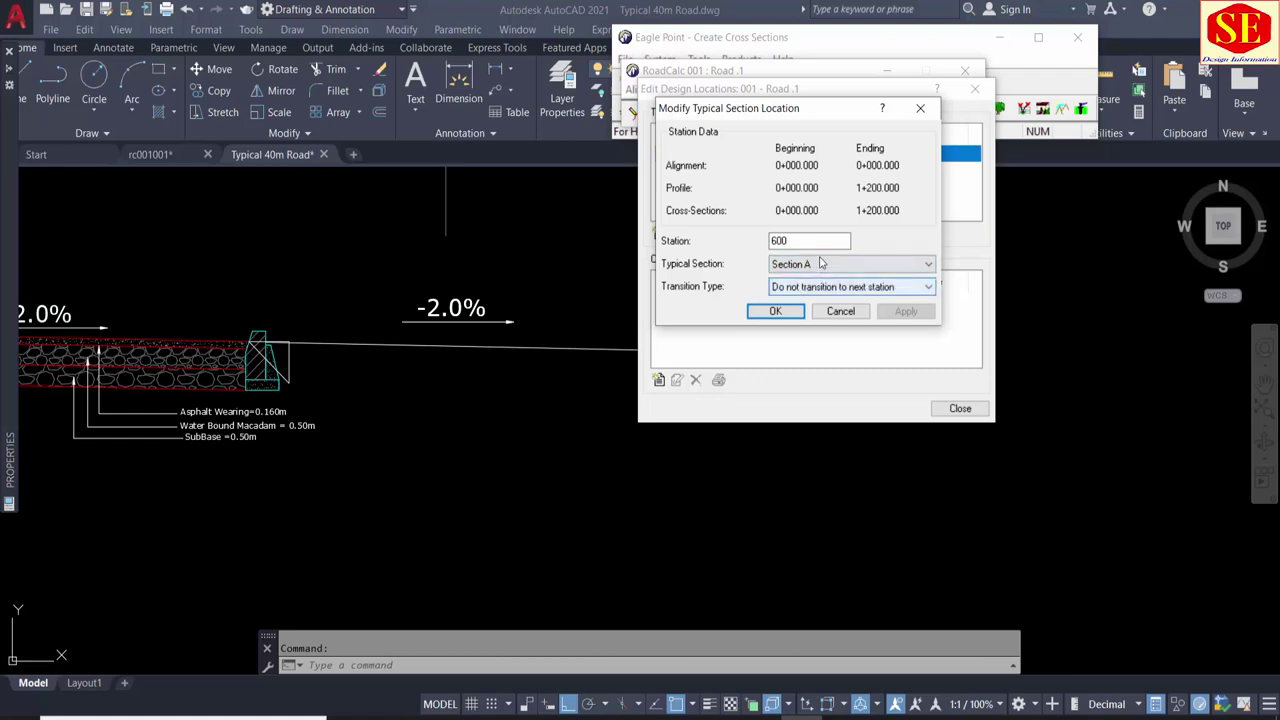
pyautogui.click(833, 287)
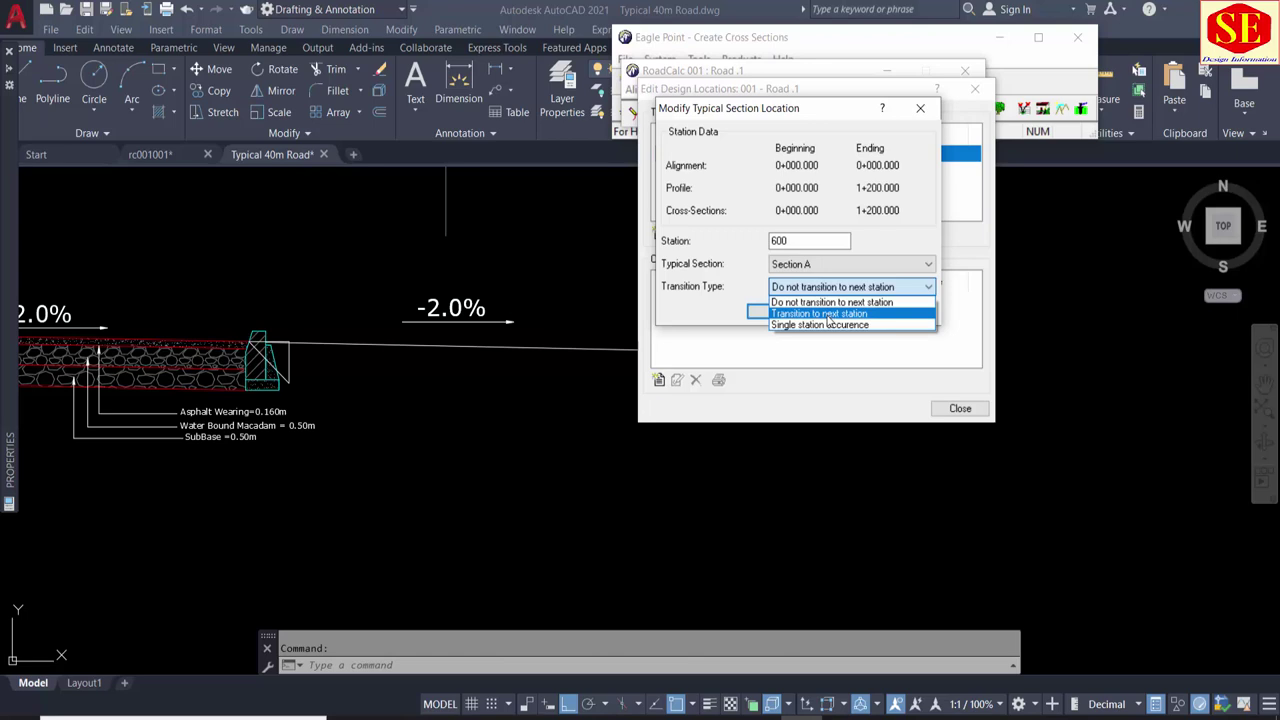
pyautogui.click(823, 301)
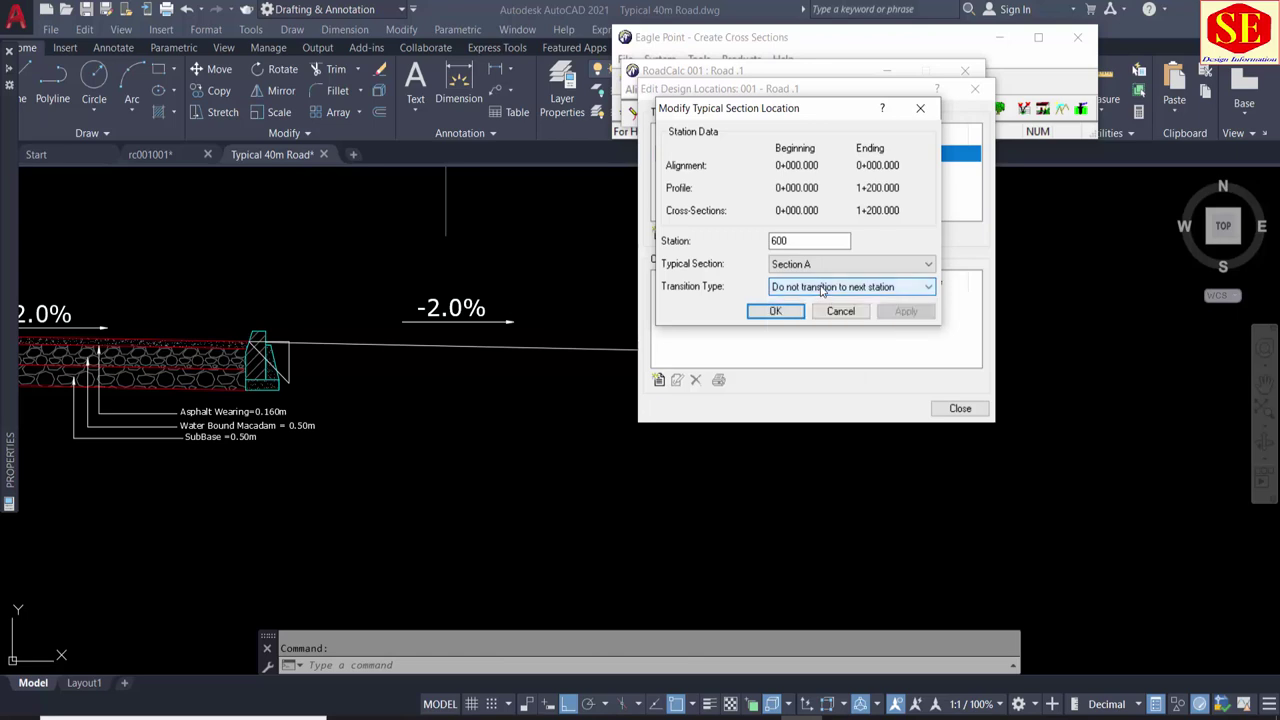
pyautogui.hotkey('shift', 'Tab')
pyautogui.hotkey('shift', 'Tab')
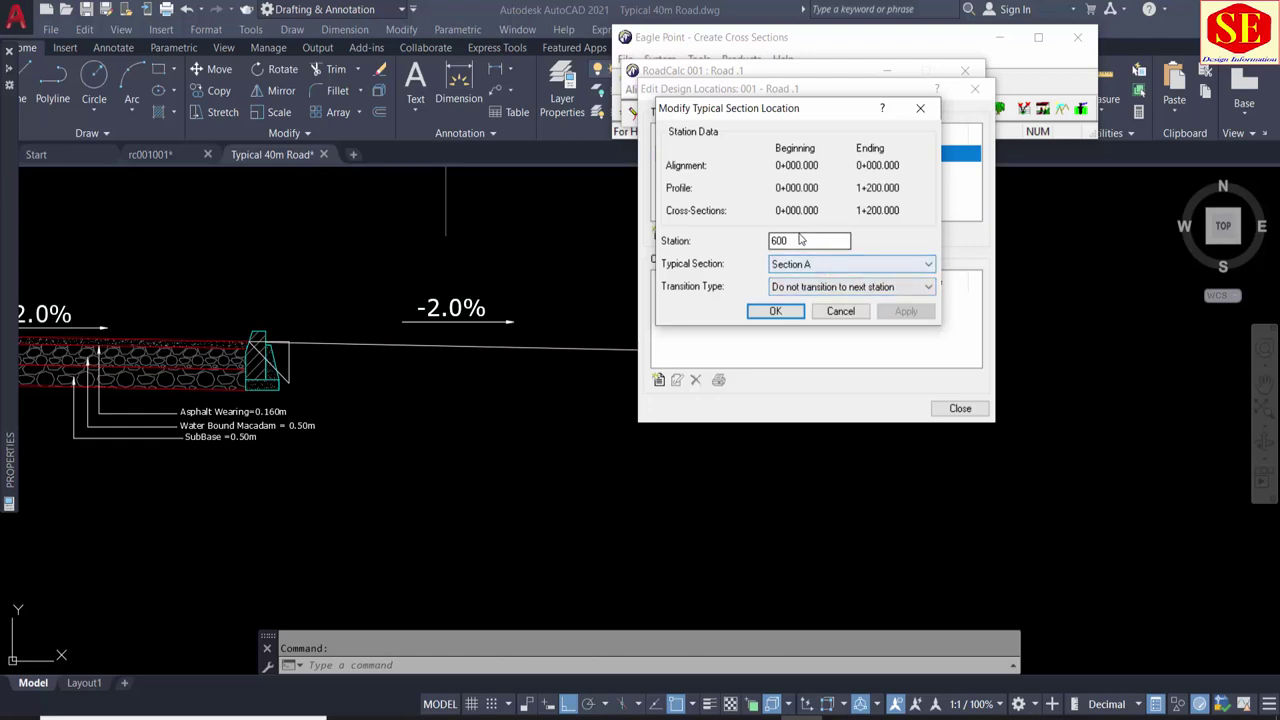
pyautogui.write('0')
pyautogui.click(800, 287)
pyautogui.click(812, 298)
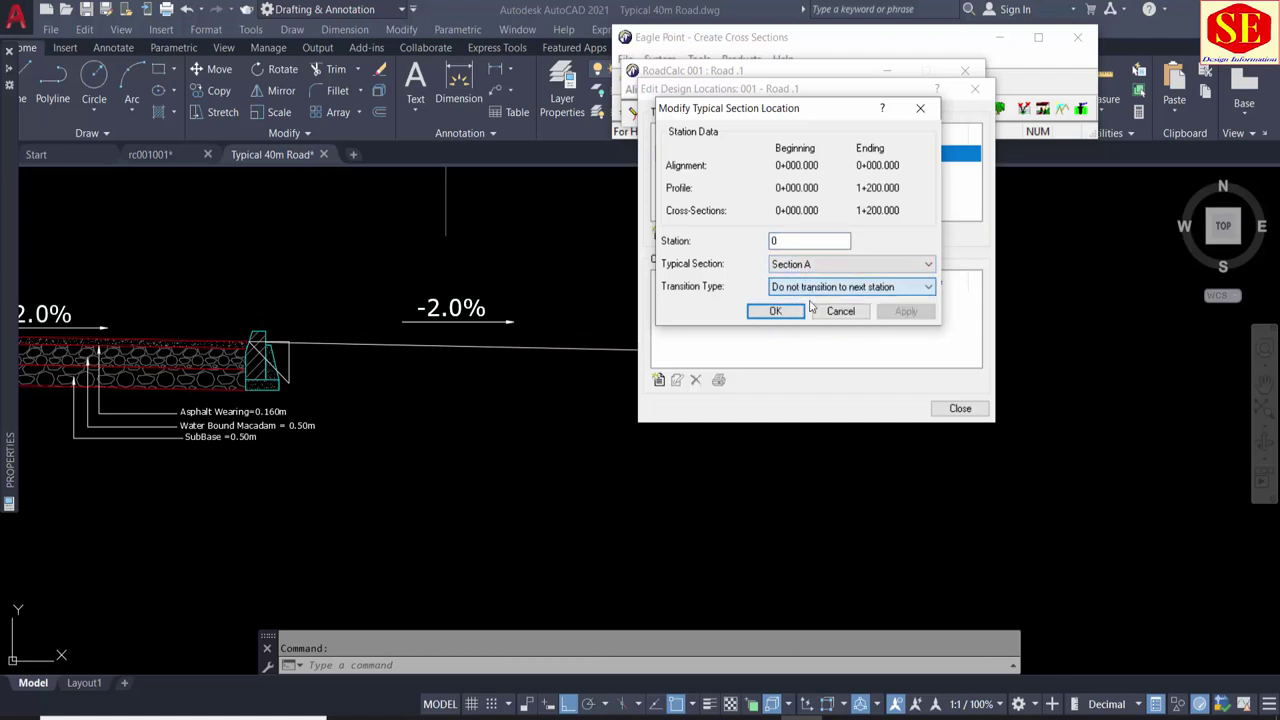
pyautogui.click(778, 311)
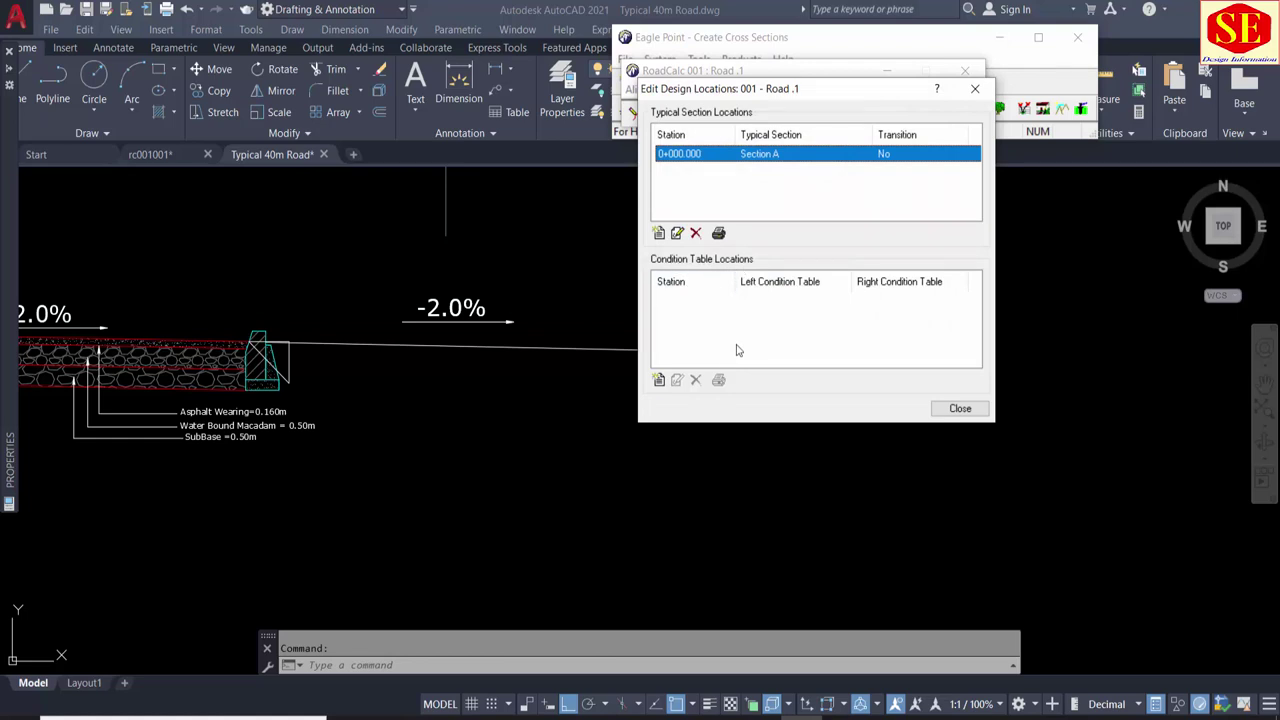
# Step: Add a condition table location at station 0 with table A on both sides, then close Edit Design Locations
pyautogui.click(657, 380)
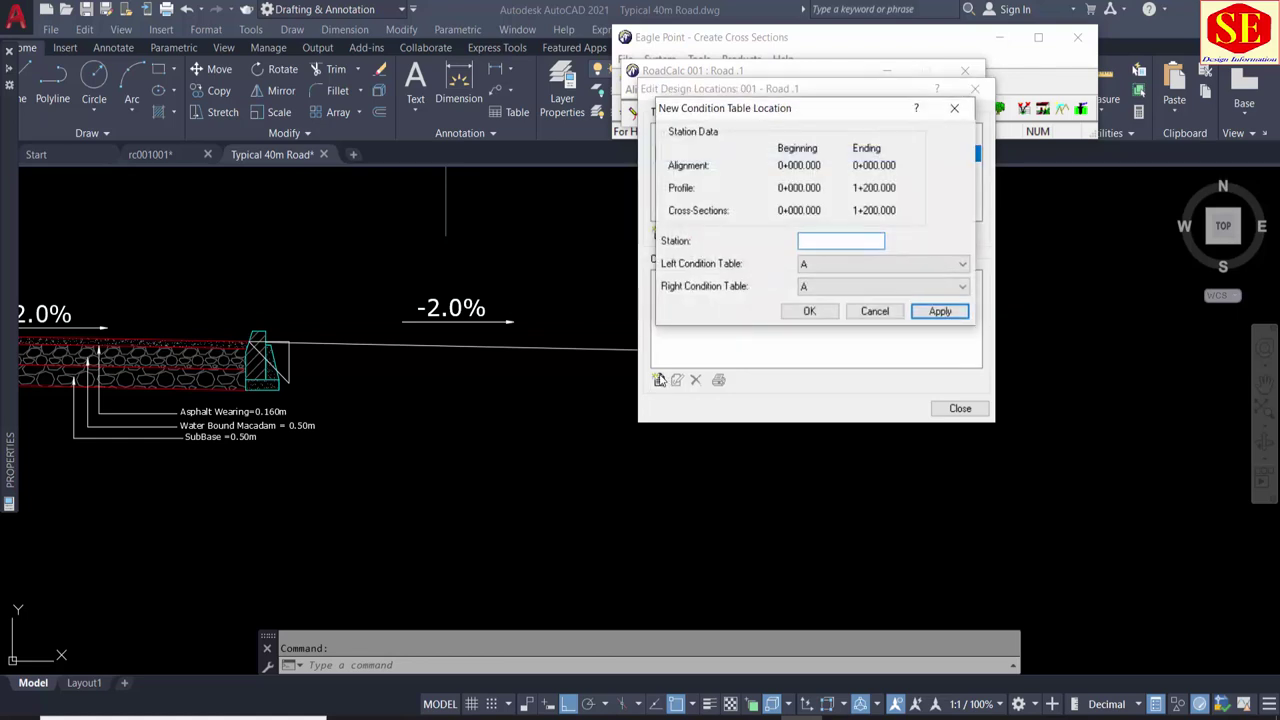
pyautogui.write('0')
pyautogui.click(879, 264)
pyautogui.click(850, 280)
pyautogui.click(825, 287)
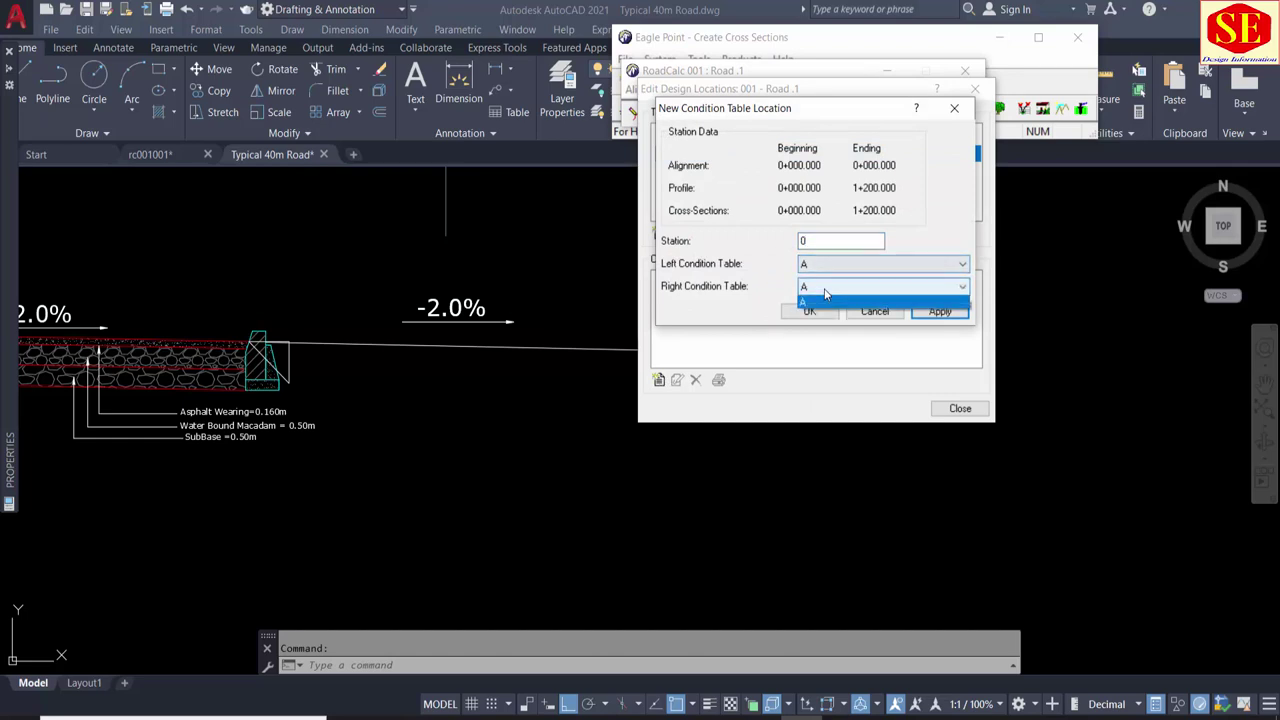
pyautogui.click(825, 291)
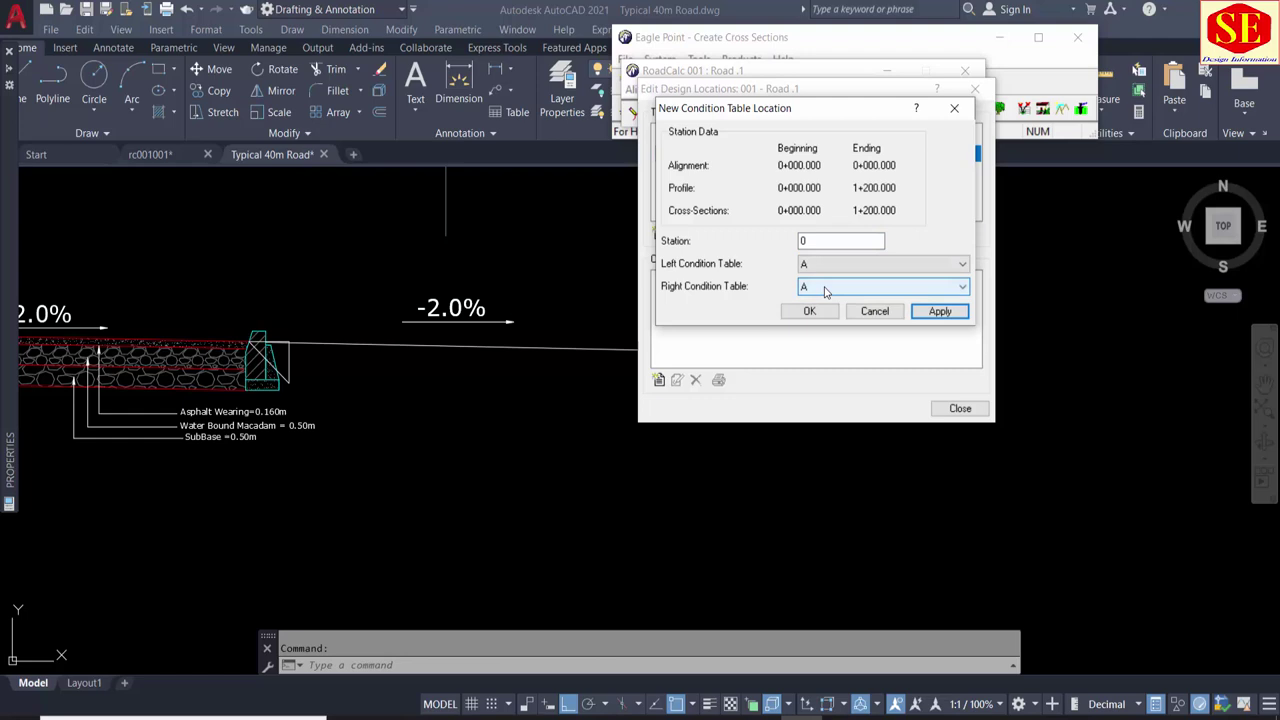
pyautogui.click(828, 242)
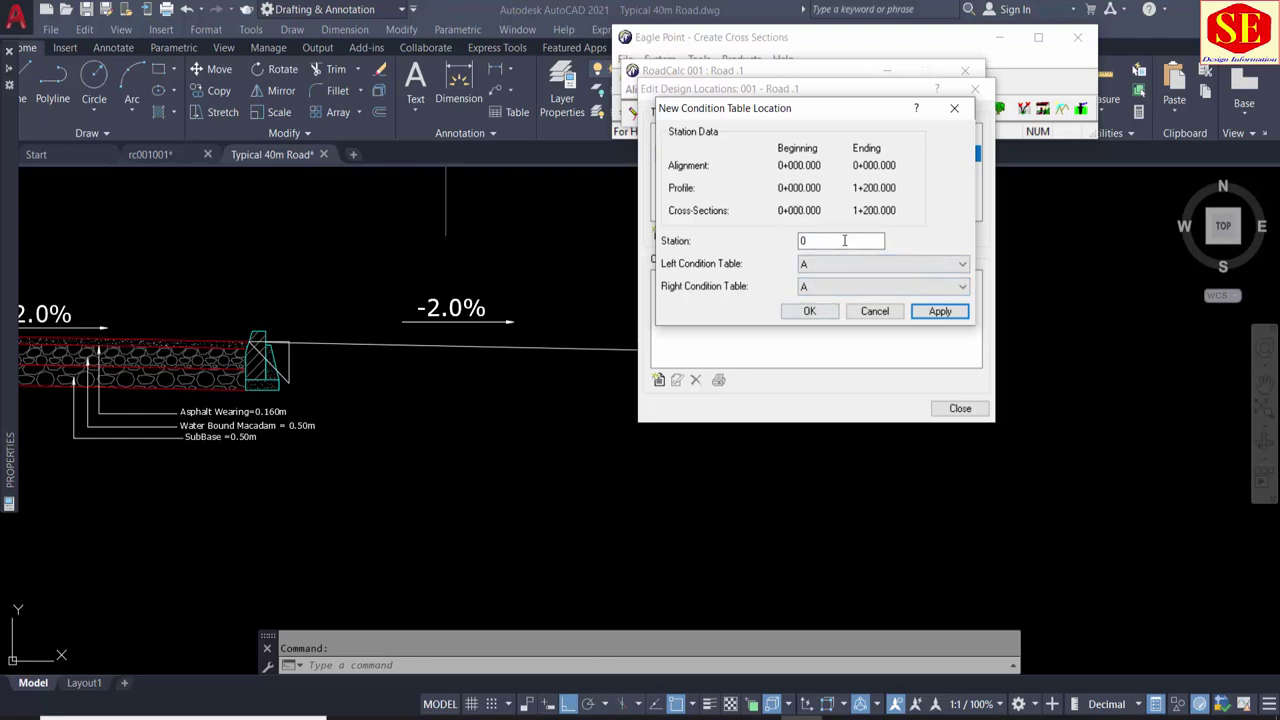
pyautogui.click(823, 289)
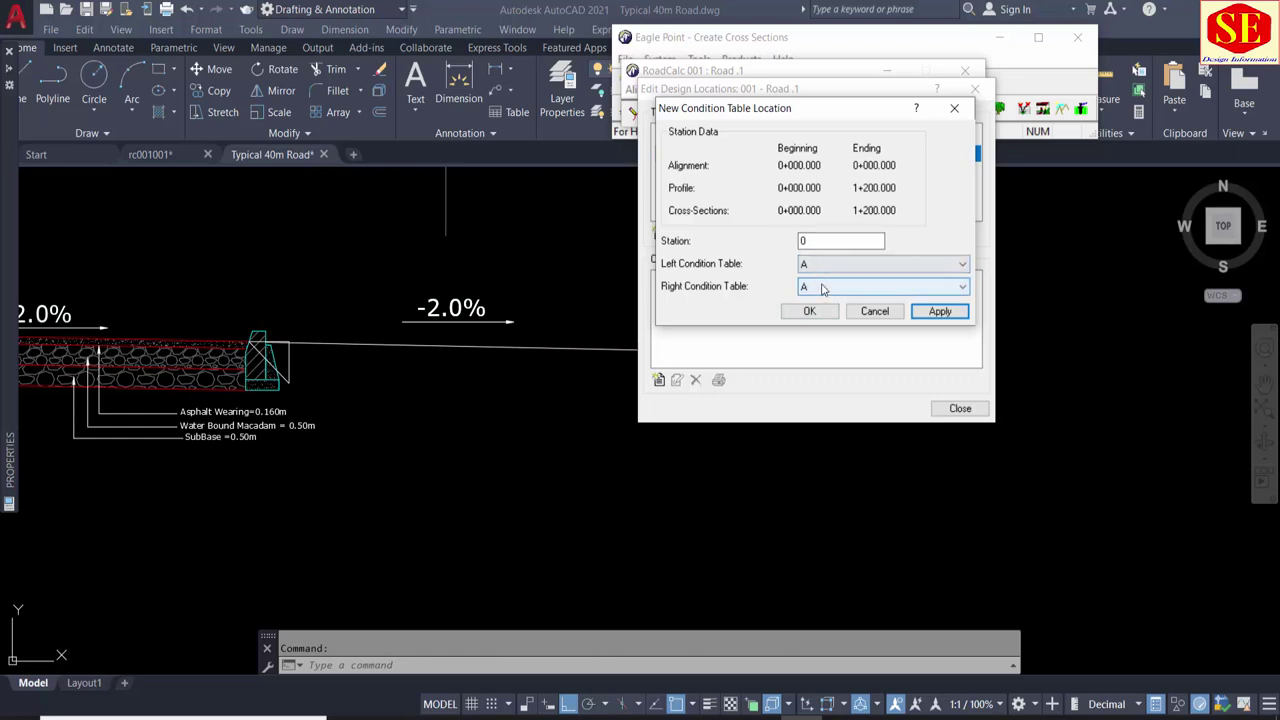
pyautogui.click(810, 311)
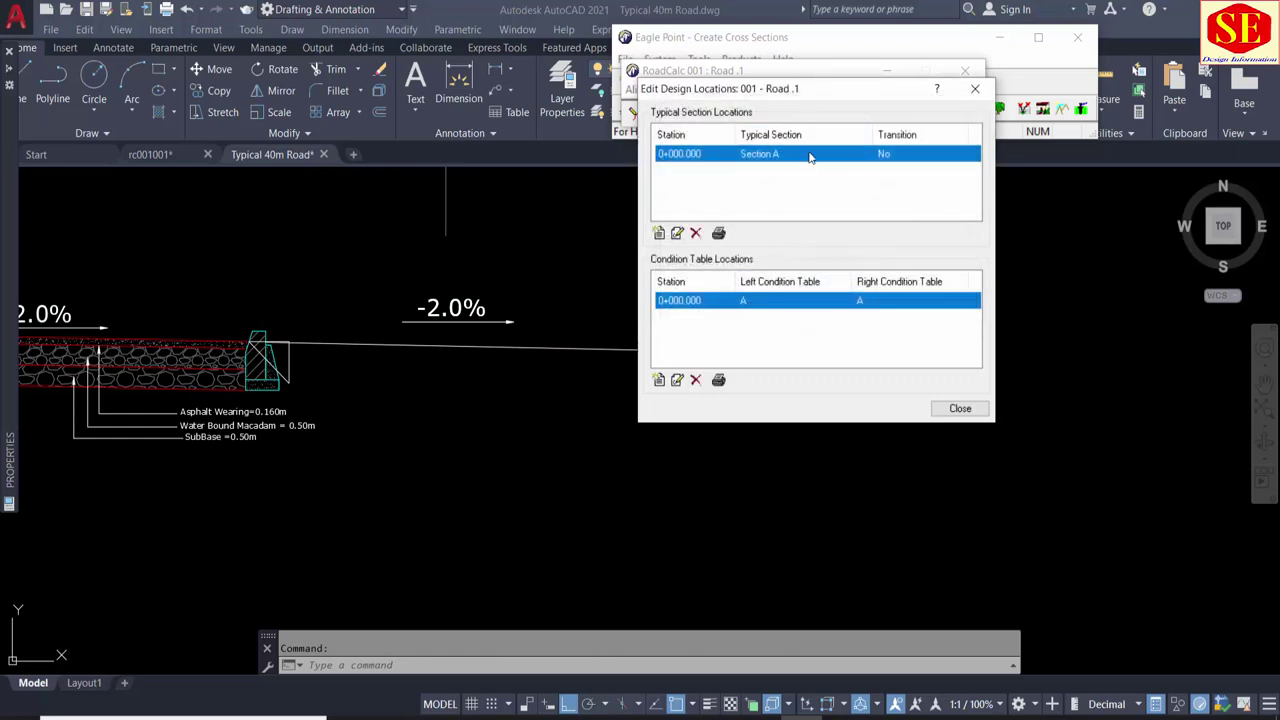
pyautogui.click(956, 409)
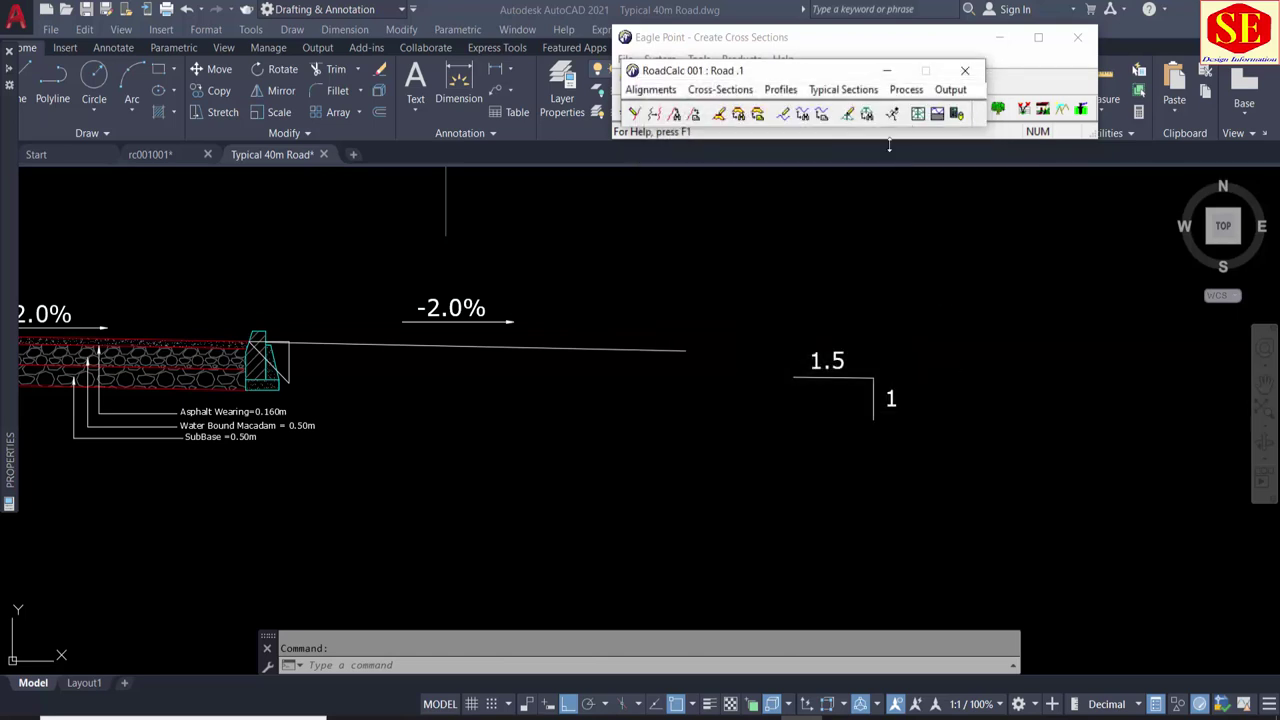
# Step: Run the design with the Automatic method from station 0+000 to ending station 1200
pyautogui.click(906, 89)
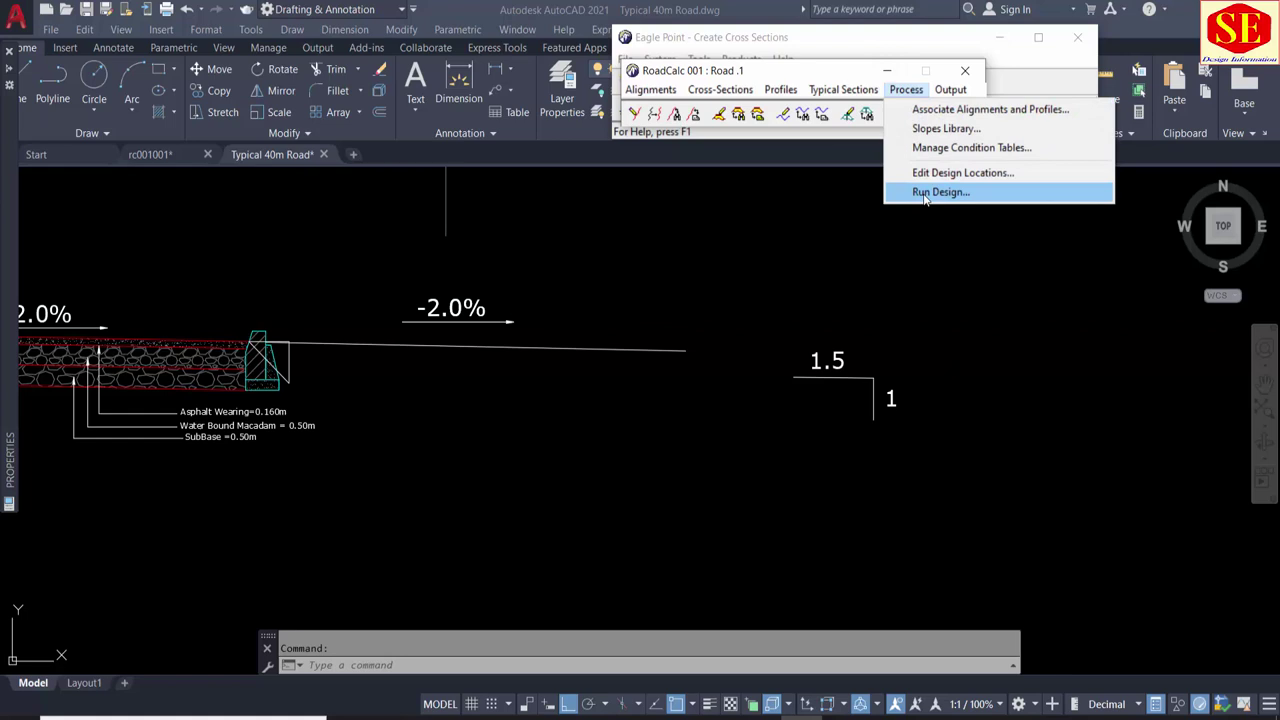
pyautogui.click(925, 193)
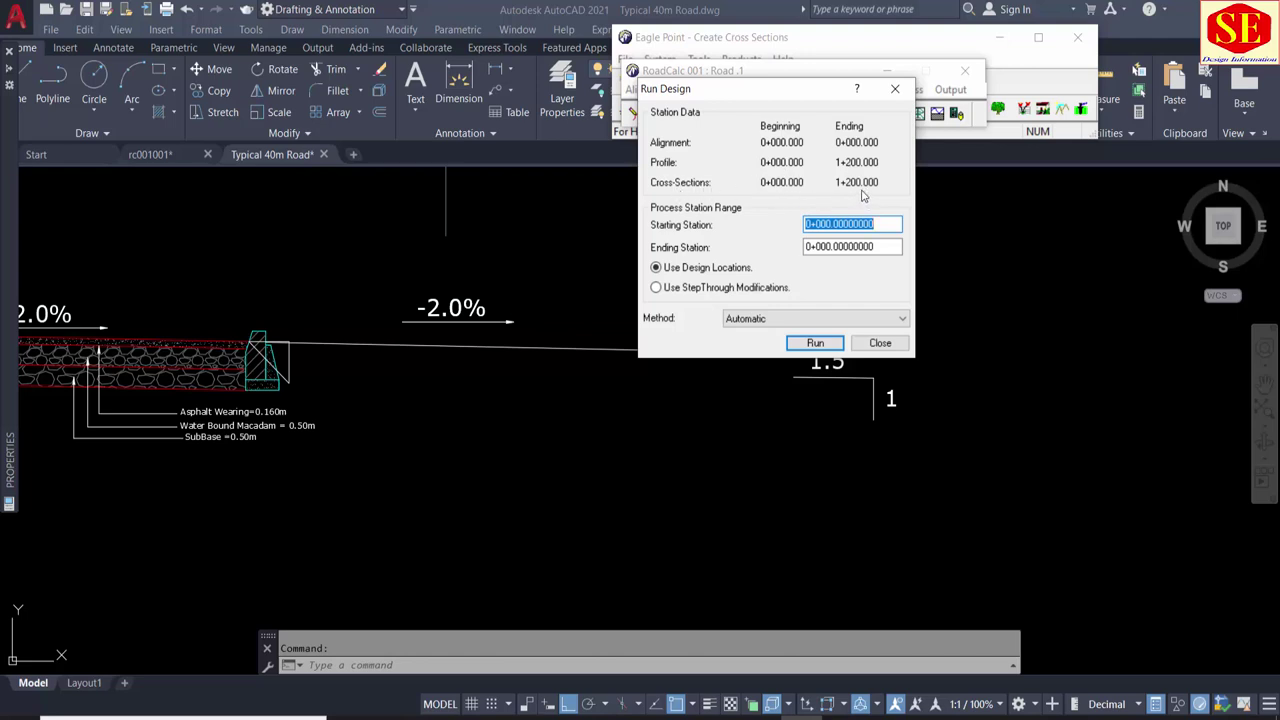
pyautogui.press('End')
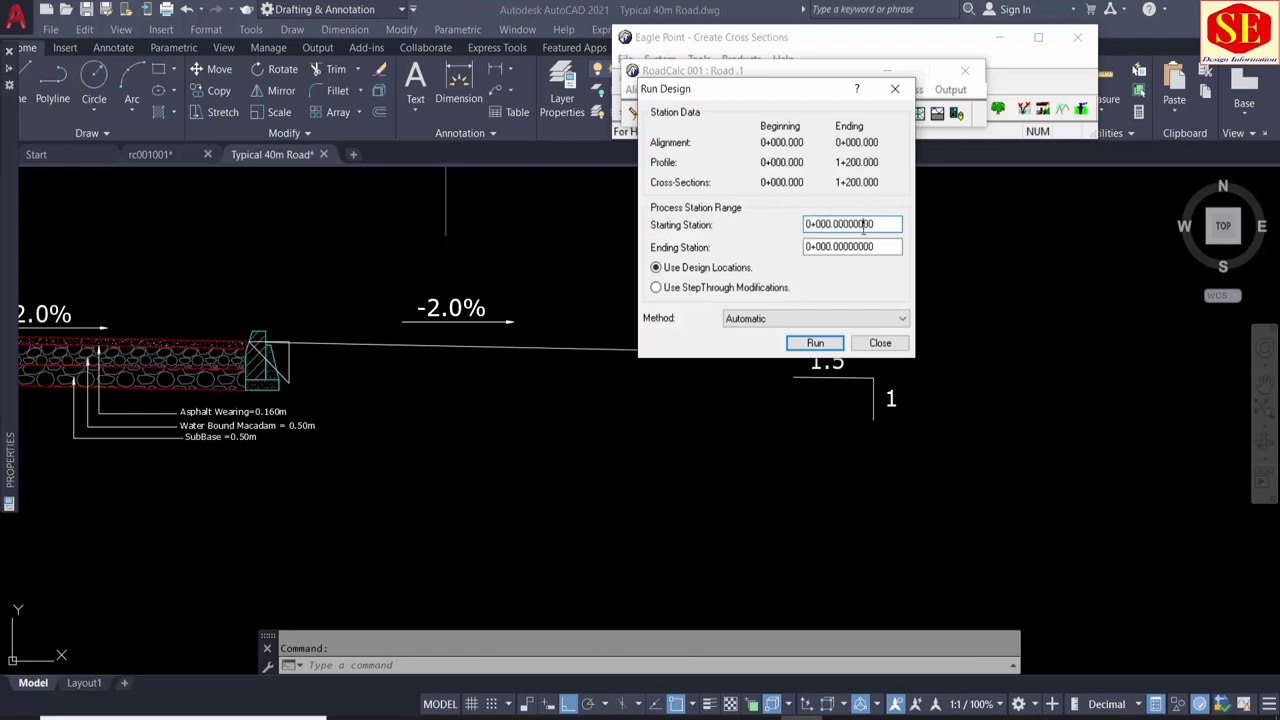
pyautogui.press('Tab')
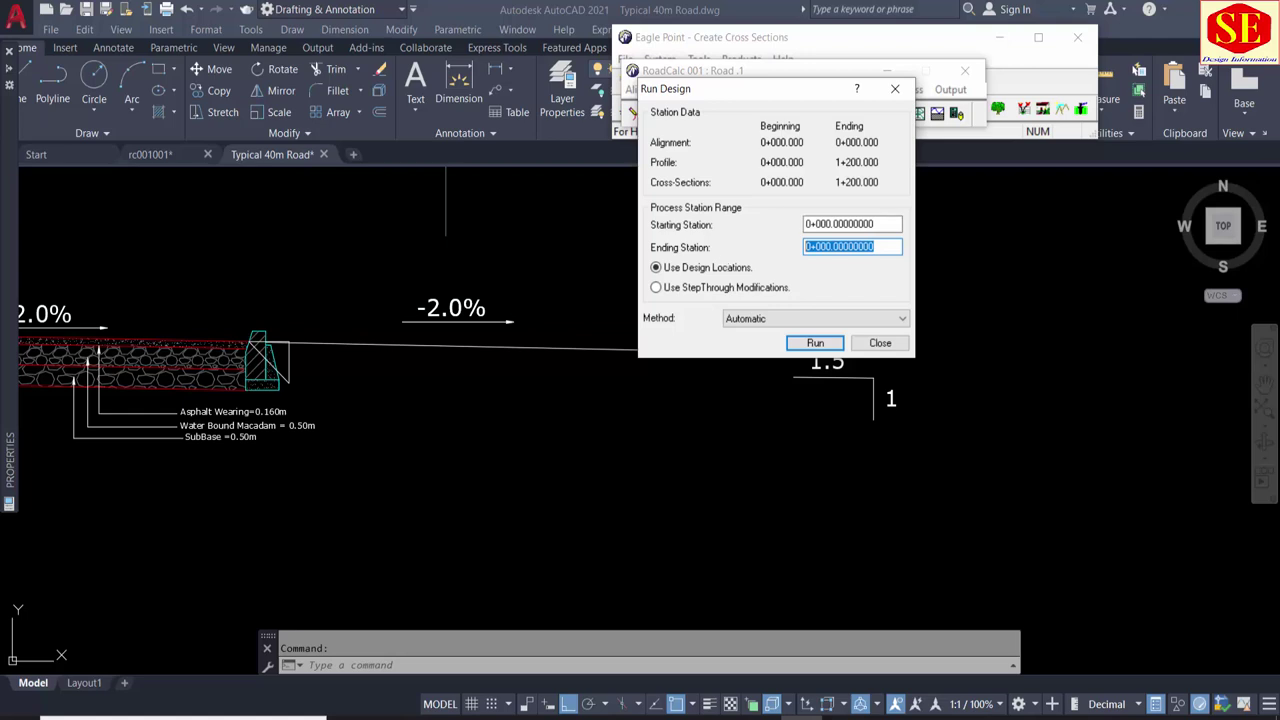
pyautogui.write('1200')
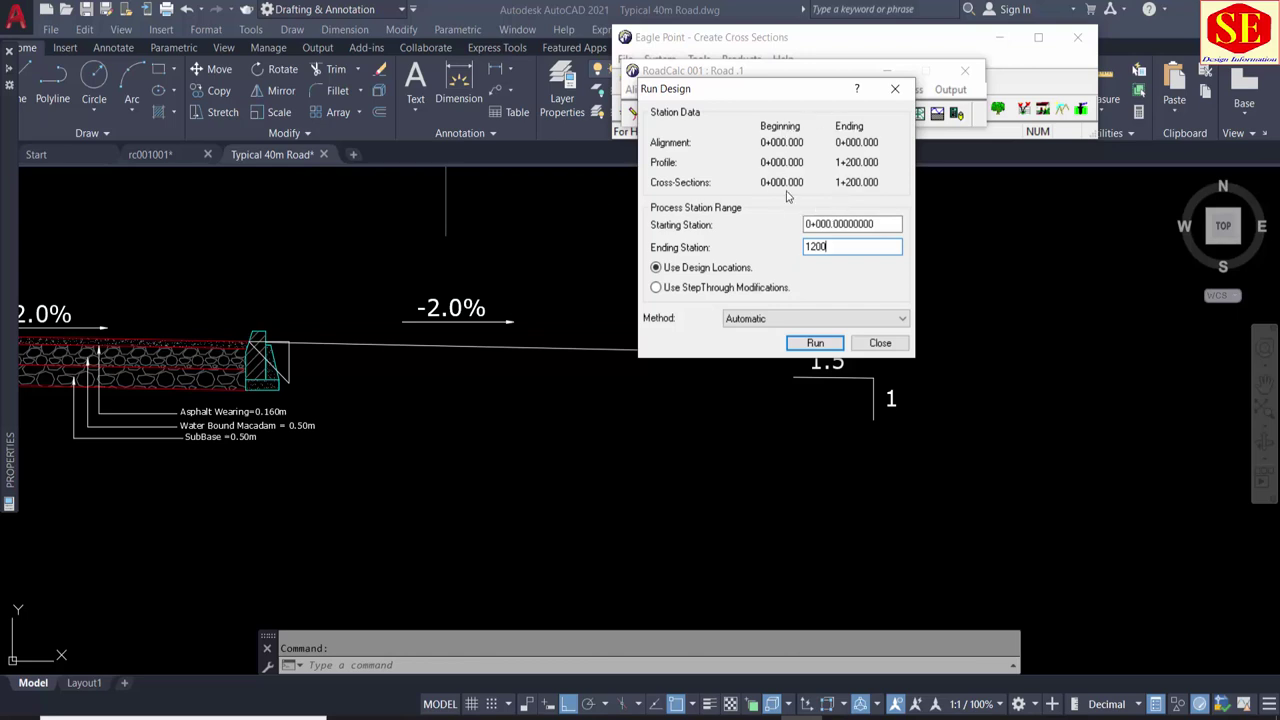
pyautogui.click(822, 320)
pyautogui.click(769, 339)
pyautogui.click(813, 344)
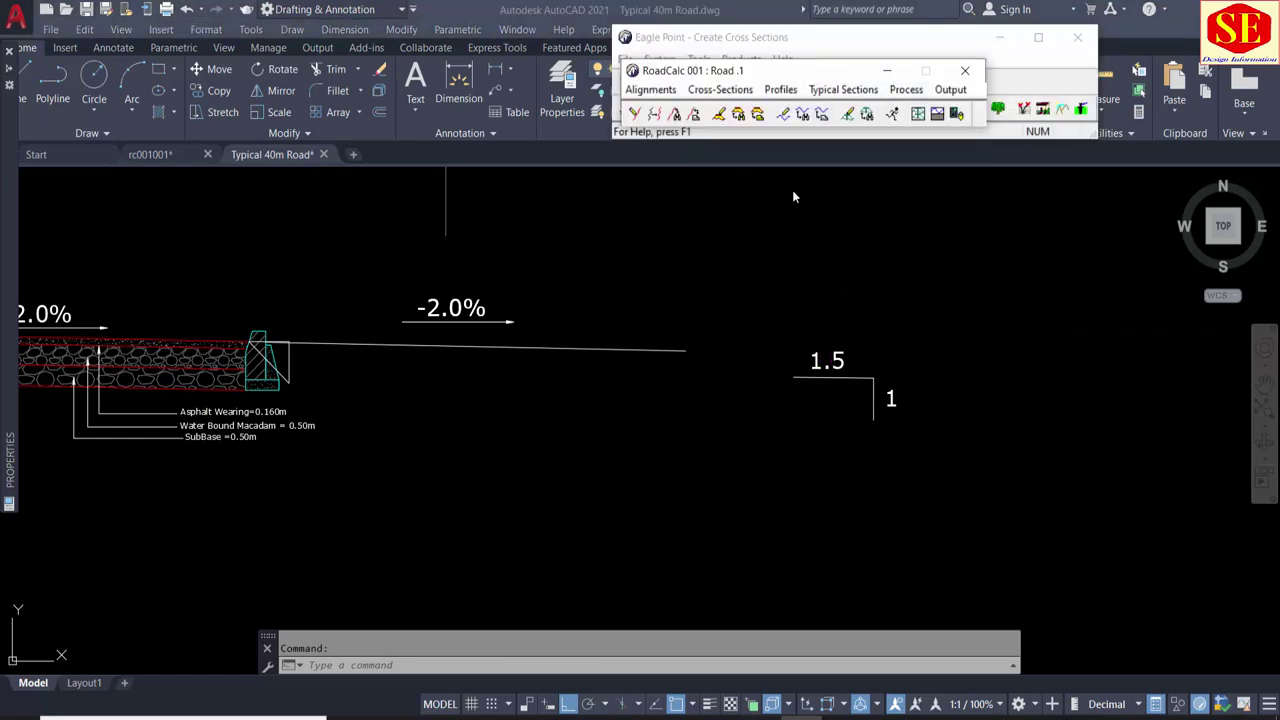
# Step: Browse the cross-section data from 0+950 to 1+100 and draw the 1+100 cross-section
pyautogui.click(735, 93)
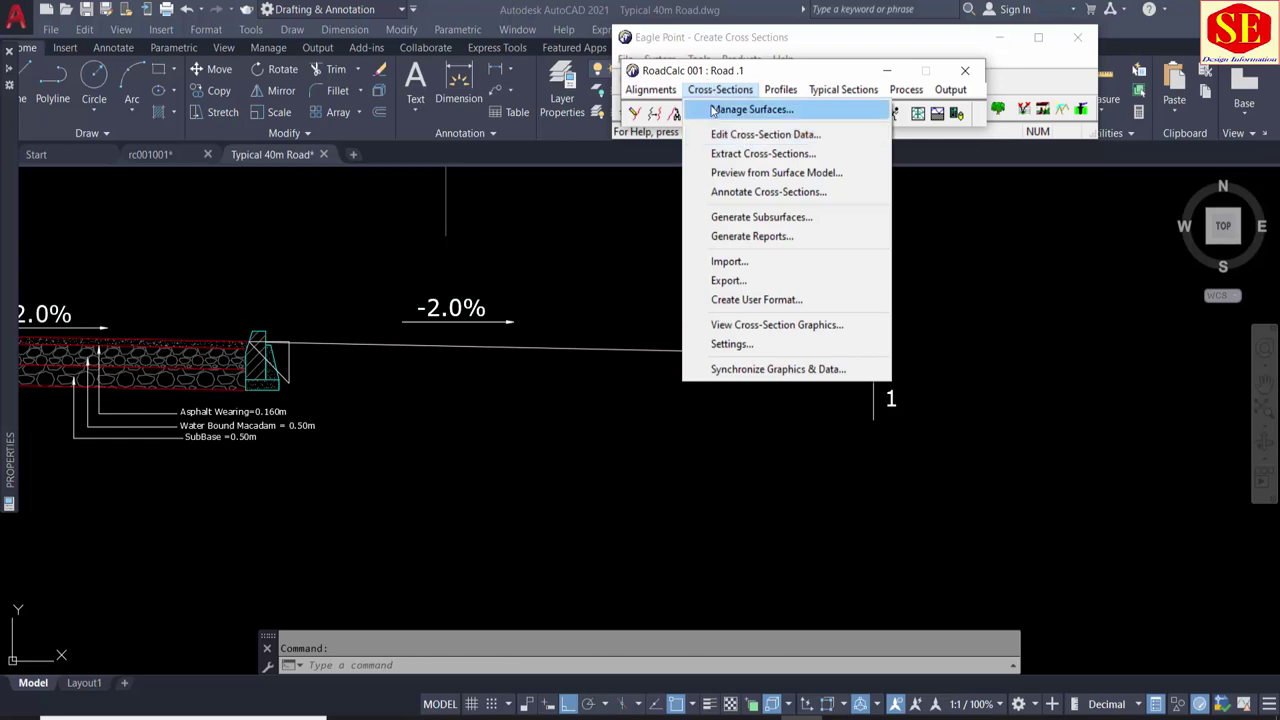
pyautogui.click(729, 143)
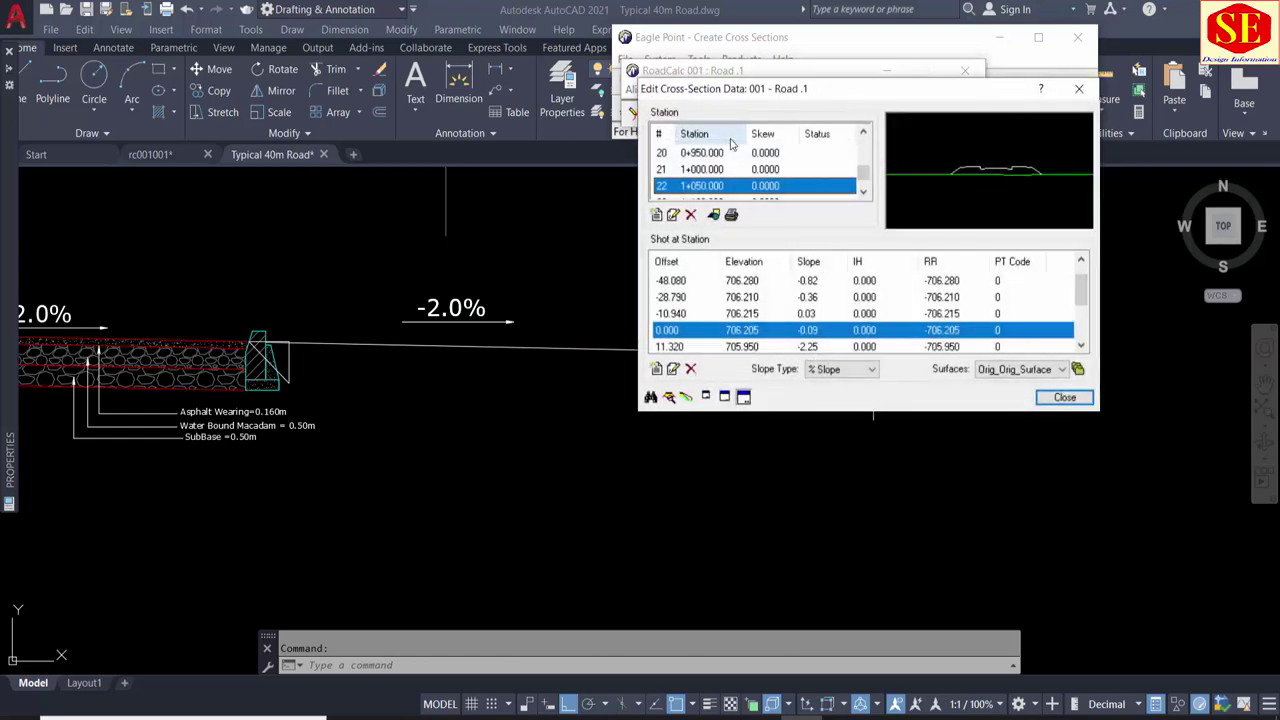
pyautogui.click(726, 156)
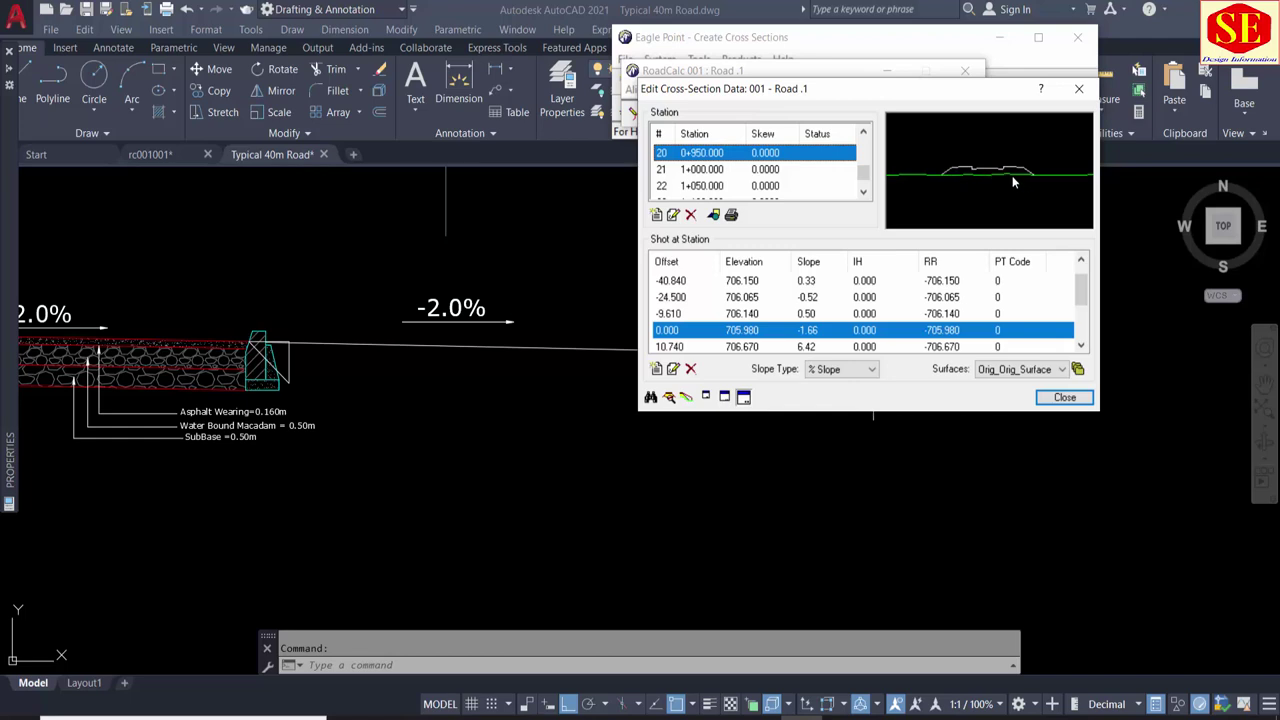
pyautogui.click(711, 169)
pyautogui.click(708, 185)
pyautogui.scroll(-1, 706, 184)
pyautogui.press('Down')
pyautogui.scroll(1, 706, 182)
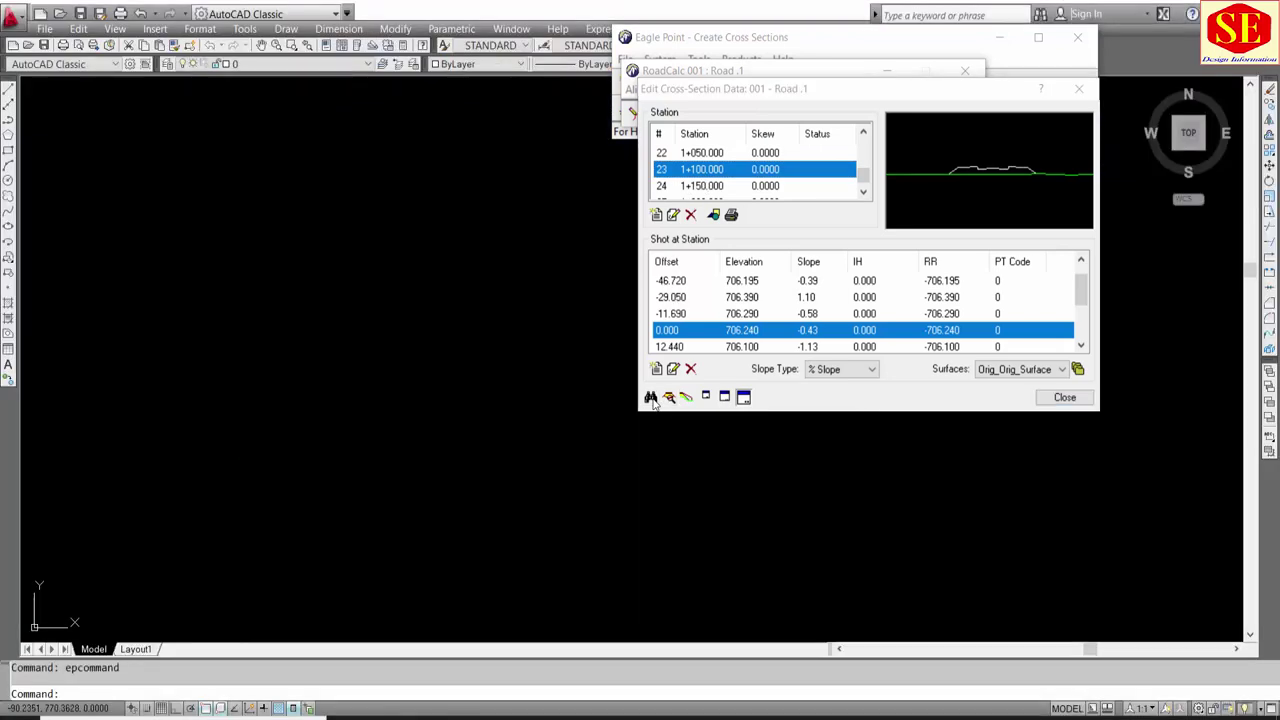
pyautogui.click(651, 398)
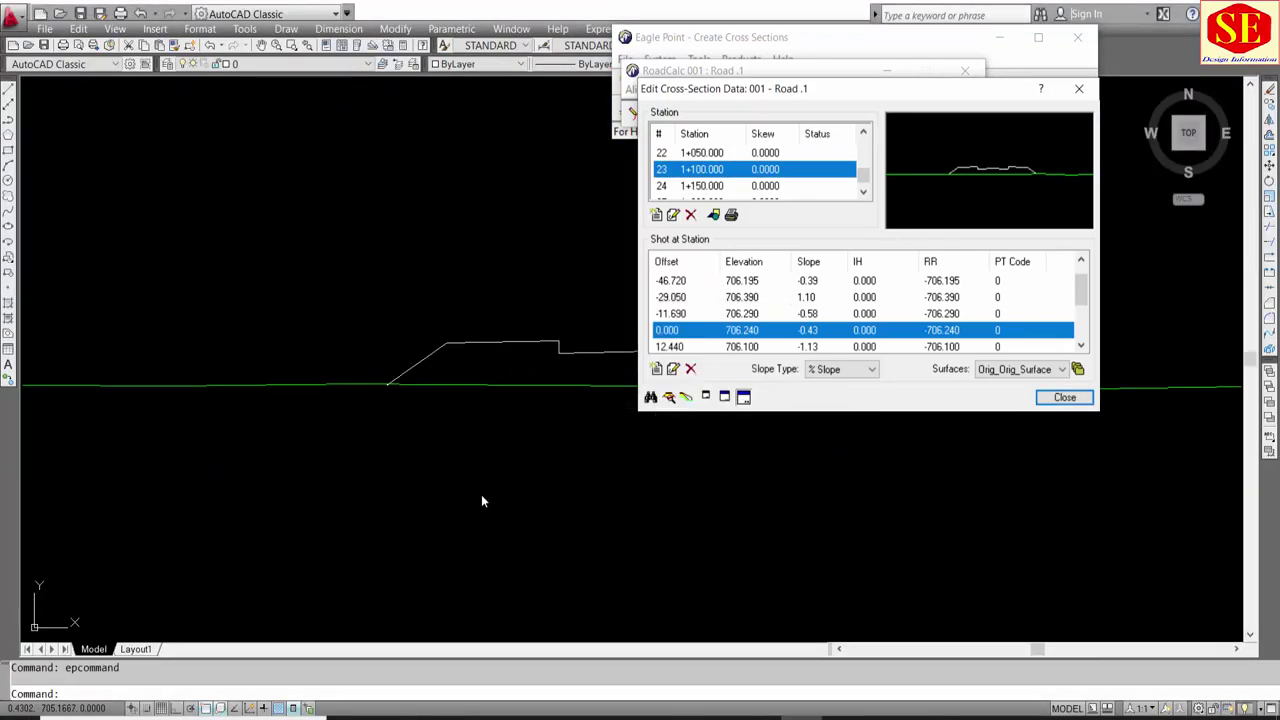
# Step: Keep Orig_Orig_Surface as the displayed surface and close the cross-section data window
pyautogui.scroll(2, 300, 477)
pyautogui.scroll(2, 428, 338)
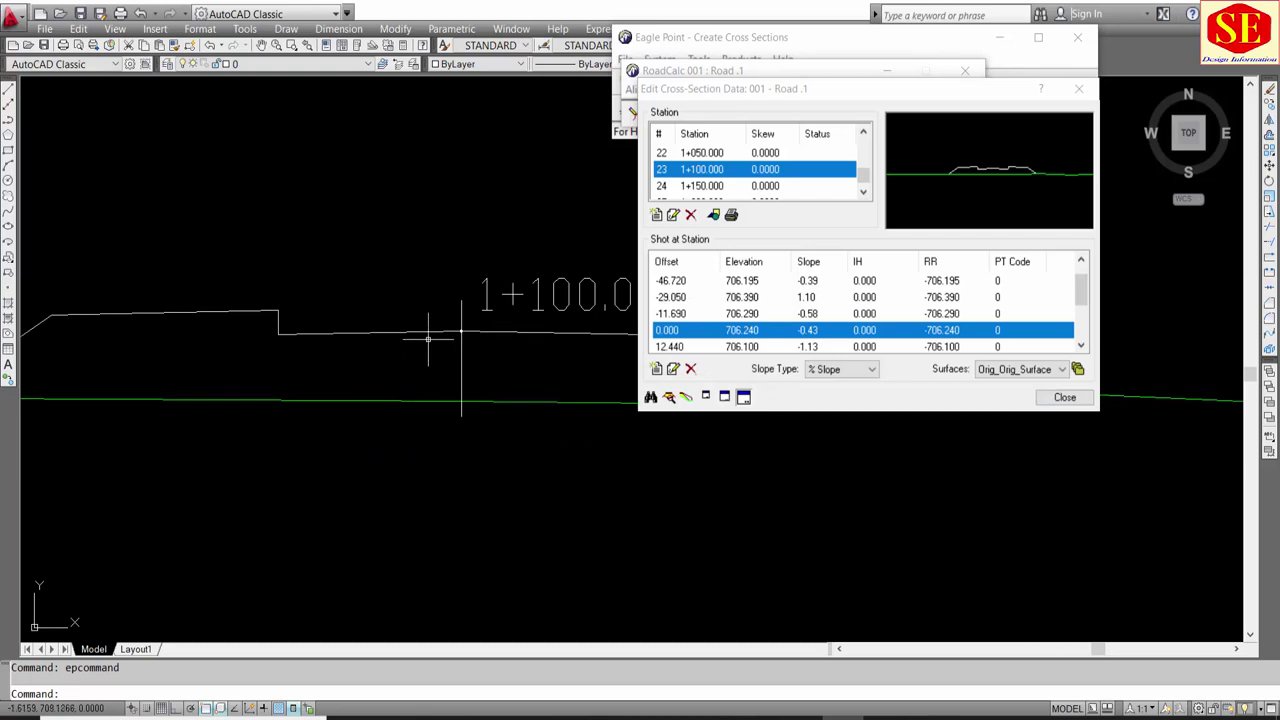
pyautogui.scroll(-2, 360, 290)
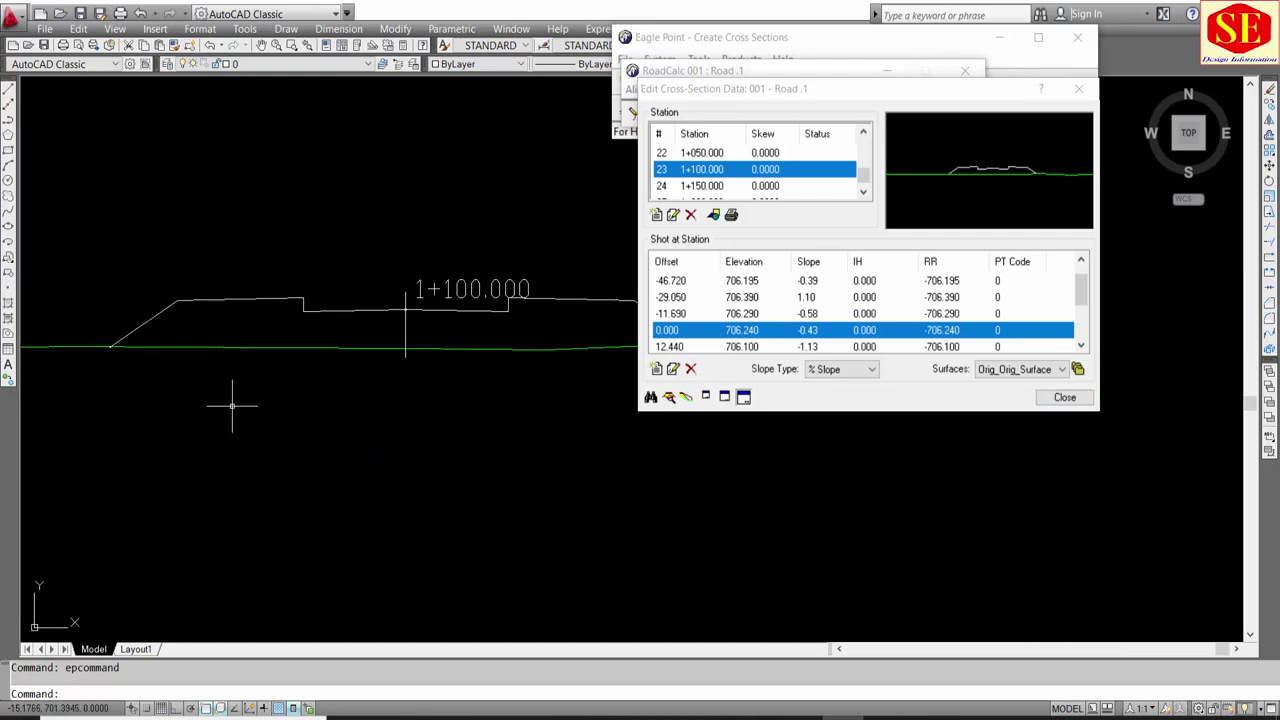
pyautogui.scroll(-2, 232, 406)
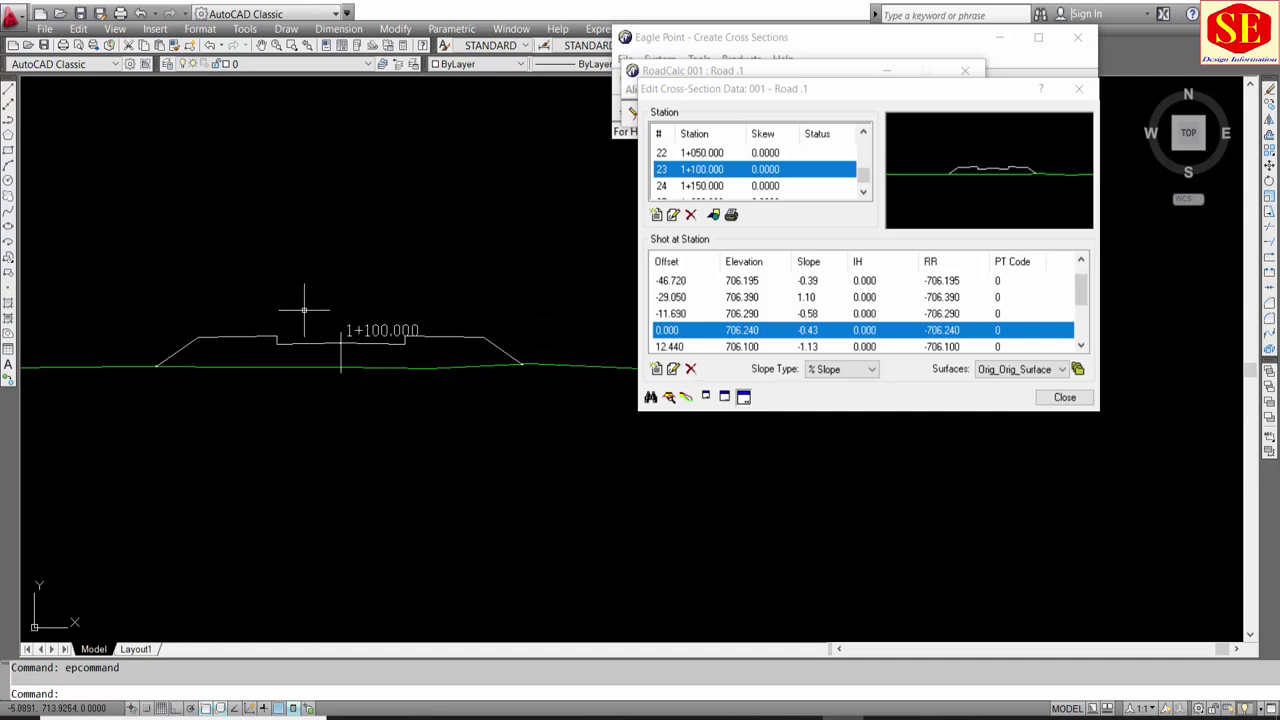
pyautogui.click(1020, 369)
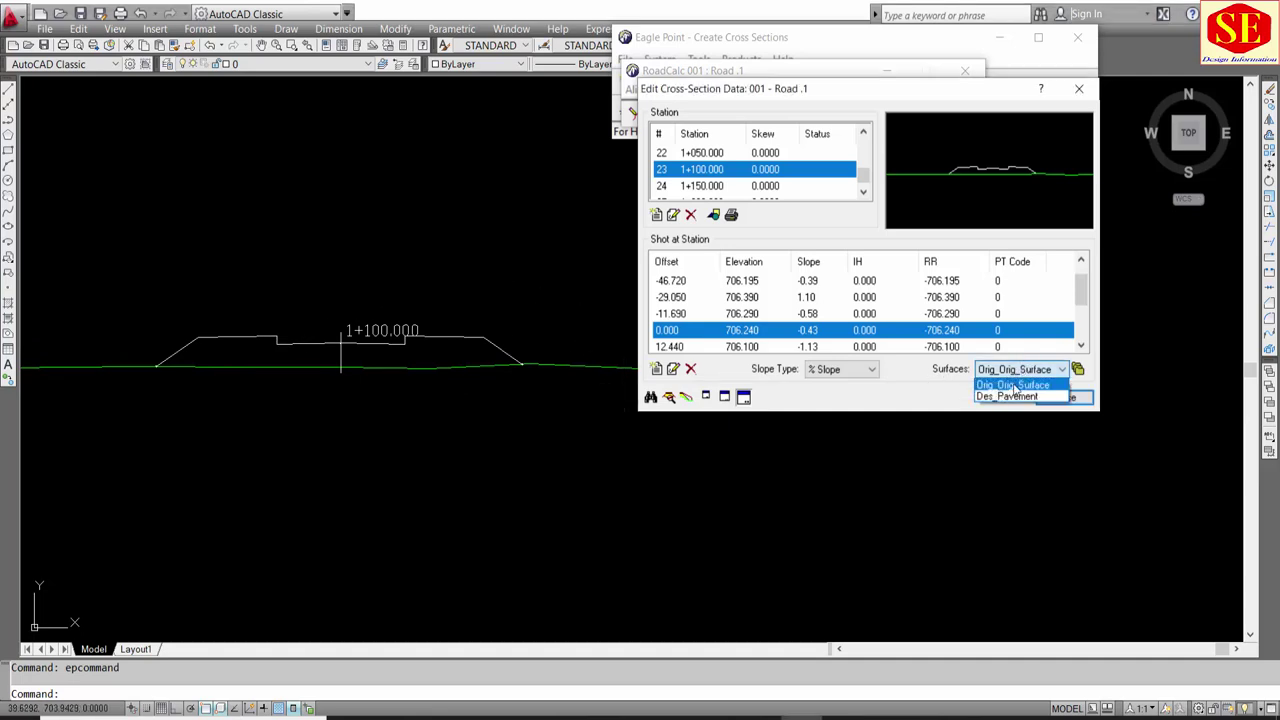
pyautogui.click(1005, 385)
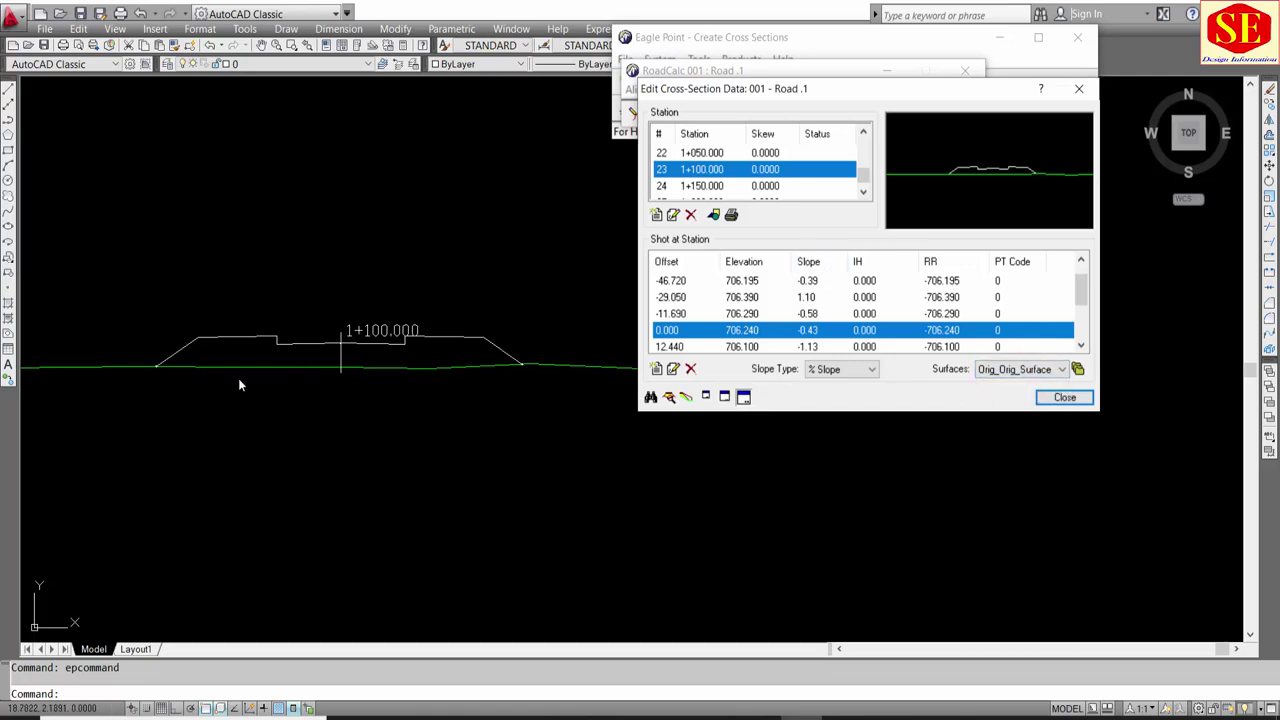
pyautogui.click(1065, 398)
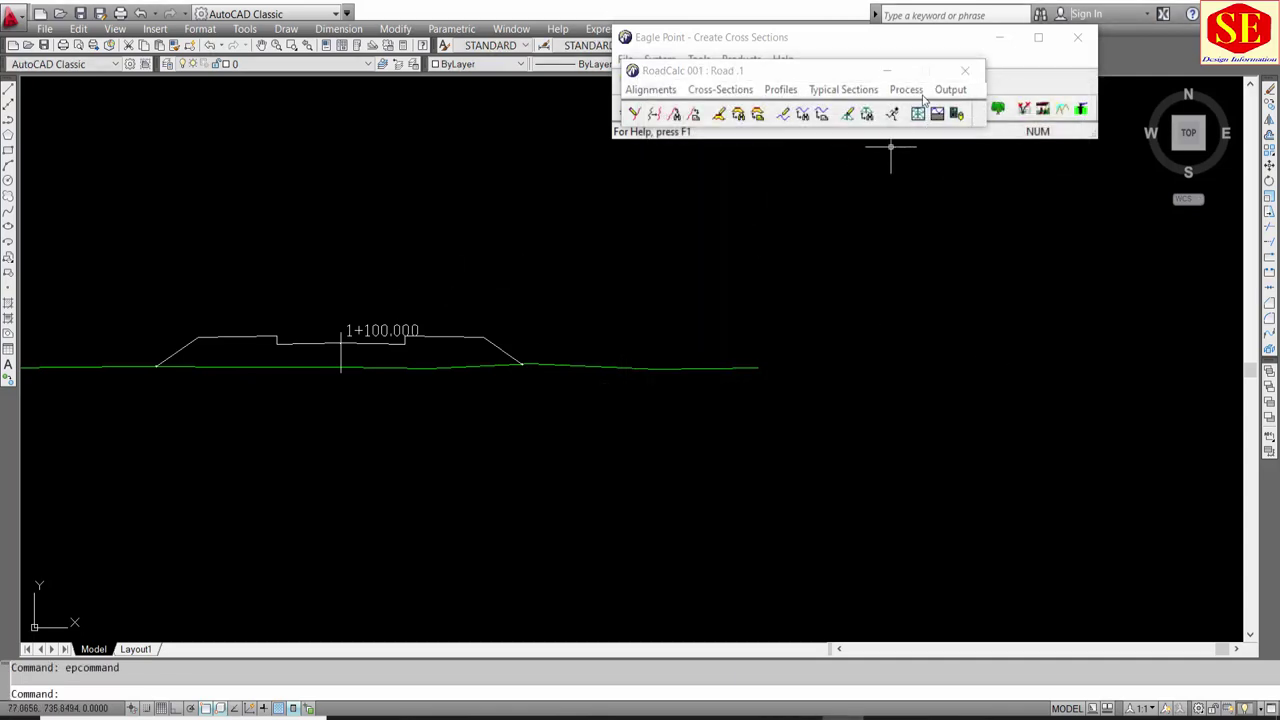
# Step: Bring up the Cross-Section Sheets setup from the Output menu and keep the Sheet Settings format
pyautogui.click(906, 89)
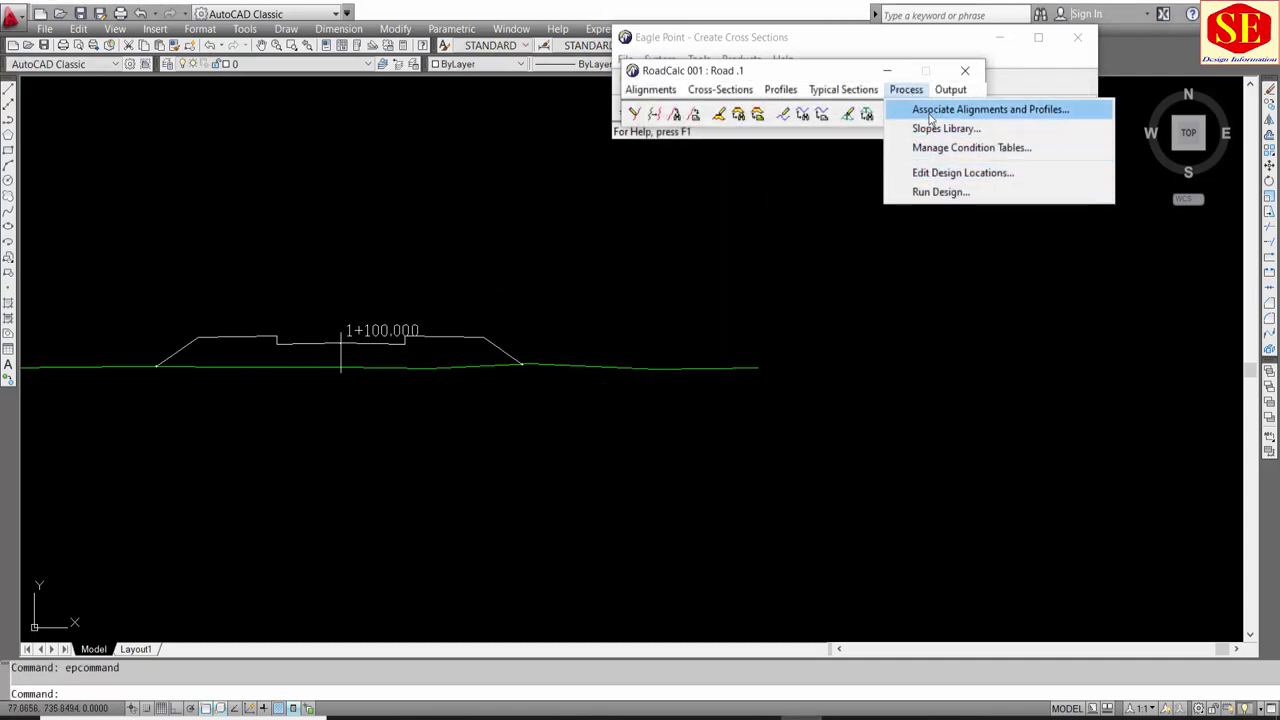
pyautogui.moveTo(950, 89)
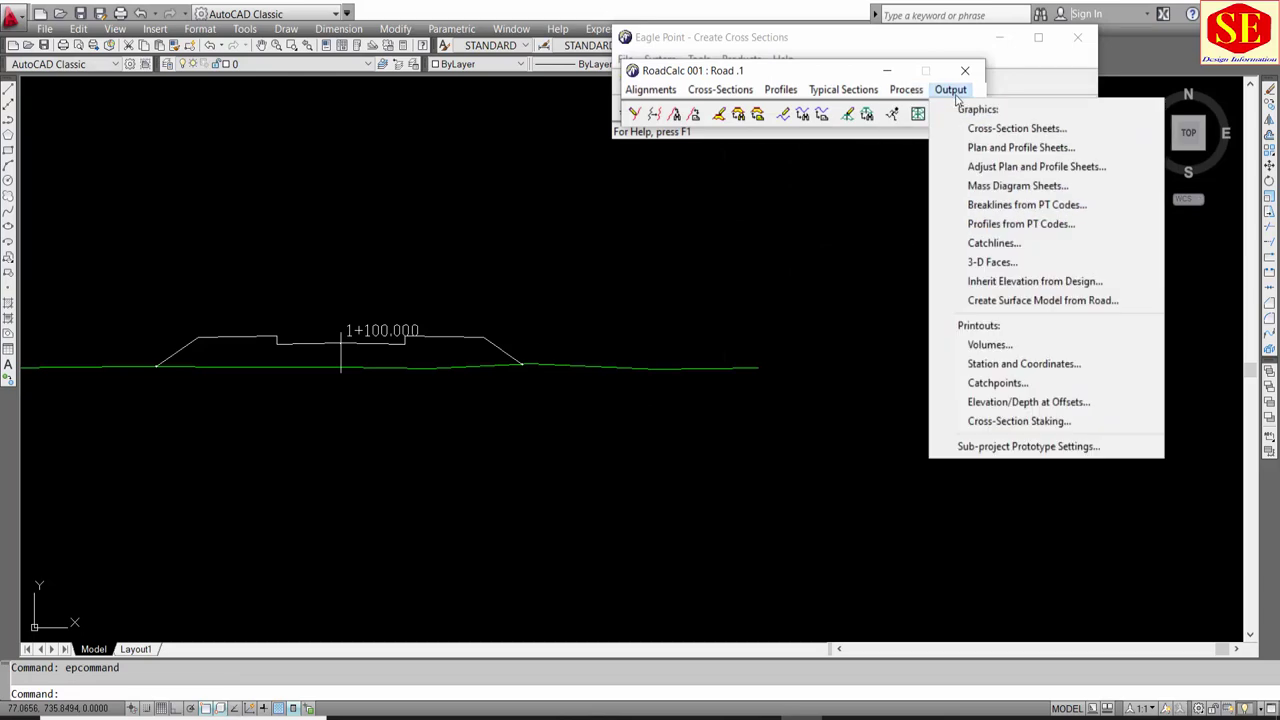
pyautogui.click(1070, 135)
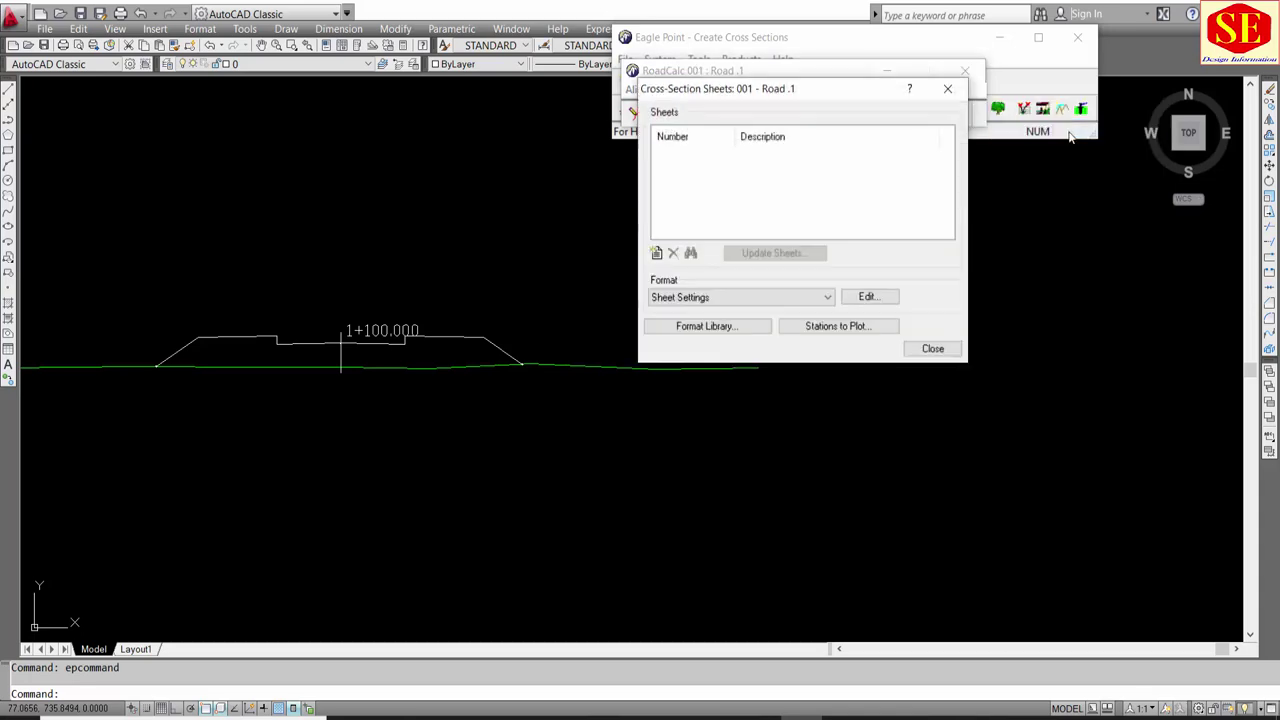
pyautogui.moveTo(706, 92); pyautogui.dragTo(543, 115)
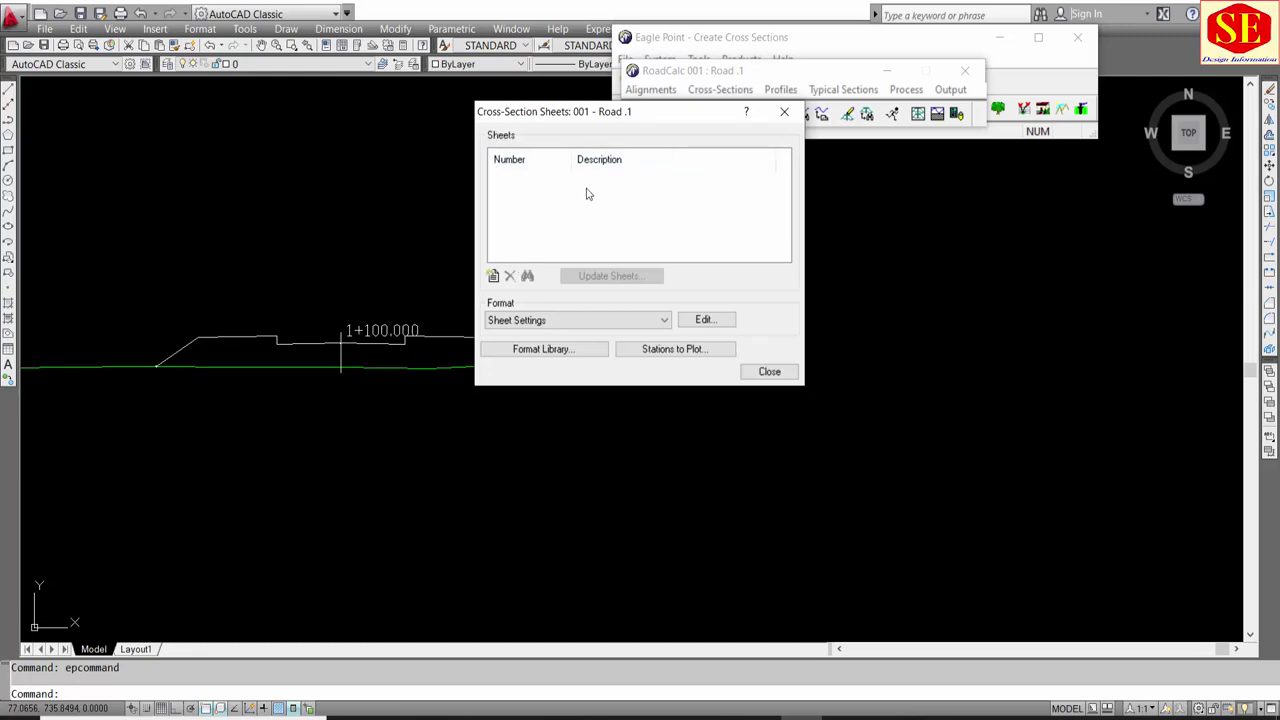
pyautogui.click(509, 320)
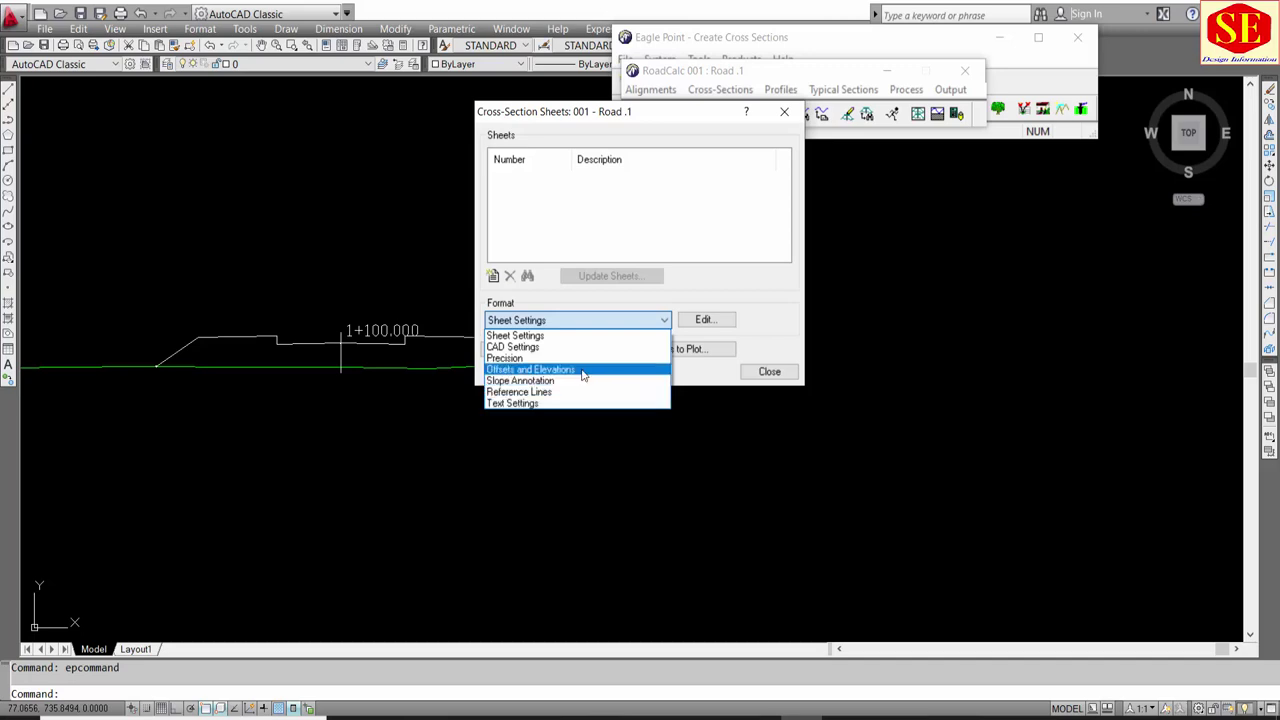
pyautogui.click(544, 333)
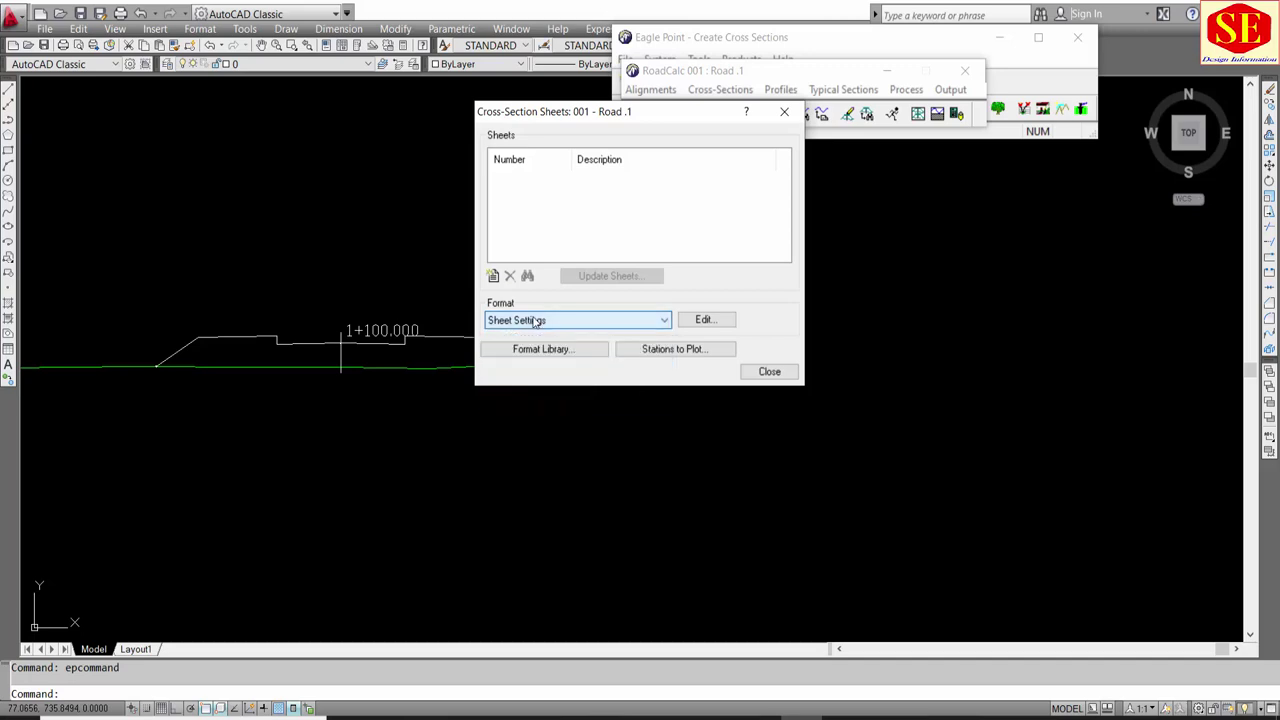
# Step: Edit sheet 001's settings, switching the 800 by 540 mm sheet from Landscape to Portrait
pyautogui.click(728, 322)
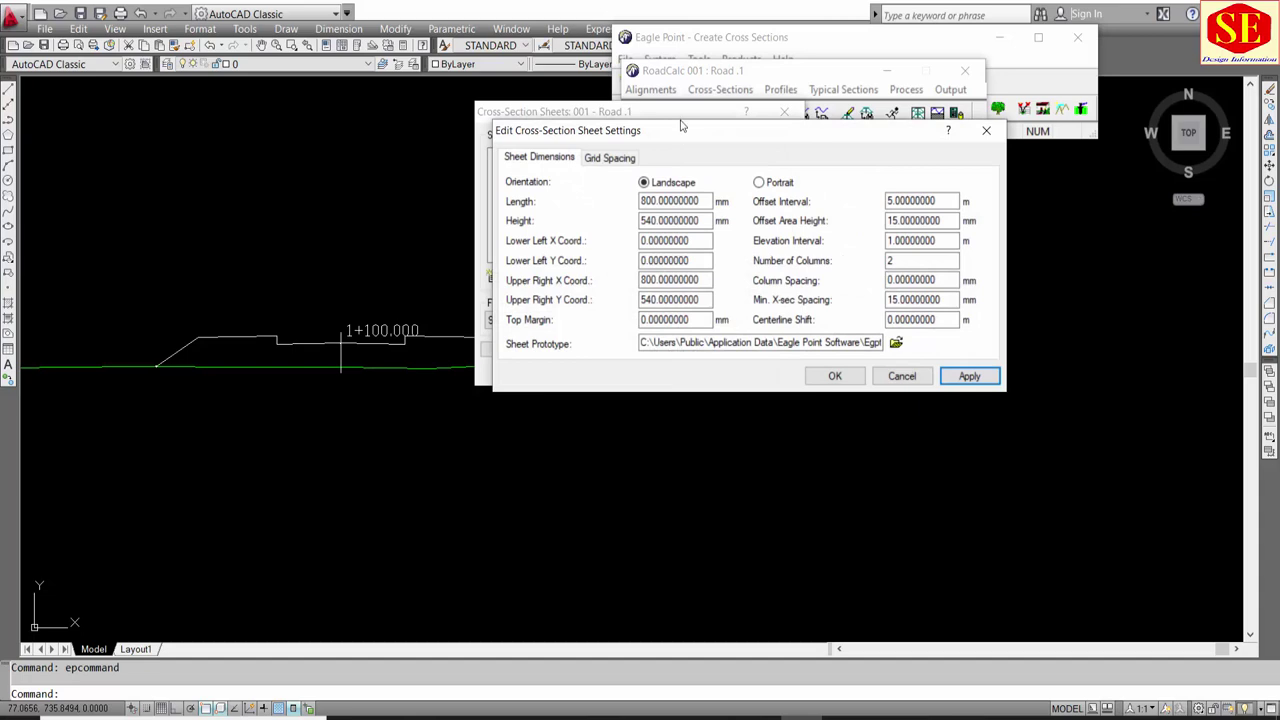
pyautogui.click(643, 220)
pyautogui.click(762, 183)
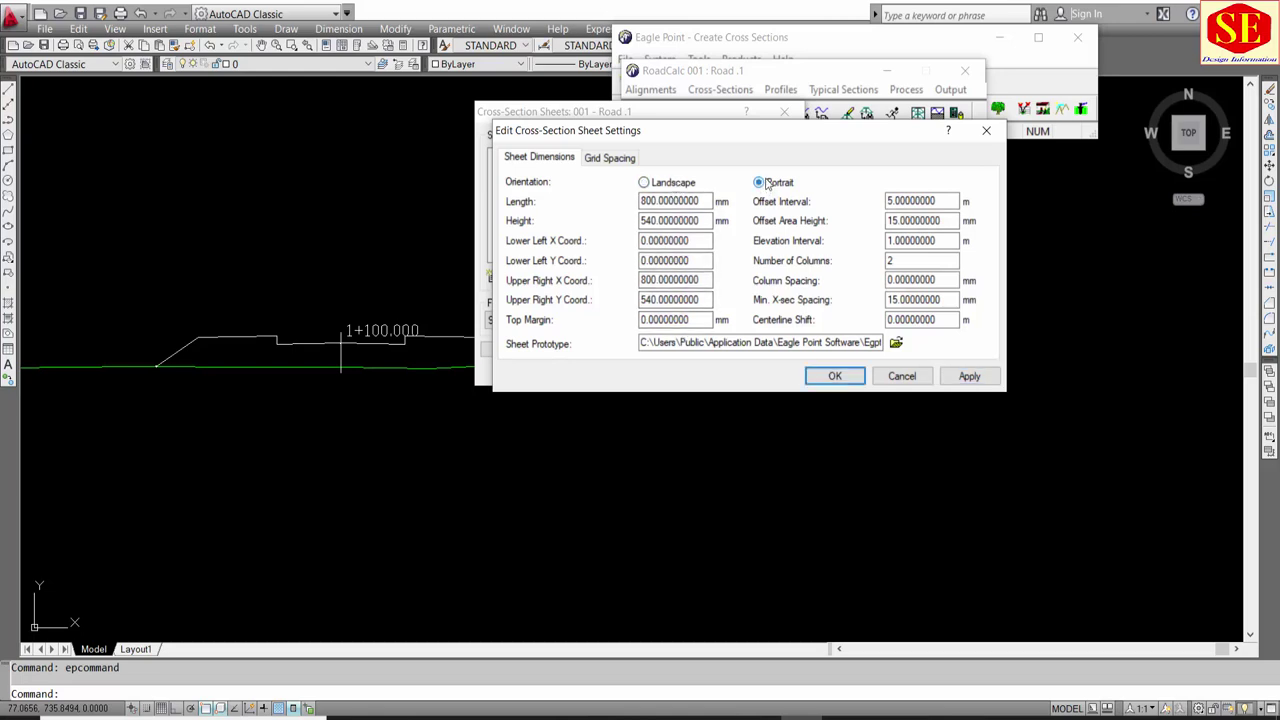
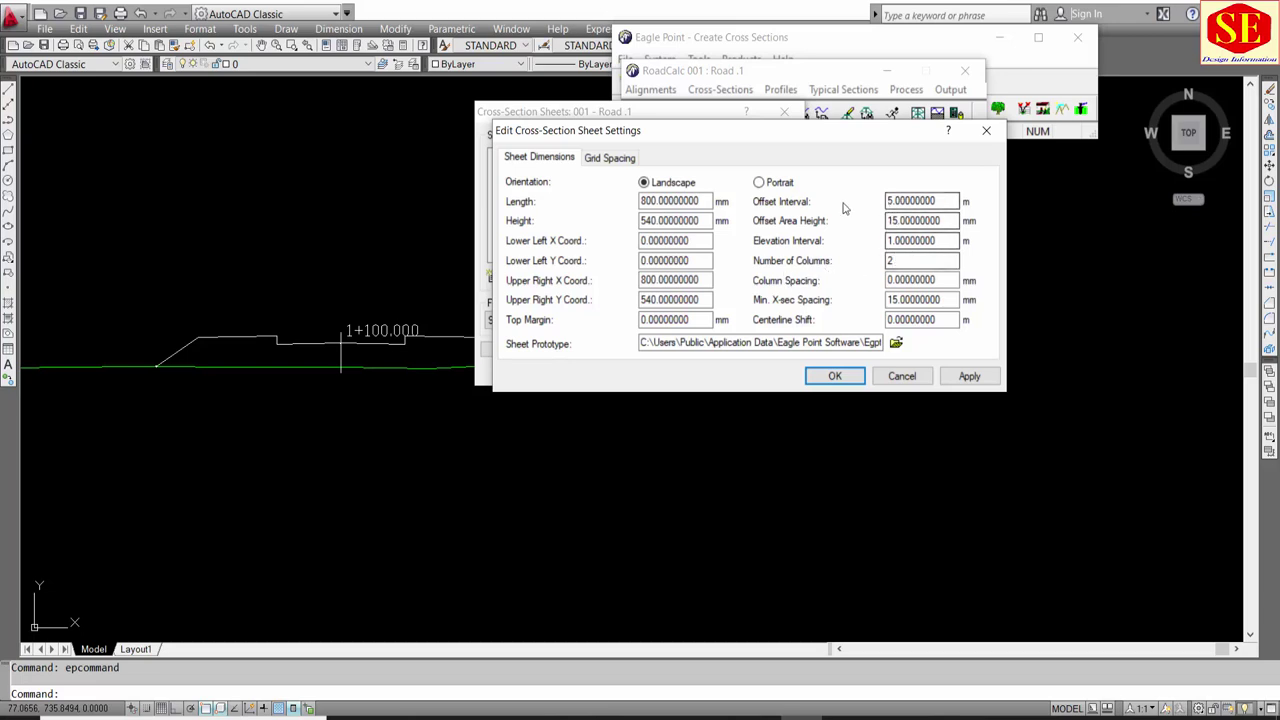
# Step: Review the grid scale and vertical scale values, then accept the 800 × 540 mm sheet settings
pyautogui.click(602, 160)
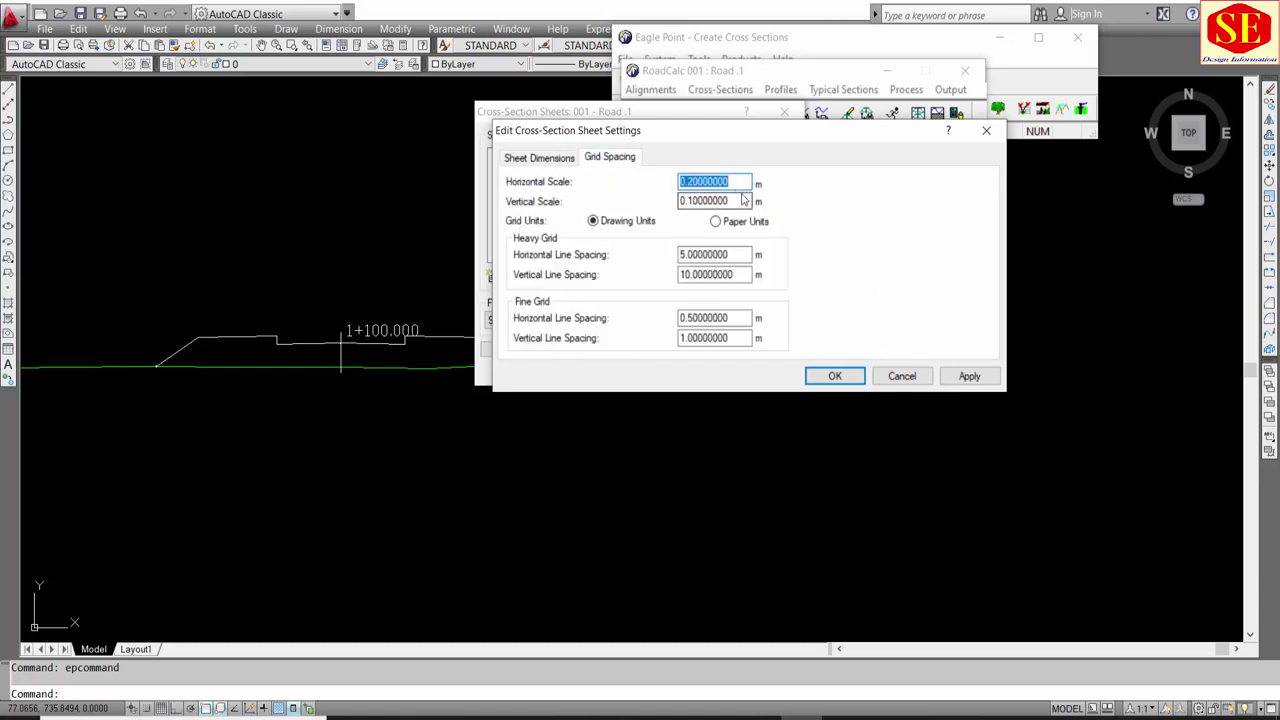
pyautogui.press('End')
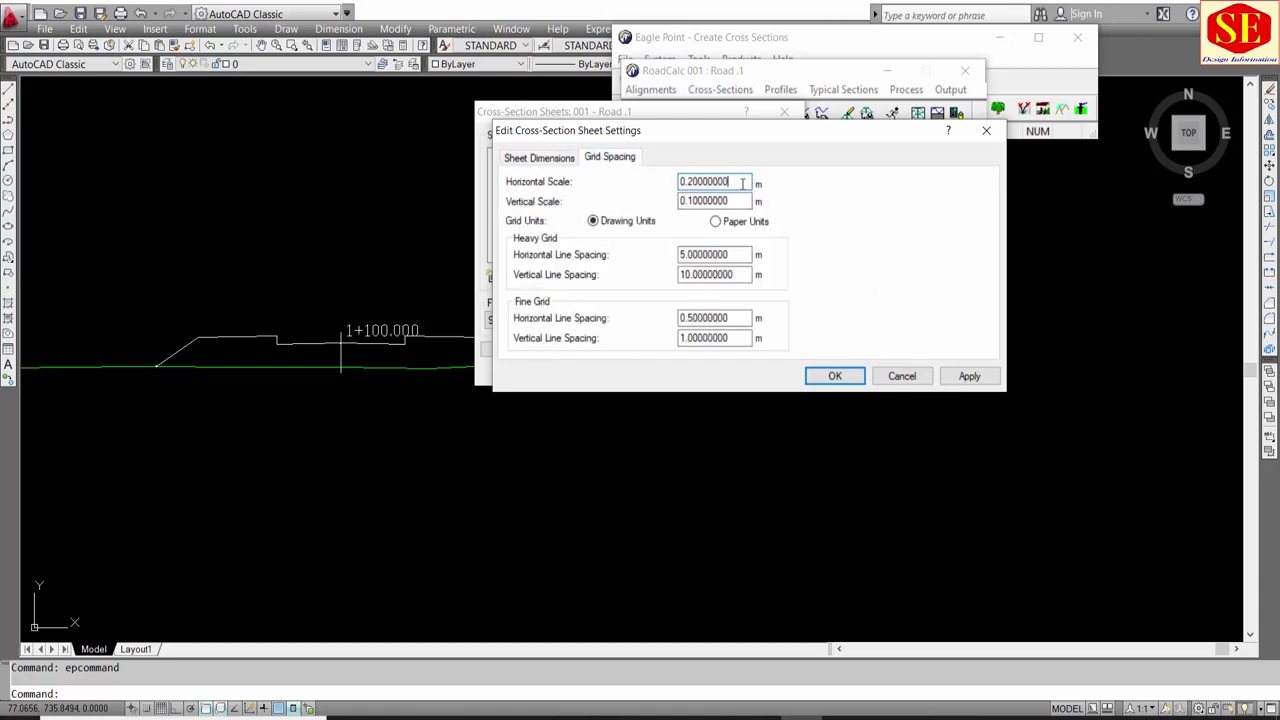
pyautogui.press('Tab')
pyautogui.click(731, 200)
pyautogui.click(566, 157)
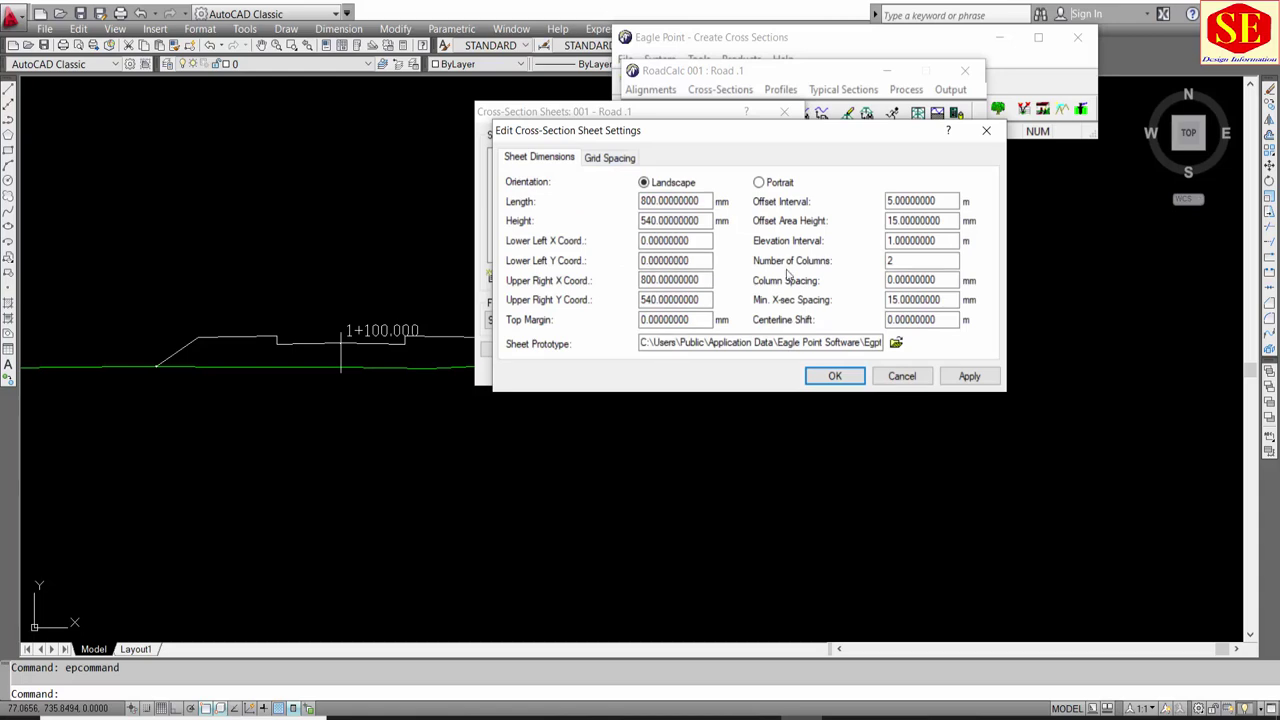
pyautogui.click(834, 376)
# Step: Check the CAD Settings layer configuration and accept it unchanged
pyautogui.click(636, 322)
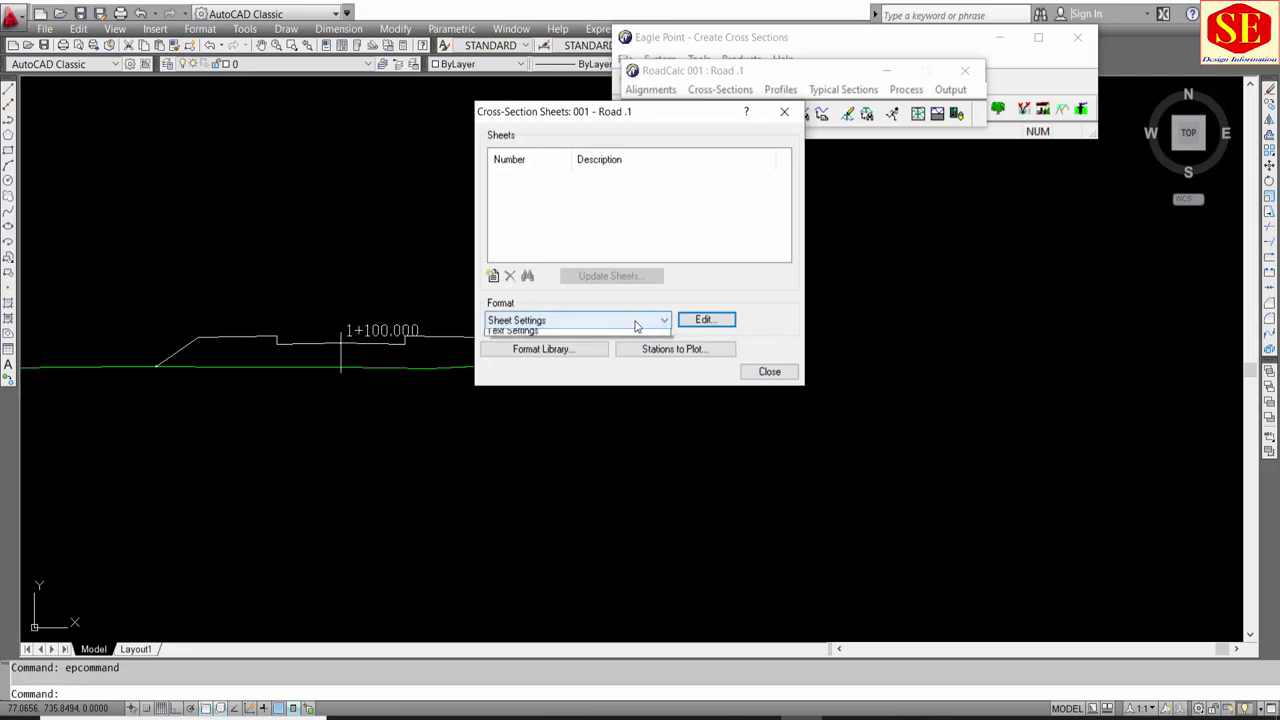
pyautogui.click(614, 342)
pyautogui.click(704, 320)
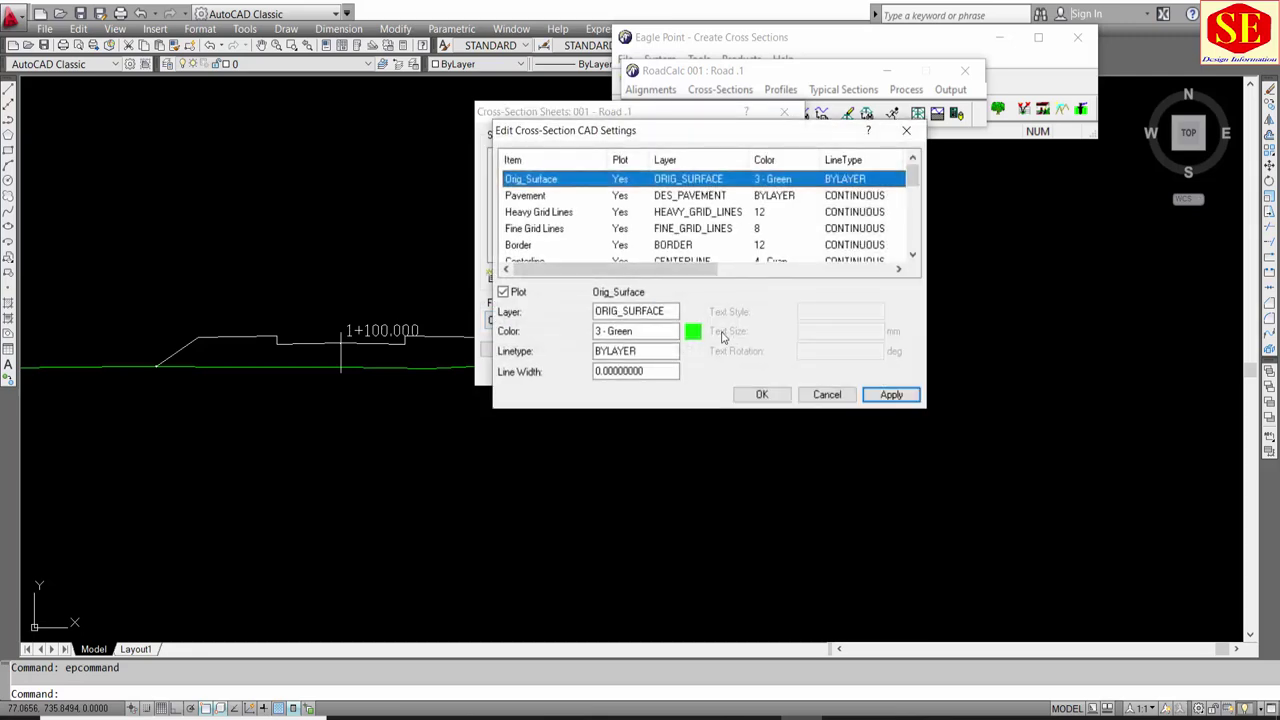
pyautogui.scroll(-5, 693, 236)
pyautogui.scroll(3, 610, 220)
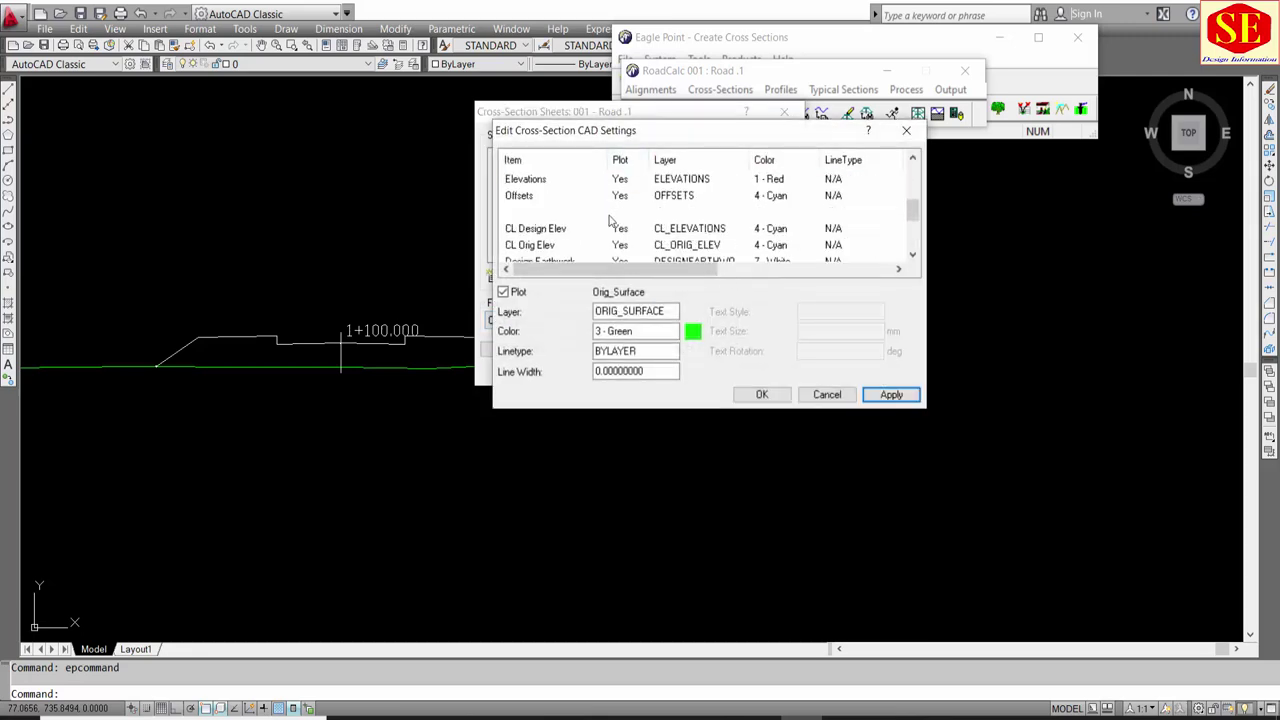
pyautogui.scroll(2, 610, 220)
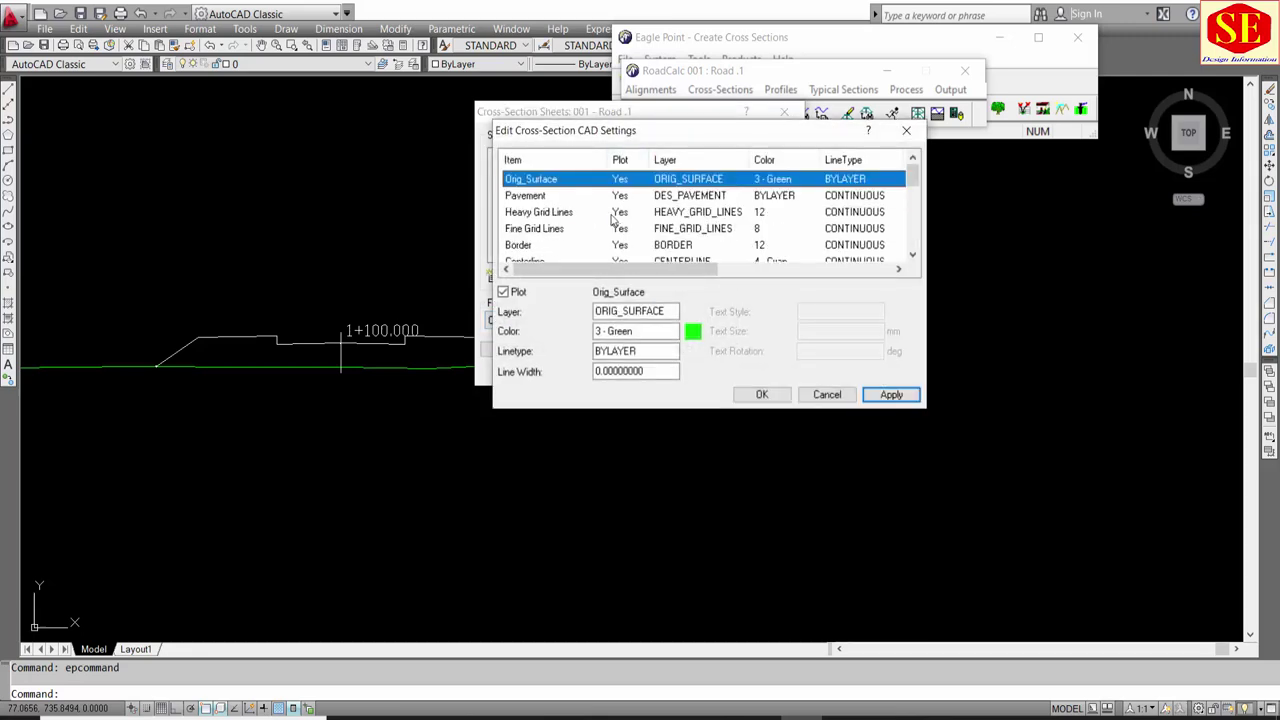
pyautogui.click(765, 394)
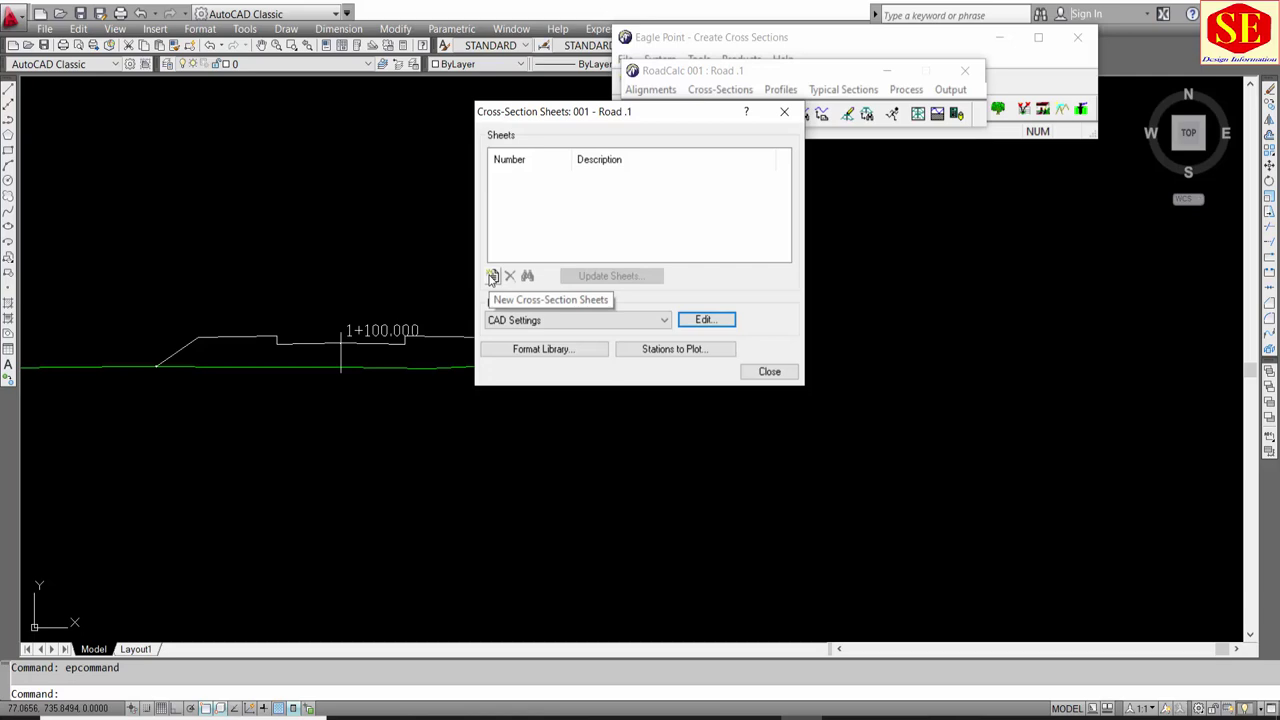
# Step: Generate Road 1 cross-section sheets from station 0+000 to 1+200
pyautogui.click(493, 277)
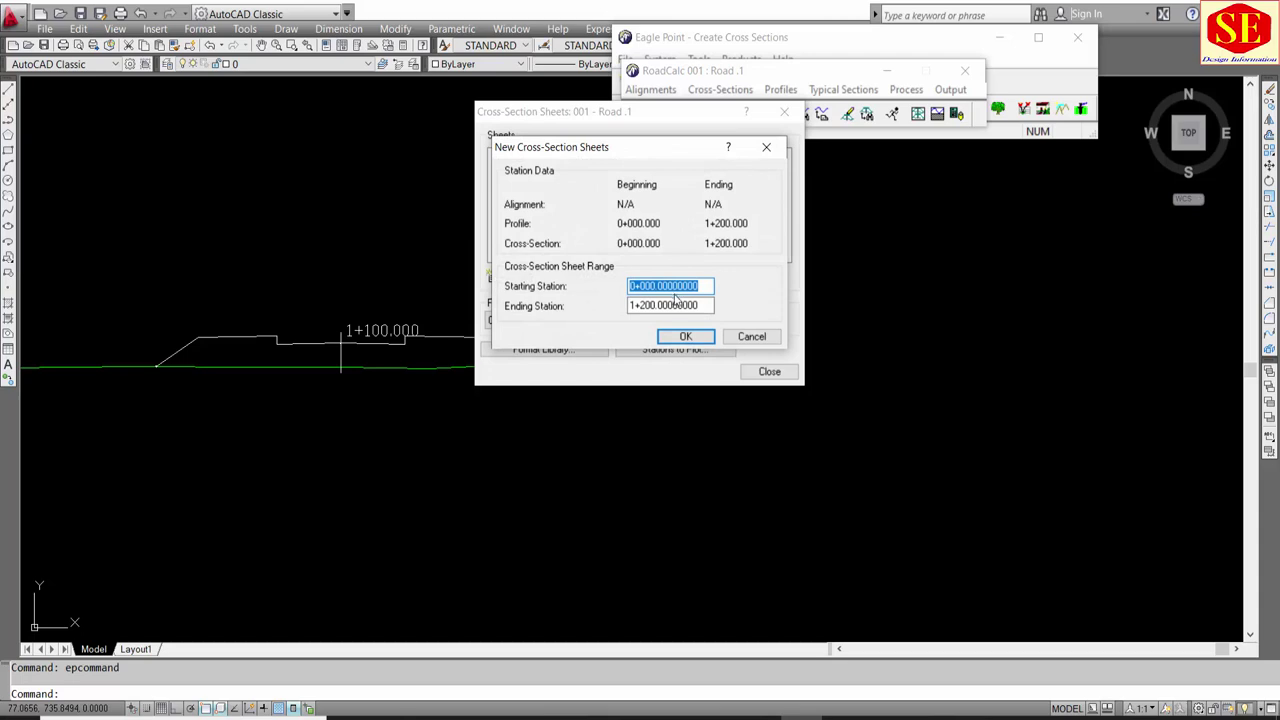
pyautogui.click(673, 303)
pyautogui.click(648, 305)
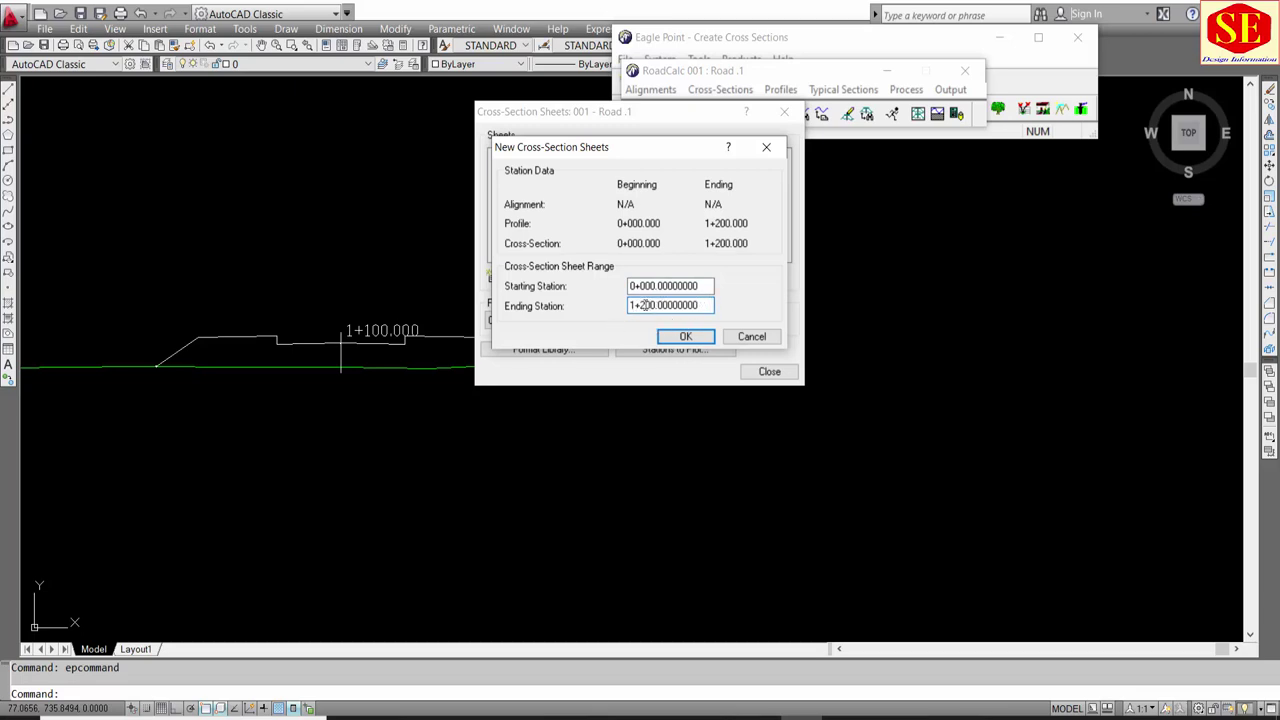
pyautogui.click(632, 287)
pyautogui.click(687, 305)
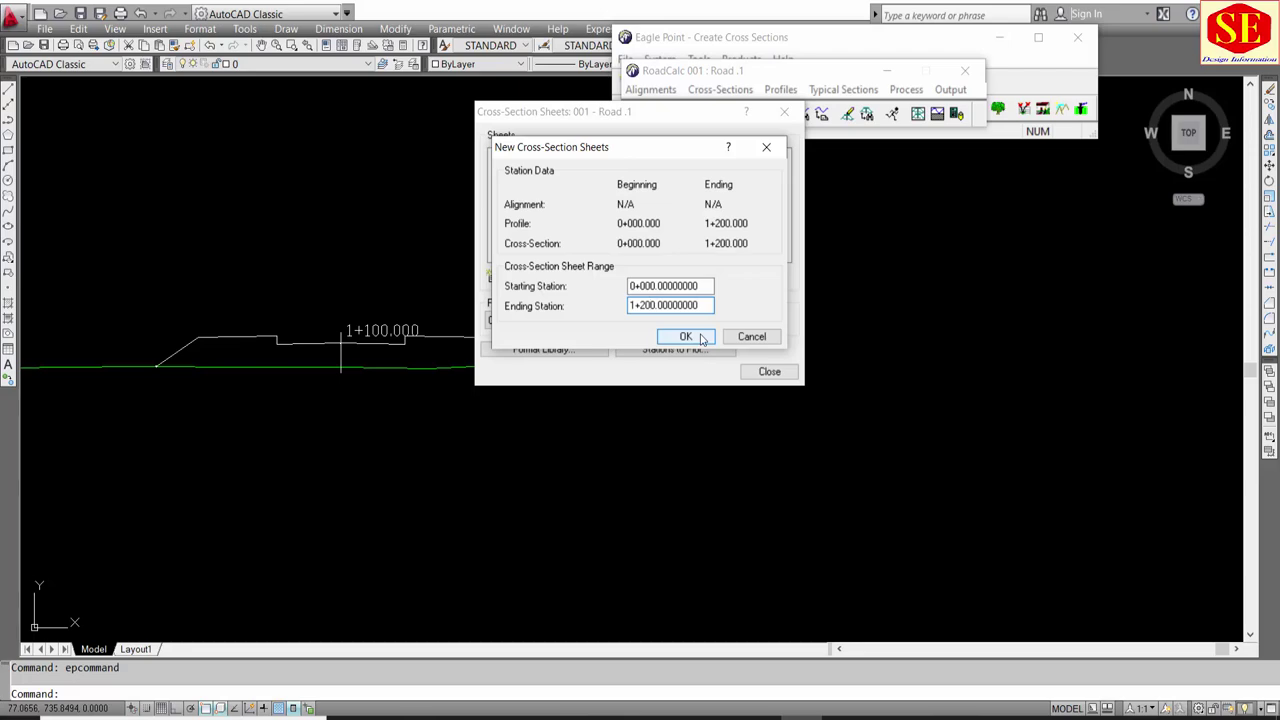
pyautogui.click(704, 337)
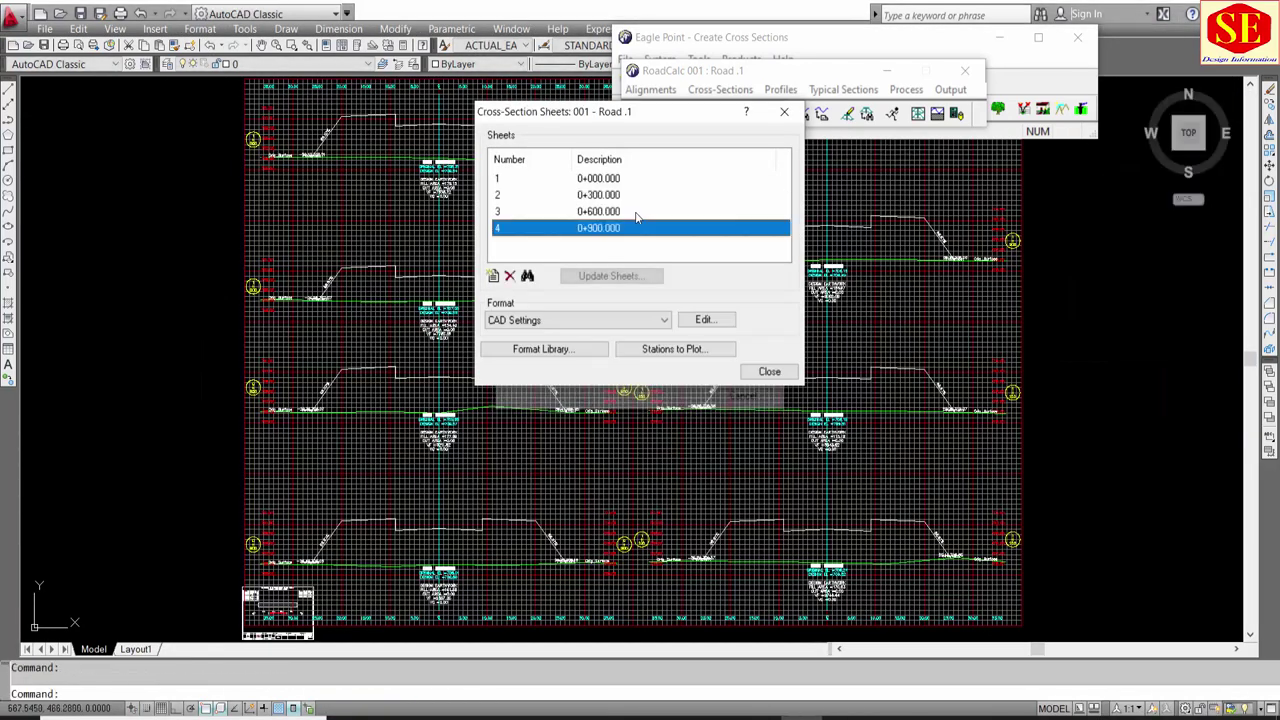
# Step: Display sheet 1 (0+000.000) in the drawing and close the sheet list
pyautogui.click(526, 182)
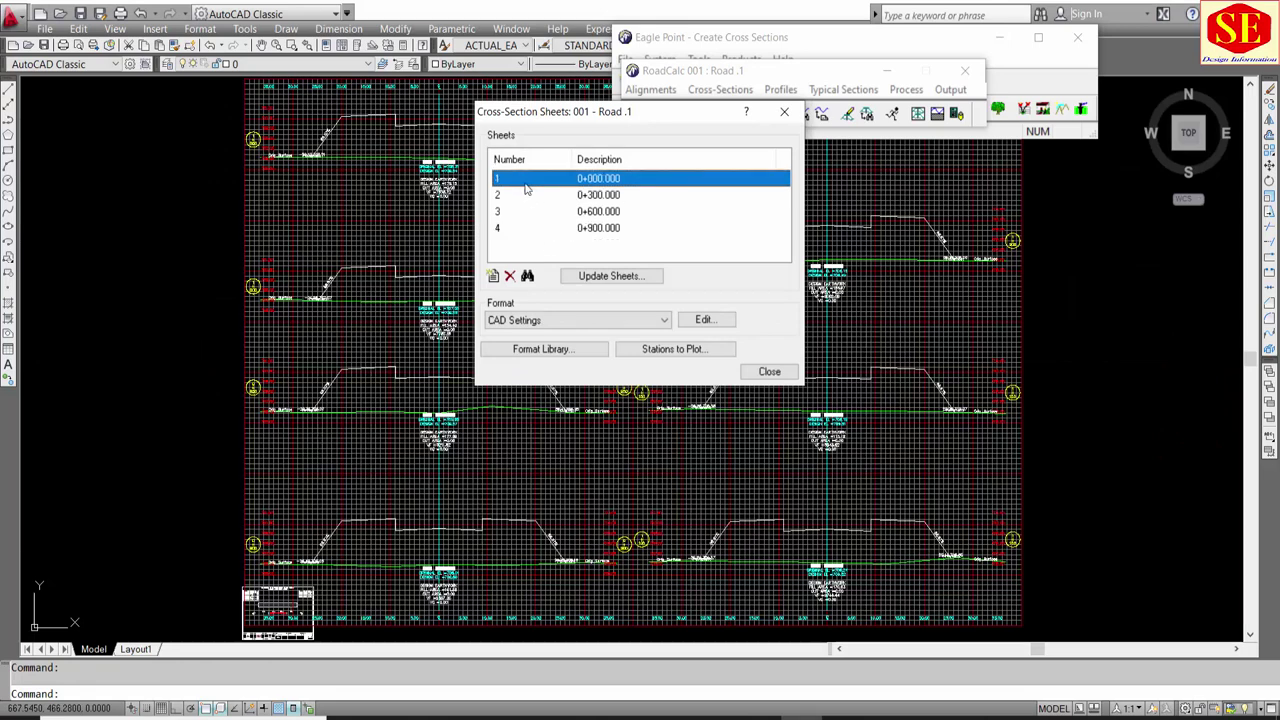
pyautogui.click(591, 196)
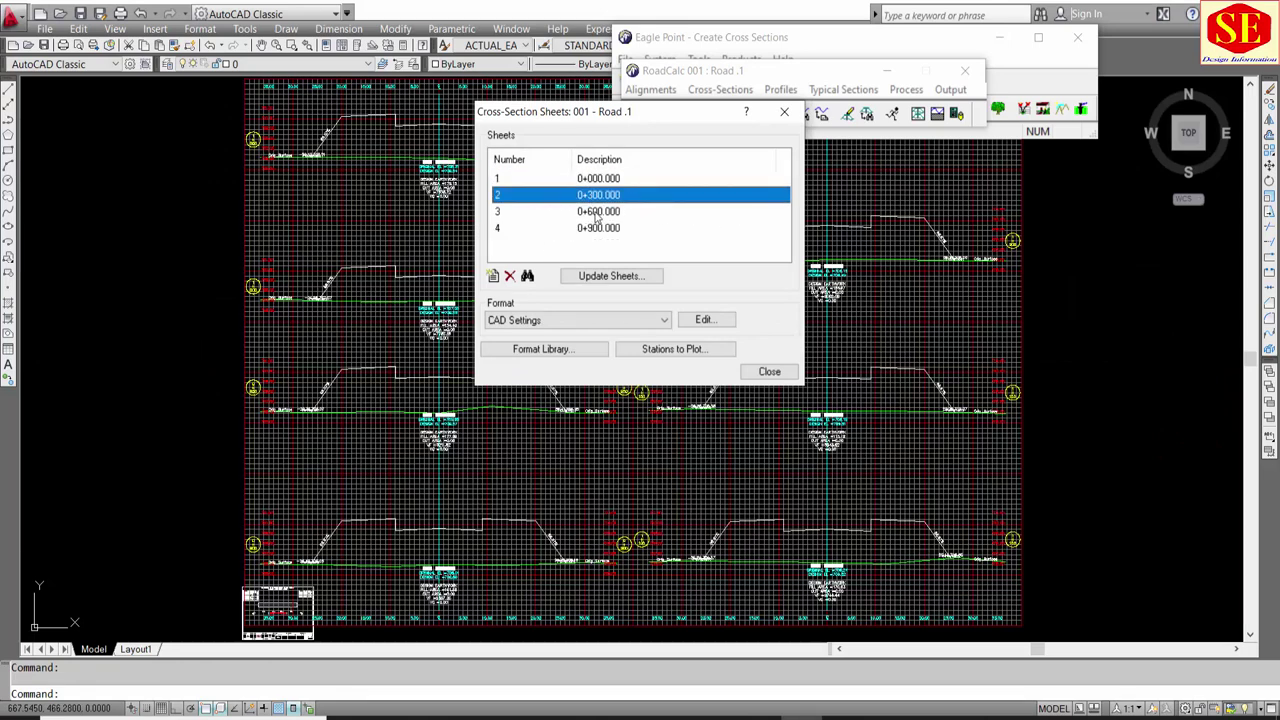
pyautogui.click(597, 213)
pyautogui.click(595, 229)
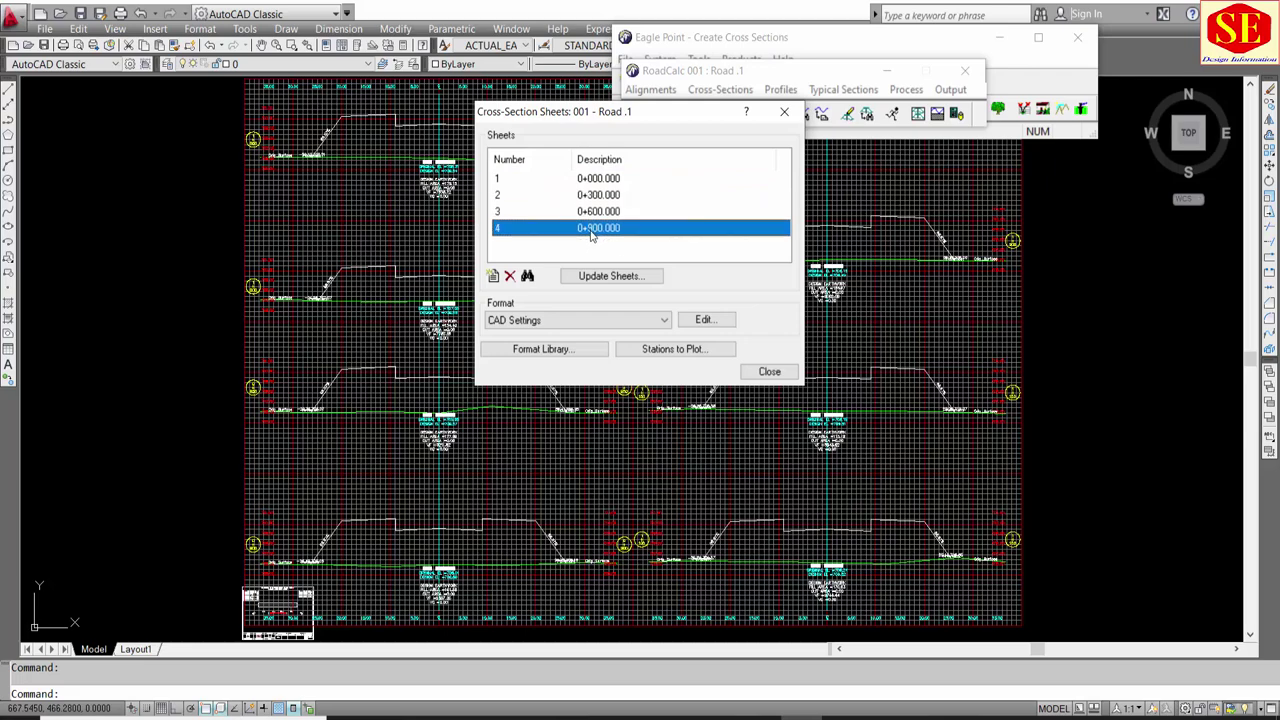
pyautogui.click(601, 180)
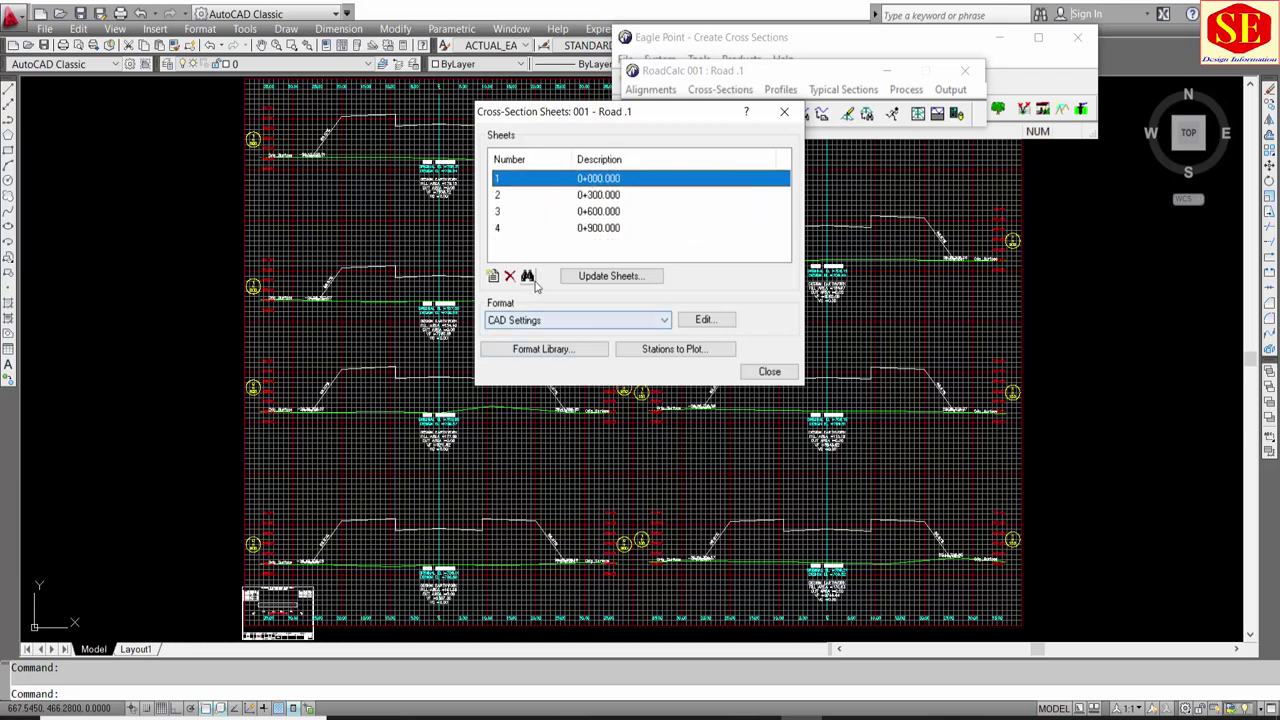
pyautogui.click(527, 276)
pyautogui.click(765, 372)
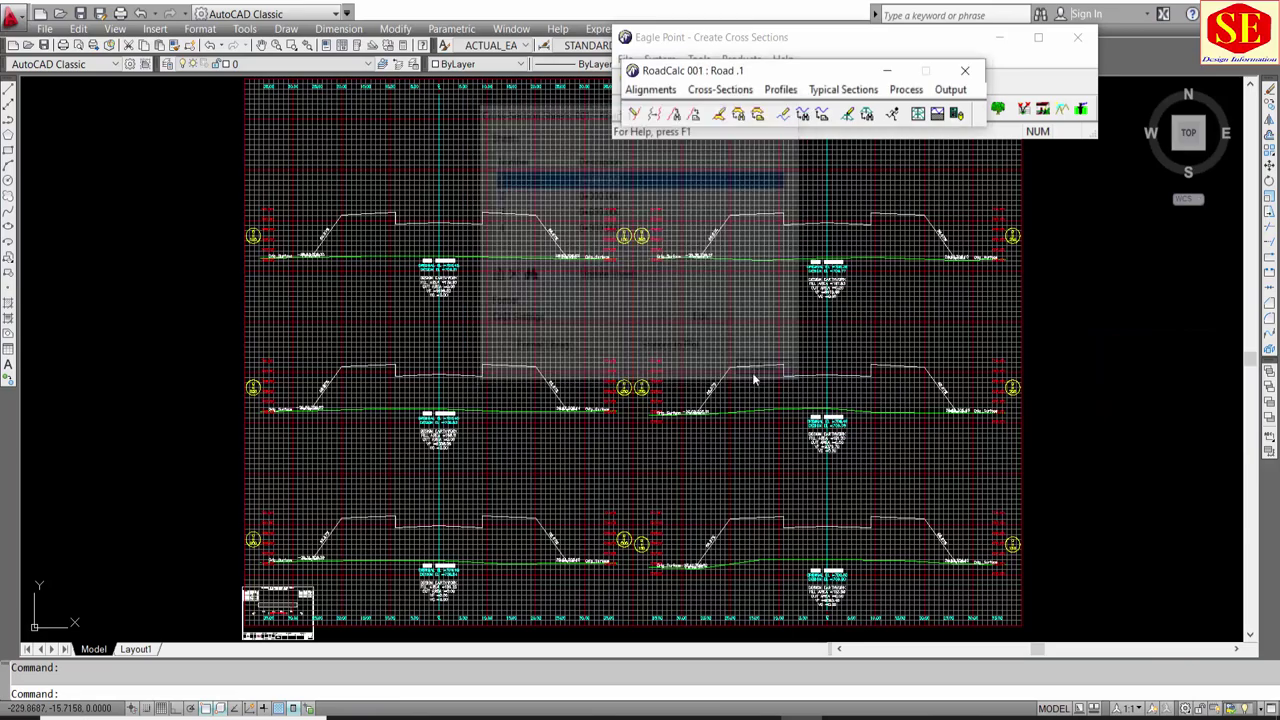
# Step: Inspect the 0+250 labels: original 706.28, design 709.77, fill area 187.83, cut 0
pyautogui.moveTo(514, 277); pyautogui.dragTo(533, 406, button='middle')
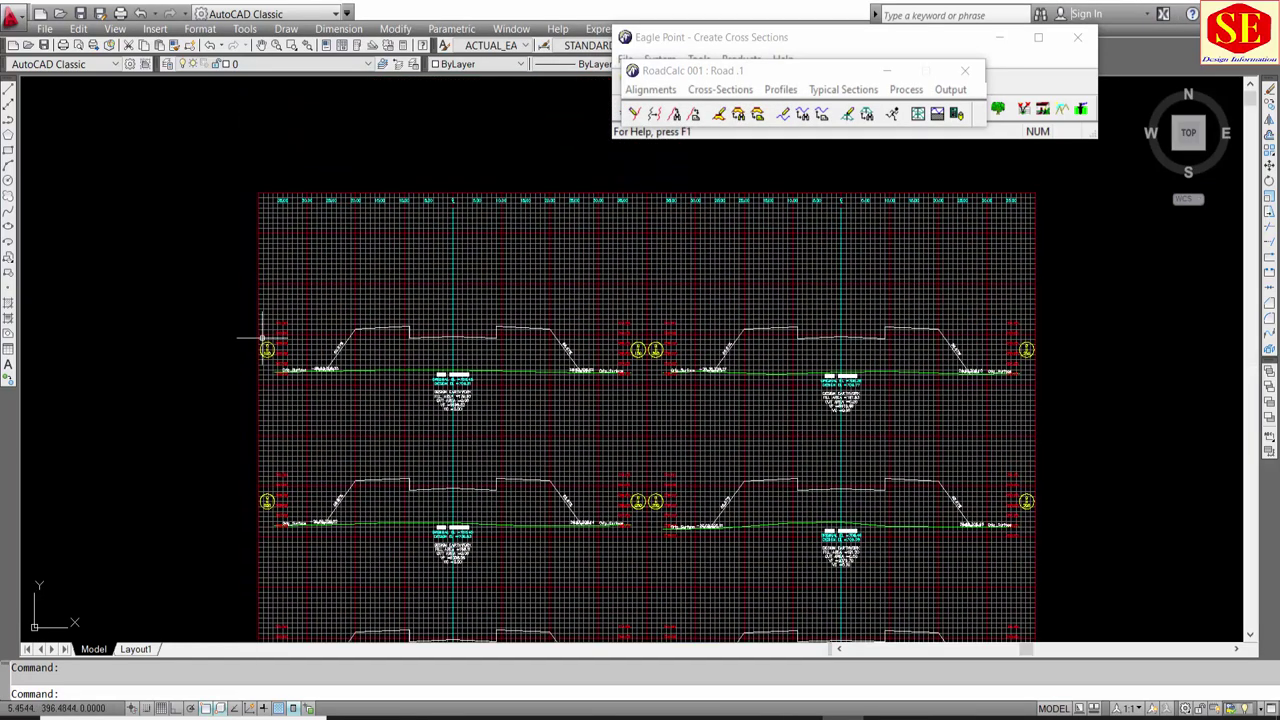
pyautogui.scroll(2, 266, 343)
pyautogui.scroll(2, 330, 355)
pyautogui.scroll(2, 483, 373)
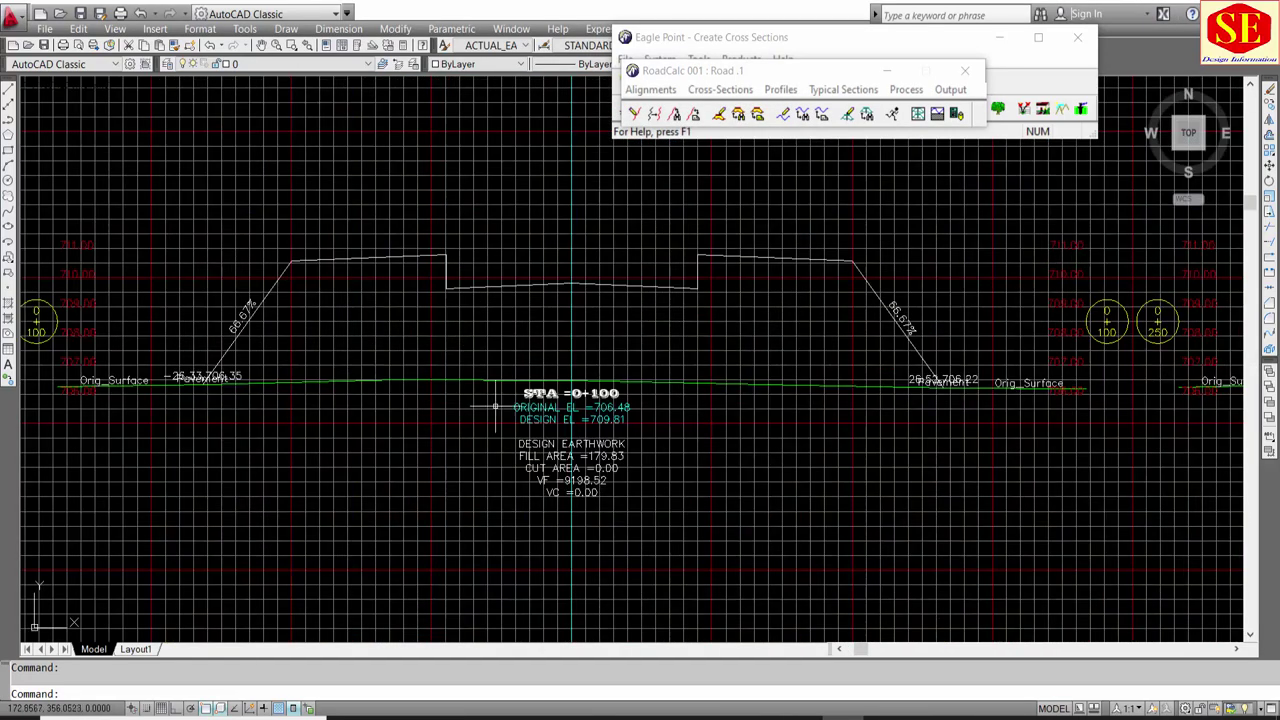
pyautogui.scroll(2, 250, 308)
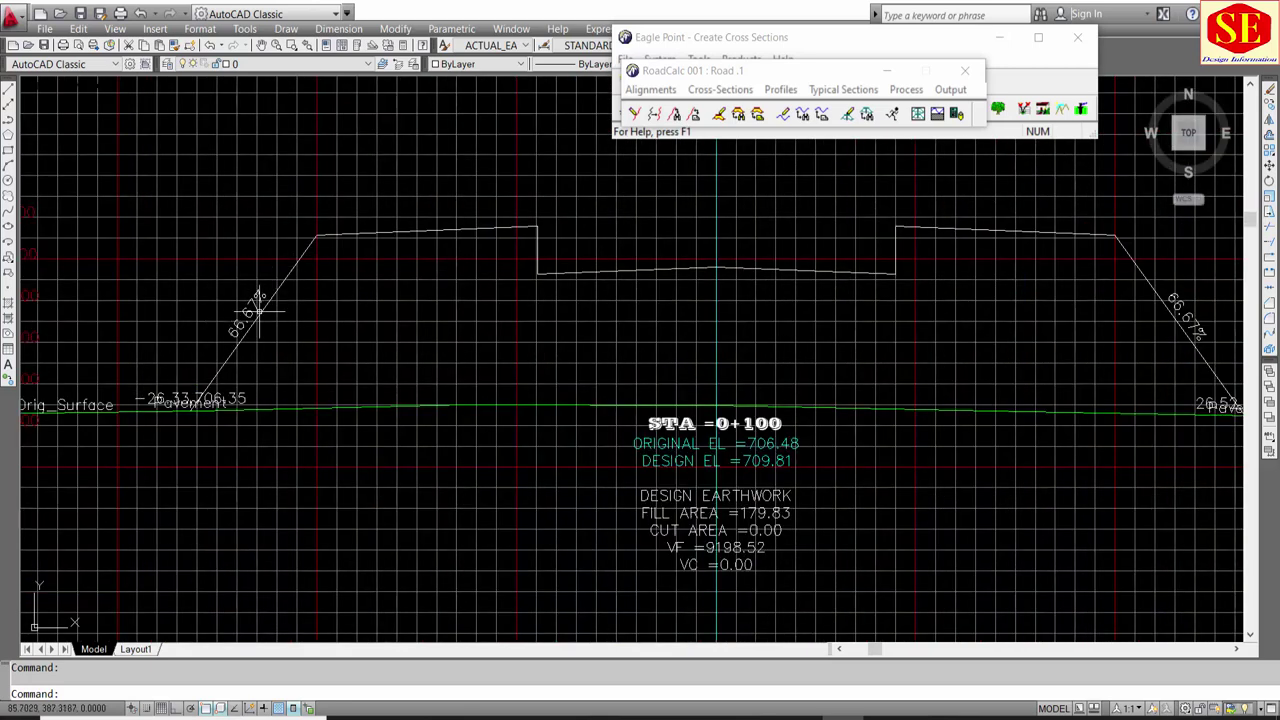
pyautogui.scroll(-2, 208, 378)
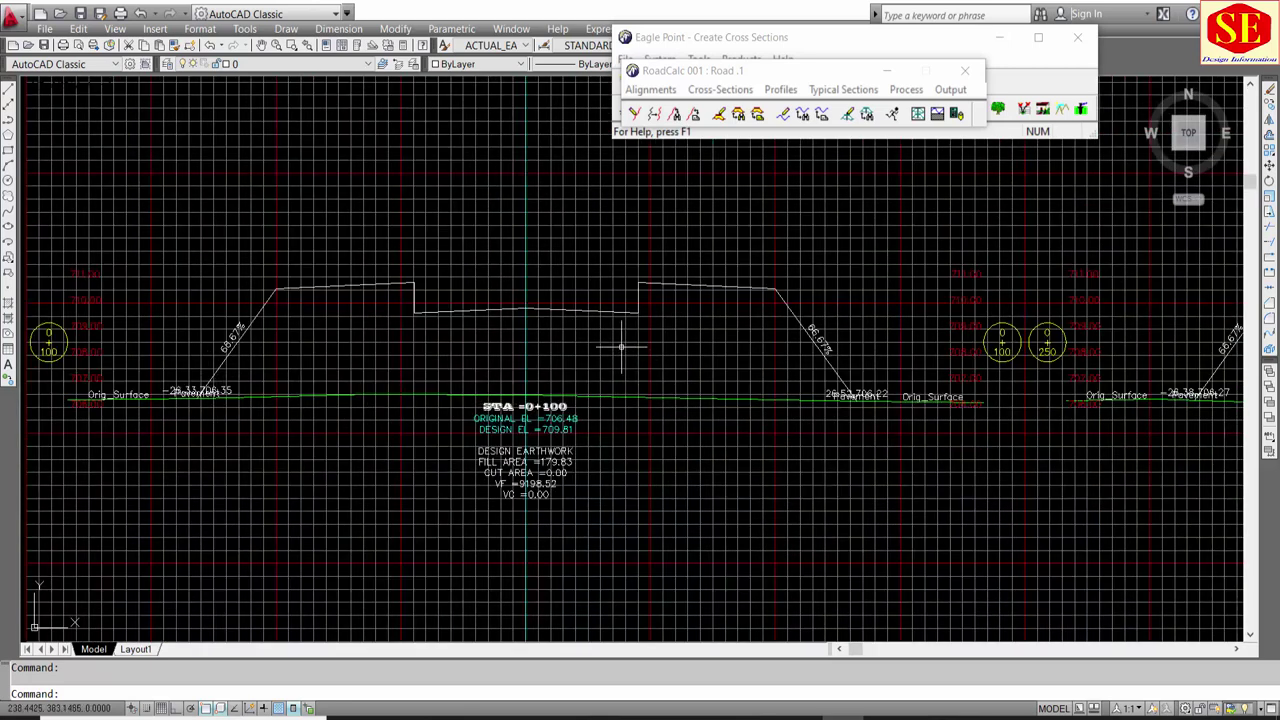
pyautogui.scroll(2, 620, 345)
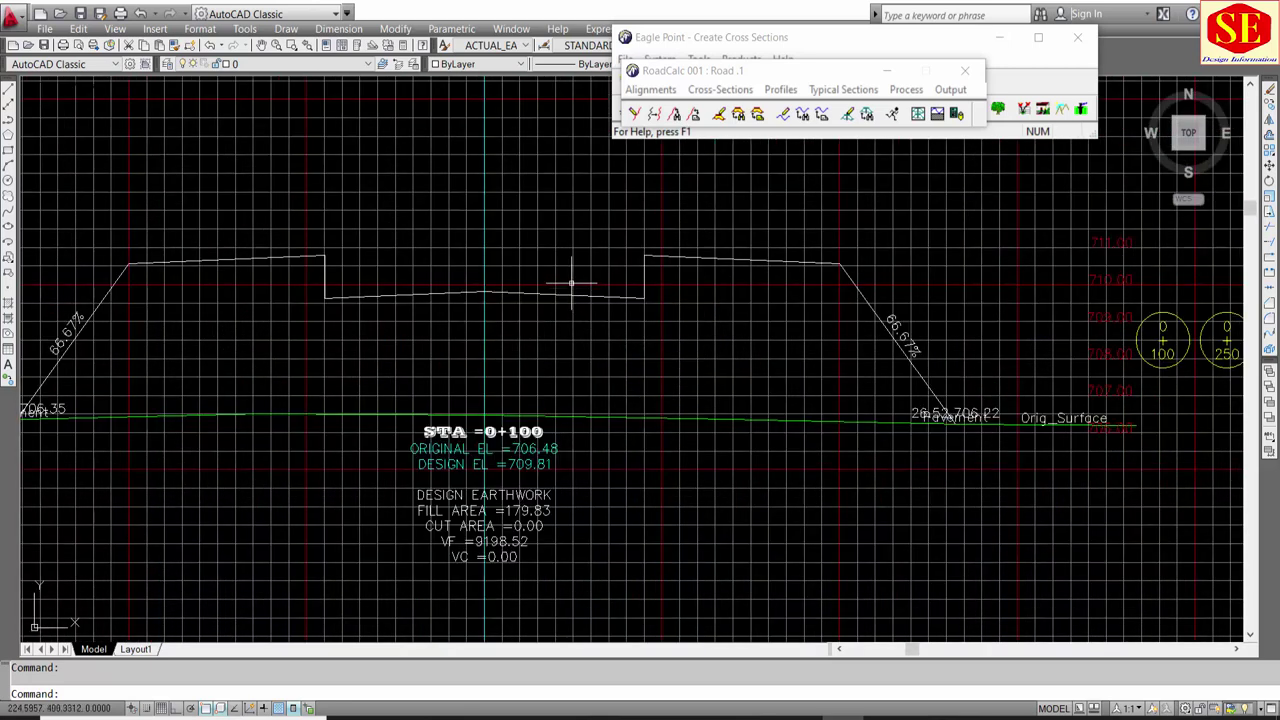
pyautogui.scroll(-4, 355, 240)
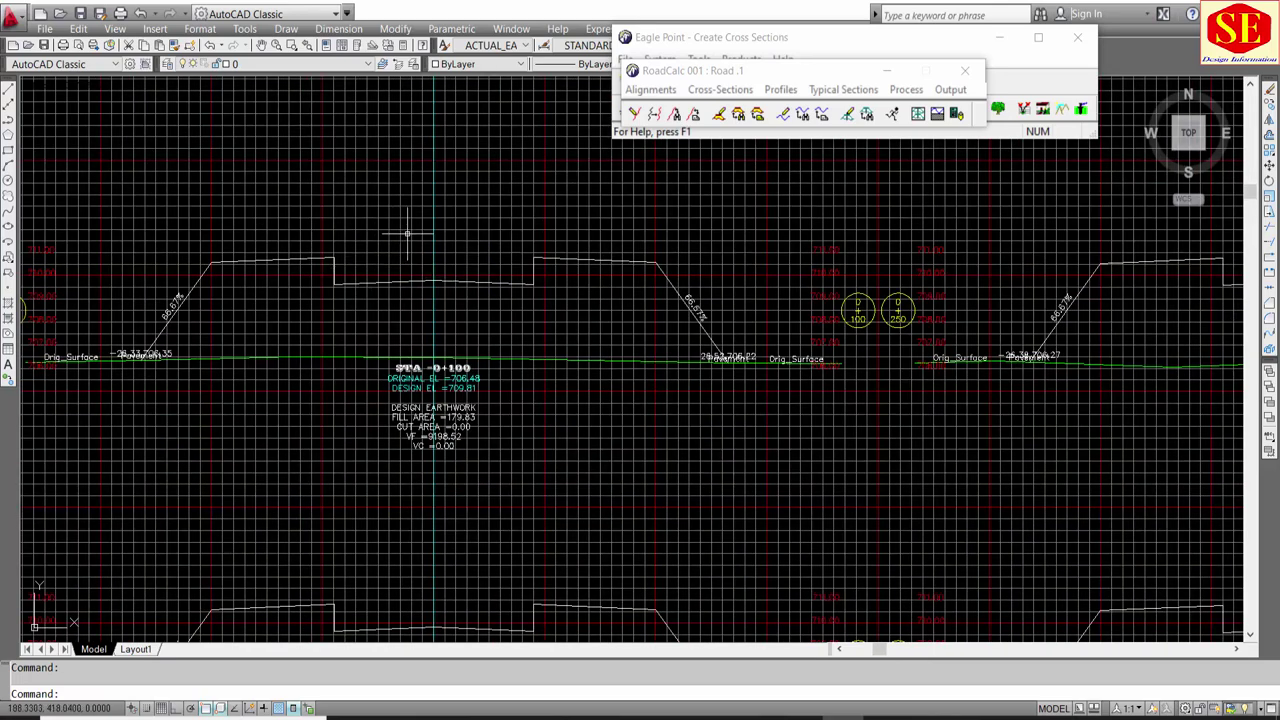
pyautogui.scroll(-2, 407, 245)
pyautogui.scroll(-2, 405, 253)
pyautogui.scroll(2, 787, 268)
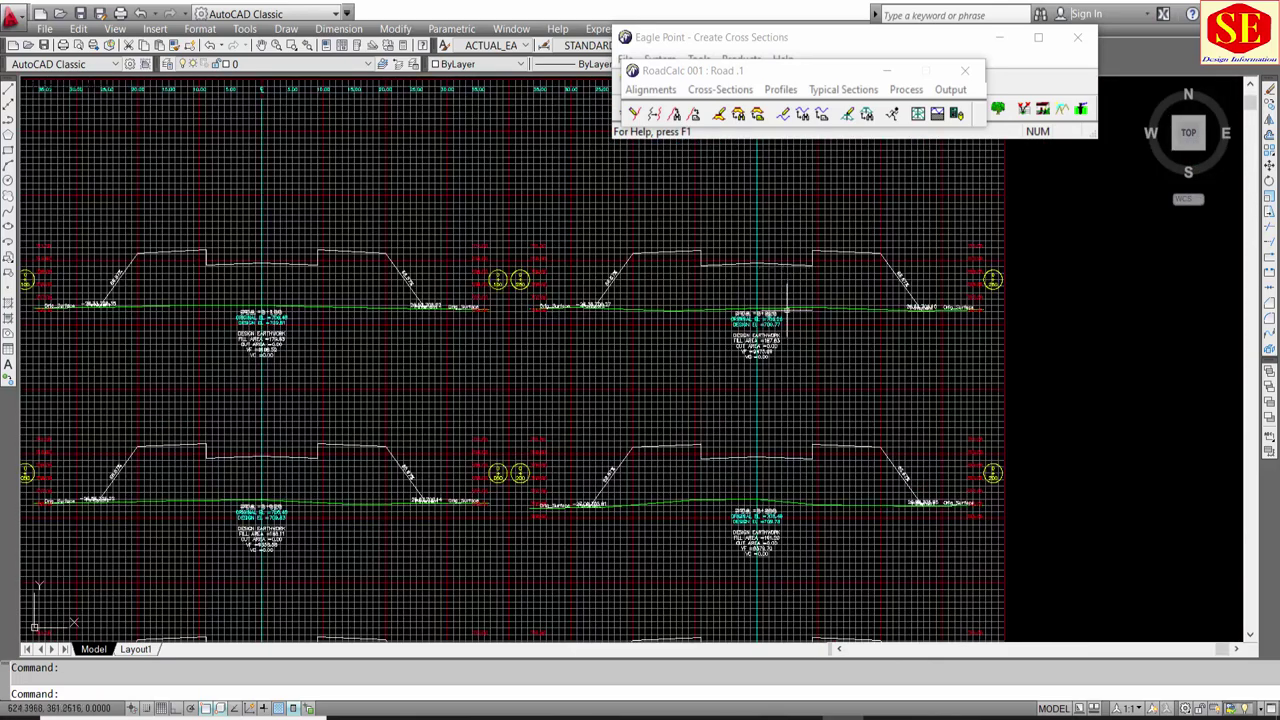
pyautogui.scroll(6, 778, 327)
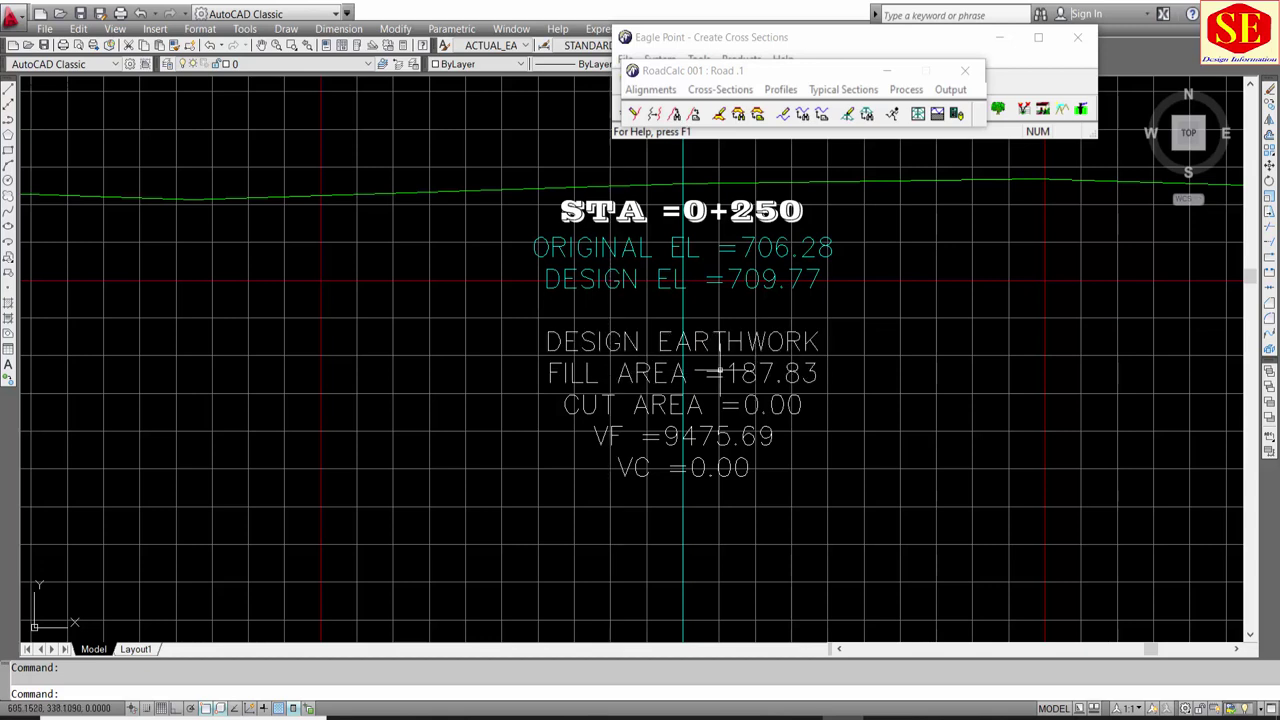
pyautogui.click(766, 372)
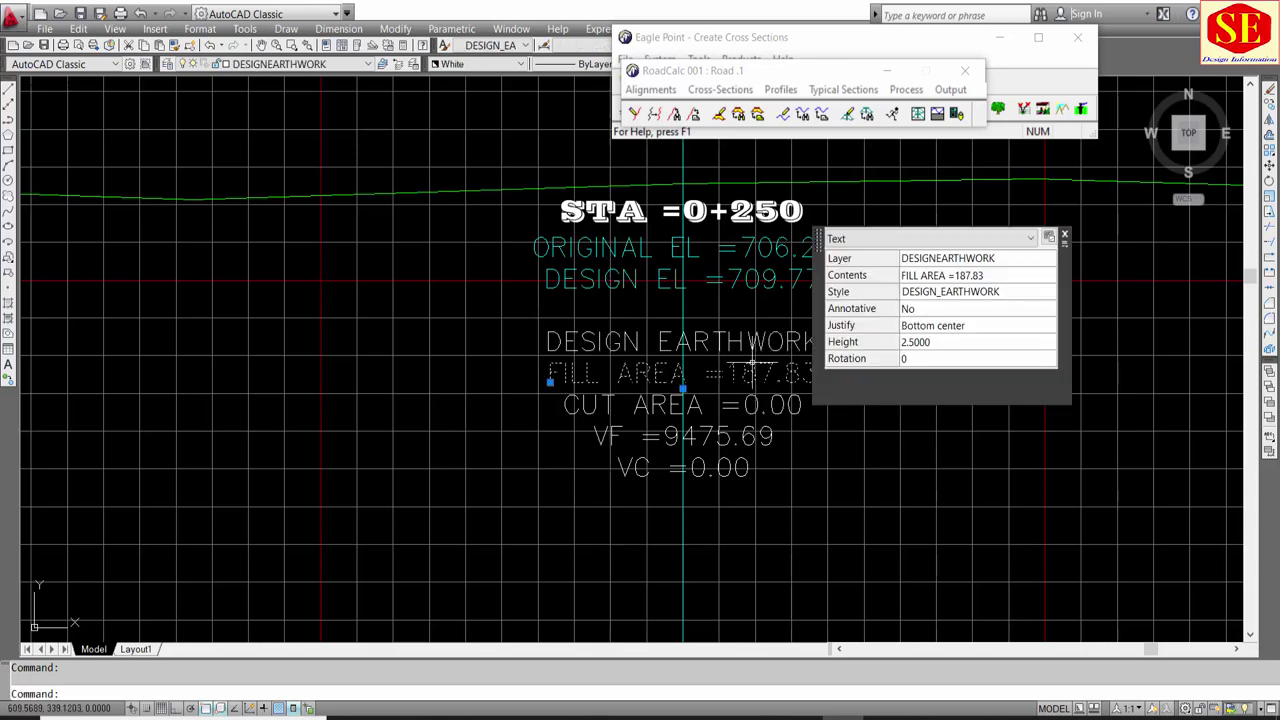
pyautogui.press('Escape')
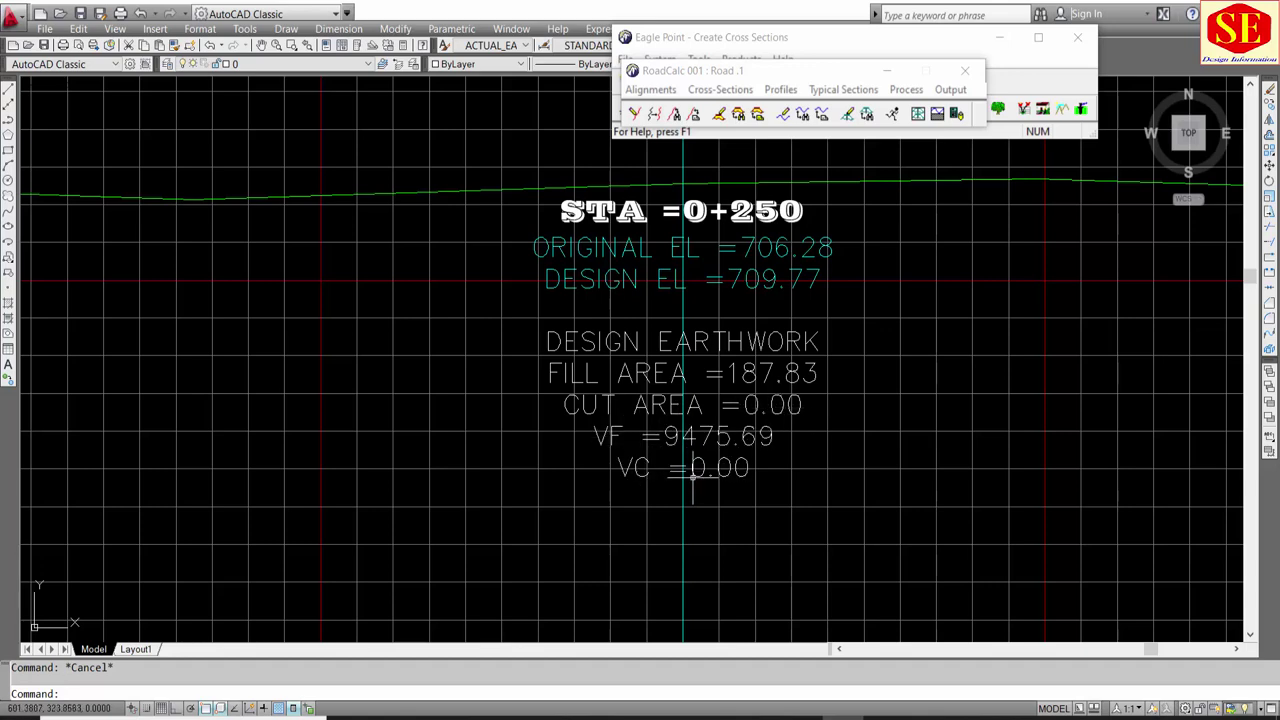
pyautogui.scroll(-3, 692, 475)
pyautogui.scroll(-2, 686, 470)
pyautogui.scroll(-1, 656, 352)
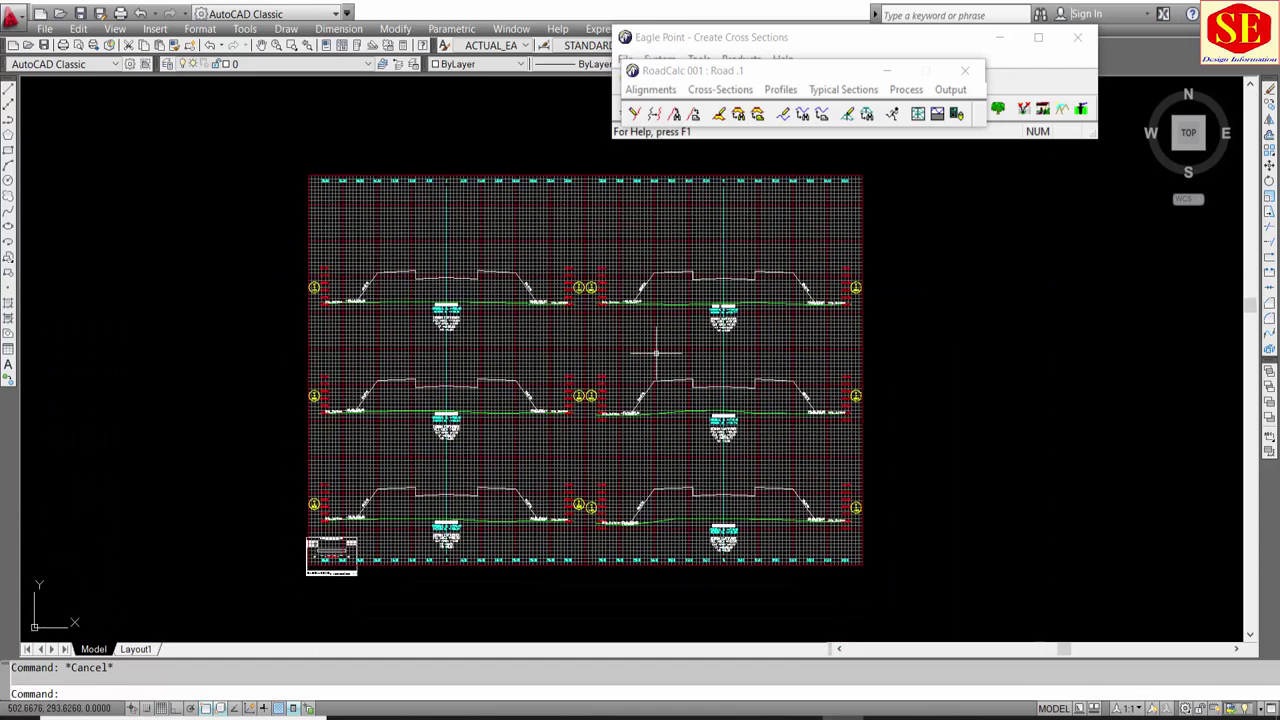
pyautogui.scroll(2, 424, 378)
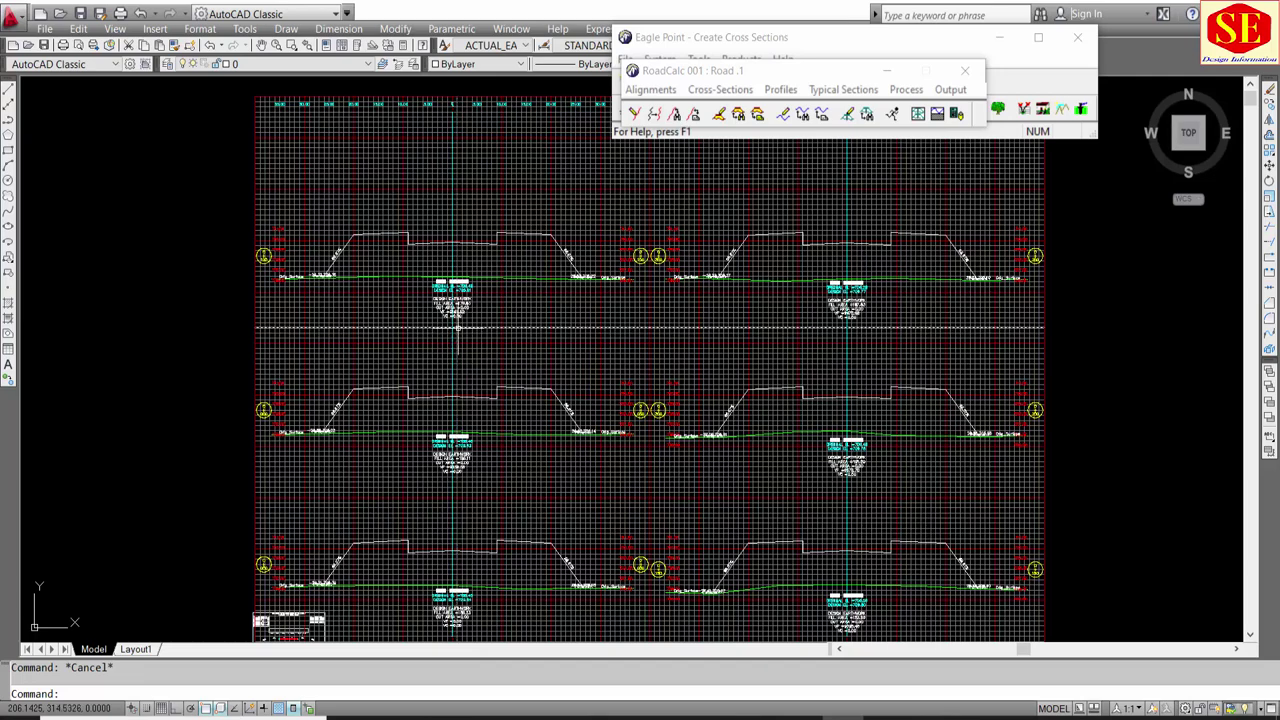
pyautogui.scroll(2, 453, 300)
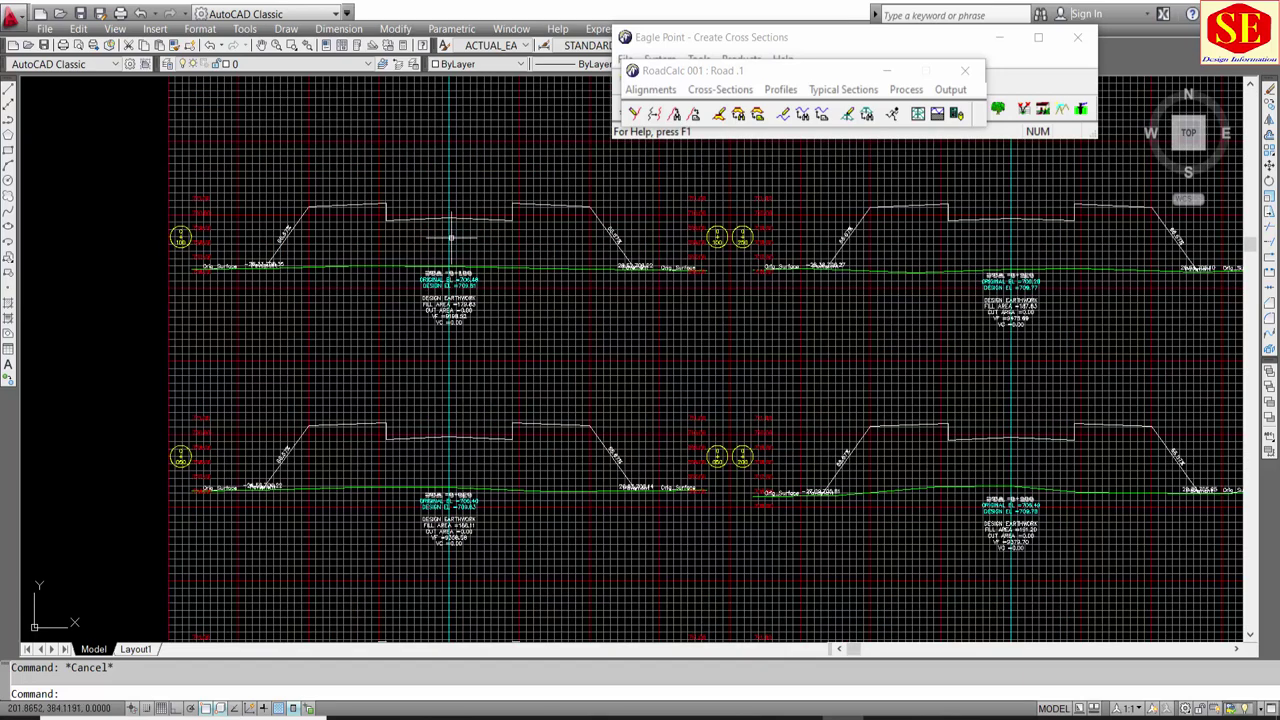
pyautogui.scroll(-2, 428, 230)
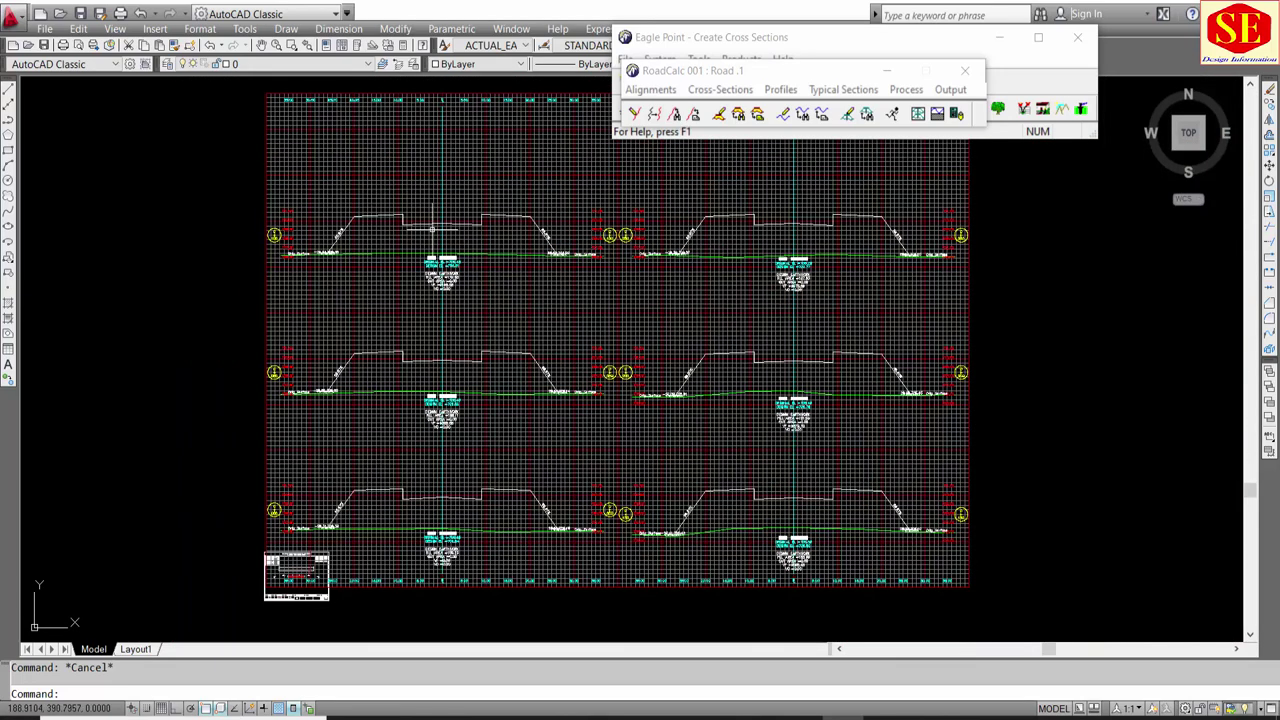
pyautogui.moveTo(753, 293); pyautogui.dragTo(751, 319, button='middle')
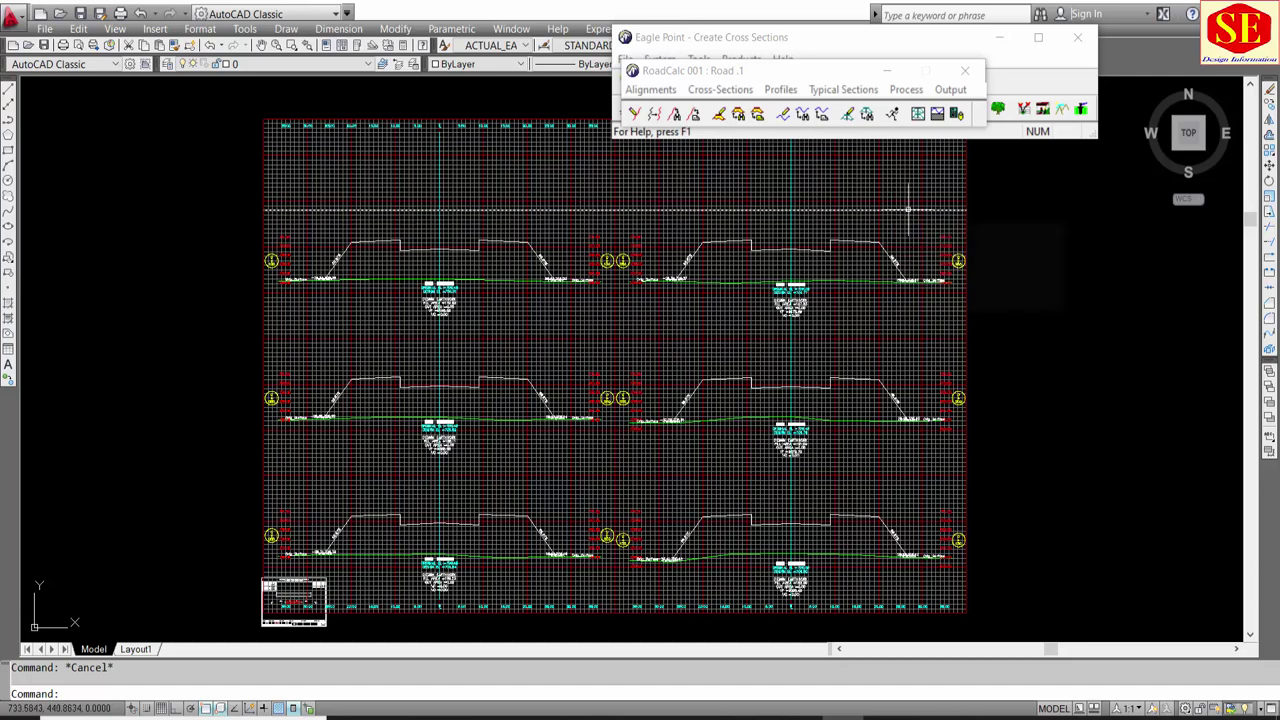
pyautogui.moveTo(908, 209)
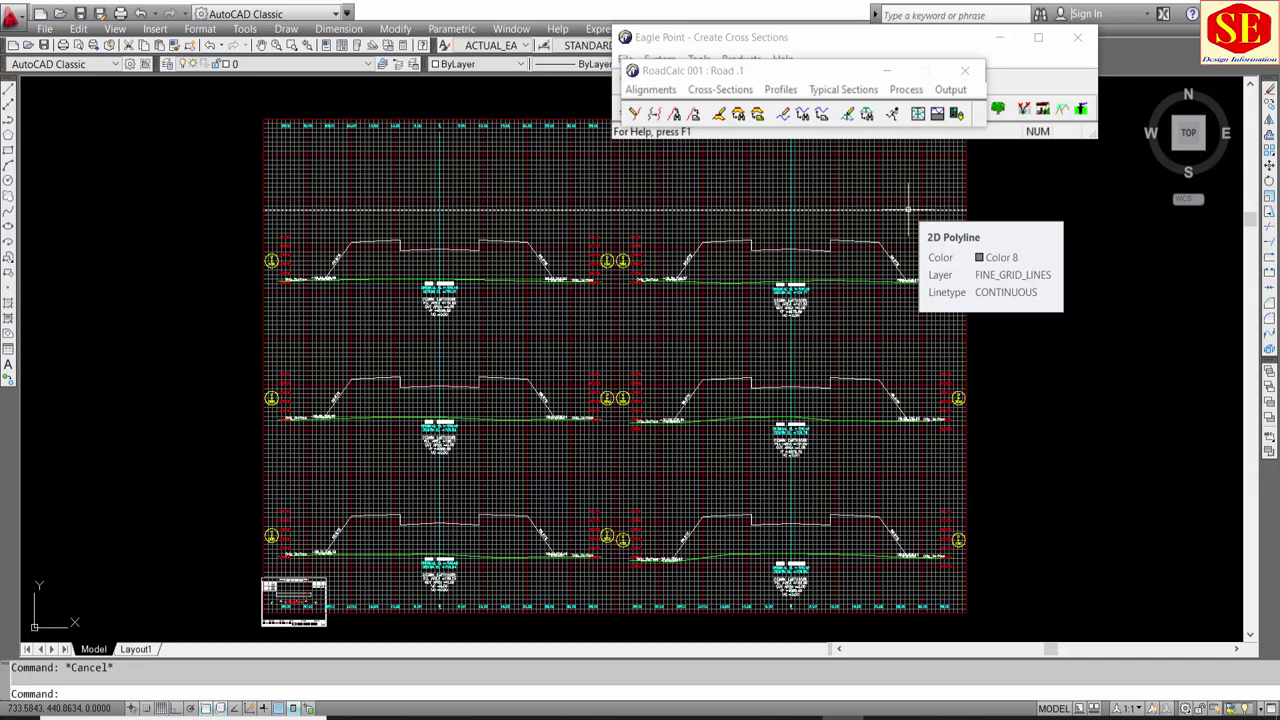
pyautogui.scroll(1, 895, 262)
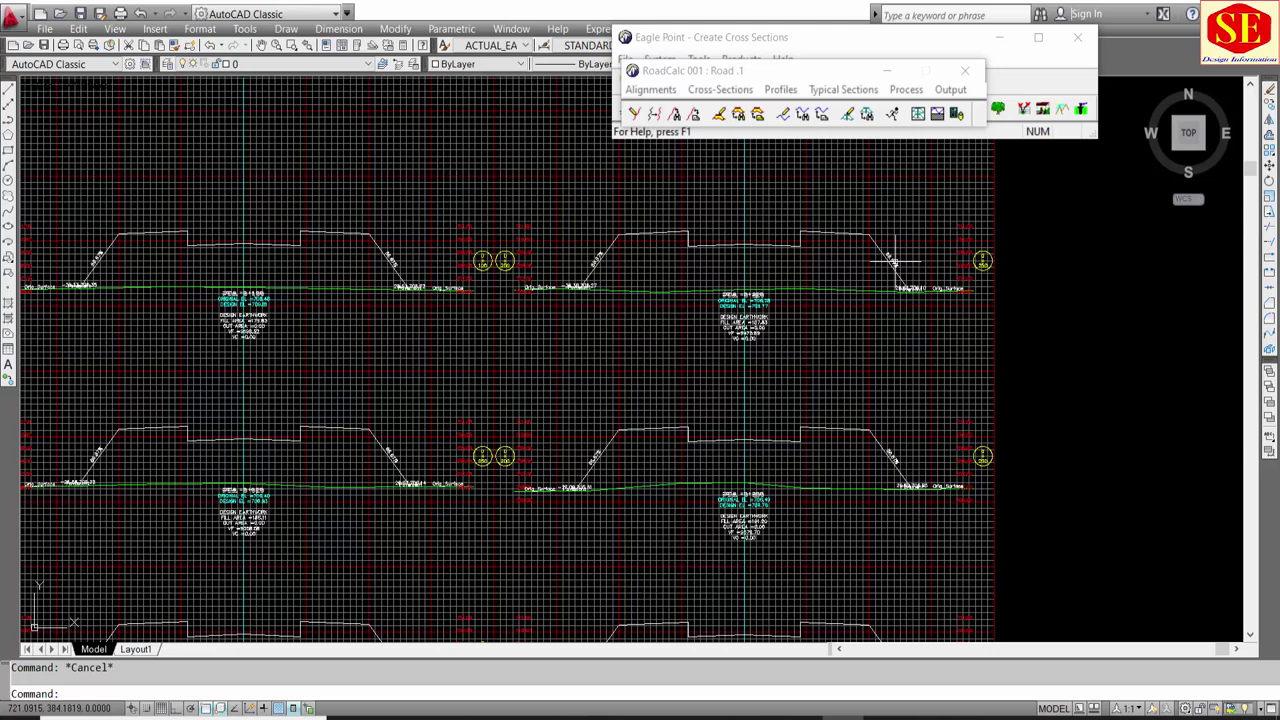
pyautogui.scroll(1, 838, 190)
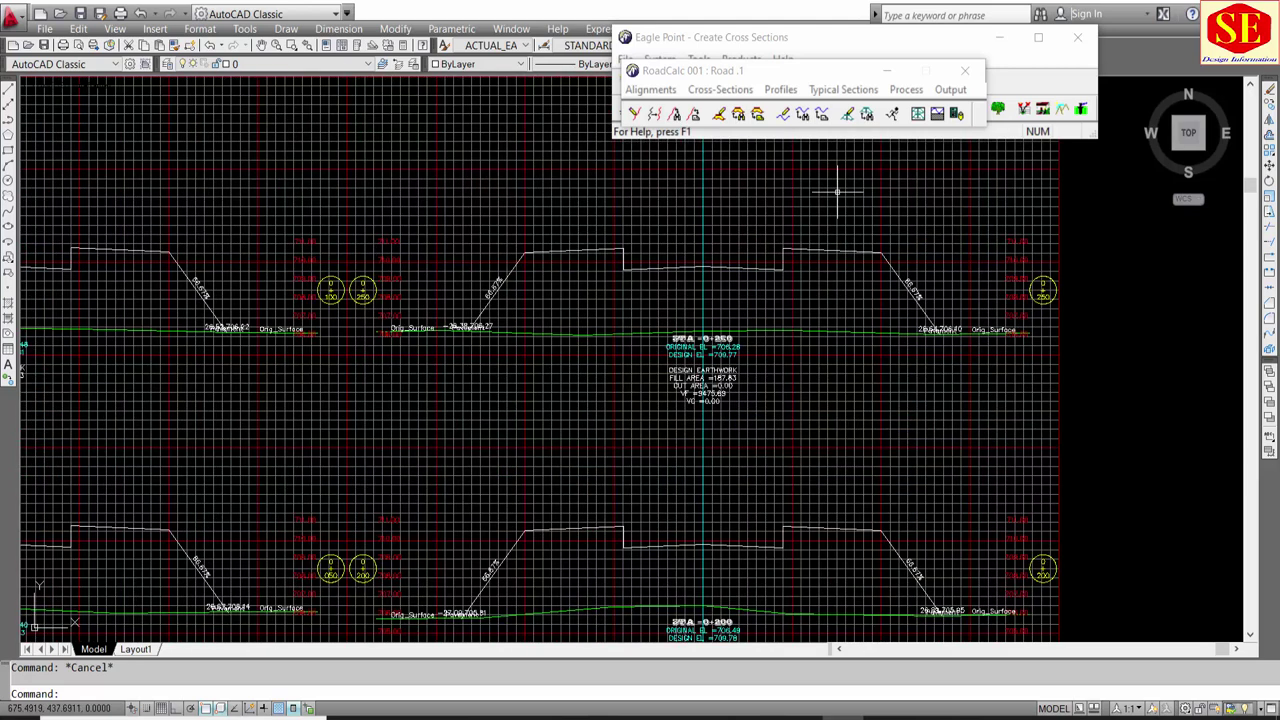
pyautogui.scroll(1, 704, 325)
pyautogui.scroll(2, 704, 325)
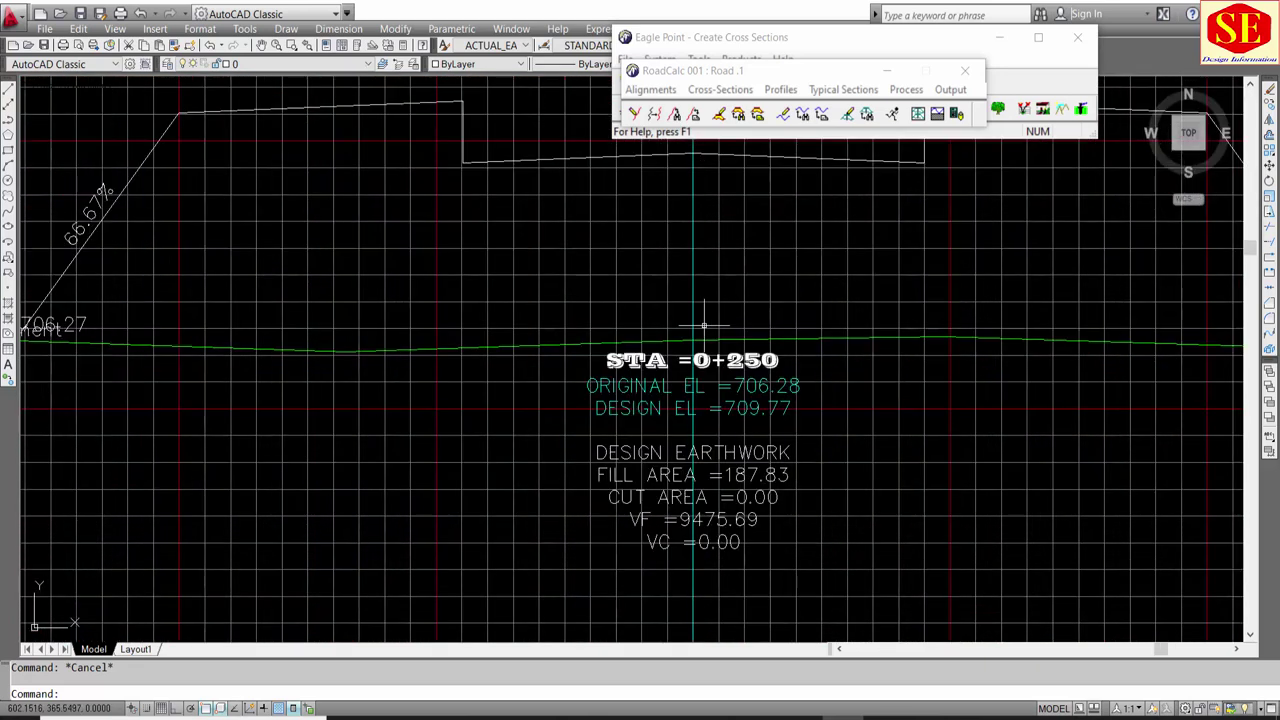
# Step: Query the centreline point's coordinates with ID, reading X 600, Y 362.8
pyautogui.write('id')
pyautogui.press('Return')
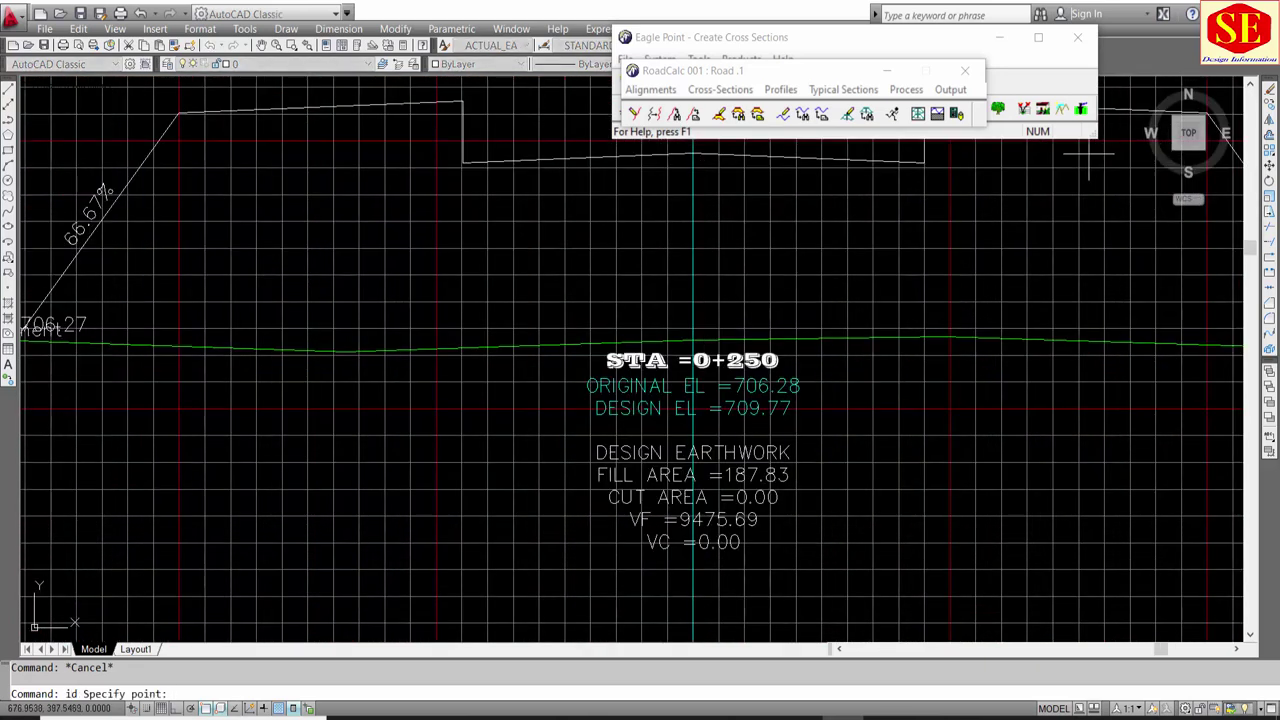
pyautogui.click(692, 341)
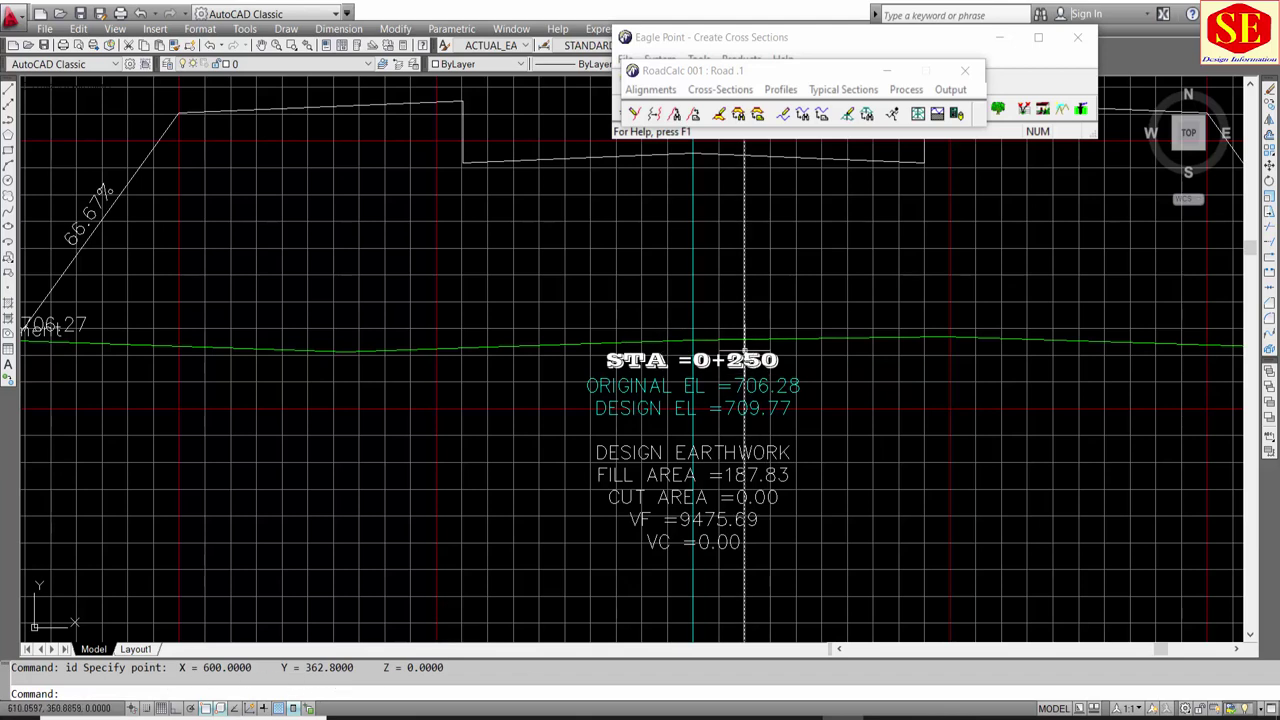
pyautogui.rightClick(750, 356)
pyautogui.press('Escape')
# Step: Zoom out to review the sheets, then close the c001001.dwg drawing
pyautogui.scroll(-2, 833, 316)
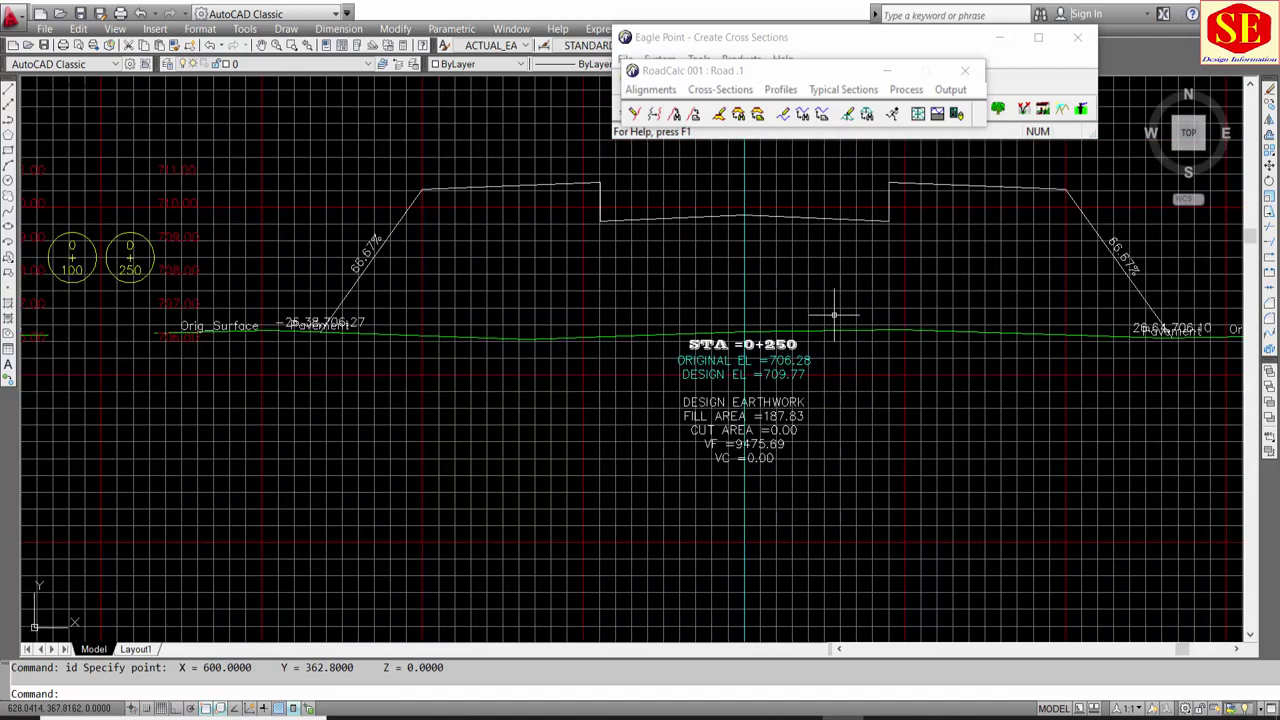
pyautogui.scroll(-2, 1035, 238)
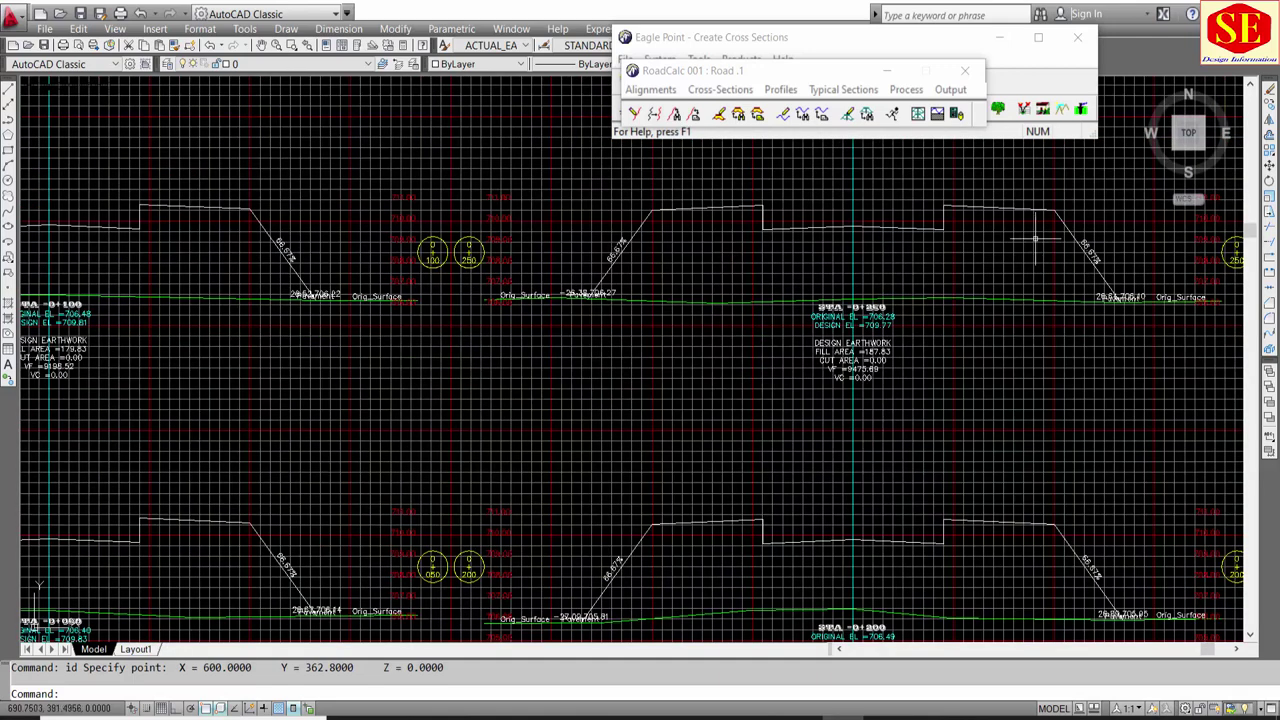
pyautogui.scroll(-2, 1035, 238)
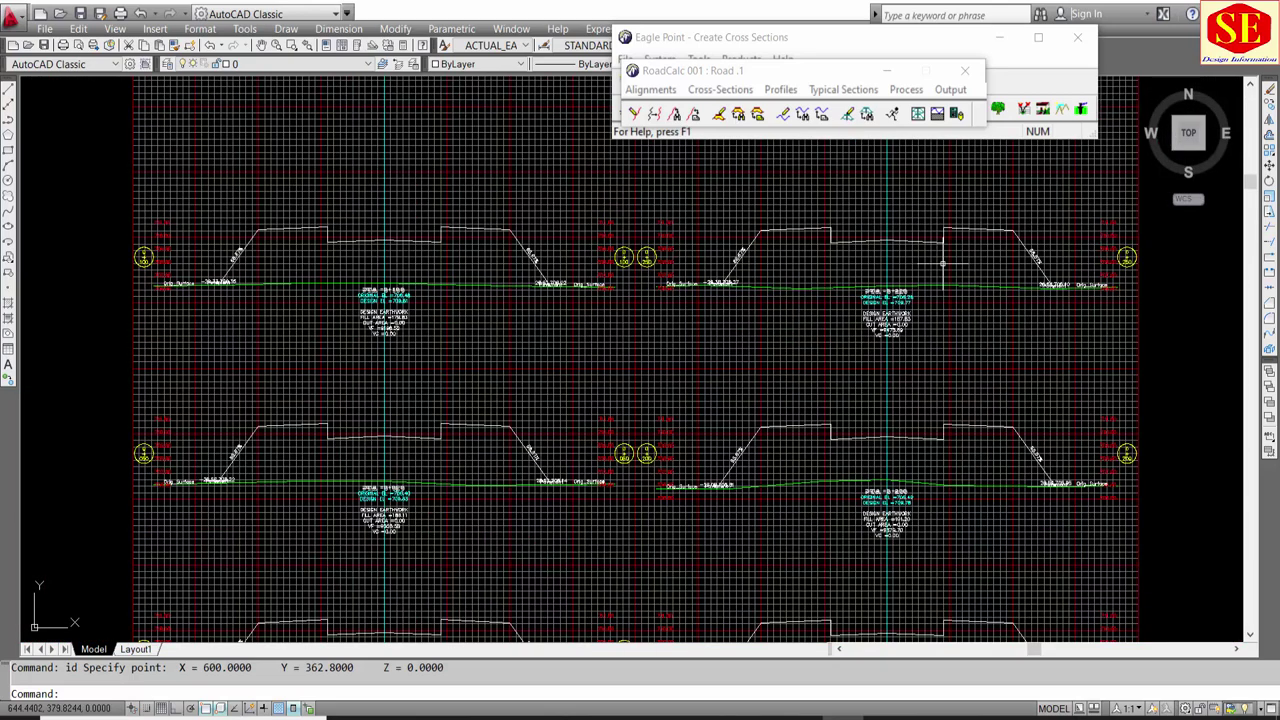
pyautogui.scroll(-2, 942, 264)
pyautogui.scroll(-1, 788, 267)
pyautogui.scroll(1, 843, 217)
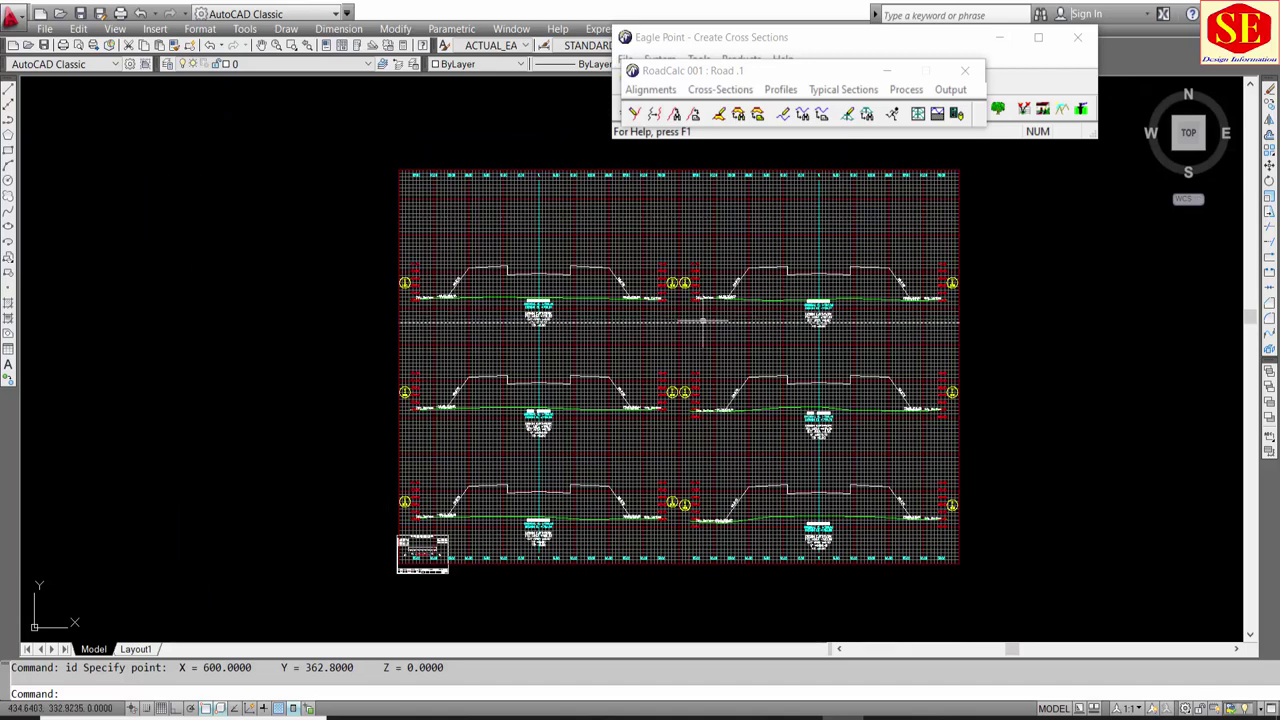
pyautogui.scroll(2, 845, 287)
pyautogui.moveTo(847, 281); pyautogui.dragTo(858, 323, button='middle')
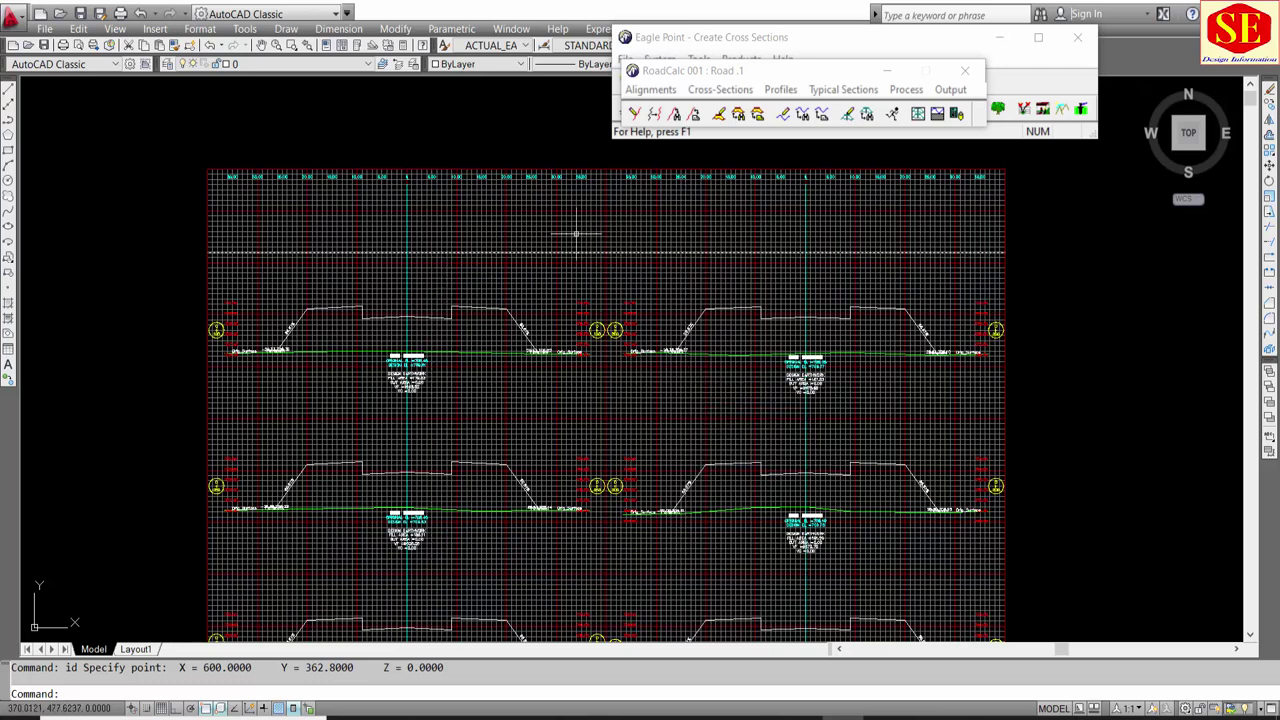
pyautogui.moveTo(1213, 92)
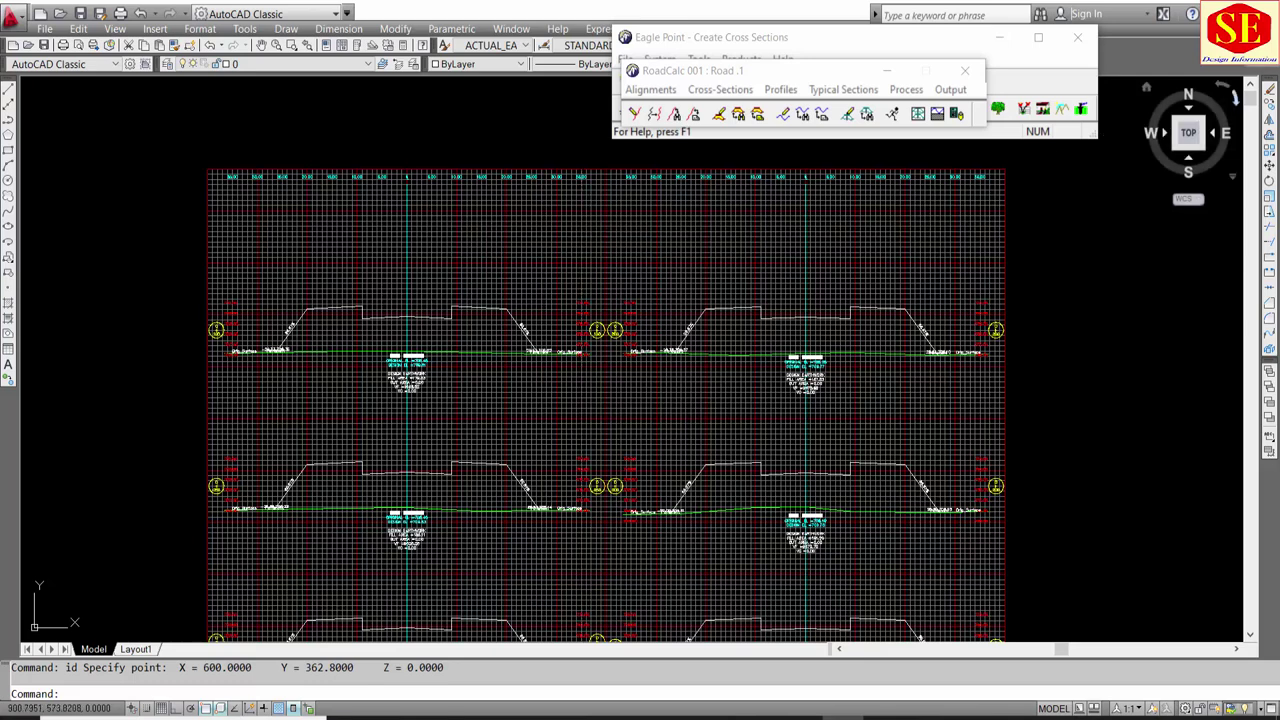
pyautogui.click(965, 70)
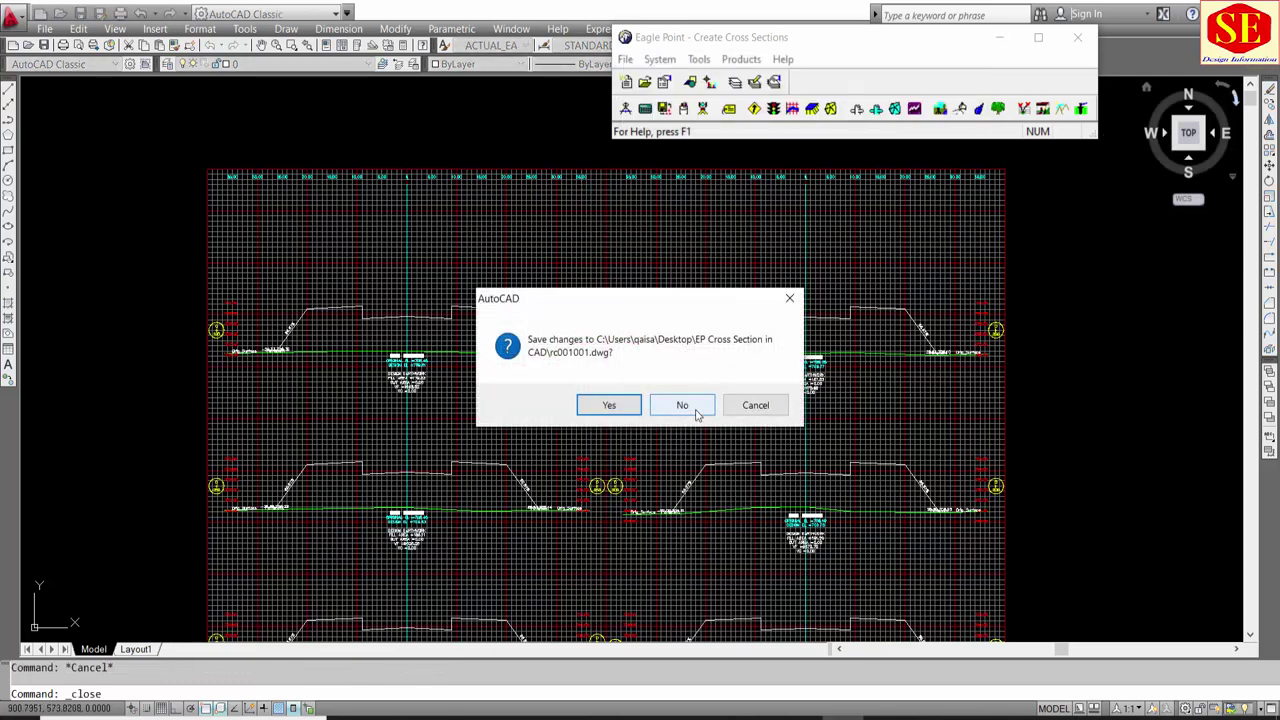
# Step: Discard the drawing changes, then delete sheet 4 from the cross-section sheet list
pyautogui.click(698, 405)
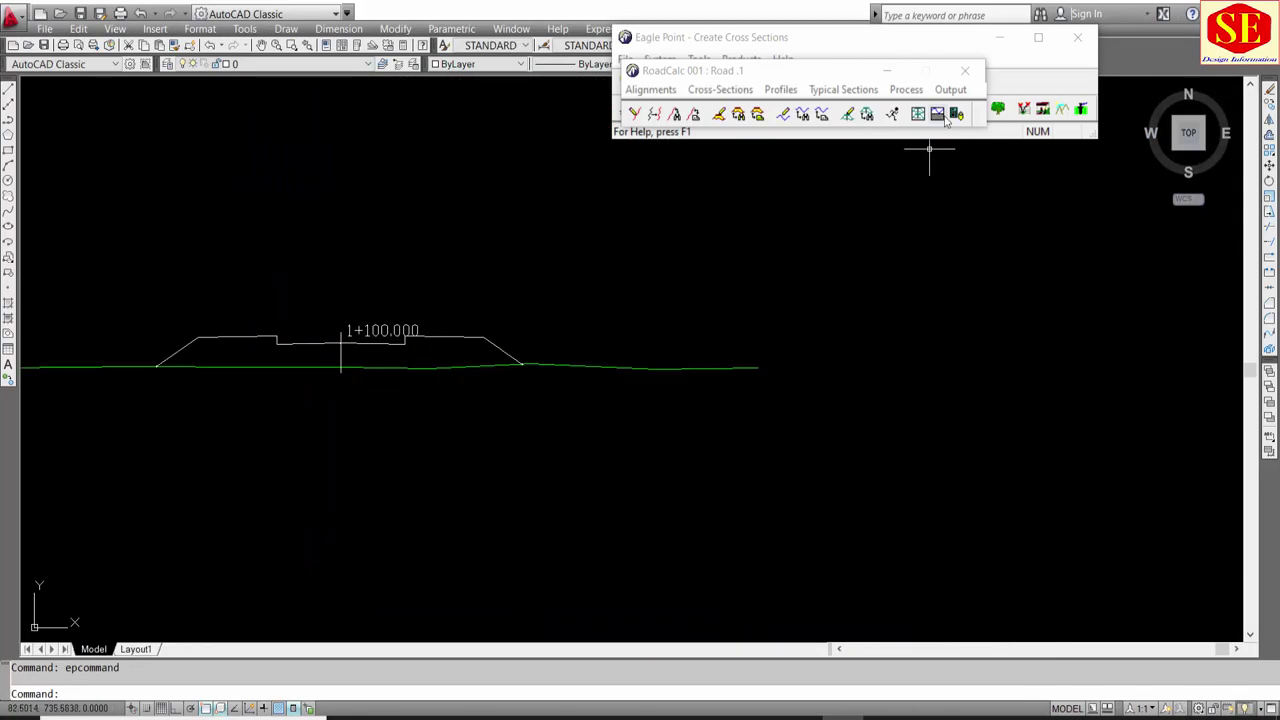
pyautogui.click(951, 89)
pyautogui.click(1000, 126)
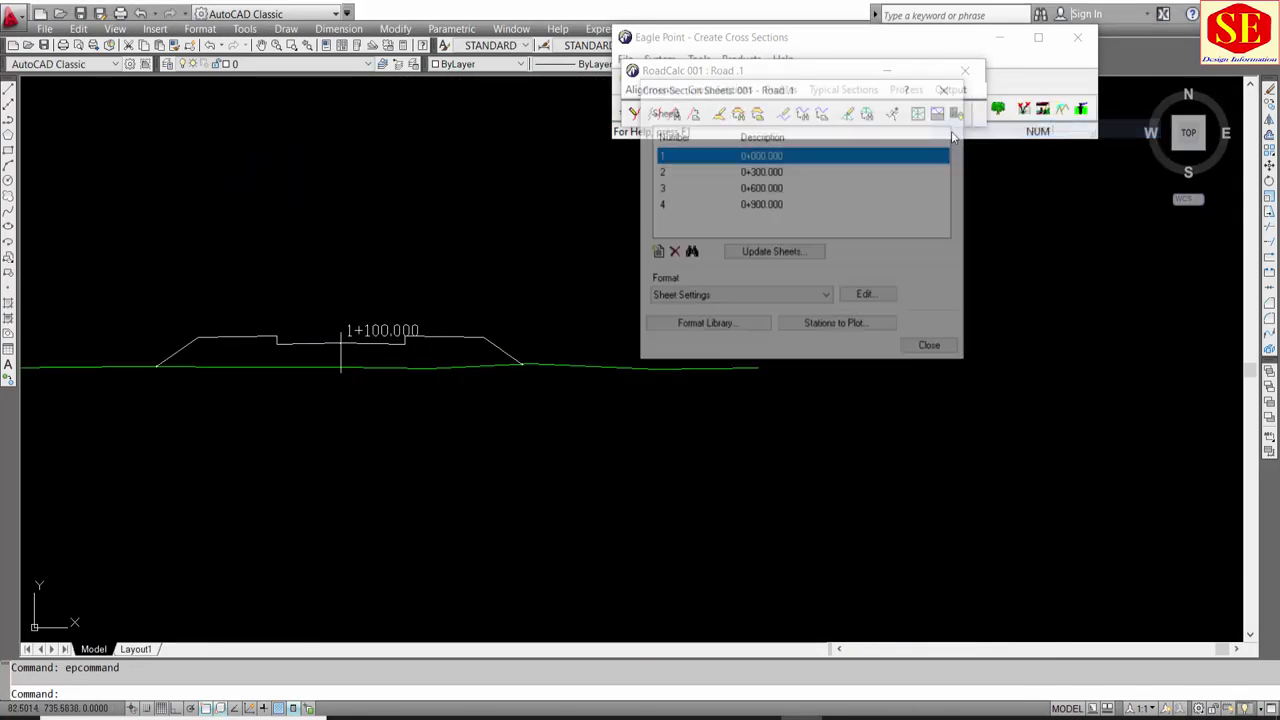
pyautogui.click(753, 176)
pyautogui.click(759, 205)
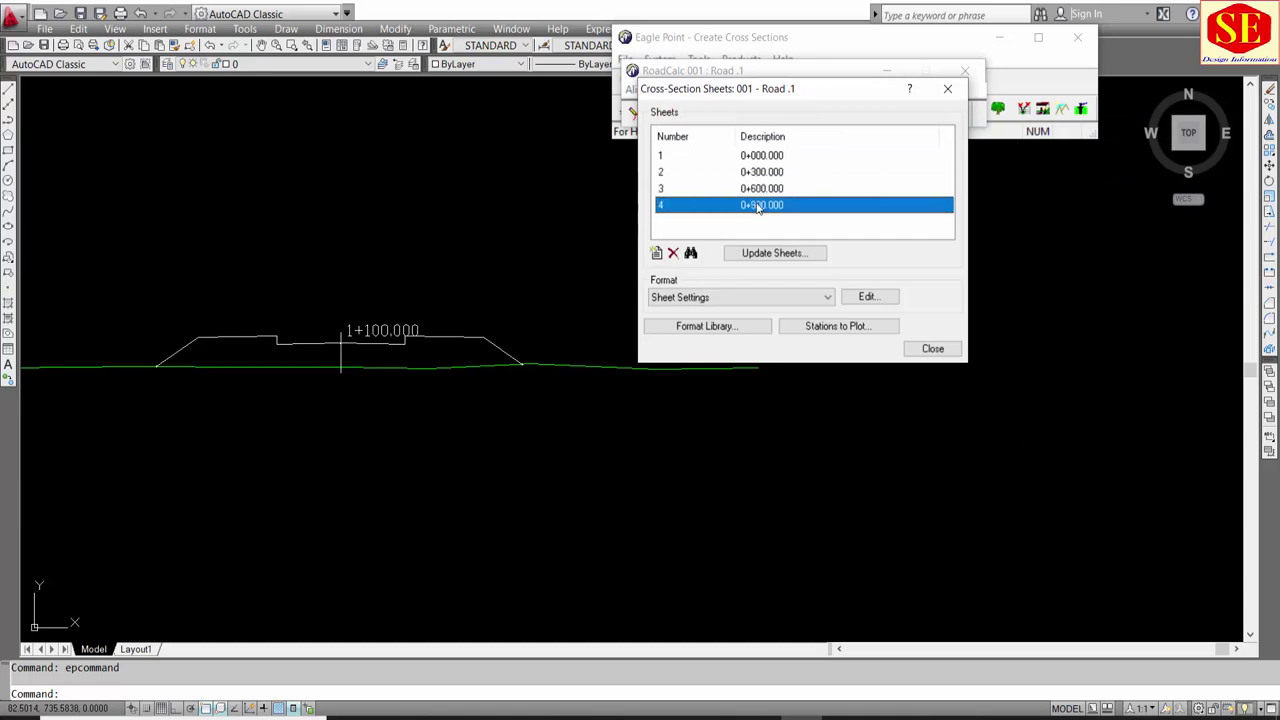
pyautogui.click(673, 253)
pyautogui.click(795, 288)
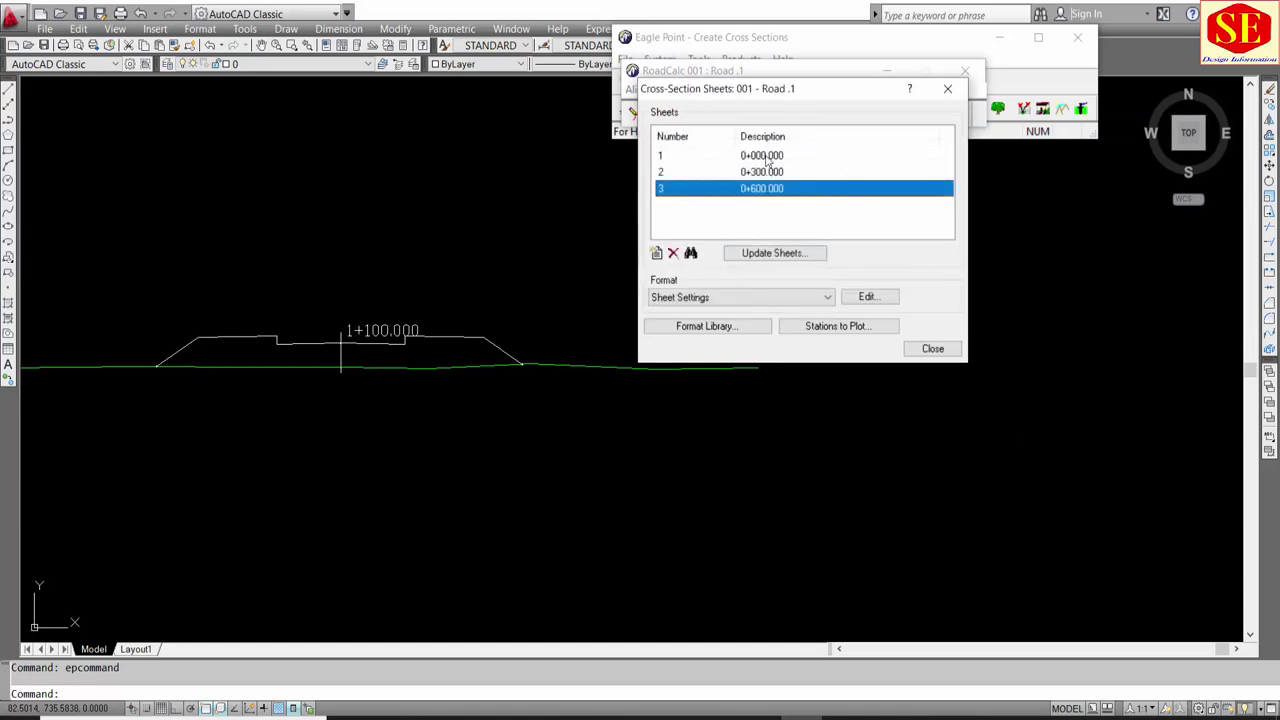
# Step: Delete the remaining sheets 1–3 together
pyautogui.click(767, 157)
pyautogui.hotkey('shift', 'End')
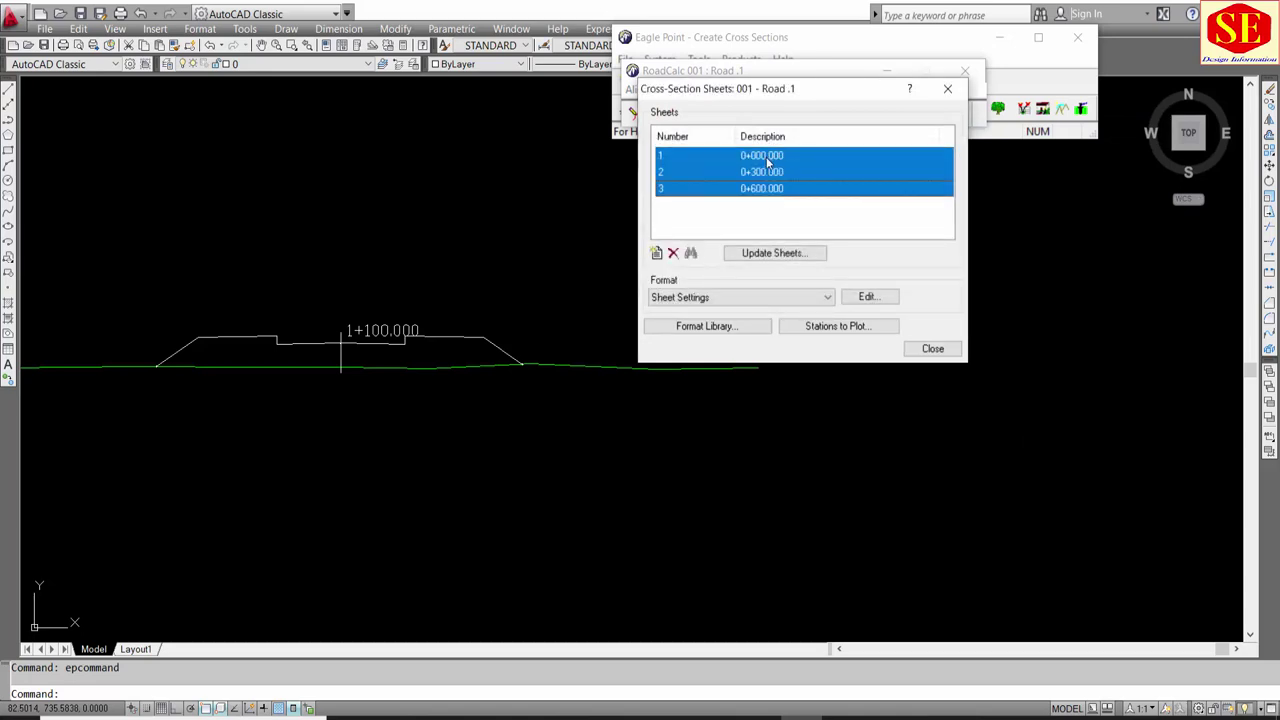
pyautogui.click(673, 253)
pyautogui.click(795, 288)
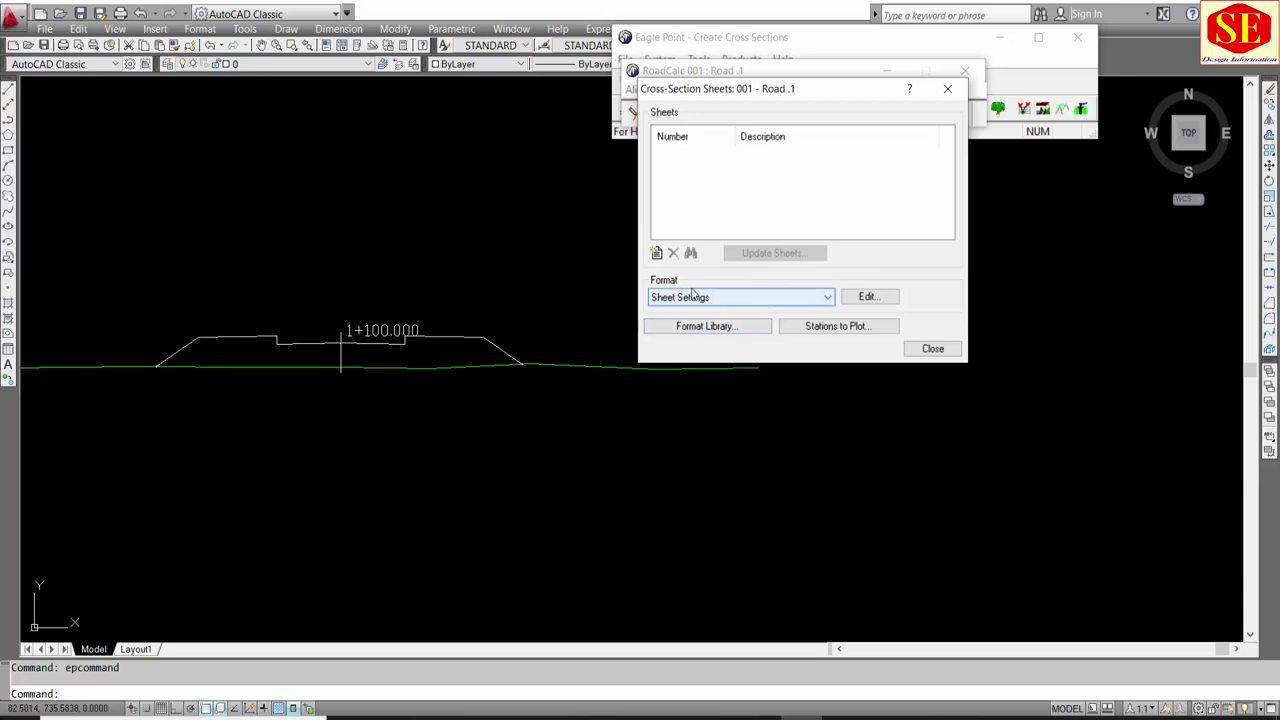
# Step: Set the sheet to 1 column with horizontal and vertical grid scales of 1
pyautogui.click(868, 297)
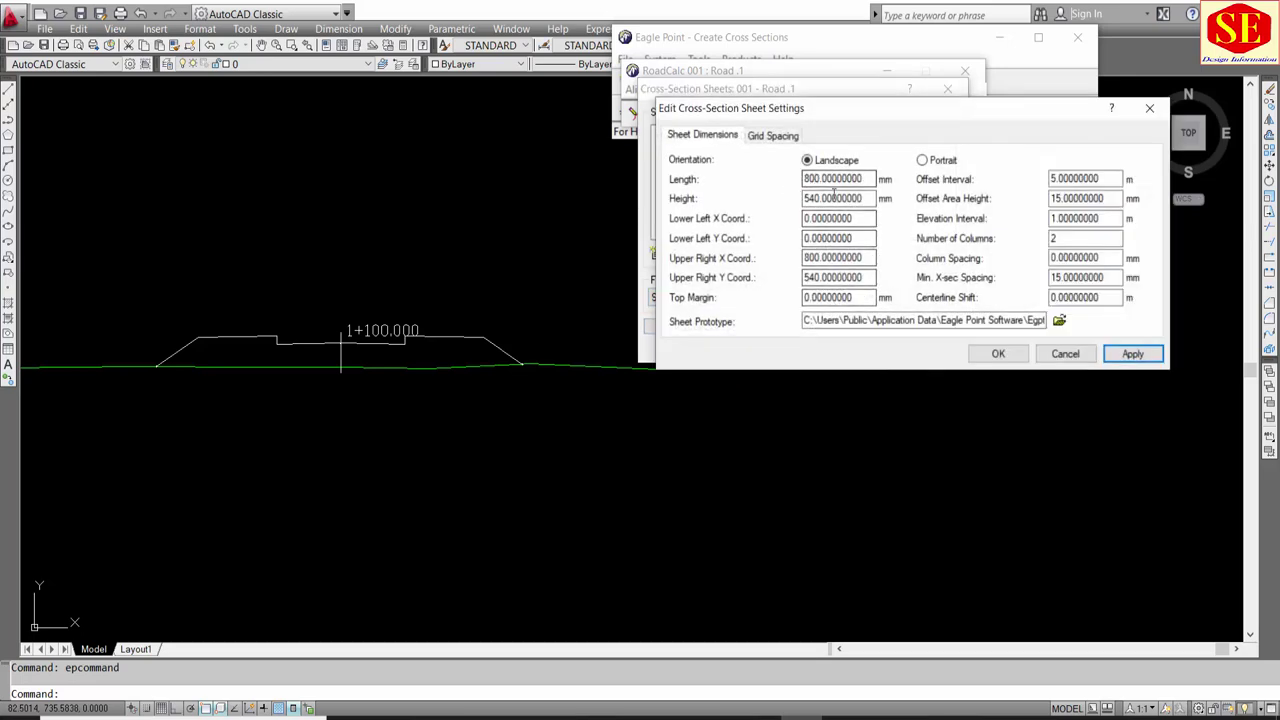
pyautogui.click(1085, 238)
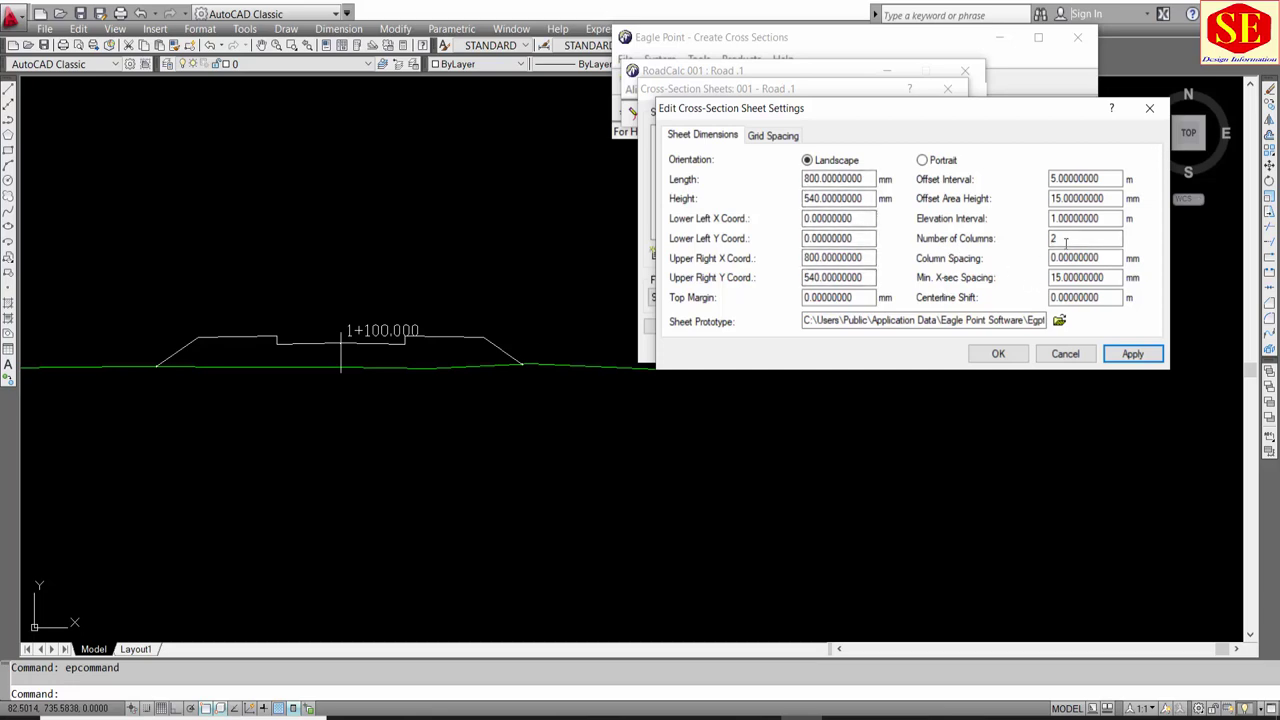
pyautogui.press('Tab')
pyautogui.write('1')
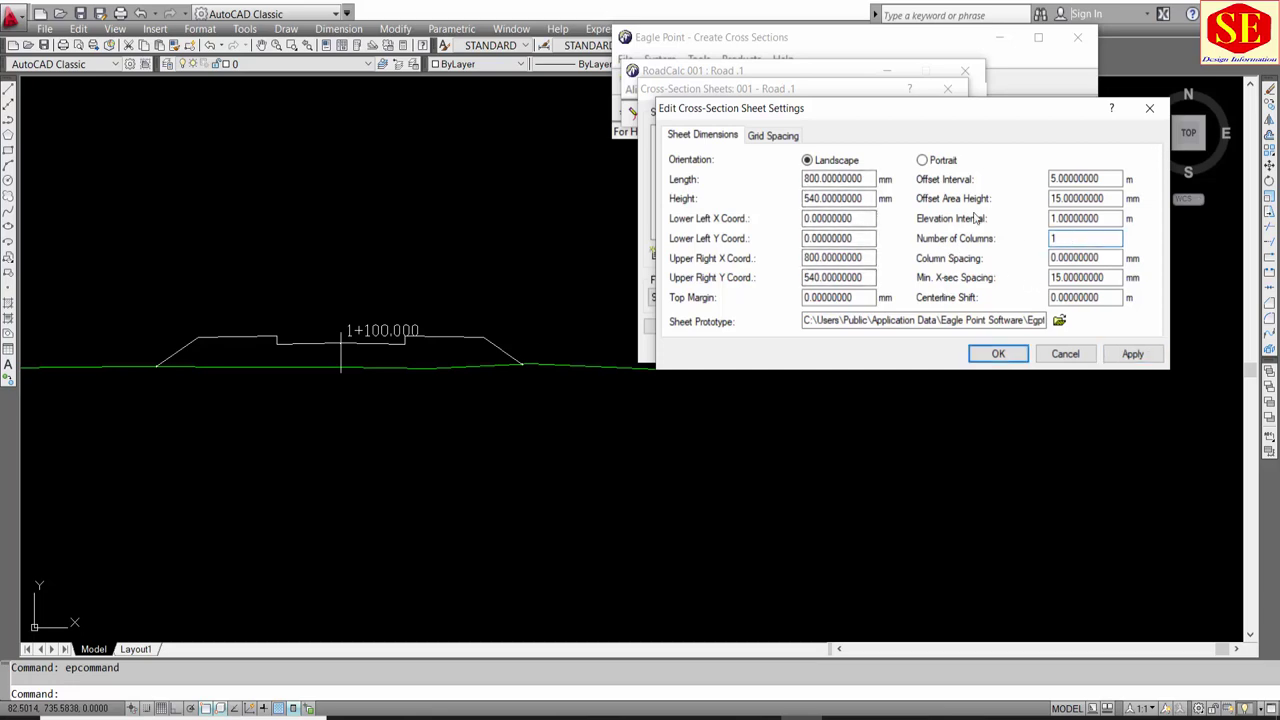
pyautogui.click(786, 138)
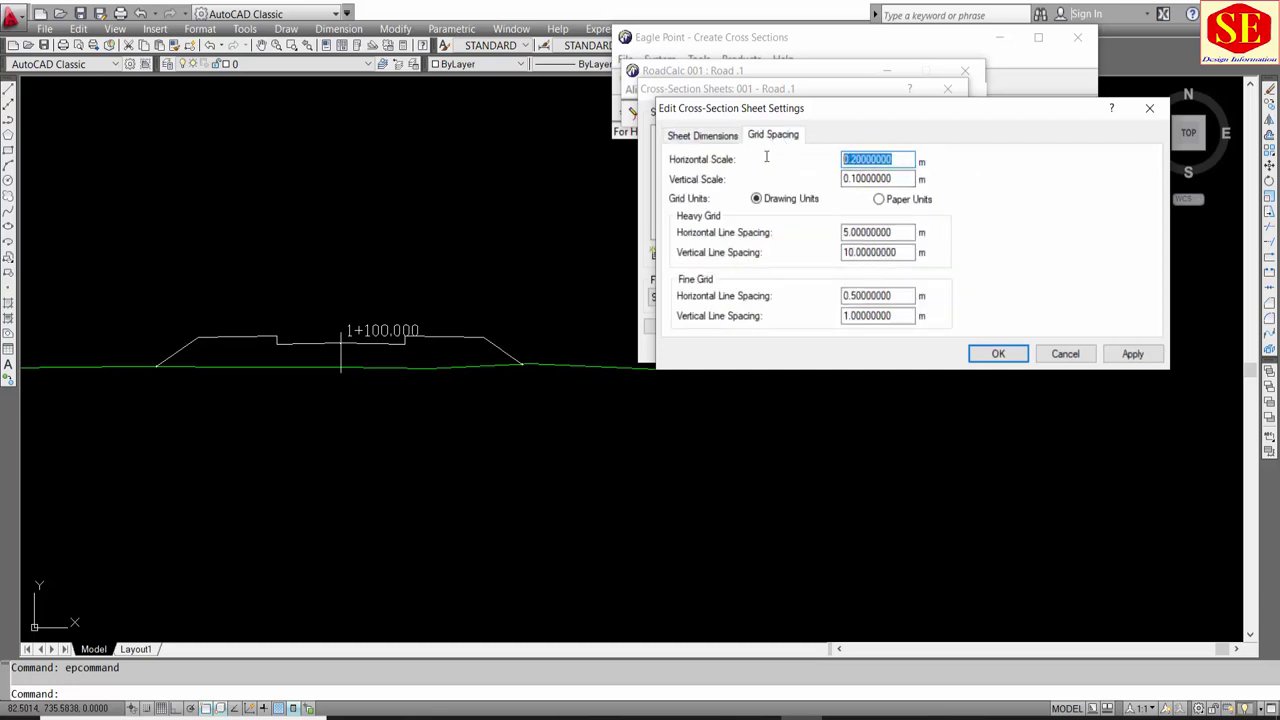
pyautogui.write('1')
pyautogui.press('Tab')
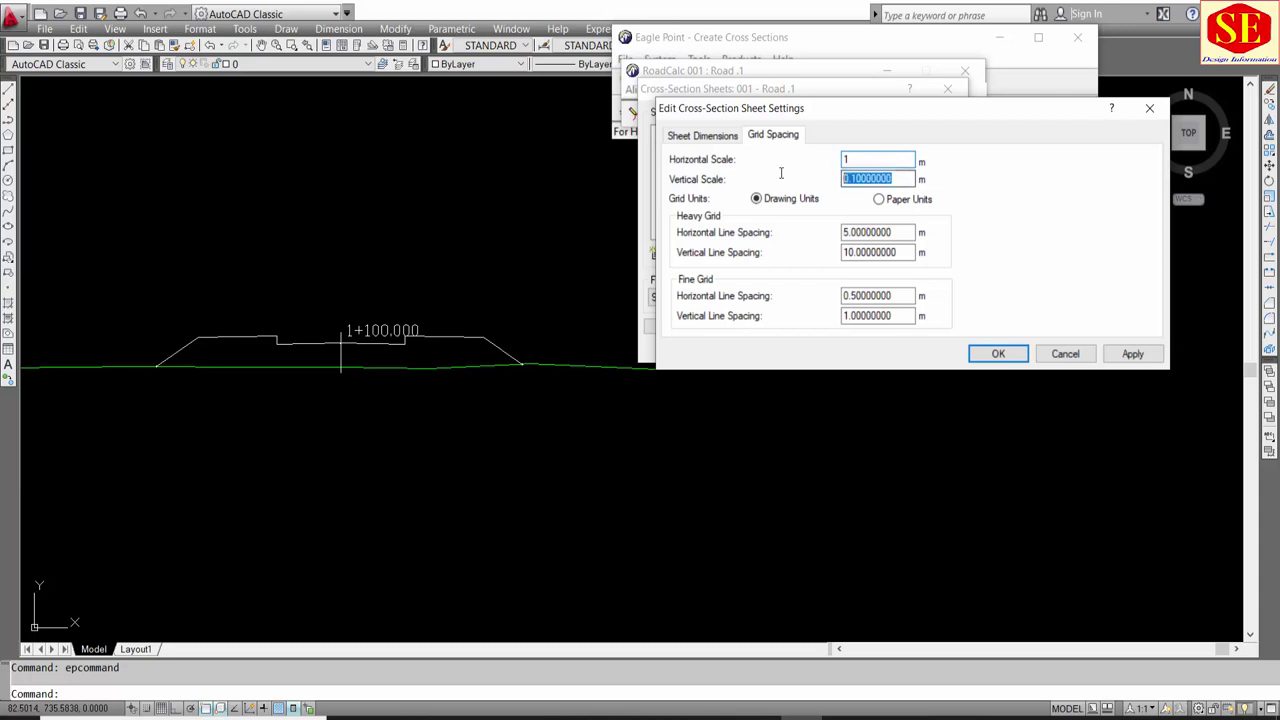
pyautogui.write('1')
pyautogui.click(727, 136)
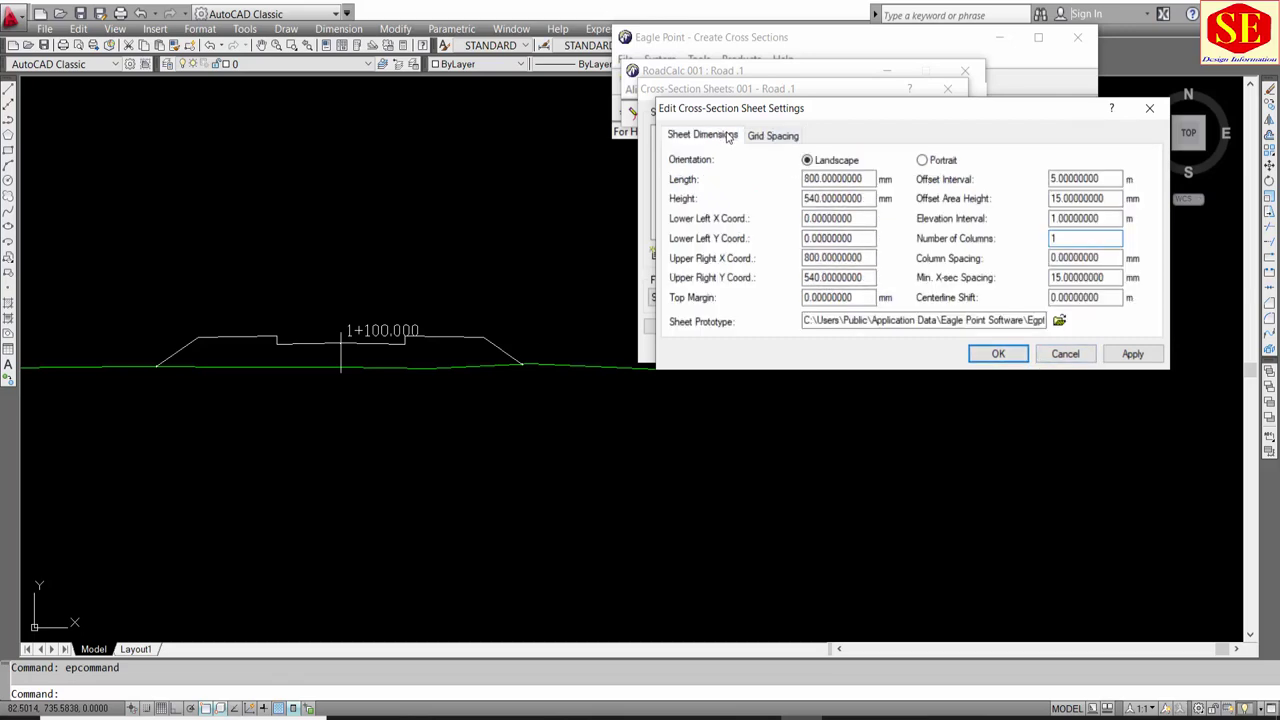
pyautogui.click(998, 354)
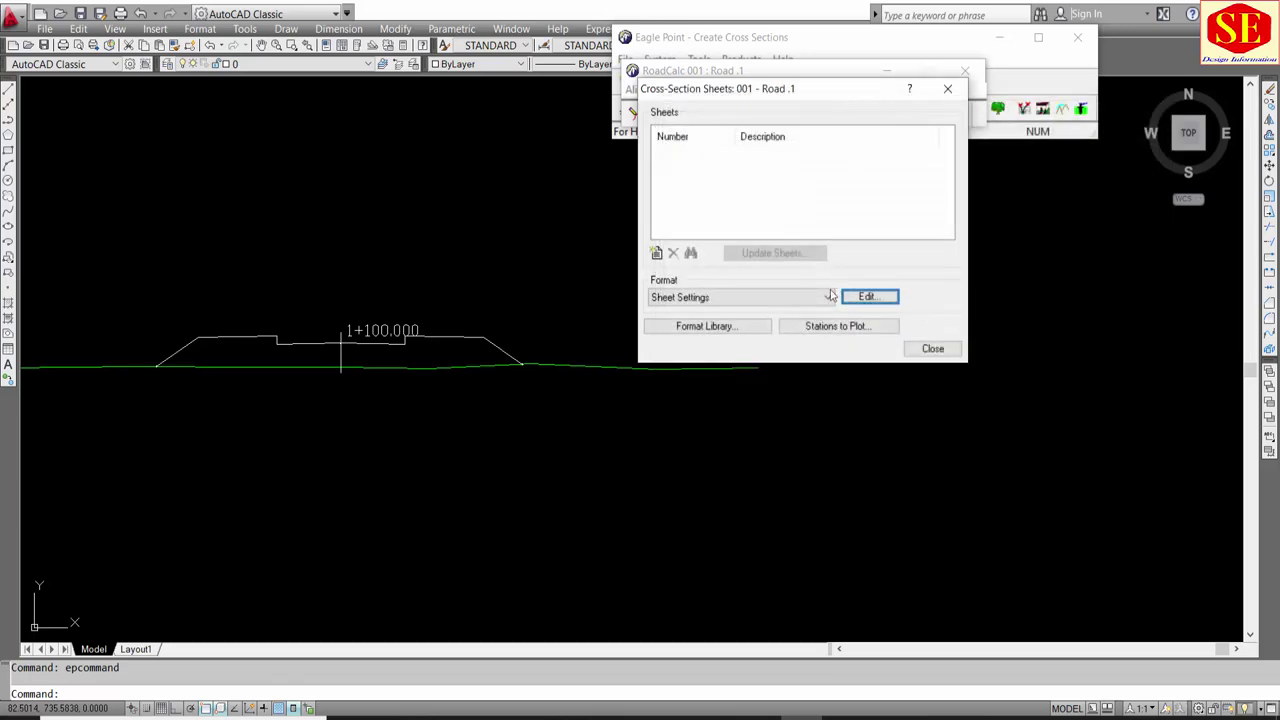
# Step: Generate a single cross-section sheet for station range 0+000 to 0+000
pyautogui.click(656, 253)
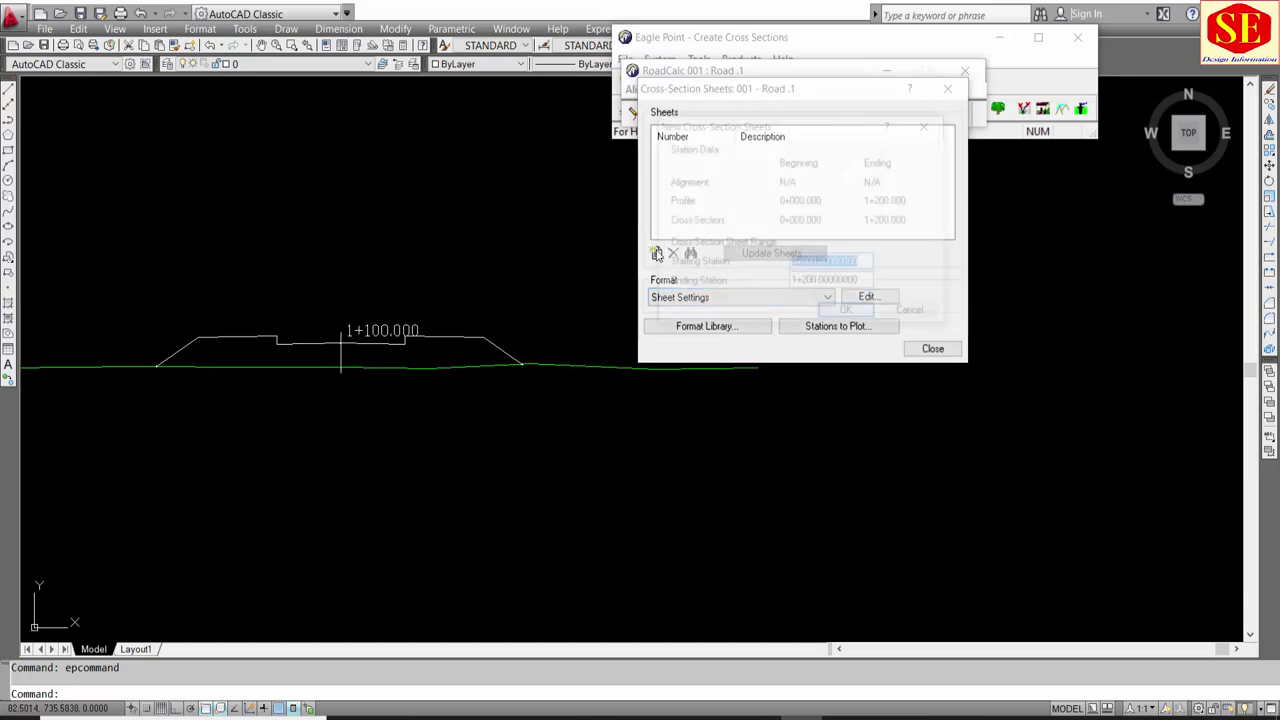
pyautogui.click(842, 264)
pyautogui.moveTo(820, 284); pyautogui.dragTo(792, 284)
pyautogui.write('0000')
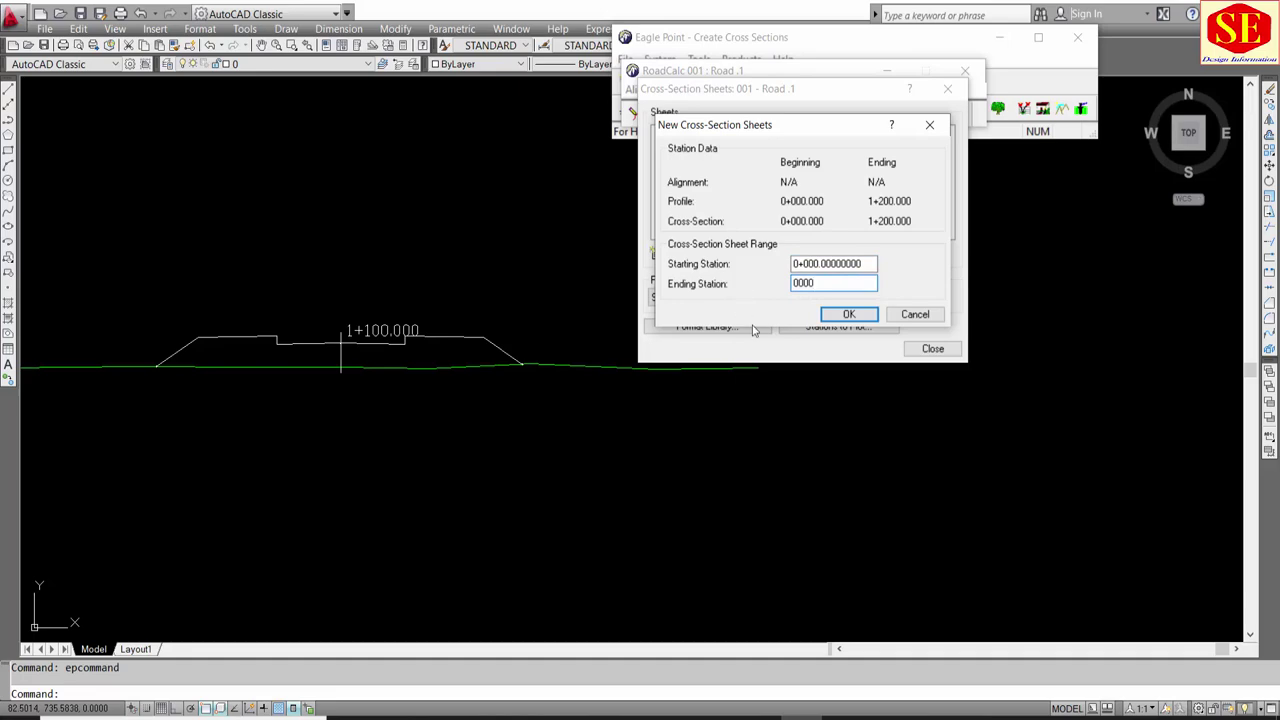
pyautogui.click(848, 314)
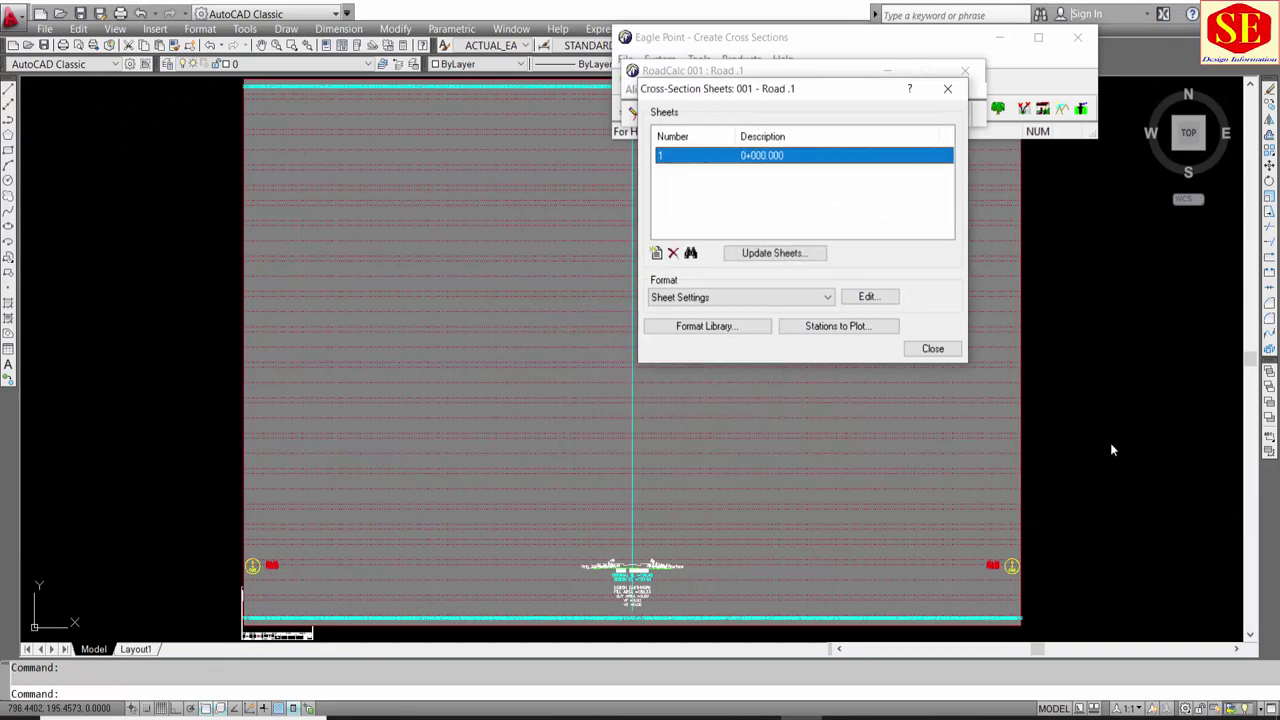
# Step: Inspect the new 0+000 sheet and start the RECTANG command
pyautogui.moveTo(671, 496); pyautogui.dragTo(488, 436, button='middle')
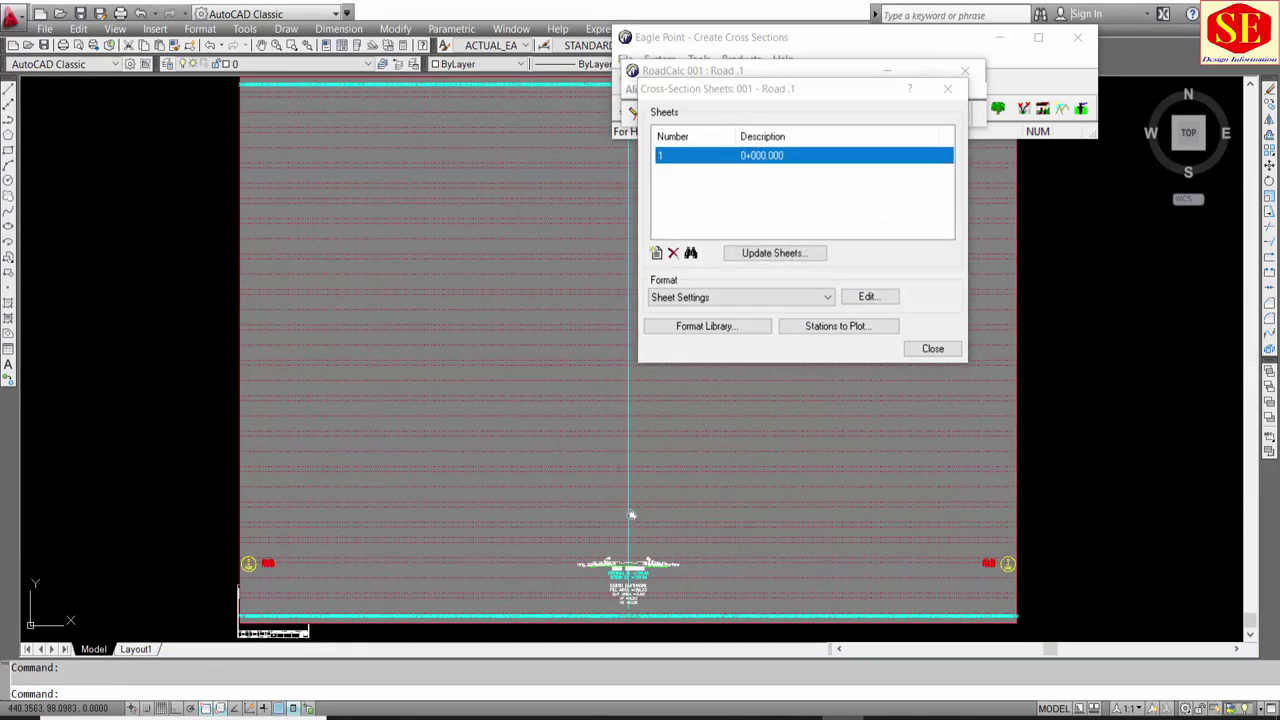
pyautogui.scroll(-2, 437, 300)
pyautogui.scroll(2, 443, 500)
pyautogui.scroll(3, 488, 494)
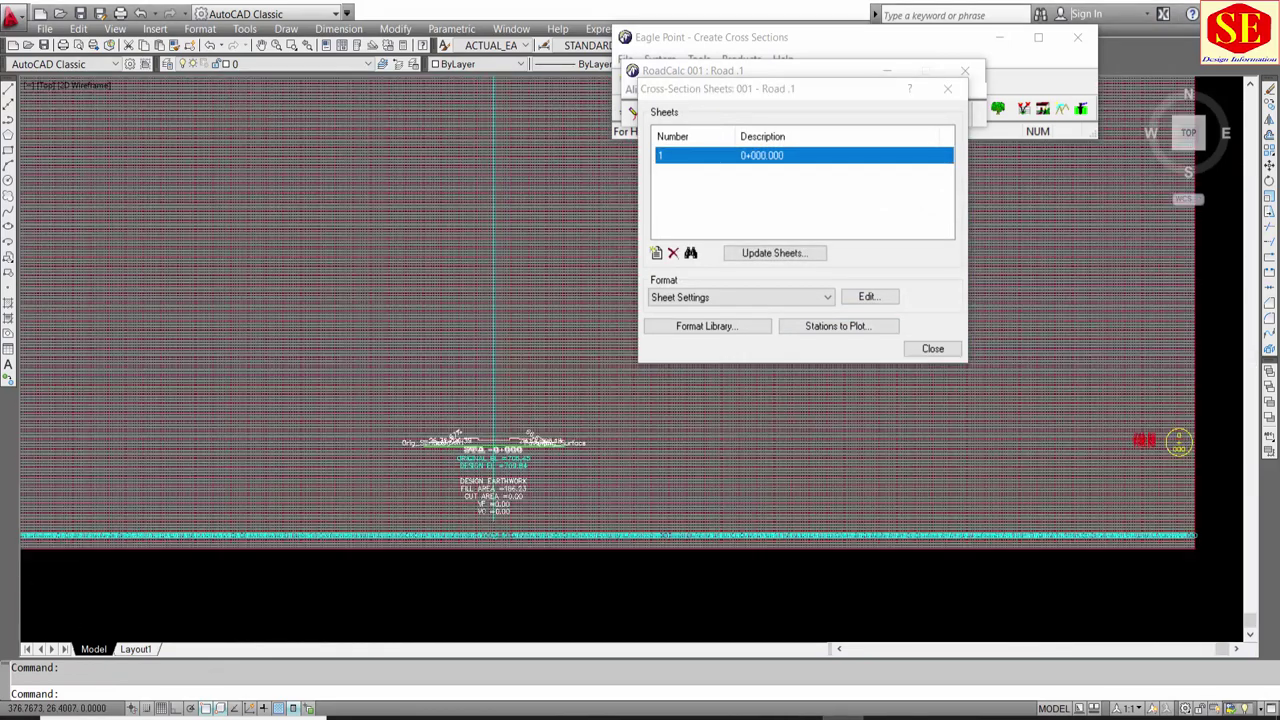
pyautogui.scroll(1, 416, 444)
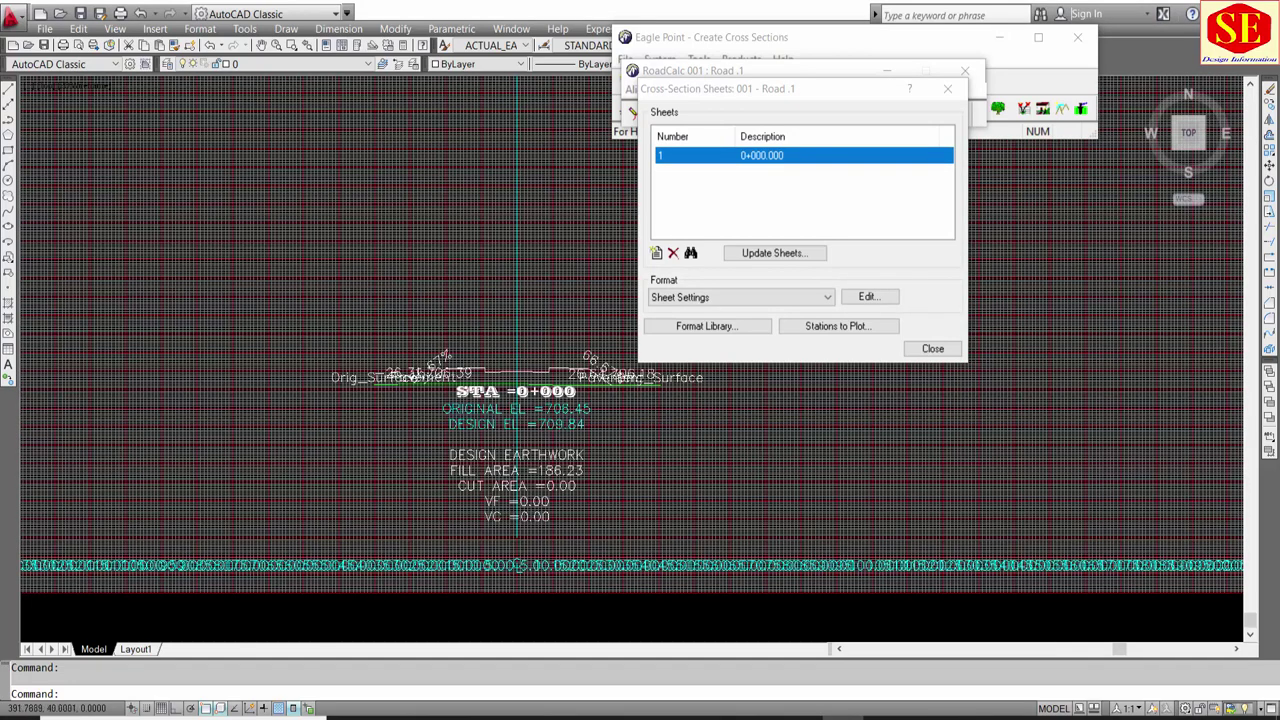
pyautogui.scroll(-1, 495, 446)
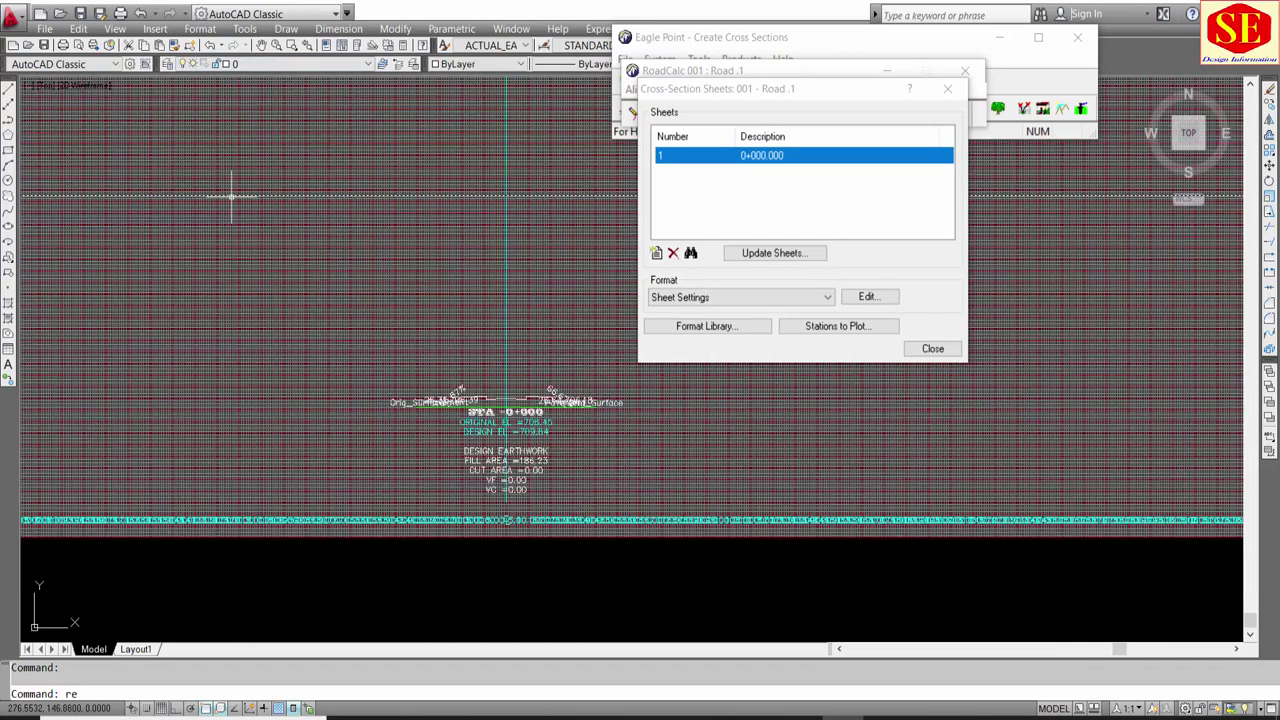
pyautogui.press('Return')
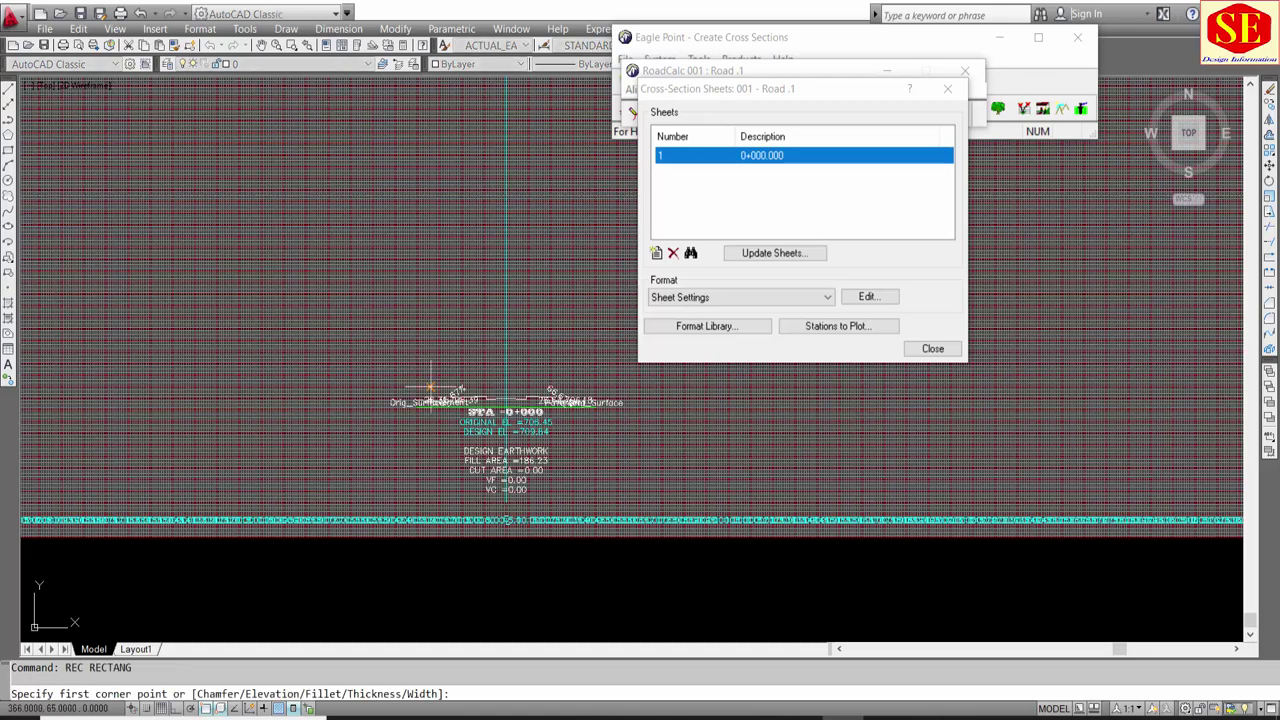
# Step: Draw a rectangle enclosing the STA 0+000 cross-section
pyautogui.scroll(1, 426, 384)
pyautogui.click(347, 325)
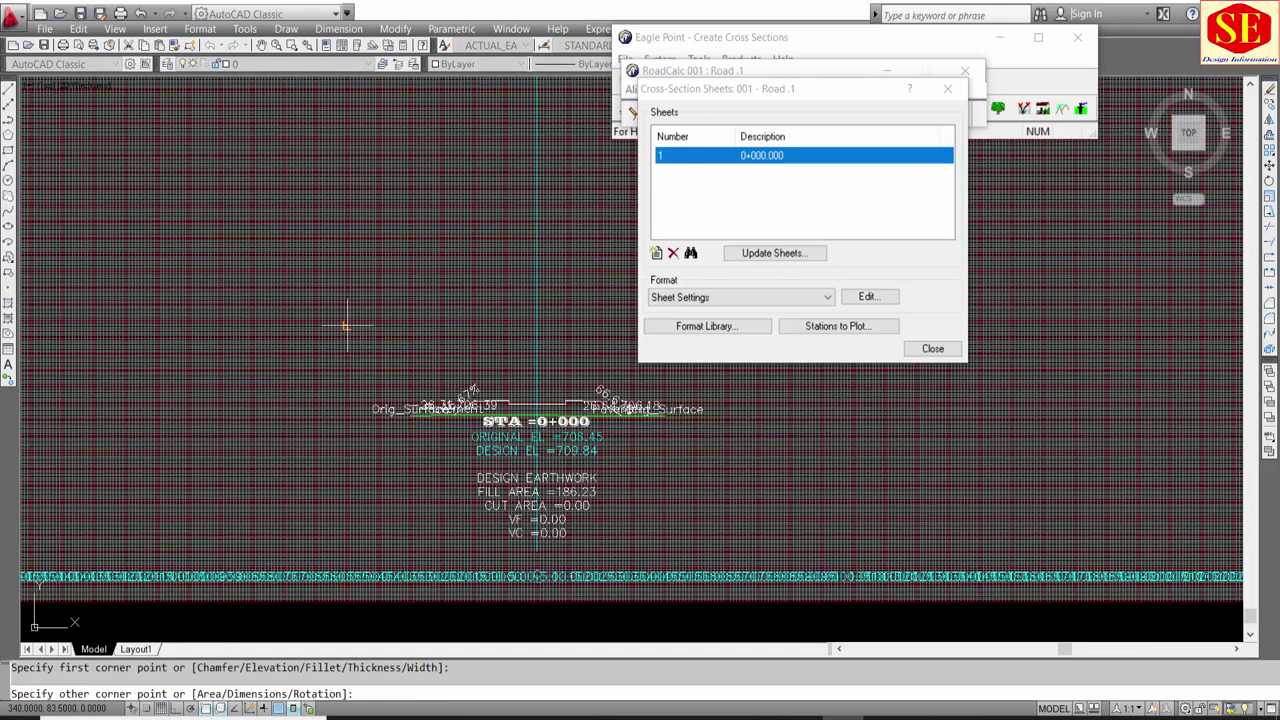
pyautogui.click(745, 568)
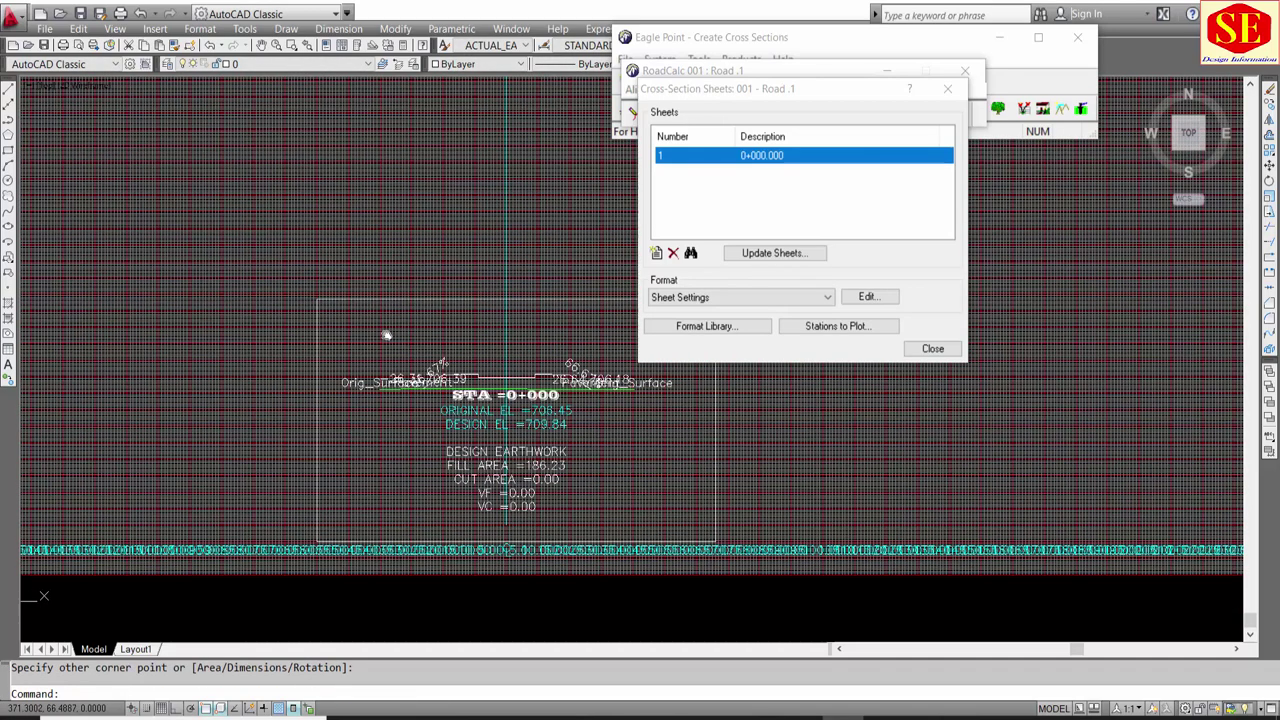
pyautogui.moveTo(574, 410); pyautogui.dragTo(484, 340, button='middle')
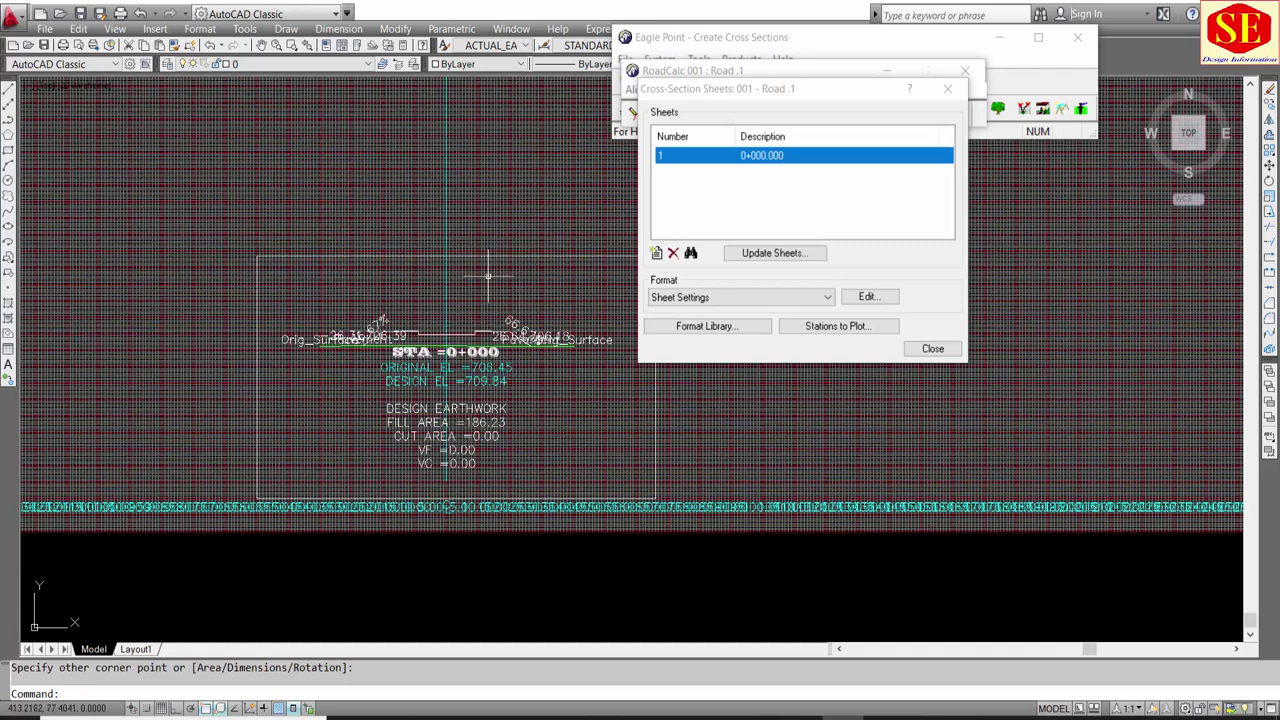
pyautogui.scroll(1, 408, 362)
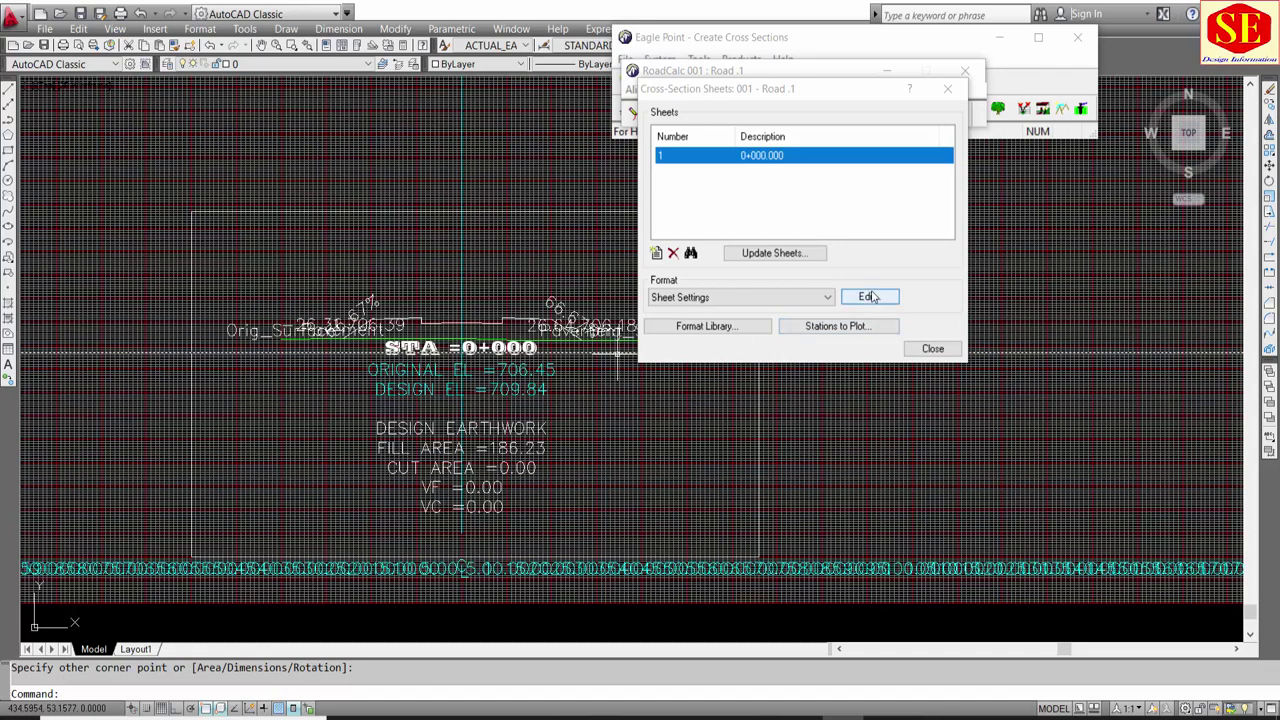
pyautogui.write('e')
pyautogui.press('Return')
# Step: Add a linear dimension across the box's bottom edge, measuring 121.0000
pyautogui.click(323, 30)
pyautogui.click(335, 63)
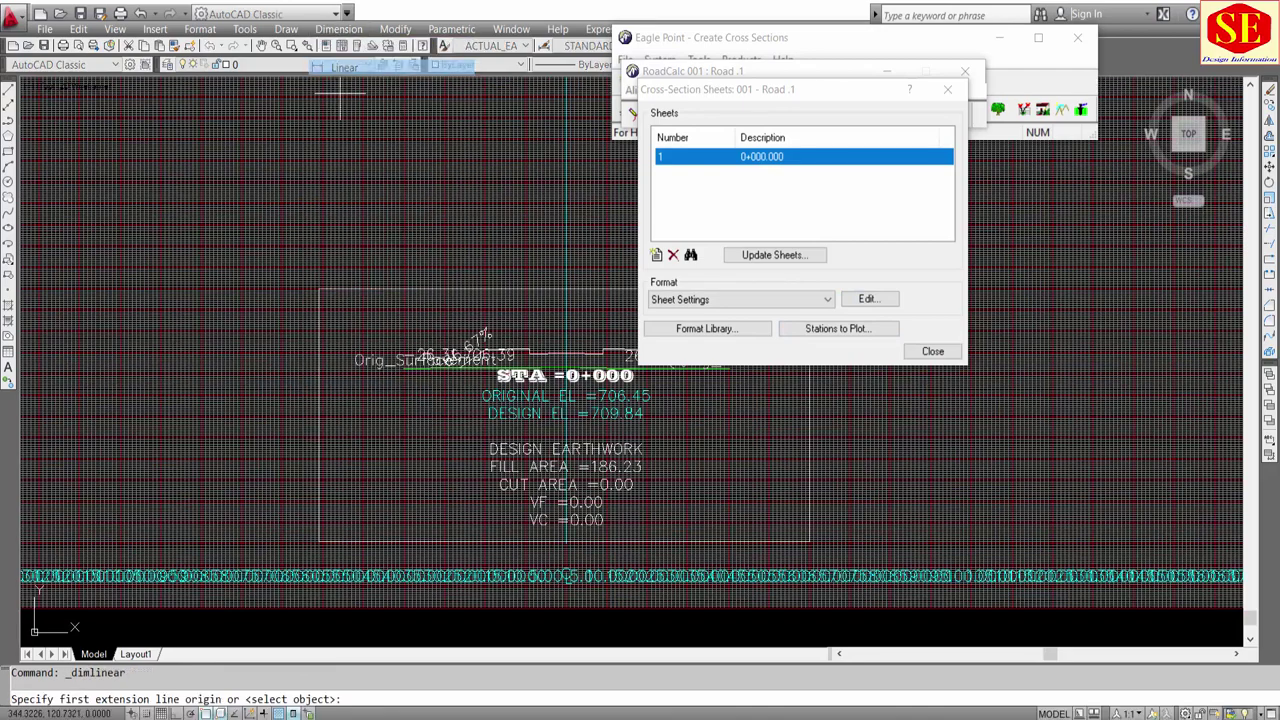
pyautogui.scroll(3, 321, 520)
pyautogui.click(335, 497)
pyautogui.scroll(-3, 335, 497)
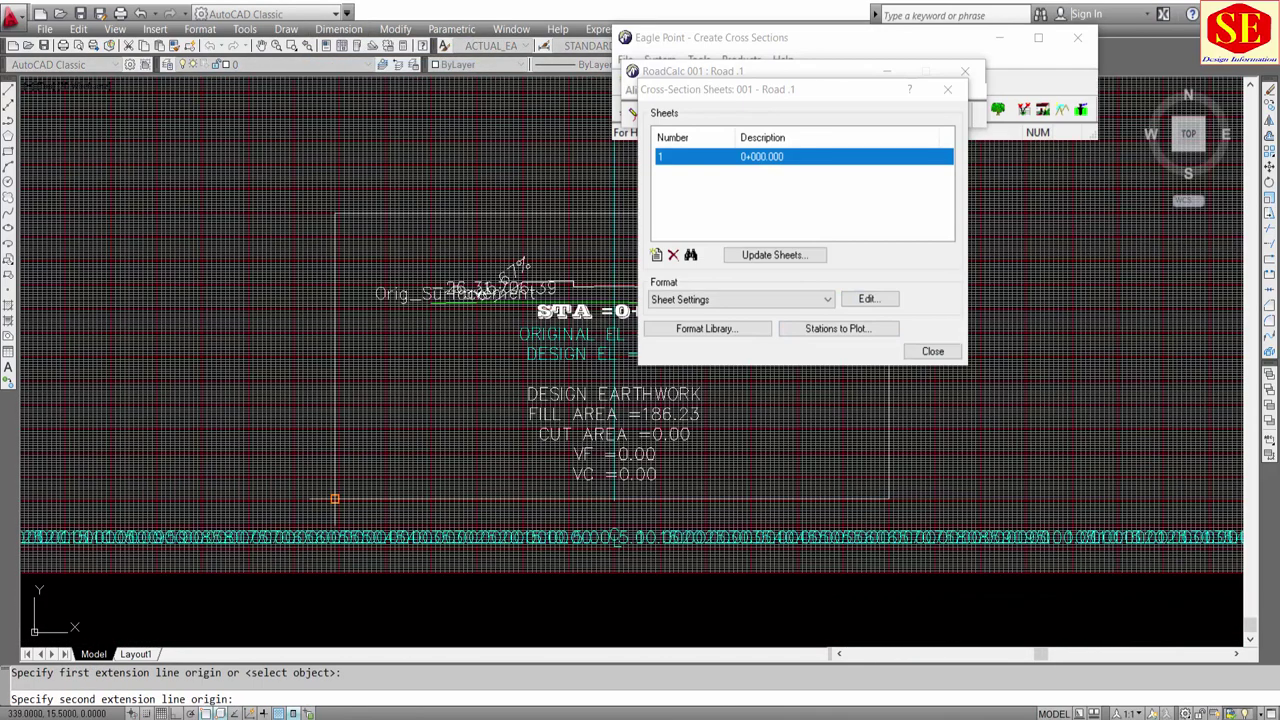
pyautogui.click(888, 500)
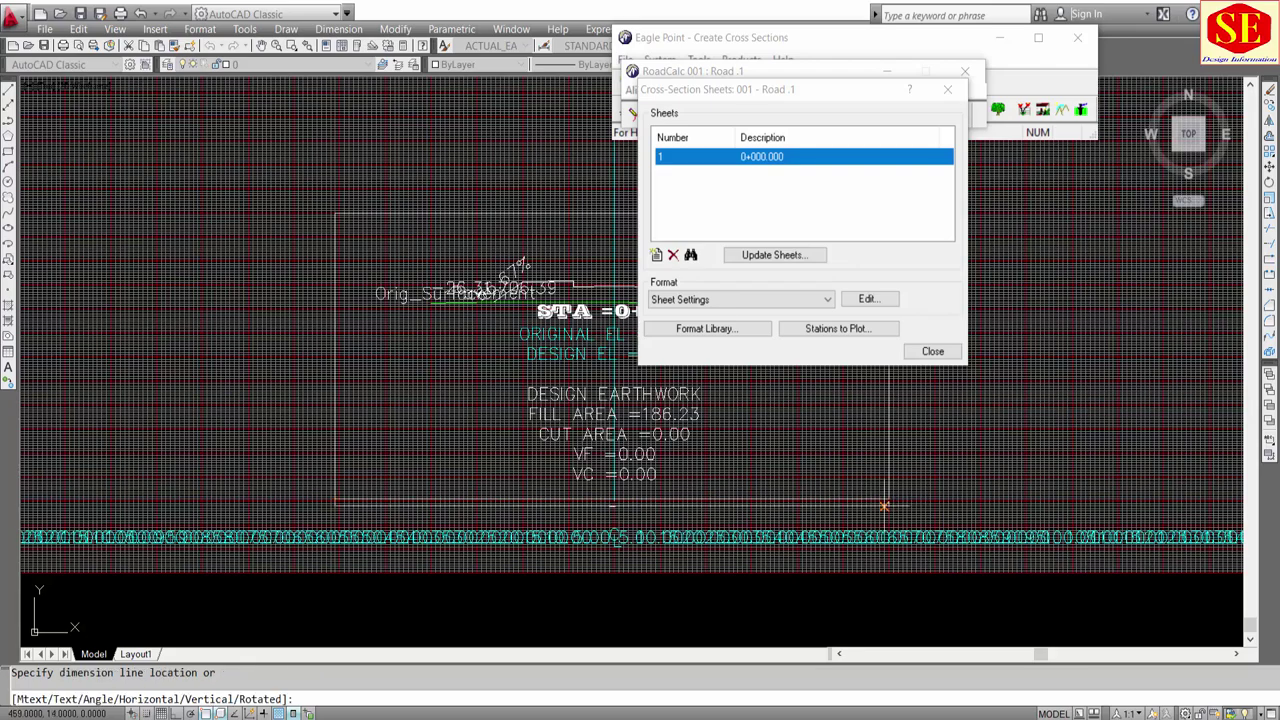
pyautogui.click(602, 515)
pyautogui.scroll(5, 602, 514)
pyautogui.scroll(-1, 653, 527)
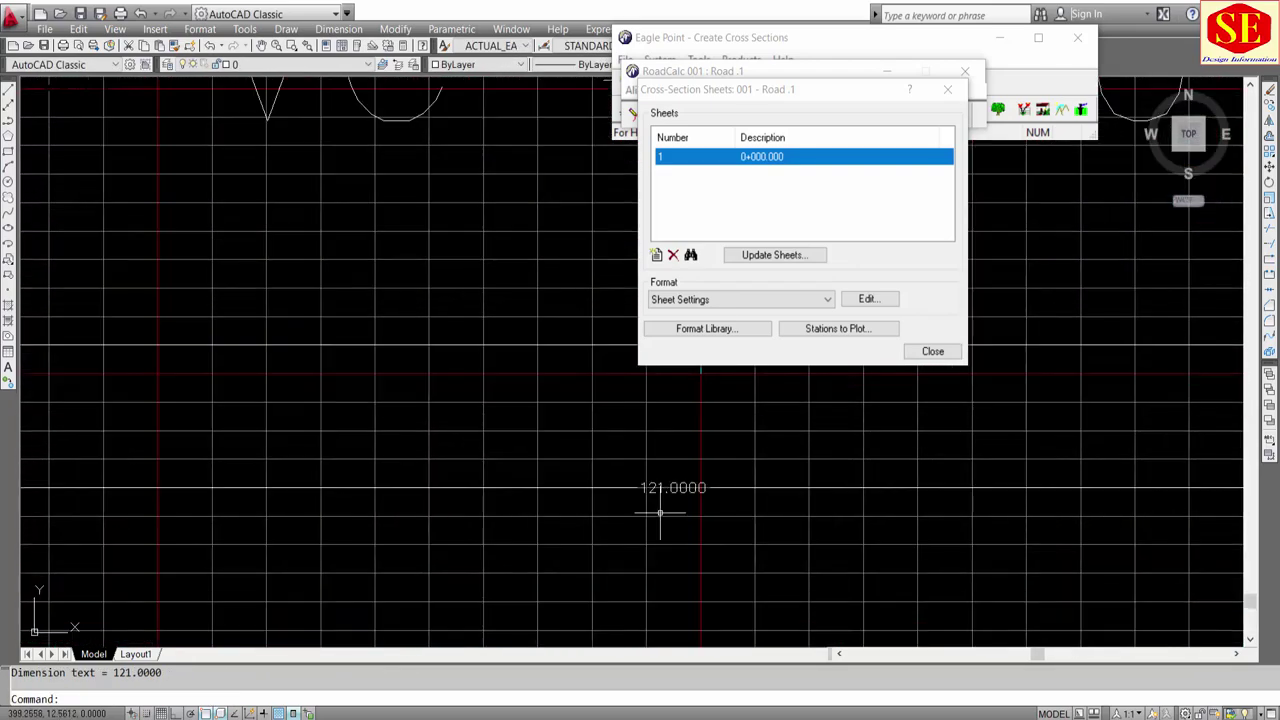
pyautogui.scroll(-4, 654, 494)
pyautogui.press('Escape')
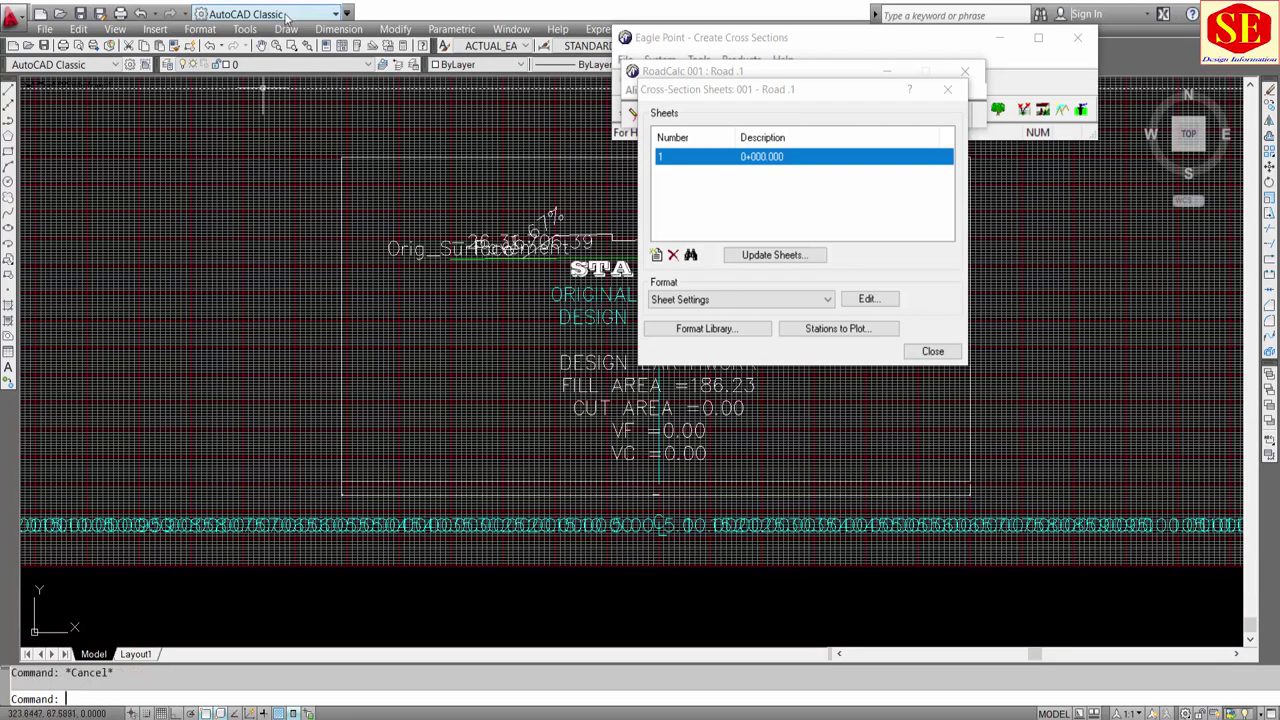
# Step: Dimension the box's 59.5000 height and compare with the 120 × 60 mm sheet settings
pyautogui.click(338, 28)
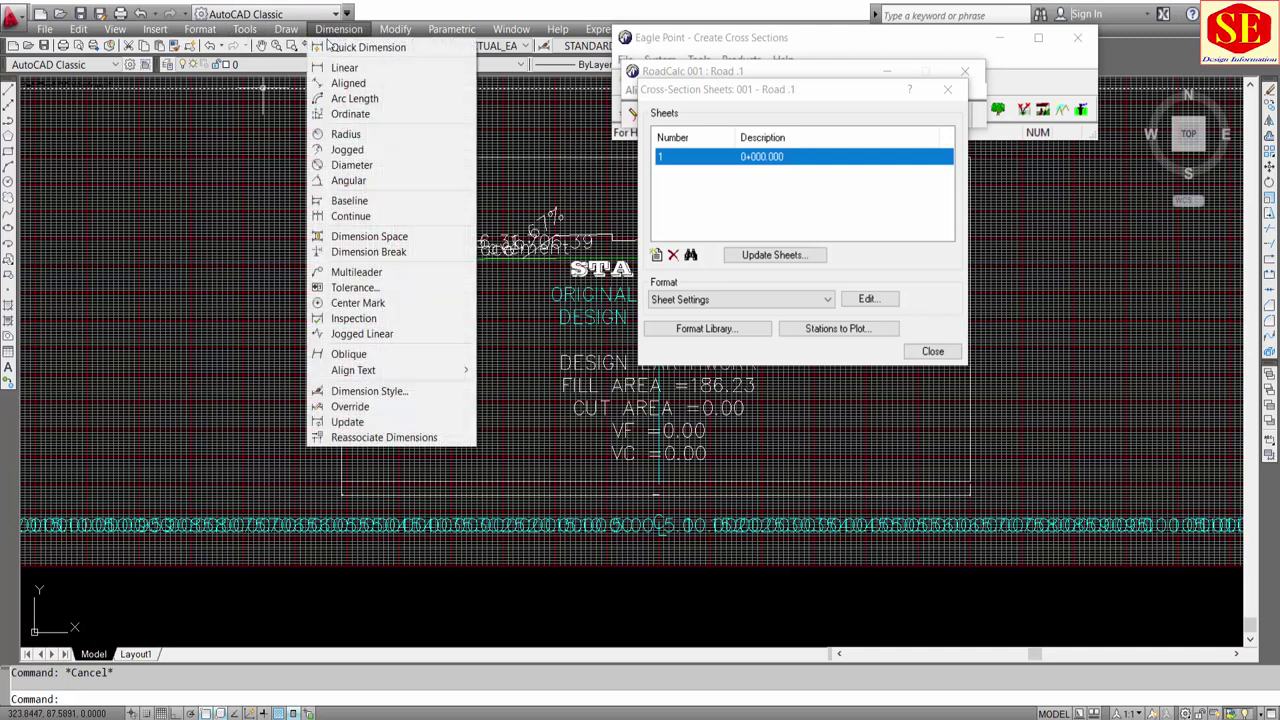
pyautogui.click(335, 64)
pyautogui.click(341, 157)
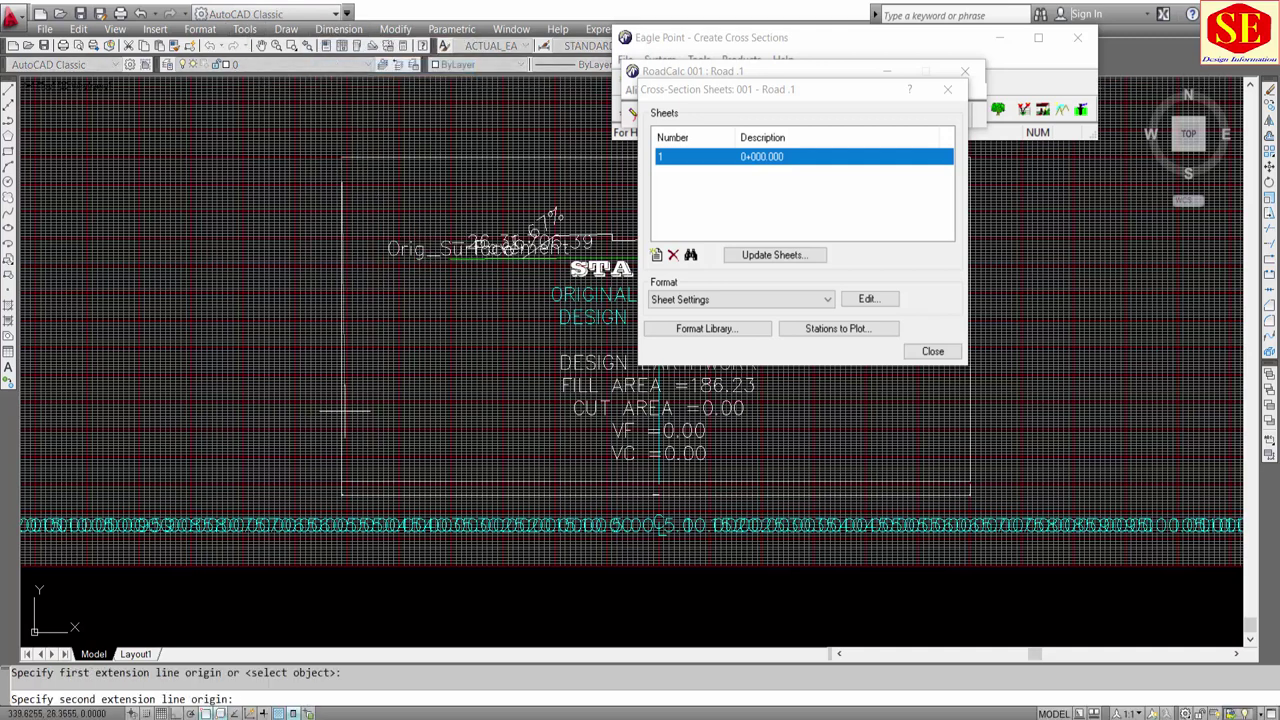
pyautogui.click(342, 482)
pyautogui.click(330, 472)
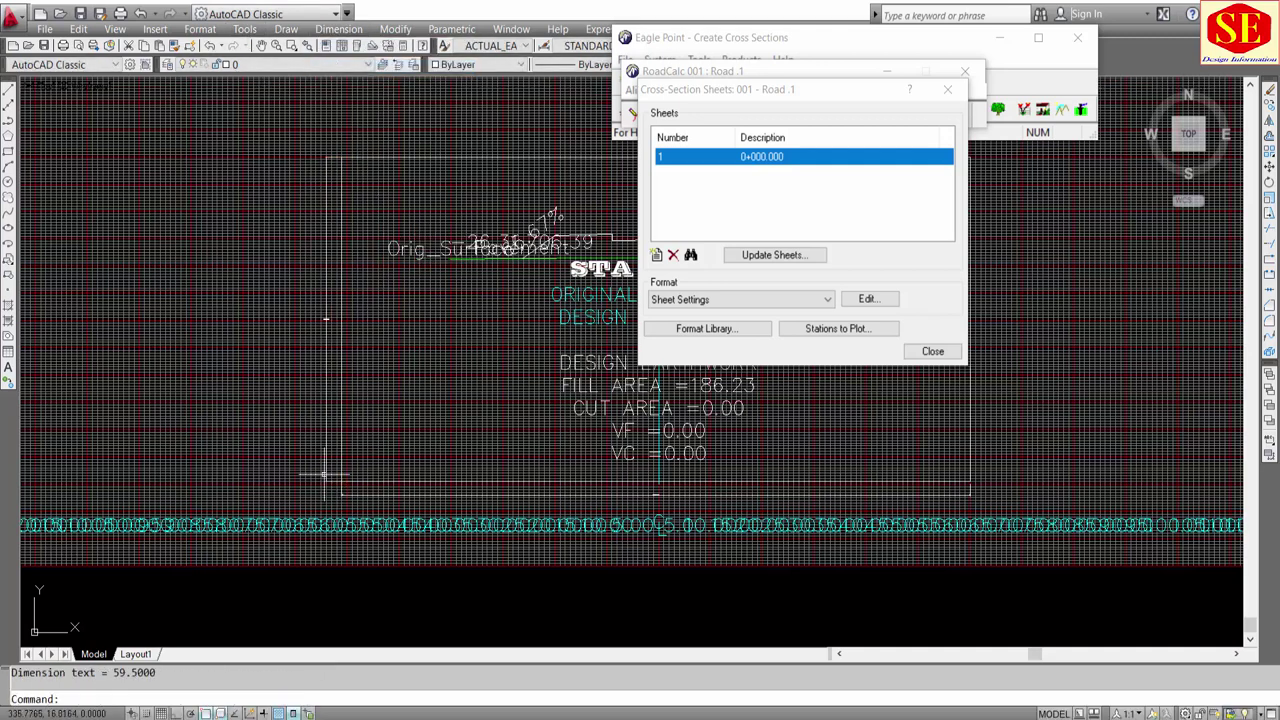
pyautogui.scroll(5, 343, 323)
pyautogui.scroll(3, 350, 310)
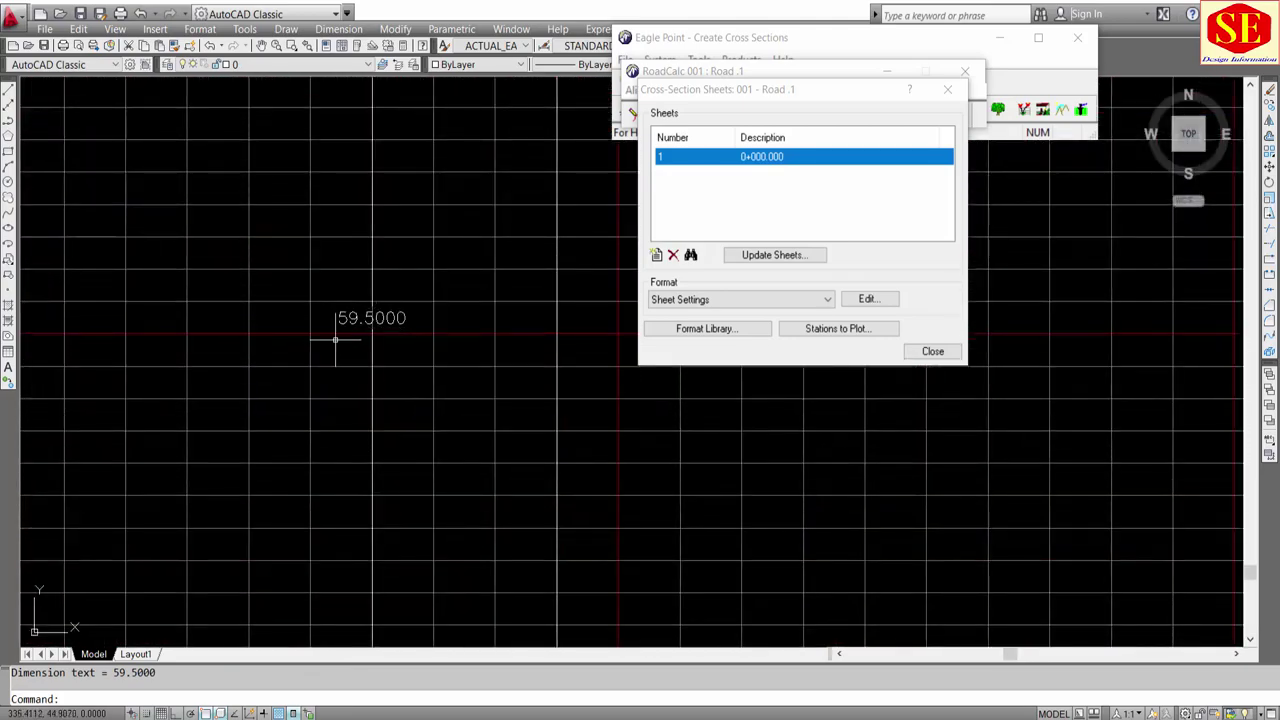
pyautogui.scroll(-4, 335, 340)
pyautogui.scroll(-2, 340, 330)
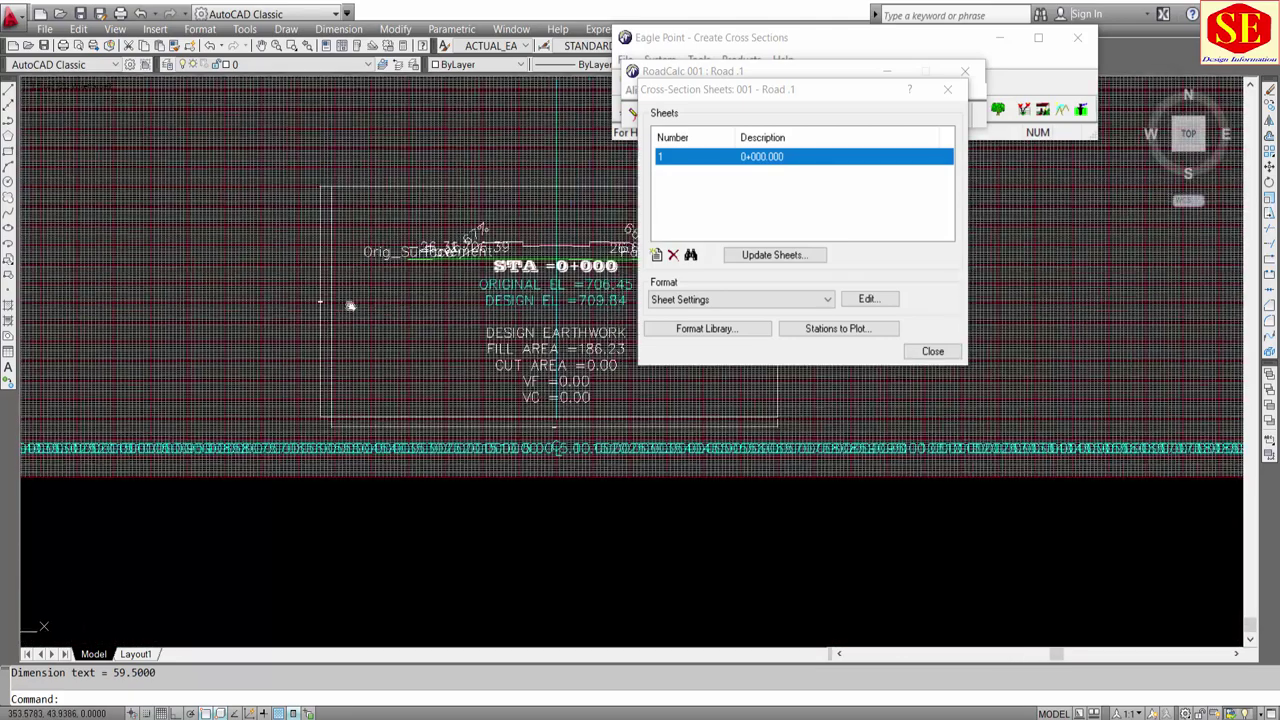
pyautogui.moveTo(350, 305); pyautogui.dragTo(182, 285, button='middle')
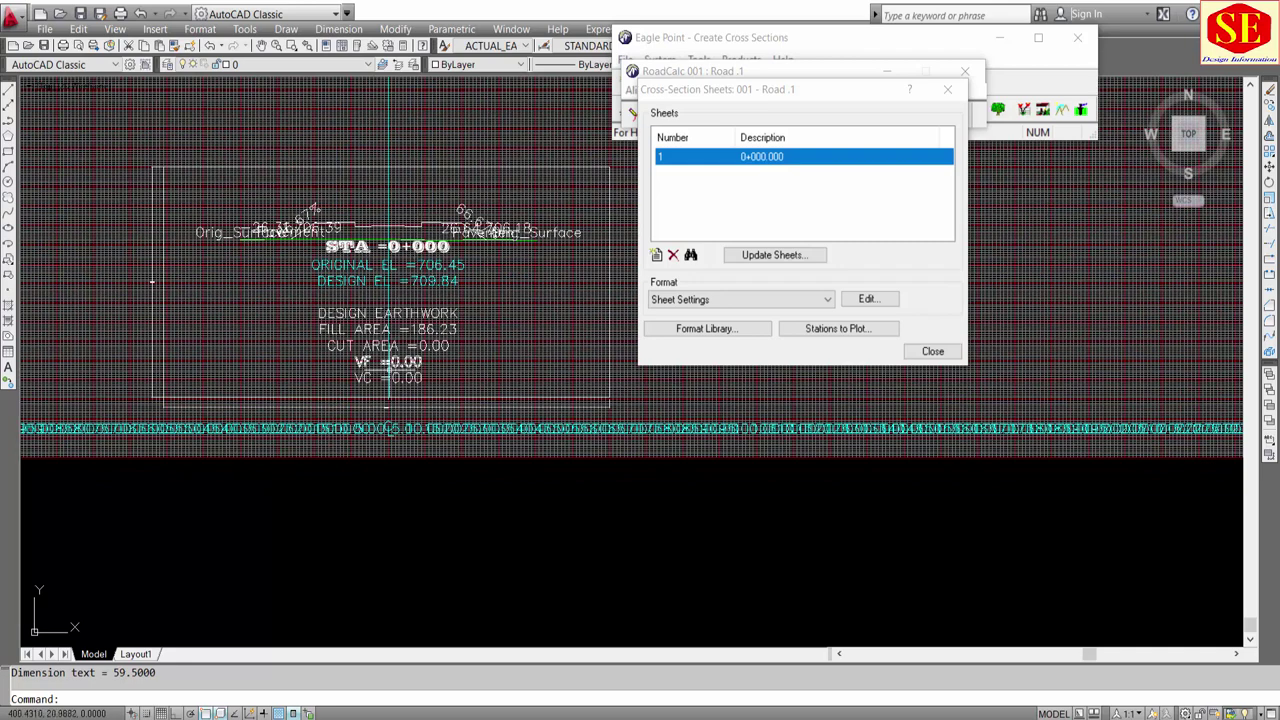
pyautogui.scroll(5, 385, 408)
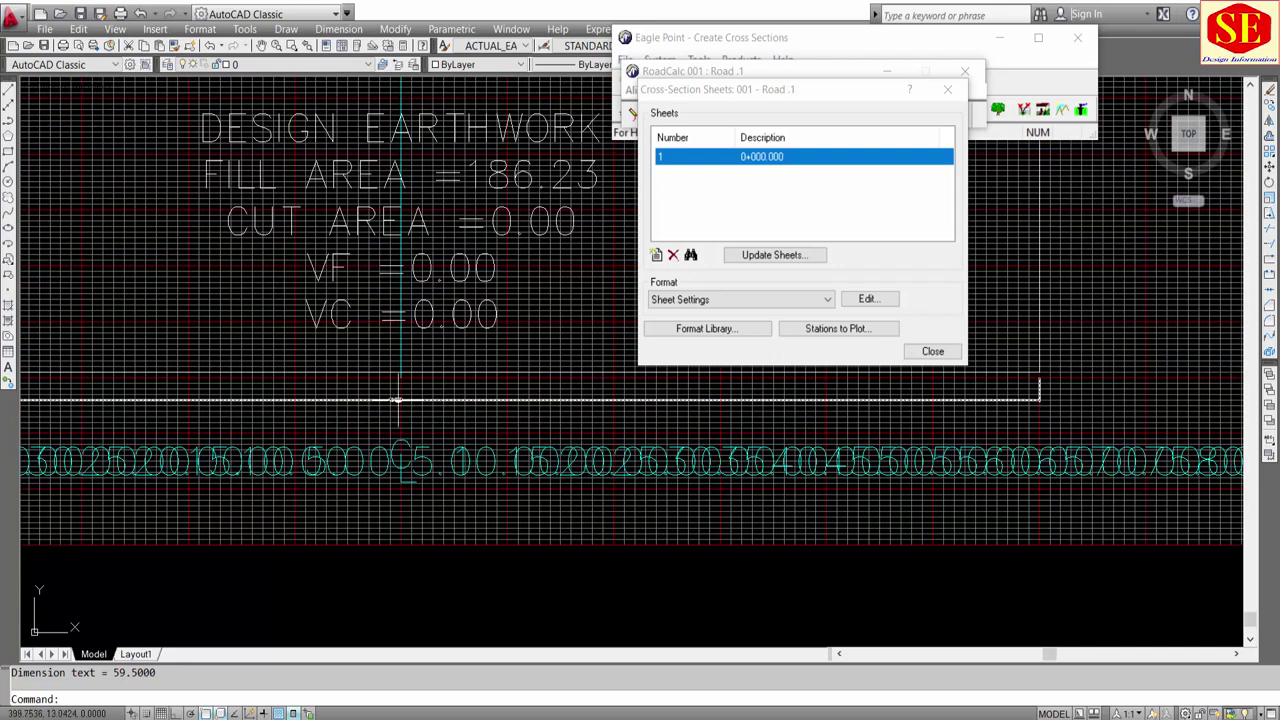
pyautogui.click(872, 299)
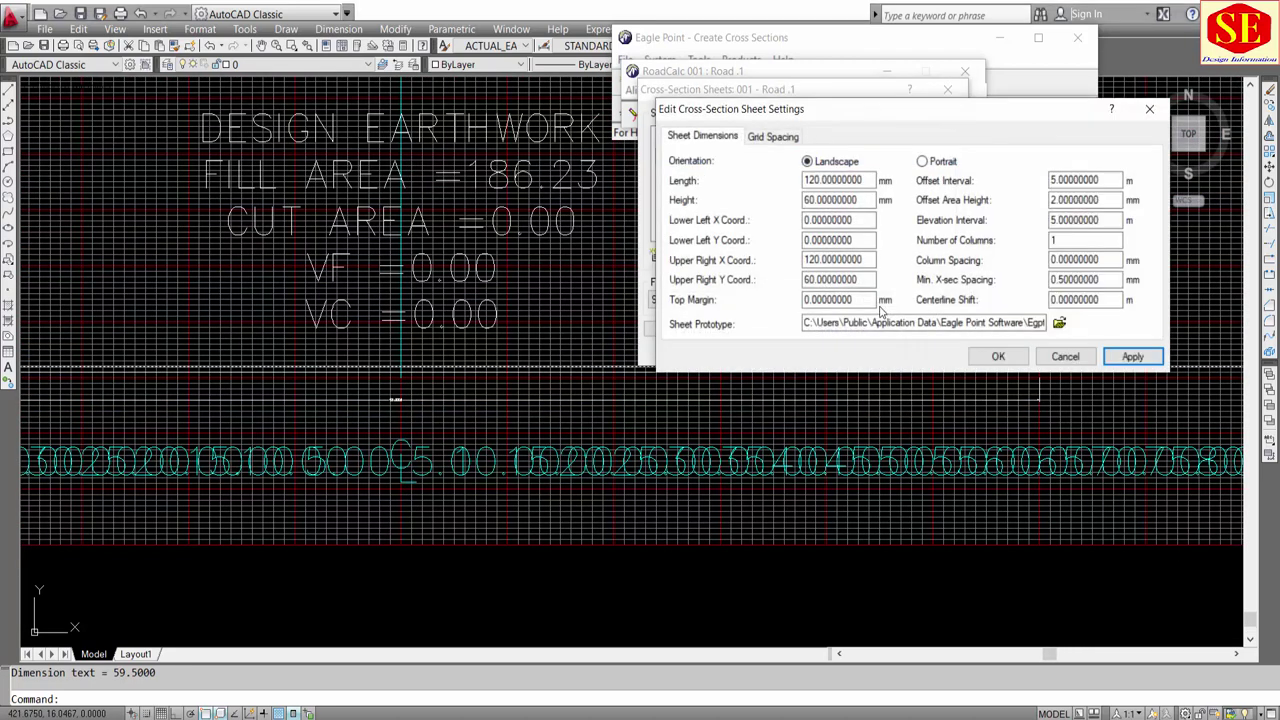
# Step: Close the sheet dialogs and display station 1+050.000 from the cross-section data editor
pyautogui.press('Escape')
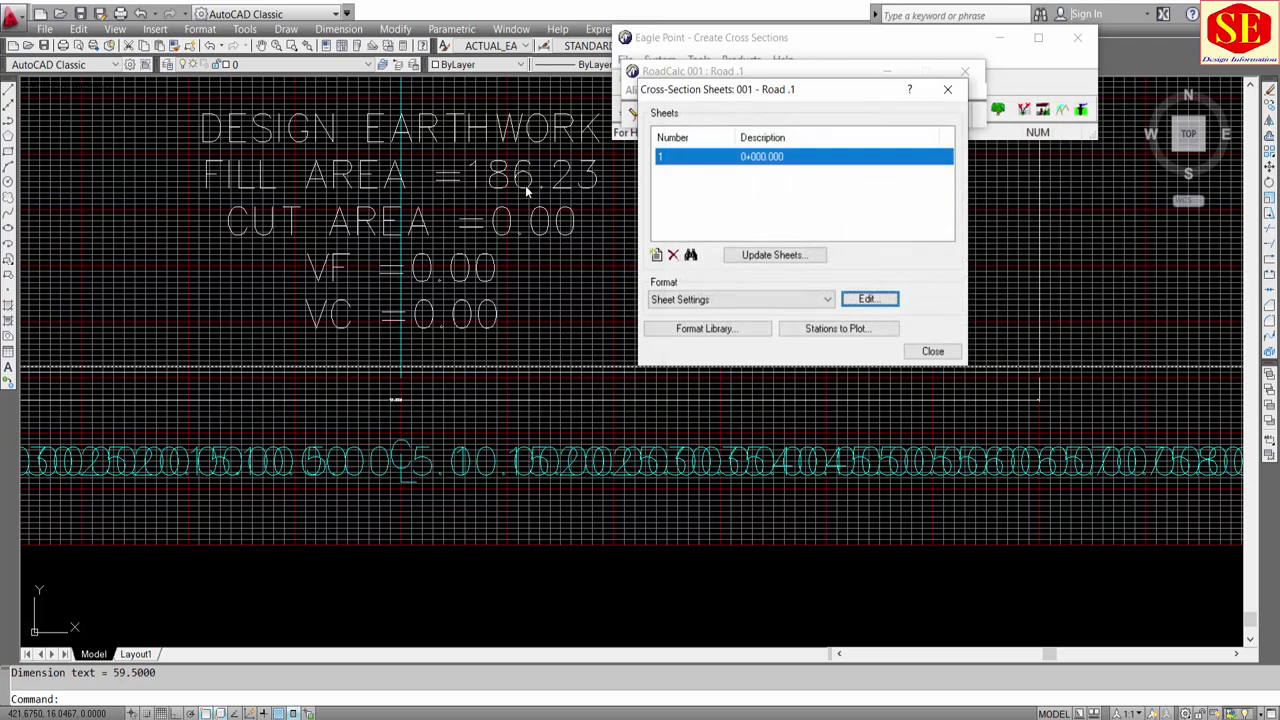
pyautogui.click(933, 352)
pyautogui.click(720, 90)
pyautogui.click(745, 135)
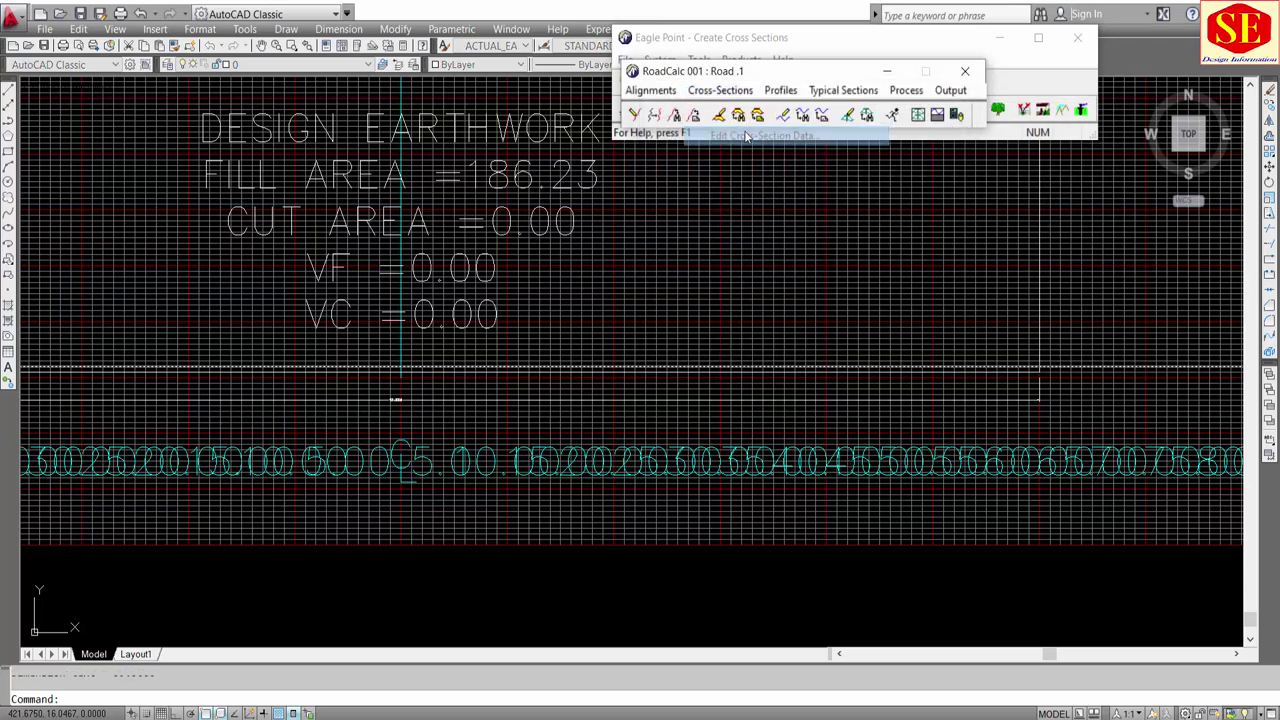
pyautogui.click(714, 172)
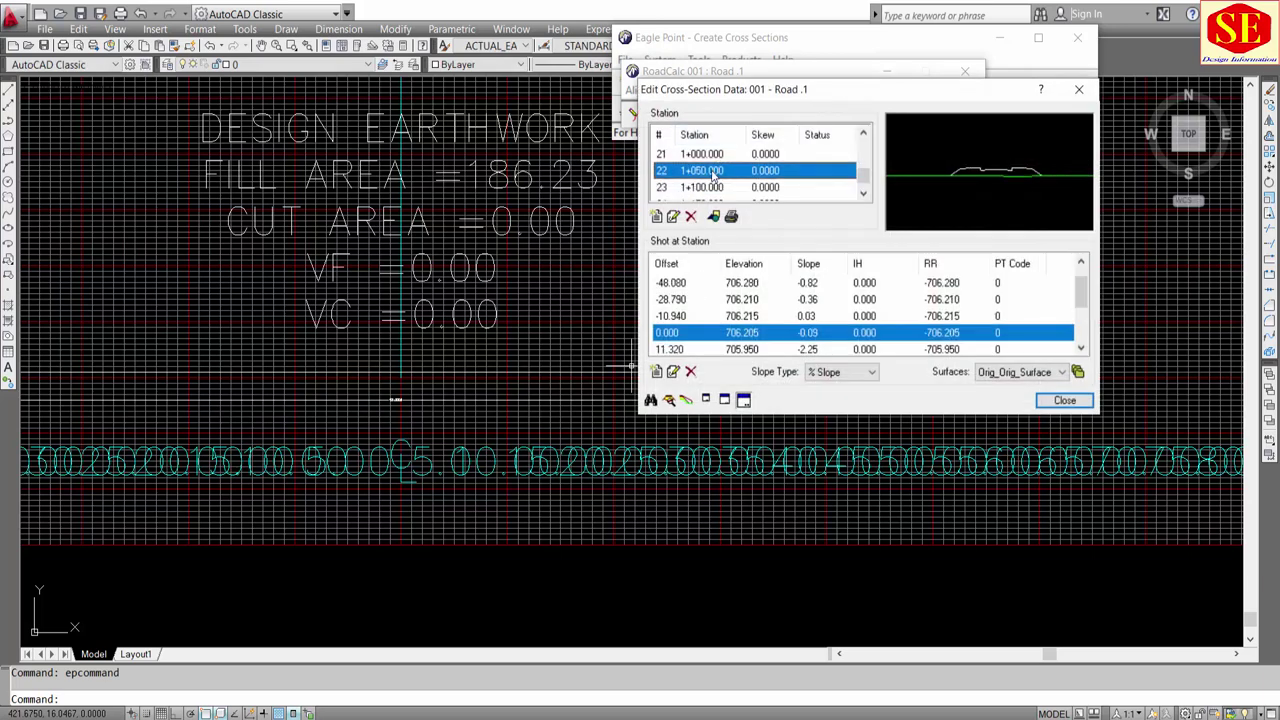
pyautogui.click(650, 399)
pyautogui.click(624, 408)
pyautogui.press('Escape')
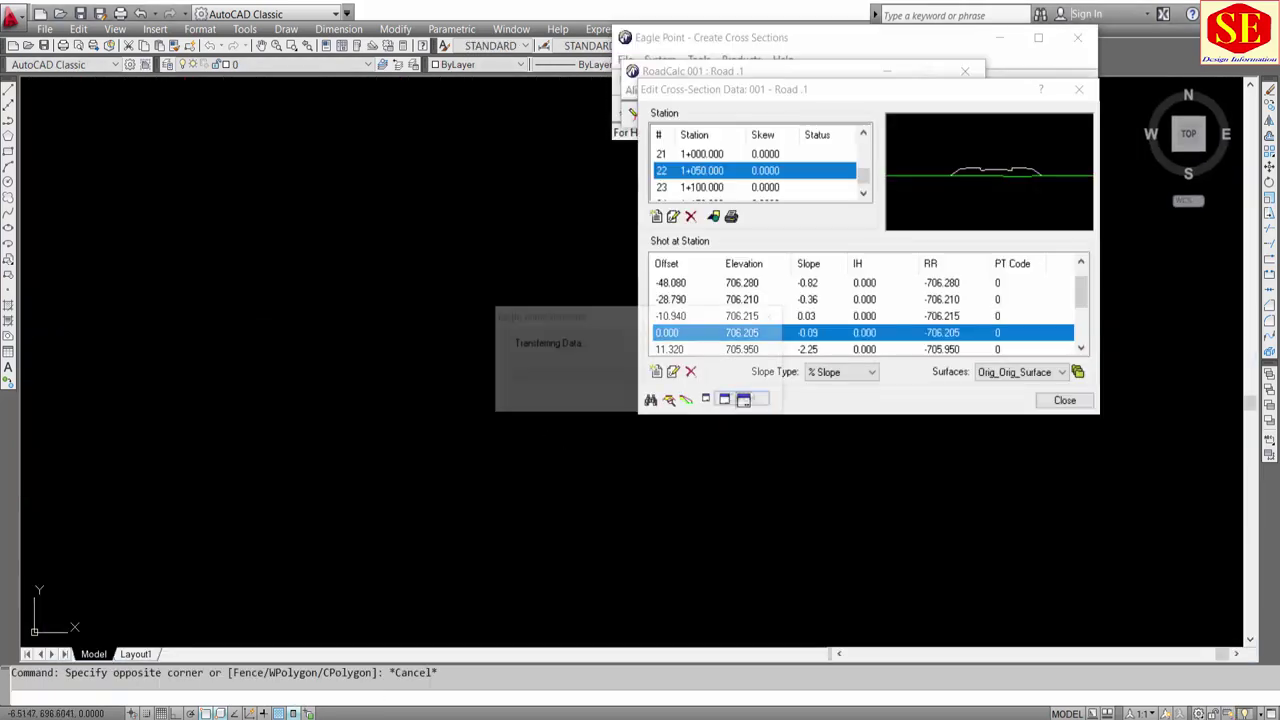
pyautogui.scroll(-1, 358, 458)
pyautogui.scroll(-2, 357, 450)
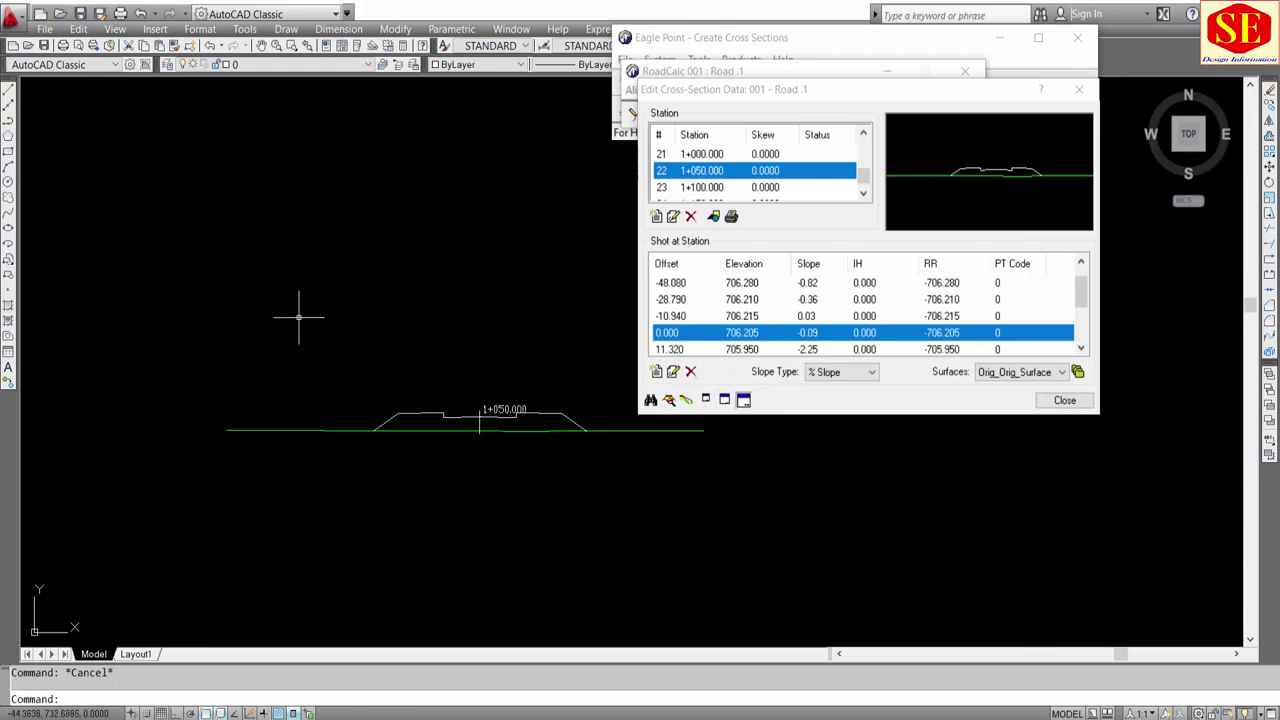
# Step: Dimension the ground line with a 116.9100 linear dimension
pyautogui.click(315, 29)
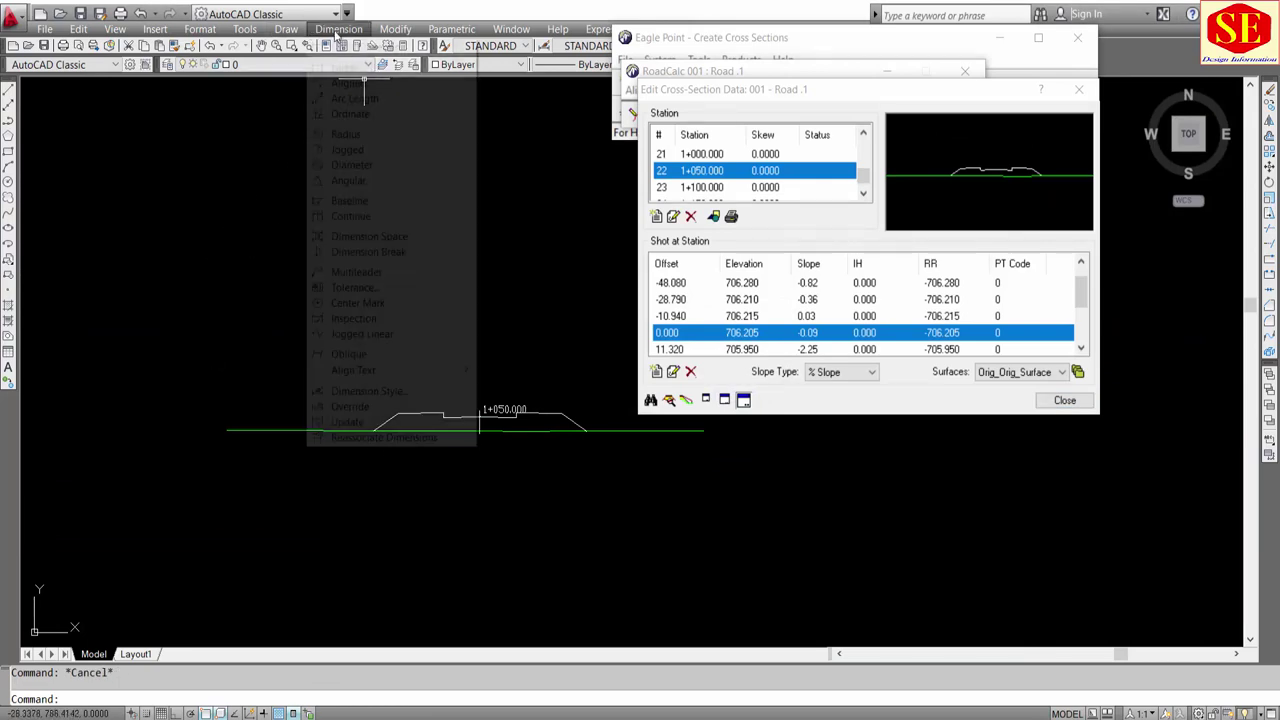
pyautogui.click(330, 66)
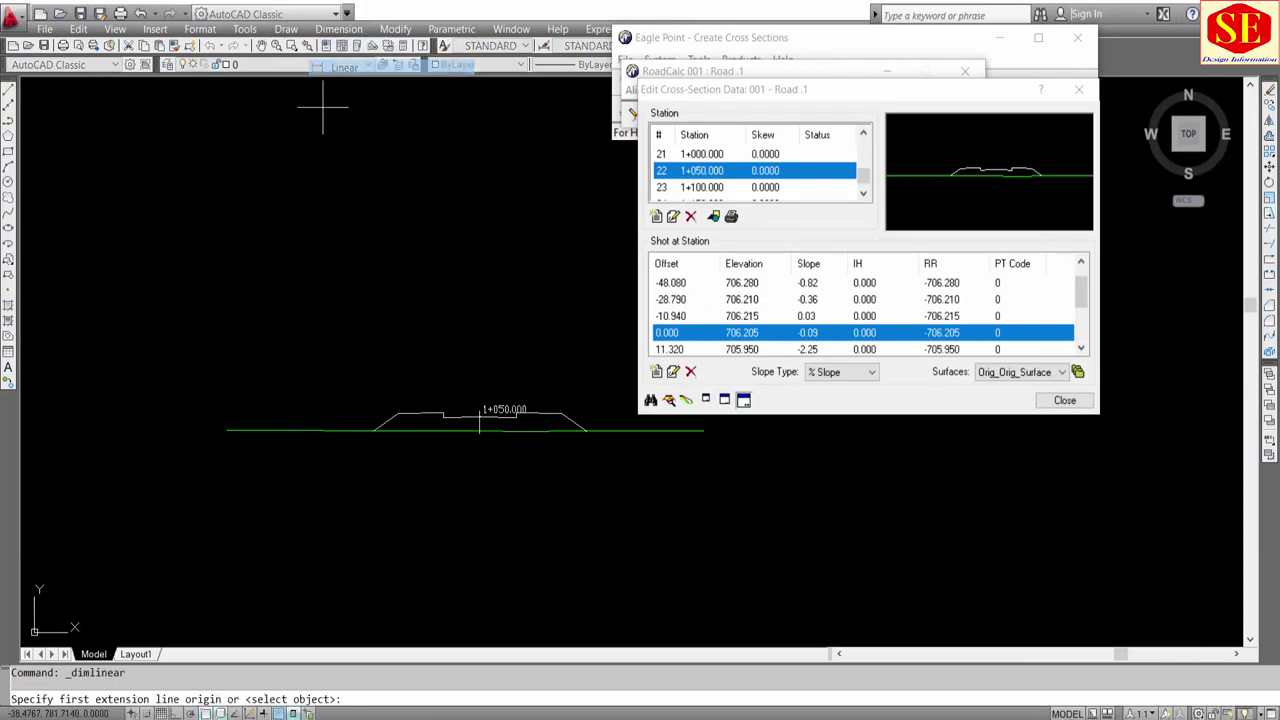
pyautogui.click(227, 430)
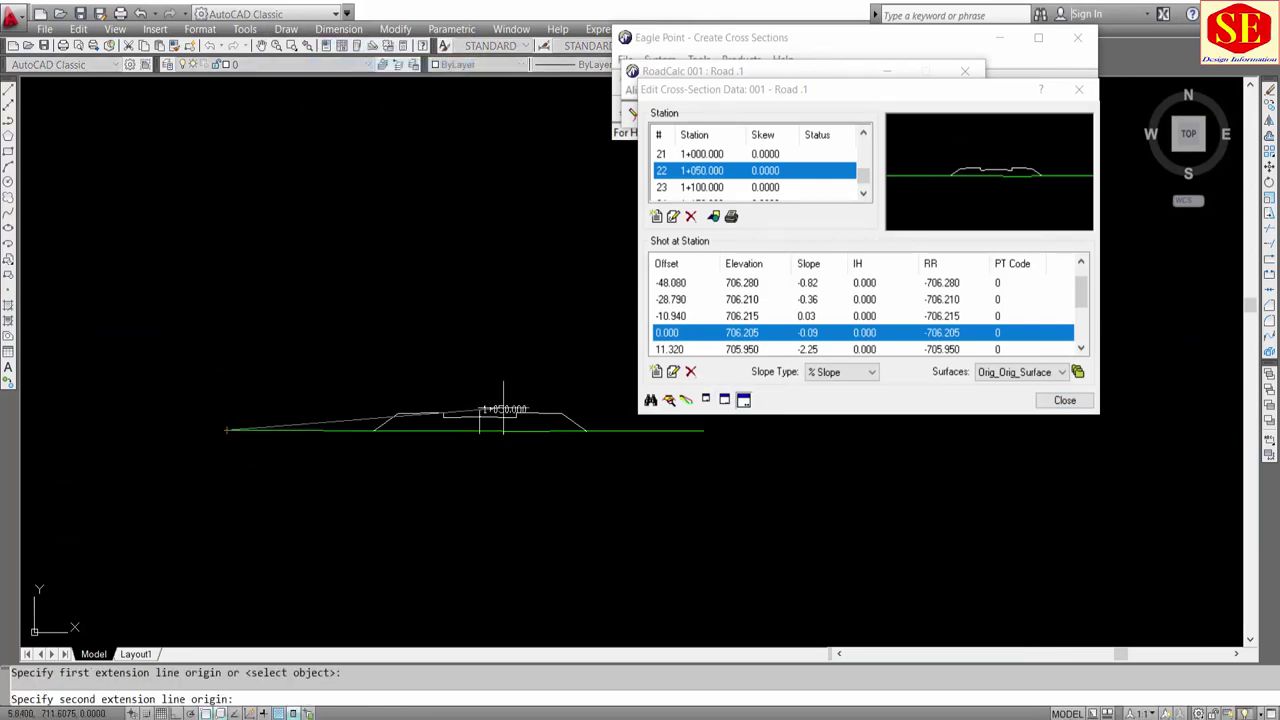
pyautogui.click(703, 430)
pyautogui.click(666, 472)
# Step: Scroll through the stations in the cross-section data editor to reach 1+050.000
pyautogui.scroll(5, 466, 542)
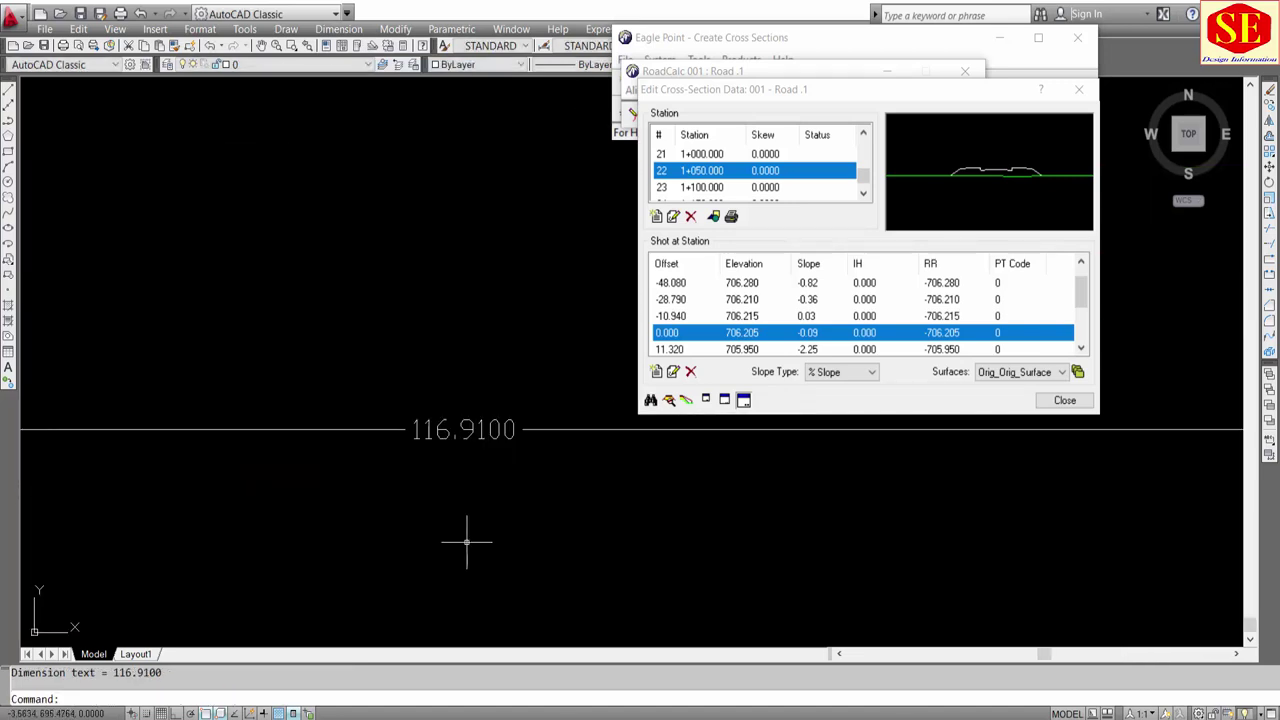
pyautogui.scroll(-3, 454, 477)
pyautogui.scroll(-2, 450, 494)
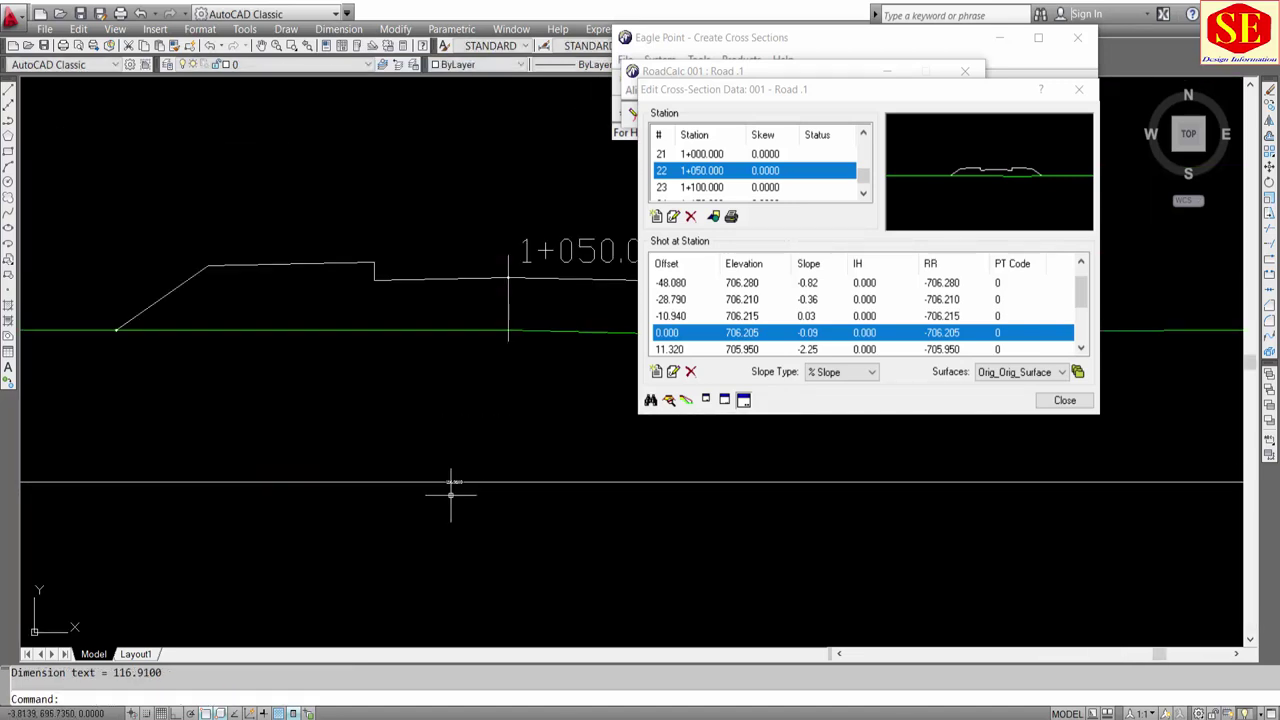
pyautogui.scroll(-1, 450, 490)
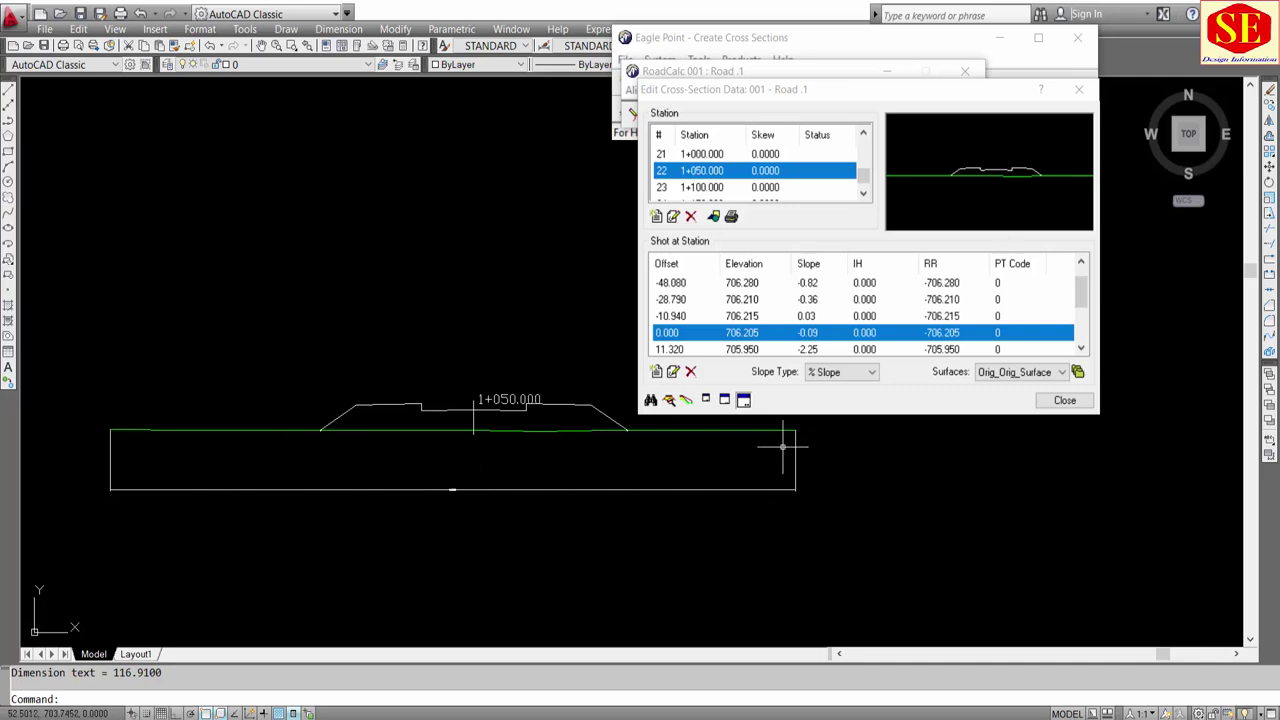
pyautogui.scroll(3, 435, 482)
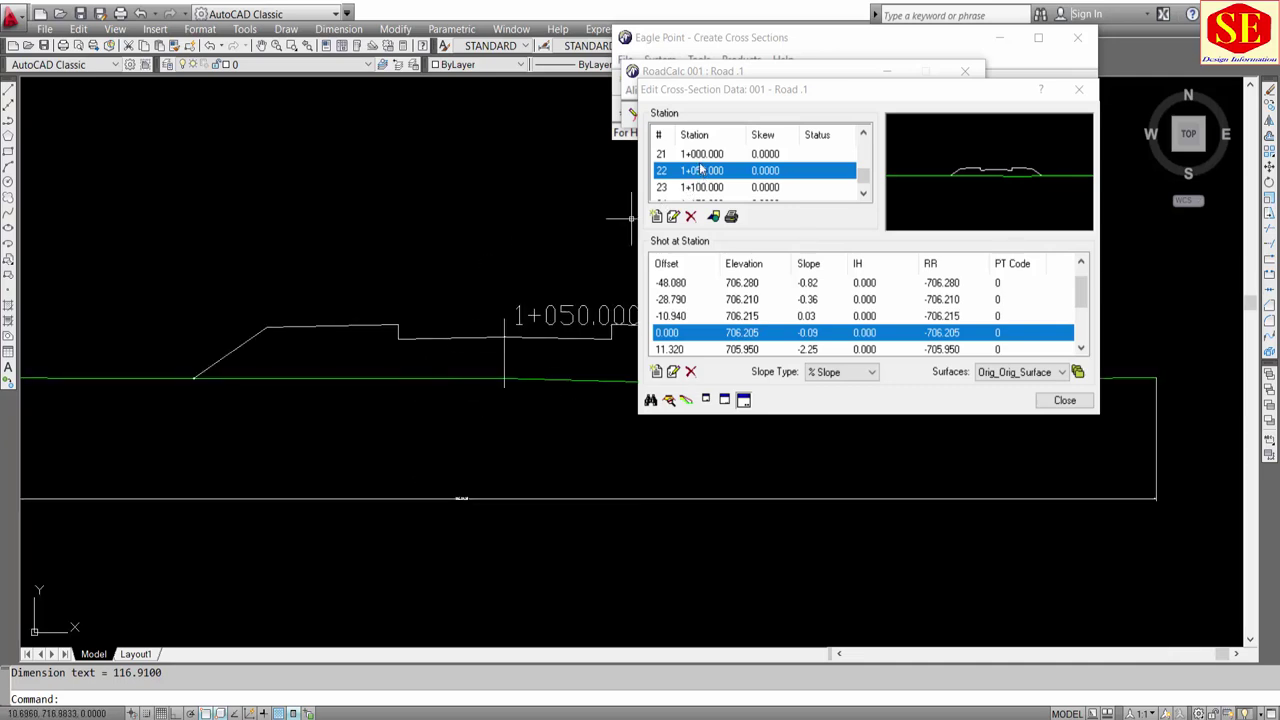
pyautogui.scroll(2, 703, 170)
pyautogui.scroll(2, 700, 172)
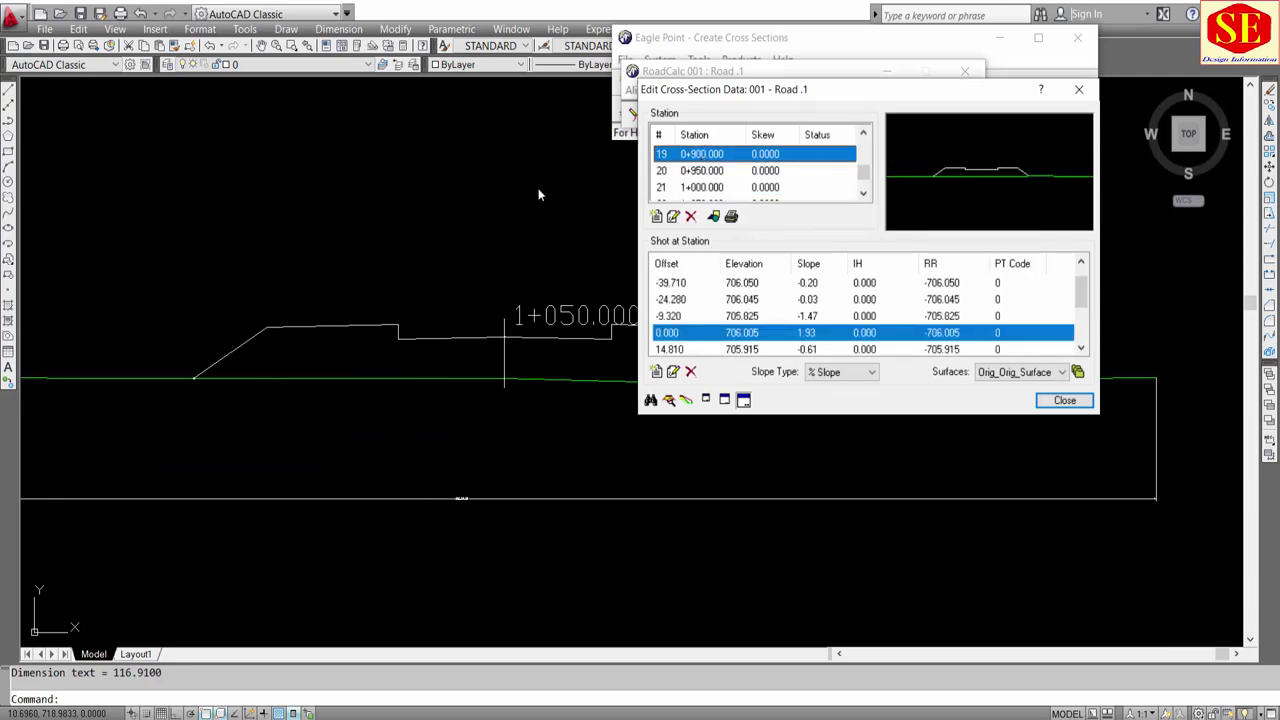
pyautogui.scroll(-3, 311, 432)
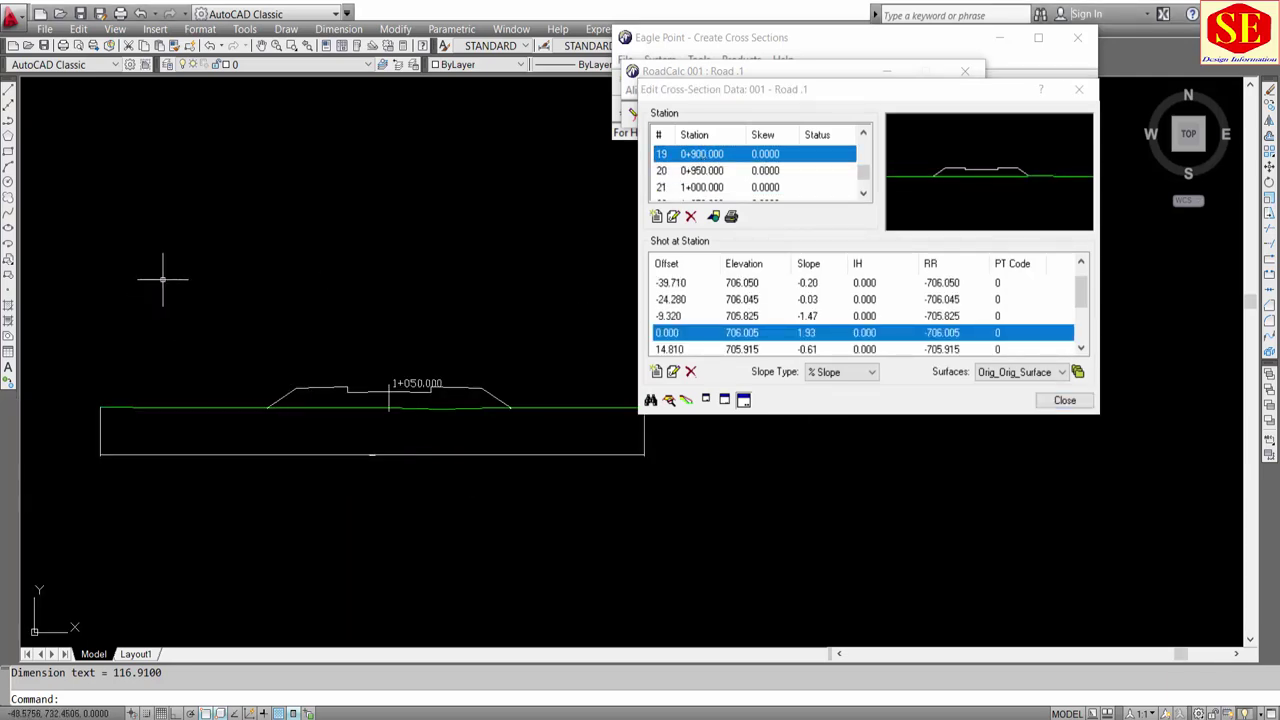
pyautogui.scroll(2, 334, 434)
pyautogui.scroll(-1, 195, 295)
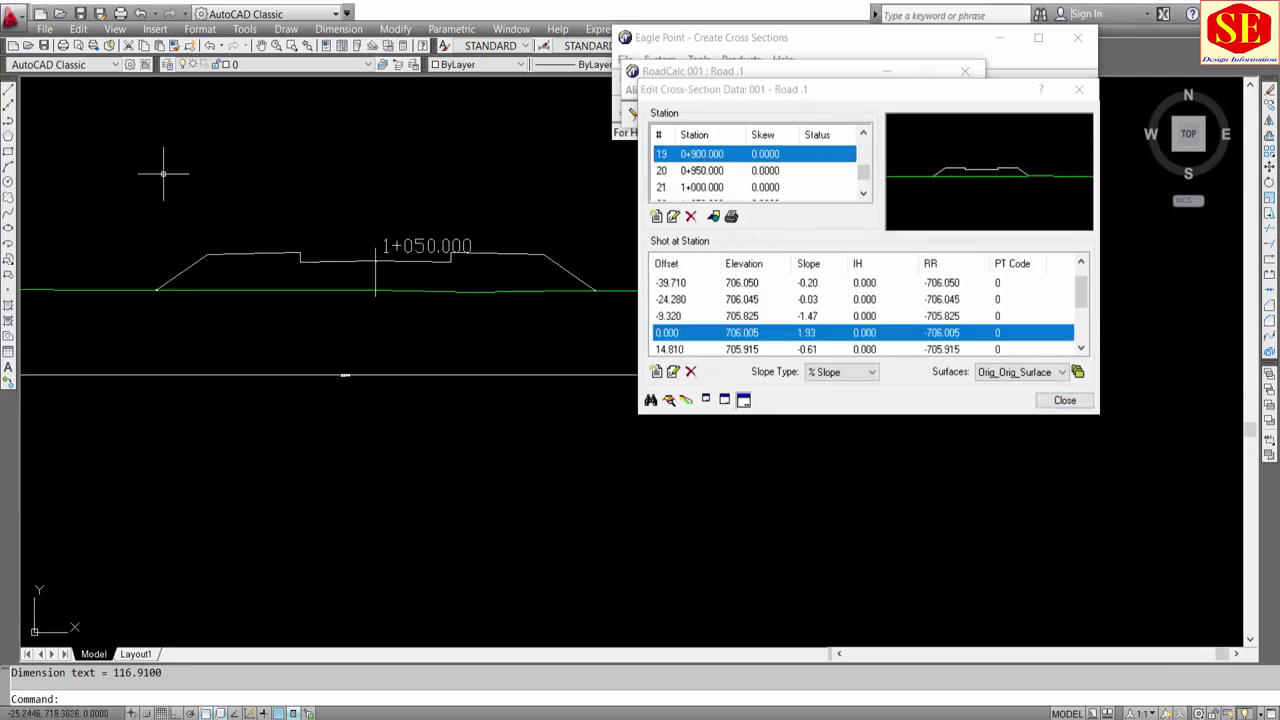
pyautogui.scroll(-1, 400, 378)
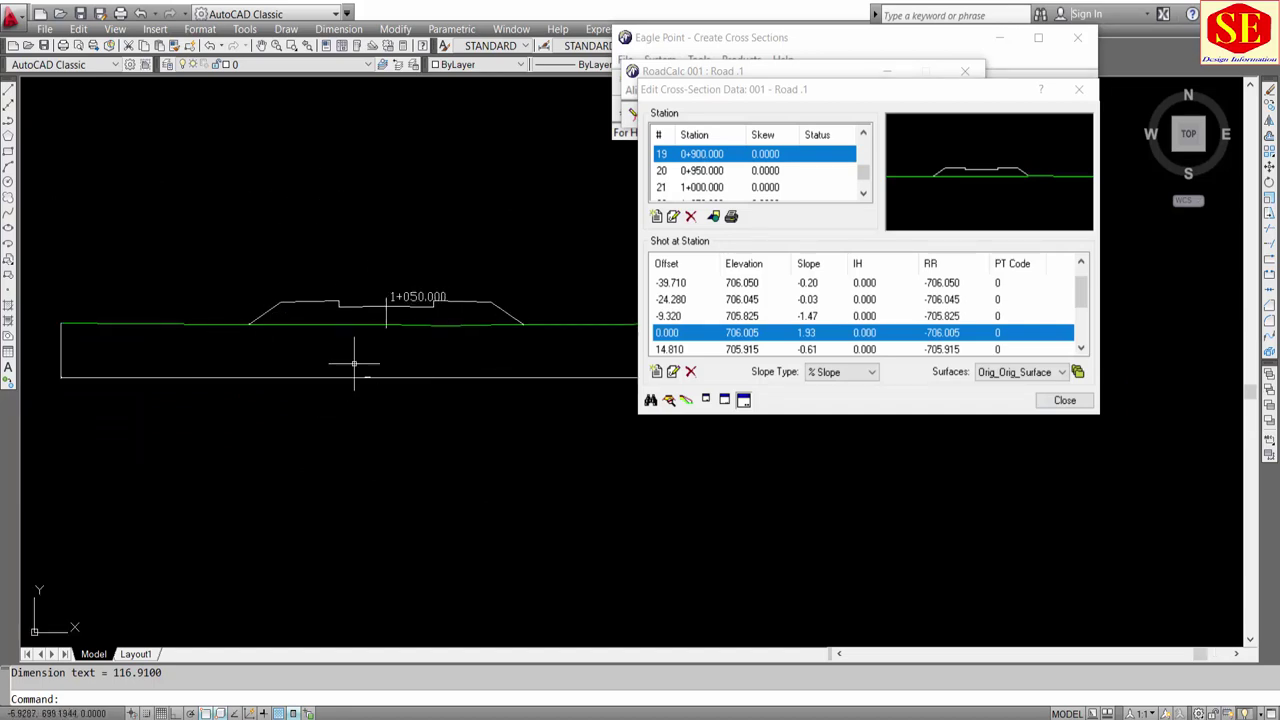
pyautogui.scroll(-2, 436, 352)
pyautogui.scroll(2, 539, 346)
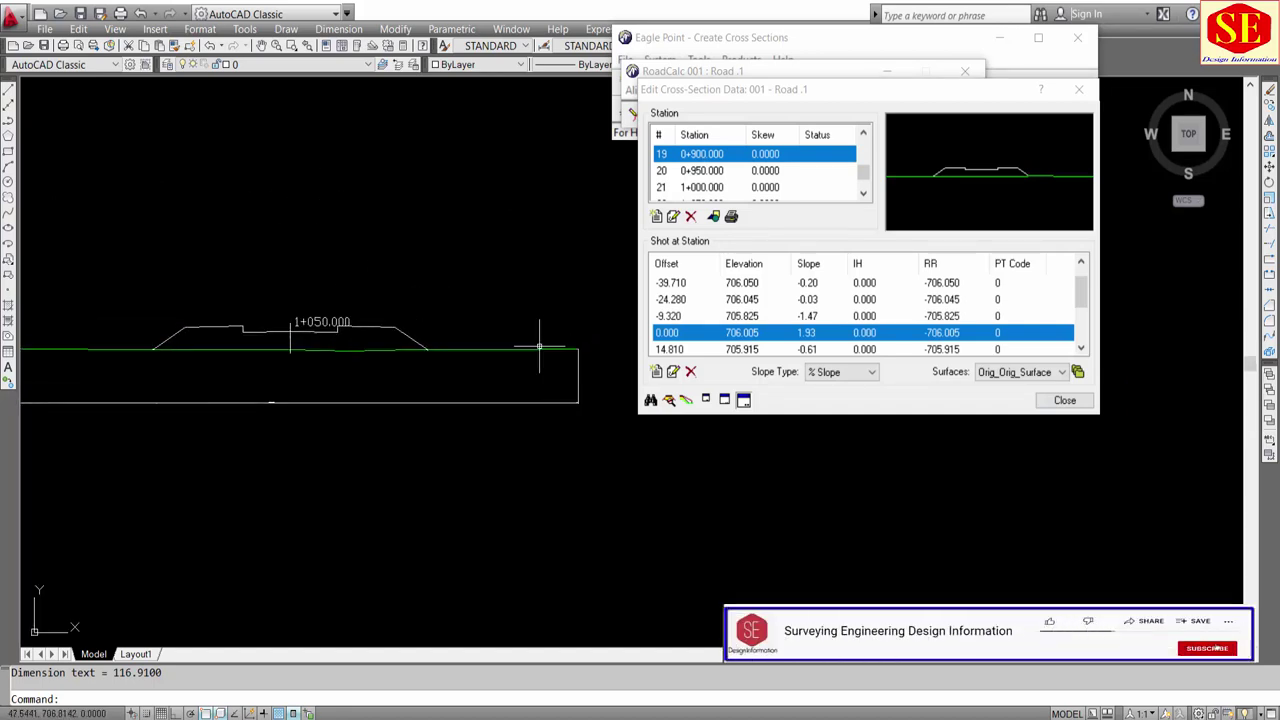
# Step: Draw a rectangle around the 1+050.000 cross-section and close the data editor
pyautogui.click(541, 350)
pyautogui.press('Escape')
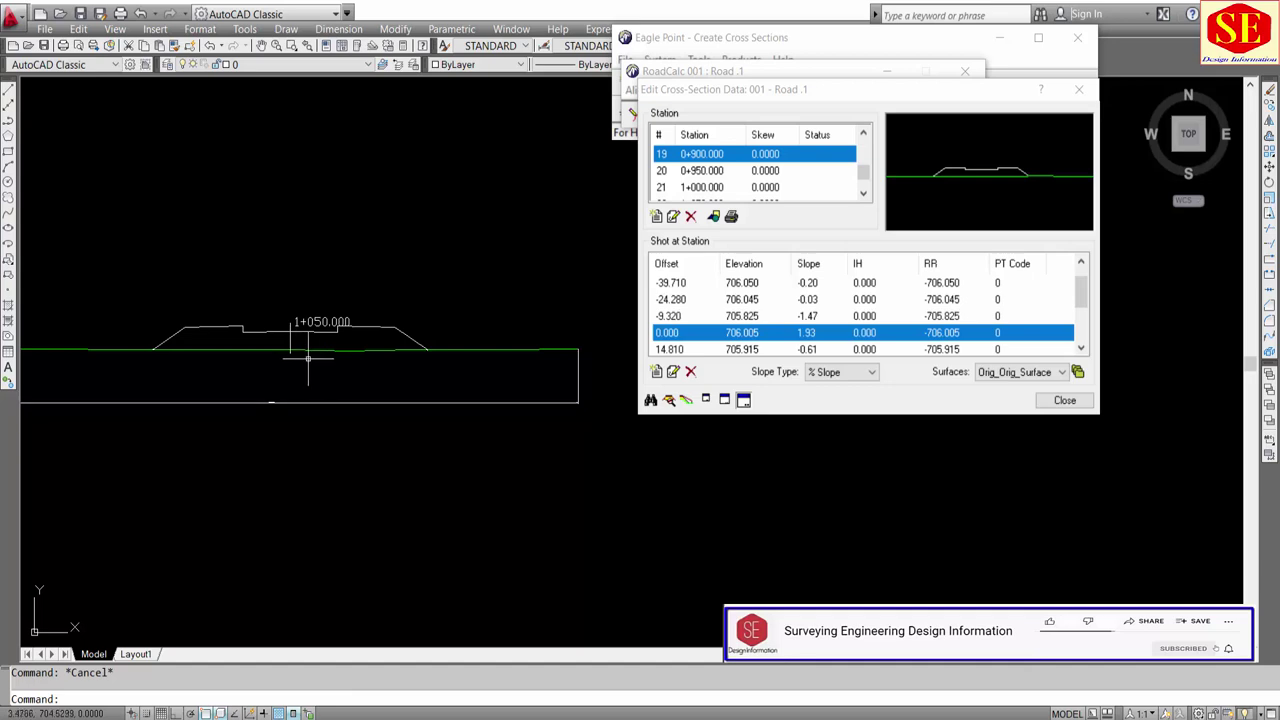
pyautogui.moveTo(305, 360); pyautogui.dragTo(333, 354, button='middle')
pyautogui.write('rec')
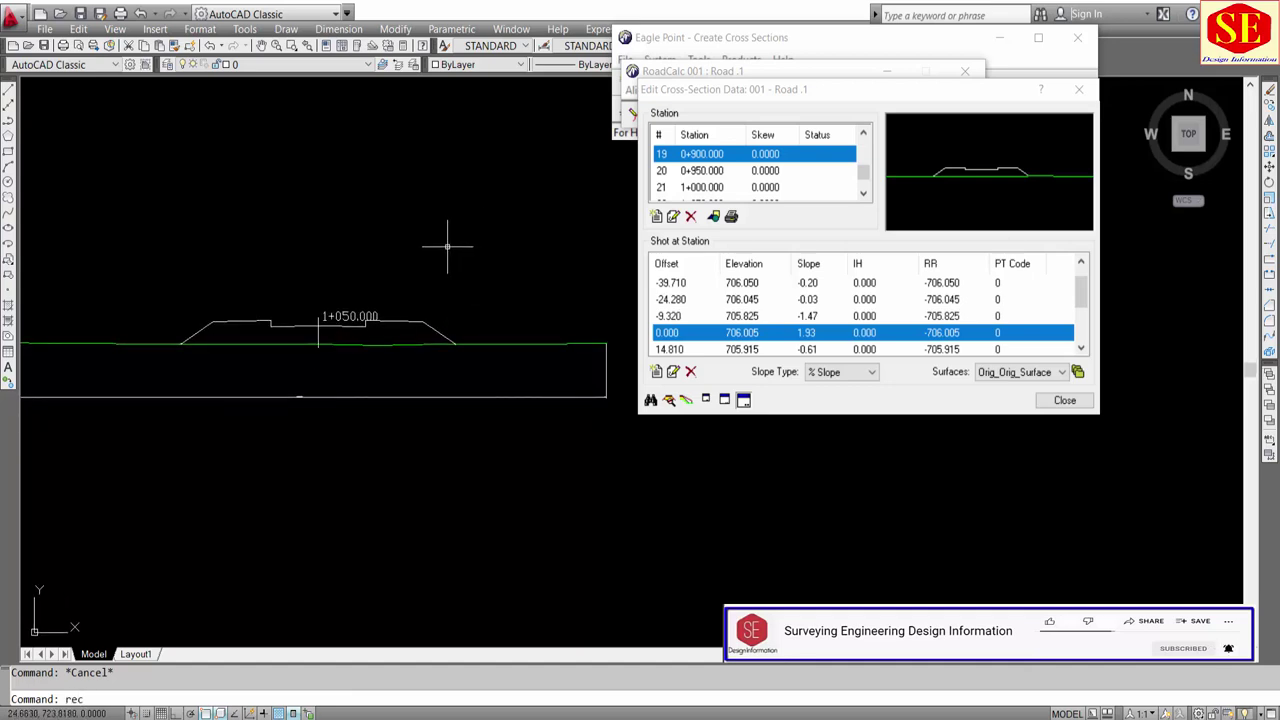
pyautogui.press('Return')
pyautogui.click(103, 218)
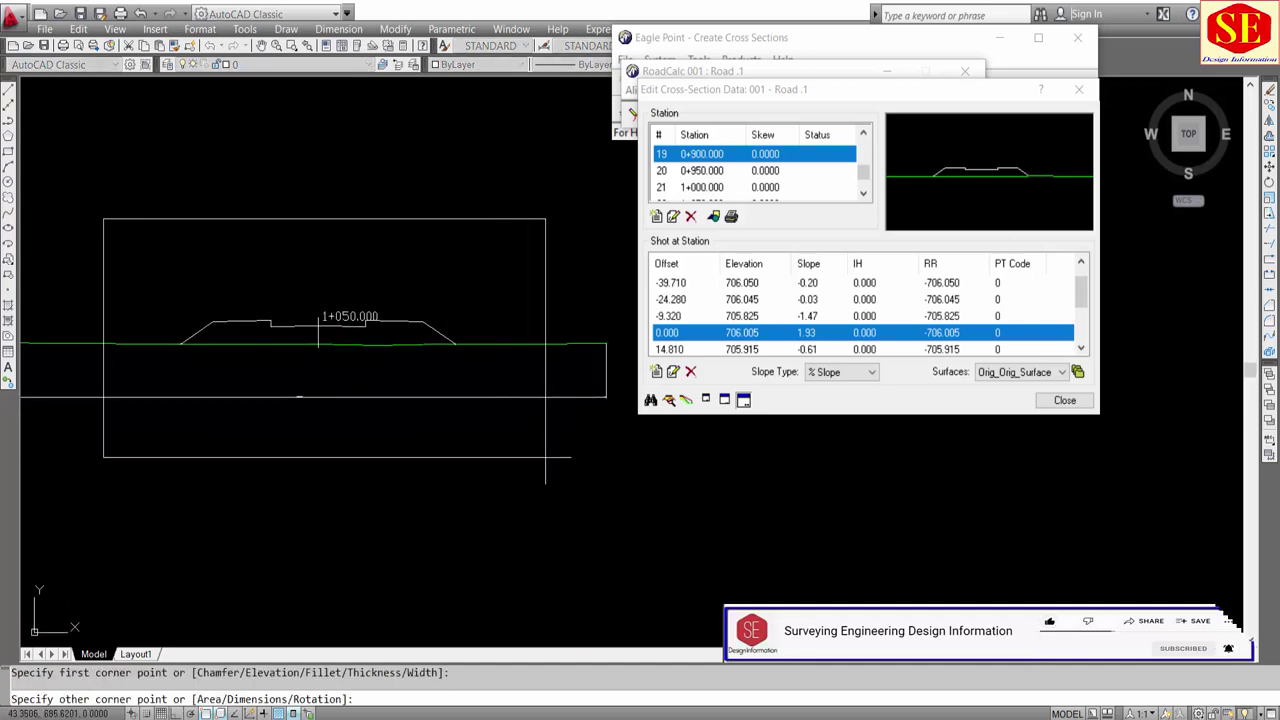
pyautogui.click(545, 461)
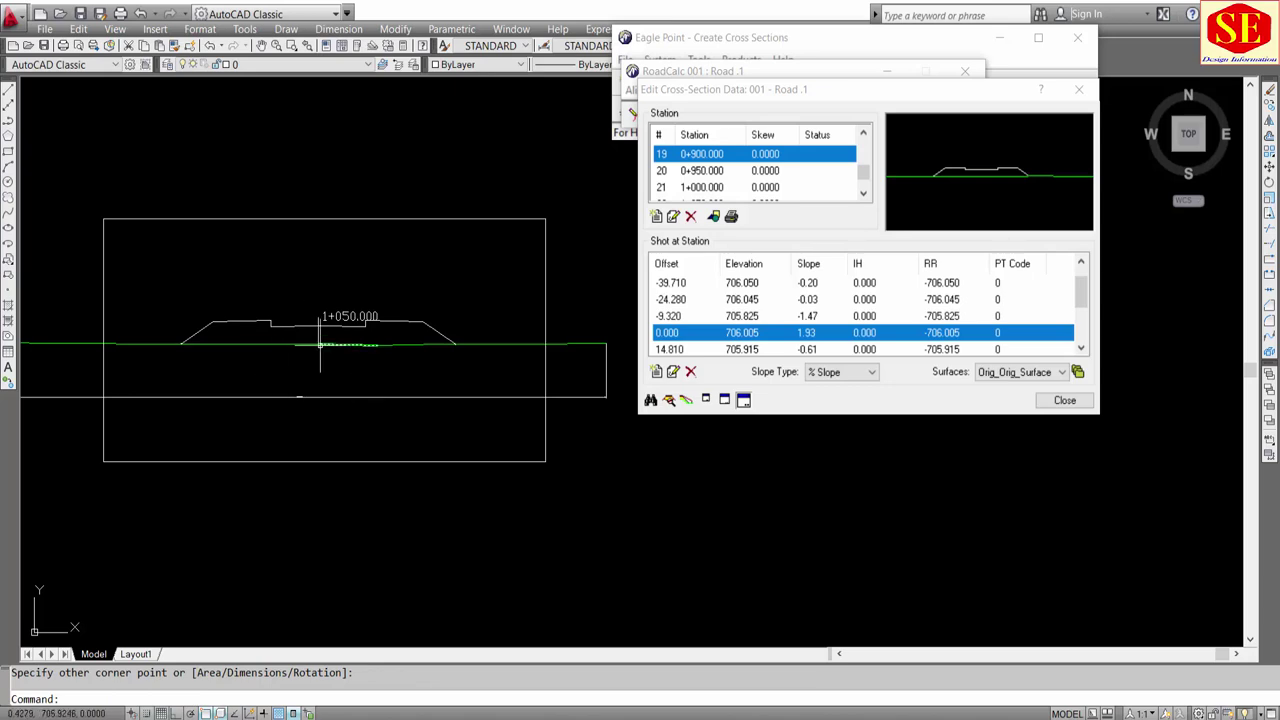
pyautogui.click(1062, 400)
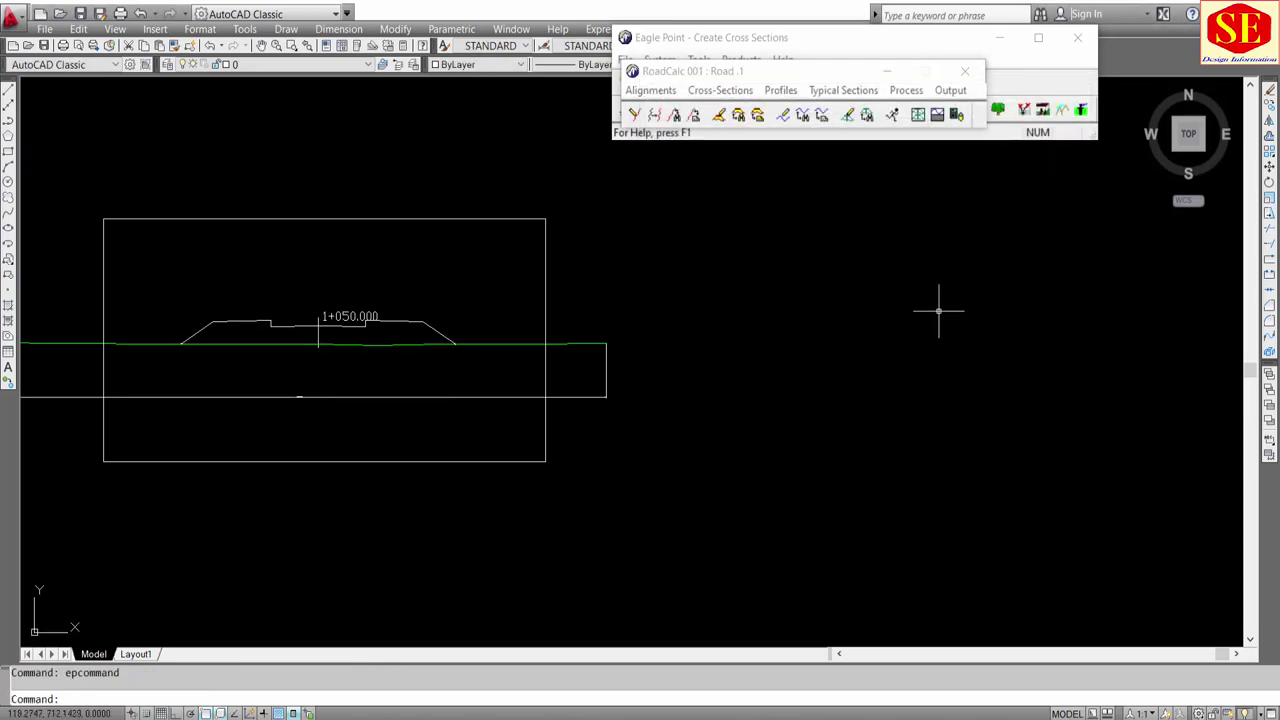
# Step: In Cross-Section Sheets, keep the sheet size at 120 × 60 mm landscape and accept
pyautogui.click(950, 90)
pyautogui.click(969, 132)
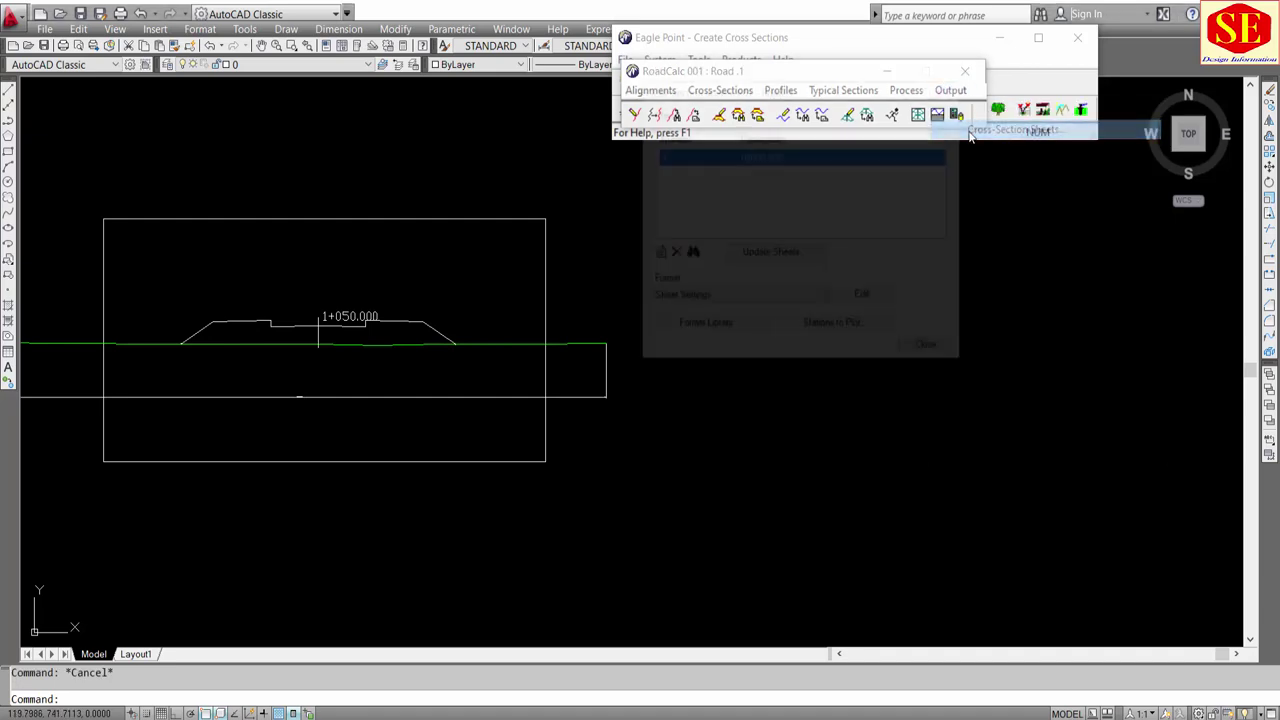
pyautogui.click(863, 298)
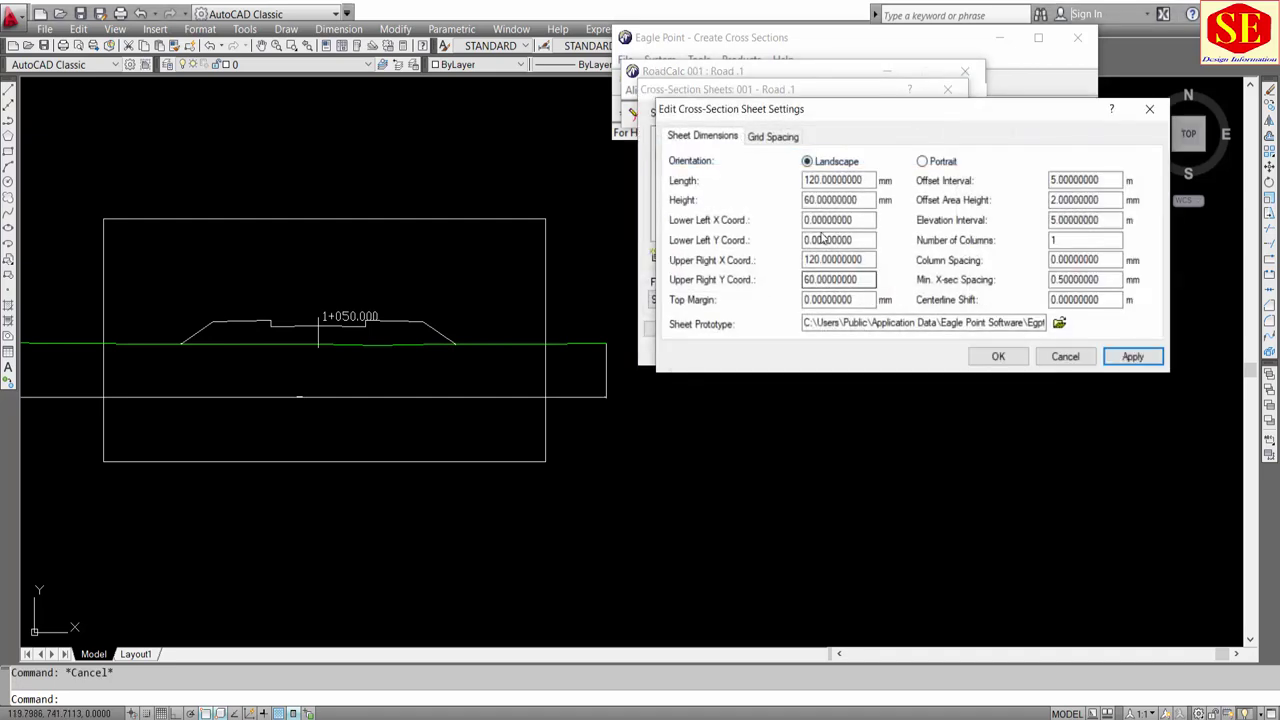
pyautogui.hotkey('shift', 'End')
pyautogui.write('1')
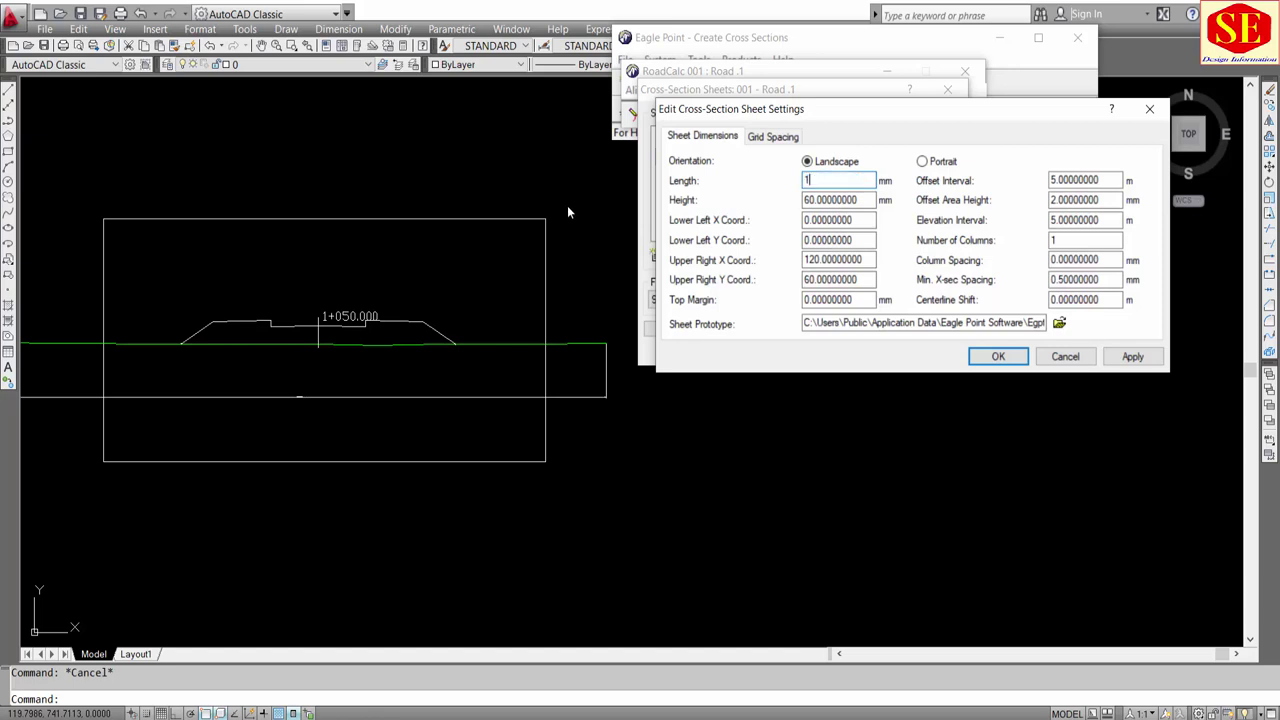
pyautogui.press('Tab')
pyautogui.click(820, 199)
pyautogui.write('60')
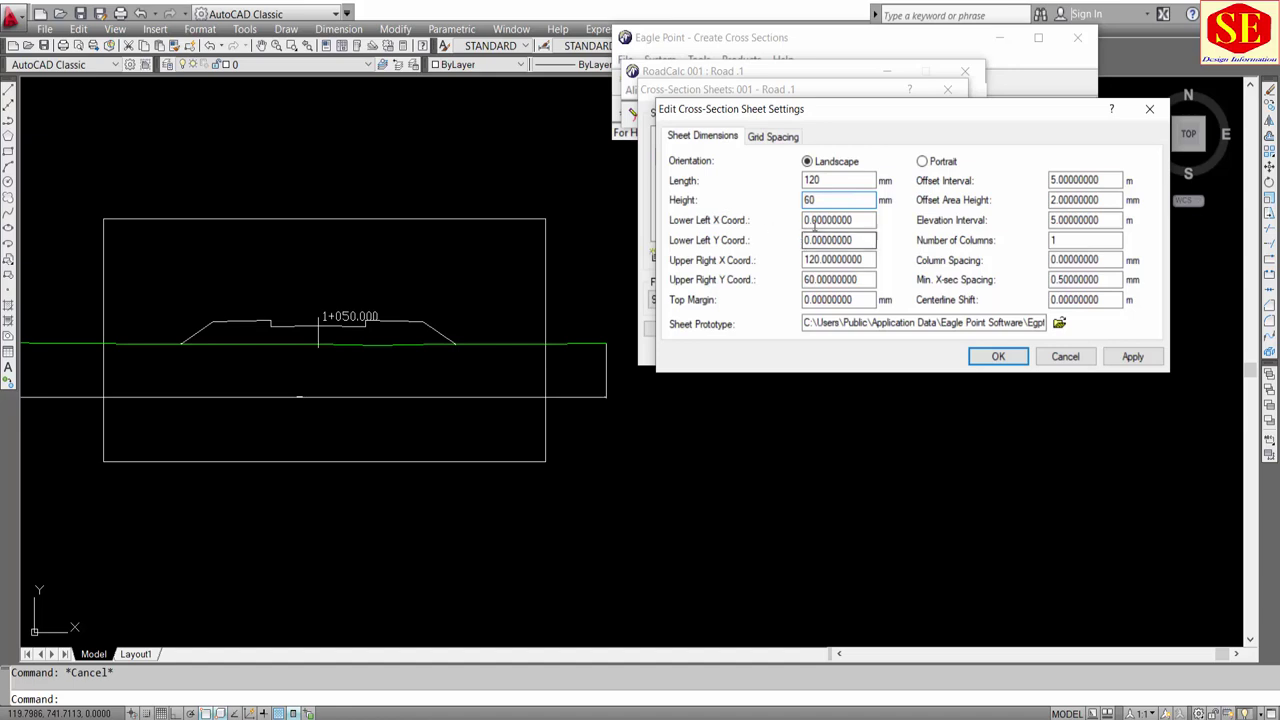
pyautogui.press('Tab')
pyautogui.press('Tab')
pyautogui.press('Tab')
pyautogui.press('Tab')
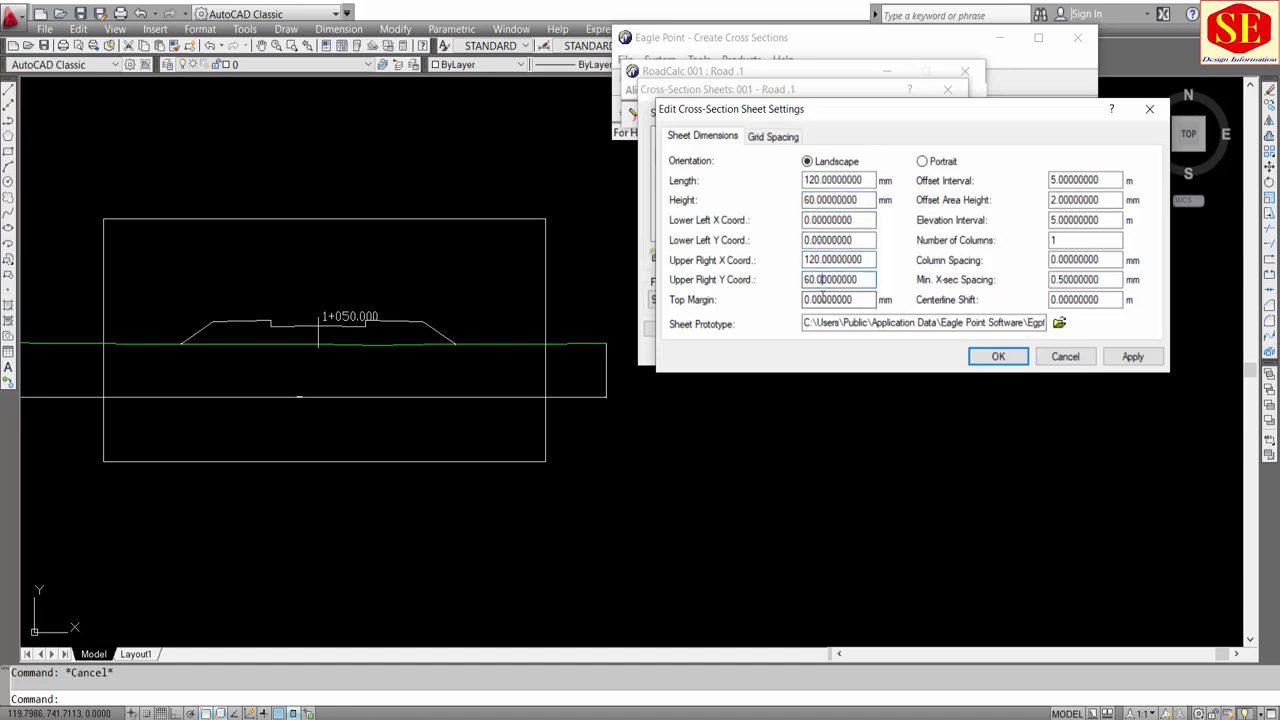
pyautogui.click(823, 299)
pyautogui.moveTo(1106, 180); pyautogui.dragTo(1018, 177)
pyautogui.click(1070, 199)
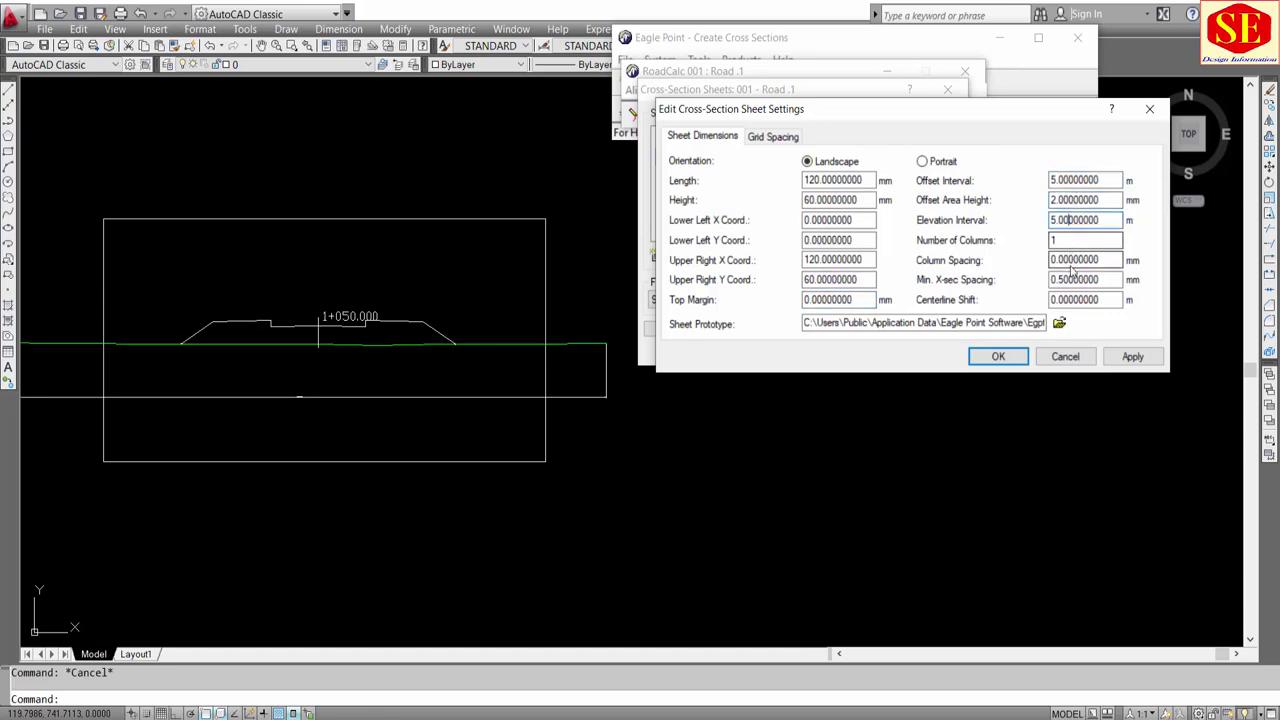
pyautogui.click(998, 356)
# Step: Create a new cross-section sheet with ending station 0 and inspect the drawn 0+000 sheet
pyautogui.click(657, 256)
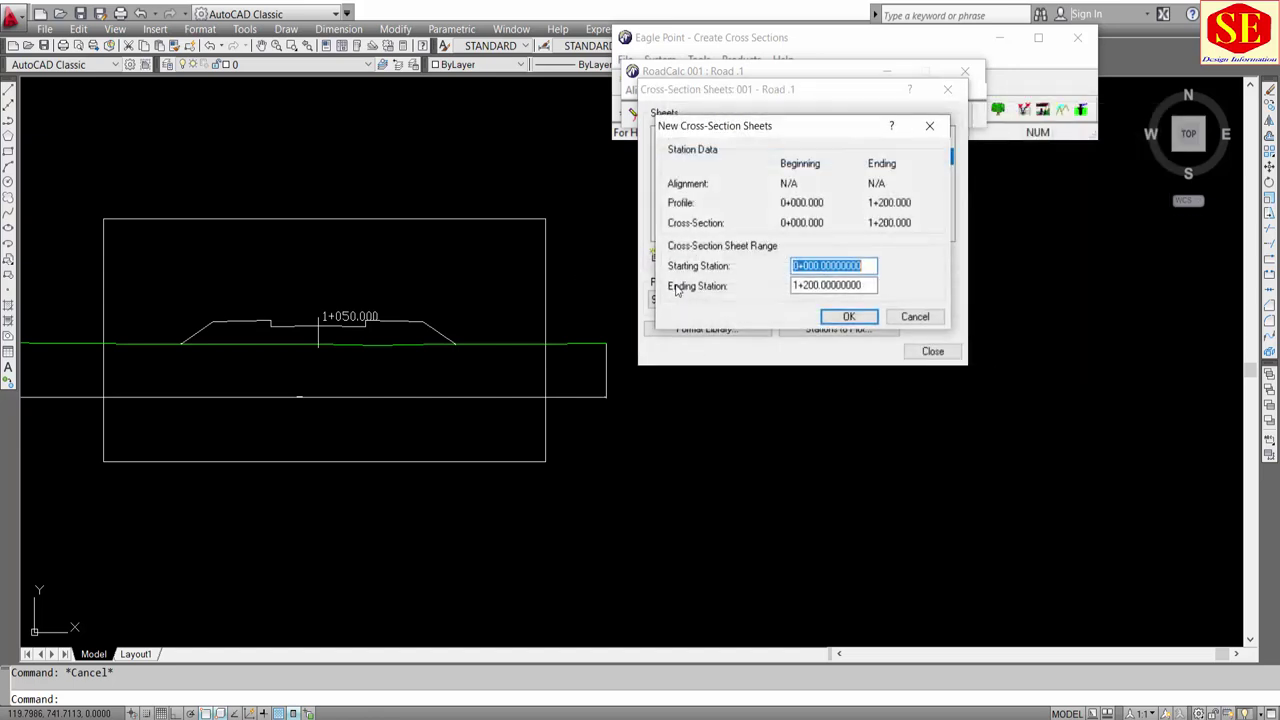
pyautogui.click(847, 287)
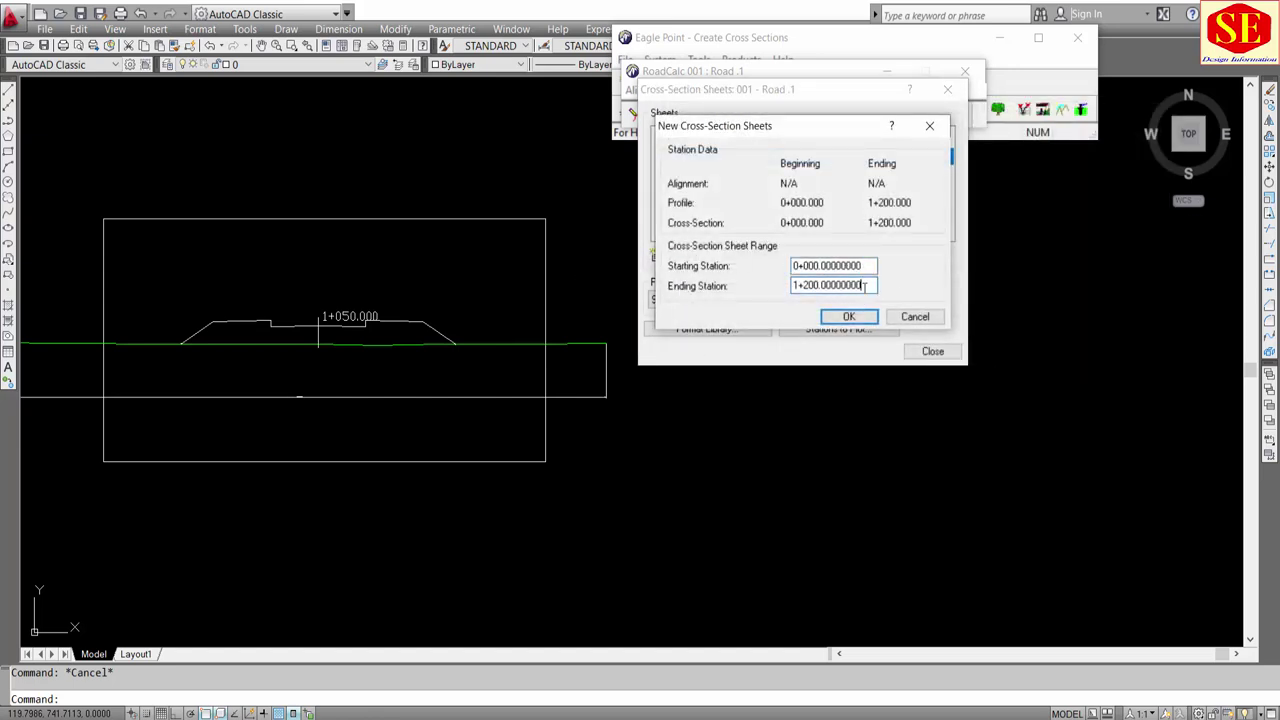
pyautogui.moveTo(865, 286); pyautogui.dragTo(719, 309)
pyautogui.write('0')
pyautogui.click(849, 316)
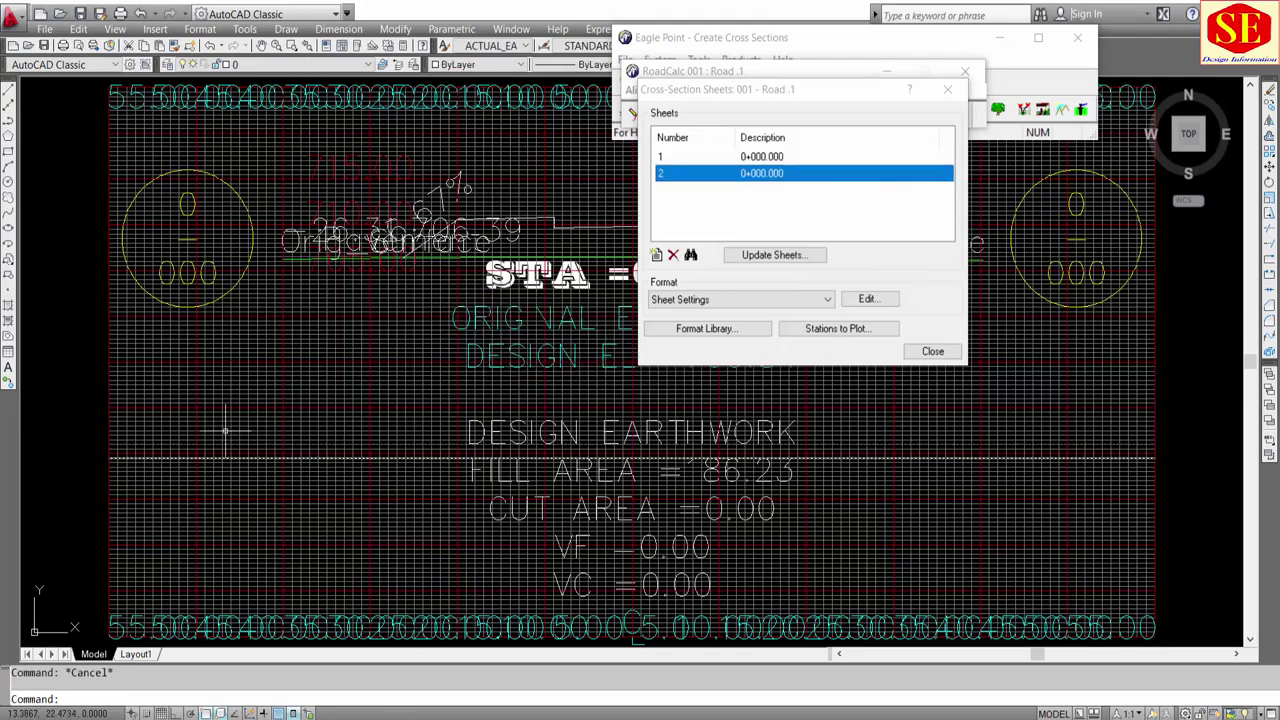
pyautogui.scroll(-1, 225, 432)
pyautogui.scroll(-1, 398, 371)
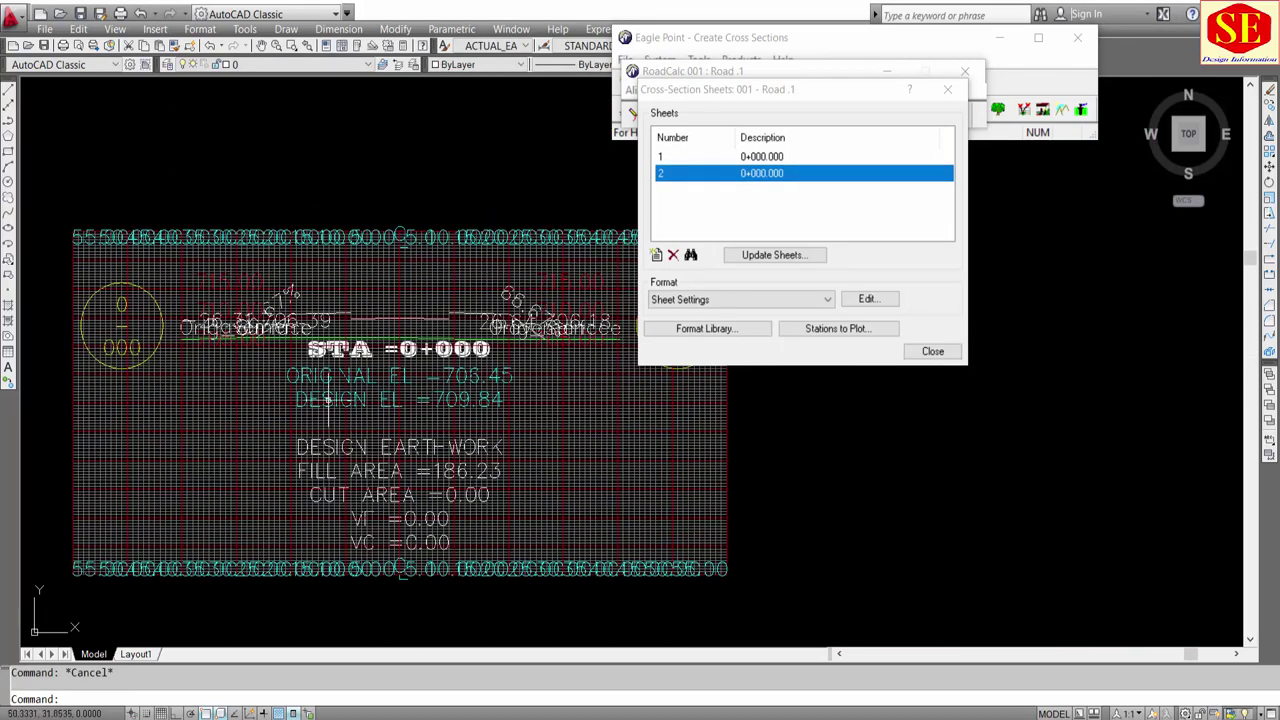
pyautogui.scroll(3, 455, 326)
pyautogui.scroll(1, 275, 490)
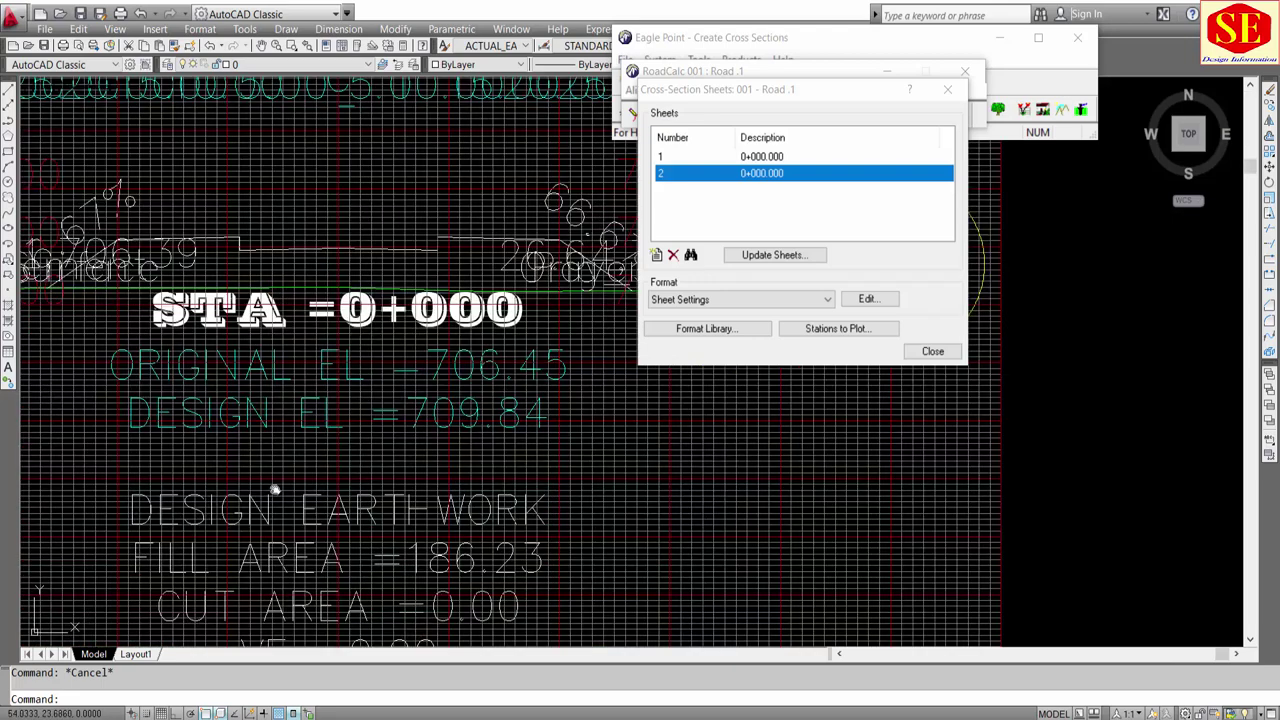
pyautogui.scroll(-1, 275, 490)
pyautogui.scroll(-1, 305, 300)
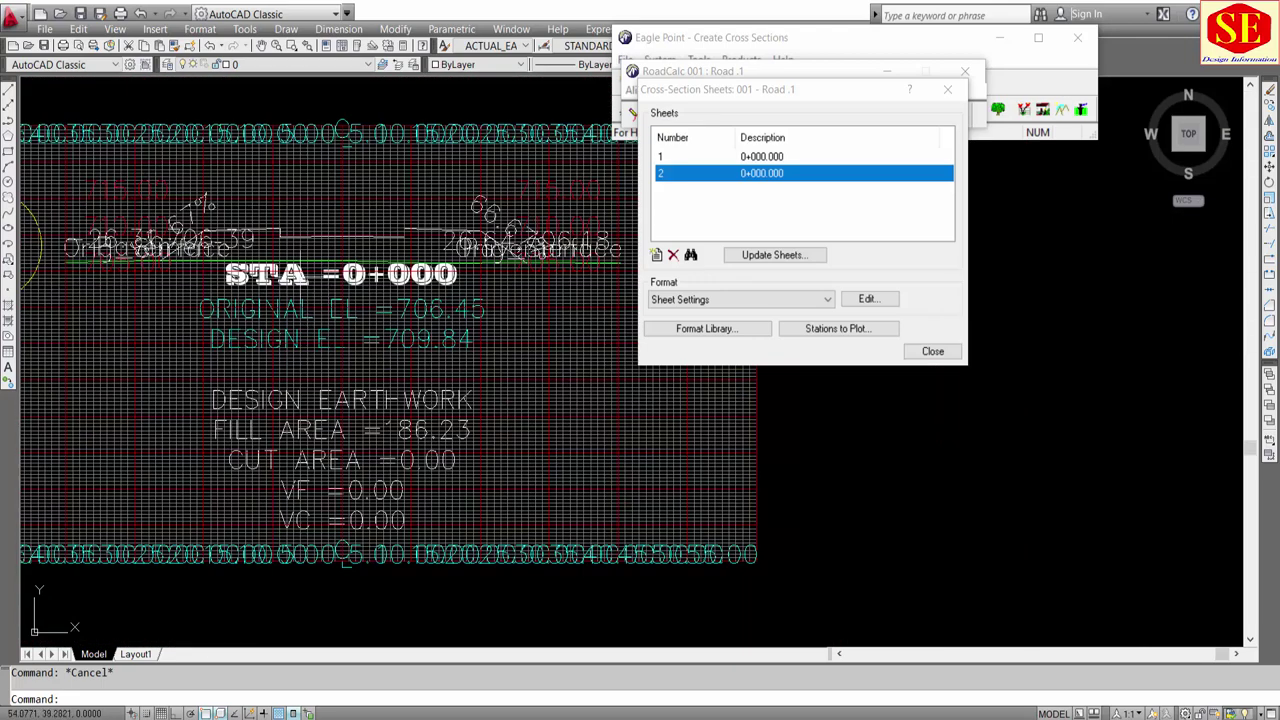
# Step: Open the sheet CAD settings, confirm the green ground line is on ORIG_SURFACE, and close both dialogs unchanged
pyautogui.click(745, 301)
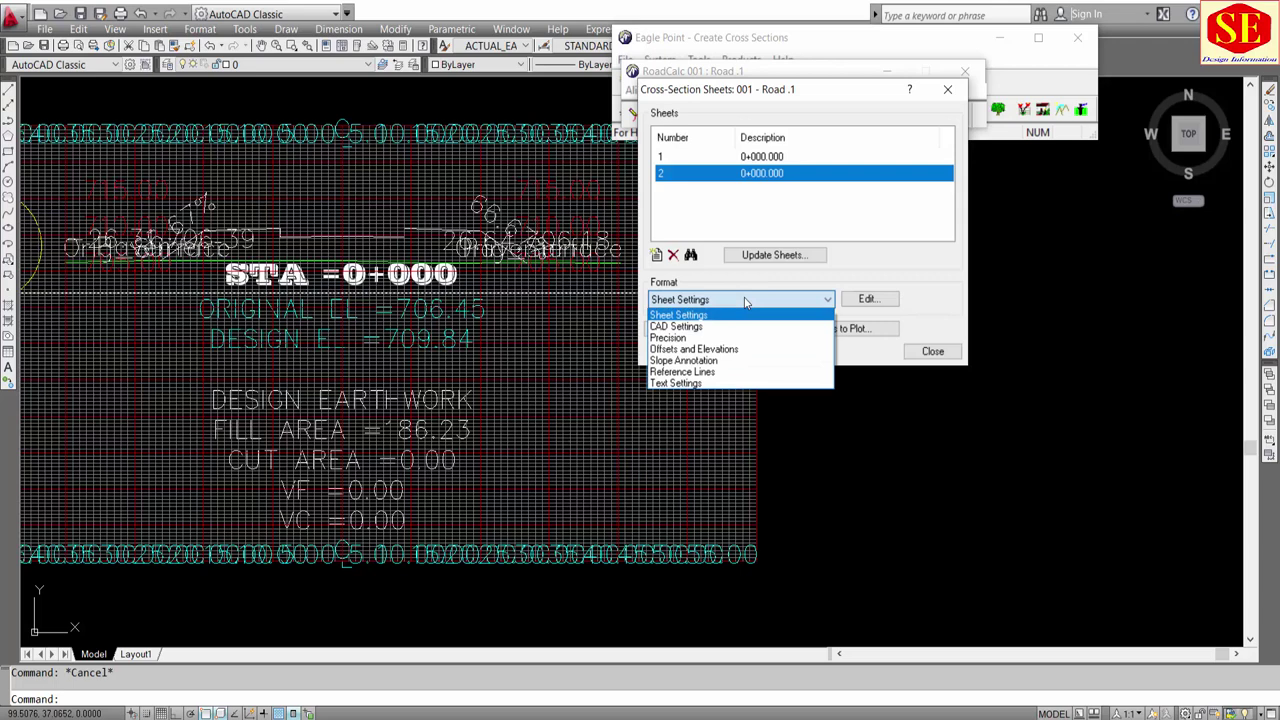
pyautogui.click(670, 326)
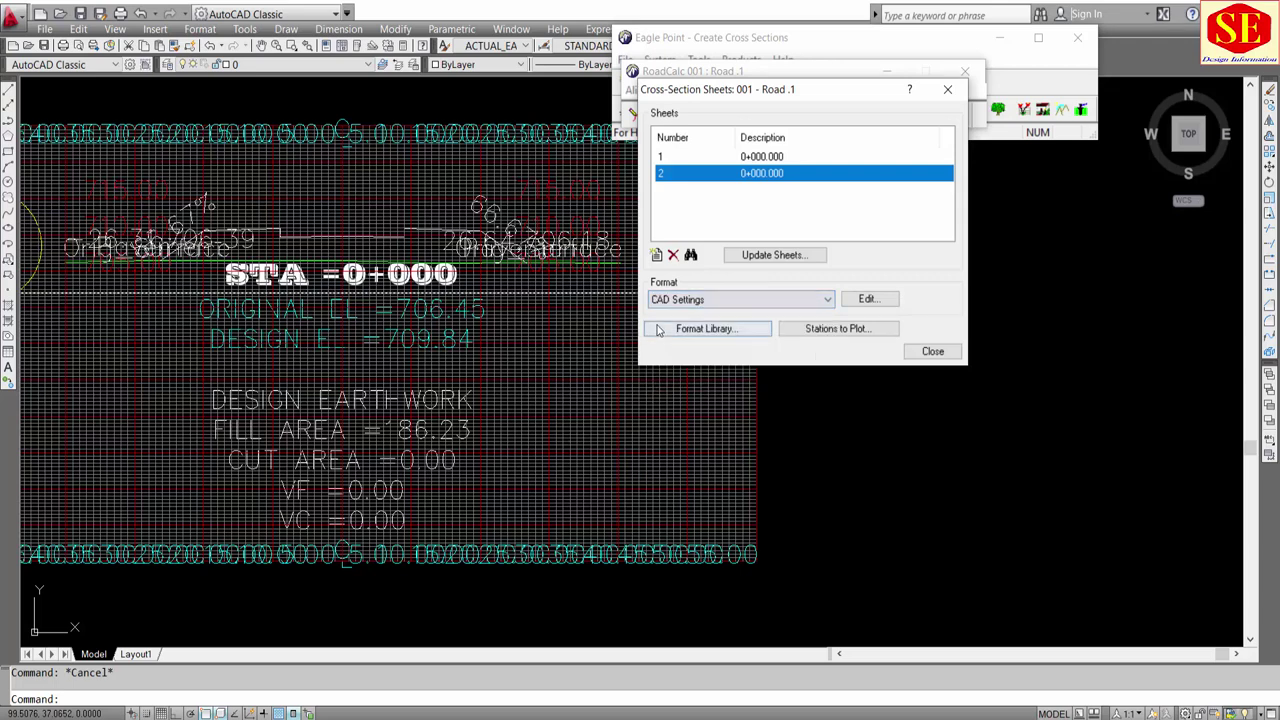
pyautogui.click(866, 299)
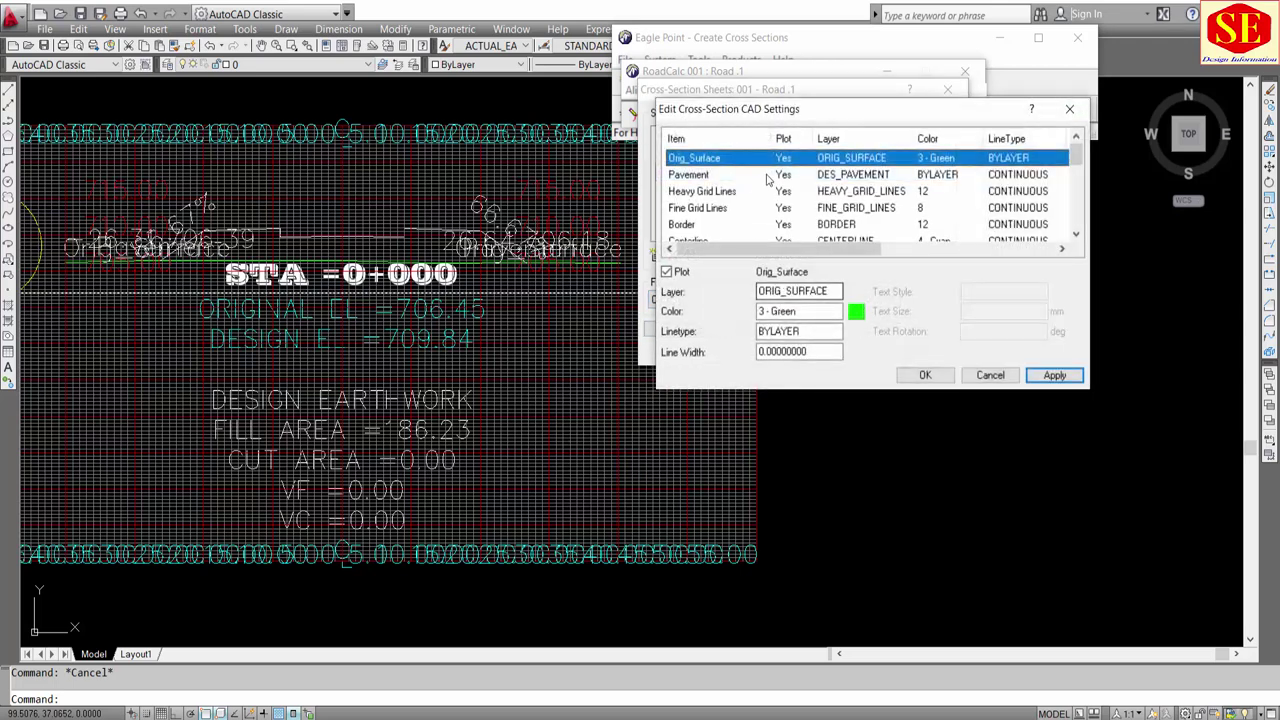
pyautogui.click(698, 178)
pyautogui.click(702, 166)
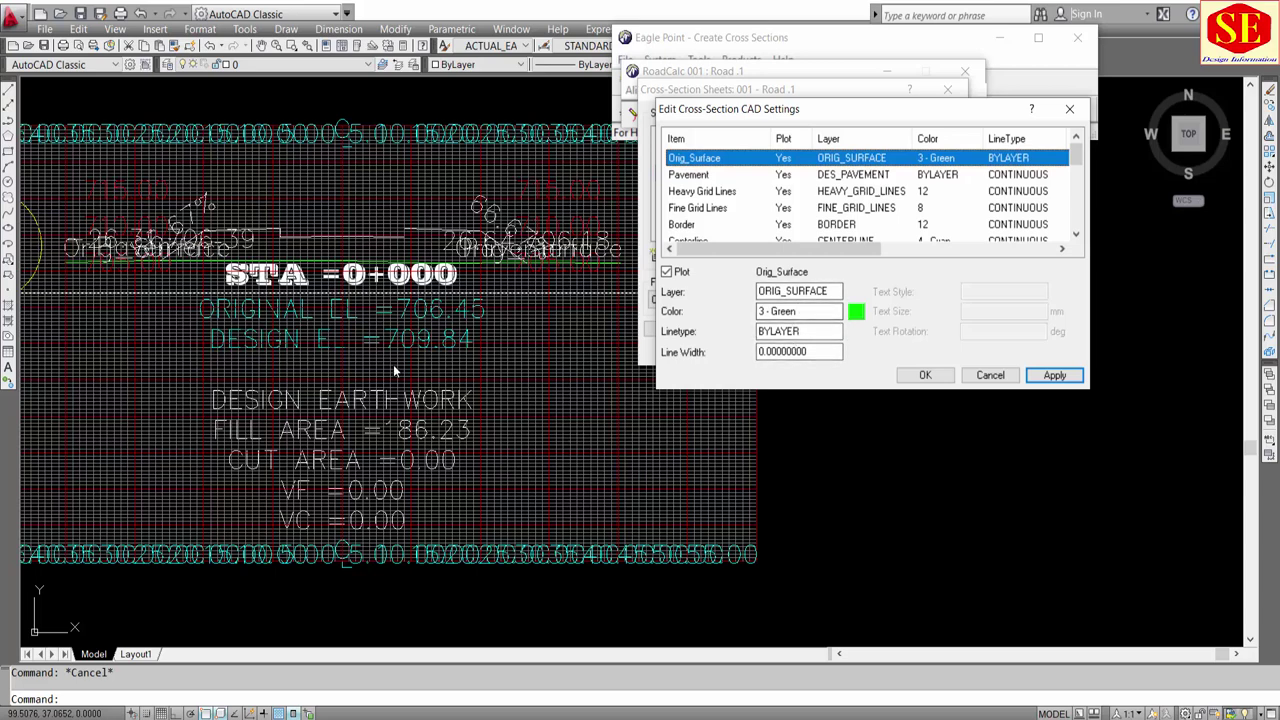
pyautogui.scroll(5, 464, 257)
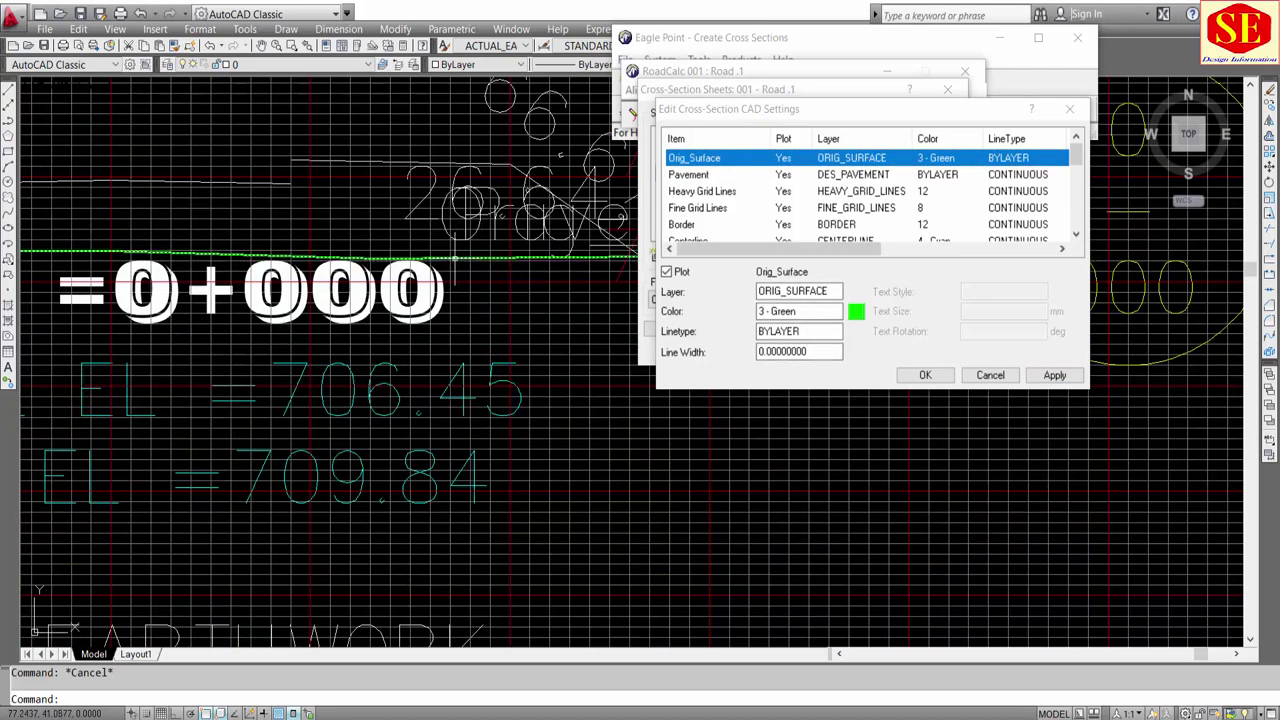
pyautogui.click(455, 257)
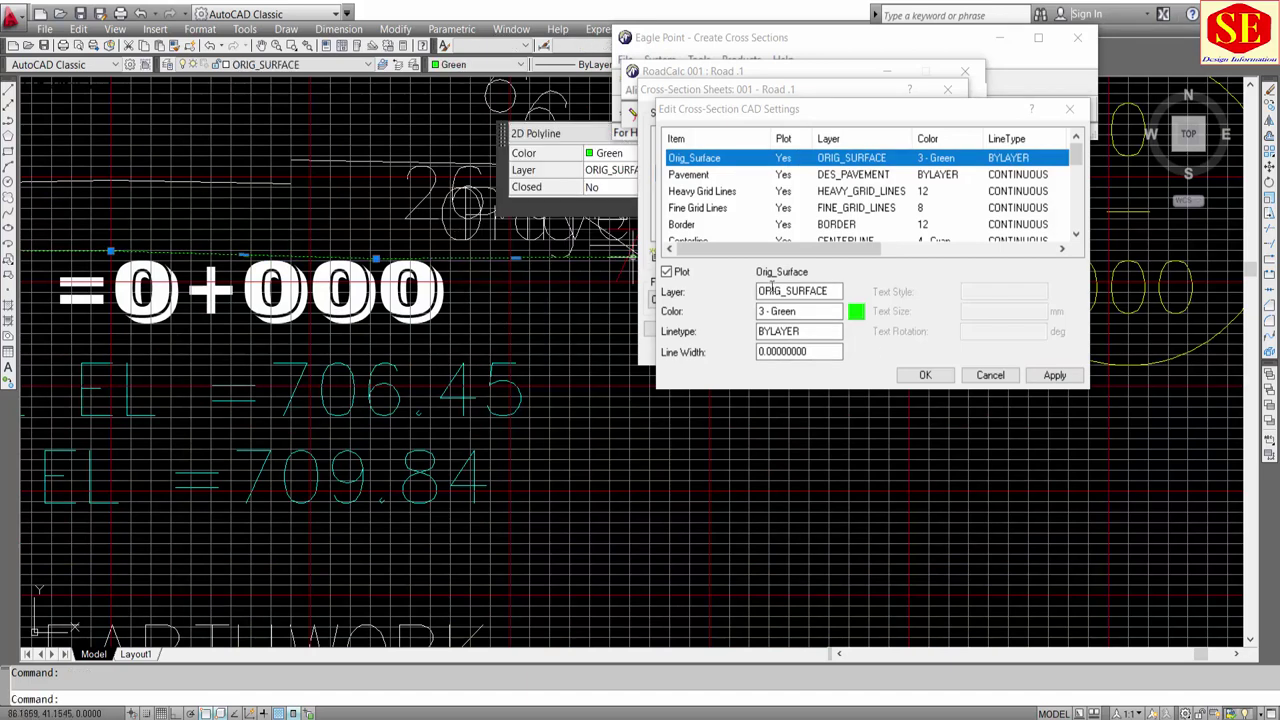
pyautogui.click(985, 375)
pyautogui.click(916, 352)
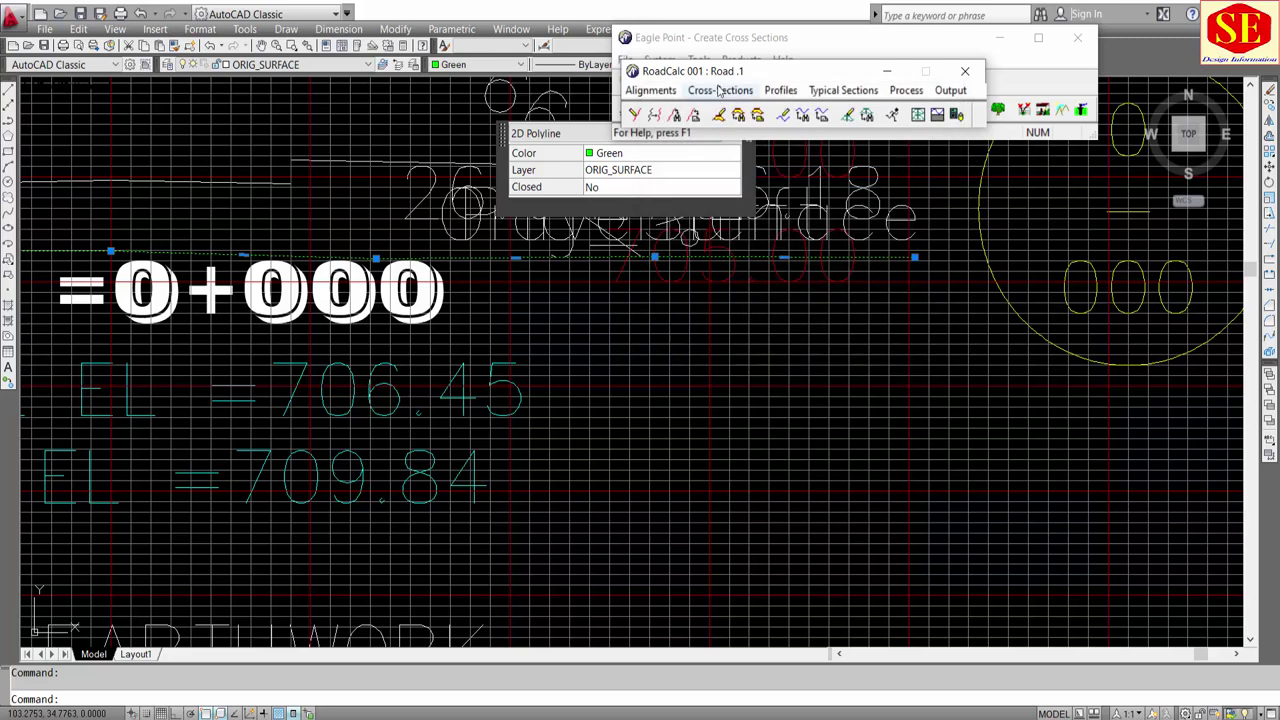
# Step: Give the original surface a CENTER line type in Manage Surfaces and close the data editors
pyautogui.click(720, 90)
pyautogui.click(731, 137)
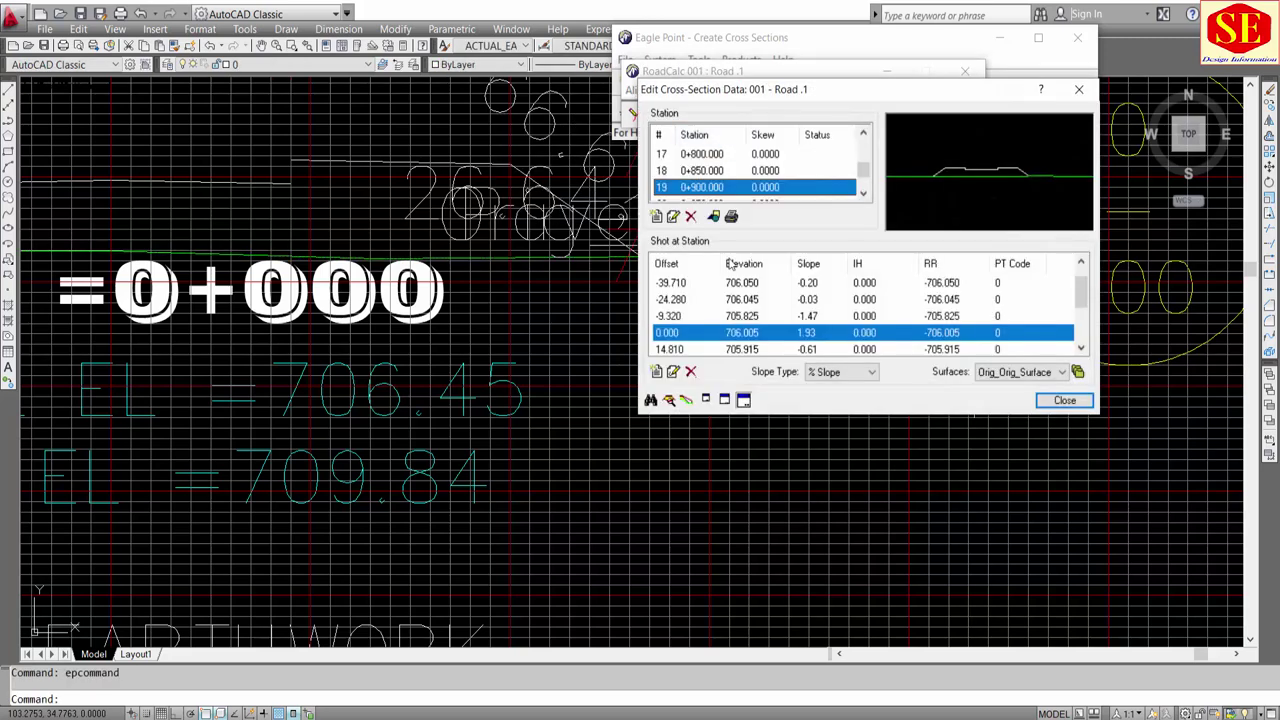
pyautogui.click(1078, 372)
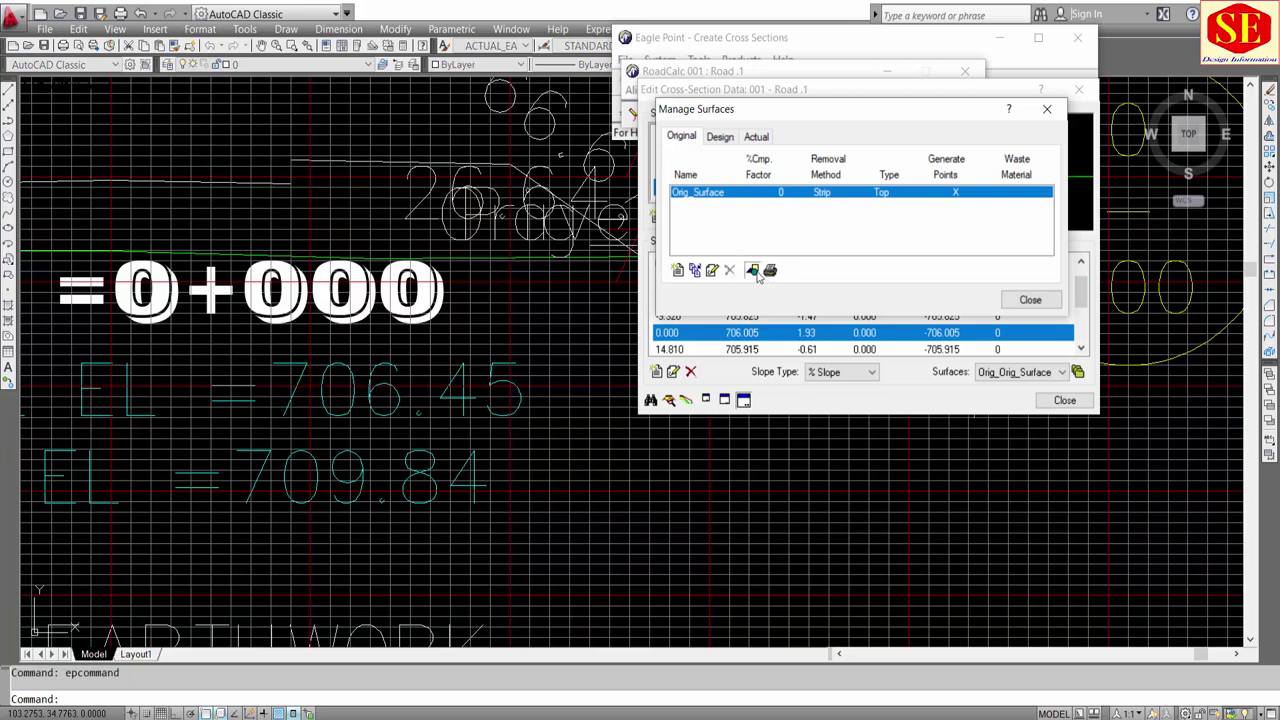
pyautogui.click(753, 271)
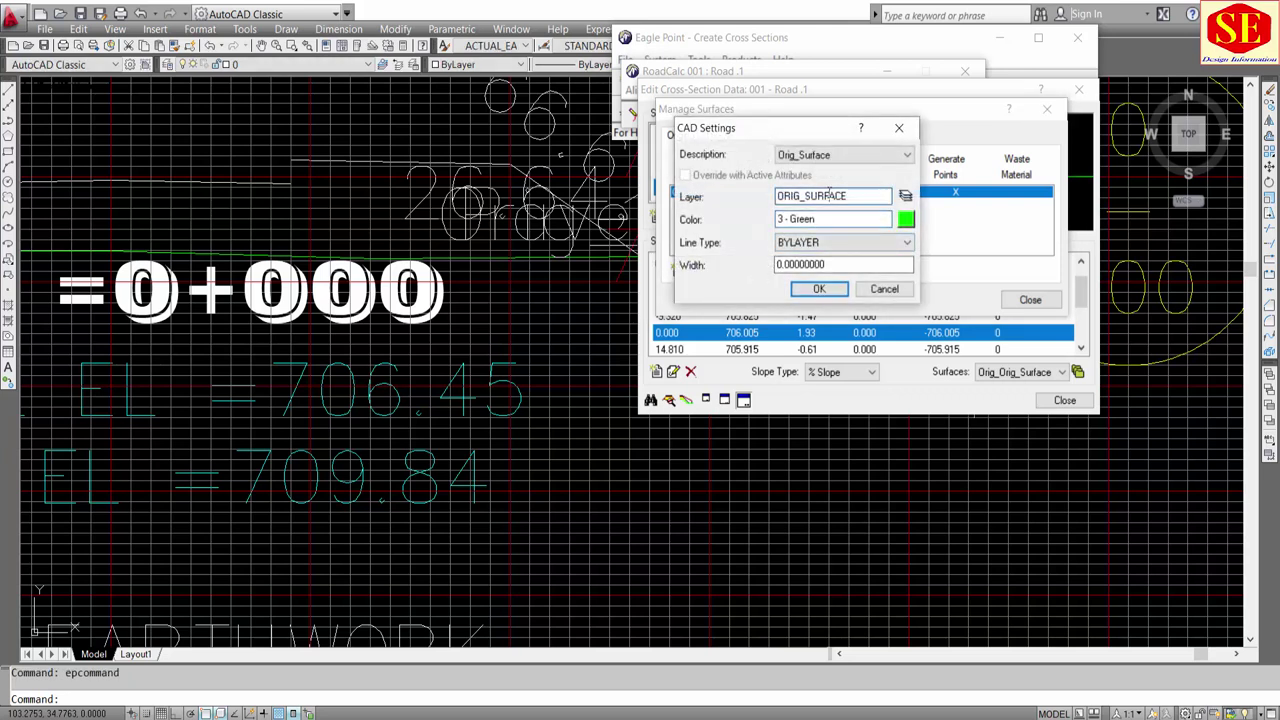
pyautogui.click(815, 243)
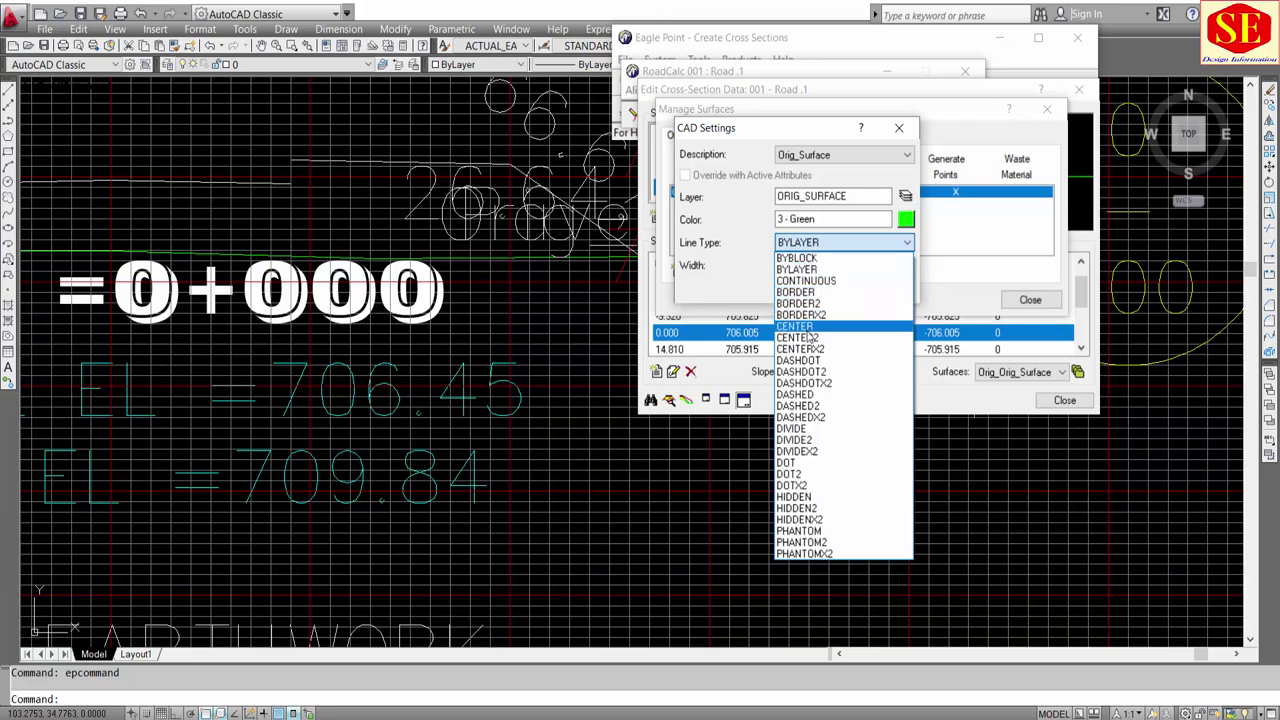
pyautogui.click(805, 328)
pyautogui.click(821, 289)
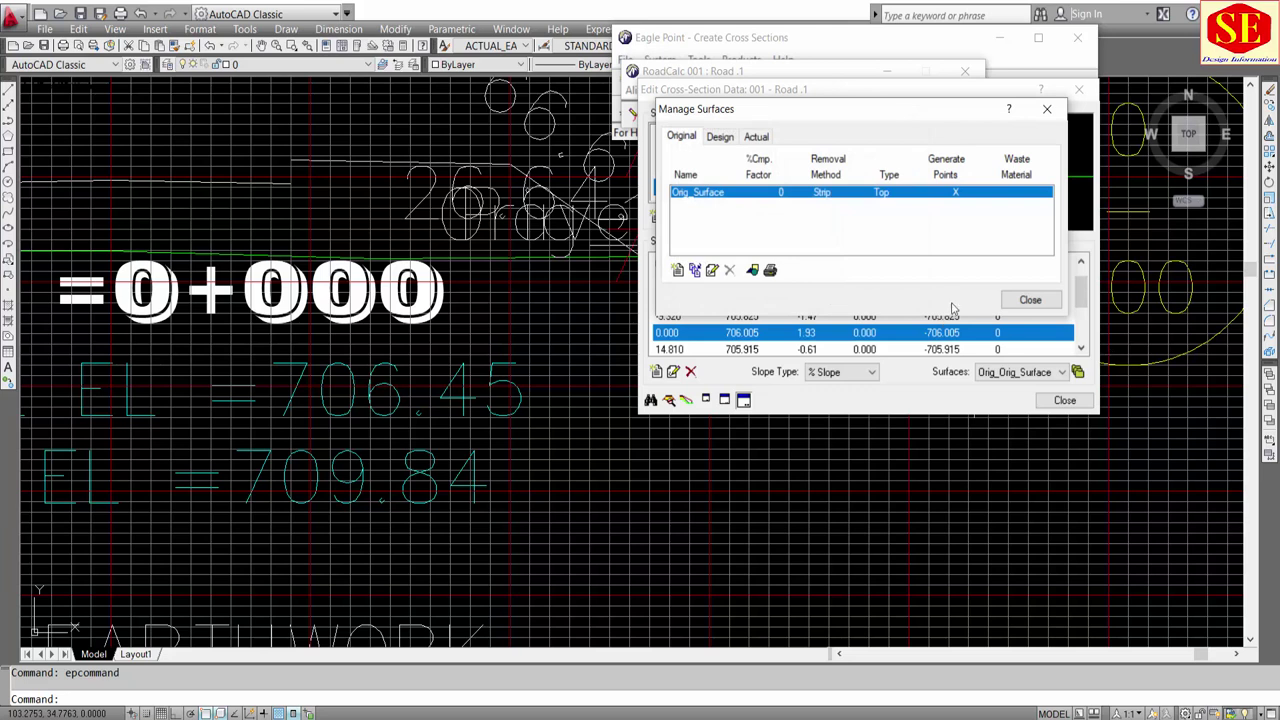
pyautogui.click(1030, 300)
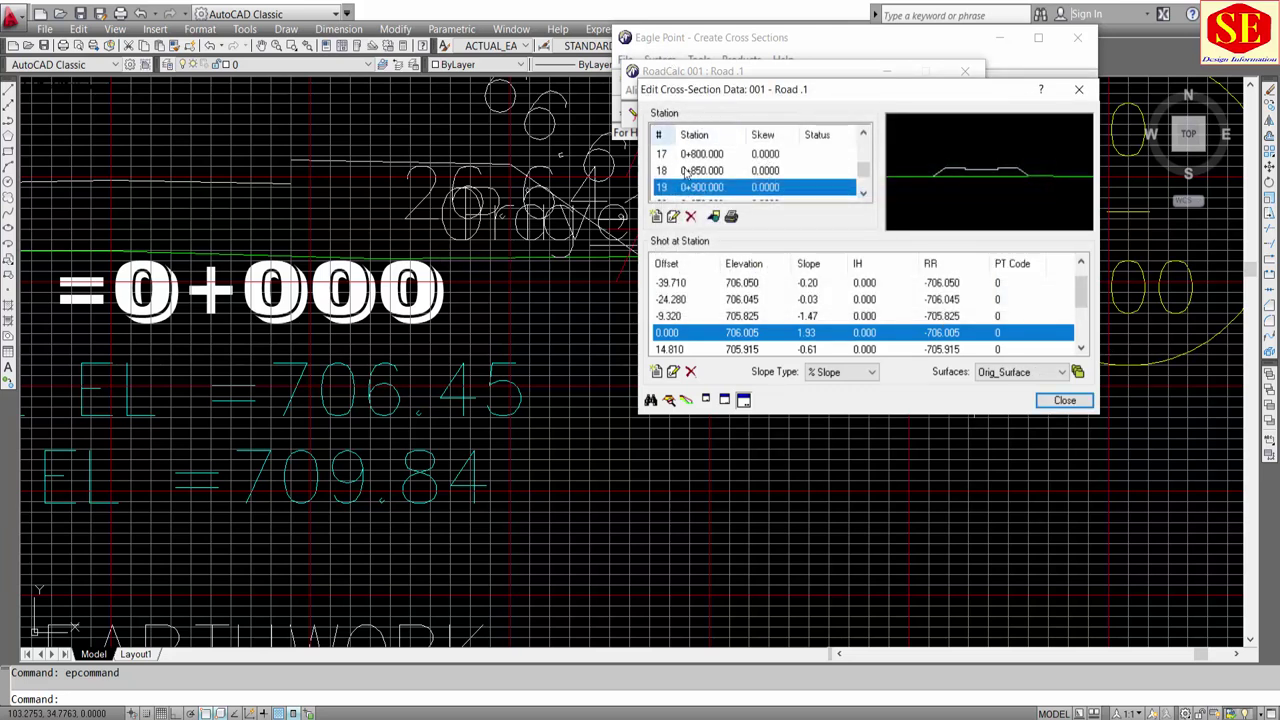
pyautogui.click(1064, 400)
pyautogui.click(950, 90)
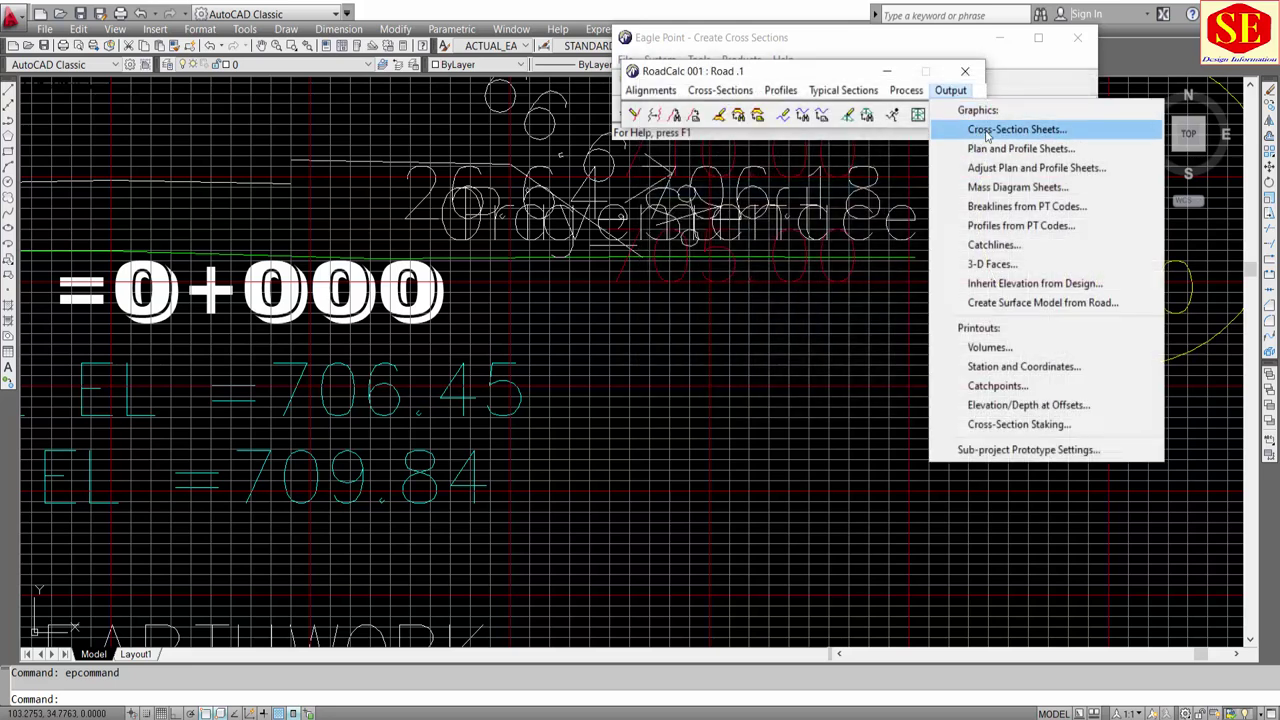
# Step: Open the cross-section sheet CAD Settings format for editing
pyautogui.click(988, 131)
pyautogui.click(712, 300)
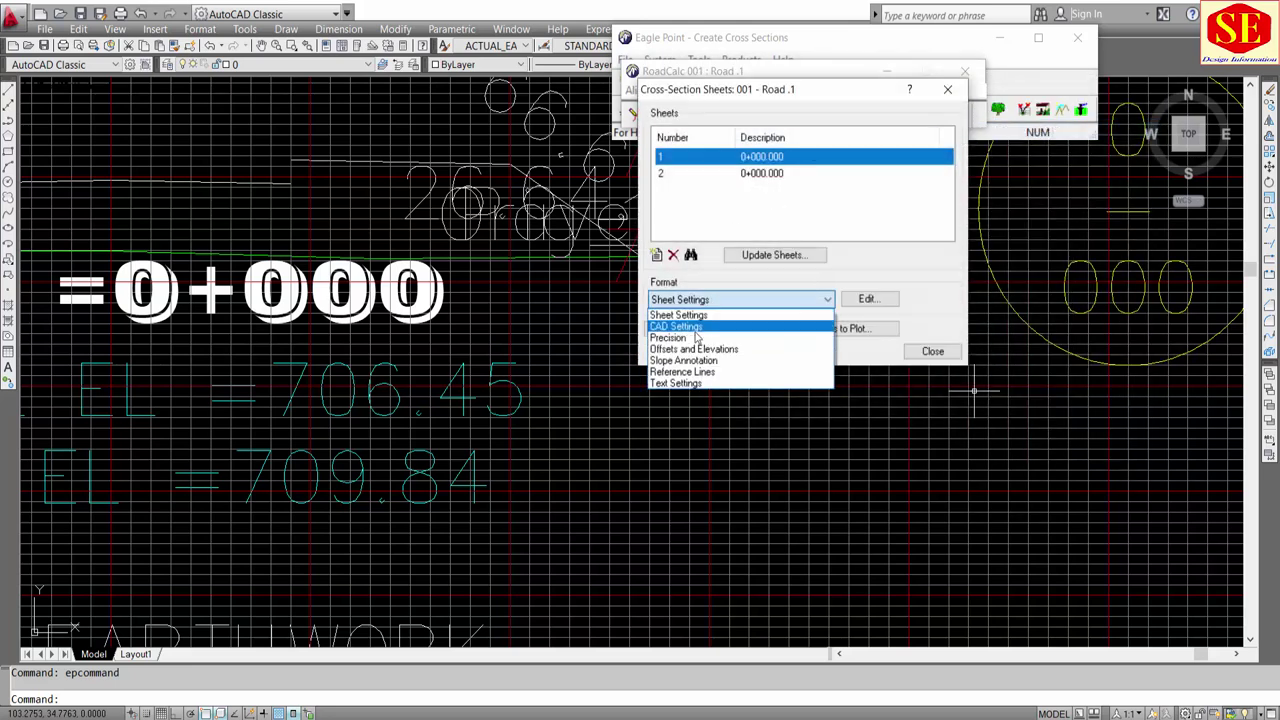
pyautogui.click(700, 328)
pyautogui.click(864, 298)
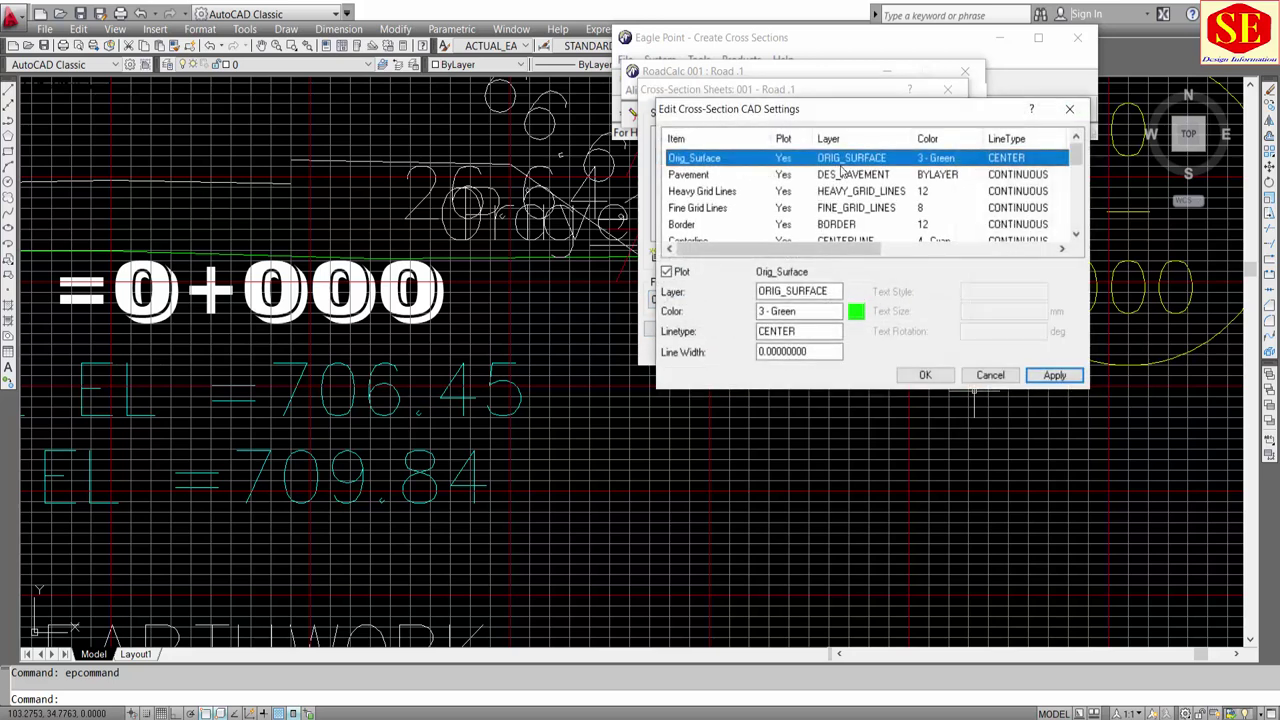
pyautogui.click(687, 175)
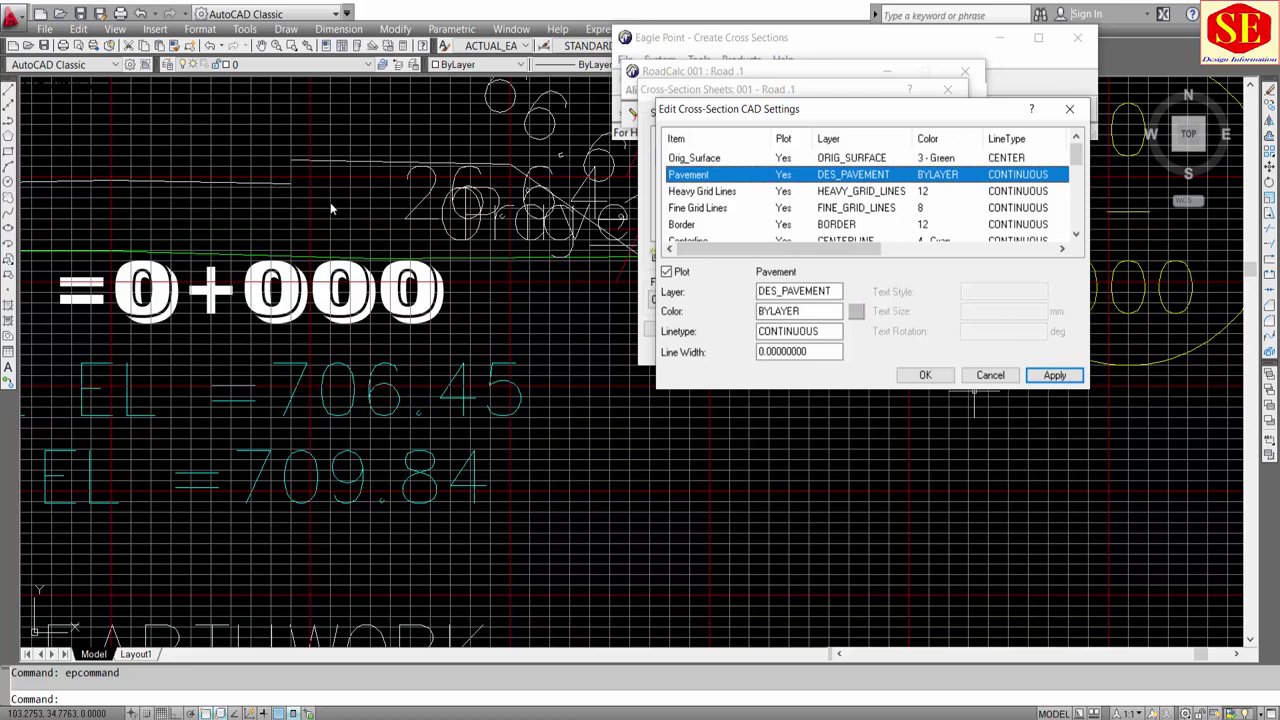
pyautogui.moveTo(300, 195); pyautogui.dragTo(425, 235, button='middle')
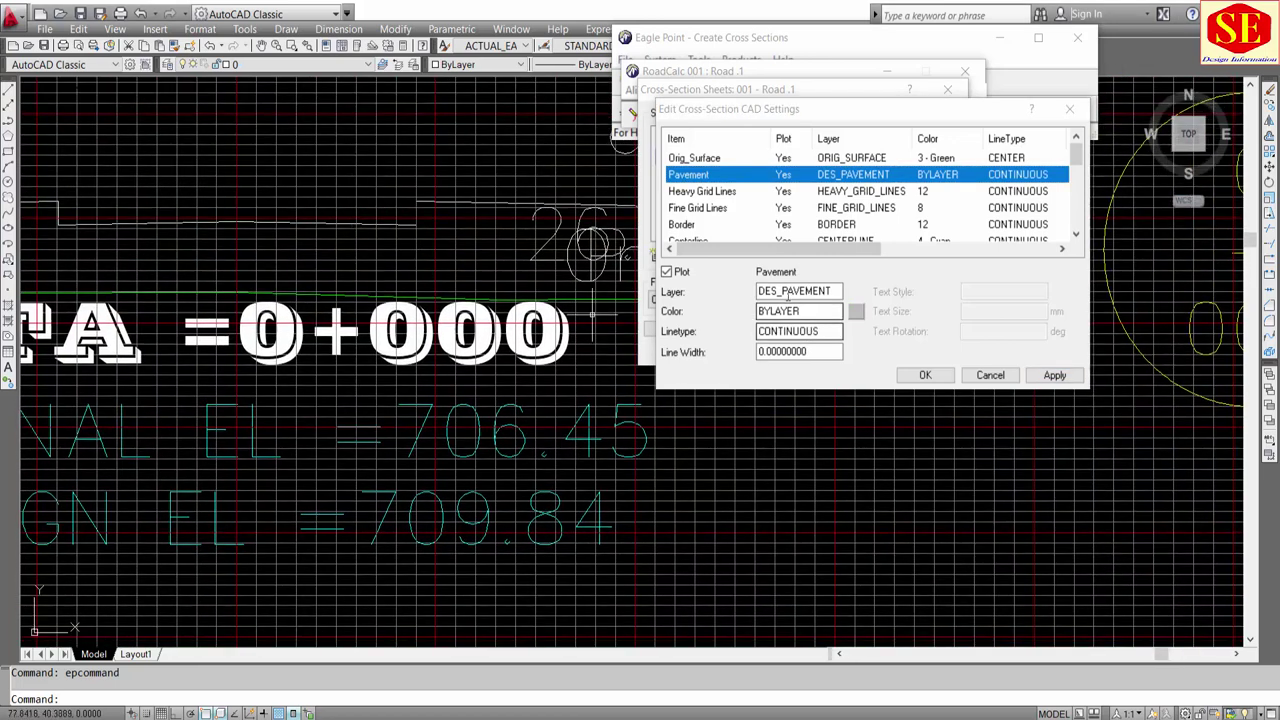
# Step: Change the Heavy Grid Lines and Fine Grid Lines linetype to DOT
pyautogui.click(702, 192)
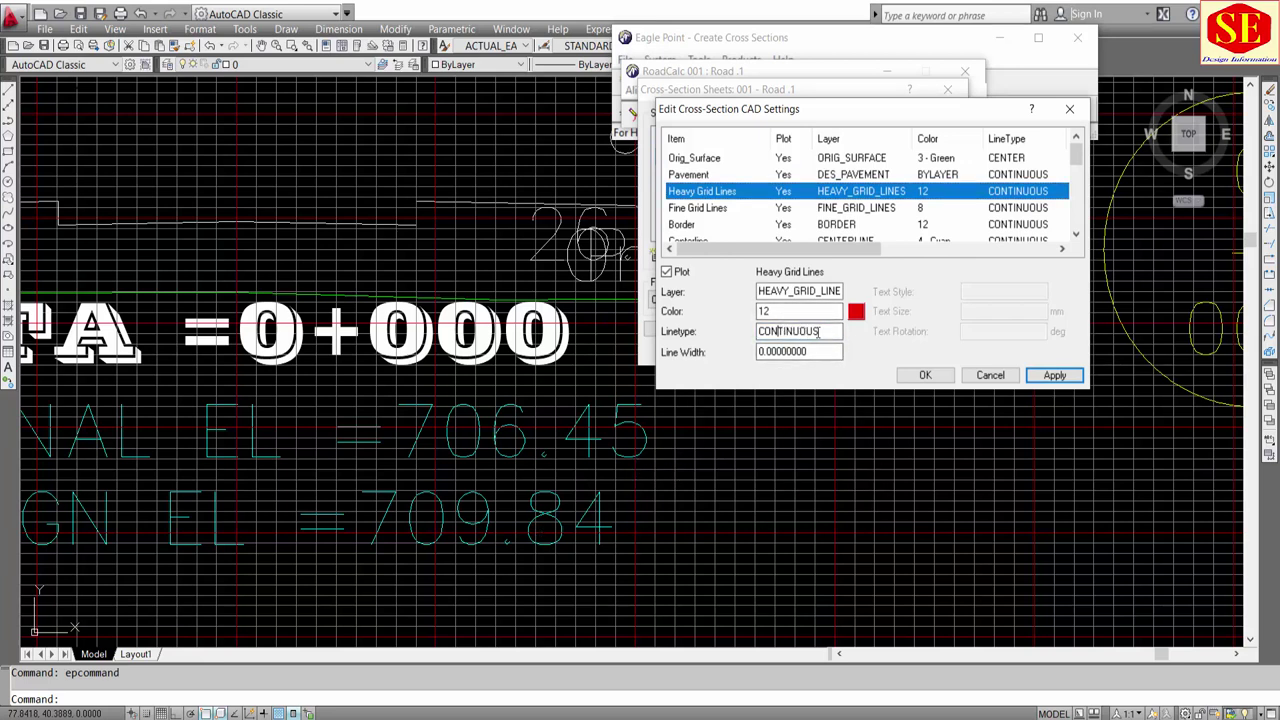
pyautogui.moveTo(818, 331); pyautogui.dragTo(761, 331)
pyautogui.write('DOT')
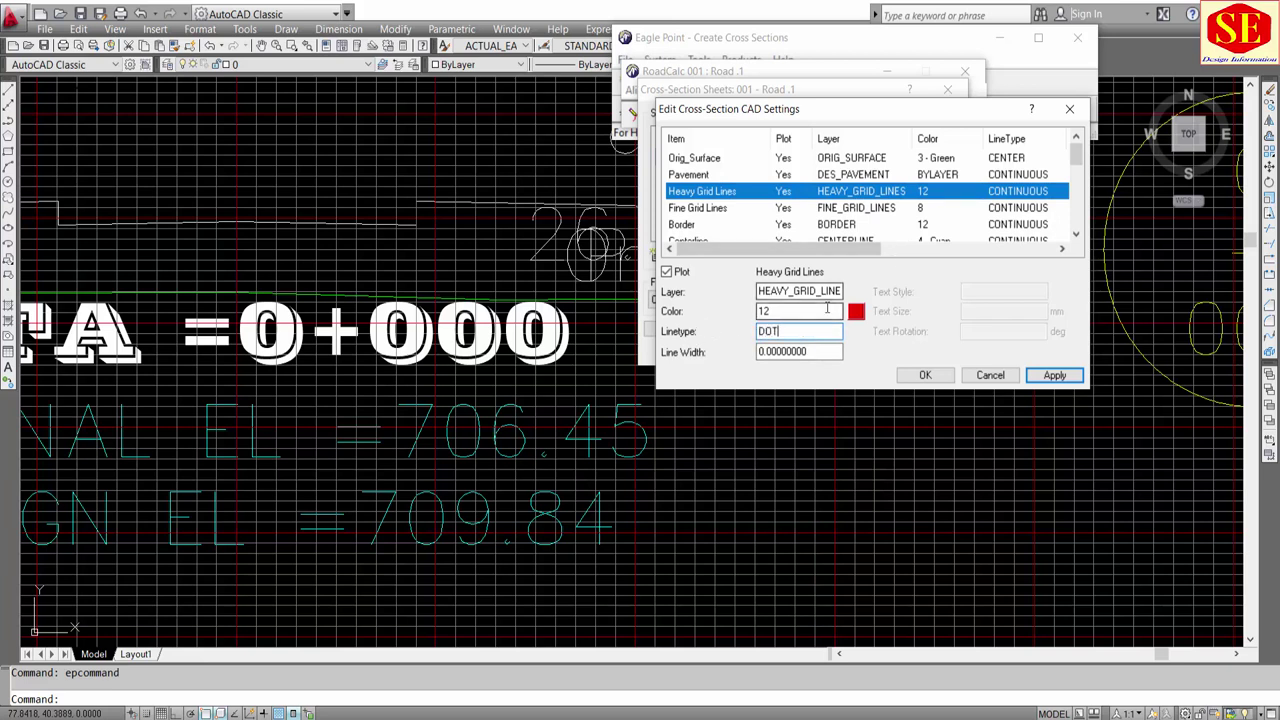
pyautogui.click(711, 208)
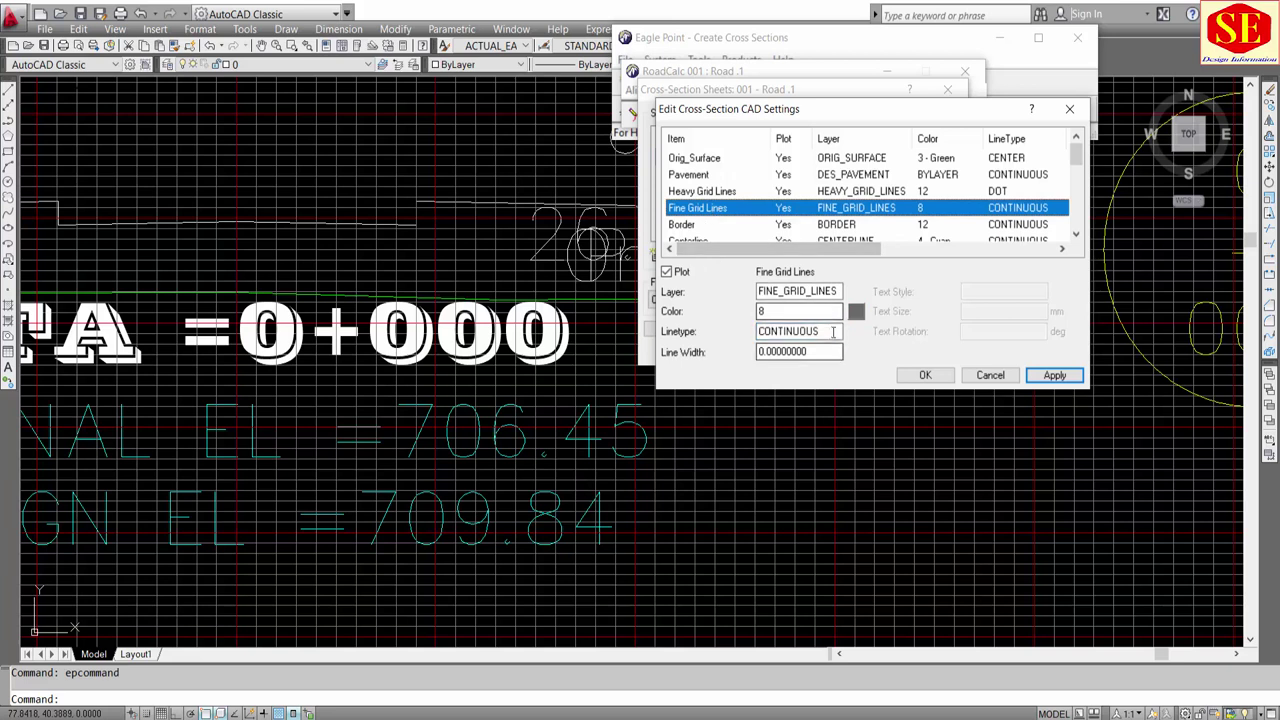
pyautogui.moveTo(820, 331); pyautogui.dragTo(622, 337)
pyautogui.write('DOT')
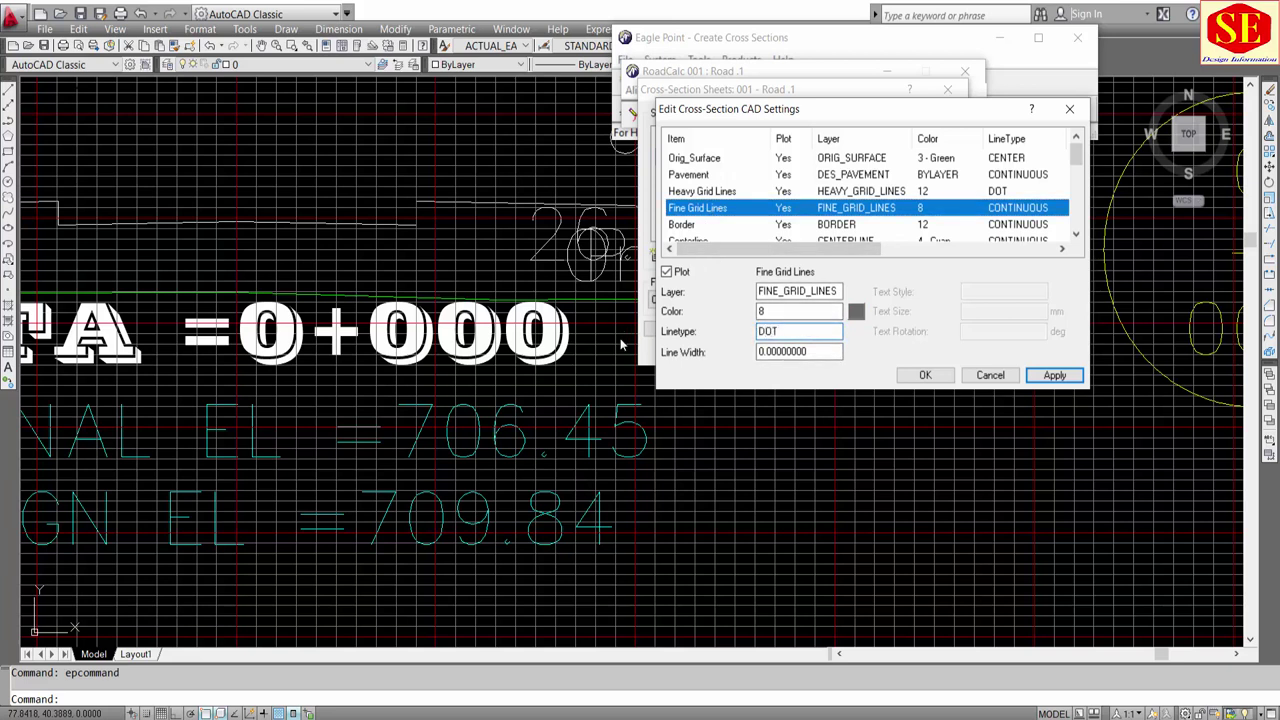
pyautogui.click(810, 352)
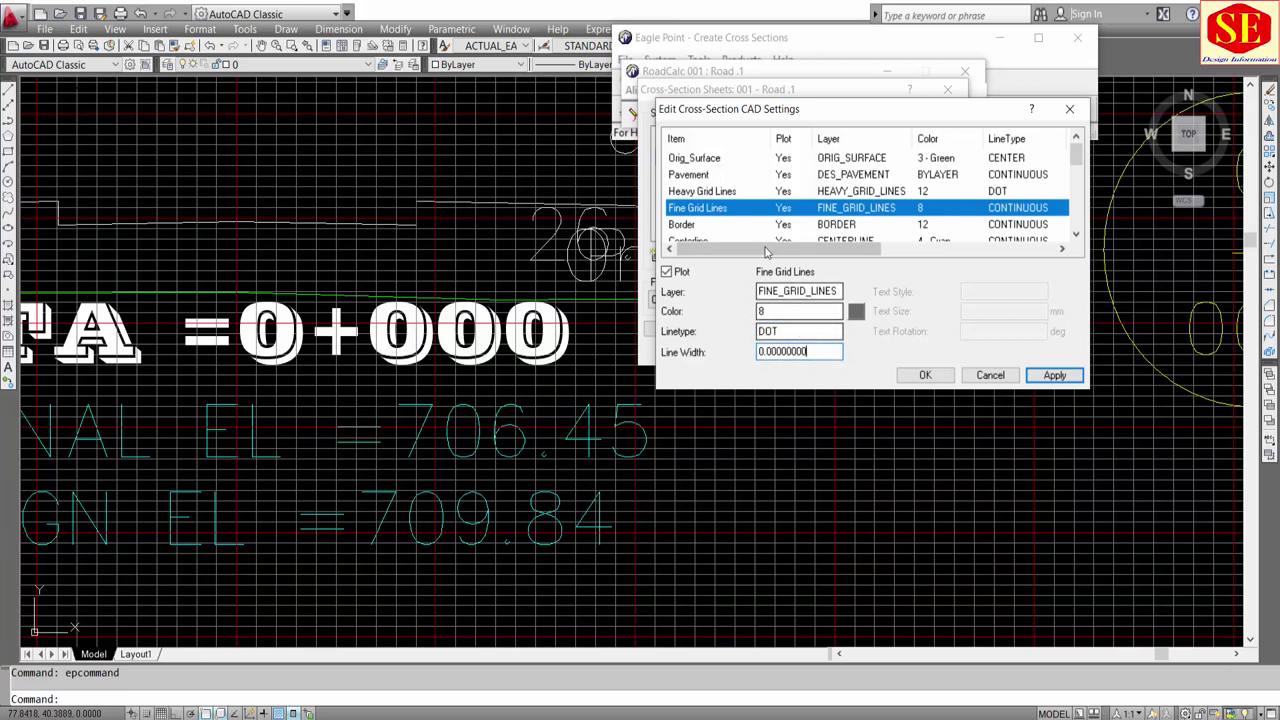
pyautogui.click(700, 191)
pyautogui.click(700, 207)
# Step: Review the Border, Centerline and Circles drawing settings without changes
pyautogui.scroll(-1, 798, 213)
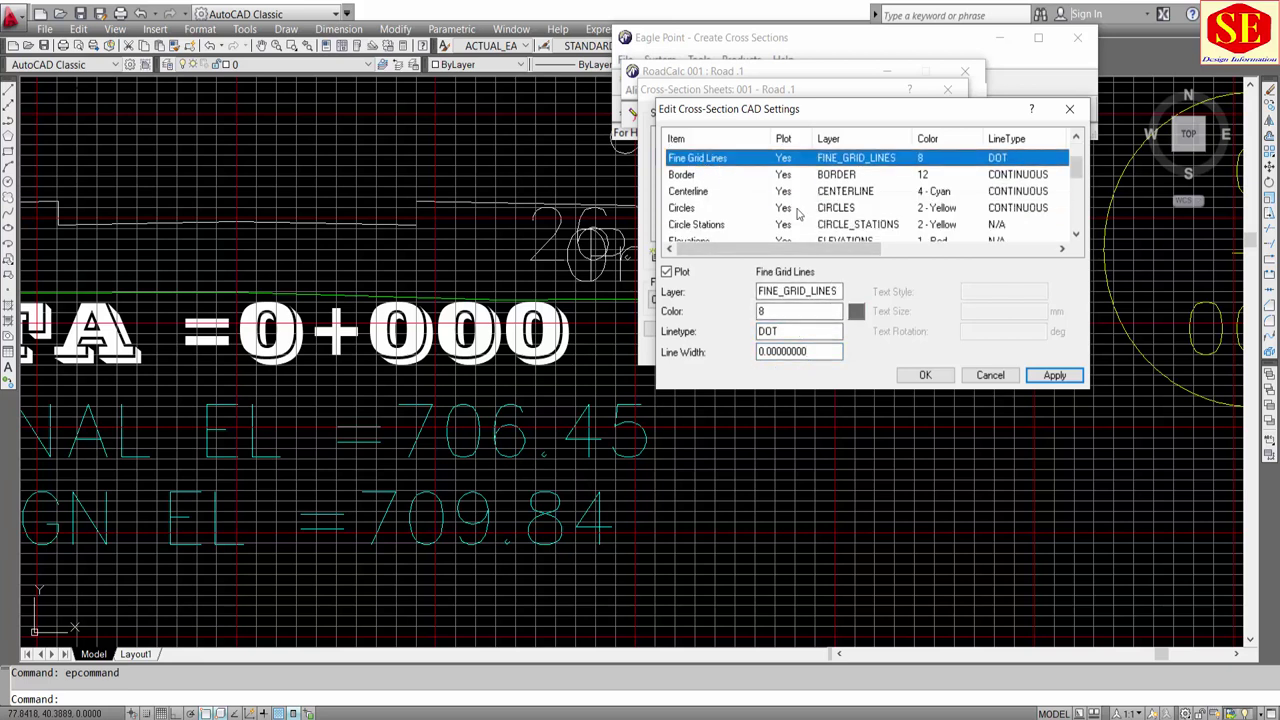
pyautogui.click(694, 178)
pyautogui.click(695, 193)
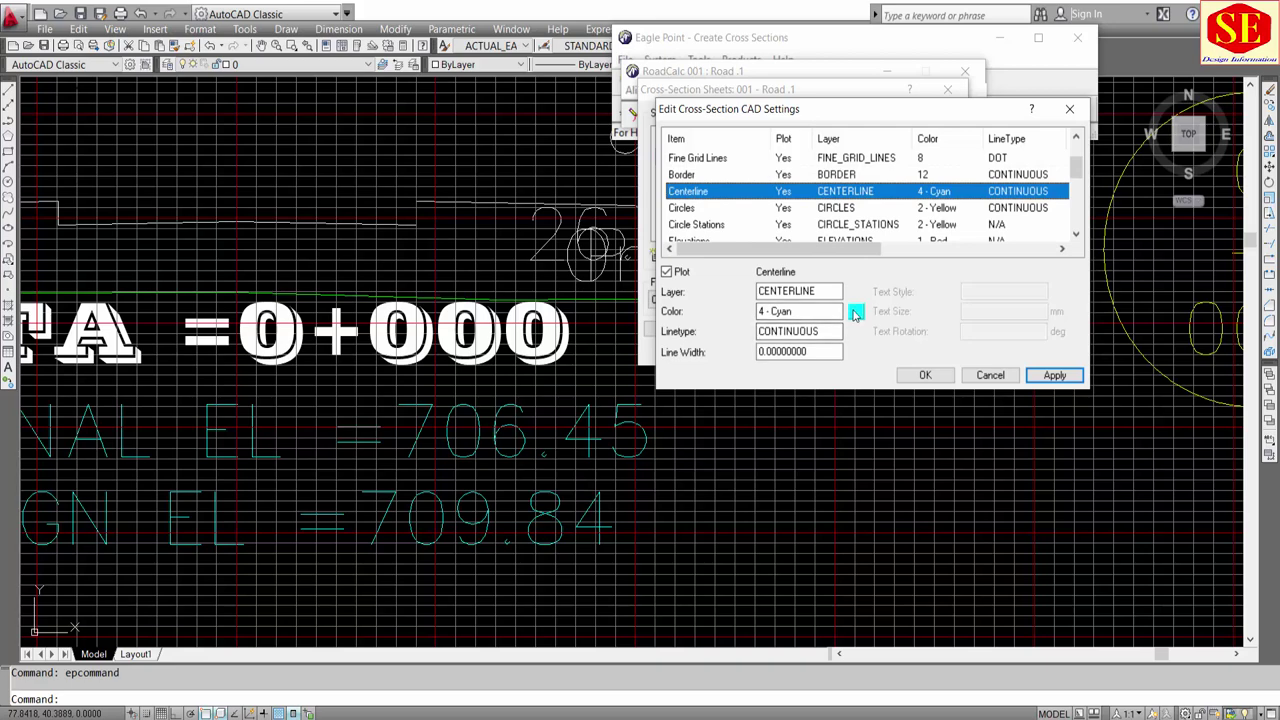
pyautogui.click(855, 312)
pyautogui.click(855, 314)
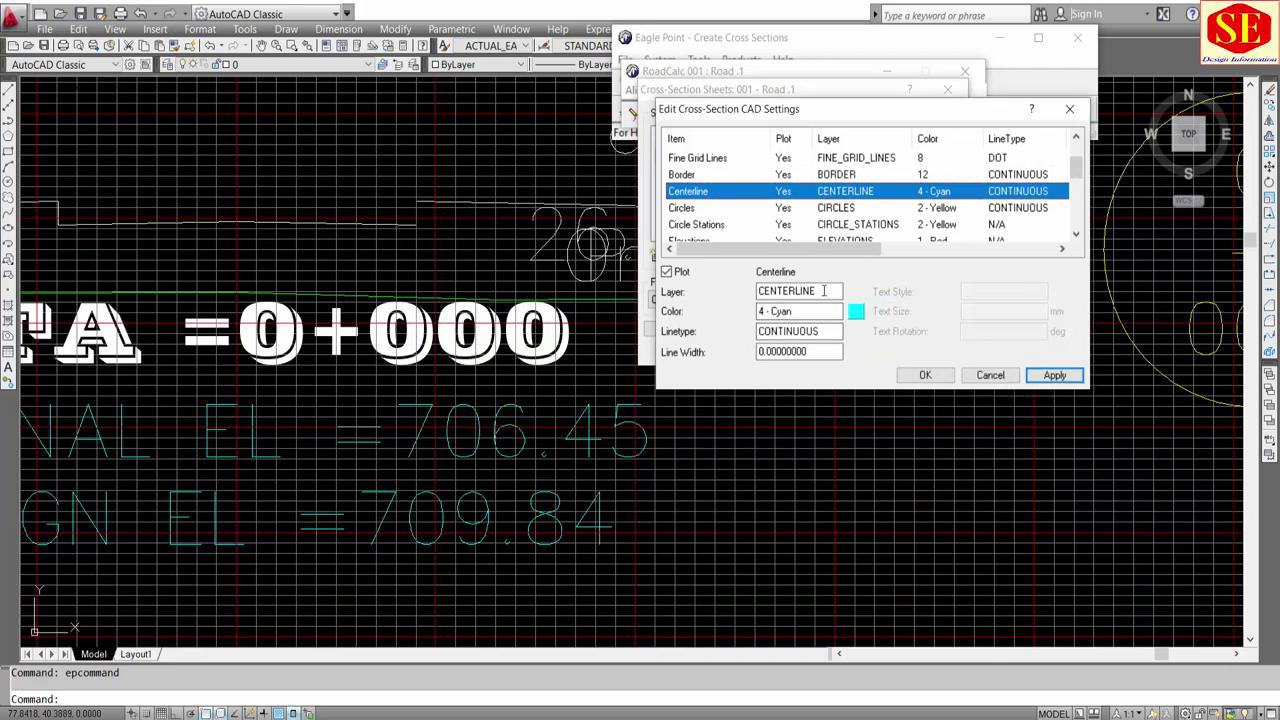
pyautogui.click(690, 208)
pyautogui.scroll(-3, 578, 487)
pyautogui.scroll(-2, 840, 455)
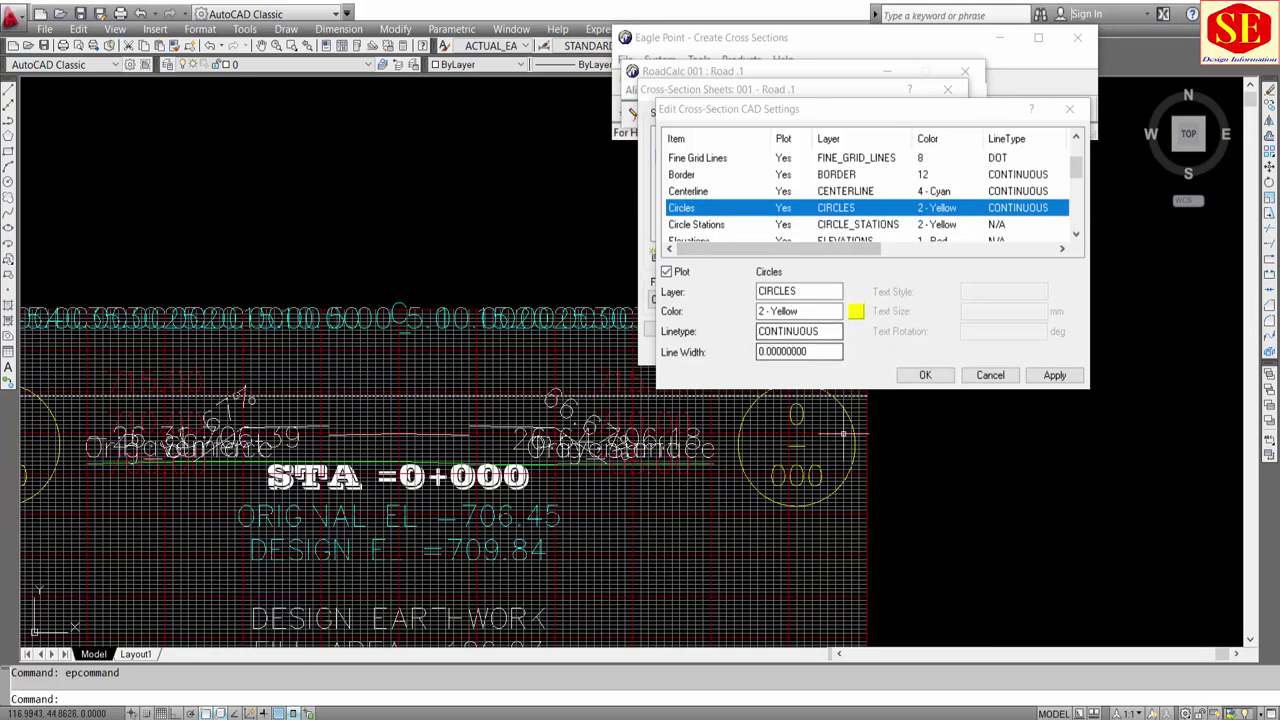
# Step: Set the Circle Stations text size to 0.75 and Elevations to 0.5
pyautogui.click(693, 226)
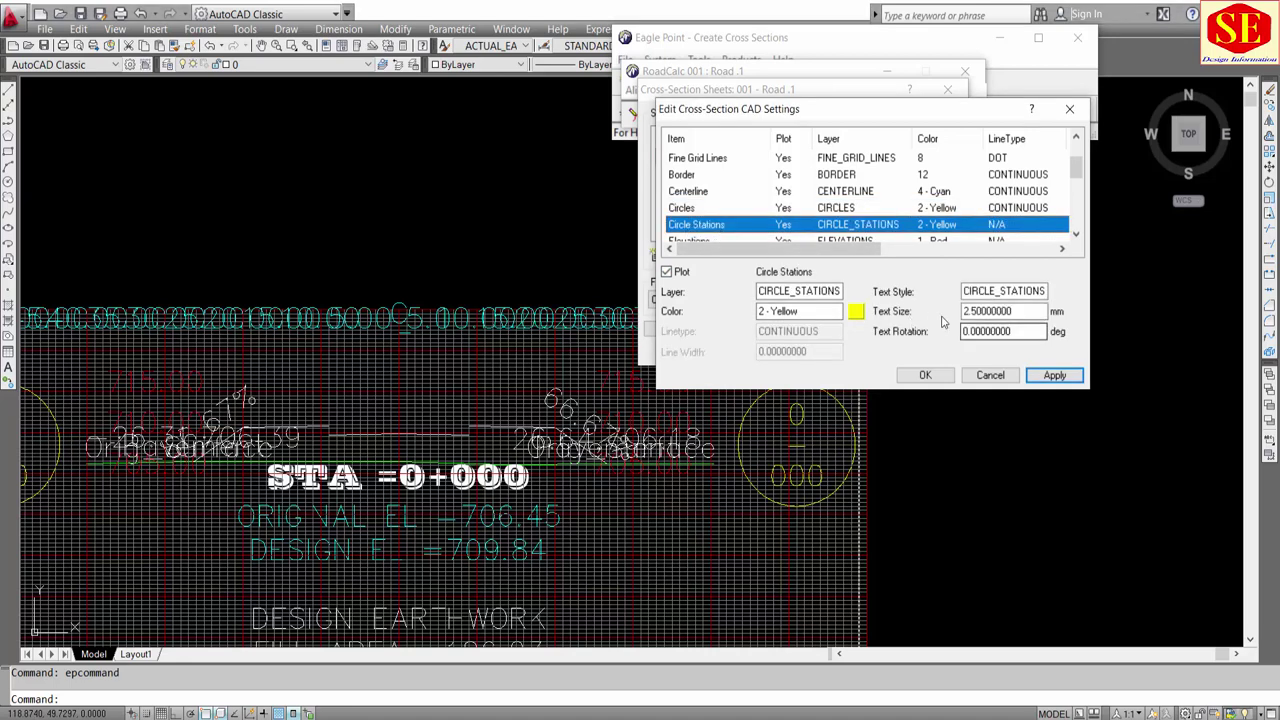
pyautogui.moveTo(1024, 315); pyautogui.dragTo(934, 313)
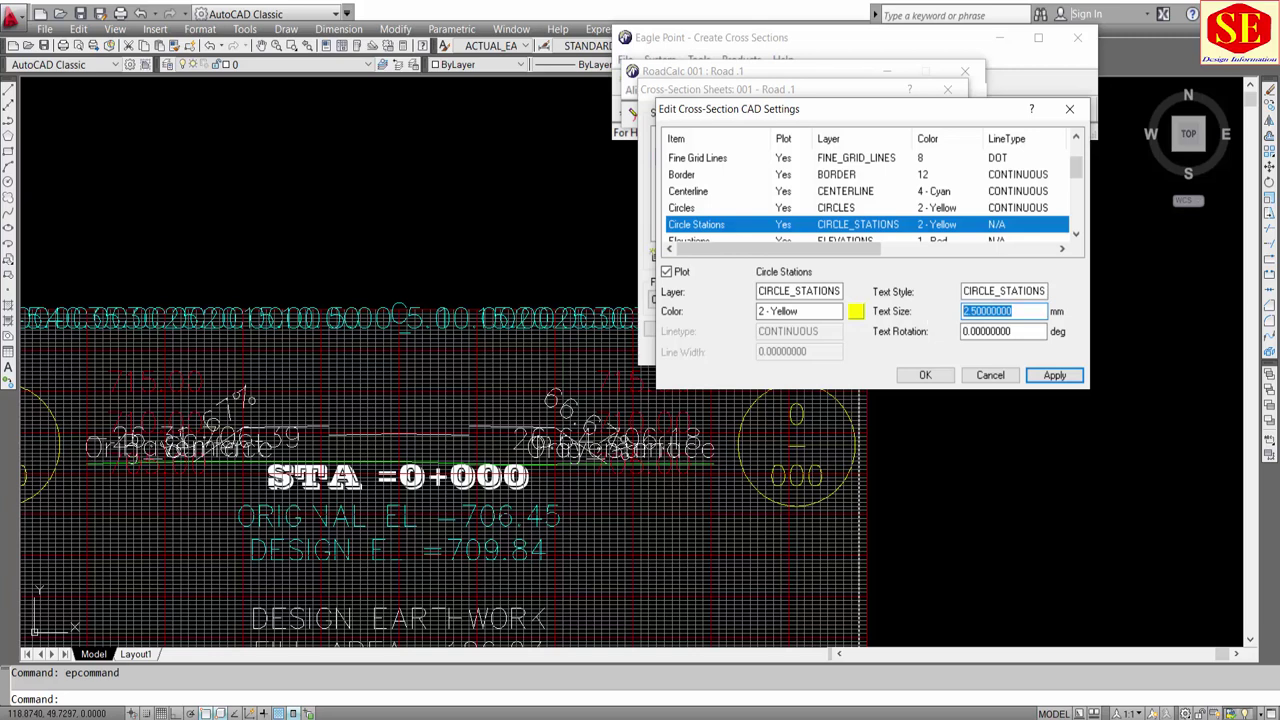
pyautogui.press('BackSpace')
pyautogui.scroll(-1, 847, 187)
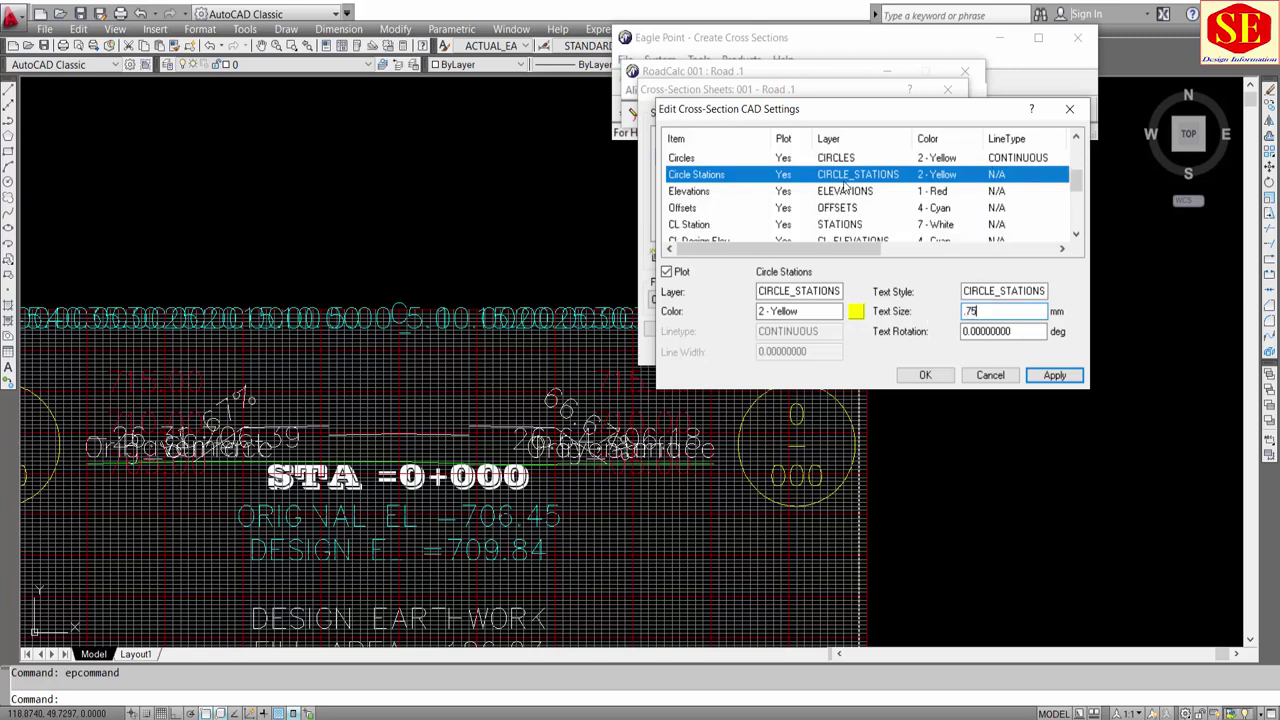
pyautogui.click(705, 195)
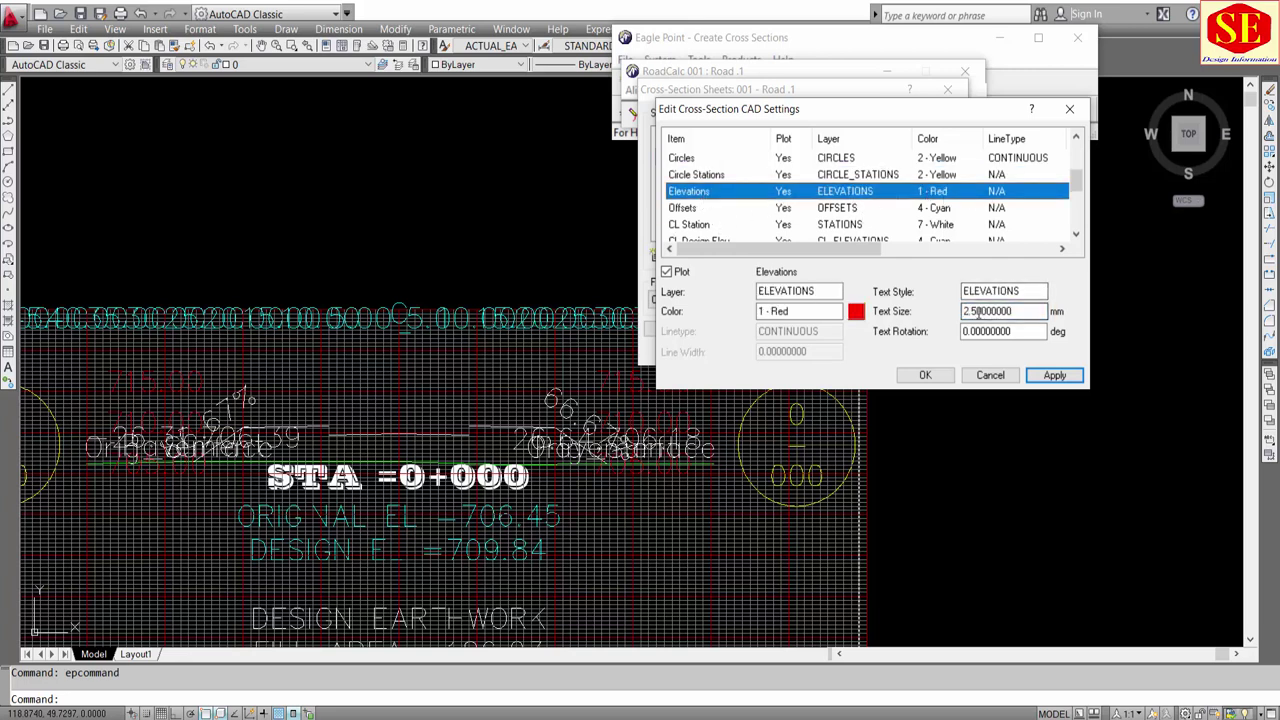
pyautogui.doubleClick(1037, 311)
pyautogui.press('BackSpace')
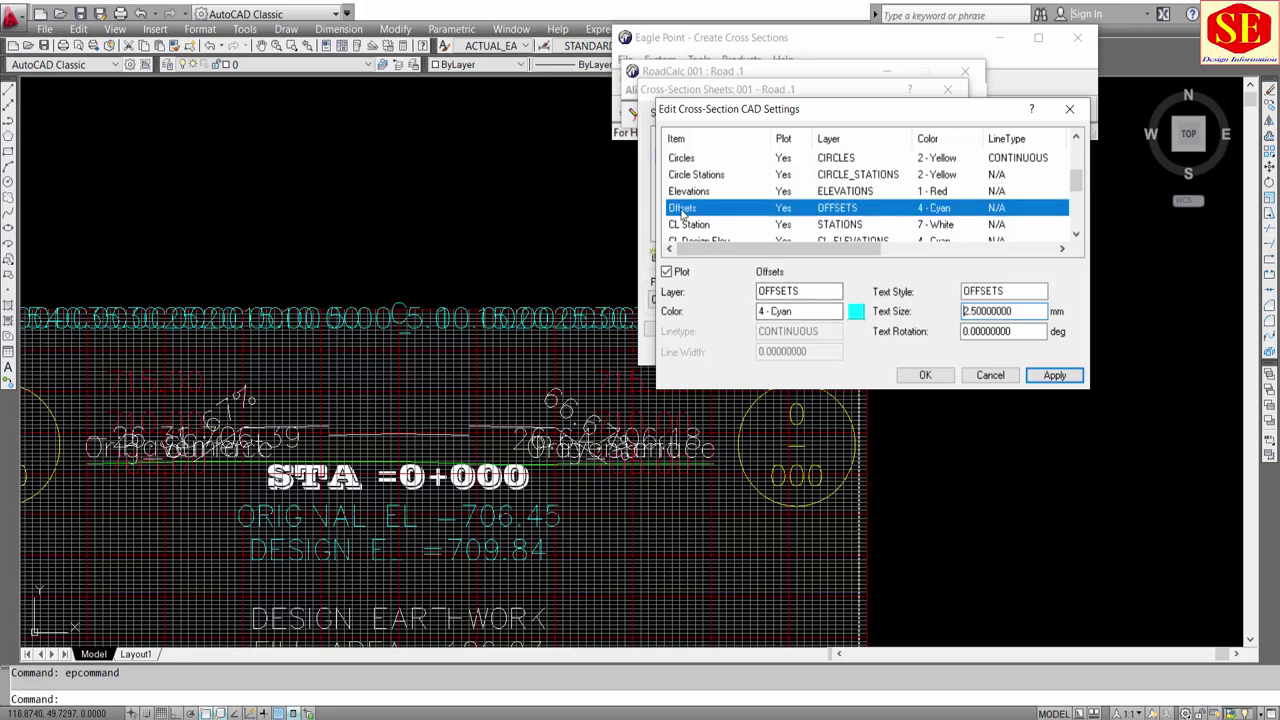
# Step: Set the Offsets text size to 0.5 and verify offset labels sit on the OFFSETS layer
pyautogui.click(1030, 207)
pyautogui.doubleClick(1020, 311)
pyautogui.write('0.5')
pyautogui.click(692, 191)
pyautogui.click(684, 208)
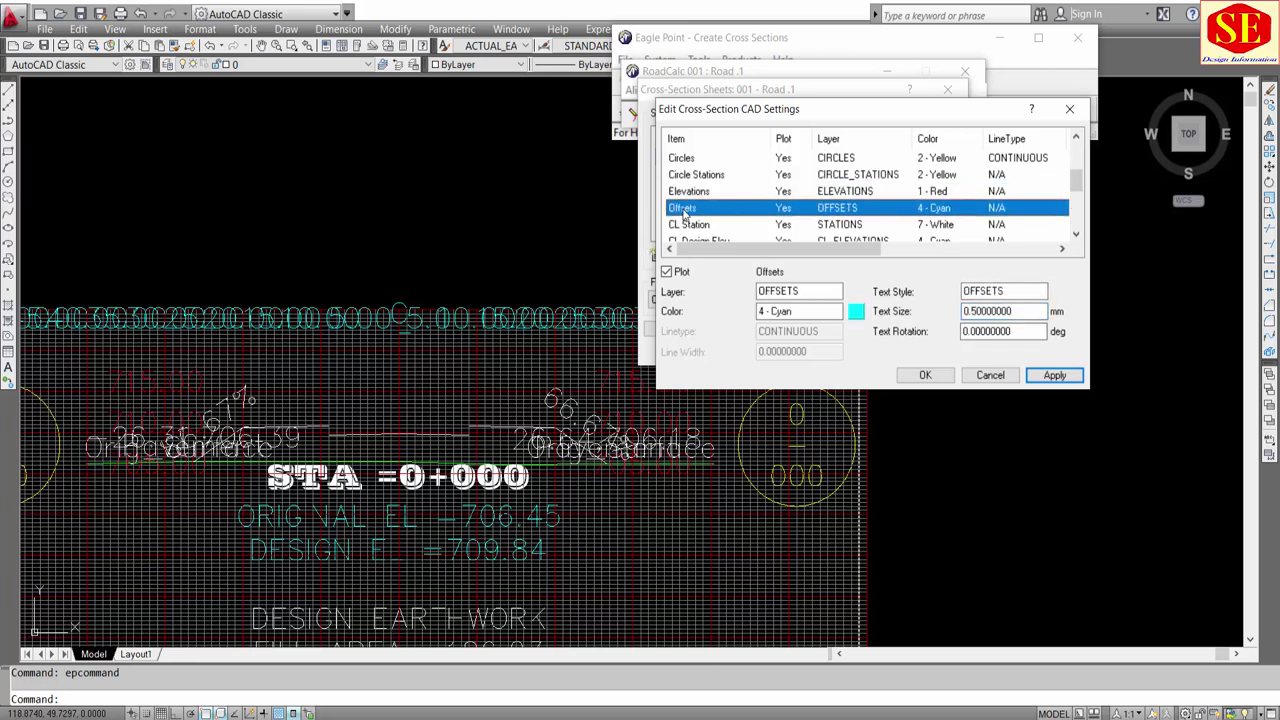
pyautogui.click(600, 395)
pyautogui.scroll(2, 580, 410)
pyautogui.scroll(2, 580, 410)
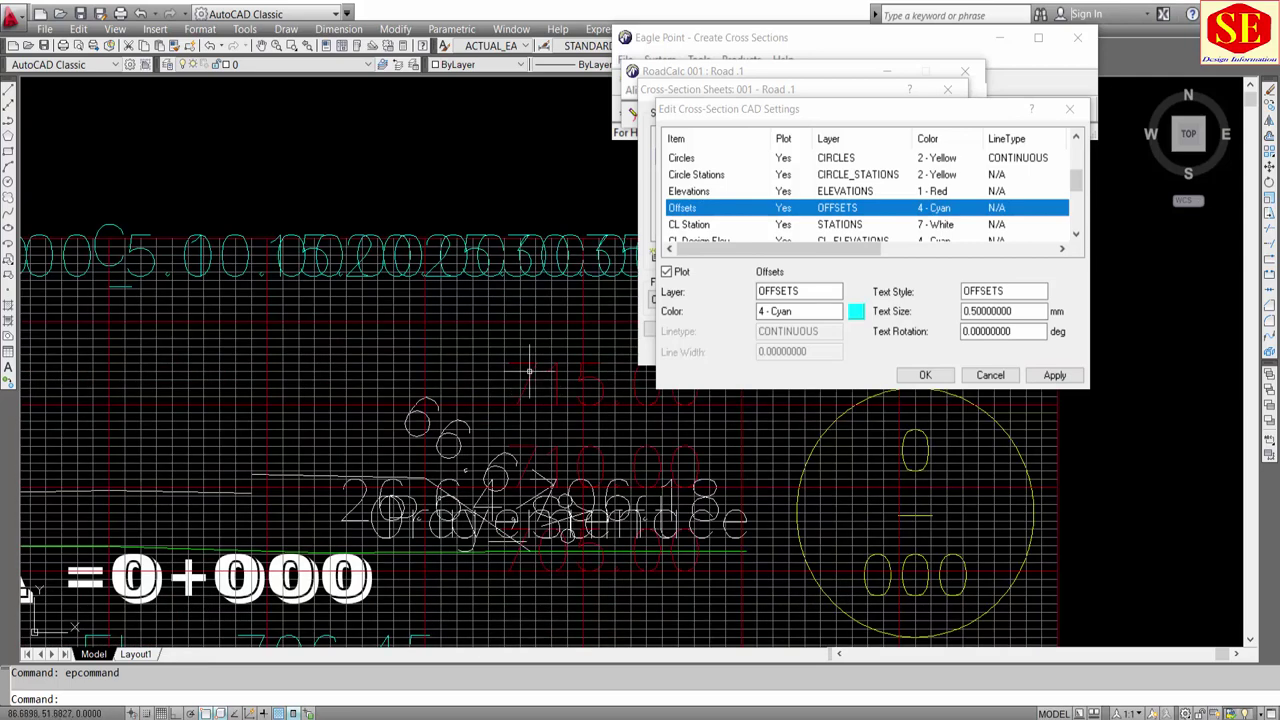
pyautogui.click(690, 191)
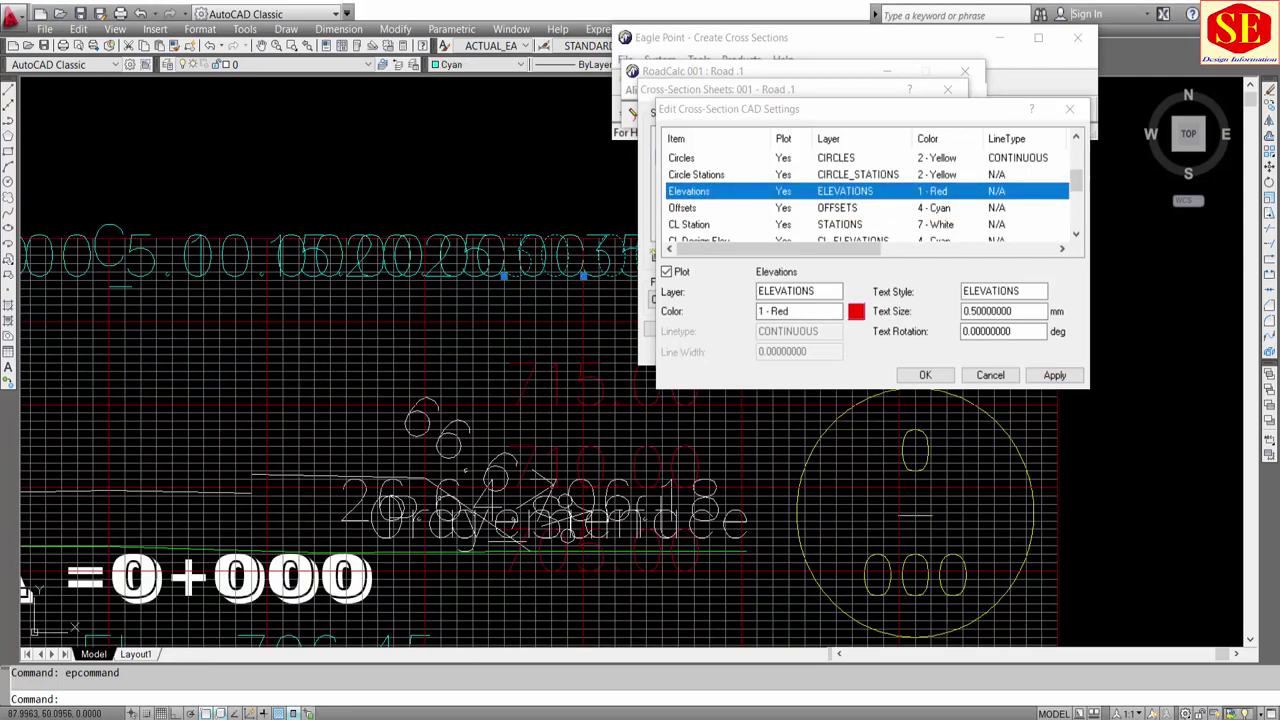
pyautogui.click(550, 252)
pyautogui.click(690, 208)
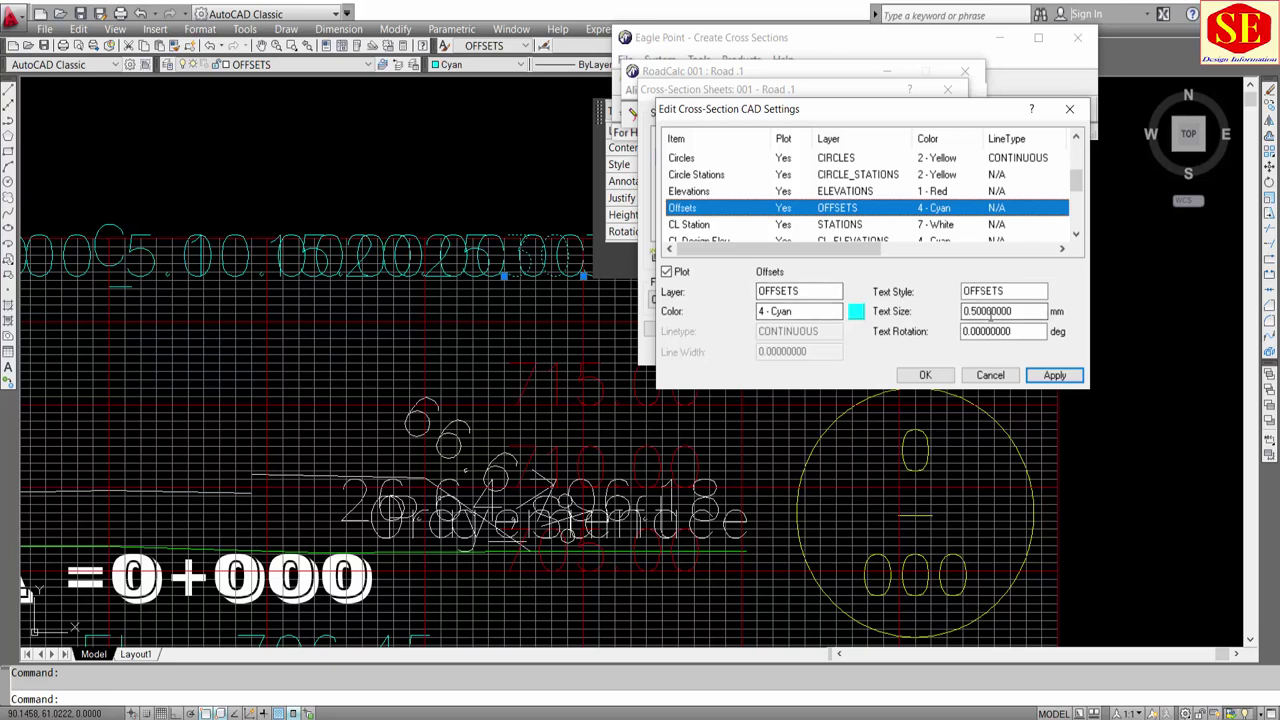
# Step: Clear the CL Station text size and toggle its plotting off and back on
pyautogui.click(690, 226)
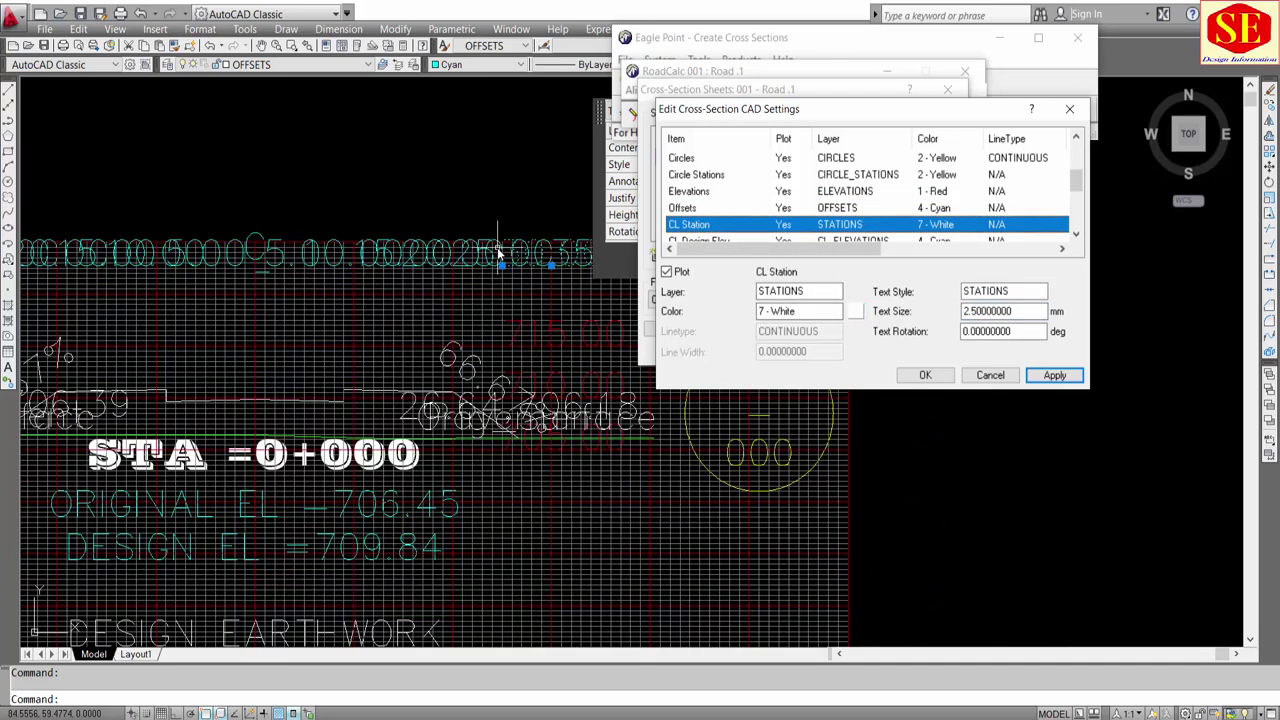
pyautogui.scroll(-2, 302, 446)
pyautogui.scroll(1, 300, 440)
pyautogui.click(353, 367)
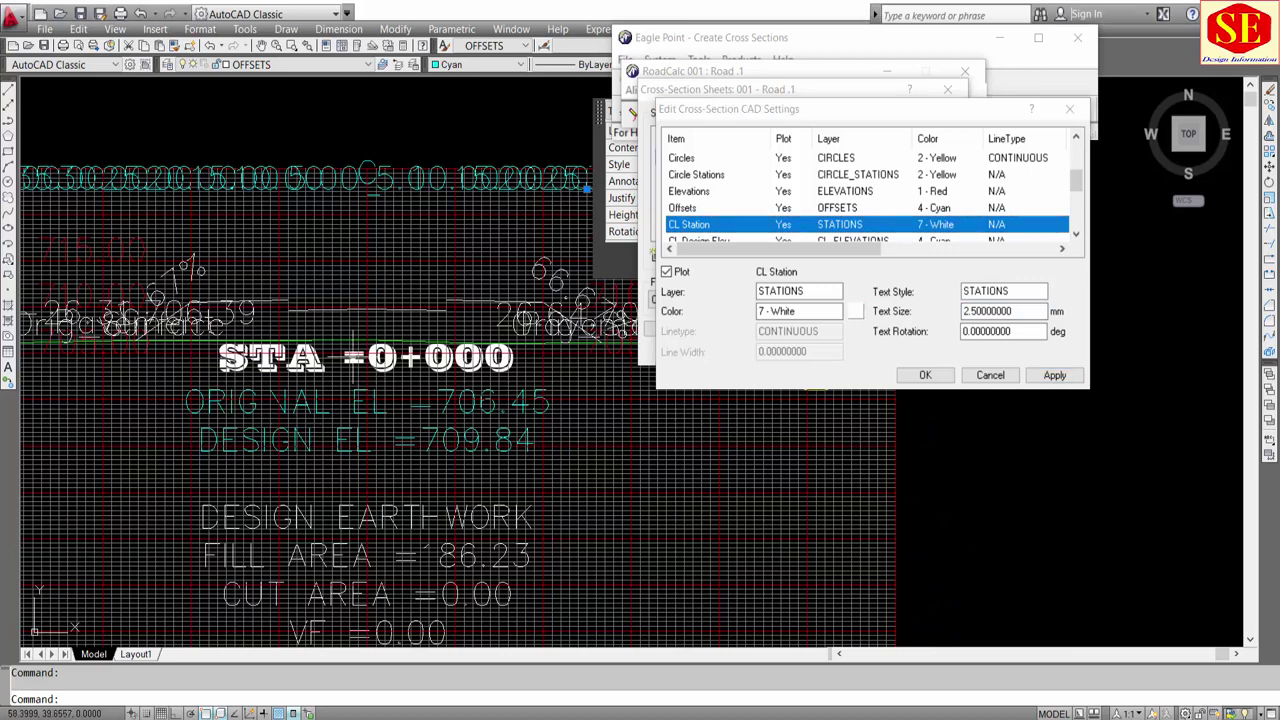
pyautogui.doubleClick(1040, 311)
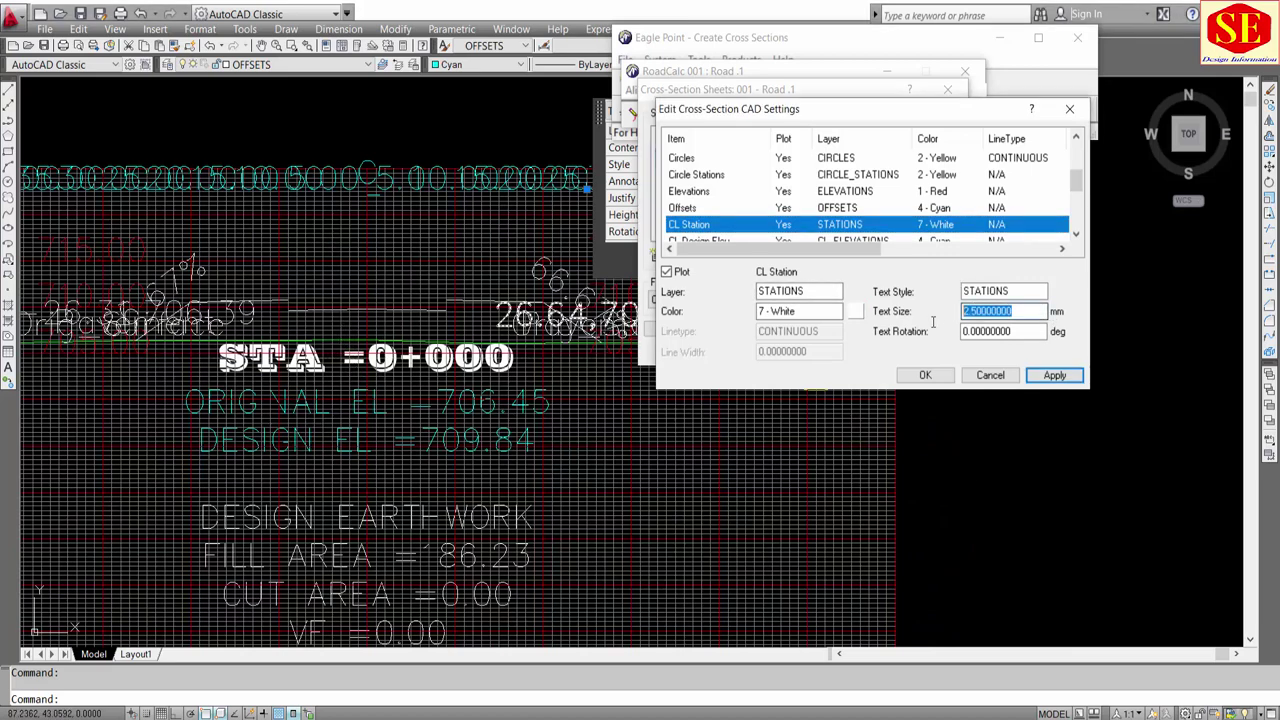
pyautogui.press('BackSpace')
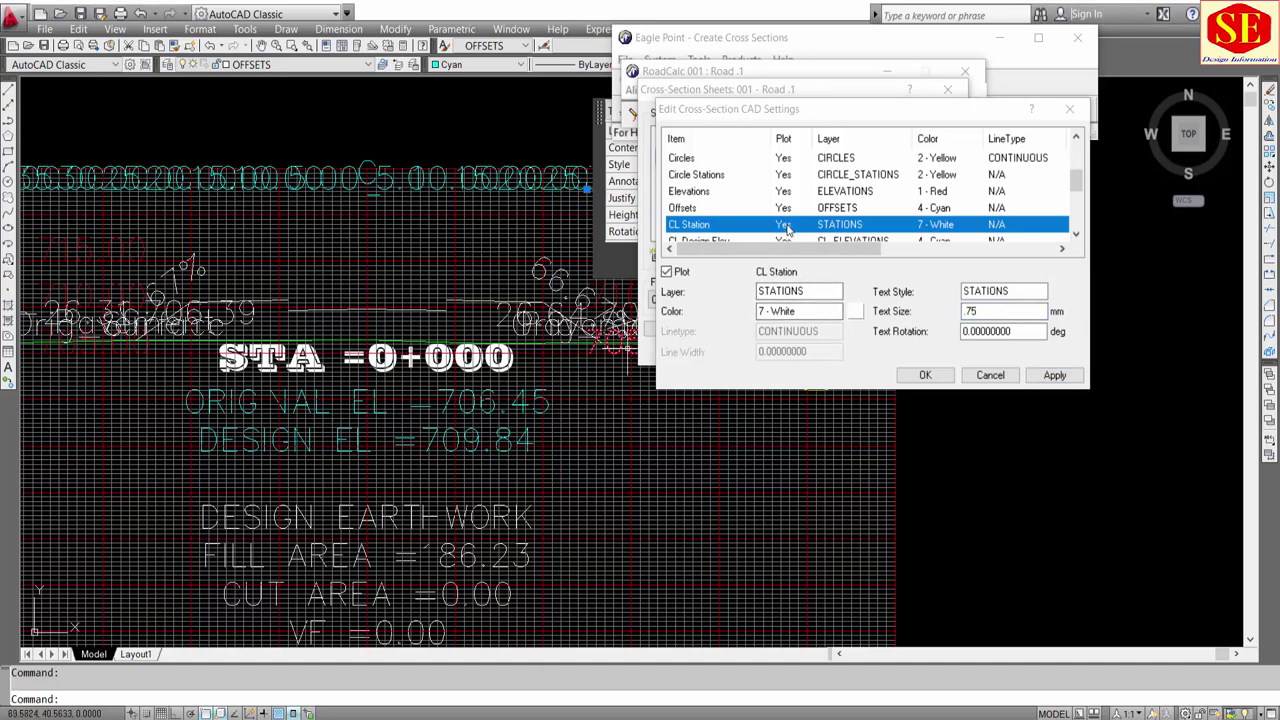
pyautogui.click(699, 267)
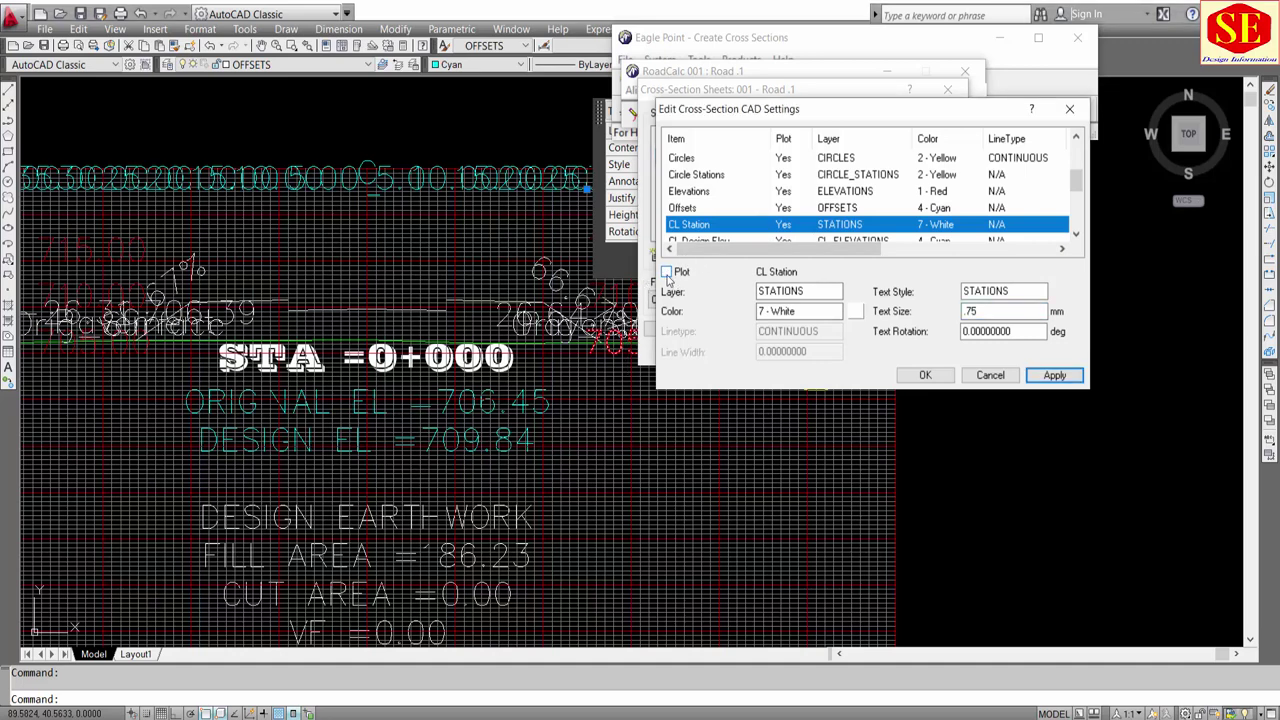
pyautogui.click(667, 274)
pyautogui.scroll(-1, 798, 220)
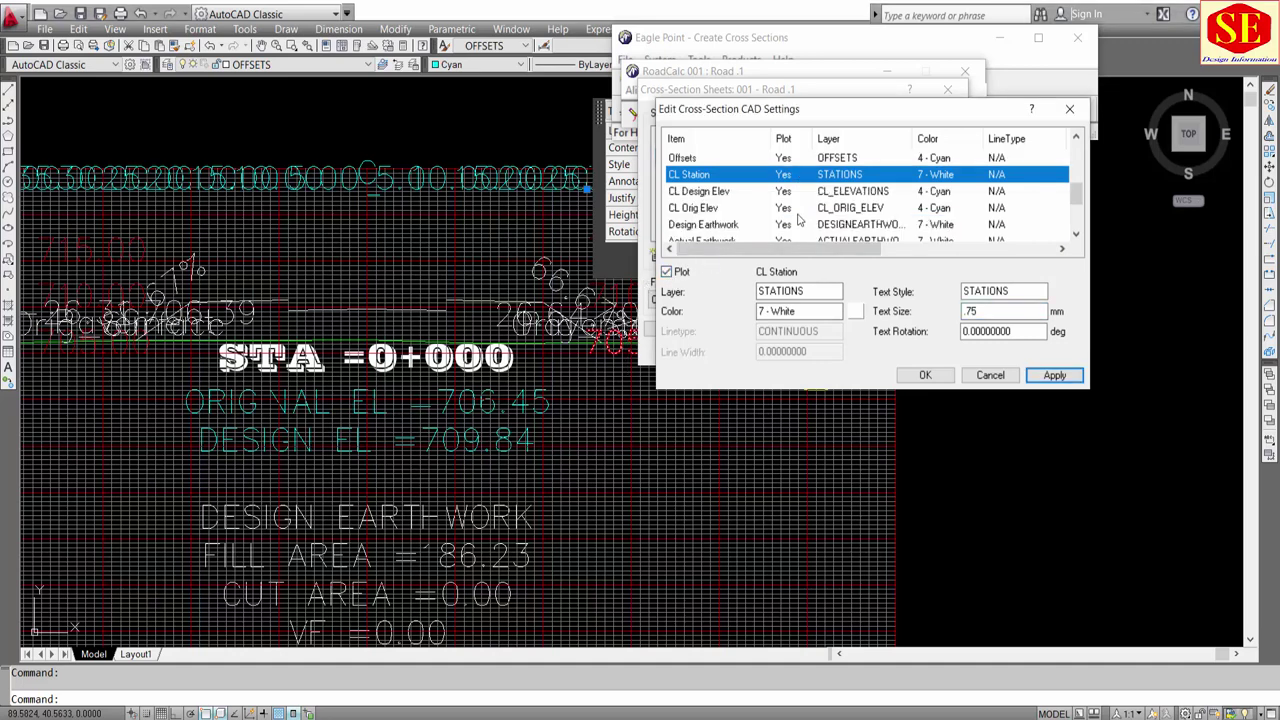
# Step: Keep CL Design Elev cyan and clear its text size
pyautogui.click(712, 192)
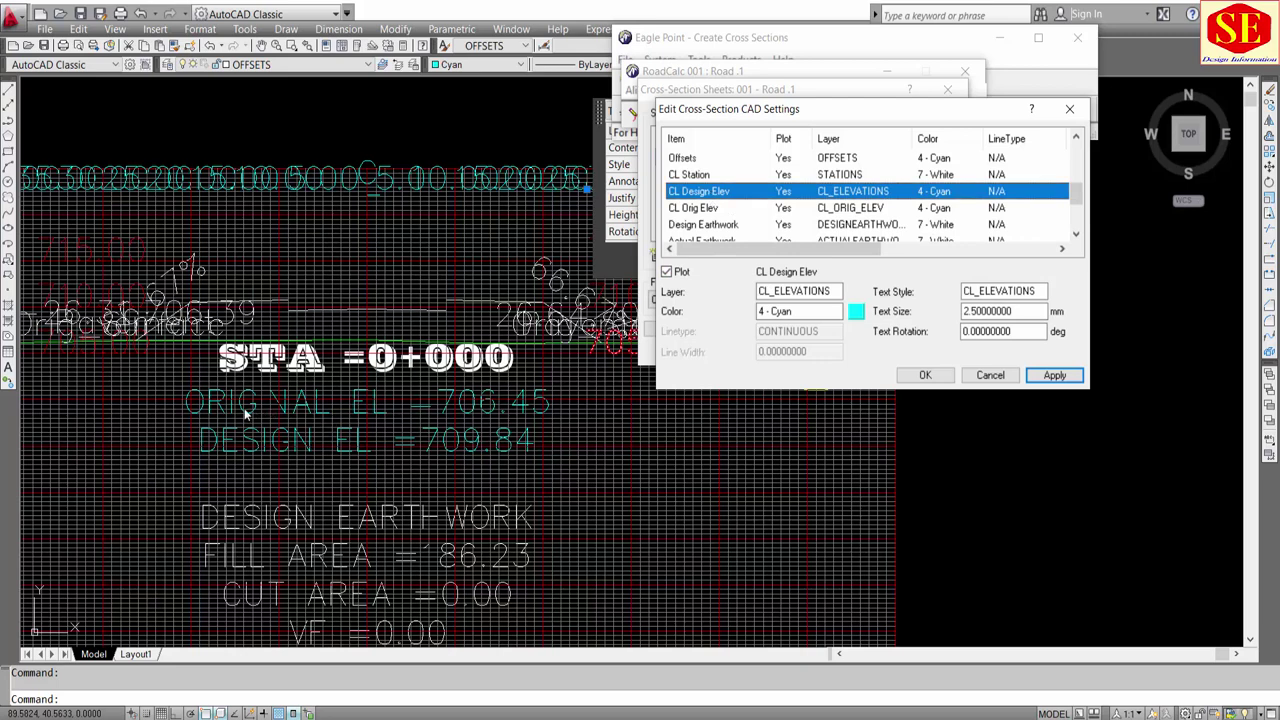
pyautogui.click(856, 312)
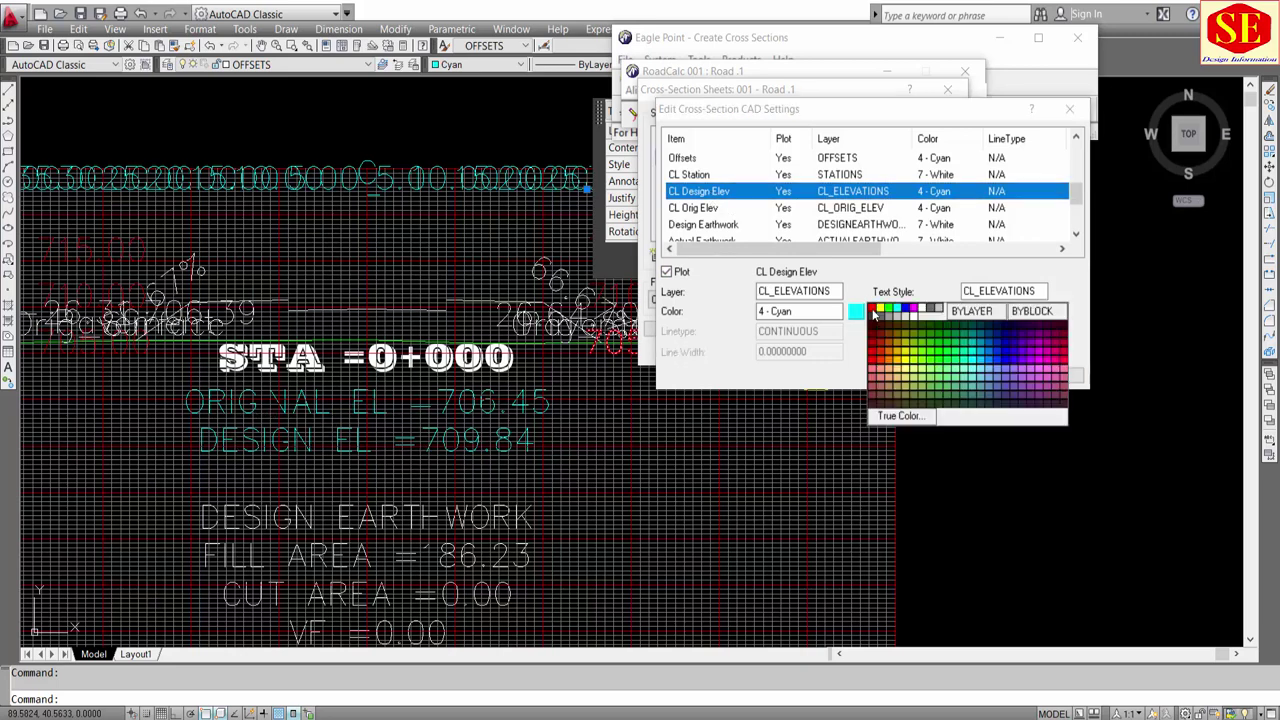
pyautogui.click(862, 313)
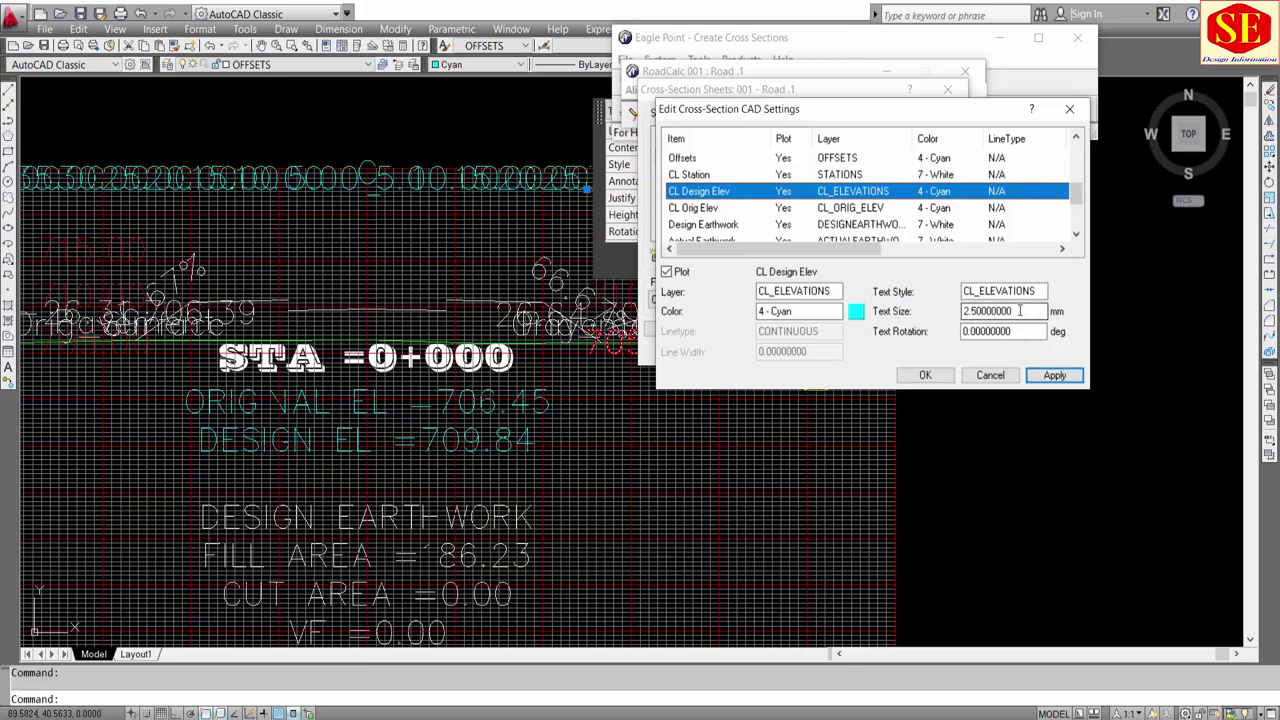
pyautogui.moveTo(1020, 311); pyautogui.dragTo(888, 318)
pyautogui.press('BackSpace')
# Step: Set the CL Orig Elev and Design Earthwork text sizes to 0.5
pyautogui.click(685, 208)
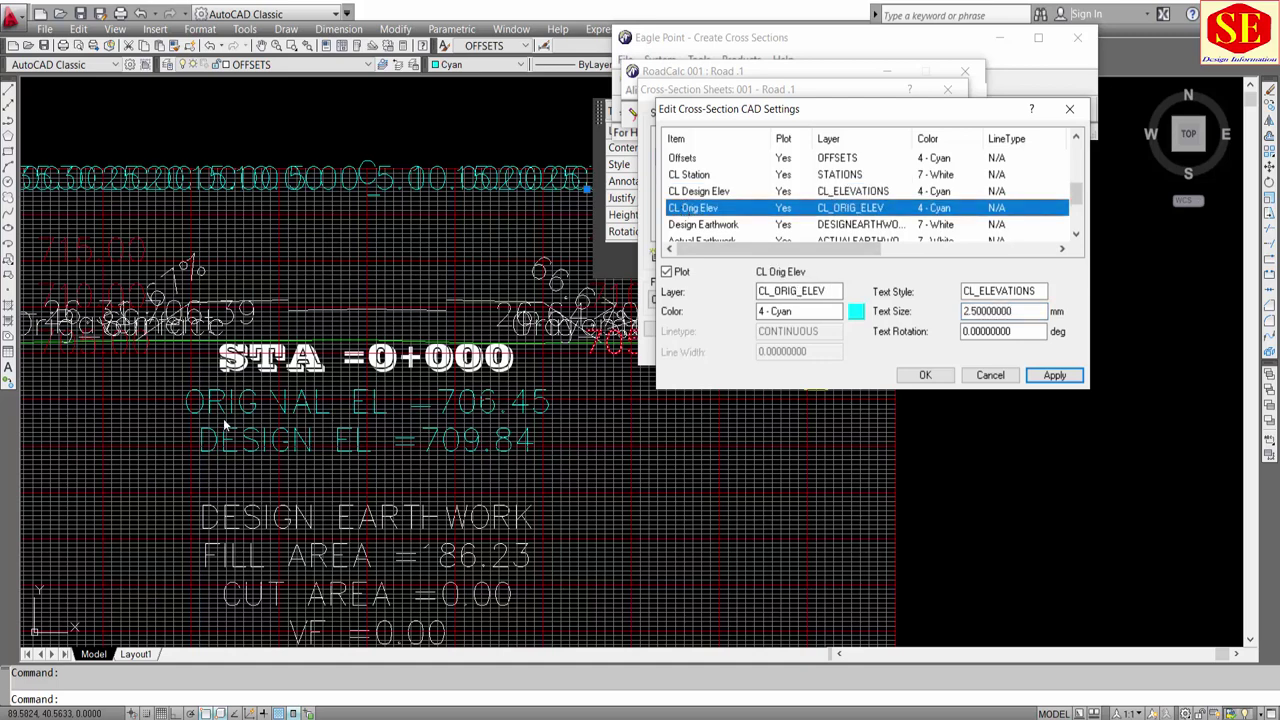
pyautogui.moveTo(1034, 311); pyautogui.dragTo(962, 311)
pyautogui.write('0.5')
pyautogui.click(704, 226)
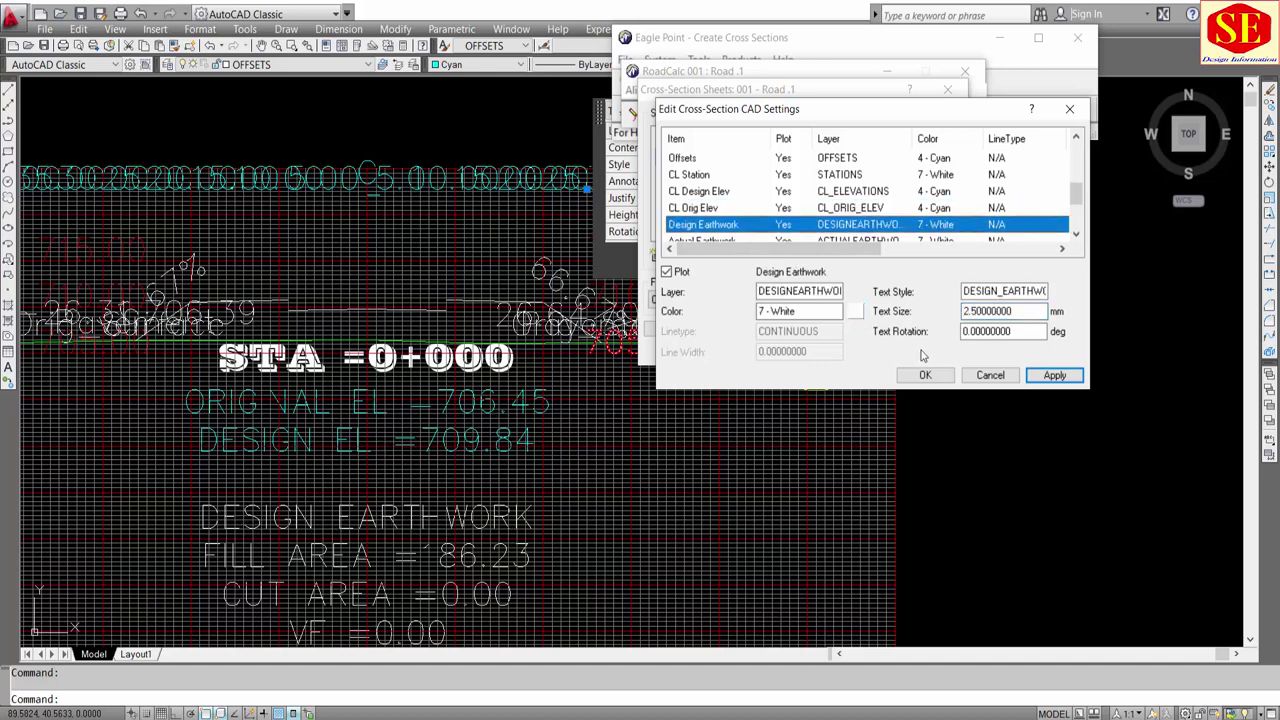
pyautogui.moveTo(1040, 311); pyautogui.dragTo(727, 340)
pyautogui.write('.5')
pyautogui.scroll(-1, 720, 205)
# Step: Turn off plotting for Actual Earthwork and set Slope Annotation text size to 0.5
pyautogui.click(720, 195)
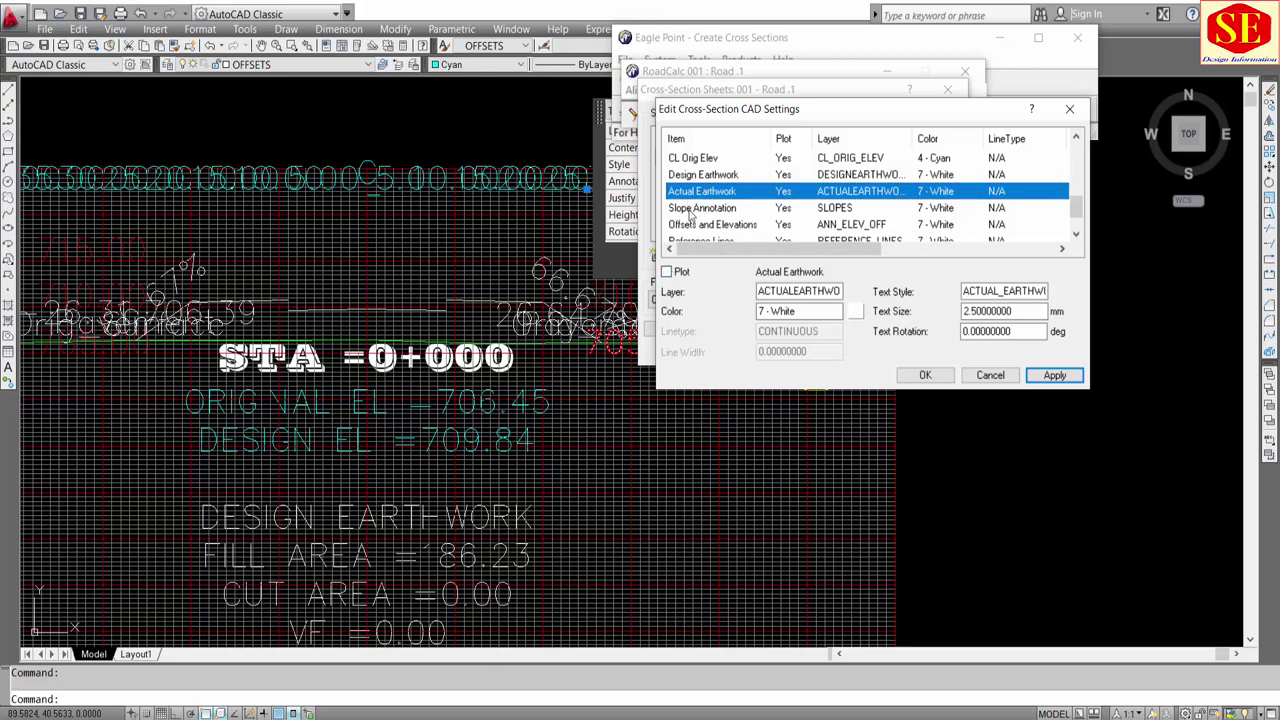
pyautogui.click(689, 210)
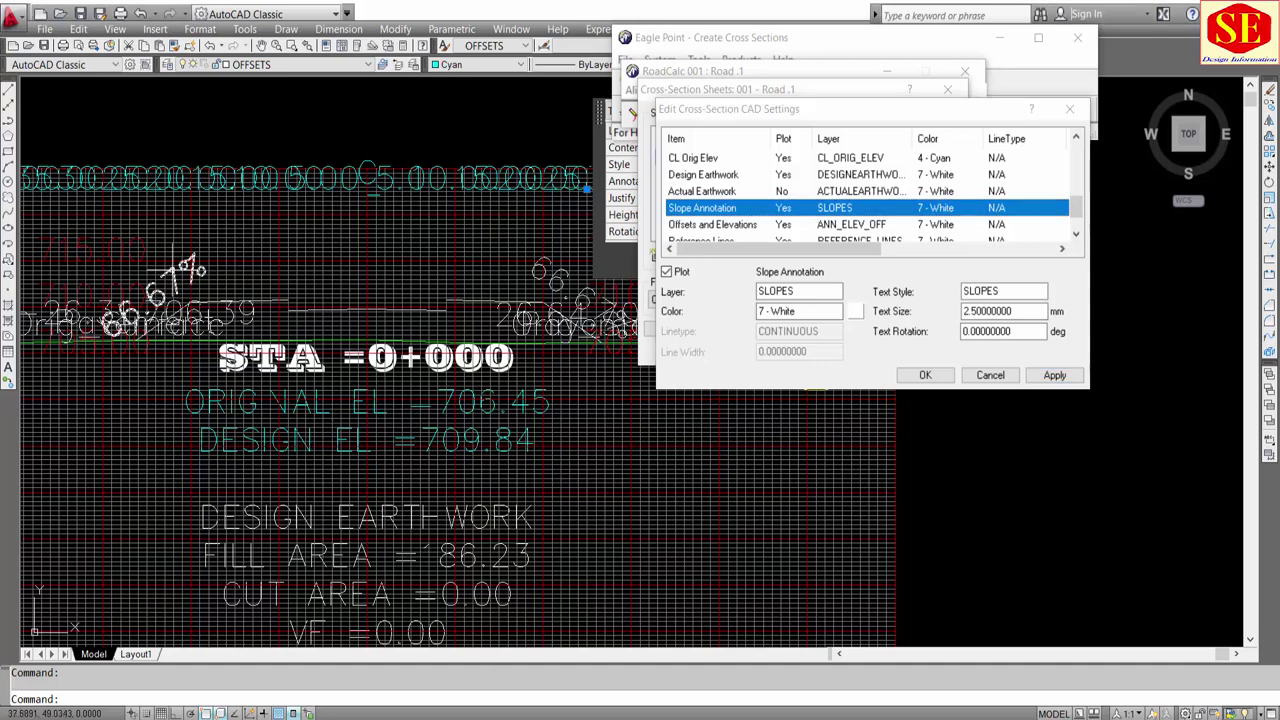
pyautogui.click(170, 272)
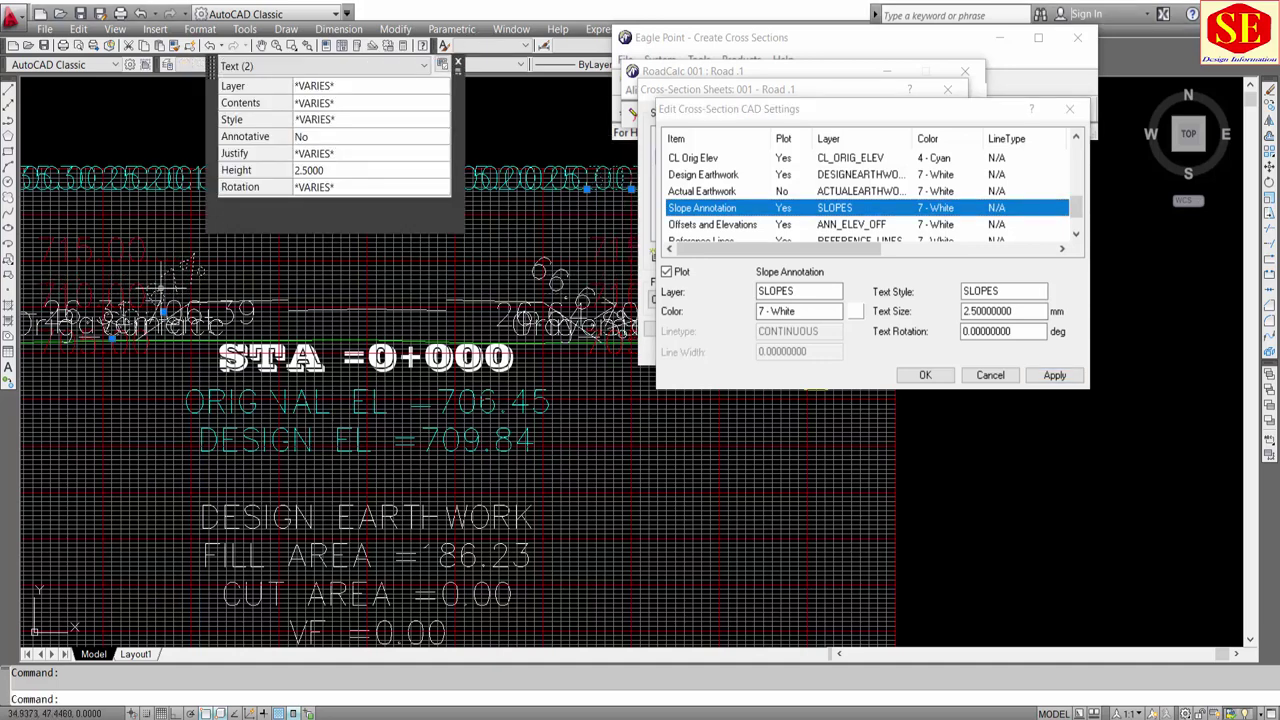
pyautogui.click(850, 314)
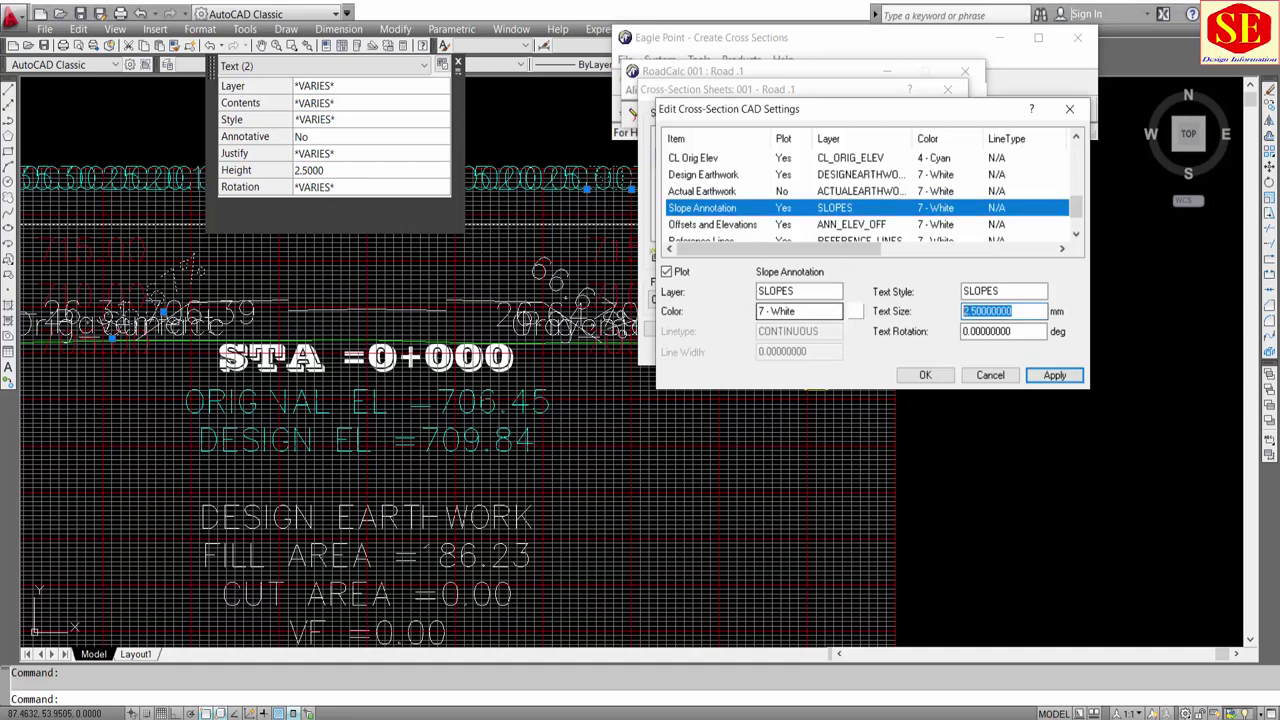
pyautogui.write('0.5')
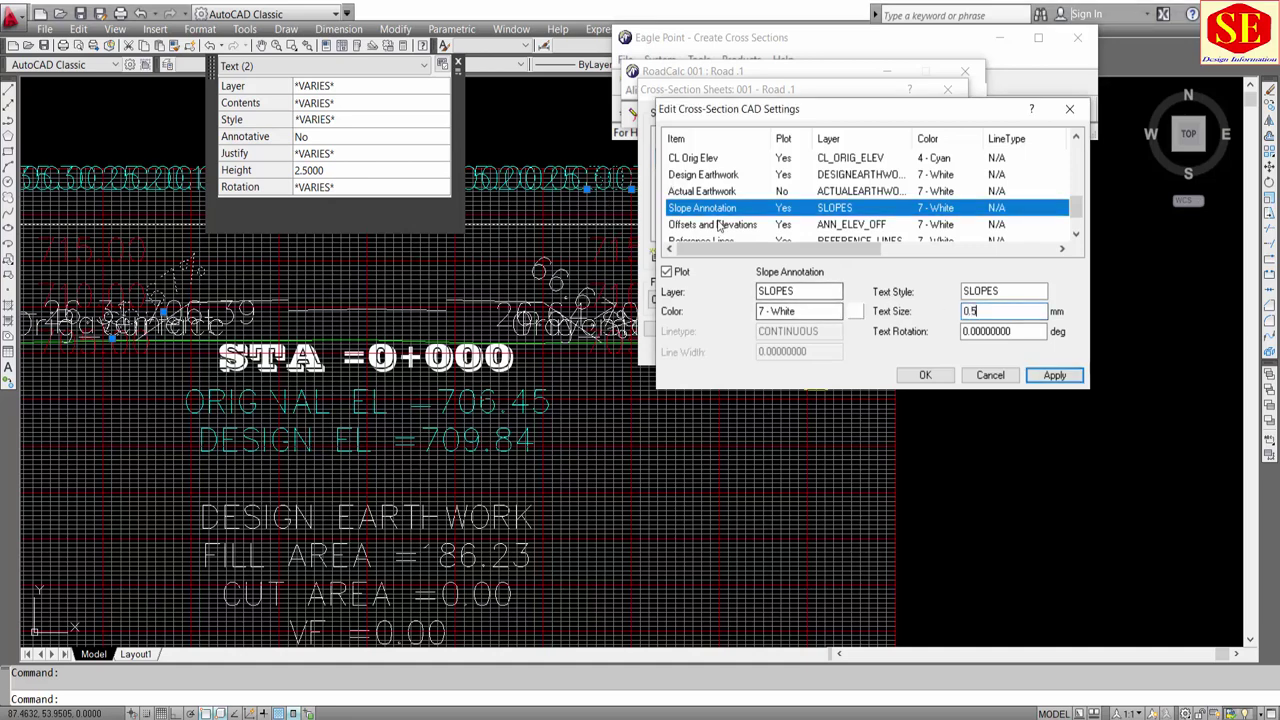
# Step: Set the Offsets and Elevations text size to 0.5
pyautogui.click(722, 226)
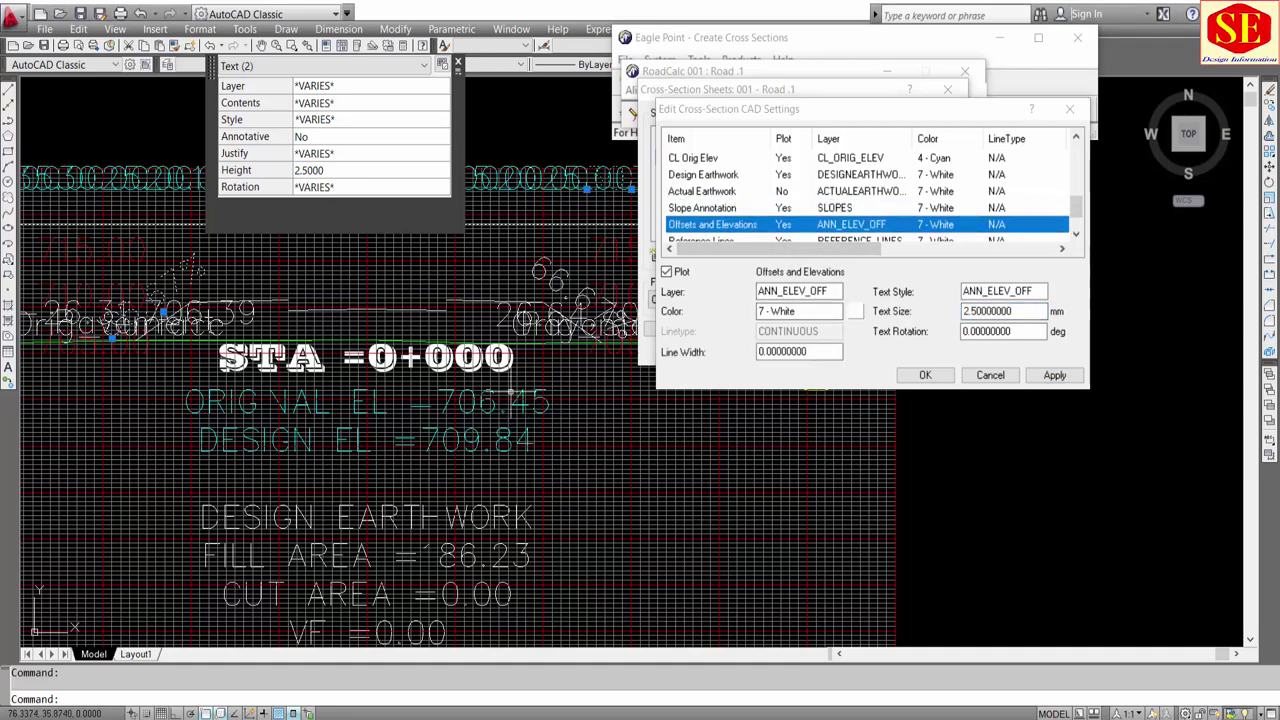
pyautogui.scroll(3, 518, 337)
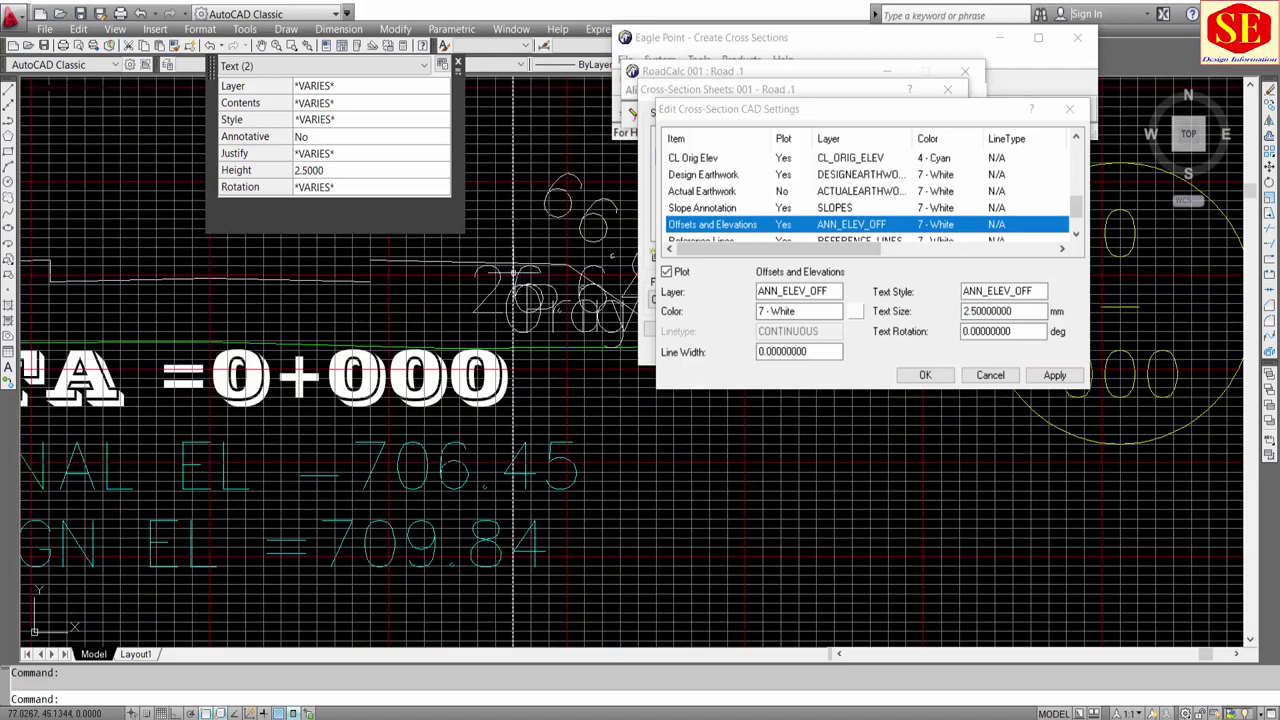
pyautogui.click(528, 290)
pyautogui.scroll(-3, 395, 313)
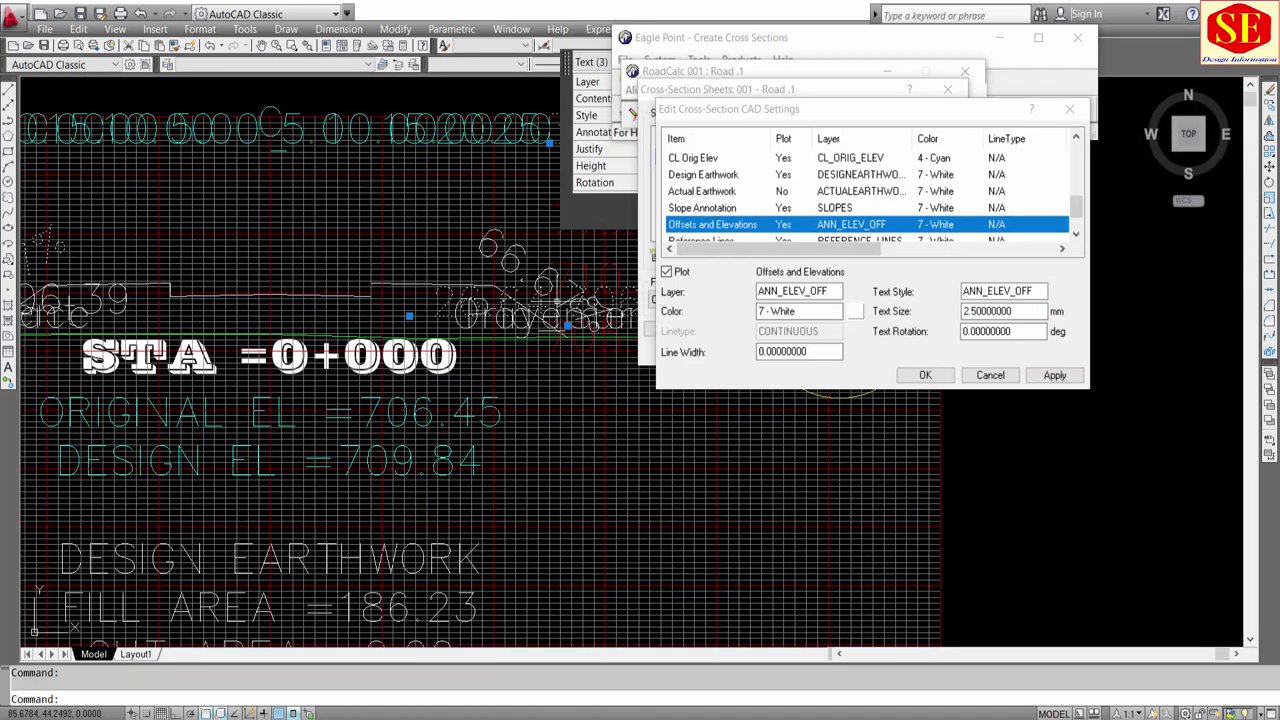
pyautogui.scroll(1, 370, 325)
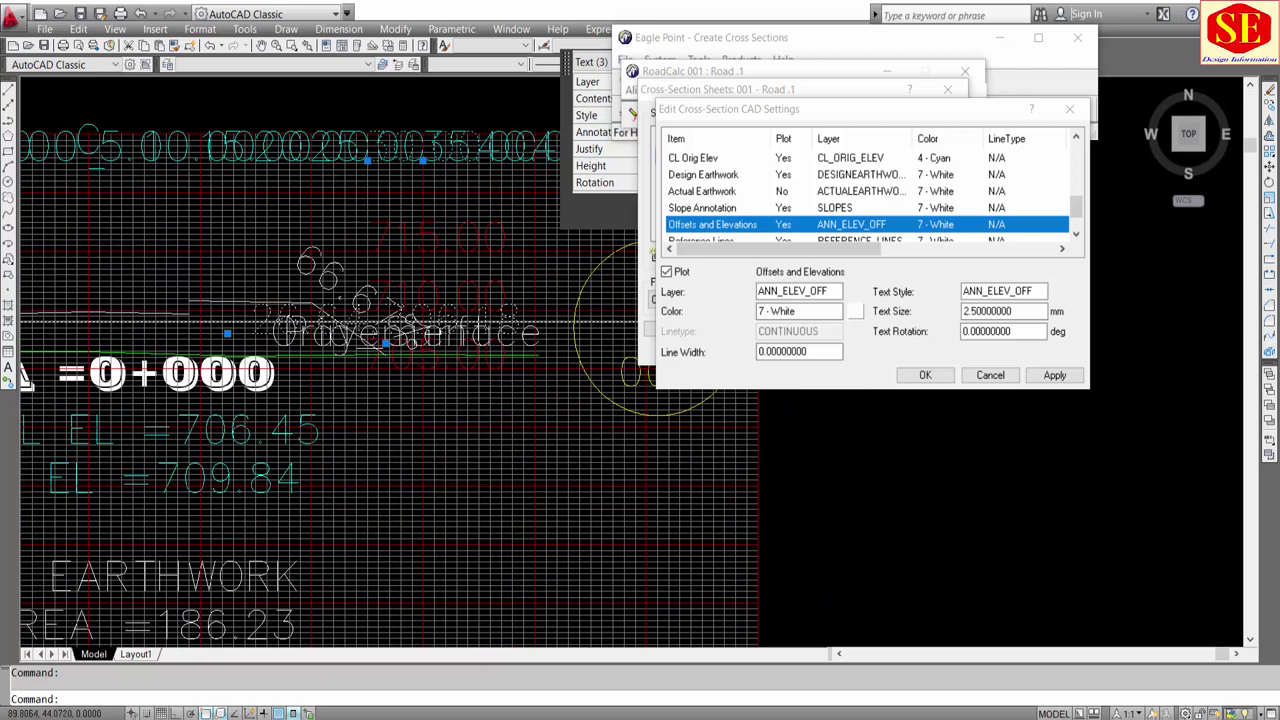
pyautogui.scroll(2, 400, 322)
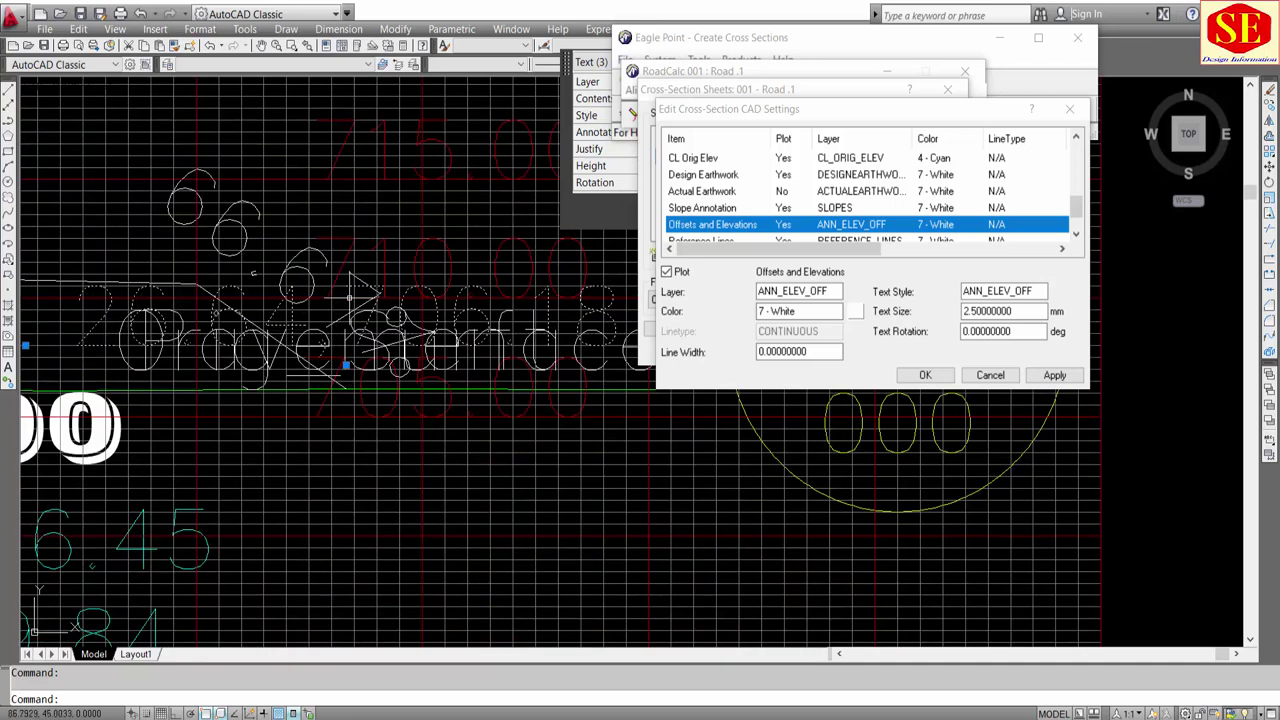
pyautogui.moveTo(520, 330); pyautogui.dragTo(426, 322, button='middle')
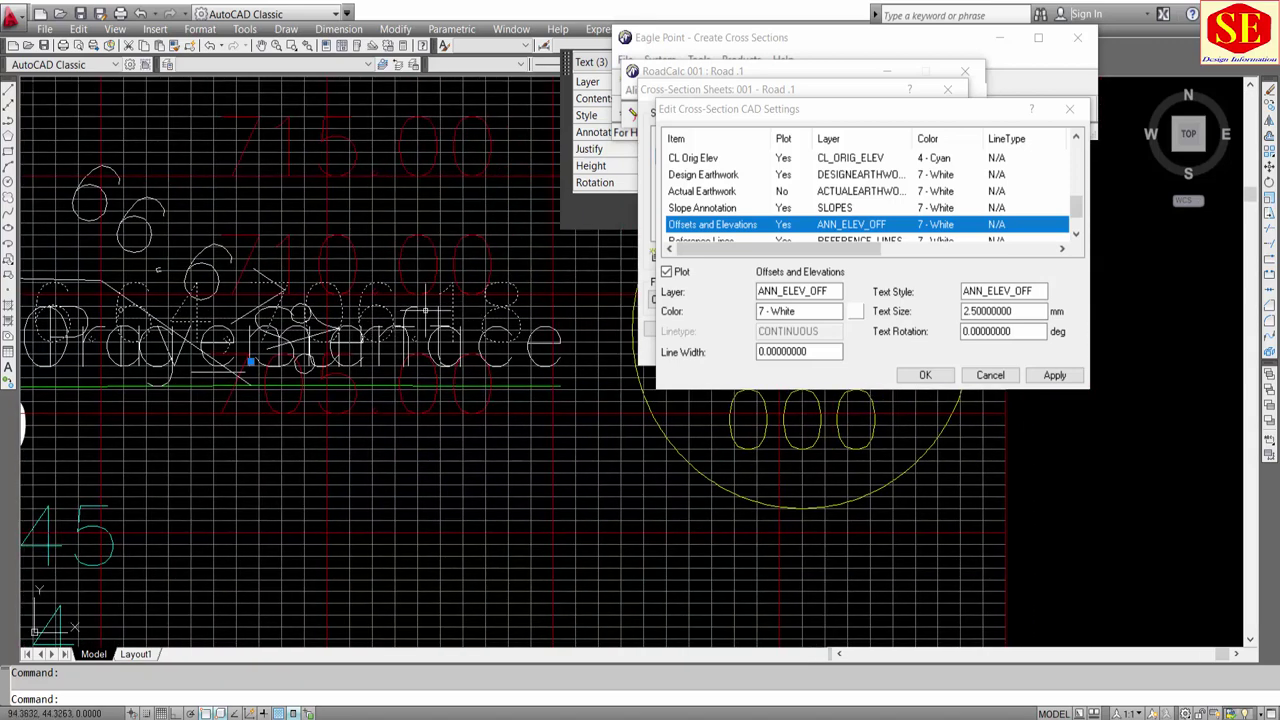
pyautogui.moveTo(1042, 311); pyautogui.dragTo(963, 311)
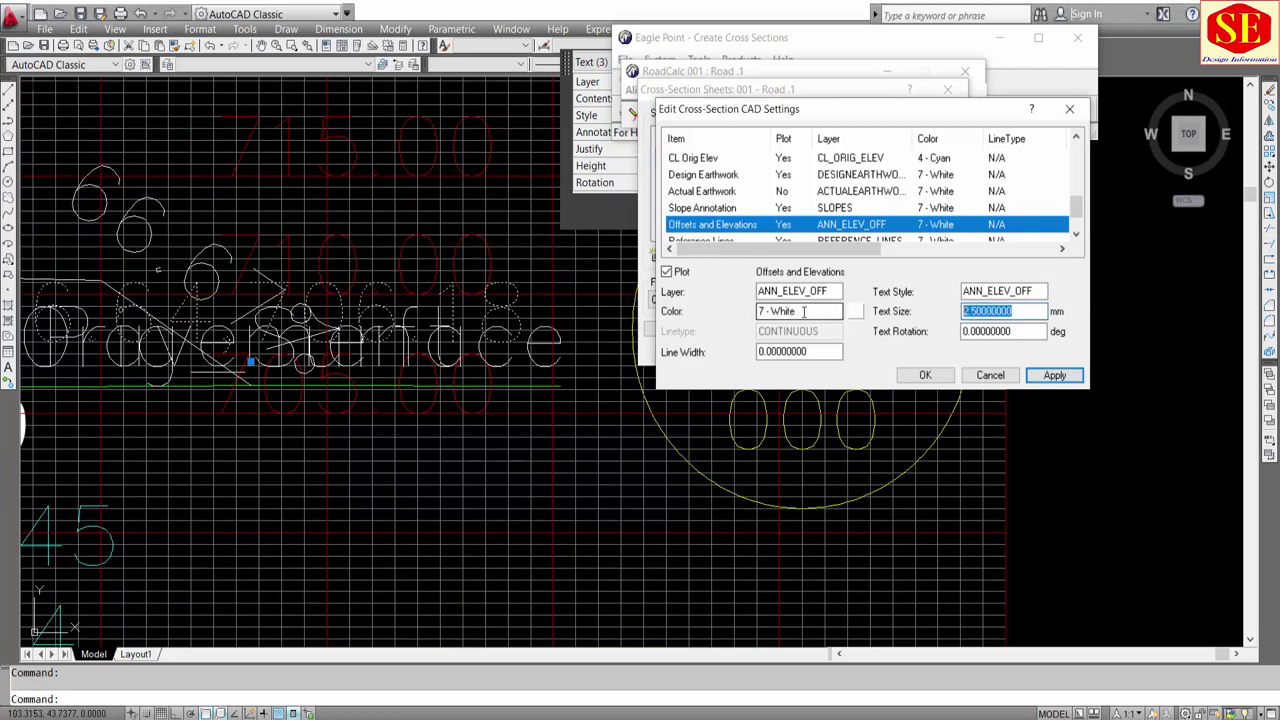
pyautogui.write('0.5')
pyautogui.scroll(-1, 731, 215)
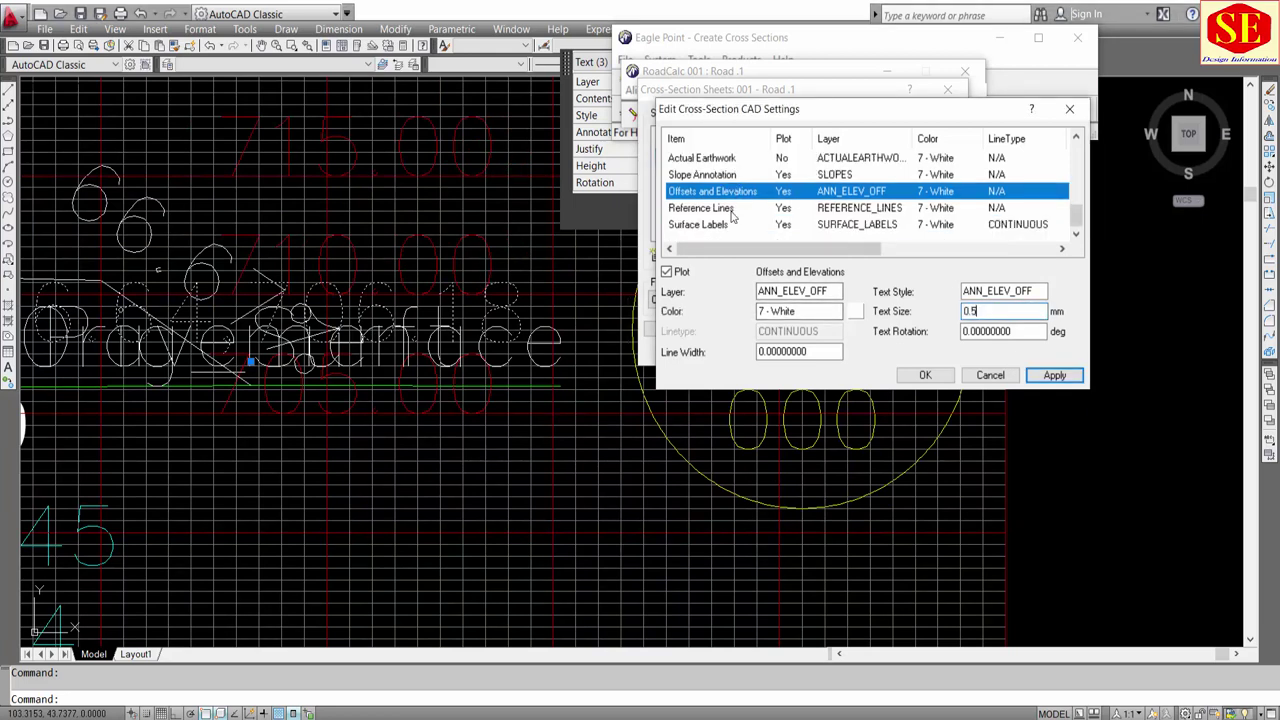
# Step: Stop Reference Lines and Surface Labels from plotting, recheck all three items, and accept
pyautogui.click(731, 211)
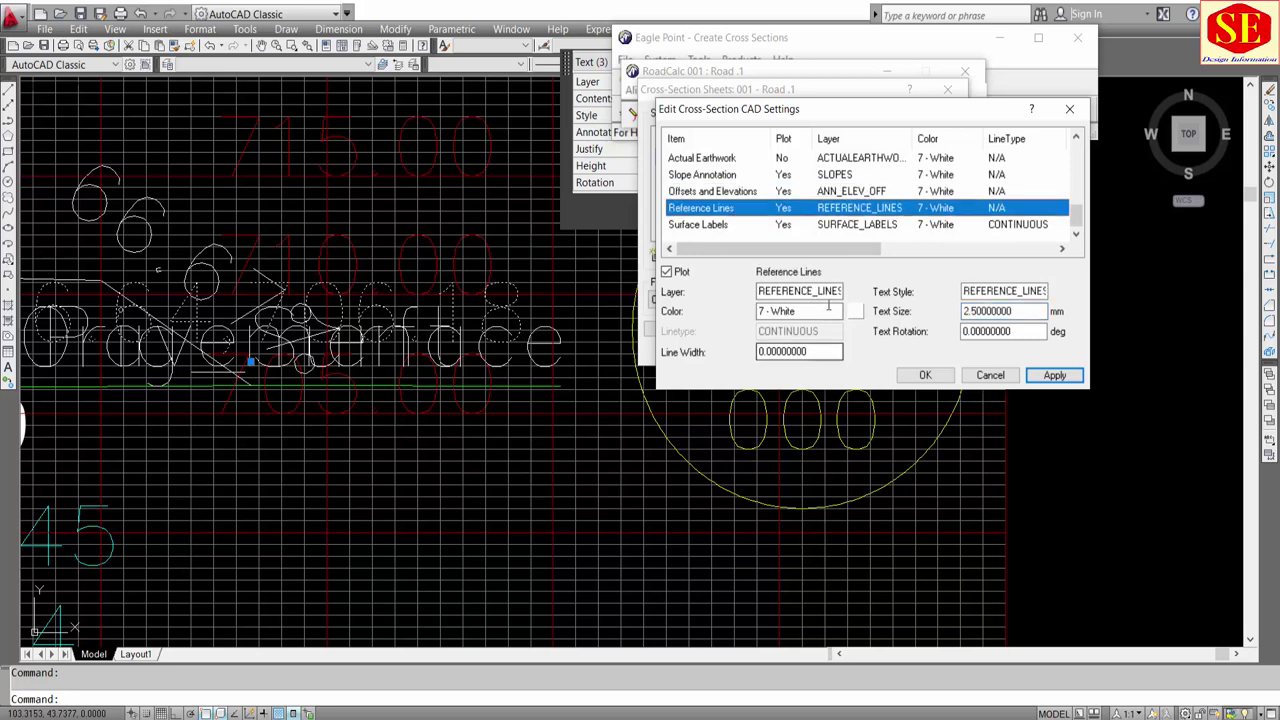
pyautogui.click(667, 272)
pyautogui.click(706, 226)
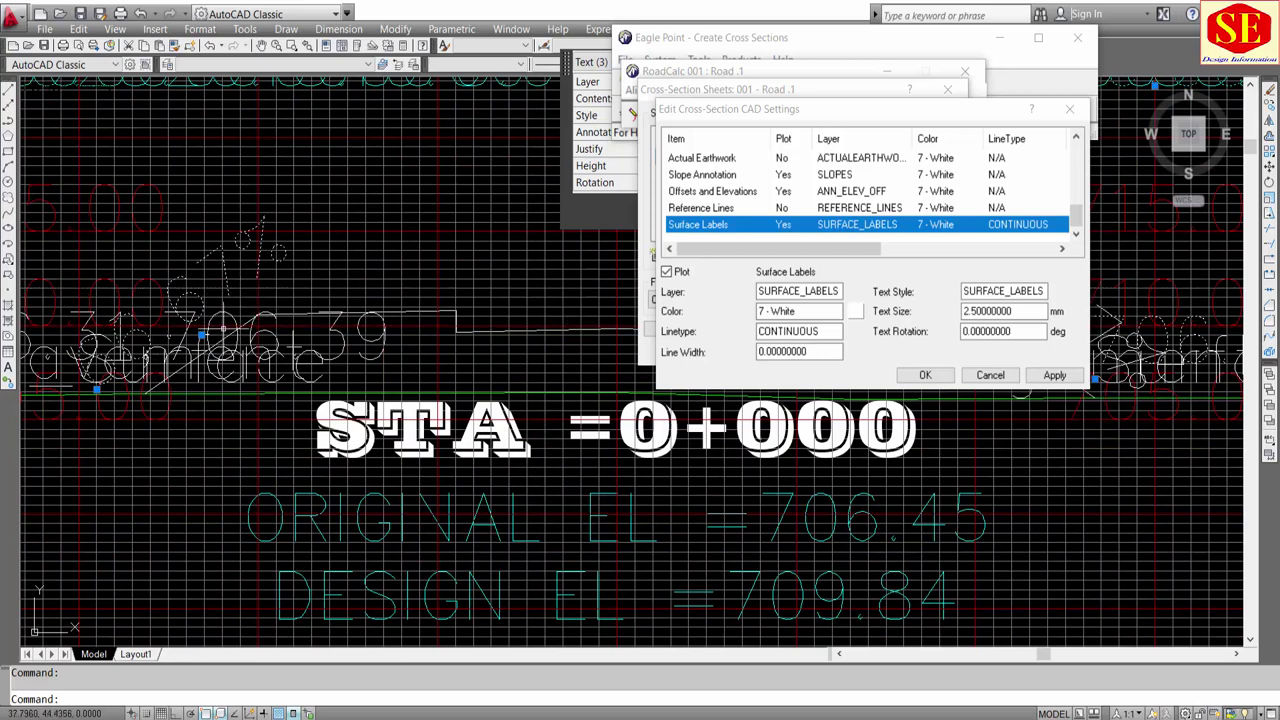
pyautogui.click(667, 272)
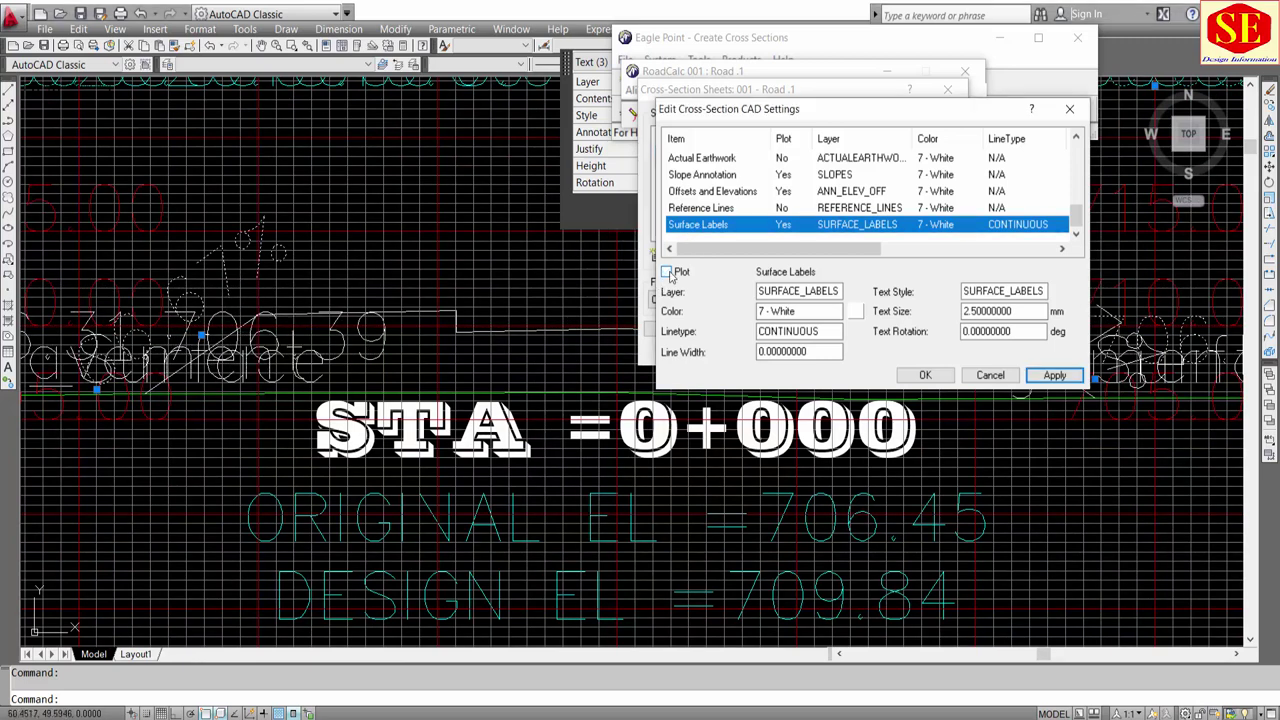
pyautogui.click(888, 210)
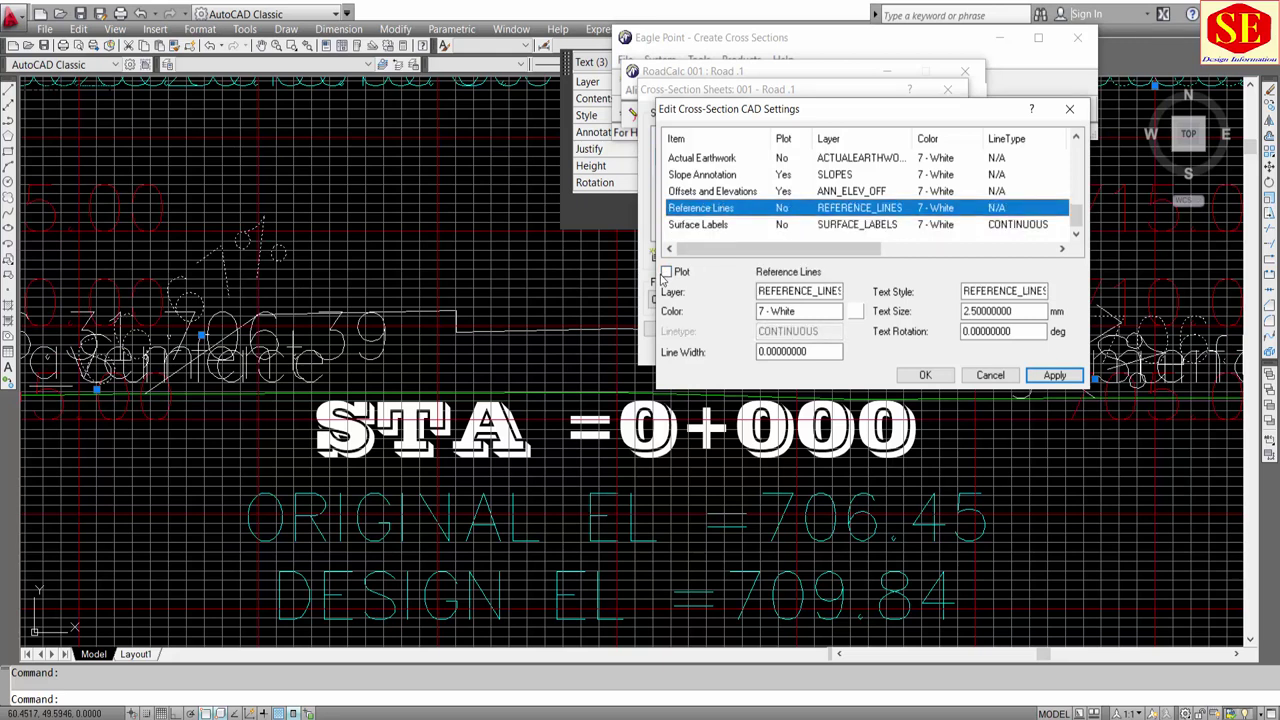
pyautogui.click(786, 226)
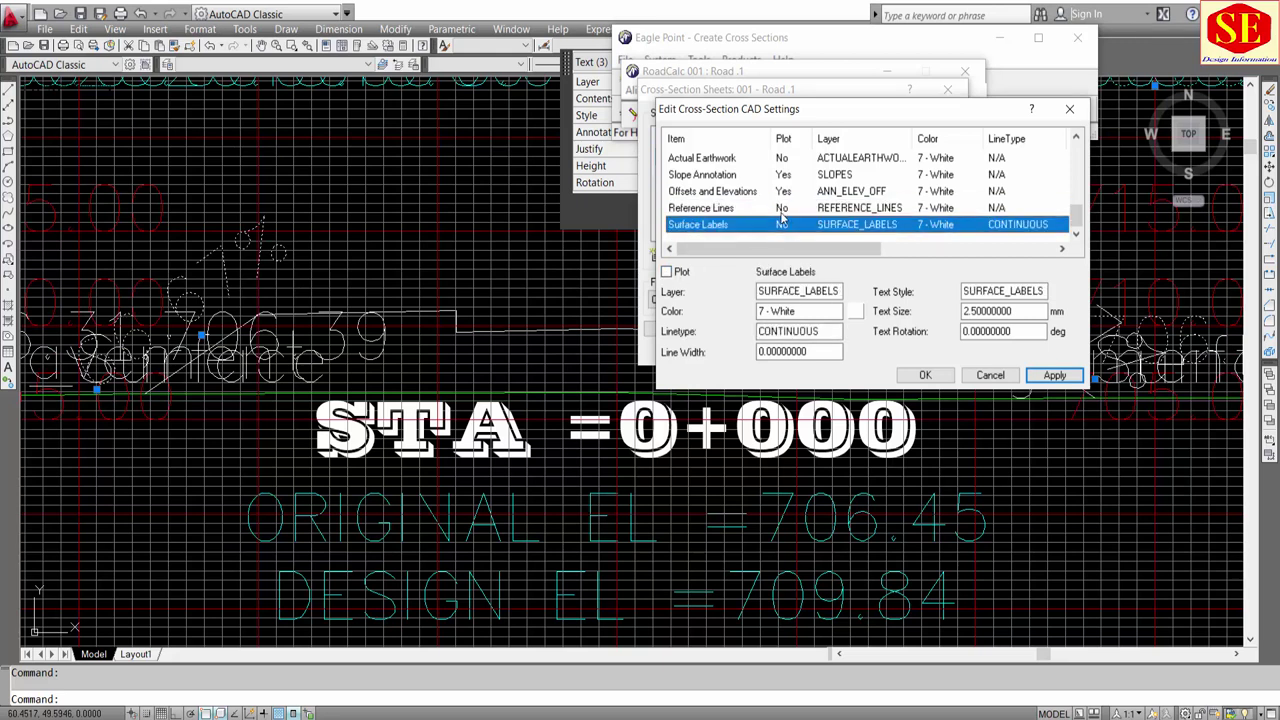
pyautogui.click(784, 160)
pyautogui.click(685, 209)
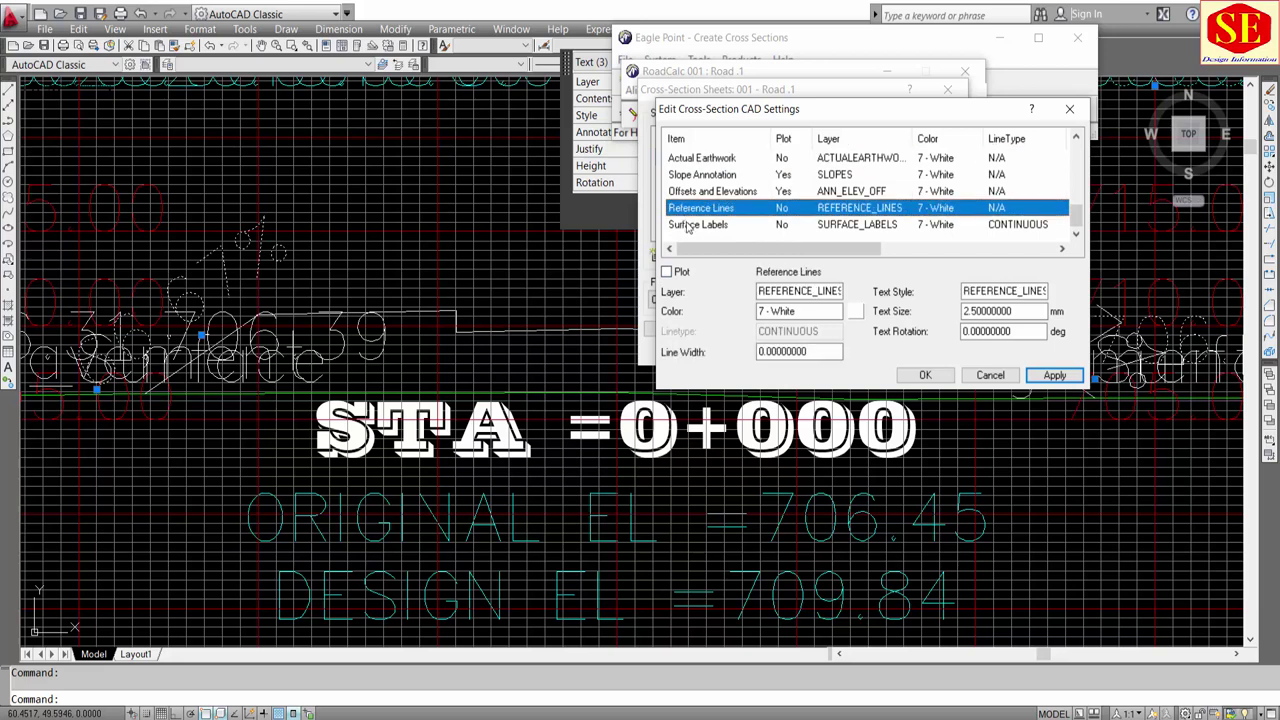
pyautogui.click(687, 226)
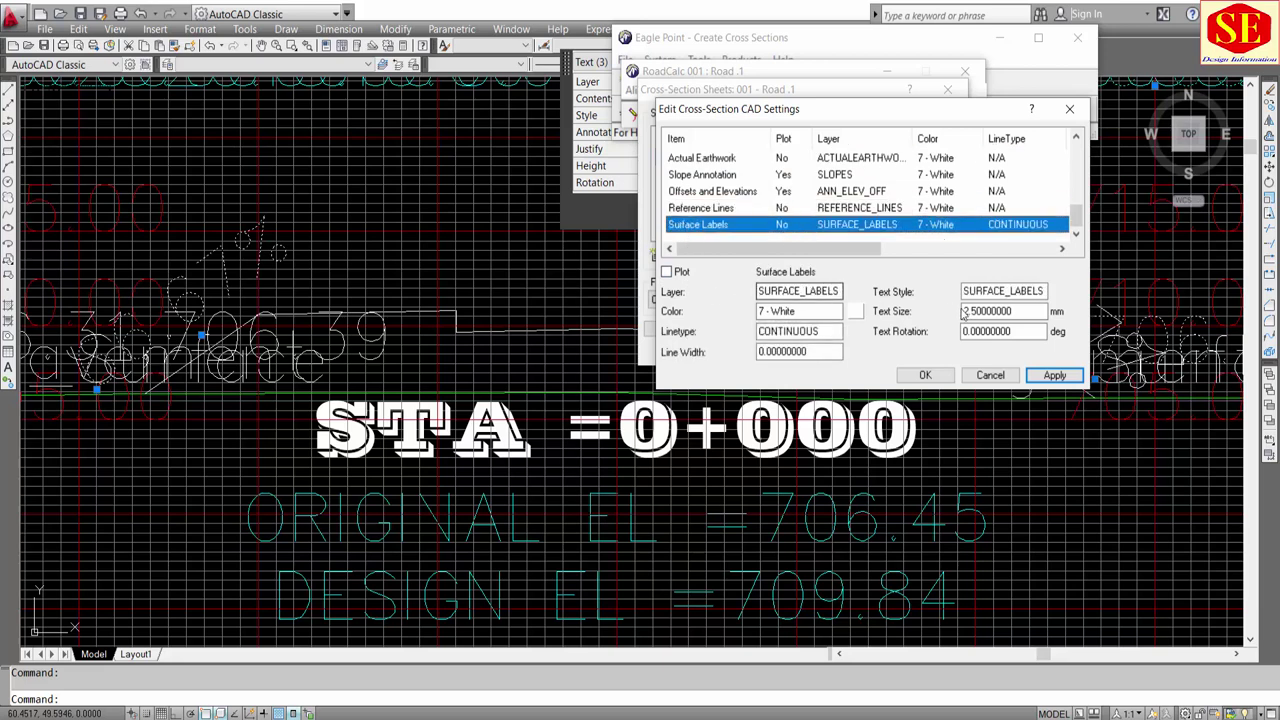
pyautogui.scroll(5, 866, 174)
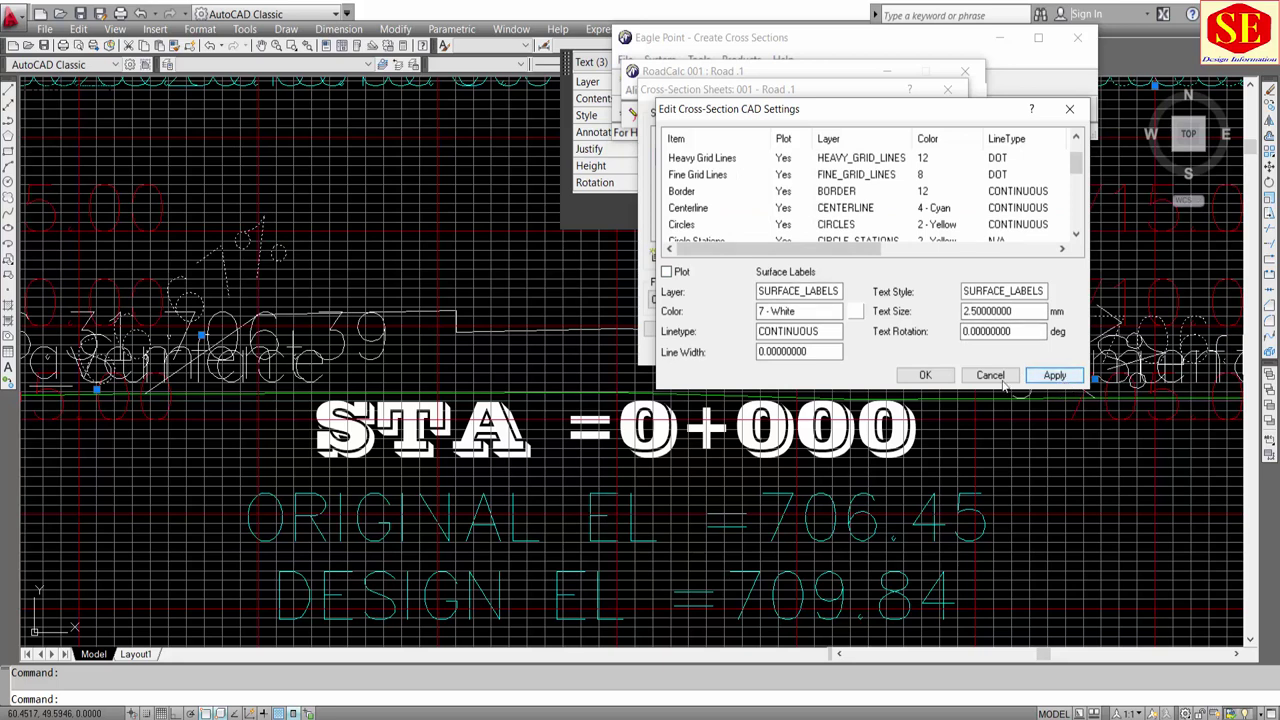
pyautogui.click(935, 382)
# Step: Keep Areas precision at 2 decimals, then switch the sheet format to Offsets and Elevations
pyautogui.click(752, 300)
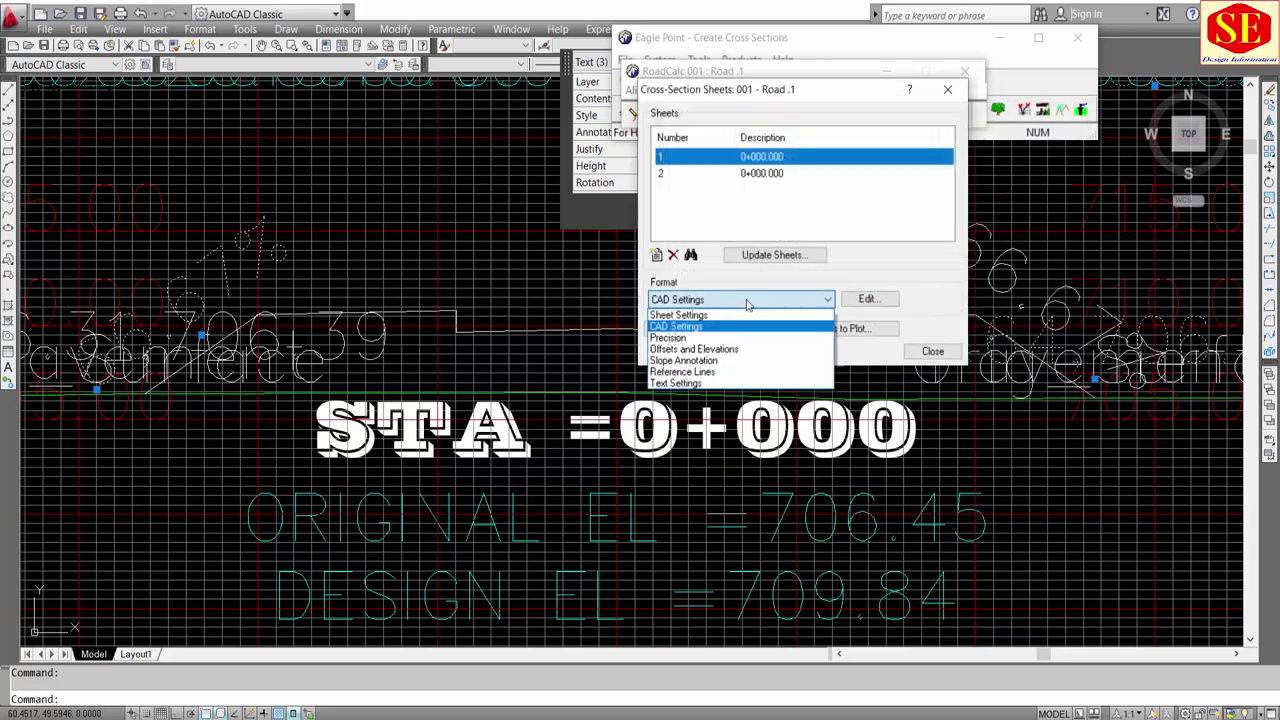
pyautogui.click(665, 337)
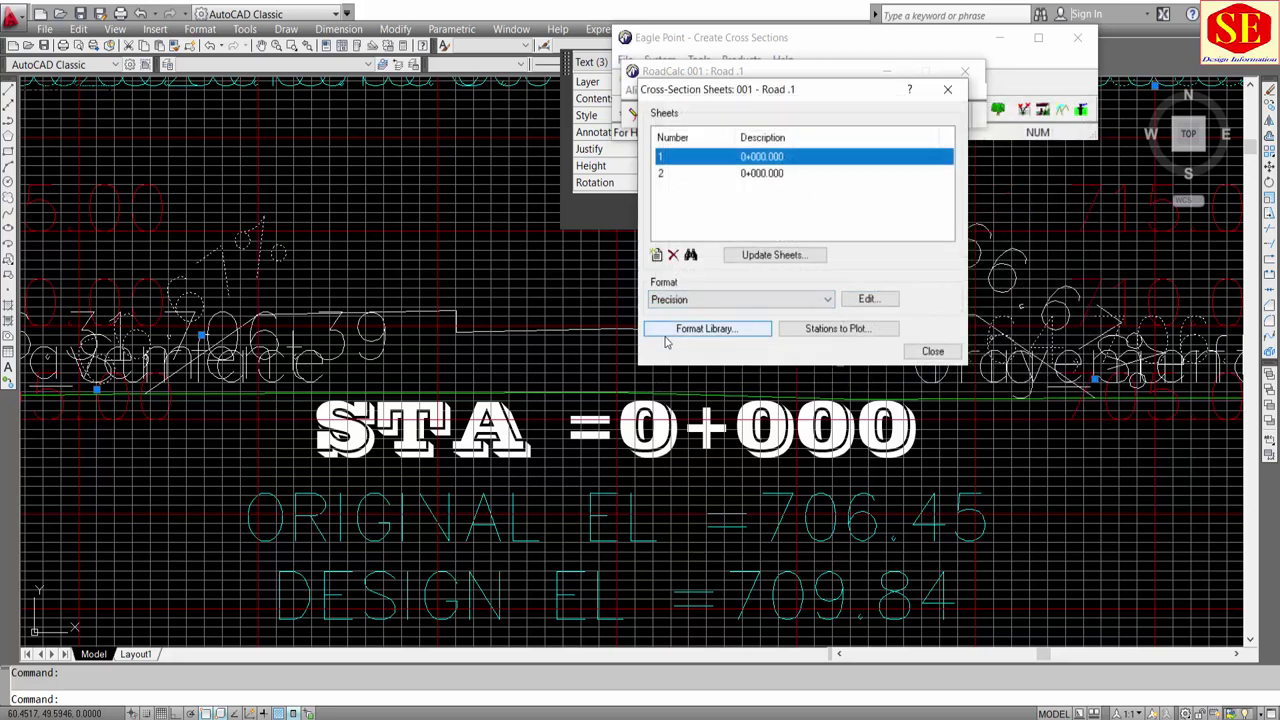
pyautogui.click(865, 298)
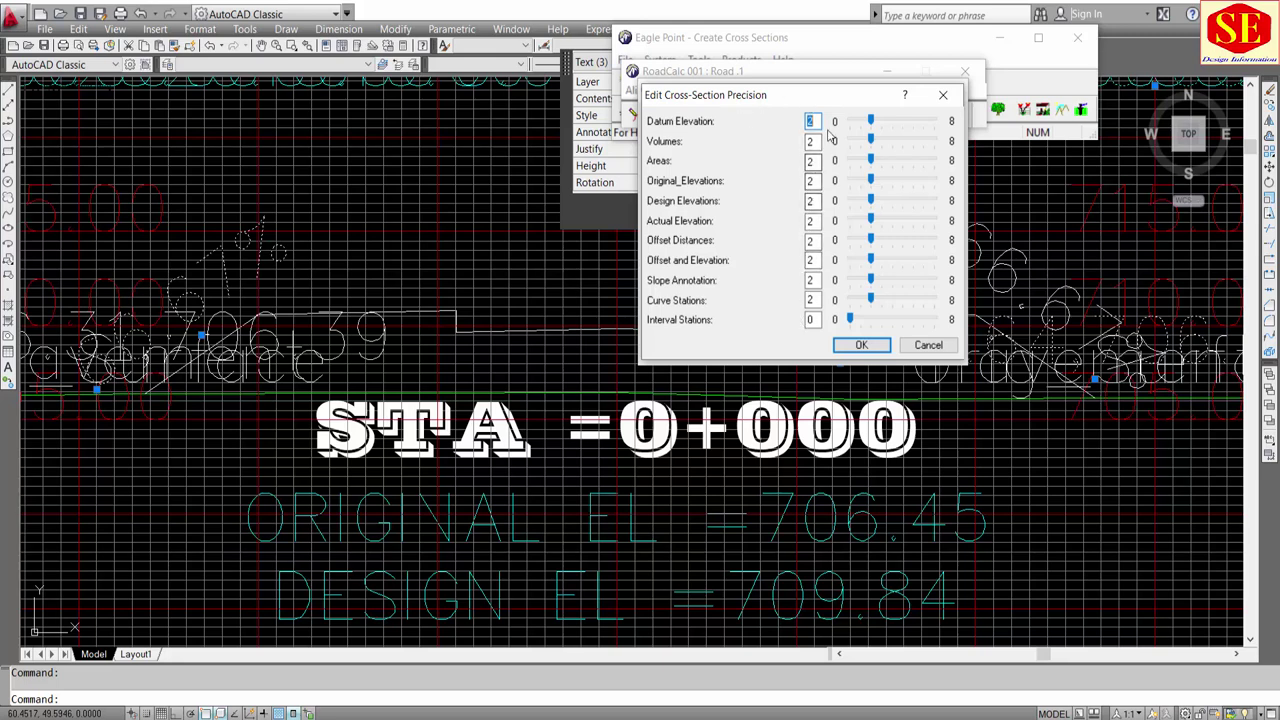
pyautogui.click(860, 345)
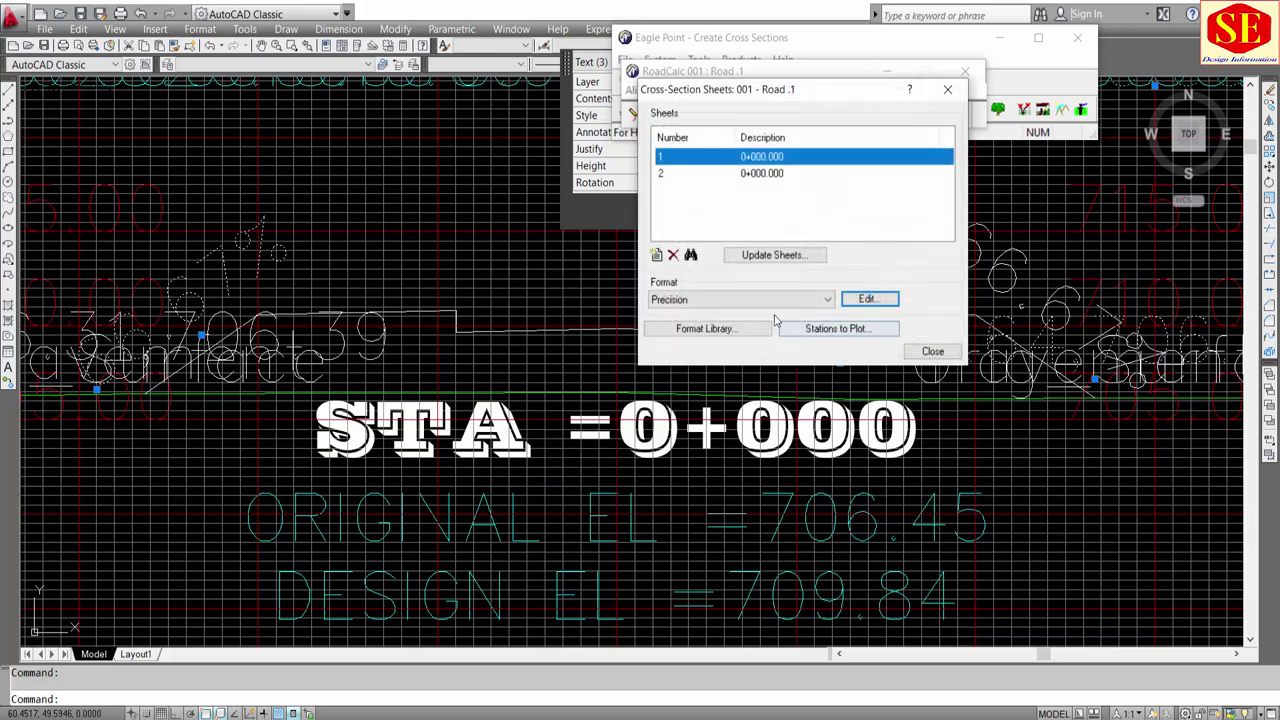
pyautogui.click(864, 299)
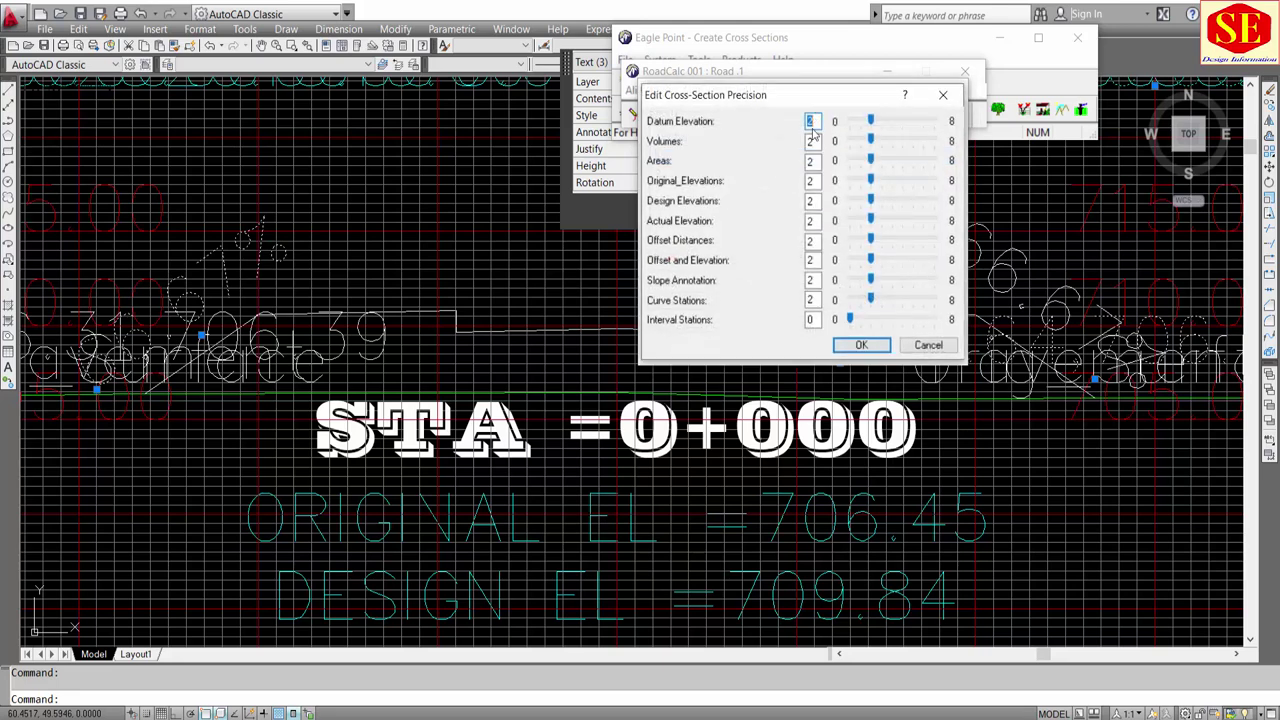
pyautogui.click(815, 143)
pyautogui.click(812, 162)
pyautogui.write('6')
pyautogui.press('BackSpace')
pyautogui.write('2')
pyautogui.click(861, 344)
pyautogui.click(771, 300)
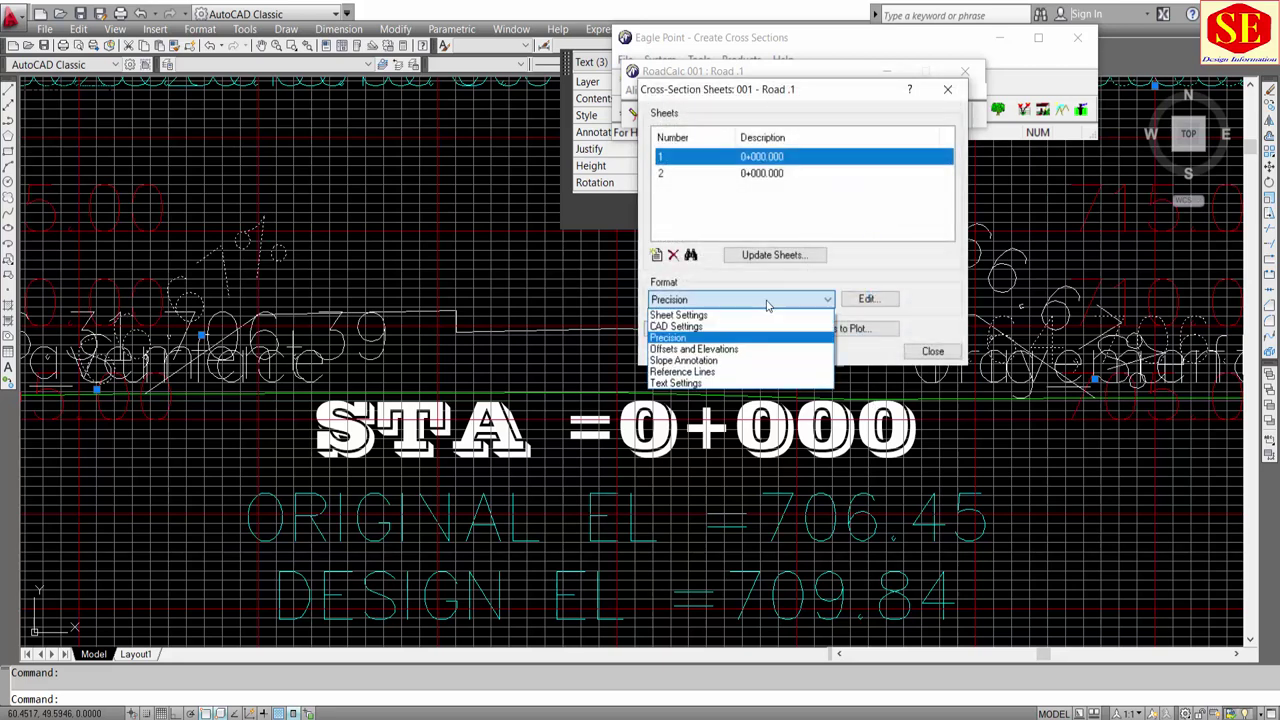
pyautogui.click(688, 352)
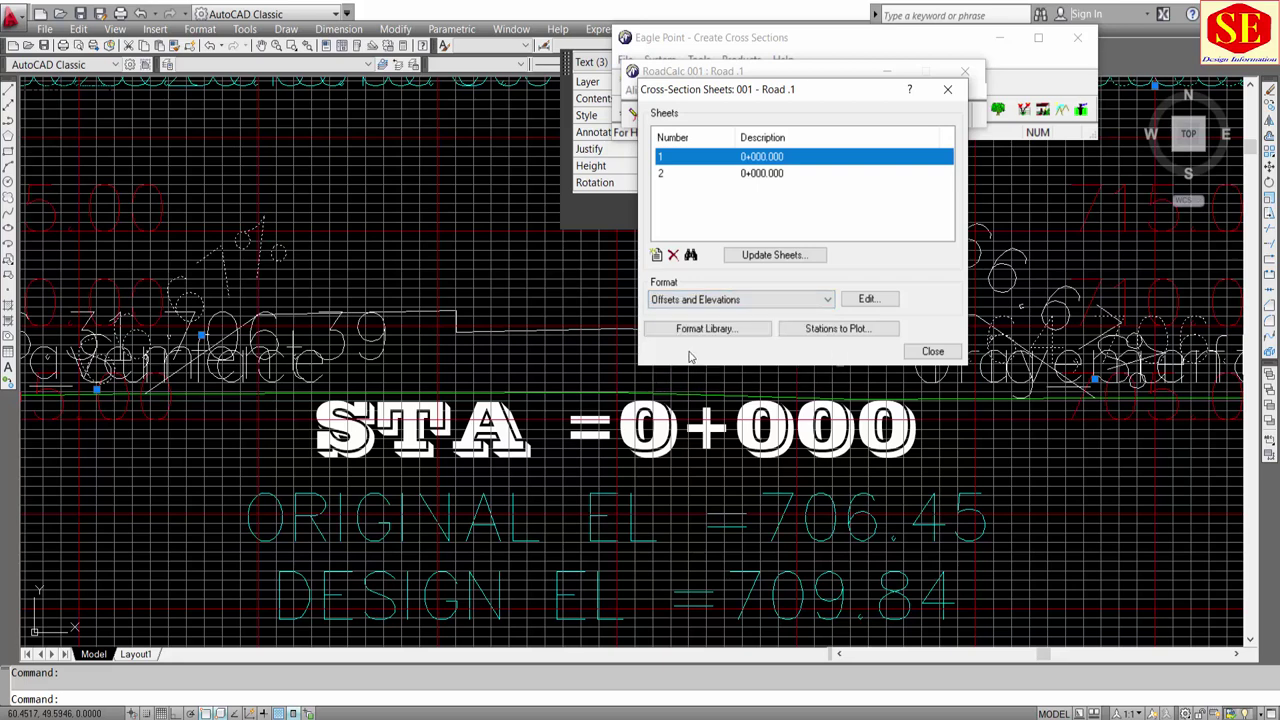
# Step: Delete the point 1001 and 1000 offset/elevation labels
pyautogui.click(866, 299)
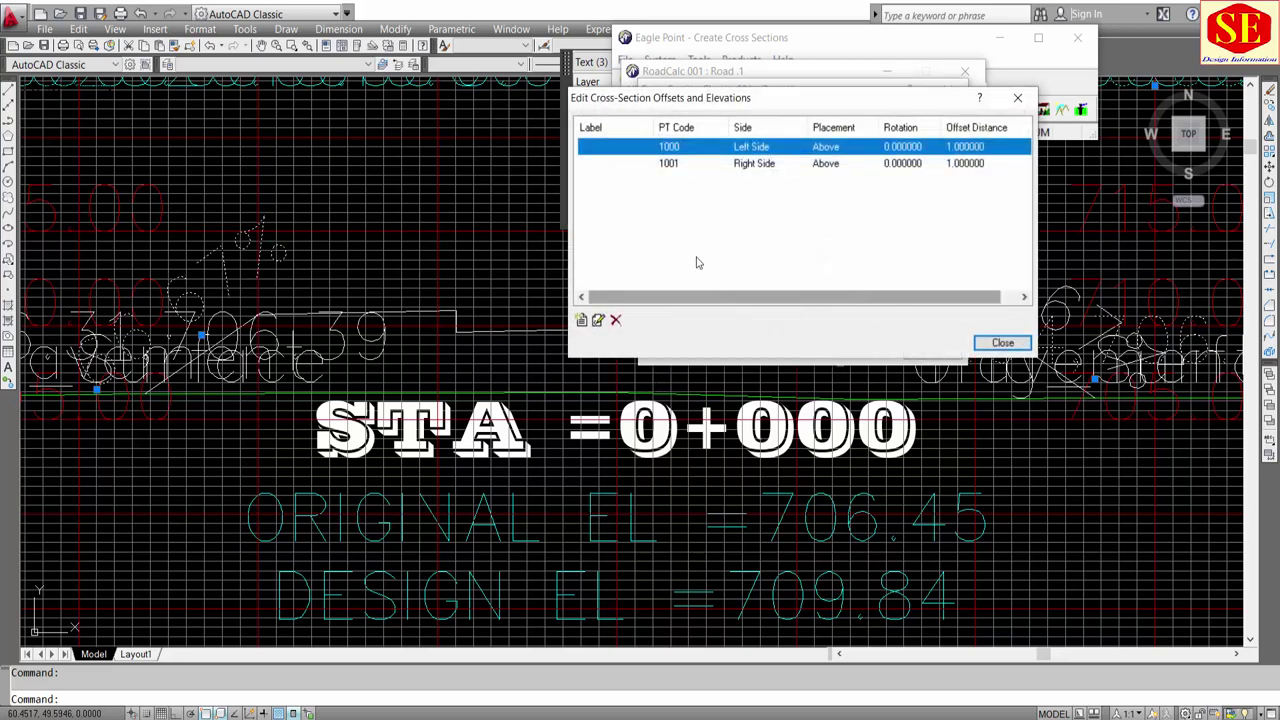
pyautogui.click(765, 166)
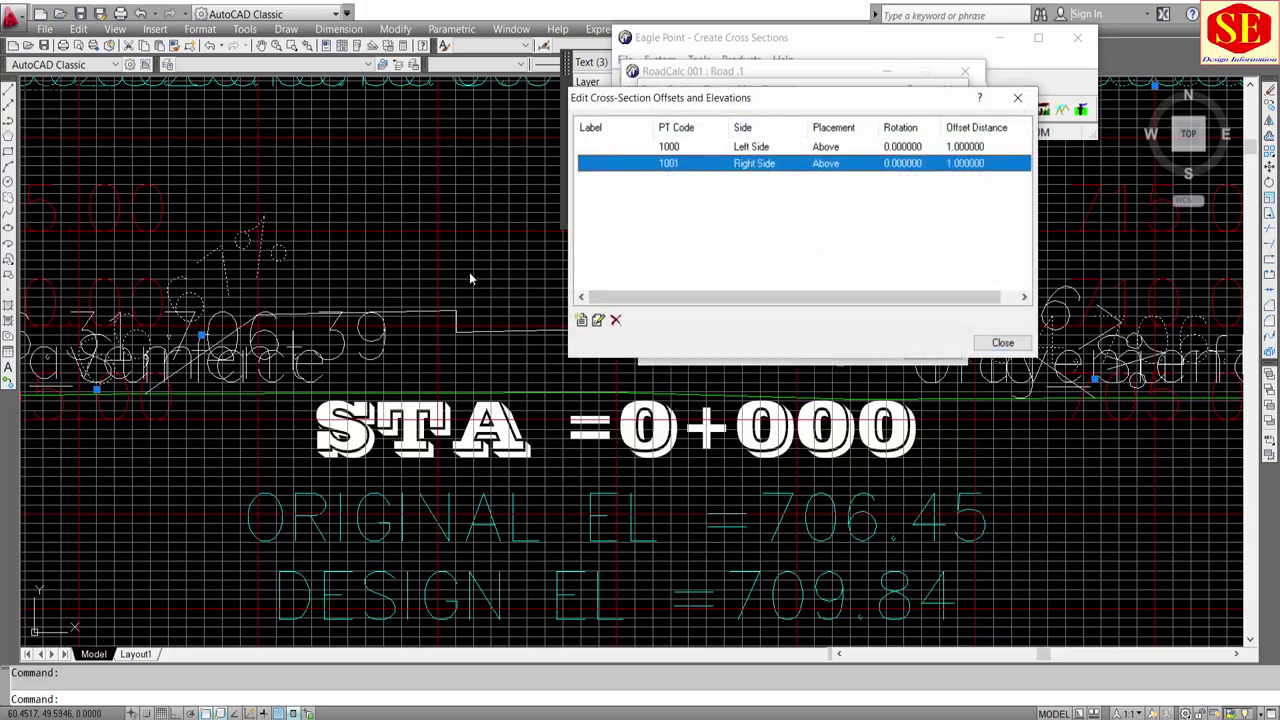
pyautogui.click(615, 320)
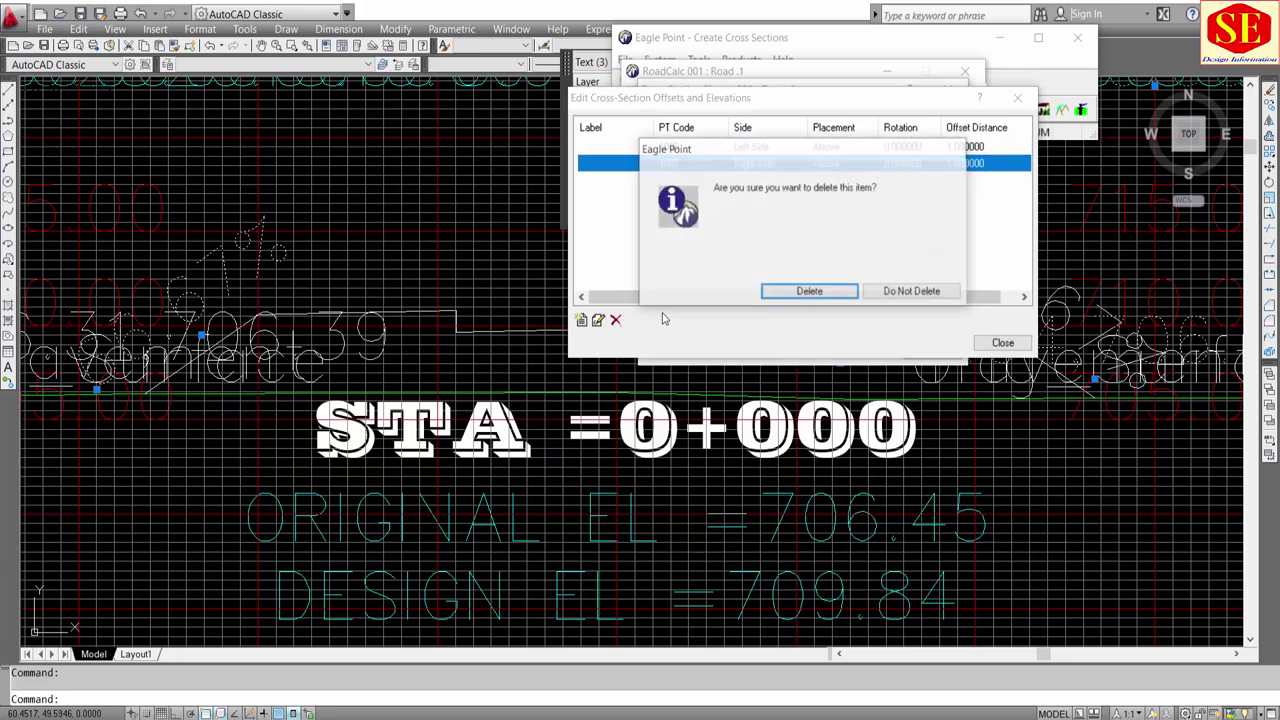
pyautogui.click(845, 297)
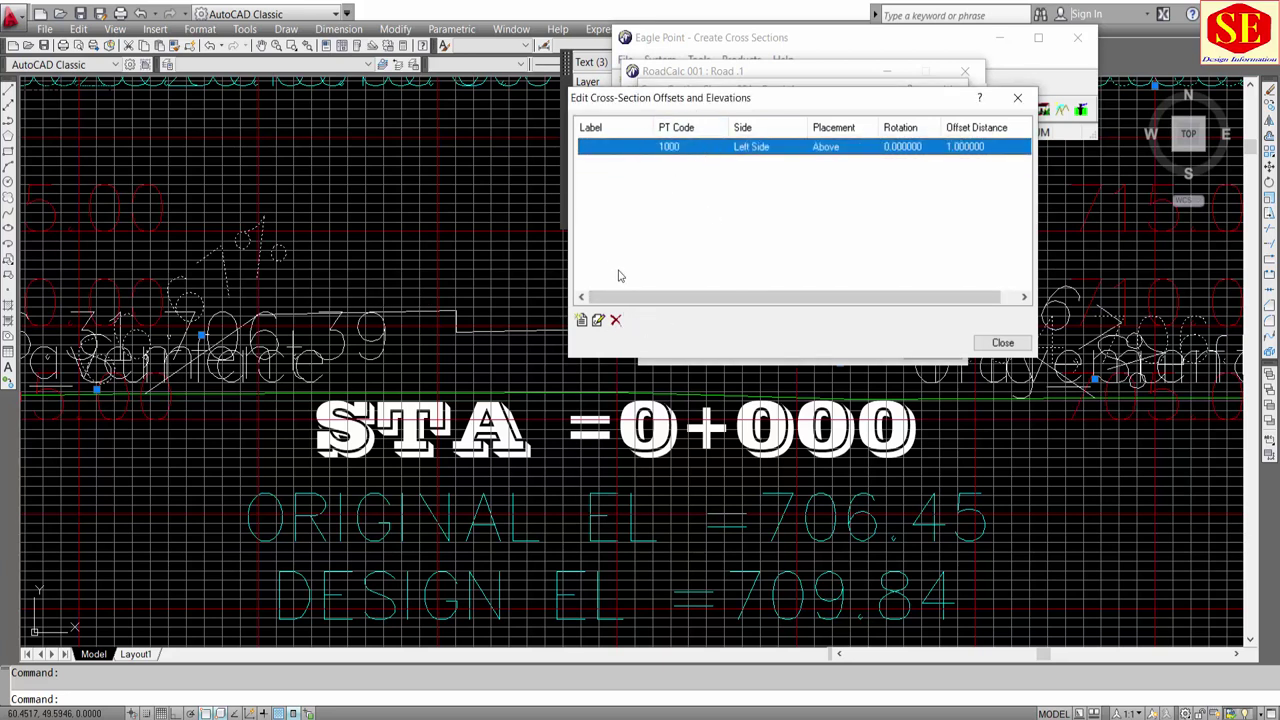
pyautogui.click(615, 320)
pyautogui.click(808, 292)
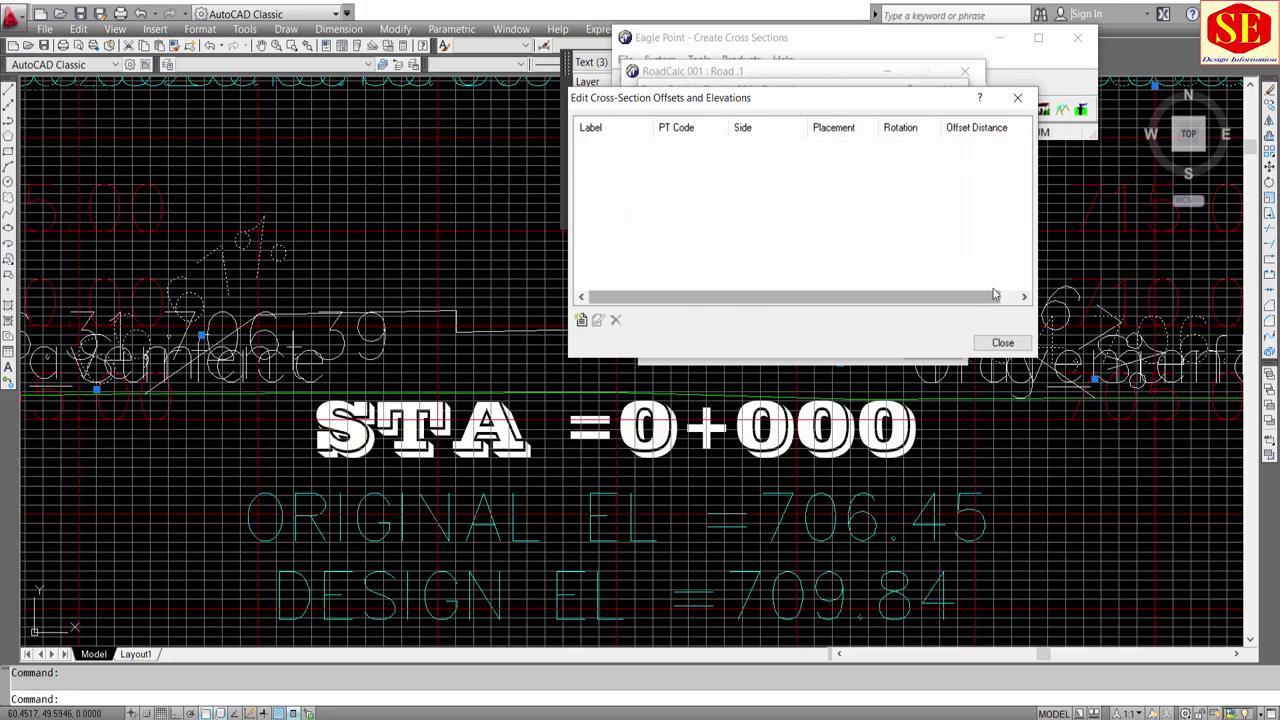
# Step: Add a stacked right-side offset/elevation label placed above with 0.04 offset
pyautogui.click(581, 321)
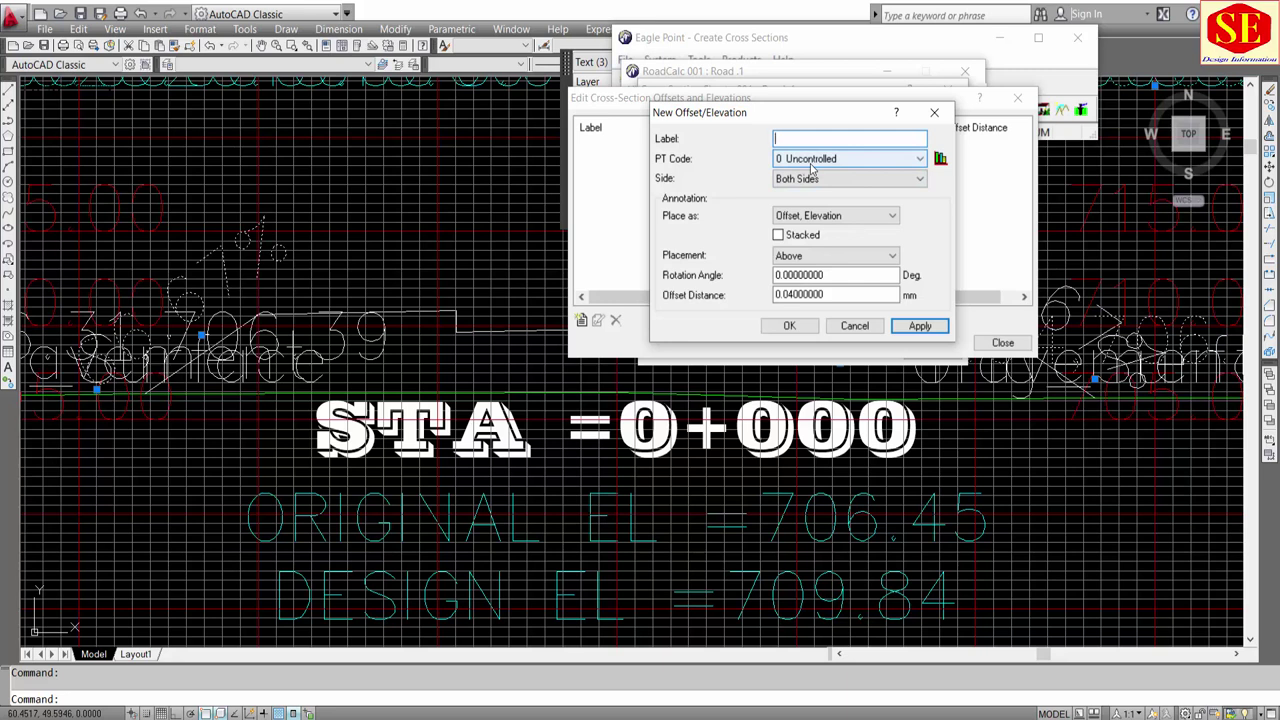
pyautogui.click(795, 188)
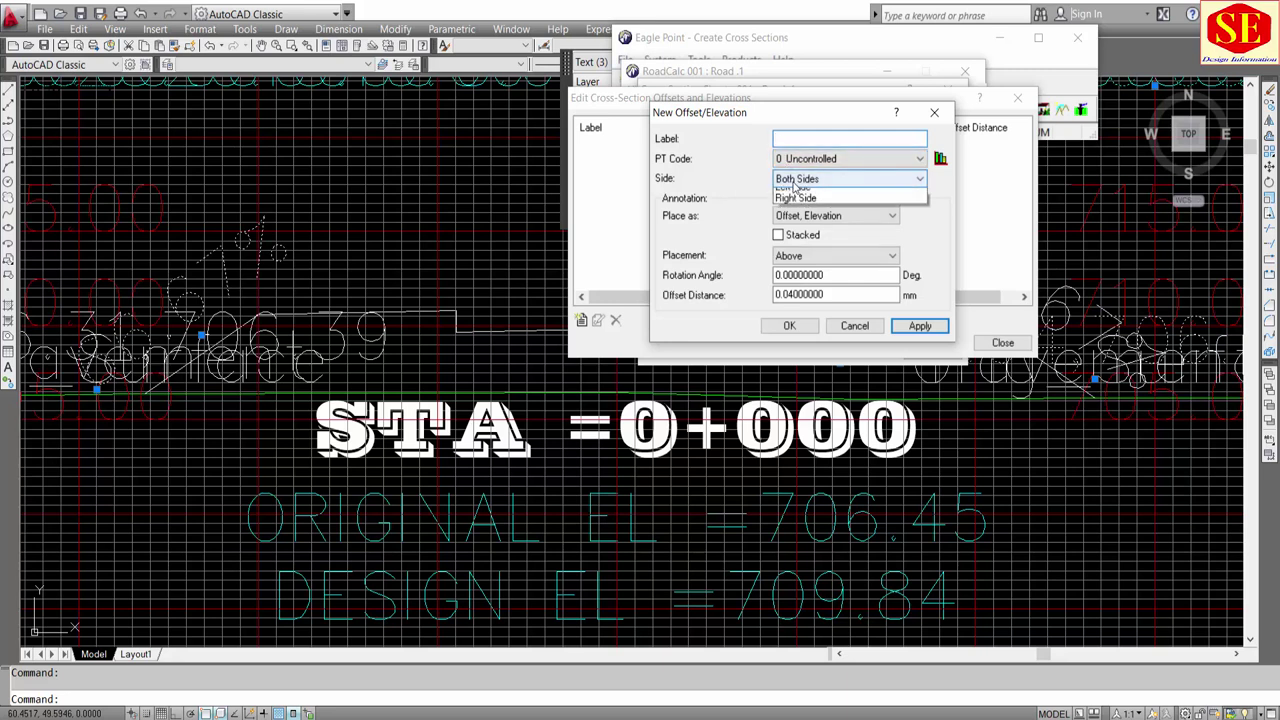
pyautogui.click(797, 218)
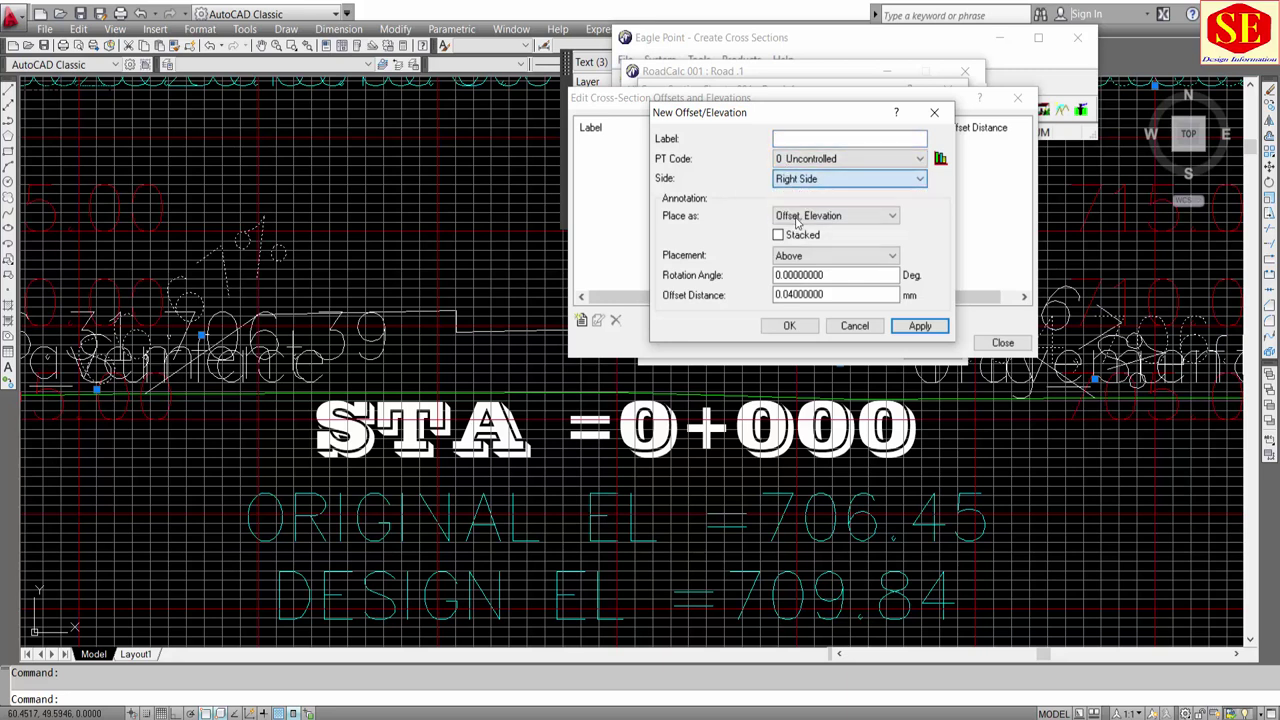
pyautogui.click(836, 215)
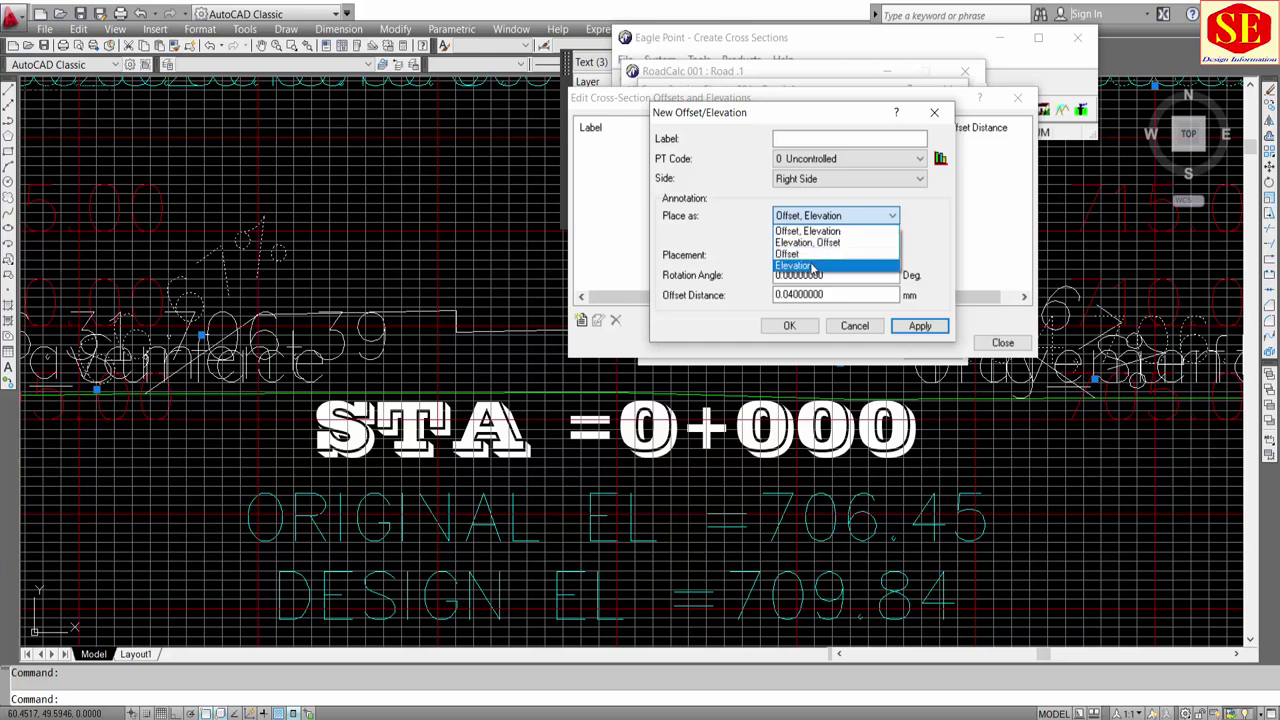
pyautogui.click(789, 232)
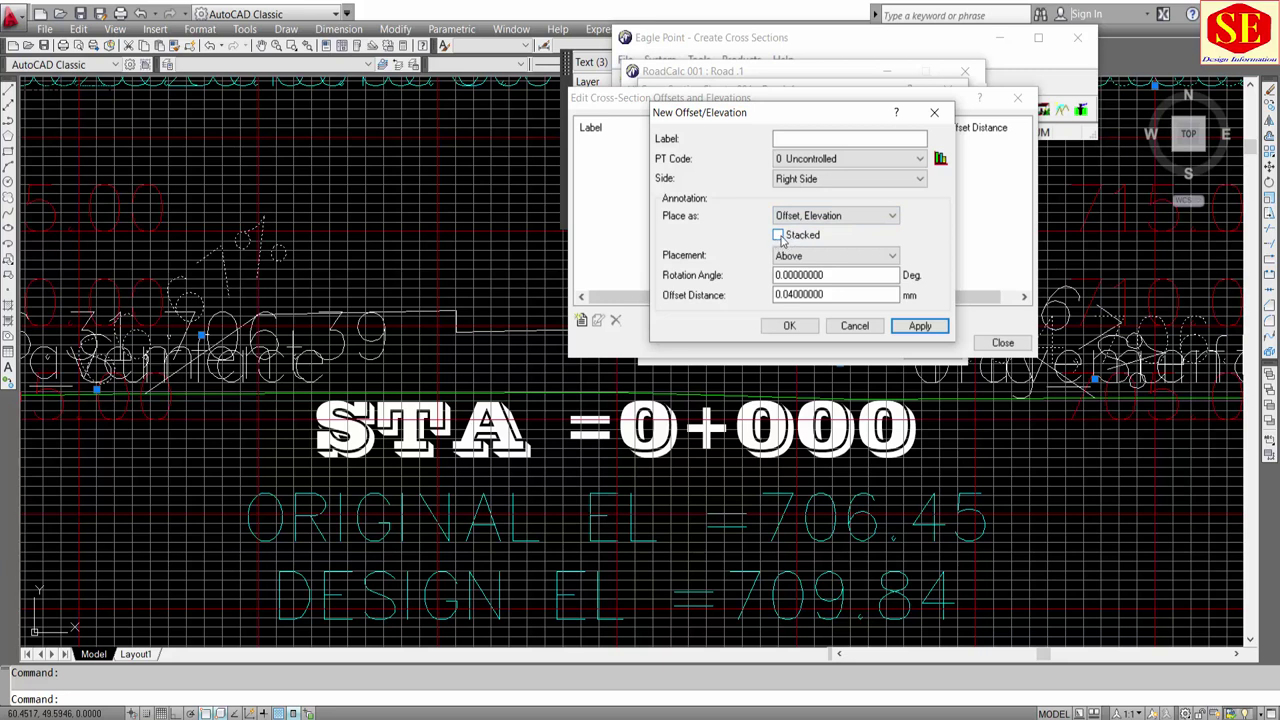
pyautogui.click(781, 237)
pyautogui.click(779, 236)
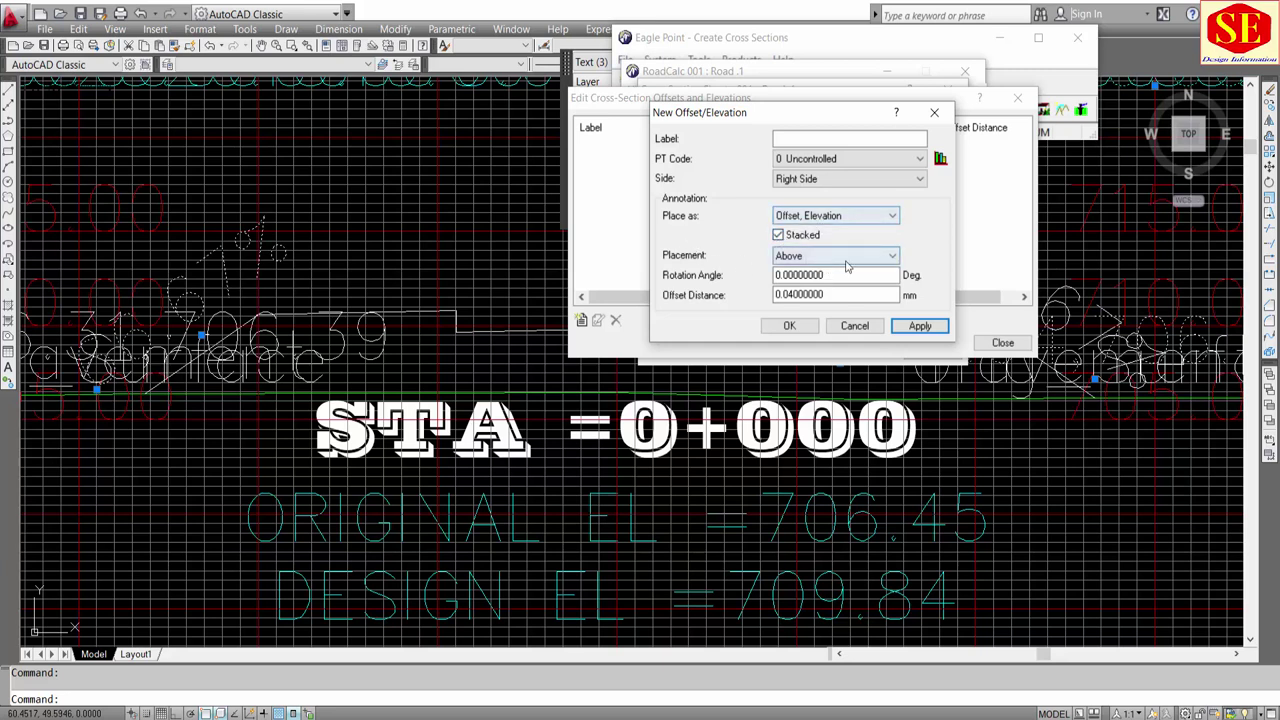
pyautogui.click(818, 256)
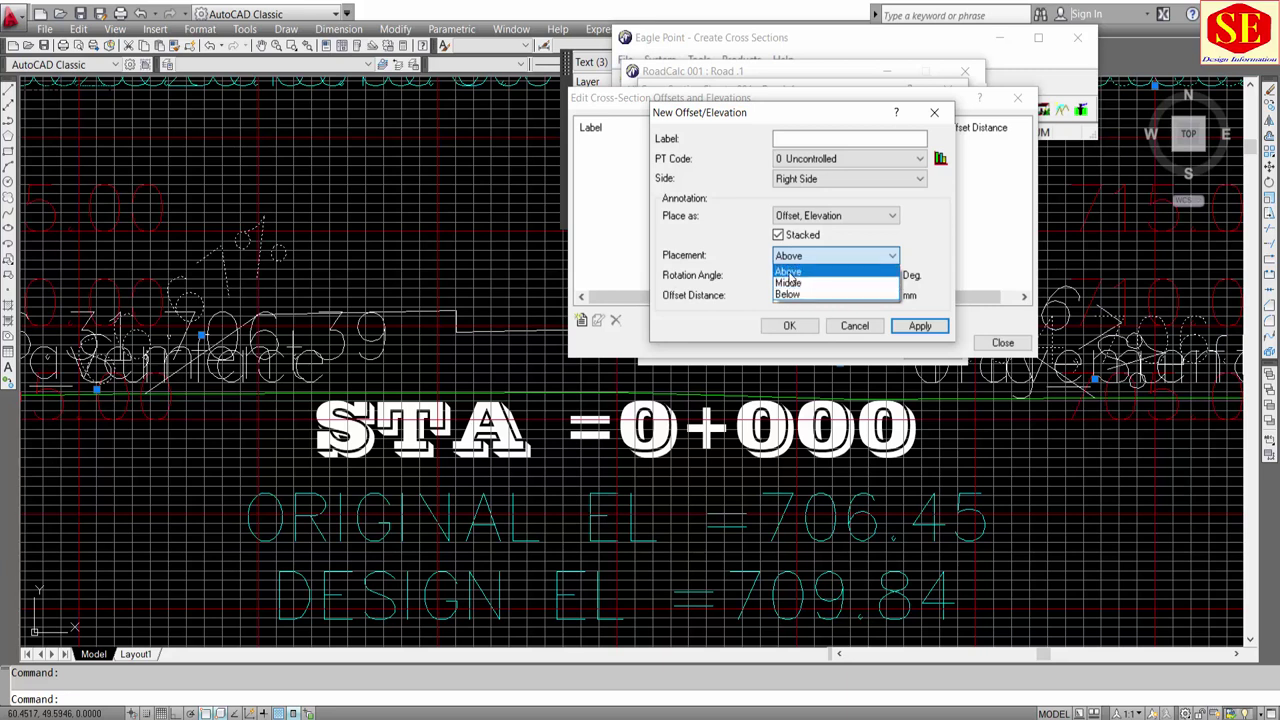
pyautogui.click(788, 271)
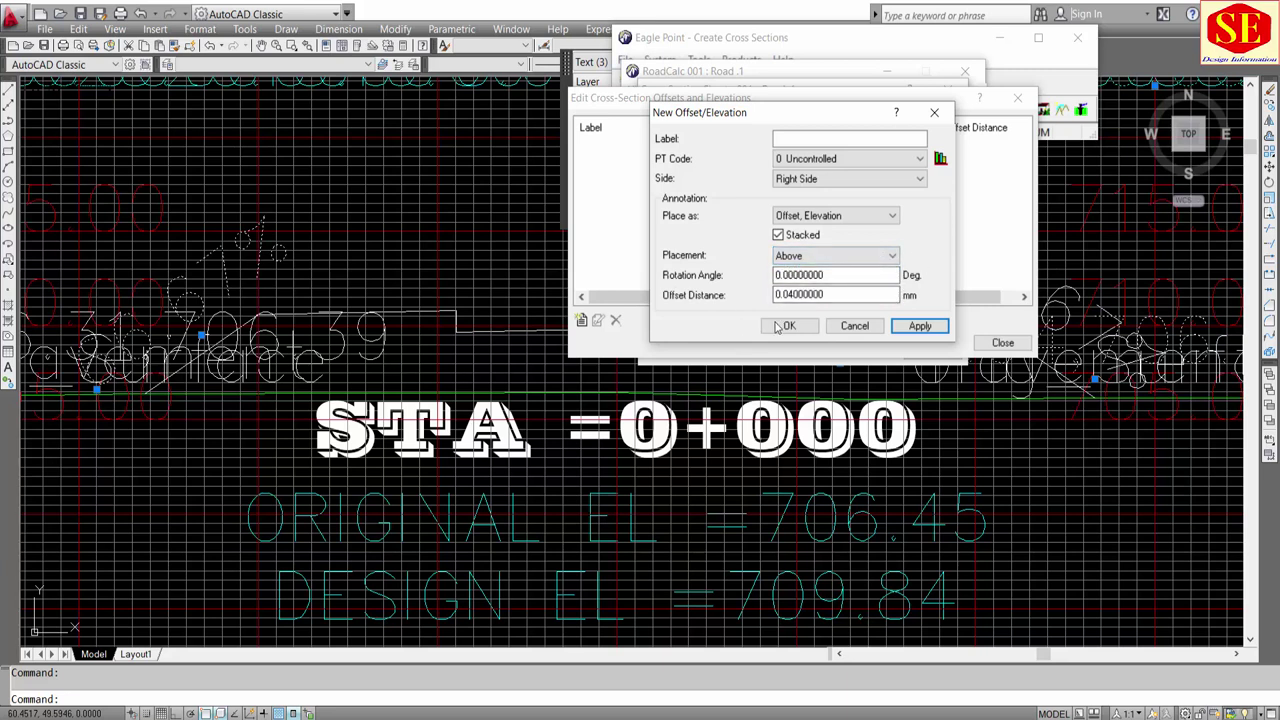
pyautogui.click(920, 326)
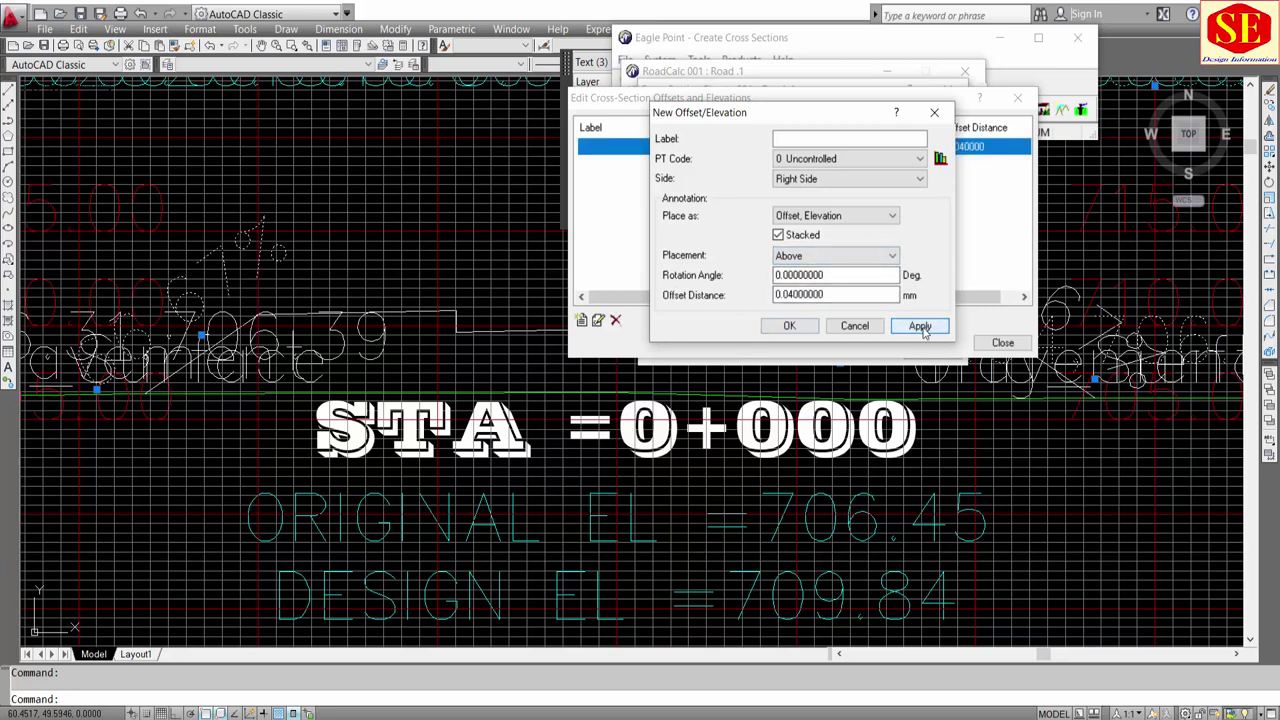
pyautogui.click(855, 327)
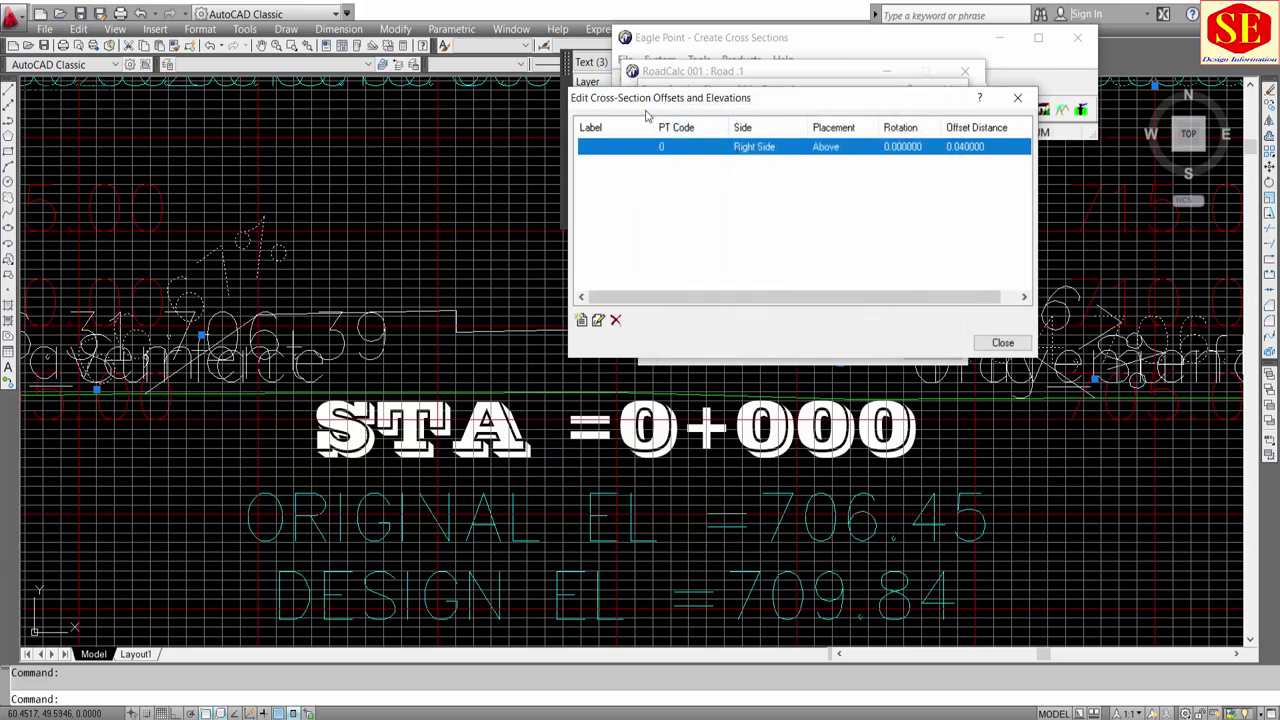
pyautogui.click(1006, 343)
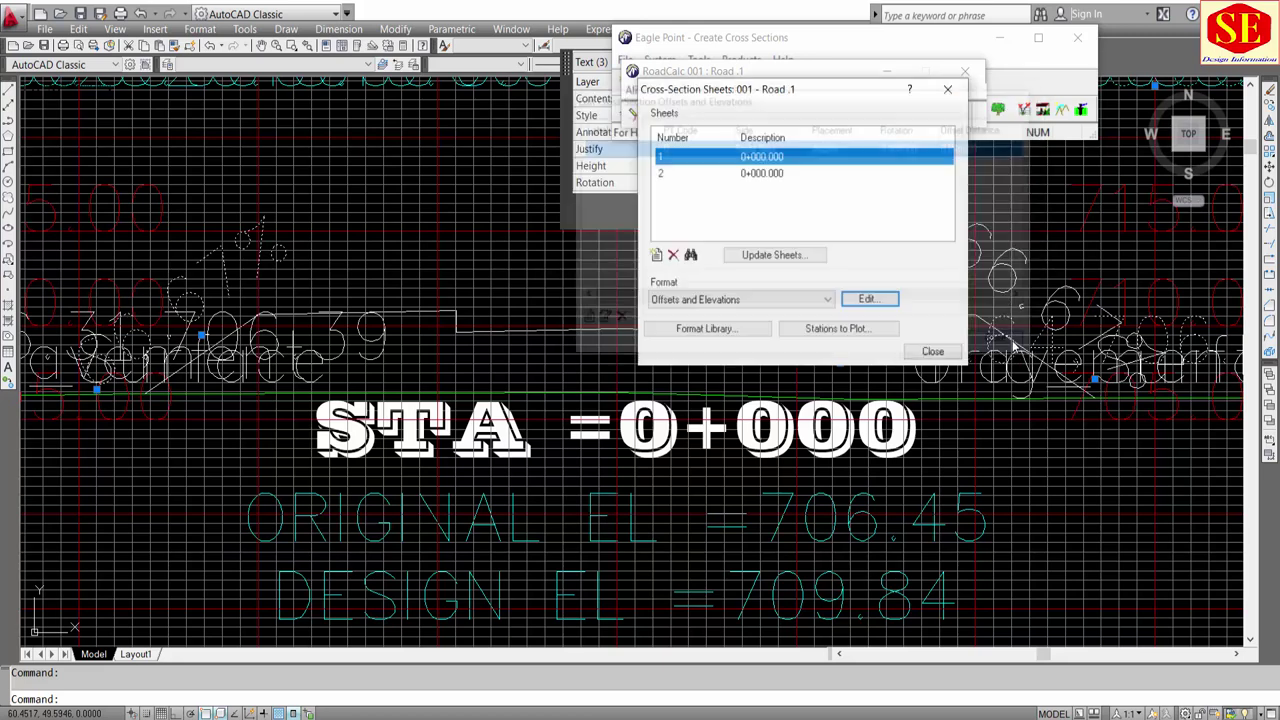
# Step: Switch to the Slope Annotation format and open its Catchslope entry for modification
pyautogui.click(717, 300)
pyautogui.click(686, 361)
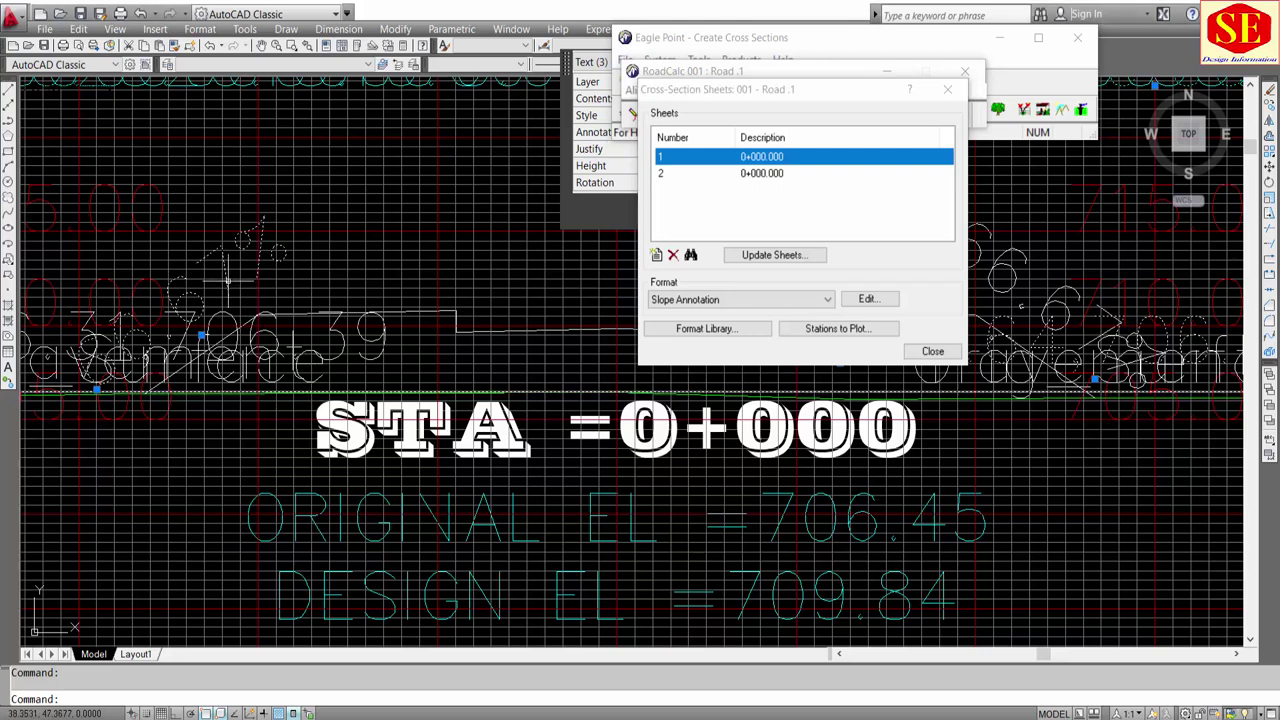
pyautogui.scroll(2, 350, 335)
pyautogui.scroll(2, 350, 335)
pyautogui.scroll(2, 350, 255)
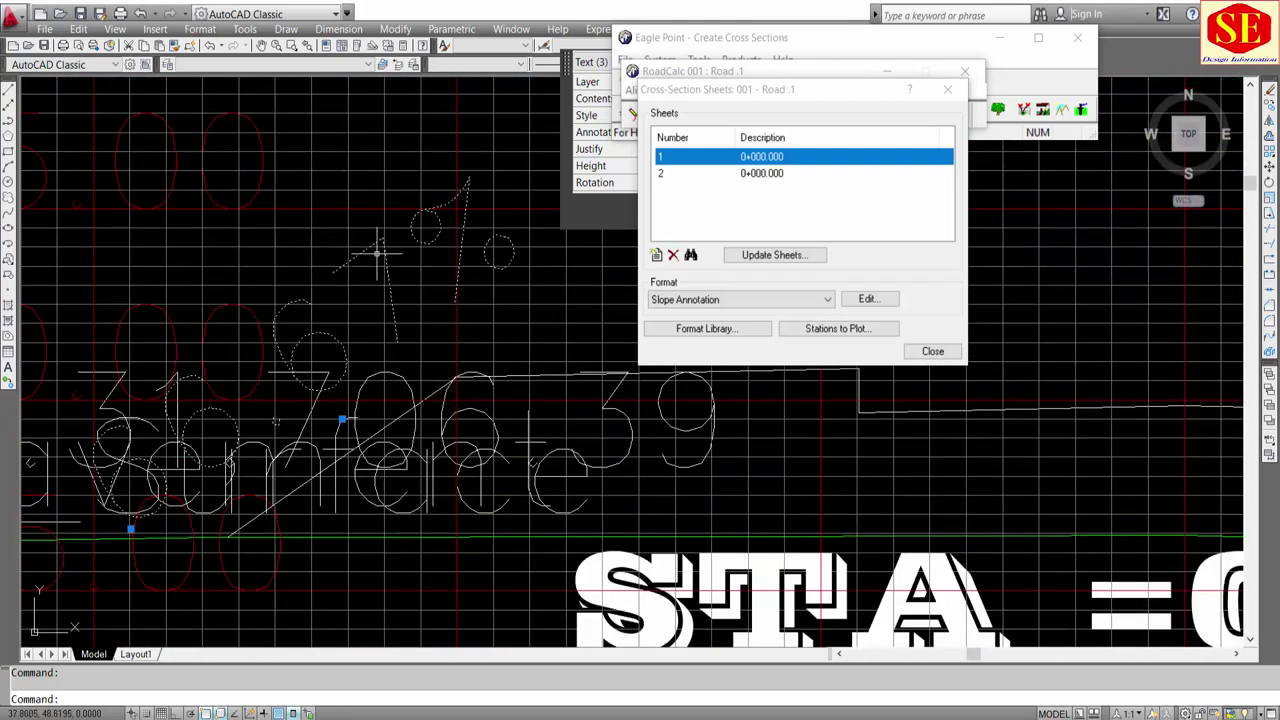
pyautogui.click(865, 300)
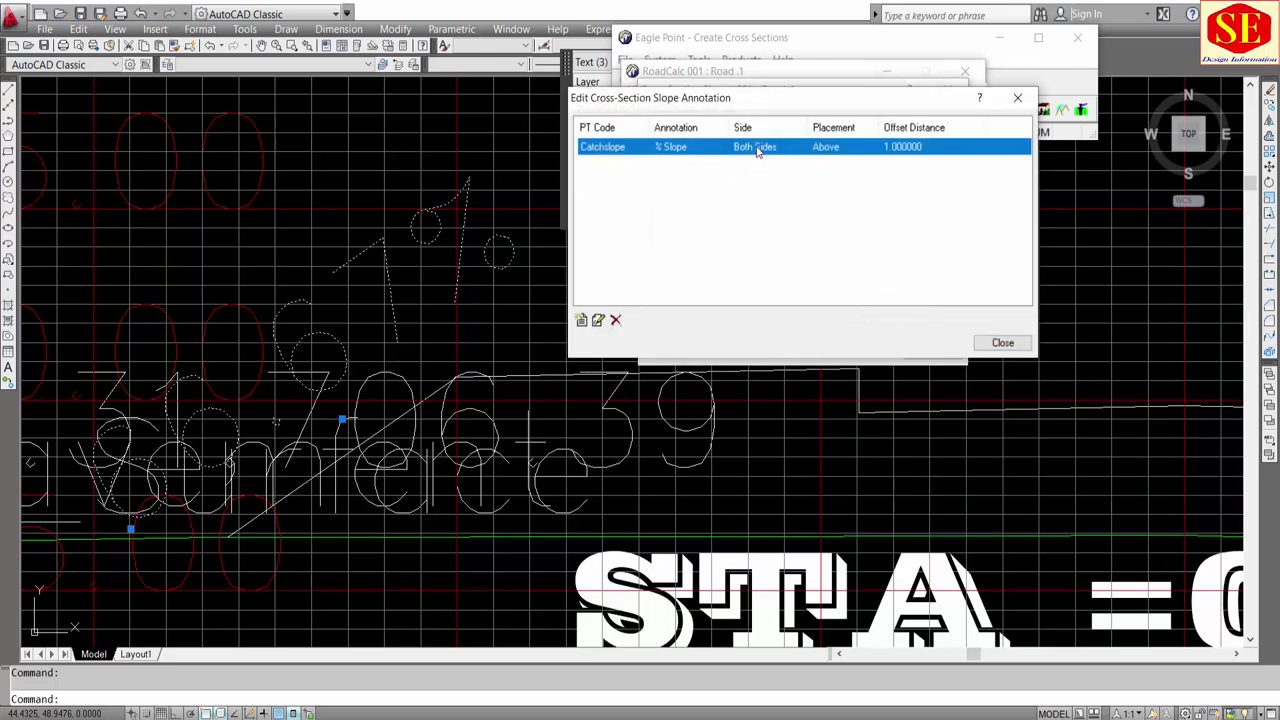
pyautogui.doubleClick(756, 150)
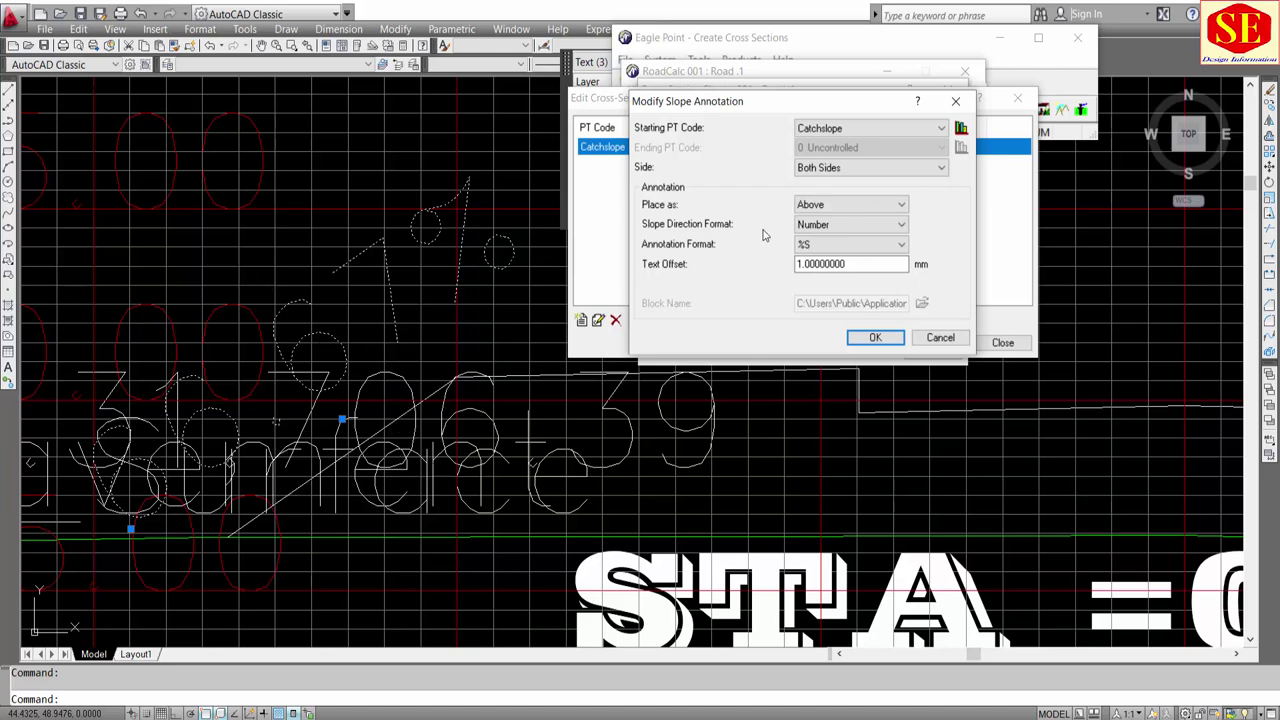
# Step: Set the Catchslope slope annotation to H / V format, placed Above, shown as Number
pyautogui.click(852, 208)
pyautogui.click(852, 213)
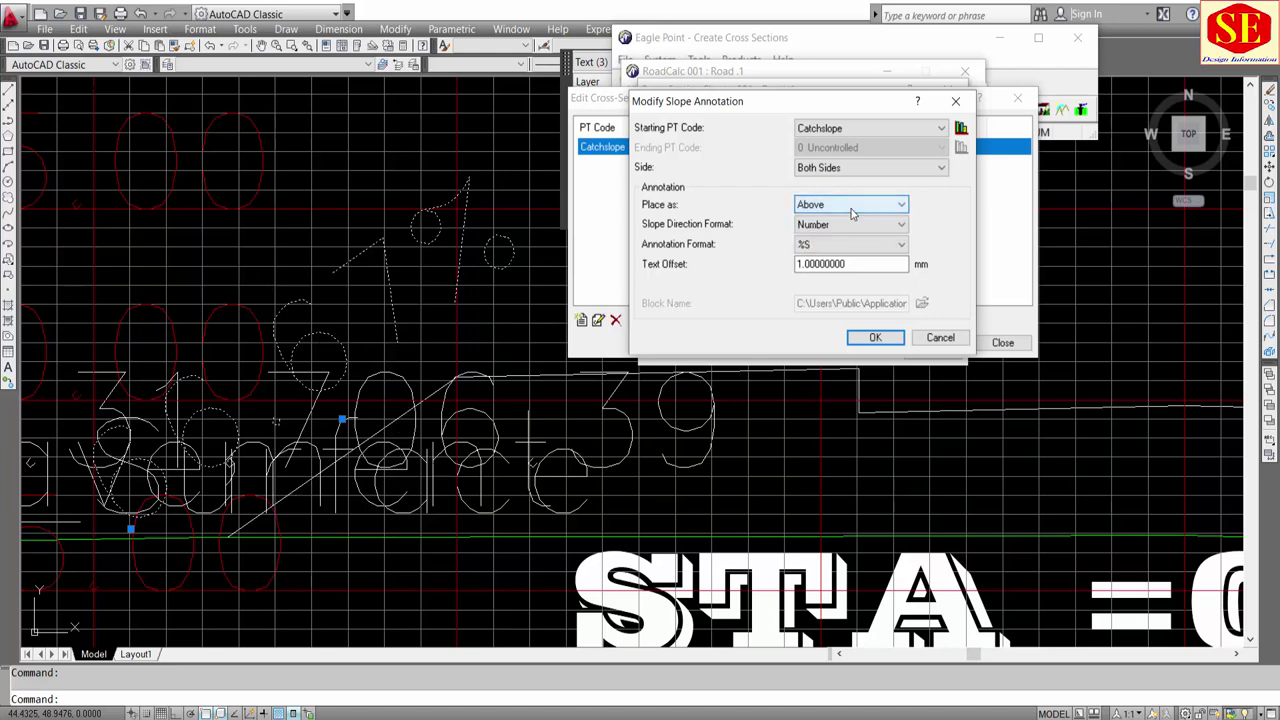
pyautogui.click(820, 228)
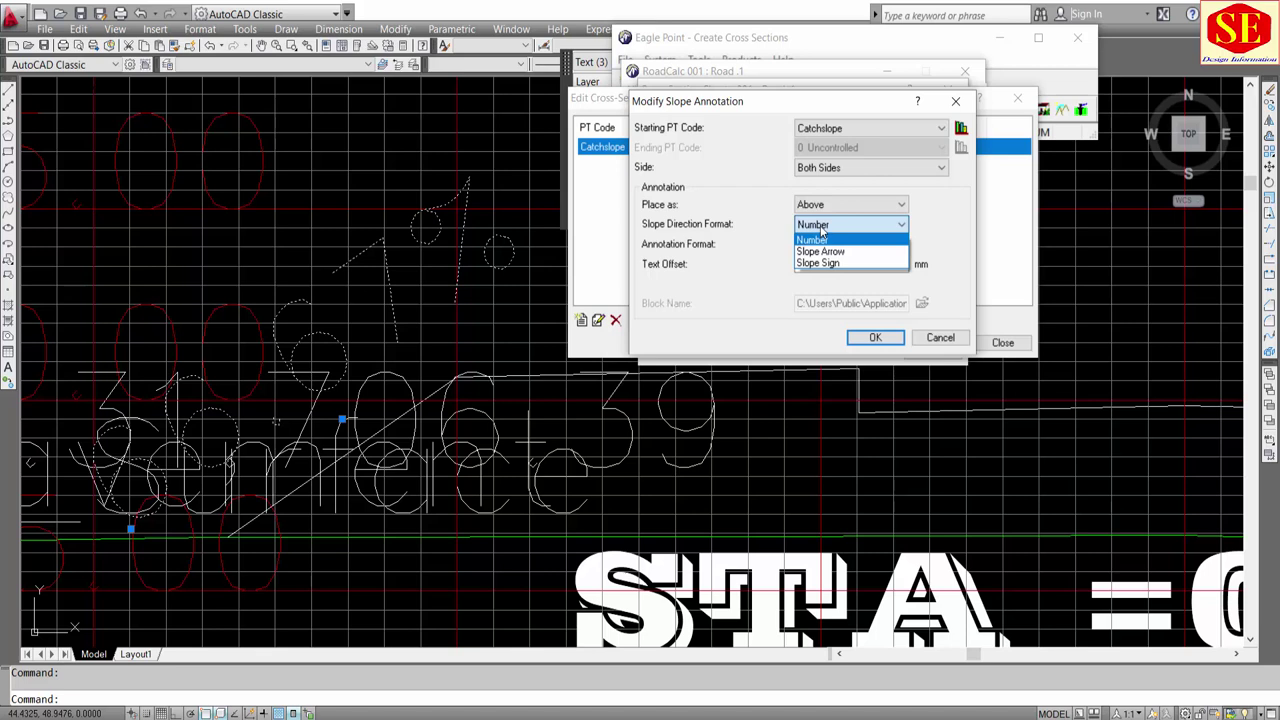
pyautogui.click(821, 231)
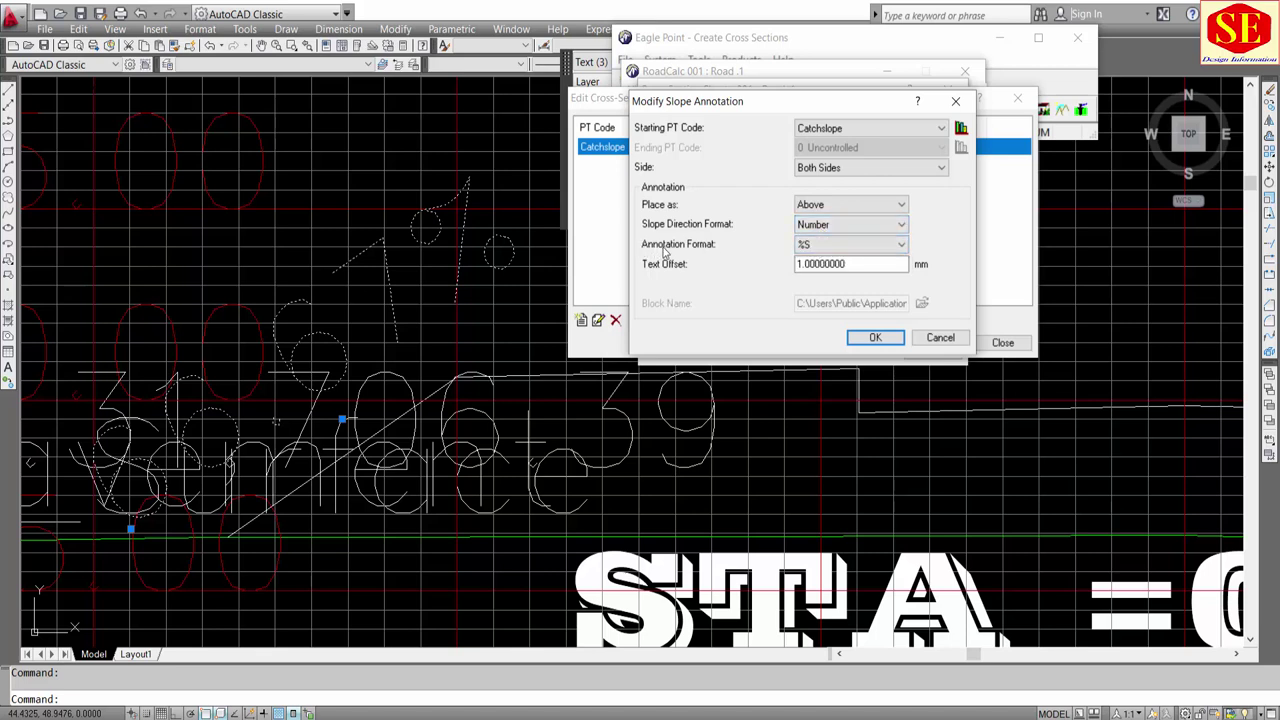
pyautogui.click(821, 246)
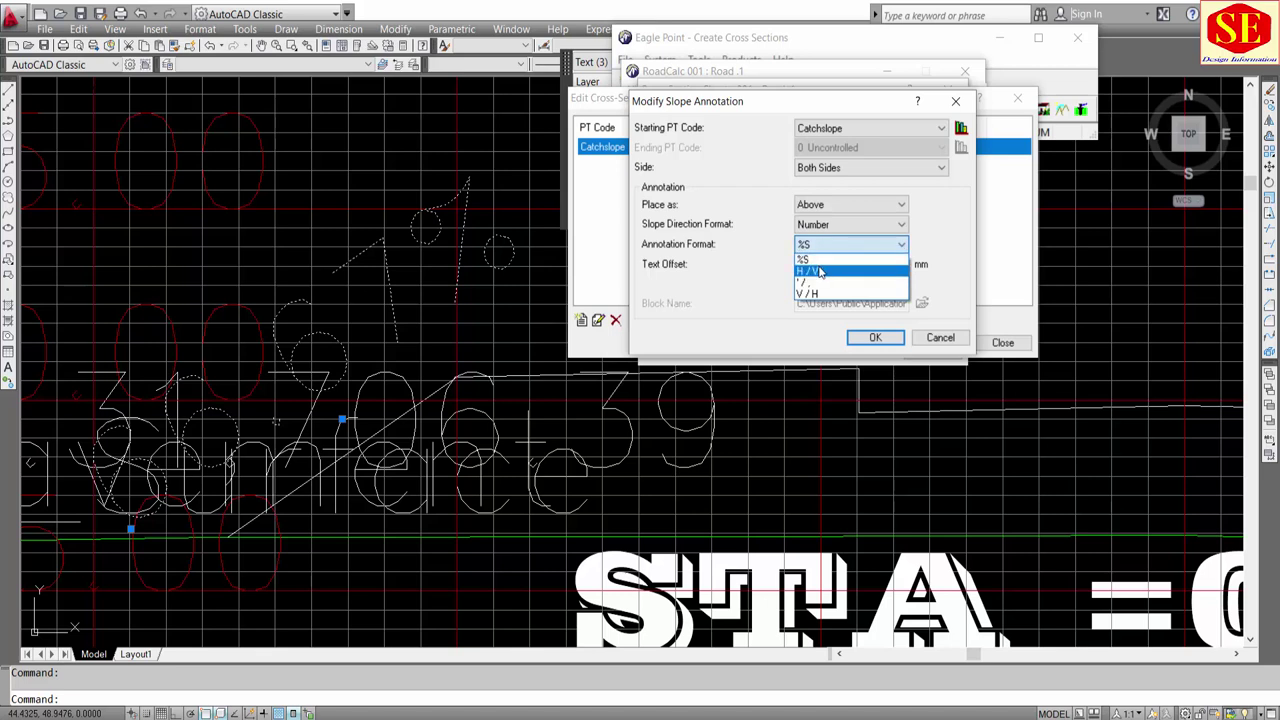
pyautogui.click(819, 271)
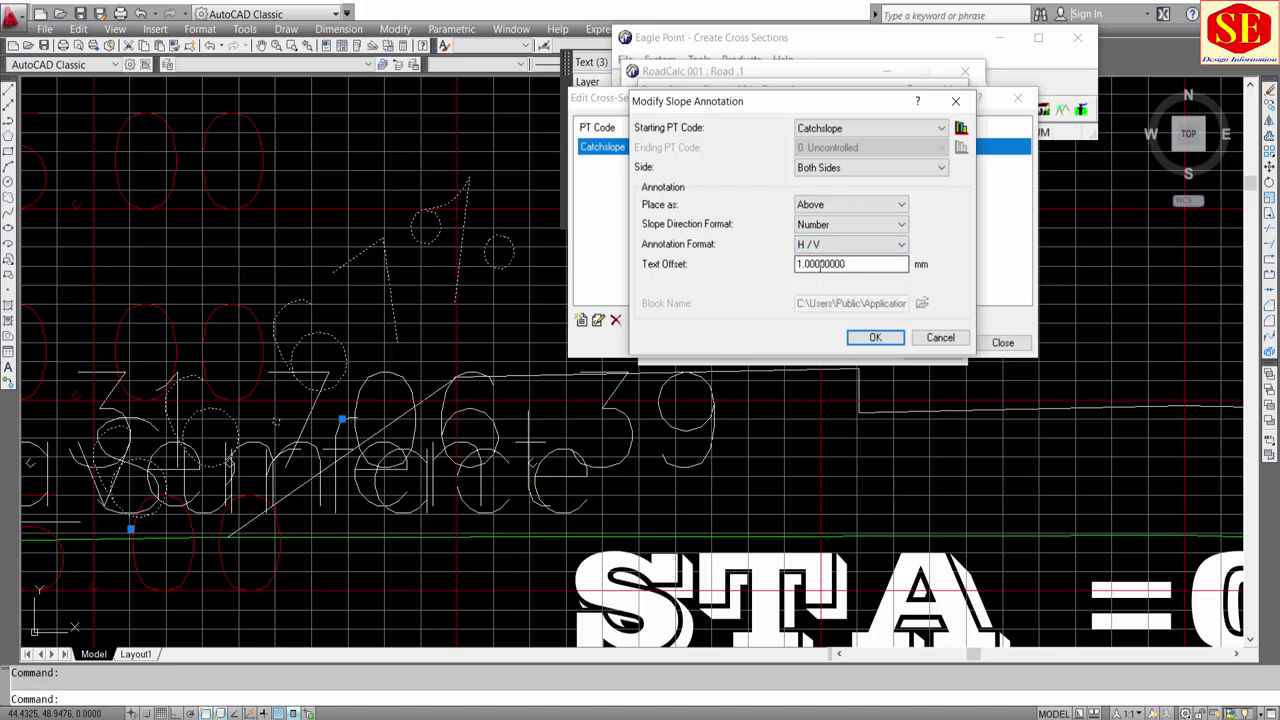
pyautogui.click(800, 248)
pyautogui.click(810, 245)
pyautogui.click(808, 272)
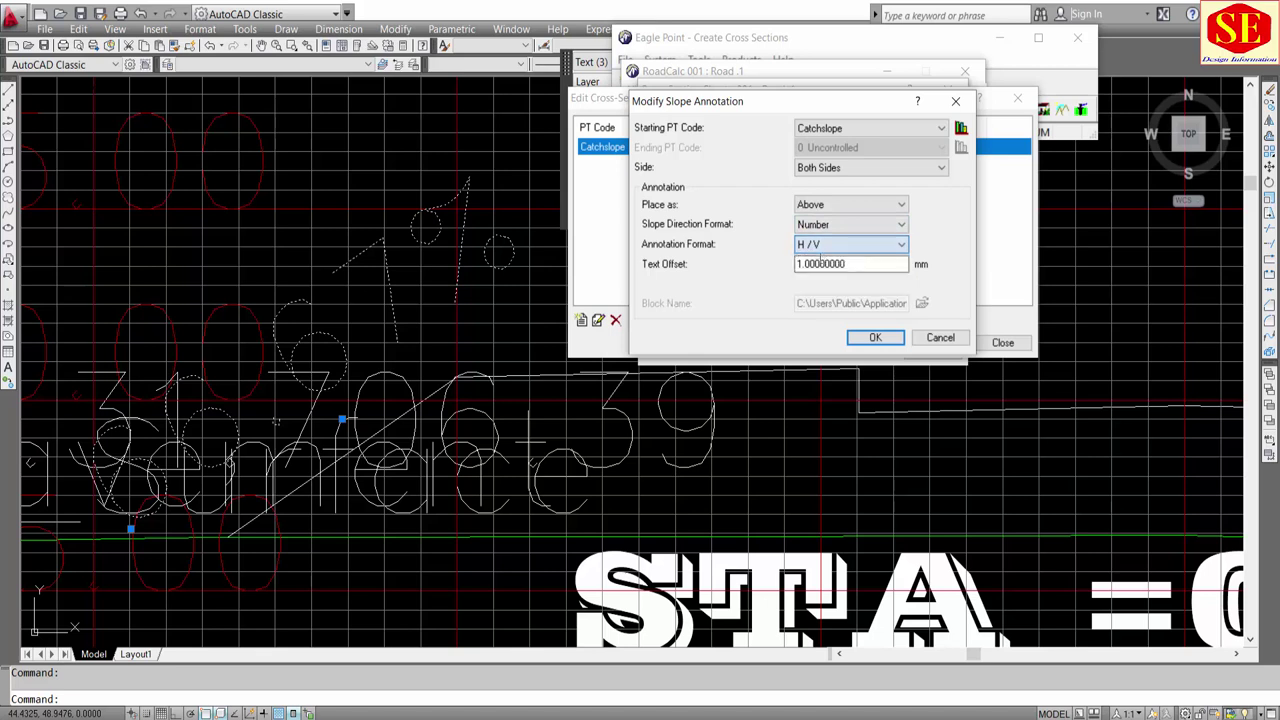
pyautogui.click(864, 337)
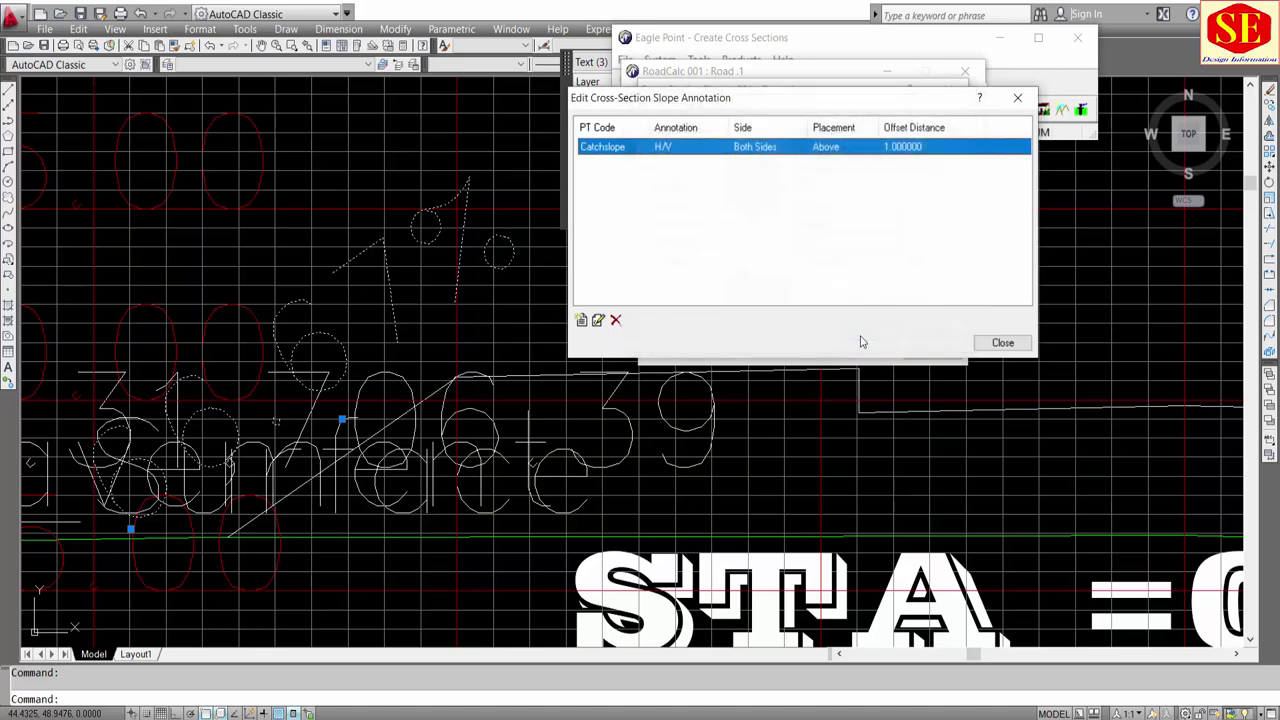
# Step: Switch the sheet format category to Text Settings and open it for editing
pyautogui.click(1002, 343)
pyautogui.click(748, 303)
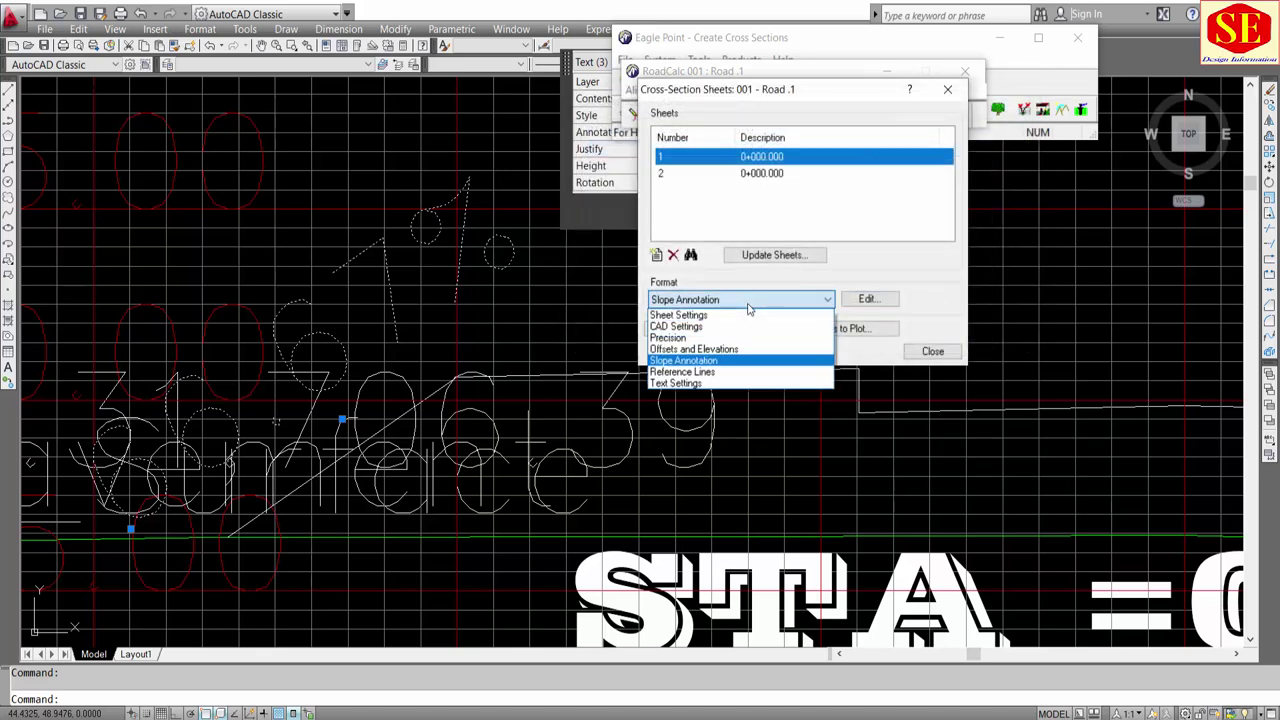
pyautogui.click(672, 384)
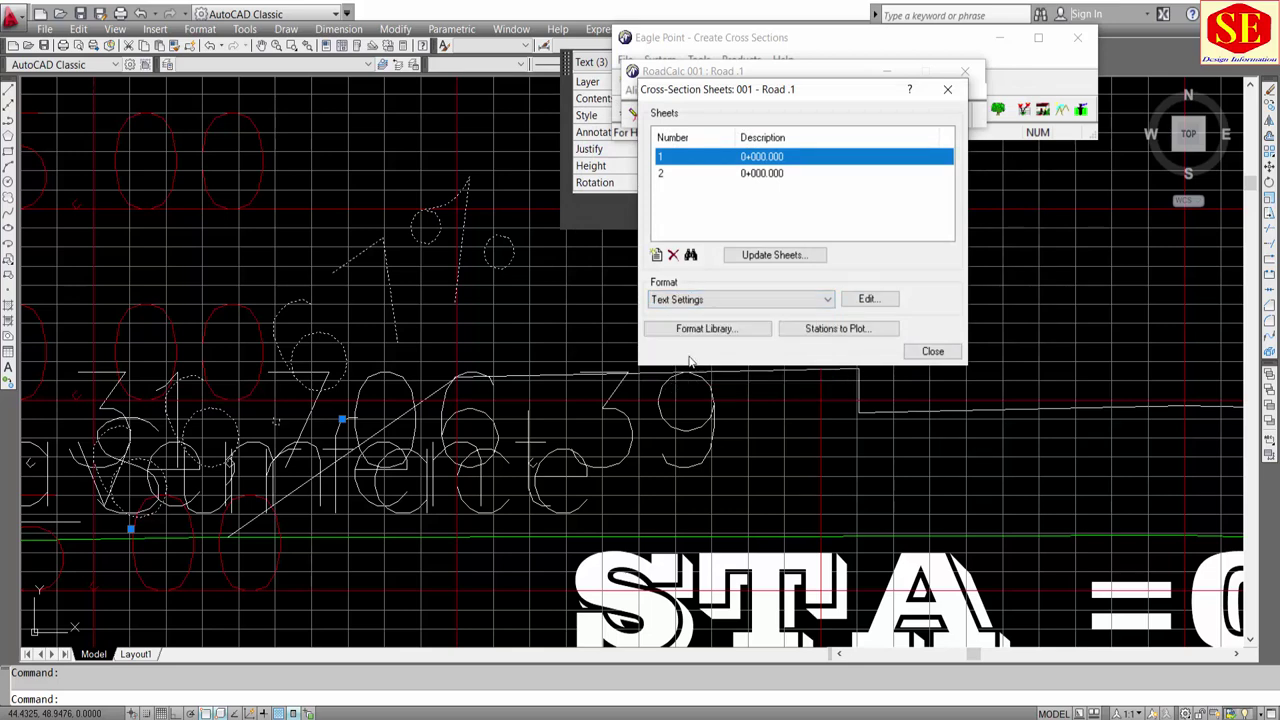
pyautogui.click(869, 299)
# Step: Turn off Plot Item for the Design Earthwork Cut Volume and Fill Volume labels
pyautogui.click(592, 164)
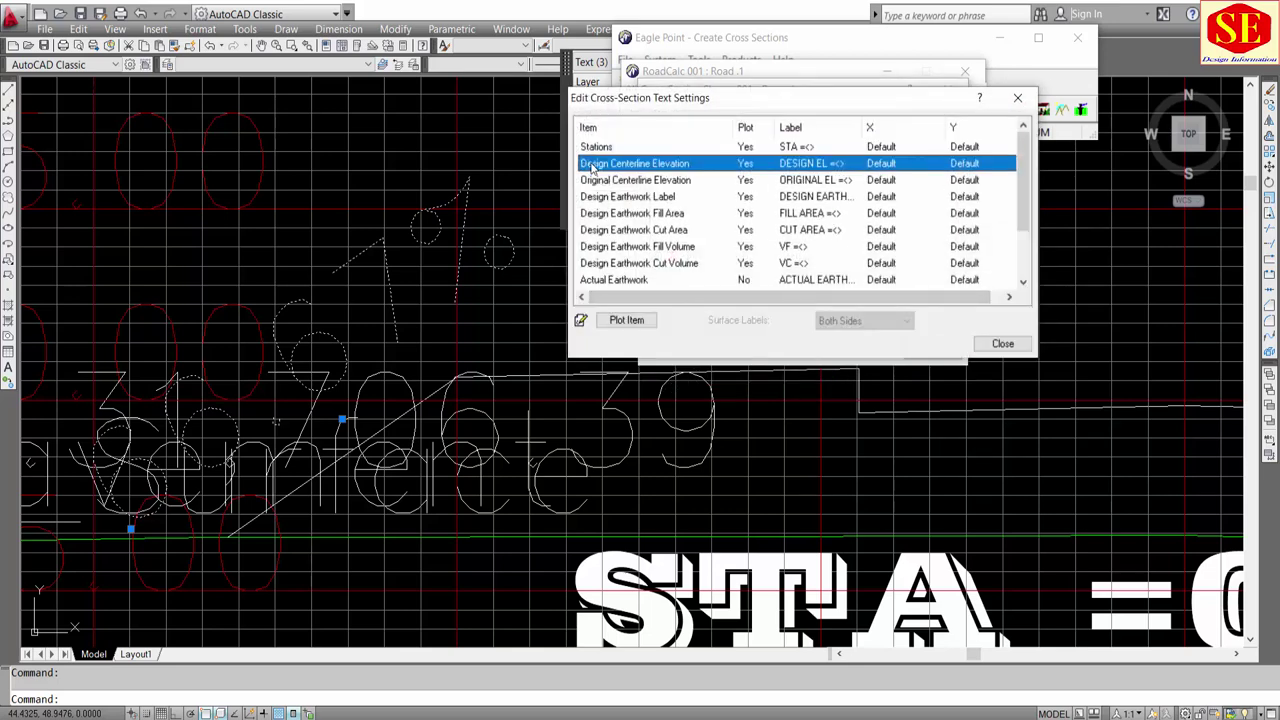
pyautogui.click(591, 148)
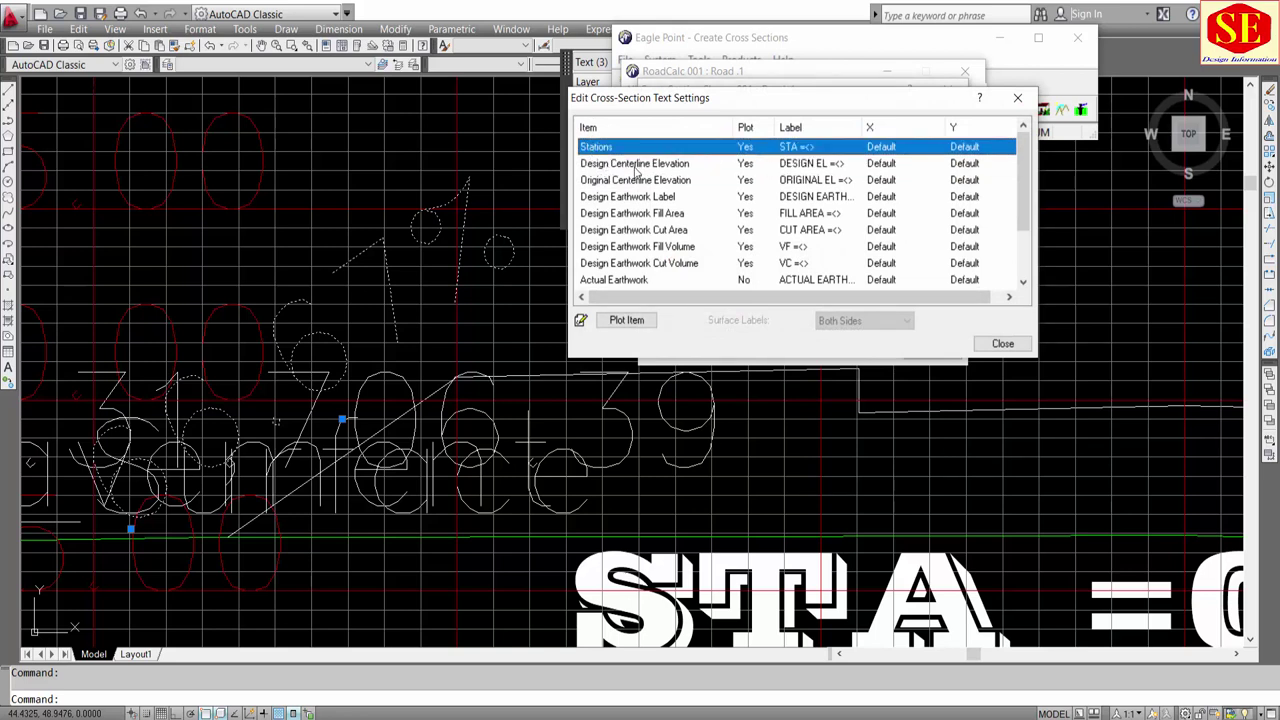
pyautogui.click(632, 164)
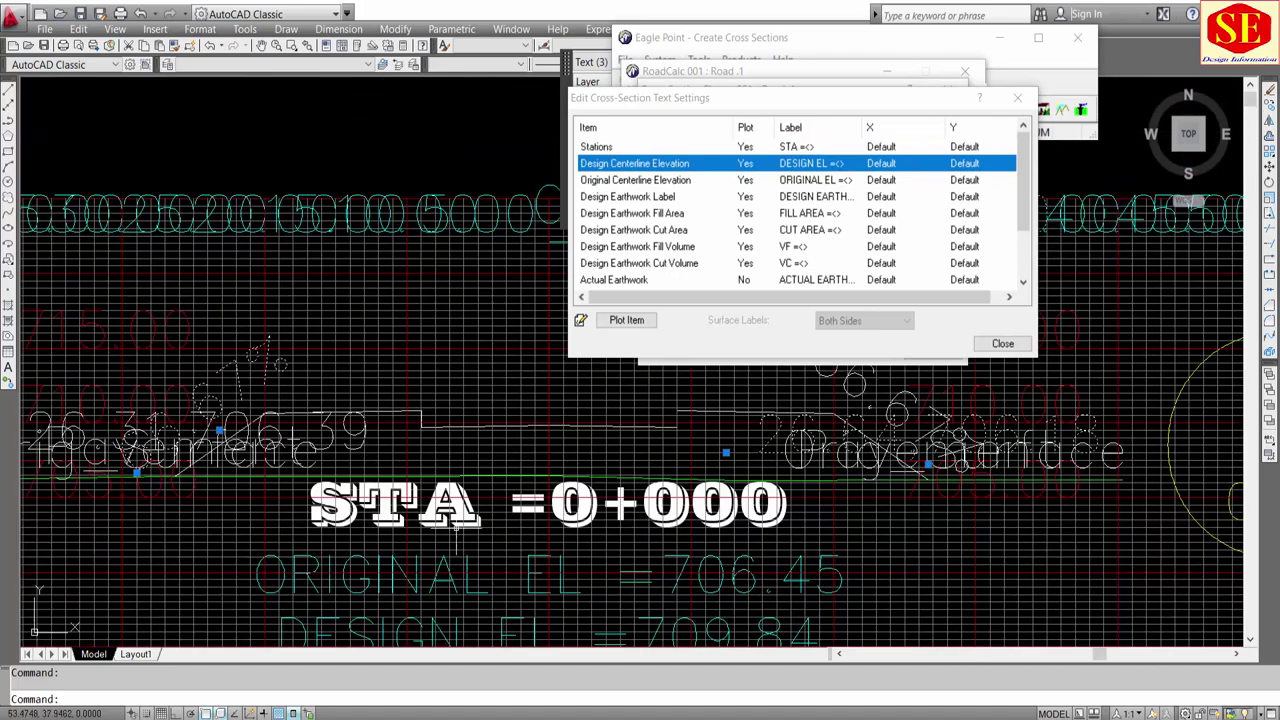
pyautogui.scroll(-2, 408, 398)
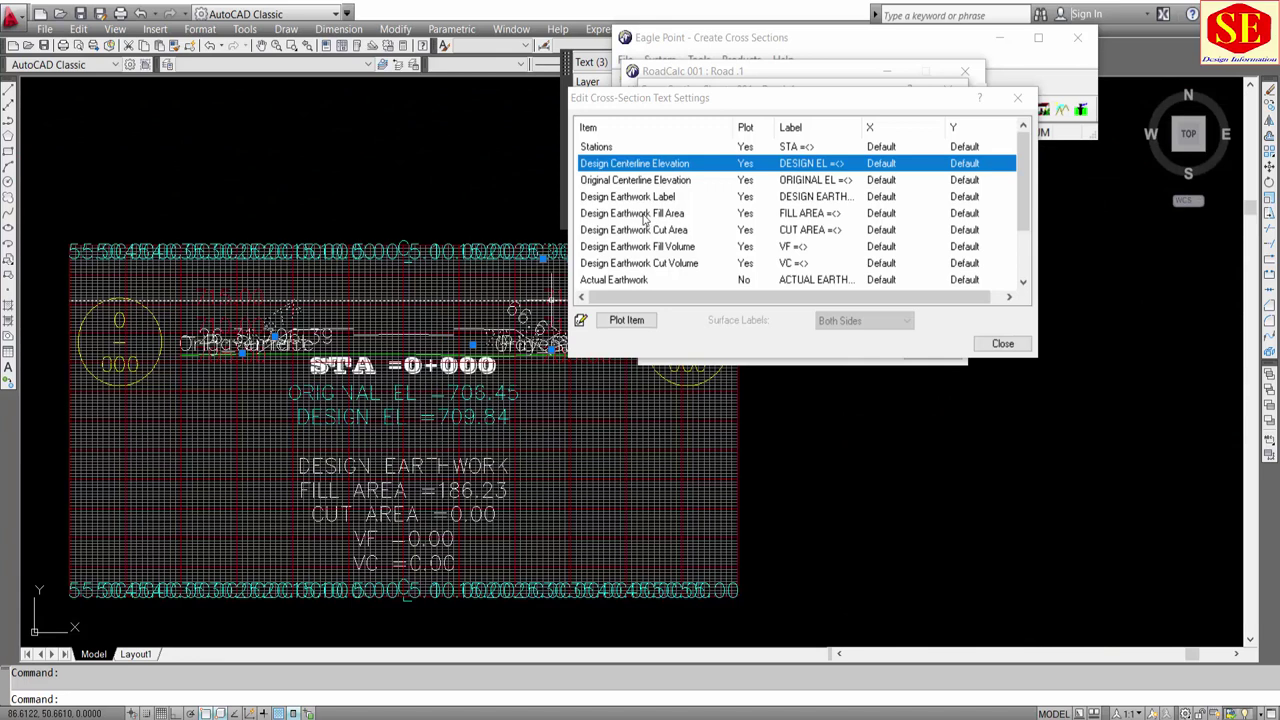
pyautogui.click(637, 282)
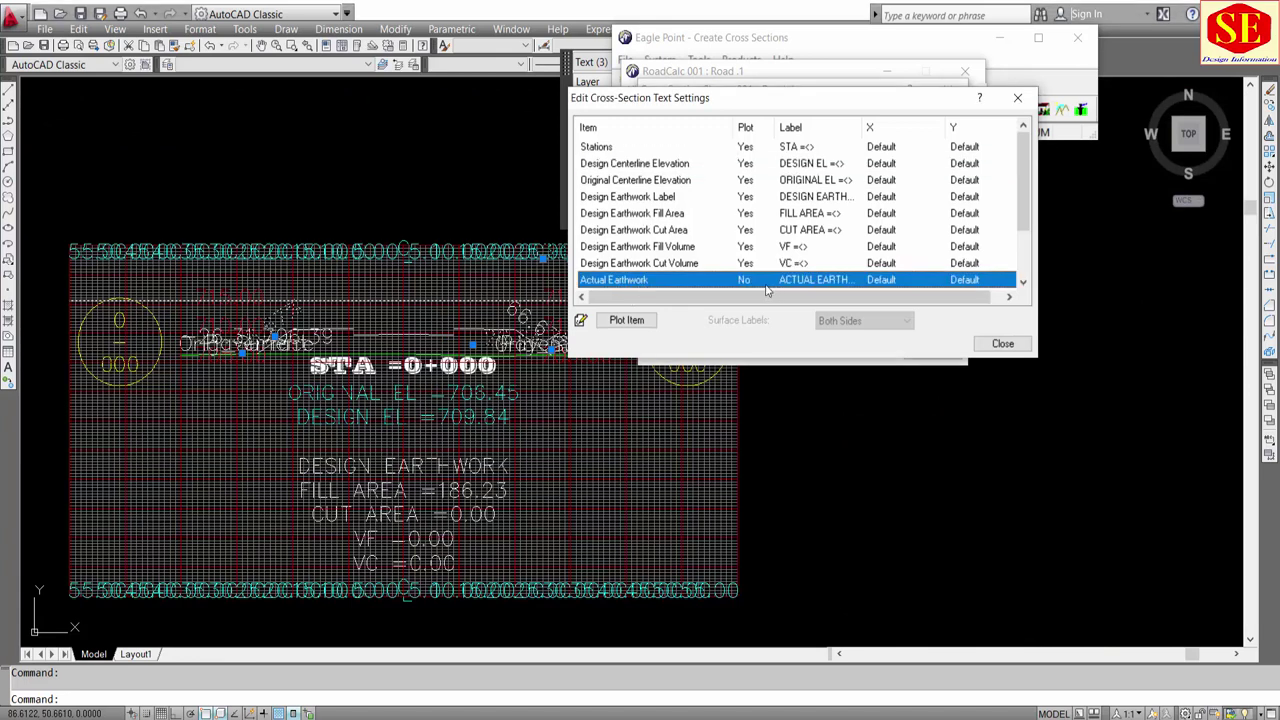
pyautogui.click(667, 266)
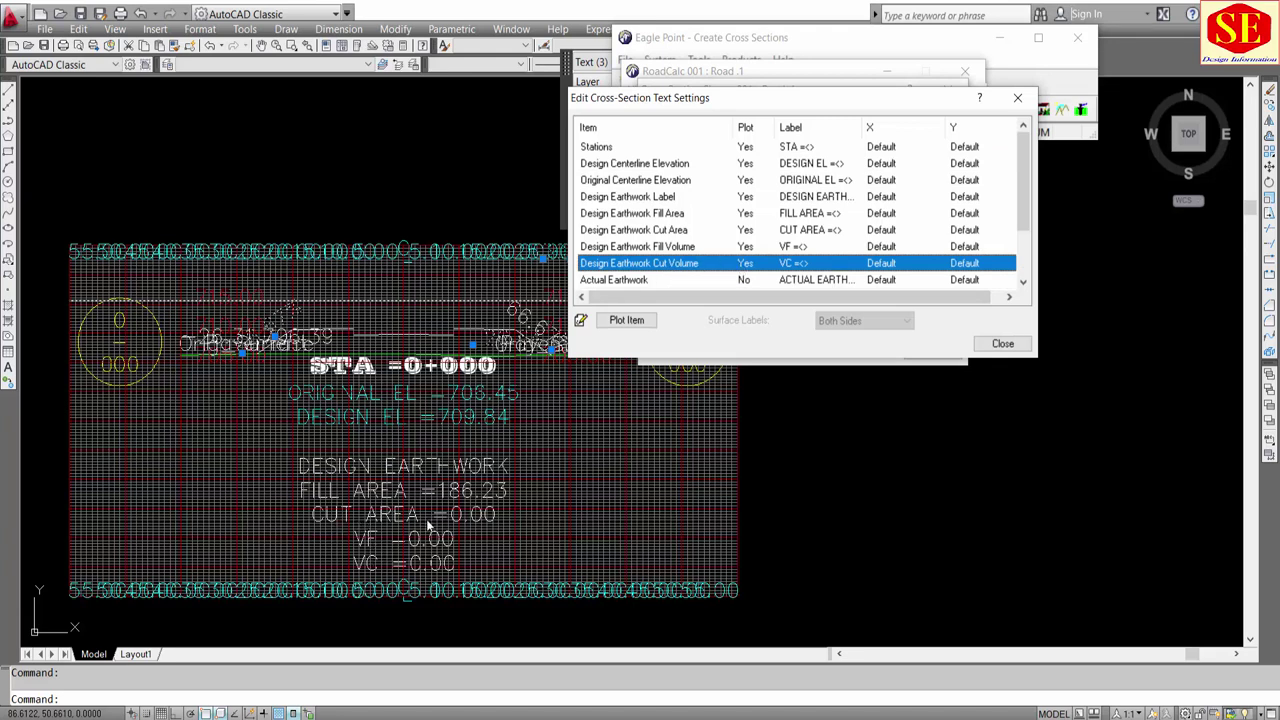
pyautogui.click(674, 250)
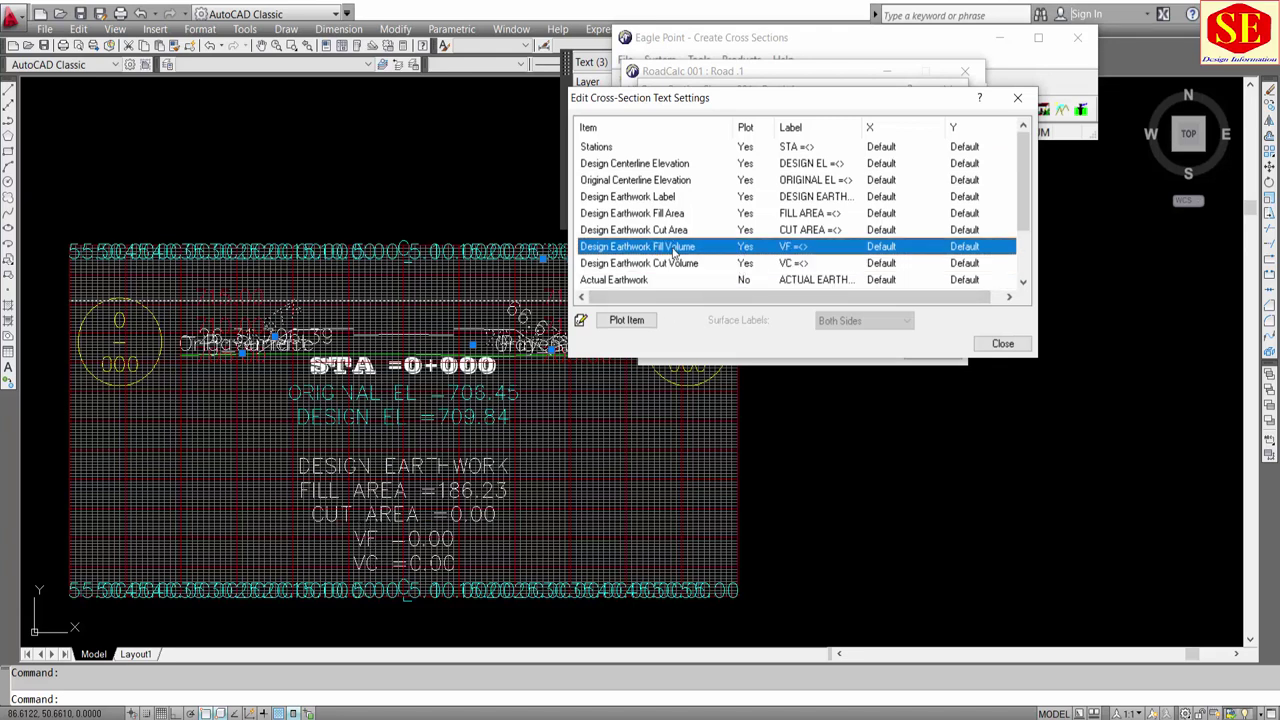
pyautogui.click(676, 264)
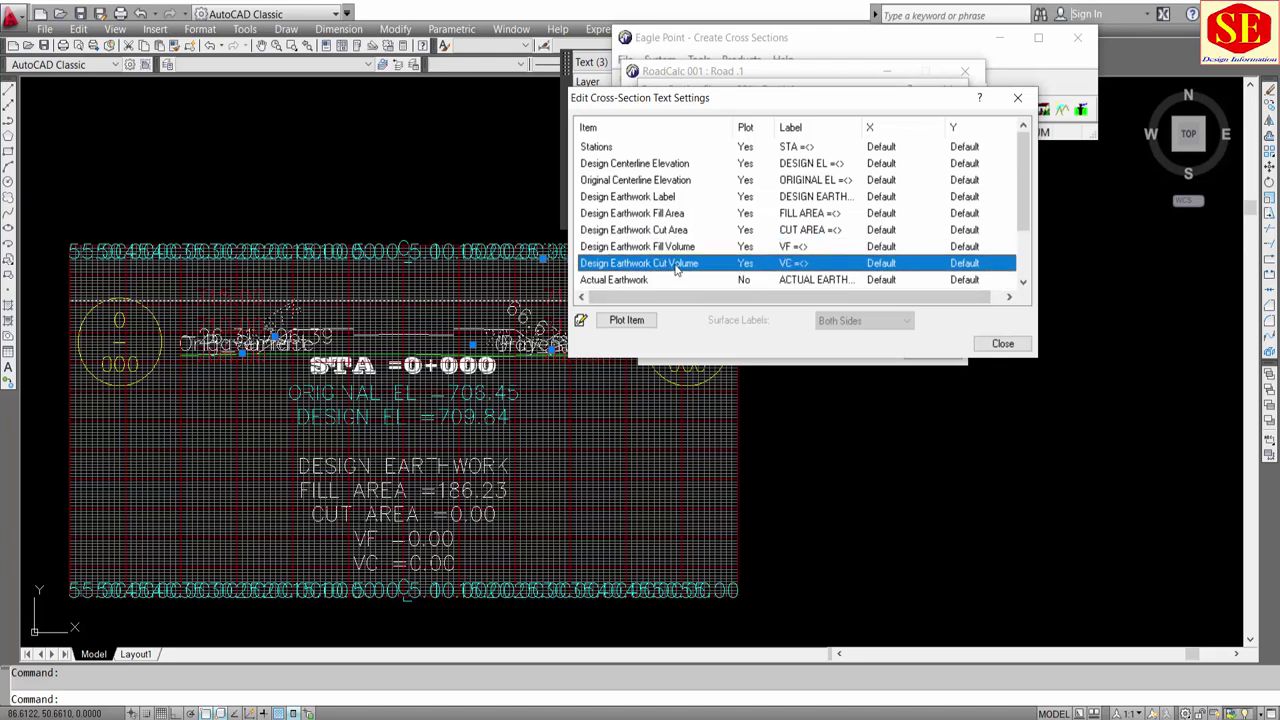
pyautogui.click(626, 321)
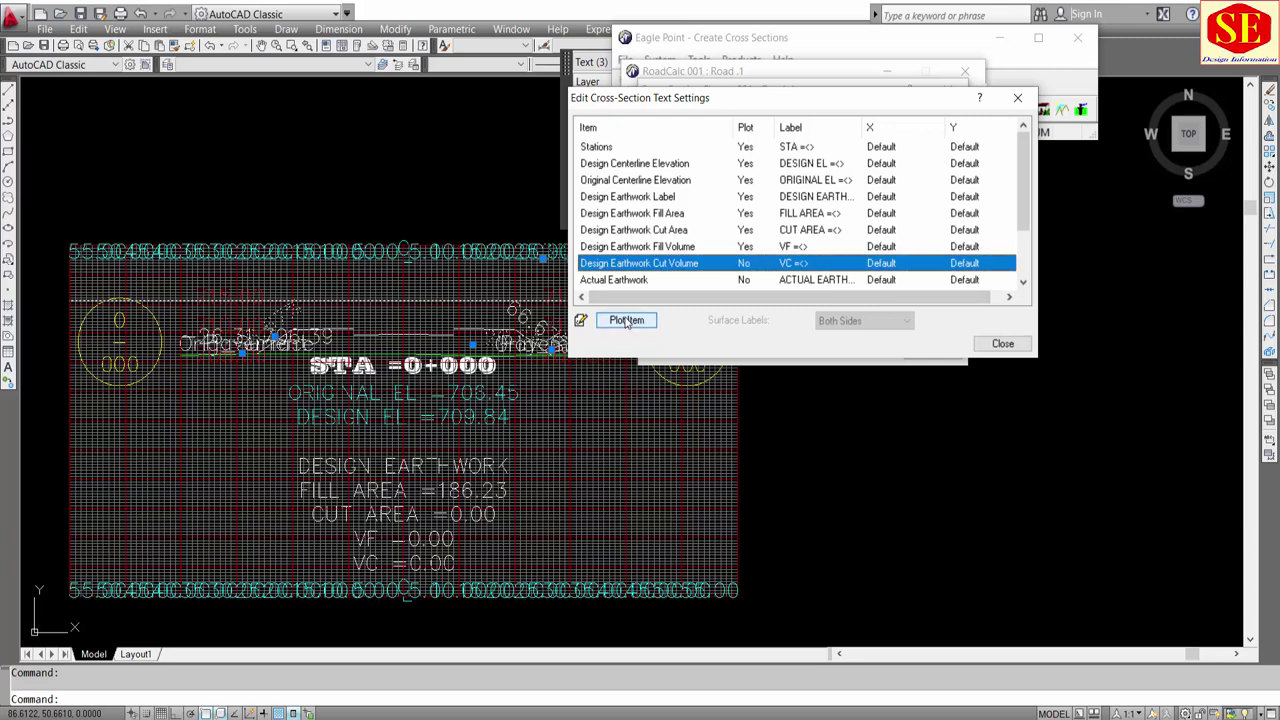
pyautogui.click(640, 247)
pyautogui.click(627, 319)
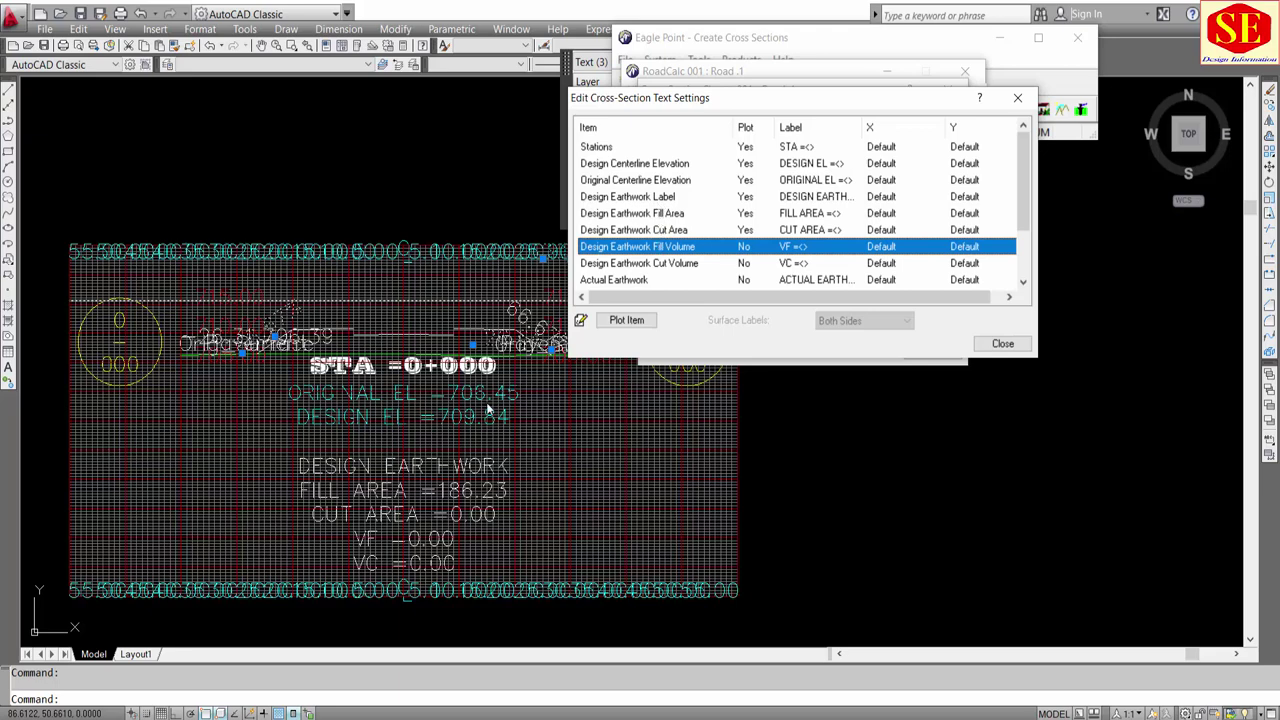
pyautogui.click(1001, 344)
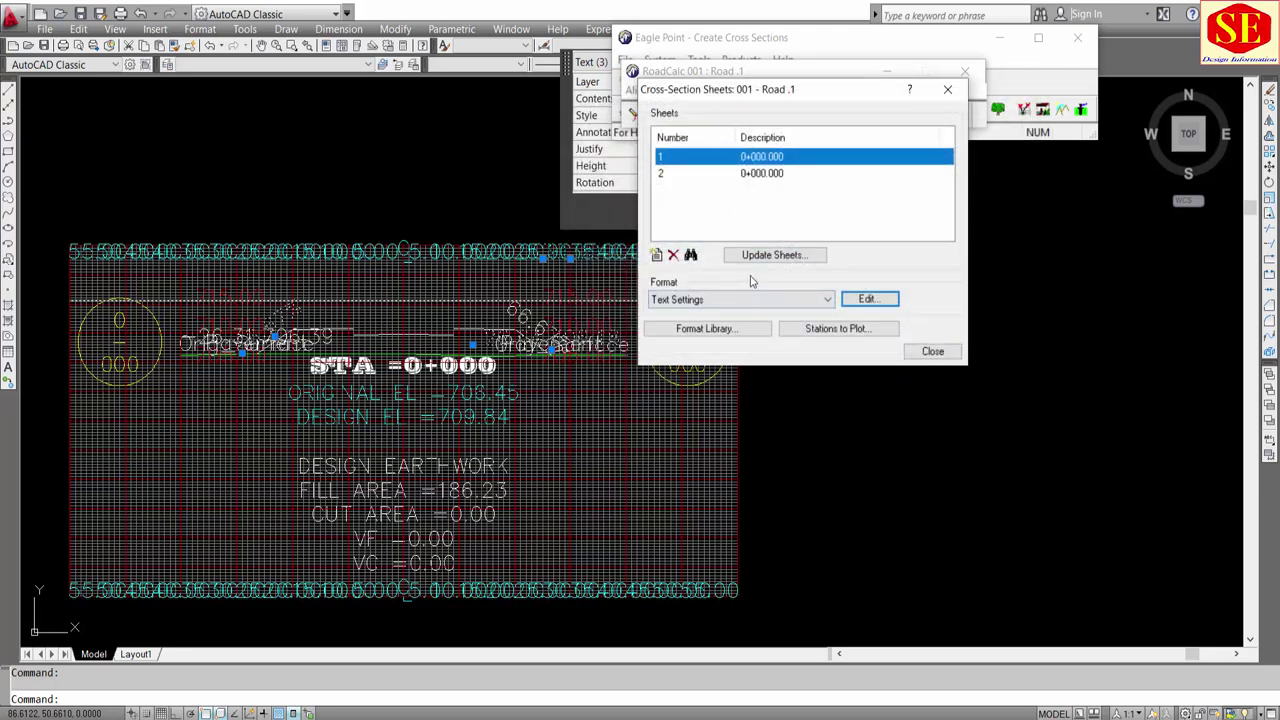
pyautogui.click(656, 256)
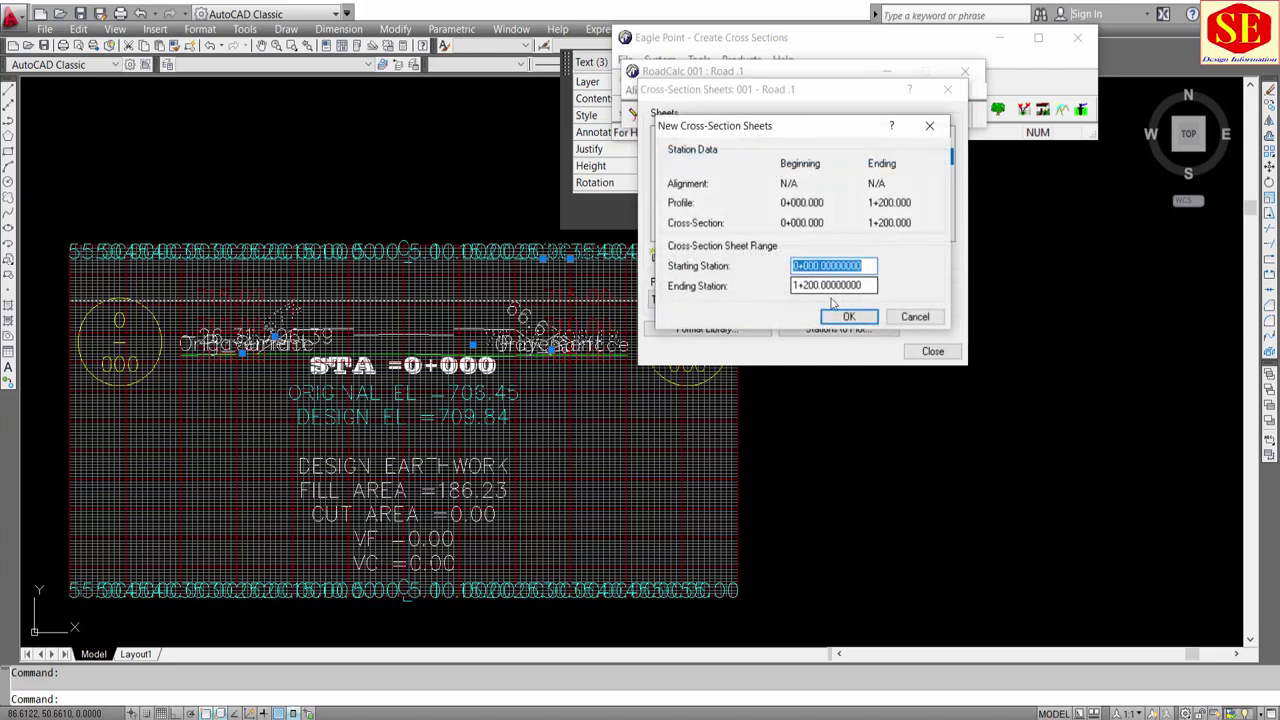
pyautogui.write('0')
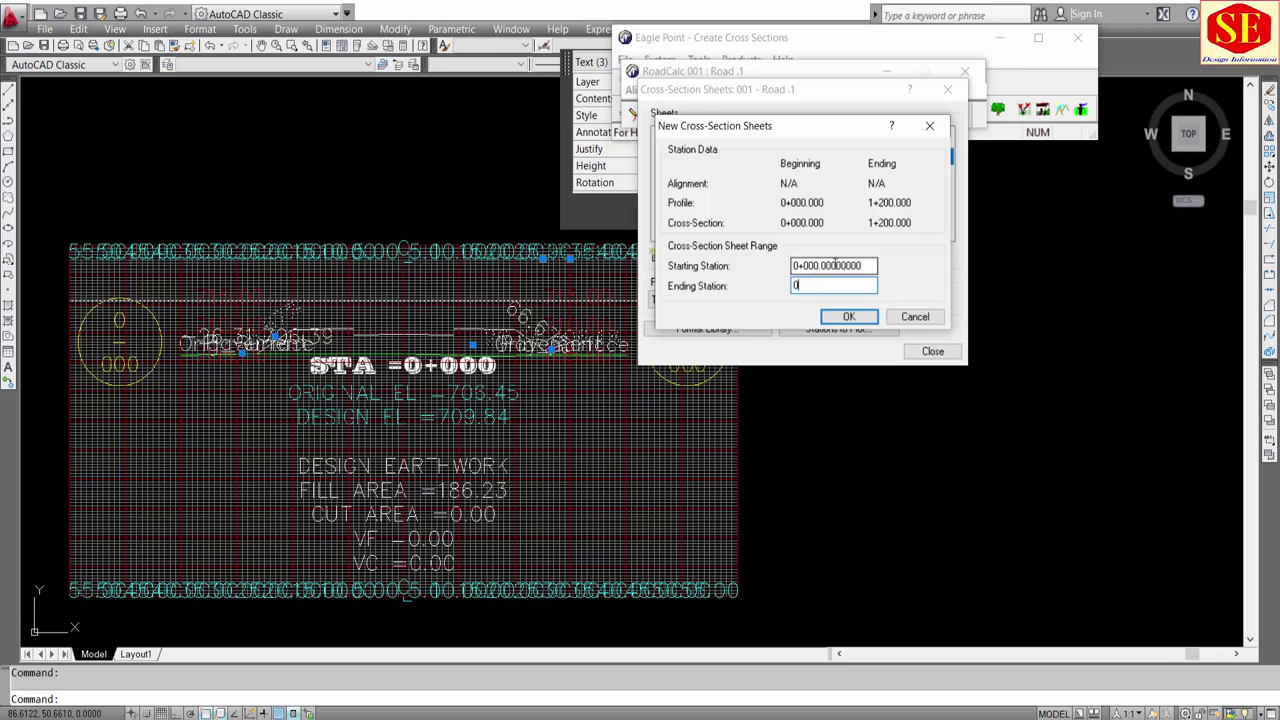
pyautogui.click(852, 317)
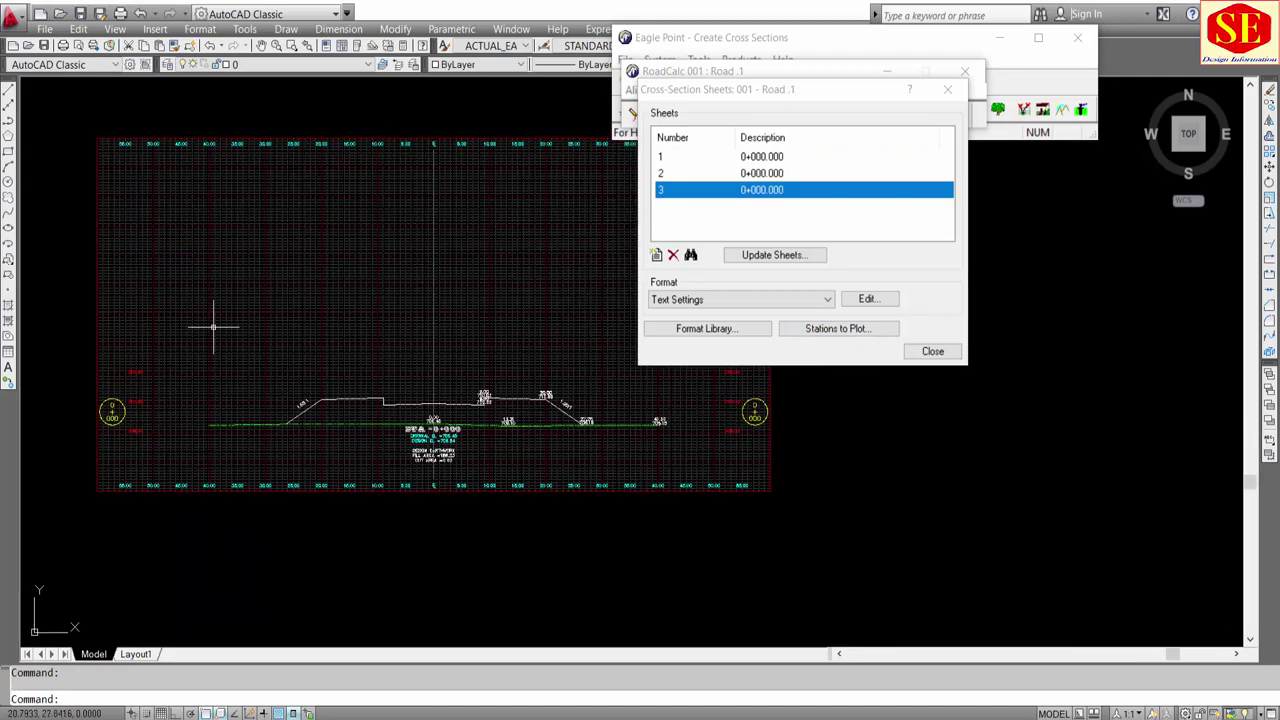
pyautogui.scroll(1, 463, 397)
pyautogui.scroll(2, 470, 390)
pyautogui.scroll(1, 500, 375)
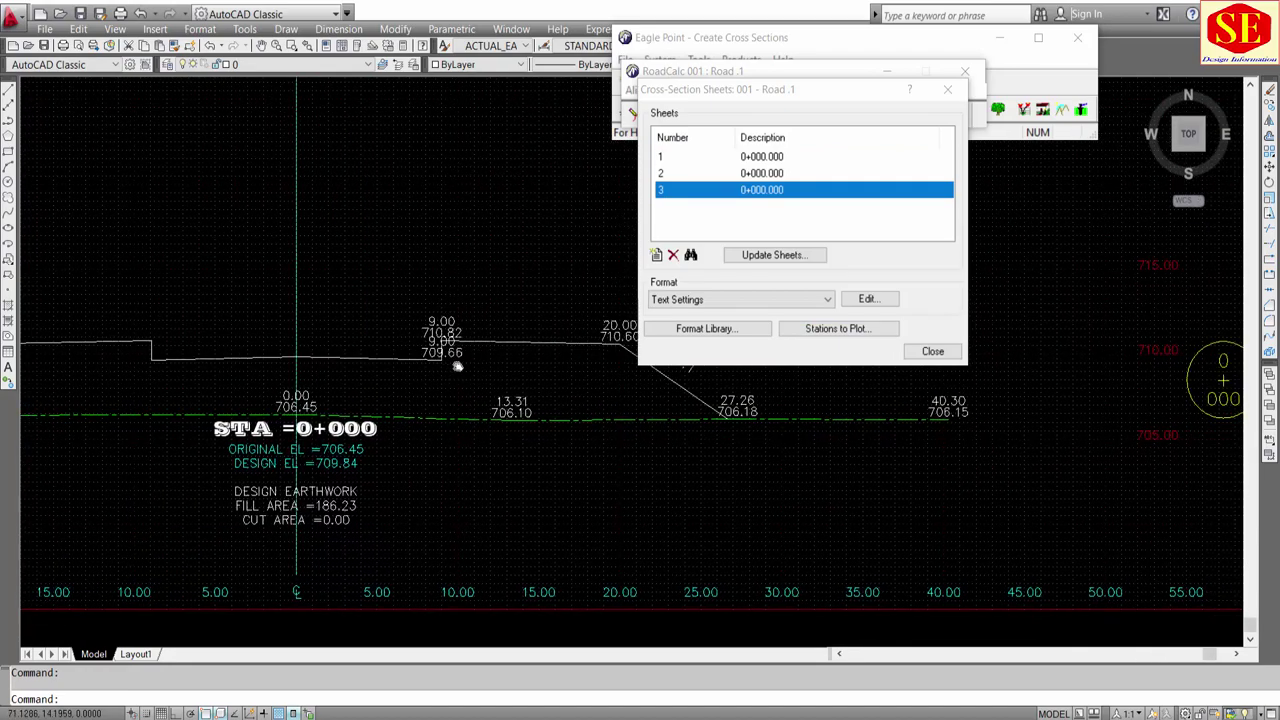
pyautogui.scroll(1, 505, 372)
pyautogui.scroll(2, 551, 342)
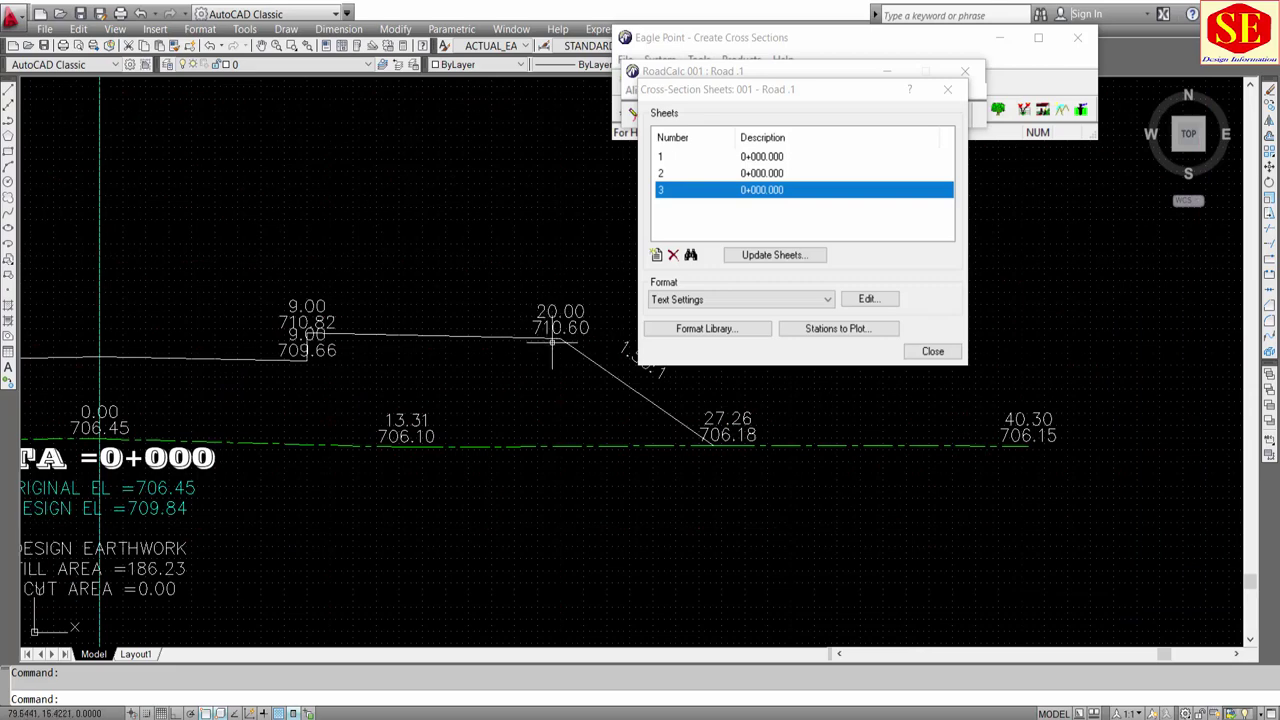
pyautogui.moveTo(551, 343); pyautogui.dragTo(377, 318, button='middle')
pyautogui.scroll(3, 492, 333)
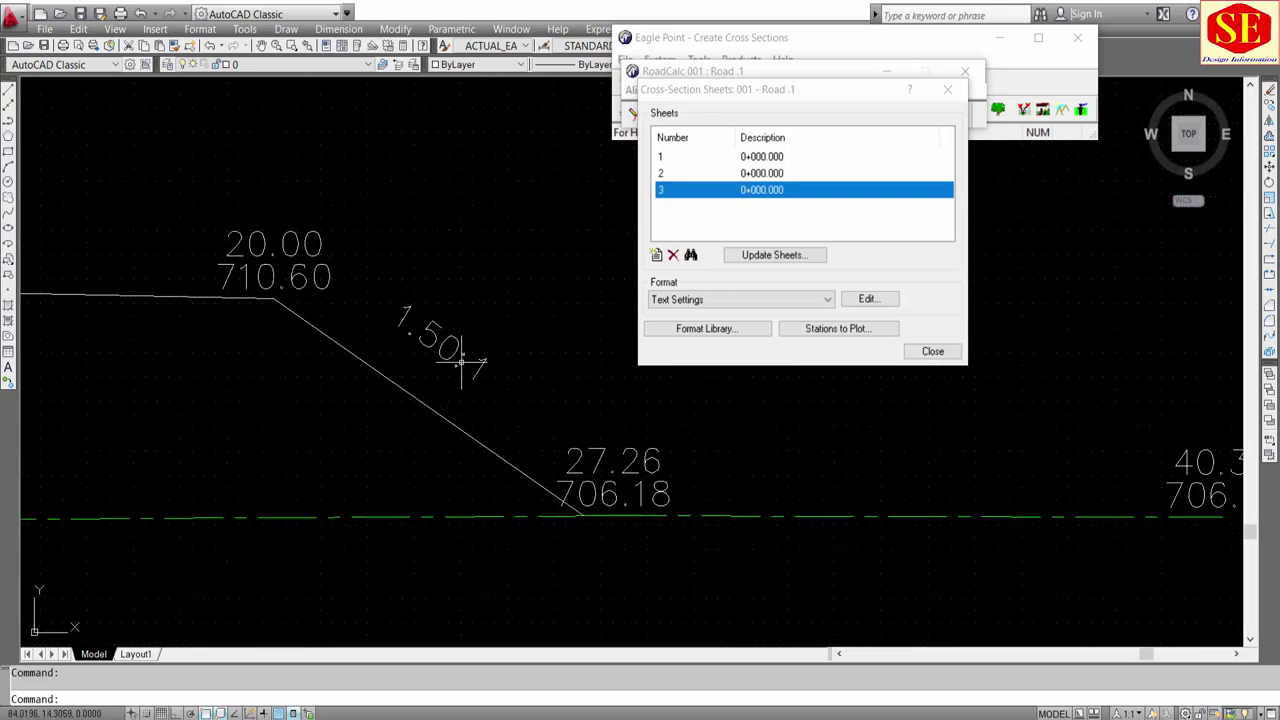
pyautogui.scroll(-2, 380, 316)
pyautogui.scroll(-2, 503, 386)
pyautogui.moveTo(608, 443); pyautogui.dragTo(551, 403, button='middle')
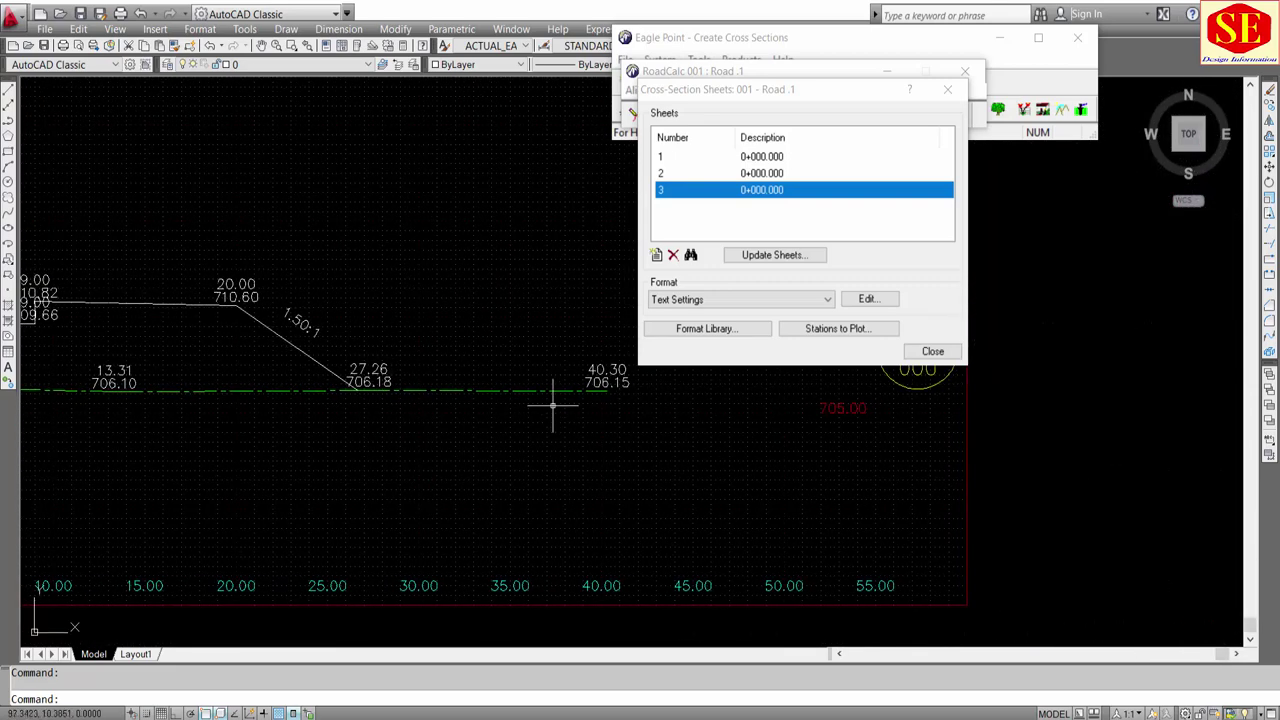
pyautogui.press('Escape')
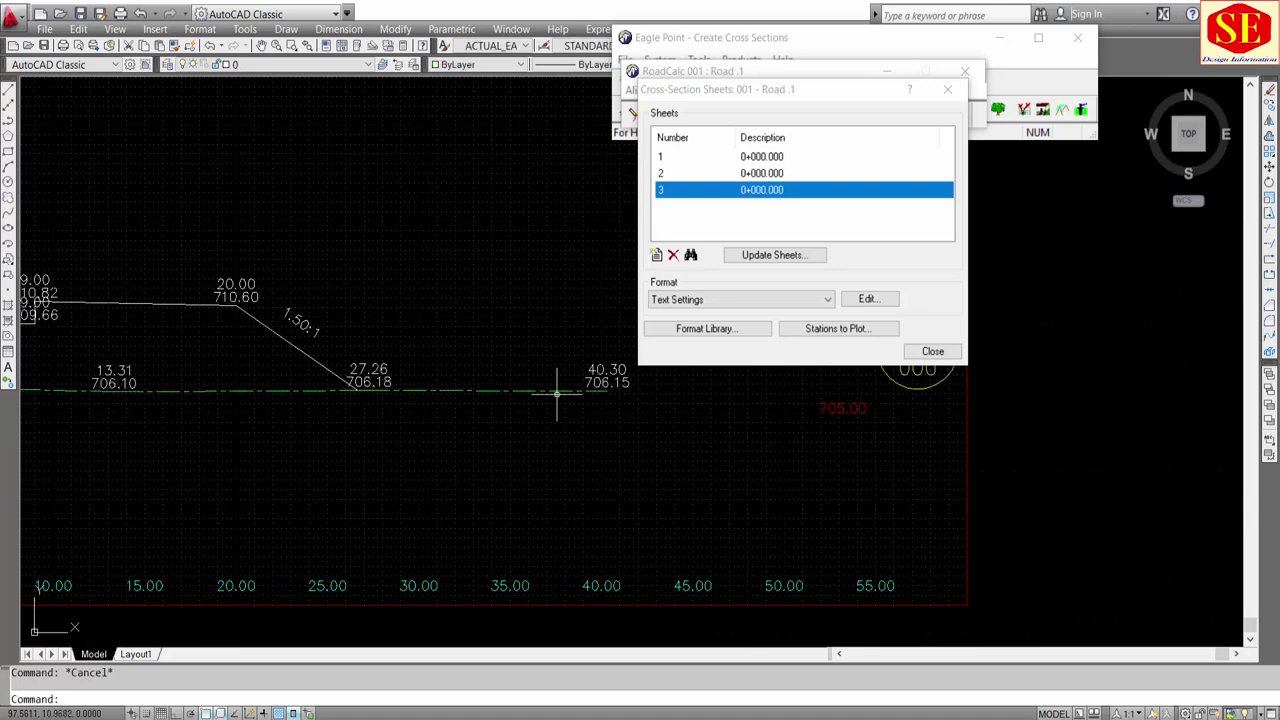
pyautogui.scroll(-3, 788, 420)
pyautogui.scroll(1, 788, 420)
pyautogui.scroll(2, 552, 373)
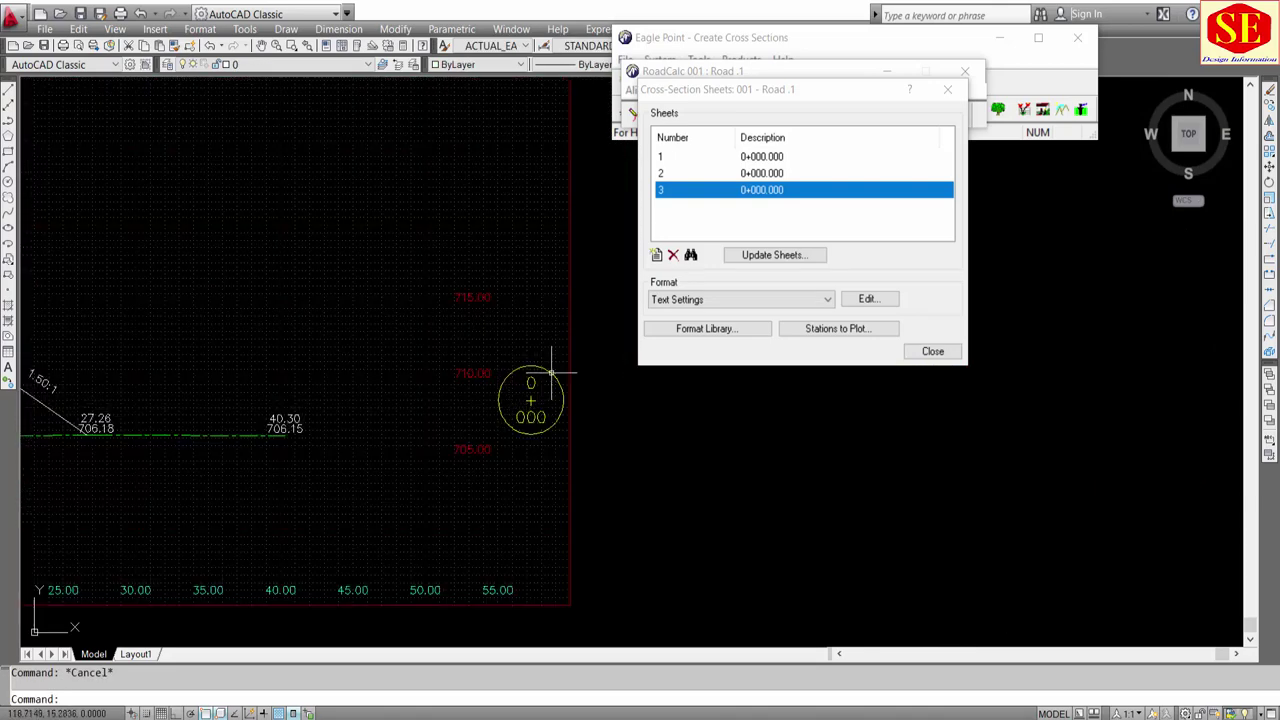
pyautogui.scroll(3, 484, 268)
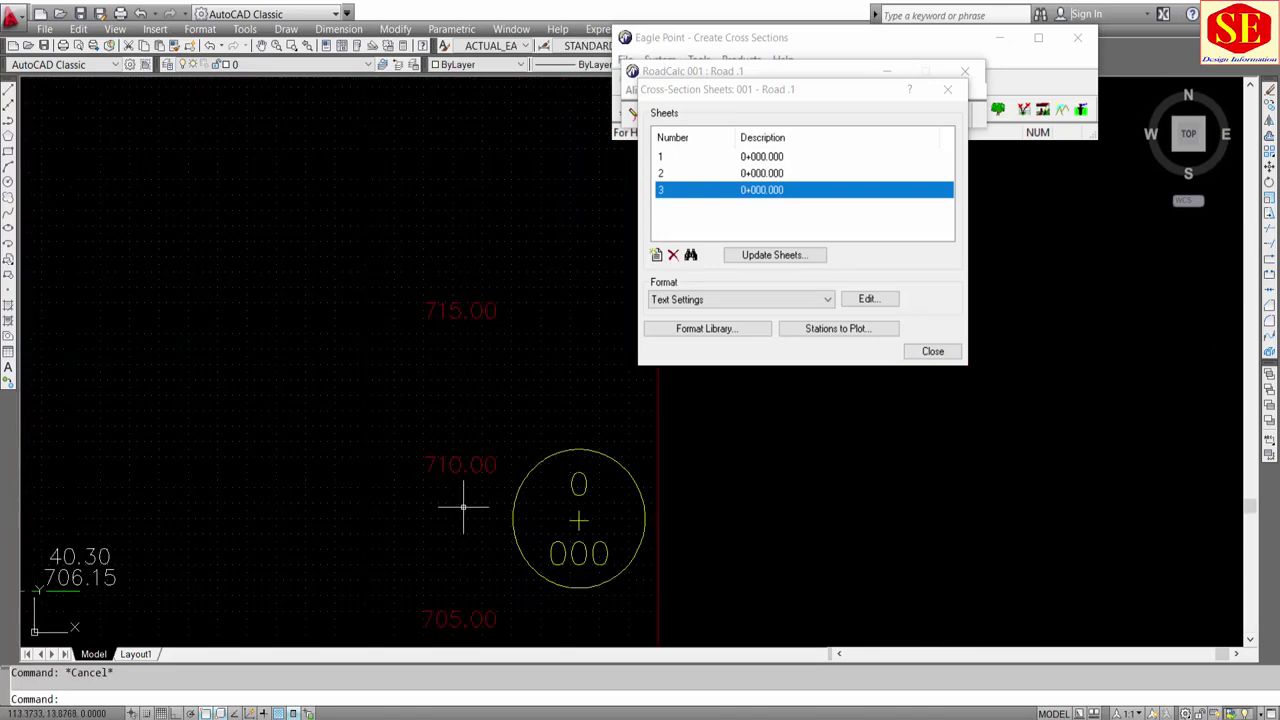
pyautogui.scroll(-4, 462, 300)
pyautogui.scroll(-1, 472, 330)
pyautogui.scroll(2, 490, 340)
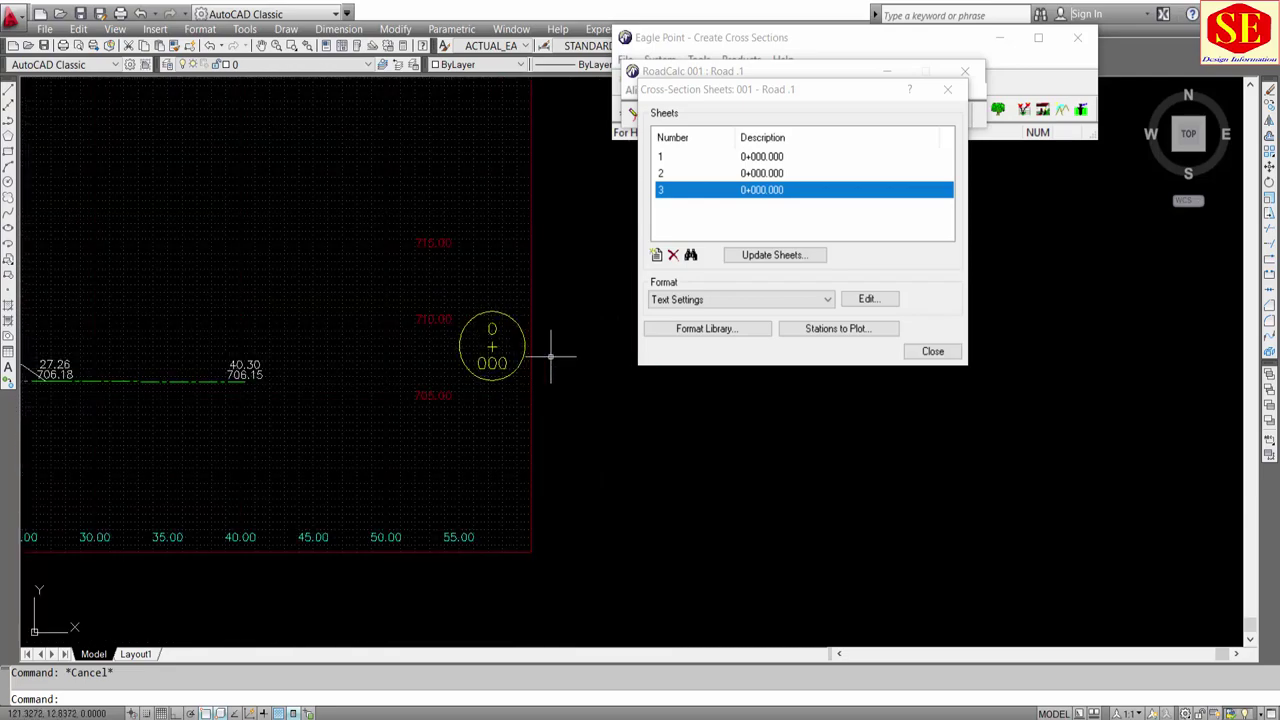
pyautogui.scroll(-5, 549, 354)
pyautogui.scroll(5, 355, 350)
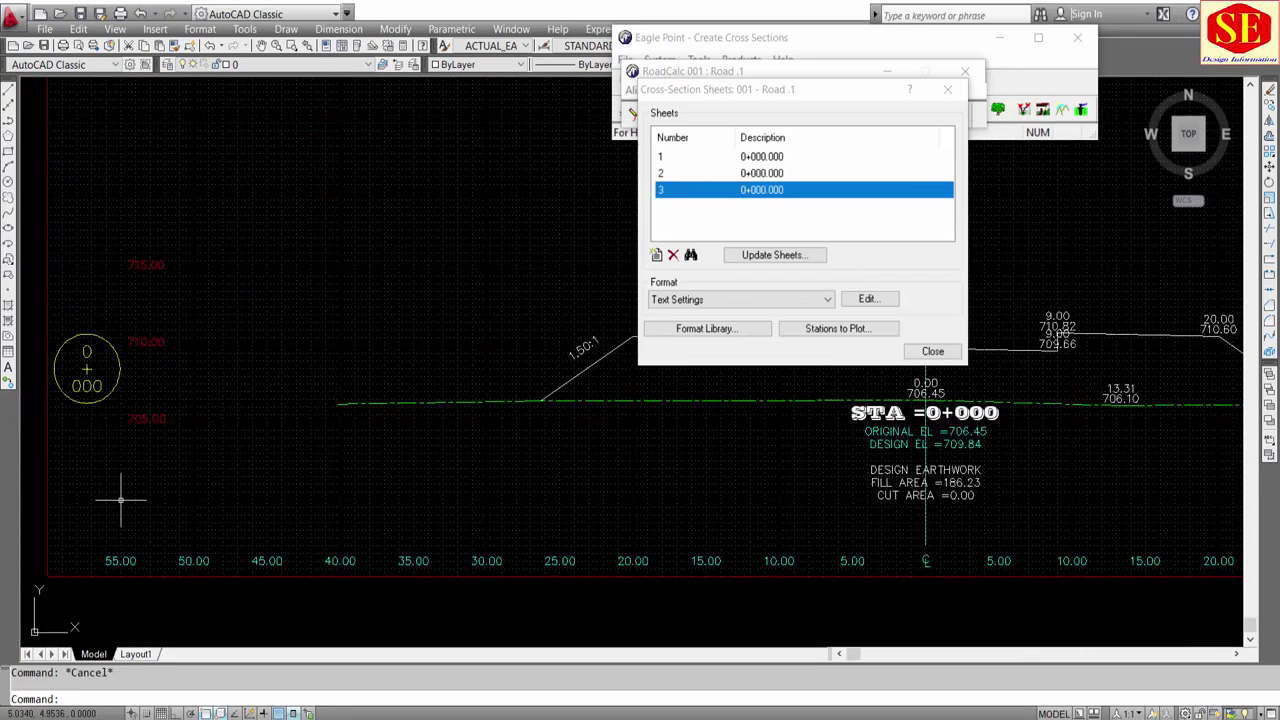
pyautogui.scroll(-4, 318, 578)
pyautogui.scroll(1, 178, 299)
pyautogui.scroll(-4, 120, 385)
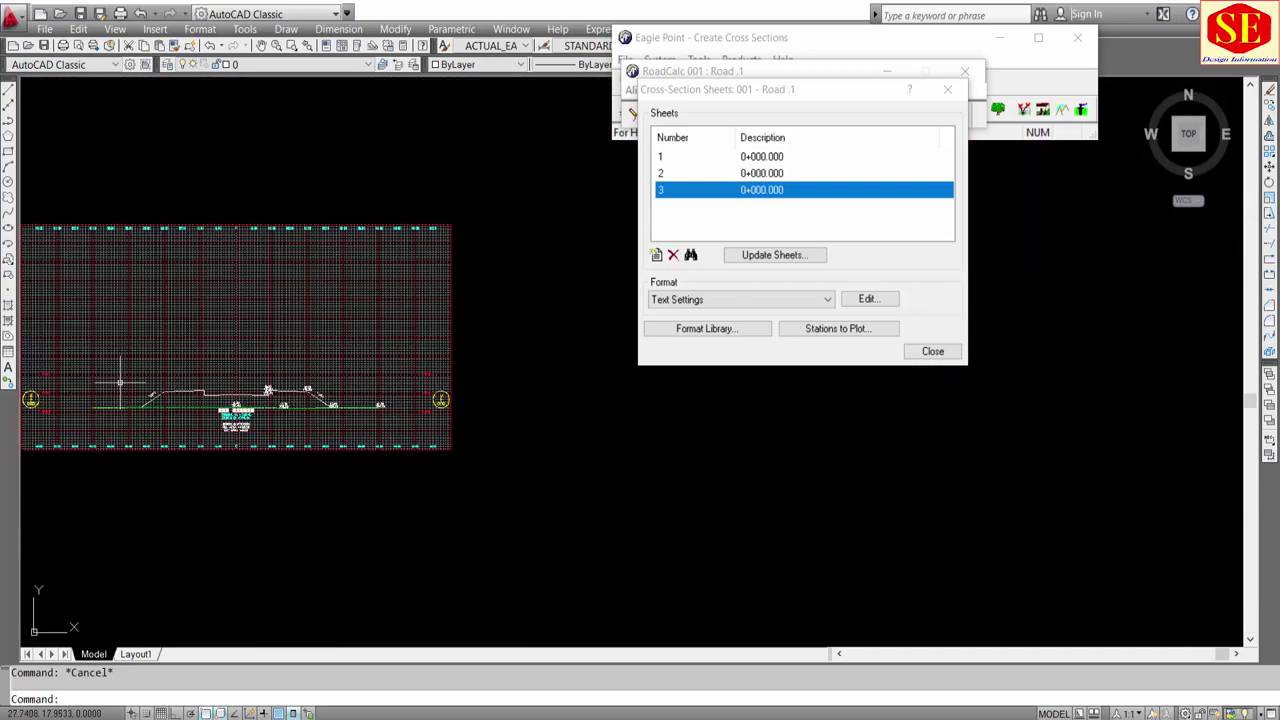
pyautogui.moveTo(170, 370); pyautogui.dragTo(274, 286, button='middle')
pyautogui.scroll(2, 320, 360)
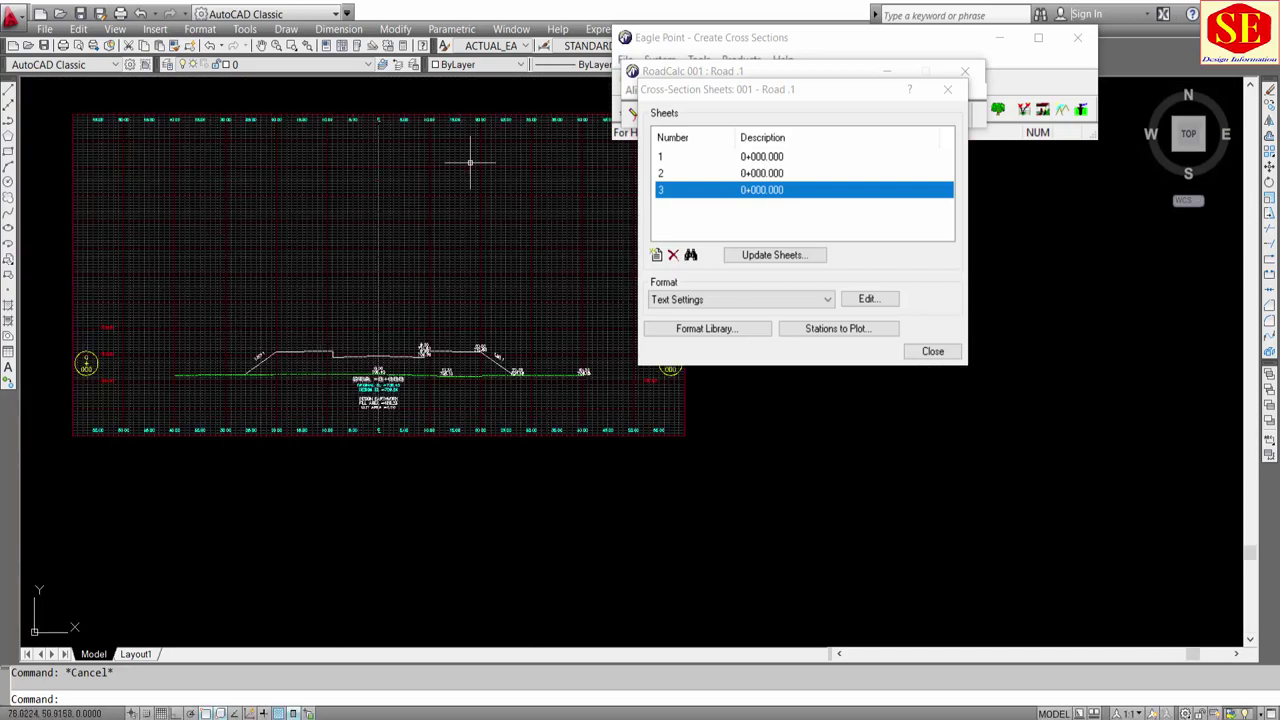
# Step: Change the sheet height from 60 mm to 40 mm in Sheet Settings
pyautogui.click(868, 299)
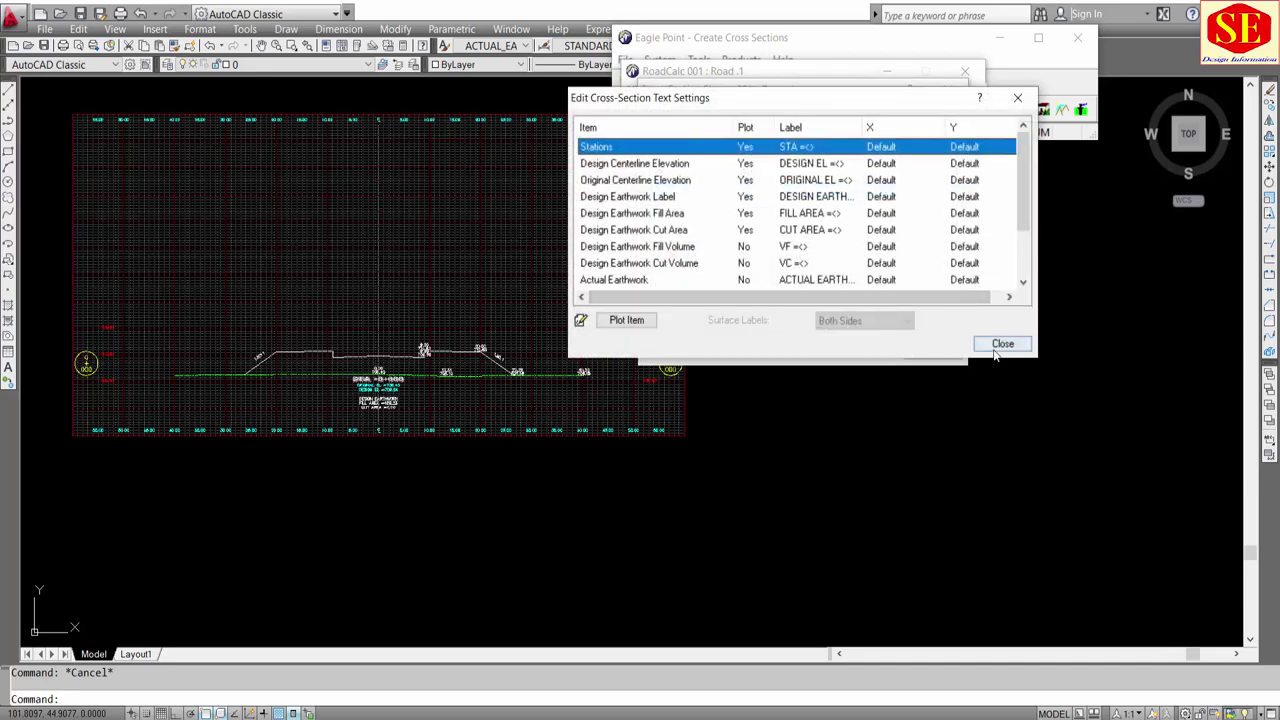
pyautogui.click(1002, 344)
pyautogui.click(775, 300)
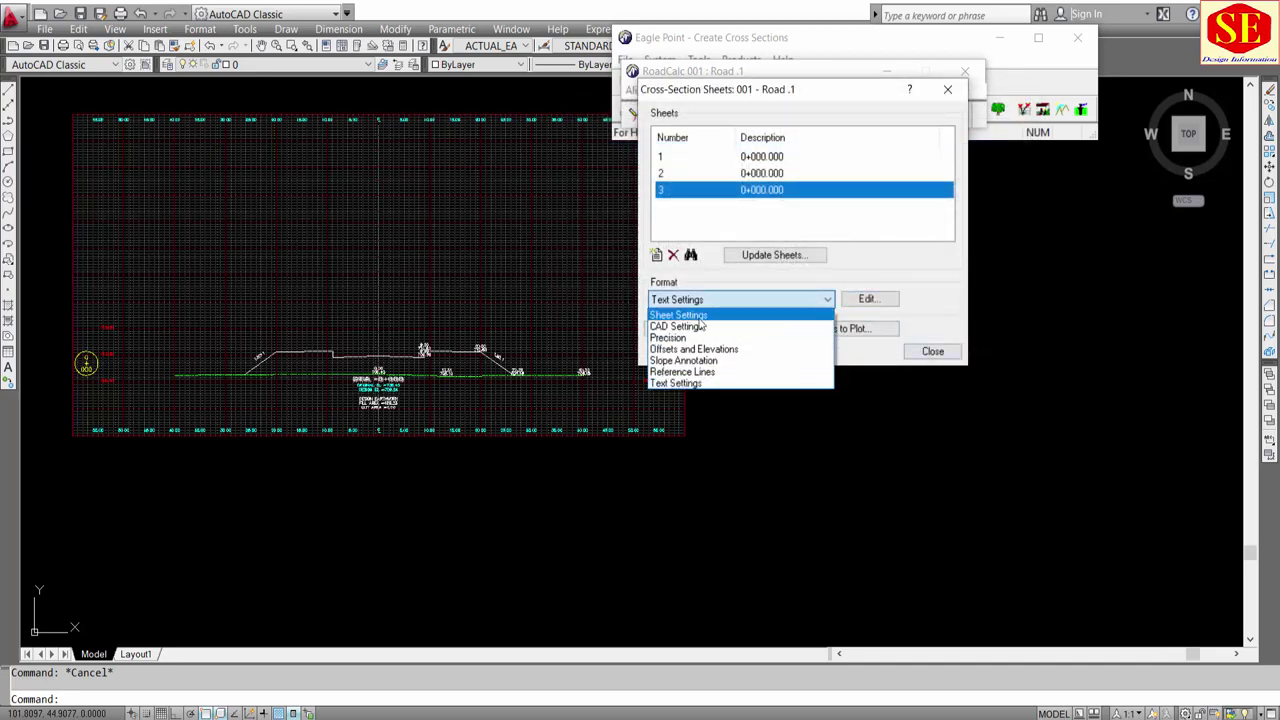
pyautogui.click(690, 315)
pyautogui.click(868, 299)
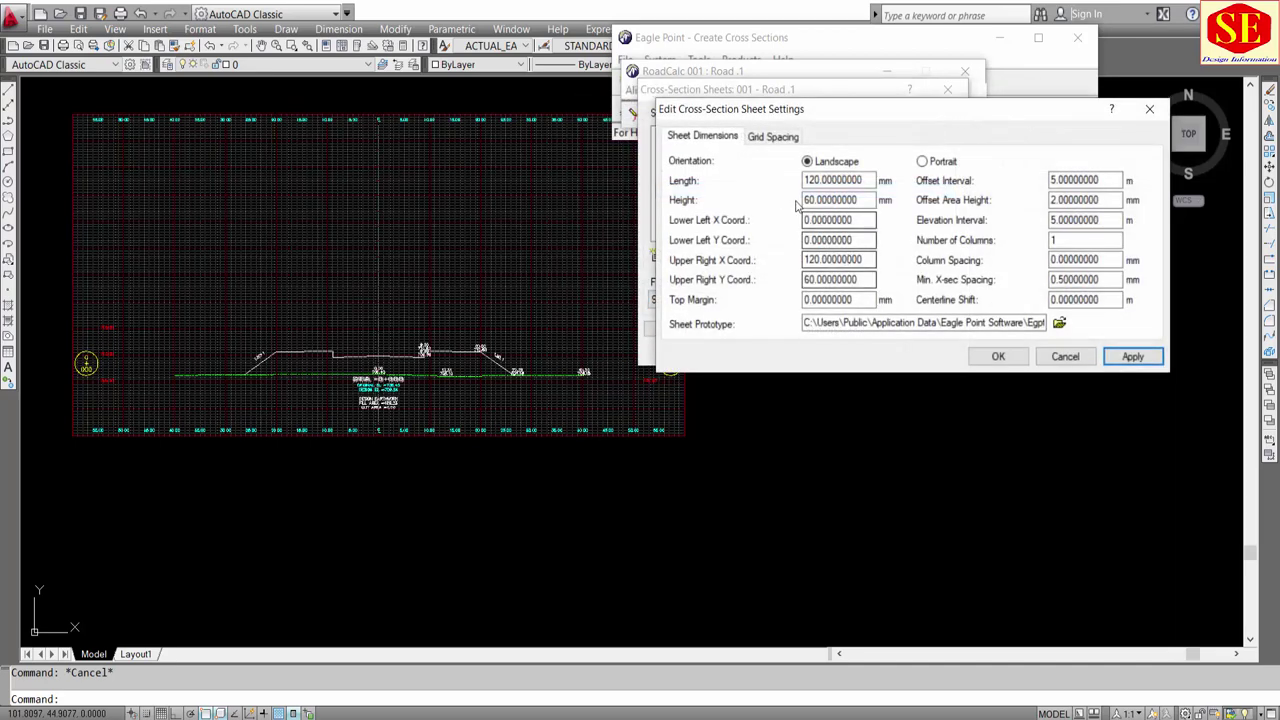
pyautogui.click(816, 201)
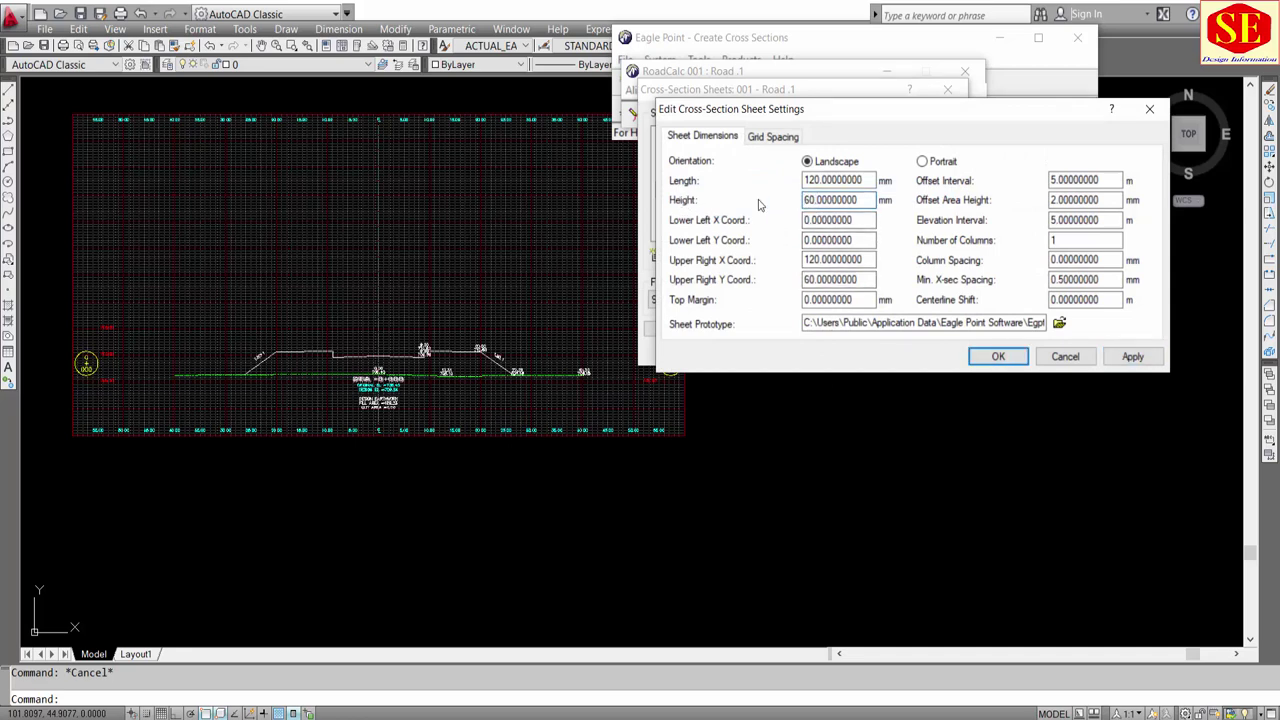
pyautogui.moveTo(858, 200); pyautogui.dragTo(720, 212)
pyautogui.write('40')
pyautogui.click(1130, 358)
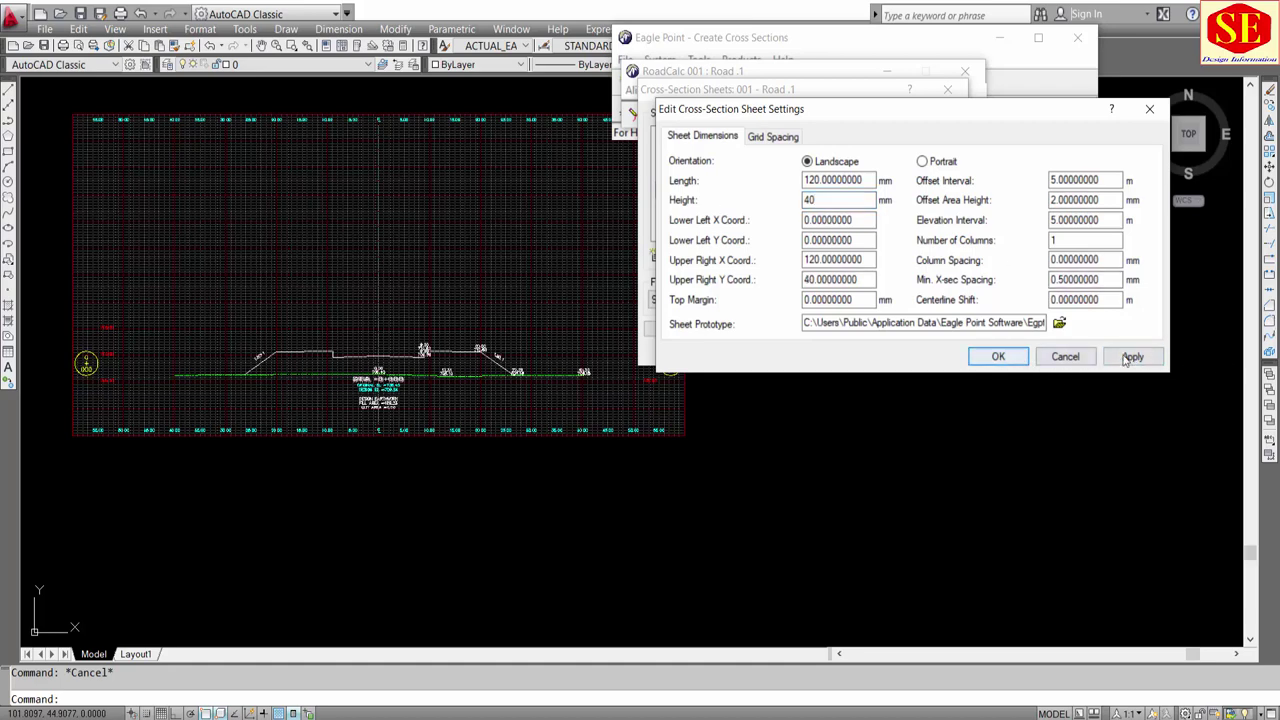
pyautogui.click(998, 357)
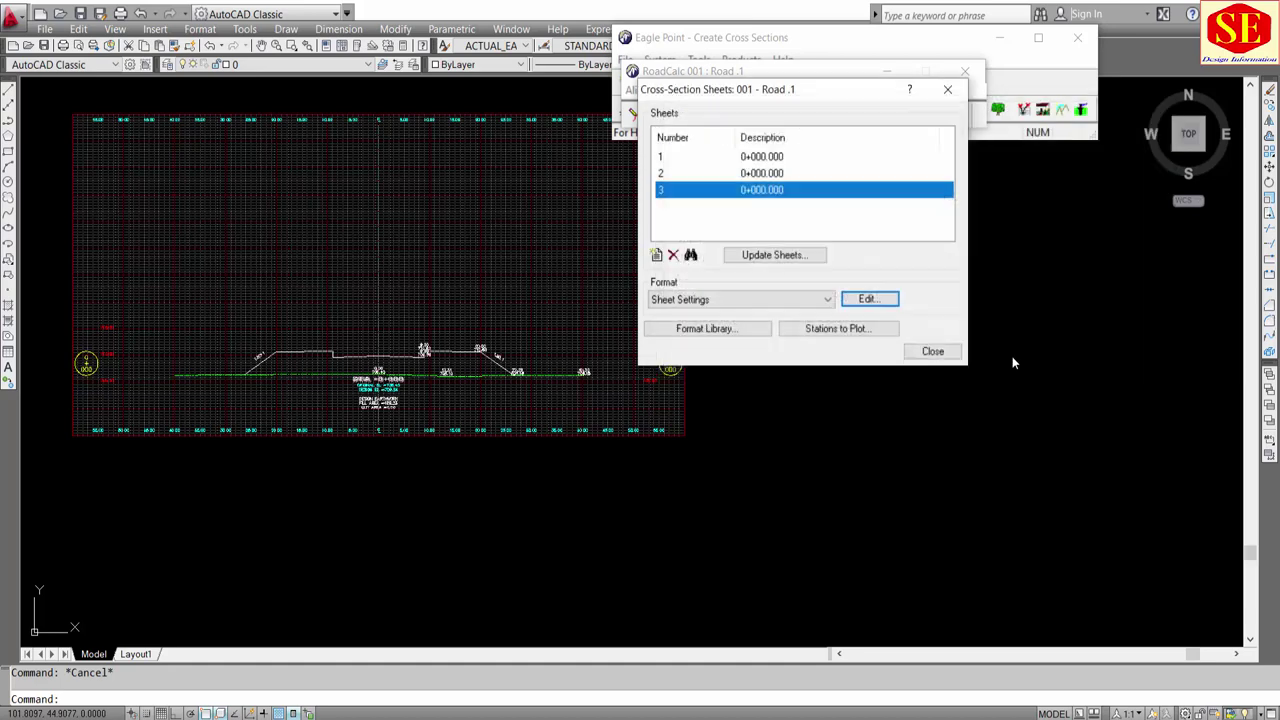
# Step: Add a new cross-section sheet with Ending Station 0 for station 0+000
pyautogui.click(656, 255)
pyautogui.press('Tab')
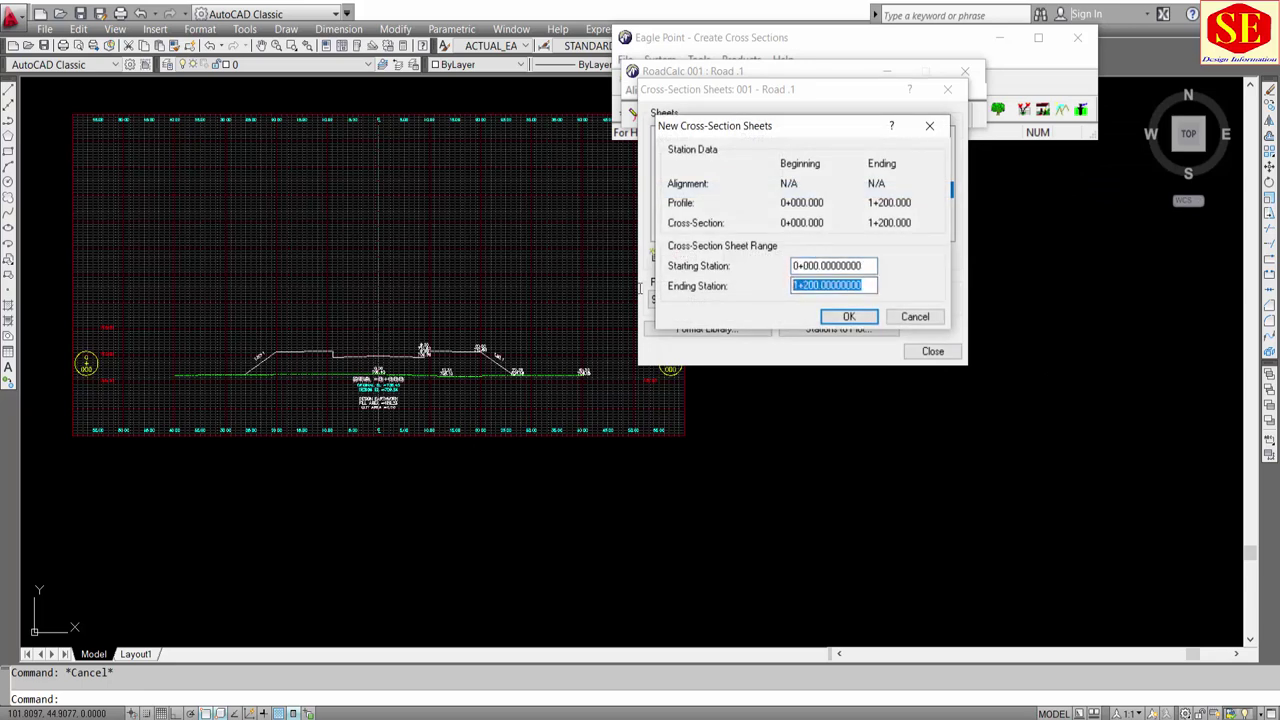
pyautogui.write('0')
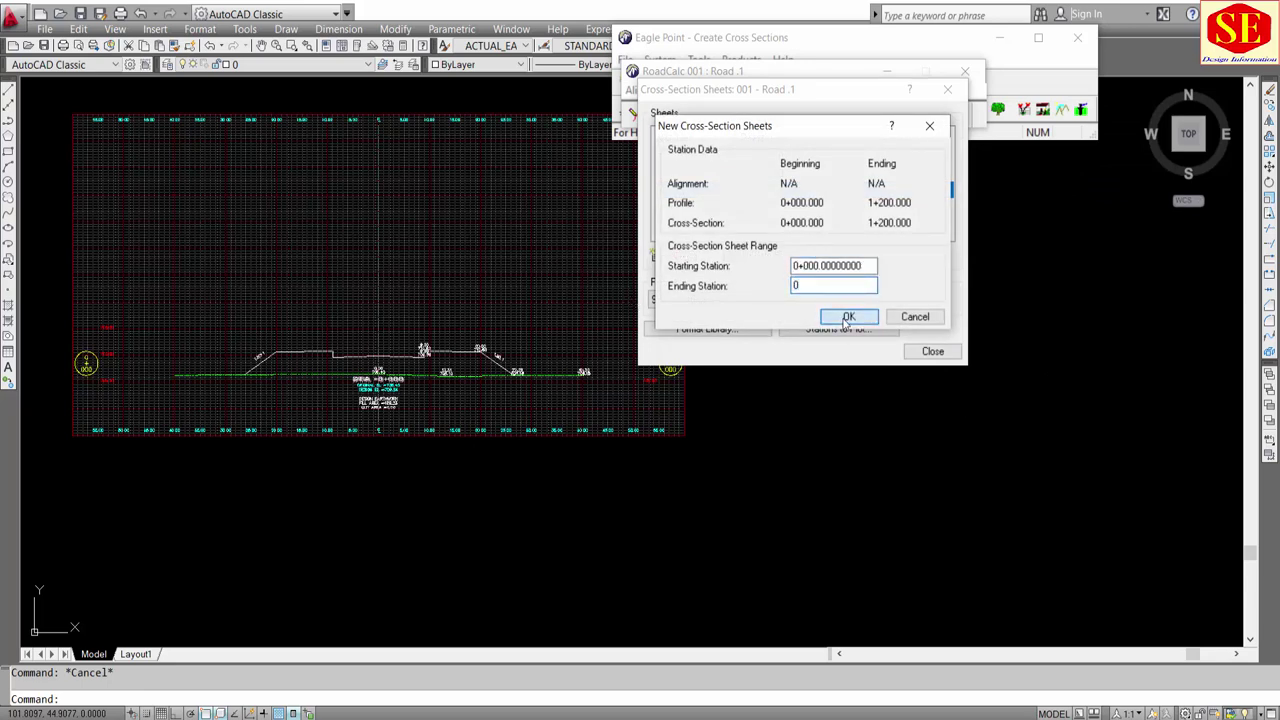
pyautogui.click(846, 318)
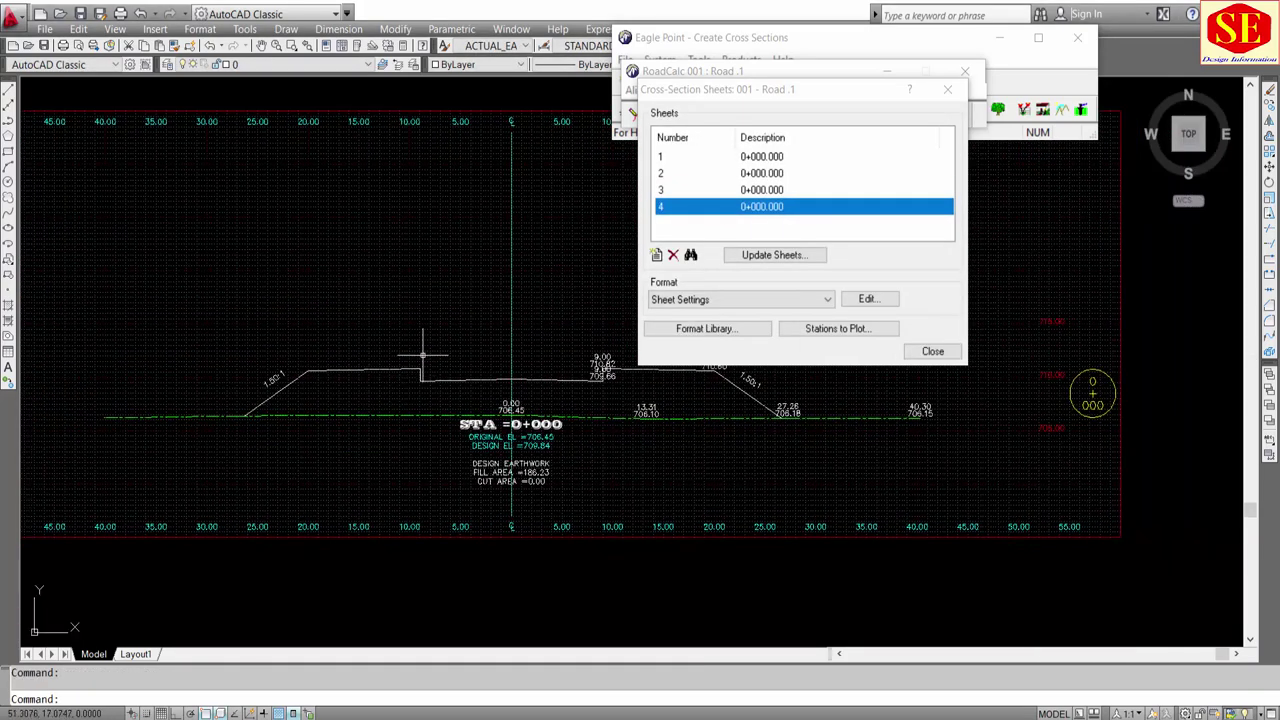
pyautogui.scroll(-1, 422, 354)
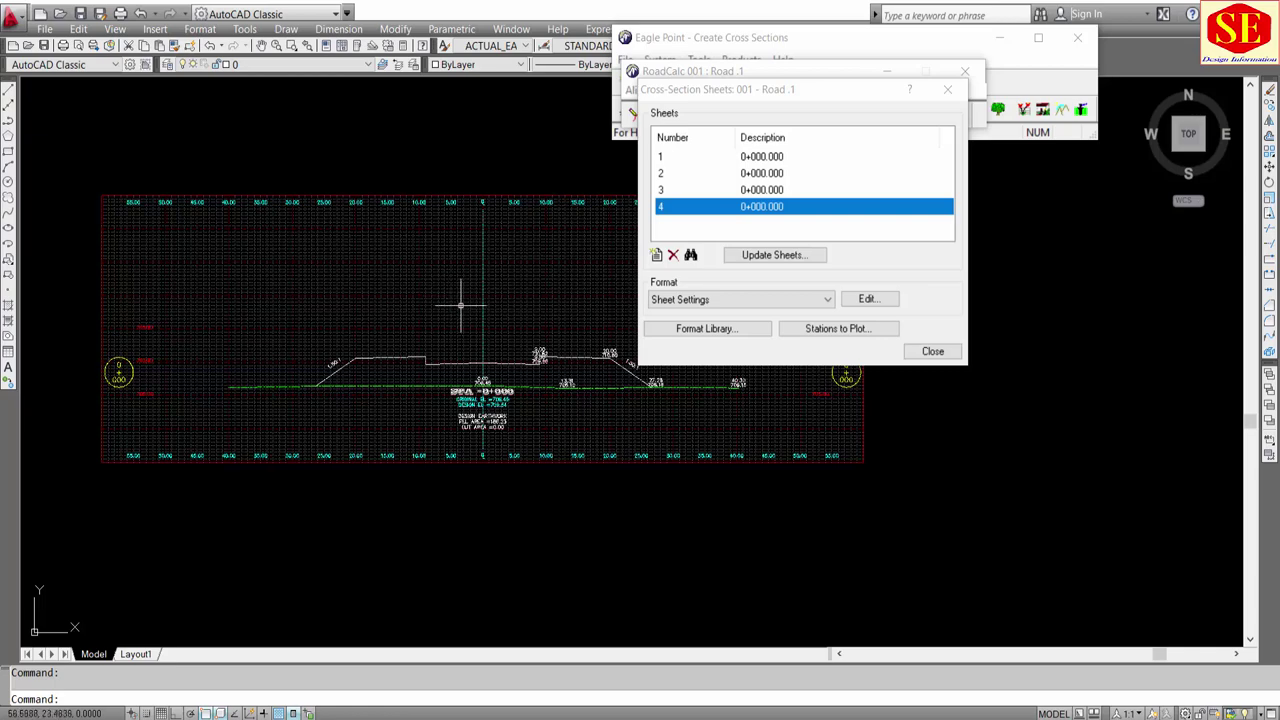
pyautogui.scroll(1, 488, 415)
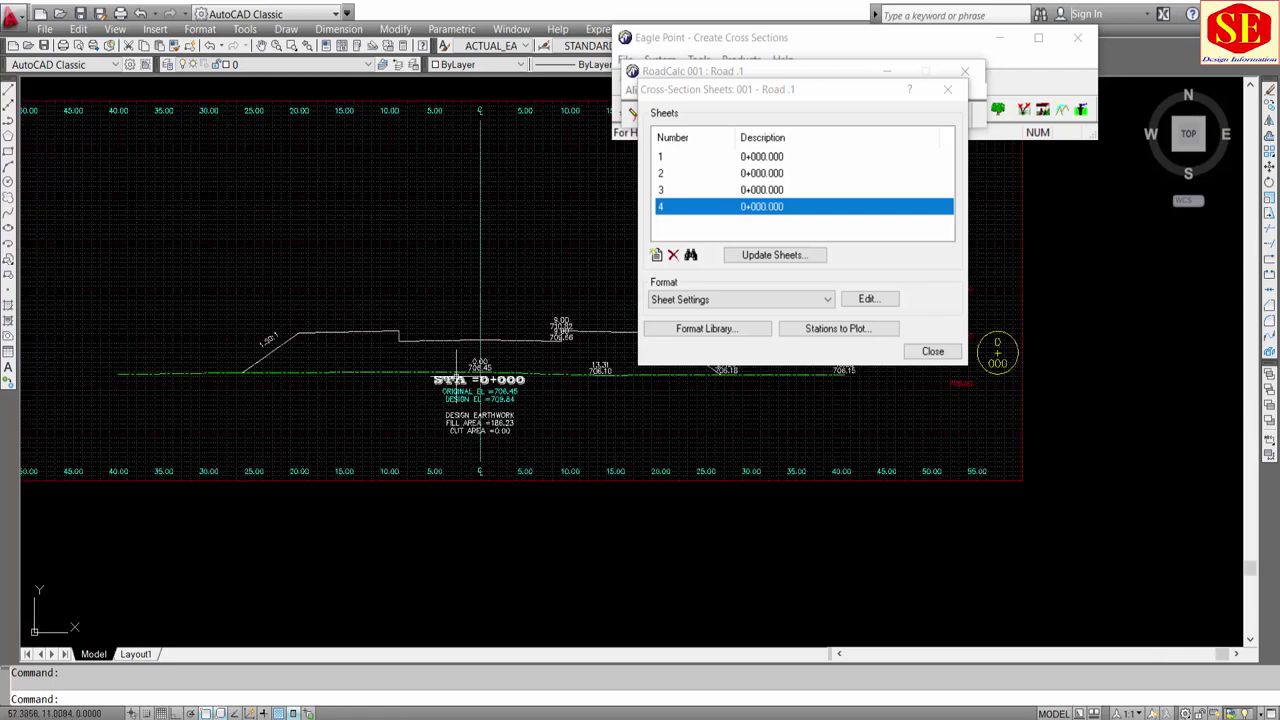
pyautogui.click(867, 298)
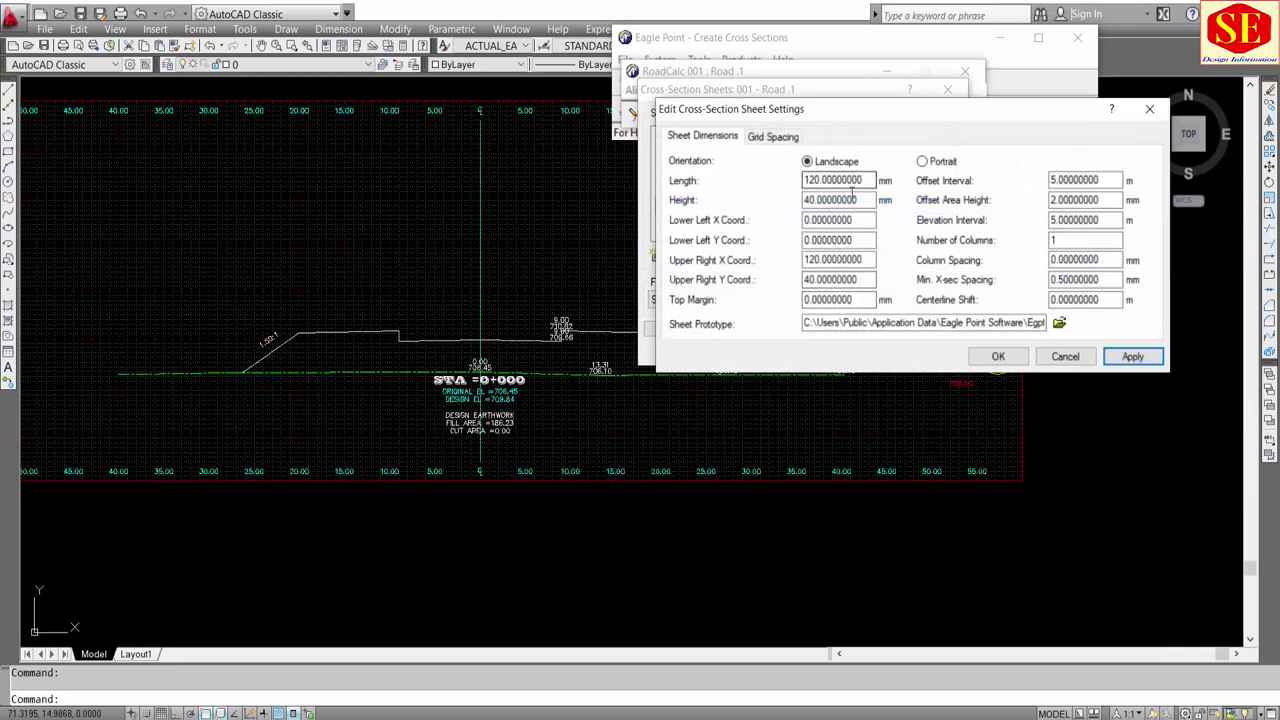
# Step: Set the sheet height to 30 mm and generate another sheet for station 0+000
pyautogui.moveTo(853, 192); pyautogui.dragTo(703, 208)
pyautogui.write('30')
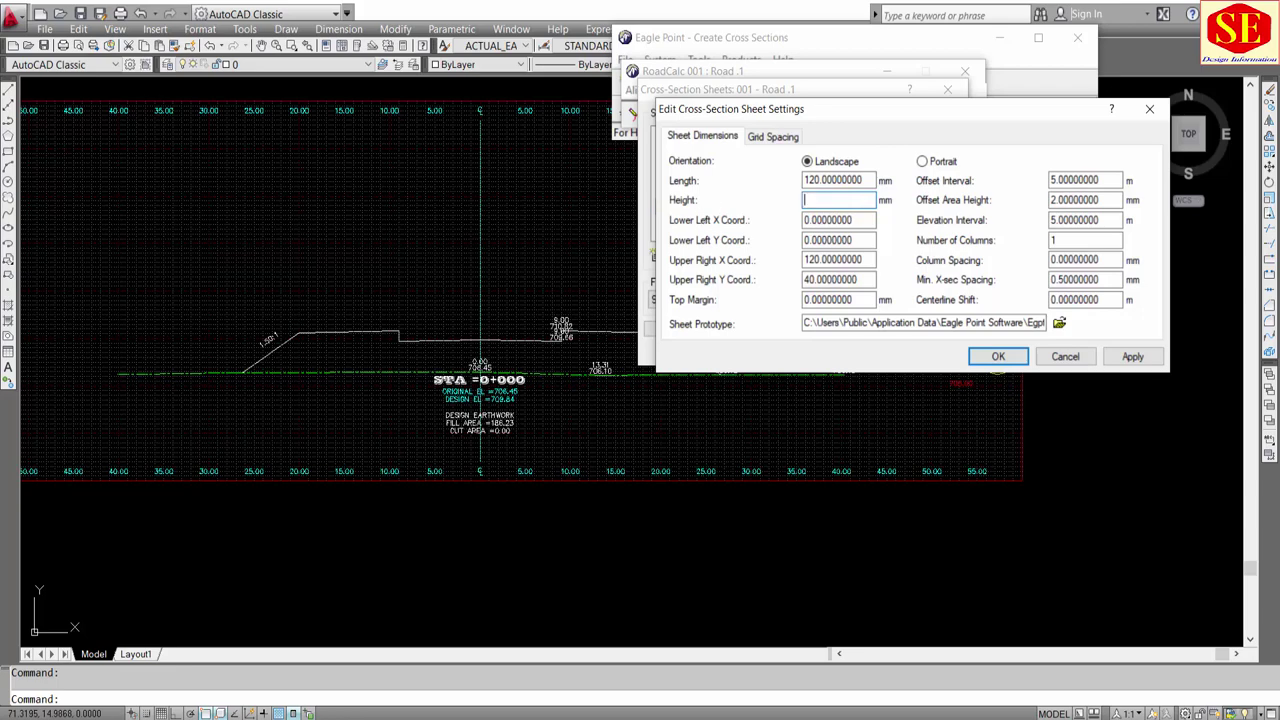
pyautogui.click(978, 356)
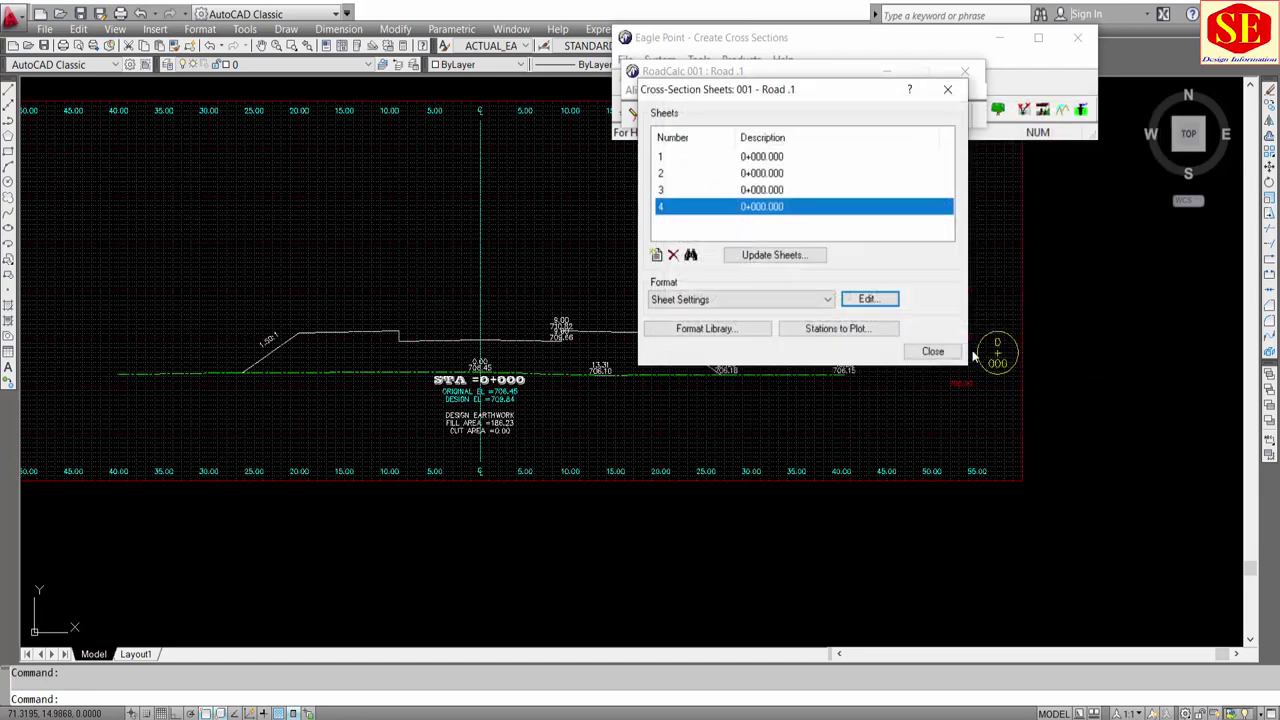
pyautogui.click(654, 256)
pyautogui.press('Tab')
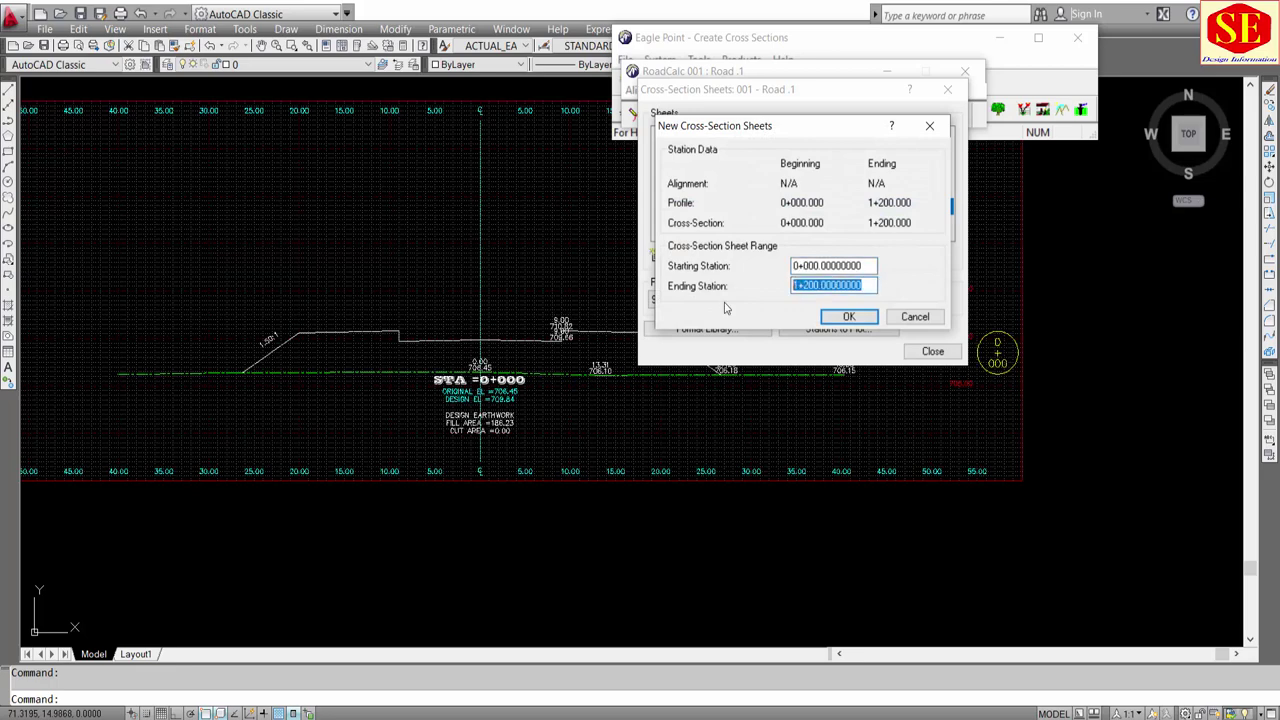
pyautogui.write('0')
pyautogui.click(849, 318)
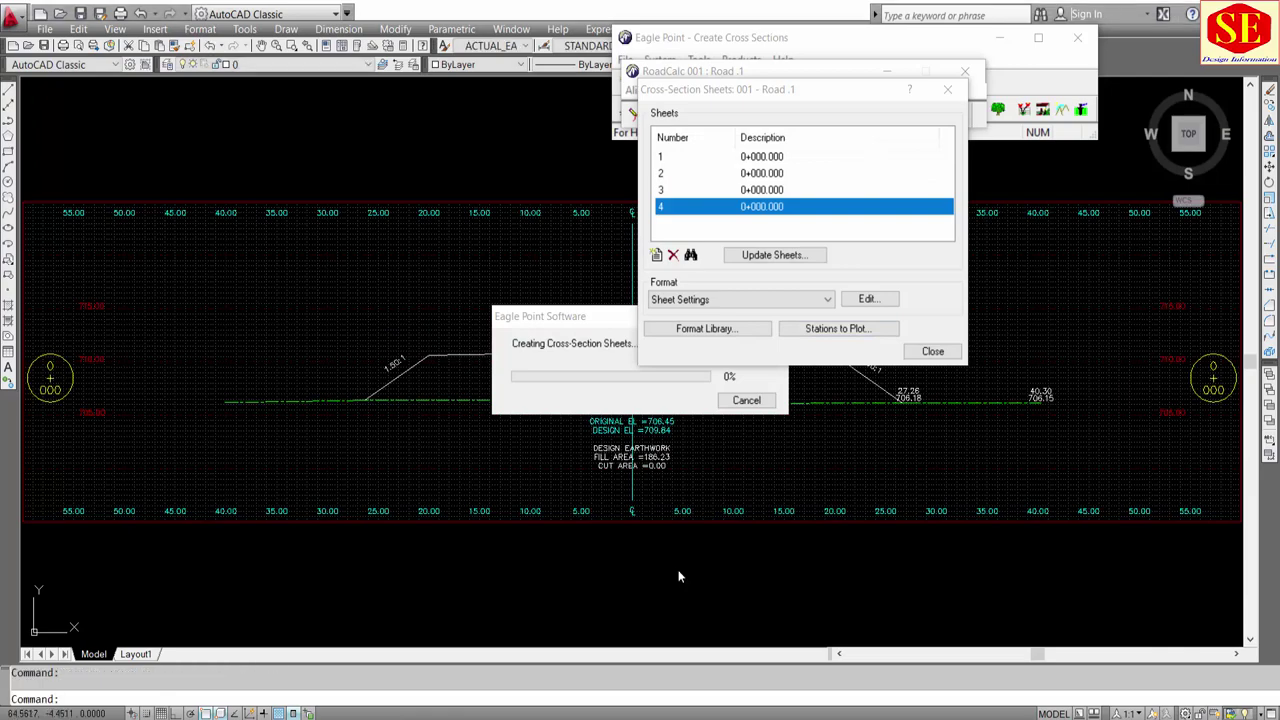
pyautogui.scroll(-3, 308, 410)
pyautogui.scroll(2, 370, 371)
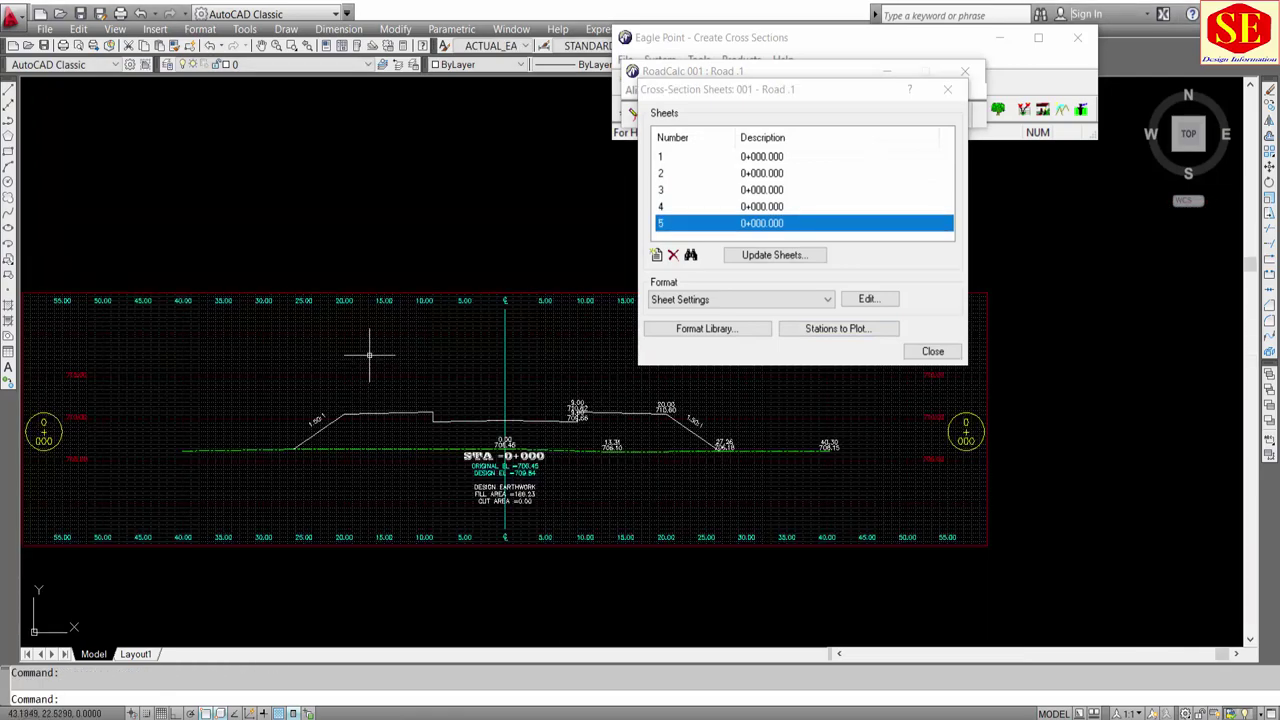
pyautogui.scroll(2, 495, 420)
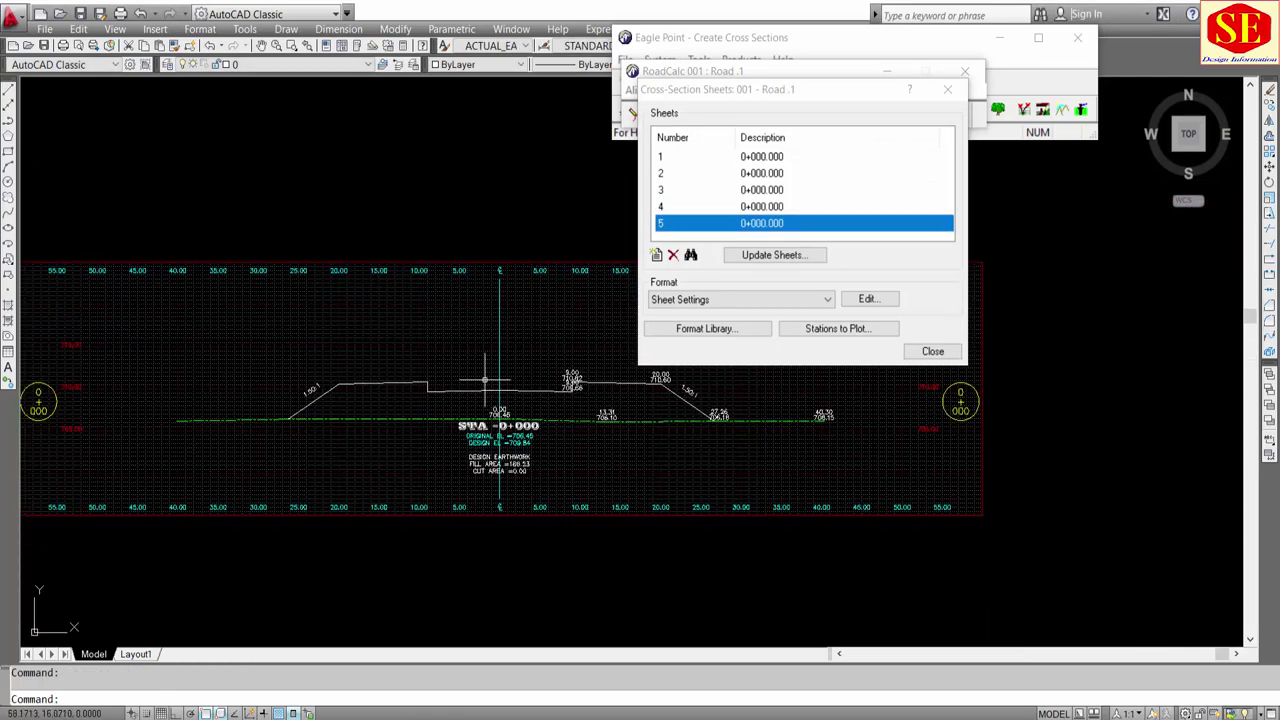
# Step: Set the sheet height to 27 mm, generate another 0+000 sheet, and cancel the stray selection
pyautogui.click(882, 299)
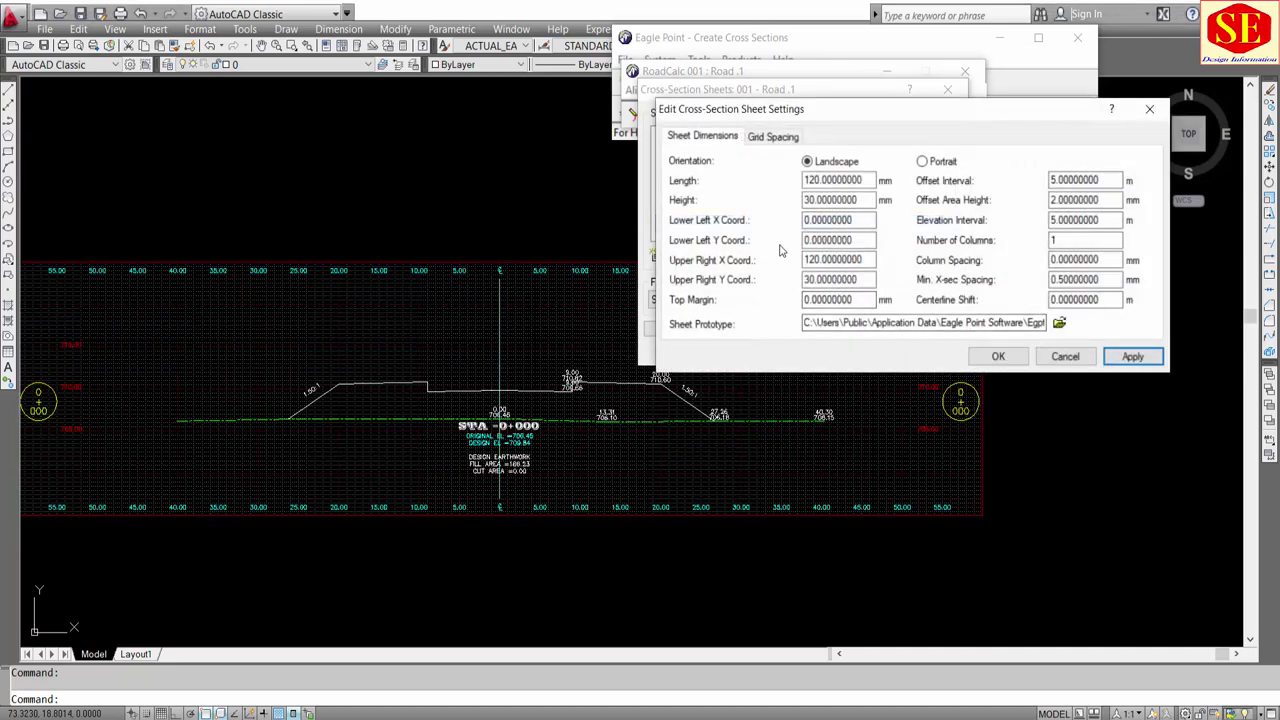
pyautogui.moveTo(874, 201); pyautogui.dragTo(701, 214)
pyautogui.write('27')
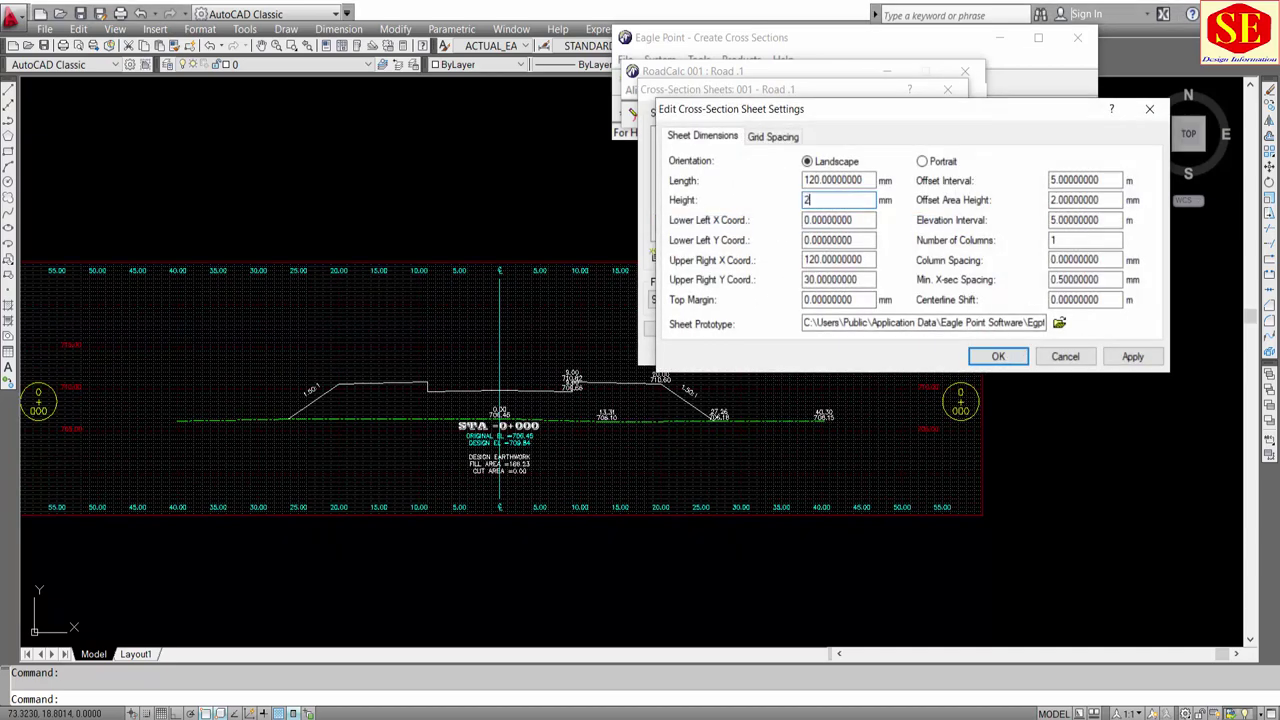
pyautogui.click(986, 355)
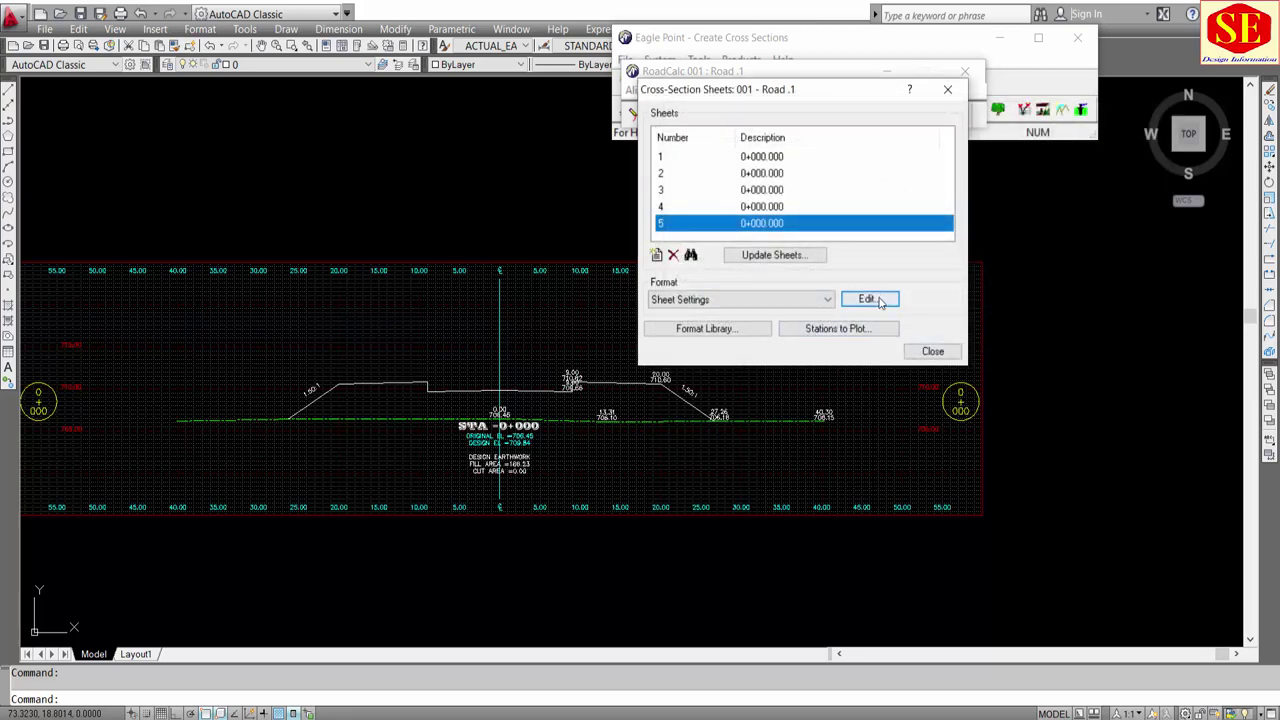
pyautogui.click(654, 256)
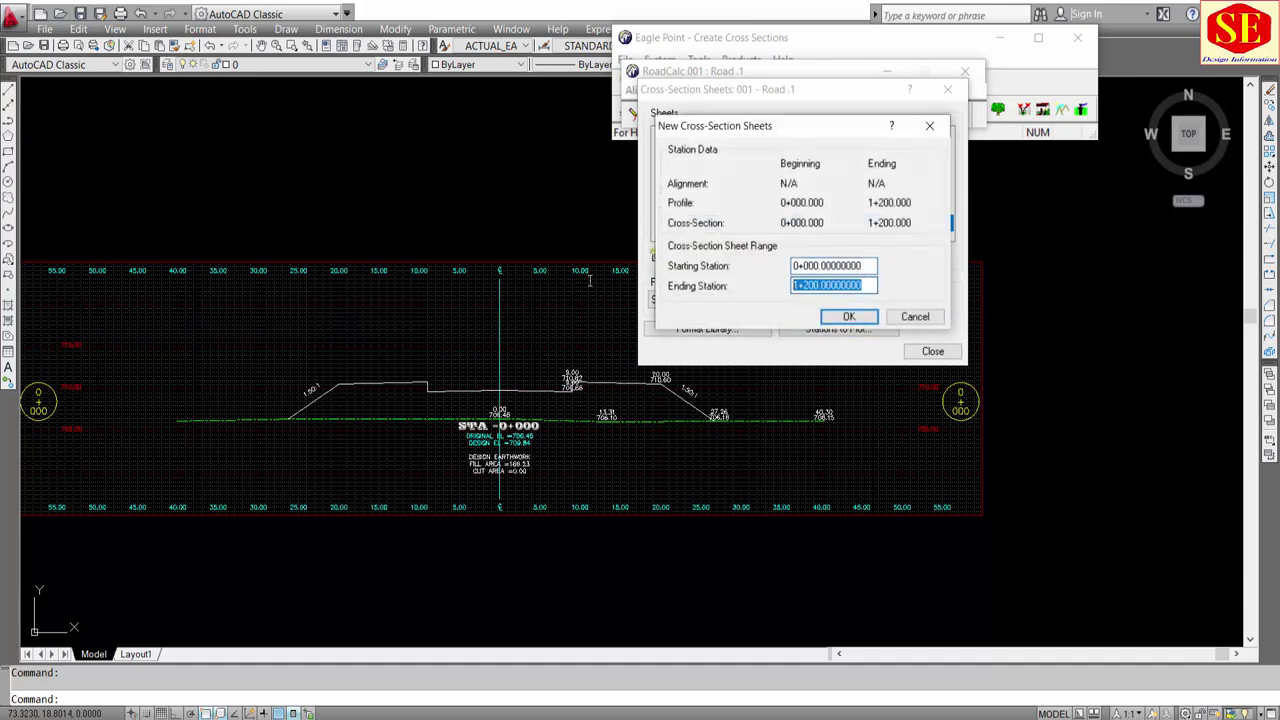
pyautogui.write('0')
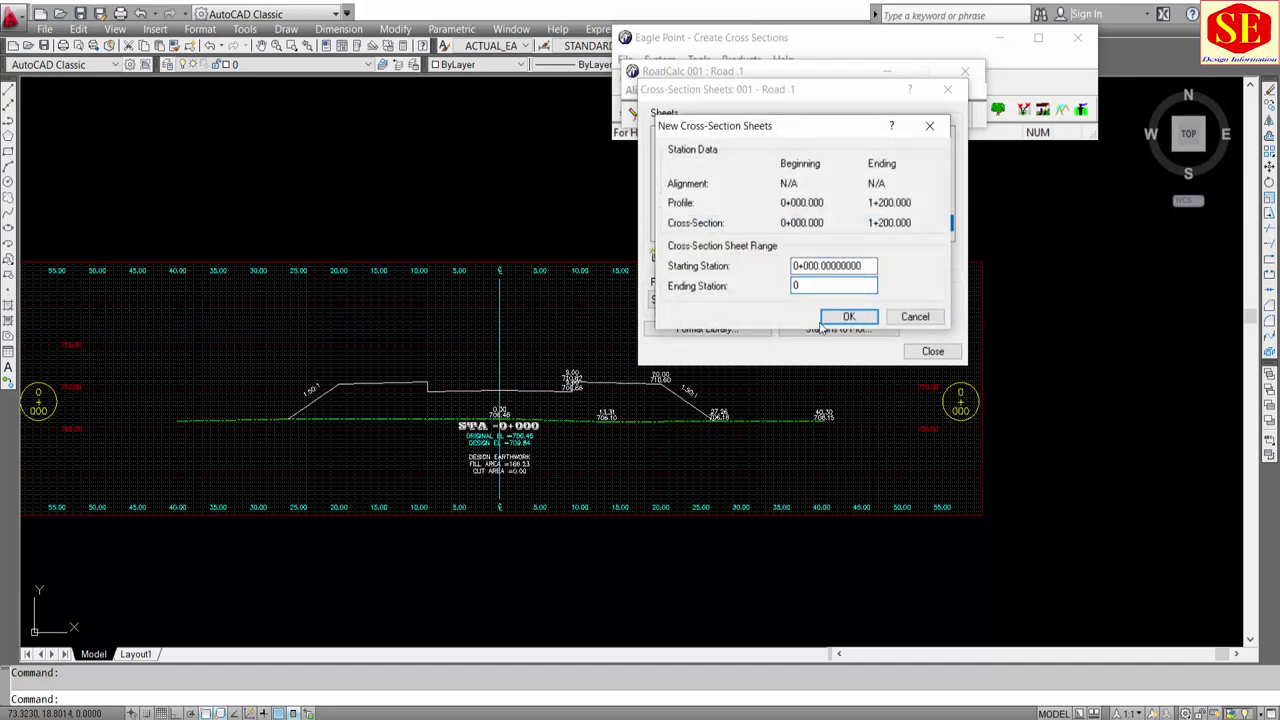
pyautogui.click(836, 318)
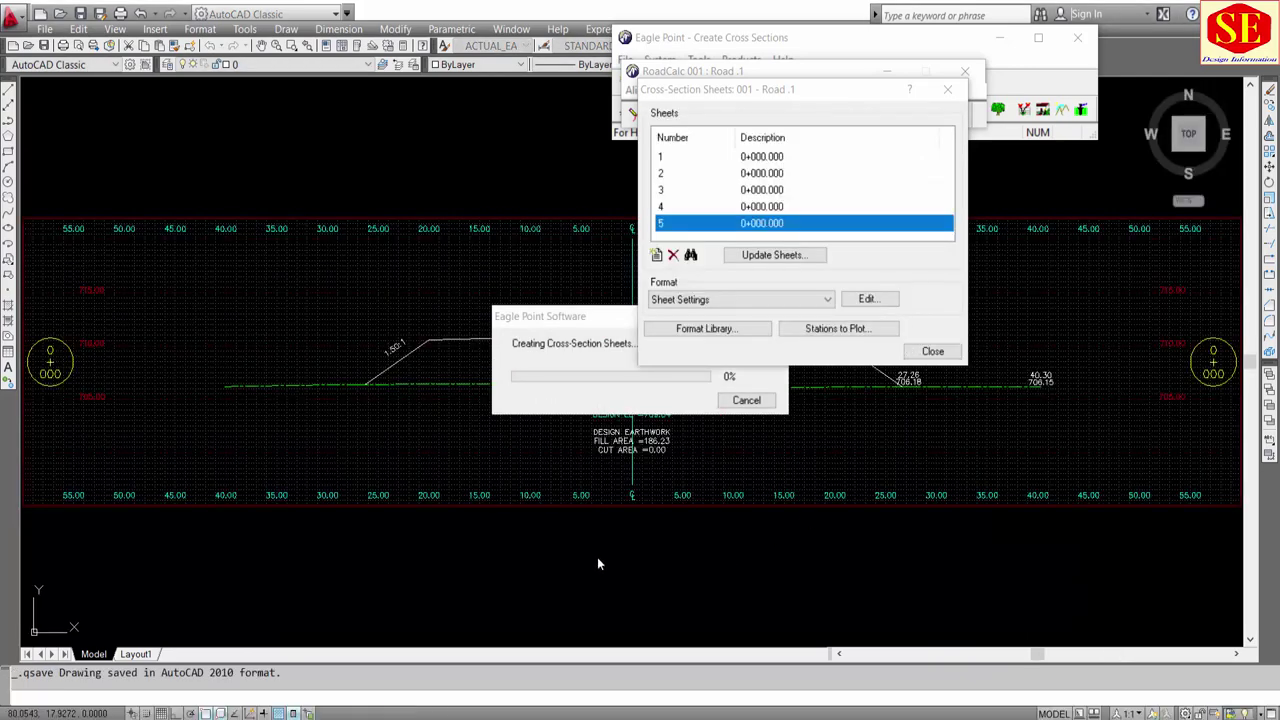
pyautogui.click(597, 564)
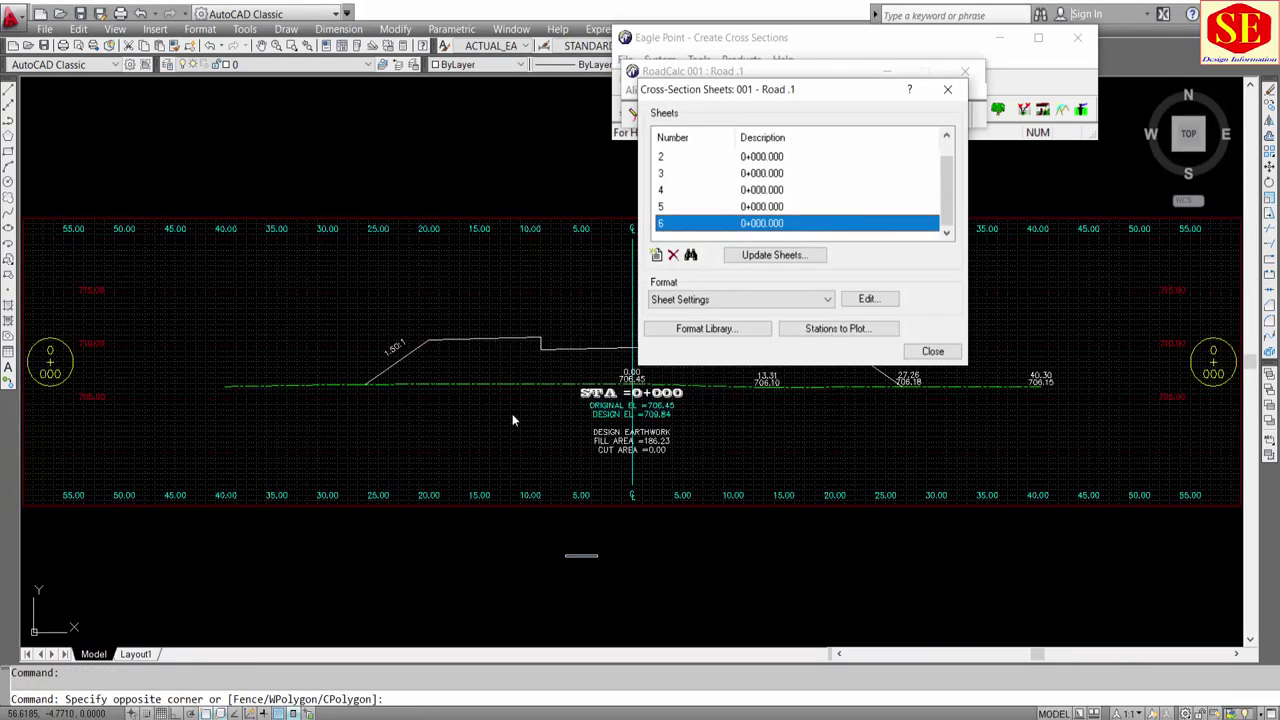
pyautogui.scroll(-2, 478, 421)
pyautogui.press('Escape')
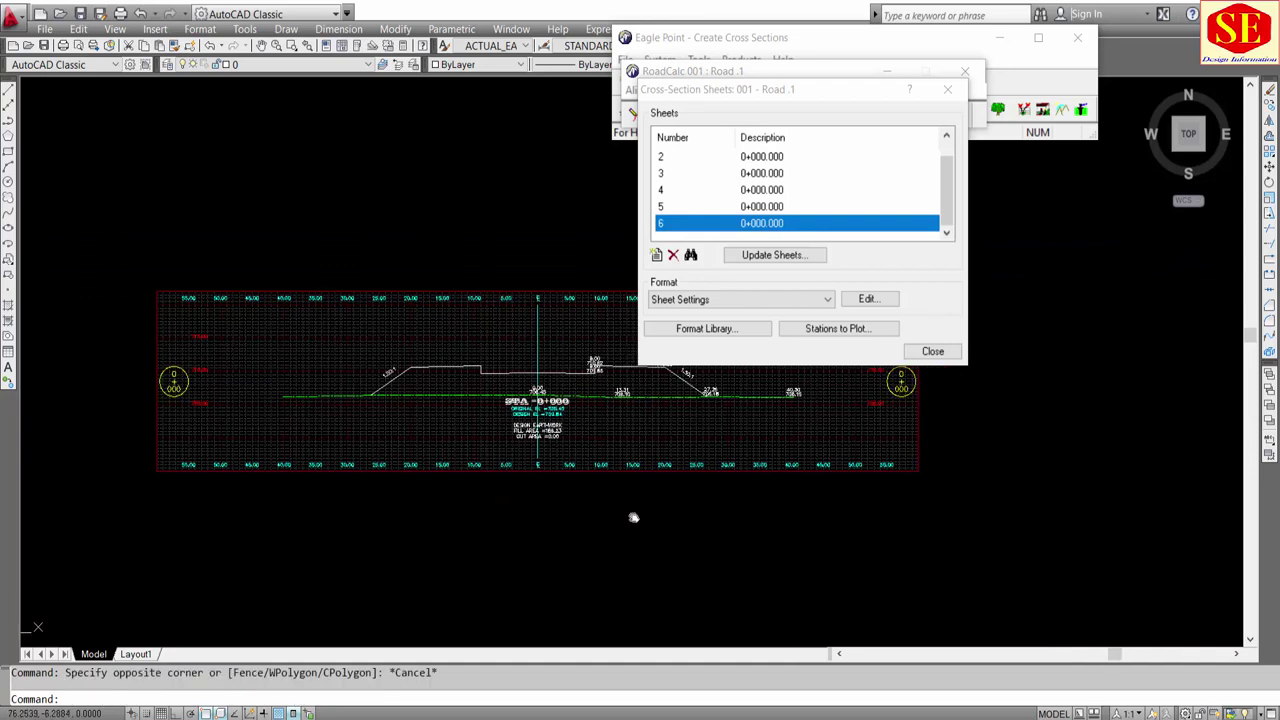
pyautogui.moveTo(463, 425)
pyautogui.mouseDown(button='middle')
pyautogui.moveTo(418, 428)
pyautogui.moveTo(448, 441)
pyautogui.mouseUp(button='middle')
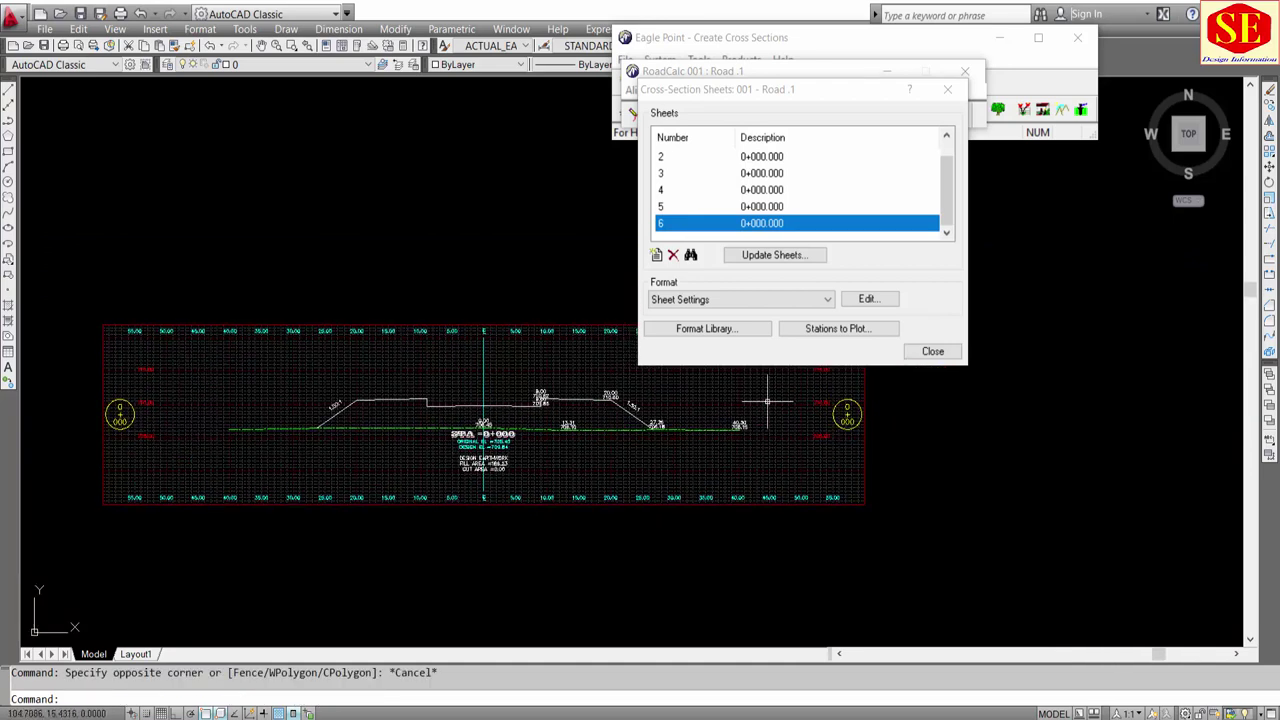
# Step: Set the sheet length to 100 mm and generate a sheet for station 0+000
pyautogui.click(866, 299)
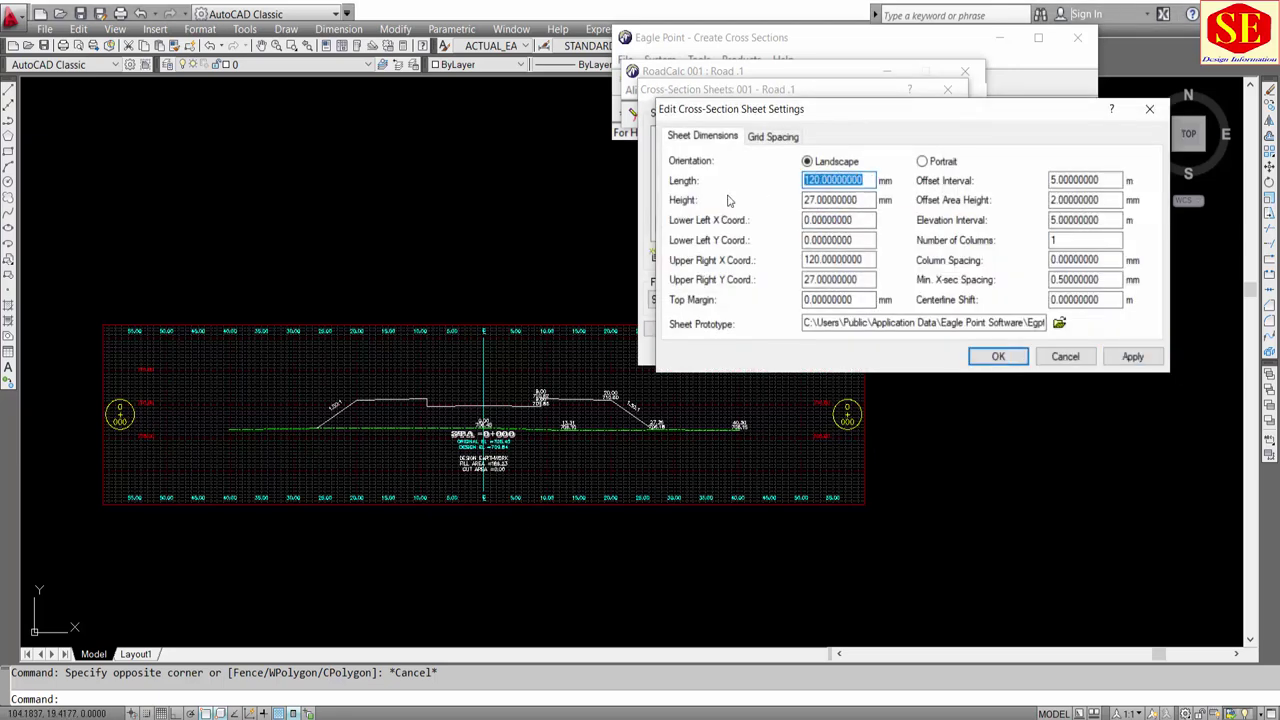
pyautogui.write('100')
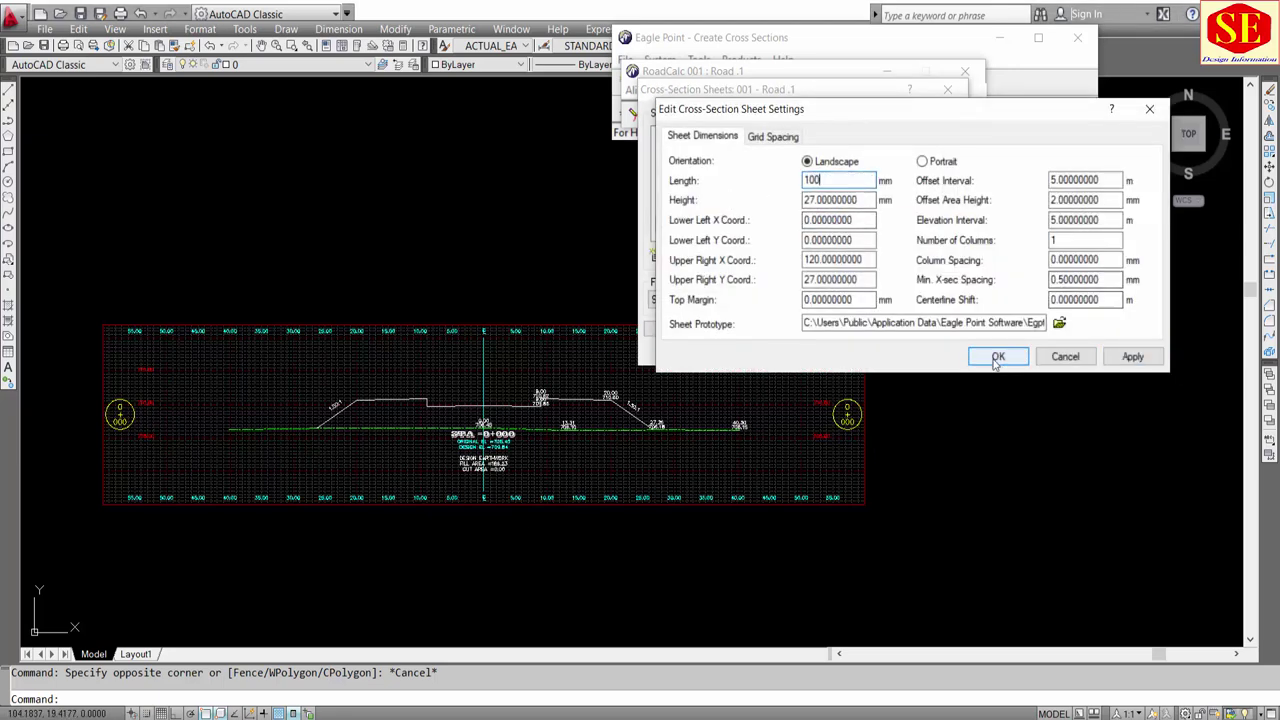
pyautogui.click(997, 356)
pyautogui.click(657, 255)
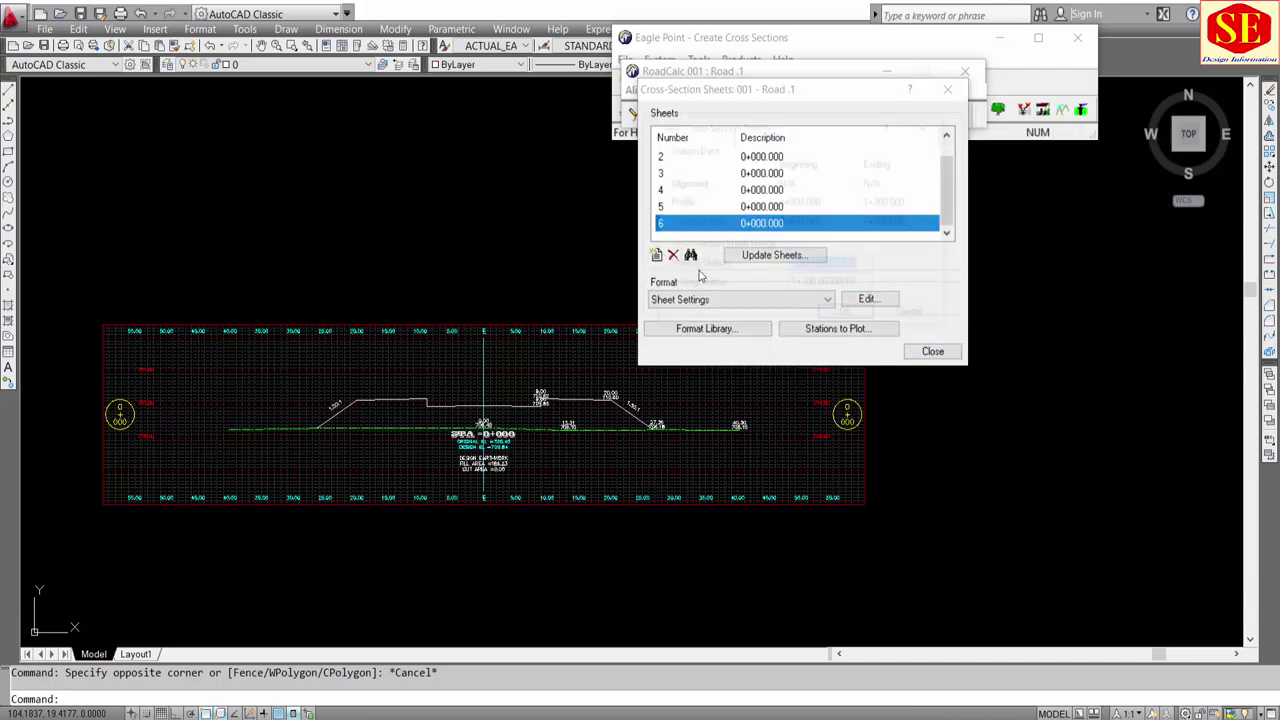
pyautogui.write('0')
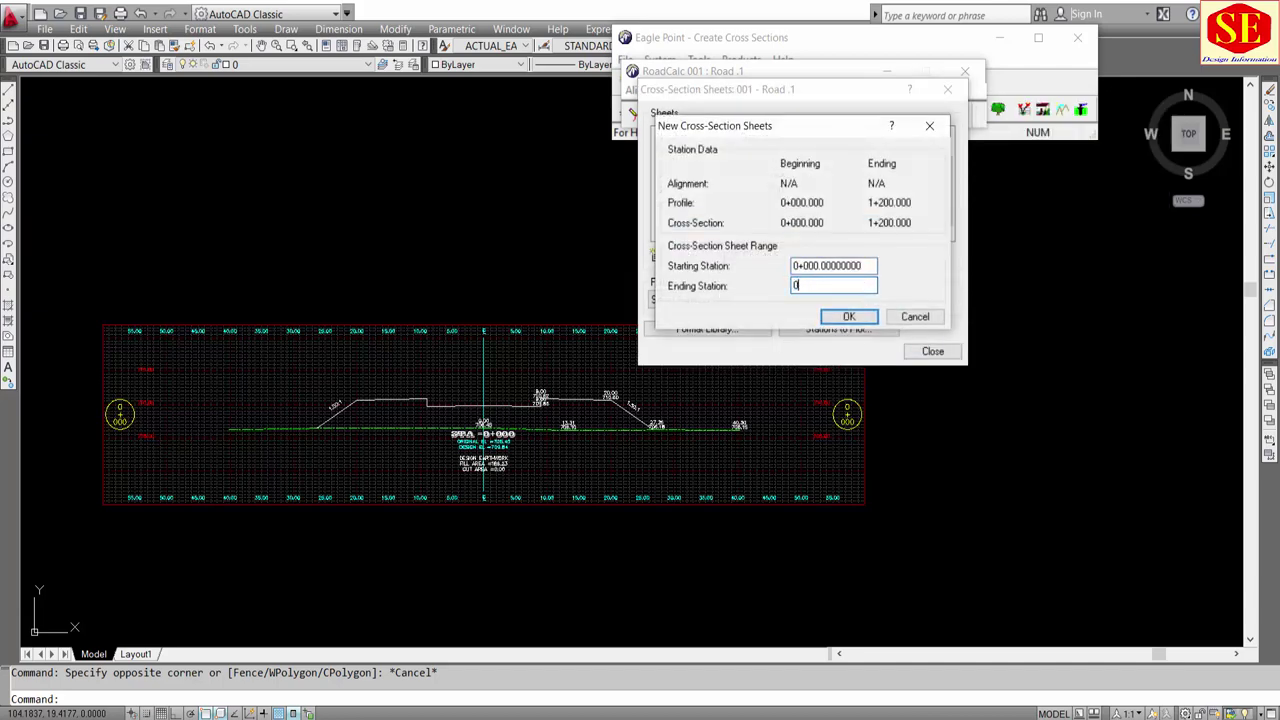
pyautogui.click(846, 318)
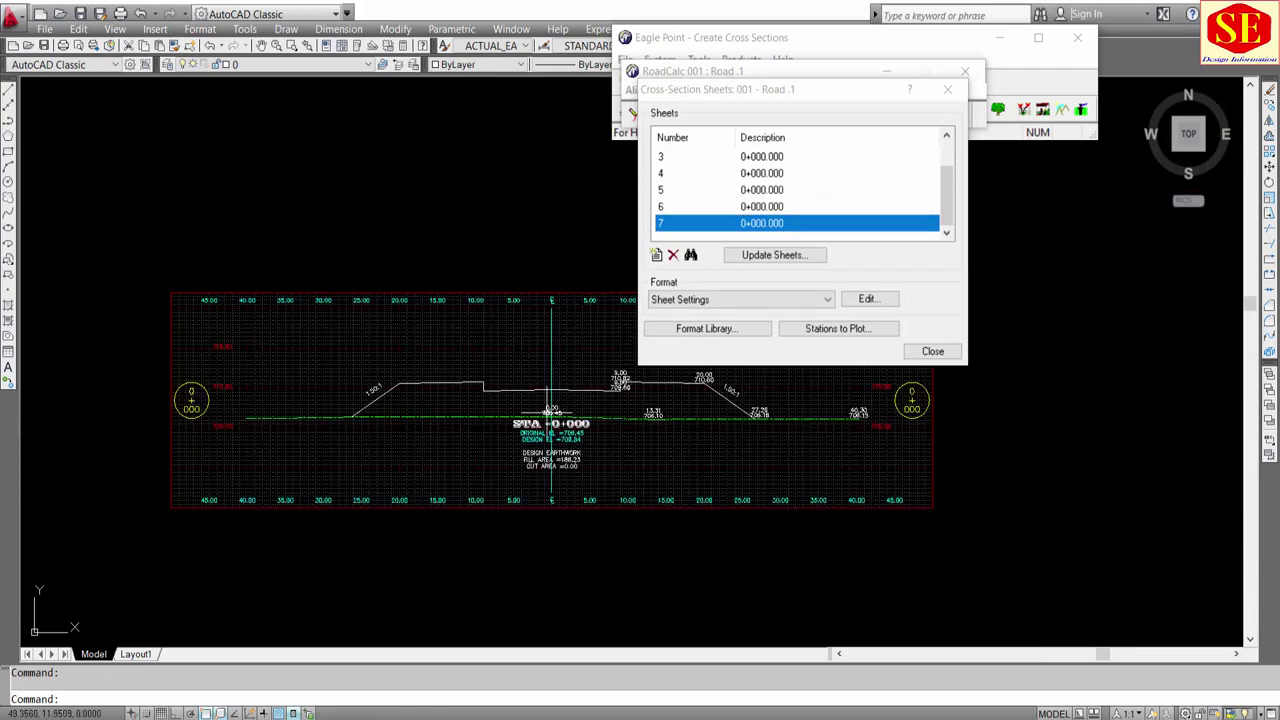
# Step: Zoom and pan to inspect the new 0+000 sheet showing fill area 186.23
pyautogui.scroll(-2, 540, 390)
pyautogui.scroll(-2, 512, 343)
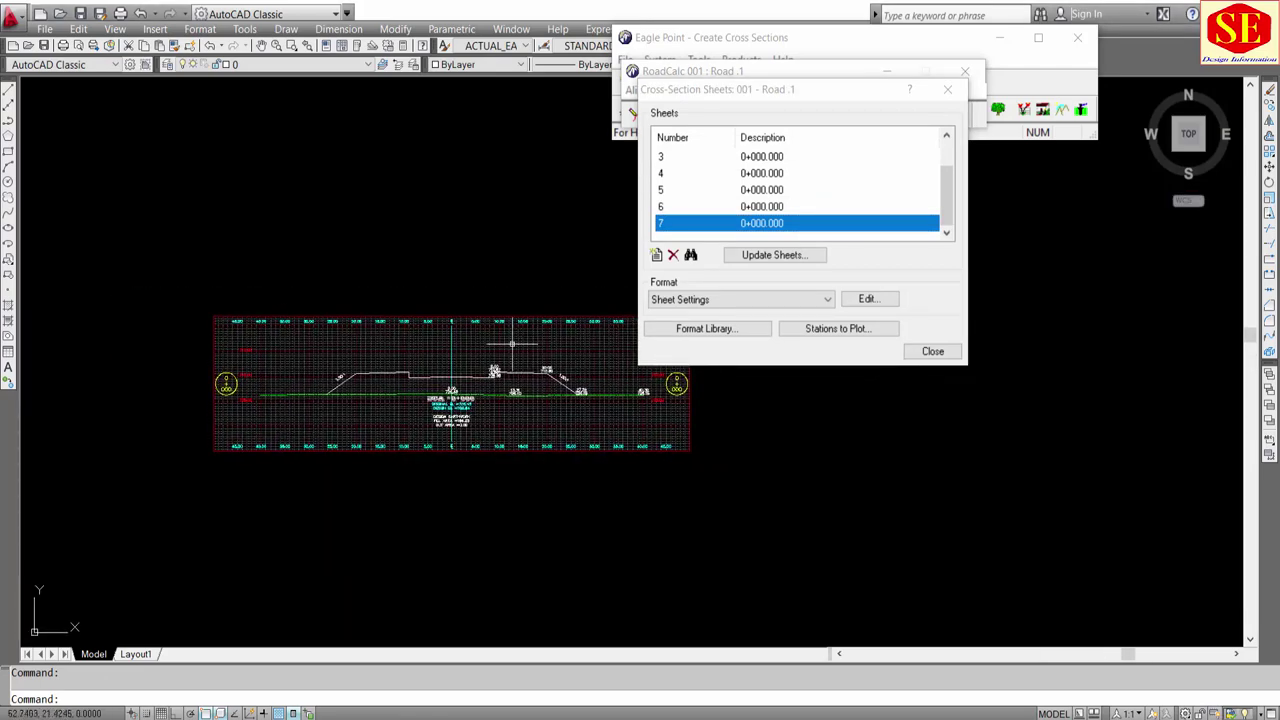
pyautogui.moveTo(845, 103); pyautogui.dragTo(945, 106)
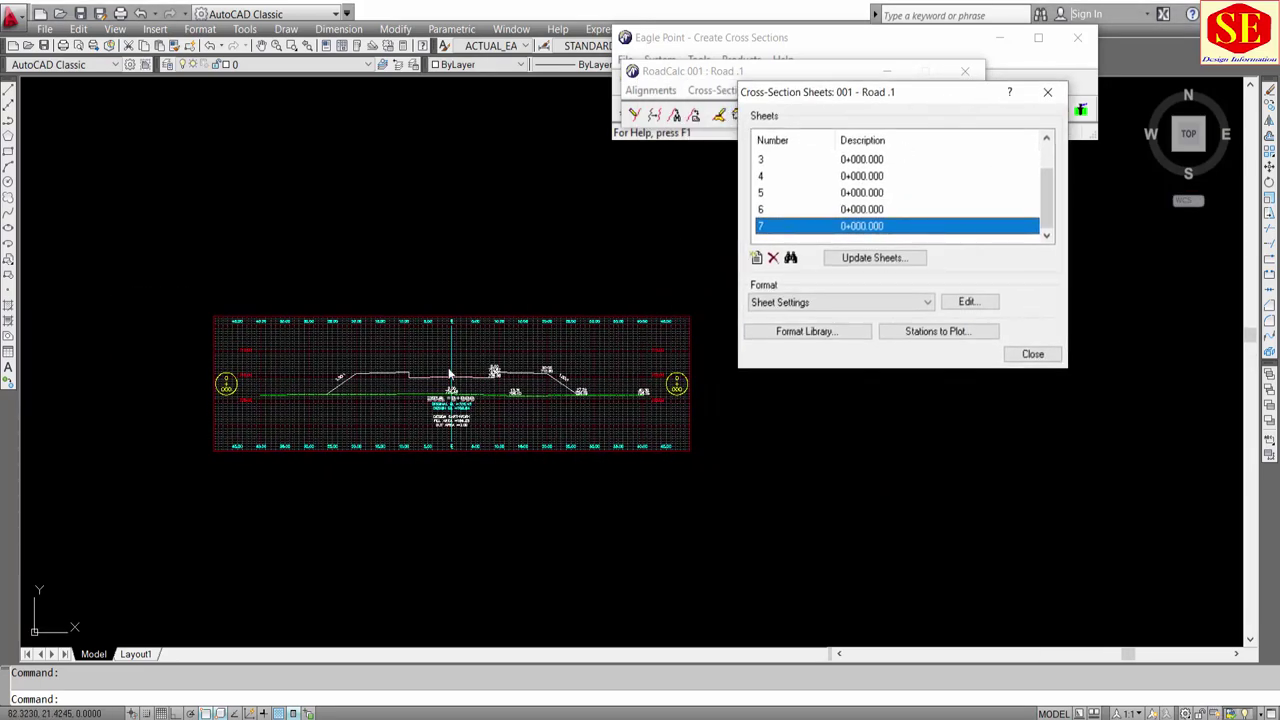
pyautogui.scroll(1, 360, 345)
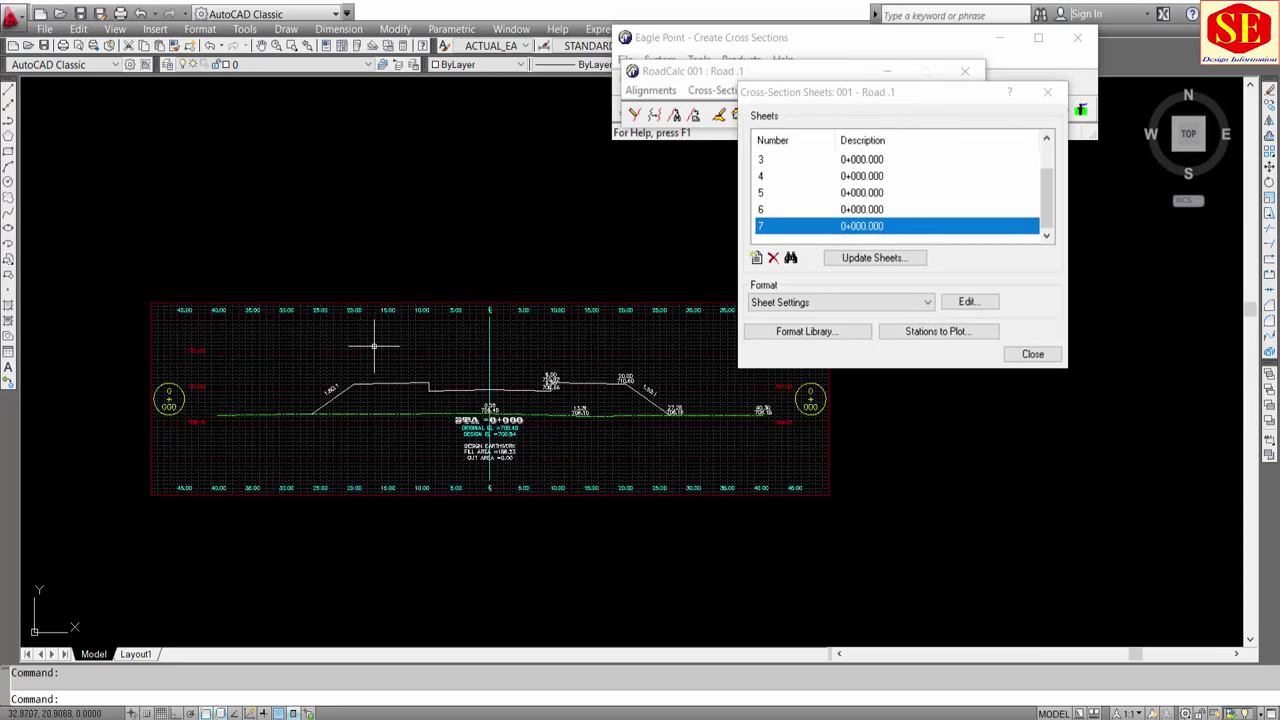
pyautogui.scroll(2, 400, 392)
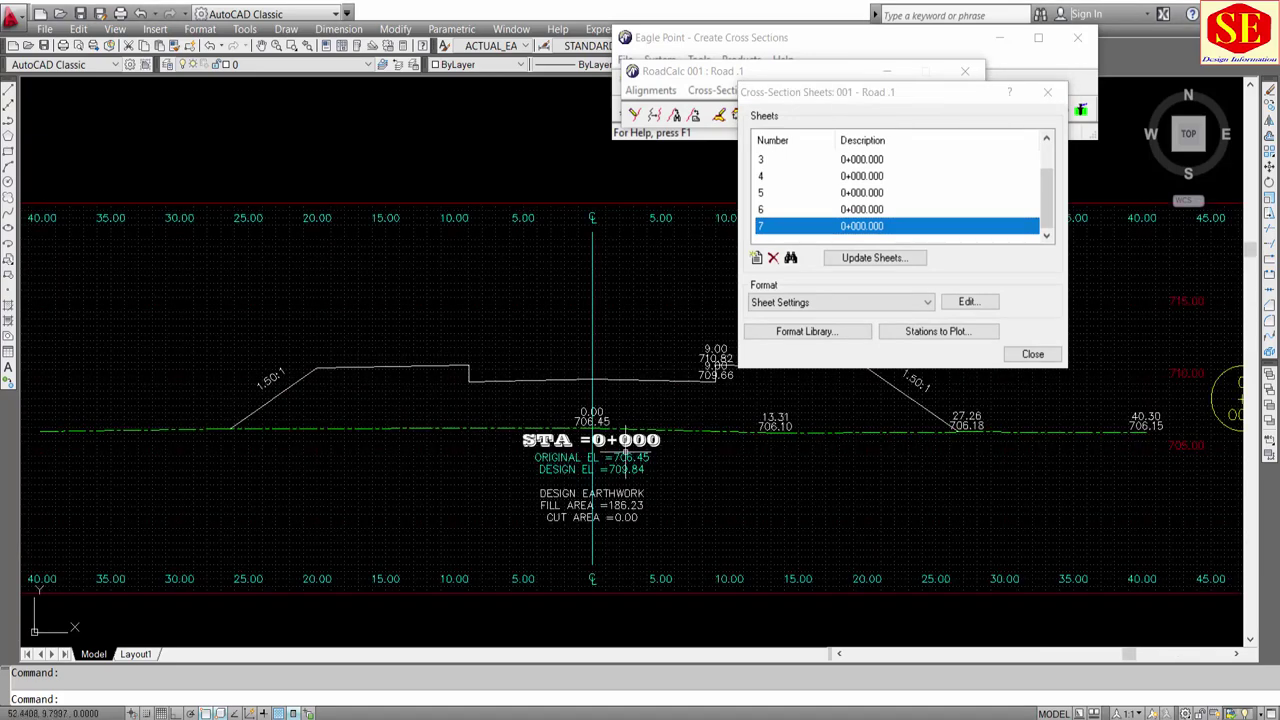
pyautogui.scroll(1, 626, 452)
pyautogui.scroll(-2, 488, 410)
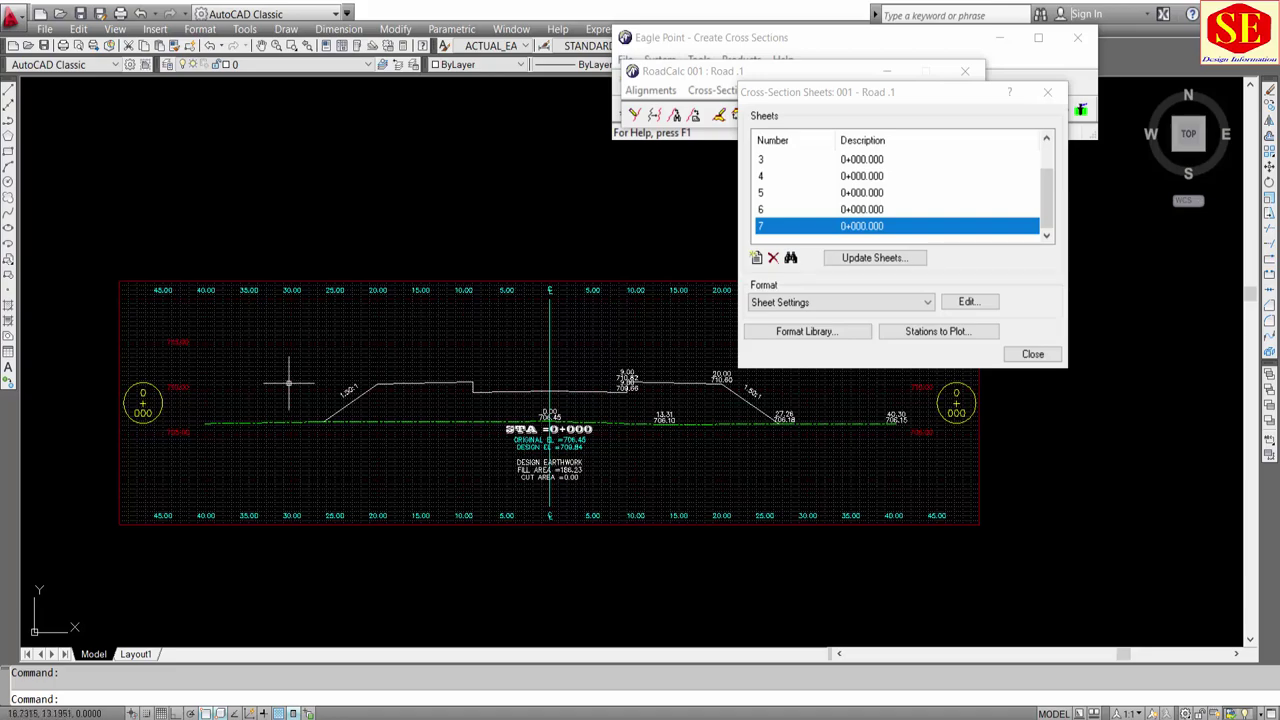
pyautogui.moveTo(588, 505); pyautogui.dragTo(516, 524, button='middle')
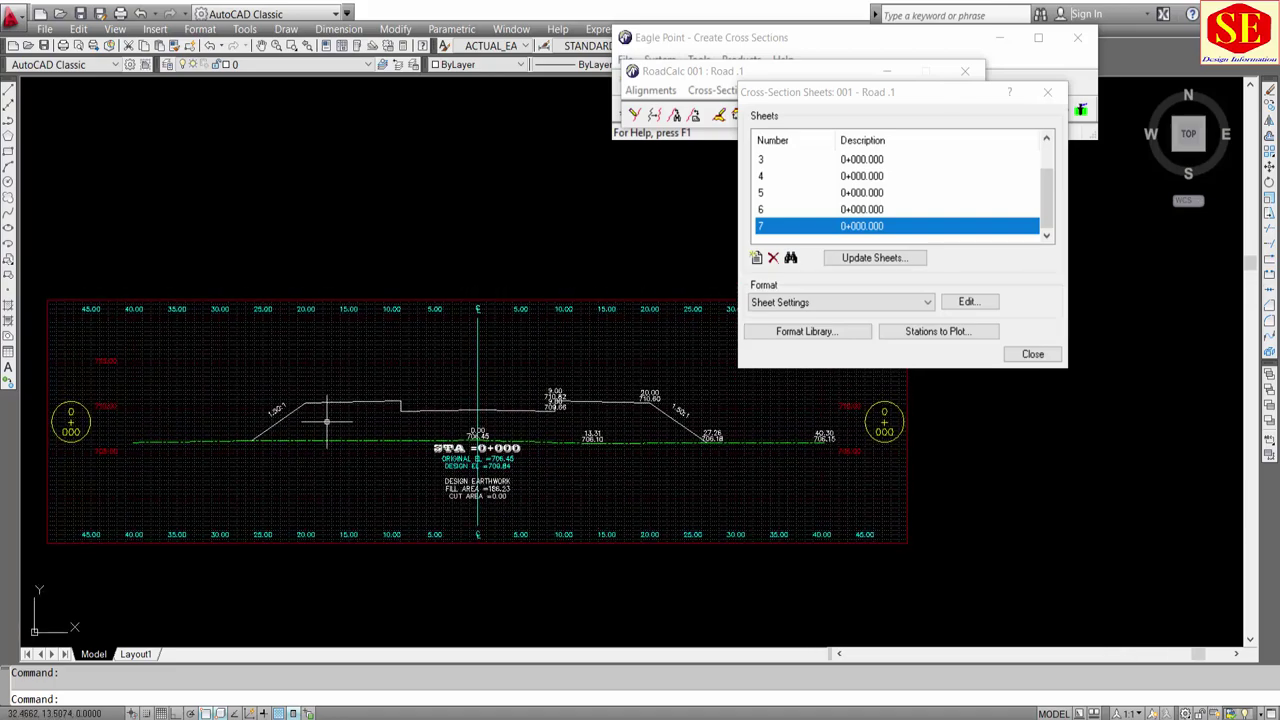
pyautogui.scroll(3, 543, 506)
pyautogui.scroll(2, 523, 457)
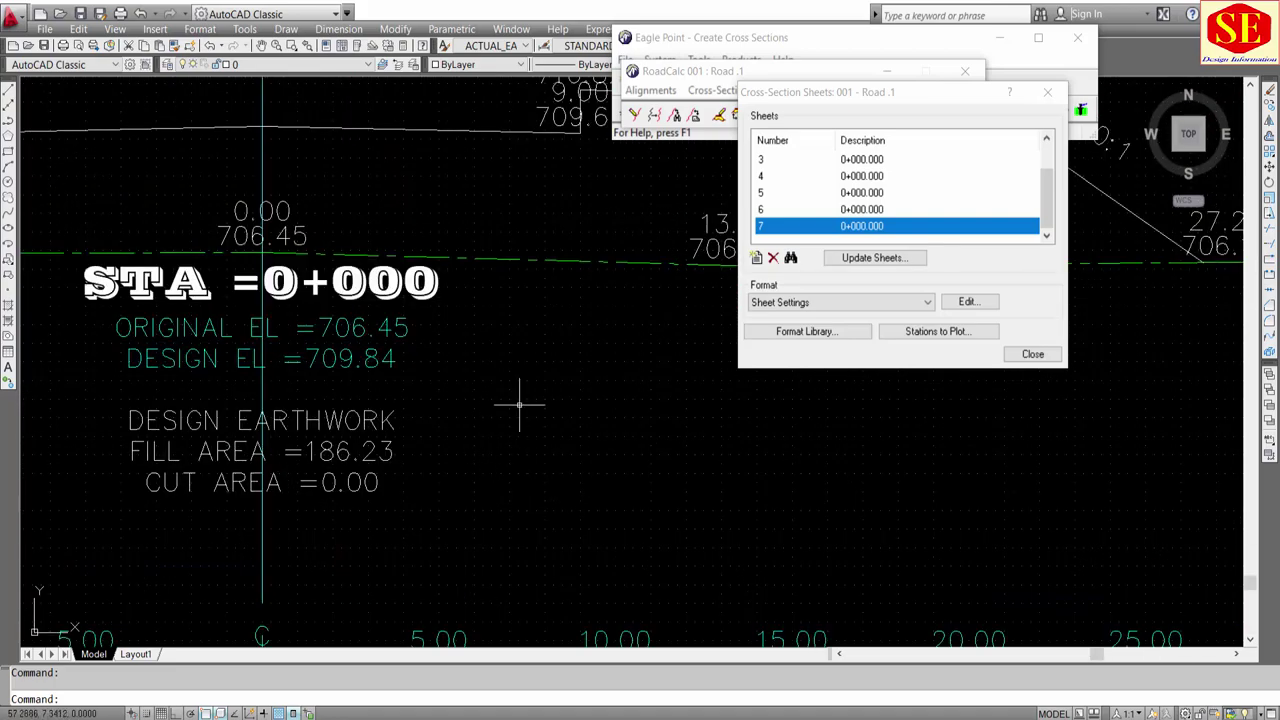
pyautogui.scroll(-4, 519, 405)
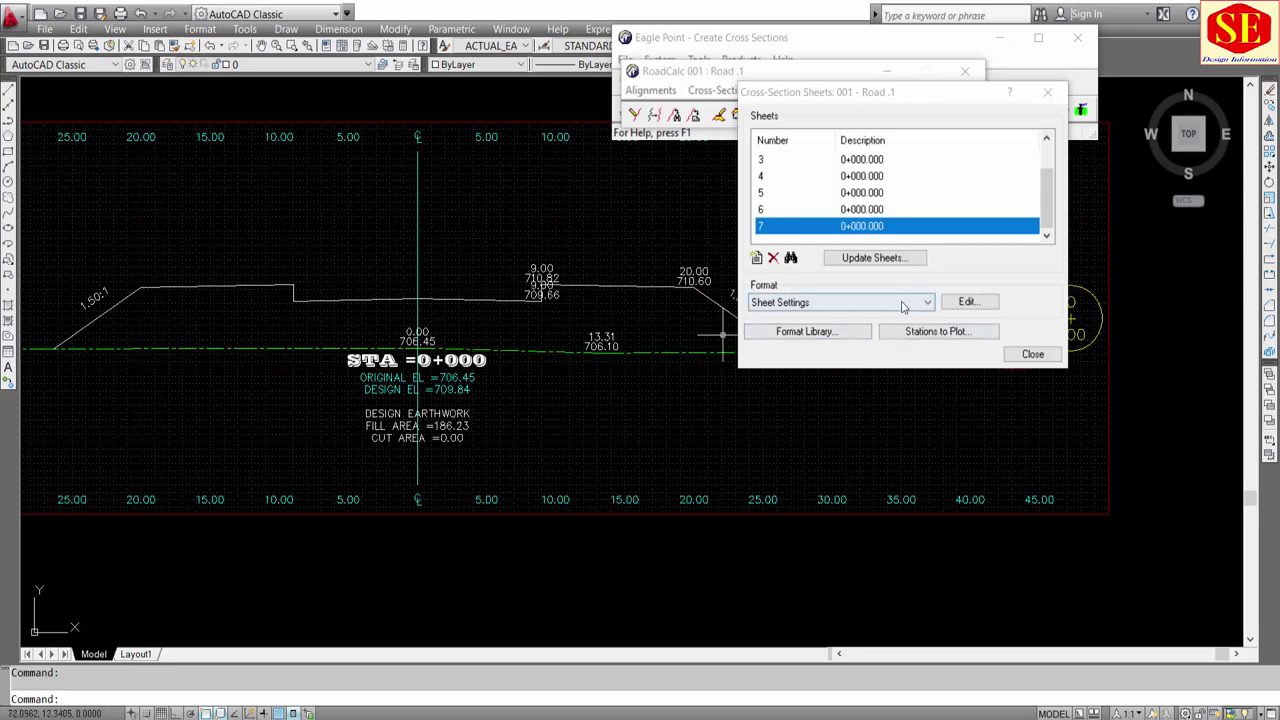
# Step: Edit the heavy and fine grid line spacings in the sheet settings and apply them
pyautogui.click(967, 301)
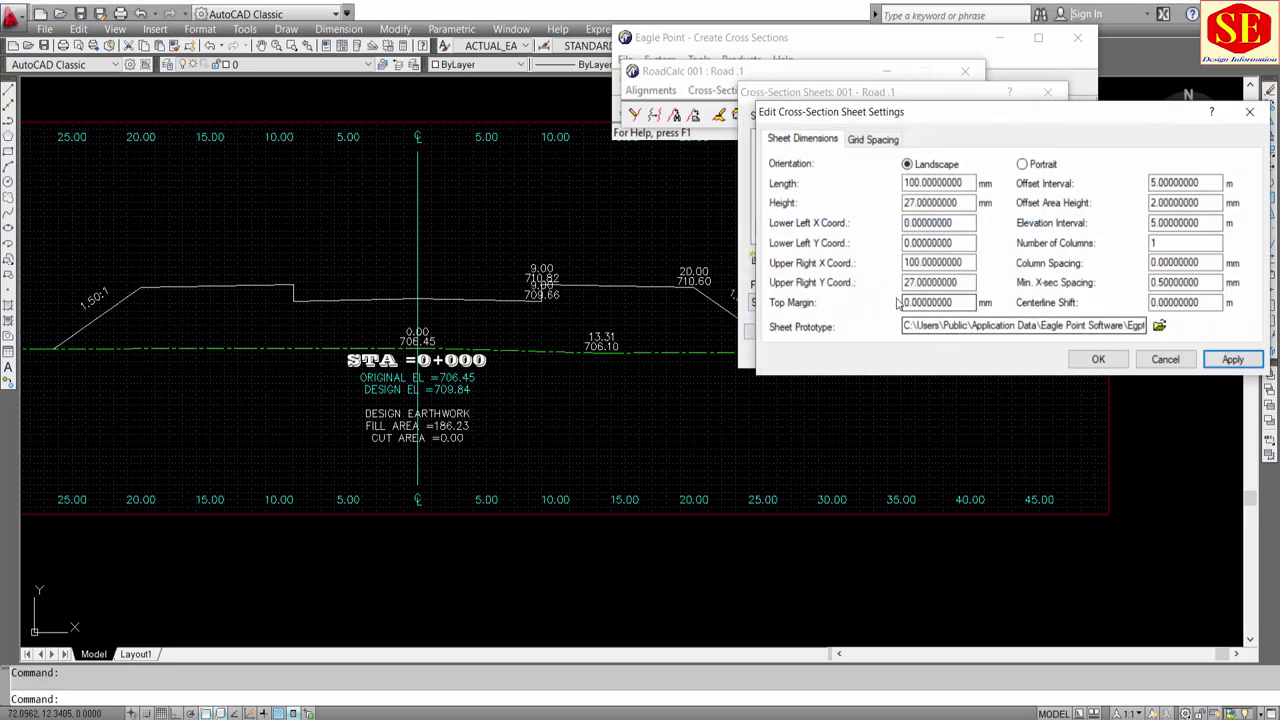
pyautogui.click(869, 142)
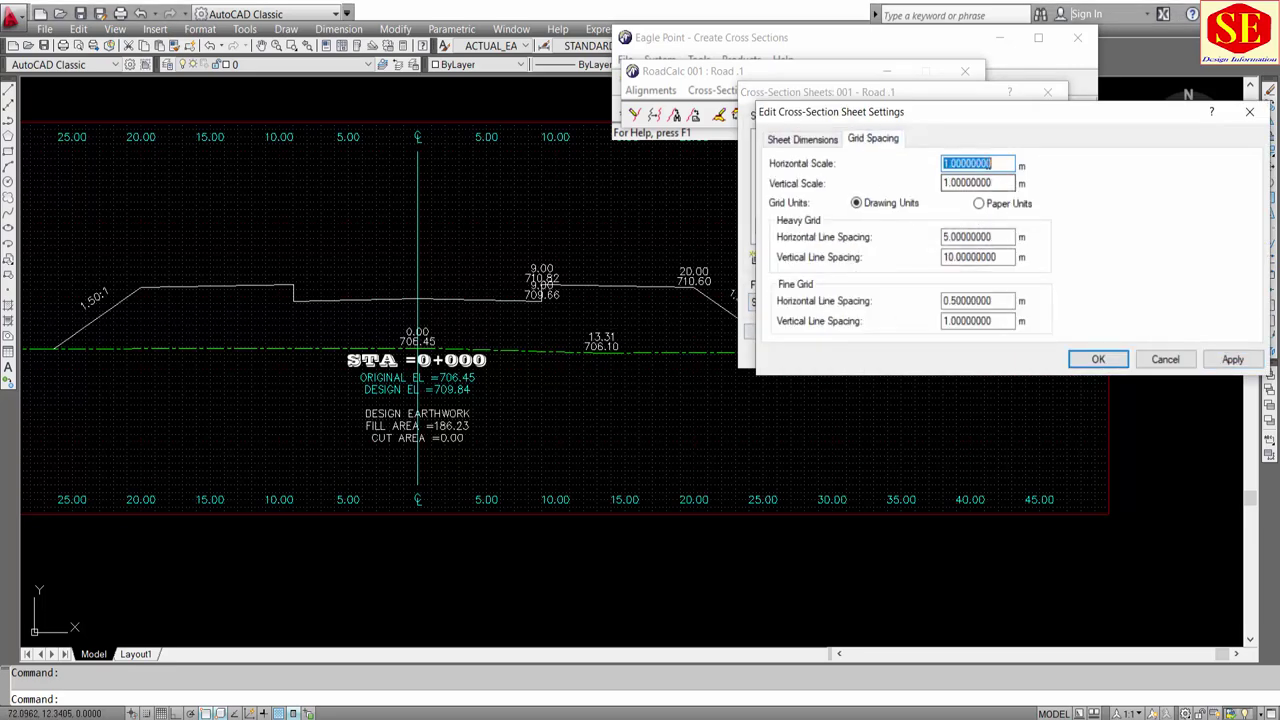
pyautogui.click(965, 237)
pyautogui.write('1')
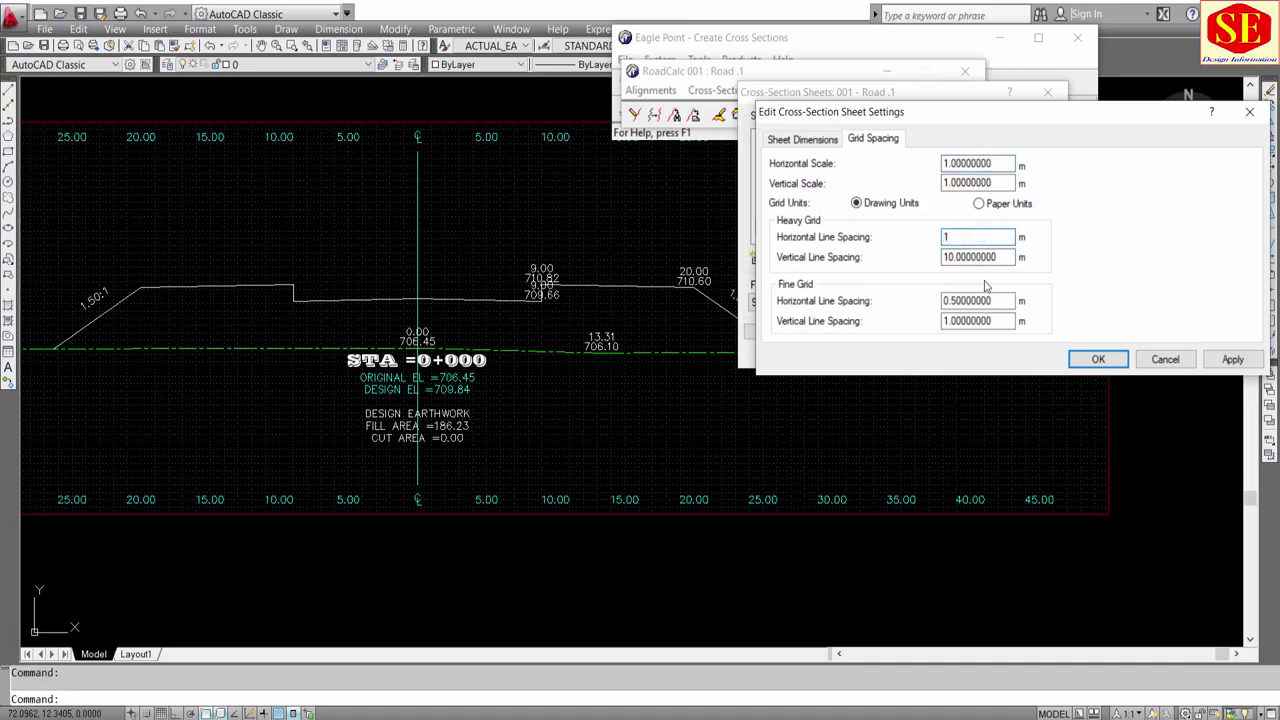
pyautogui.press('Tab')
pyautogui.write('1')
pyautogui.click(969, 300)
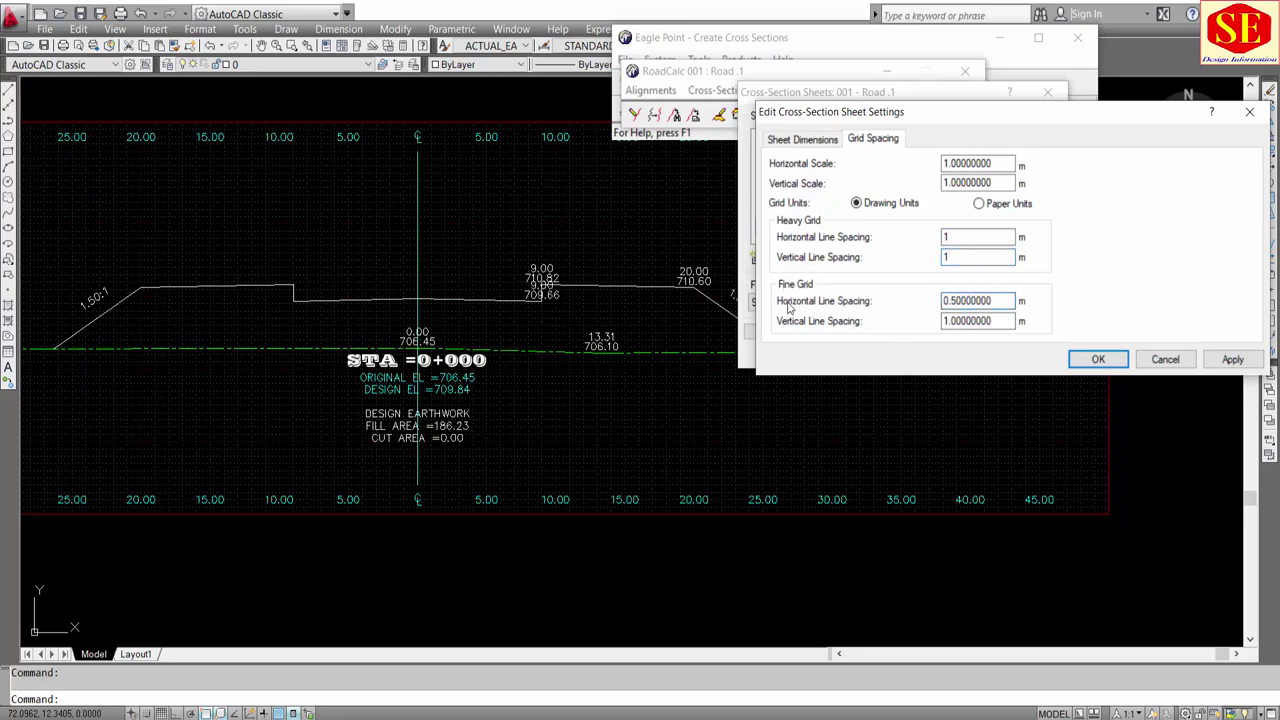
pyautogui.moveTo(997, 299); pyautogui.dragTo(857, 305)
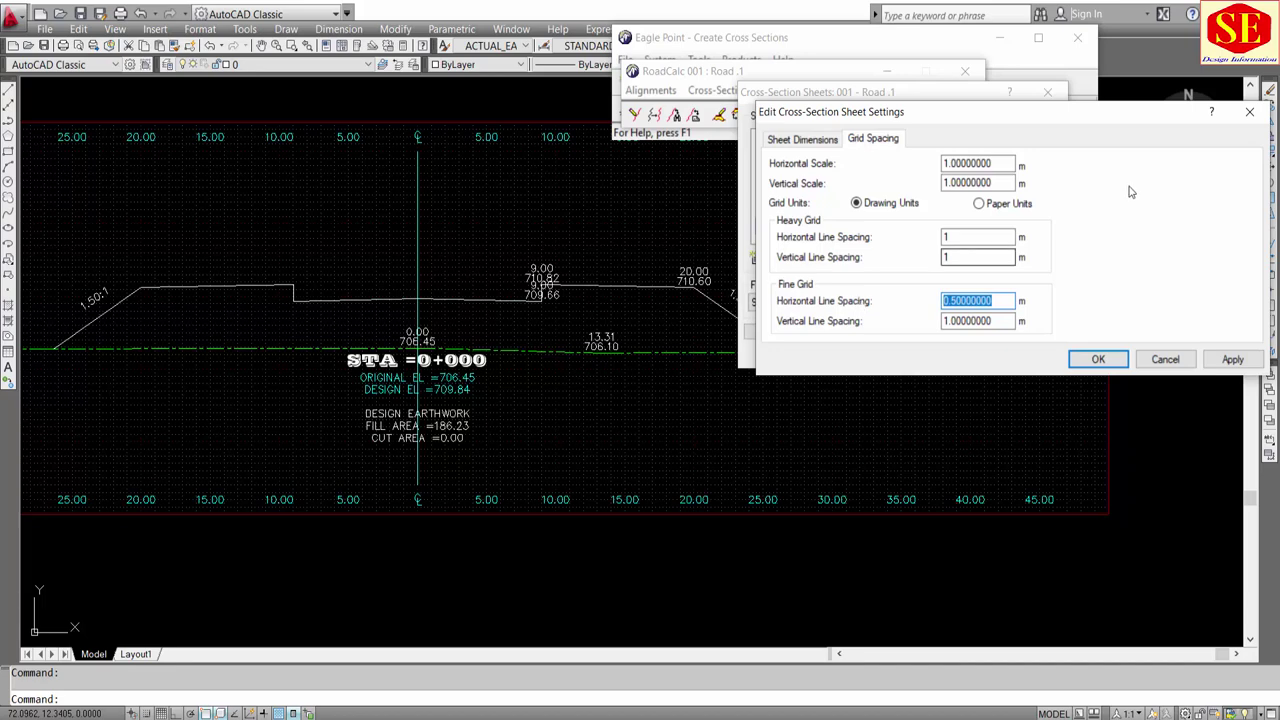
pyautogui.click(978, 236)
pyautogui.write('2')
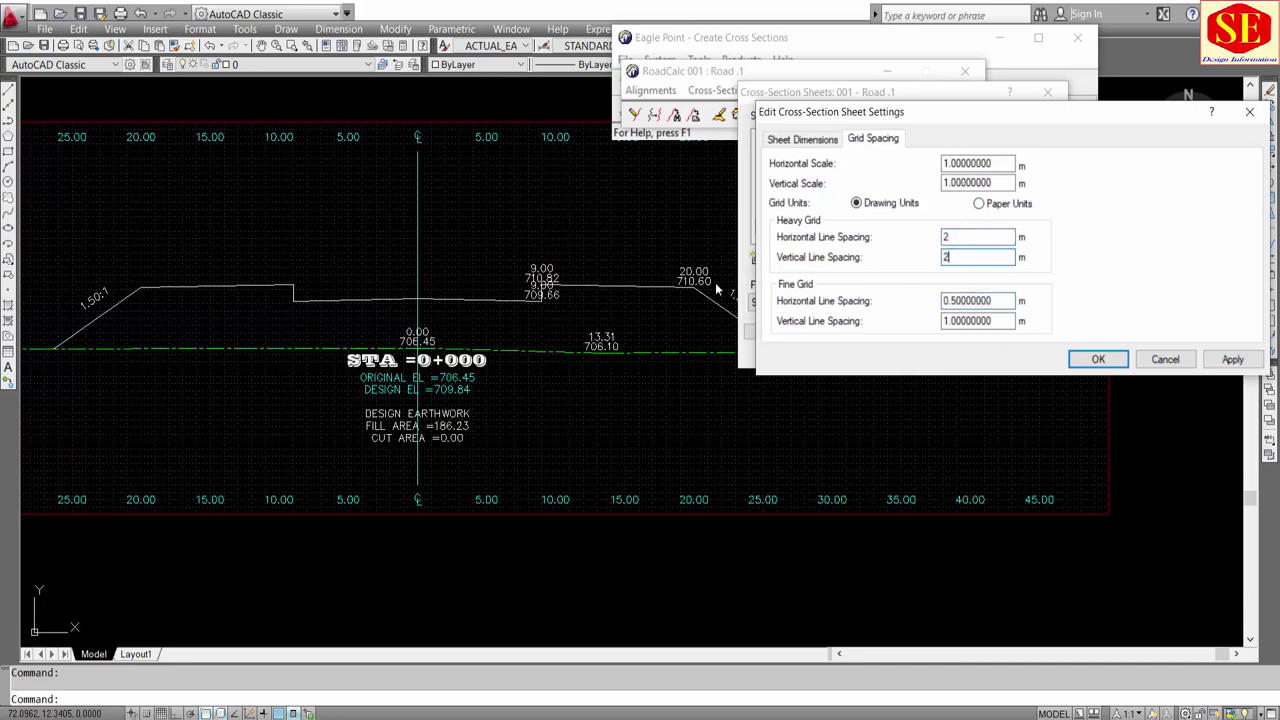
pyautogui.doubleClick(1005, 299)
pyautogui.write('1')
pyautogui.moveTo(982, 321); pyautogui.dragTo(868, 326)
pyautogui.write('1')
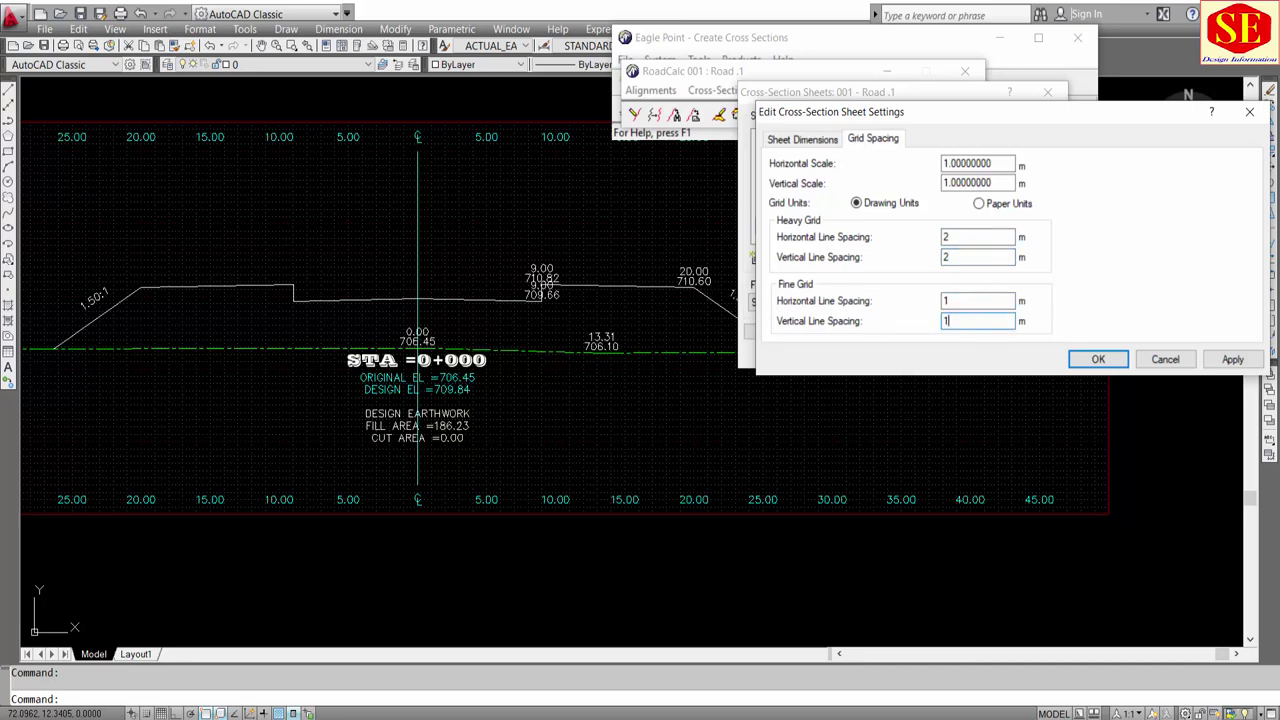
pyautogui.click(1230, 360)
pyautogui.click(1097, 359)
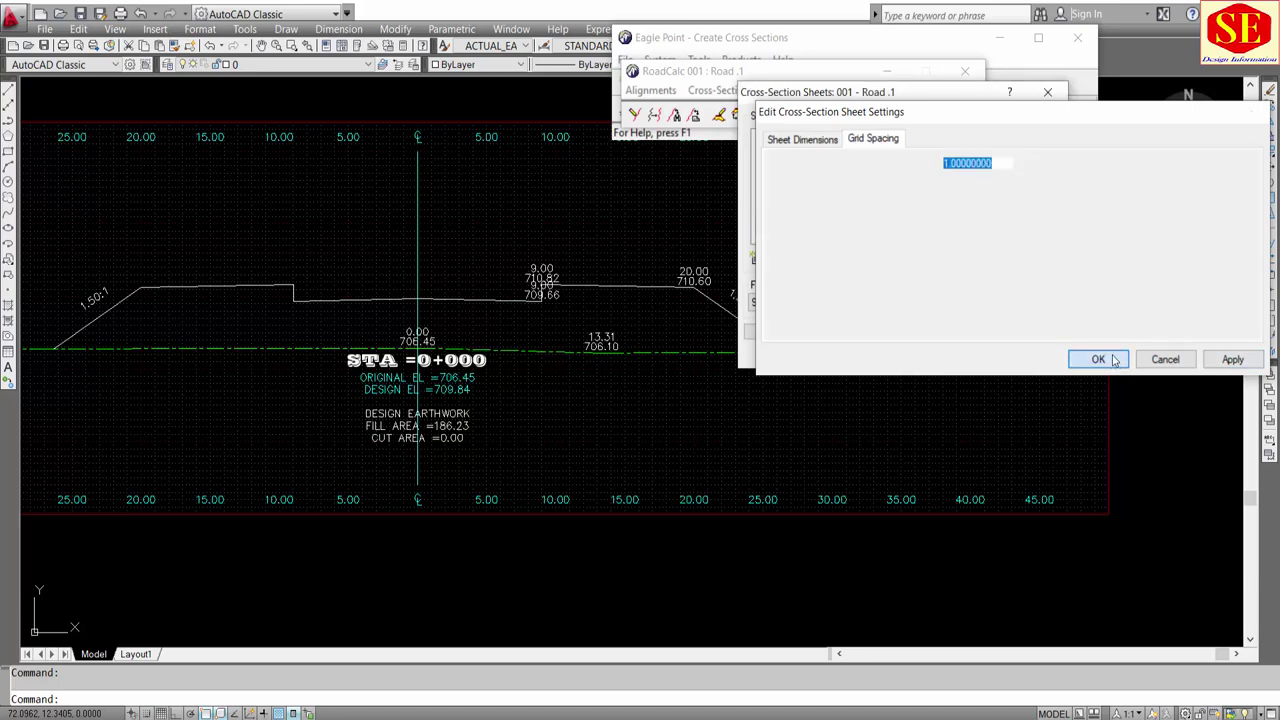
# Step: Generate another sheet for station 0+000 and zoom around to inspect its grid
pyautogui.click(758, 259)
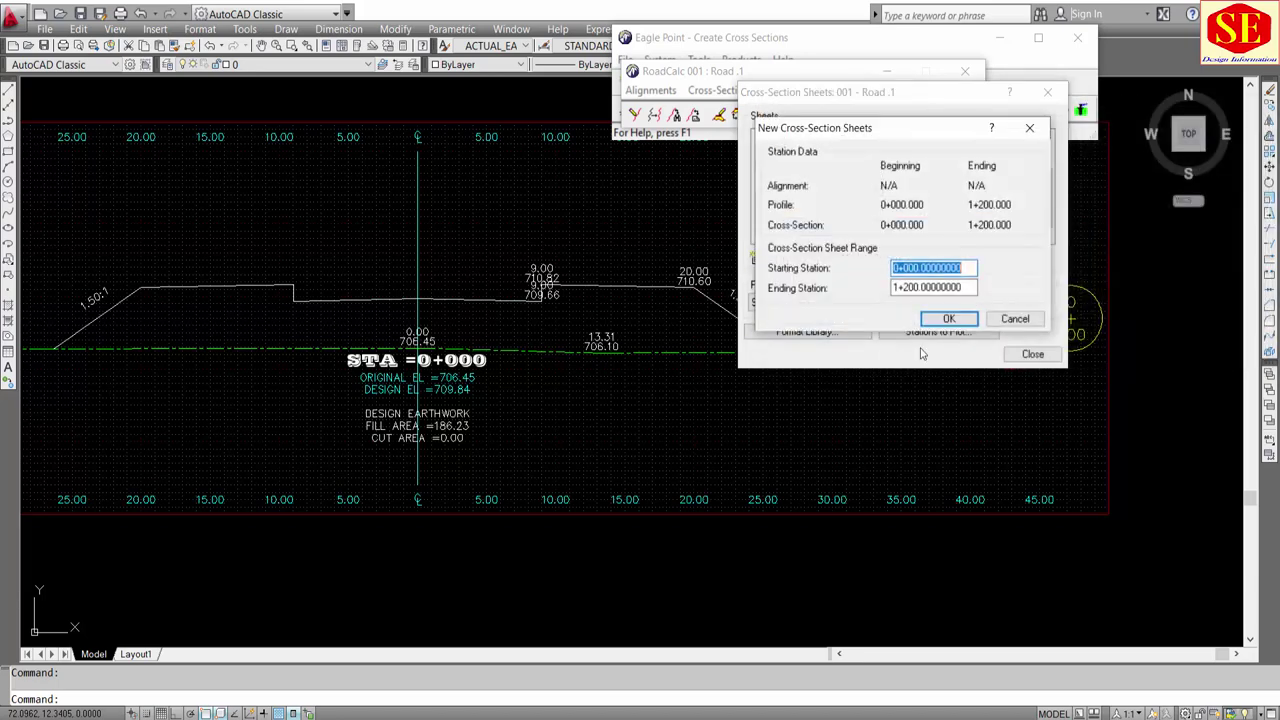
pyautogui.press('Tab')
pyautogui.write('0')
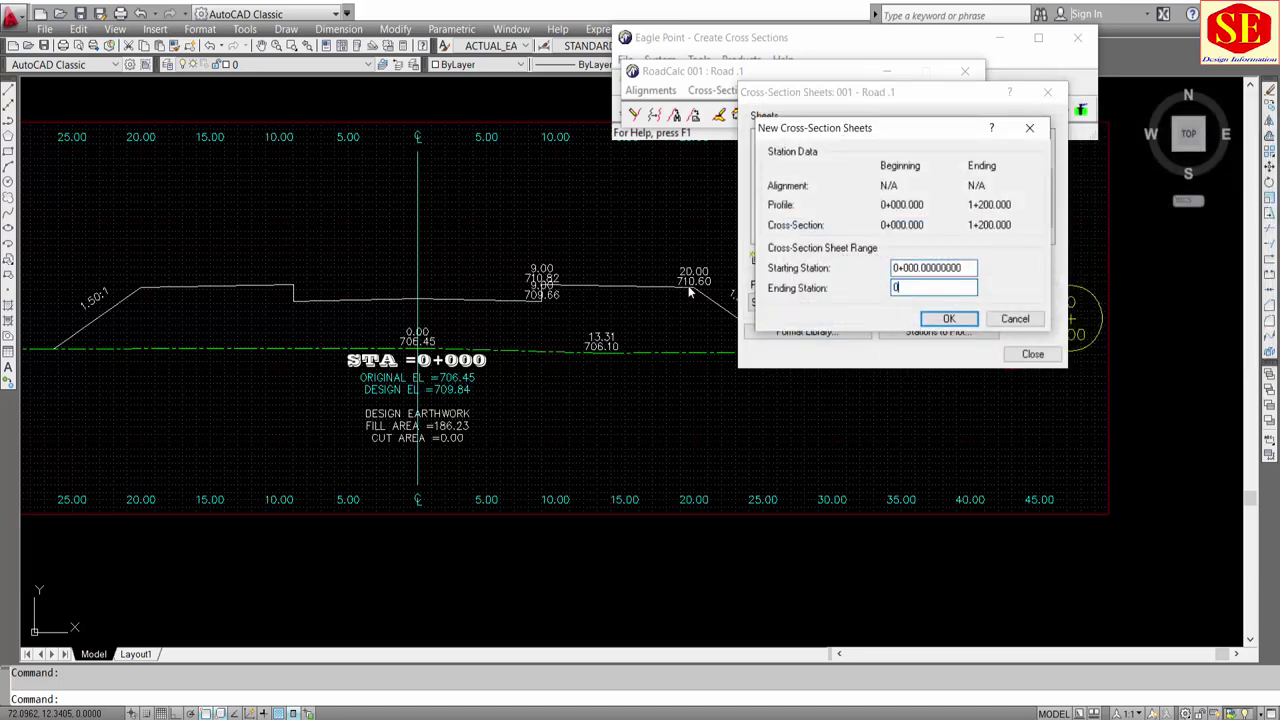
pyautogui.click(948, 318)
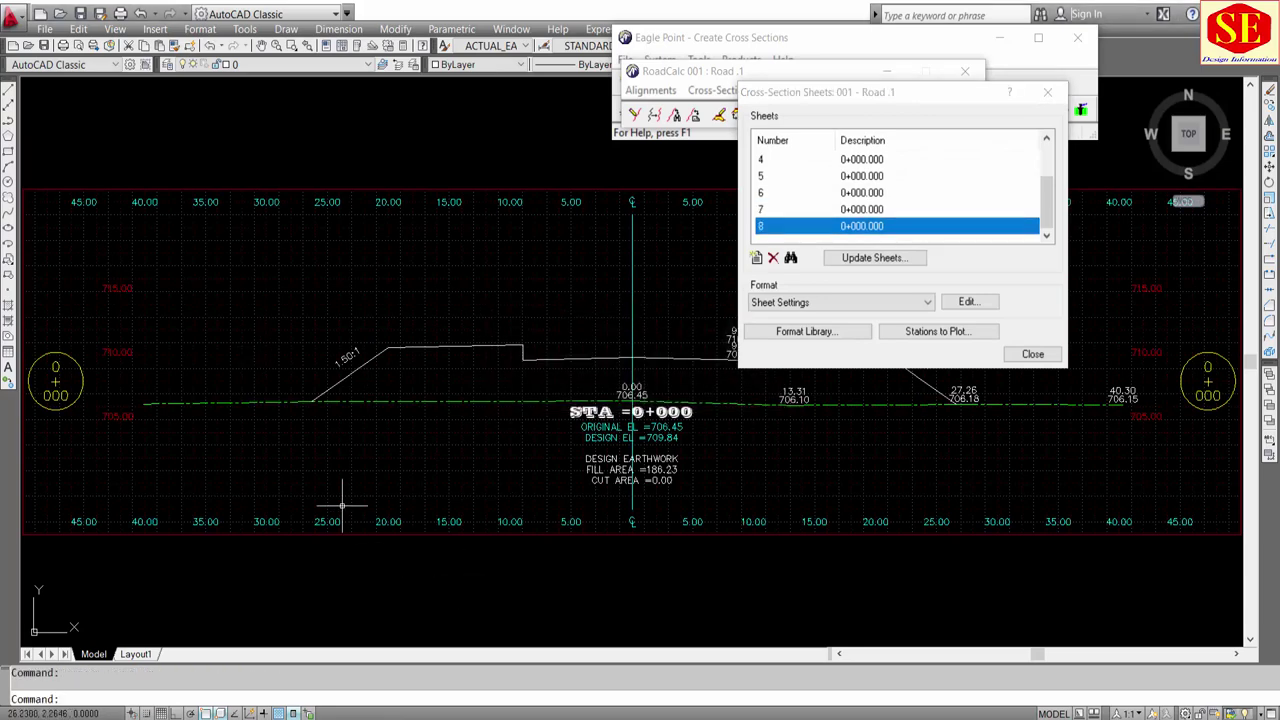
pyautogui.scroll(-2, 342, 507)
pyautogui.scroll(-2, 503, 459)
pyautogui.scroll(2, 458, 467)
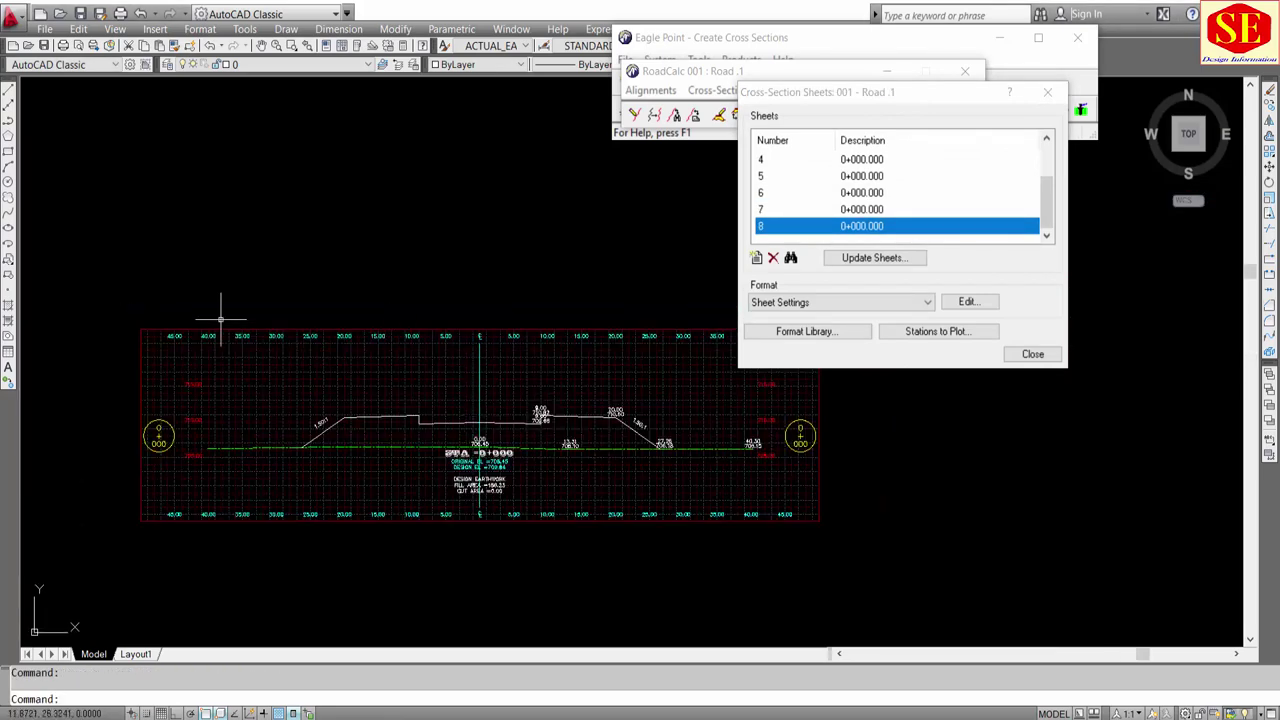
pyautogui.scroll(1, 150, 461)
pyautogui.scroll(3, 518, 470)
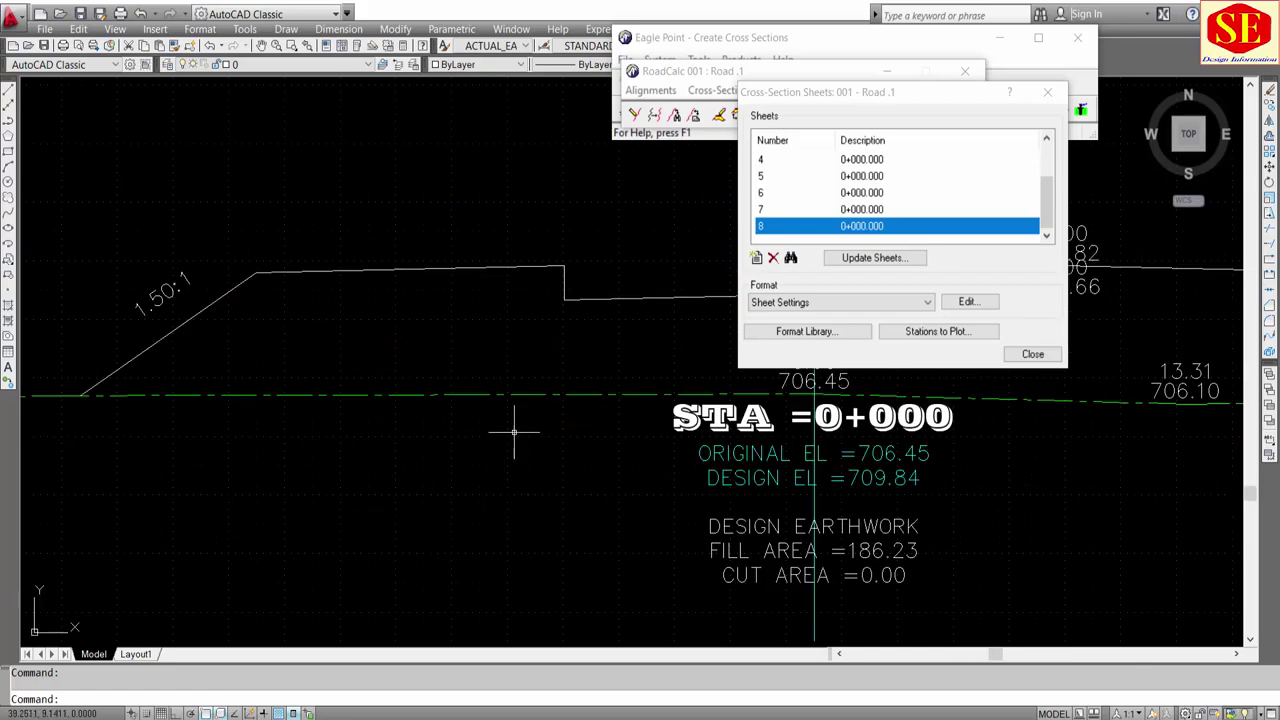
pyautogui.scroll(-2, 430, 400)
pyautogui.scroll(2, 410, 278)
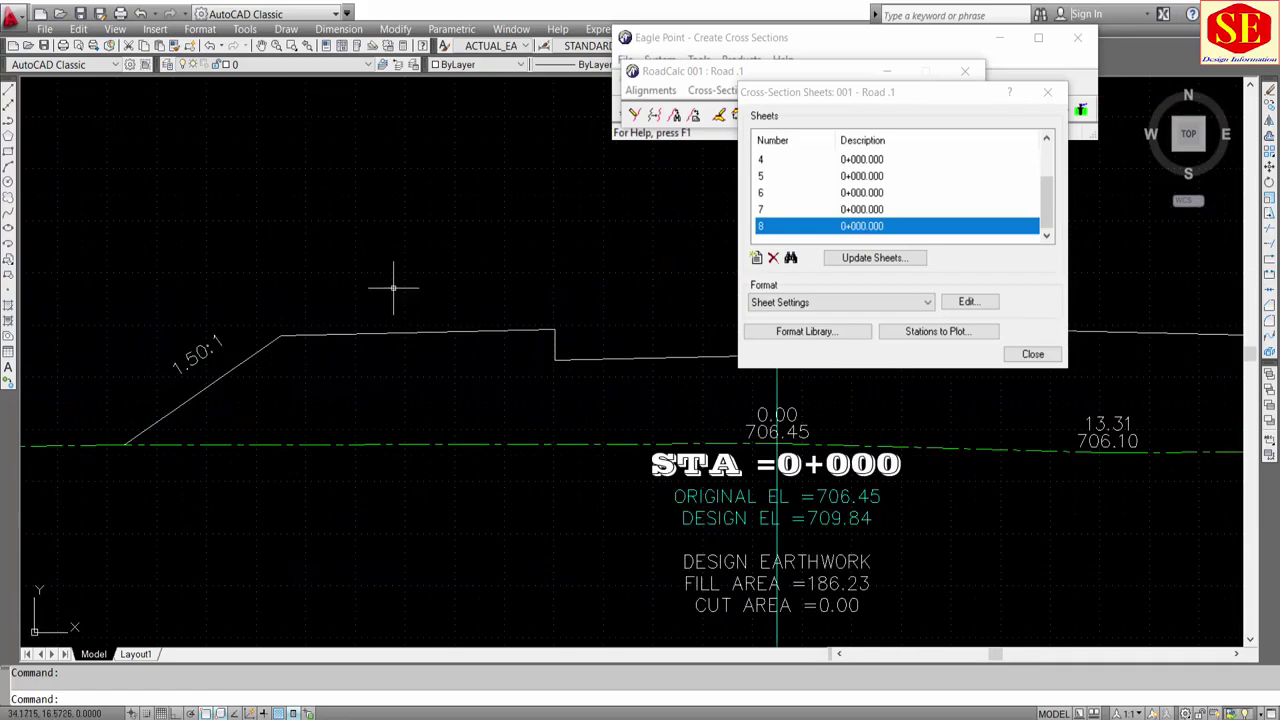
pyautogui.scroll(-6, 400, 320)
pyautogui.scroll(5, 523, 392)
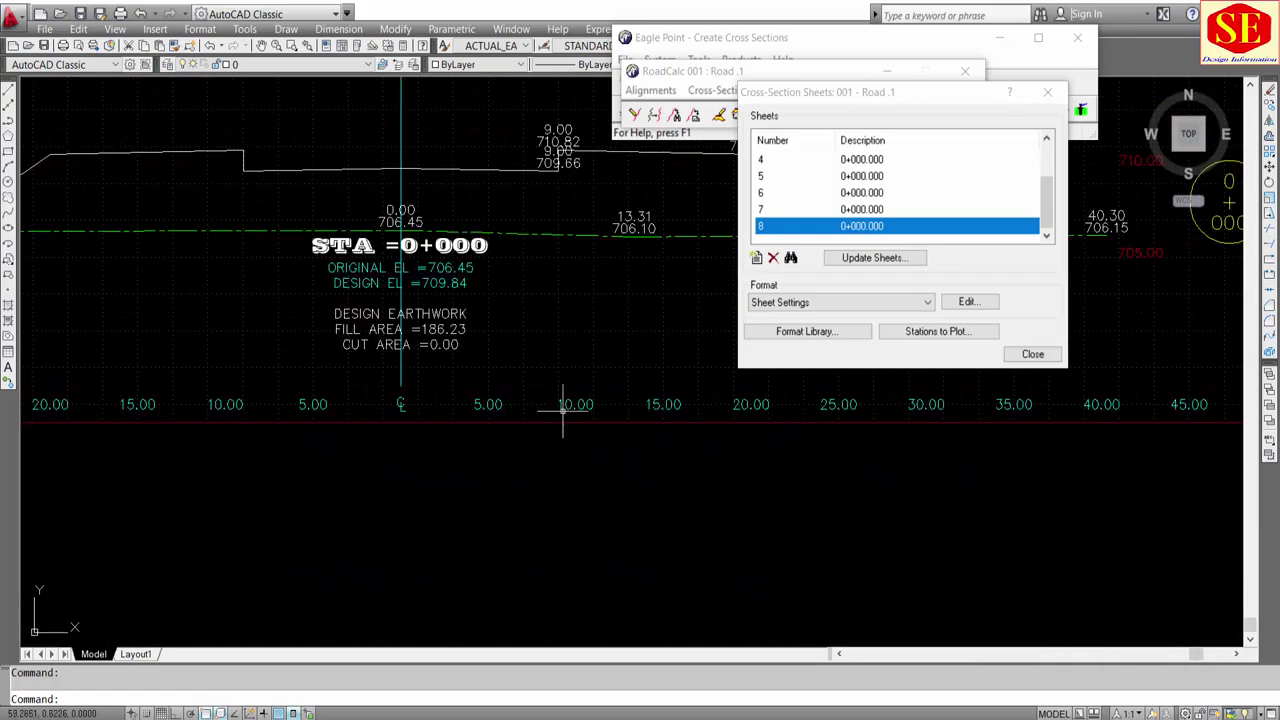
pyautogui.scroll(-4, 349, 423)
pyautogui.moveTo(407, 350); pyautogui.dragTo(474, 401, button='middle')
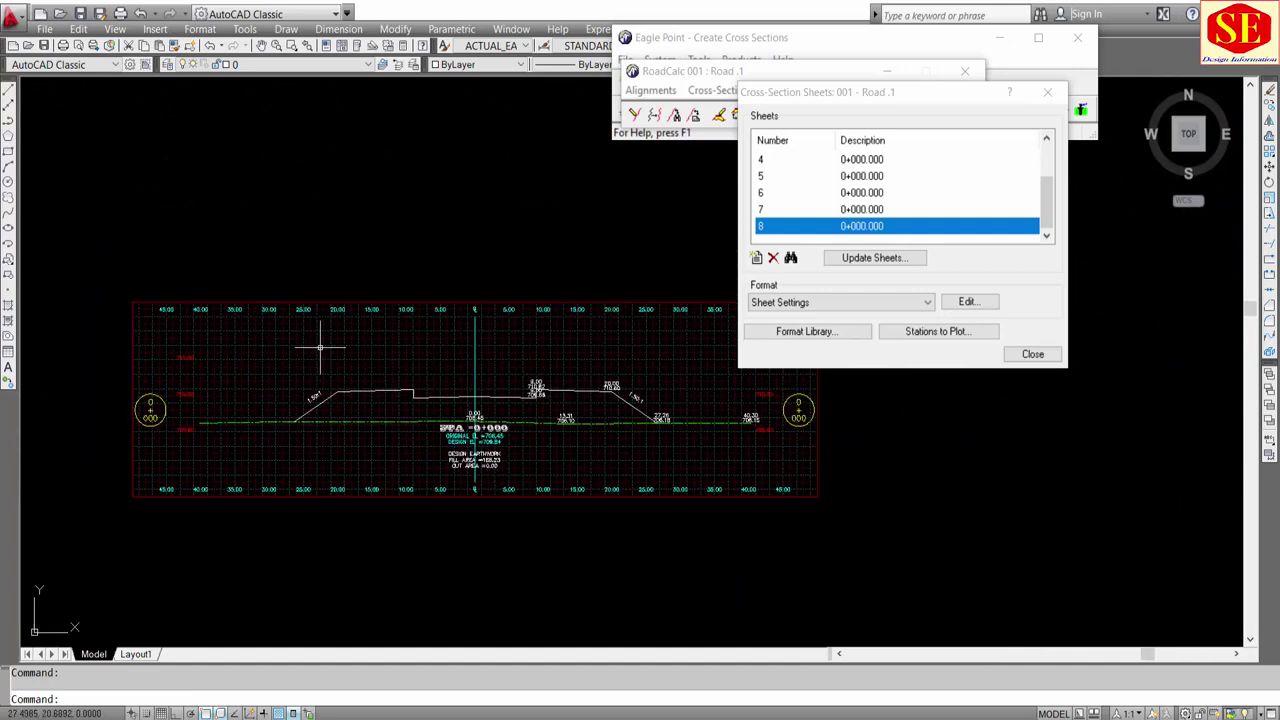
pyautogui.moveTo(434, 398); pyautogui.dragTo(388, 383, button='middle')
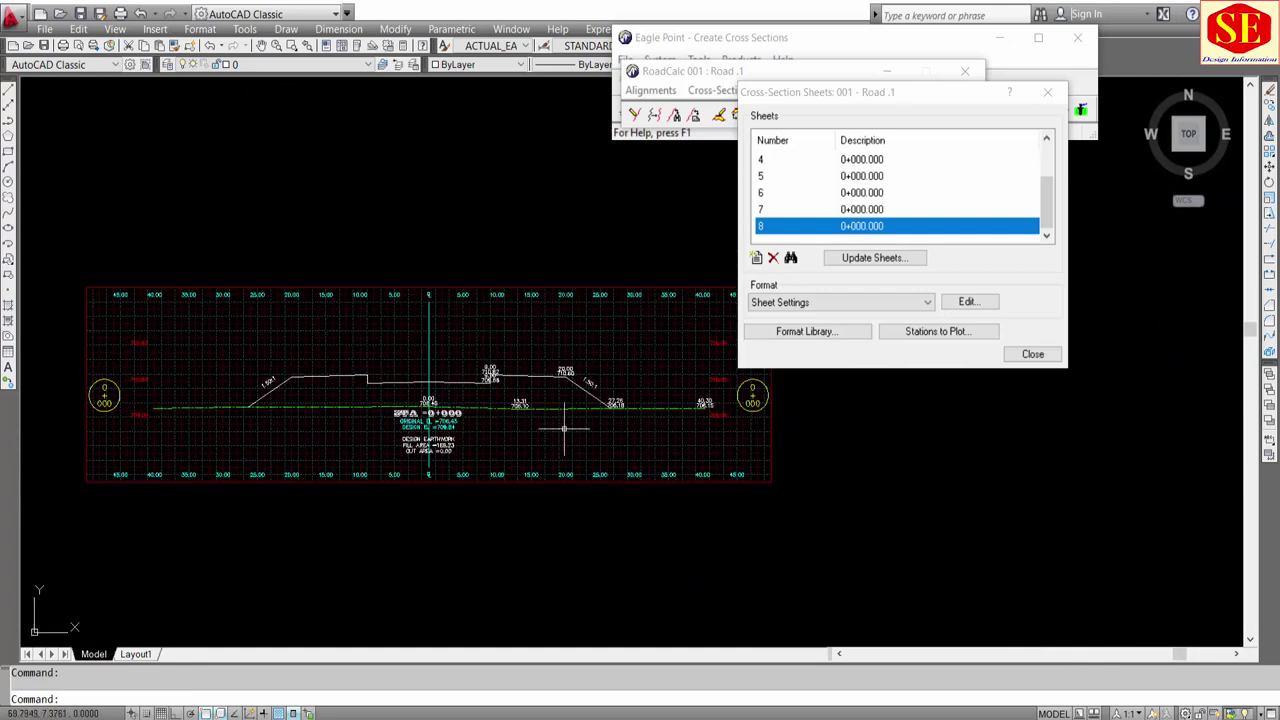
# Step: Close the Cross-Section Sheets dialog, leaving the gridded sheet in view
pyautogui.click(1034, 358)
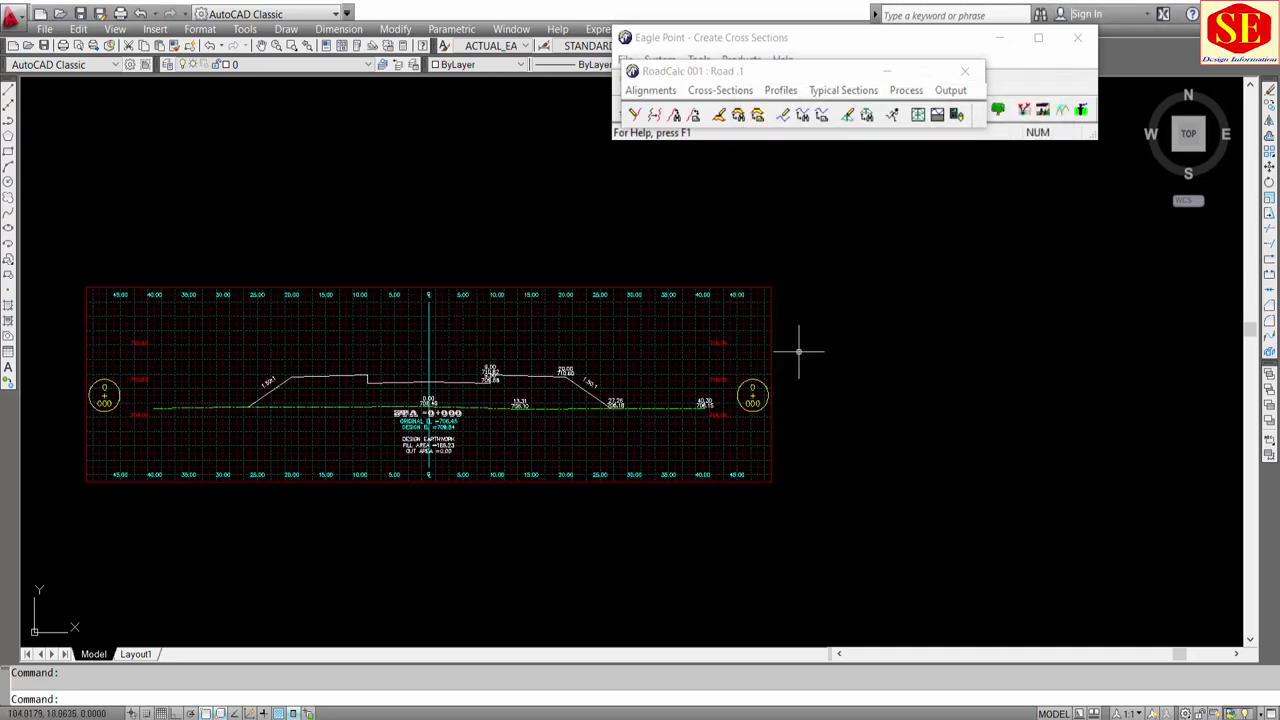
pyautogui.scroll(-2, 794, 351)
pyautogui.scroll(2, 401, 378)
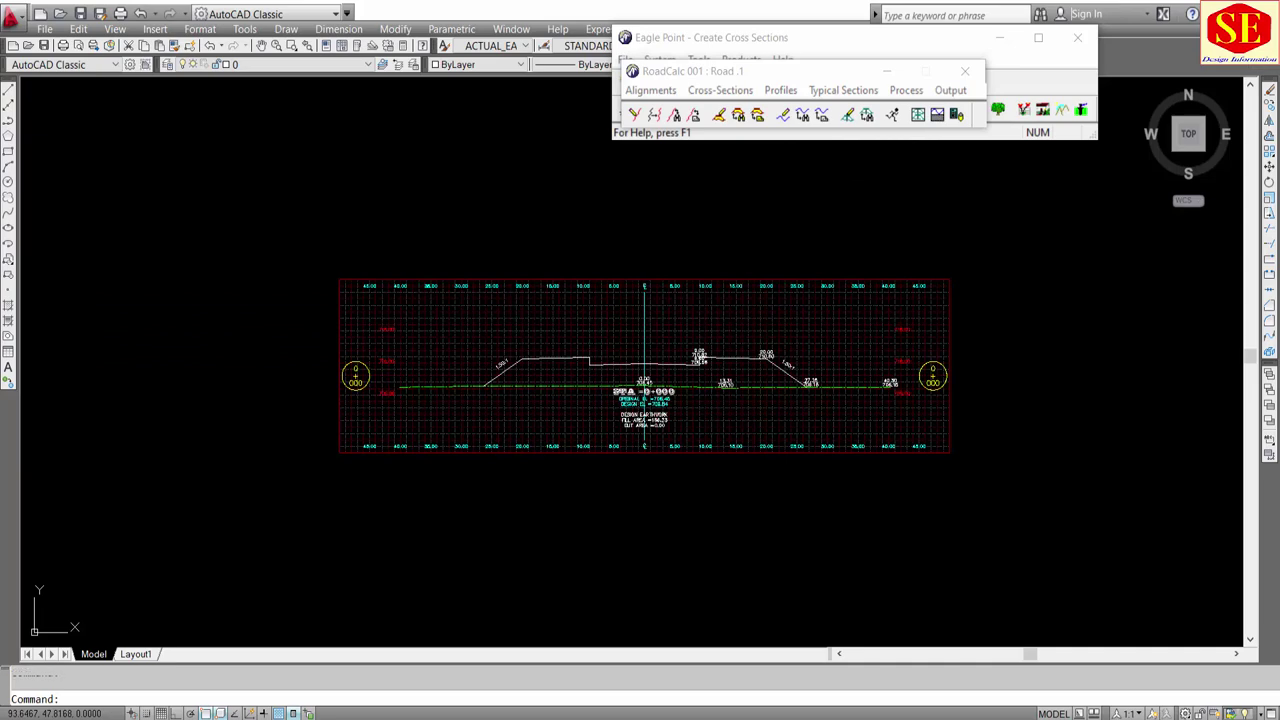
# Step: Close all nine generated sheet drawings, including c003001.dwg and c002001.dwg, without saving
pyautogui.click(677, 409)
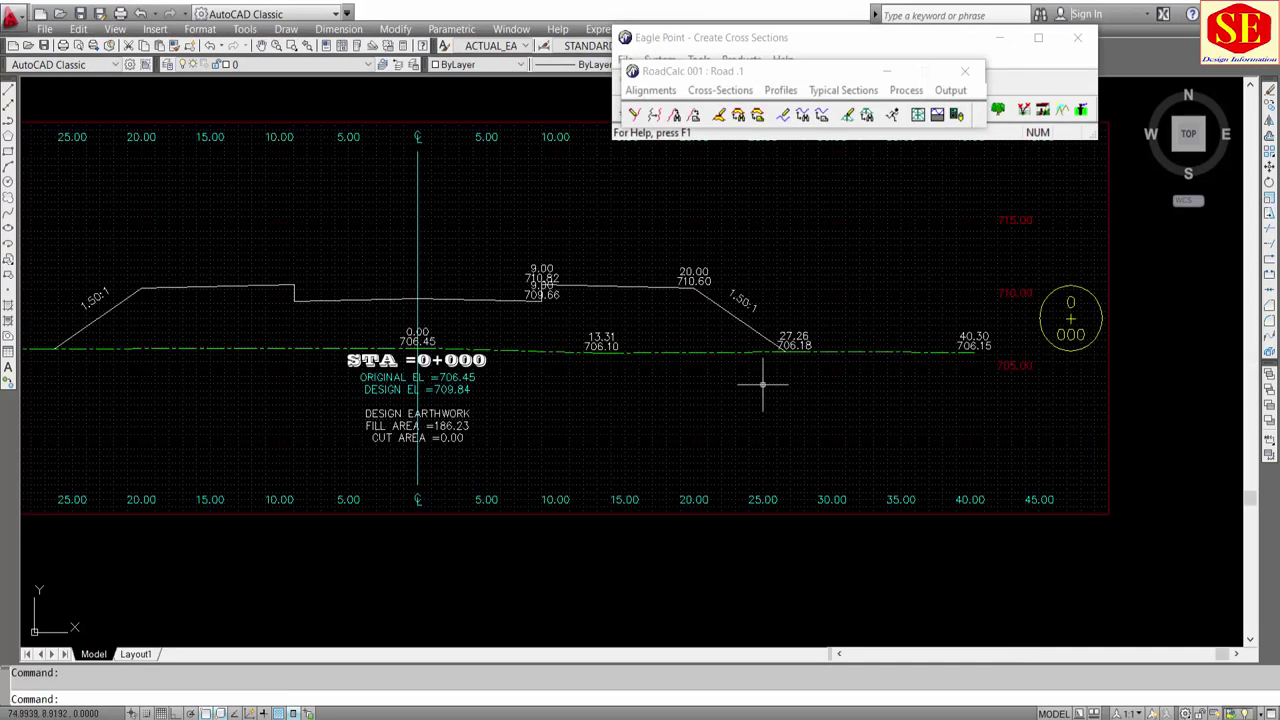
pyautogui.click(677, 409)
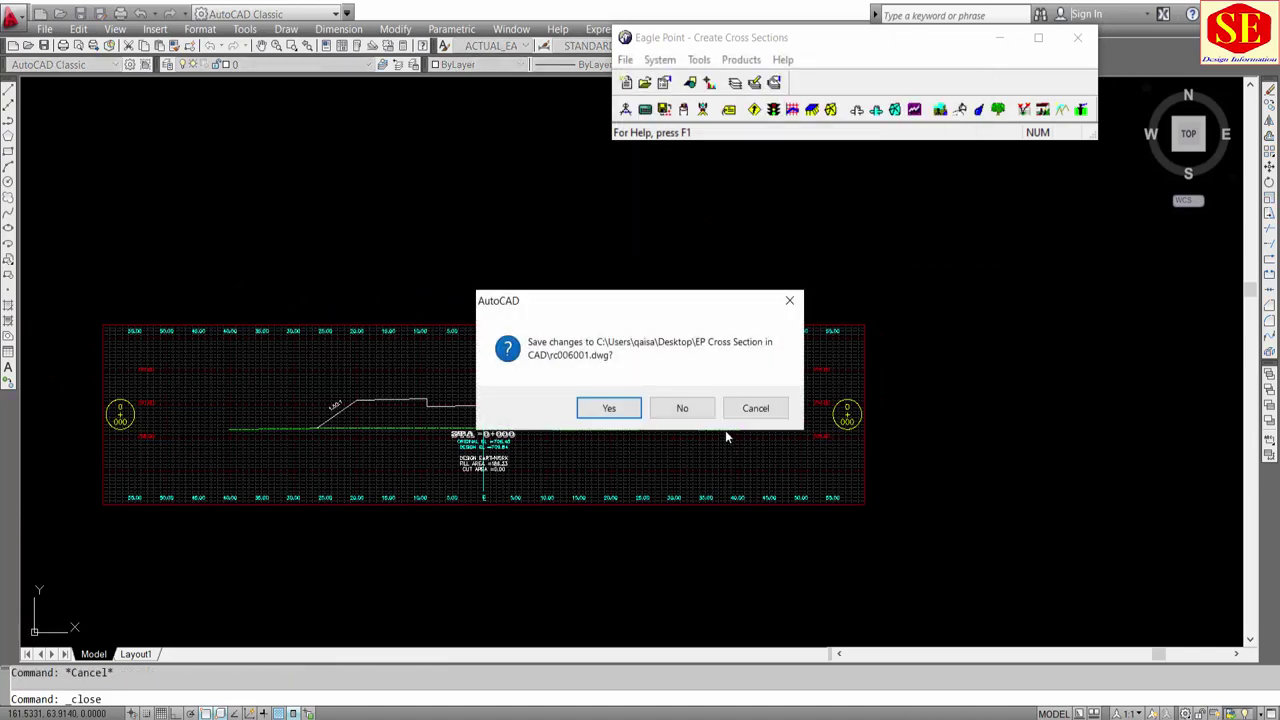
pyautogui.click(679, 407)
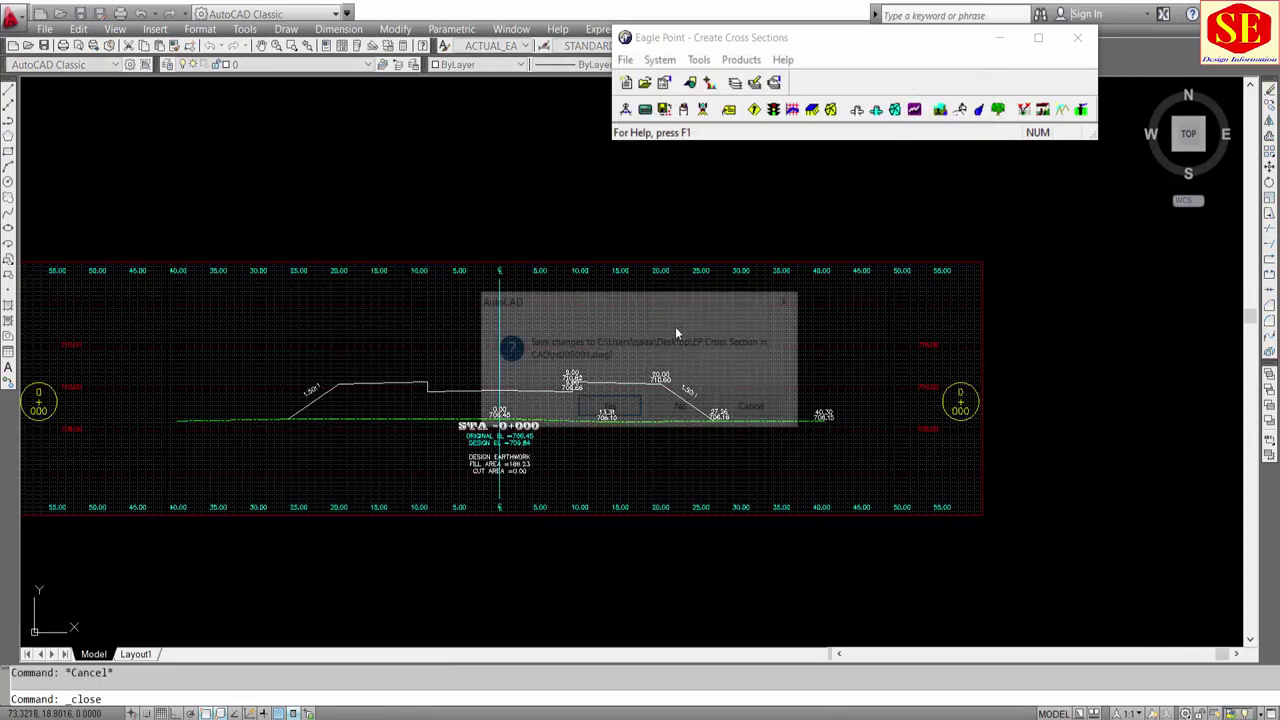
pyautogui.click(677, 407)
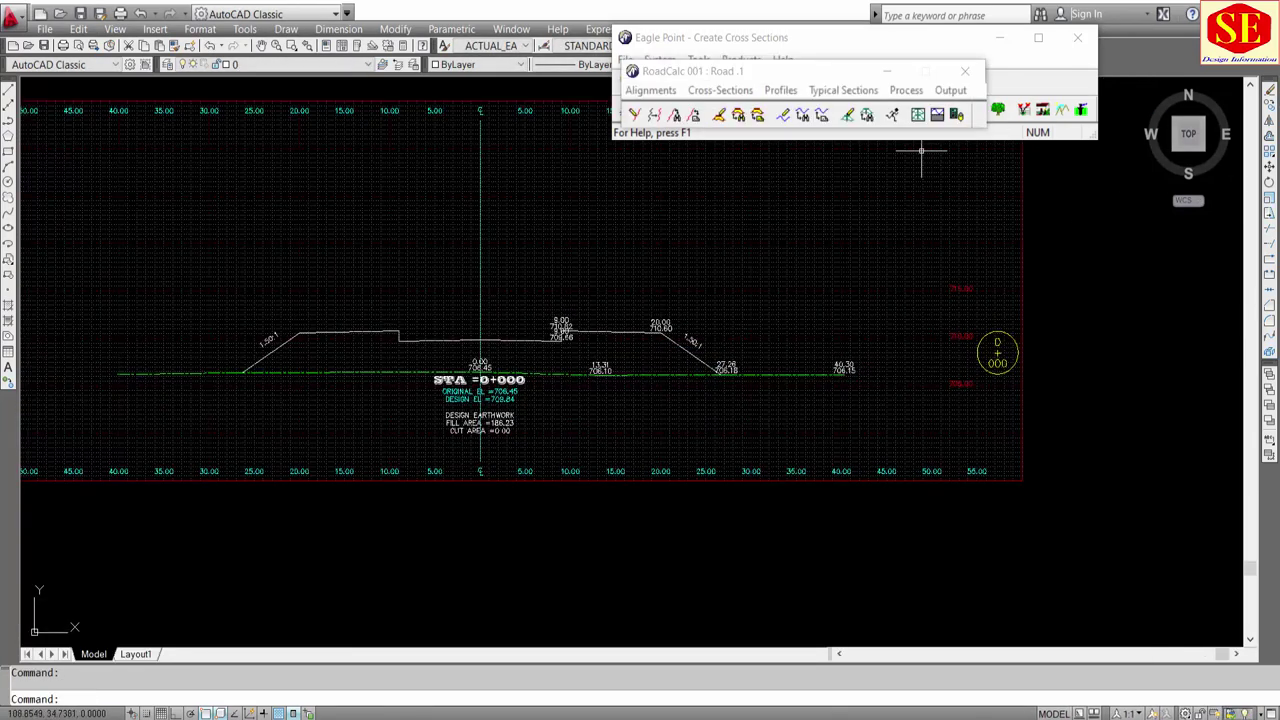
pyautogui.click(679, 407)
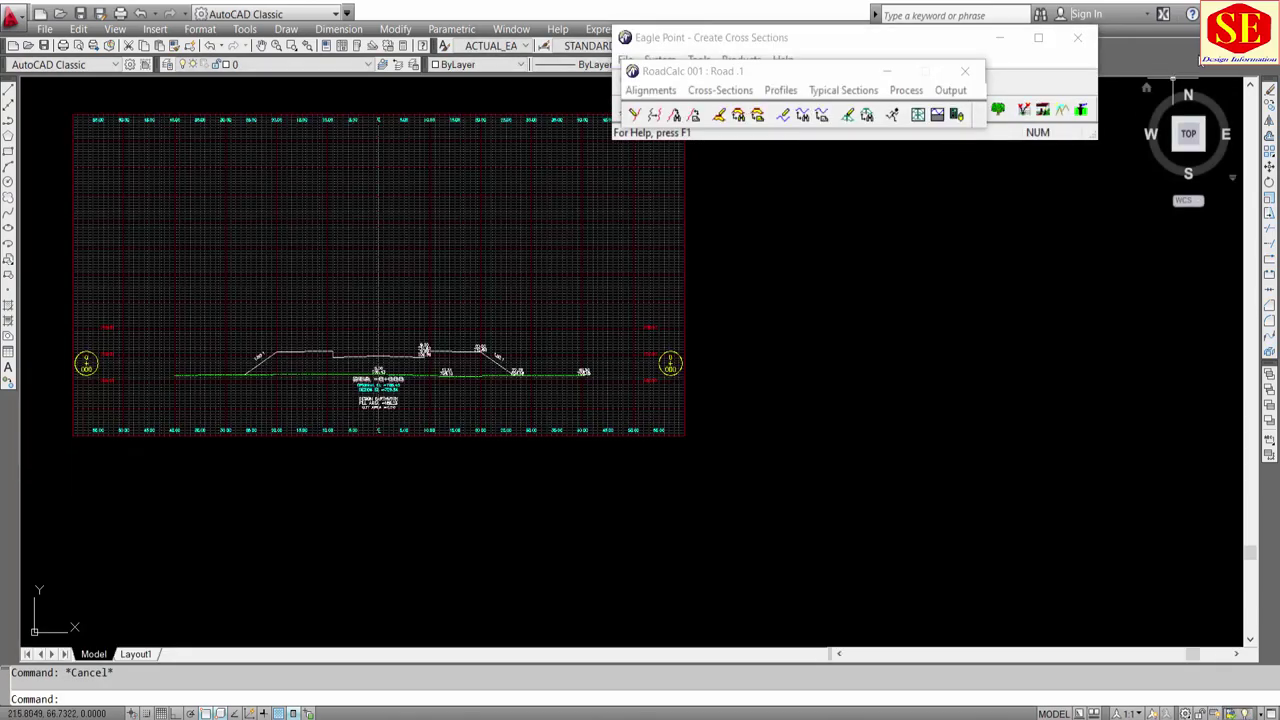
pyautogui.click(679, 407)
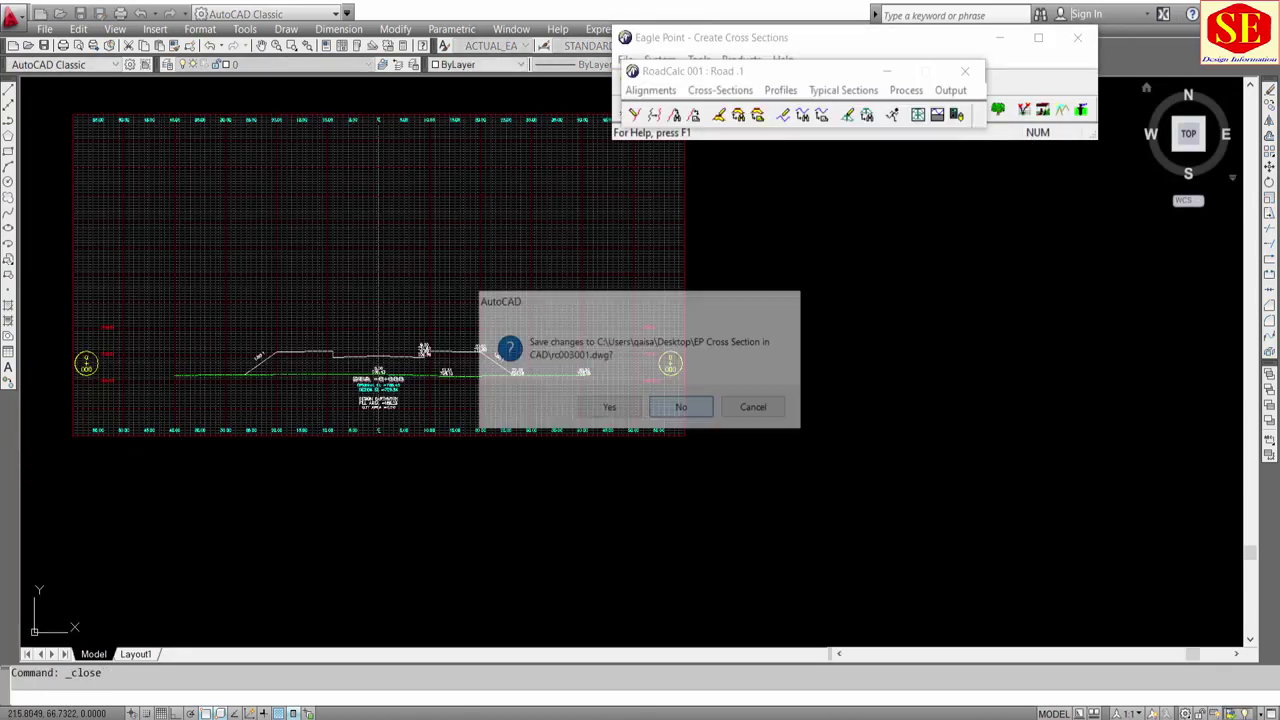
pyautogui.click(606, 407)
pyautogui.moveTo(1188, 133)
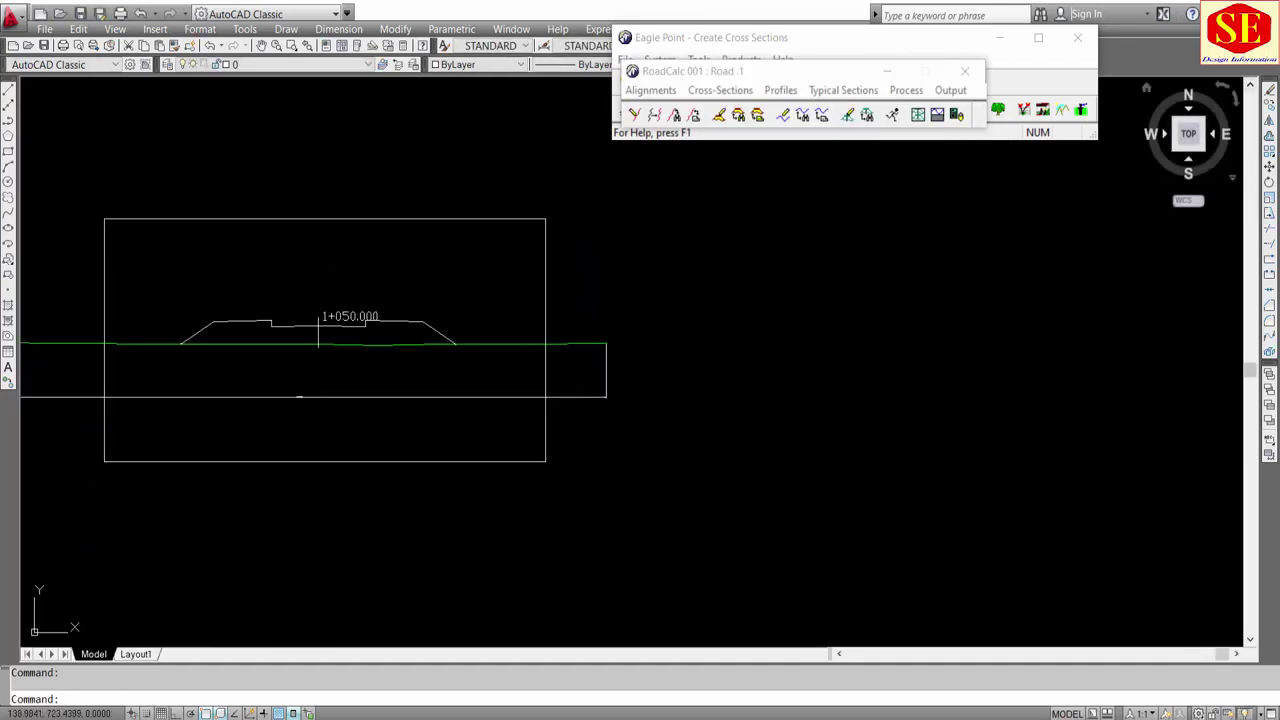
pyautogui.click(695, 411)
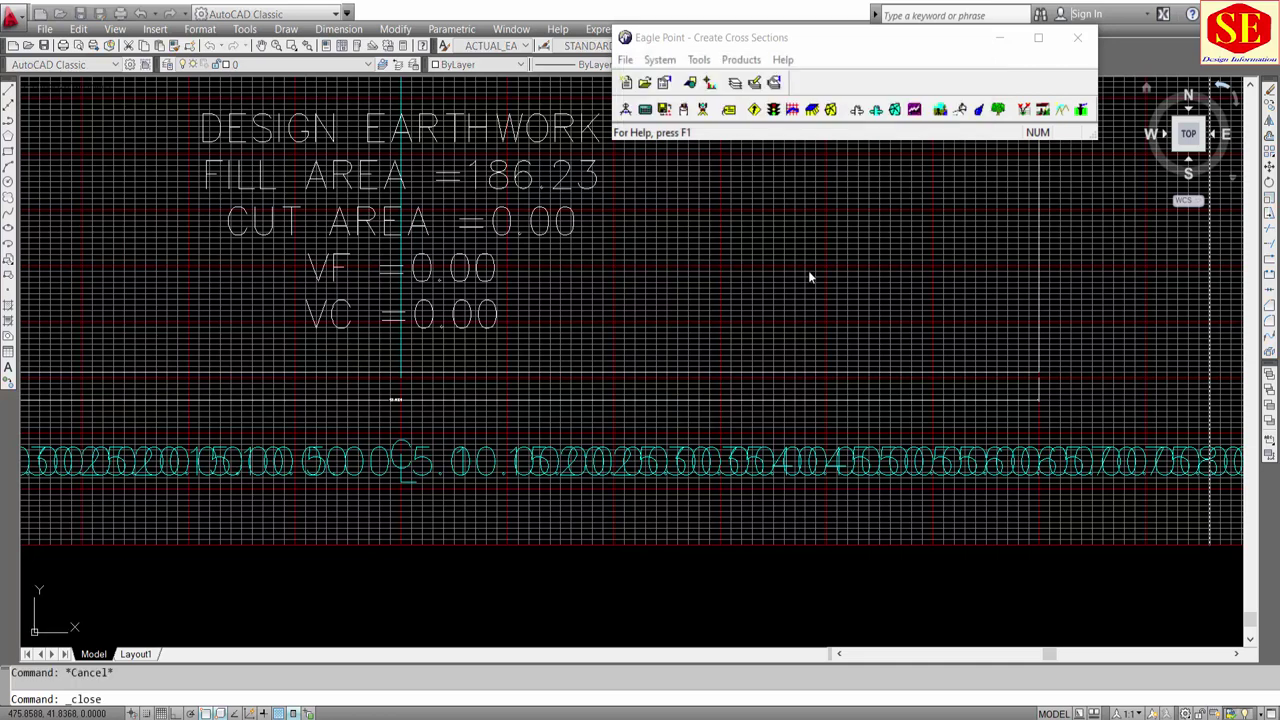
pyautogui.click(683, 409)
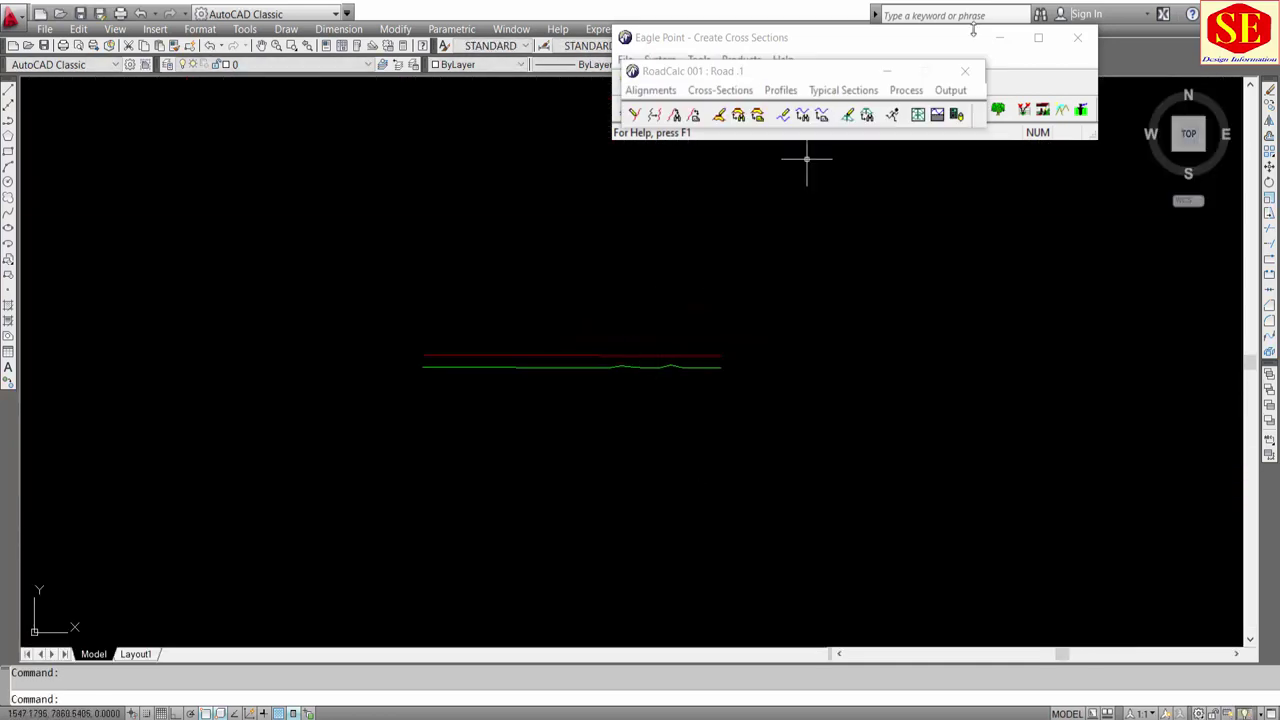
# Step: Delete all eight existing sheets from the Cross-Section Sheets list
pyautogui.click(950, 90)
pyautogui.click(1005, 130)
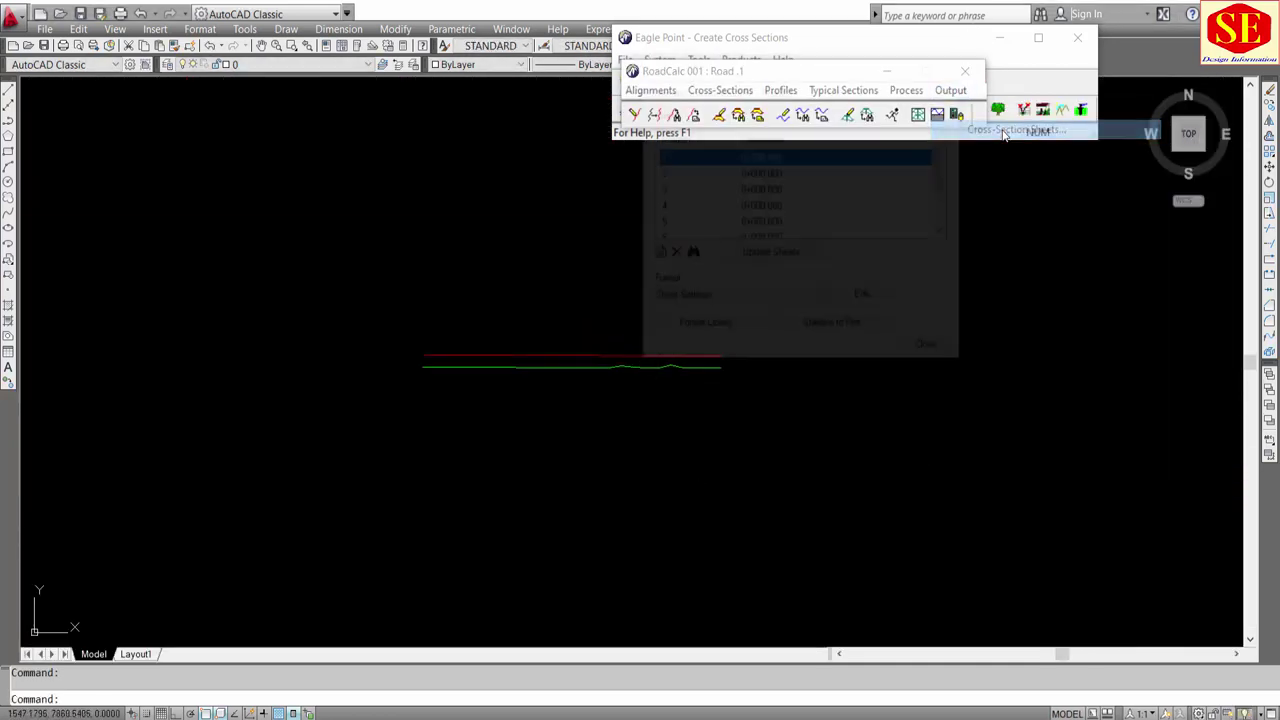
pyautogui.click(768, 178)
pyautogui.click(767, 162)
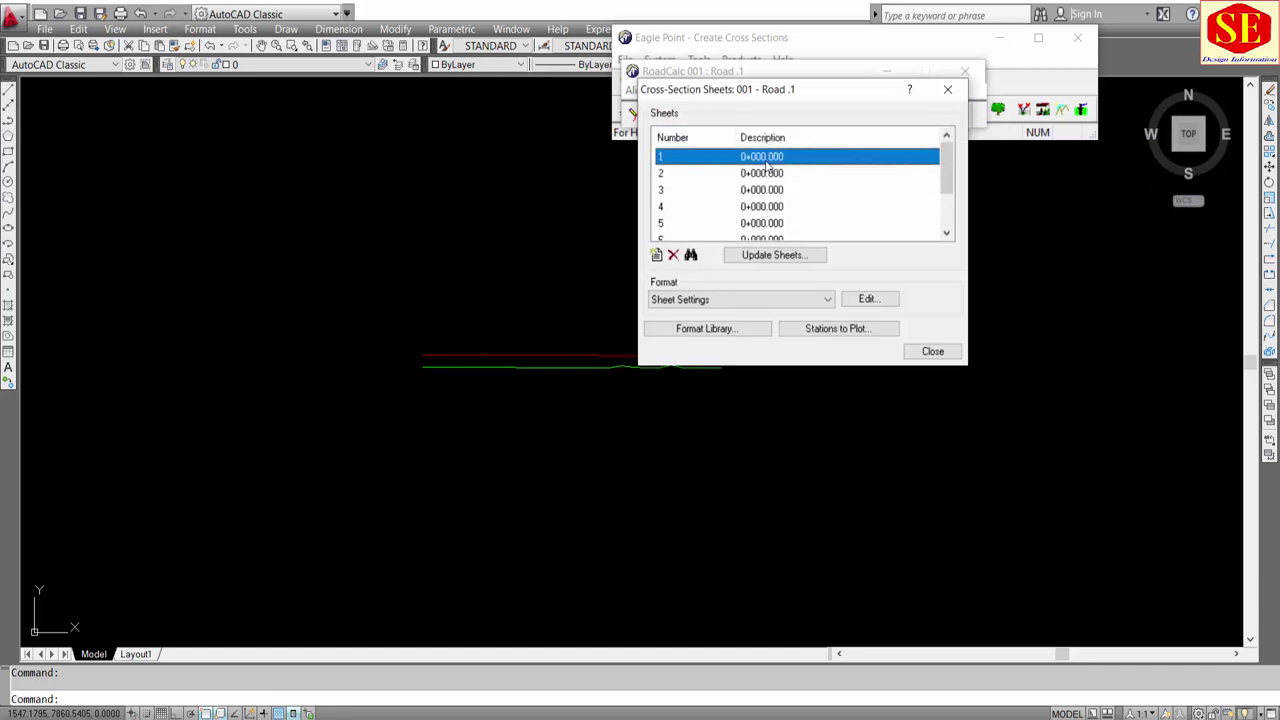
pyautogui.hotkey('shift', 'End')
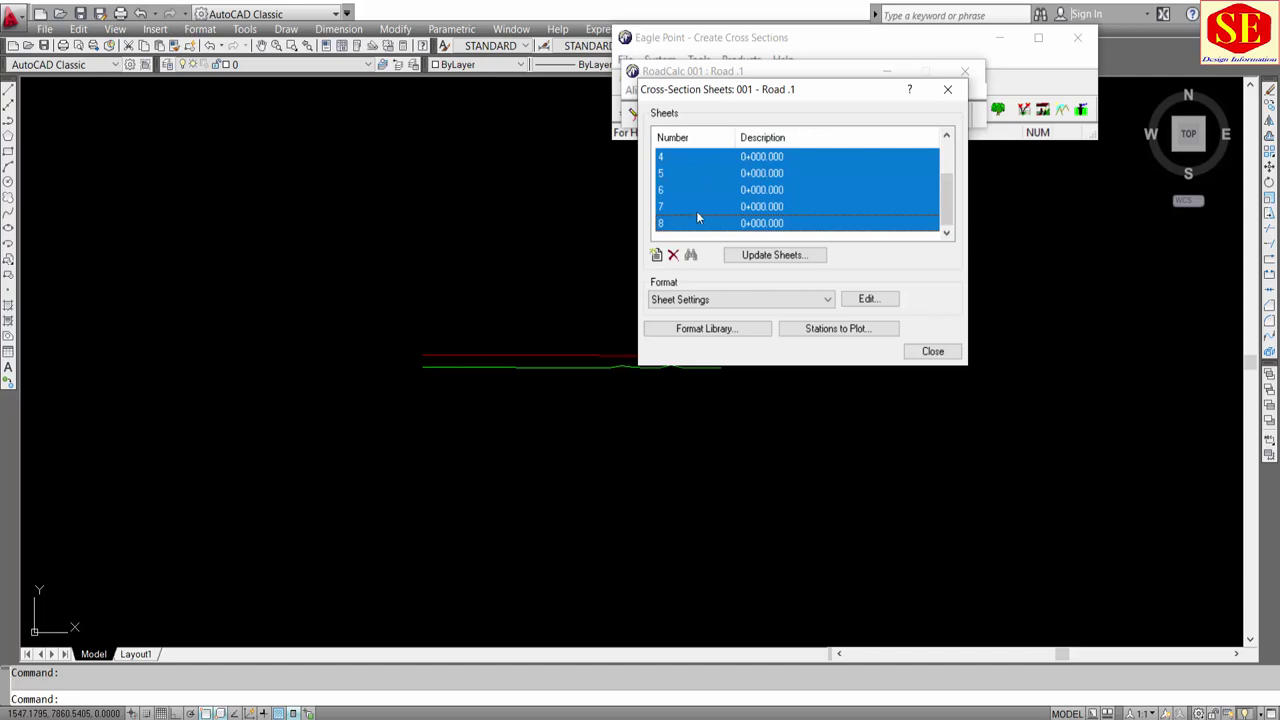
pyautogui.click(672, 255)
pyautogui.click(826, 293)
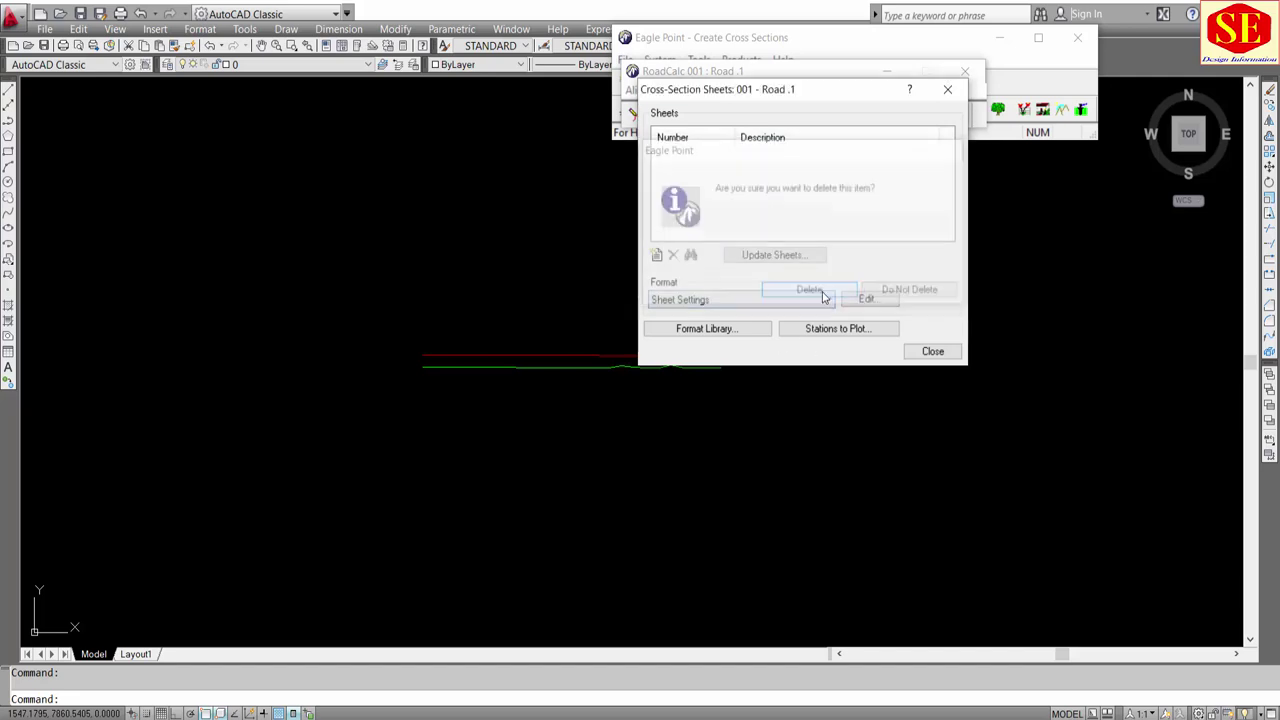
# Step: Set the Offsets and Elevations format to label offsets and elevations on both sides
pyautogui.click(772, 301)
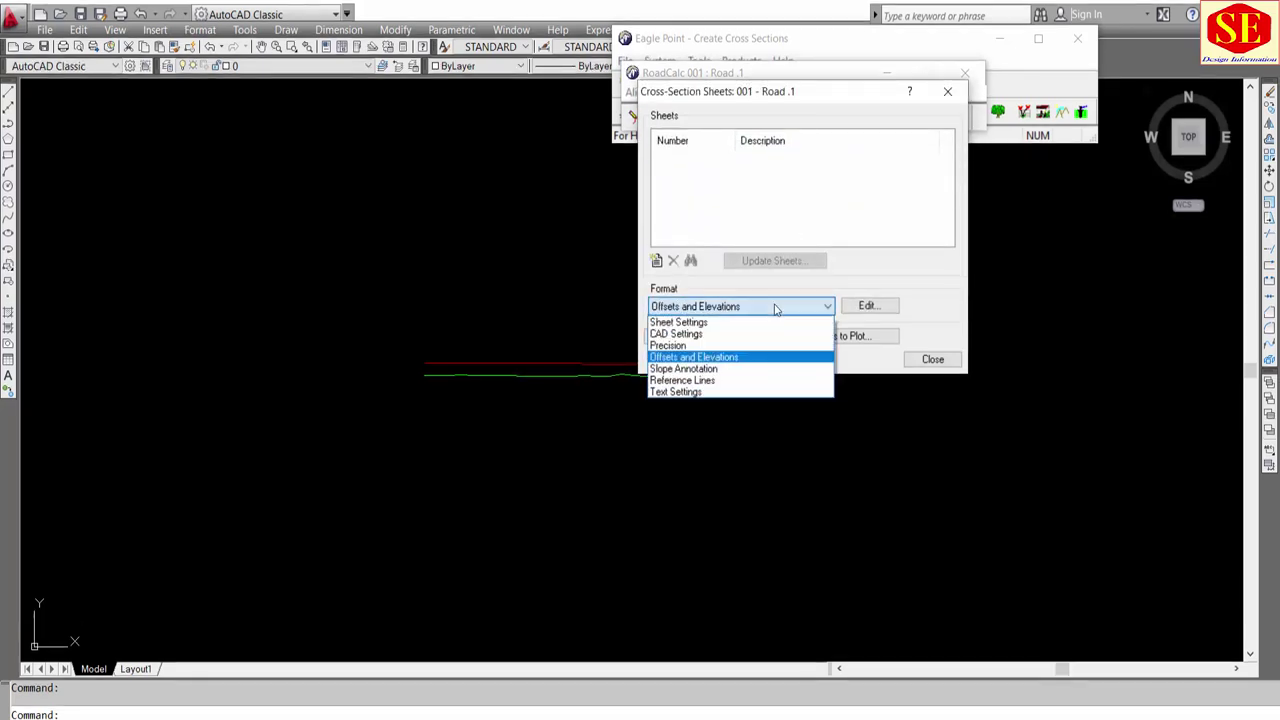
pyautogui.click(722, 360)
pyautogui.click(880, 310)
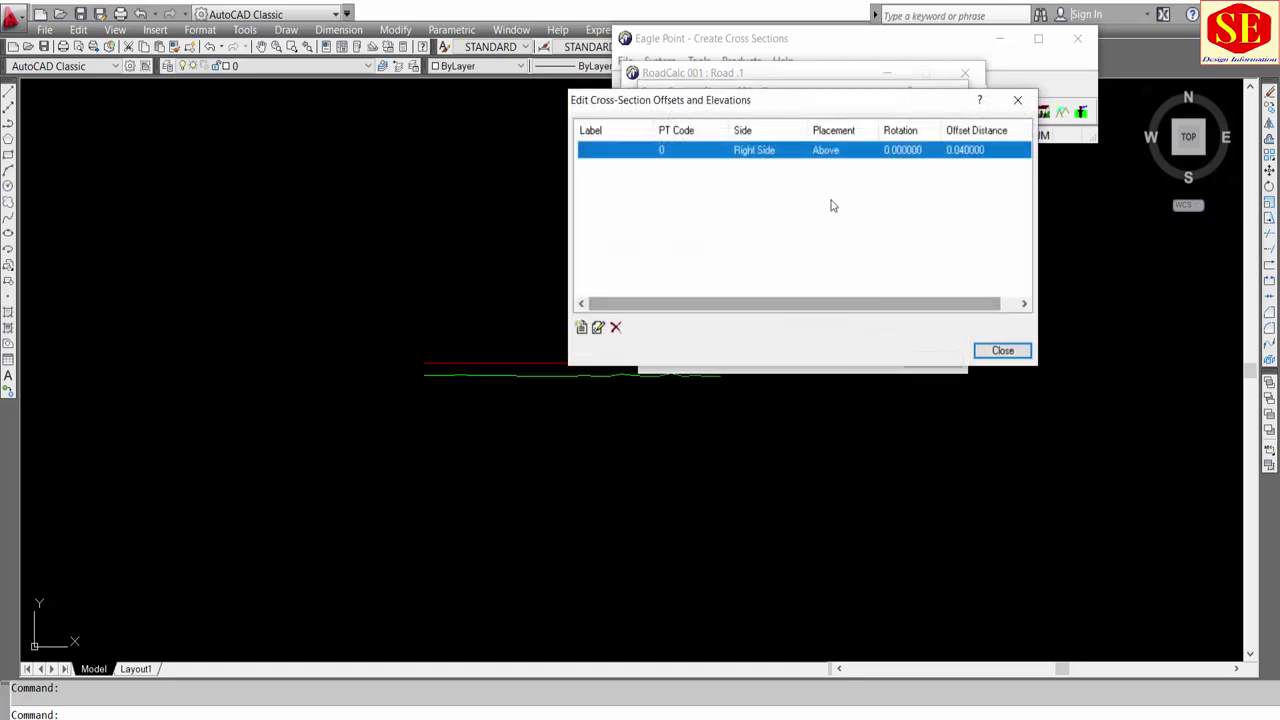
pyautogui.doubleClick(818, 155)
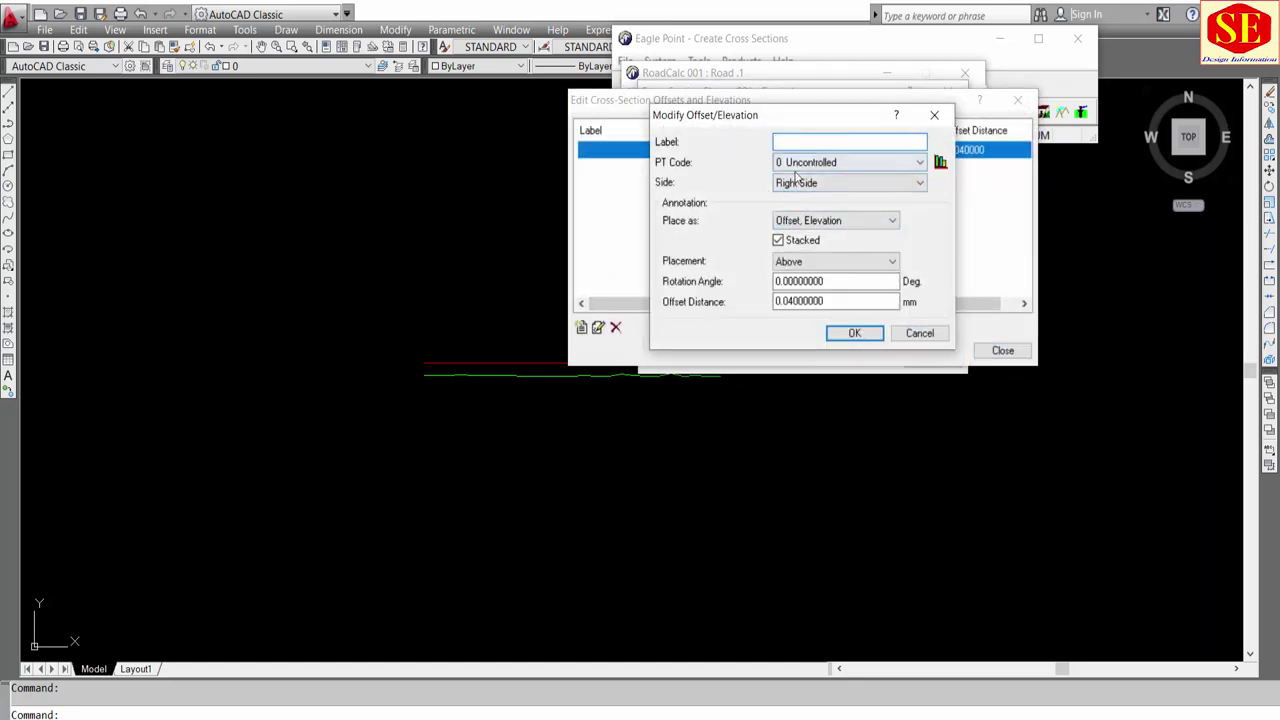
pyautogui.click(810, 183)
pyautogui.click(803, 201)
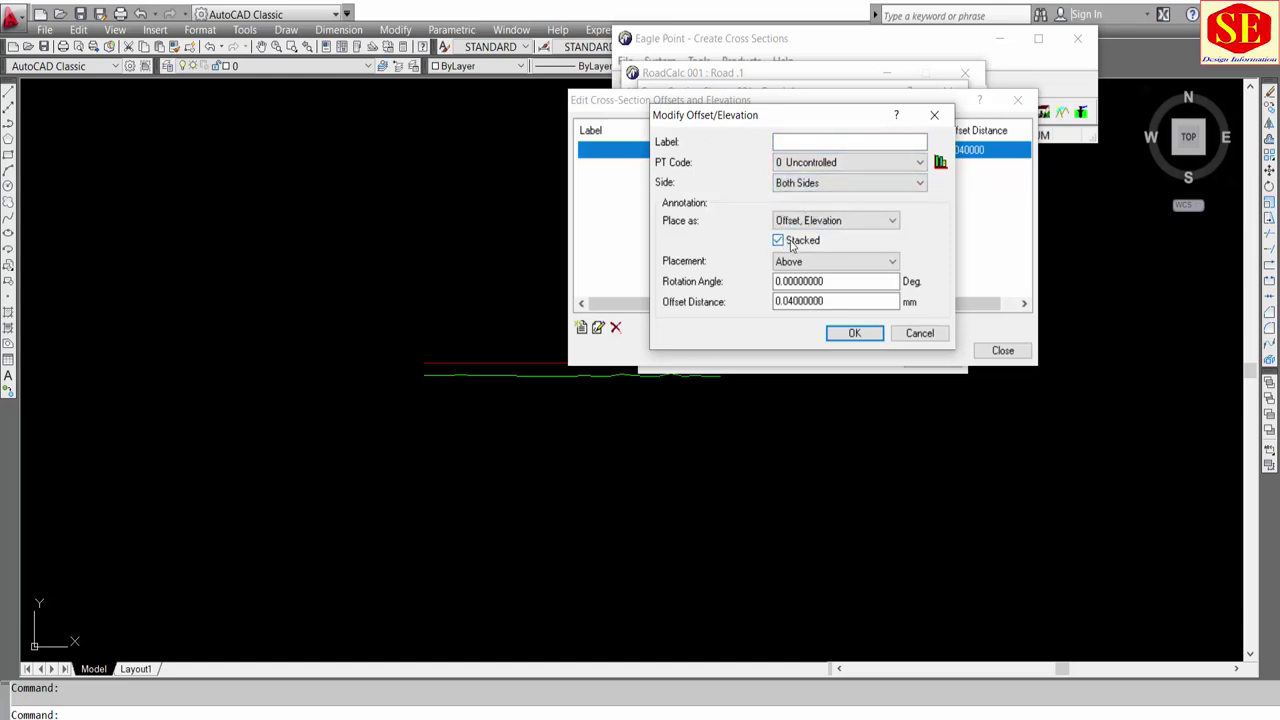
pyautogui.click(852, 333)
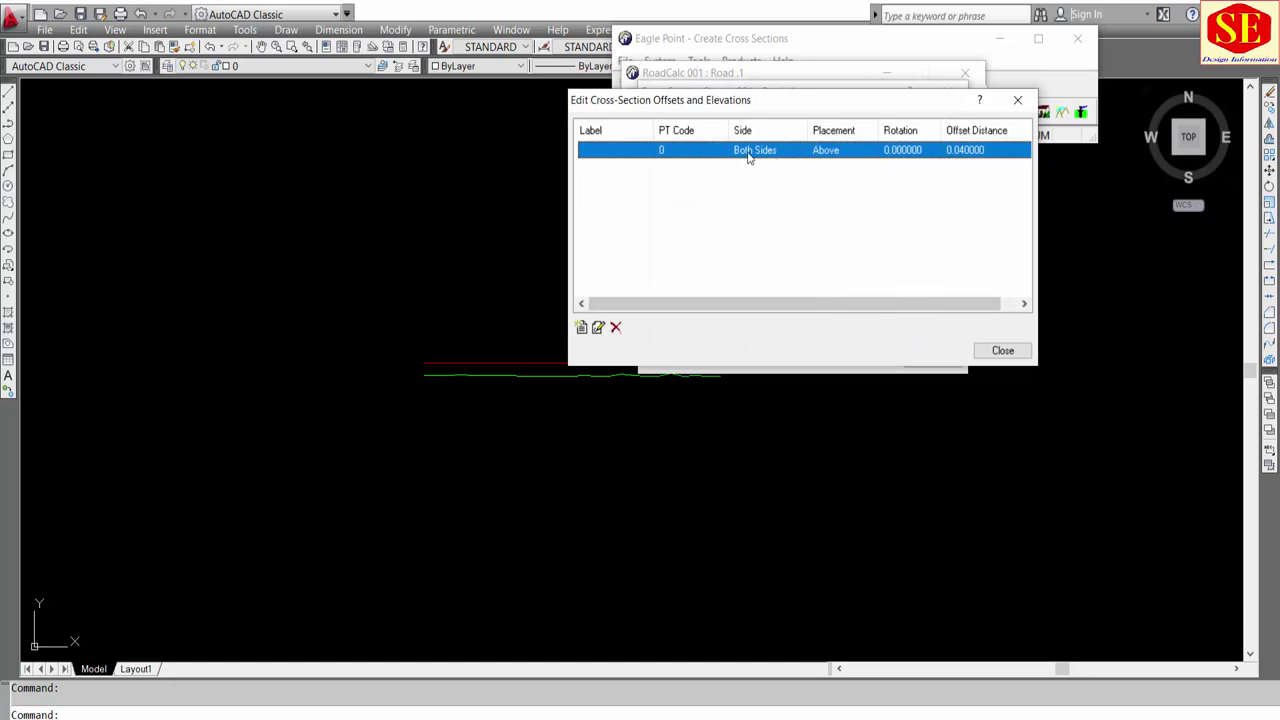
pyautogui.click(1000, 350)
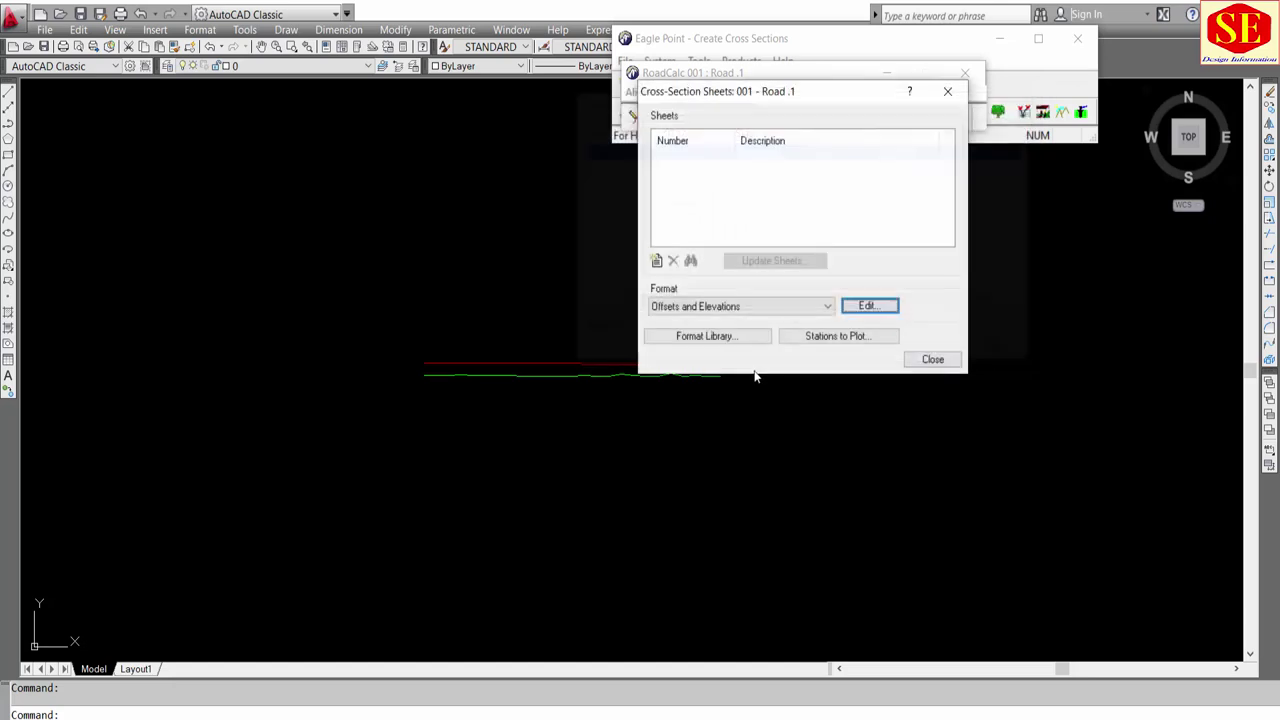
# Step: Recheck the Offsets and Elevations settings, then choose Sheet Settings as the format
pyautogui.click(730, 306)
pyautogui.click(694, 357)
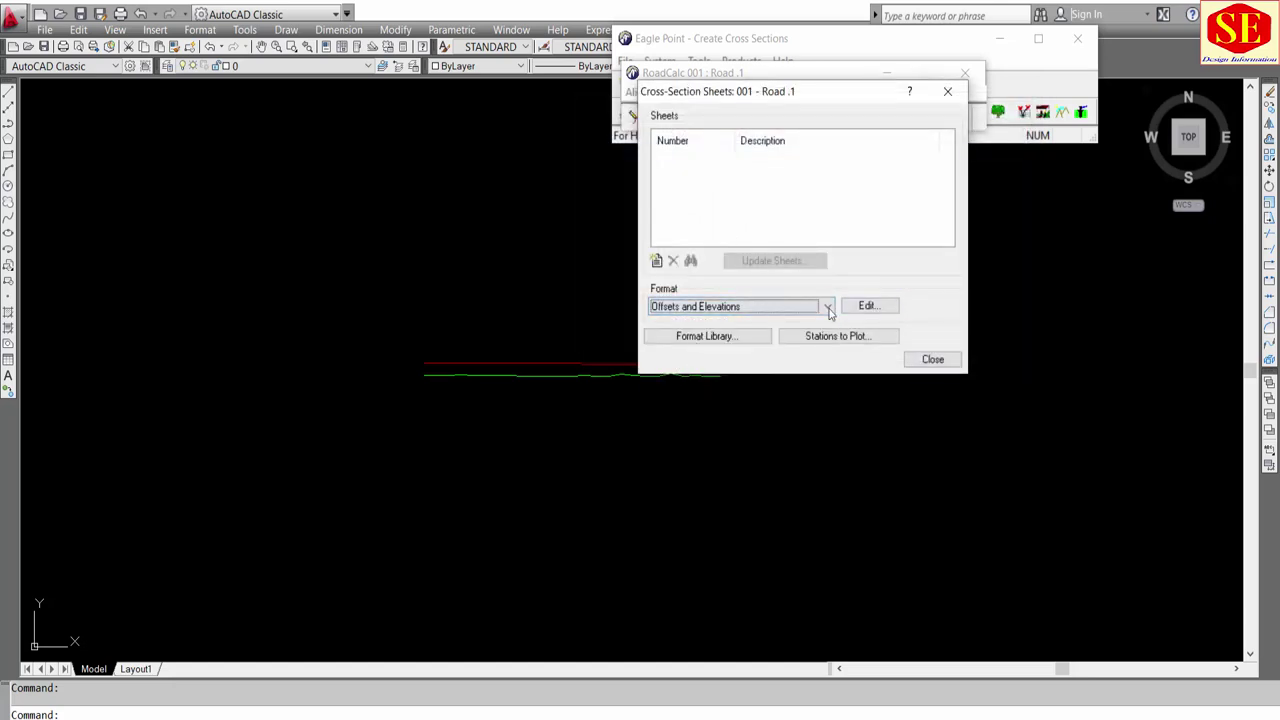
pyautogui.click(862, 305)
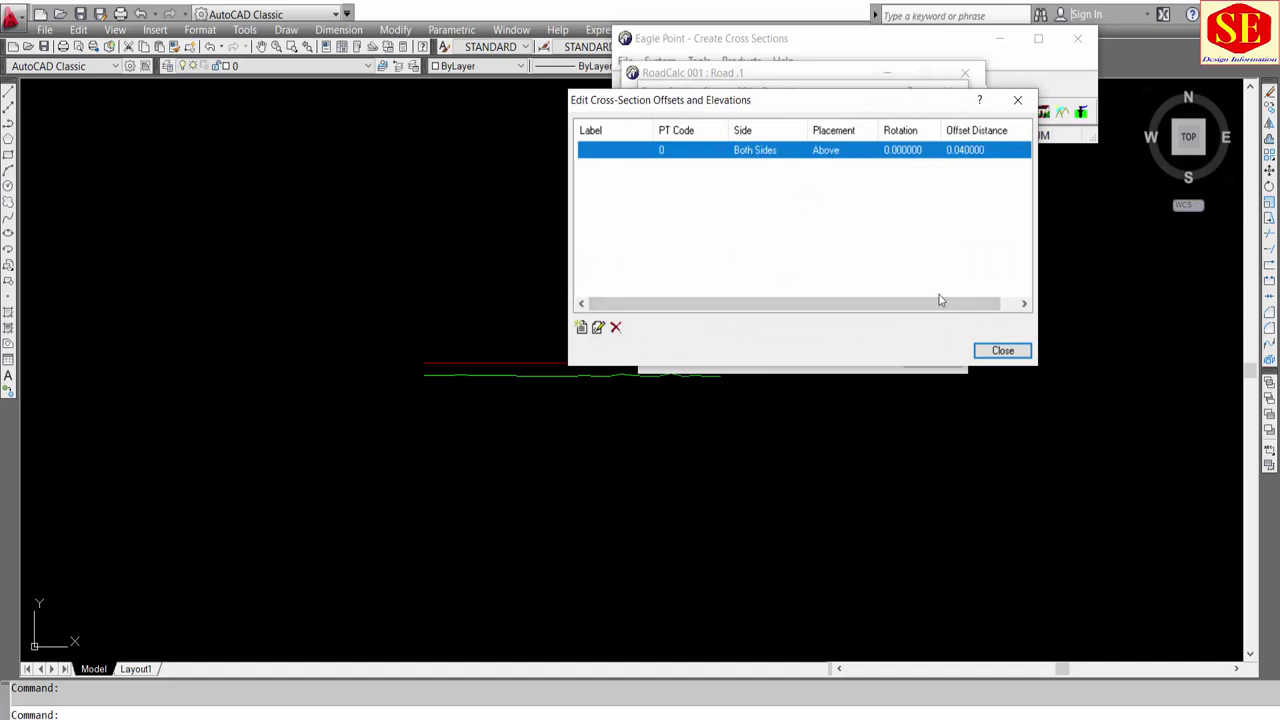
pyautogui.click(1002, 350)
pyautogui.click(730, 307)
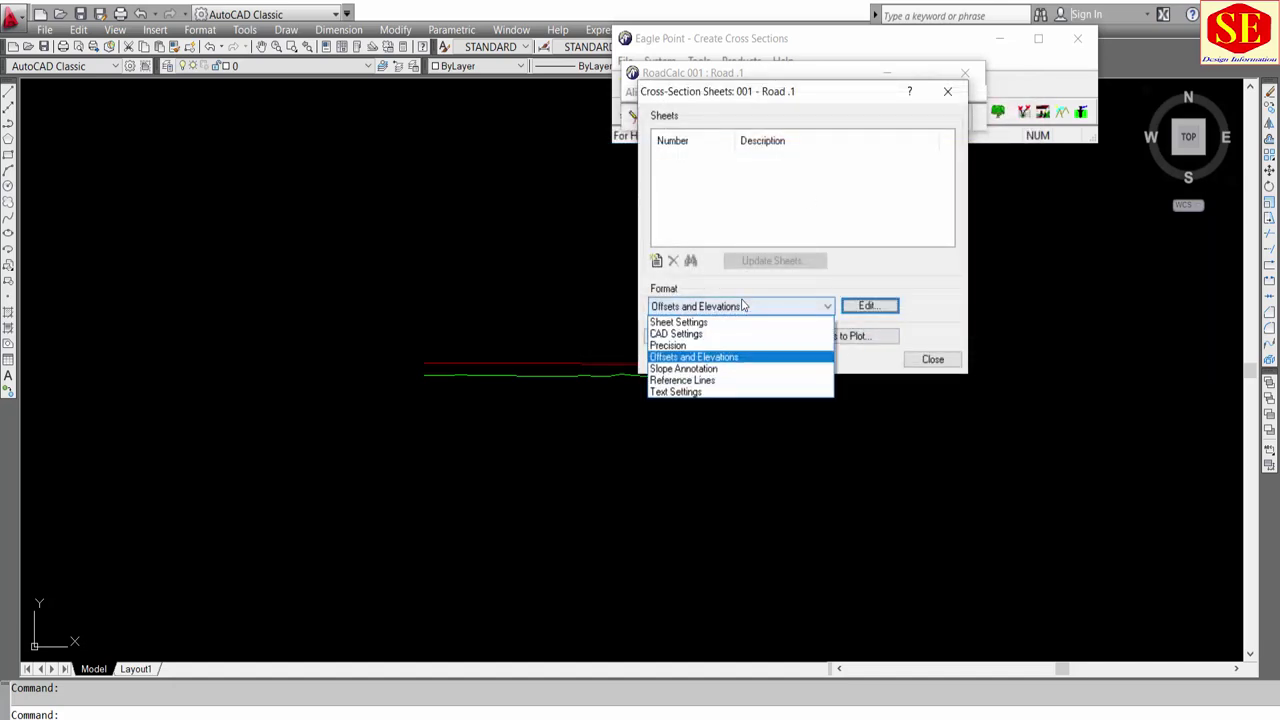
pyautogui.click(729, 324)
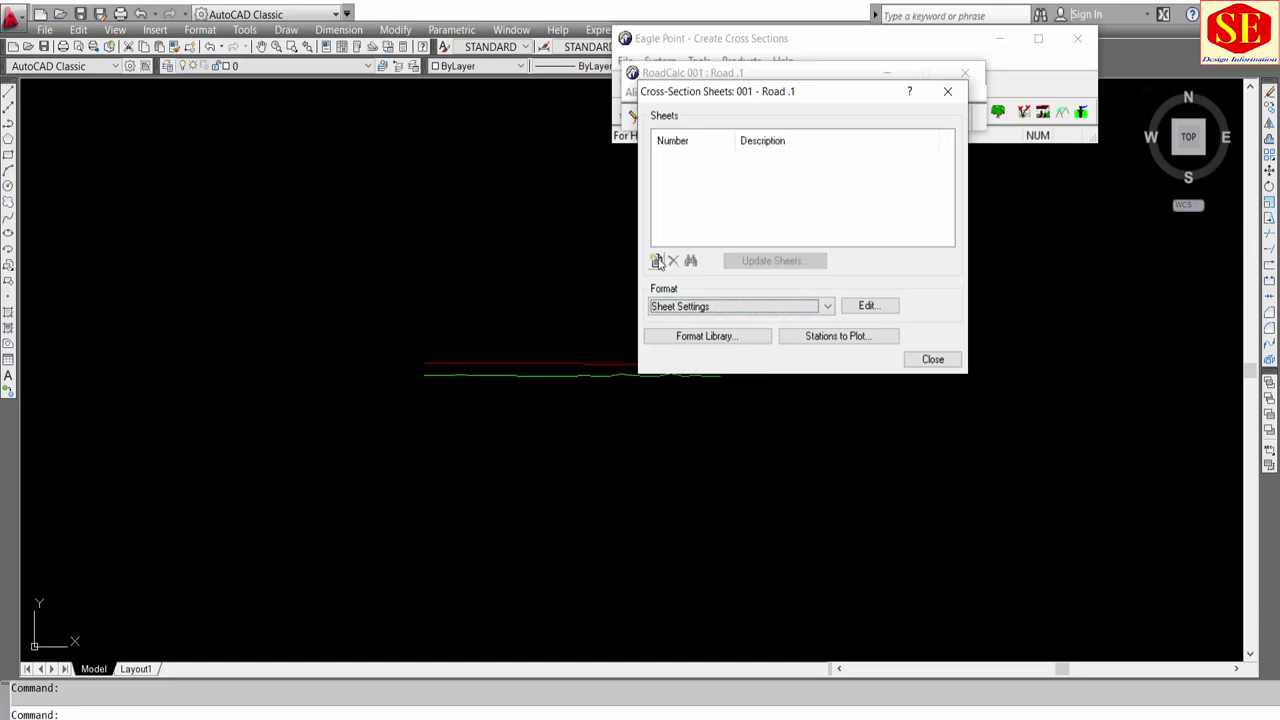
# Step: Accept the 80 by 27 landscape sheet settings and start new sheets from 0+000 to 1+200
pyautogui.click(866, 306)
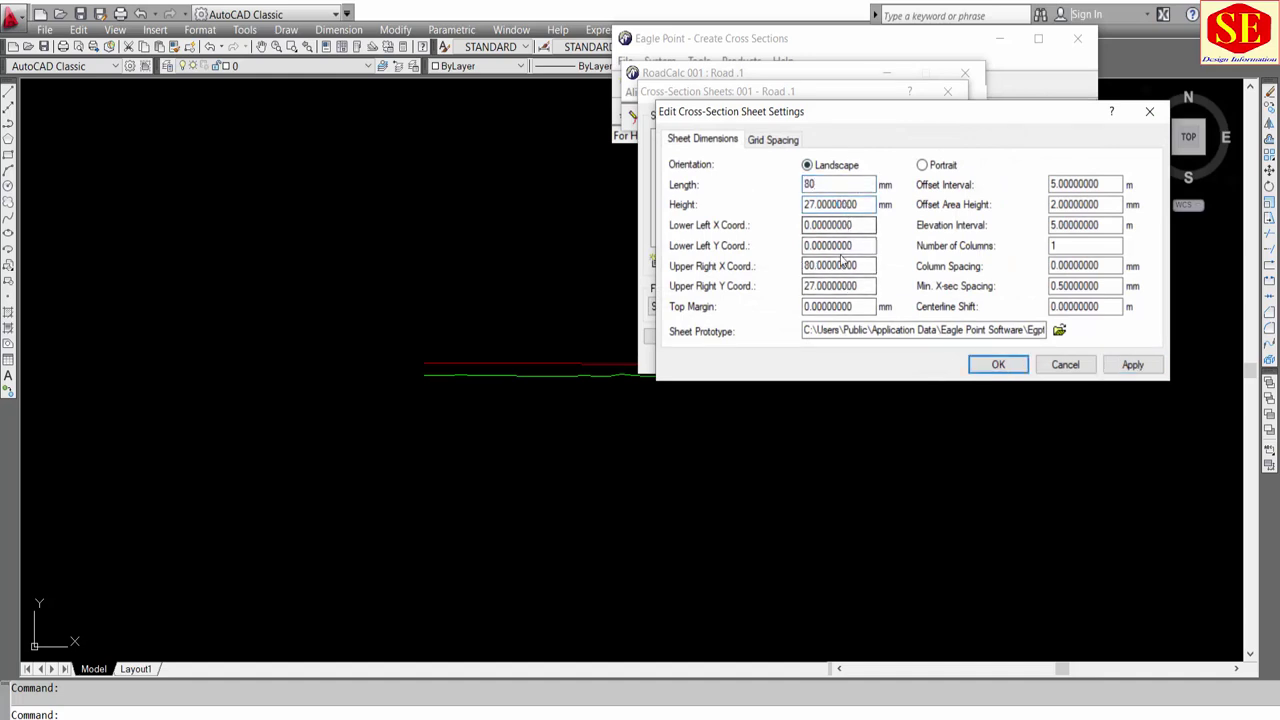
pyautogui.click(997, 362)
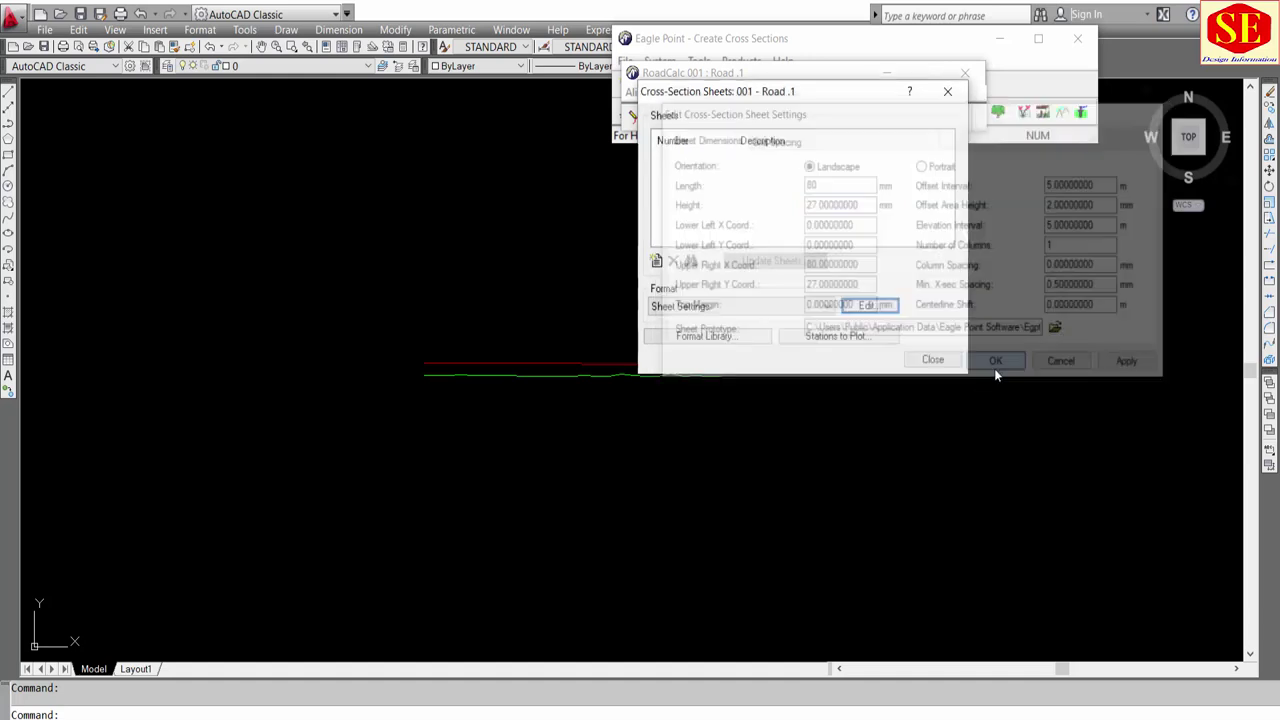
pyautogui.click(658, 262)
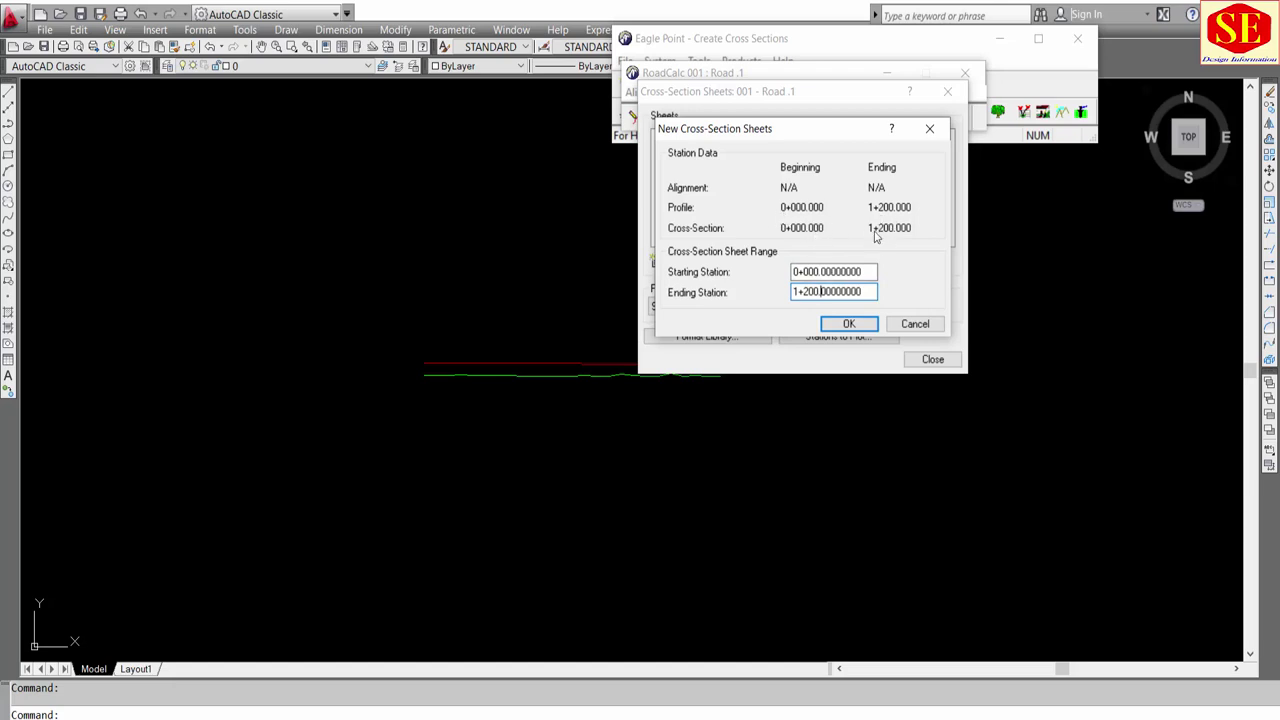
# Step: Generate cross-section sheets every 50 m from station 0+000 to 1+200
pyautogui.click(846, 325)
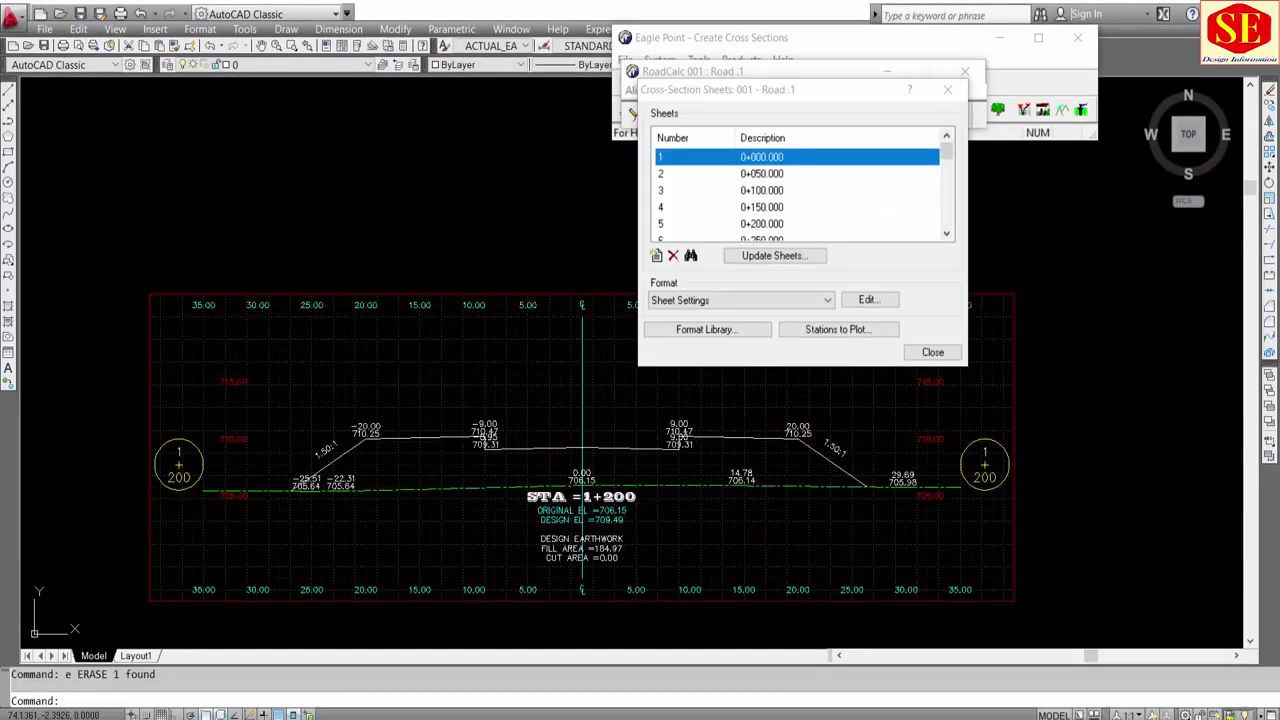
# Step: Scroll to the end of the sheet list and select the 1+150 and 1+200 sheets
pyautogui.scroll(1, 602, 452)
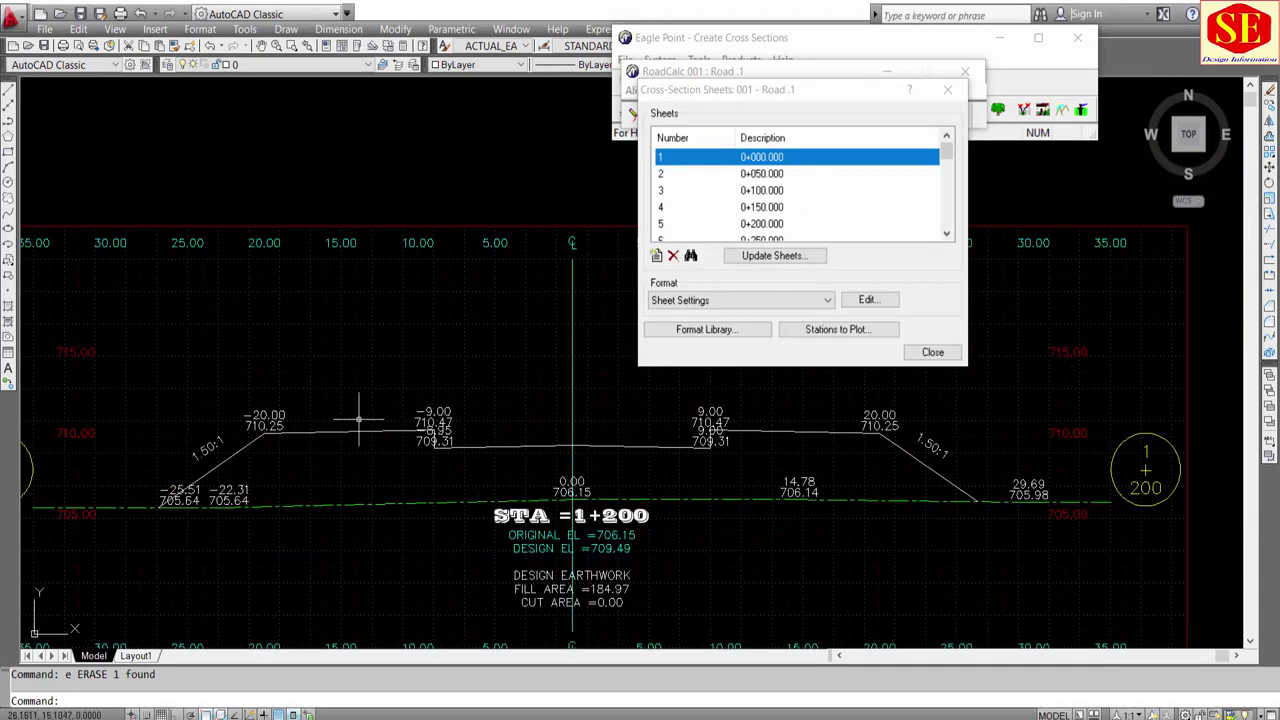
pyautogui.scroll(-2, 735, 220)
pyautogui.scroll(-5, 735, 220)
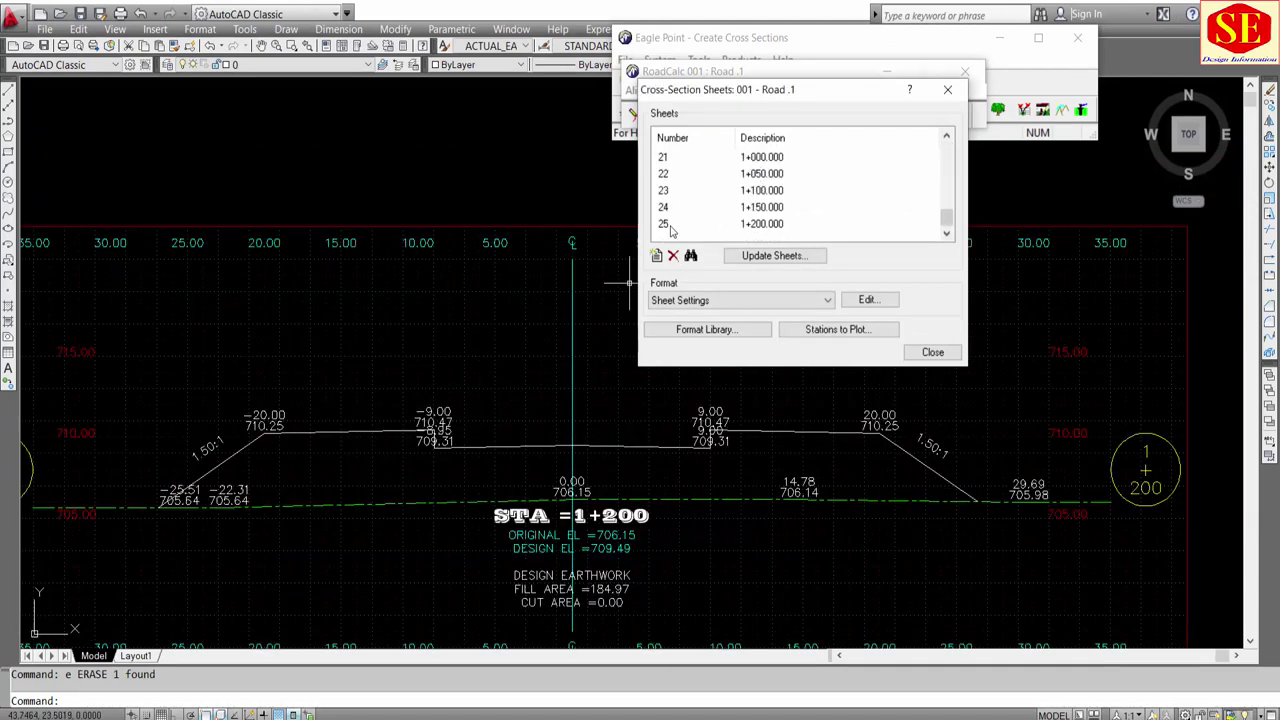
pyautogui.click(796, 228)
pyautogui.click(772, 210)
pyautogui.click(757, 225)
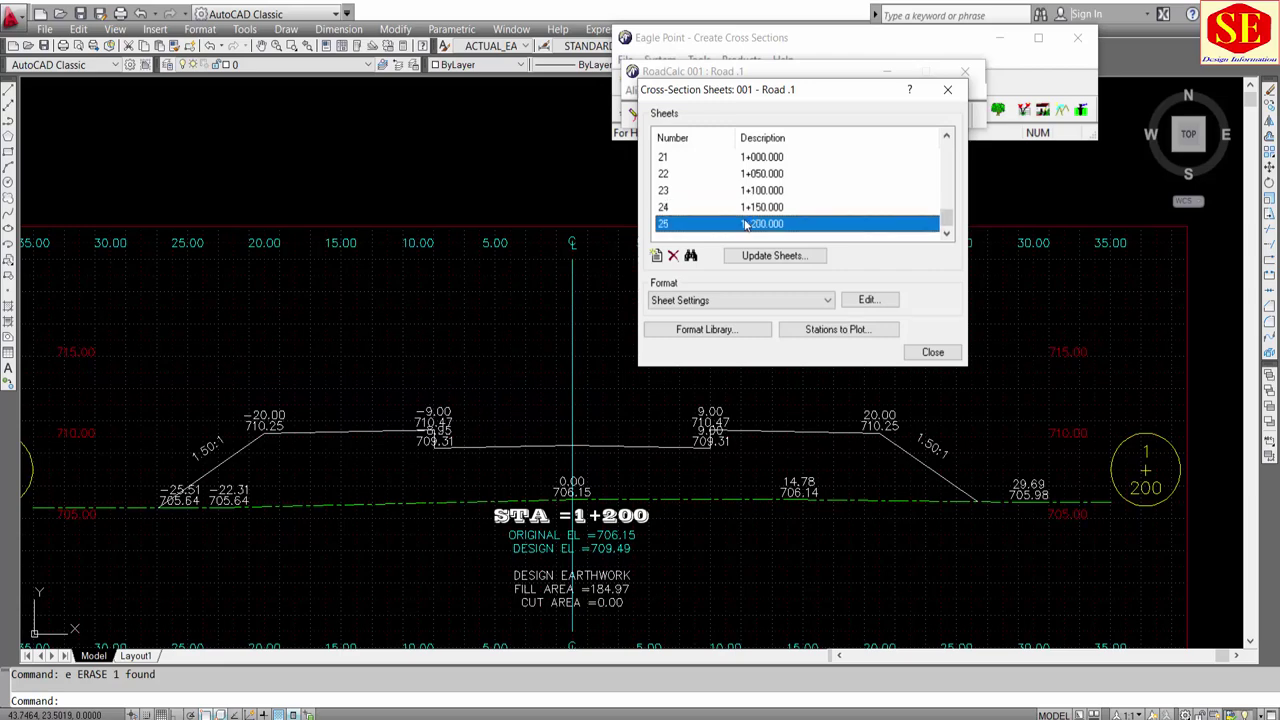
pyautogui.click(672, 210)
# Step: View sheets 0+000, 0+050, 0+100 and 0+150 in the drawing, then close the list
pyautogui.scroll(1, 766, 195)
pyautogui.scroll(6, 766, 195)
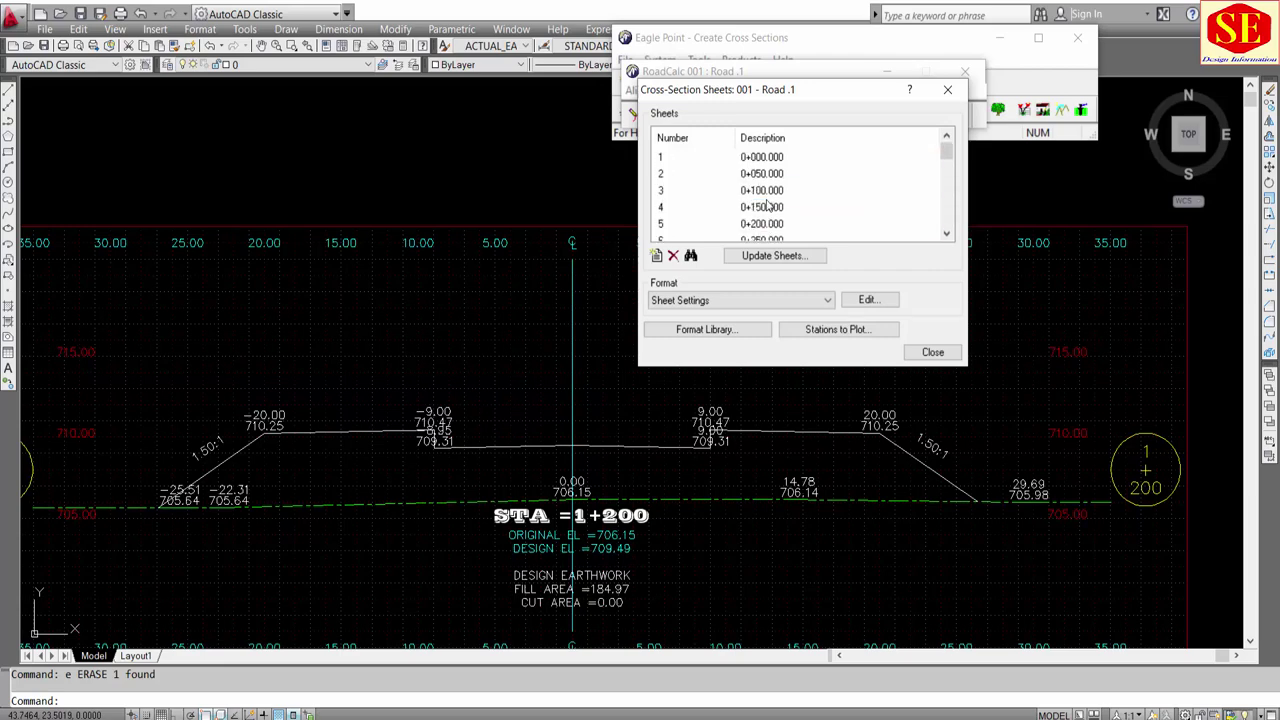
pyautogui.click(760, 157)
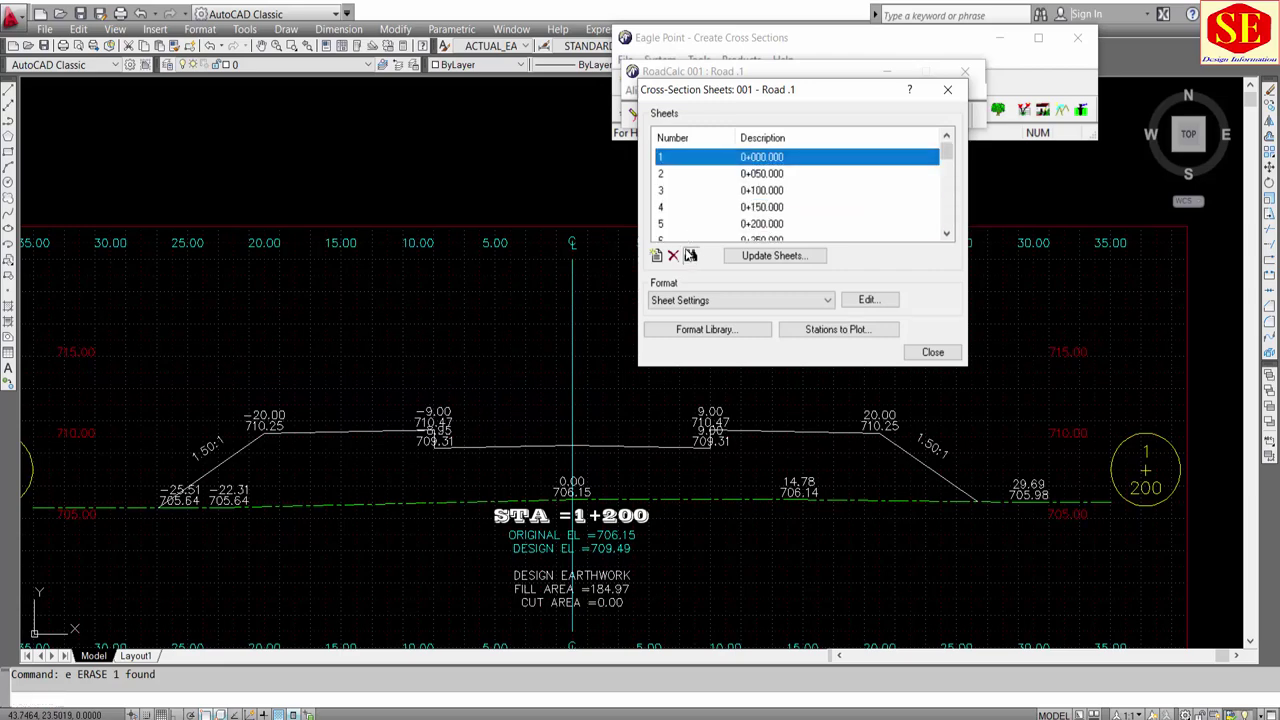
pyautogui.click(690, 255)
pyautogui.click(771, 174)
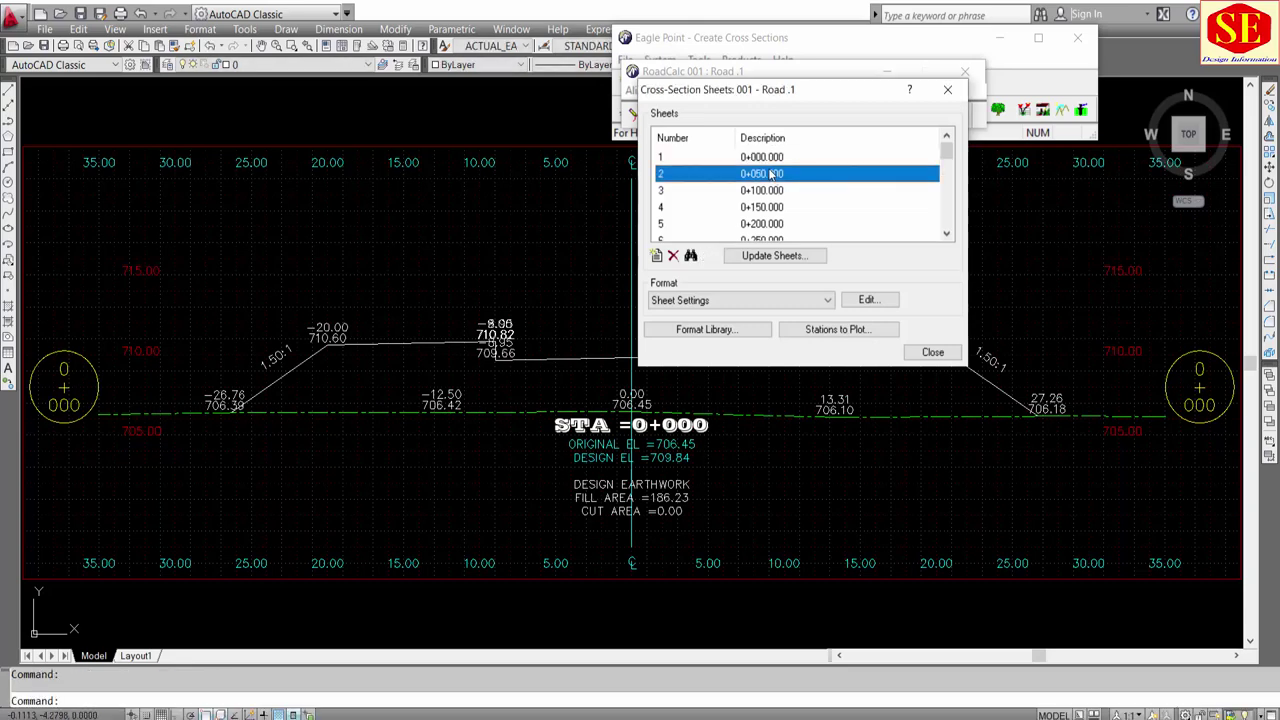
pyautogui.click(689, 256)
pyautogui.click(749, 191)
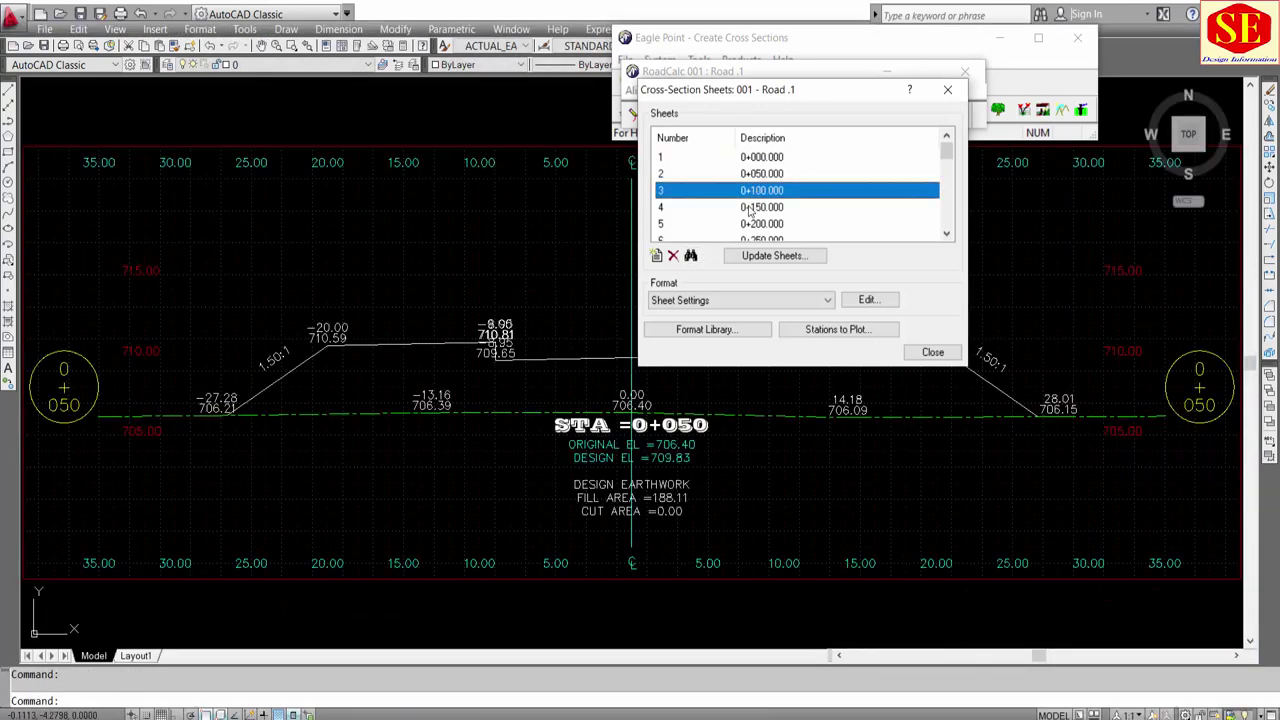
pyautogui.click(690, 256)
pyautogui.click(760, 207)
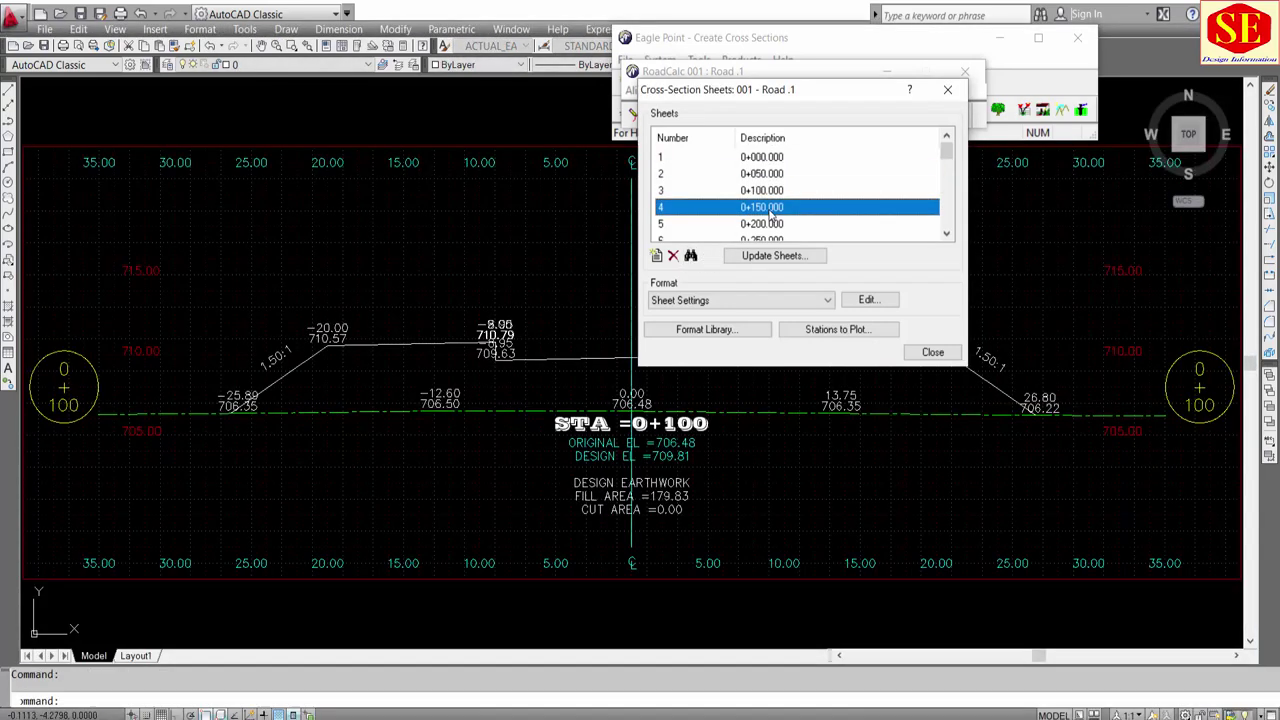
pyautogui.click(690, 256)
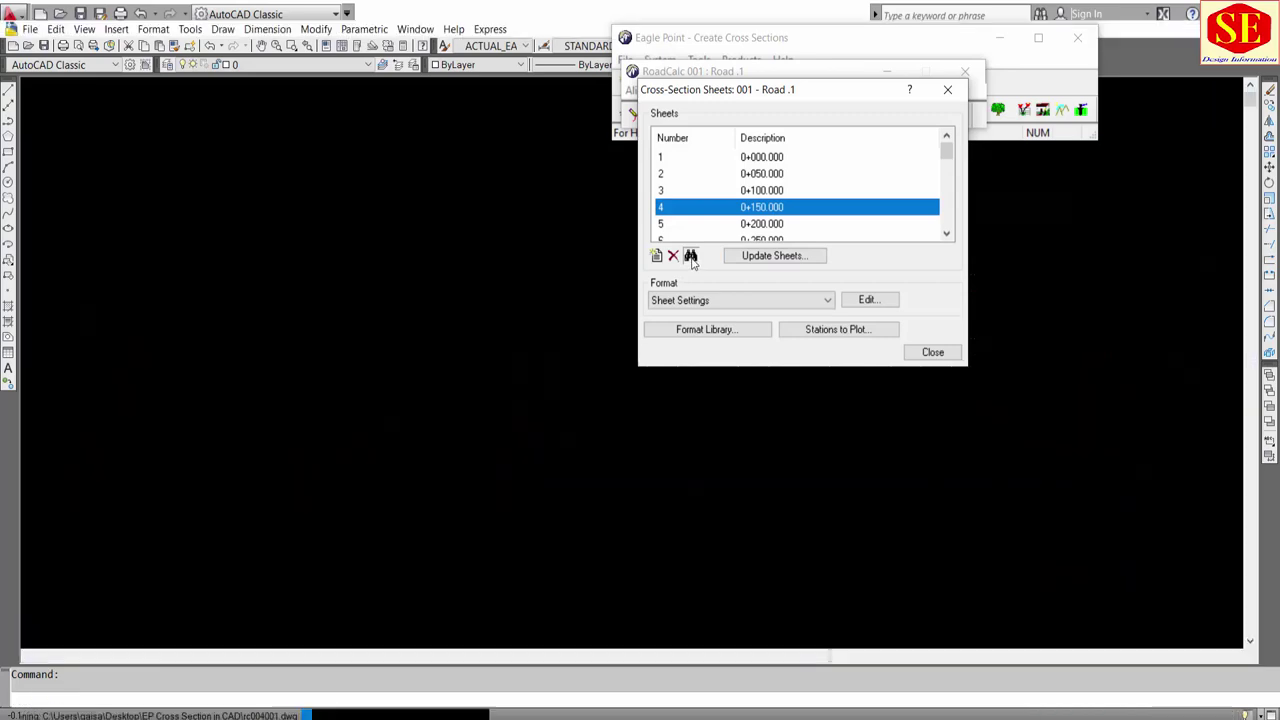
pyautogui.click(932, 353)
pyautogui.scroll(3, 606, 475)
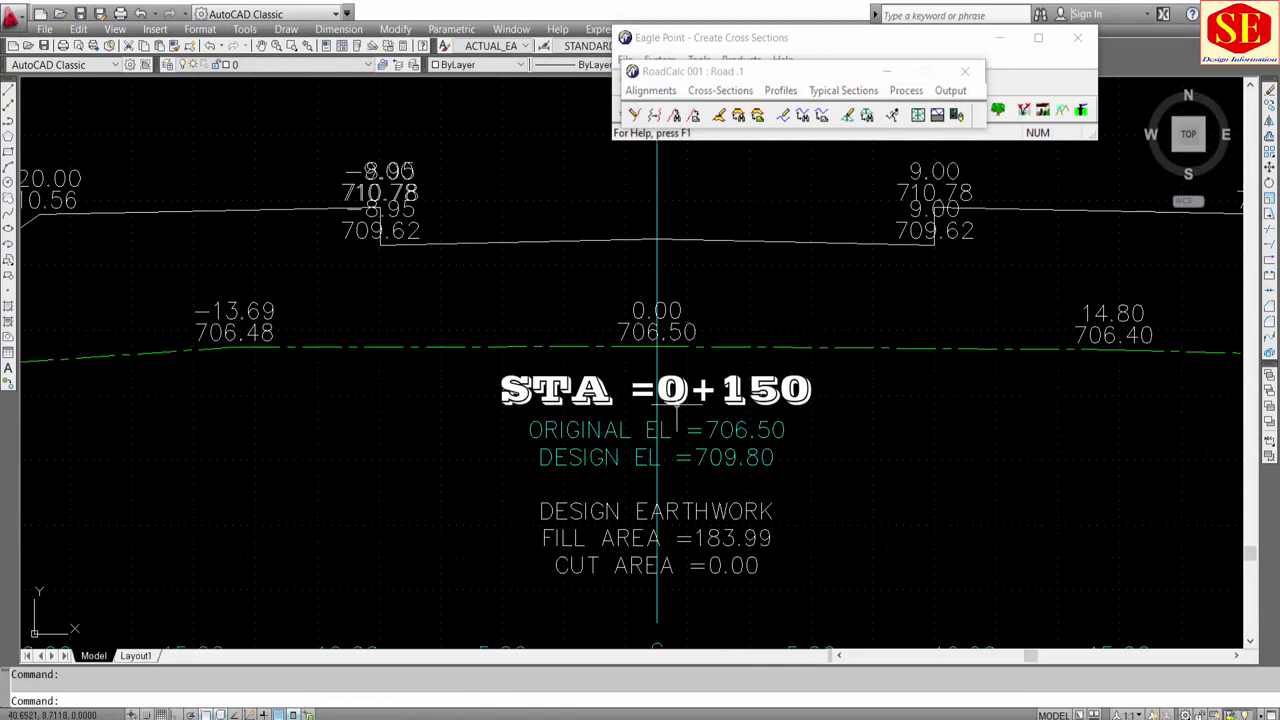
pyautogui.scroll(1, 641, 408)
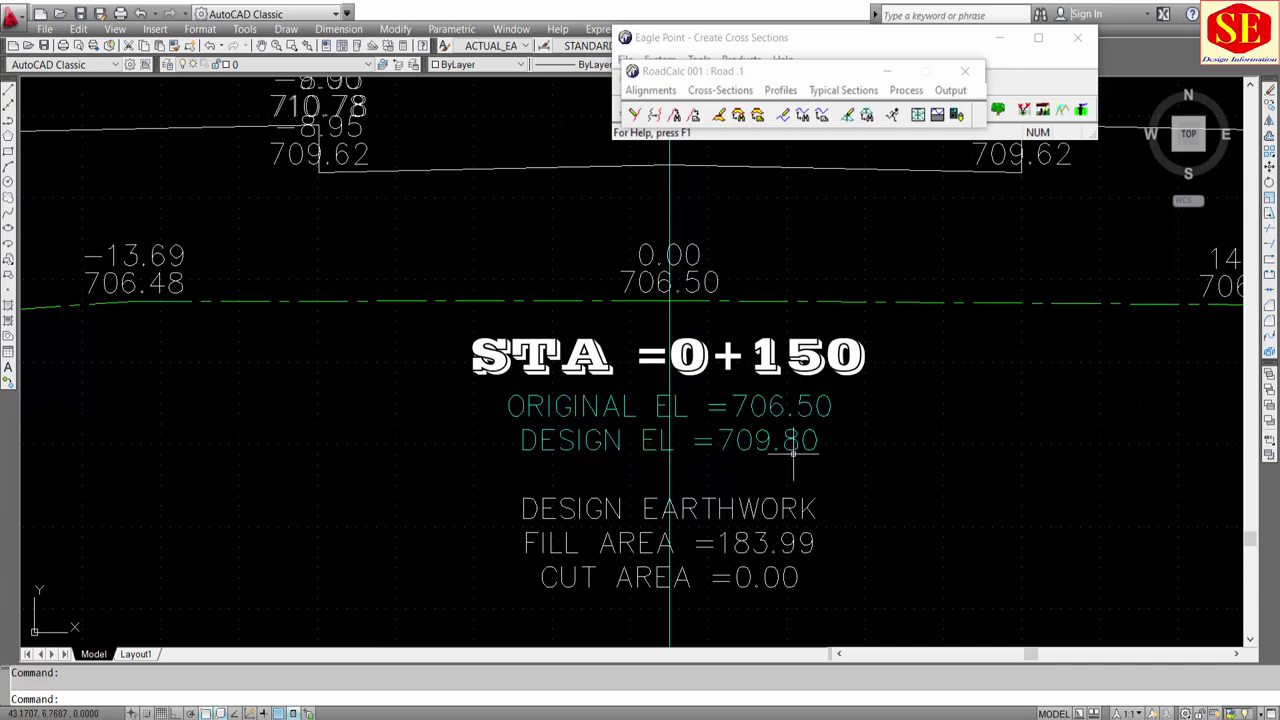
pyautogui.scroll(2, 670, 245)
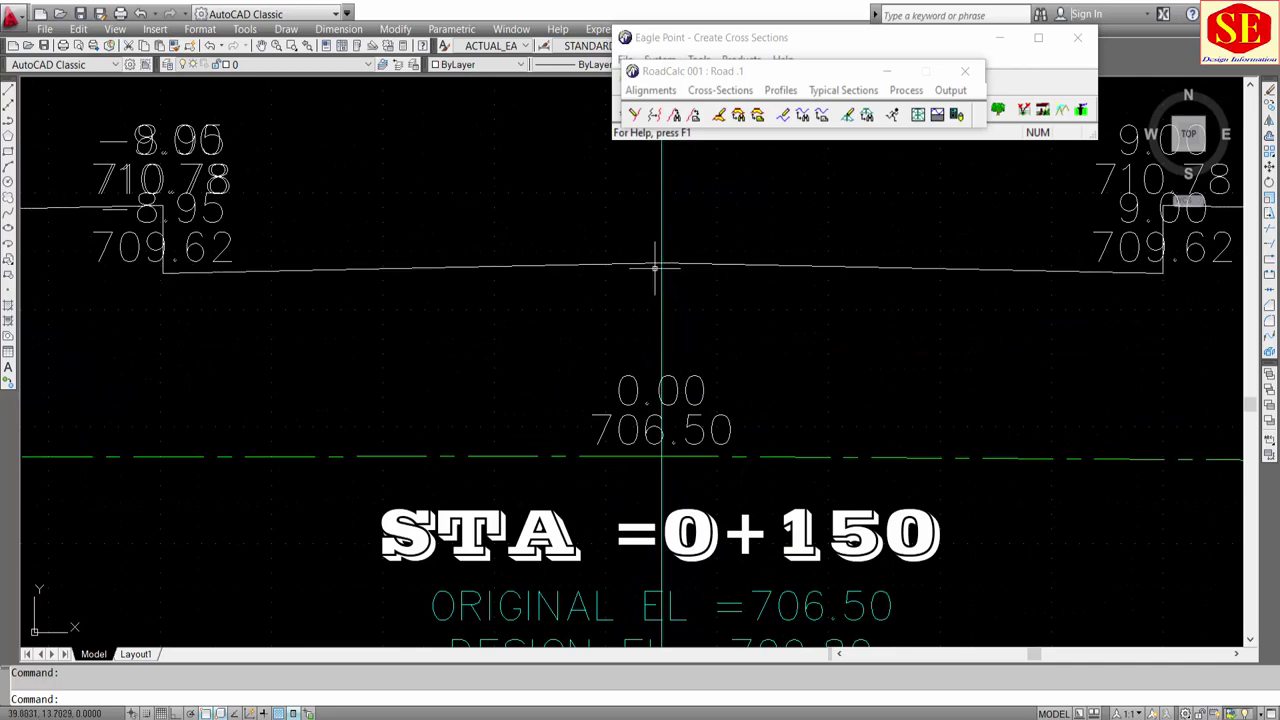
pyautogui.scroll(-1, 655, 267)
pyautogui.scroll(-1, 655, 267)
pyautogui.scroll(1, 600, 462)
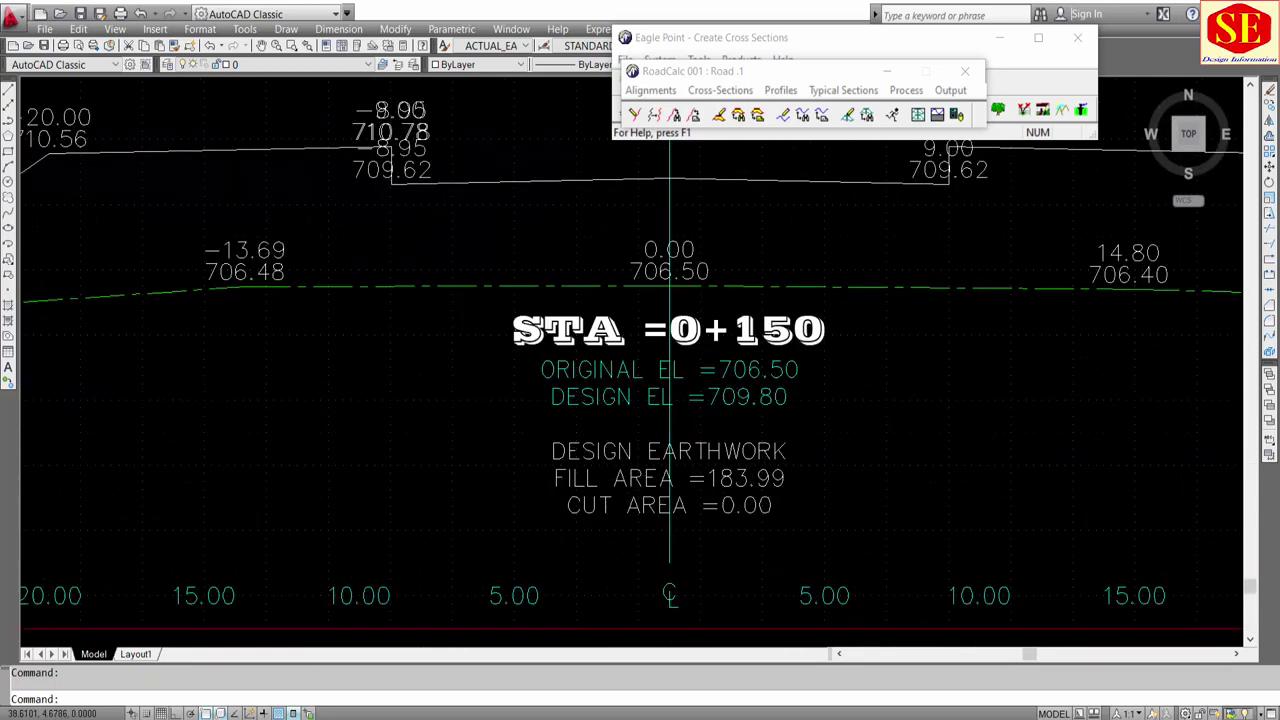
pyautogui.scroll(1, 600, 462)
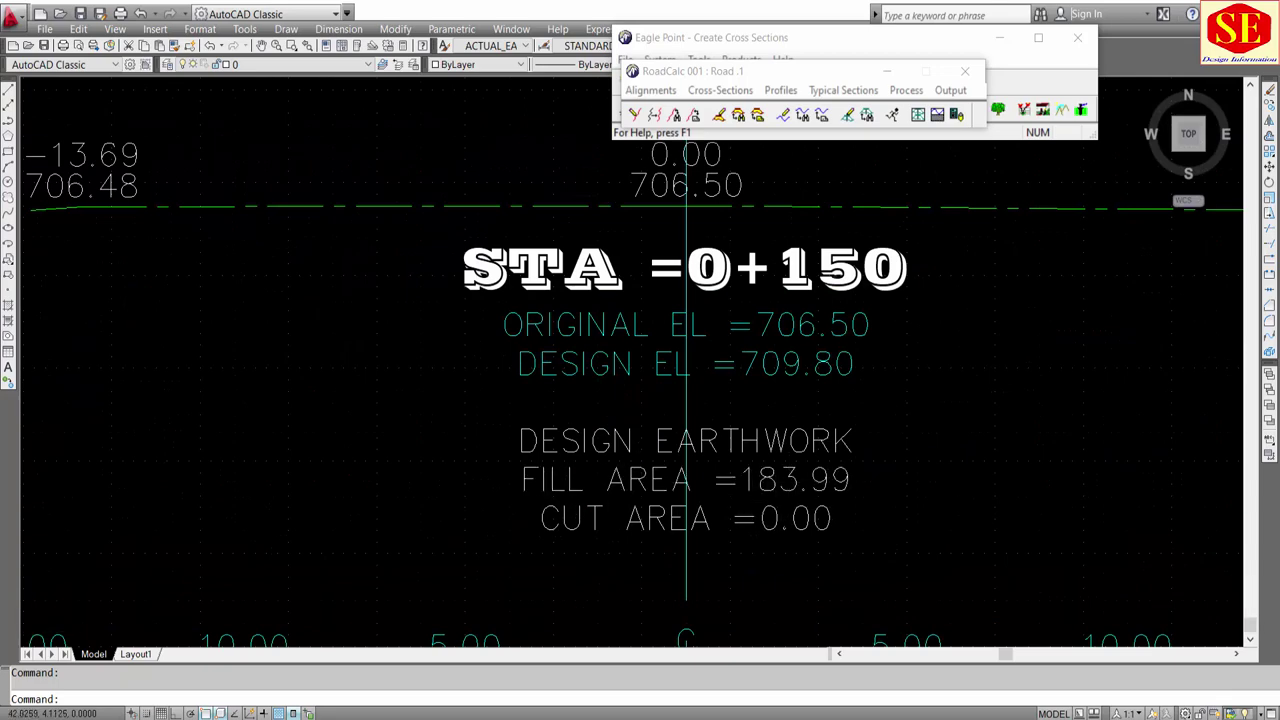
pyautogui.scroll(-5, 766, 490)
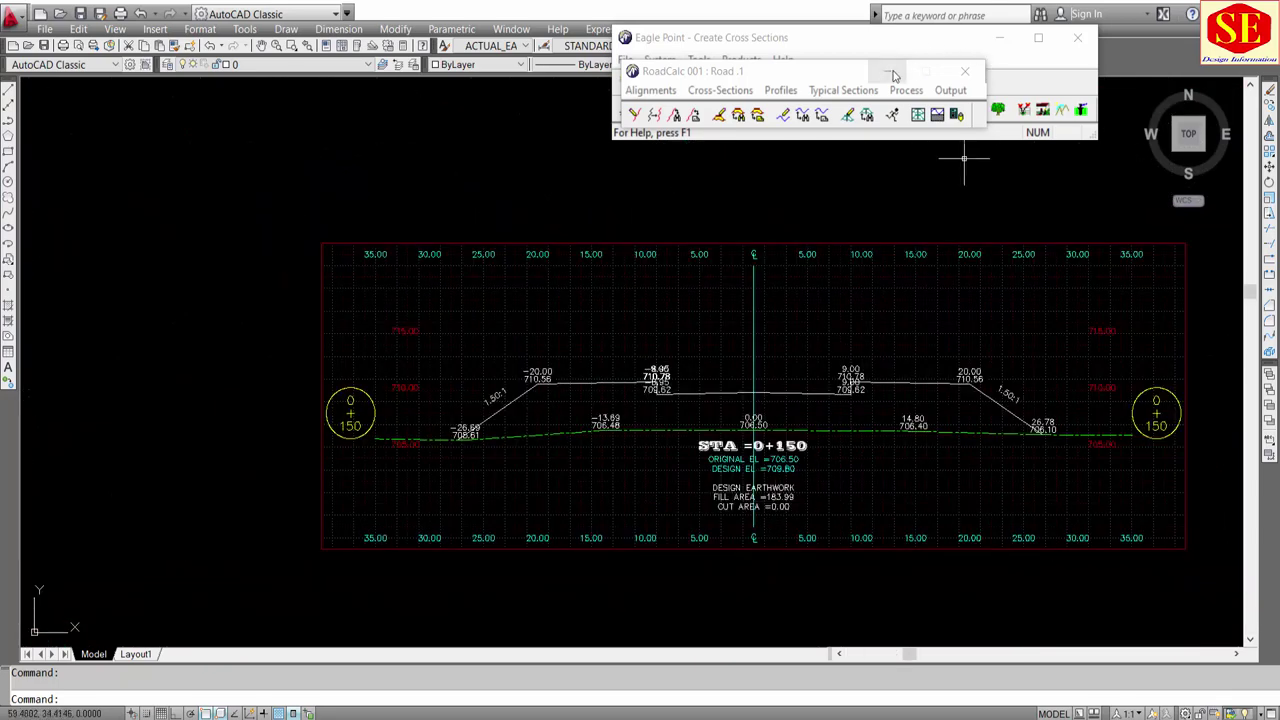
# Step: Minimize Eagle Point to show the 0+150 section, cancelling a trial selection and TRIM
pyautogui.click(998, 37)
pyautogui.click(551, 341)
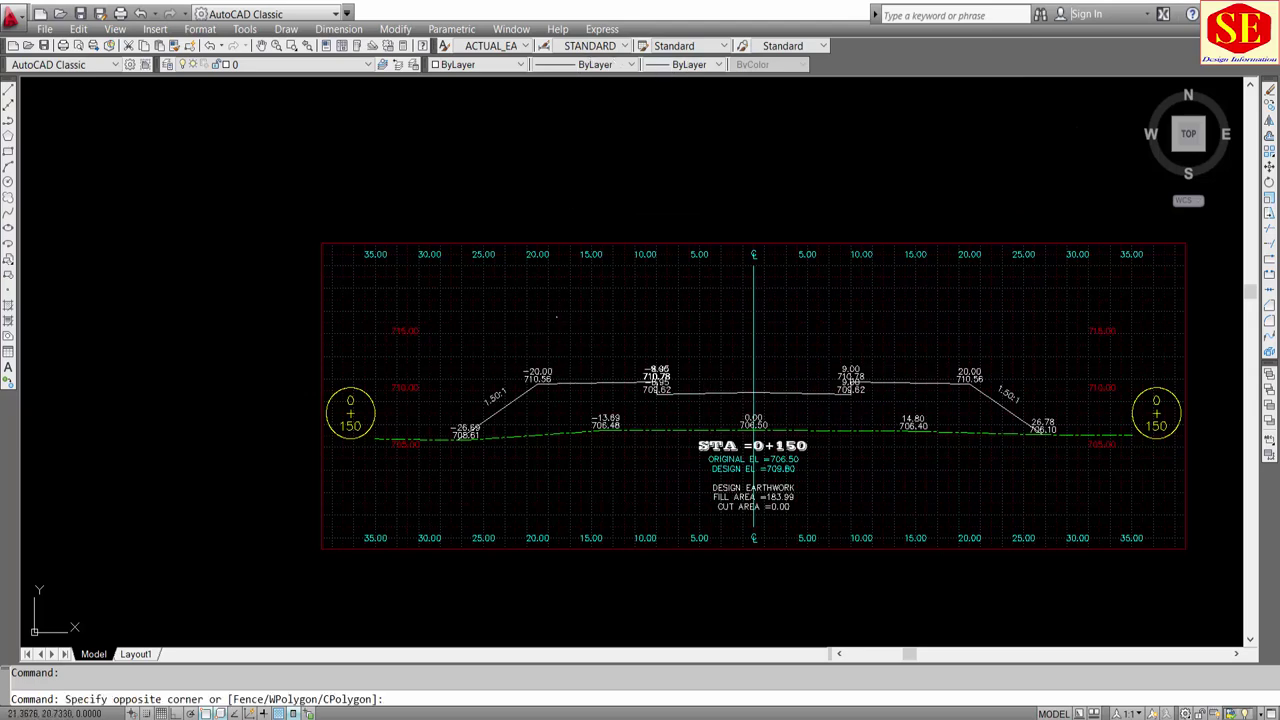
pyautogui.click(442, 211)
pyautogui.press('Escape')
pyautogui.click(253, 64)
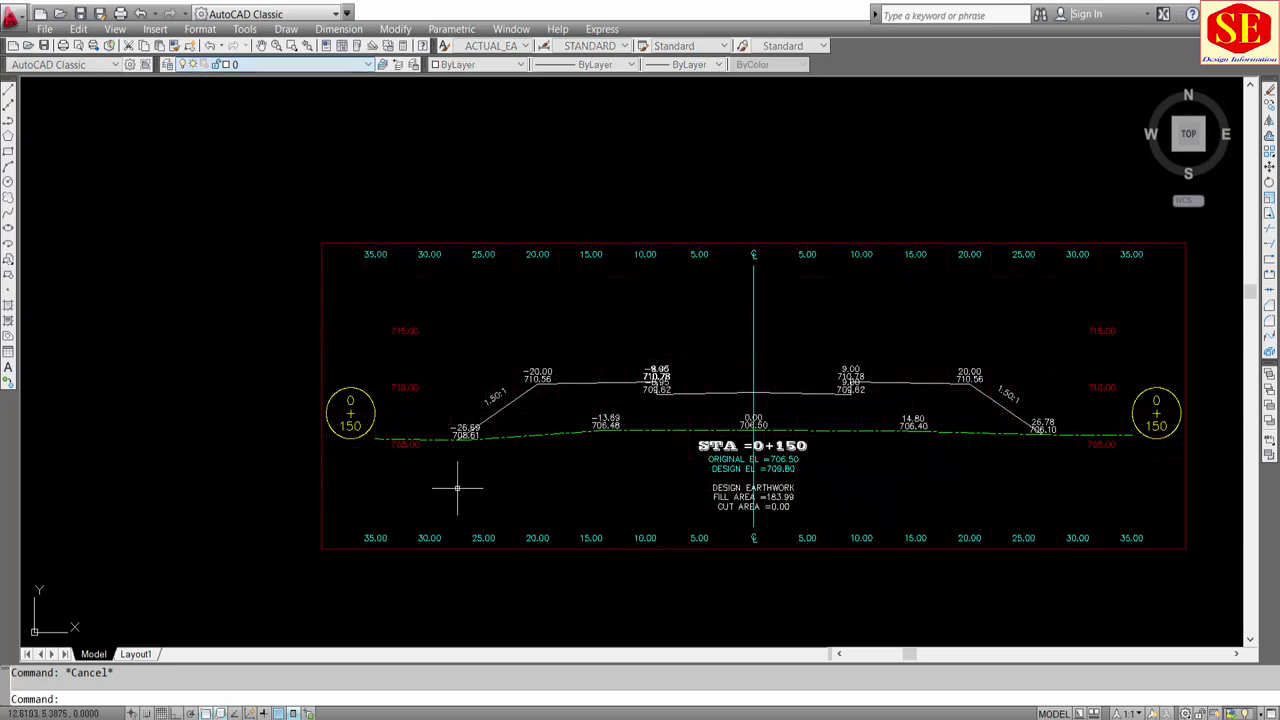
pyautogui.moveTo(886, 457); pyautogui.dragTo(698, 395, button='middle')
pyautogui.scroll(2, 698, 395)
pyautogui.write('tr')
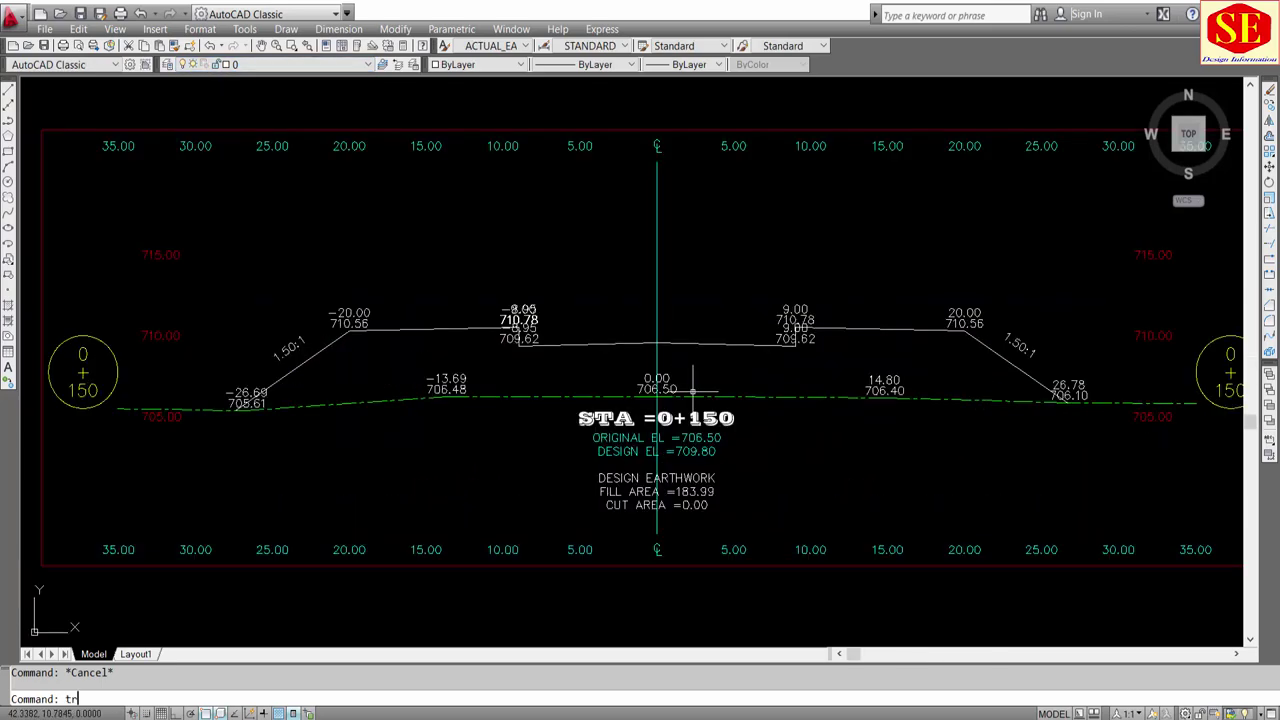
pyautogui.press('Return')
pyautogui.press('Return')
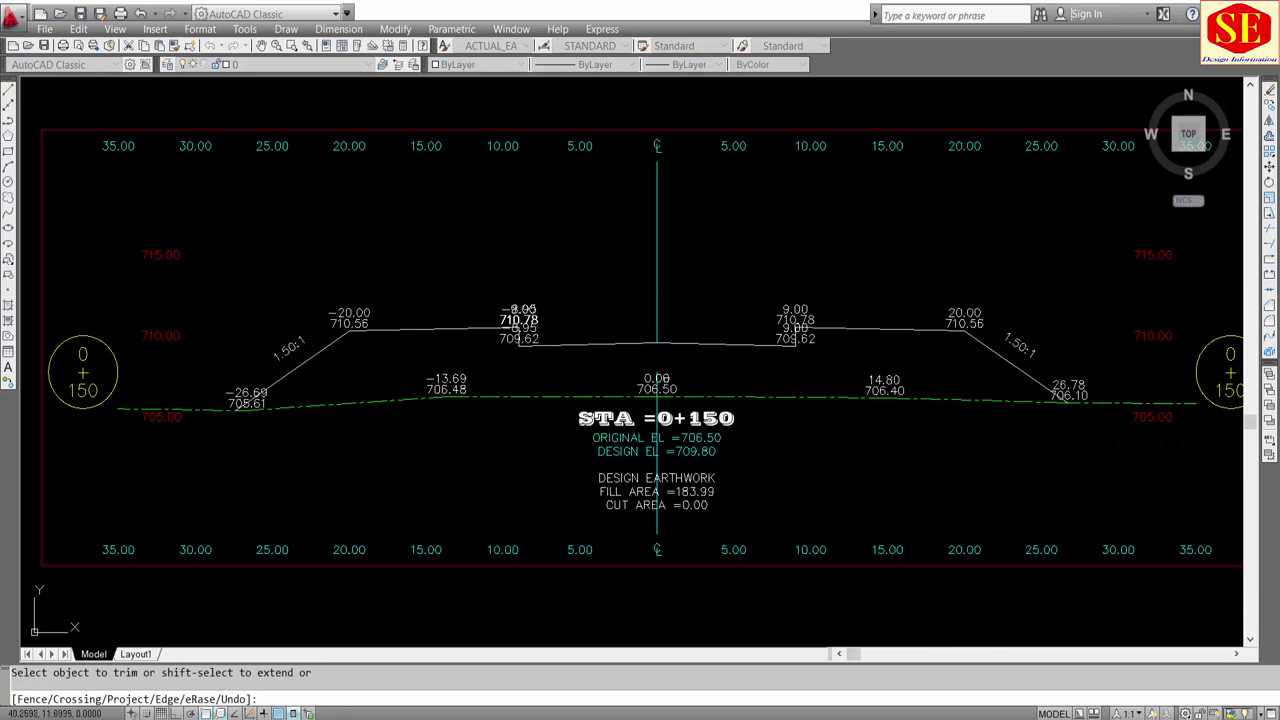
pyautogui.press('Escape')
pyautogui.write('b')
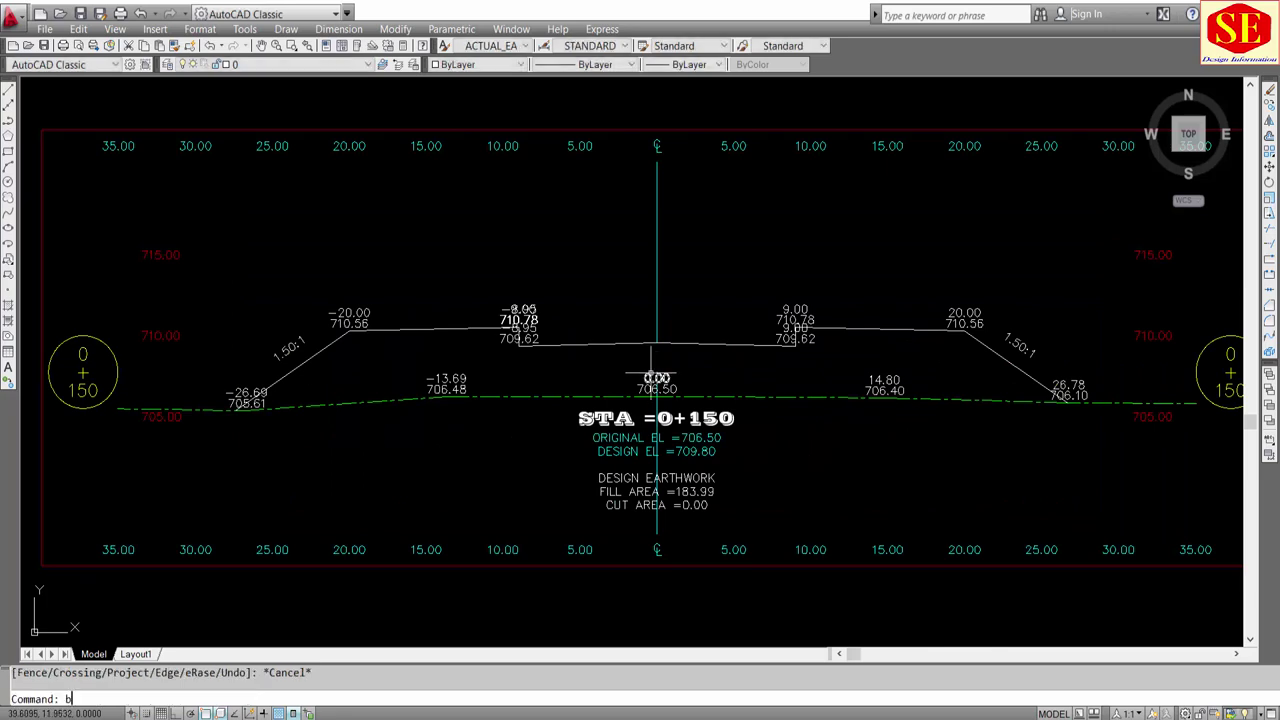
# Step: Create a boundary polyline around the fill region of the 0+150 section
pyautogui.write('o')
pyautogui.press('Return')
pyautogui.click(531, 279)
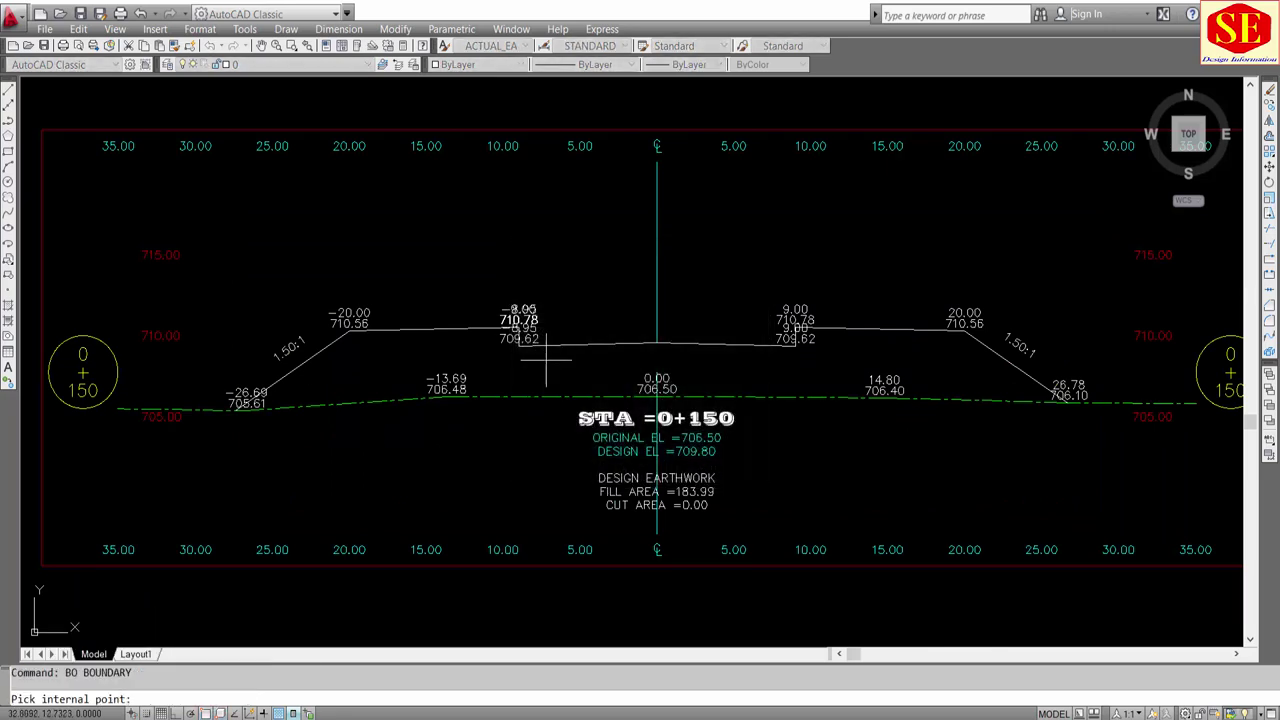
pyautogui.click(545, 360)
pyautogui.press('Return')
pyautogui.write('aa')
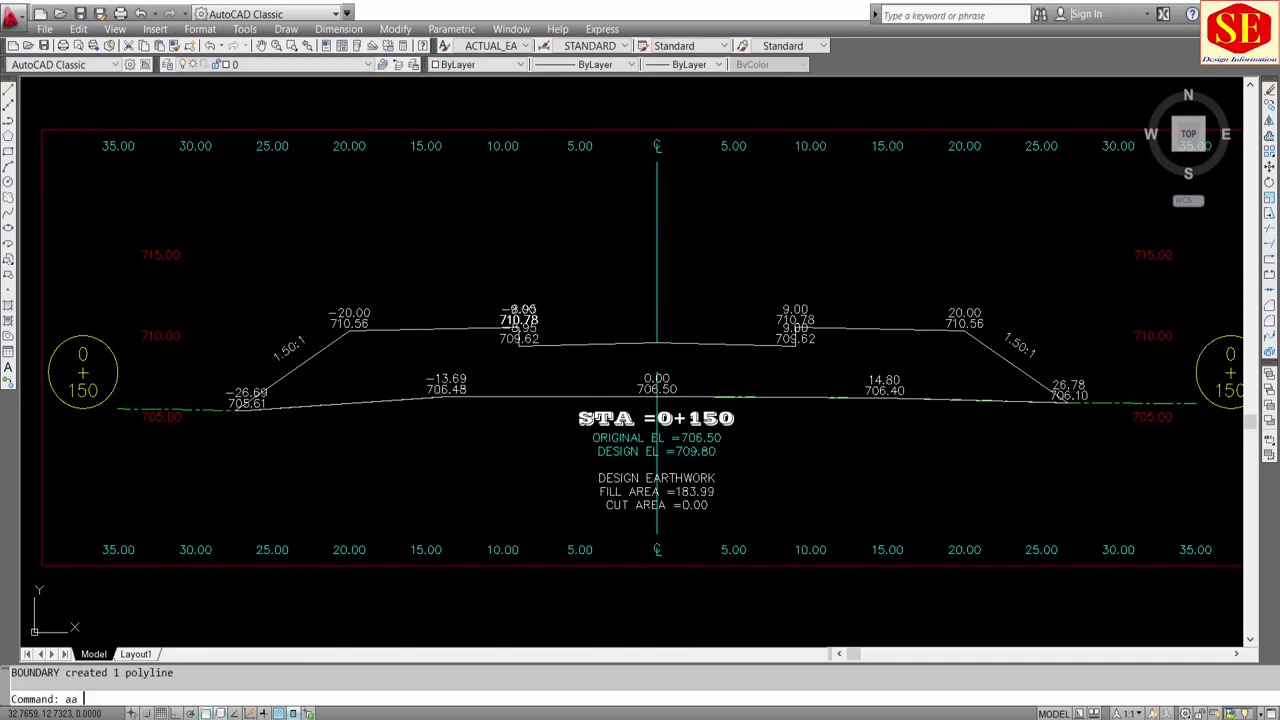
# Step: Measure the boundary's area (183.9860) and copy the result from the command line
pyautogui.press('Return')
pyautogui.write('o')
pyautogui.press('Return')
pyautogui.click(553, 345)
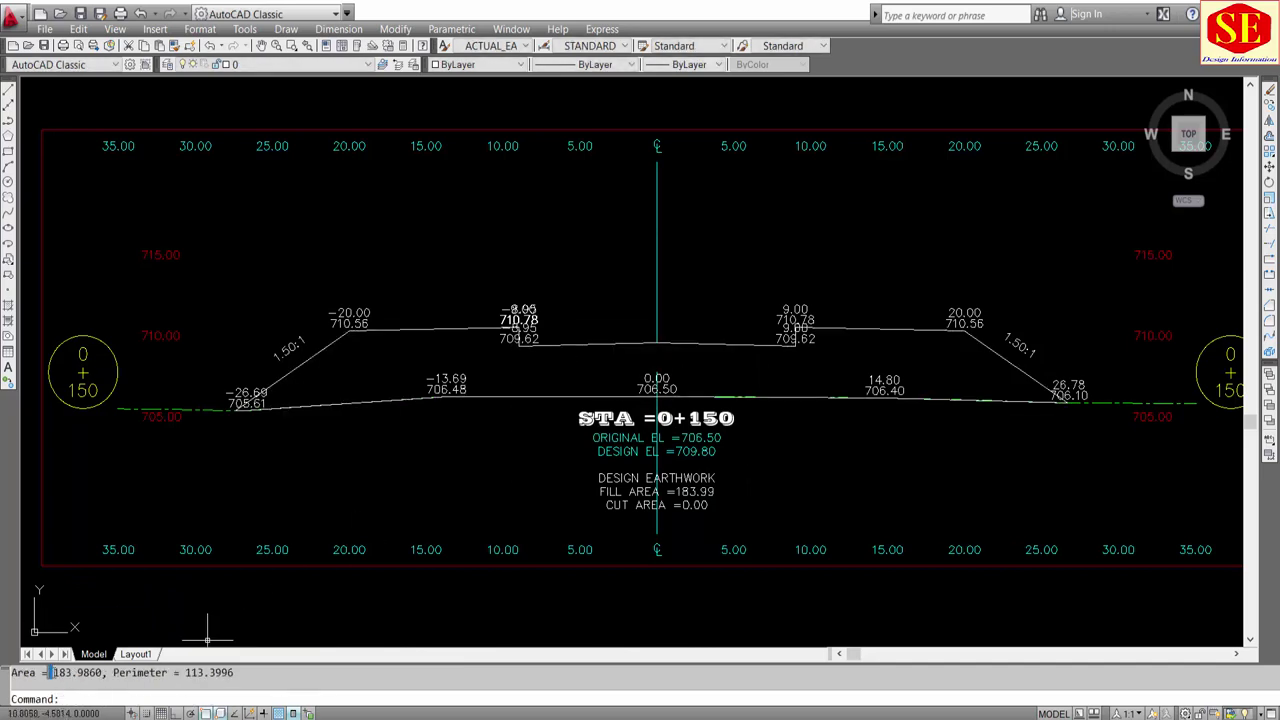
pyautogui.rightClick(100, 672)
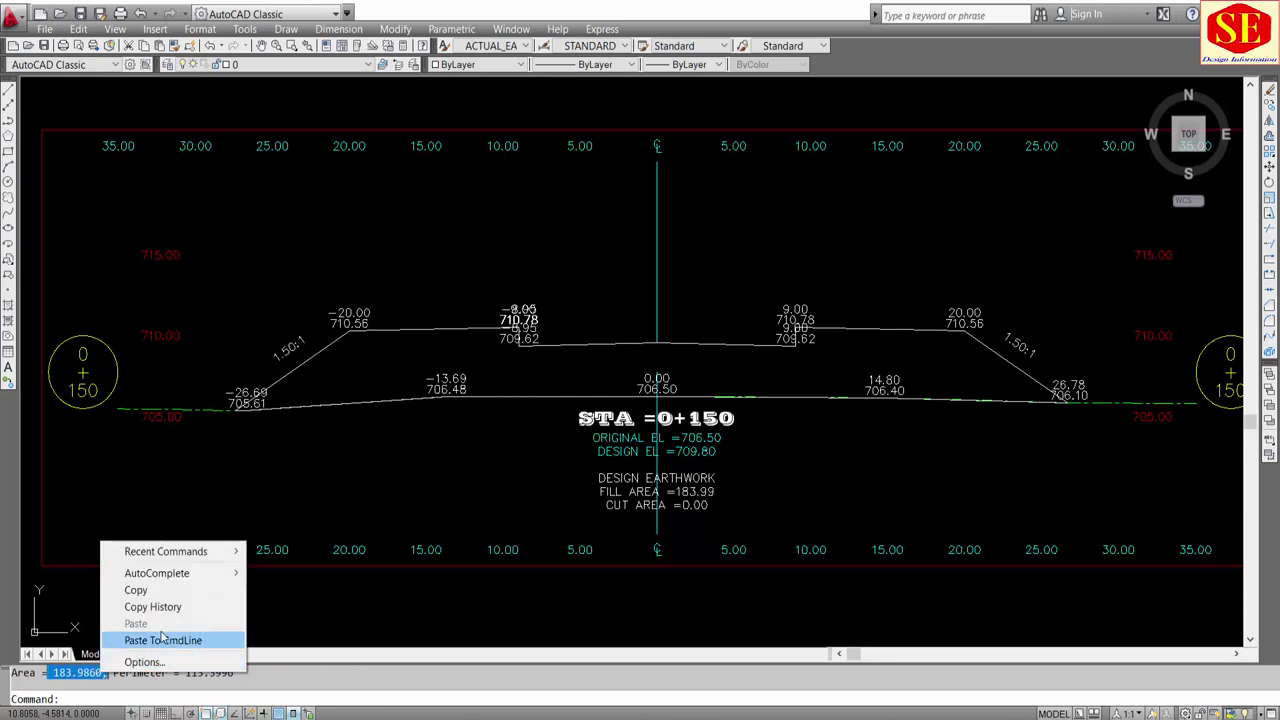
pyautogui.click(173, 590)
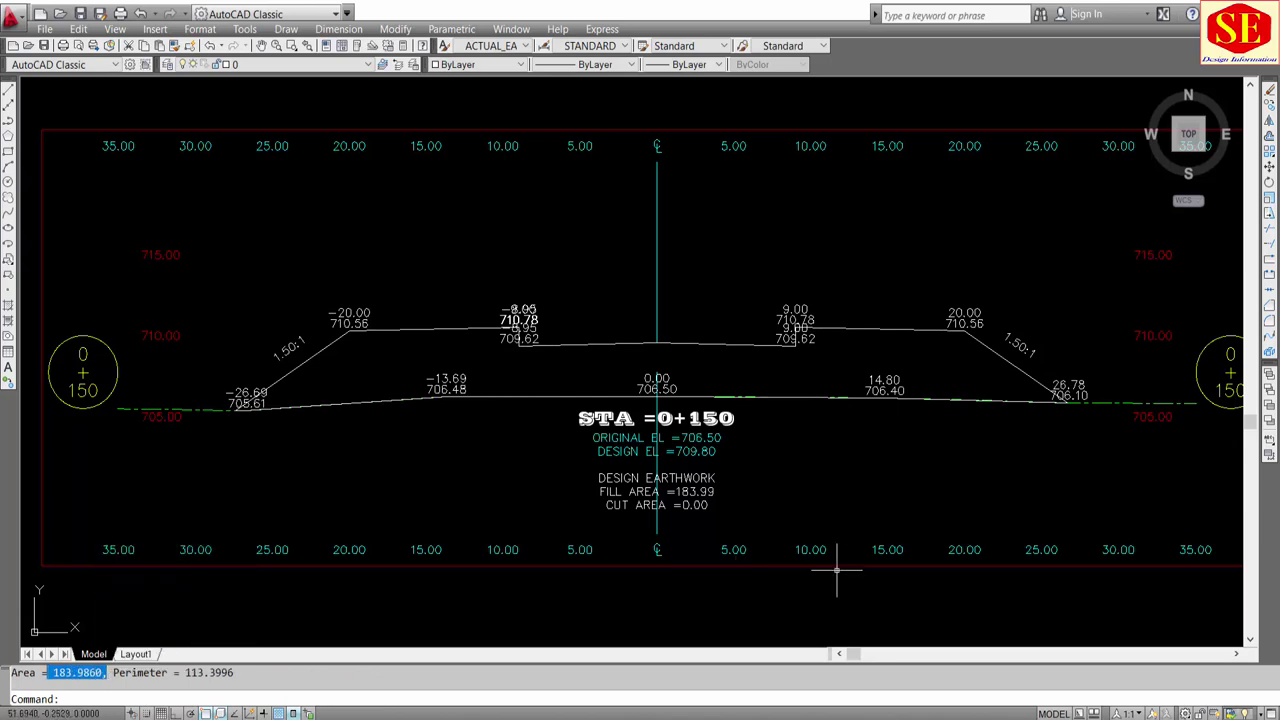
# Step: Paste the area 183.9860 as text beside the earthwork labels
pyautogui.hotkey('ctrl', 'v')
pyautogui.scroll(4, 737, 514)
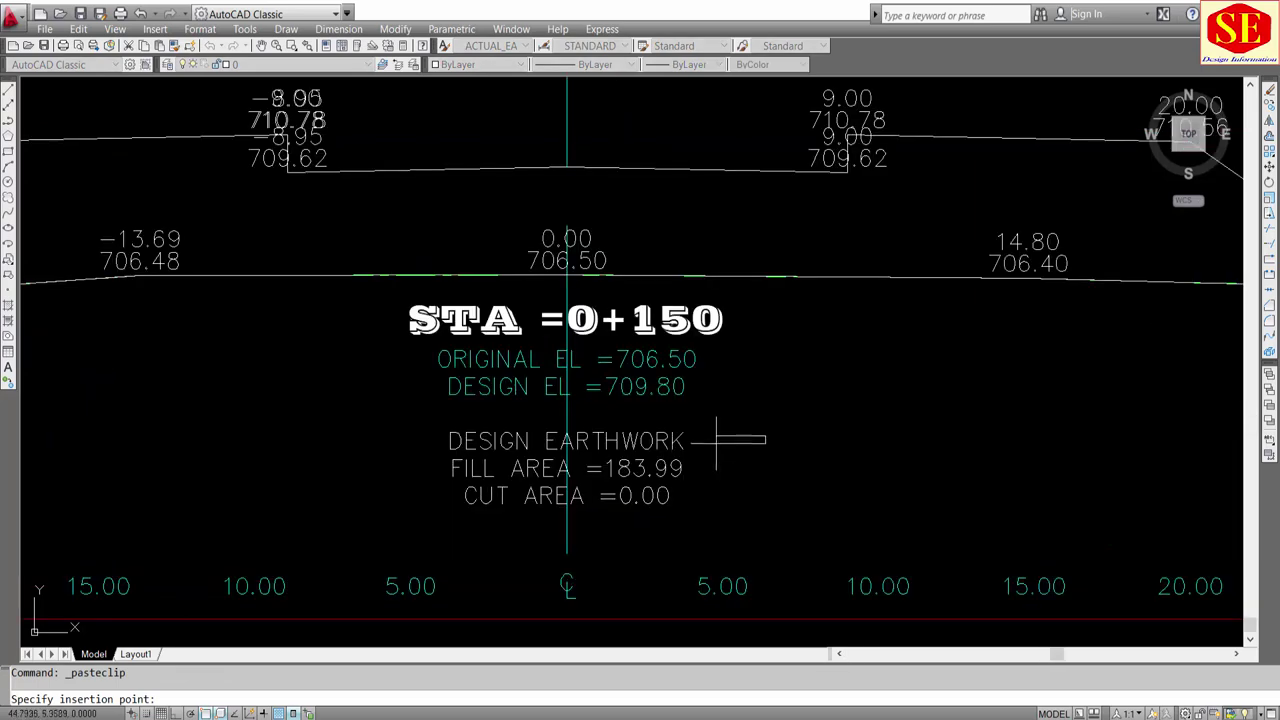
pyautogui.scroll(1, 735, 440)
pyautogui.click(705, 468)
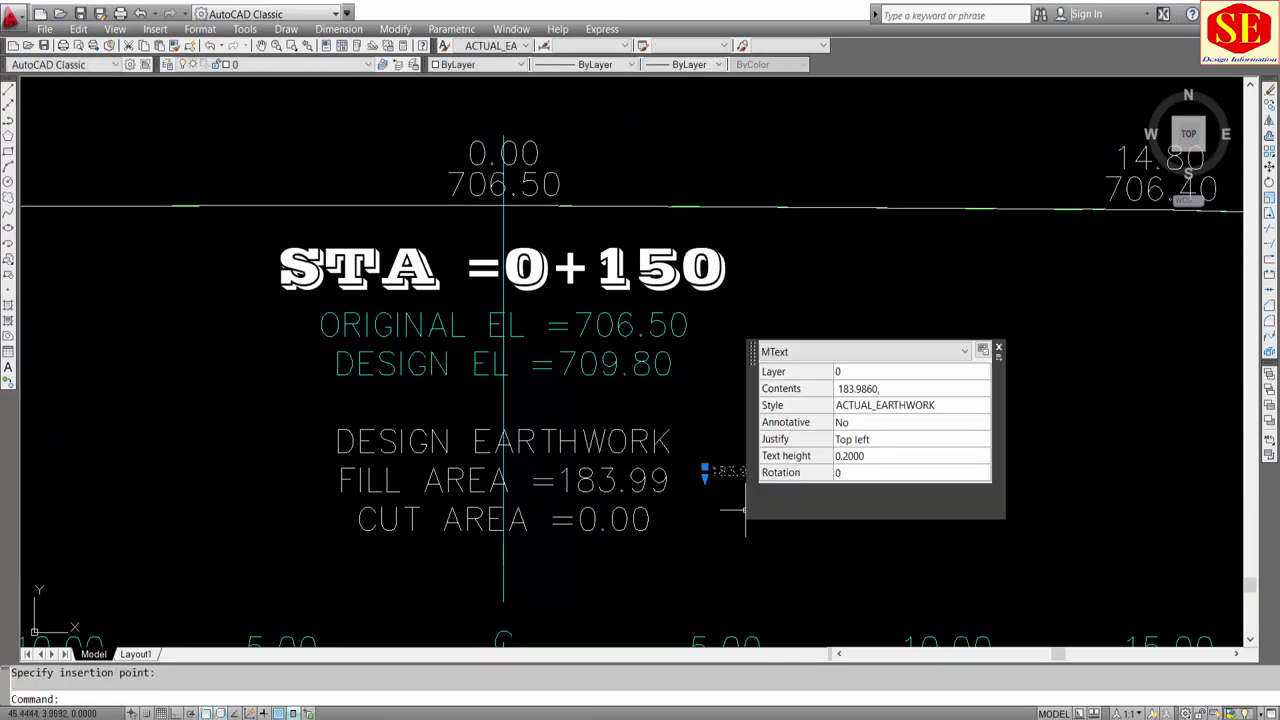
pyautogui.press('Escape')
# Step: Select and then deselect the design section polyline to inspect it
pyautogui.scroll(2, 742, 508)
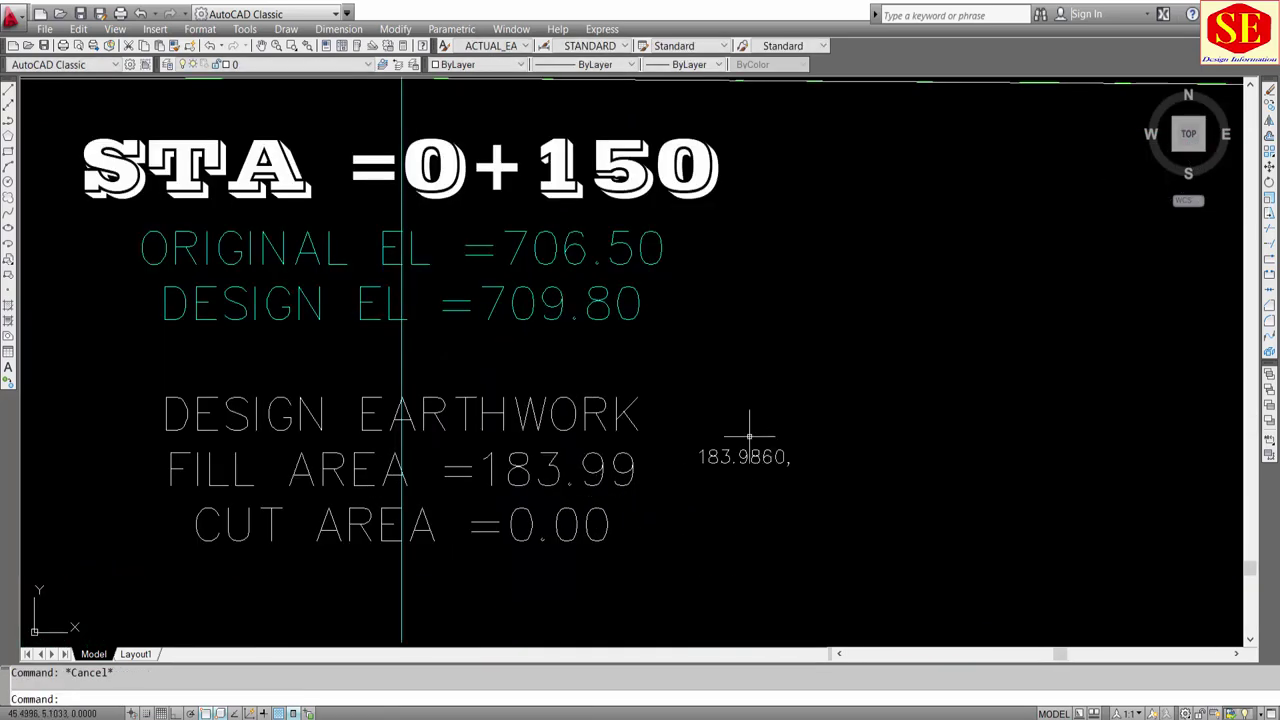
pyautogui.scroll(-3, 507, 458)
pyautogui.scroll(-2, 558, 502)
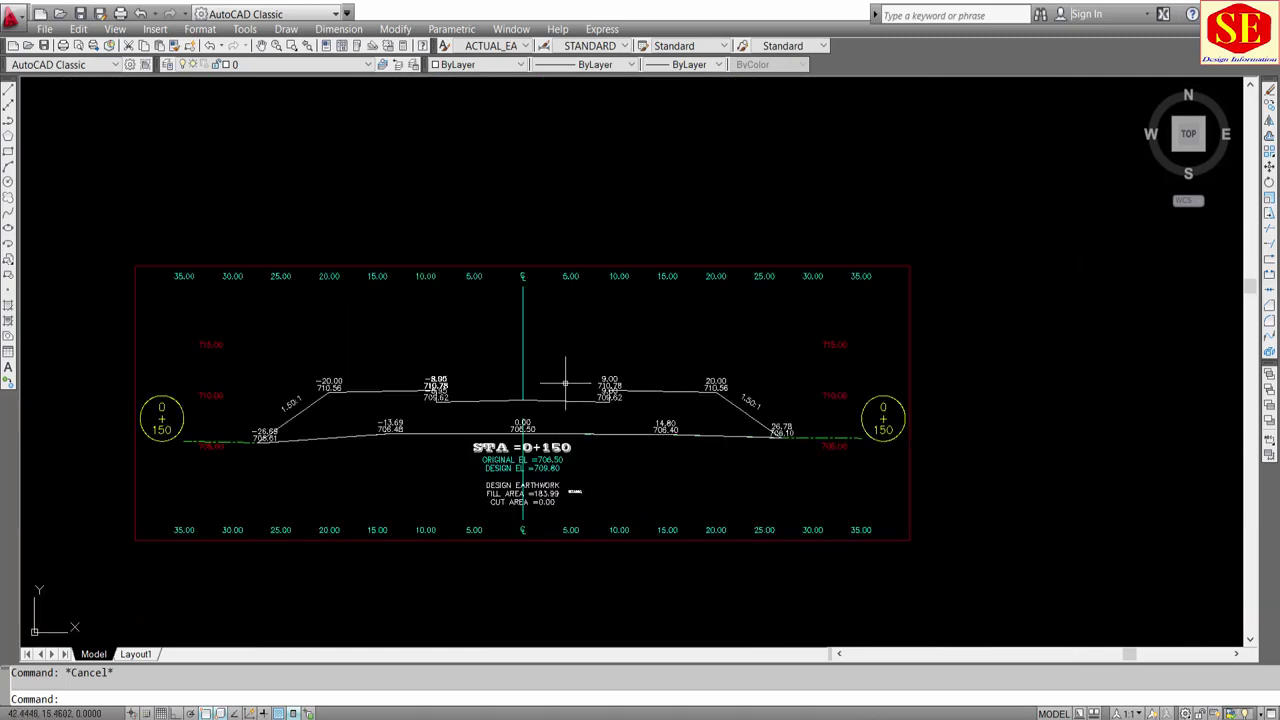
pyautogui.scroll(3, 498, 386)
pyautogui.click(458, 416)
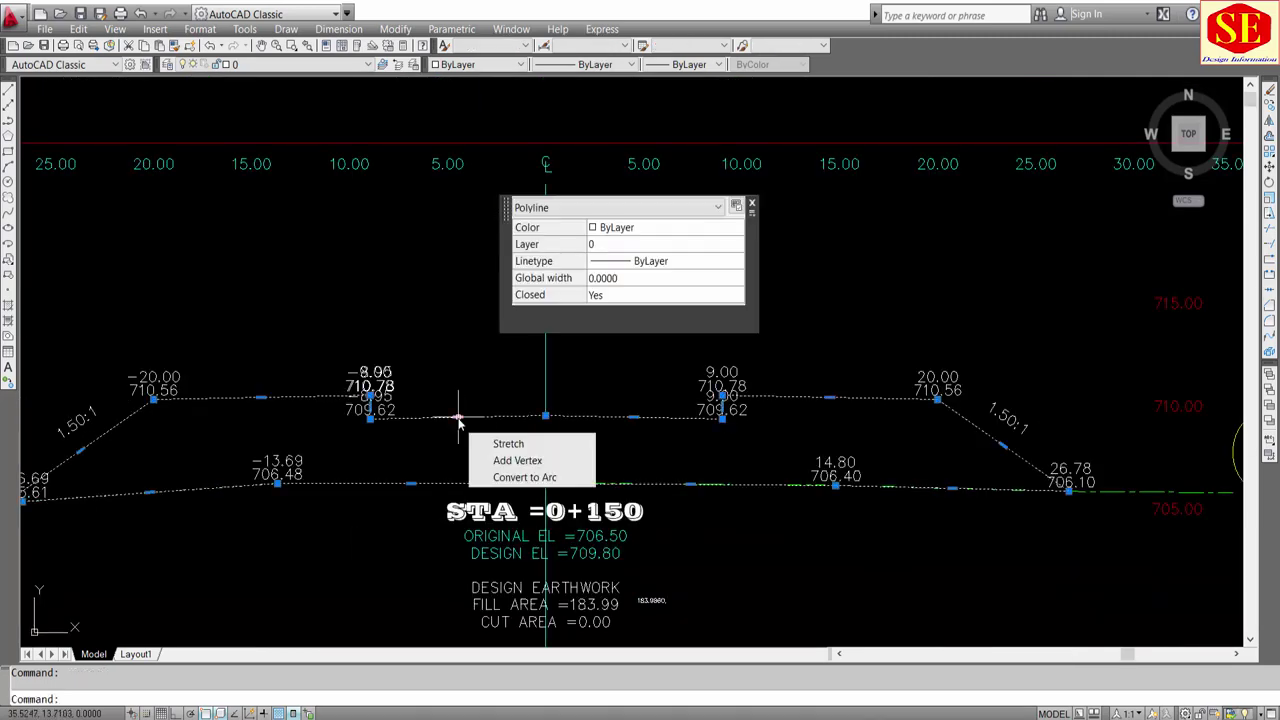
pyautogui.press('Escape')
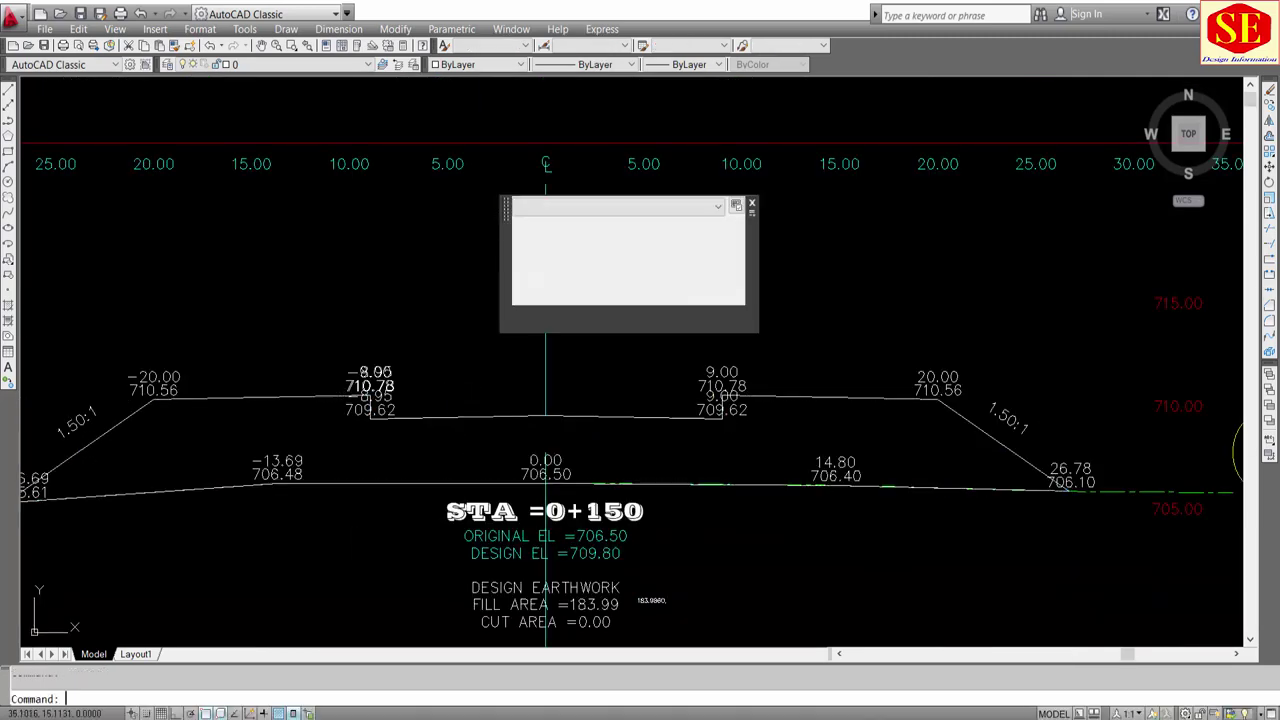
pyautogui.scroll(-5, 439, 389)
pyautogui.scroll(2, 439, 389)
pyautogui.scroll(3, 477, 410)
pyautogui.scroll(-4, 542, 384)
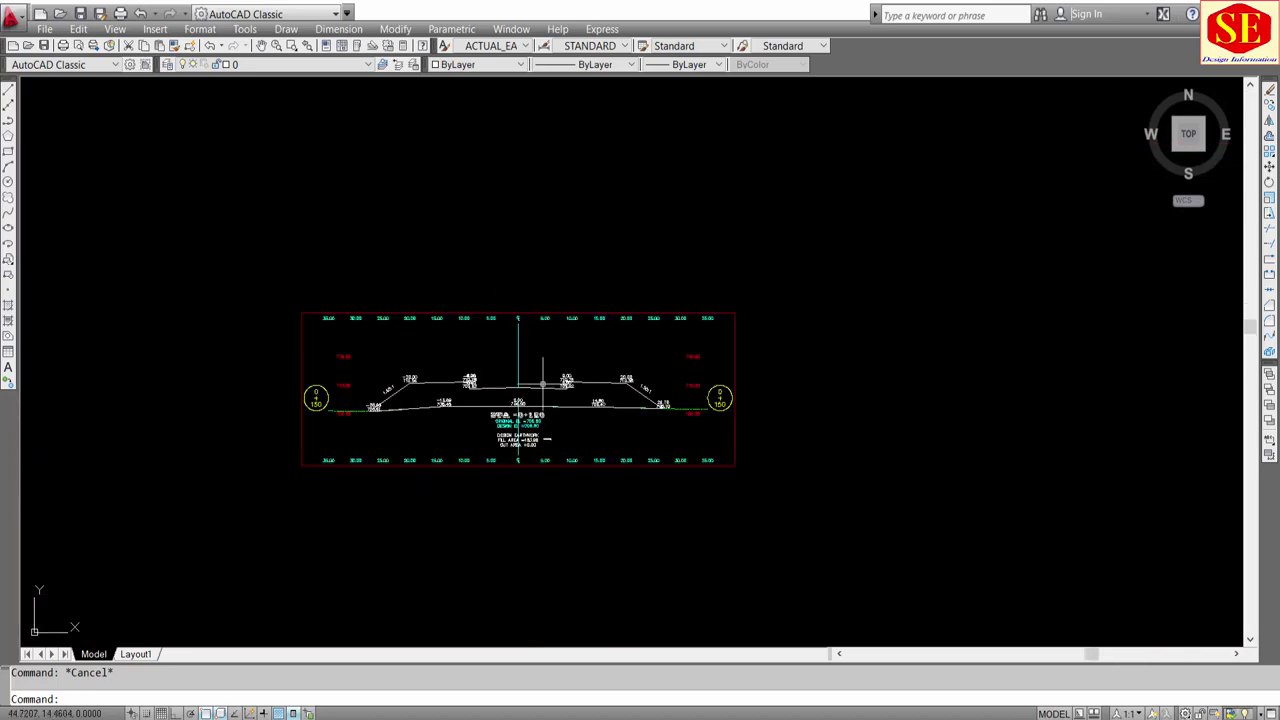
# Step: Return to RoadCalc and open the Cross-Section Sheets list from the Output menu
pyautogui.hotkey('alt', 'Tab')
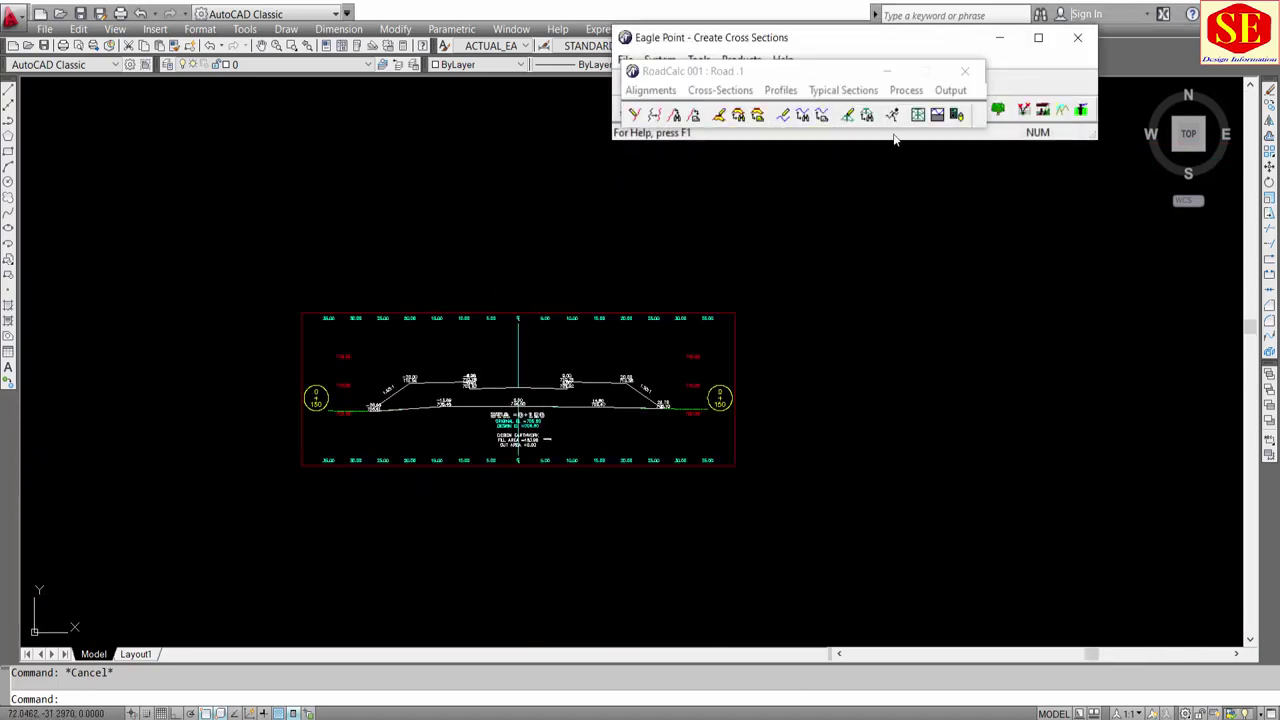
pyautogui.click(946, 90)
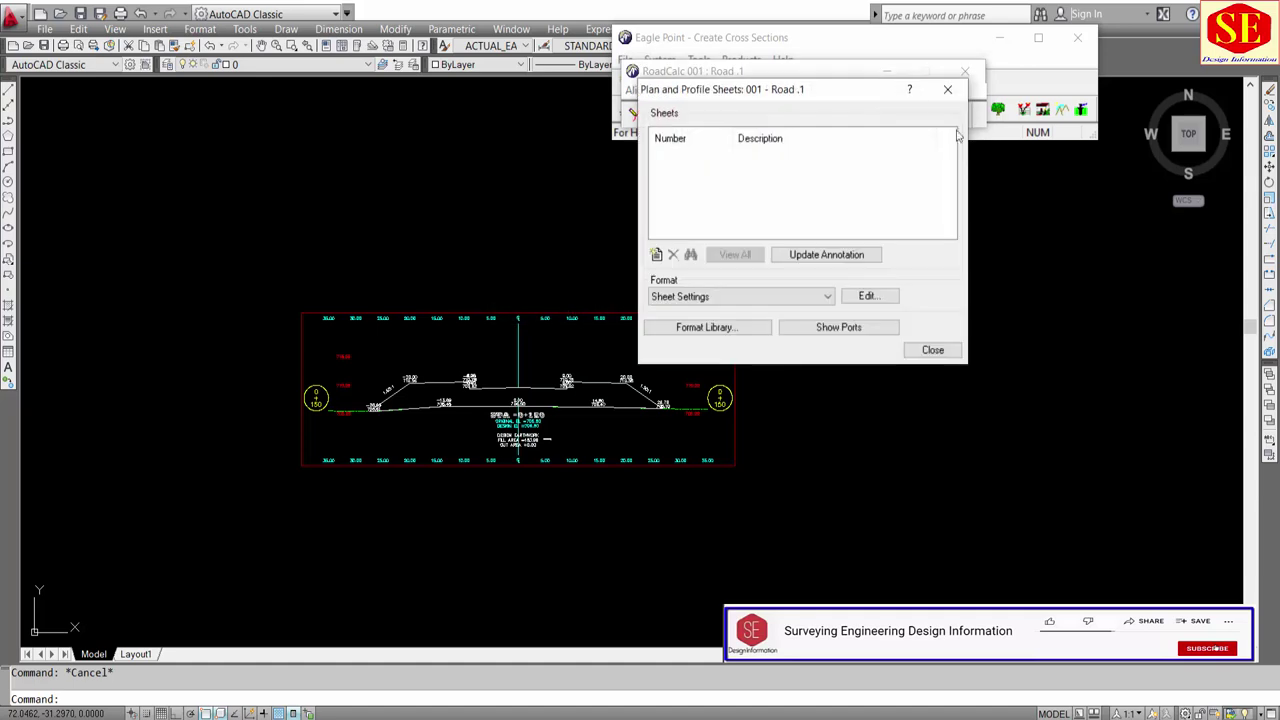
pyautogui.click(943, 85)
pyautogui.click(950, 90)
pyautogui.click(1010, 129)
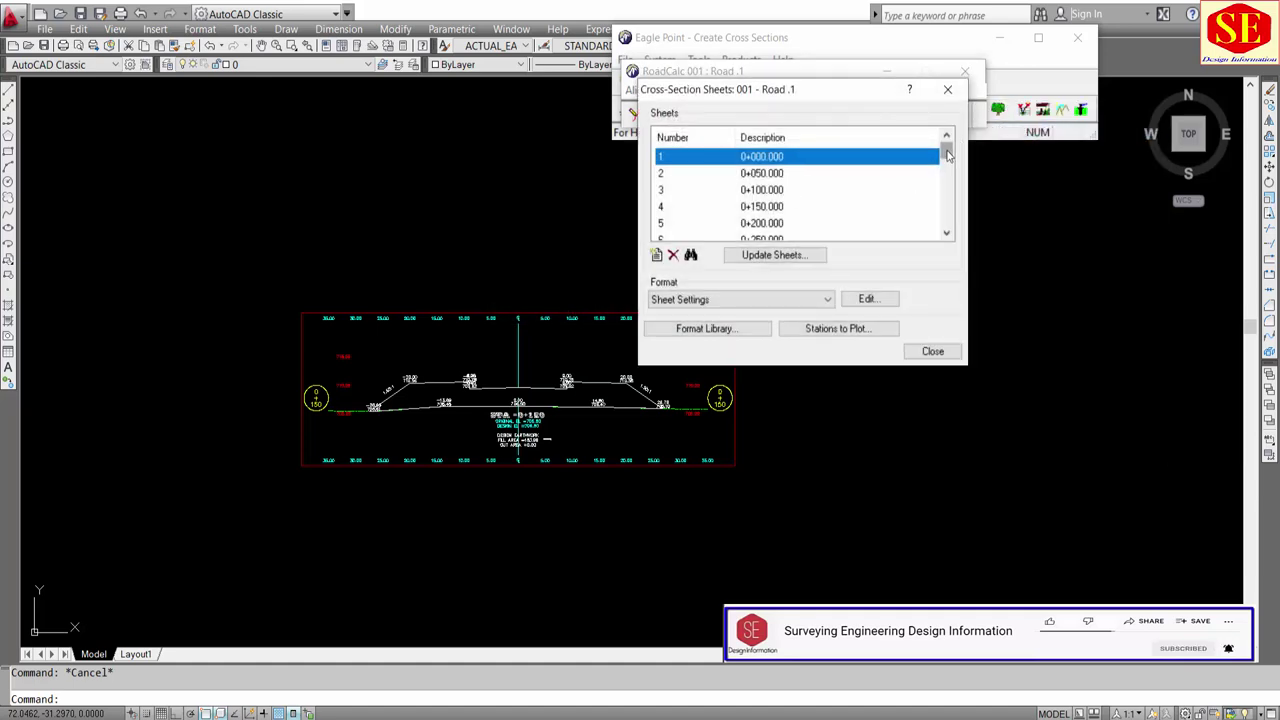
pyautogui.moveTo(948, 154); pyautogui.dragTo(946, 222)
pyautogui.click(781, 223)
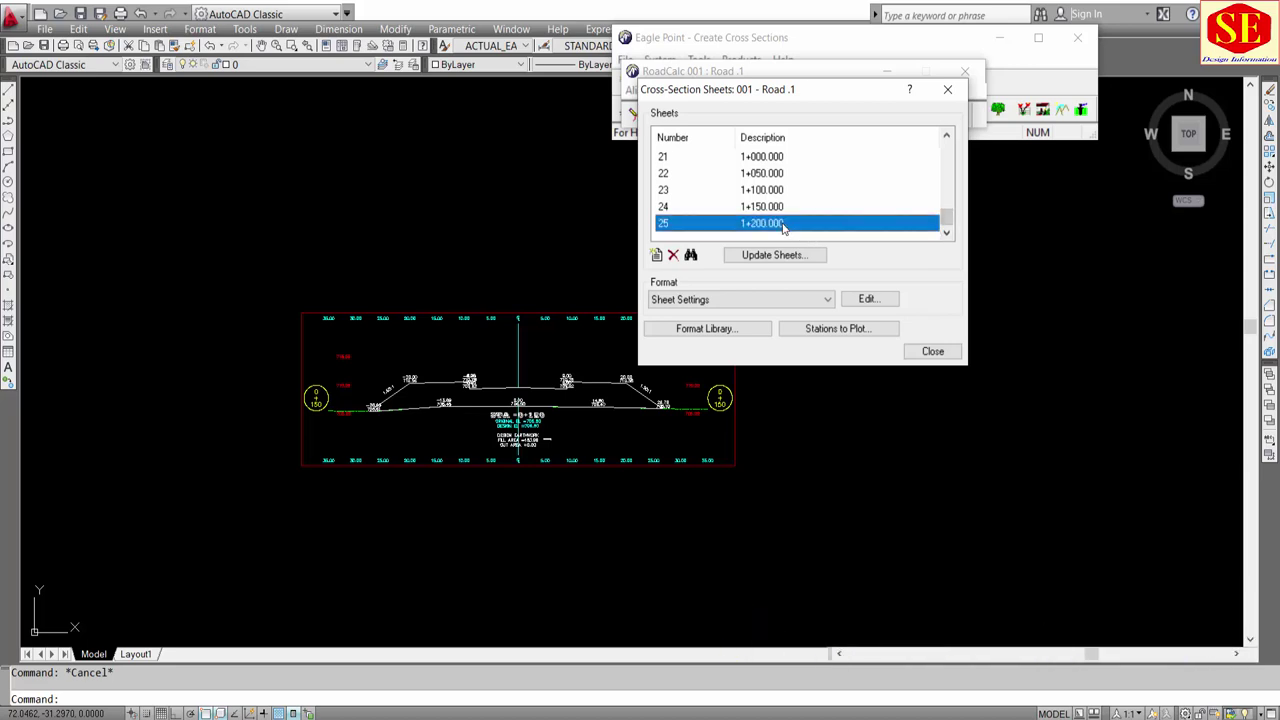
# Step: Display the 0+250 and then 0+300 sheets in the drawing, and close the sheet list
pyautogui.scroll(3, 699, 197)
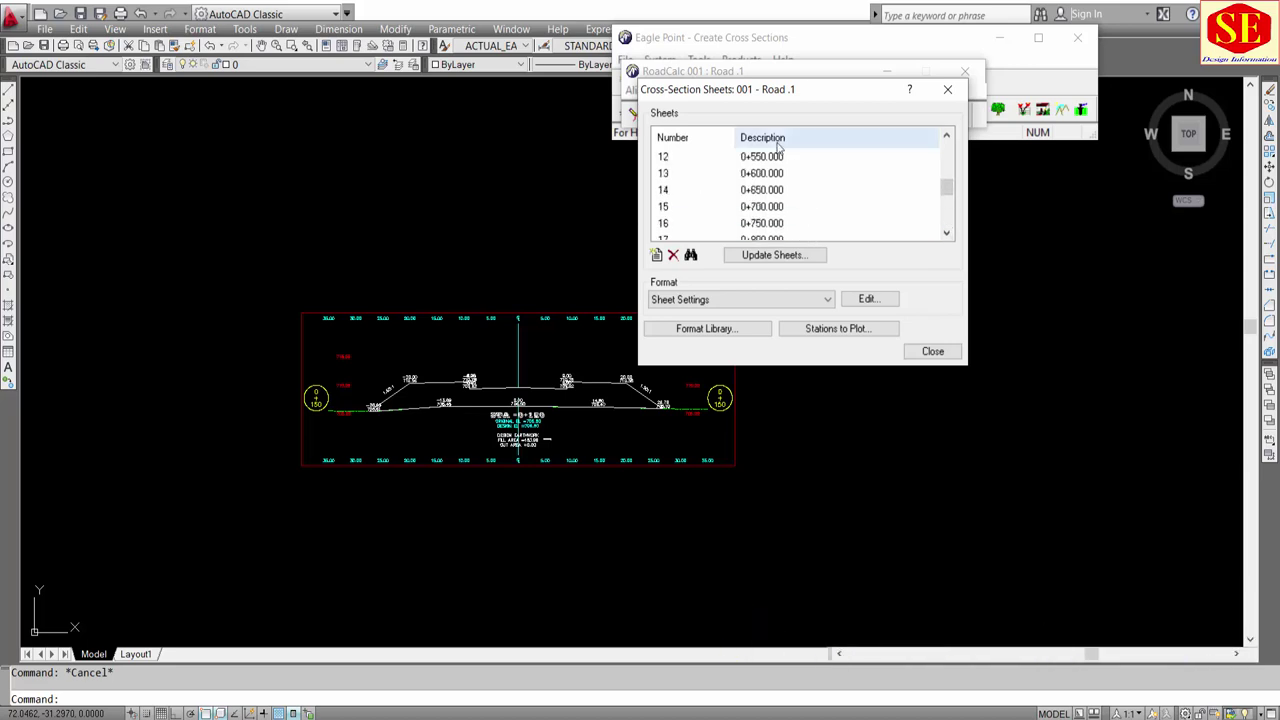
pyautogui.scroll(3, 750, 190)
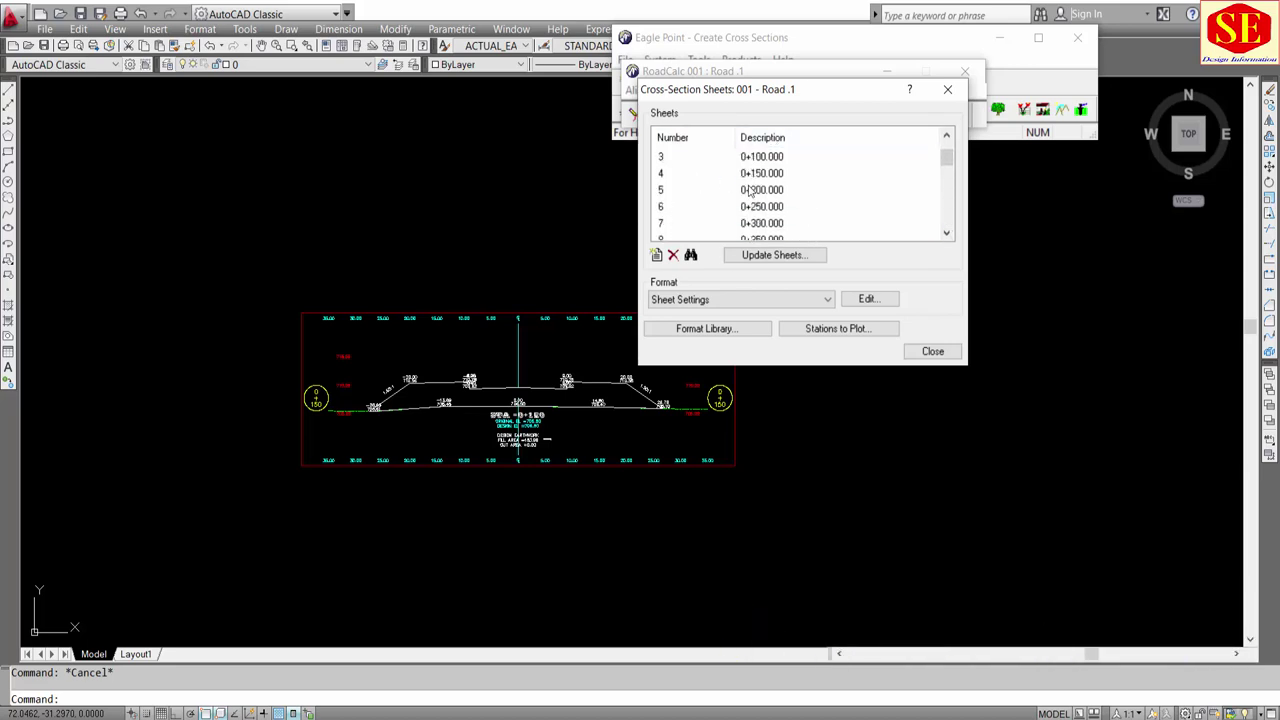
pyautogui.click(761, 177)
pyautogui.click(778, 207)
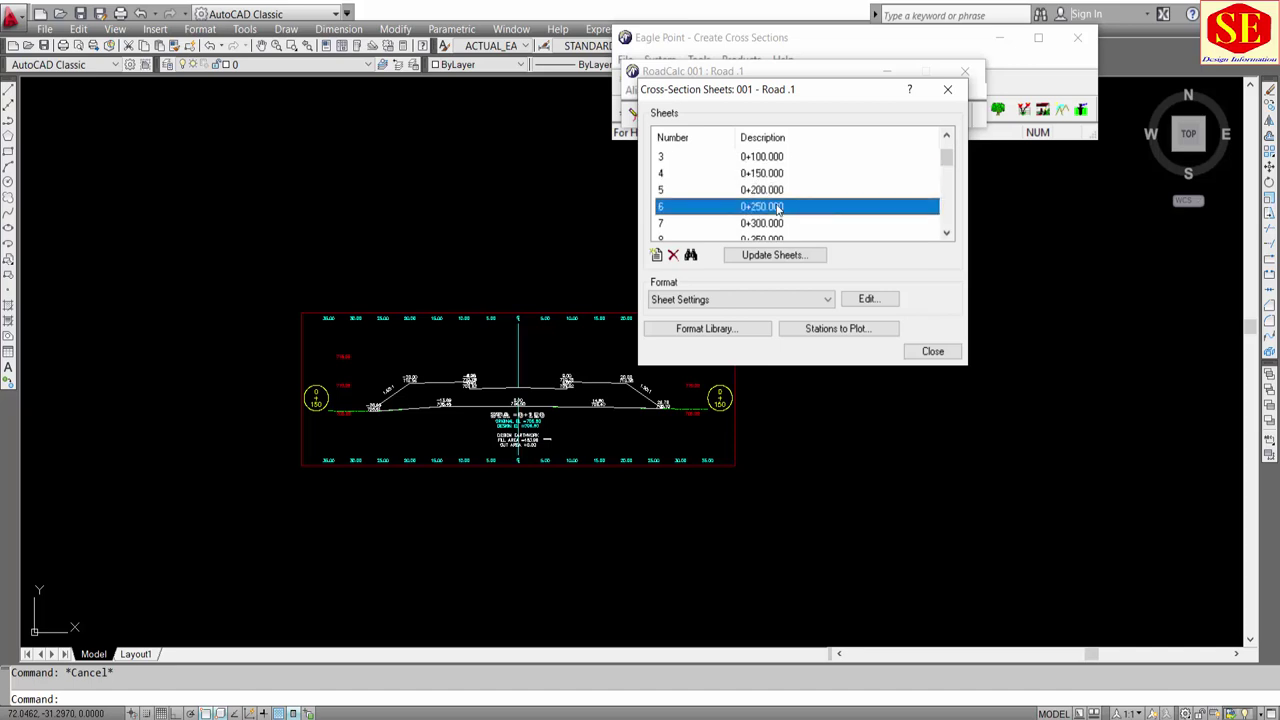
pyautogui.click(690, 255)
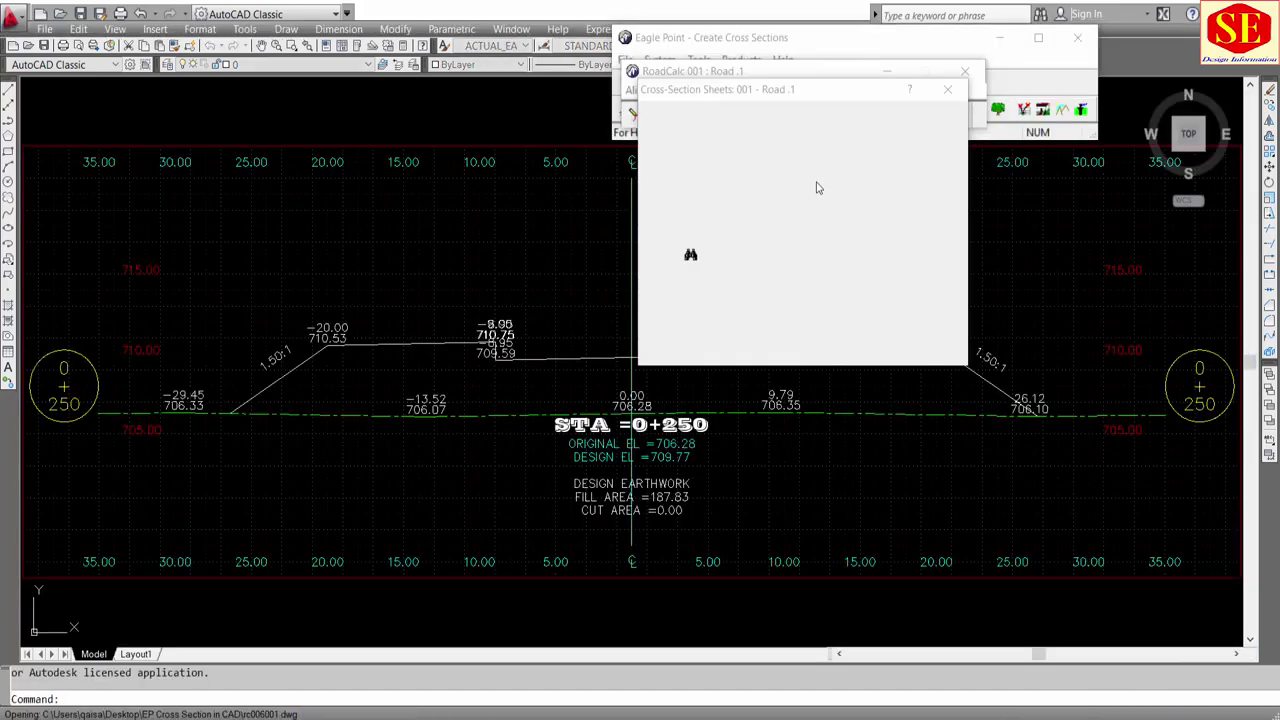
pyautogui.click(760, 224)
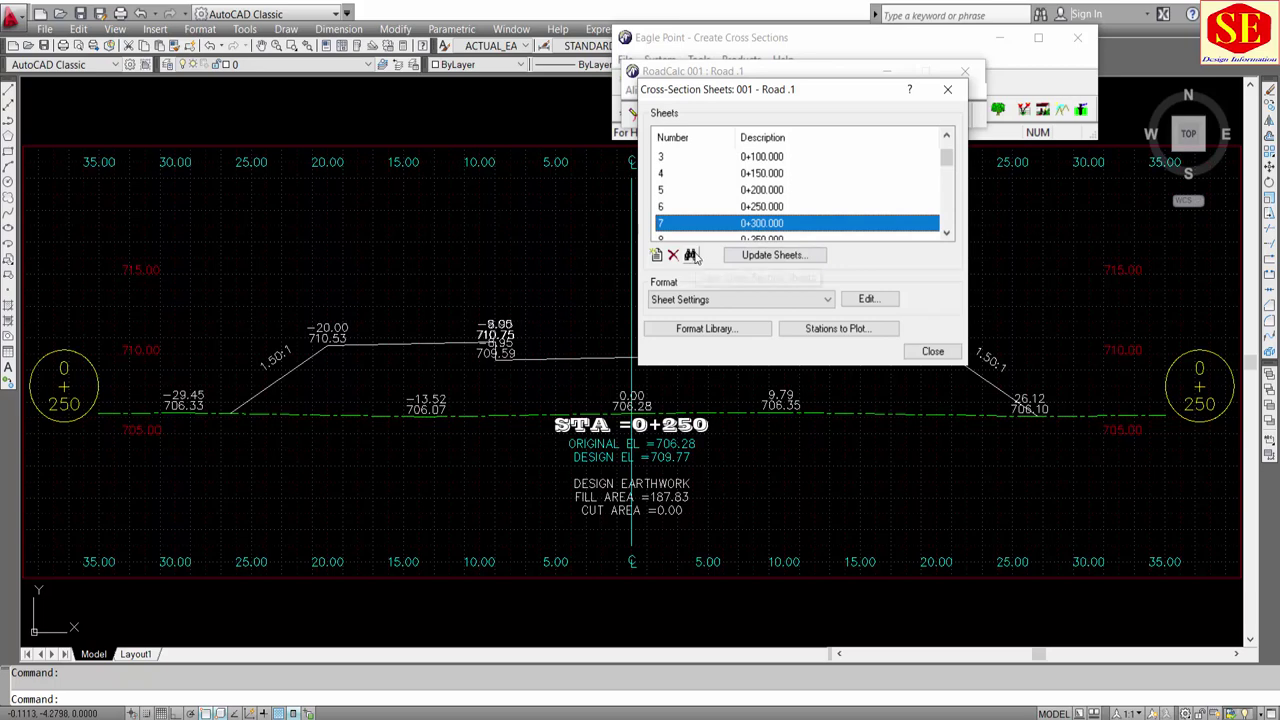
pyautogui.click(690, 255)
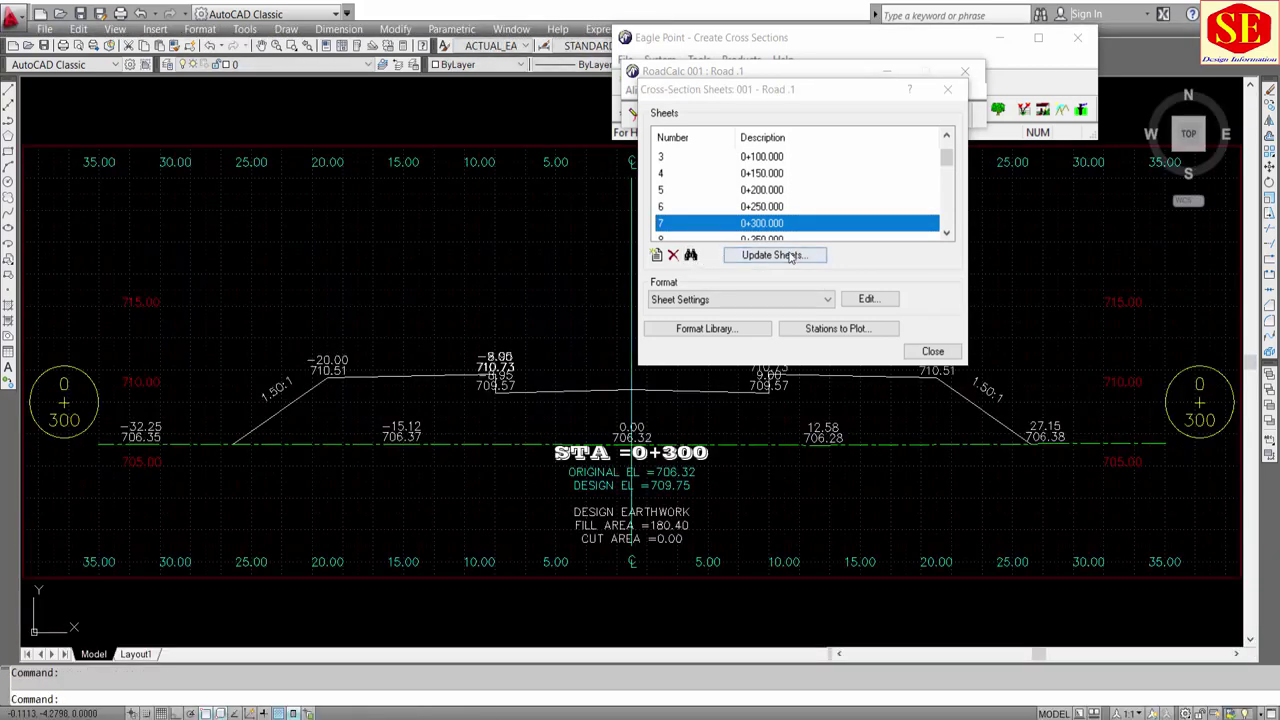
pyautogui.moveTo(466, 429); pyautogui.dragTo(339, 501, button='middle')
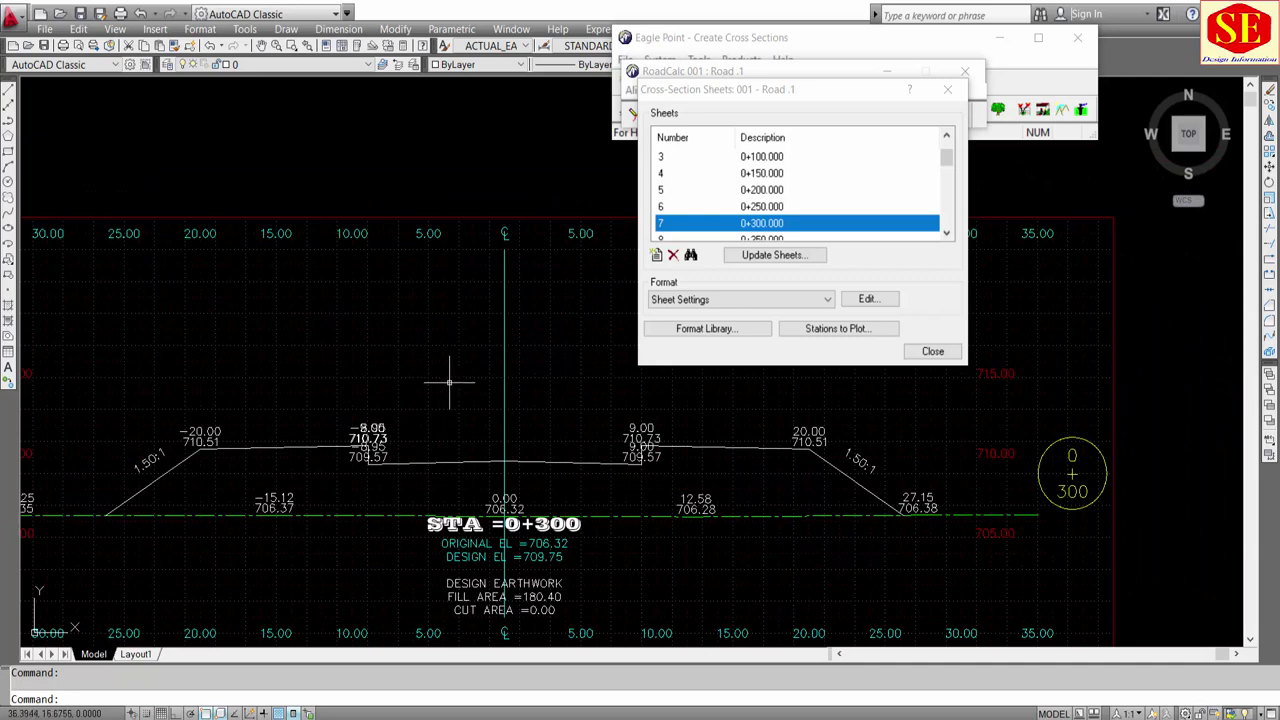
pyautogui.scroll(-2, 490, 362)
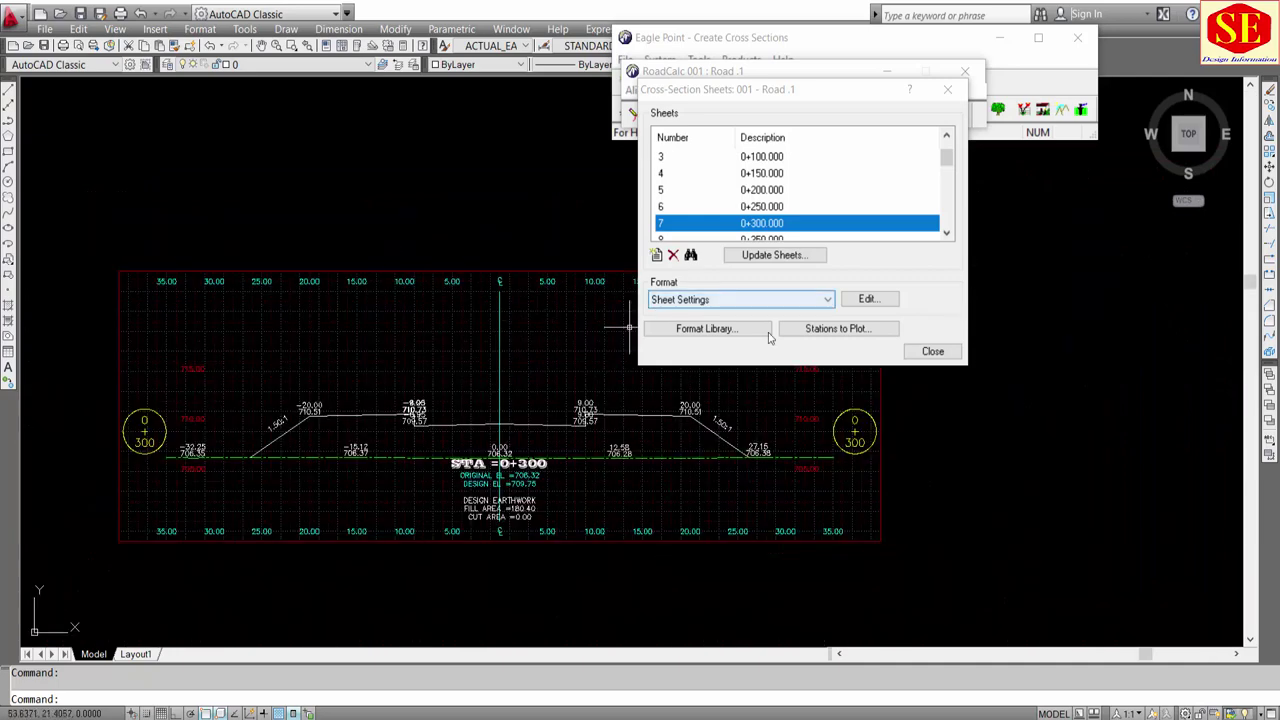
pyautogui.click(948, 352)
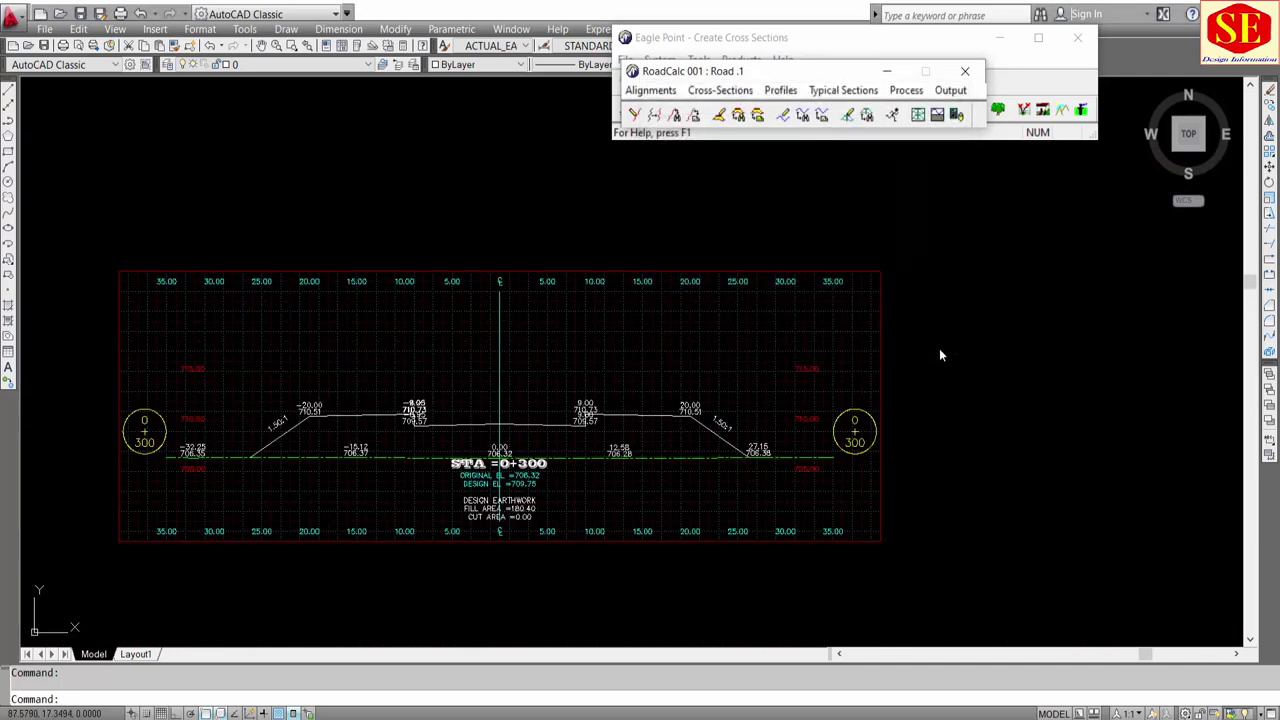
pyautogui.click(950, 90)
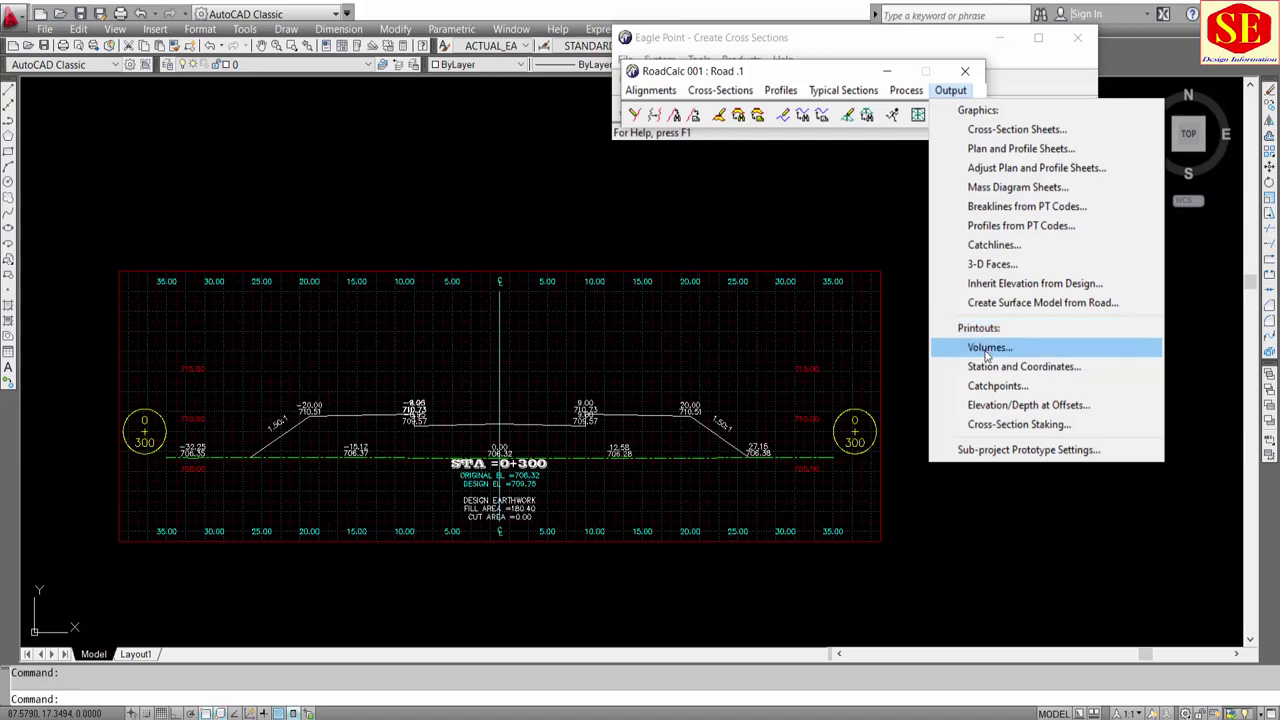
# Step: Open the Design Earthwork volume report and check fill areas at 0+050 and 0+100 (179.832)
pyautogui.click(1004, 348)
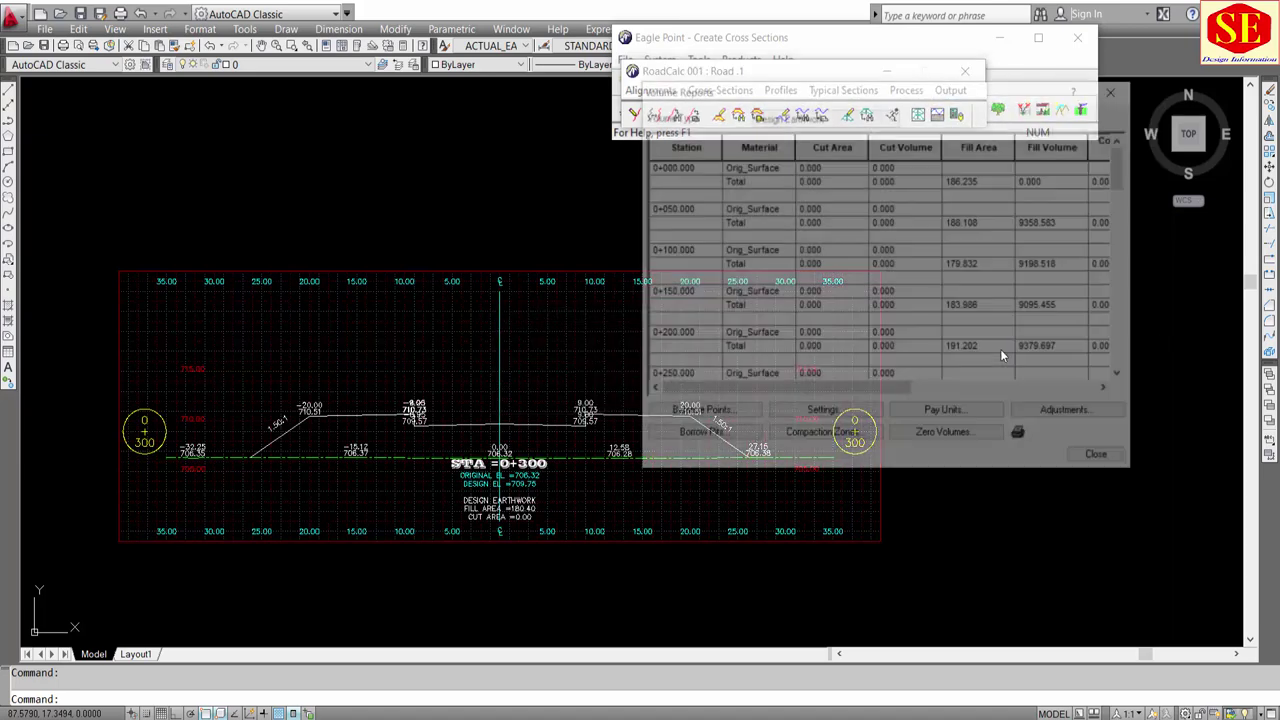
pyautogui.moveTo(810, 95); pyautogui.dragTo(525, 95)
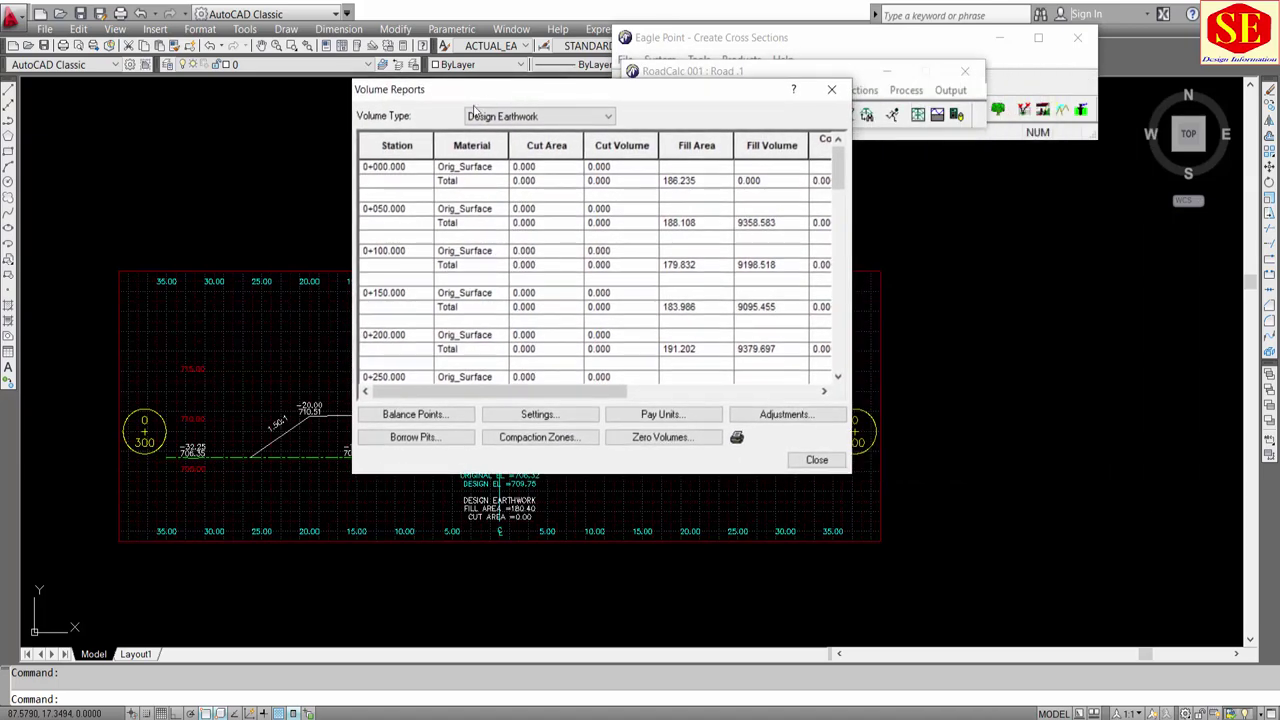
pyautogui.click(505, 117)
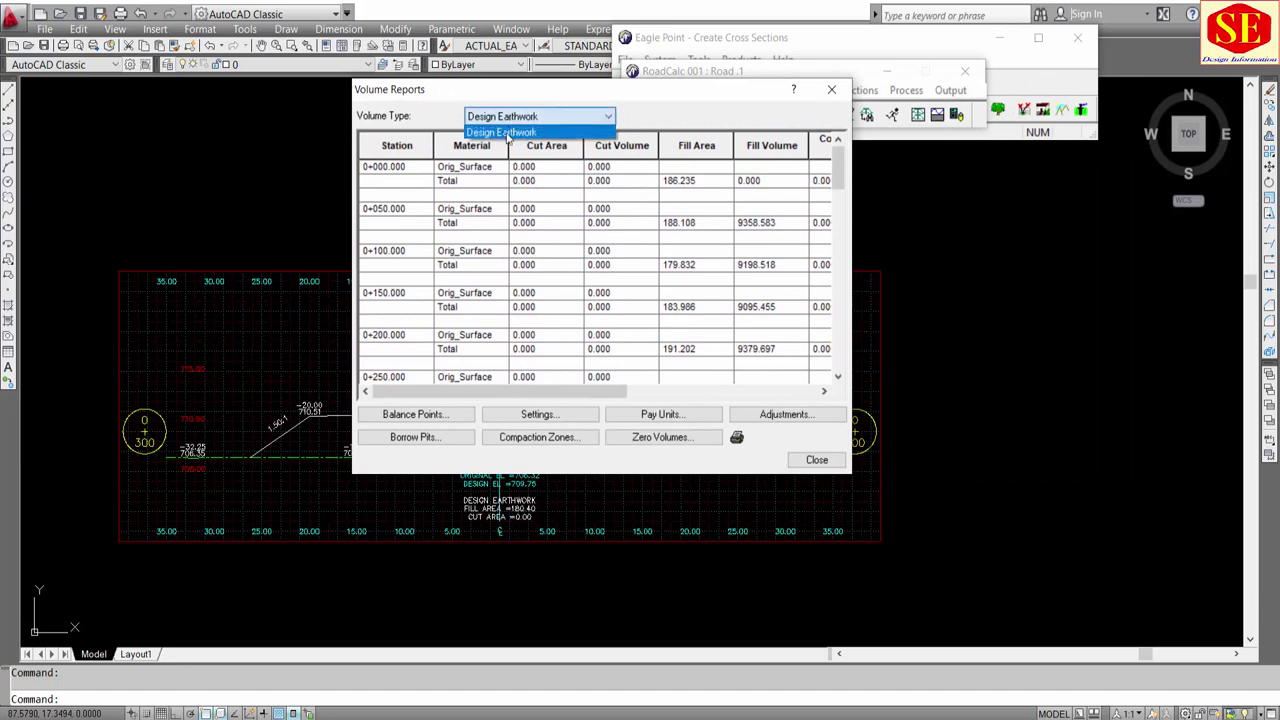
pyautogui.click(504, 129)
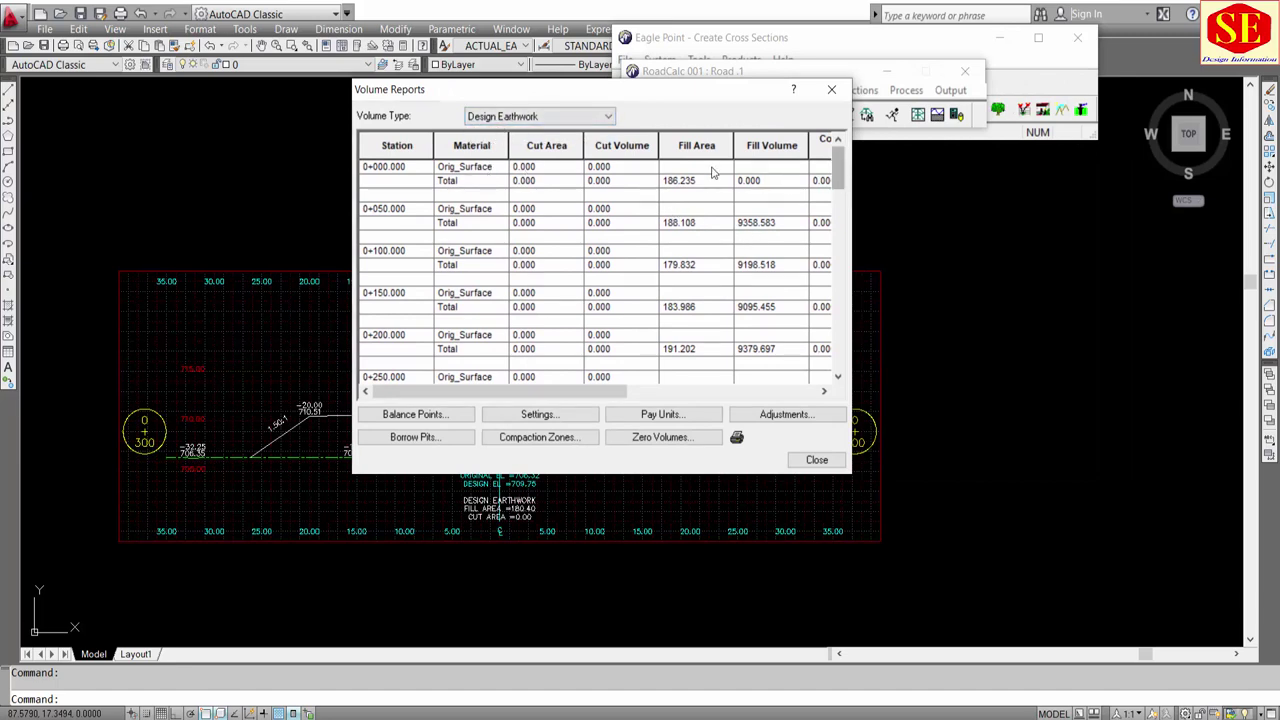
pyautogui.click(697, 228)
pyautogui.click(679, 266)
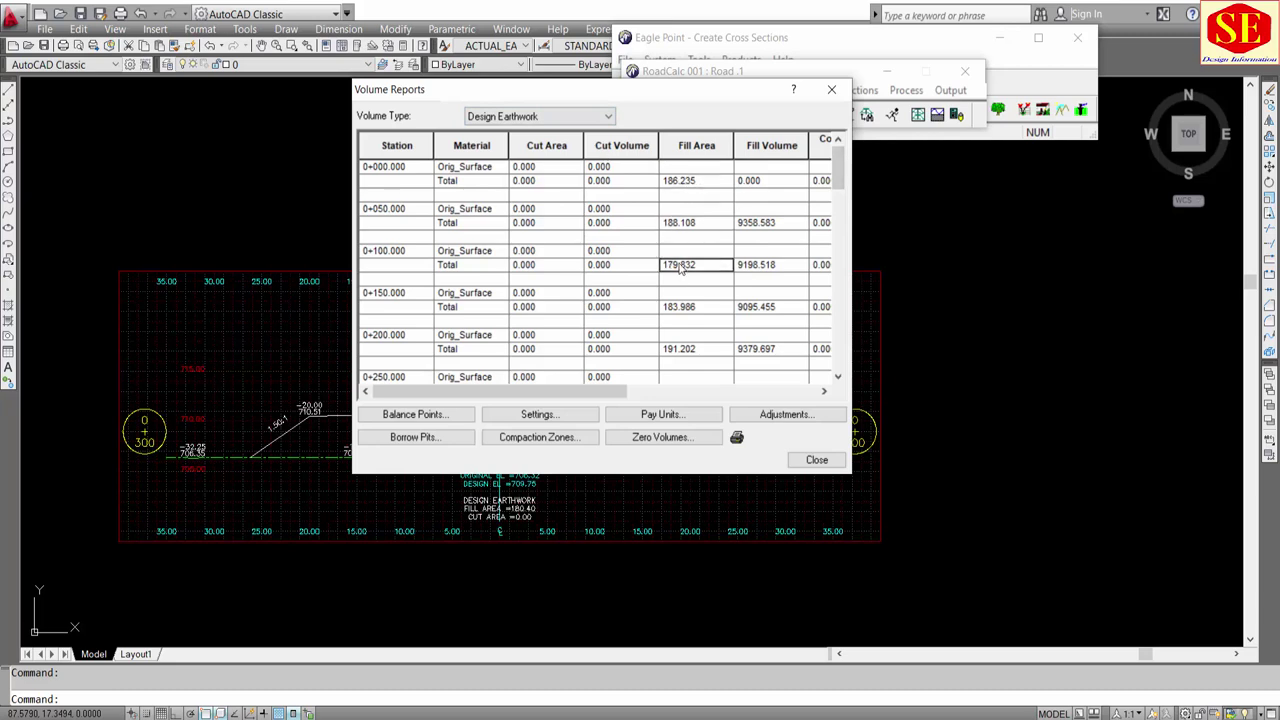
# Step: Scroll the report to the total Compacted Fill value, then close the volume report
pyautogui.moveTo(840, 181); pyautogui.dragTo(830, 390)
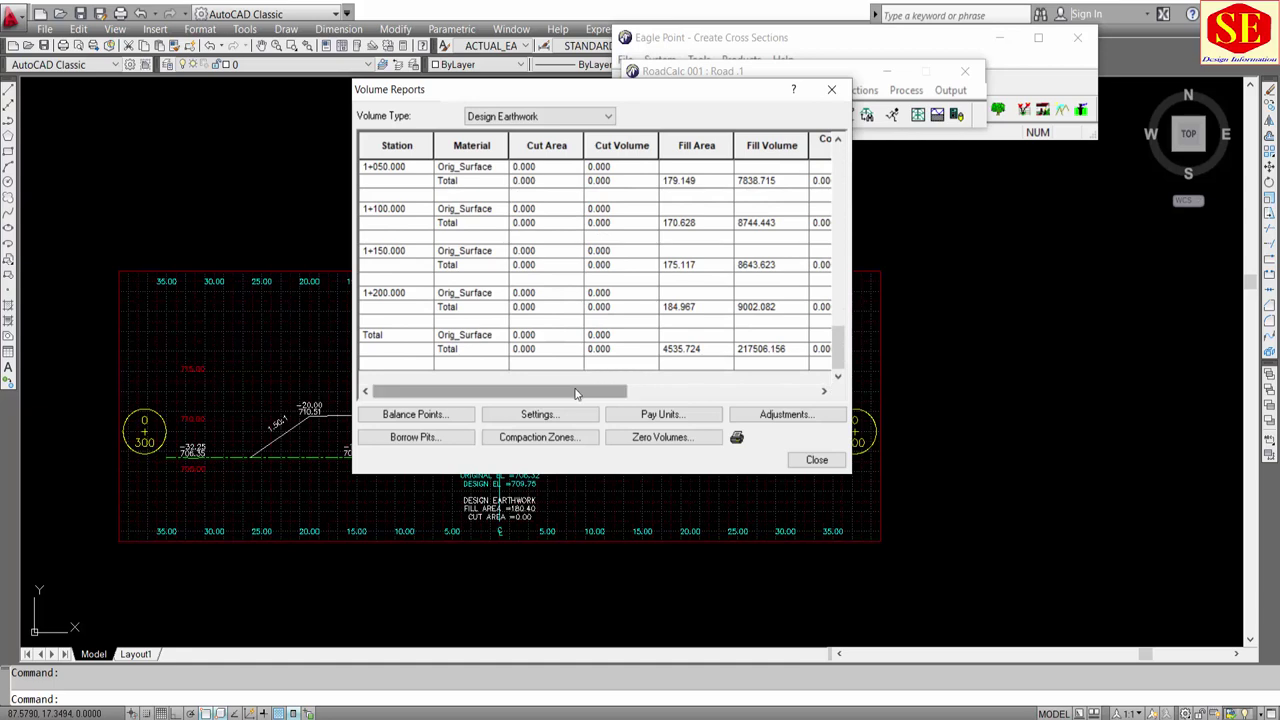
pyautogui.click(633, 392)
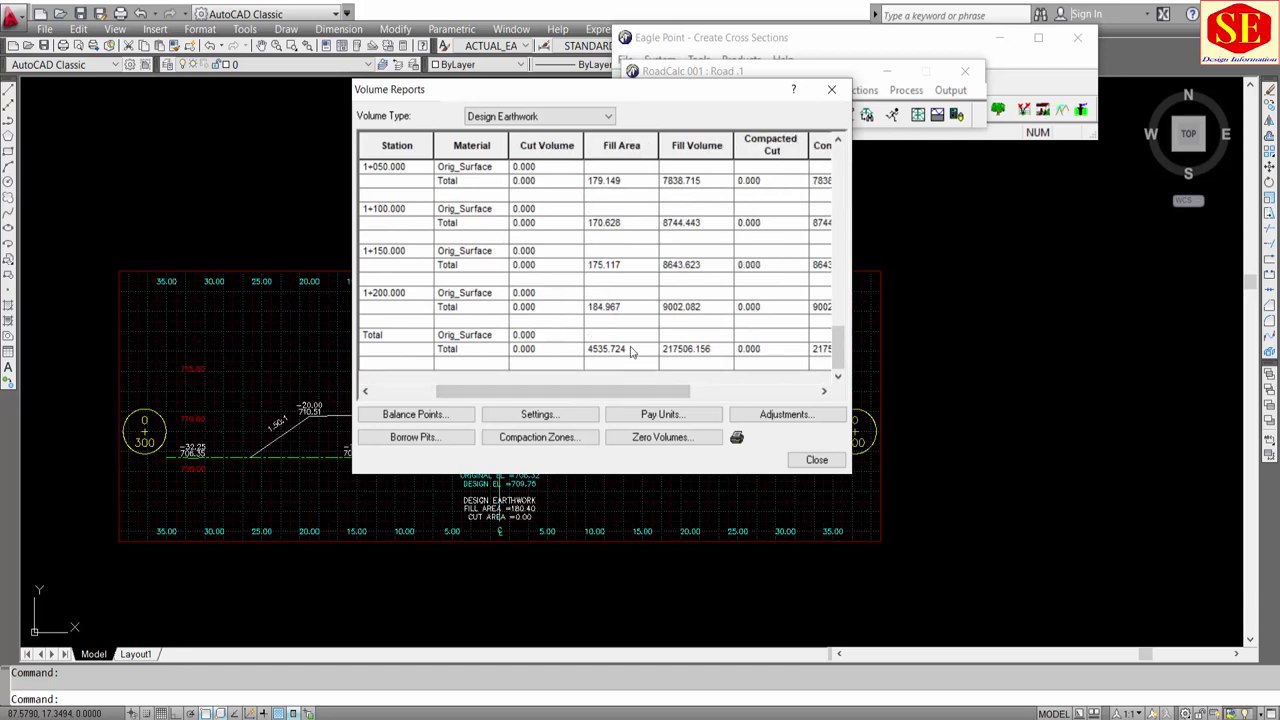
pyautogui.moveTo(660, 392); pyautogui.dragTo(720, 392)
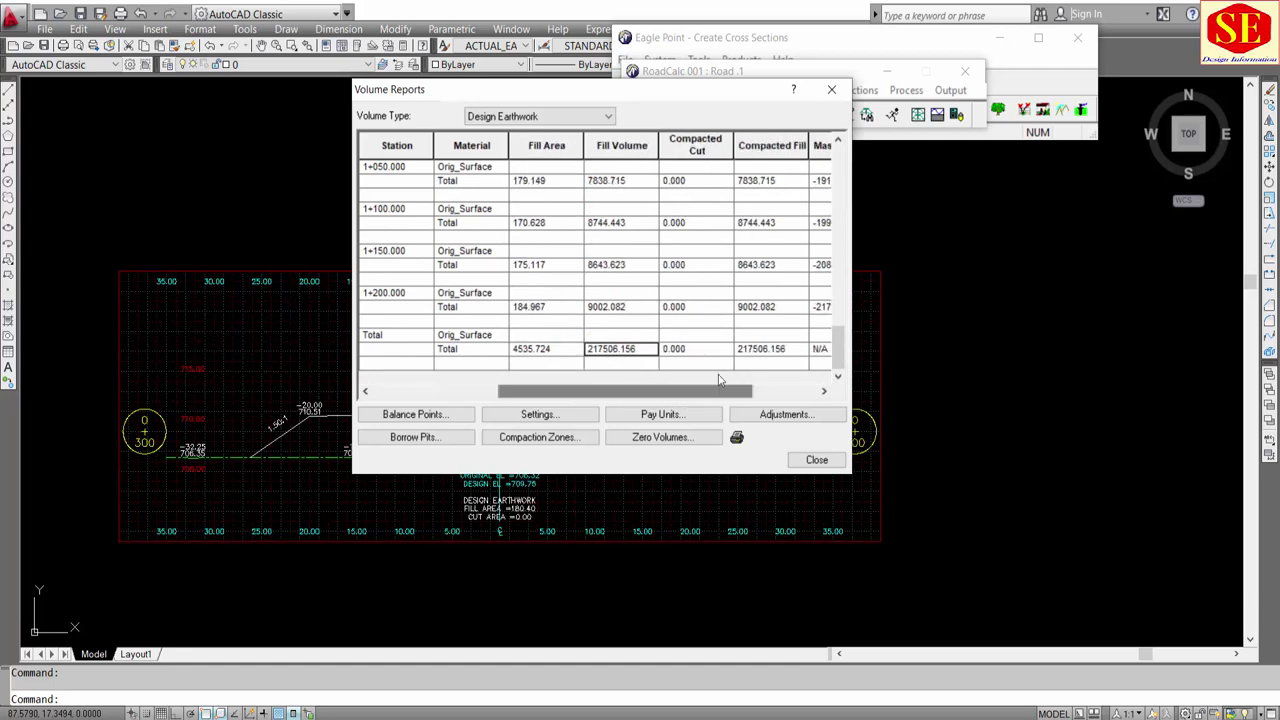
pyautogui.click(747, 364)
pyautogui.click(748, 352)
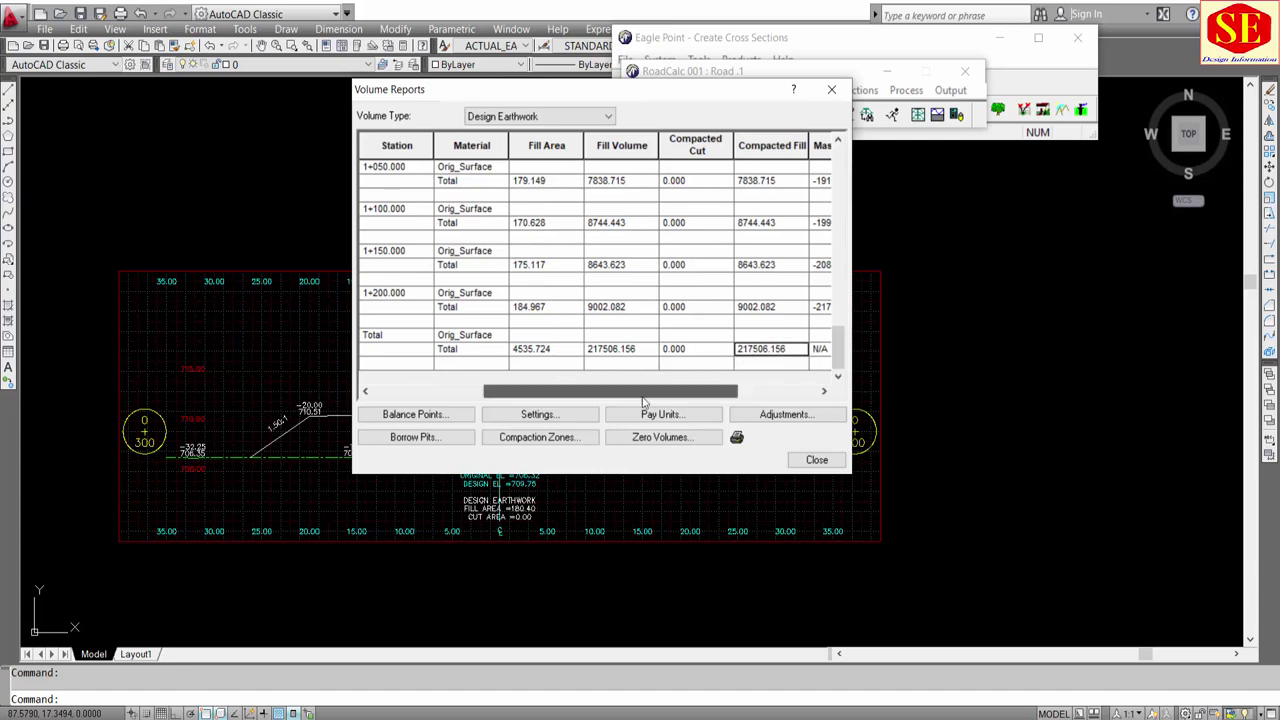
pyautogui.hscroll(-1, 745, 388)
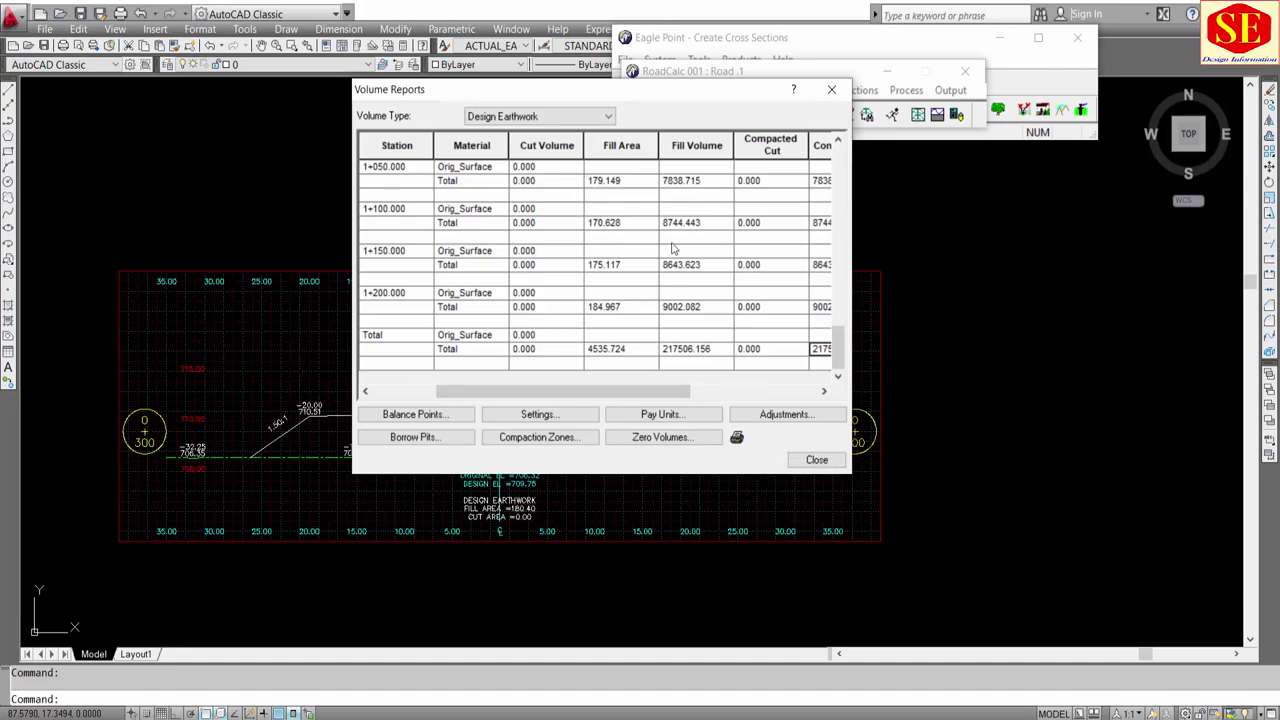
pyautogui.moveTo(840, 347); pyautogui.dragTo(858, 187)
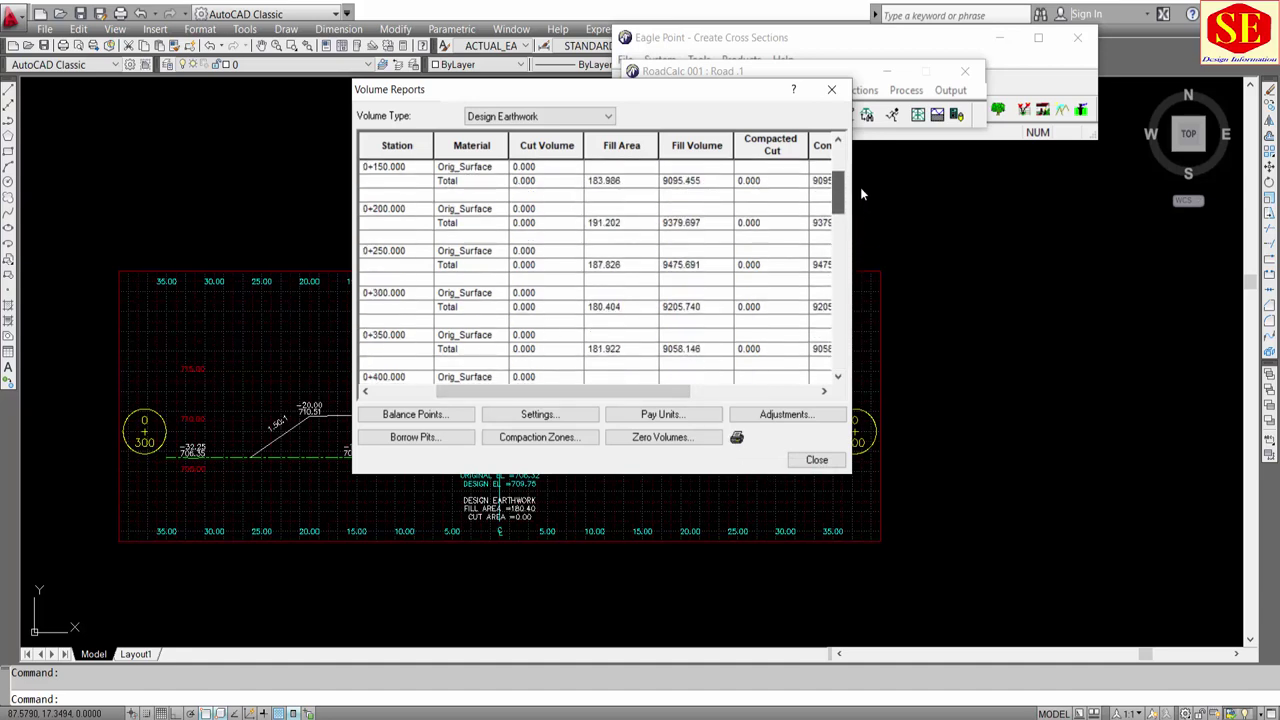
pyautogui.moveTo(668, 393); pyautogui.dragTo(791, 393)
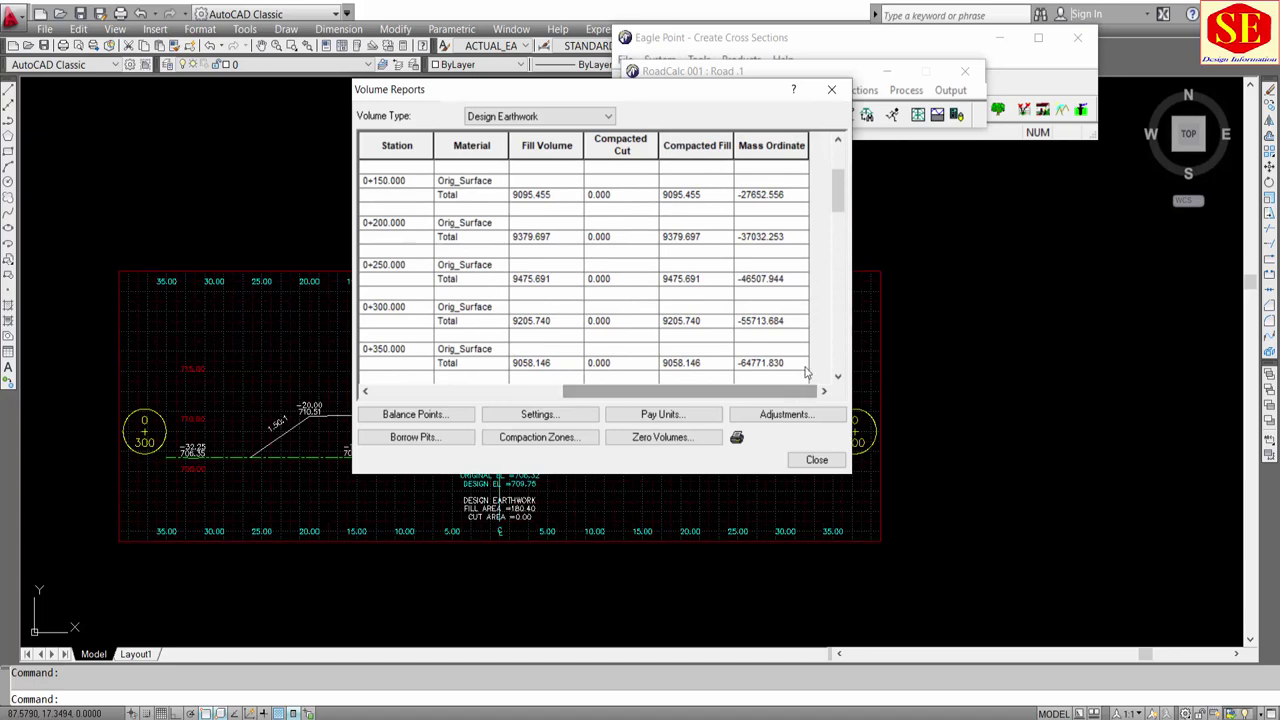
pyautogui.click(518, 117)
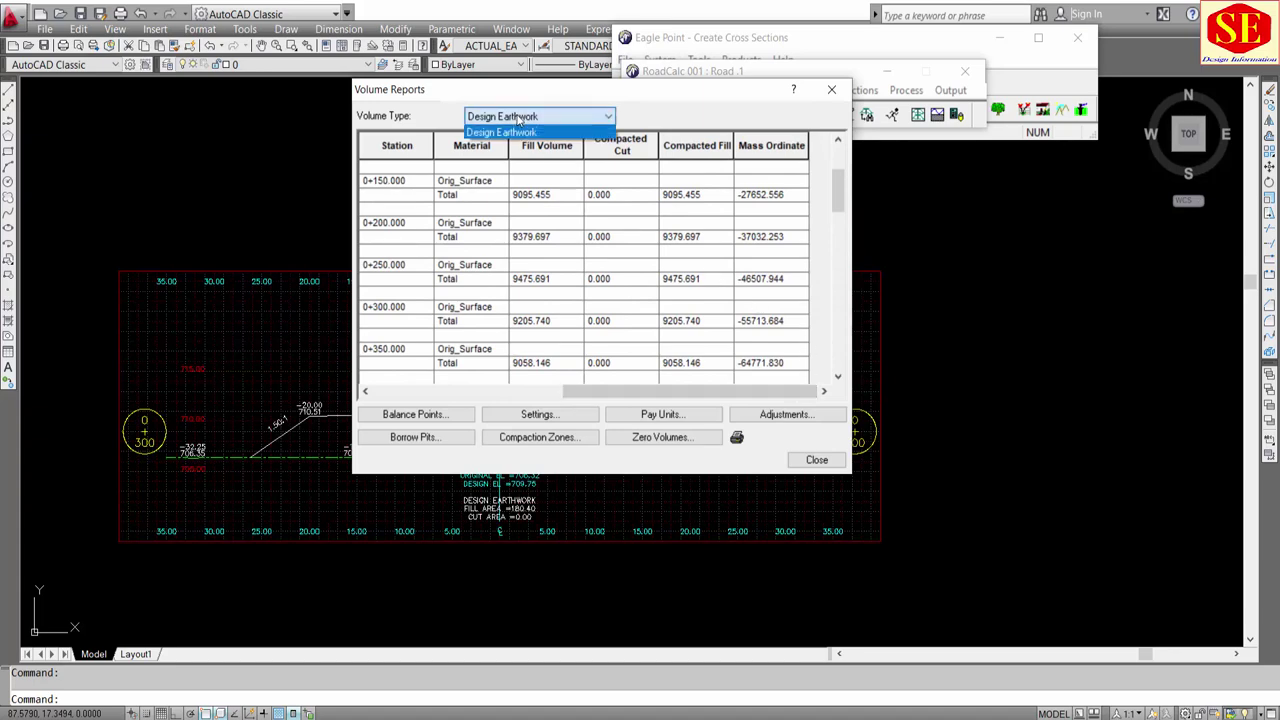
pyautogui.click(518, 117)
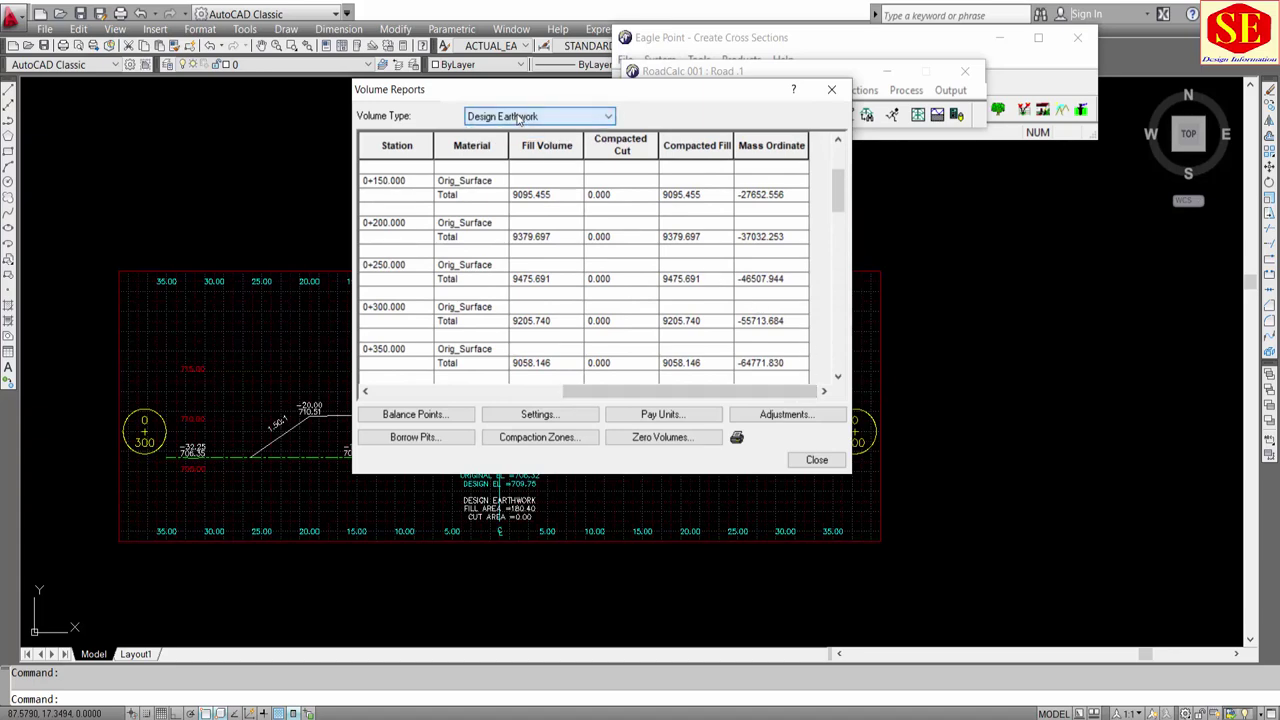
pyautogui.click(812, 460)
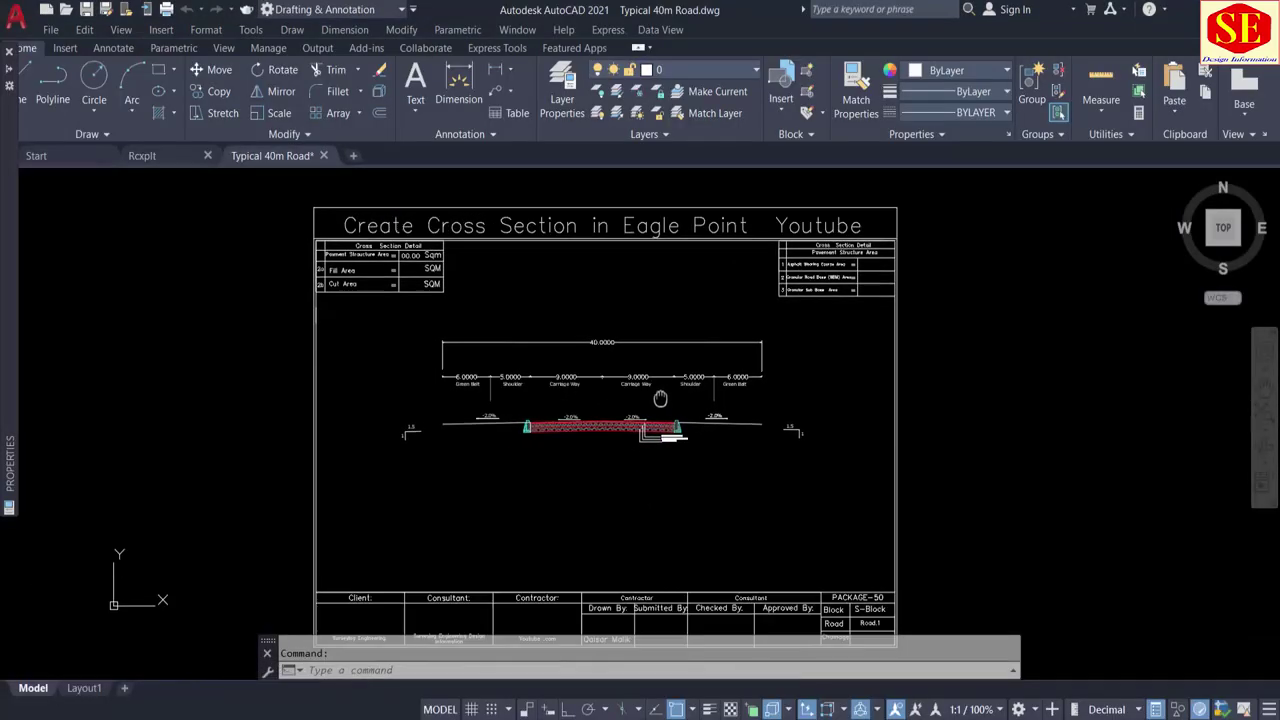
pyautogui.scroll(-5, 551, 289)
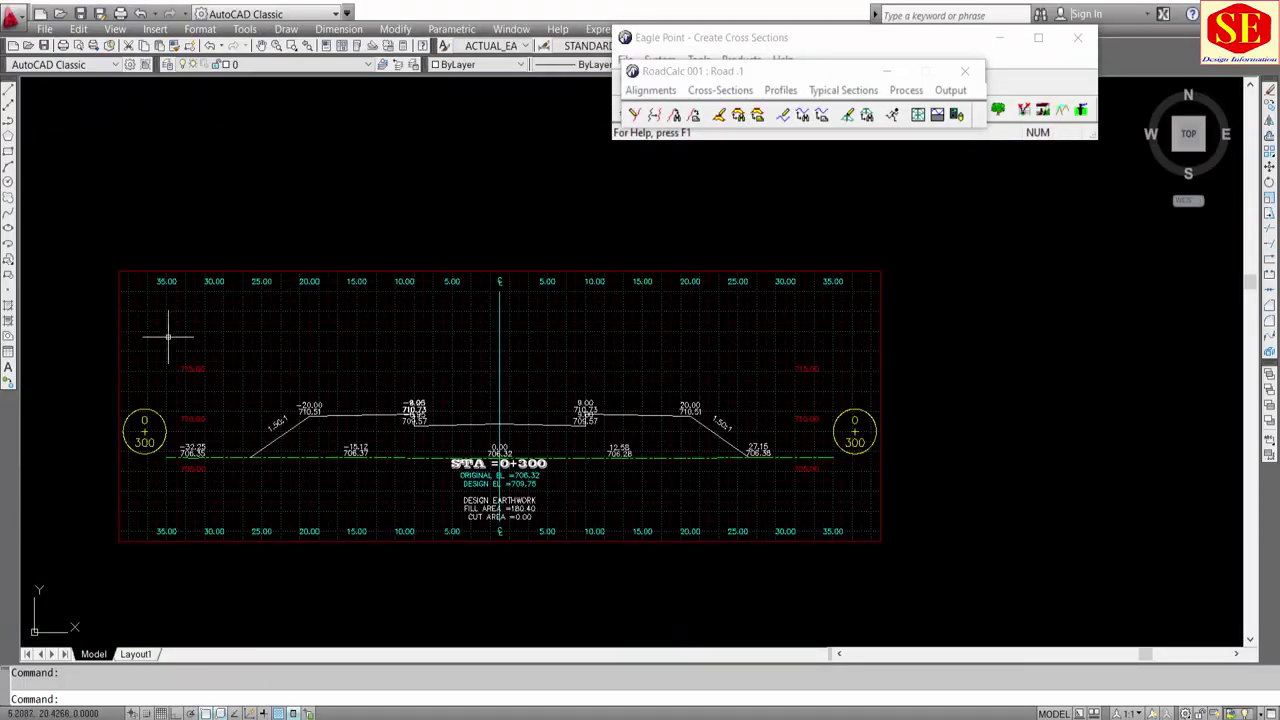
# Step: Query a point on the 0+300 section with ID, reading X 40.0000, Y 11.7498, Z 0
pyautogui.moveTo(879, 345); pyautogui.dragTo(952, 330, button='middle')
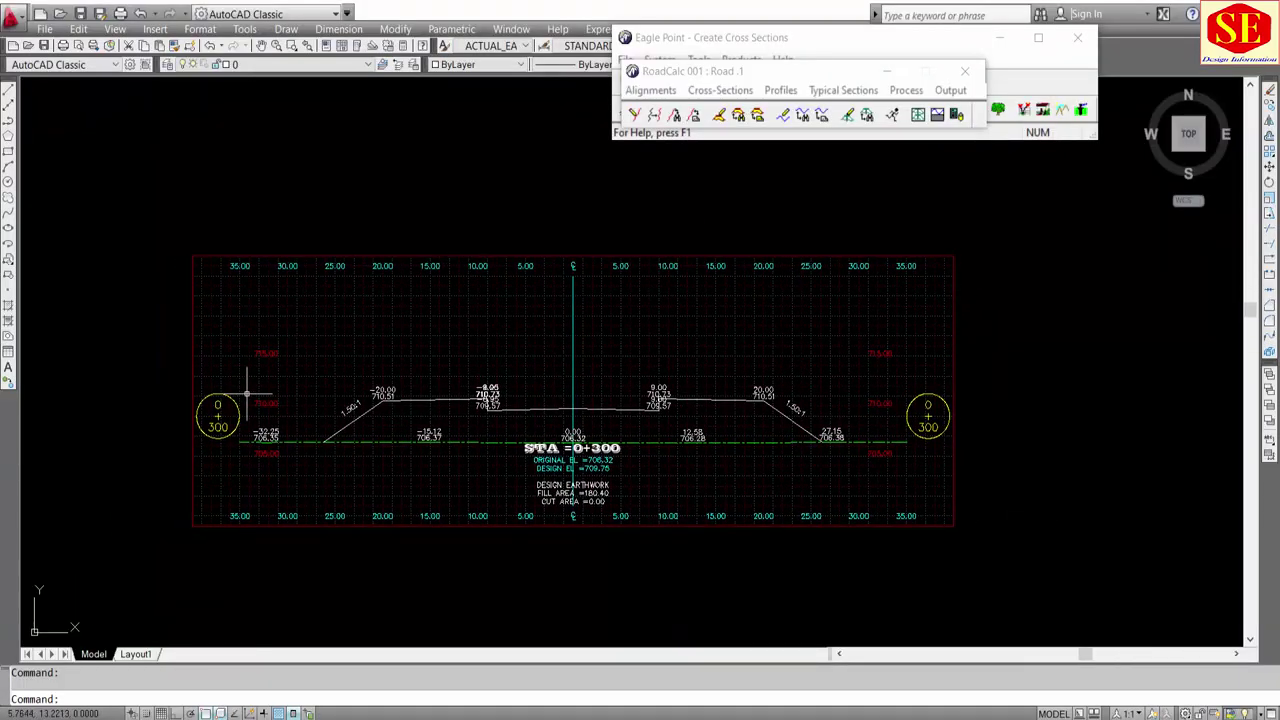
pyautogui.scroll(5, 567, 424)
pyautogui.write('i')
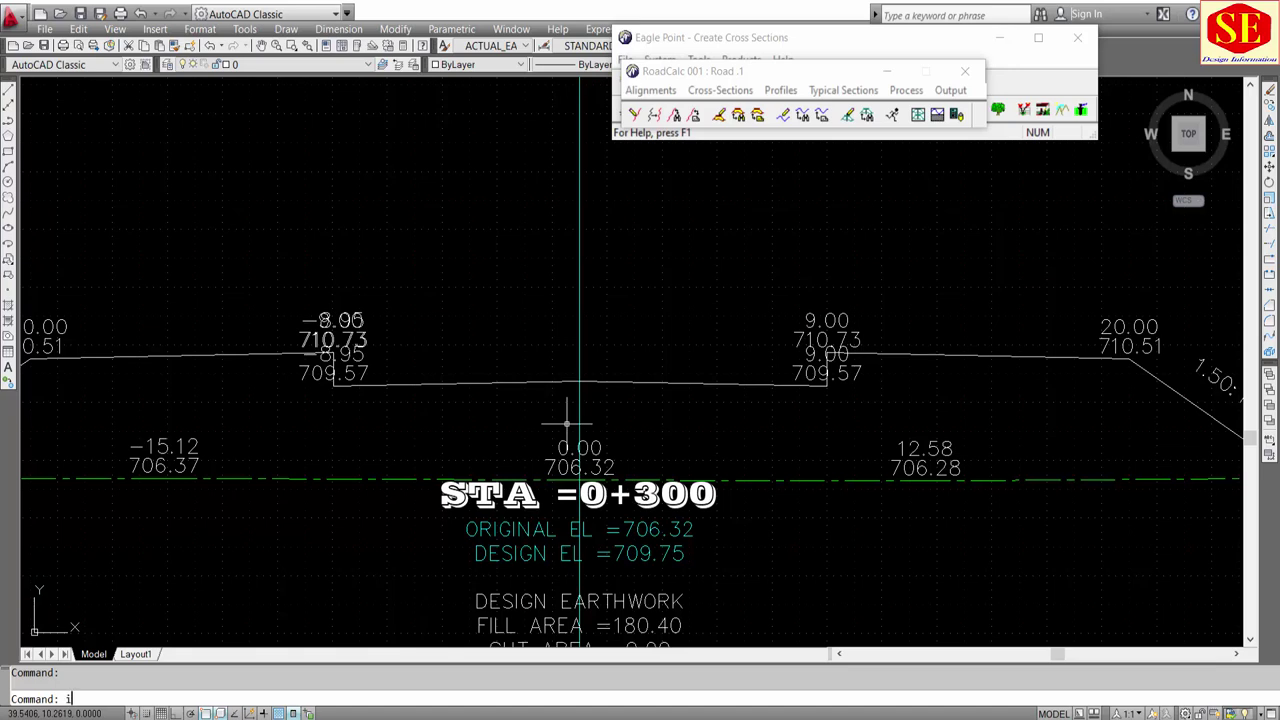
pyautogui.write('d')
pyautogui.press('Return')
pyautogui.click(579, 381)
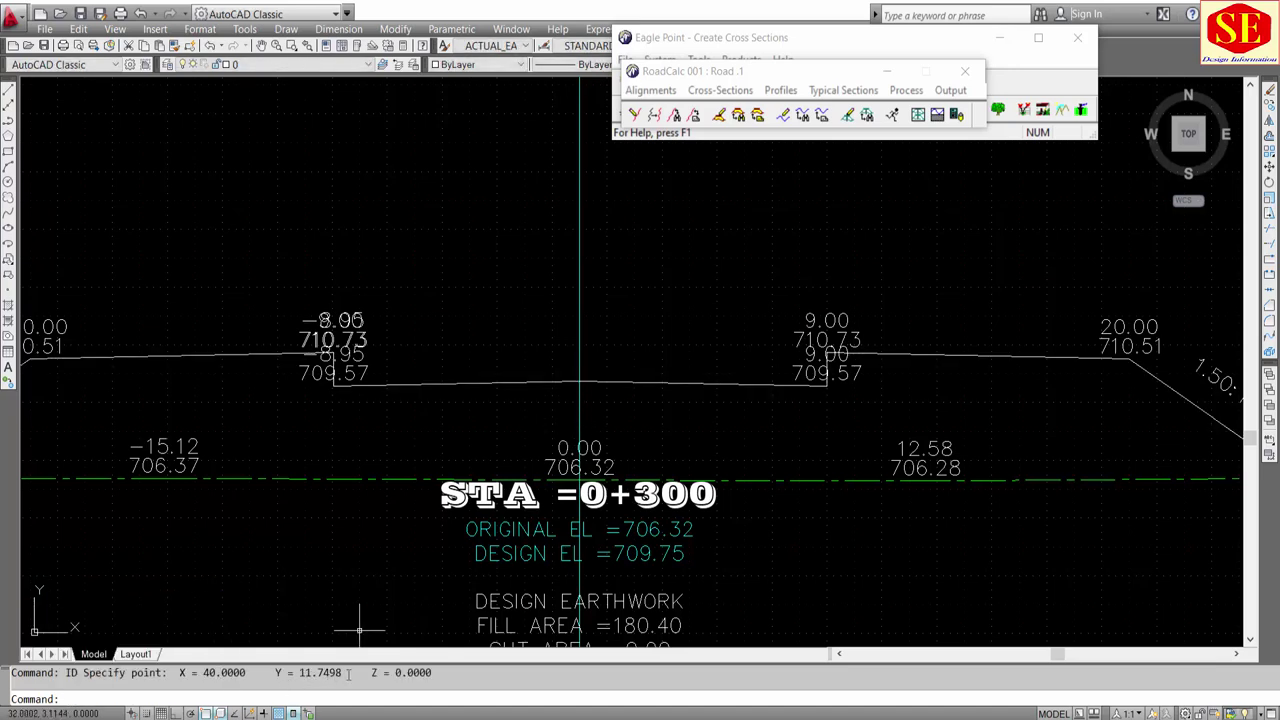
pyautogui.moveTo(586, 464); pyautogui.dragTo(590, 428, button='middle')
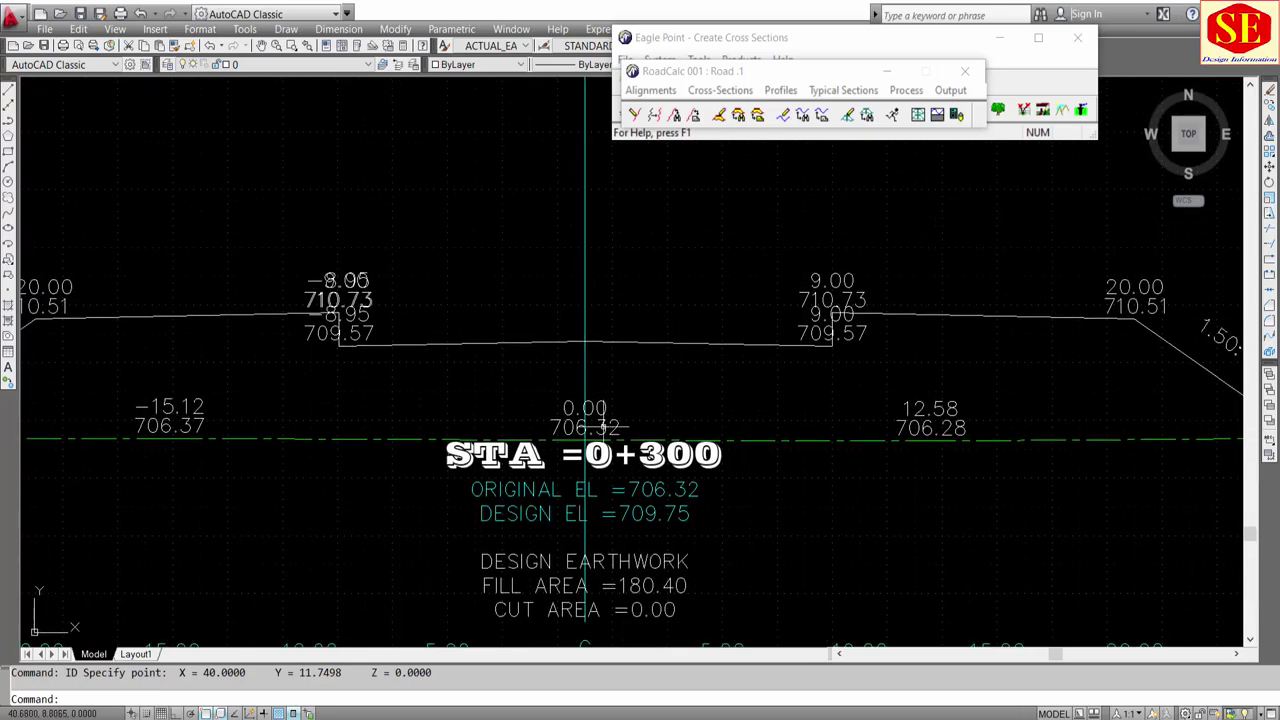
pyautogui.scroll(-5, 466, 346)
pyautogui.scroll(4, 465, 320)
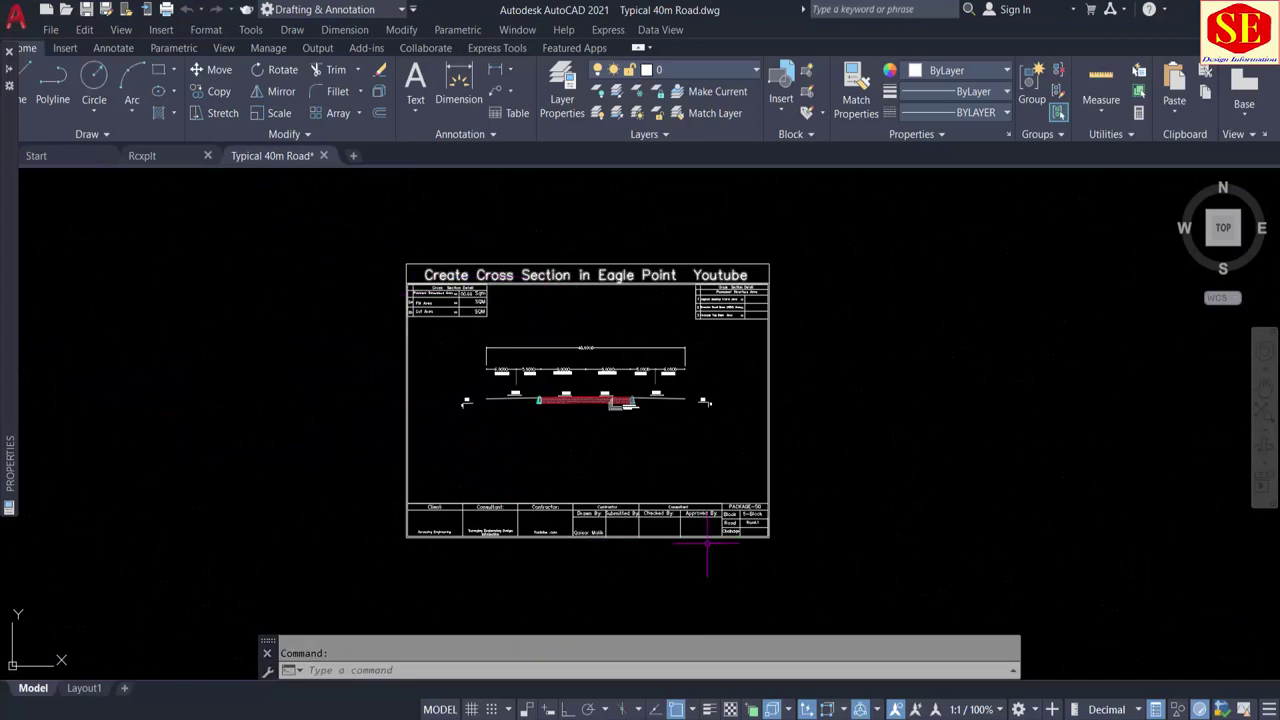
# Step: Zoom and pan around the Typical 40m Road title sheet, from the Contractor cell to the title heading
pyautogui.scroll(5, 707, 545)
pyautogui.scroll(-3, 711, 516)
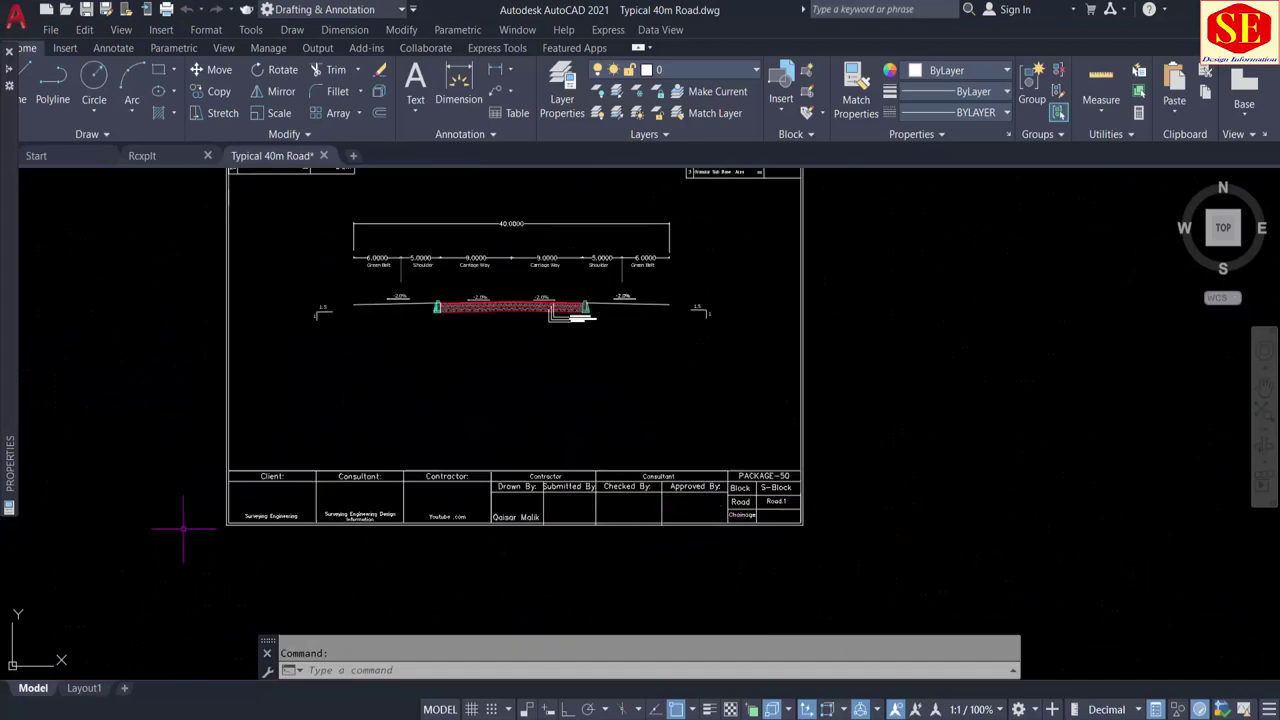
pyautogui.scroll(4, 183, 528)
pyautogui.moveTo(866, 443); pyautogui.dragTo(549, 524, button='middle')
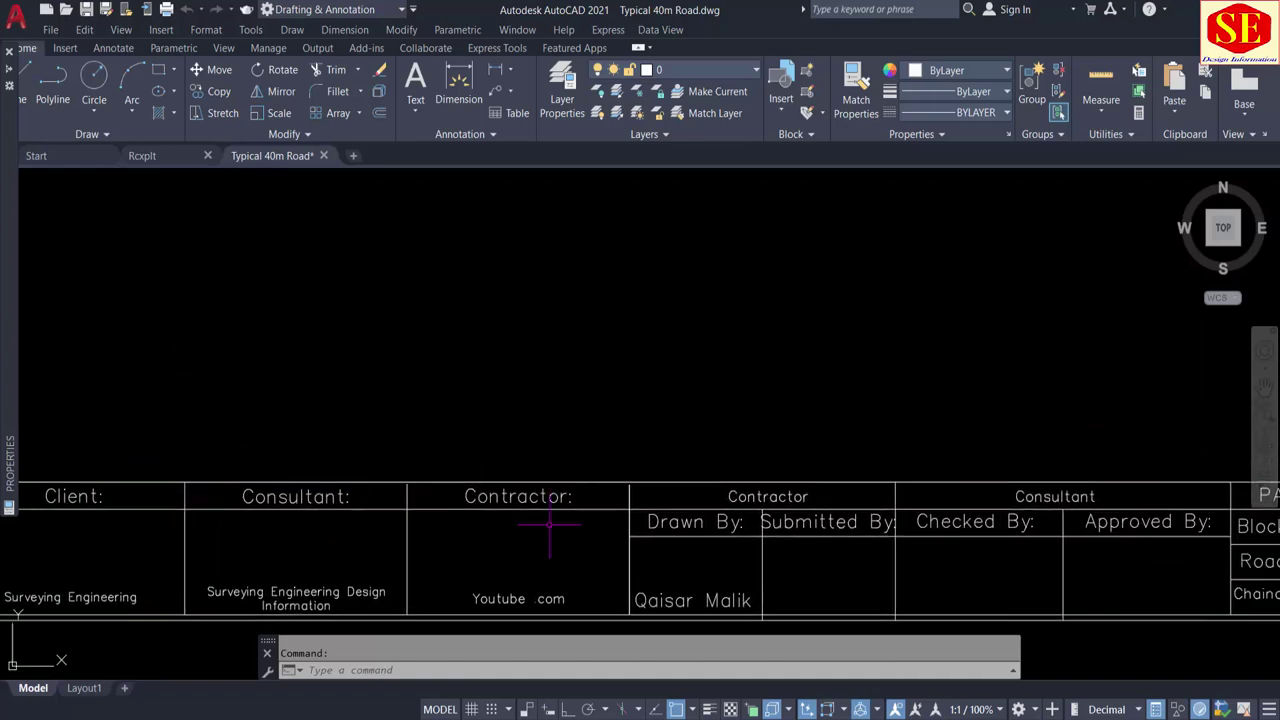
pyautogui.scroll(-4, 549, 524)
pyautogui.moveTo(866, 274); pyautogui.dragTo(878, 366, button='middle')
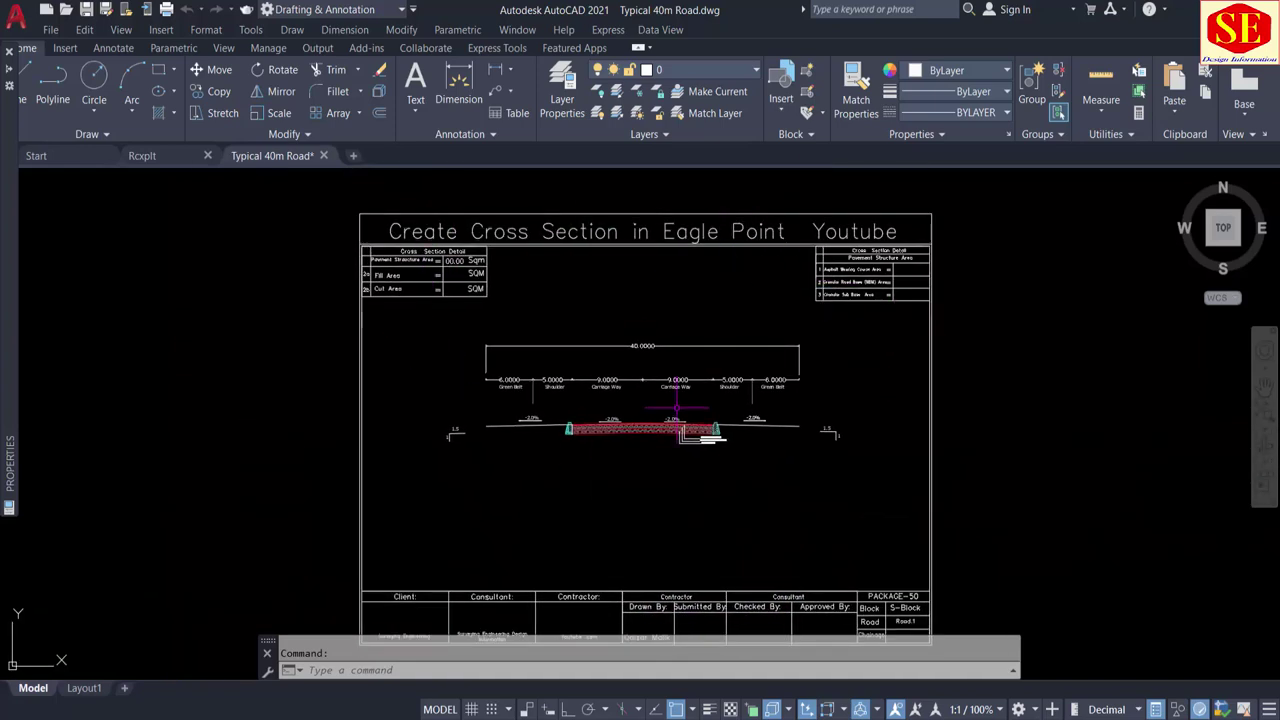
pyautogui.scroll(4, 677, 407)
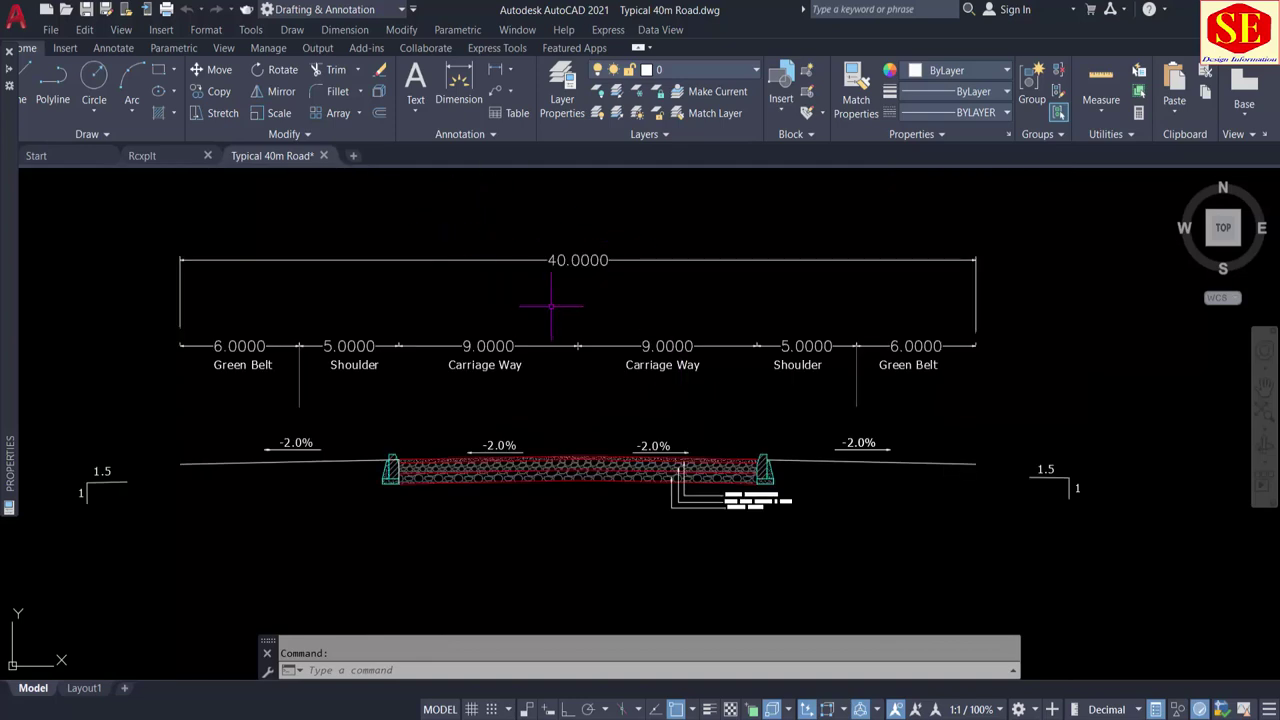
pyautogui.scroll(-3, 561, 283)
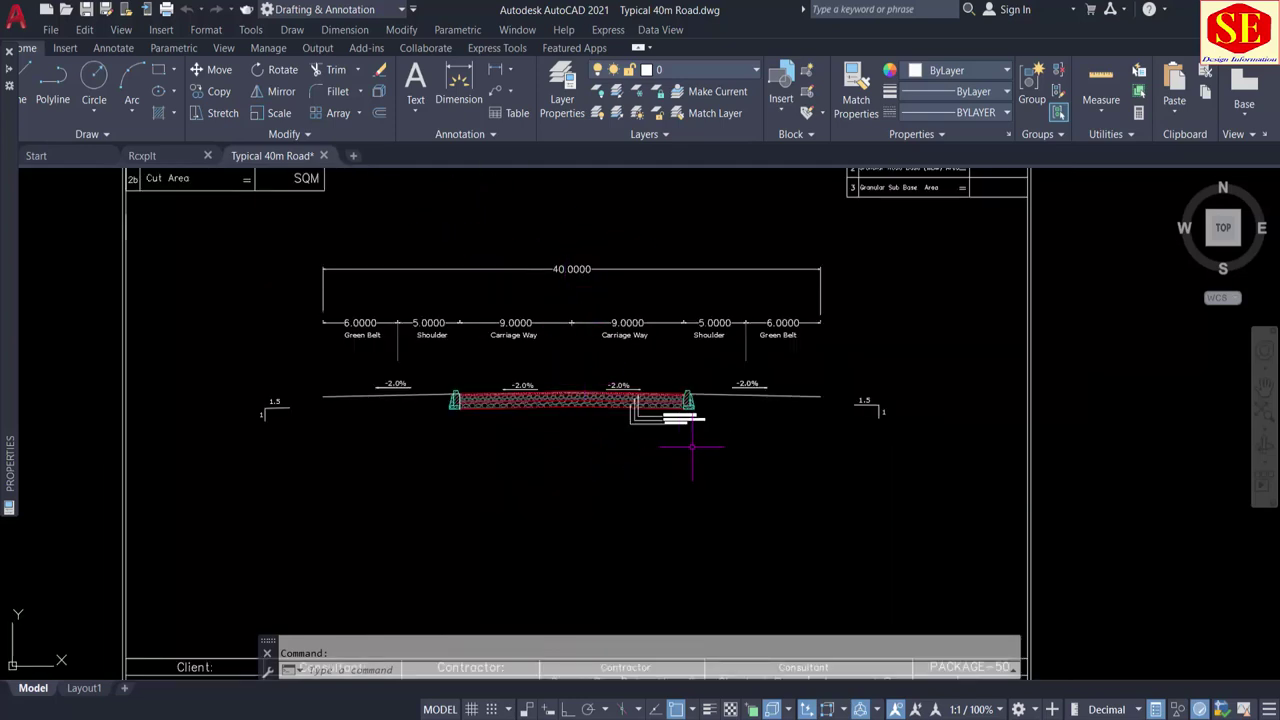
pyautogui.scroll(3, 690, 447)
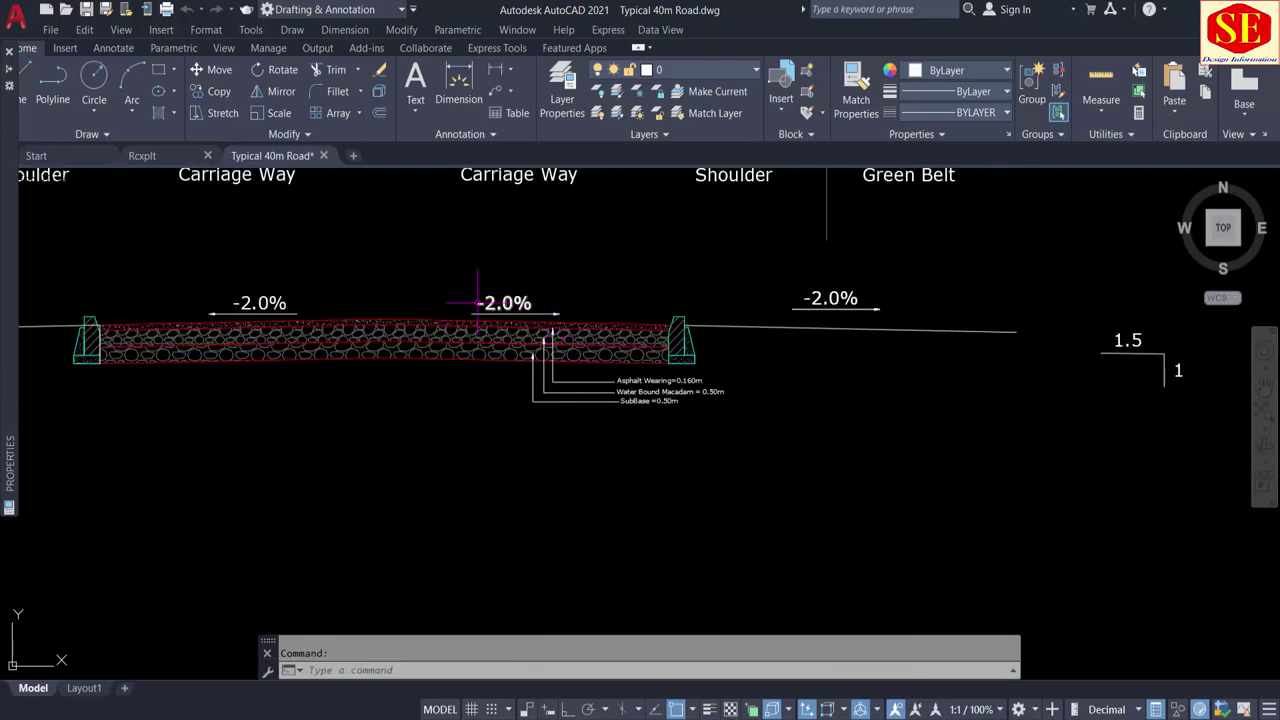
pyautogui.scroll(2, 559, 372)
# Step: Erase the three pavement layer callouts with a window selection
pyautogui.click(807, 380)
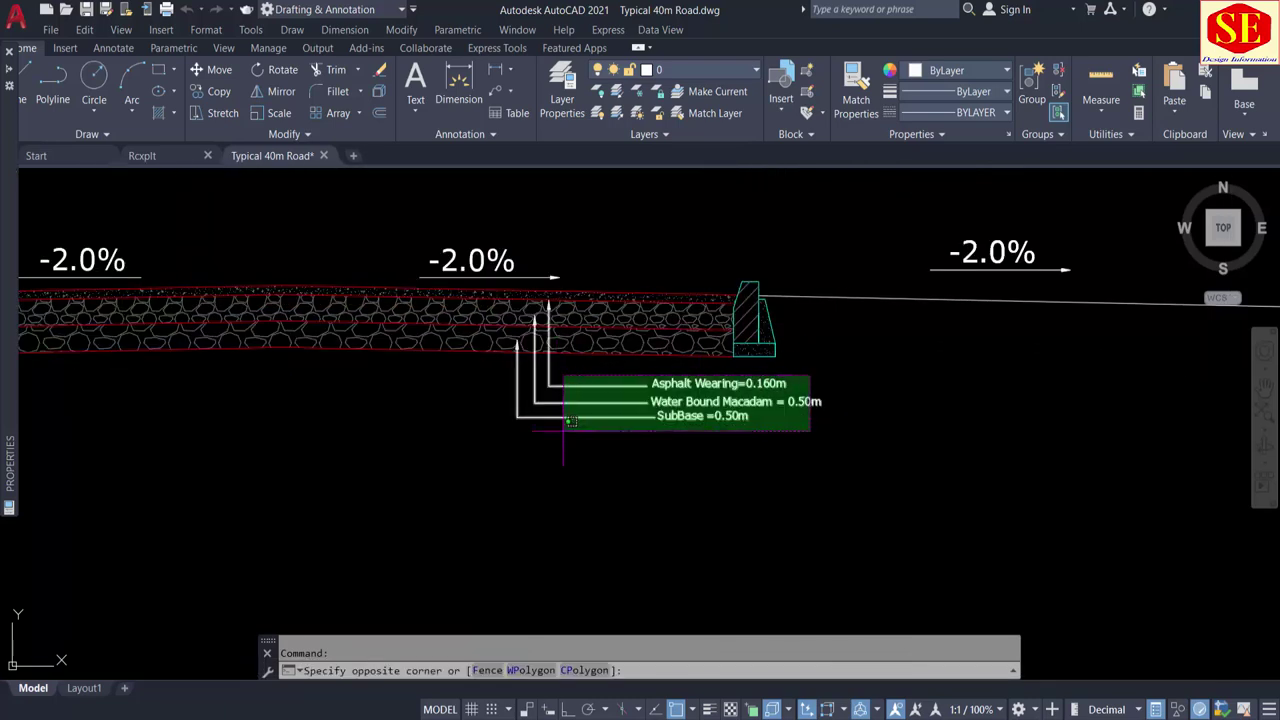
pyautogui.click(500, 443)
pyautogui.write('e')
pyautogui.press('Return')
# Step: Shift the 40 m road section right and delete both shoulder slope lines
pyautogui.scroll(-4, 527, 453)
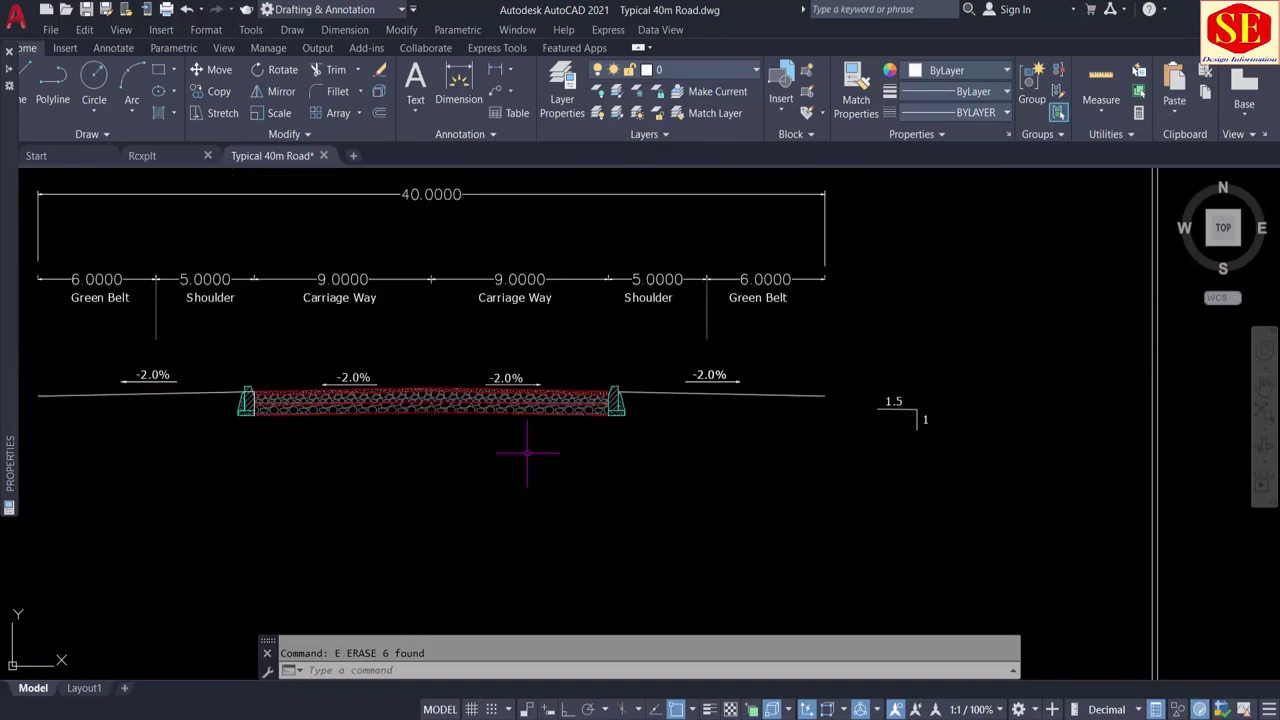
pyautogui.moveTo(527, 453); pyautogui.dragTo(692, 428, button='middle')
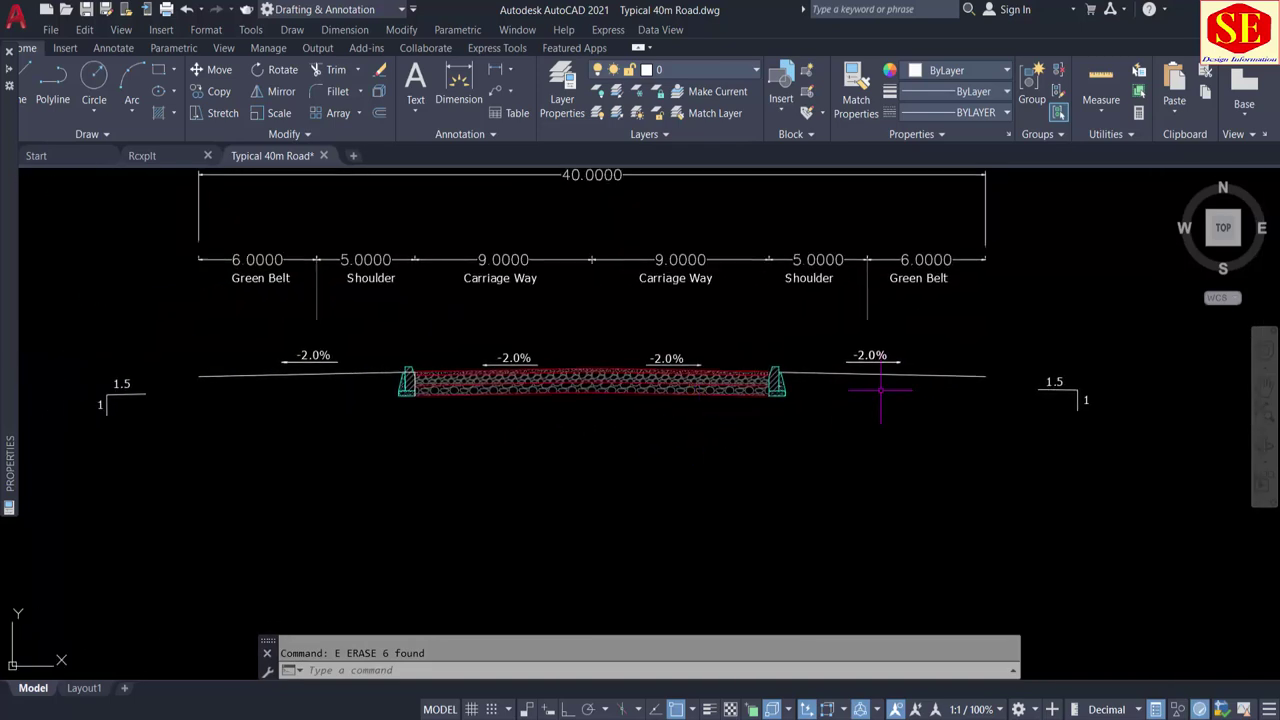
pyautogui.click(350, 374)
pyautogui.press('Delete')
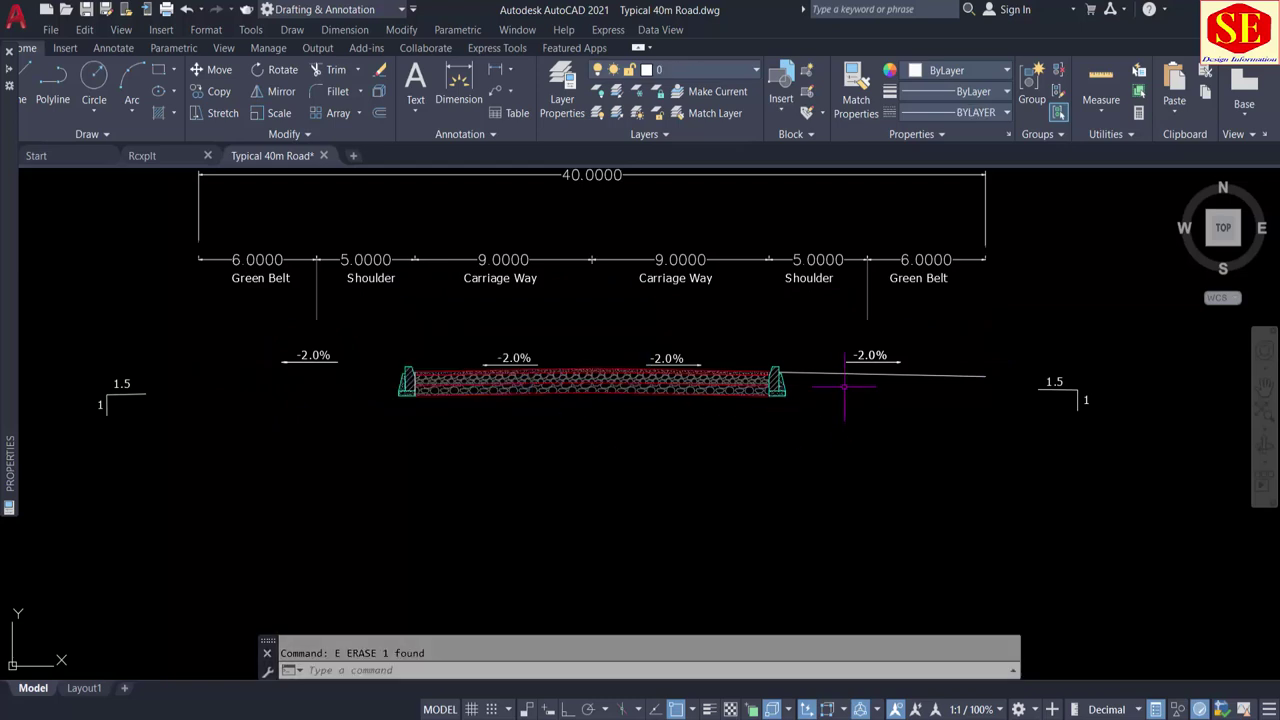
pyautogui.click(832, 373)
pyautogui.press('Delete')
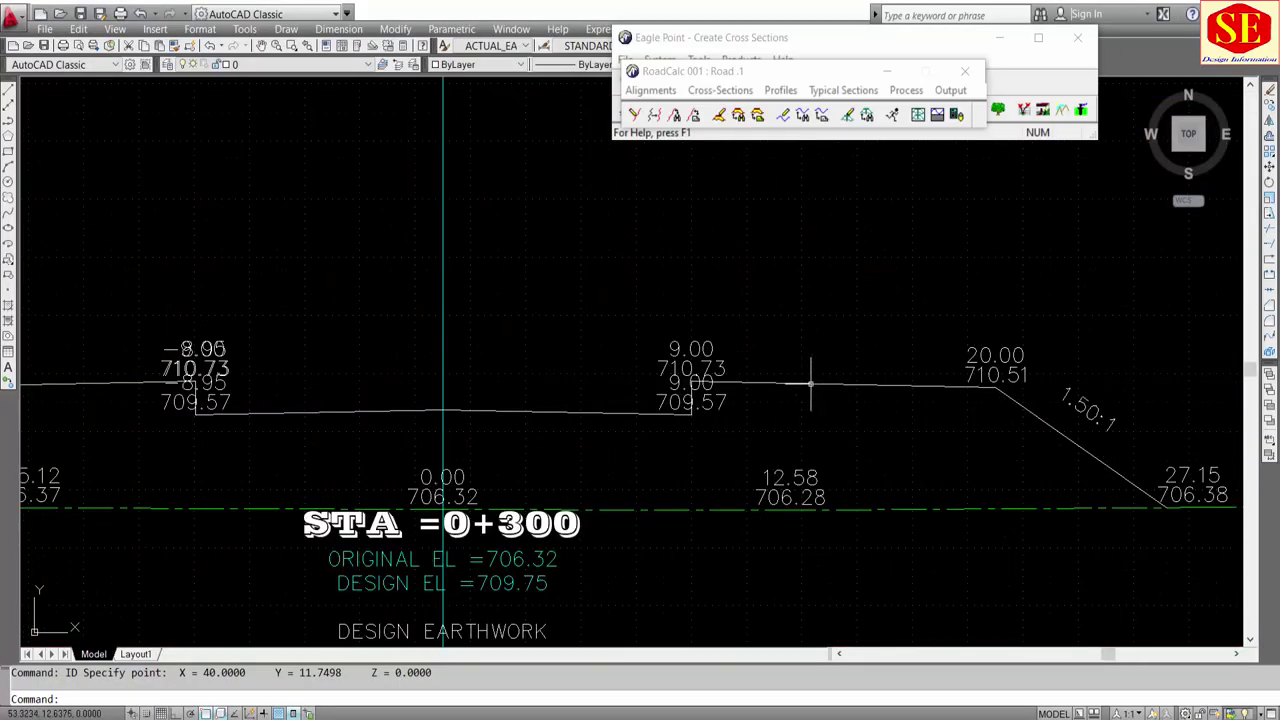
# Step: Check the design pavement line's layer and reposition the section to show the fill area value
pyautogui.click(810, 383)
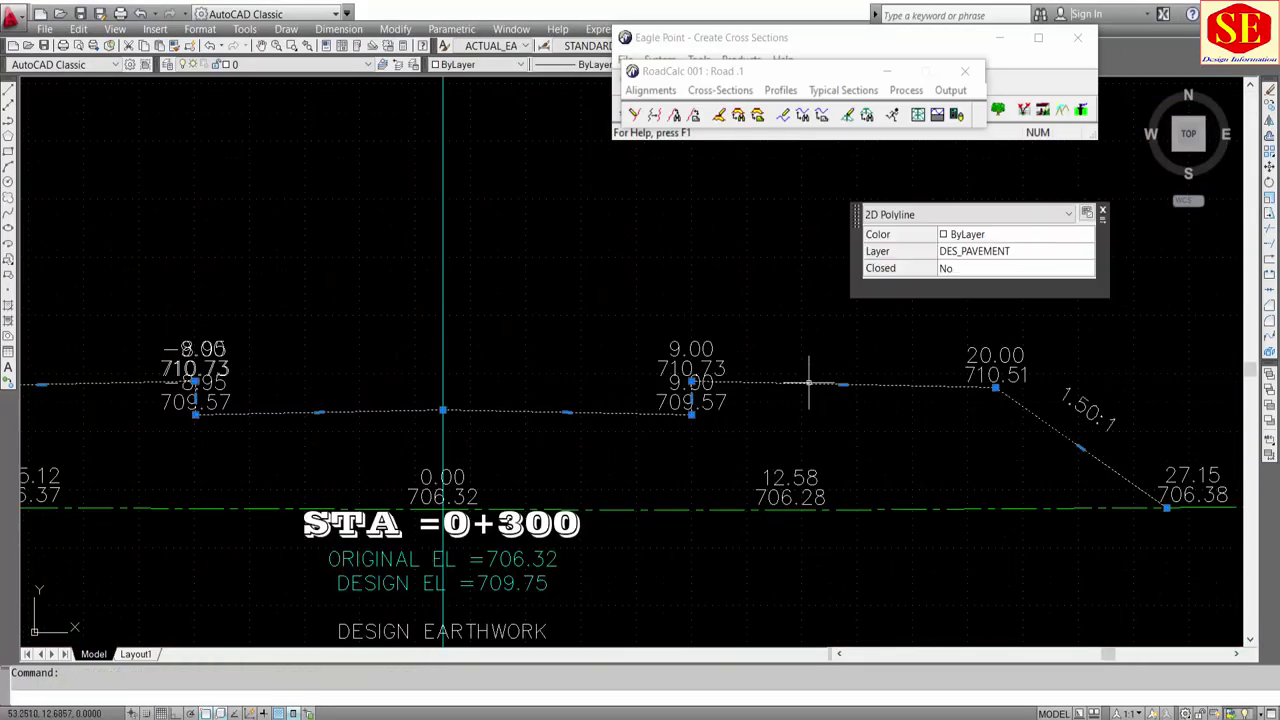
pyautogui.press('Escape')
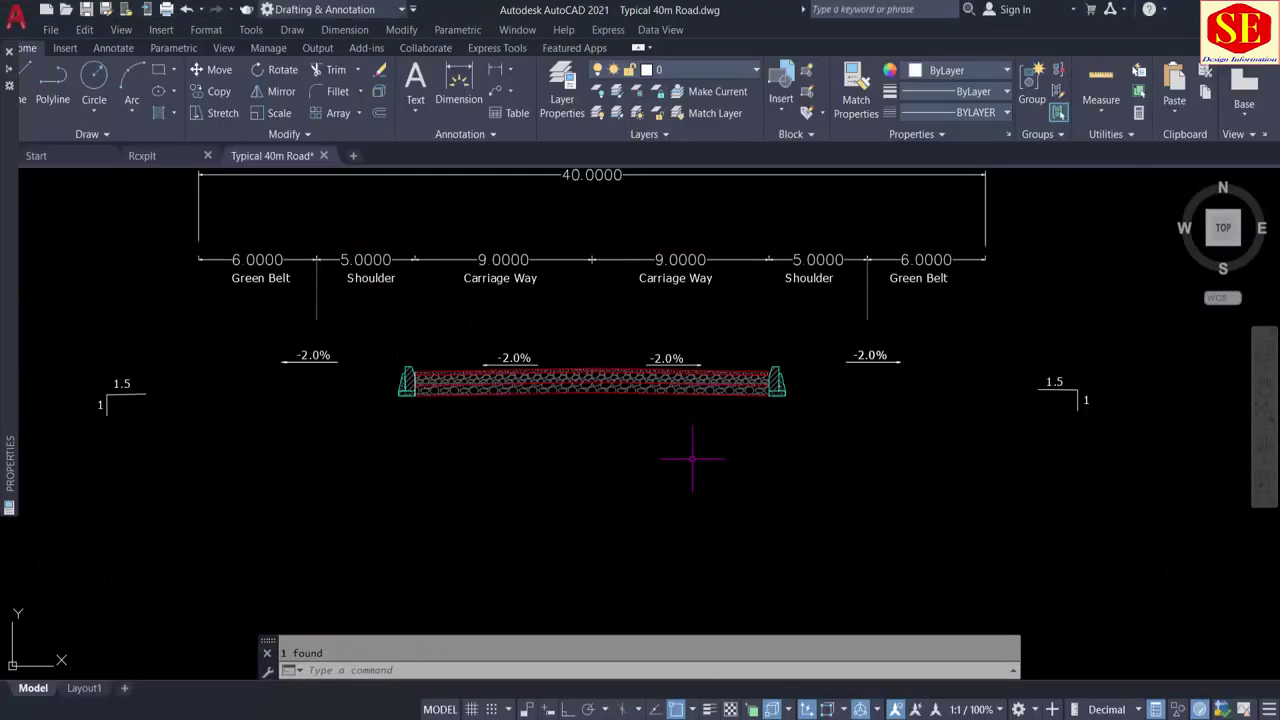
pyautogui.scroll(5, 700, 451)
pyautogui.scroll(-4, 792, 400)
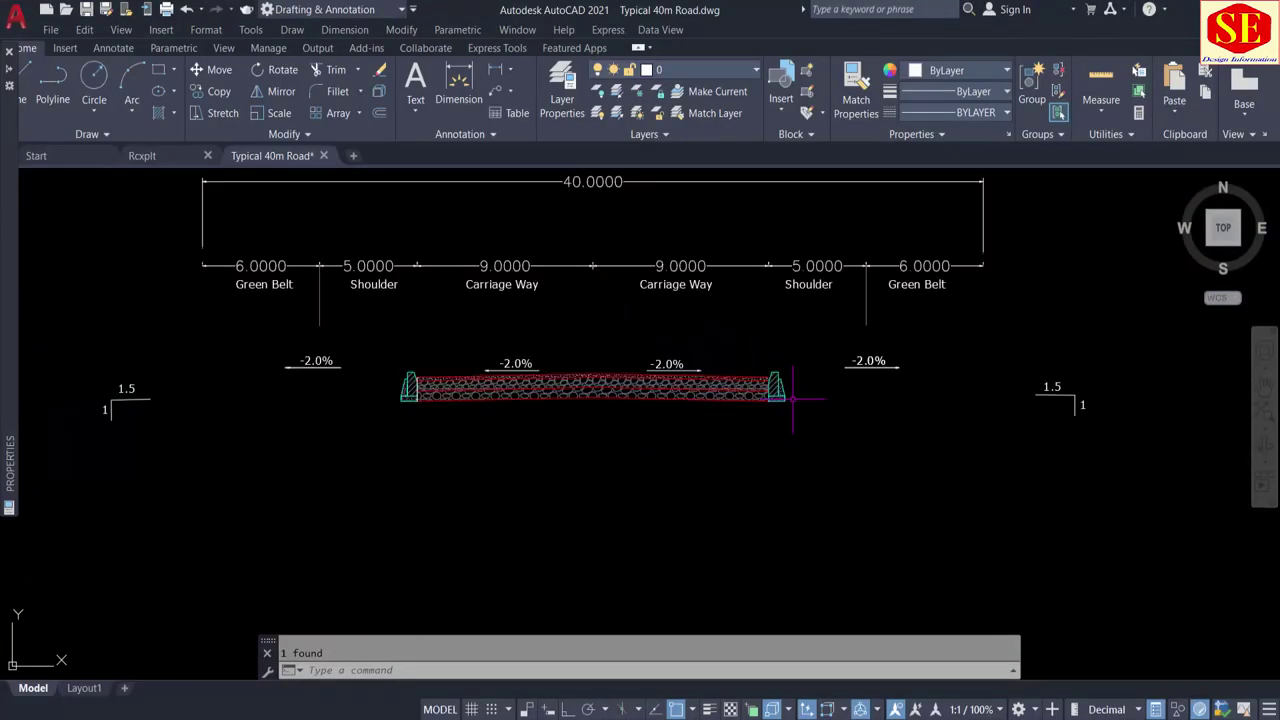
pyautogui.moveTo(551, 327); pyautogui.dragTo(572, 438, button='middle')
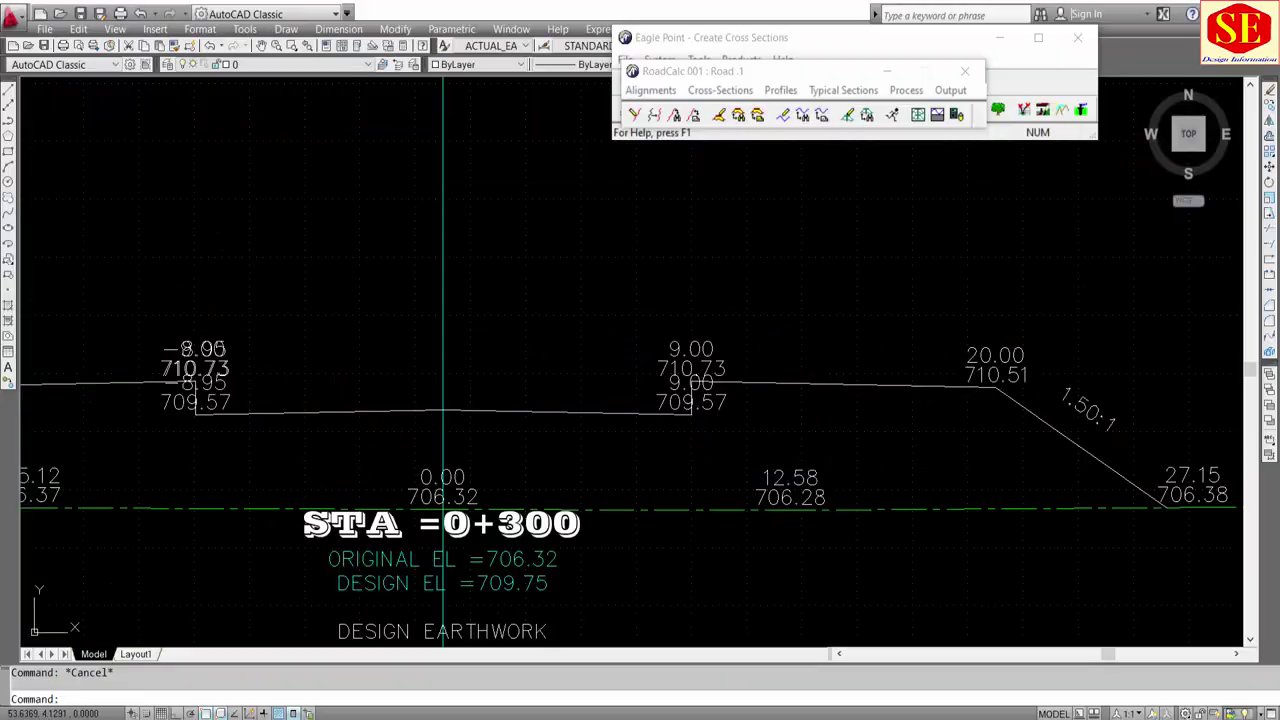
pyautogui.moveTo(658, 497); pyautogui.dragTo(671, 480, button='middle')
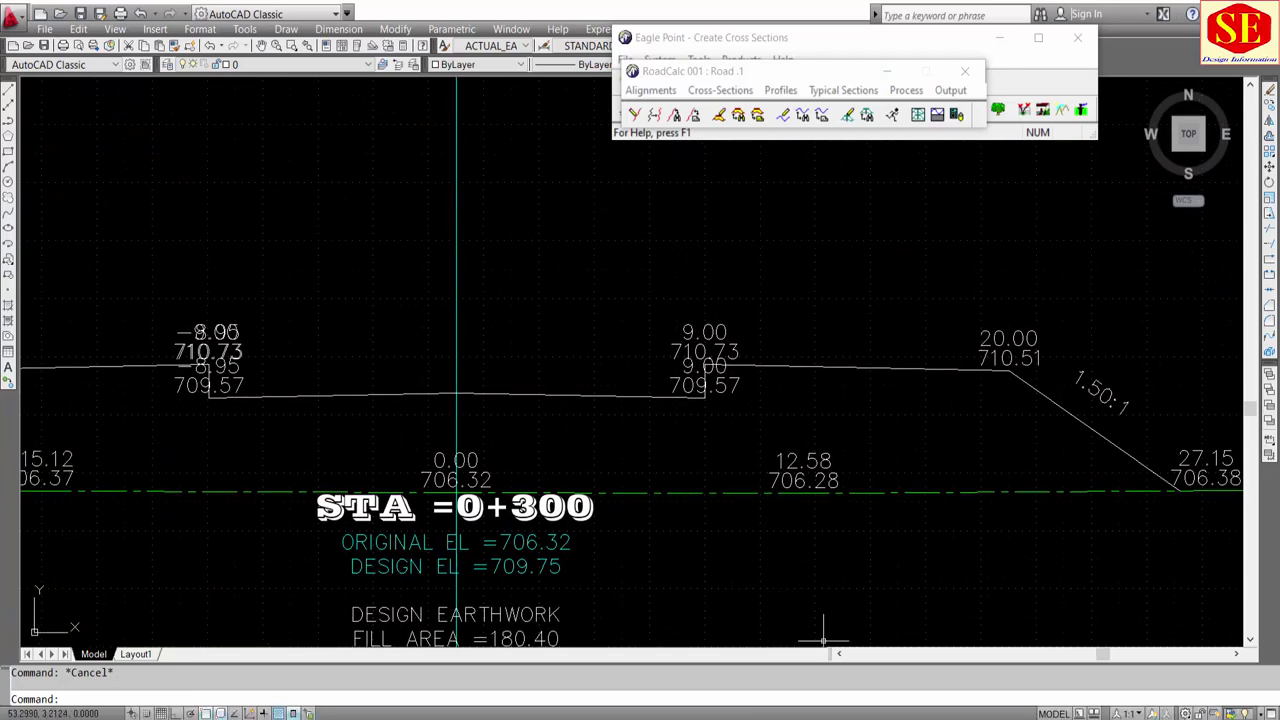
# Step: Switch to the Typical 40m Road drawing and zoom out over the whole sheet
pyautogui.click(857, 655)
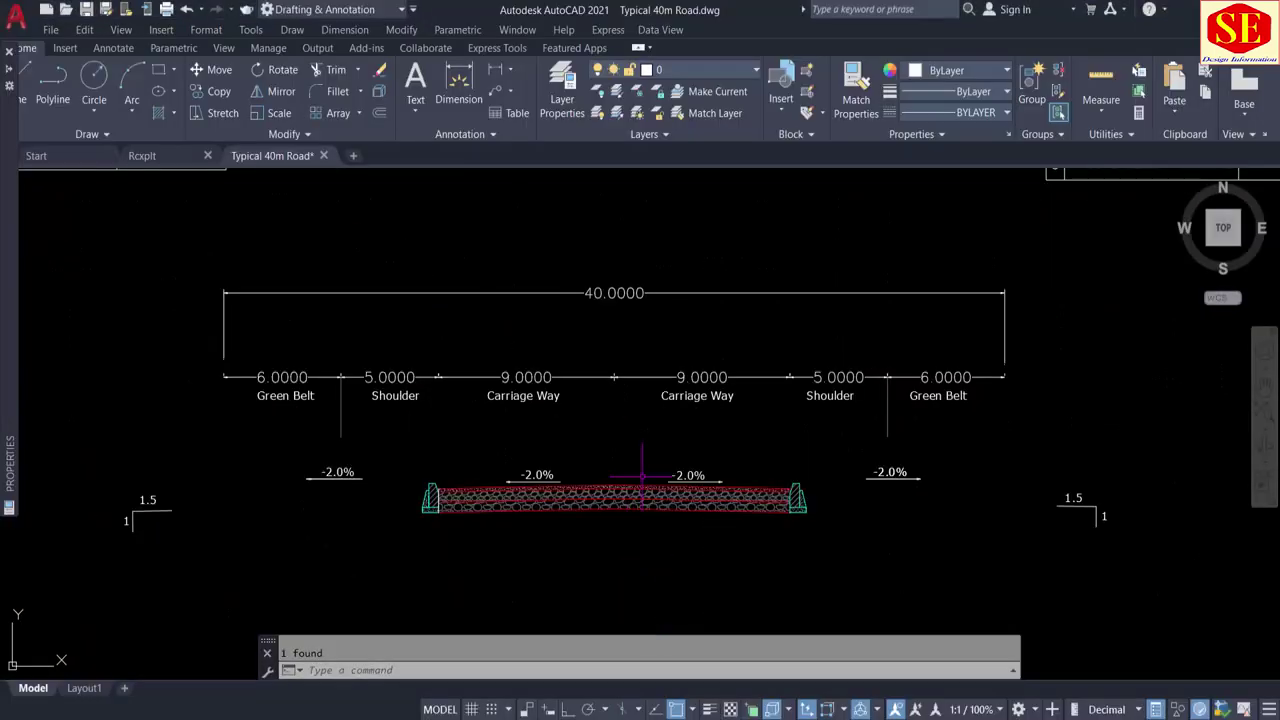
pyautogui.moveTo(670, 401); pyautogui.dragTo(664, 329, button='middle')
pyautogui.scroll(-2, 664, 326)
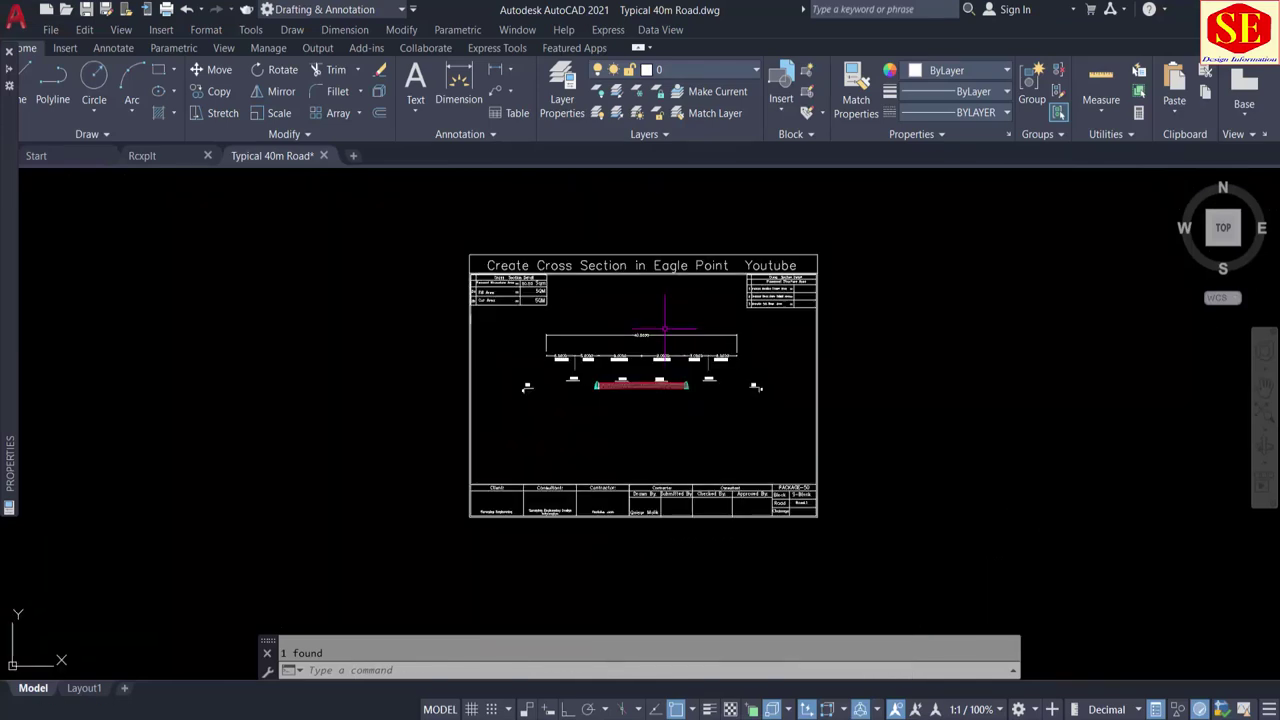
# Step: Select all objects in the drawing to review them, then clear the selection
pyautogui.hotkey('ctrl', 'a')
pyautogui.rightClick(664, 326)
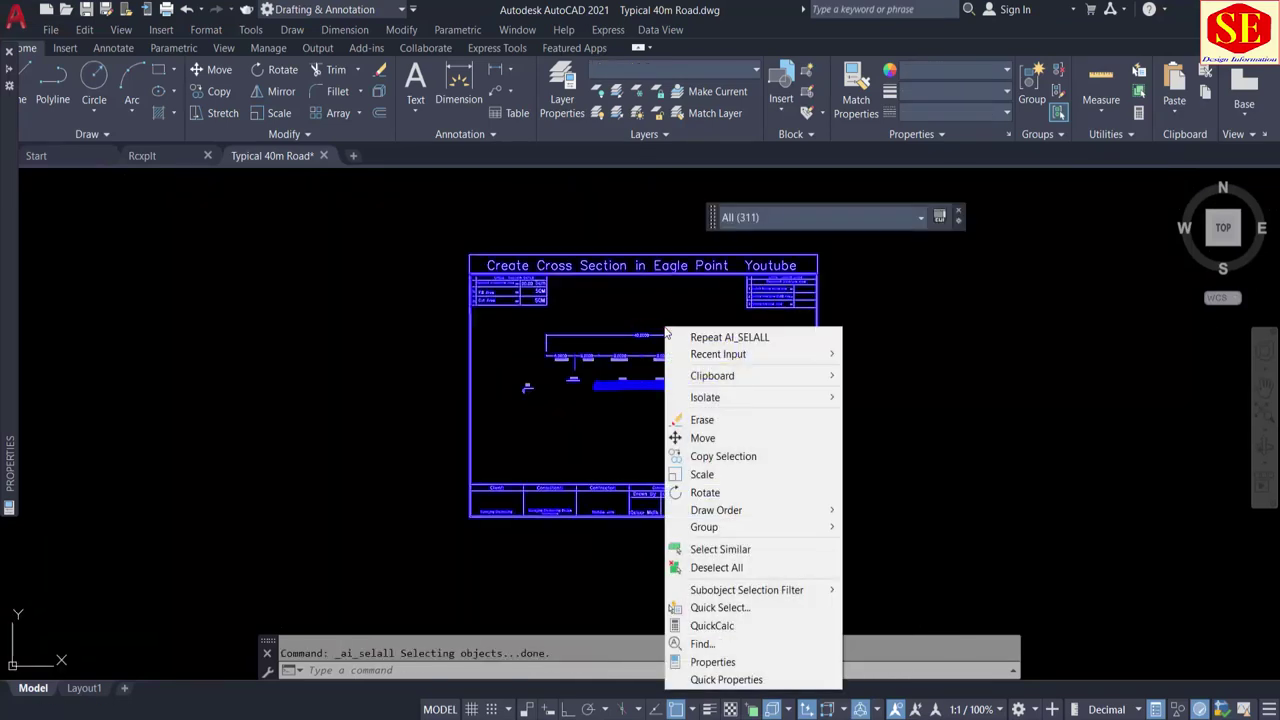
pyautogui.press('Escape')
pyautogui.press('Escape')
pyautogui.scroll(3, 710, 354)
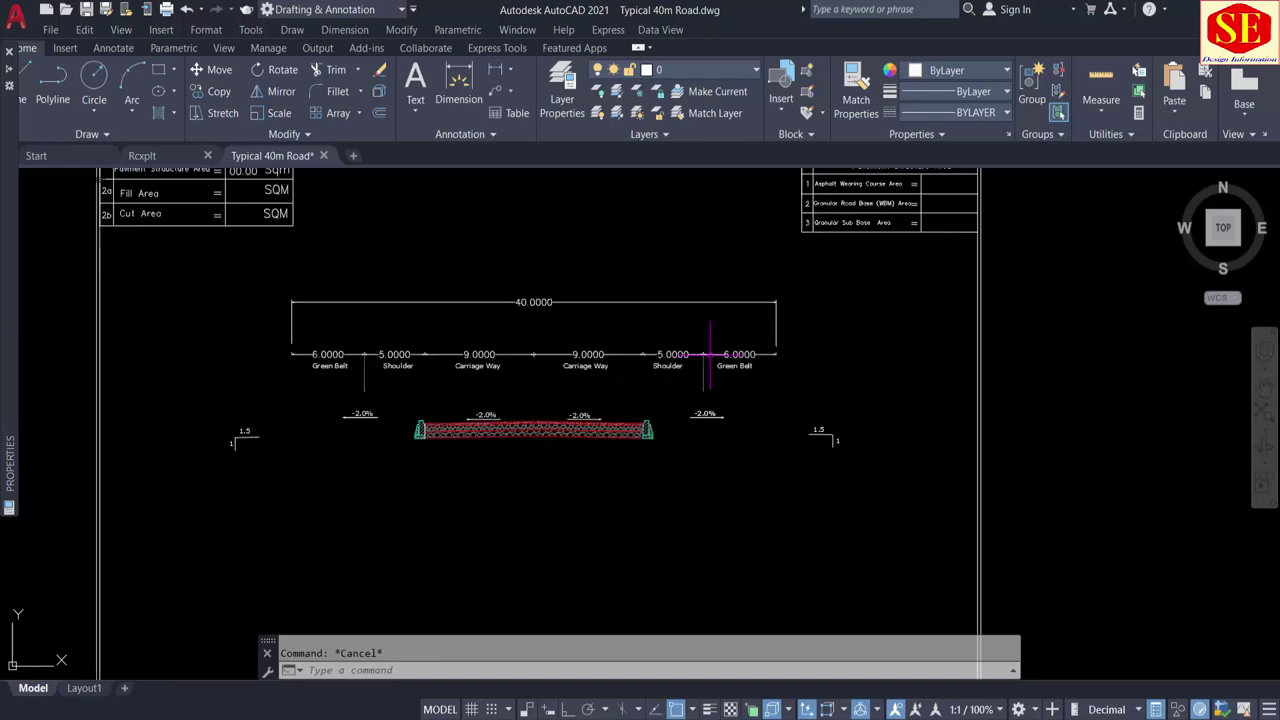
pyautogui.scroll(-2, 722, 332)
# Step: Make the 54 typical-section annotation objects into a block with BLOCK
pyautogui.click(838, 298)
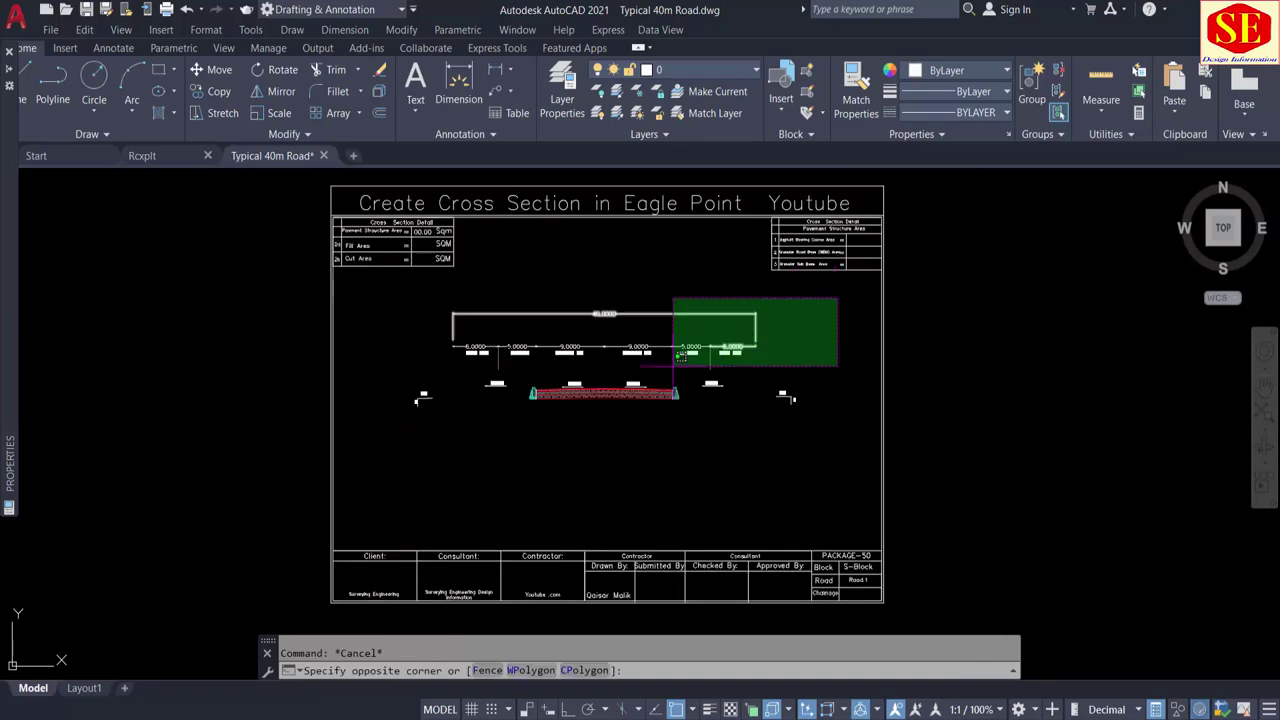
pyautogui.click(409, 427)
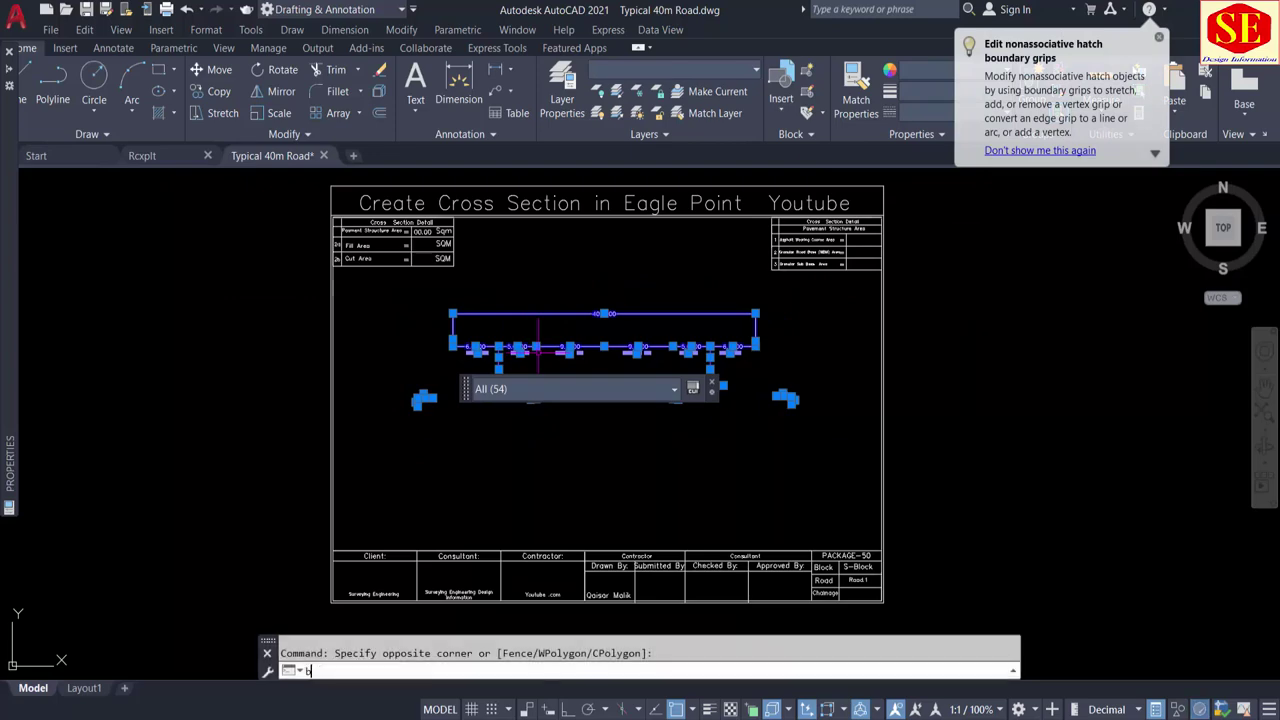
pyautogui.write('B')
pyautogui.press('Return')
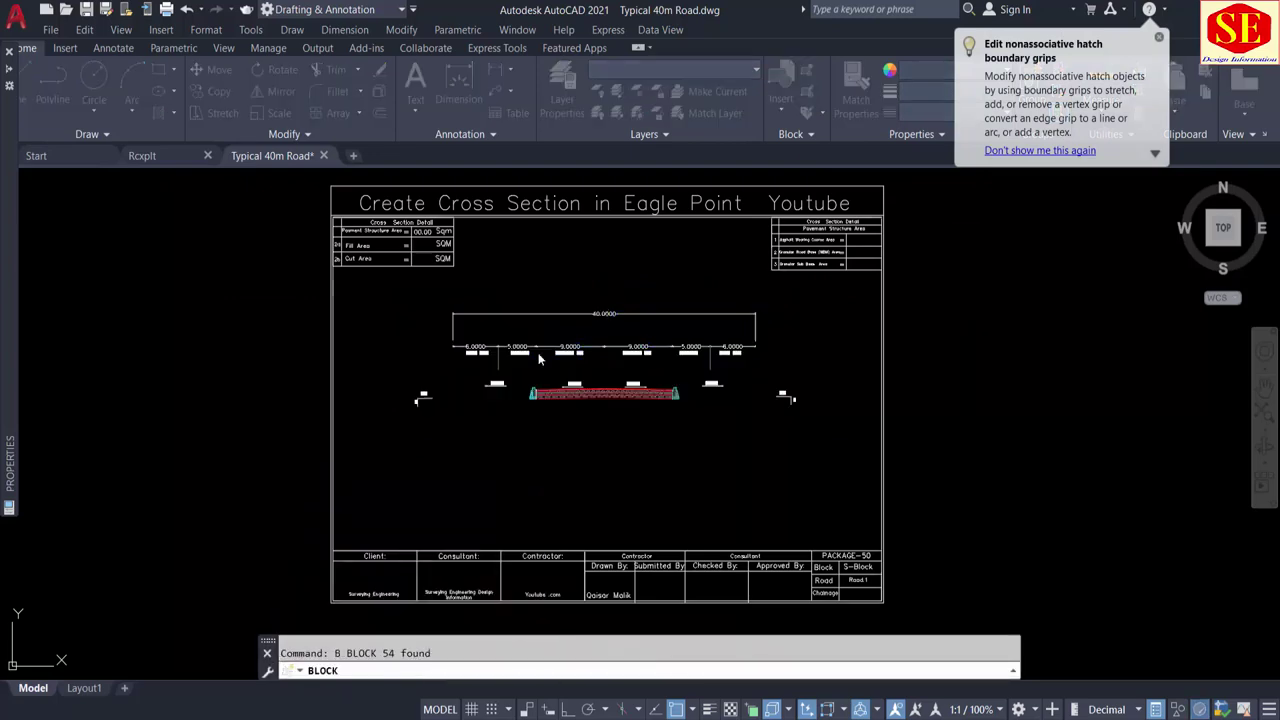
pyautogui.write('xy')
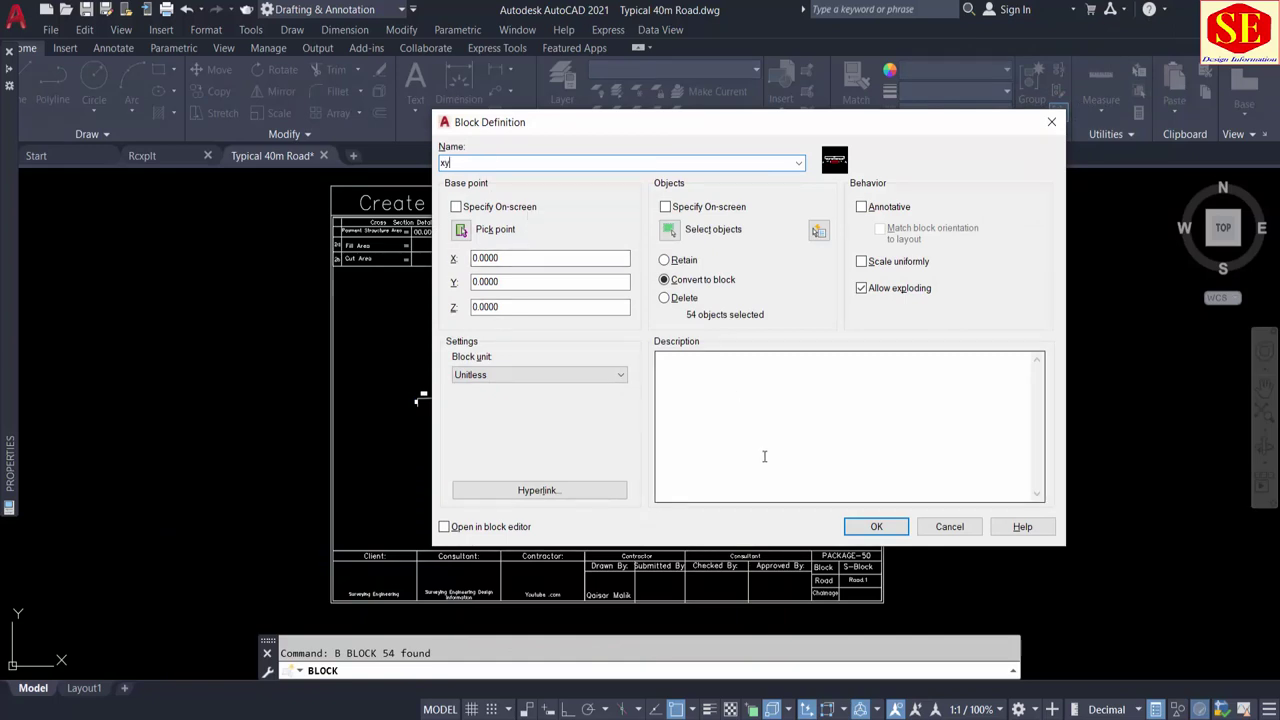
pyautogui.click(873, 527)
pyautogui.click(604, 392)
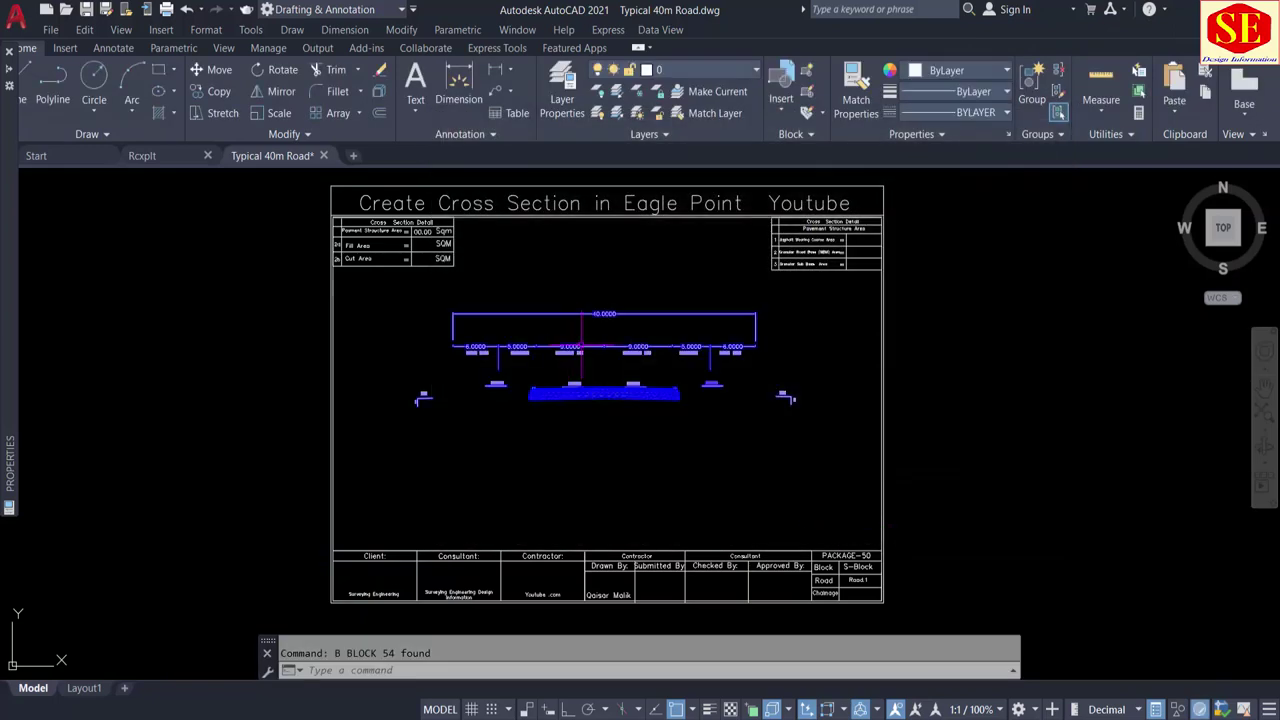
pyautogui.press('Escape')
# Step: Select the sheet frame's title, top tables and bottom title block
pyautogui.moveTo(871, 337); pyautogui.dragTo(871, 375, button='middle')
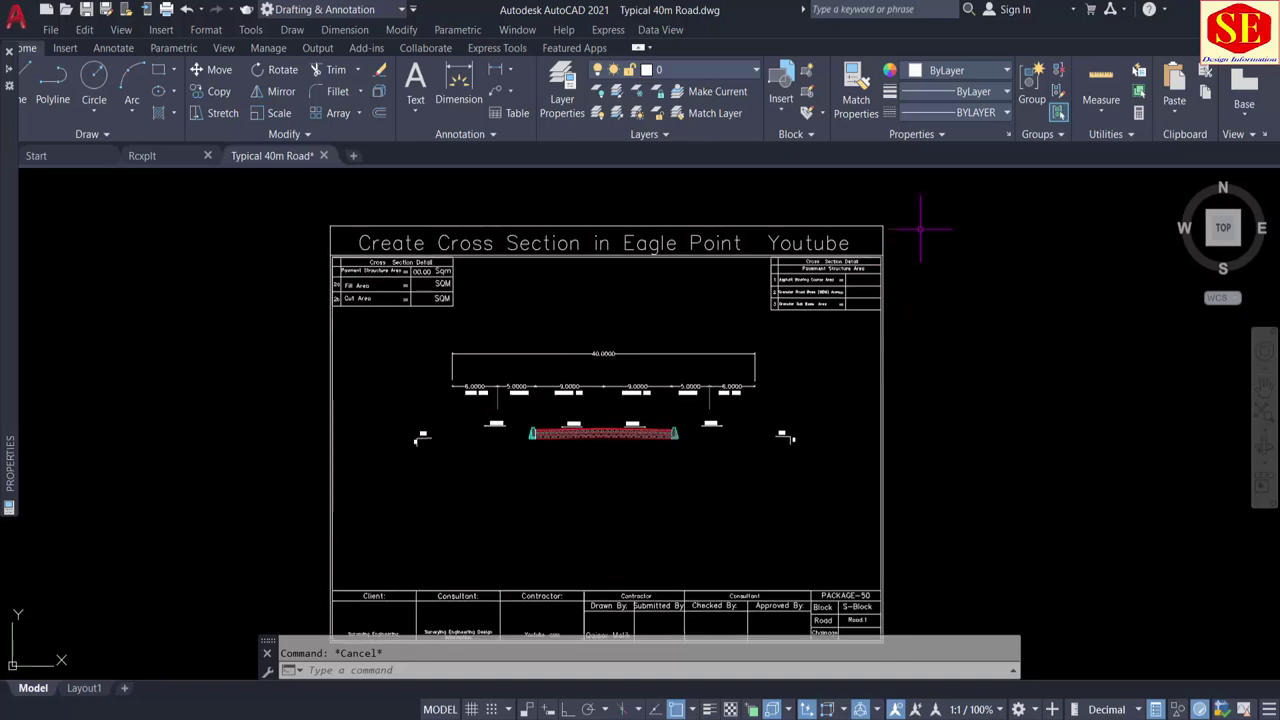
pyautogui.click(922, 212)
pyautogui.click(354, 310)
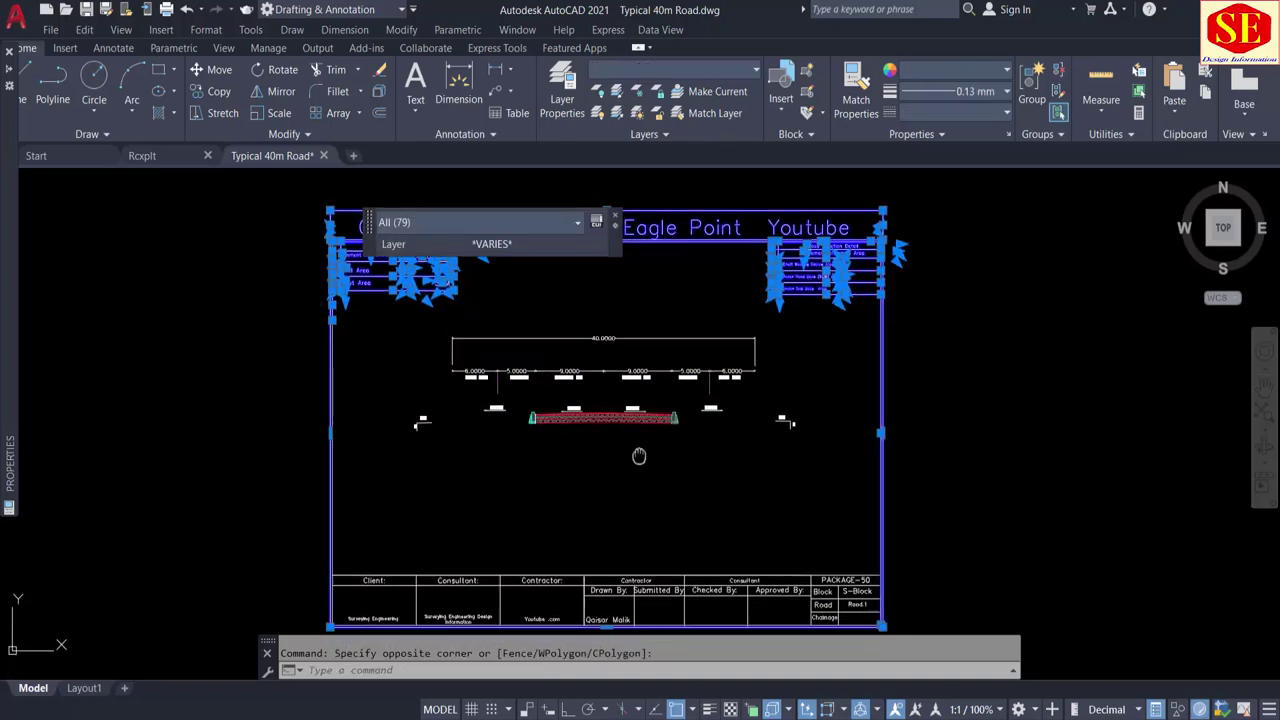
pyautogui.moveTo(921, 512); pyautogui.dragTo(935, 387, button='middle')
pyautogui.click(935, 387)
pyautogui.click(318, 568)
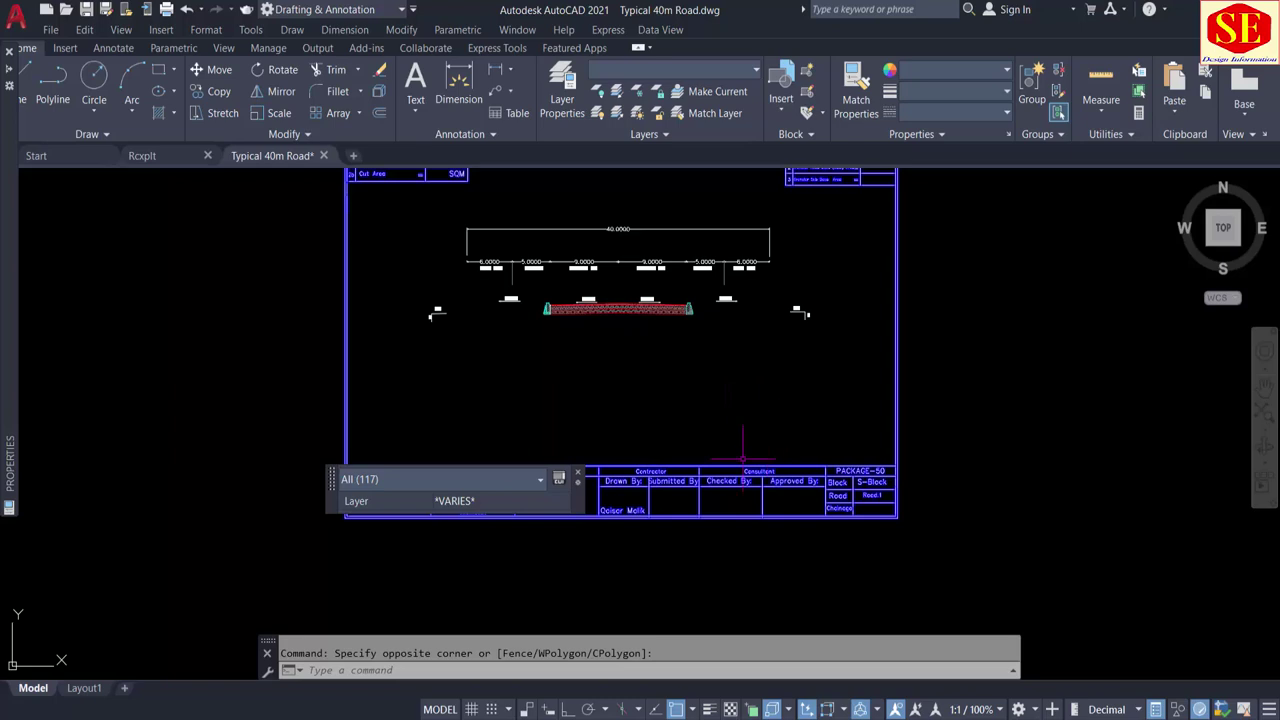
# Step: Create block 'z' from the 117 frame objects and check it
pyautogui.write('b')
pyautogui.press('Return')
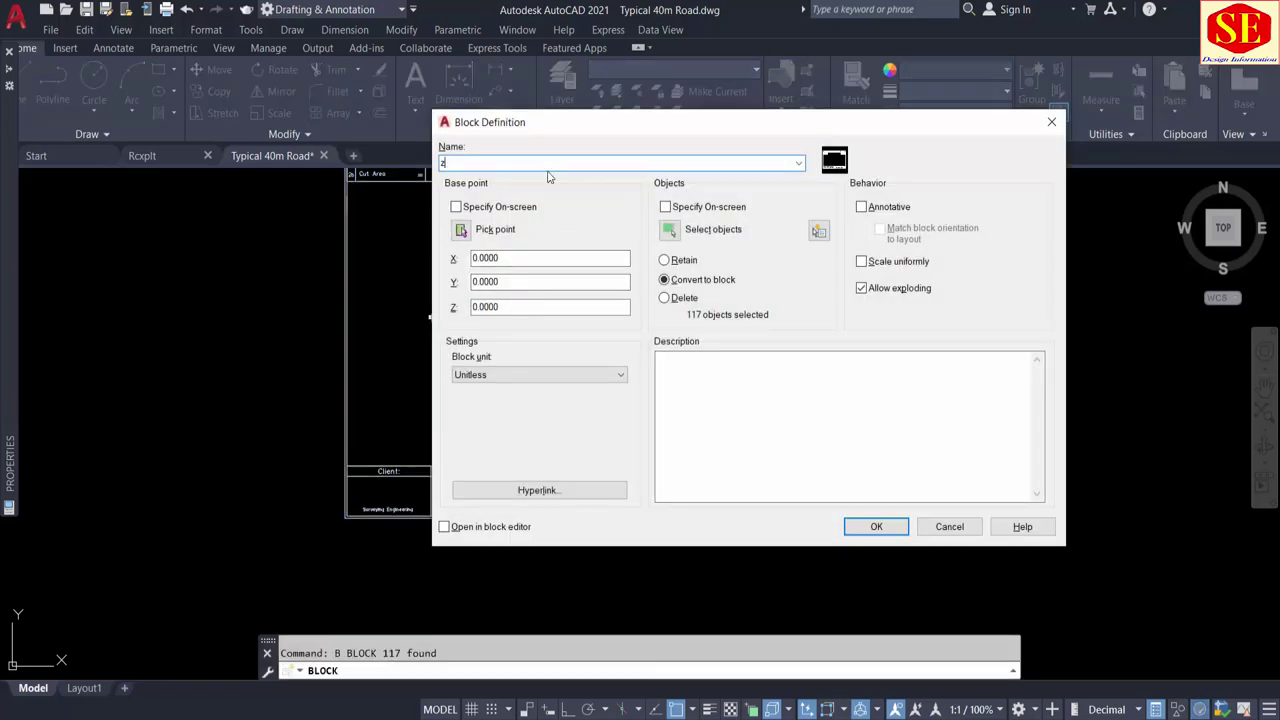
pyautogui.click(876, 526)
pyautogui.click(728, 462)
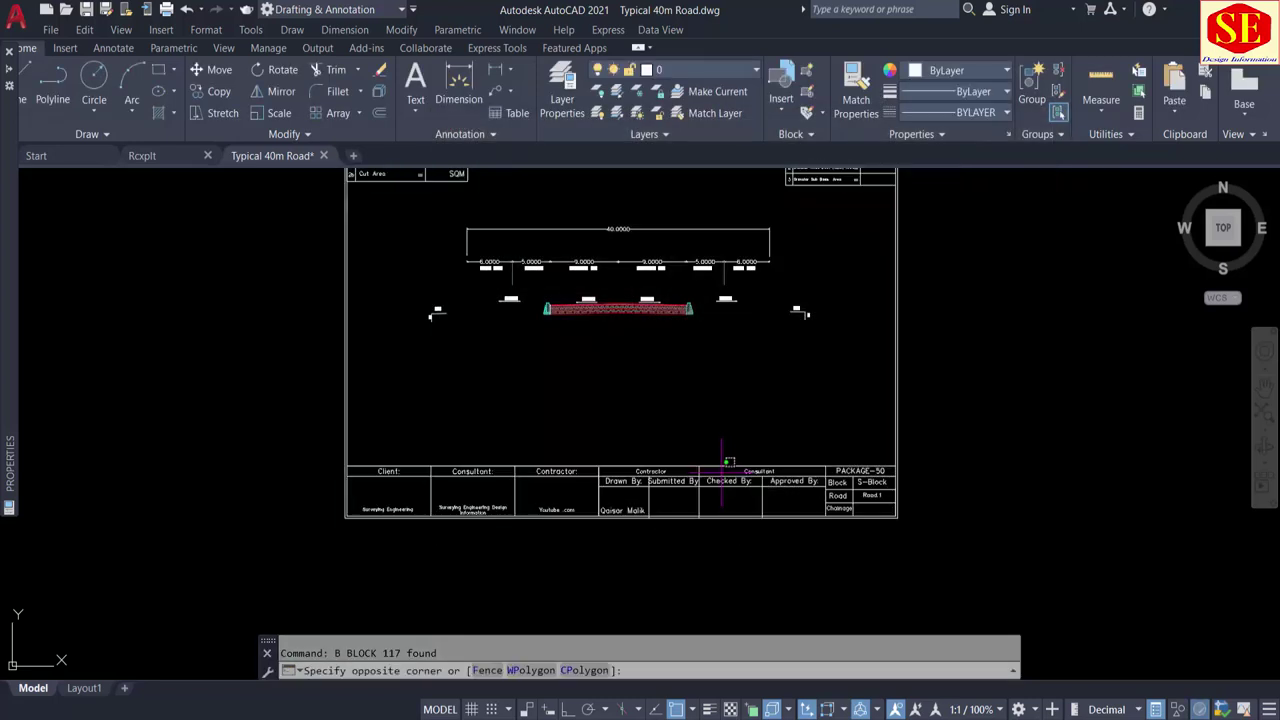
pyautogui.click(636, 318)
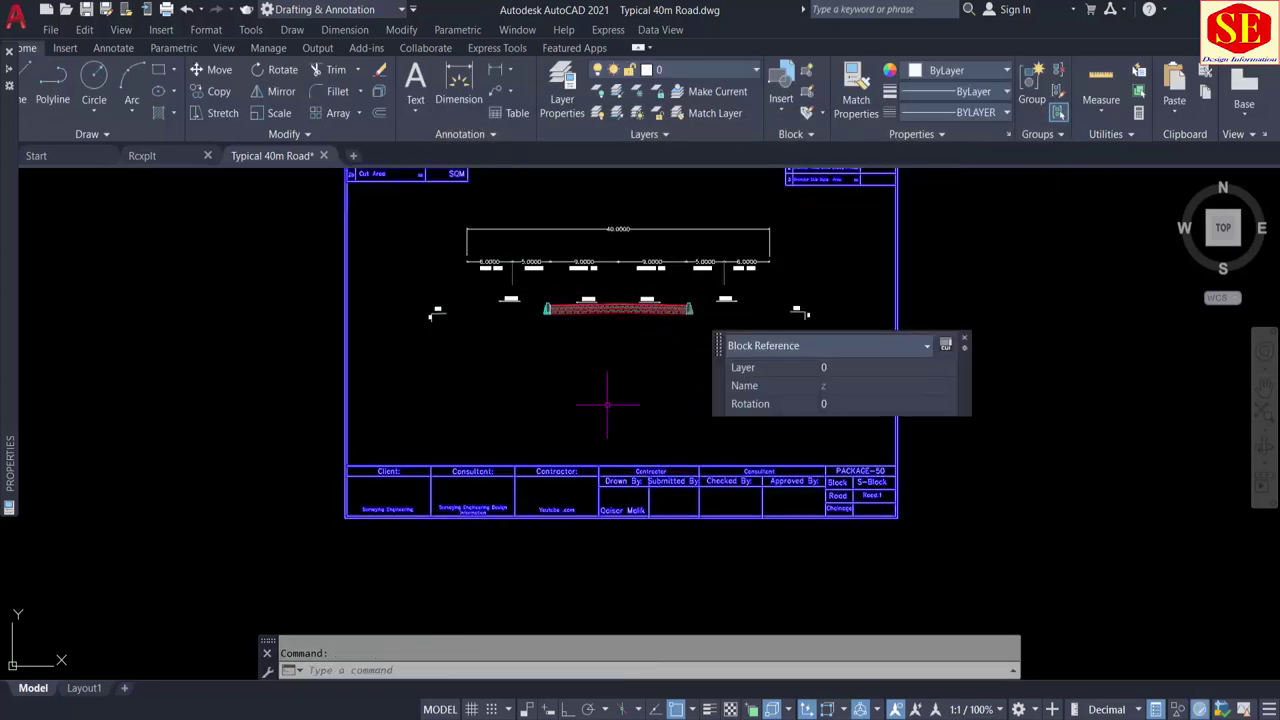
pyautogui.press('Escape')
pyautogui.scroll(4, 652, 447)
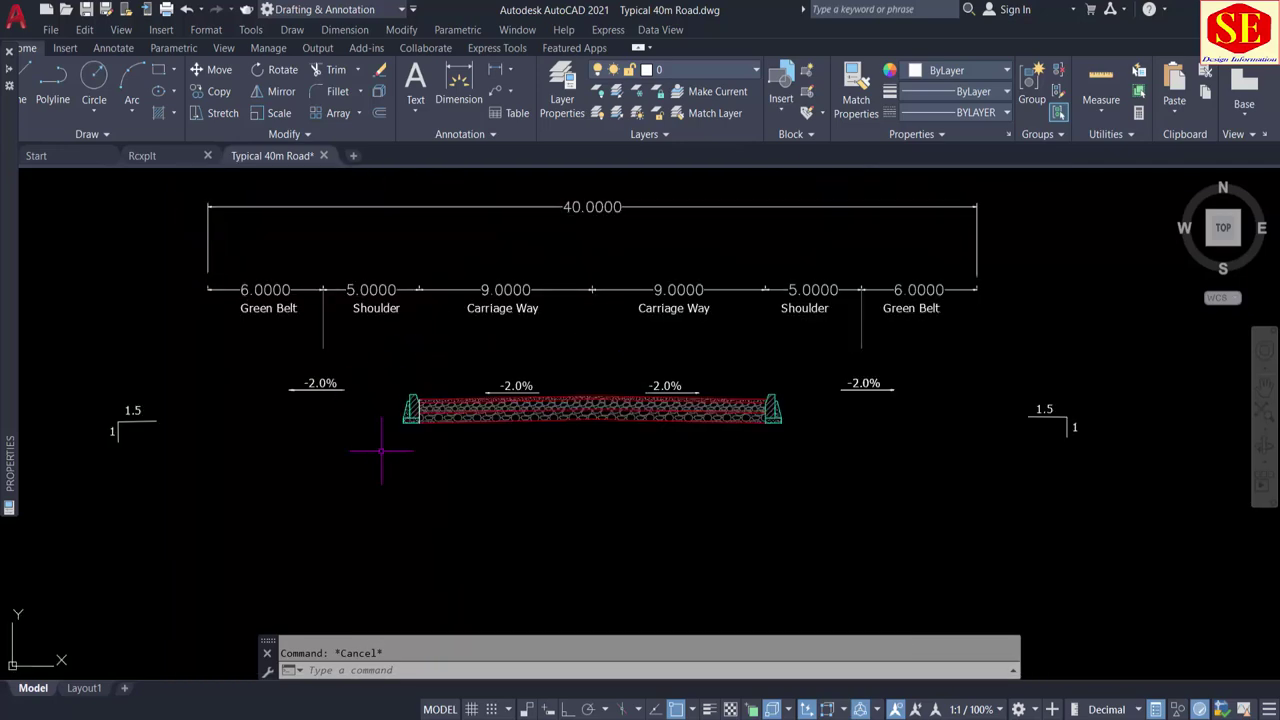
# Step: Zoom and pan across the blocked sheet, including the left Green Belt, then return to RoadCalc
pyautogui.scroll(4, 457, 429)
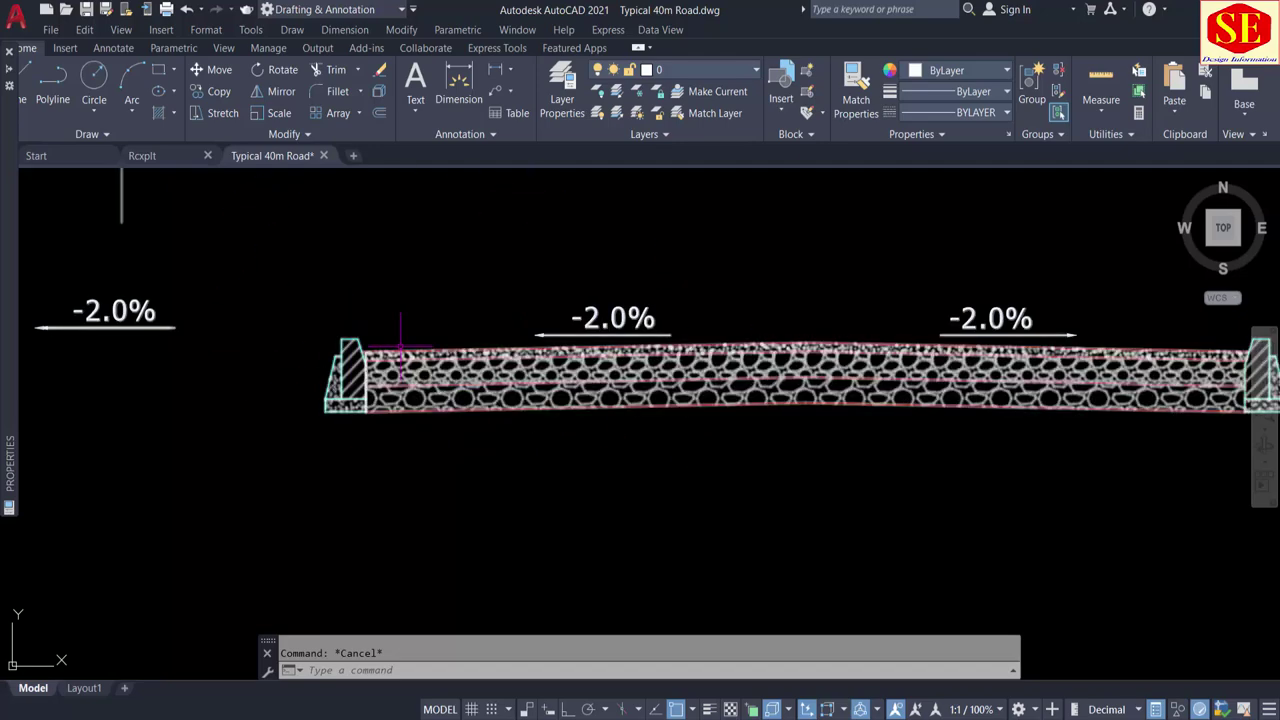
pyautogui.scroll(5, 372, 337)
pyautogui.scroll(-5, 372, 337)
pyautogui.scroll(3, 600, 345)
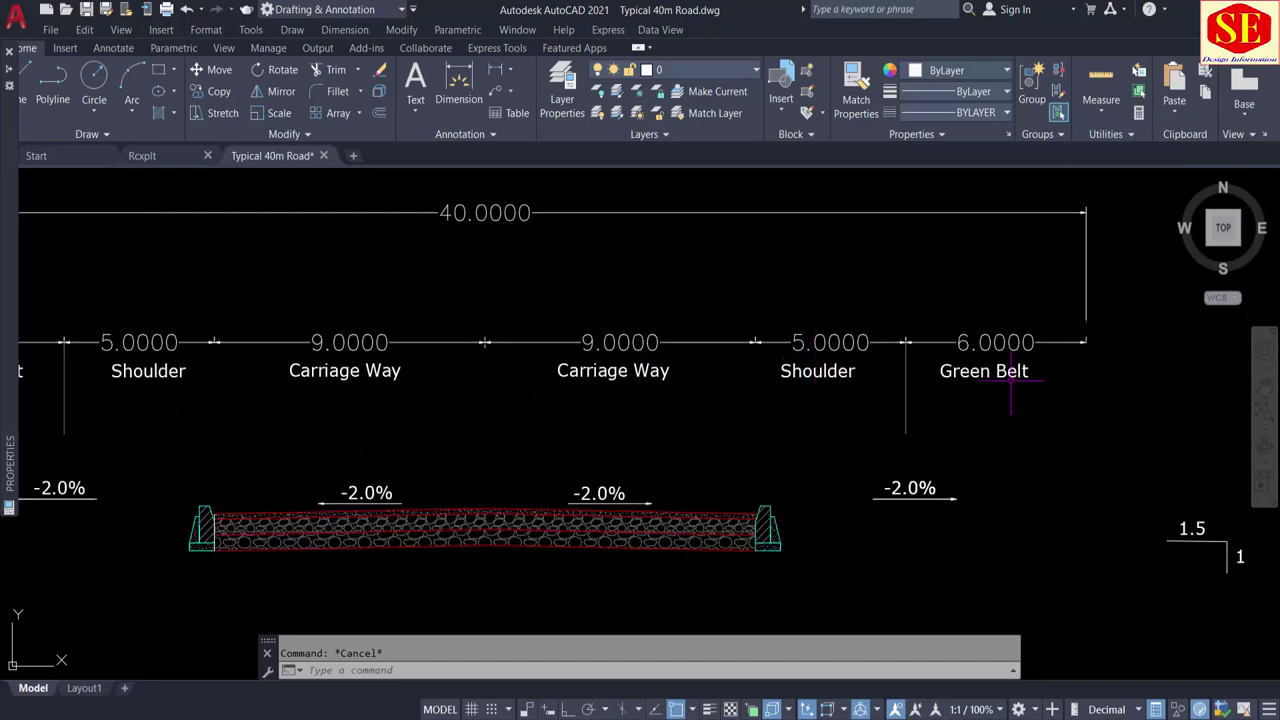
pyautogui.moveTo(536, 455); pyautogui.dragTo(657, 435, button='middle')
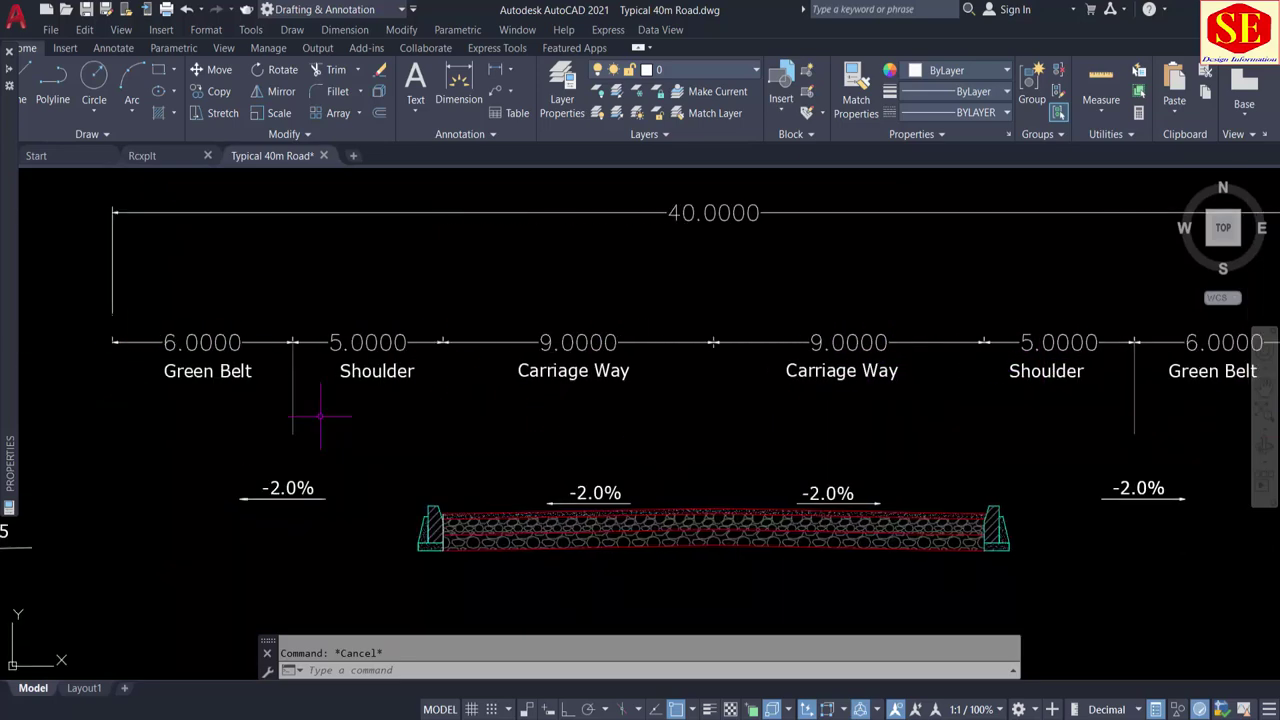
pyautogui.scroll(-4, 321, 416)
pyautogui.scroll(3, 300, 320)
pyautogui.scroll(-3, 432, 365)
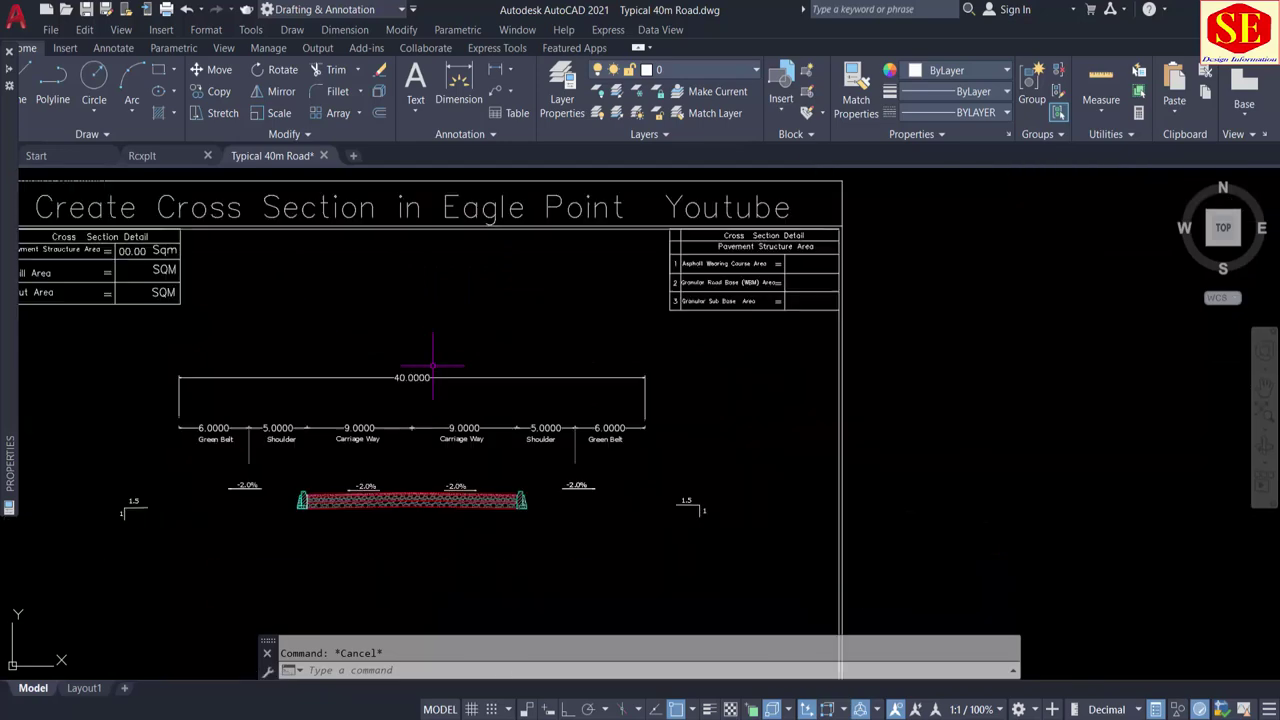
pyautogui.scroll(4, 773, 230)
pyautogui.scroll(-8, 690, 270)
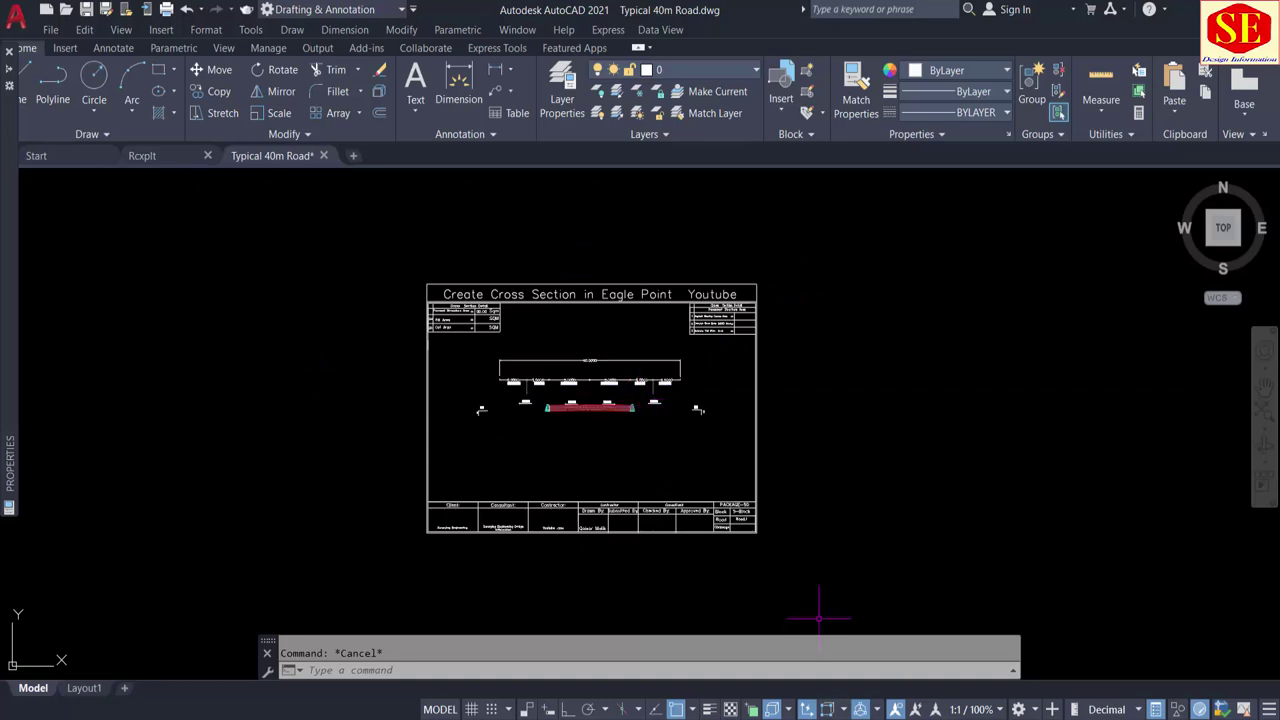
pyautogui.hotkey('alt', 'Tab')
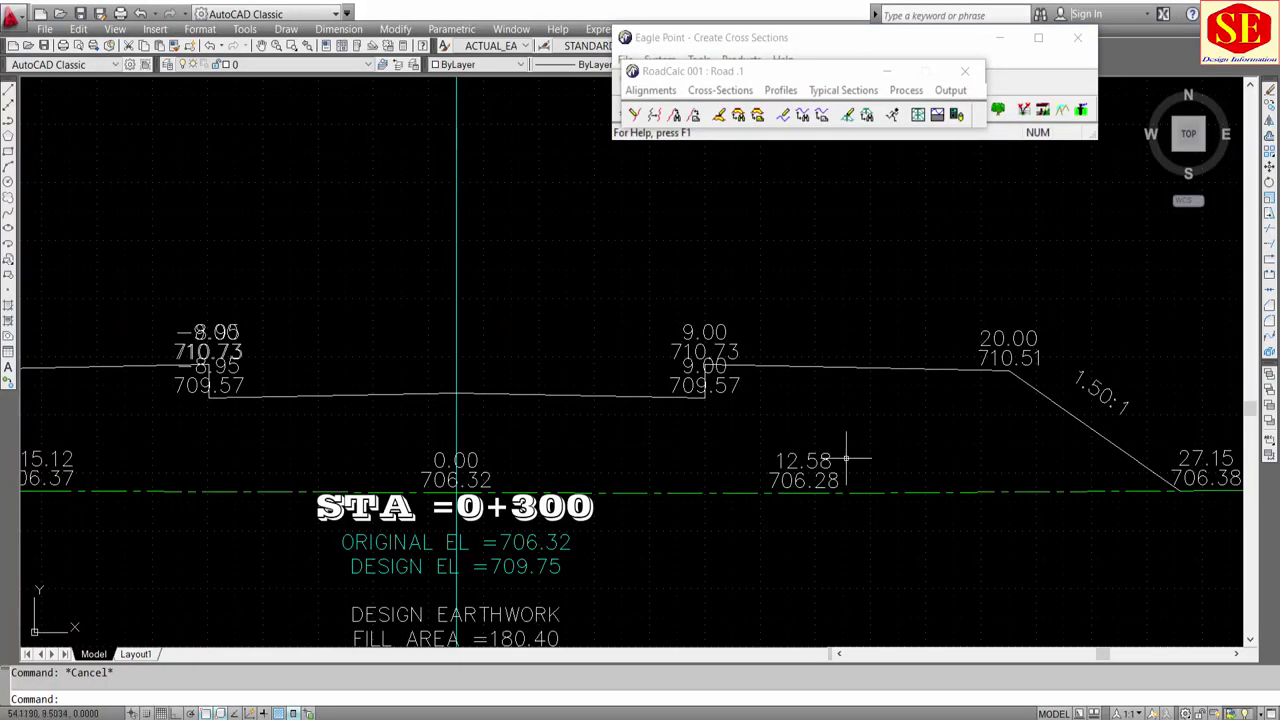
# Step: Edit the Sheet Settings under Output > Cross-Section Sheets, reviewing Grid Spacing and Sheet Dimensions
pyautogui.click(952, 91)
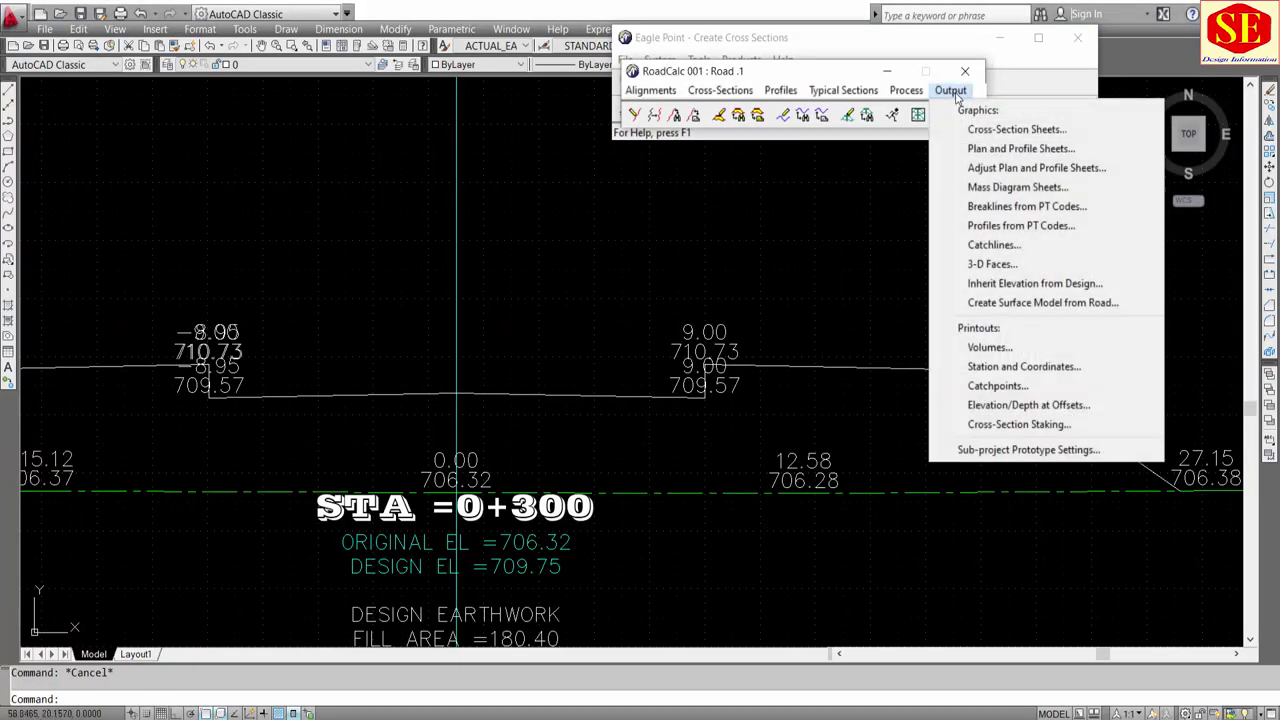
pyautogui.click(979, 133)
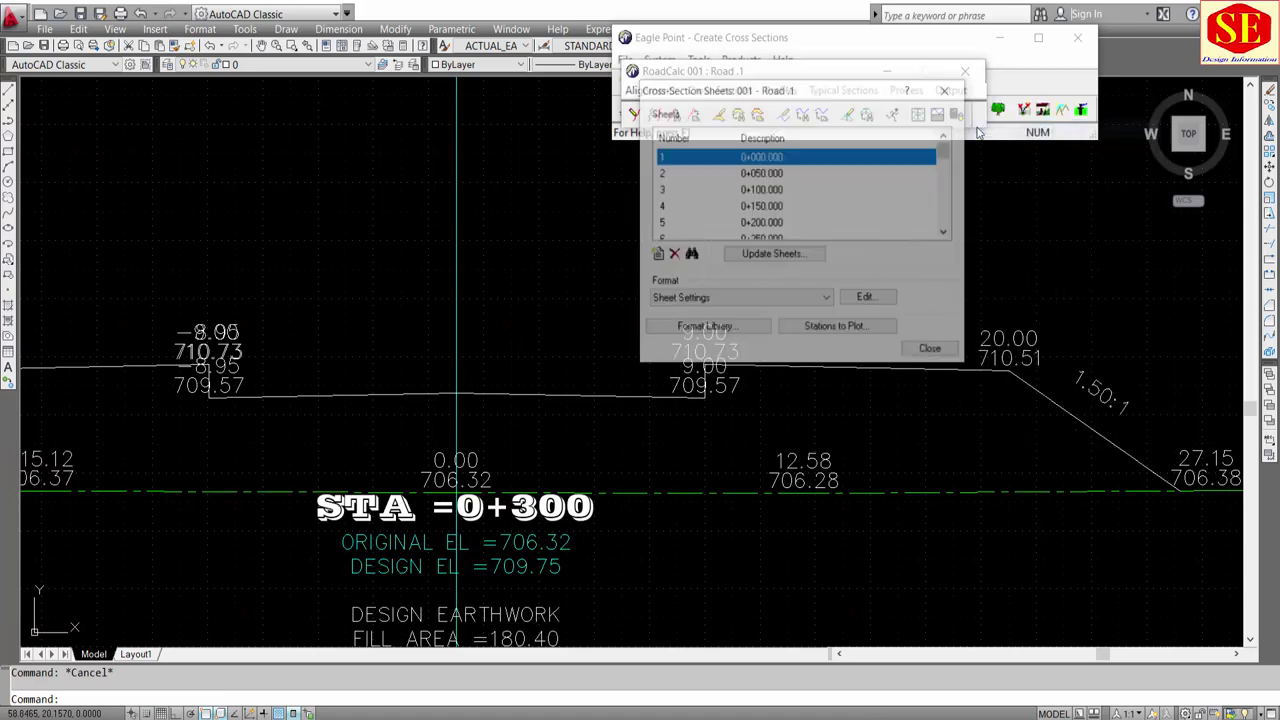
pyautogui.click(866, 298)
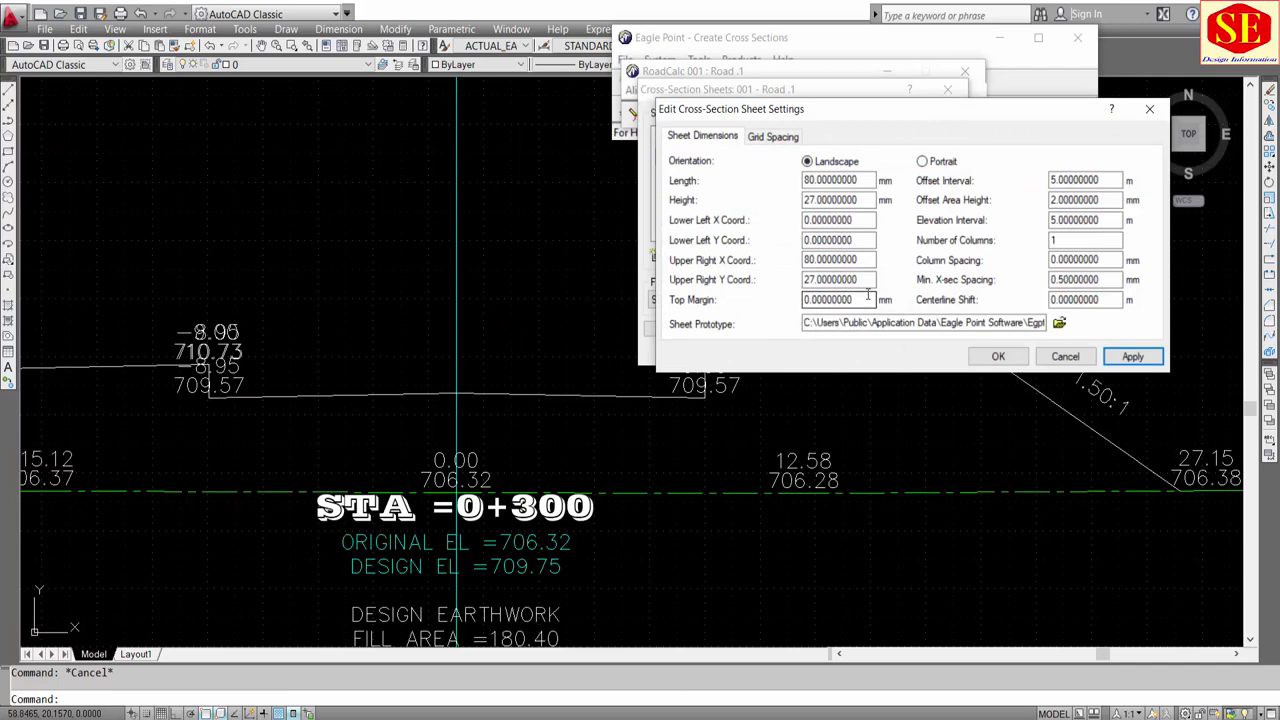
pyautogui.click(770, 140)
pyautogui.click(729, 138)
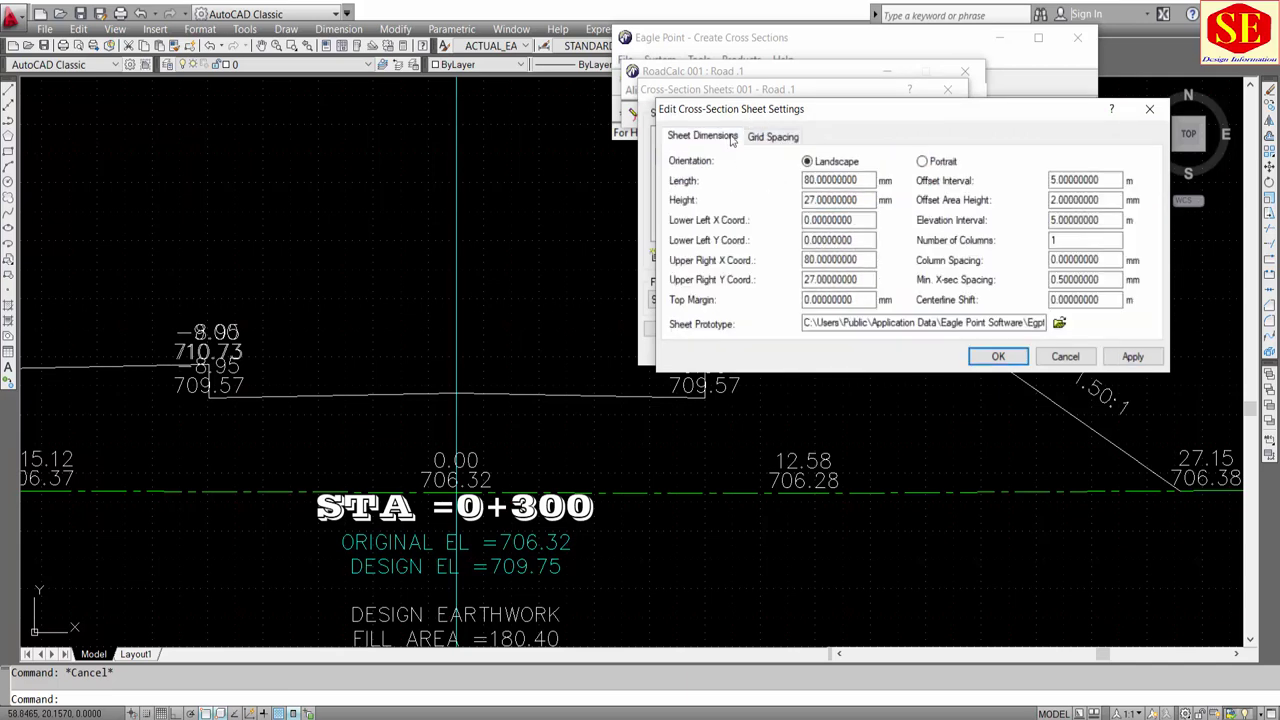
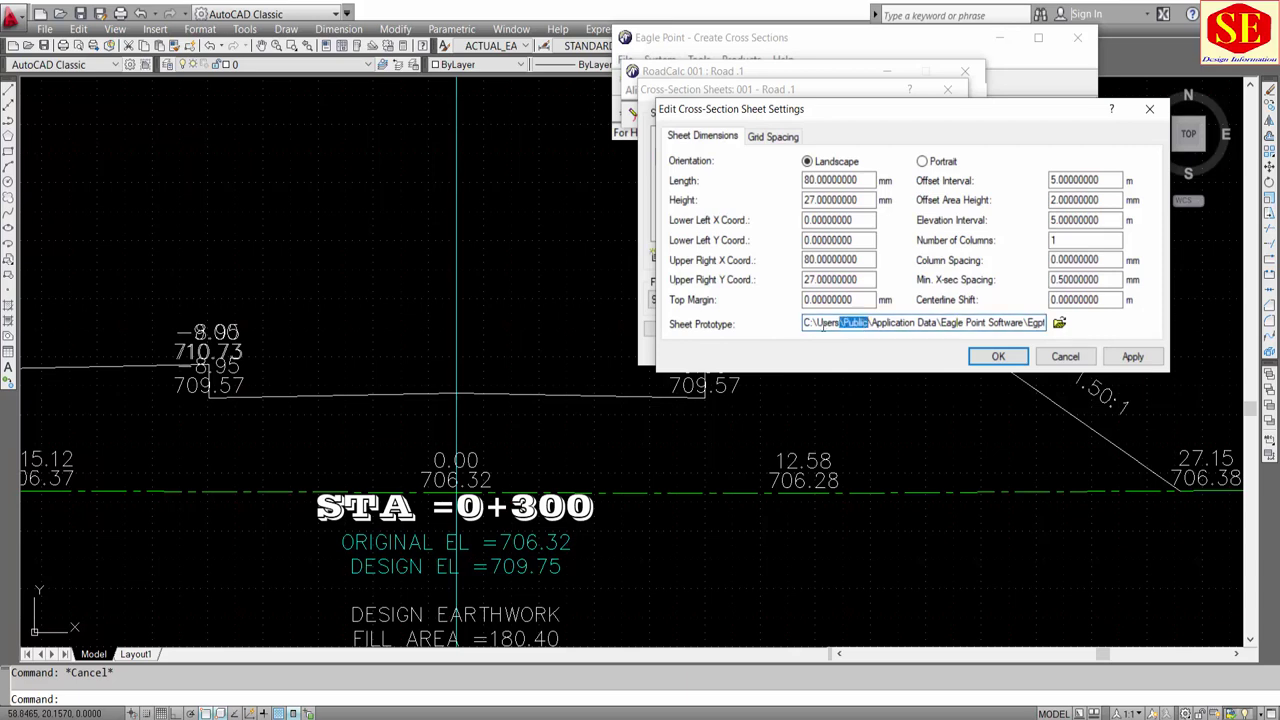
# Step: Copy the Sheet Prototype path ending in Support\dwg\rcxplt.dwg and close the sheet settings
pyautogui.tripleClick(809, 323)
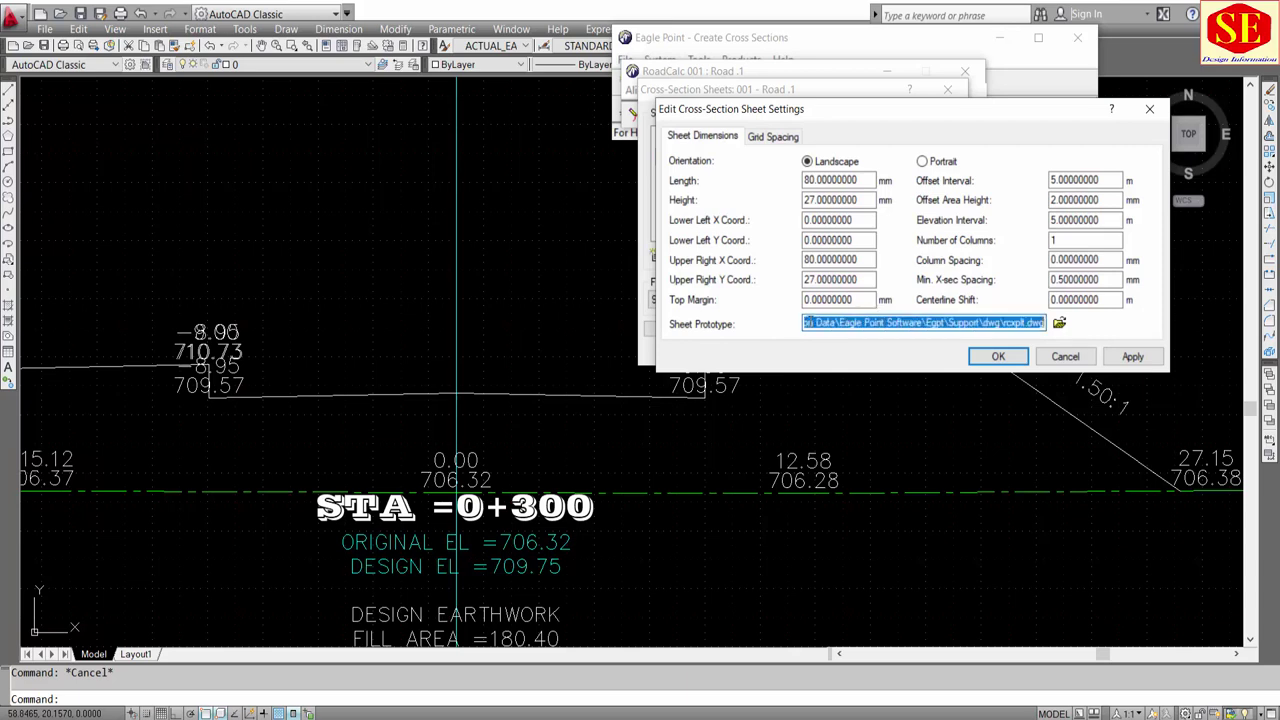
pyautogui.rightClick(835, 332)
pyautogui.click(850, 383)
pyautogui.scroll(-2, 562, 302)
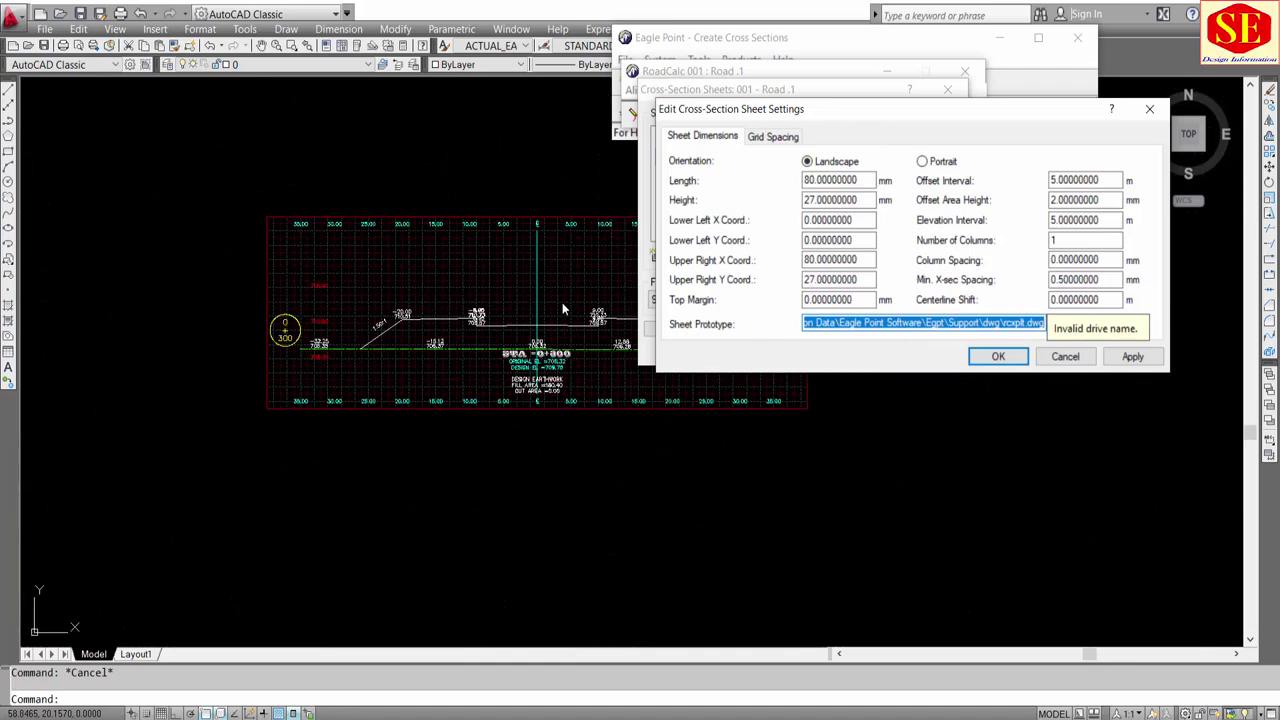
pyautogui.scroll(-1, 635, 462)
pyautogui.click(1080, 352)
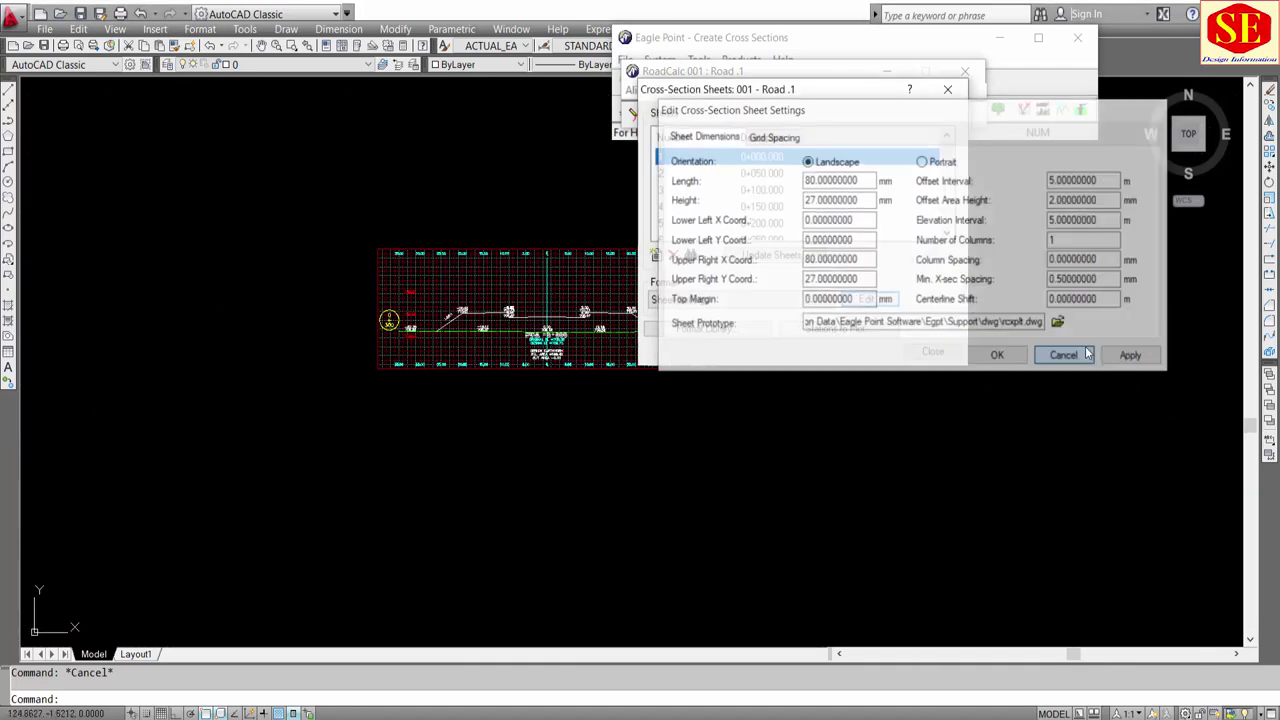
# Step: Paste the copied rcxplt.dwg path into the drawing as text
pyautogui.click(458, 474)
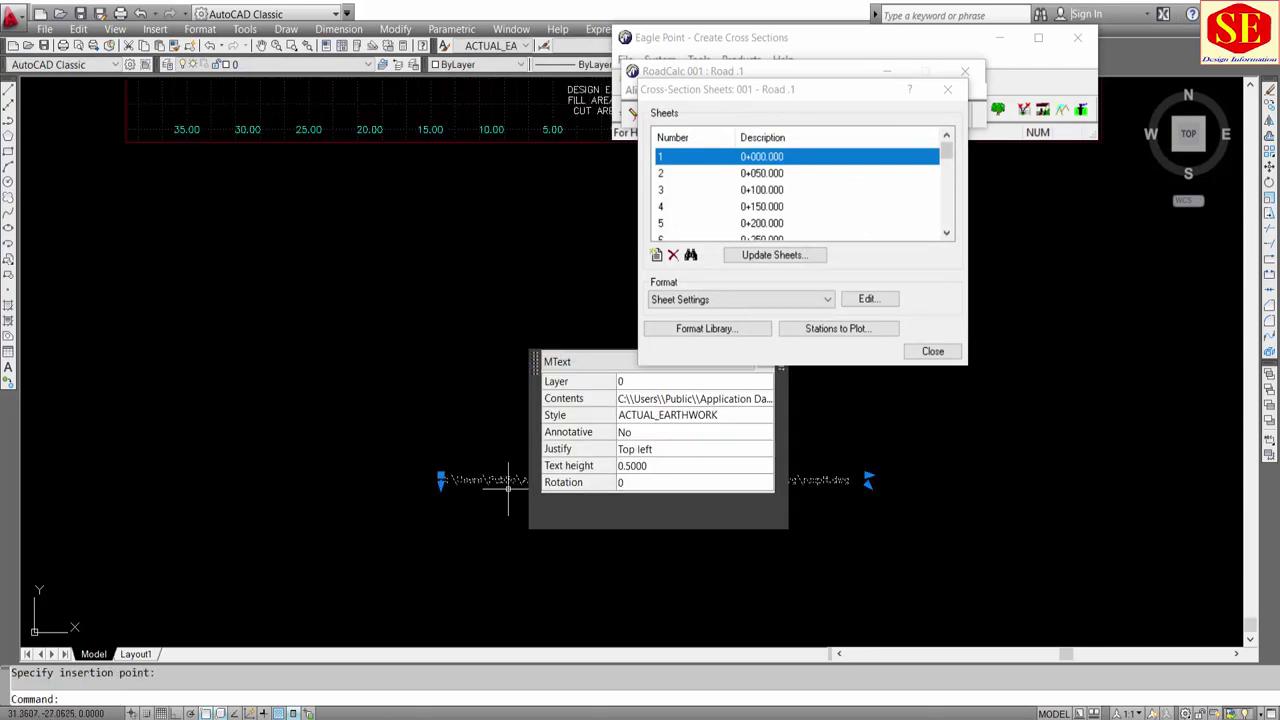
pyautogui.press('Escape')
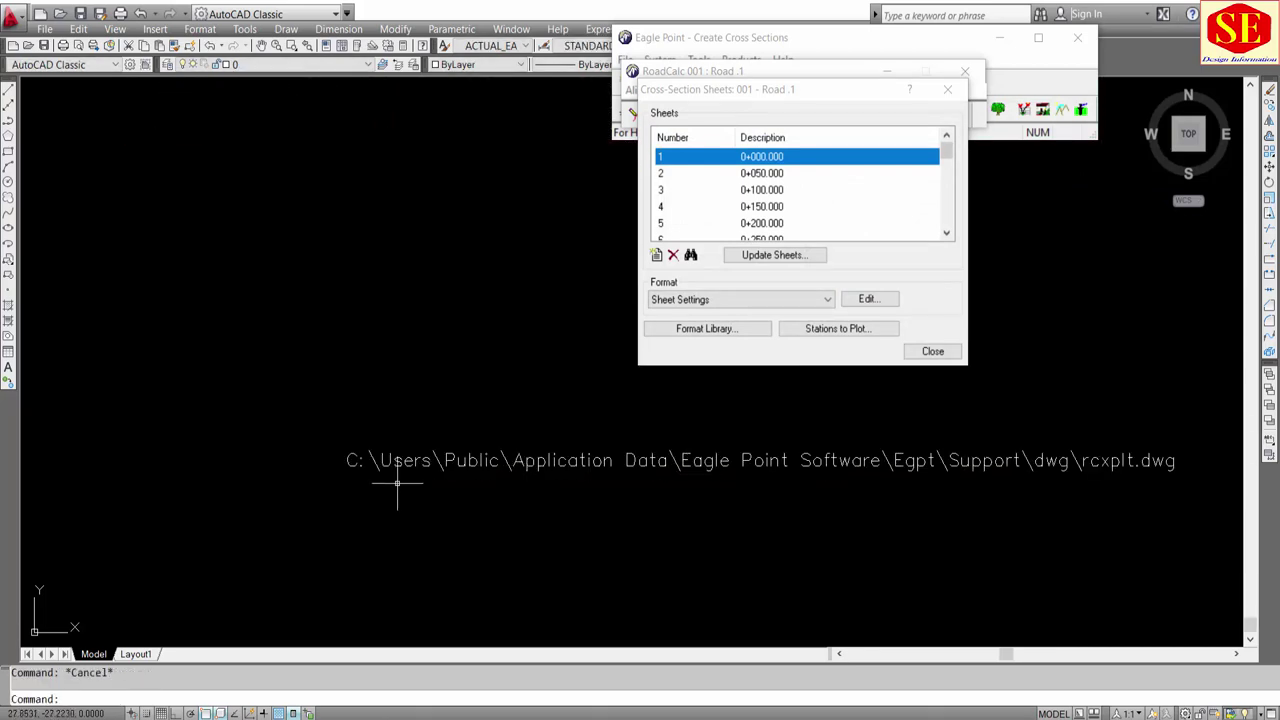
pyautogui.scroll(-1, 511, 528)
pyautogui.scroll(1, 510, 526)
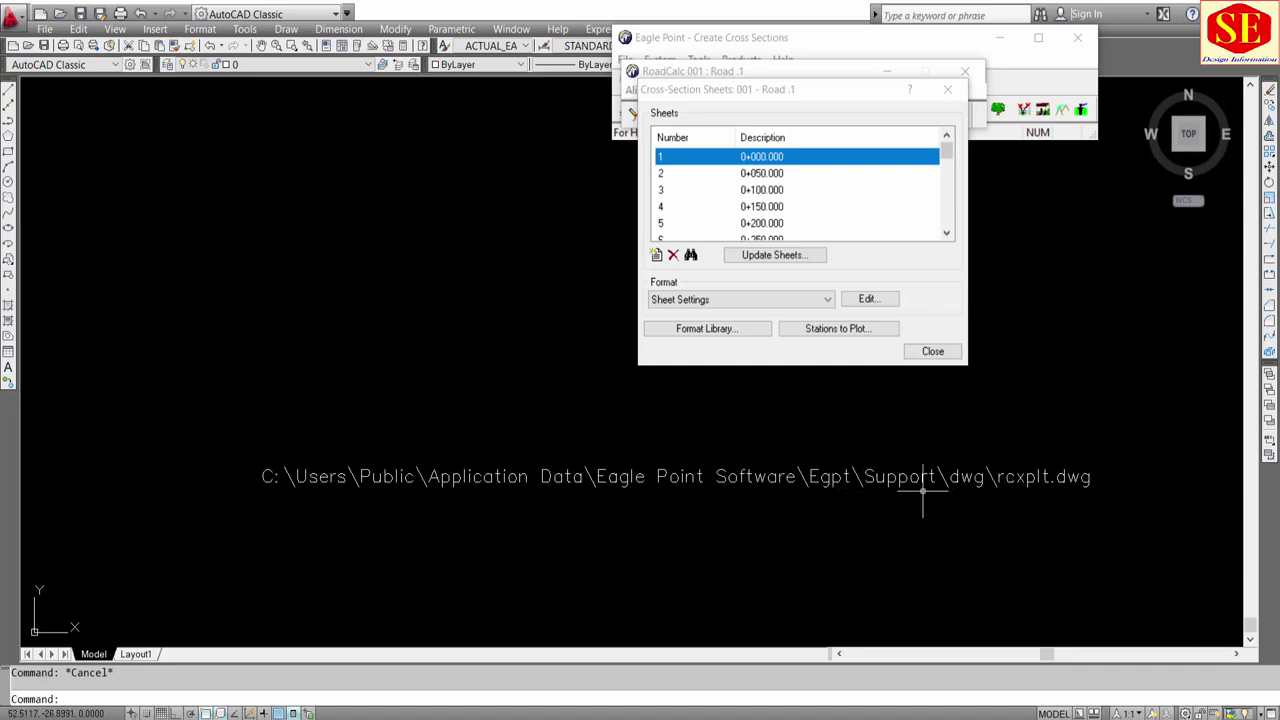
pyautogui.click(1010, 478)
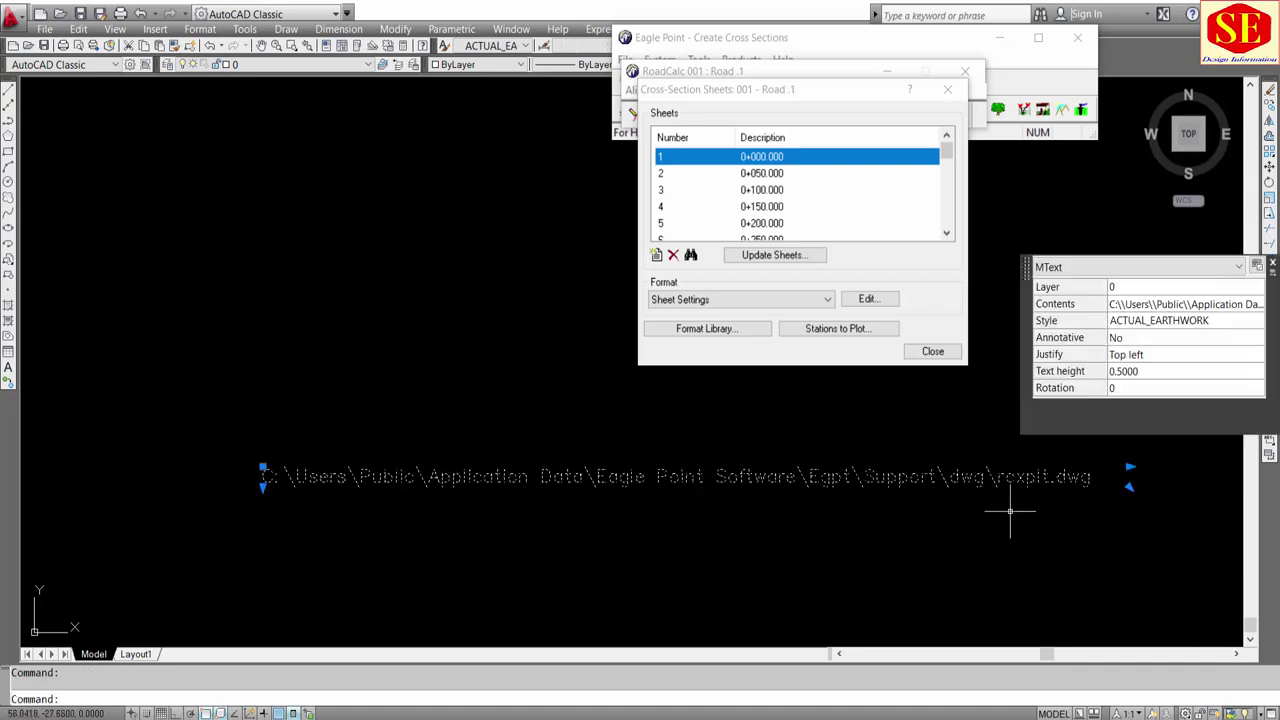
pyautogui.press('Escape')
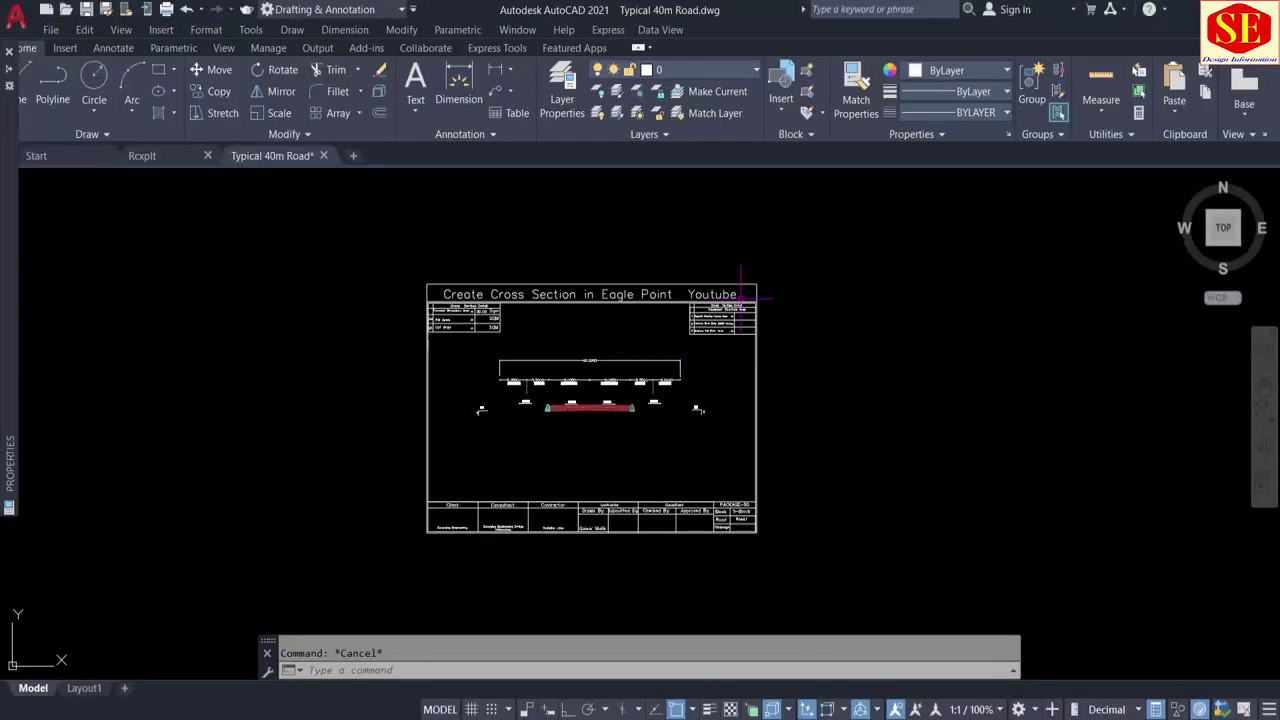
# Step: Window-select the Typical 40m Road title-block sheet and copy it to the clipboard
pyautogui.click(792, 245)
pyautogui.click(374, 570)
pyautogui.rightClick(515, 372)
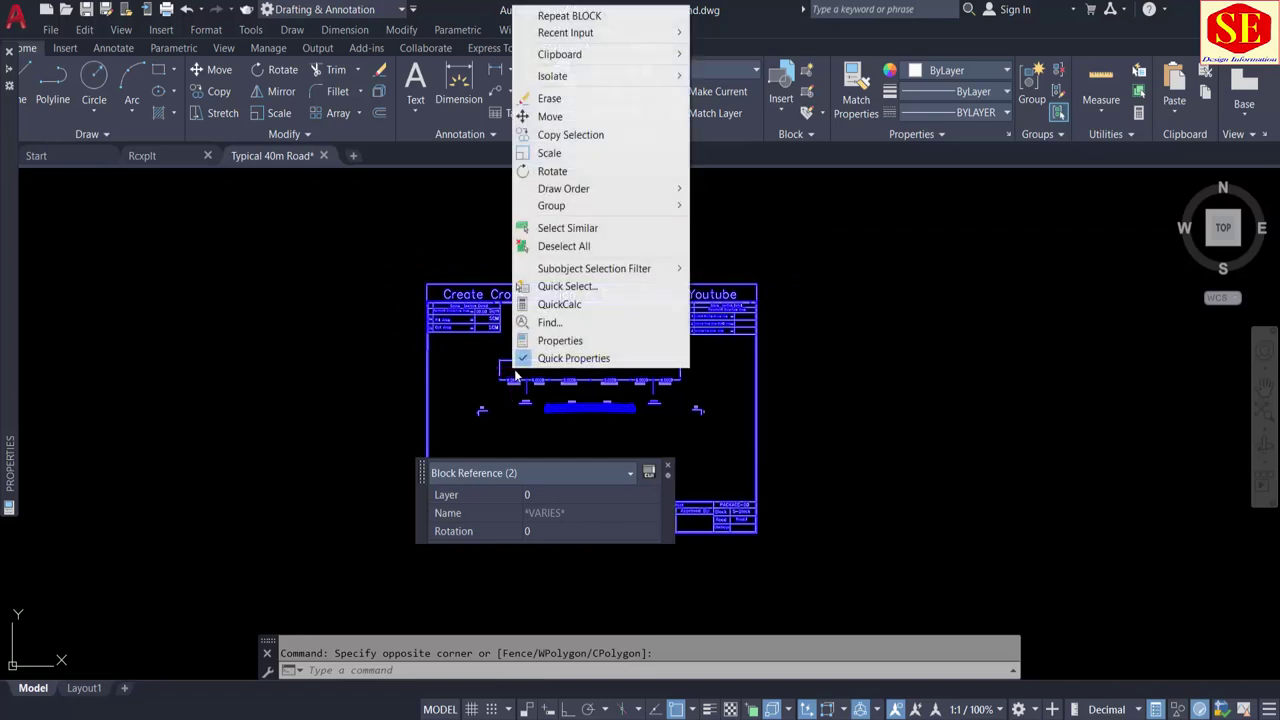
pyautogui.moveTo(600, 54)
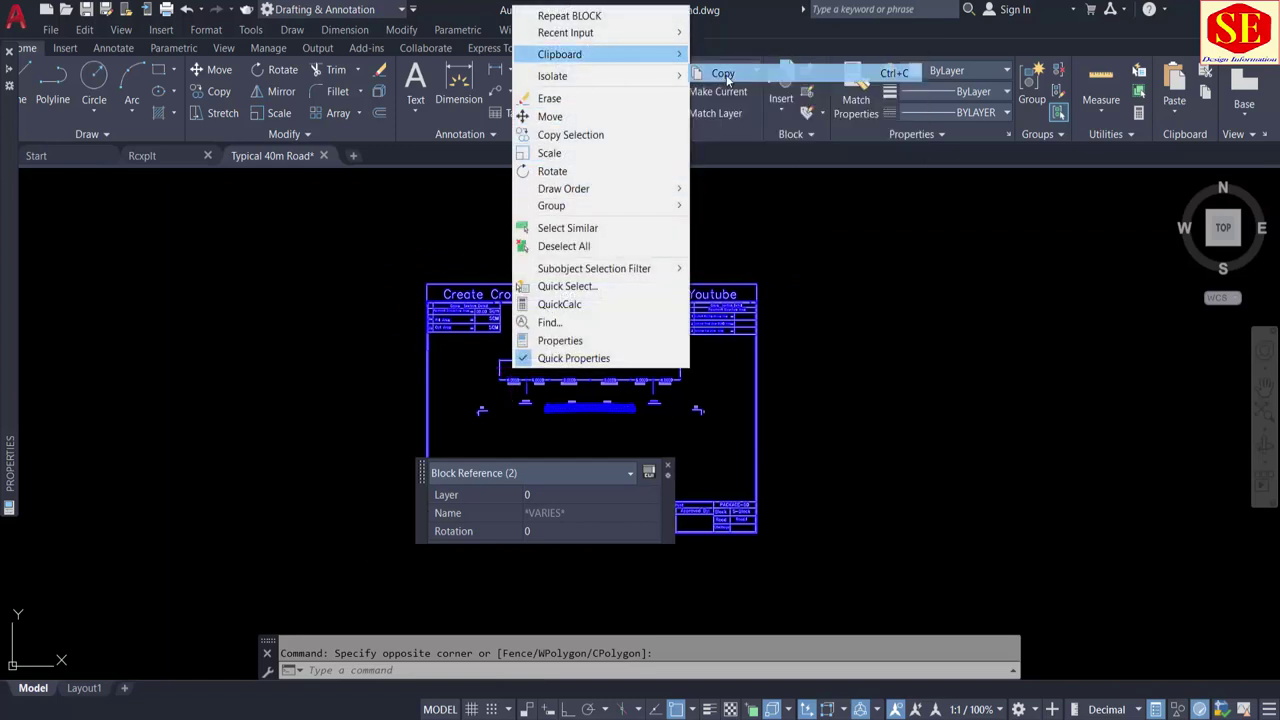
pyautogui.click(724, 74)
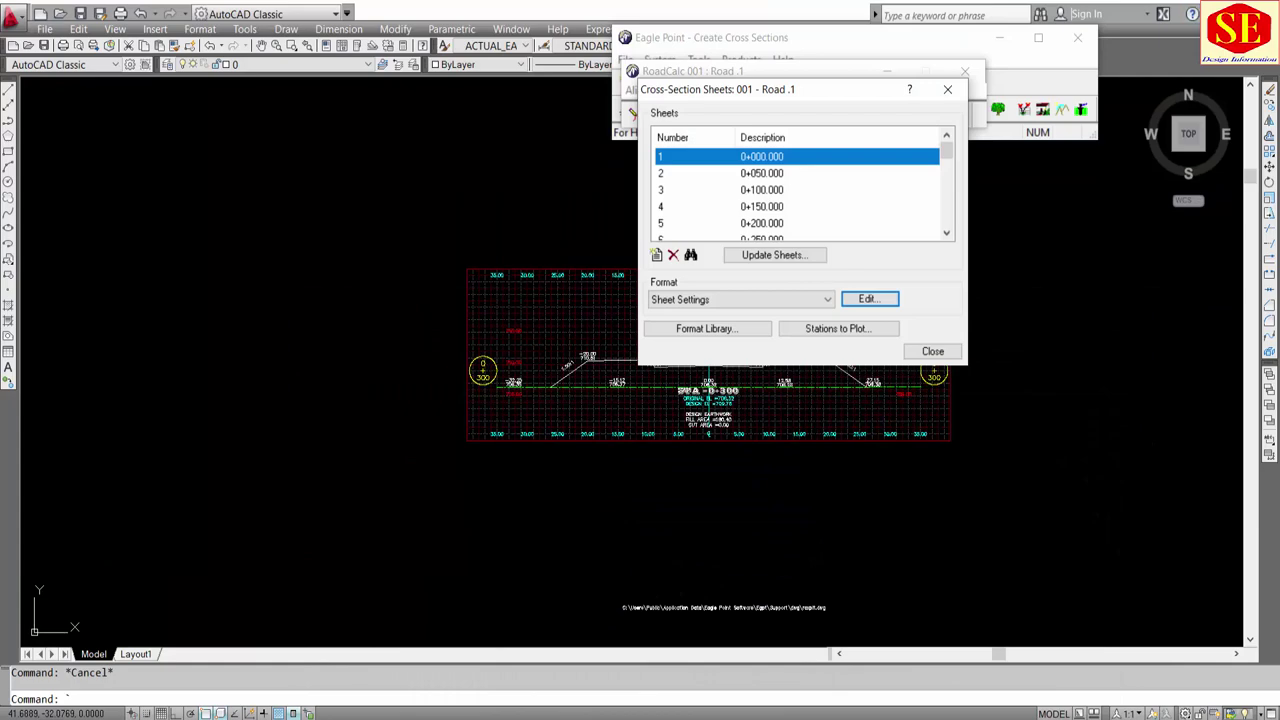
# Step: Browse to C:\Users\Public\Application Data\Eagle Point Software\Egpt\Support\DWG in File Explorer
pyautogui.click(1210, 12)
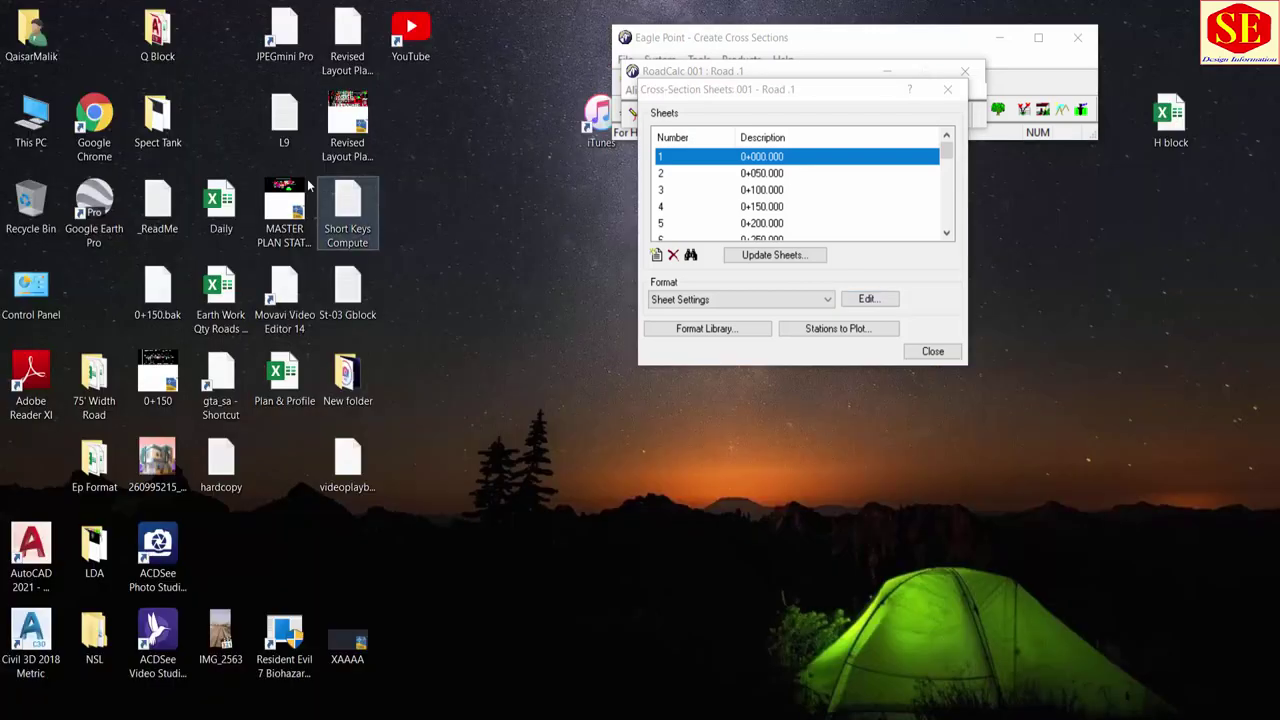
pyautogui.doubleClick(31, 115)
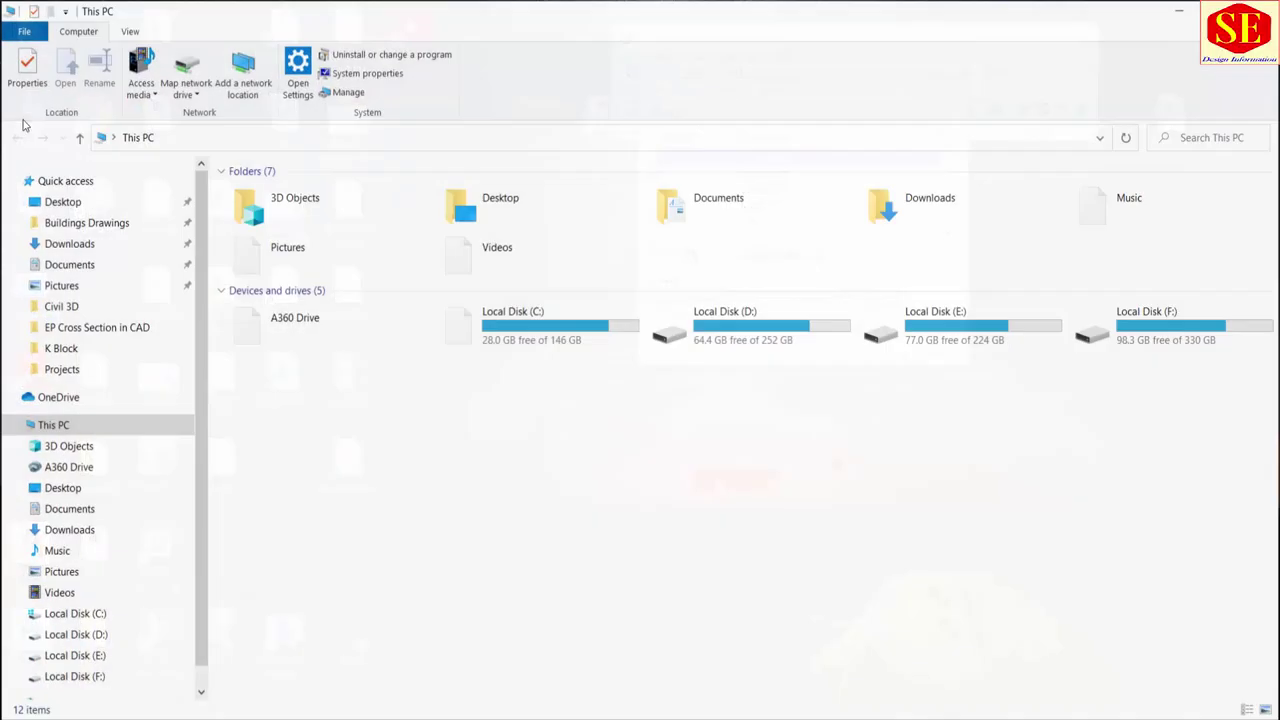
pyautogui.click(551, 342)
pyautogui.doubleClick(551, 342)
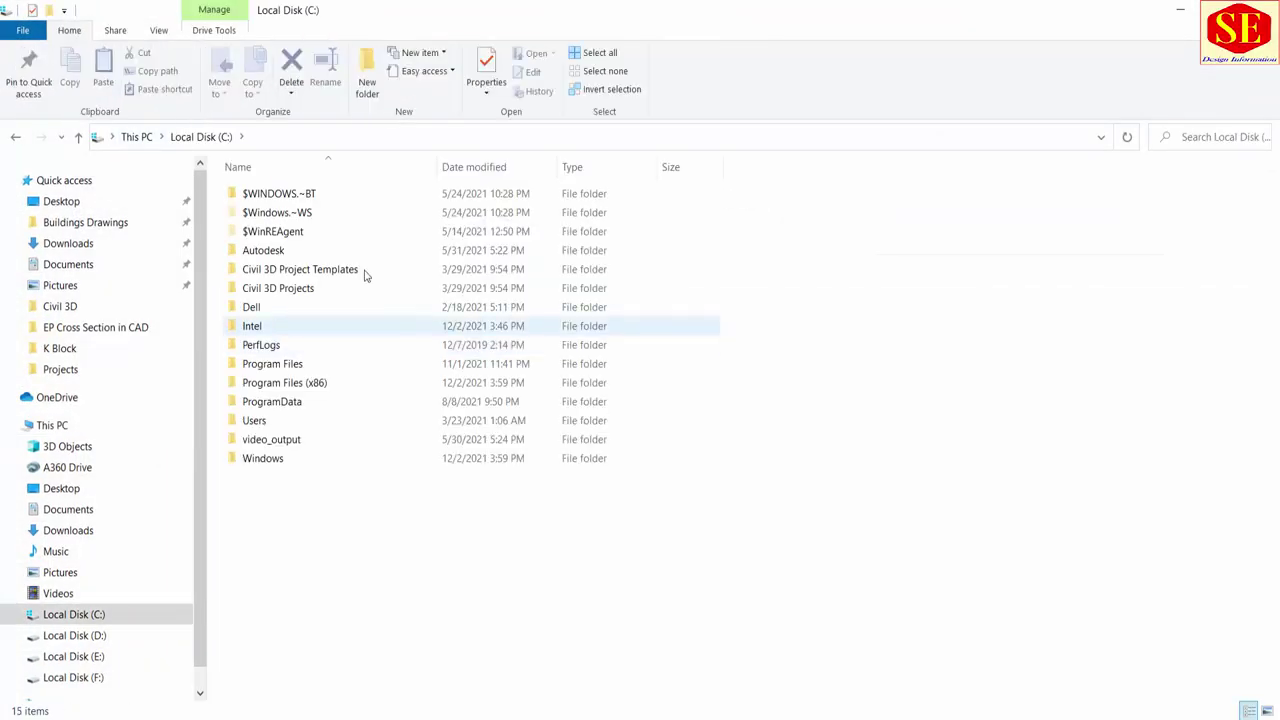
pyautogui.doubleClick(260, 292)
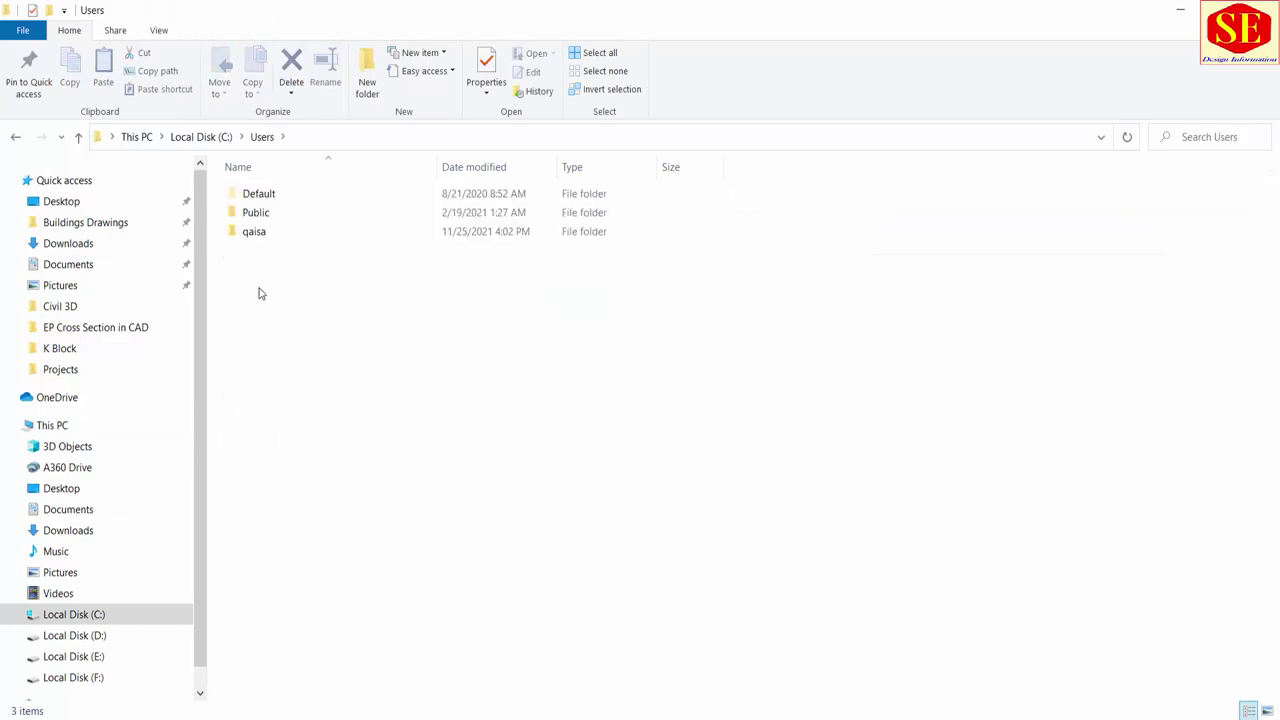
pyautogui.doubleClick(262, 212)
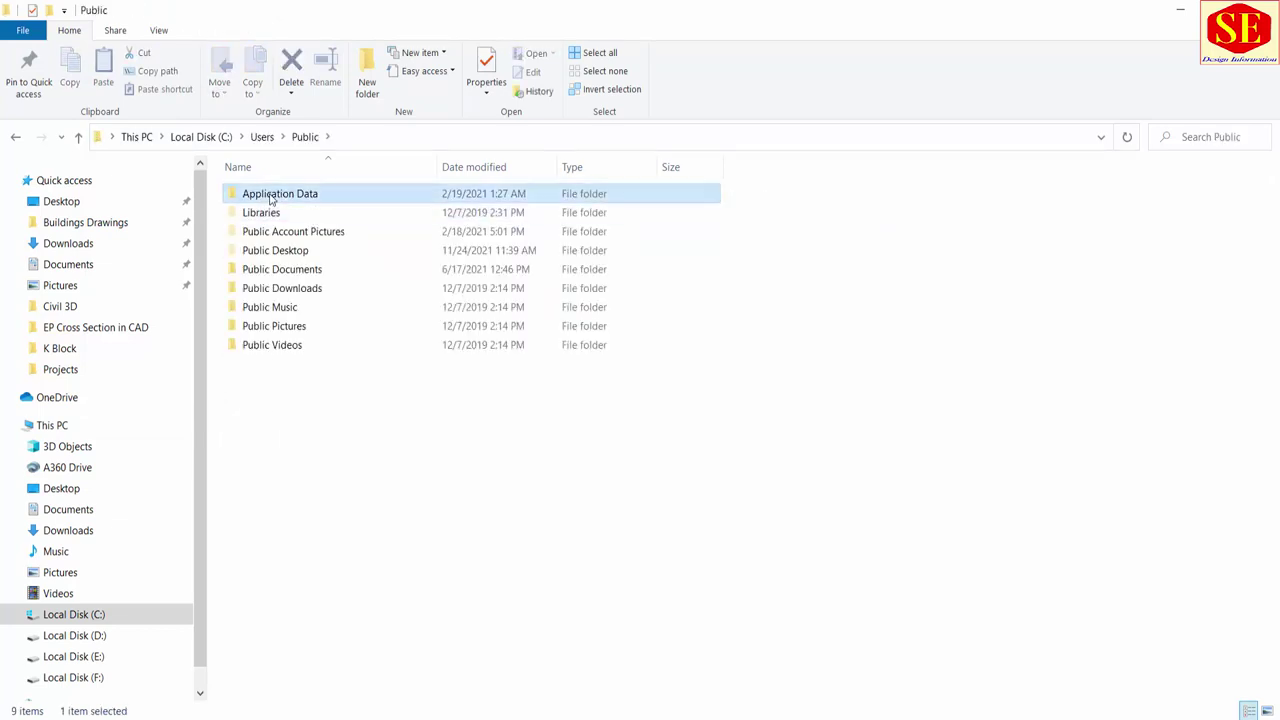
pyautogui.doubleClick(271, 195)
pyautogui.doubleClick(271, 196)
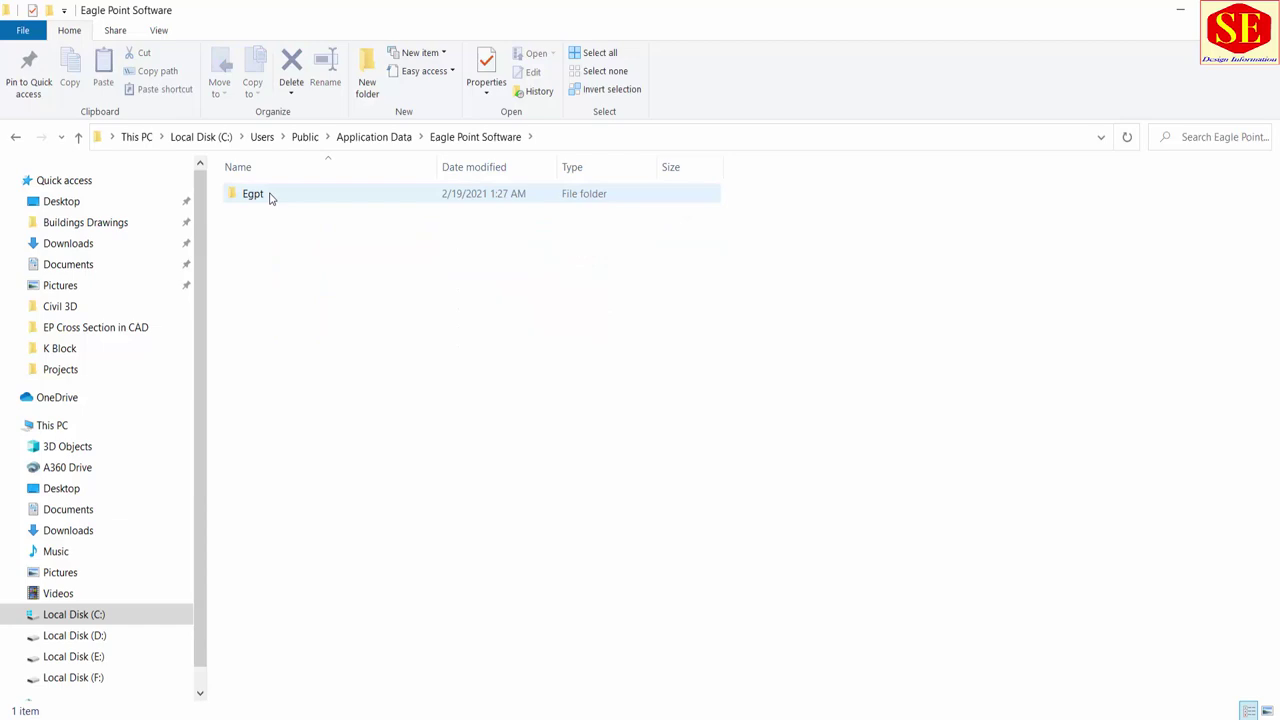
pyautogui.click(15, 140)
pyautogui.doubleClick(292, 197)
pyautogui.doubleClick(267, 196)
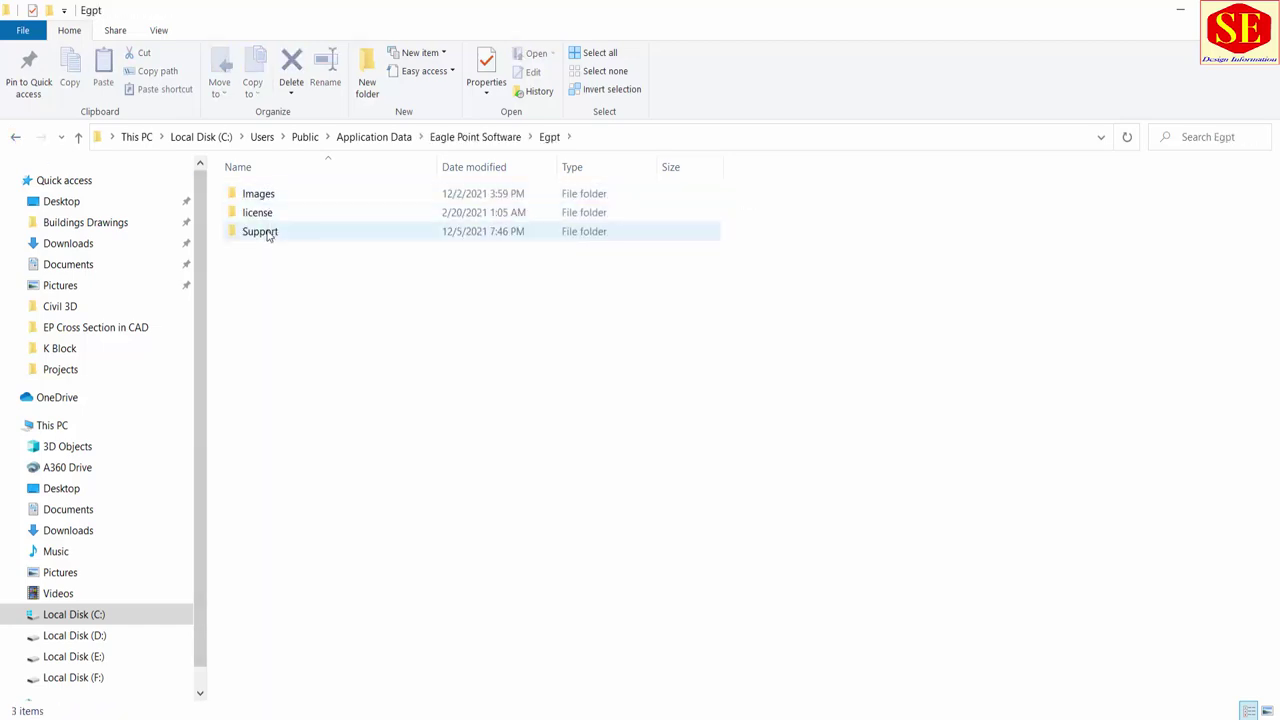
pyautogui.click(267, 233)
pyautogui.doubleClick(268, 233)
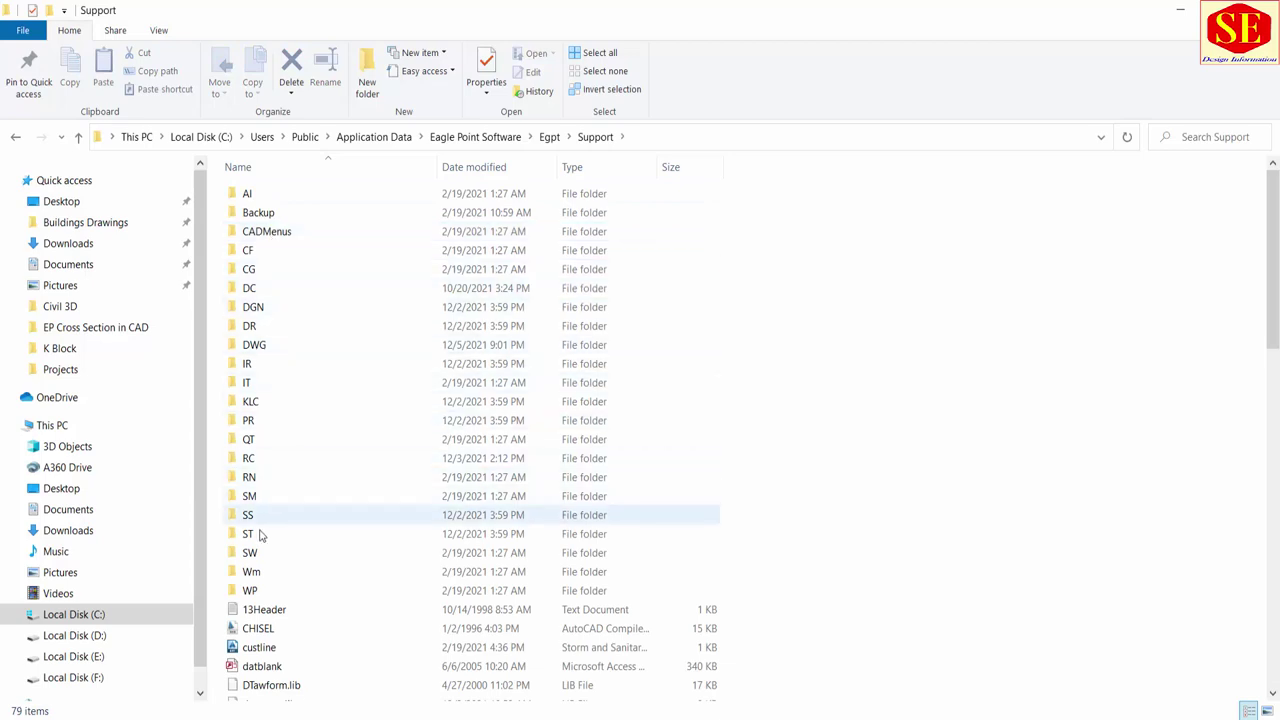
pyautogui.click(266, 350)
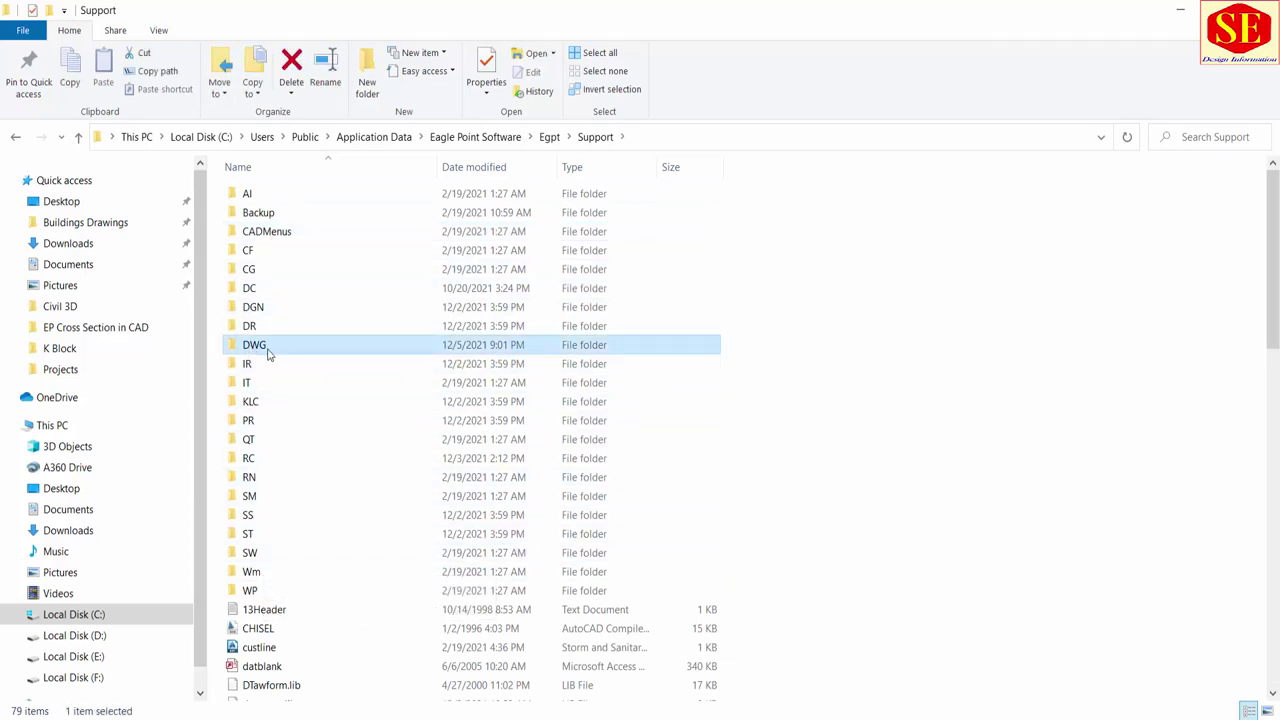
pyautogui.doubleClick(266, 347)
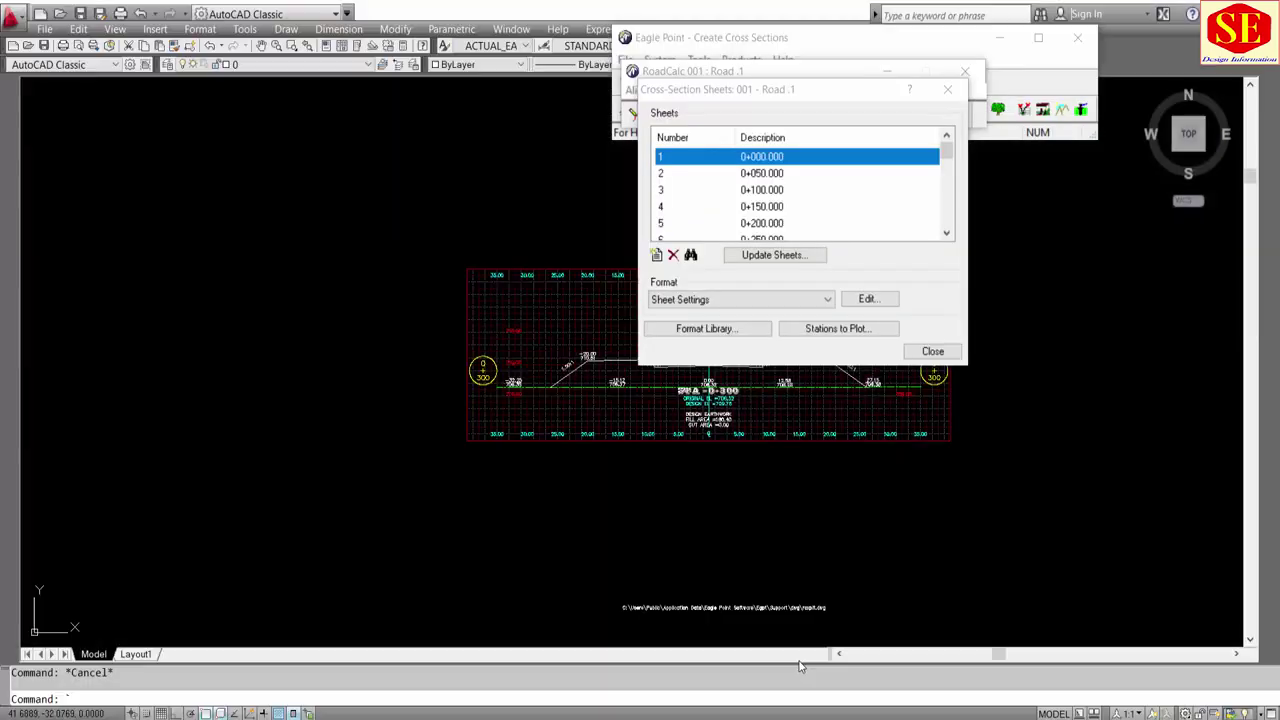
# Step: Open the Rcxplt drawing from the DWG folder in AutoCAD
pyautogui.scroll(-3, 839, 513)
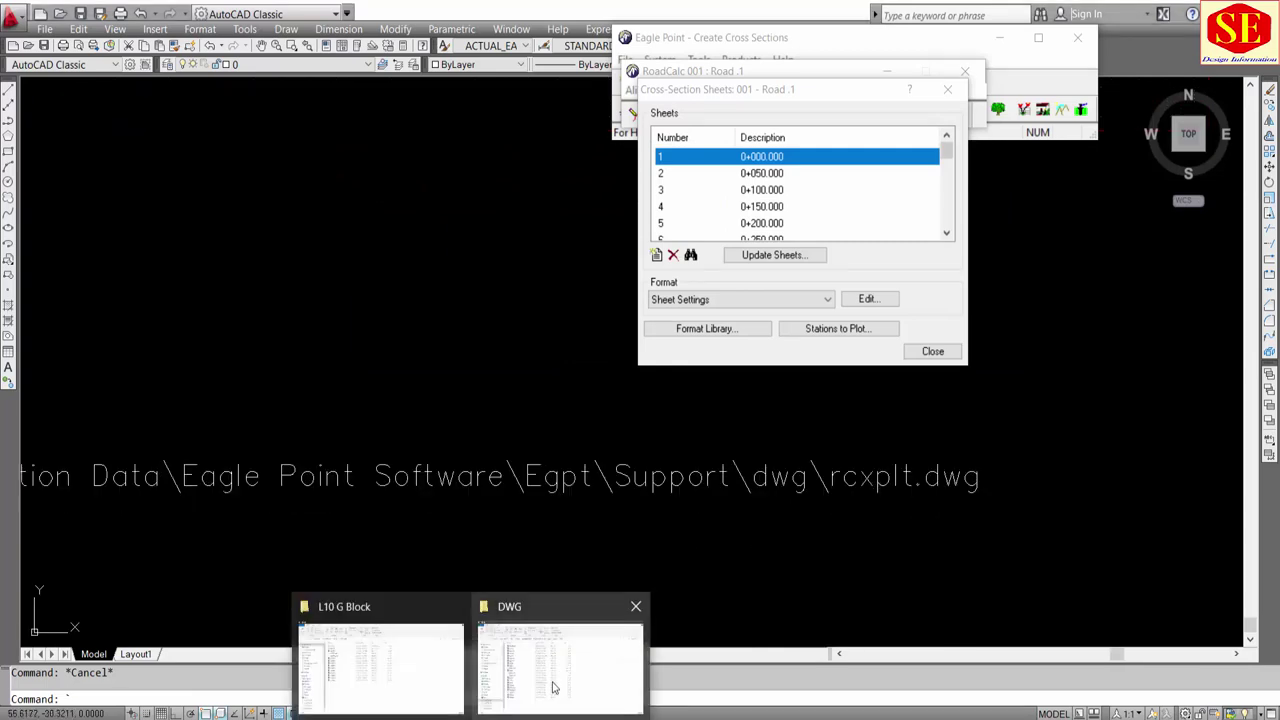
pyautogui.click(553, 688)
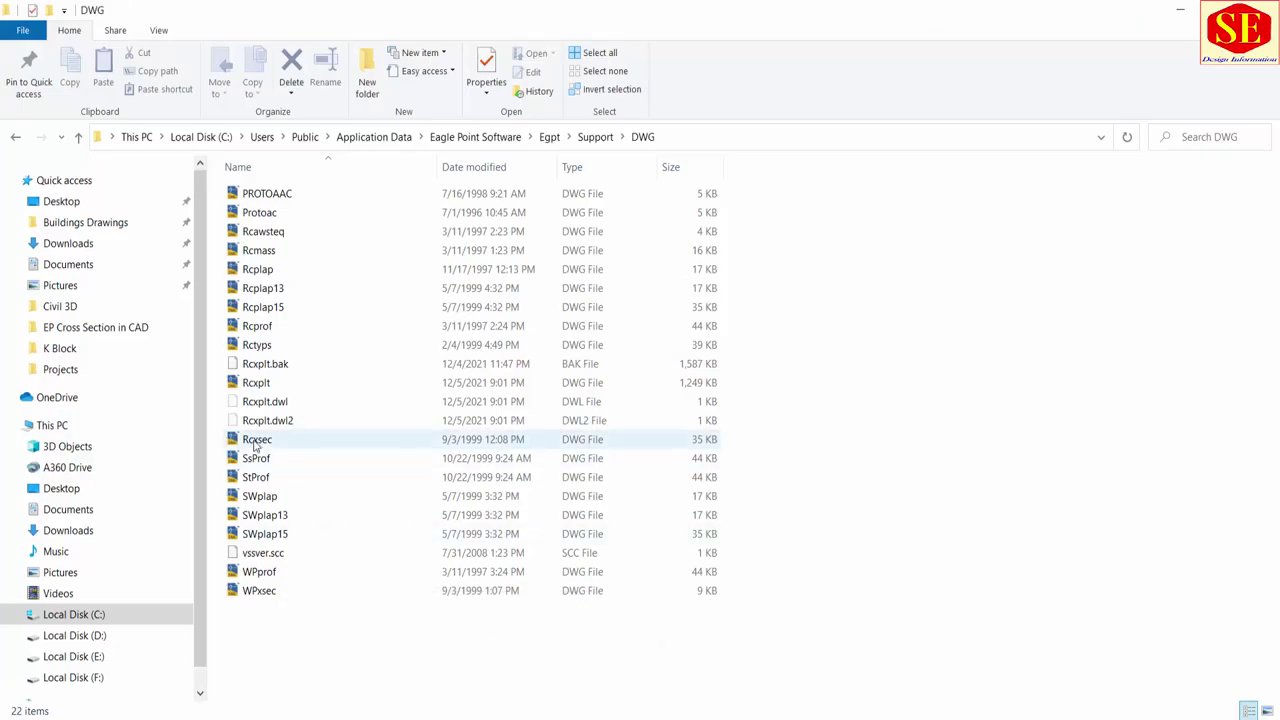
pyautogui.click(253, 382)
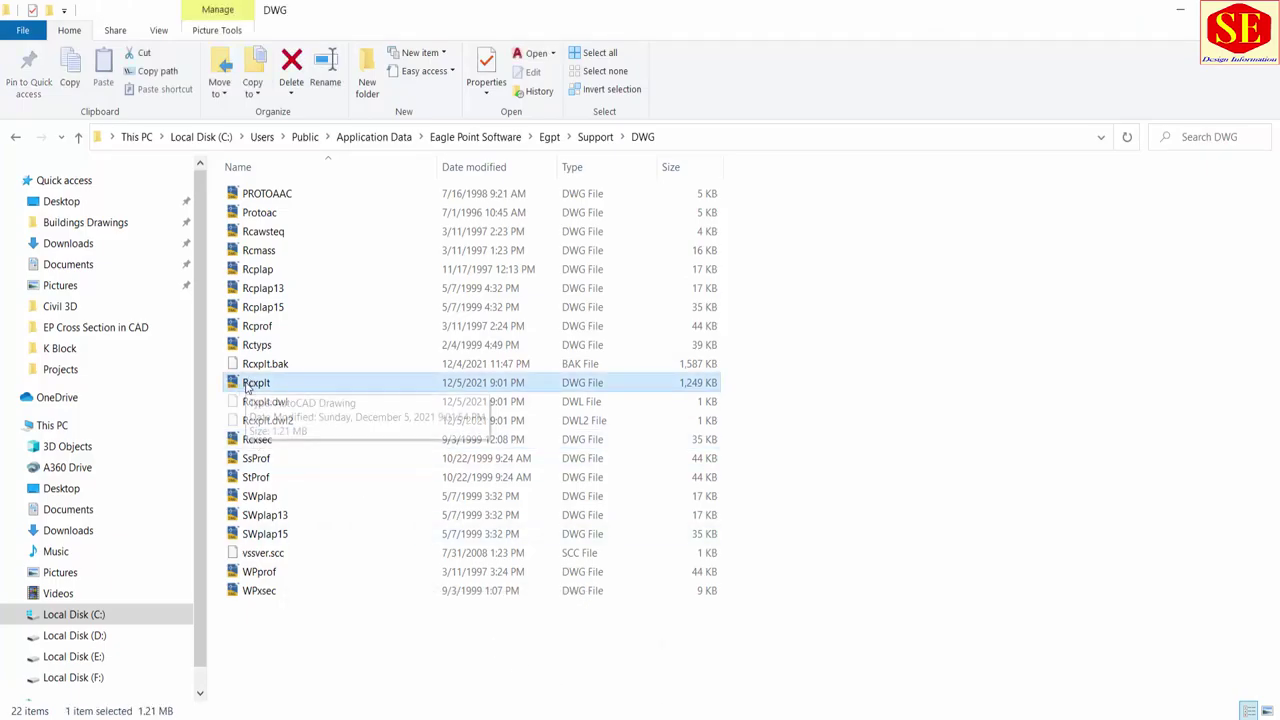
pyautogui.rightClick(245, 382)
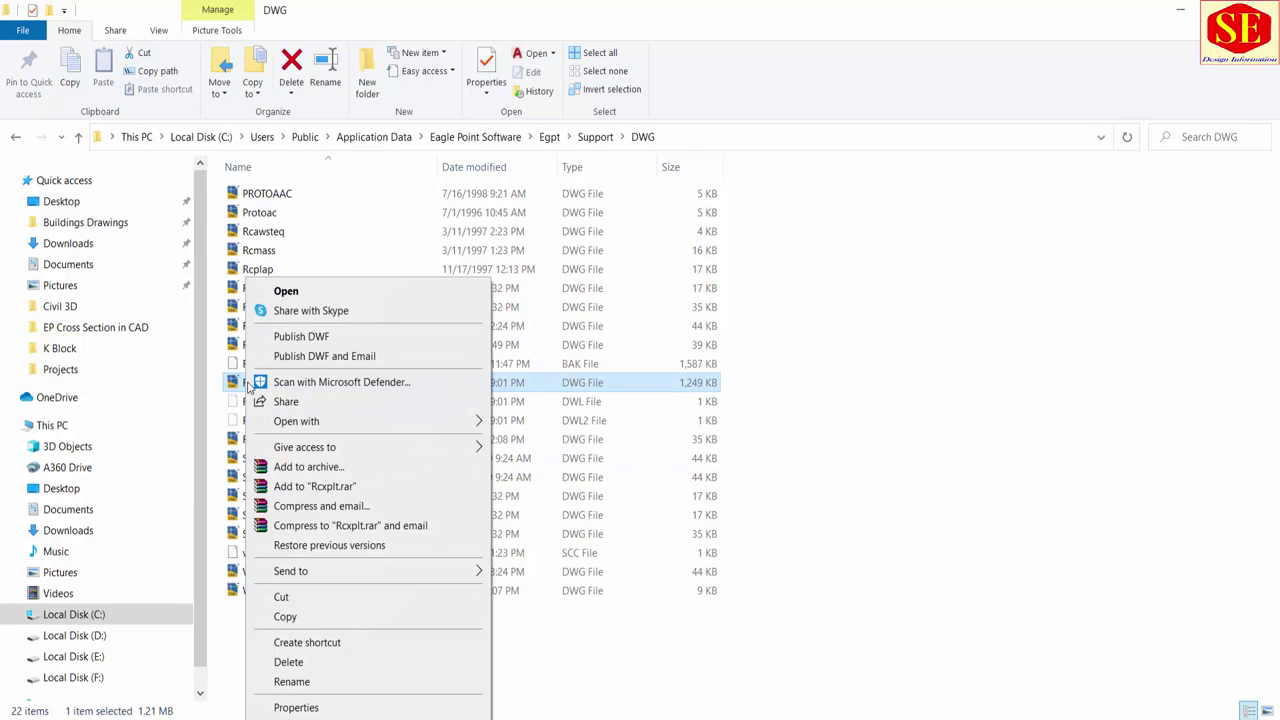
pyautogui.click(342, 298)
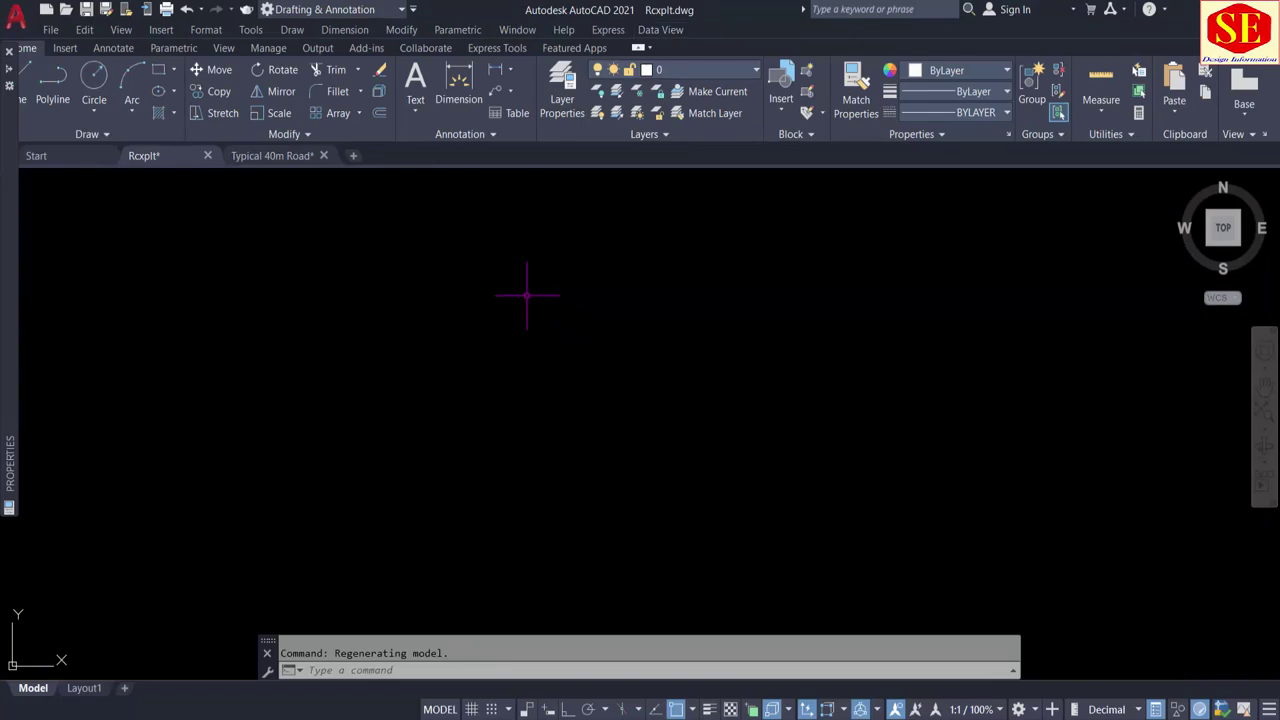
# Step: Paste the title block into Rcxplt.dwg, then pan to the 0+300 cross-section in Eagle Point
pyautogui.hotkey('ctrl', 'v')
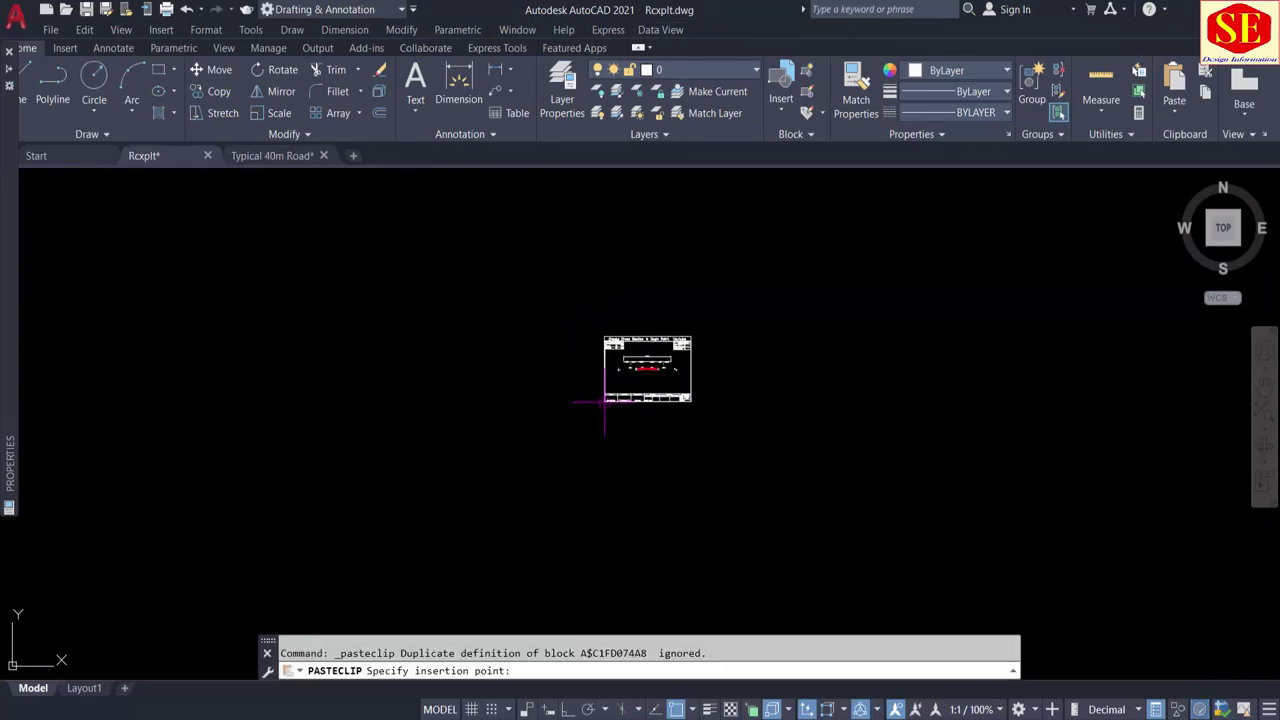
pyautogui.click(604, 402)
pyautogui.scroll(3, 671, 352)
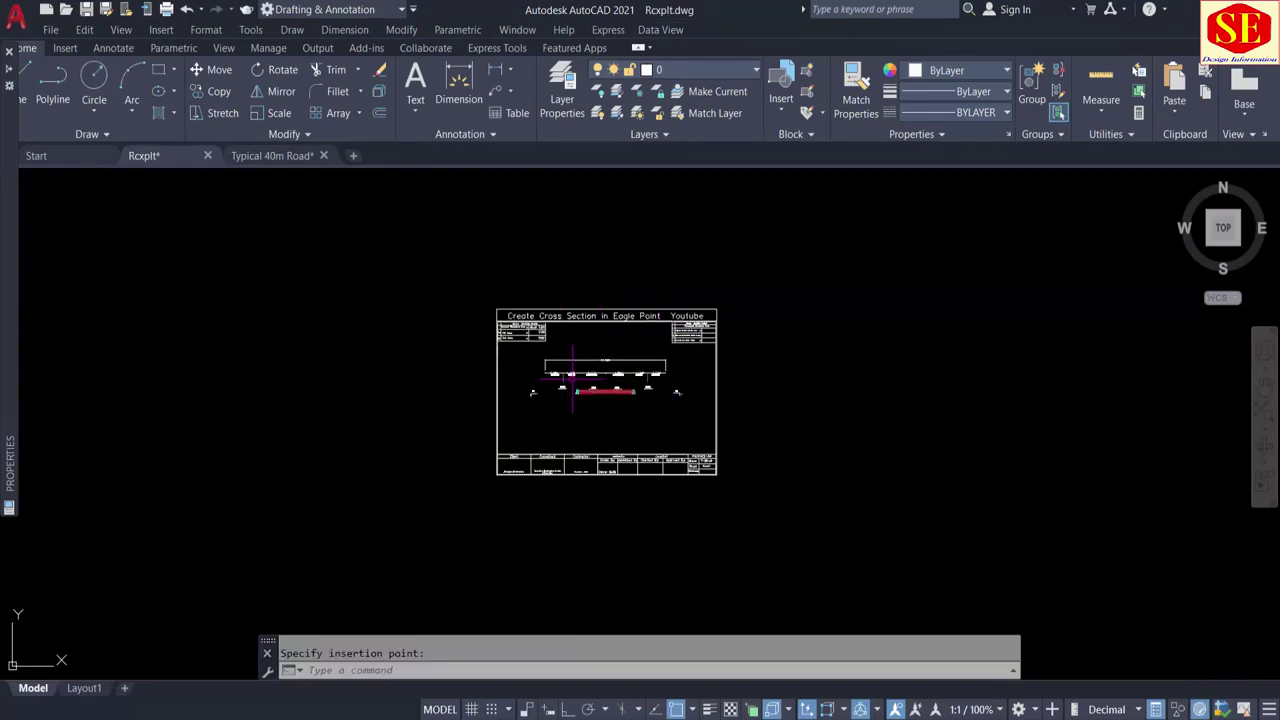
pyautogui.scroll(2, 612, 360)
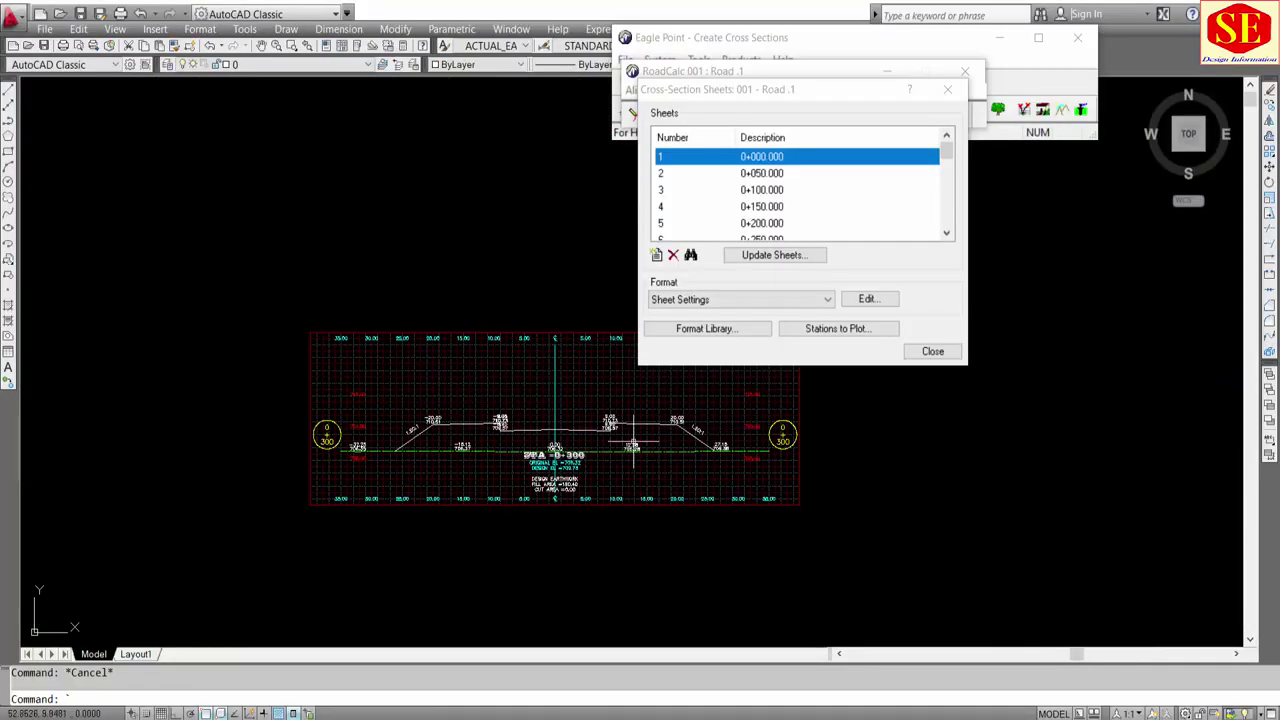
pyautogui.moveTo(401, 500); pyautogui.dragTo(311, 474, button='middle')
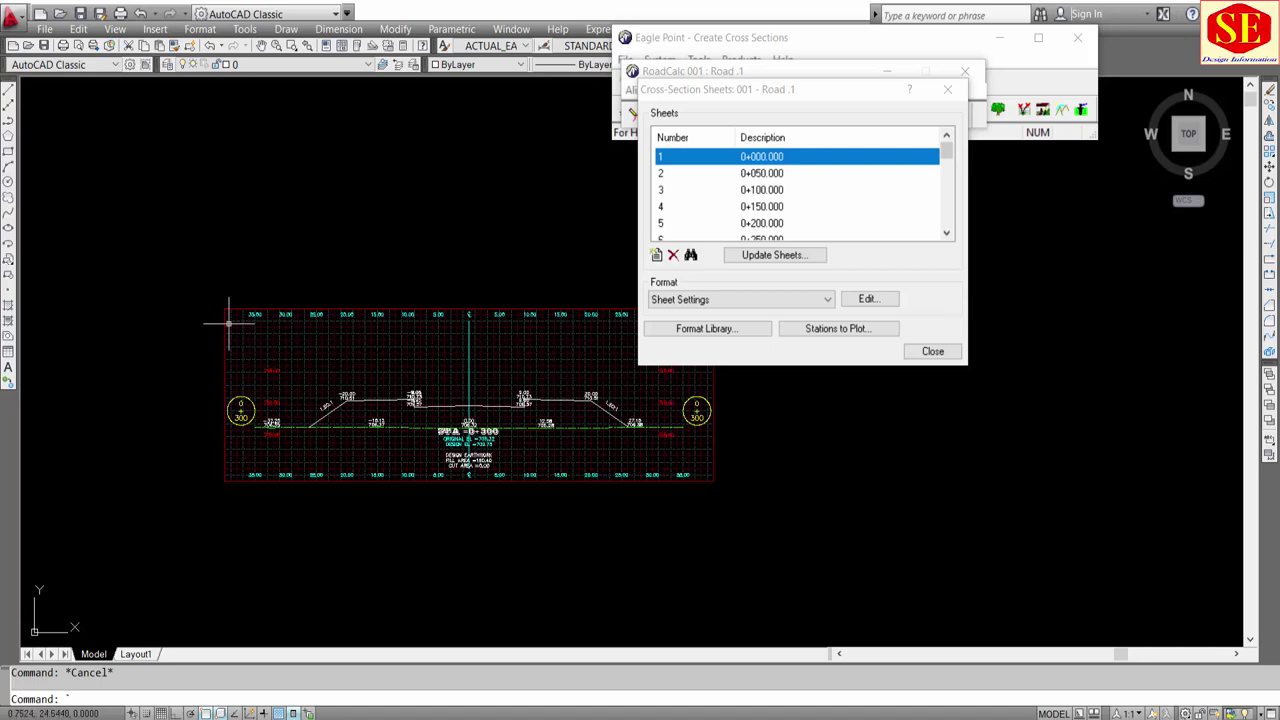
pyautogui.moveTo(375, 375); pyautogui.dragTo(282, 375, button='middle')
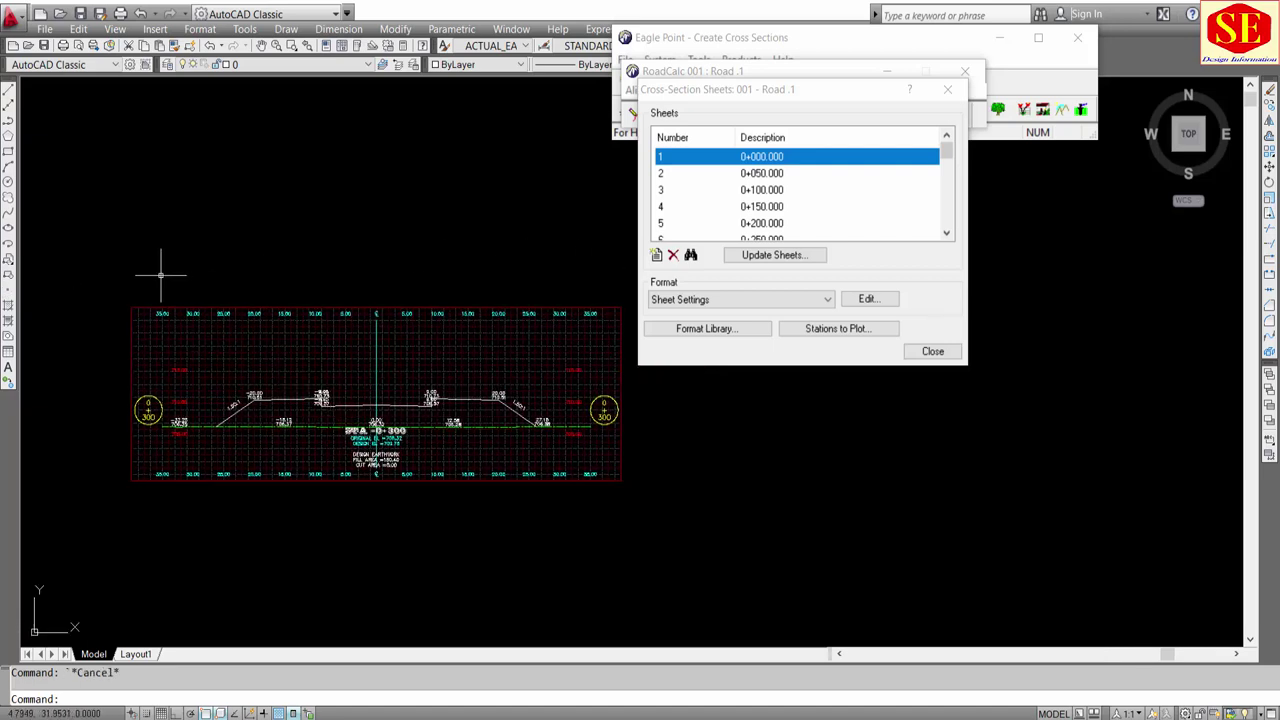
# Step: Turn the windowed 0+300 cross-section into a block named bx
pyautogui.write('b')
pyautogui.press('Return')
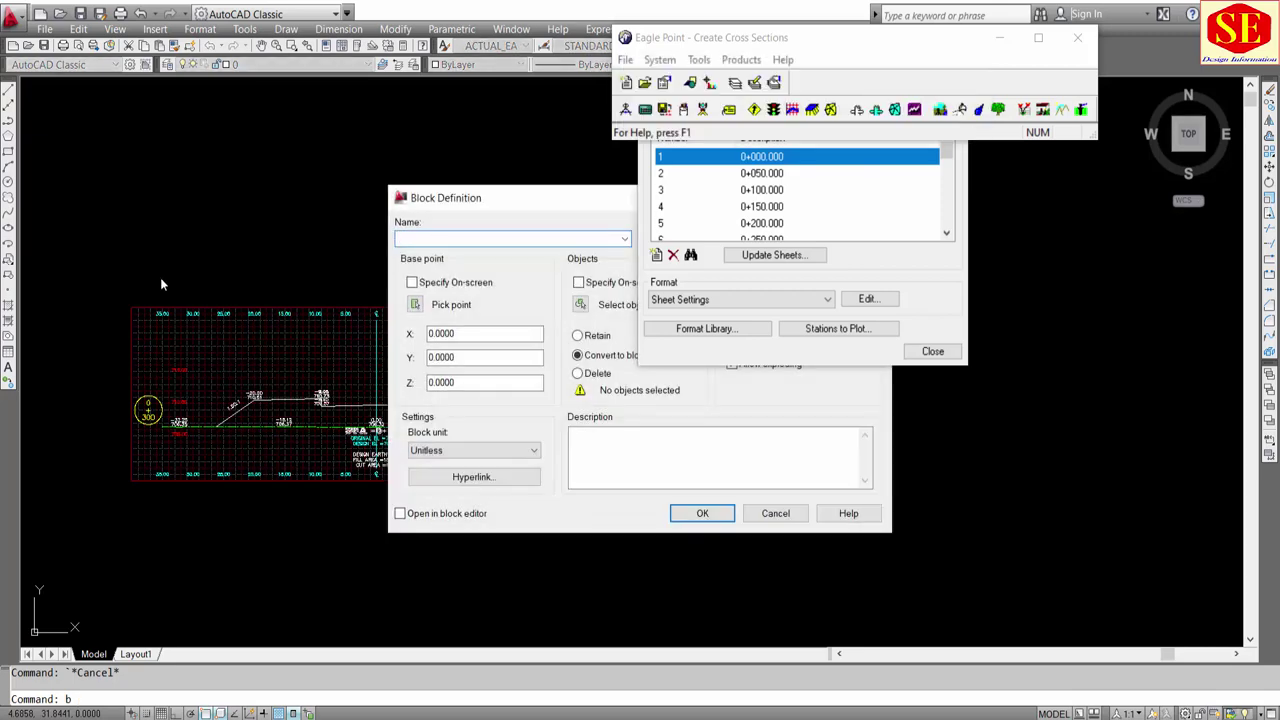
pyautogui.write('b')
pyautogui.click(930, 351)
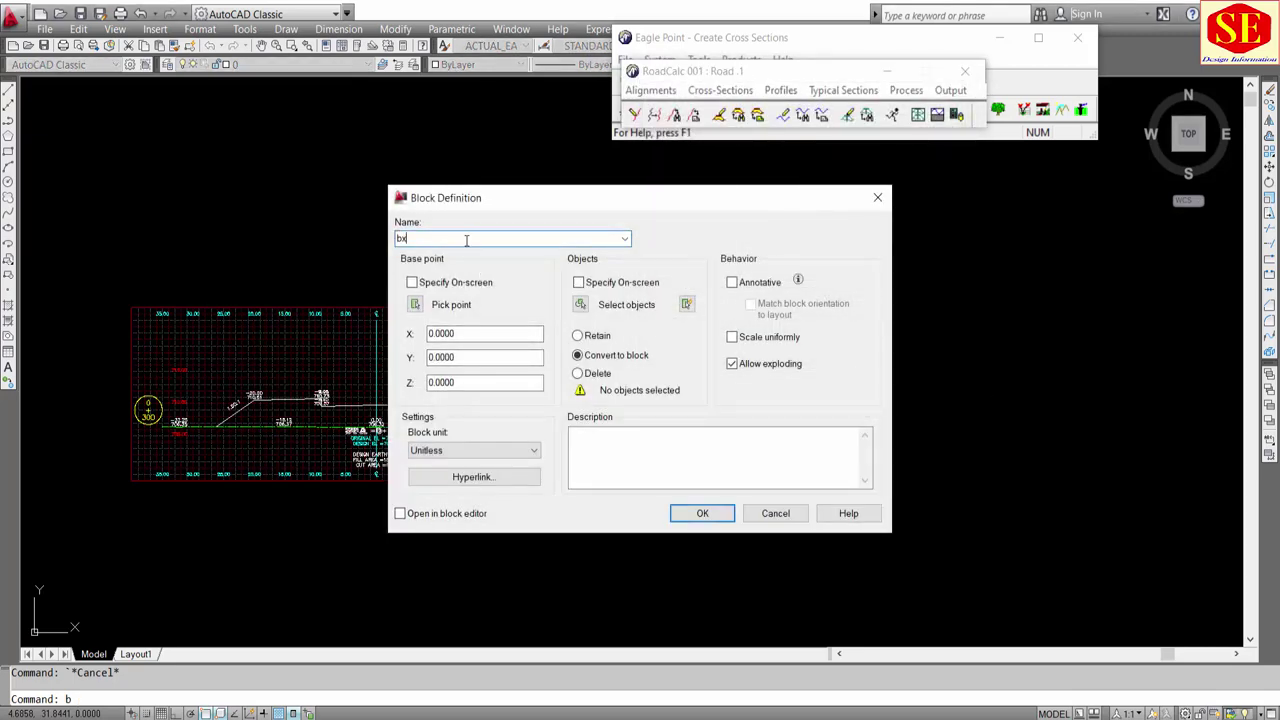
pyautogui.click(705, 514)
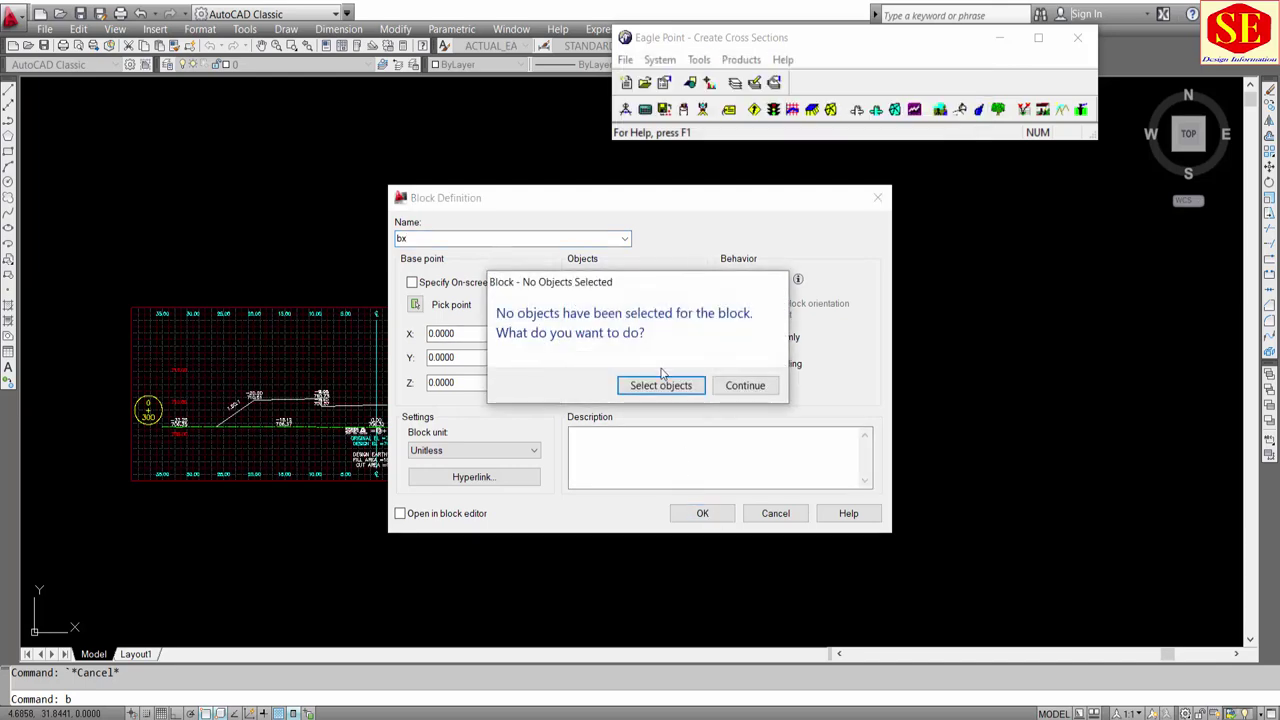
pyautogui.click(660, 386)
pyautogui.click(77, 254)
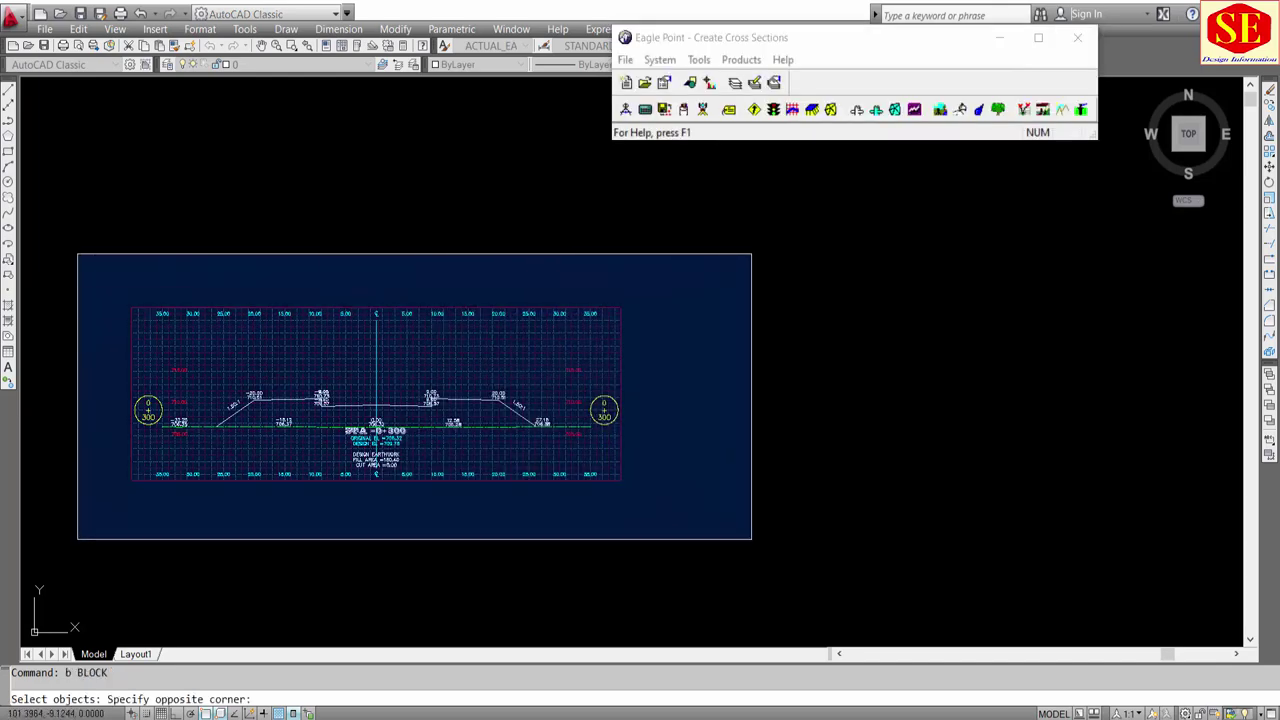
pyautogui.click(751, 539)
pyautogui.click(672, 275)
pyautogui.click(140, 530)
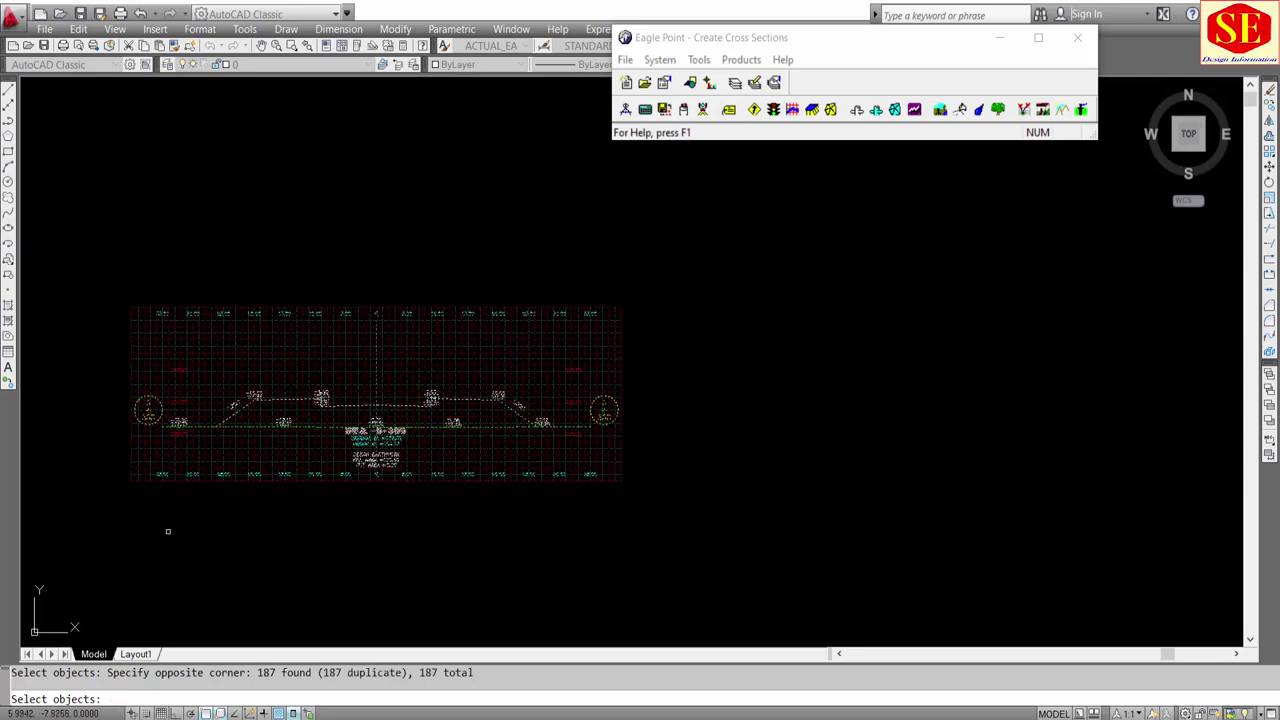
pyautogui.press('Return')
pyautogui.click(697, 515)
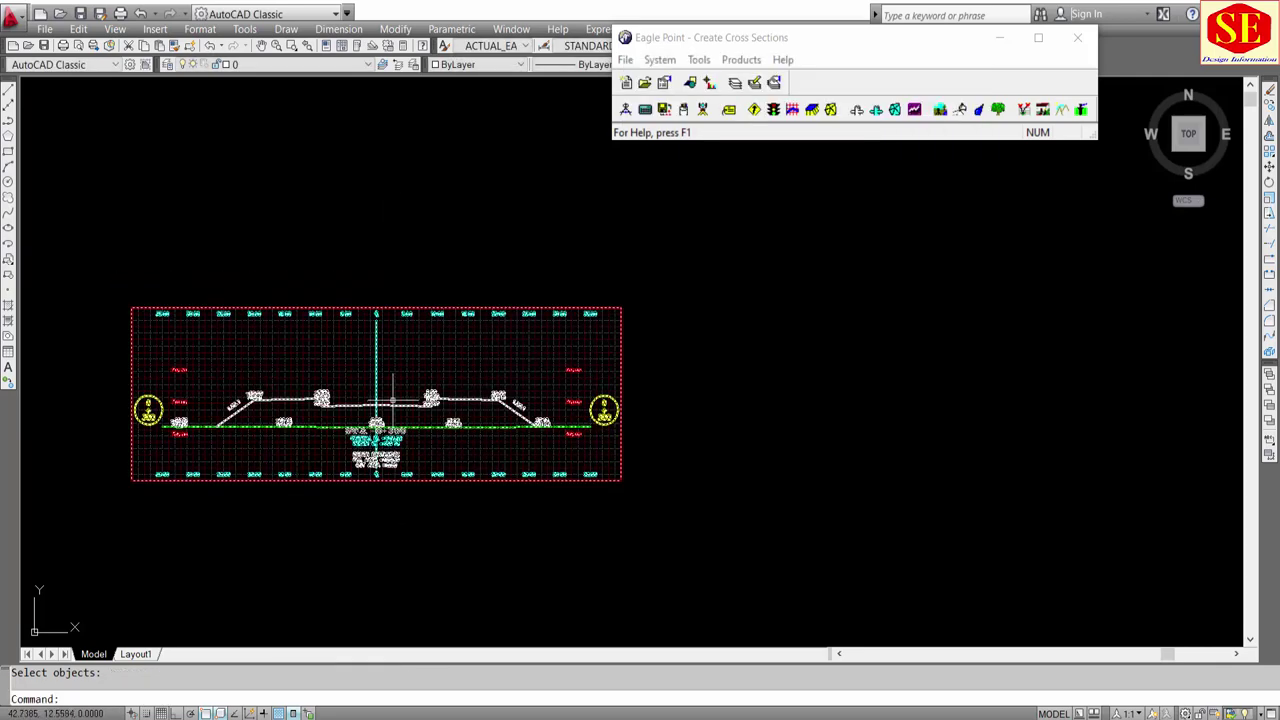
# Step: Copy the bx block to the clipboard
pyautogui.click(397, 403)
pyautogui.rightClick(397, 403)
pyautogui.moveTo(439, 379)
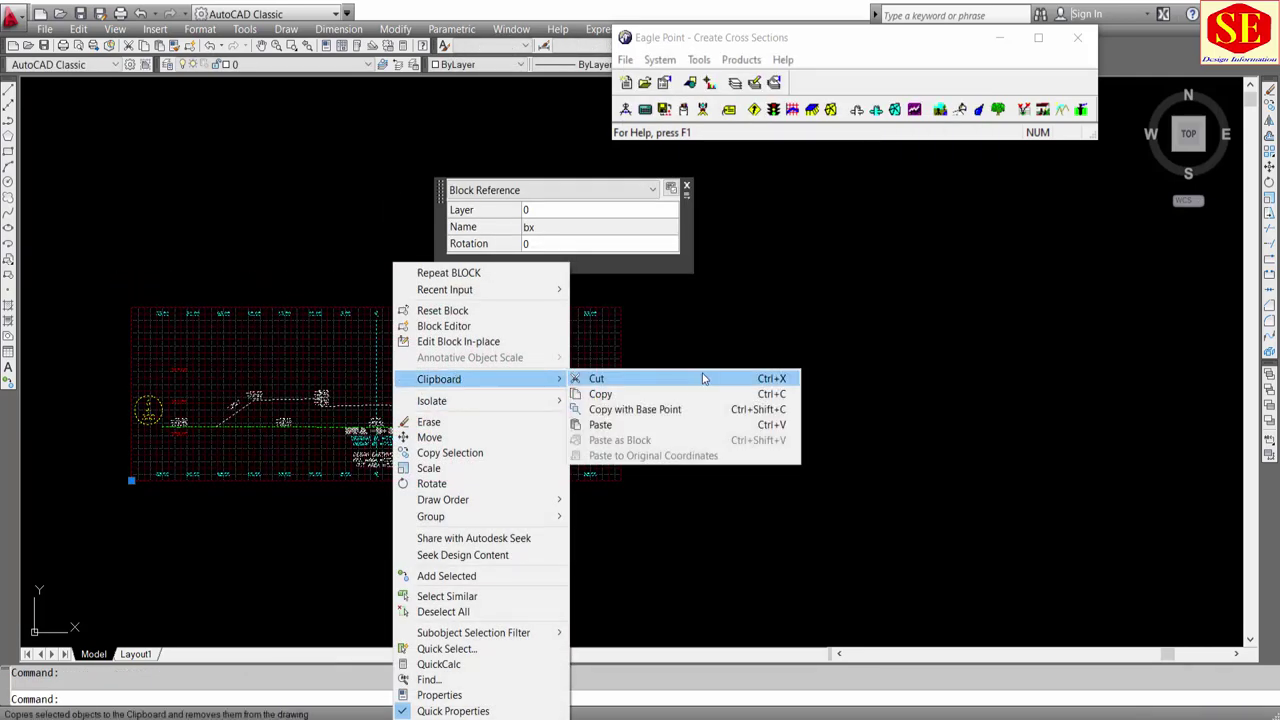
pyautogui.click(600, 394)
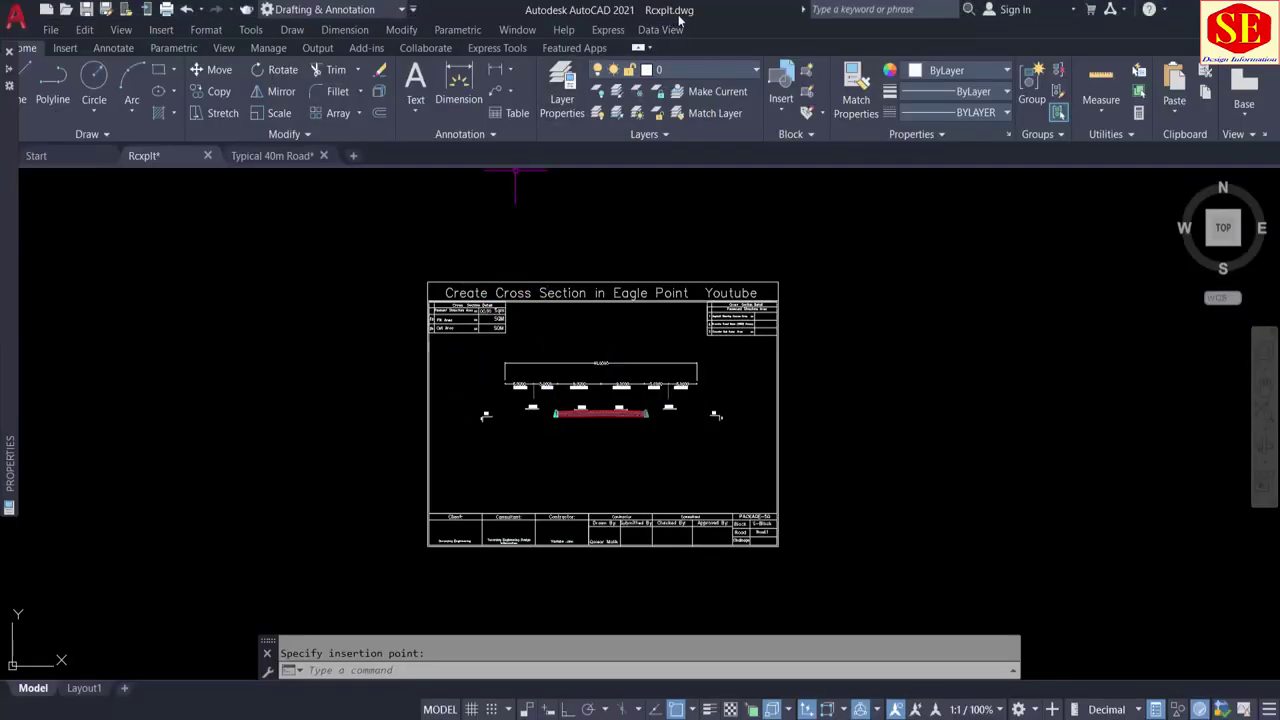
# Step: Paste the bx cross-section into Rcxplt.dwg using Paste to Original Coordinates
pyautogui.scroll(2, 605, 435)
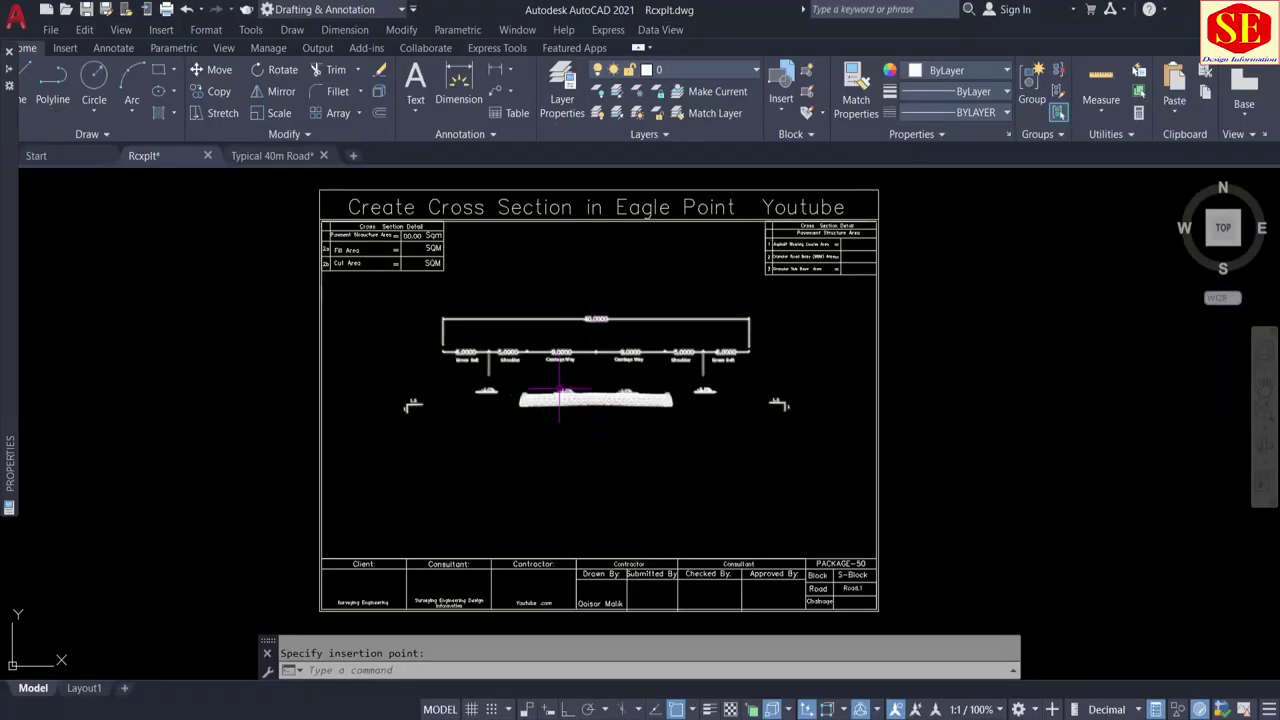
pyautogui.scroll(-4, 601, 491)
pyautogui.rightClick(843, 291)
pyautogui.moveTo(891, 341)
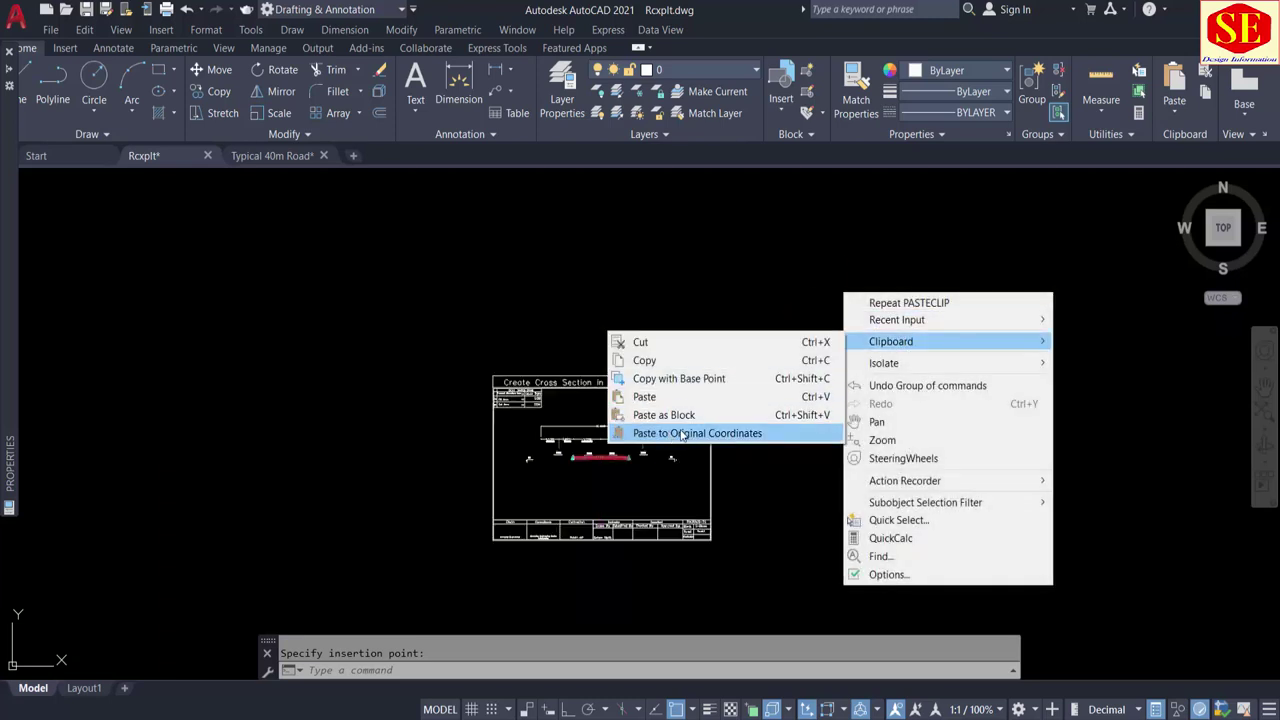
pyautogui.click(676, 433)
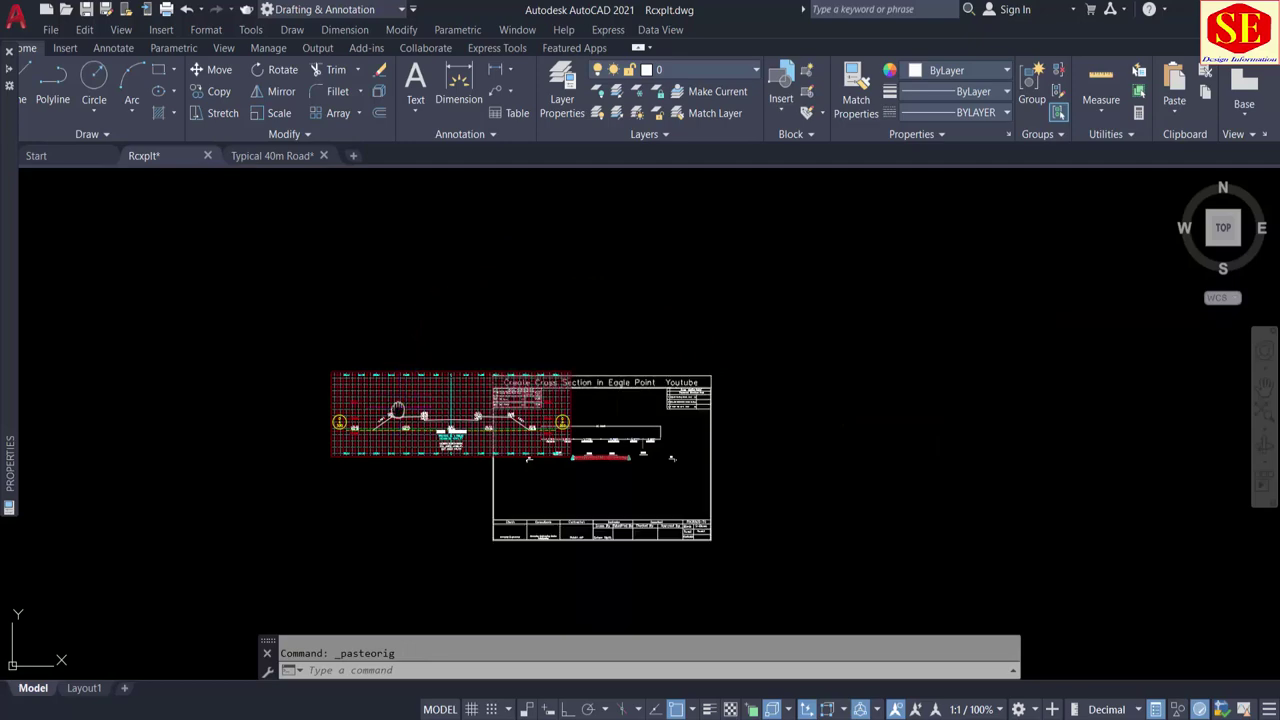
pyautogui.moveTo(461, 393); pyautogui.dragTo(634, 372, button='middle')
pyautogui.scroll(2, 532, 343)
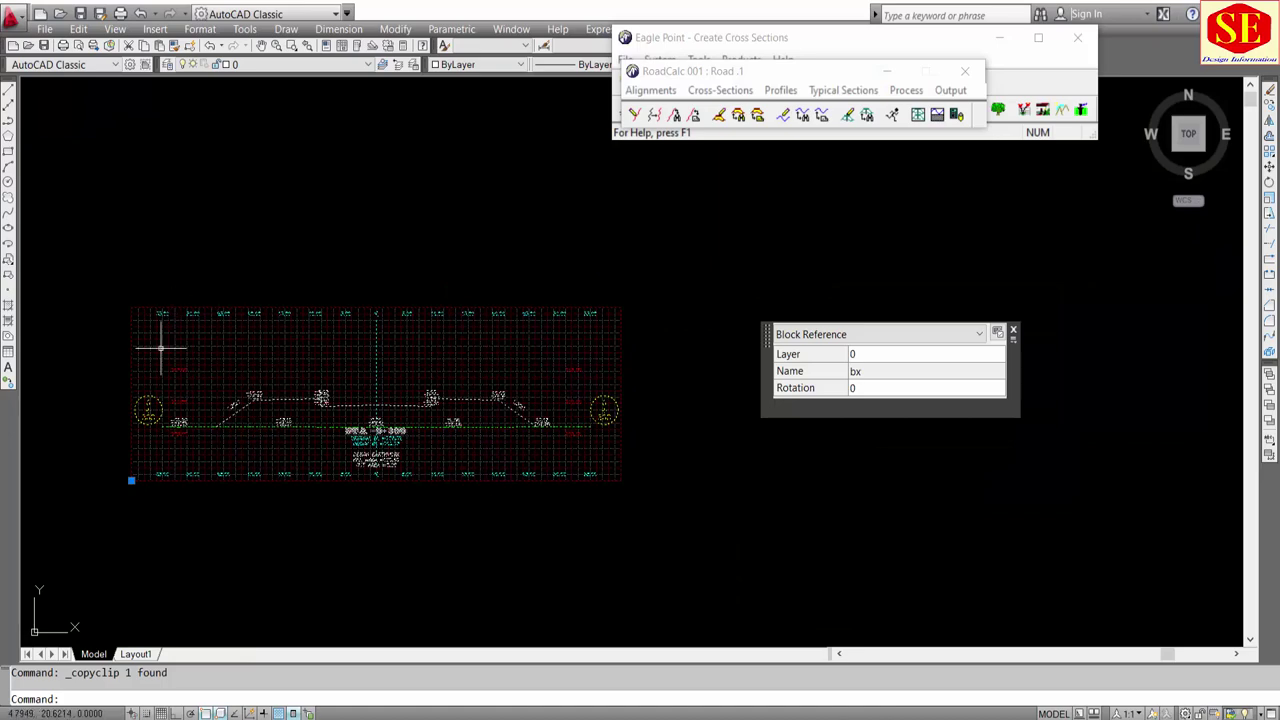
# Step: Move the title-block sheet left so it no longer overlaps the bx section
pyautogui.press('Escape')
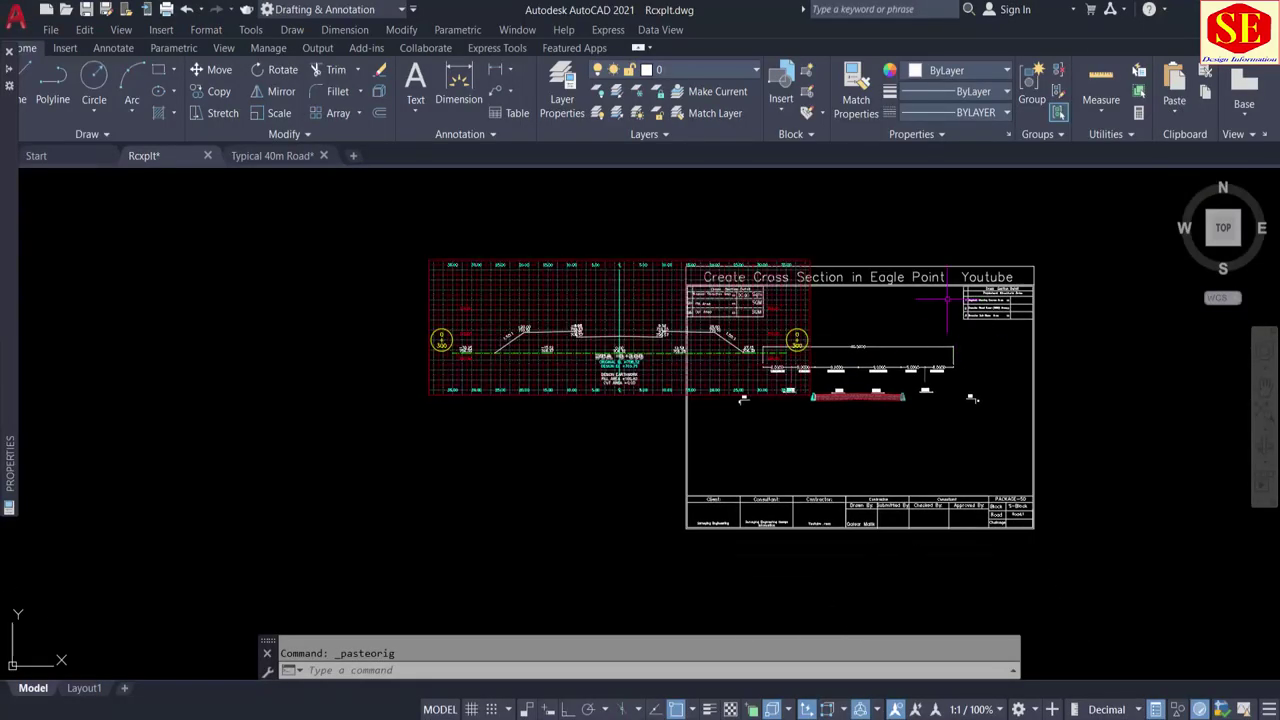
pyautogui.write('m')
pyautogui.press('Return')
pyautogui.click(971, 398)
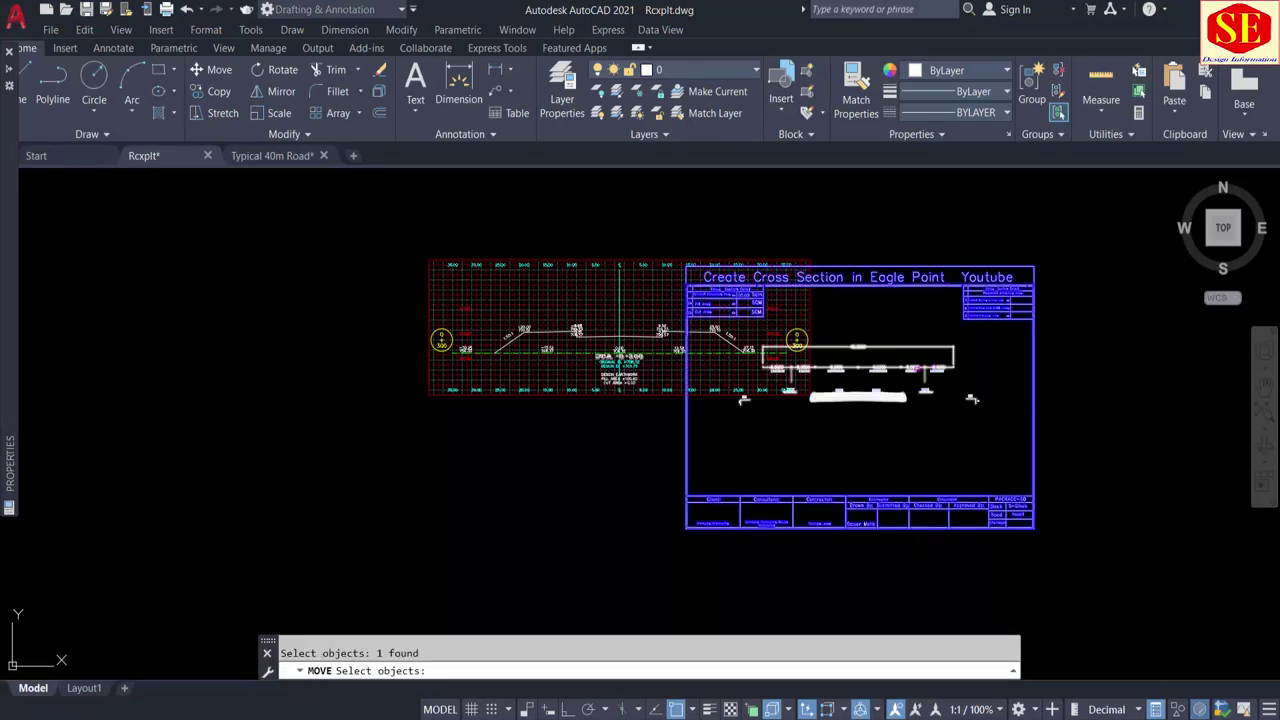
pyautogui.click(971, 398)
pyautogui.press('Return')
pyautogui.click(1126, 470)
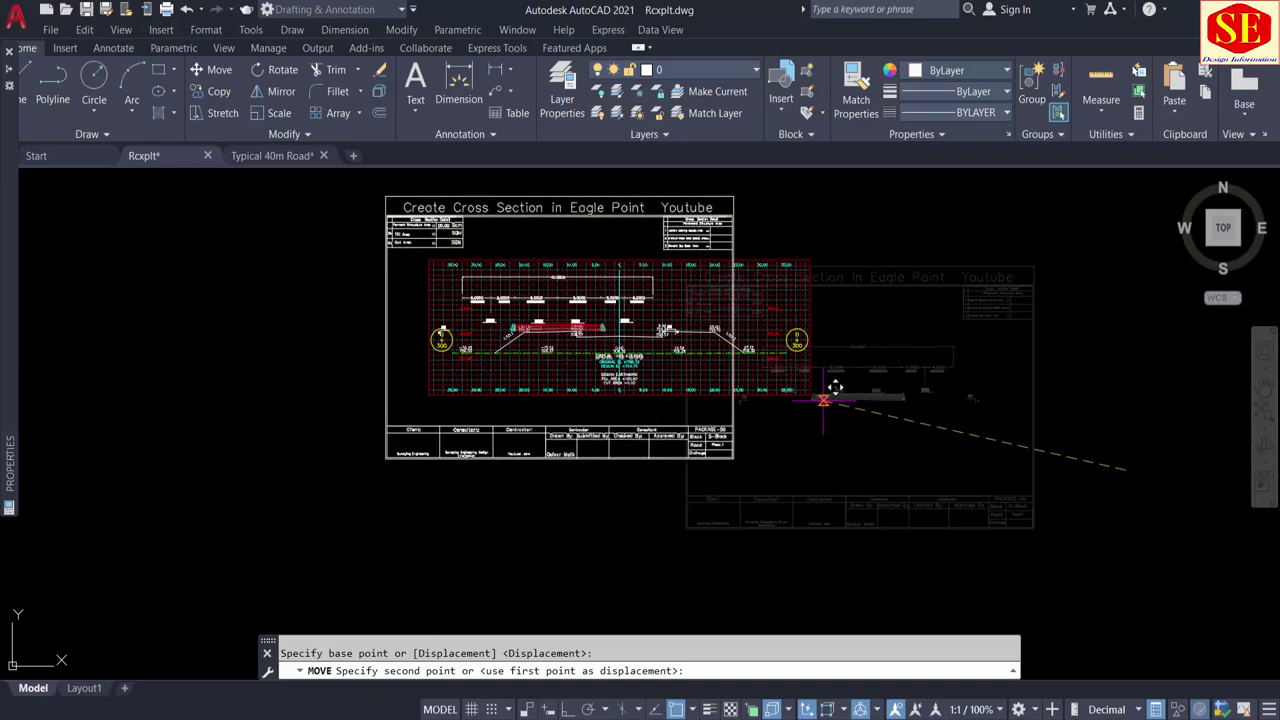
pyautogui.click(496, 393)
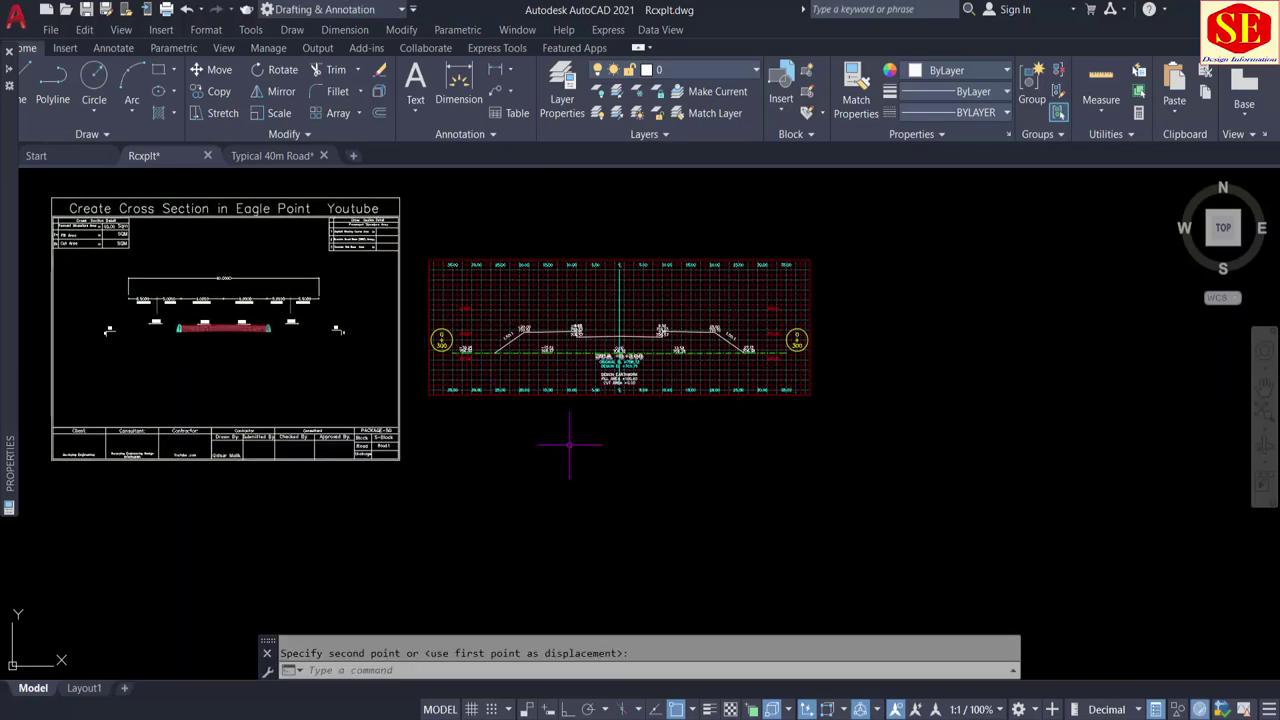
pyautogui.moveTo(570, 445); pyautogui.dragTo(702, 493, button='middle')
pyautogui.write('m')
pyautogui.press('Return')
pyautogui.click(534, 222)
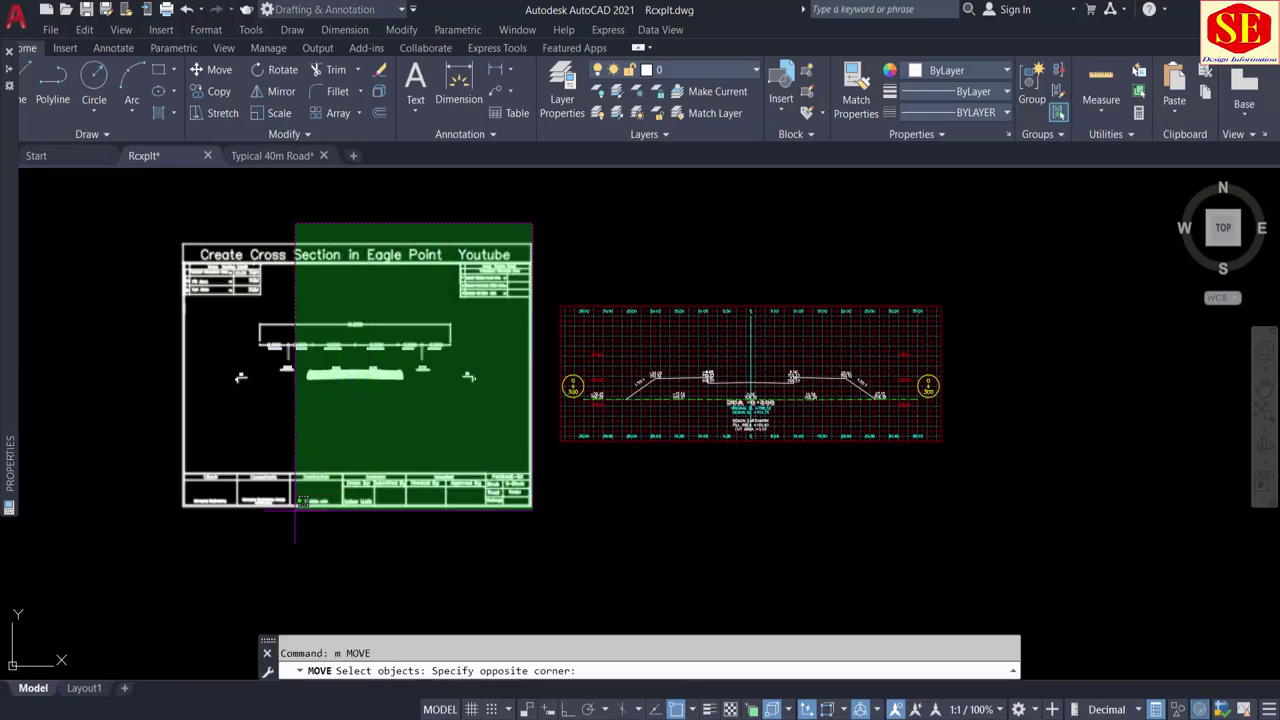
# Step: Move the sheet from its pavement's lower-left corner onto the section's pavement endpoint
pyautogui.click(132, 576)
pyautogui.scroll(2, 407, 351)
pyautogui.scroll(5, 398, 348)
pyautogui.moveTo(158, 426); pyautogui.dragTo(686, 420, button='middle')
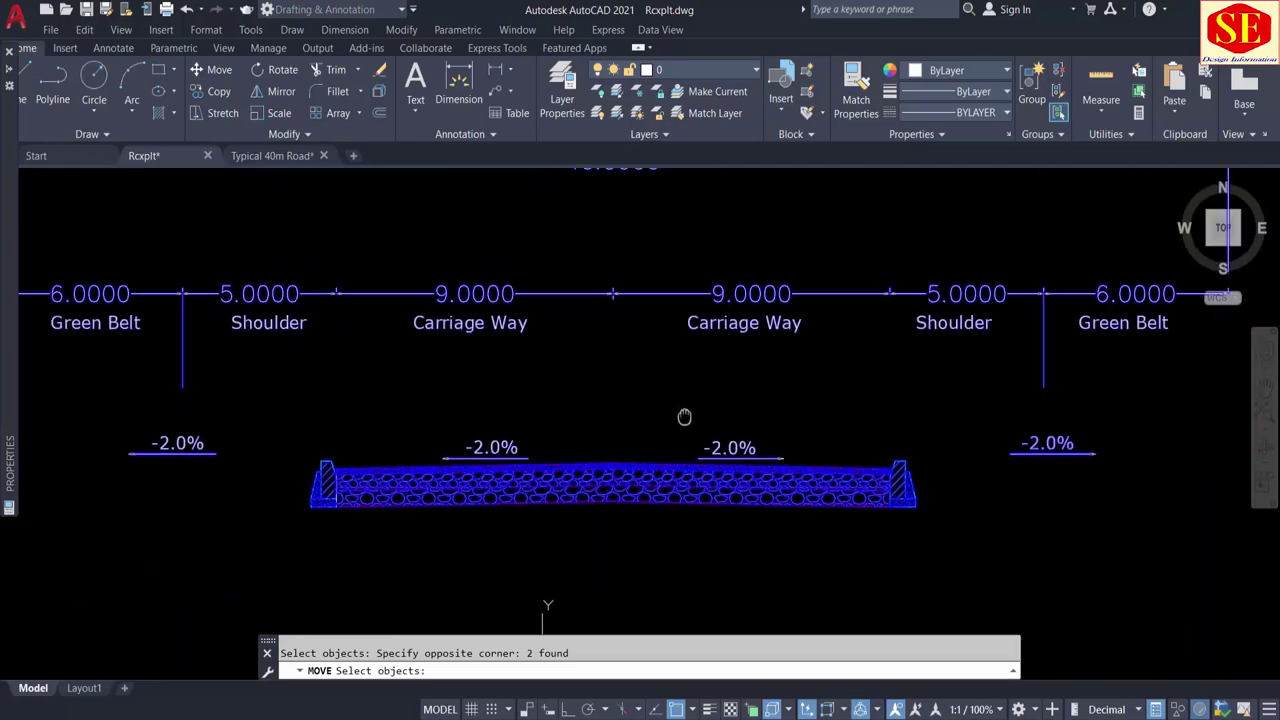
pyautogui.press('Return')
pyautogui.scroll(3, 608, 440)
pyautogui.scroll(-1, 621, 433)
pyautogui.scroll(-3, 621, 433)
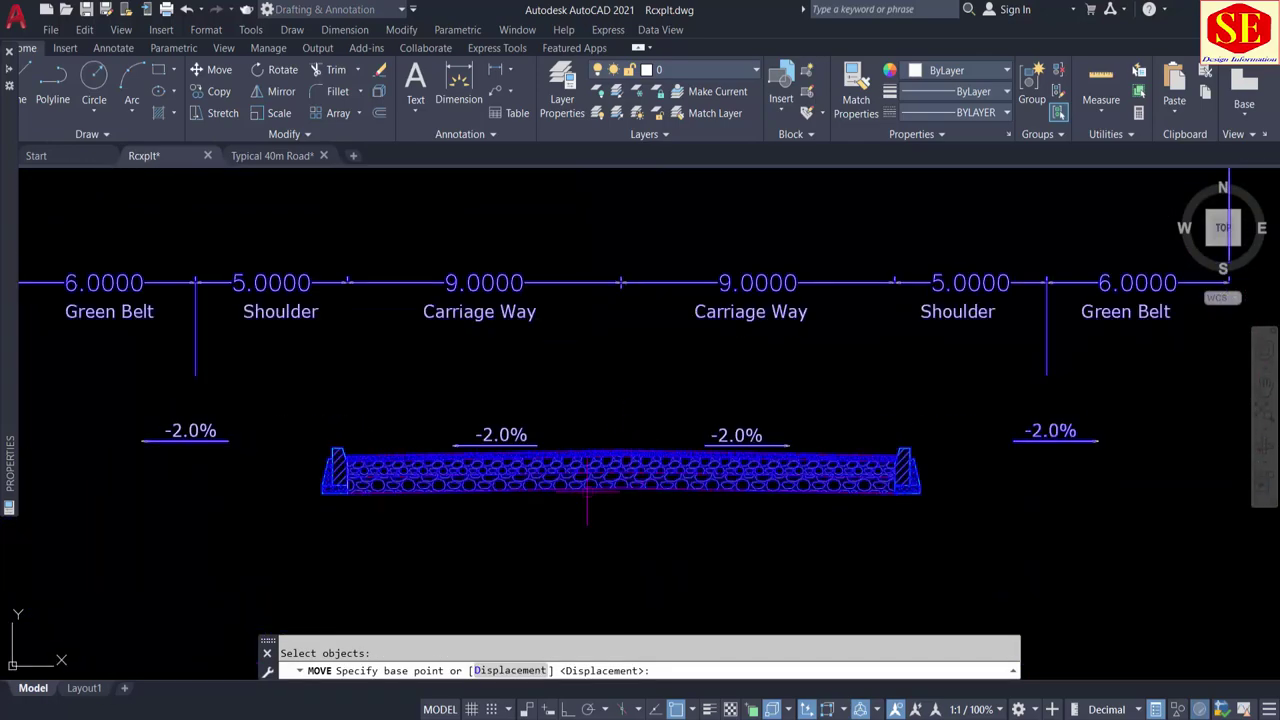
pyautogui.scroll(2, 352, 505)
pyautogui.scroll(5, 281, 478)
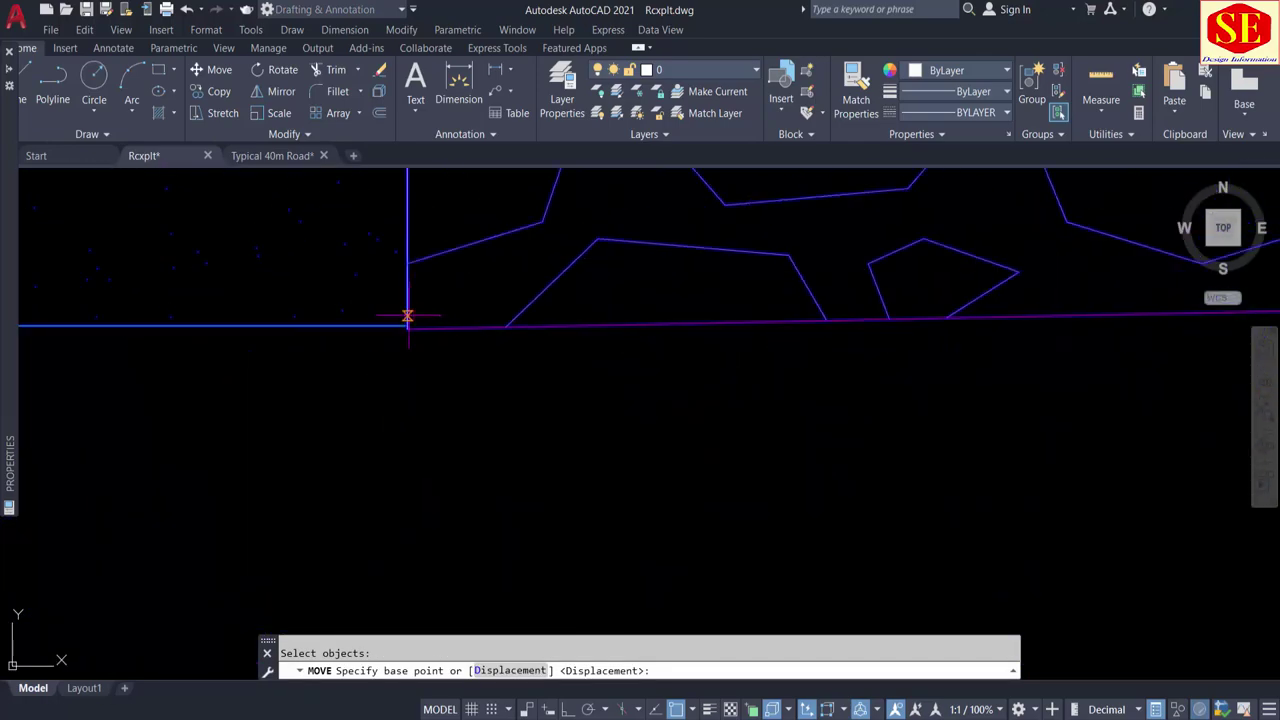
pyautogui.scroll(2, 405, 330)
pyautogui.click(397, 360)
pyautogui.scroll(-2, 403, 346)
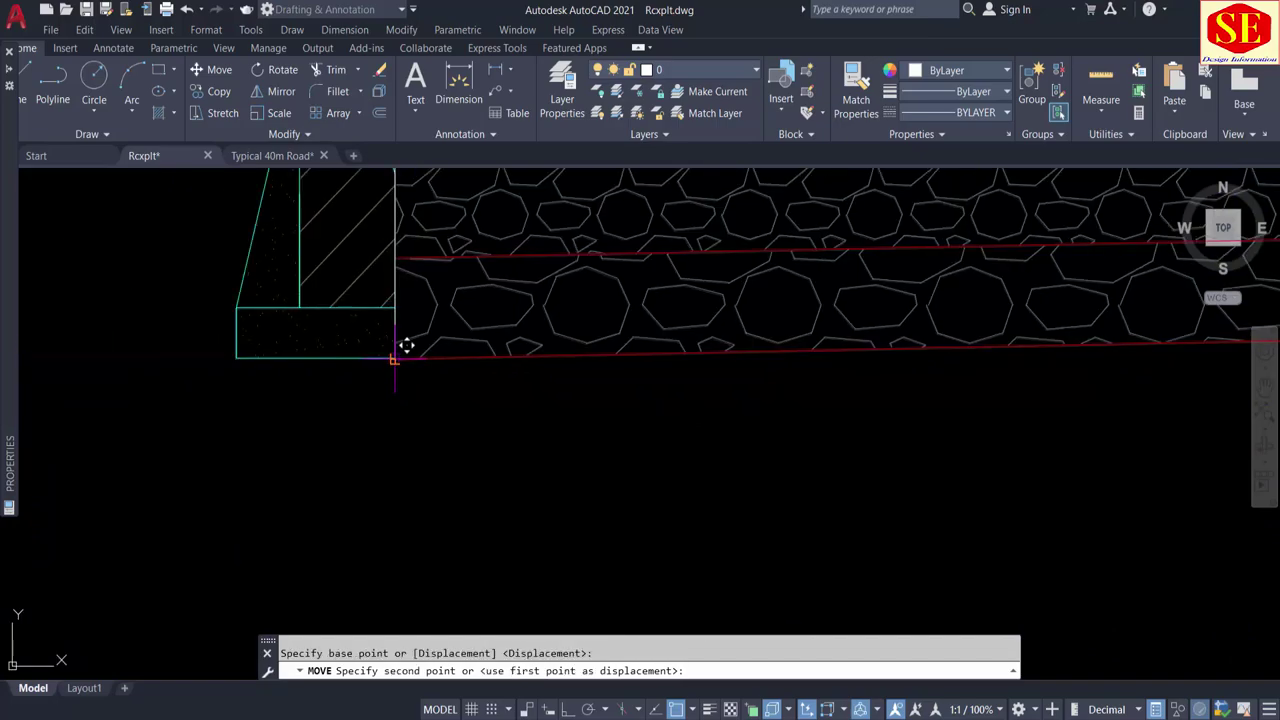
pyautogui.scroll(-3, 403, 346)
pyautogui.scroll(-3, 403, 346)
pyautogui.scroll(4, 547, 360)
pyautogui.scroll(1, 540, 350)
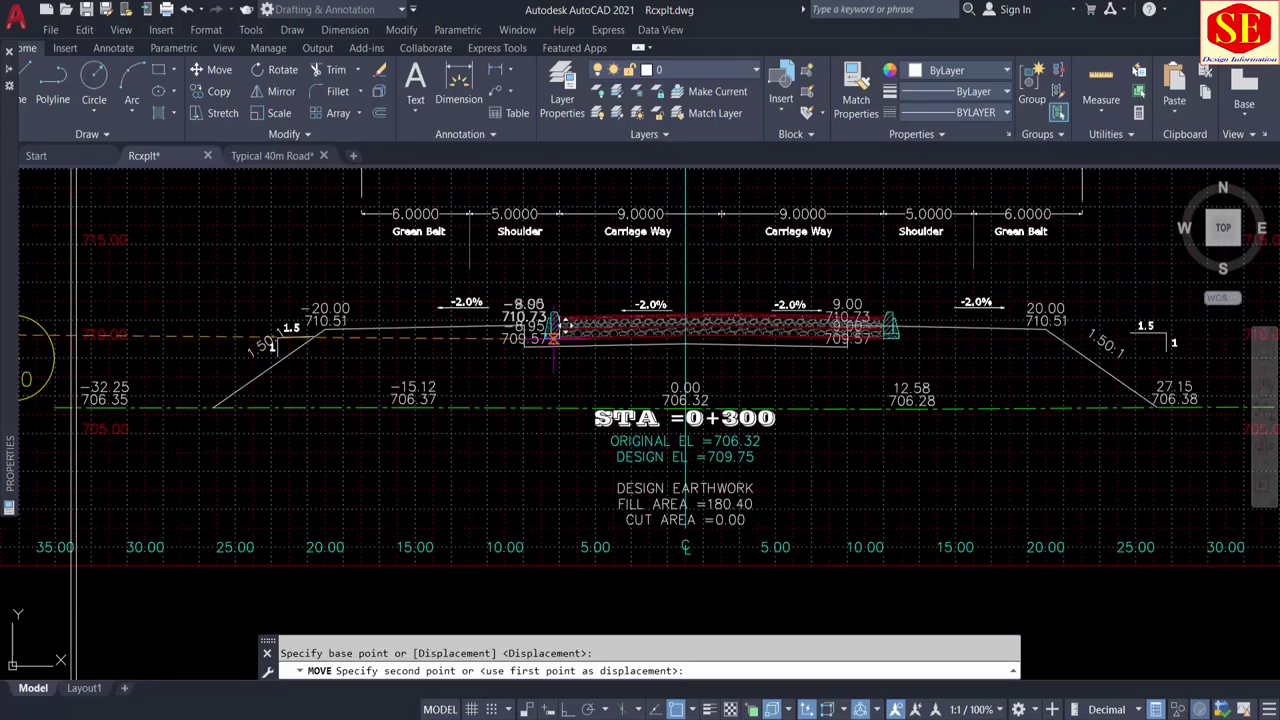
pyautogui.scroll(4, 525, 335)
pyautogui.scroll(1, 533, 328)
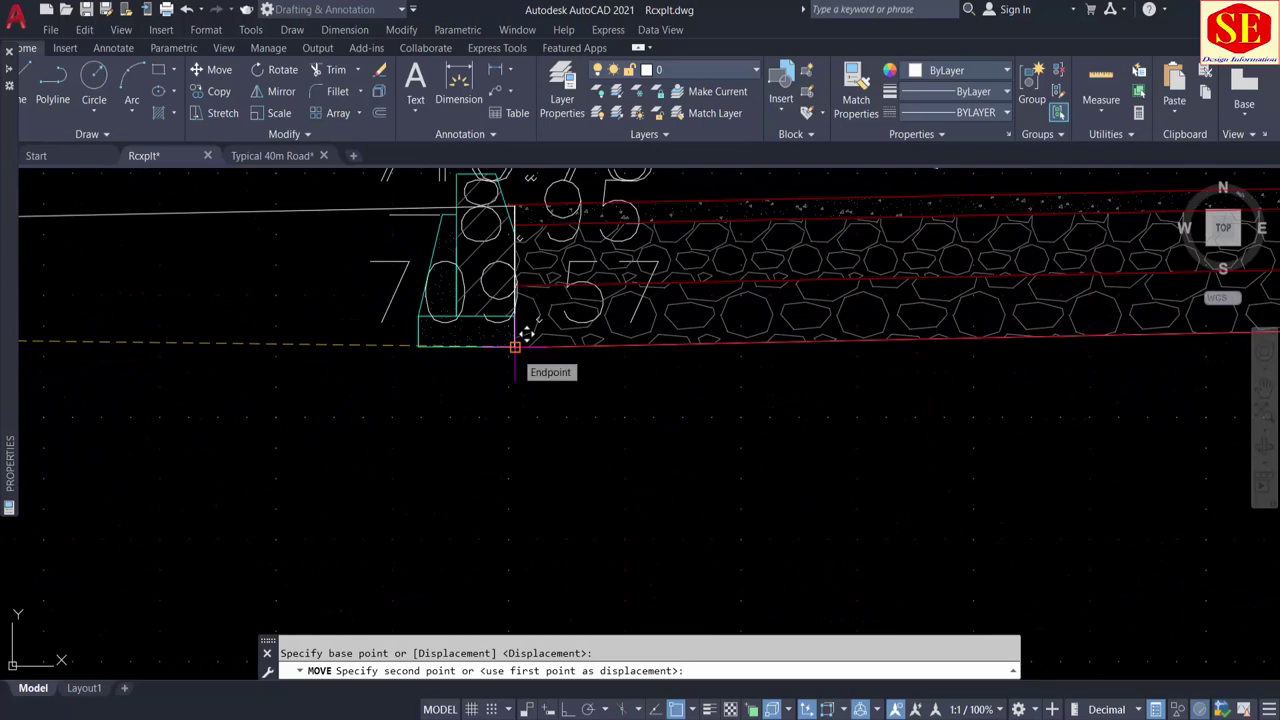
pyautogui.click(523, 336)
pyautogui.scroll(-5, 521, 377)
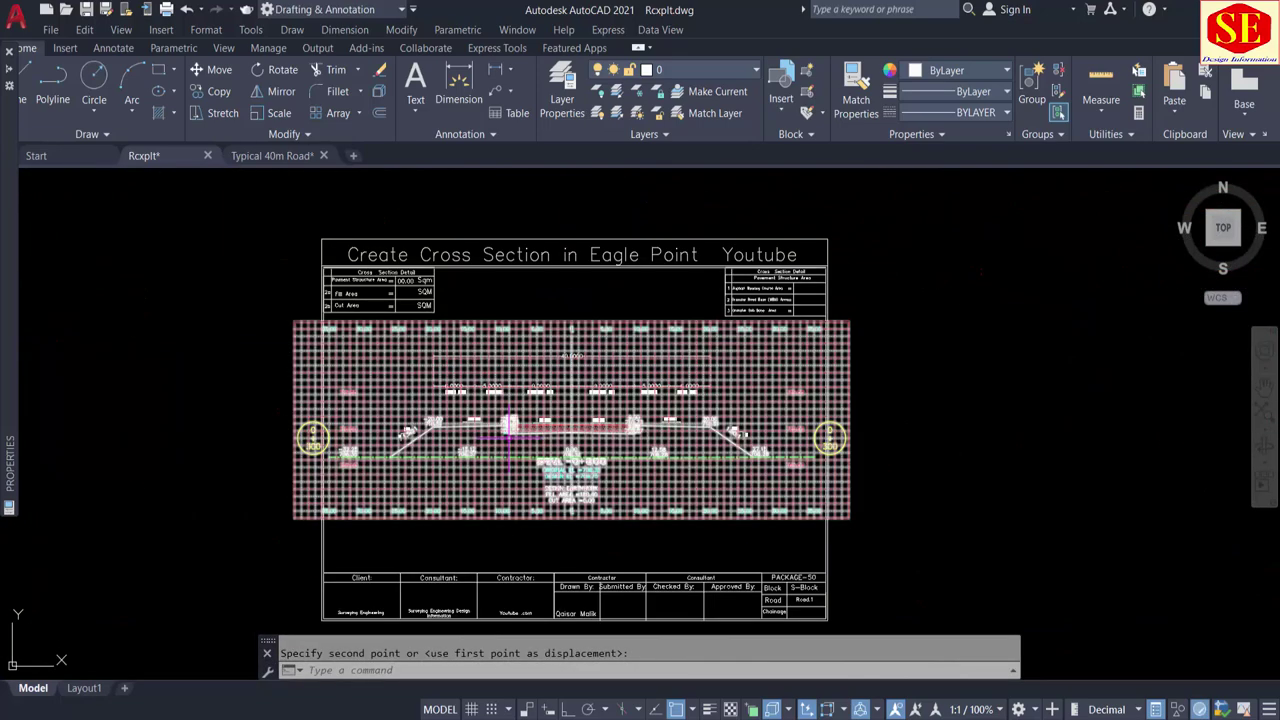
pyautogui.press('Escape')
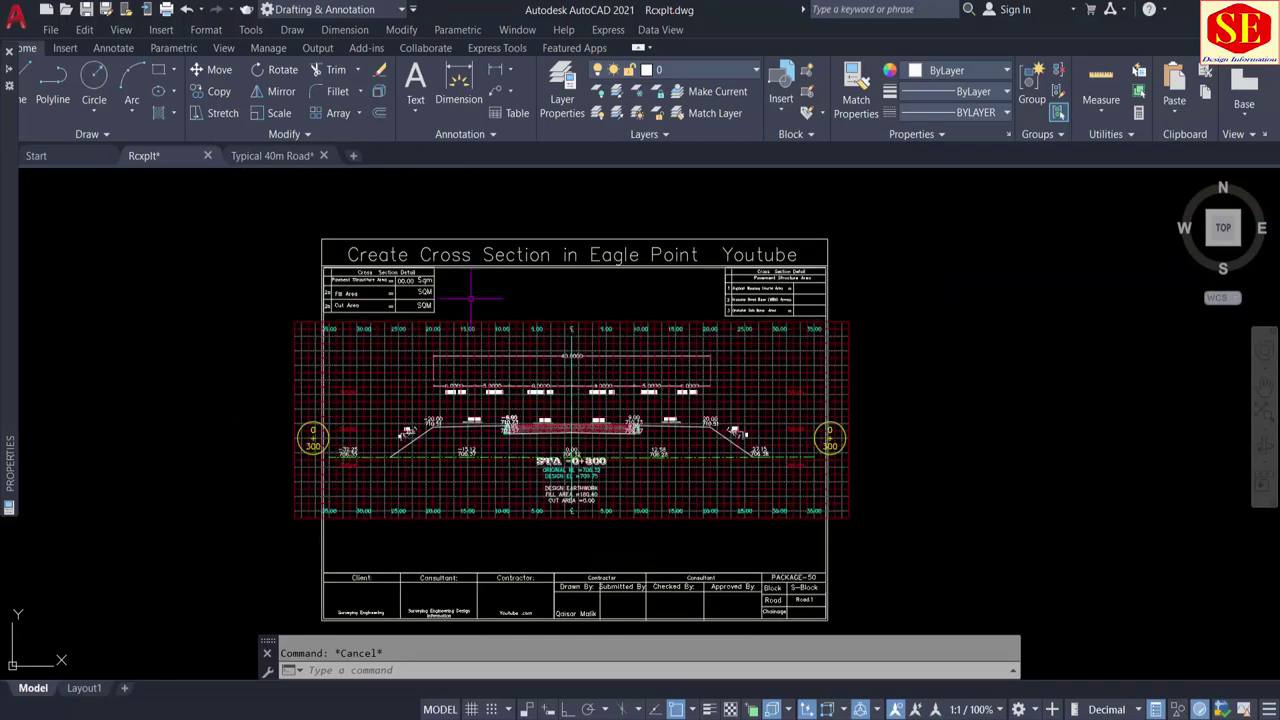
# Step: Zoom and pan to view the whole sheet with the section inside its frame
pyautogui.scroll(-2, 1033, 482)
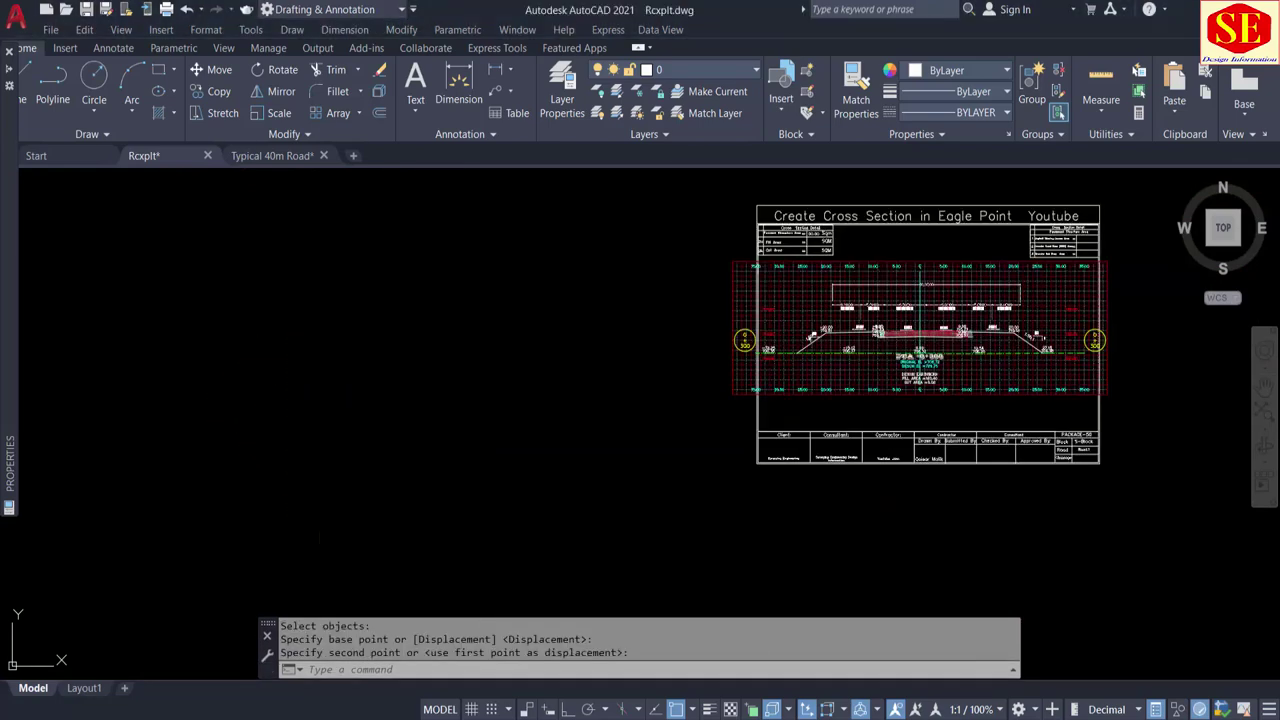
pyautogui.moveTo(1033, 482); pyautogui.dragTo(863, 485, button='middle')
pyautogui.scroll(2, 734, 344)
pyautogui.scroll(2, 734, 344)
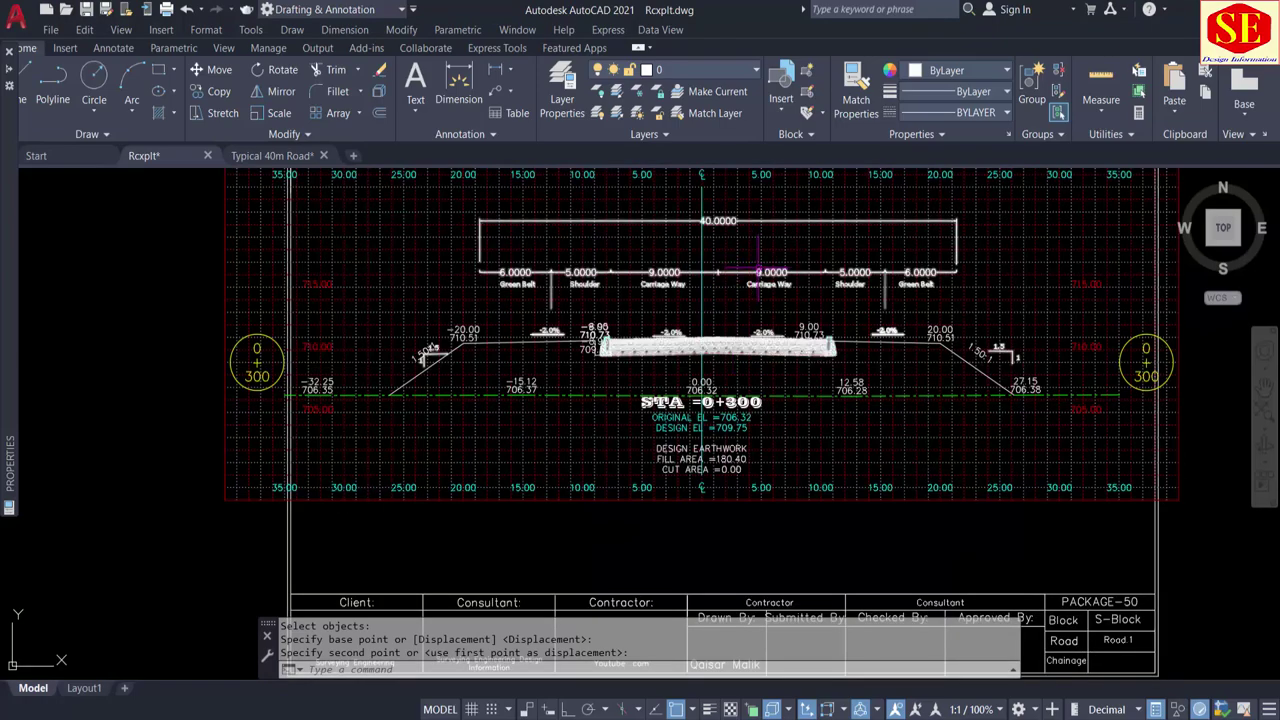
pyautogui.scroll(-4, 751, 268)
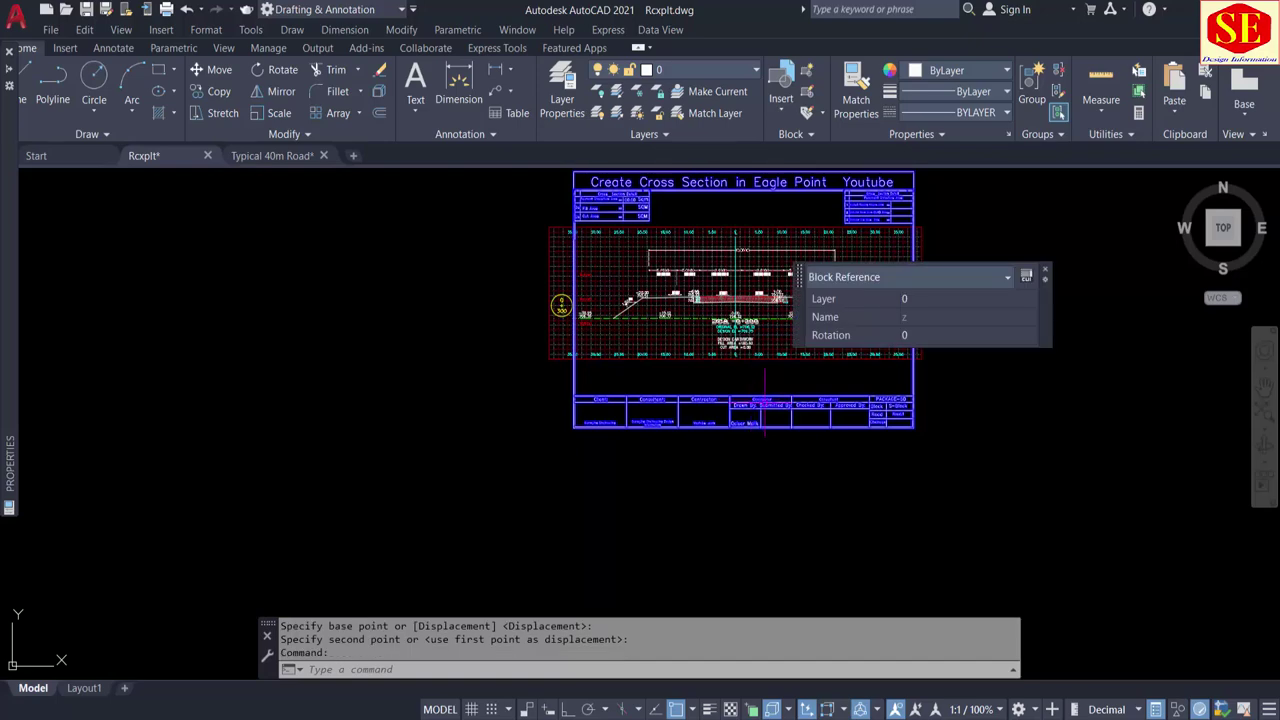
# Step: Scale the title-block sheet about a base point on its frame
pyautogui.press('Escape')
pyautogui.write('sc')
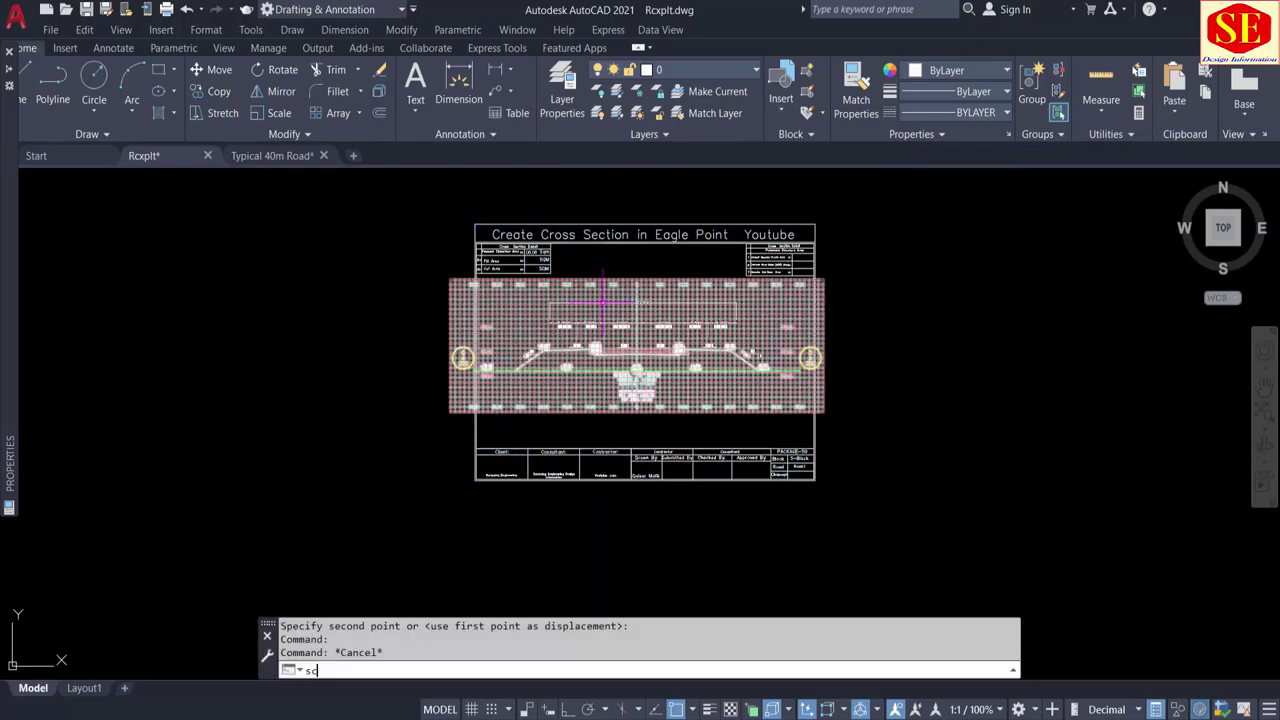
pyautogui.press('Return')
pyautogui.click(628, 447)
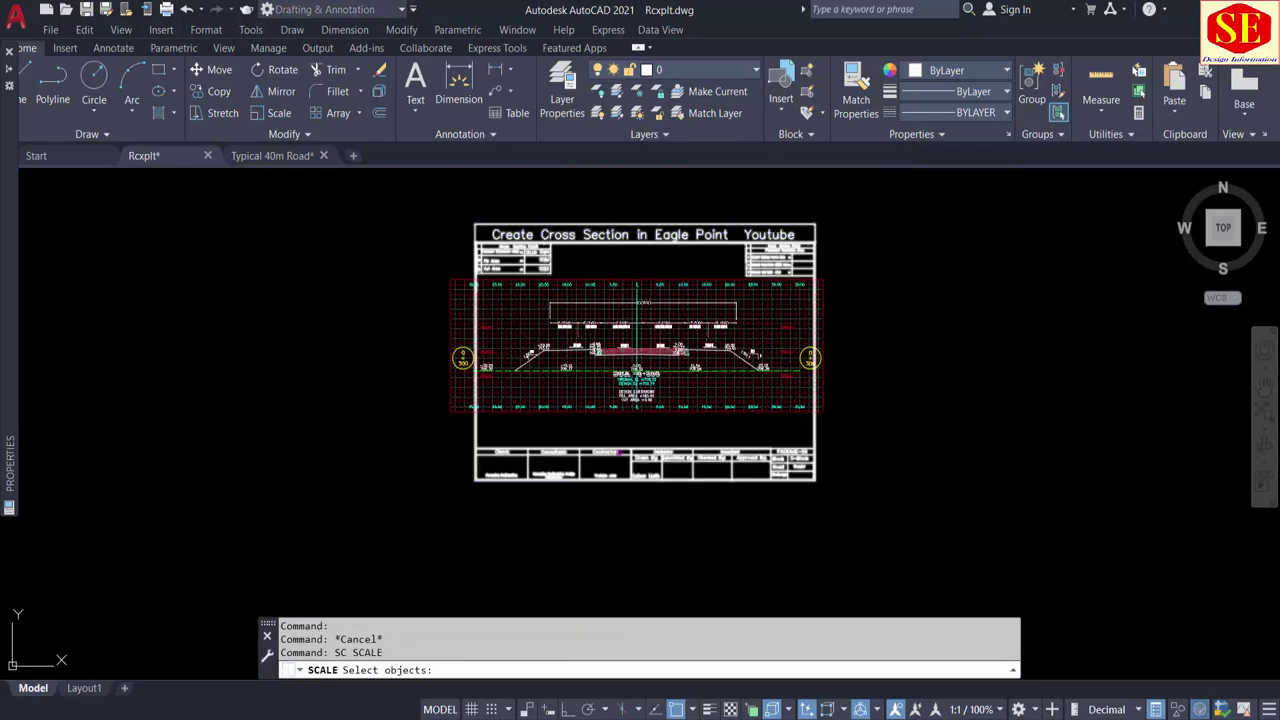
pyautogui.press('Return')
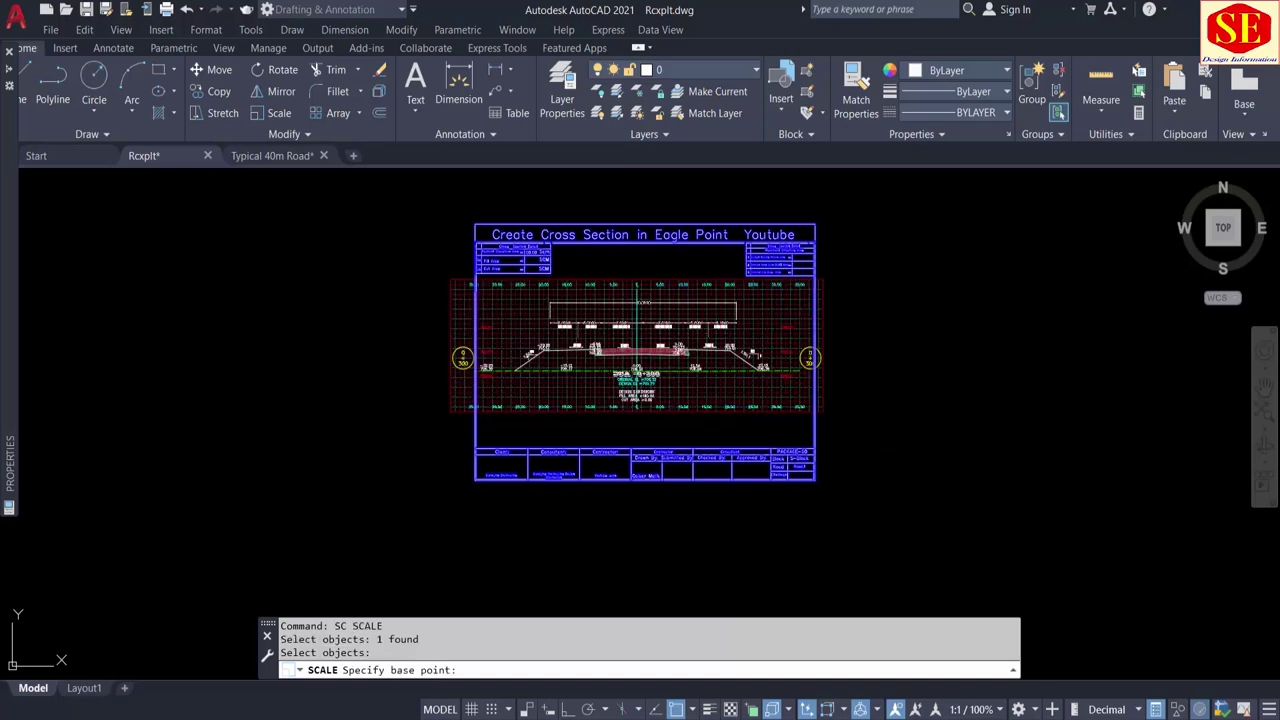
pyautogui.click(909, 439)
pyautogui.write('1.2')
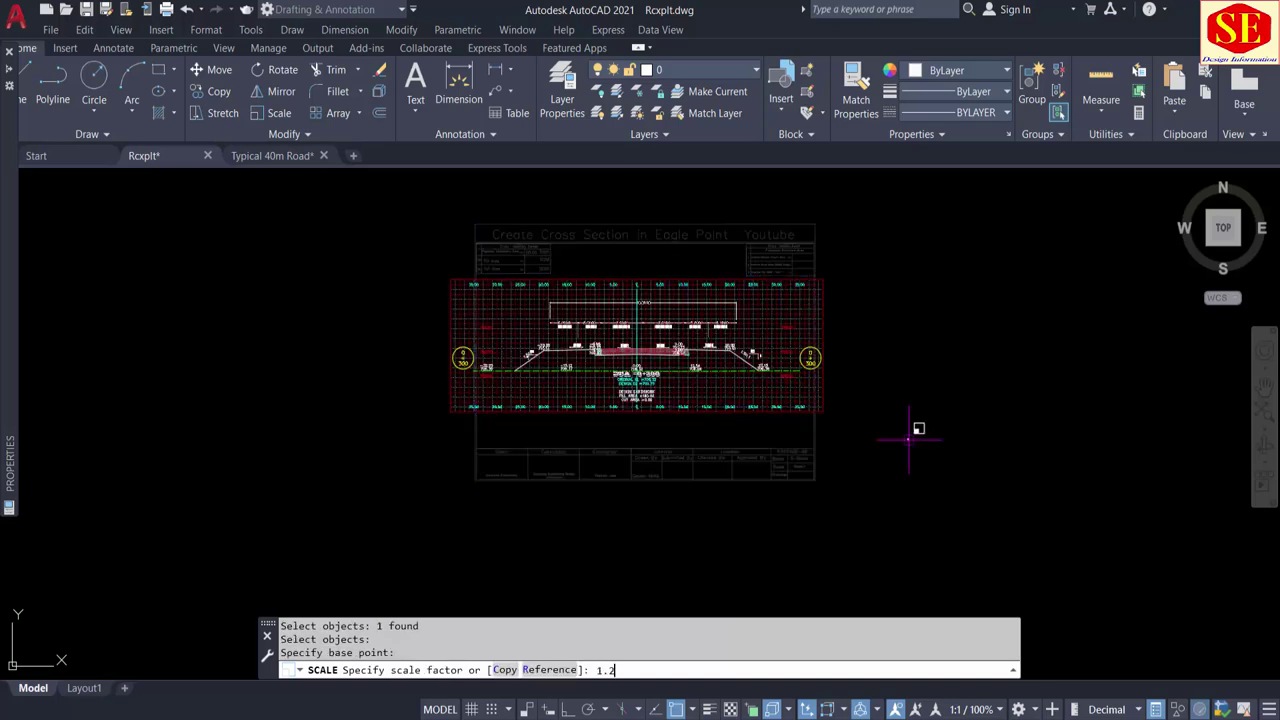
pyautogui.write('5')
pyautogui.press('Return')
# Step: Shift the title-block frame to a new position over the section
pyautogui.write('m')
pyautogui.press('Return')
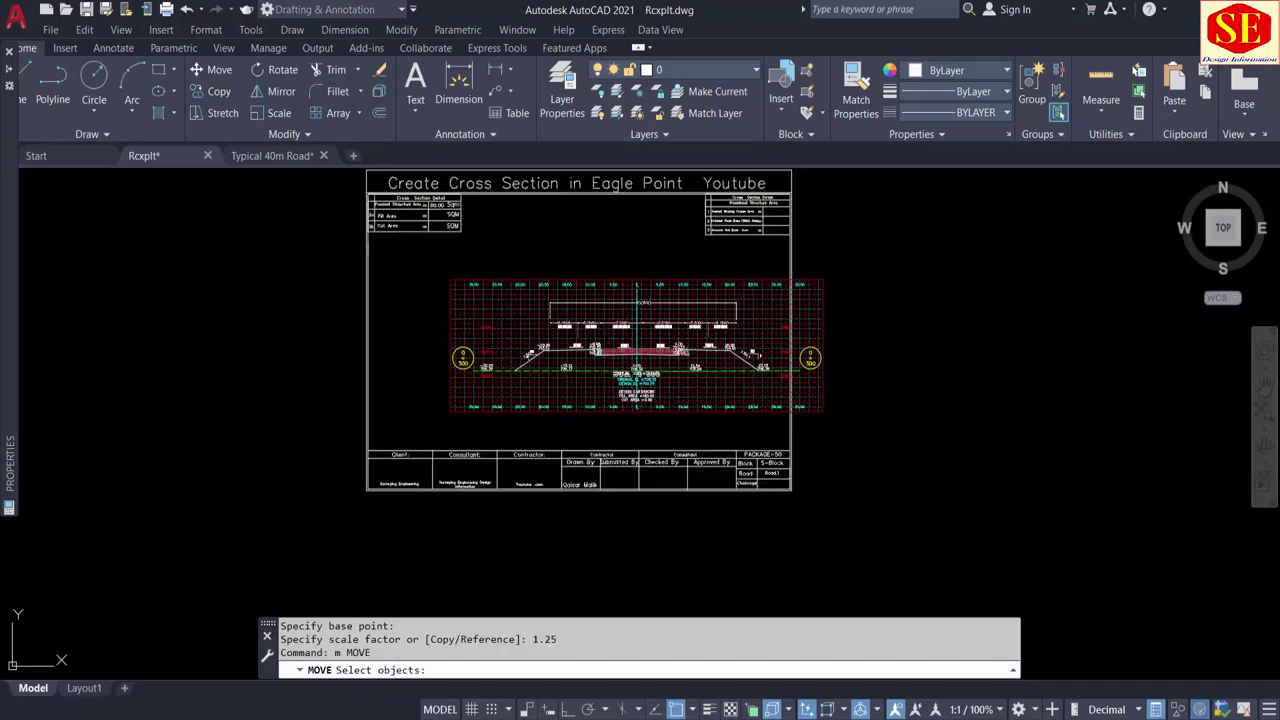
pyautogui.click(712, 490)
pyautogui.press('Return')
pyautogui.click(712, 509)
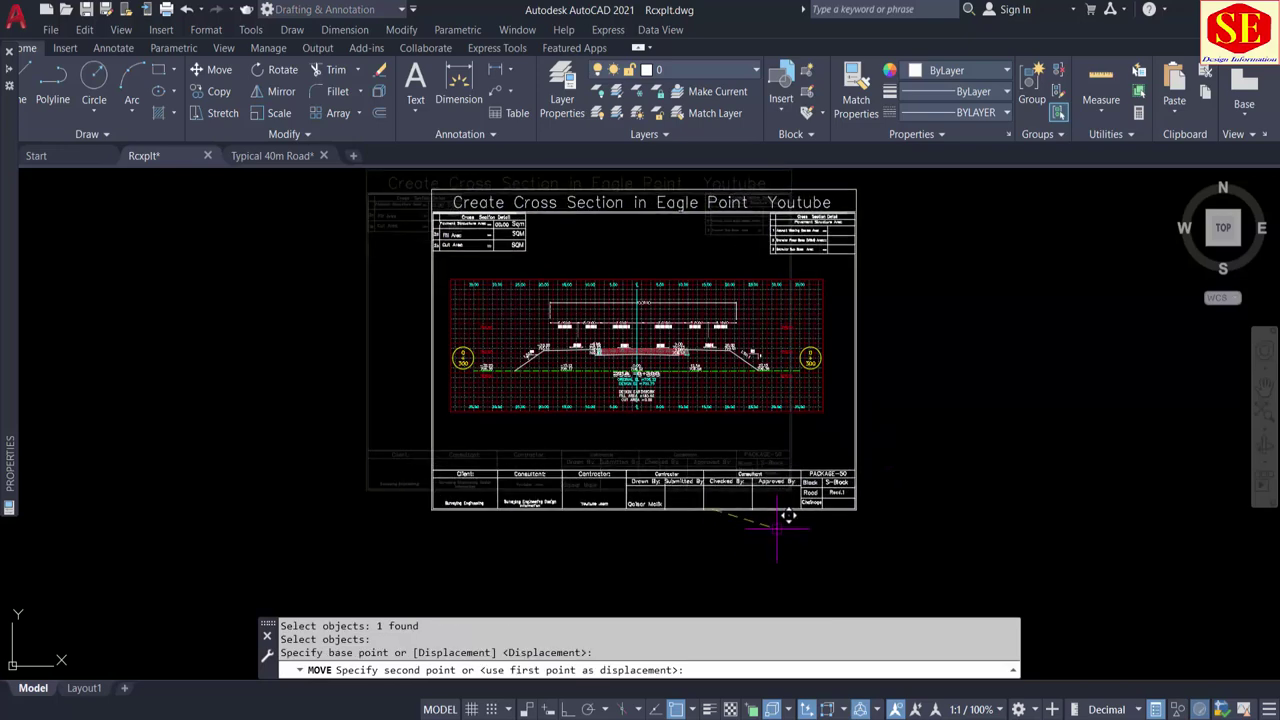
pyautogui.click(772, 532)
pyautogui.moveTo(797, 507); pyautogui.dragTo(794, 546, button='middle')
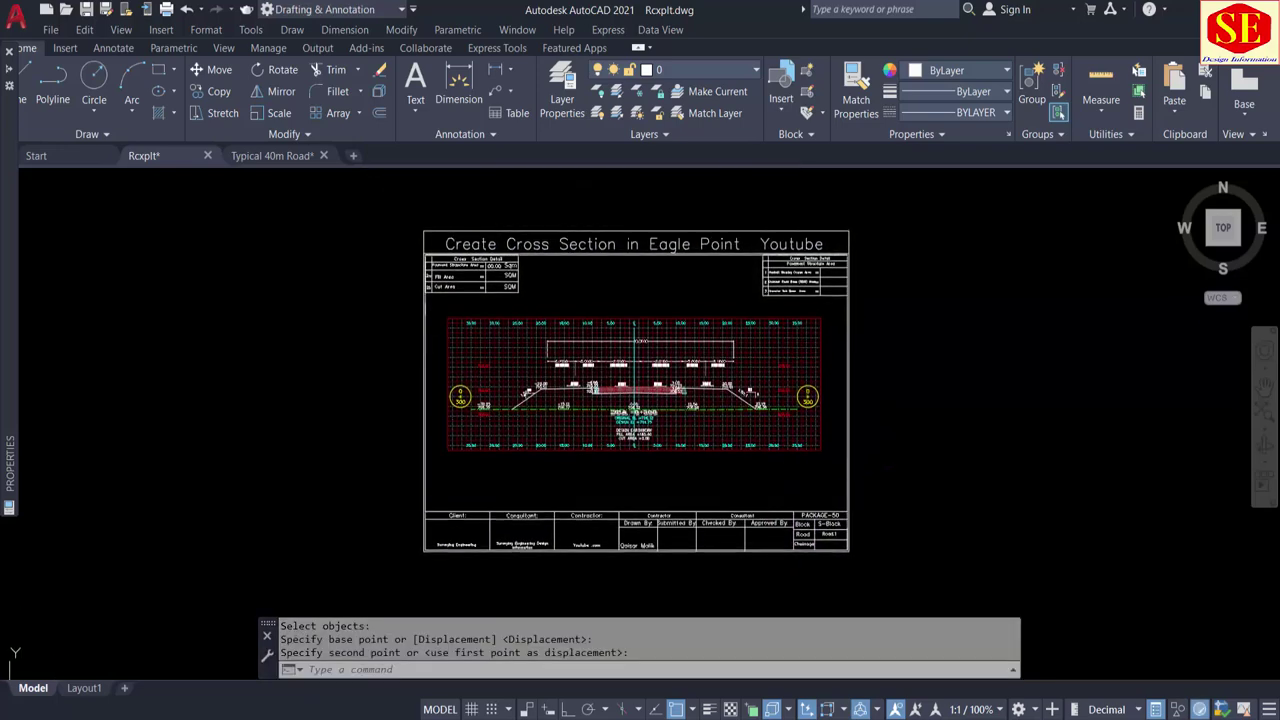
# Step: Rescale the title-block frame by a factor of 0.95
pyautogui.write('sc')
pyautogui.press('Return')
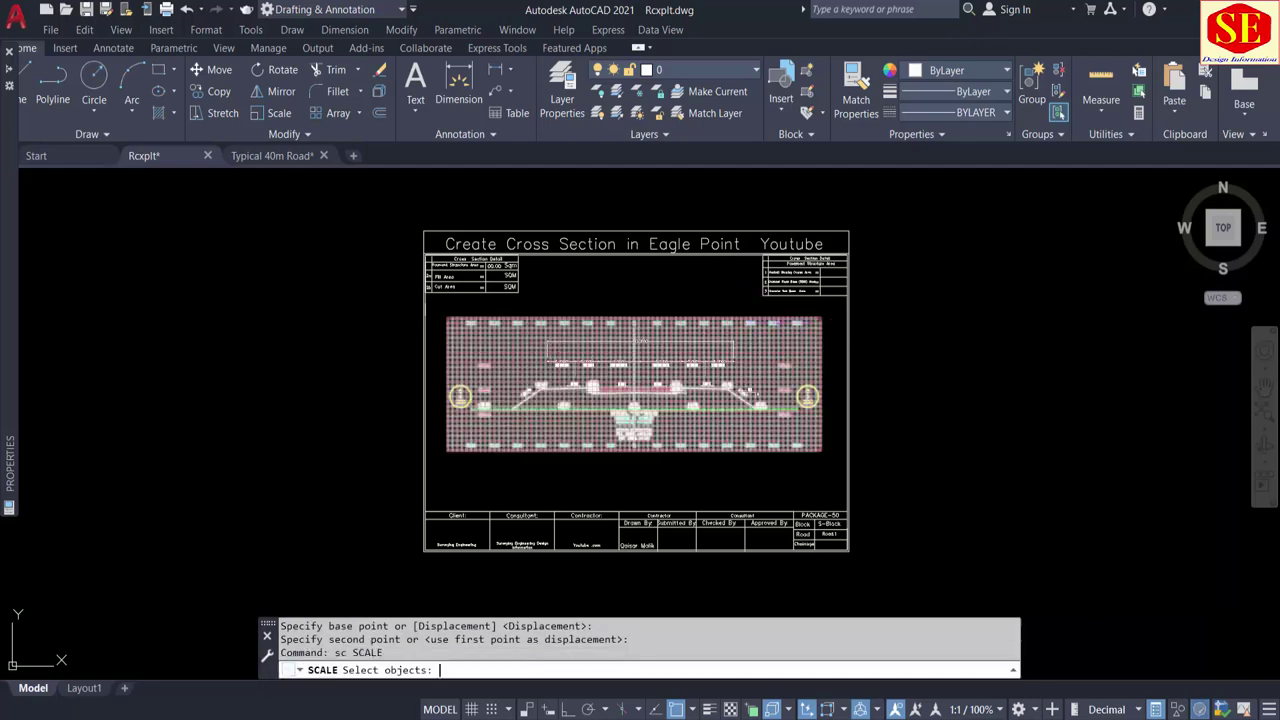
pyautogui.click(846, 356)
pyautogui.press('Return')
pyautogui.click(901, 389)
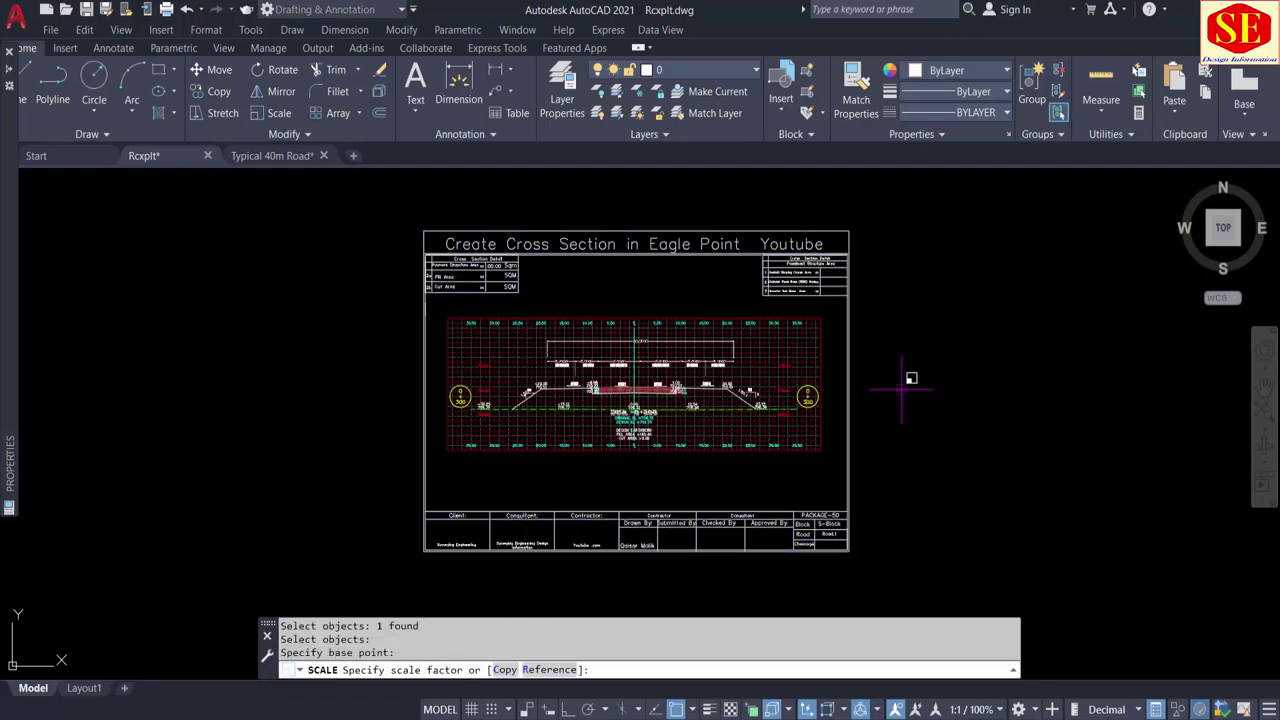
pyautogui.write('.95')
pyautogui.press('Return')
# Step: Move the frame to enclose the STA 0+300 grid and zoom to check the fit
pyautogui.write('m')
pyautogui.press('Return')
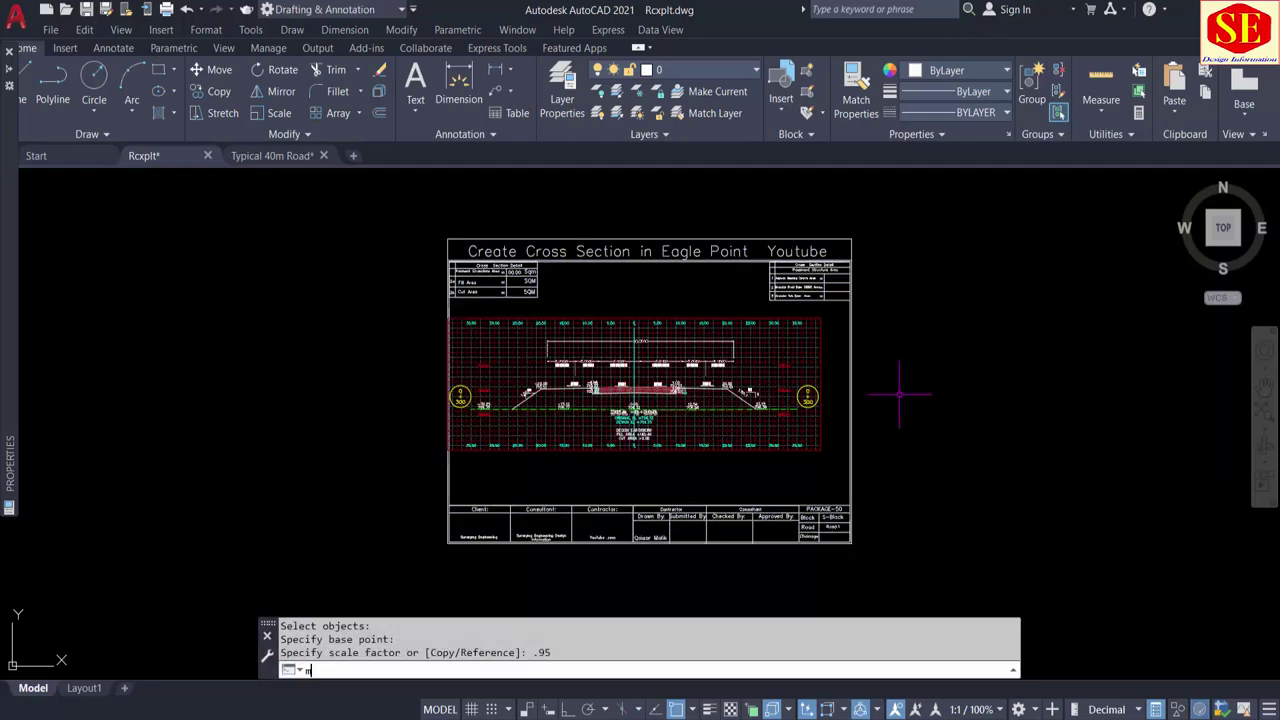
pyautogui.click(848, 397)
pyautogui.press('Return')
pyautogui.click(937, 406)
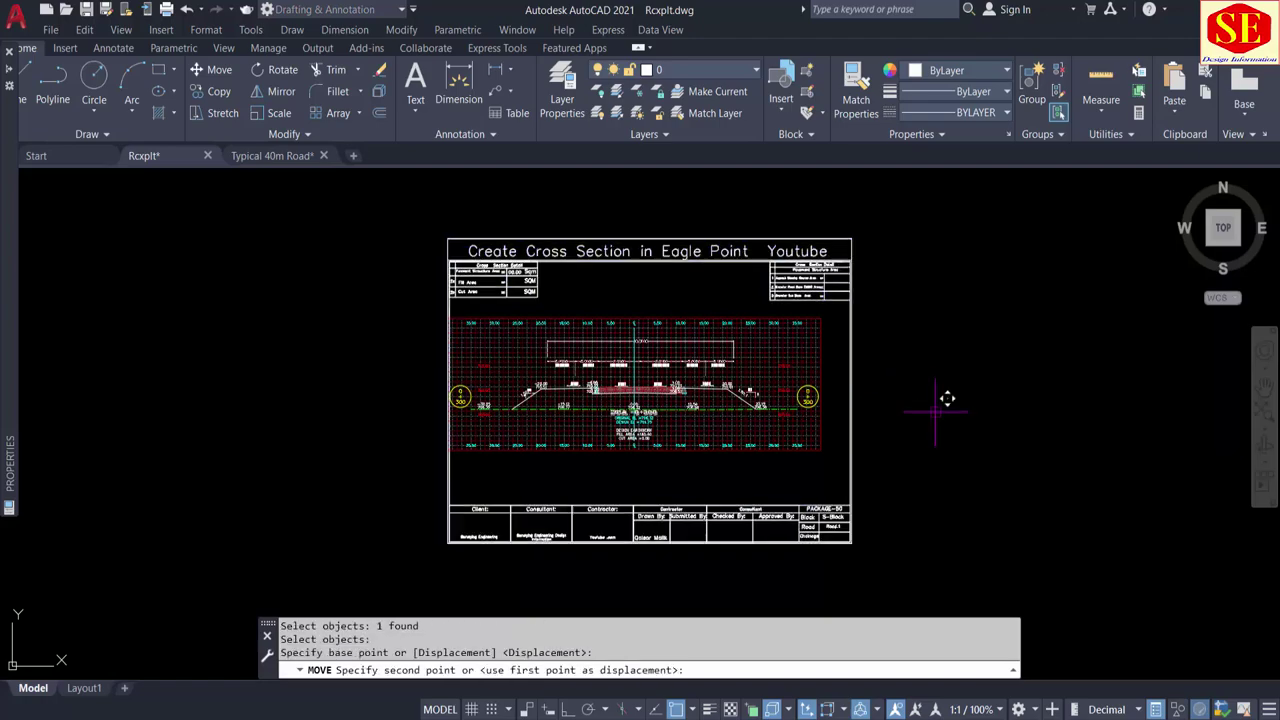
pyautogui.click(921, 406)
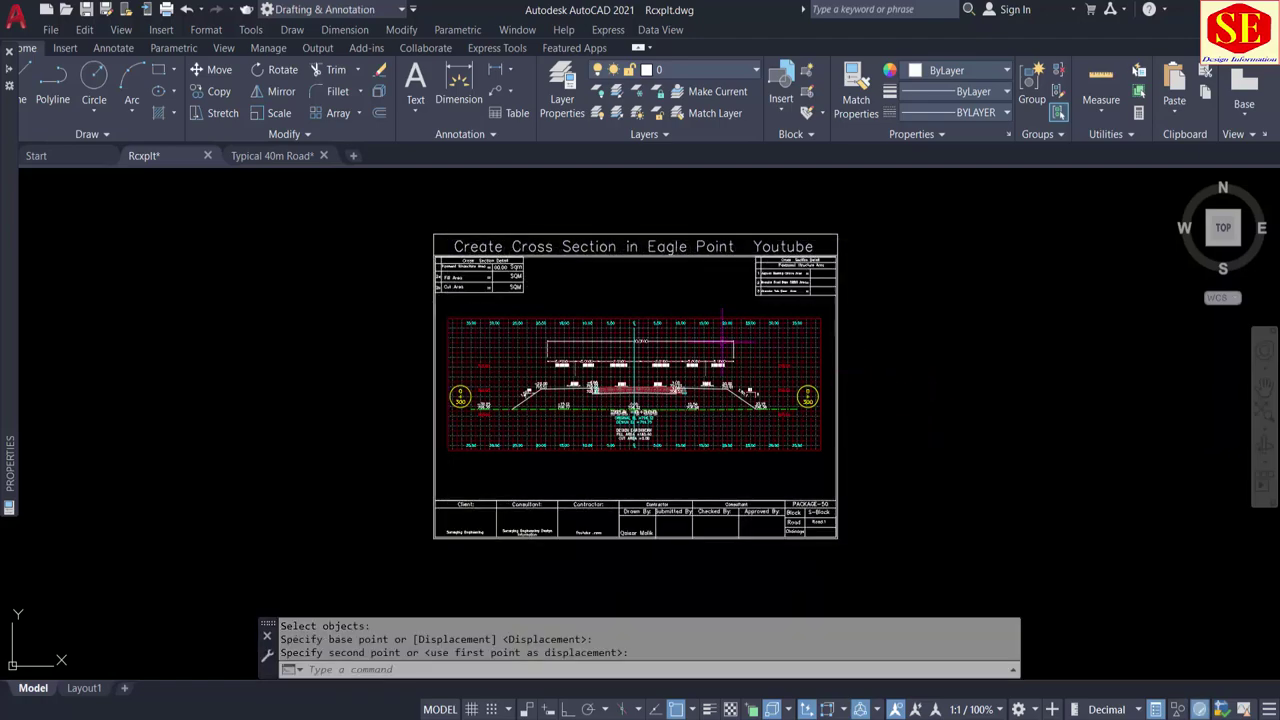
pyautogui.scroll(5, 647, 314)
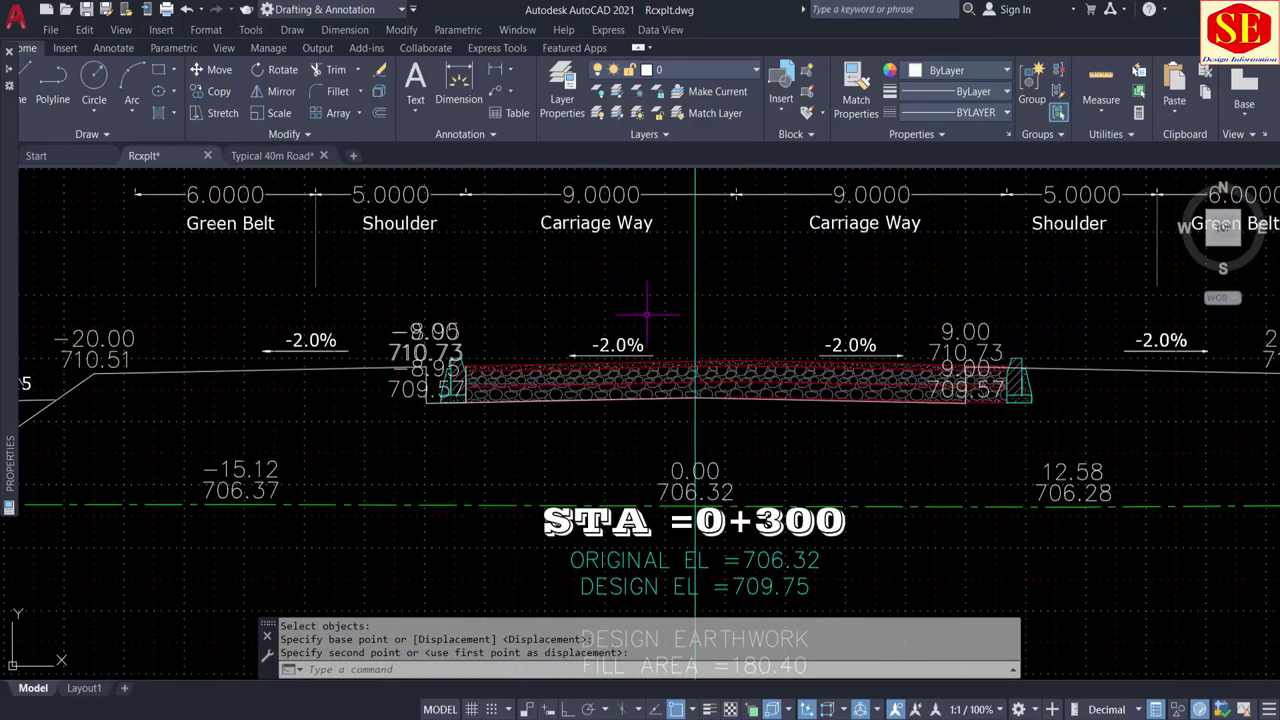
pyautogui.scroll(5, 450, 400)
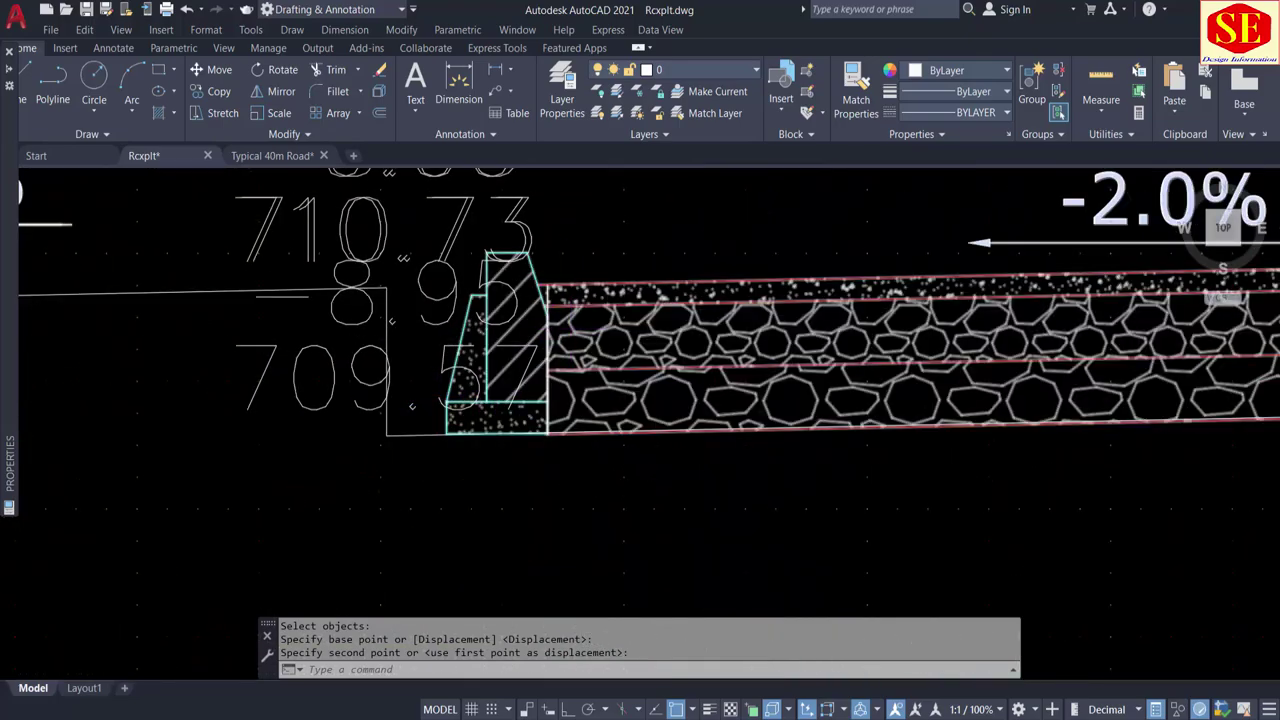
pyautogui.scroll(-5, 515, 345)
pyautogui.scroll(-3, 560, 330)
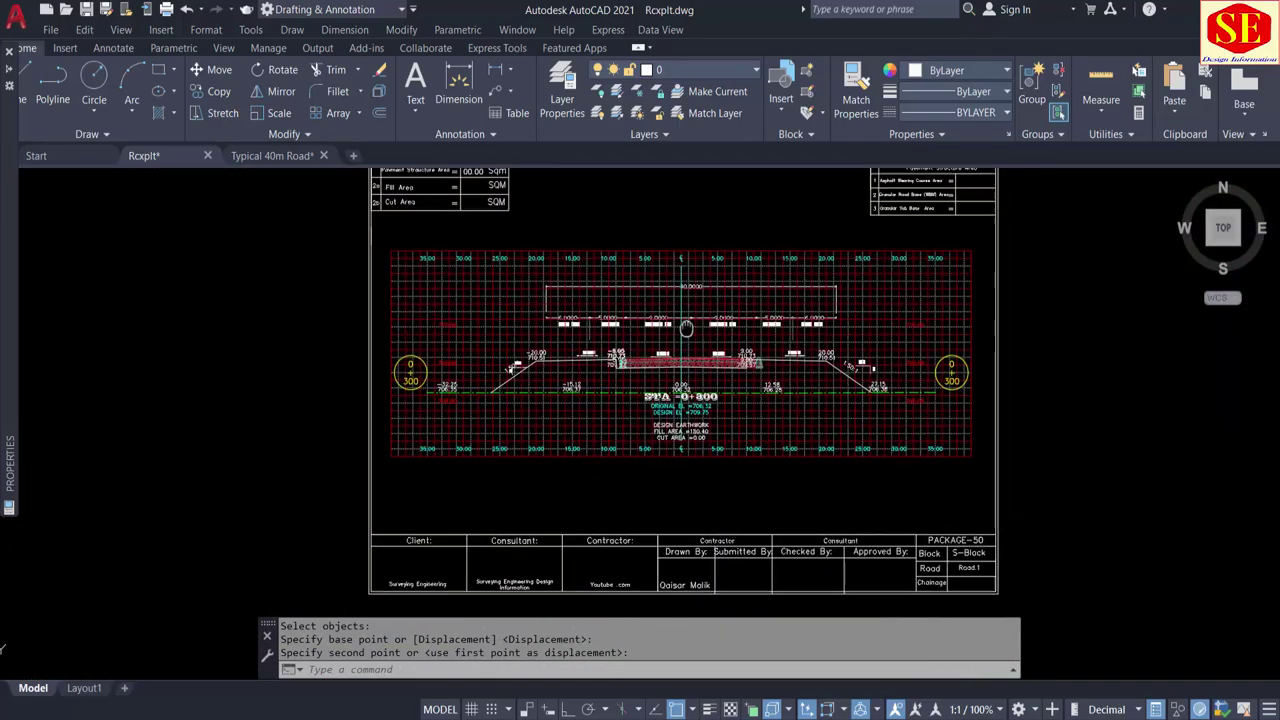
pyautogui.click(680, 430)
pyautogui.click(830, 330)
pyautogui.write('E')
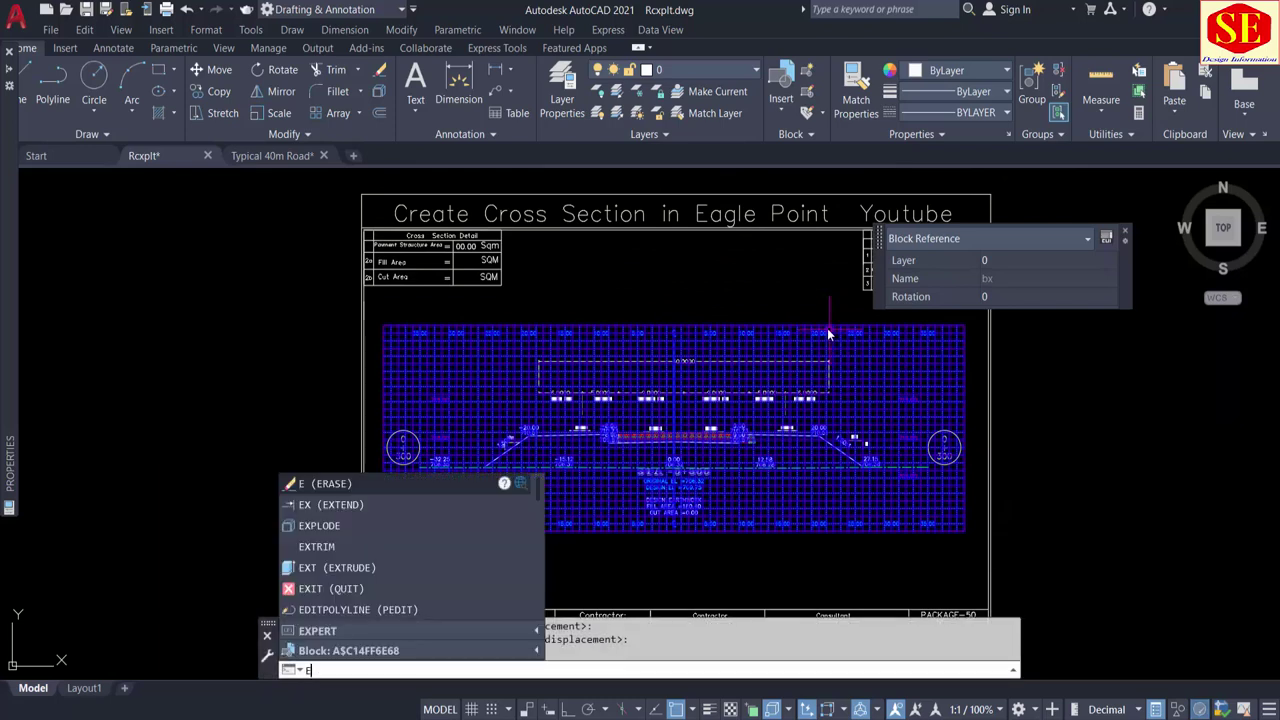
# Step: Erase the STA 0+300 cross-section grid, leaving the title block and 40 m road template
pyautogui.press('Return')
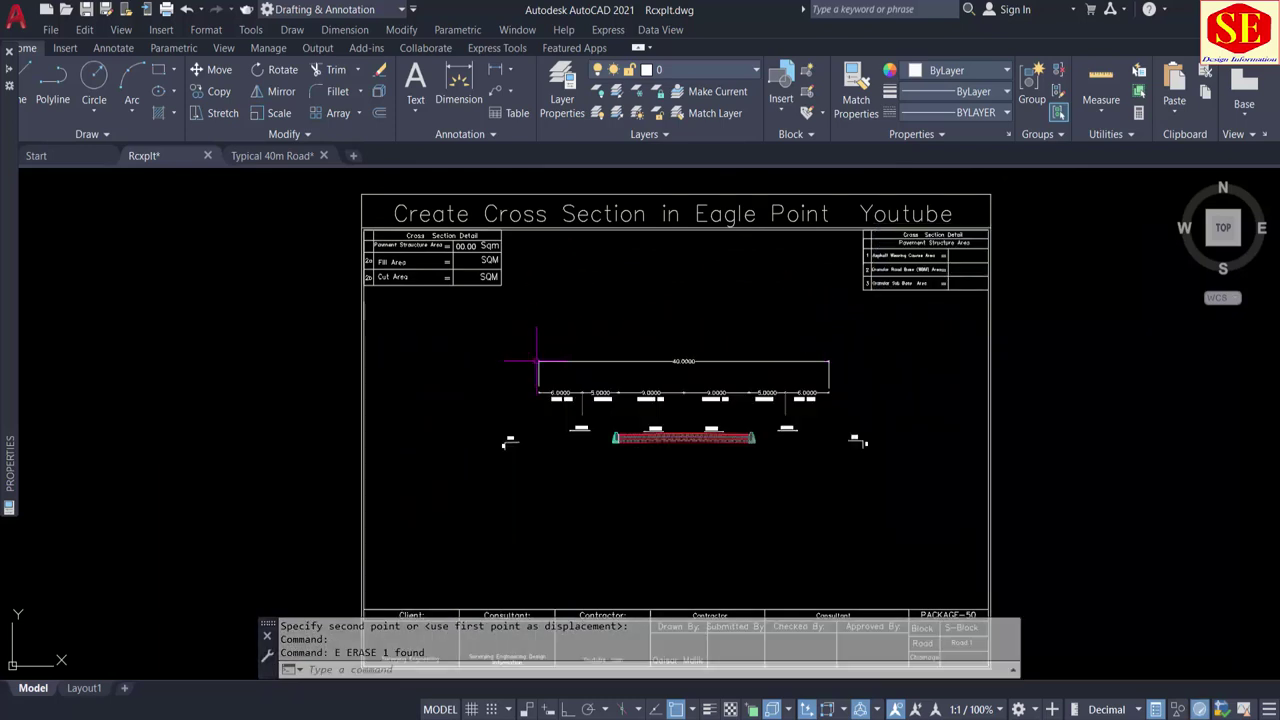
pyautogui.scroll(-2, 537, 362)
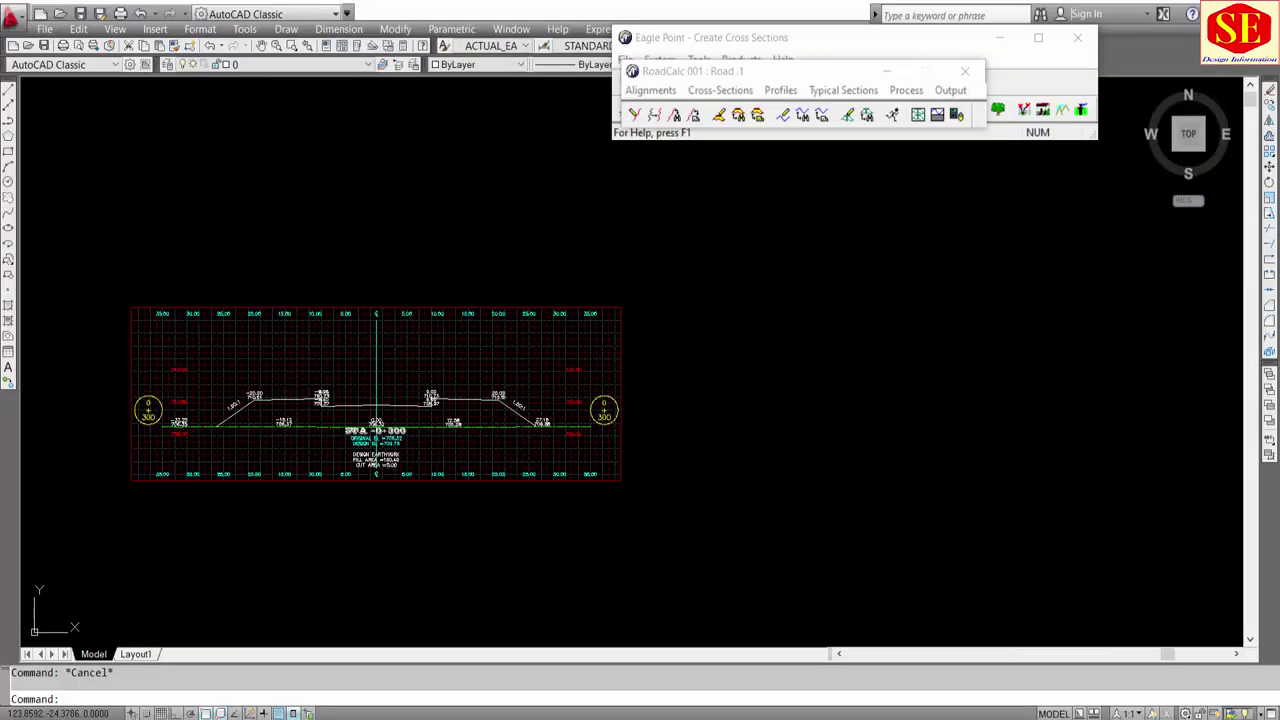
pyautogui.moveTo(199, 460); pyautogui.dragTo(427, 455, button='middle')
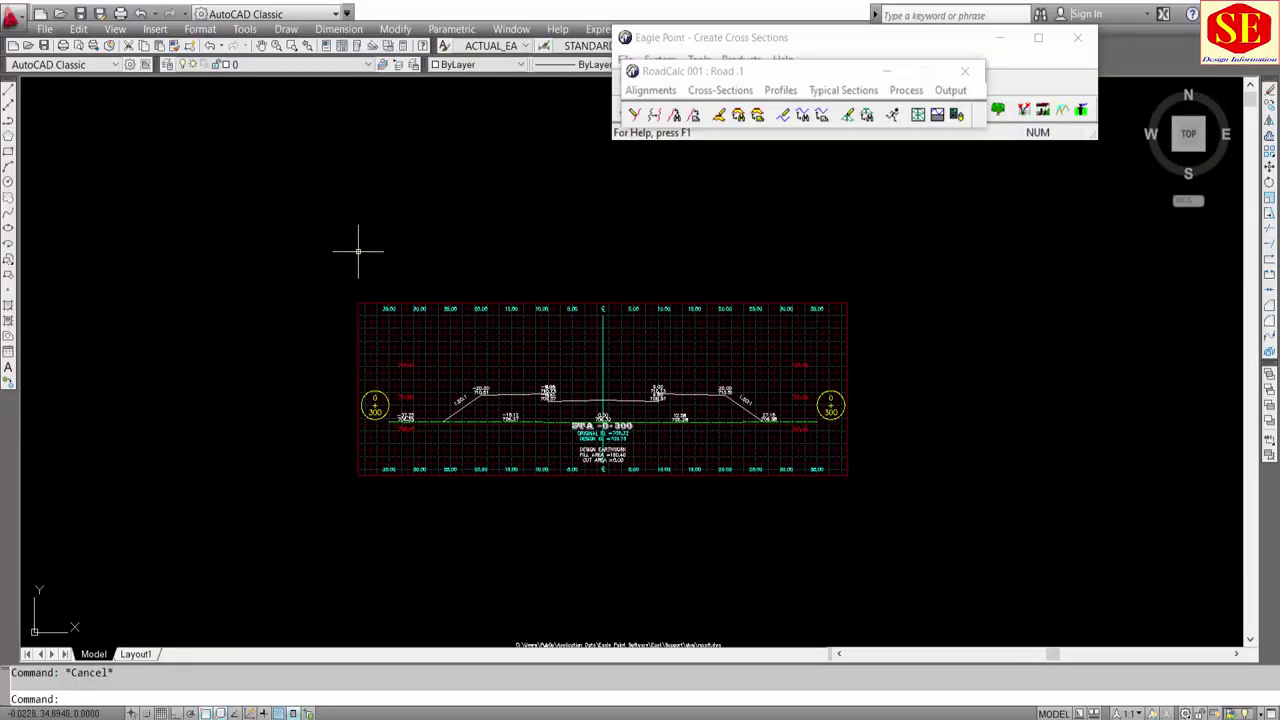
pyautogui.click(695, 357)
pyautogui.press('Escape')
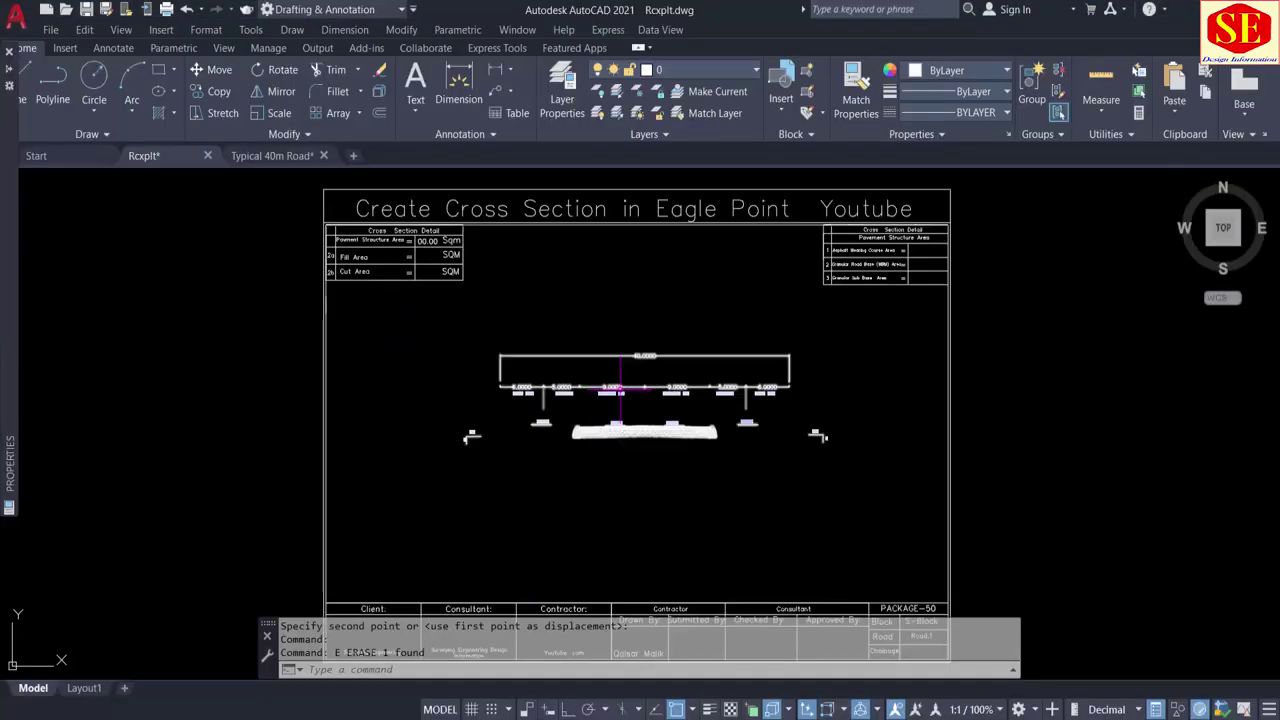
pyautogui.scroll(2, 659, 380)
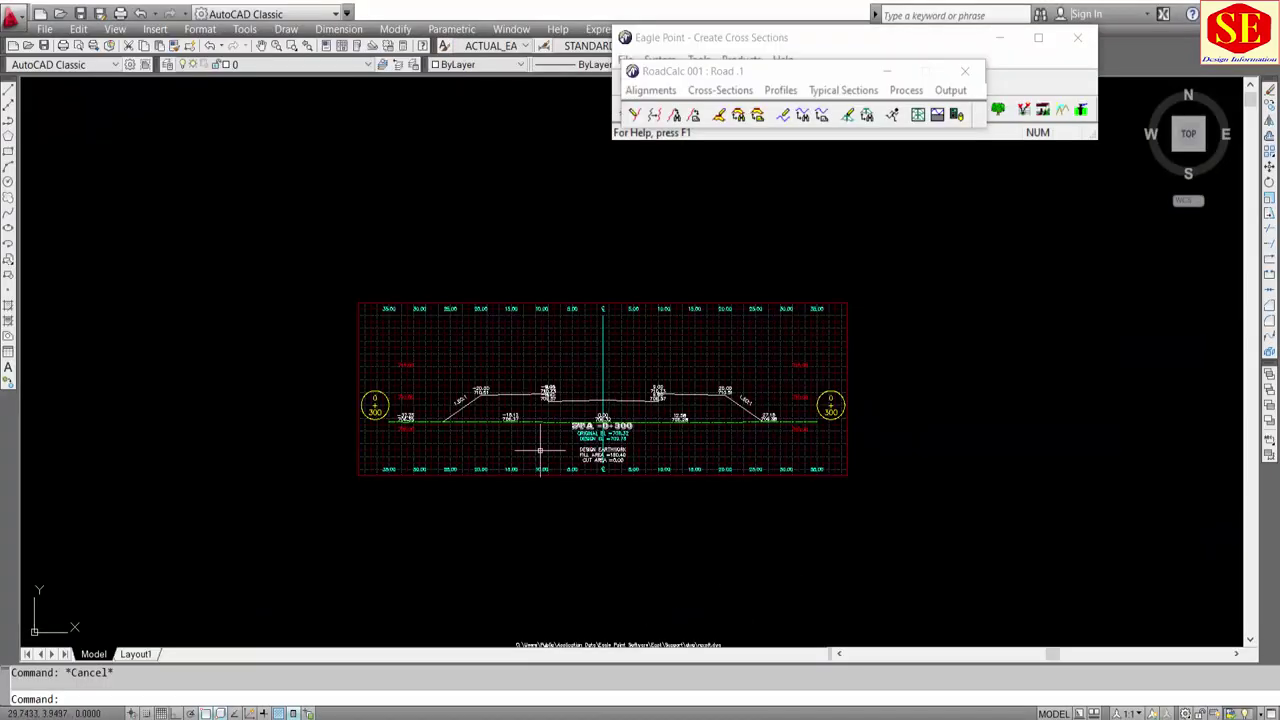
pyautogui.scroll(2, 575, 405)
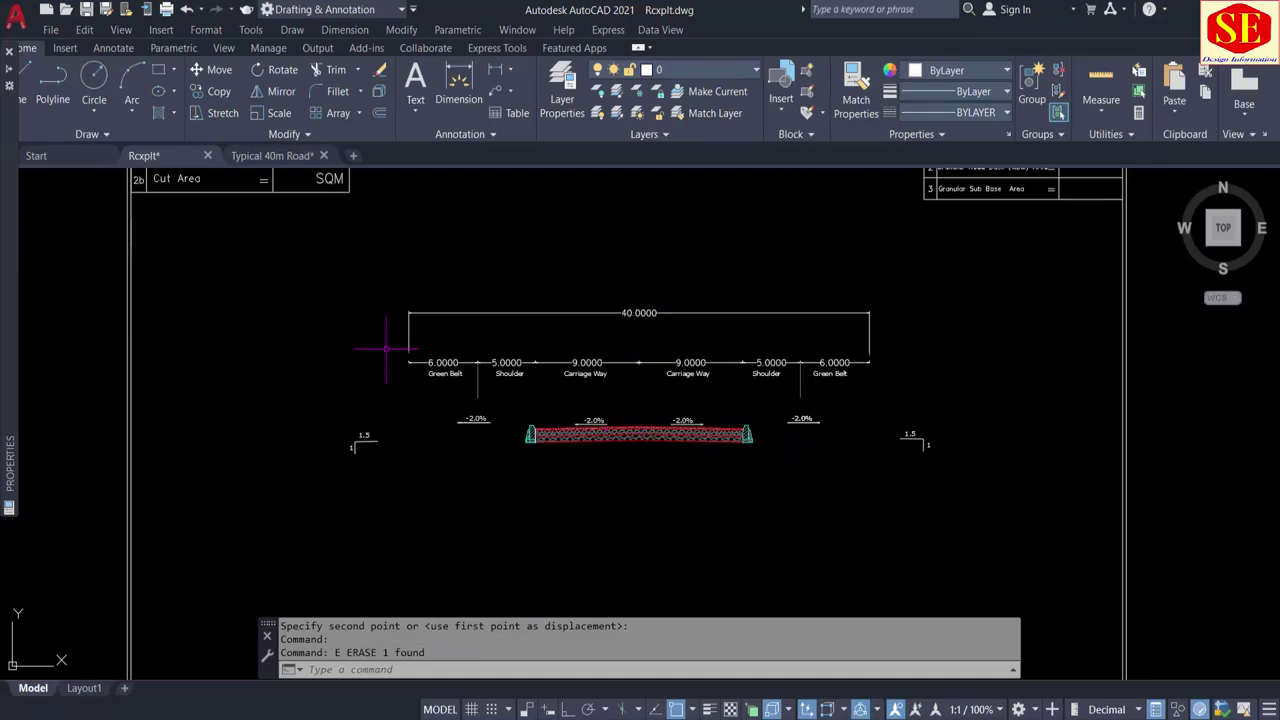
pyautogui.scroll(-4, 495, 370)
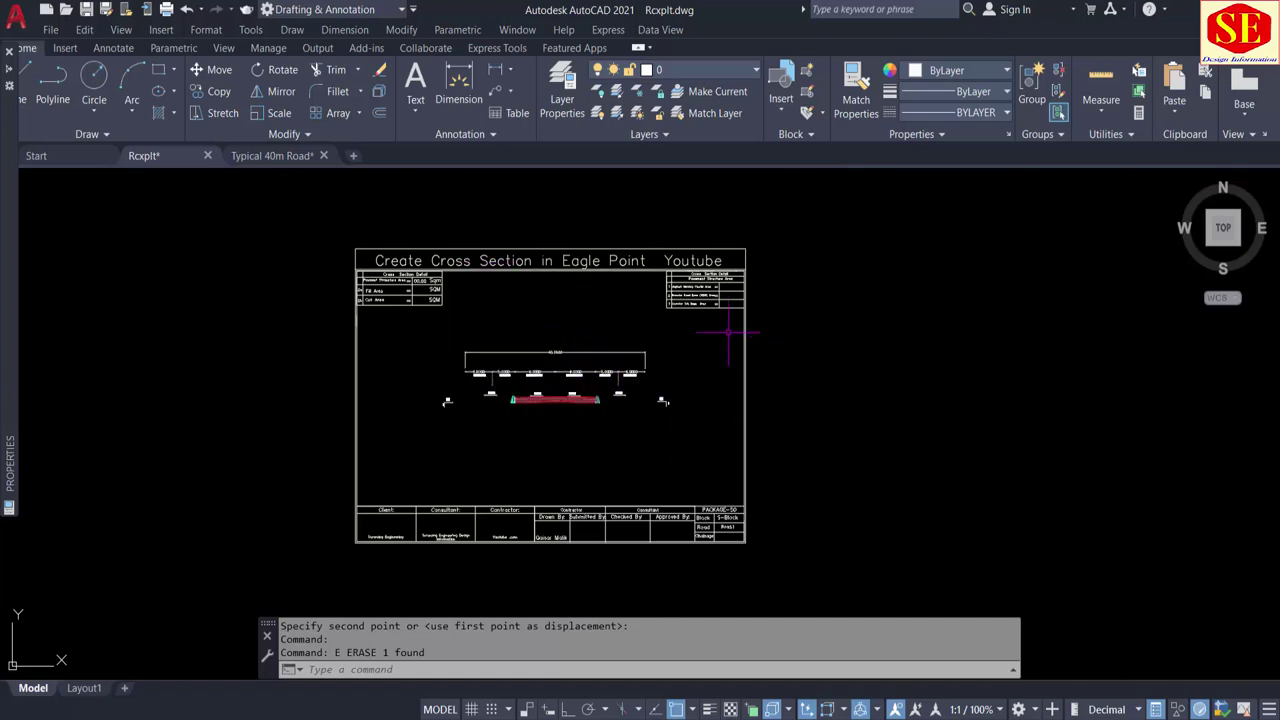
# Step: Save Rcxplt.dwg with only the title block and typical road section on the sheet
pyautogui.click(87, 9)
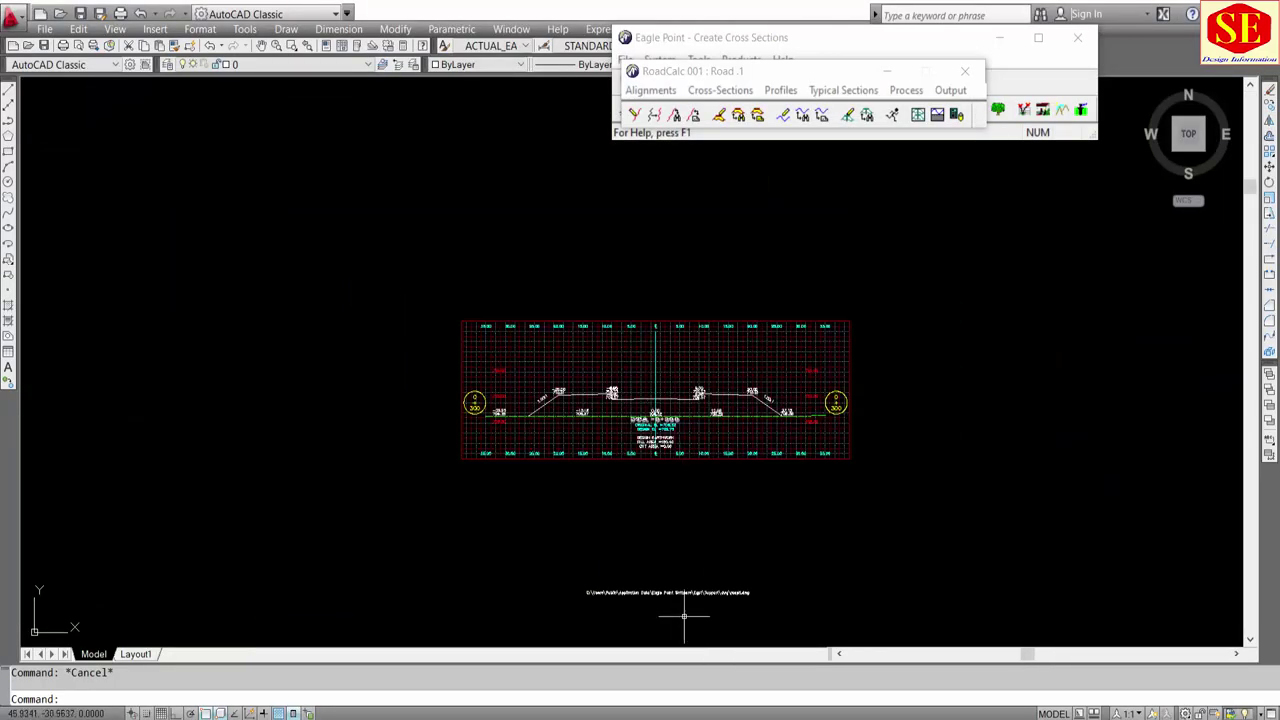
pyautogui.scroll(5, 684, 615)
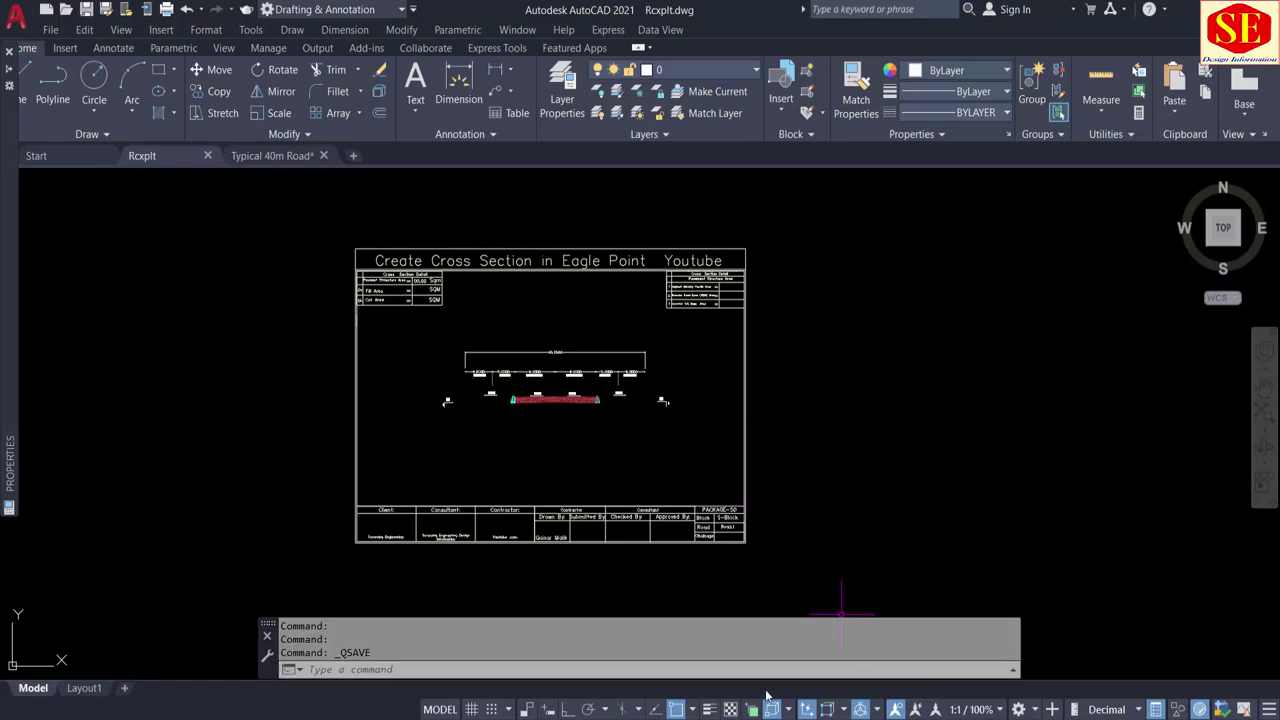
# Step: Close the STA 0+250, 0+100, 0+050 and 1+200 cross-section drawings, discarding changes
pyautogui.hotkey('alt', 'Tab')
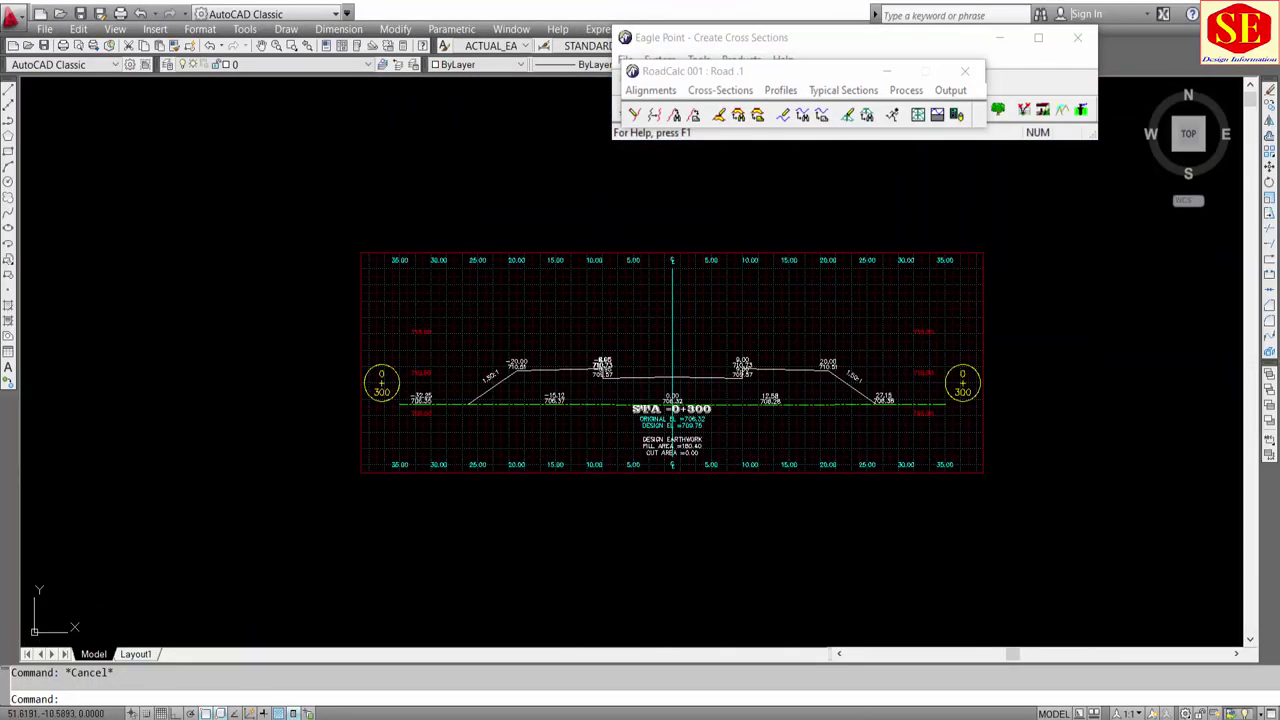
pyautogui.scroll(-2, 908, 206)
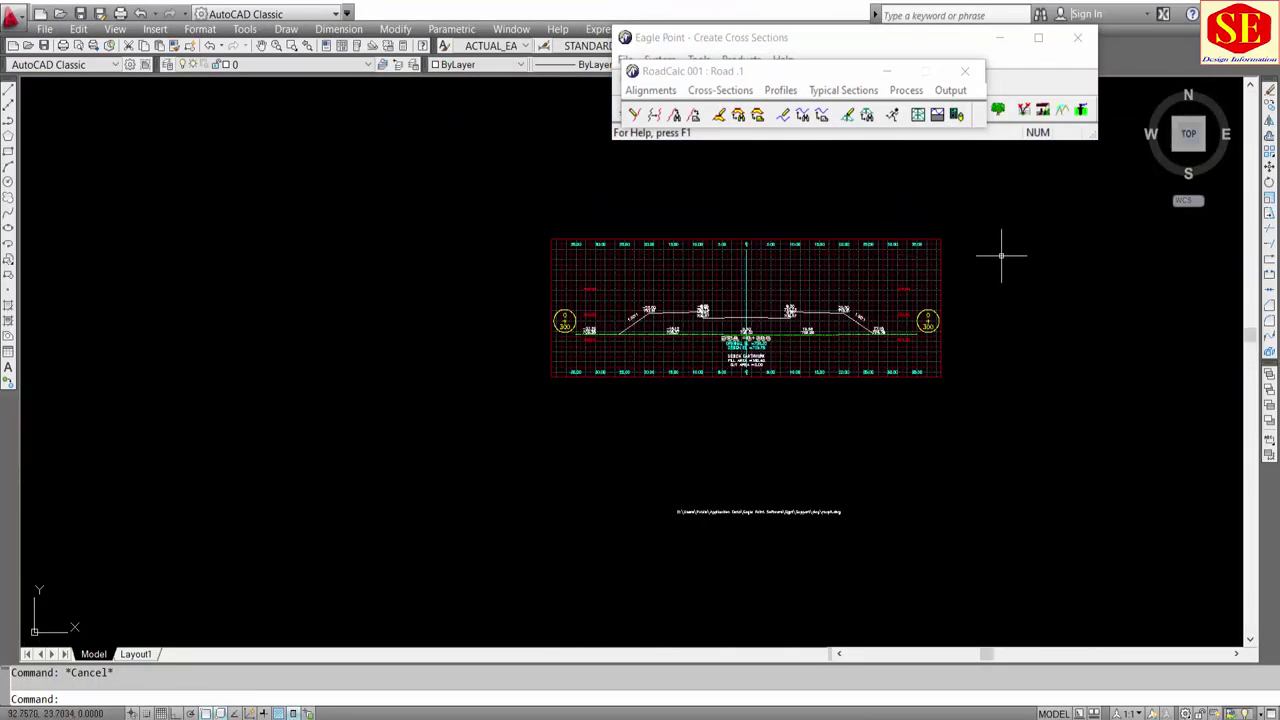
pyautogui.moveTo(1188, 133)
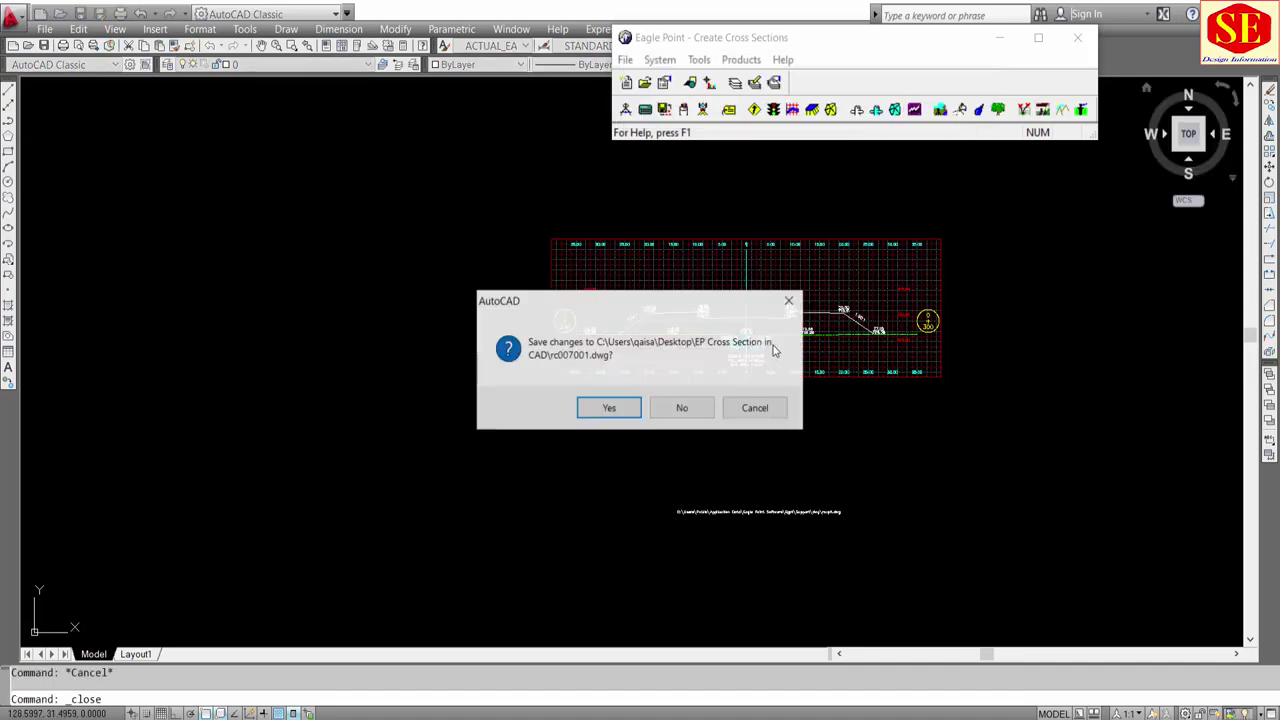
pyautogui.click(683, 409)
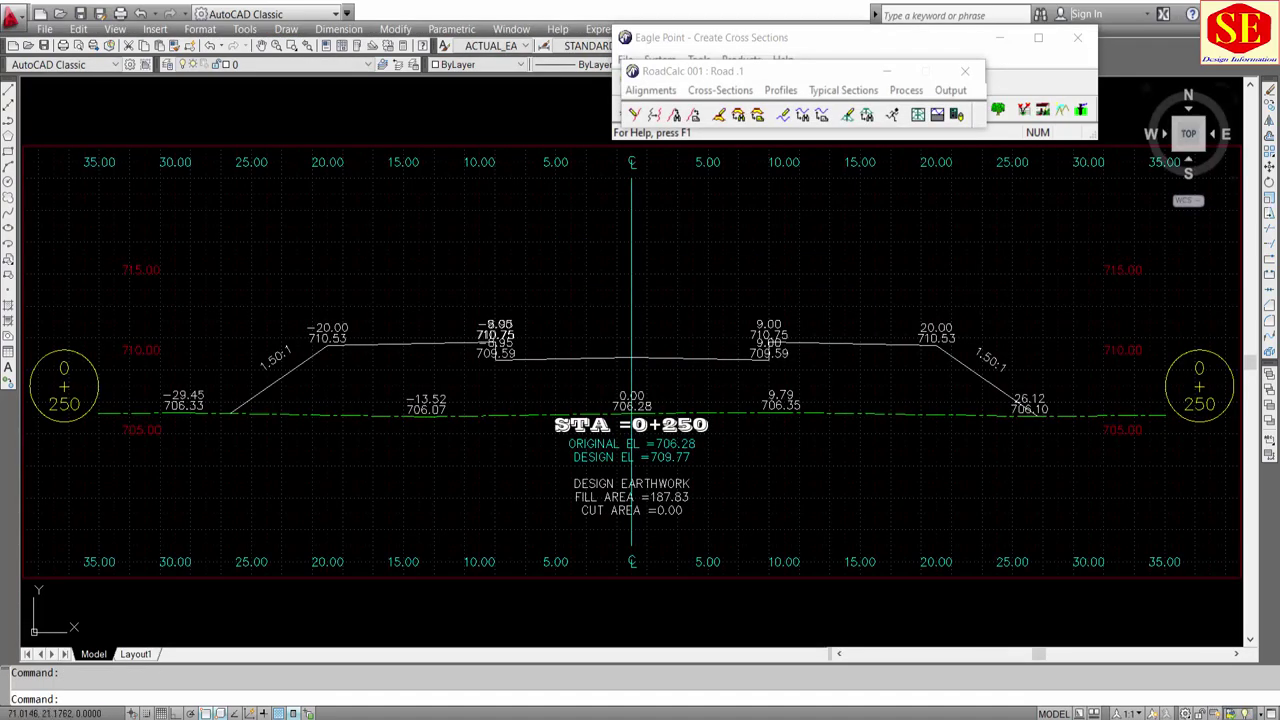
pyautogui.click(686, 406)
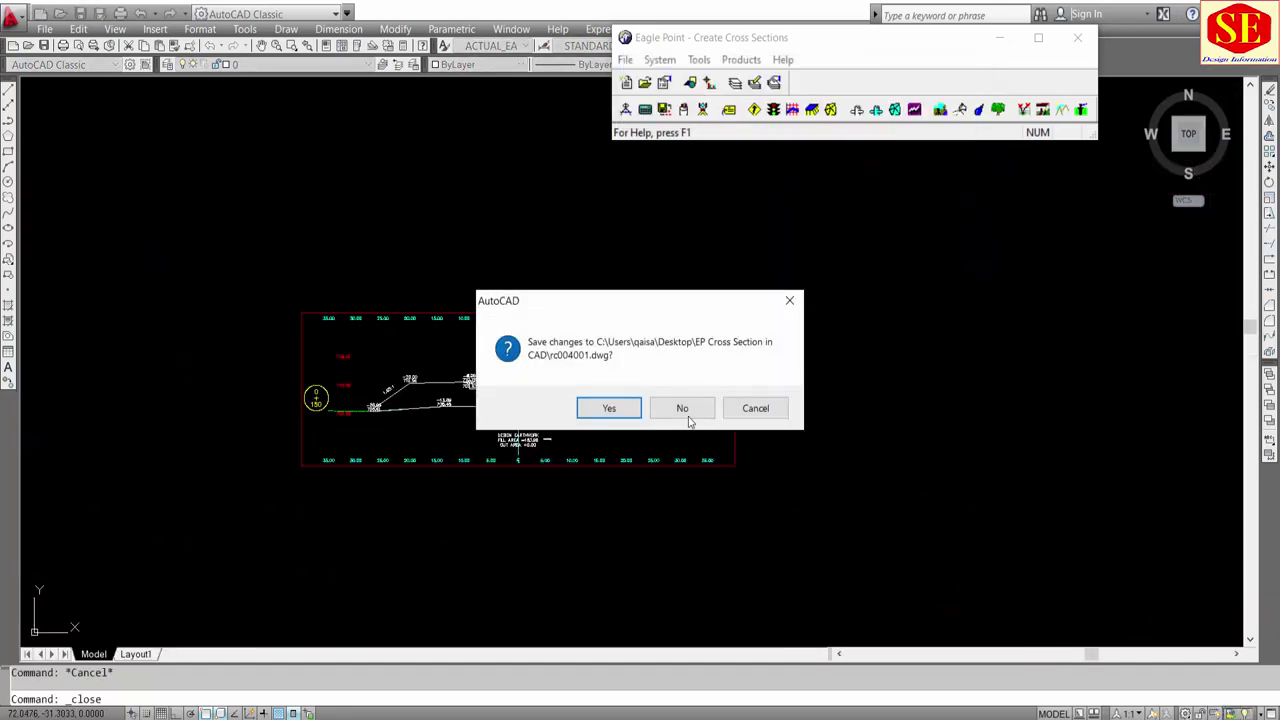
pyautogui.click(683, 408)
pyautogui.scroll(-1, 605, 358)
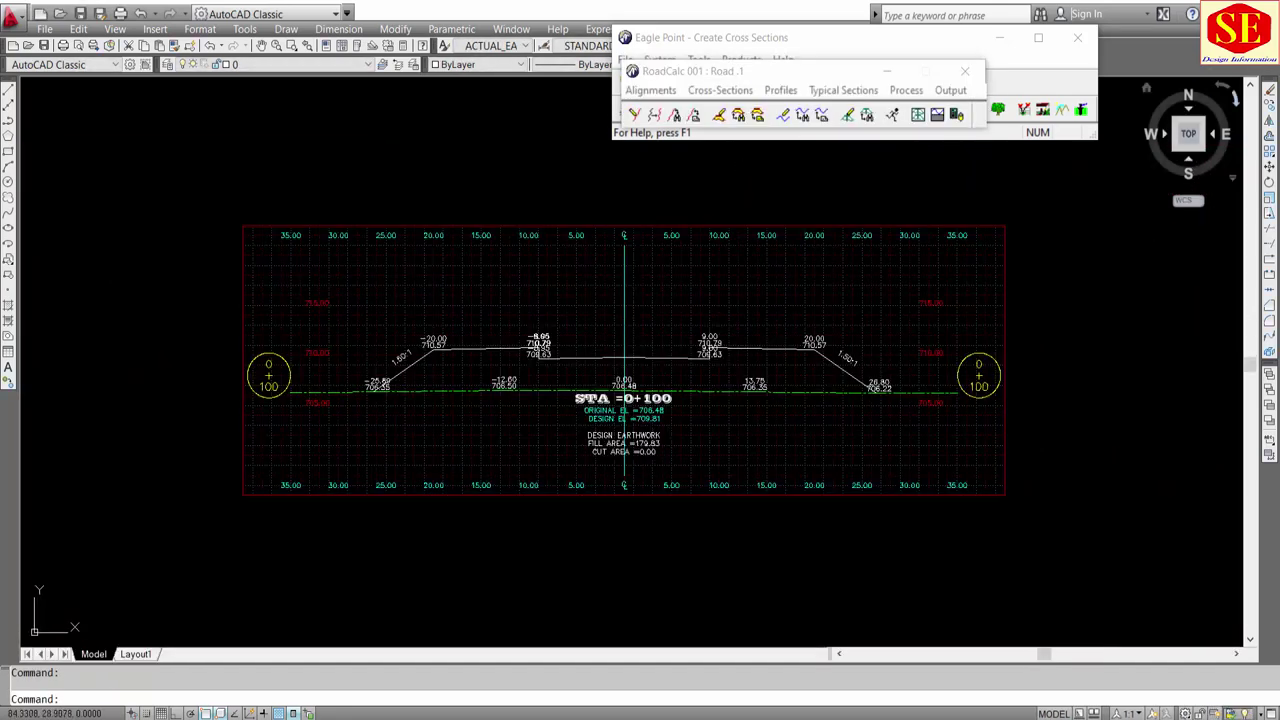
pyautogui.click(683, 406)
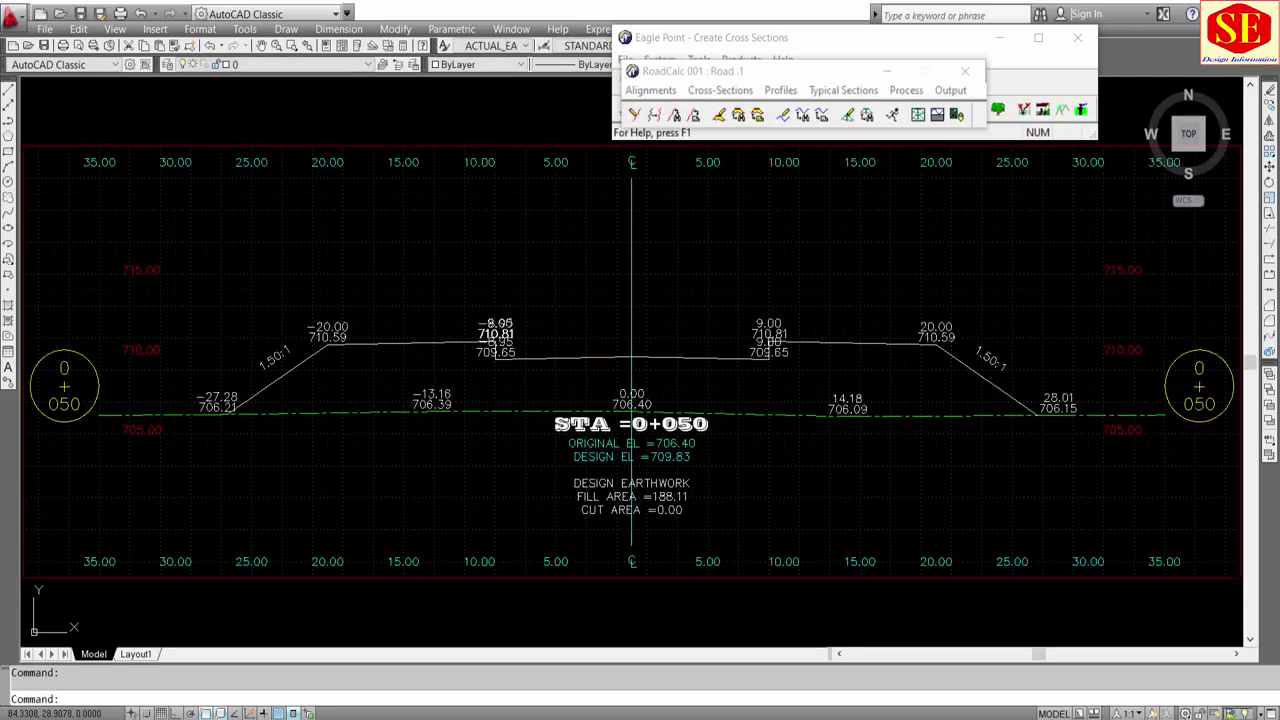
pyautogui.click(669, 406)
pyautogui.moveTo(1188, 133)
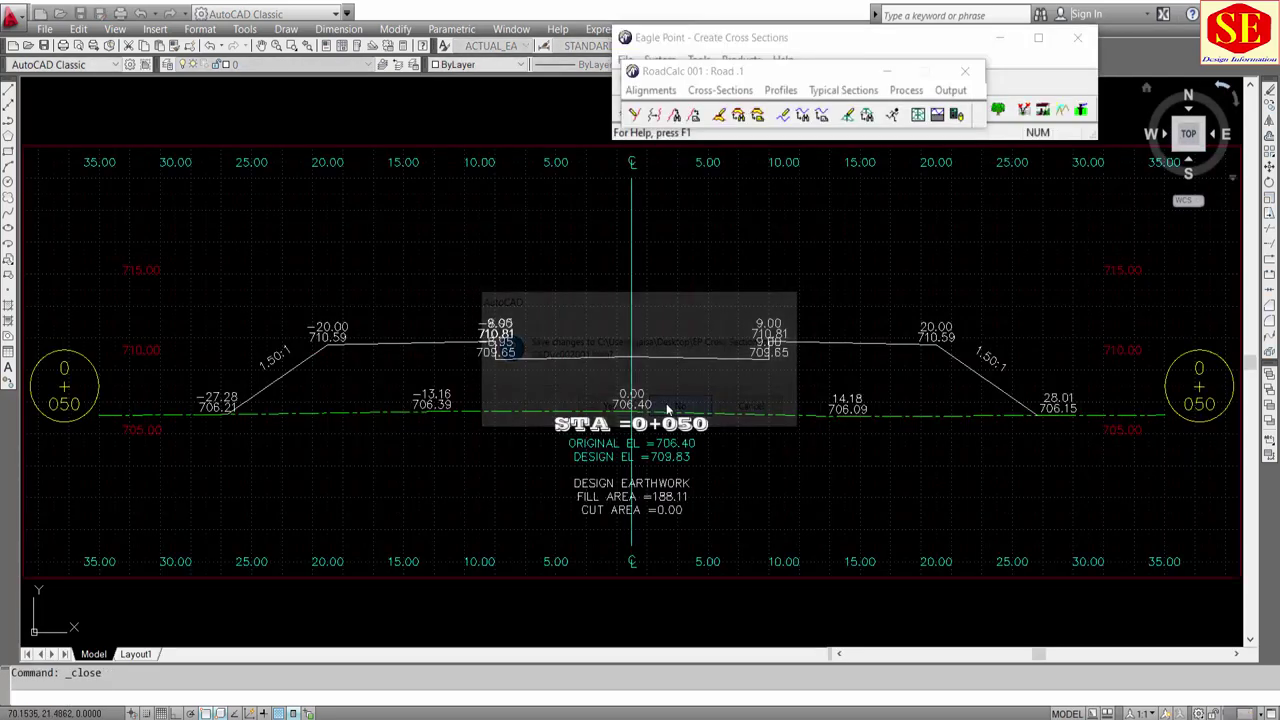
pyautogui.scroll(-2, 670, 395)
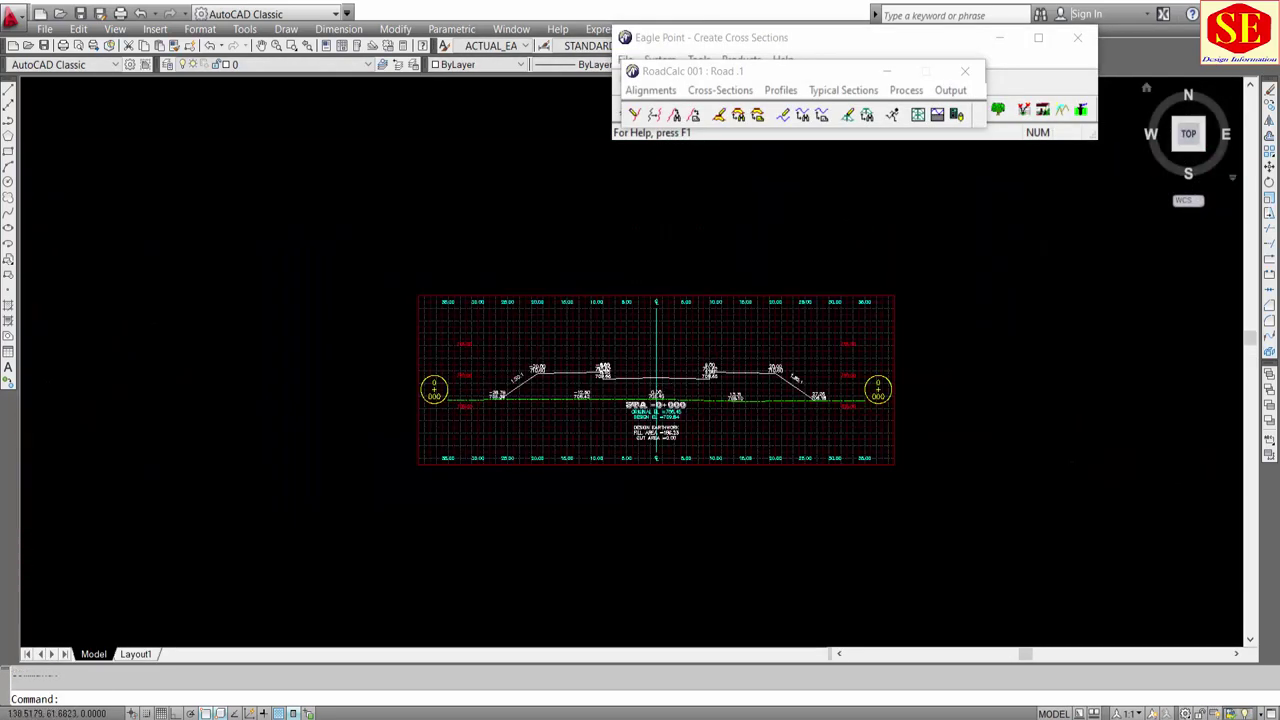
pyautogui.click(682, 406)
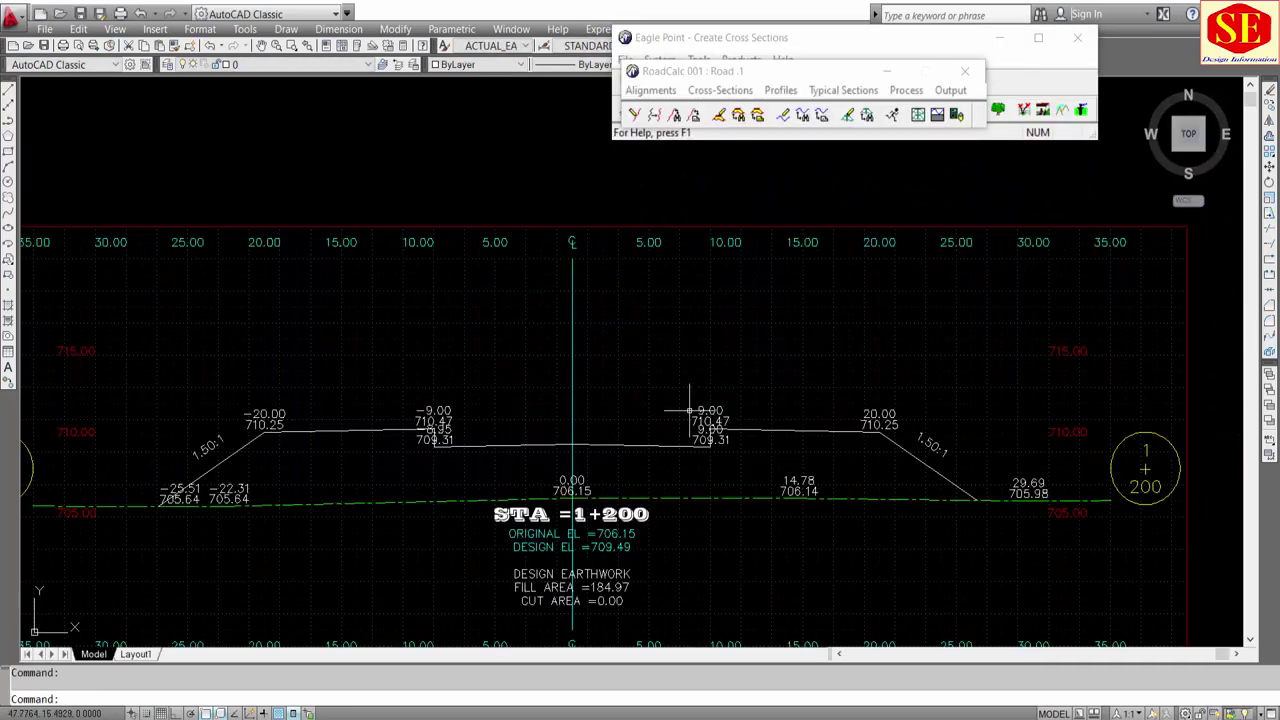
pyautogui.moveTo(1222, 87)
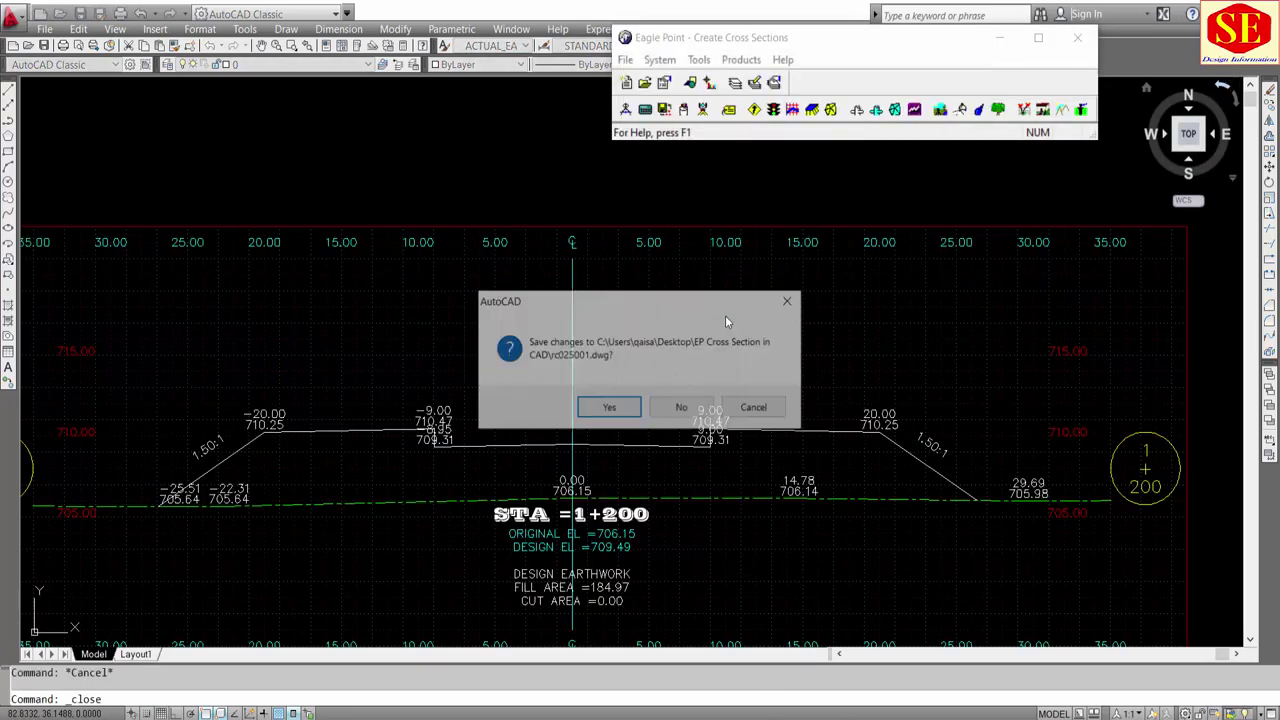
pyautogui.click(681, 407)
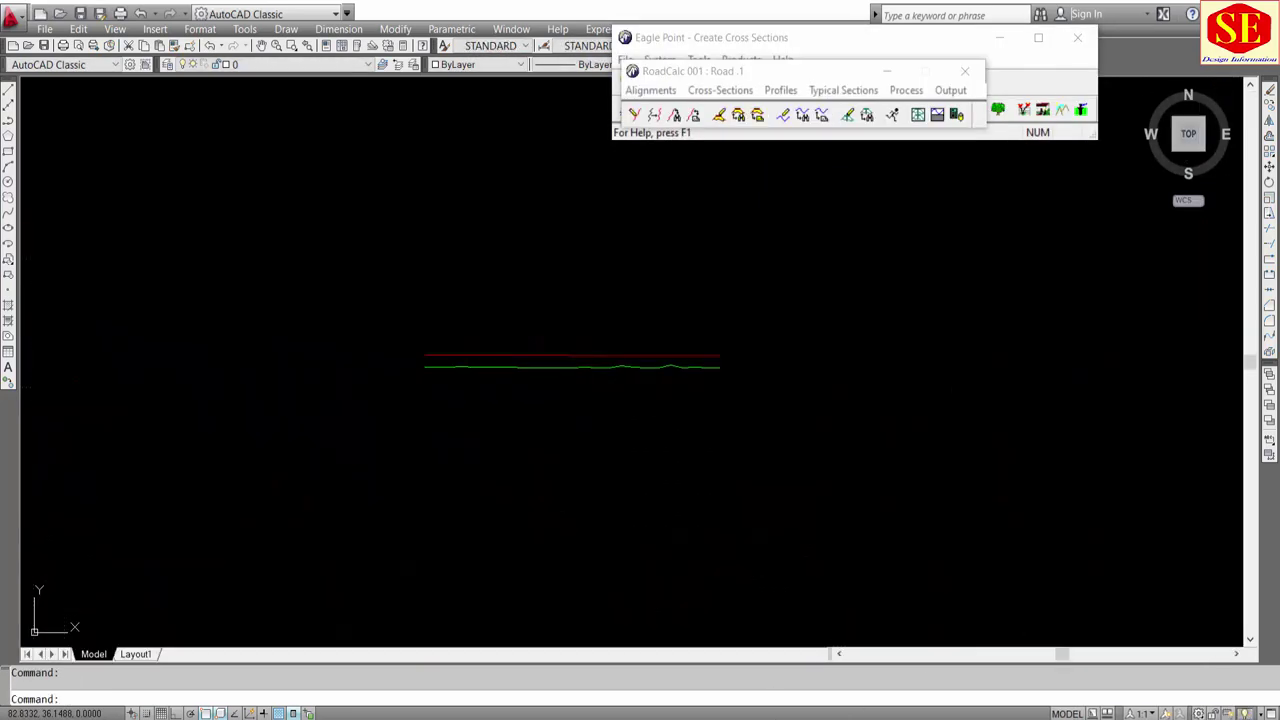
# Step: Delete all existing Road.1 cross-section sheets and create new ones for stations 0+000 to 1+200
pyautogui.click(949, 92)
pyautogui.click(1010, 126)
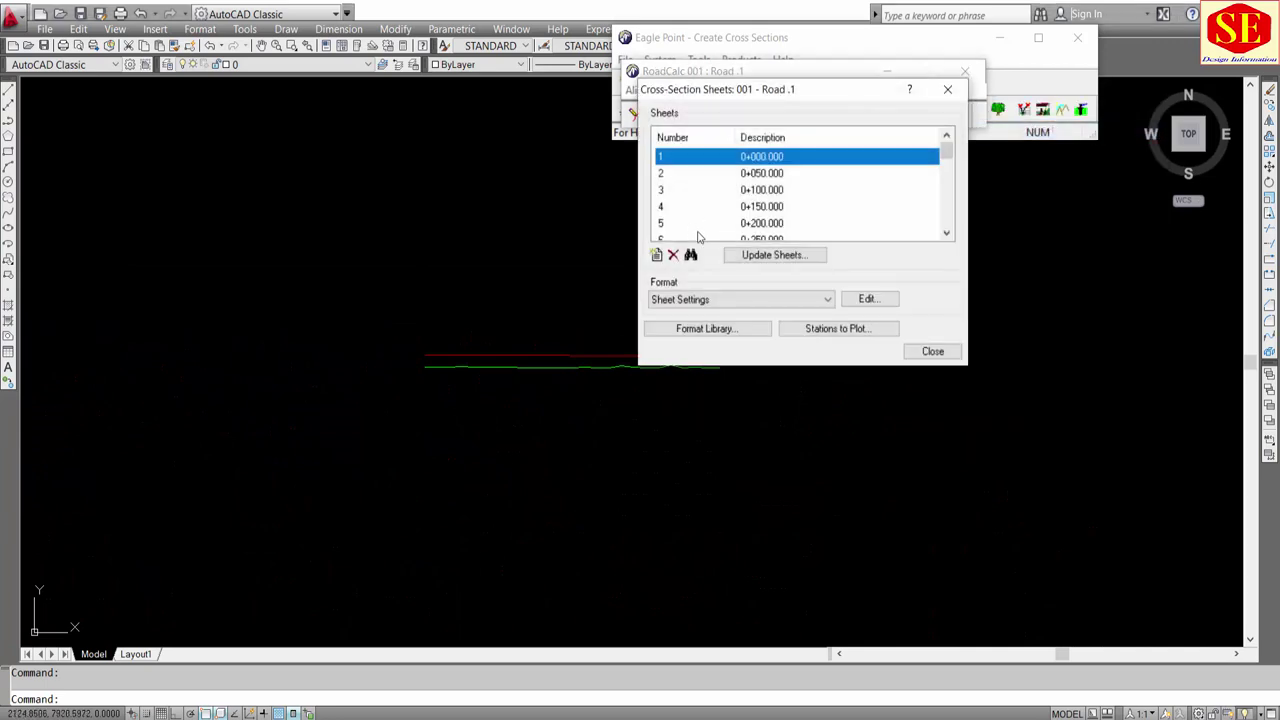
pyautogui.click(774, 172)
pyautogui.click(768, 162)
pyautogui.hotkey('shift', 'End')
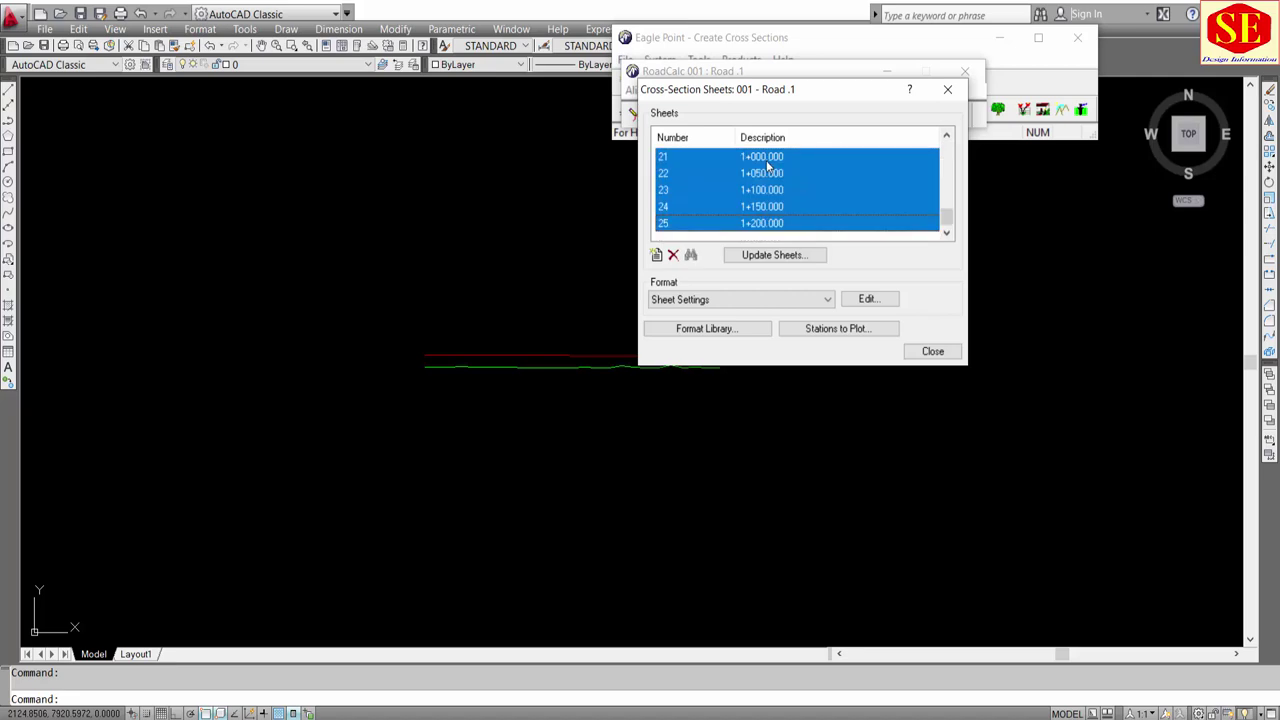
pyautogui.click(671, 257)
pyautogui.click(789, 289)
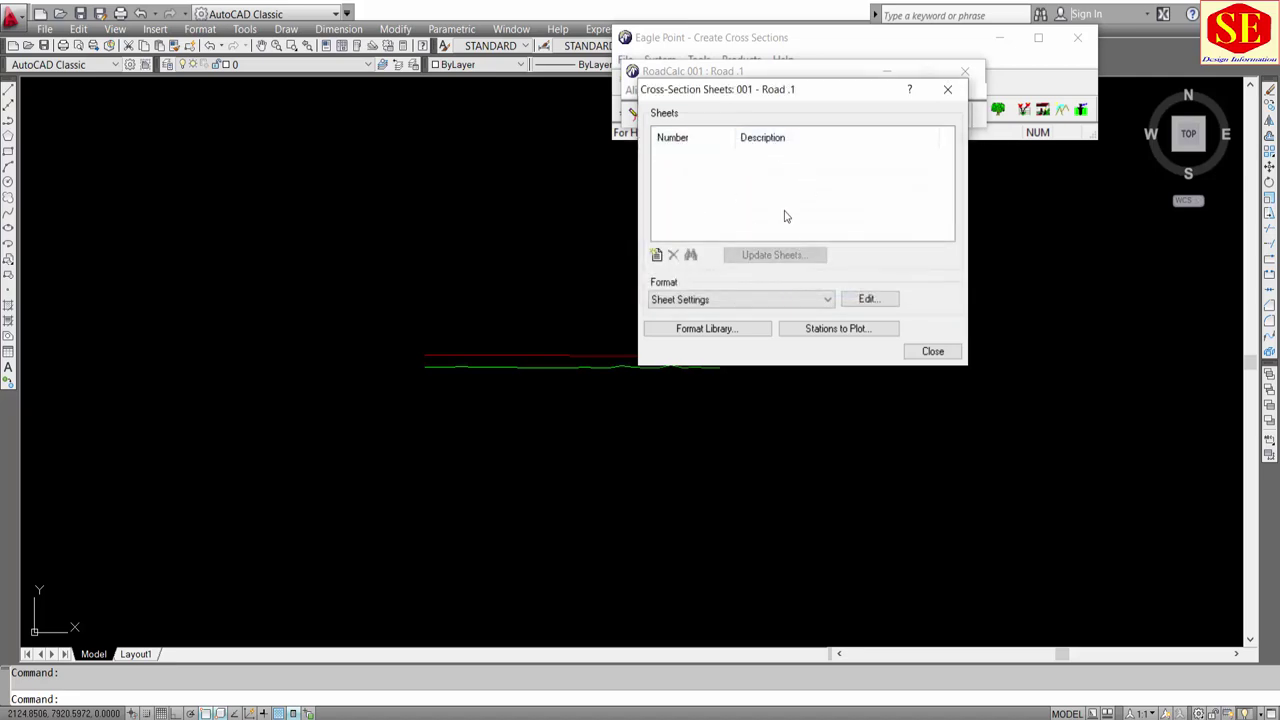
pyautogui.click(656, 256)
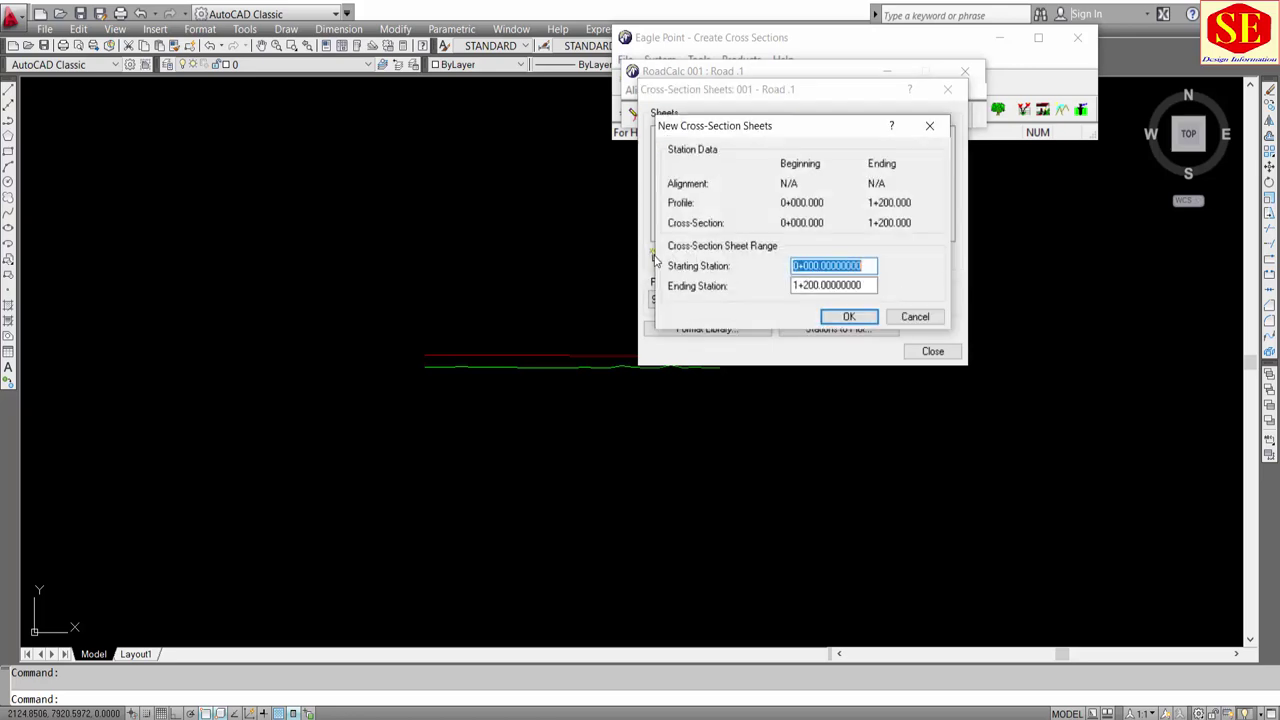
pyautogui.click(836, 319)
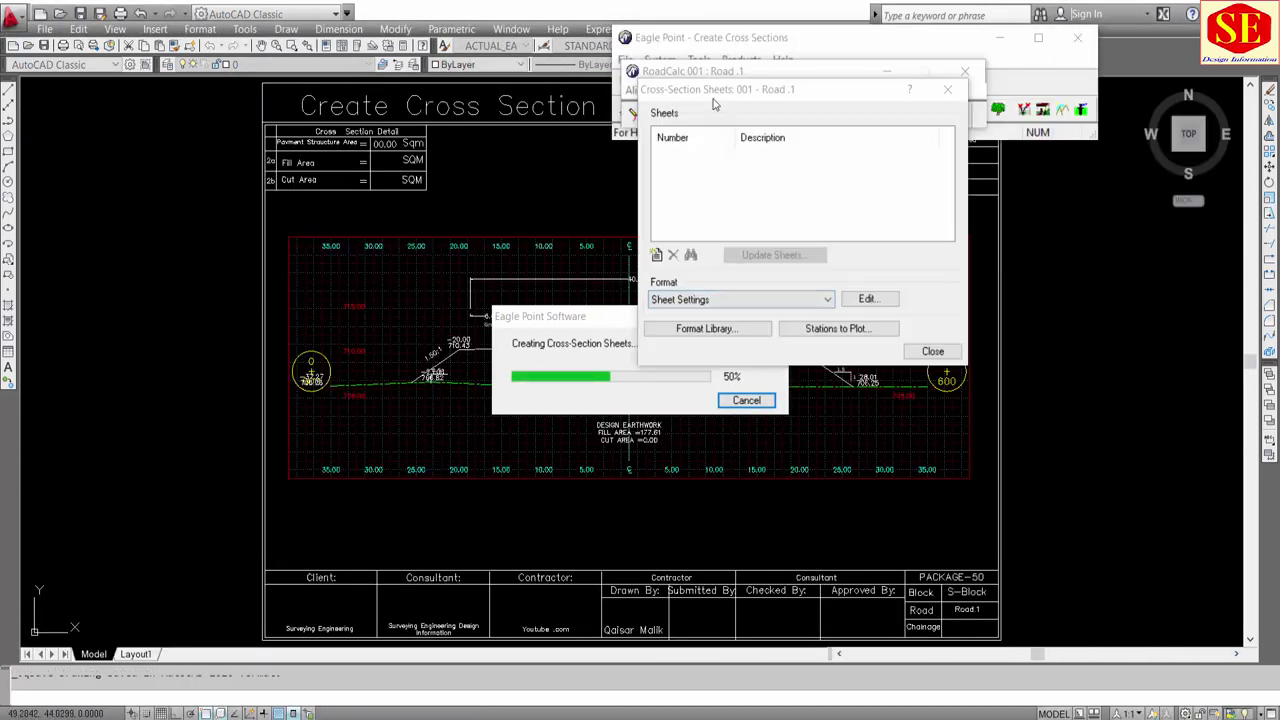
# Step: Move the progress window aside while the 25 Road.1 sheets finish generating
pyautogui.moveTo(682, 318); pyautogui.dragTo(925, 424)
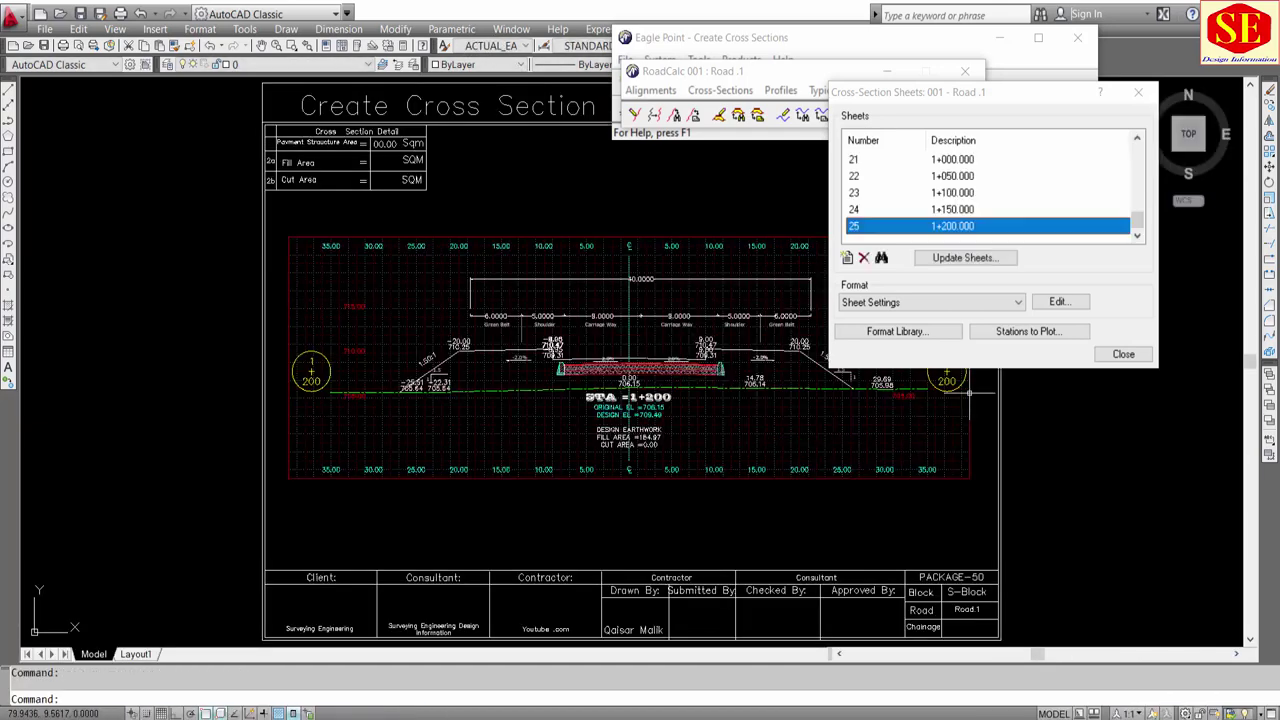
pyautogui.scroll(2, 572, 352)
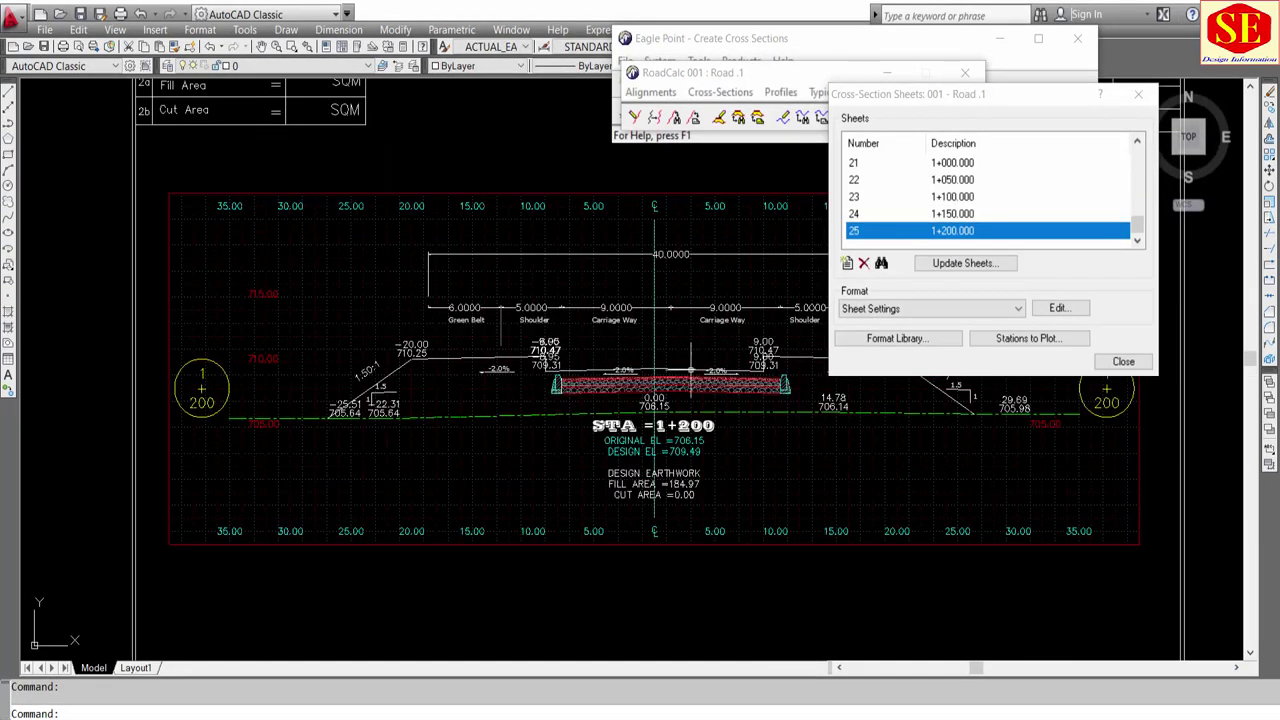
pyautogui.scroll(-4, 519, 317)
pyautogui.scroll(6, 950, 195)
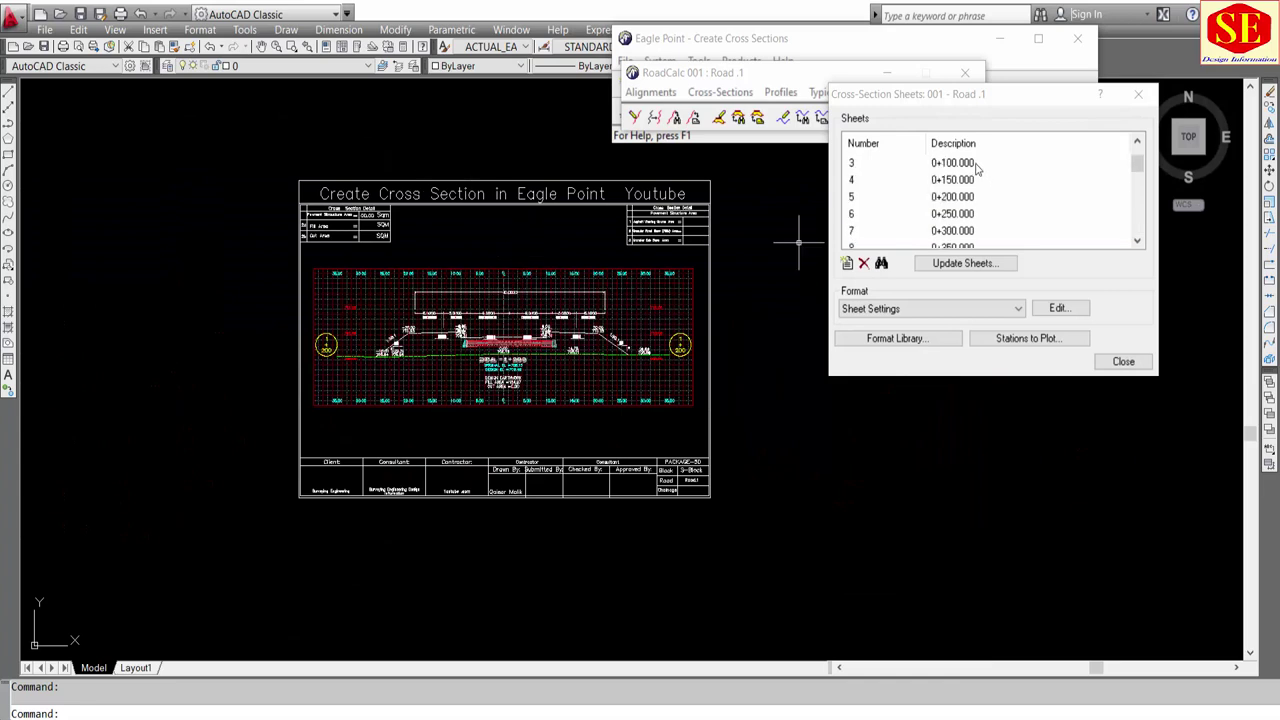
# Step: Zoom to the 0+100, 0+150 and 0+200 sheets in turn, then close the sheet list
pyautogui.click(955, 164)
pyautogui.click(884, 264)
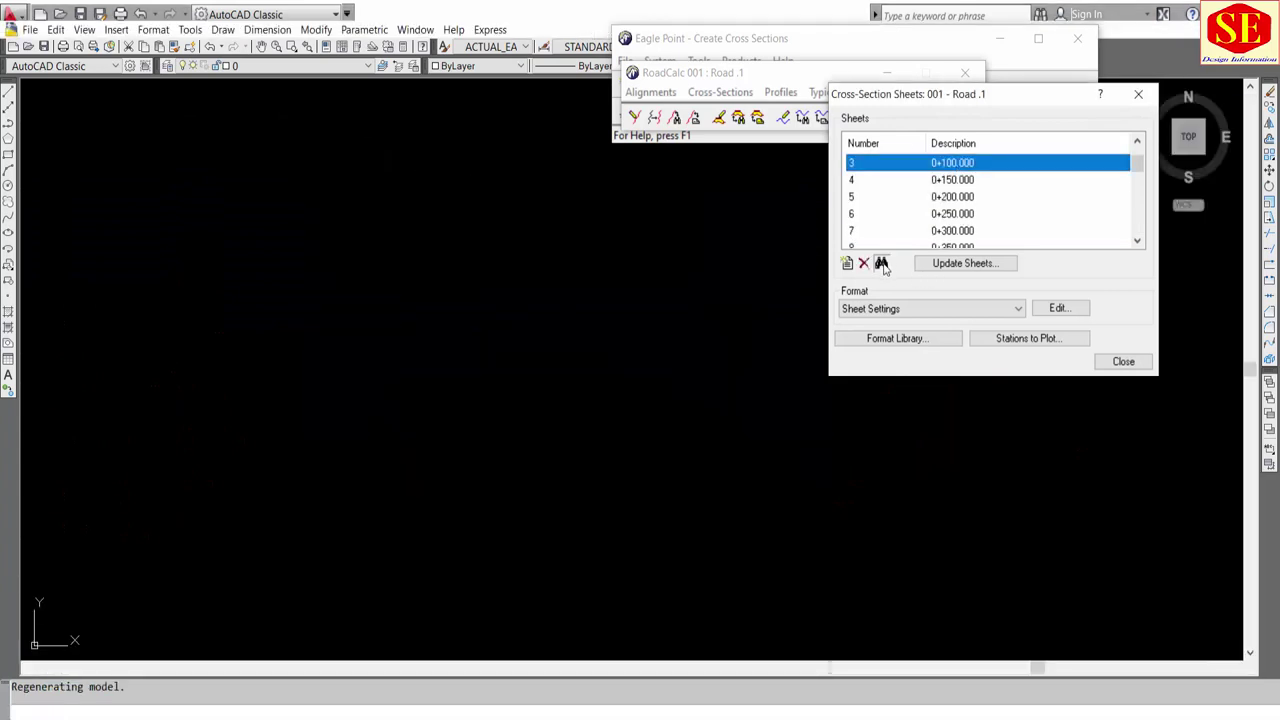
pyautogui.click(945, 182)
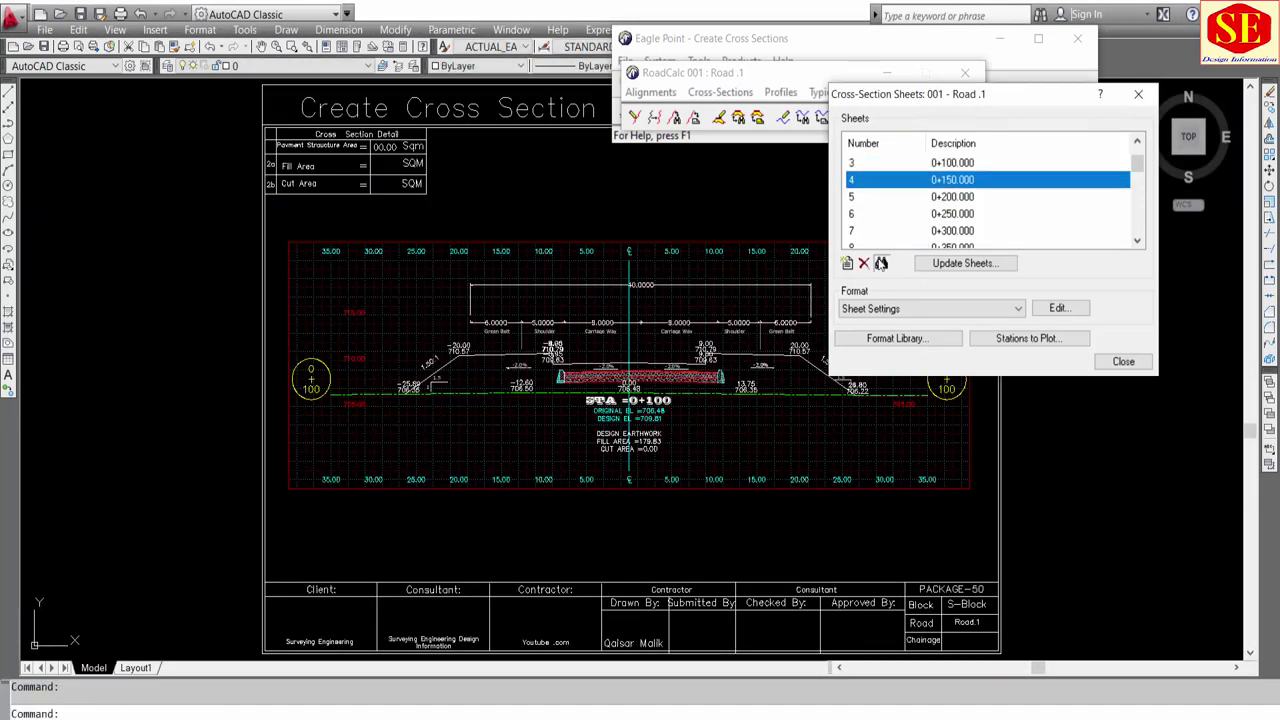
pyautogui.click(881, 263)
pyautogui.press('Down')
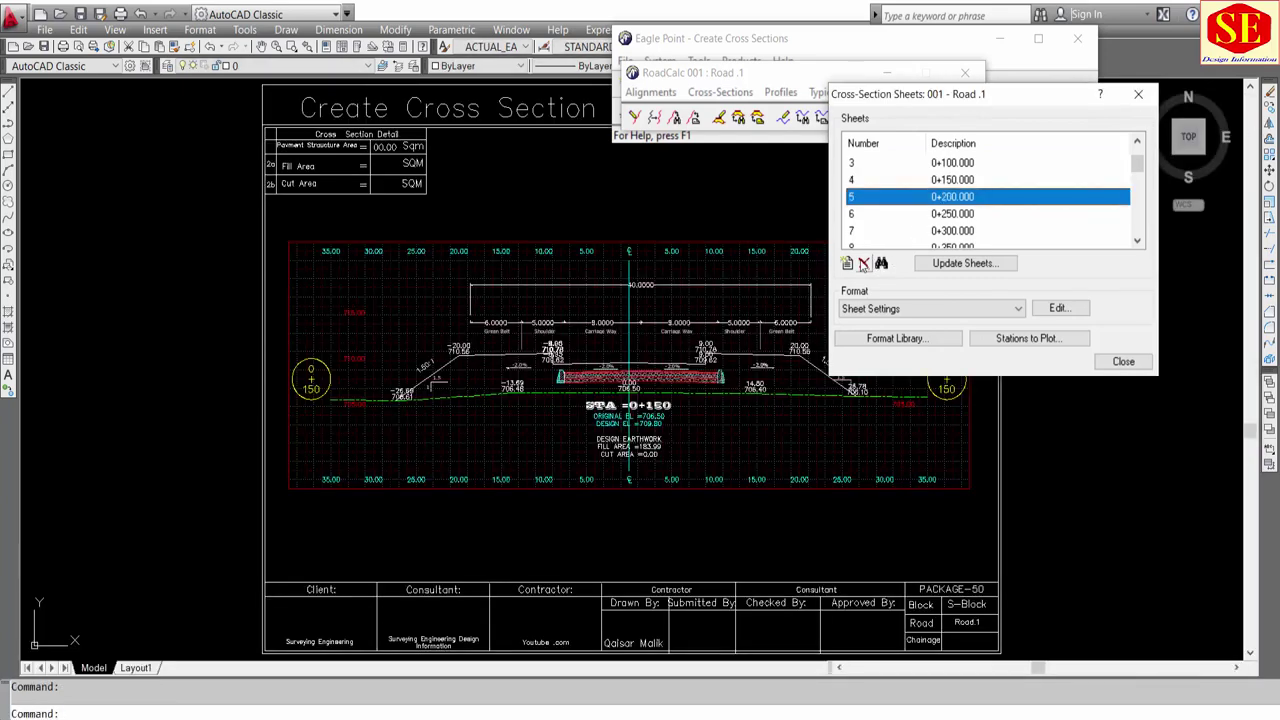
pyautogui.click(881, 263)
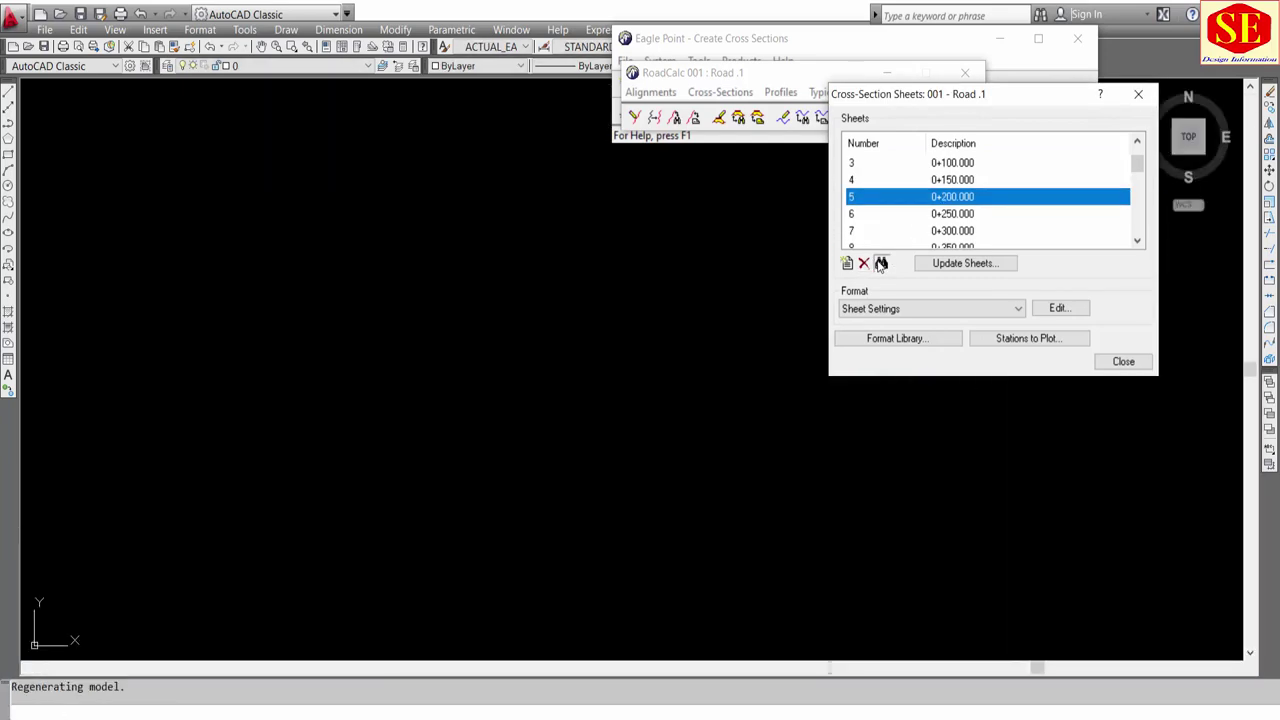
pyautogui.click(1105, 364)
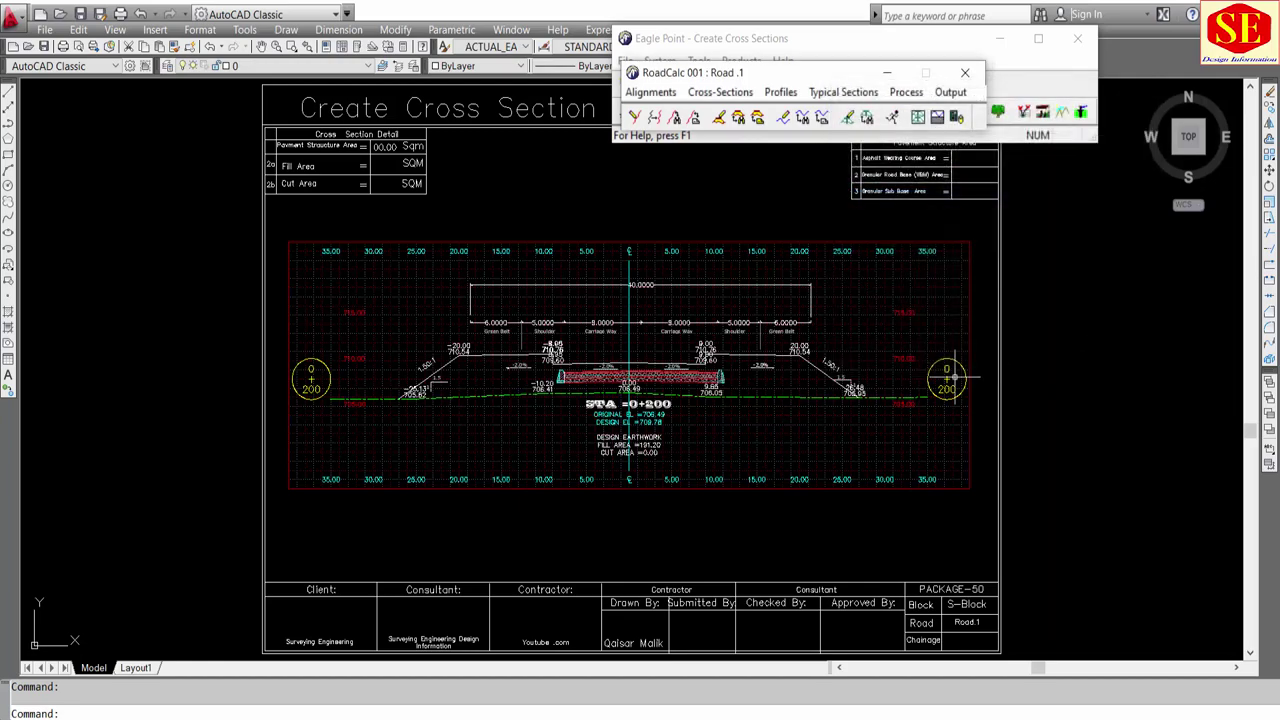
# Step: Move the 0+200 pavement layer block so its corner snaps to the curb corner
pyautogui.scroll(5, 621, 342)
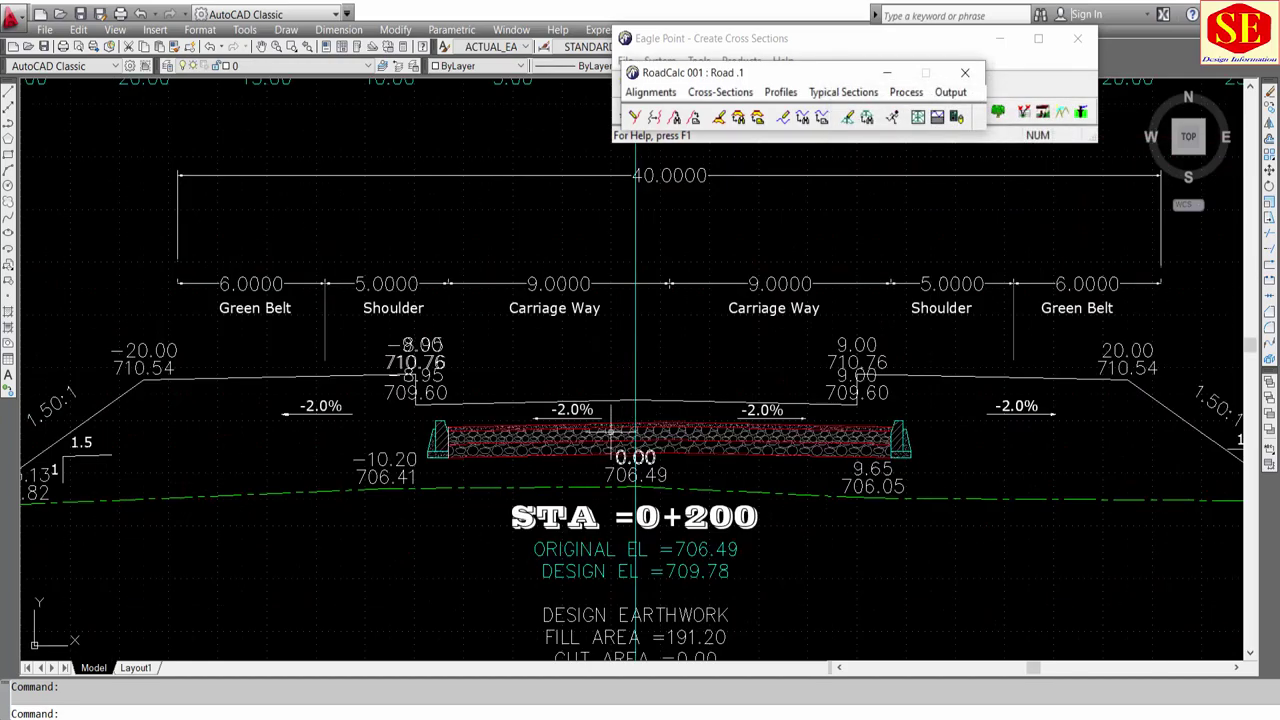
pyautogui.click(565, 431)
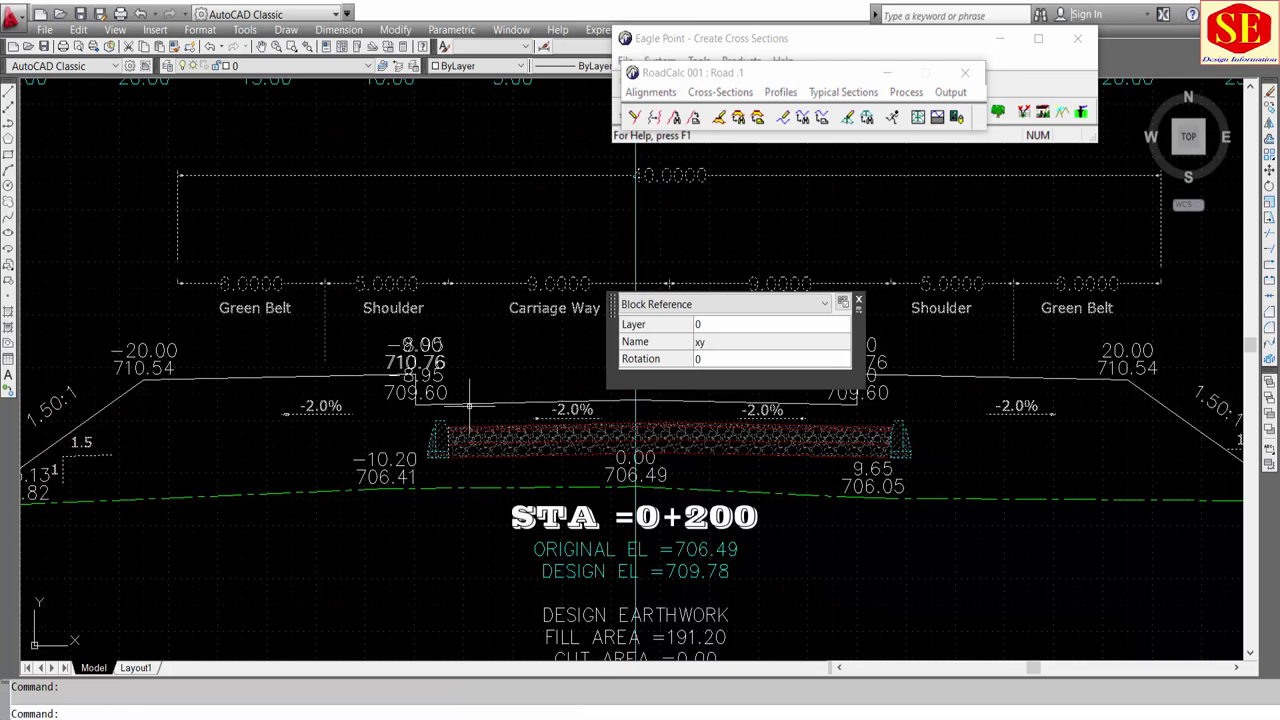
pyautogui.write('M')
pyautogui.press('Return')
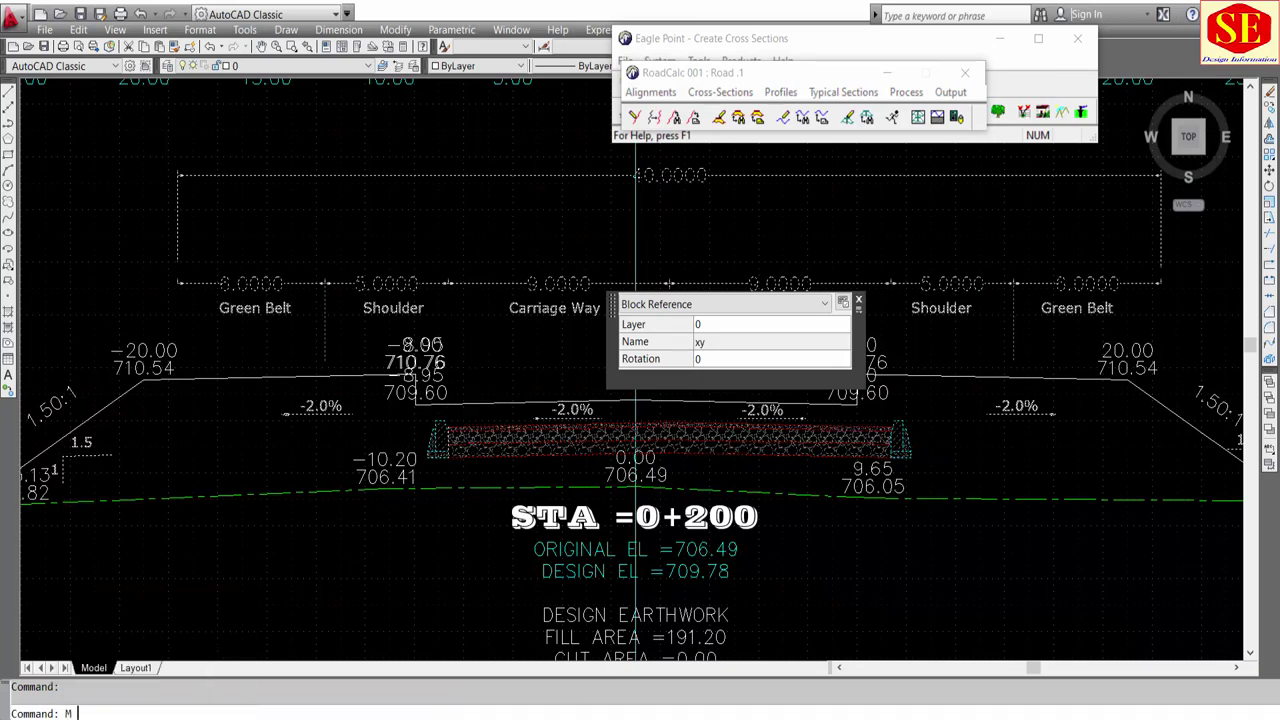
pyautogui.scroll(3, 443, 471)
pyautogui.scroll(3, 422, 485)
pyautogui.scroll(4, 422, 485)
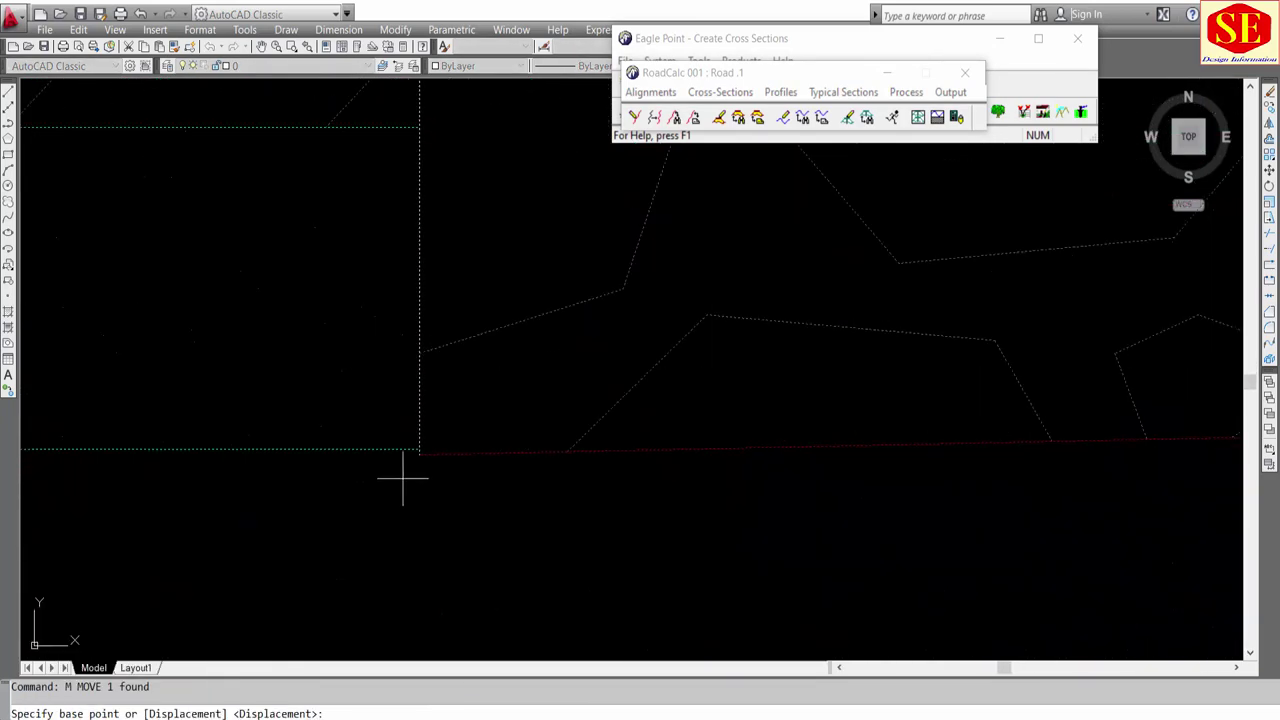
pyautogui.click(417, 457)
pyautogui.scroll(-3, 420, 457)
pyautogui.scroll(-3, 420, 457)
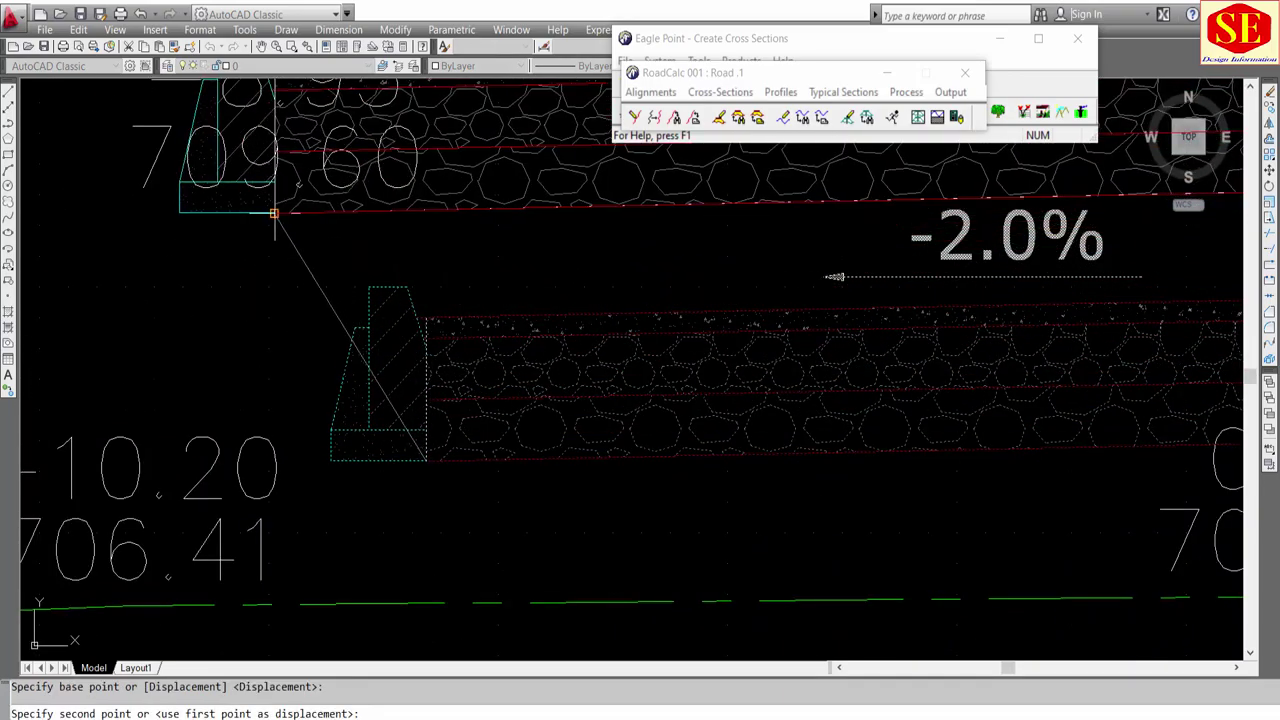
pyautogui.click(273, 213)
# Step: Pan over the 0+200 section to check the design elevation and fill area 191.20 labels
pyautogui.scroll(-5, 286, 229)
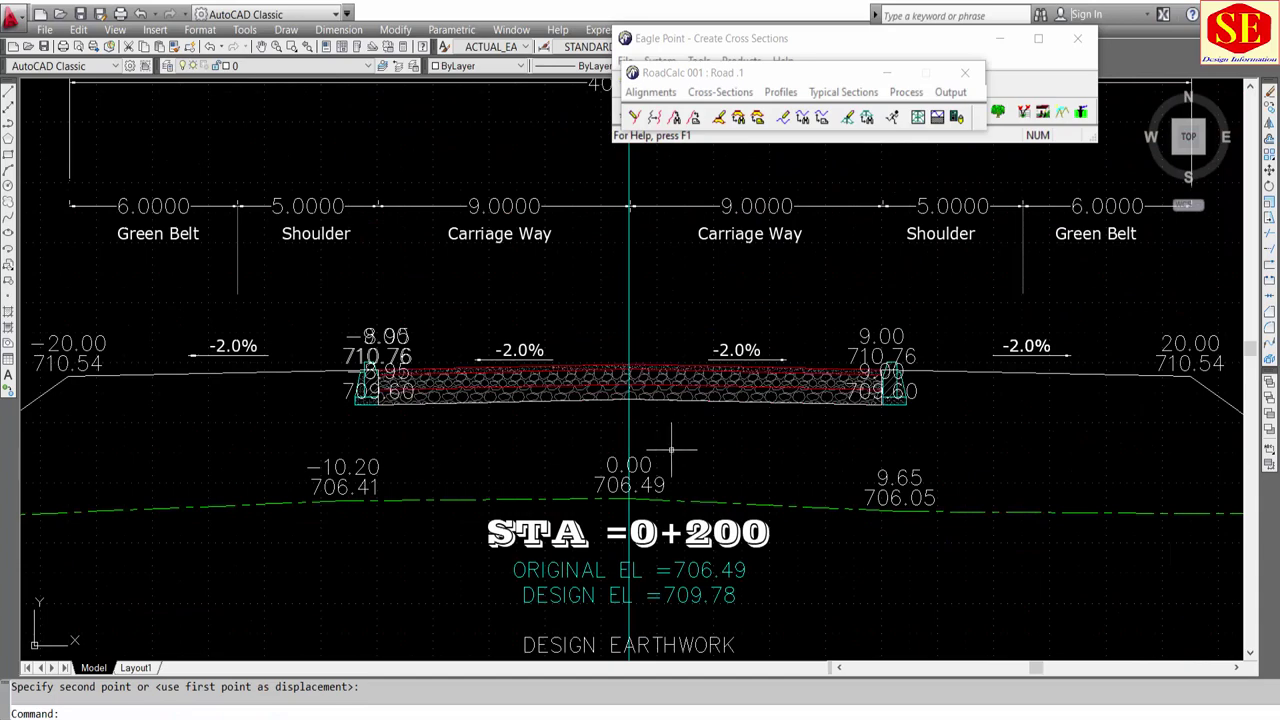
pyautogui.moveTo(672, 450); pyautogui.dragTo(672, 533, button='middle')
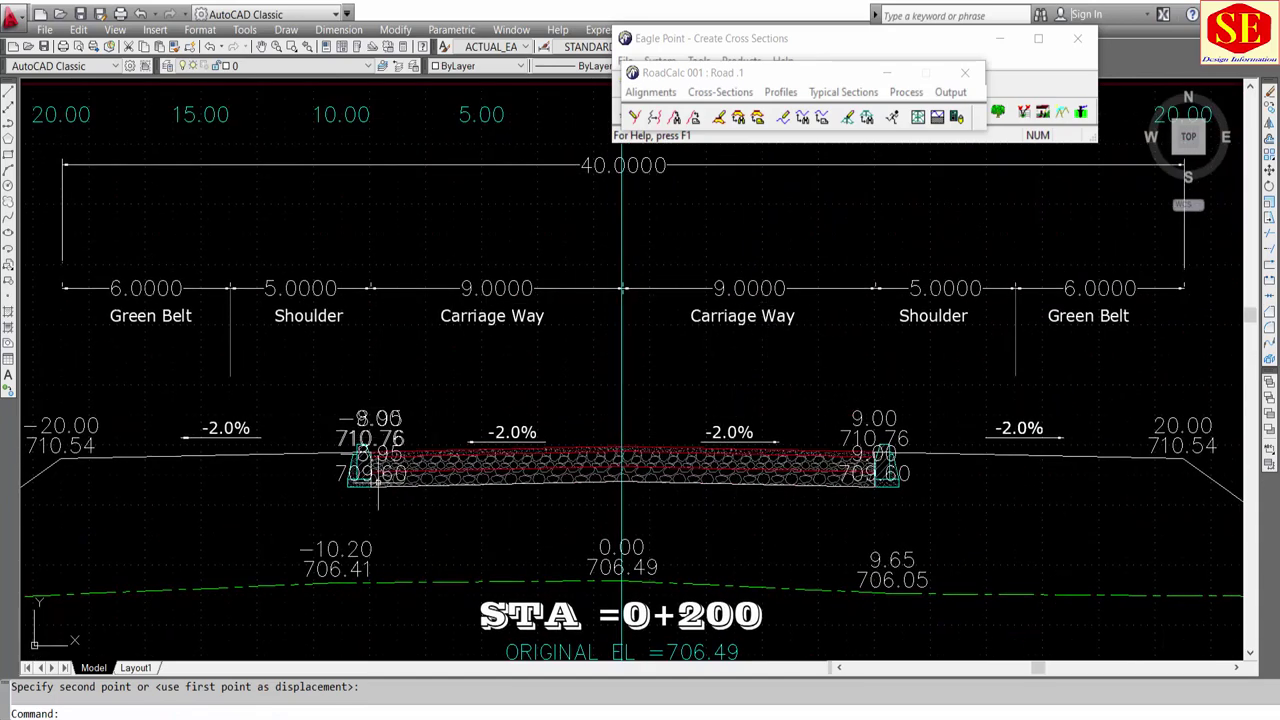
pyautogui.moveTo(730, 418); pyautogui.dragTo(639, 365, button='middle')
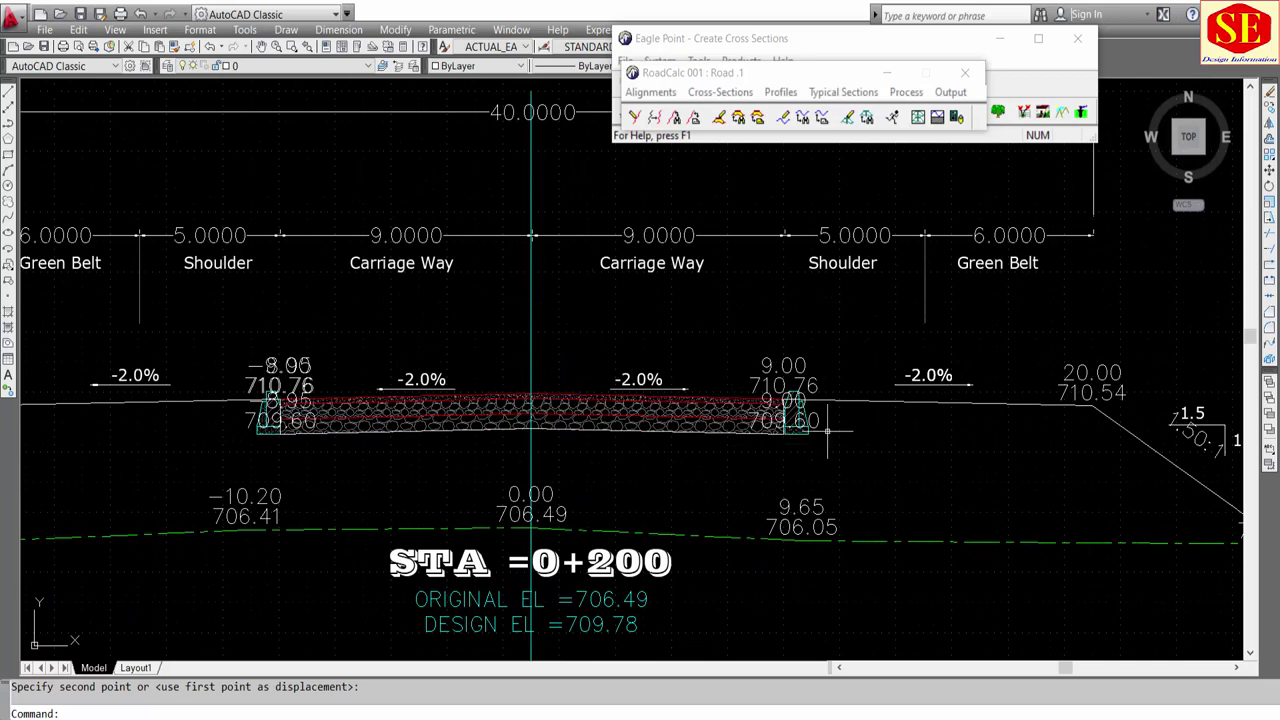
pyautogui.scroll(1, 827, 432)
pyautogui.scroll(-5, 748, 395)
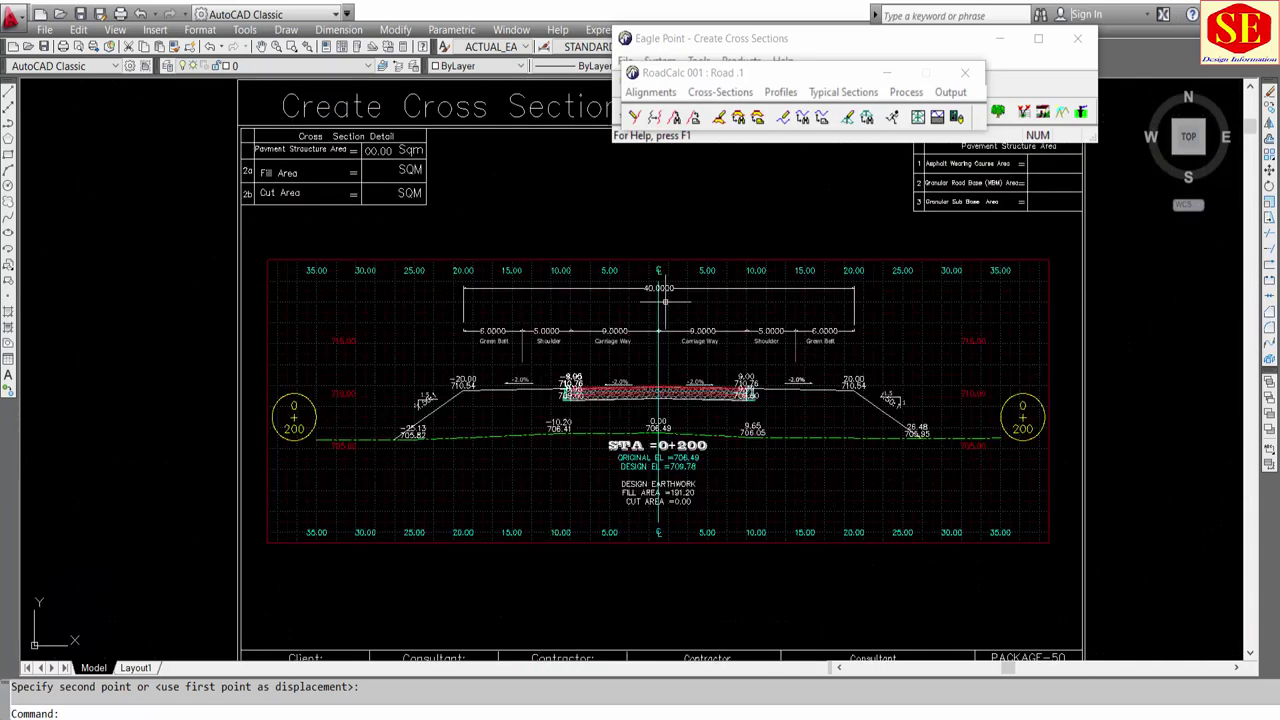
pyautogui.scroll(5, 652, 590)
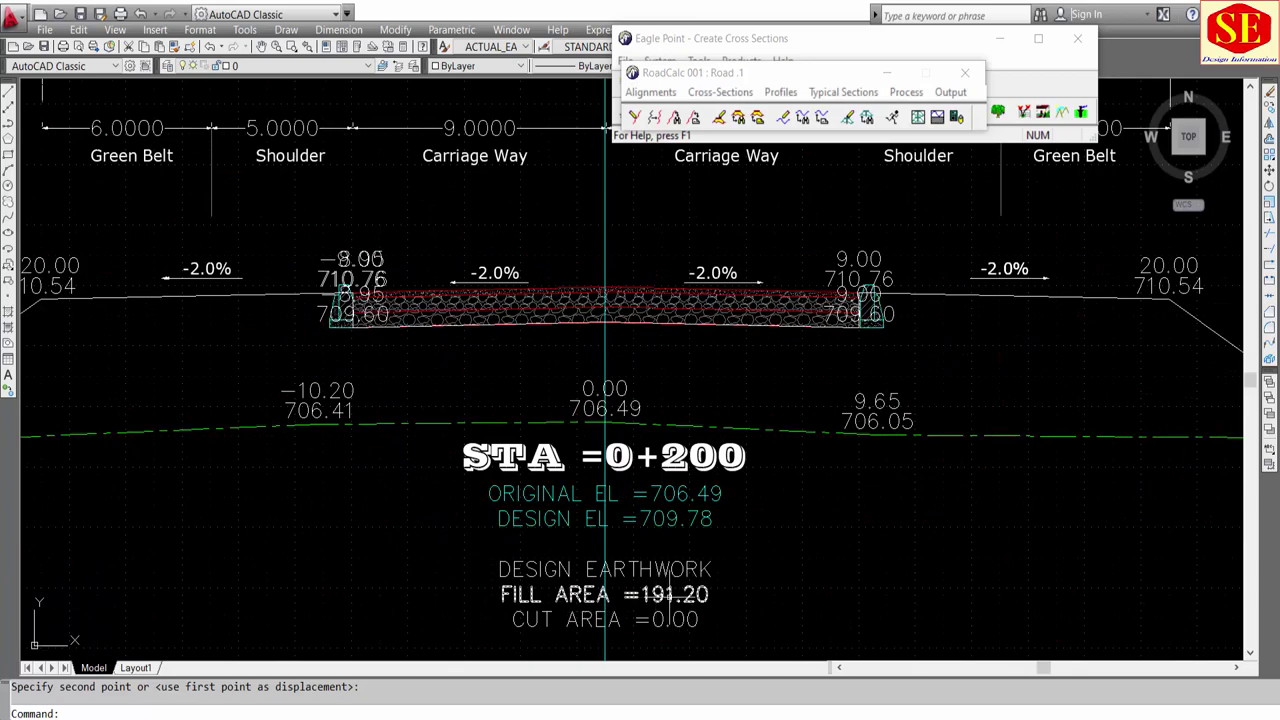
# Step: Copy the FILL AREA =191.20 label into the sheet's Fill Area row
pyautogui.write('co')
pyautogui.press('Return')
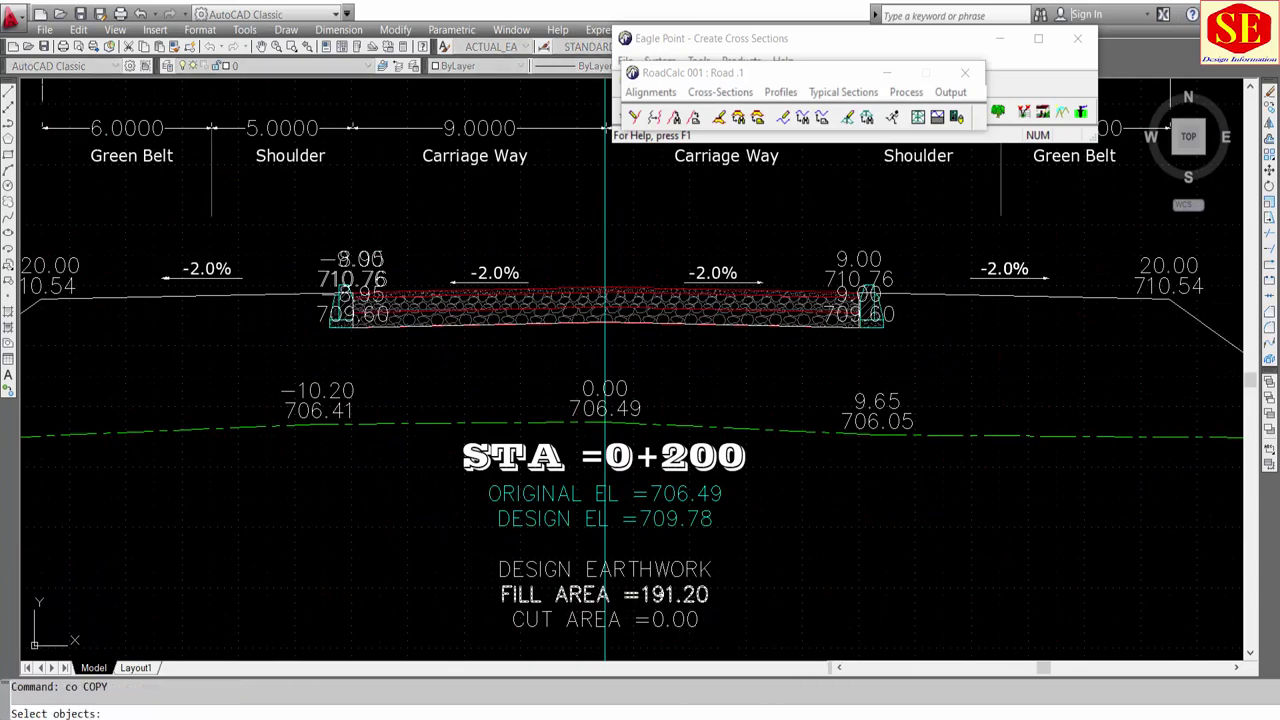
pyautogui.click(600, 594)
pyautogui.press('Return')
pyautogui.click(689, 595)
pyautogui.scroll(-4, 689, 595)
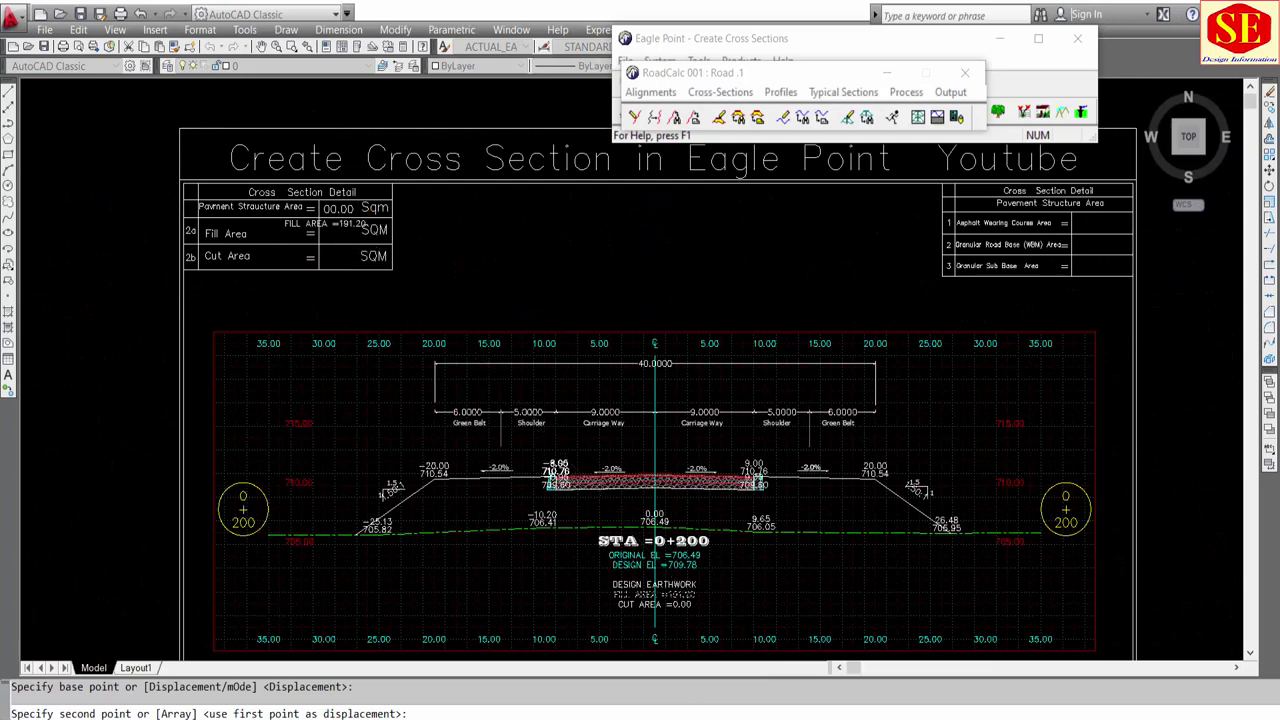
pyautogui.scroll(3, 345, 250)
pyautogui.scroll(2, 345, 243)
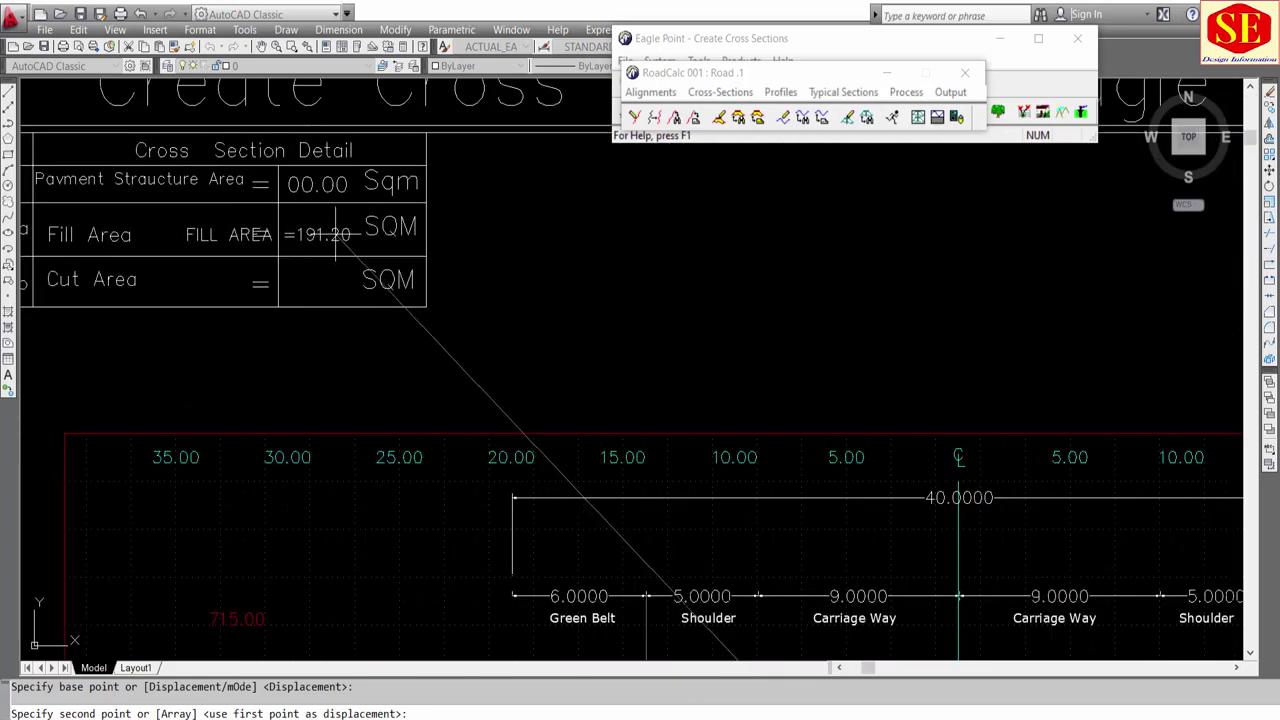
pyautogui.click(339, 232)
pyautogui.press('Escape')
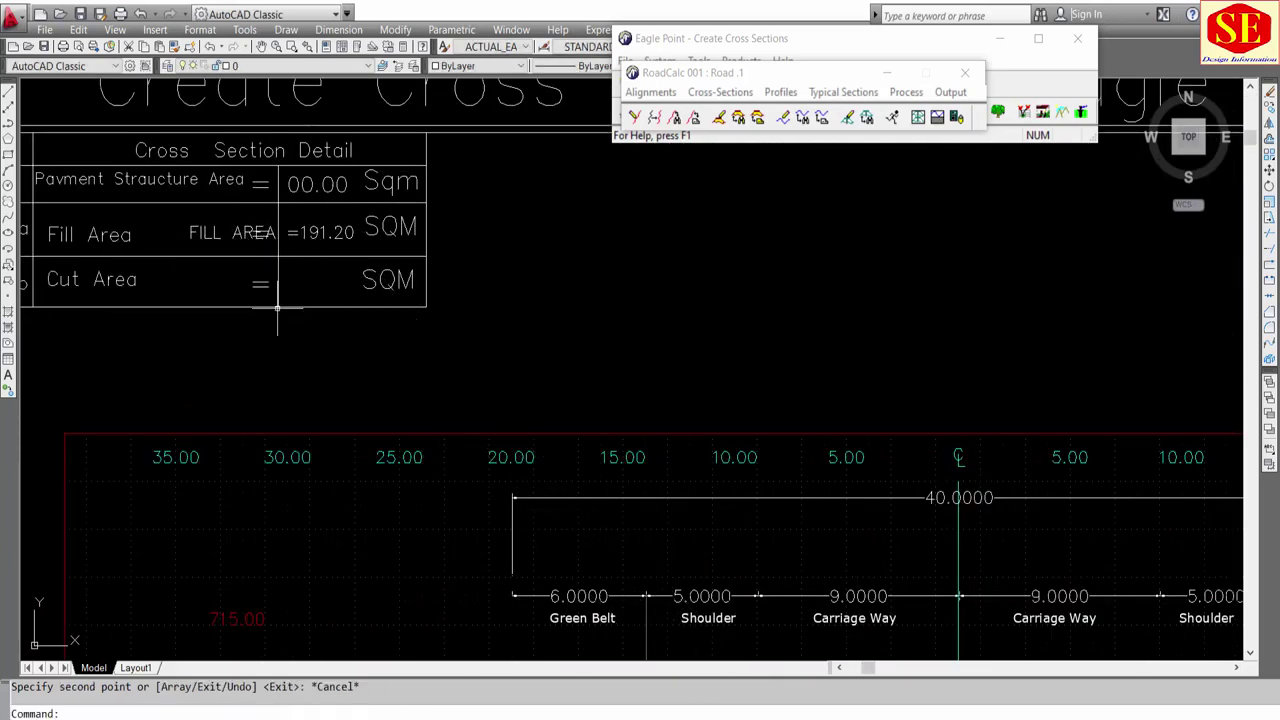
# Step: Edit the copied text, deleting the 'FILL AREA =' prefix to leave 191.20
pyautogui.scroll(2, 282, 260)
pyautogui.click(210, 222)
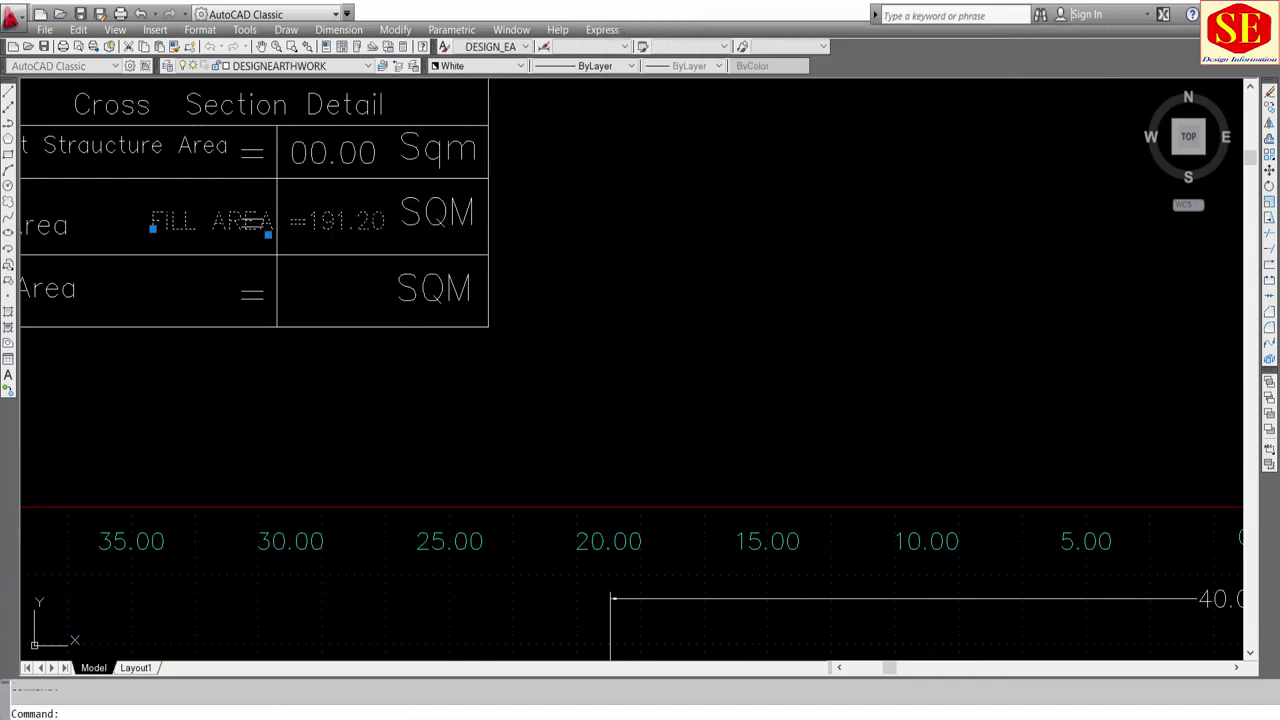
pyautogui.doubleClick(325, 221)
pyautogui.moveTo(310, 224); pyautogui.dragTo(56, 238)
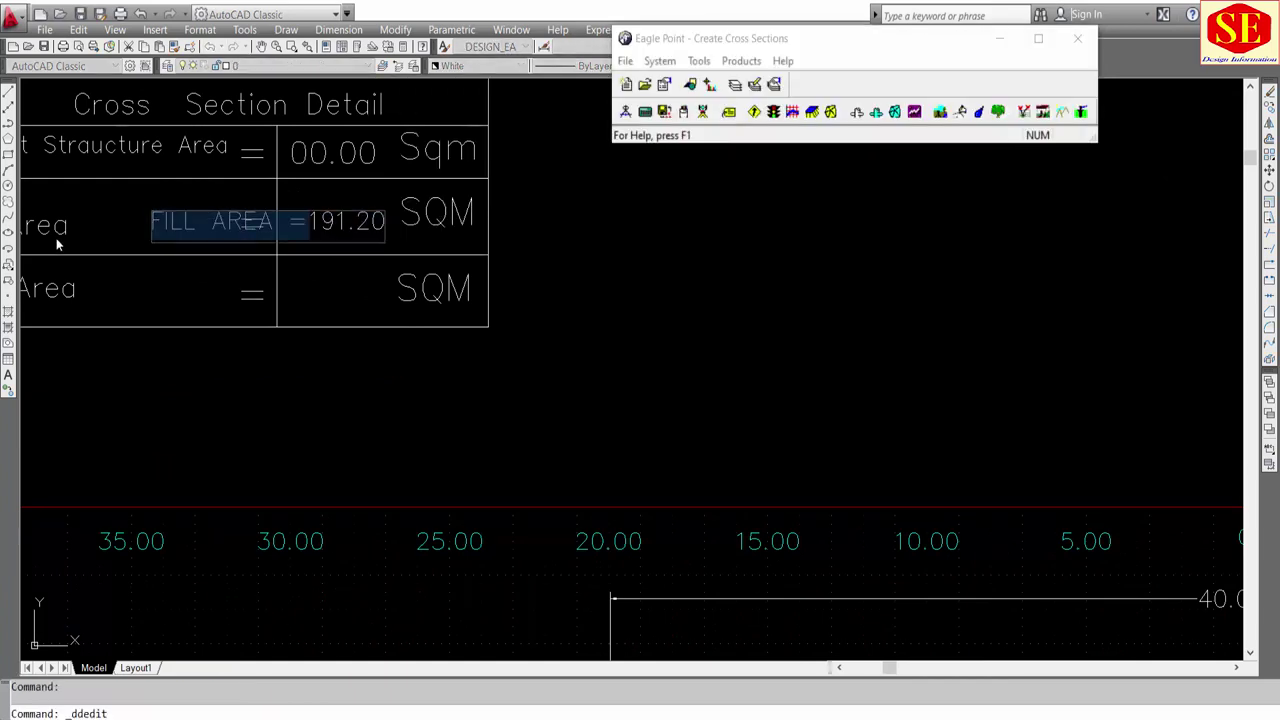
pyautogui.press('BackSpace')
pyautogui.click(354, 422)
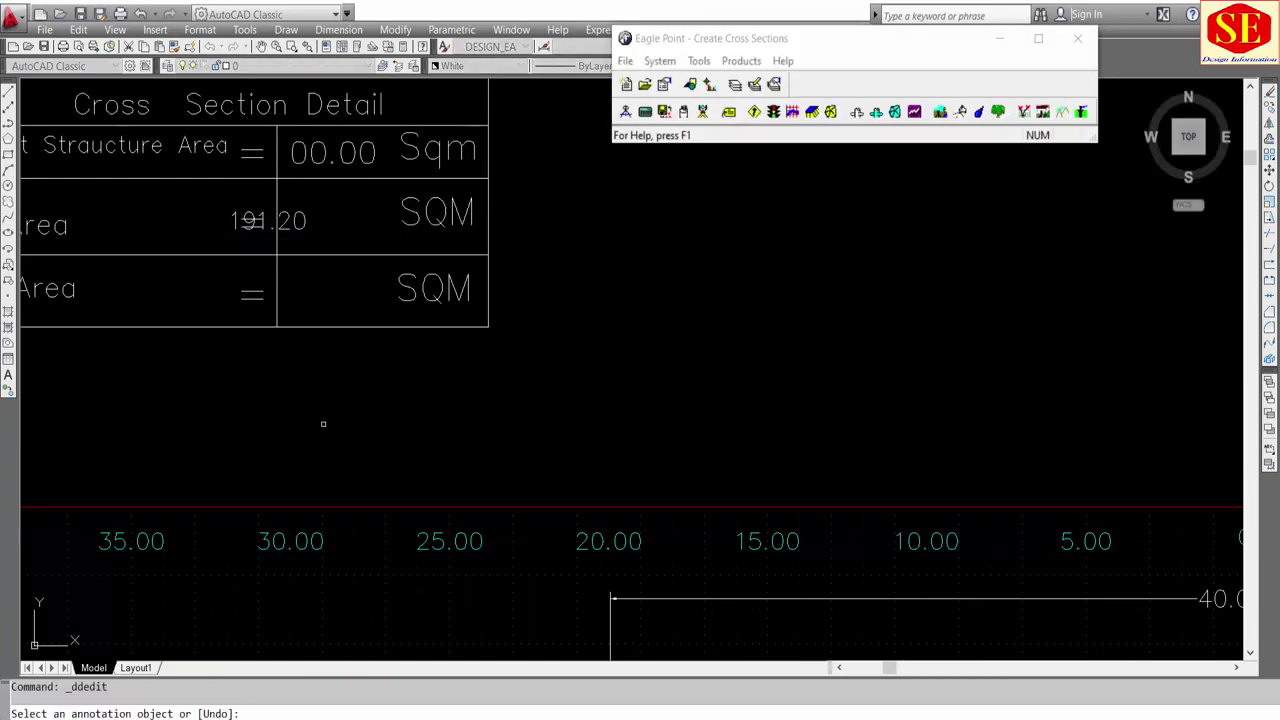
pyautogui.rightClick(323, 424)
pyautogui.click(354, 402)
# Step: Move the 191.20 value into the Fill Area row, just left of SQM
pyautogui.write('m')
pyautogui.press('Return')
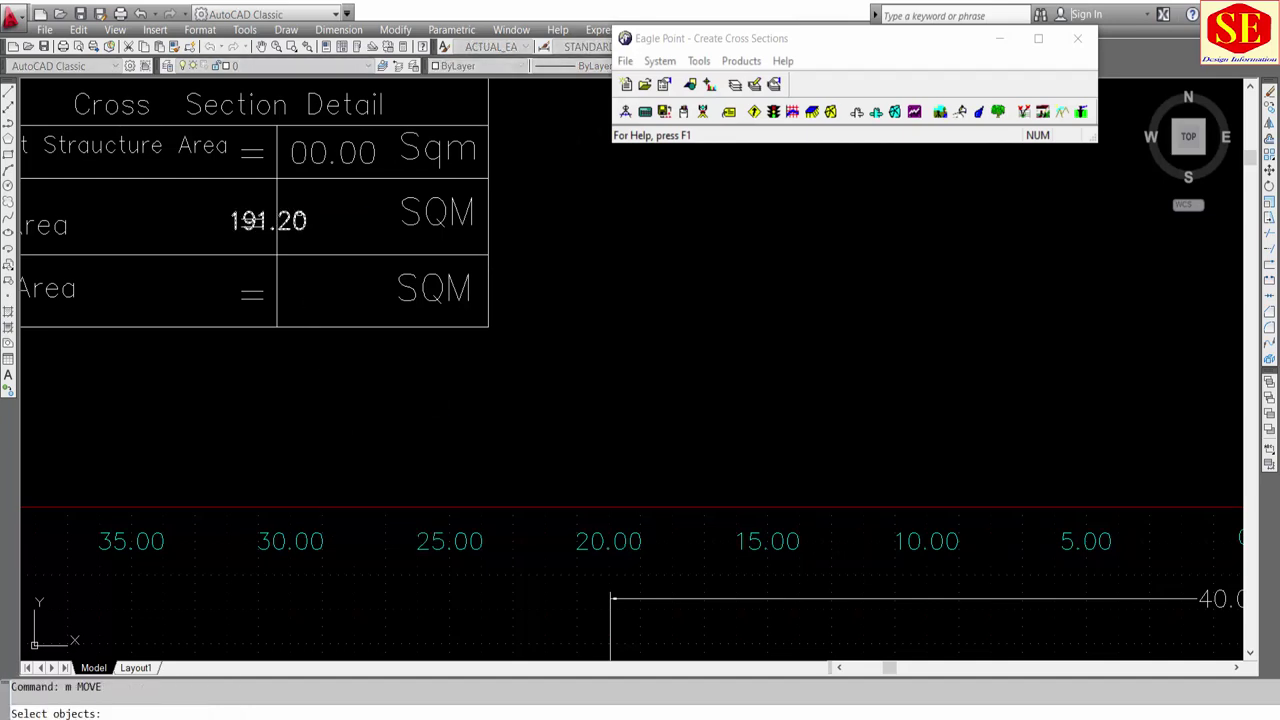
pyautogui.click(268, 220)
pyautogui.press('Return')
pyautogui.click(338, 296)
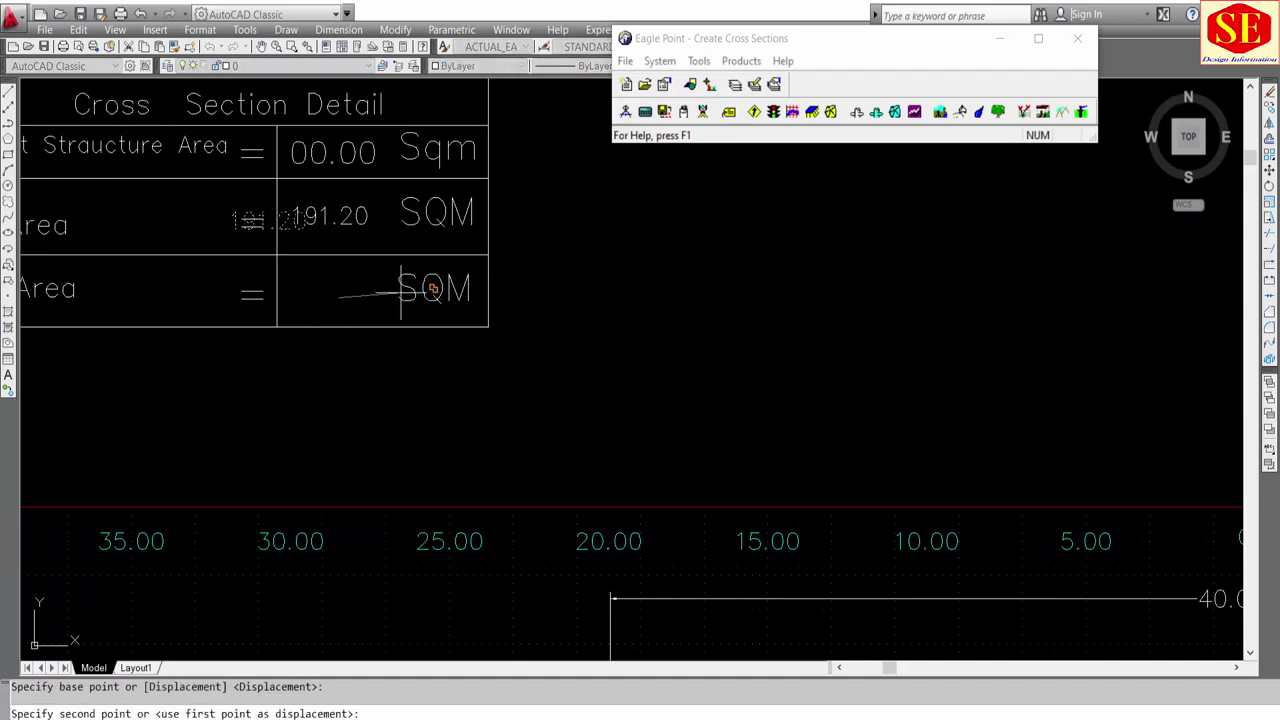
pyautogui.click(400, 294)
pyautogui.press('Return')
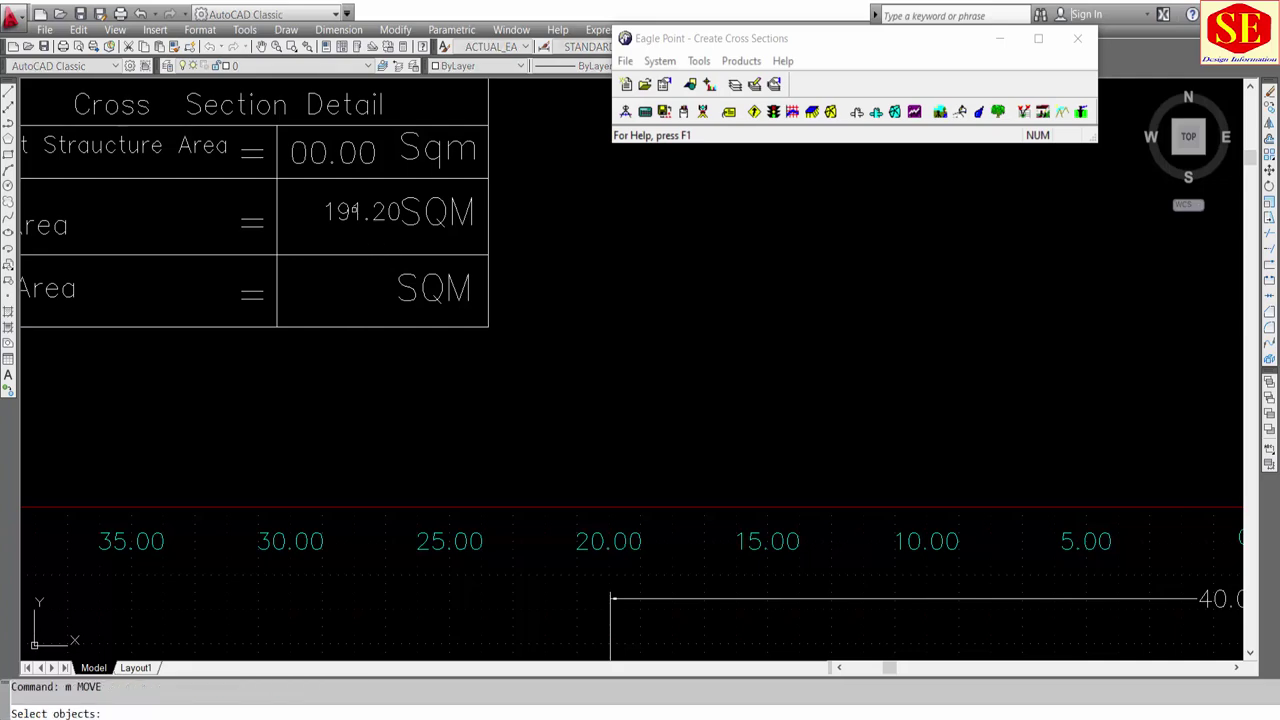
pyautogui.click(343, 209)
pyautogui.press('Return')
pyautogui.click(351, 242)
pyautogui.click(325, 240)
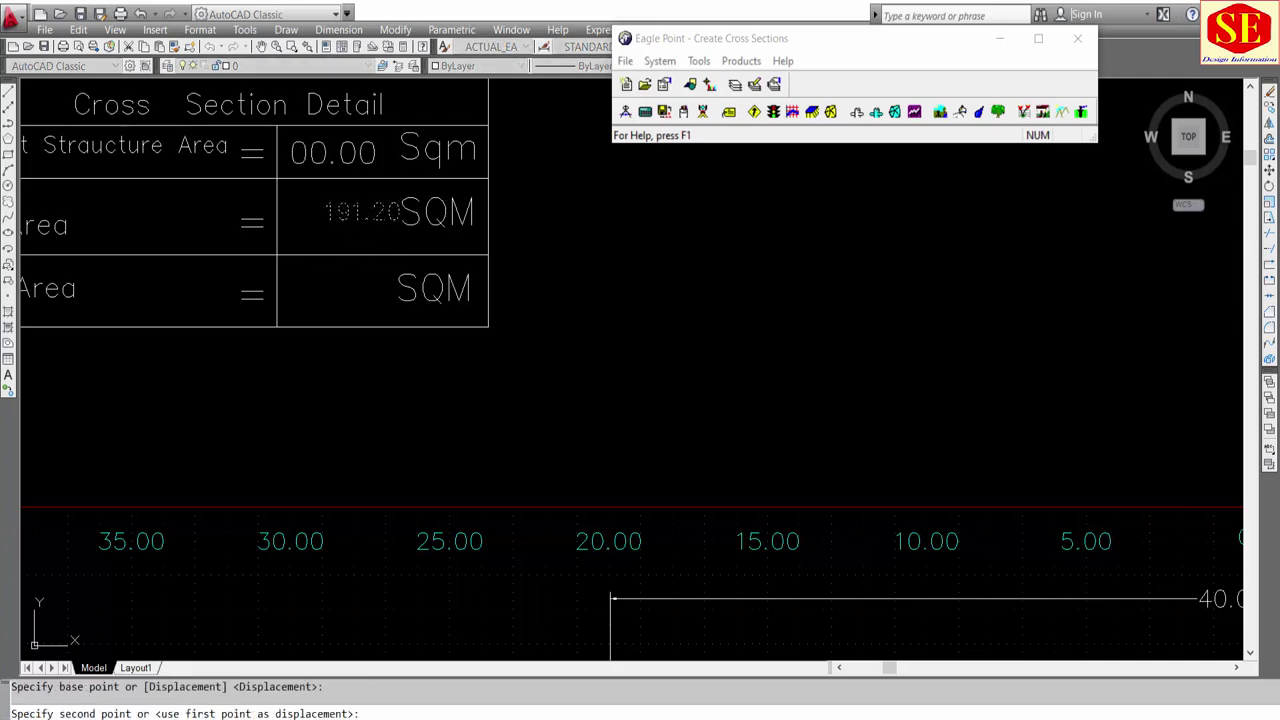
pyautogui.scroll(-5, 320, 230)
pyautogui.scroll(1, 305, 215)
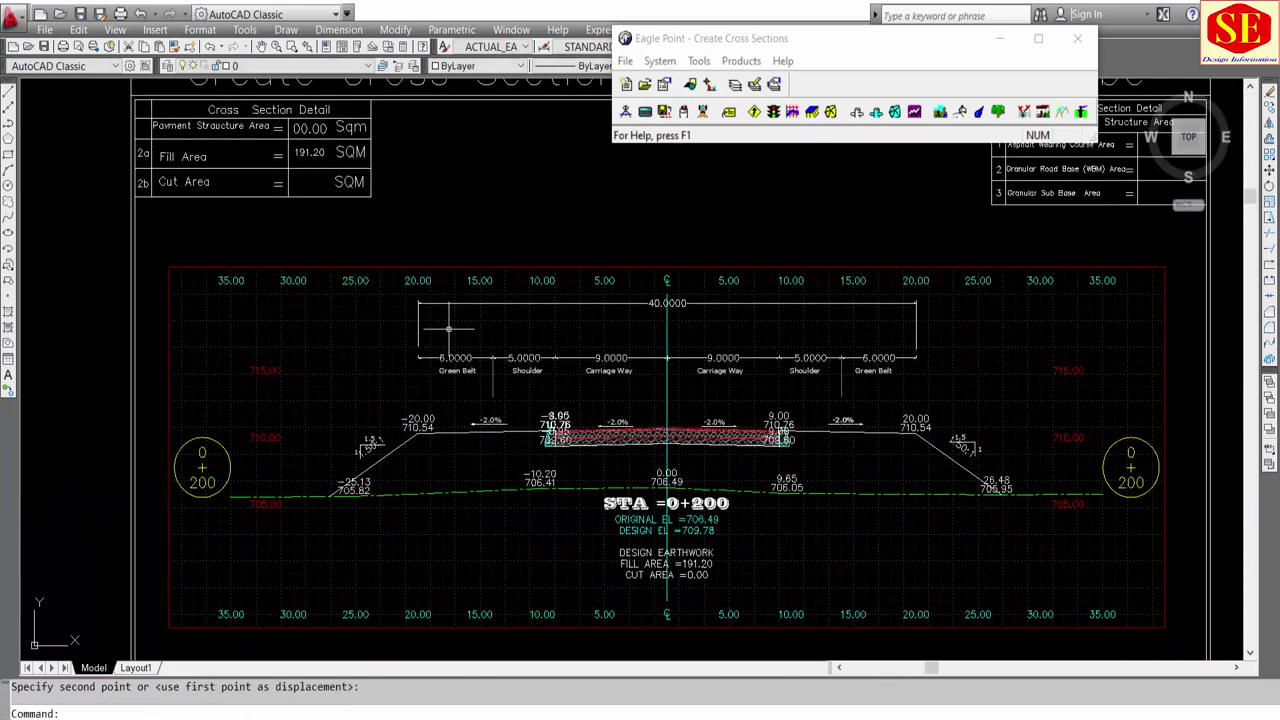
pyautogui.scroll(2, 668, 563)
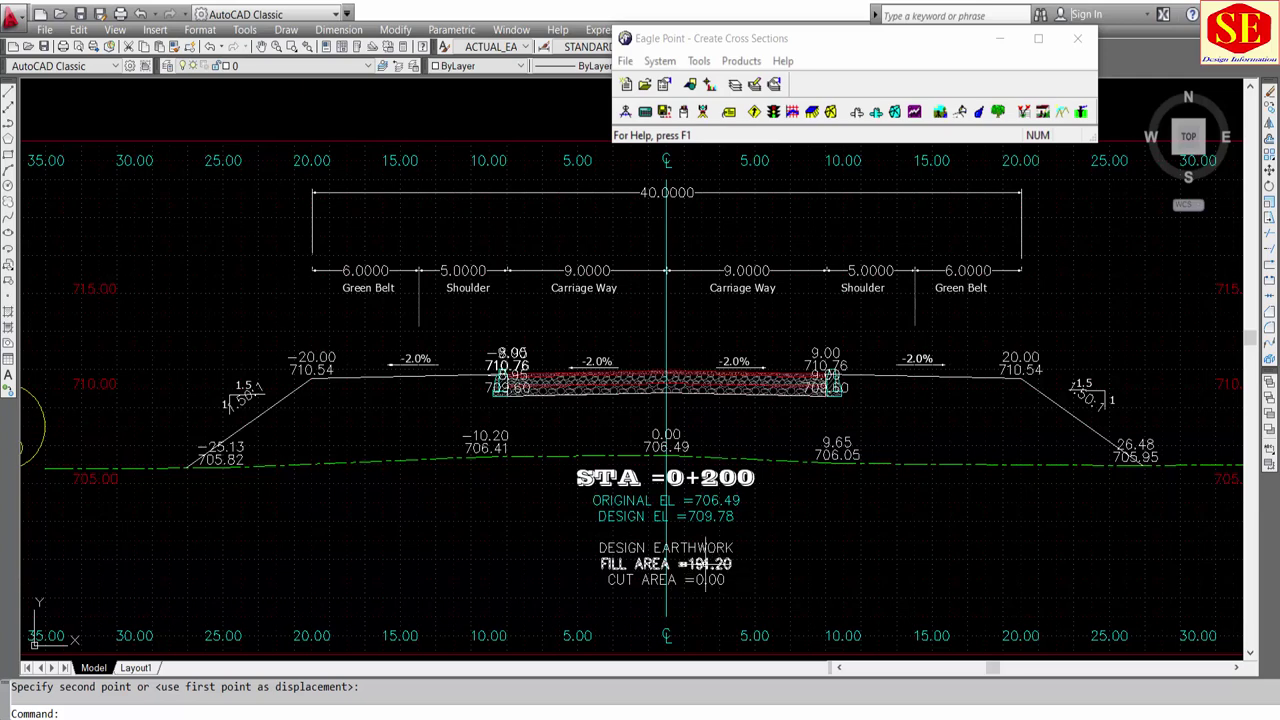
pyautogui.scroll(-5, 700, 555)
pyautogui.scroll(2, 445, 308)
pyautogui.scroll(1, 448, 305)
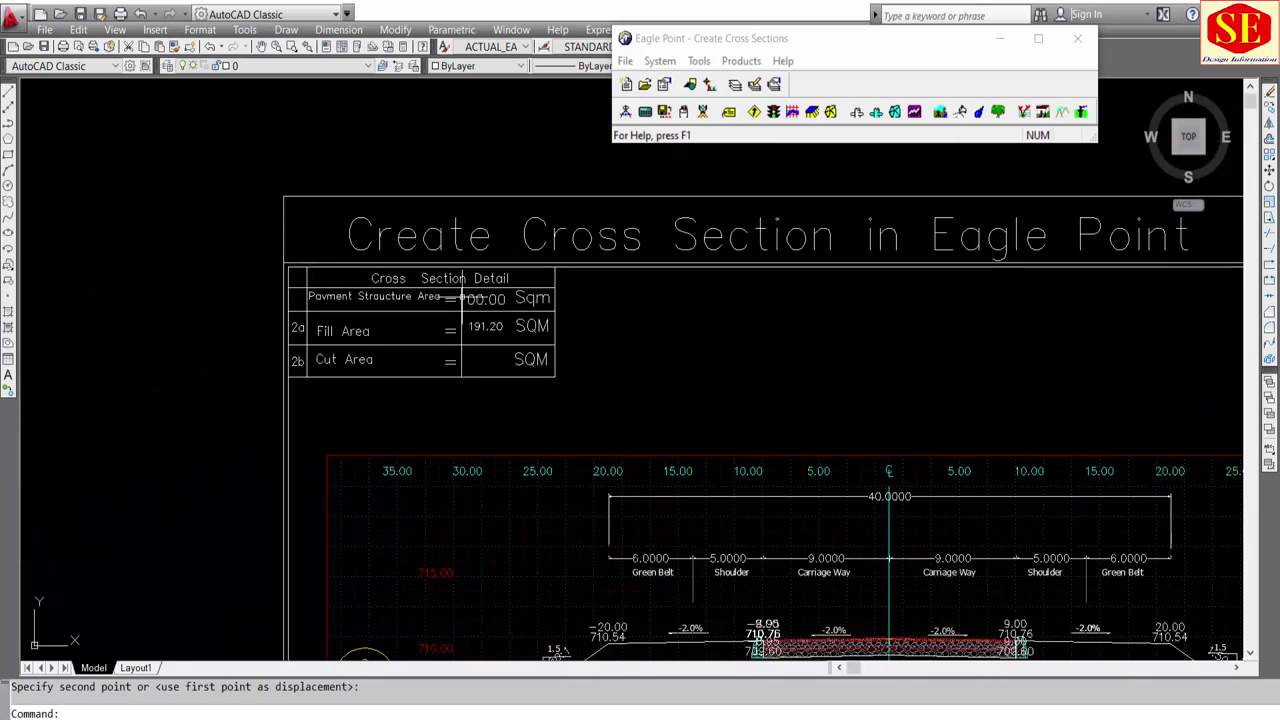
pyautogui.scroll(-3, 456, 338)
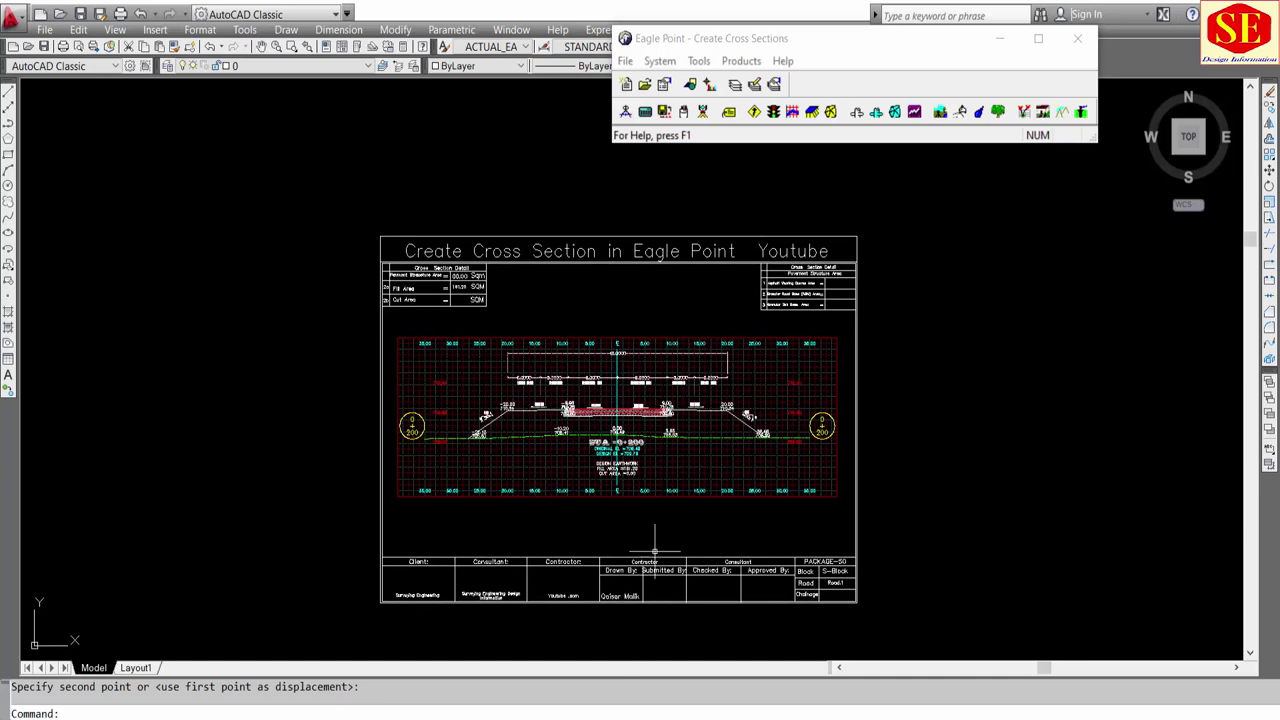
# Step: Display the Road.1 cross-section sheet for station 0+100 via RoadCalc's Cross-Section Sheets list
pyautogui.click(702, 111)
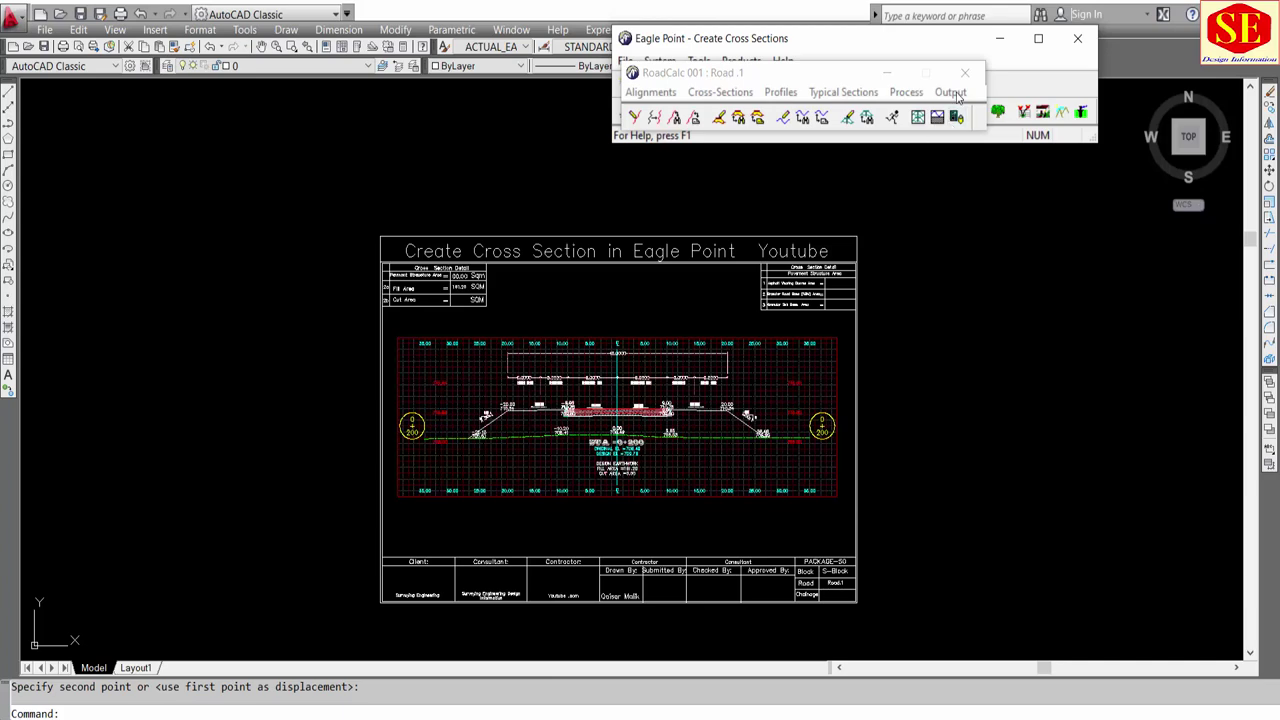
pyautogui.click(957, 96)
pyautogui.click(963, 138)
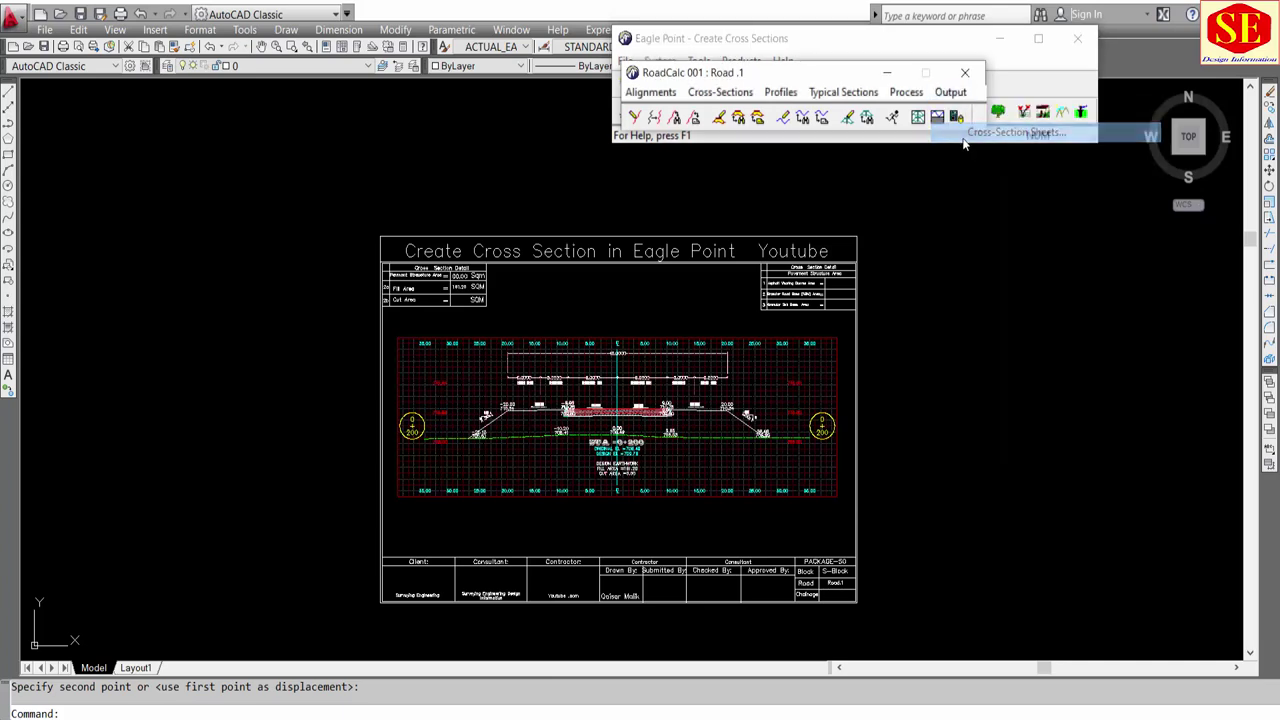
pyautogui.click(750, 194)
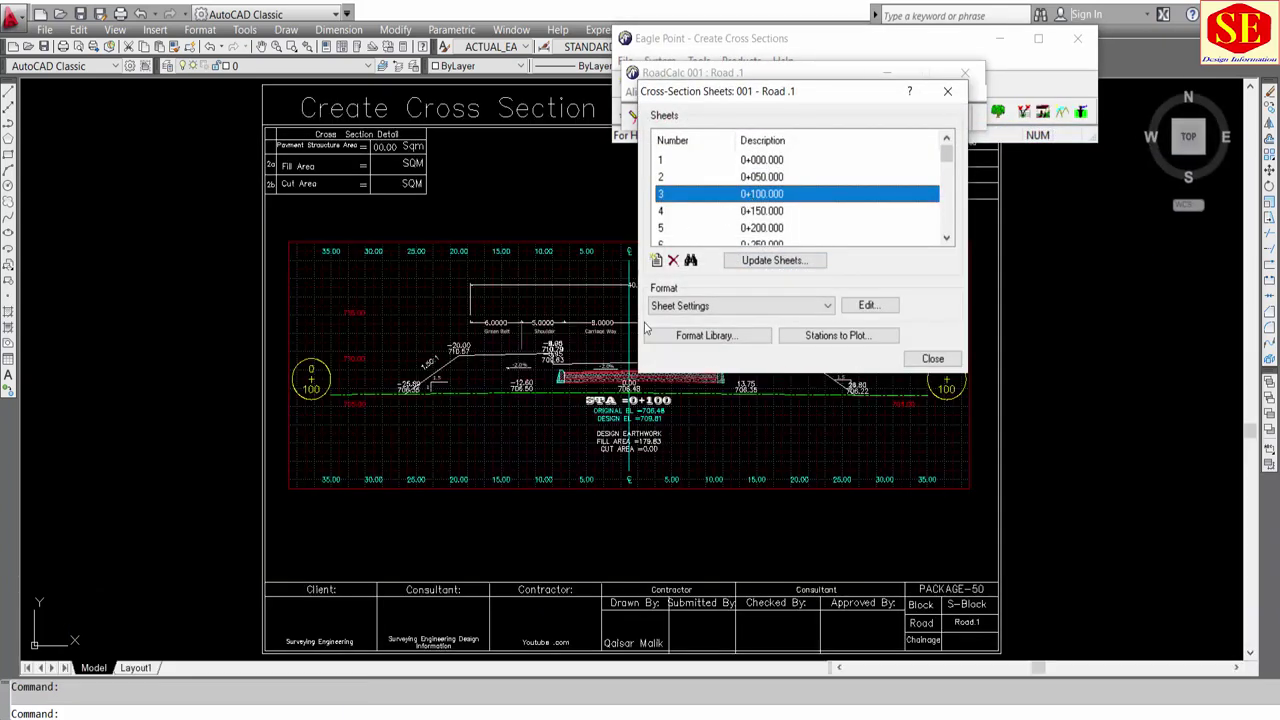
pyautogui.click(922, 360)
# Step: Move the 0+100 left curb from its corner to the pavement edge
pyautogui.scroll(5, 590, 375)
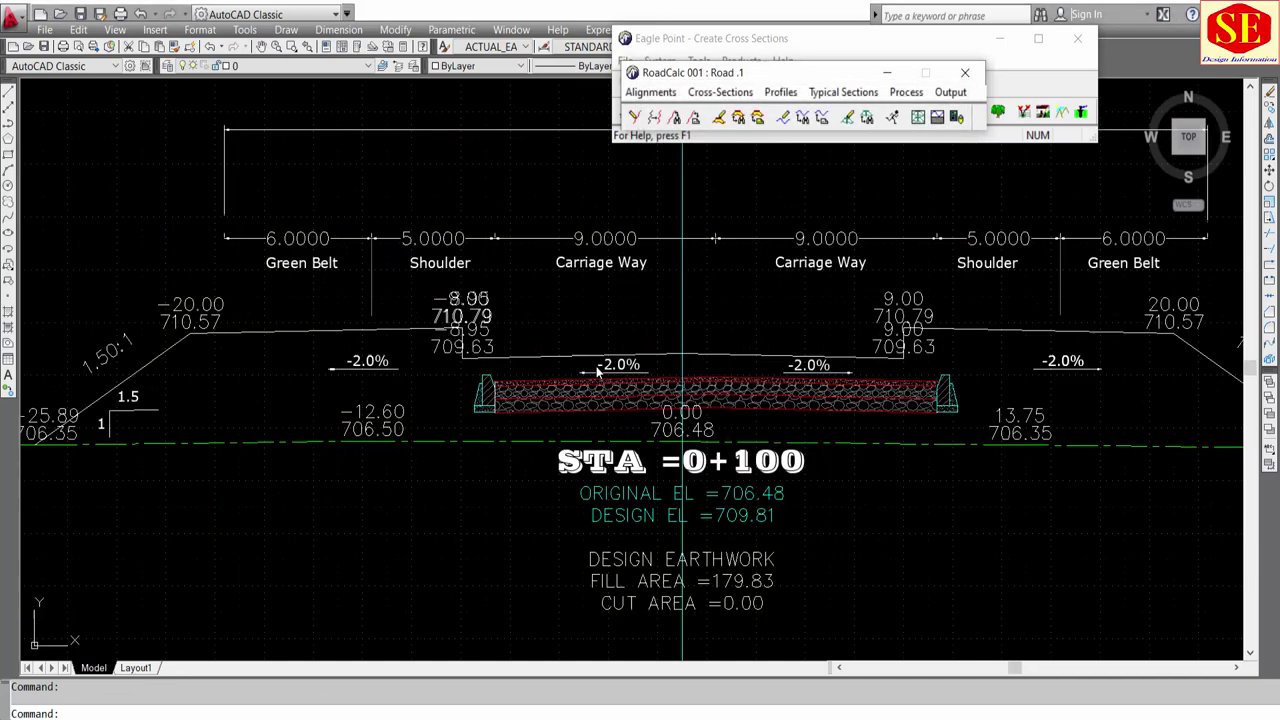
pyautogui.scroll(1, 590, 375)
pyautogui.write('m')
pyautogui.press('Return')
pyautogui.click(440, 405)
pyautogui.scroll(3, 446, 426)
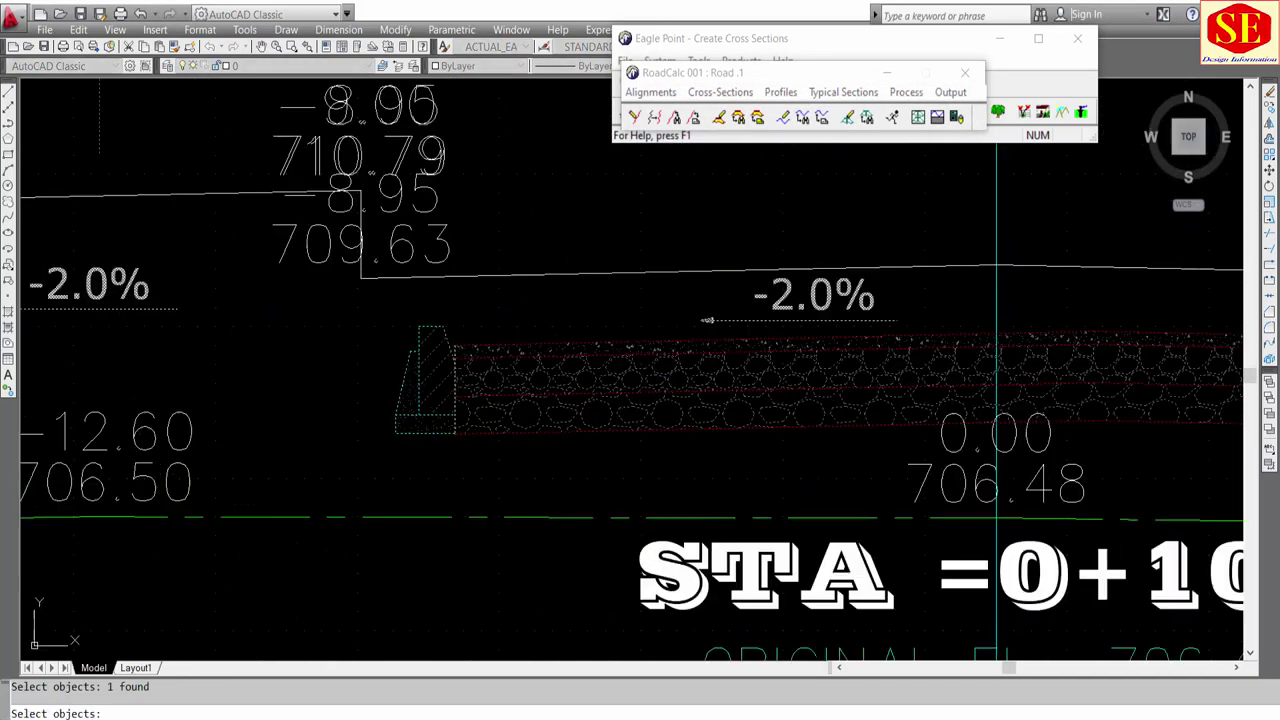
pyautogui.scroll(8, 446, 426)
pyautogui.press('Return')
pyautogui.scroll(2, 533, 421)
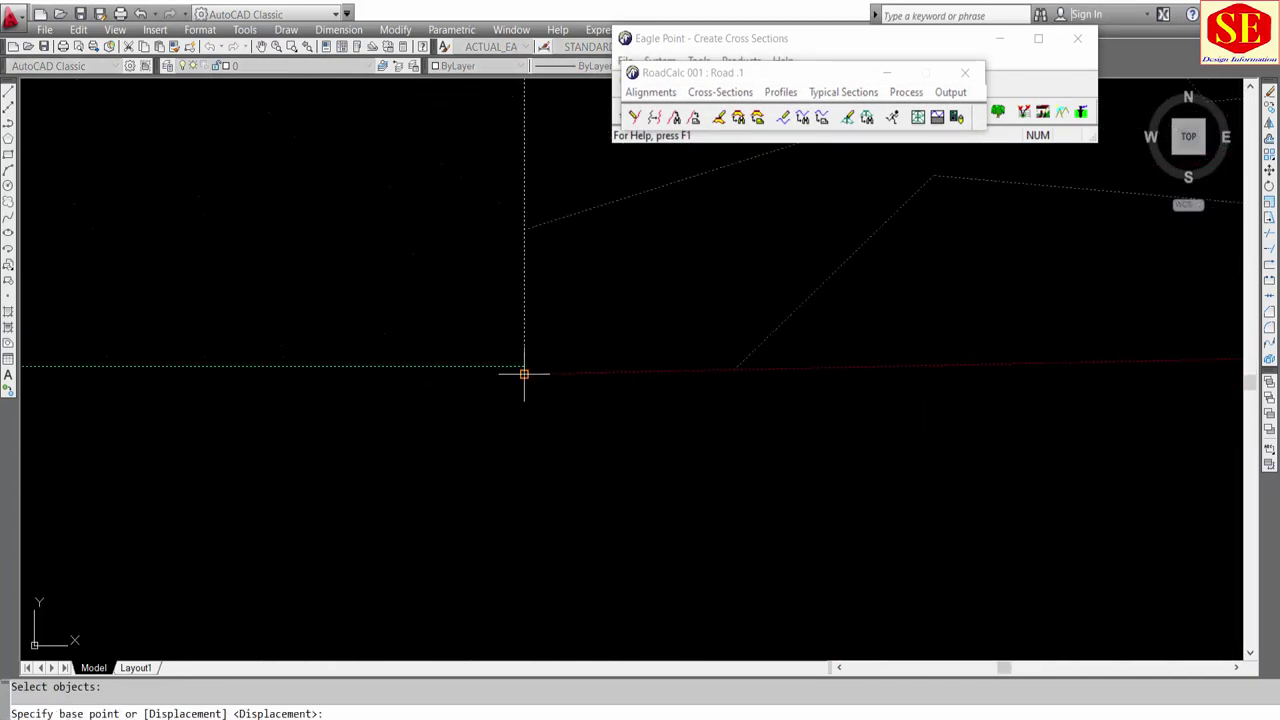
pyautogui.click(523, 368)
pyautogui.scroll(-4, 531, 403)
pyautogui.scroll(-4, 535, 445)
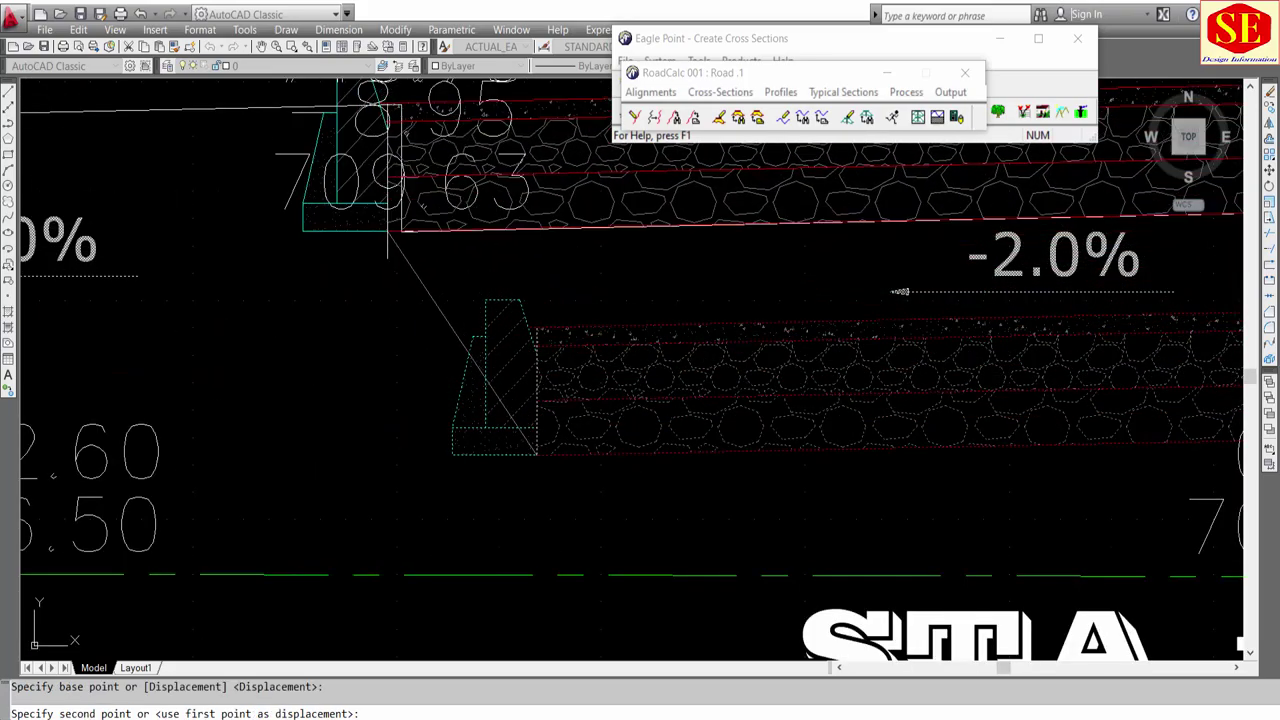
pyautogui.click(400, 232)
# Step: Review the 0+100 sheet and its title, then select every object in the drawing
pyautogui.scroll(-2, 397, 311)
pyautogui.scroll(-3, 408, 360)
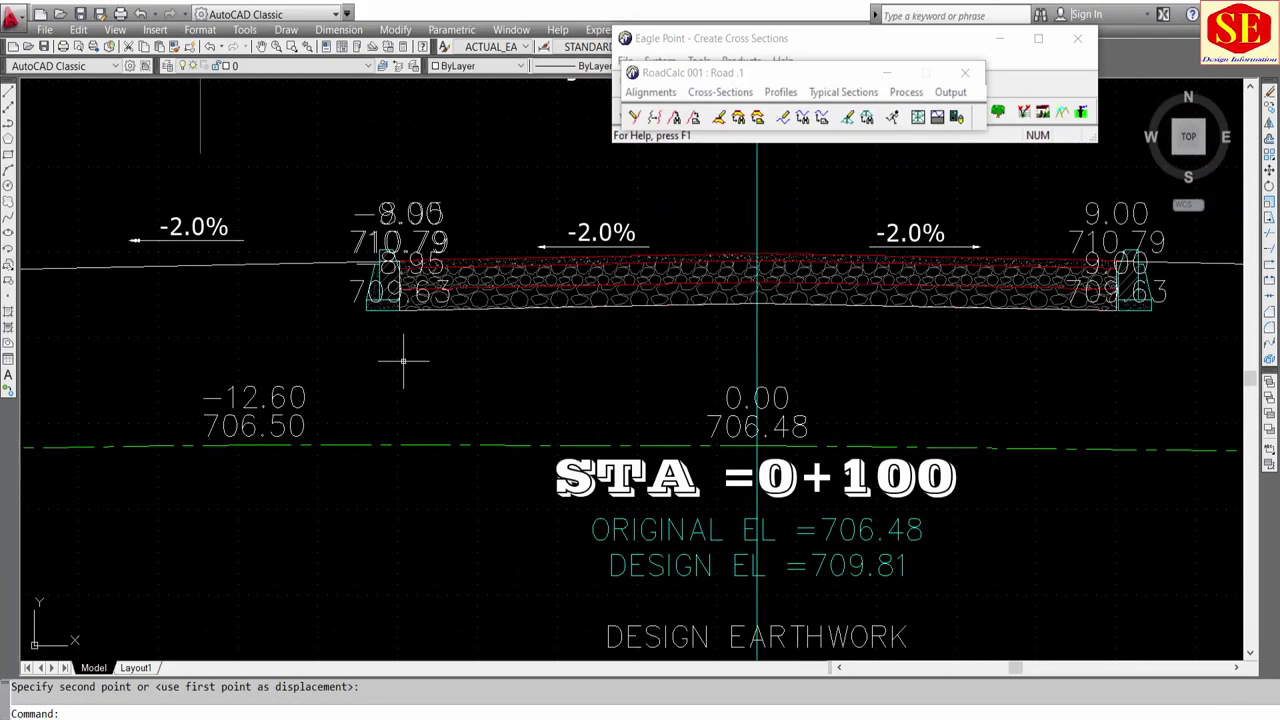
pyautogui.scroll(-1, 416, 362)
pyautogui.scroll(-4, 781, 366)
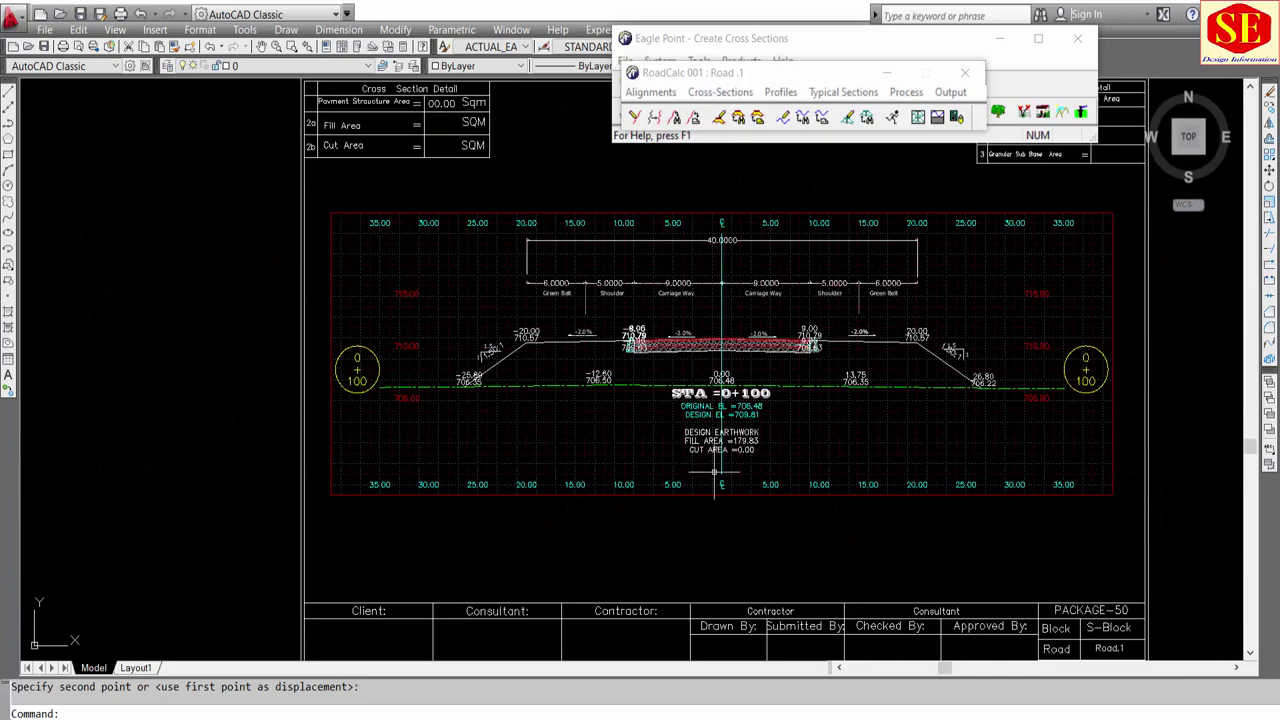
pyautogui.moveTo(715, 471); pyautogui.dragTo(672, 533, button='middle')
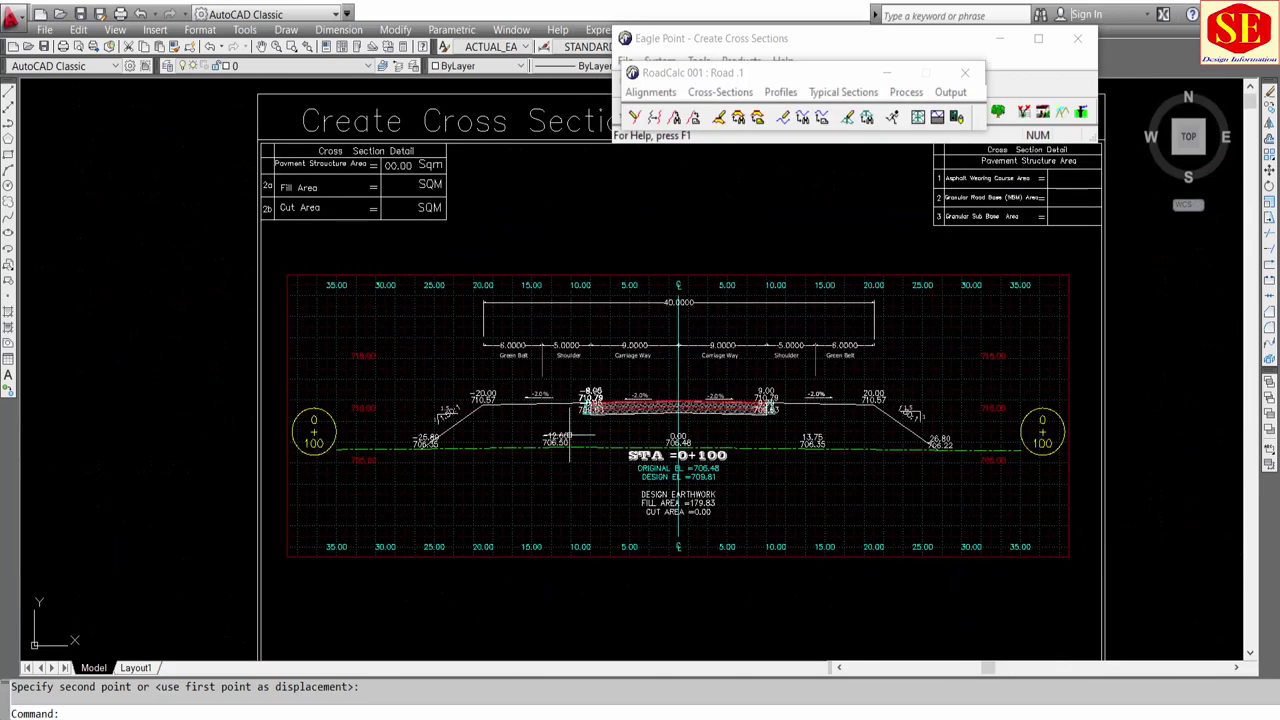
pyautogui.scroll(-2, 585, 400)
pyautogui.scroll(-2, 590, 390)
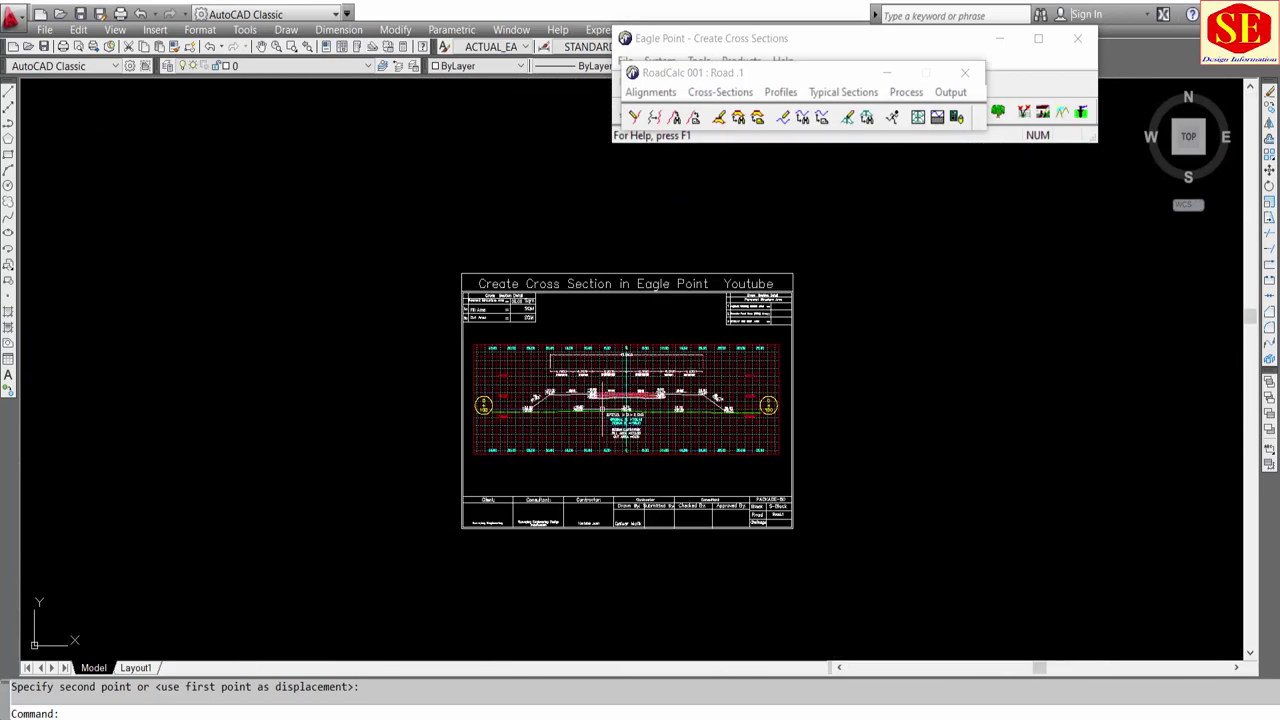
pyautogui.scroll(1, 612, 407)
pyautogui.scroll(2, 645, 393)
pyautogui.scroll(-2, 645, 393)
pyautogui.scroll(2, 620, 417)
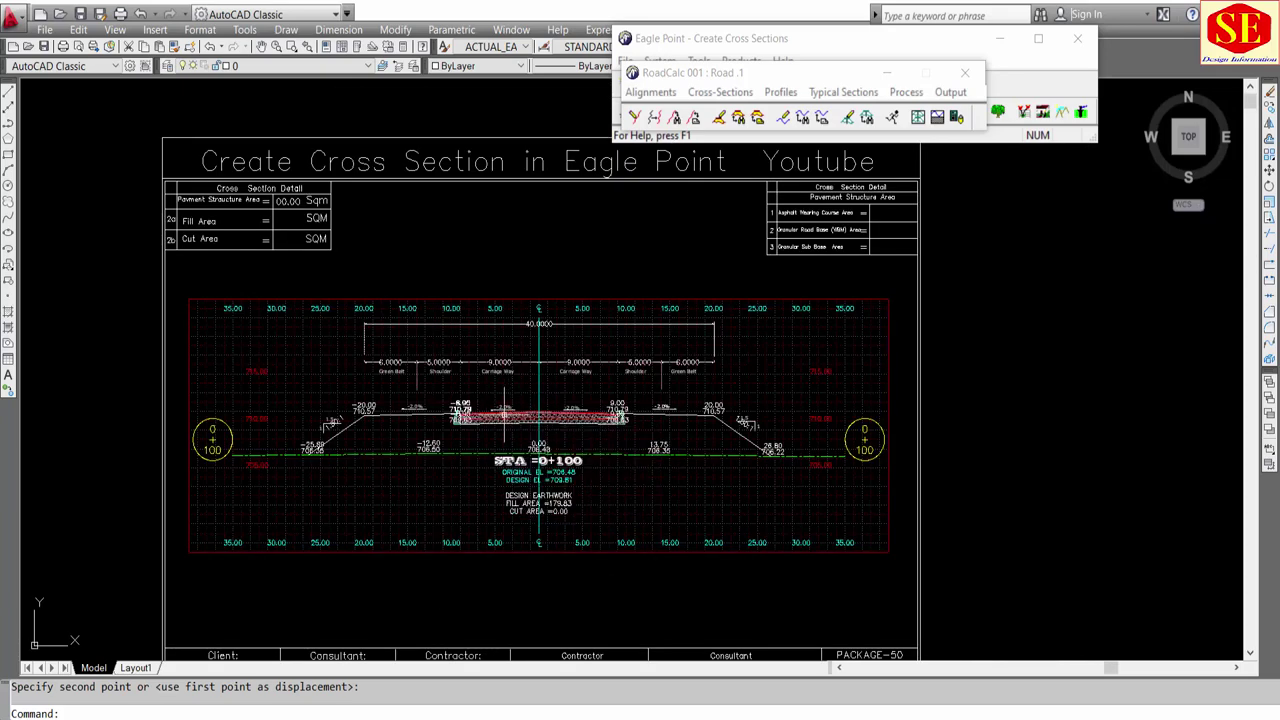
pyautogui.hotkey('ctrl', 'a')
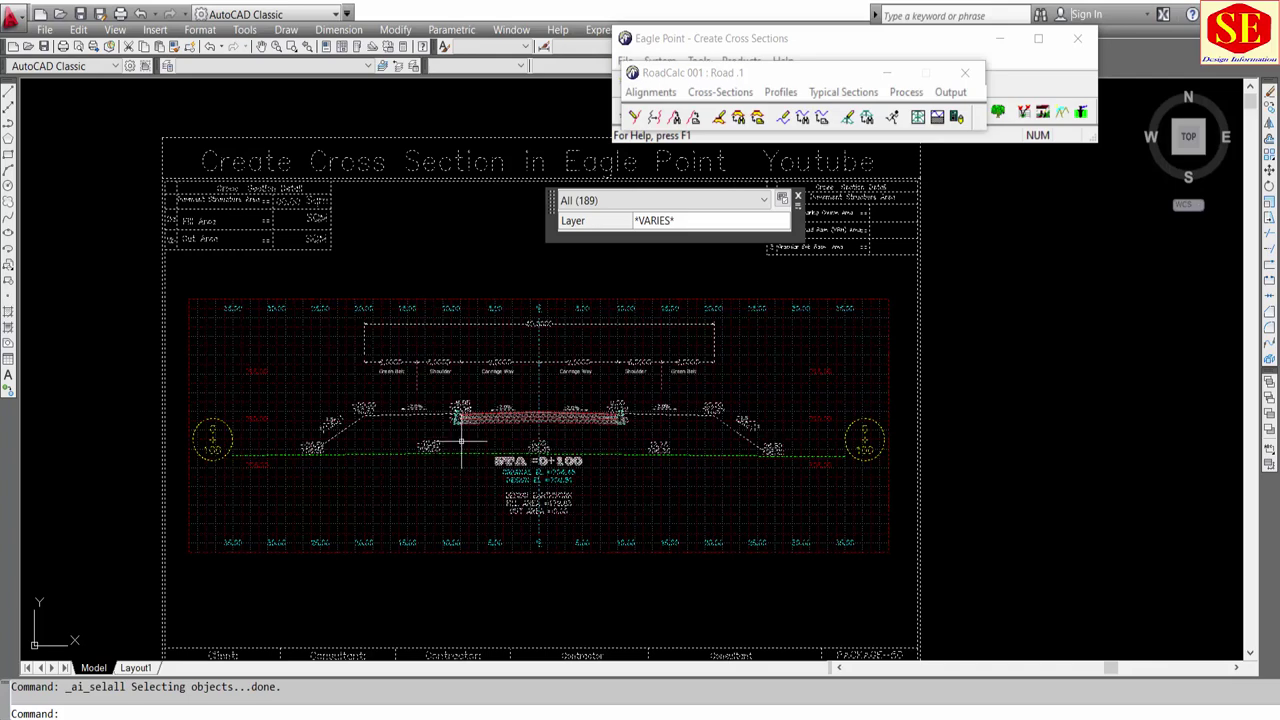
# Step: Move all 189 objects so the centreline ground point sits at 0,706.48, then zoom extents
pyautogui.scroll(3, 462, 440)
pyautogui.write('M')
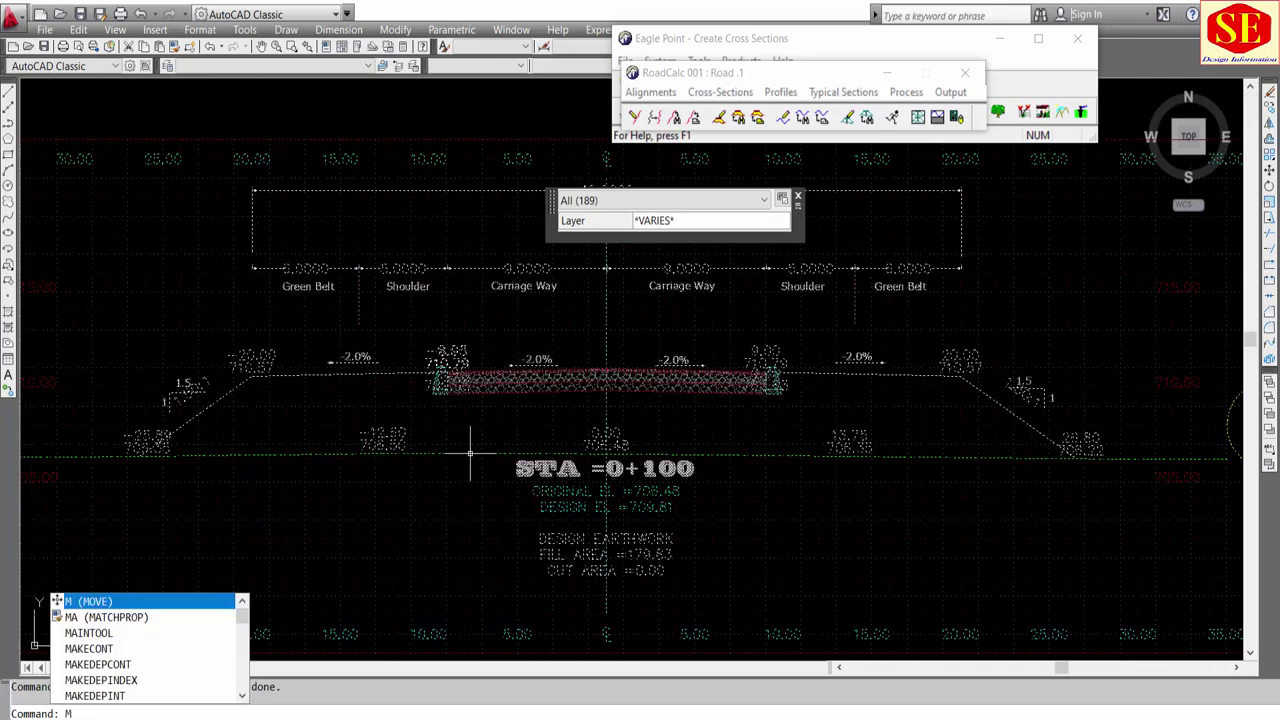
pyautogui.press('Return')
pyautogui.scroll(4, 620, 460)
pyautogui.scroll(3, 566, 441)
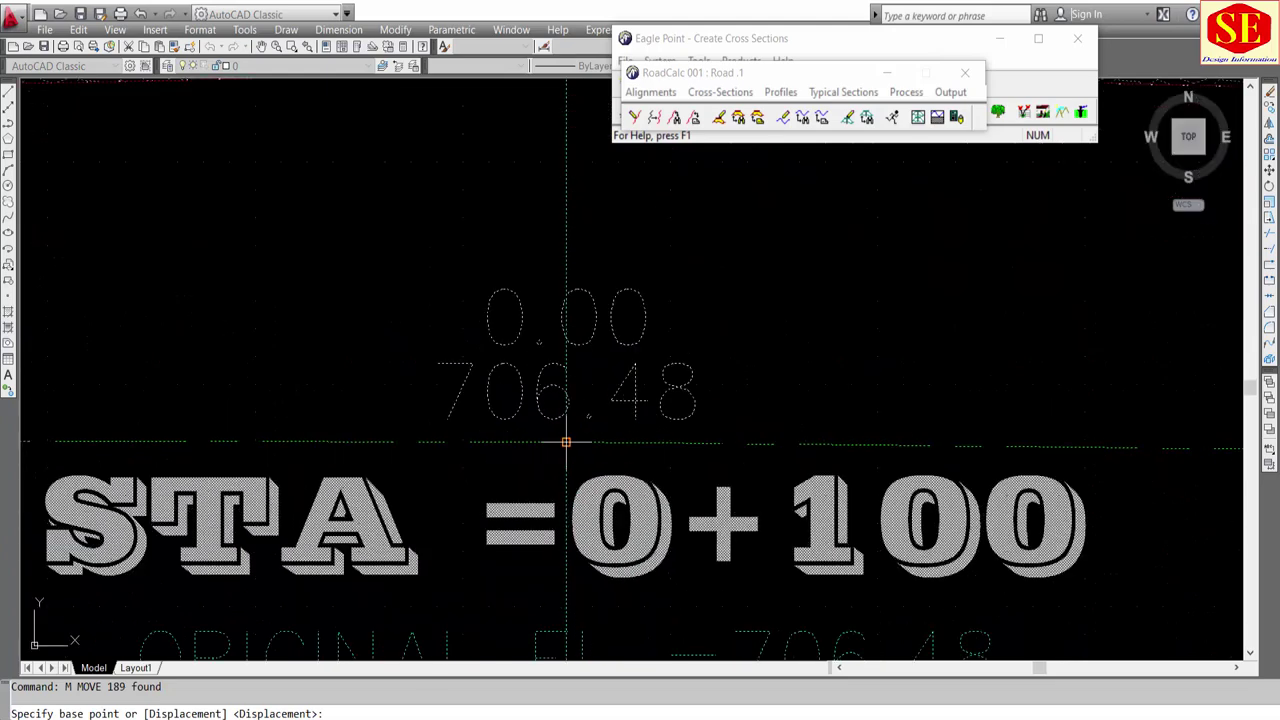
pyautogui.click(566, 441)
pyautogui.write('0,706.48')
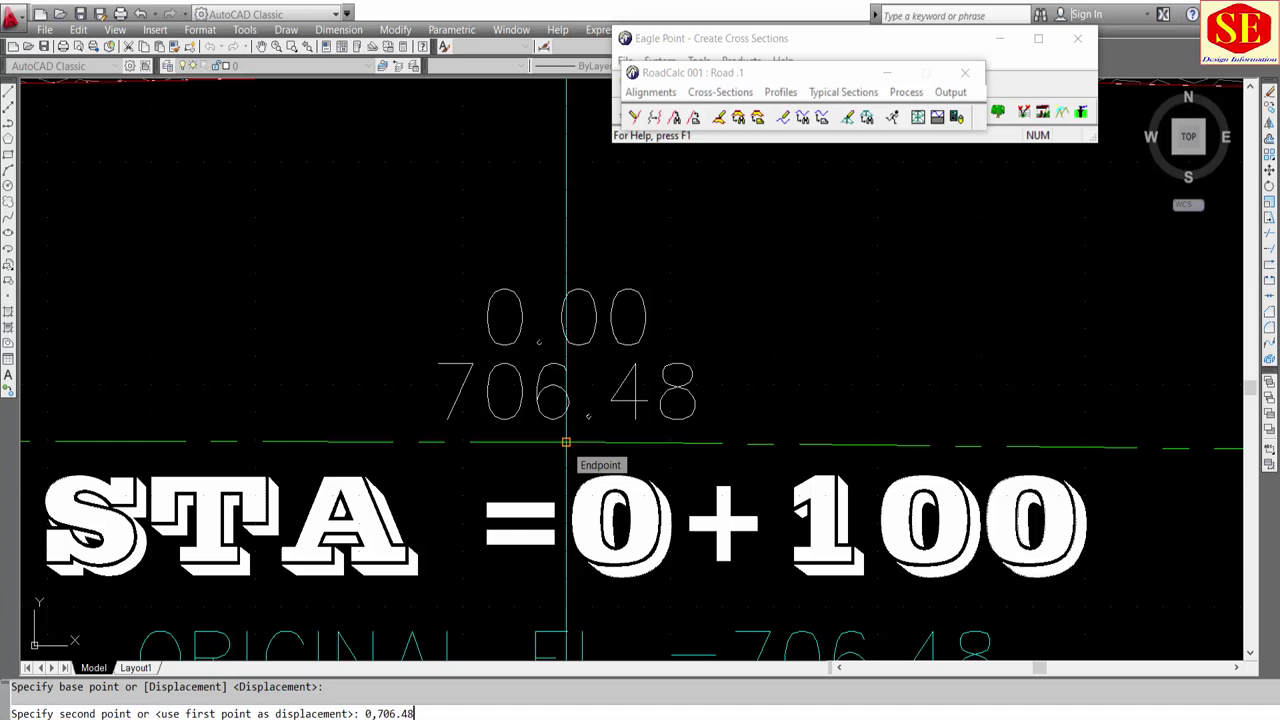
pyautogui.press('Return')
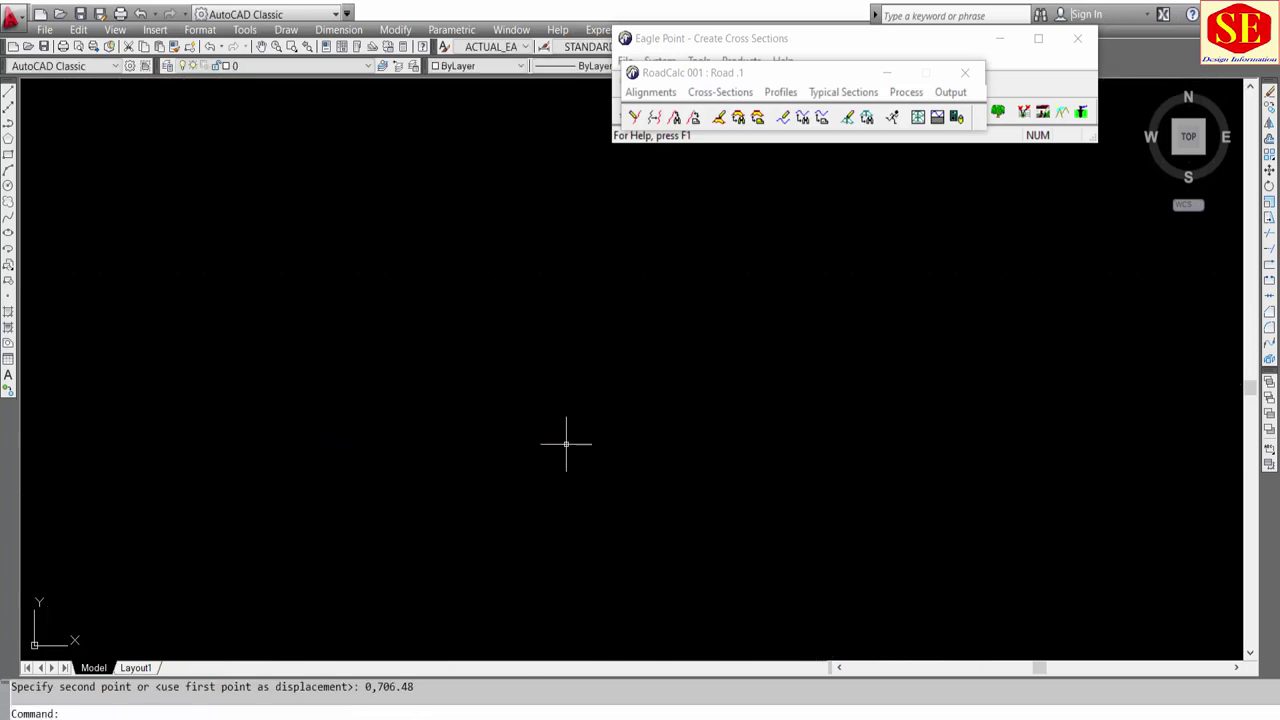
pyautogui.write('z')
pyautogui.press('Return')
pyautogui.write('e')
pyautogui.press('Return')
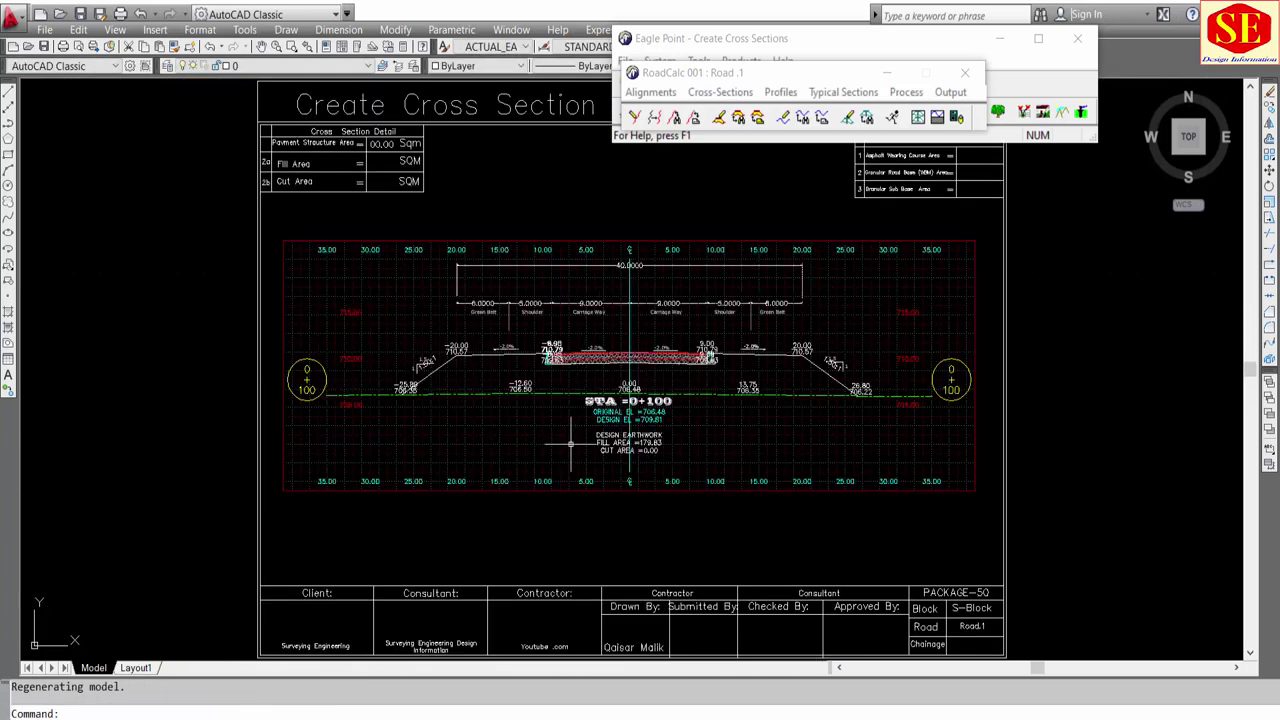
pyautogui.moveTo(816, 277); pyautogui.dragTo(778, 329, button='middle')
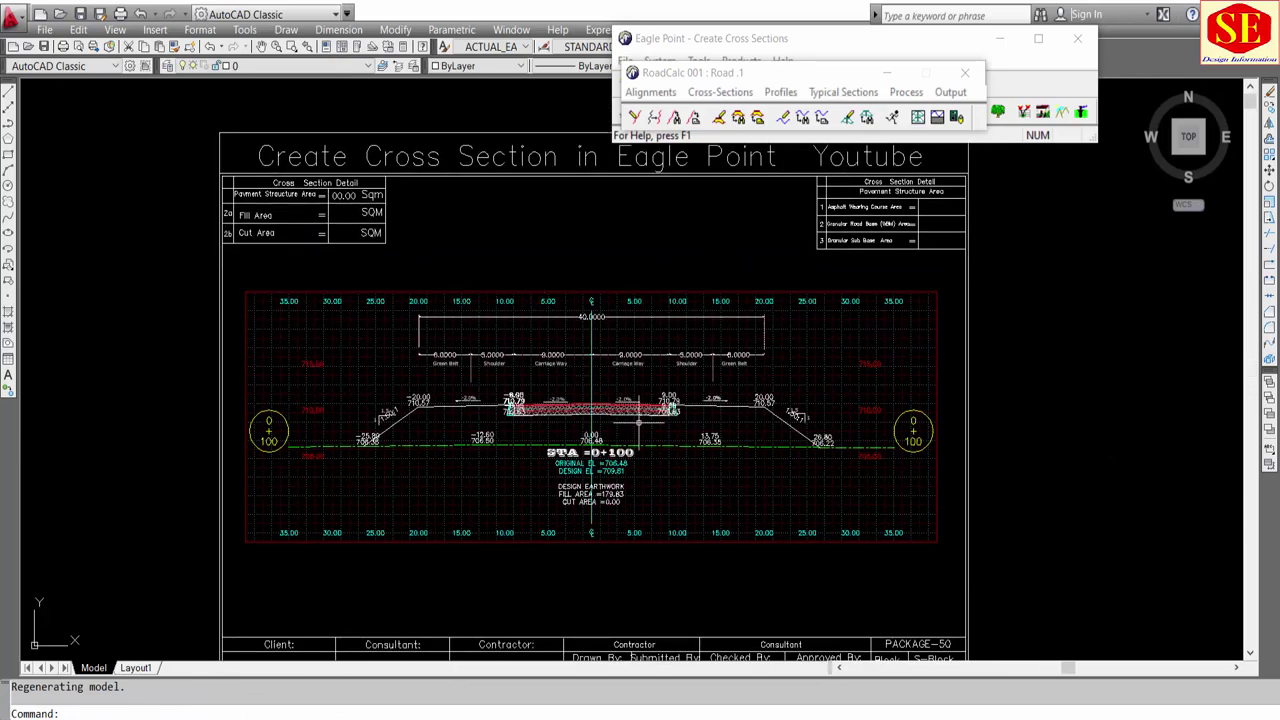
pyautogui.scroll(5, 601, 422)
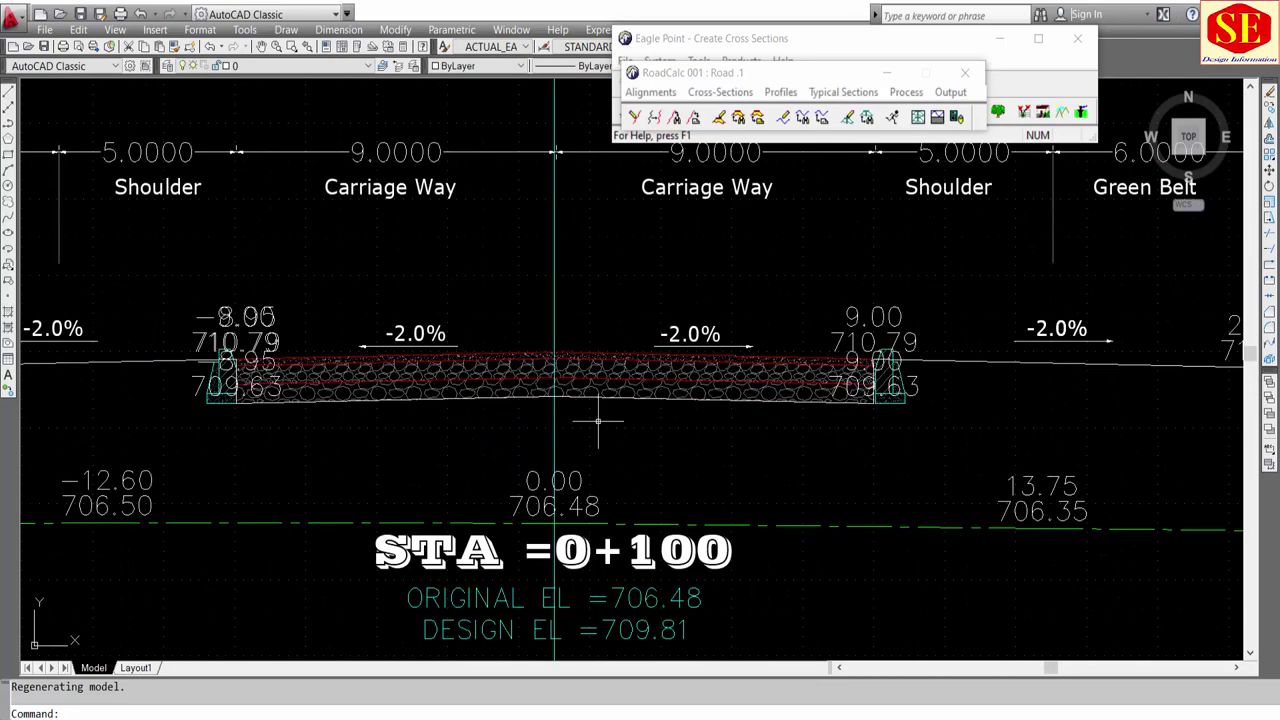
pyautogui.write('id')
pyautogui.press('Return')
pyautogui.scroll(3, 550, 525)
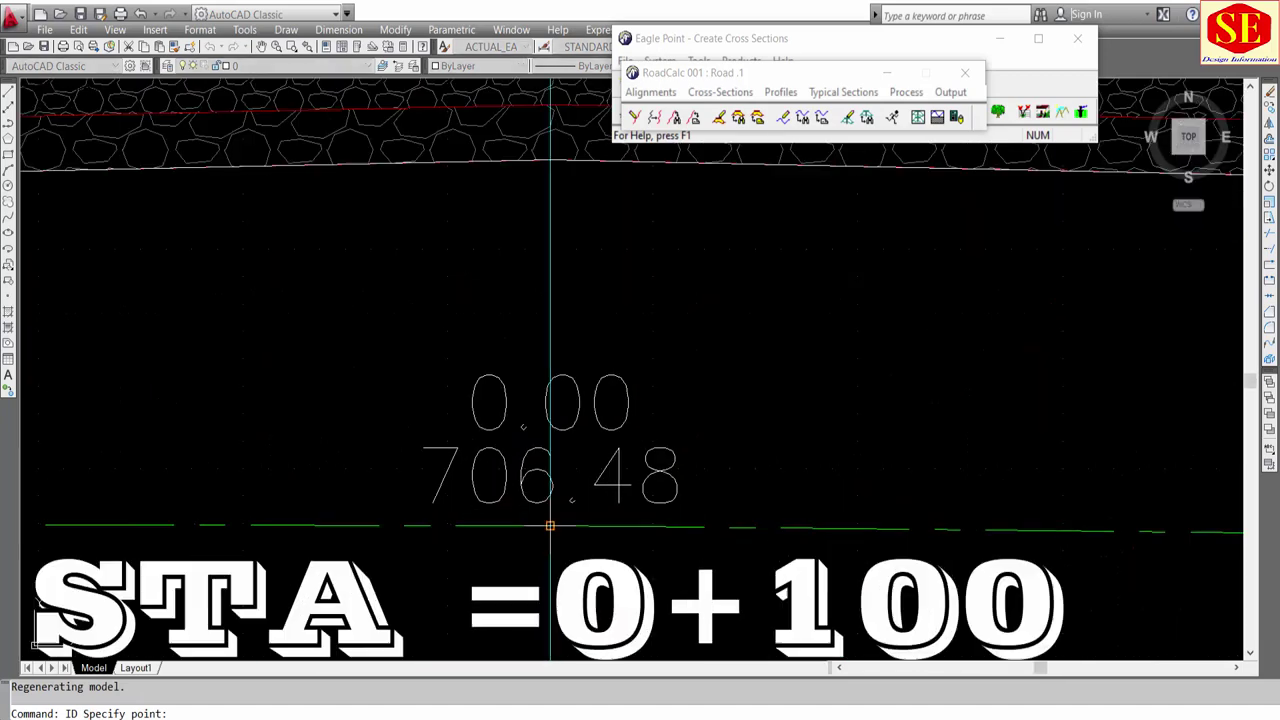
pyautogui.click(549, 524)
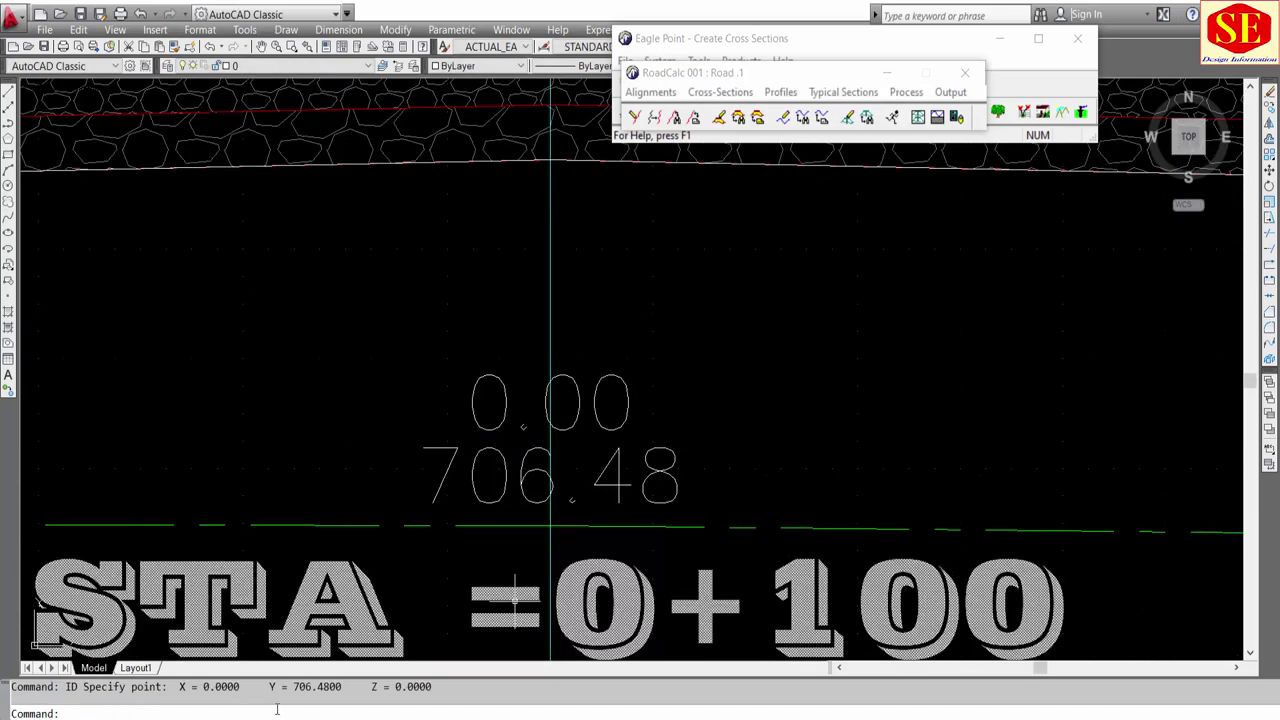
pyautogui.scroll(-8, 626, 527)
pyautogui.scroll(4, 820, 528)
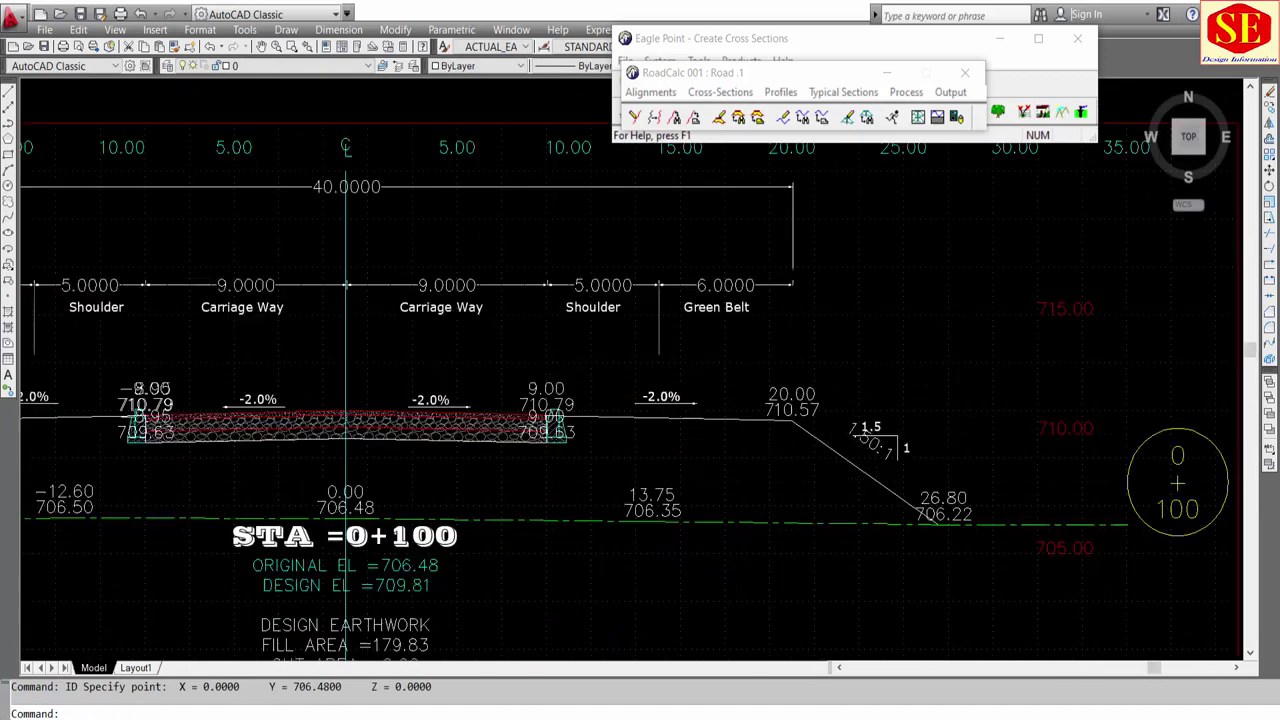
pyautogui.scroll(1, 820, 528)
pyautogui.press('Return')
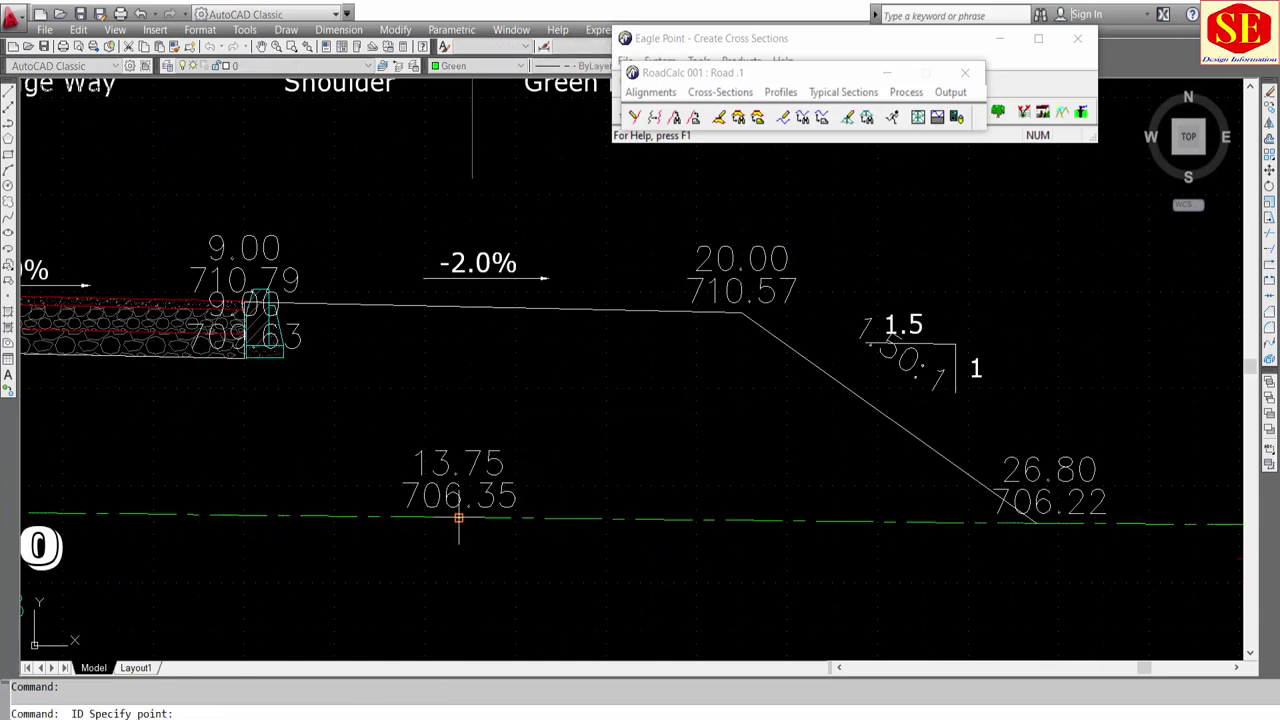
pyautogui.click(456, 515)
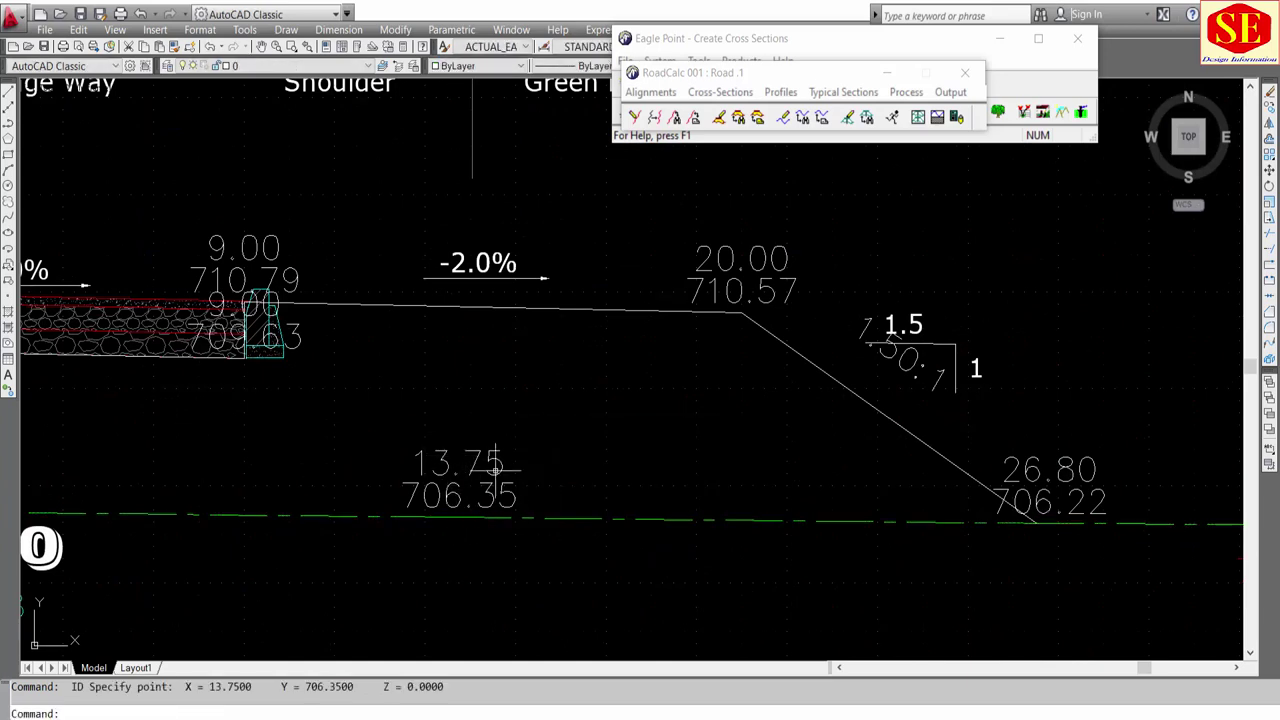
pyautogui.scroll(-4, 660, 440)
pyautogui.scroll(-4, 645, 402)
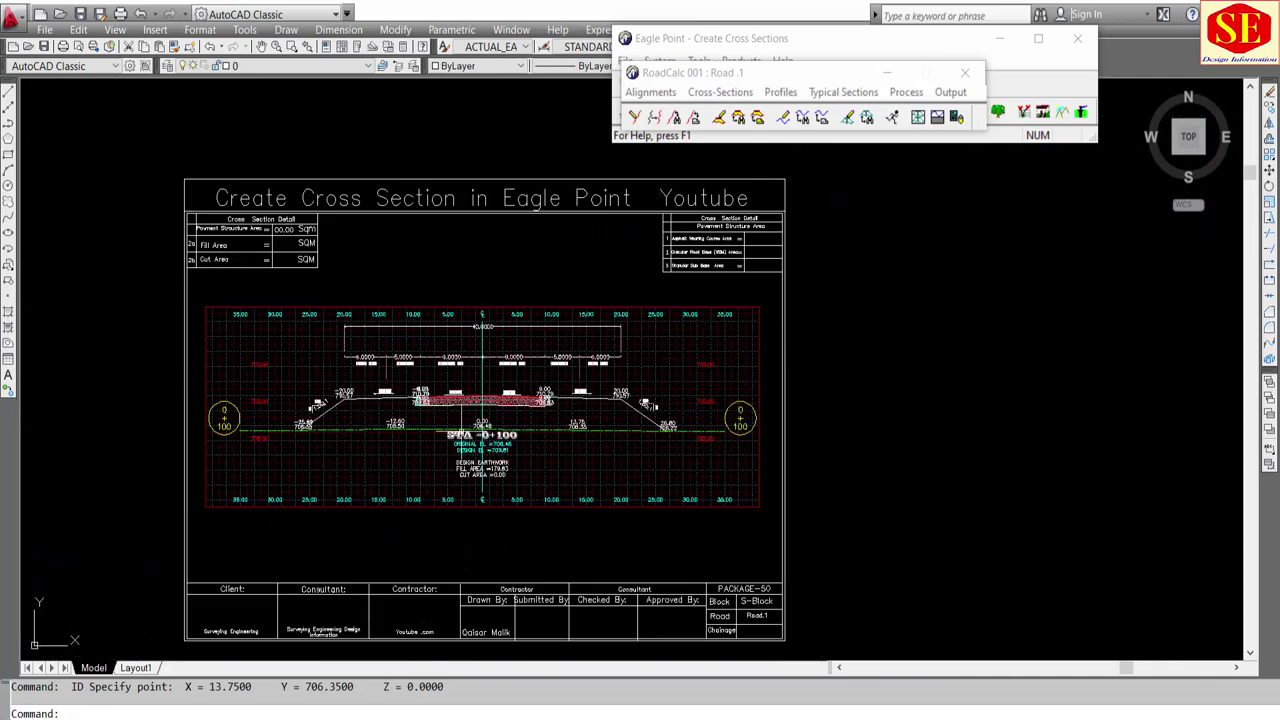
pyautogui.scroll(3, 317, 404)
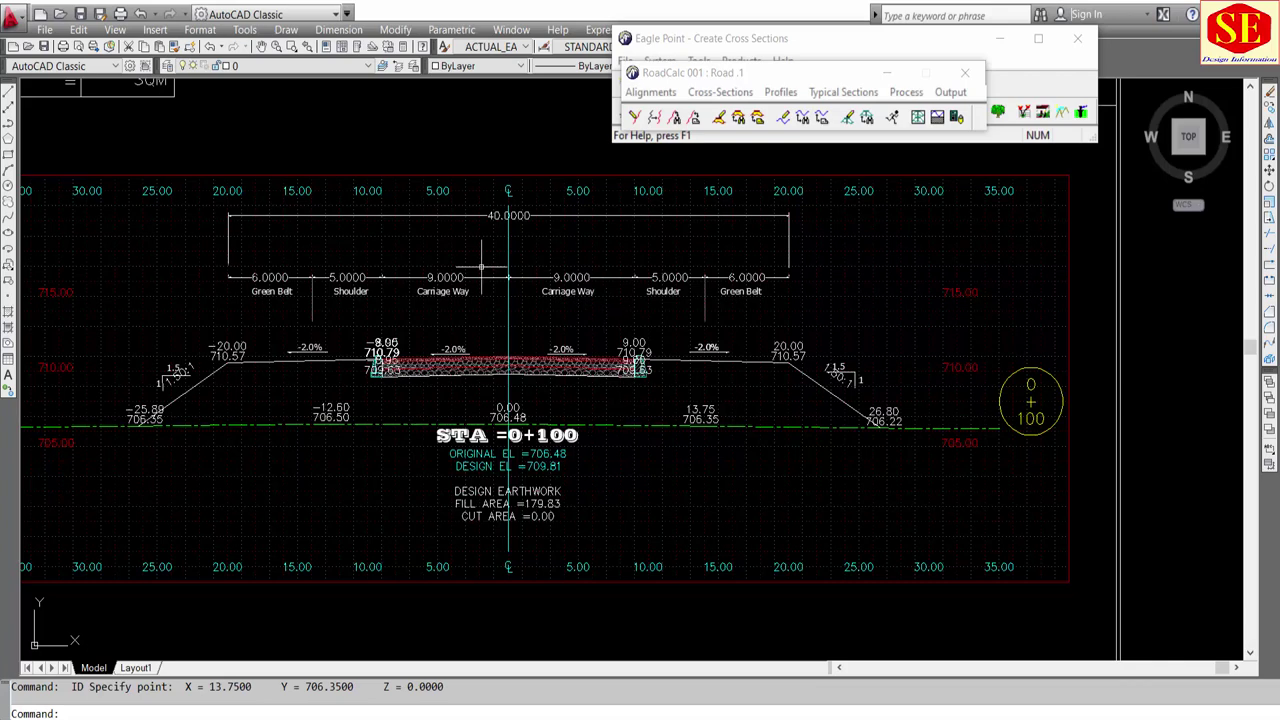
pyautogui.scroll(-2, 444, 388)
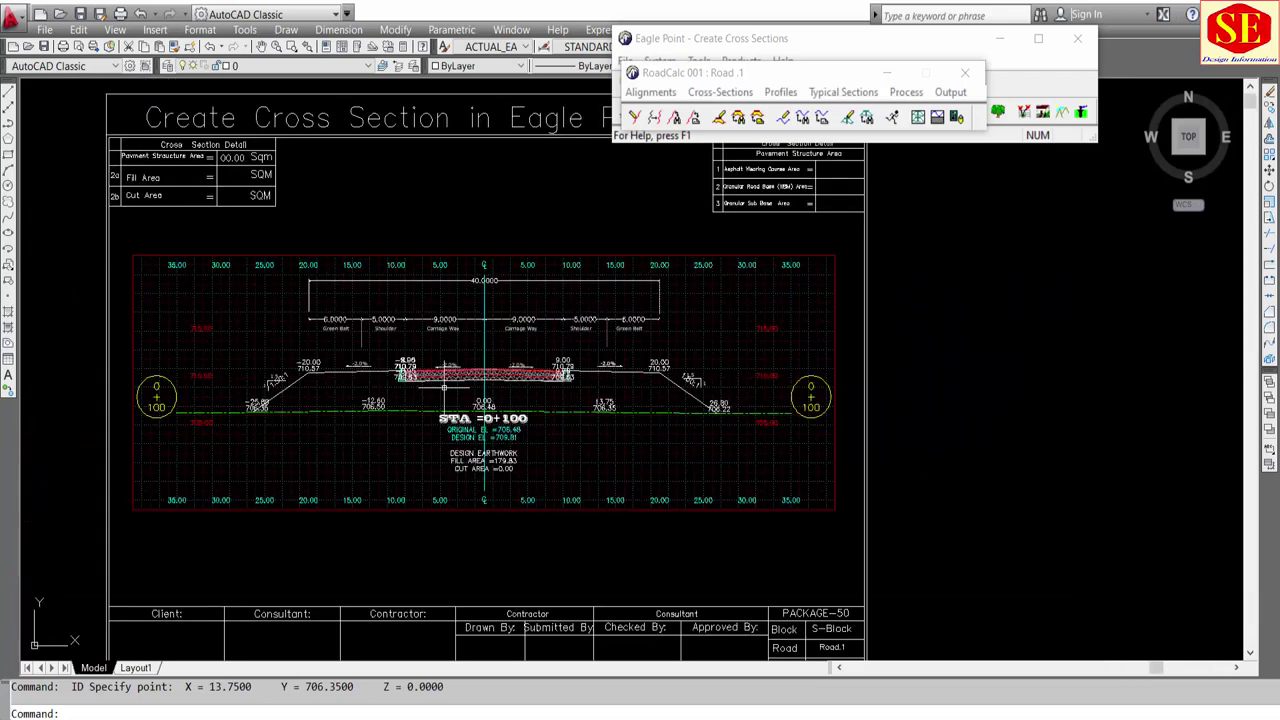
pyautogui.scroll(-1, 557, 349)
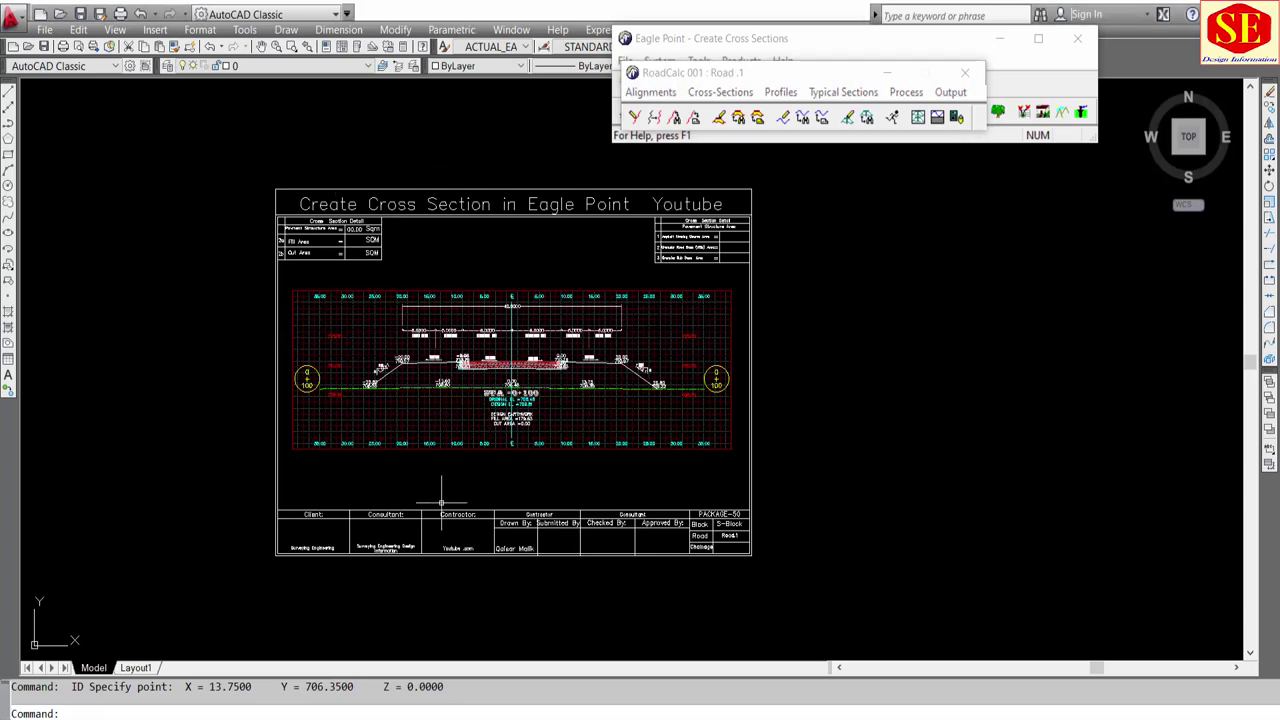
pyautogui.scroll(-1, 678, 400)
pyautogui.scroll(-2, 609, 477)
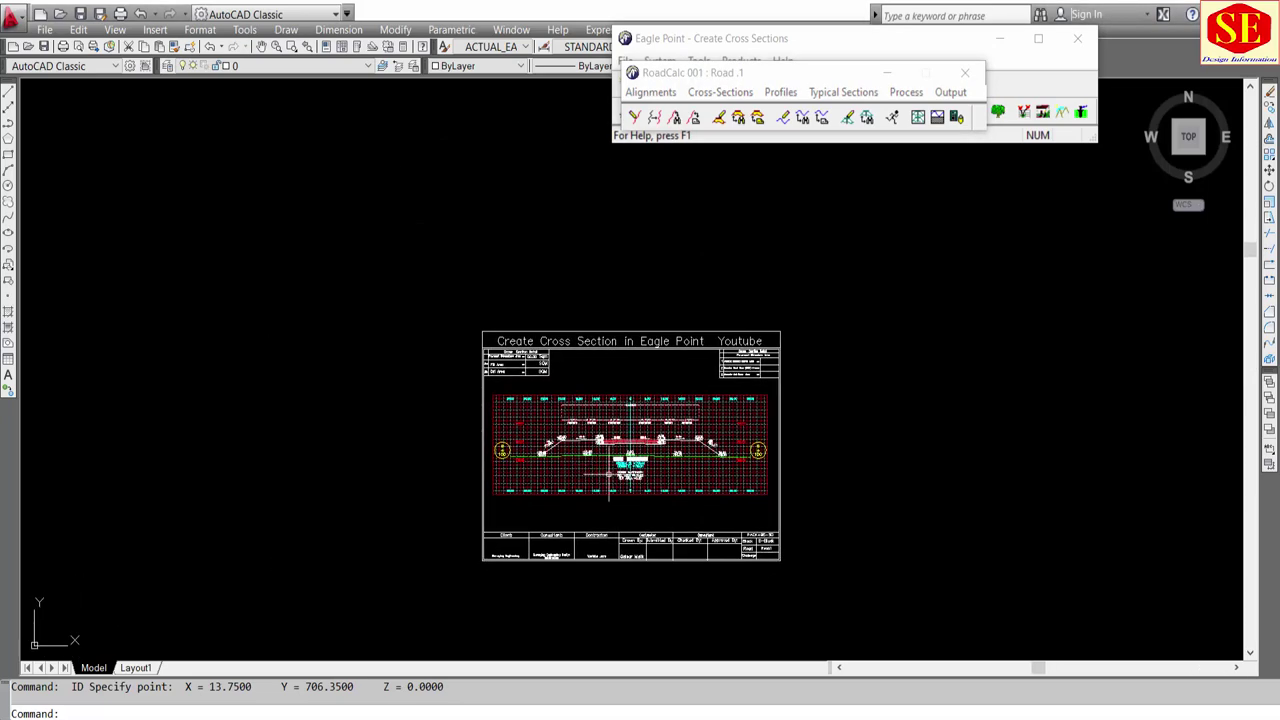
pyautogui.scroll(2, 609, 477)
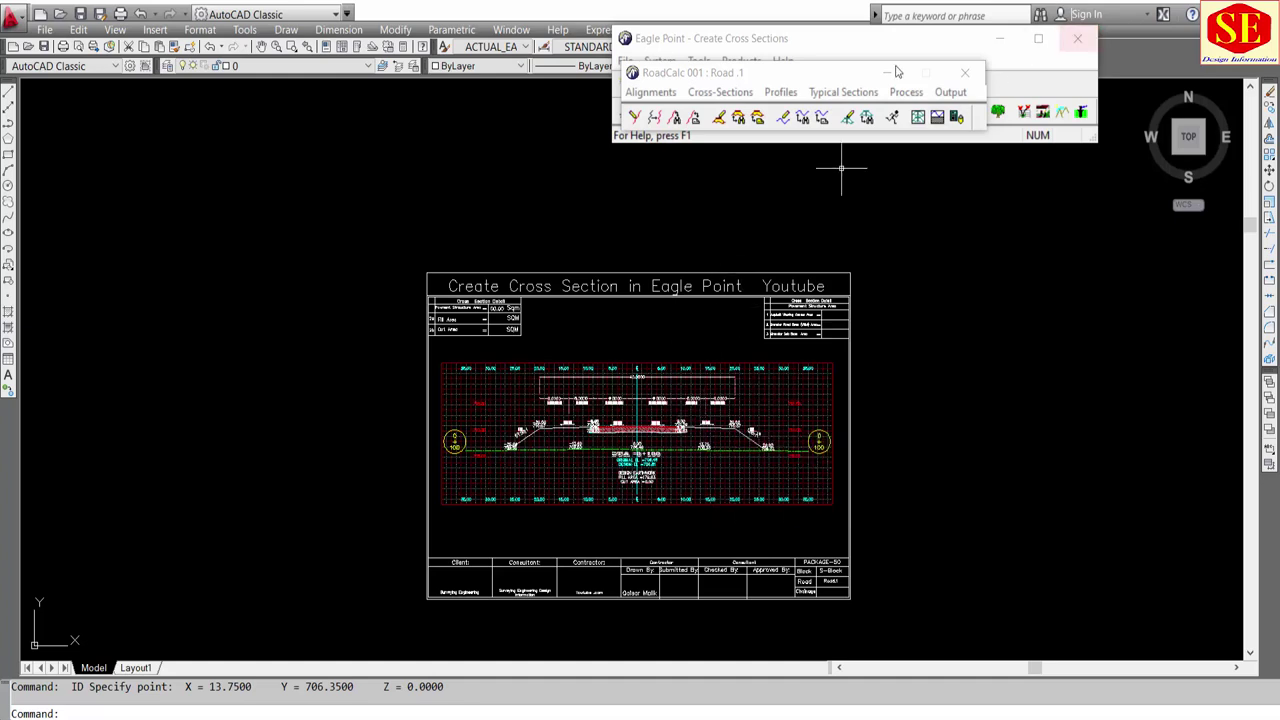
# Step: Close the RoadCalc Road.1 window and minimize Eagle Point
pyautogui.click(886, 72)
pyautogui.click(999, 40)
pyautogui.scroll(-3, 570, 379)
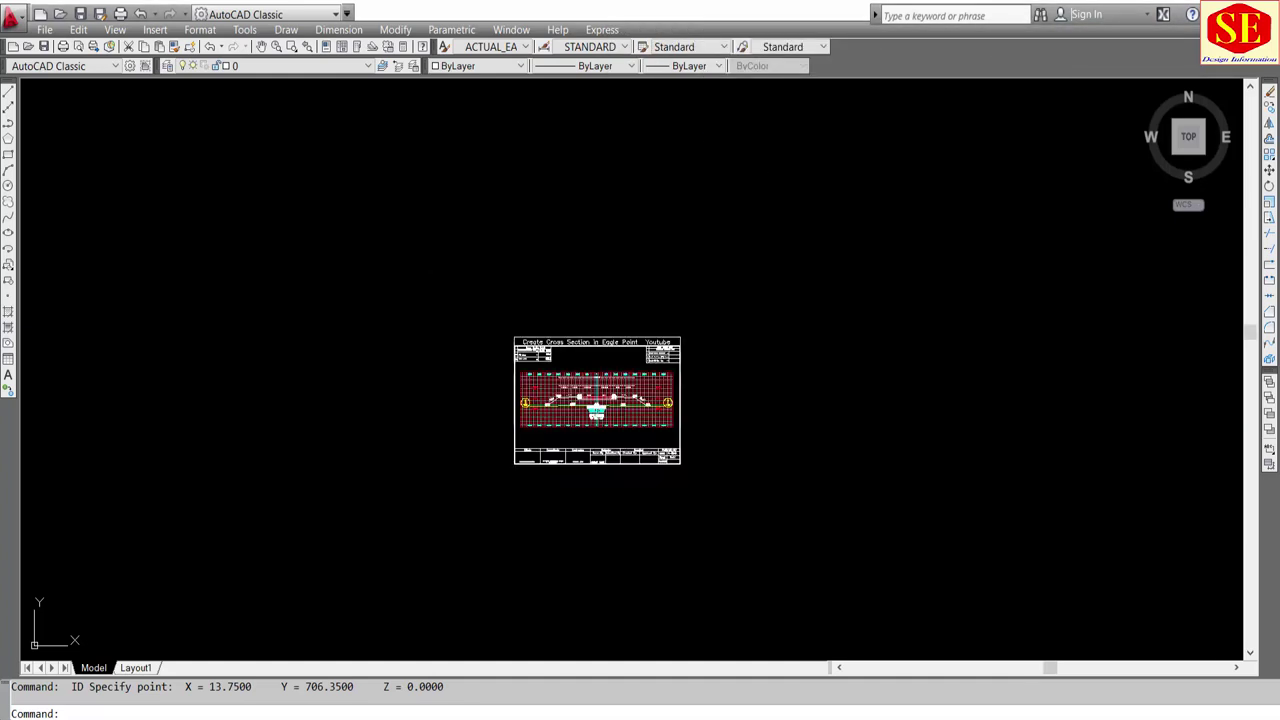
# Step: In the Open dialog, browse to the Desktop's EP Cross Section in CAD folder
pyautogui.click(60, 16)
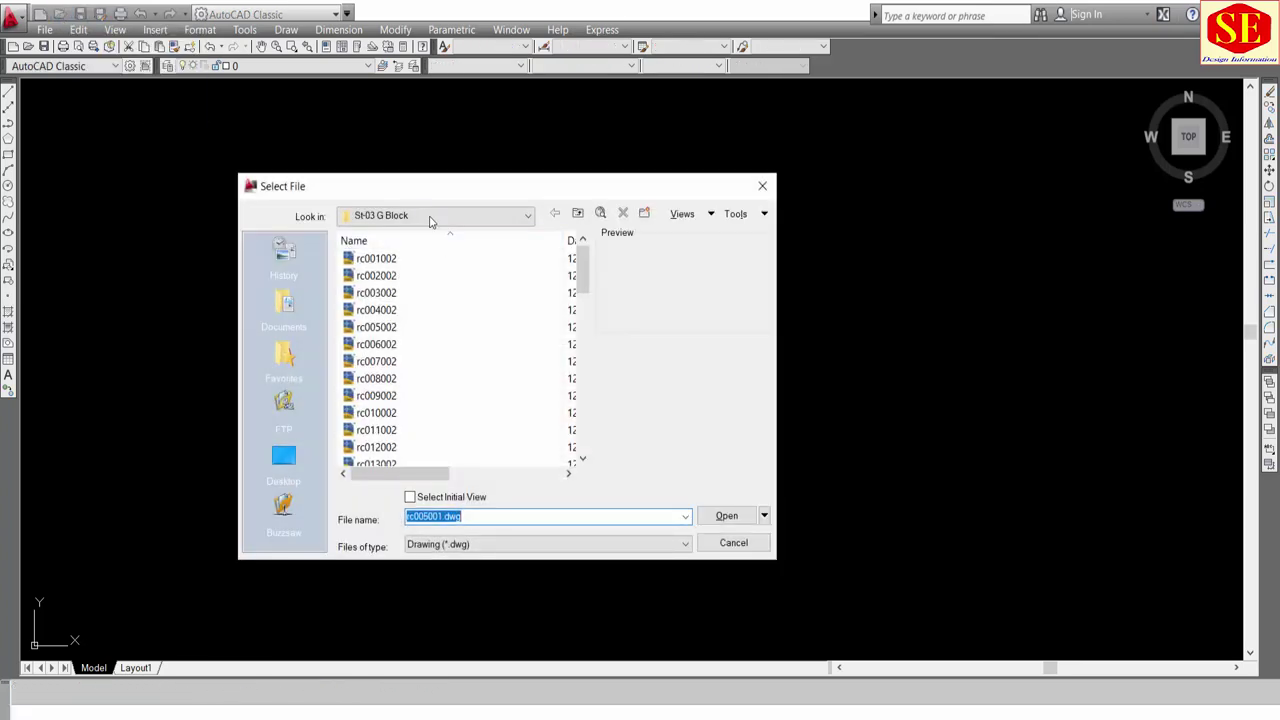
pyautogui.click(431, 221)
pyautogui.scroll(2, 408, 262)
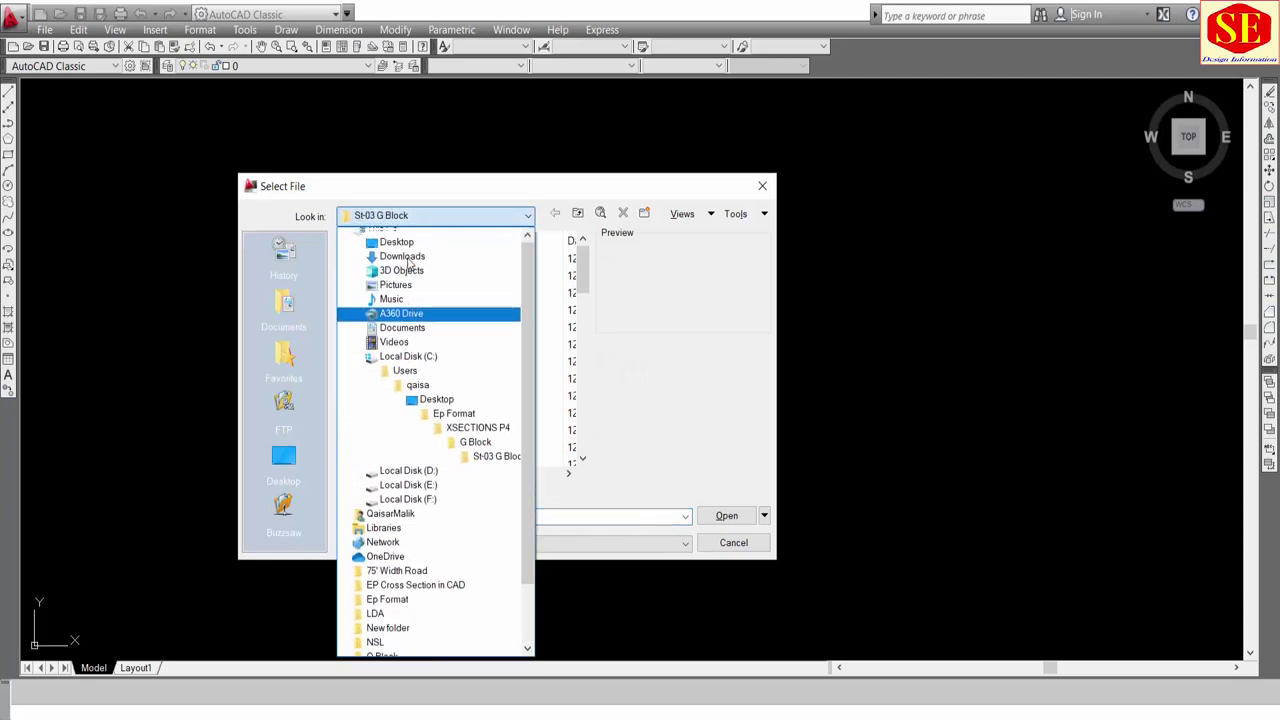
pyautogui.scroll(2, 408, 262)
pyautogui.click(406, 236)
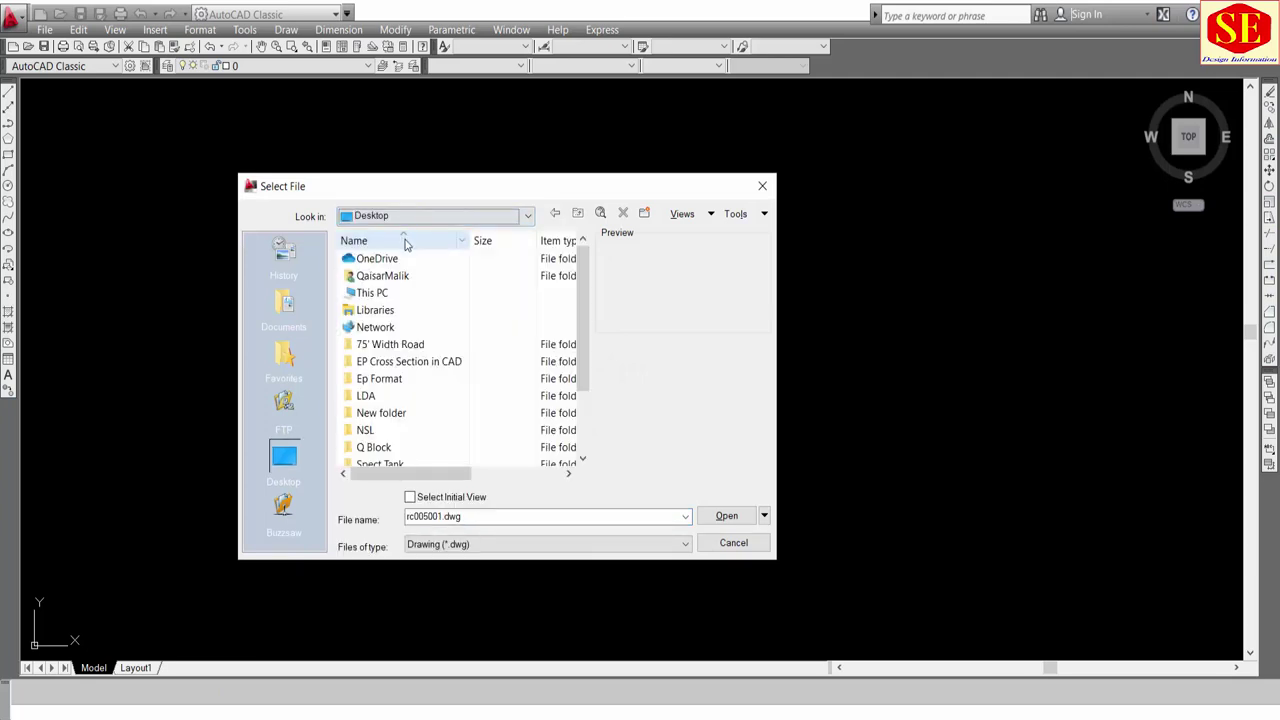
pyautogui.click(404, 364)
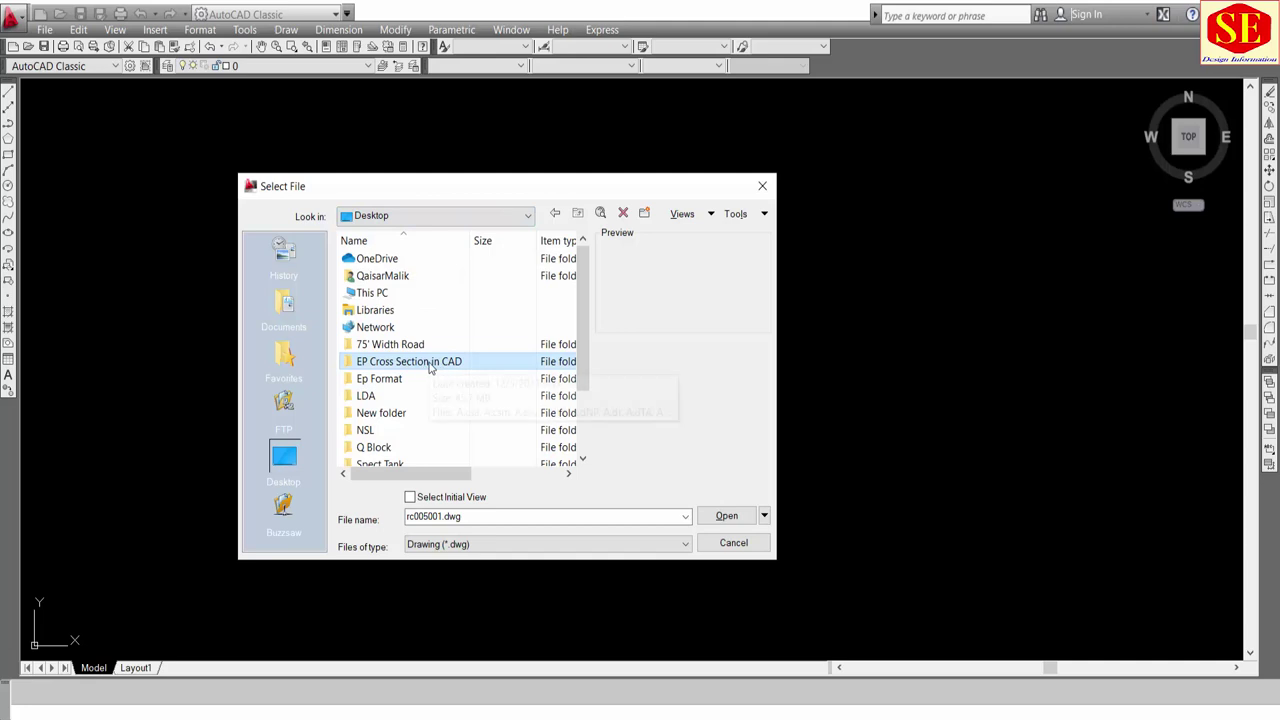
pyautogui.doubleClick(431, 364)
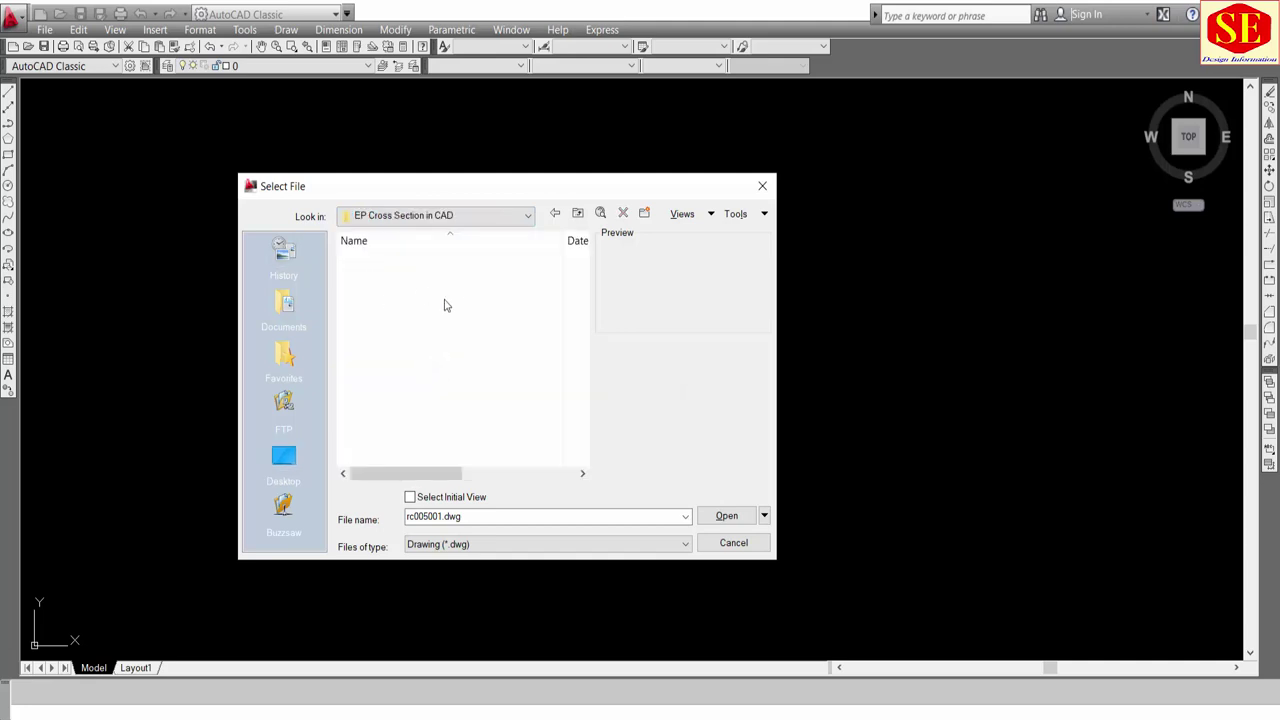
# Step: Preview drawings rc001001 through rc005001 and begin a selection from rc001001
pyautogui.click(400, 277)
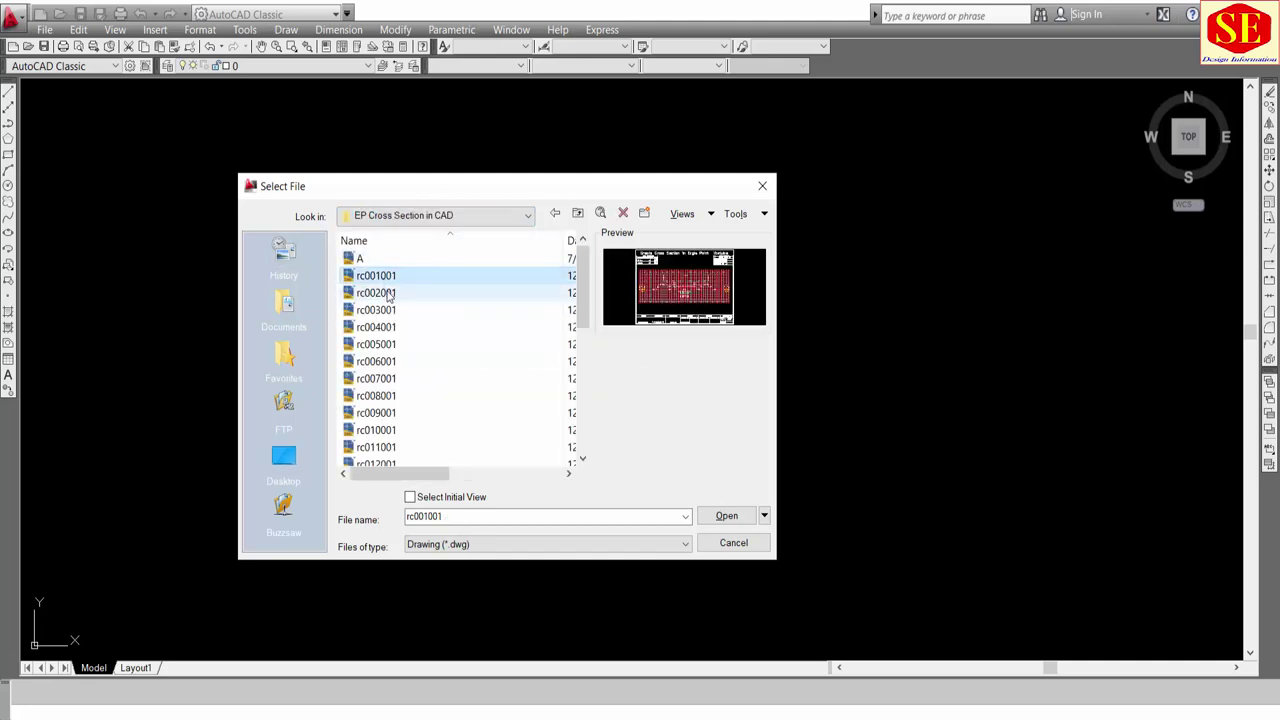
pyautogui.click(389, 293)
pyautogui.click(389, 310)
pyautogui.click(389, 327)
pyautogui.click(389, 344)
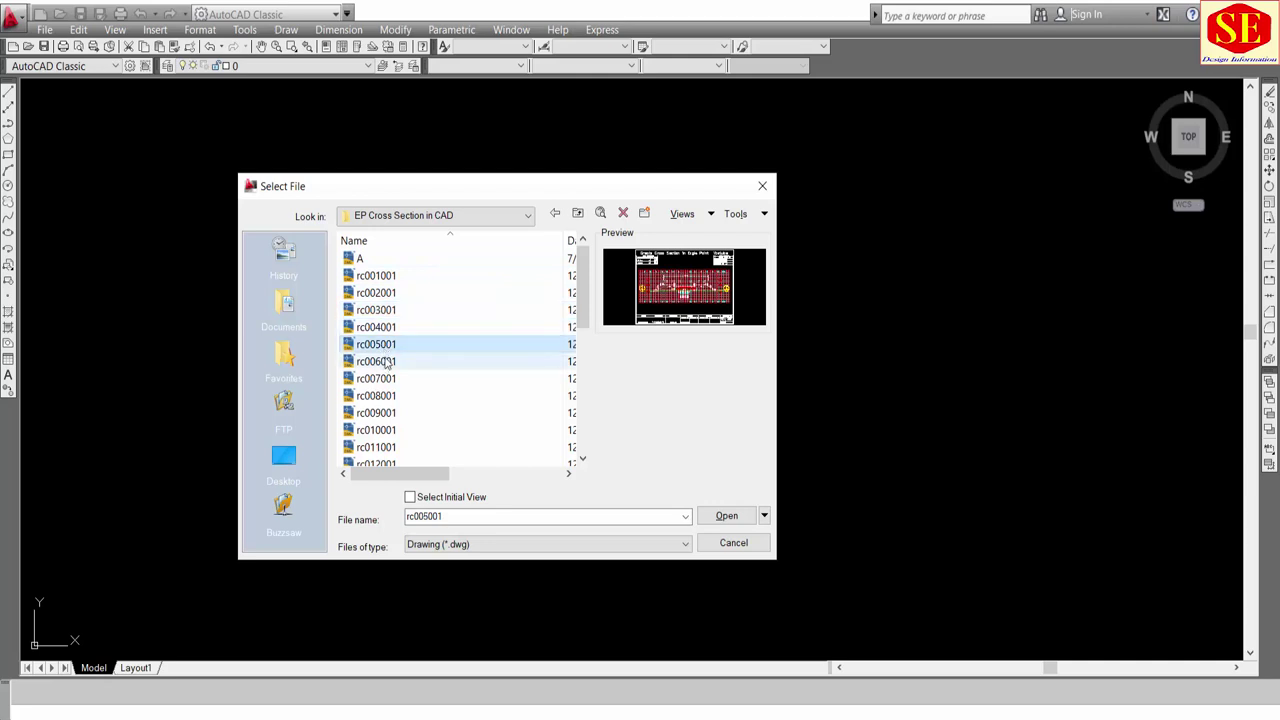
pyautogui.click(386, 362)
pyautogui.click(397, 278)
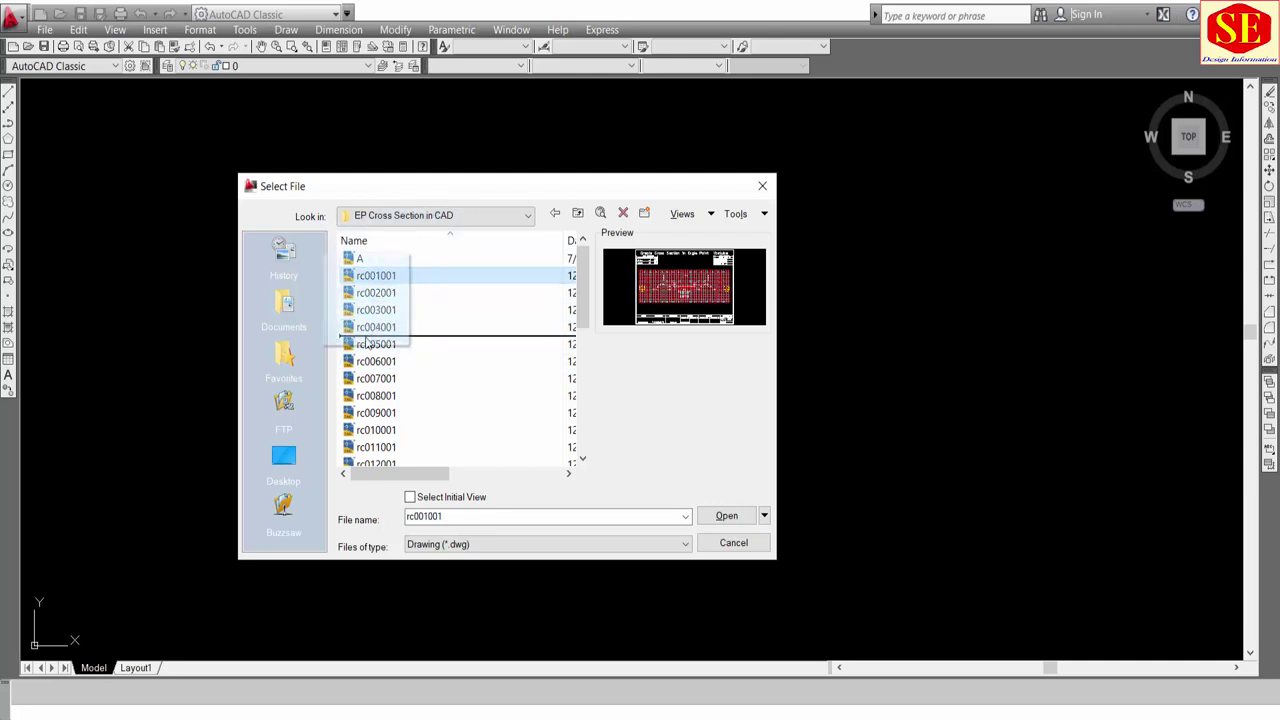
pyautogui.moveTo(432, 280)
pyautogui.mouseDown()
pyautogui.moveTo(360, 312)
pyautogui.moveTo(330, 373)
pyautogui.mouseUp()
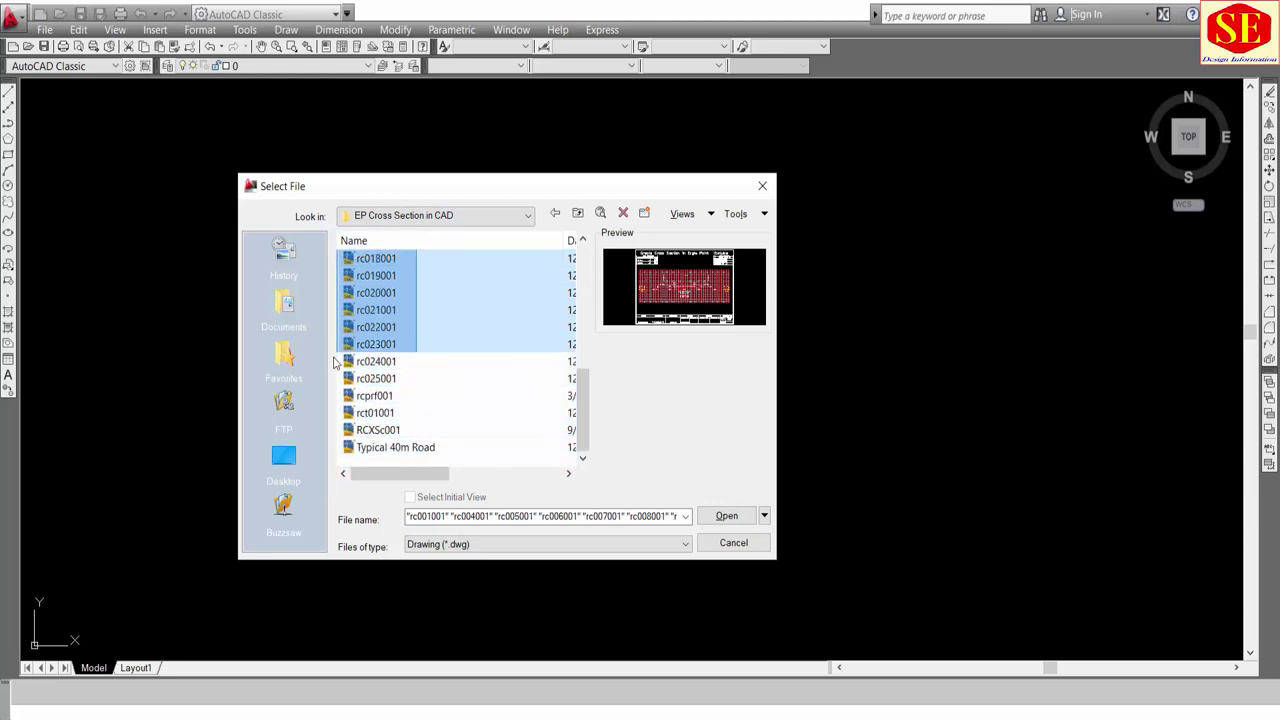
# Step: Select drawings rc001001 through rc025001 and cut them
pyautogui.moveTo(330, 373); pyautogui.dragTo(349, 380)
pyautogui.click(370, 378)
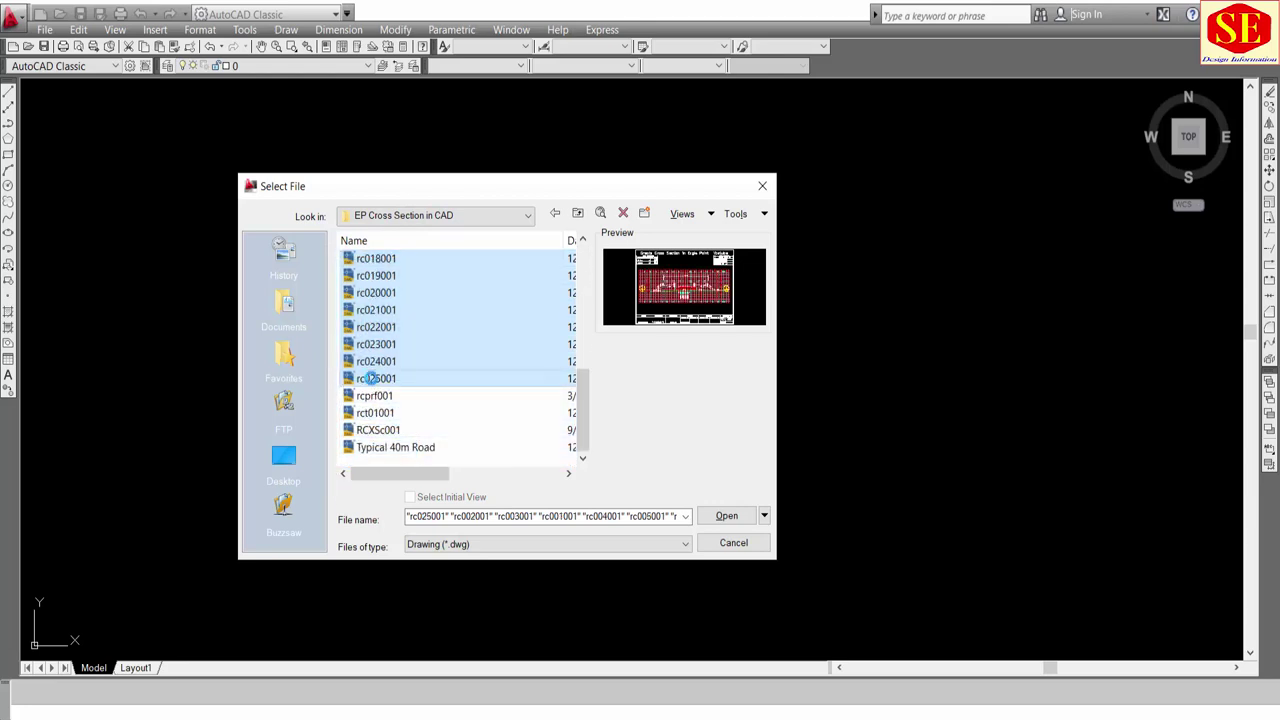
pyautogui.rightClick(375, 378)
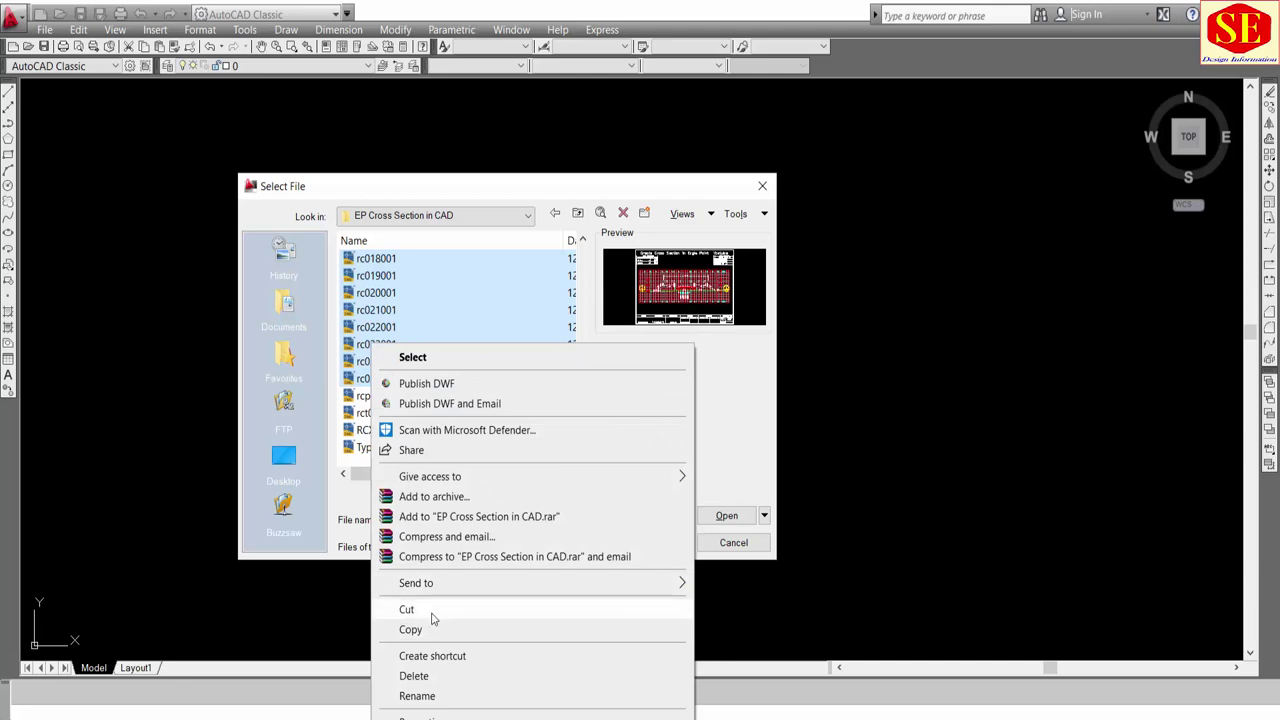
pyautogui.click(381, 609)
# Step: Create a new folder named Road.1 in EP Cross Section in CAD
pyautogui.rightClick(486, 454)
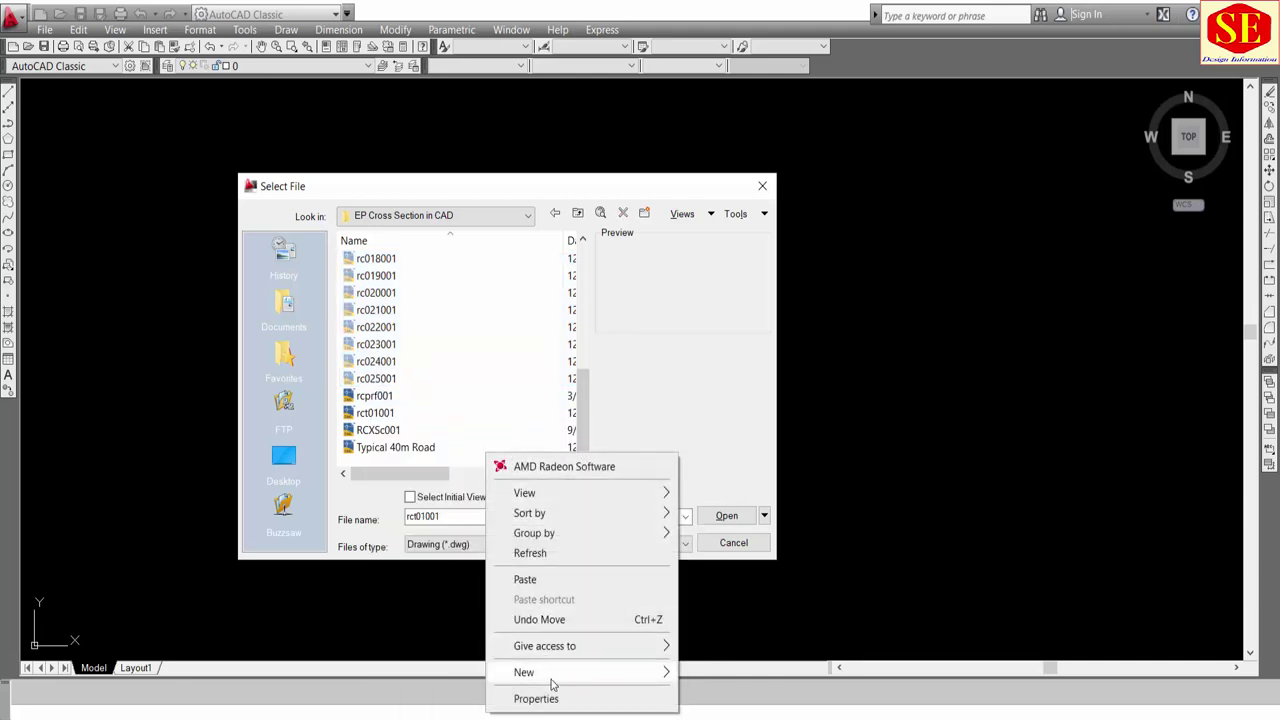
pyautogui.moveTo(540, 672)
pyautogui.click(705, 446)
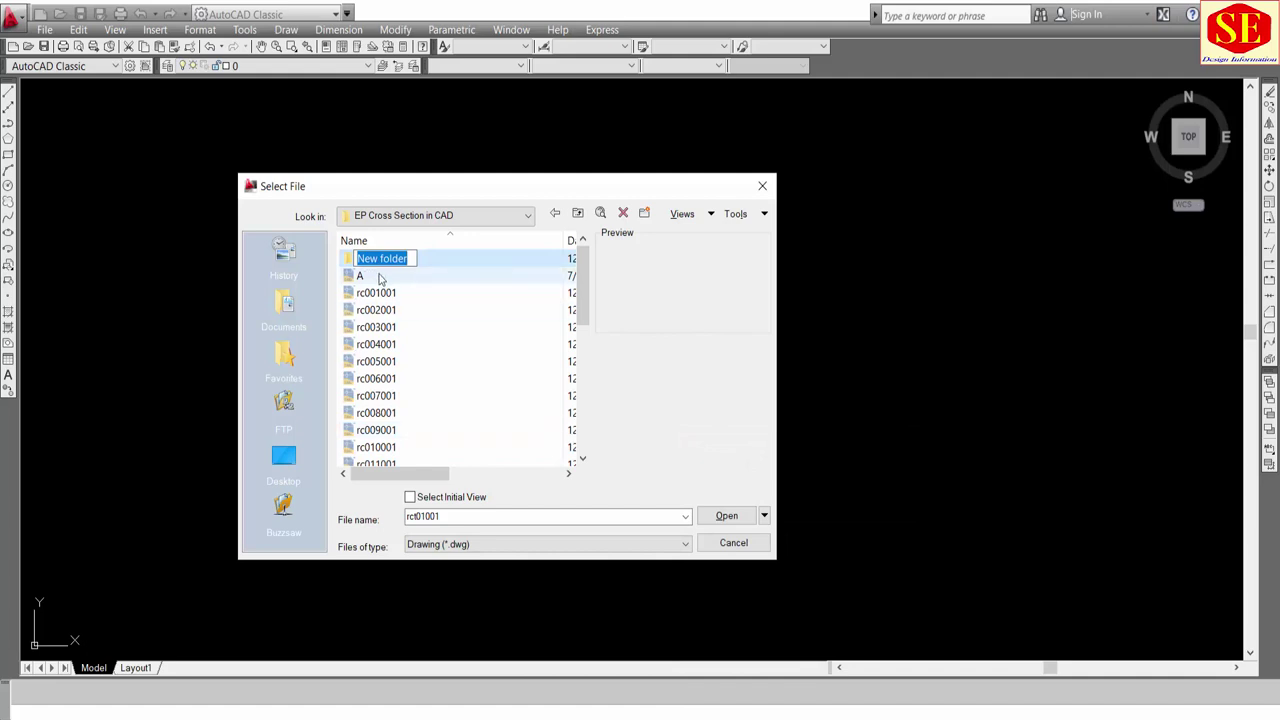
pyautogui.write('Road.1')
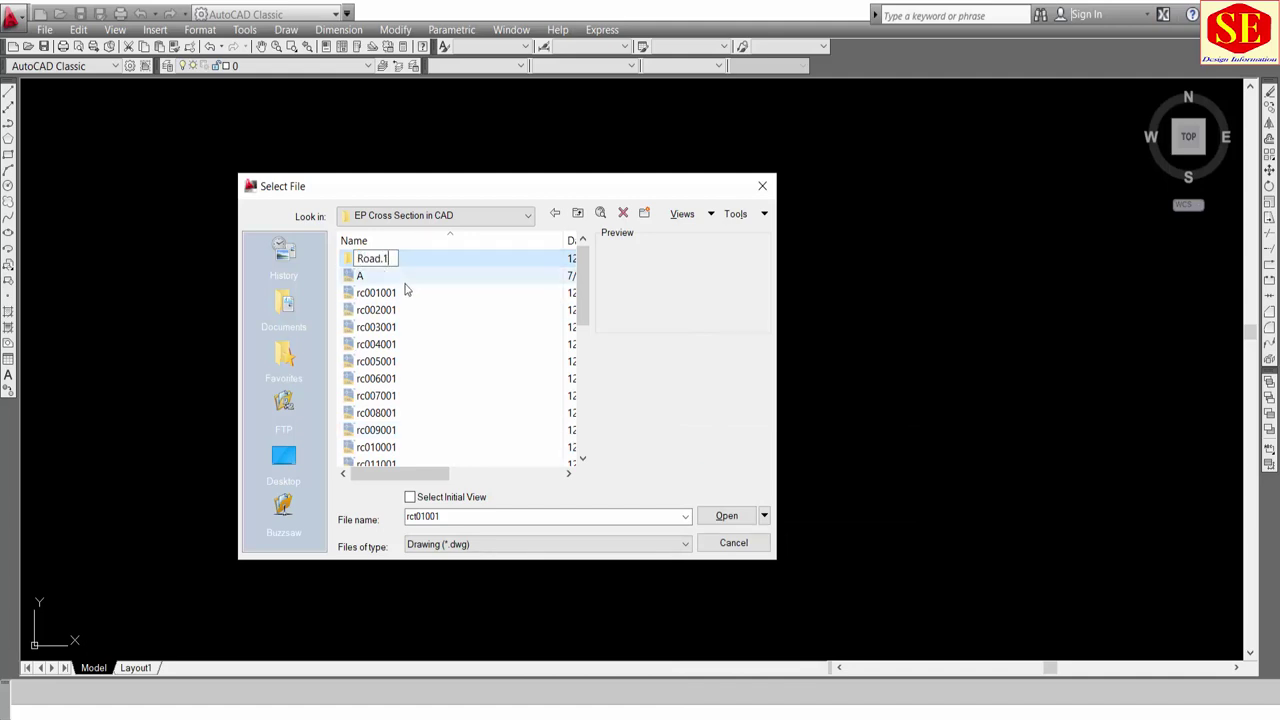
pyautogui.press('Return')
# Step: Paste the cut drawings into Road.1, skipping the four drawings that are in use
pyautogui.doubleClick(371, 261)
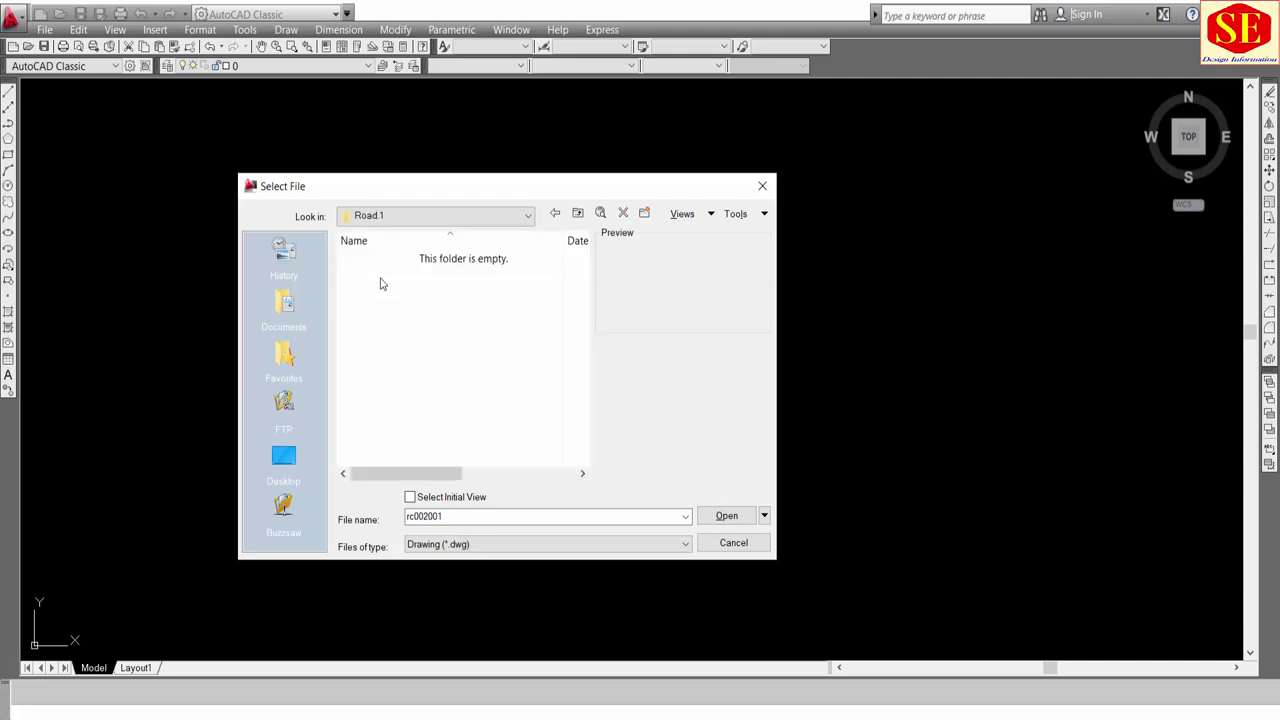
pyautogui.rightClick(377, 283)
pyautogui.click(420, 411)
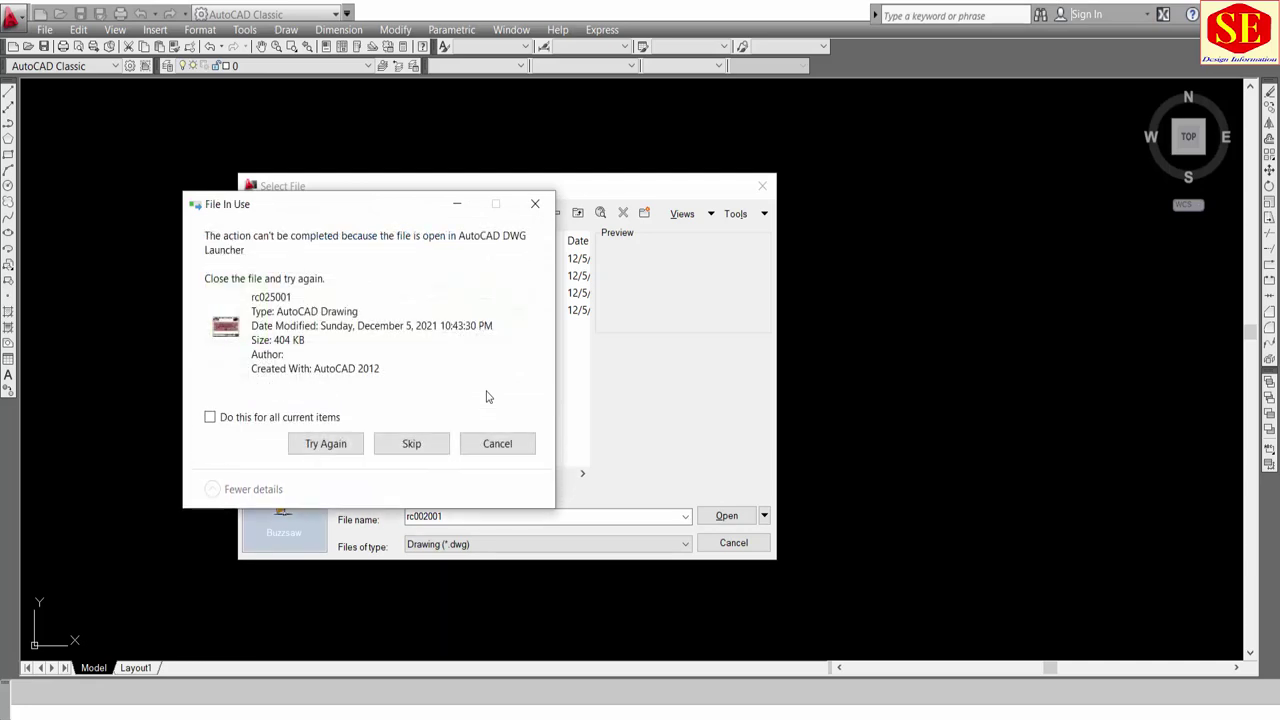
pyautogui.click(415, 446)
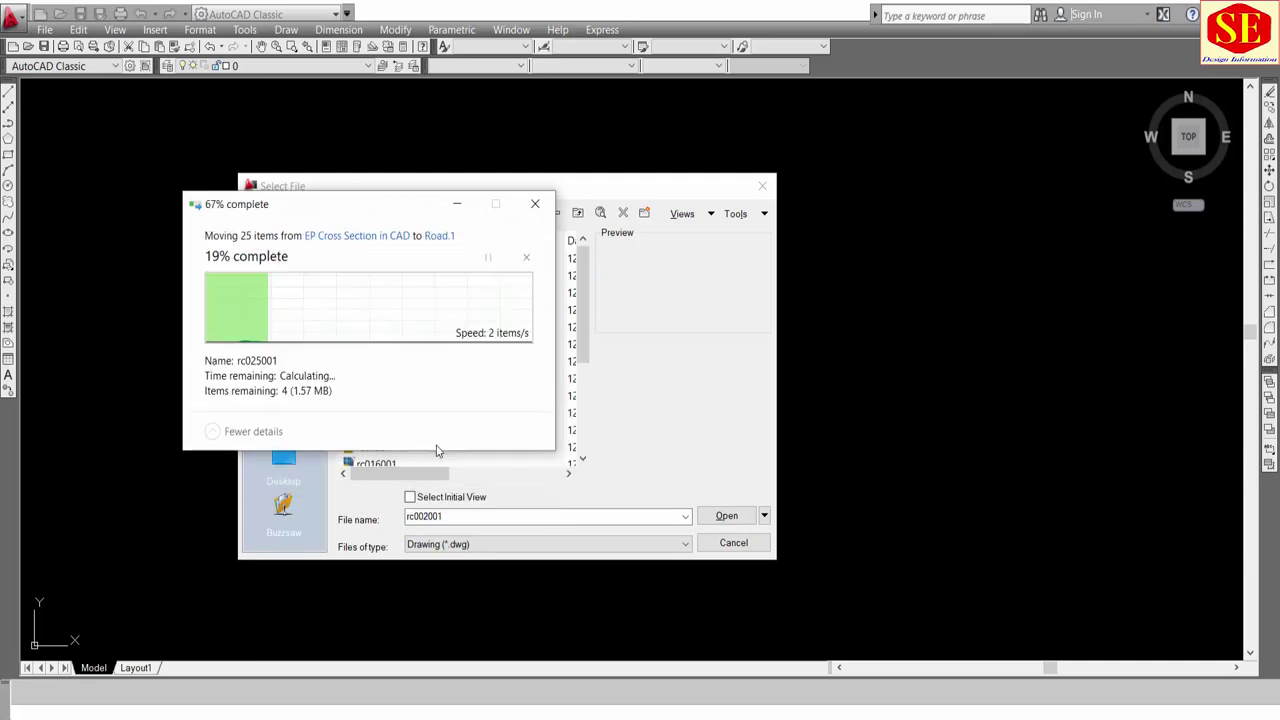
pyautogui.click(437, 450)
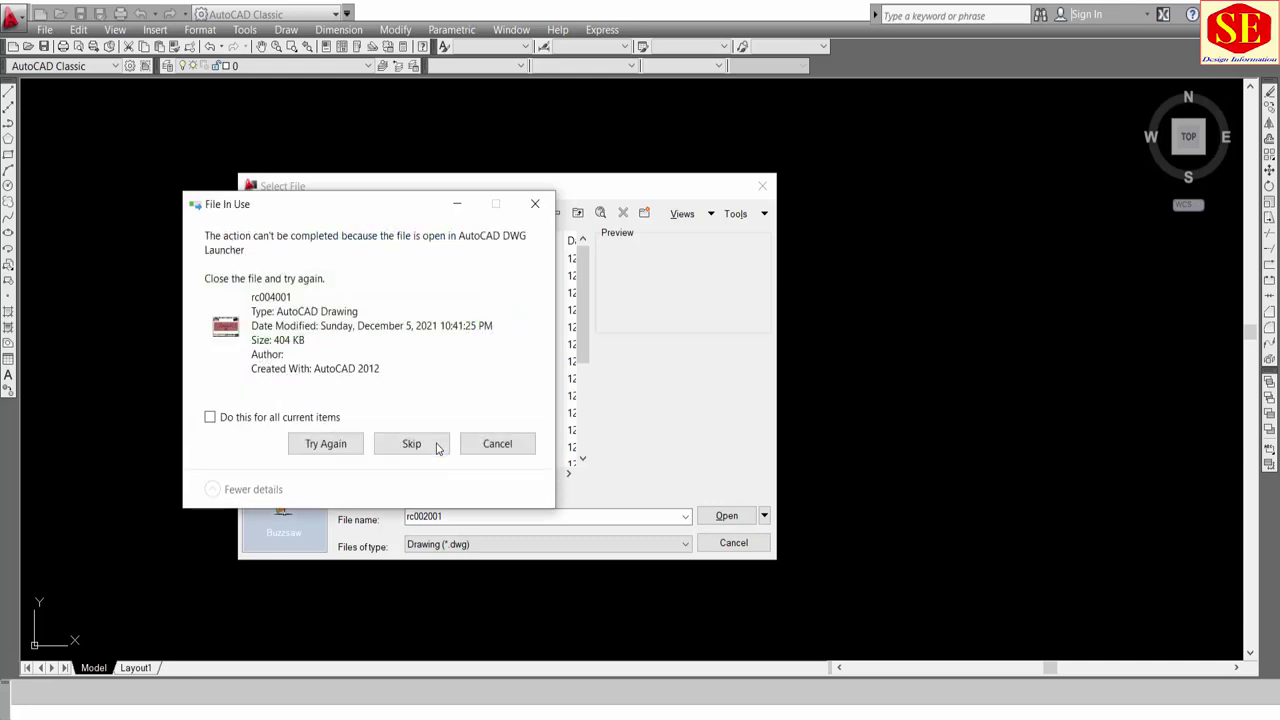
pyautogui.click(434, 446)
pyautogui.click(423, 446)
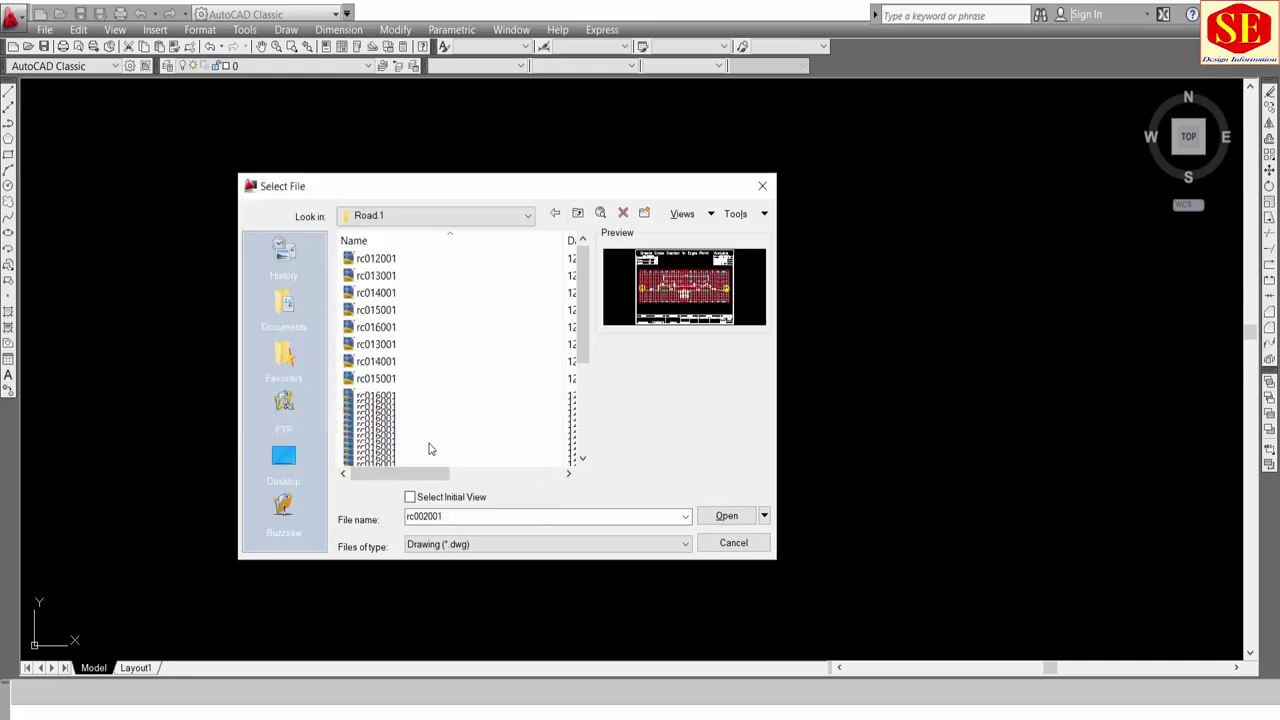
# Step: Preview drawings in Road.1, including rc015001, and select rc002001
pyautogui.scroll(1, 431, 403)
pyautogui.click(375, 275)
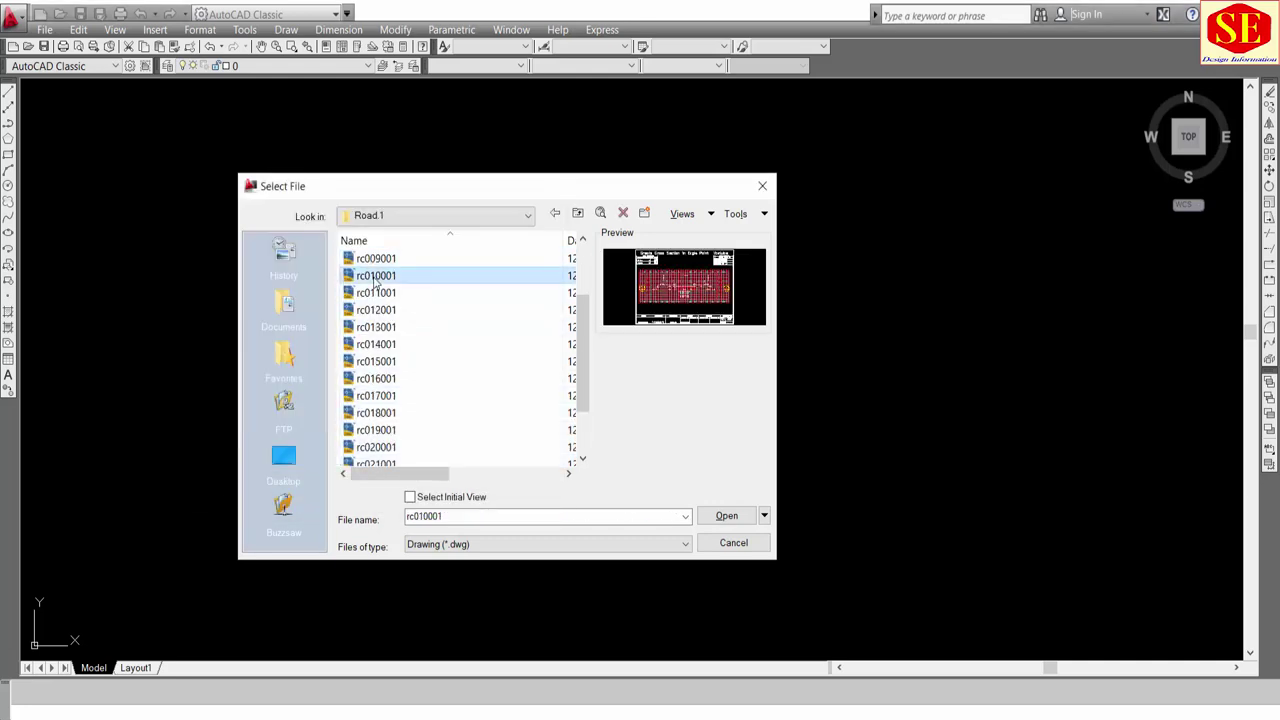
pyautogui.click(375, 292)
pyautogui.click(378, 361)
pyautogui.scroll(-2, 385, 400)
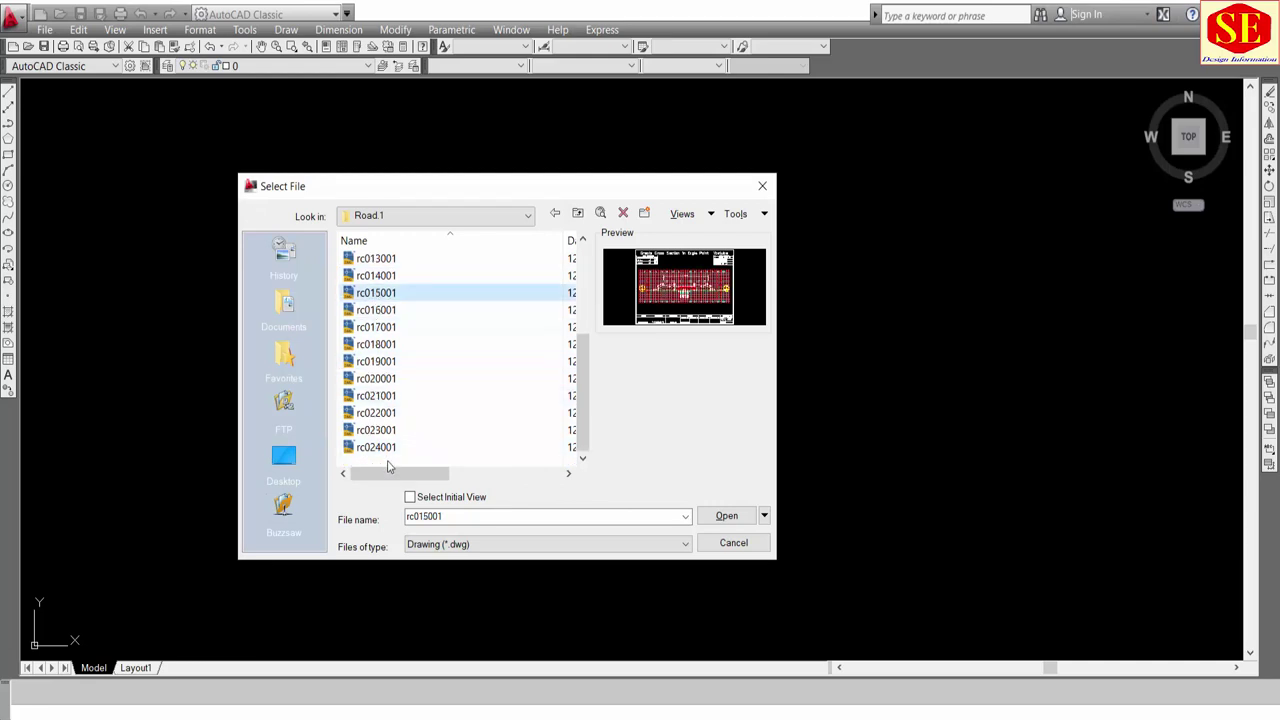
pyautogui.scroll(4, 386, 400)
pyautogui.click(376, 276)
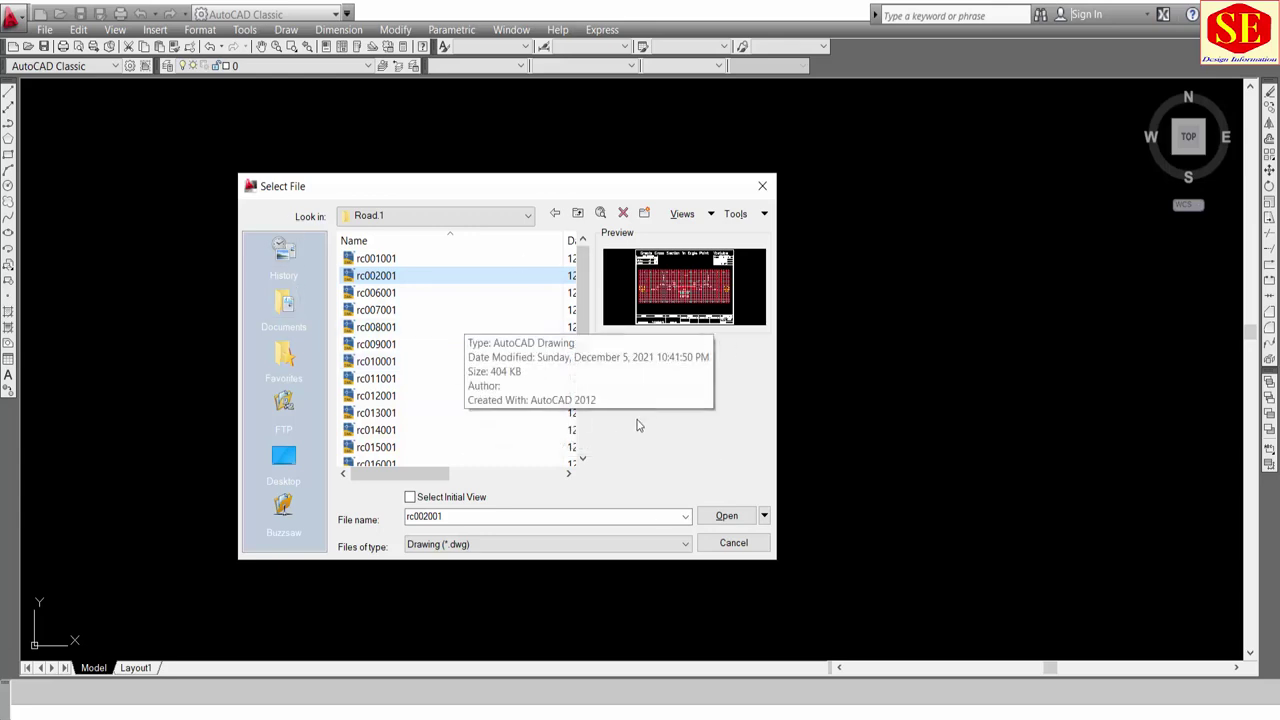
# Step: Open the STA 0+350 cross-section drawing from Road.1, select the sheet, and minimize Eagle Point
pyautogui.doubleClick(388, 327)
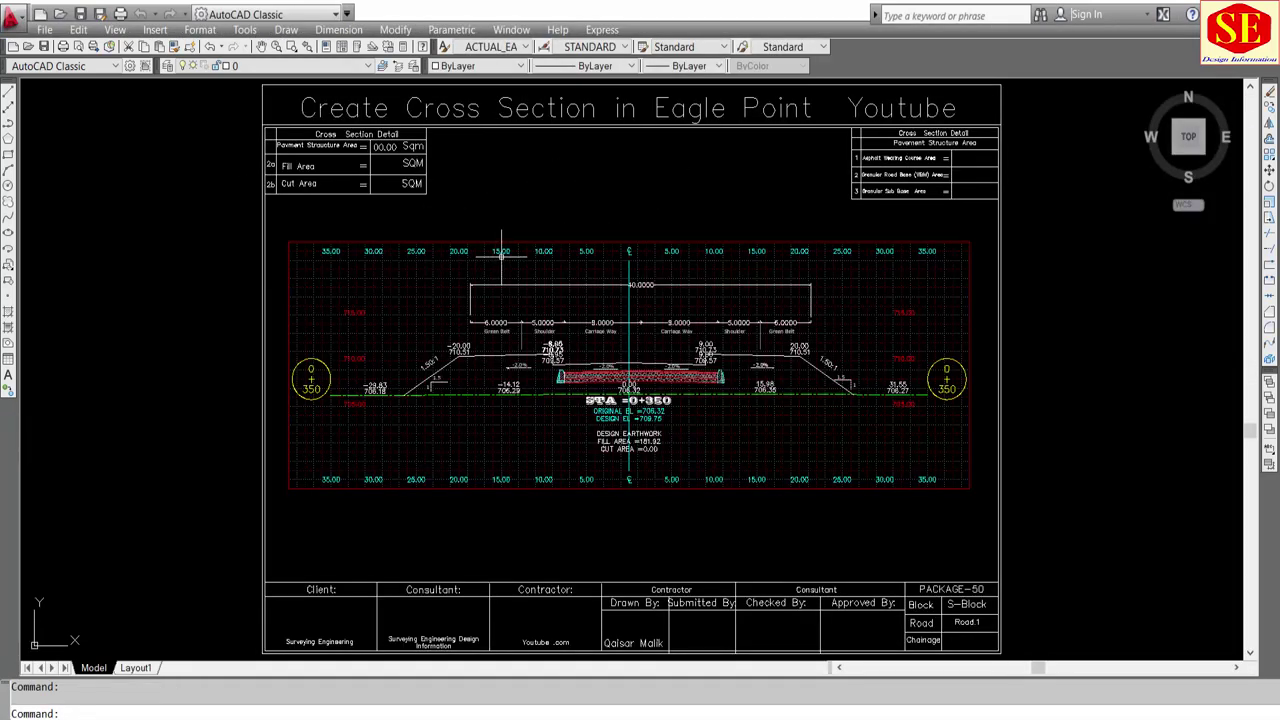
pyautogui.click(778, 610)
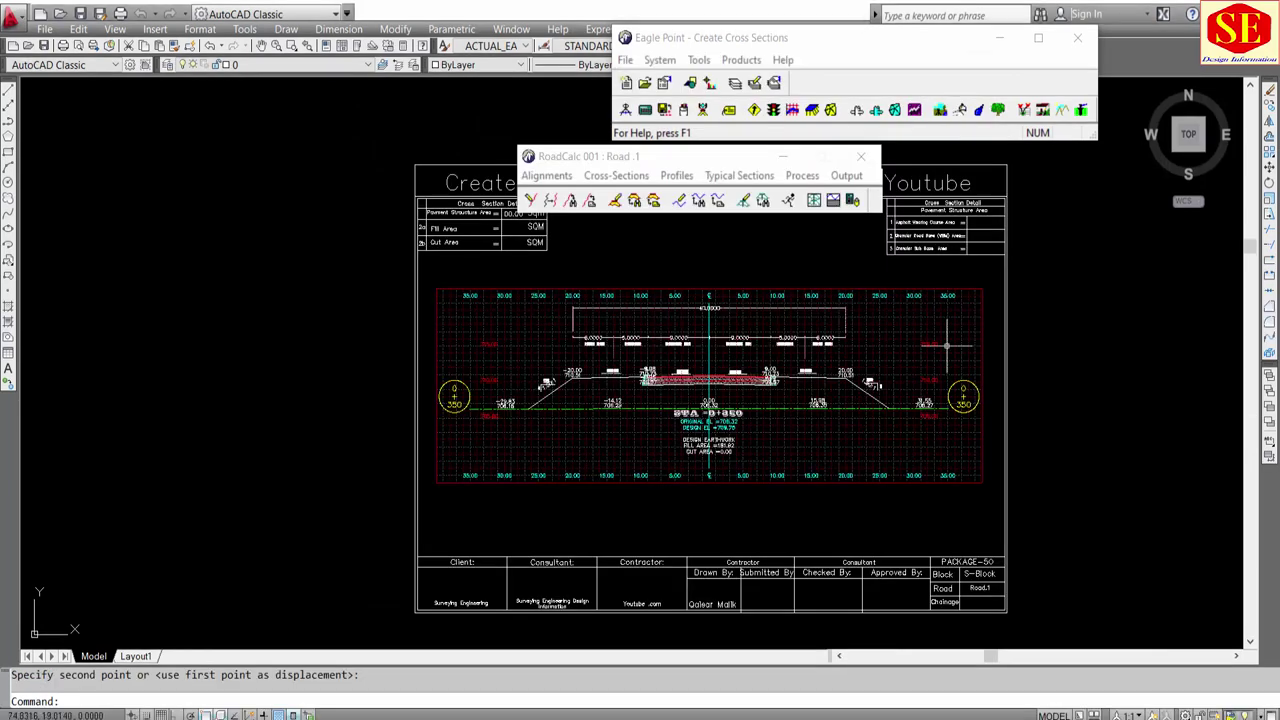
pyautogui.click(992, 38)
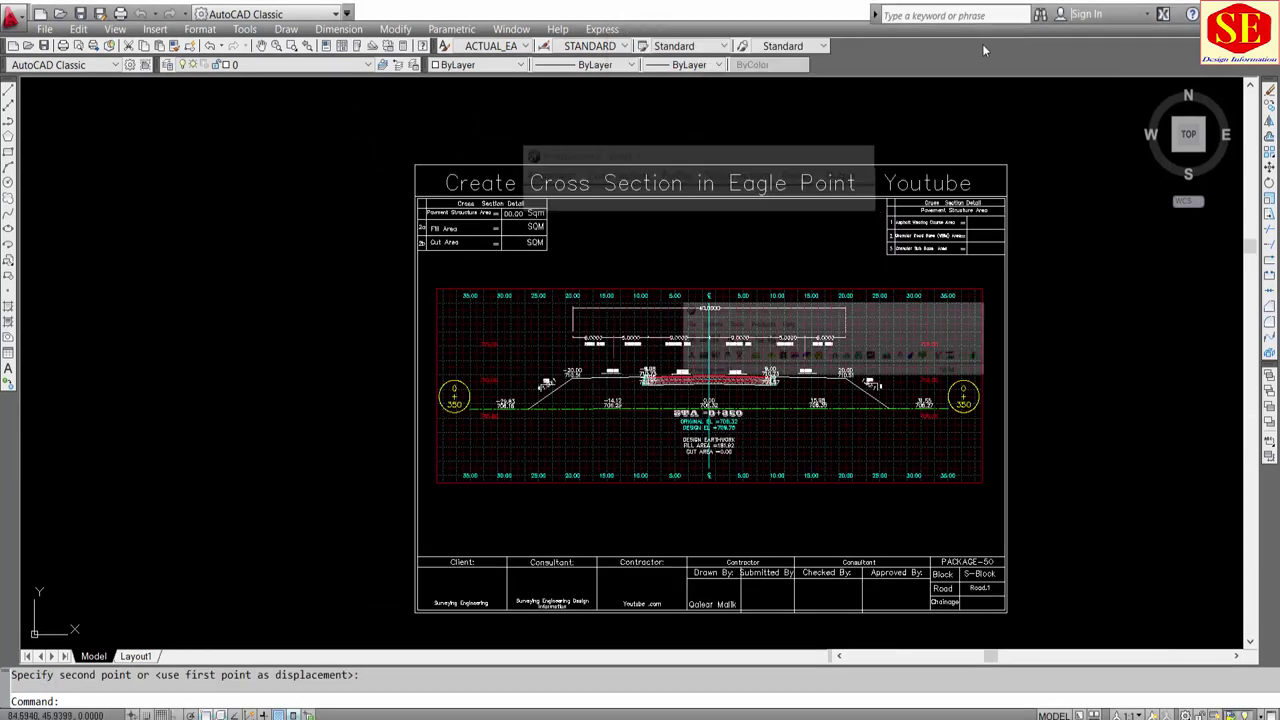
# Step: Check the Color and Layer dropdowns, leaving the layer set to 0
pyautogui.click(482, 66)
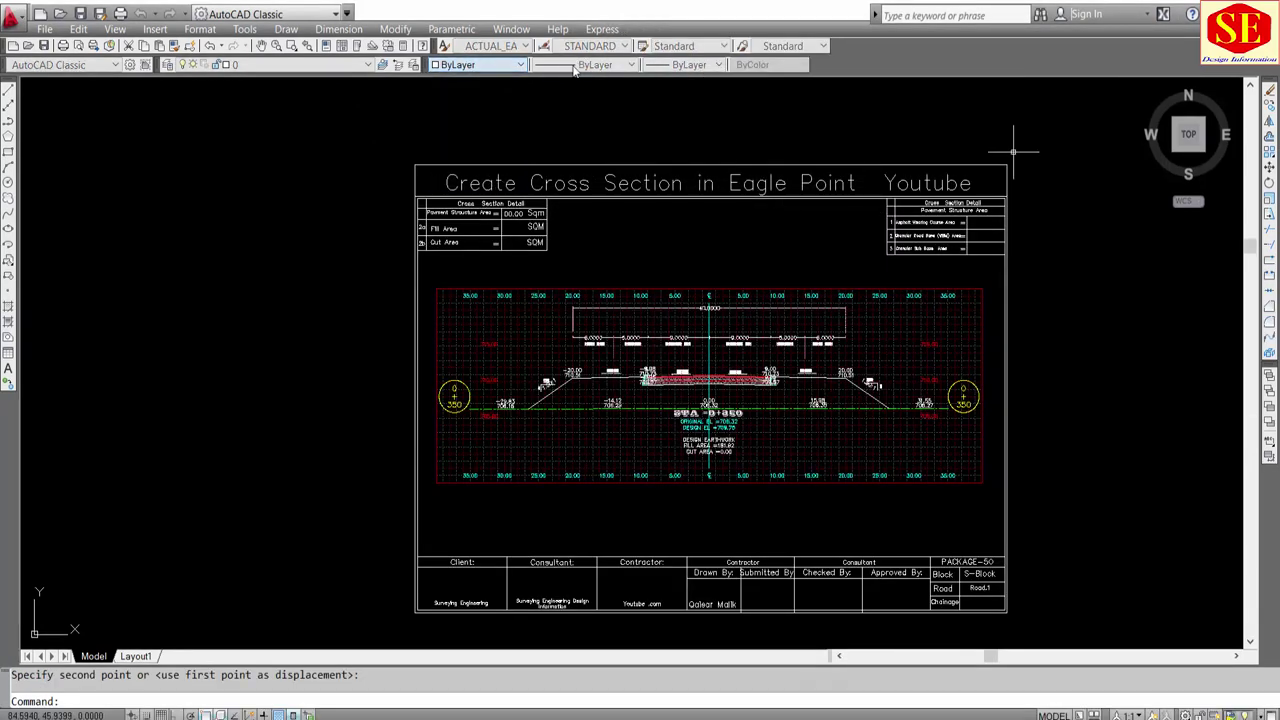
pyautogui.click(288, 65)
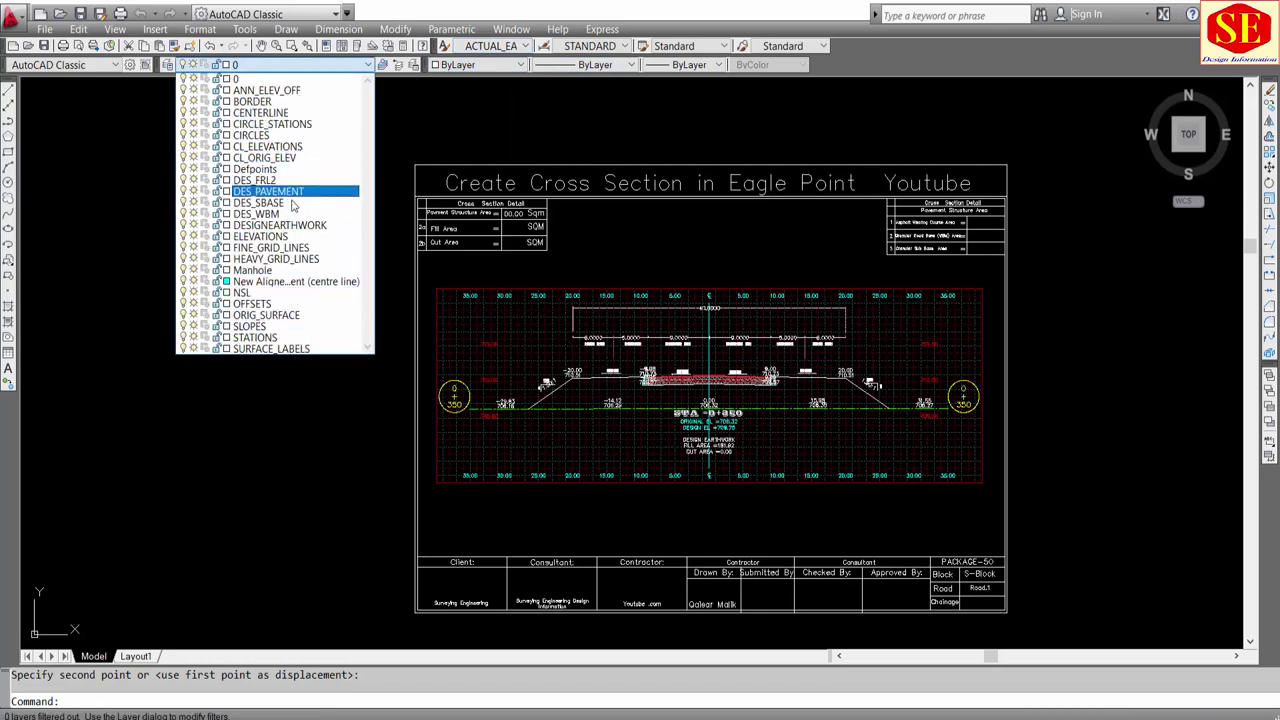
pyautogui.click(627, 390)
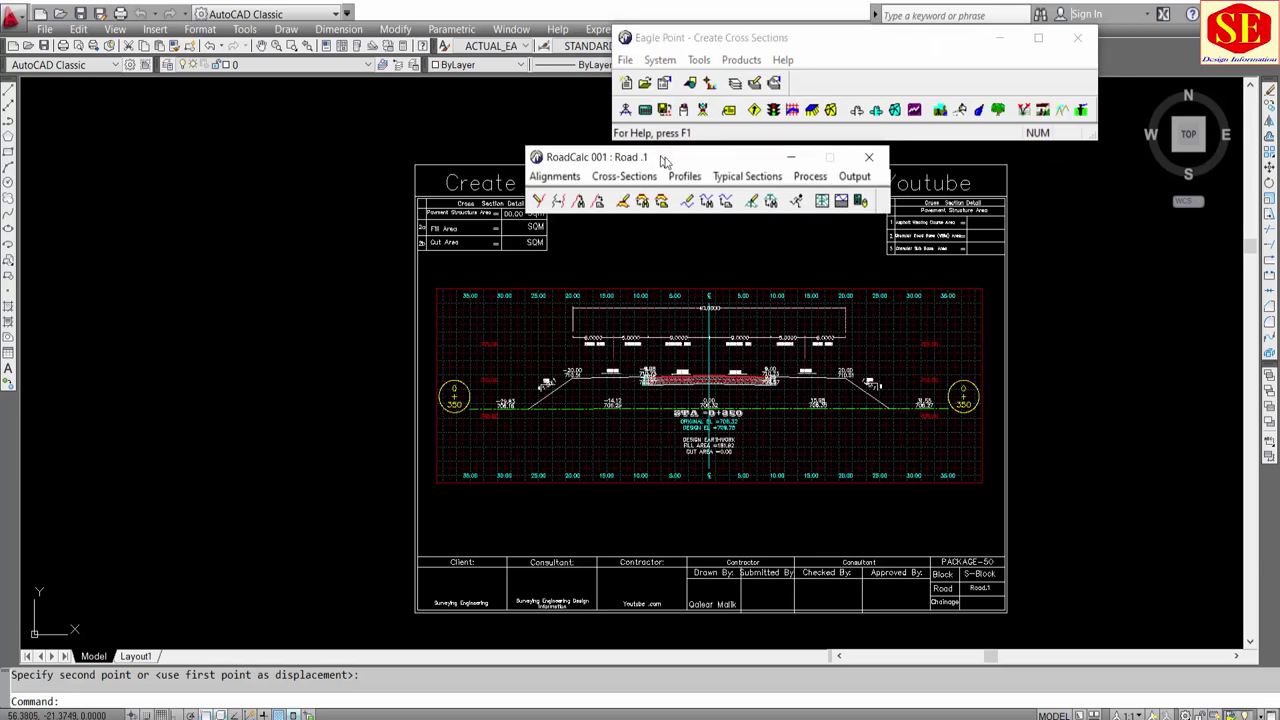
# Step: Create a new RoadCalc Sub-project described as Road.2
pyautogui.click(627, 60)
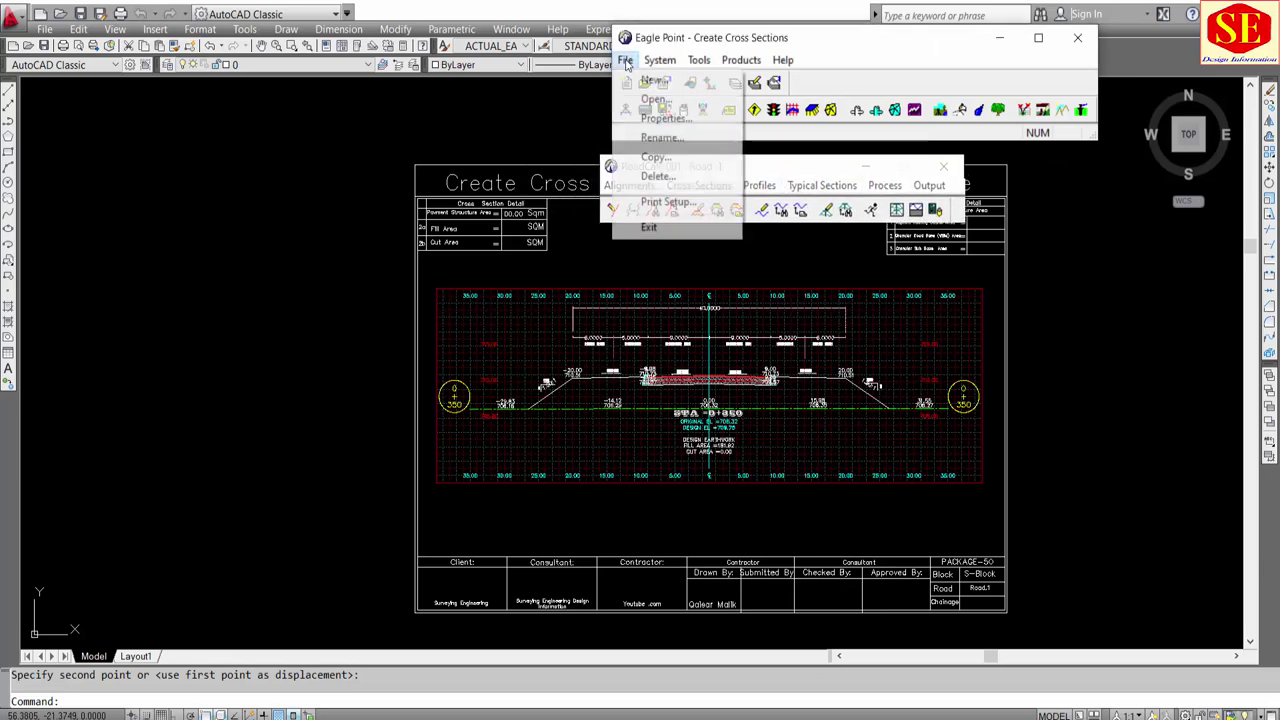
pyautogui.click(650, 80)
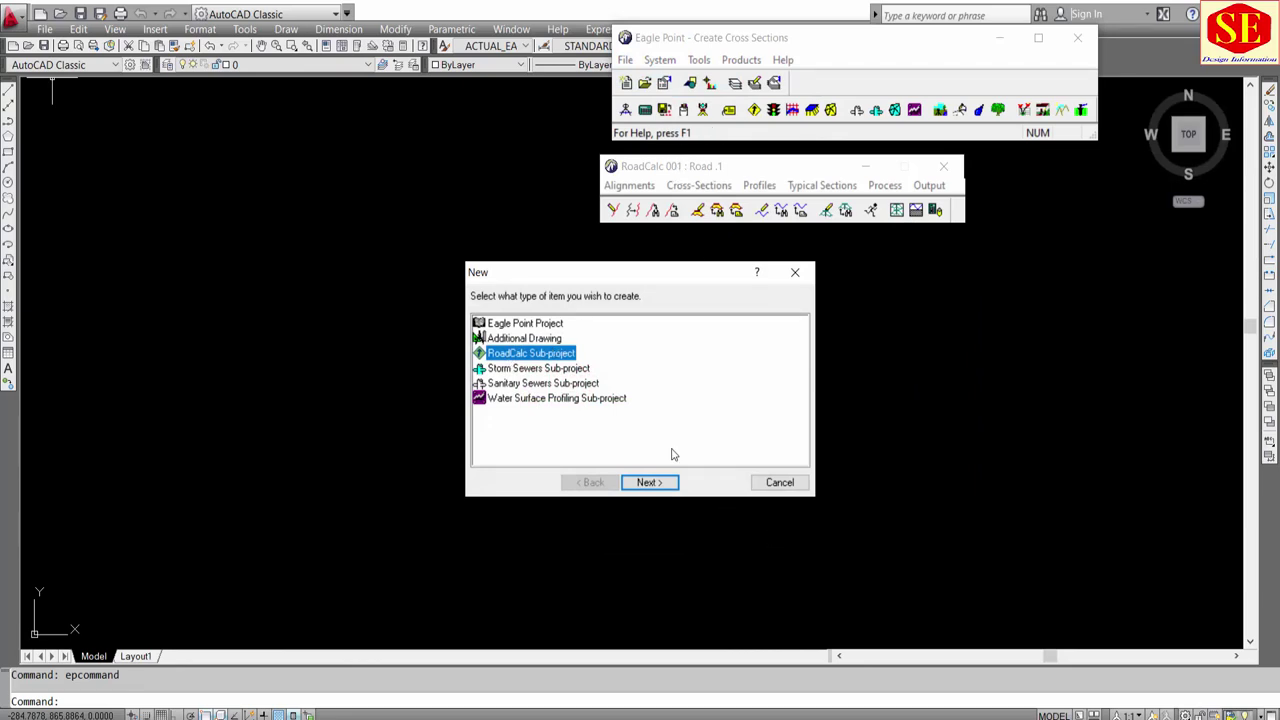
pyautogui.click(779, 483)
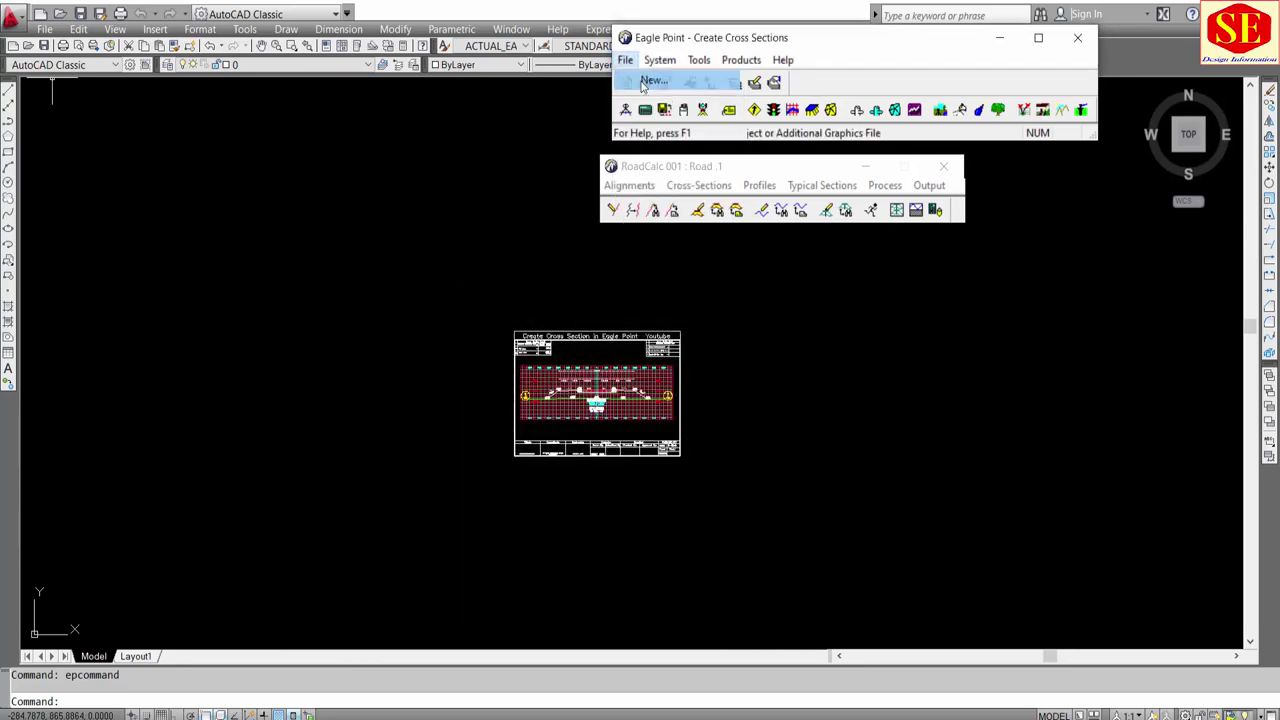
pyautogui.click(642, 86)
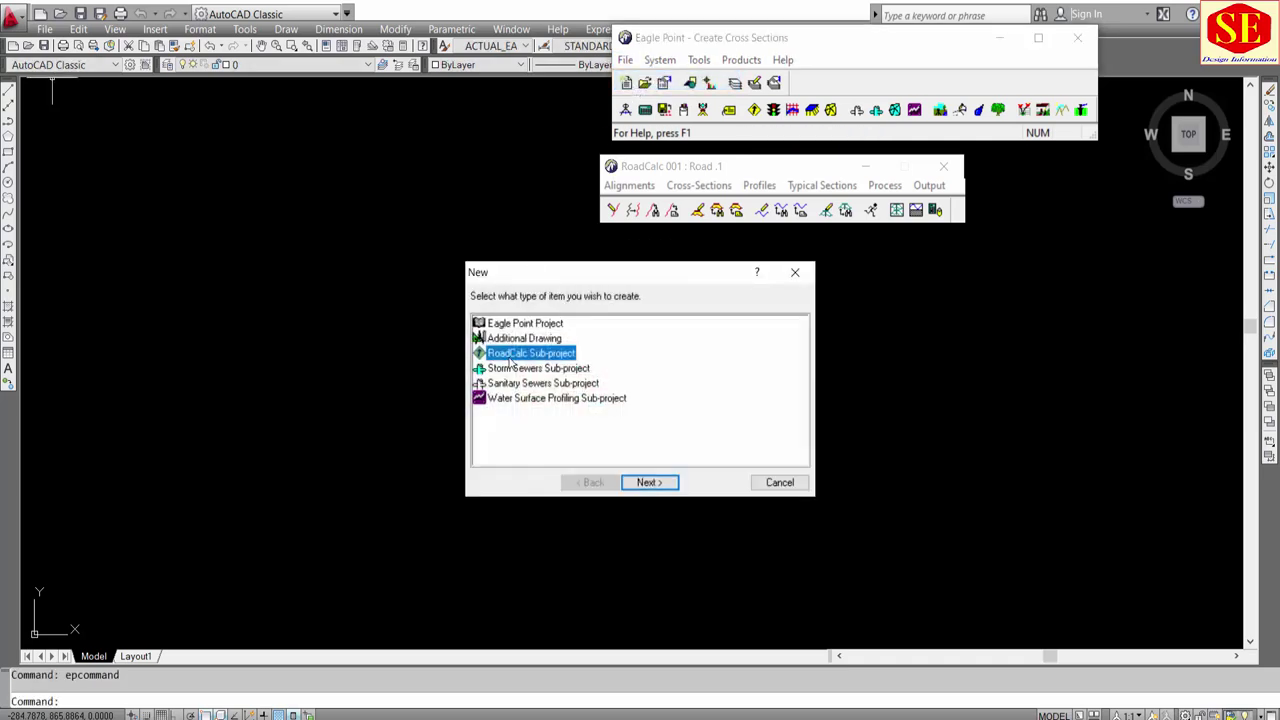
pyautogui.click(648, 482)
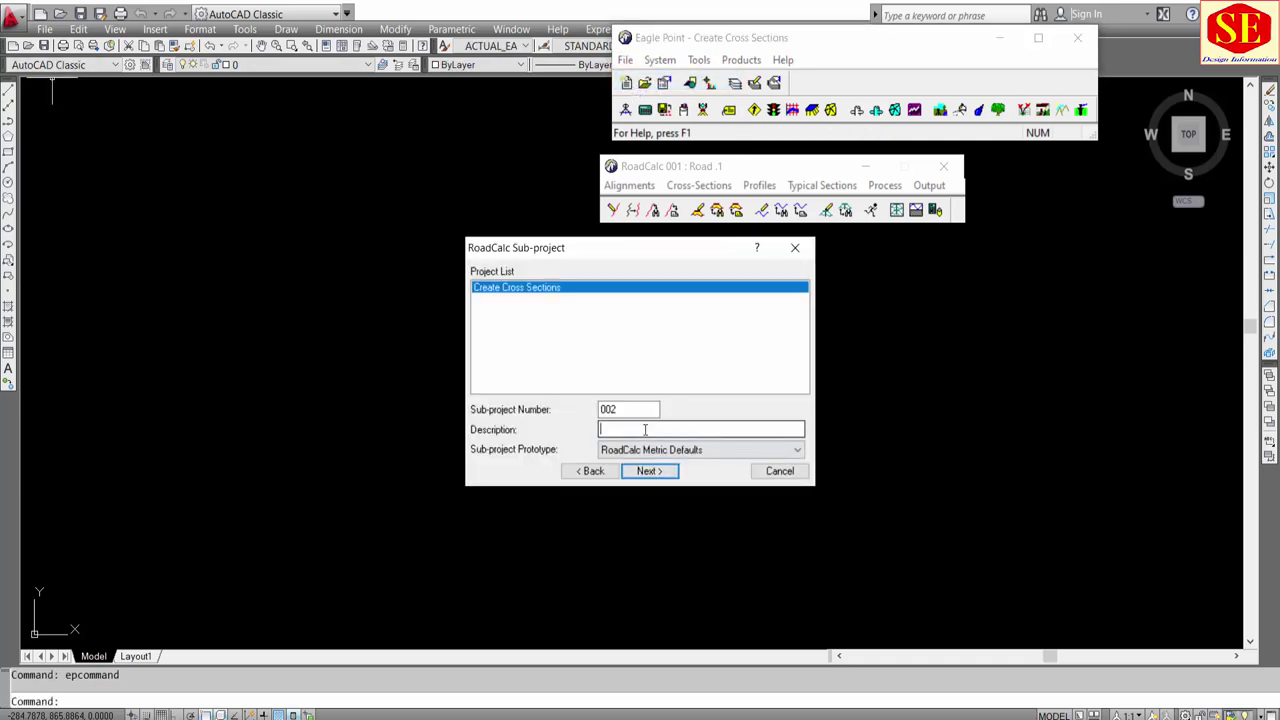
pyautogui.click(645, 430)
pyautogui.write('Road 2')
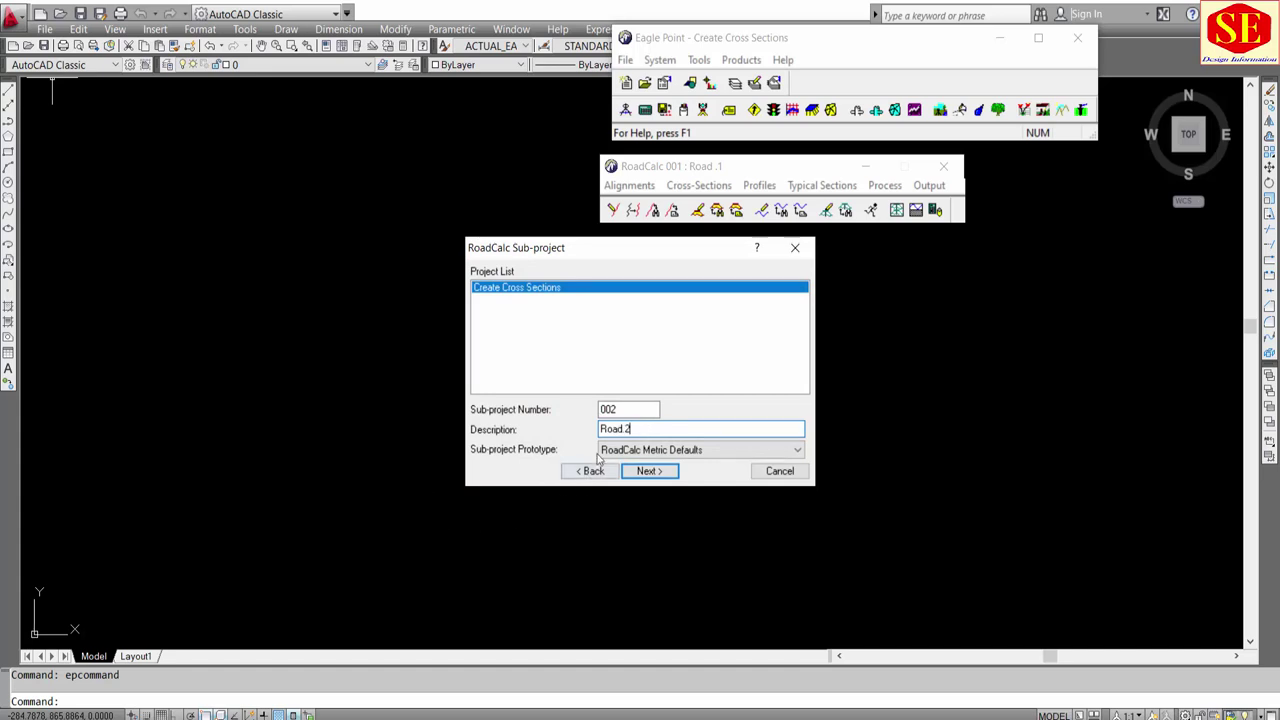
pyautogui.click(640, 472)
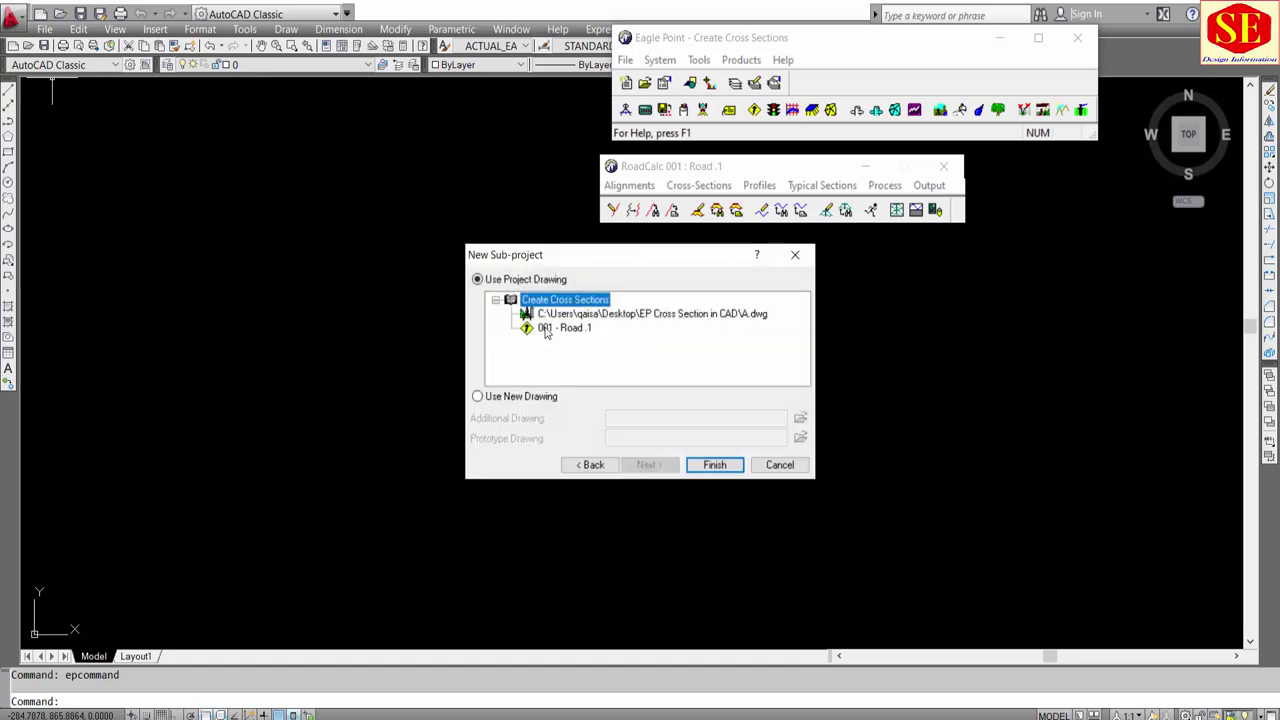
pyautogui.click(714, 465)
# Step: Open sub-project 002 - Road.2 and display its profile graphics
pyautogui.click(447, 303)
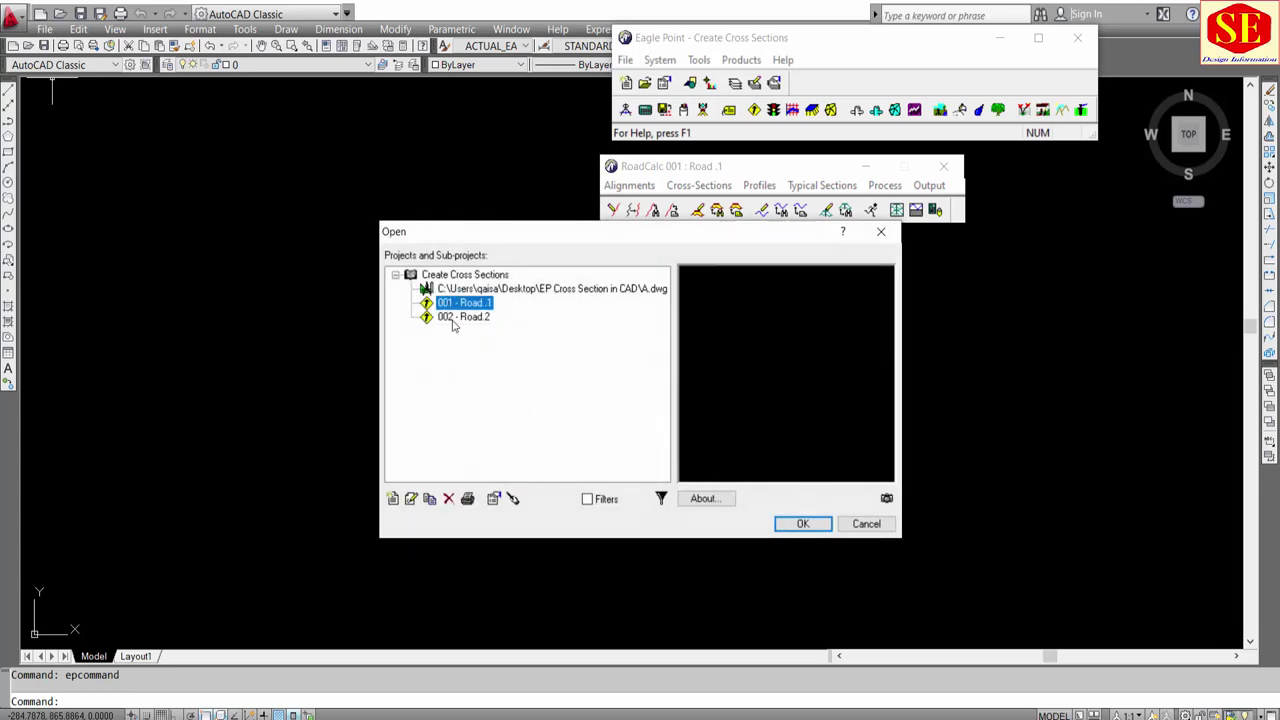
pyautogui.click(455, 320)
pyautogui.click(801, 526)
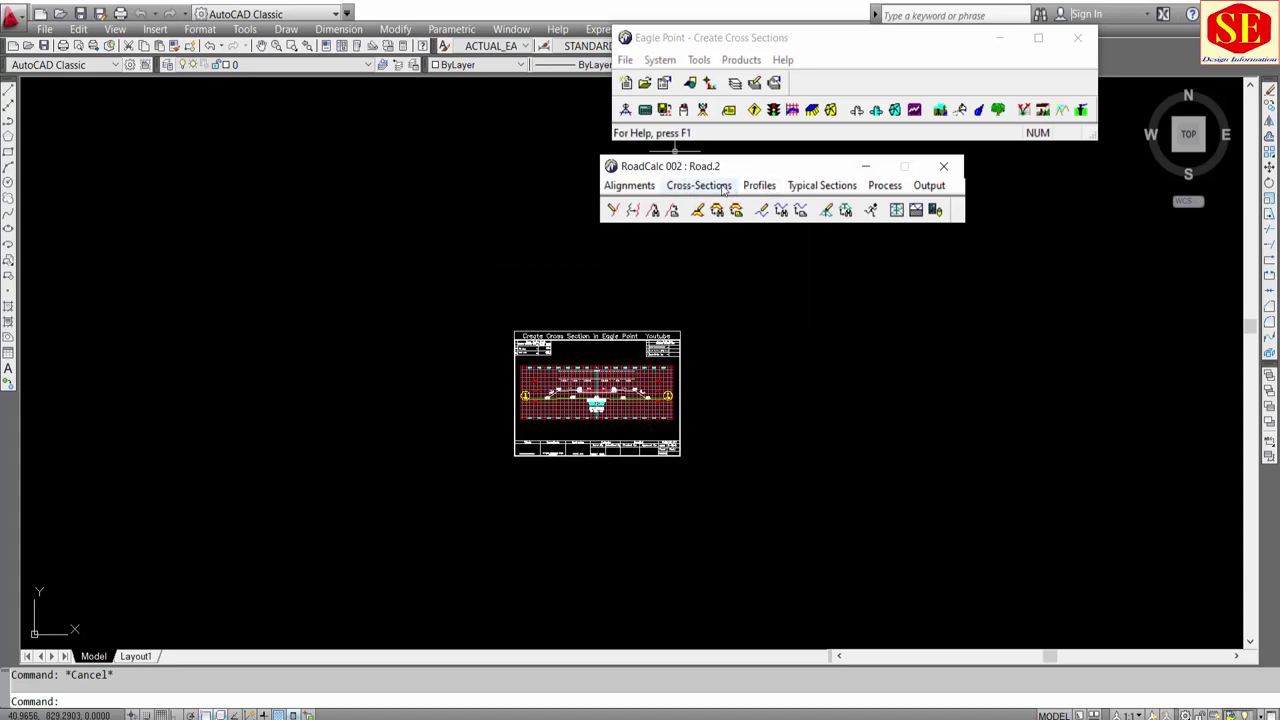
pyautogui.click(759, 185)
pyautogui.click(812, 333)
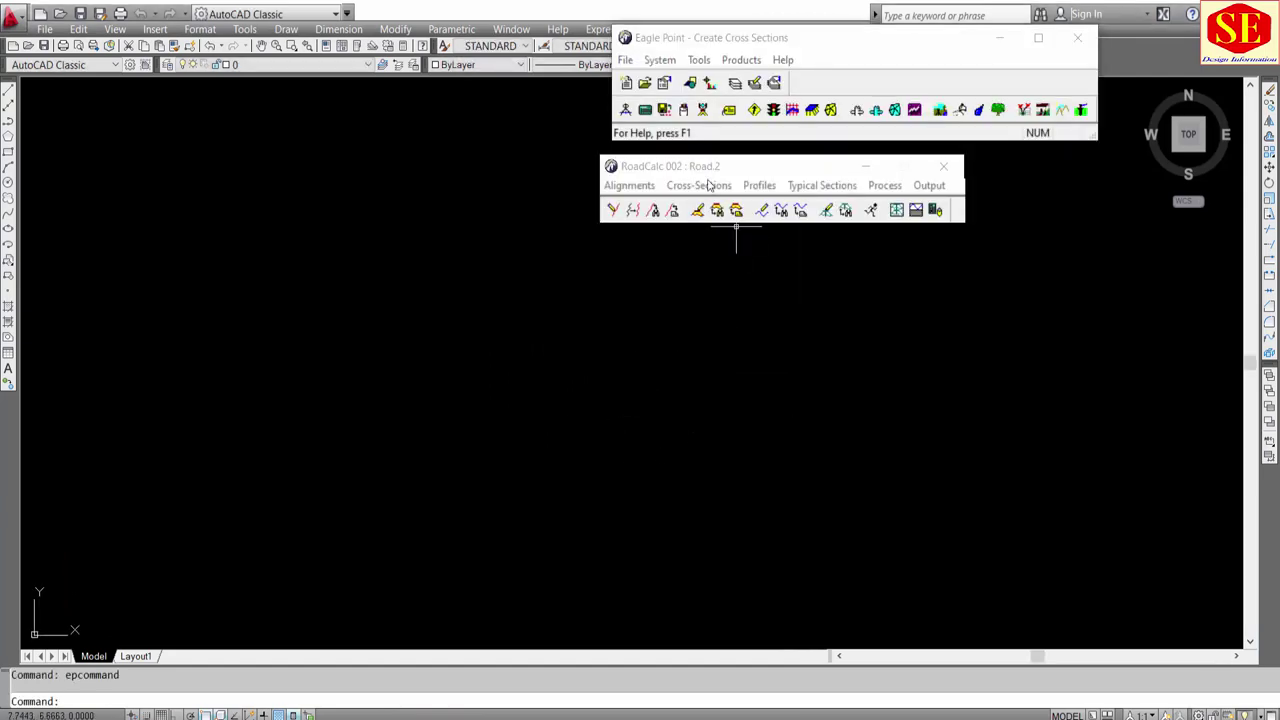
pyautogui.moveTo(636, 712)
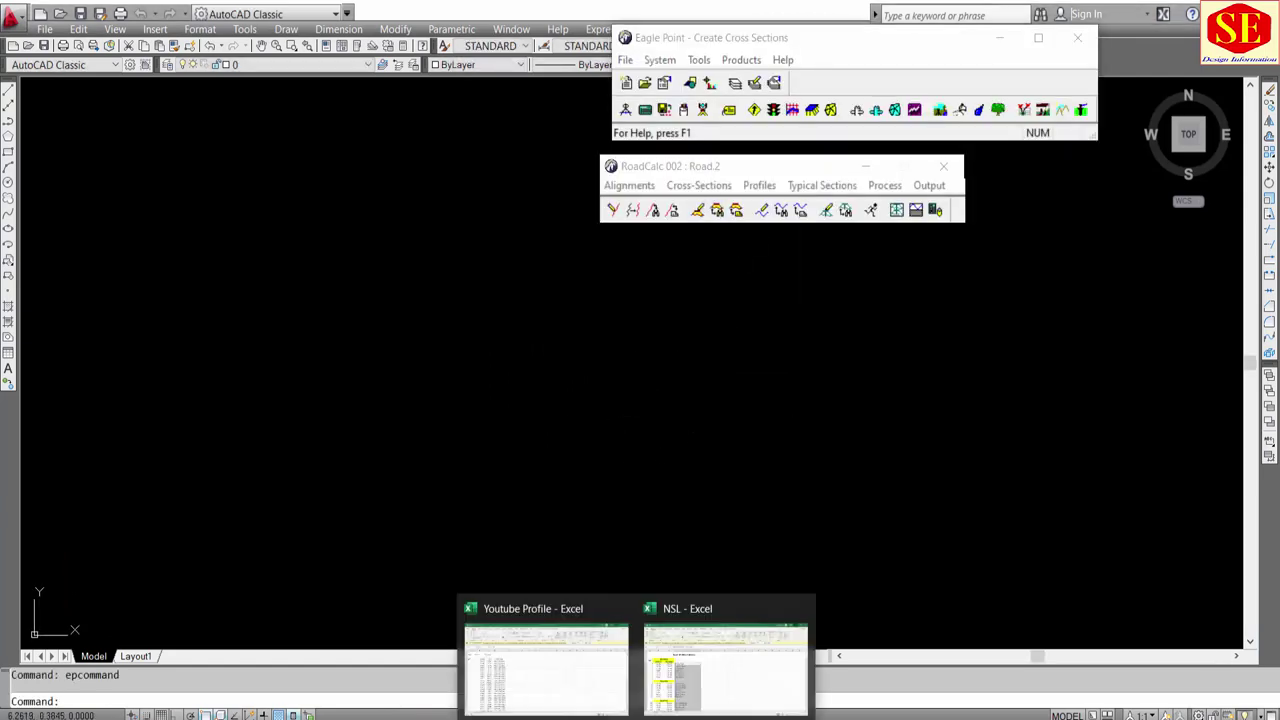
# Step: Bring up the NSL workbook and view the Road.2 sheet's data
pyautogui.click(560, 687)
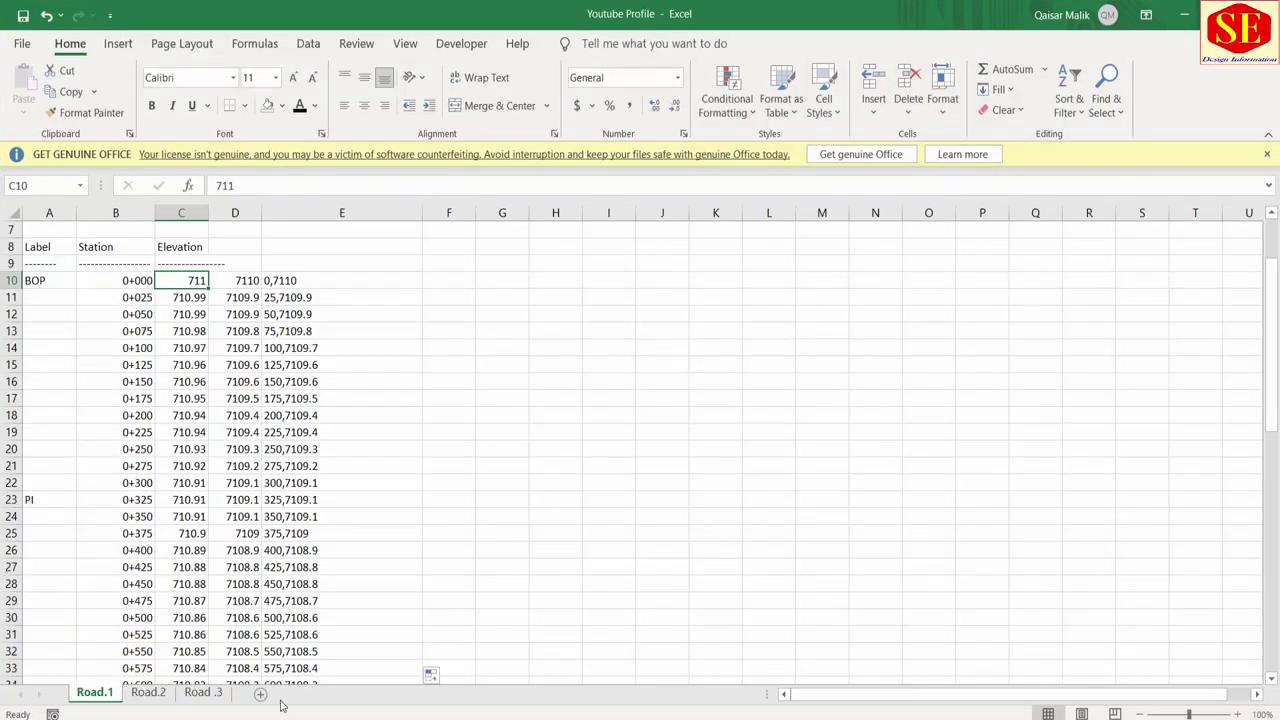
pyautogui.click(743, 663)
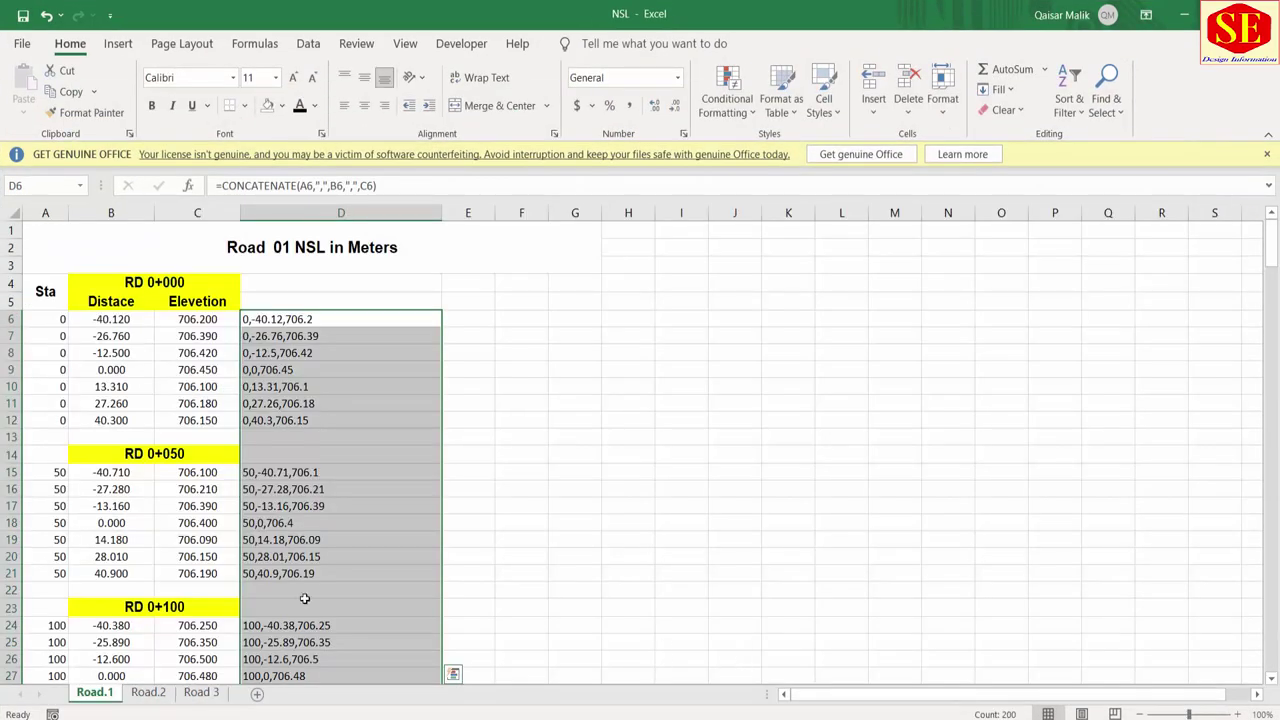
pyautogui.click(146, 692)
pyautogui.click(372, 471)
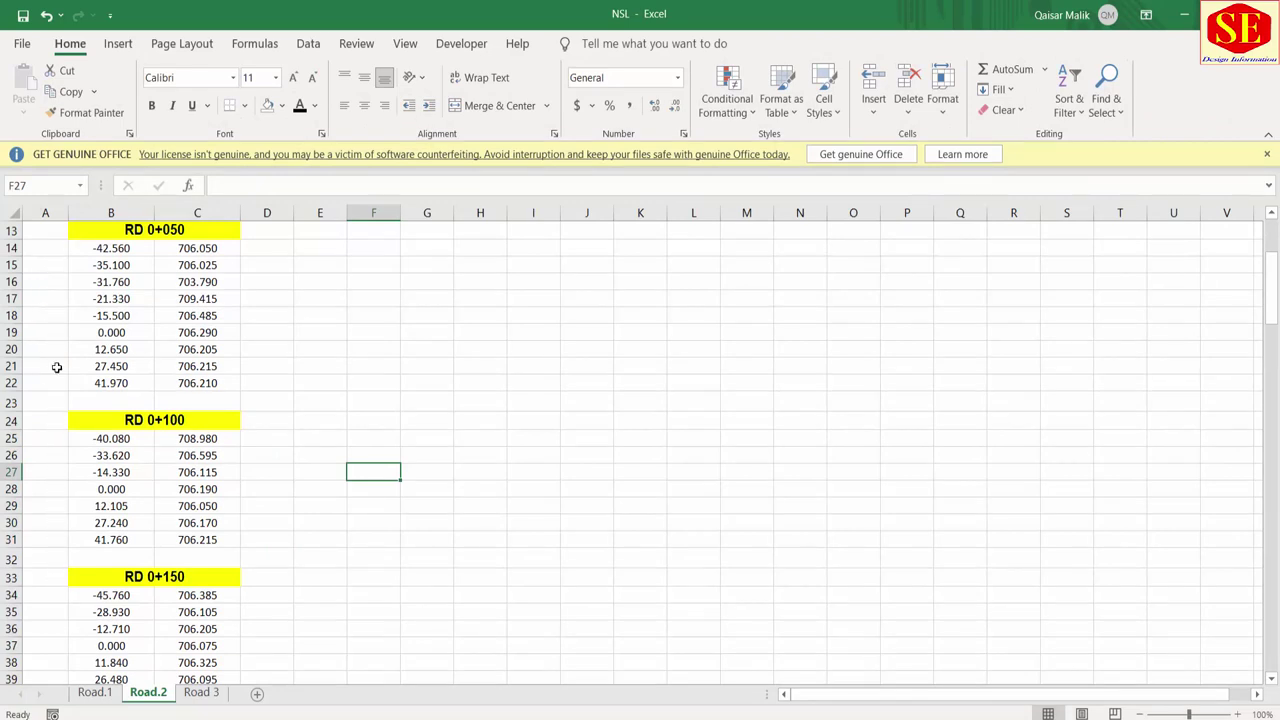
# Step: Copy Road.1's column A station numbers and paste them into Road.2 starting at A4
pyautogui.click(96, 692)
pyautogui.moveTo(45, 319); pyautogui.dragTo(45, 369)
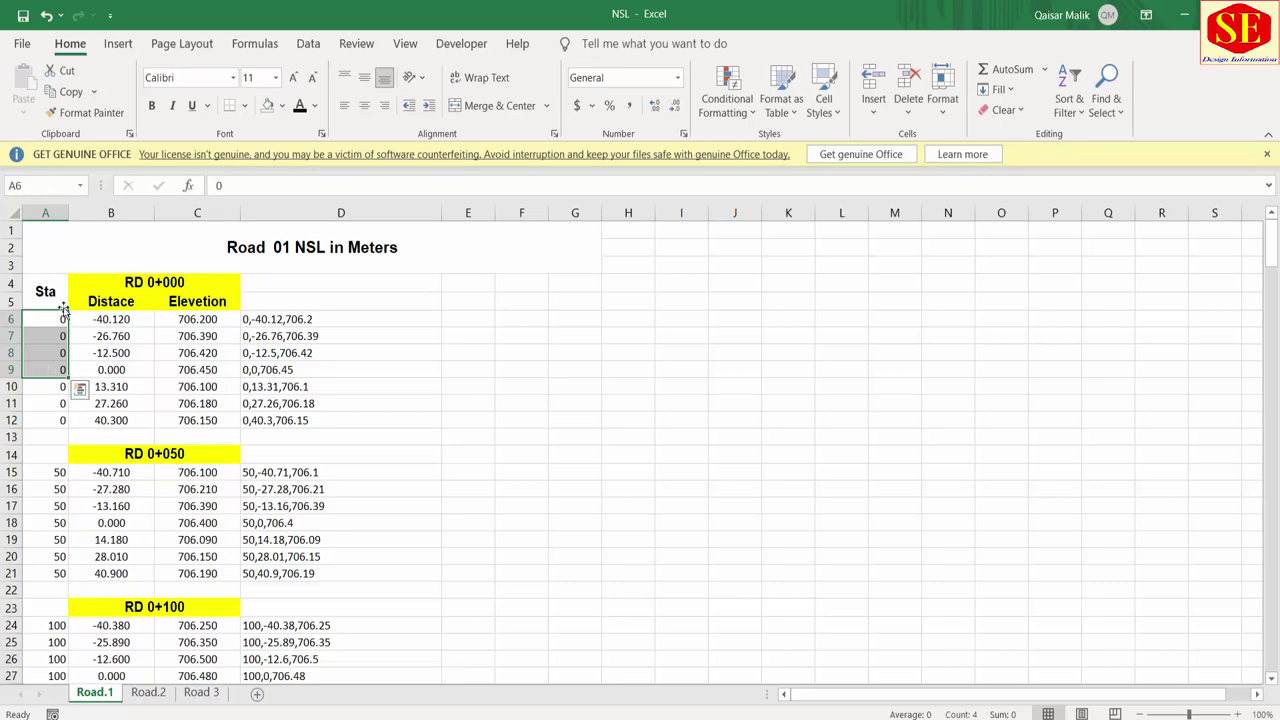
pyautogui.moveTo(63, 310)
pyautogui.mouseDown()
pyautogui.moveTo(60, 672)
pyautogui.moveTo(43, 652)
pyautogui.mouseUp()
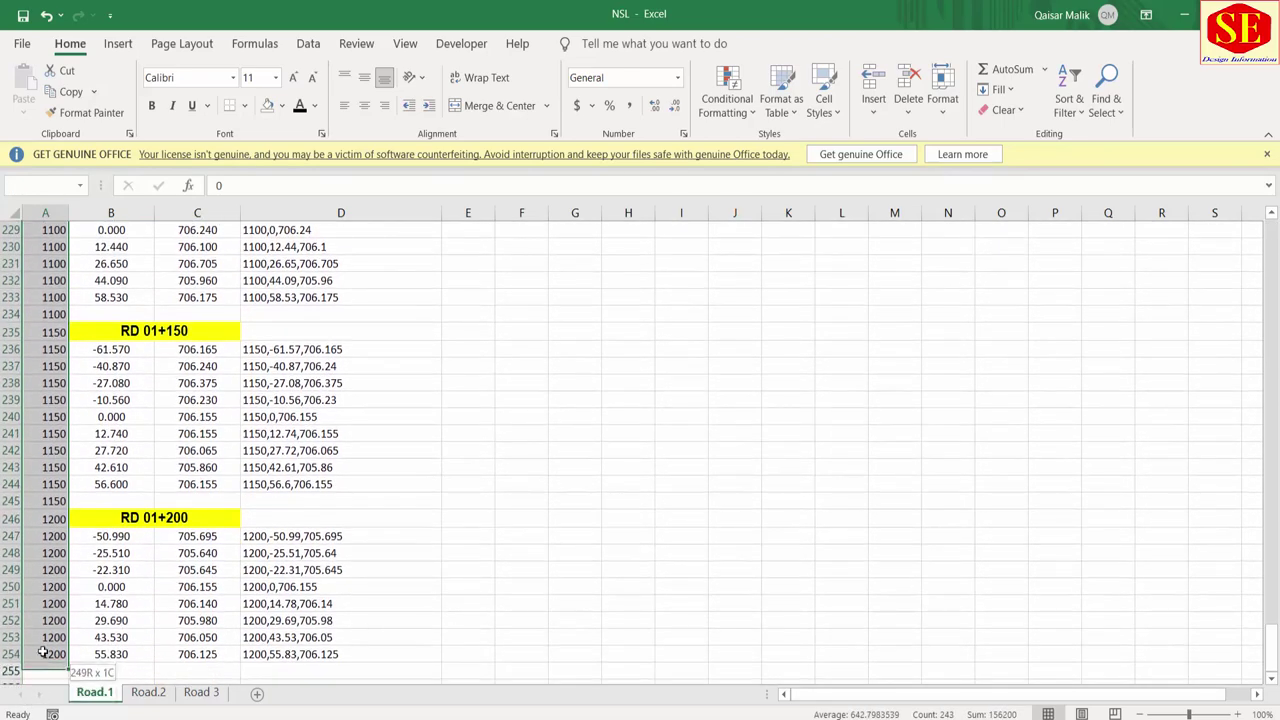
pyautogui.rightClick(45, 655)
pyautogui.click(120, 240)
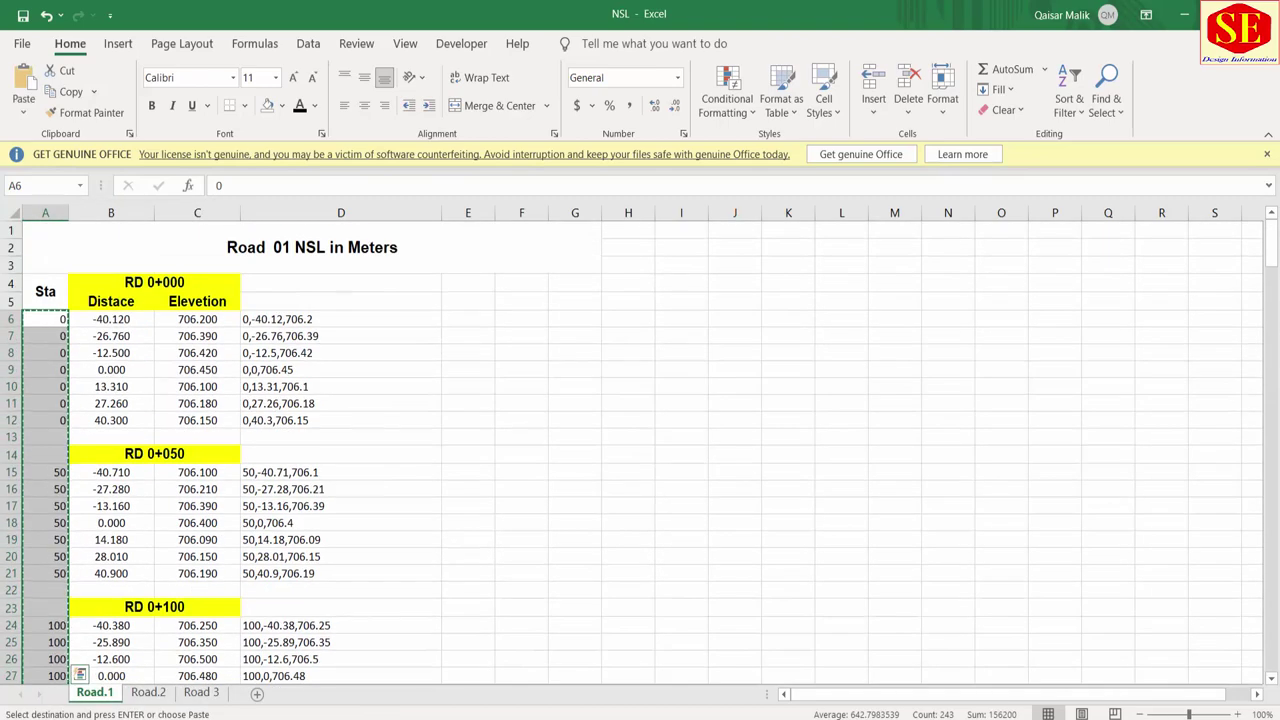
pyautogui.click(148, 692)
pyautogui.scroll(4, 62, 358)
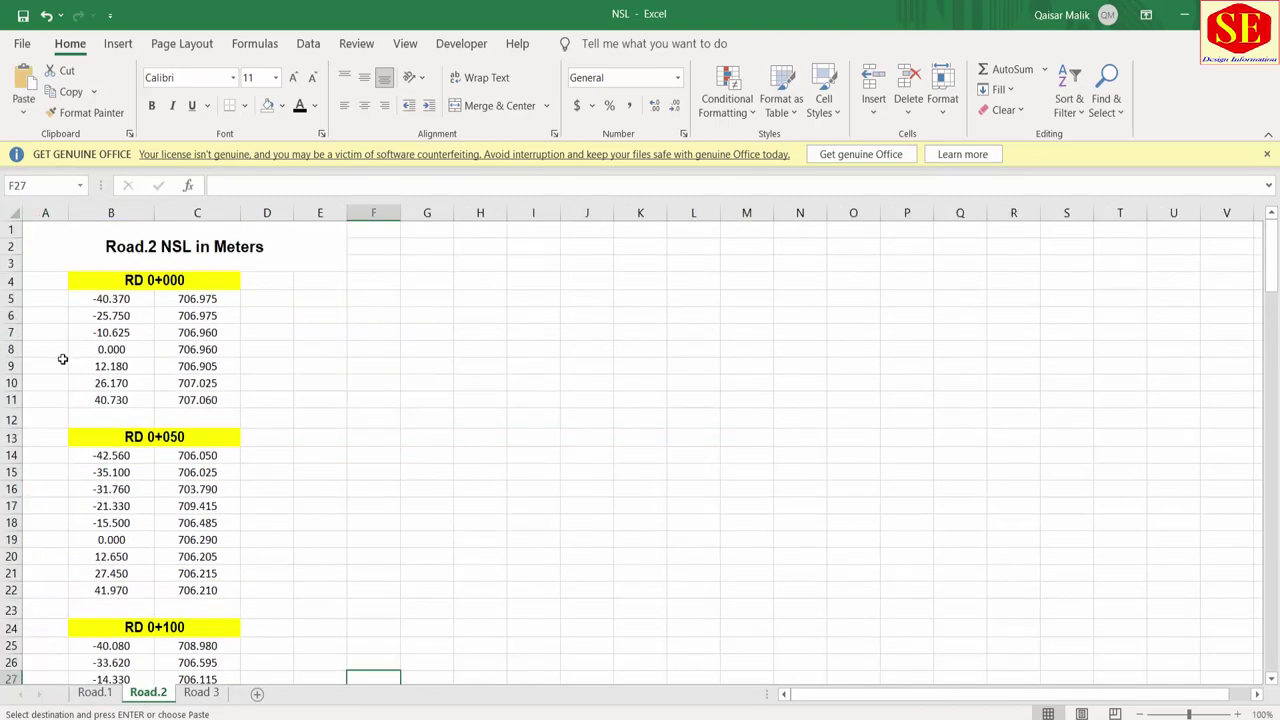
pyautogui.click(46, 288)
pyautogui.rightClick(46, 288)
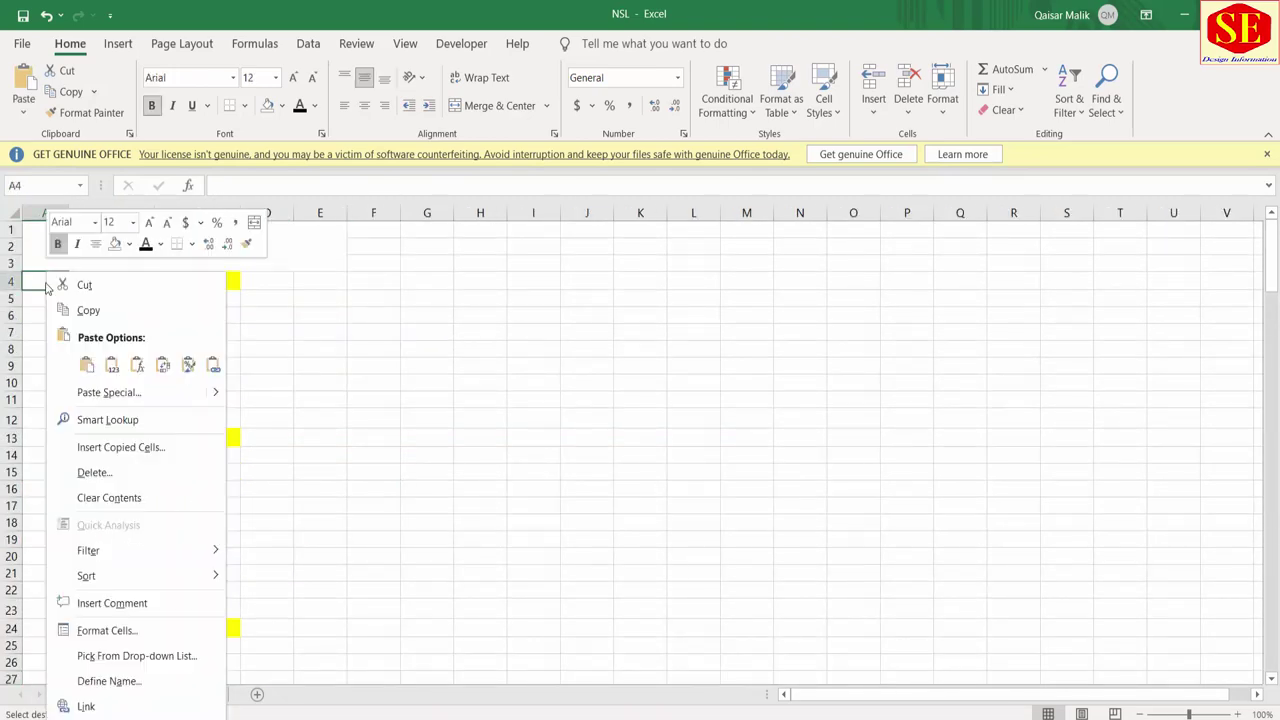
pyautogui.click(86, 364)
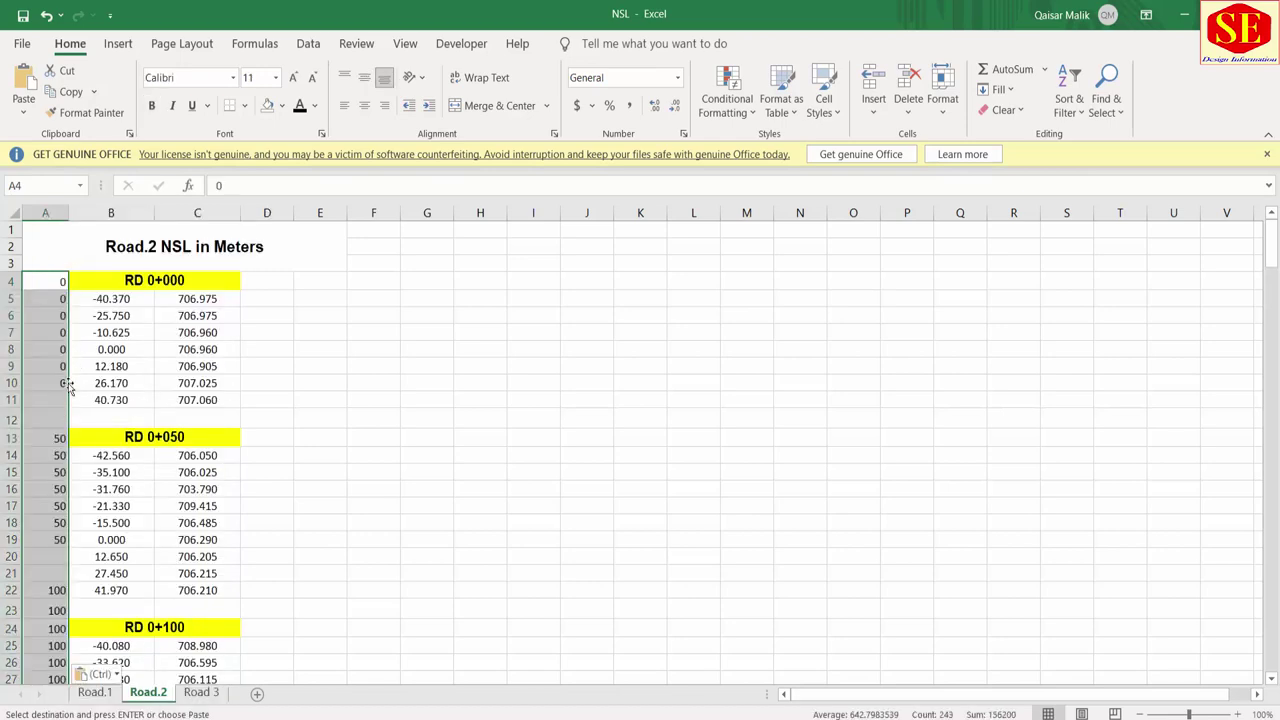
# Step: Fill station 0 down to A11, station 50 to A22, and station 100 to A31
pyautogui.click(64, 384)
pyautogui.moveTo(68, 391); pyautogui.dragTo(66, 408)
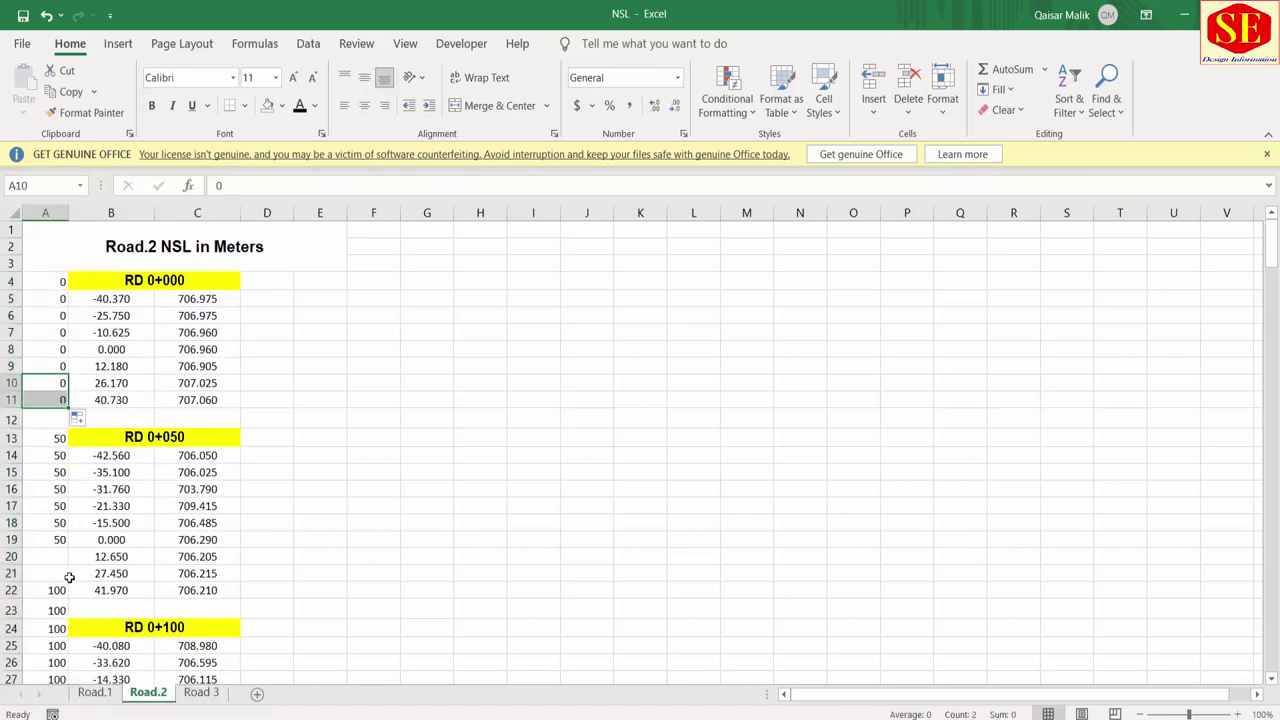
pyautogui.click(45, 540)
pyautogui.moveTo(68, 548); pyautogui.dragTo(64, 598)
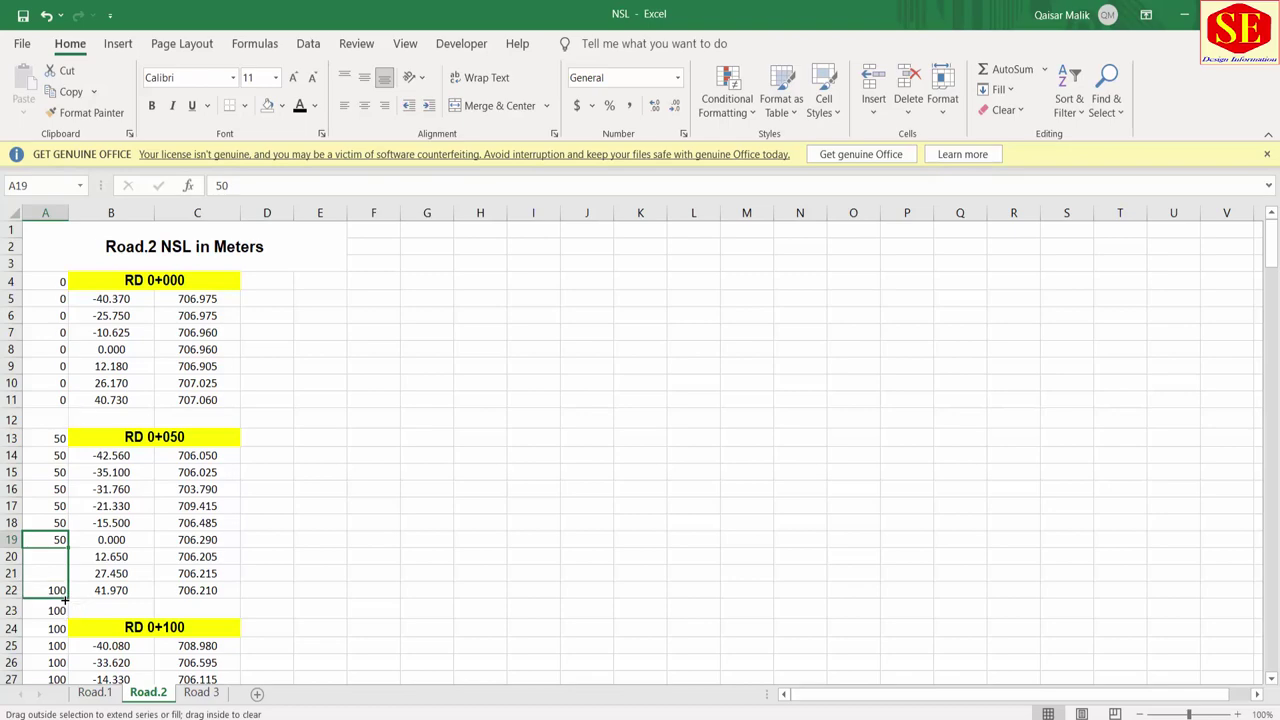
pyautogui.scroll(-3, 294, 500)
pyautogui.scroll(-2, 220, 491)
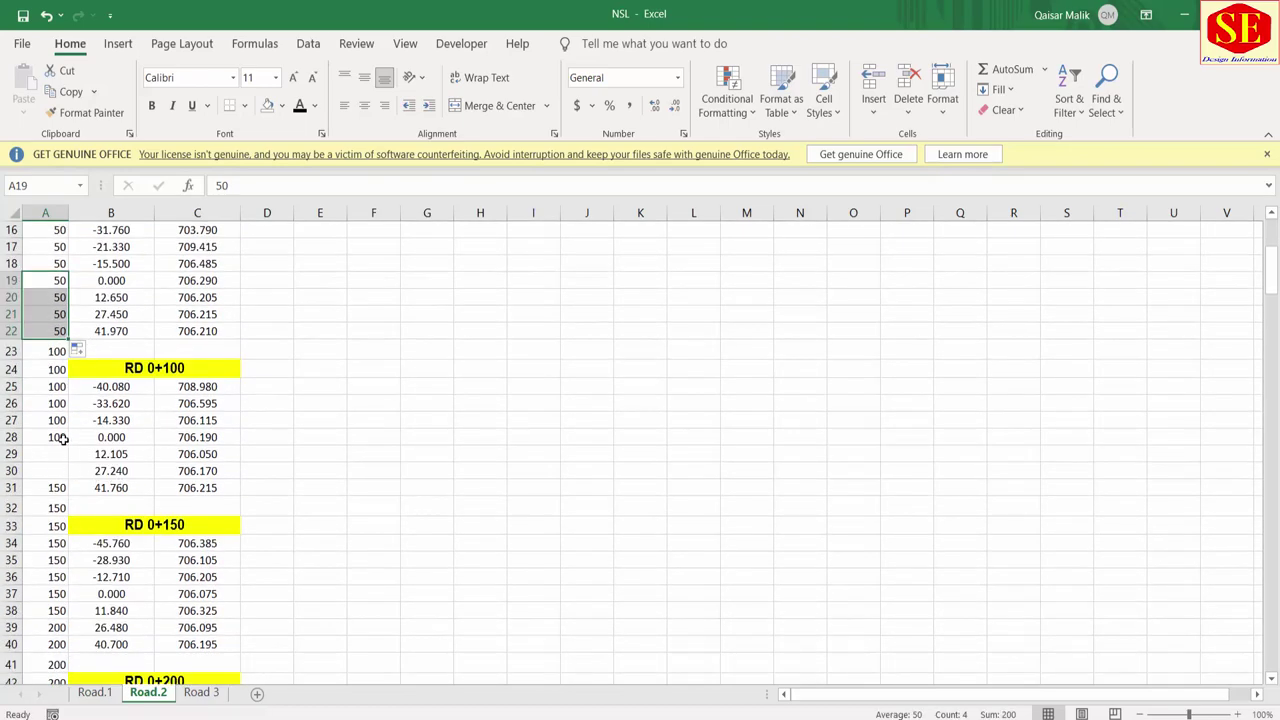
pyautogui.click(62, 438)
pyautogui.moveTo(68, 445); pyautogui.dragTo(70, 495)
# Step: Fill station 200 down through A51, then check the Road.3 and Road.1 sheets
pyautogui.scroll(-5, 66, 540)
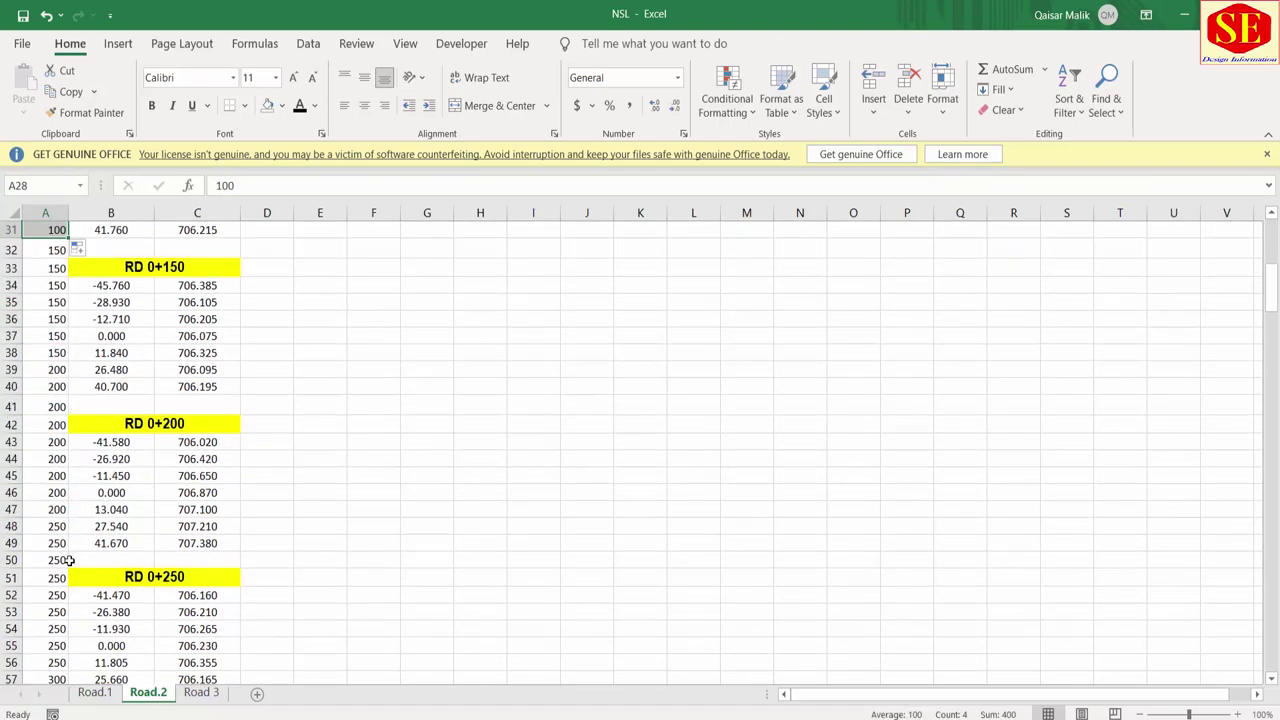
pyautogui.click(58, 507)
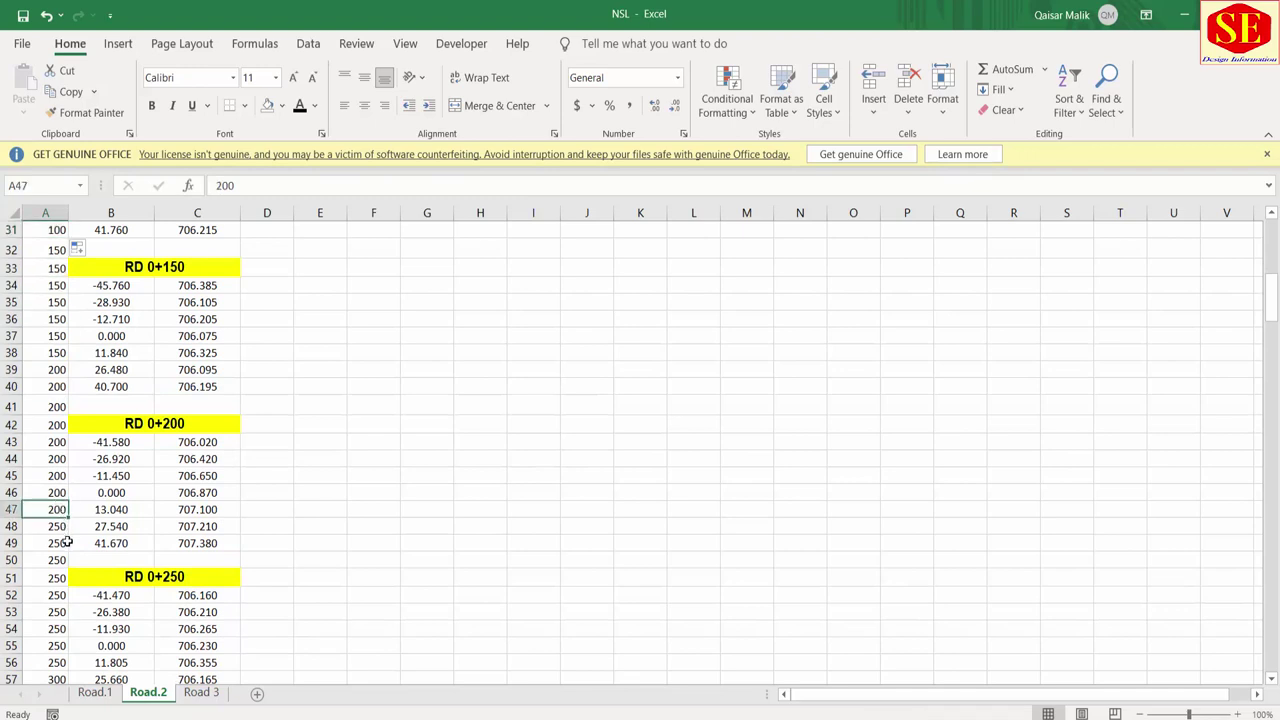
pyautogui.moveTo(70, 517); pyautogui.dragTo(57, 580)
pyautogui.scroll(5, 286, 494)
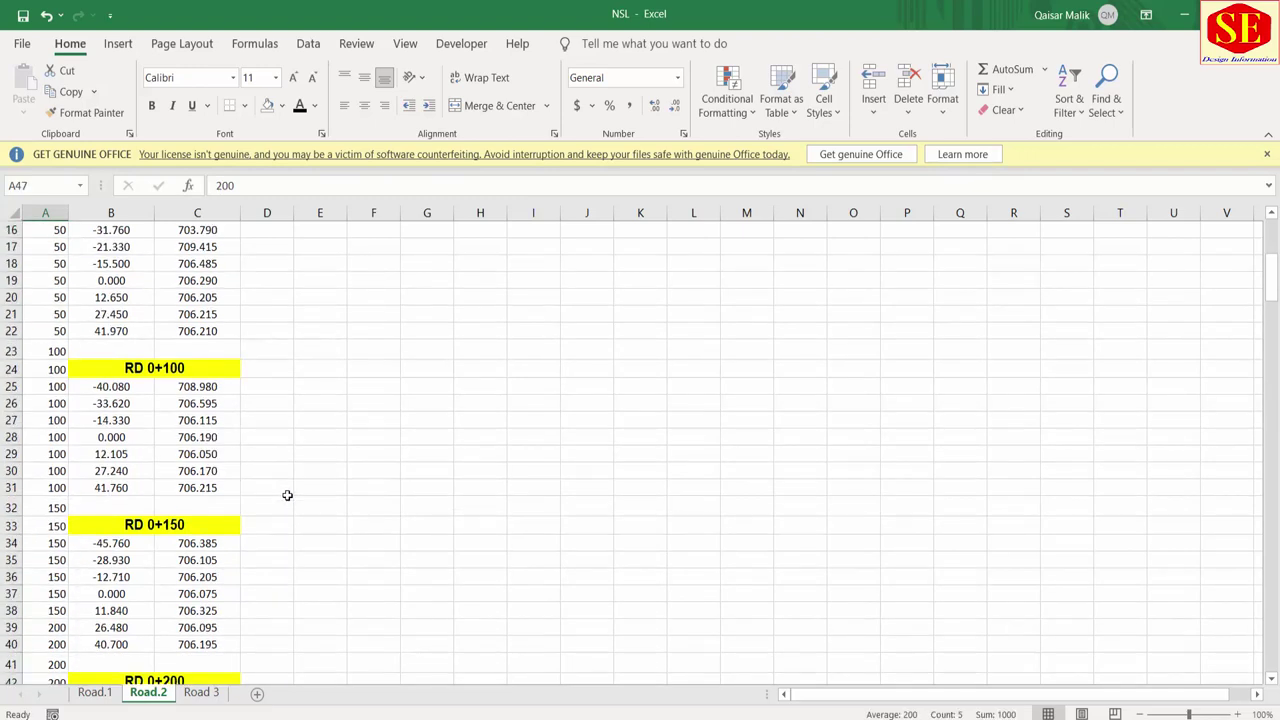
pyautogui.scroll(3, 279, 393)
pyautogui.scroll(2, 279, 393)
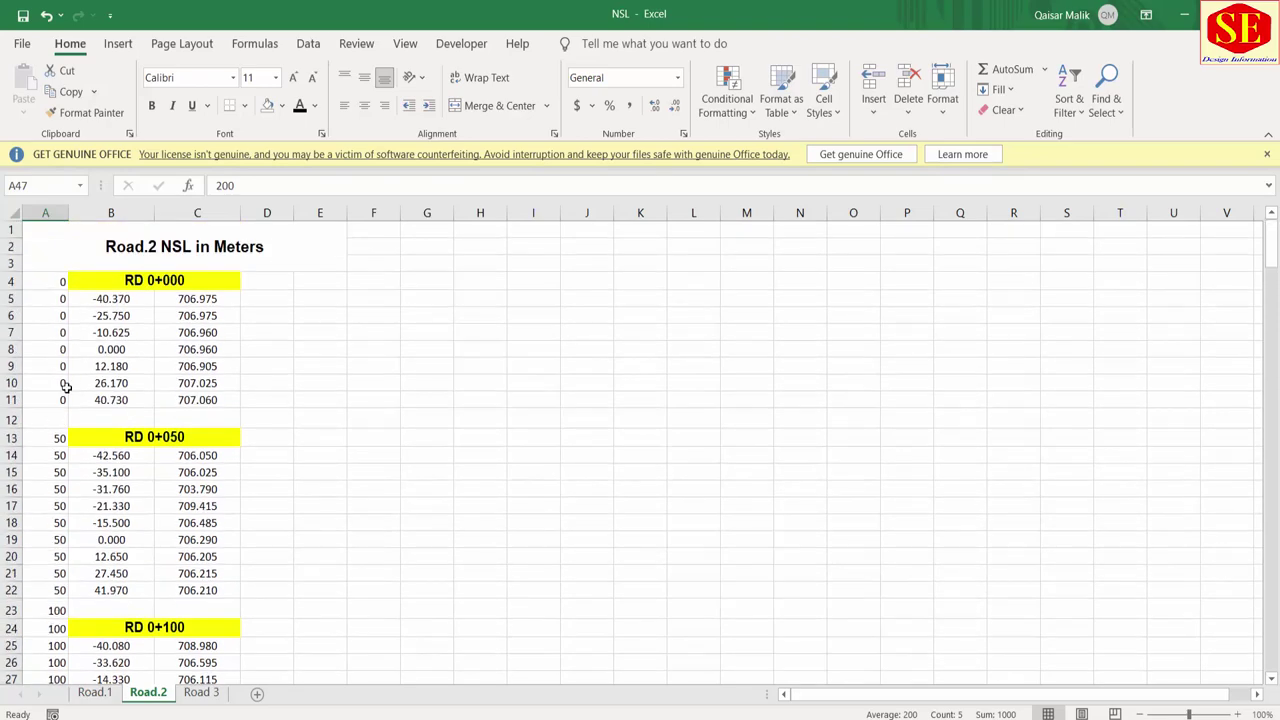
pyautogui.click(201, 692)
pyautogui.click(95, 692)
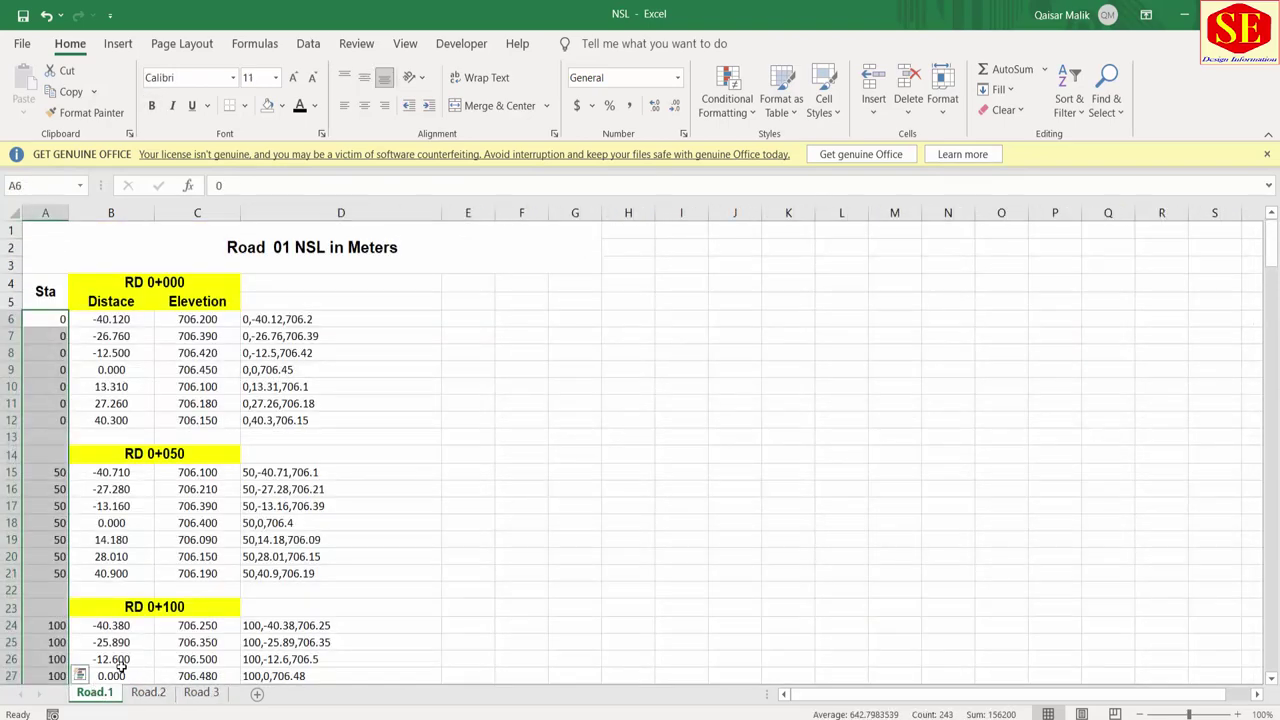
# Step: Copy the CONCATENATE formula from Road.1 D6 into Road.2 D5 and fill it through D11
pyautogui.click(263, 315)
pyautogui.rightClick(265, 318)
pyautogui.click(307, 310)
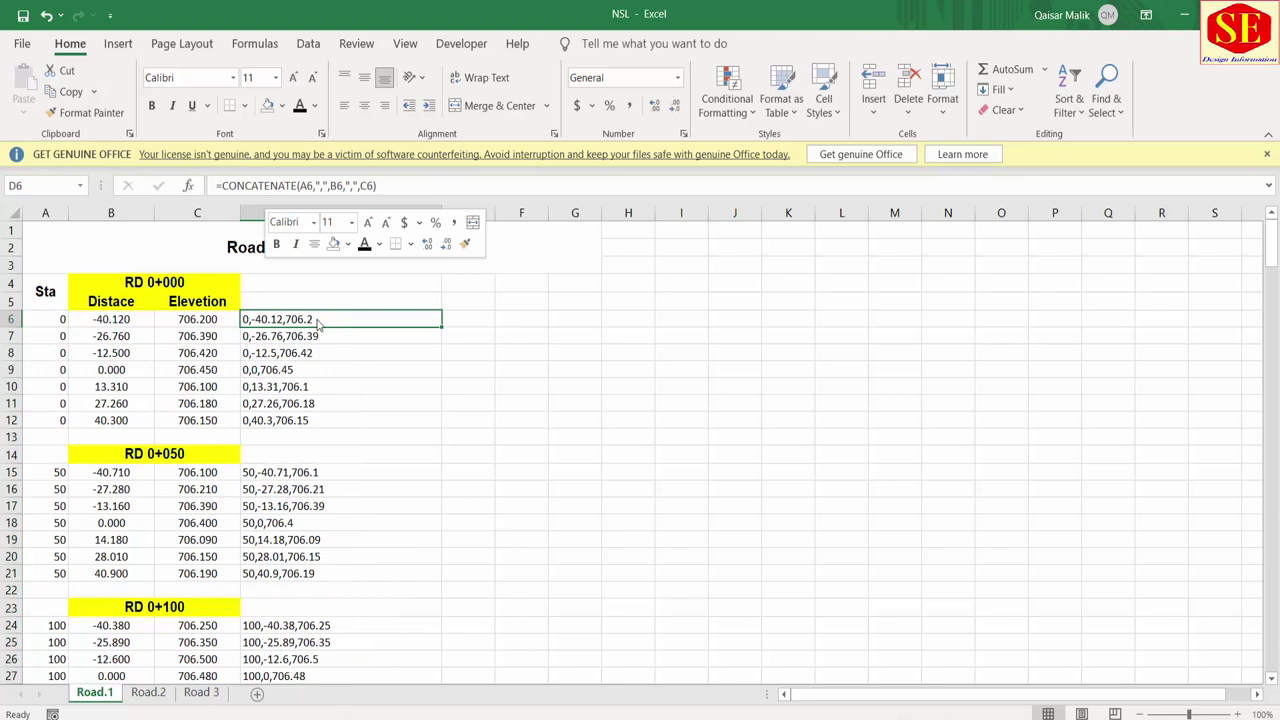
pyautogui.click(148, 692)
pyautogui.click(265, 299)
pyautogui.rightClick(265, 299)
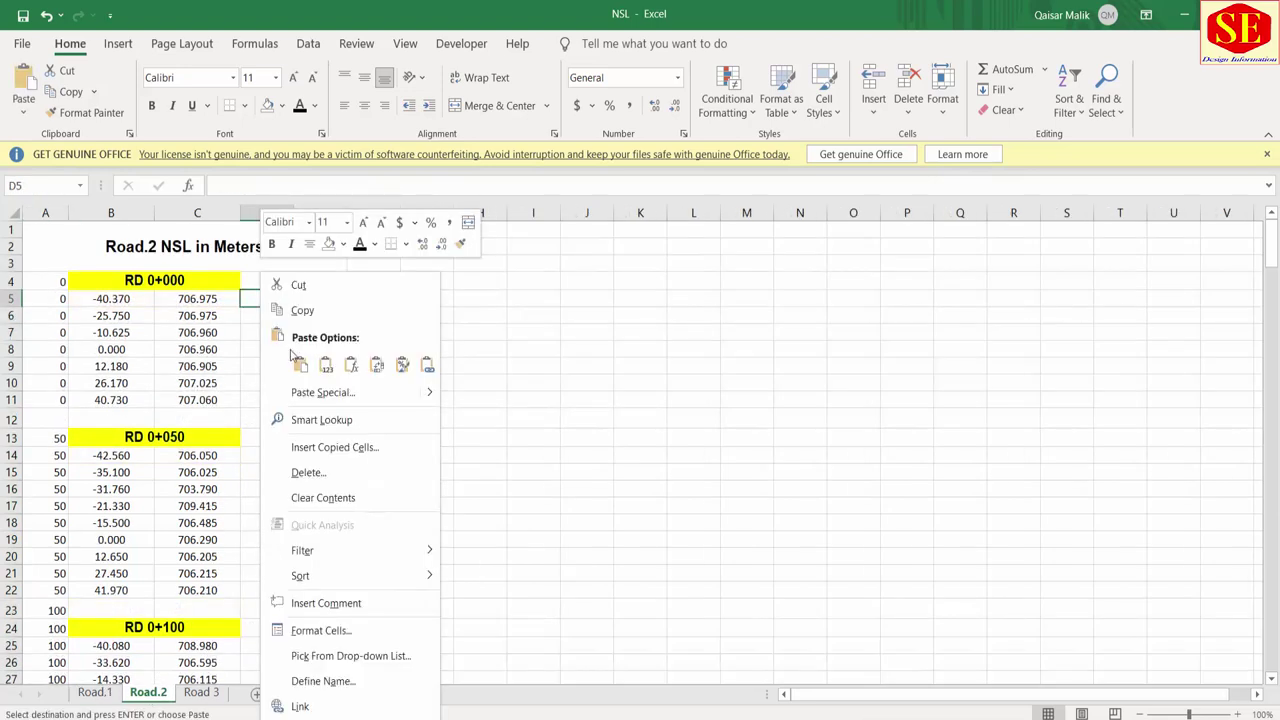
pyautogui.click(298, 365)
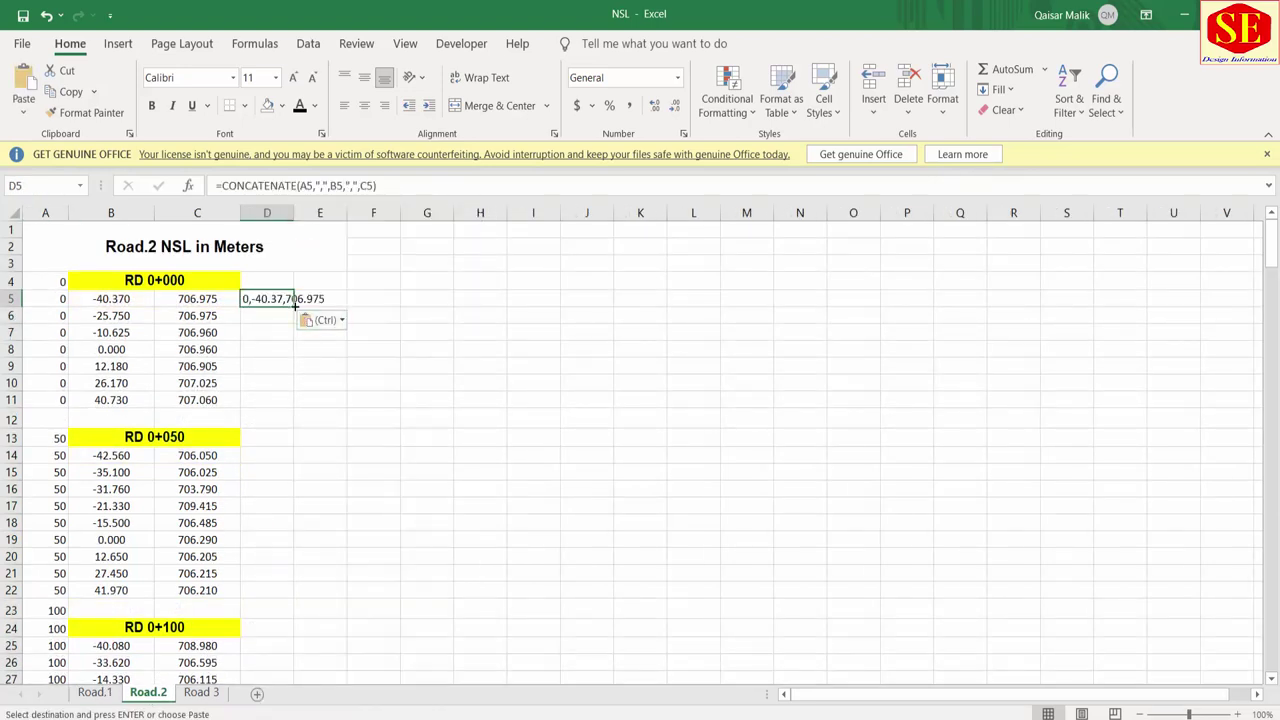
pyautogui.moveTo(296, 305); pyautogui.dragTo(290, 408)
# Step: Copy the D11 formula into D14 and fill it down to D22 for RD 0+050
pyautogui.click(268, 400)
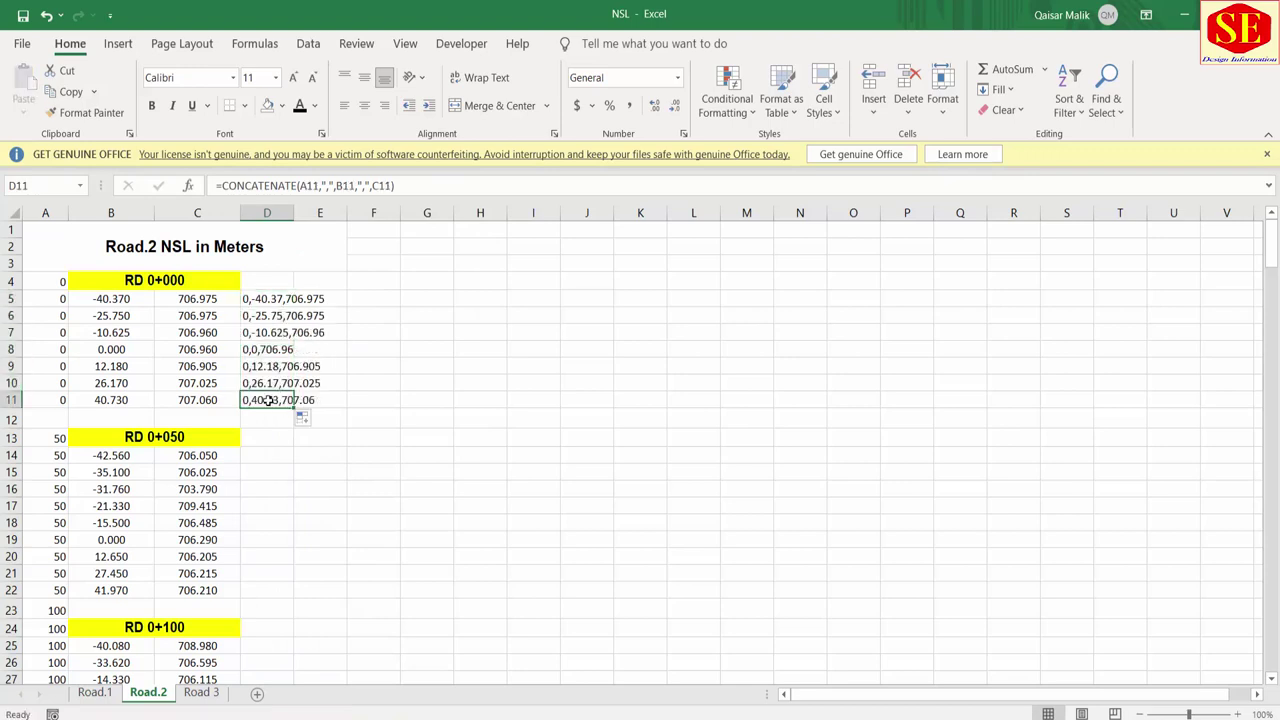
pyautogui.rightClick(268, 400)
pyautogui.click(314, 309)
pyautogui.click(267, 455)
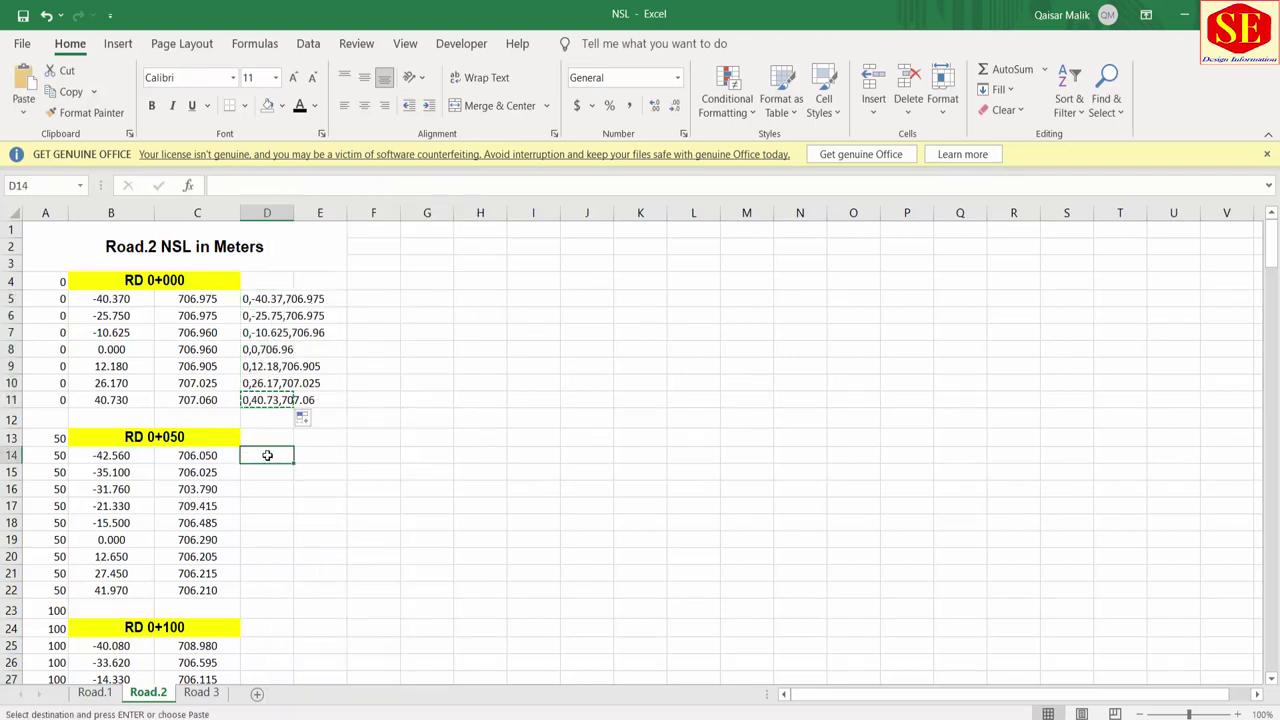
pyautogui.hotkey('ctrl', 'v')
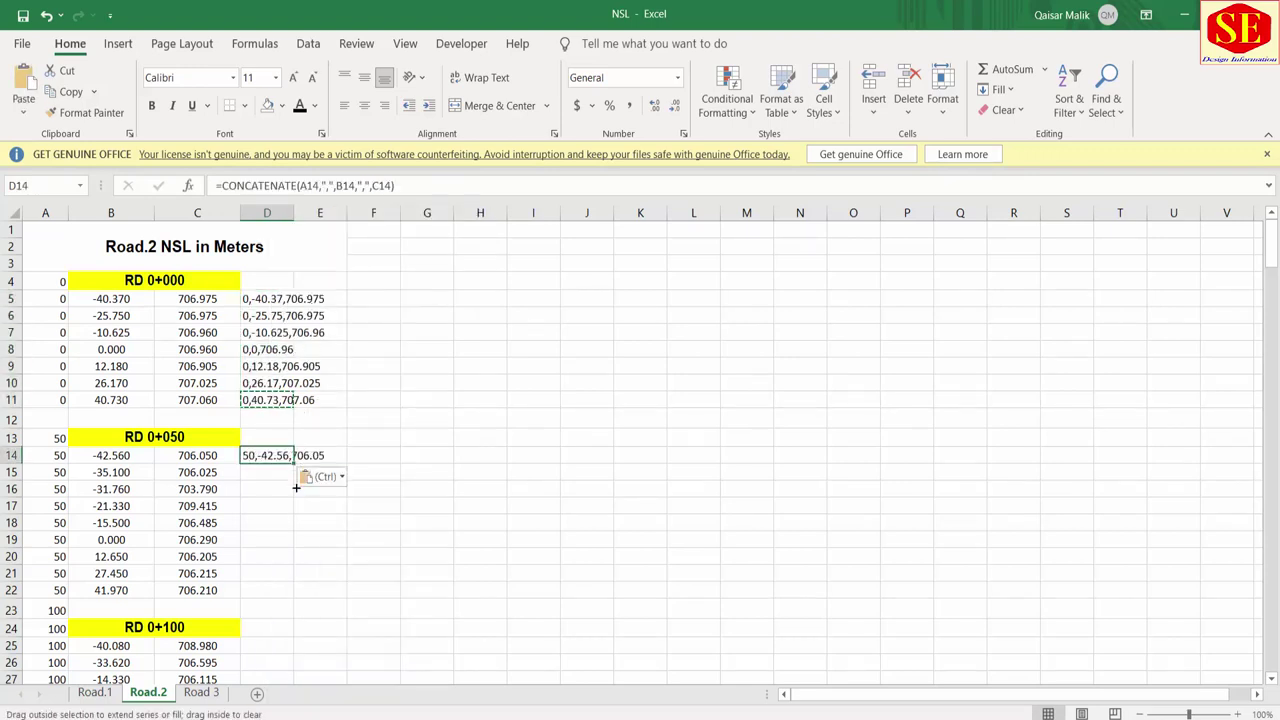
pyautogui.moveTo(293, 463); pyautogui.dragTo(292, 598)
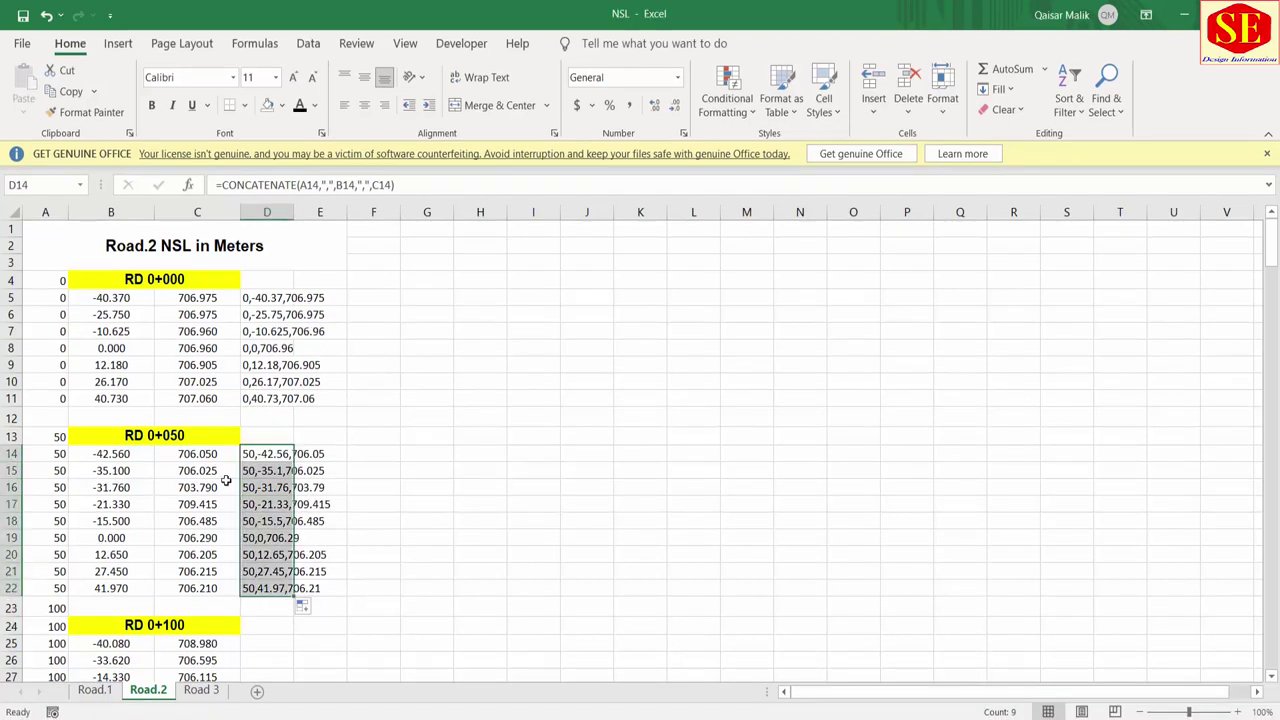
pyautogui.scroll(-2, 322, 461)
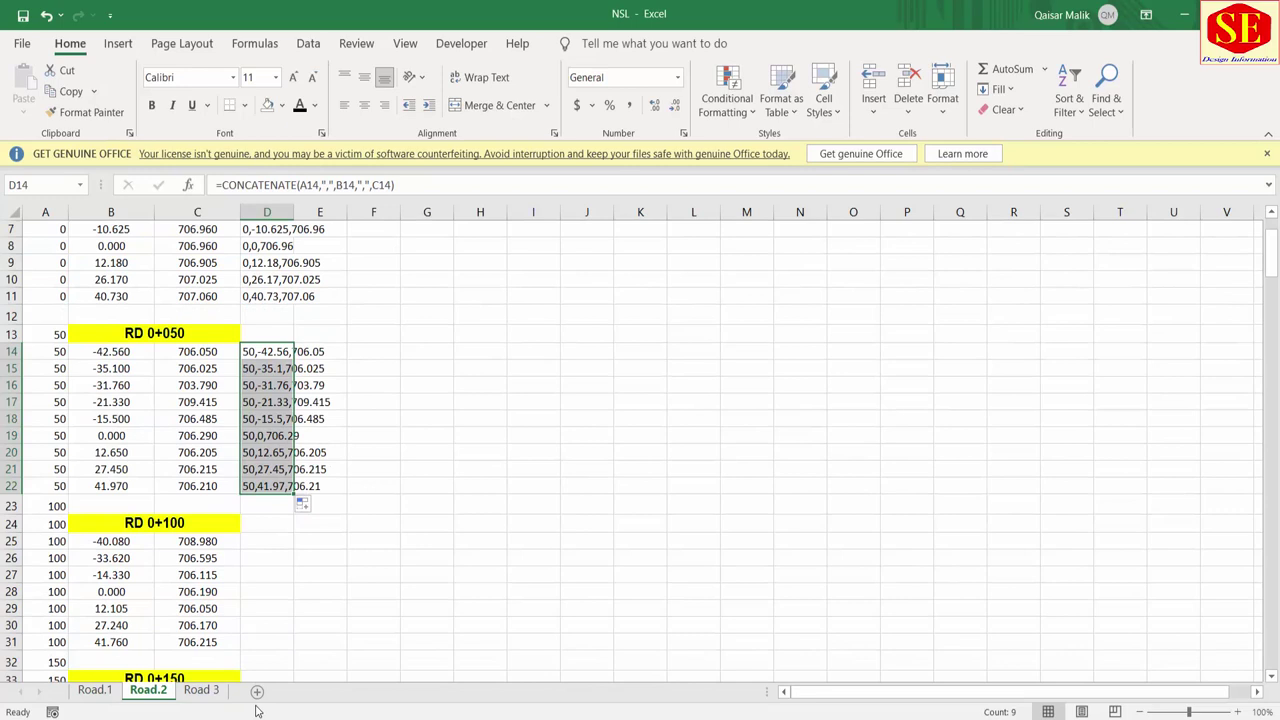
# Step: In Youtube Profile, inspect the E21 joining formula, then review the Road .3, Road.1 and Road.2 sheets
pyautogui.click(505, 665)
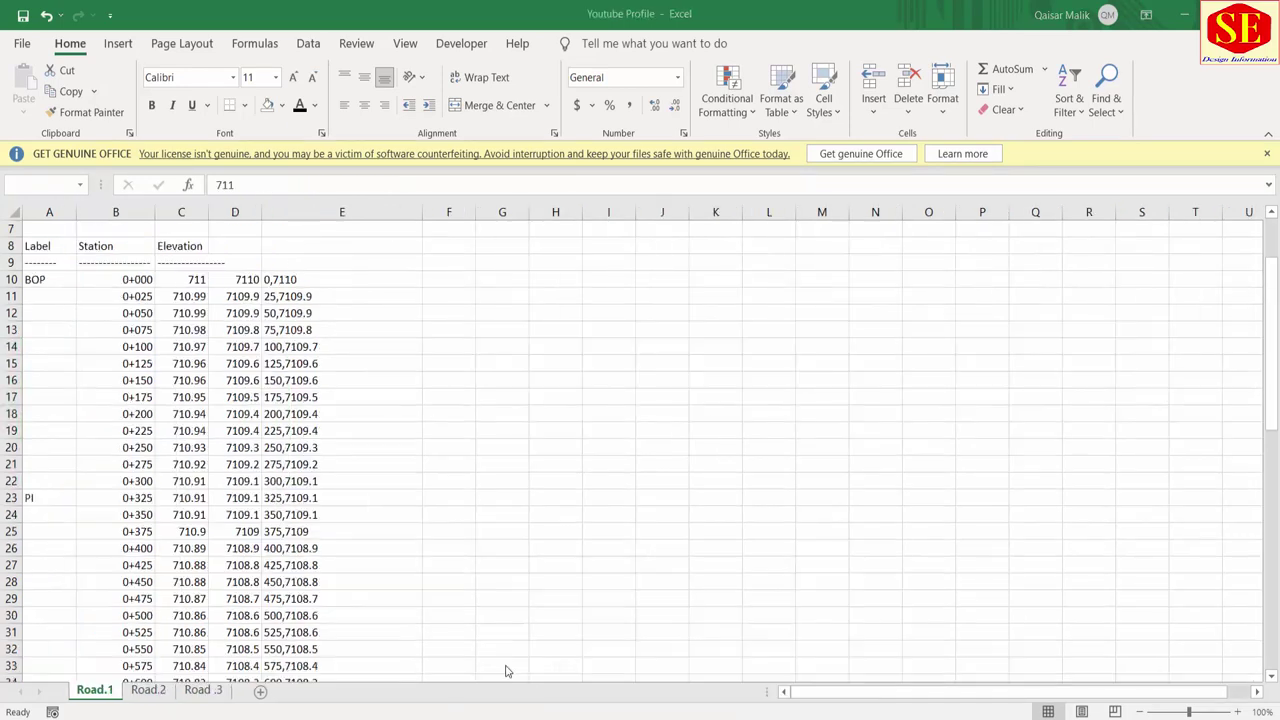
pyautogui.click(413, 465)
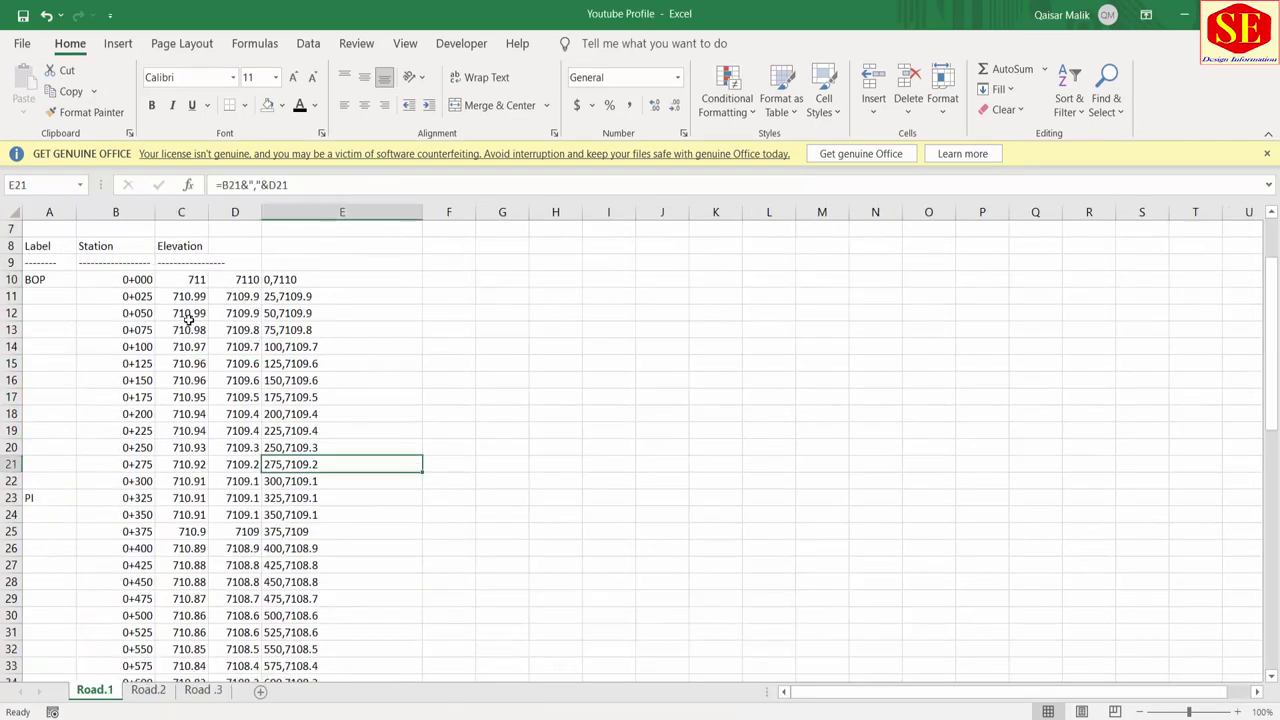
pyautogui.click(146, 691)
pyautogui.click(192, 691)
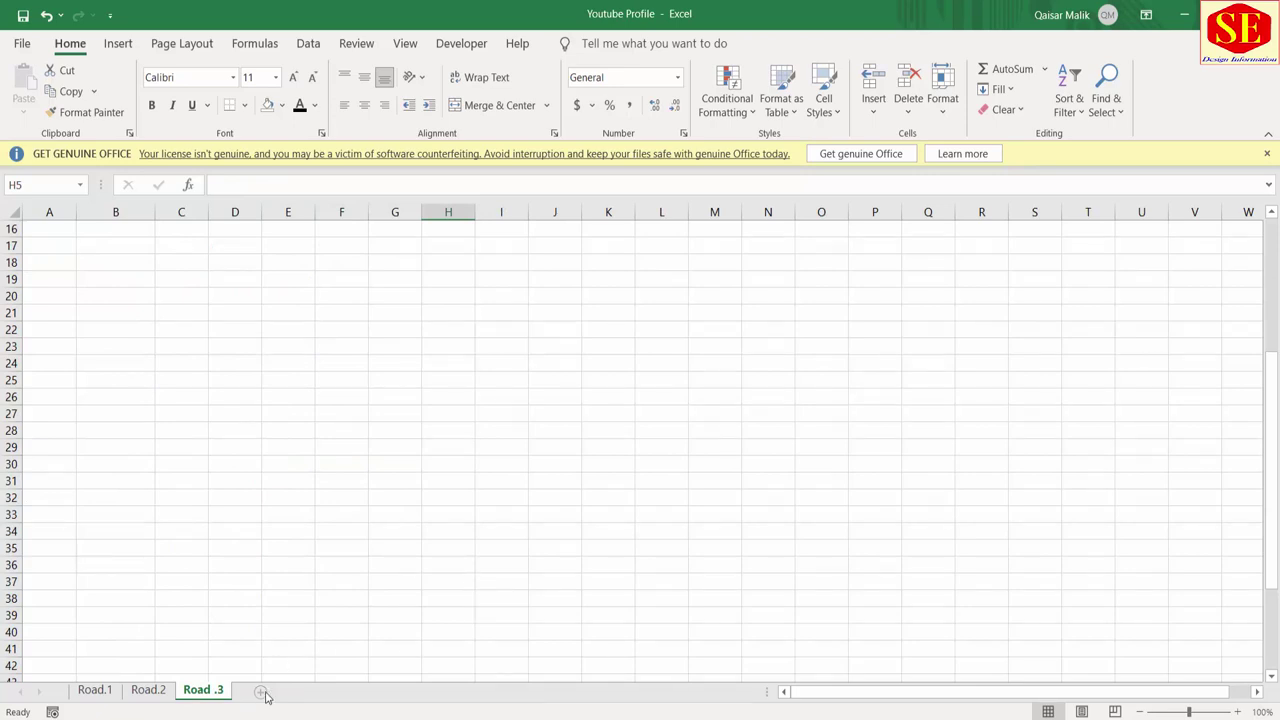
pyautogui.click(148, 690)
pyautogui.click(95, 690)
pyautogui.press('Up')
pyautogui.press('Up')
pyautogui.press('Up')
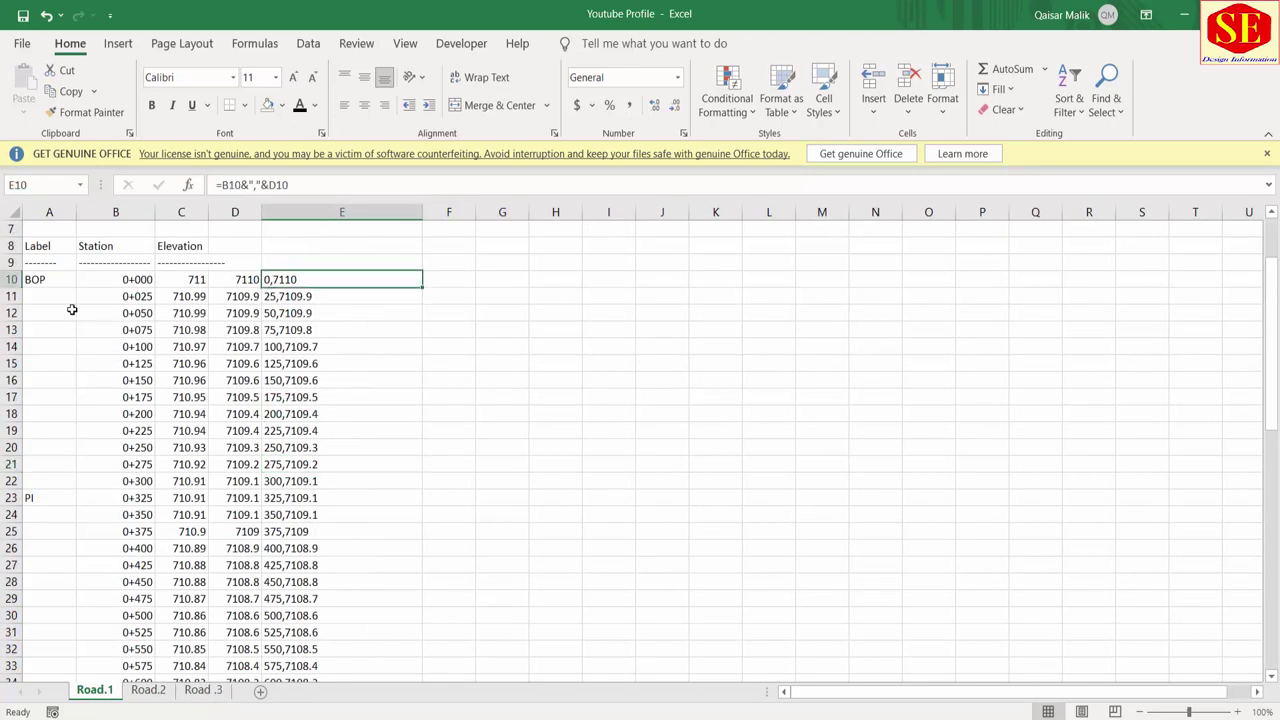
pyautogui.click(148, 690)
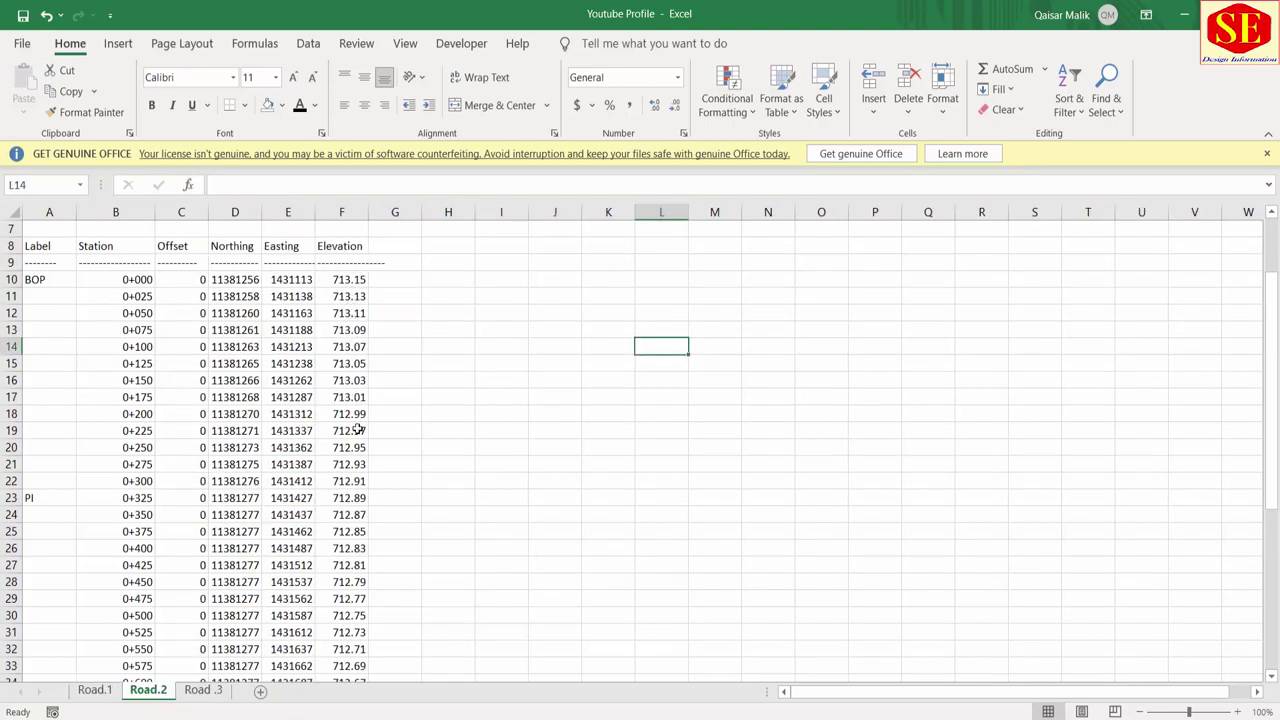
pyautogui.scroll(-1, 358, 491)
pyautogui.scroll(-3, 358, 494)
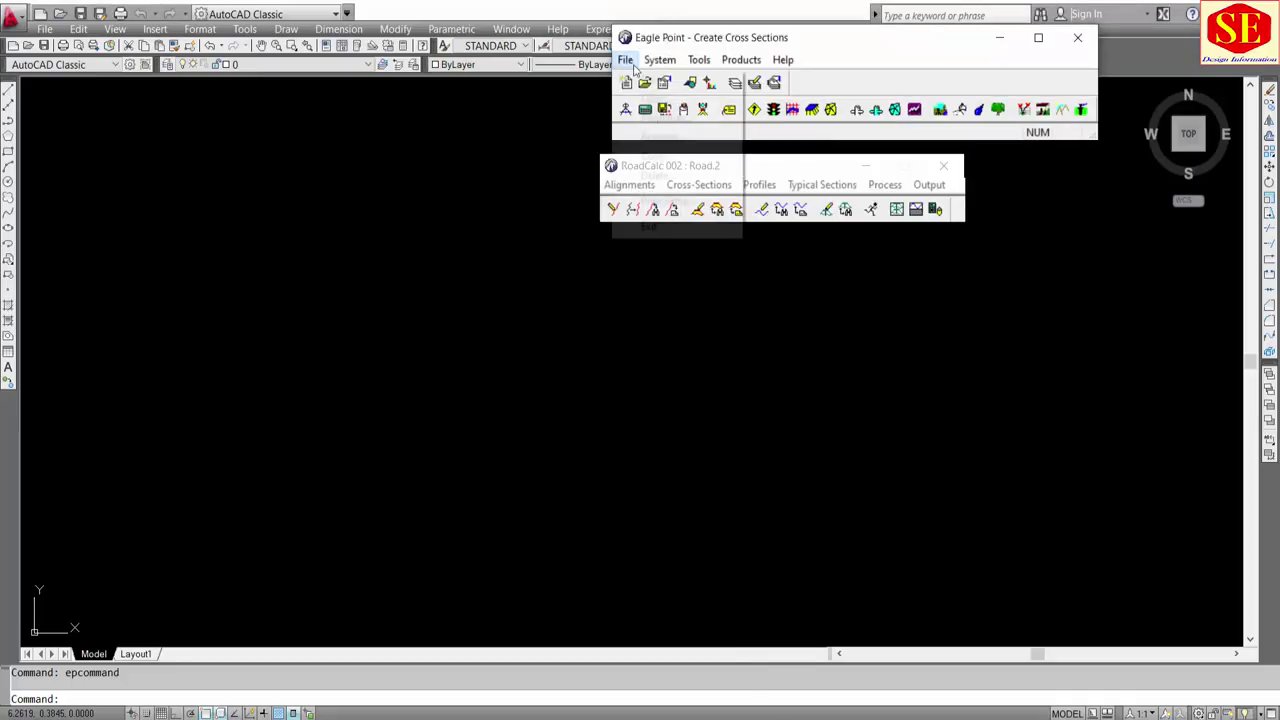
# Step: Create a RoadCalc Sub-project described as Loop1 and open 003 - Loop1
pyautogui.click(625, 59)
pyautogui.click(650, 80)
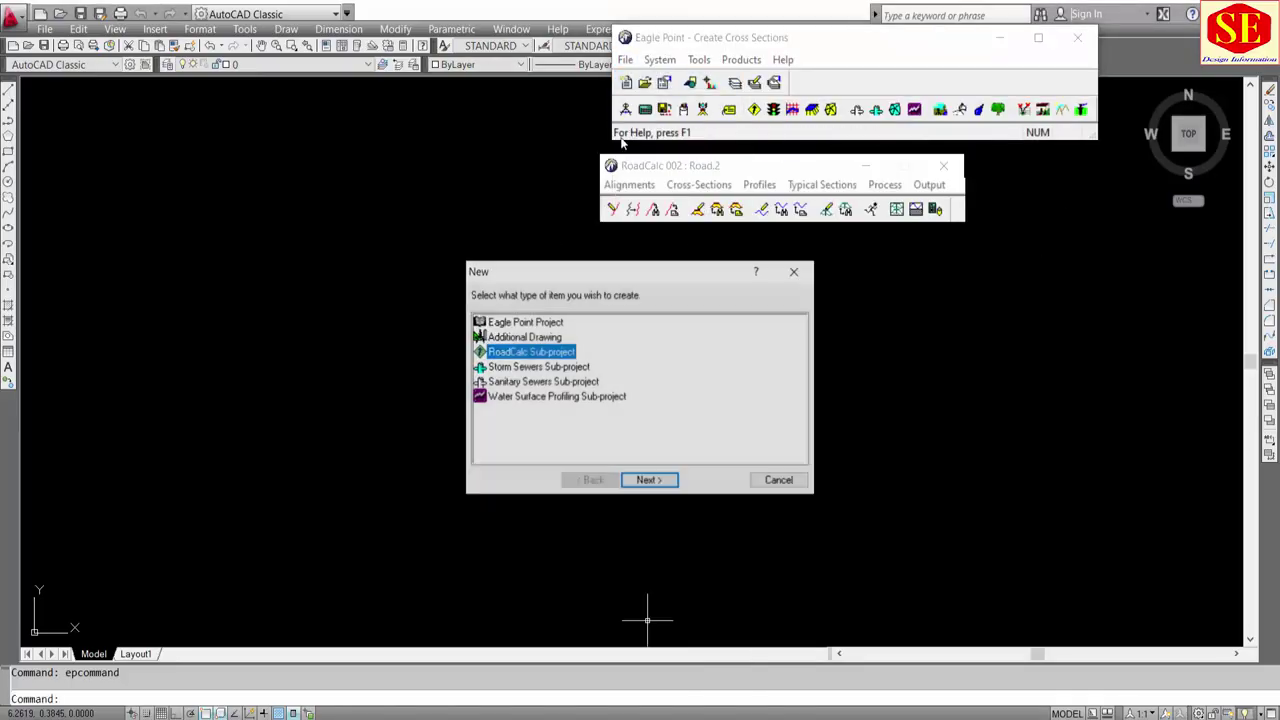
pyautogui.click(650, 478)
pyautogui.click(640, 428)
pyautogui.write('Loop1')
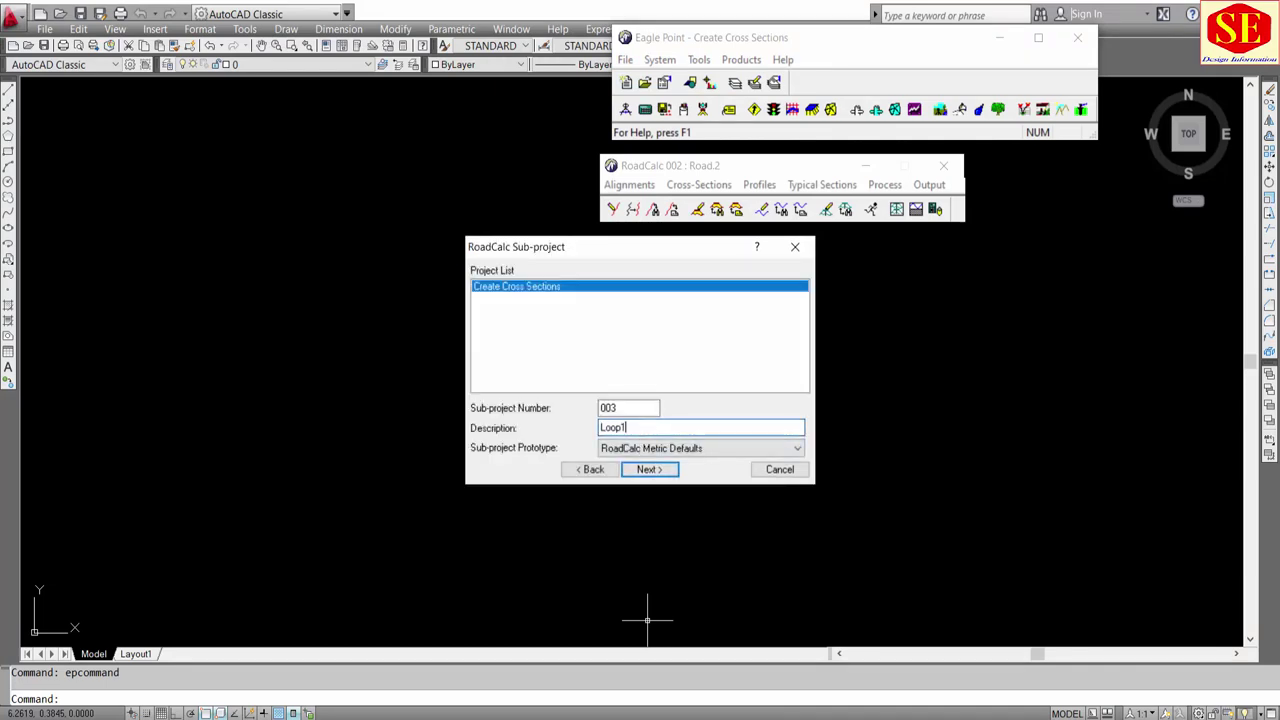
pyautogui.click(653, 476)
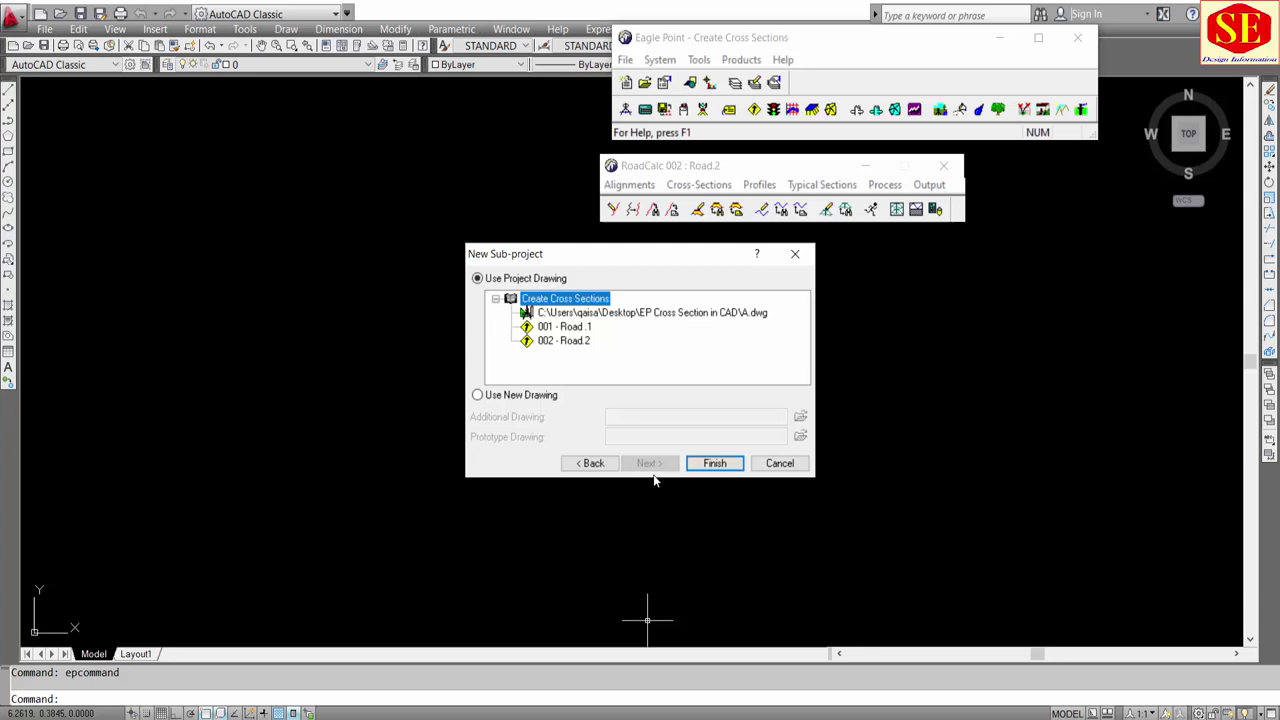
pyautogui.click(726, 465)
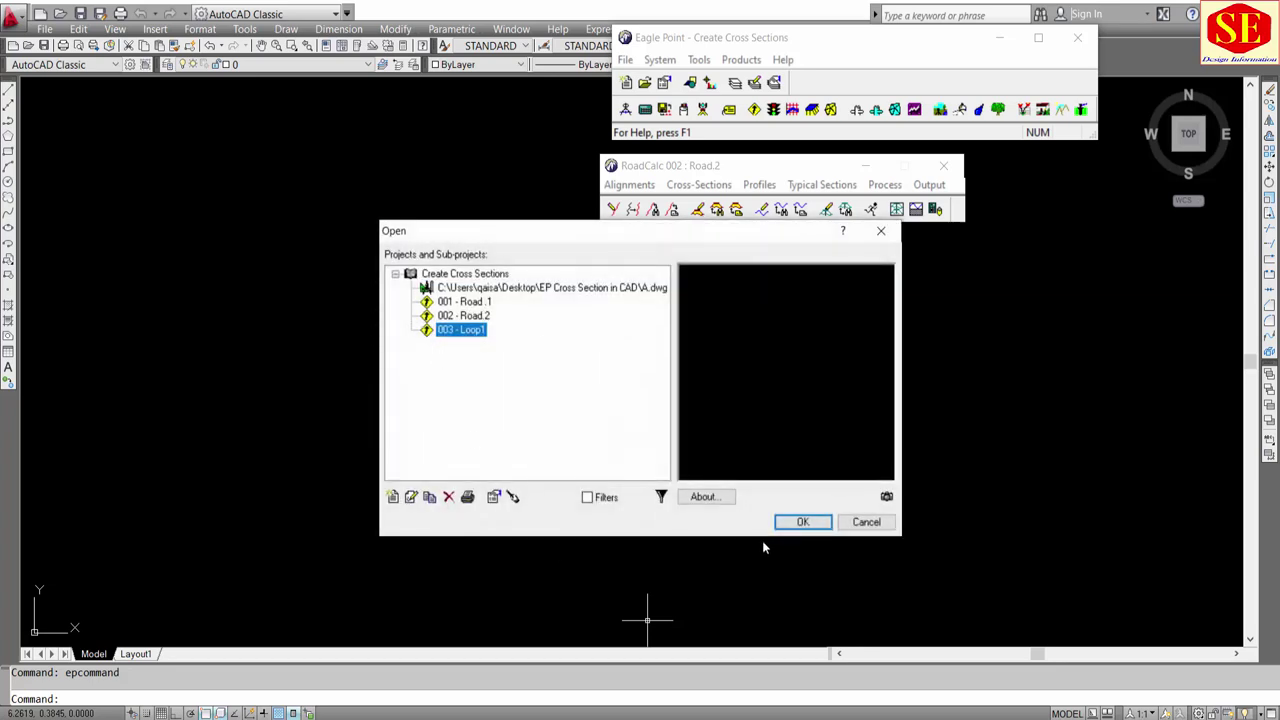
pyautogui.click(795, 522)
# Step: Cancel the cross-section import, confirm Cross-Section Sheets is empty, and move the Create Cross Sections window
pyautogui.click(700, 185)
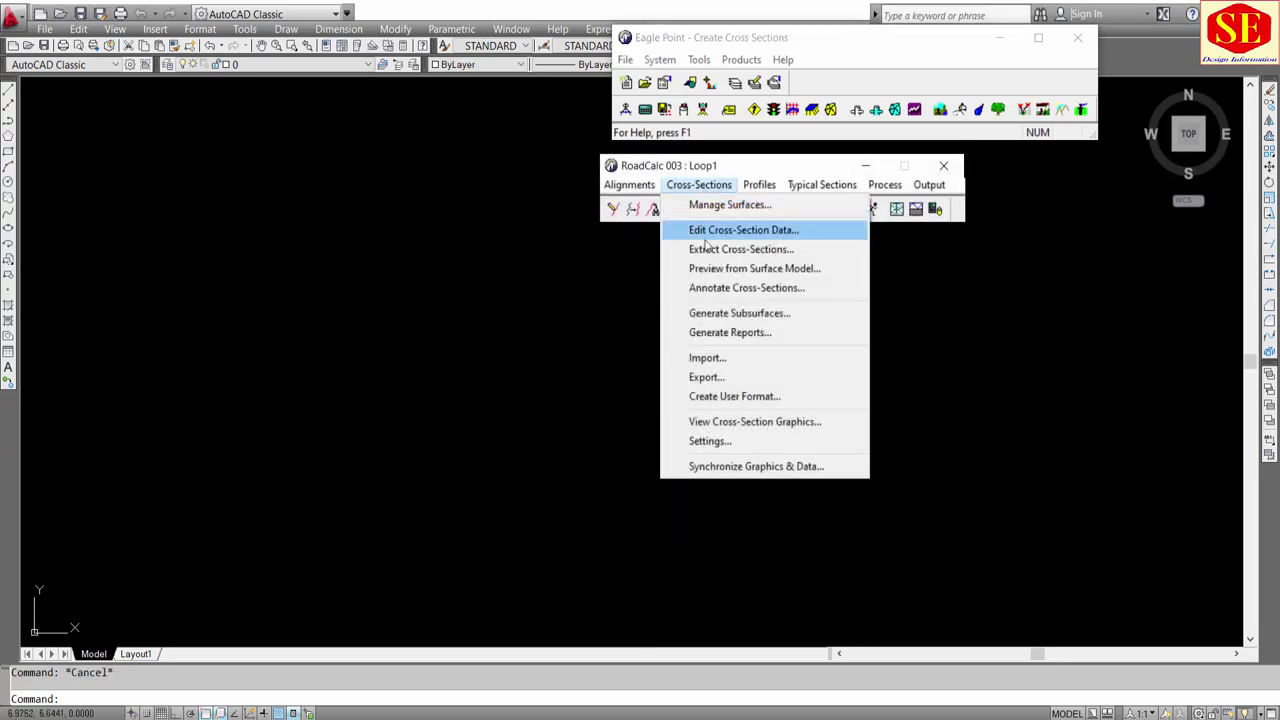
pyautogui.click(705, 358)
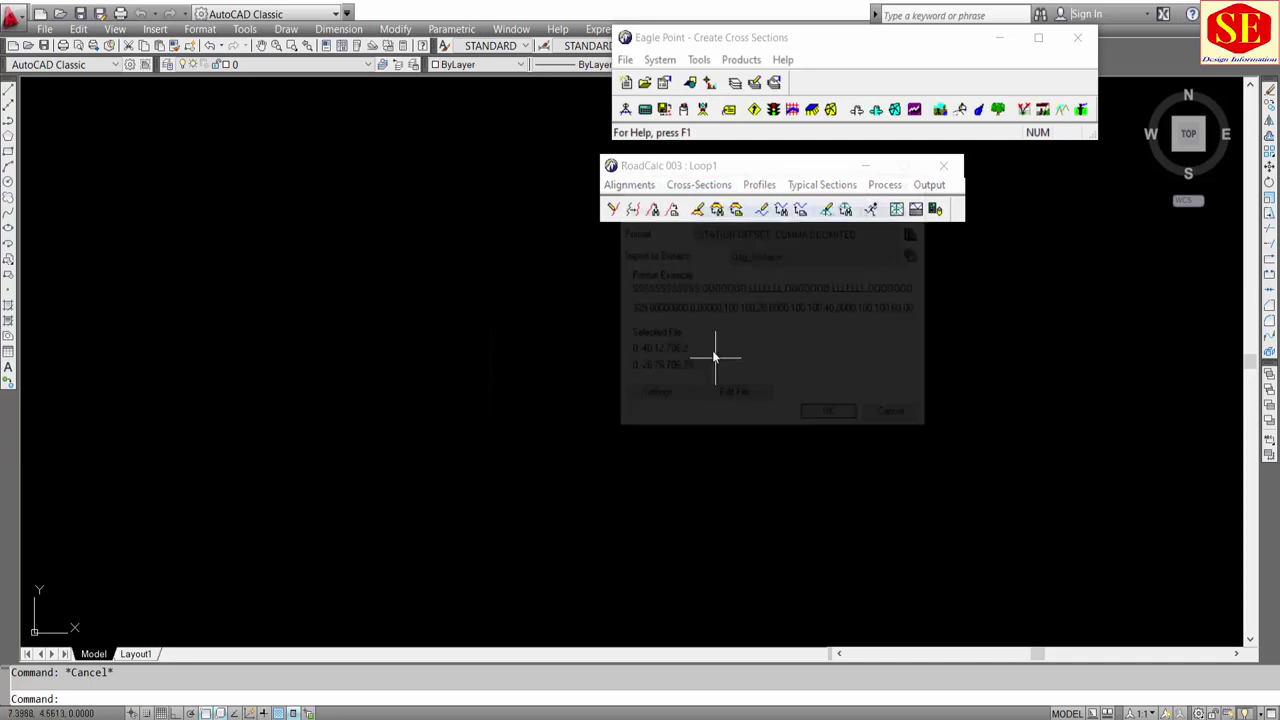
pyautogui.click(895, 417)
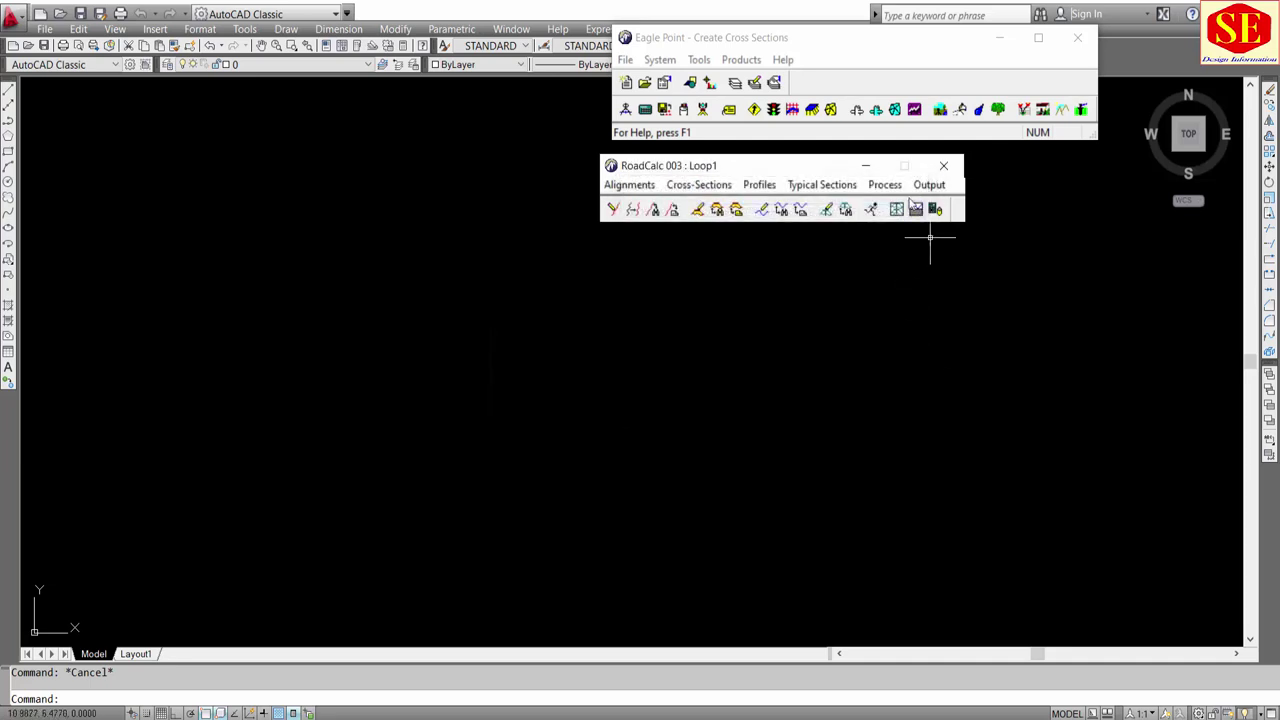
pyautogui.click(821, 186)
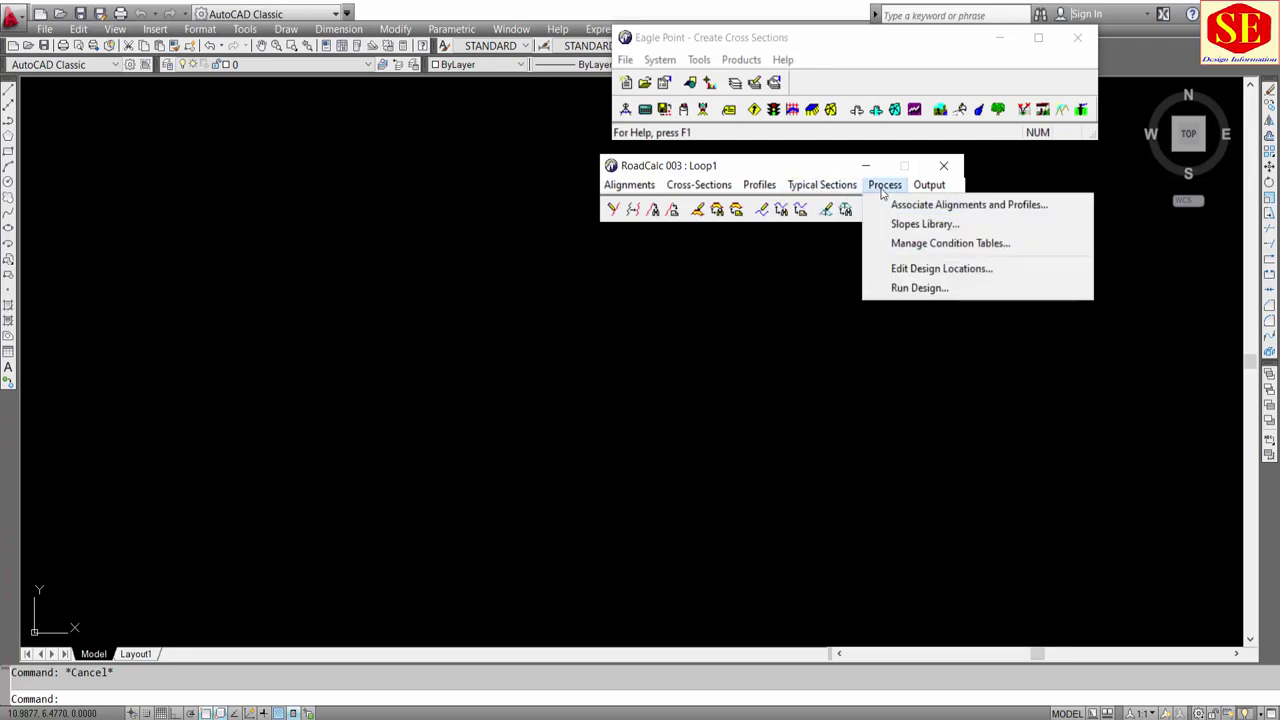
pyautogui.moveTo(929, 185)
pyautogui.click(953, 225)
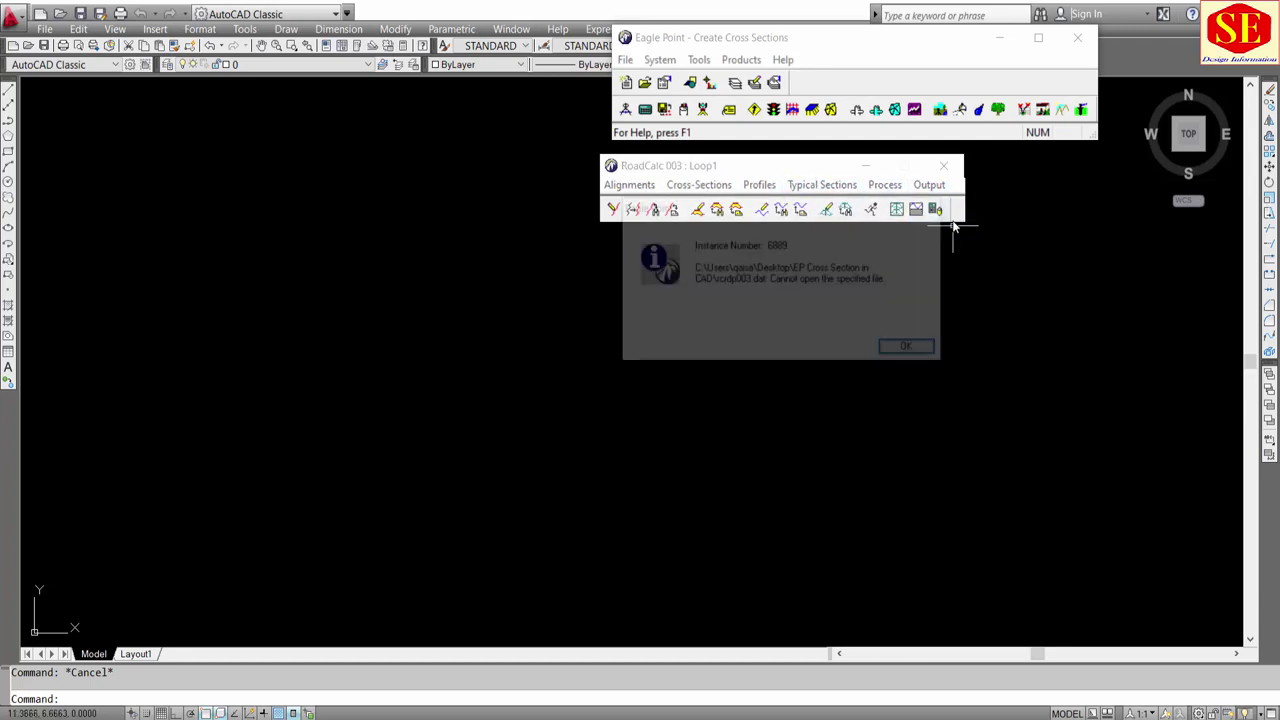
pyautogui.click(924, 356)
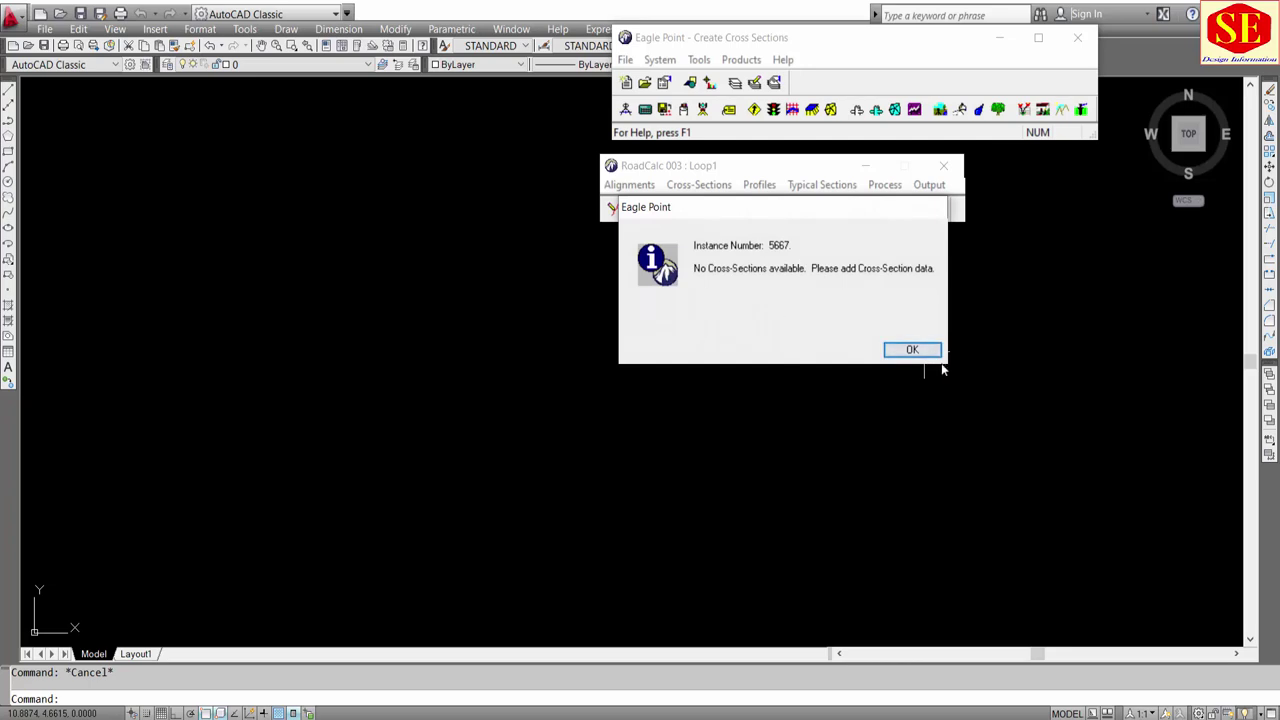
pyautogui.click(918, 350)
pyautogui.click(910, 446)
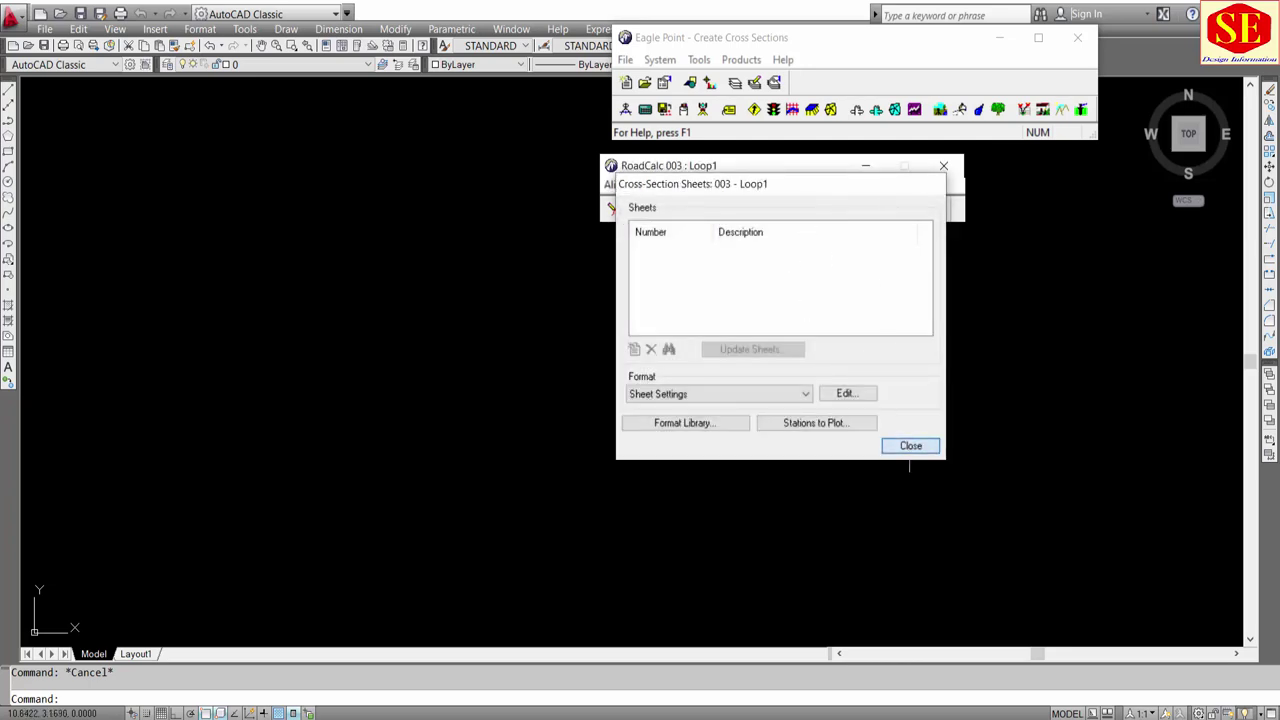
pyautogui.moveTo(809, 56)
pyautogui.mouseDown()
pyautogui.moveTo(534, 174)
pyautogui.moveTo(498, 300)
pyautogui.mouseUp()
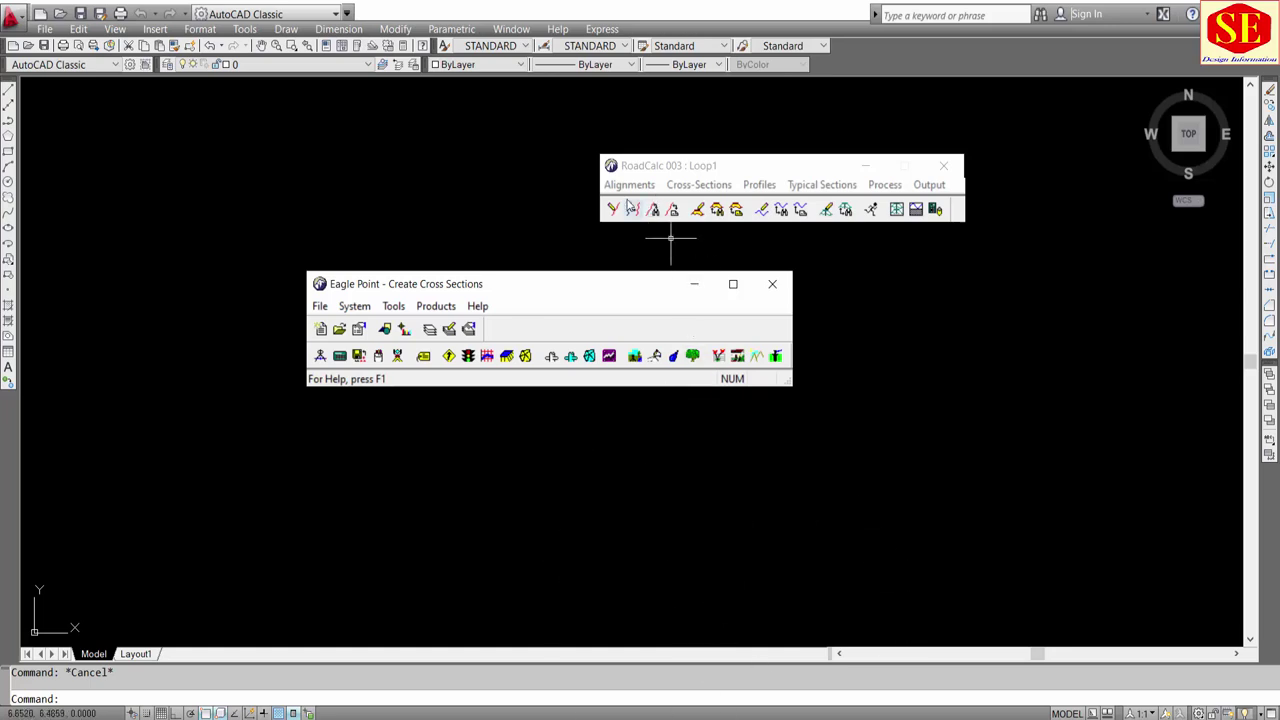
# Step: Reopen sub-project 001 - Road .1 and draw its profile graphics
pyautogui.click(320, 306)
pyautogui.click(350, 346)
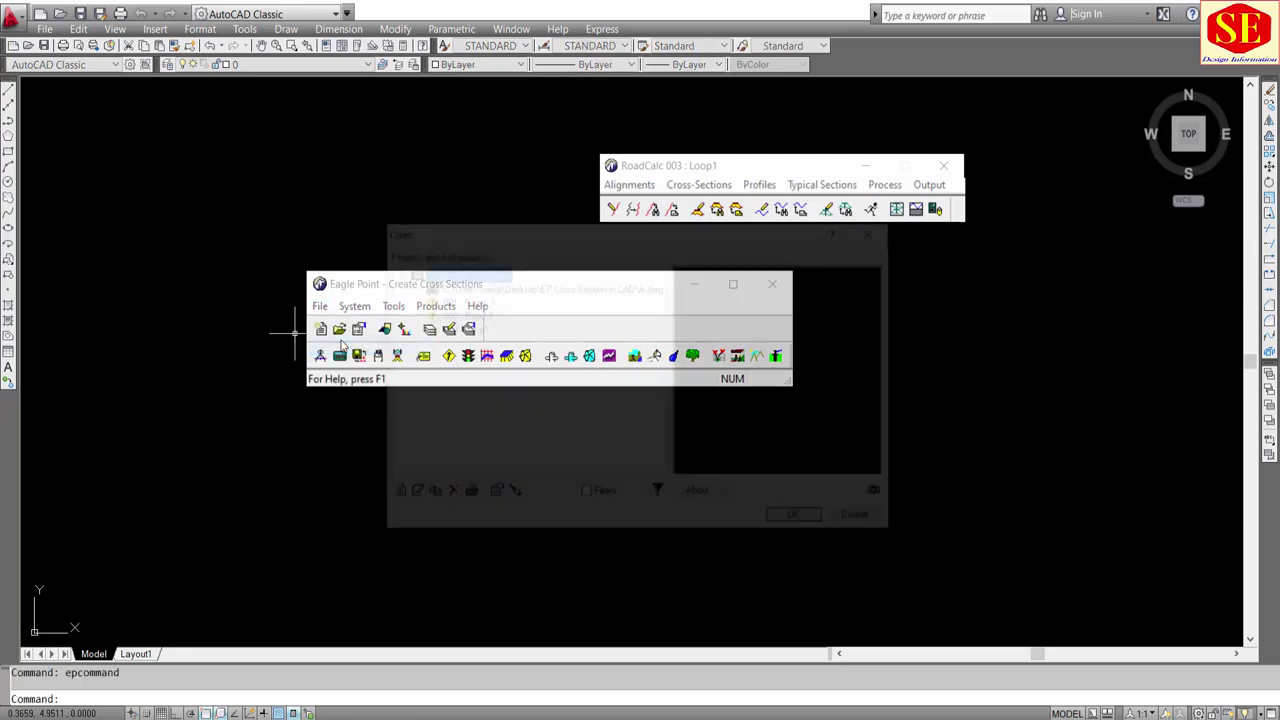
pyautogui.doubleClick(448, 307)
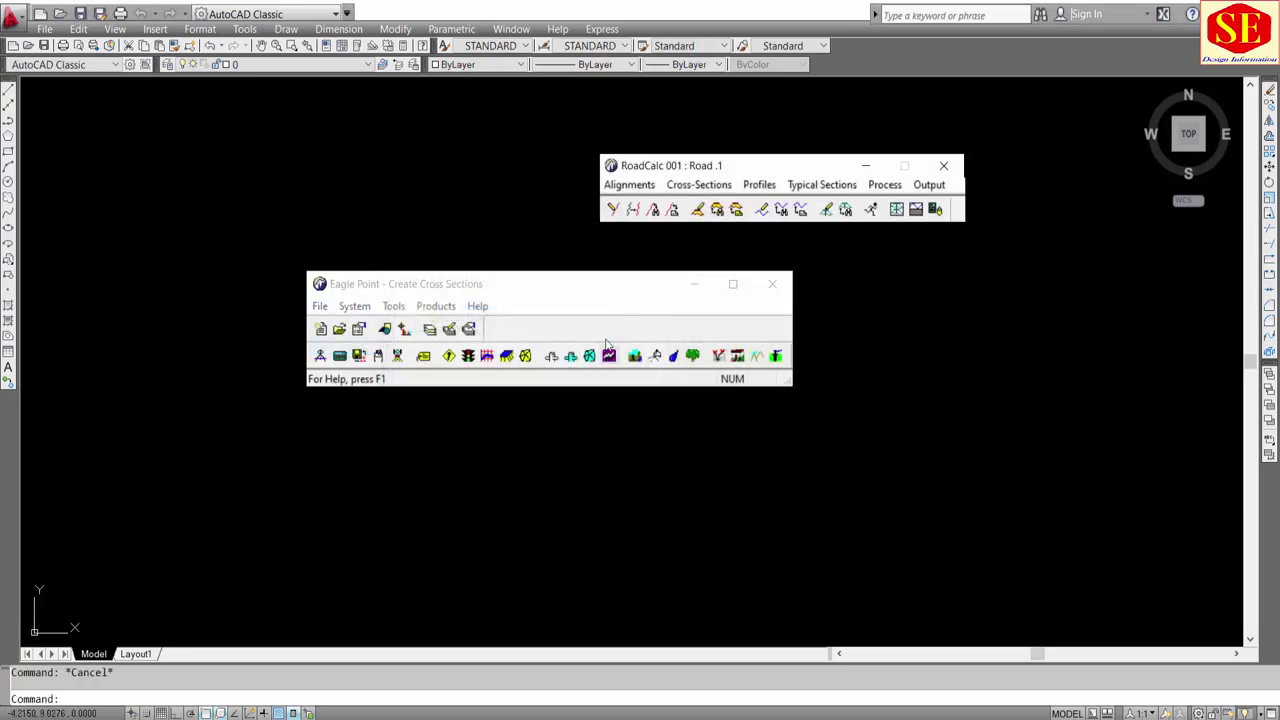
pyautogui.click(759, 184)
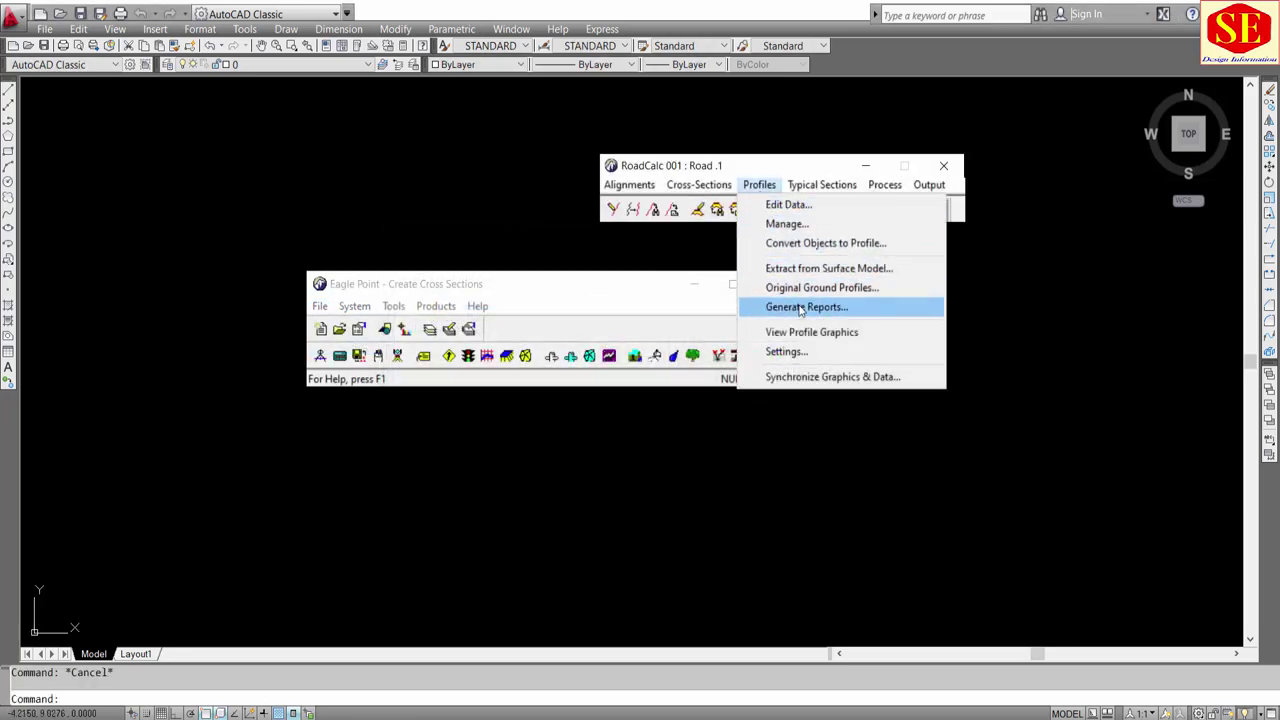
pyautogui.click(815, 331)
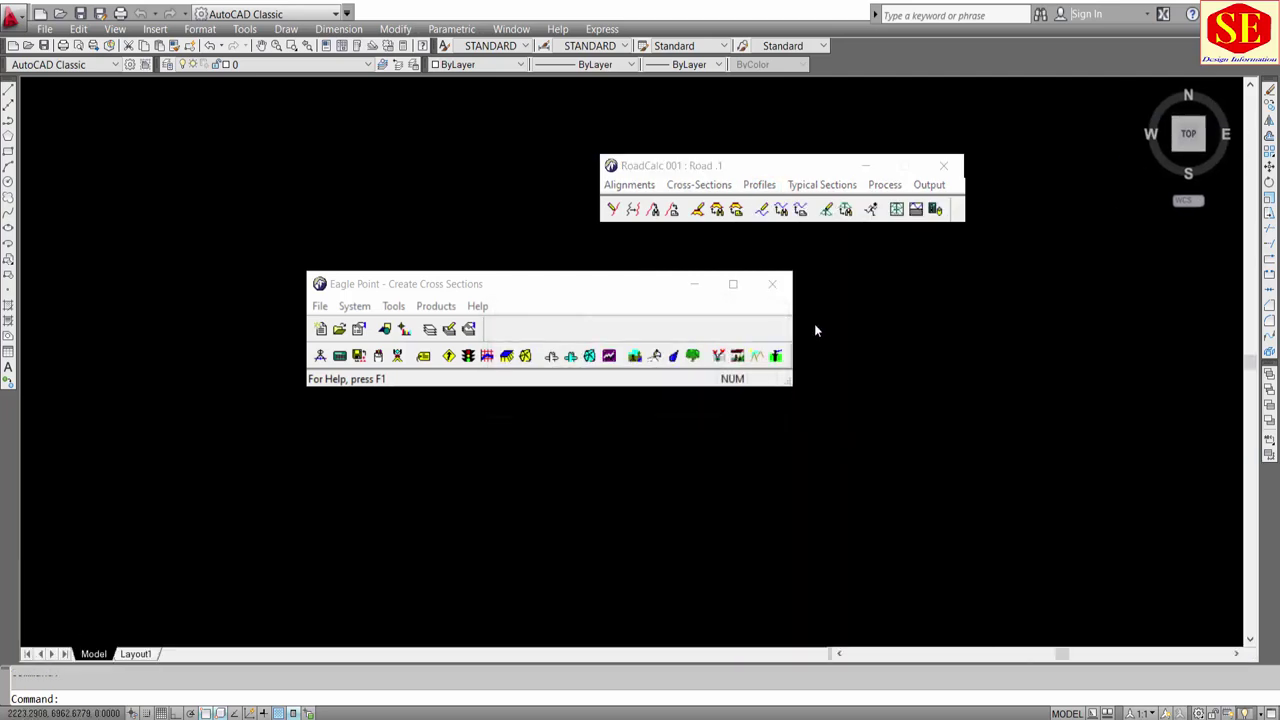
# Step: Review the Cross-Section Sheets list, selecting sheet 2 at station 0+050.000, then close it
pyautogui.click(930, 186)
pyautogui.click(947, 229)
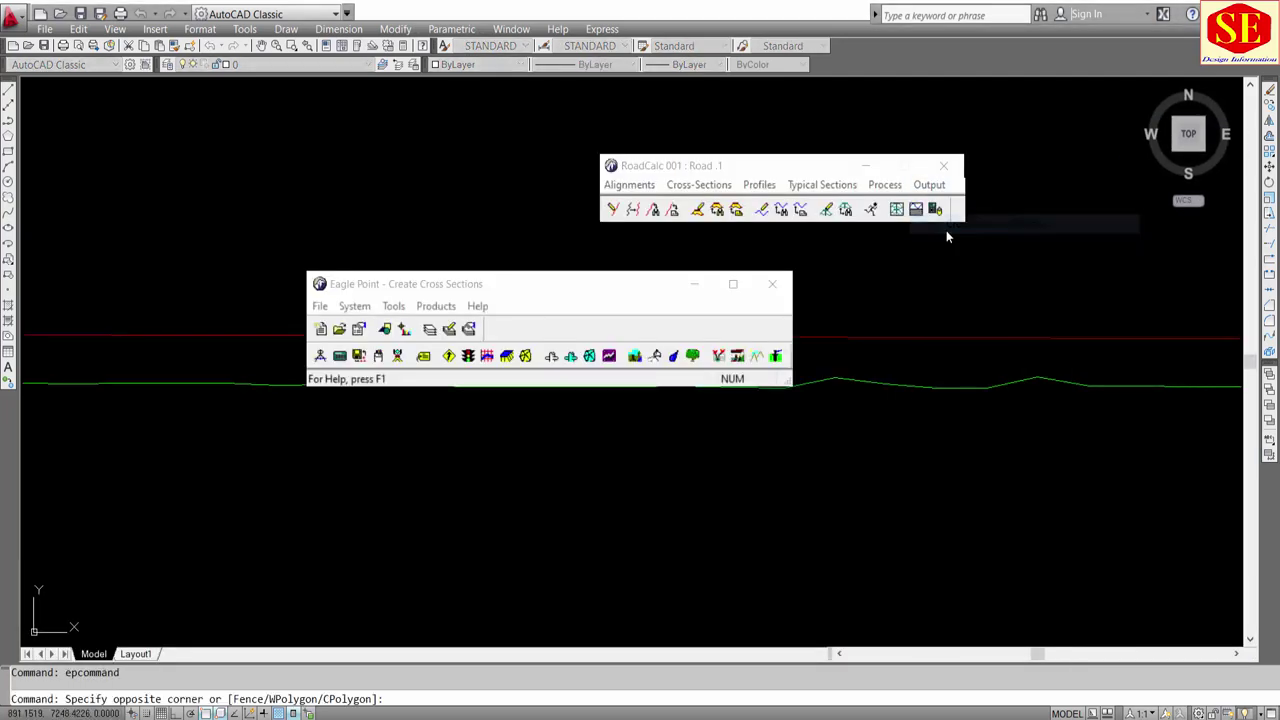
pyautogui.click(748, 268)
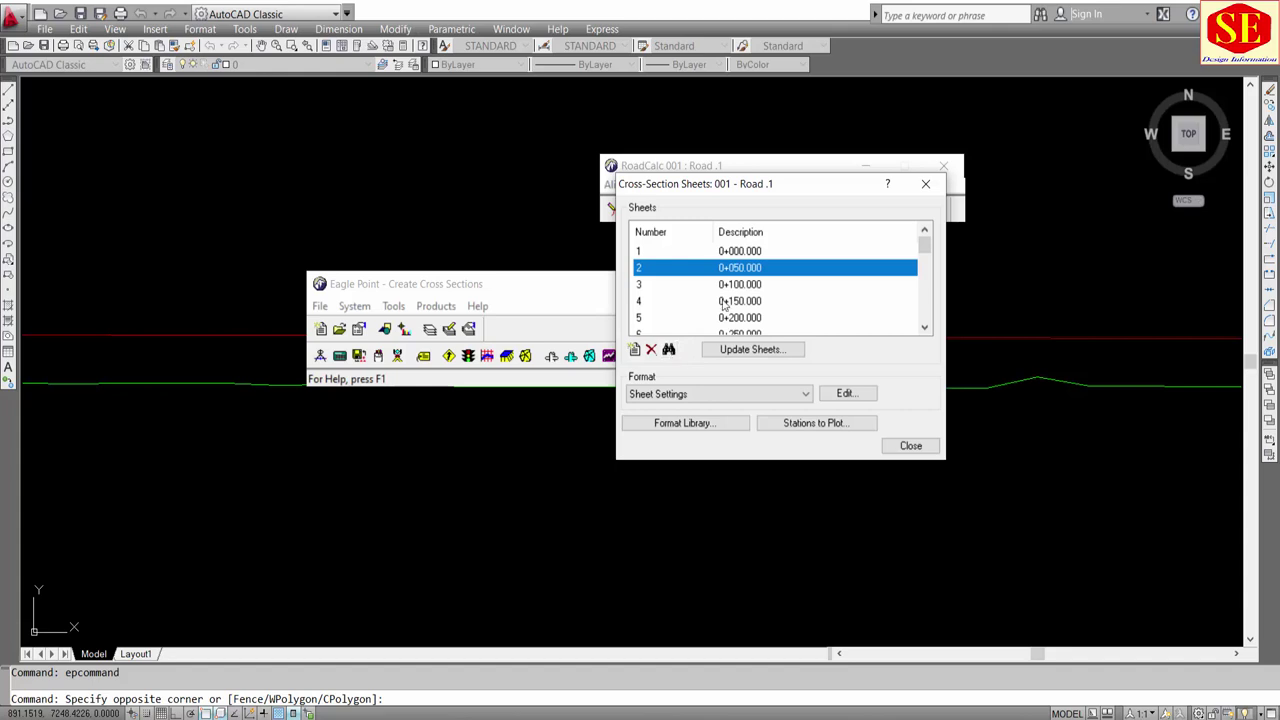
pyautogui.click(911, 446)
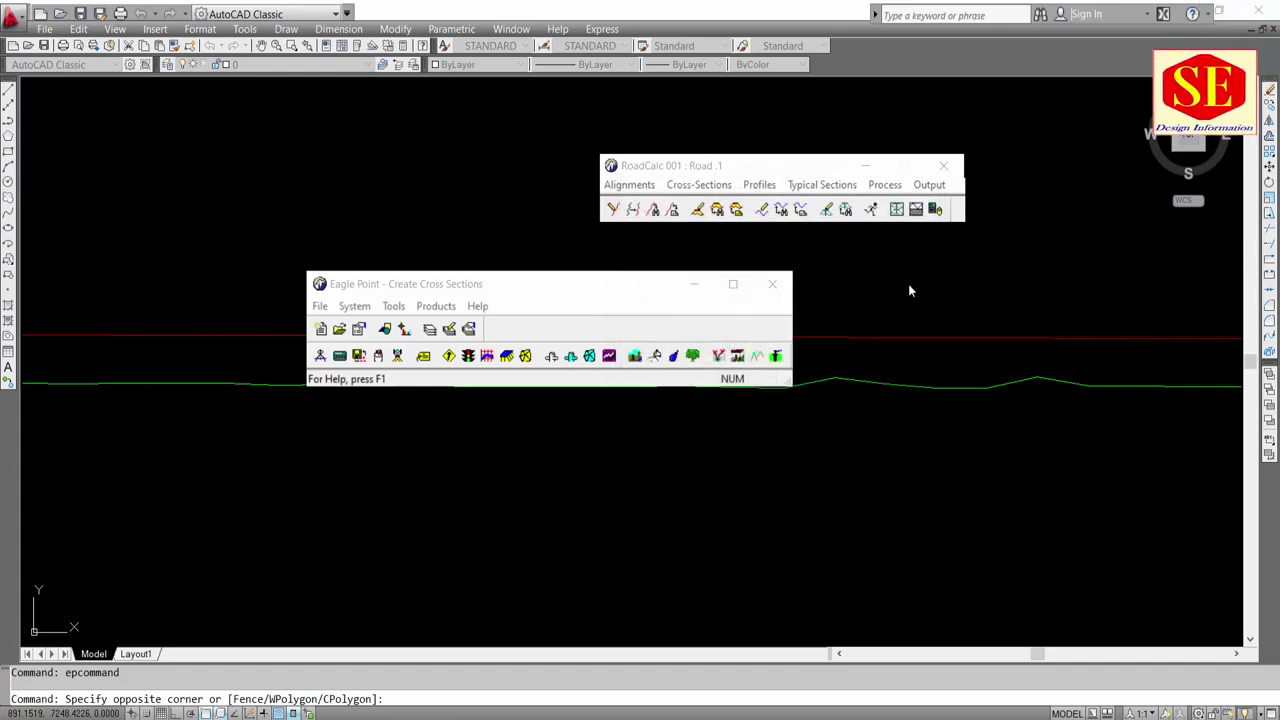
pyautogui.moveTo(928, 256); pyautogui.dragTo(846, 222)
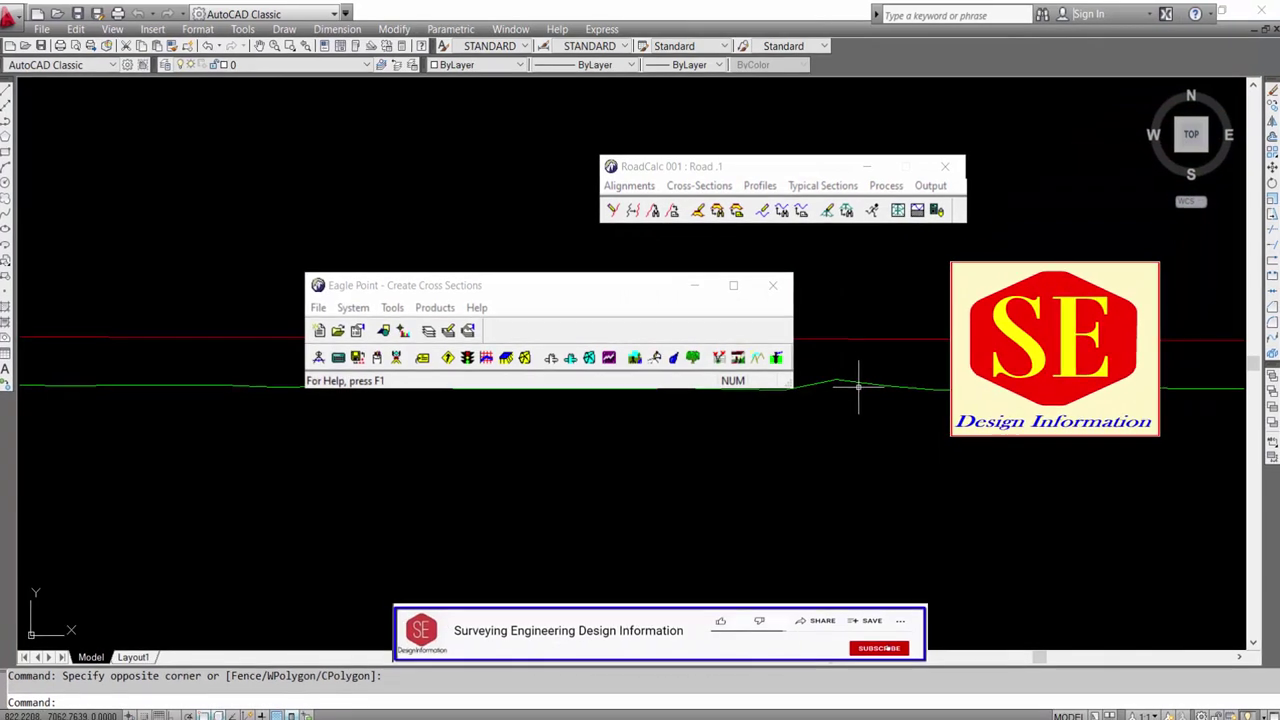